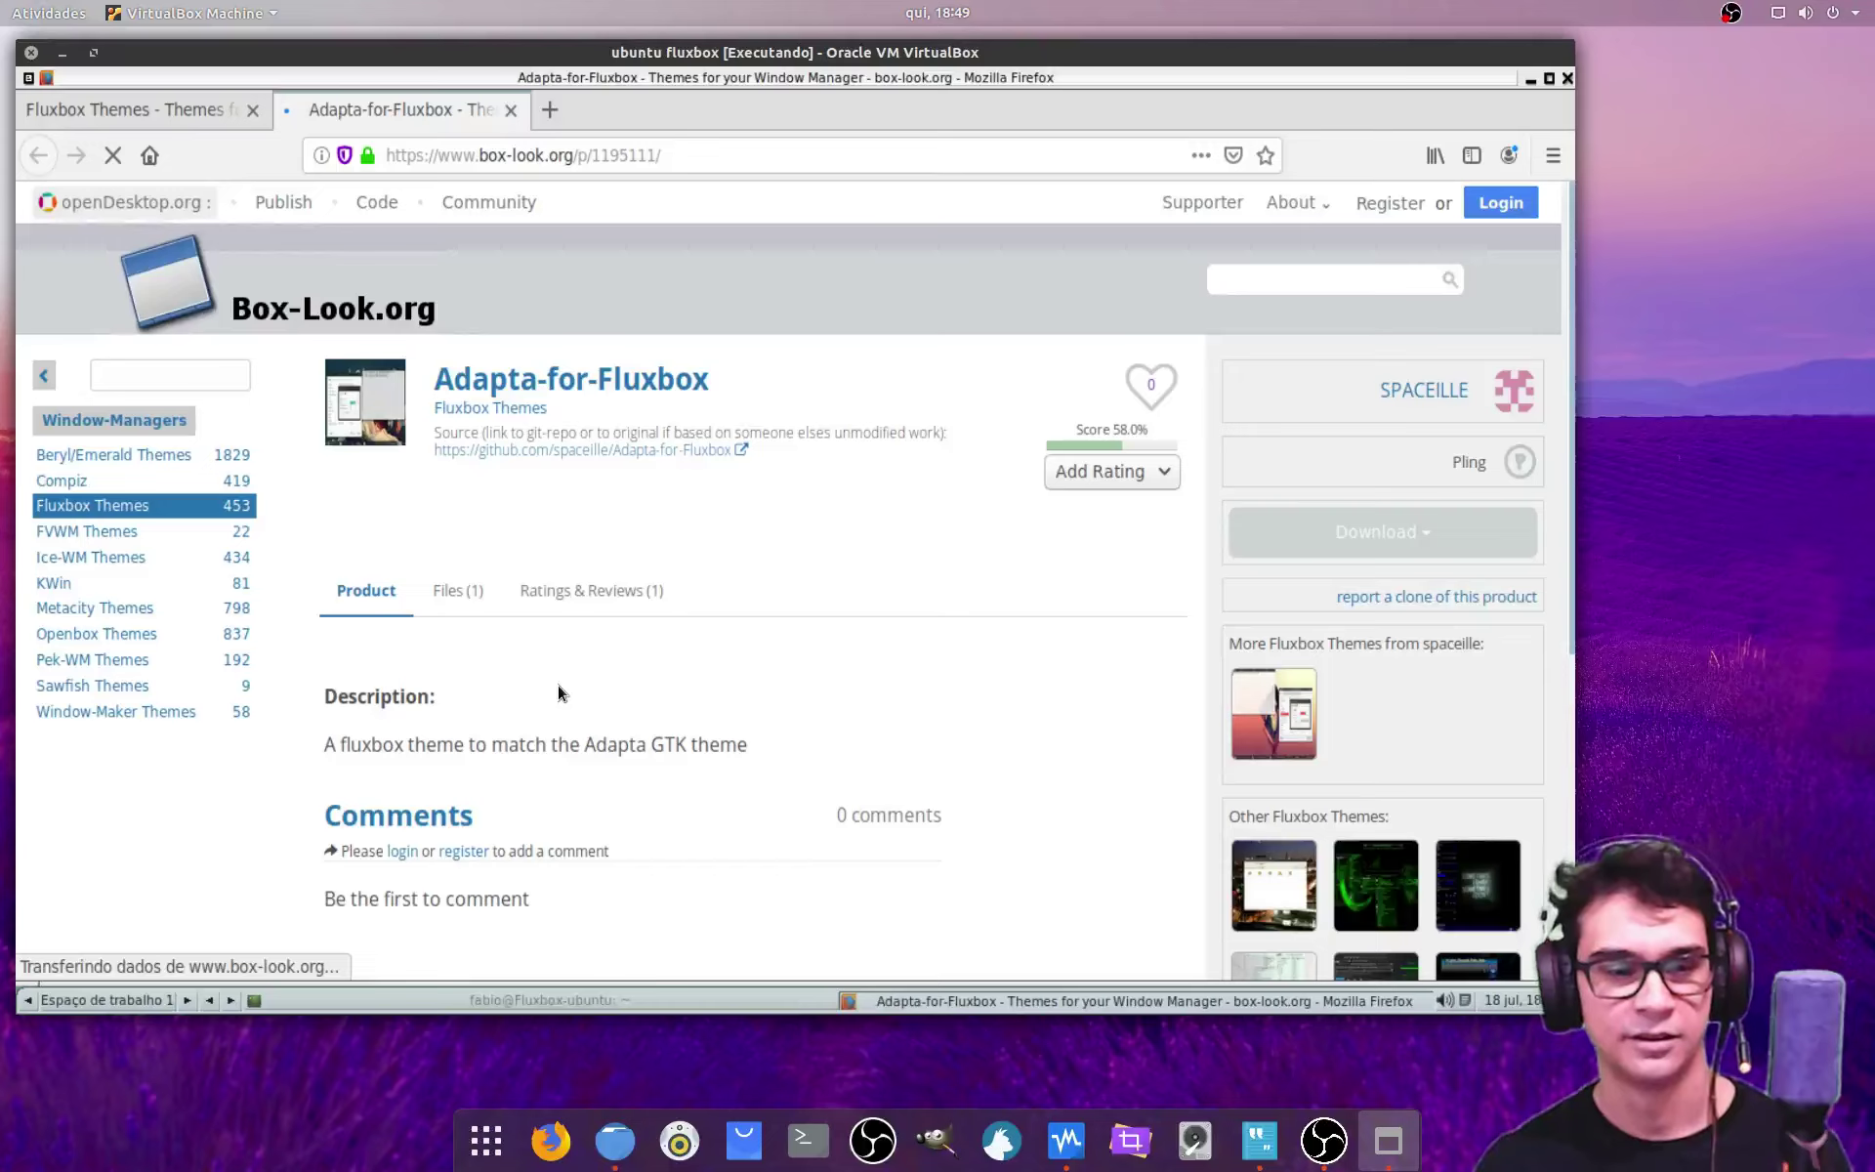
Step: Follow the Adapta-for-Fluxbox file link from Box-Look.org to the spaceille/Adapta-for-Fluxbox GitHub repository
scroll(559, 684, "down", 5)
scroll(554, 566, "up", 4)
left_click(465, 522)
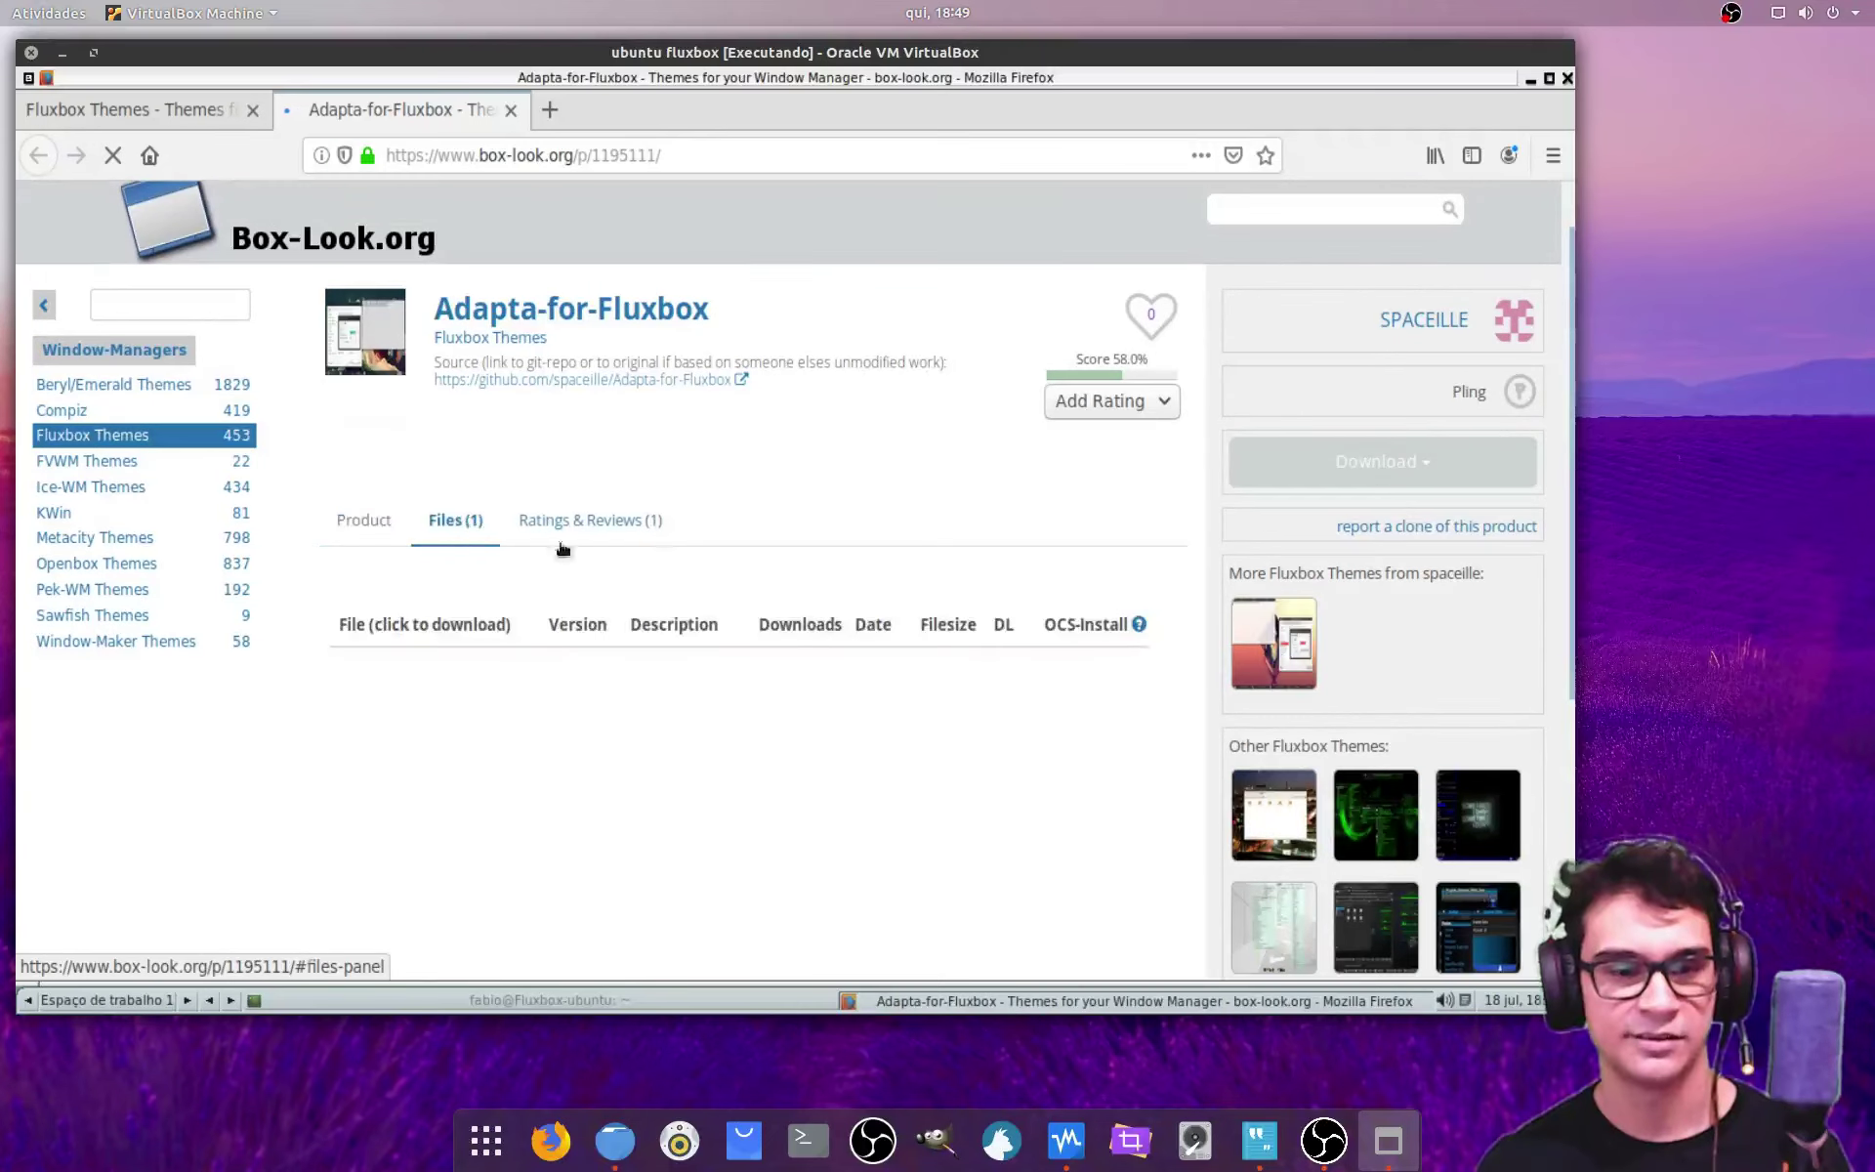
scroll(615, 628, "down", 4)
scroll(616, 628, "up", 4)
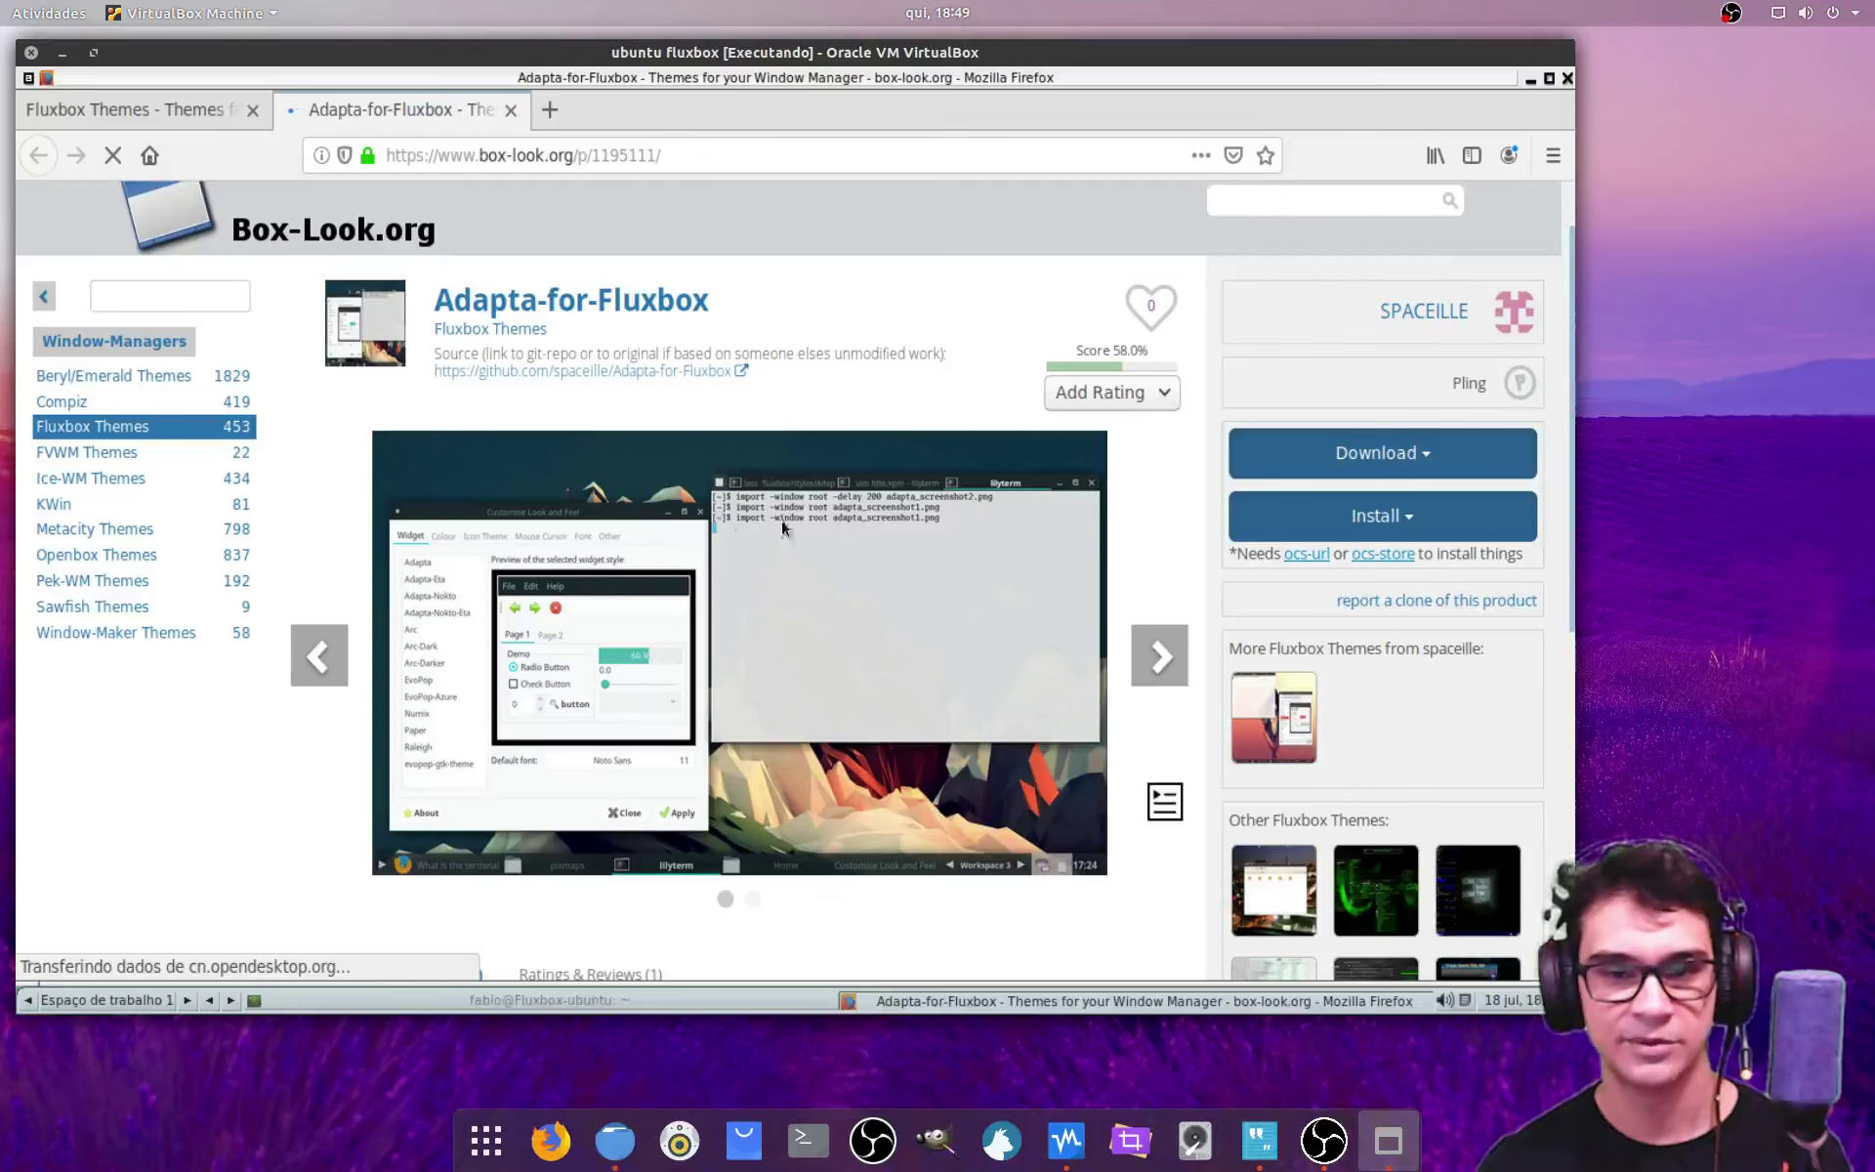
scroll(553, 676, "down", 3)
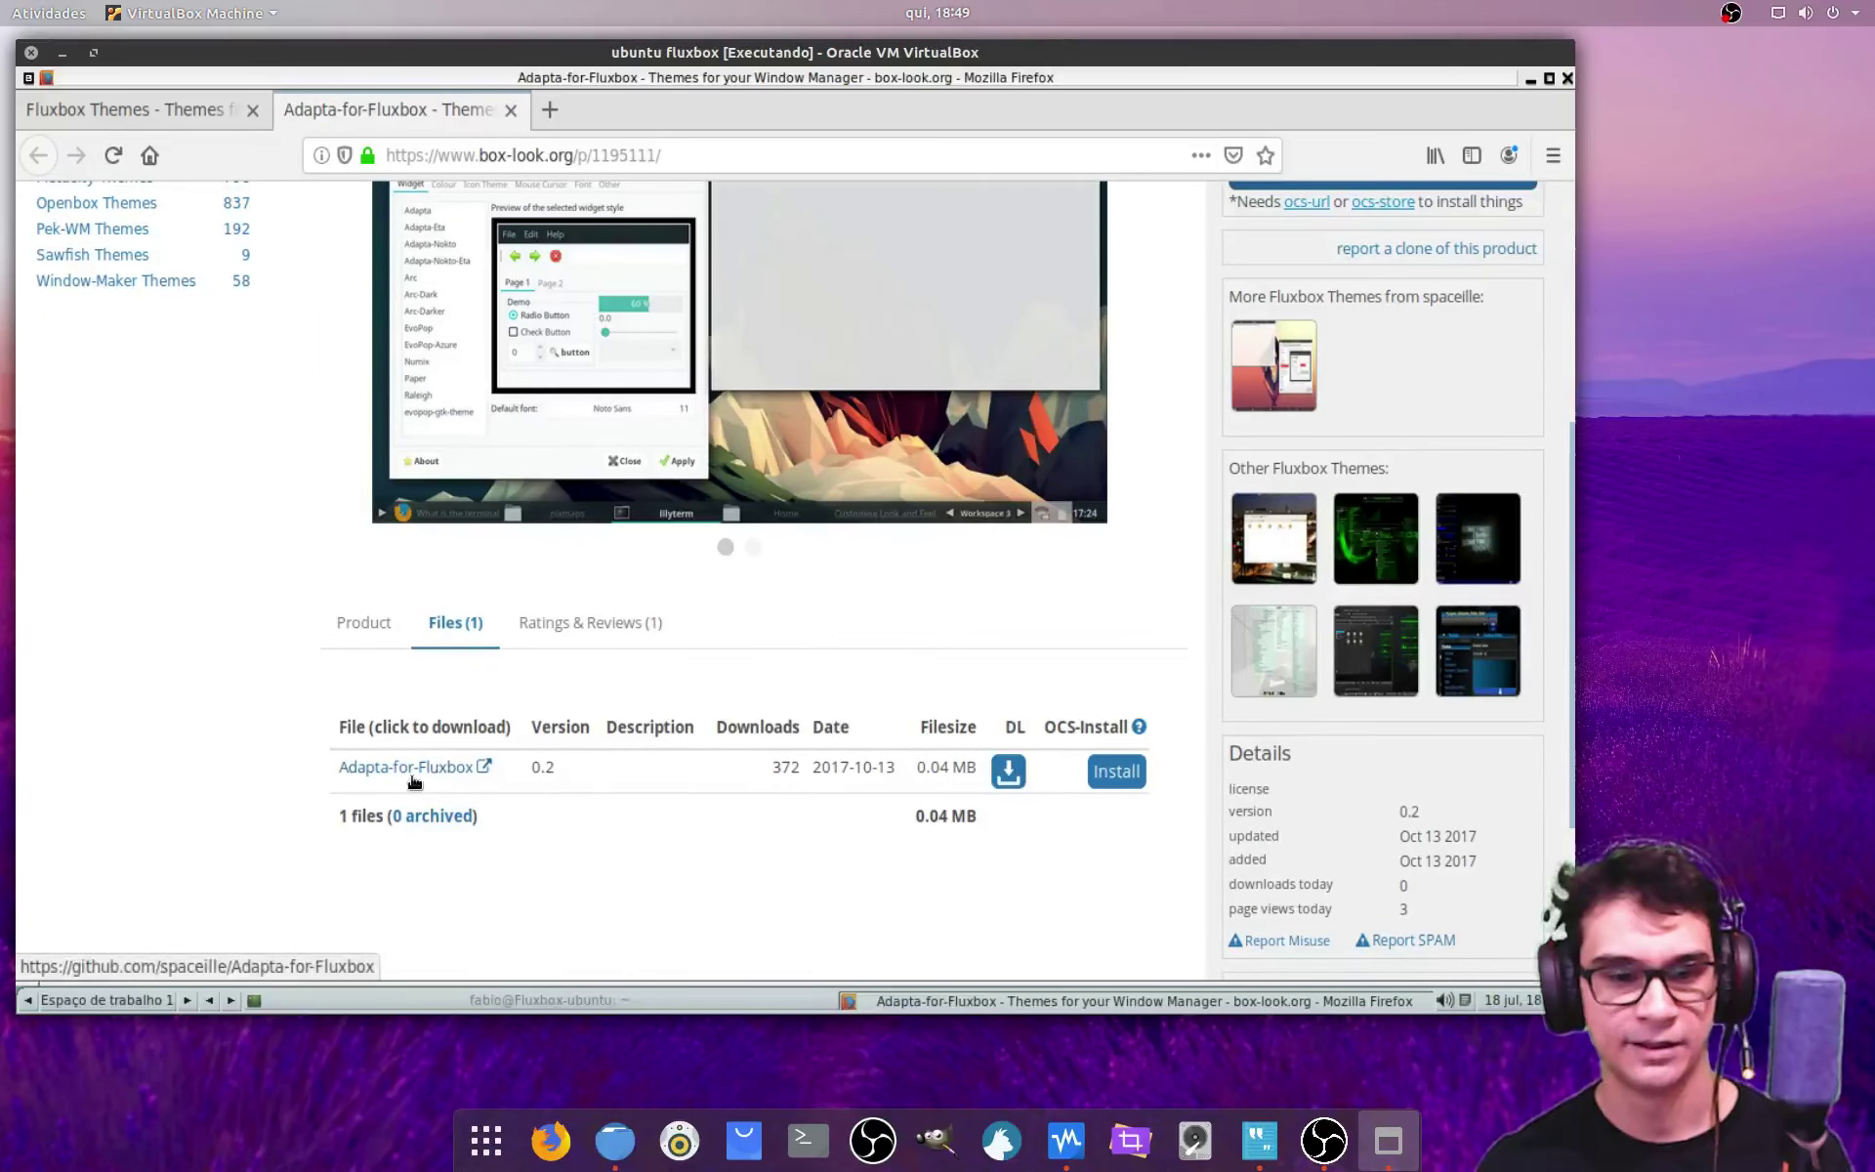
left_click(447, 770)
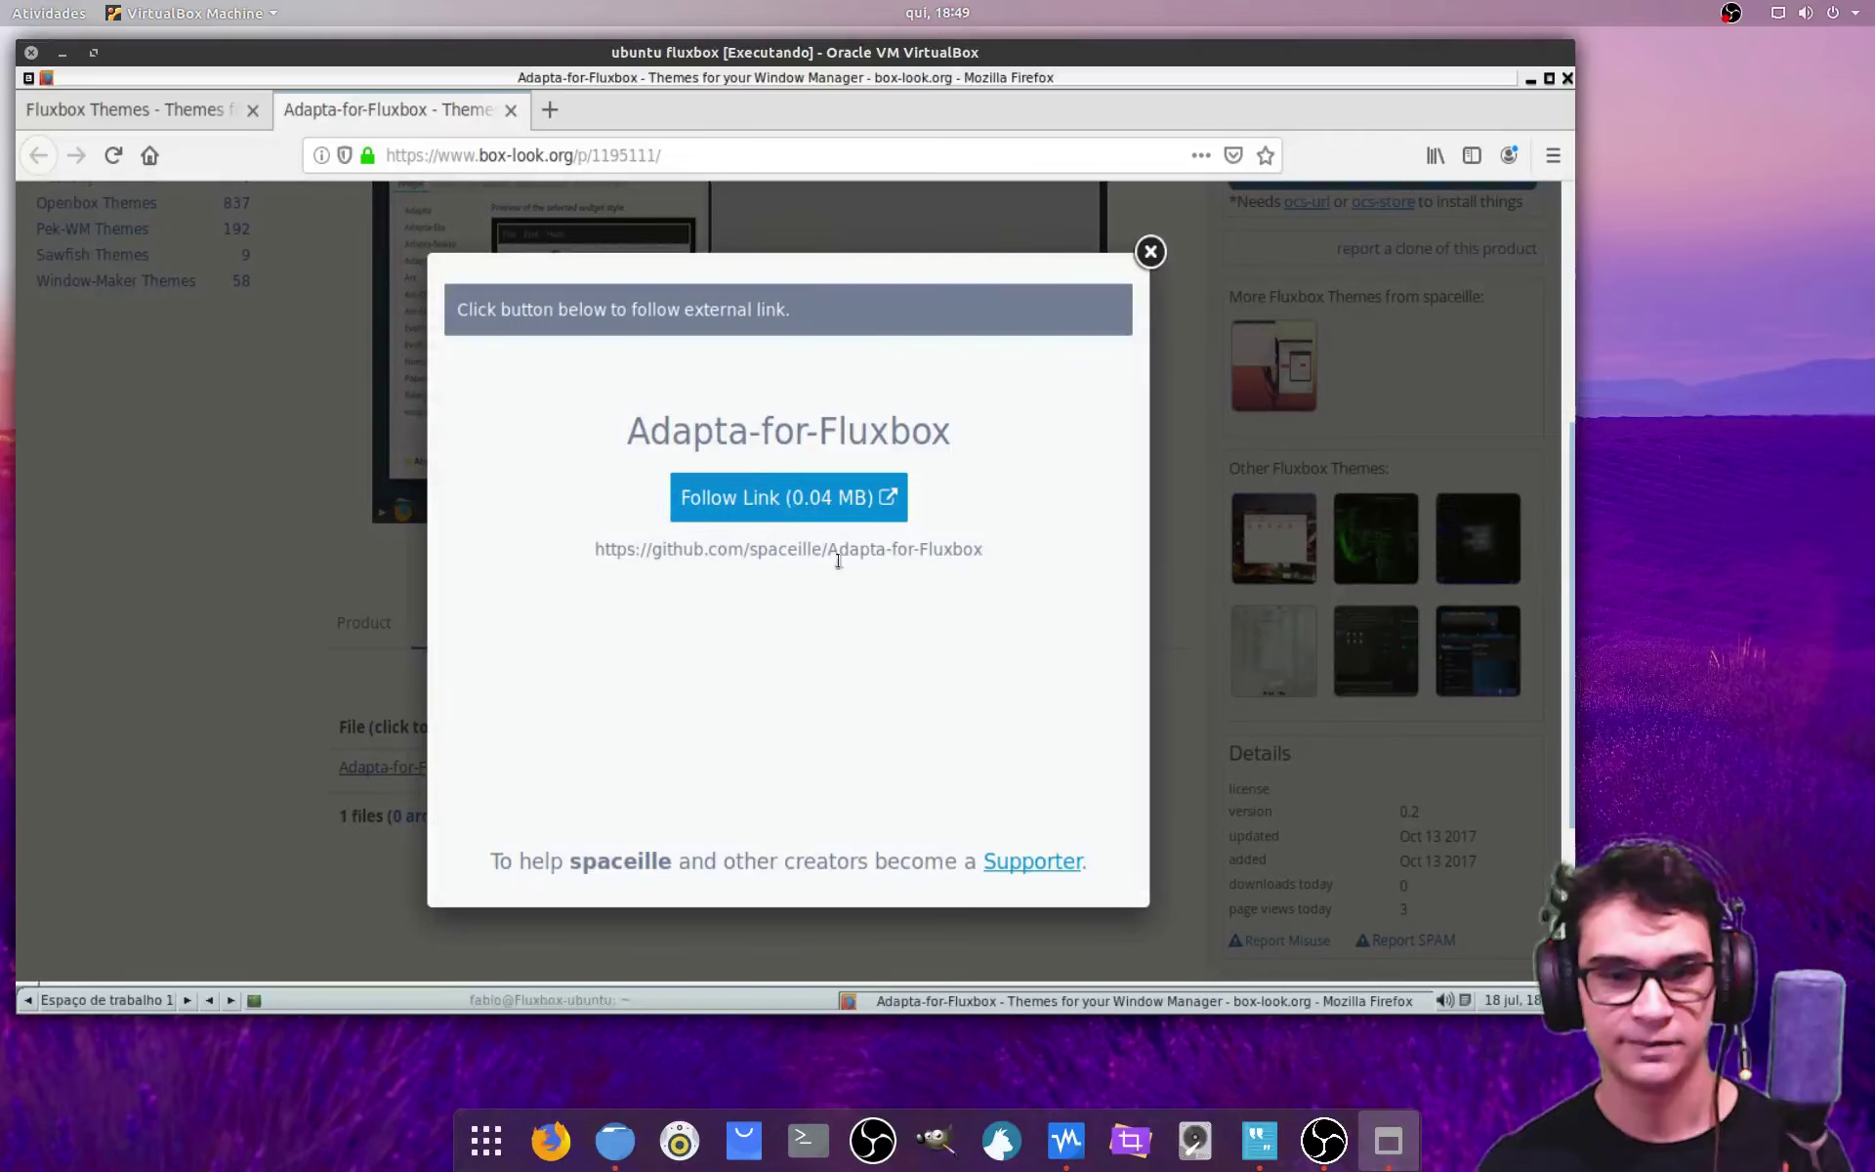
left_click(790, 498)
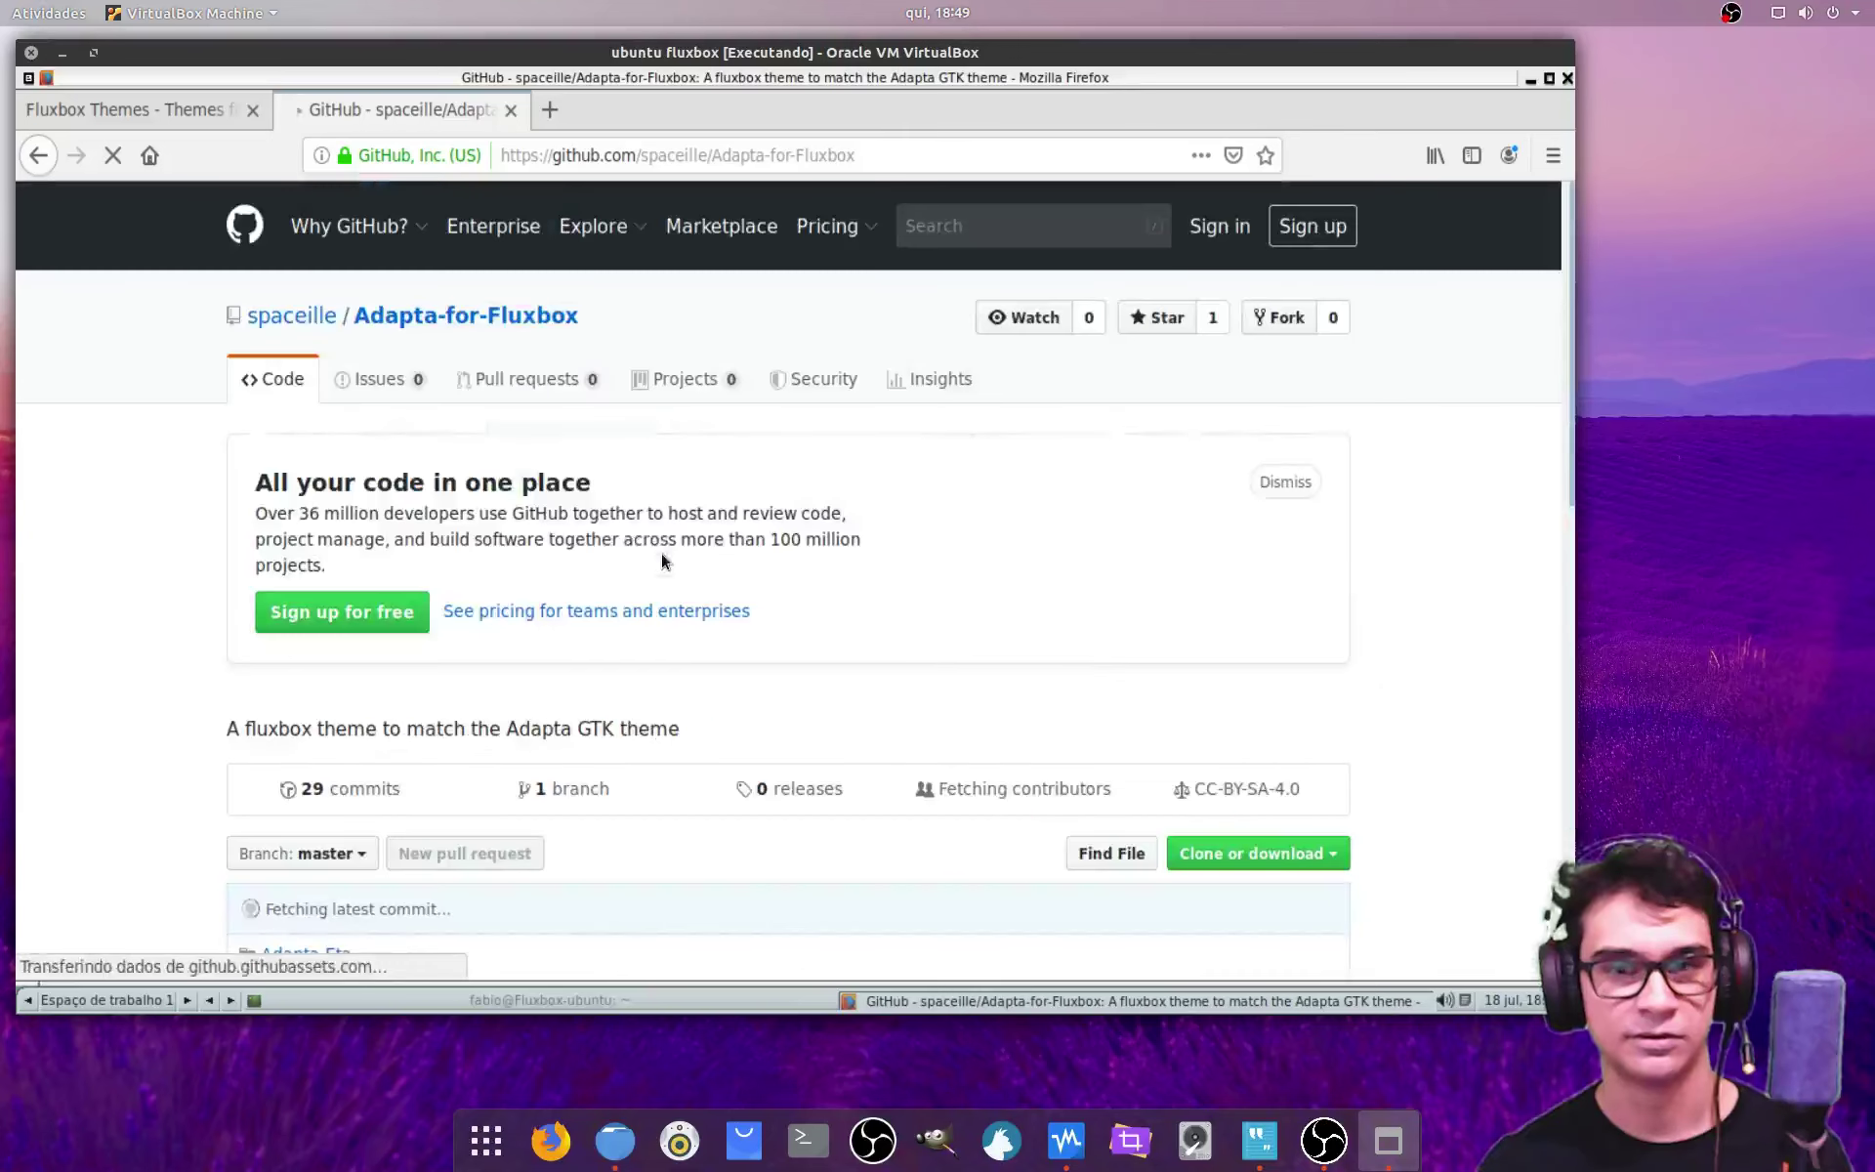
Step: Save the repository as Adapta-for-Fluxbox-master.zip via Download ZIP, then minimize Firefox
scroll(1031, 752, "down", 3)
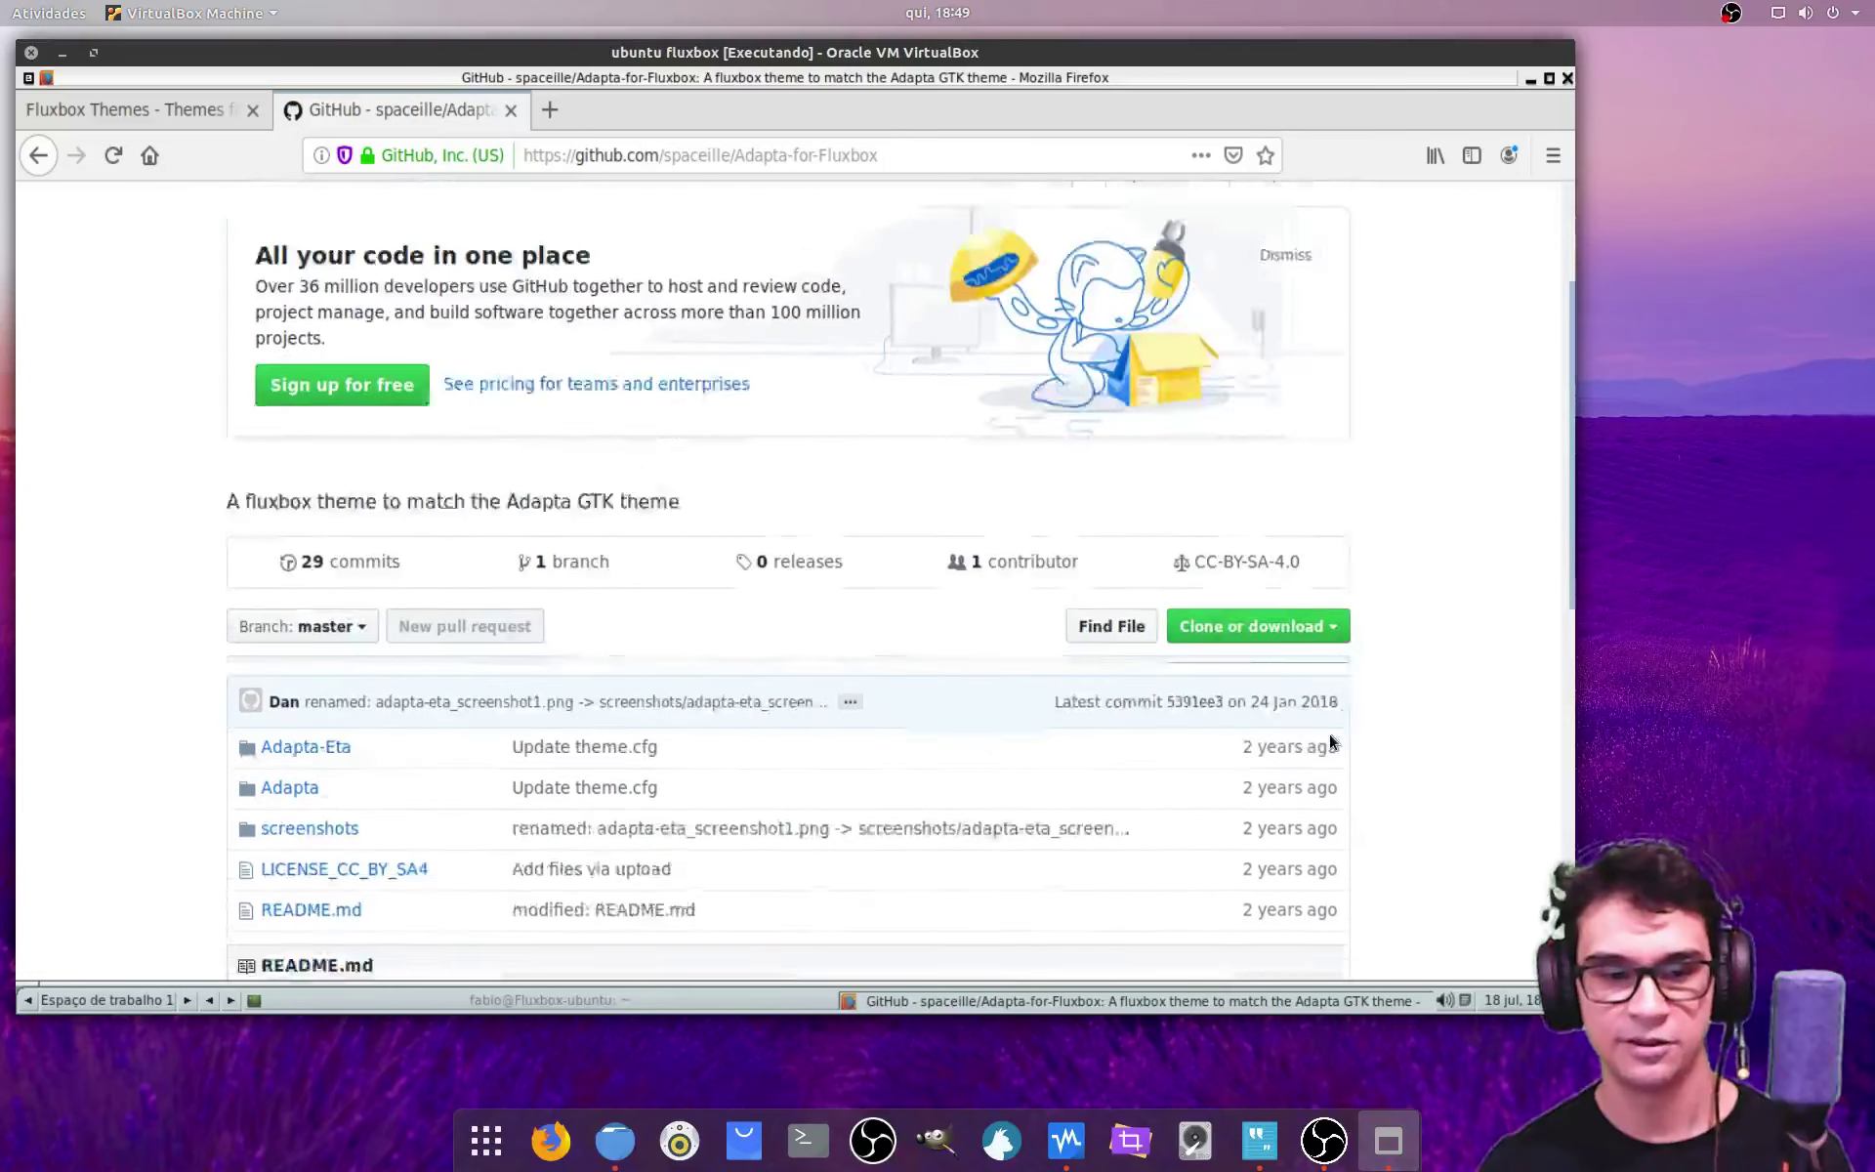
left_click(1293, 514)
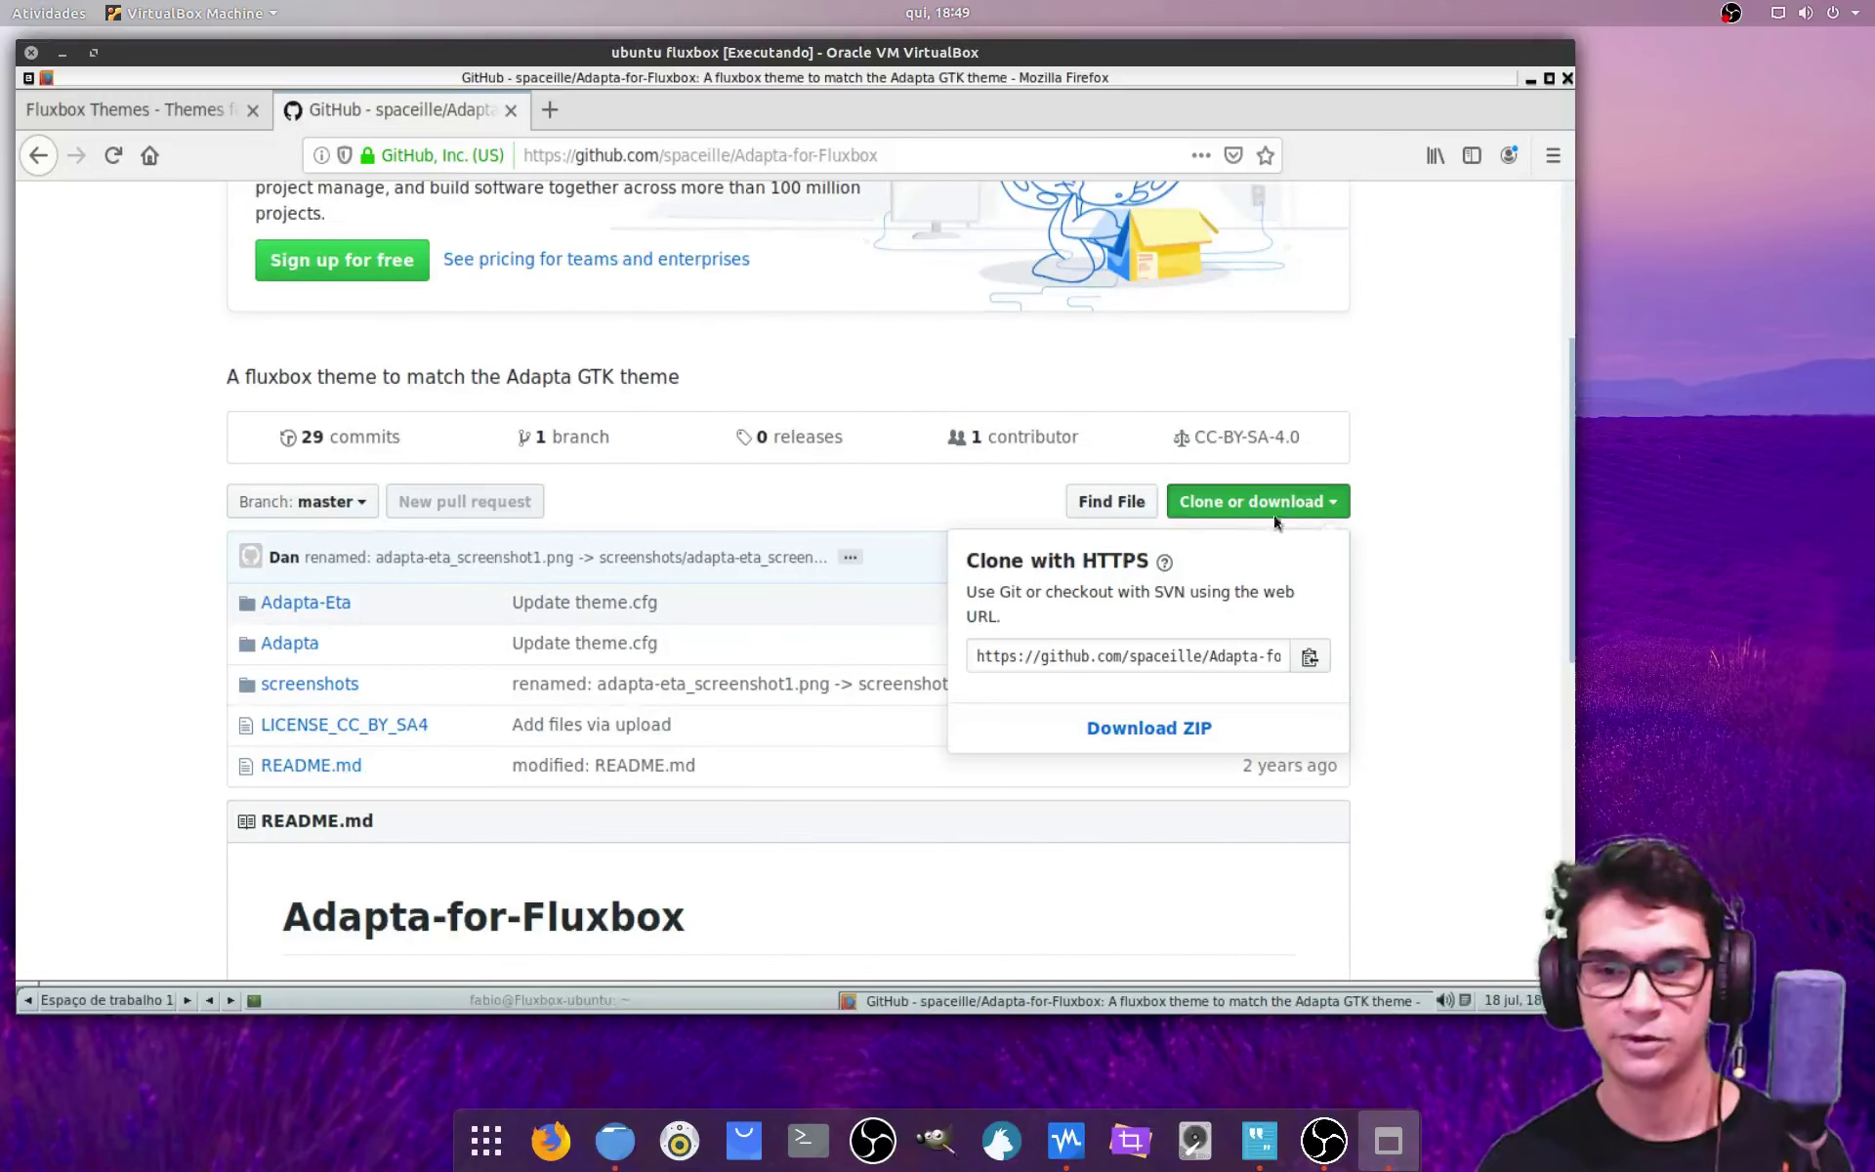
left_click(1149, 730)
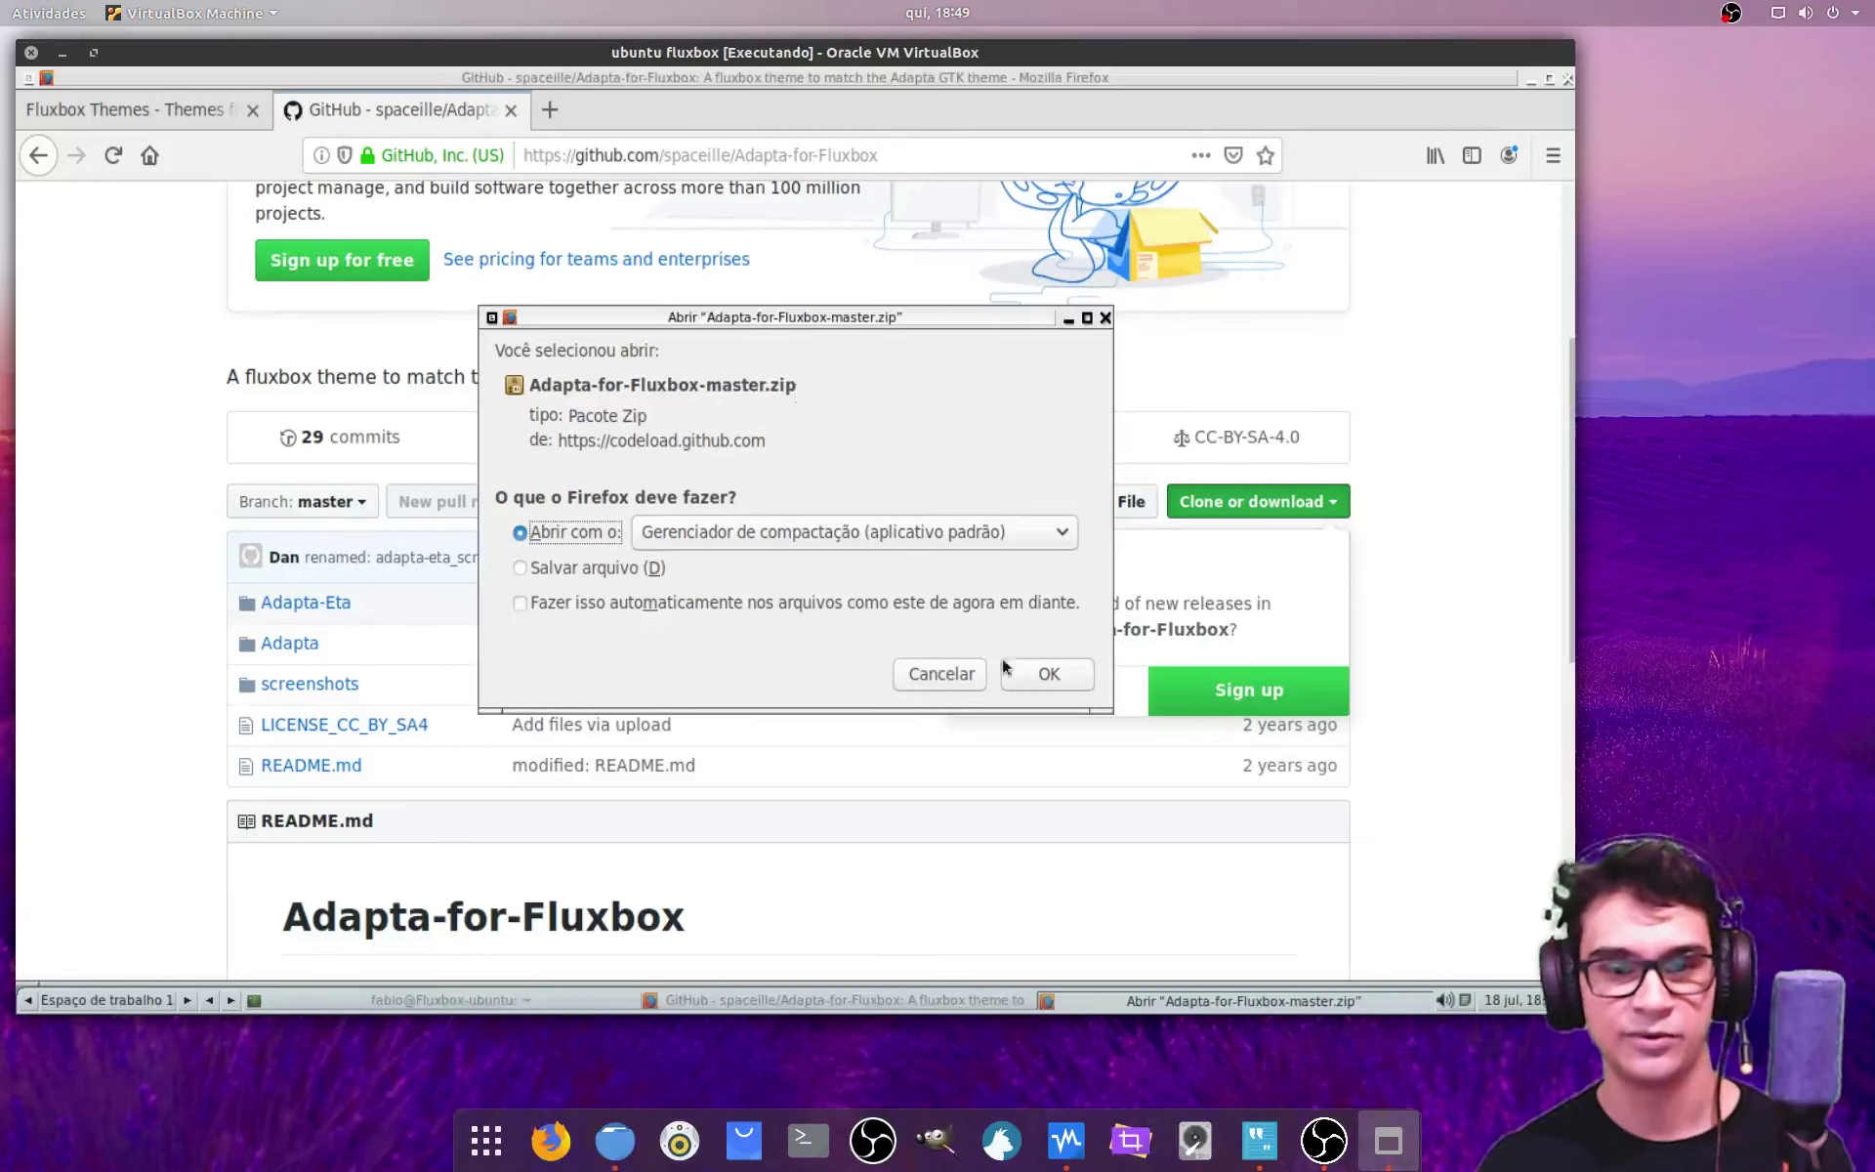
left_click(636, 576)
left_click(1051, 676)
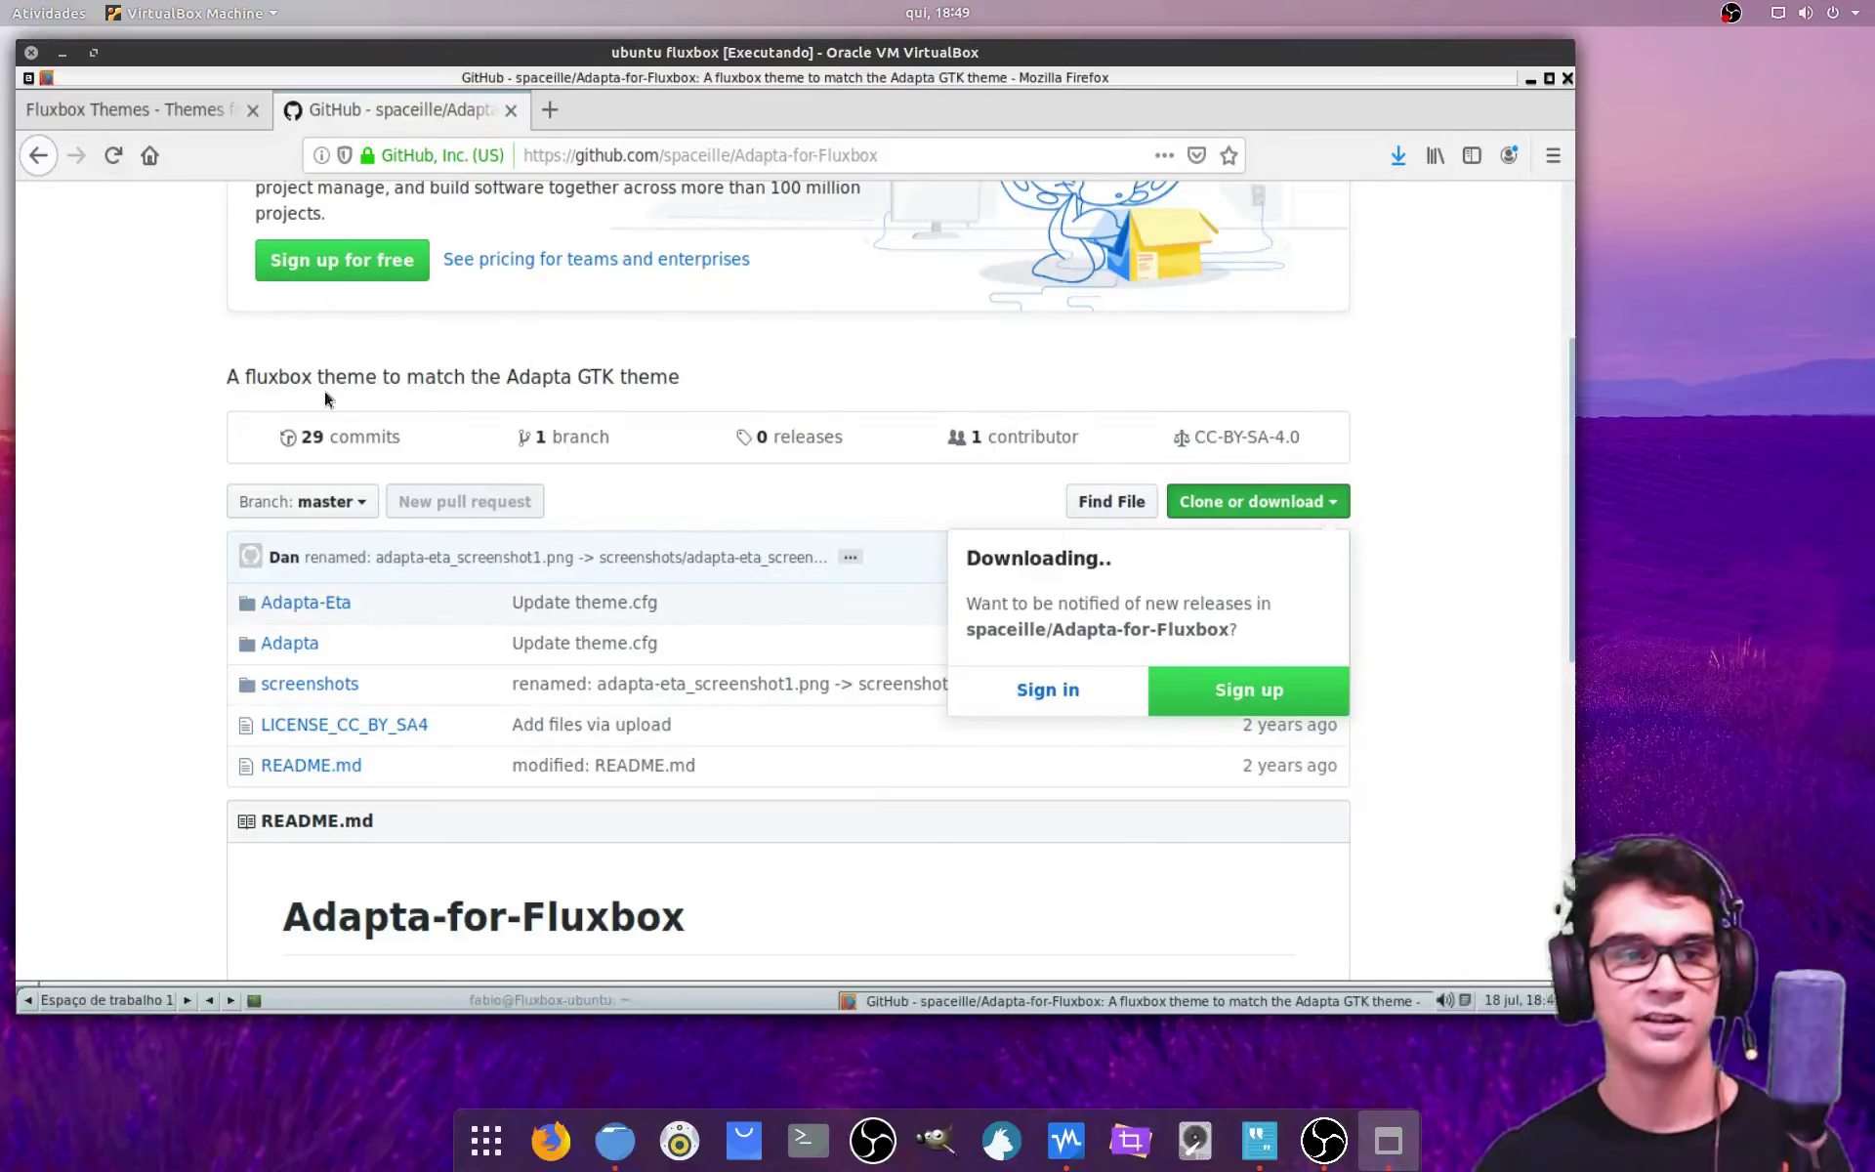
left_click(1529, 79)
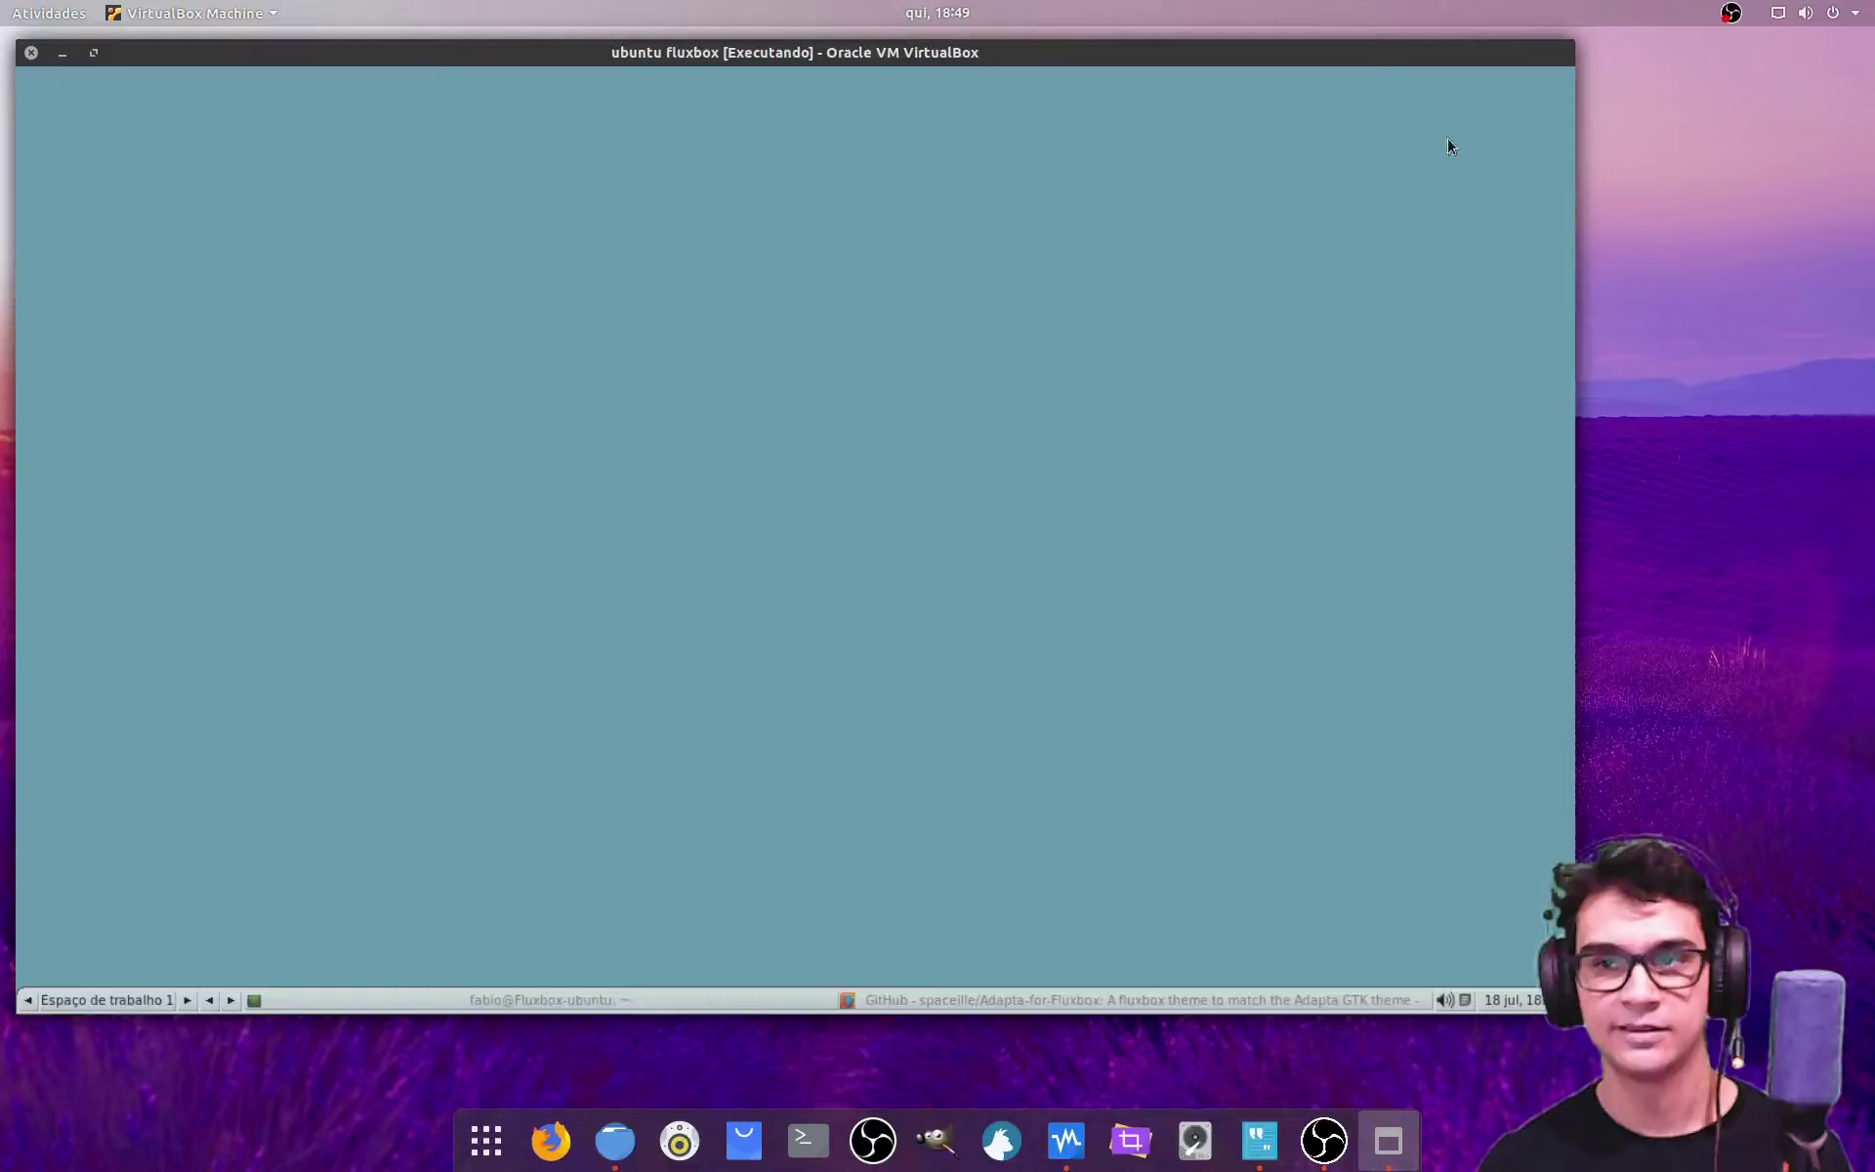
Step: Extract Adapta-for-Fluxbox-master.zip in Downloads with PCManFM's Extrair aqui
right_click(545, 443)
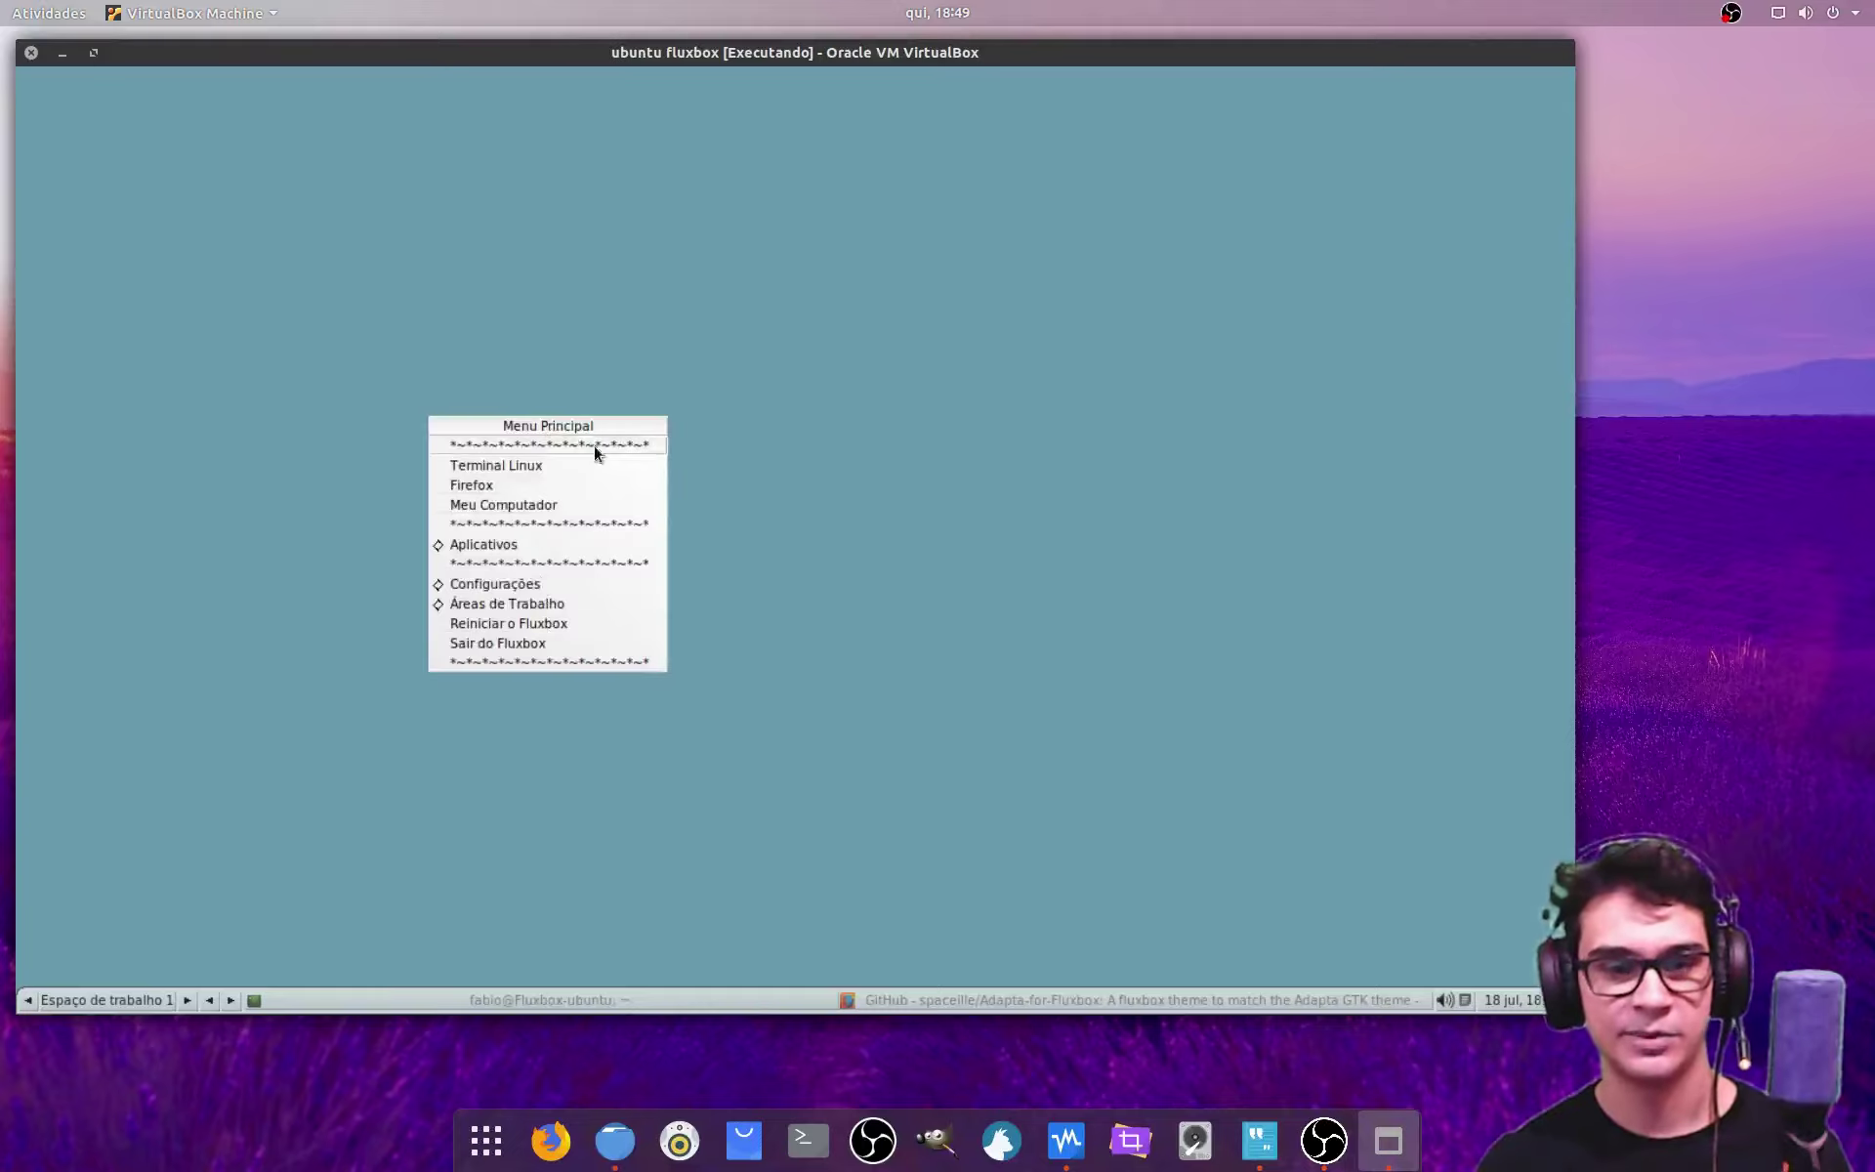
left_click(507, 507)
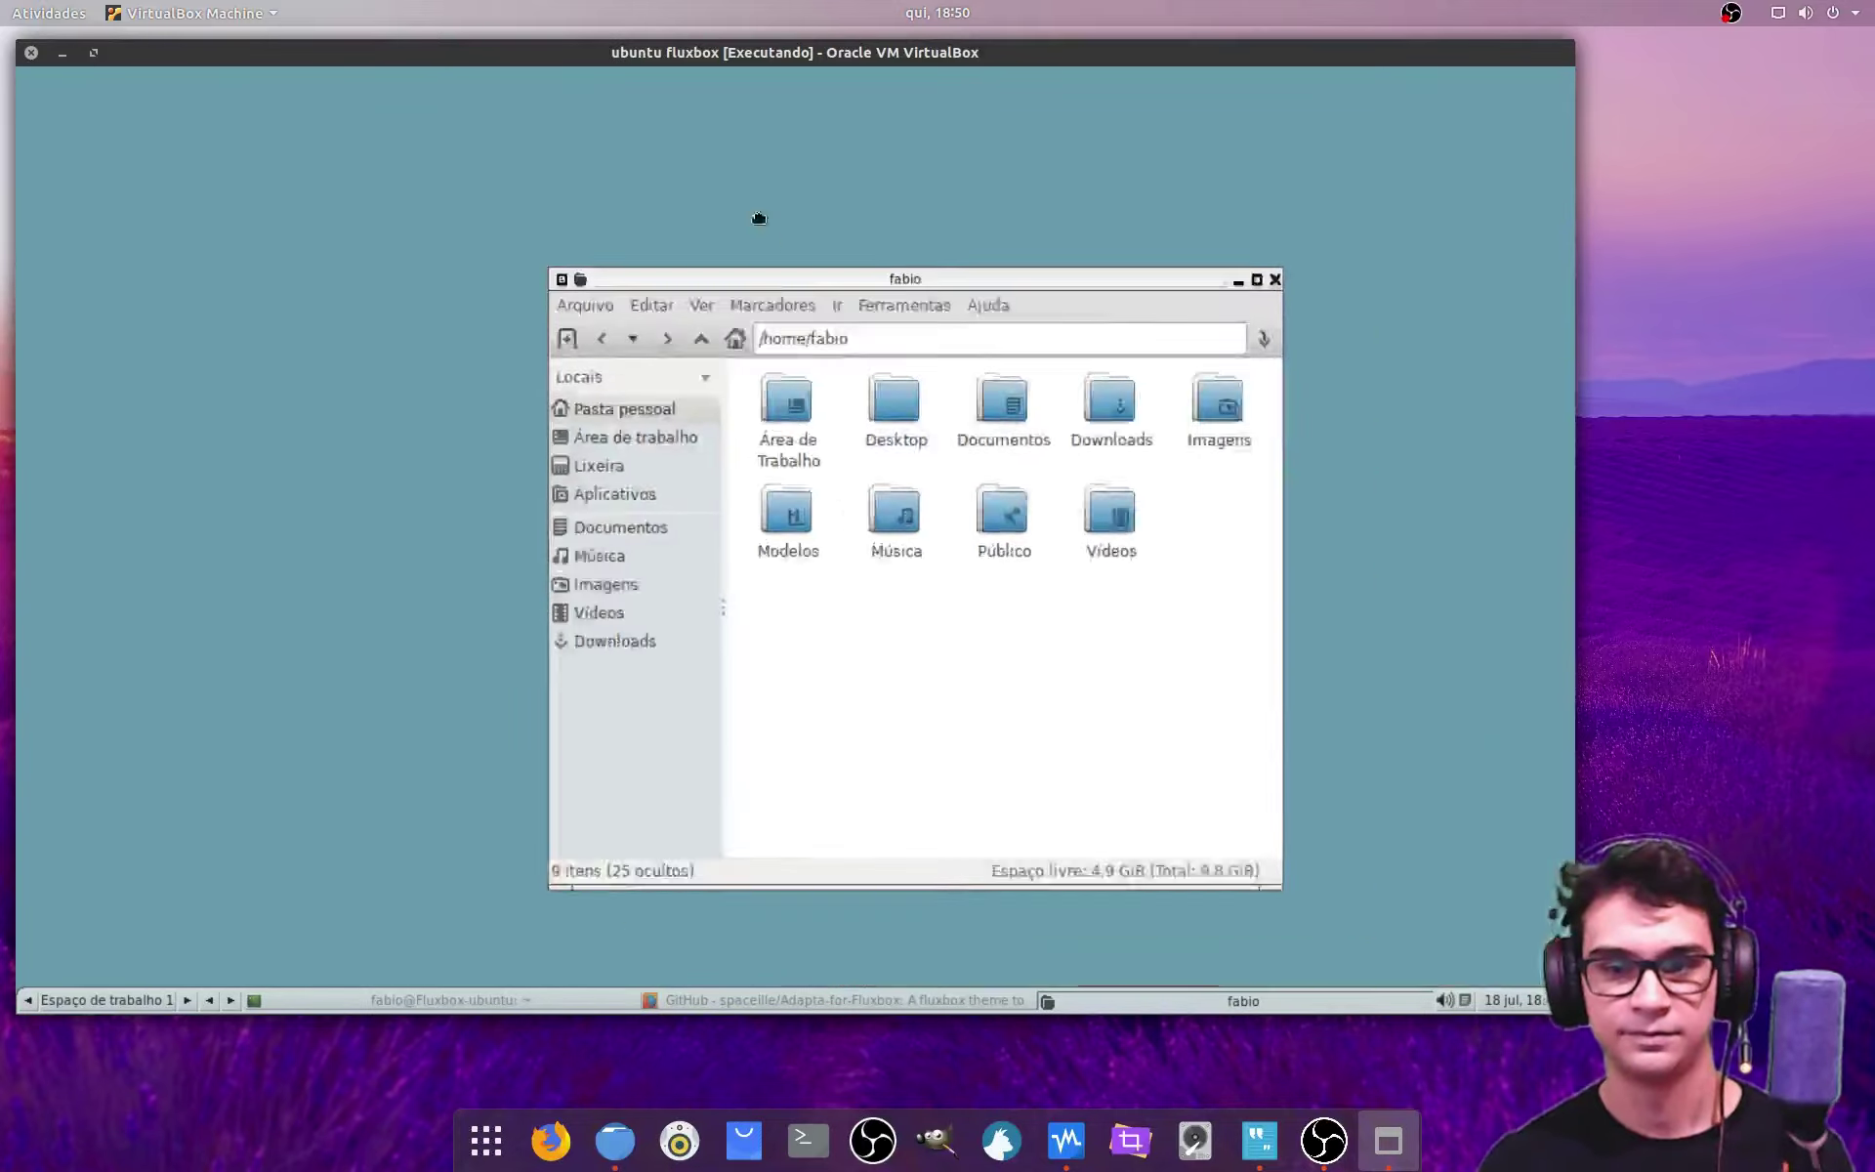
double_click(946, 320)
left_click(633, 298)
left_click(721, 522)
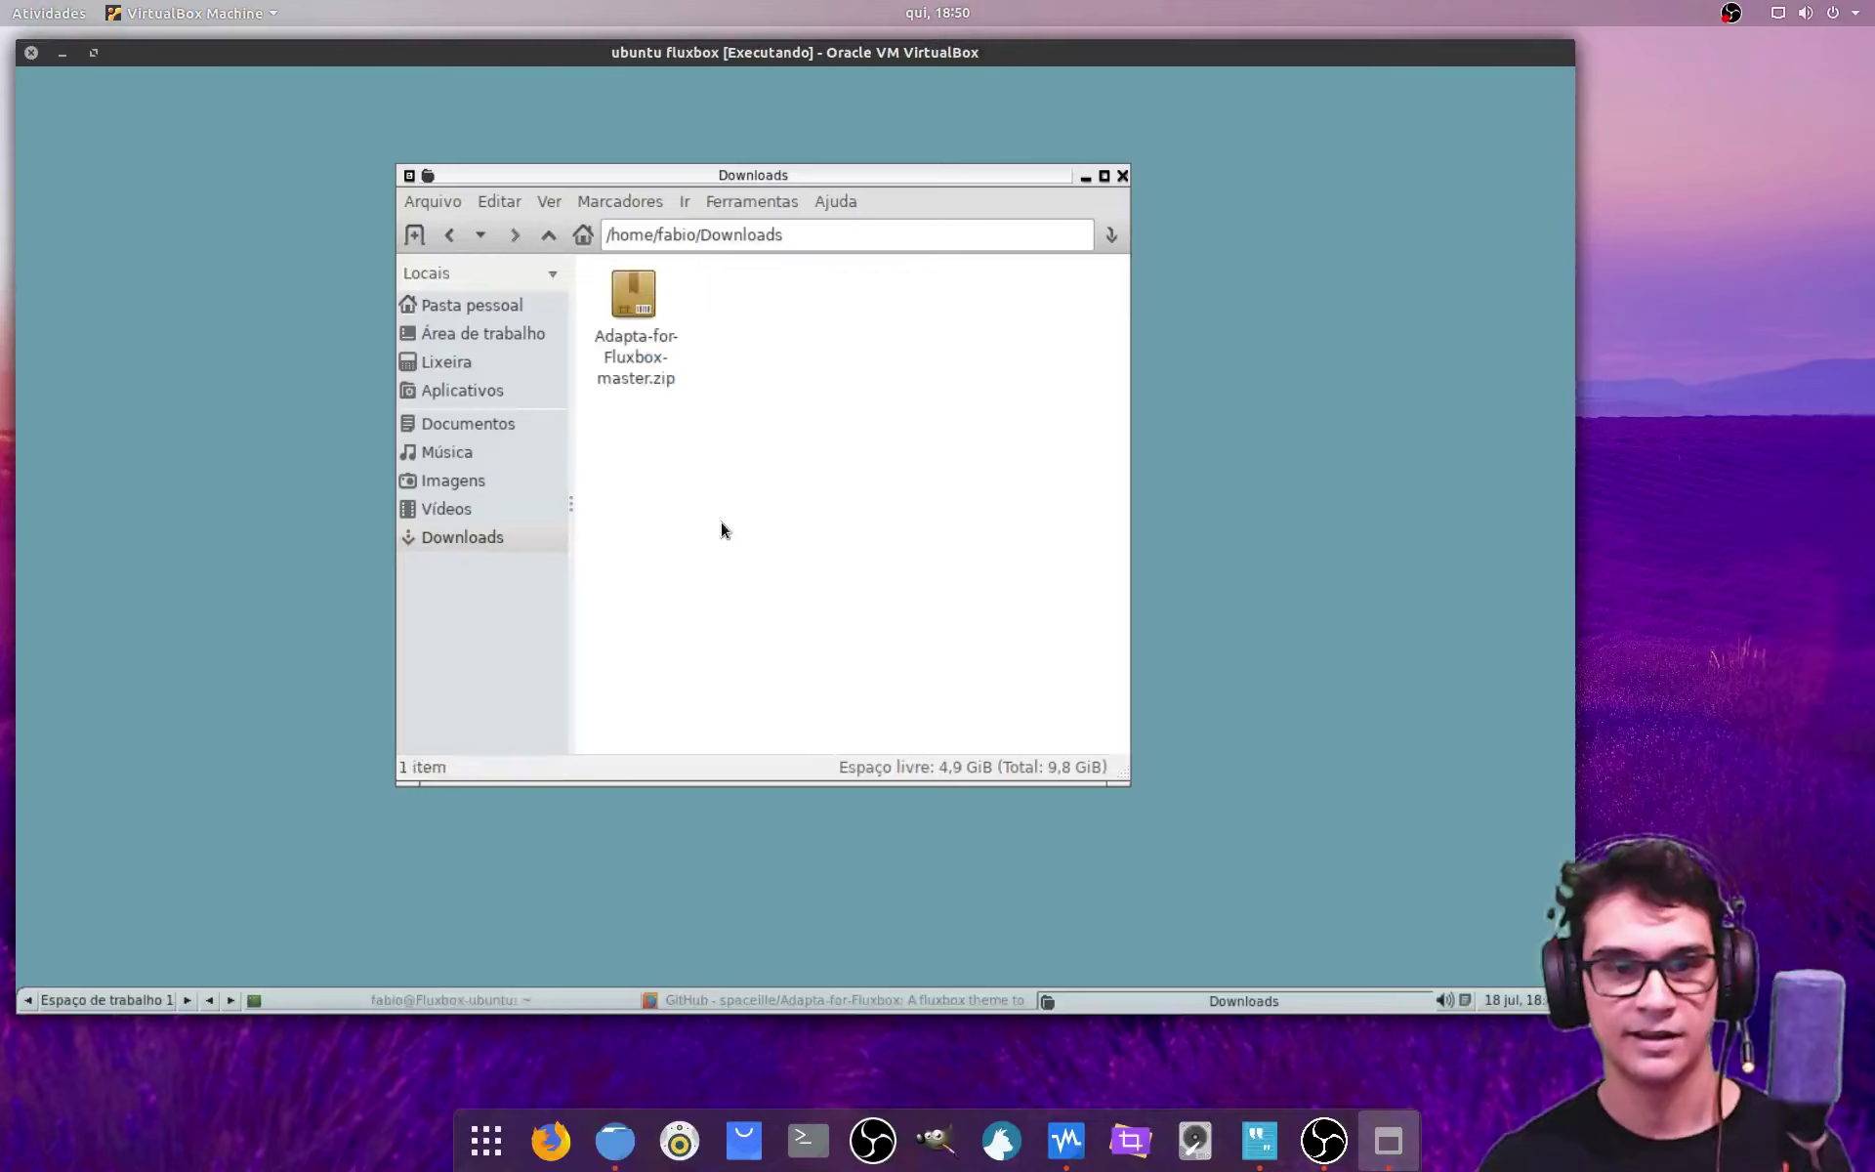
right_click(636, 296)
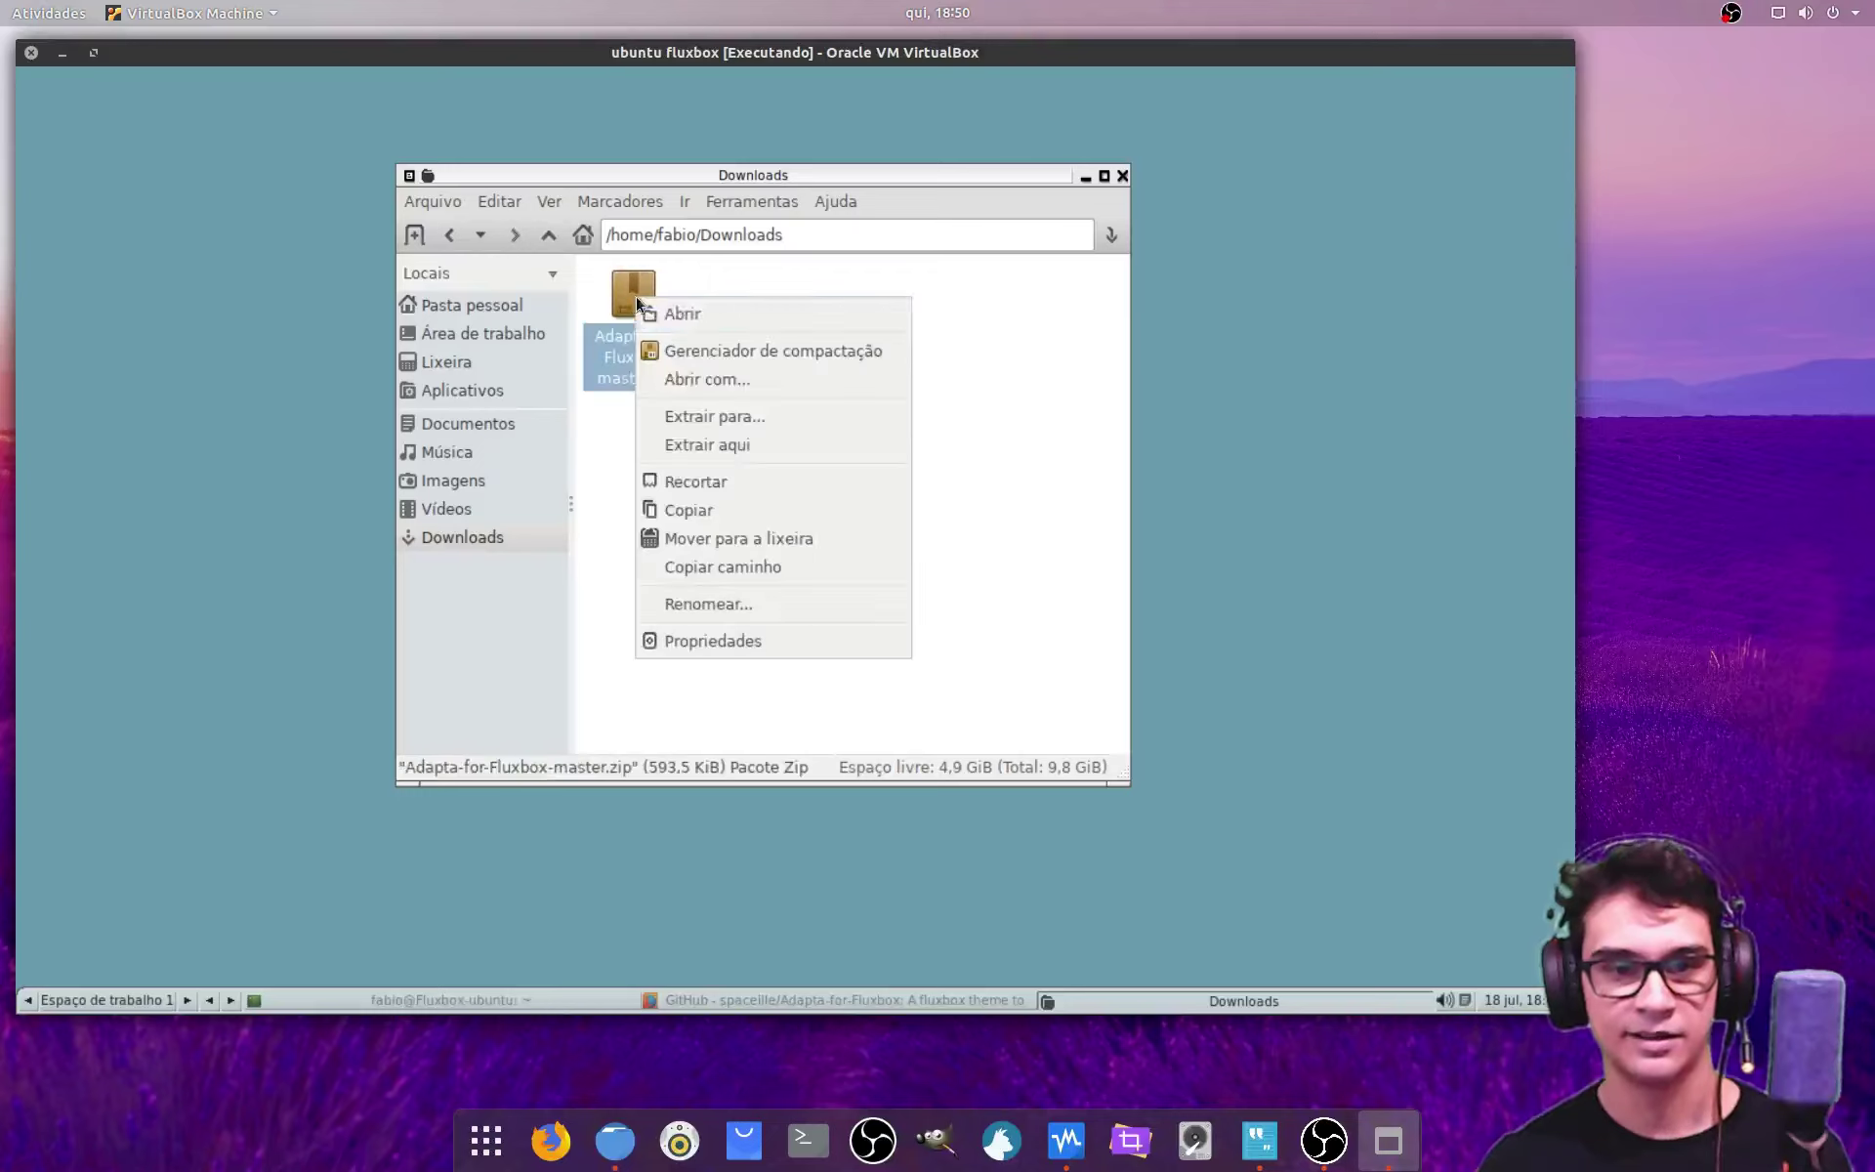
left_click(762, 444)
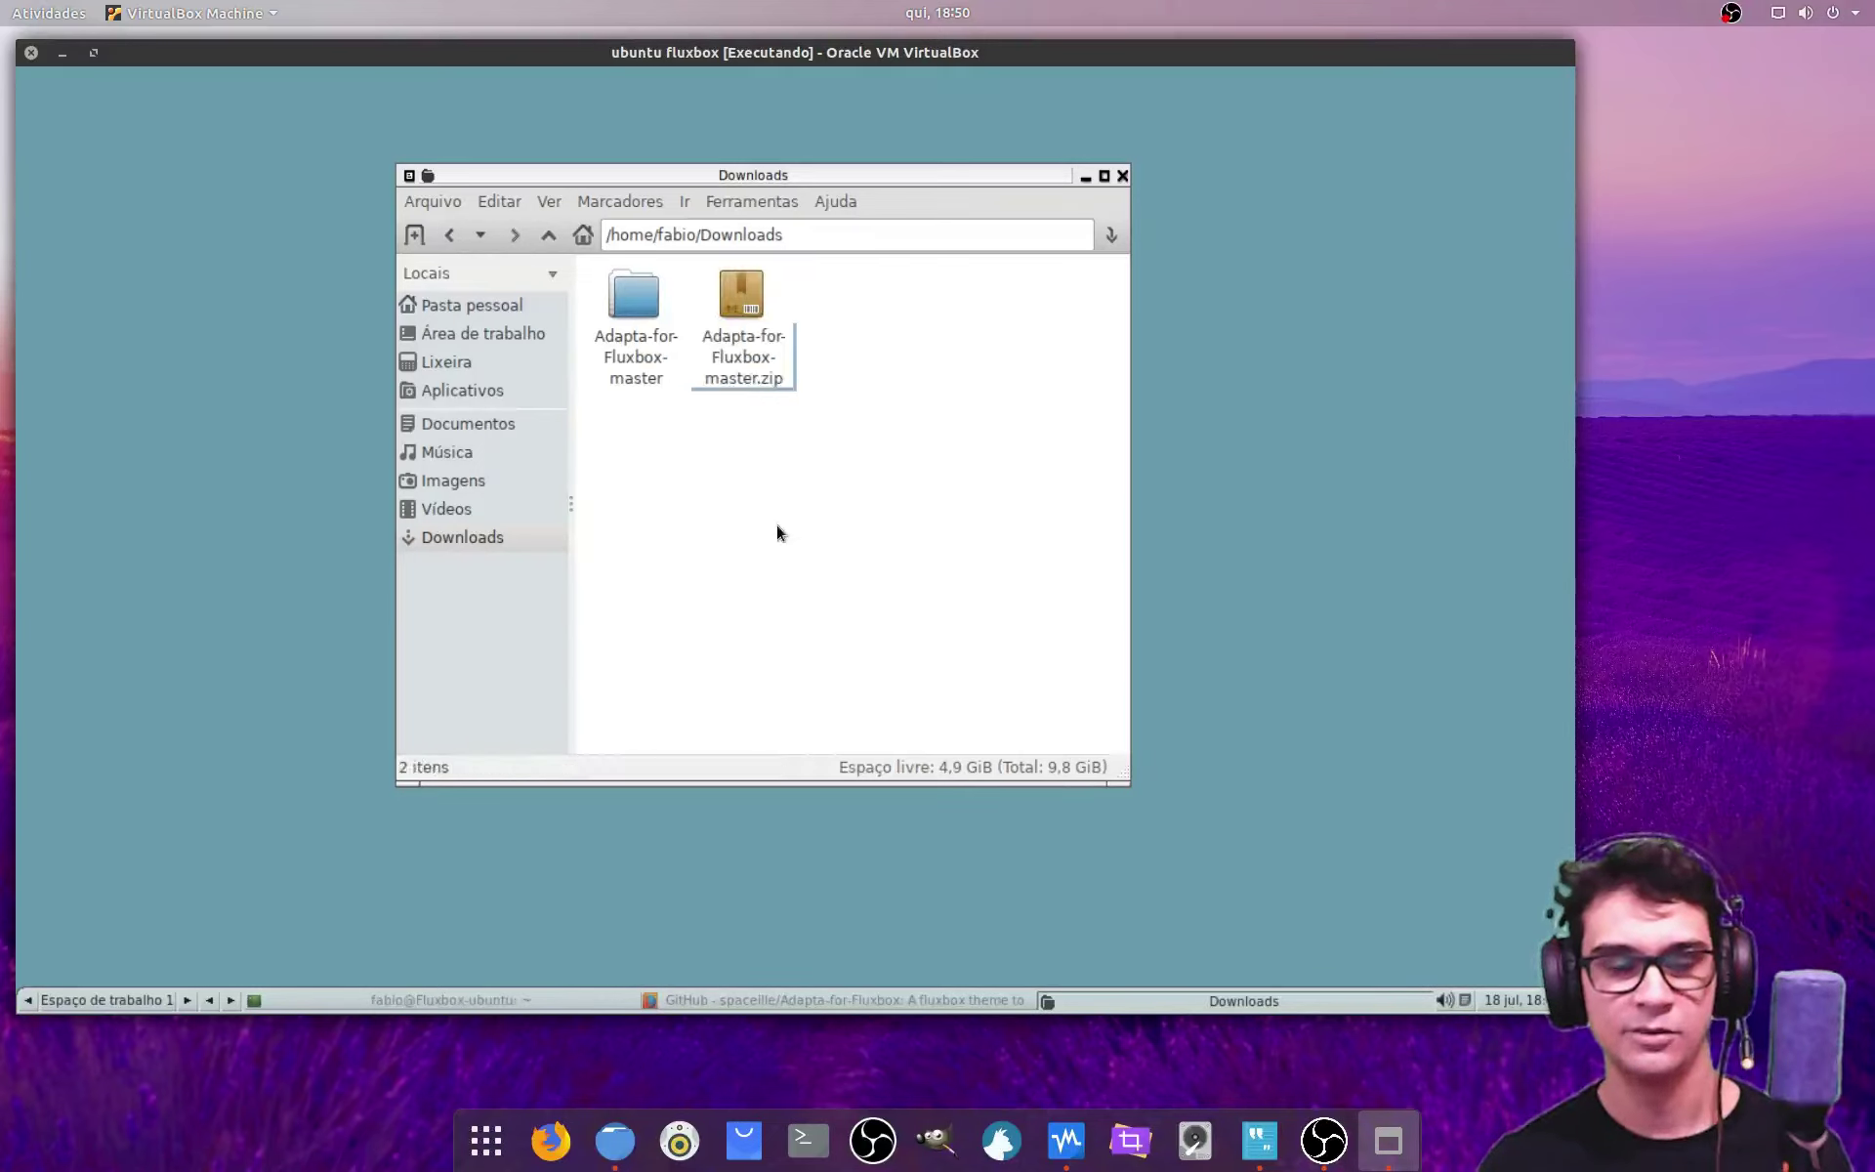
Step: Open adapta-eta_screenshot2.png from the extracted screenshots folder in mtPaint
double_click(635, 297)
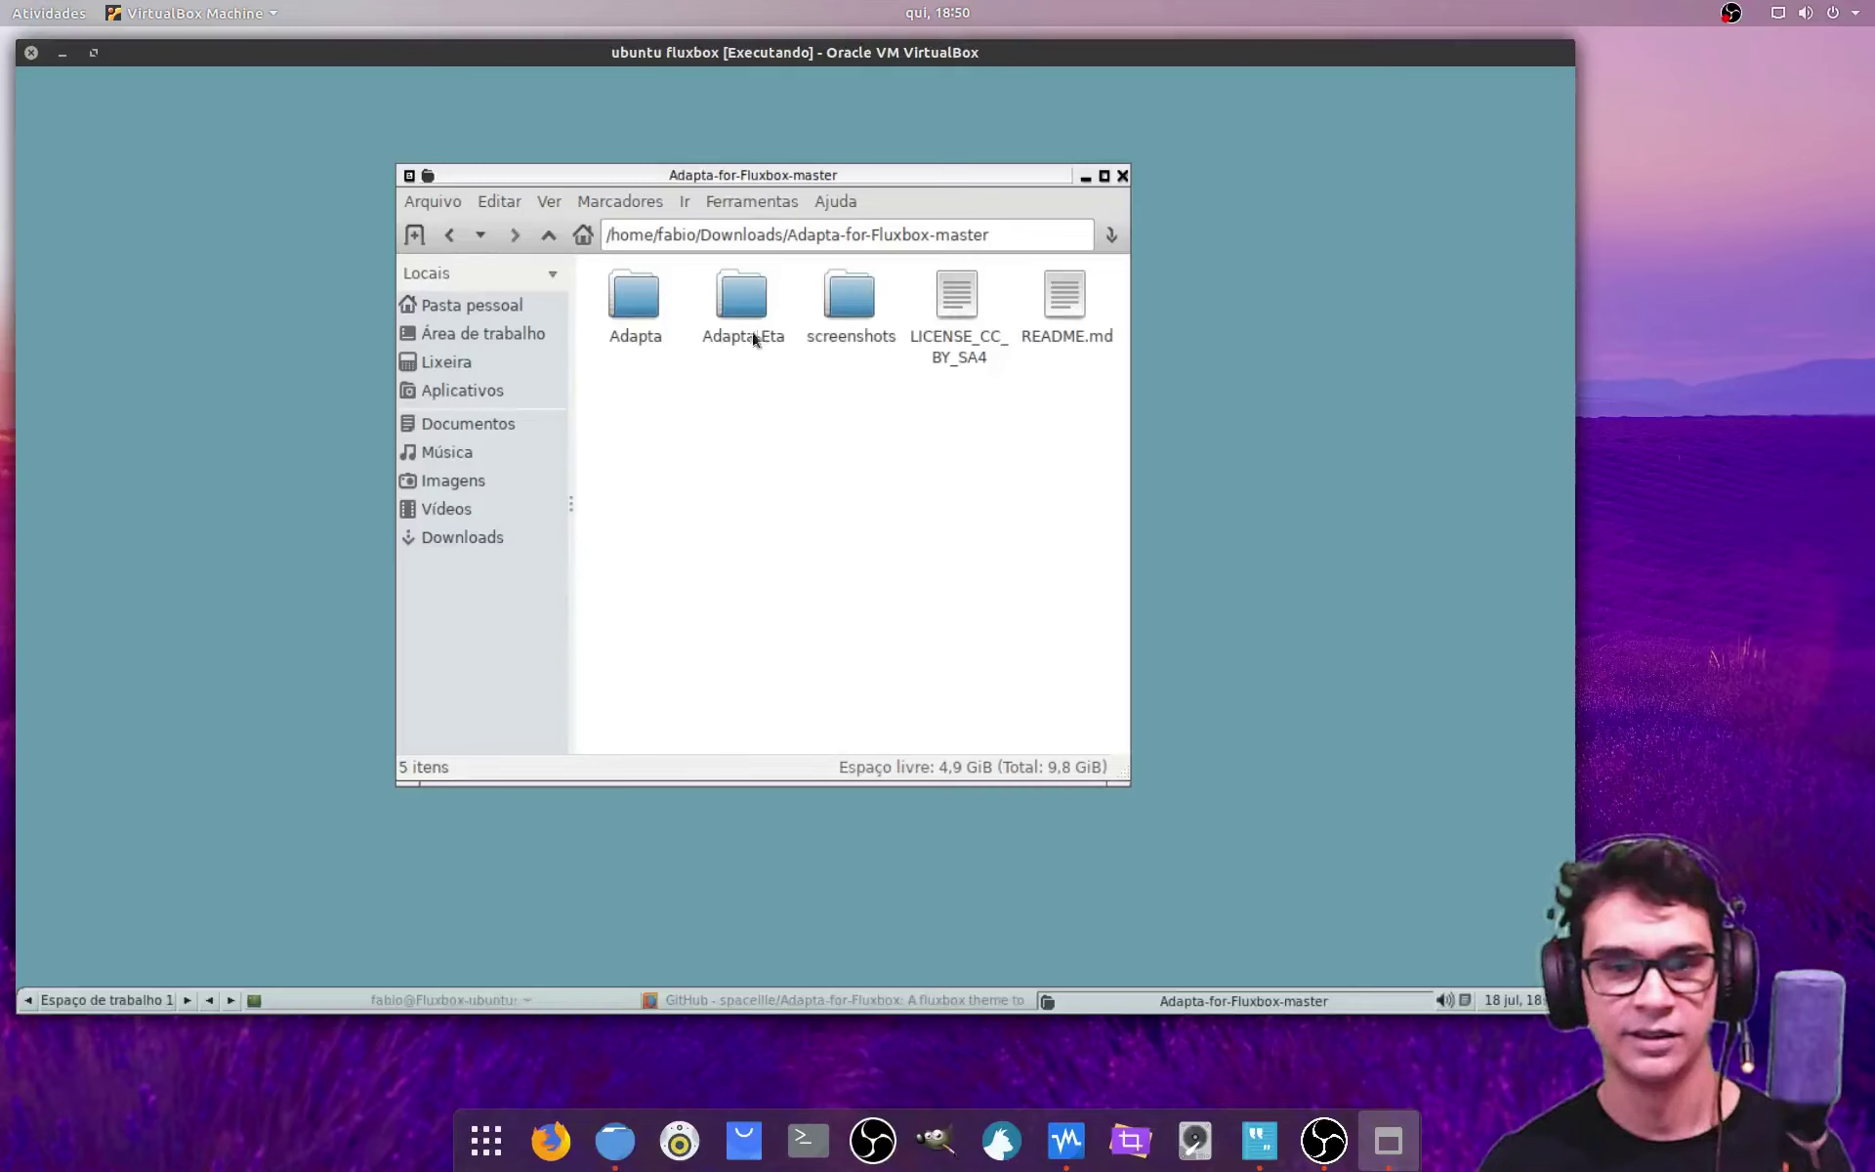
double_click(838, 297)
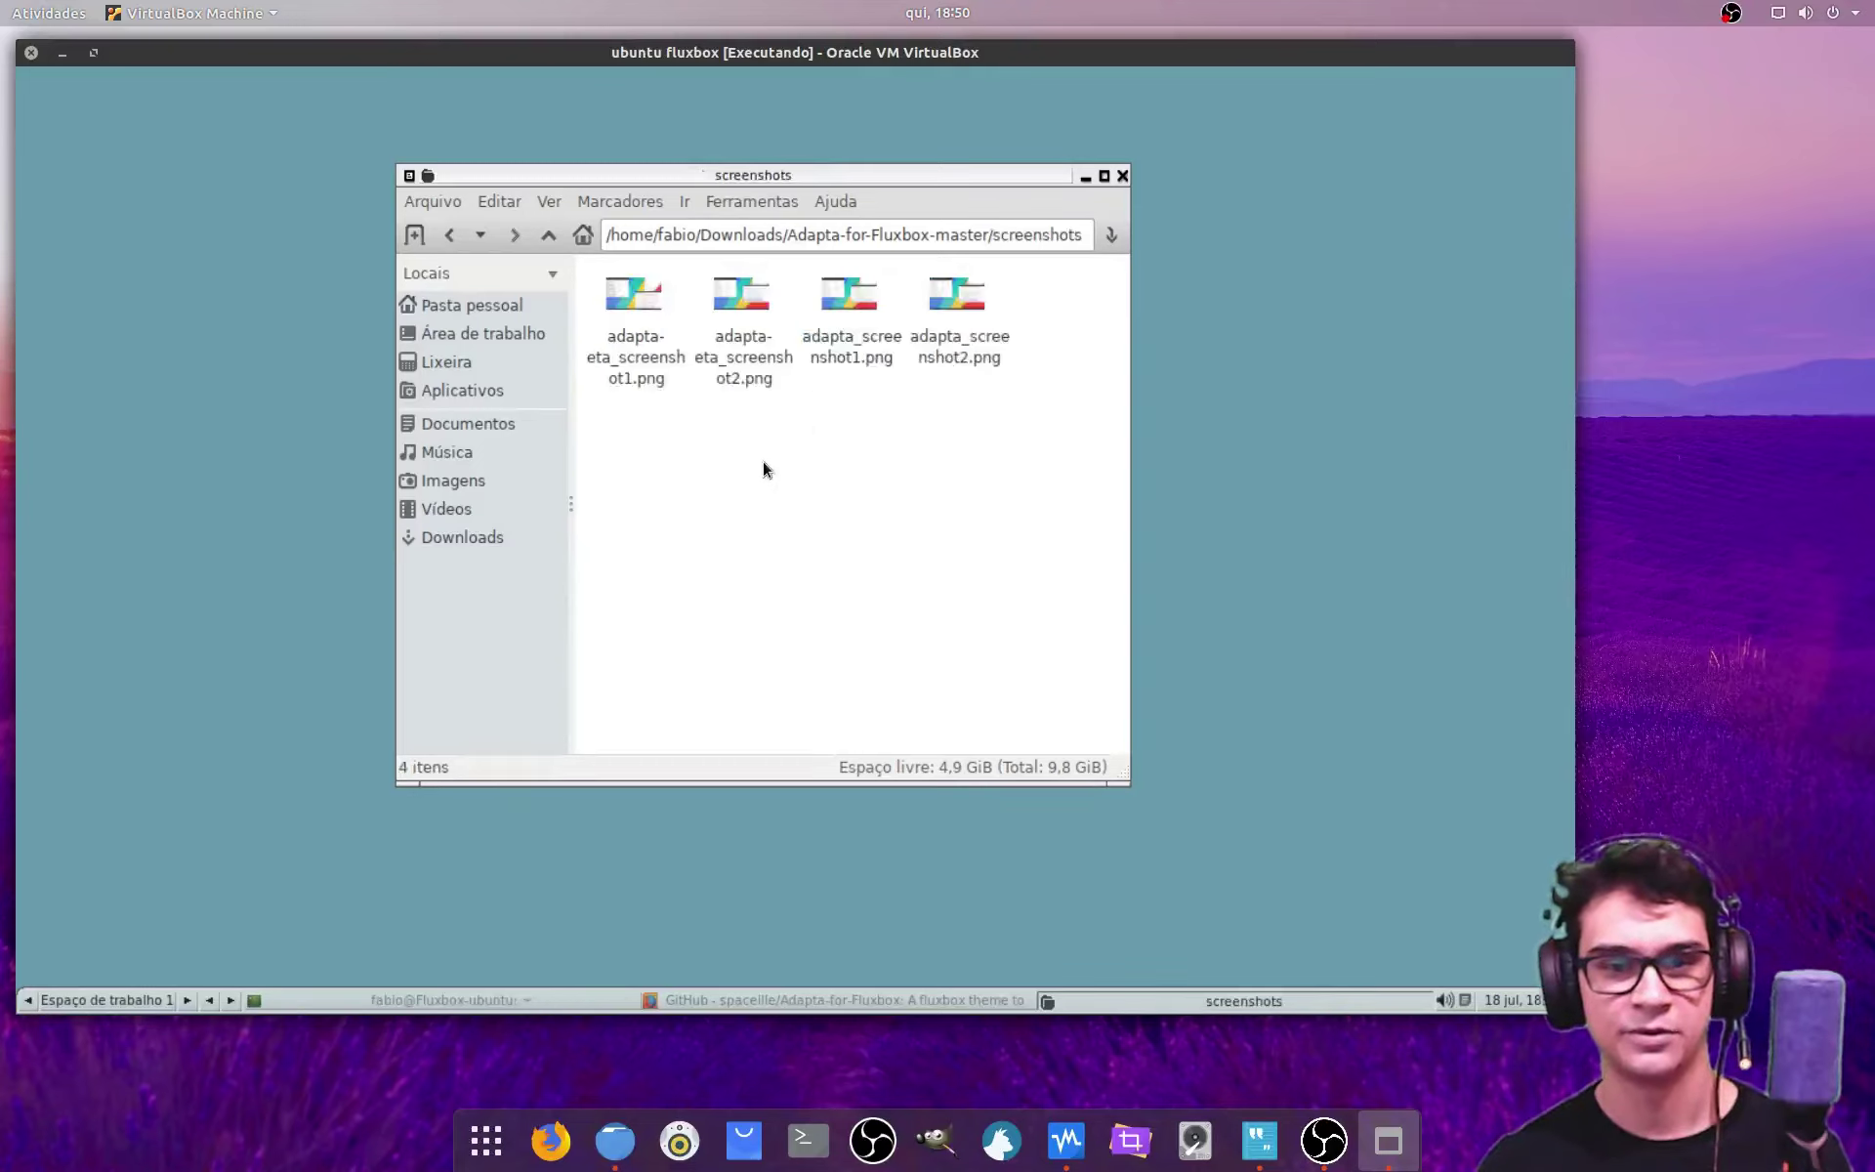
double_click(741, 305)
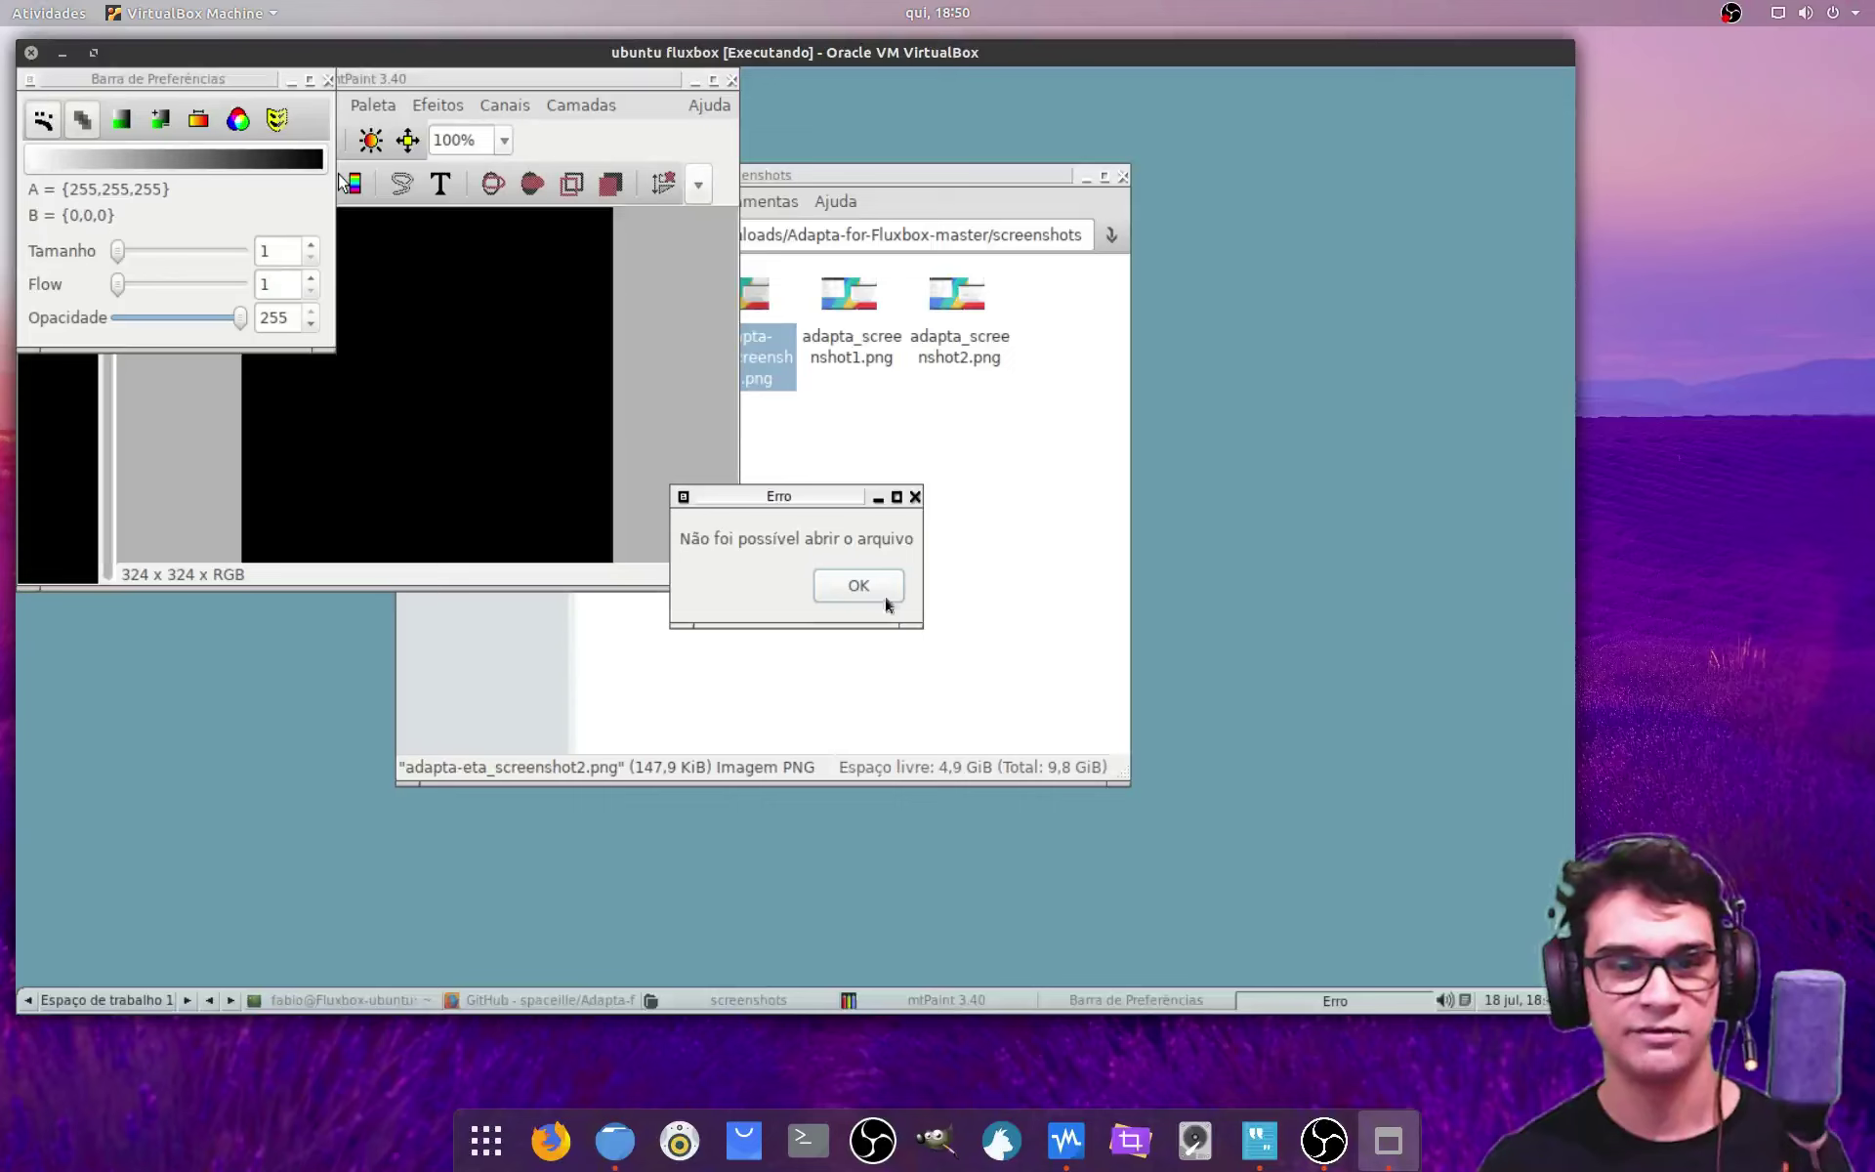
Step: Dismiss mtPaint's file-open error, close the Barra de Preferências, and quit mtPaint
left_click(858, 586)
mouse_move(432, 64)
left_mouse_down()
mouse_move(627, 175)
mouse_move(429, 75)
left_mouse_up()
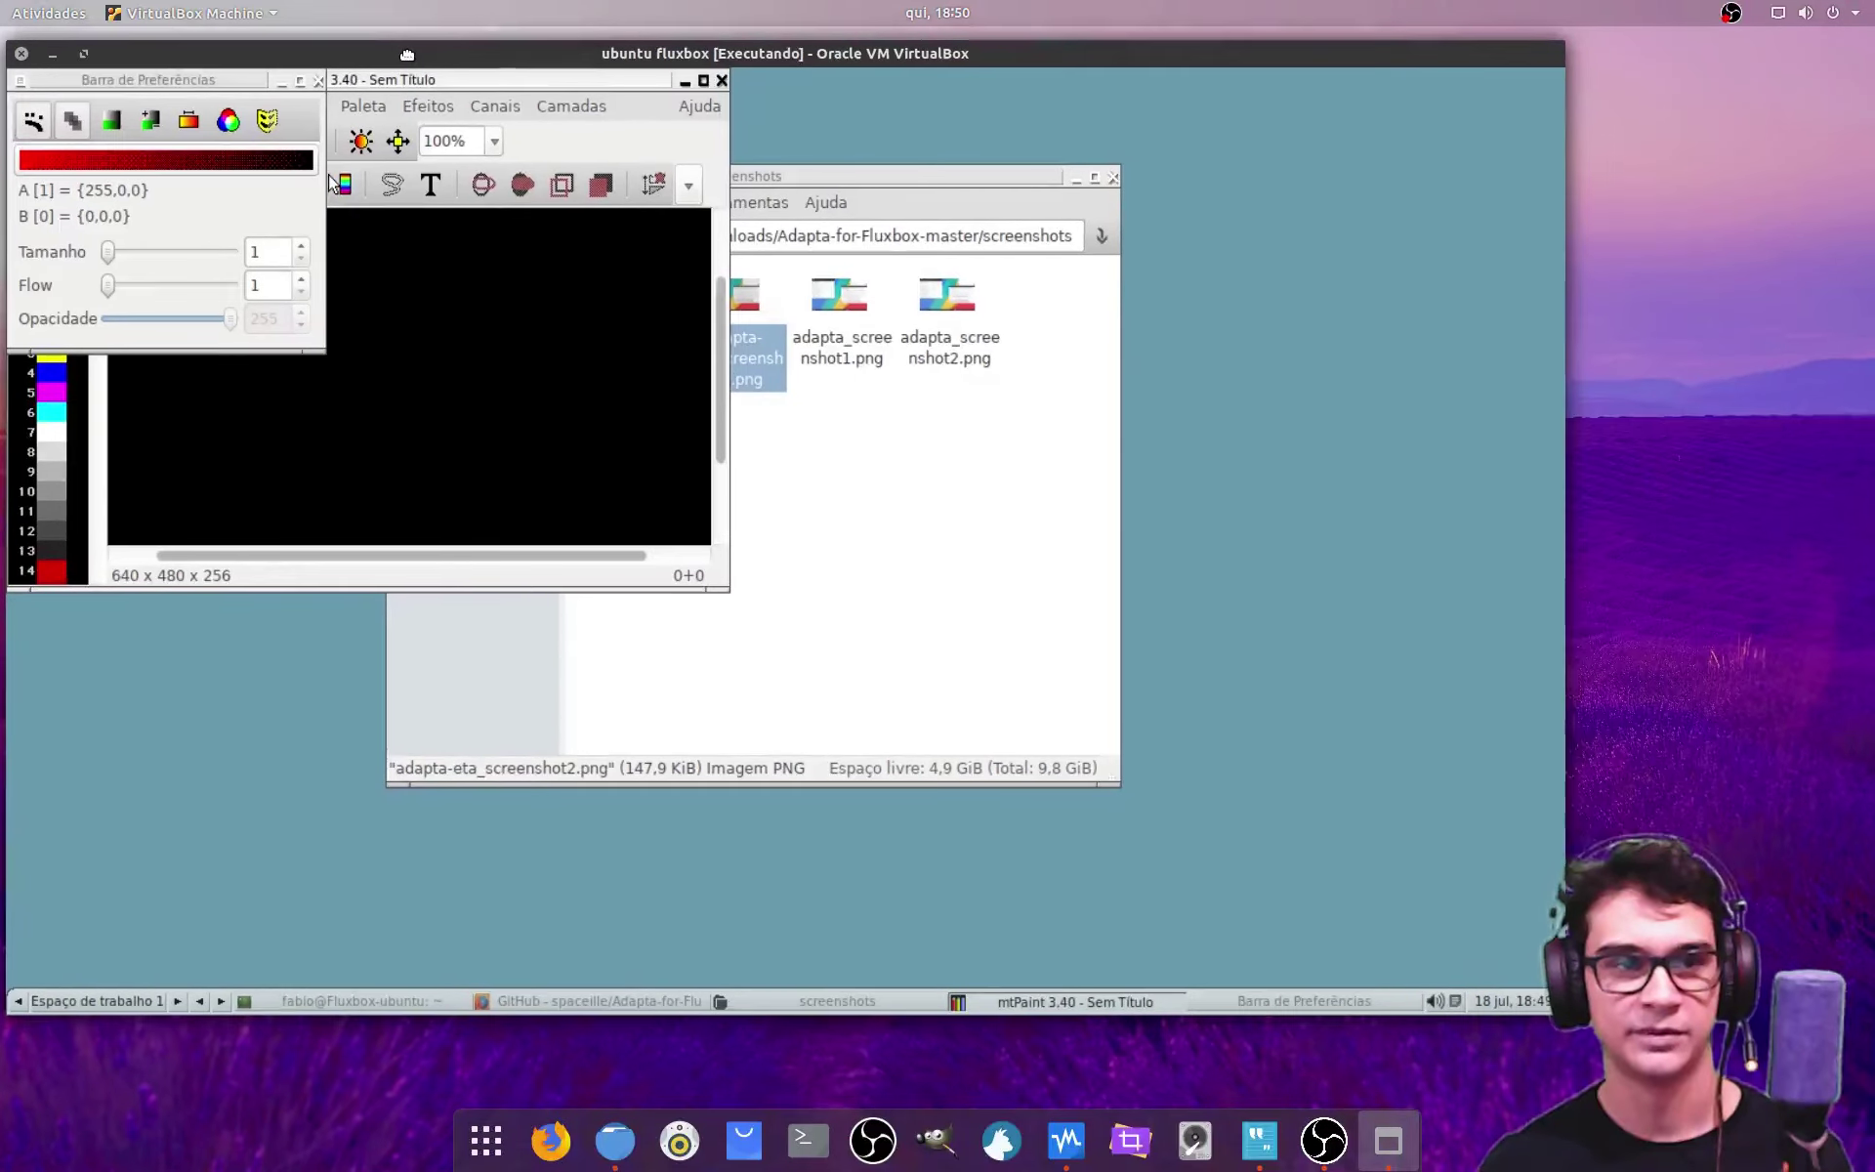
left_click_drag(220, 79, 348, 200)
left_click(447, 201)
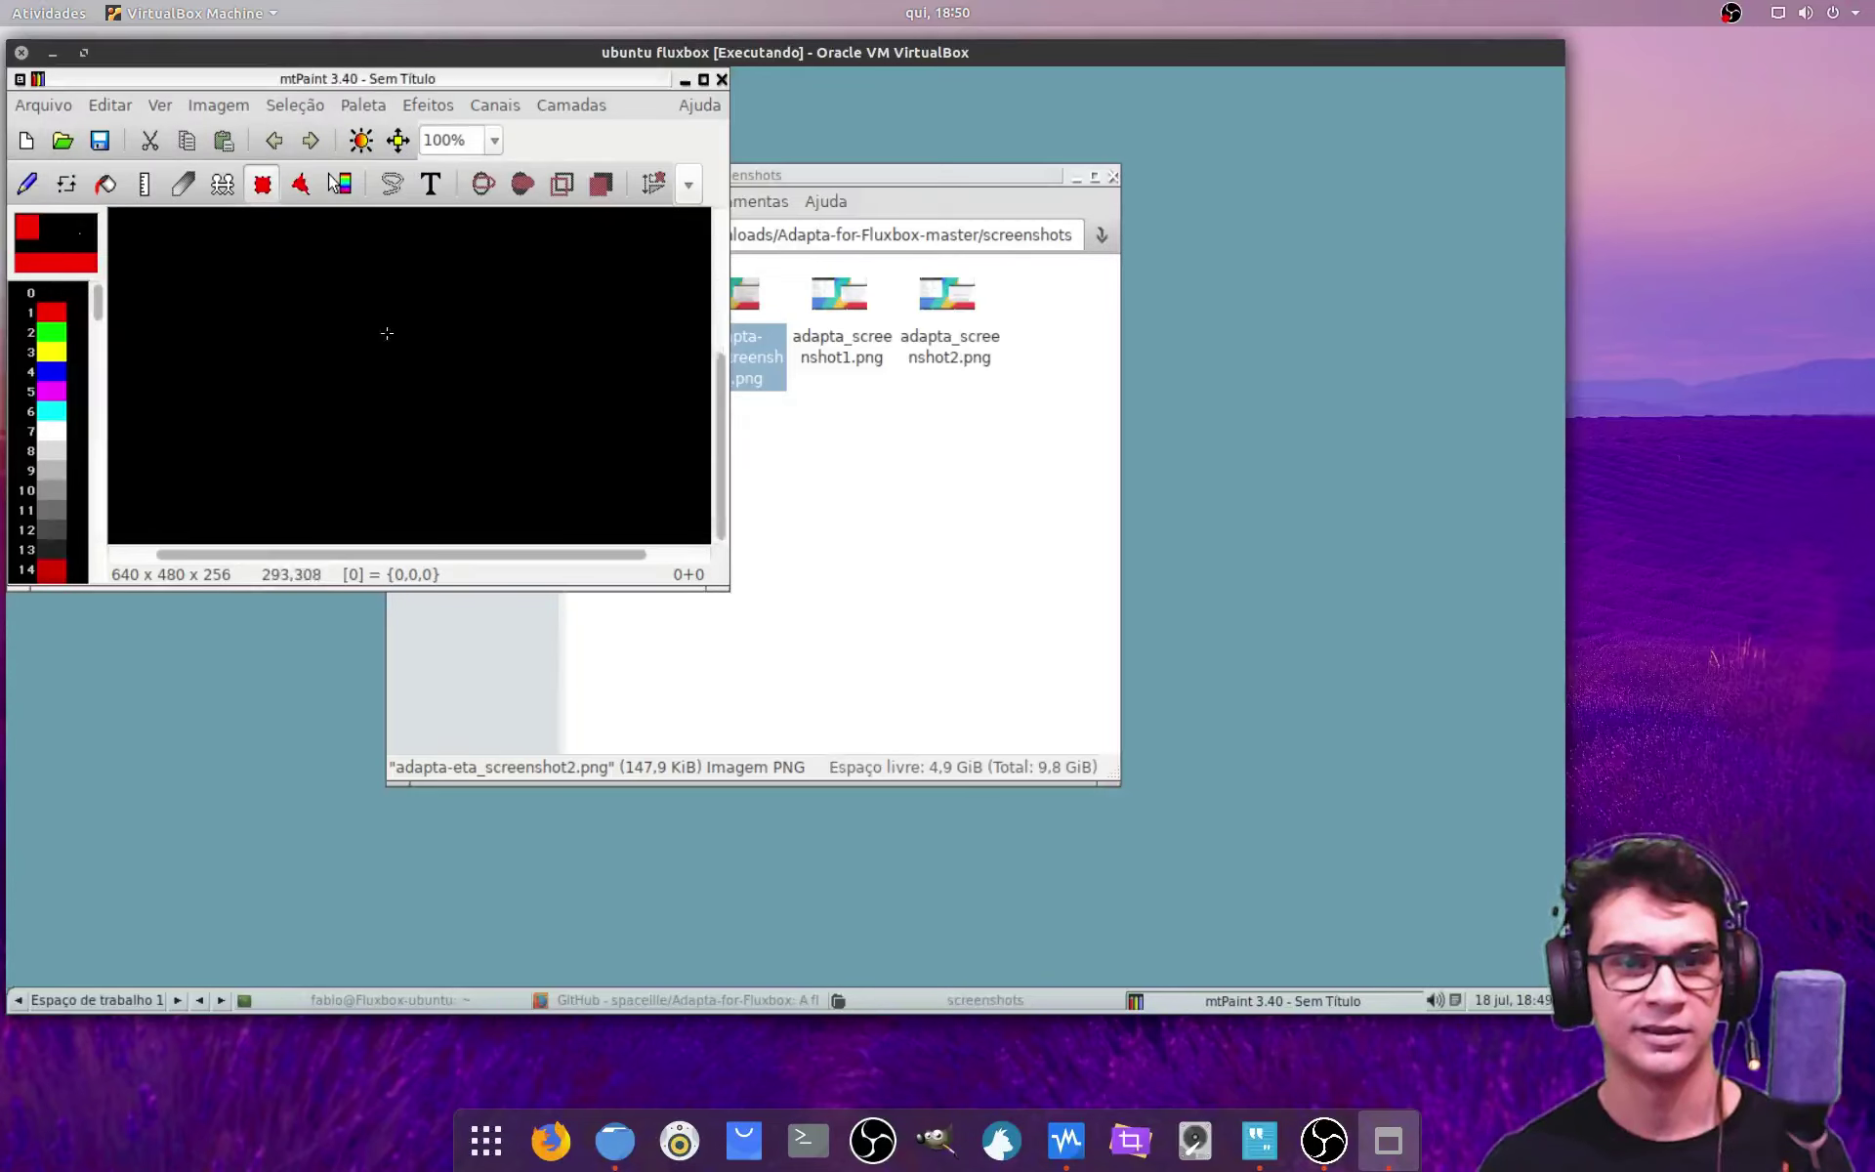
left_click(723, 80)
Step: Browse the screenshots, Adapta-Eta and Adapta subfolders of Adapta-for-Fluxbox-master
left_click(875, 599)
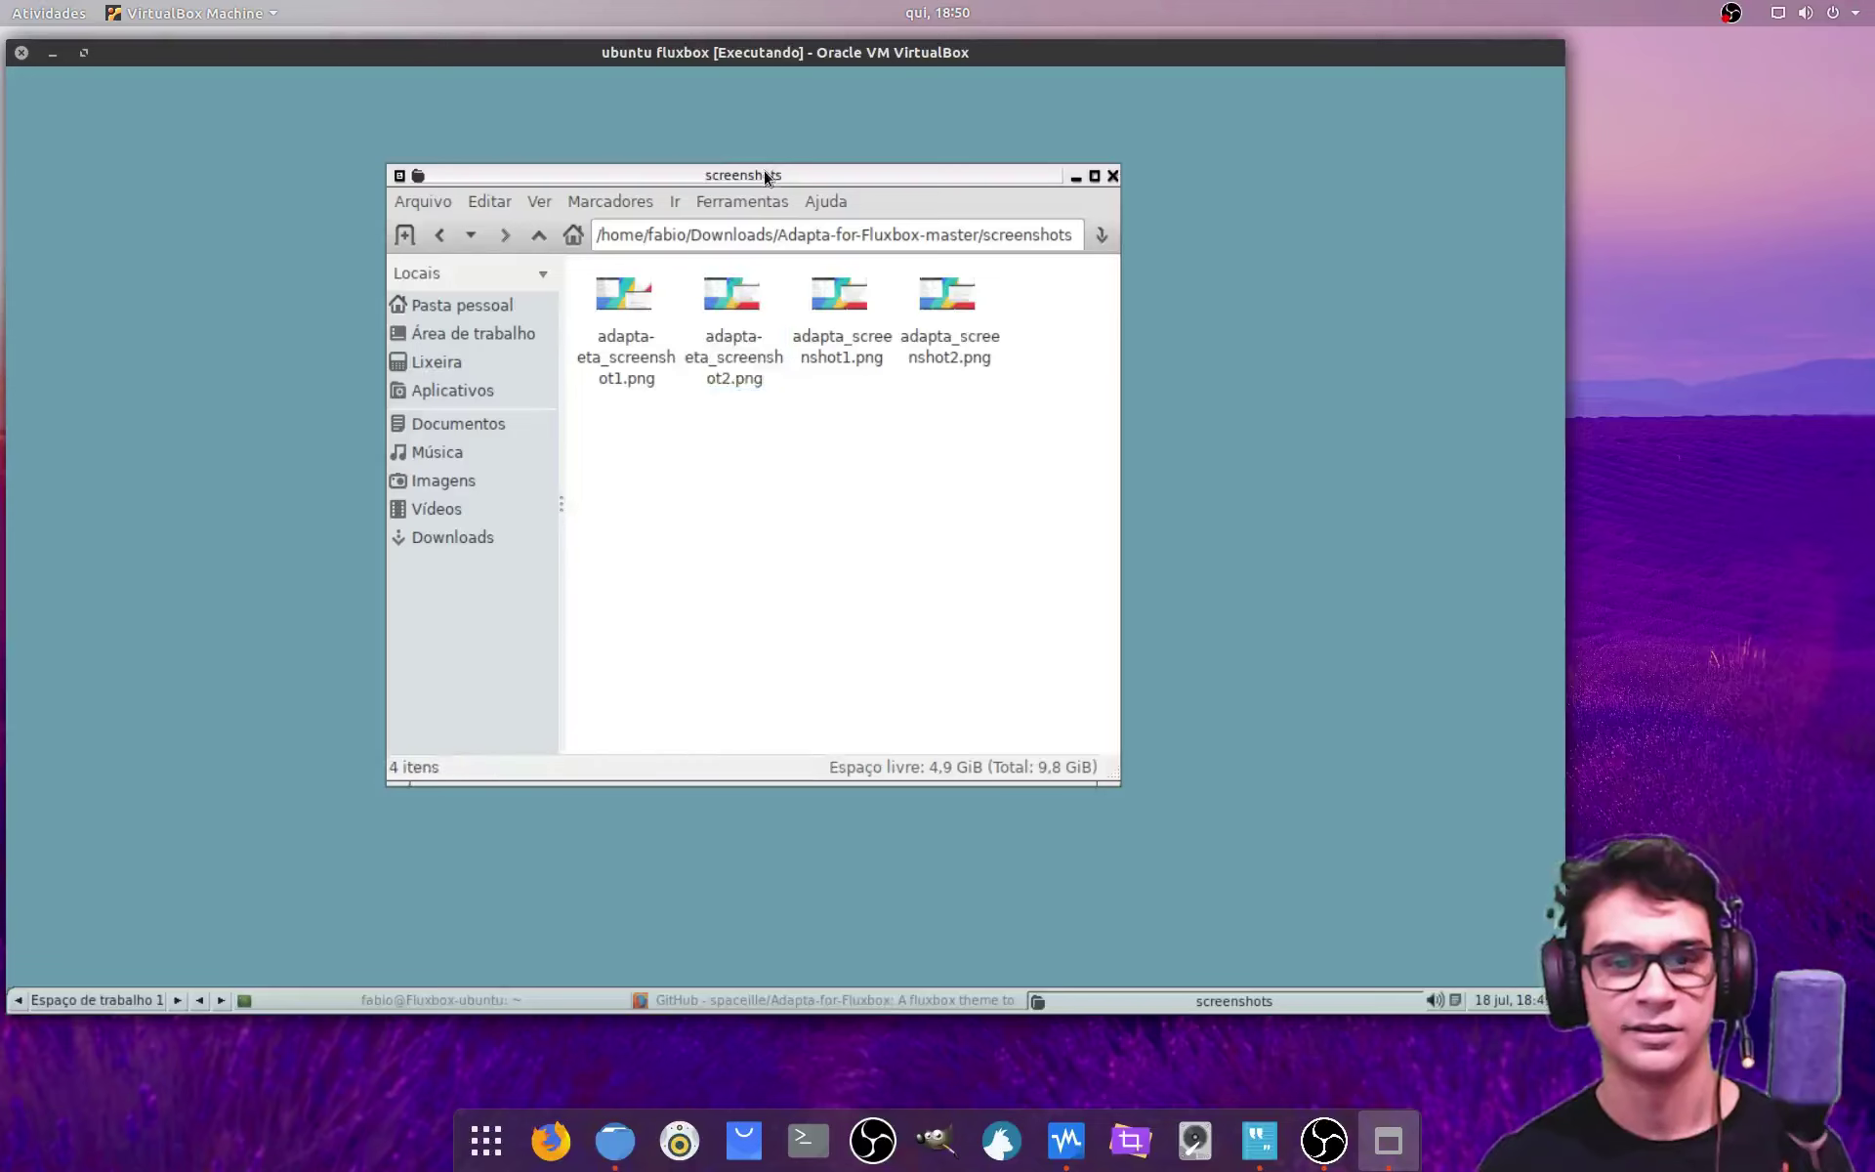
left_click_drag(770, 175, 591, 149)
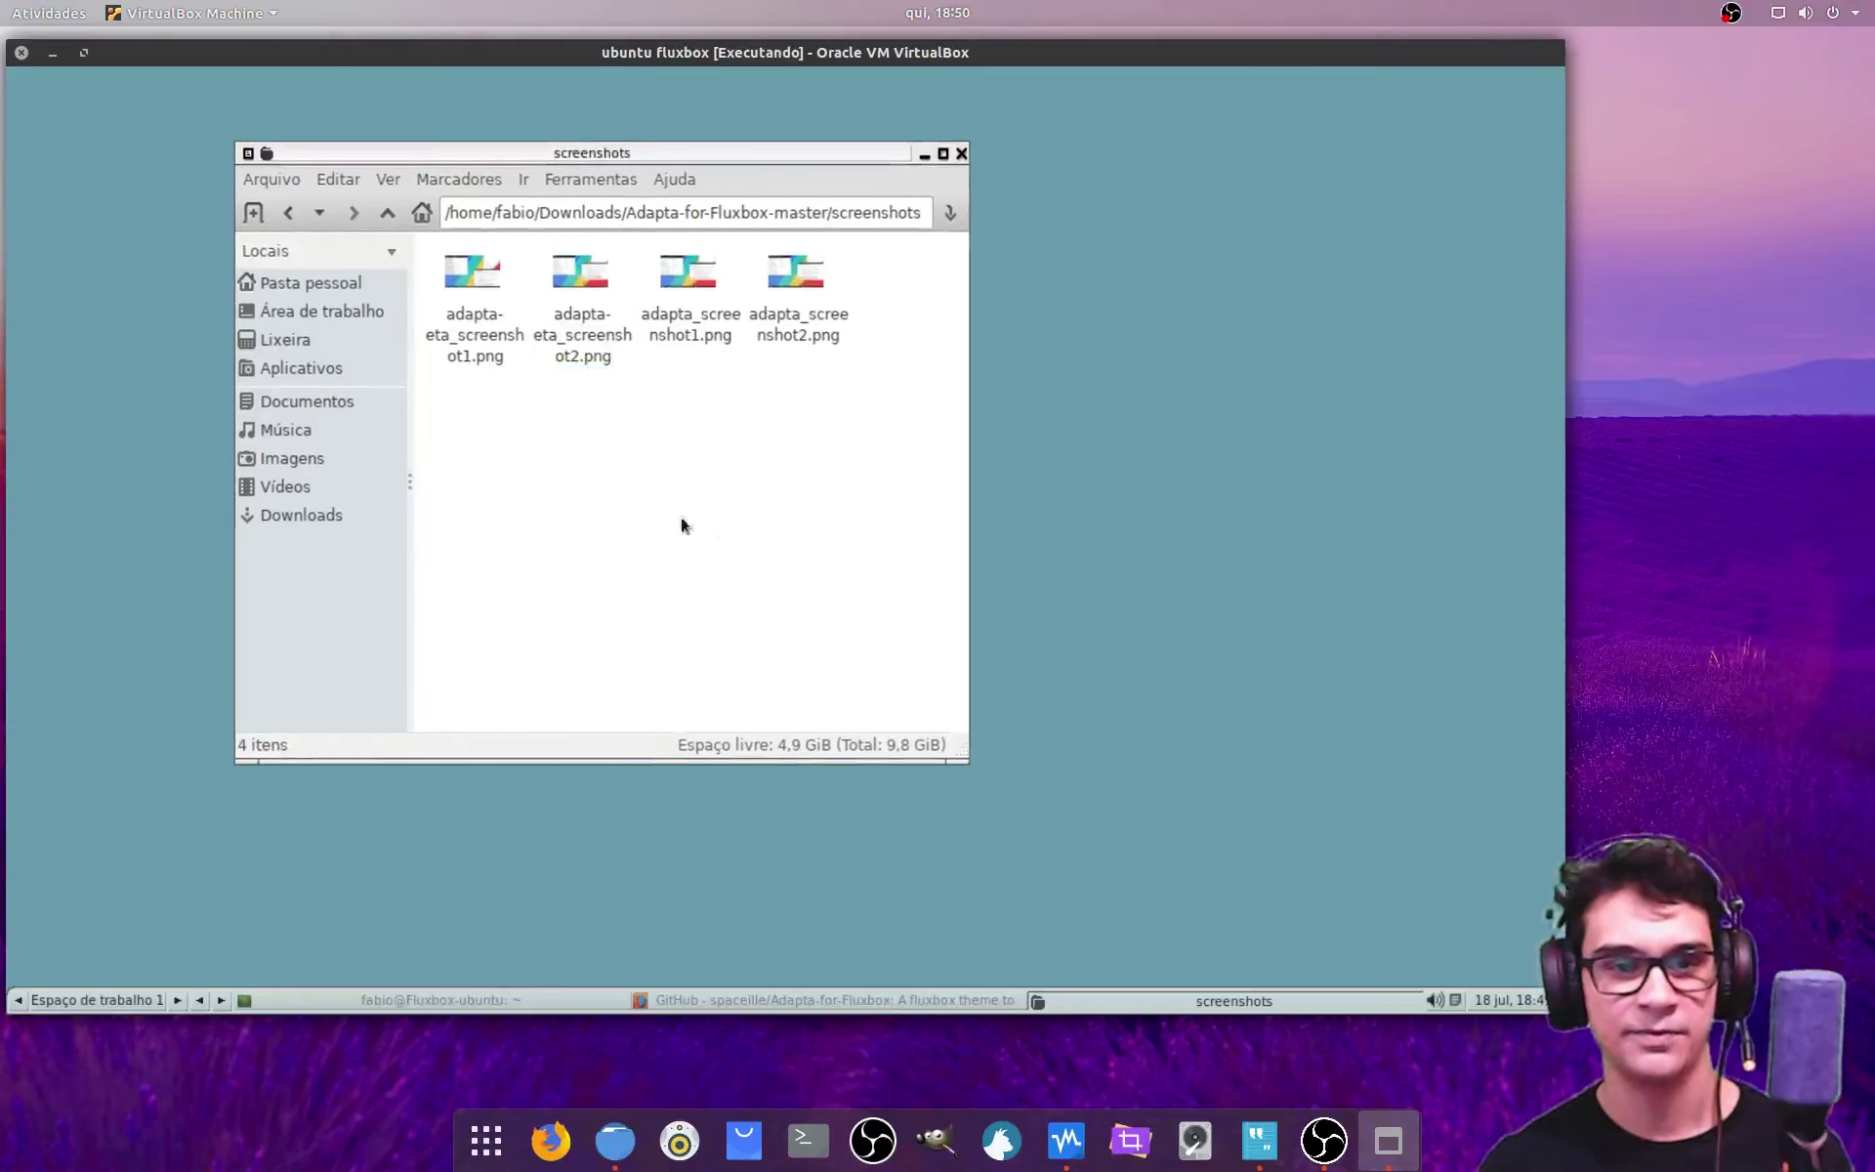
left_click(389, 213)
double_click(686, 314)
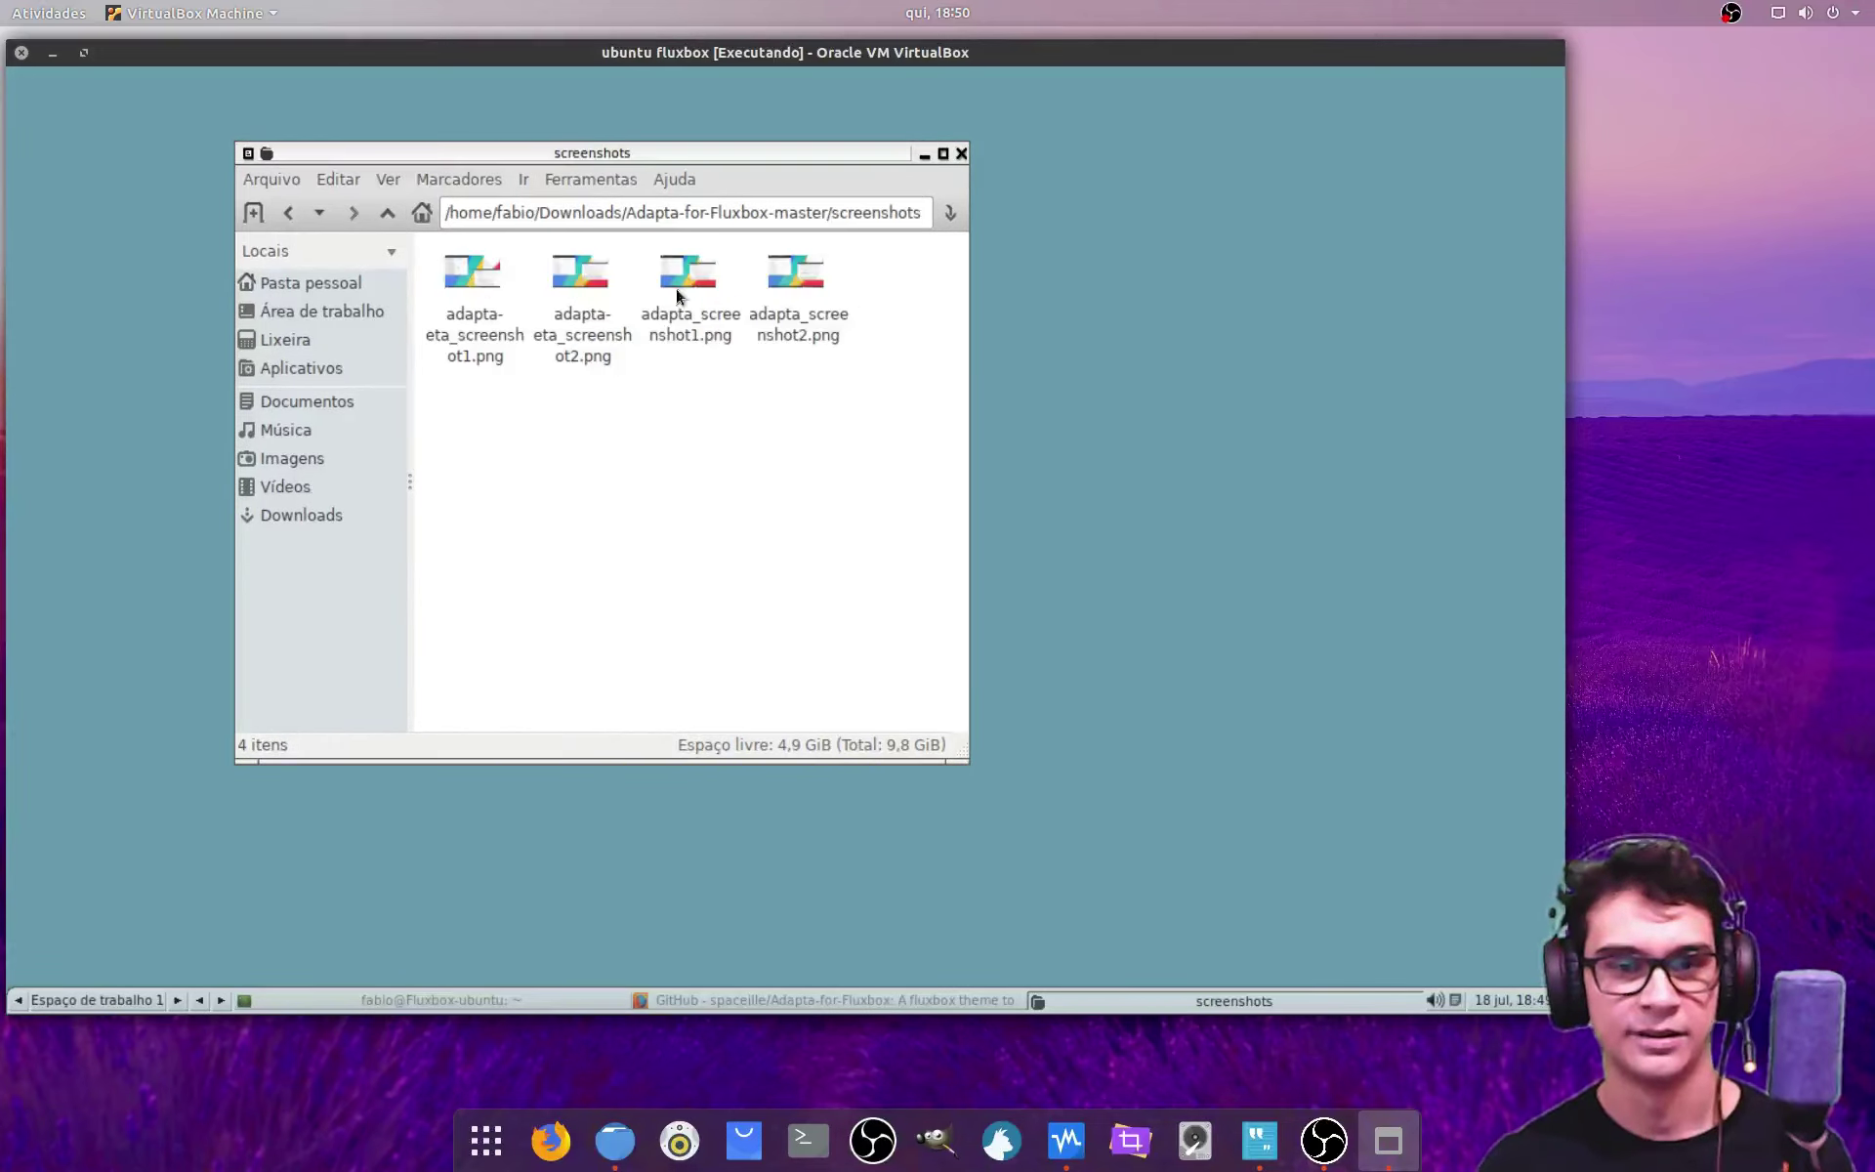
left_click(387, 213)
double_click(581, 279)
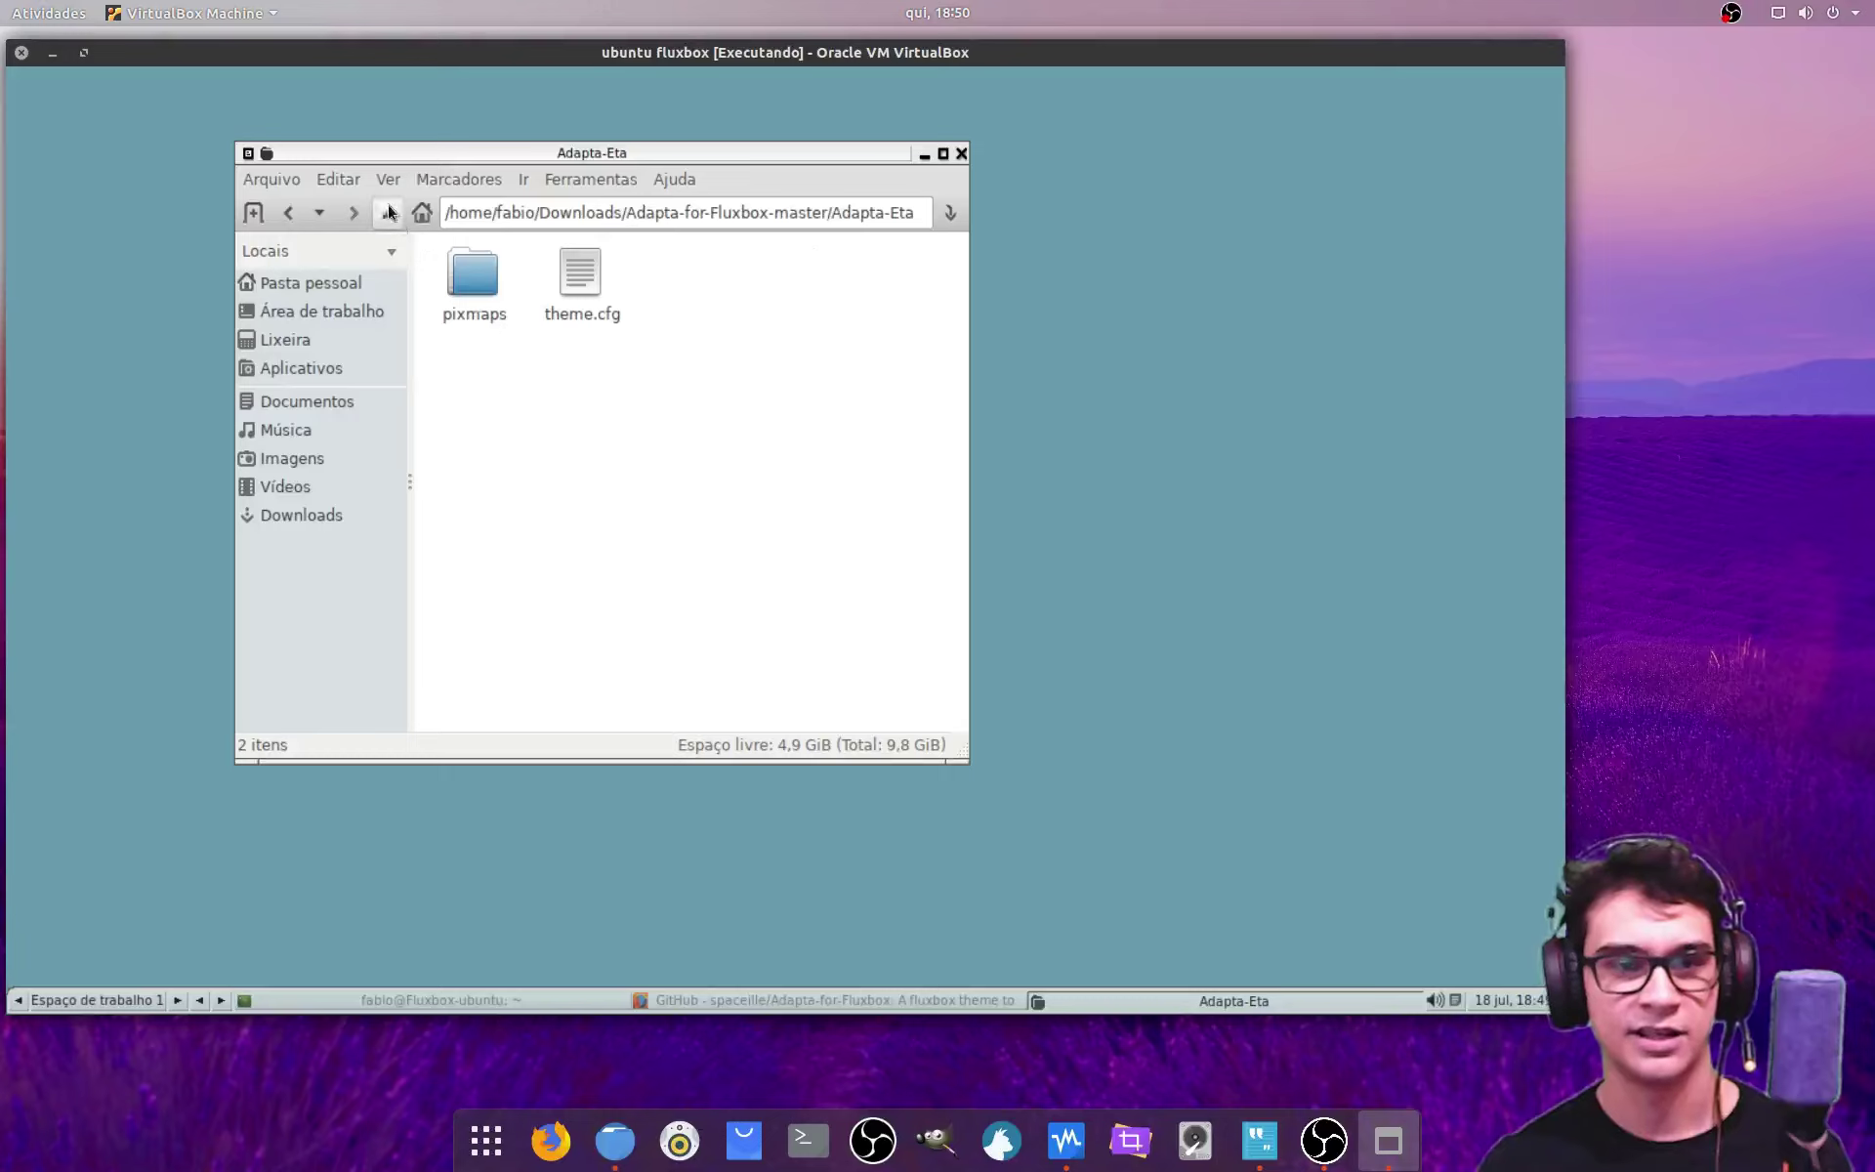
left_click(389, 213)
double_click(472, 273)
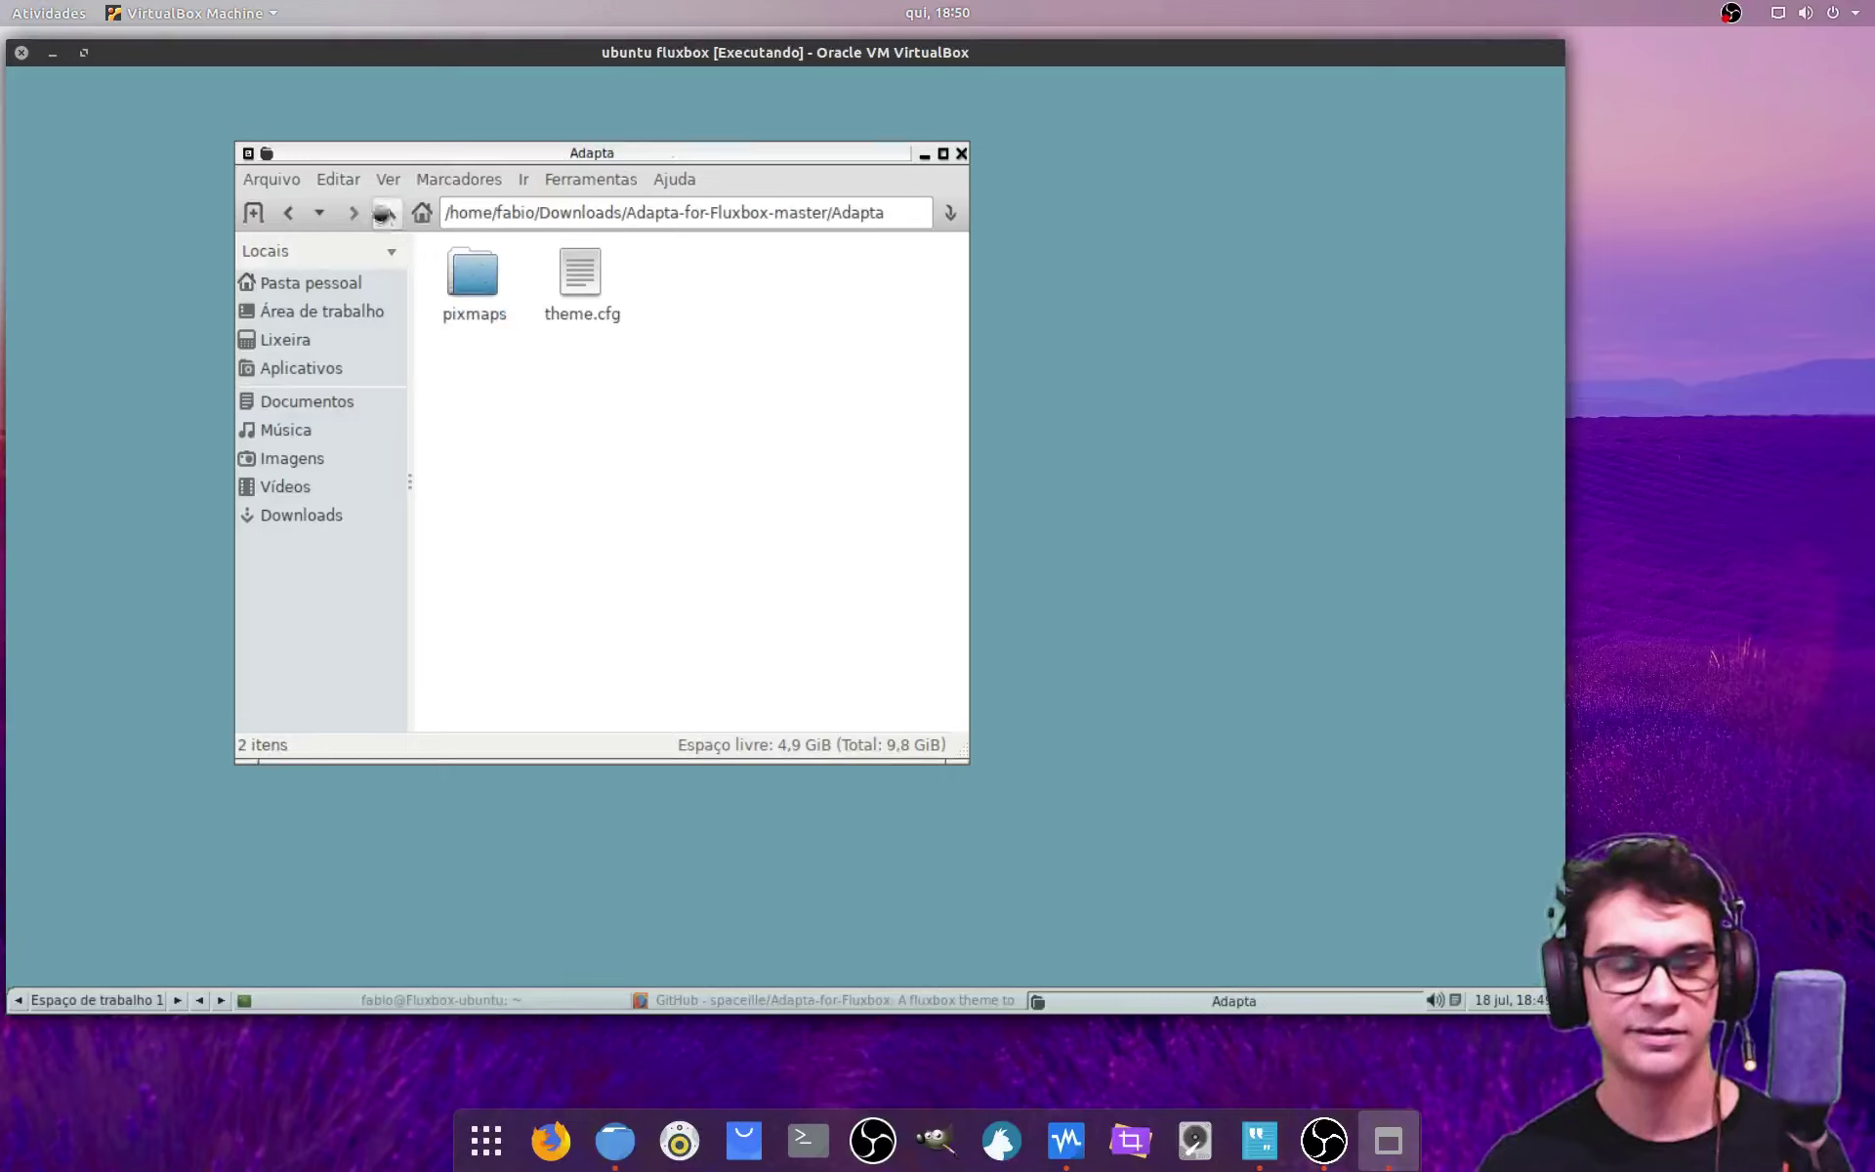
left_click(386, 213)
Step: Open a second PCManFM tab showing the home folder
right_click(504, 401)
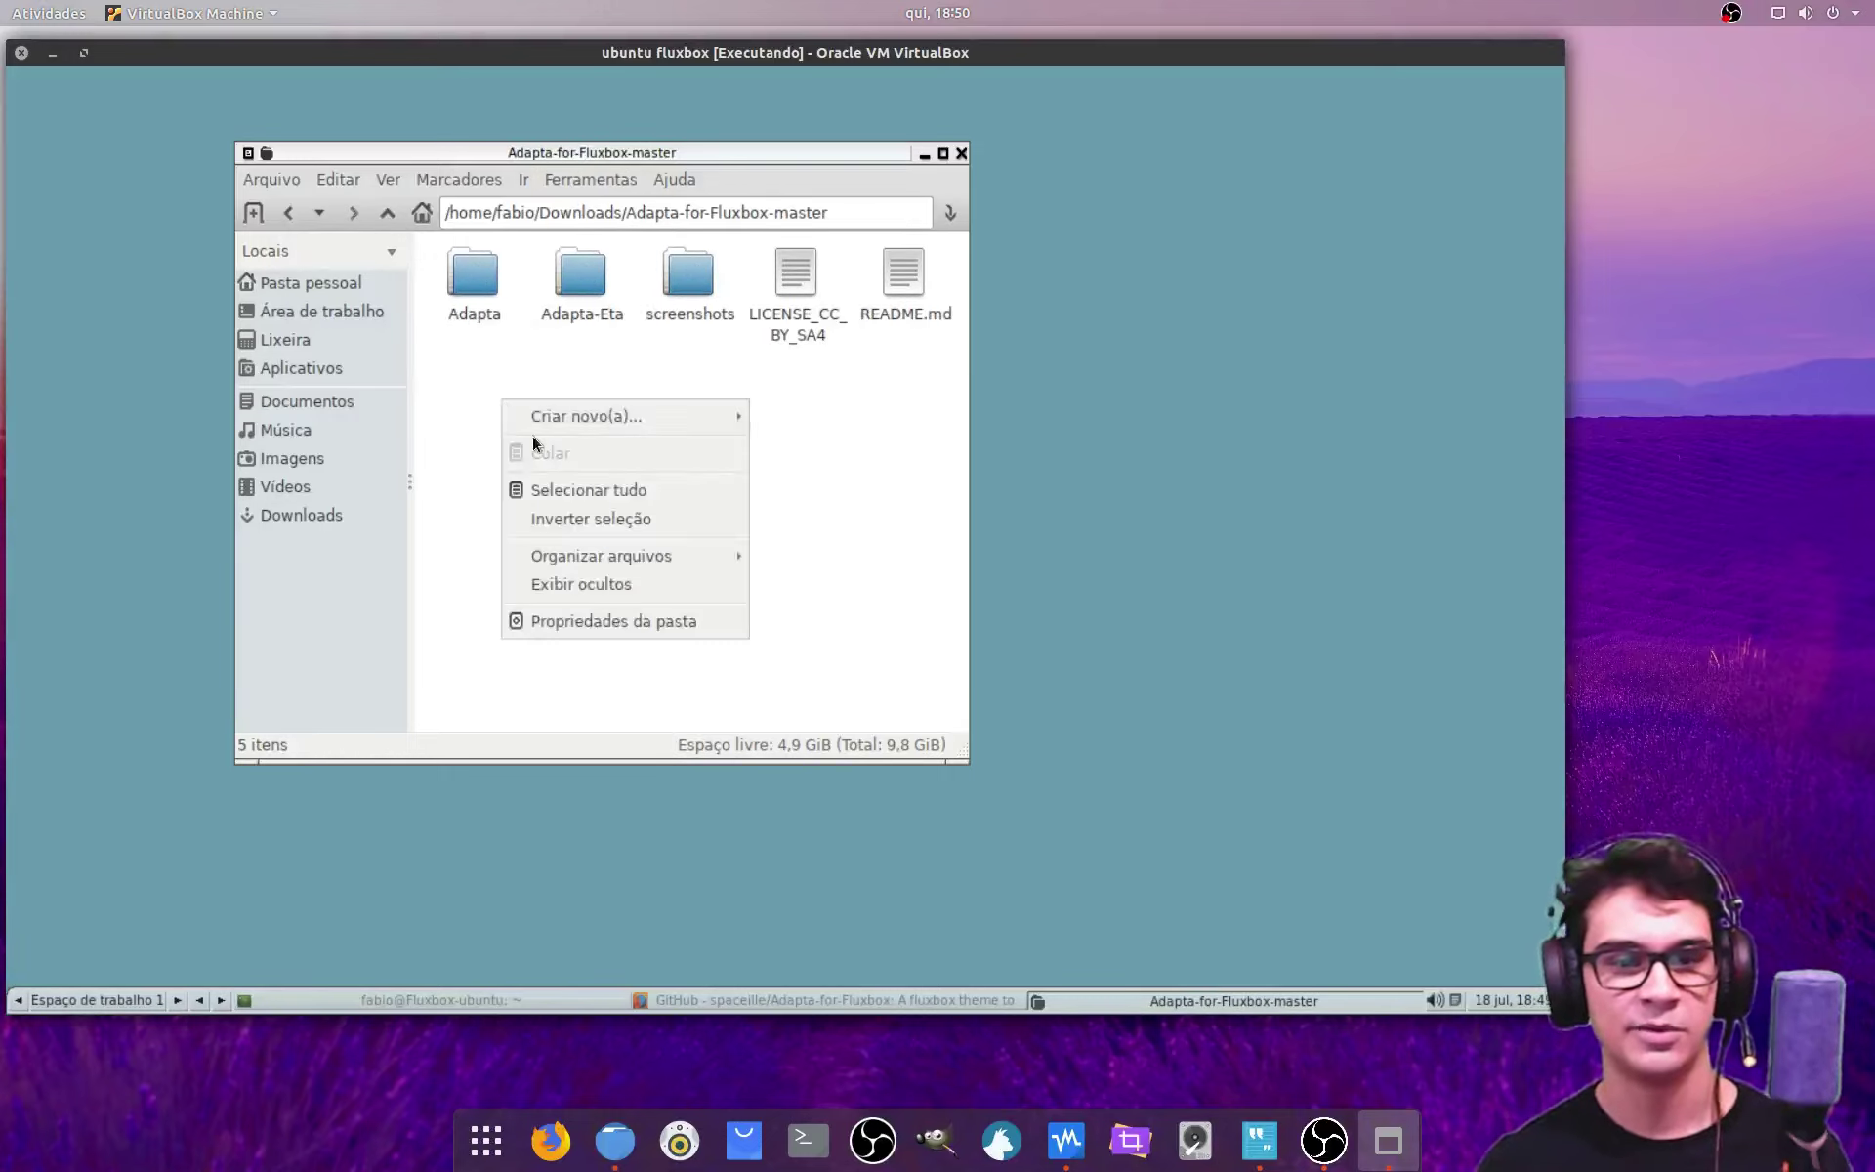
left_click(264, 232)
left_click(254, 215)
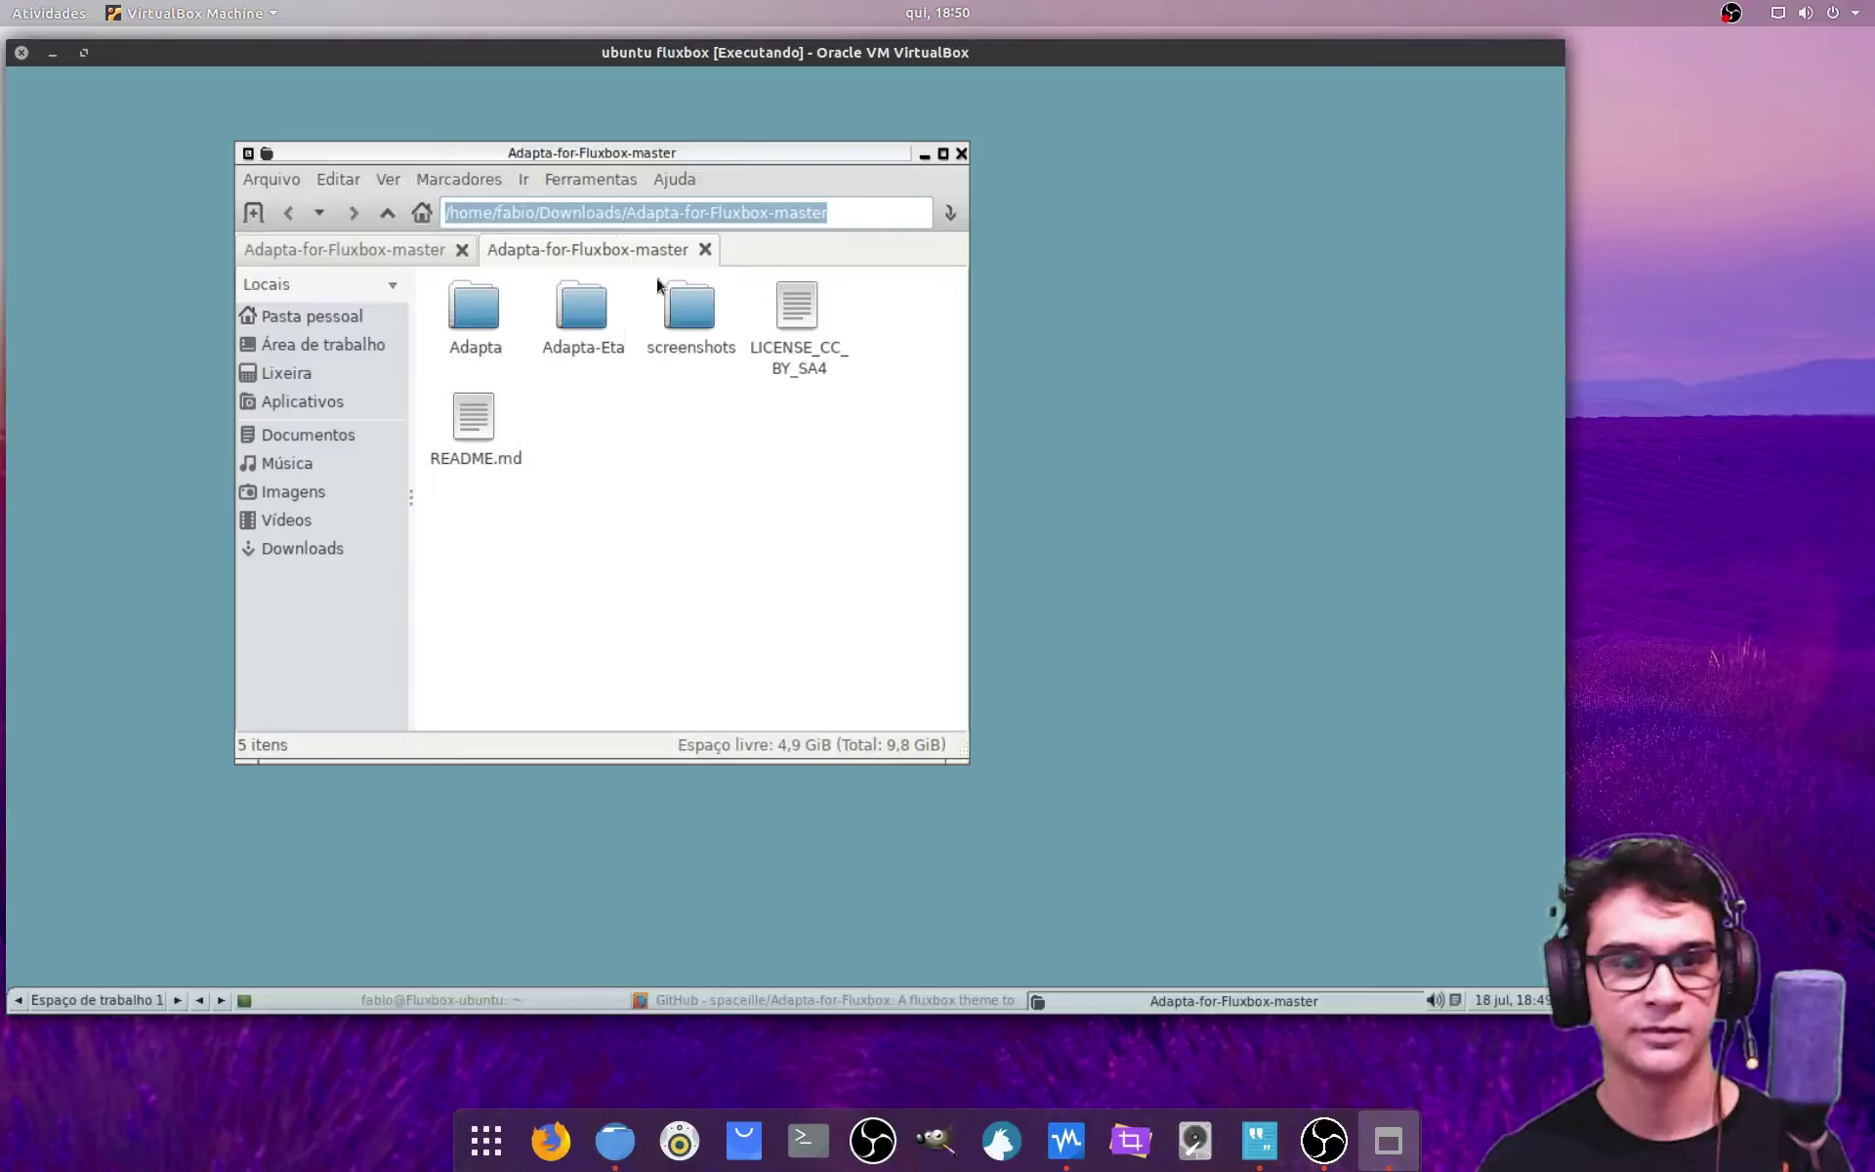
left_click(371, 251)
left_click(500, 250)
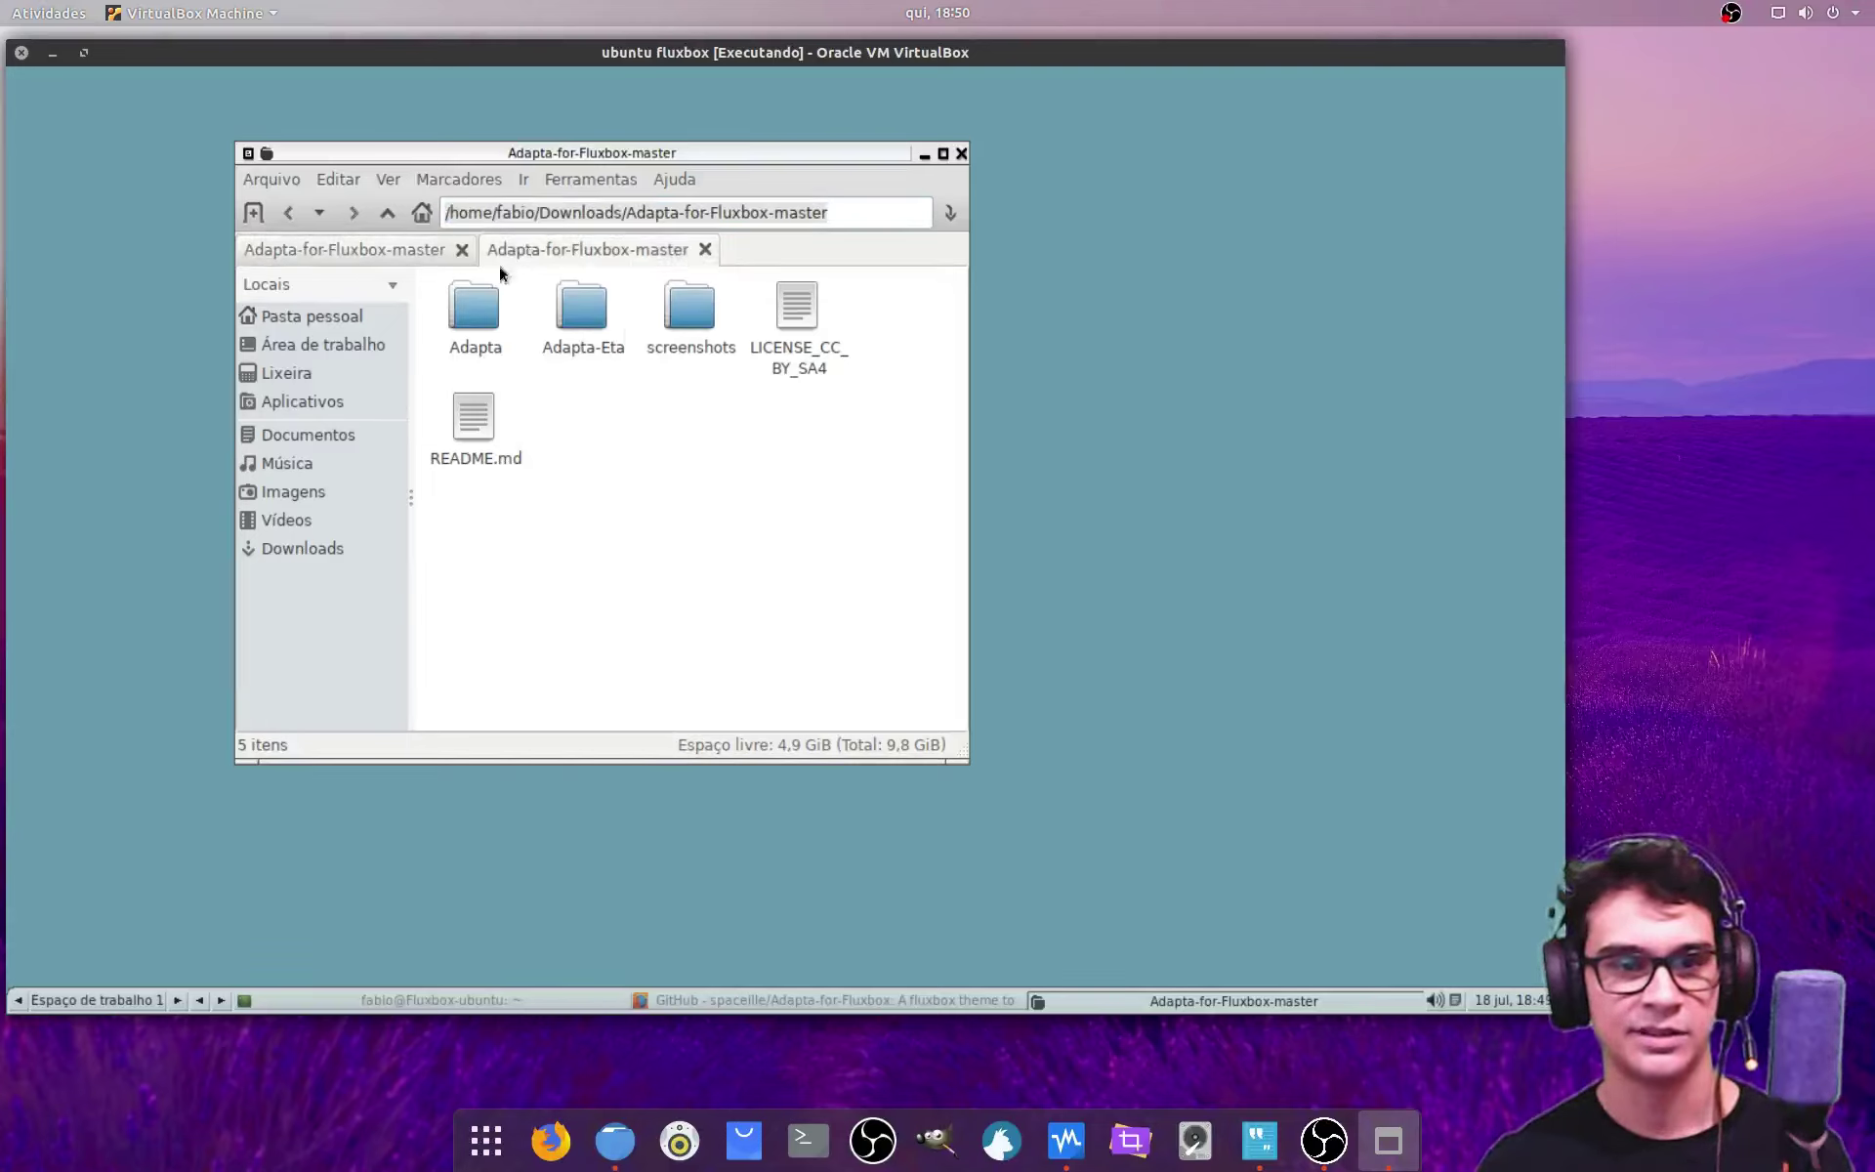
left_click(308, 344)
left_click(306, 319)
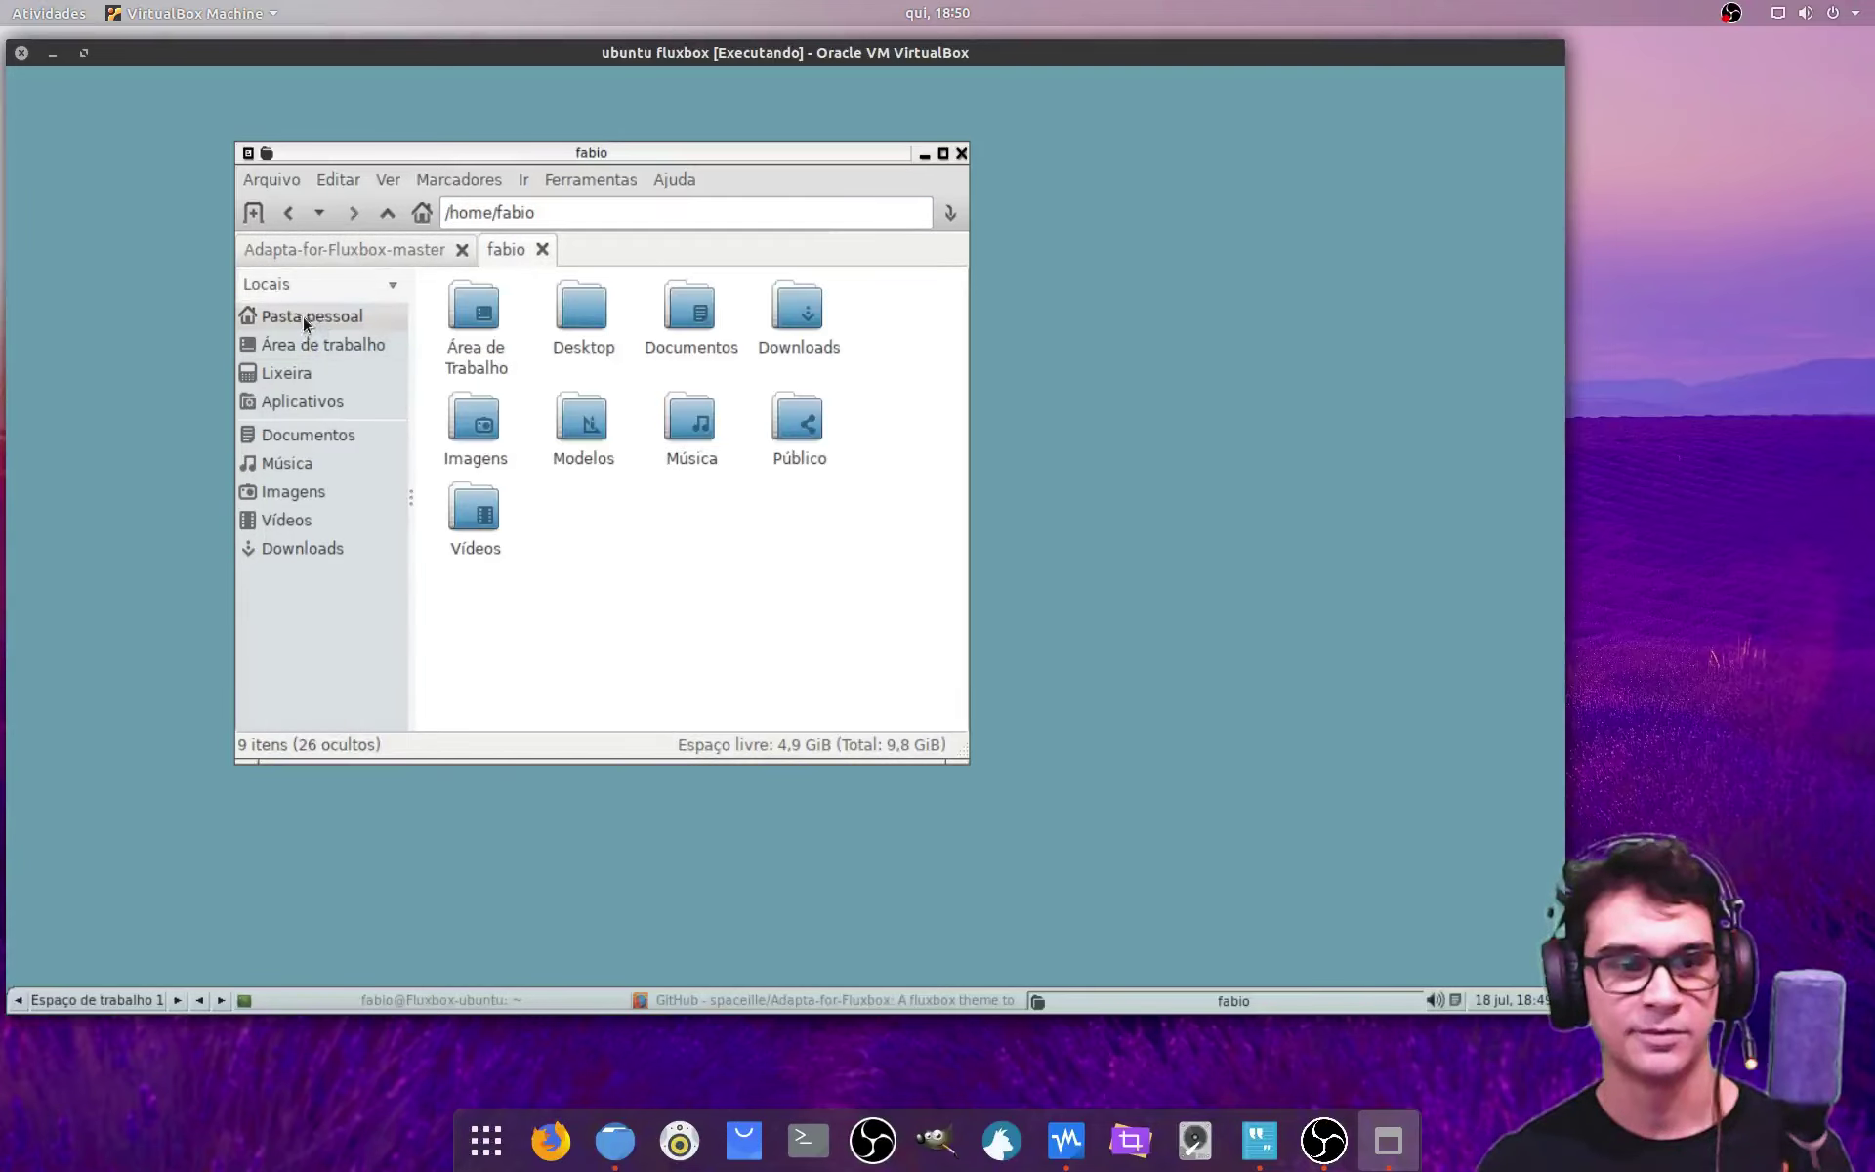
Step: Turn on Mostrar ocultos and open ~/.fluxbox/styles in the second tab
left_click(390, 181)
mouse_move(518, 301)
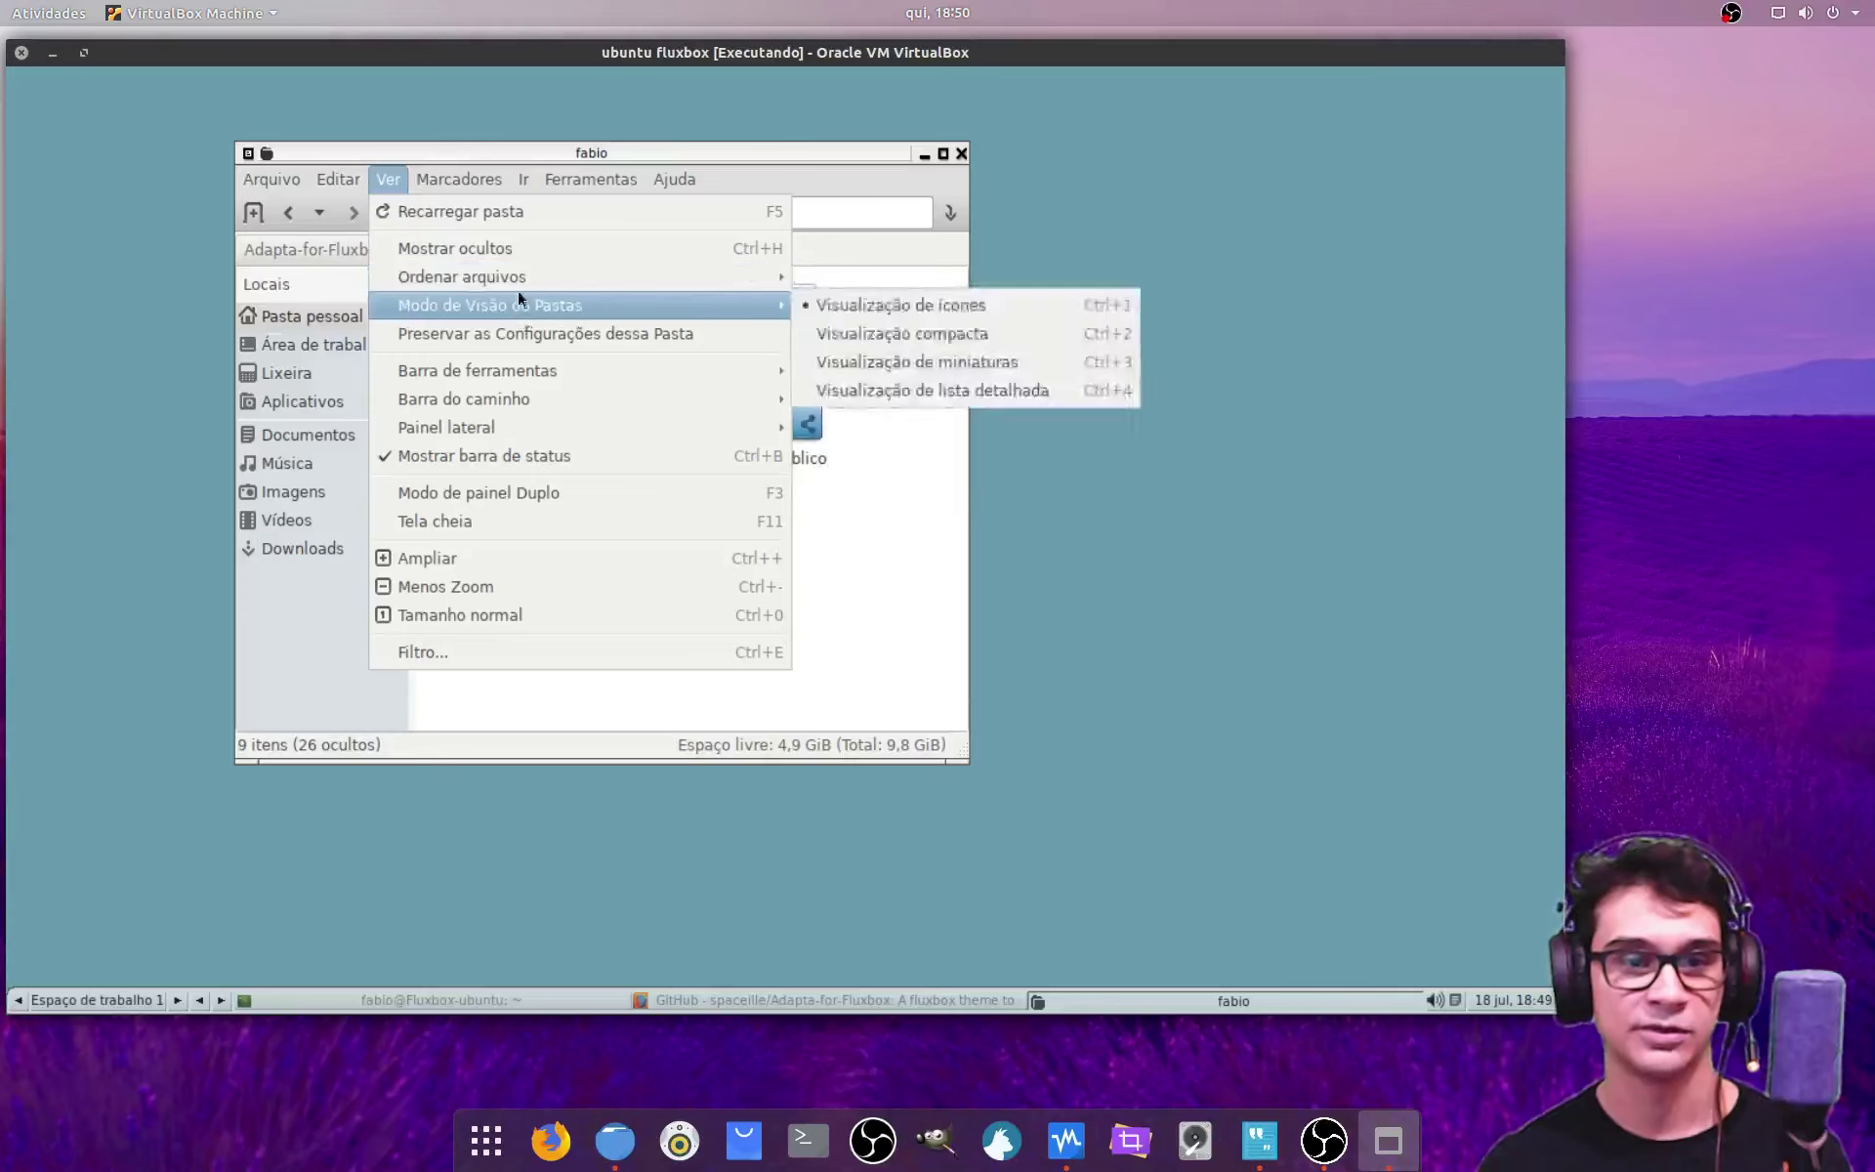
left_click(518, 250)
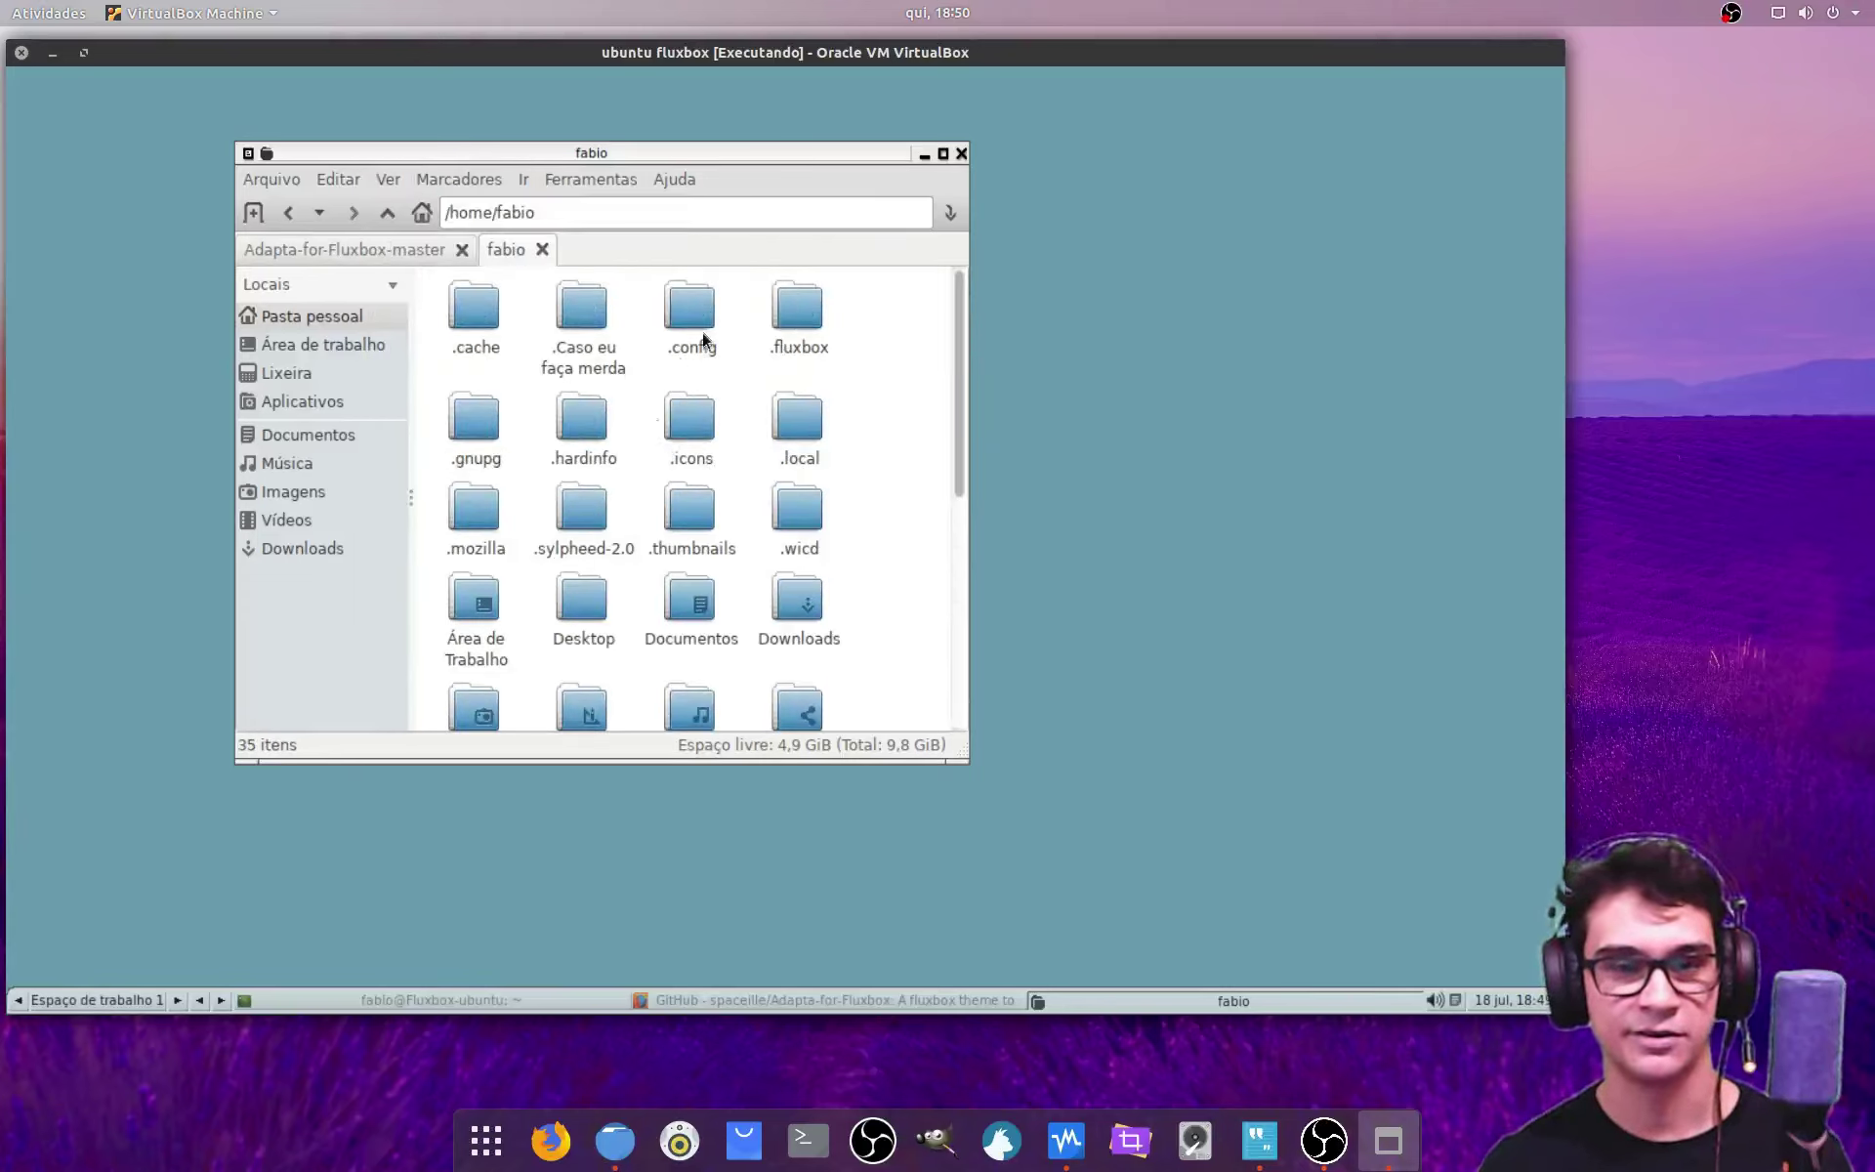
double_click(765, 344)
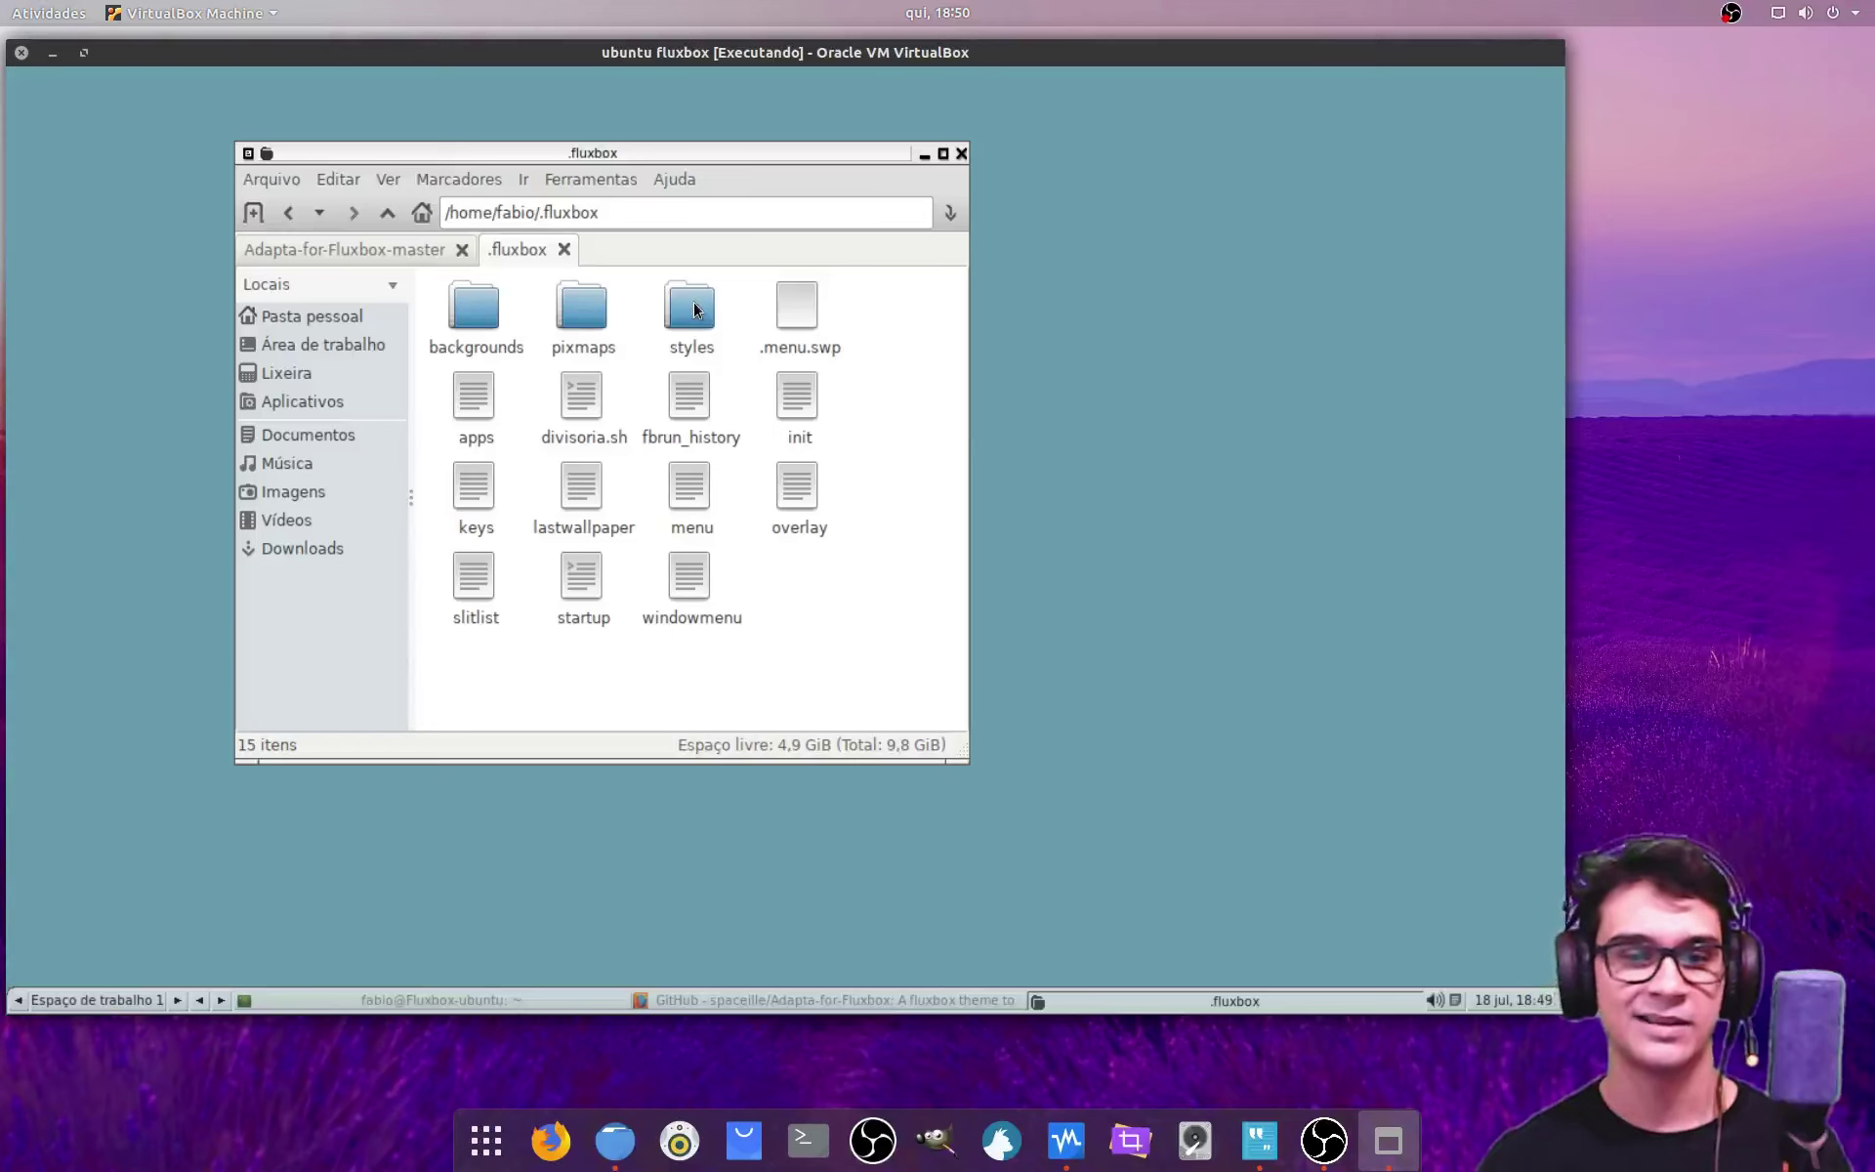
double_click(696, 310)
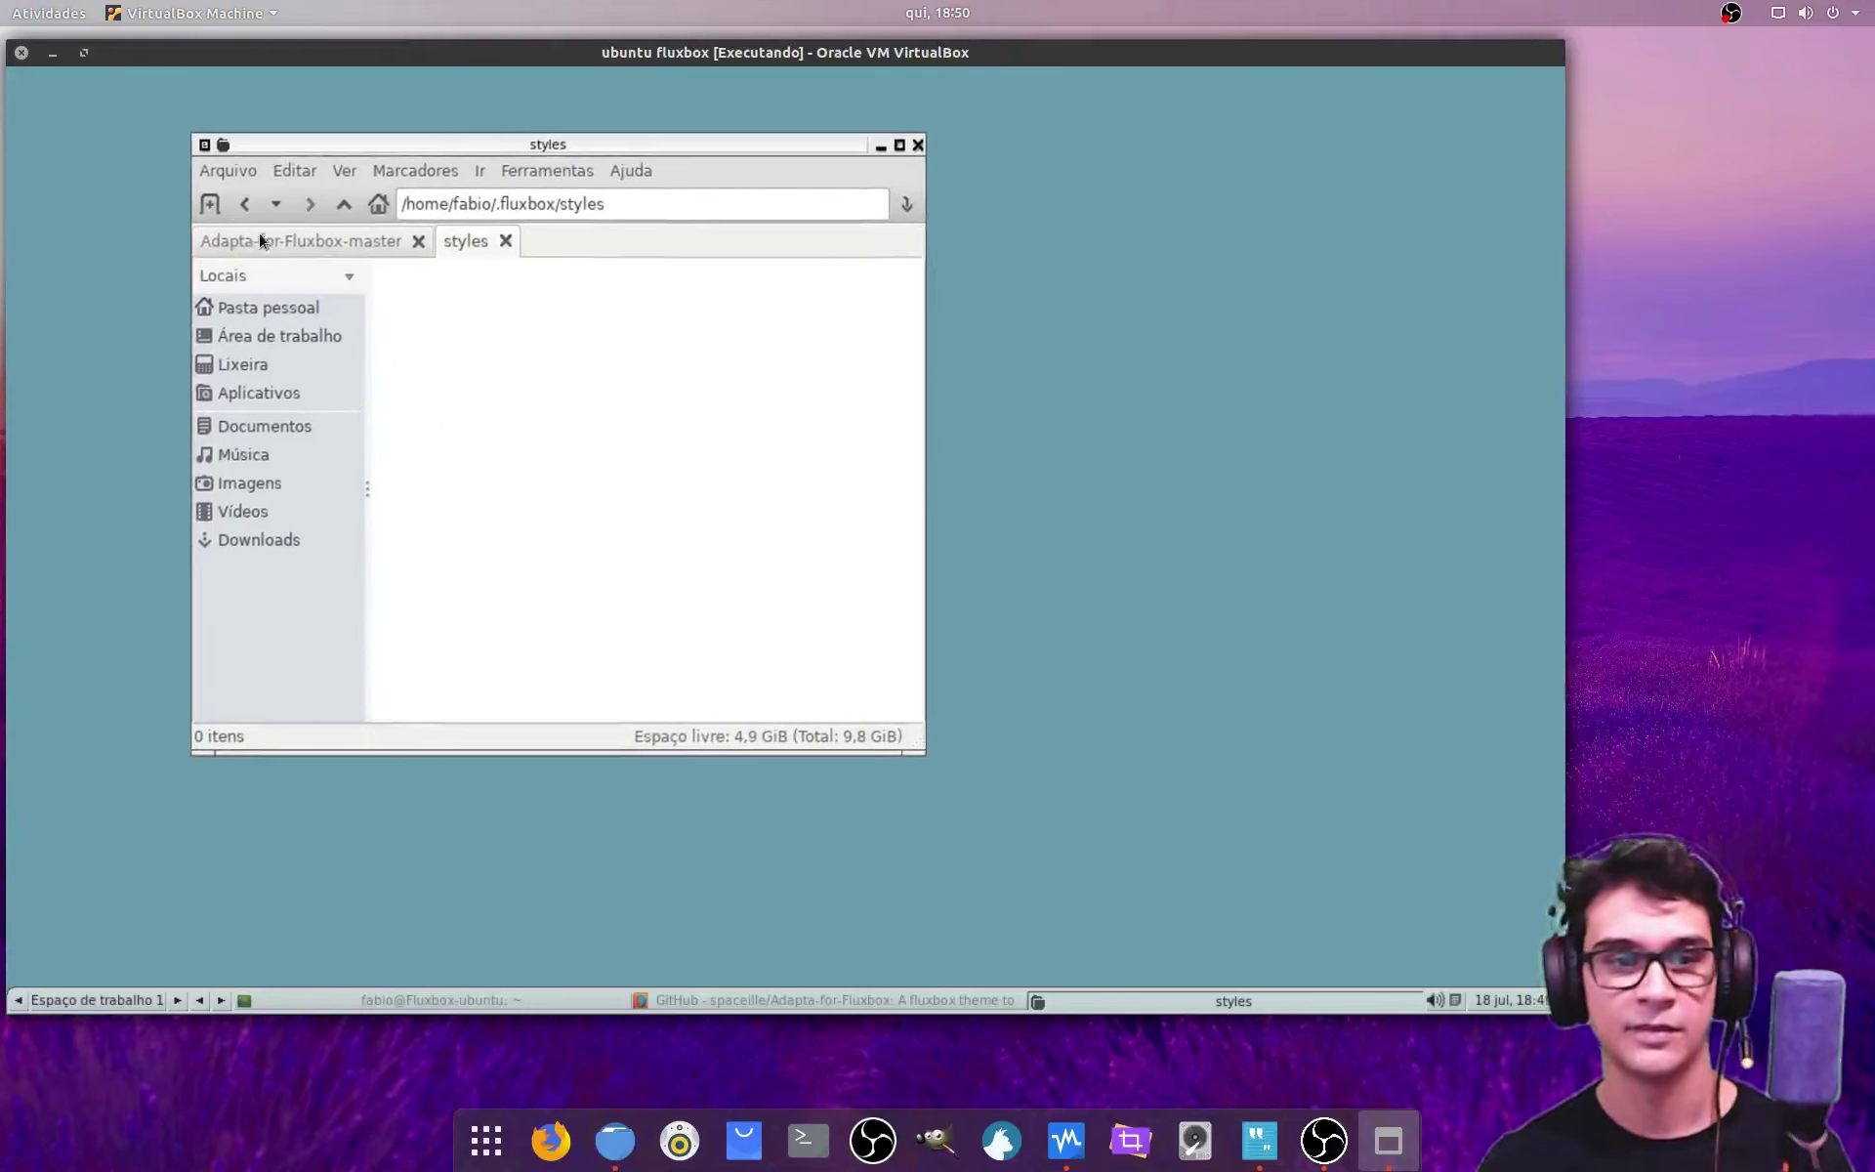
Step: Copy the Adapta and Adapta-Eta folders and paste them into ~/.fluxbox/styles
left_click(260, 240)
left_click_drag(547, 382, 428, 309)
right_click(426, 307)
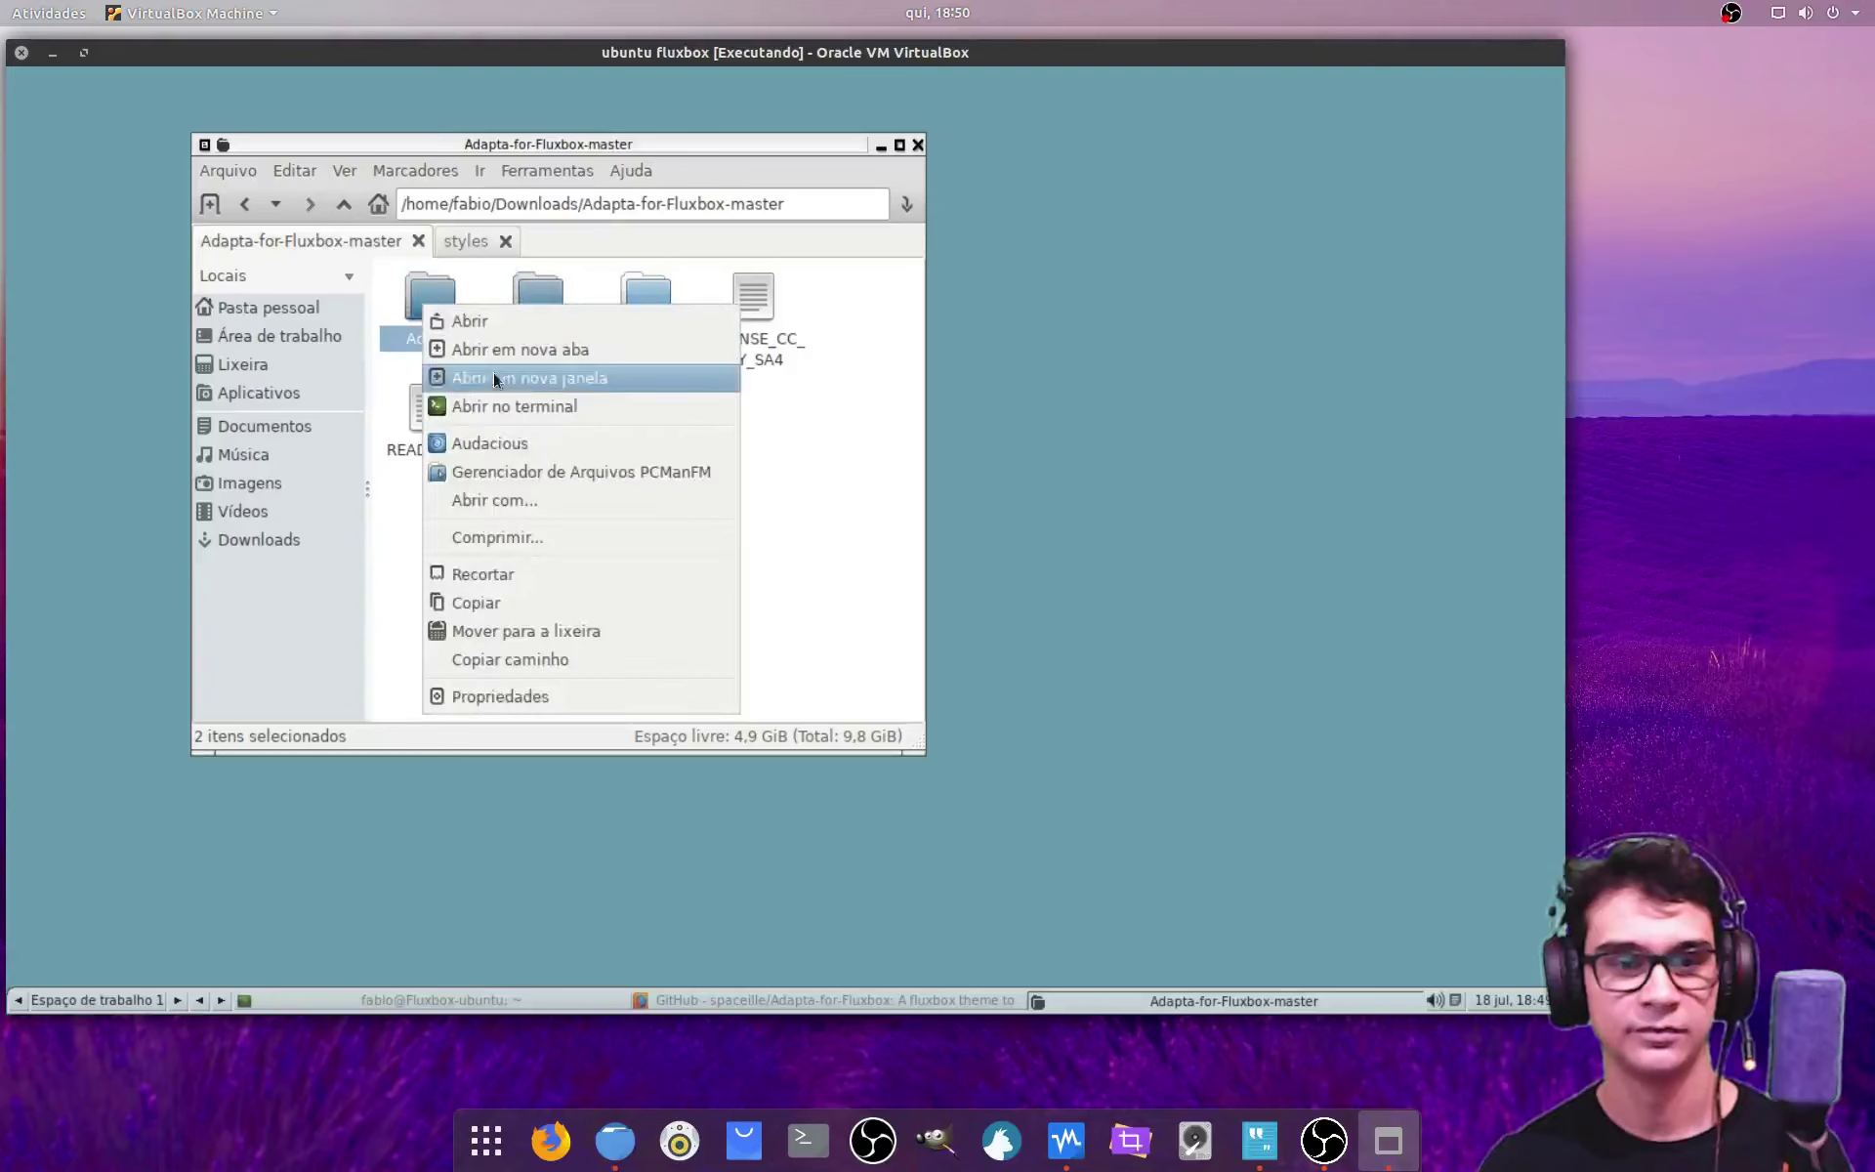
left_click(498, 603)
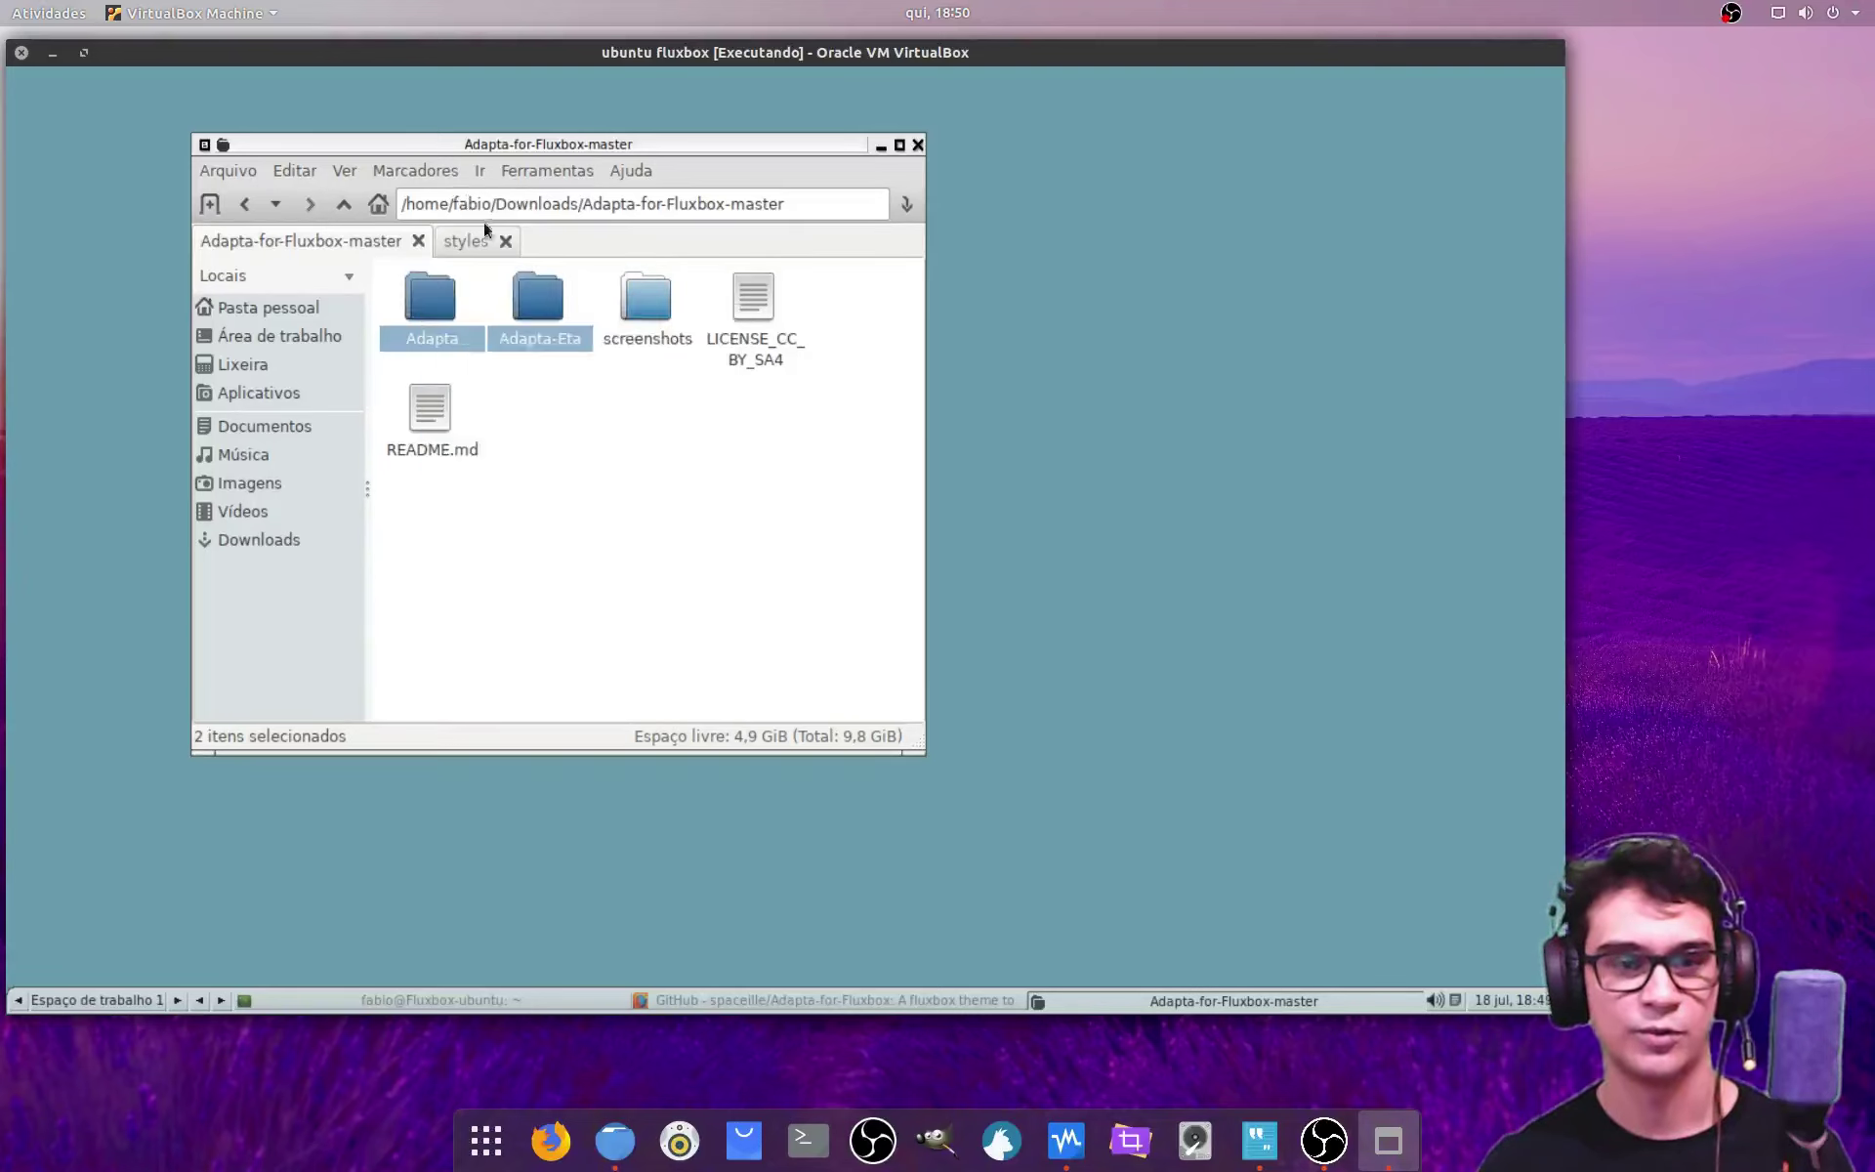
left_click(469, 240)
right_click(510, 369)
left_click(569, 418)
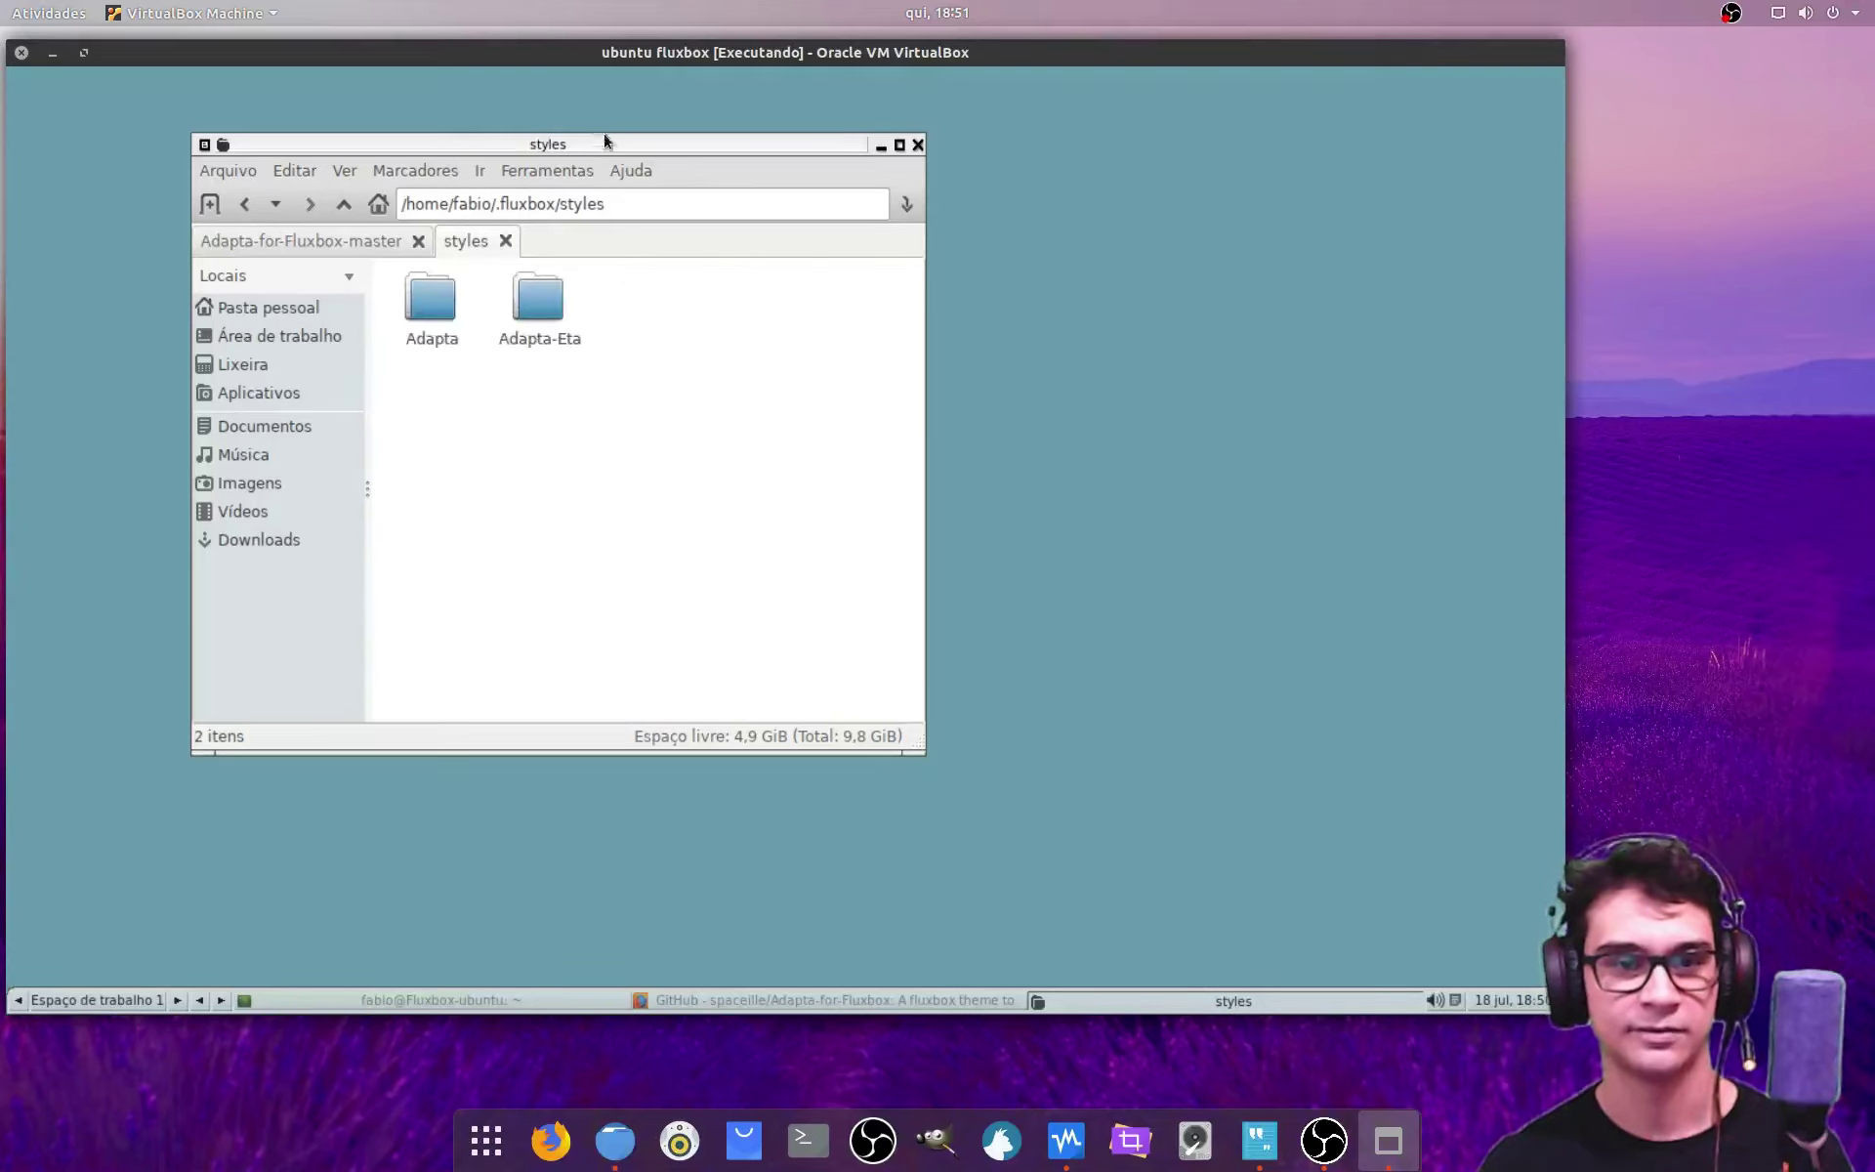
right_click(840, 311)
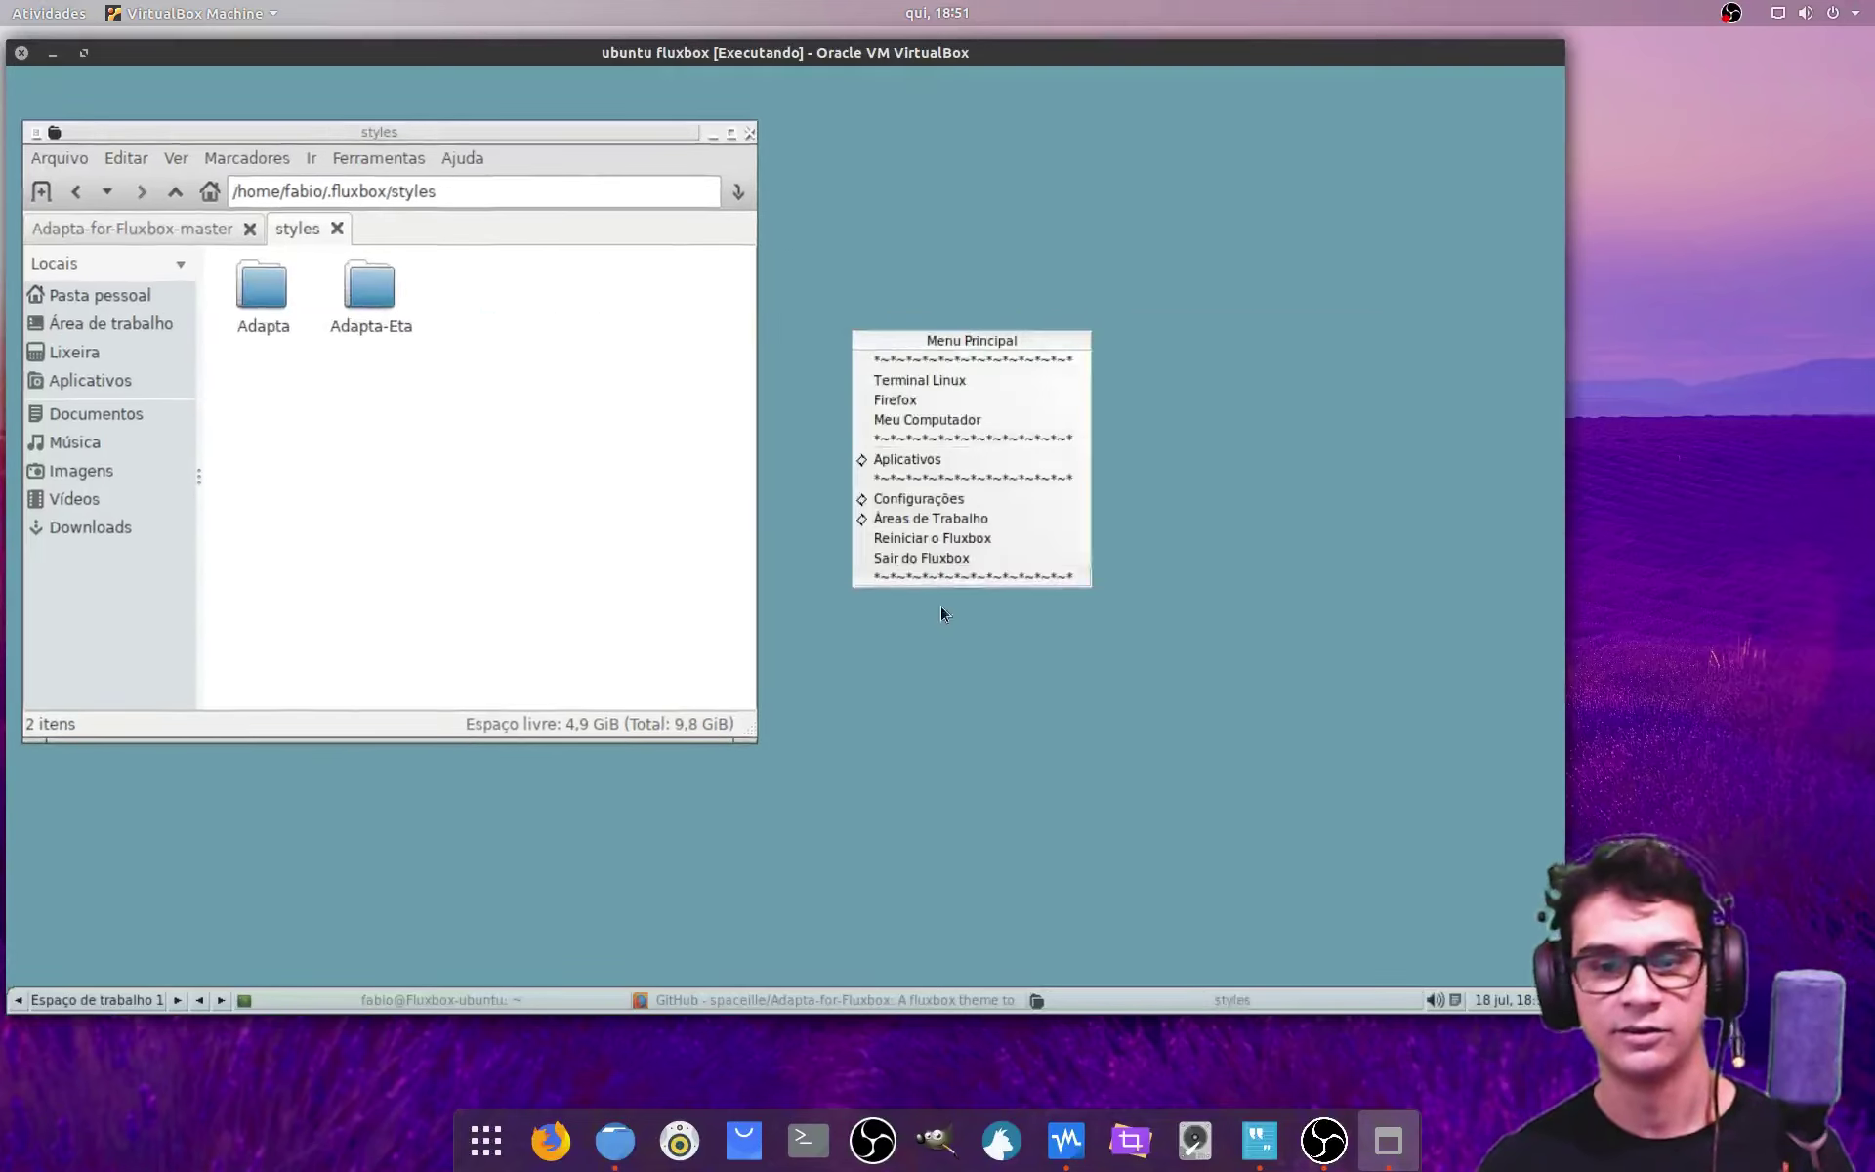
Step: Restart Fluxbox, pick Adapta under Estilos do Fluxbox, then restart Fluxbox again
left_click(927, 537)
right_click(987, 289)
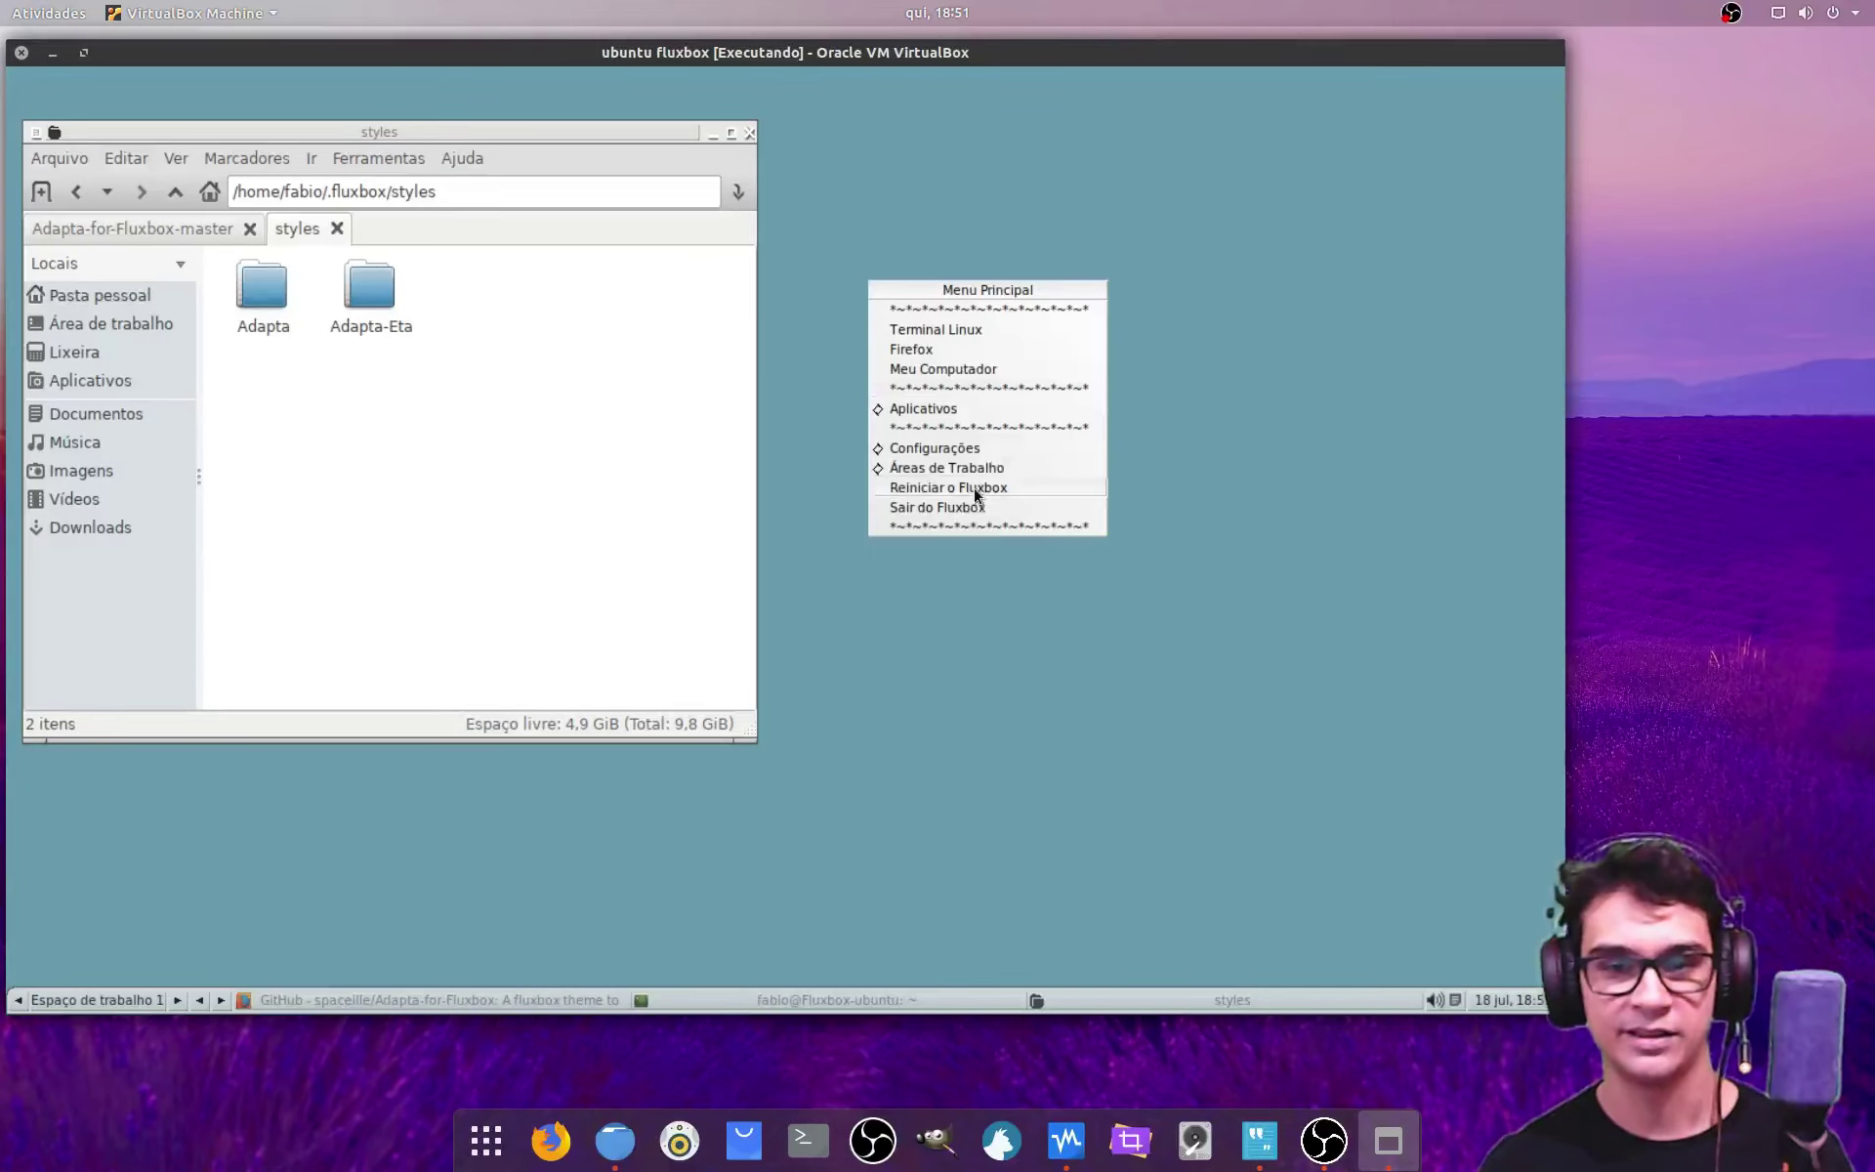
mouse_move(970, 450)
mouse_move(1203, 548)
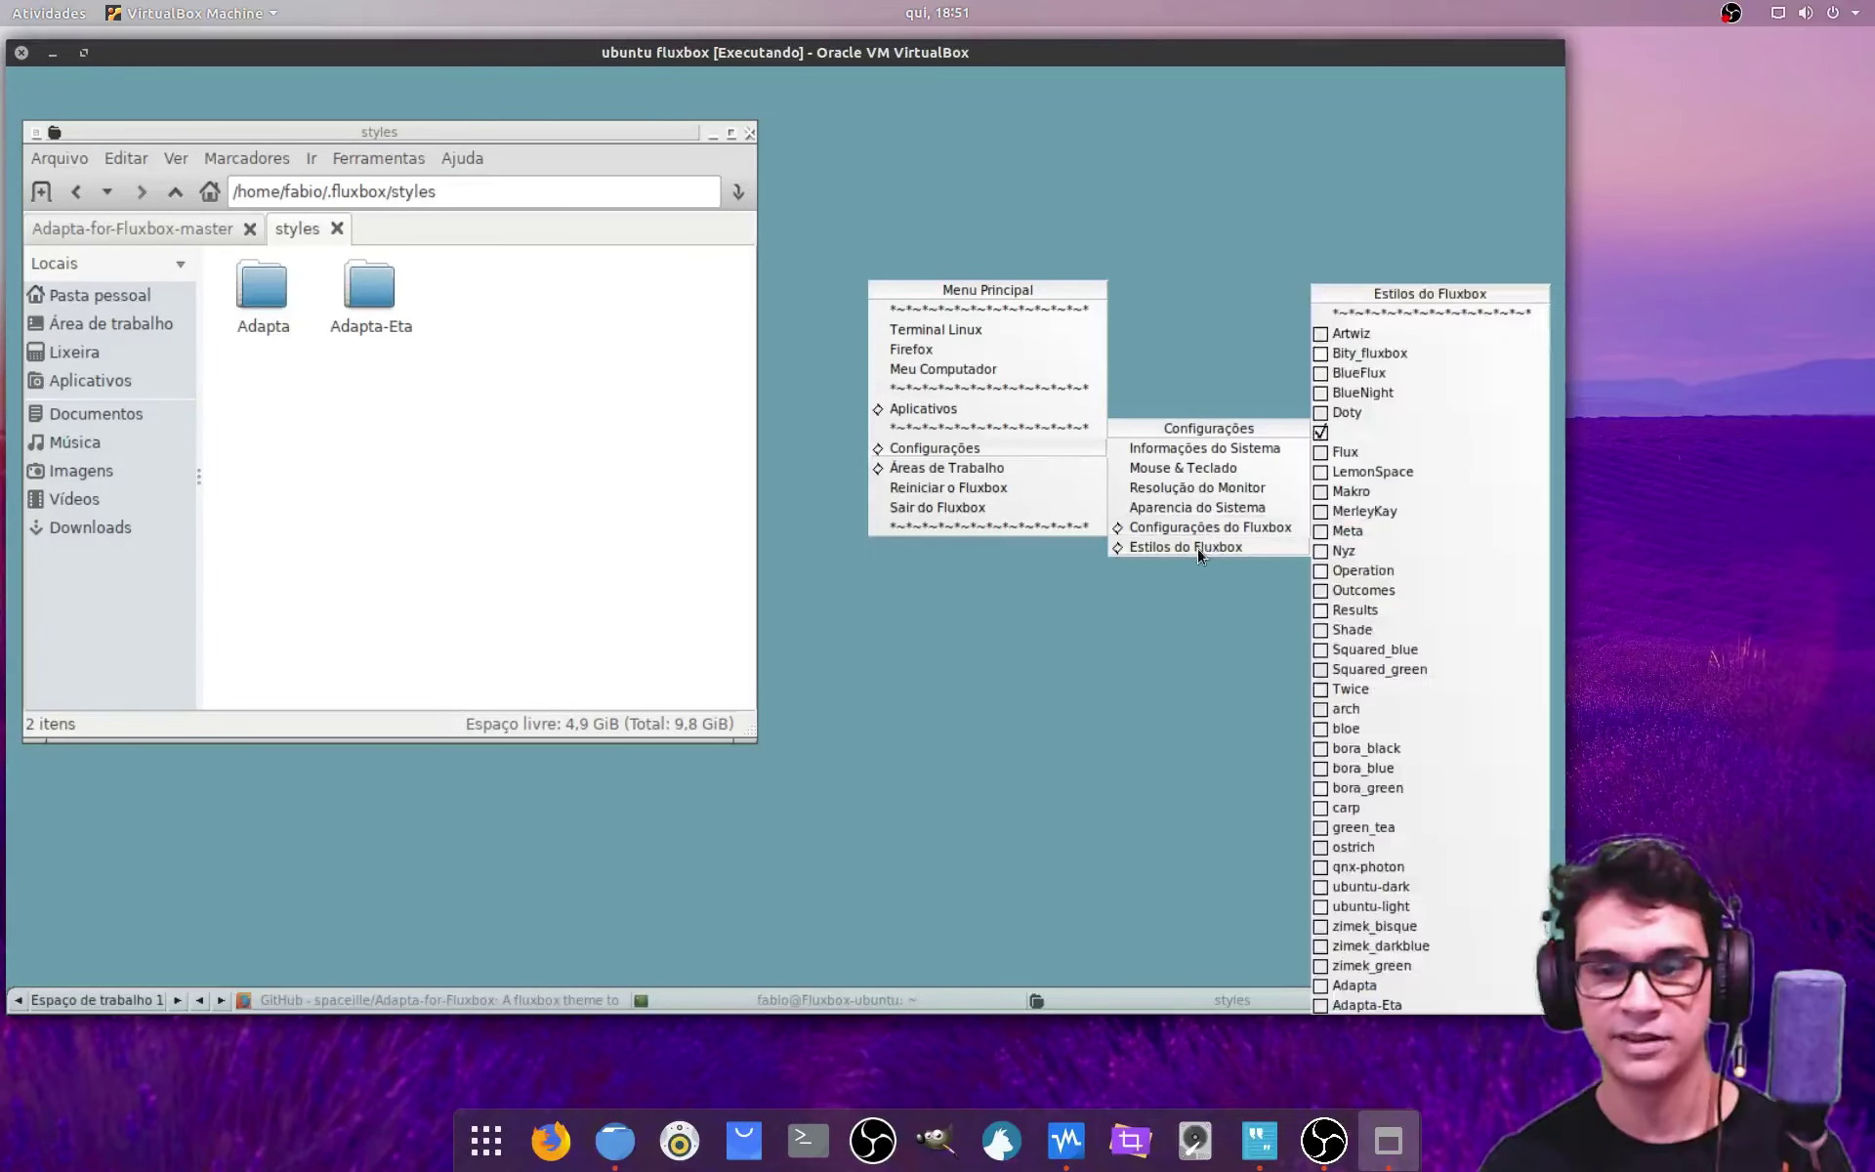
left_click(1358, 984)
mouse_move(1235, 529)
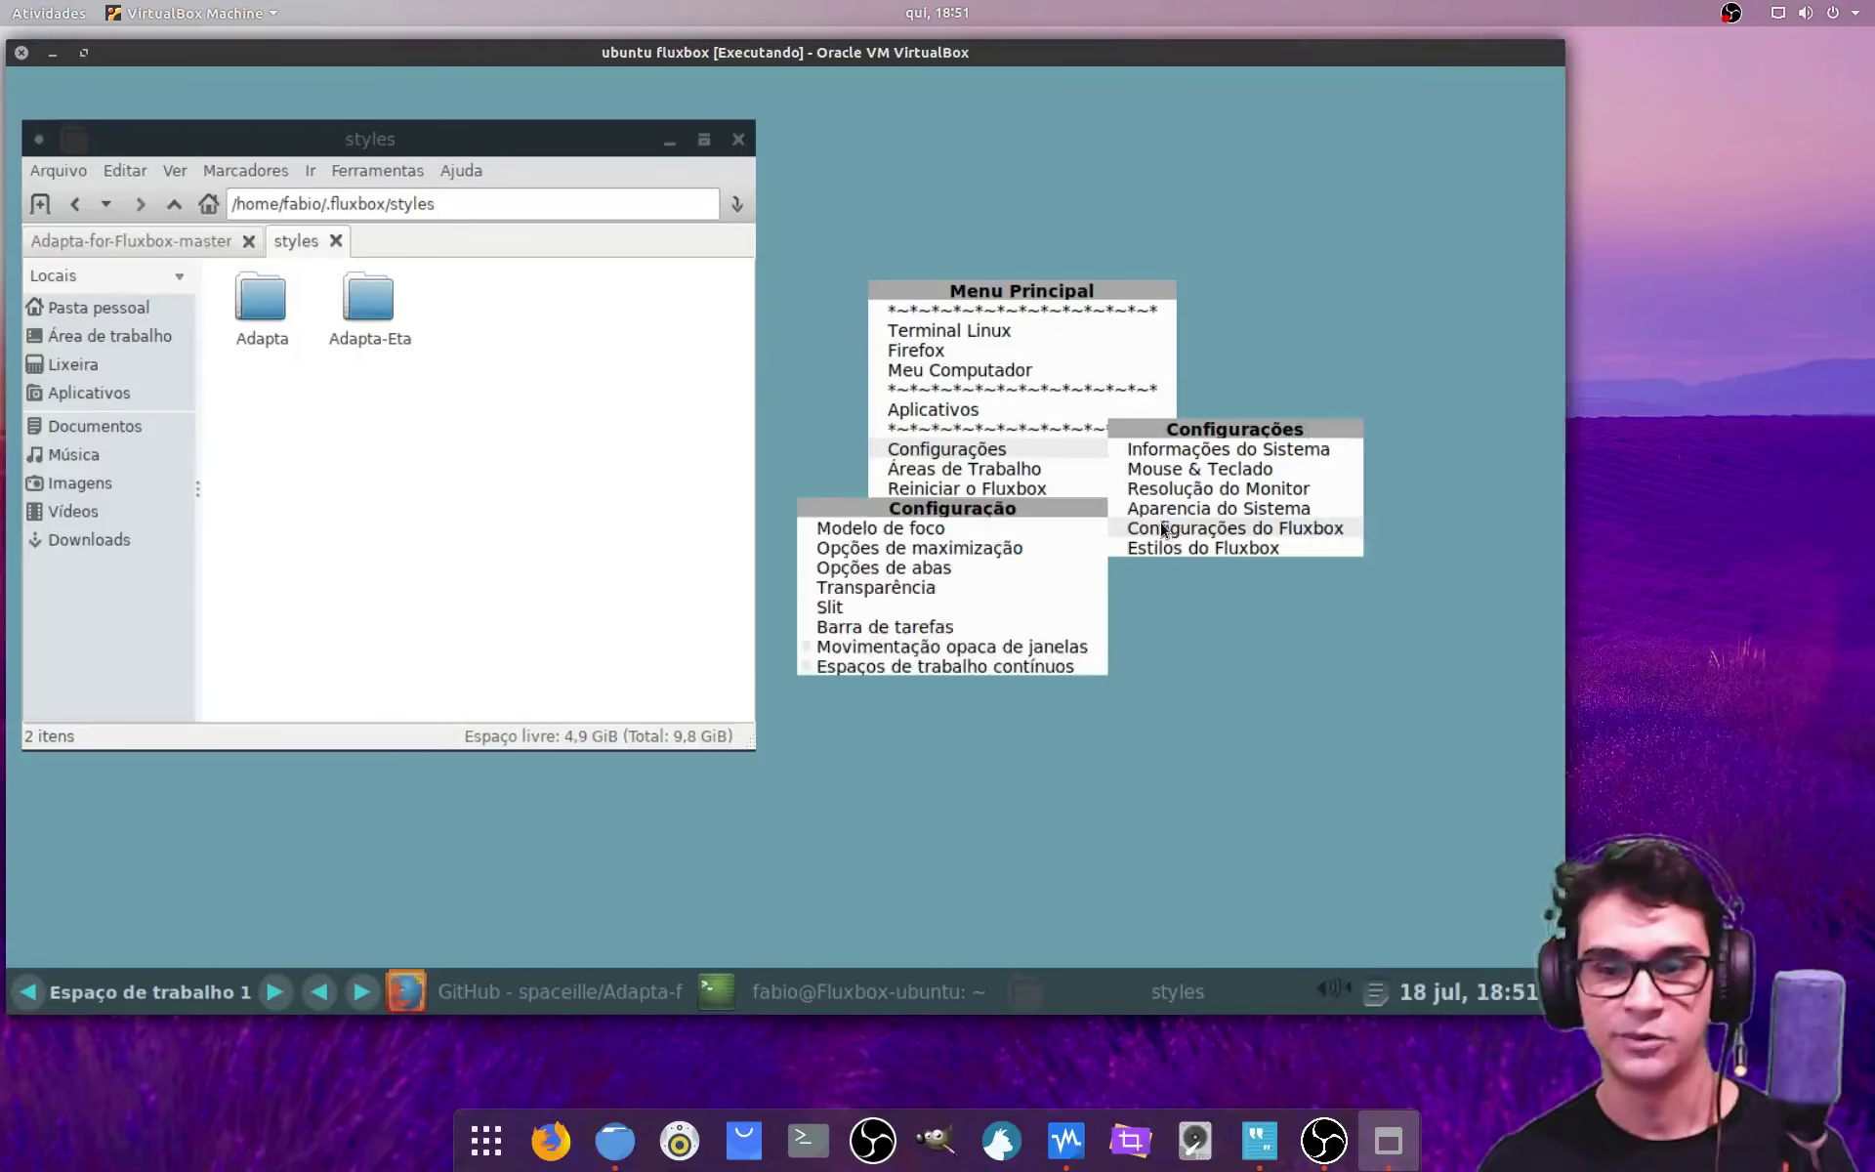
right_click(1037, 485)
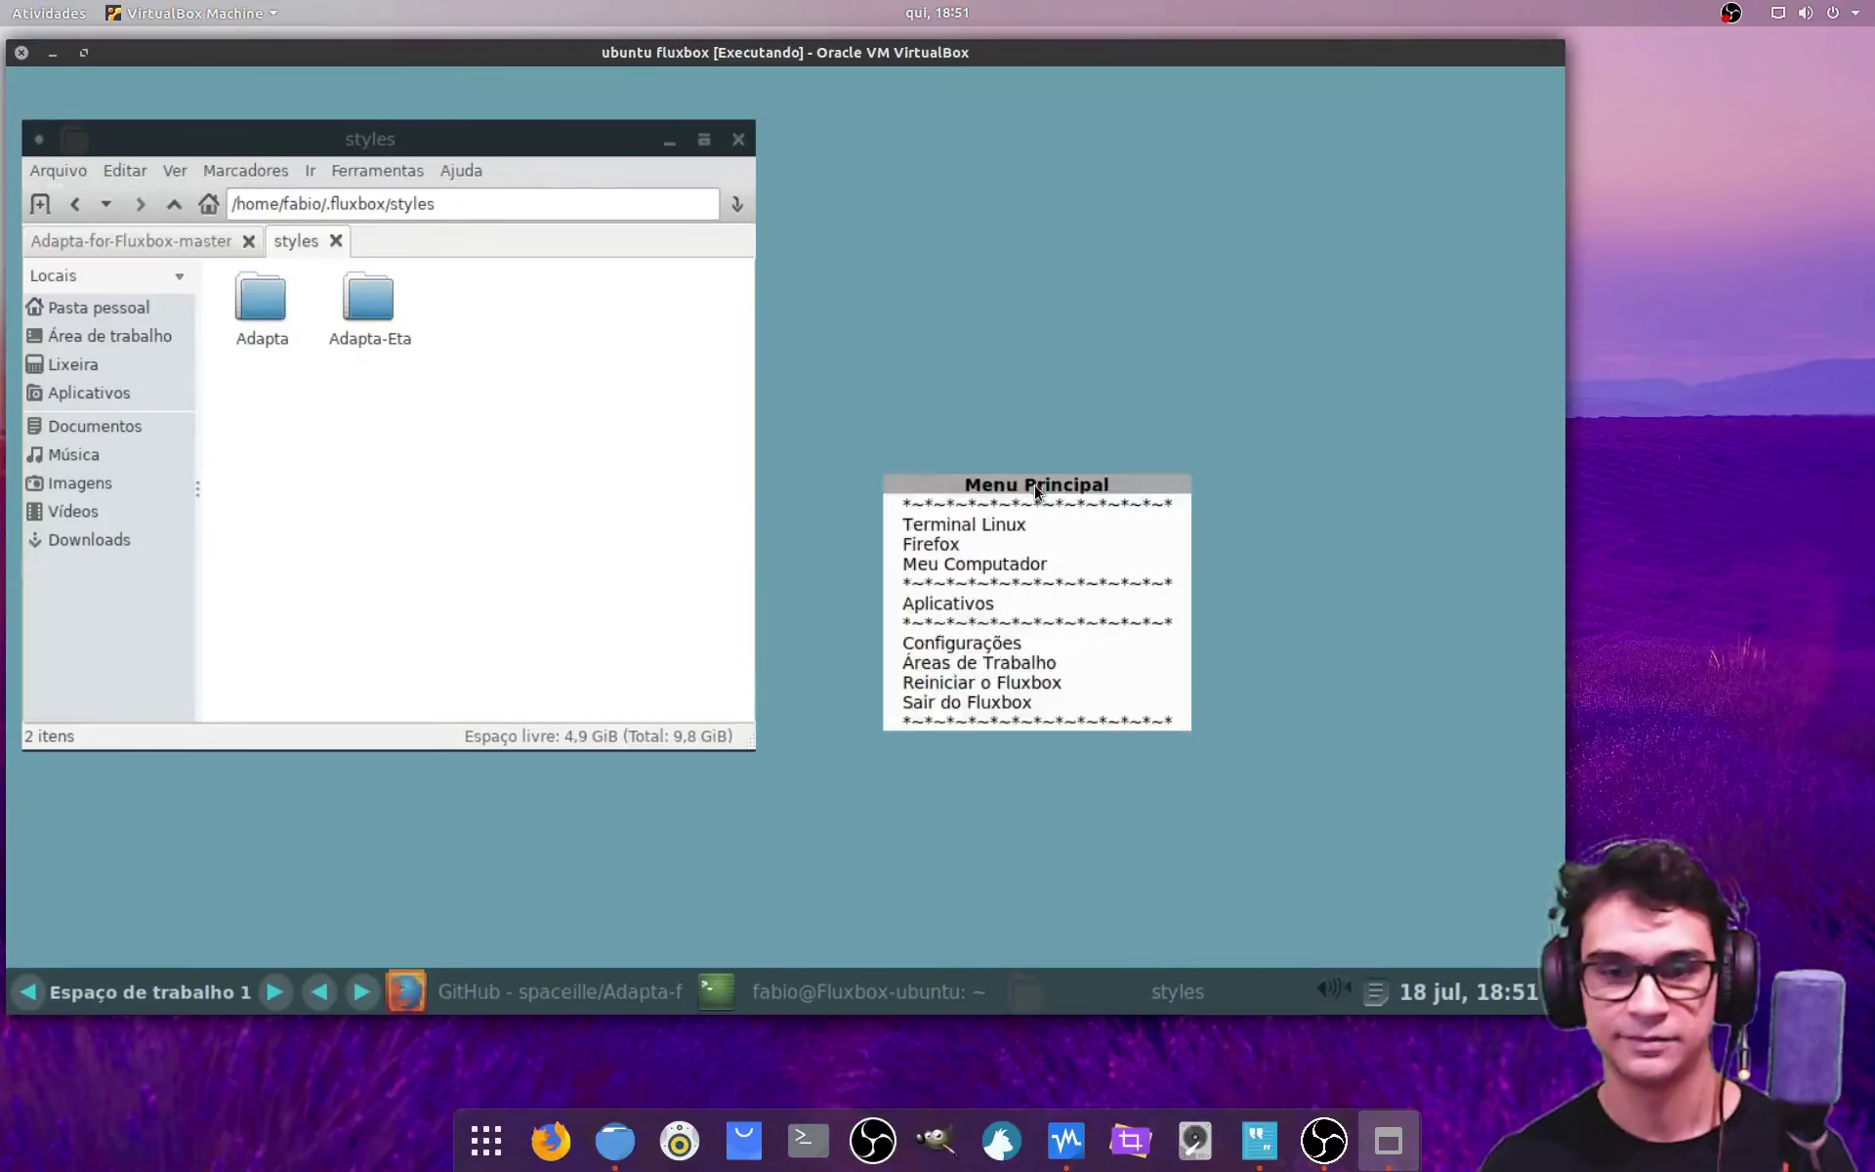
left_click(981, 681)
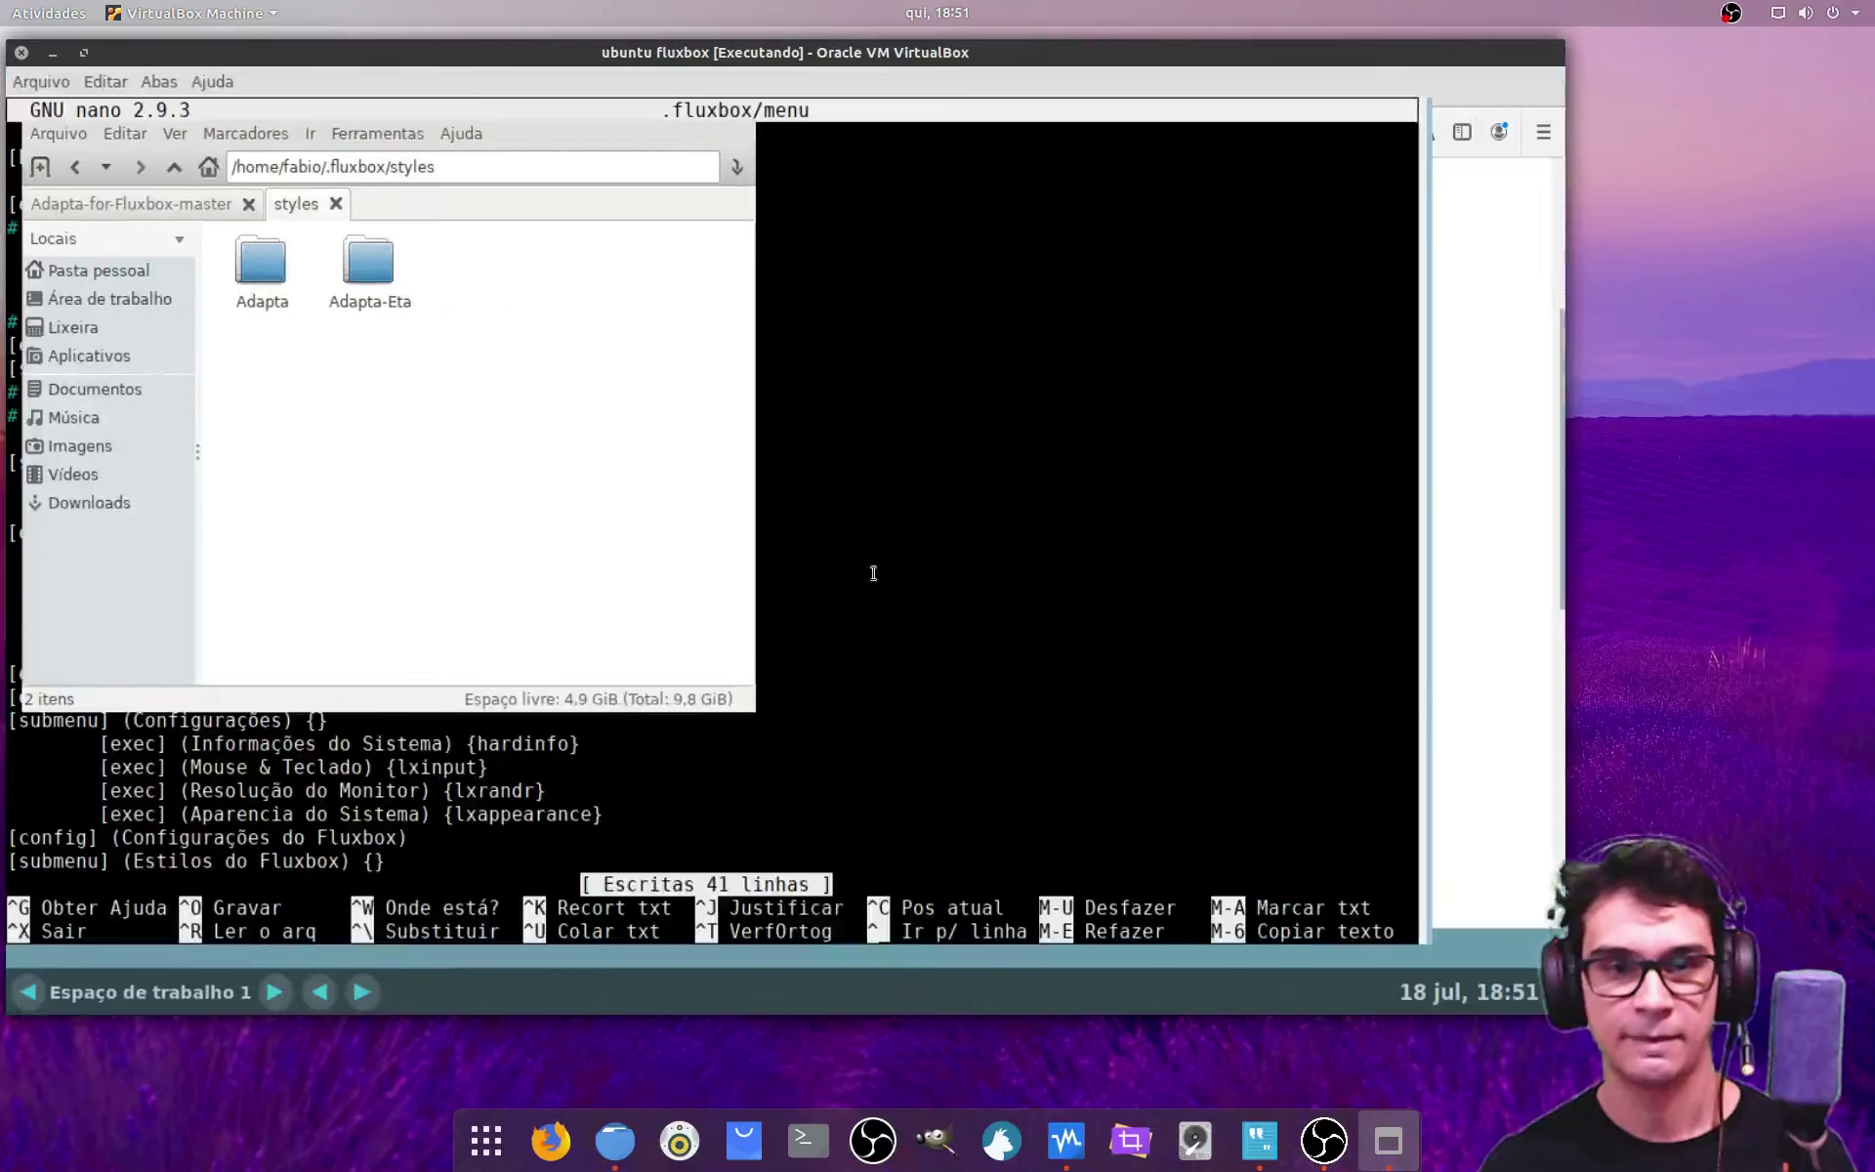
left_click_drag(418, 144, 594, 146)
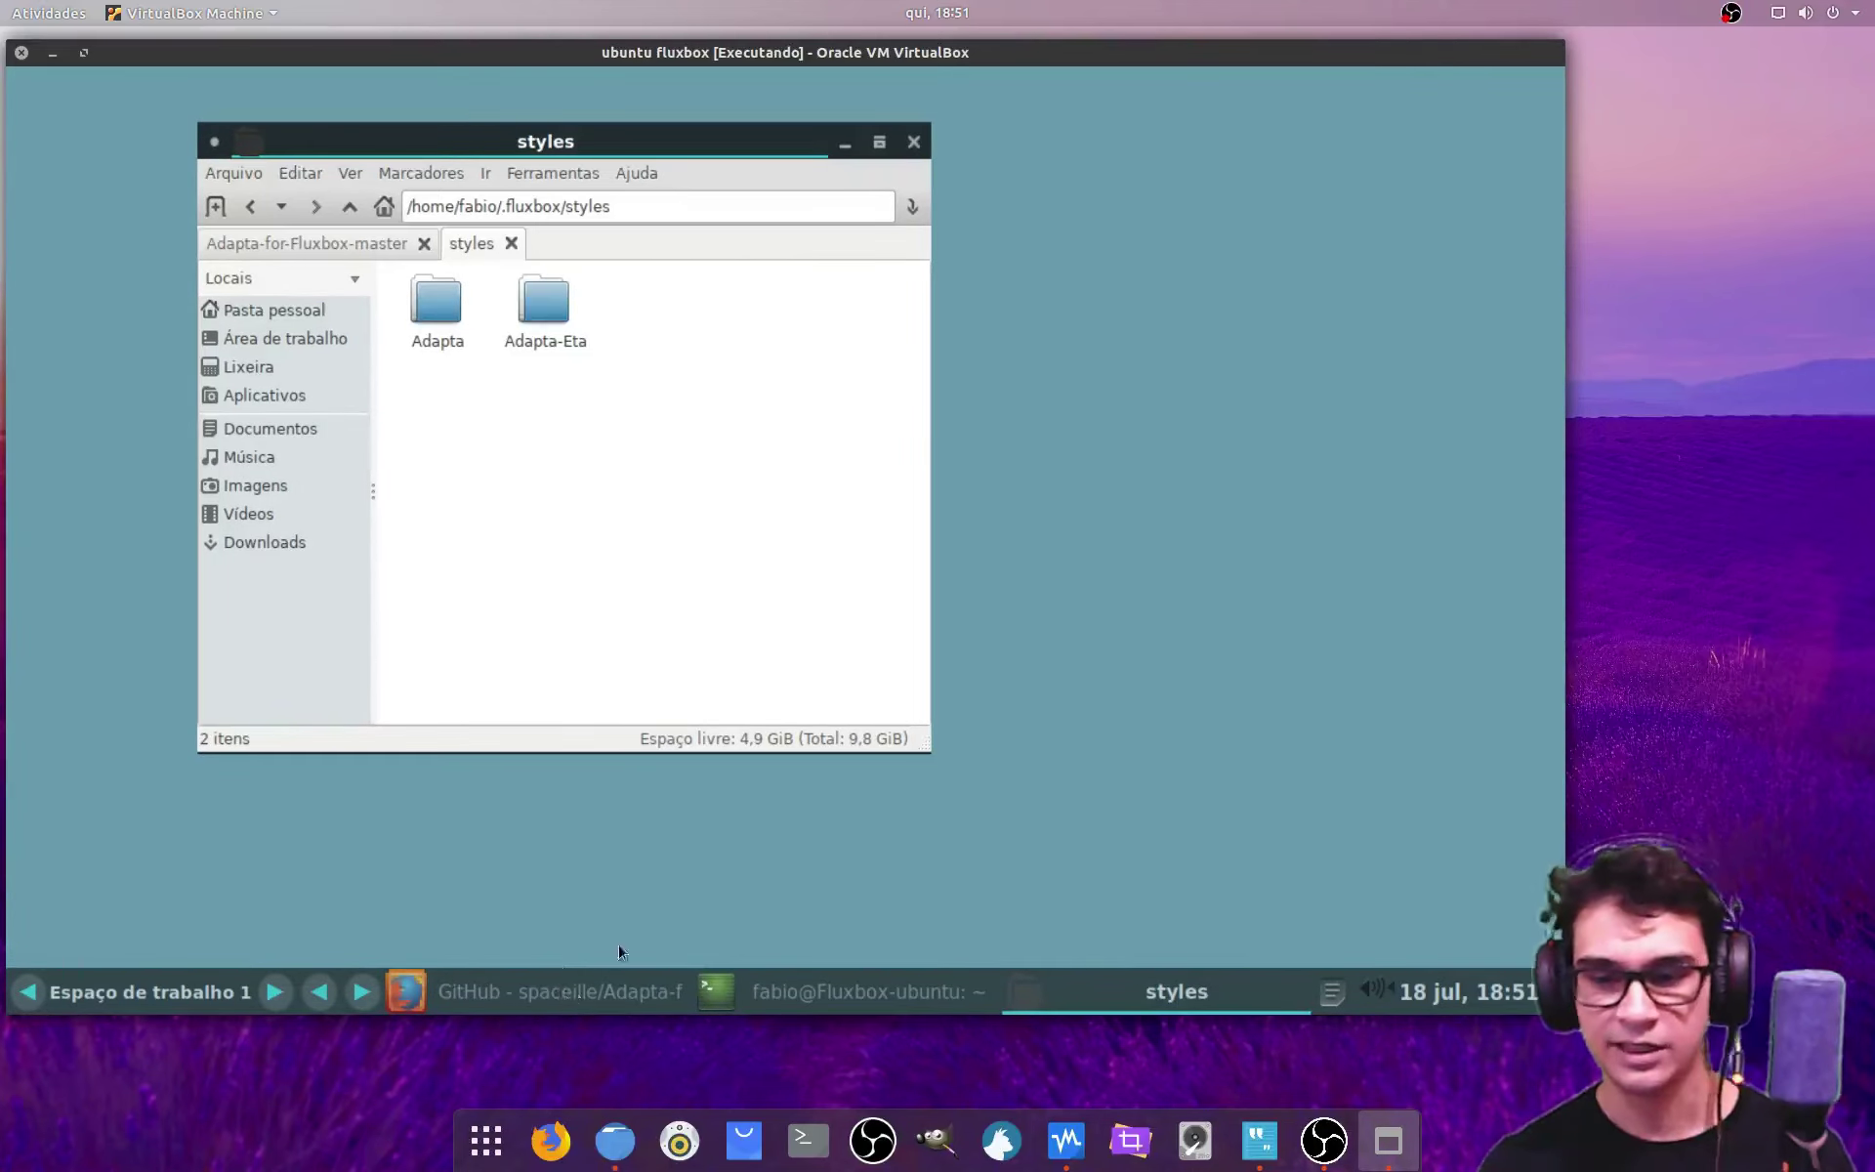
Step: Try the Adapta-Eta style, switch back to Adapta, and choose Reiniciar o Fluxbox
right_click(997, 535)
mouse_move(986, 829)
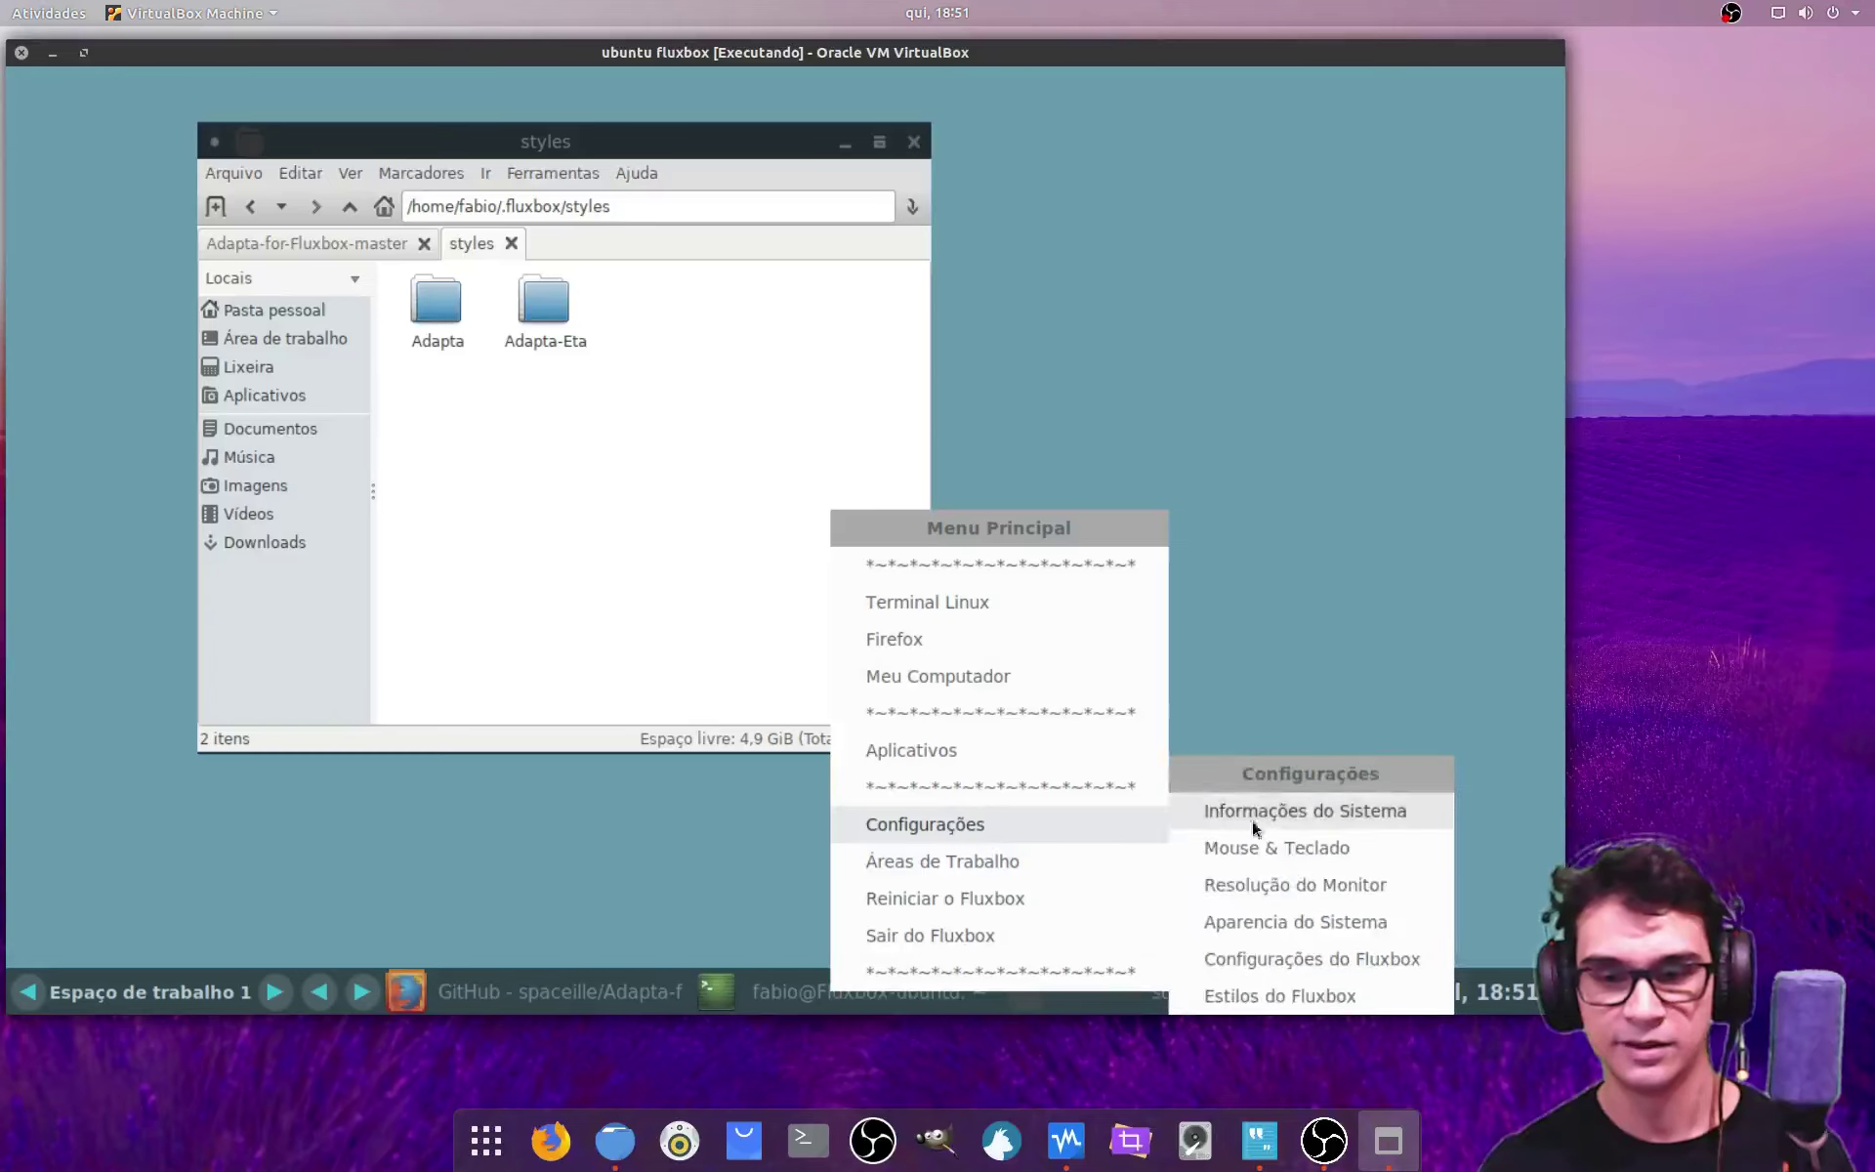
mouse_move(1282, 959)
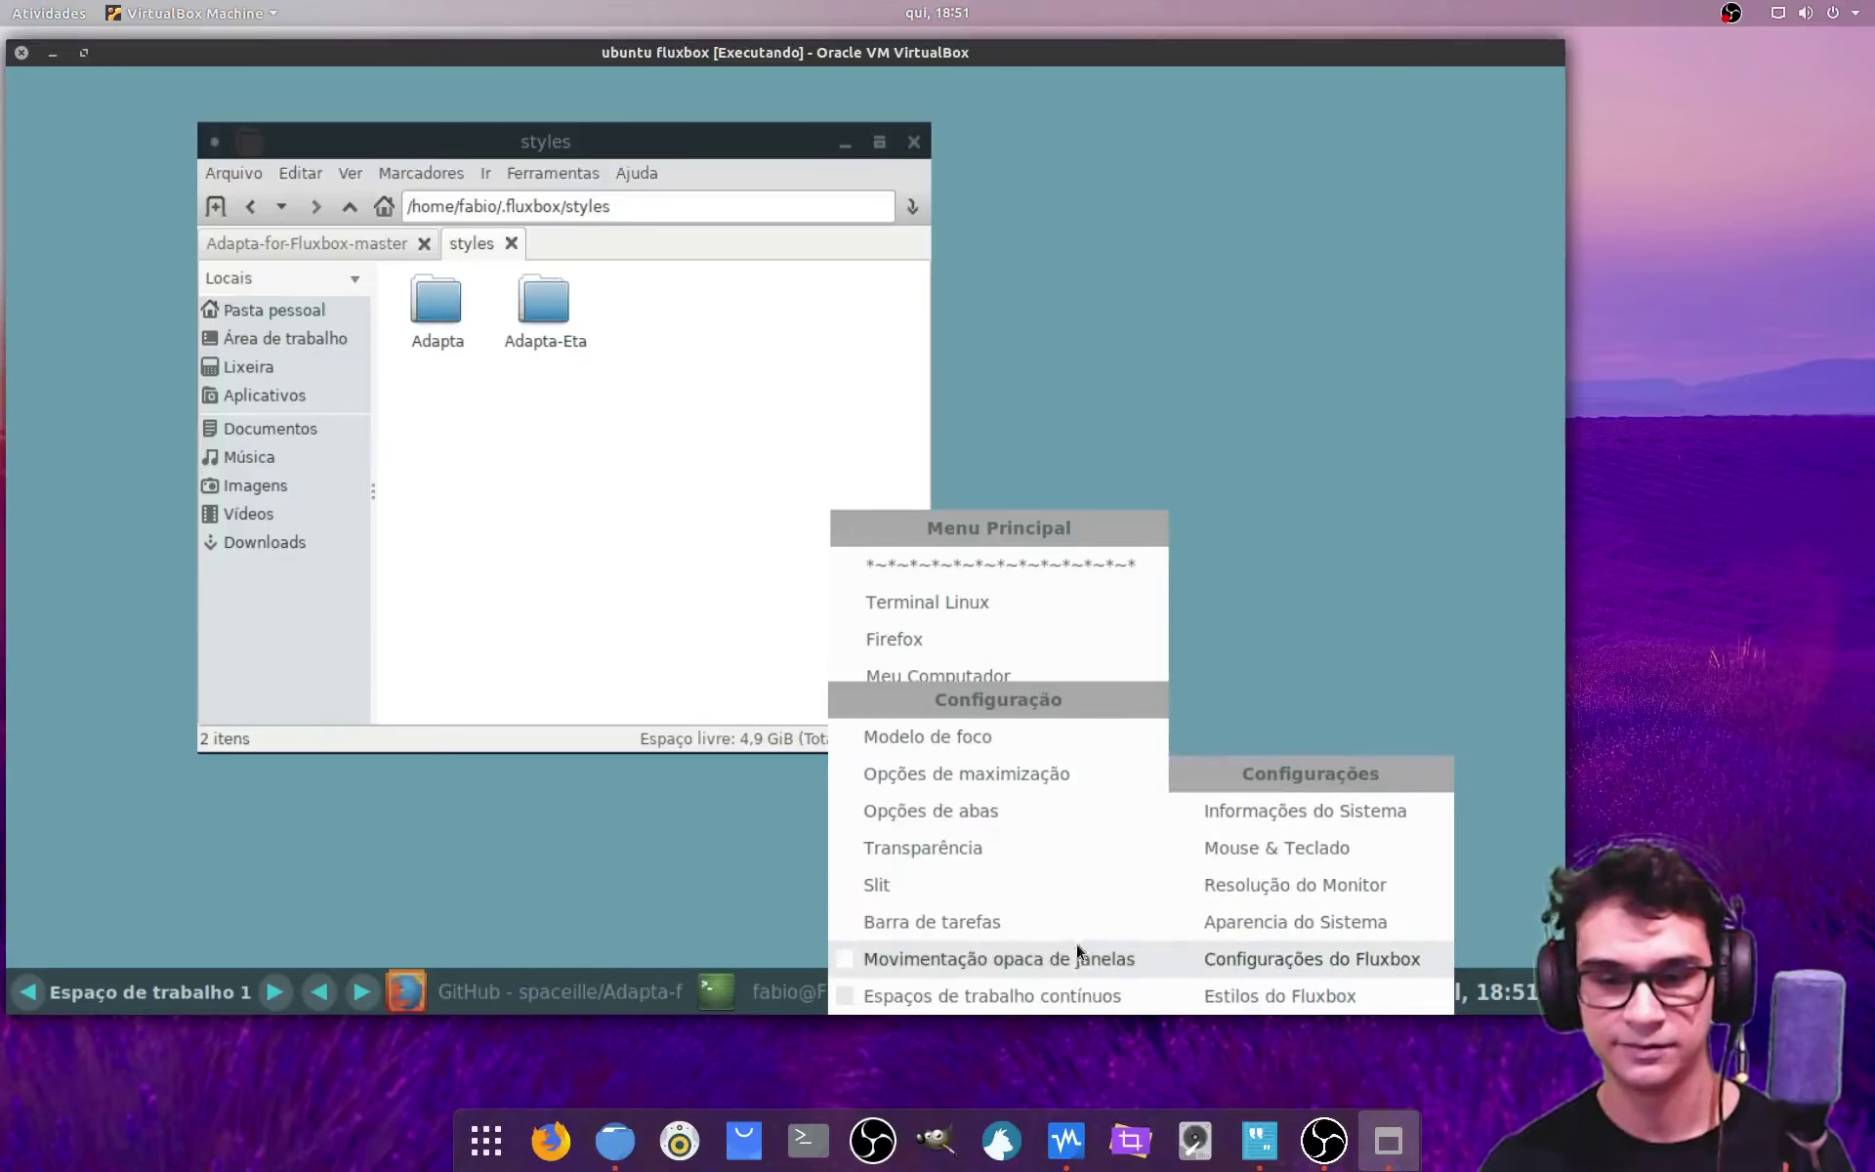
mouse_move(1289, 1006)
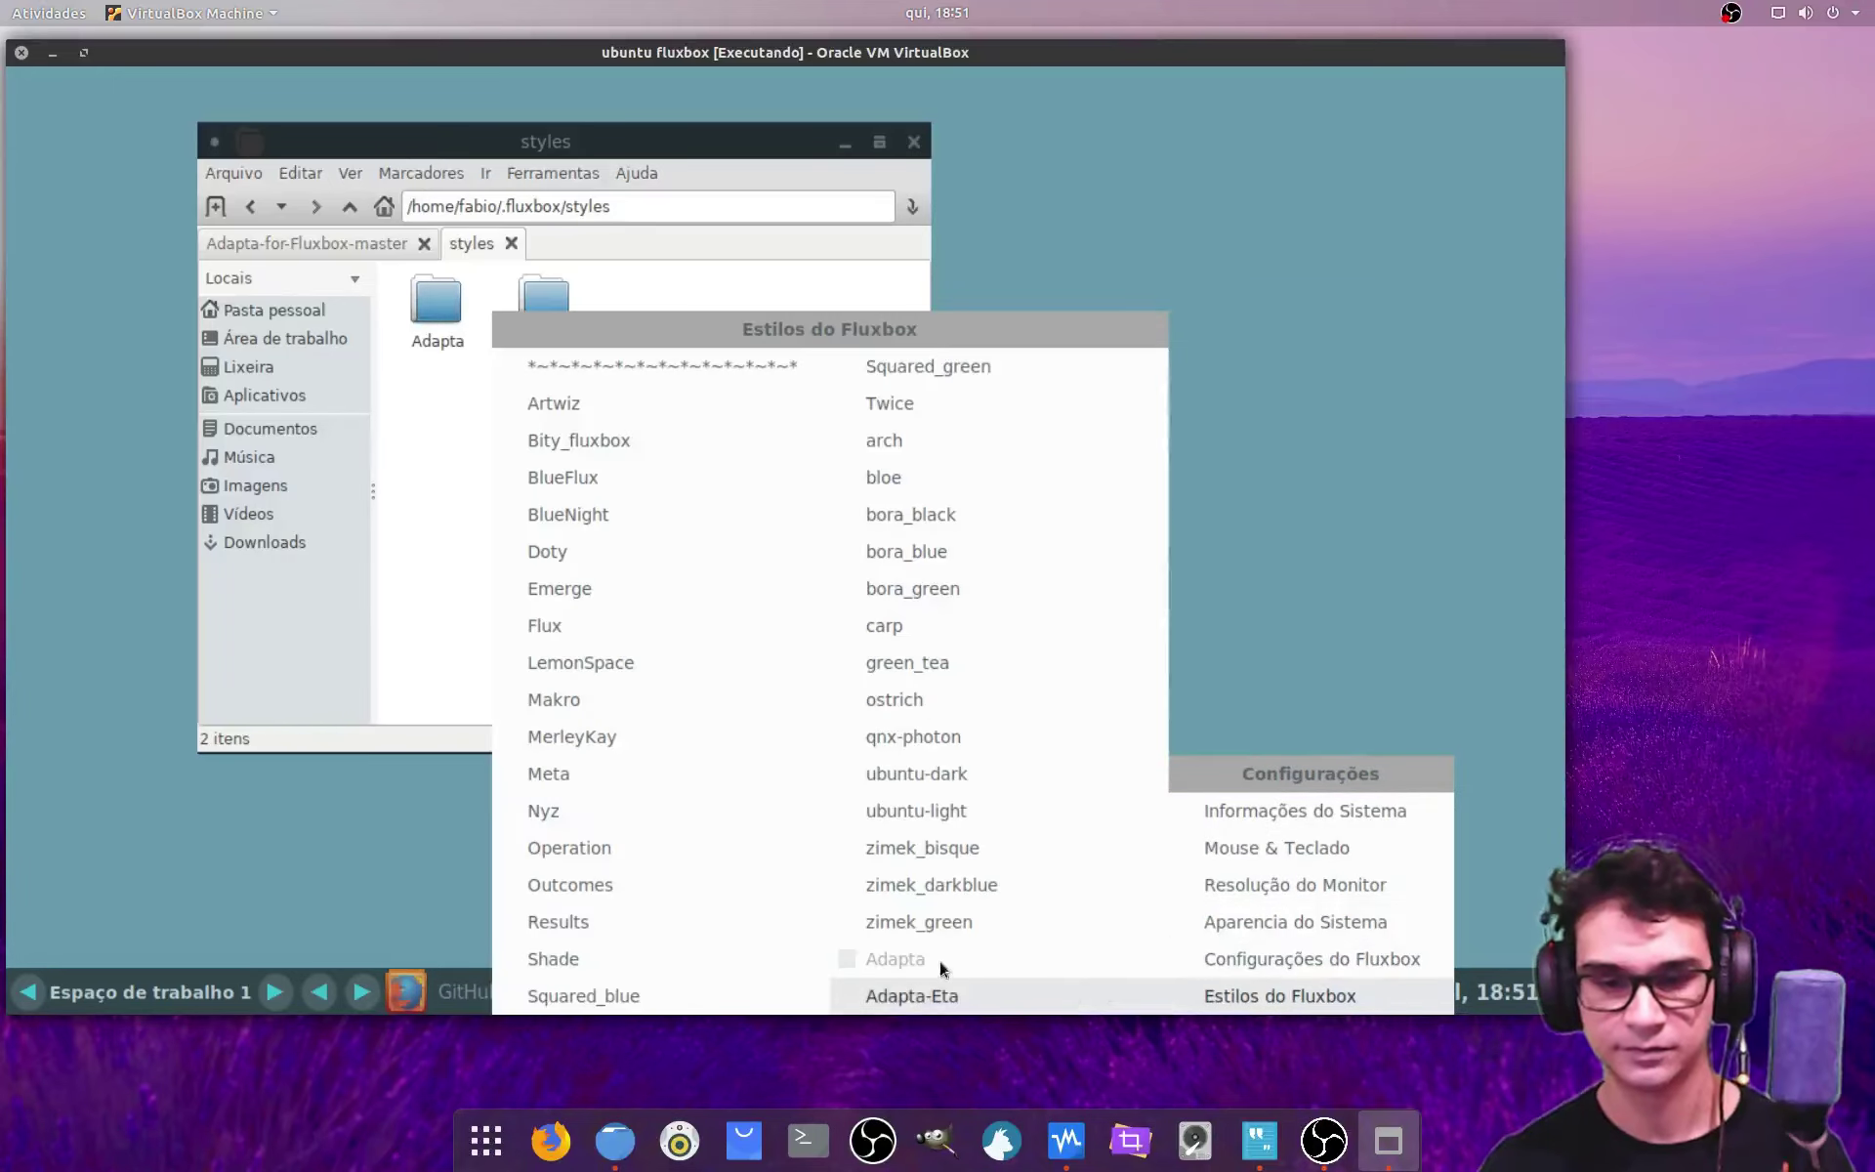
left_click(918, 993)
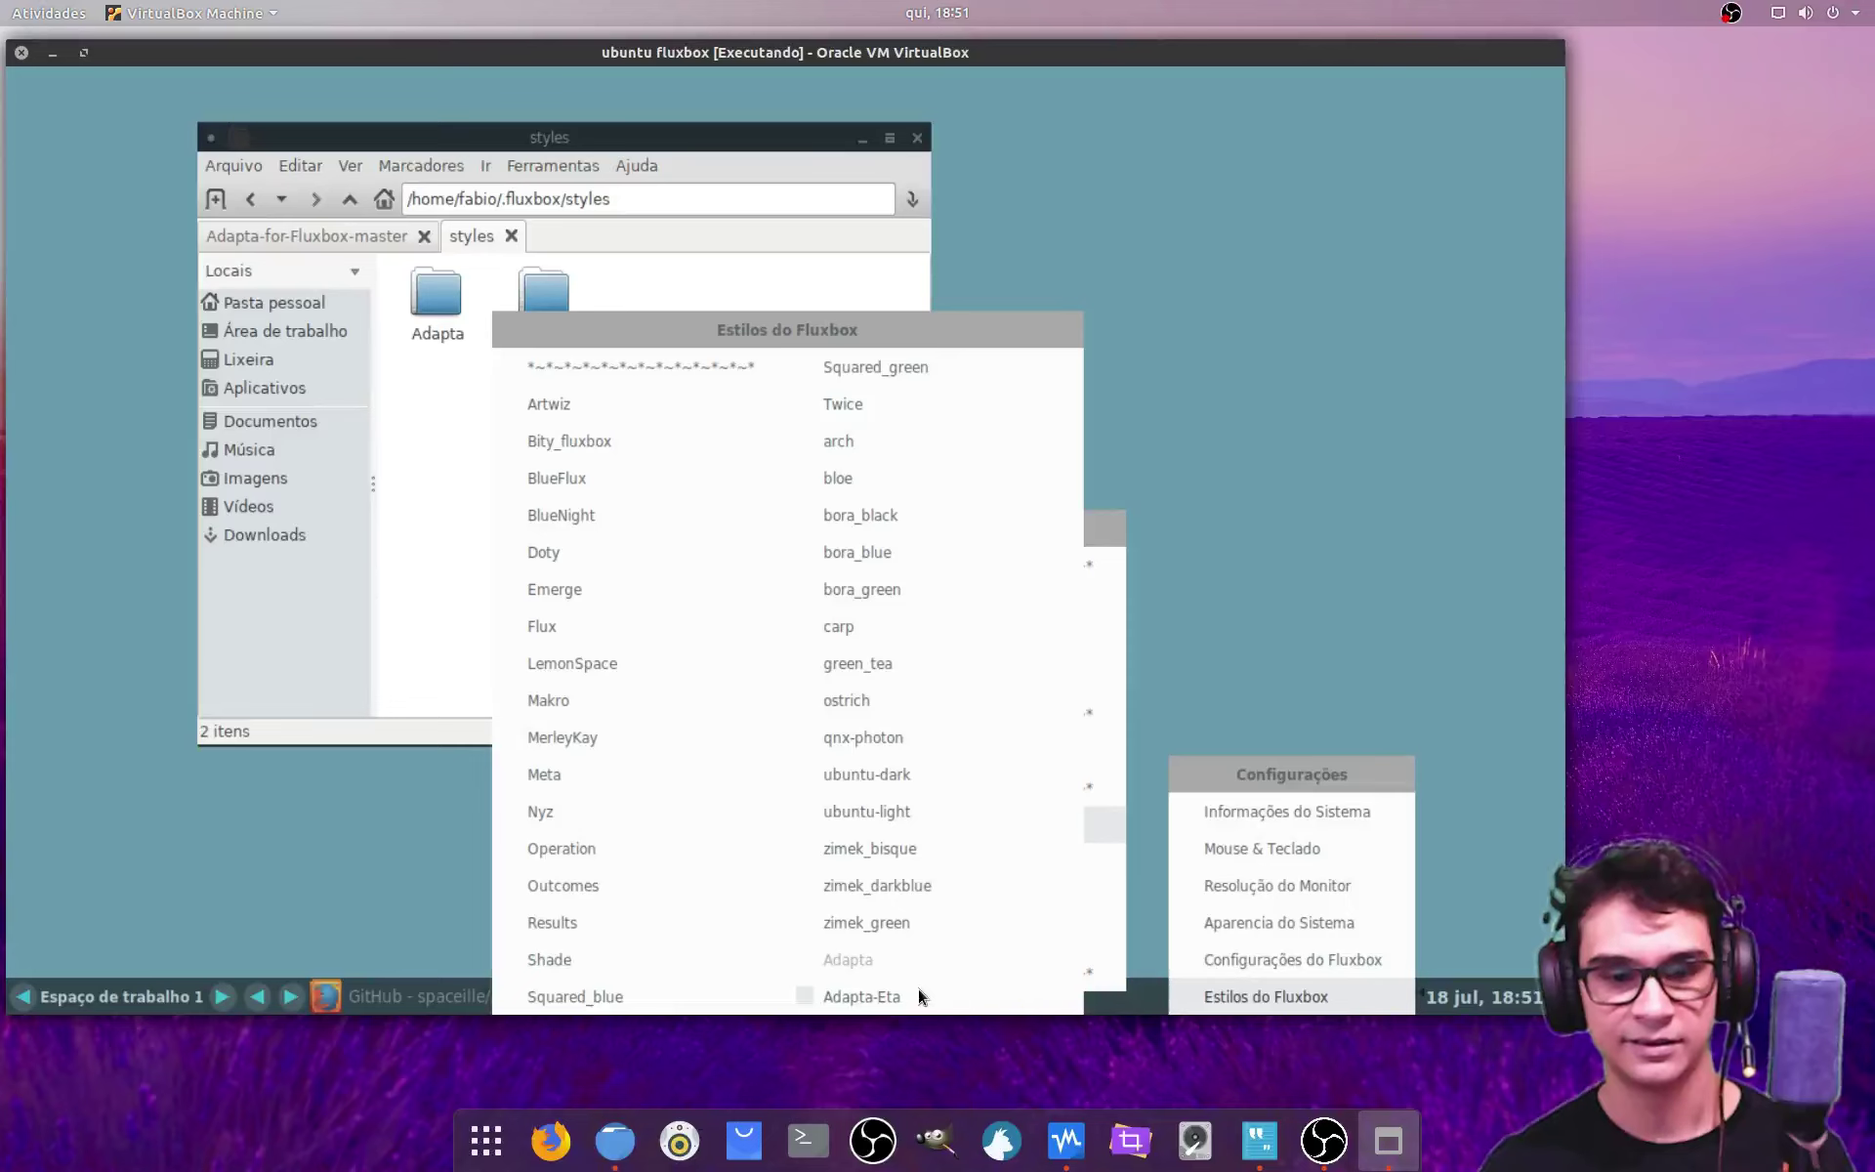
left_click(917, 964)
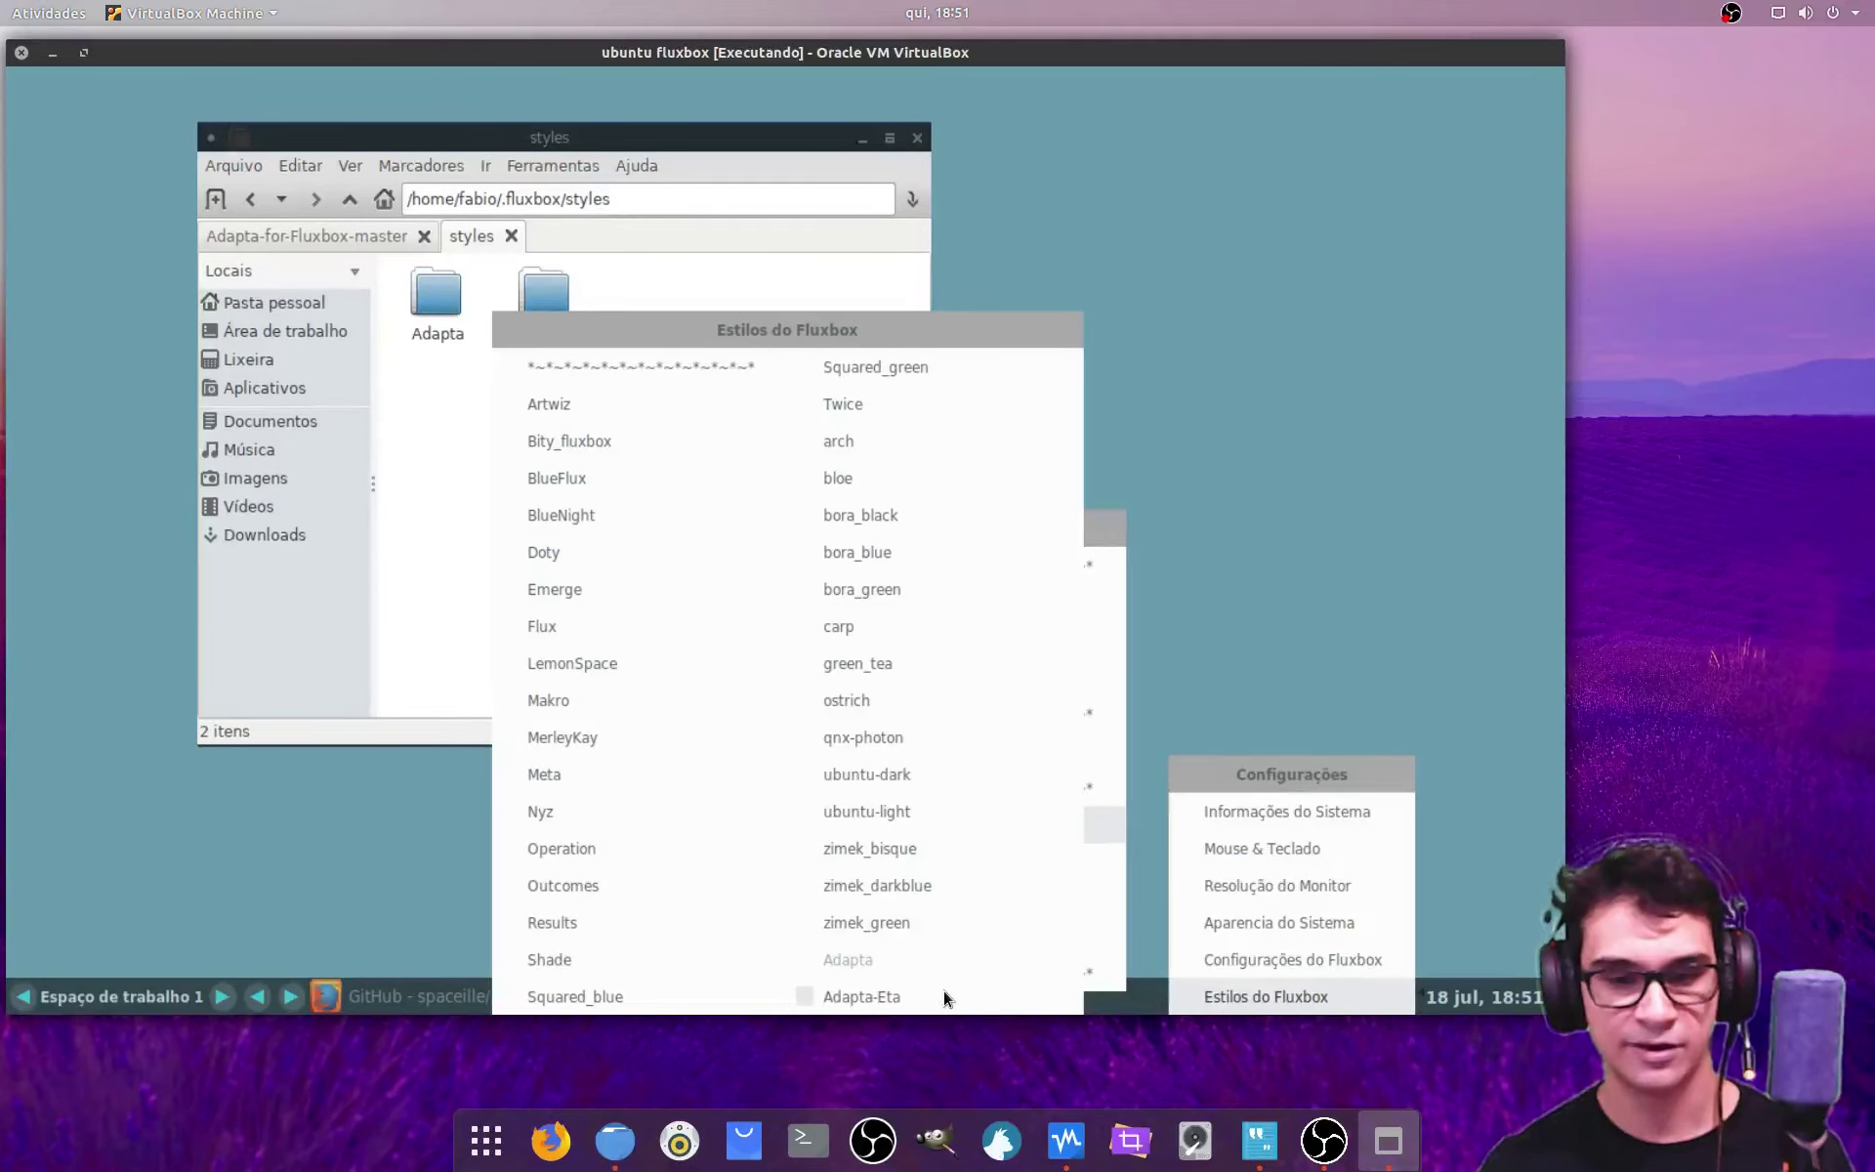
left_click(1214, 510)
right_click(1149, 454)
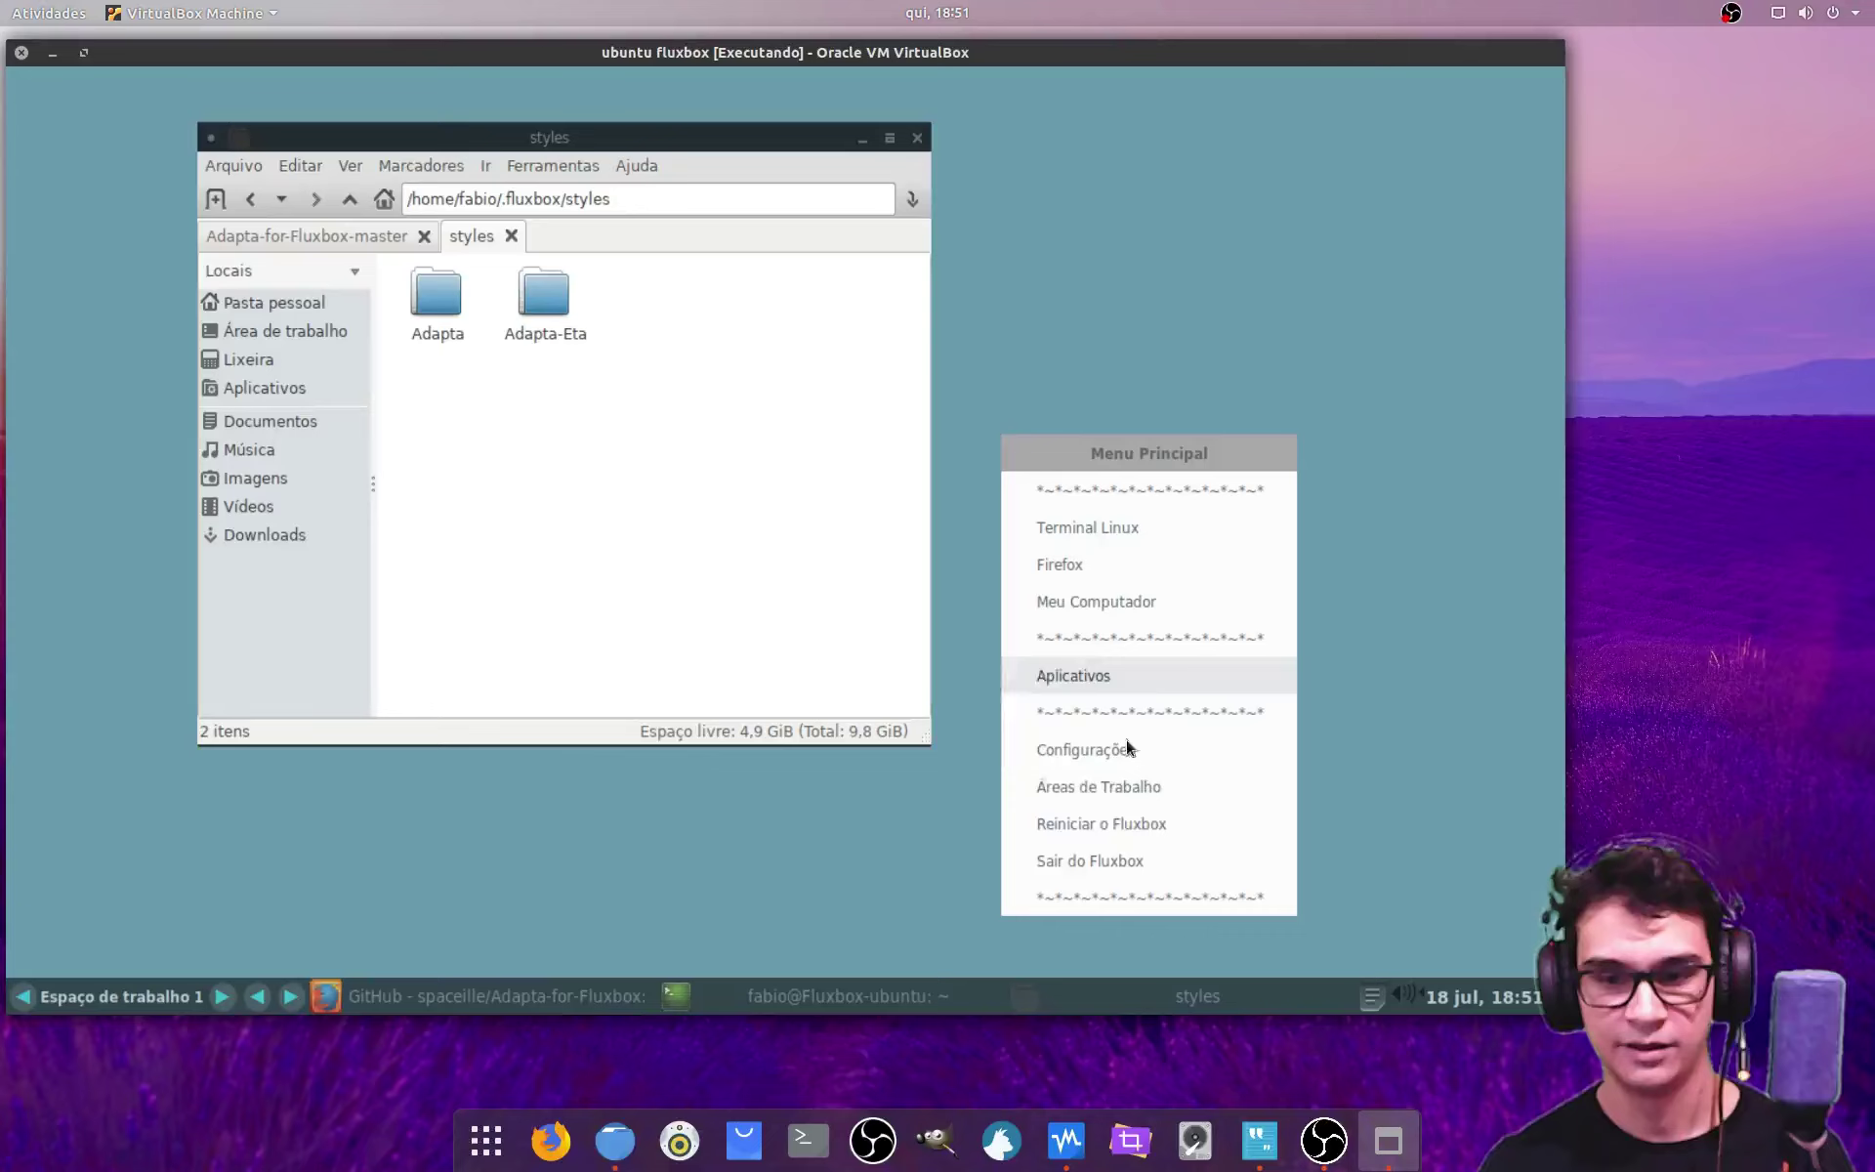
left_click(1098, 829)
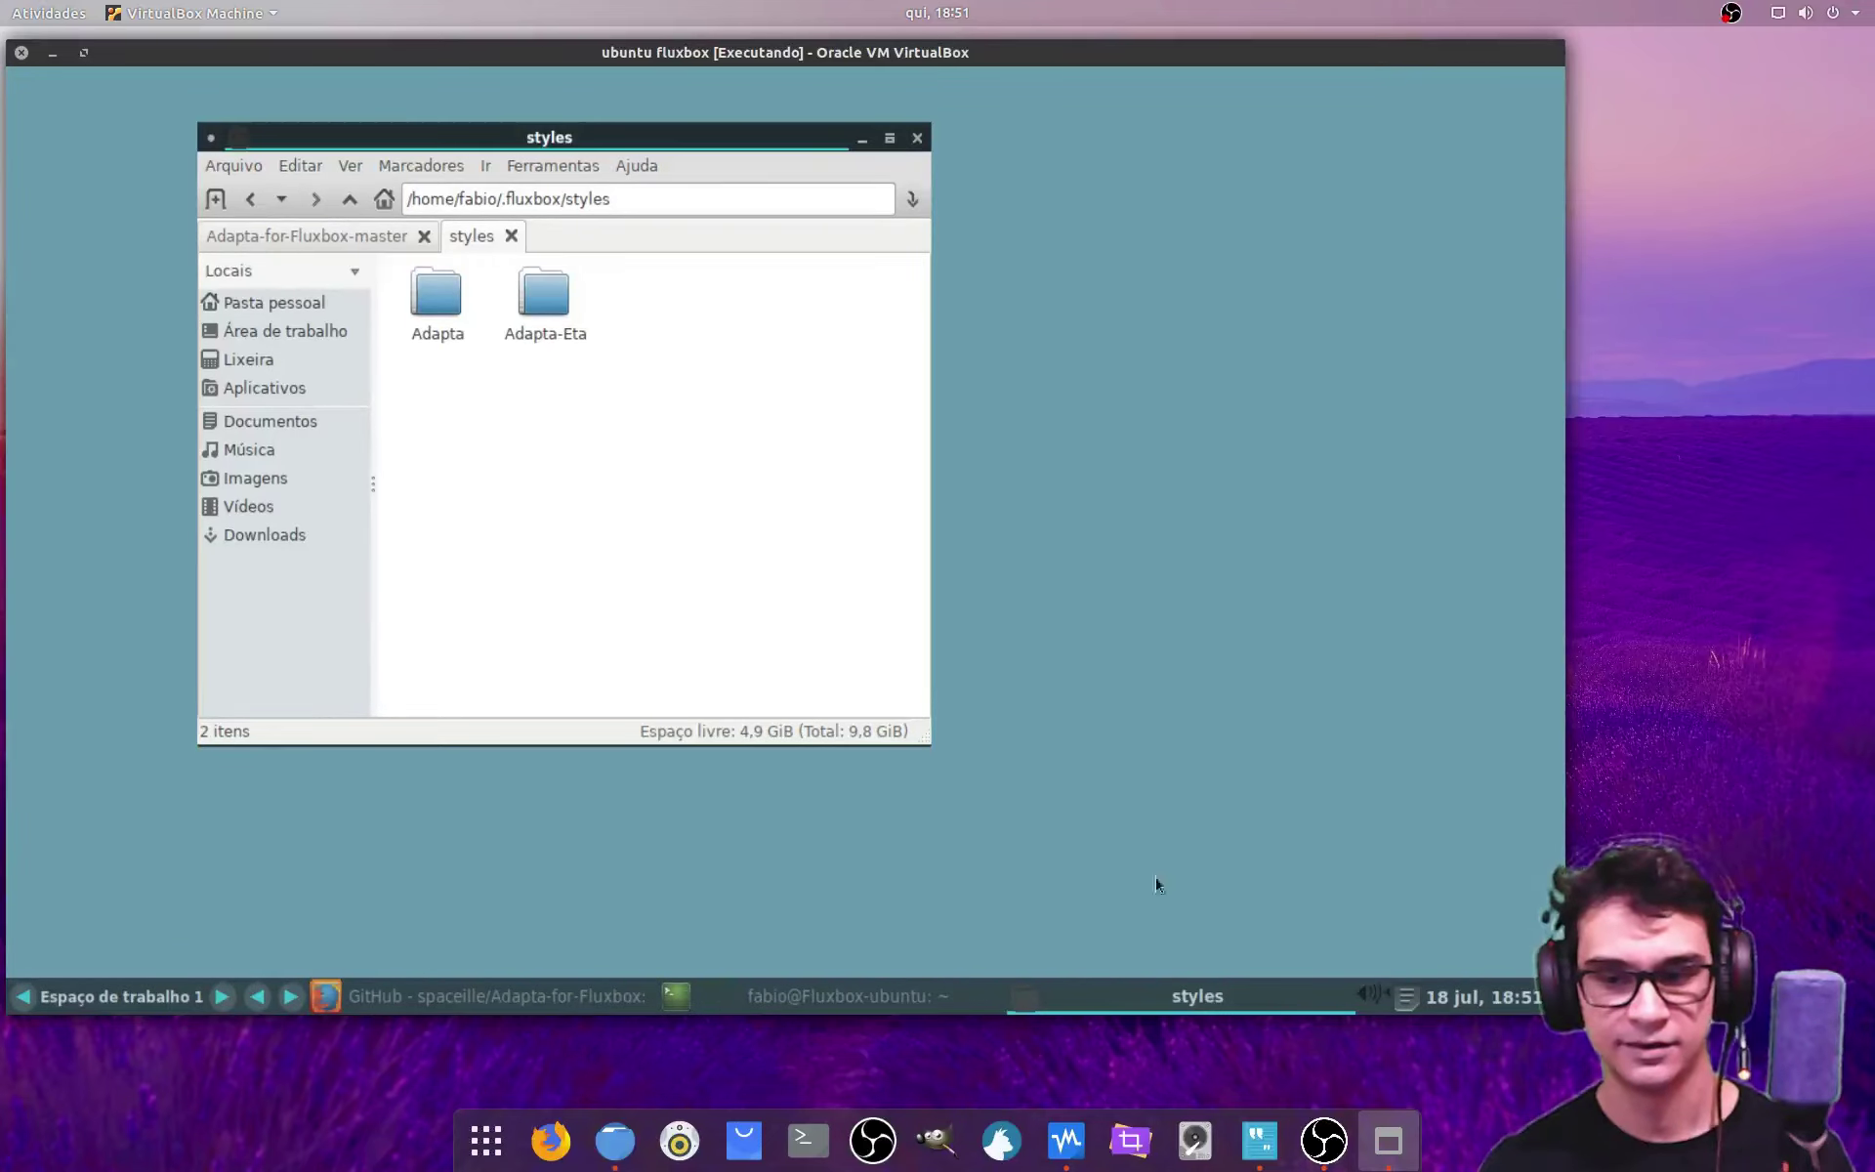
Step: Quit the xpad sticky-notes app from its tray icon
left_click(1407, 1000)
left_click(1407, 1002)
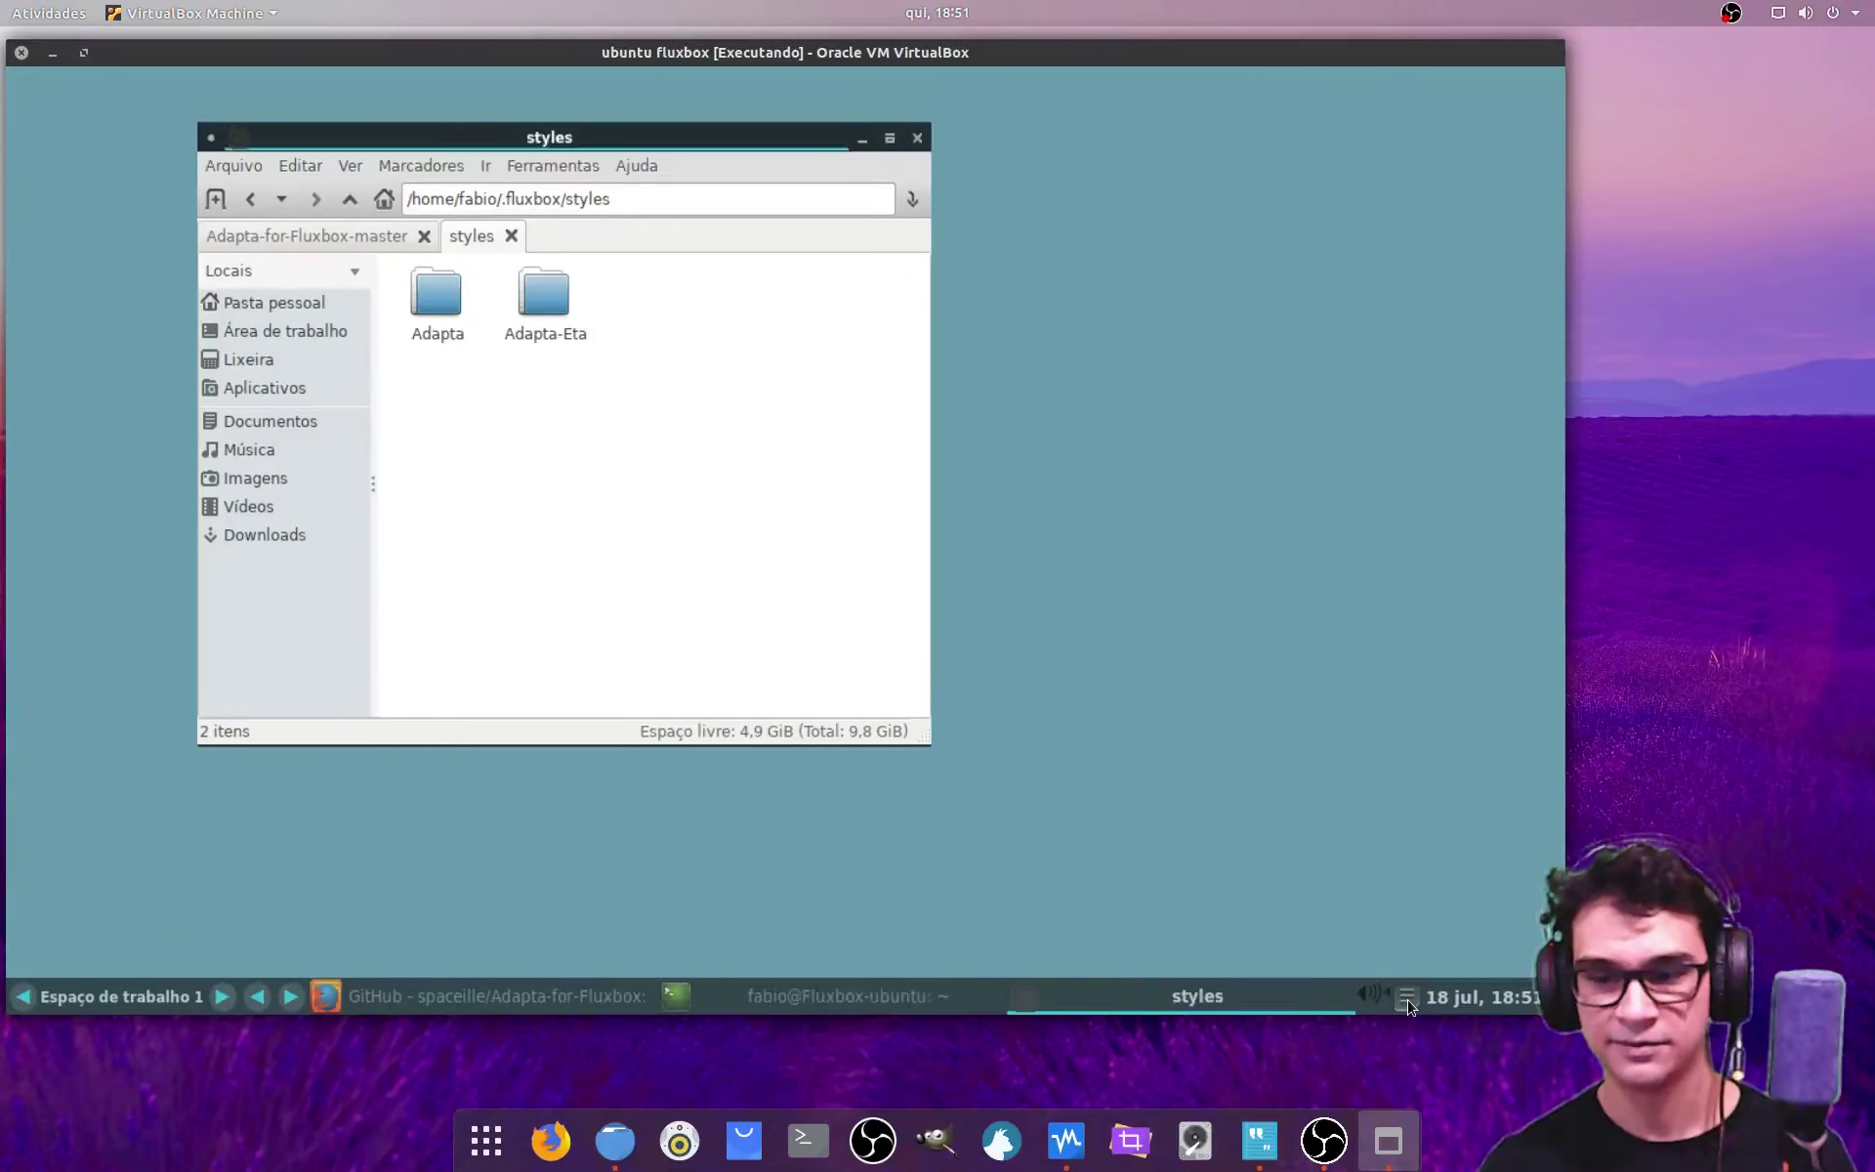
right_click(1407, 1002)
left_click(1176, 710)
right_click(1408, 1000)
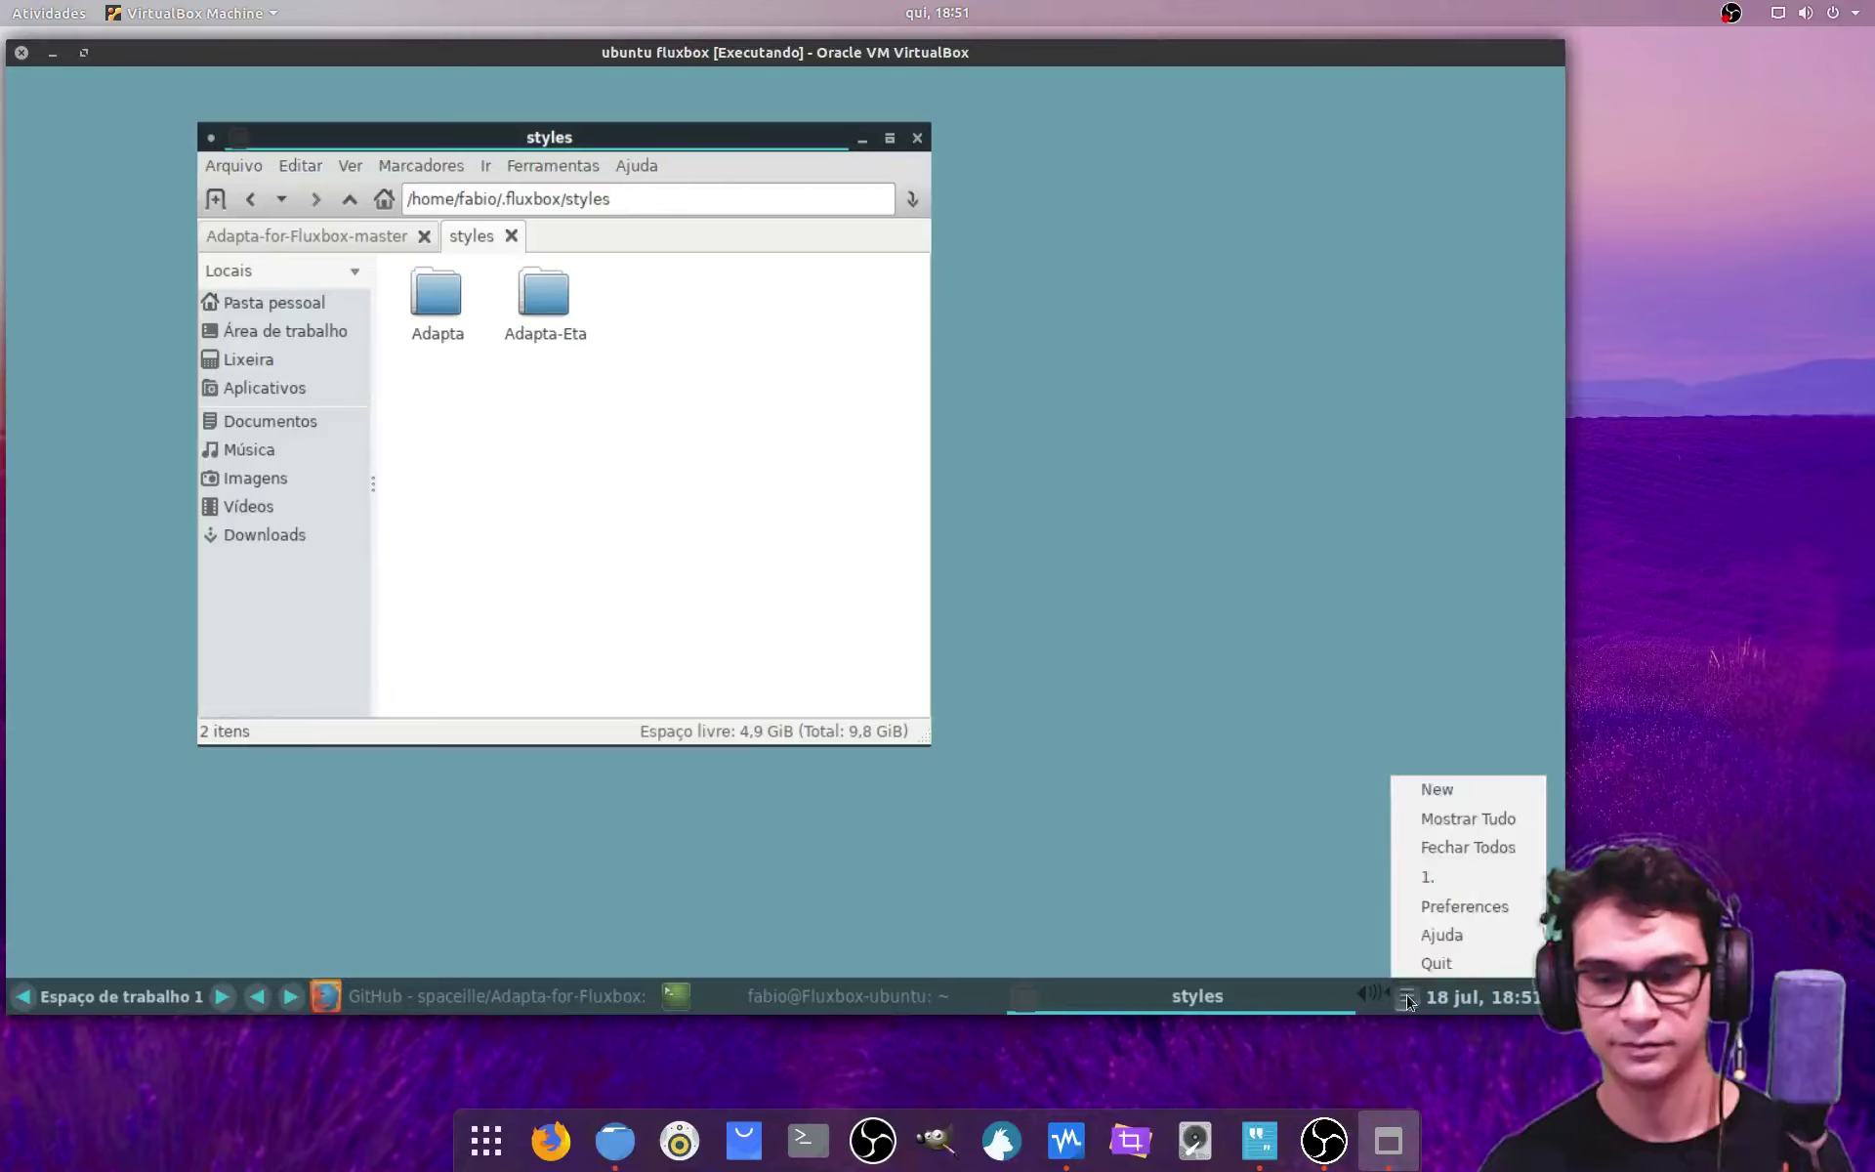
left_click(1426, 962)
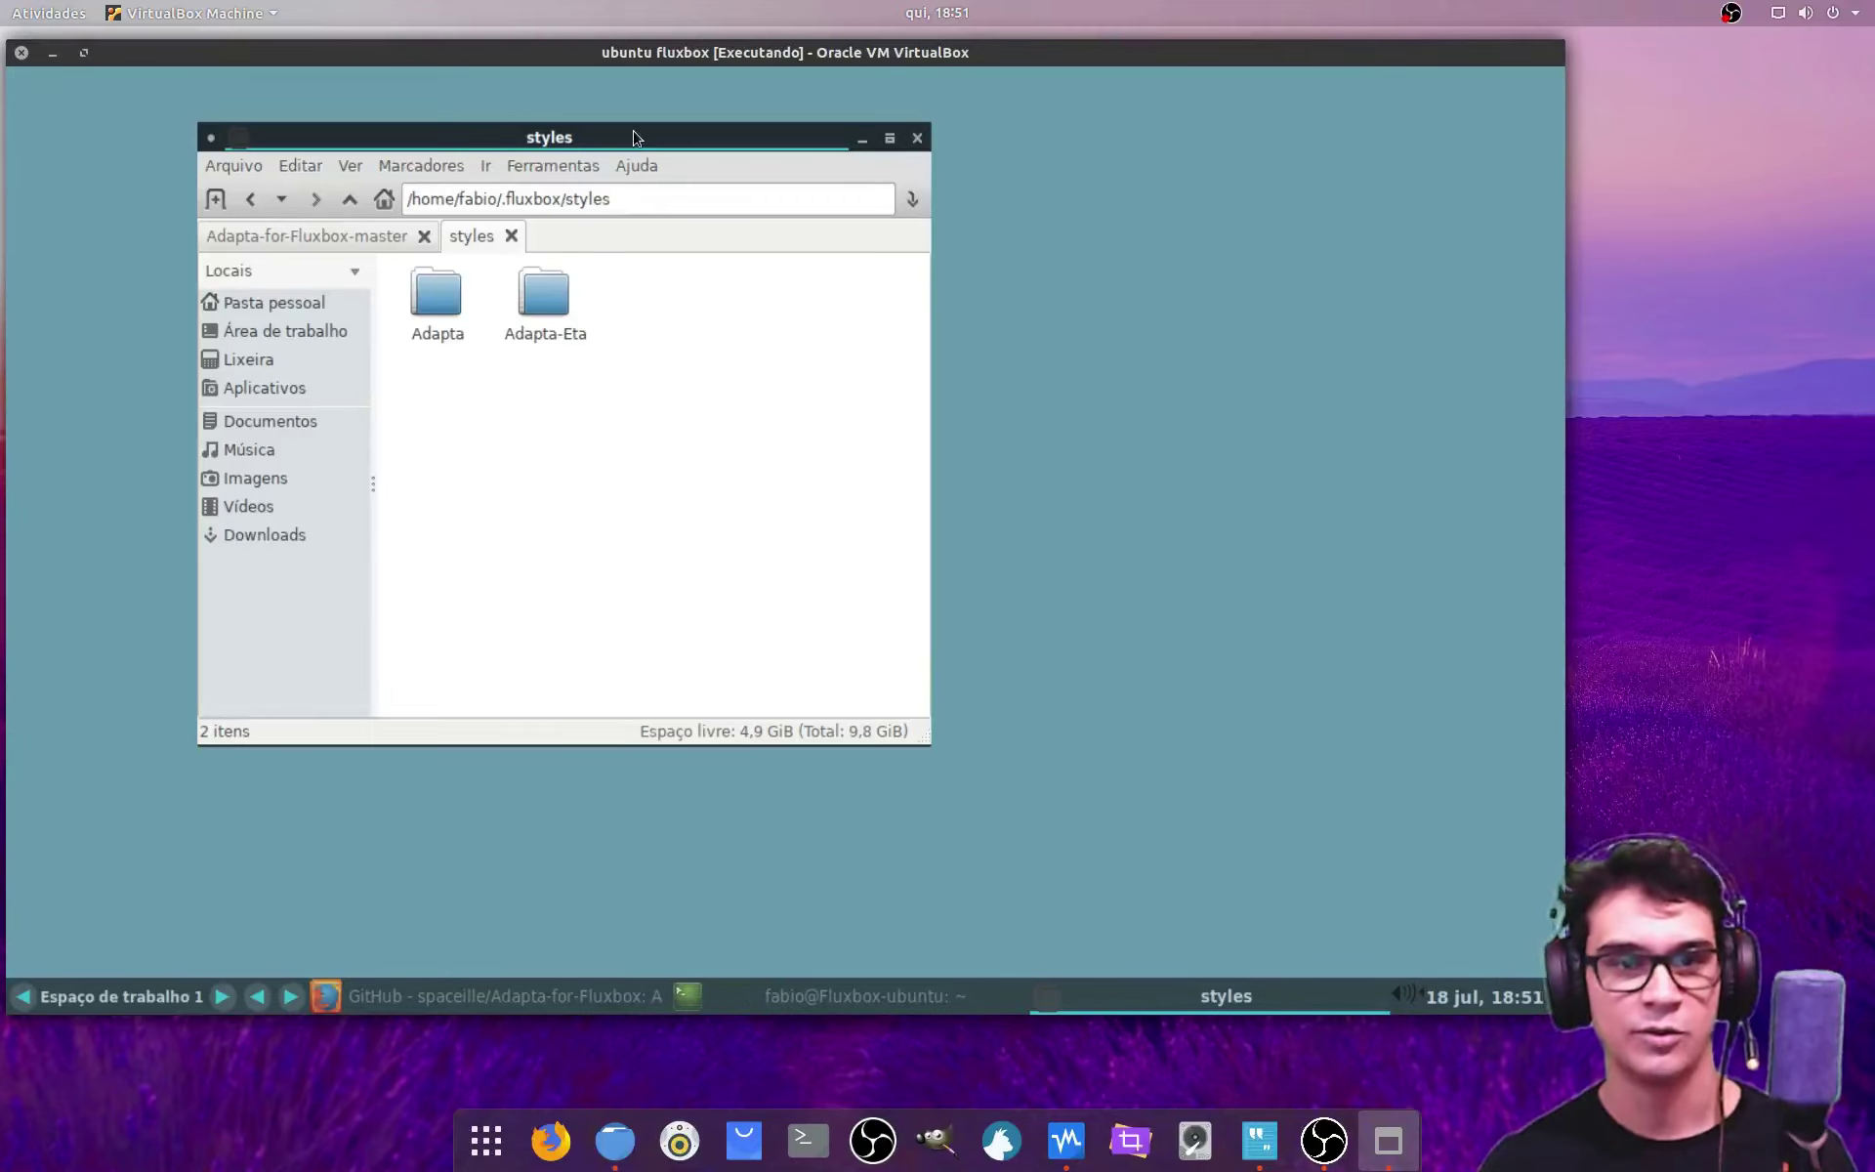
Step: Switch PCManFM to the Adapta-for-Fluxbox-master tab and minimize its window
left_click_drag(634, 136, 697, 170)
left_click_drag(786, 455, 238, 259)
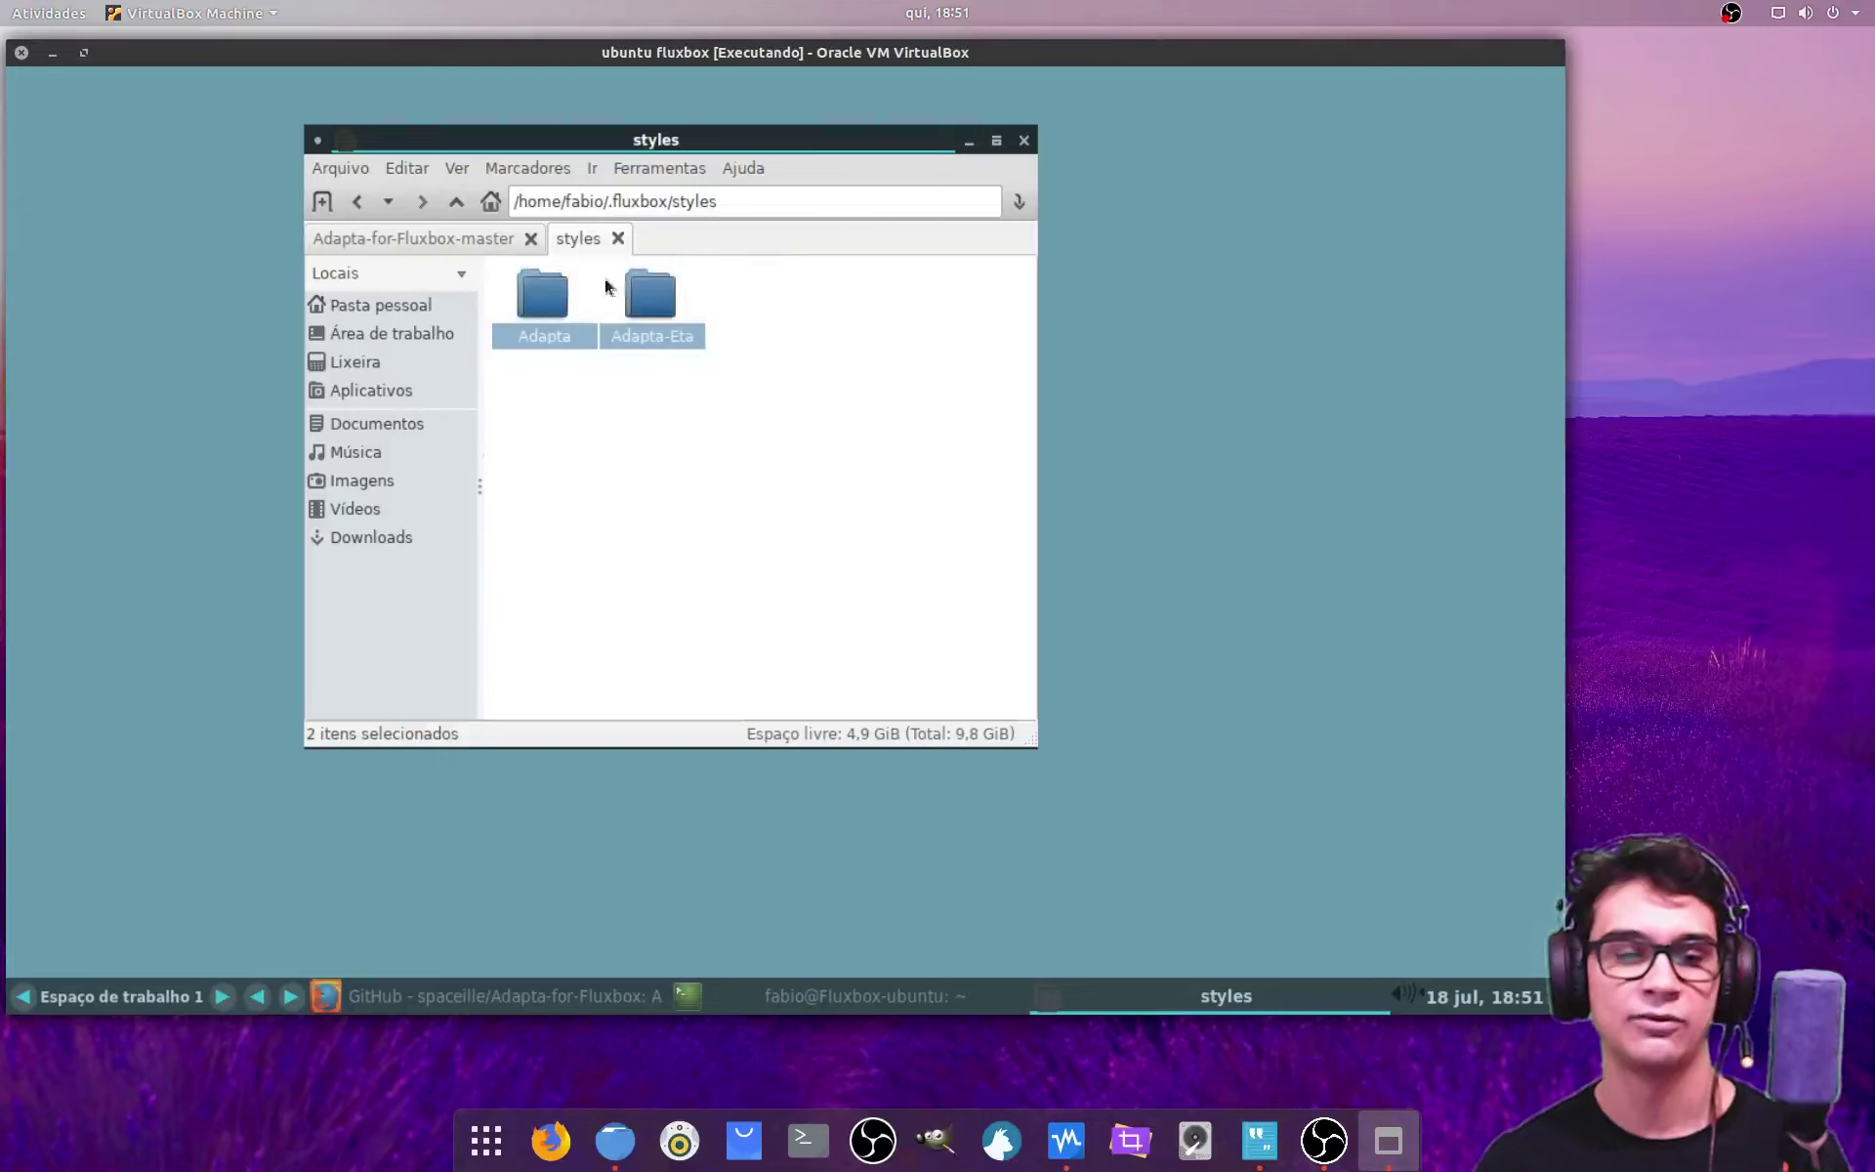
left_click(402, 240)
left_click_drag(829, 148, 748, 128)
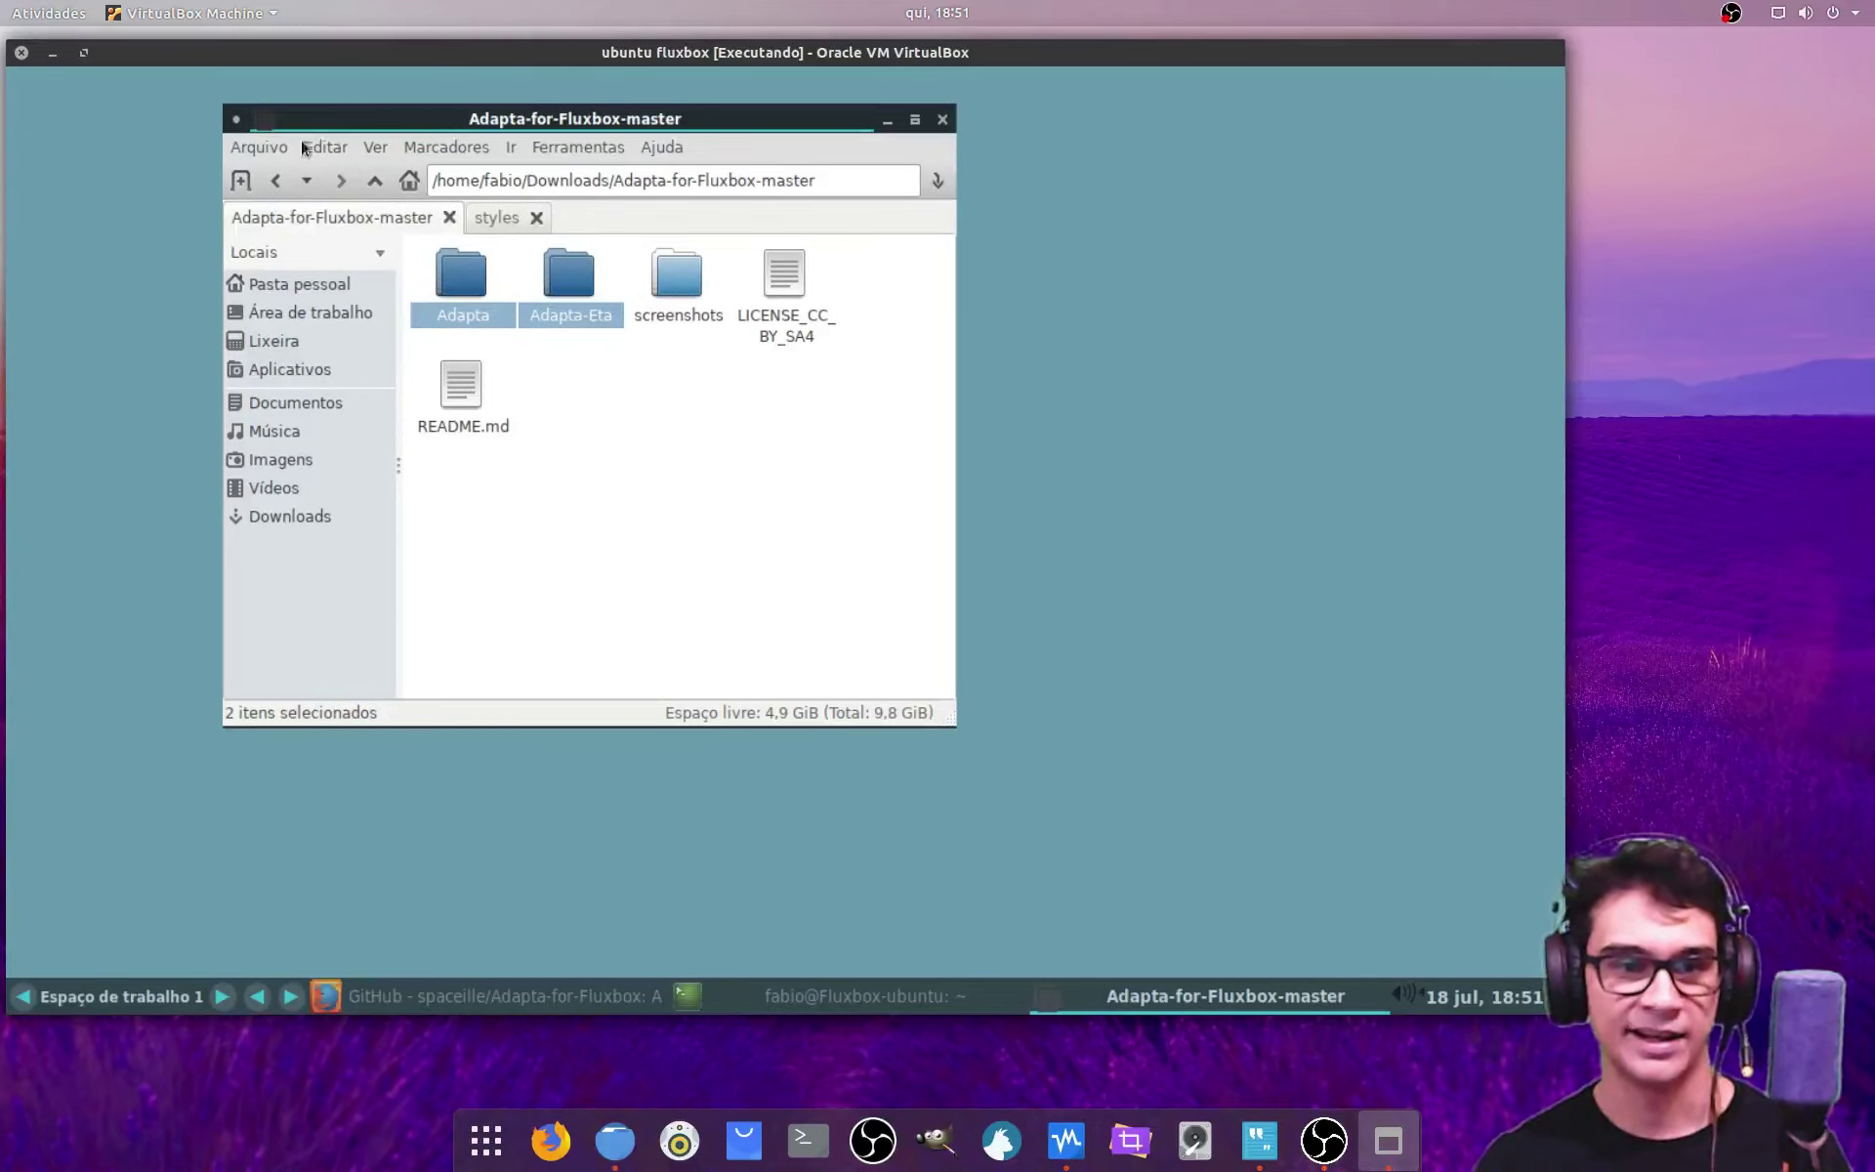
left_click(893, 129)
right_click(666, 279)
Step: Restore LXTerminal and open a new tab with Nova aba
left_click(308, 486)
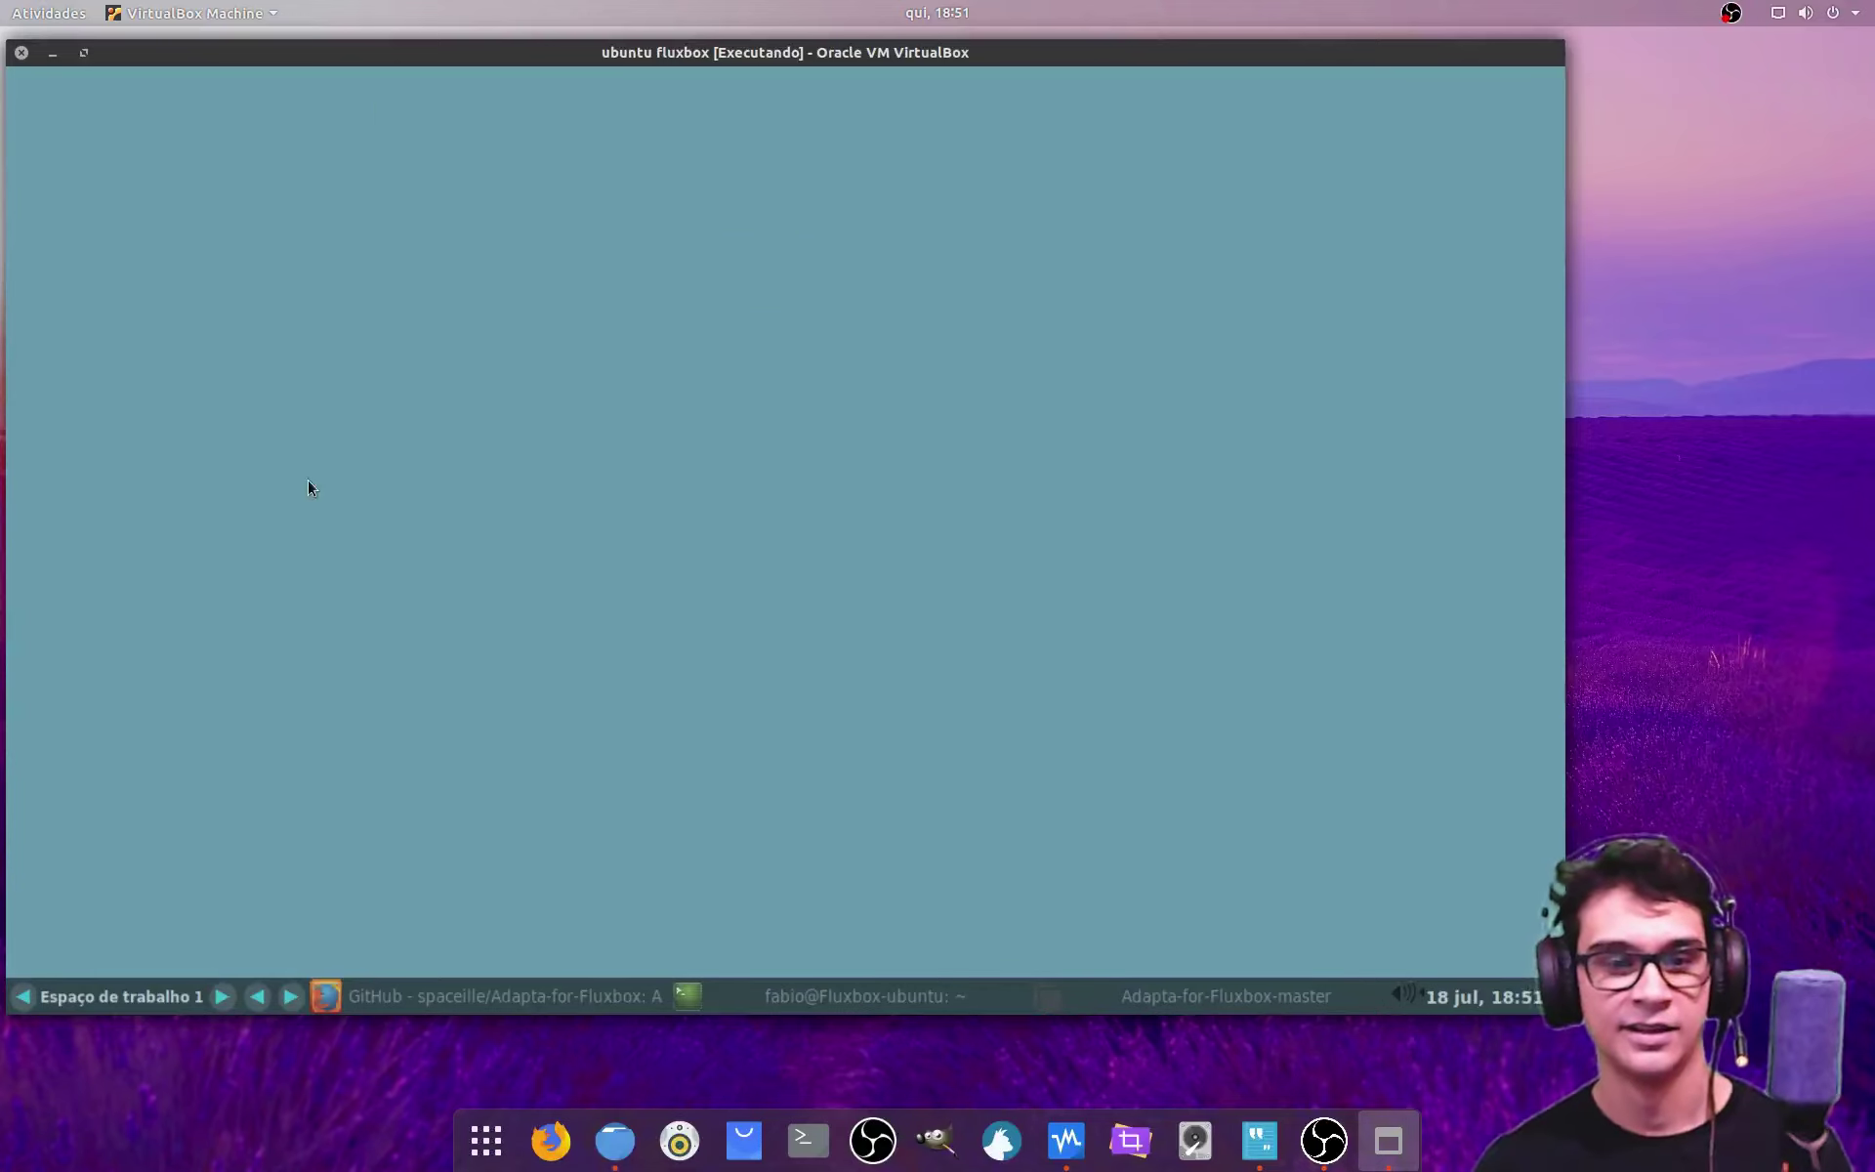
left_click(842, 992)
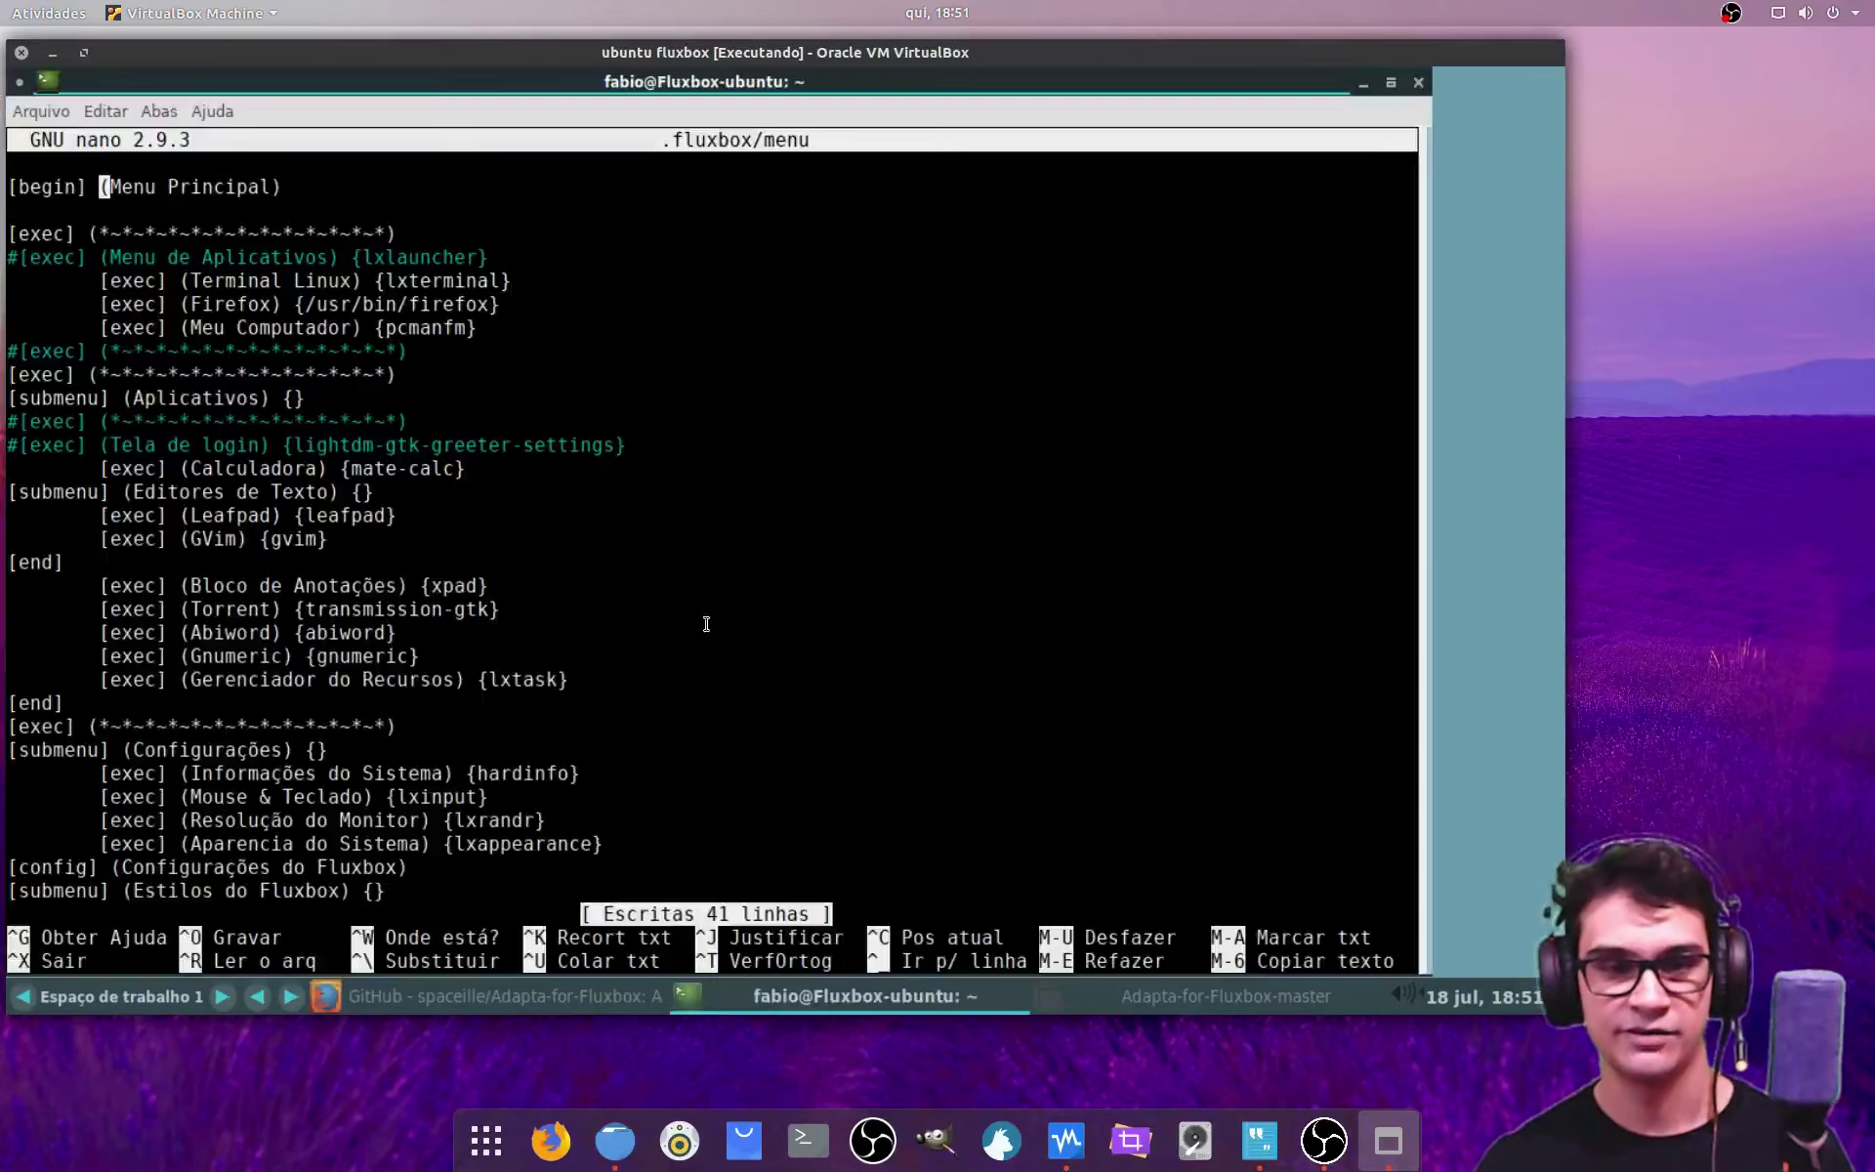
right_click(924, 471)
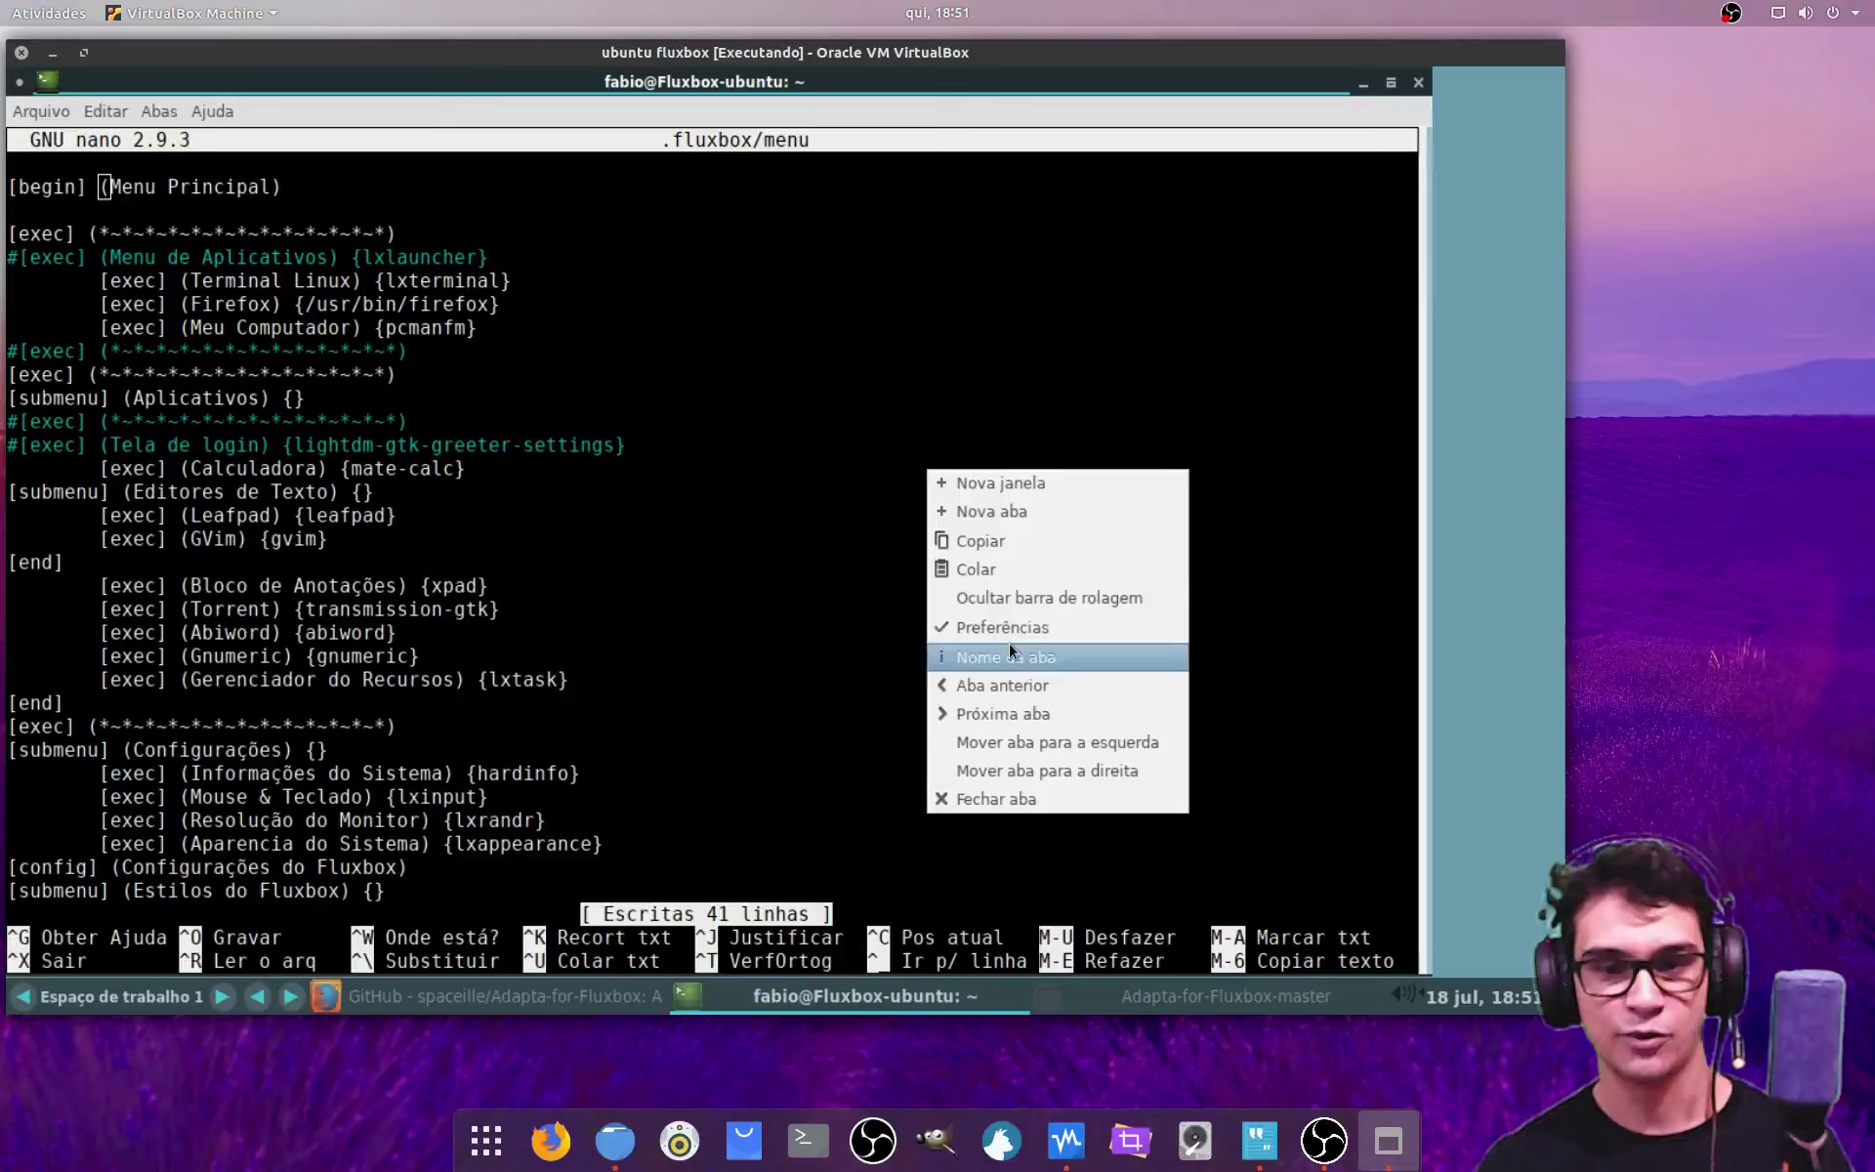
left_click(1013, 510)
Step: Set the terminal font to Monospace Regular size 15 in Preferências
right_click(524, 433)
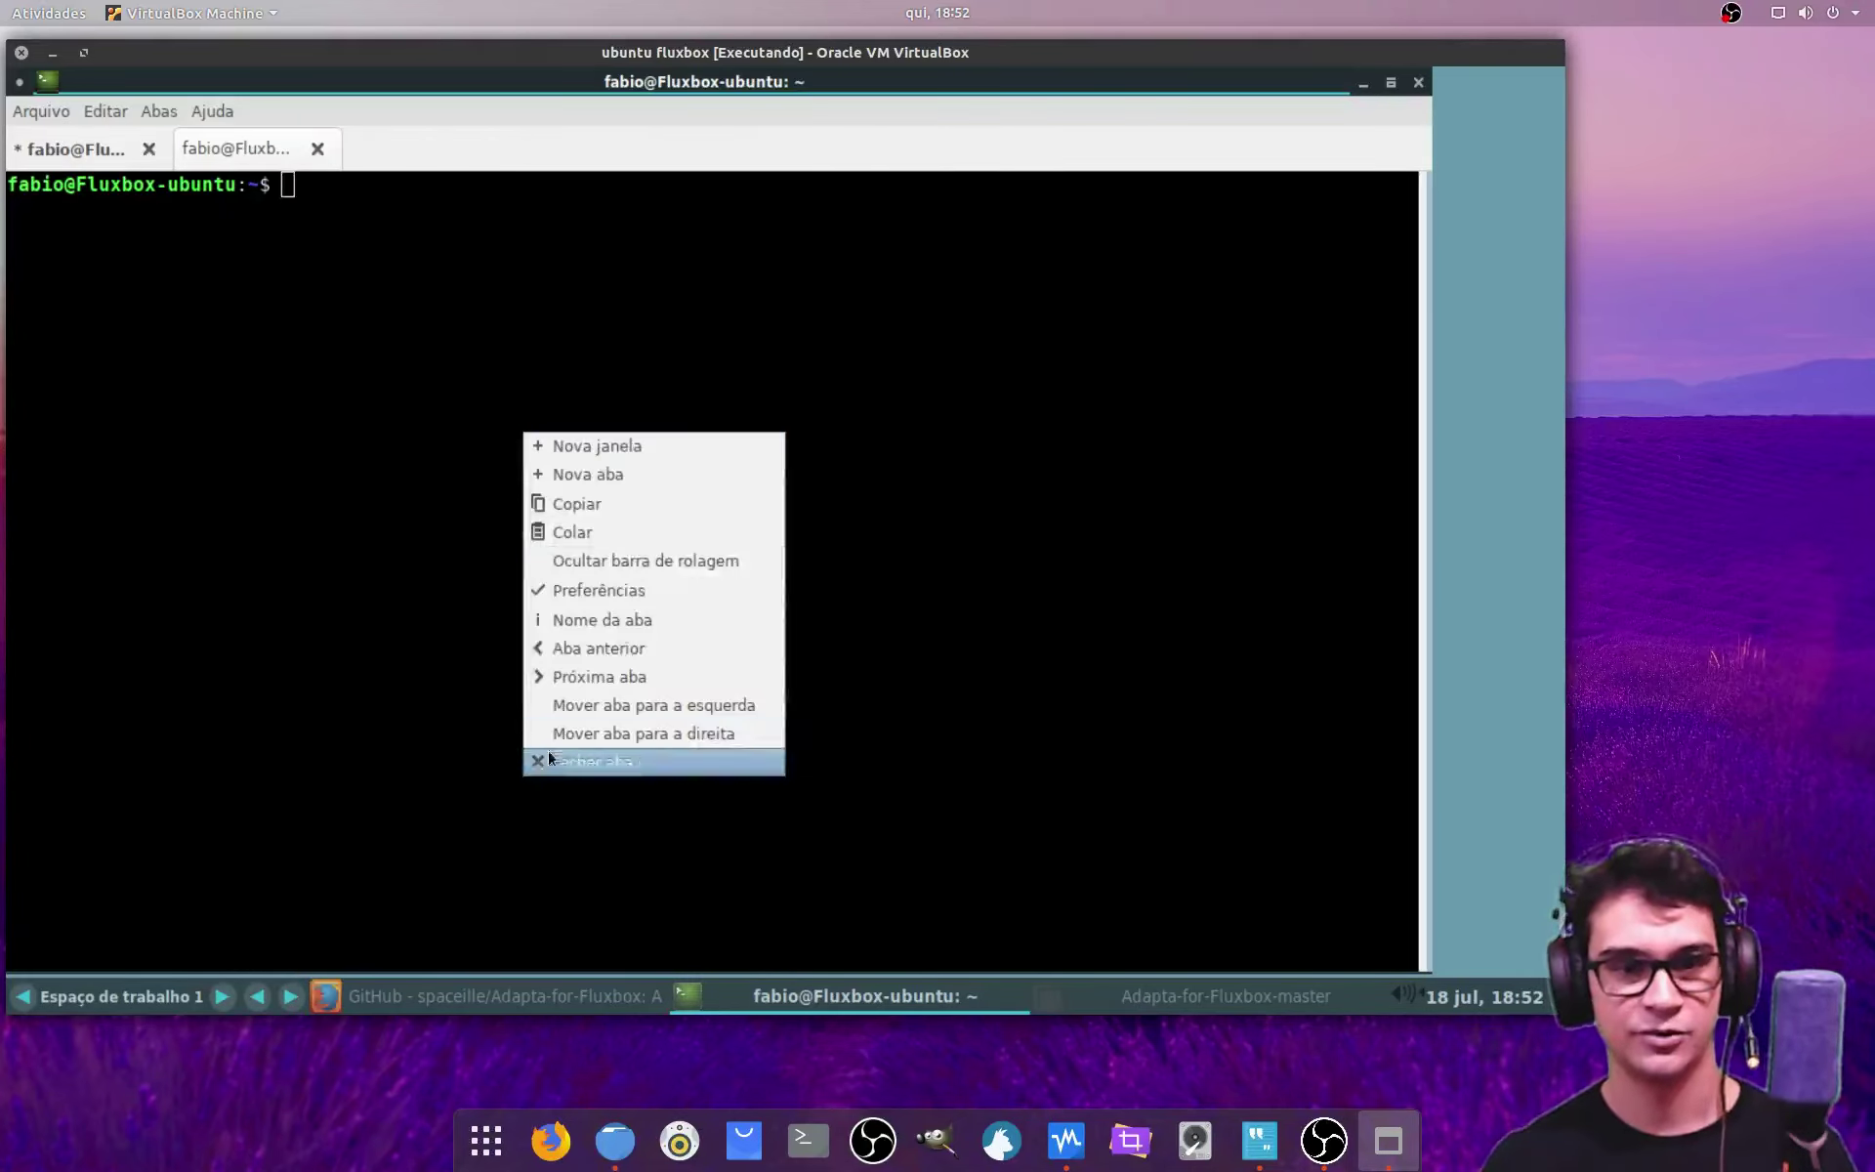
left_click(606, 590)
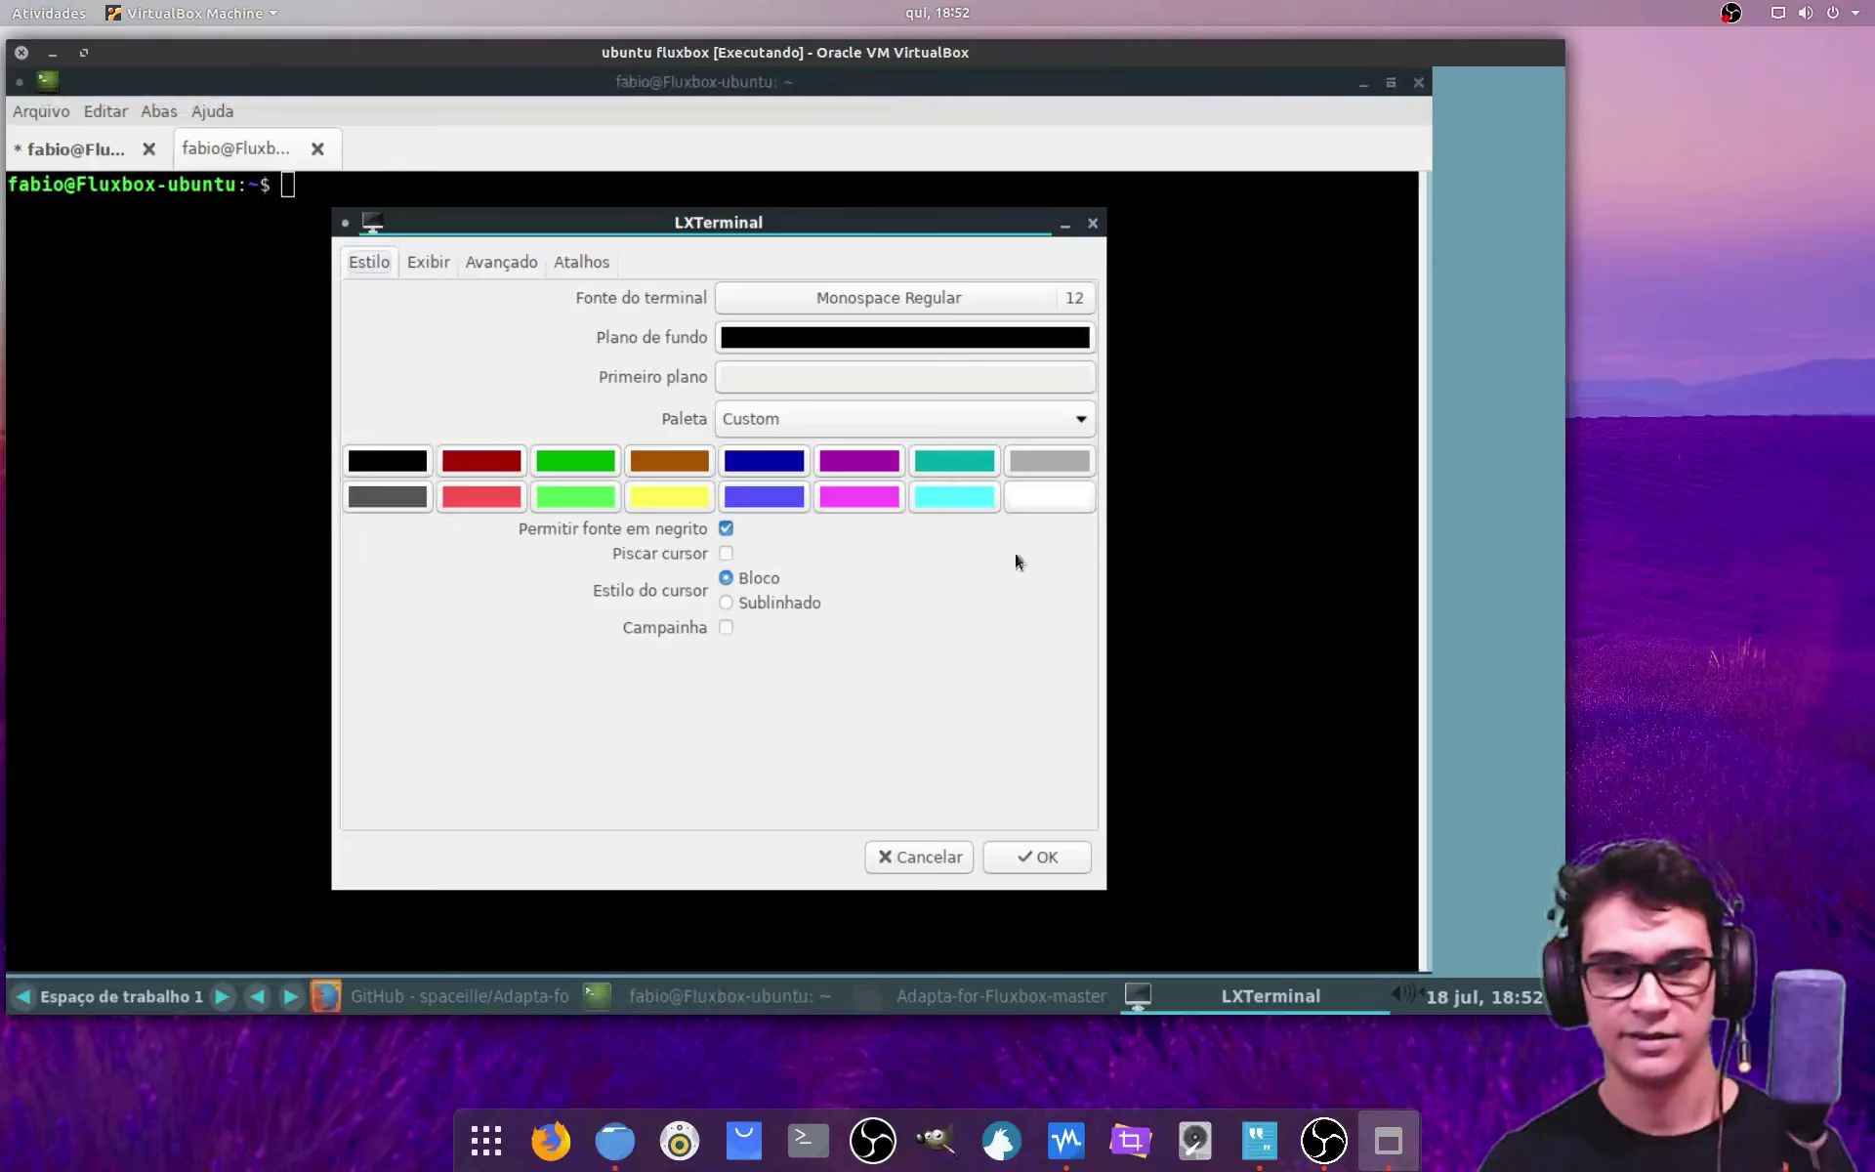
left_click(1065, 298)
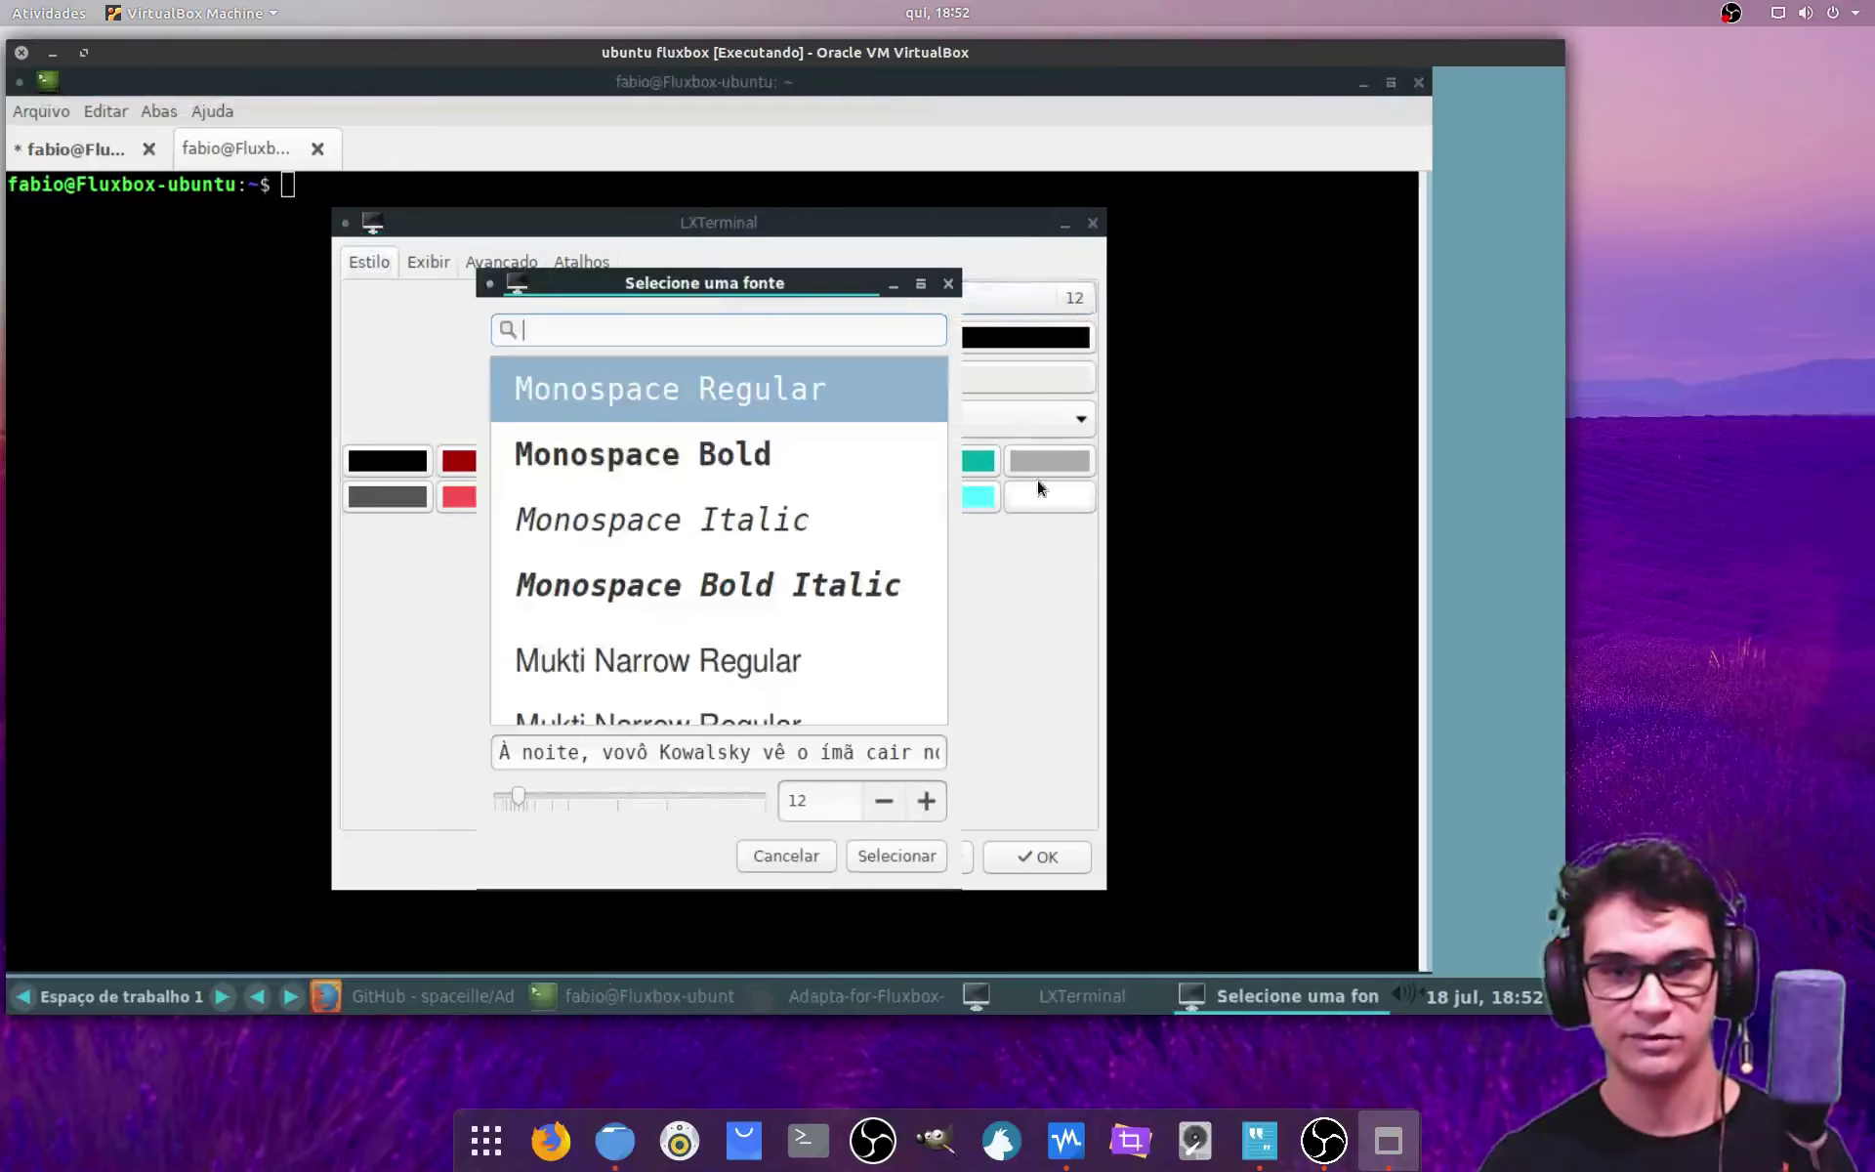
left_click(928, 802)
left_click(928, 802)
left_click(928, 802)
left_click(901, 861)
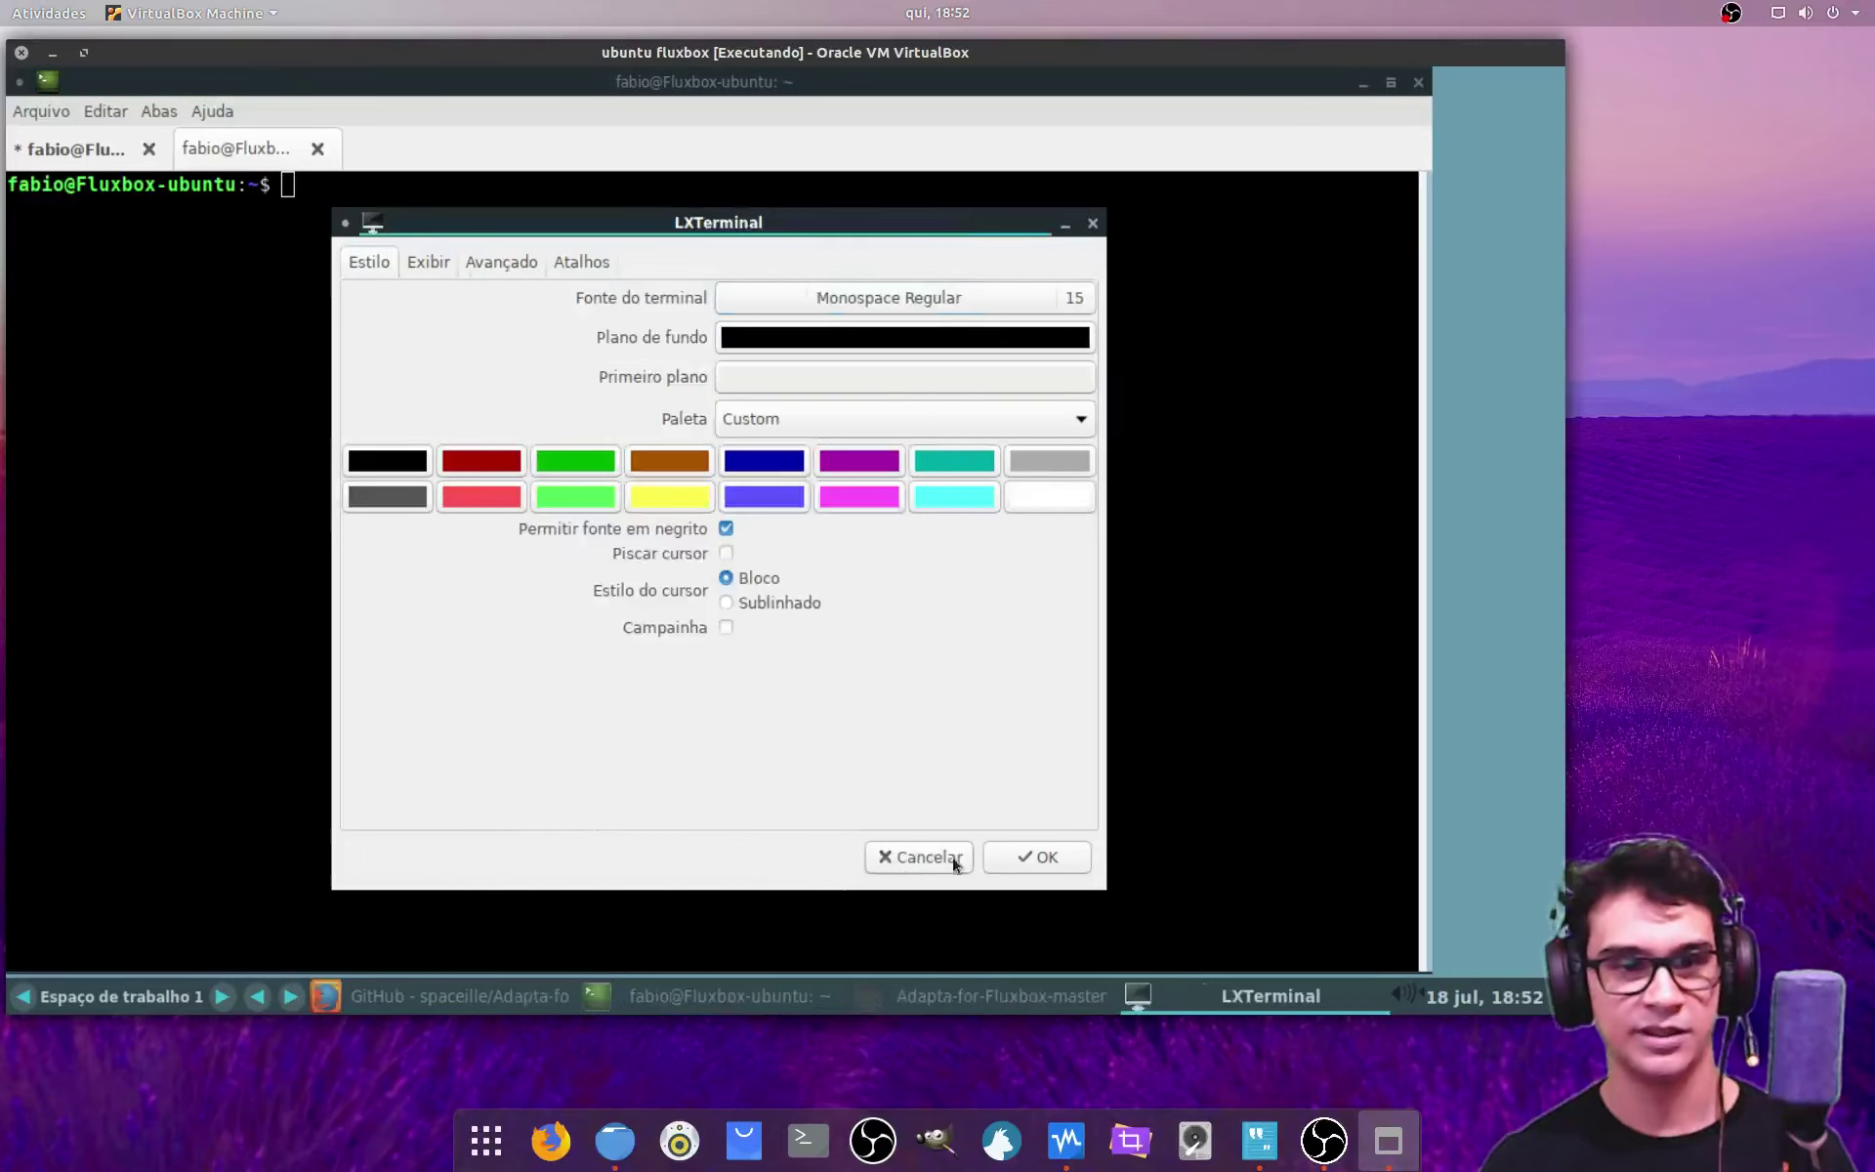
left_click(1070, 864)
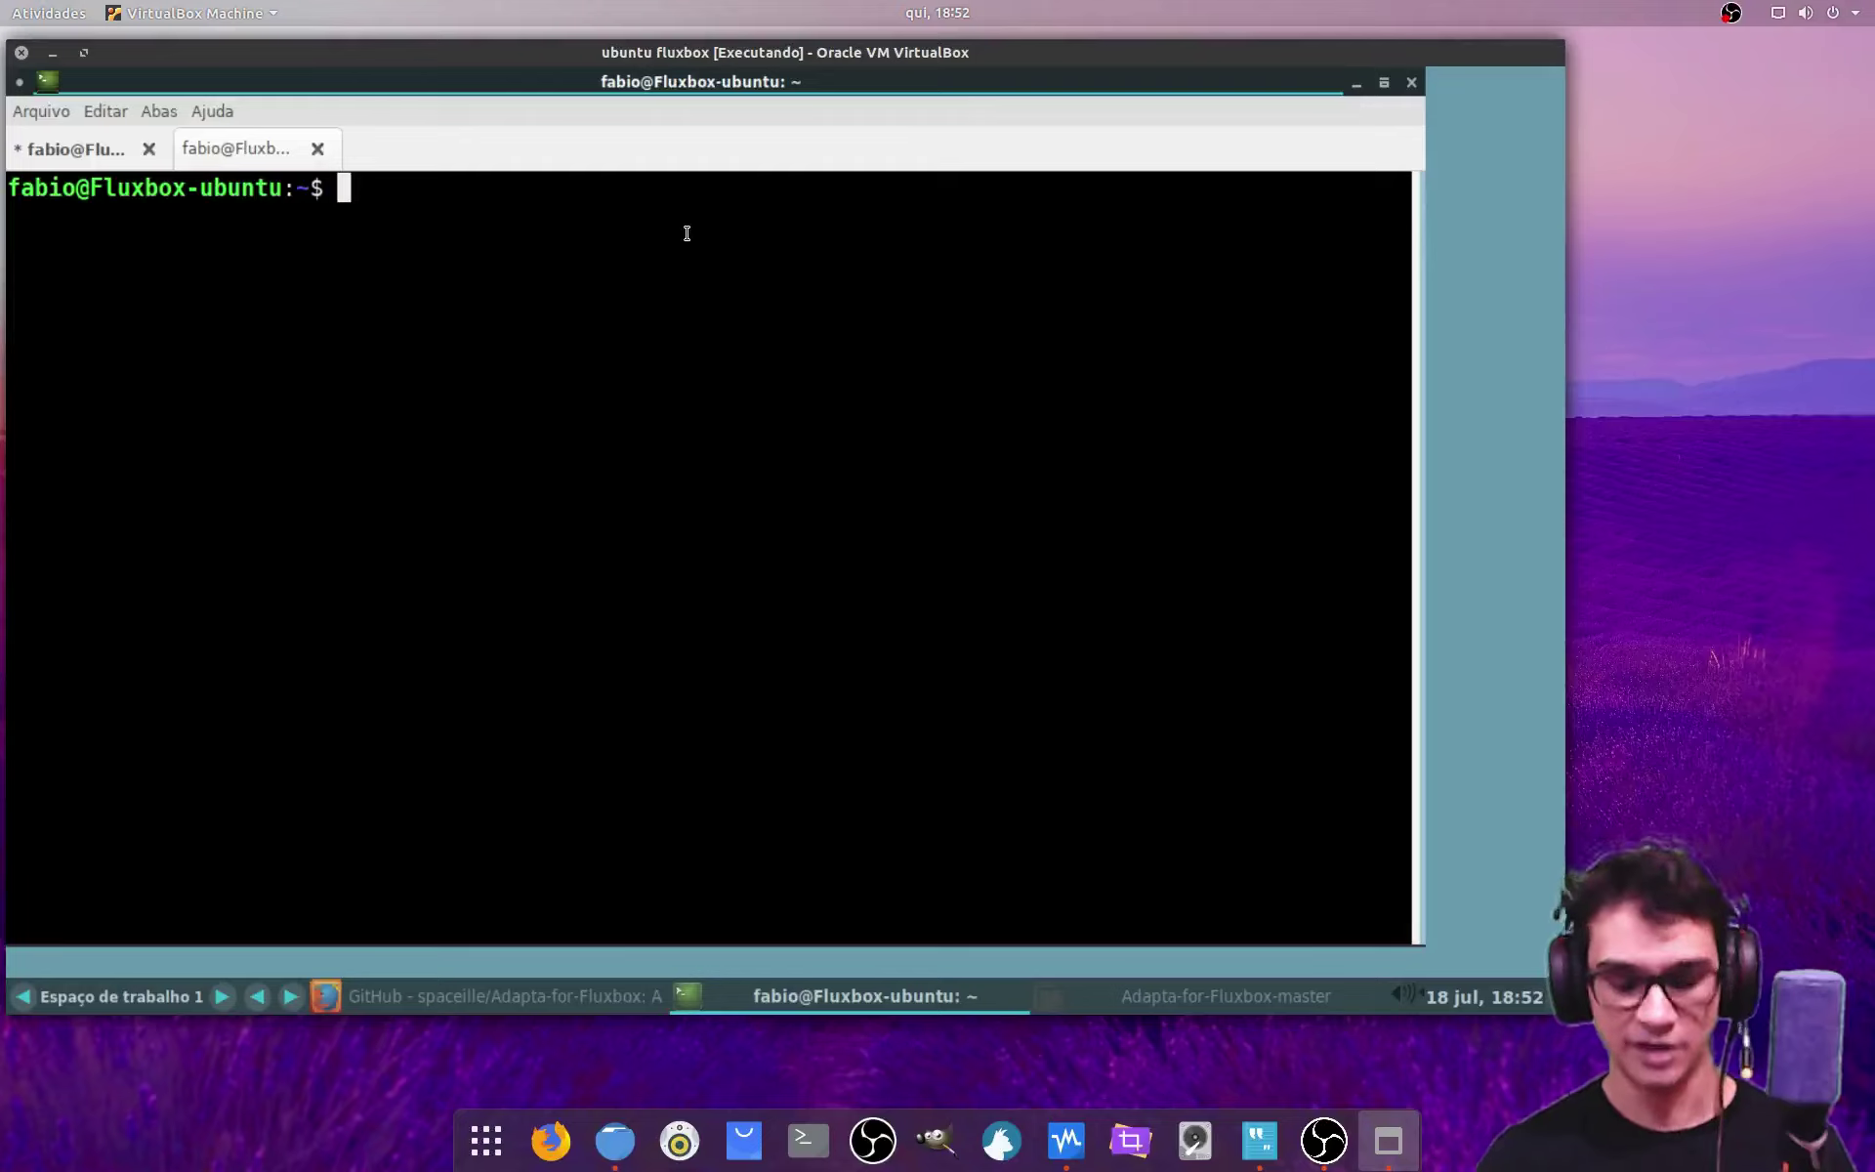
Step: Enter 'sudo apt install papirus-icon-theme' at the prompt using Tab completion, without running it
type("sudo ")
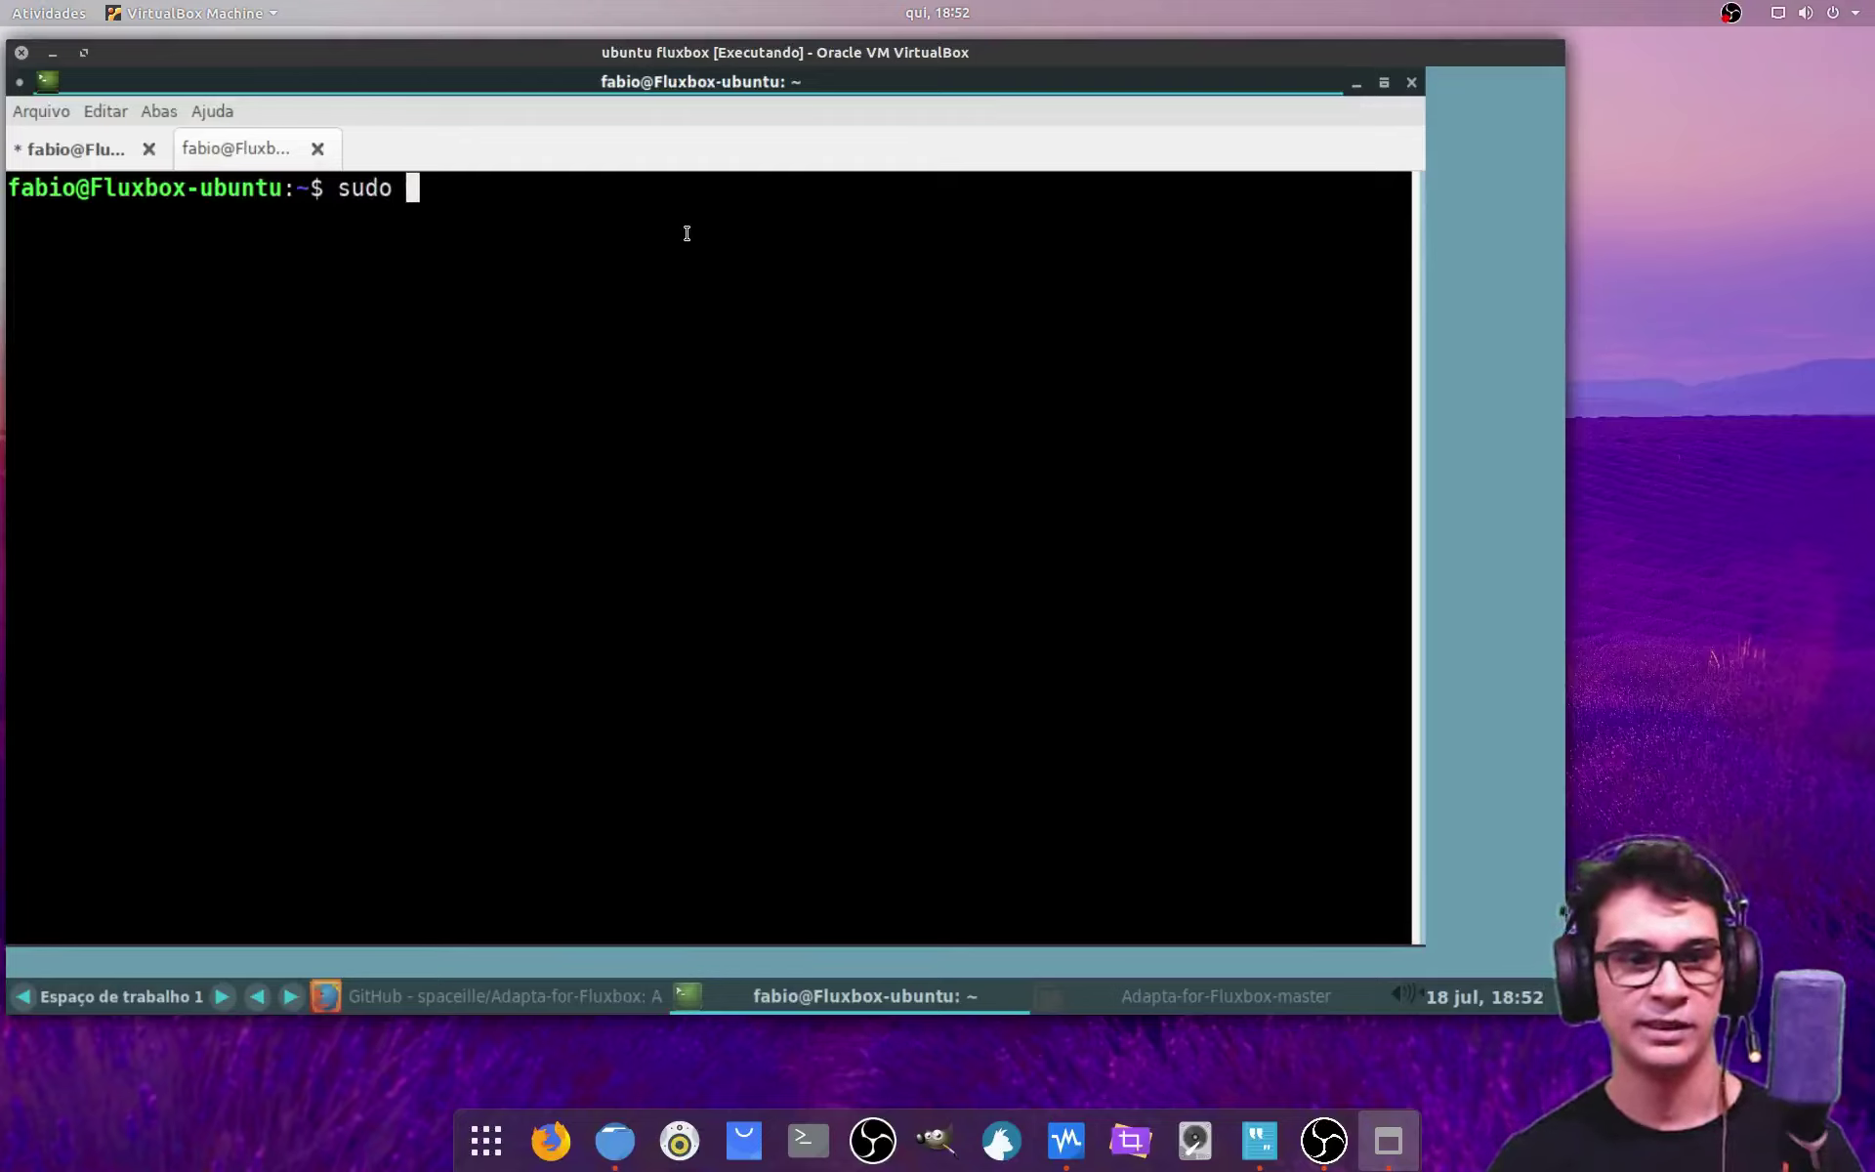
type("ap")
type("pt")
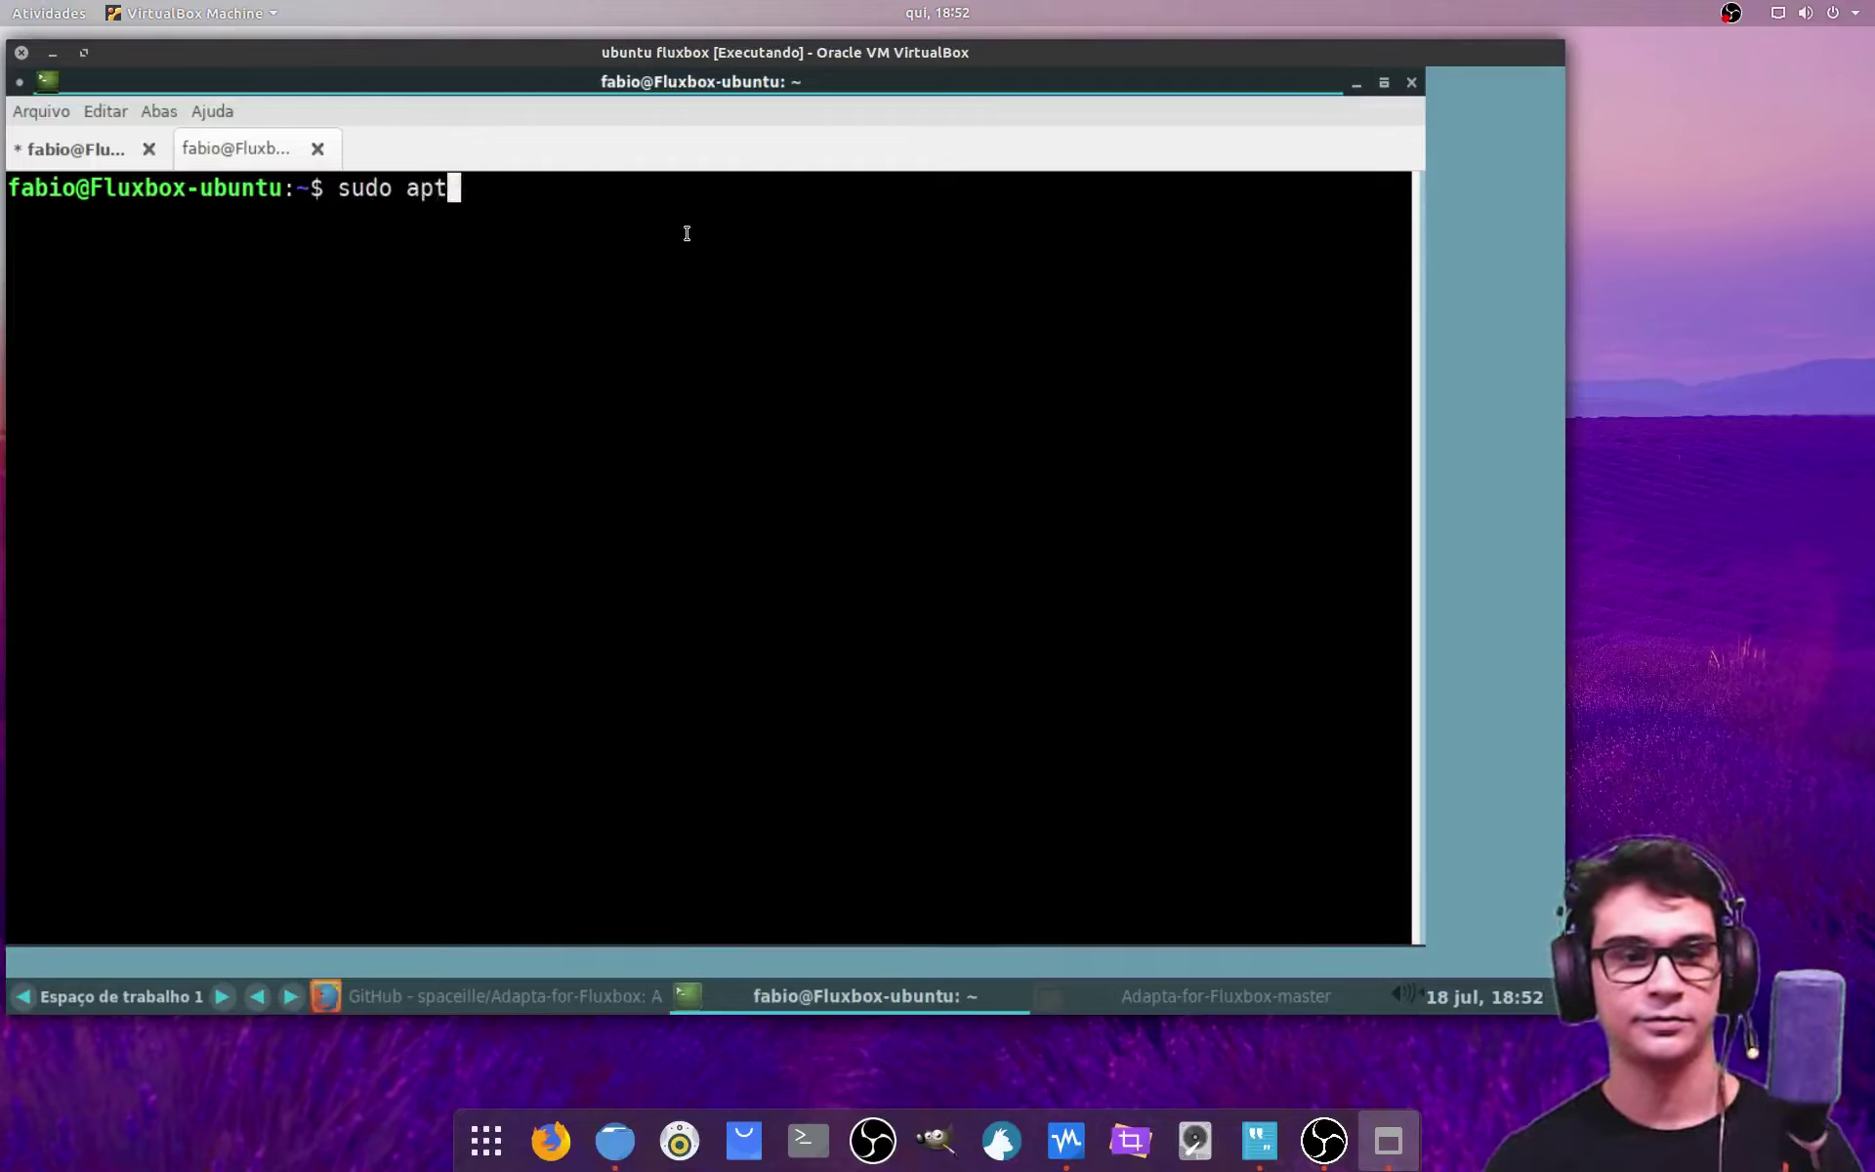
type(" install papu")
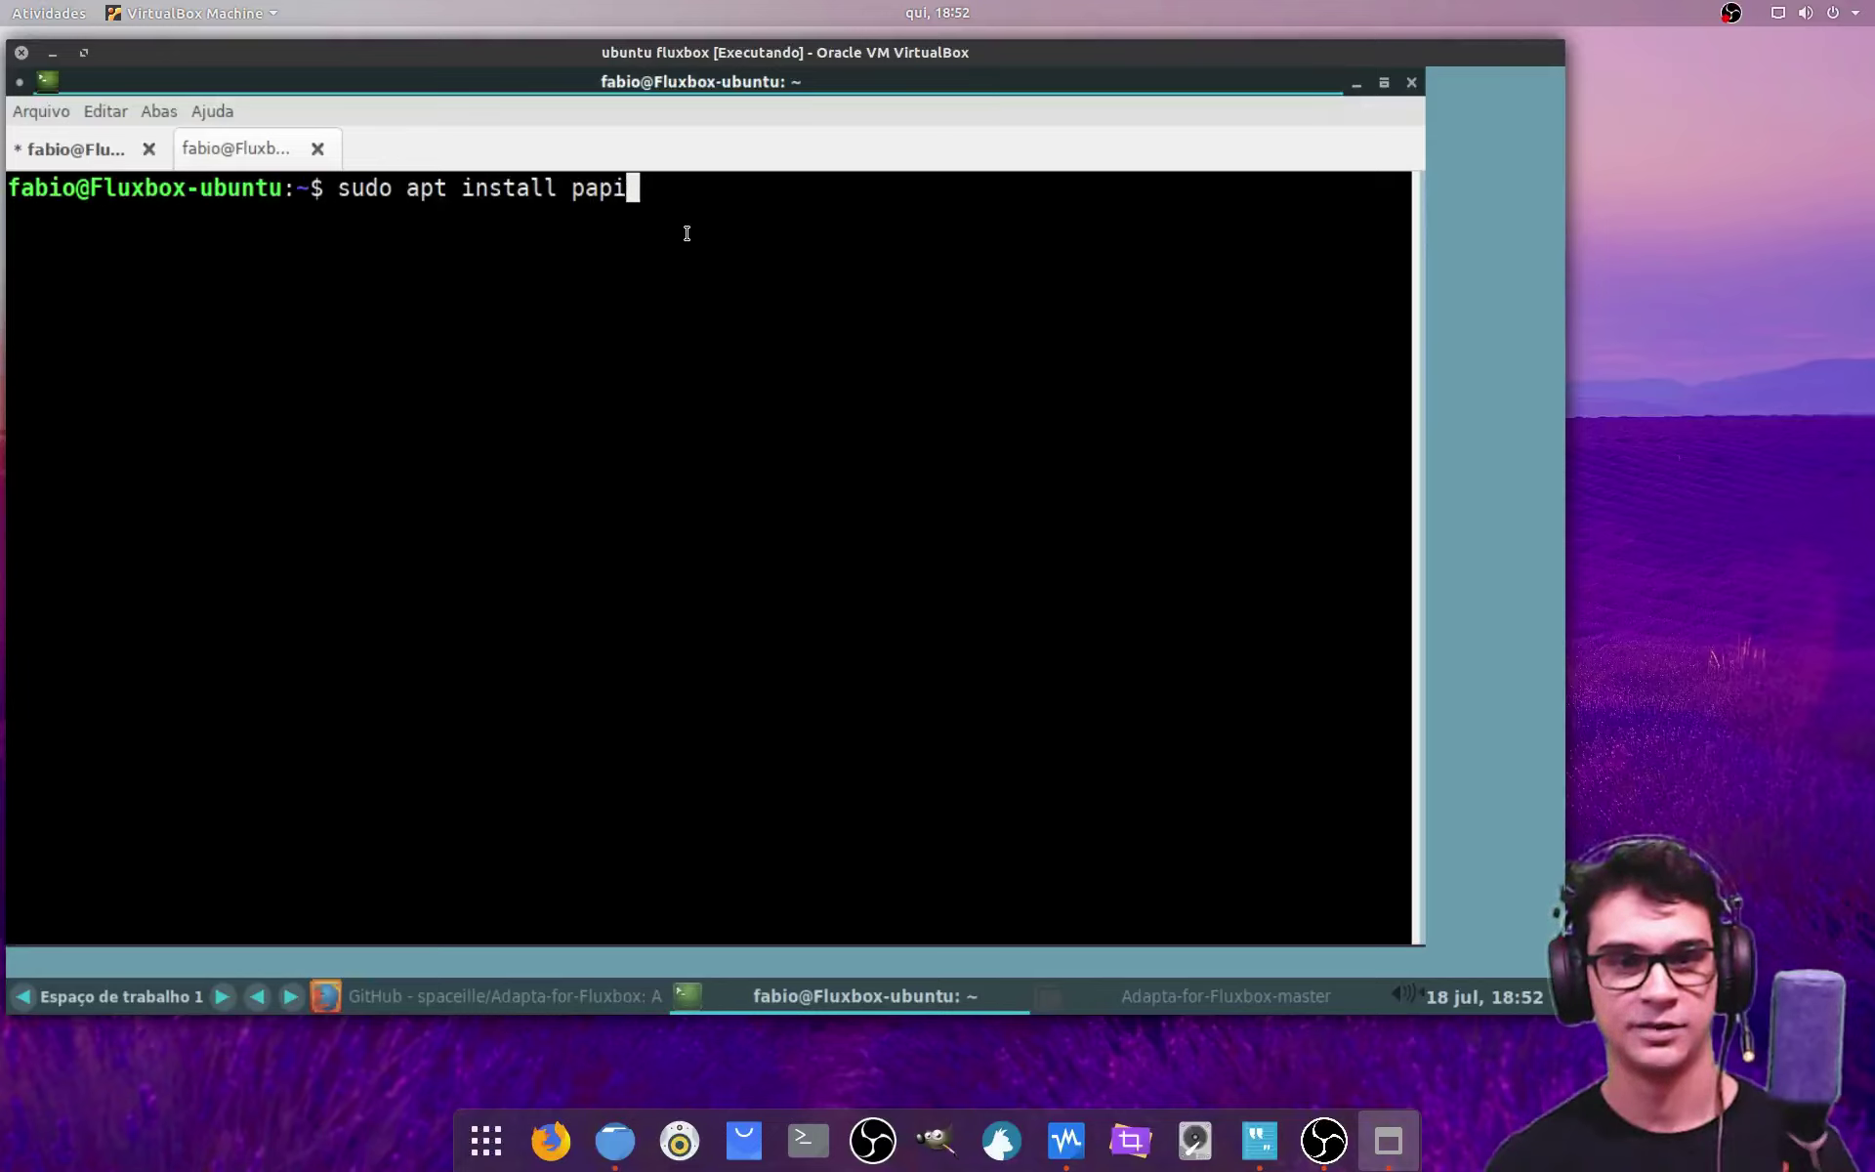
type("rus")
key("Tab")
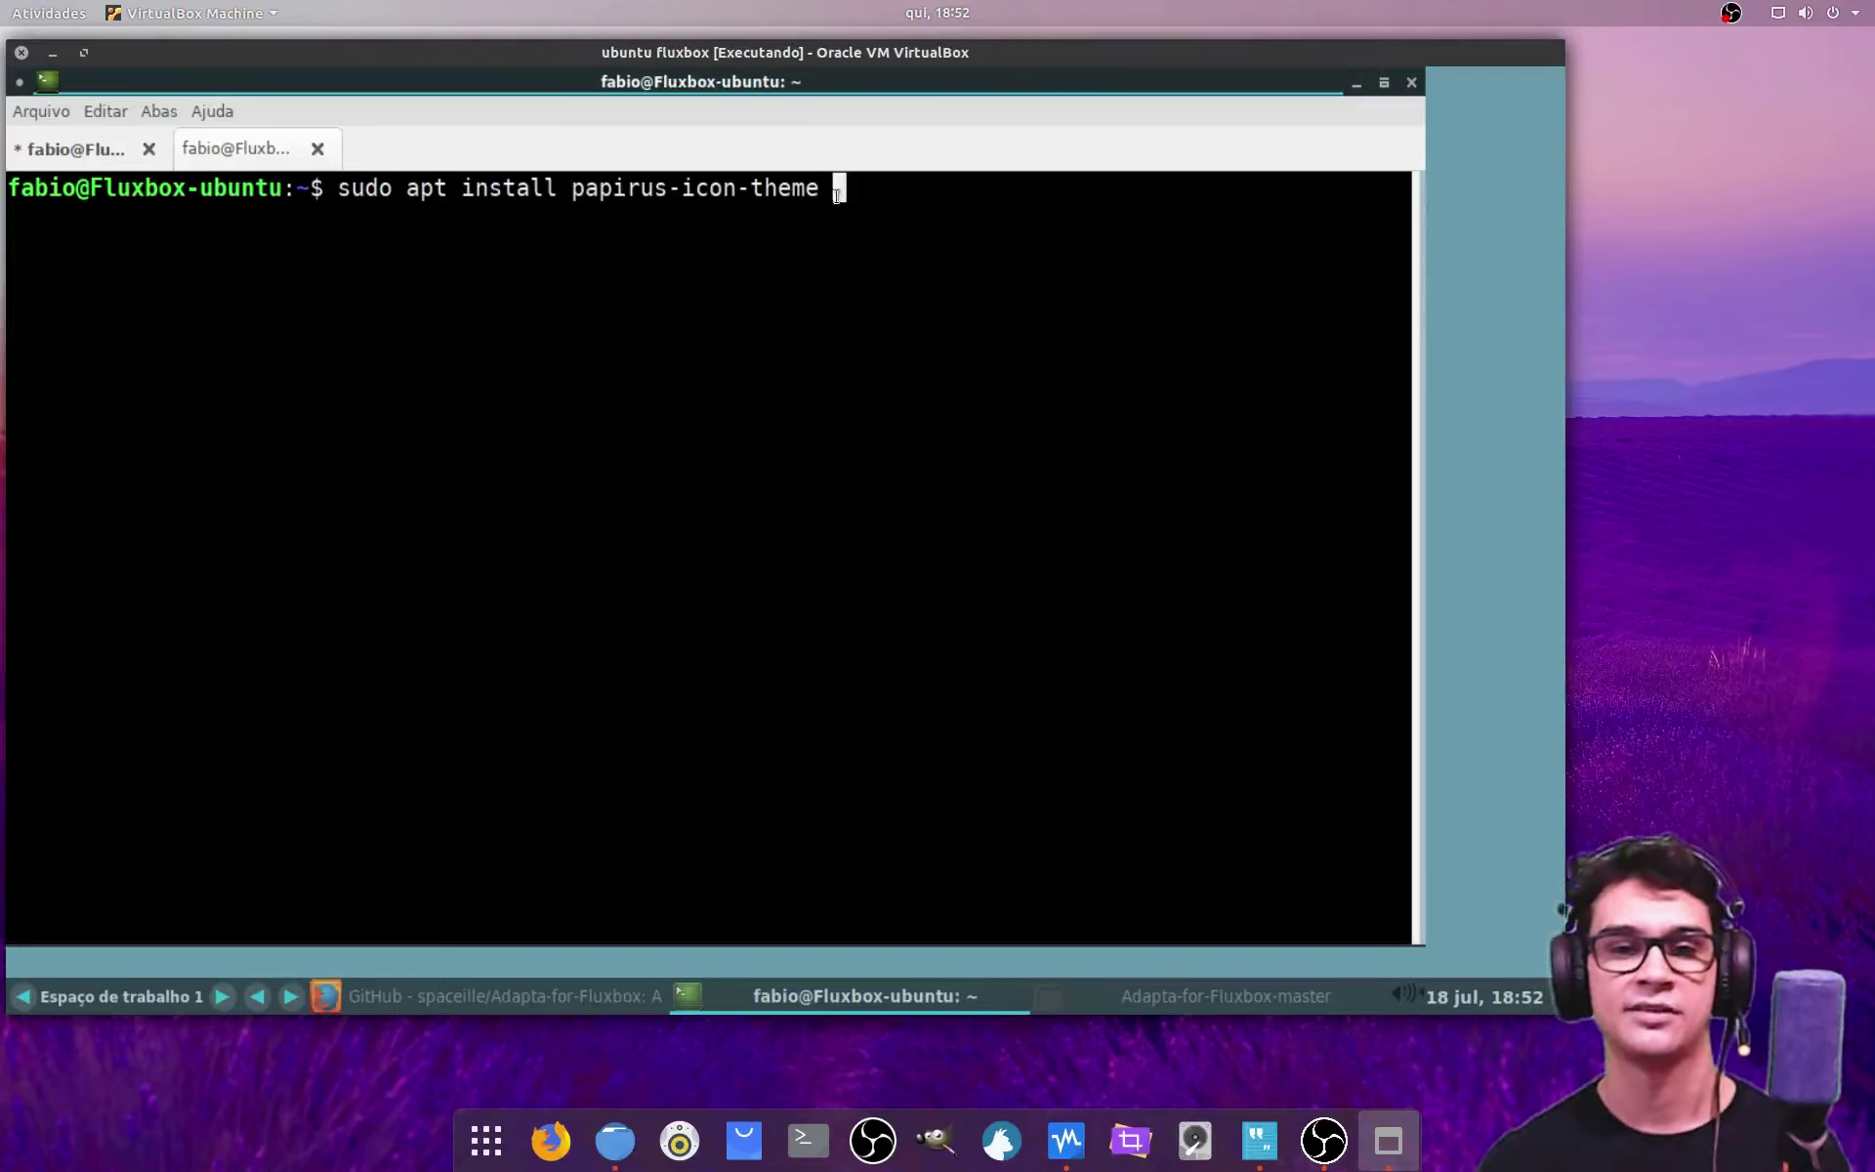
left_click_drag(837, 196, 359, 197)
left_click(875, 209)
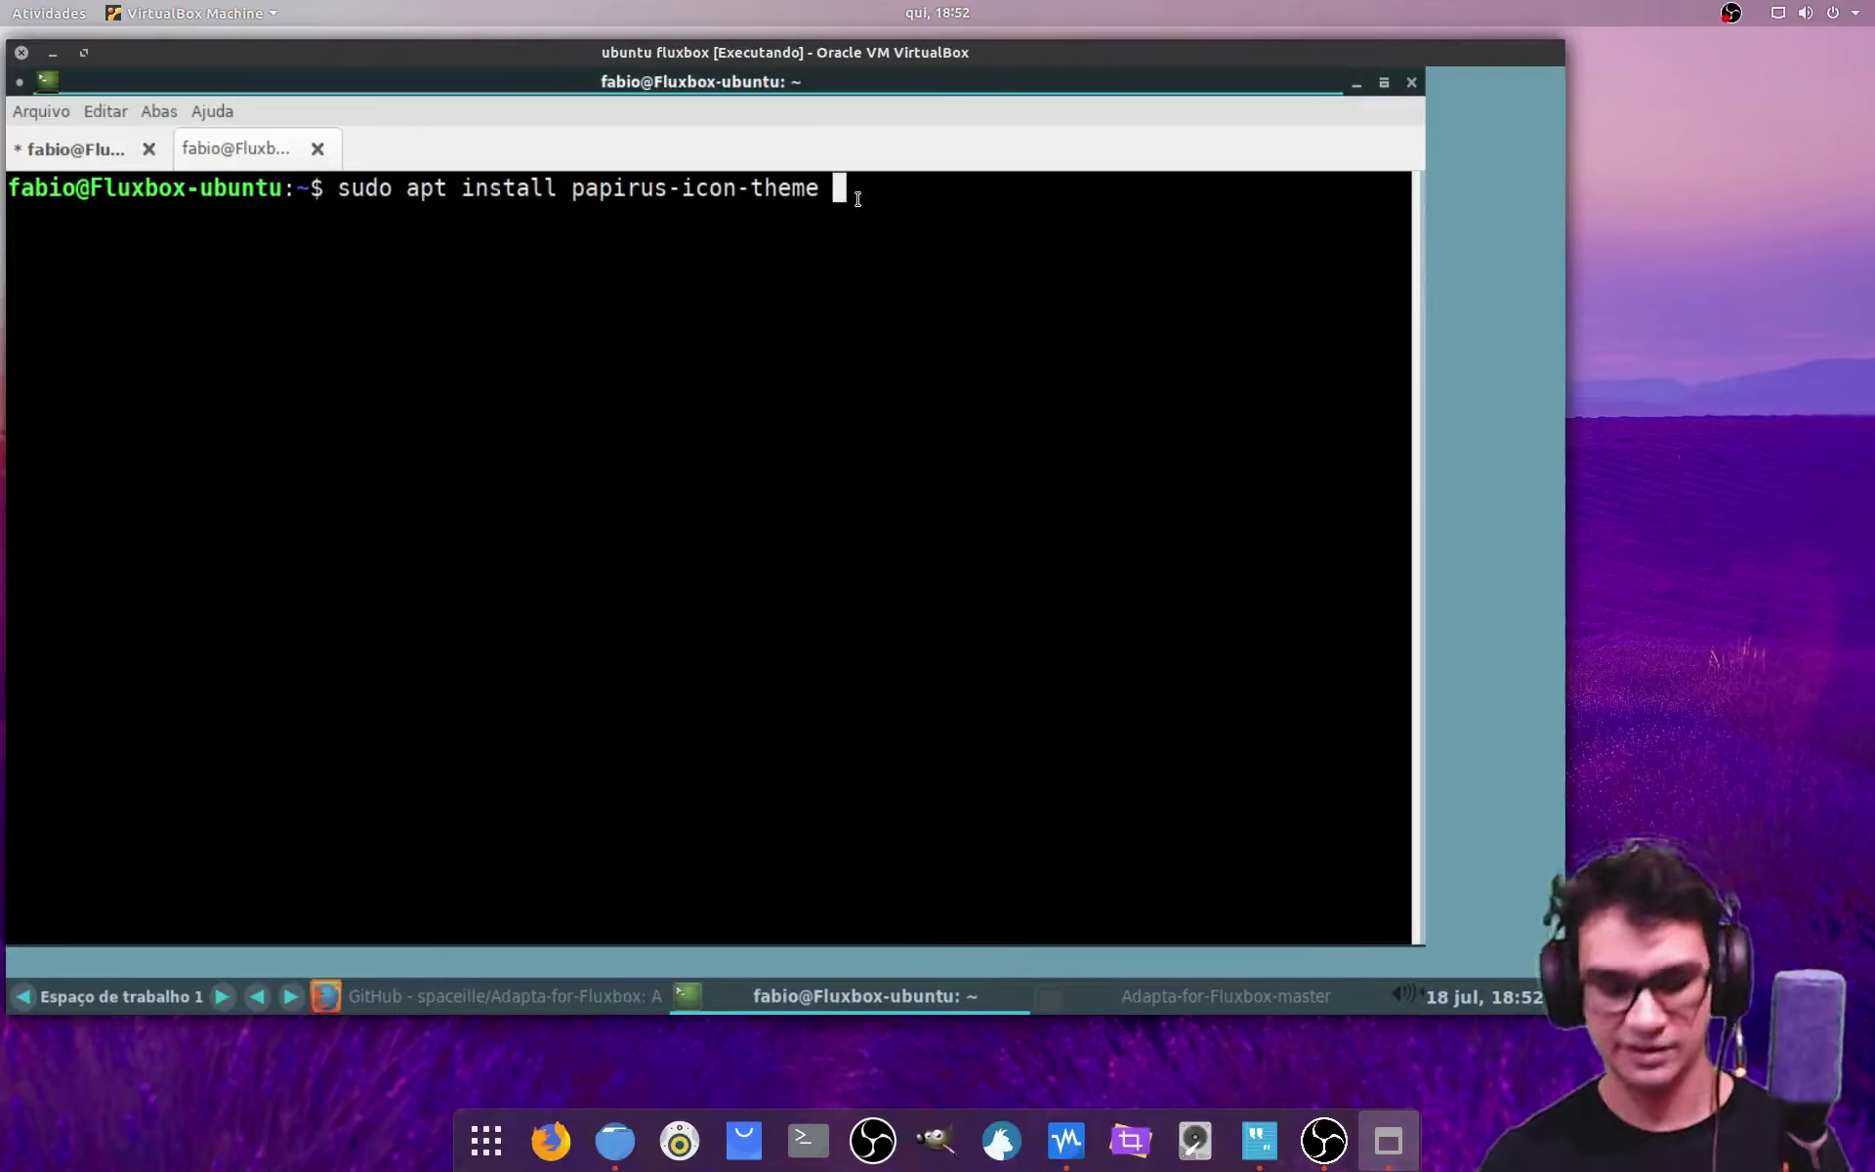
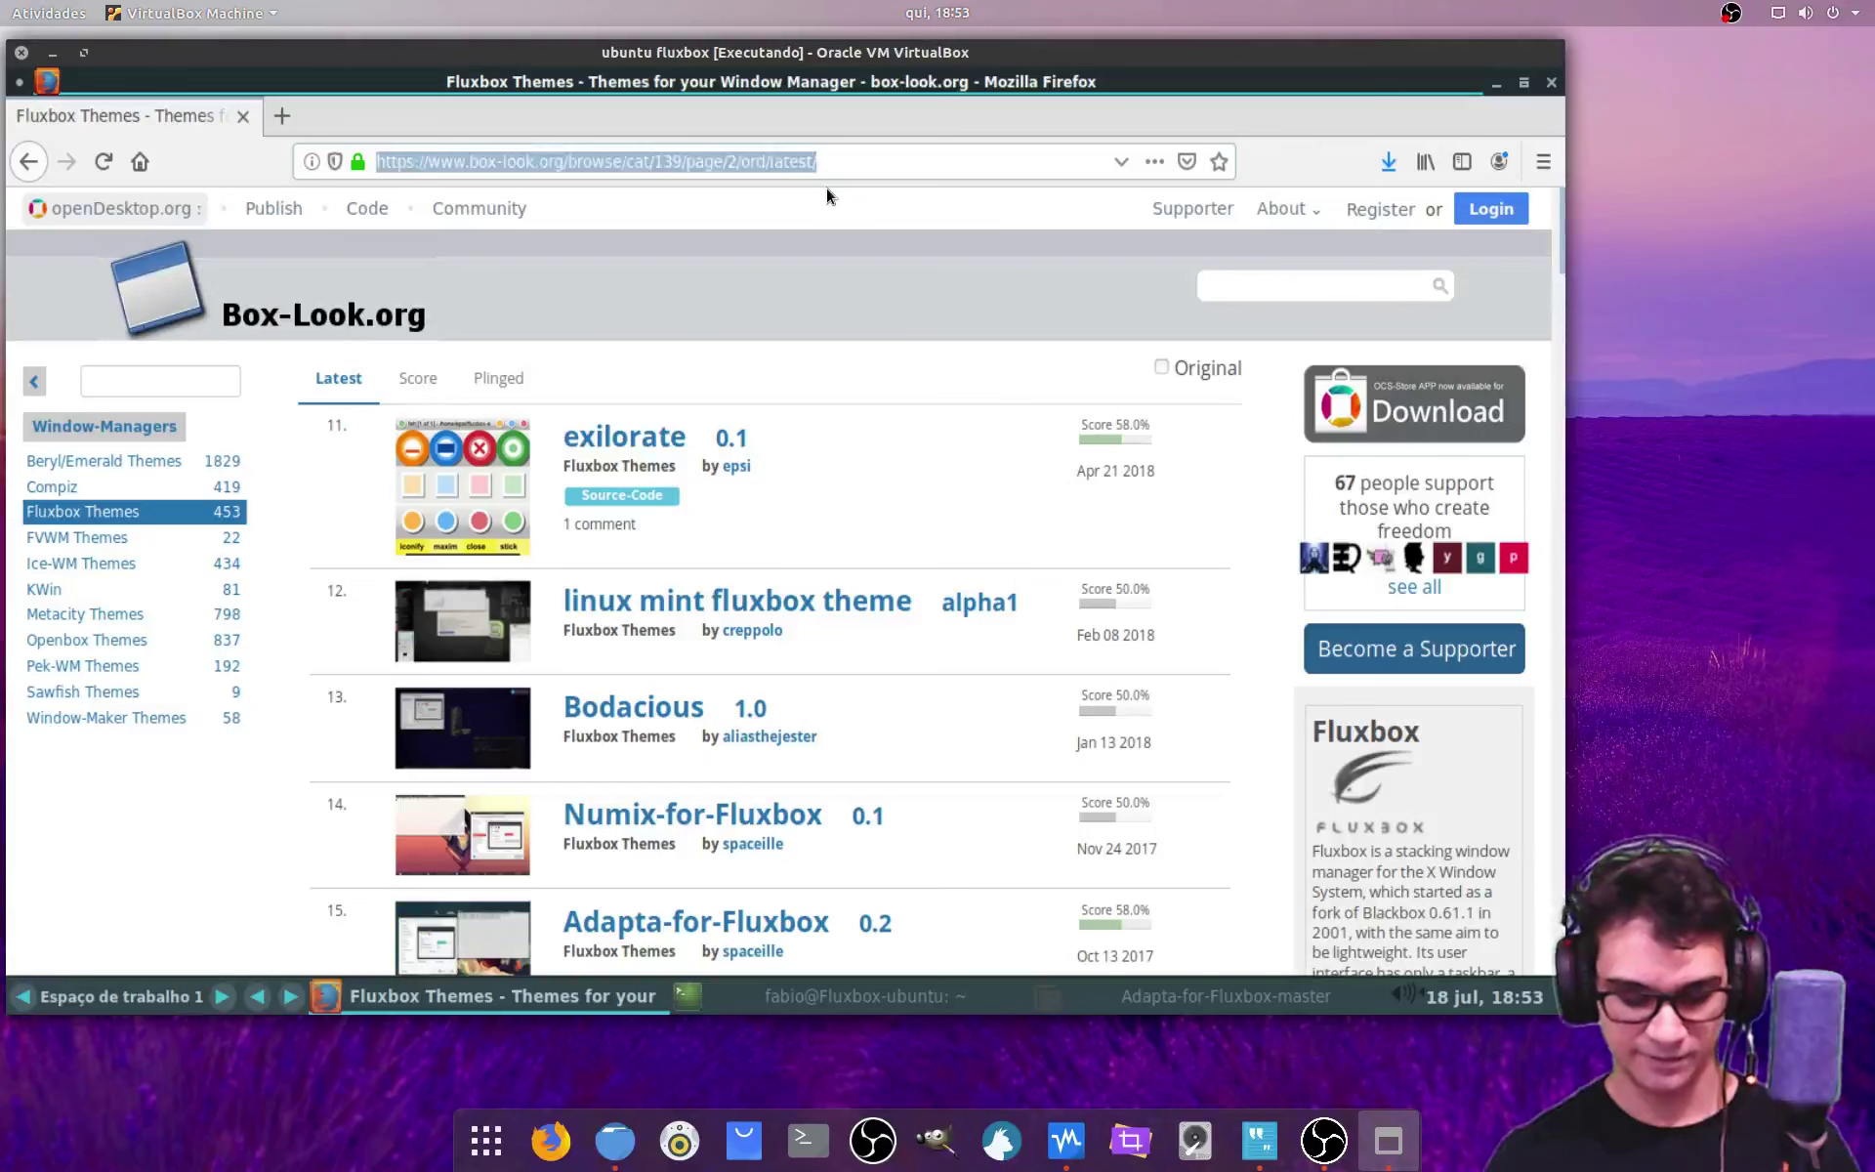
Step: Google 'gnome look' and open the GTK3 Themes listing on Gnome-look.org
type("gnome")
key("Return")
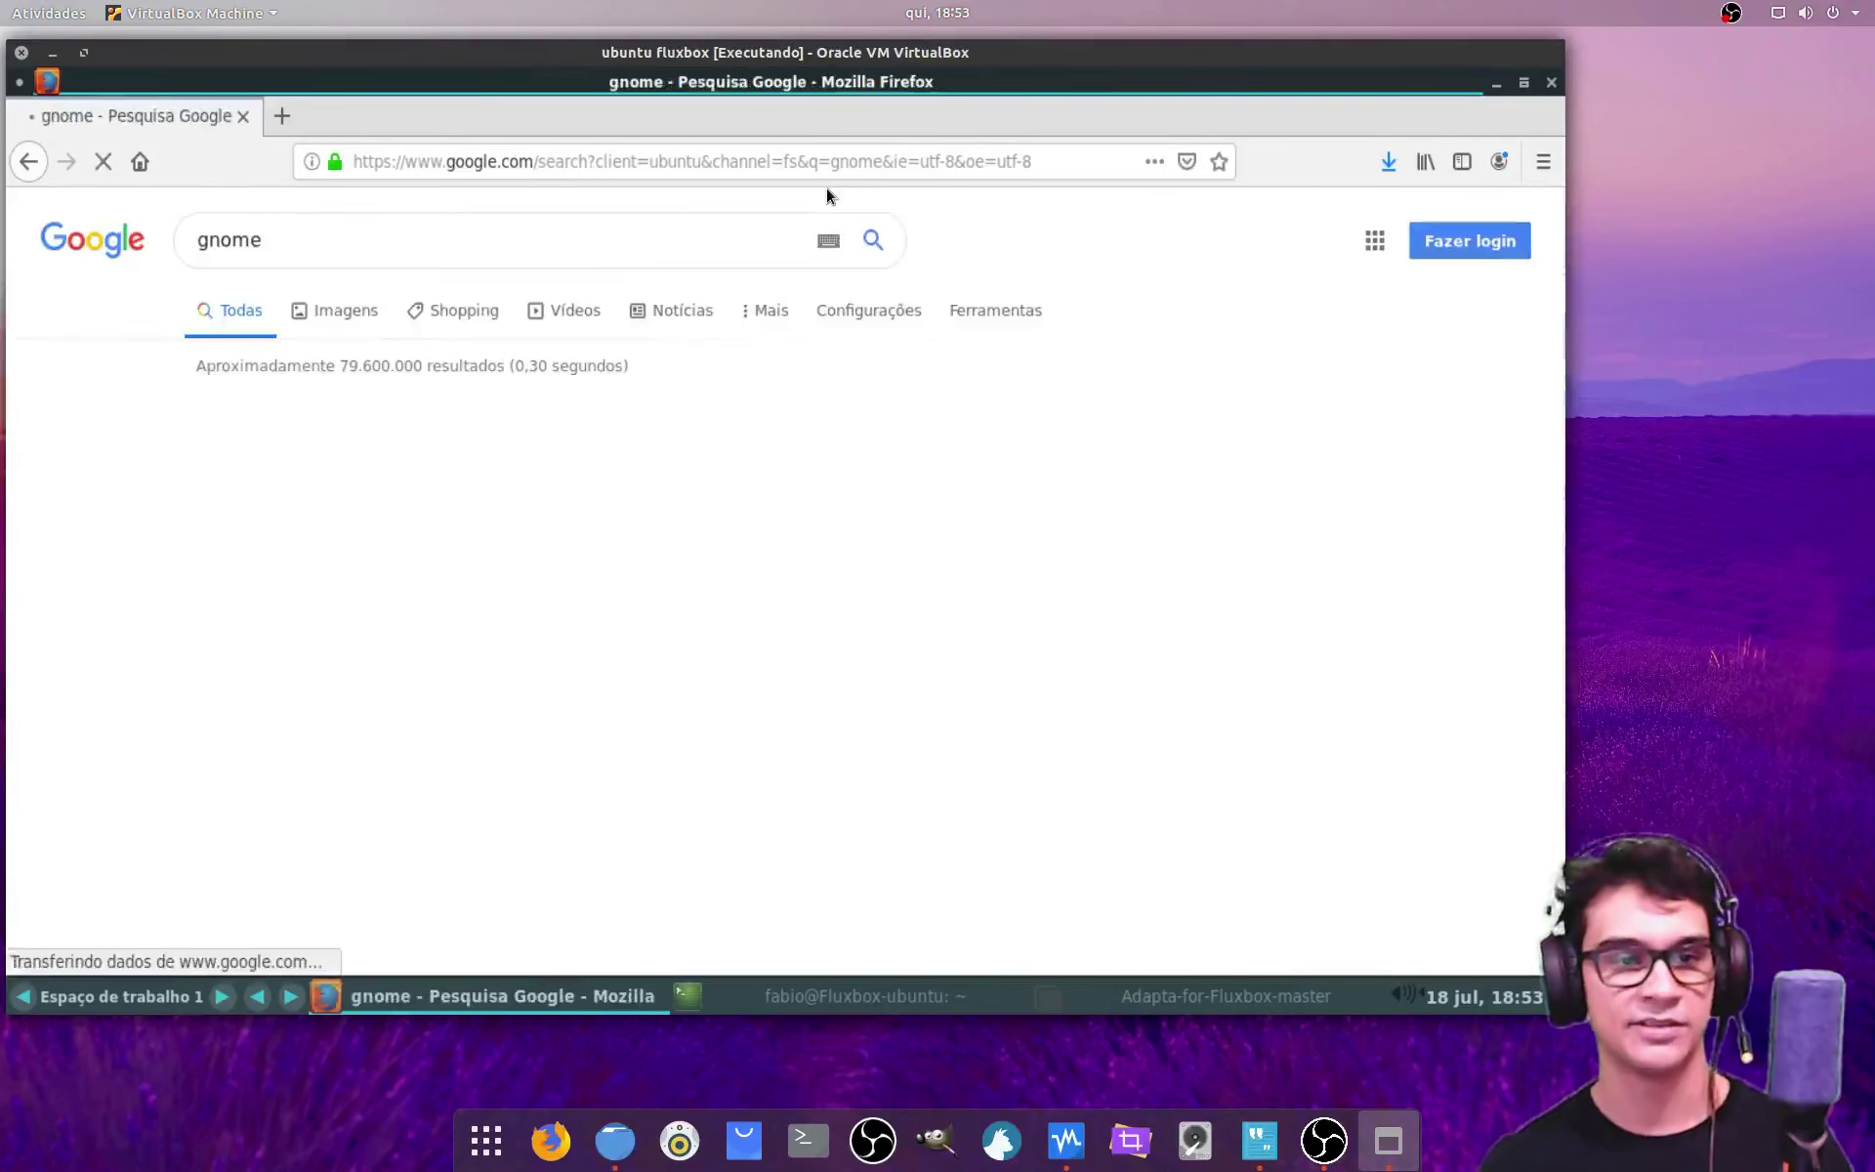
left_click(423, 239)
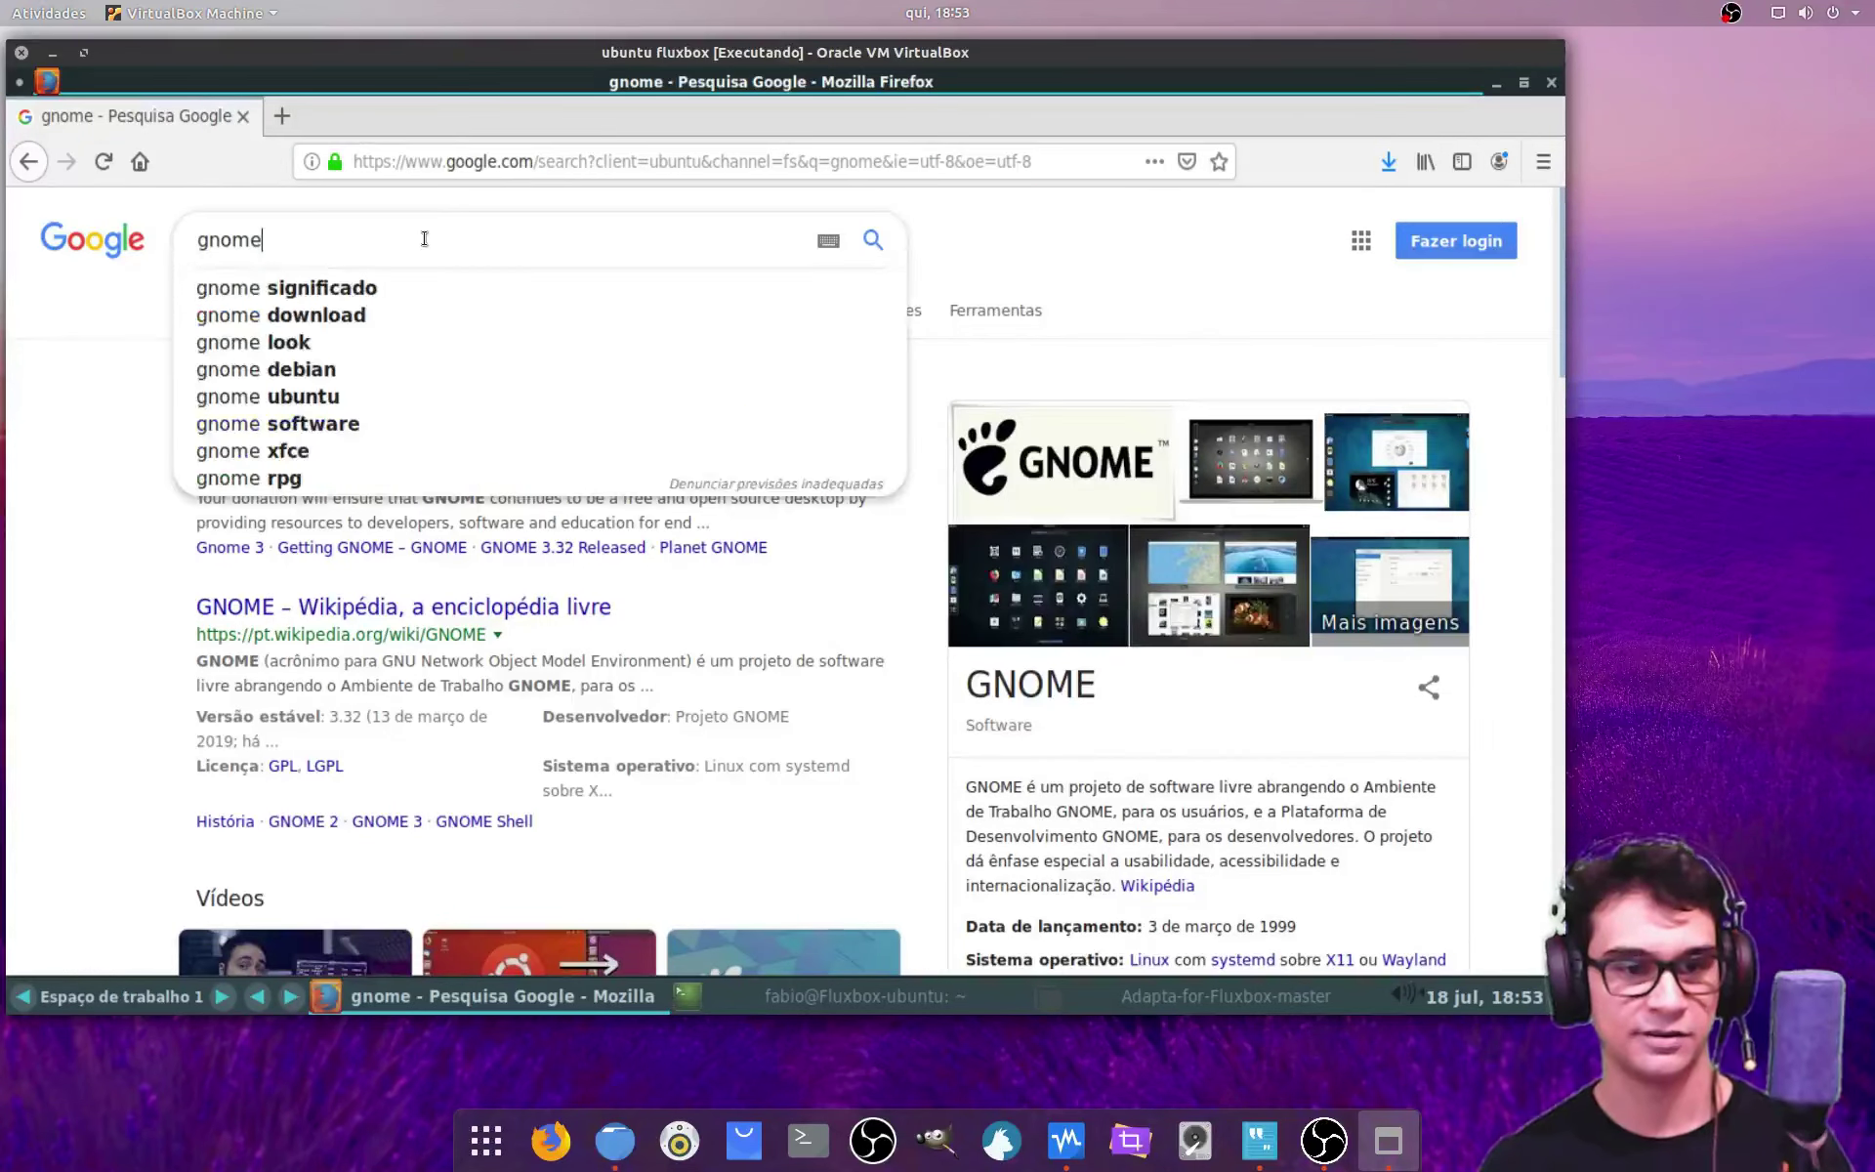
left_click(420, 315)
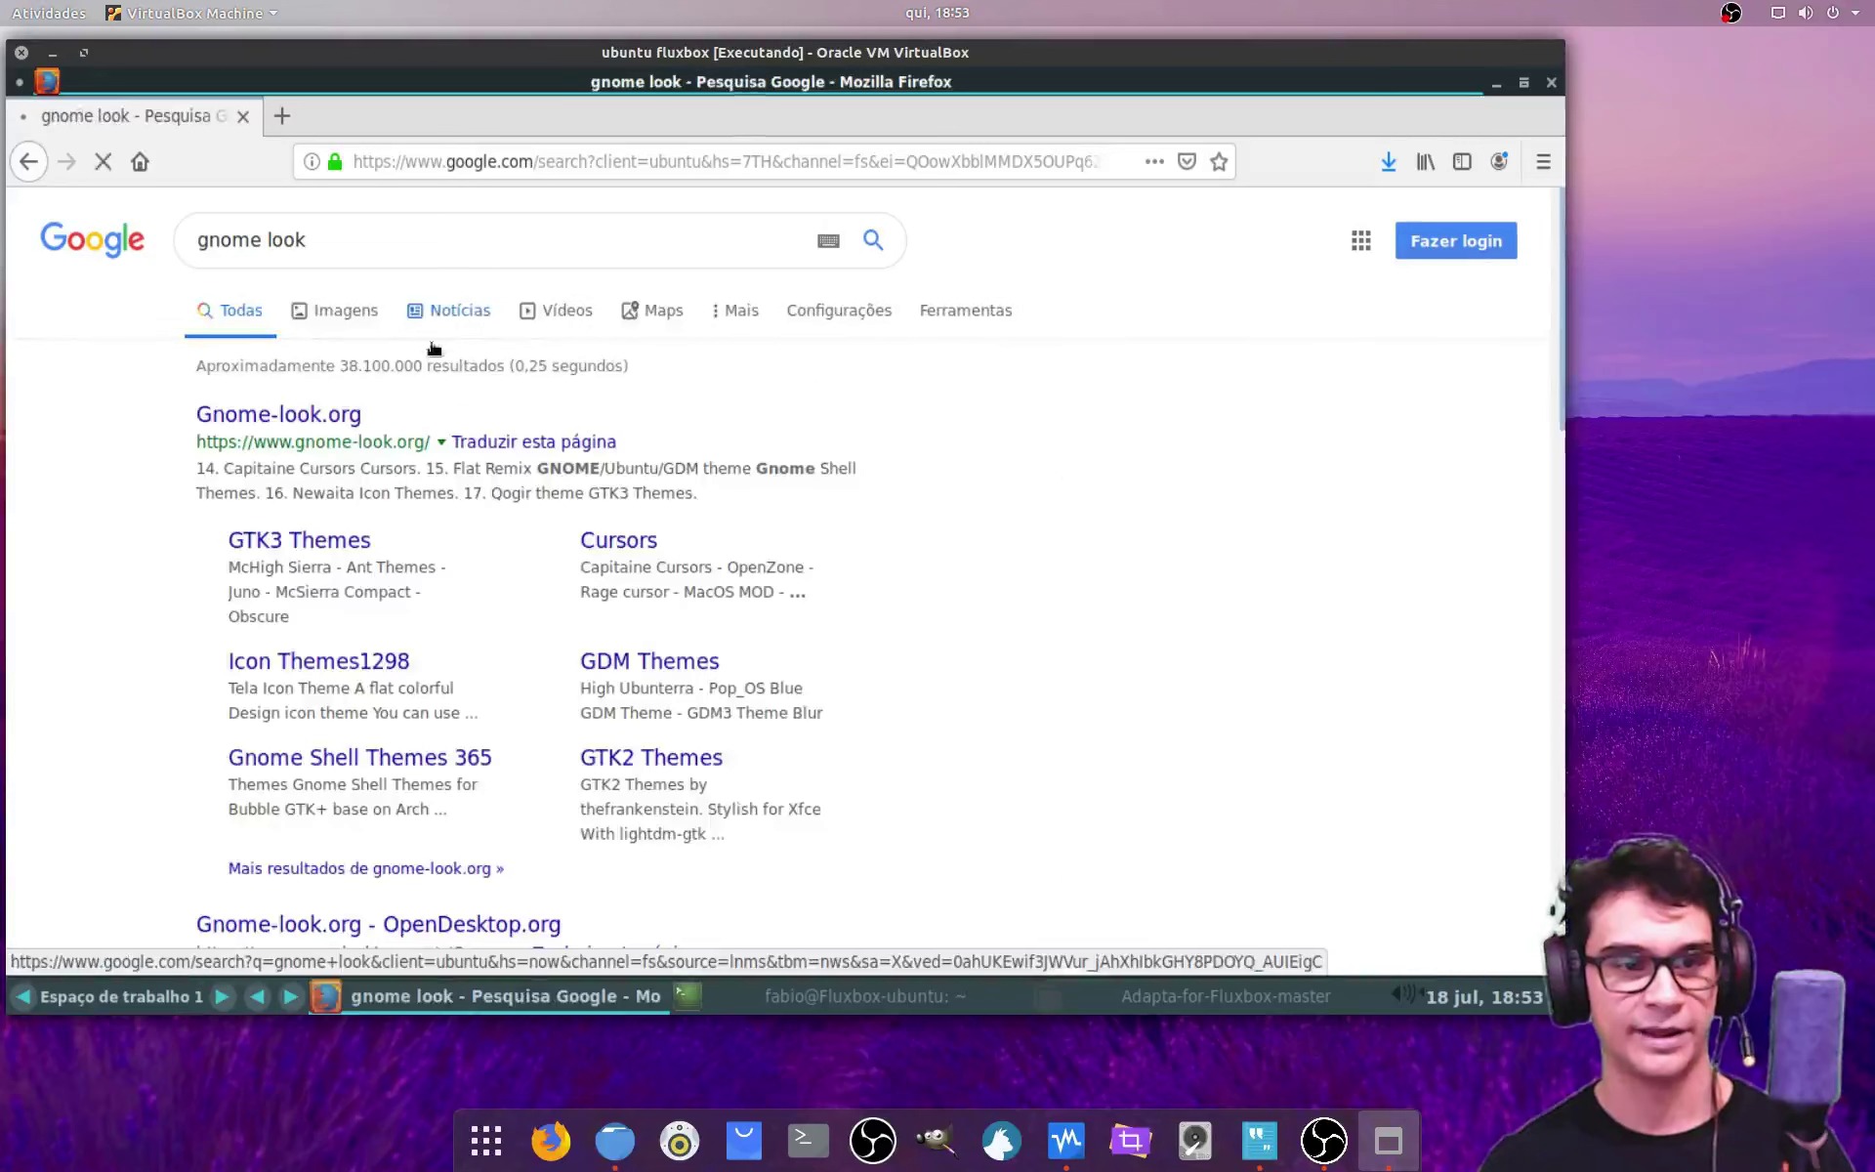
left_click(315, 537)
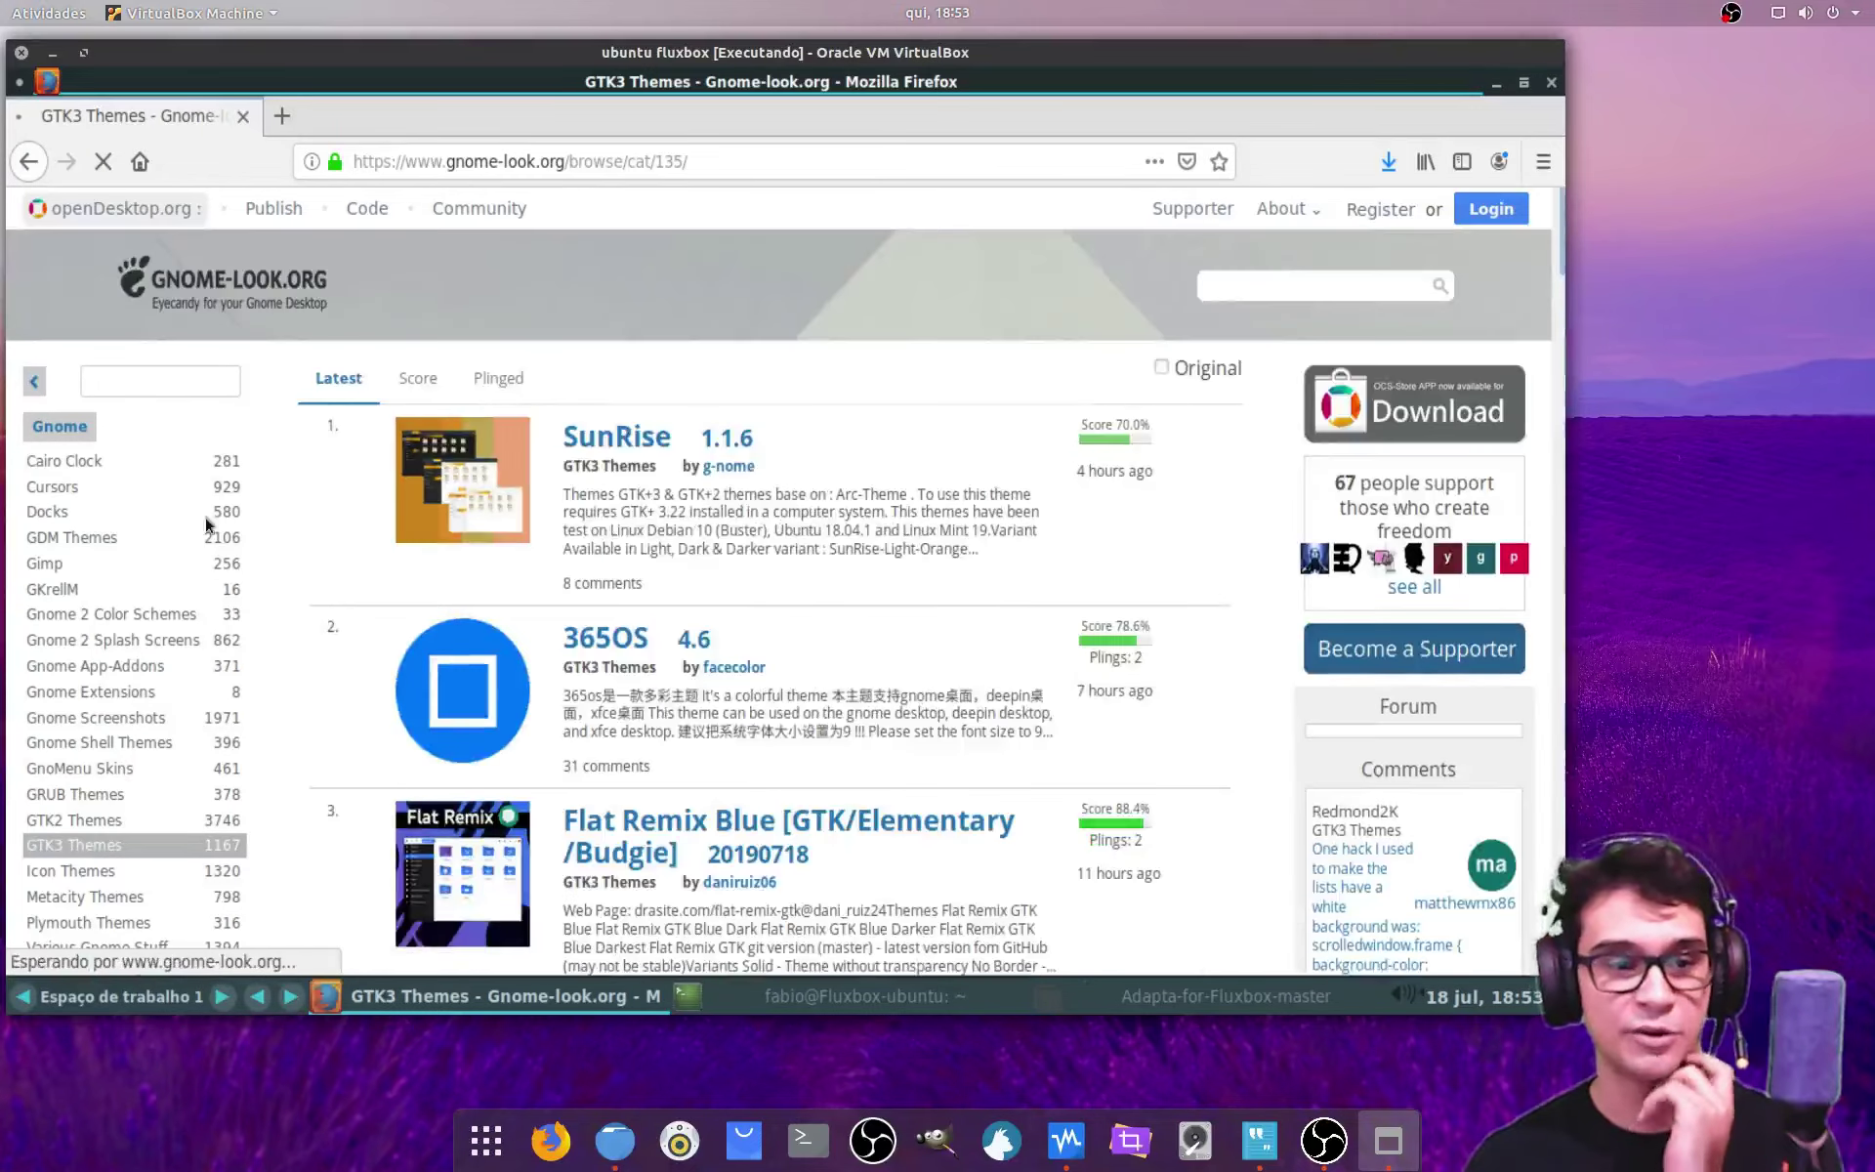
Step: Browse the GTK3 Themes page, then search the site for 'adapta' and scan the matching themes
scroll(146, 488, "down", 3)
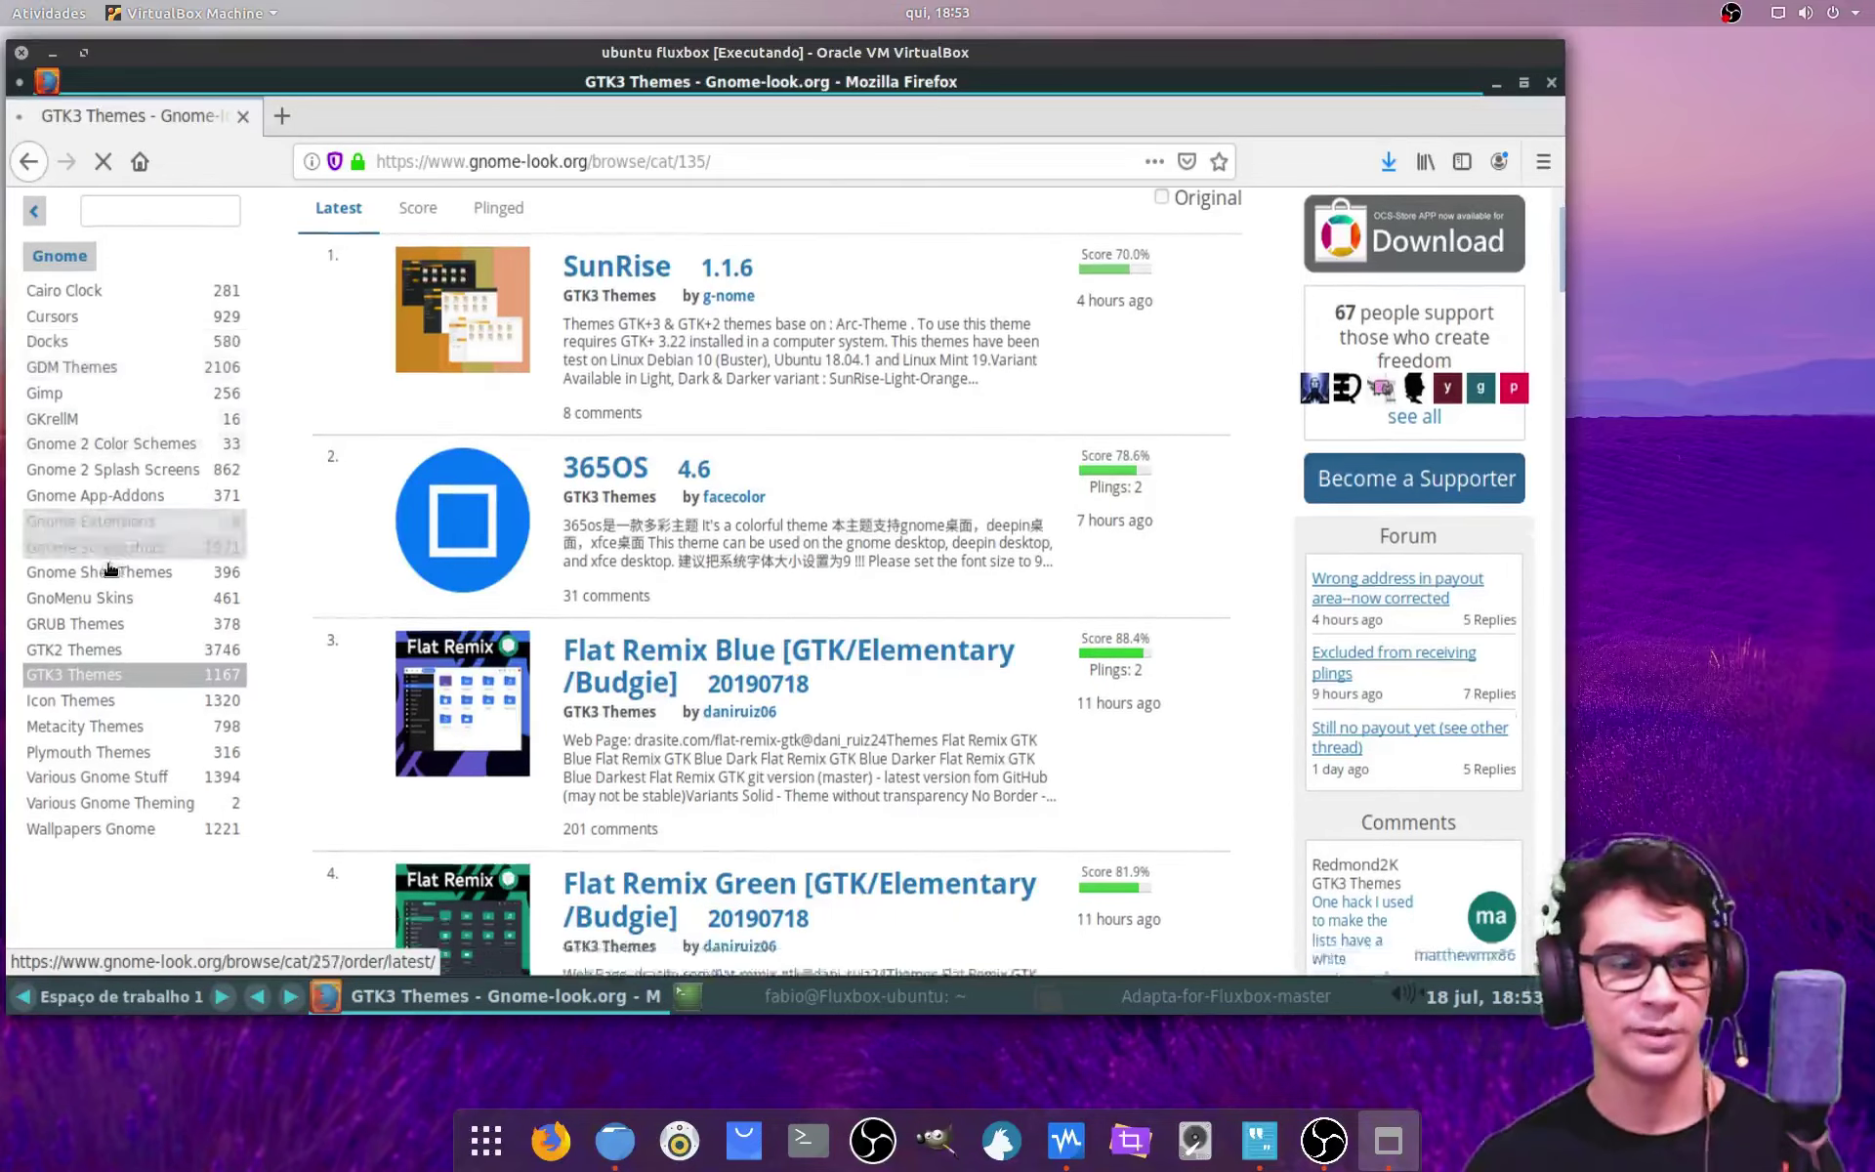
scroll(122, 508, "down", 3)
scroll(119, 586, "up", 3)
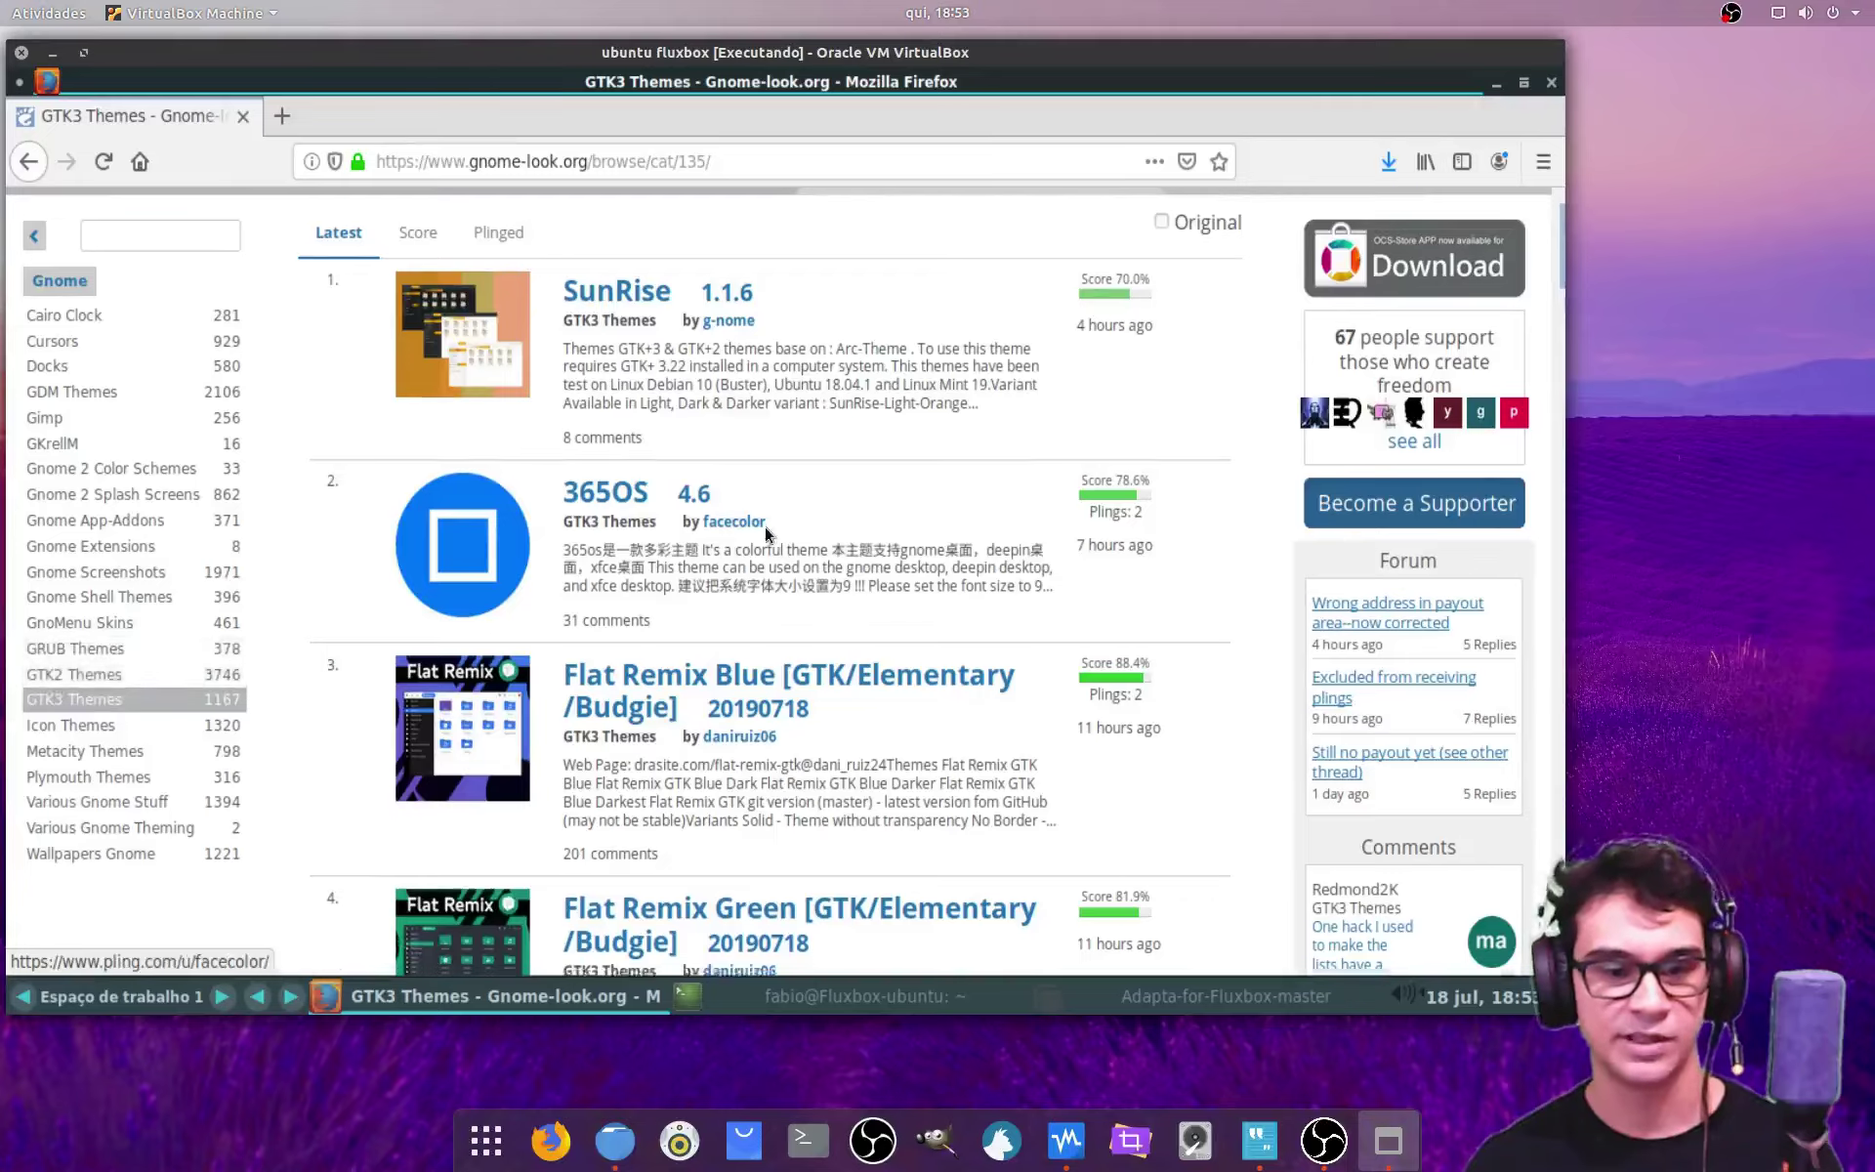
scroll(767, 531, "down", 10)
scroll(767, 531, "up", 10)
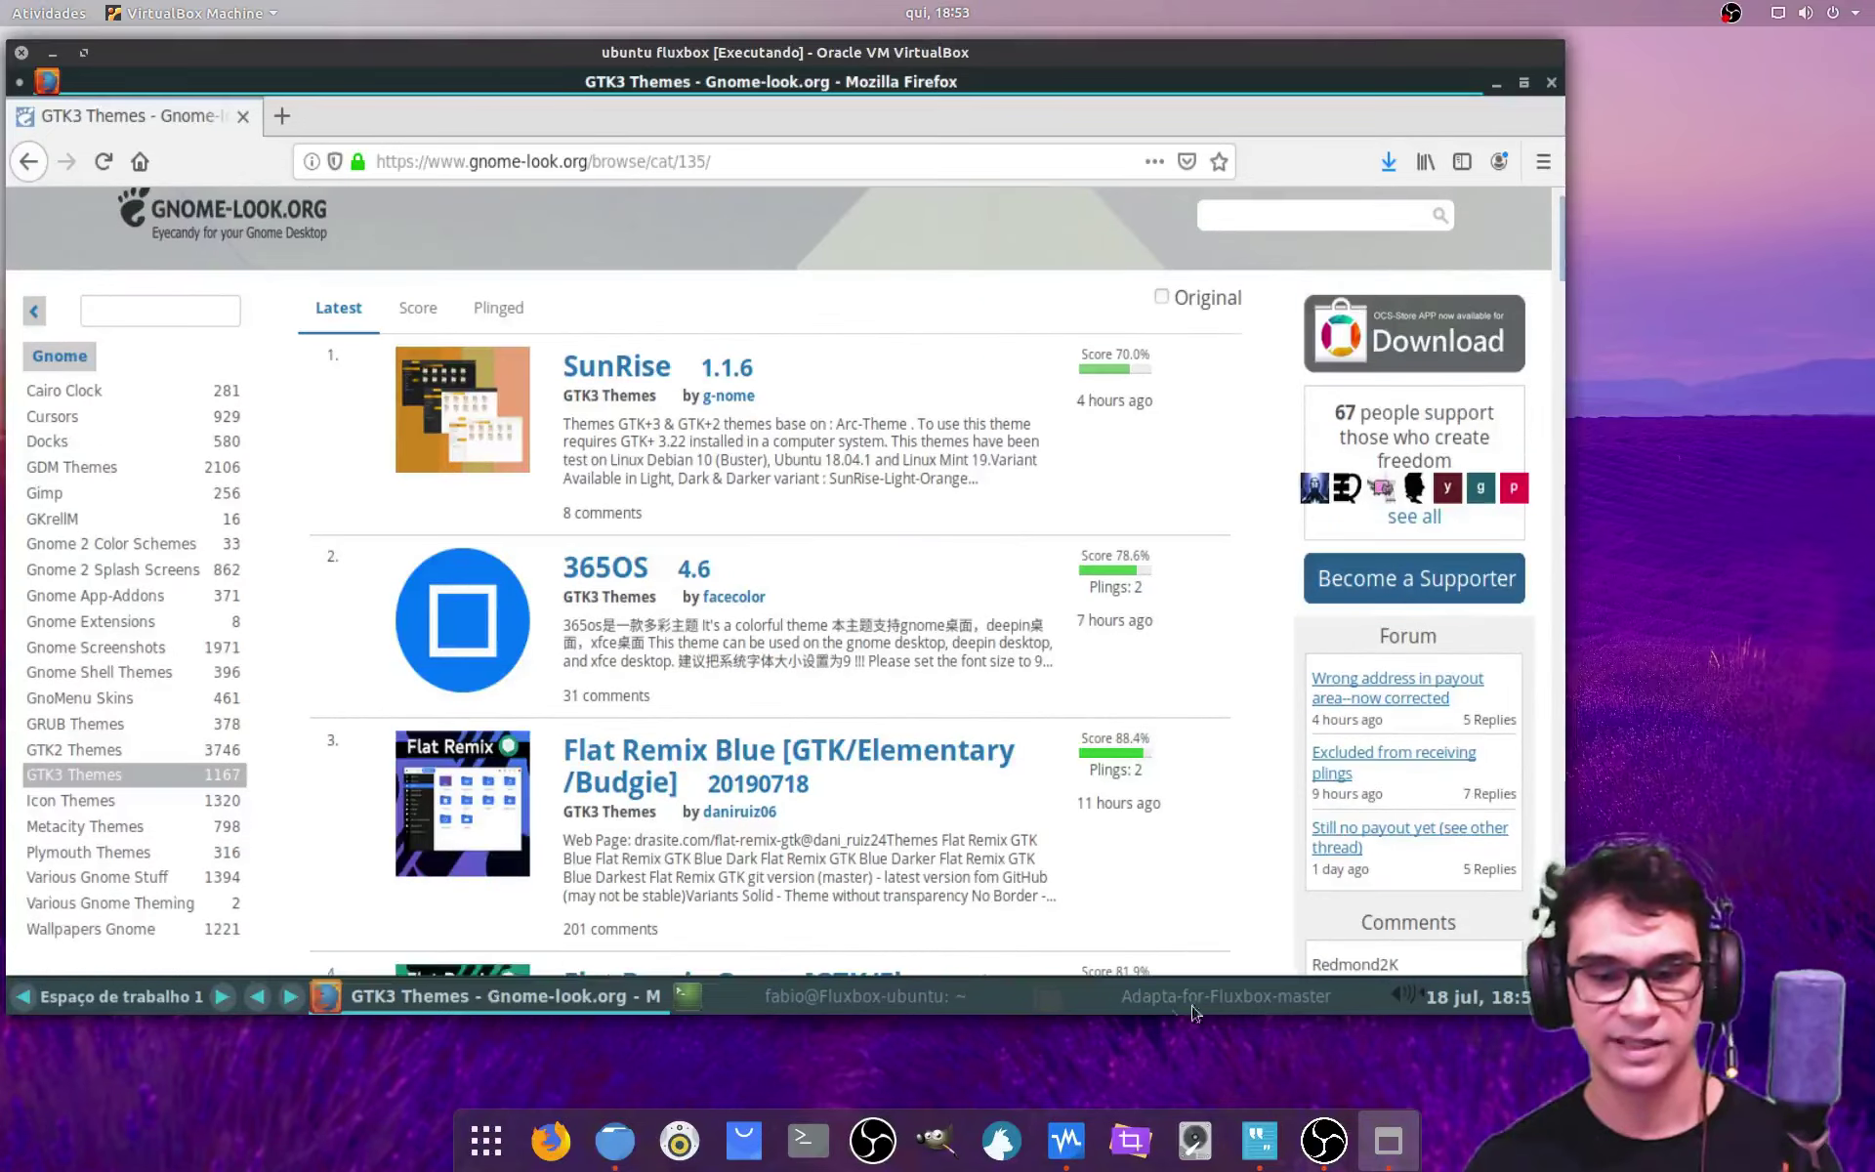
scroll(680, 528, "down", 5)
scroll(681, 529, "up", 8)
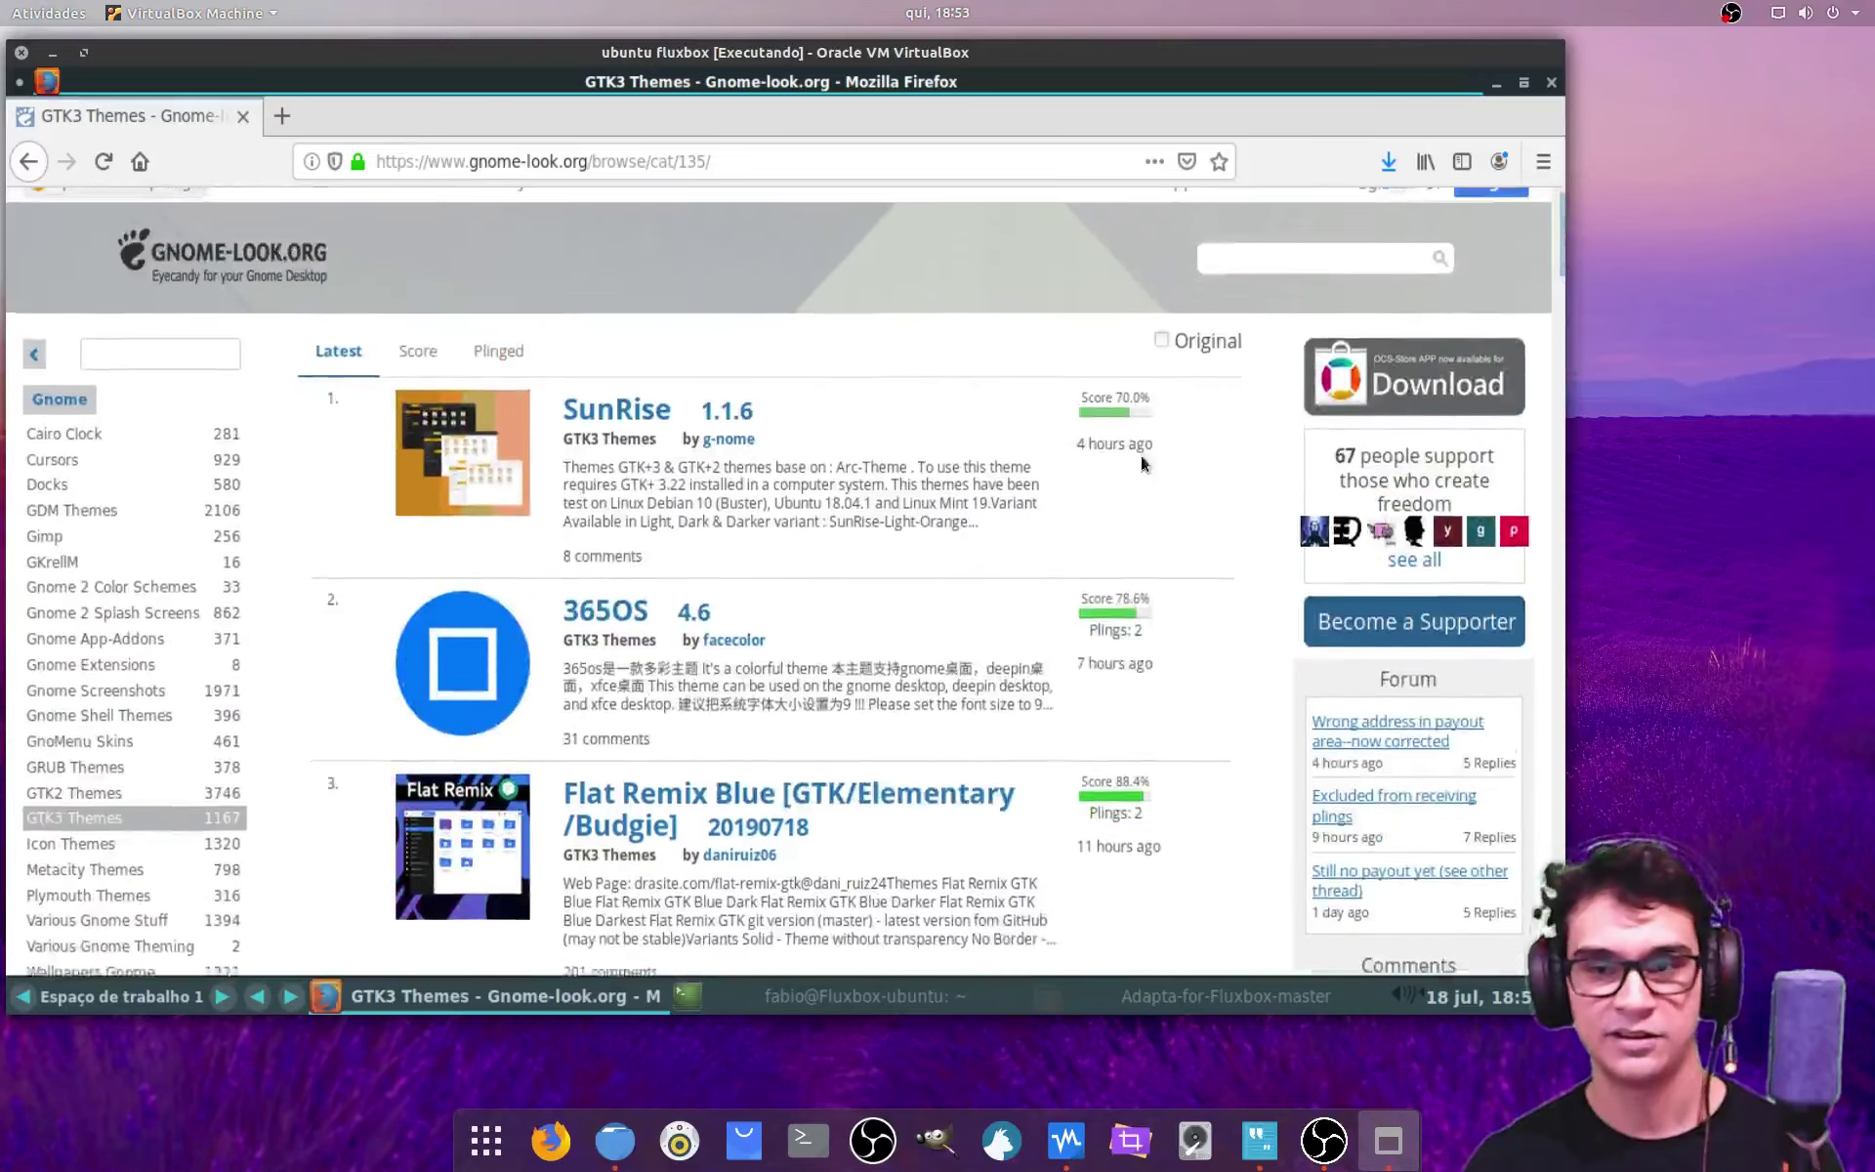
type("adap")
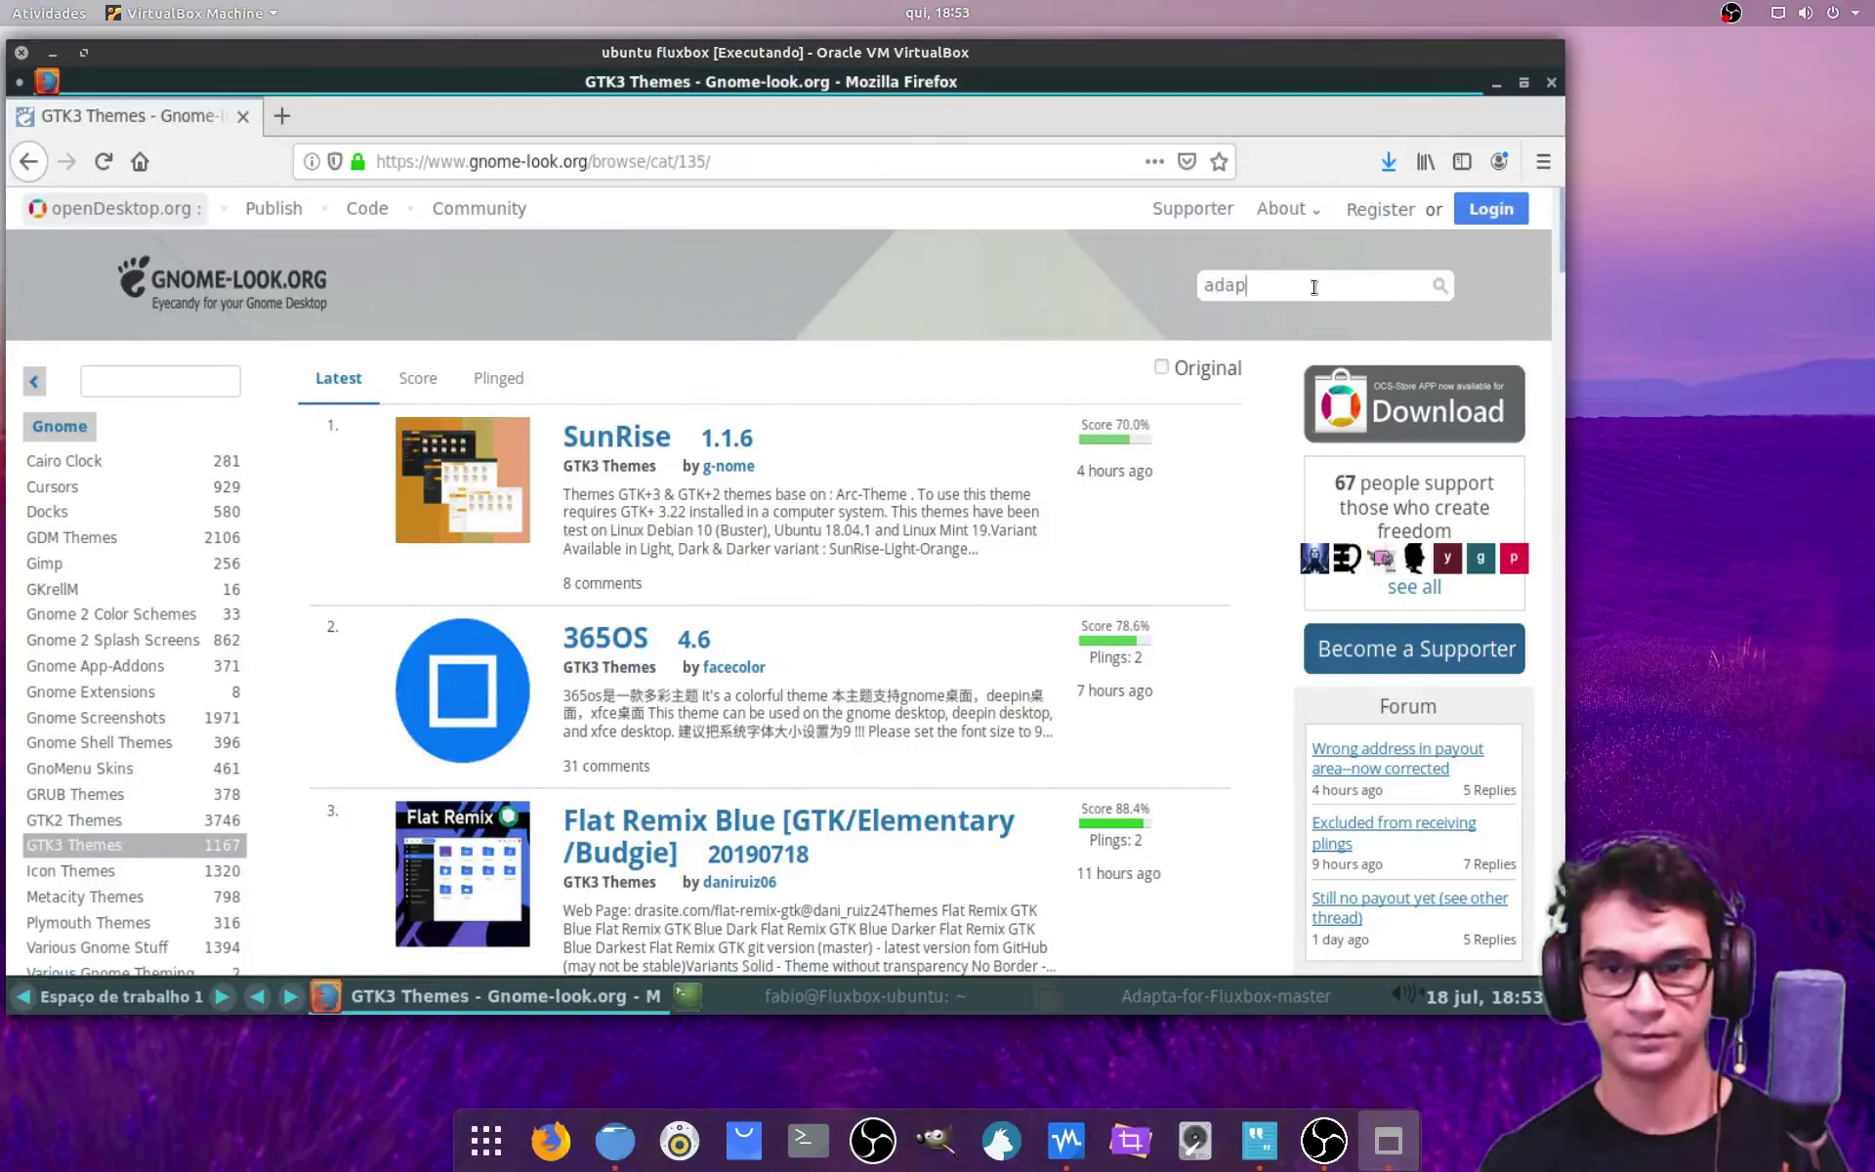
type("ta")
key("Return")
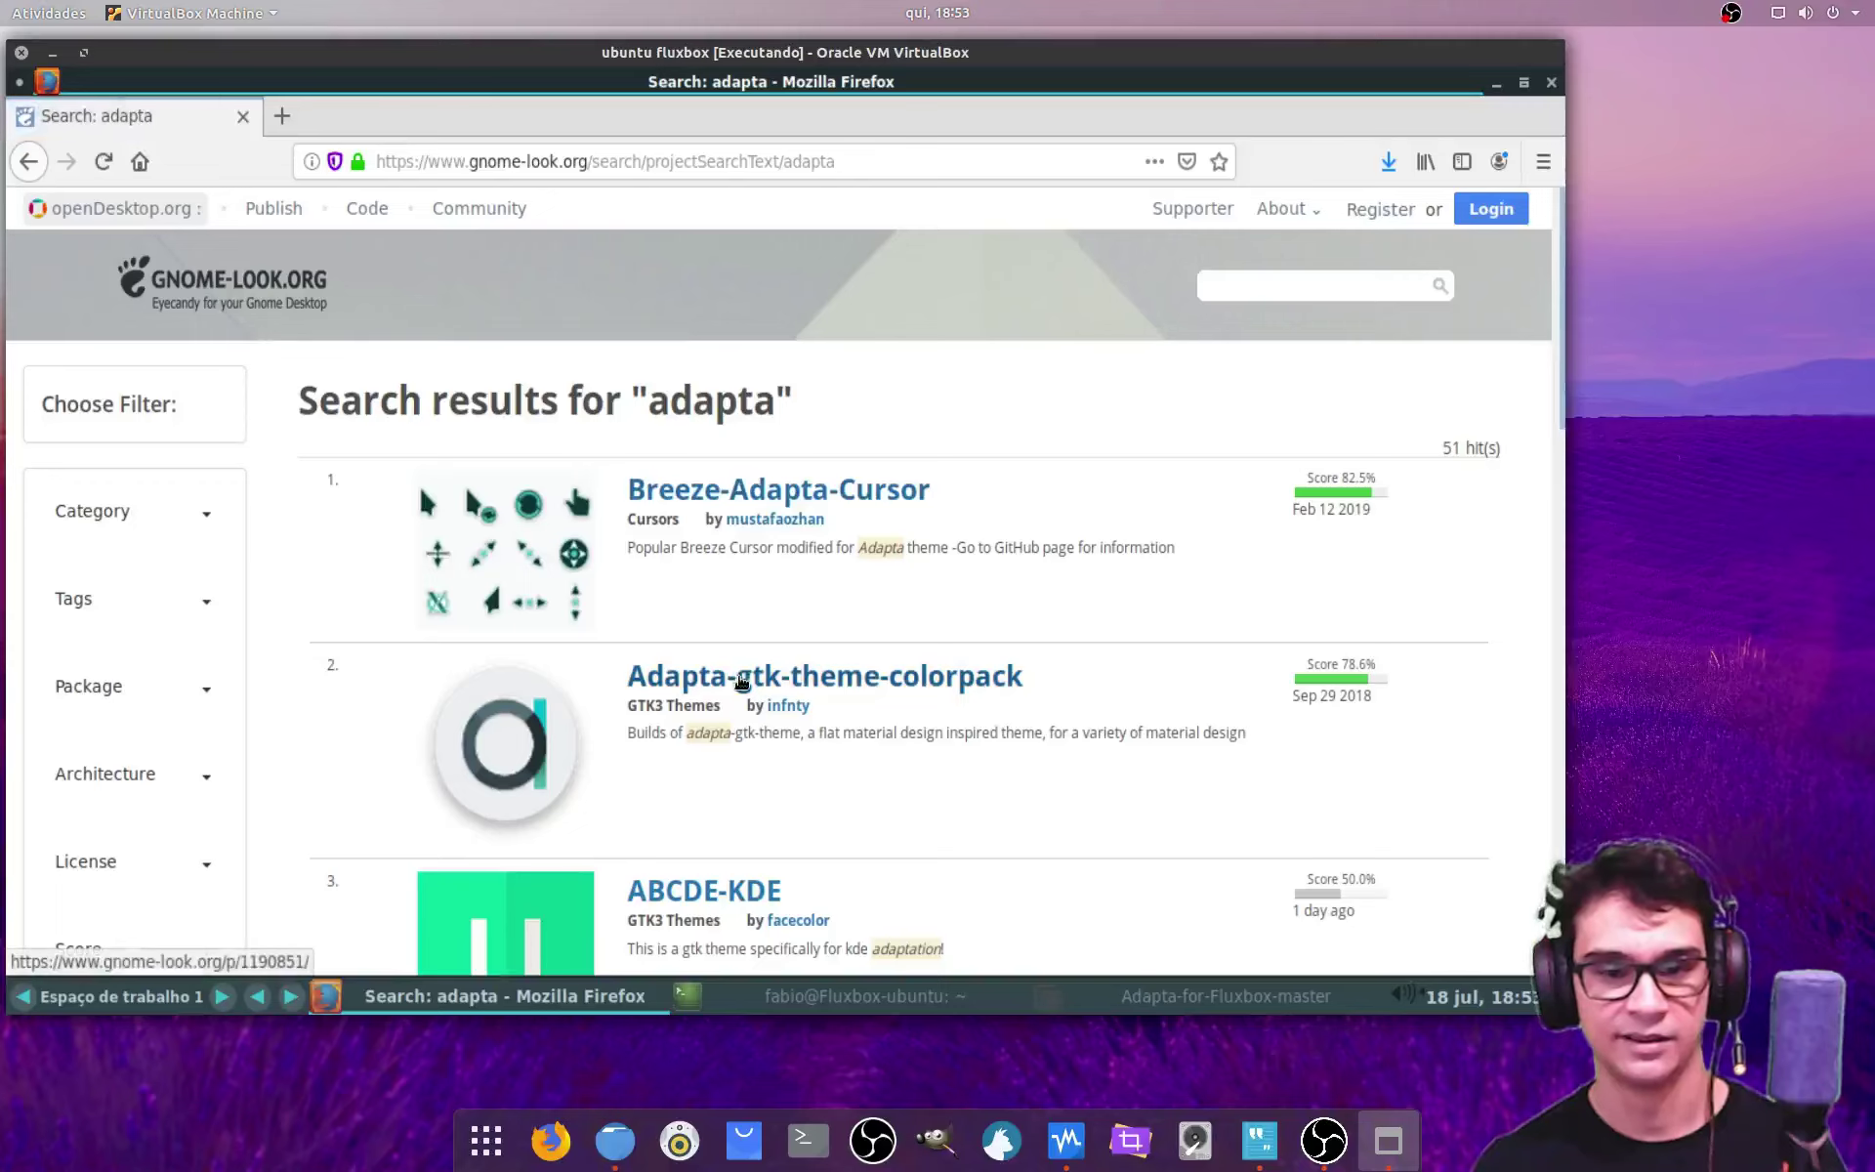
scroll(772, 575, "down", 3)
scroll(760, 560, "down", 6)
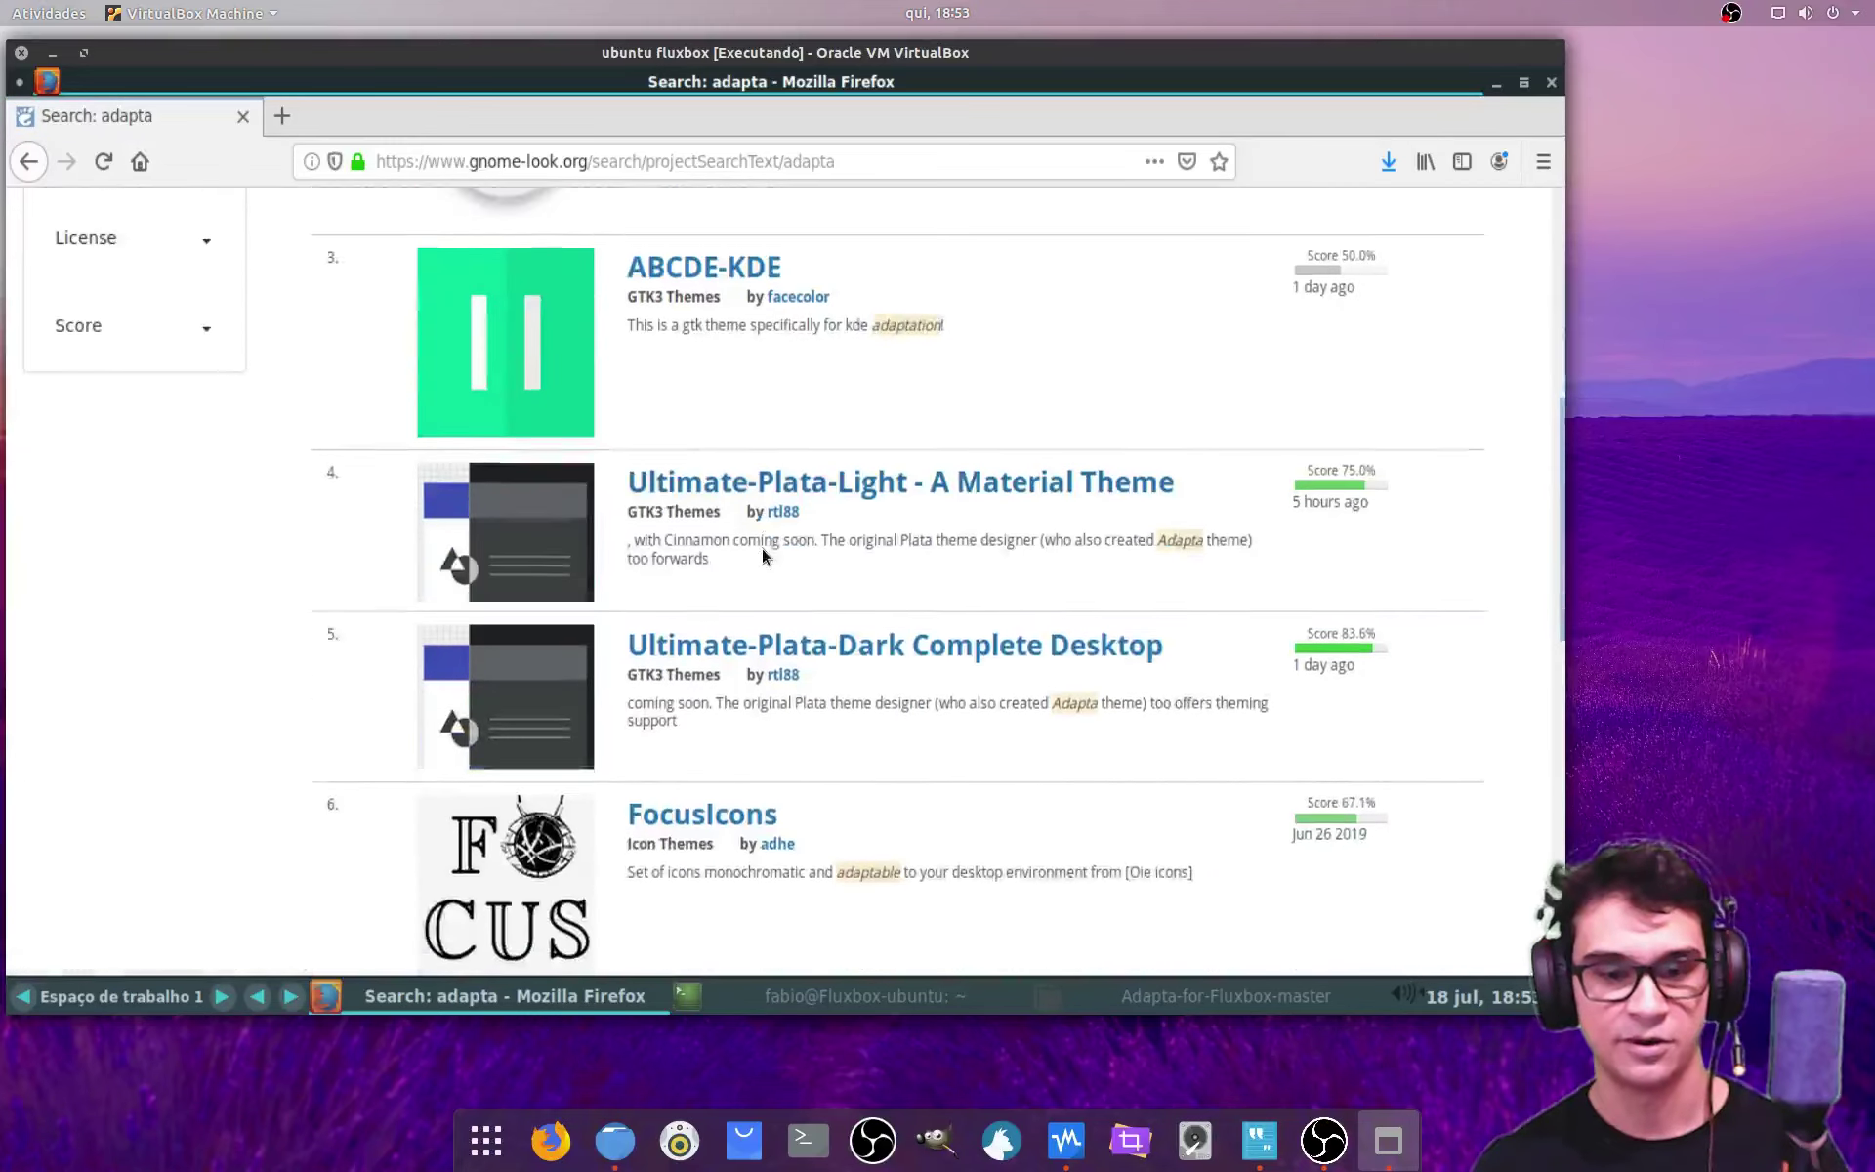
scroll(761, 548, "up", 10)
Step: Open the Adapta-gtk-theme-colorpack product page and show its downloadable files
left_click(783, 536)
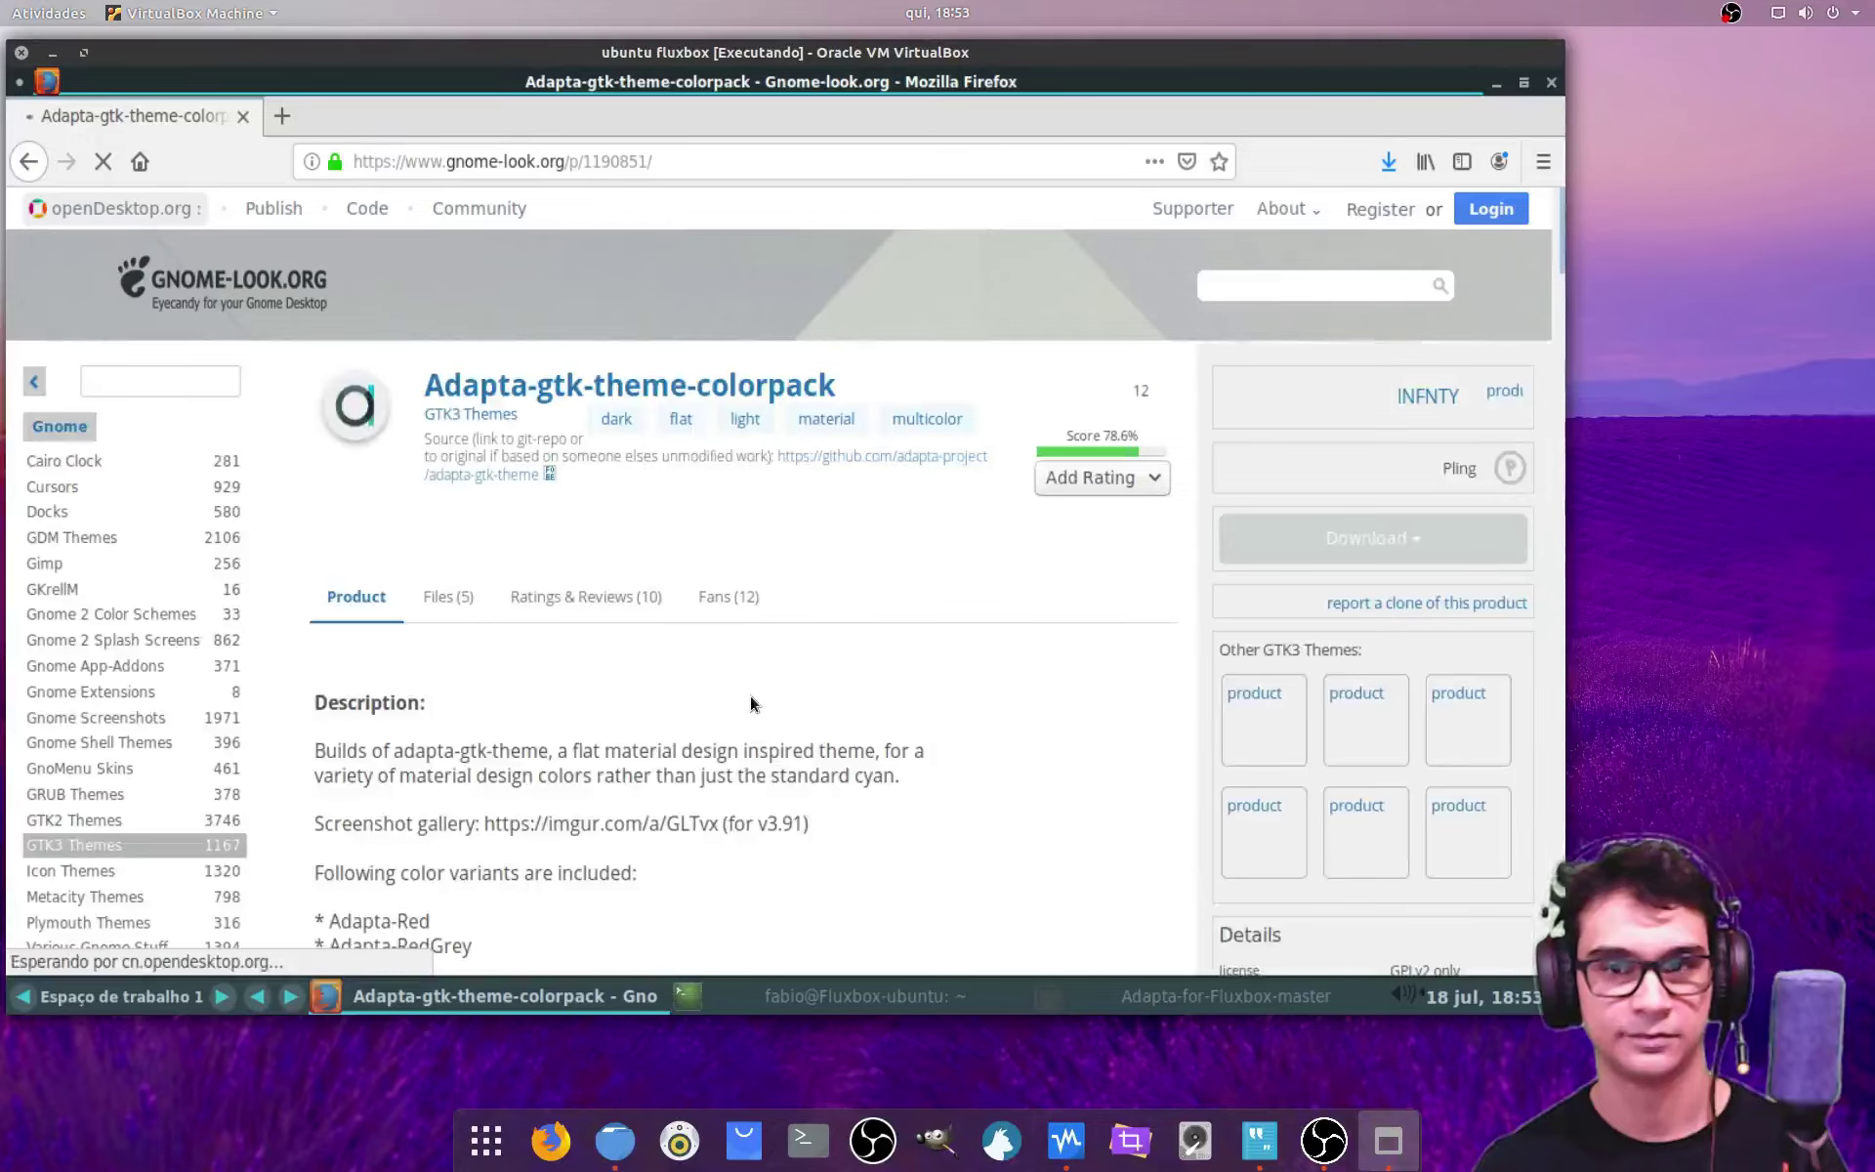
scroll(586, 625, "down", 3)
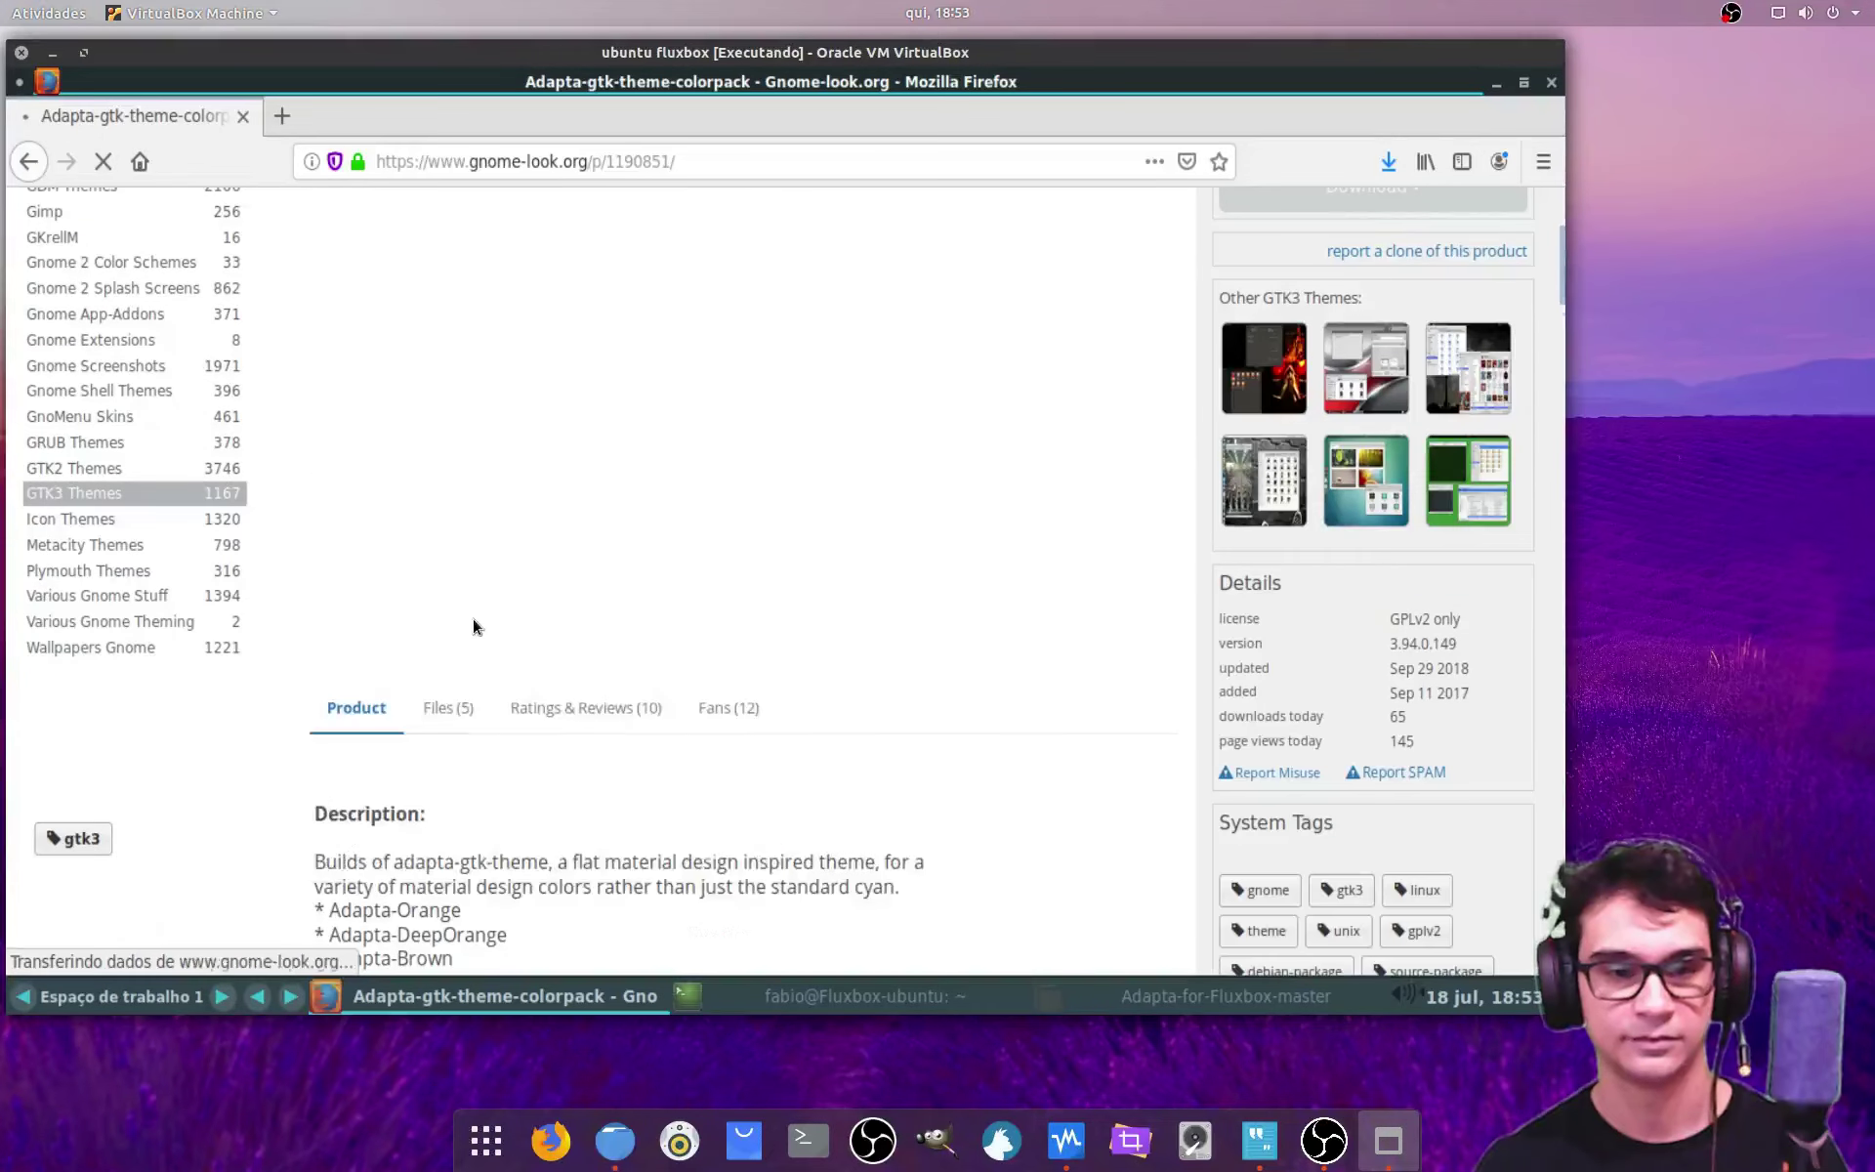
scroll(482, 599, "down", 4)
scroll(469, 547, "up", 3)
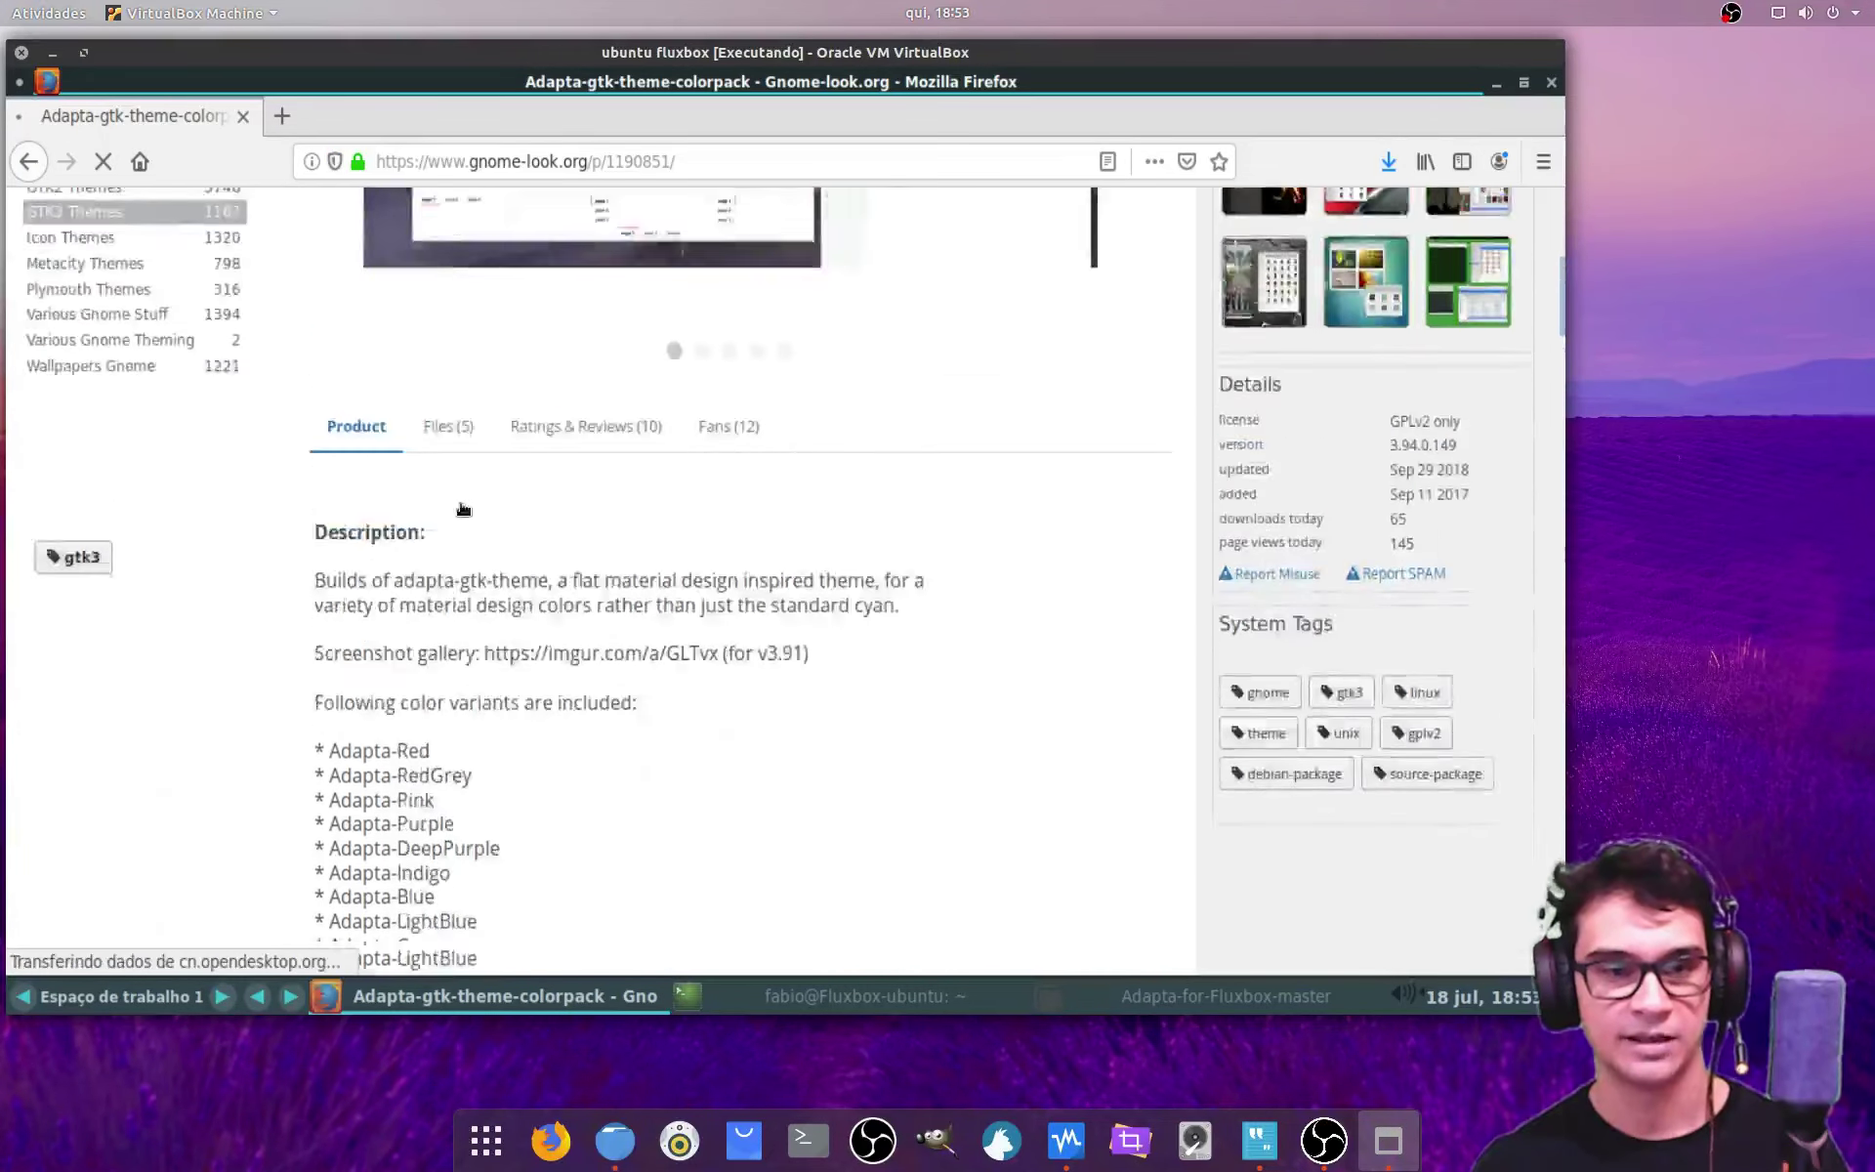
left_click(463, 587)
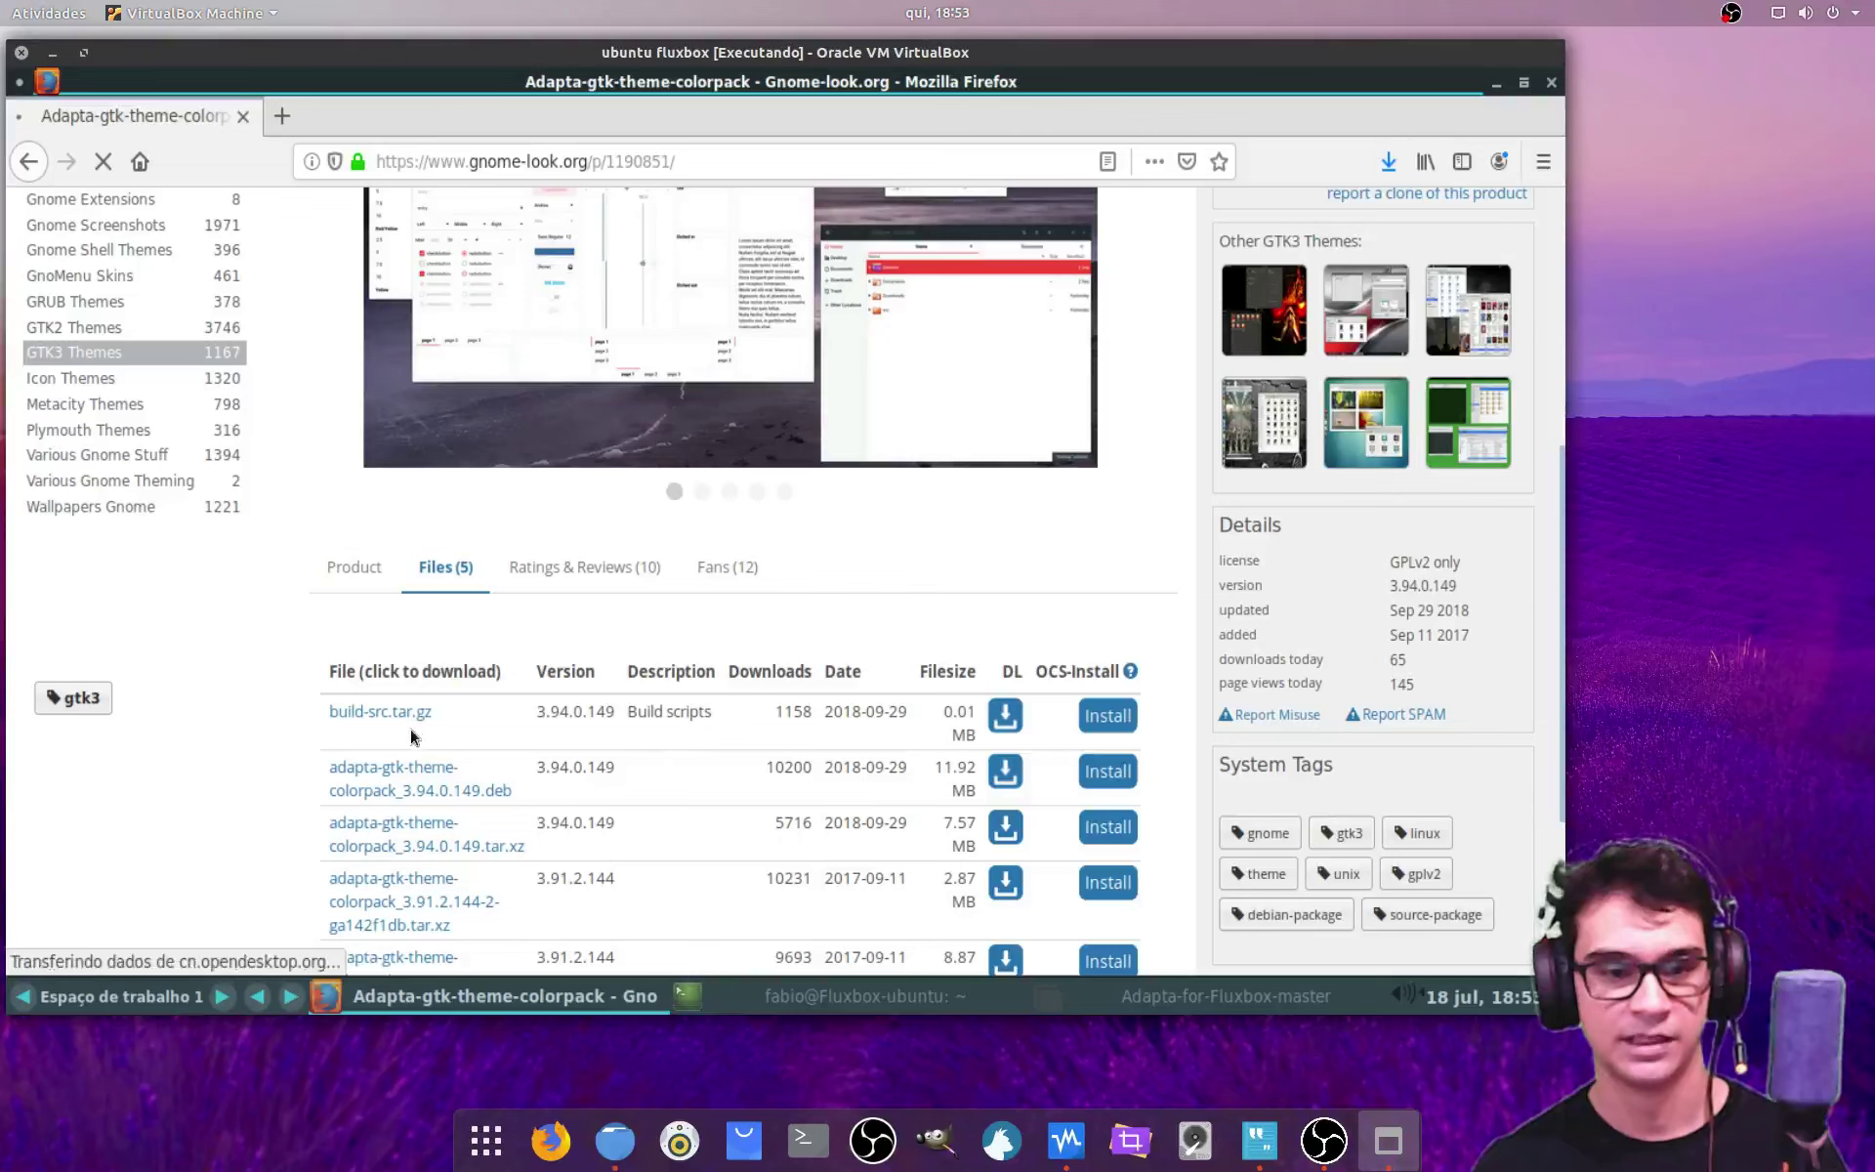
scroll(386, 721, "down", 3)
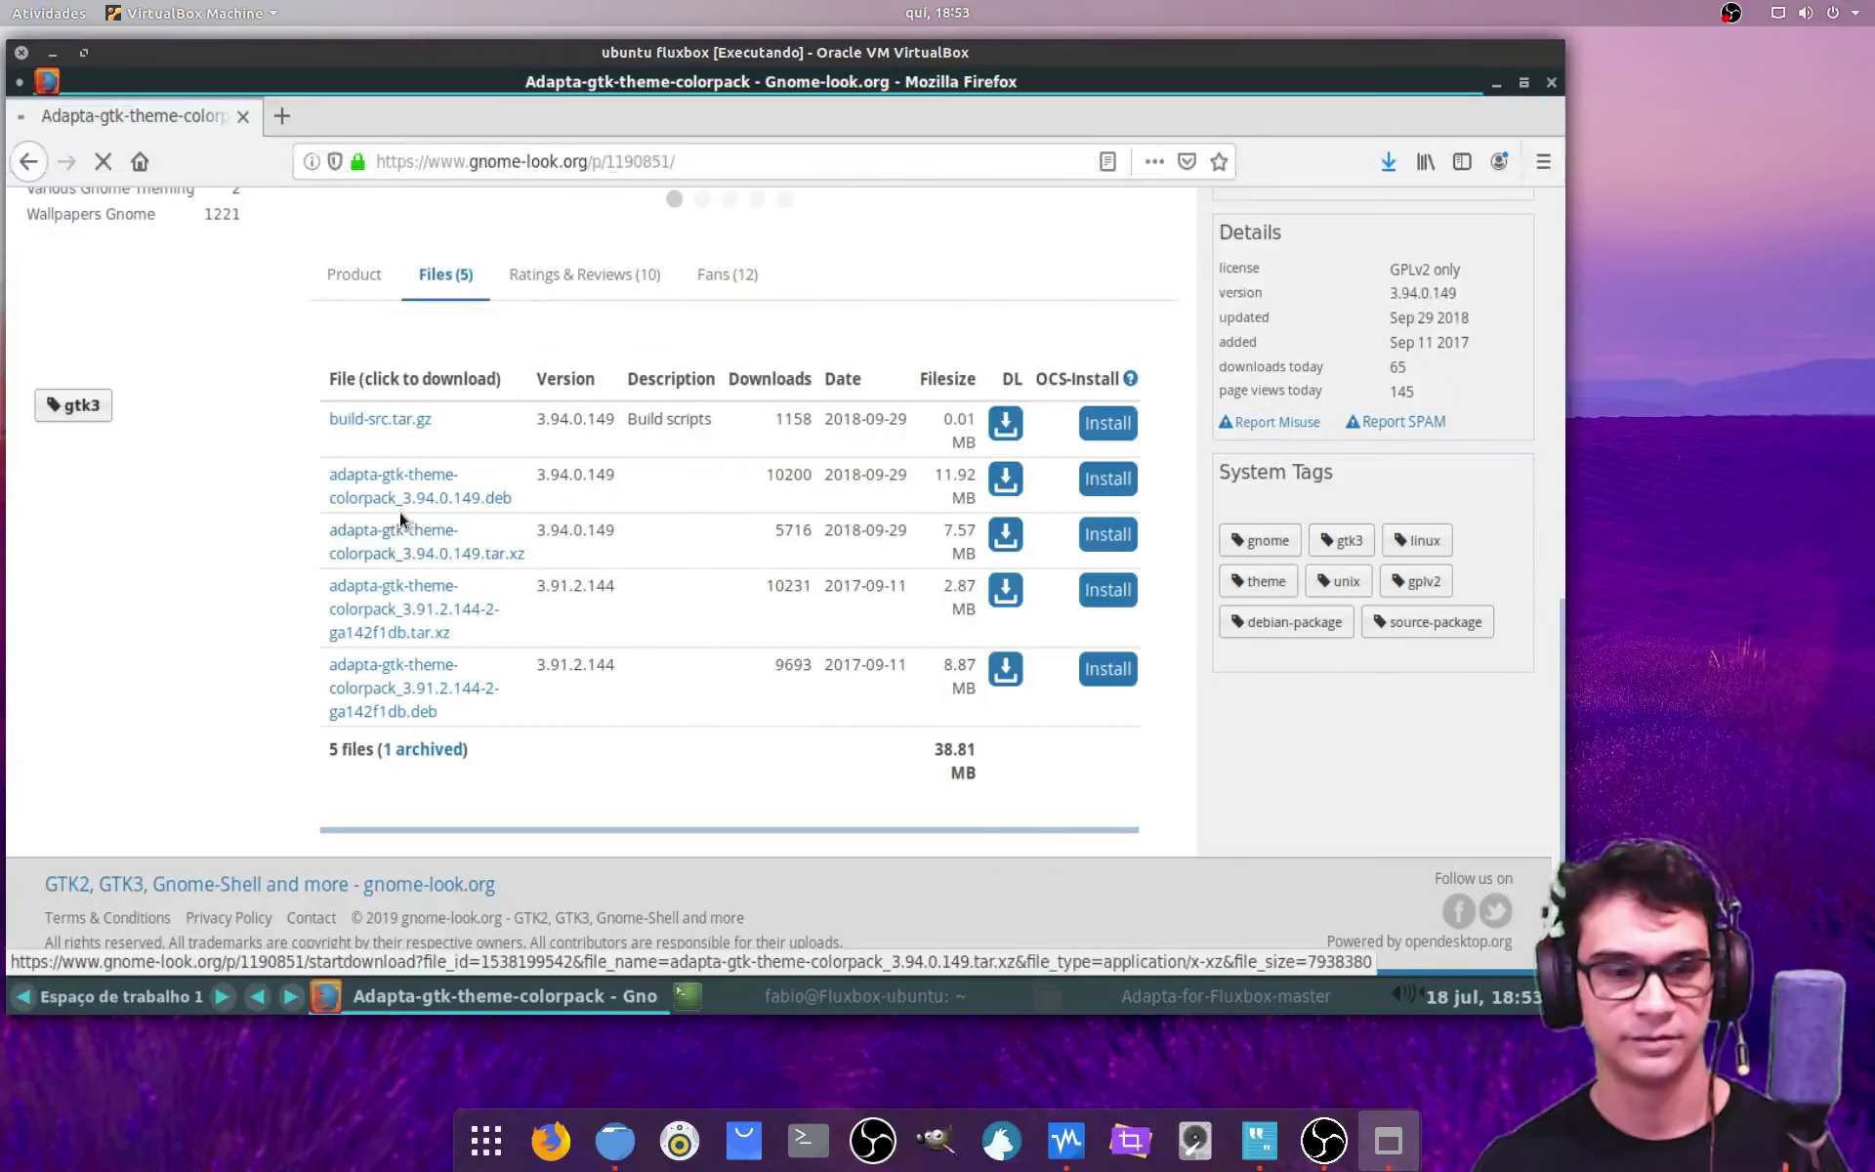
Step: Save adapta-gtk-theme-colorpack_3.94.0.149.deb to disk, check the downloads list, and minimize Firefox
left_click(1007, 479)
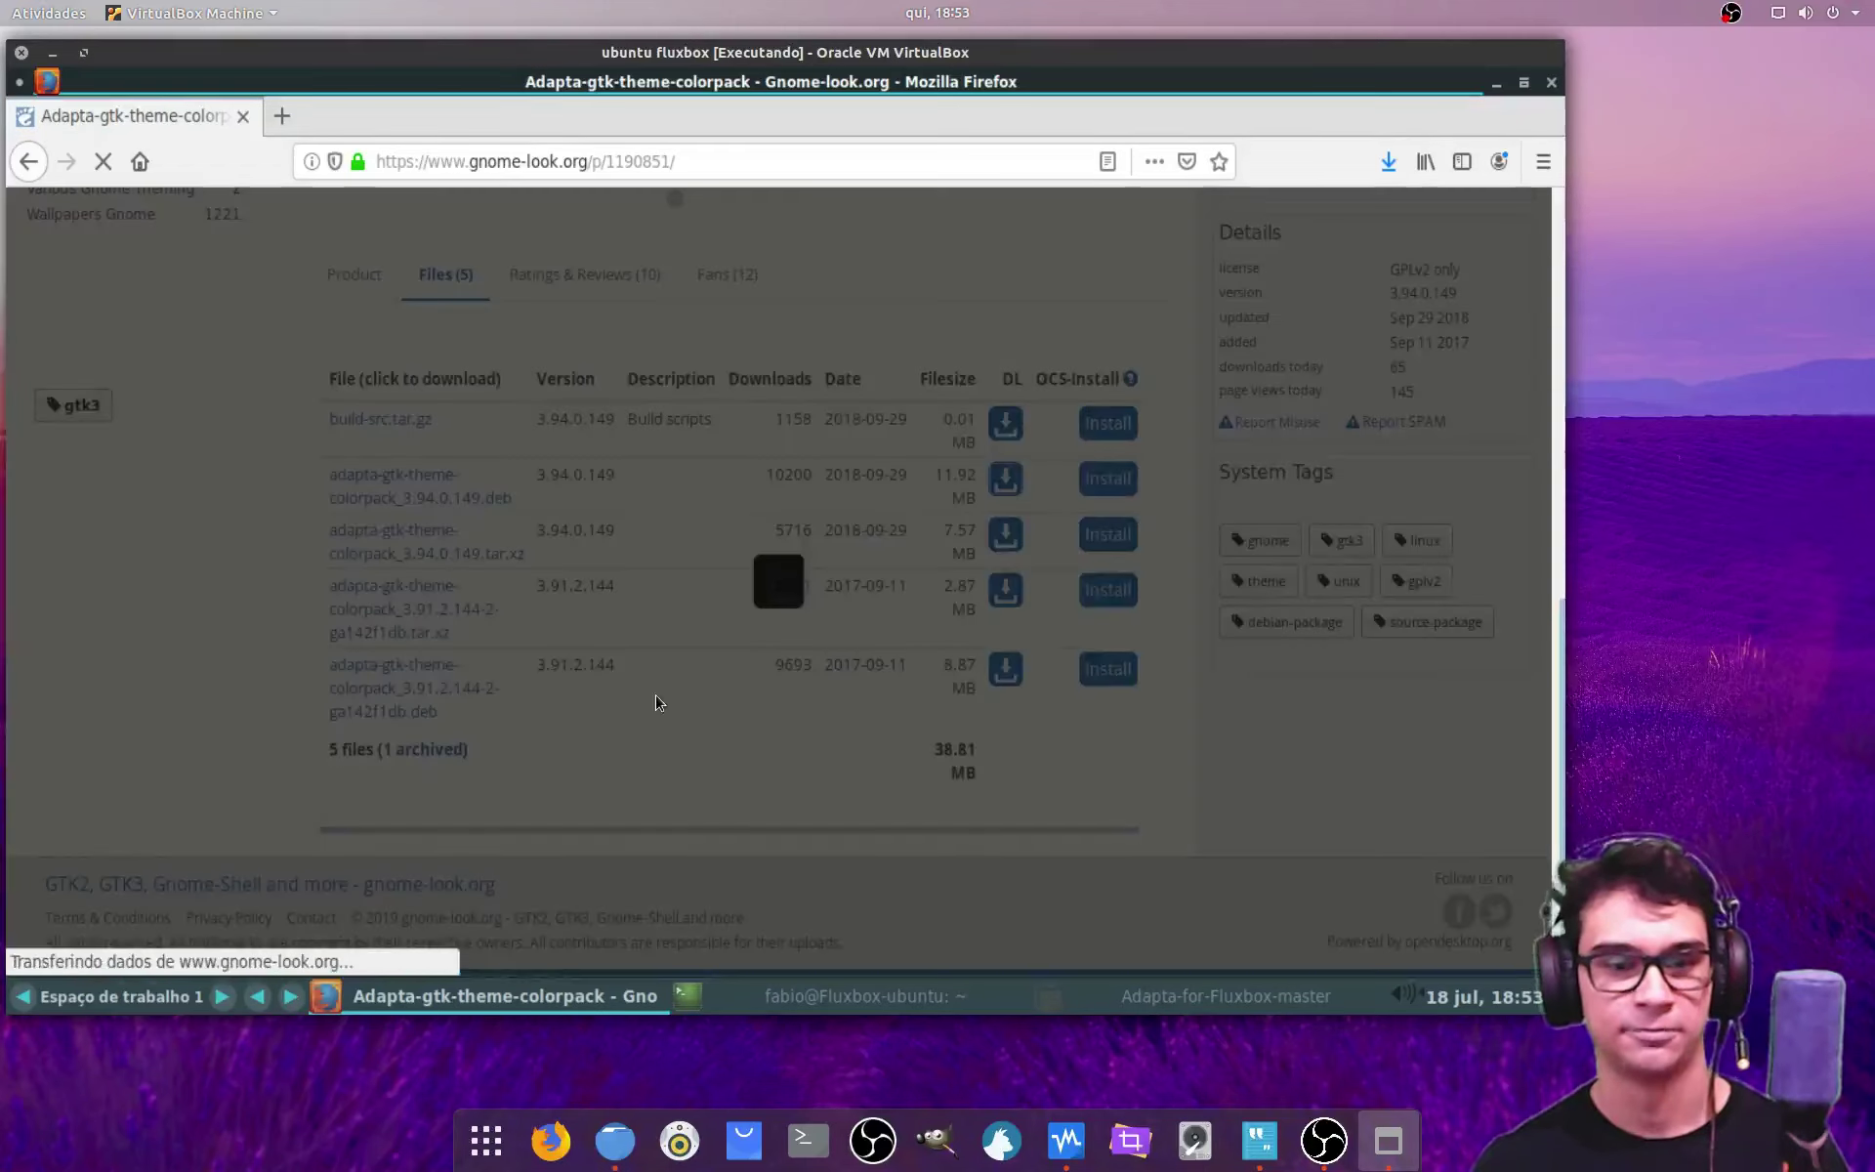
left_click(787, 602)
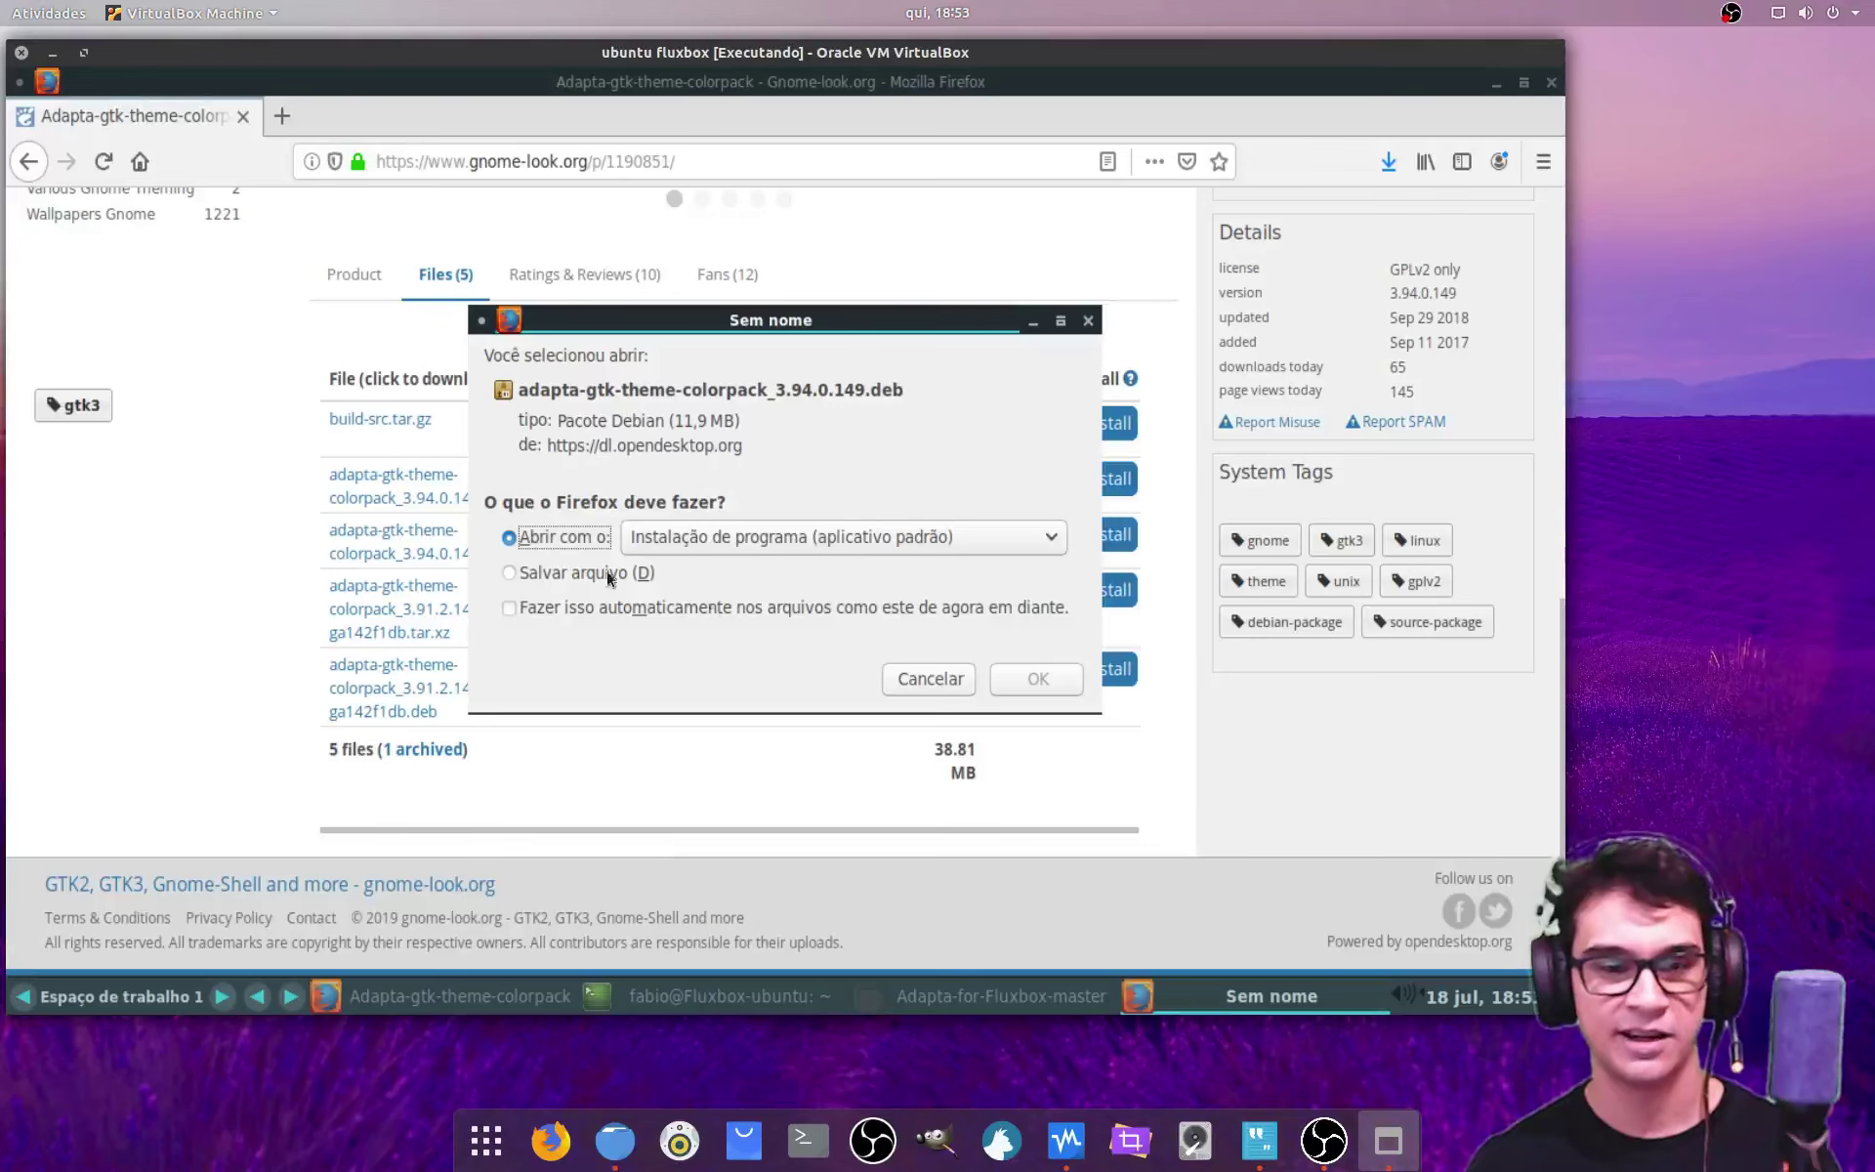
left_click(584, 574)
left_click(1028, 682)
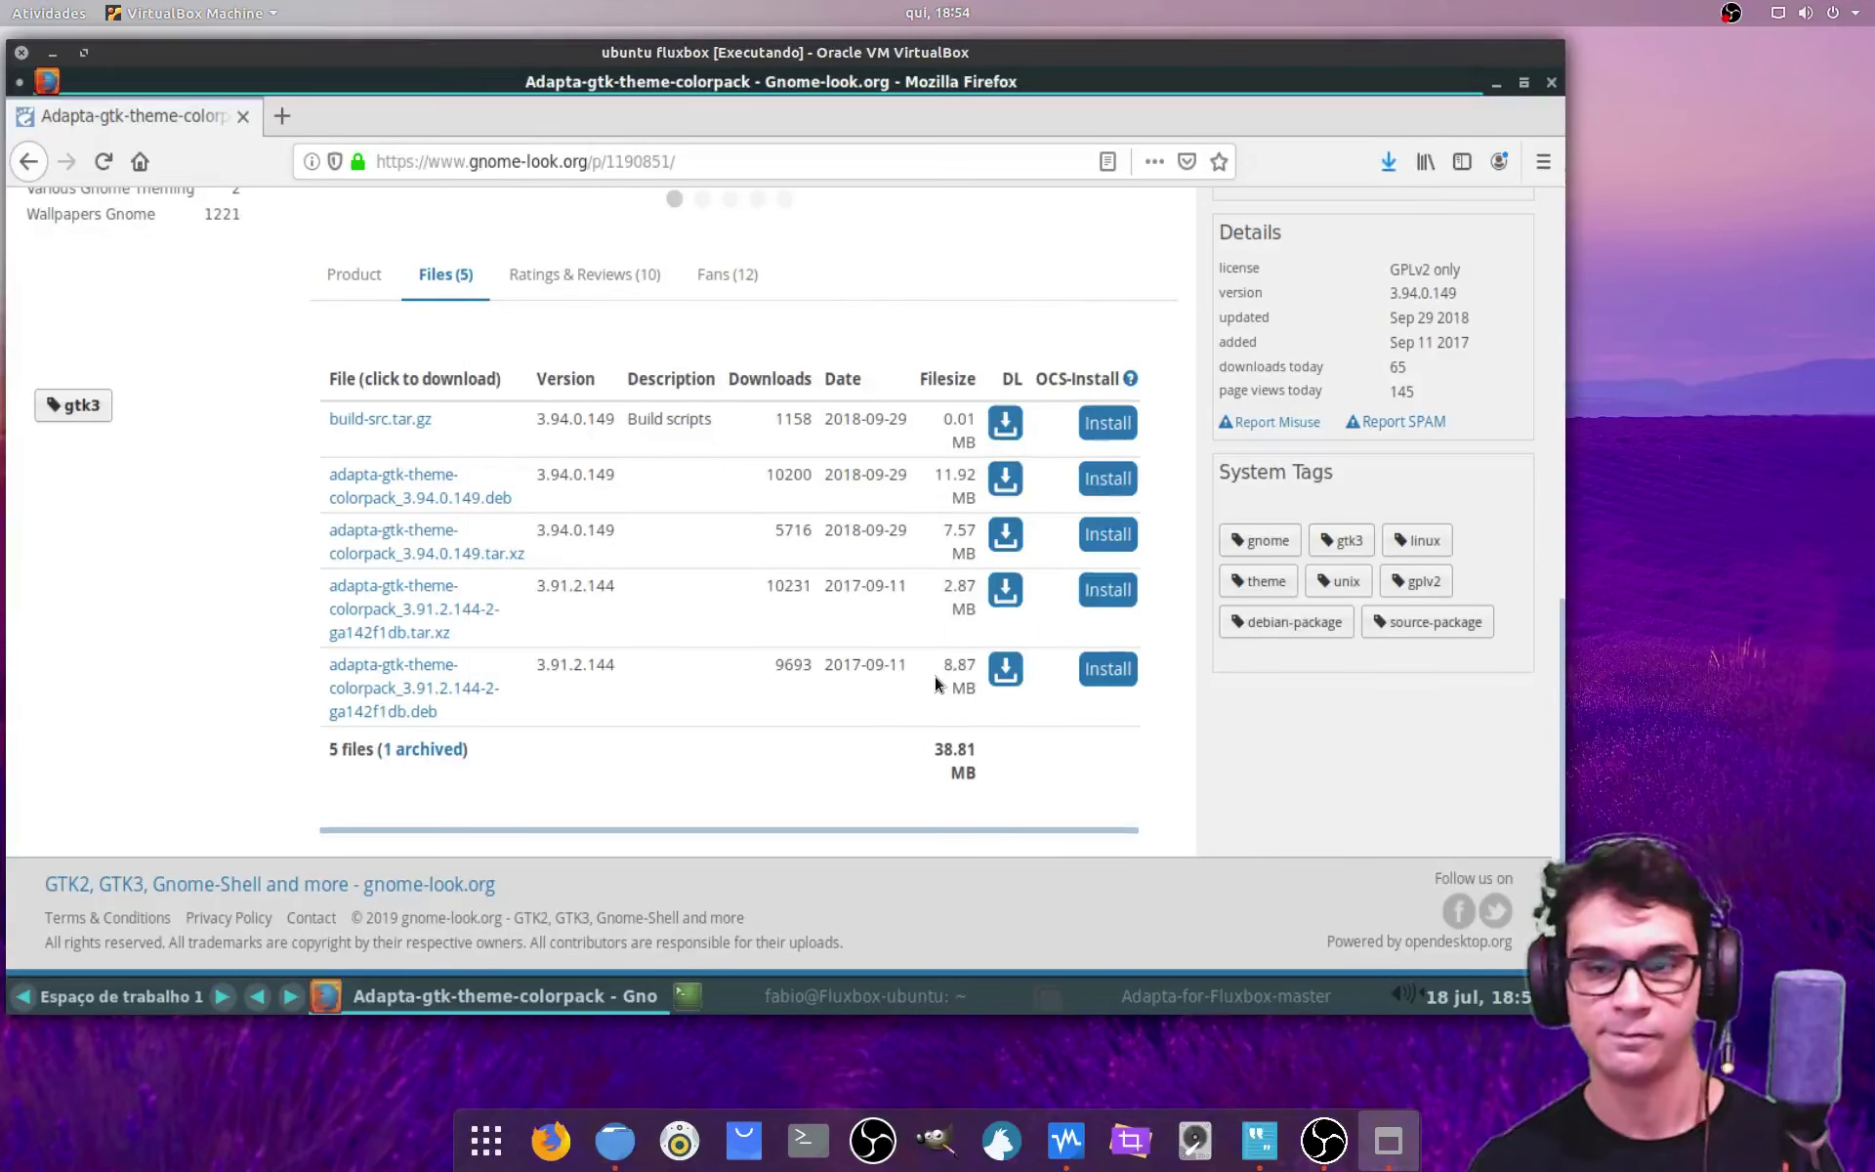
left_click(1388, 161)
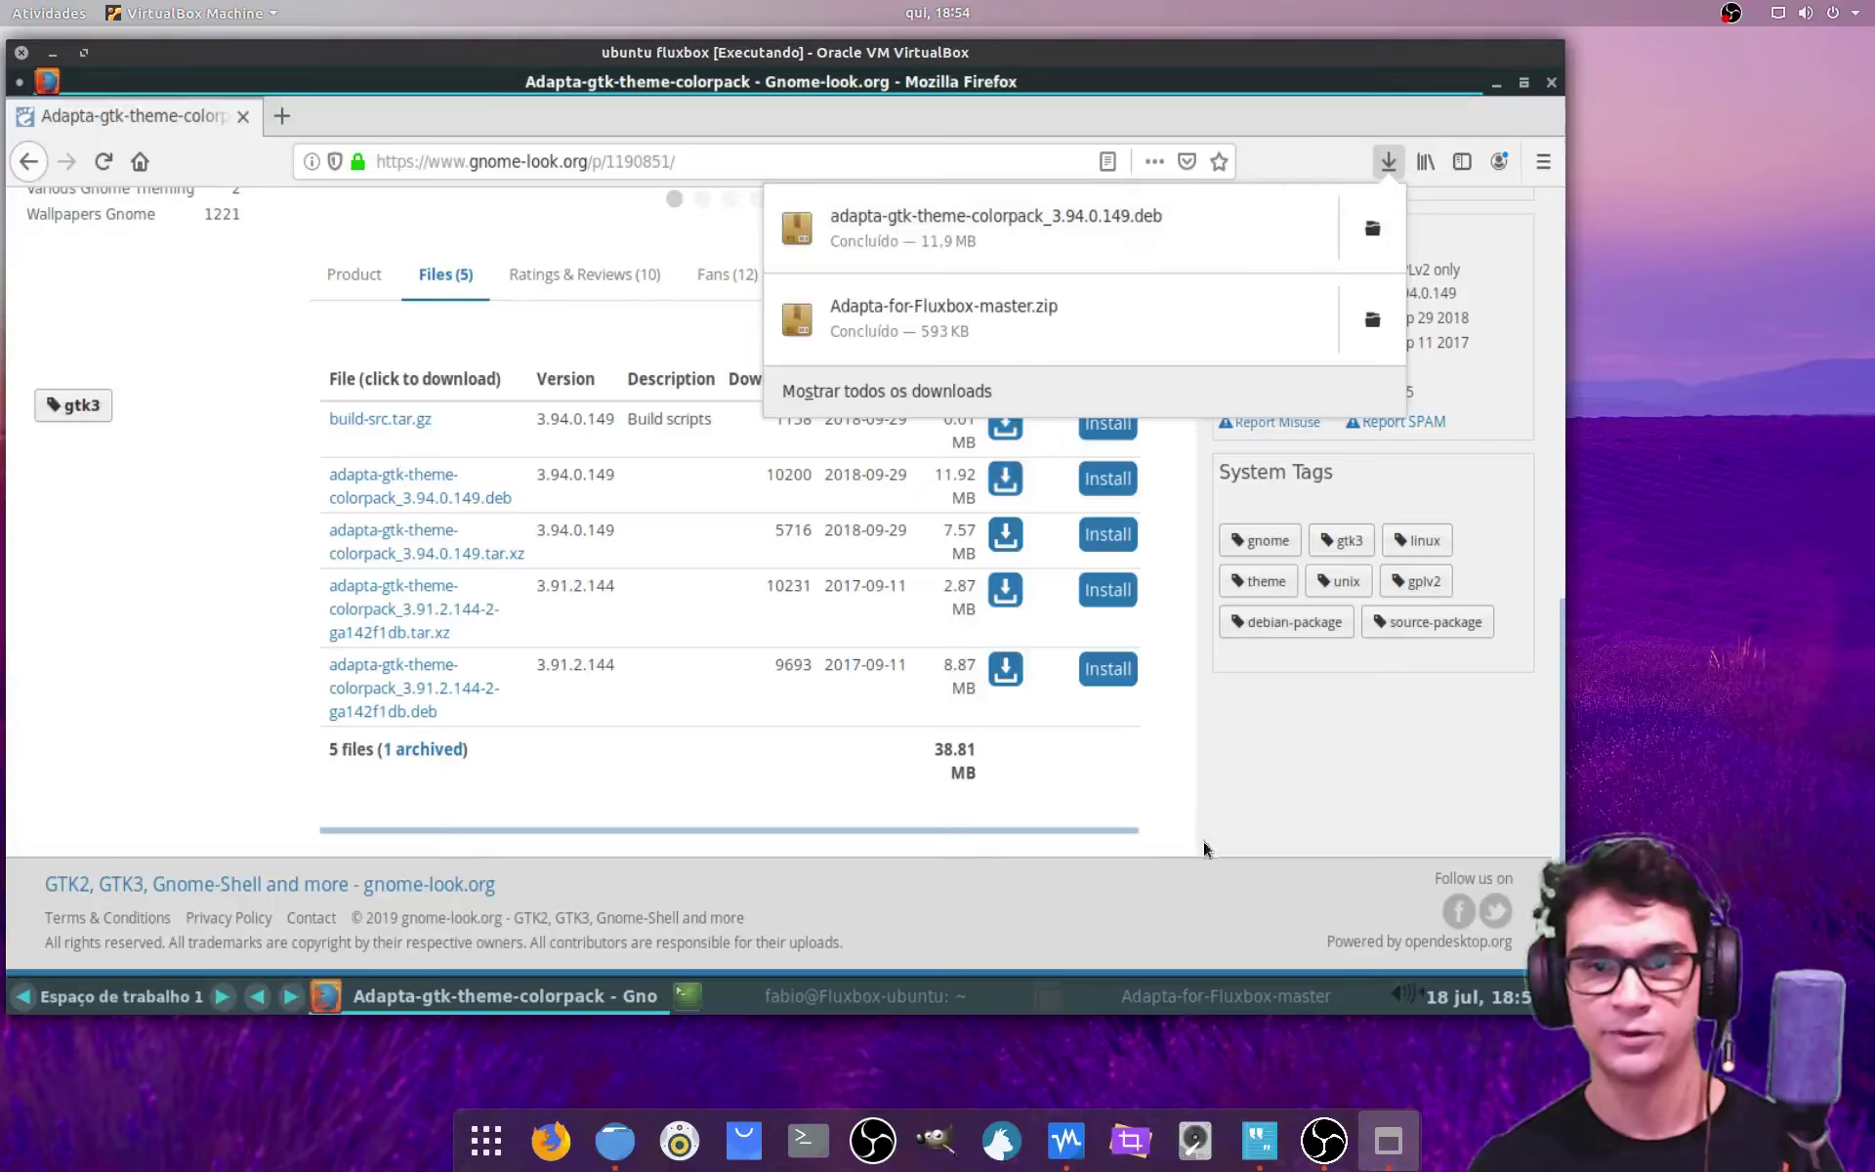
left_click(1210, 229)
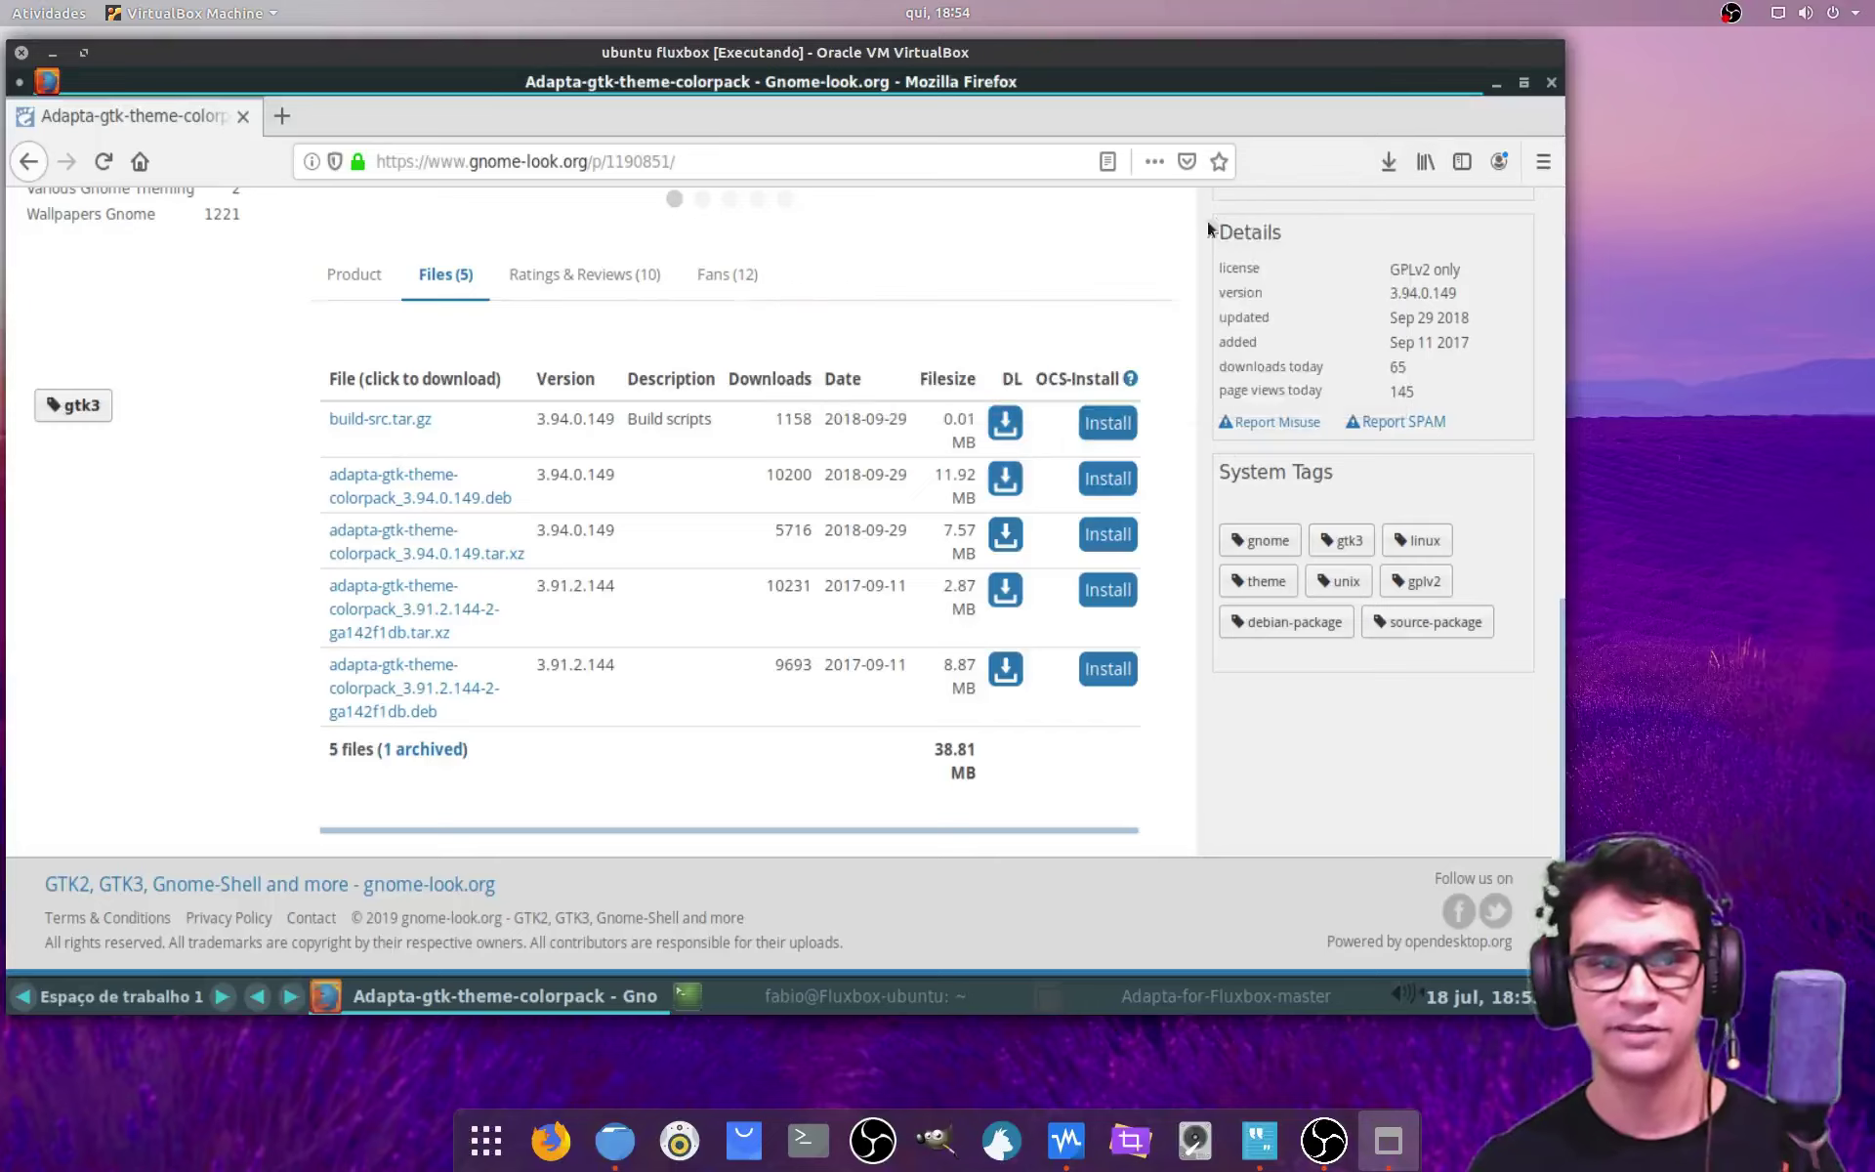
left_click(1497, 84)
Step: Launch a new Linux terminal from the desktop menu, close it, and restore the older two-tab terminal
right_click(455, 382)
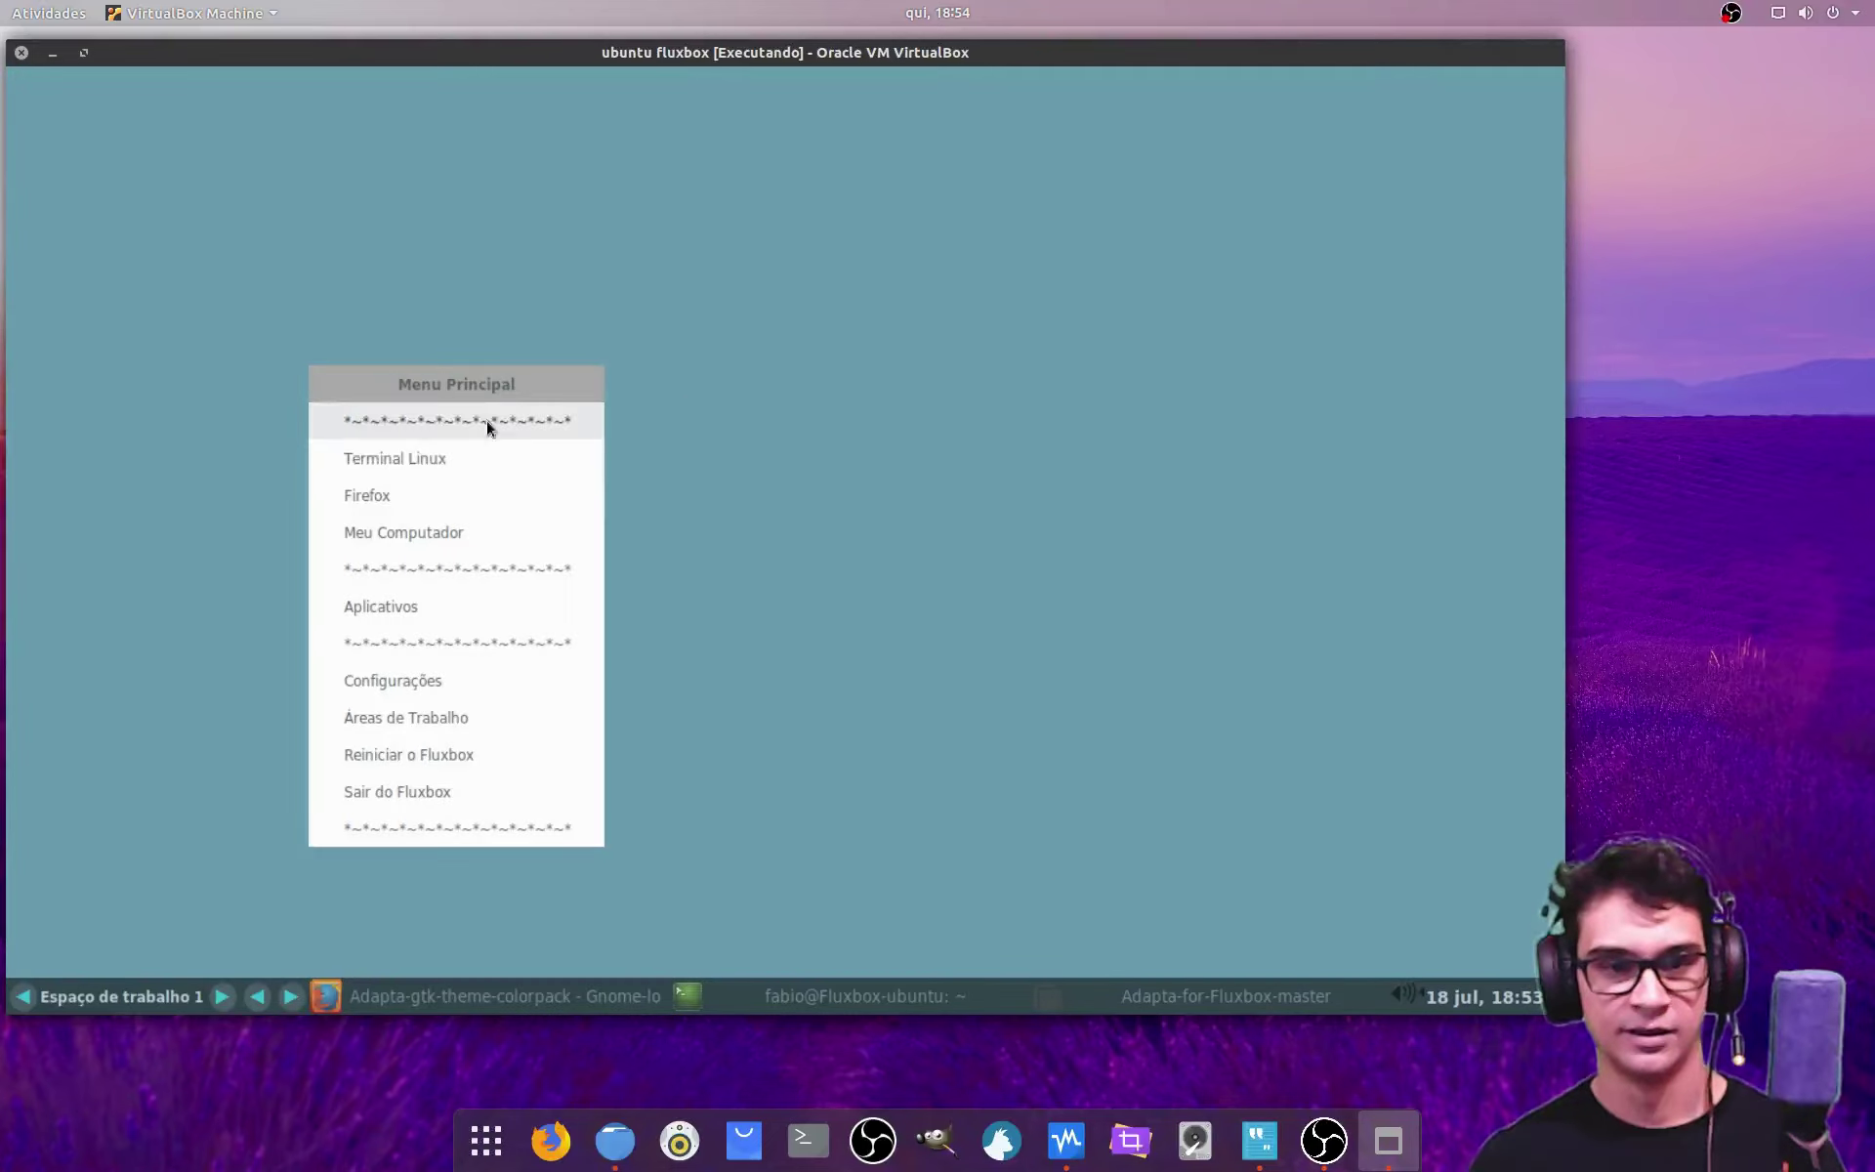
left_click(451, 461)
left_click_drag(826, 229, 529, 125)
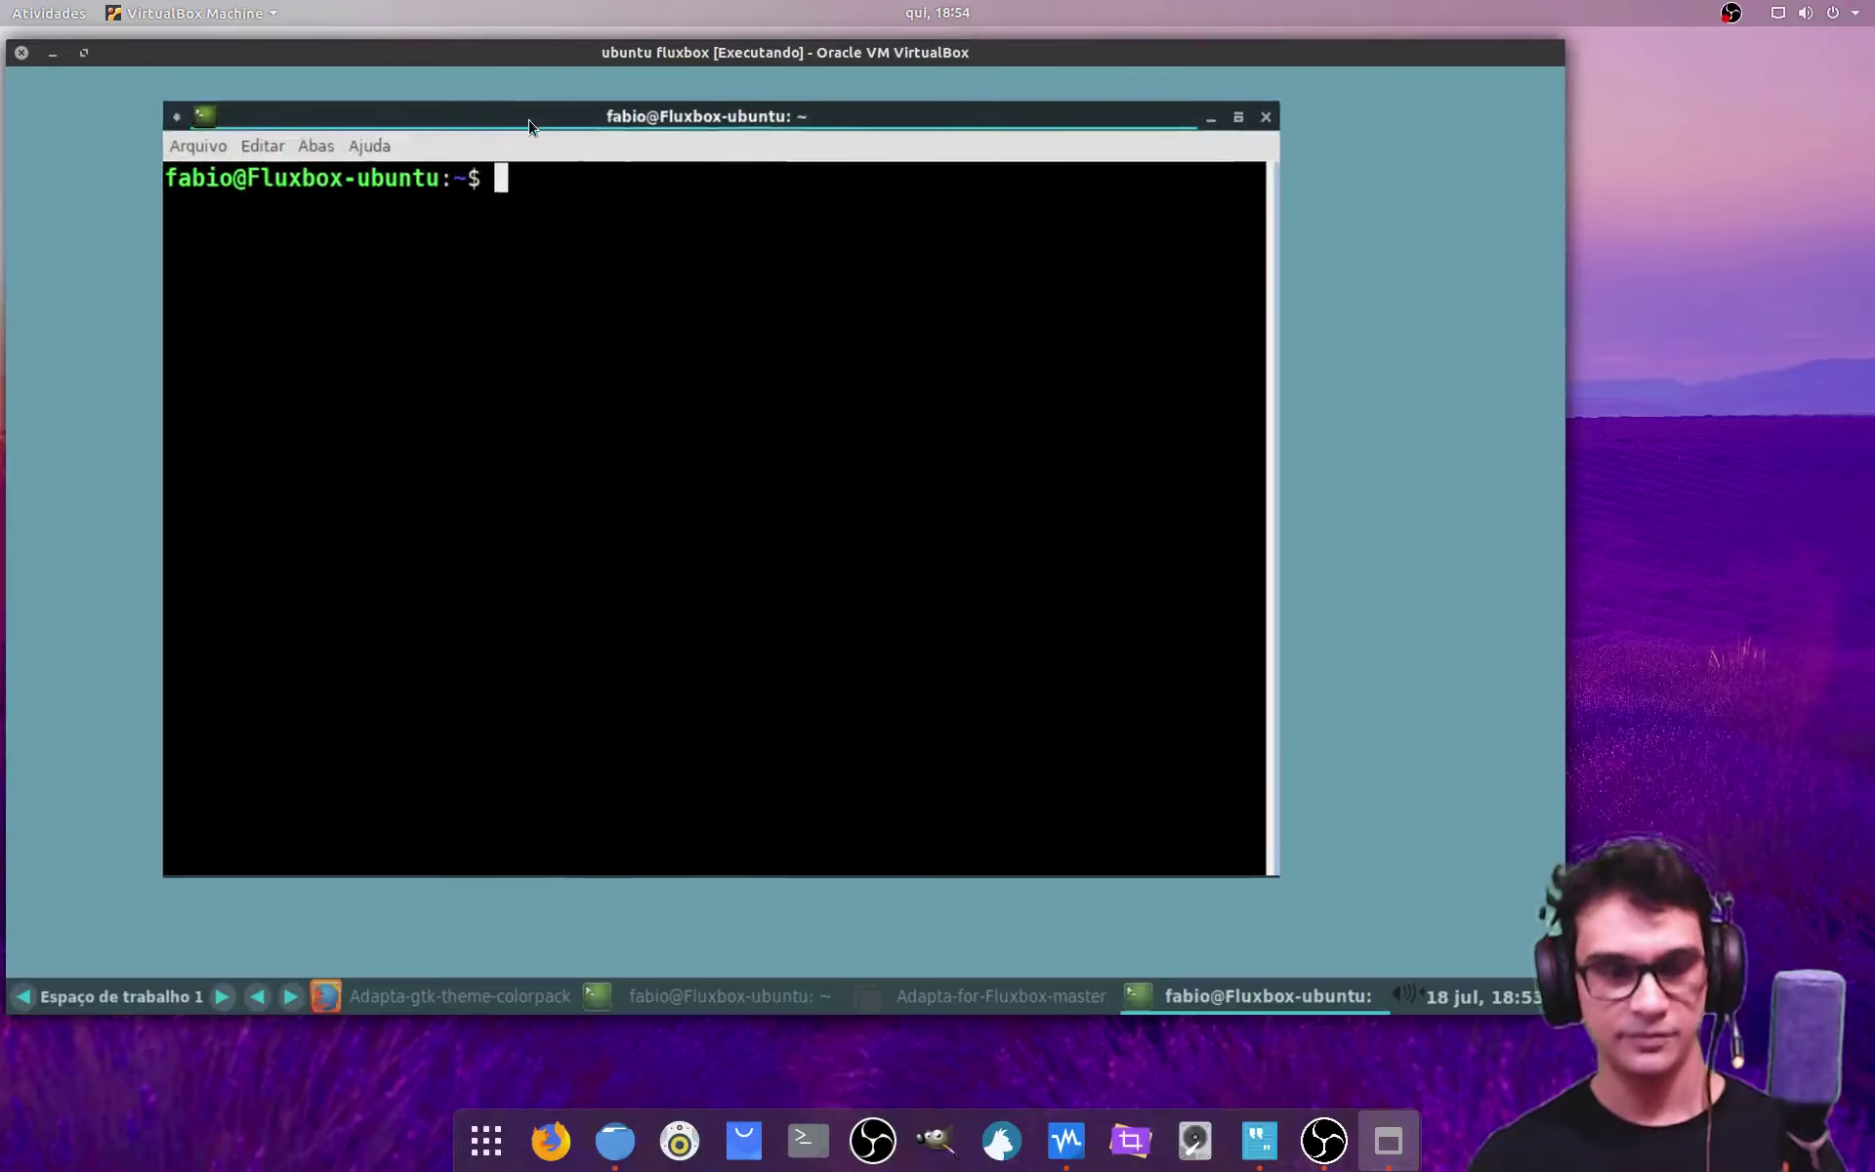
left_click(1265, 116)
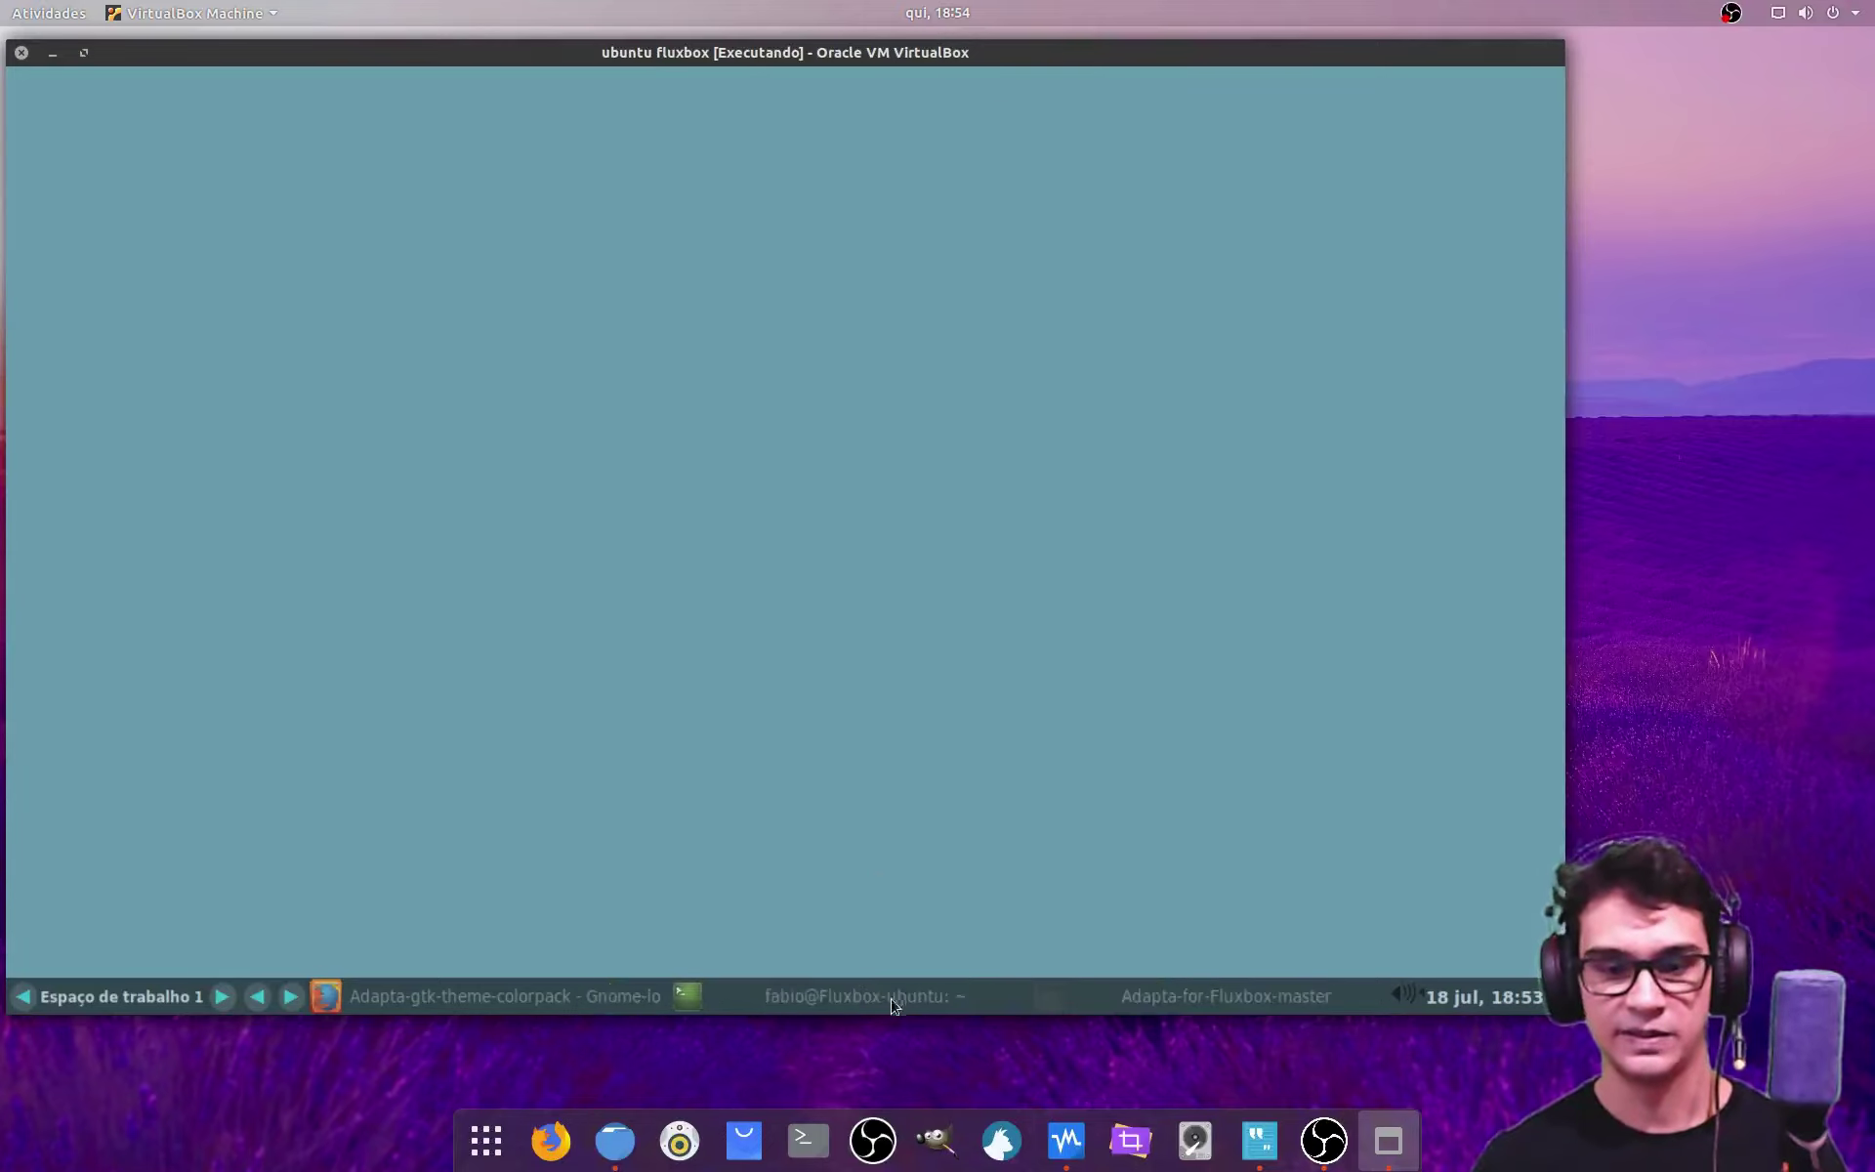
left_click(923, 1000)
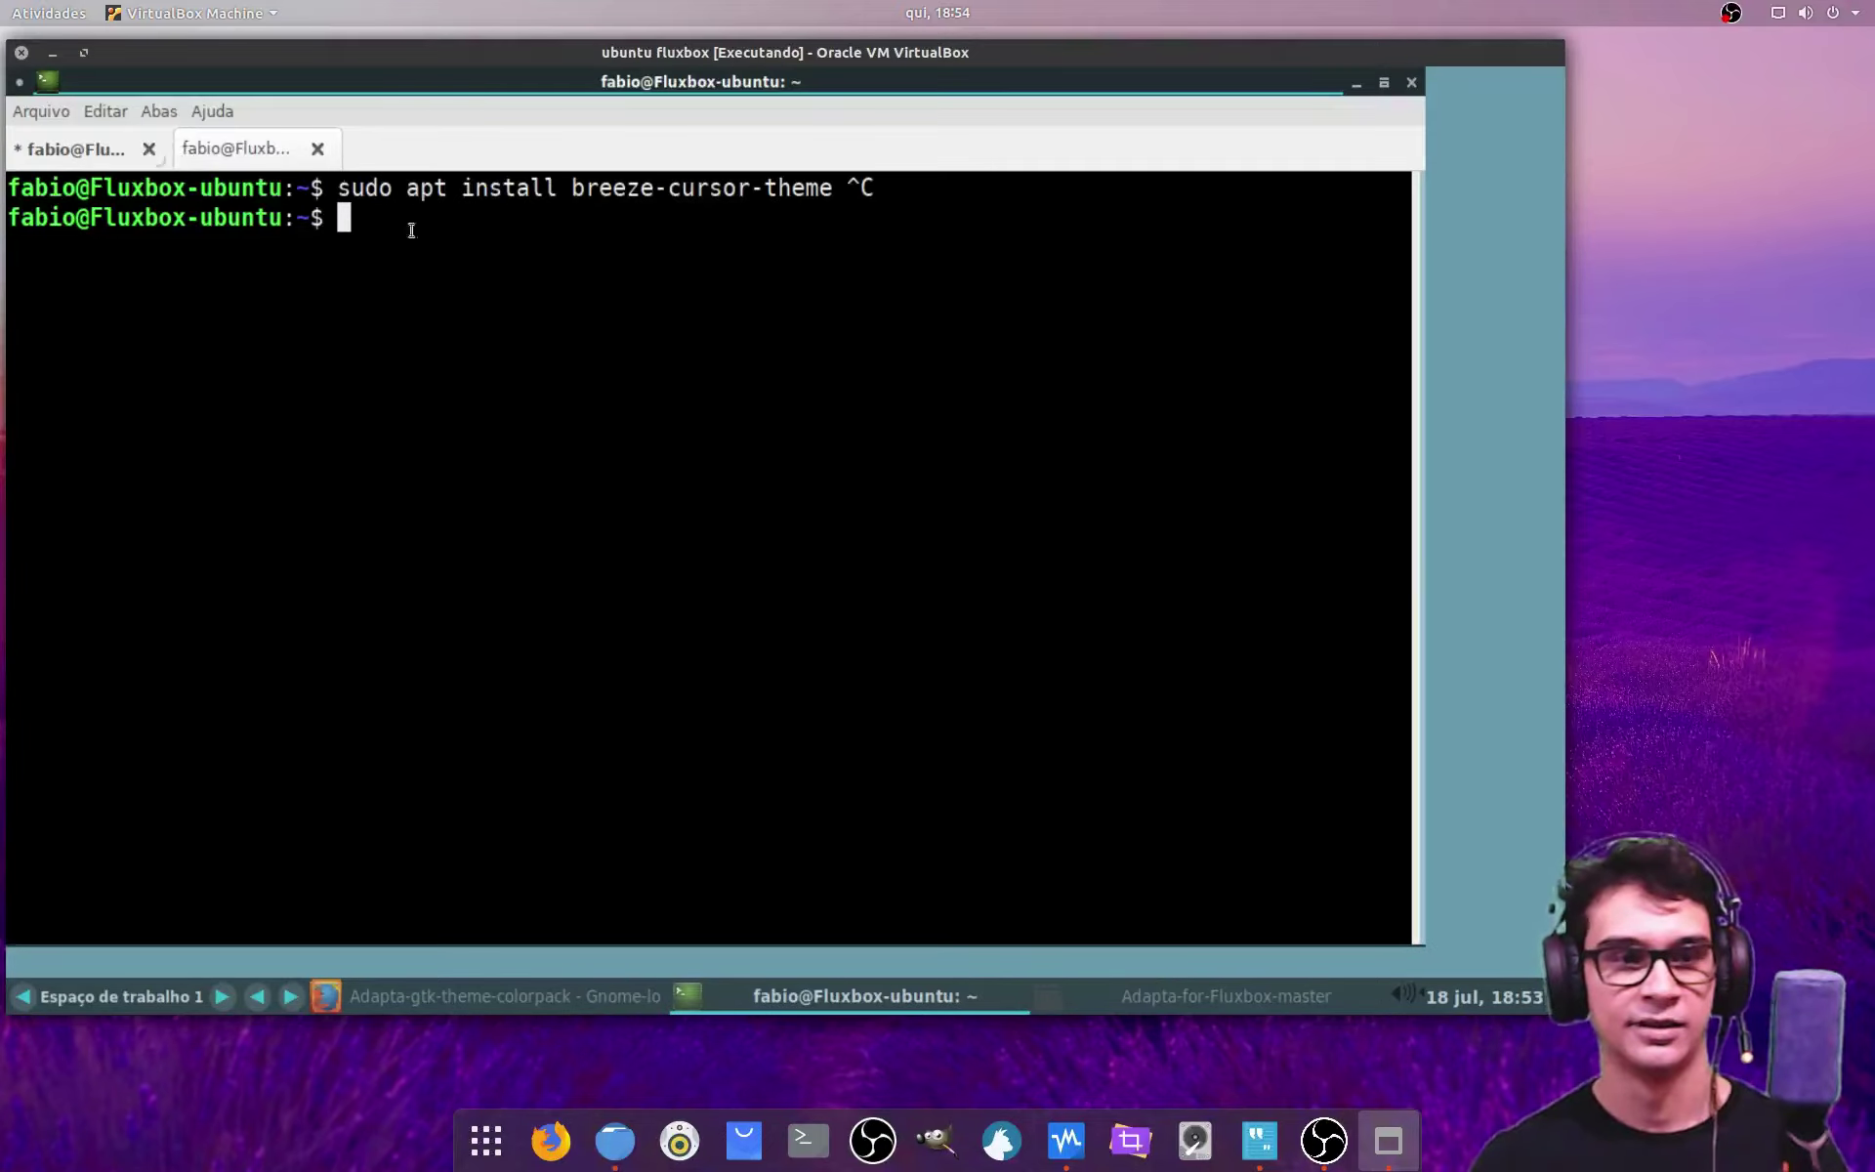
Step: Change into Downloads, list the adapta-gtk-theme-colorpack .deb file, and begin typing 'sudo dpkg'
type("cd Dow")
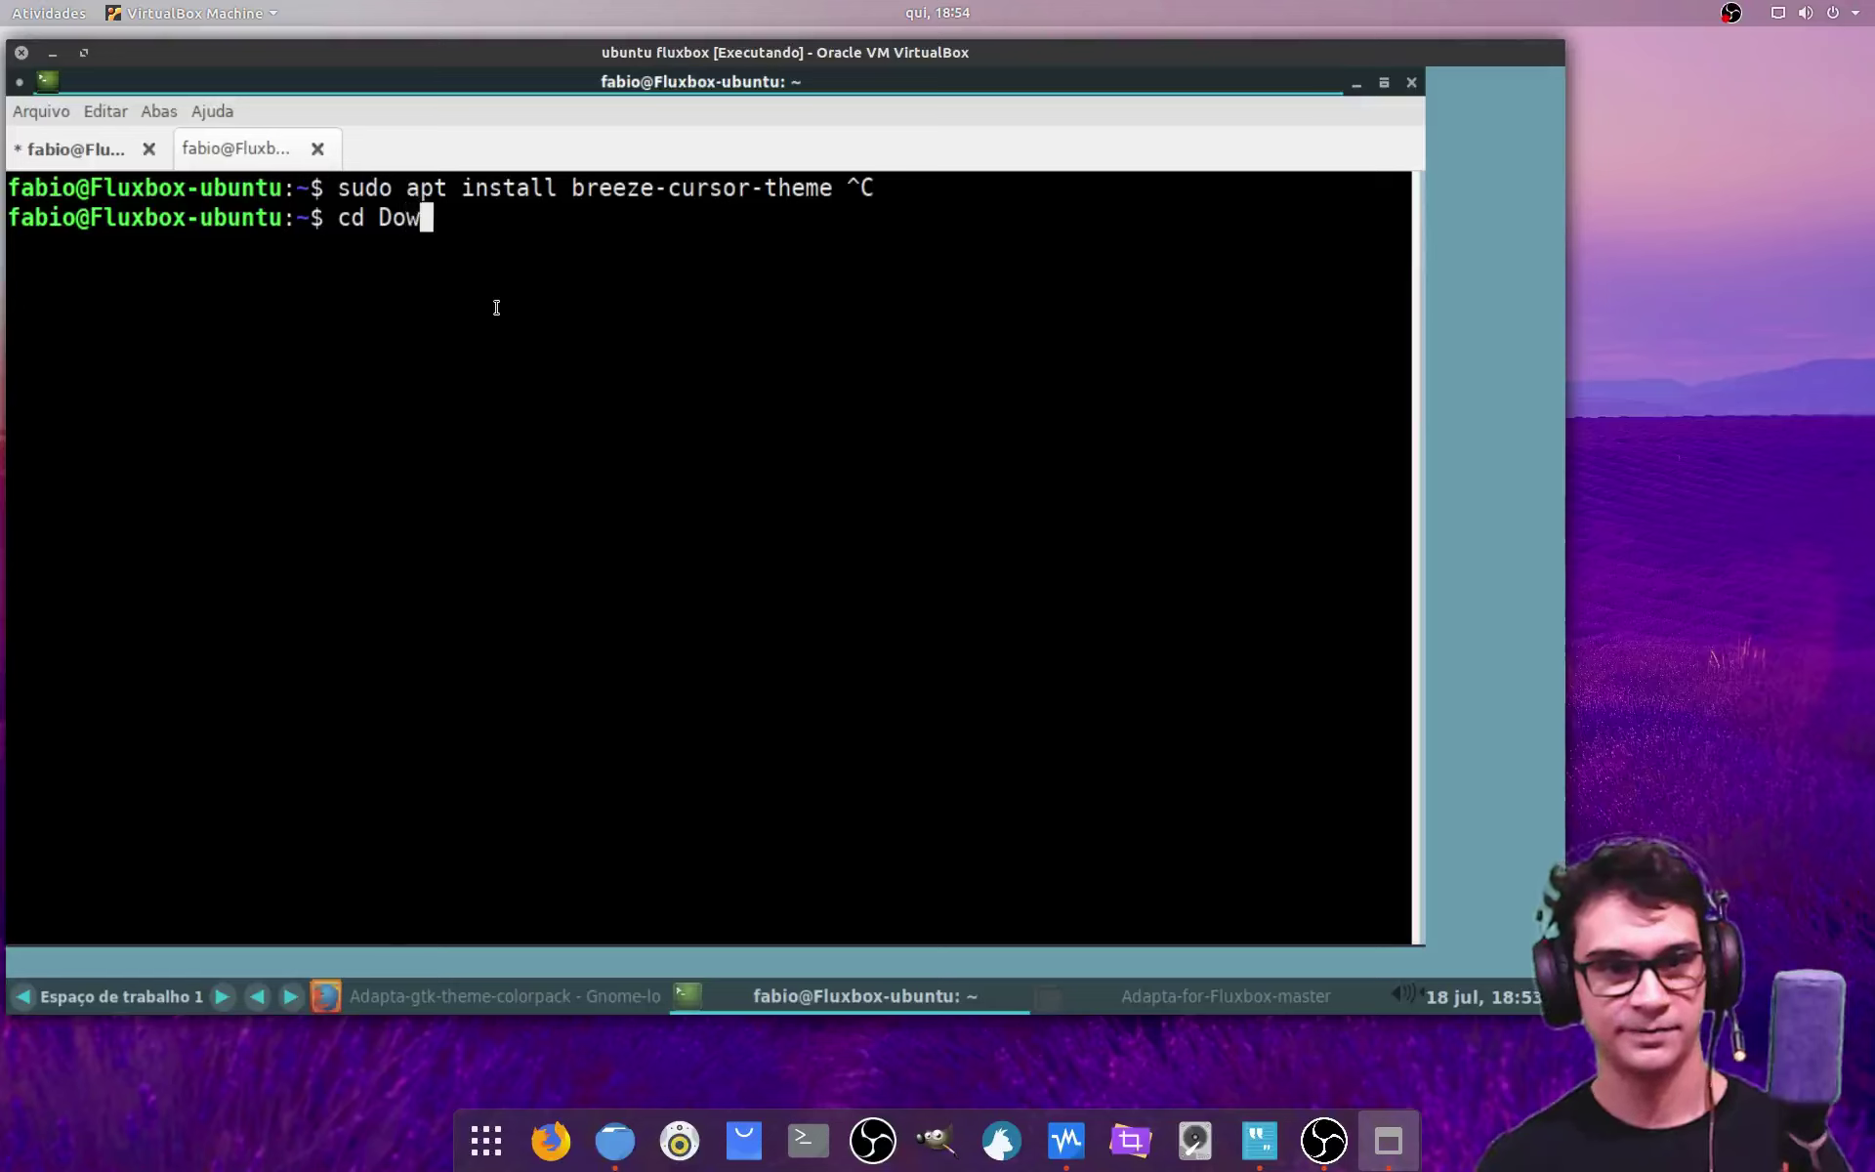
key("Tab")
key("Return")
type("ls")
key("Return")
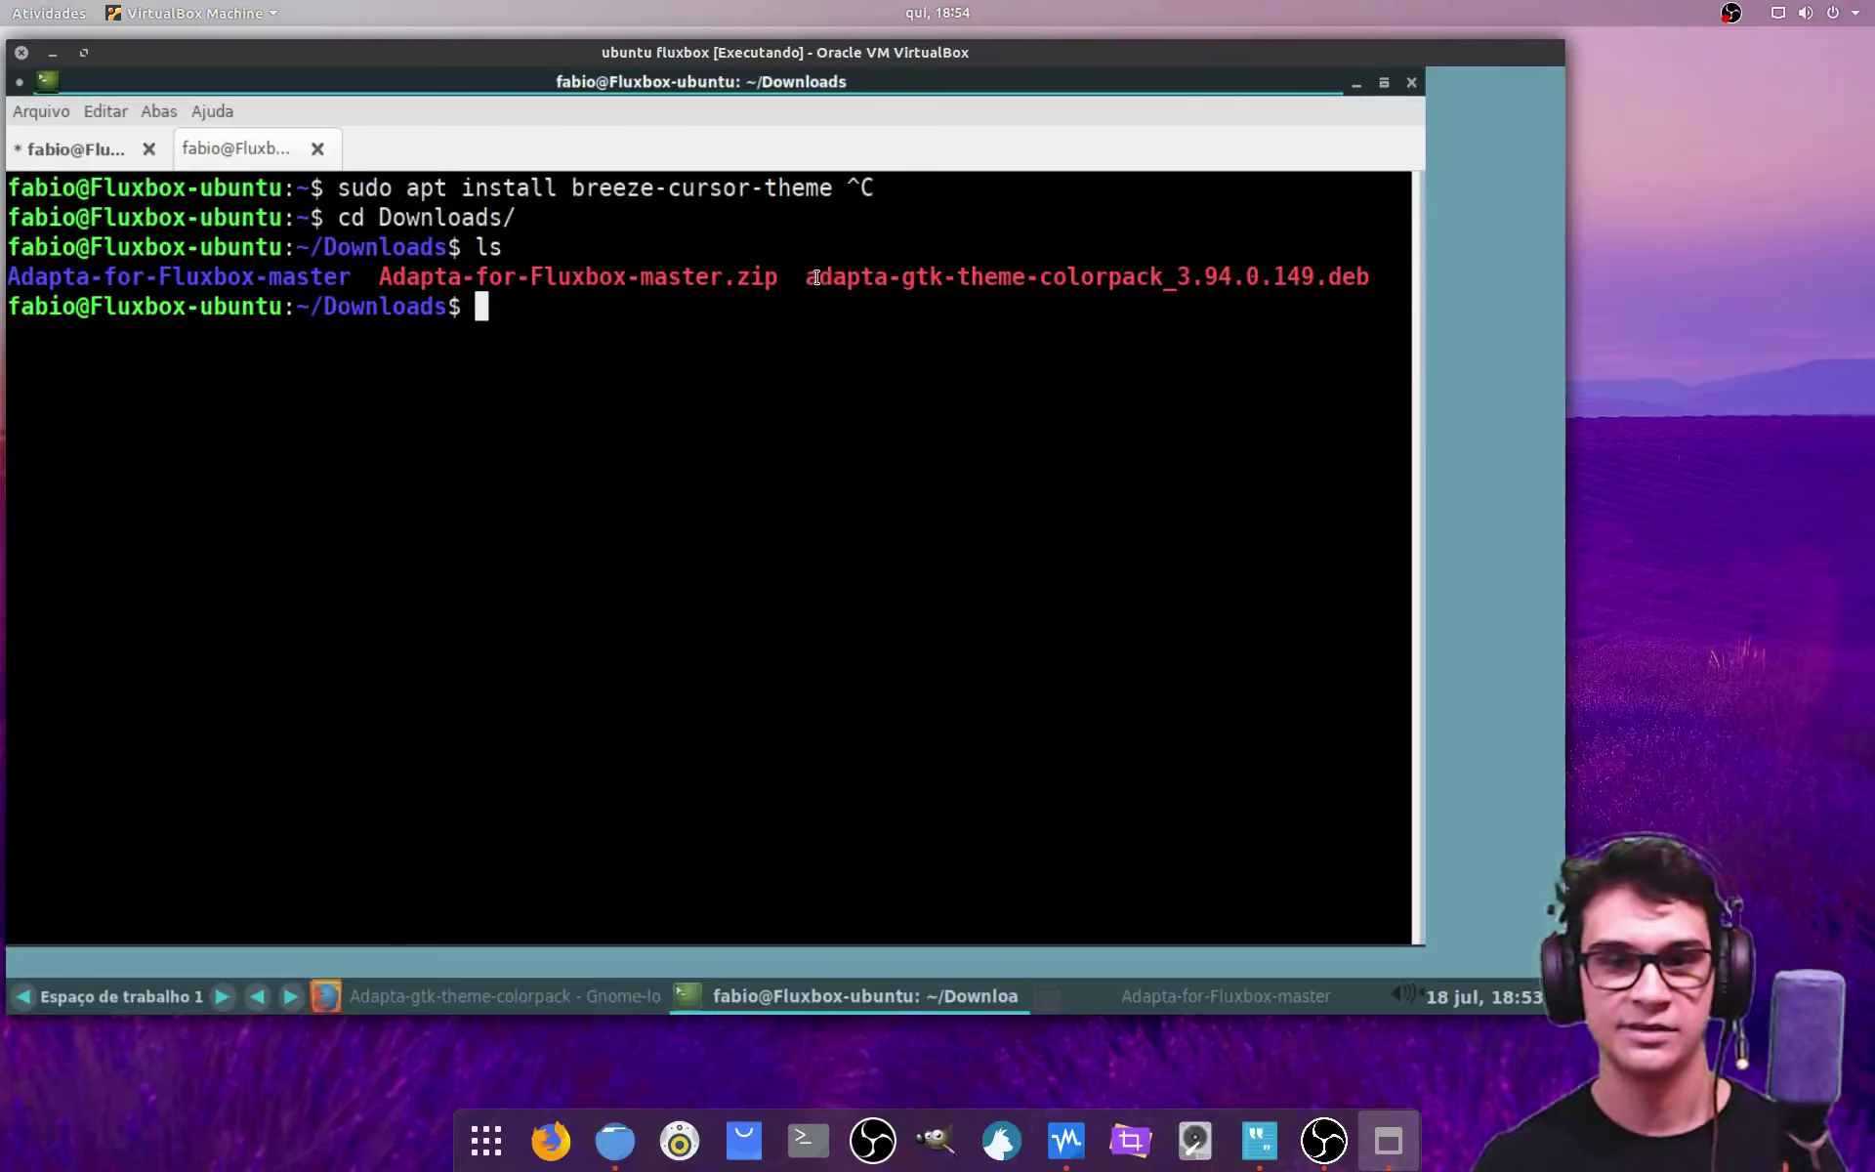
left_click_drag(816, 278, 1280, 292)
left_click(1053, 369)
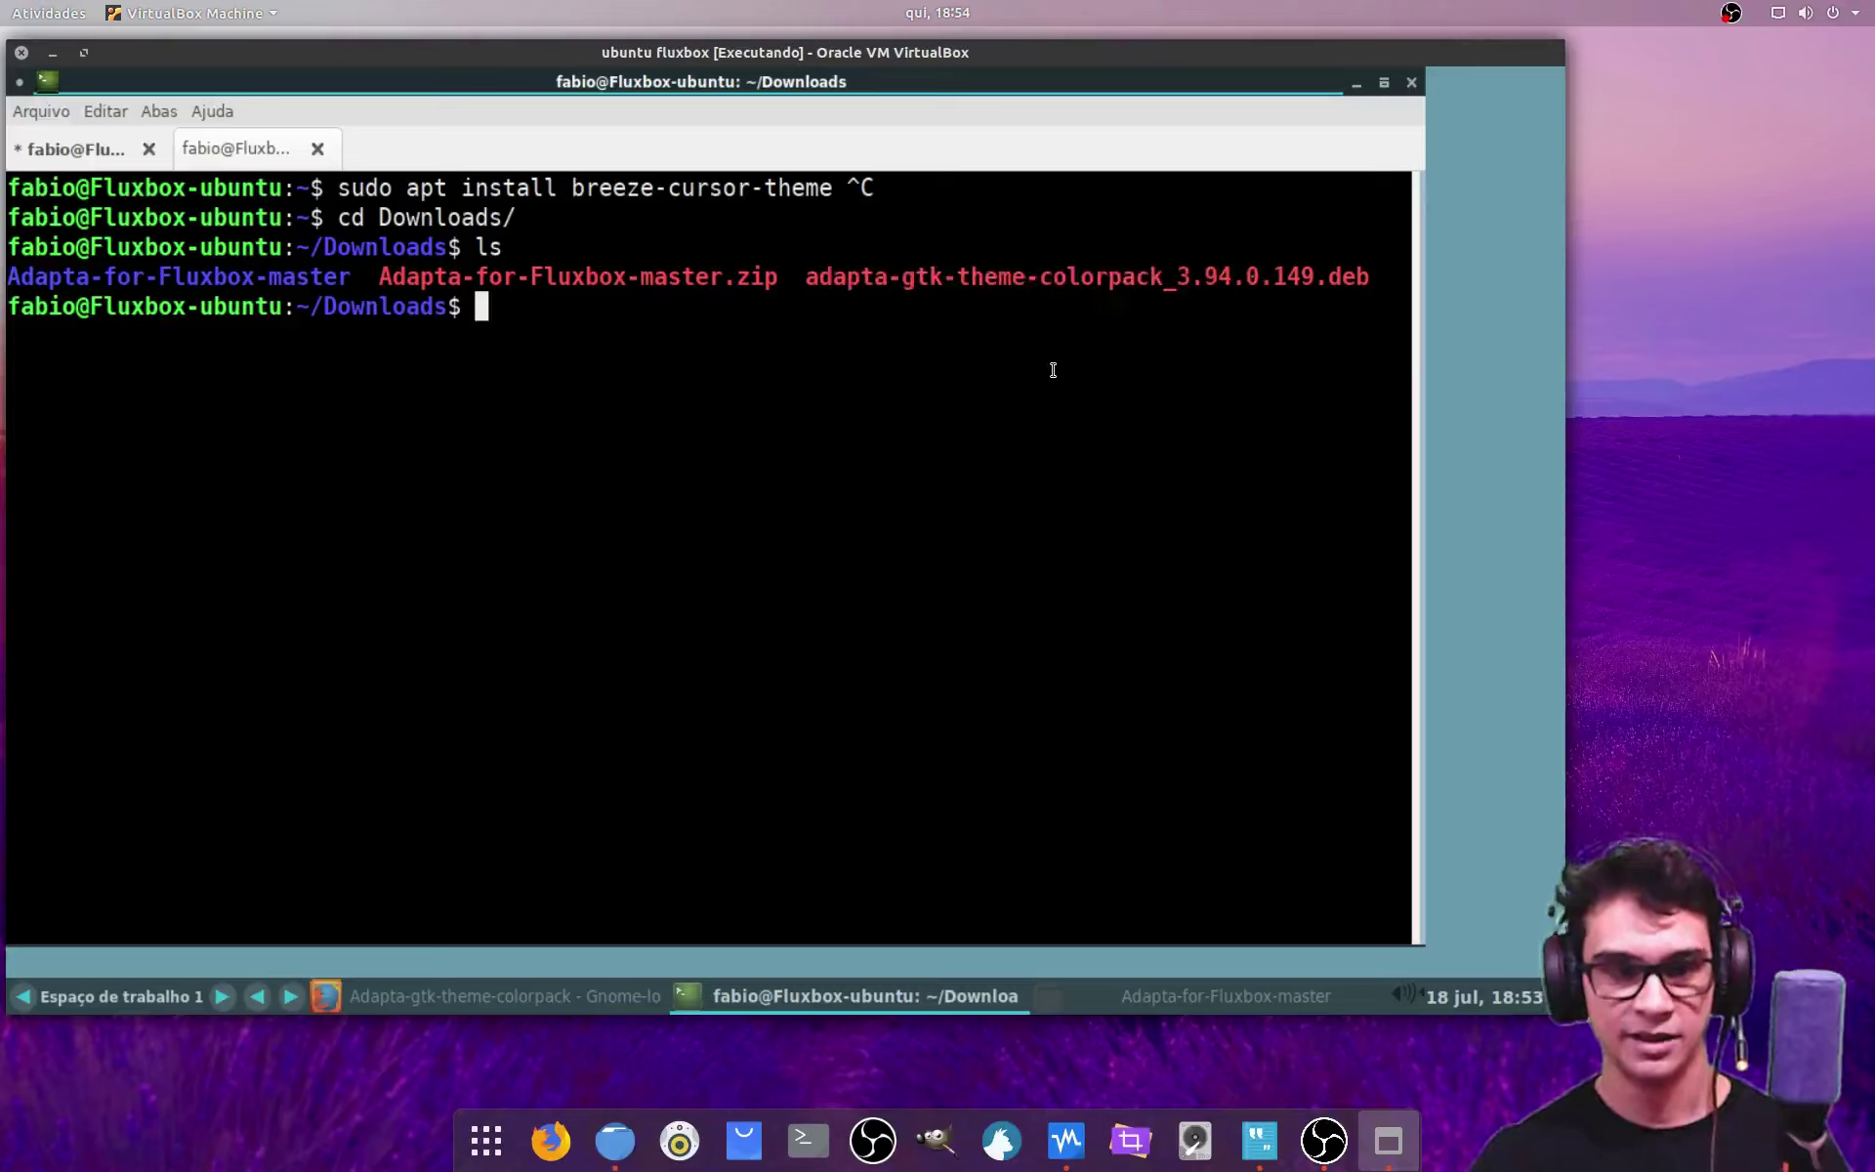
type("sudo")
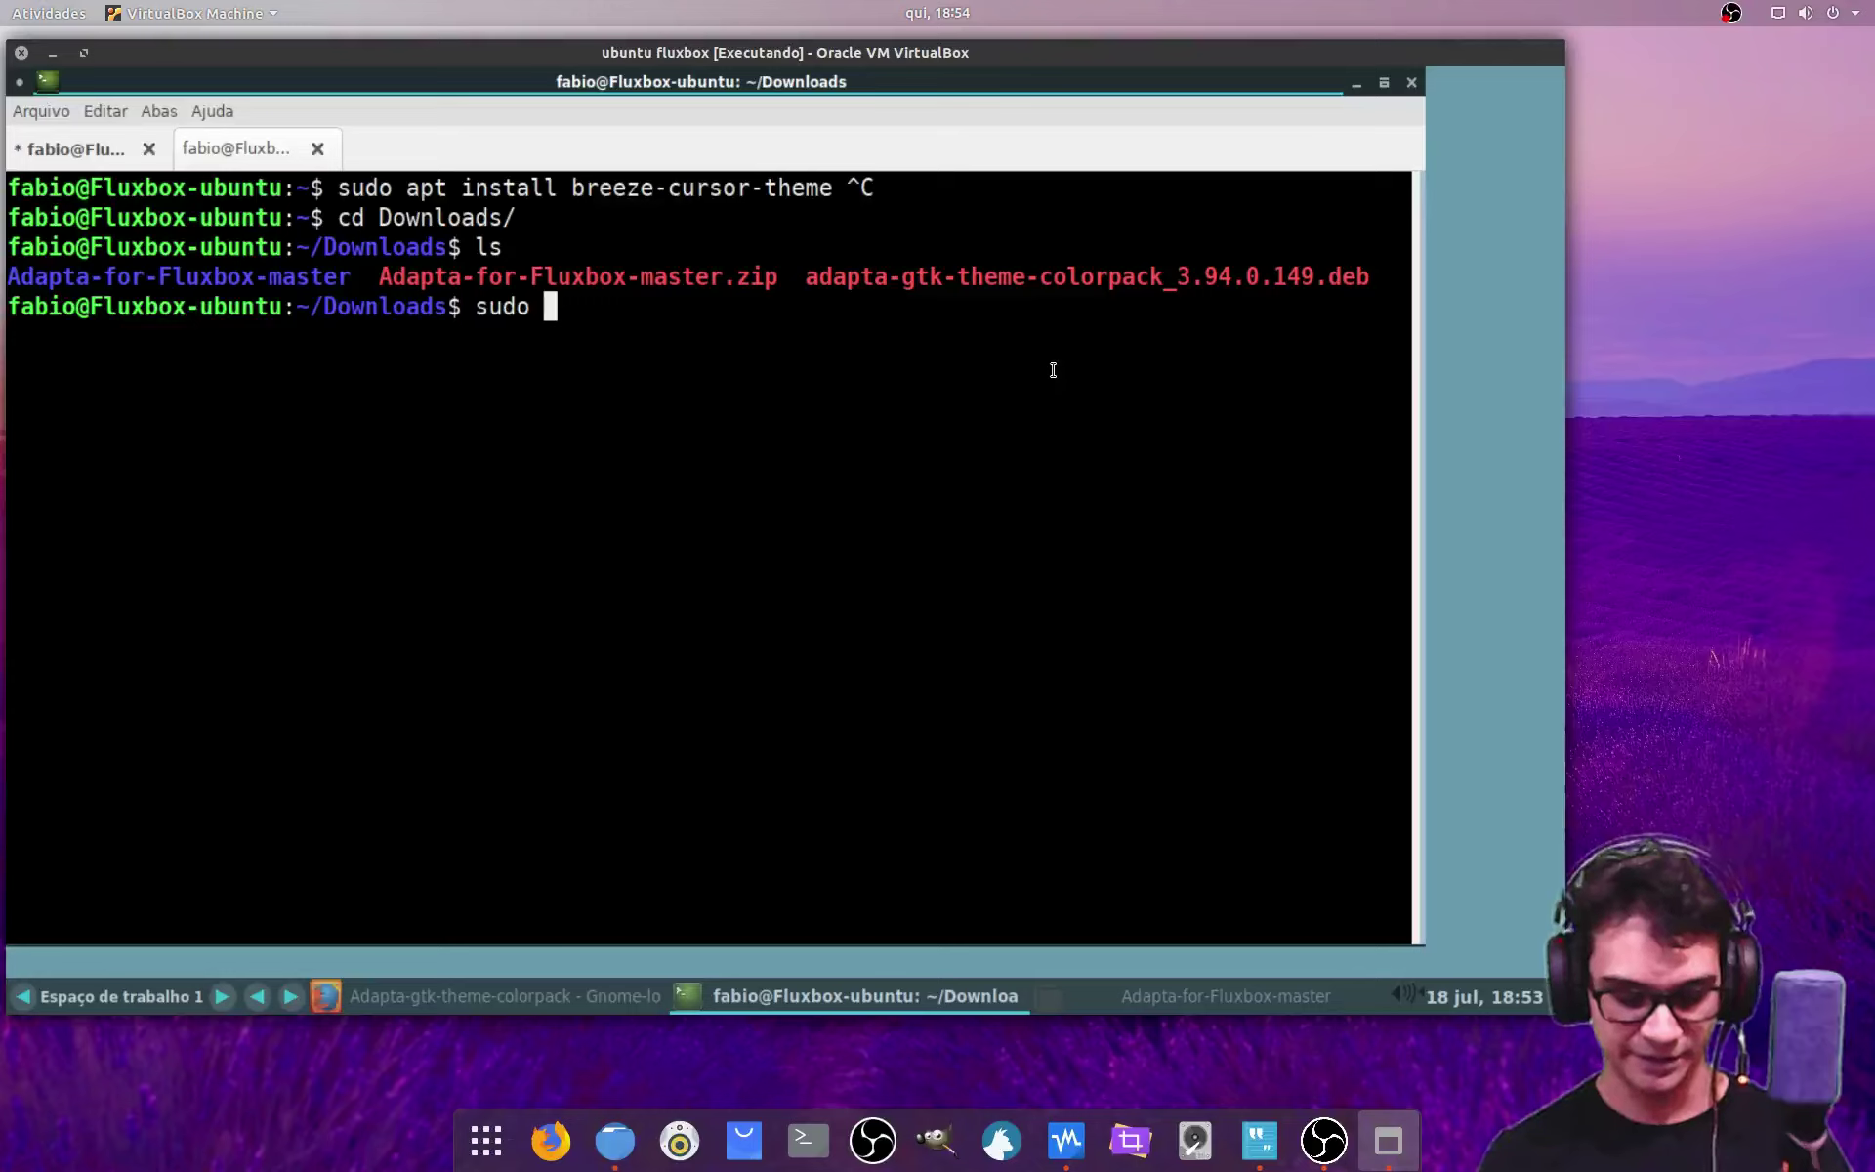
type(" dpkg")
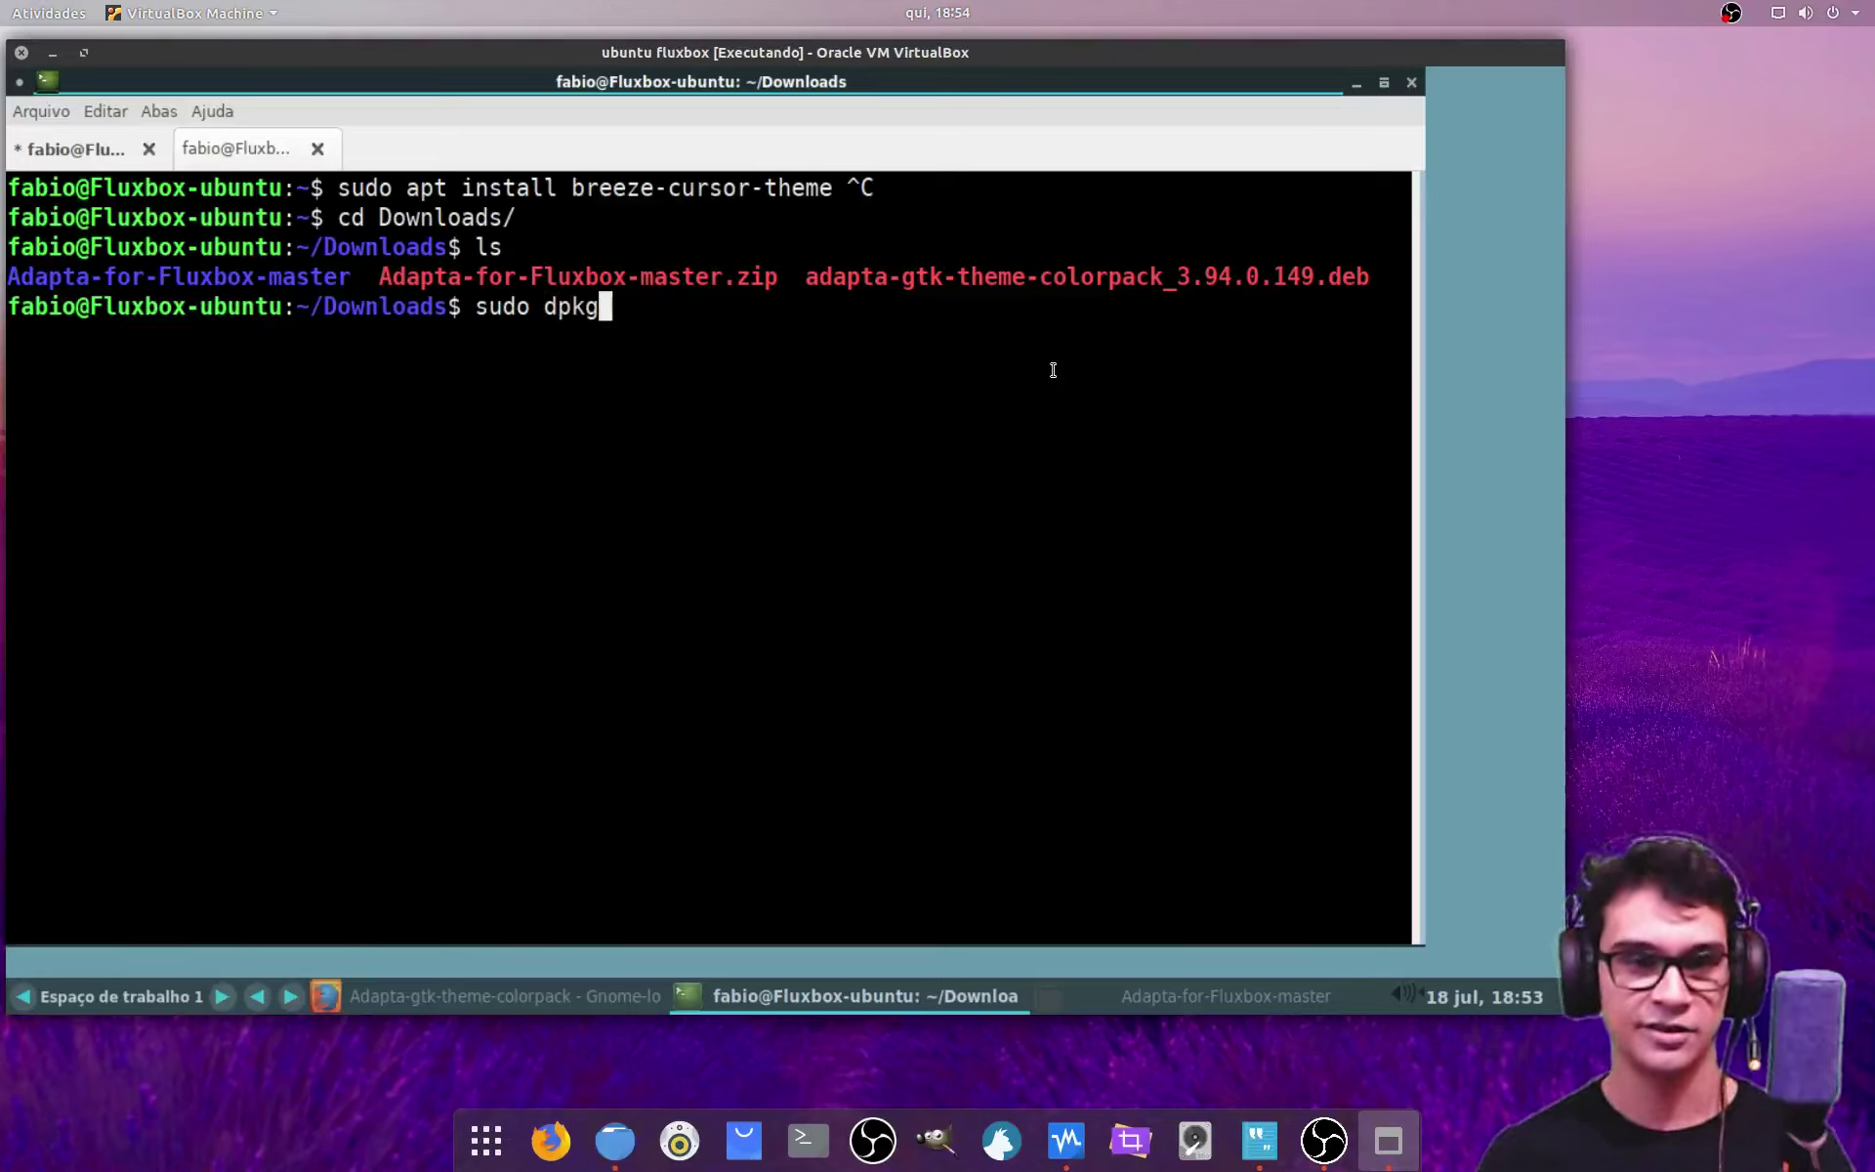
Step: Remove the stray 'D' typed before dpkg in the 'sudo dpkg' command
key("Left")
key("Left")
key("Left")
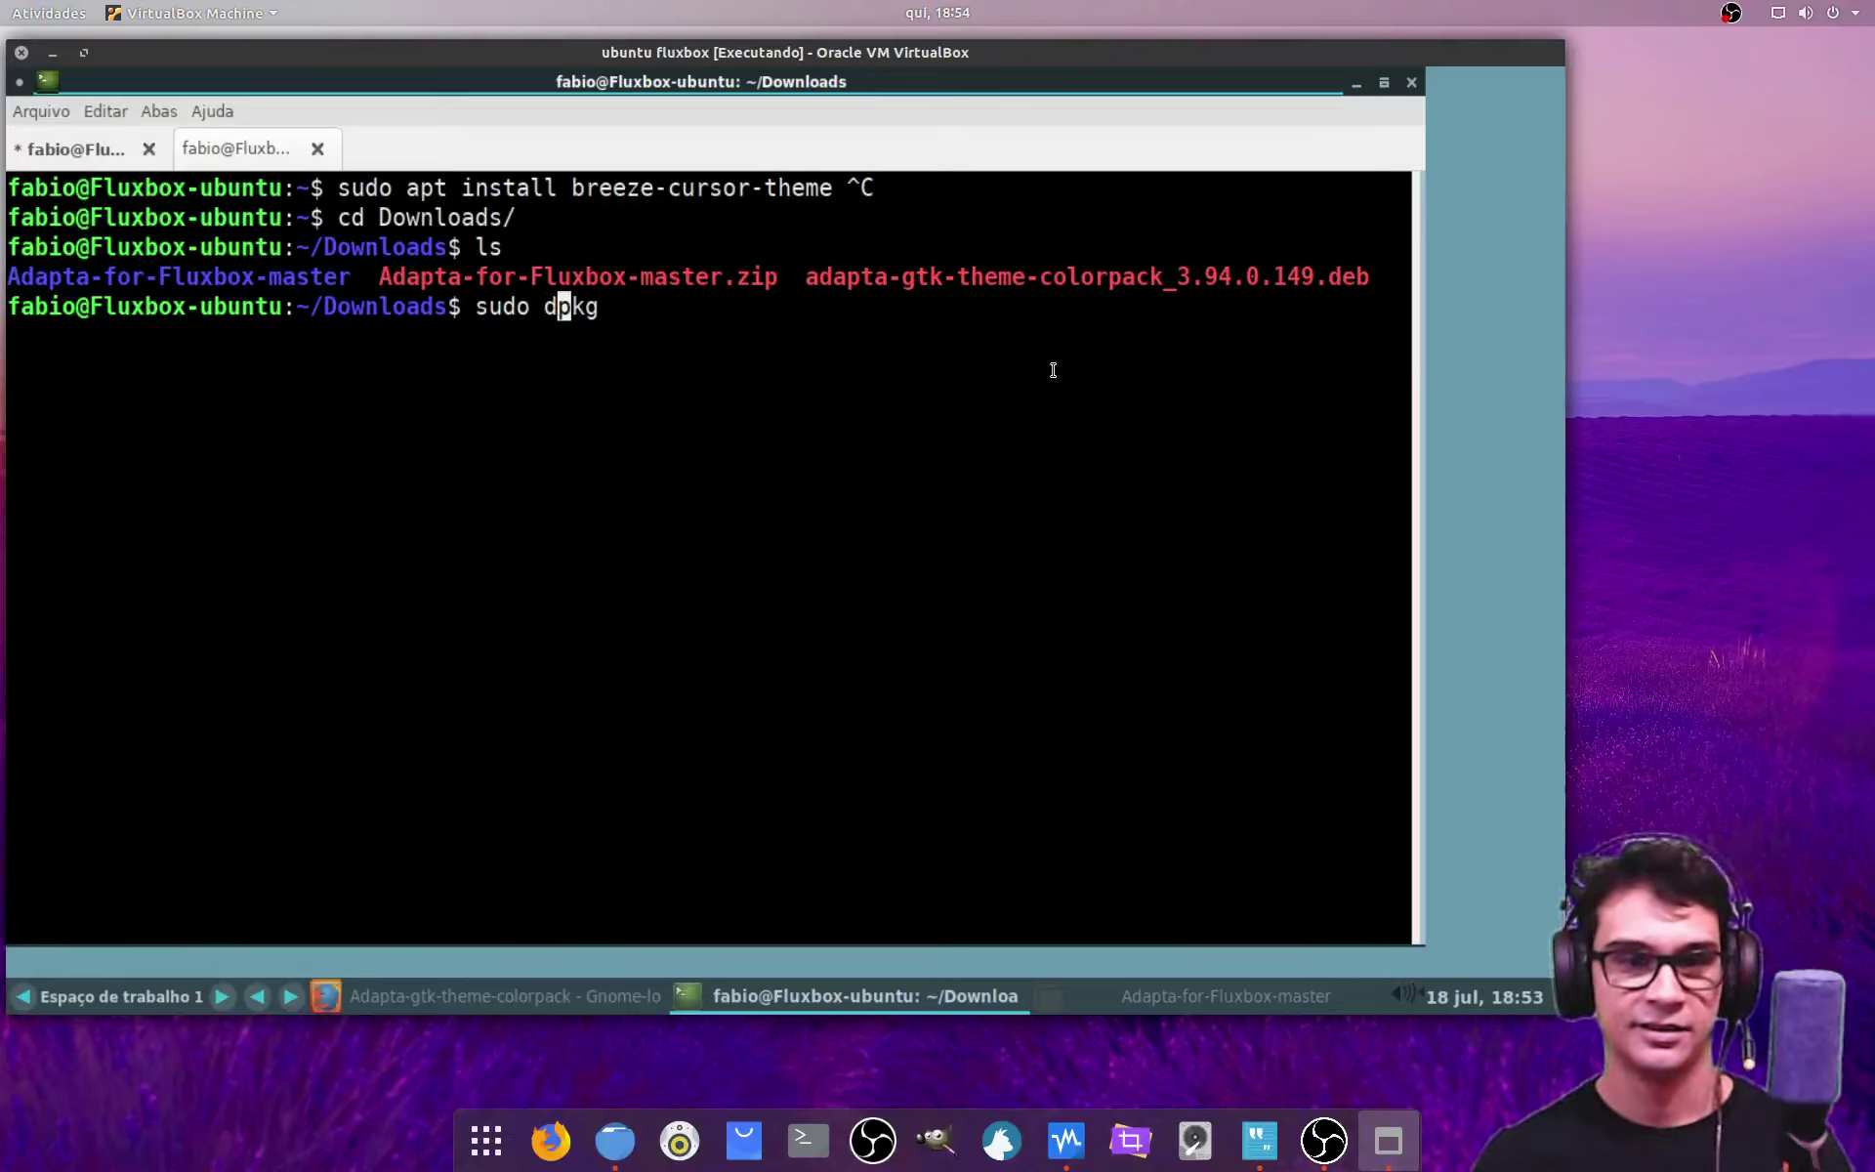
key("Left")
type("D")
key("BackSpace")
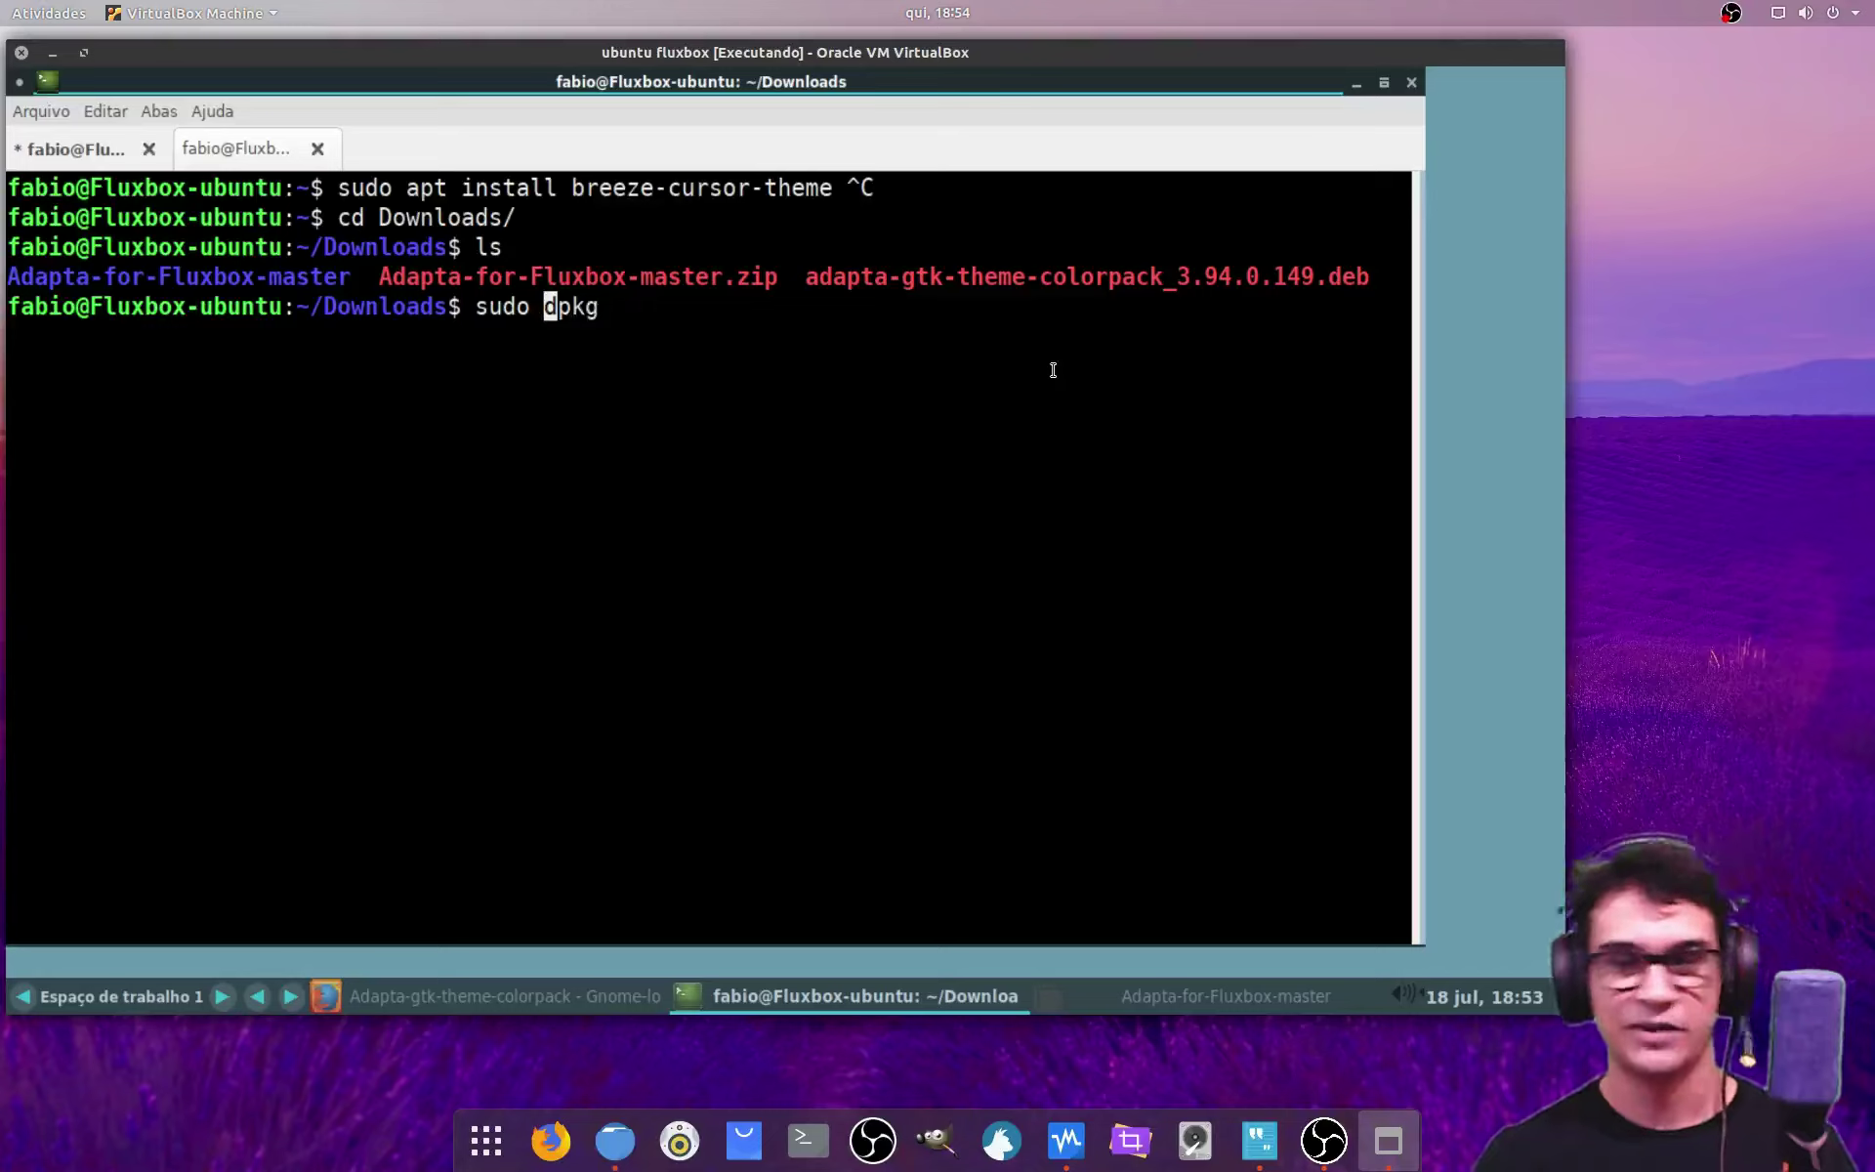
double_click(1331, 276)
left_click(675, 322)
left_click_drag(544, 306, 601, 308)
left_click(647, 293)
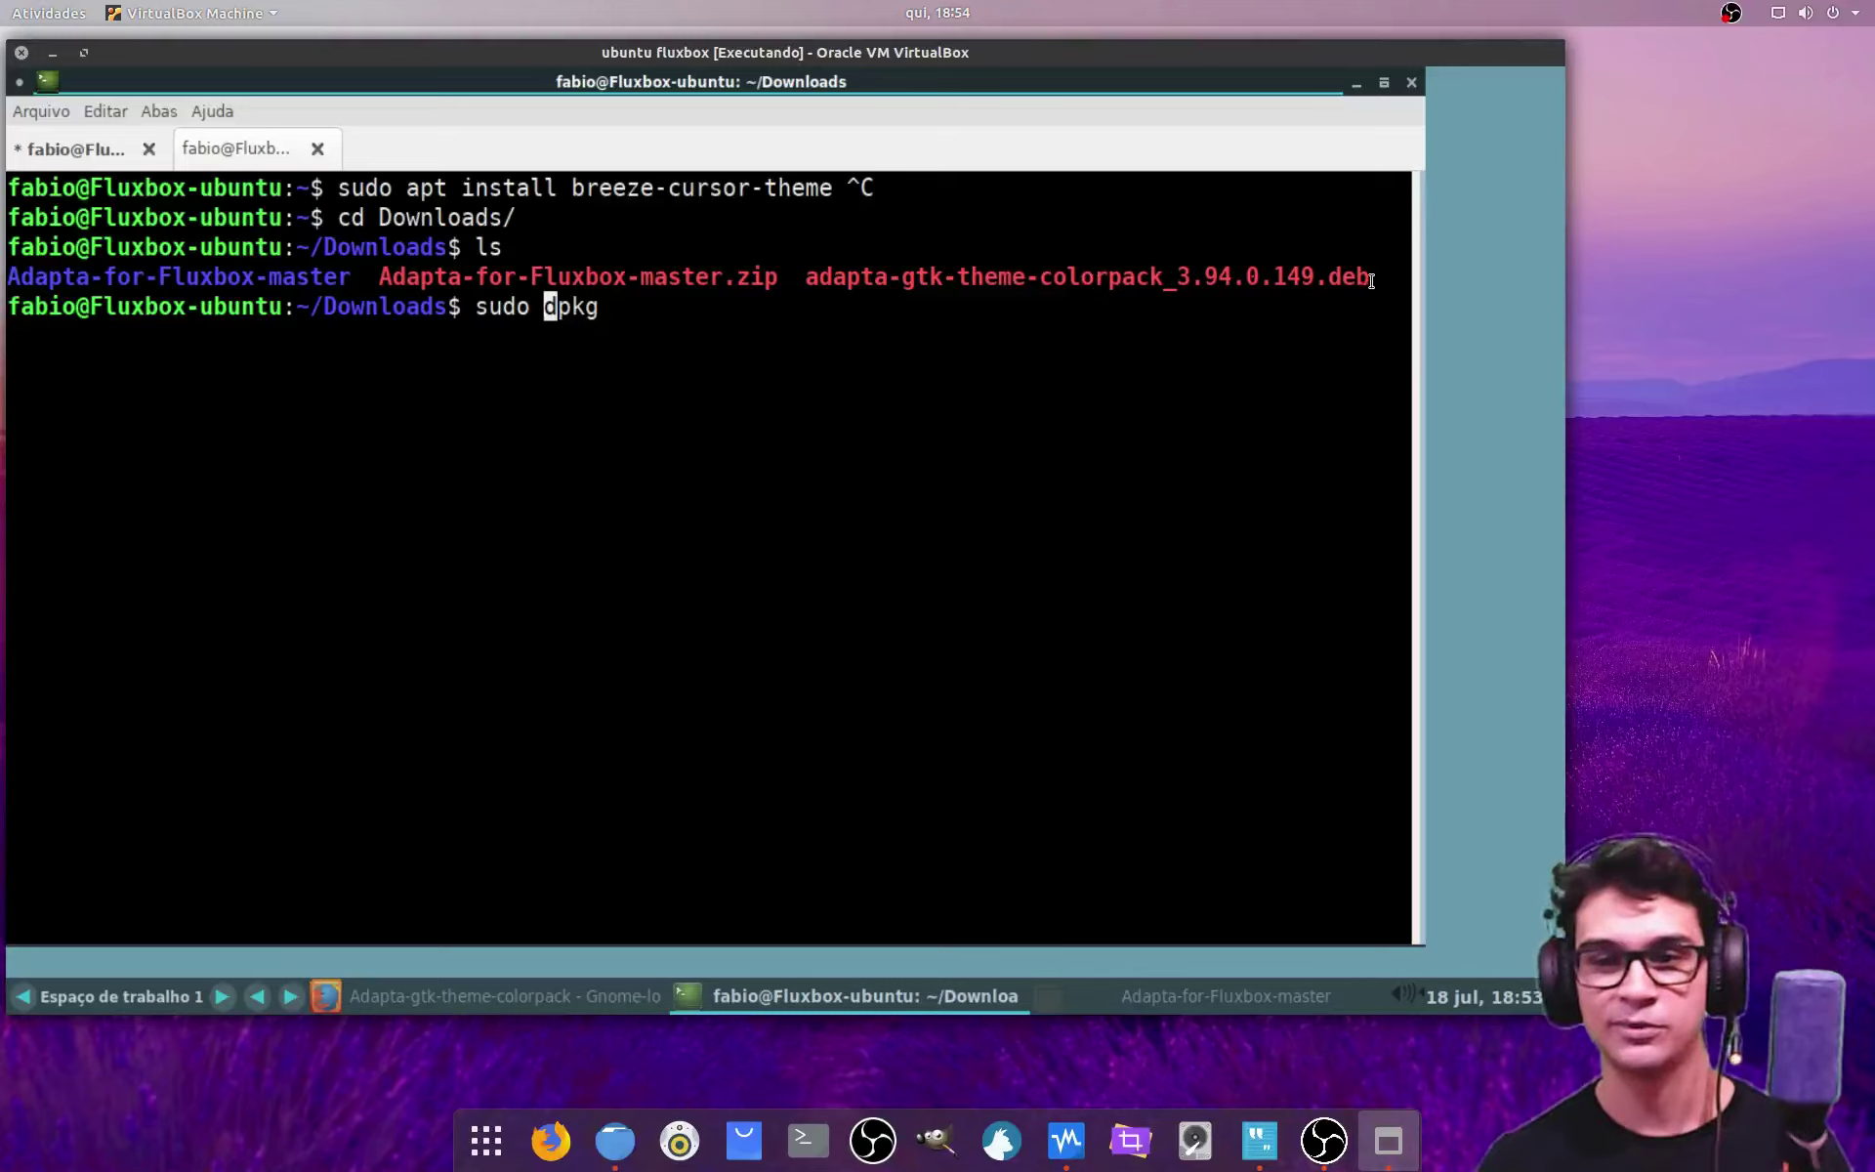
double_click(1335, 292)
left_click(652, 319)
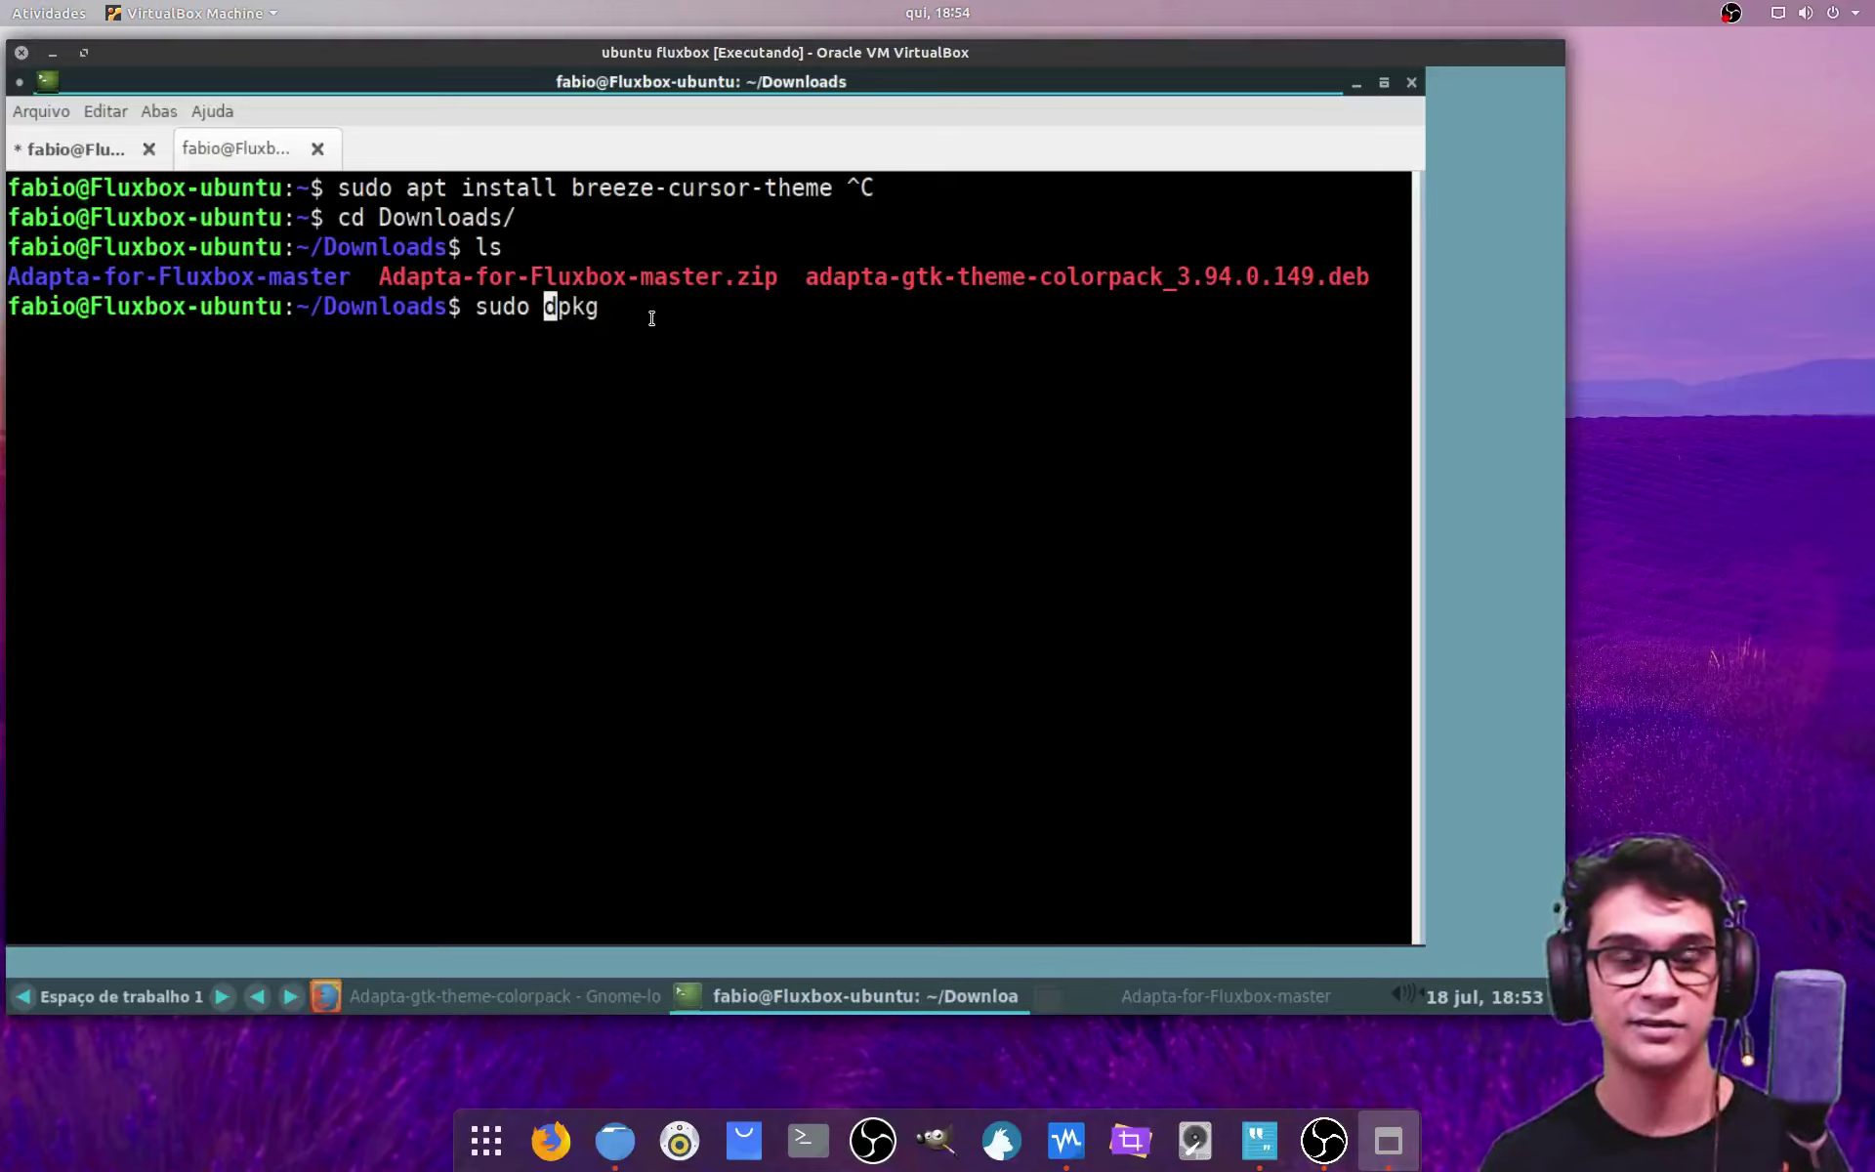
Step: Complete and run 'sudo dpkg -i adapta-gtk-theme-colorpack_3.94.0.149.deb'
key("Right")
key("Right")
key("Right")
key("Right")
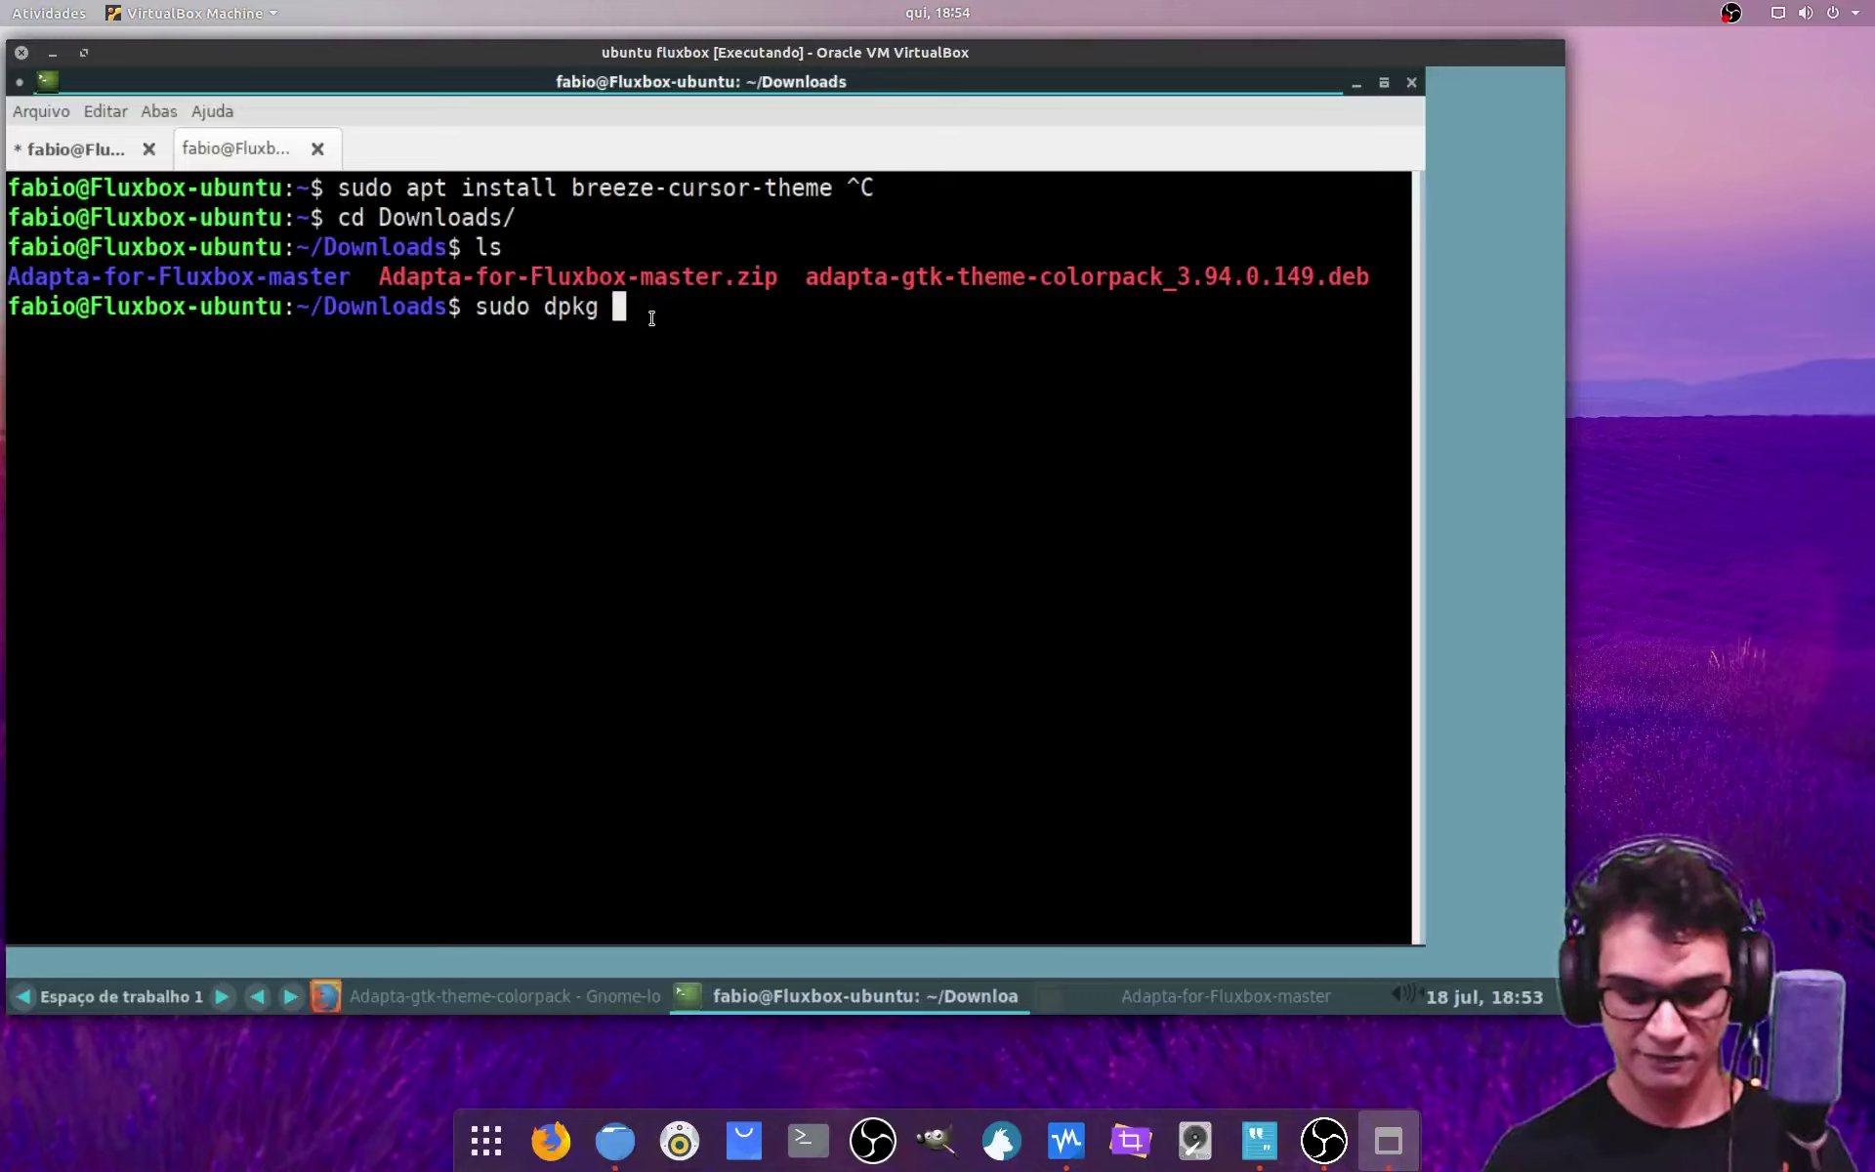
type("-iD")
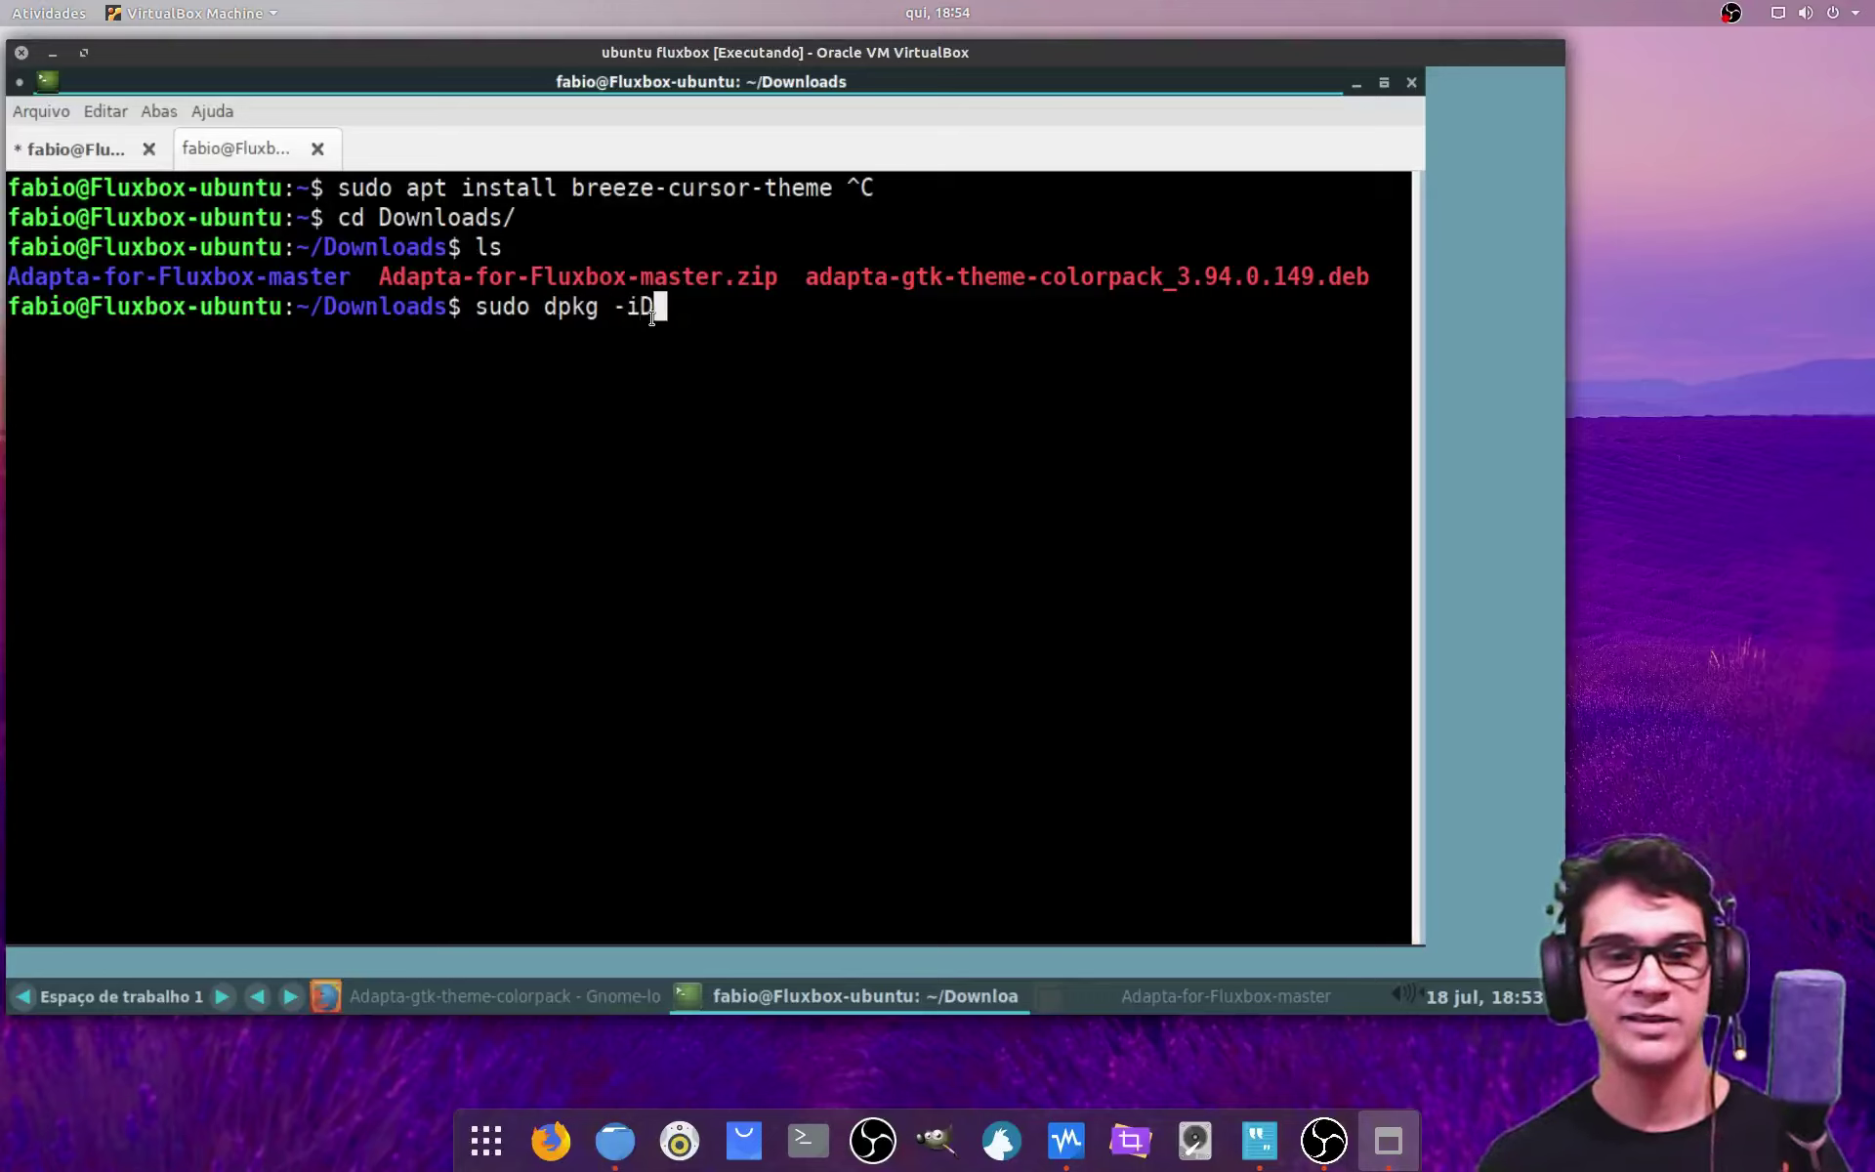
key("BackSpace")
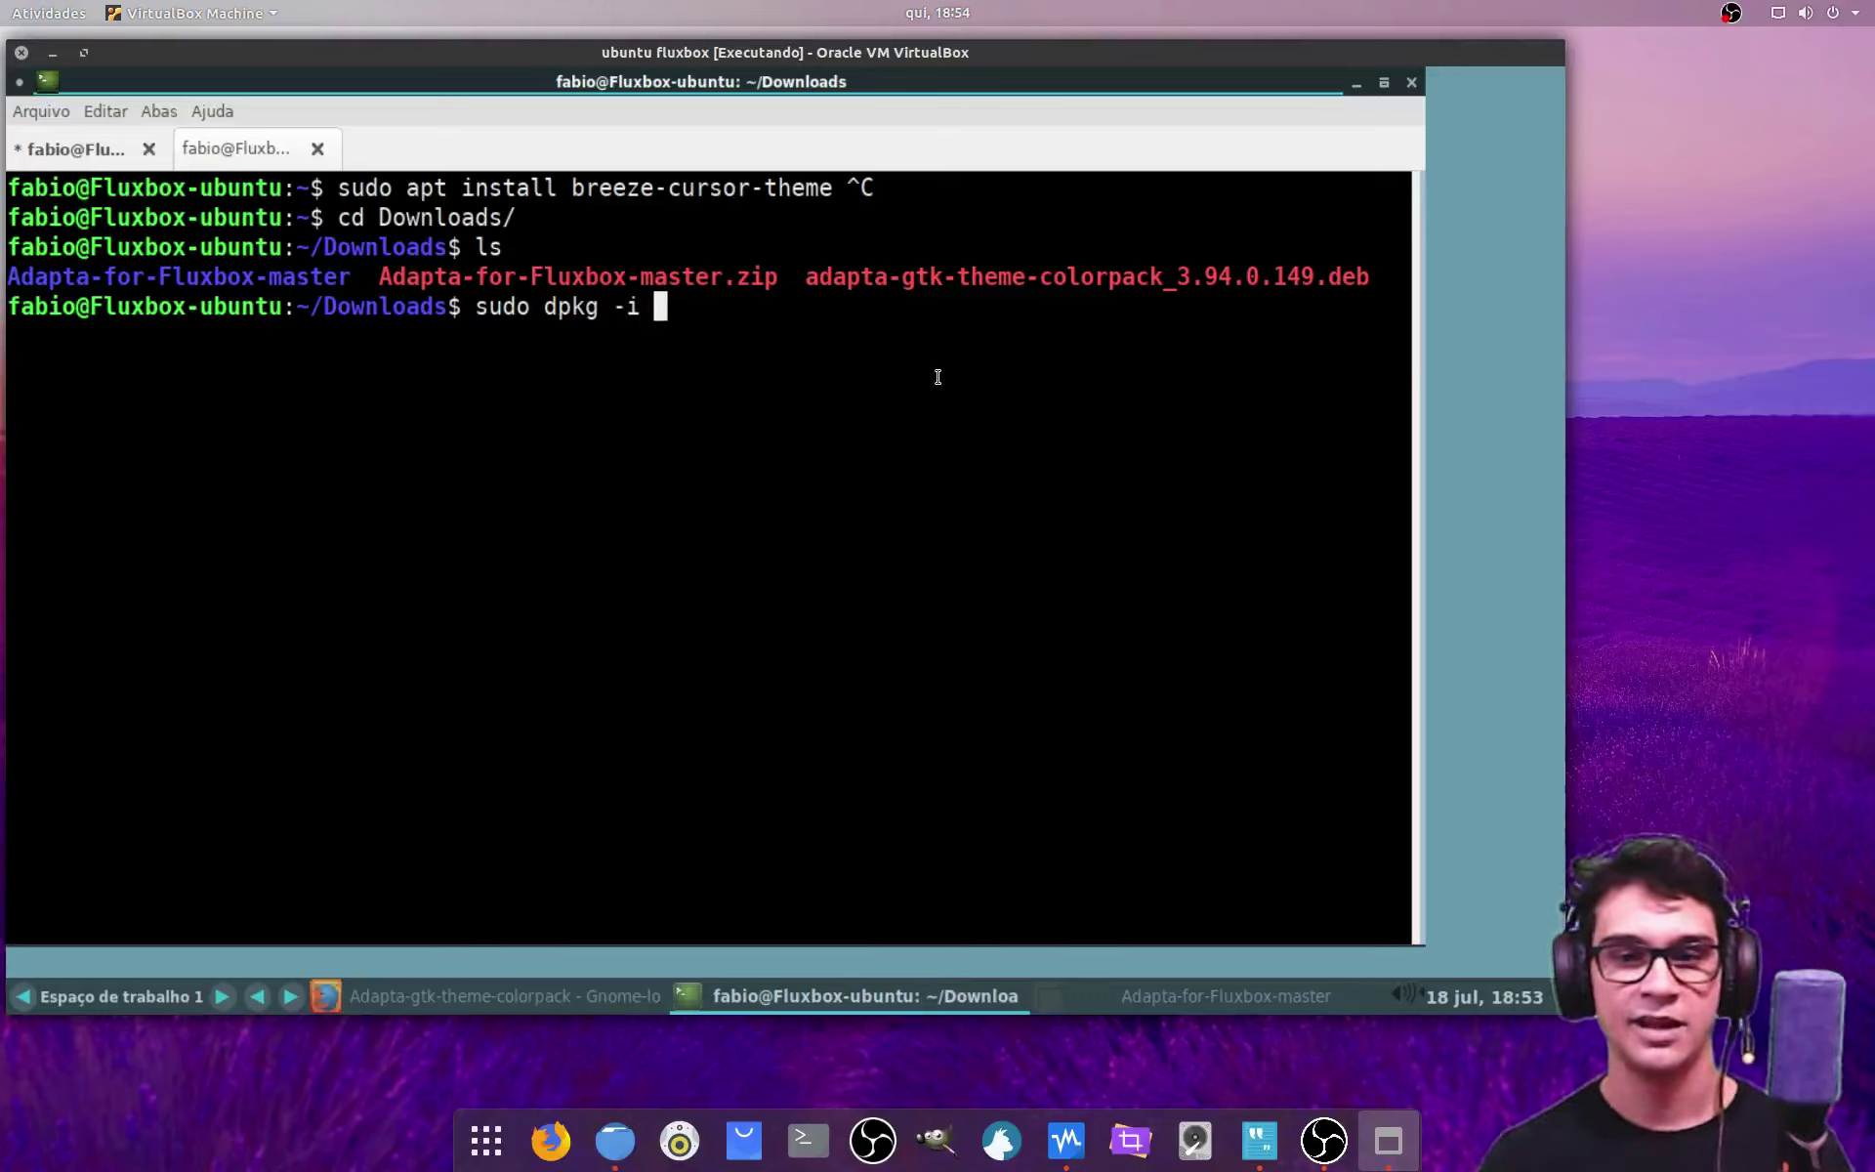
type("ad")
key("Tab")
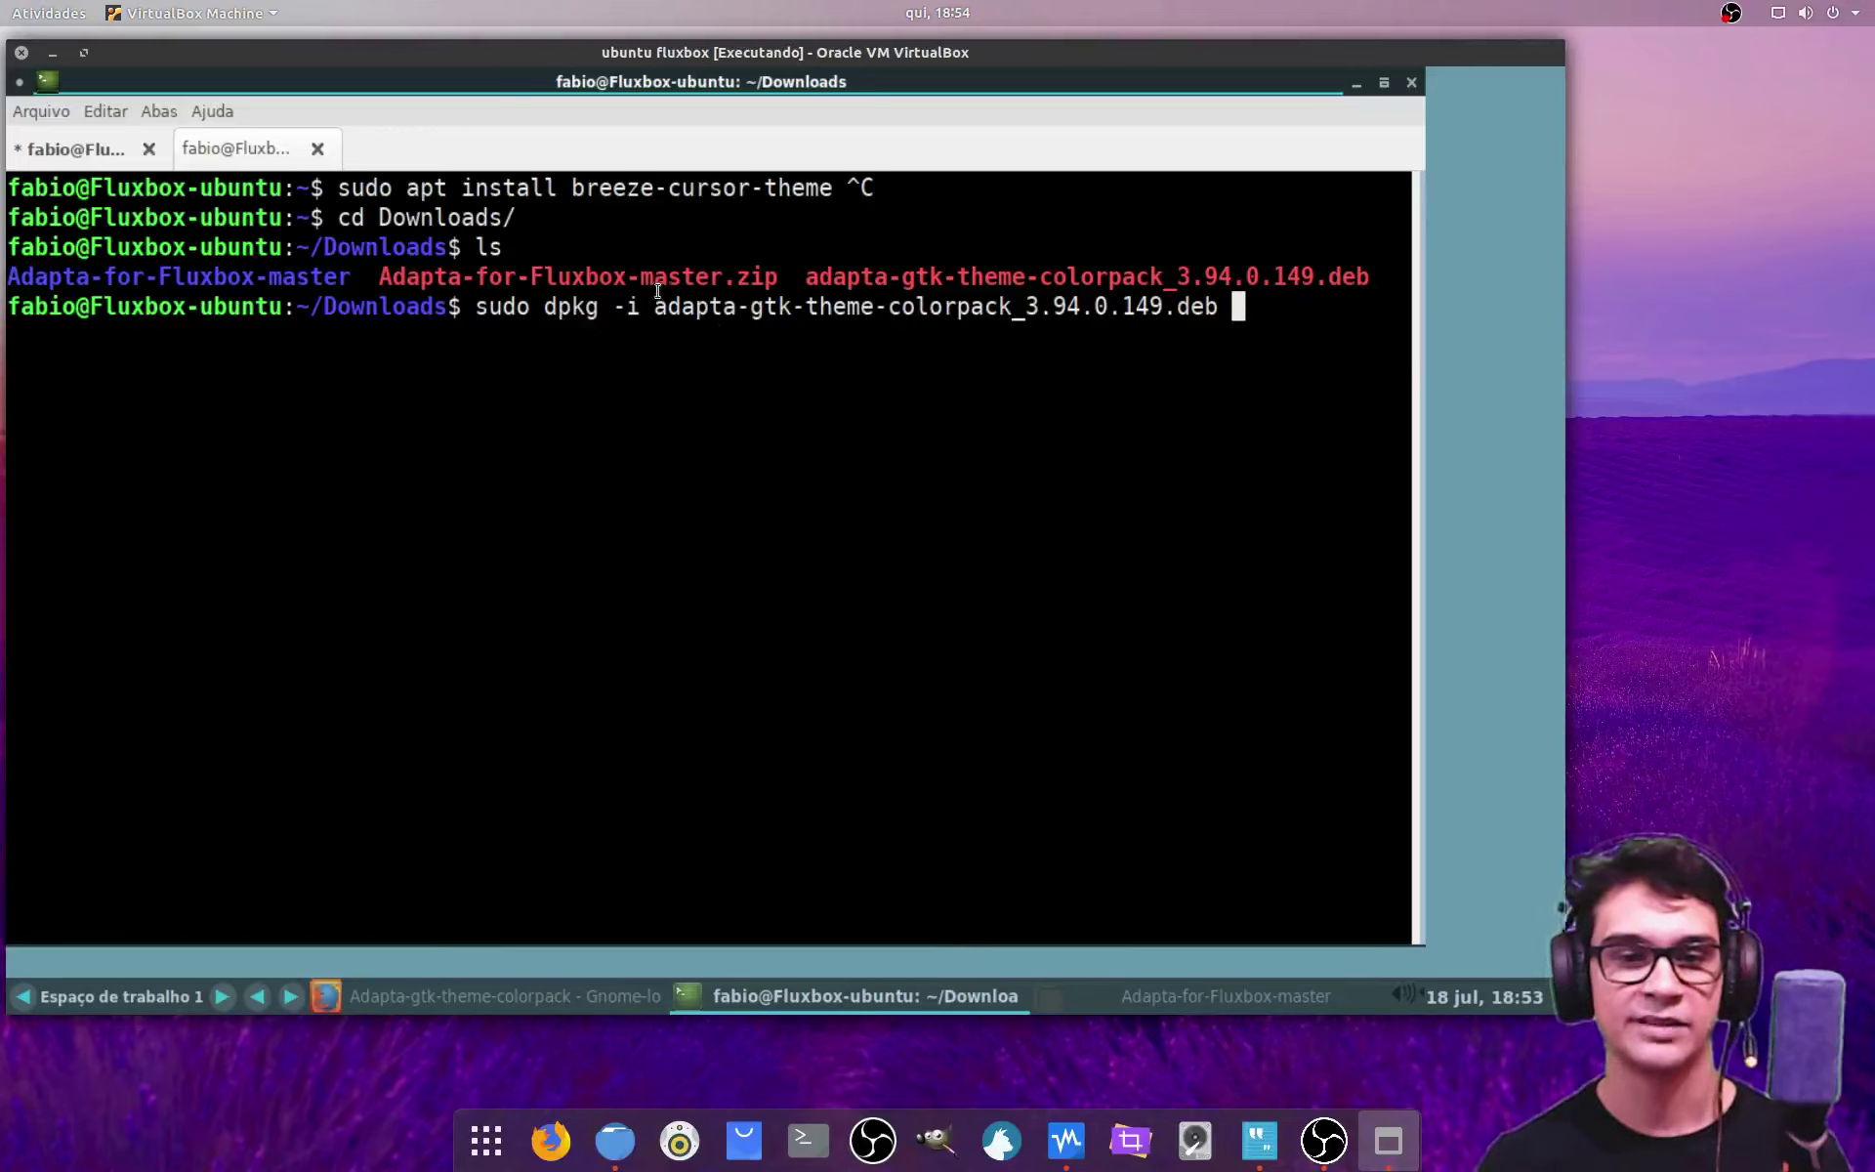
left_click_drag(662, 302, 691, 309)
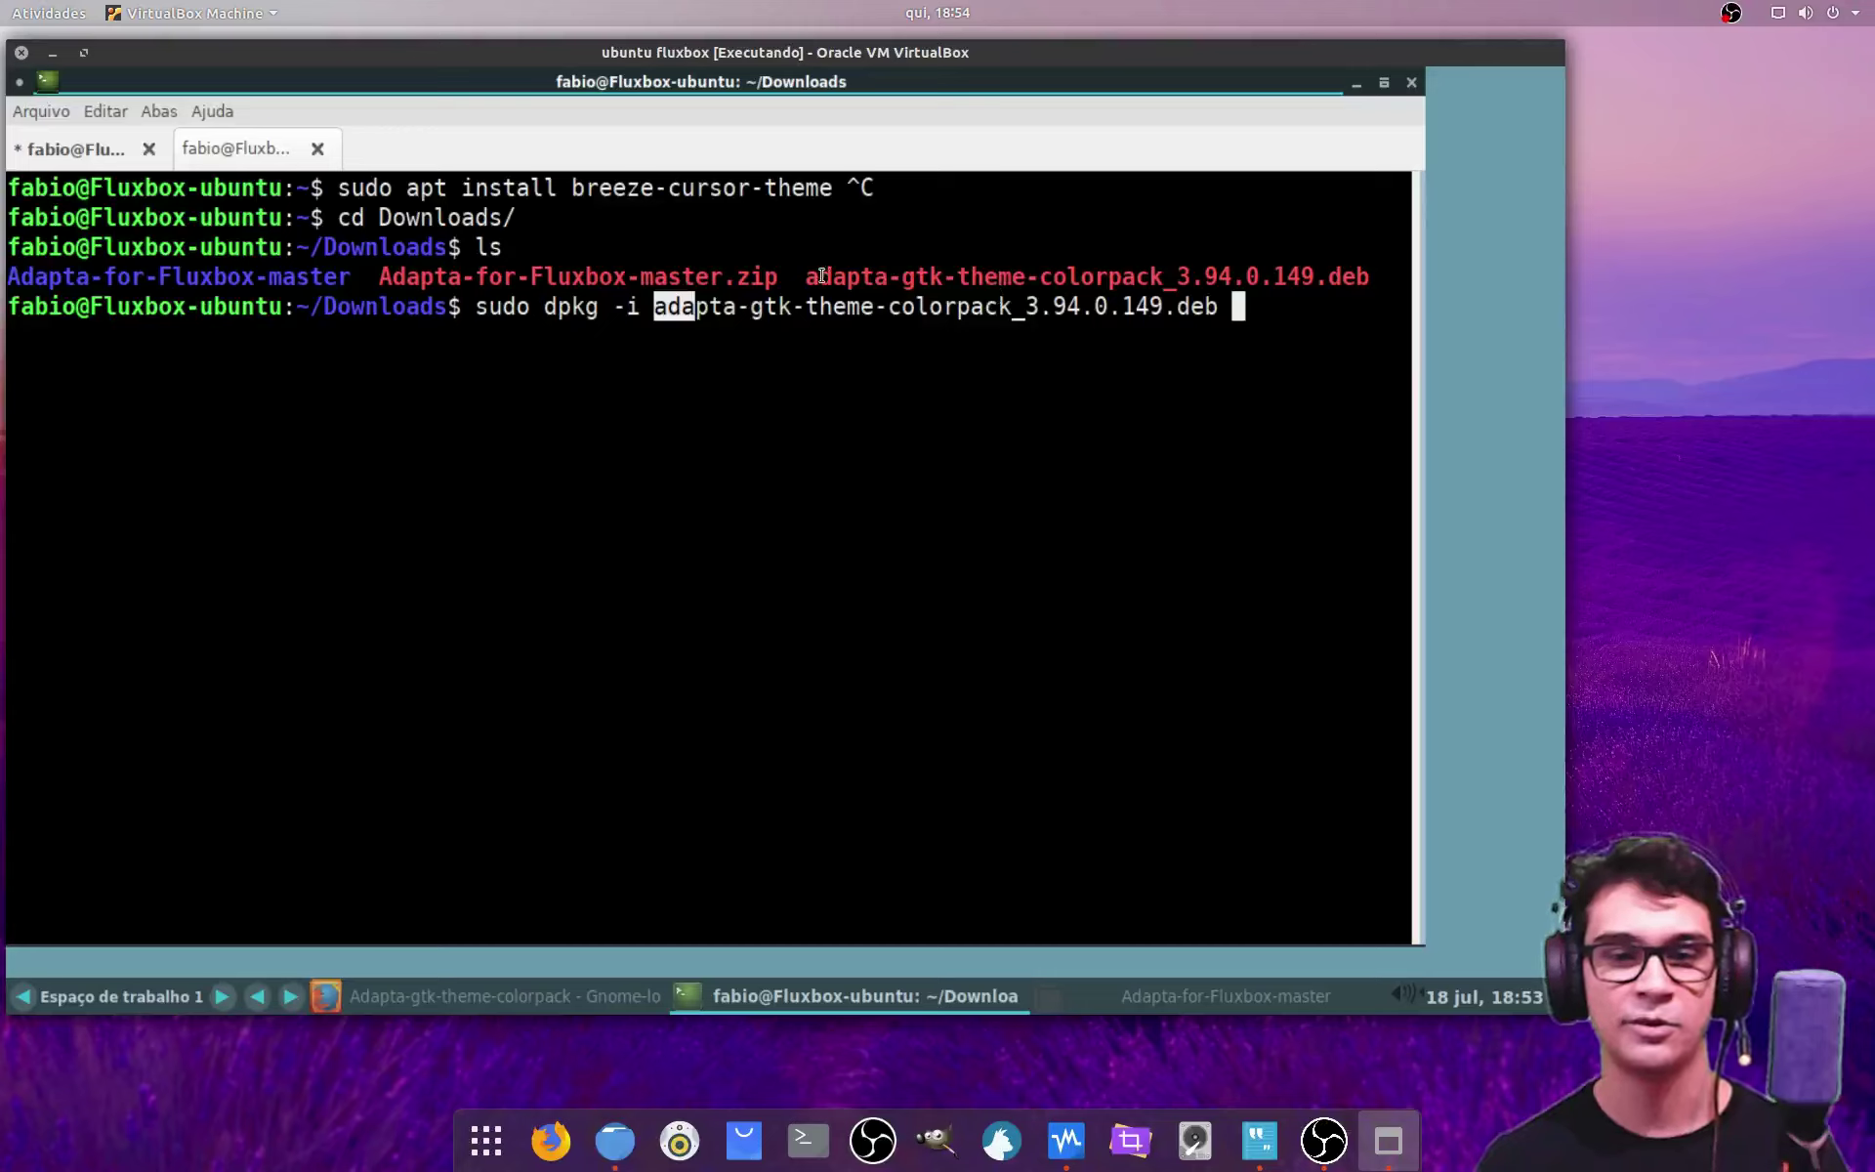
left_click_drag(822, 277, 879, 299)
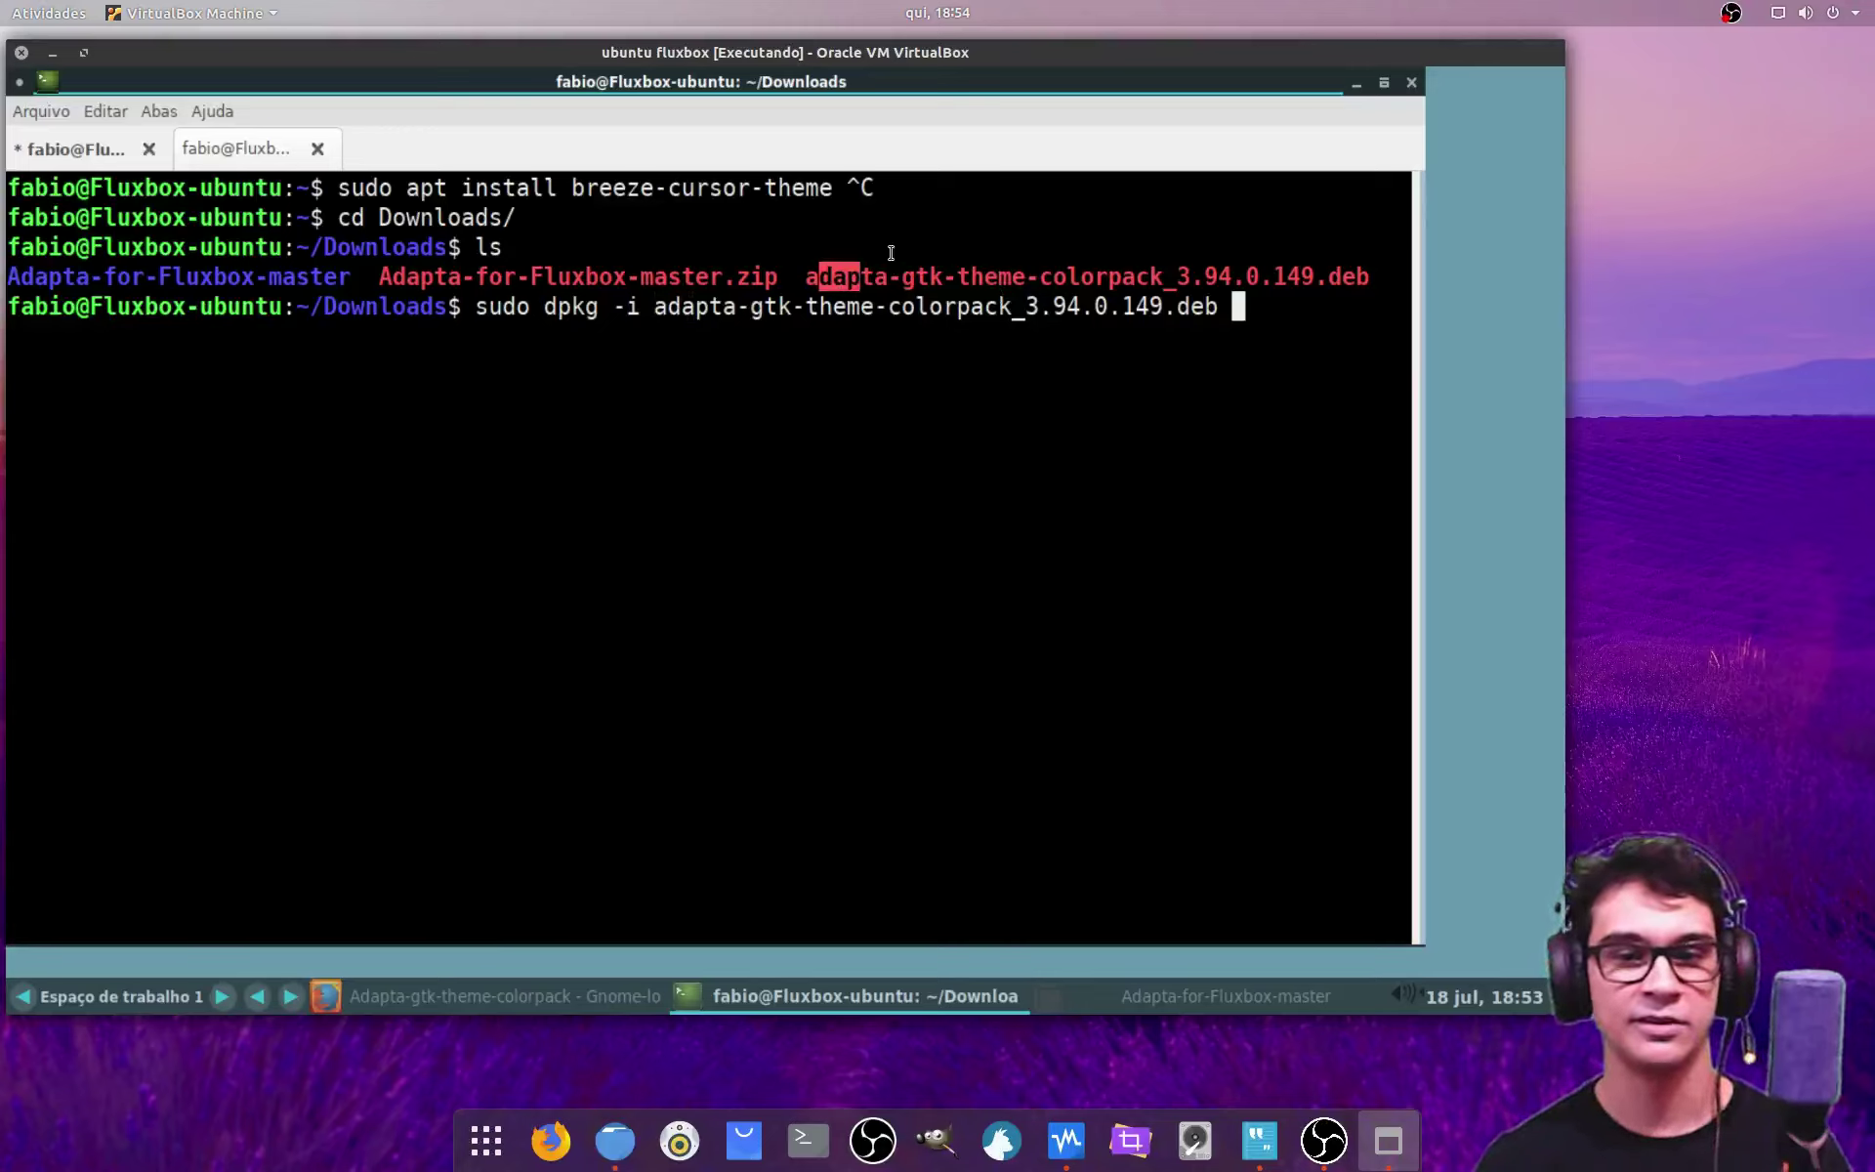
left_click(1280, 318)
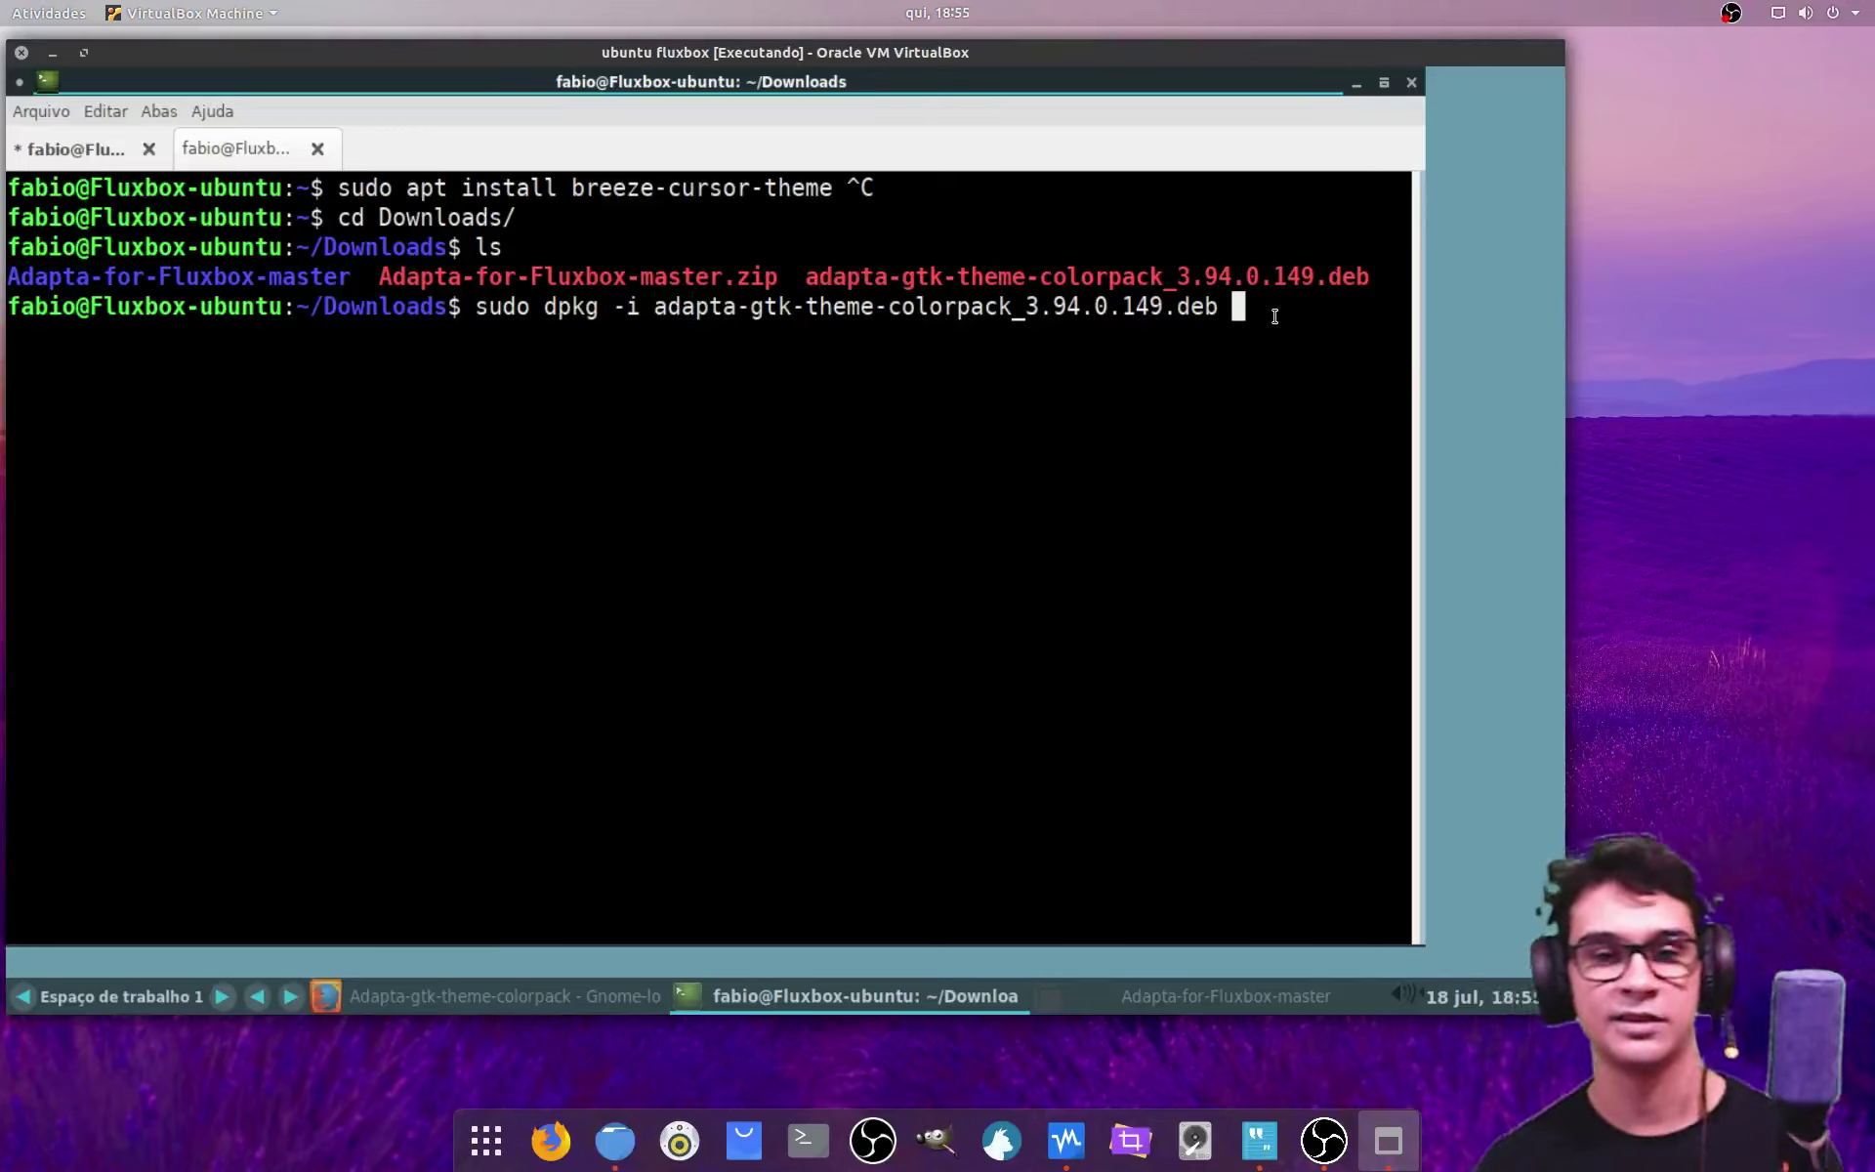
key("Return")
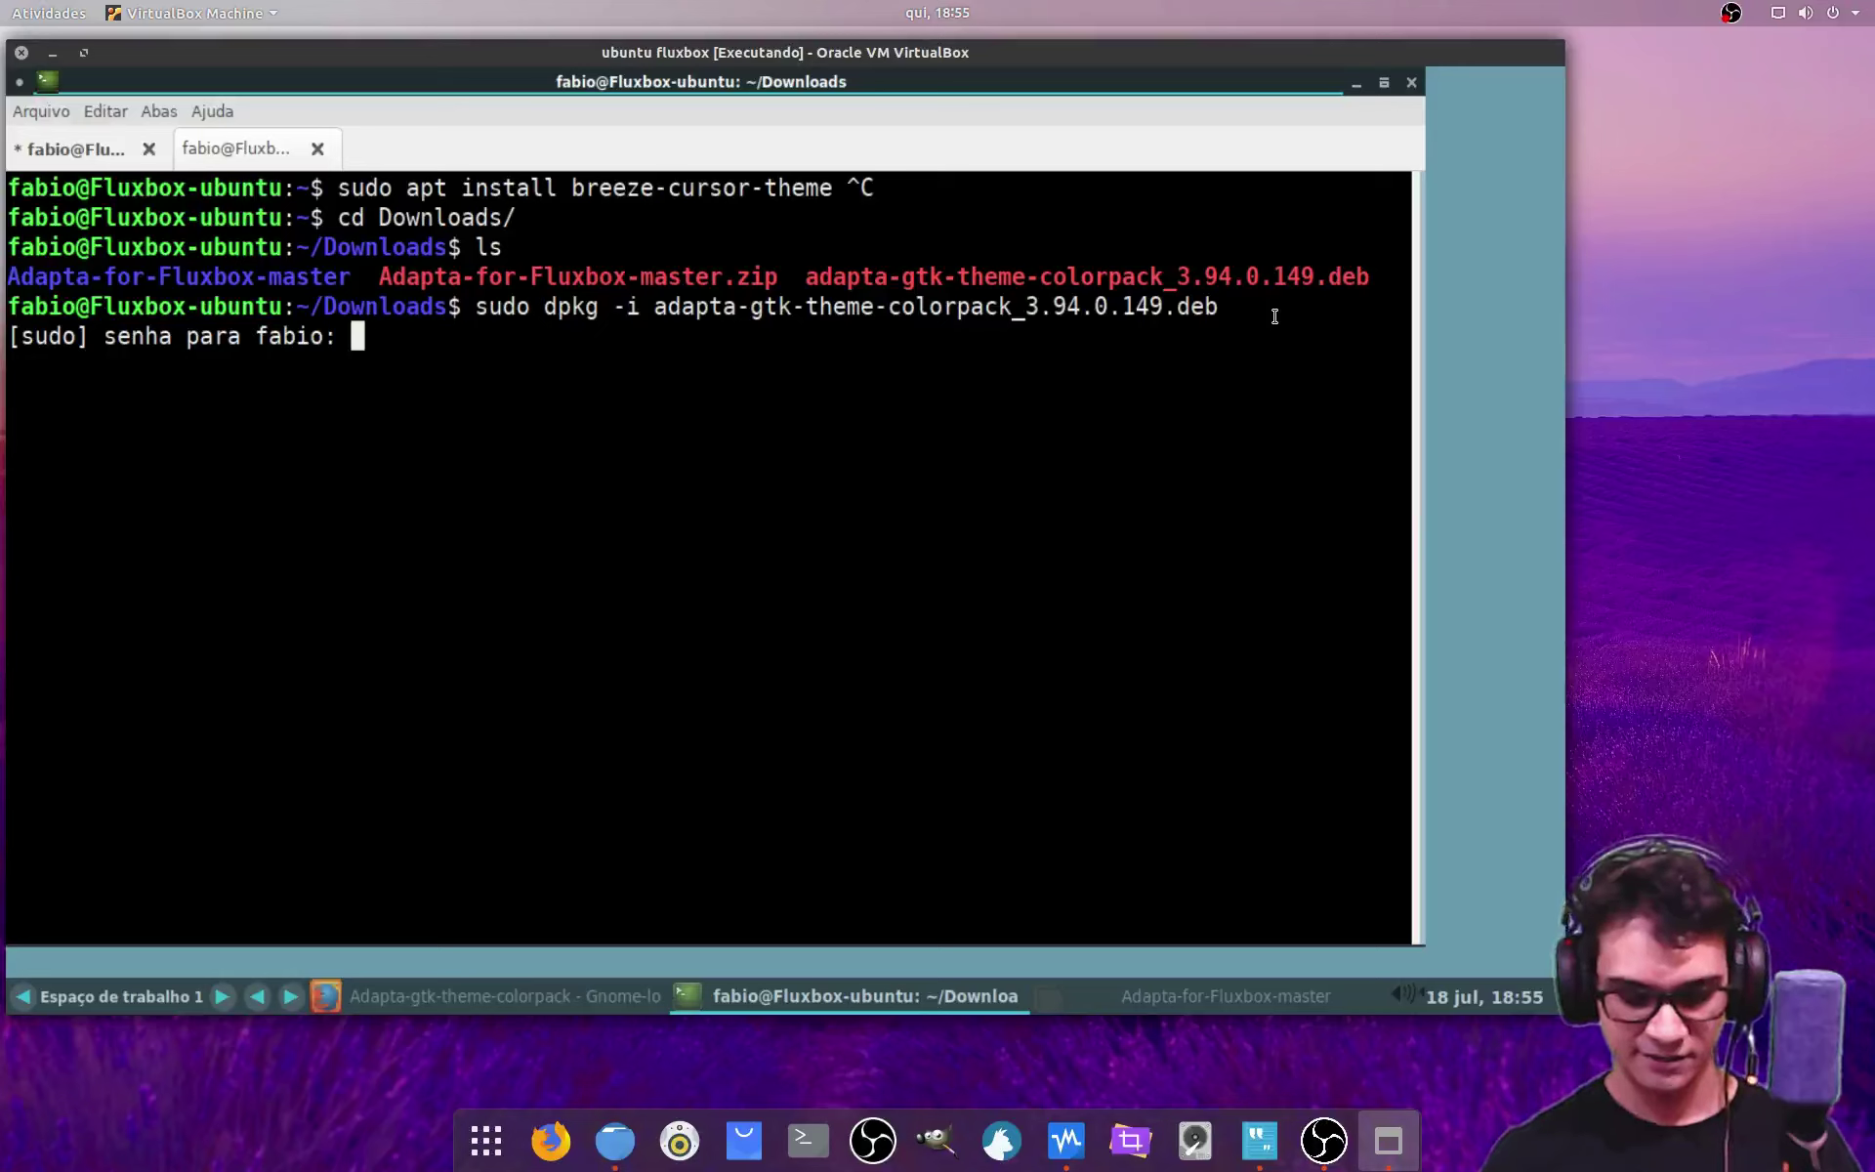
Step: Submit the sudo password so dpkg starts unpacking the Adapta colorpack
key("Return")
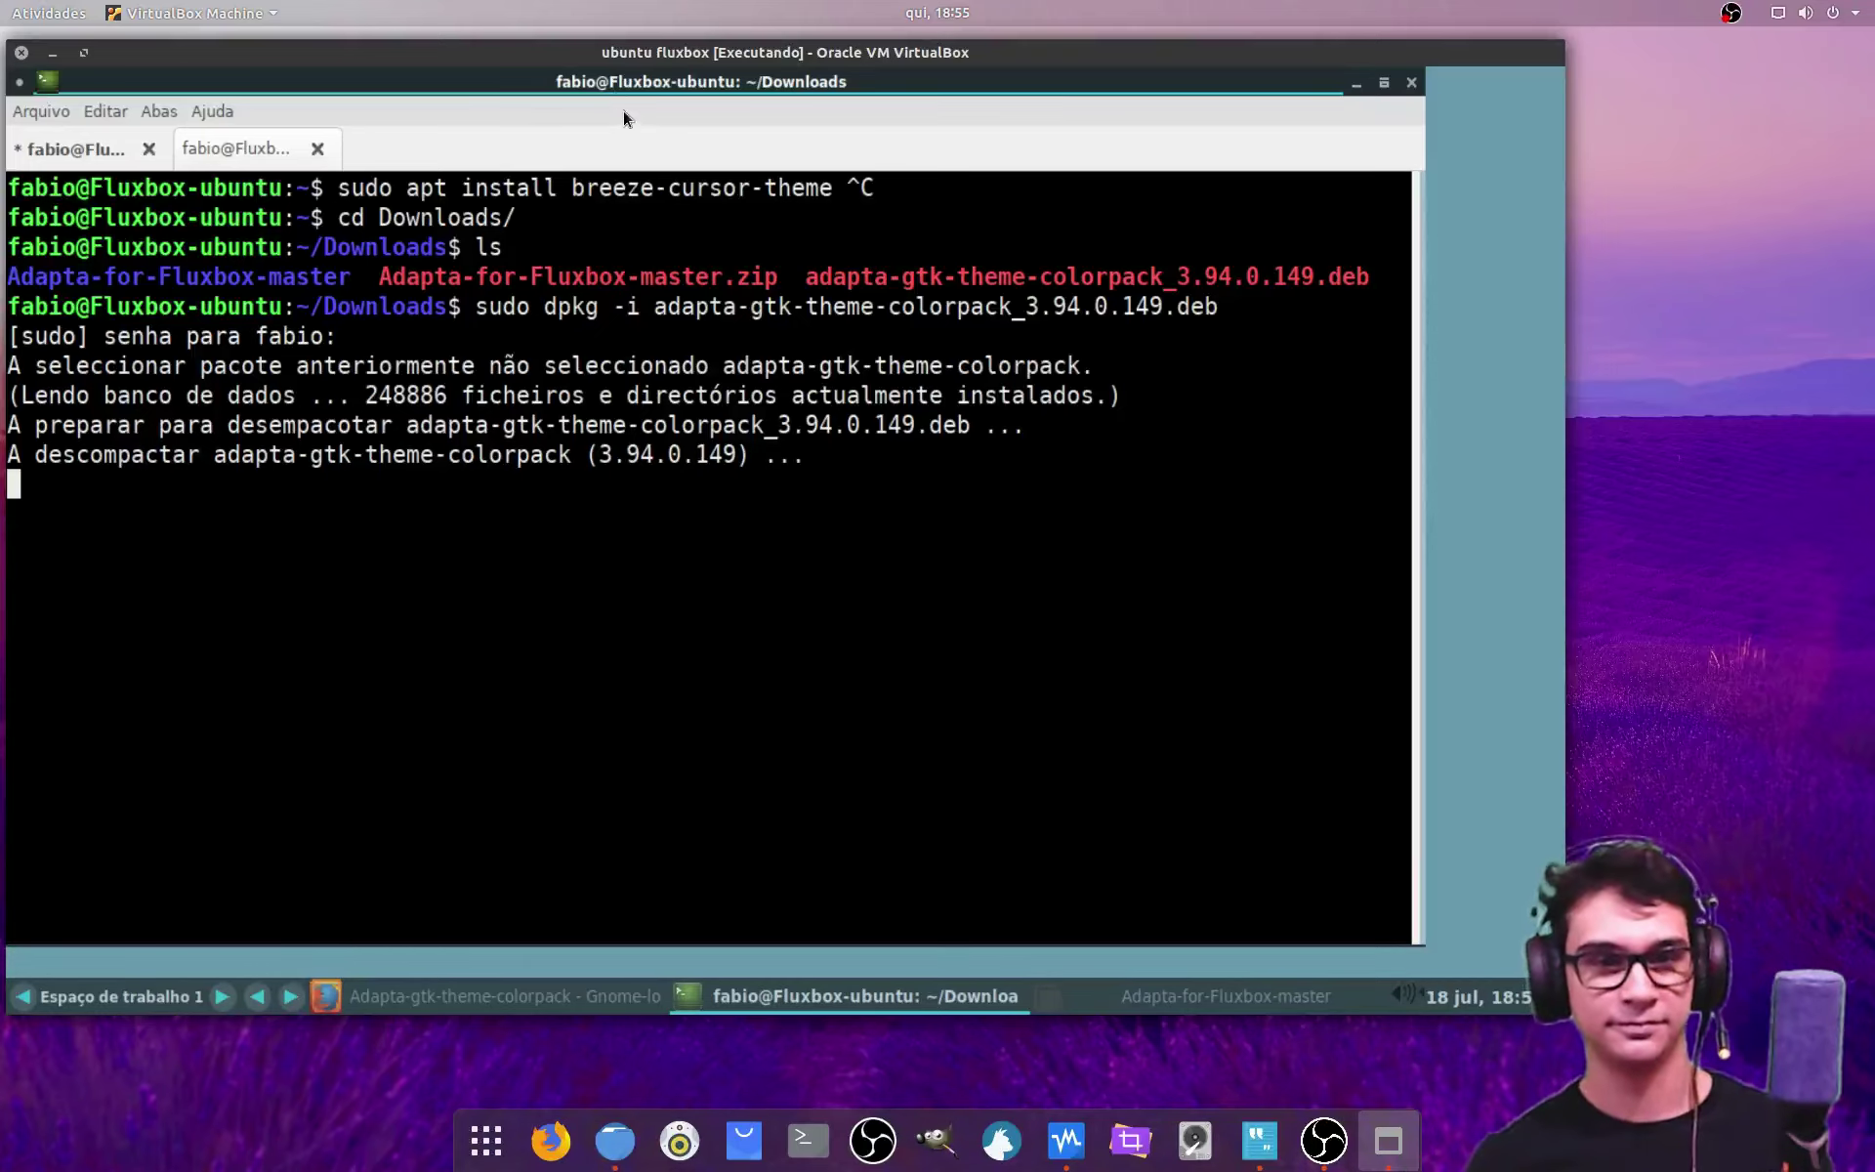
left_click_drag(623, 110, 639, 111)
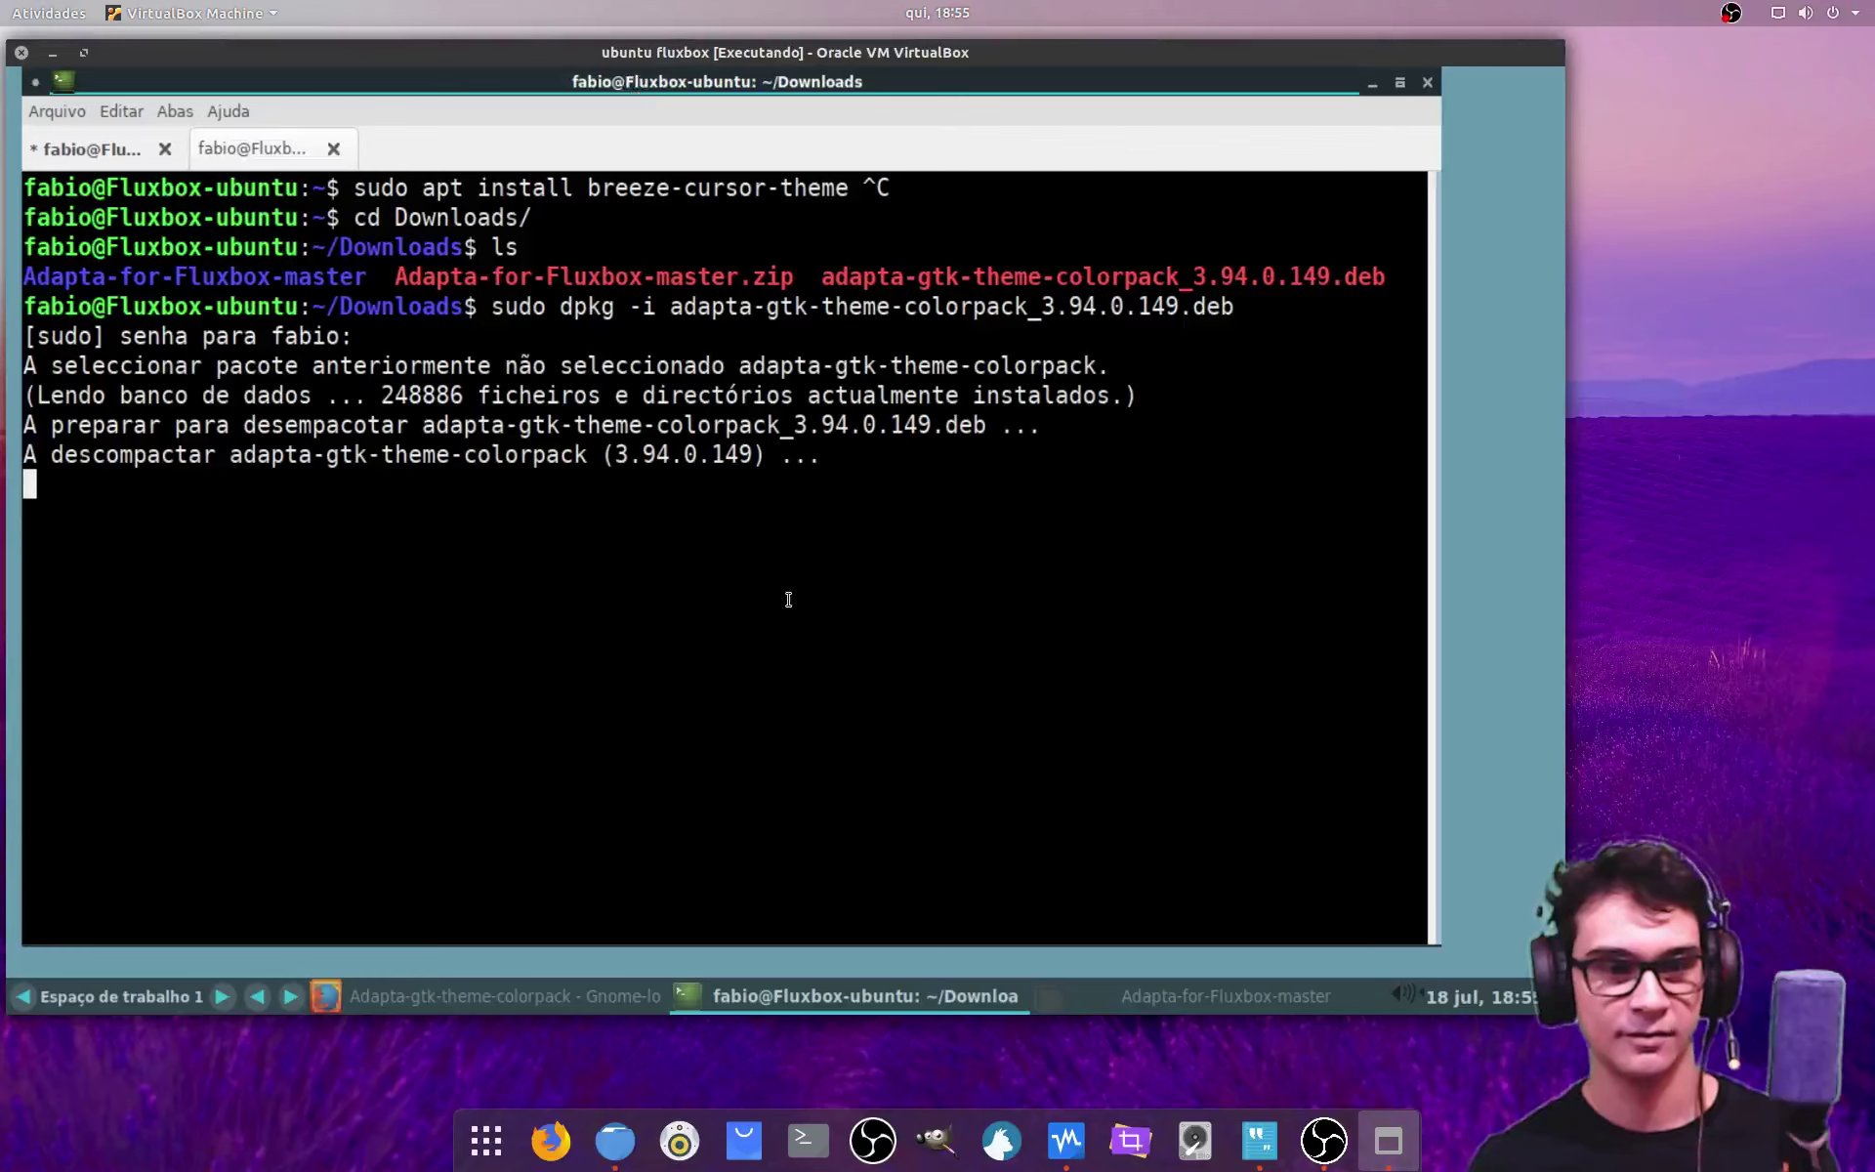
left_click_drag(591, 459, 479, 457)
left_click(923, 517)
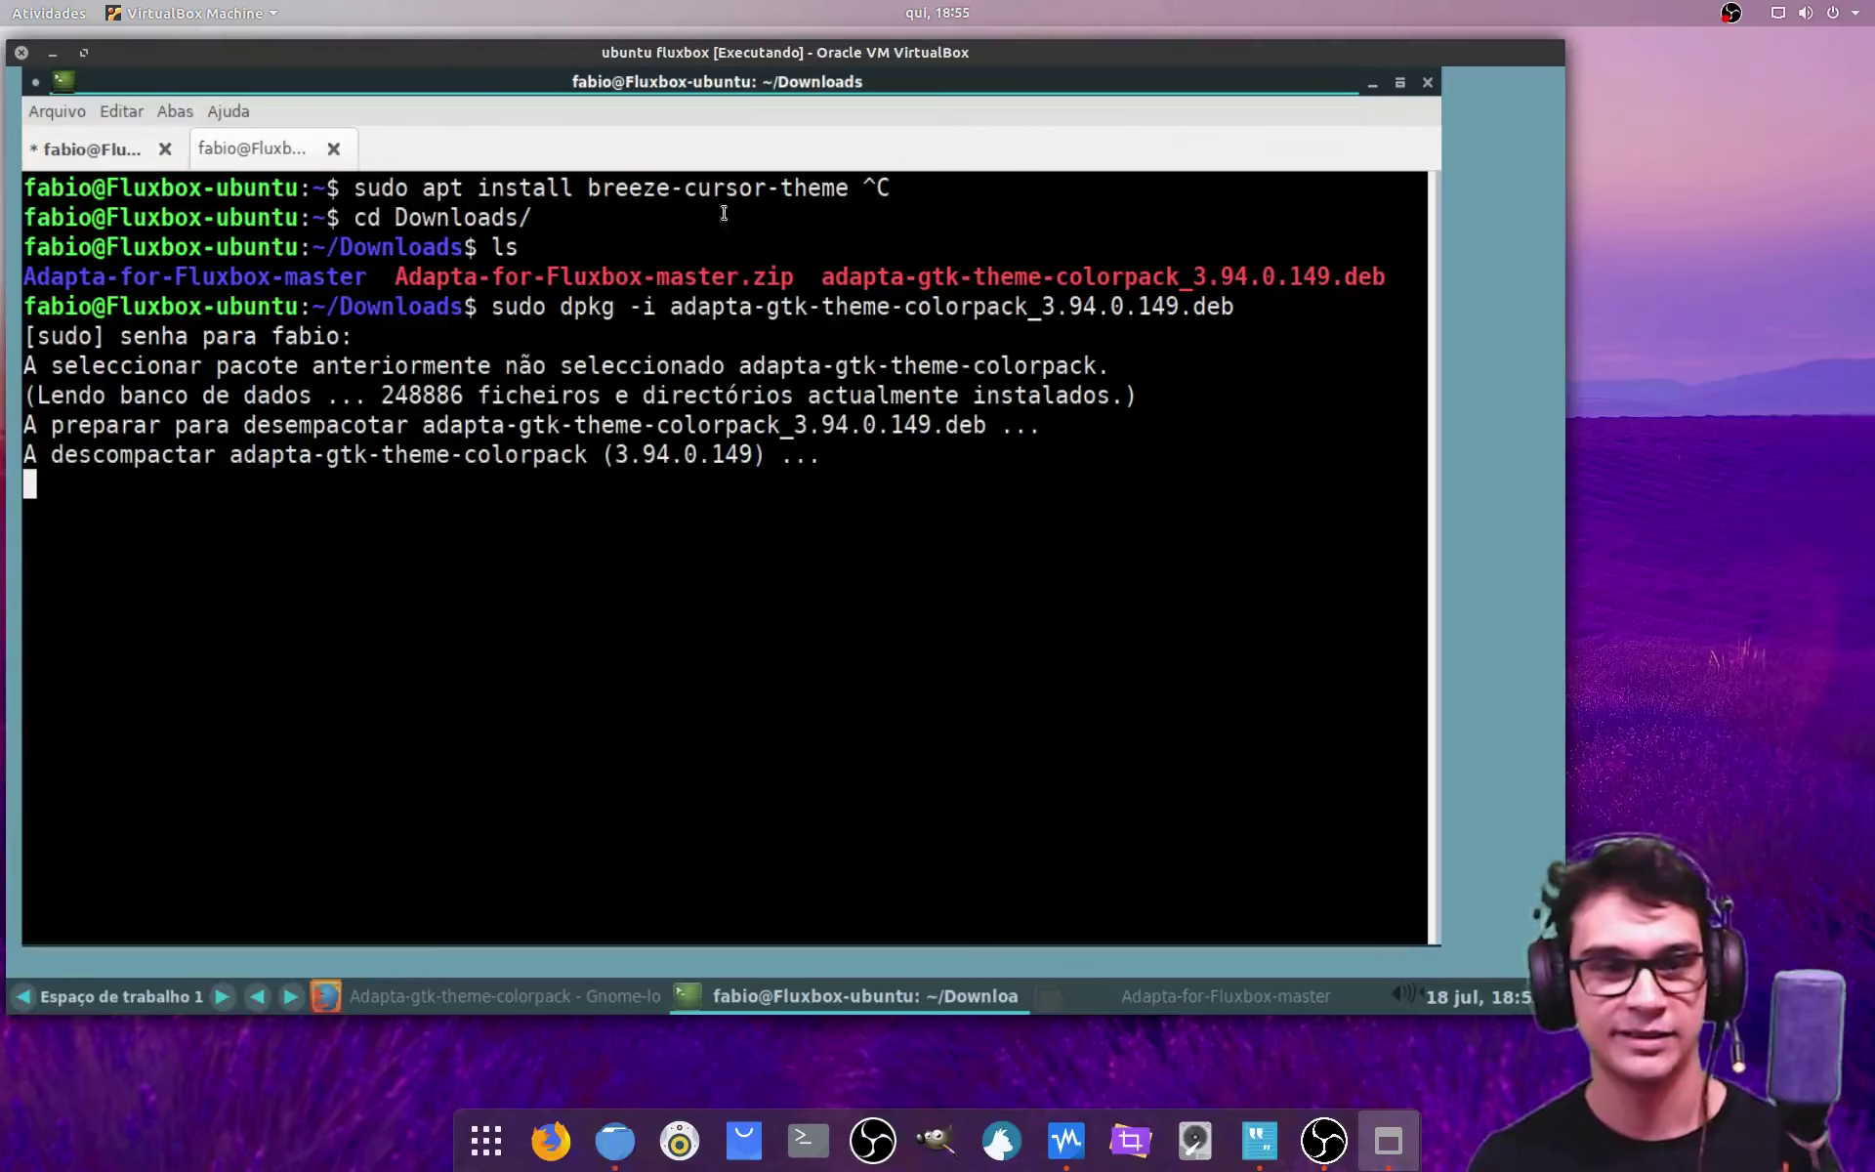
Step: Open the Fluxbox root menu, move it left, and reveal its Configurações submenu
right_click(1559, 477)
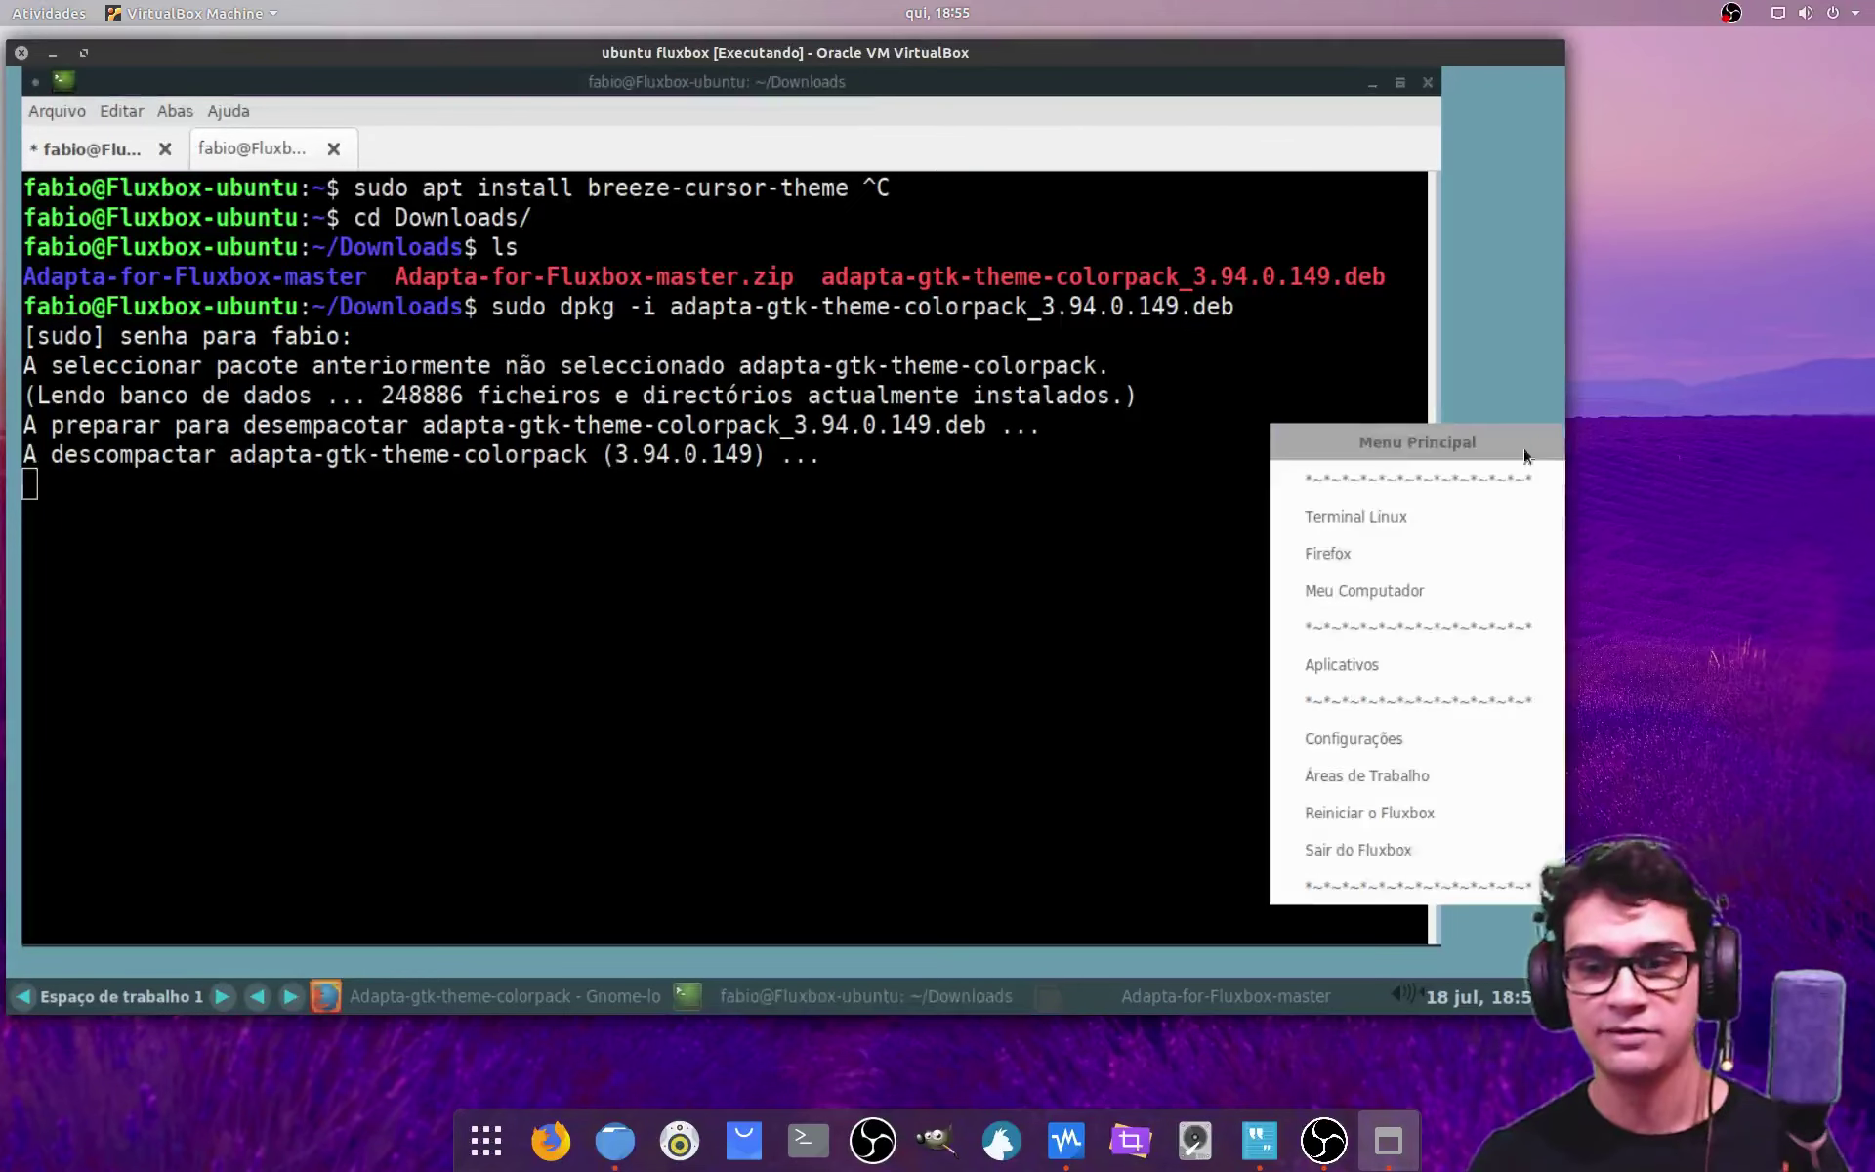
left_click_drag(1412, 435, 1258, 424)
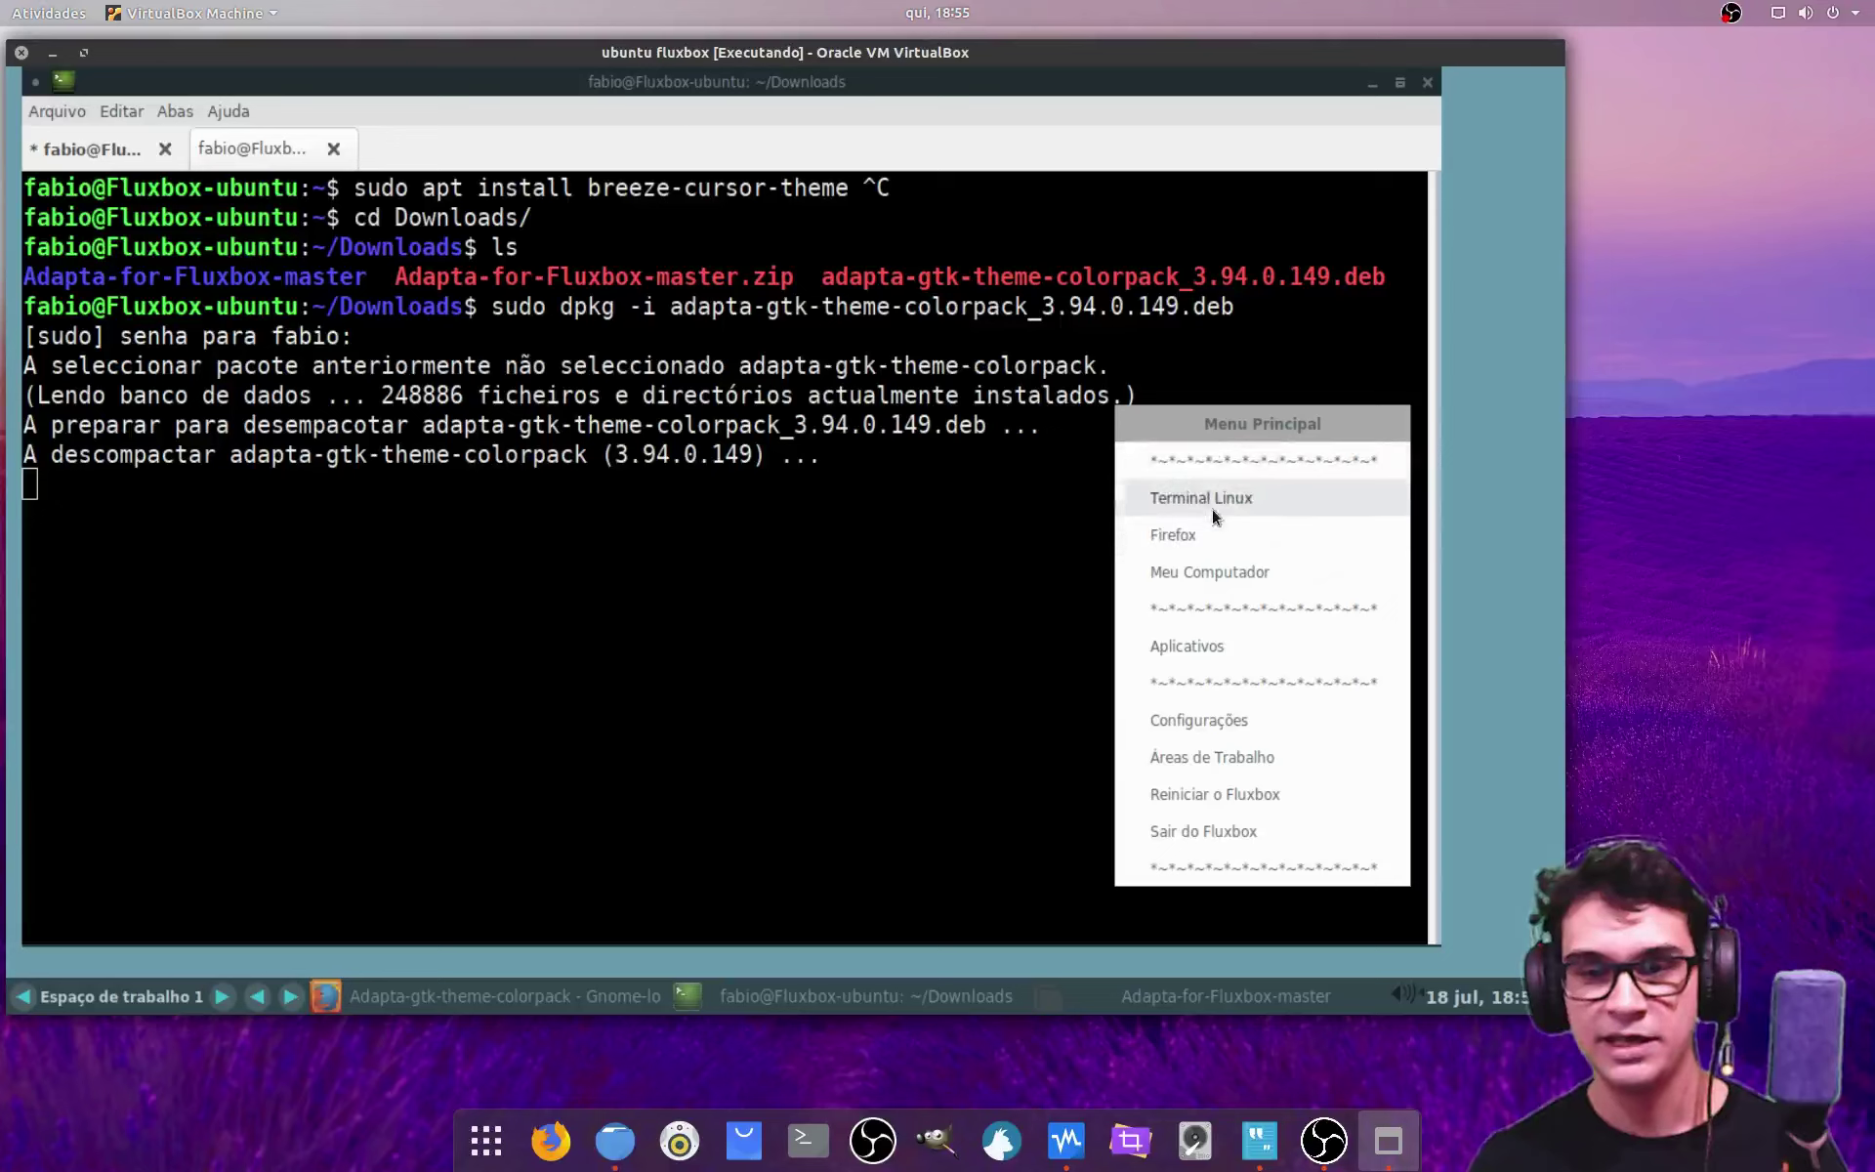
mouse_move(1221, 727)
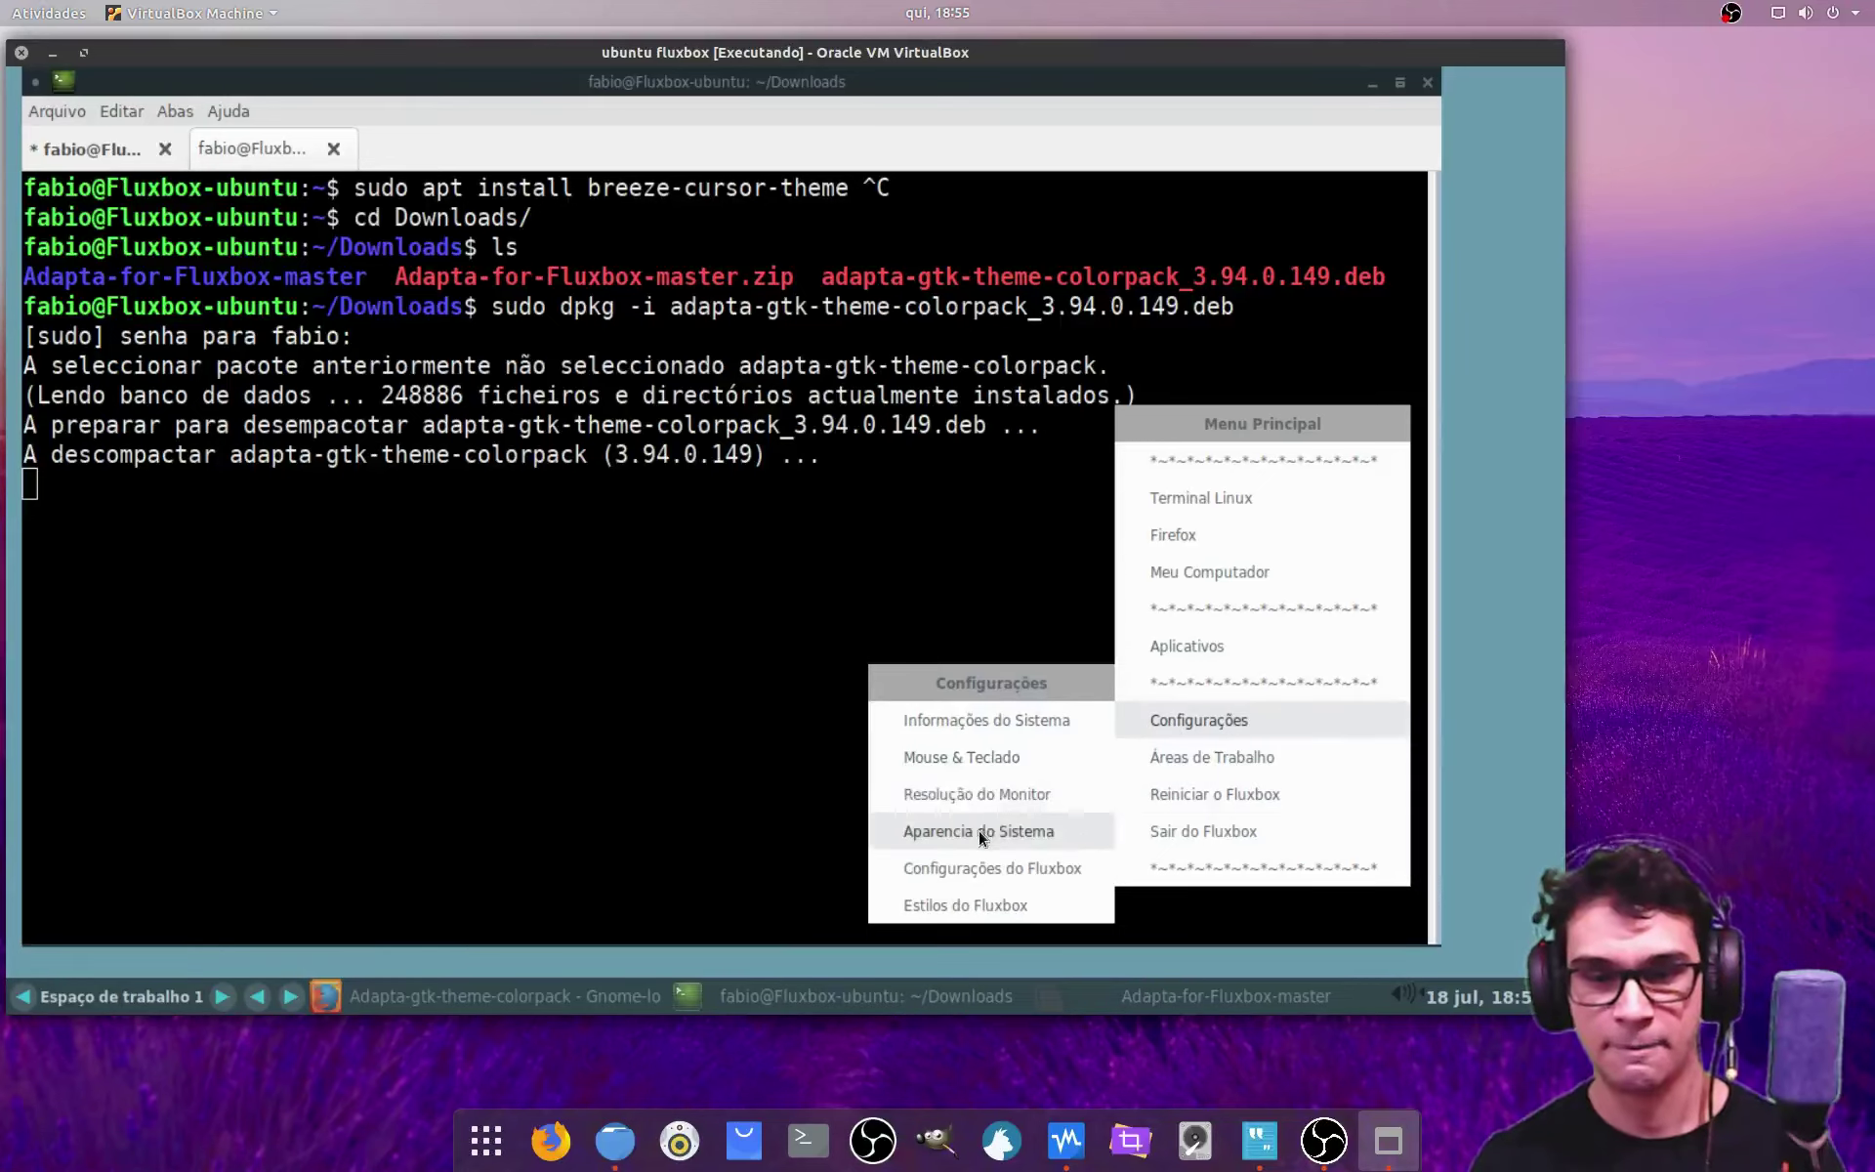
Step: Open Aparência do Sistema over the terminal and reopen the Fluxbox menu beside it
left_click(979, 830)
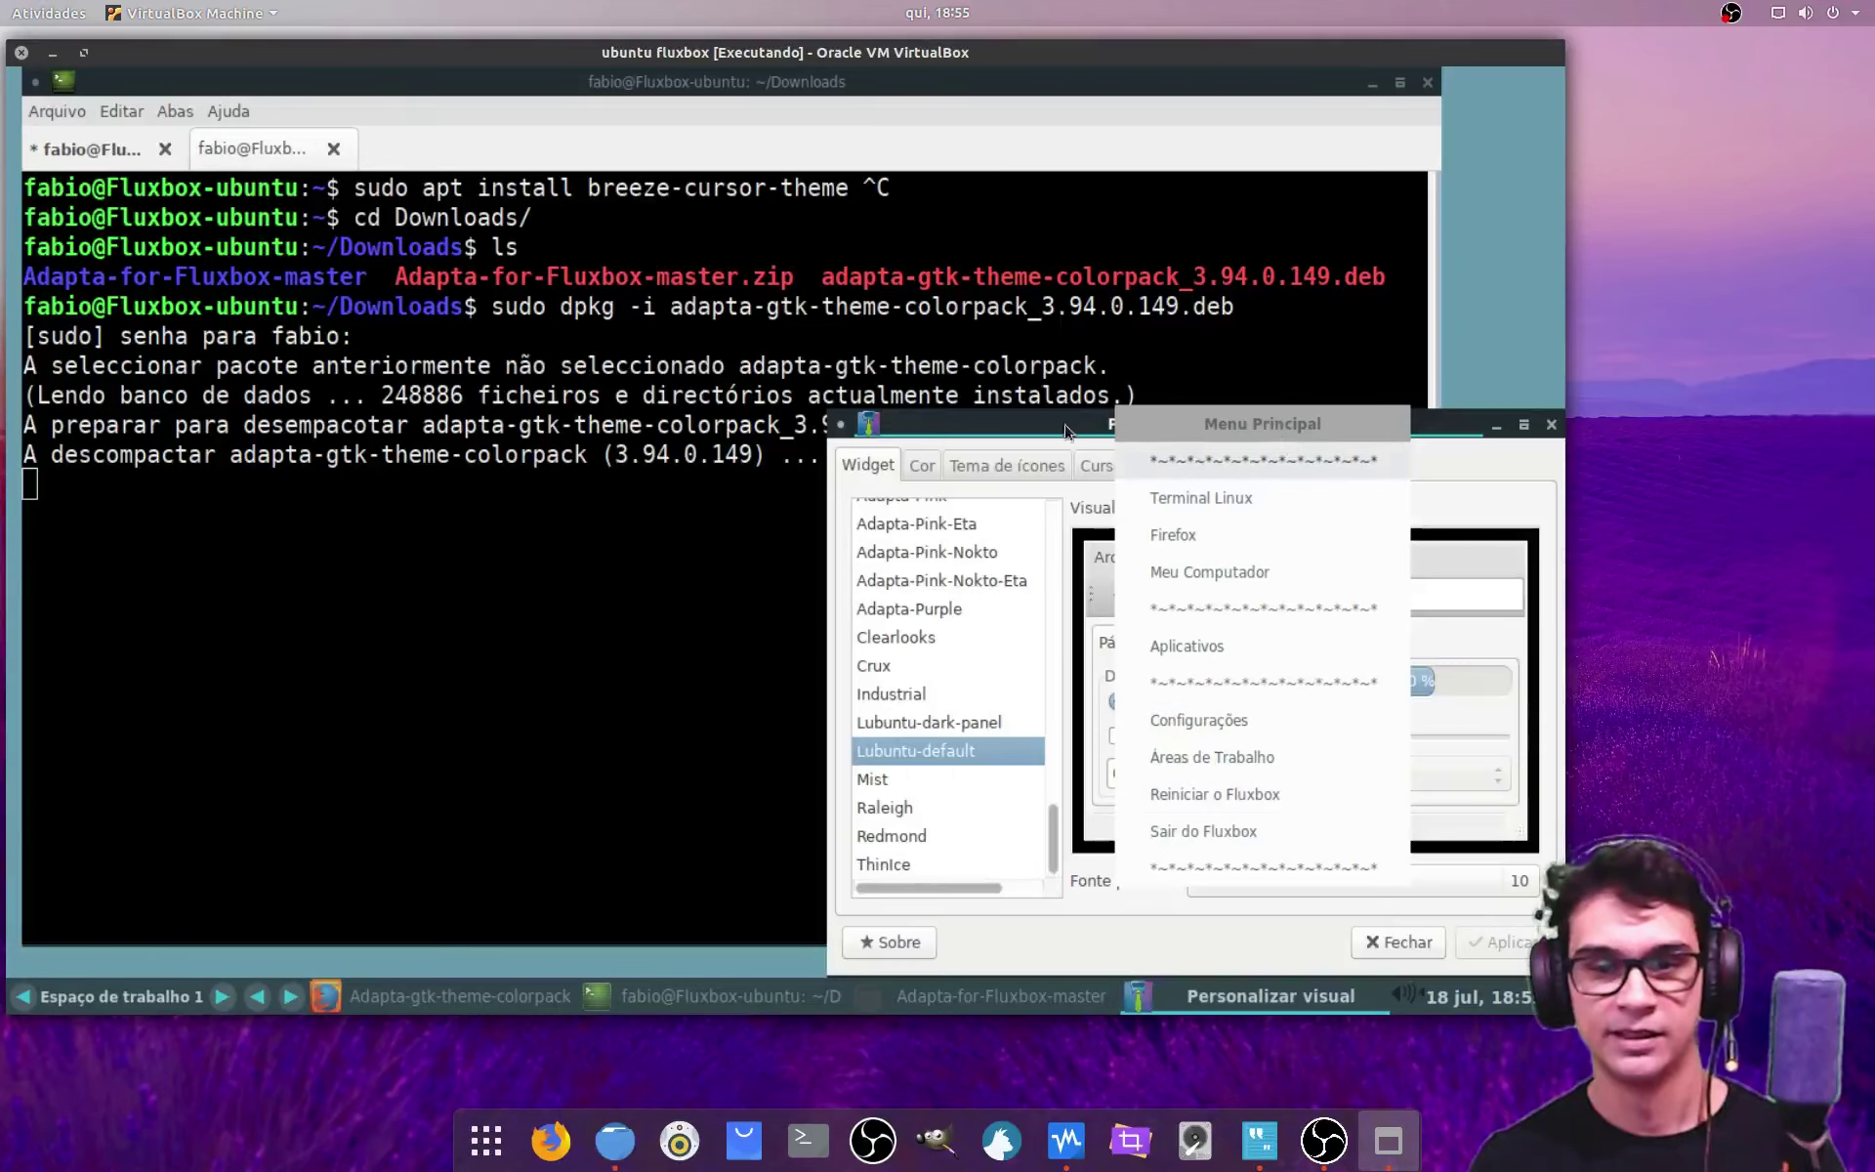
left_click_drag(1067, 431, 792, 254)
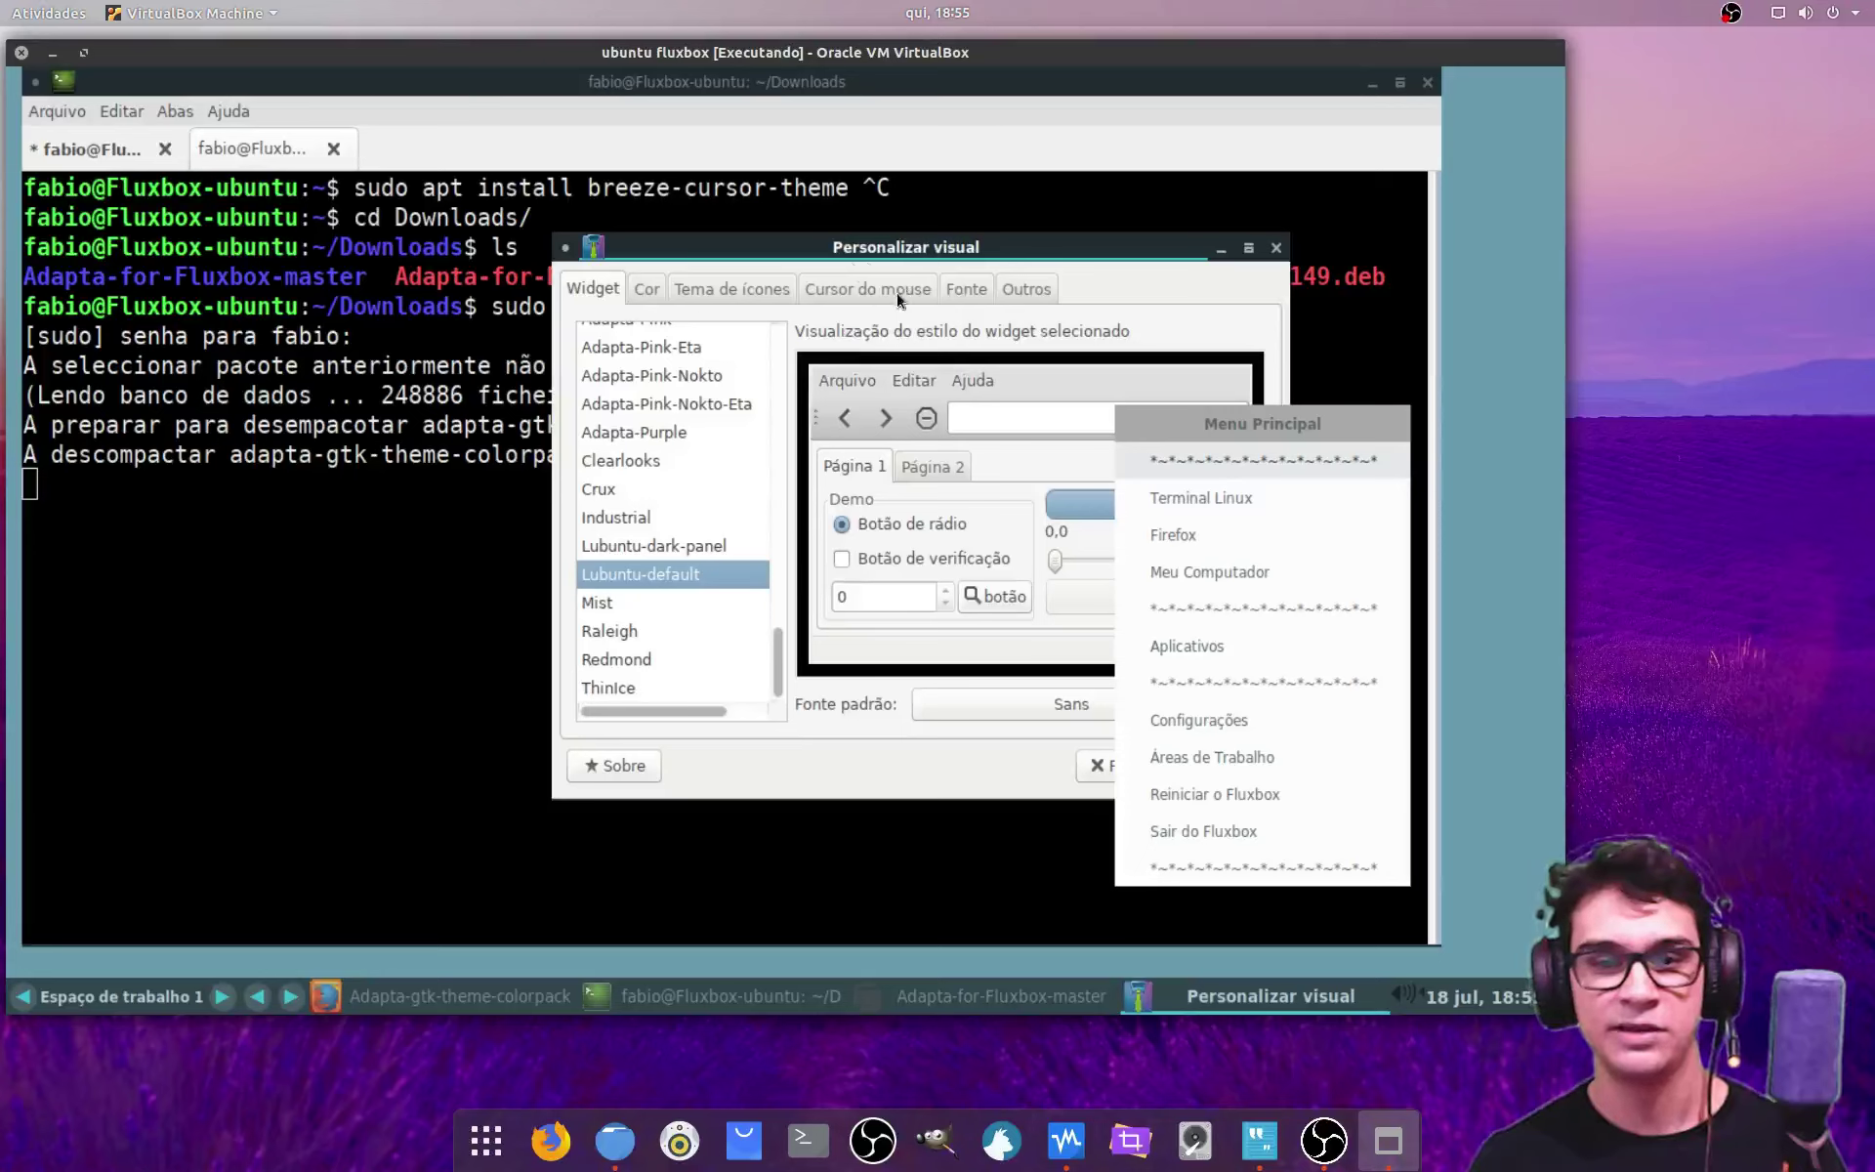
right_click(1519, 467)
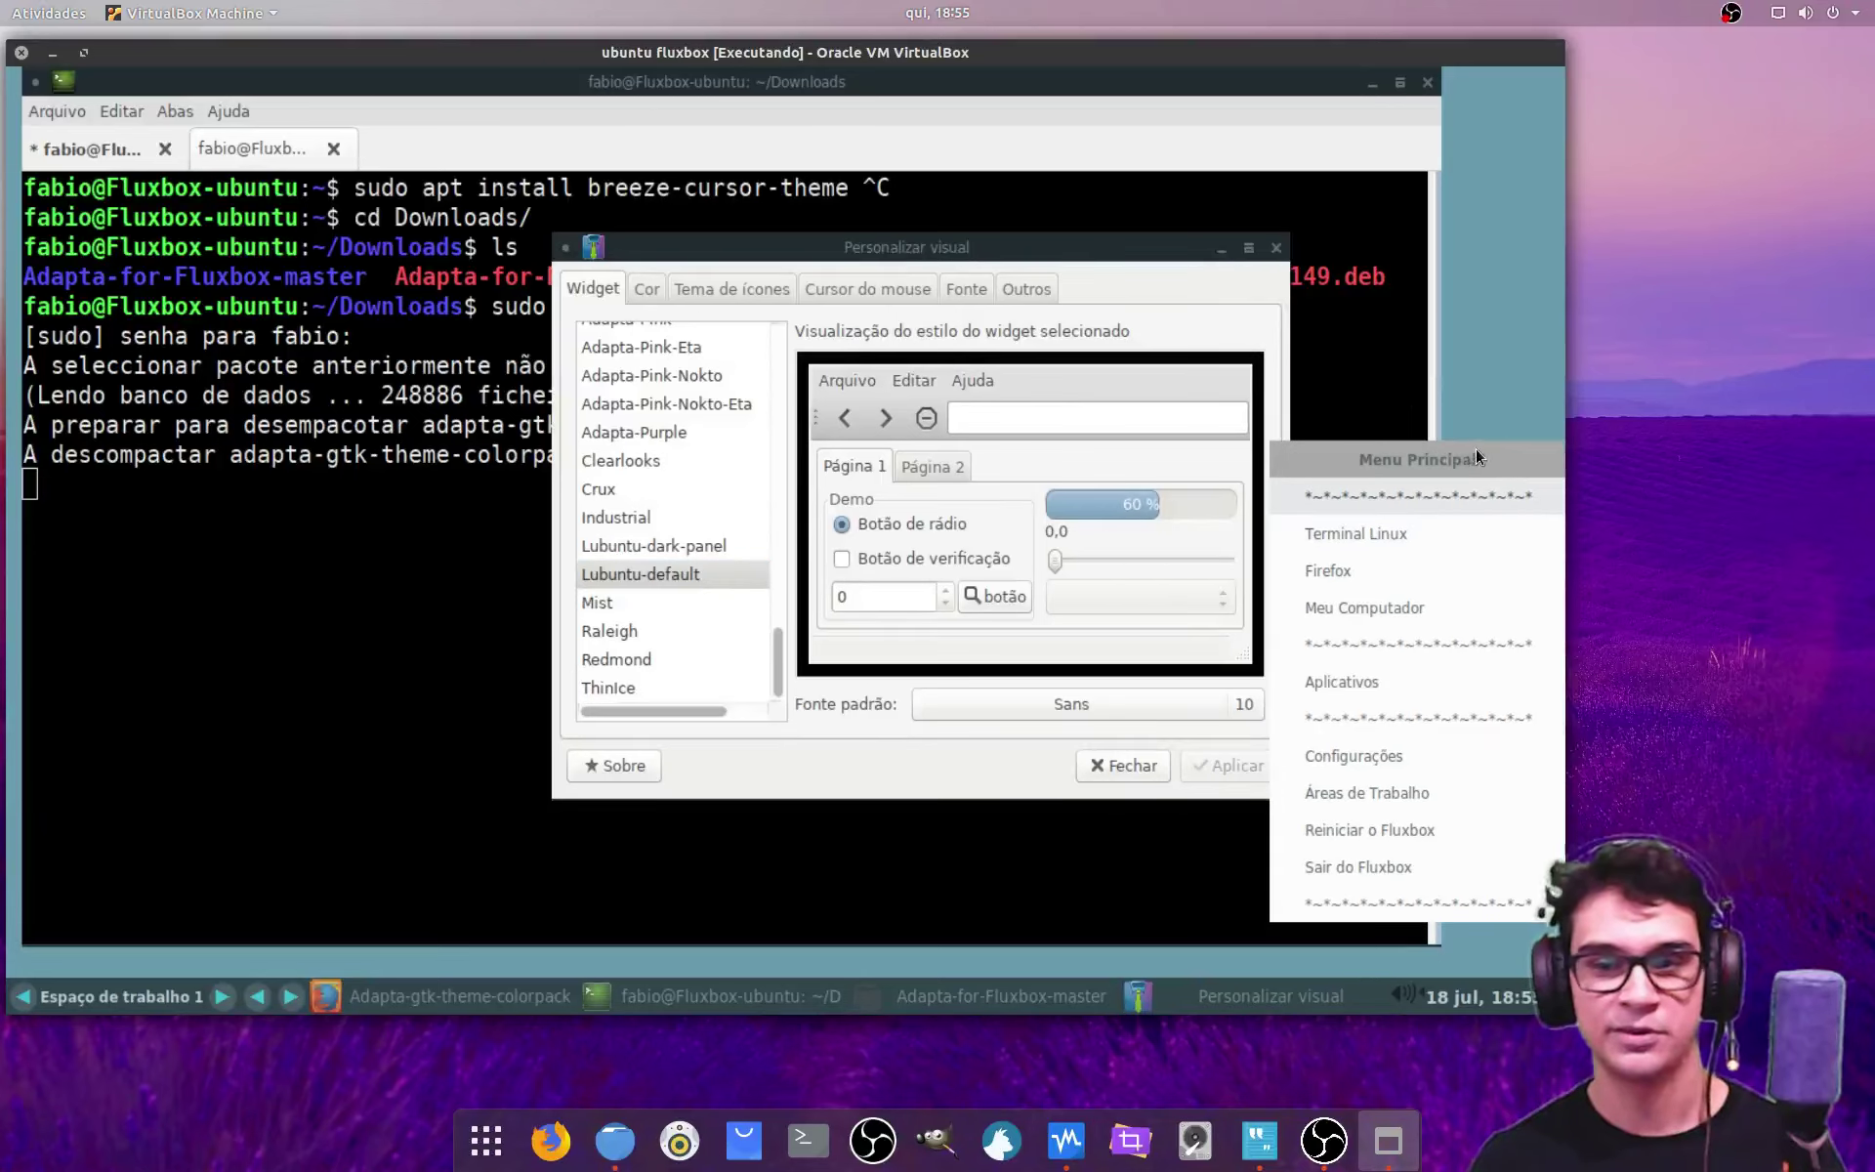
left_click_drag(1492, 459, 1496, 361)
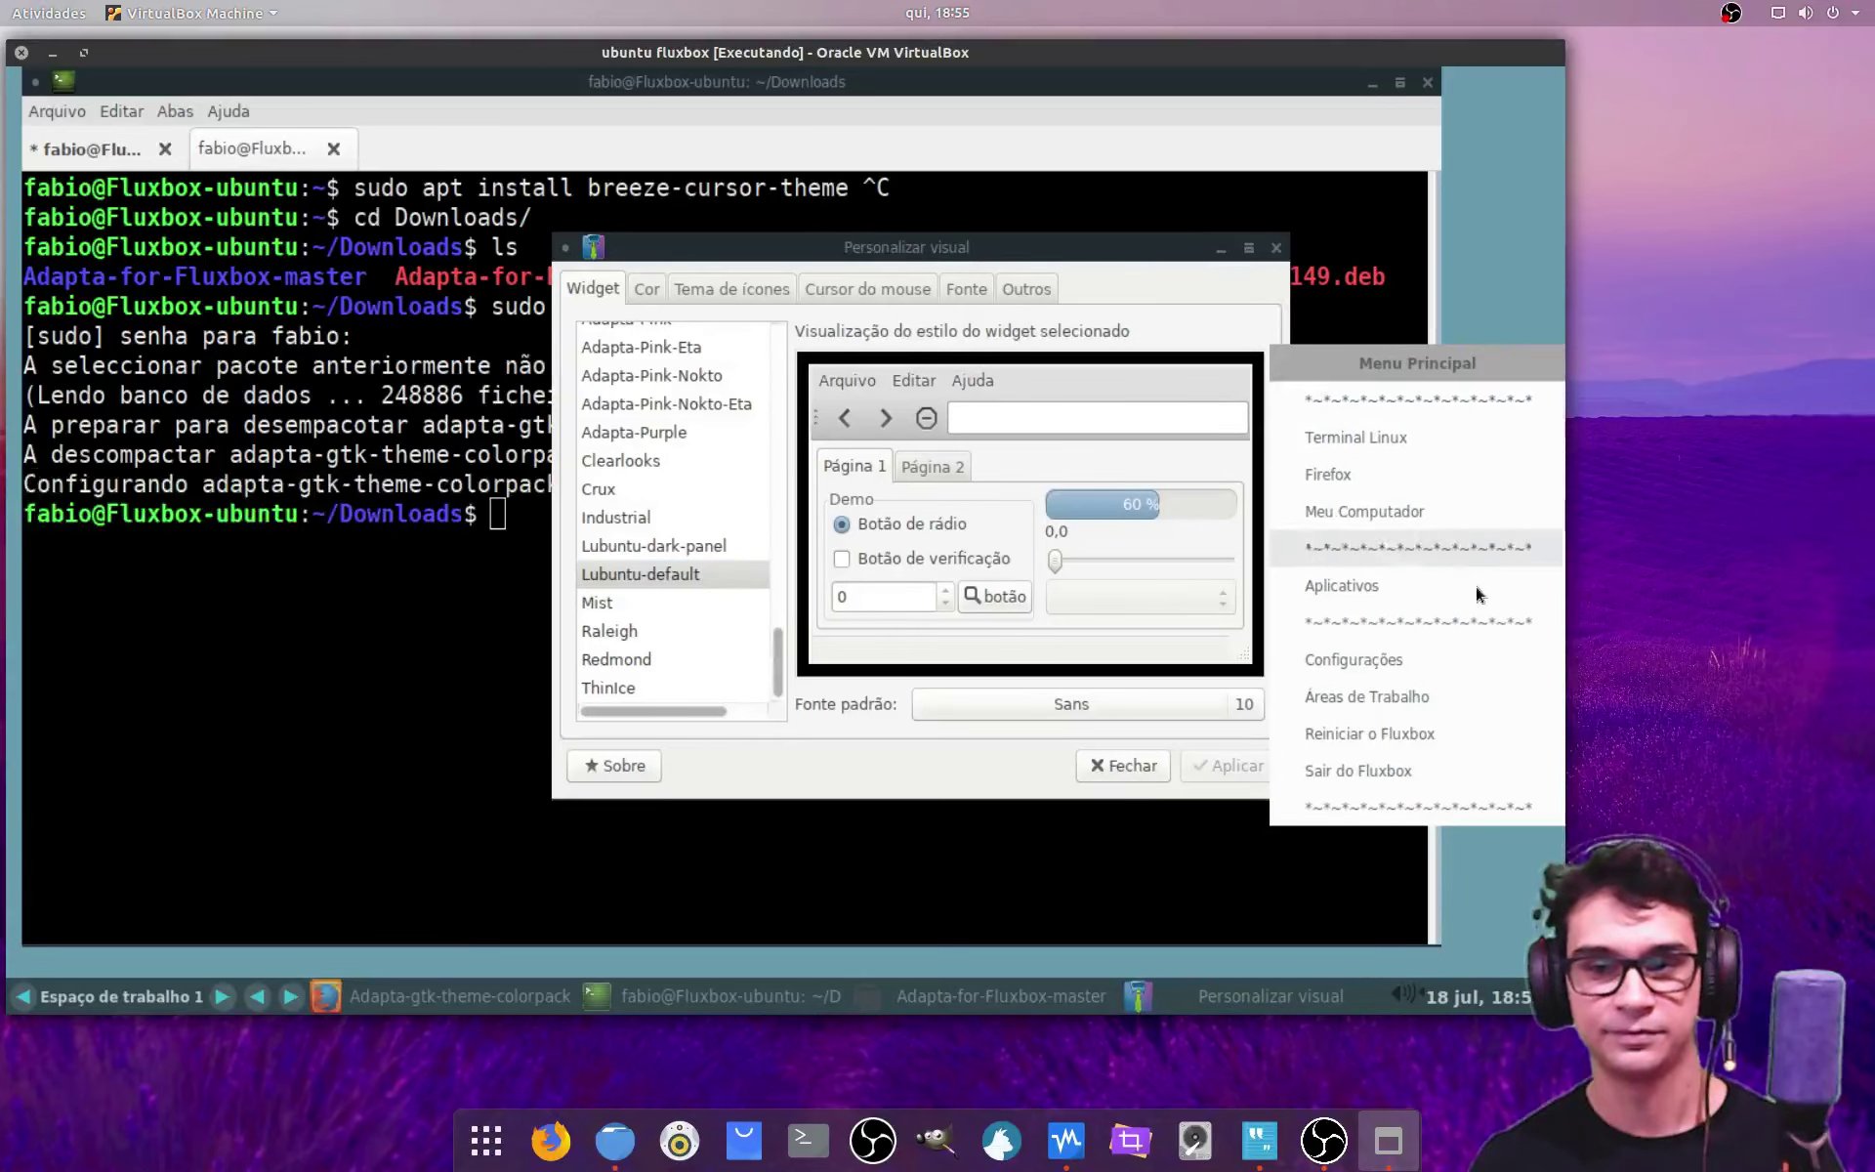
Step: Close the Fluxbox menu and appearance window, returning to the finished dpkg output in the terminal
key("Escape")
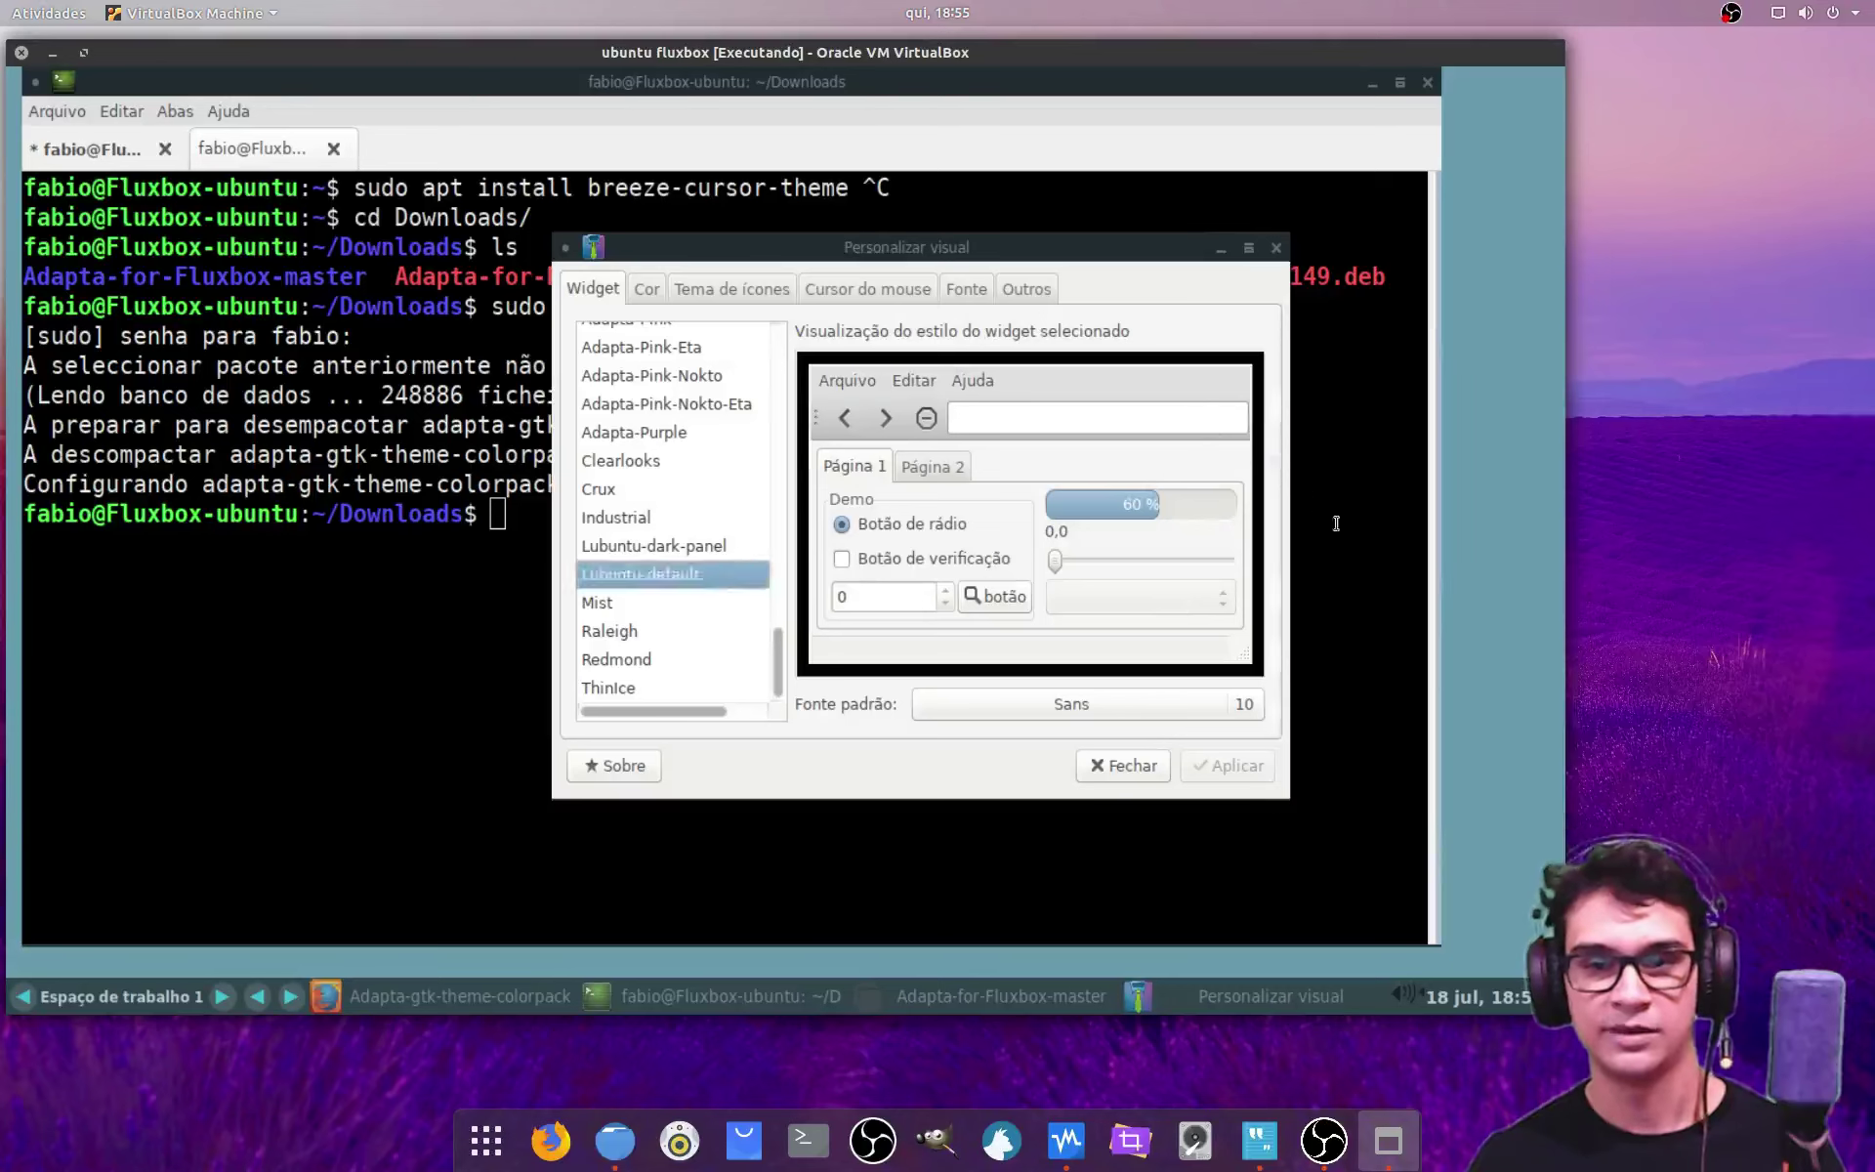
key("Escape")
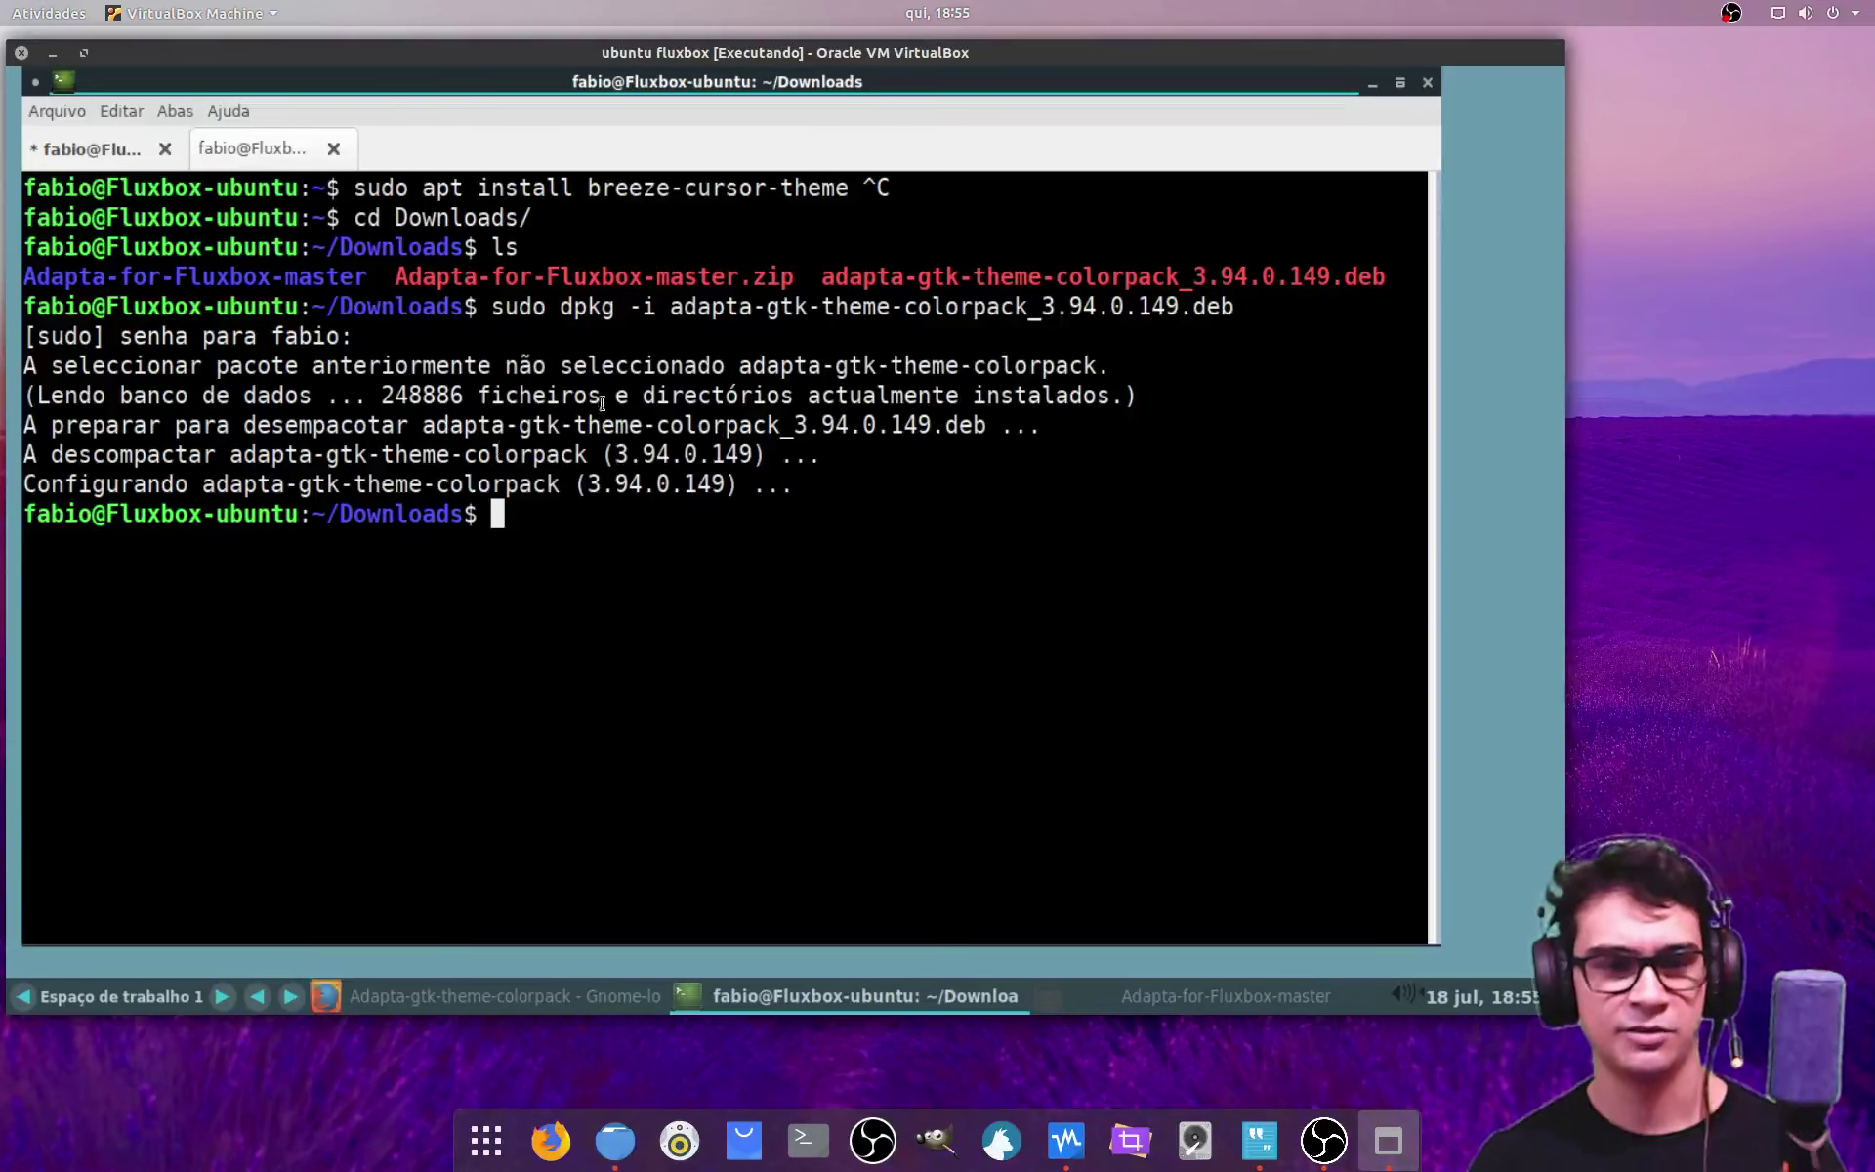
left_click_drag(590, 510, 10, 284)
left_click(846, 323)
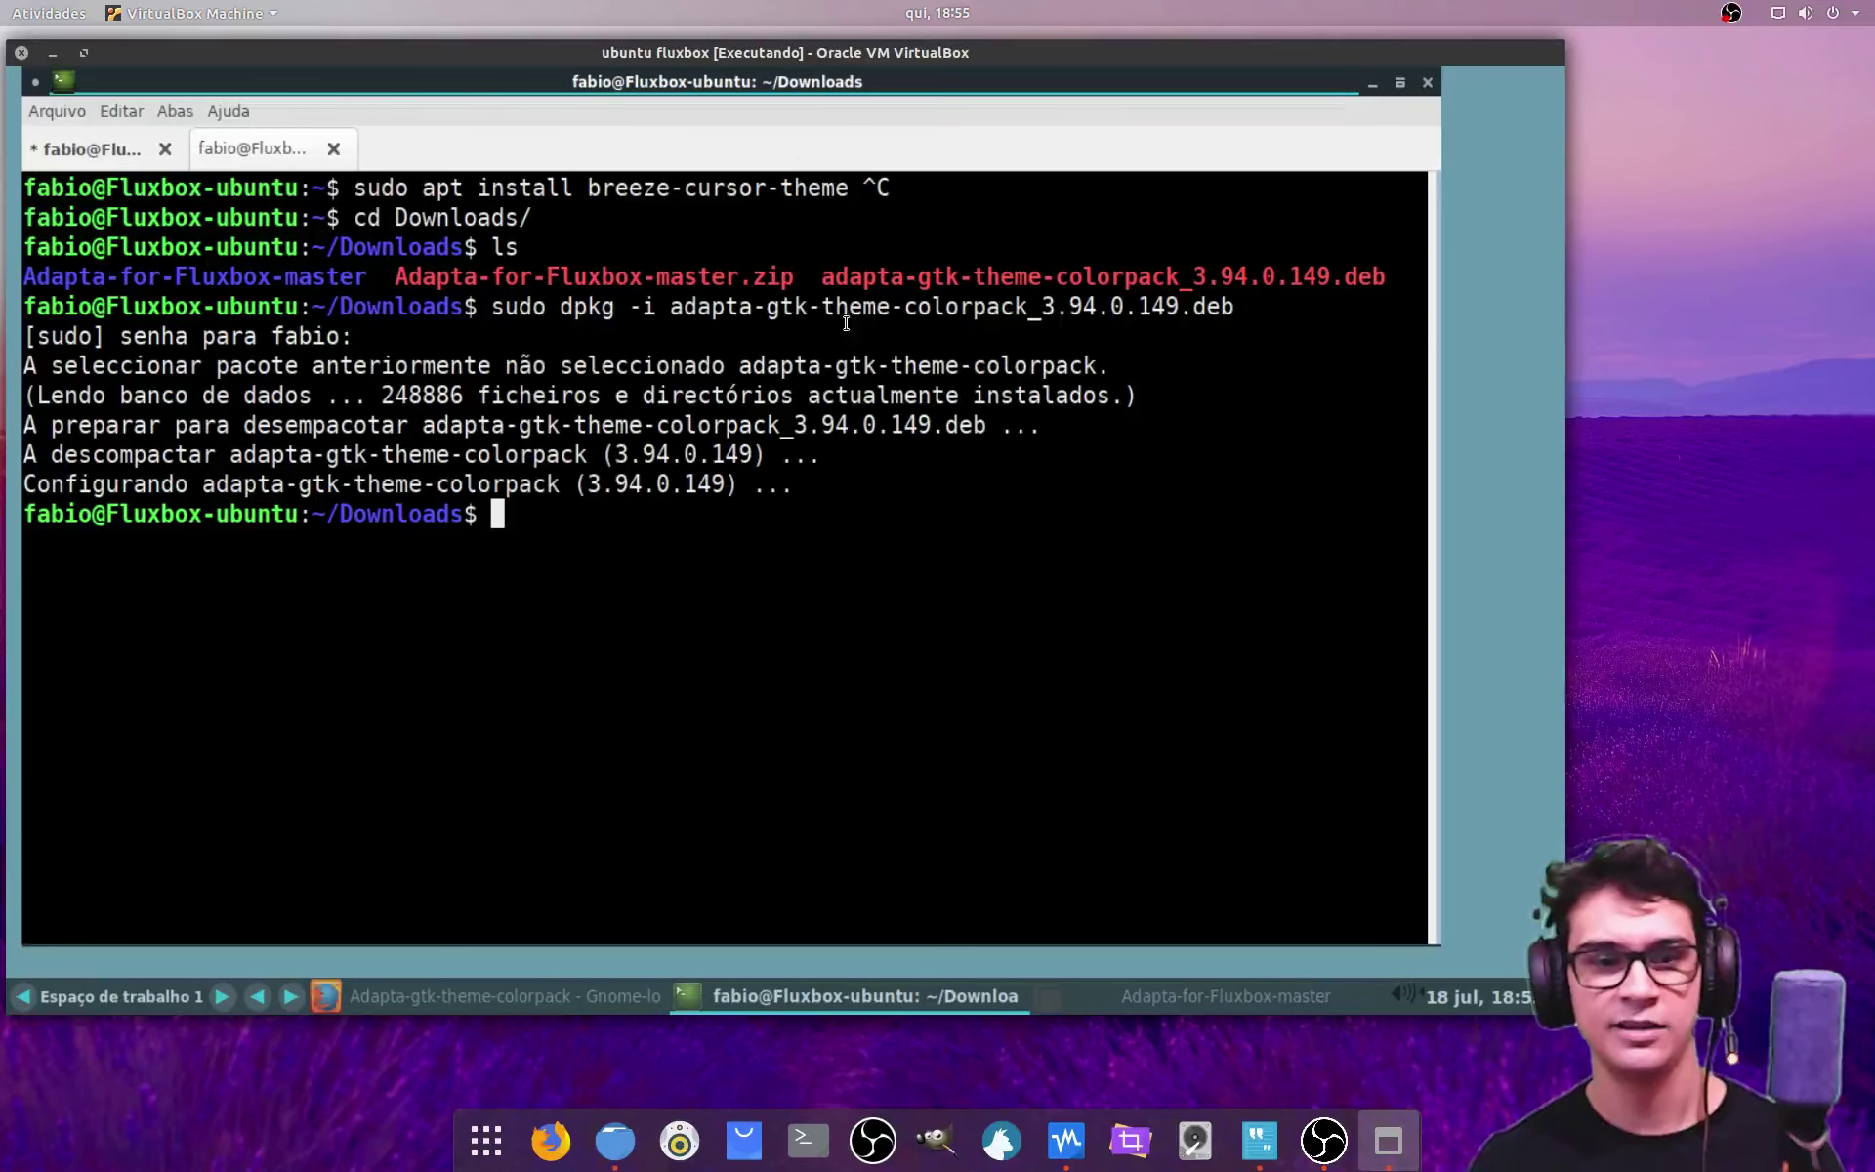
Step: Minimize the terminal, open Configurações > Aparência do Sistema, and place Personalizar visual at the upper left
left_click(1373, 84)
right_click(455, 333)
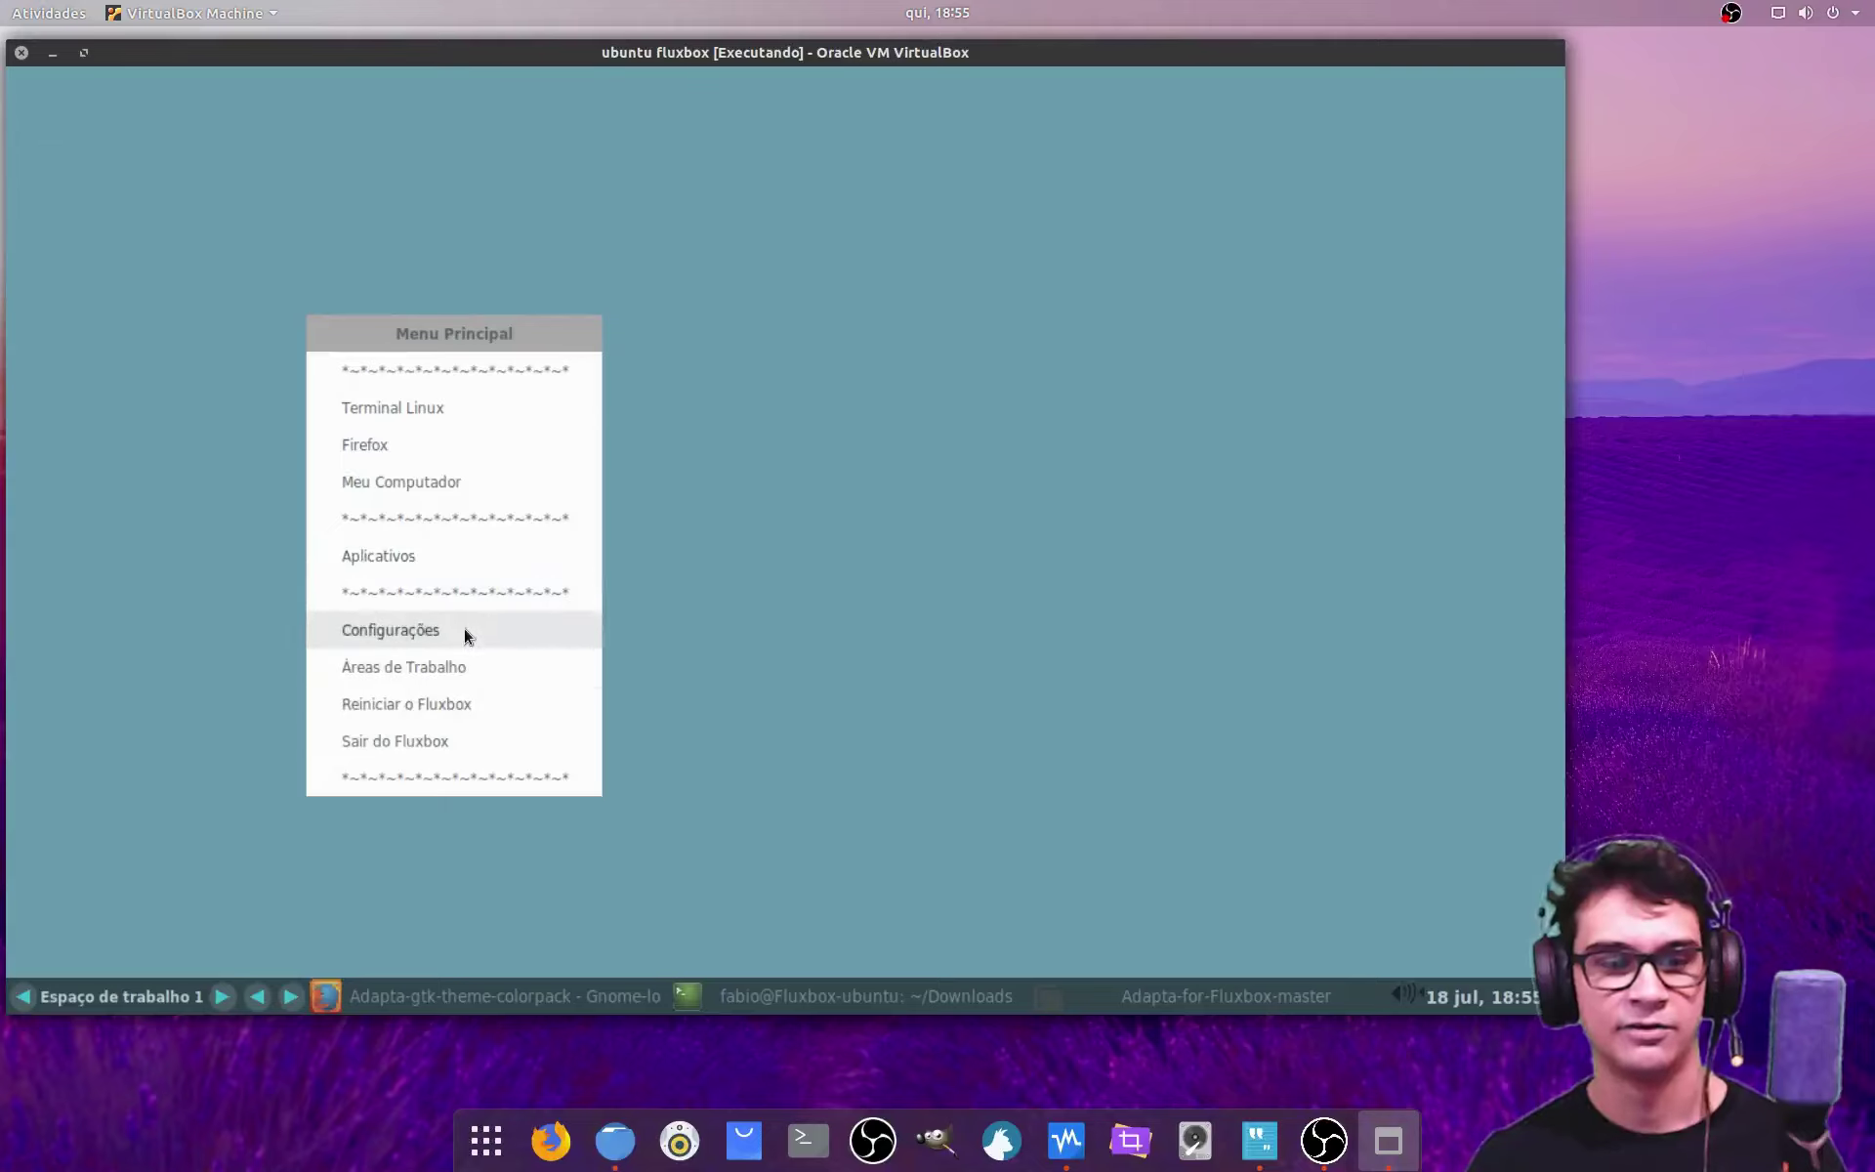
mouse_move(465, 629)
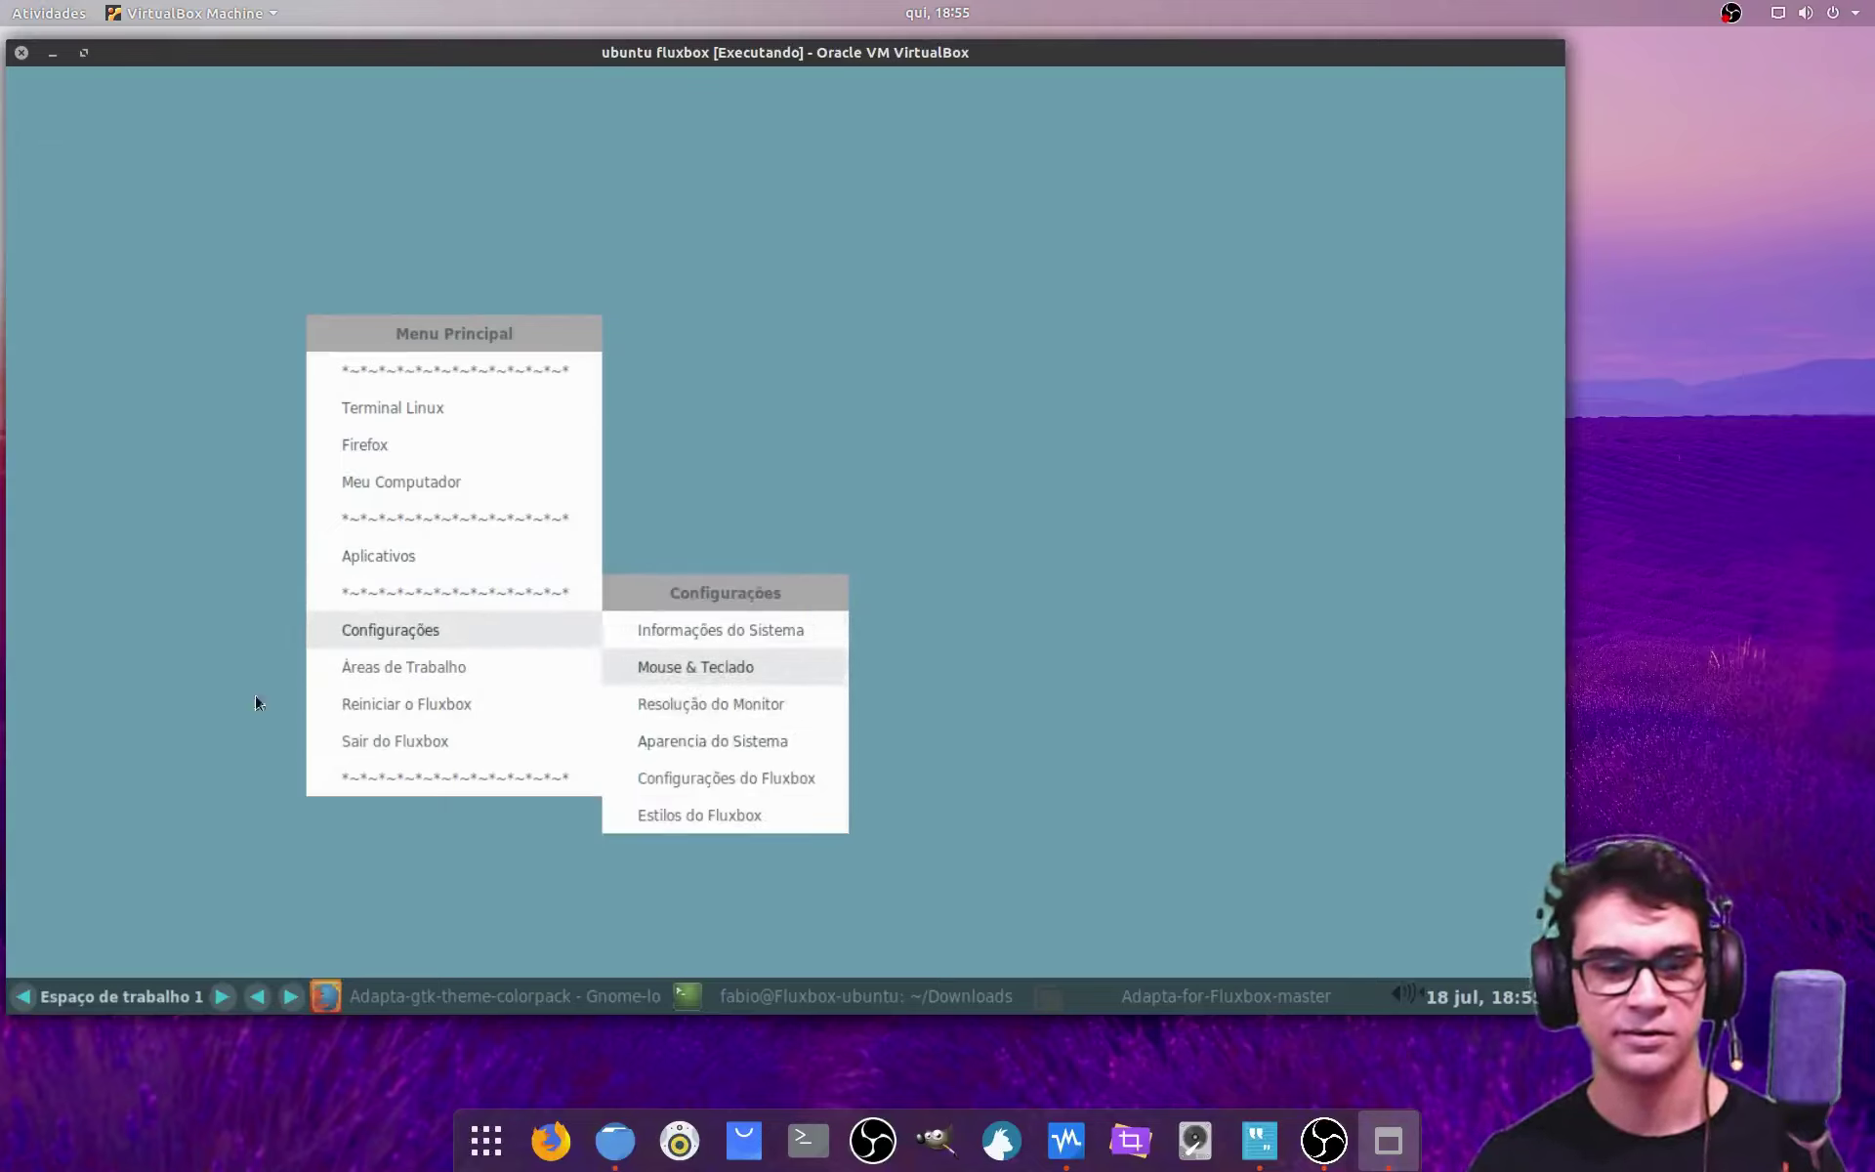
mouse_move(461, 564)
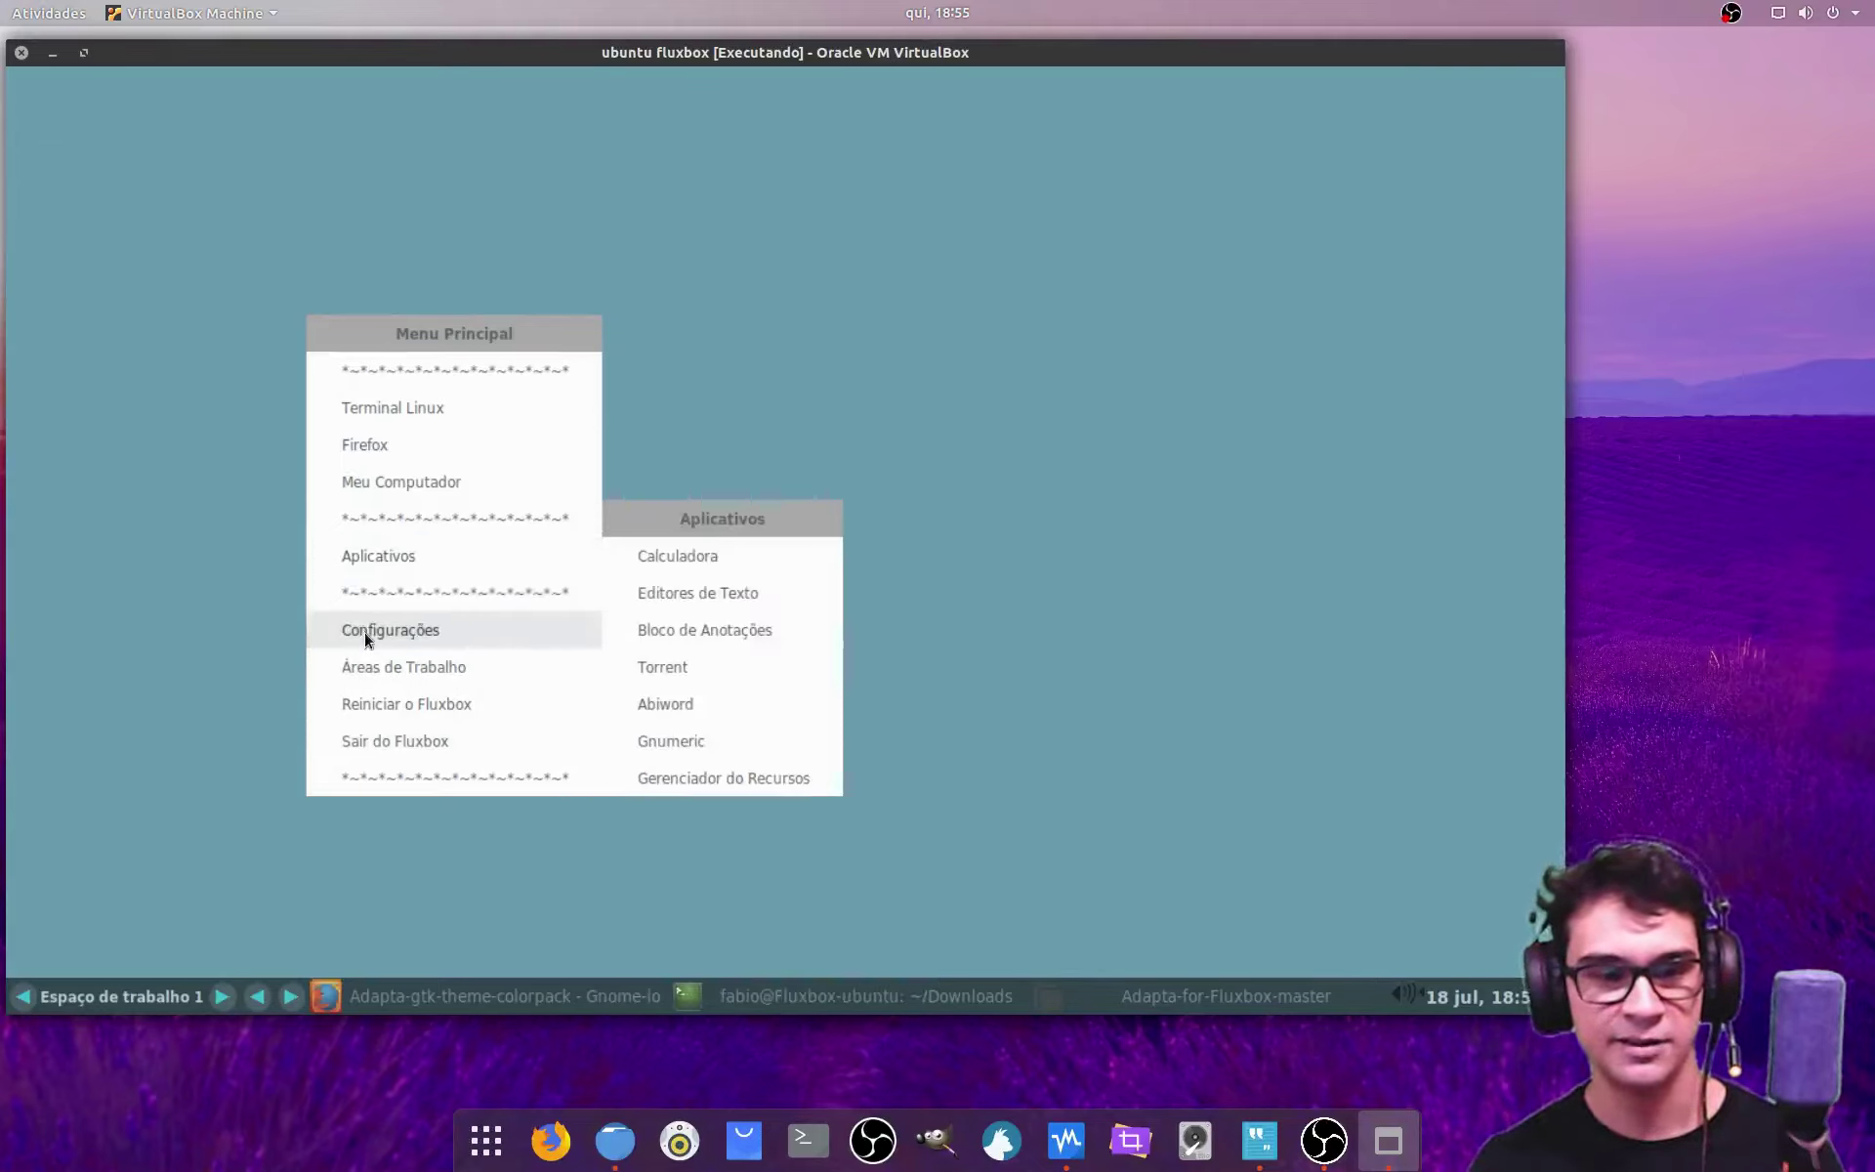
mouse_move(366, 631)
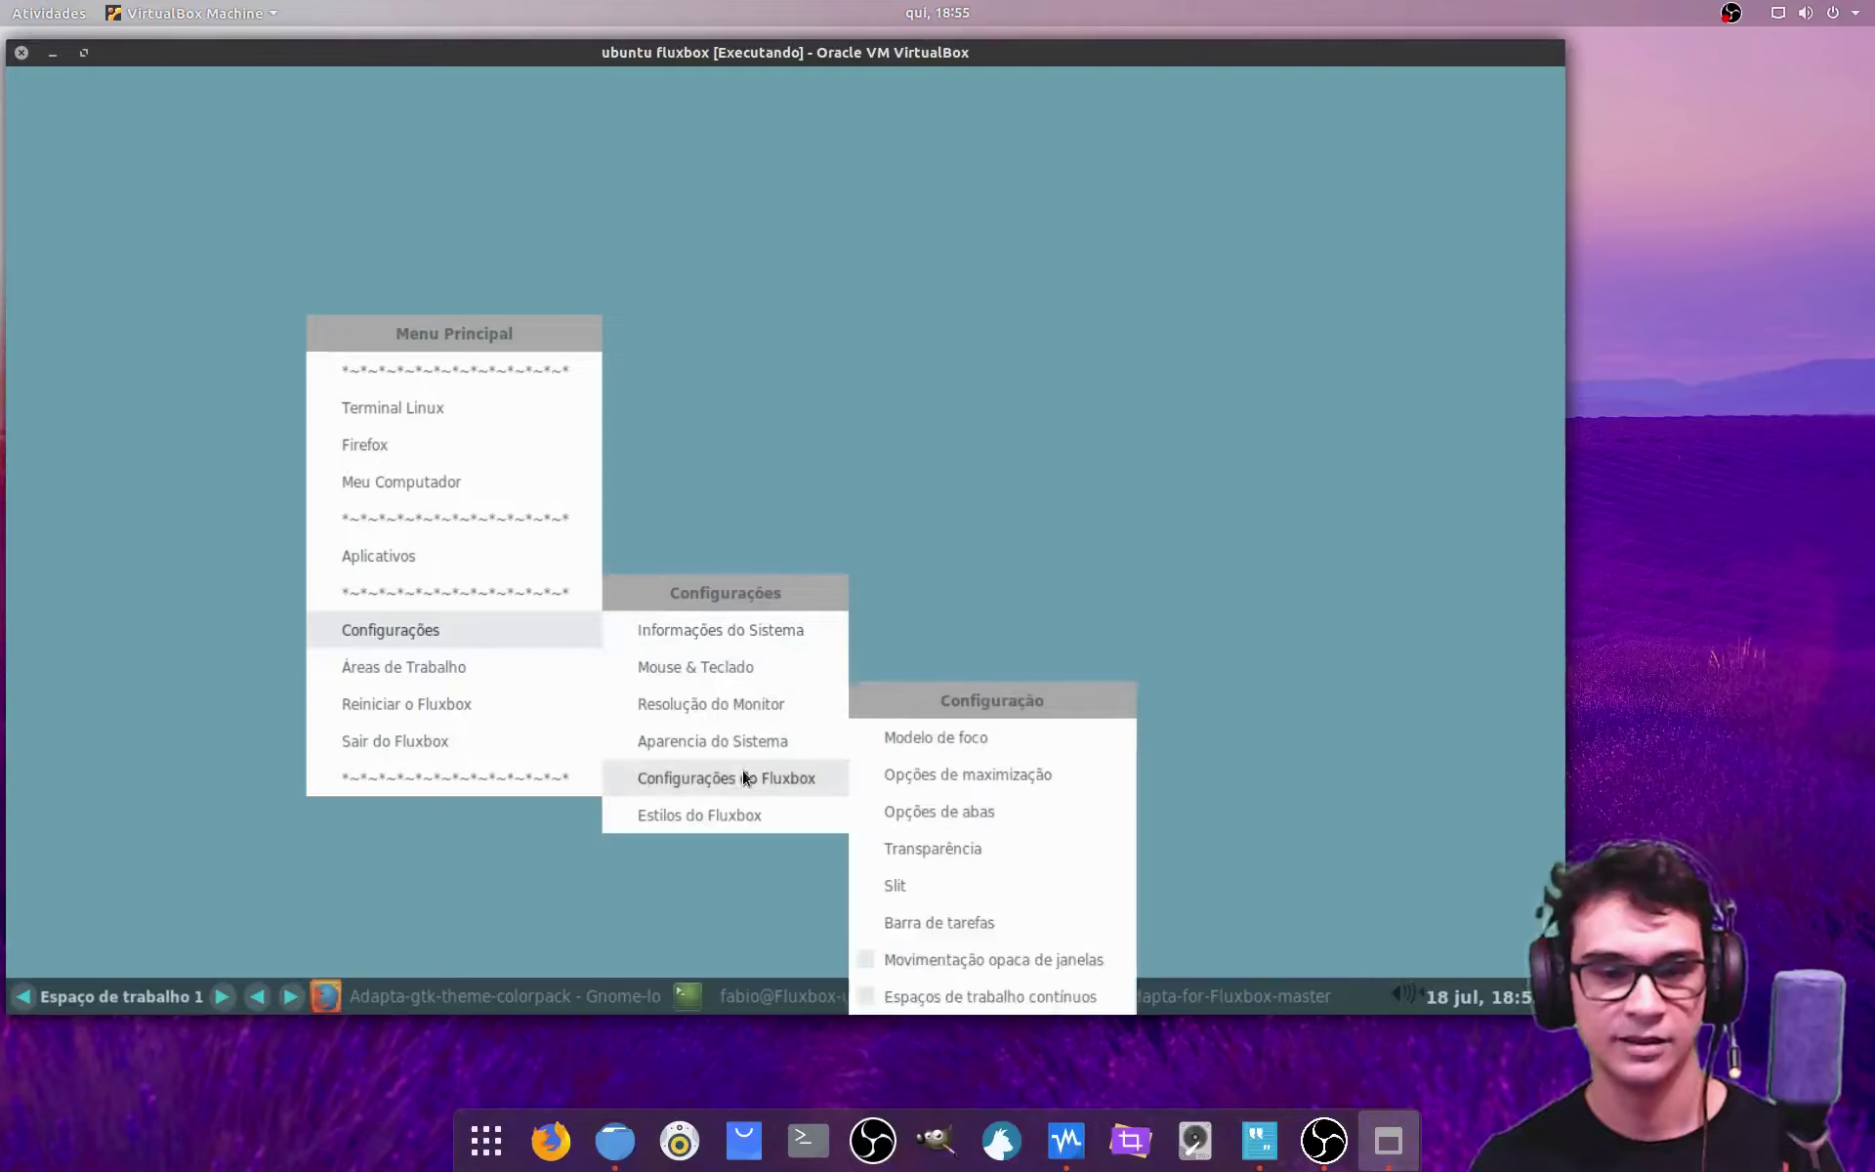
left_click(693, 741)
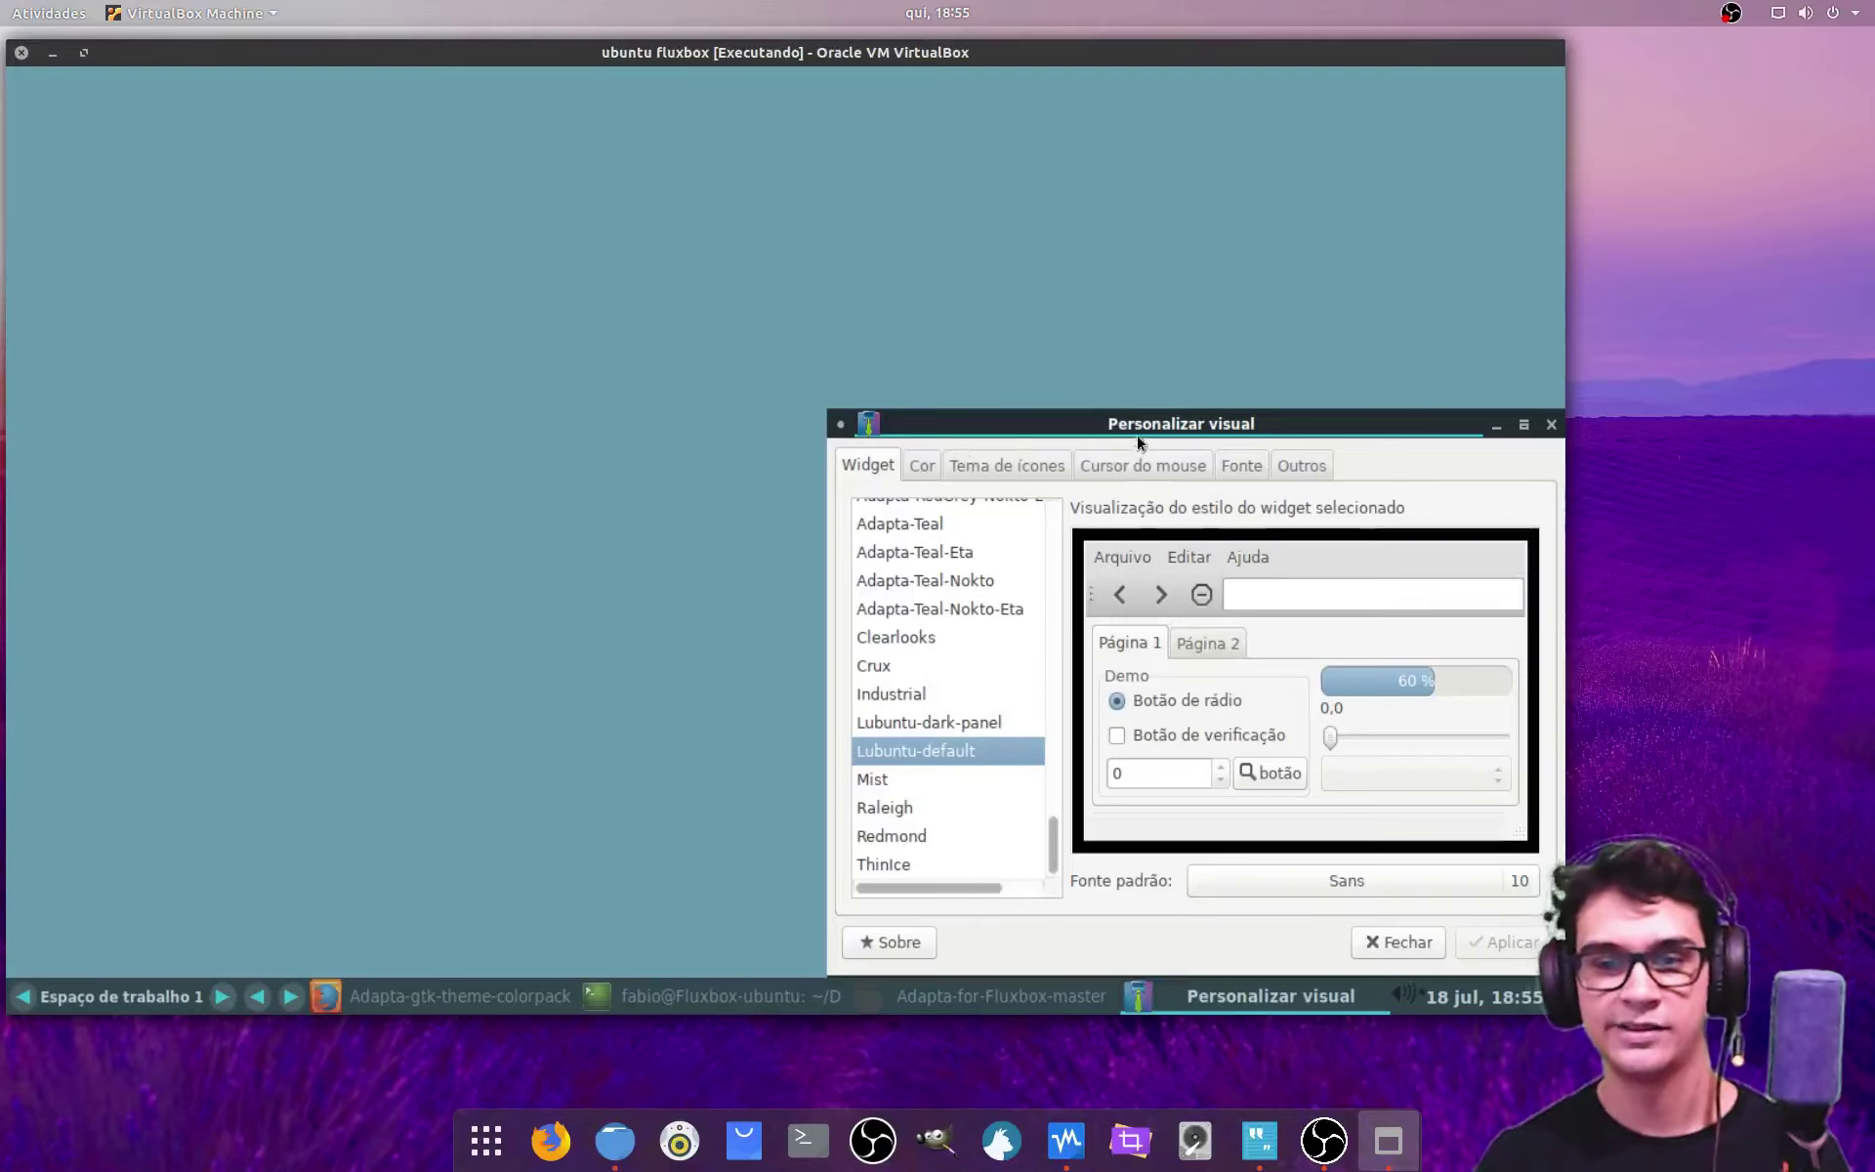
left_click_drag(1139, 431, 477, 180)
scroll(302, 531, "up", 10)
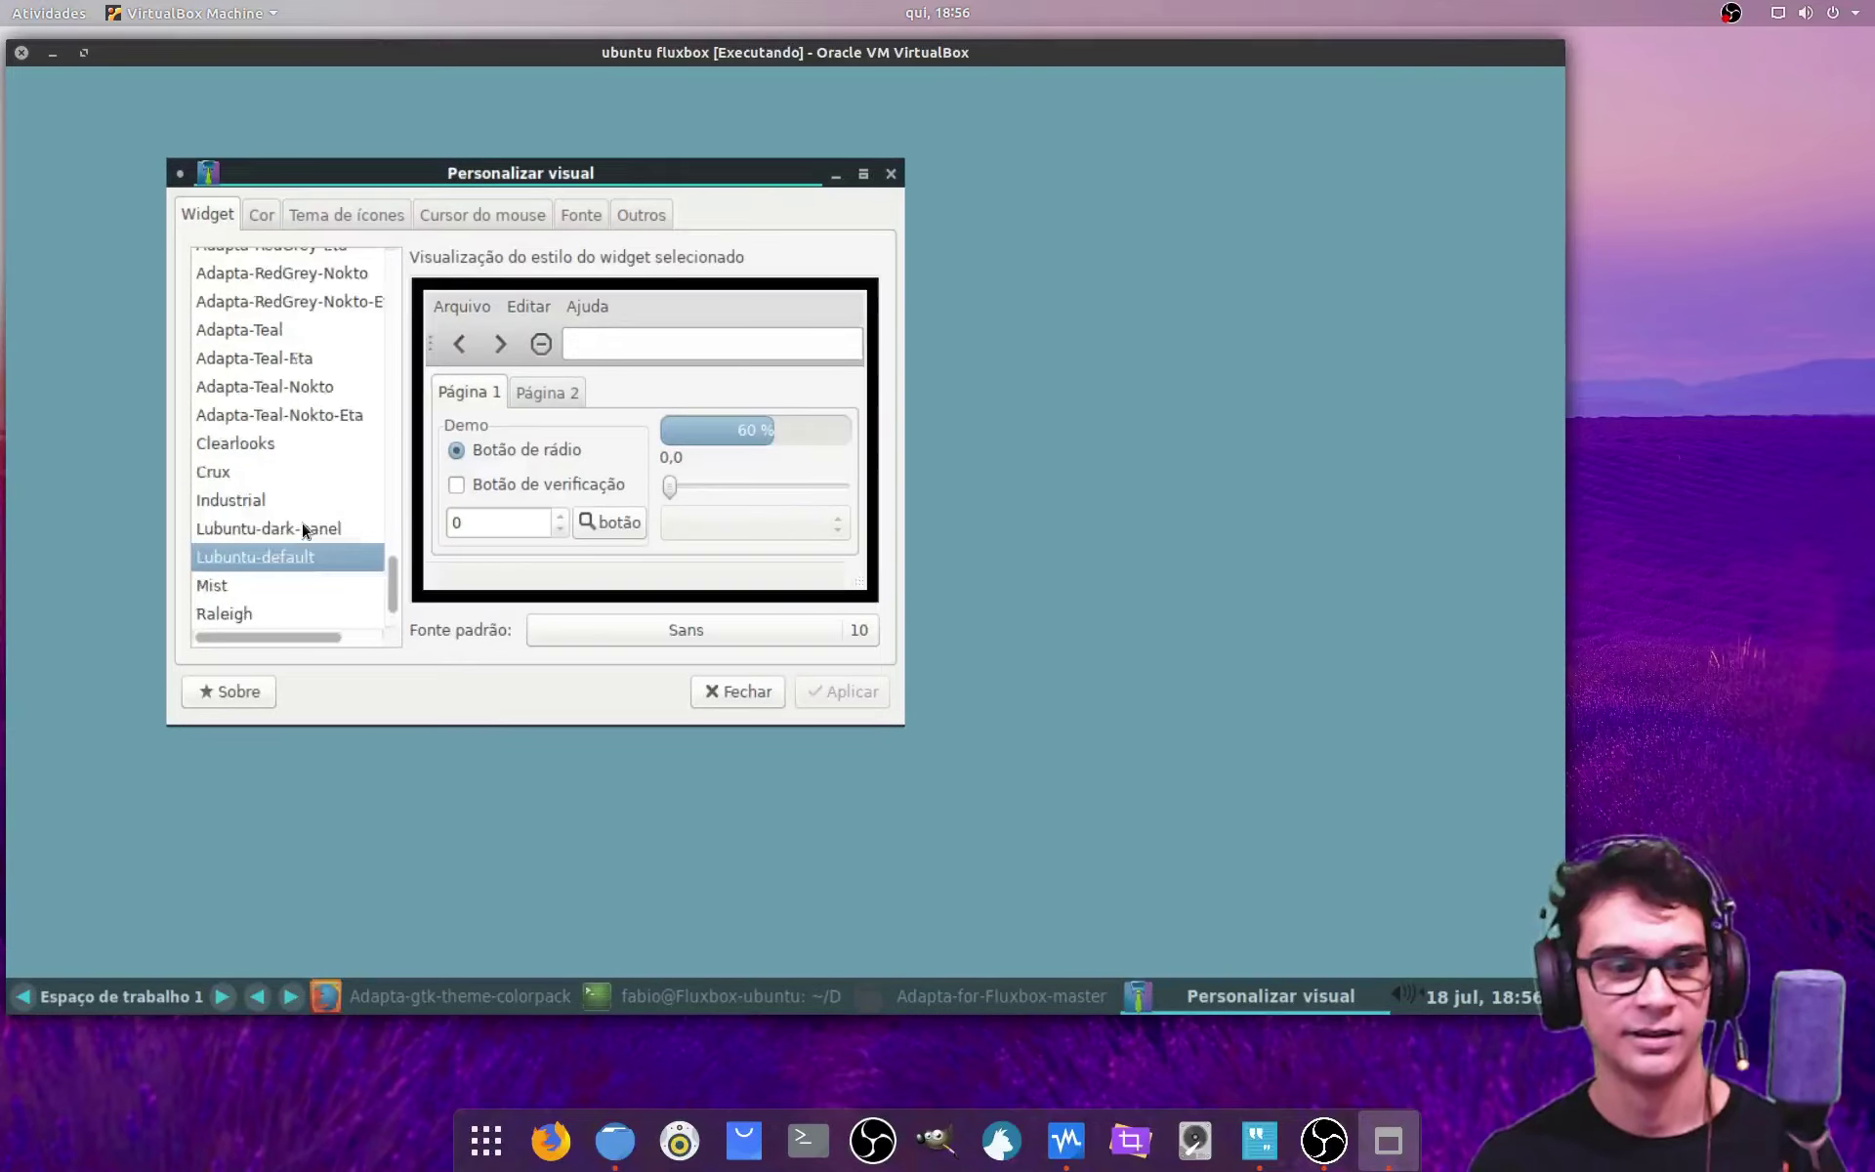
scroll(308, 529, "up", 15)
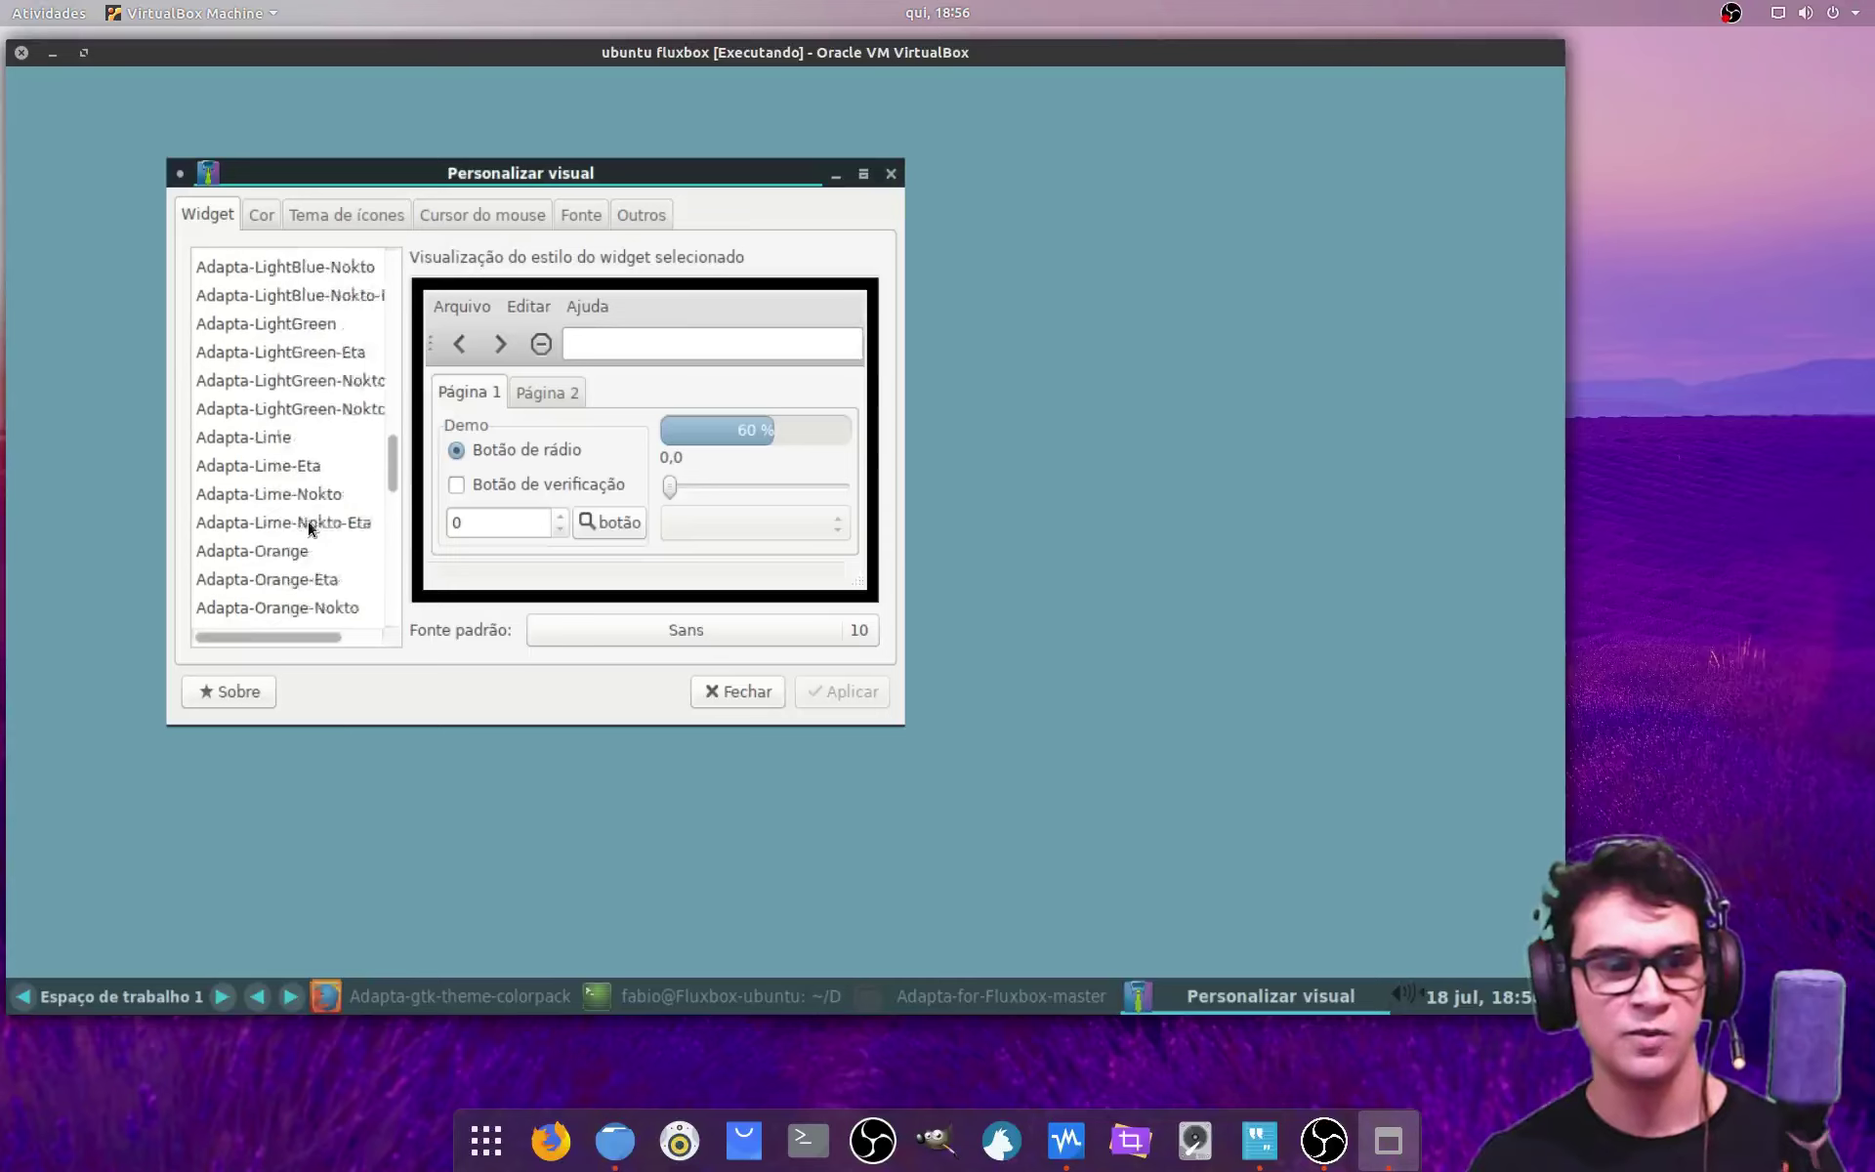
scroll(309, 528, "up", 3)
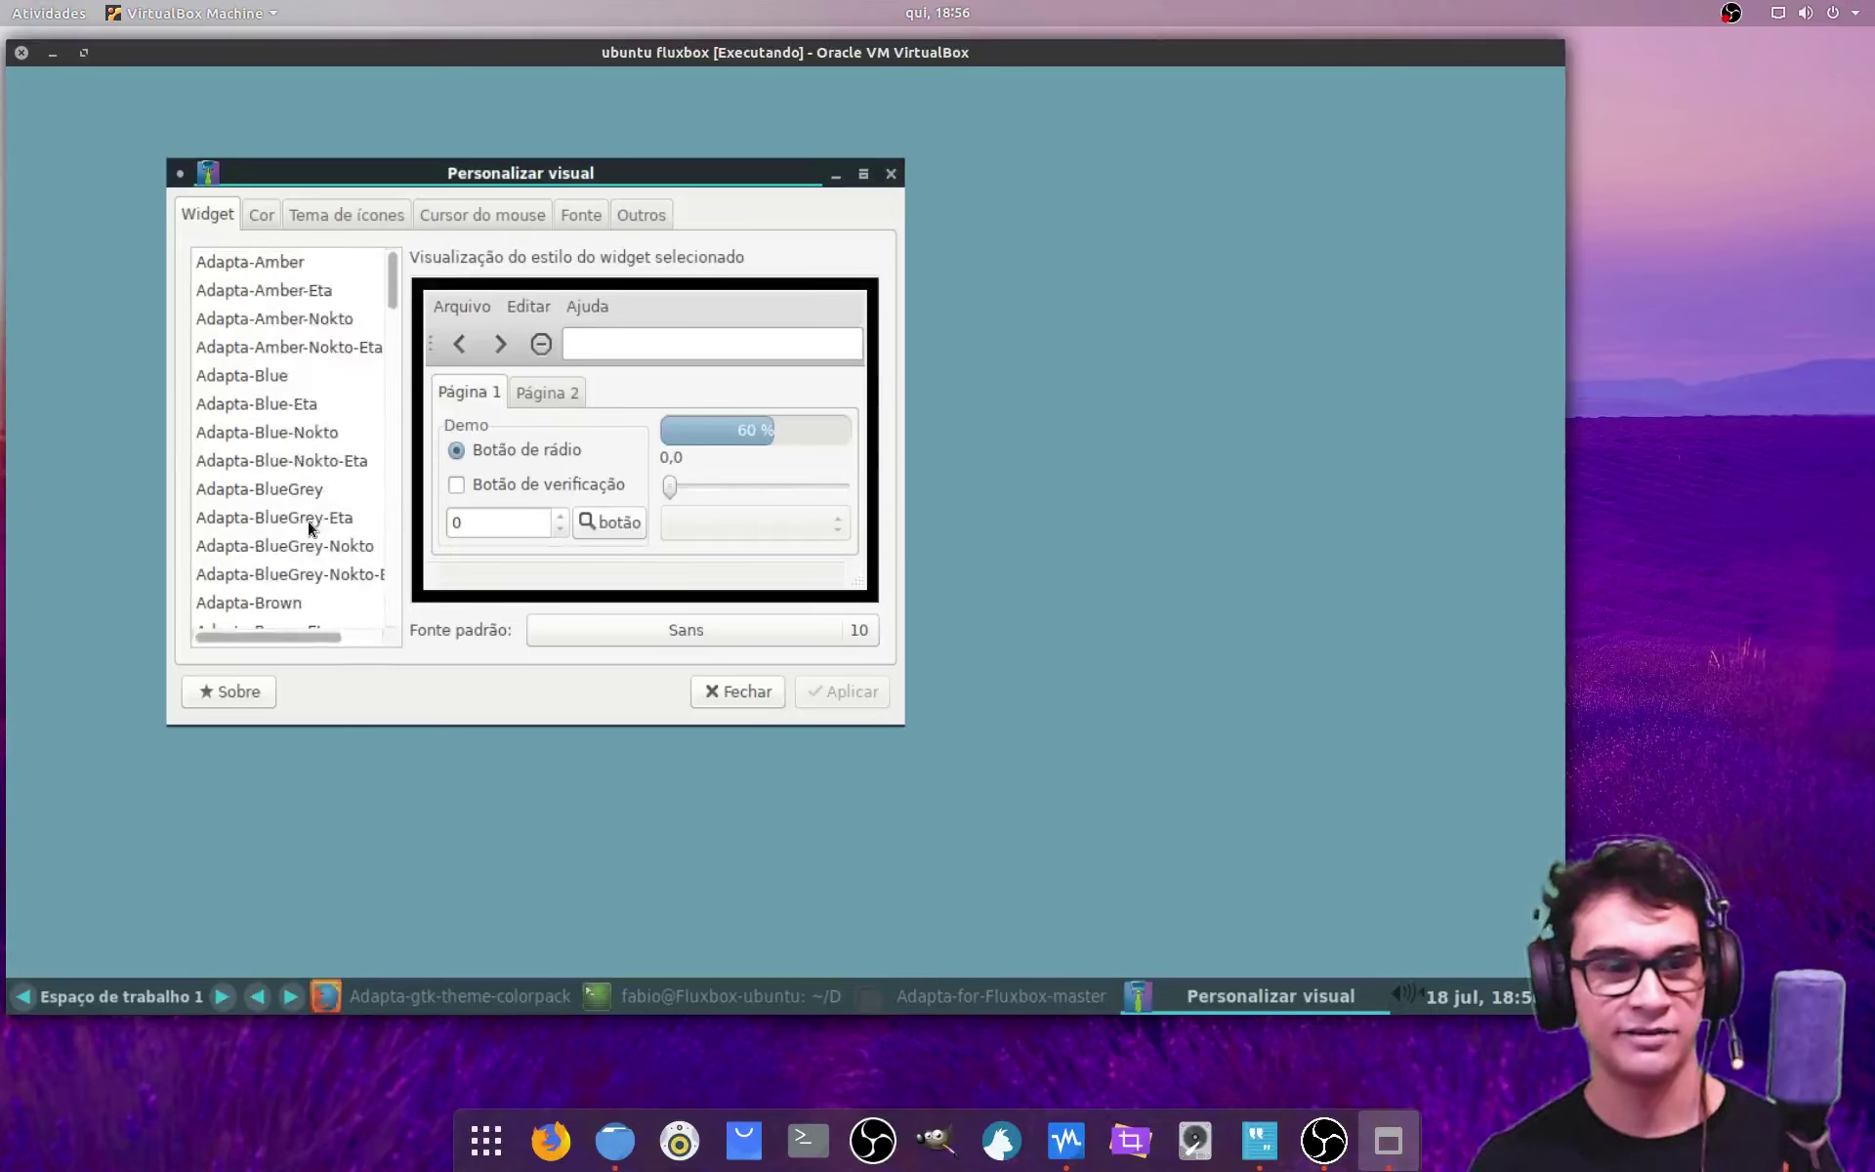
Step: Preview the Adapta-Amber and Adapta-Blue widget theme variants, reaching Adapta-BlueGrey
left_click(264, 268)
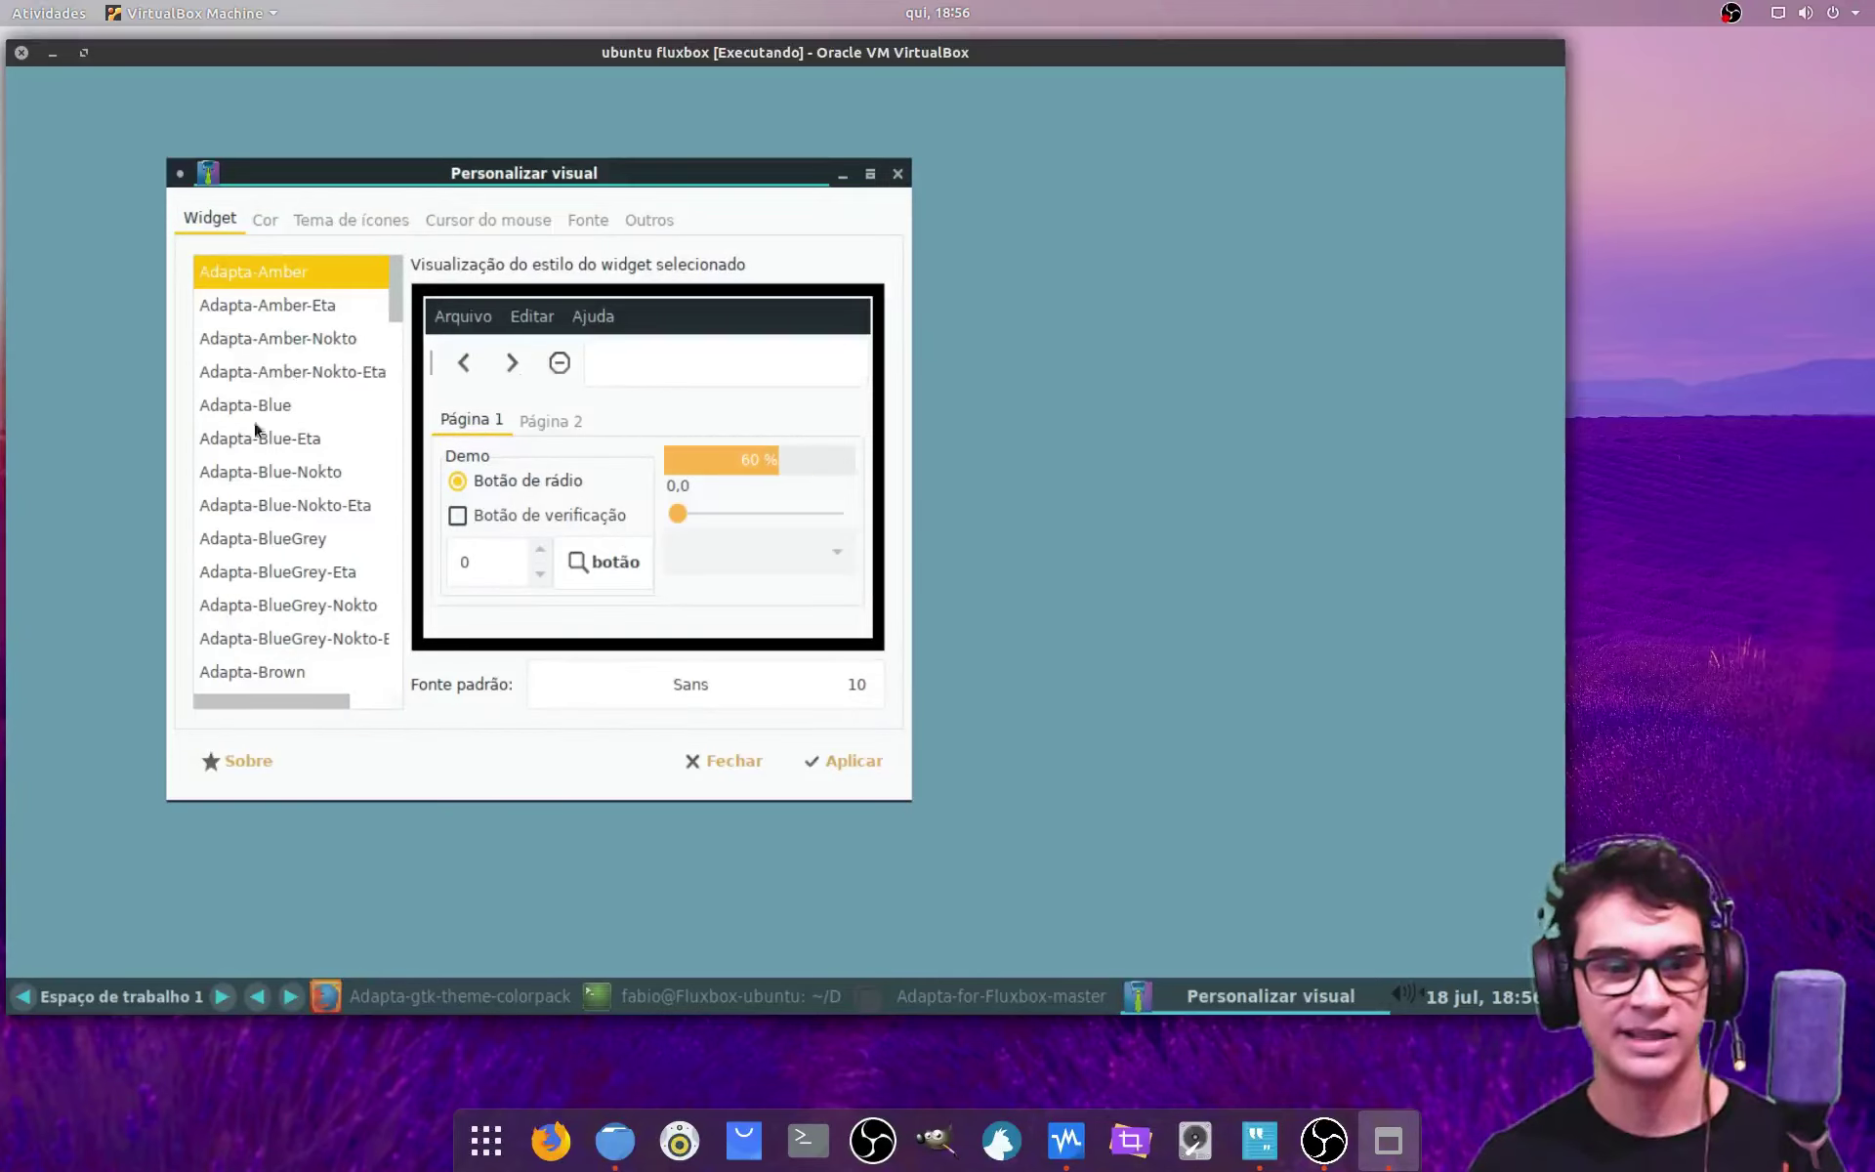
left_click(250, 308)
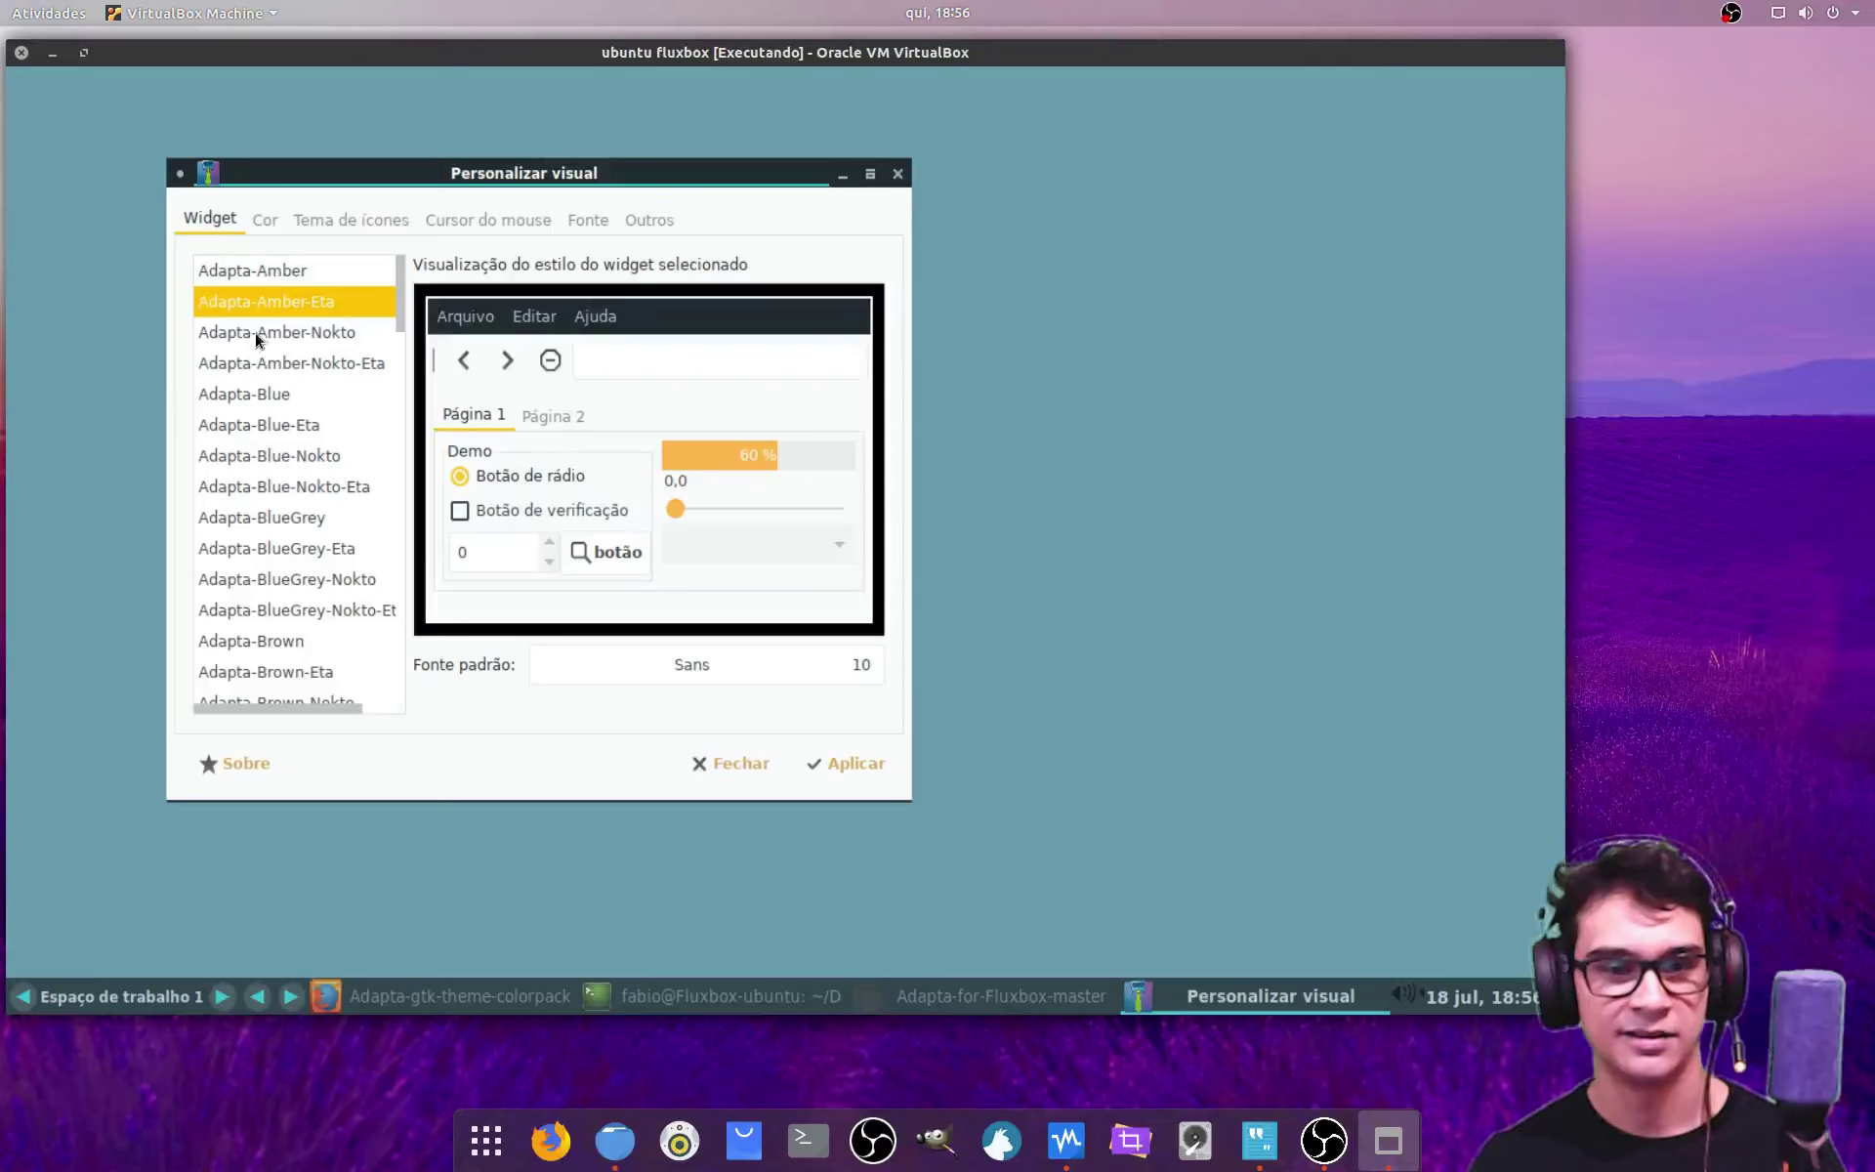
left_click(264, 337)
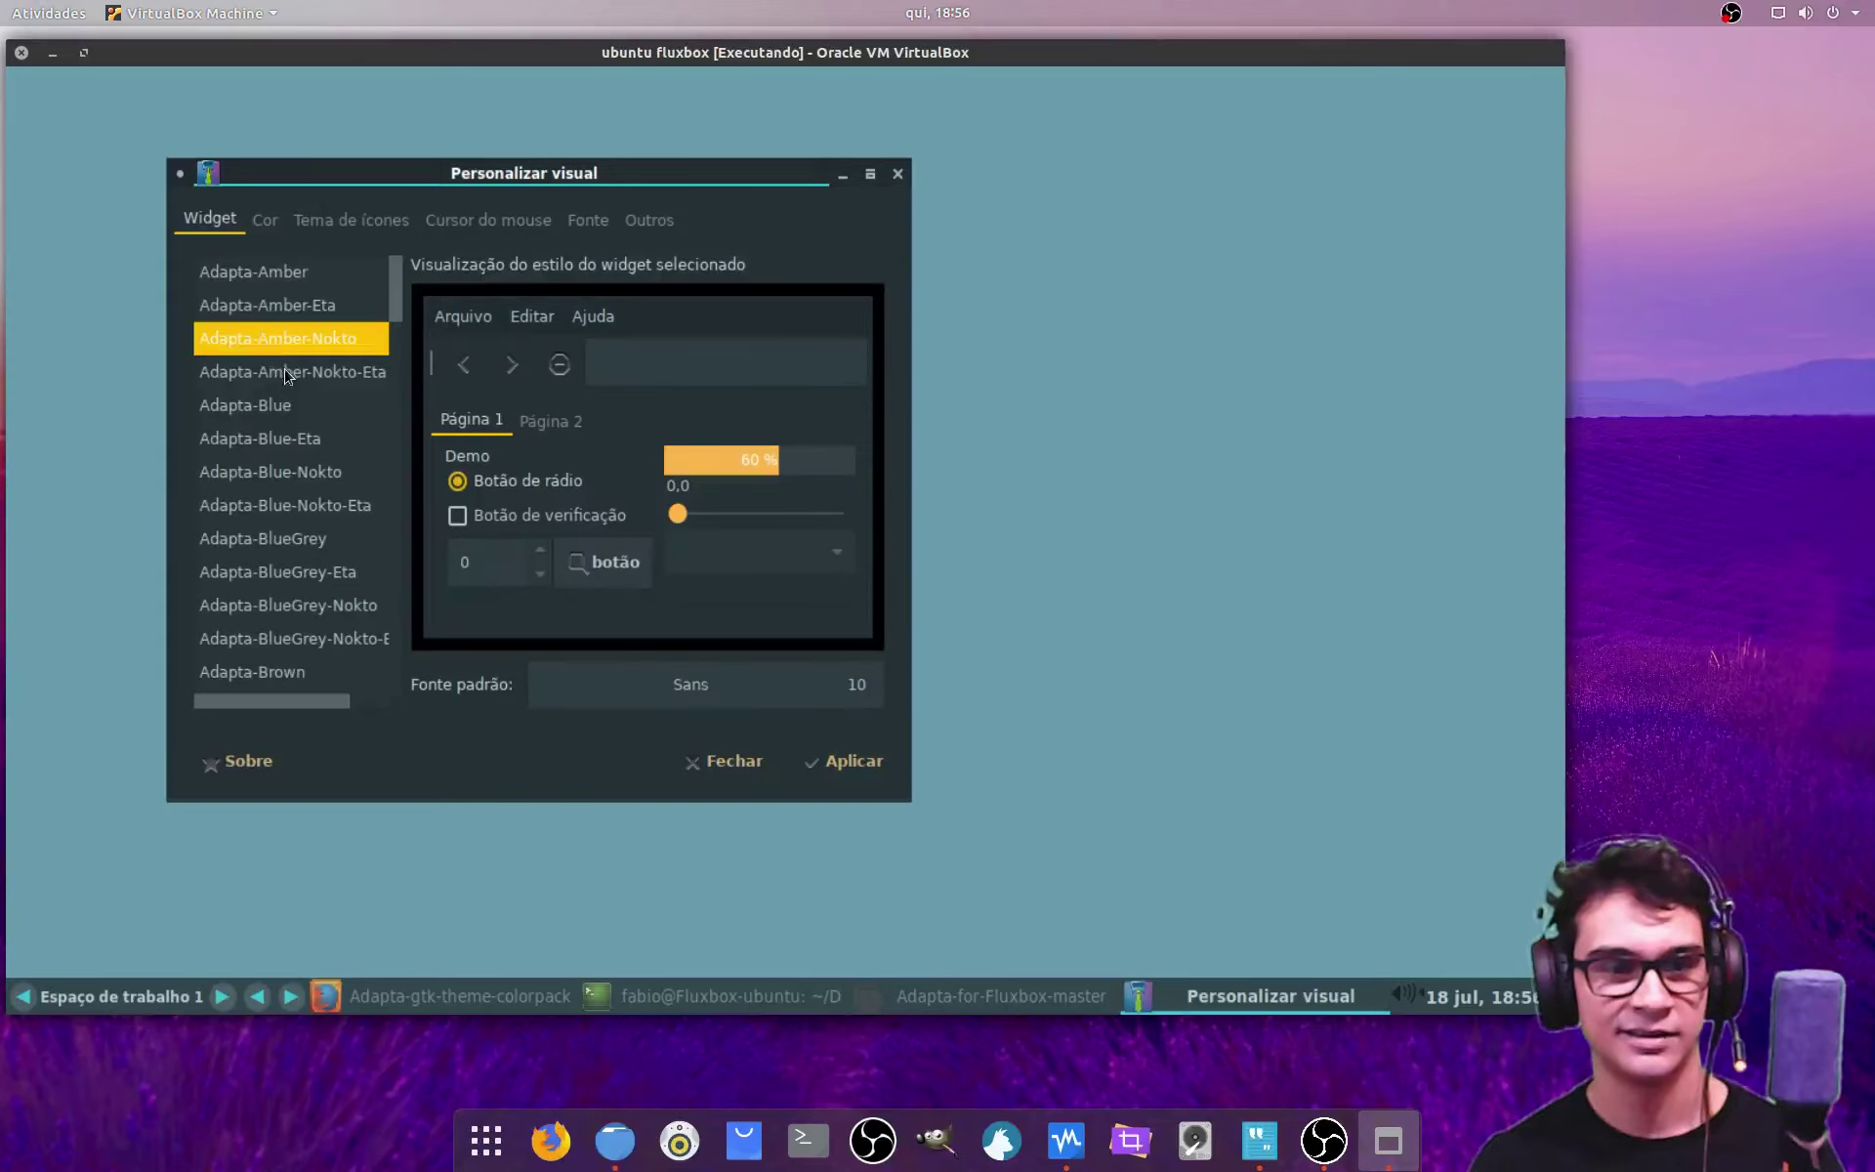
left_click(285, 379)
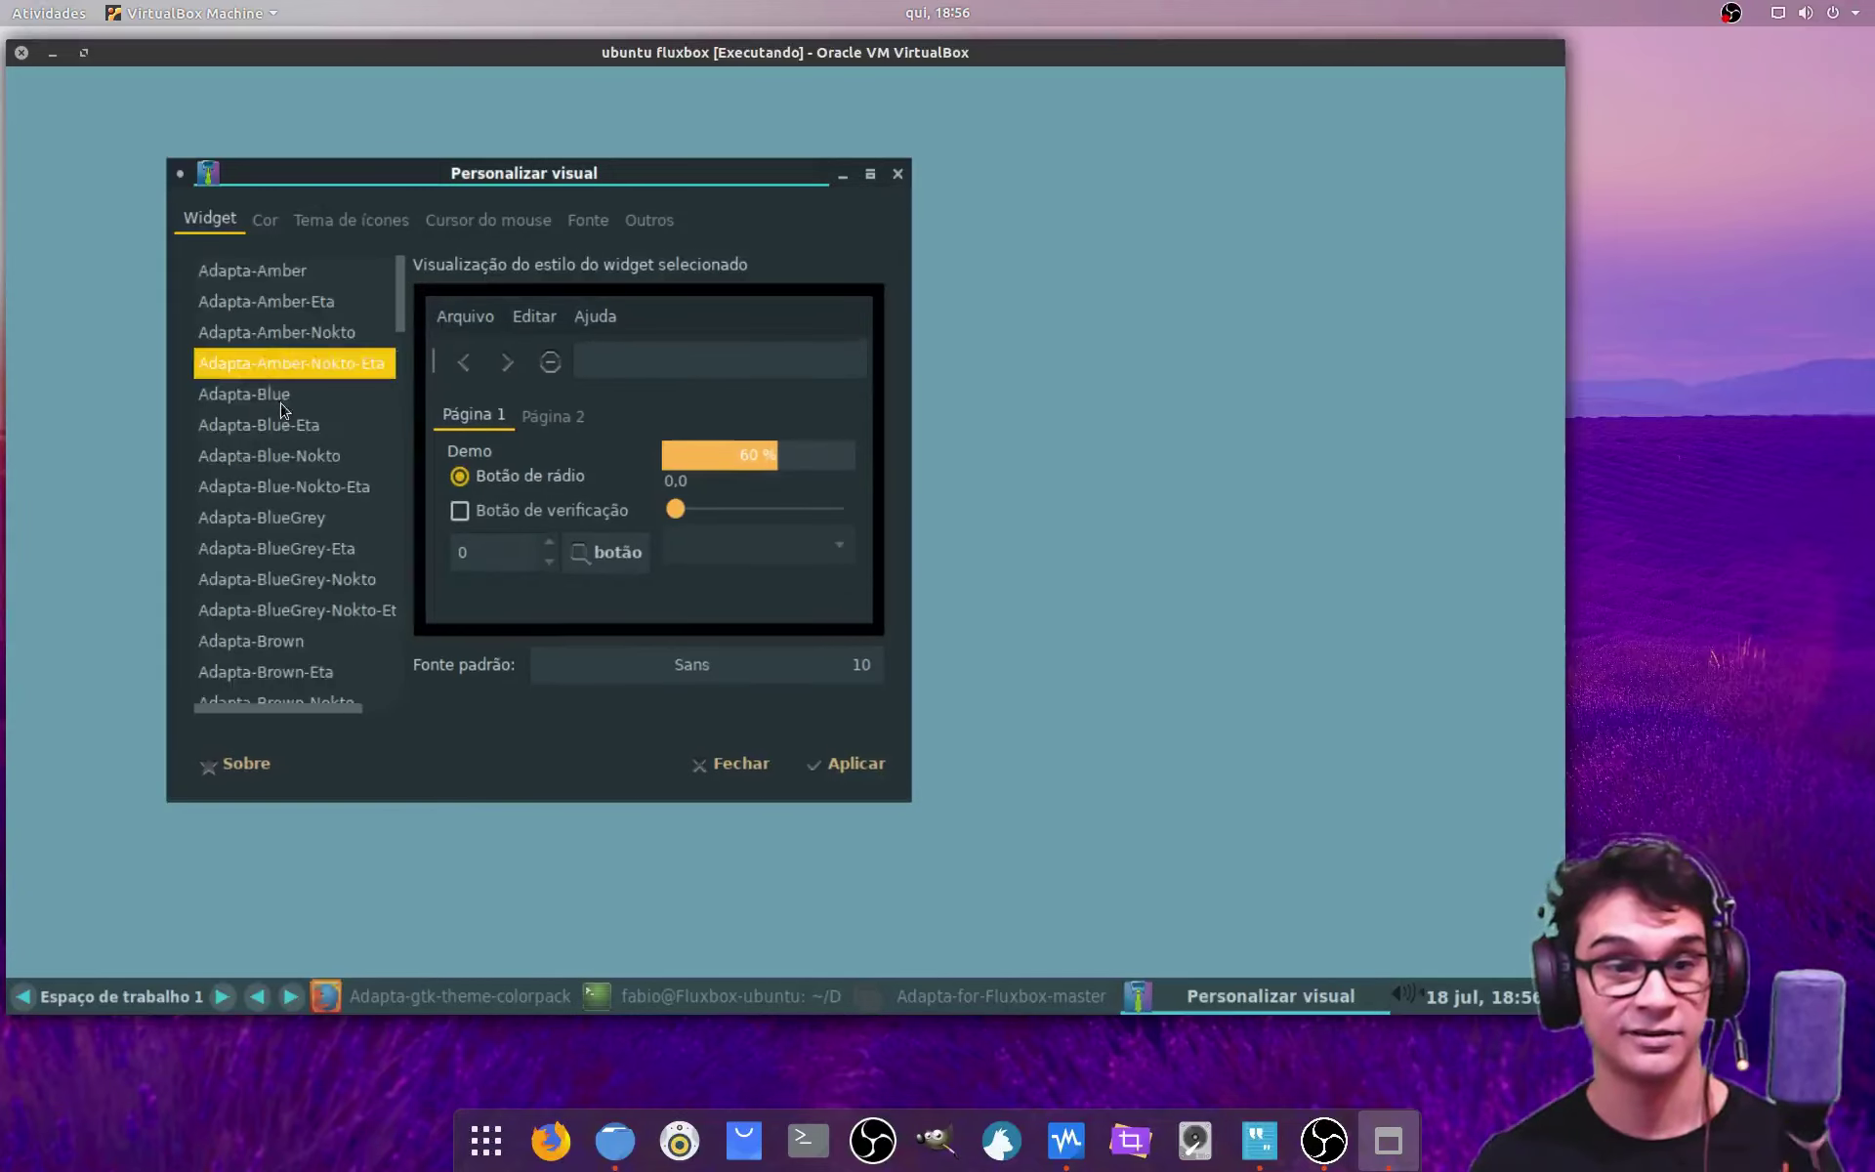
left_click(273, 418)
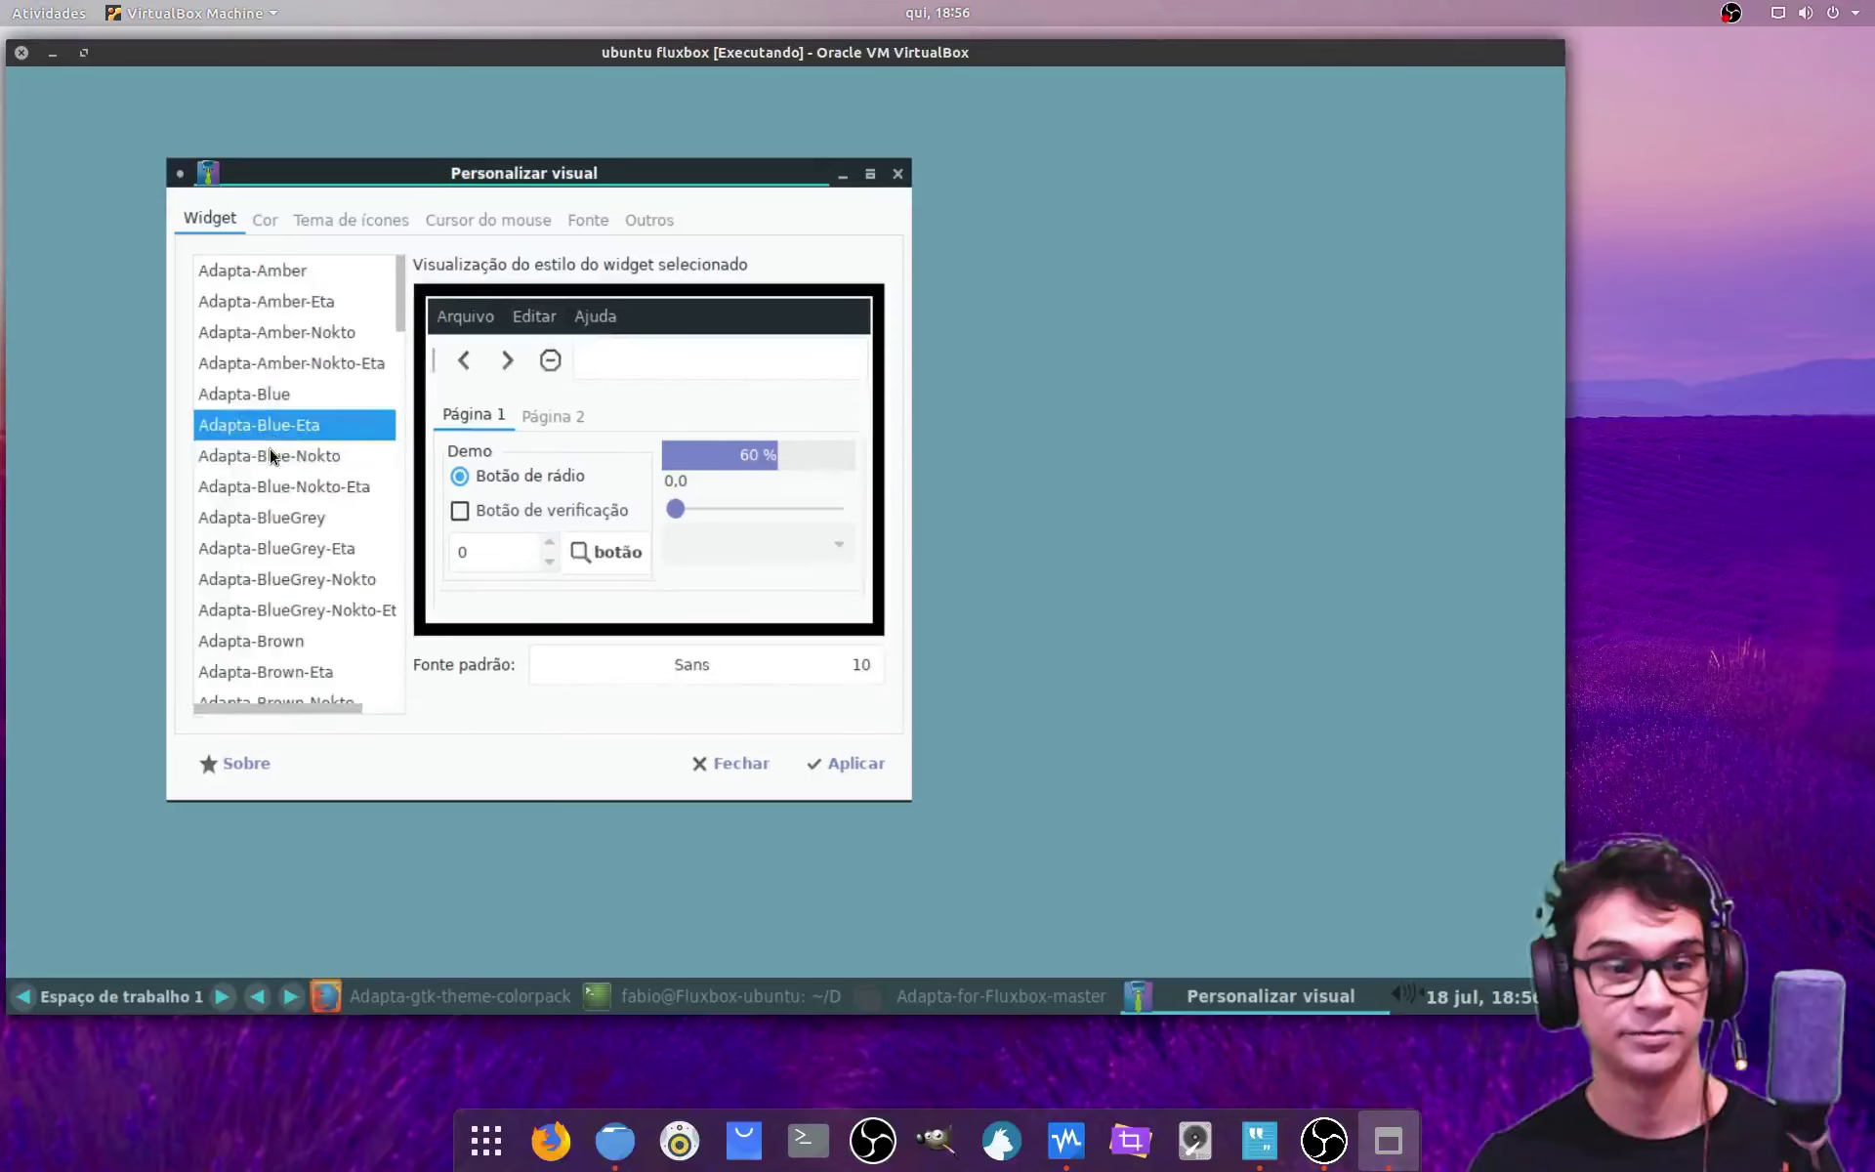
left_click(269, 452)
left_click(274, 483)
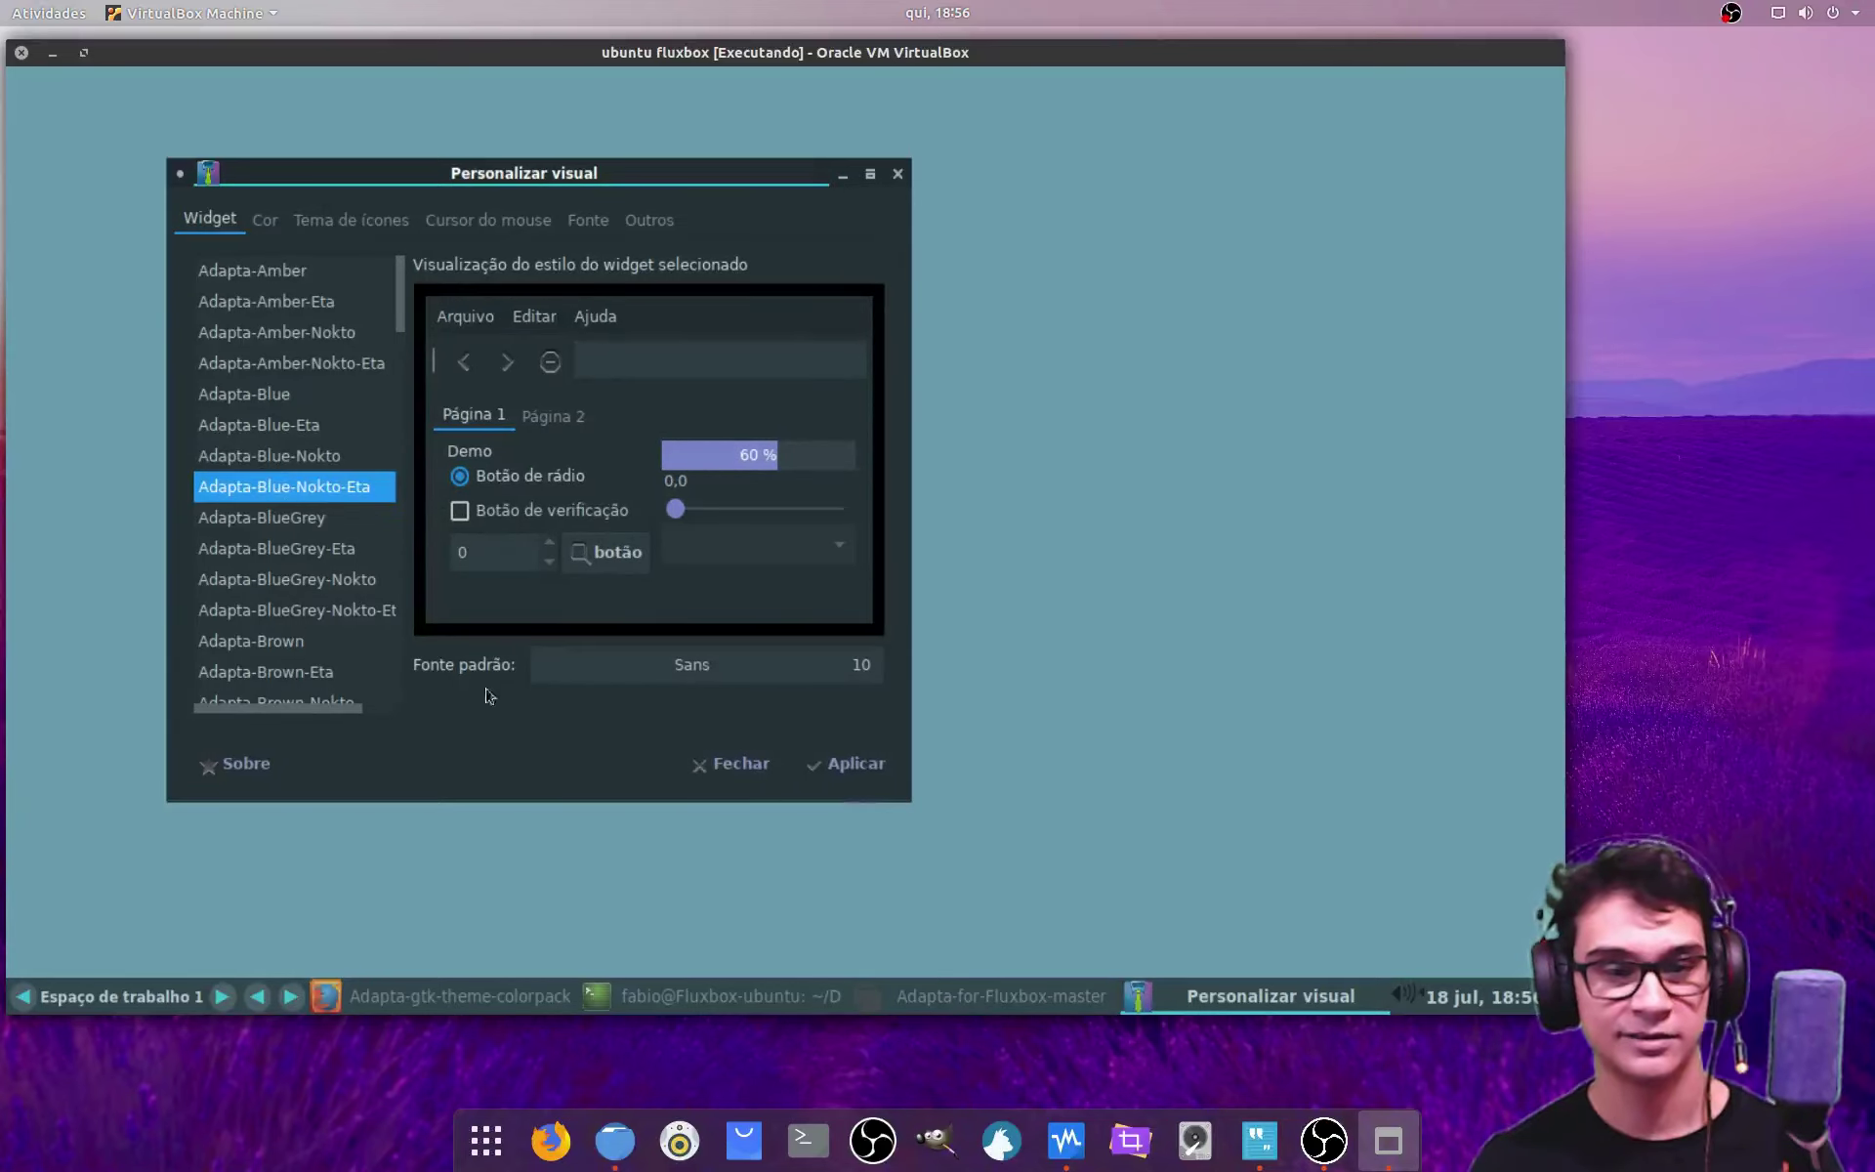
left_click(261, 528)
Step: Preview Adapta-BlueGrey-Nokto-Eta, the Adapta-Brown variants, Adapta-Cyan and Adapta-Cyan-Eta
scroll(285, 547, "down", 5)
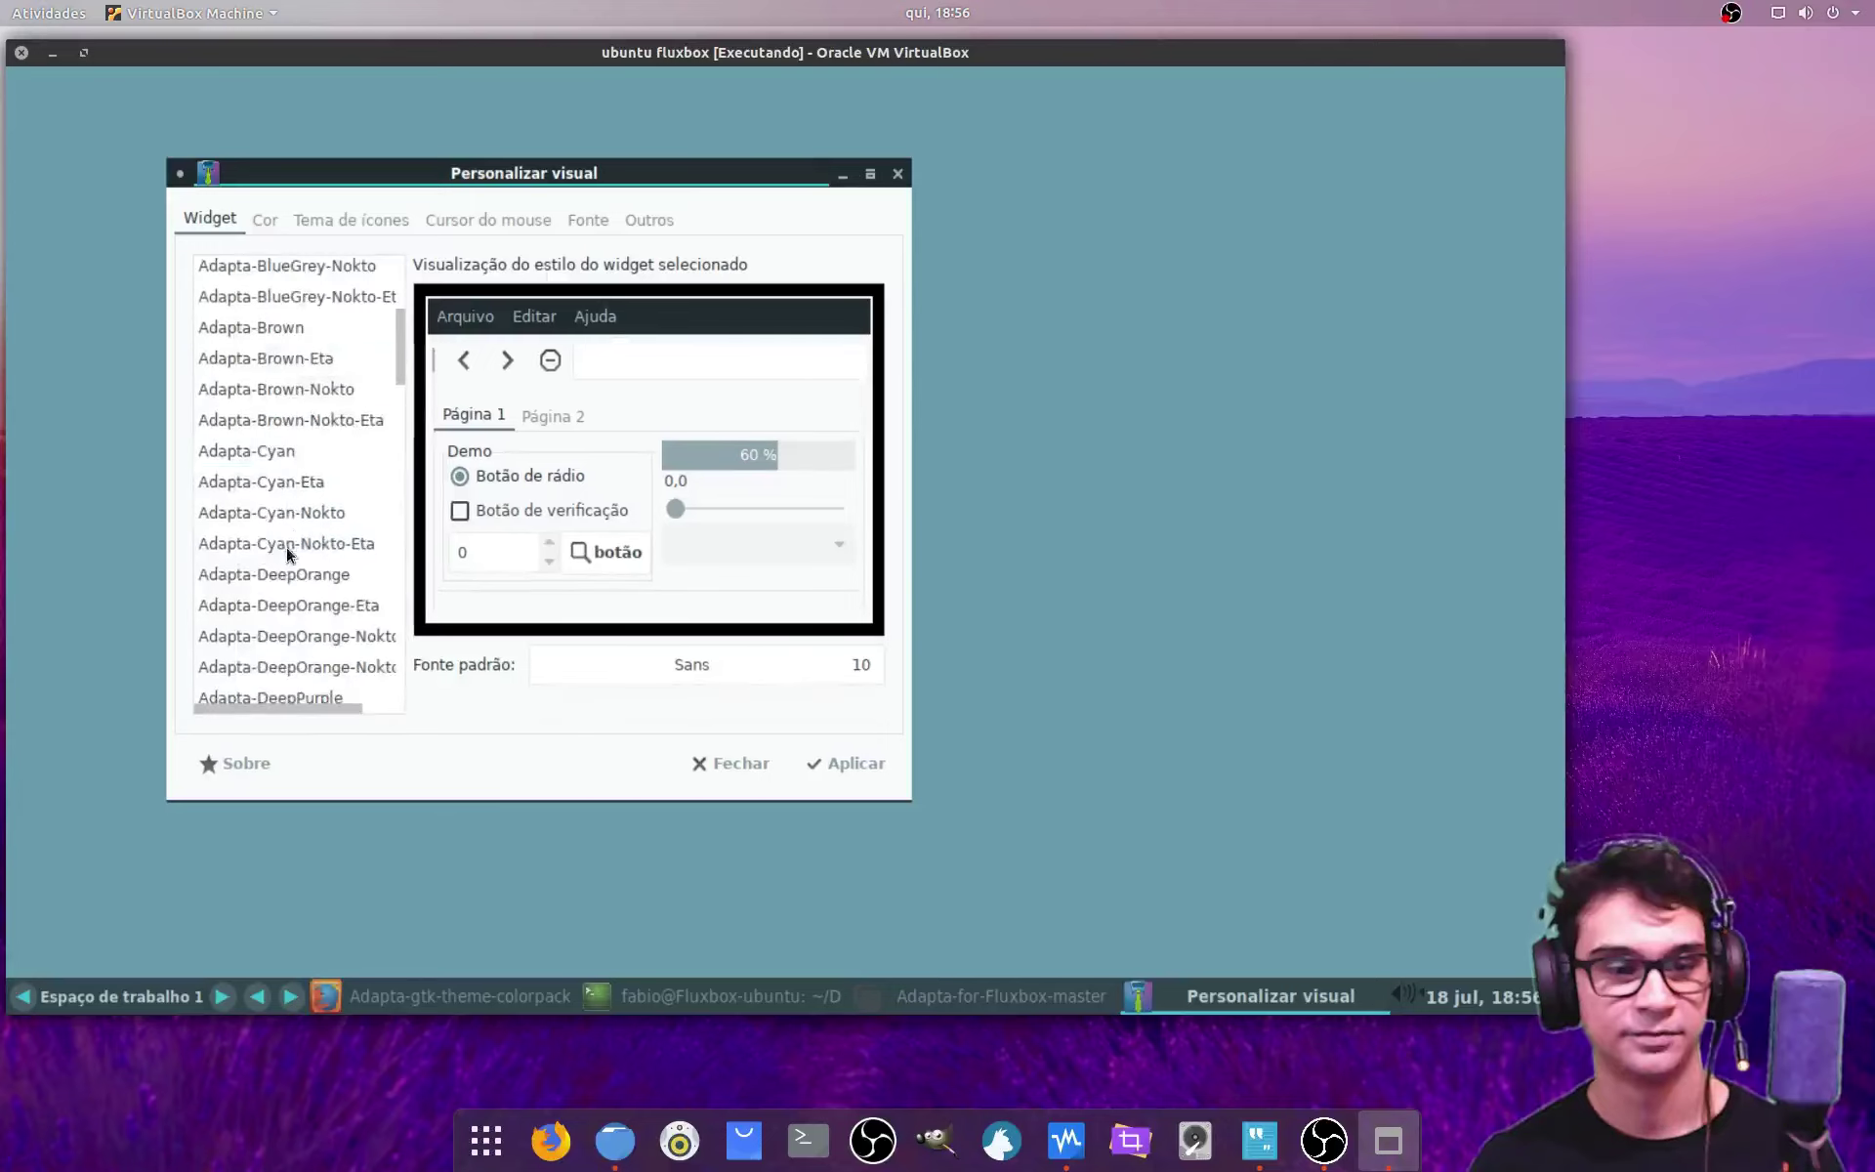
key("Down")
key("Down")
key("Down")
right_click(1074, 415)
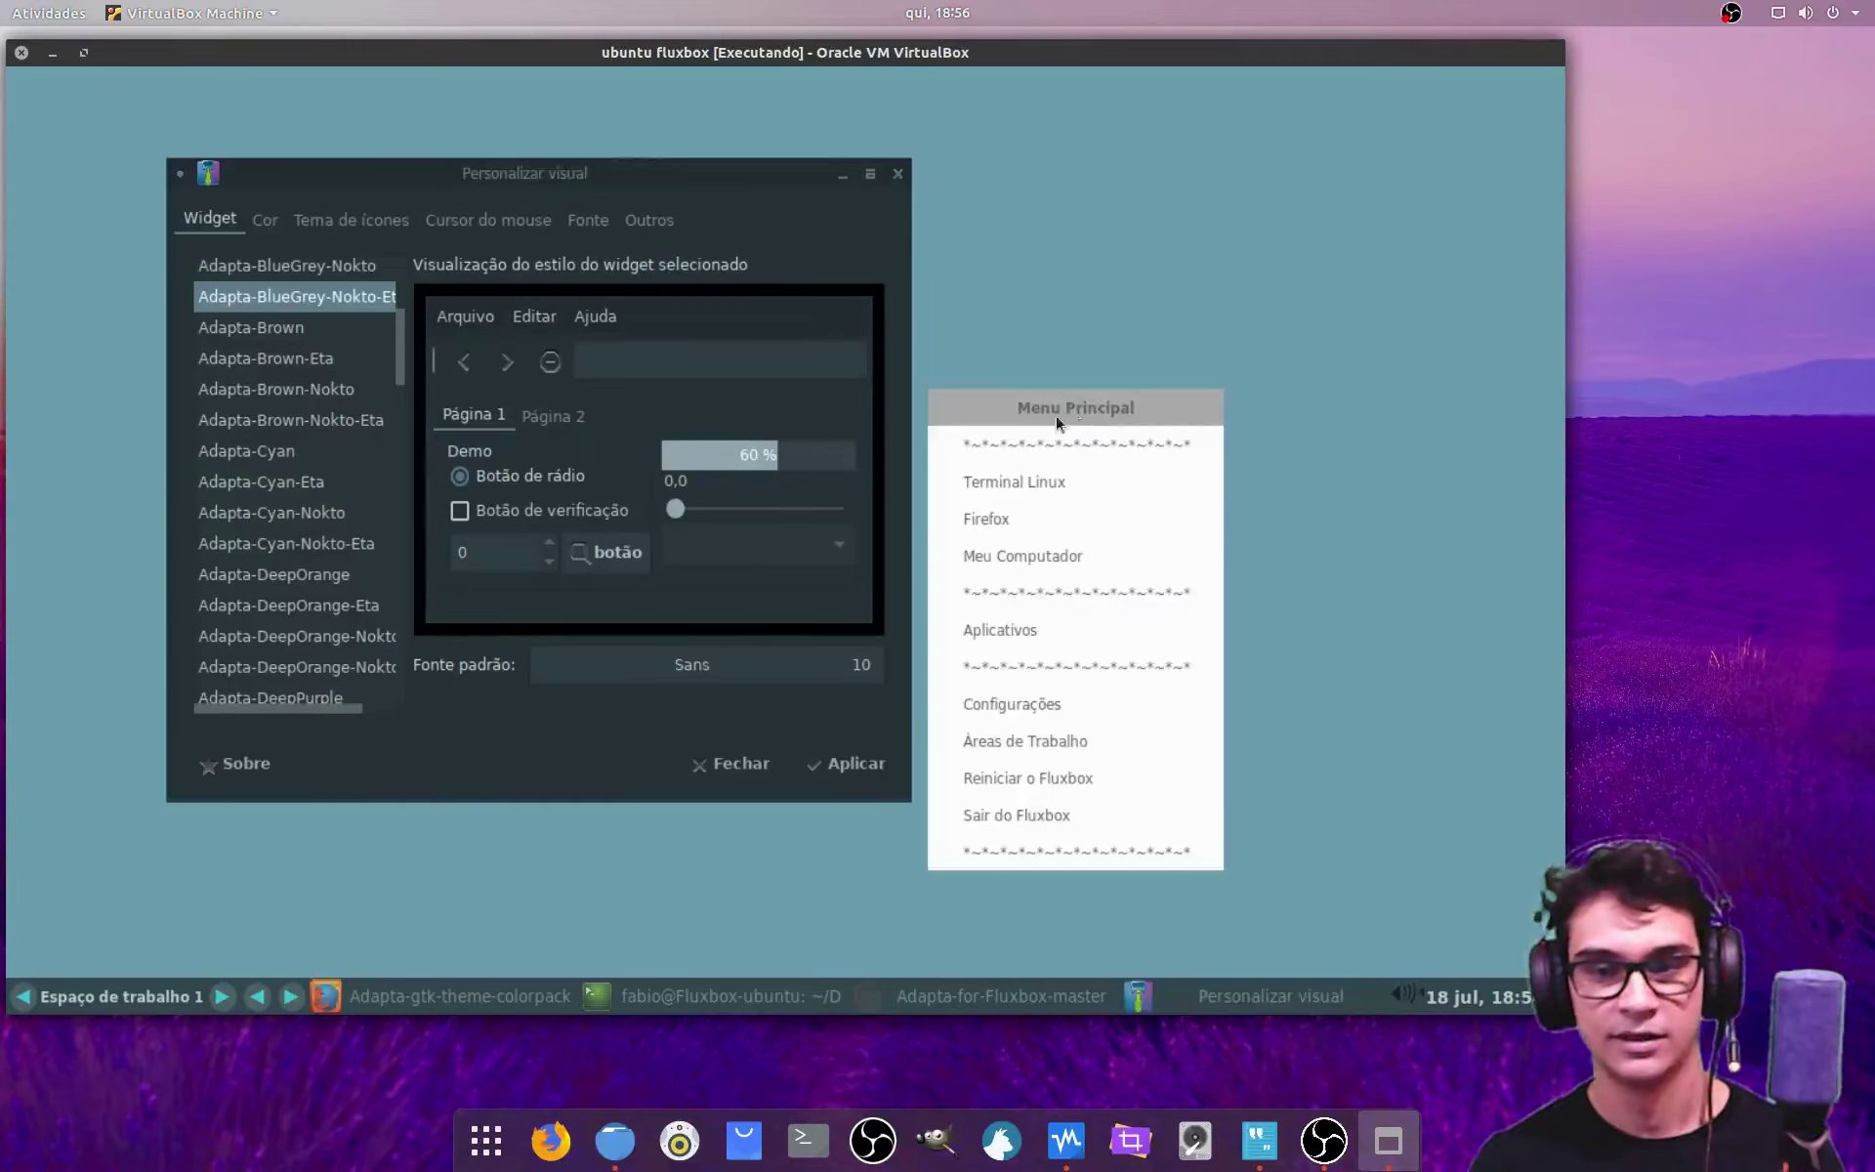
left_click(252, 330)
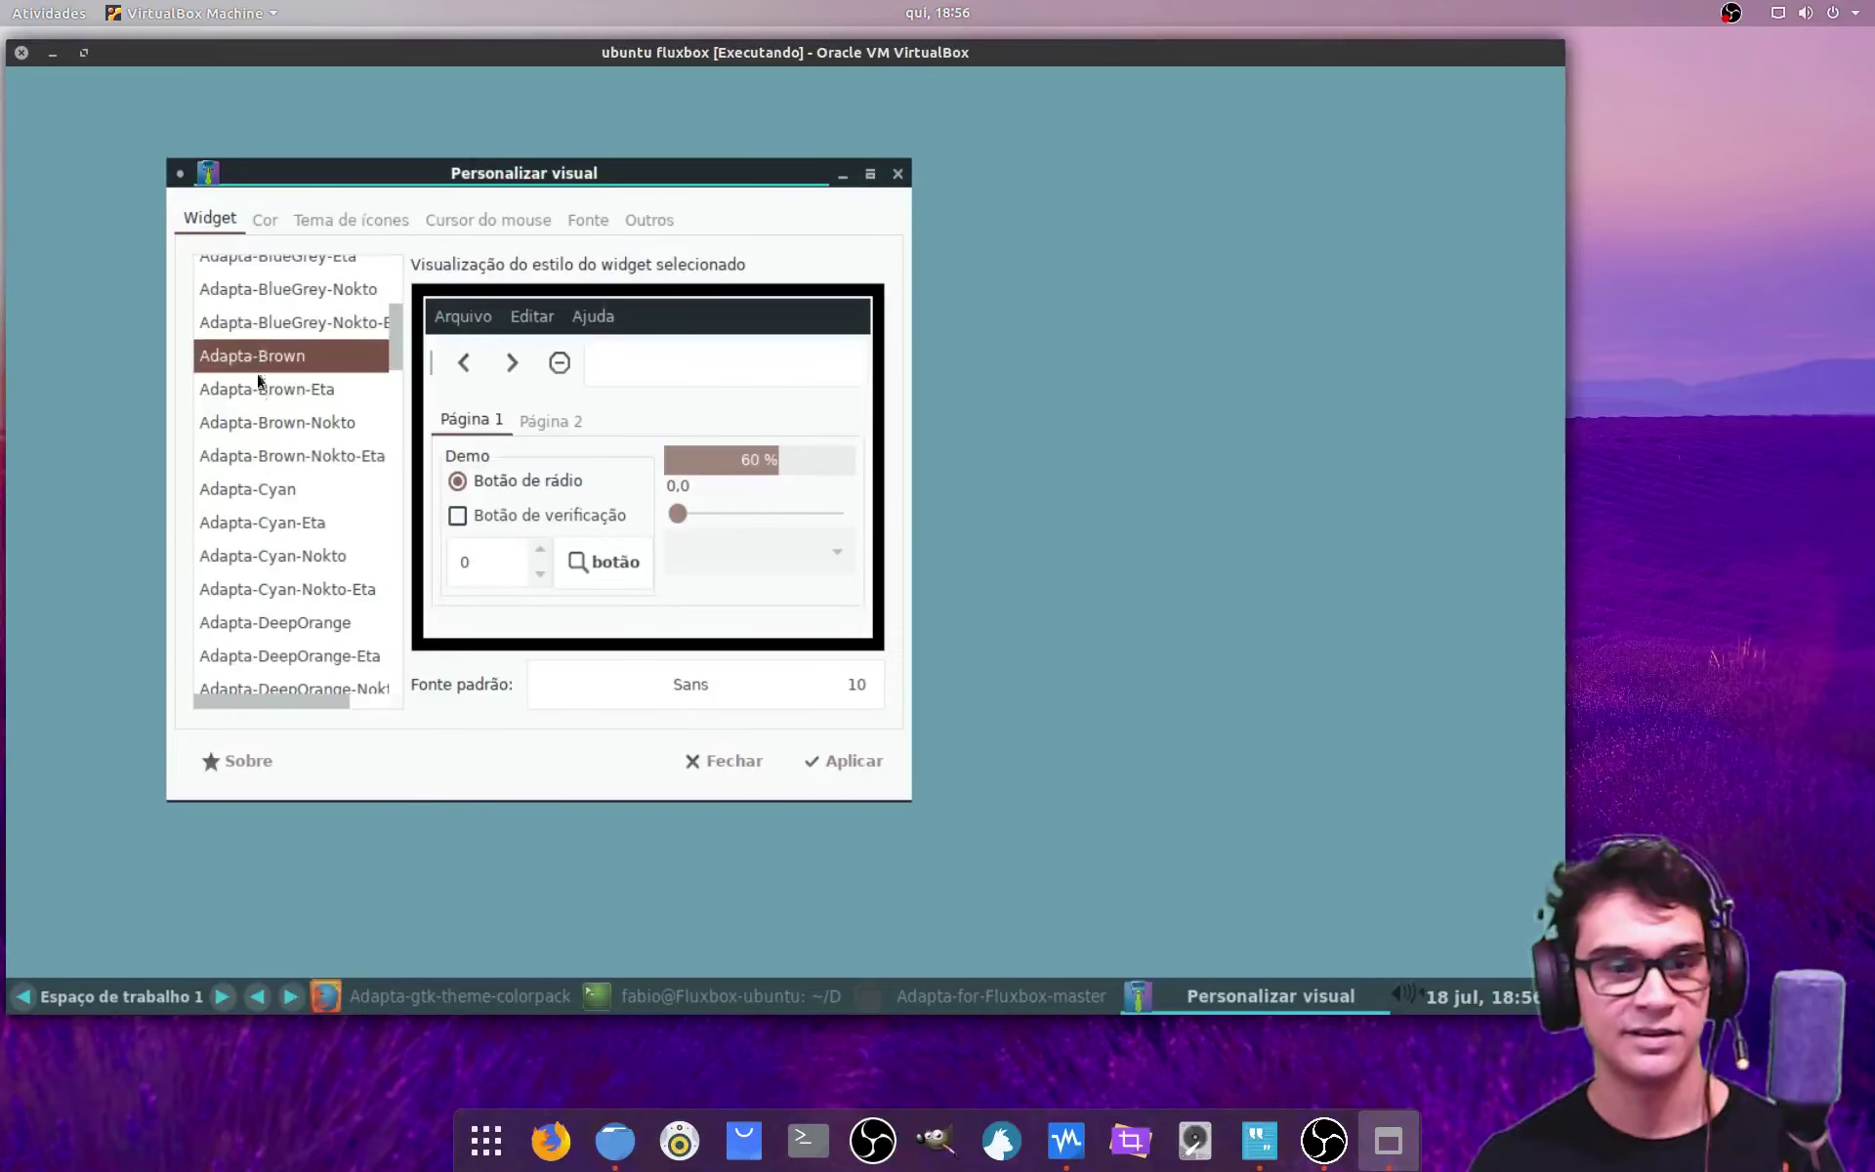
left_click(252, 452)
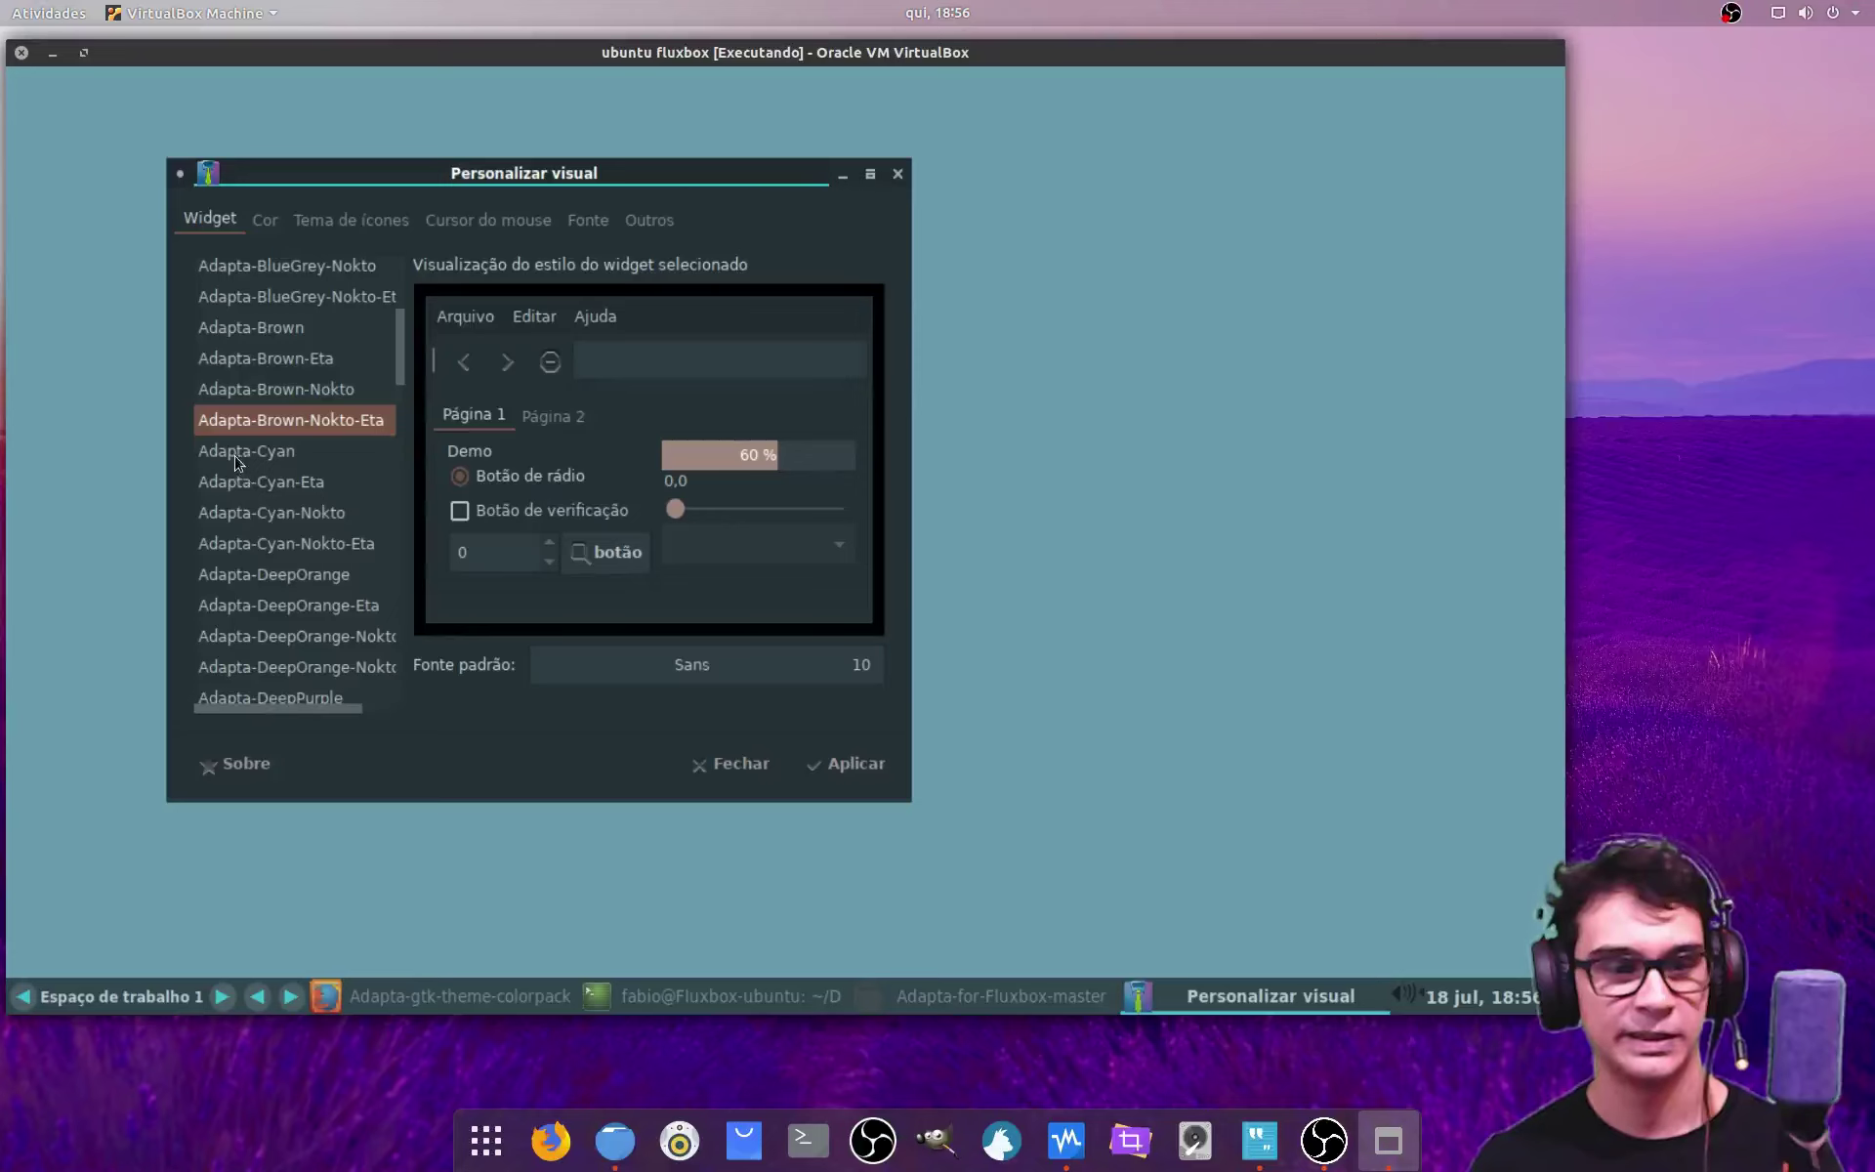
left_click(236, 455)
right_click(1077, 402)
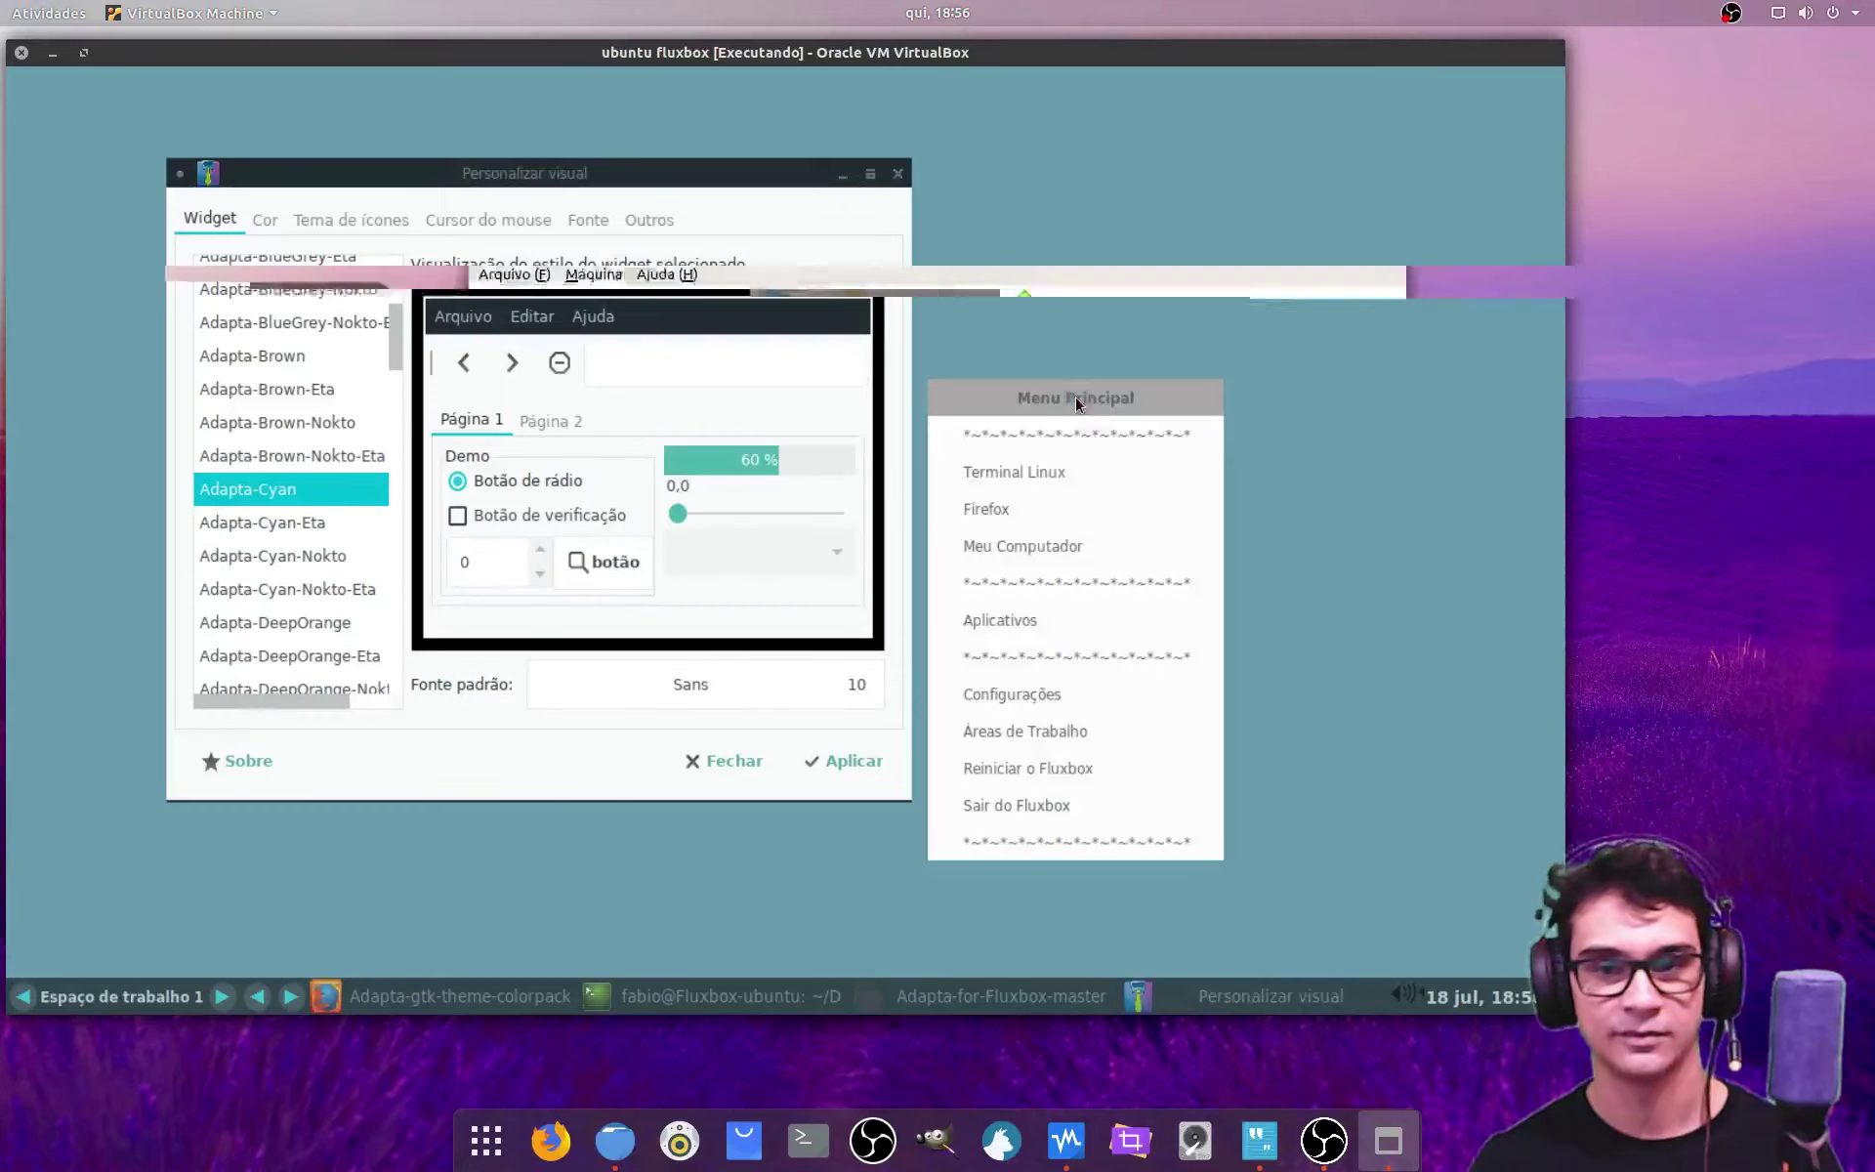
left_click(264, 483)
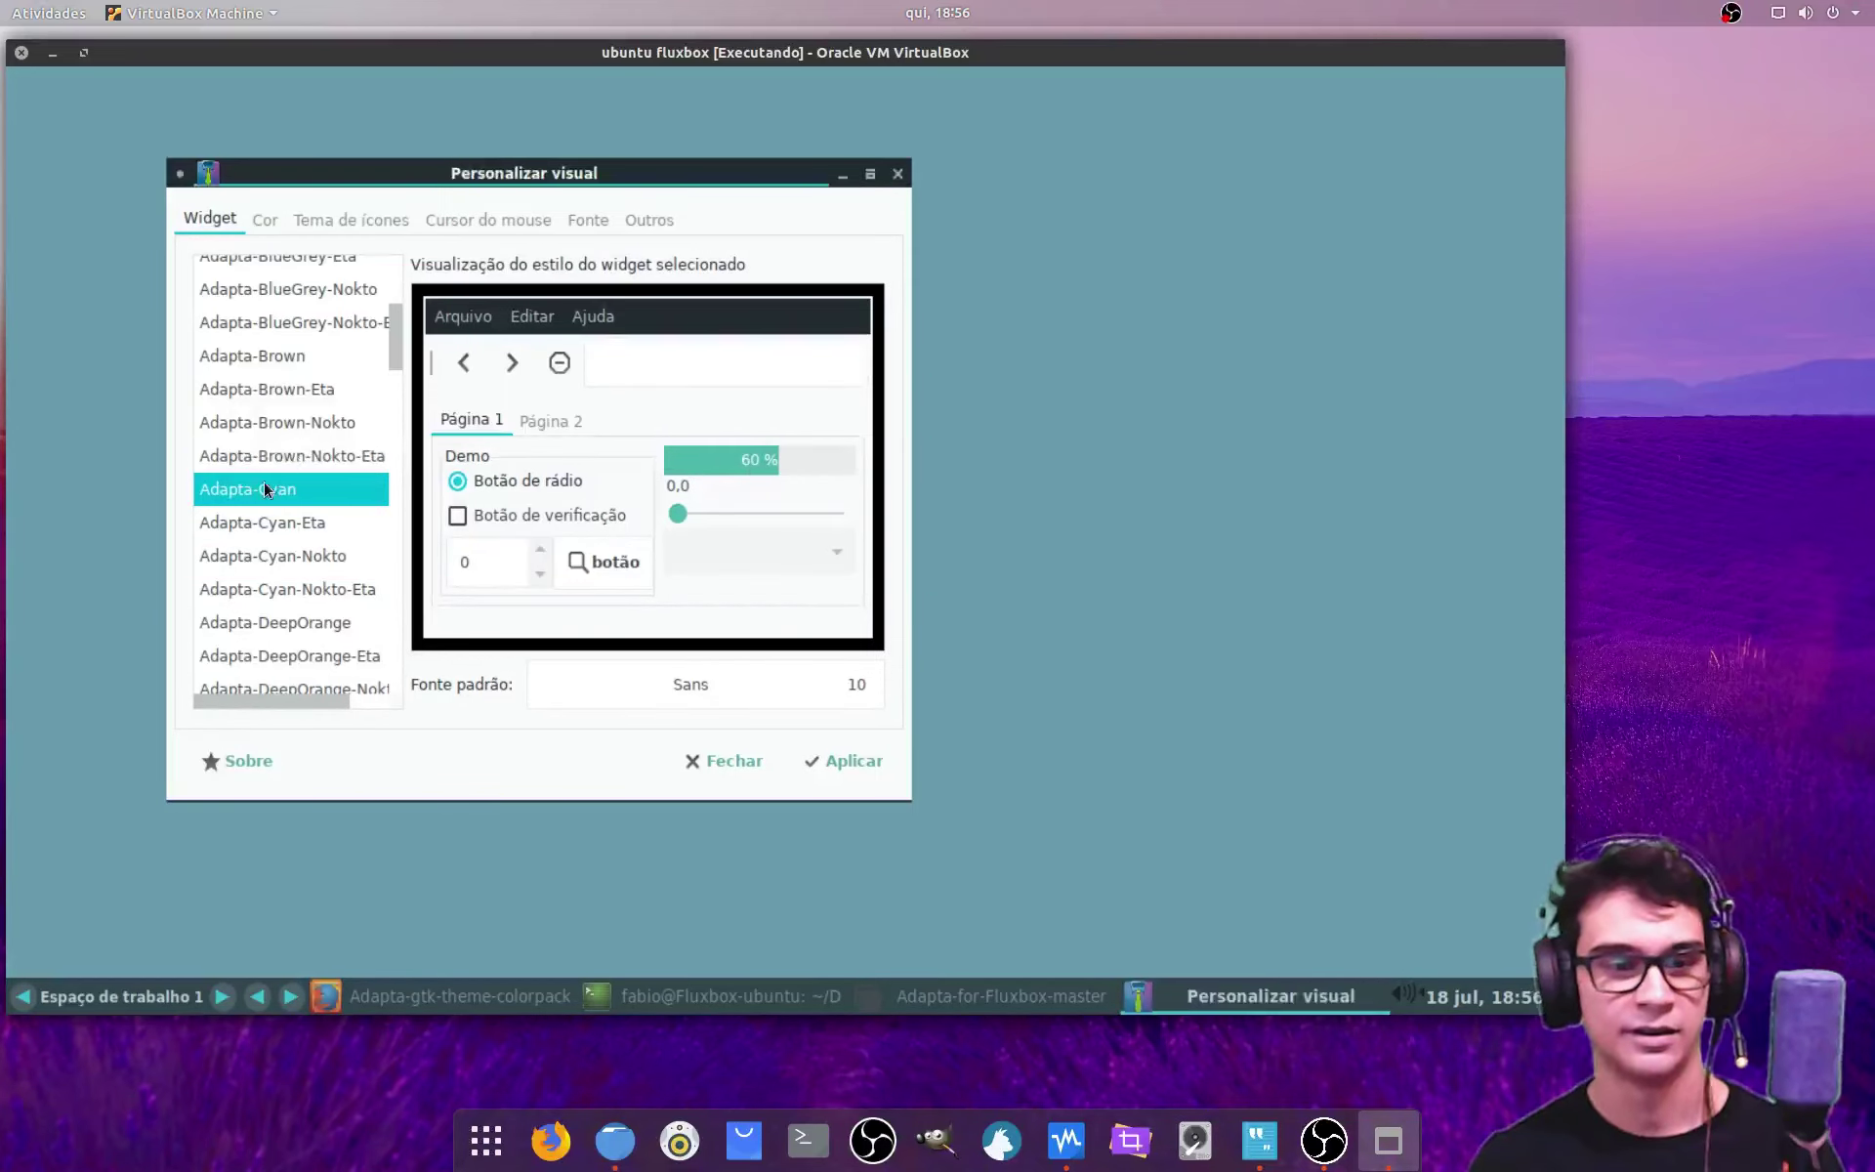
left_click(291, 523)
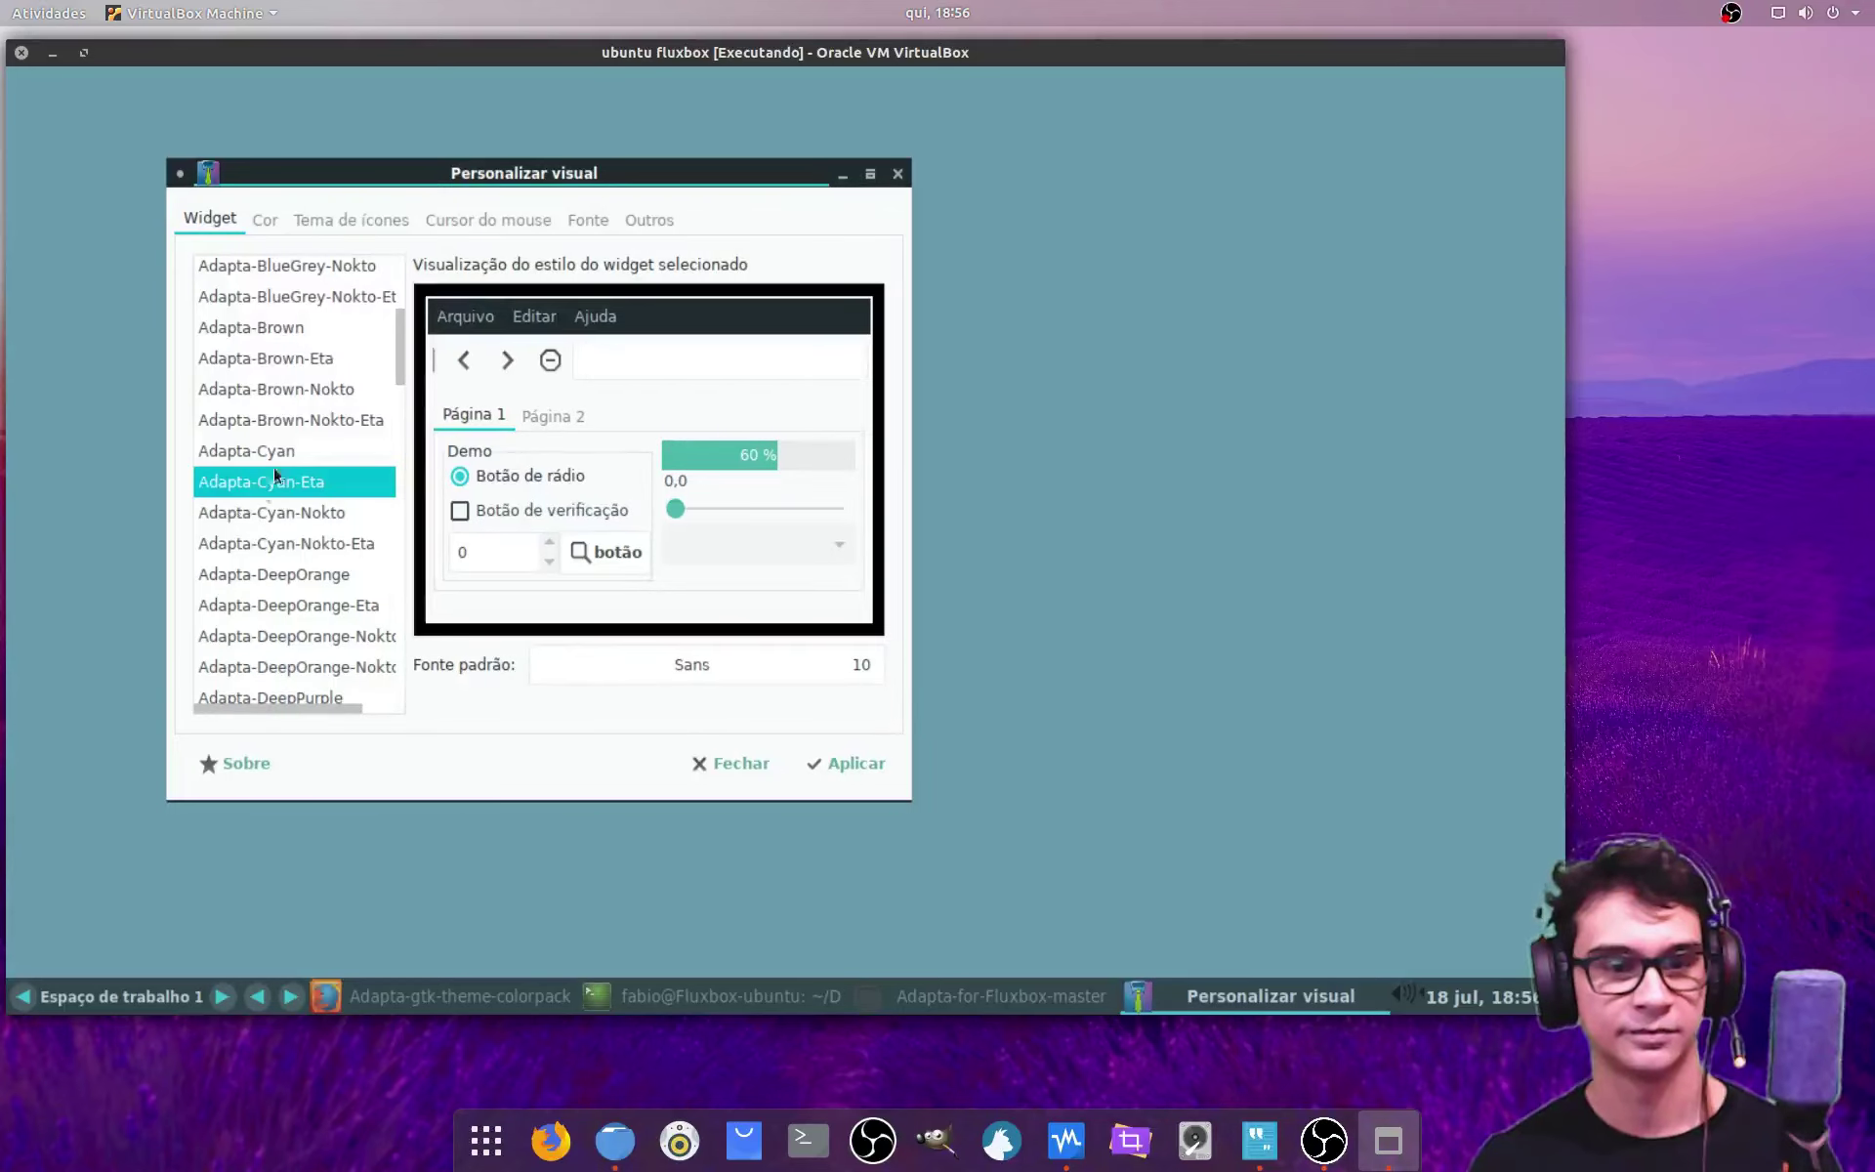
Step: Revisit Adapta-BlueGrey and Adapta-BlueGrey-Eta, then settle on the Adapta-Blue-Eta widget theme
scroll(300, 504, "down", 3)
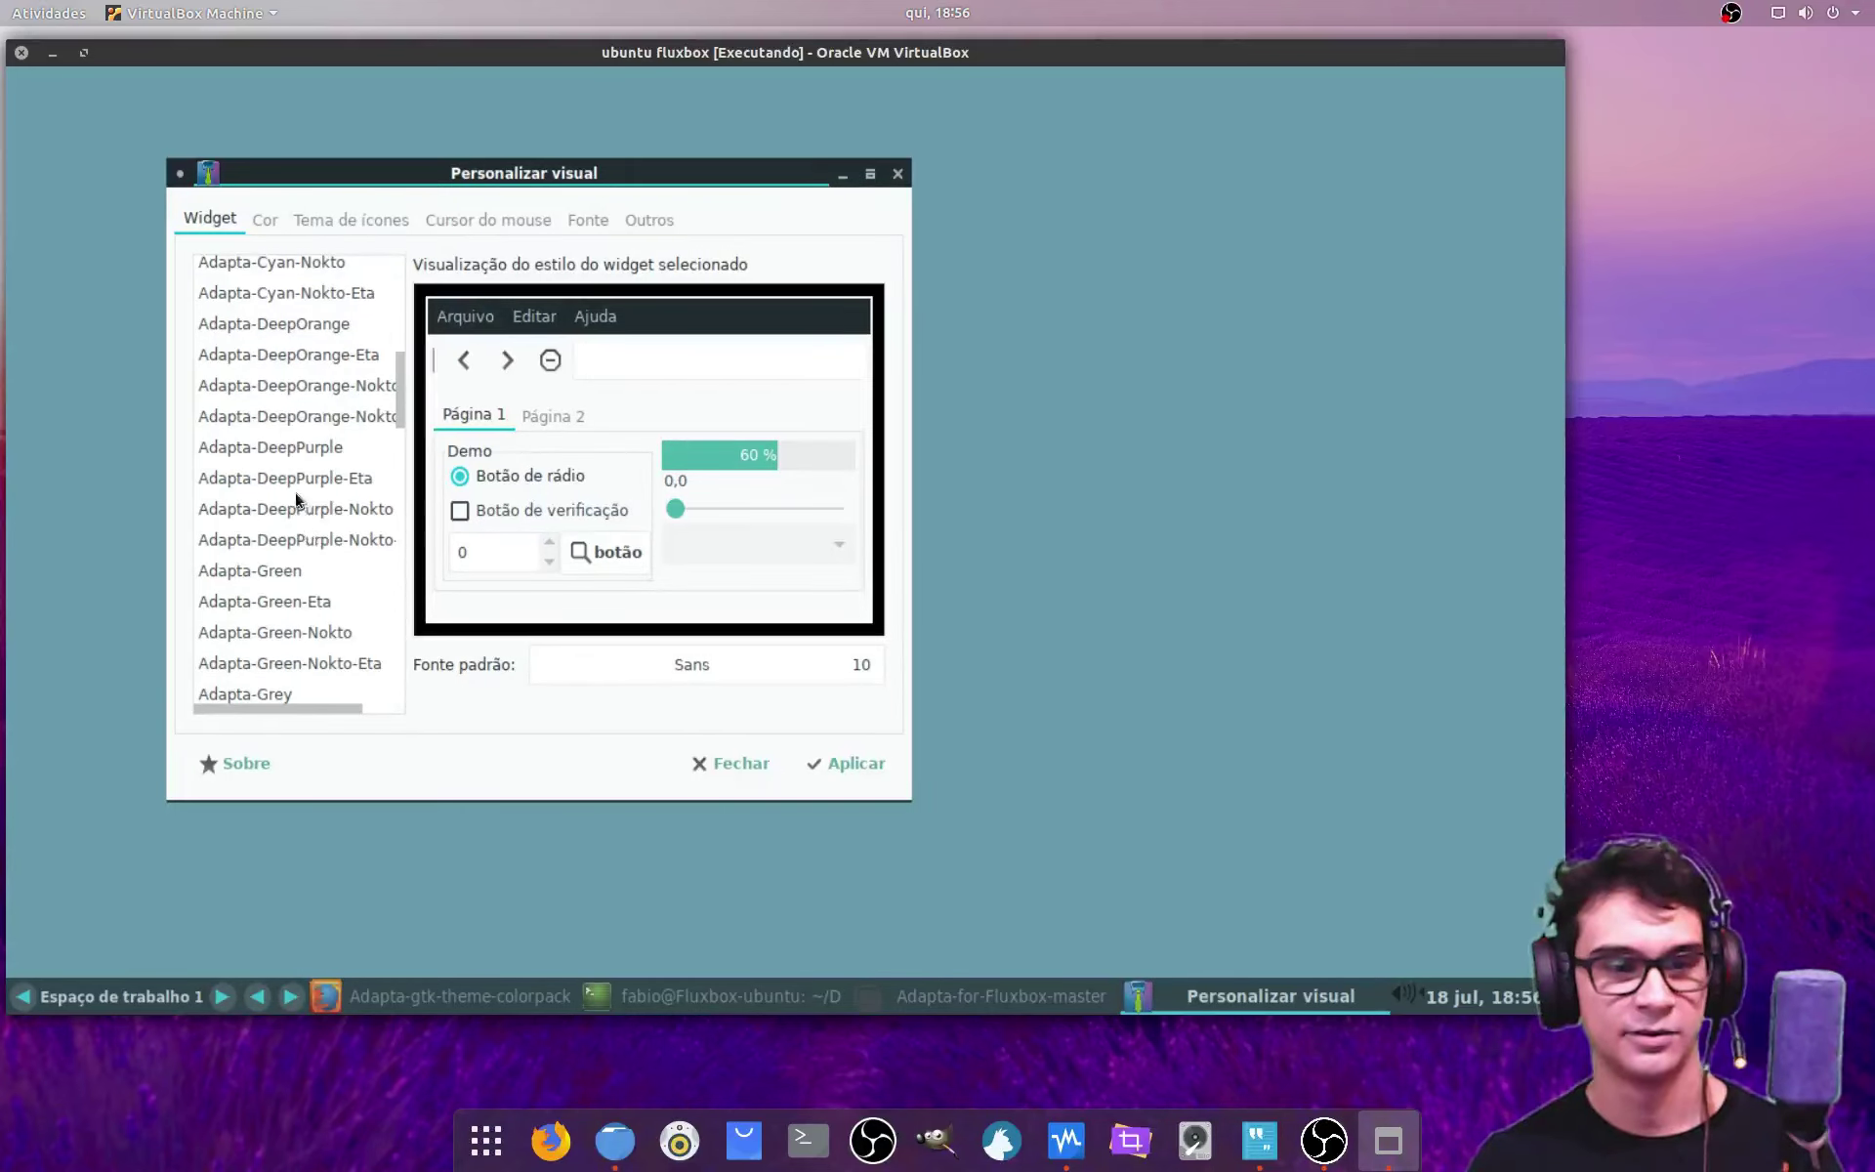
scroll(308, 496, "down", 2)
scroll(309, 495, "down", 7)
scroll(309, 495, "up", 12)
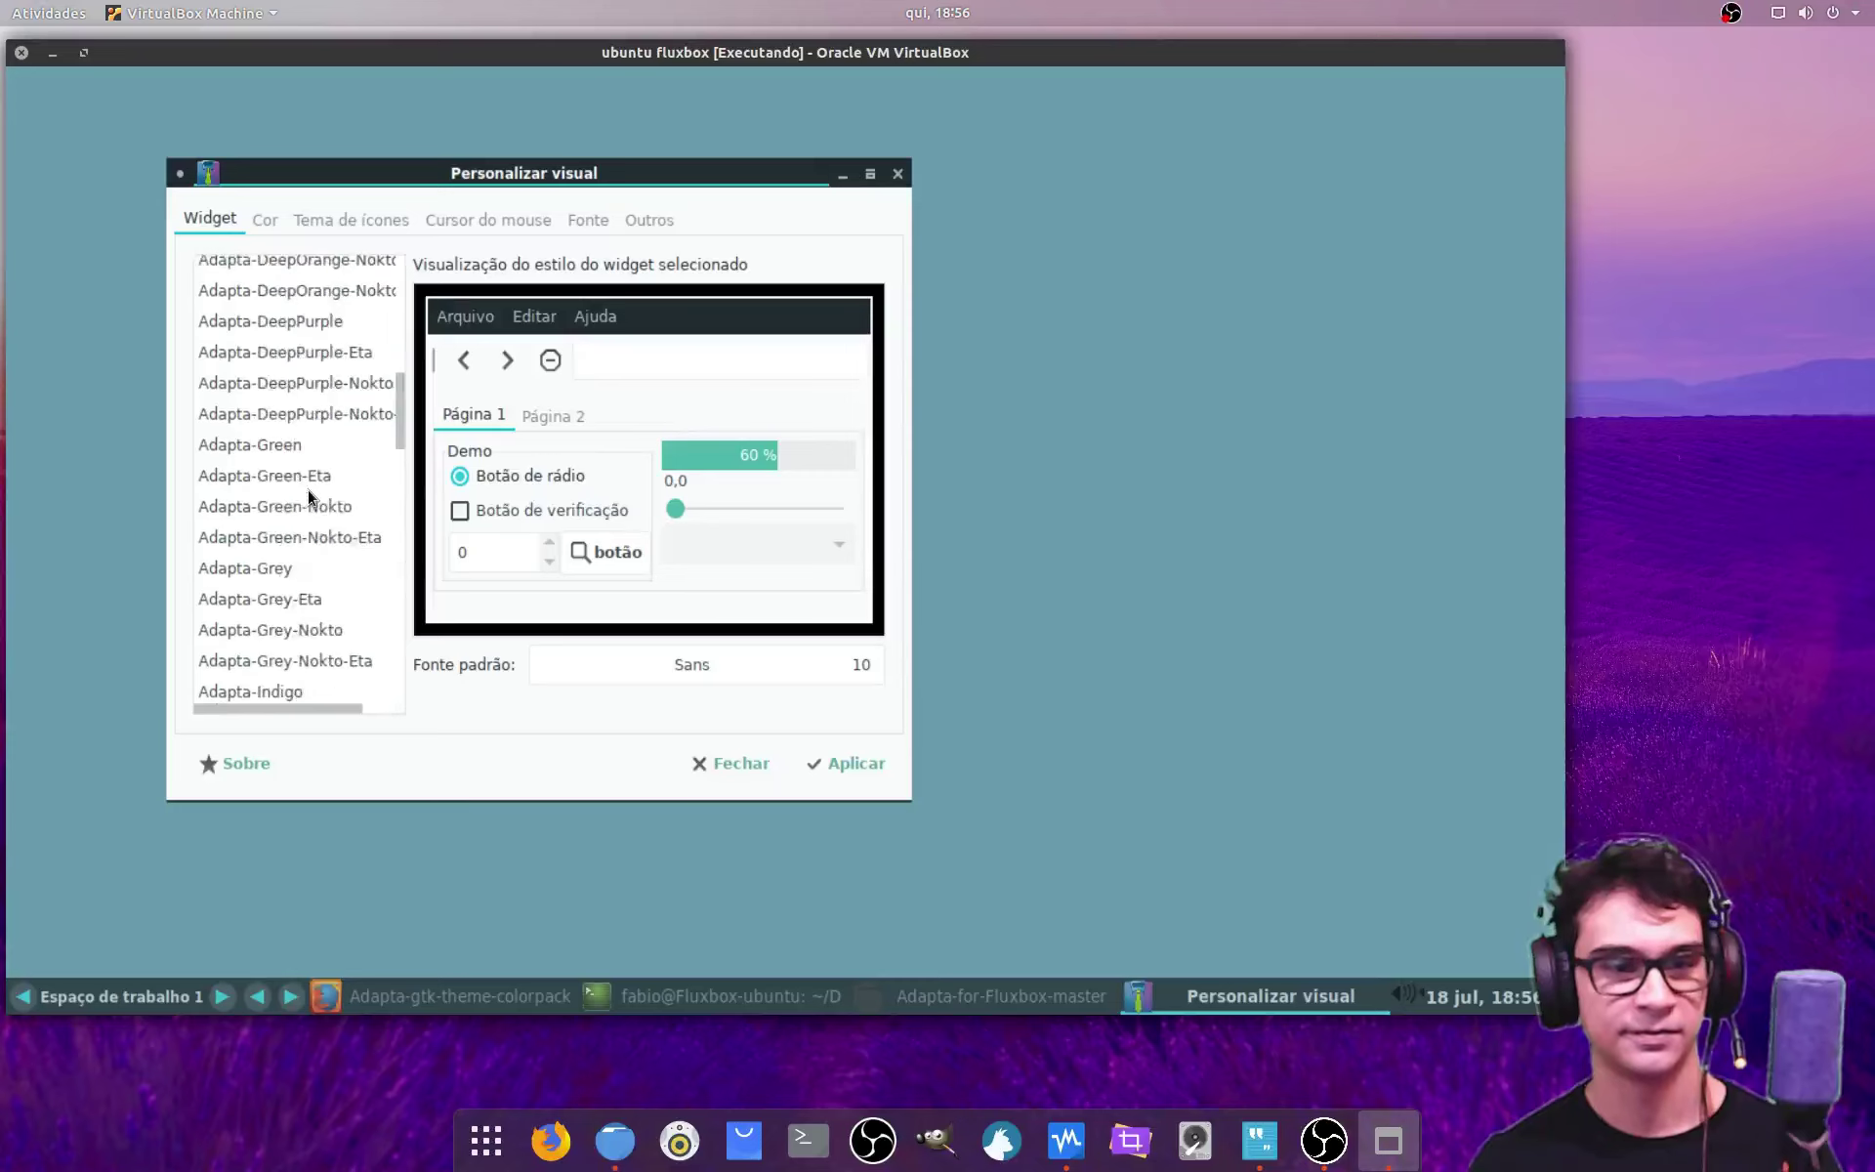
scroll(308, 496, "up", 2)
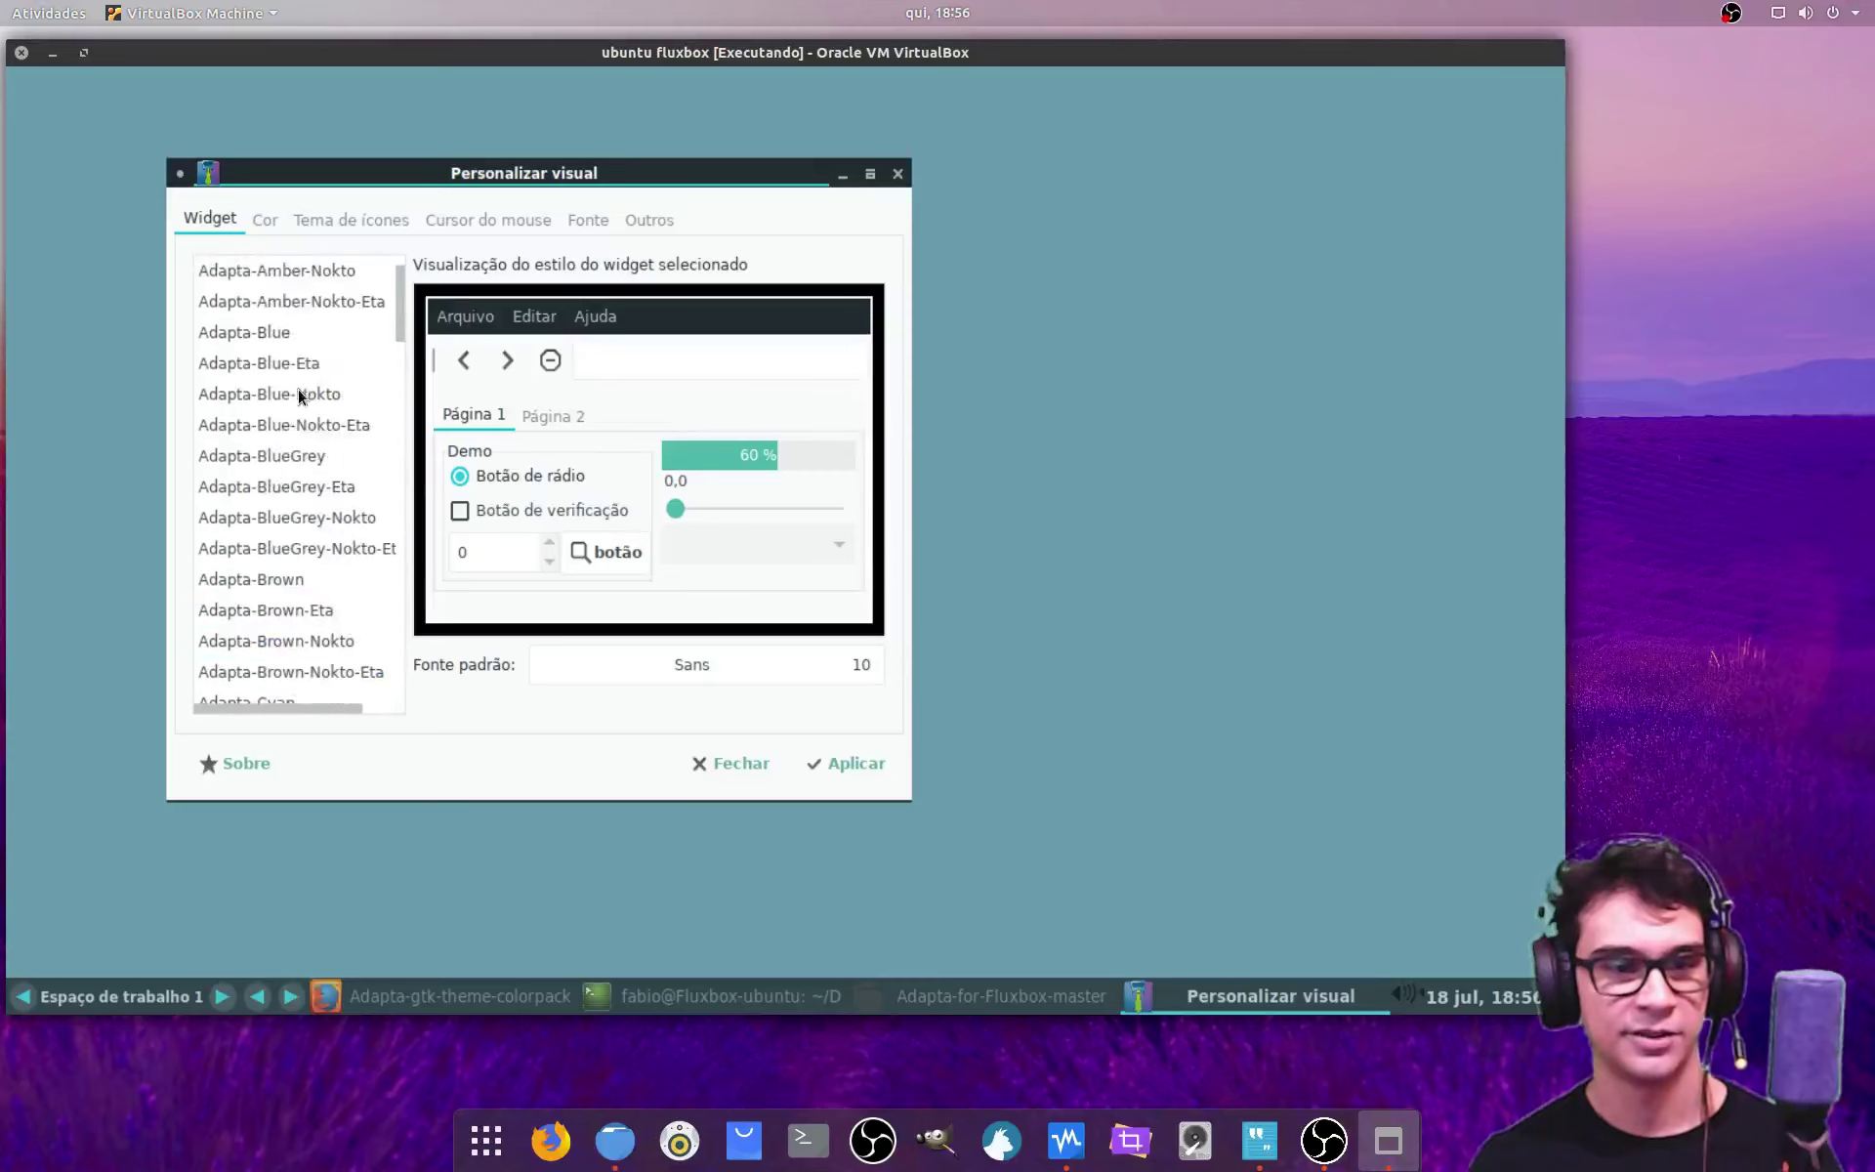
left_click(295, 451)
left_click(322, 510)
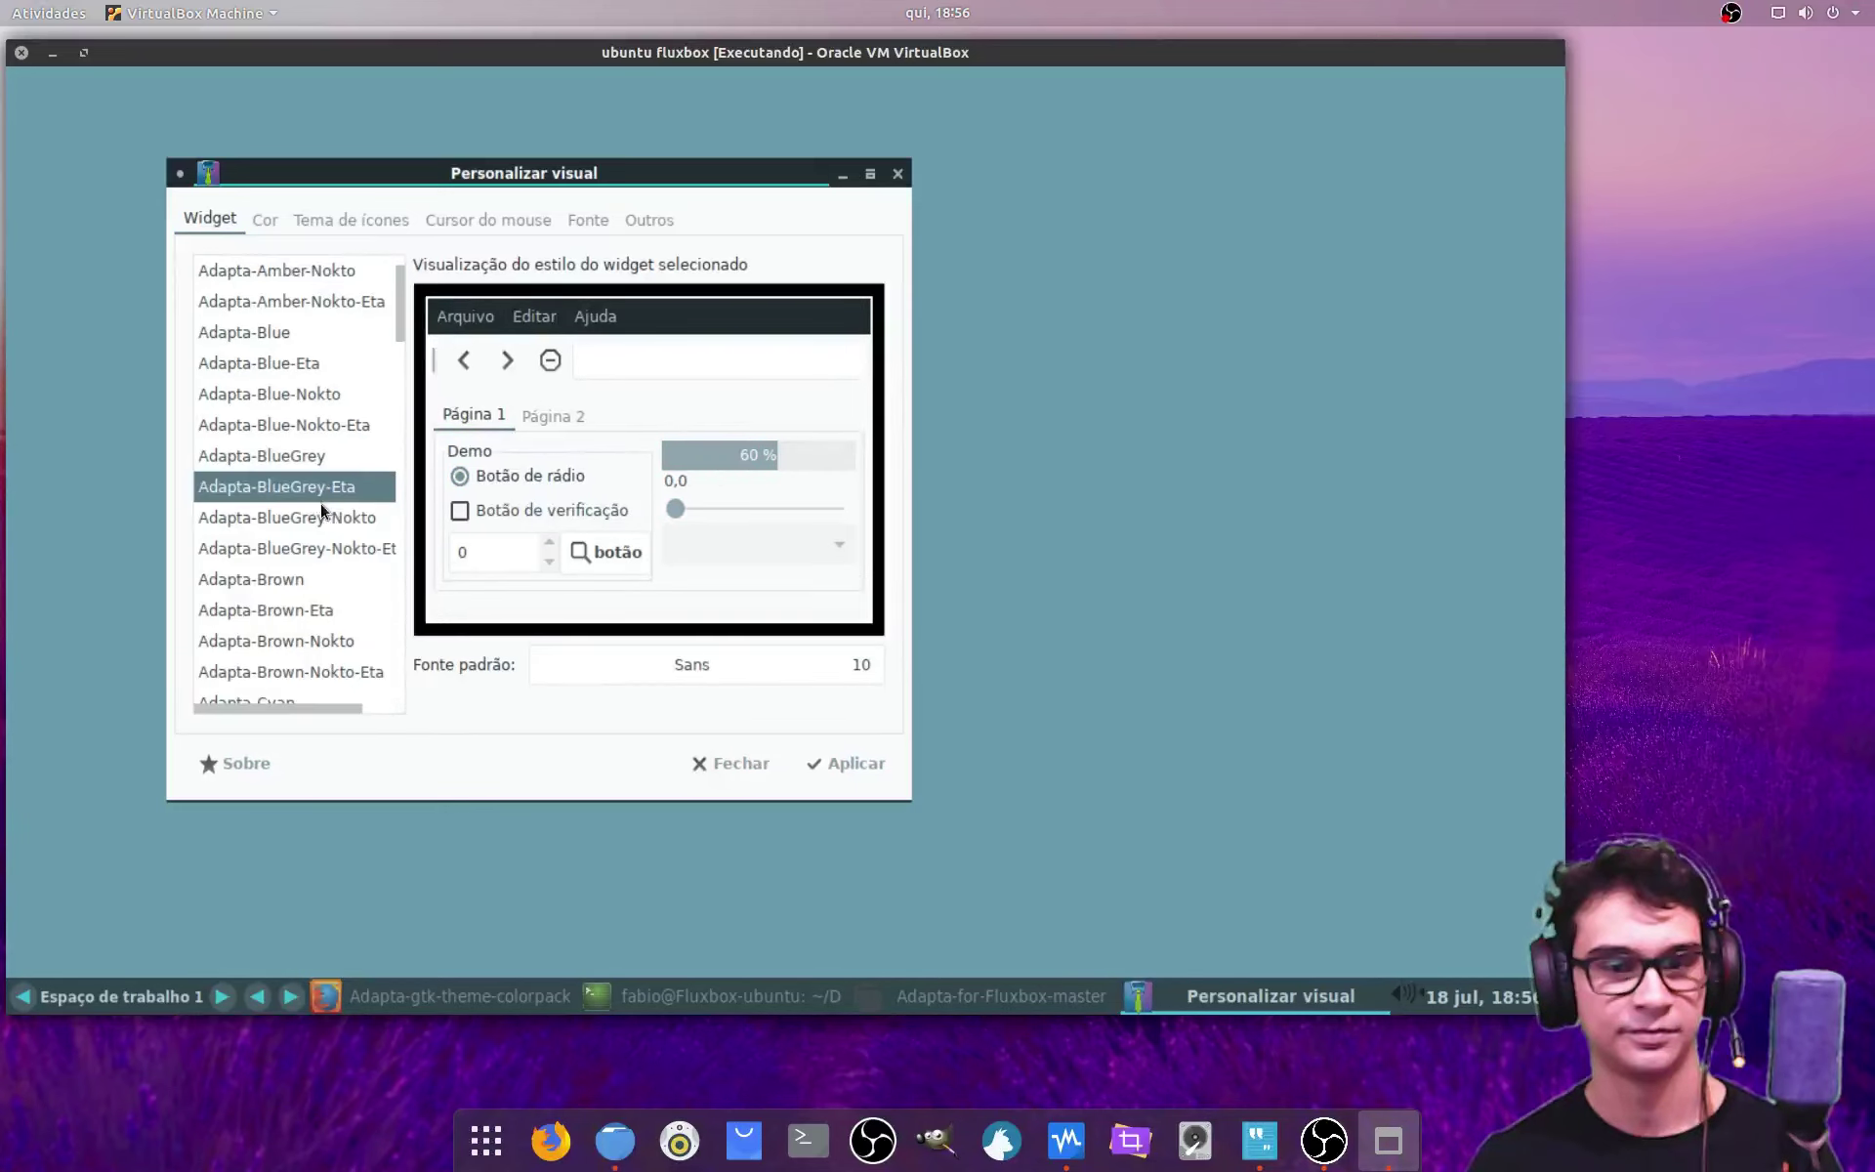
right_click(1100, 377)
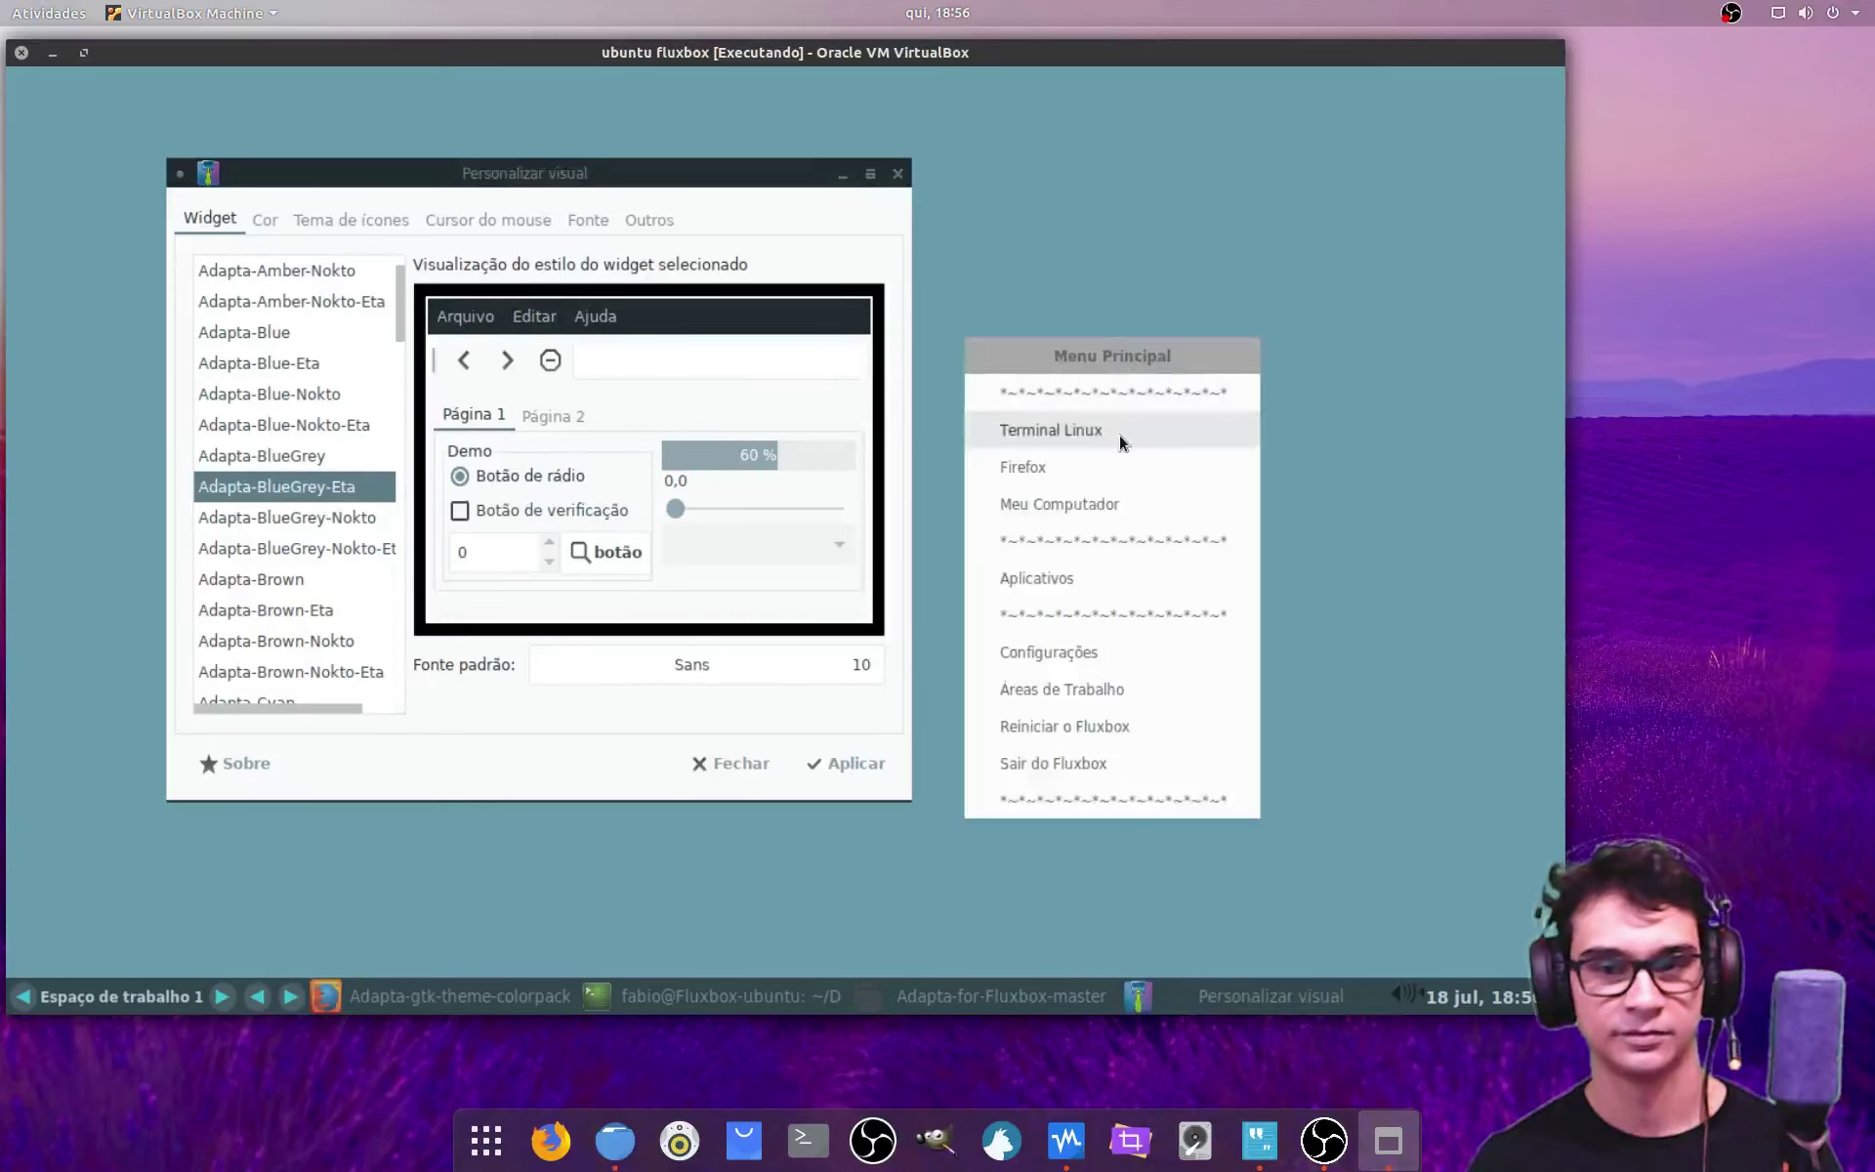
key("Escape")
left_click(260, 367)
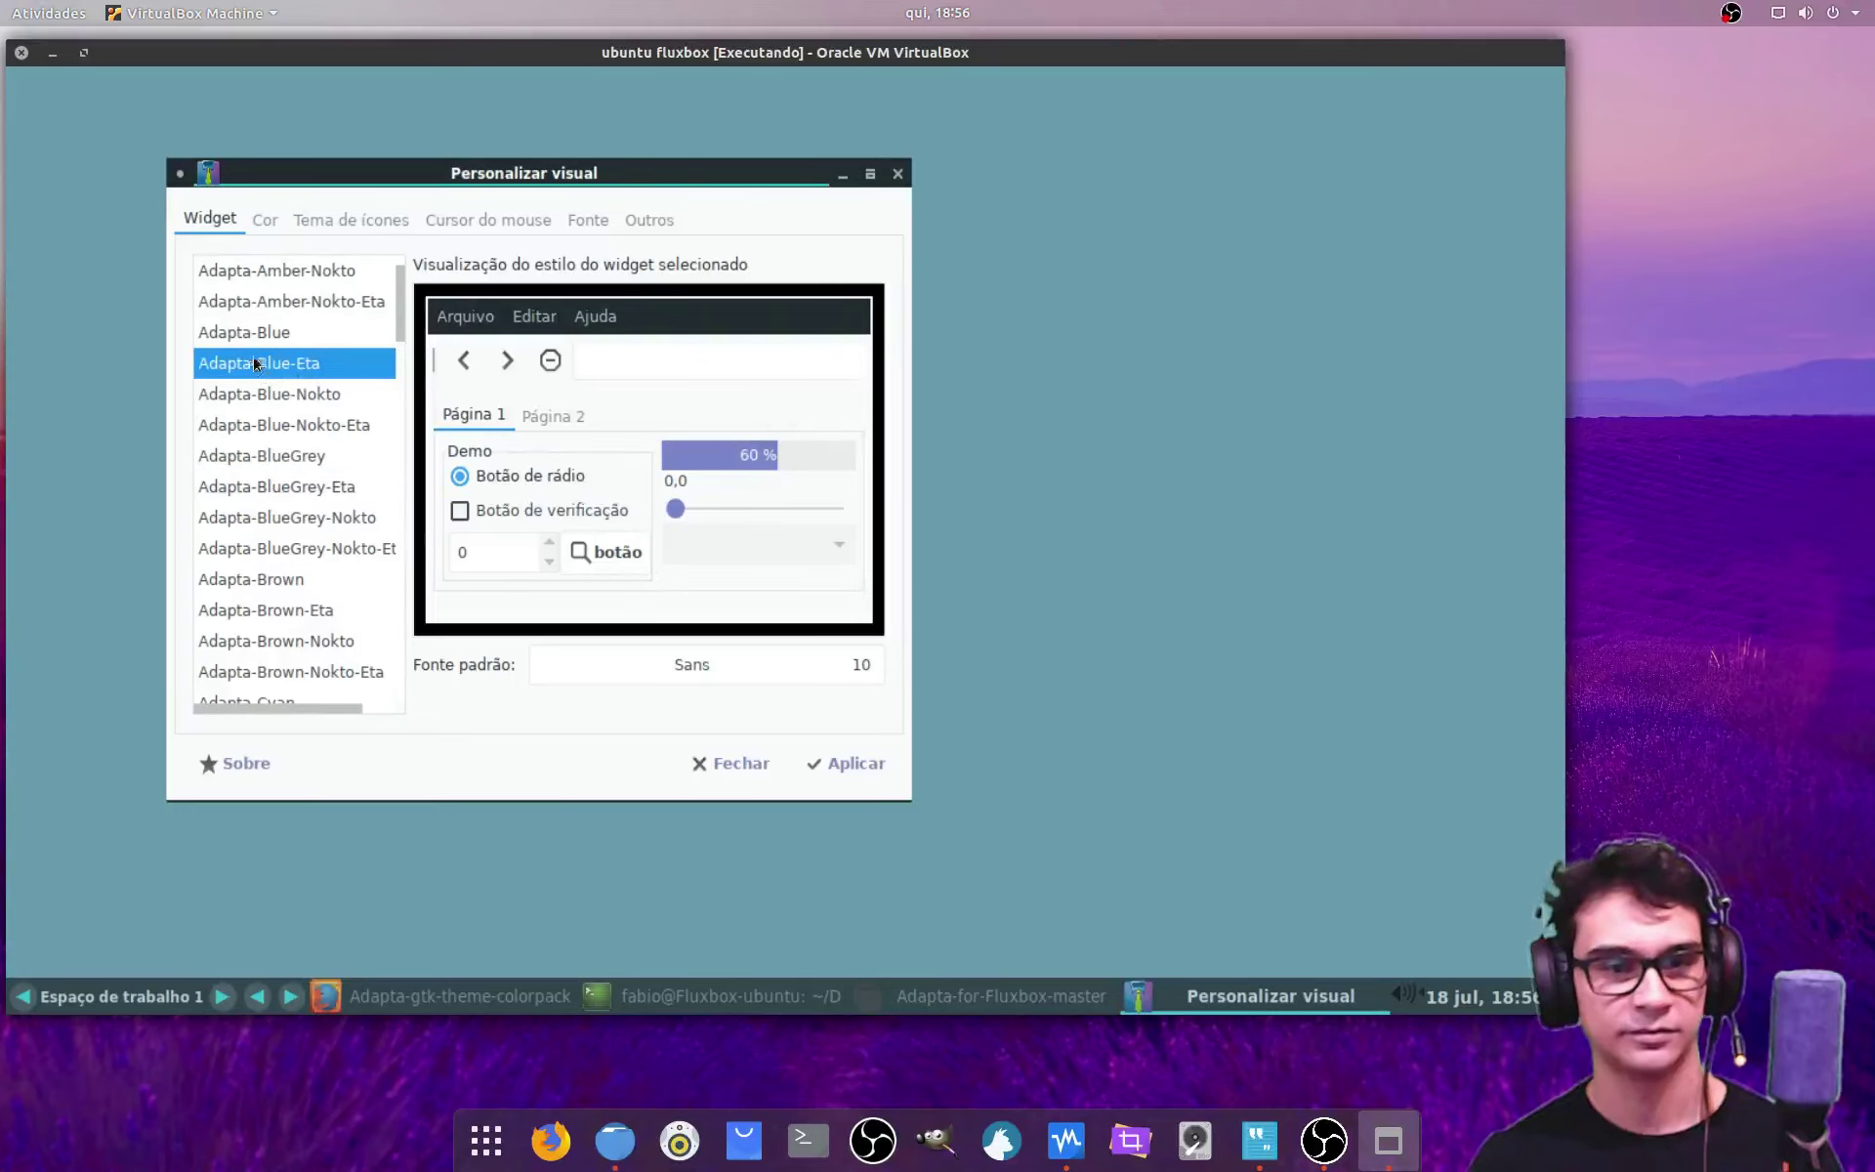
Step: Try the Papirus-Light and Ubuntu-Mono-Dark icon themes, settling on Papirus-Dark
left_click(266, 220)
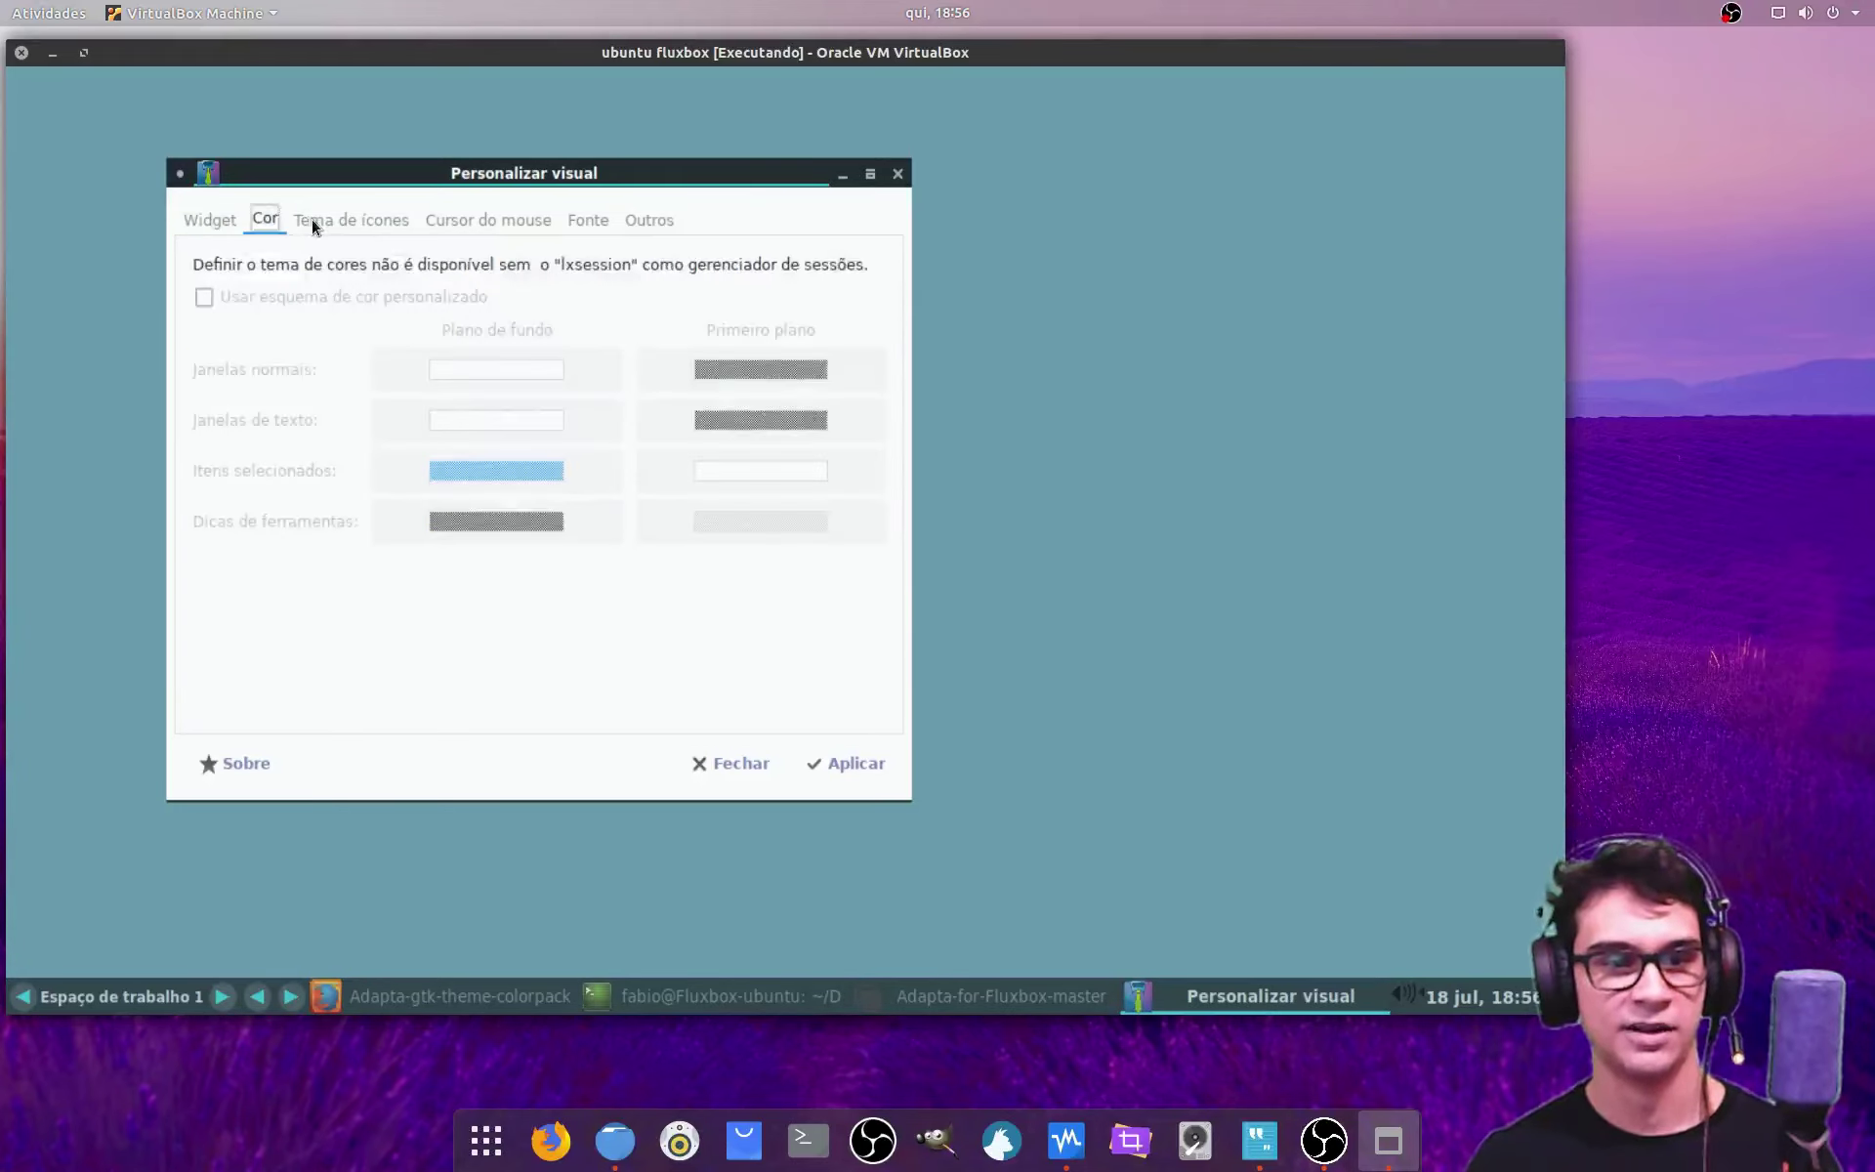
left_click(313, 219)
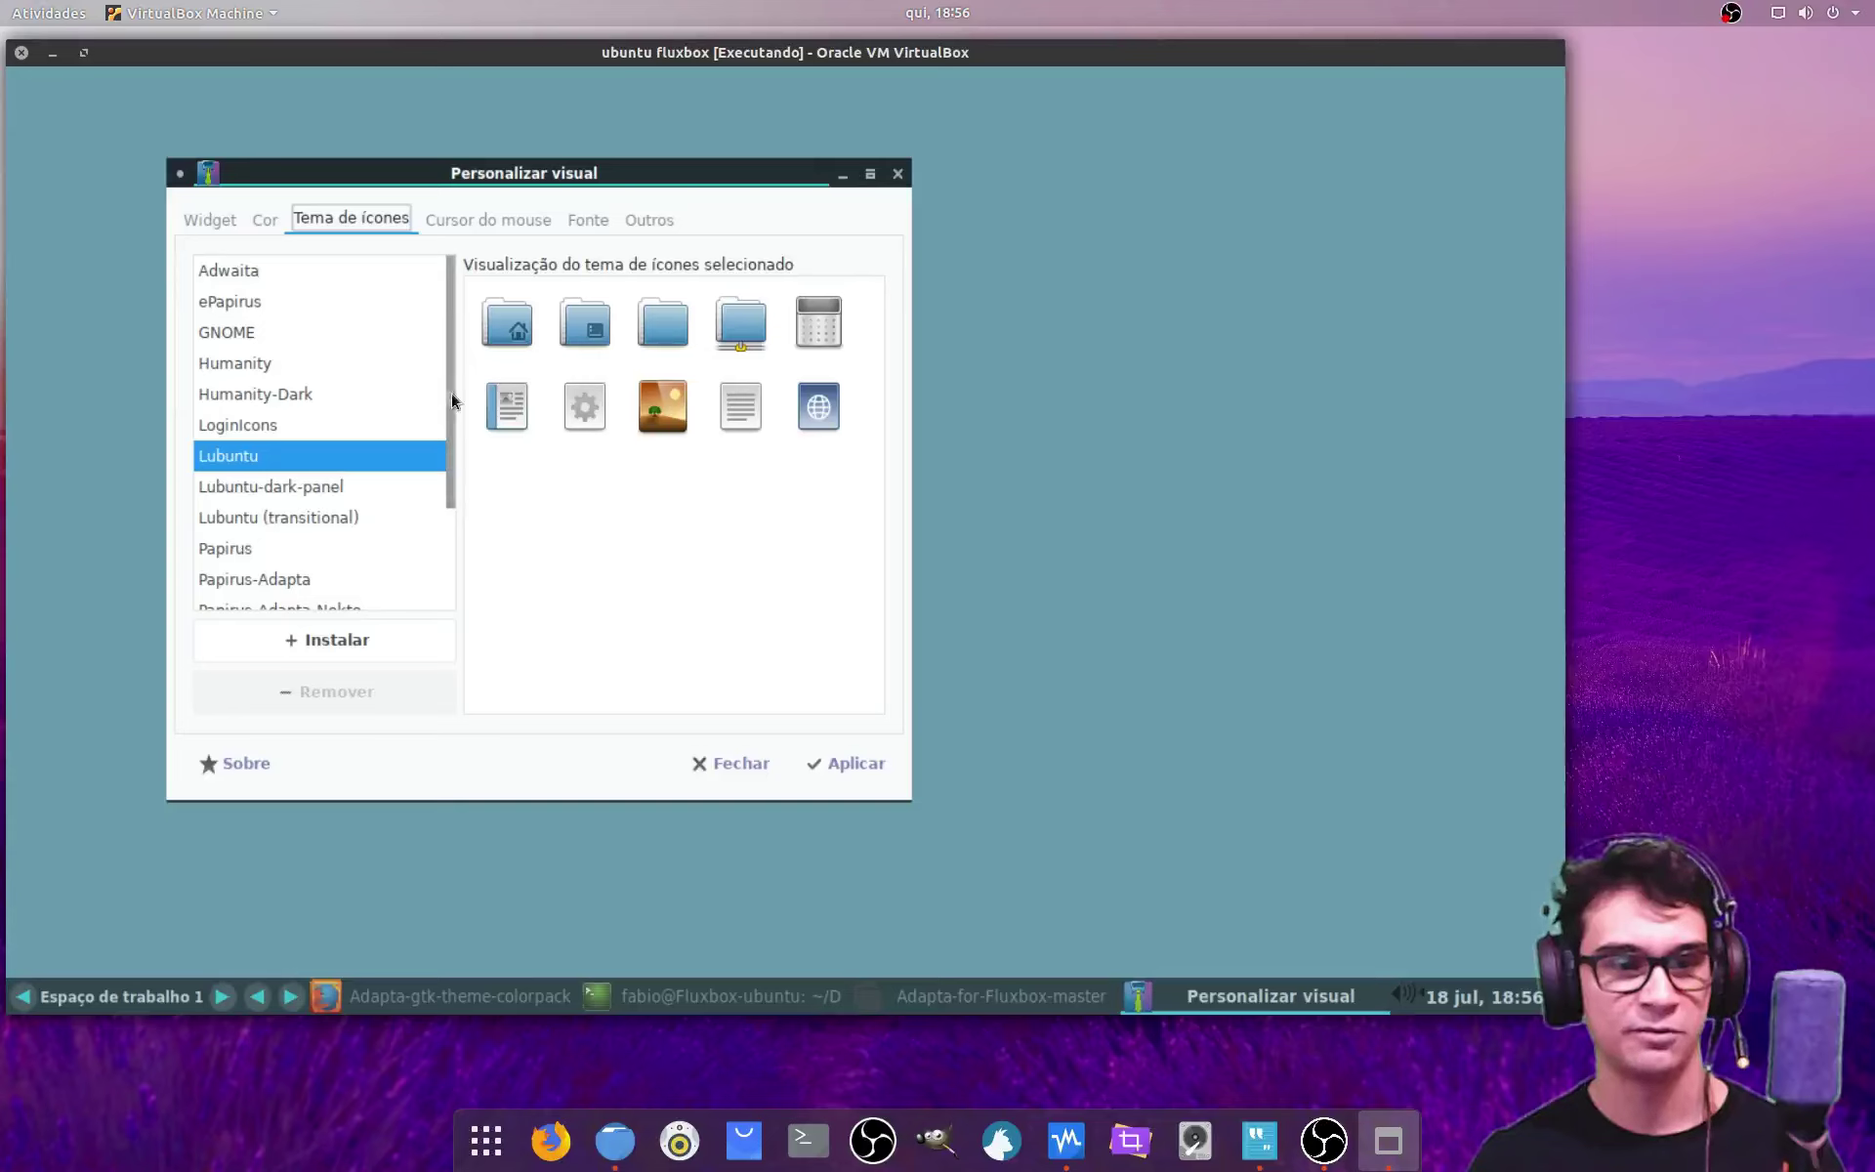
mouse_move(452, 400)
left_mouse_down()
mouse_move(452, 523)
mouse_move(452, 373)
left_mouse_up()
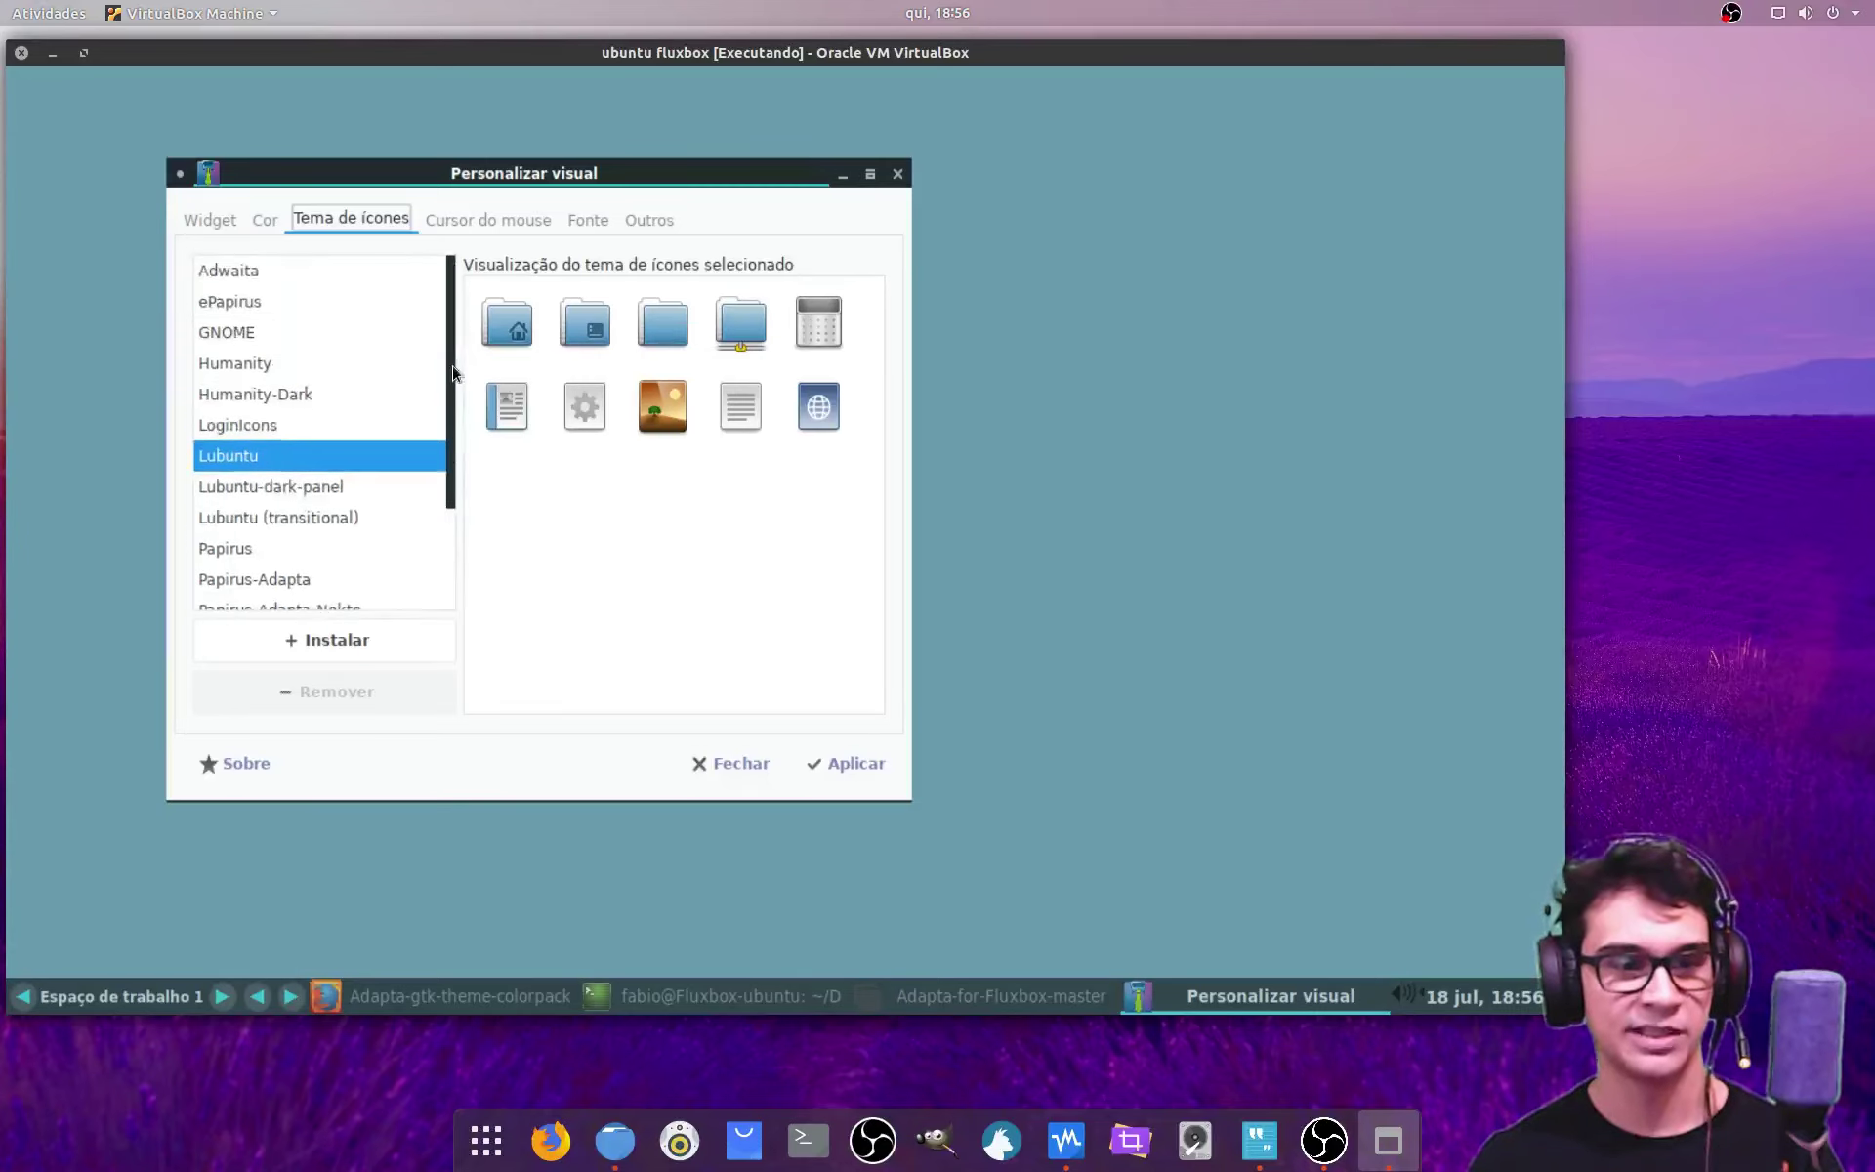
scroll(453, 373, "down", 3)
left_click(246, 508)
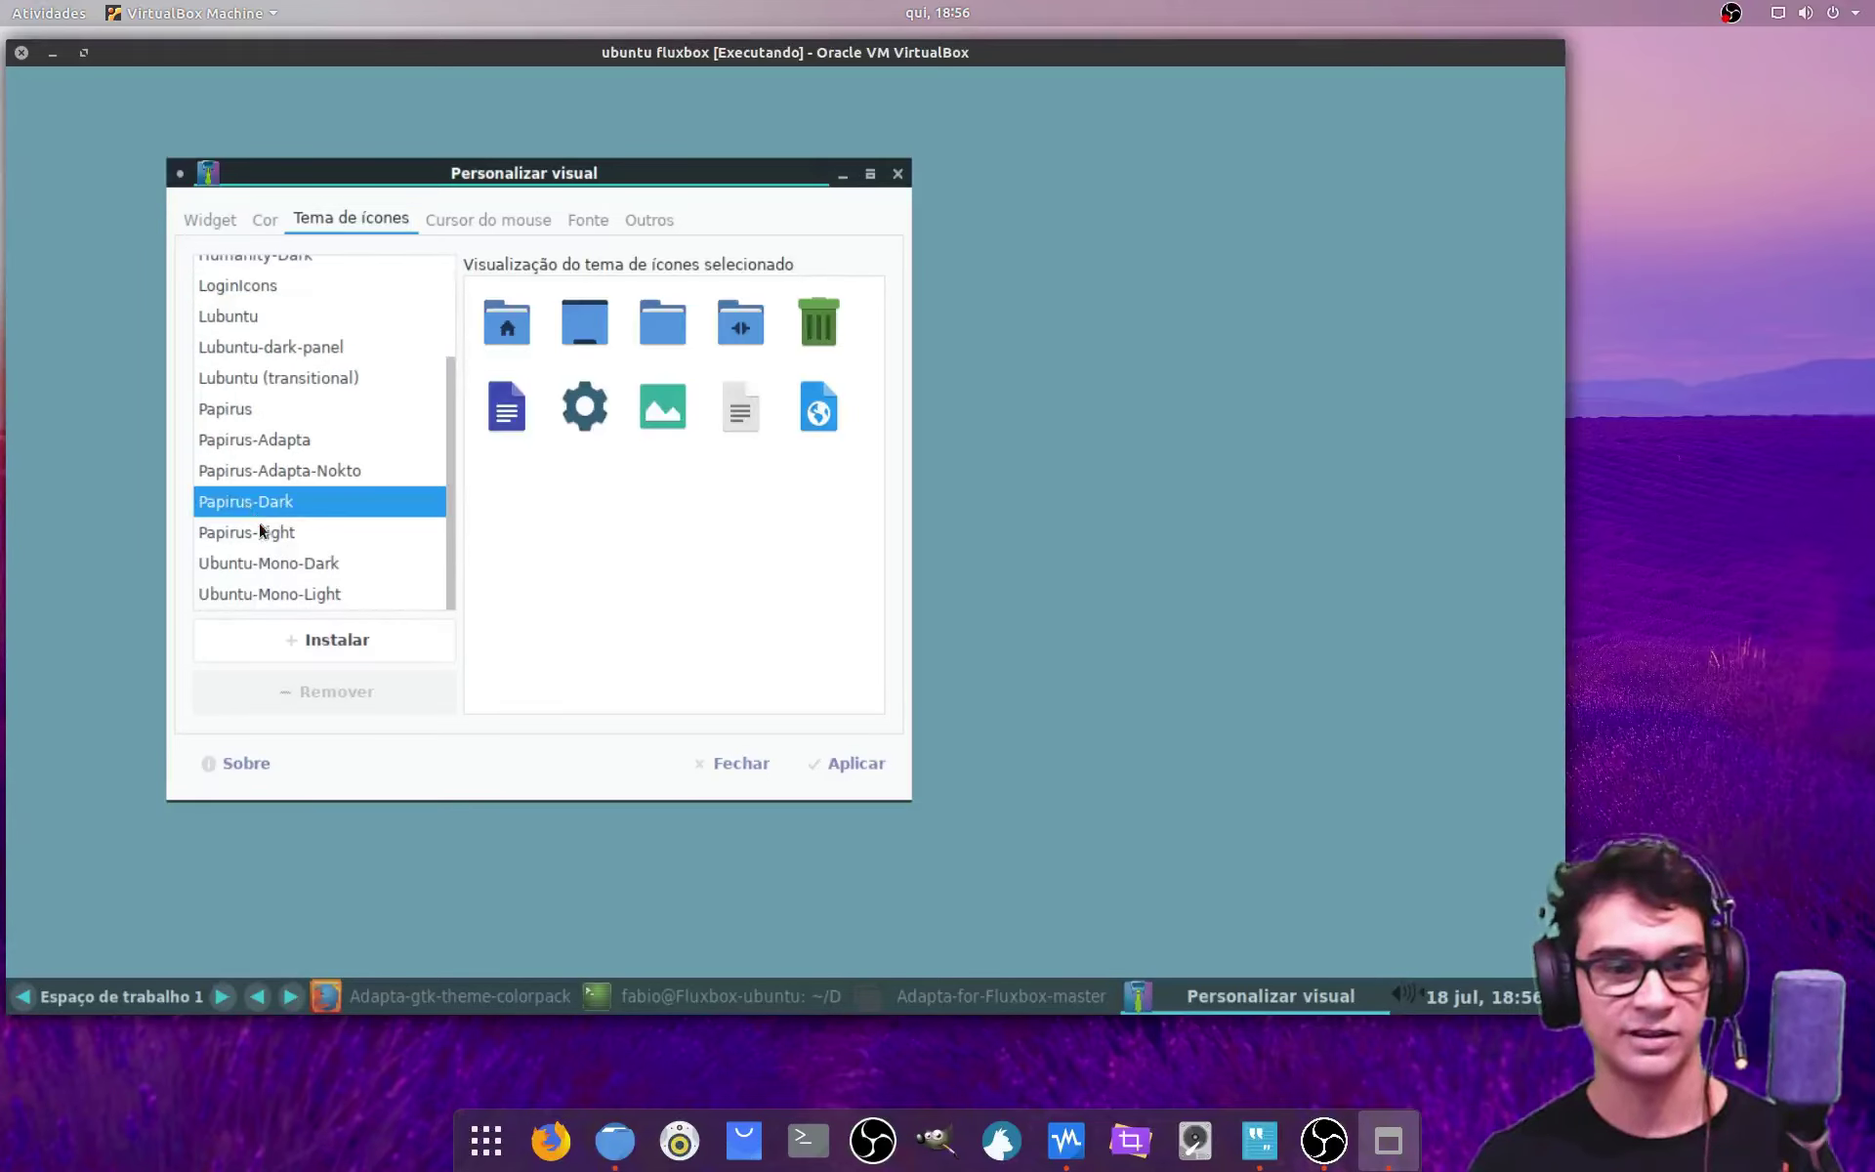
left_click(261, 531)
left_click(273, 565)
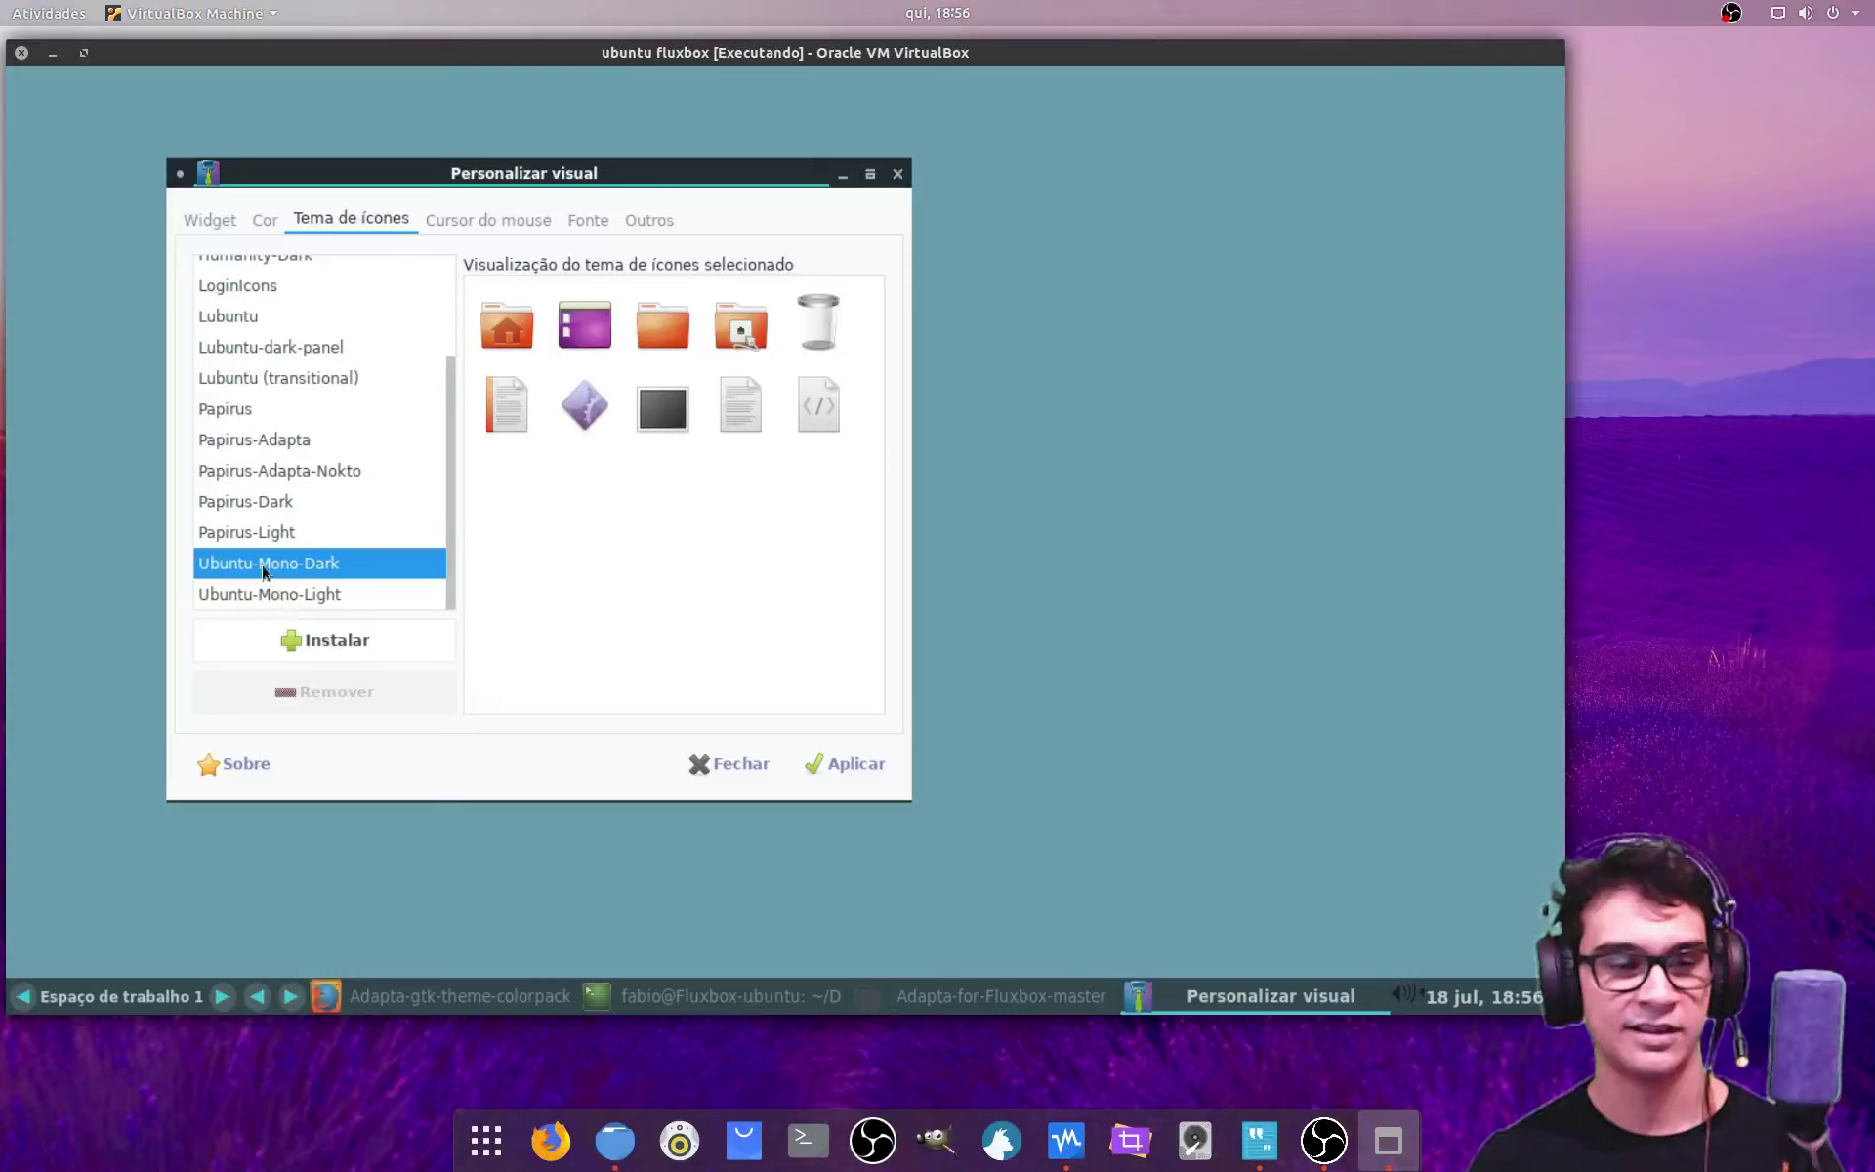
left_click(260, 535)
left_click(258, 507)
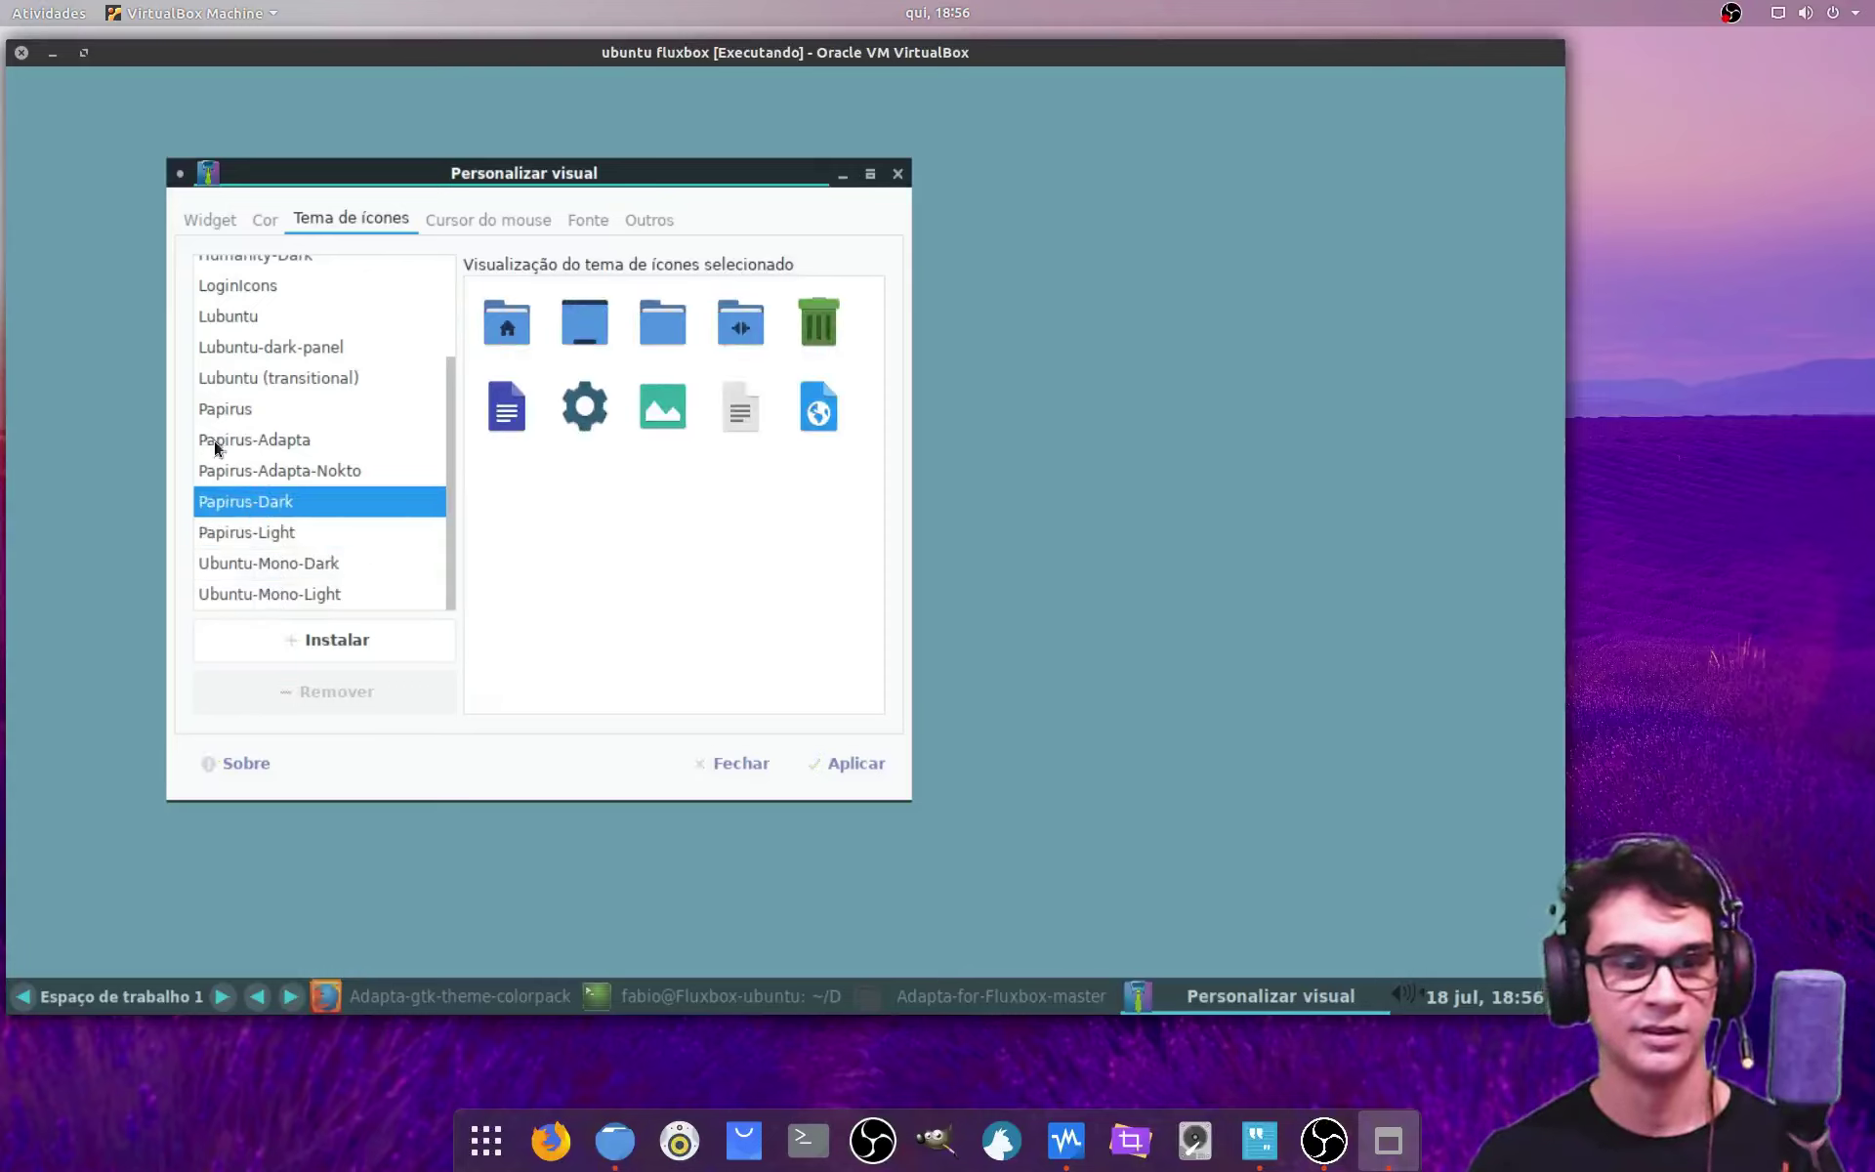
Step: Pick Breeze Snow as the mouse cursor theme, apply it, and close LXAppearance
left_click(485, 220)
left_click(232, 304)
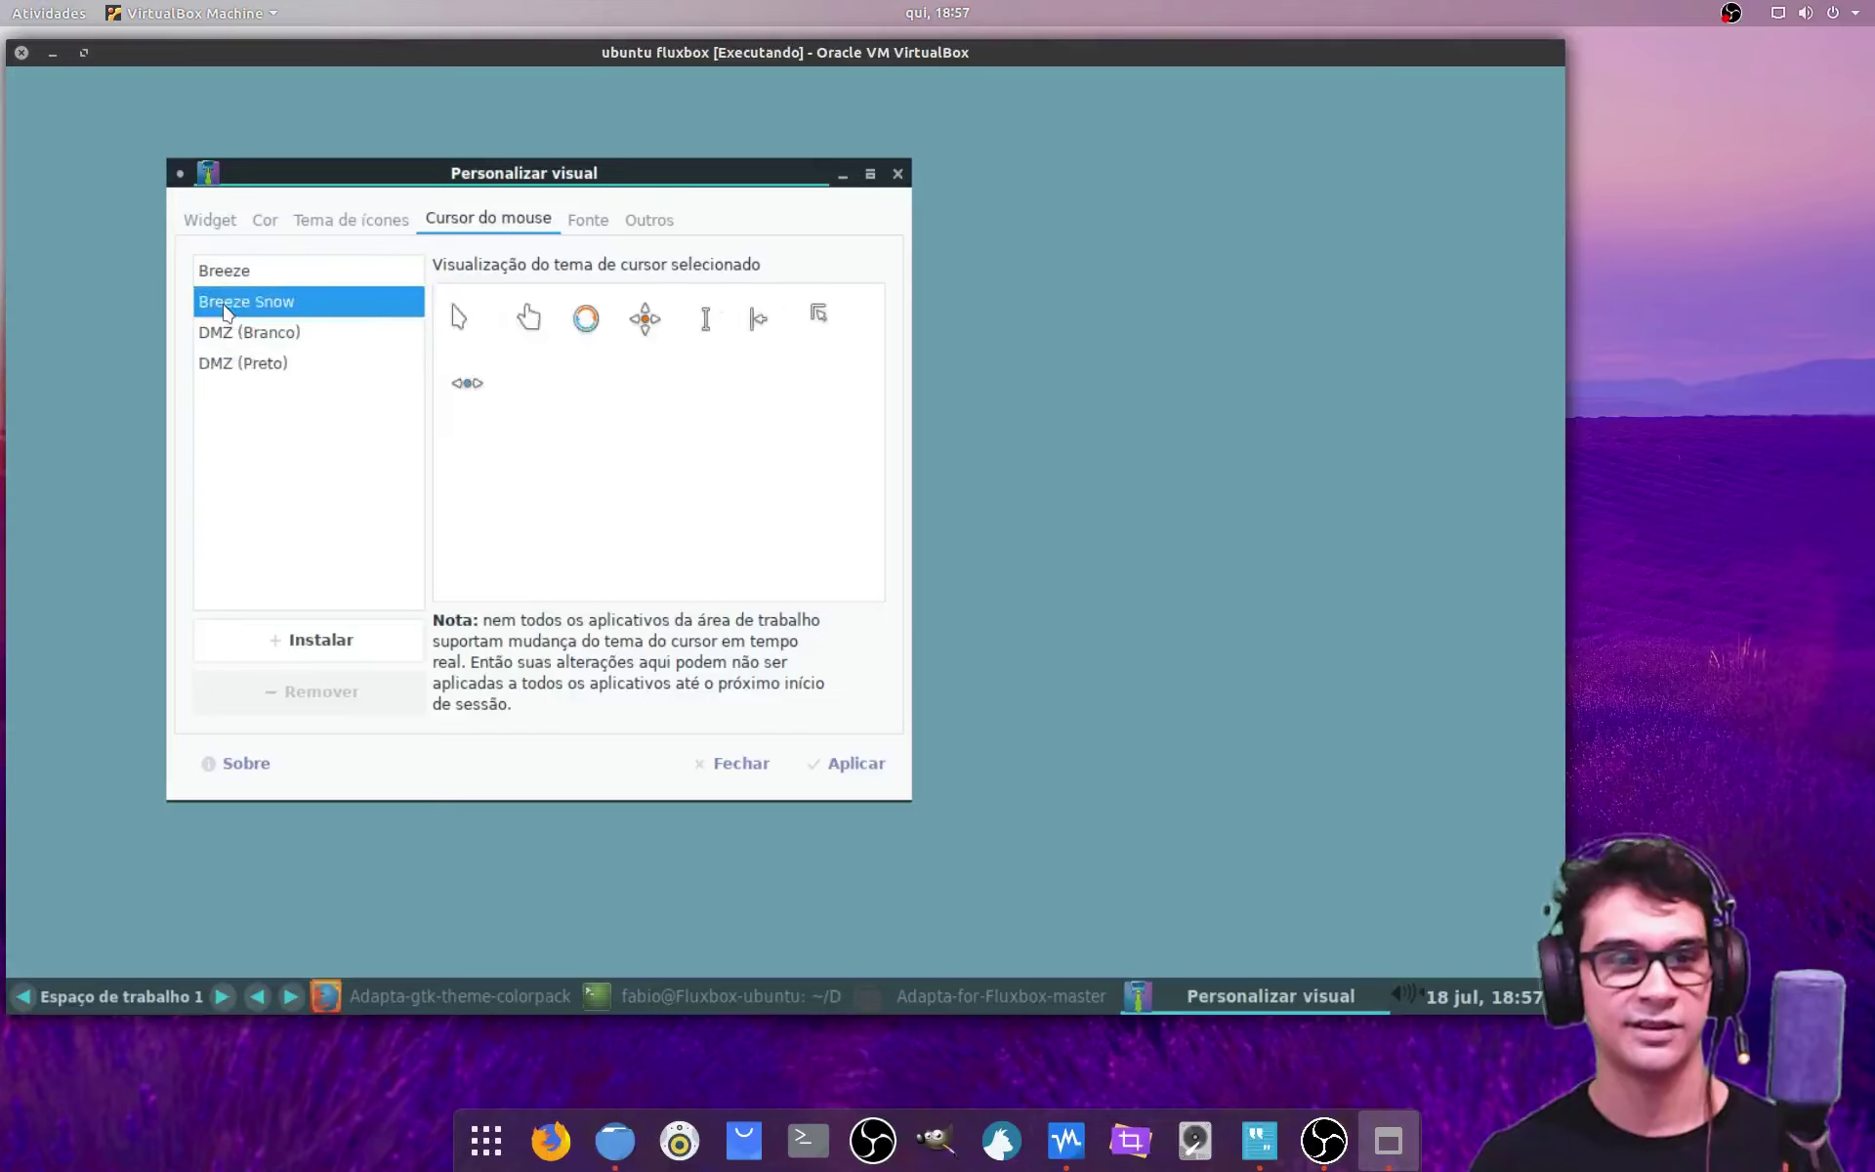
left_click(232, 279)
left_click(265, 301)
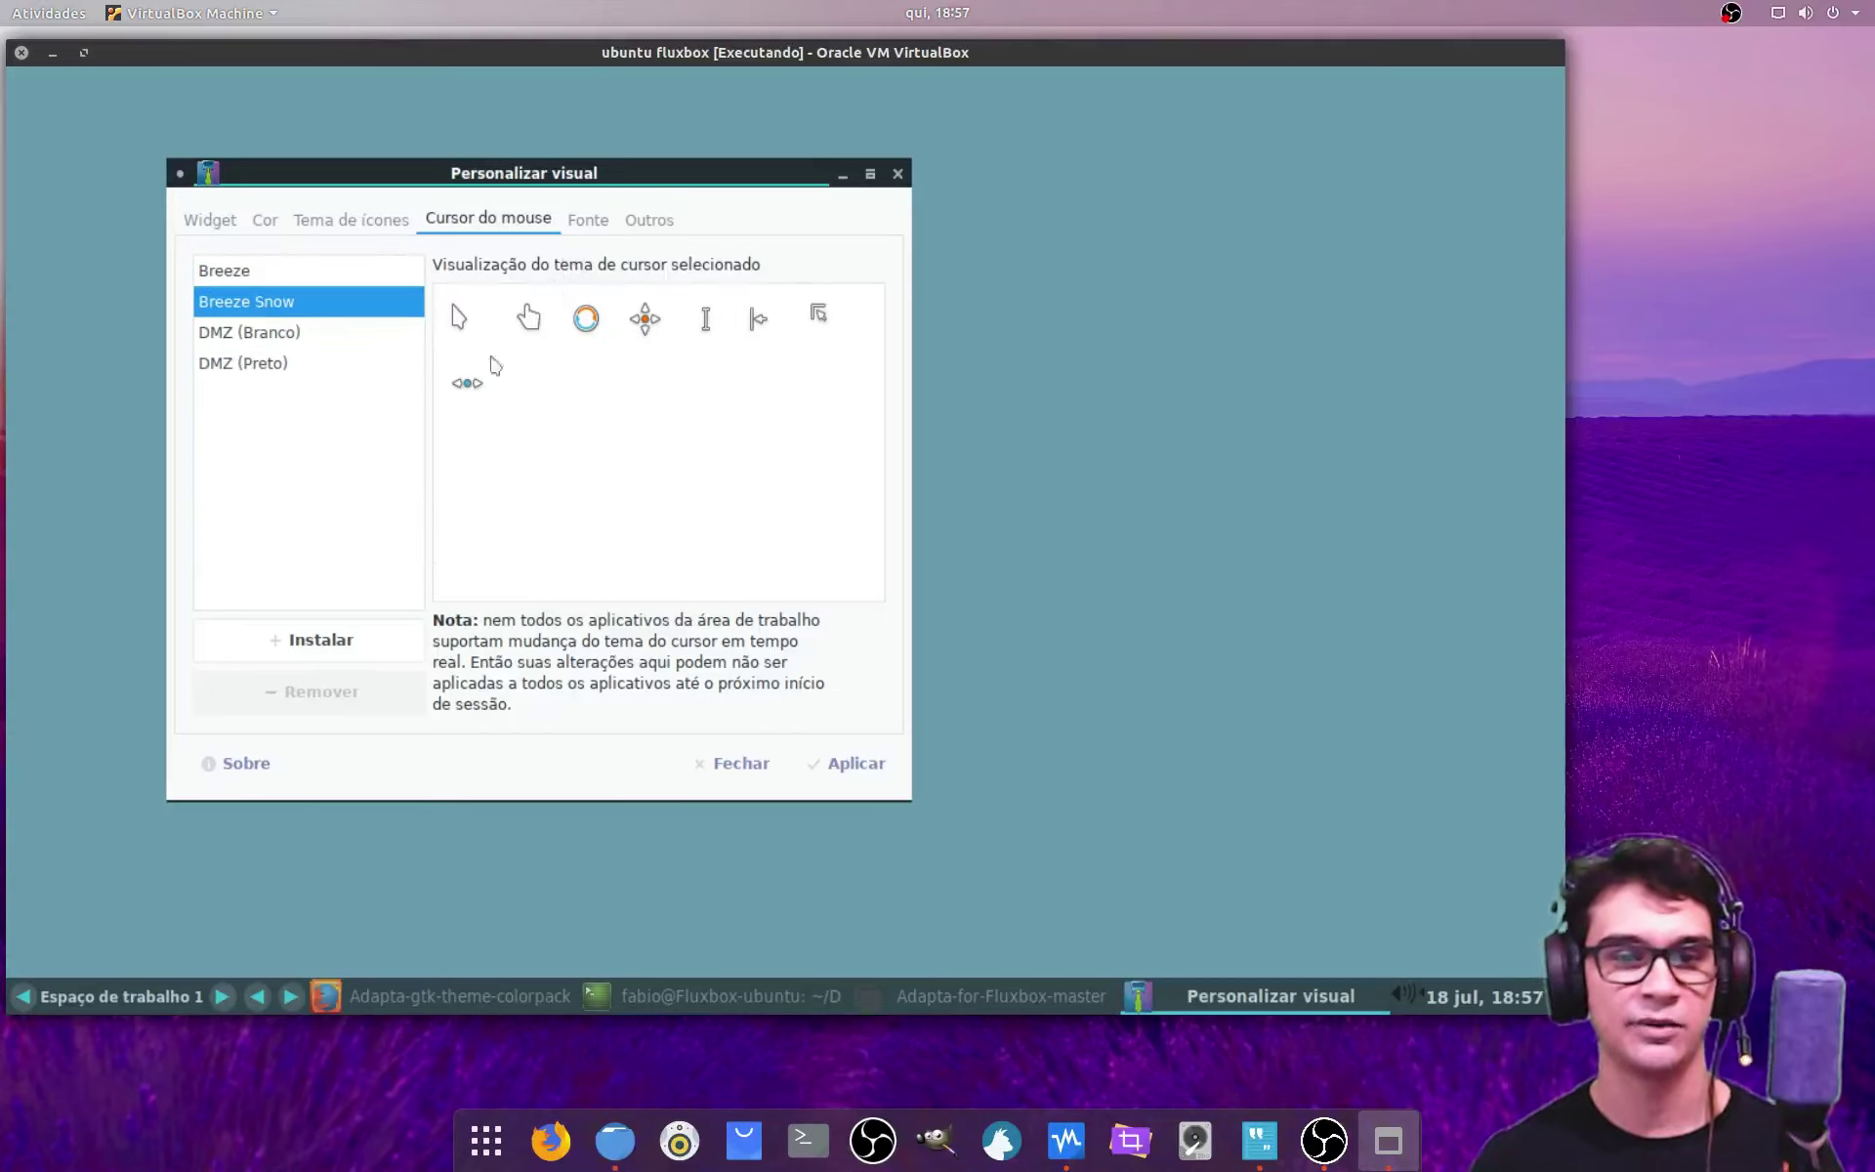
left_click(845, 764)
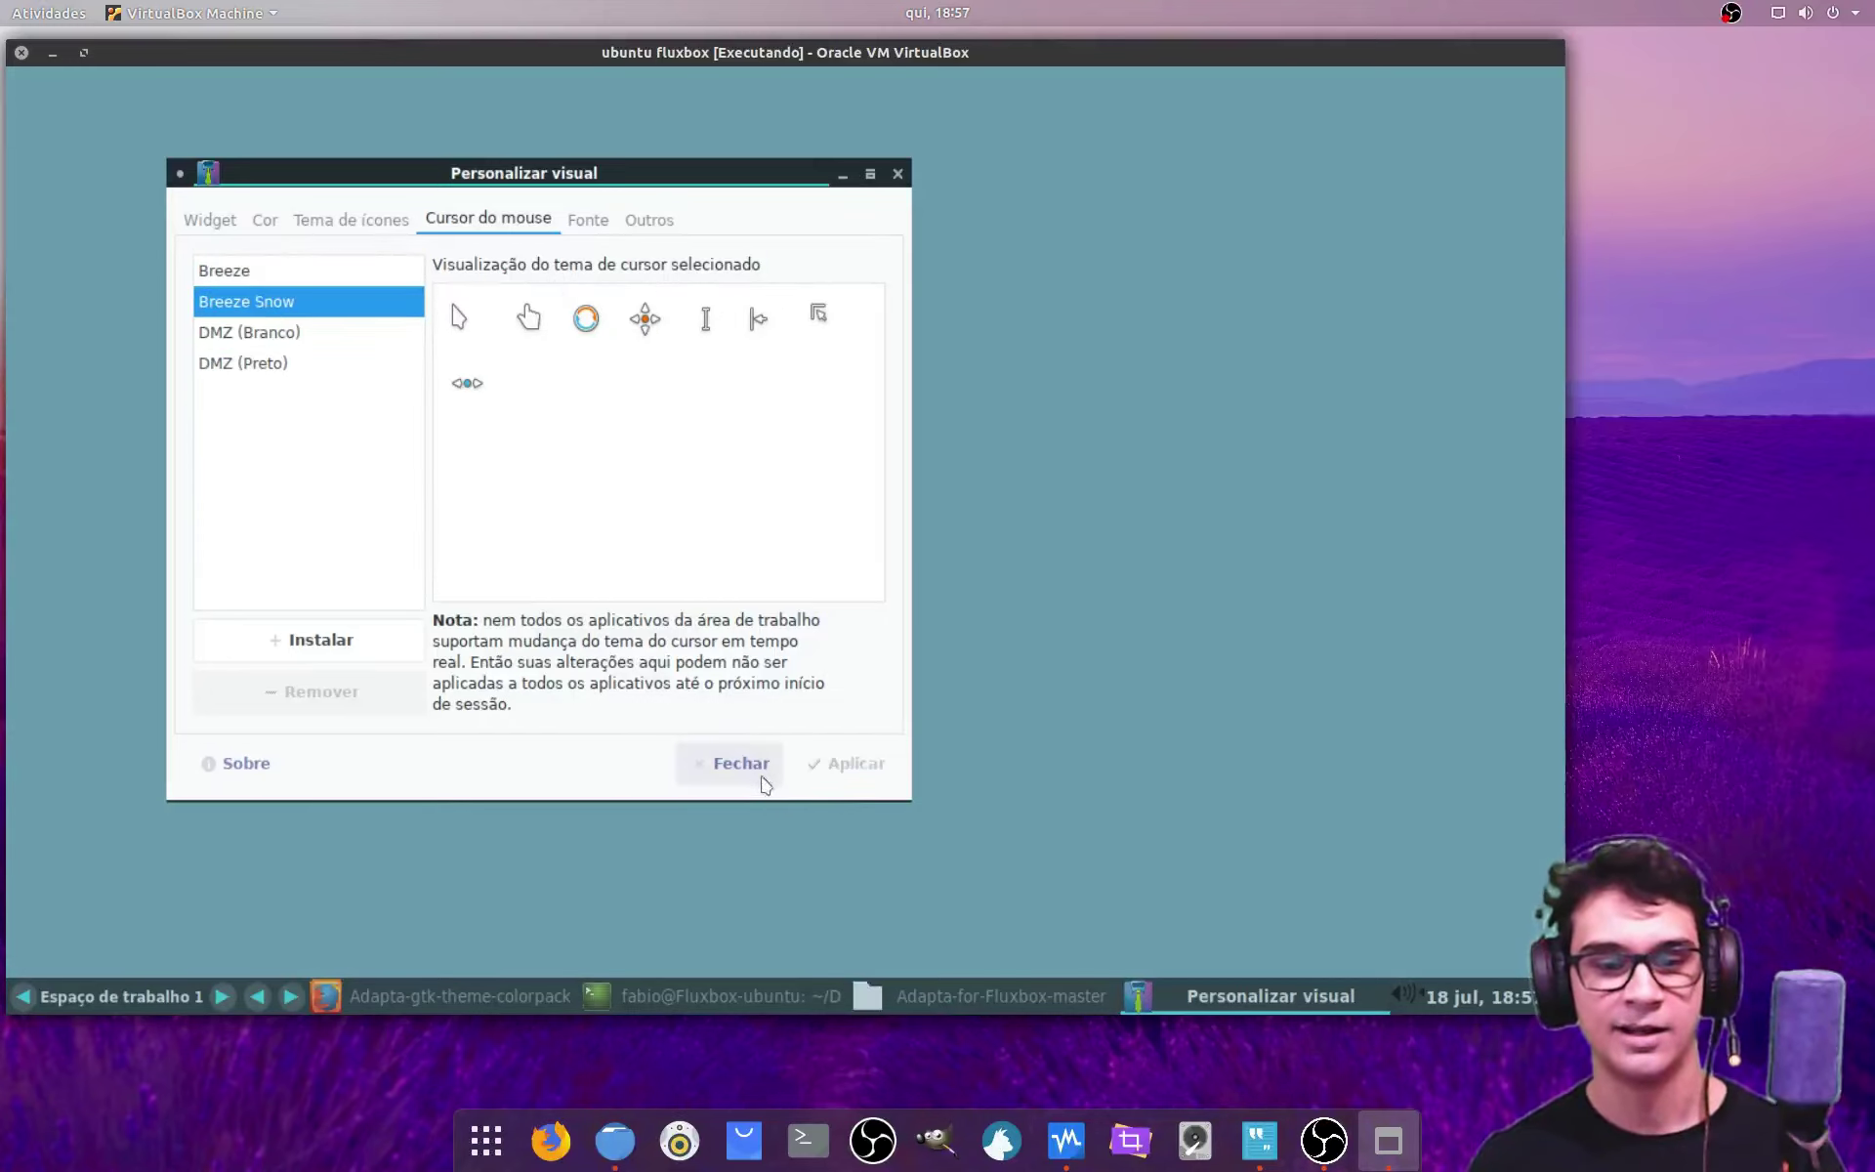
left_click(741, 764)
Step: Restart Fluxbox from the root menu, then close the Adapta-for-Fluxbox-master folder window
right_click(560, 407)
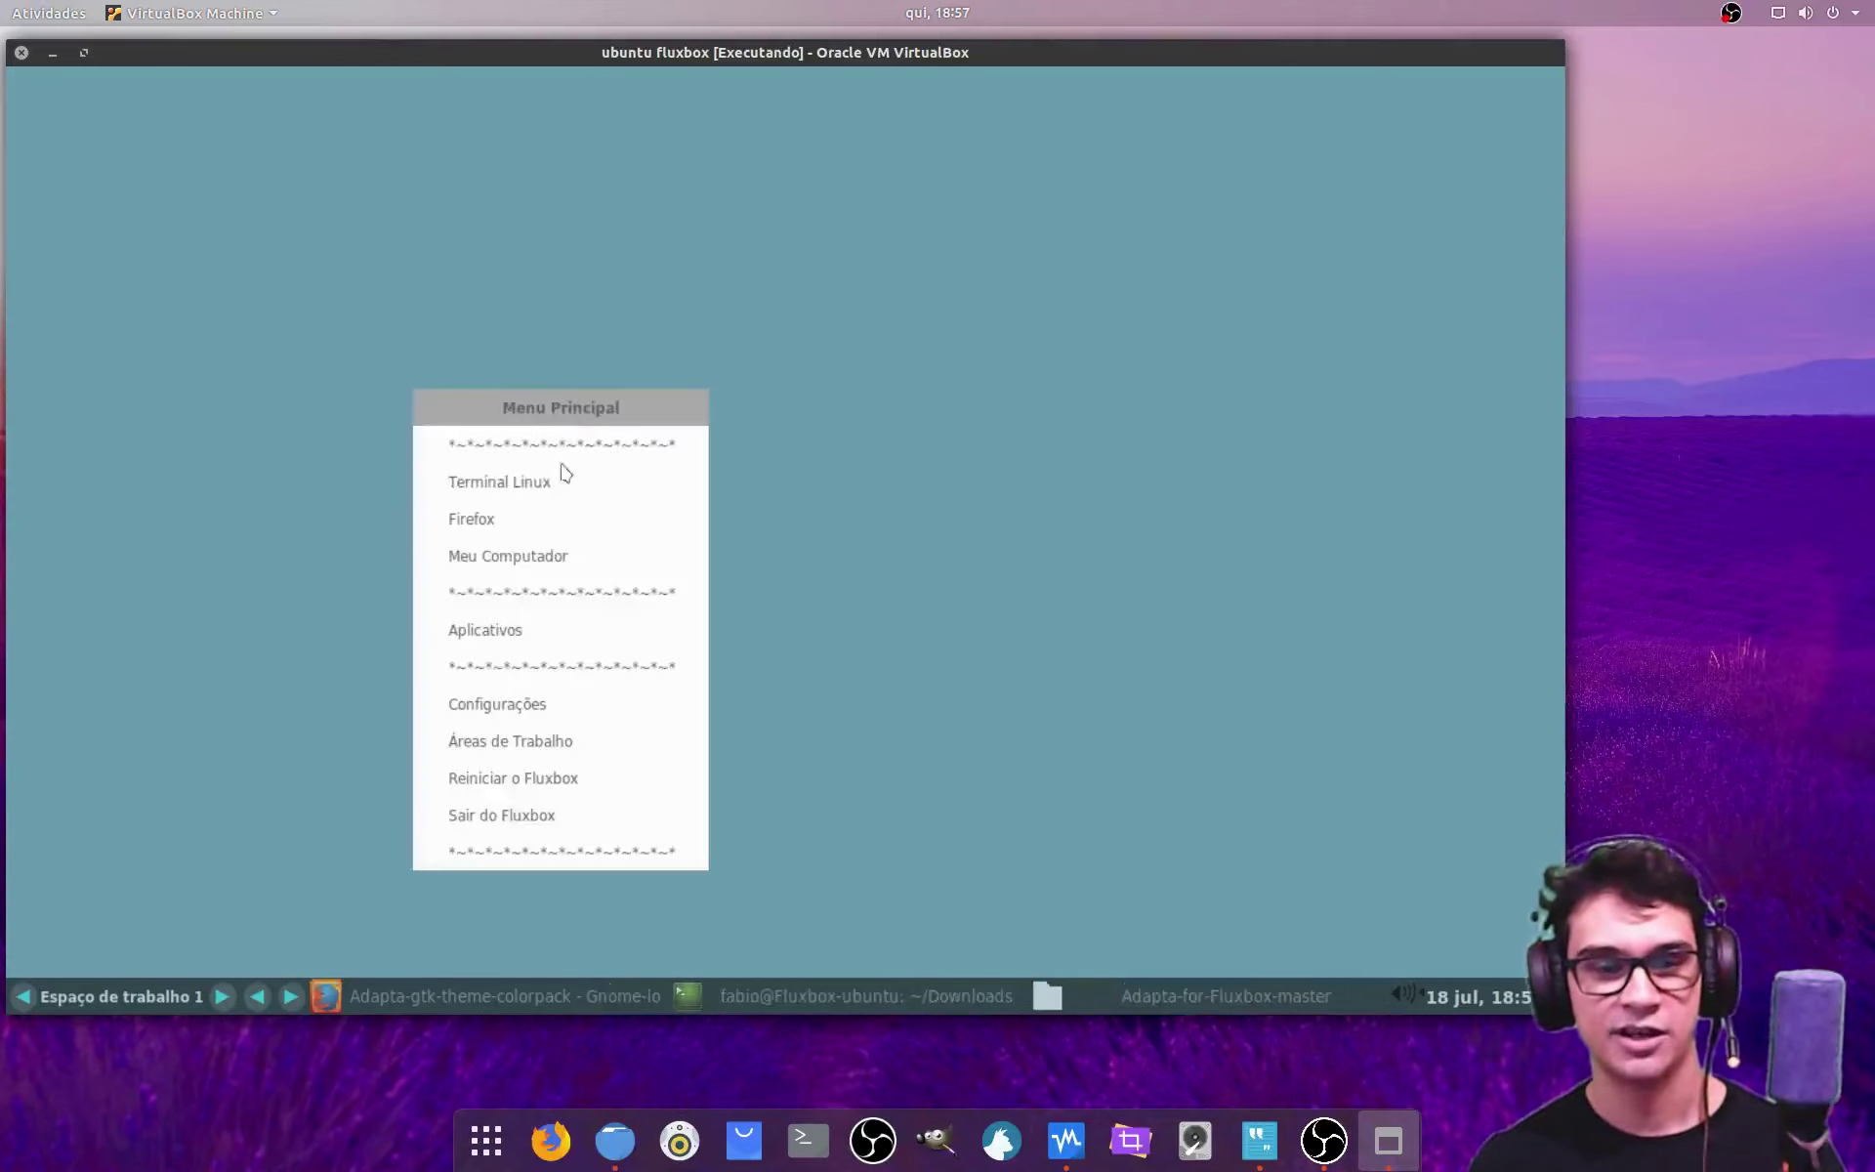
left_click(502, 781)
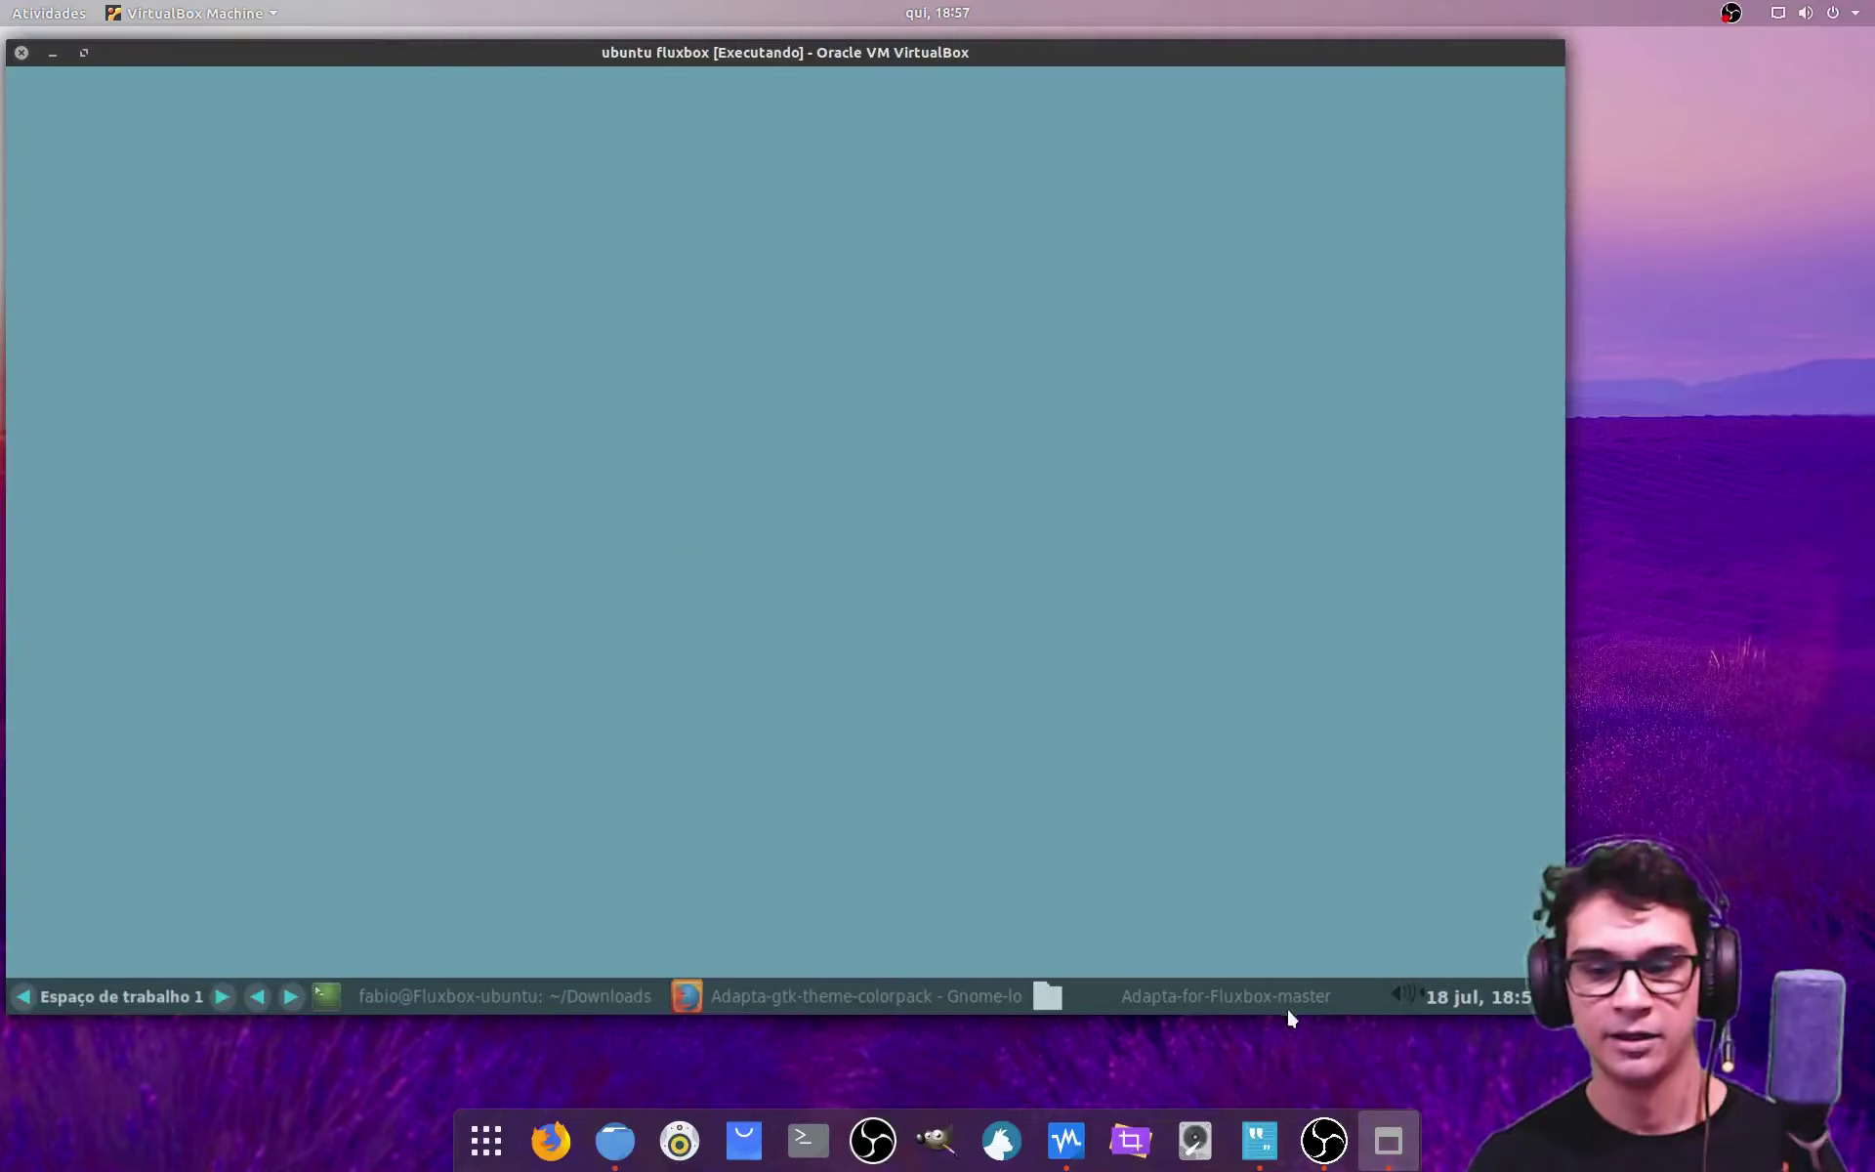
left_click(1220, 1004)
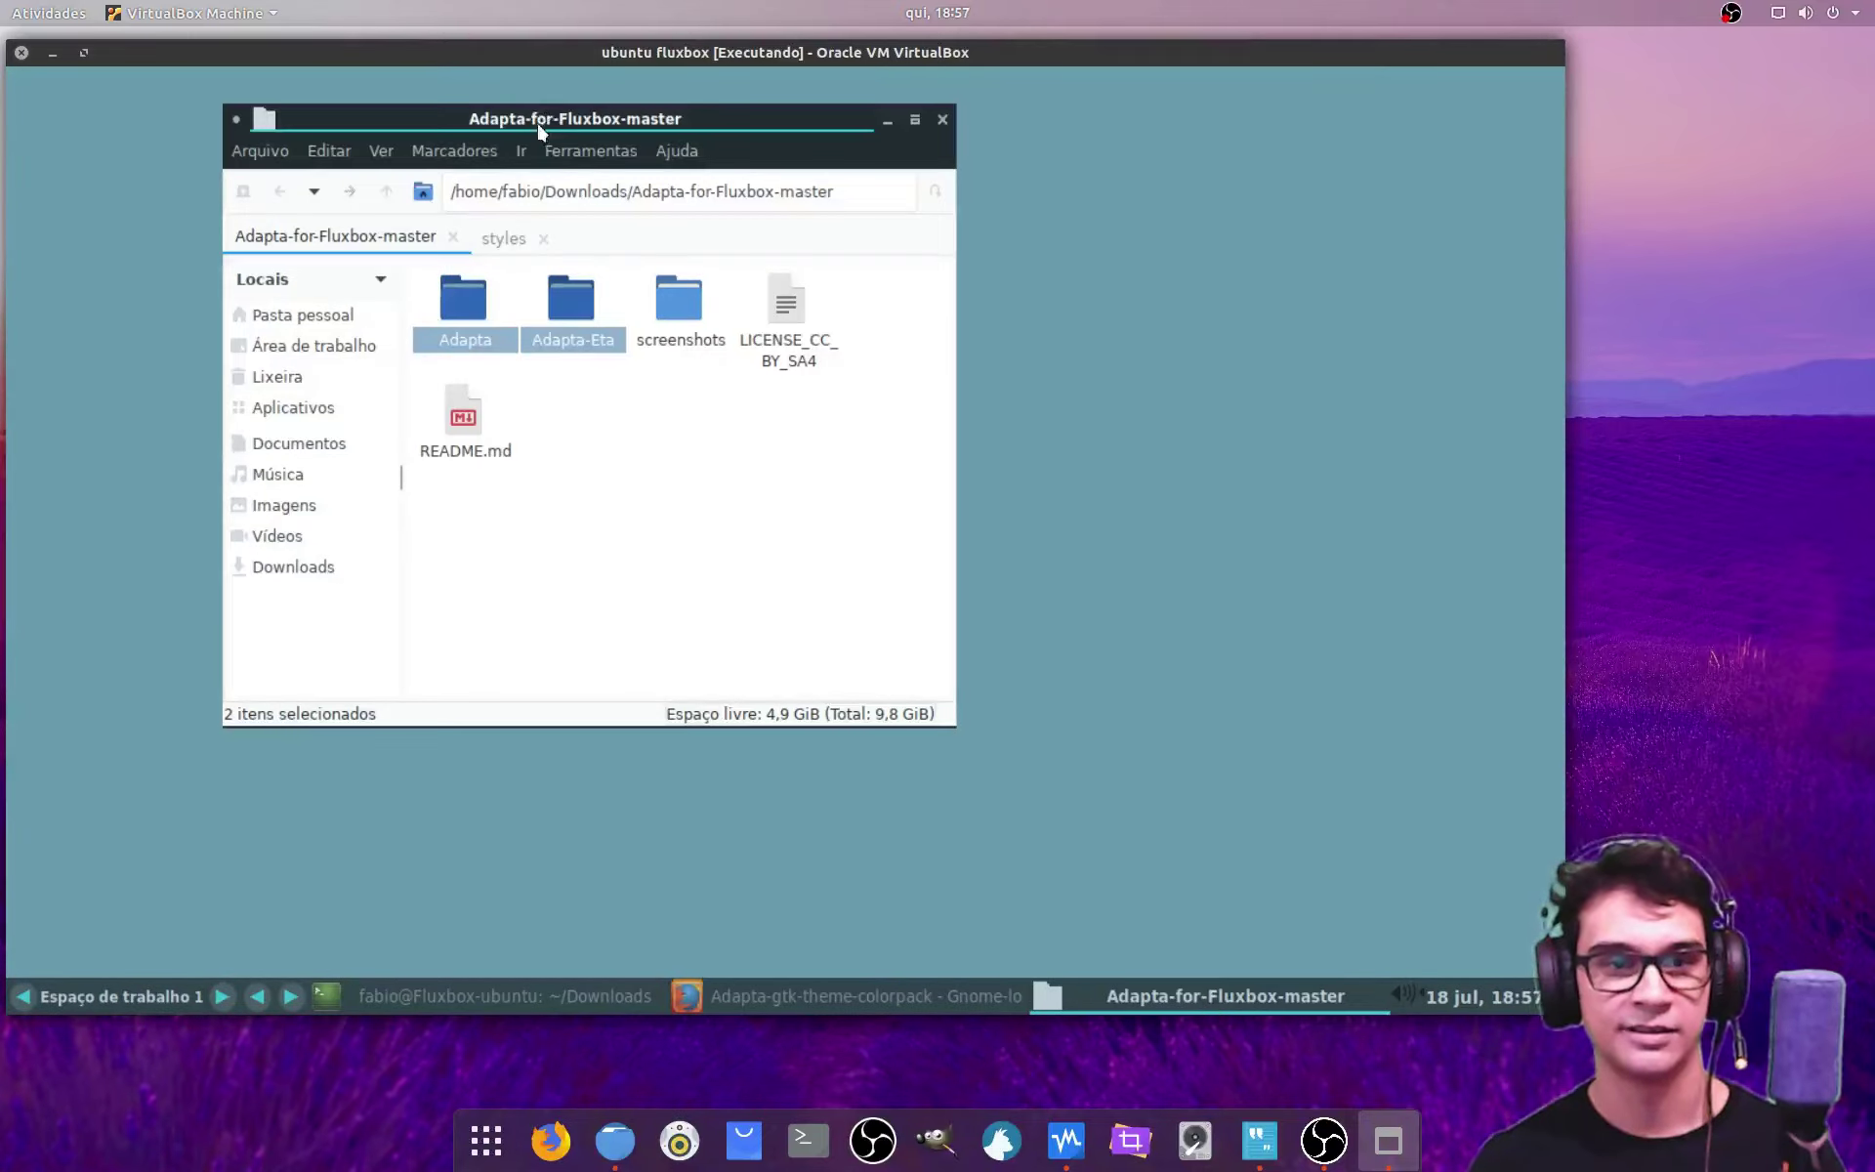
left_click_drag(536, 120, 444, 125)
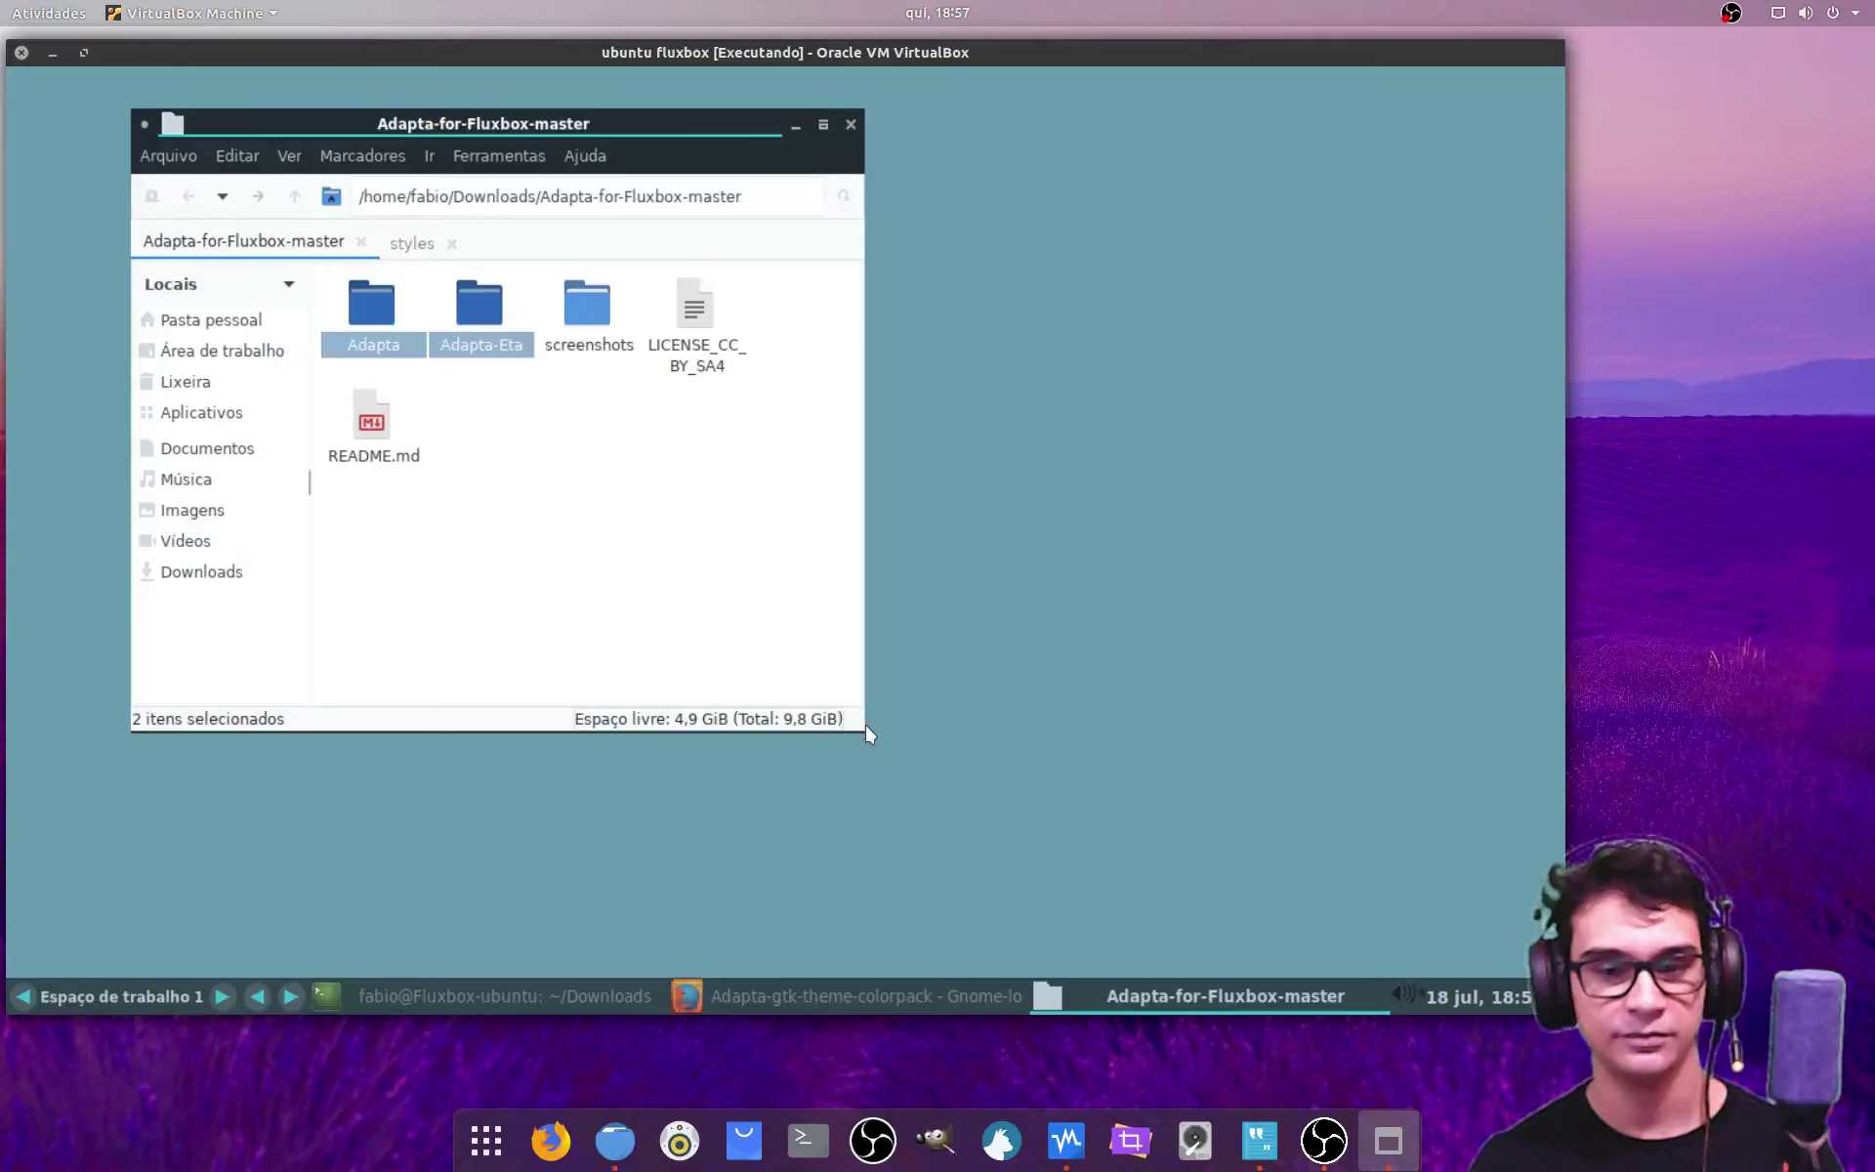
left_click_drag(853, 725, 922, 821)
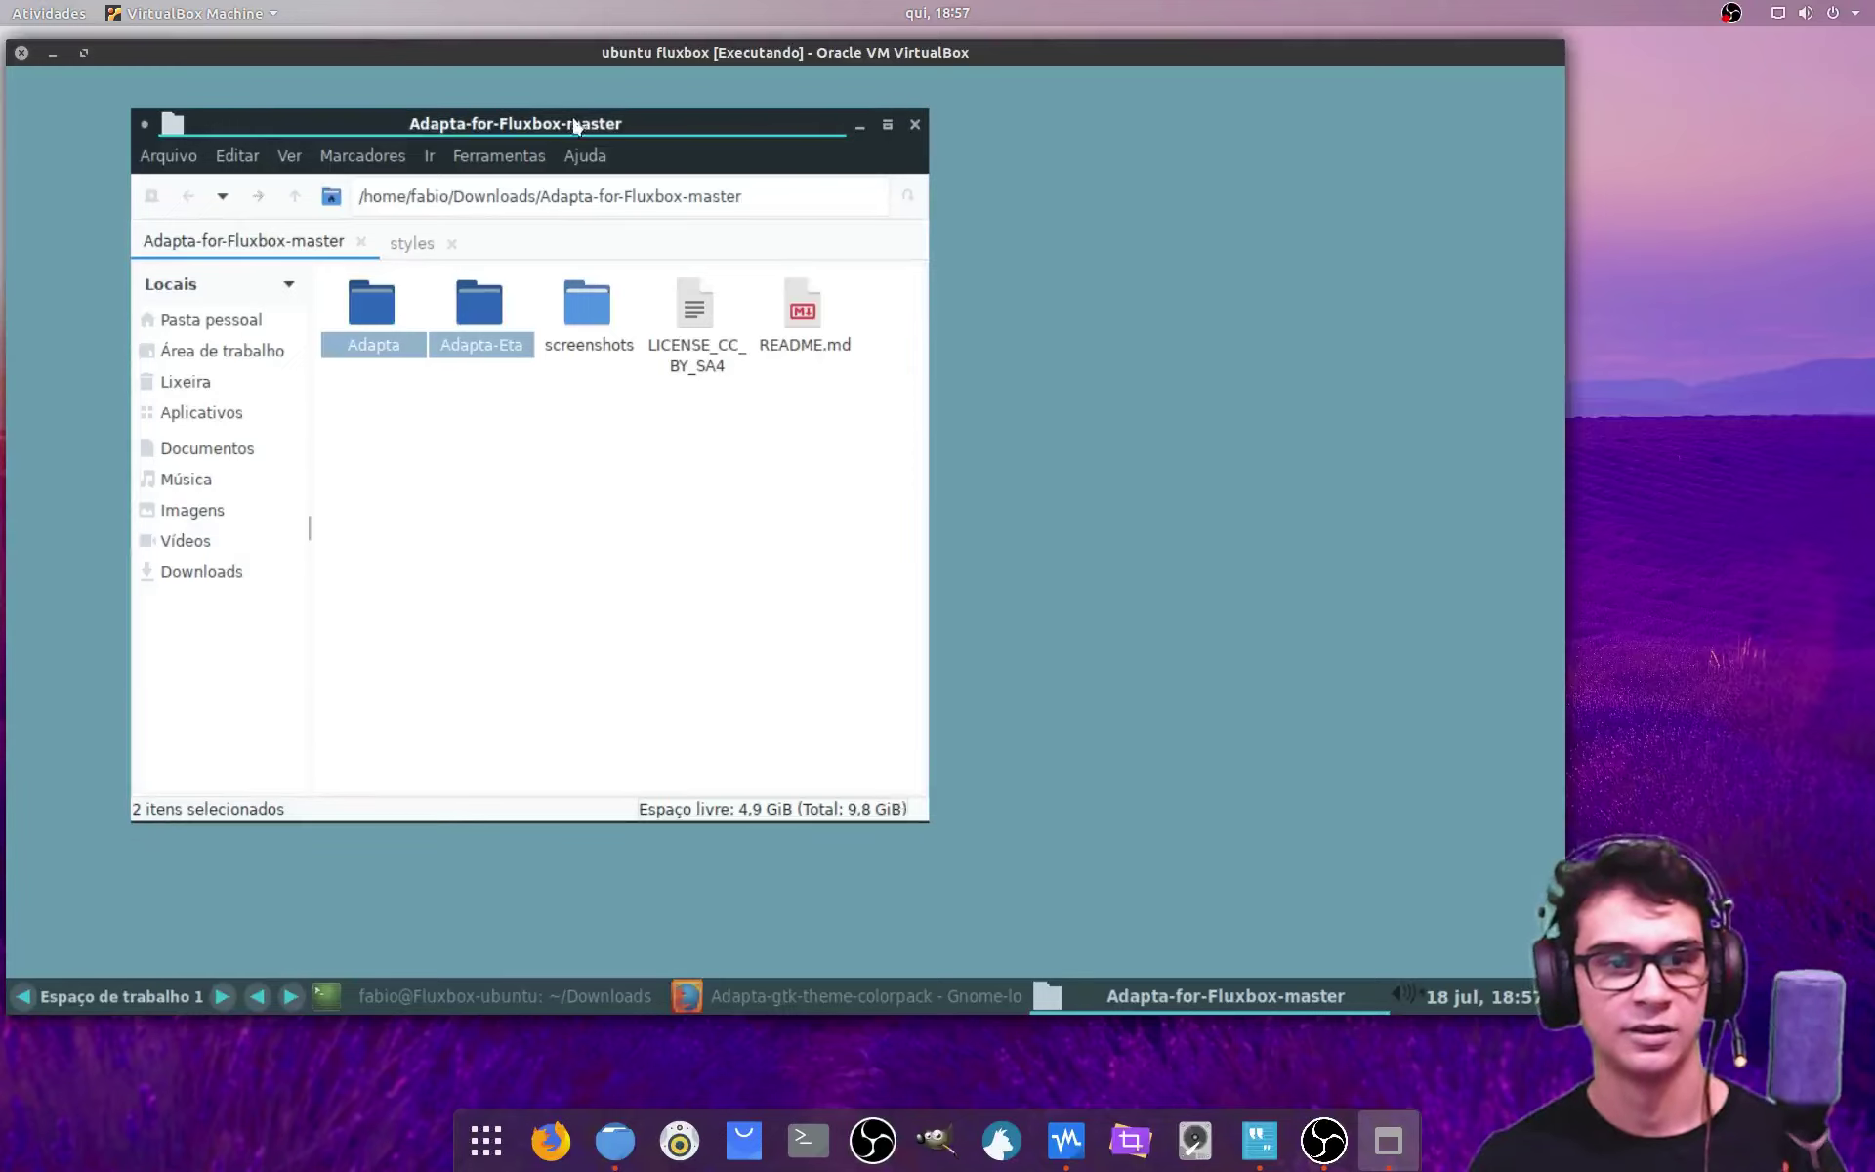
left_click_drag(577, 125, 505, 122)
left_click(856, 125)
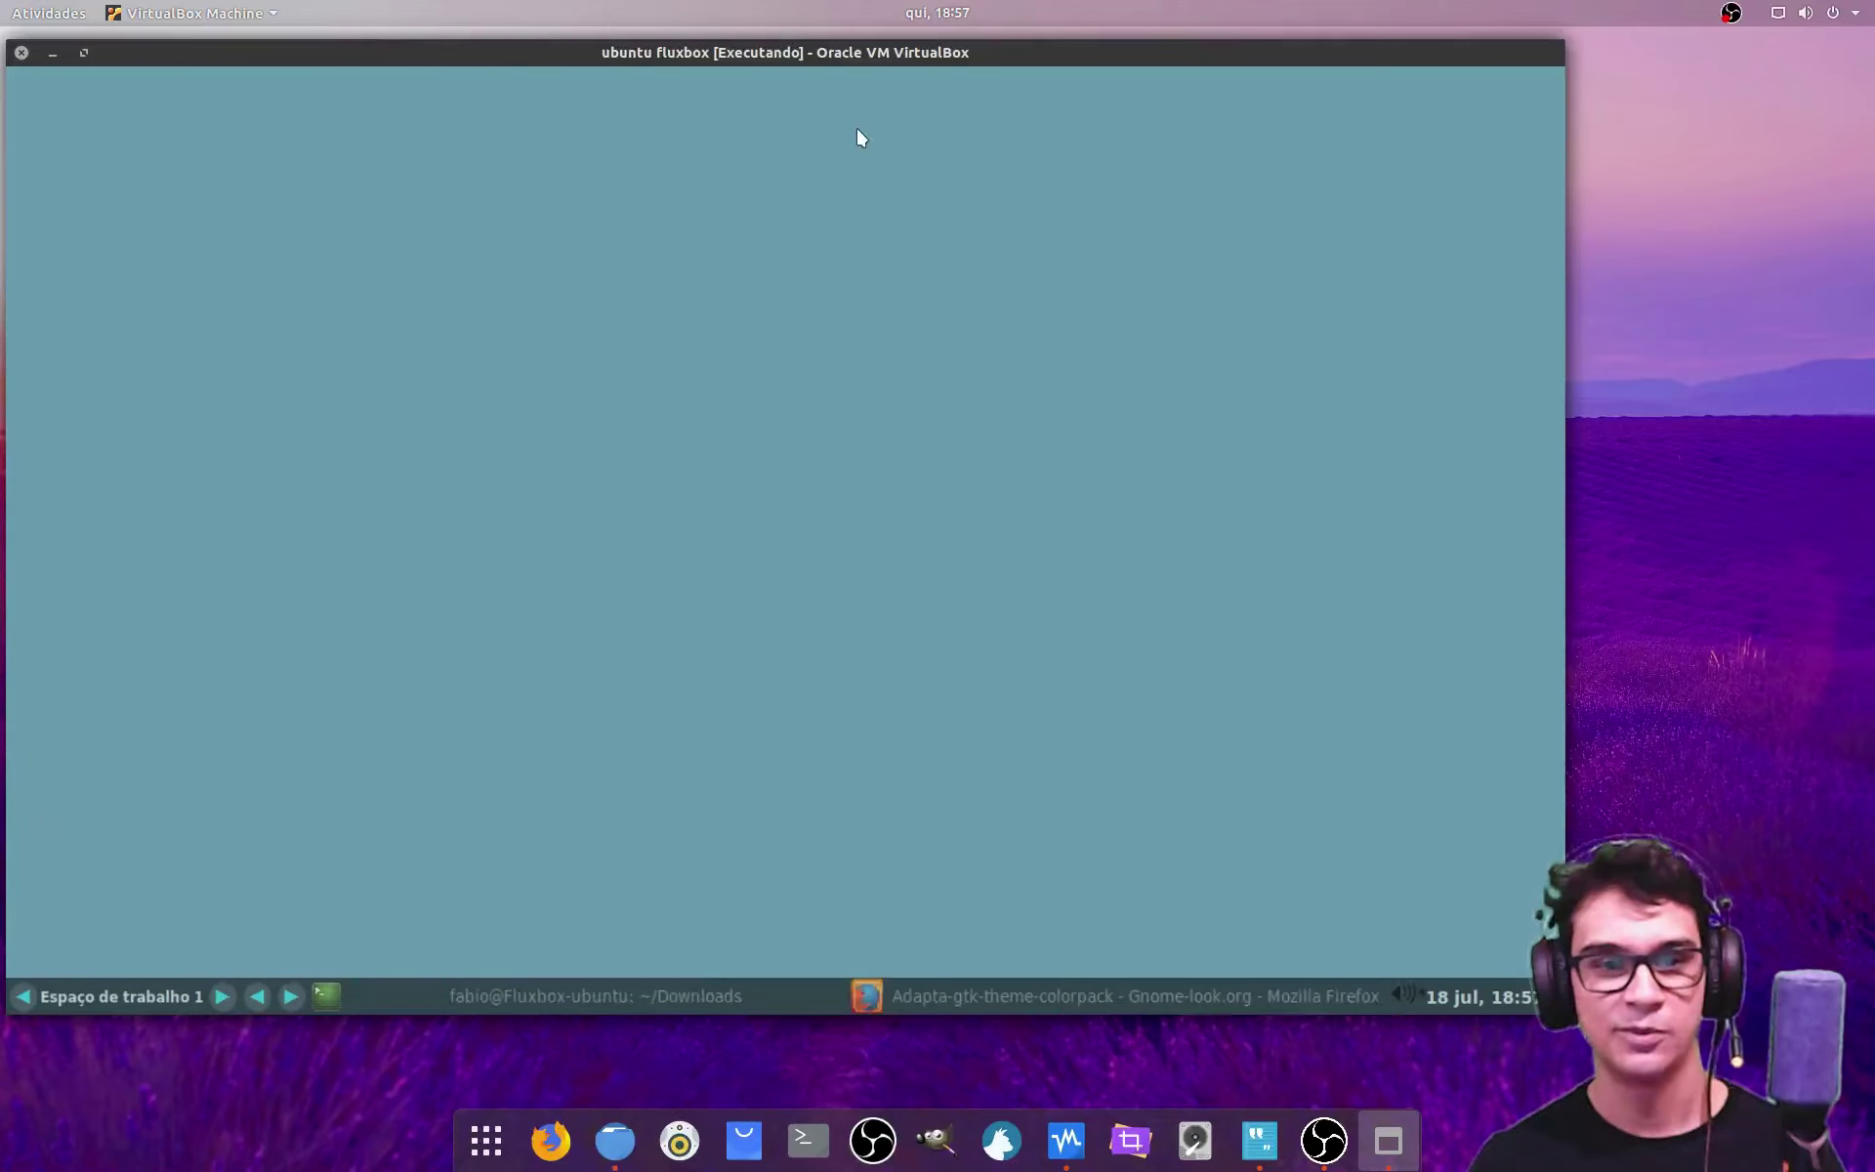
Step: Open and close the home folder window, returning Firefox's Gnome-look.org page to the front
right_click(560, 403)
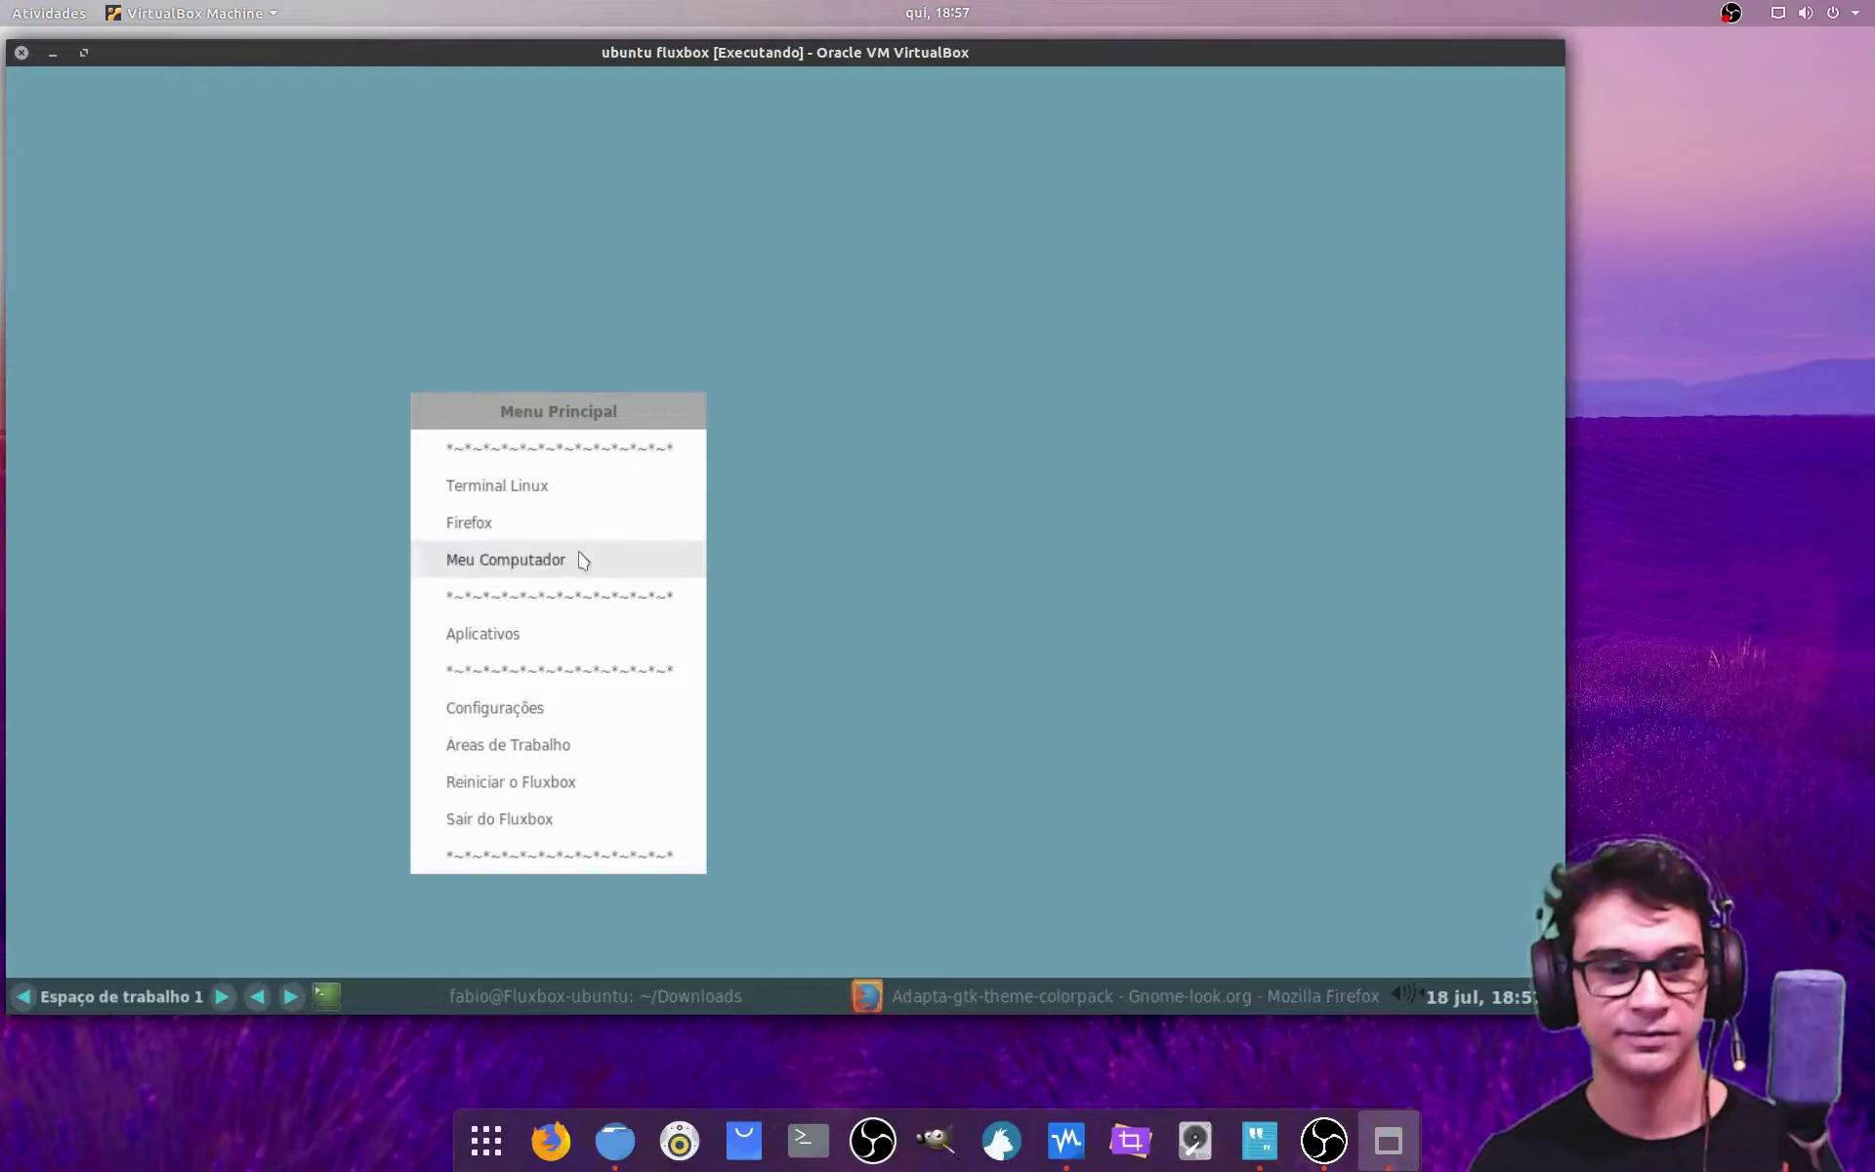
left_click(580, 556)
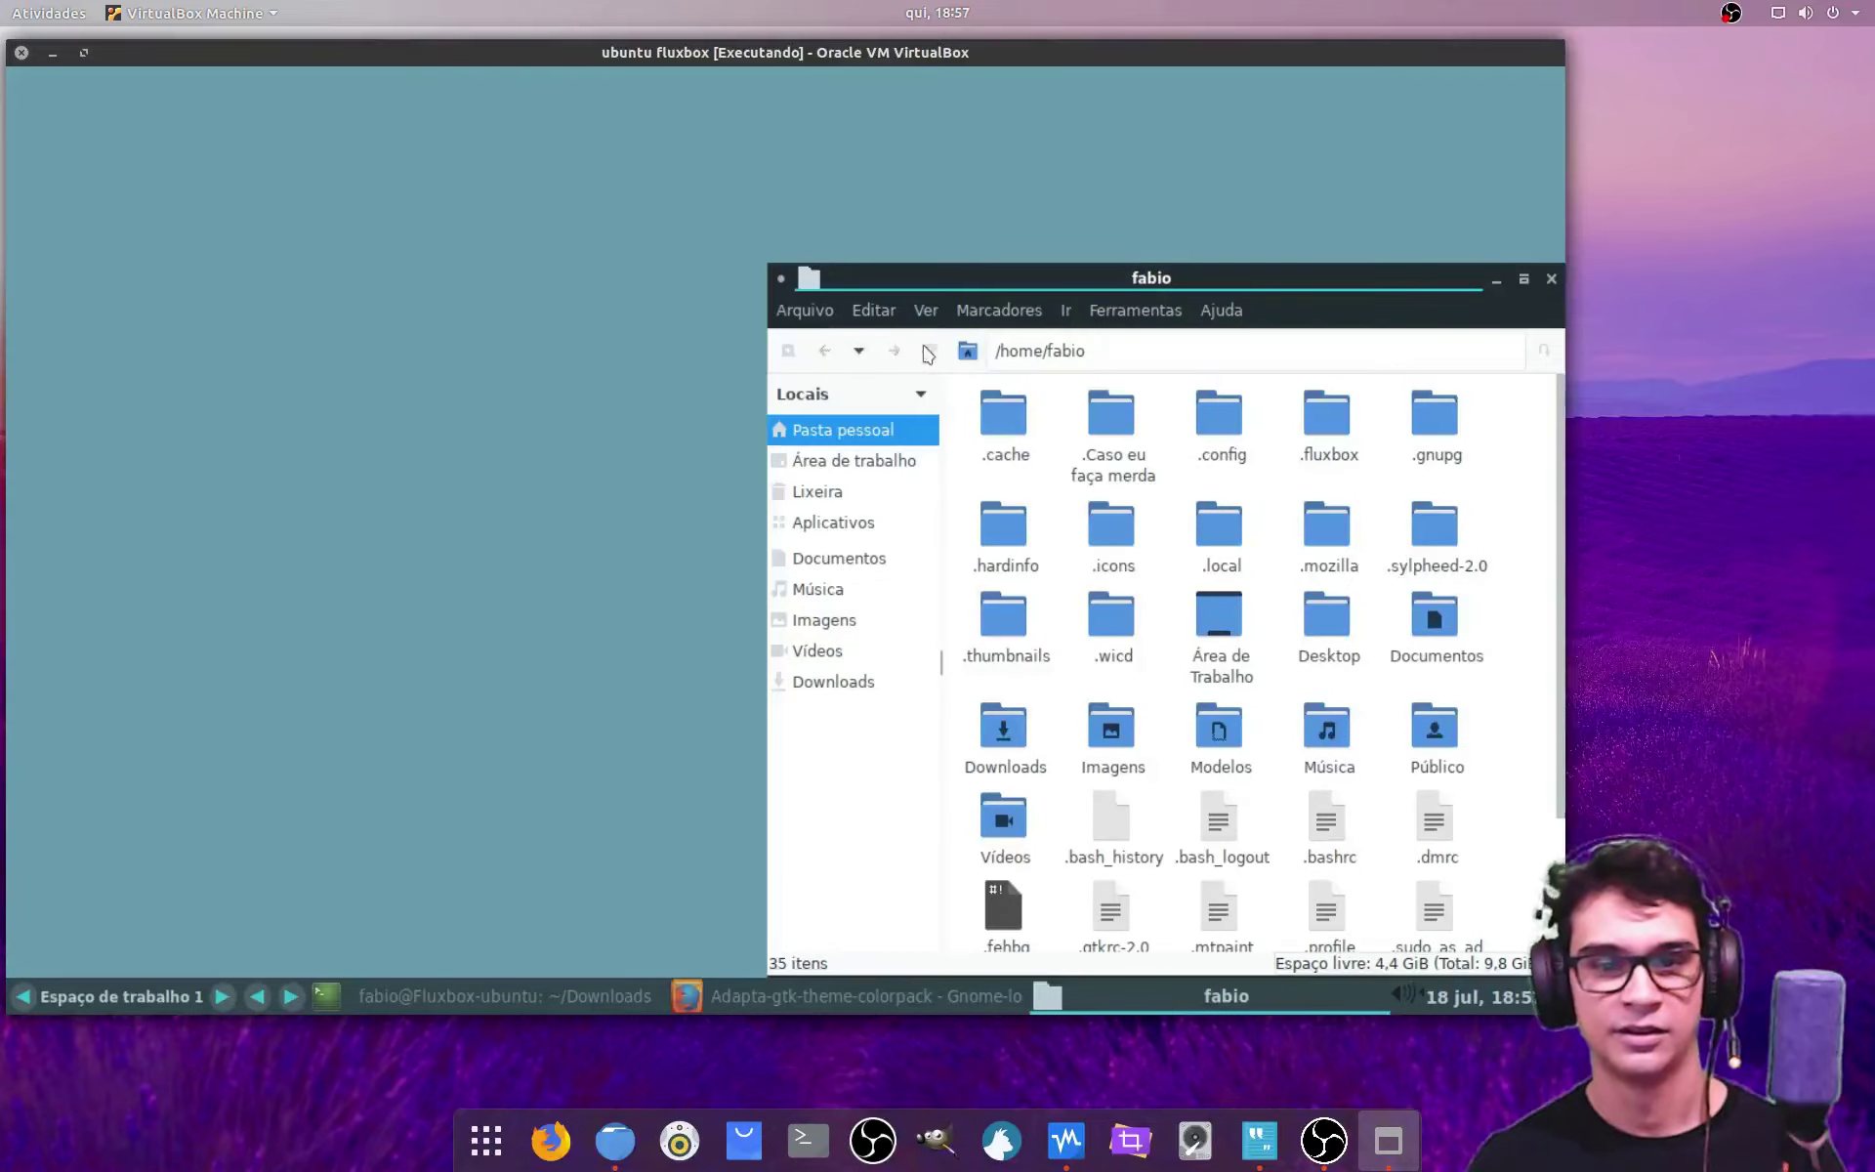
left_click_drag(1051, 279, 606, 147)
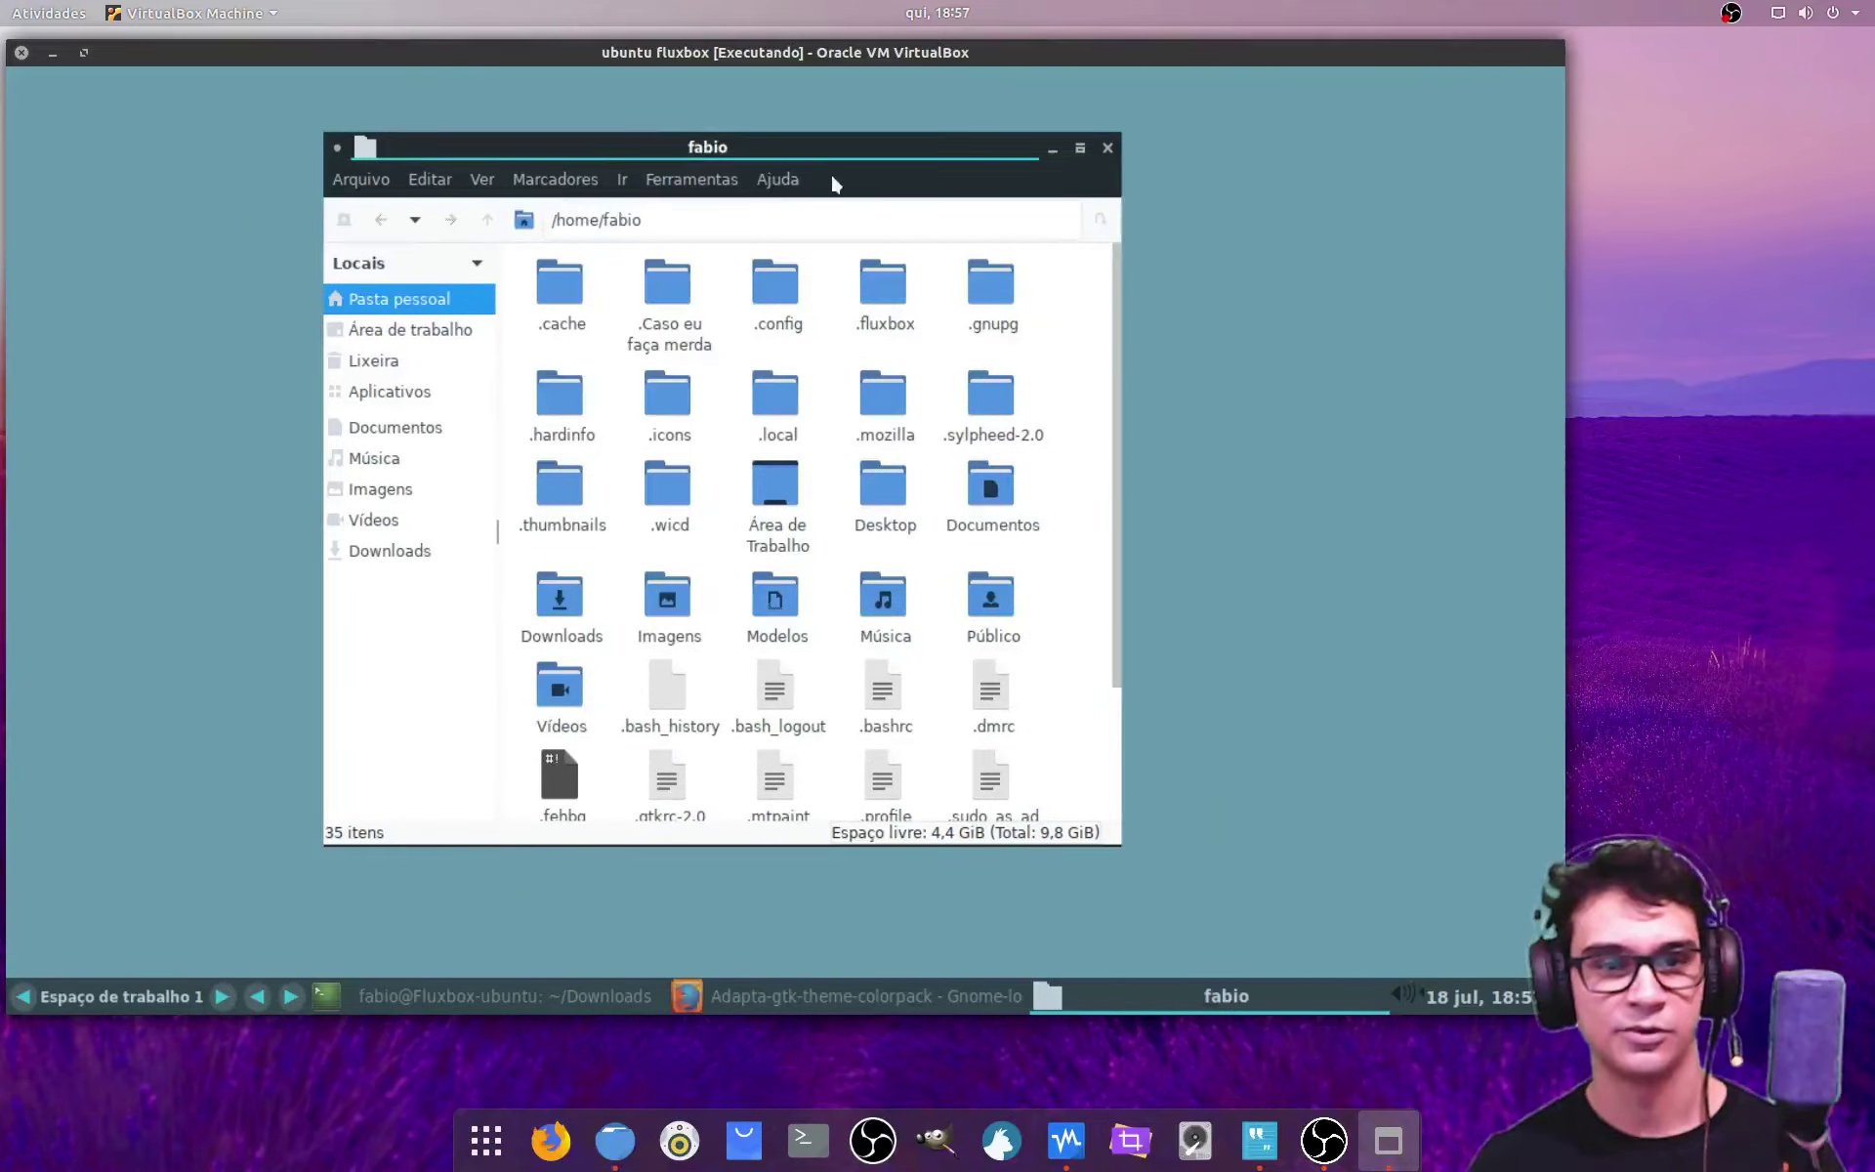
left_click(1109, 149)
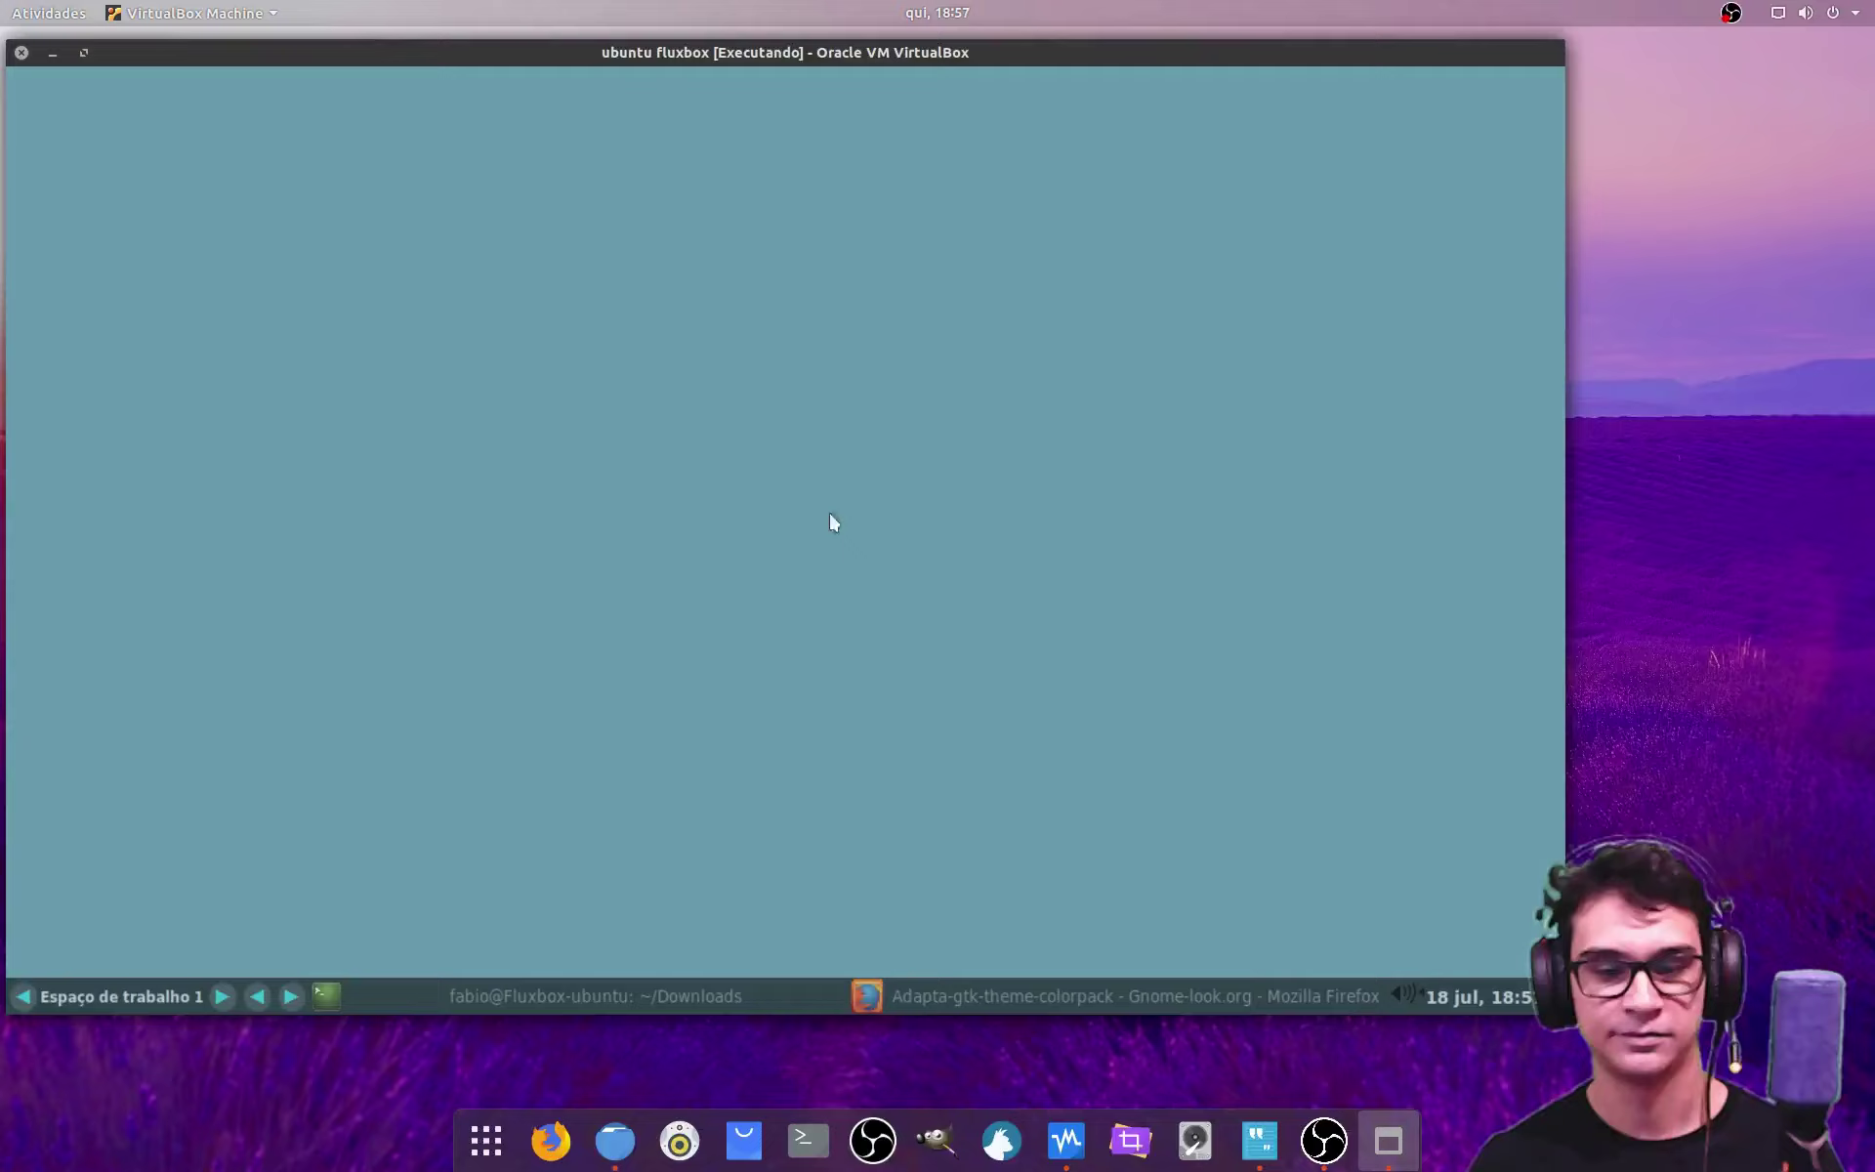
left_click(998, 1003)
Step: Browse gnome-look.org's Icon Themes listing, then bring the Downloads terminal back to the front
scroll(347, 417, "up", 5)
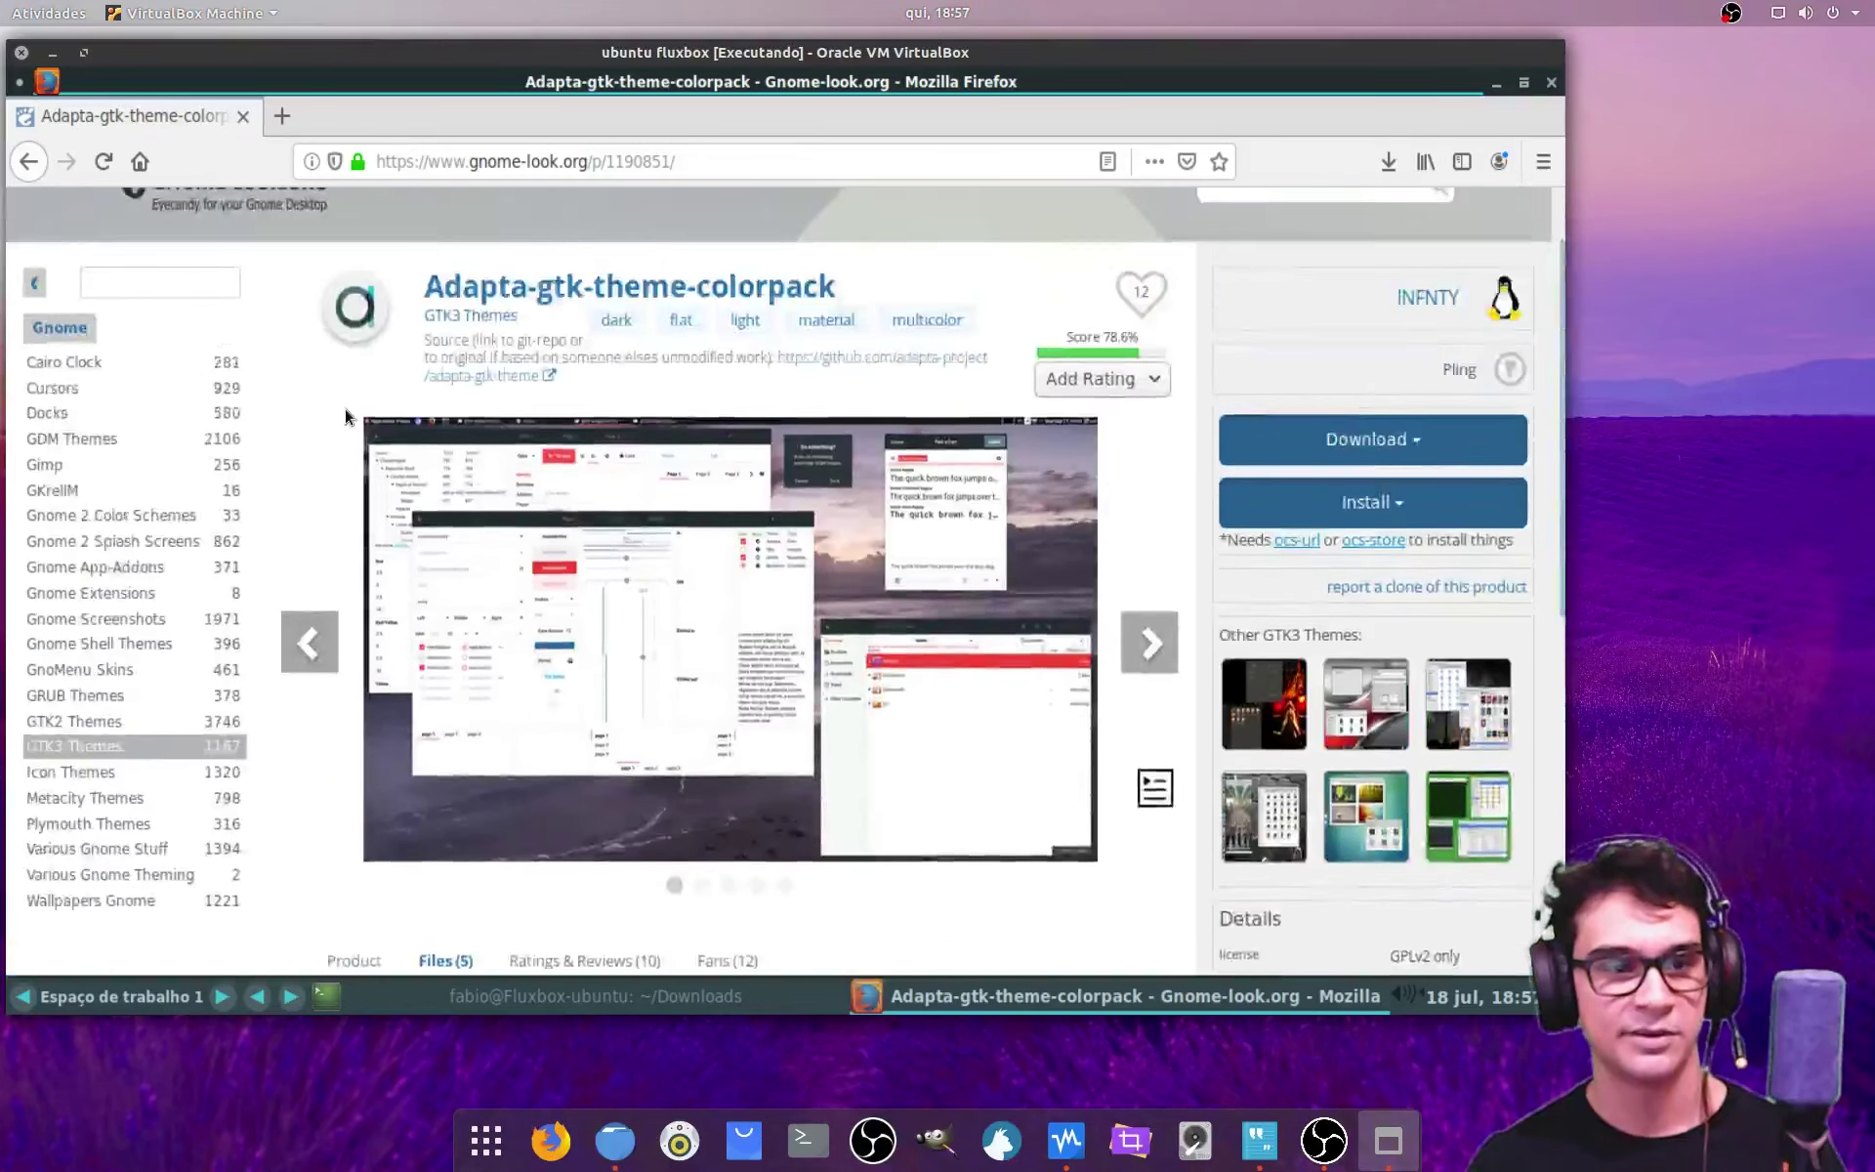
scroll(347, 417, "down", 5)
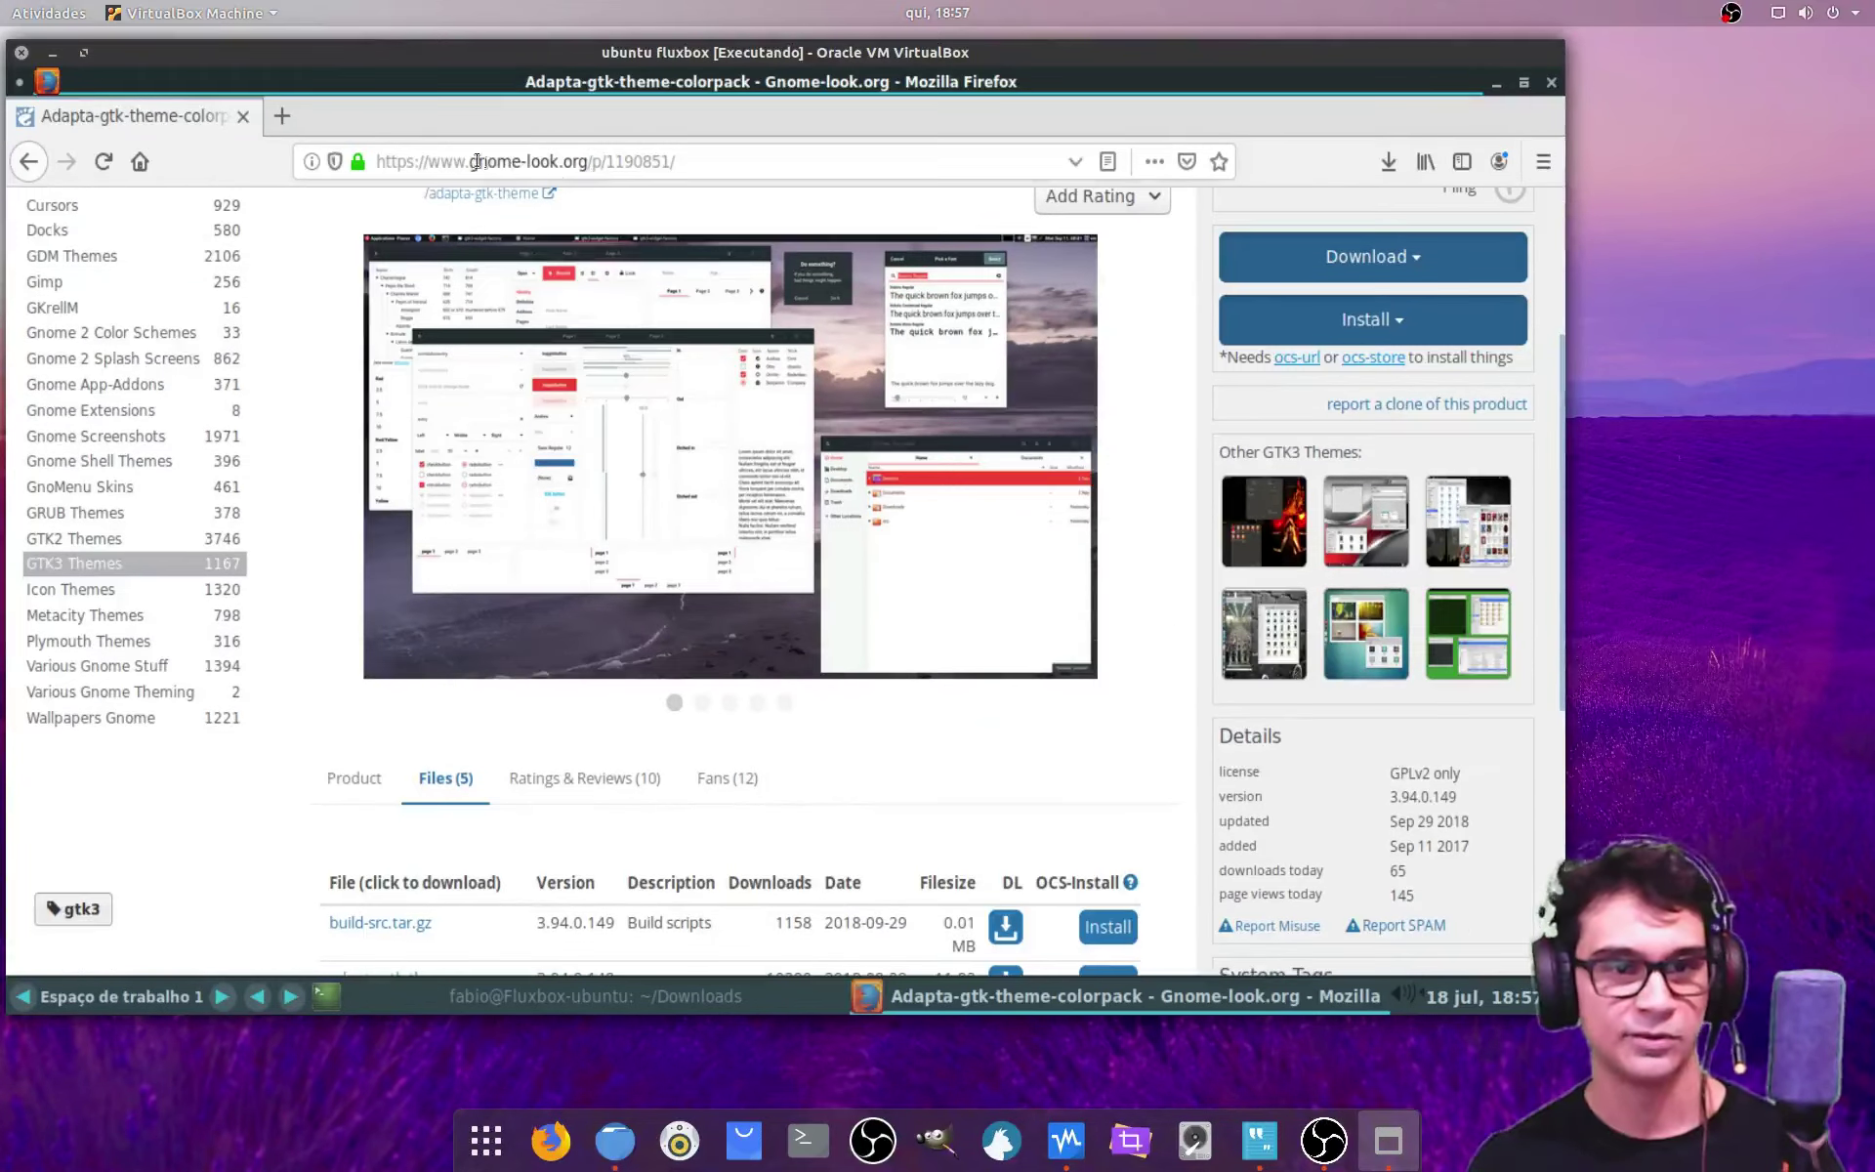
left_click_drag(477, 161, 528, 161)
scroll(95, 493, "up", 1)
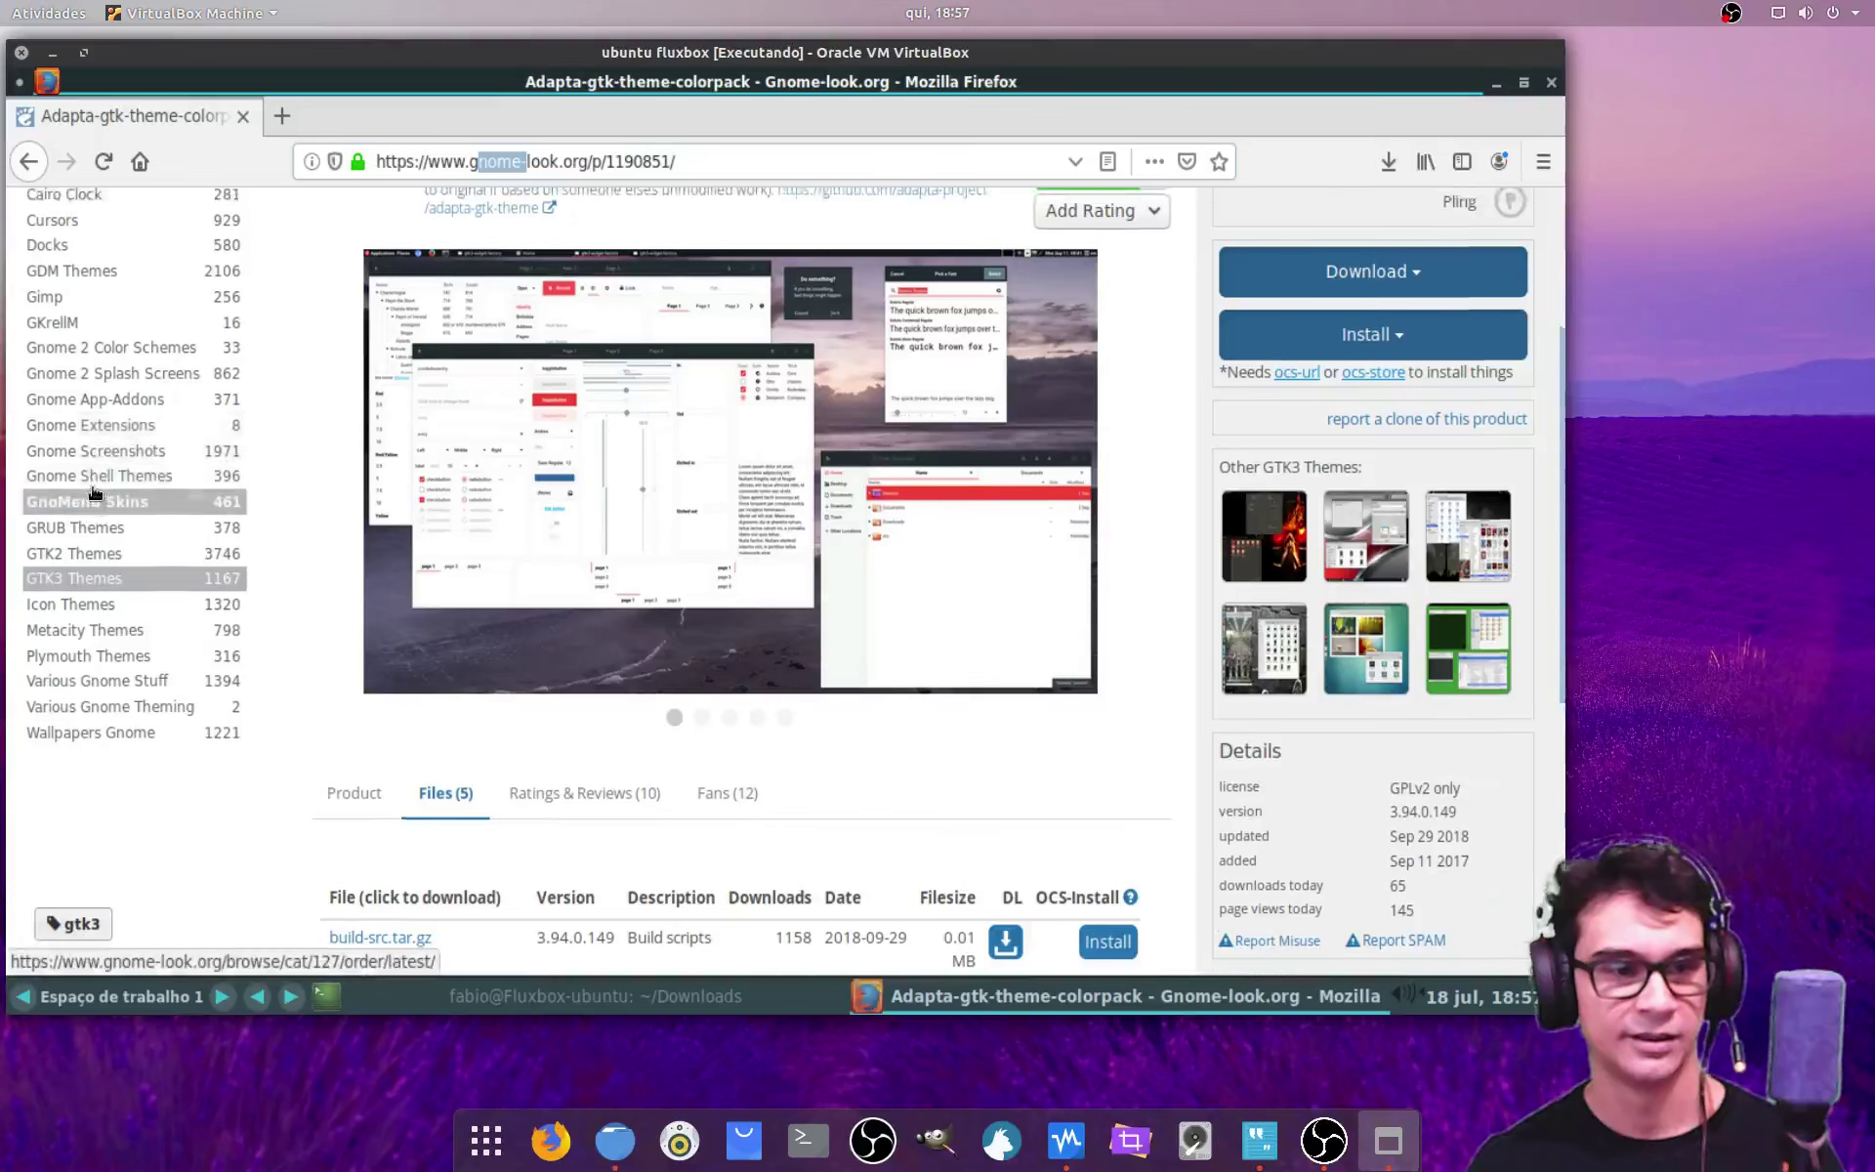
scroll(95, 494, "up", 2)
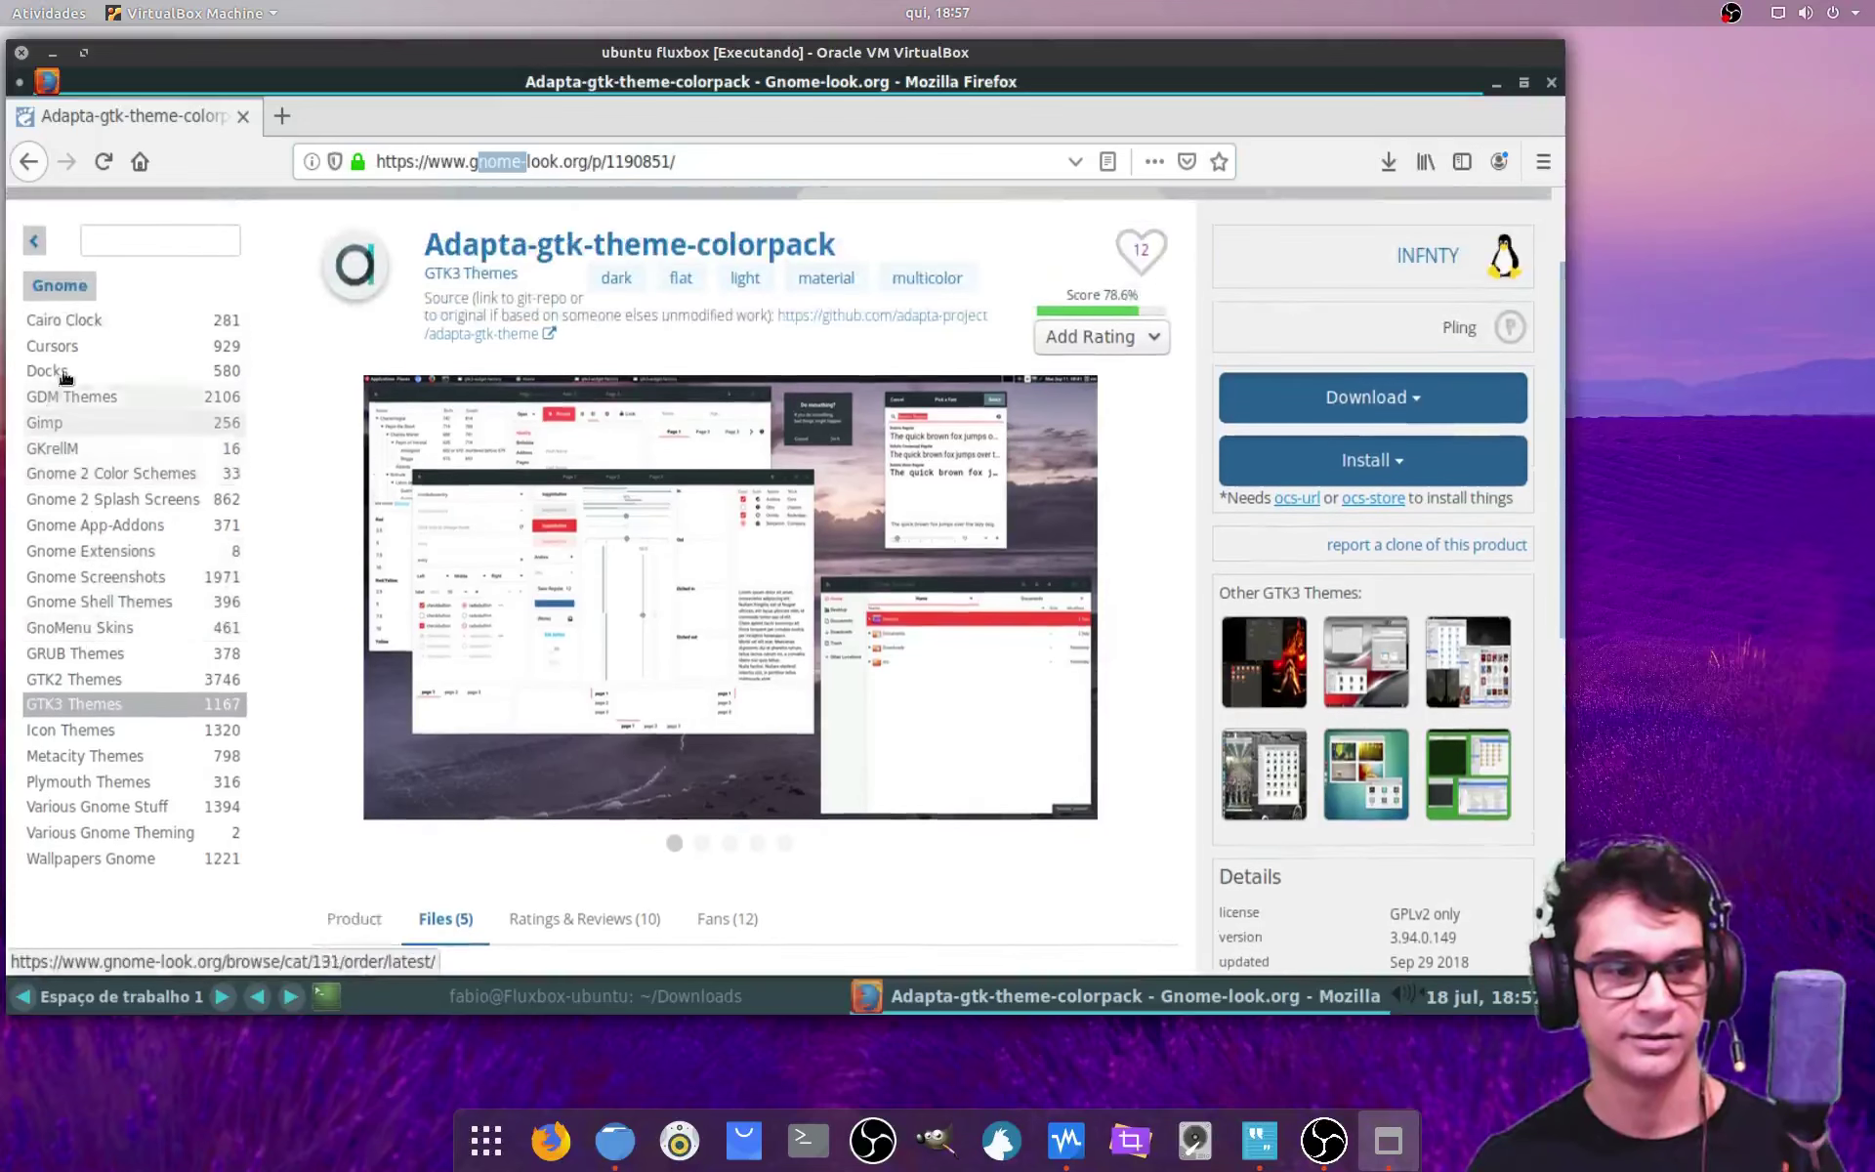
left_click(78, 731)
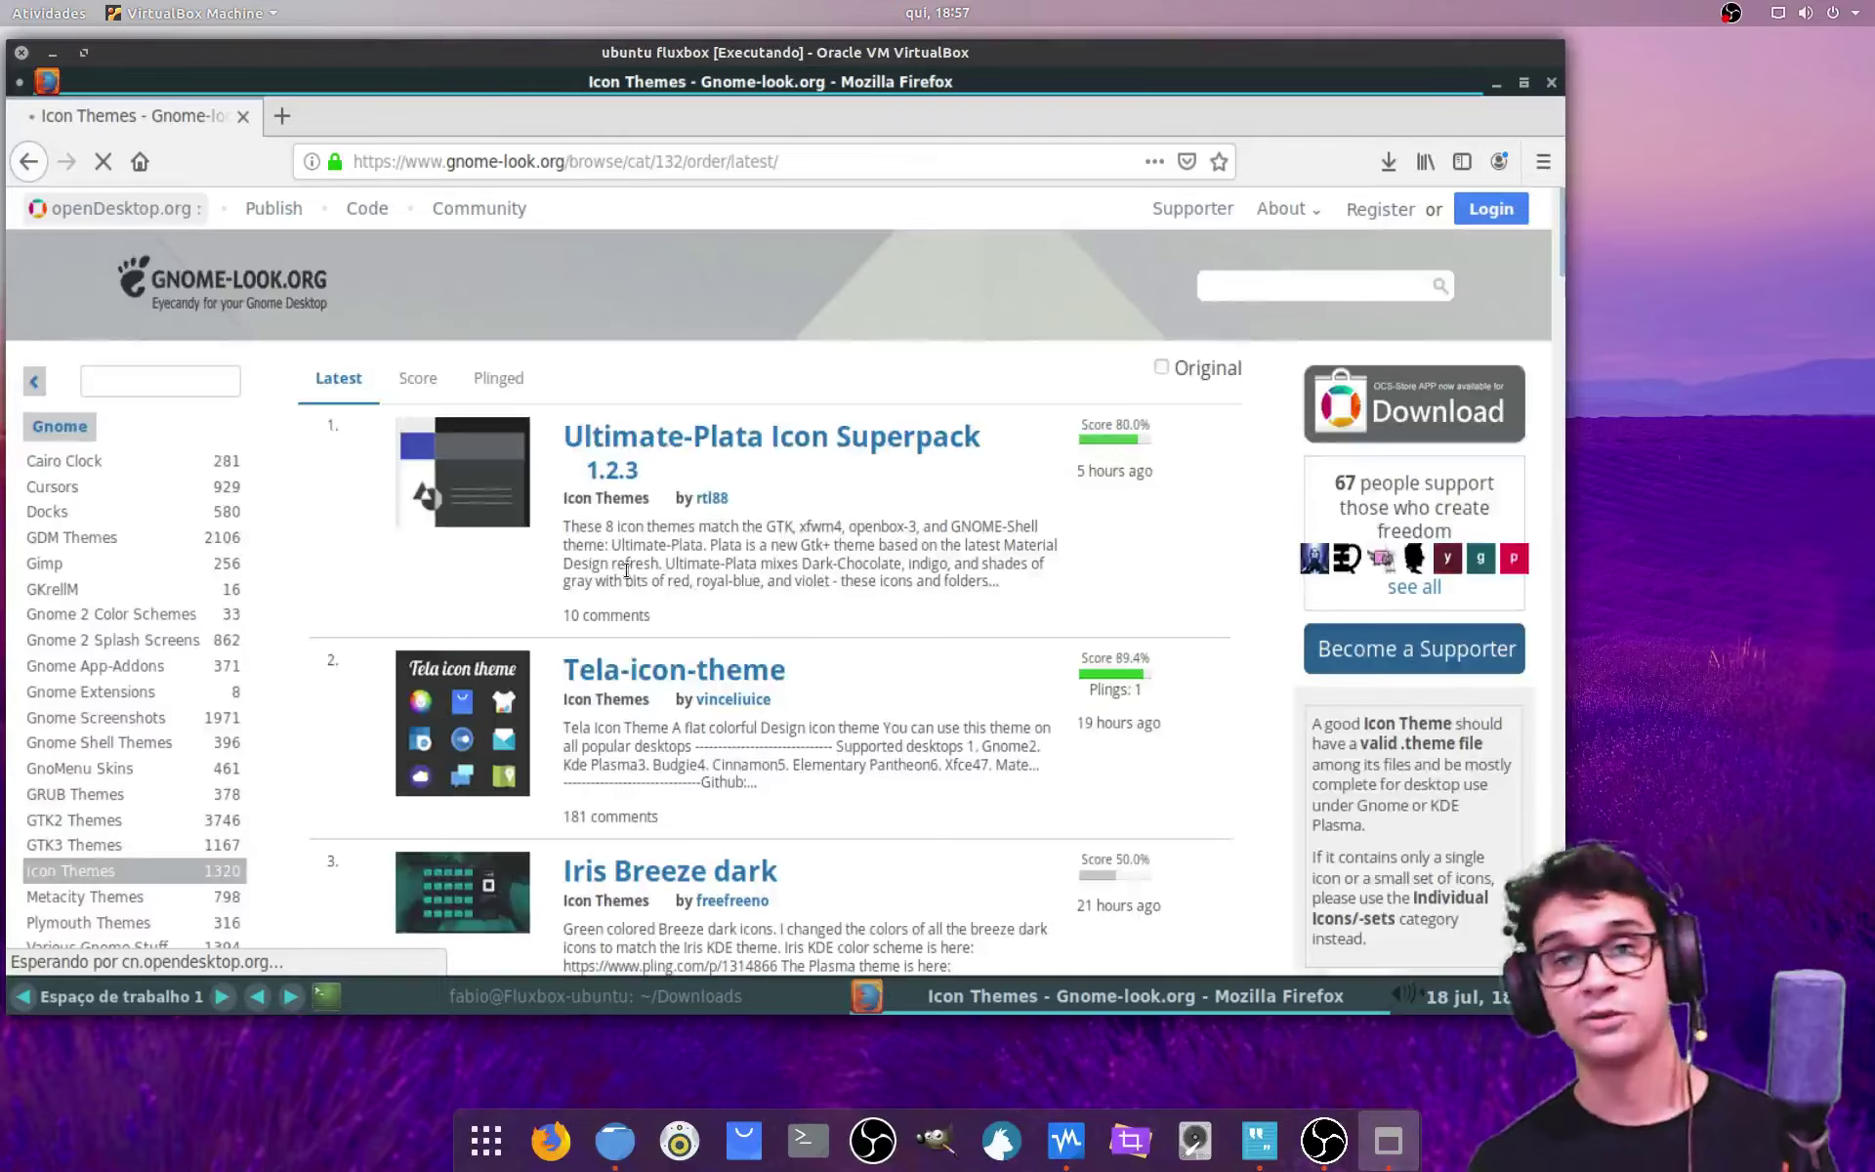
scroll(626, 571, "down", 10)
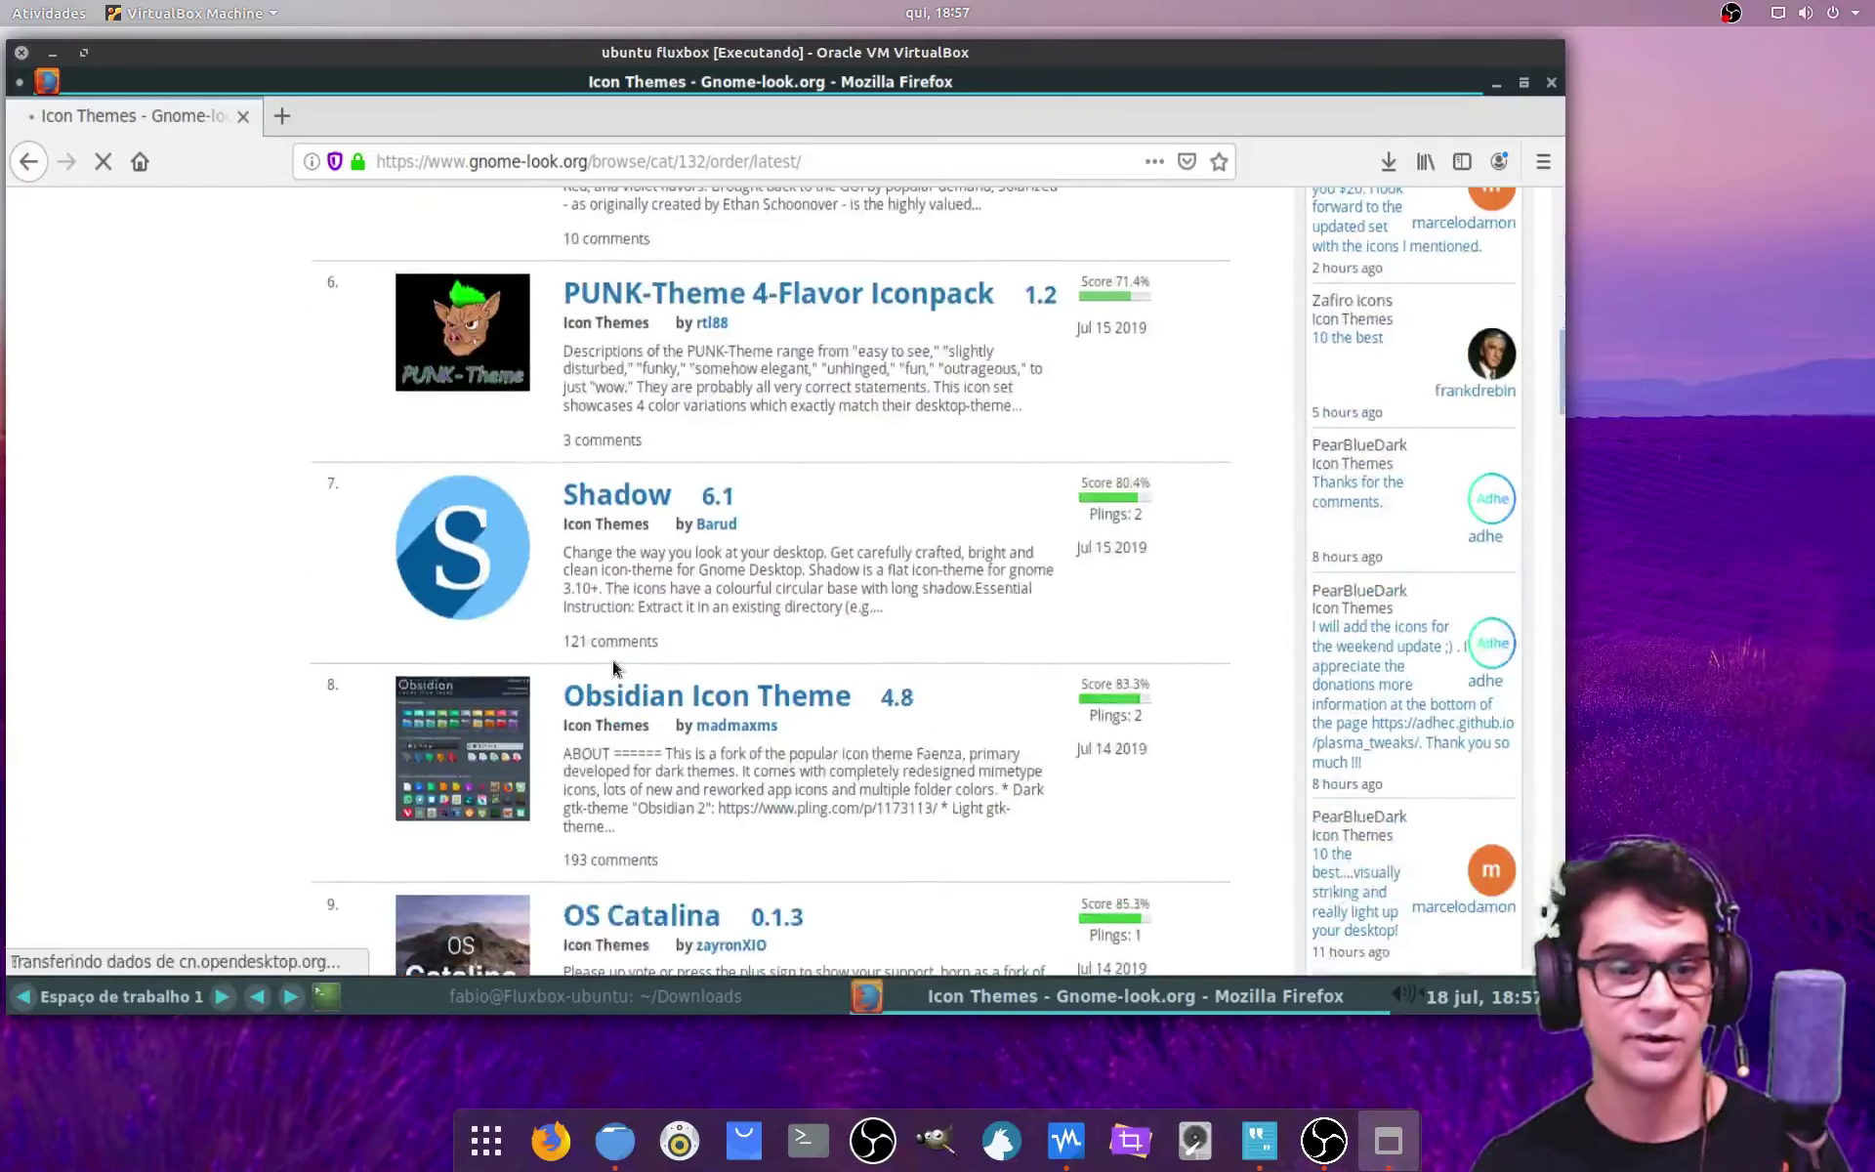
scroll(615, 668, "down", 5)
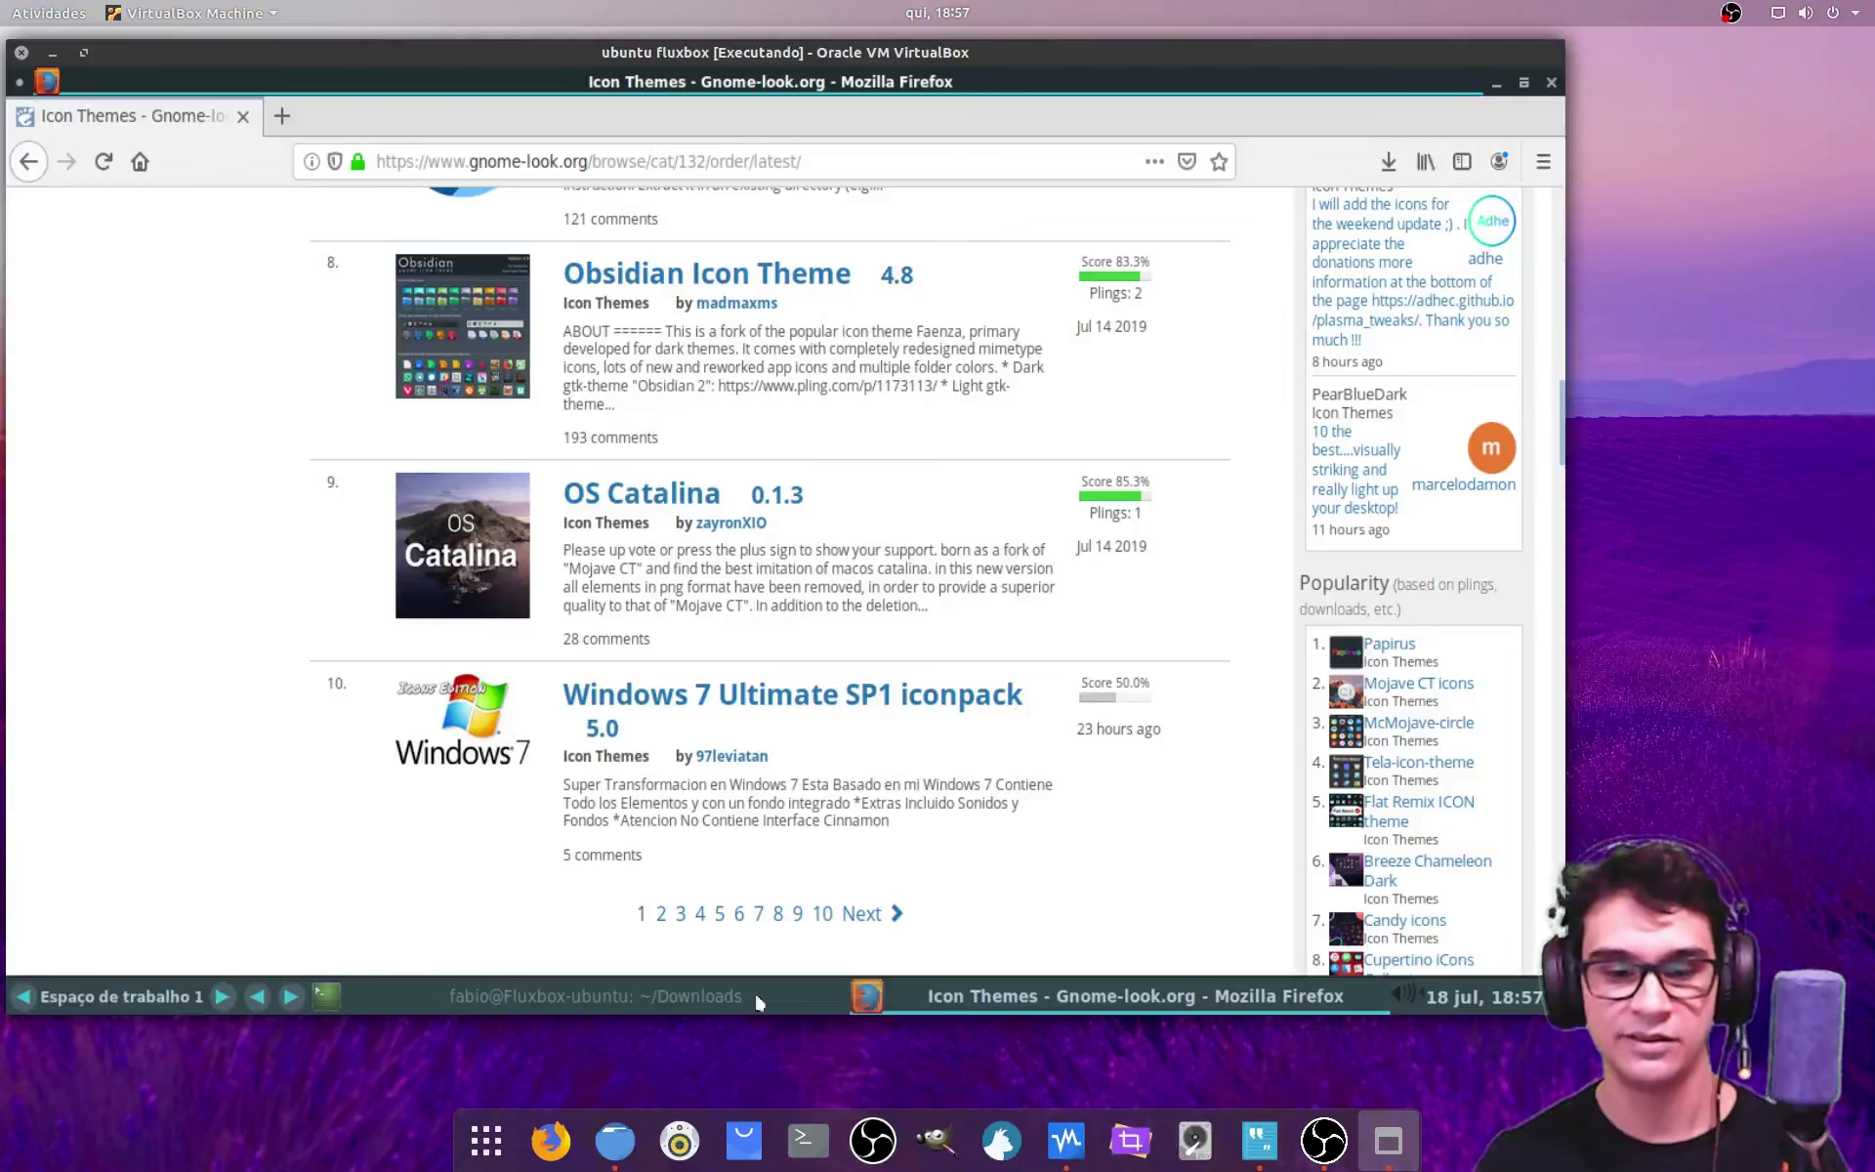
left_click(599, 996)
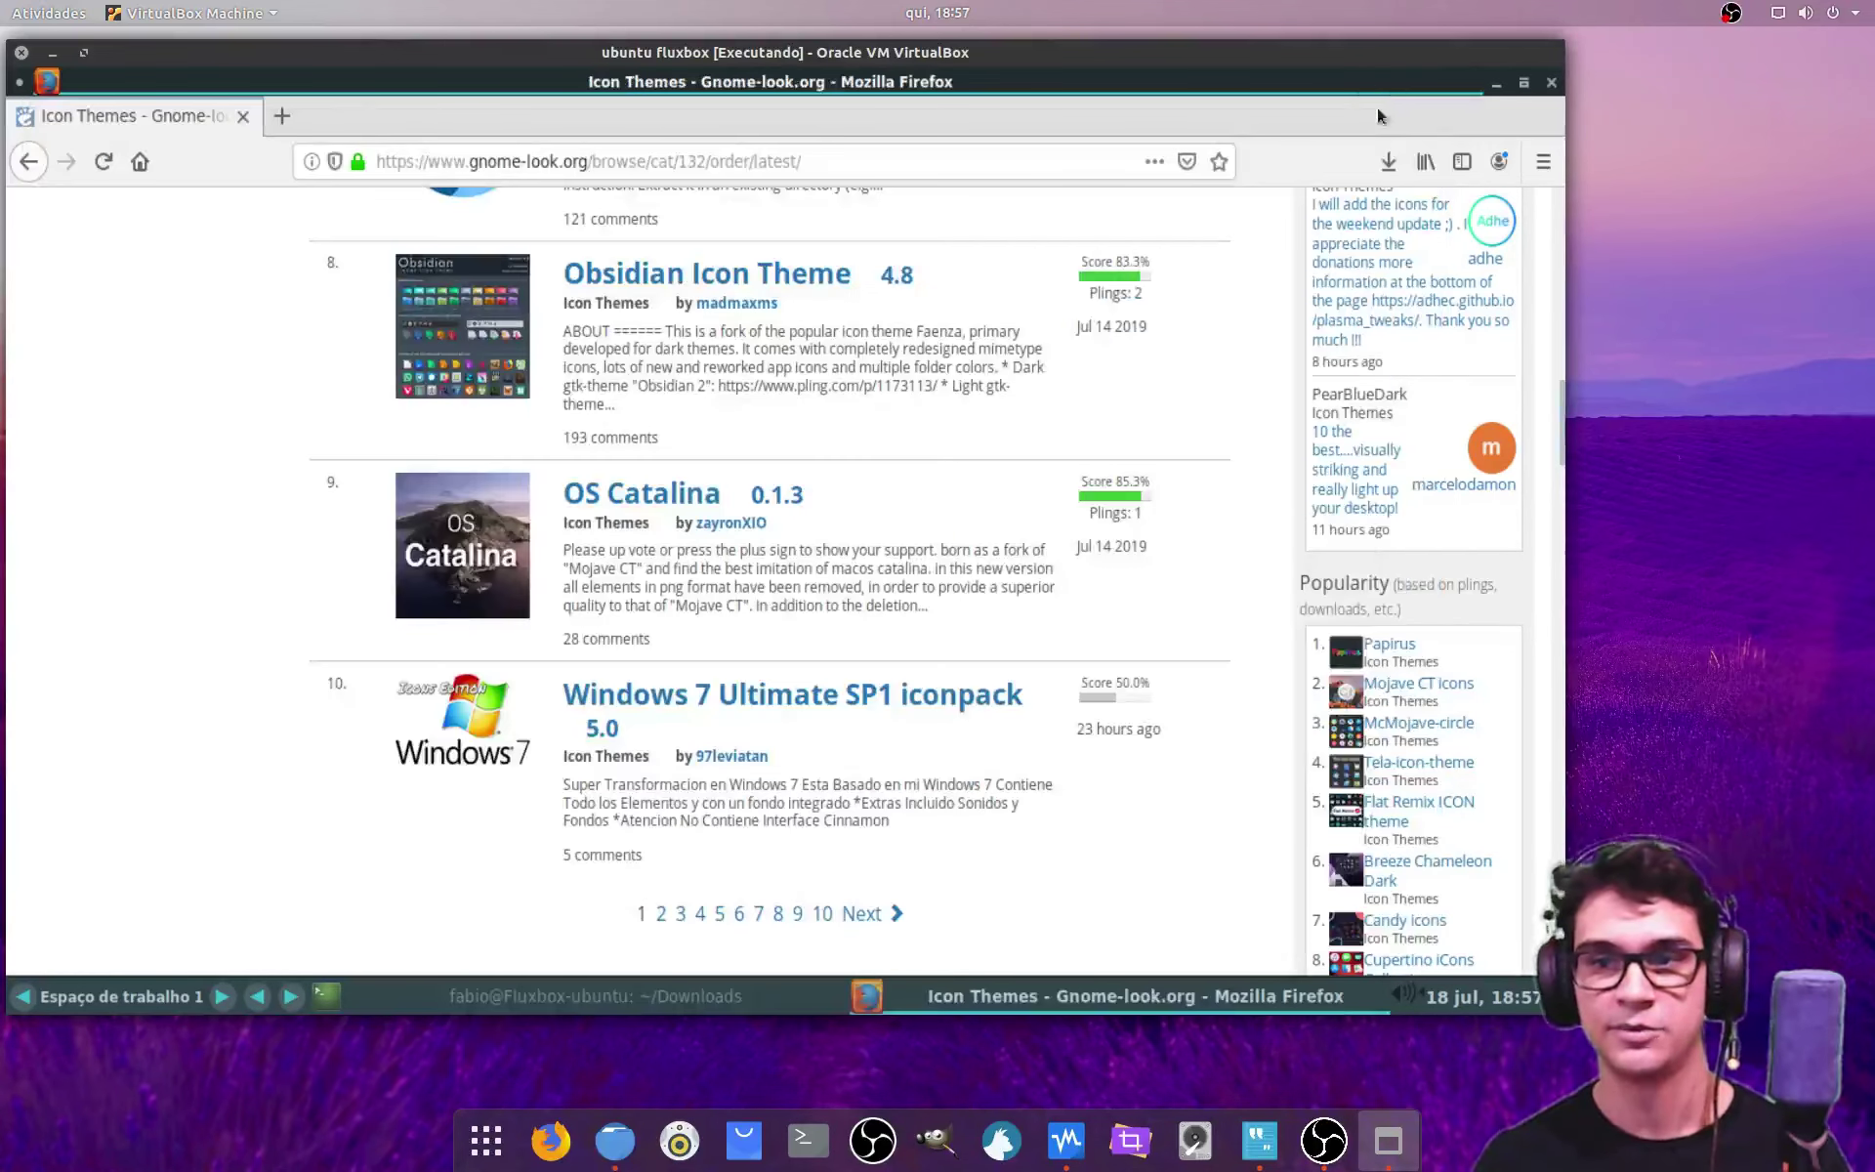
left_click(1372, 84)
left_click(1497, 85)
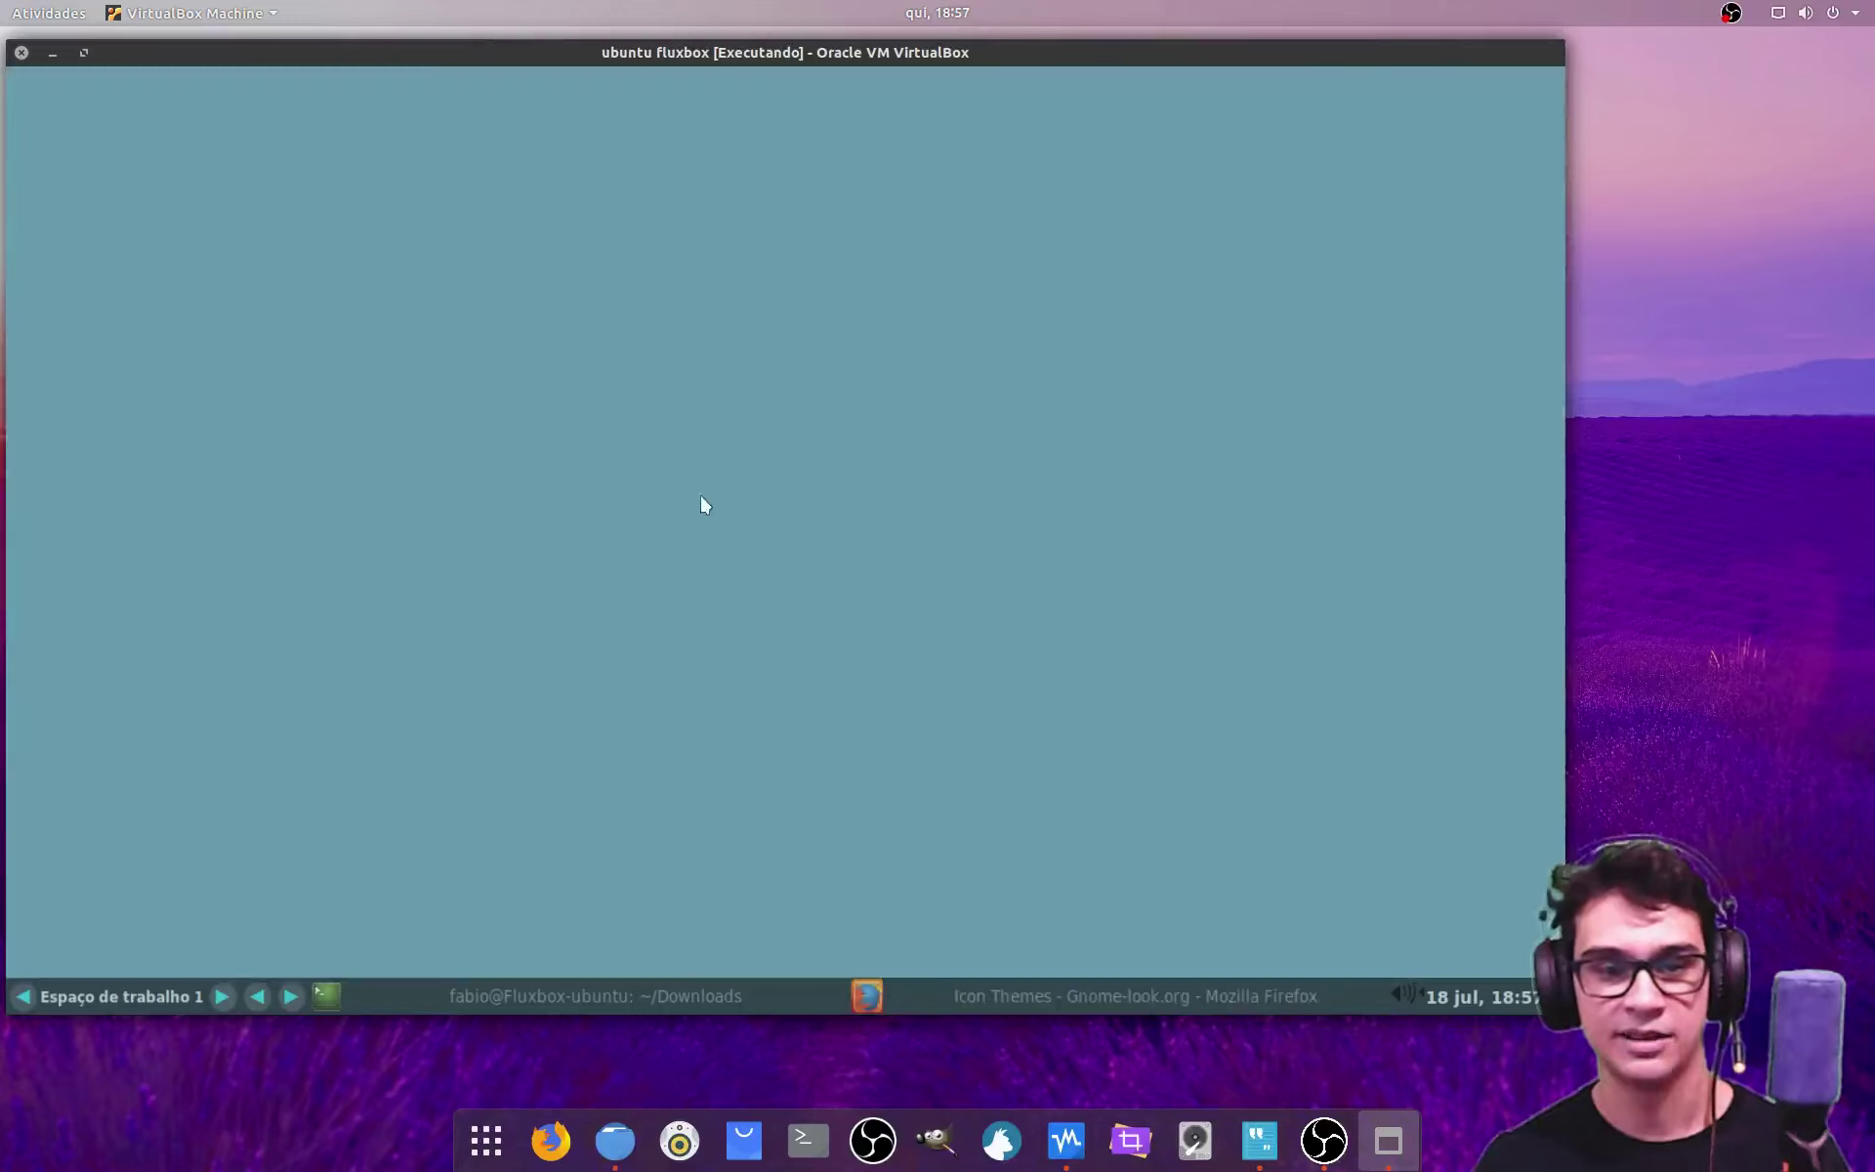
right_click(586, 322)
right_click(535, 312)
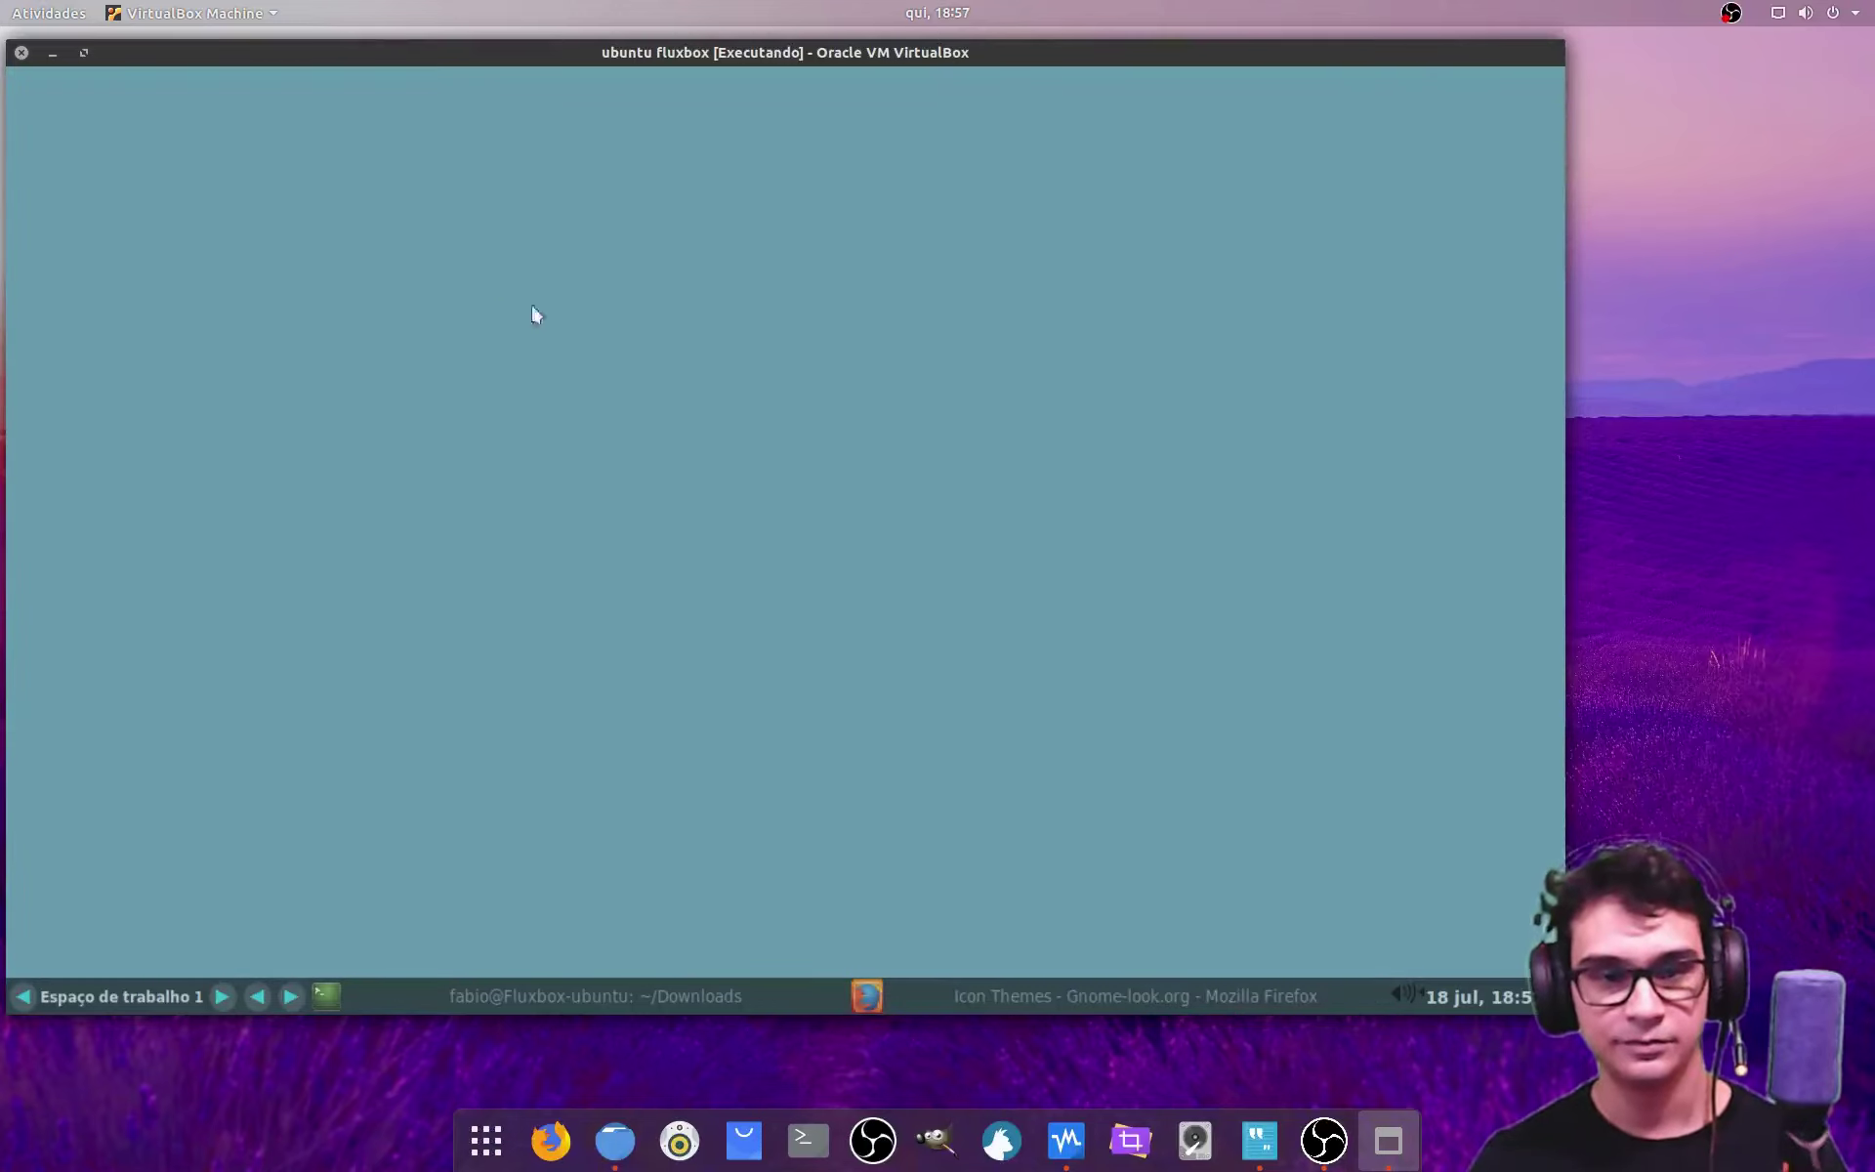
right_click(606, 463)
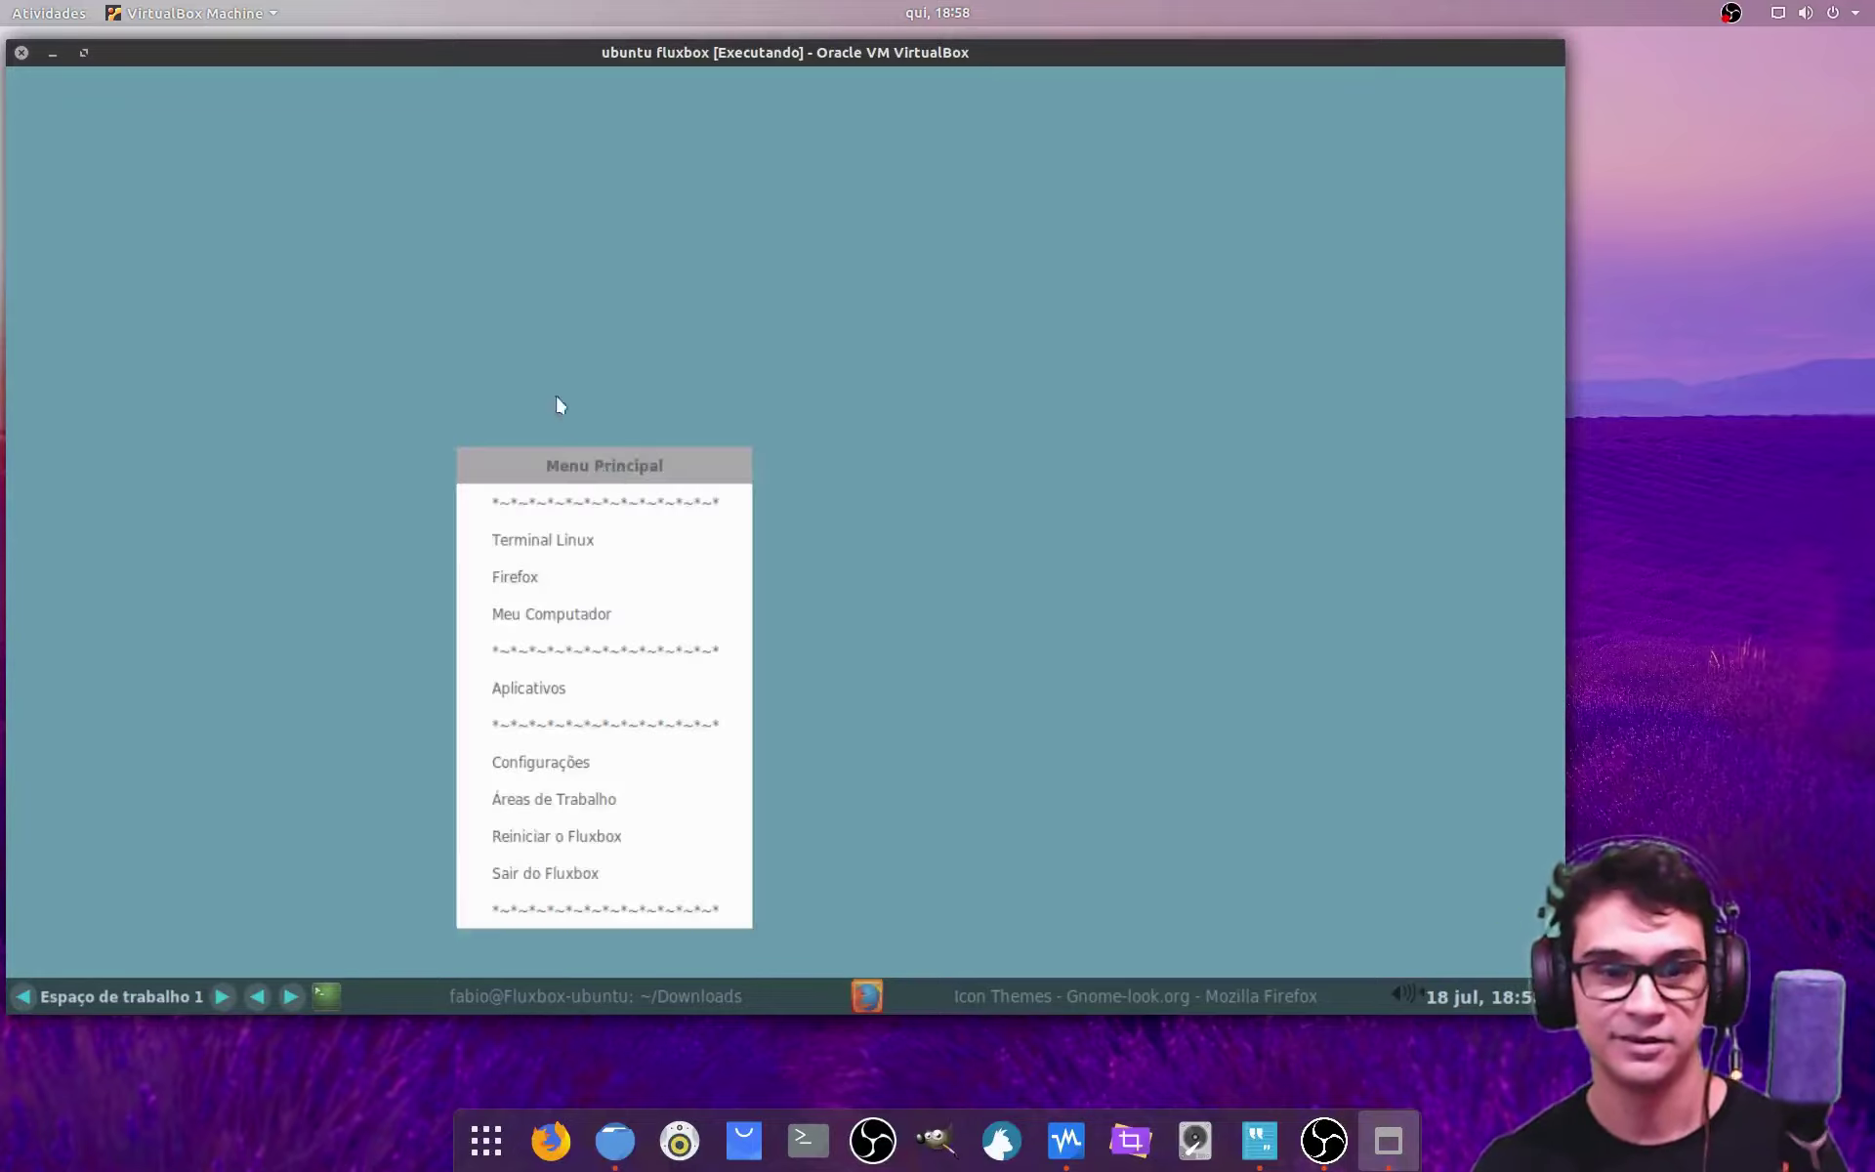
left_click(556, 395)
left_click(1042, 992)
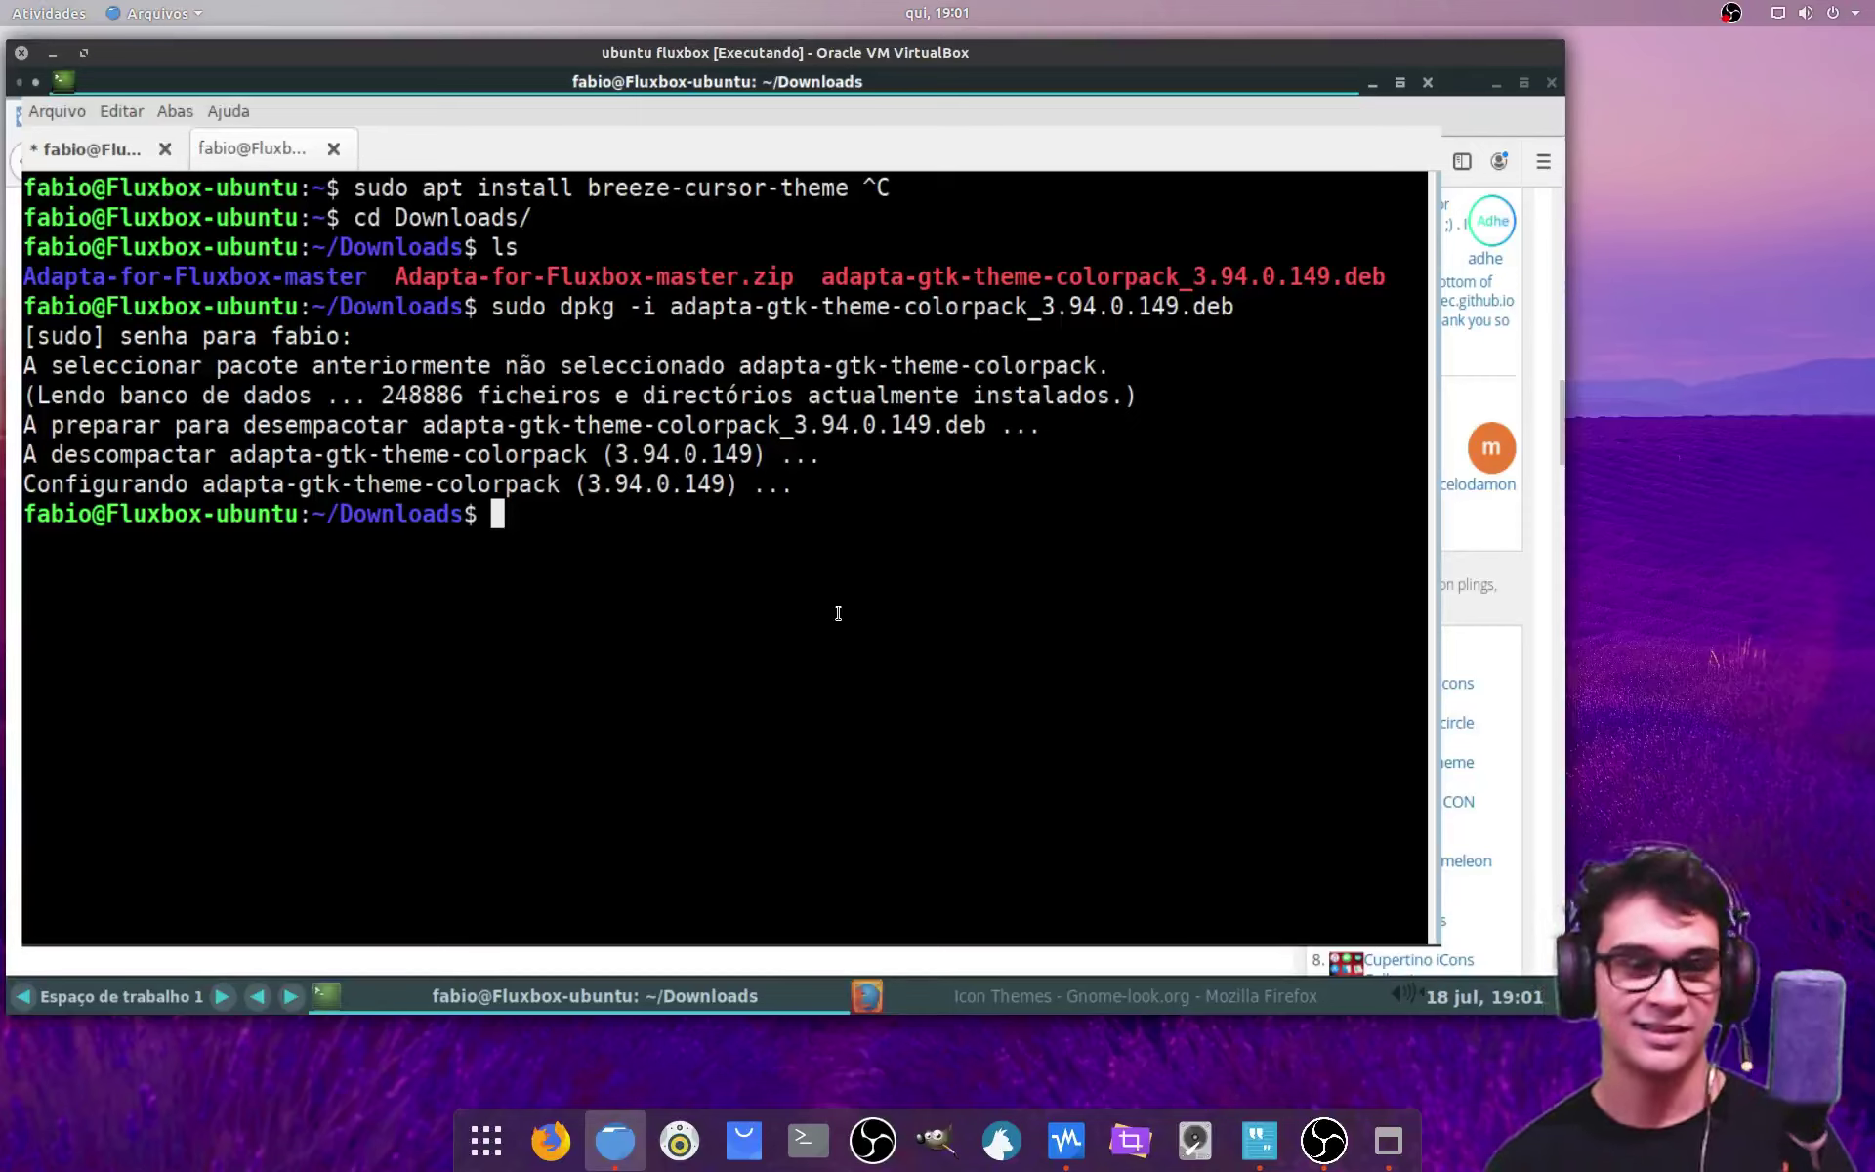
Step: Return to the home folder in the terminal with cd and clear the screen
left_click(592, 576)
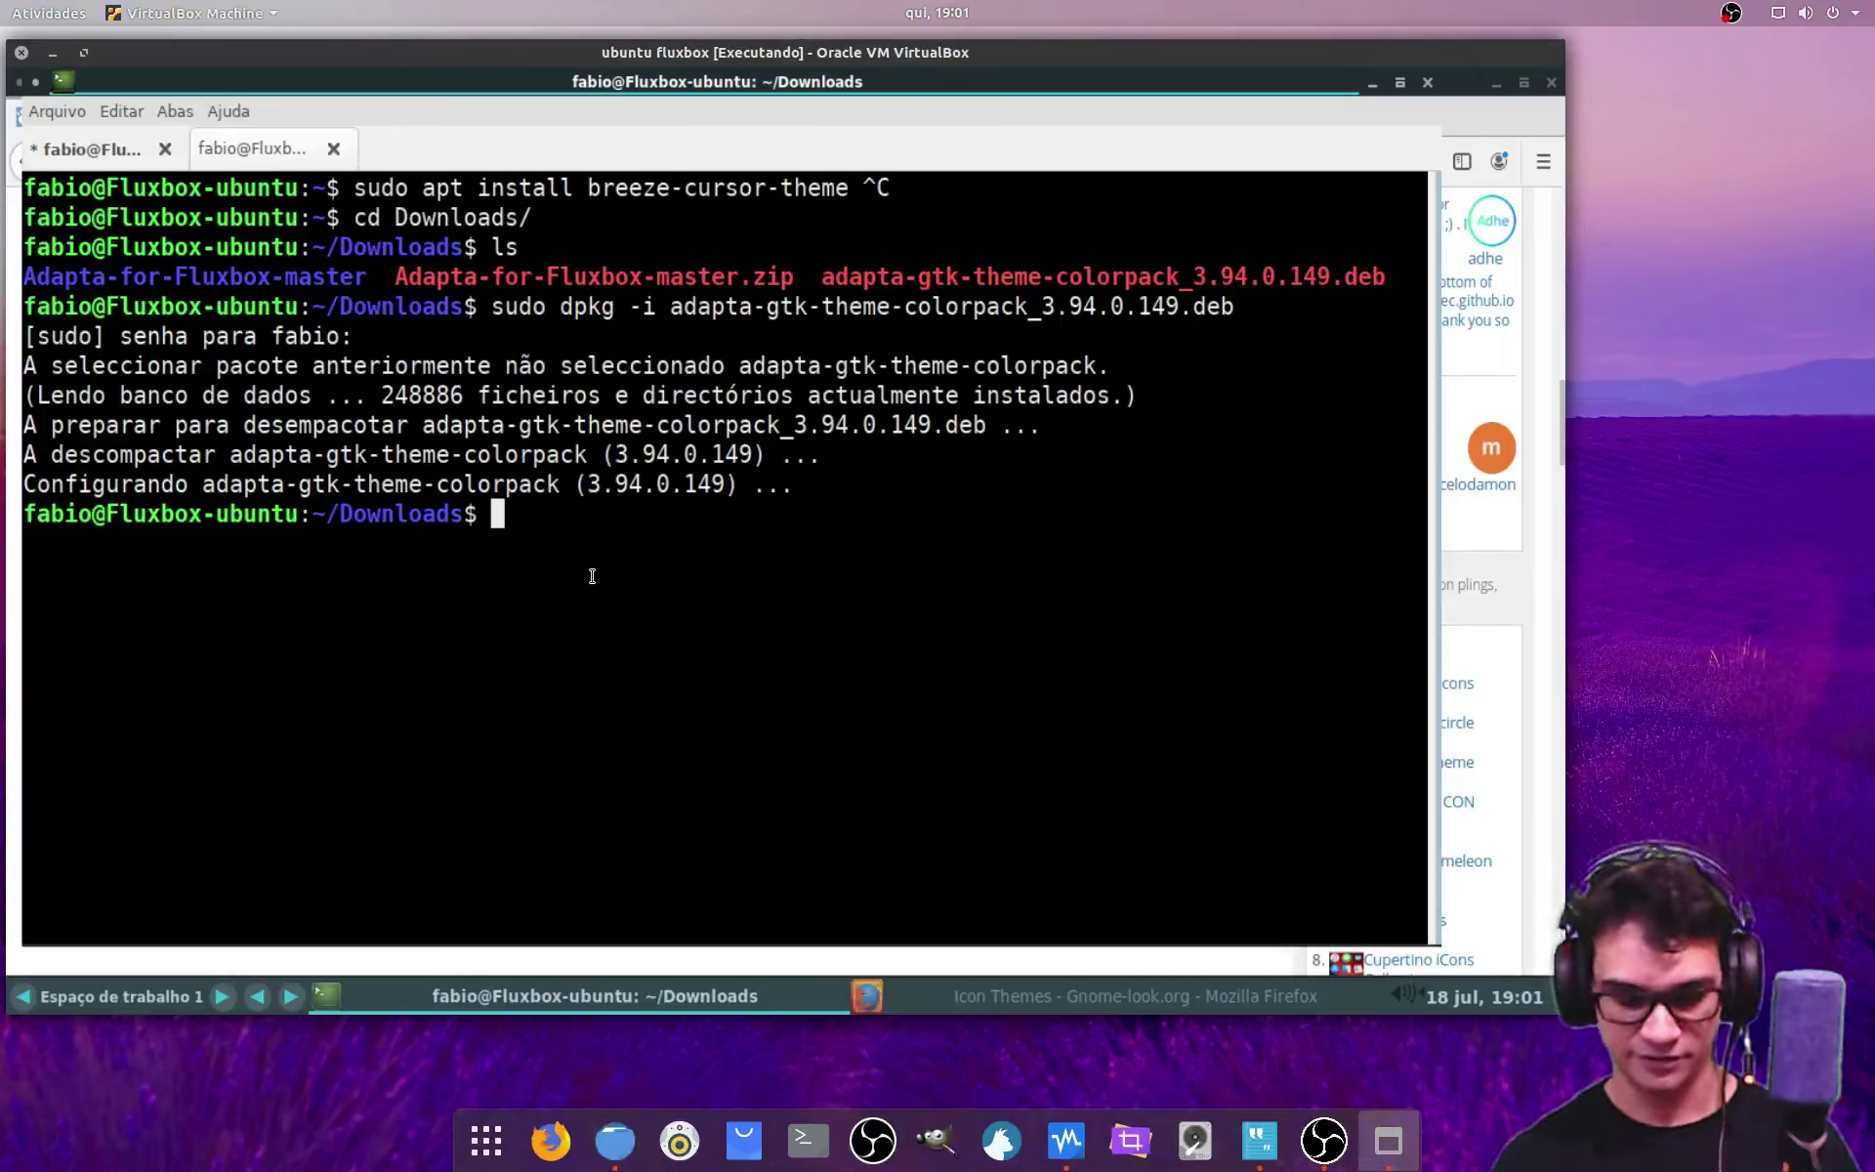
type("cd")
key("Return")
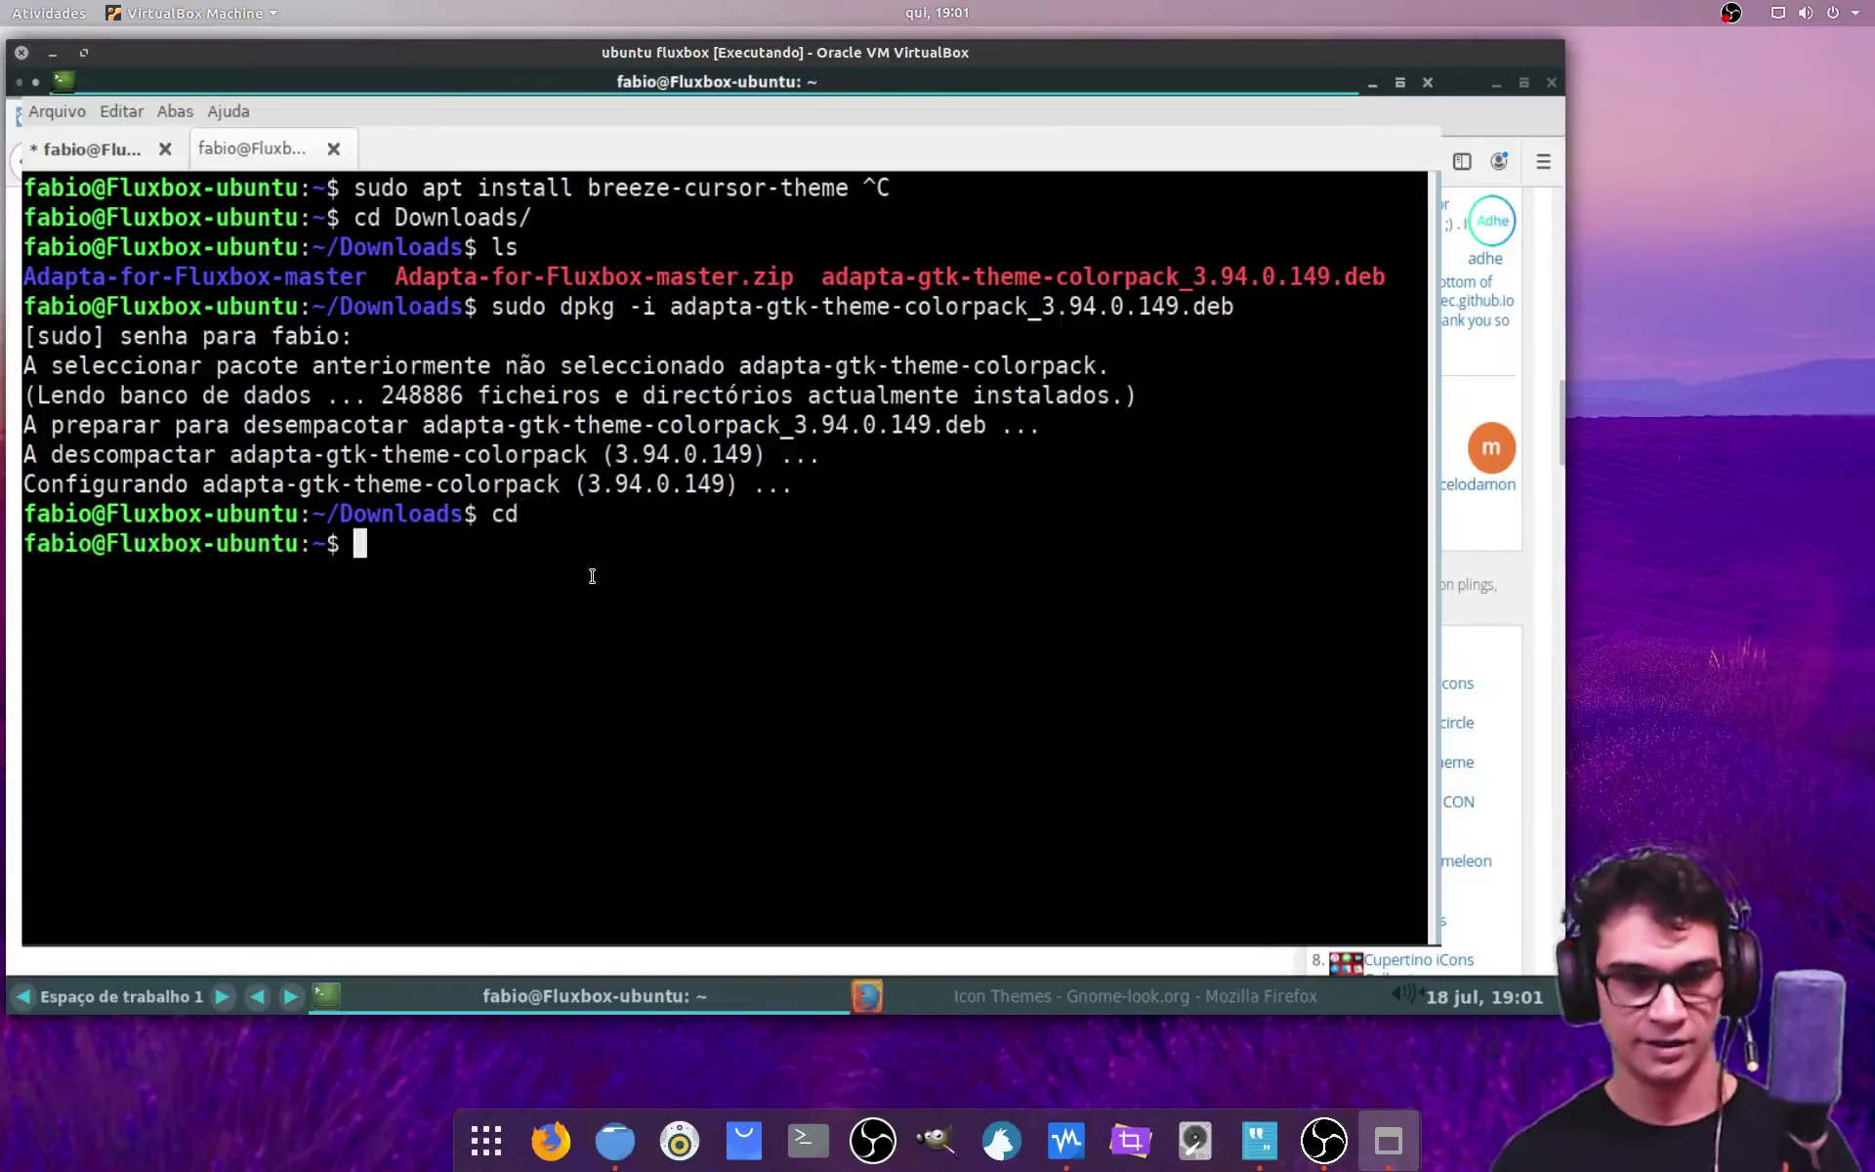
key("ctrl+l")
Step: Run sudo apt install nitrogen and confirm installing it with its libgtkmm-2.4-1v5 dependency
type("sudo apt isntall")
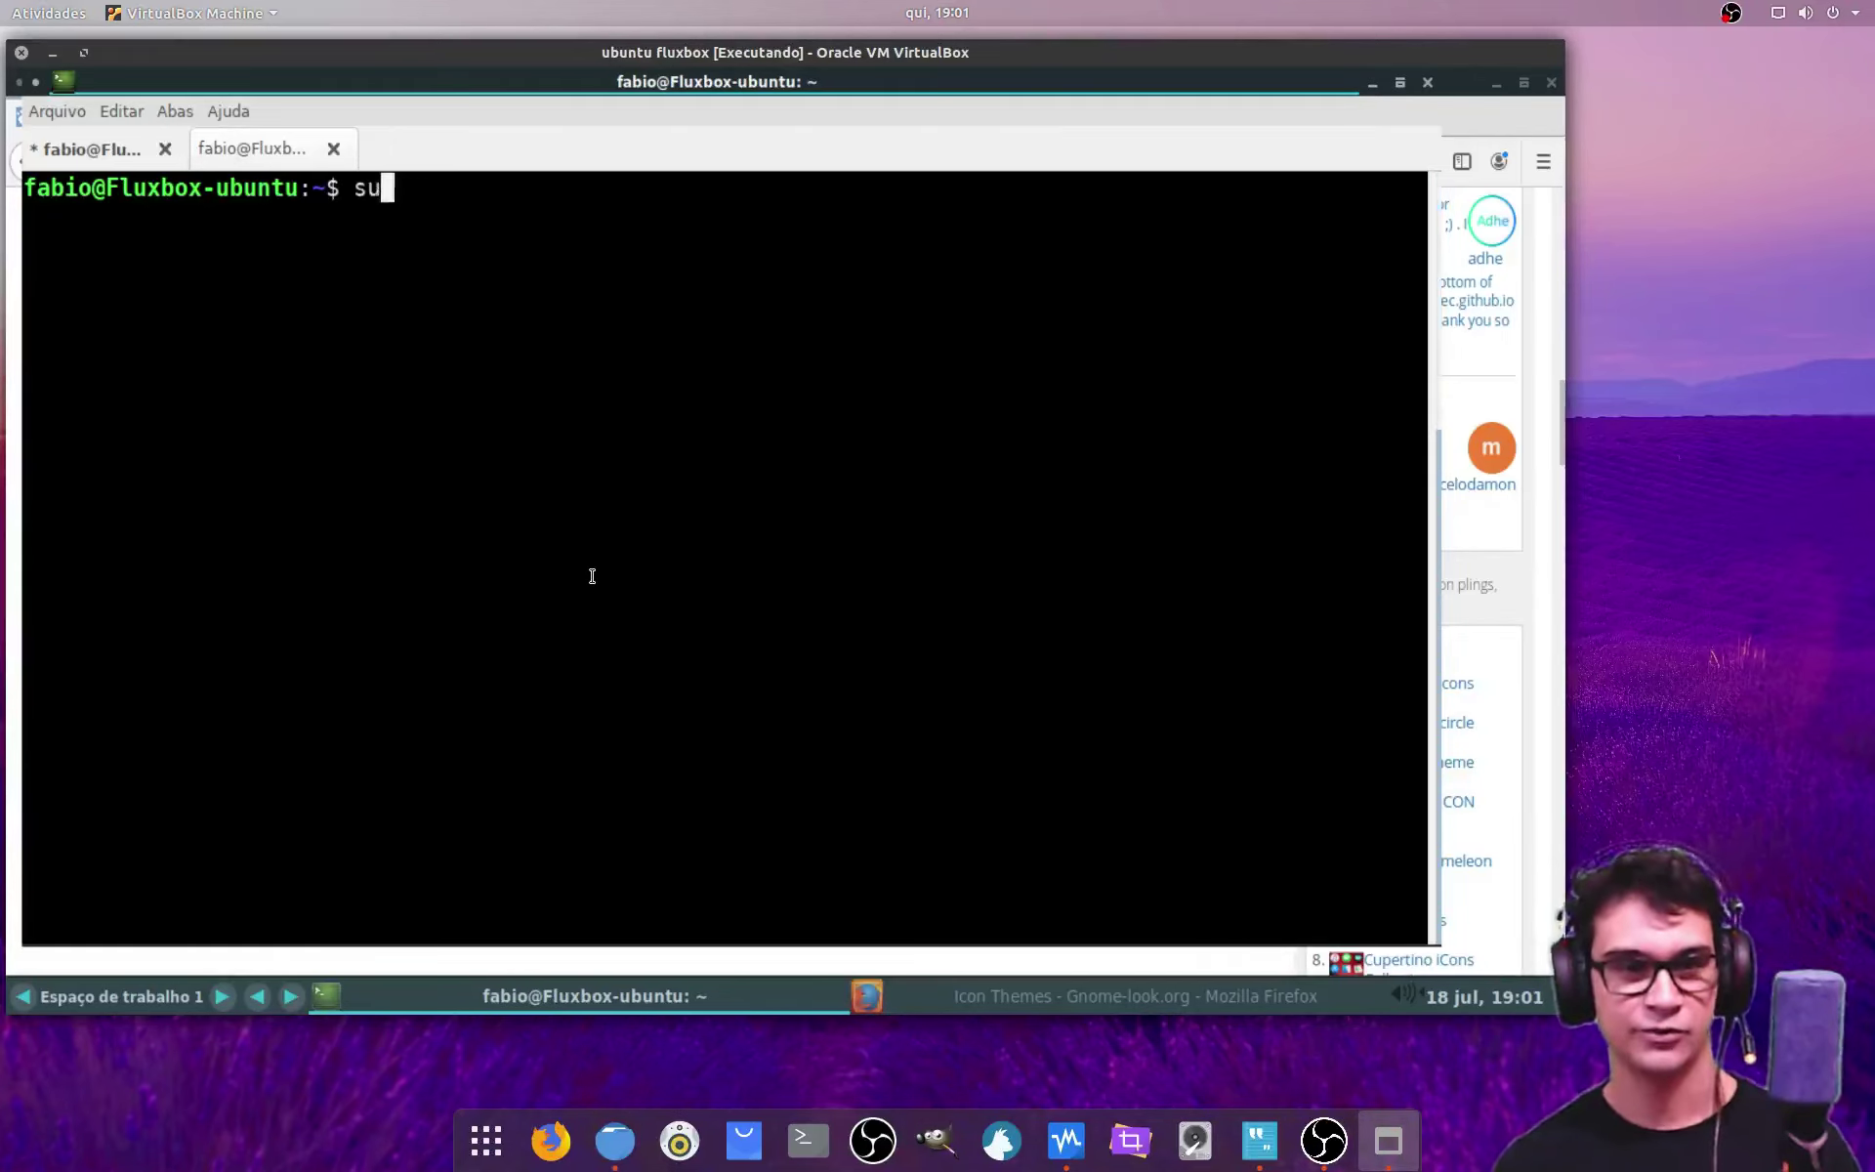
key("BackSpace")
key("BackSpace")
key("BackSpace")
key("BackSpace")
key("BackSpace")
key("BackSpace")
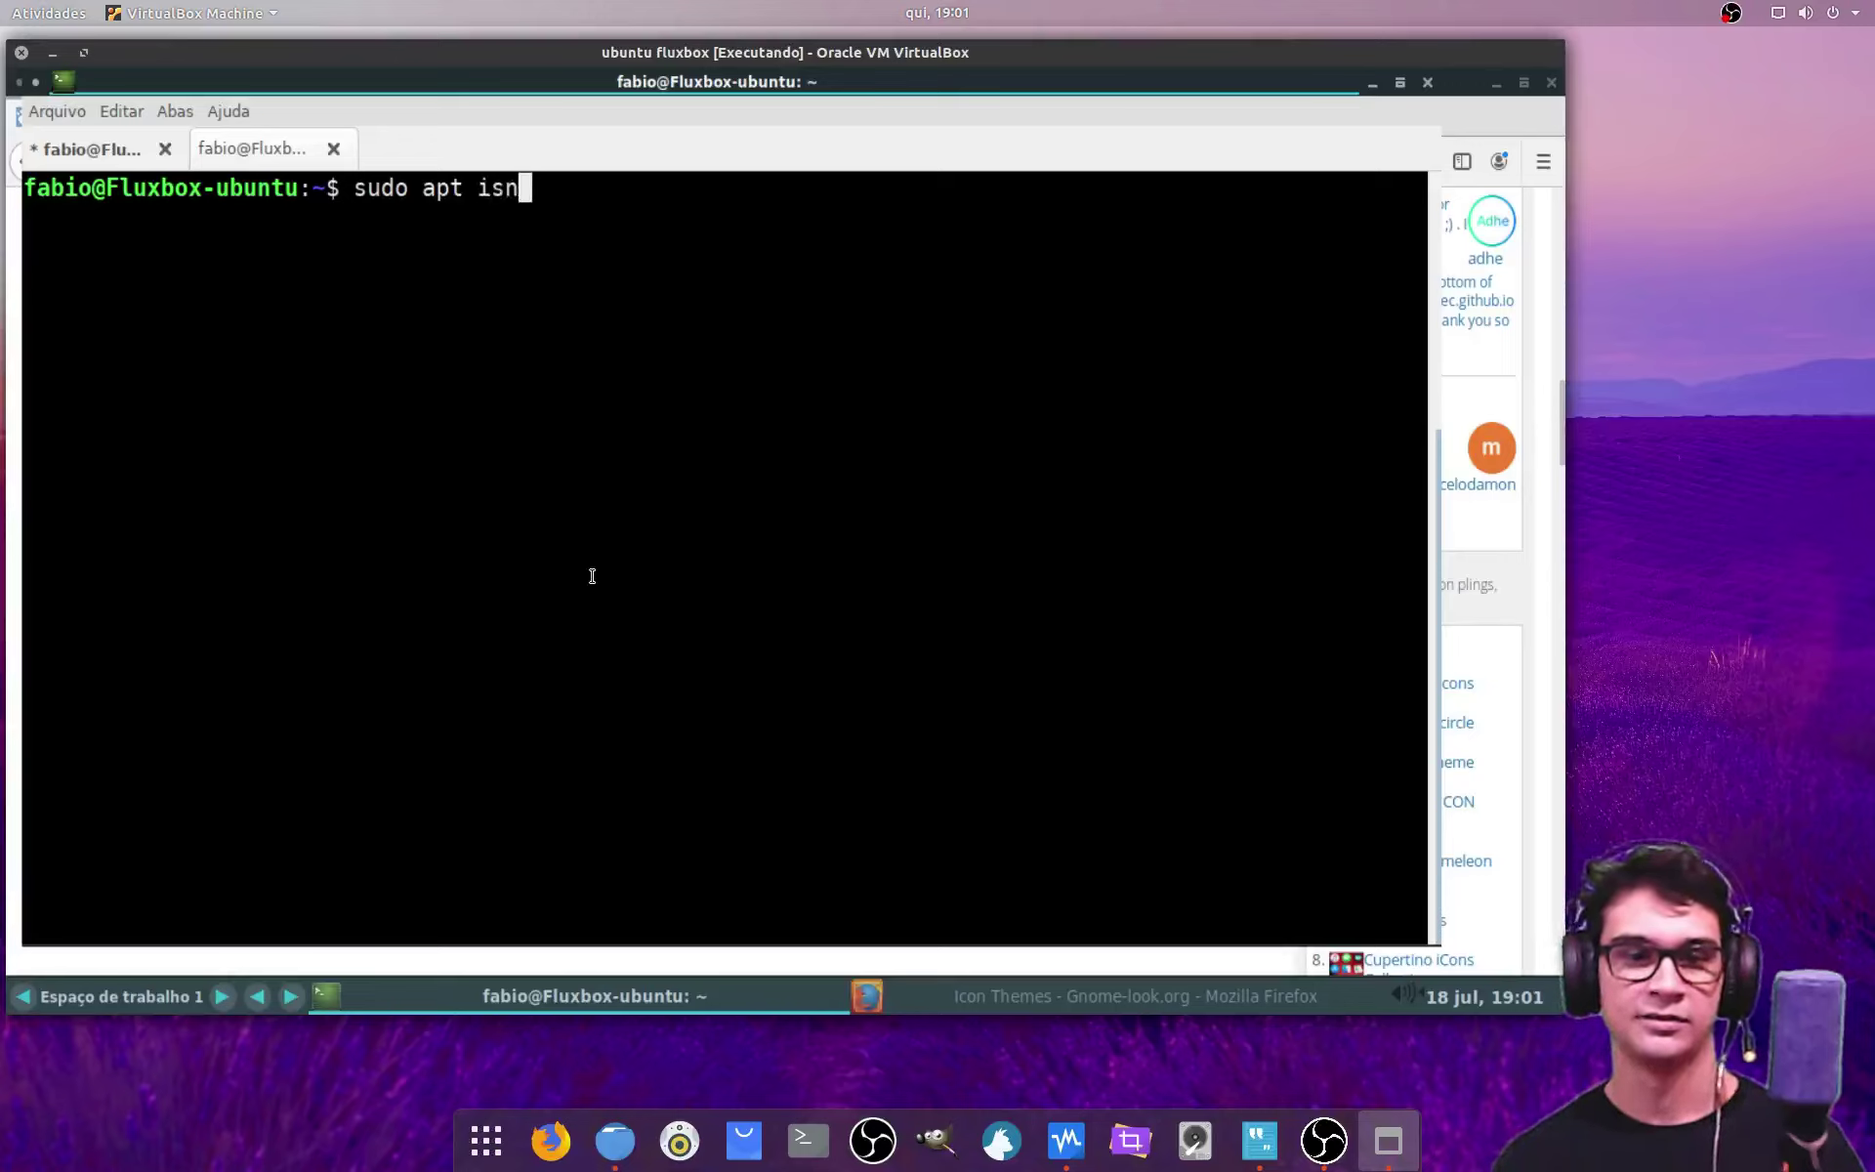
type("nsta")
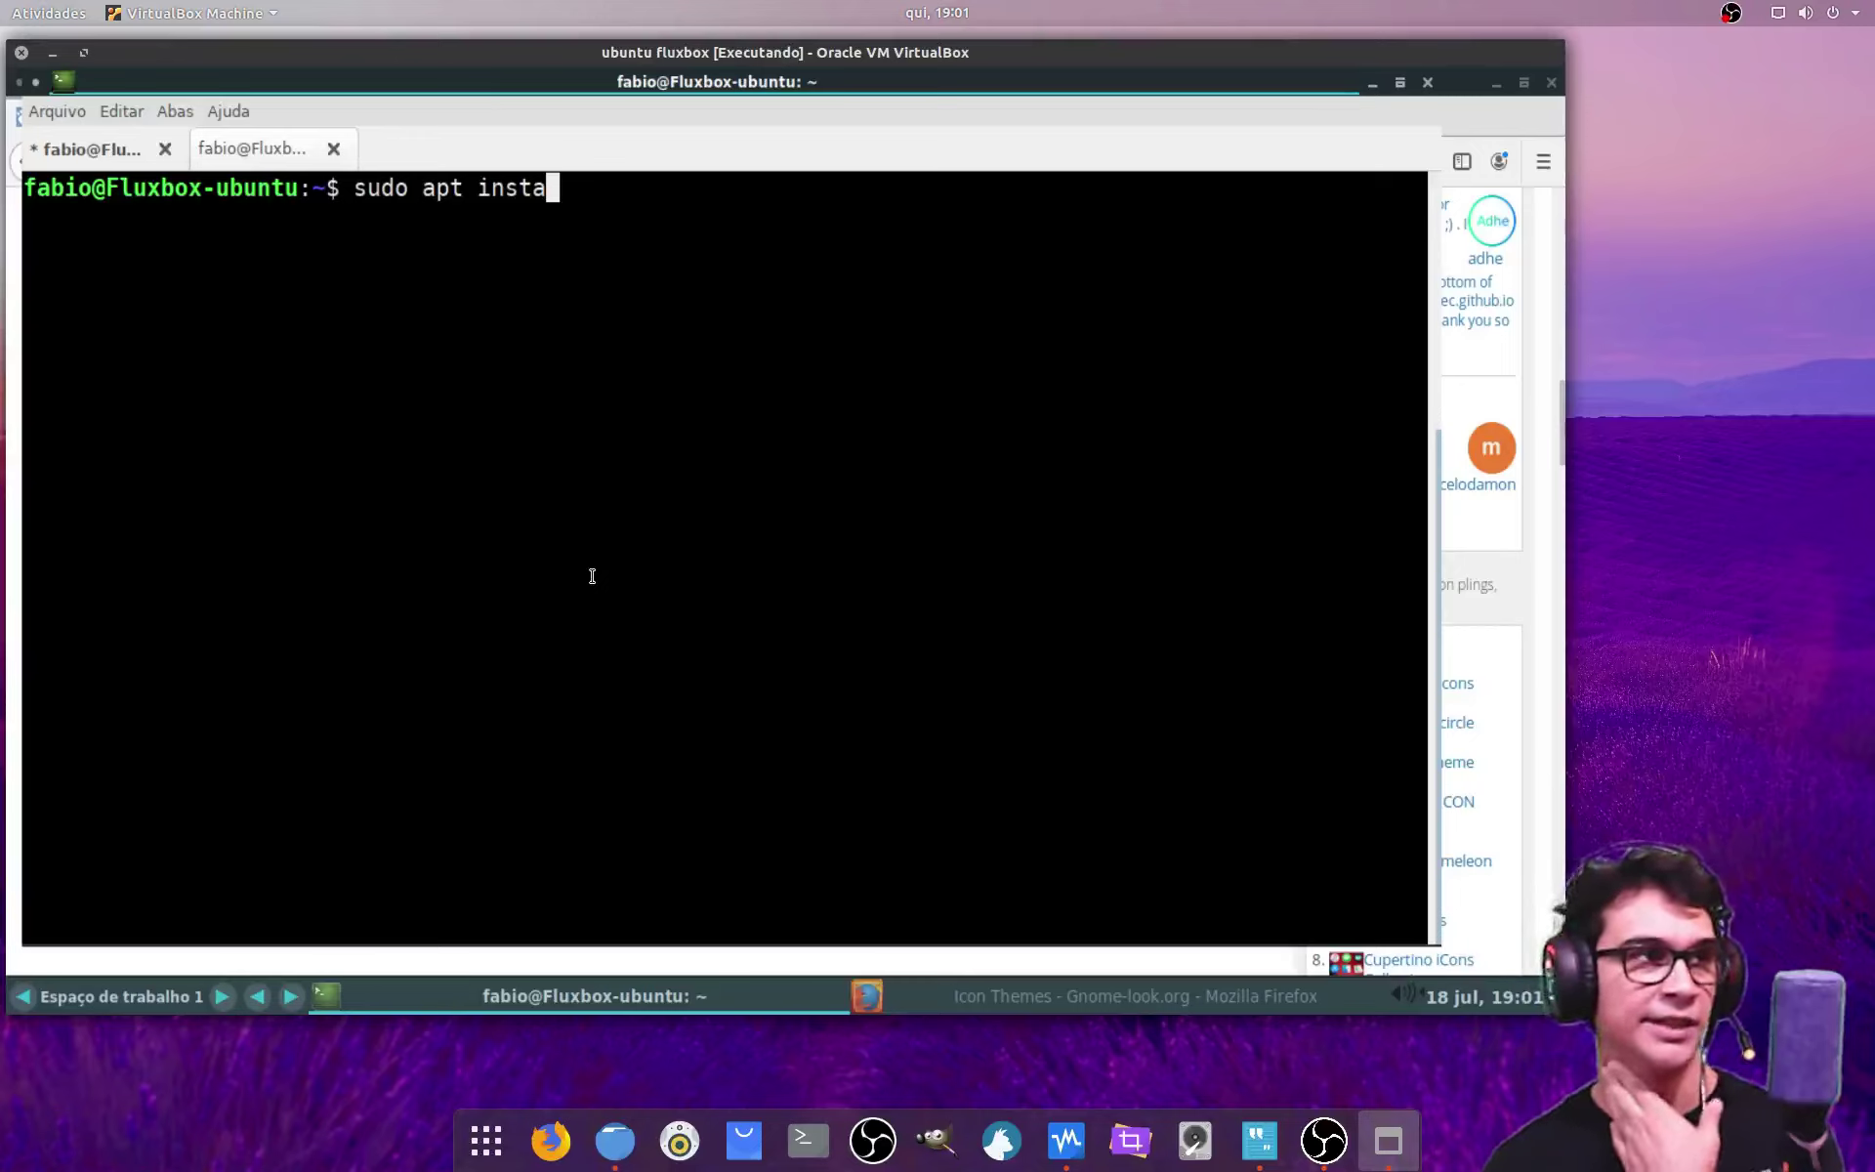
key("BackSpace")
key("BackSpace")
key("BackSpace")
key("BackSpace")
key("BackSpace")
key("BackSpace")
key("BackSpace")
key("BackSpace")
key("BackSpace")
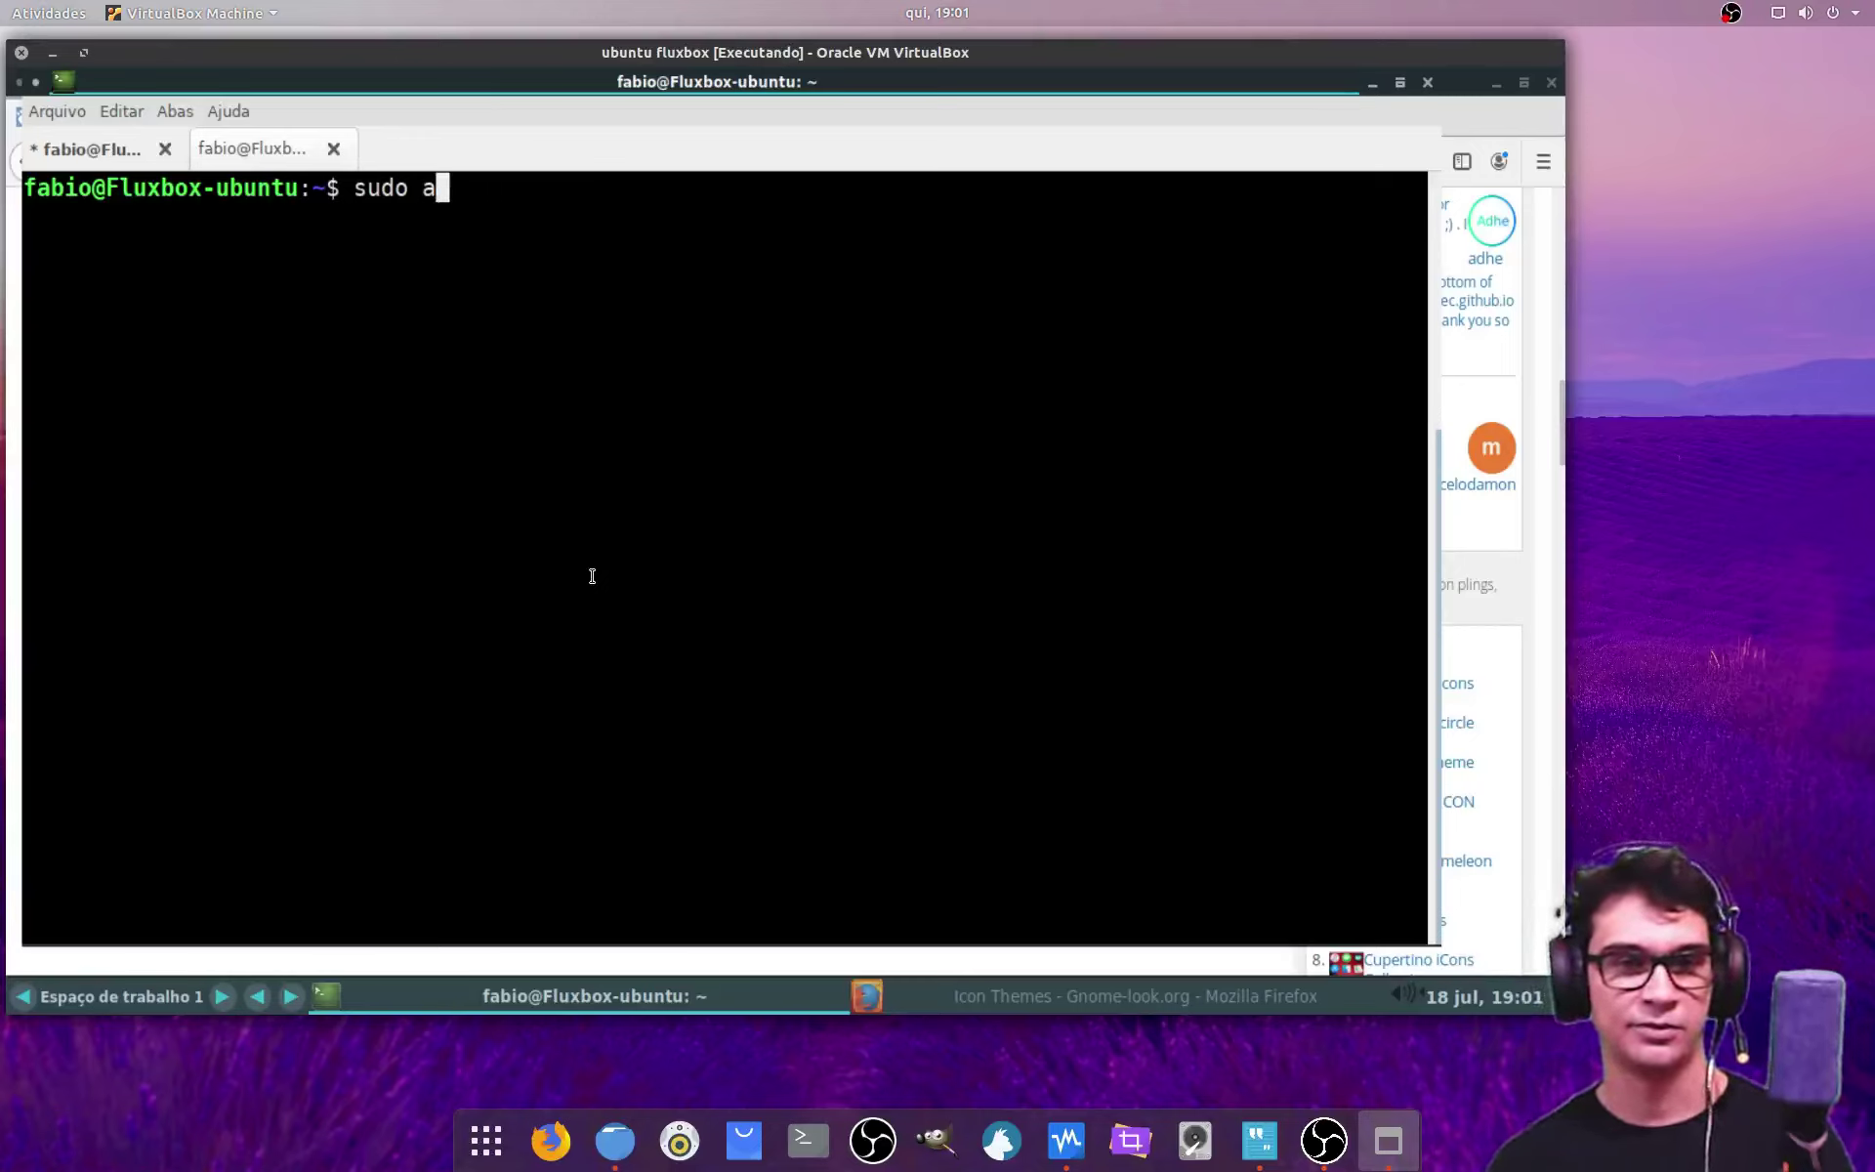
type("p")
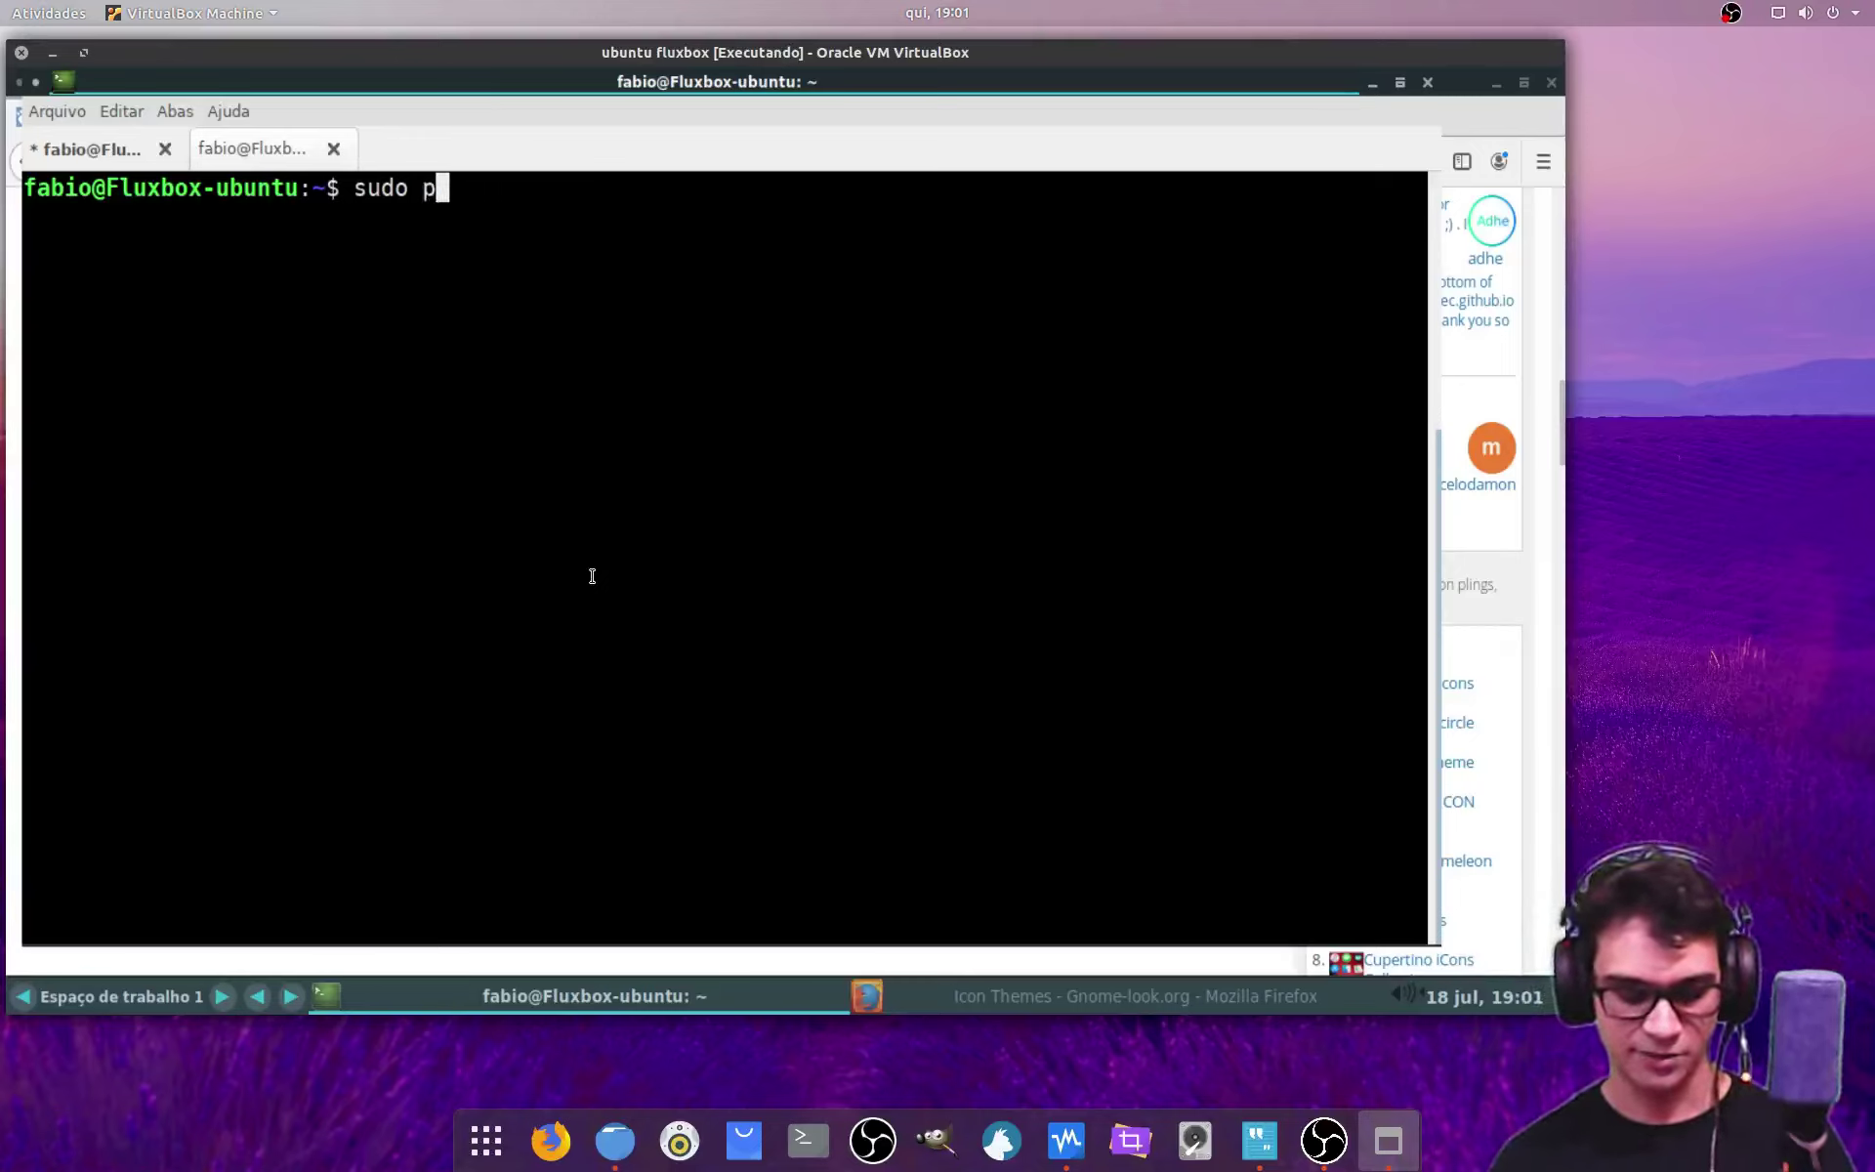
type("acman -S")
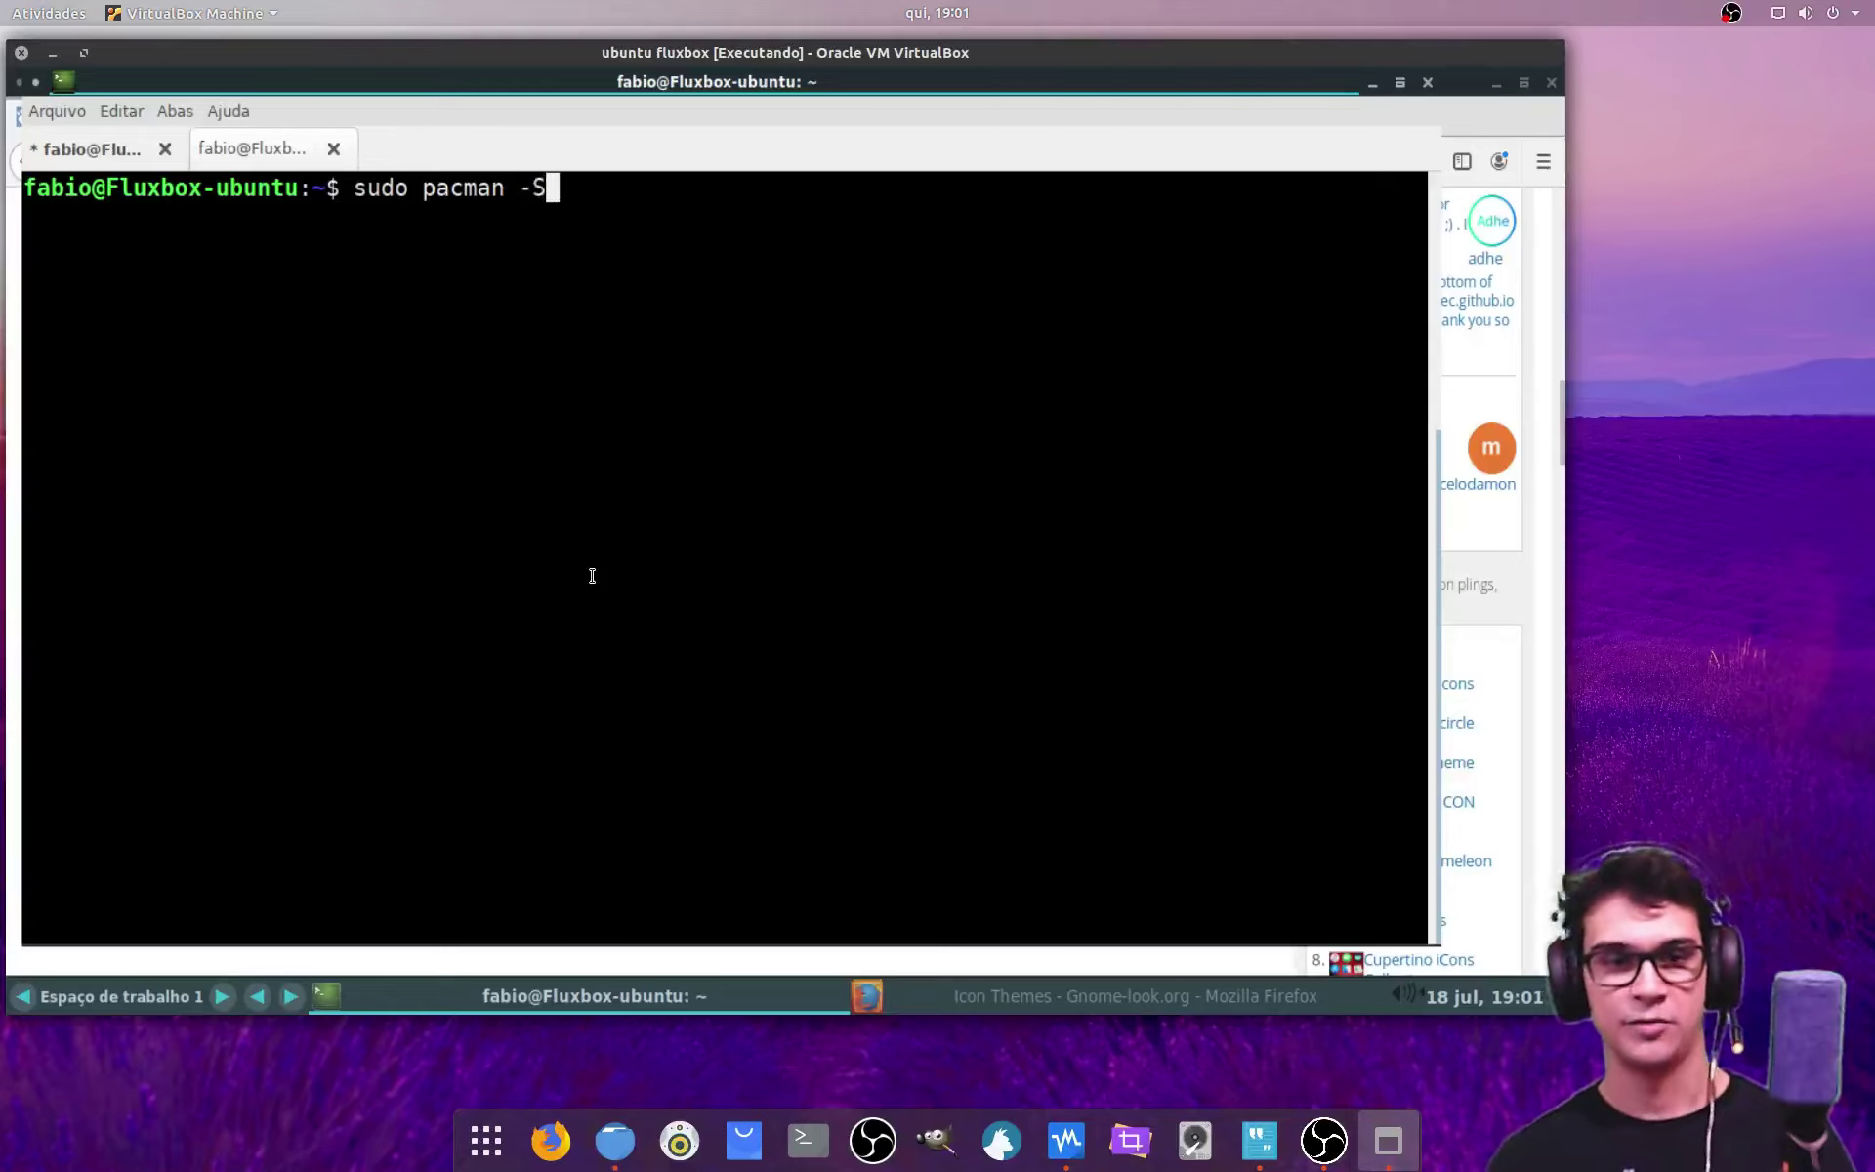
key("BackSpace")
key("BackSpace")
key("BackSpace")
key("BackSpace")
key("BackSpace")
key("BackSpace")
key("BackSpace")
key("BackSpace")
key("BackSpace")
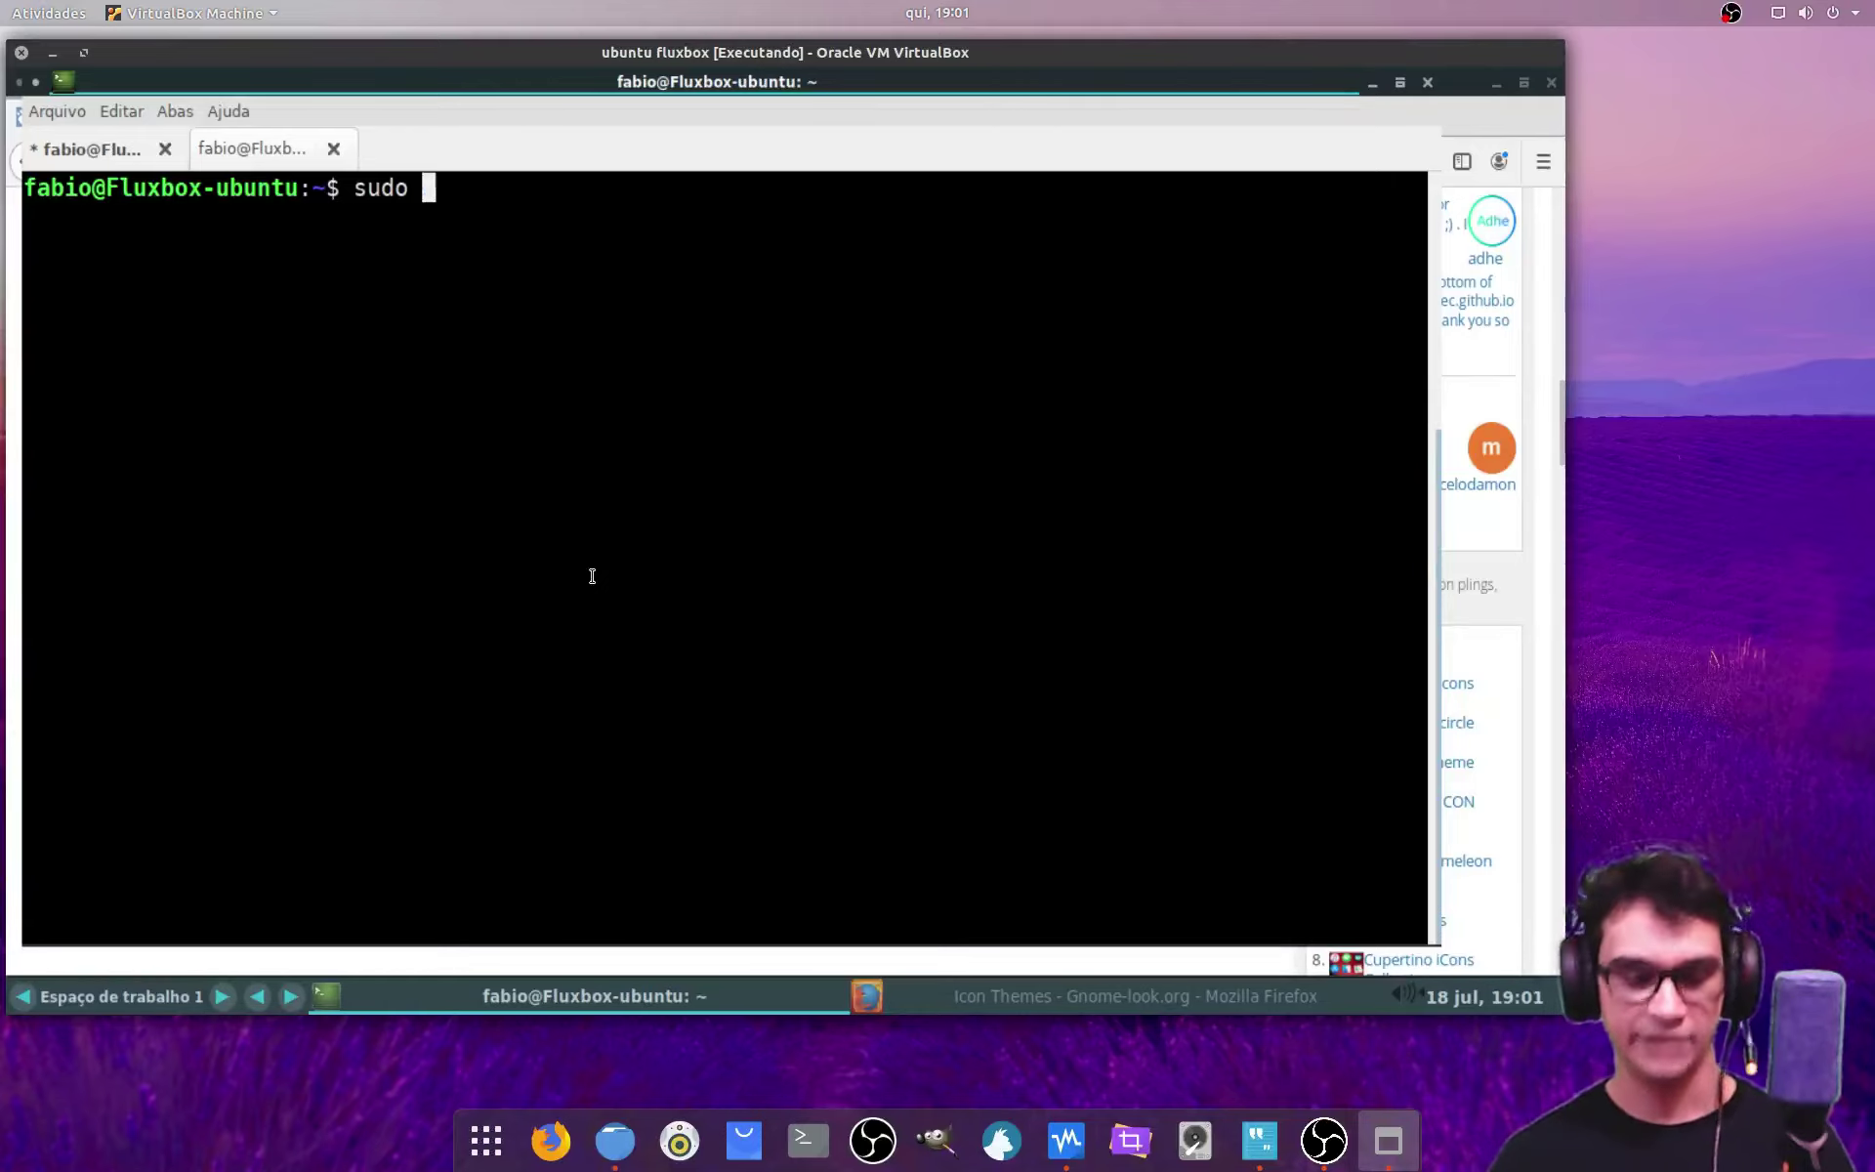
type("apt ins")
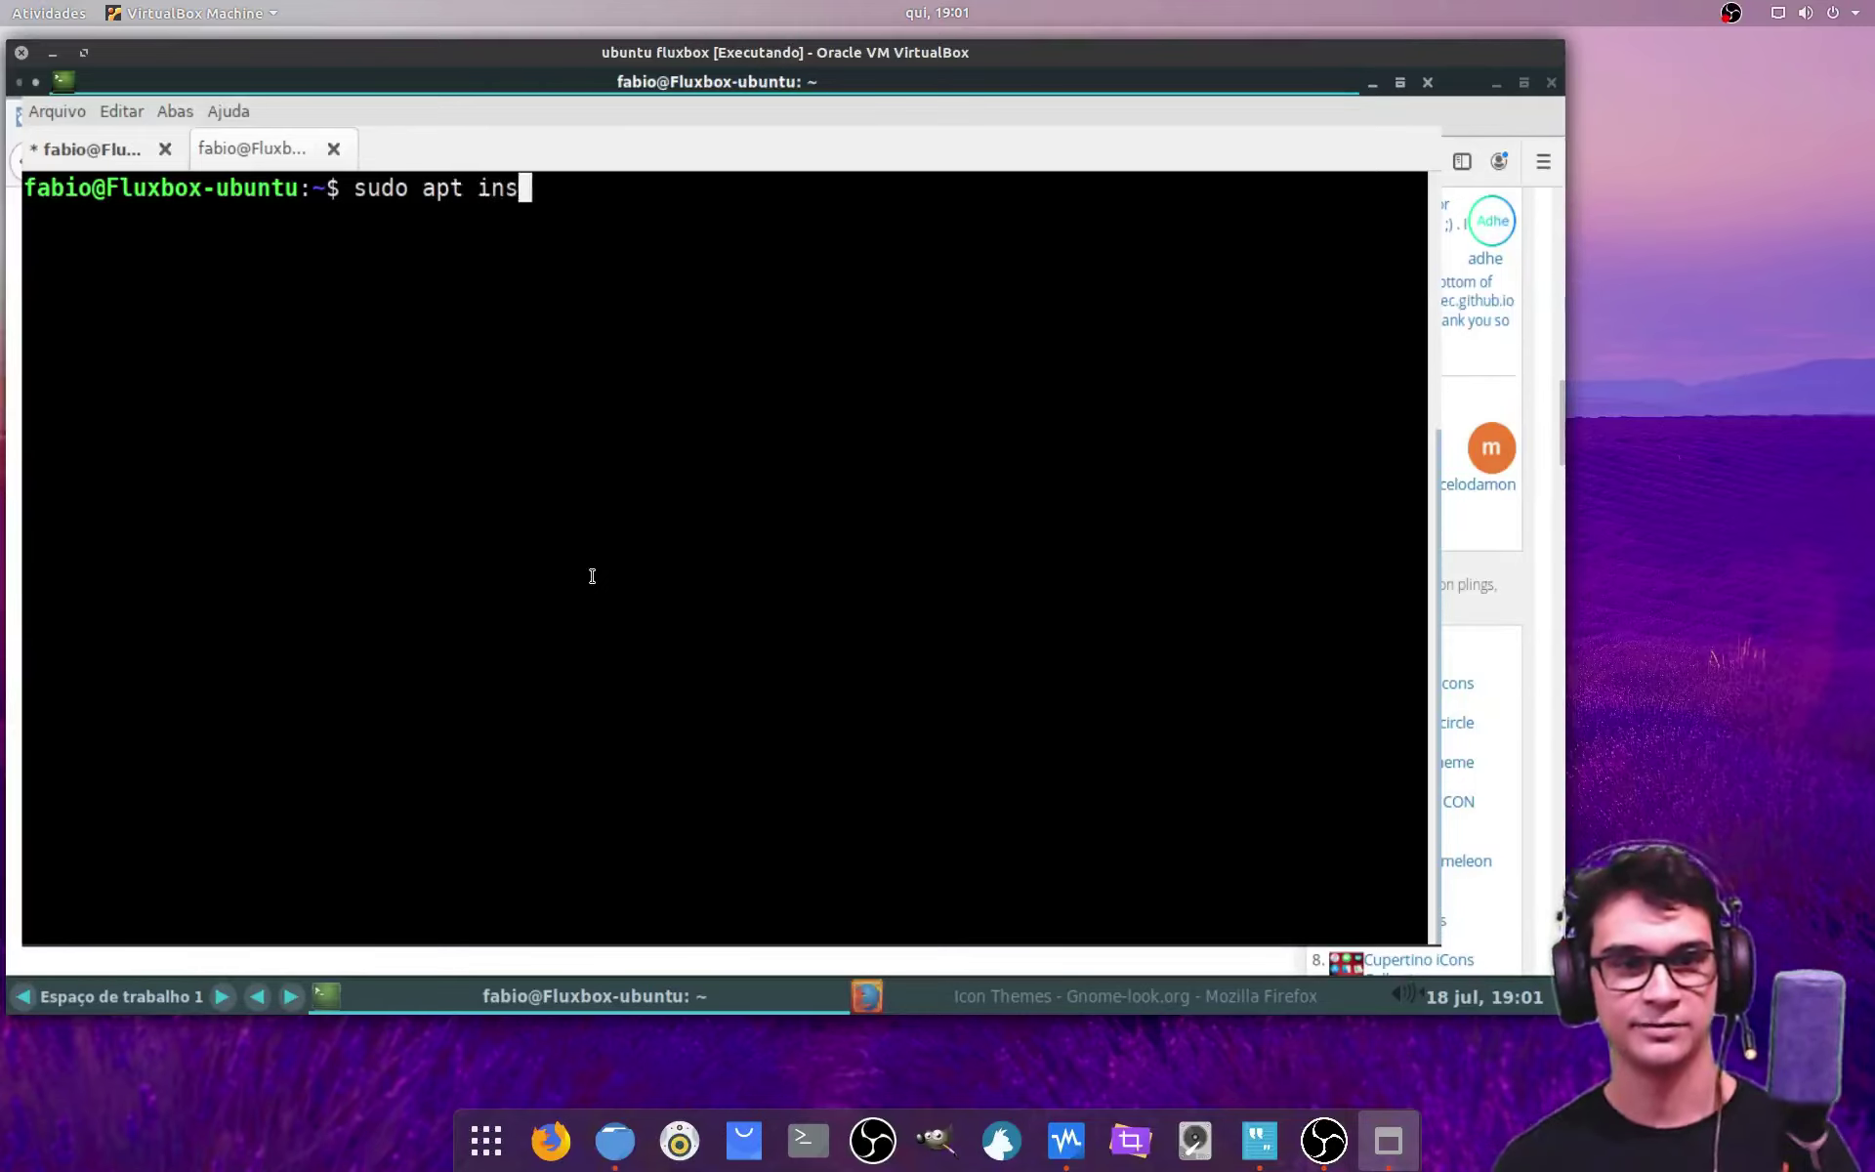
type("tall l")
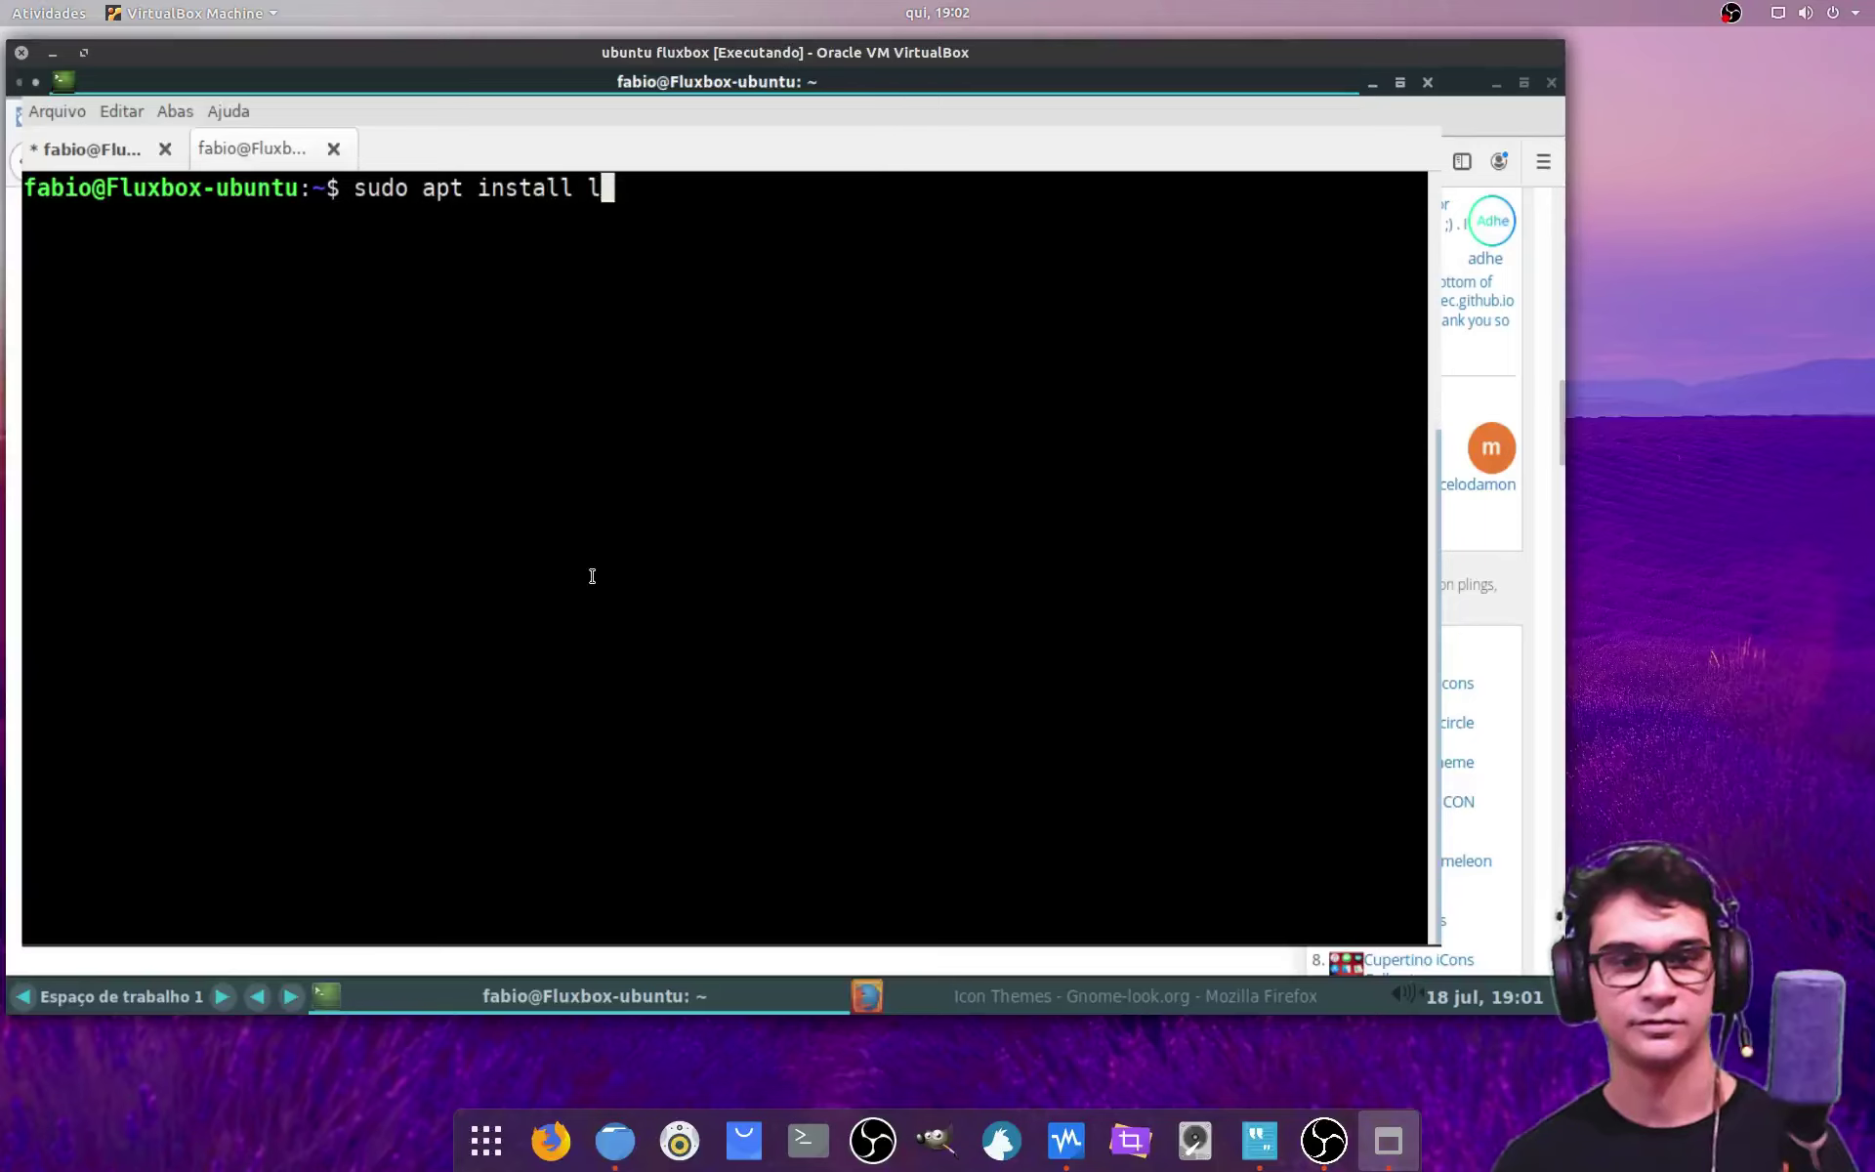
key("BackSpace")
type("nitro")
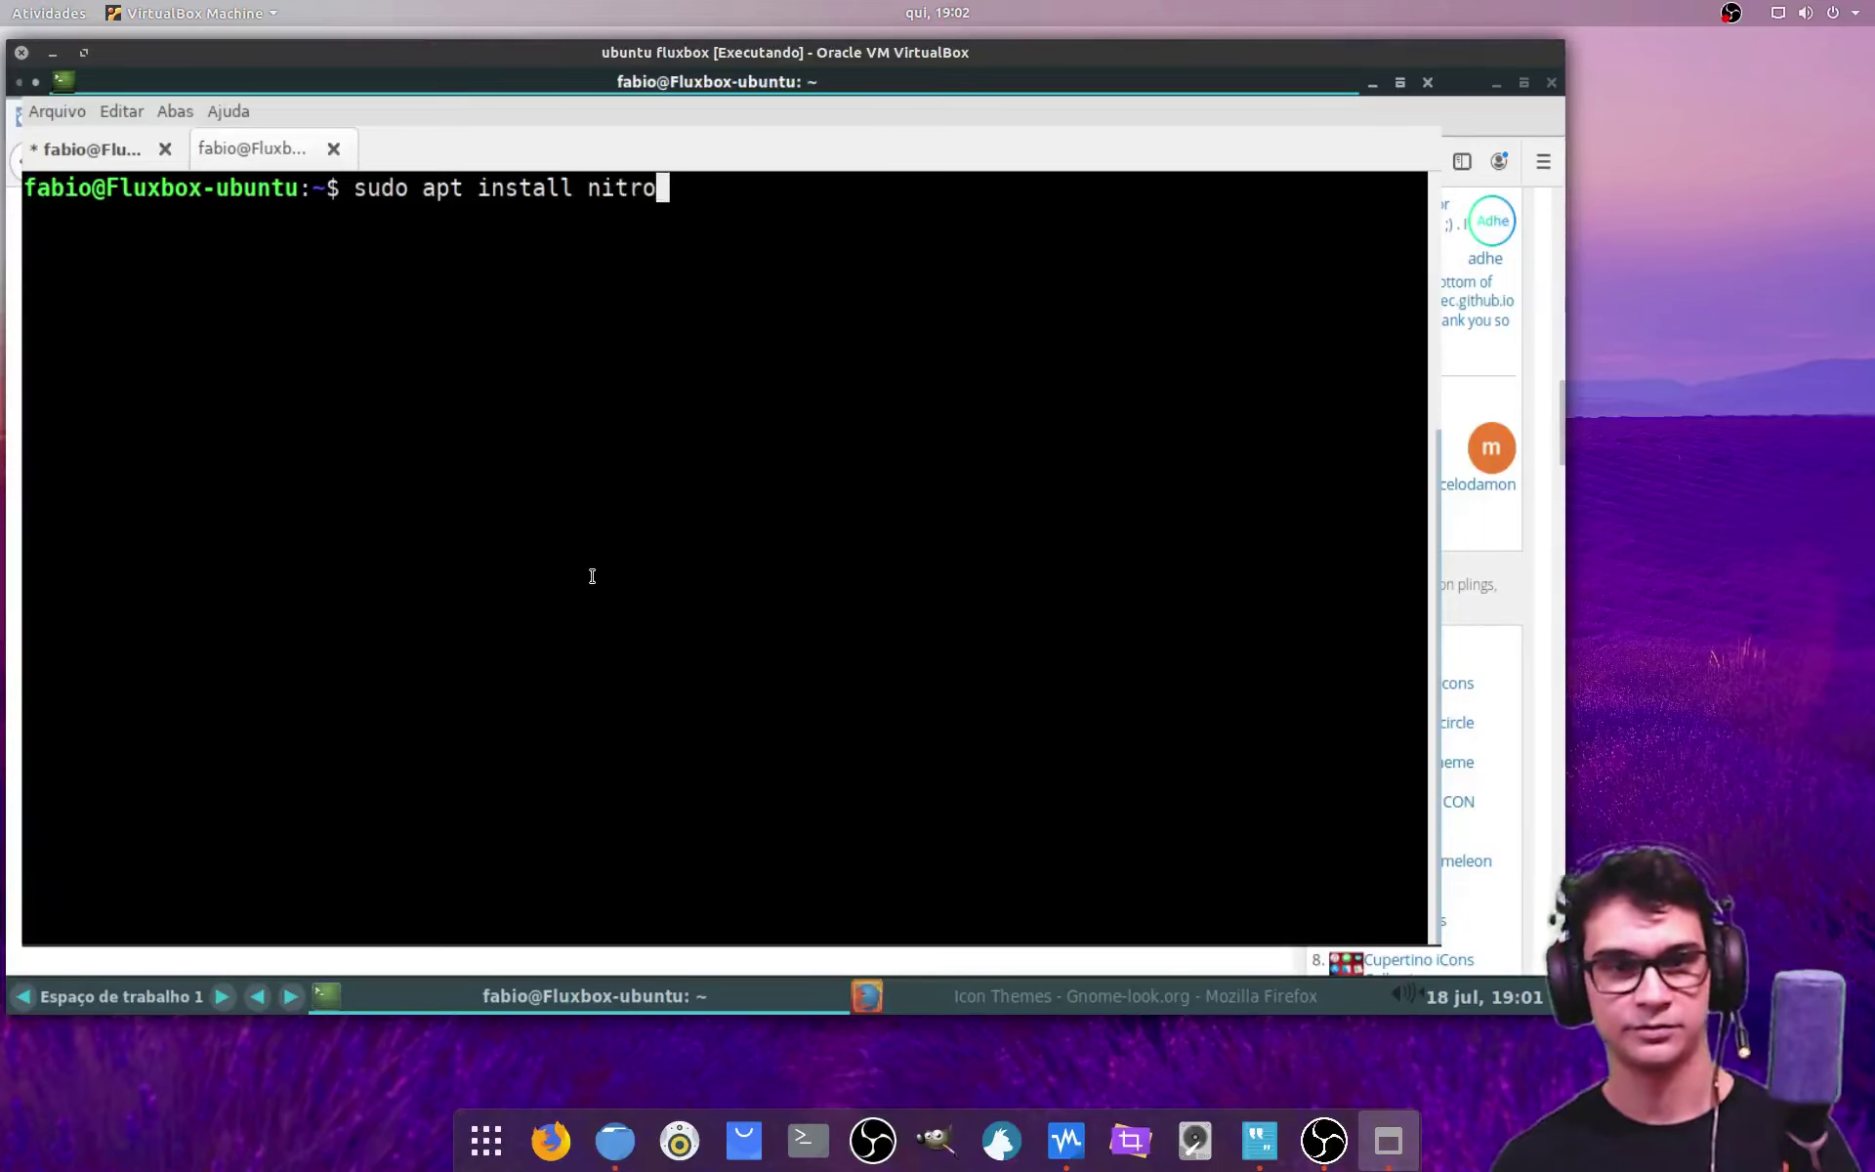
key("Tab")
key("Tab")
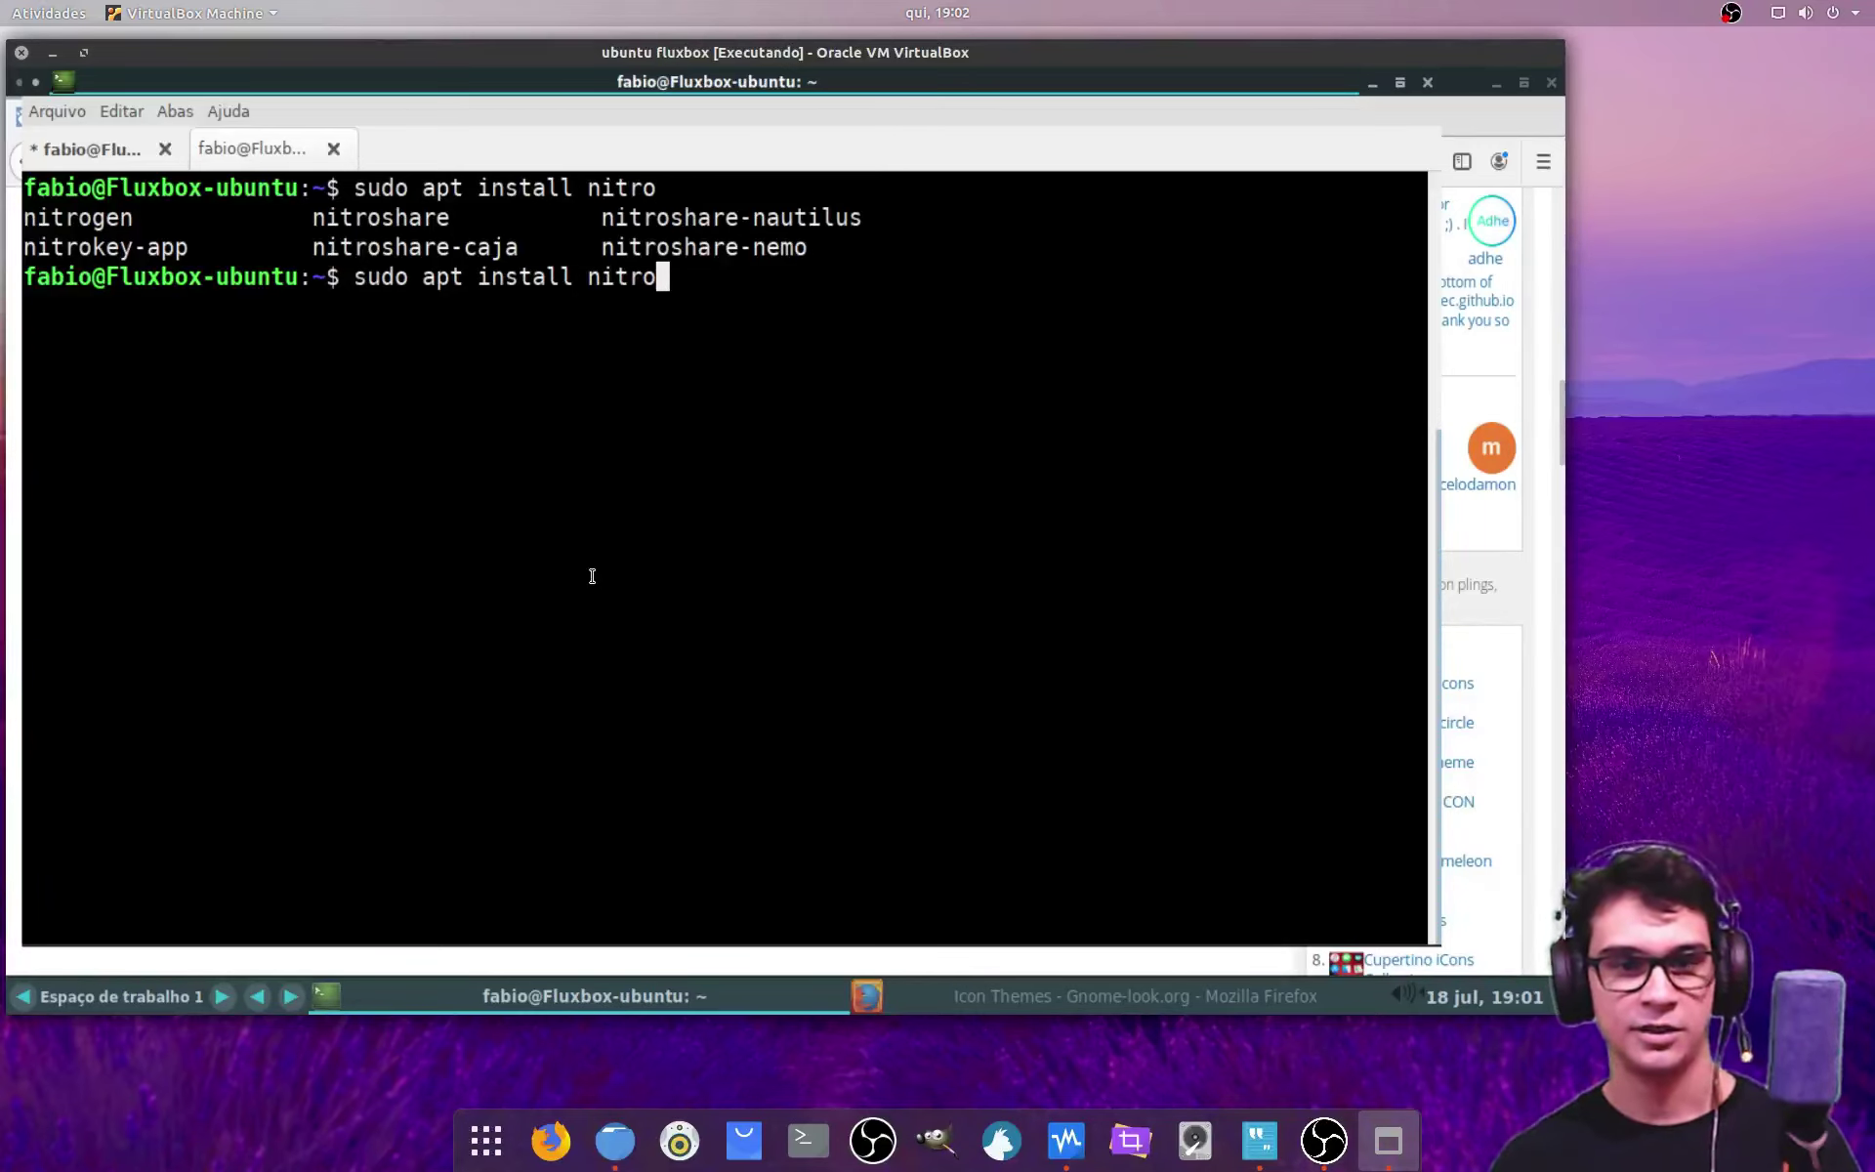
type("fef")
key("BackSpace")
key("BackSpace")
key("BackSpace")
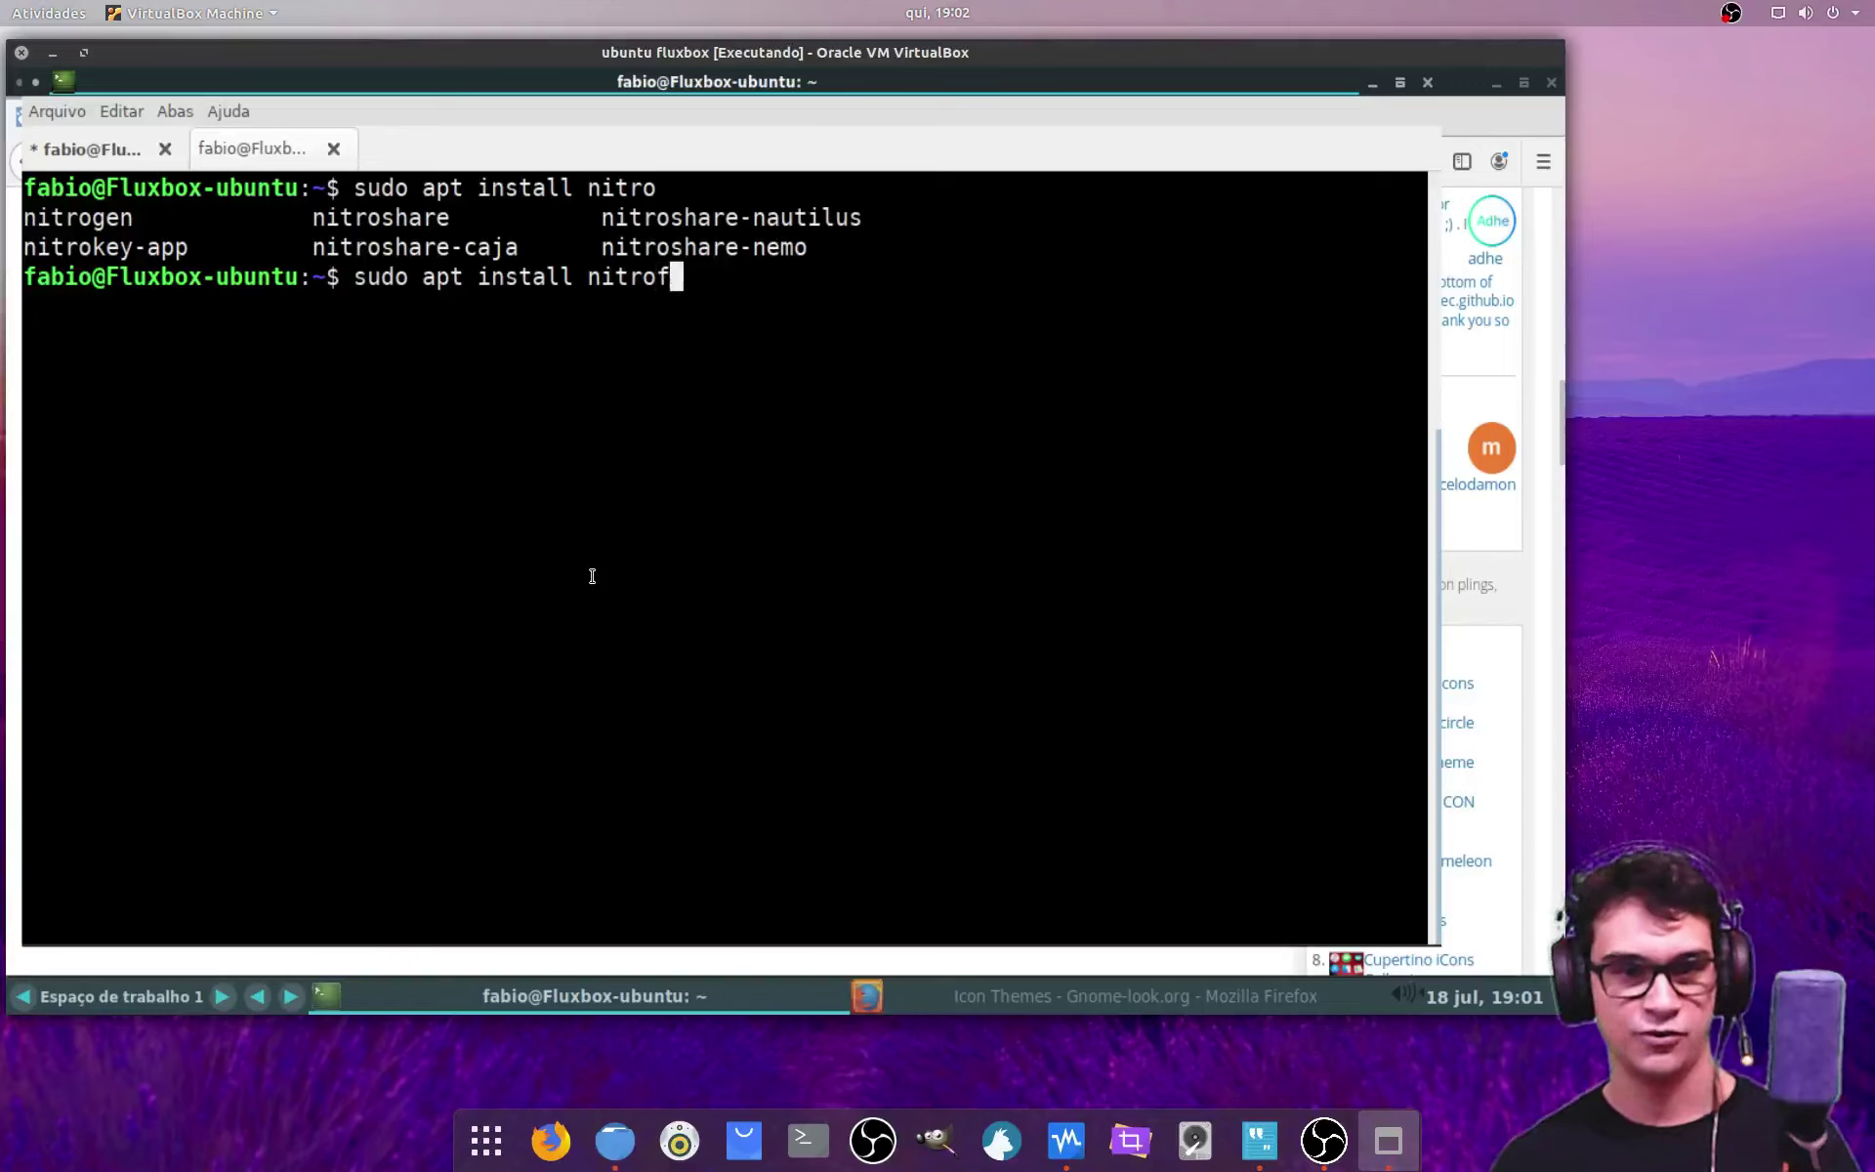
type("gen")
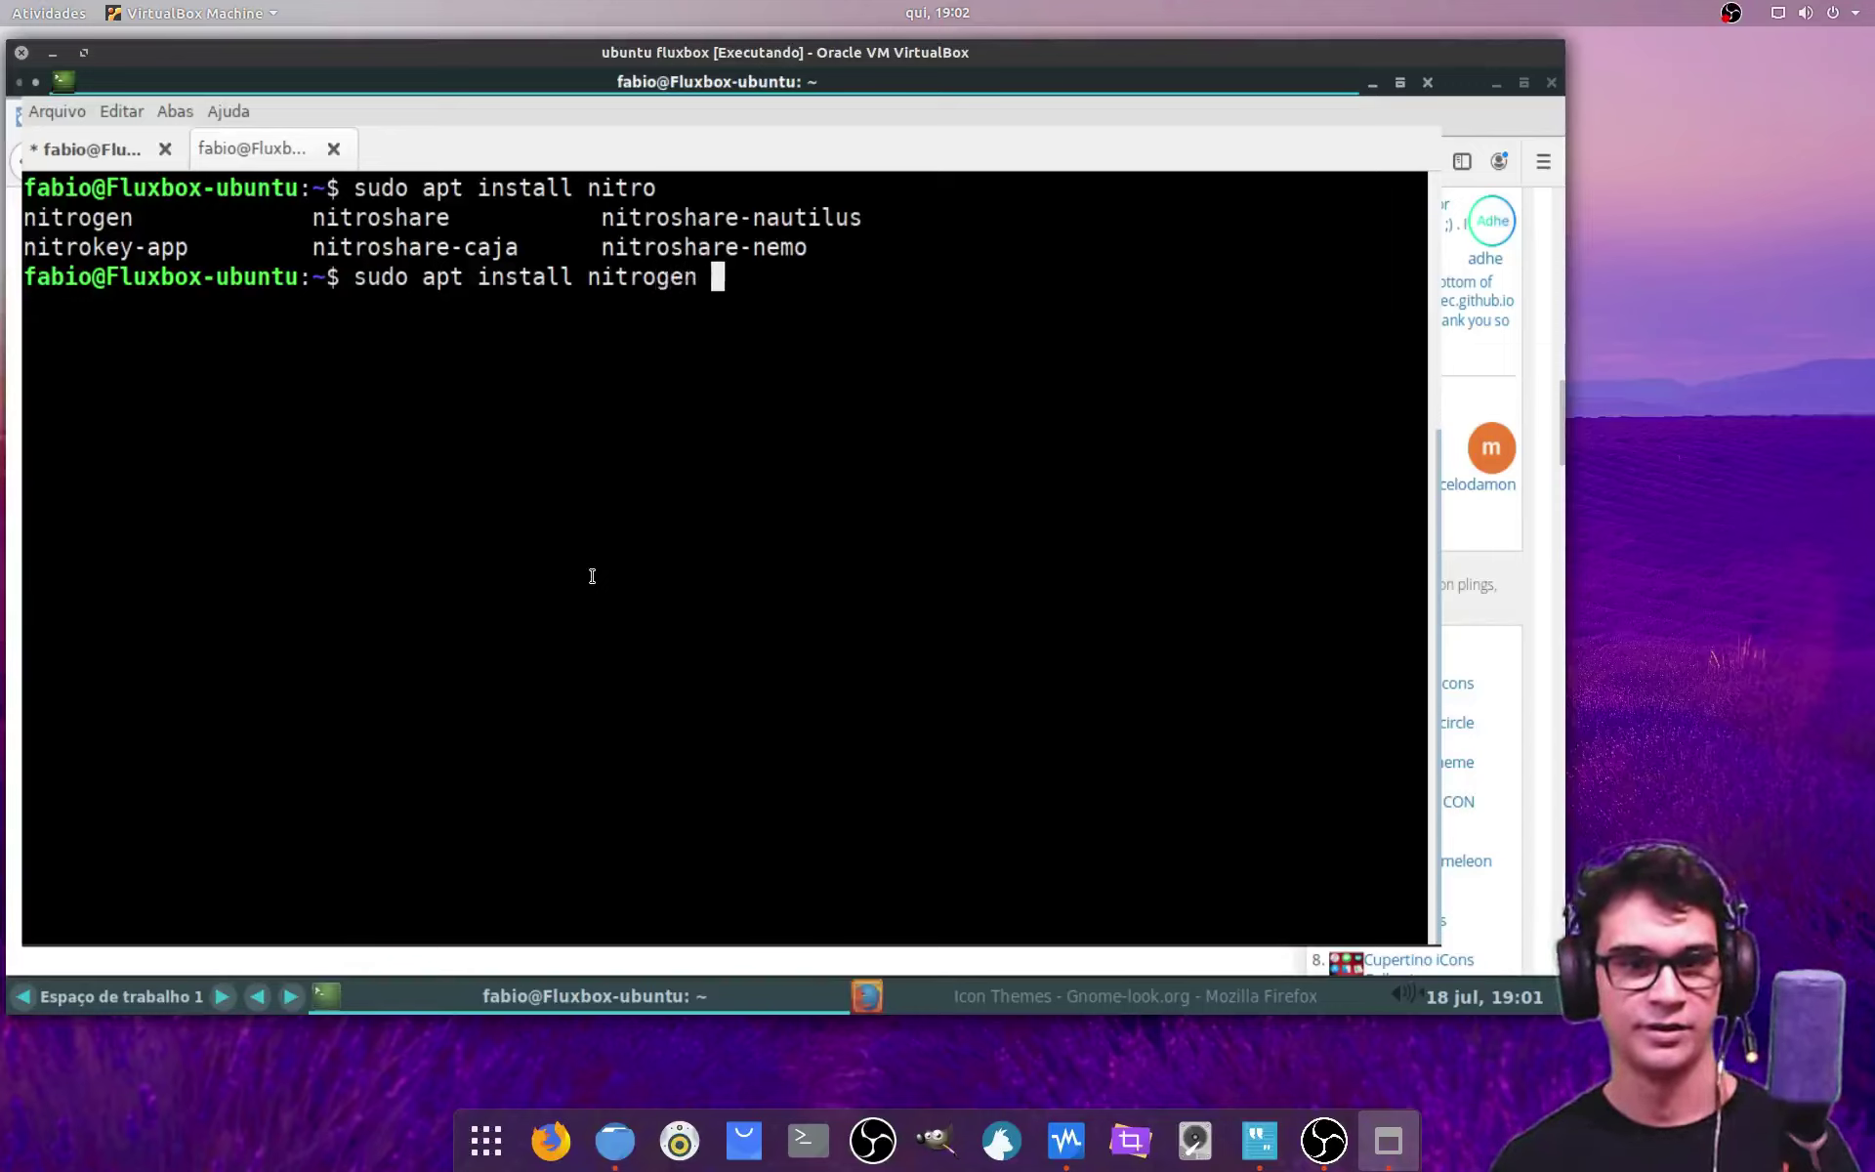
key("Return")
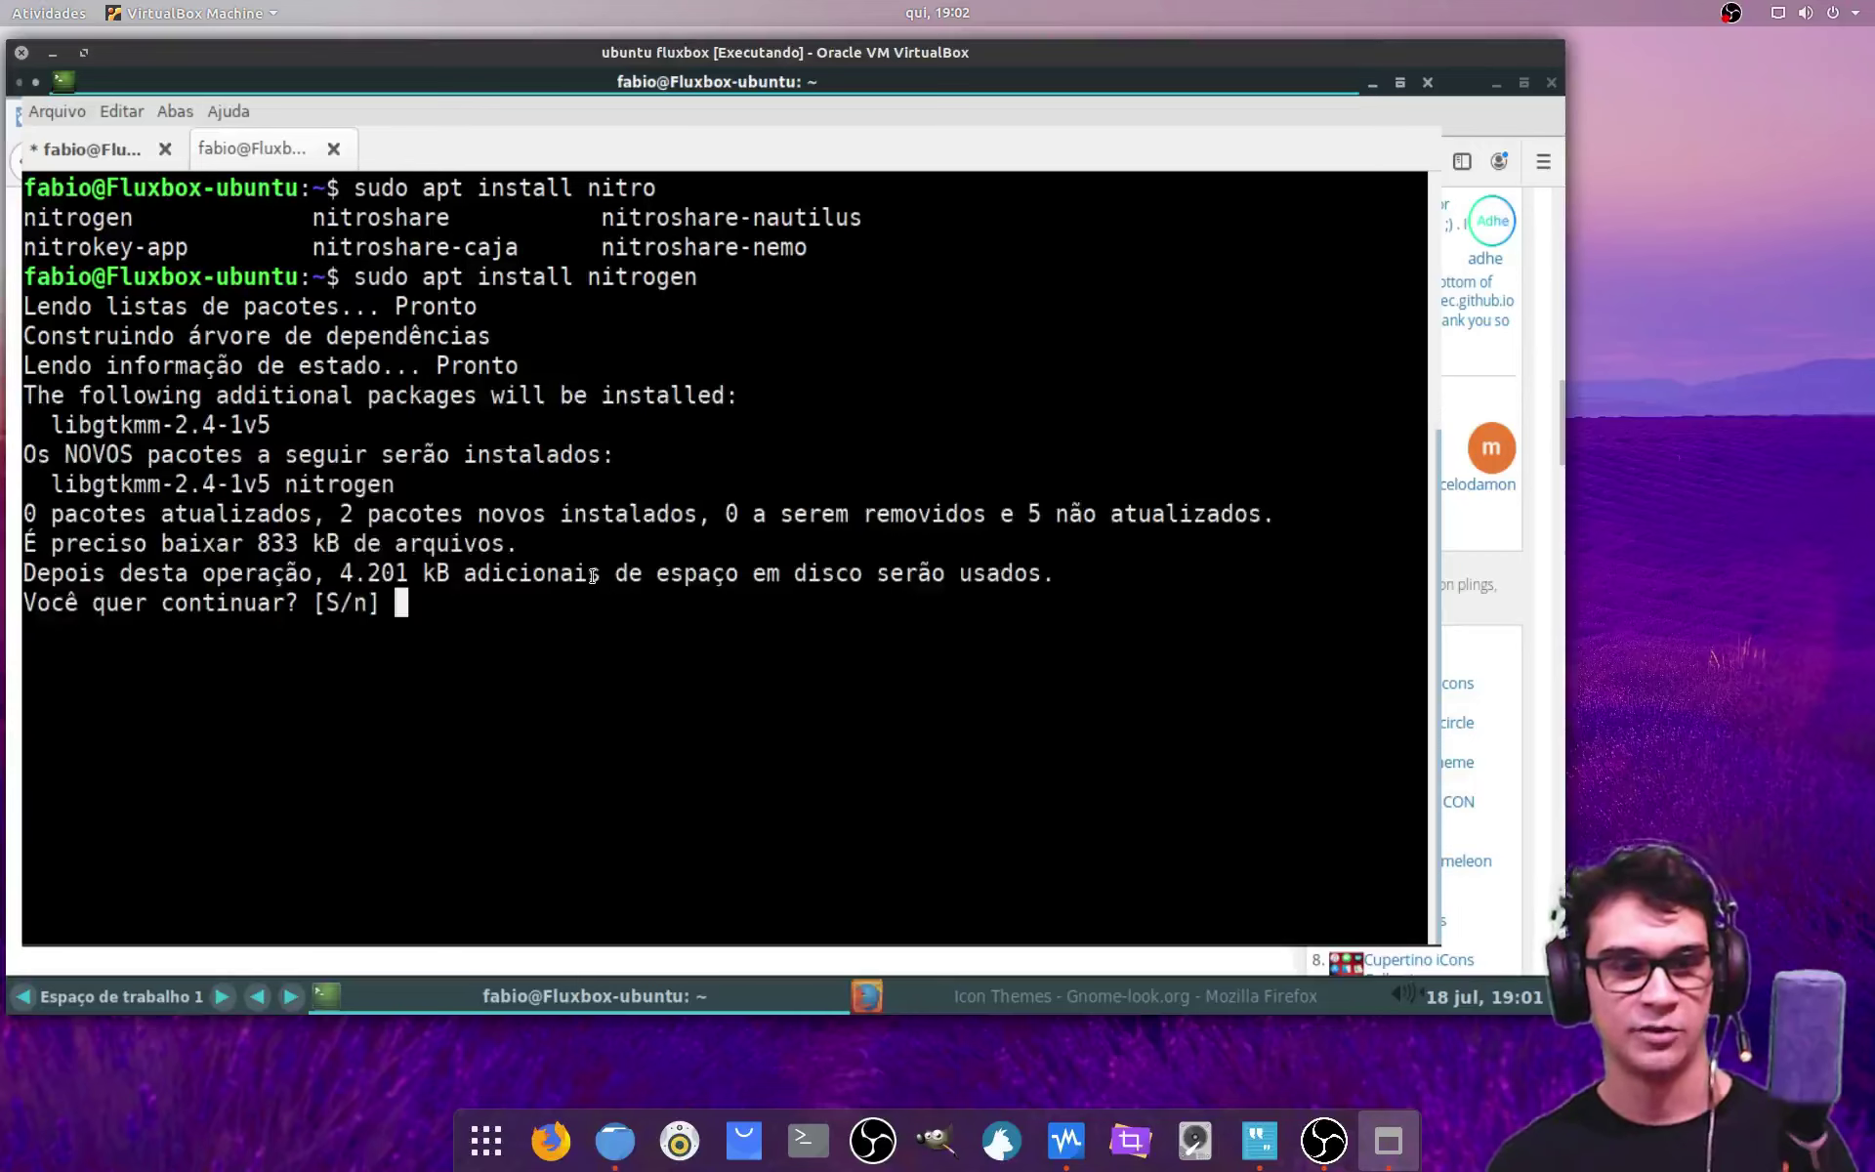
type("s")
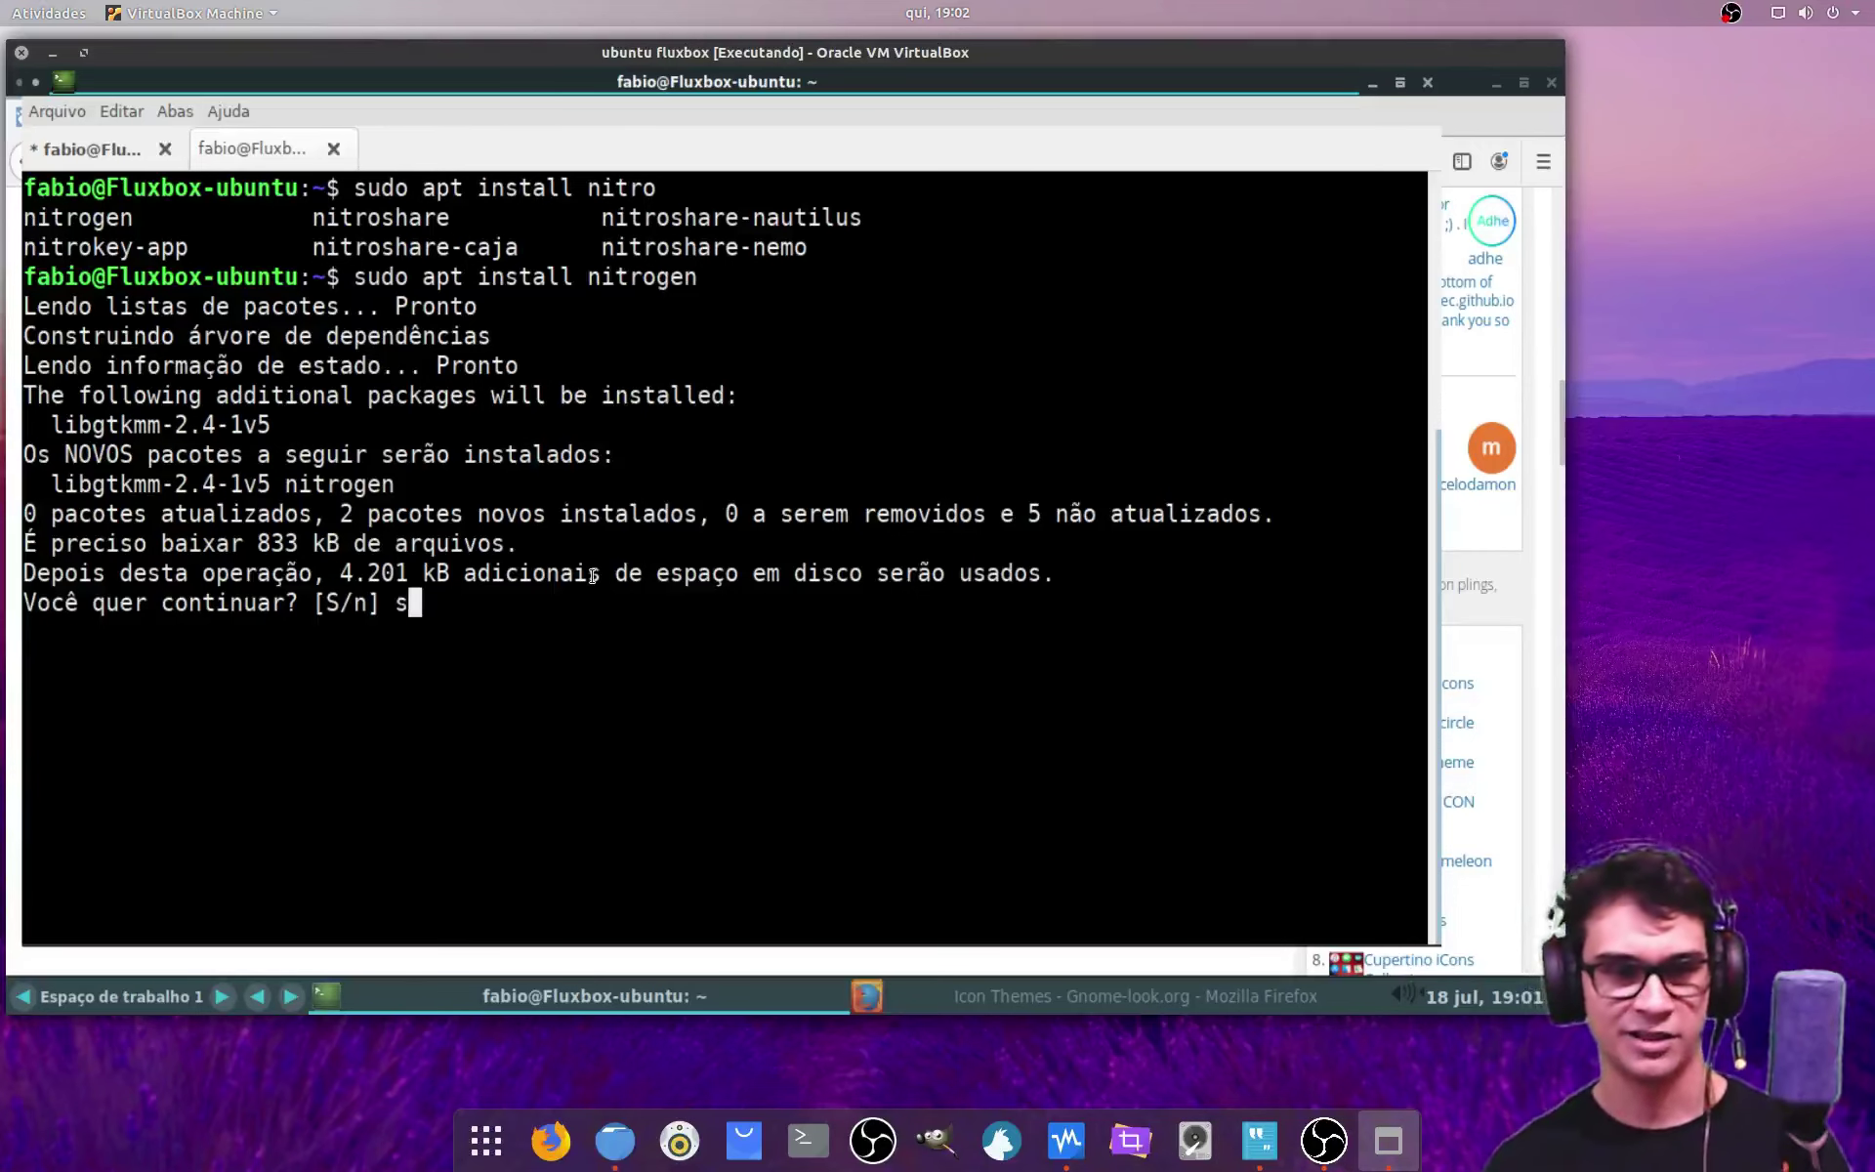
key("Return")
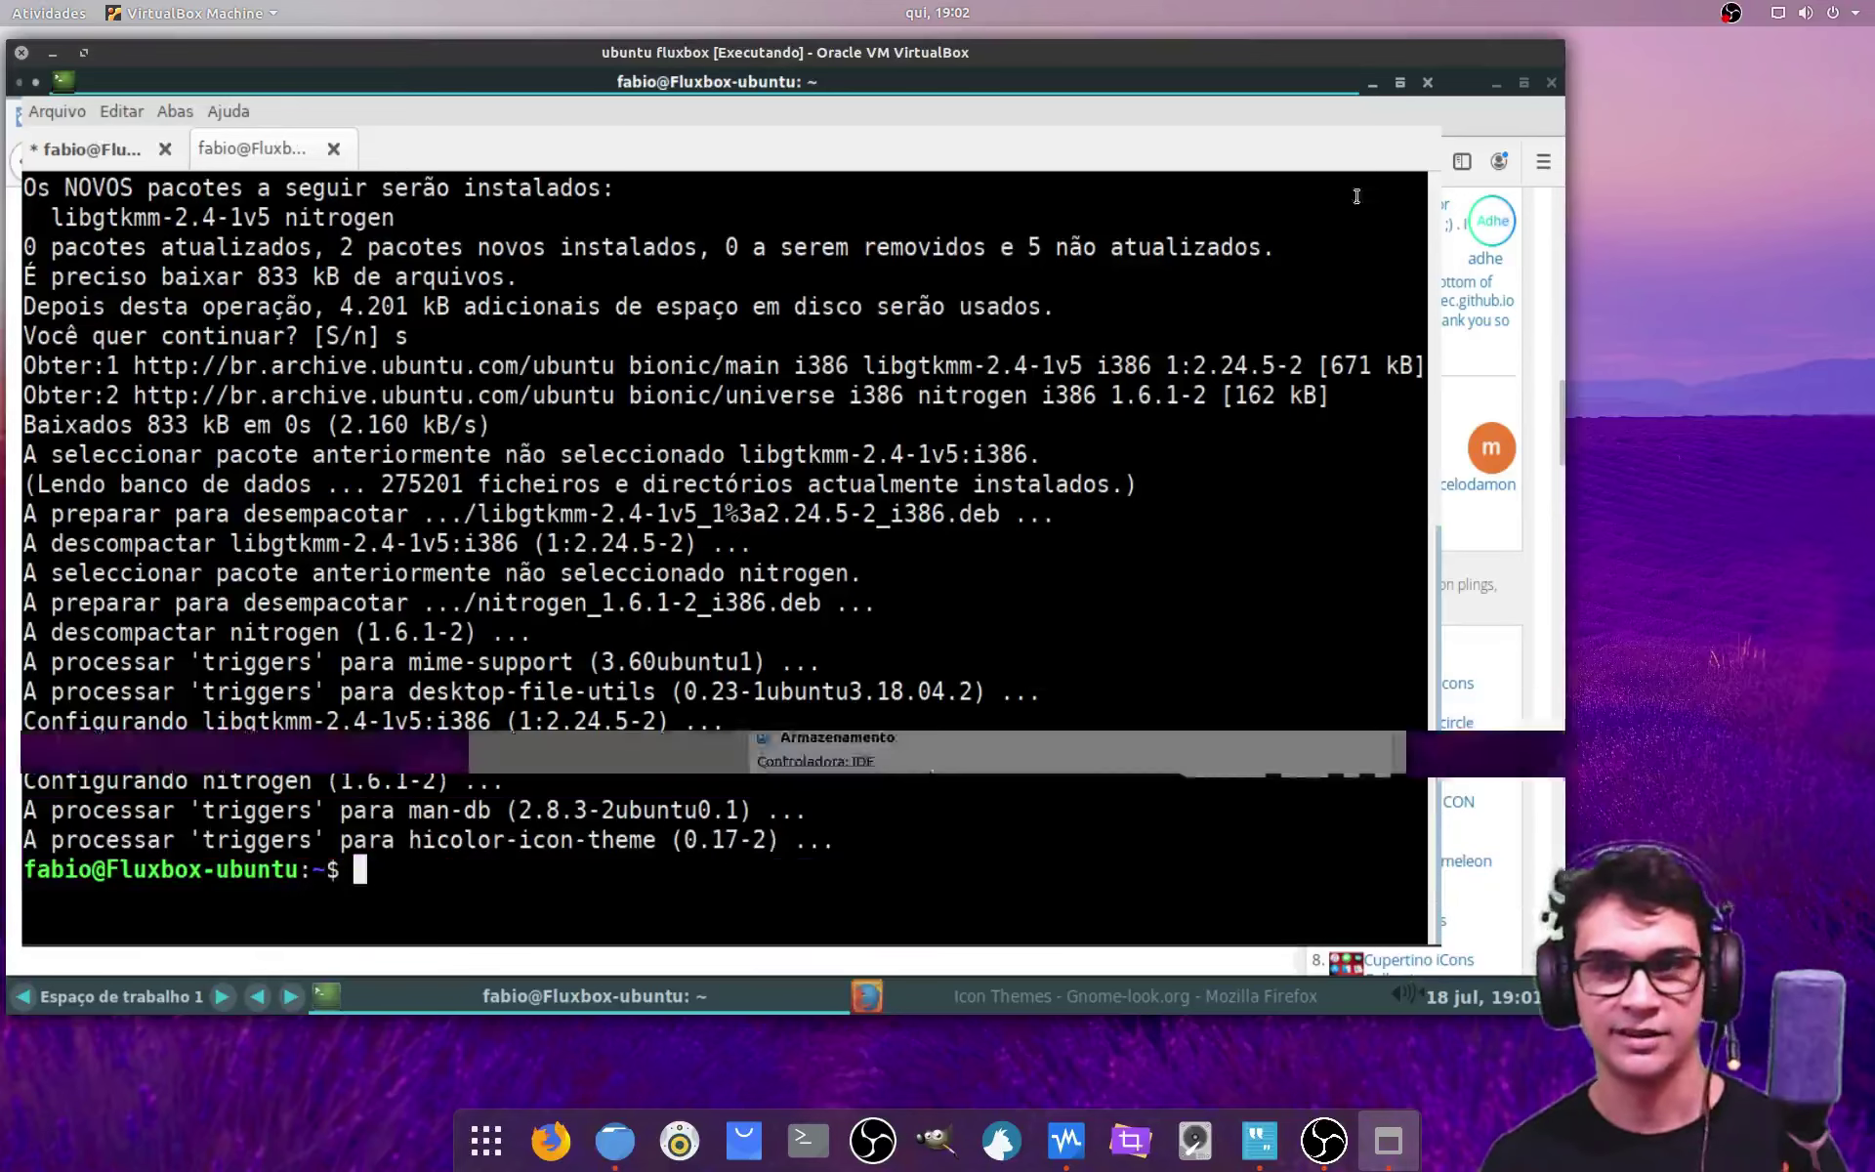
type("niro")
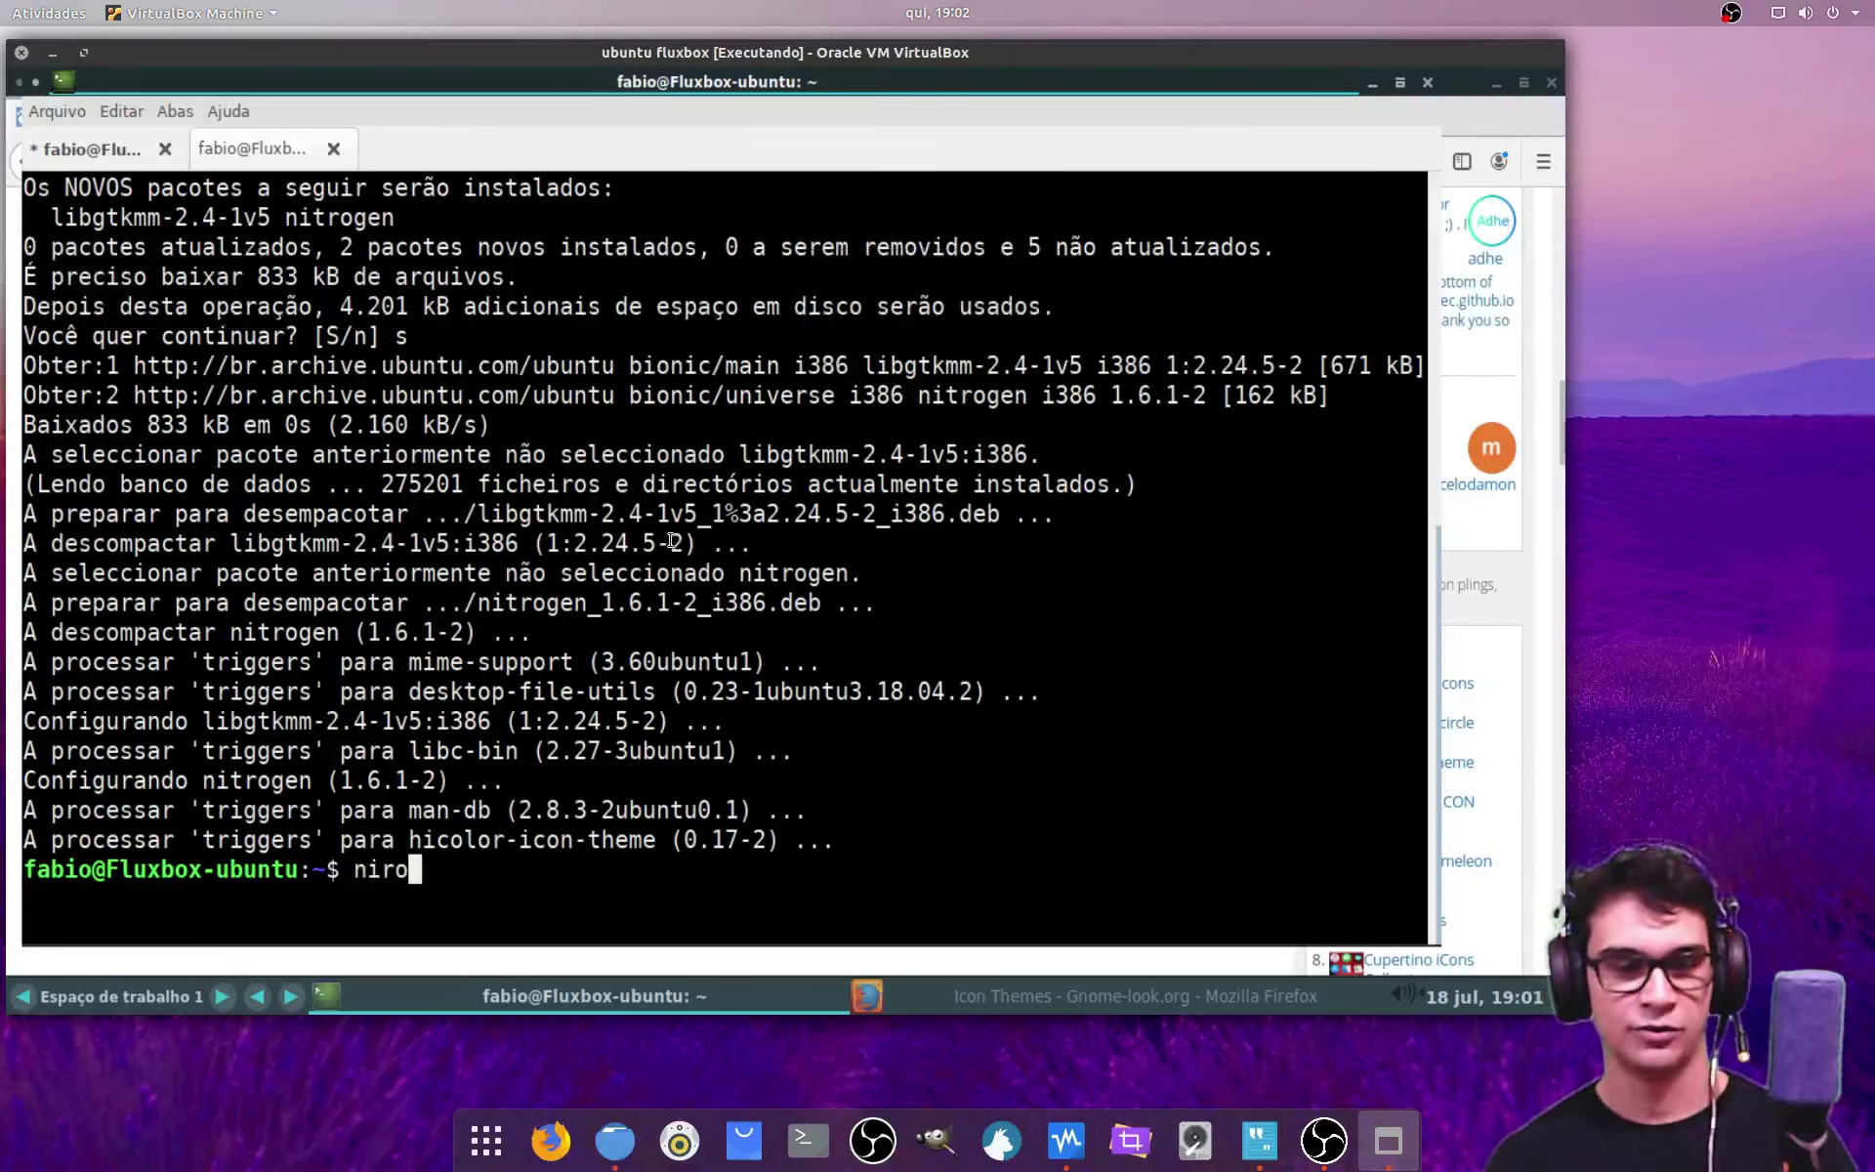
key("BackSpace")
key("BackSpace")
type("ro")
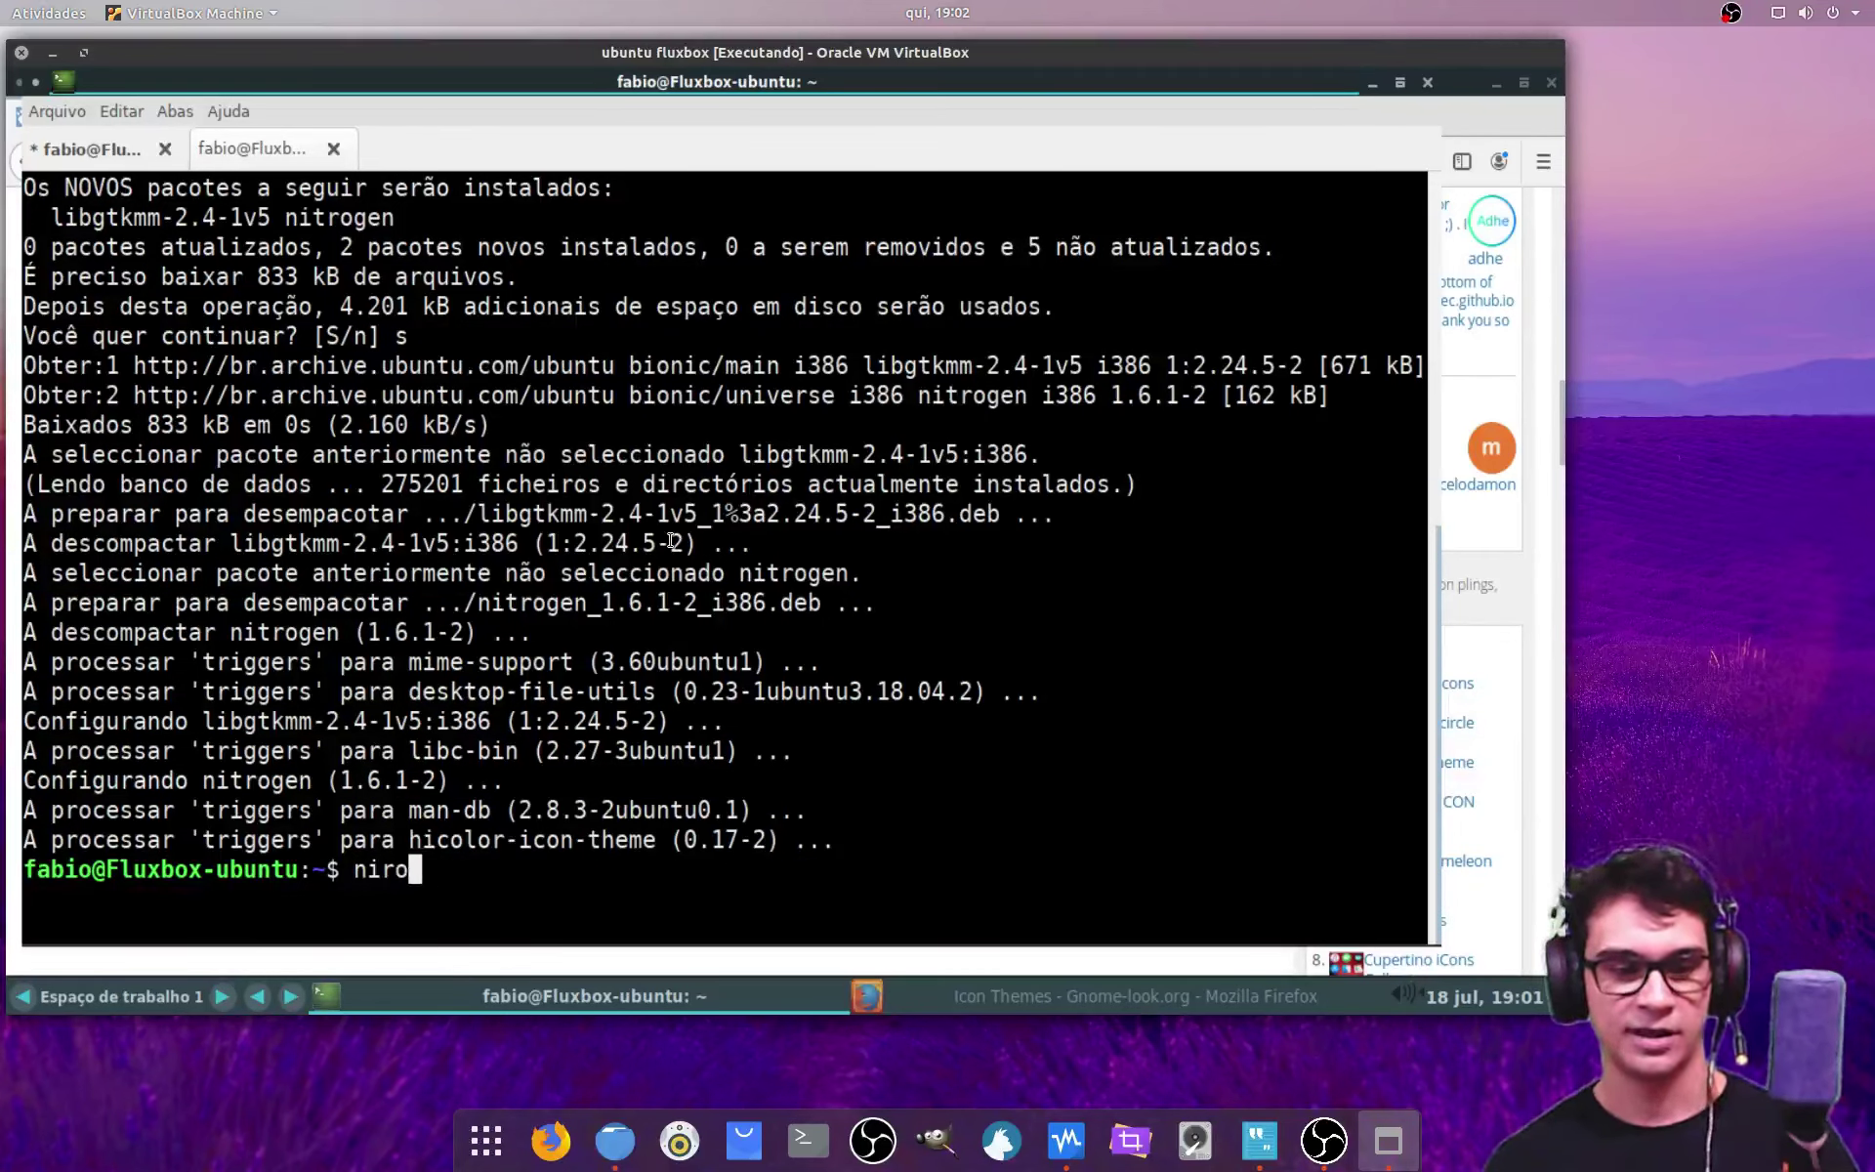
key("BackSpace")
key("BackSpace")
type("trog")
key("BackSpace")
key("BackSpace")
type("o")
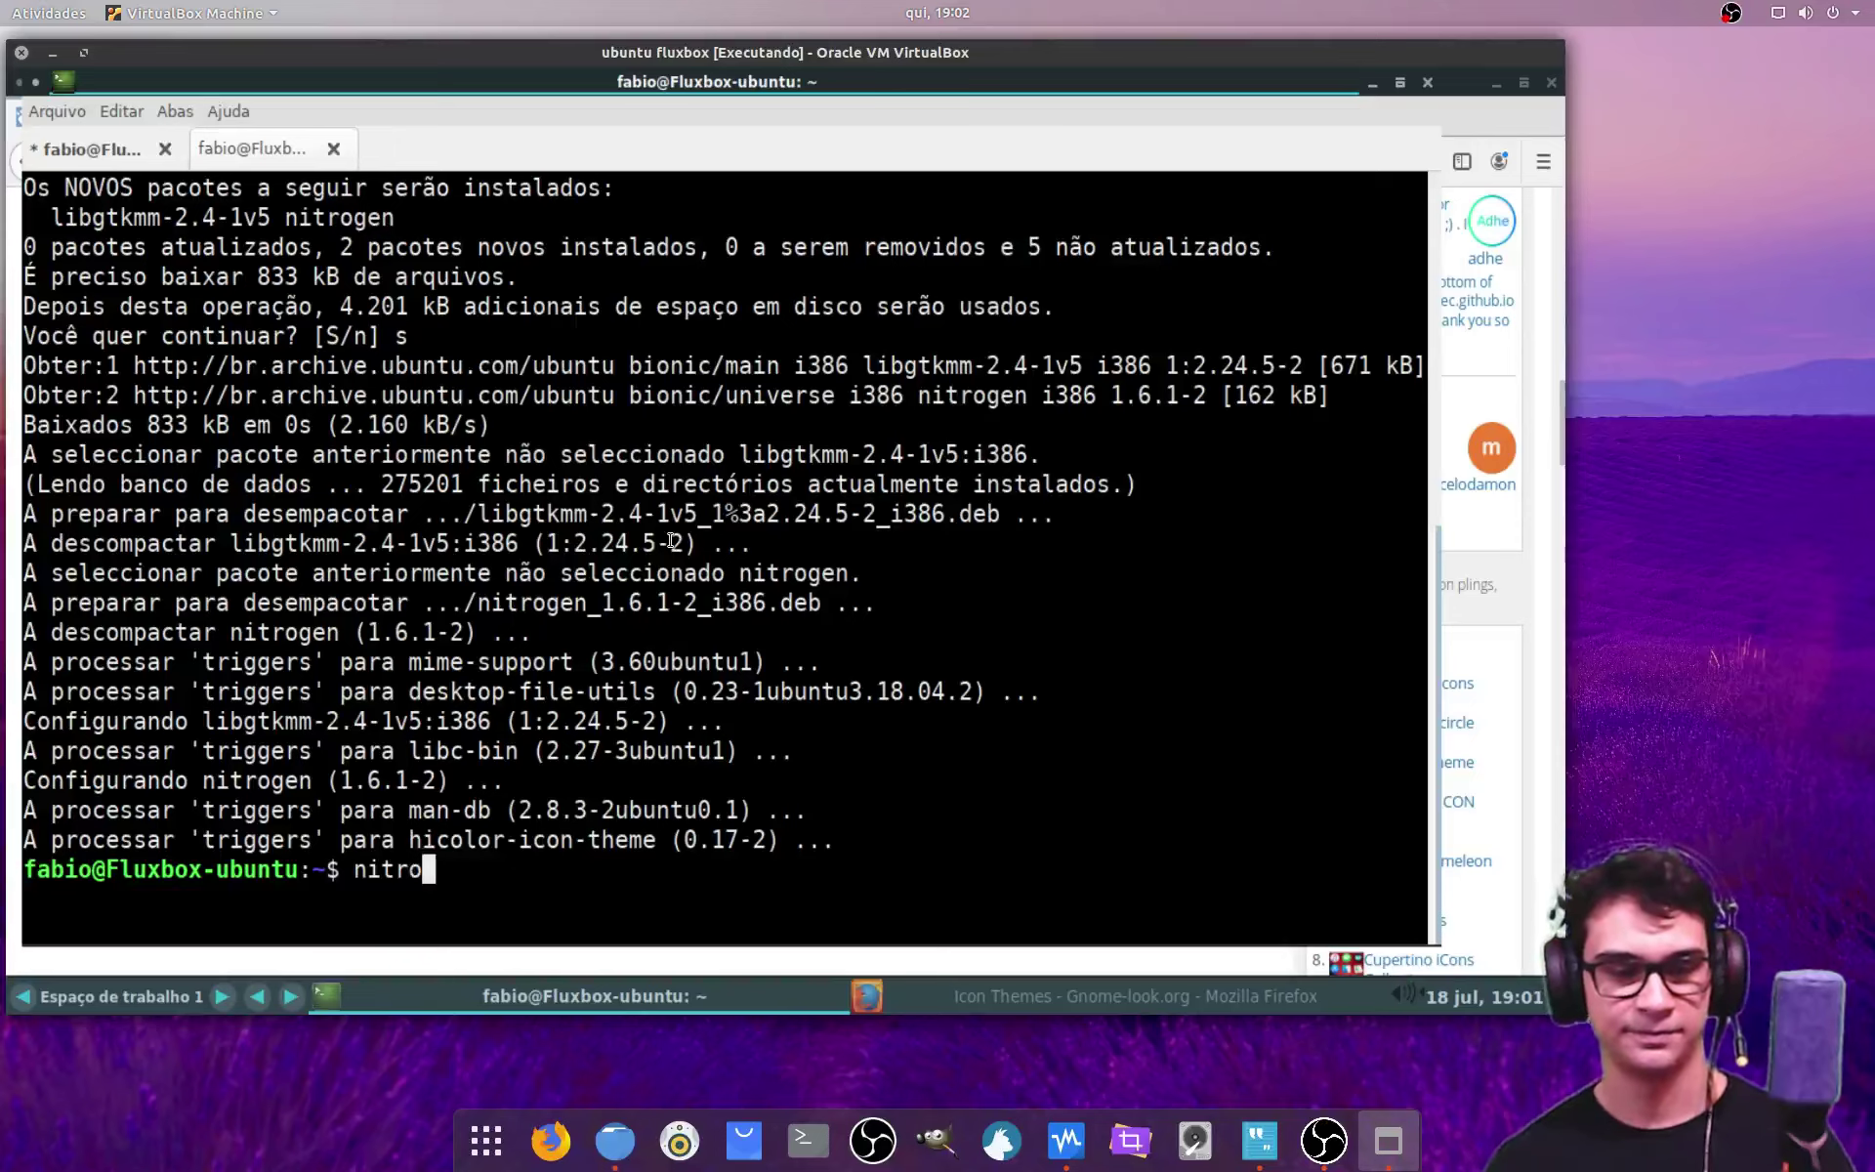
type("gen")
key("Return")
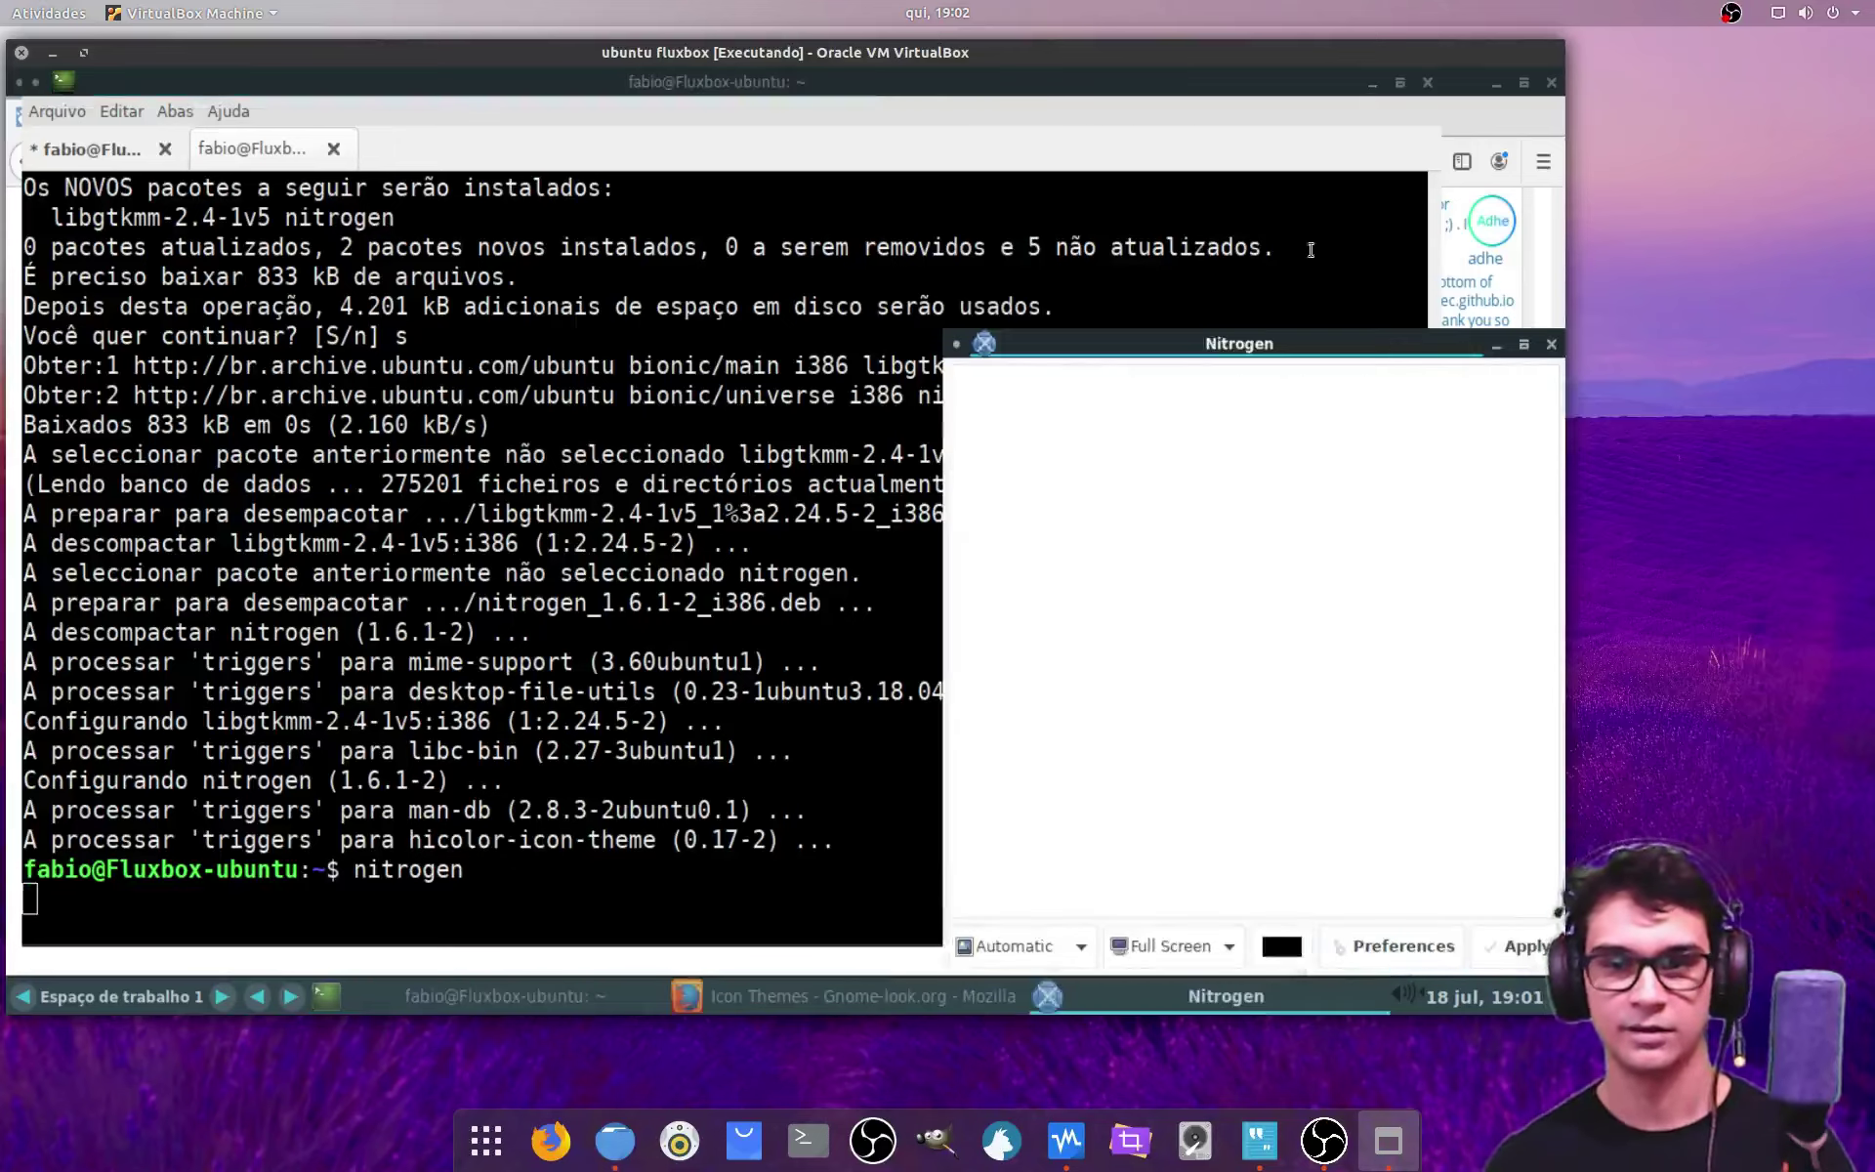
left_click_drag(1289, 347, 840, 224)
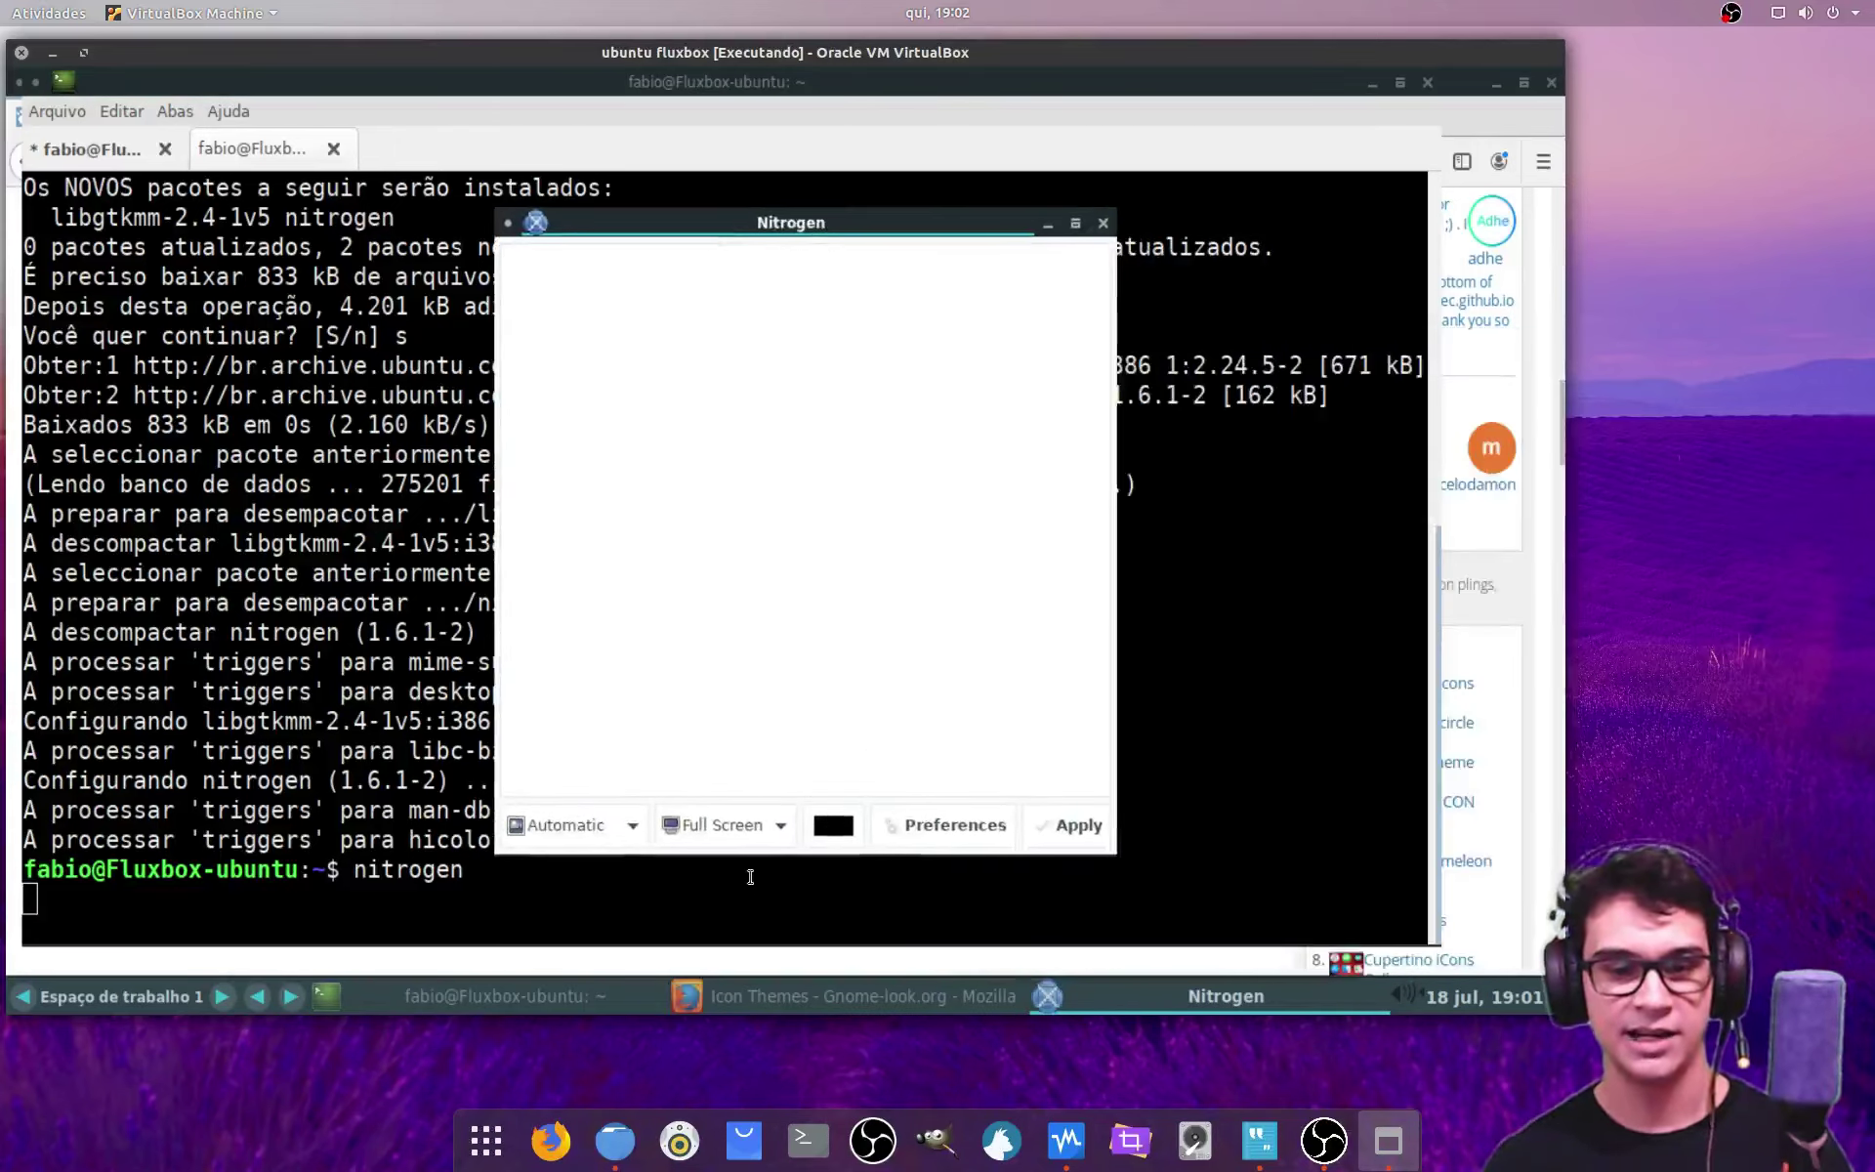
left_click(753, 838)
left_click(592, 838)
left_click(592, 838)
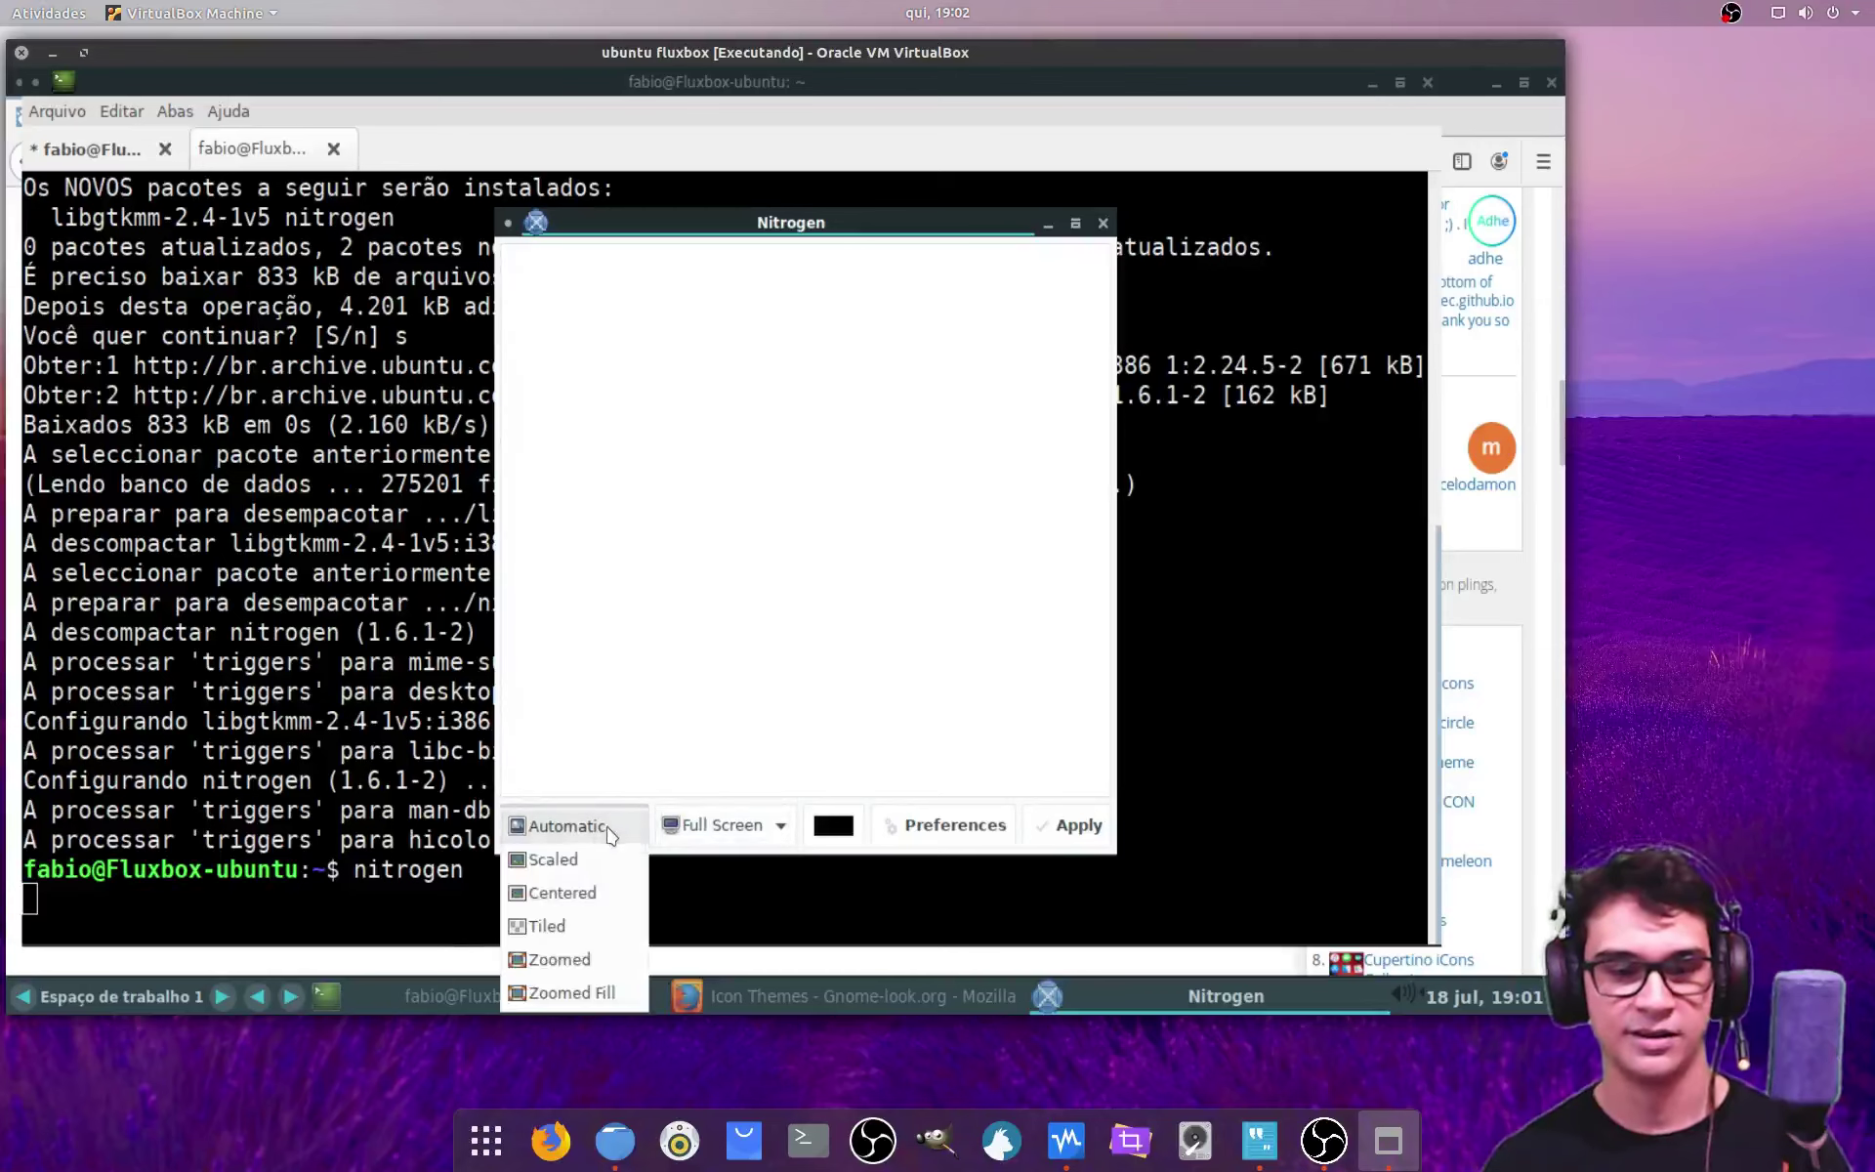
left_click(778, 628)
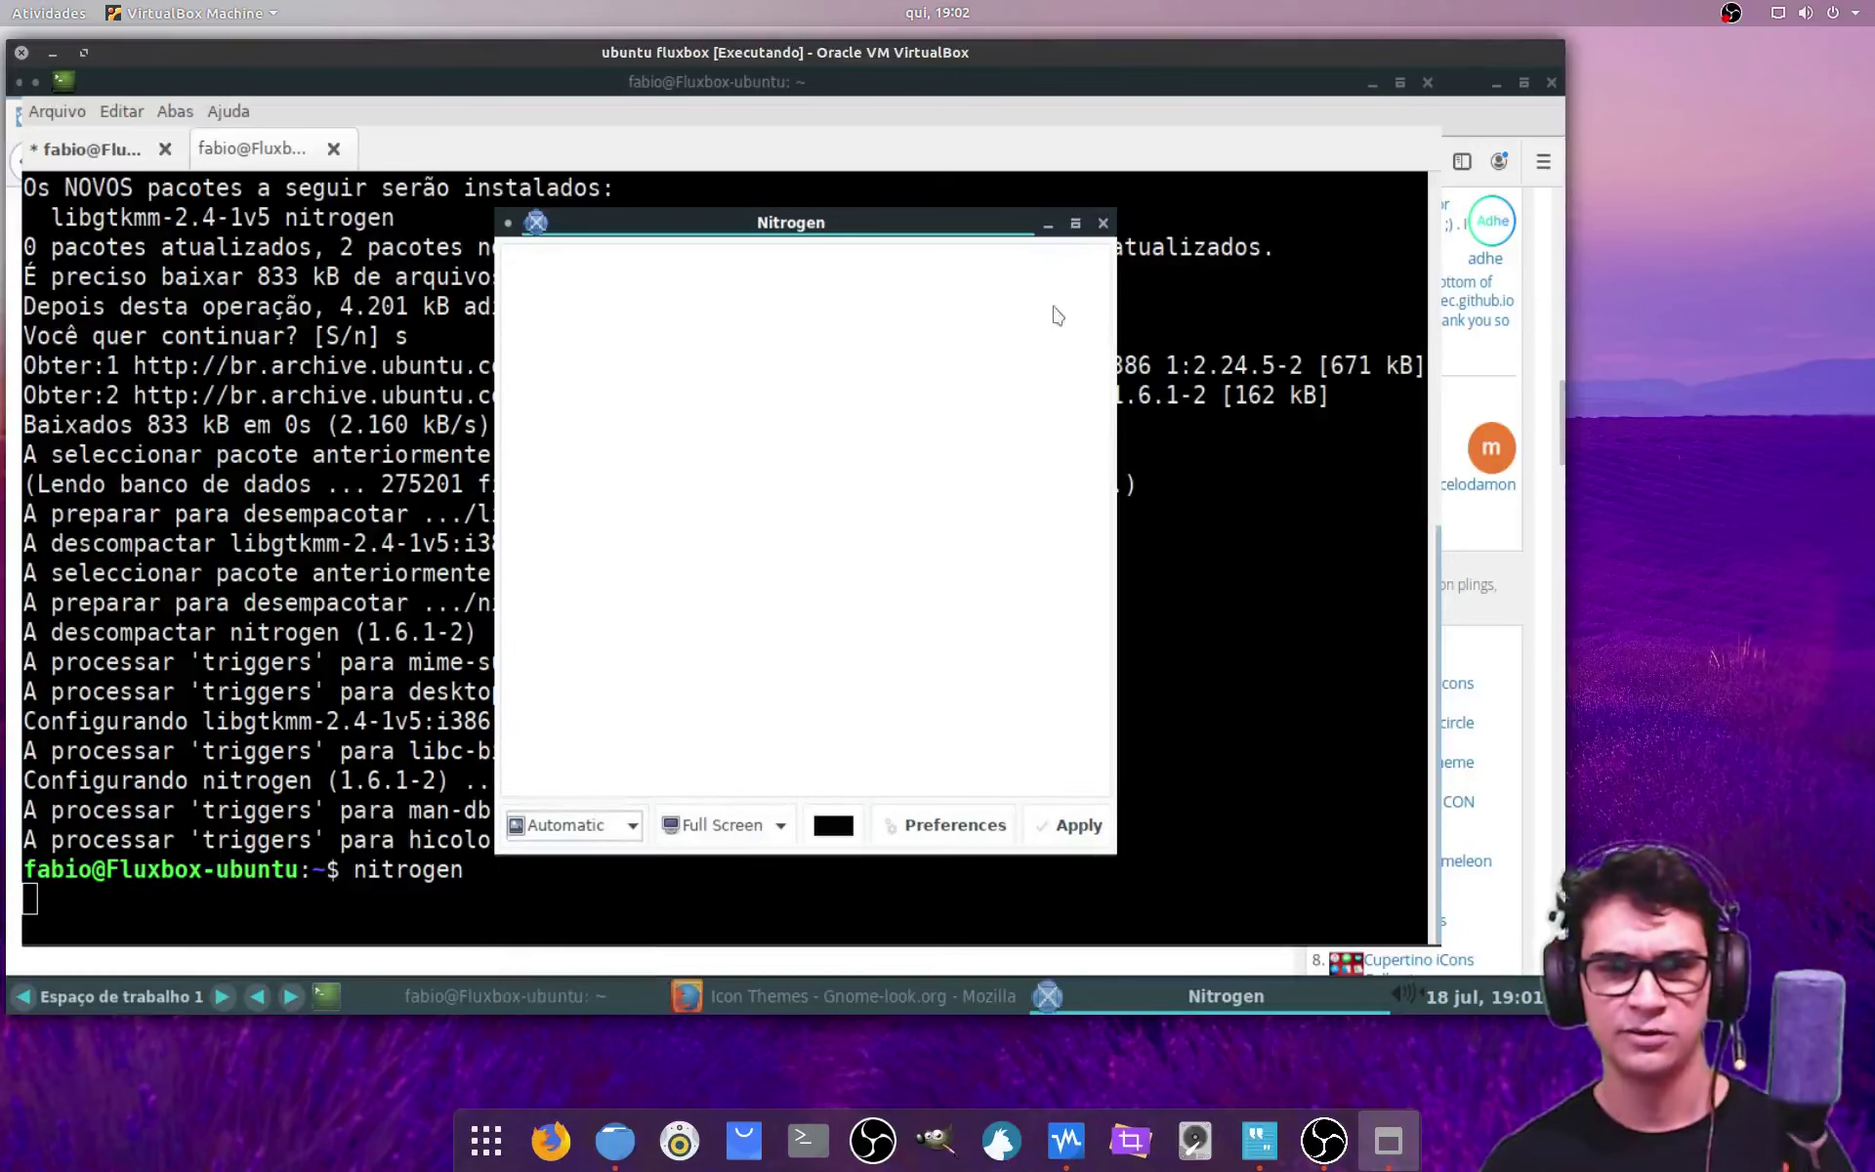
left_click(1103, 221)
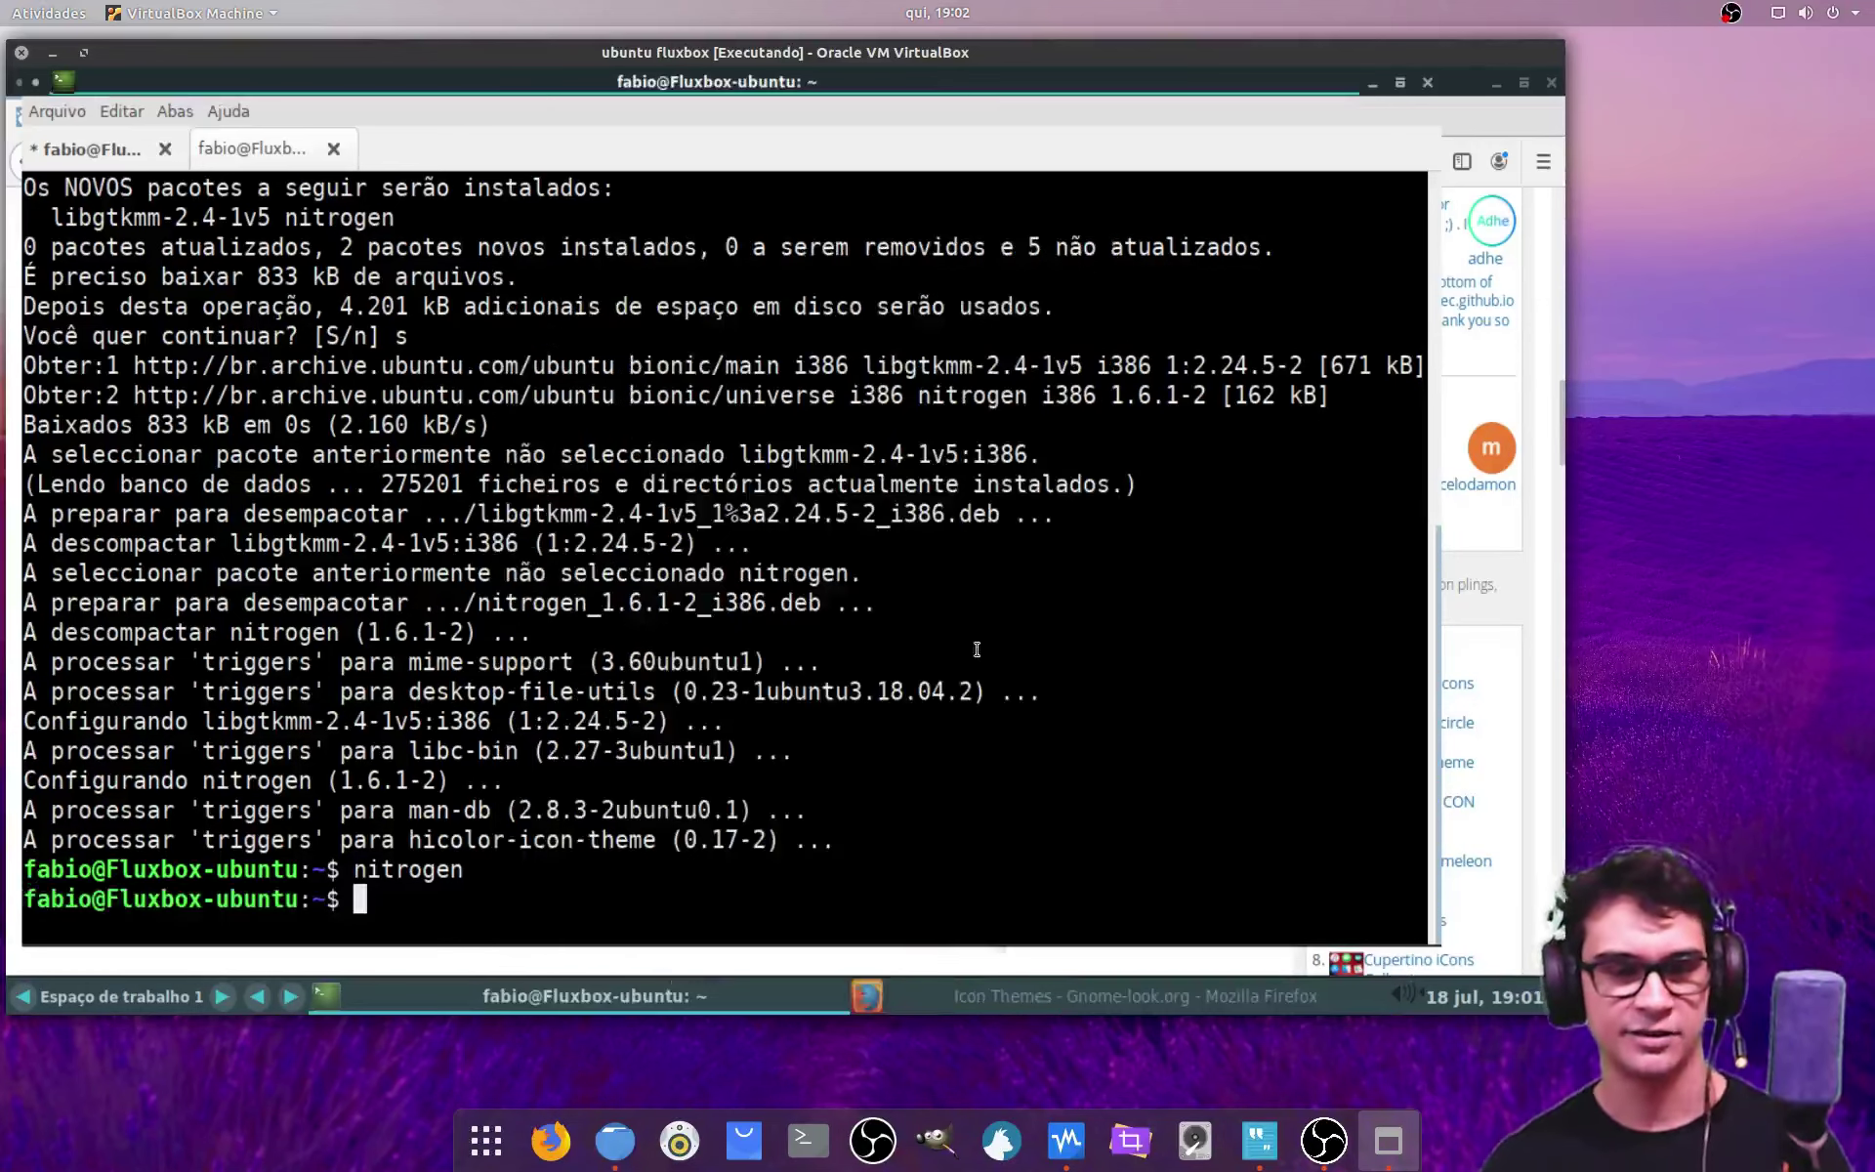
left_click(1374, 82)
Step: Search Google for 'wallpaper 1080p' and switch to the image results
key("ctrl+l")
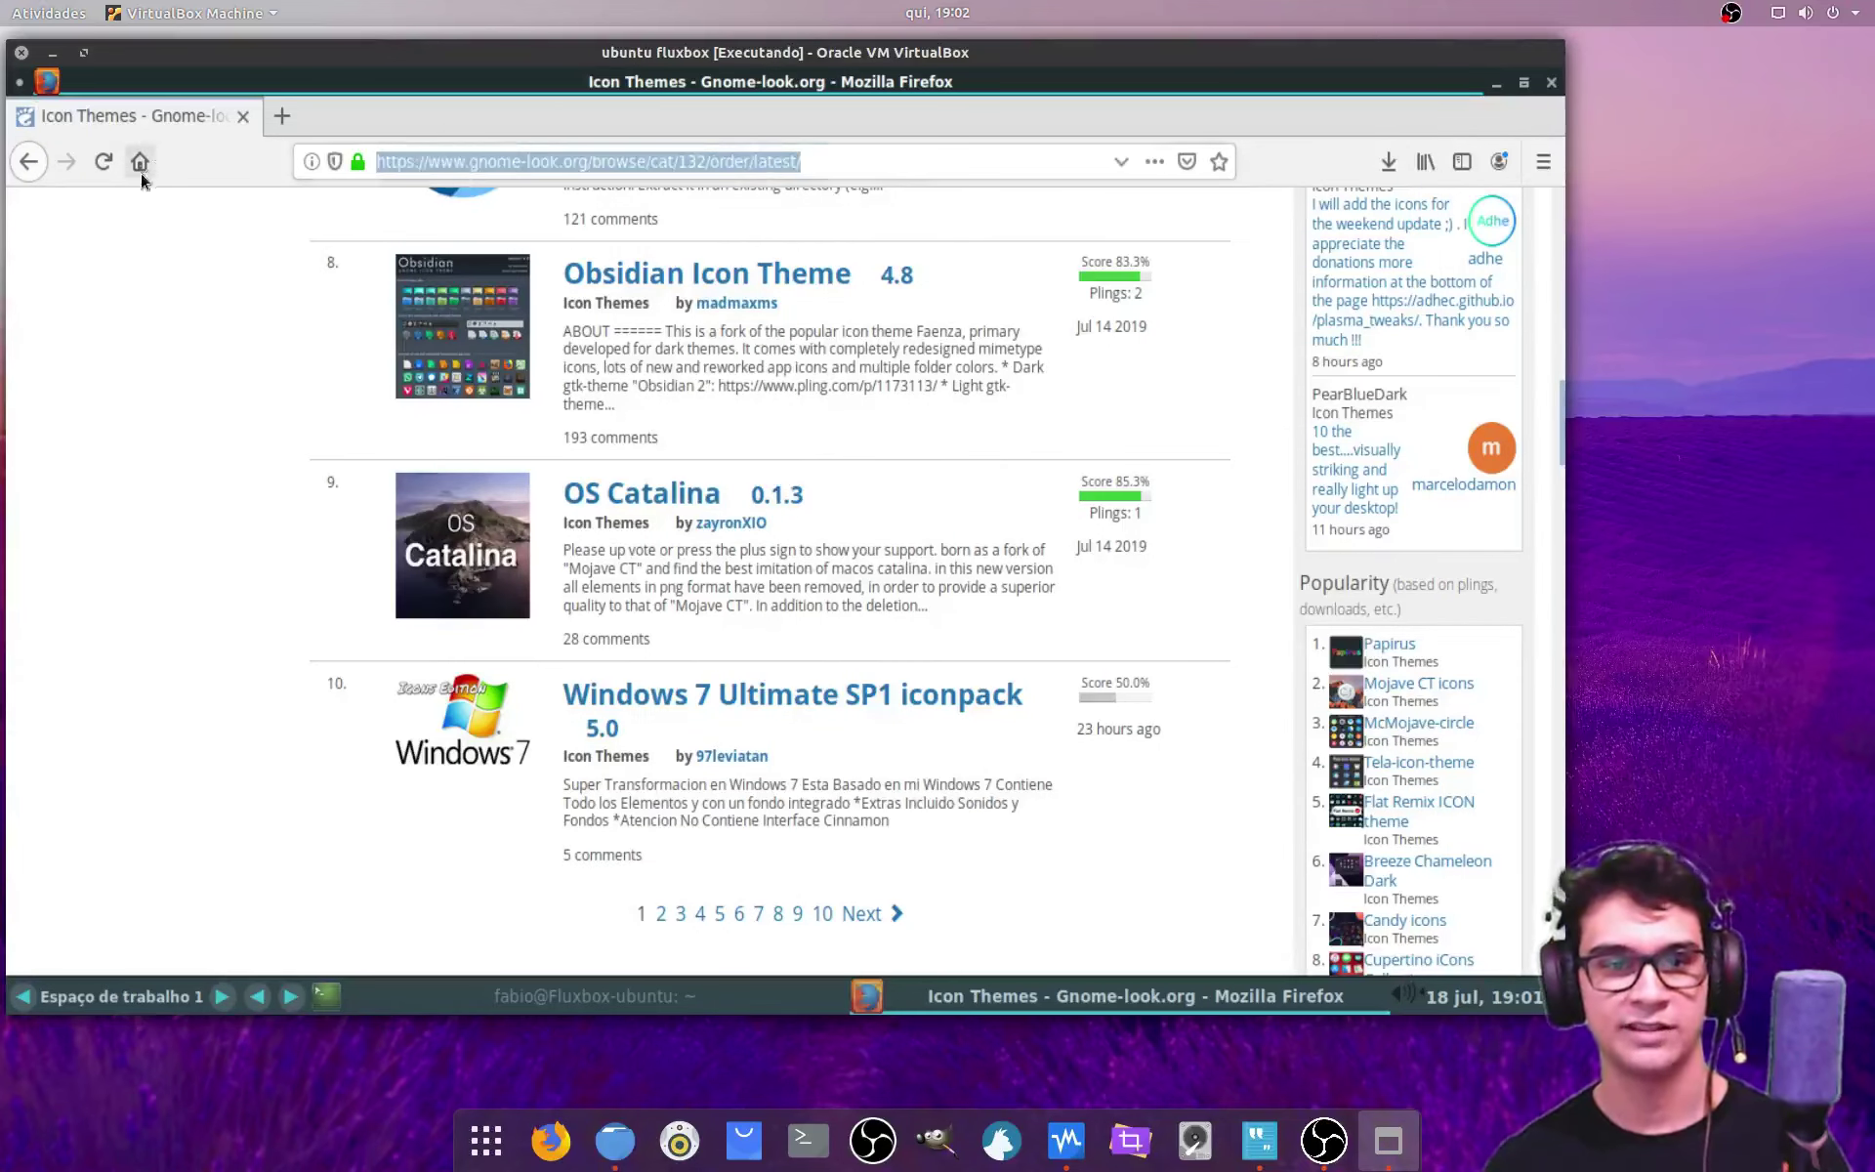
scroll(232, 242, "up", 1)
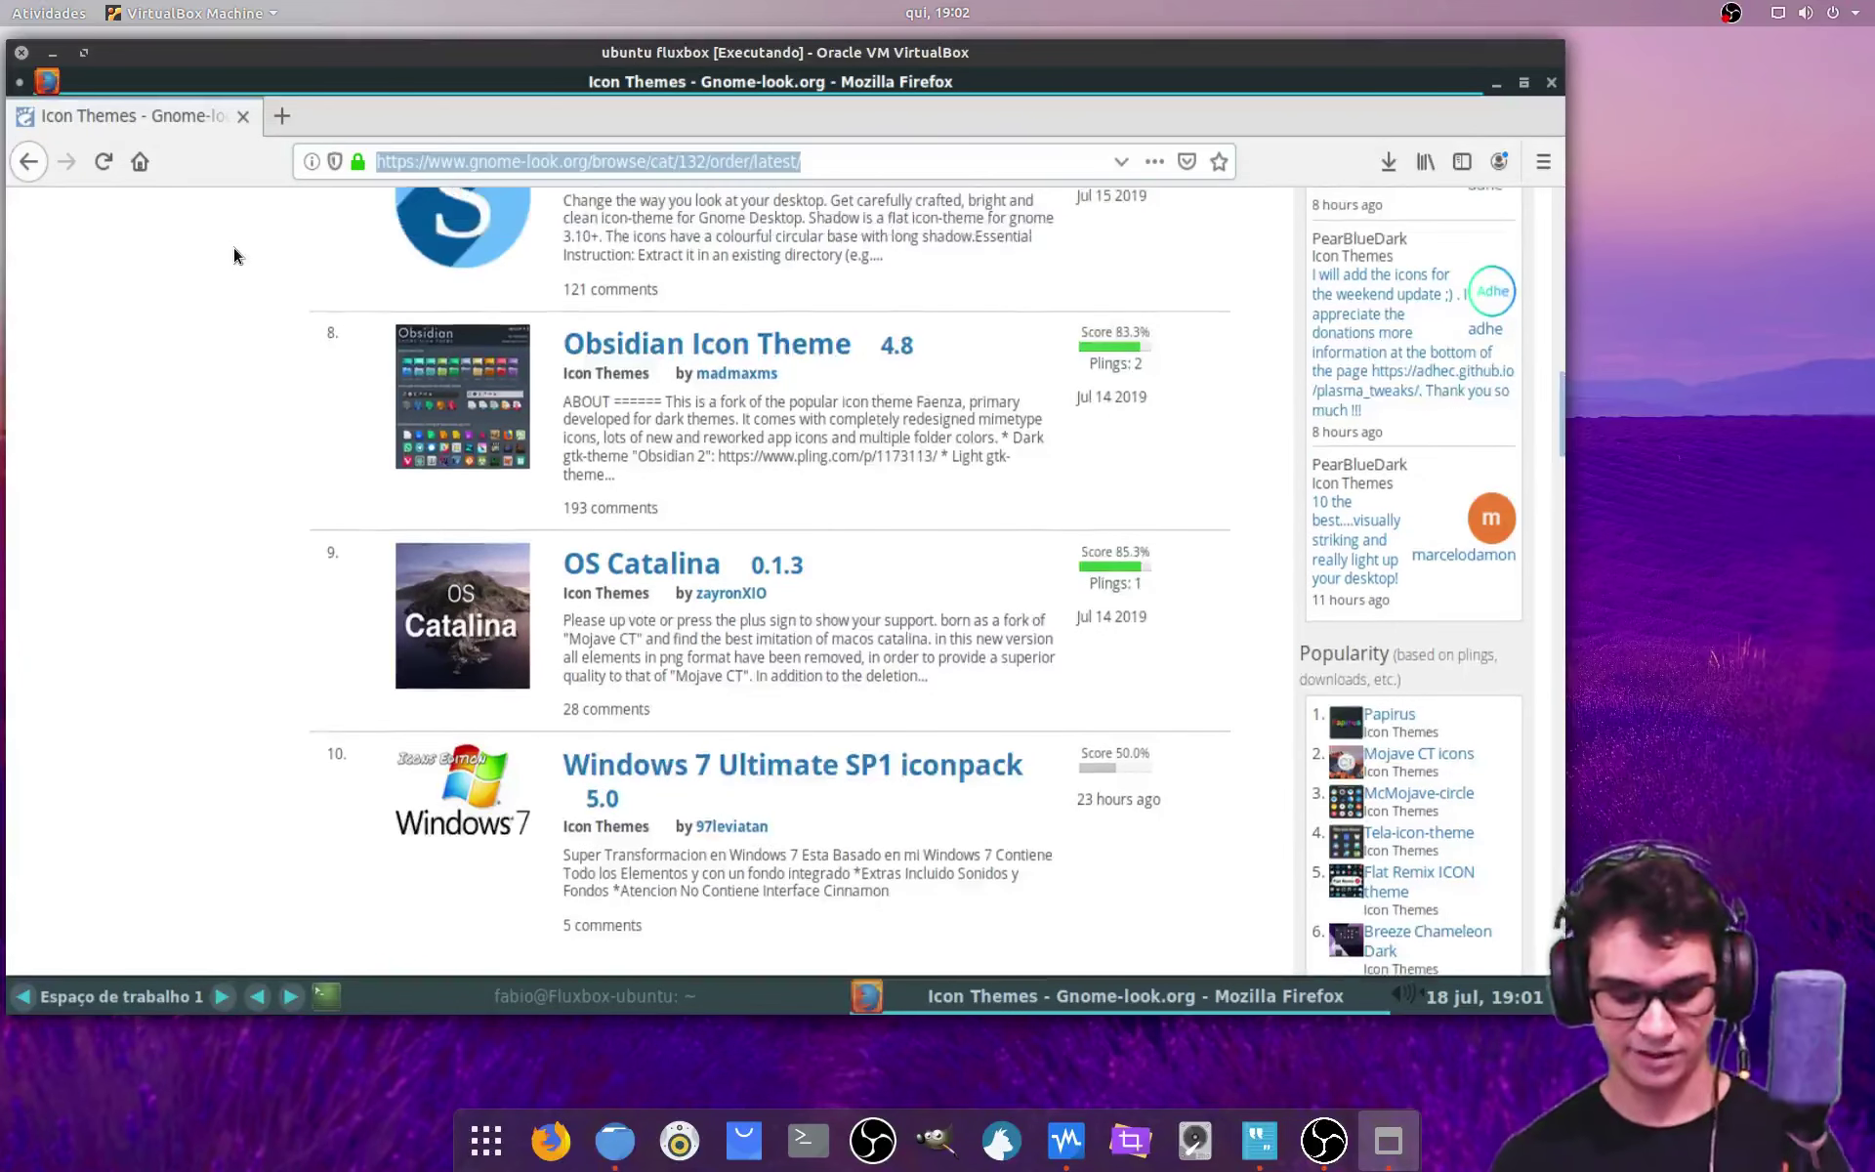
type("wallap")
key("BackSpace")
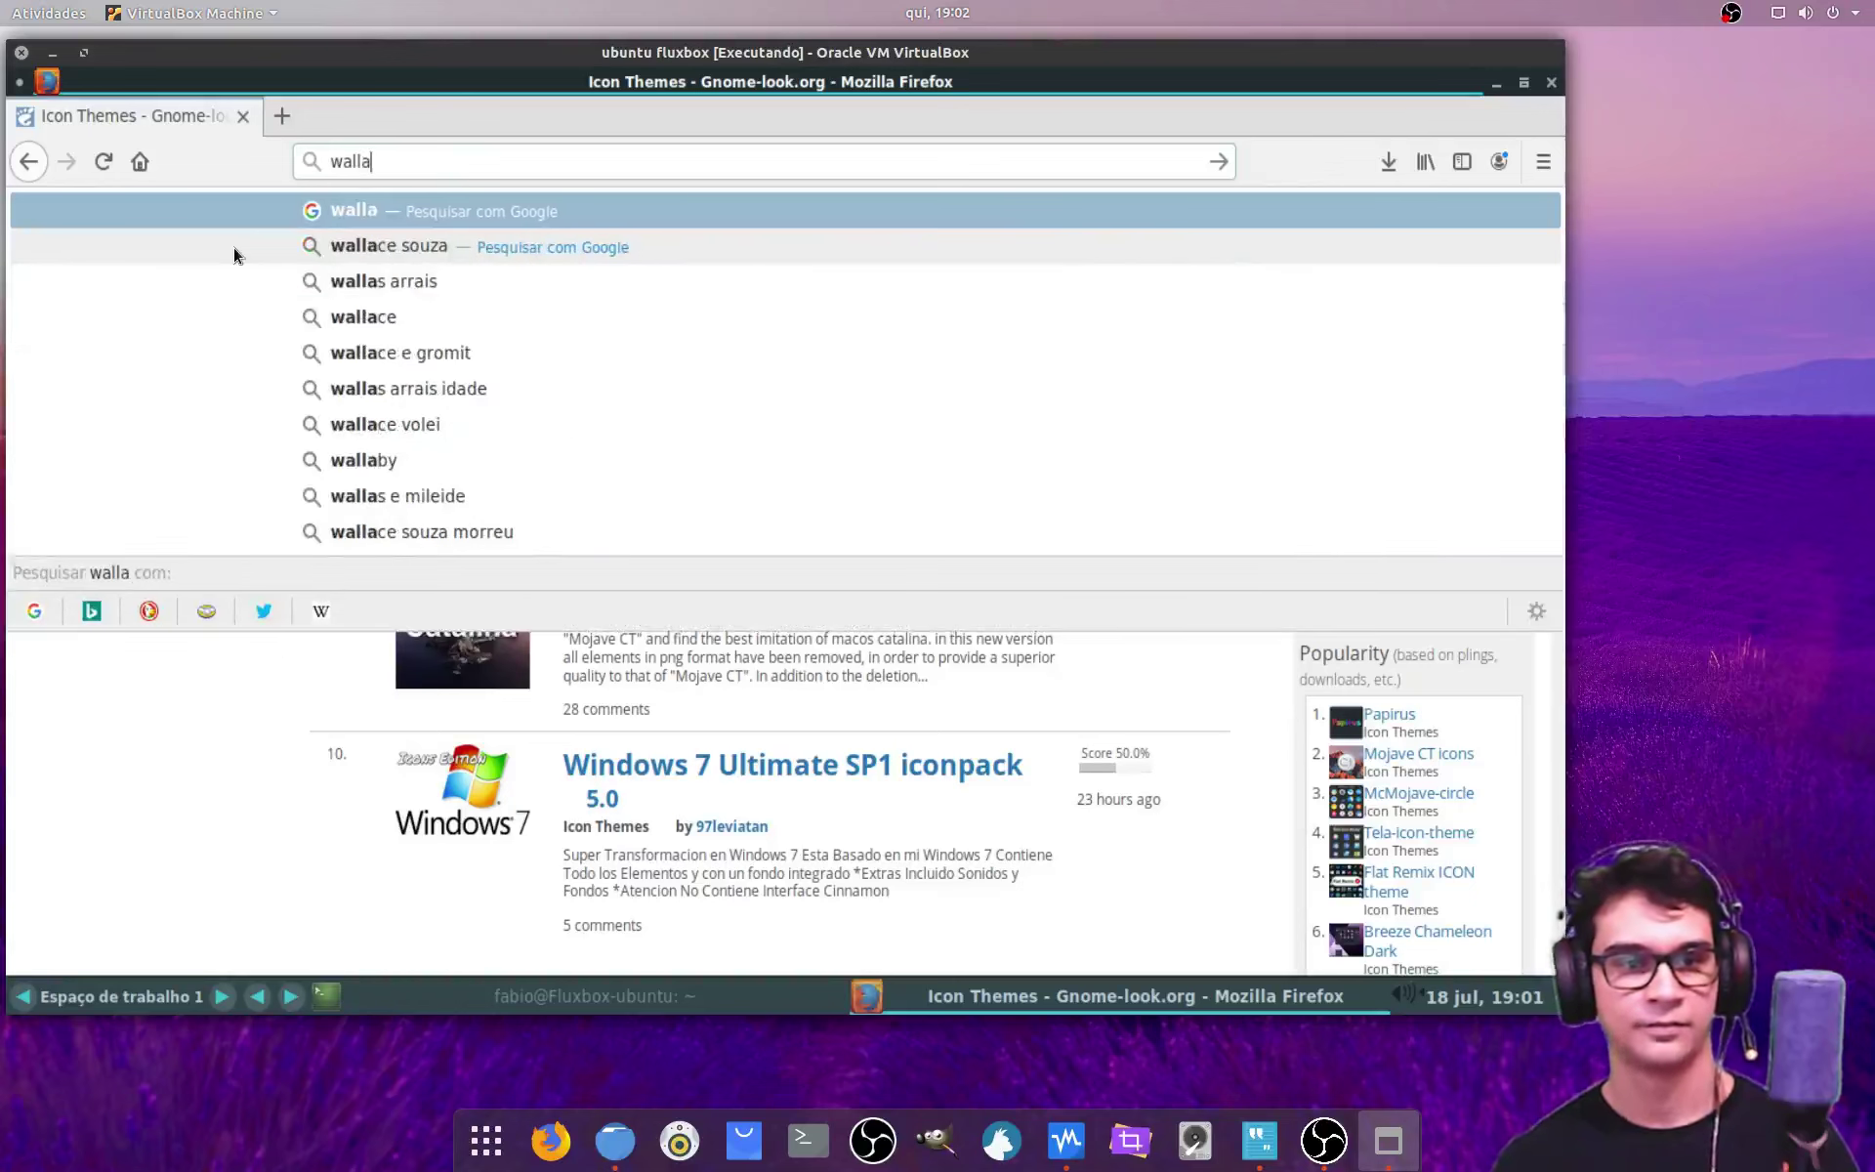
key("BackSpace")
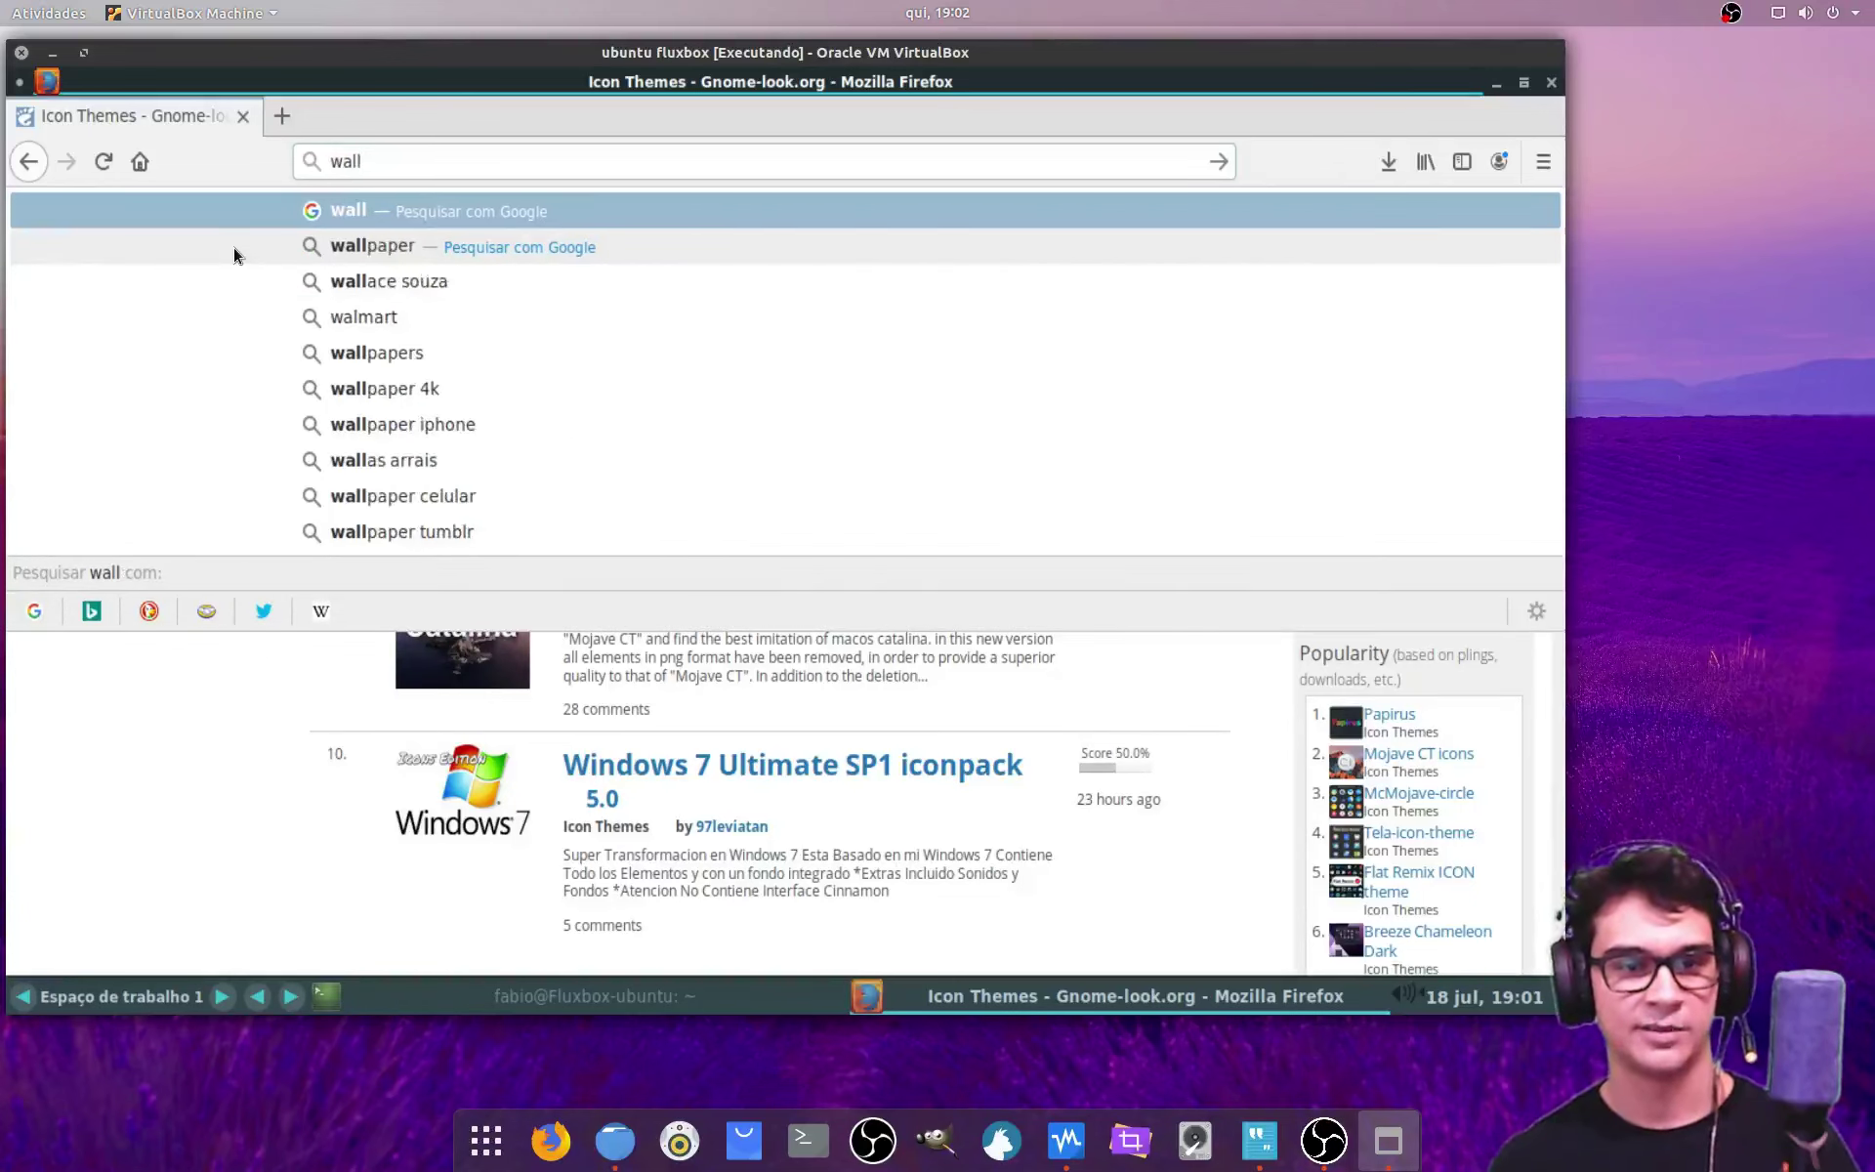
type("paper ")
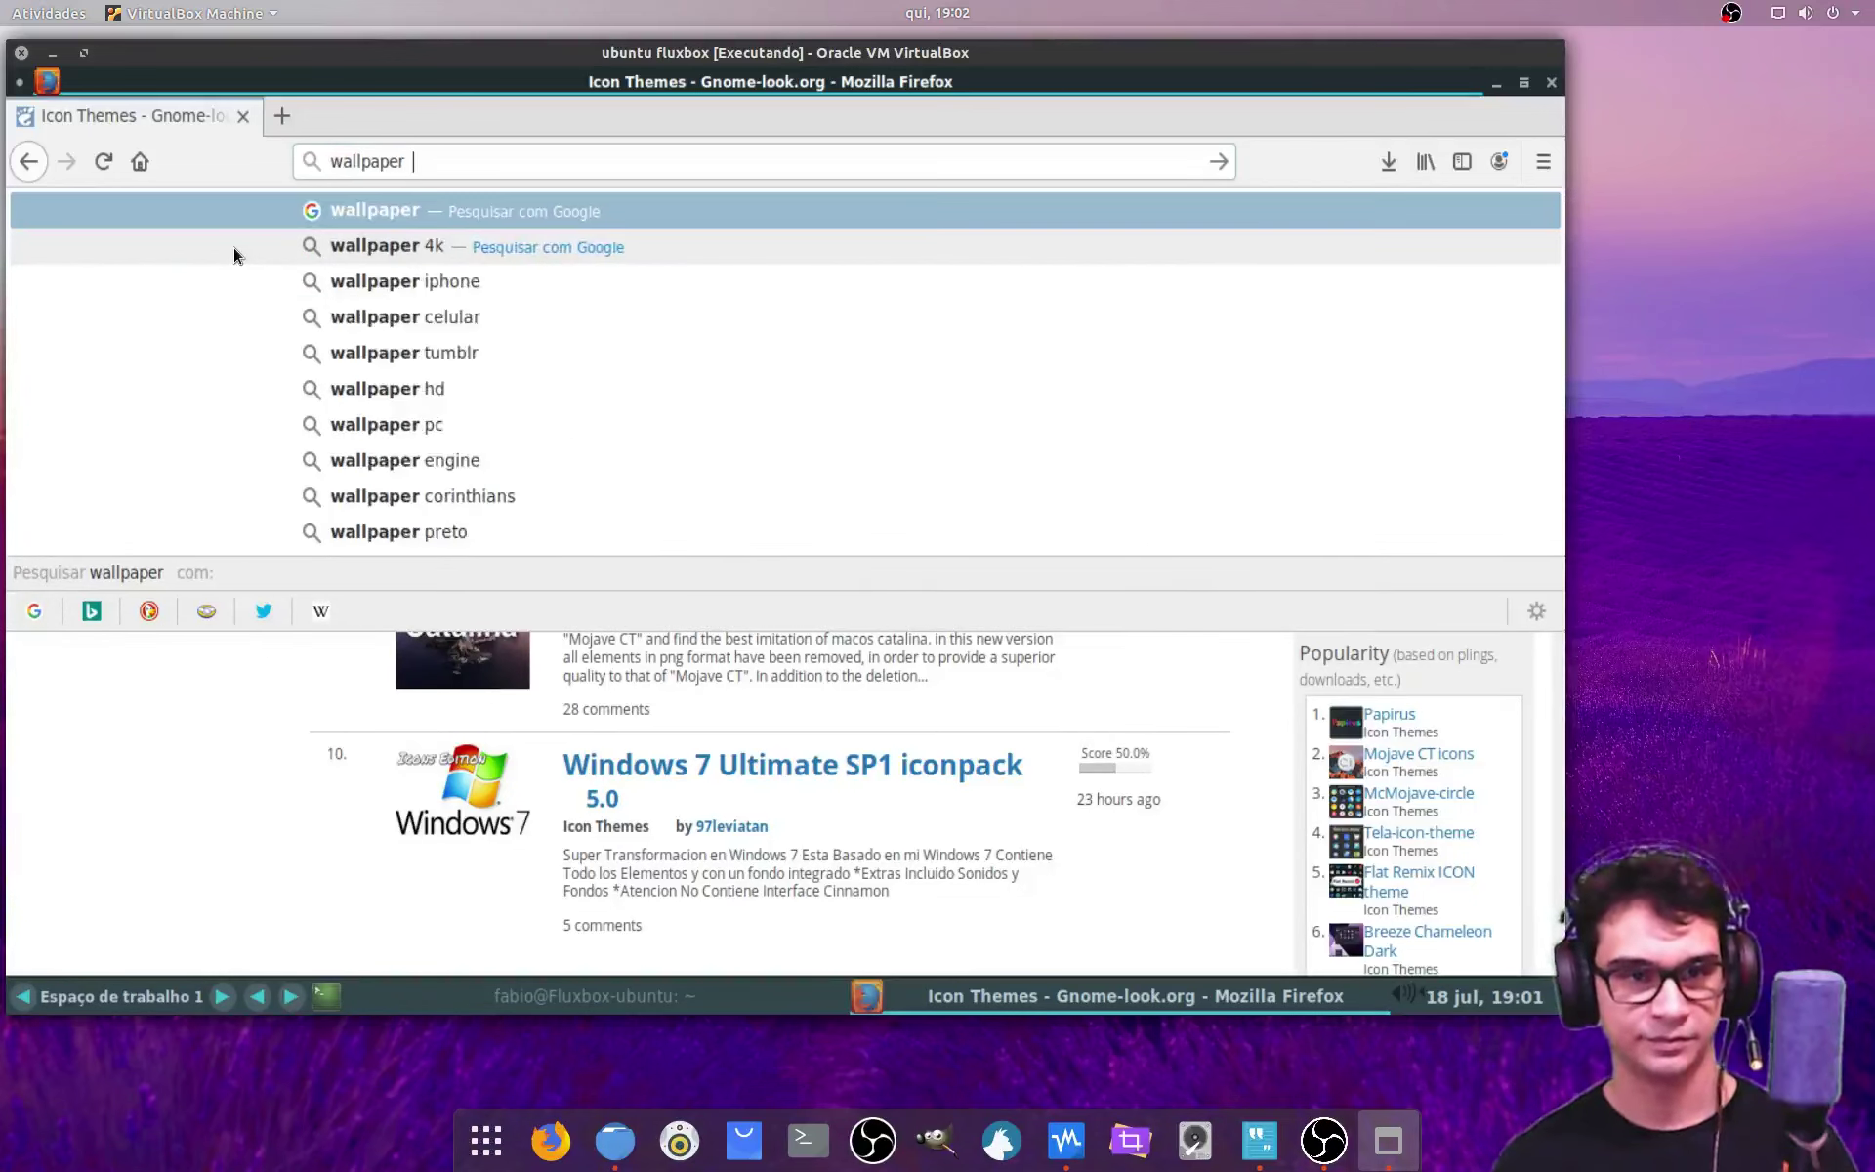
type(" 1080p")
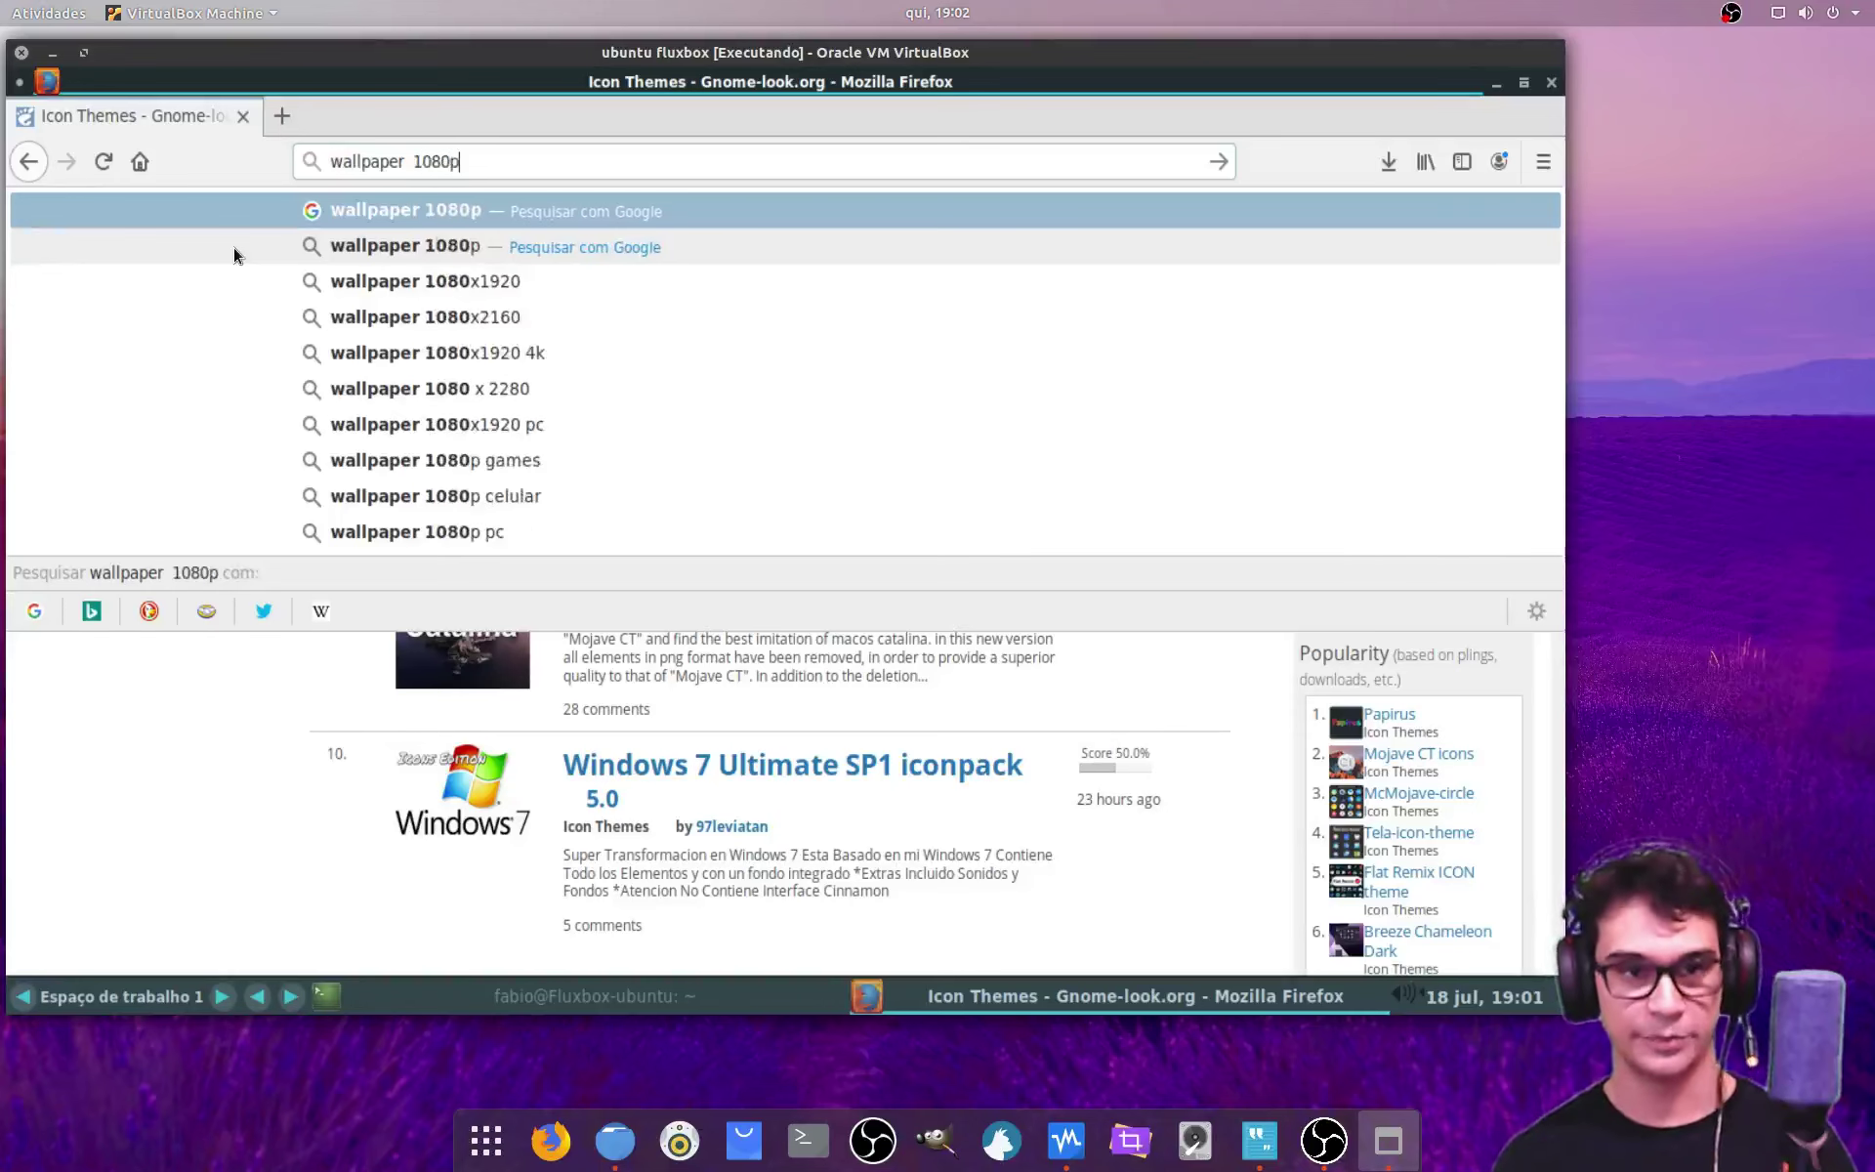
key("Return")
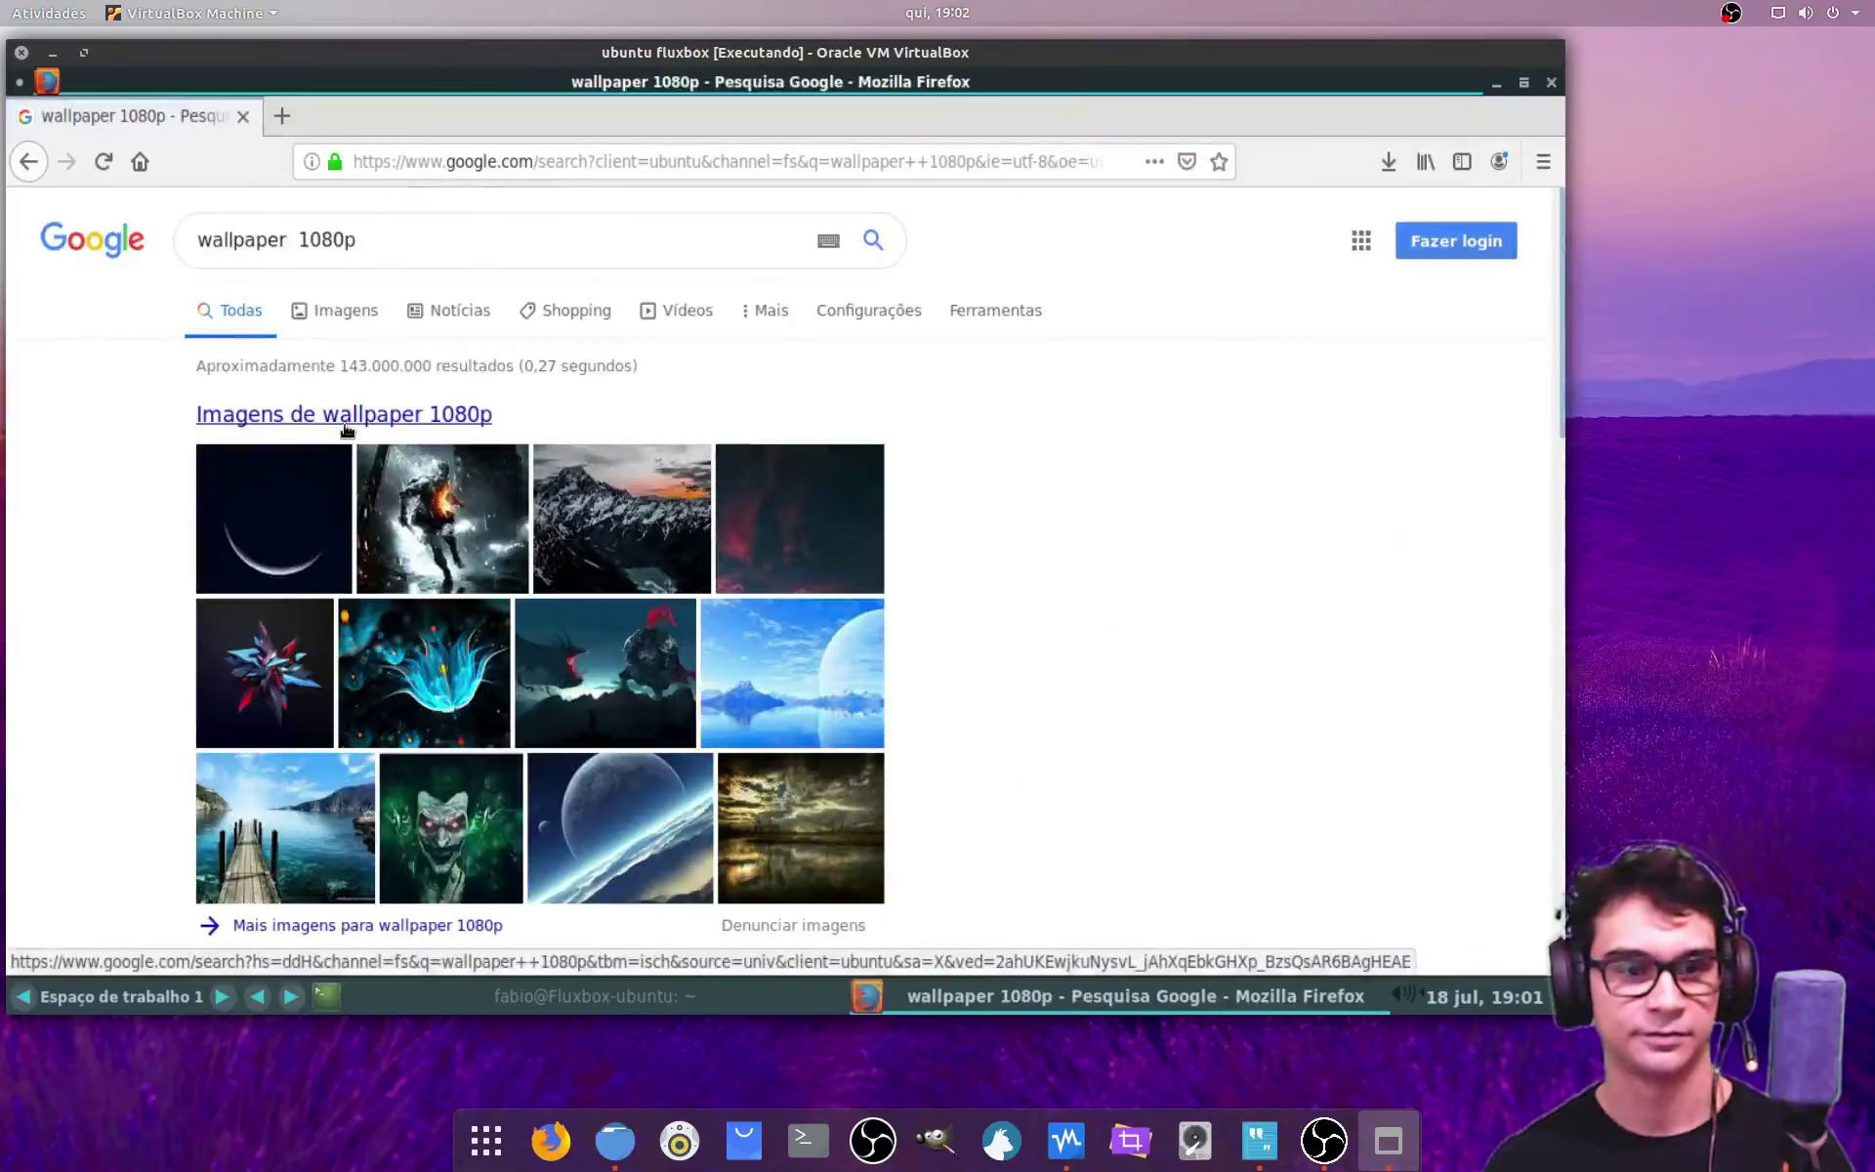
left_click(380, 413)
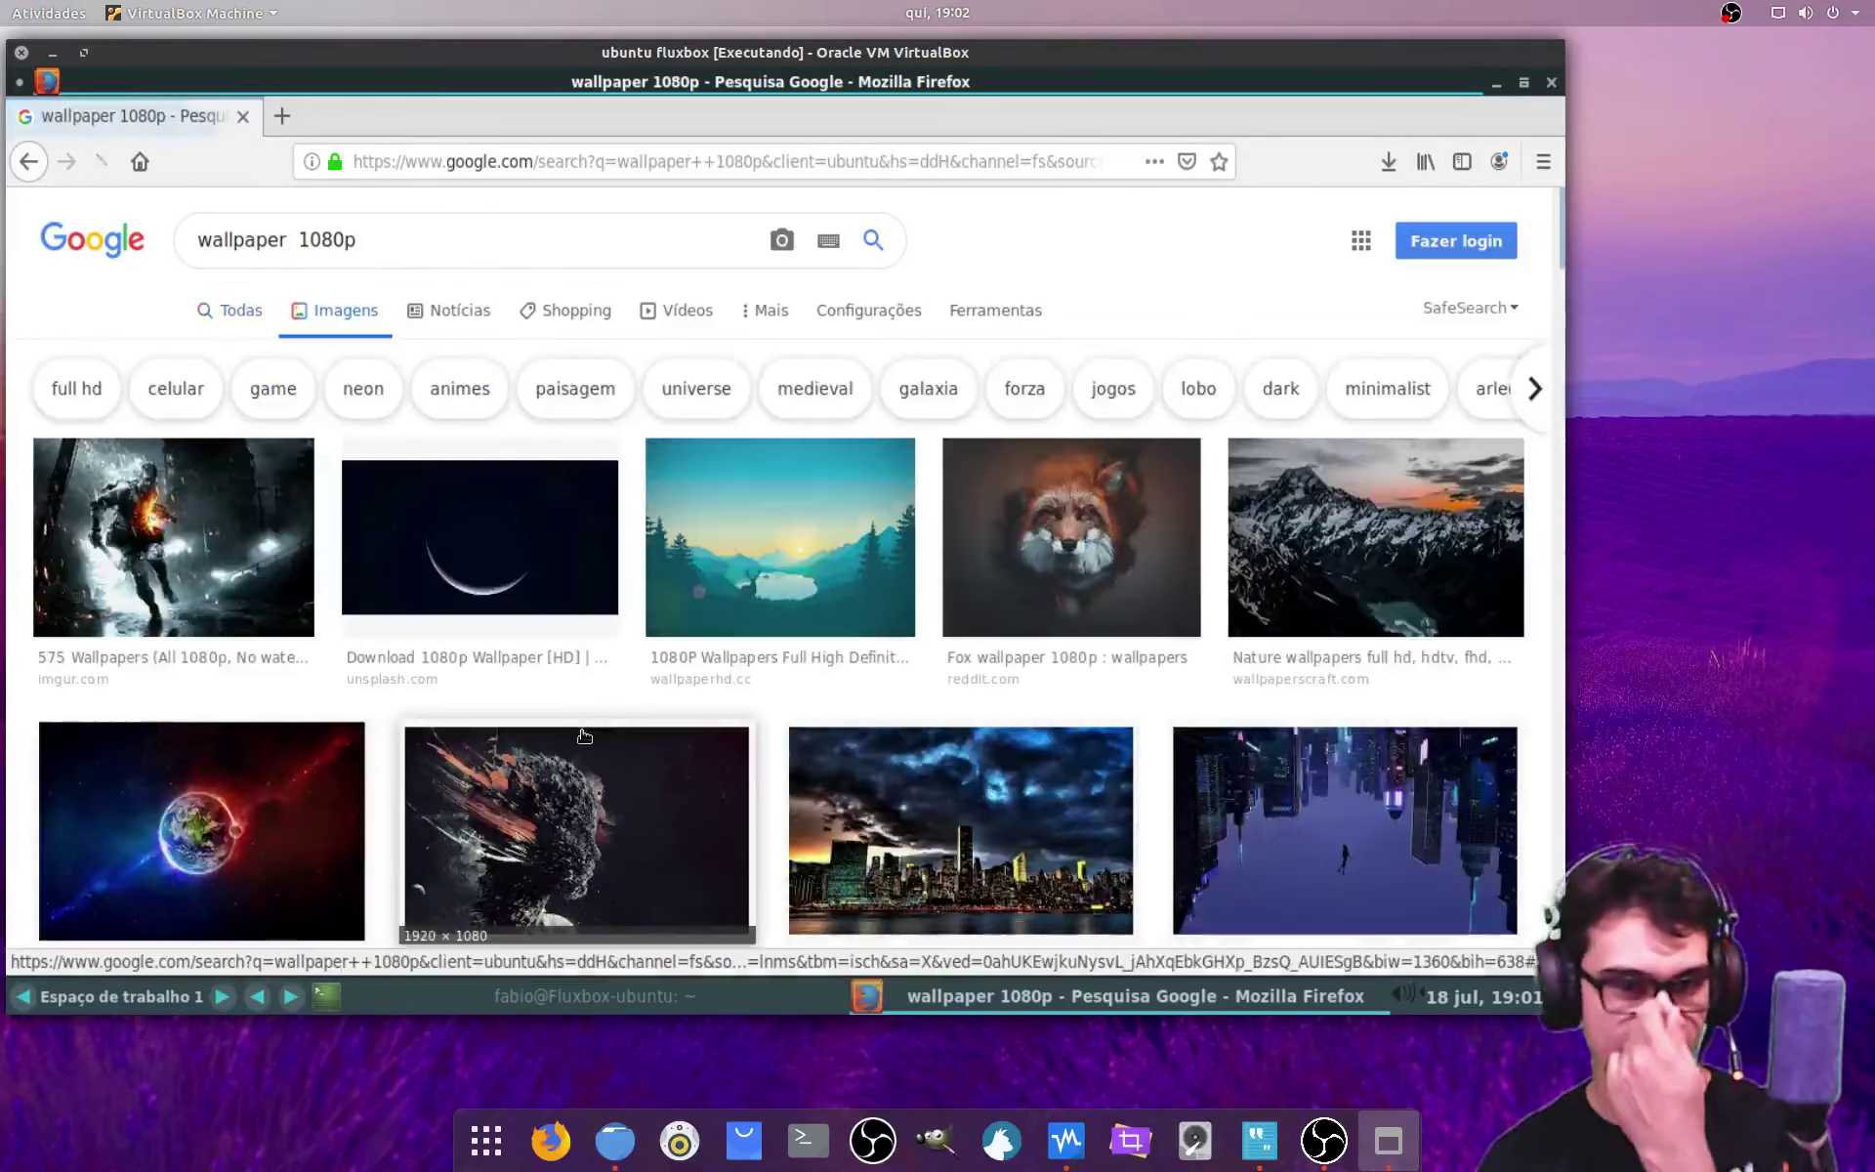
Step: Open the 1920 × 1200 tree-in-glass nature wallpaper full size via Ver imagem
scroll(674, 674, "down", 4)
scroll(687, 640, "up", 3)
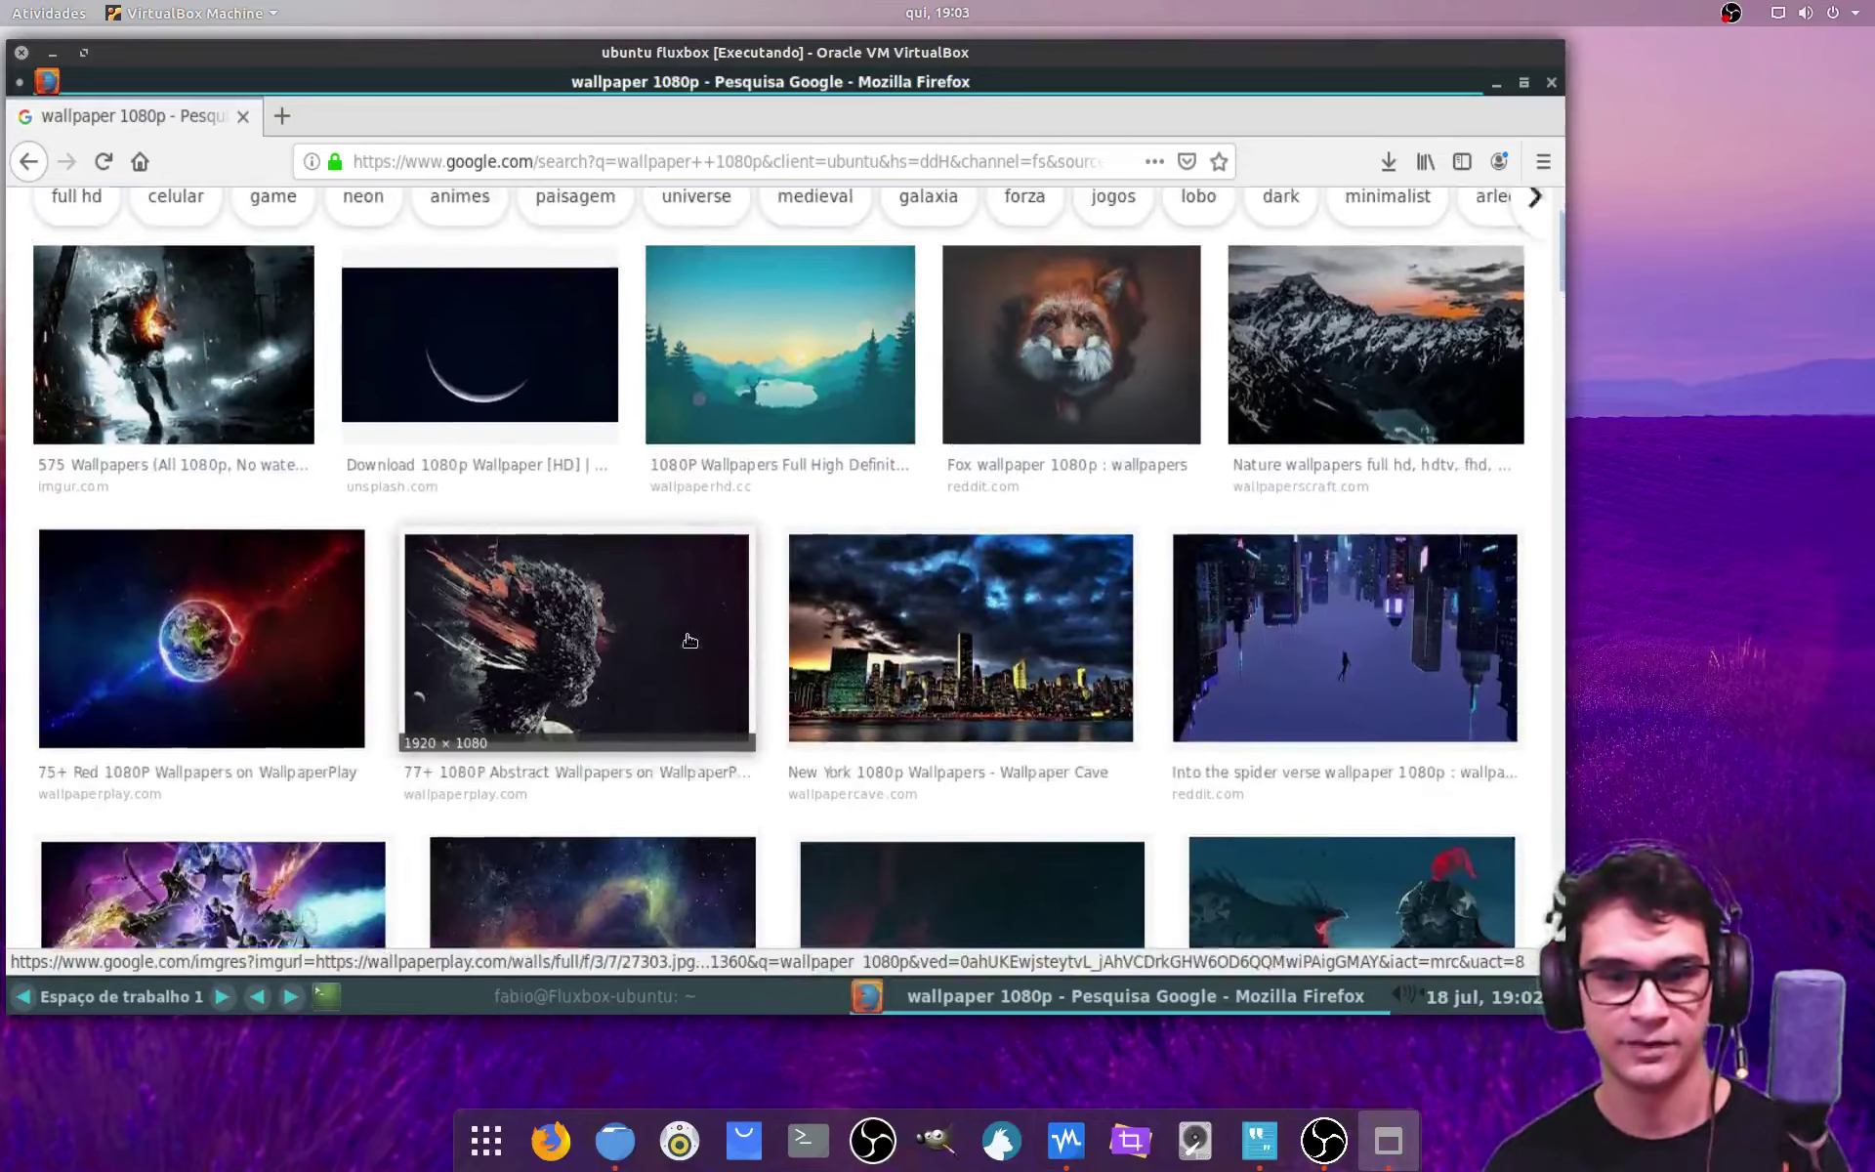
scroll(687, 641, "down", 10)
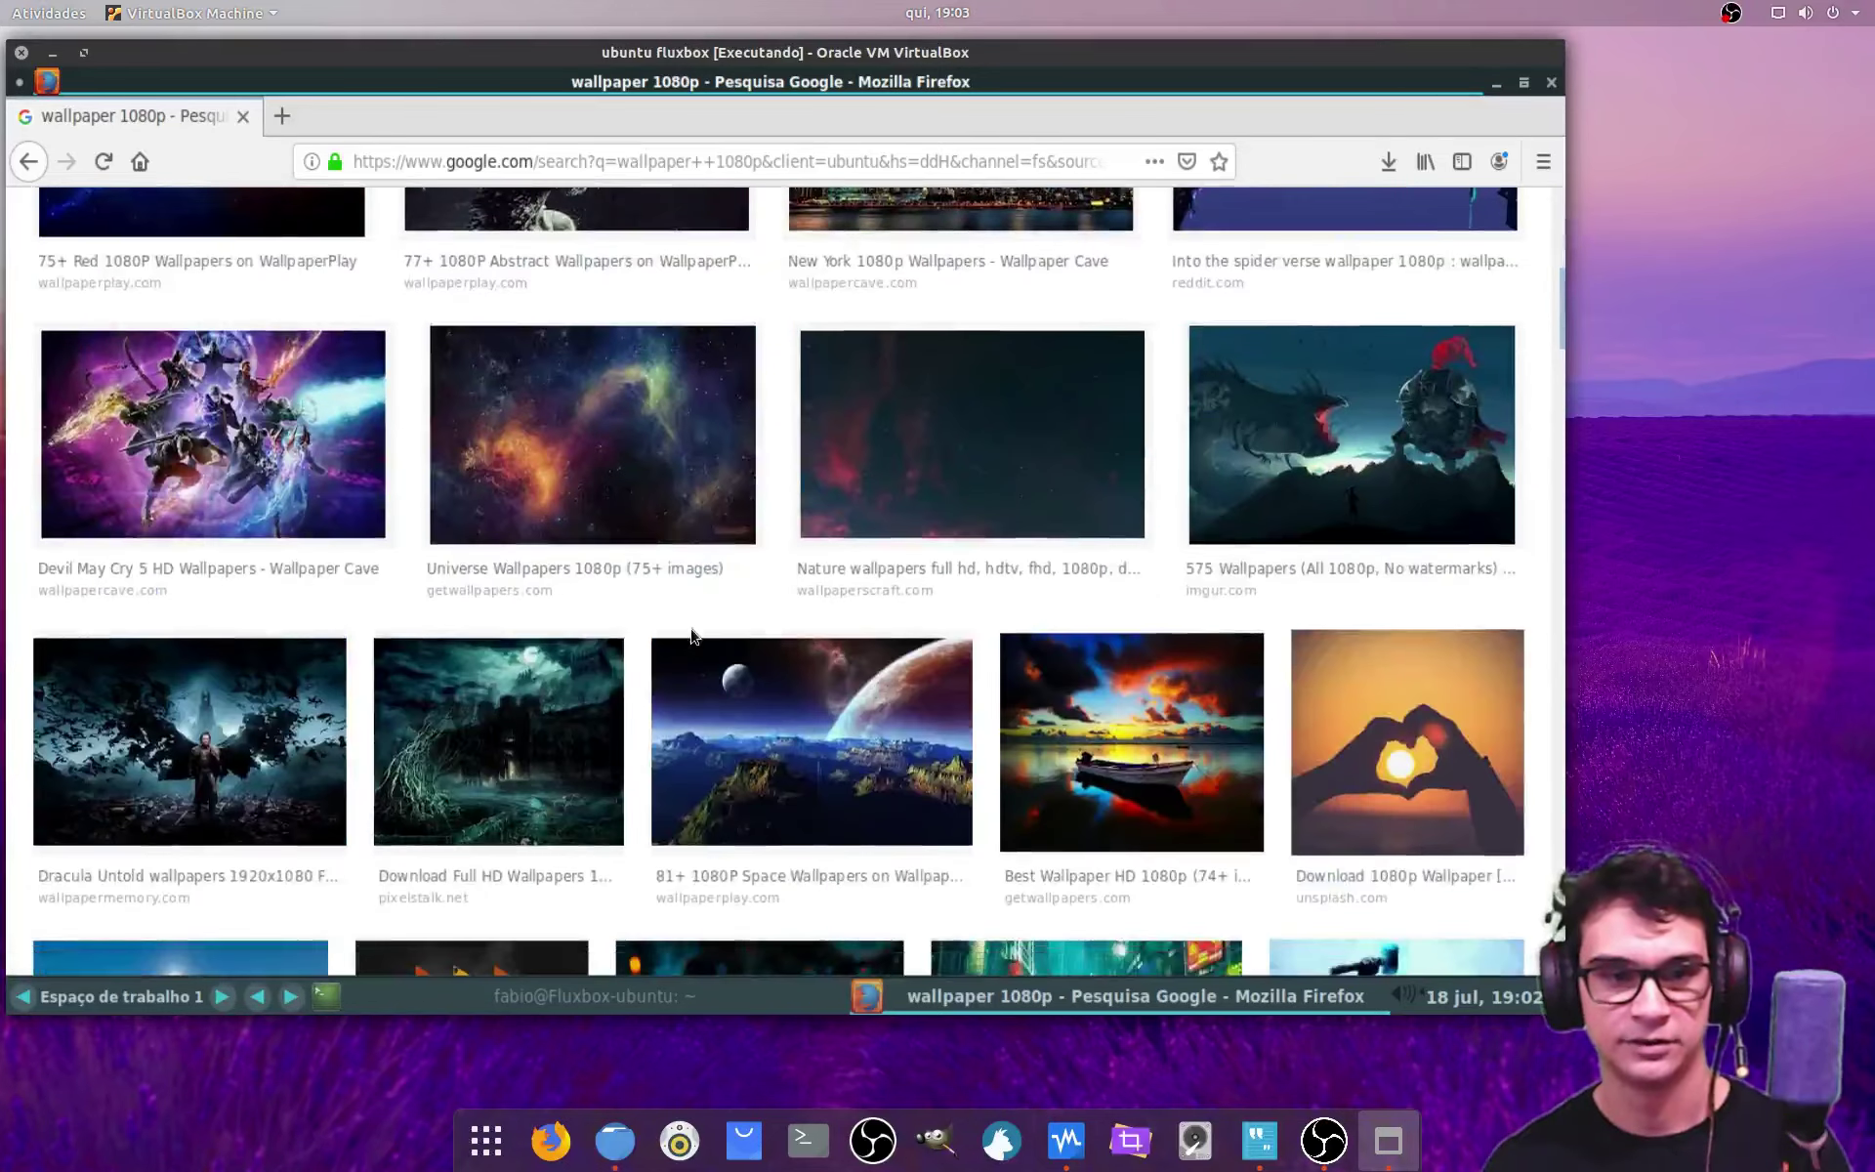
scroll(692, 636, "down", 8)
scroll(693, 635, "down", 5)
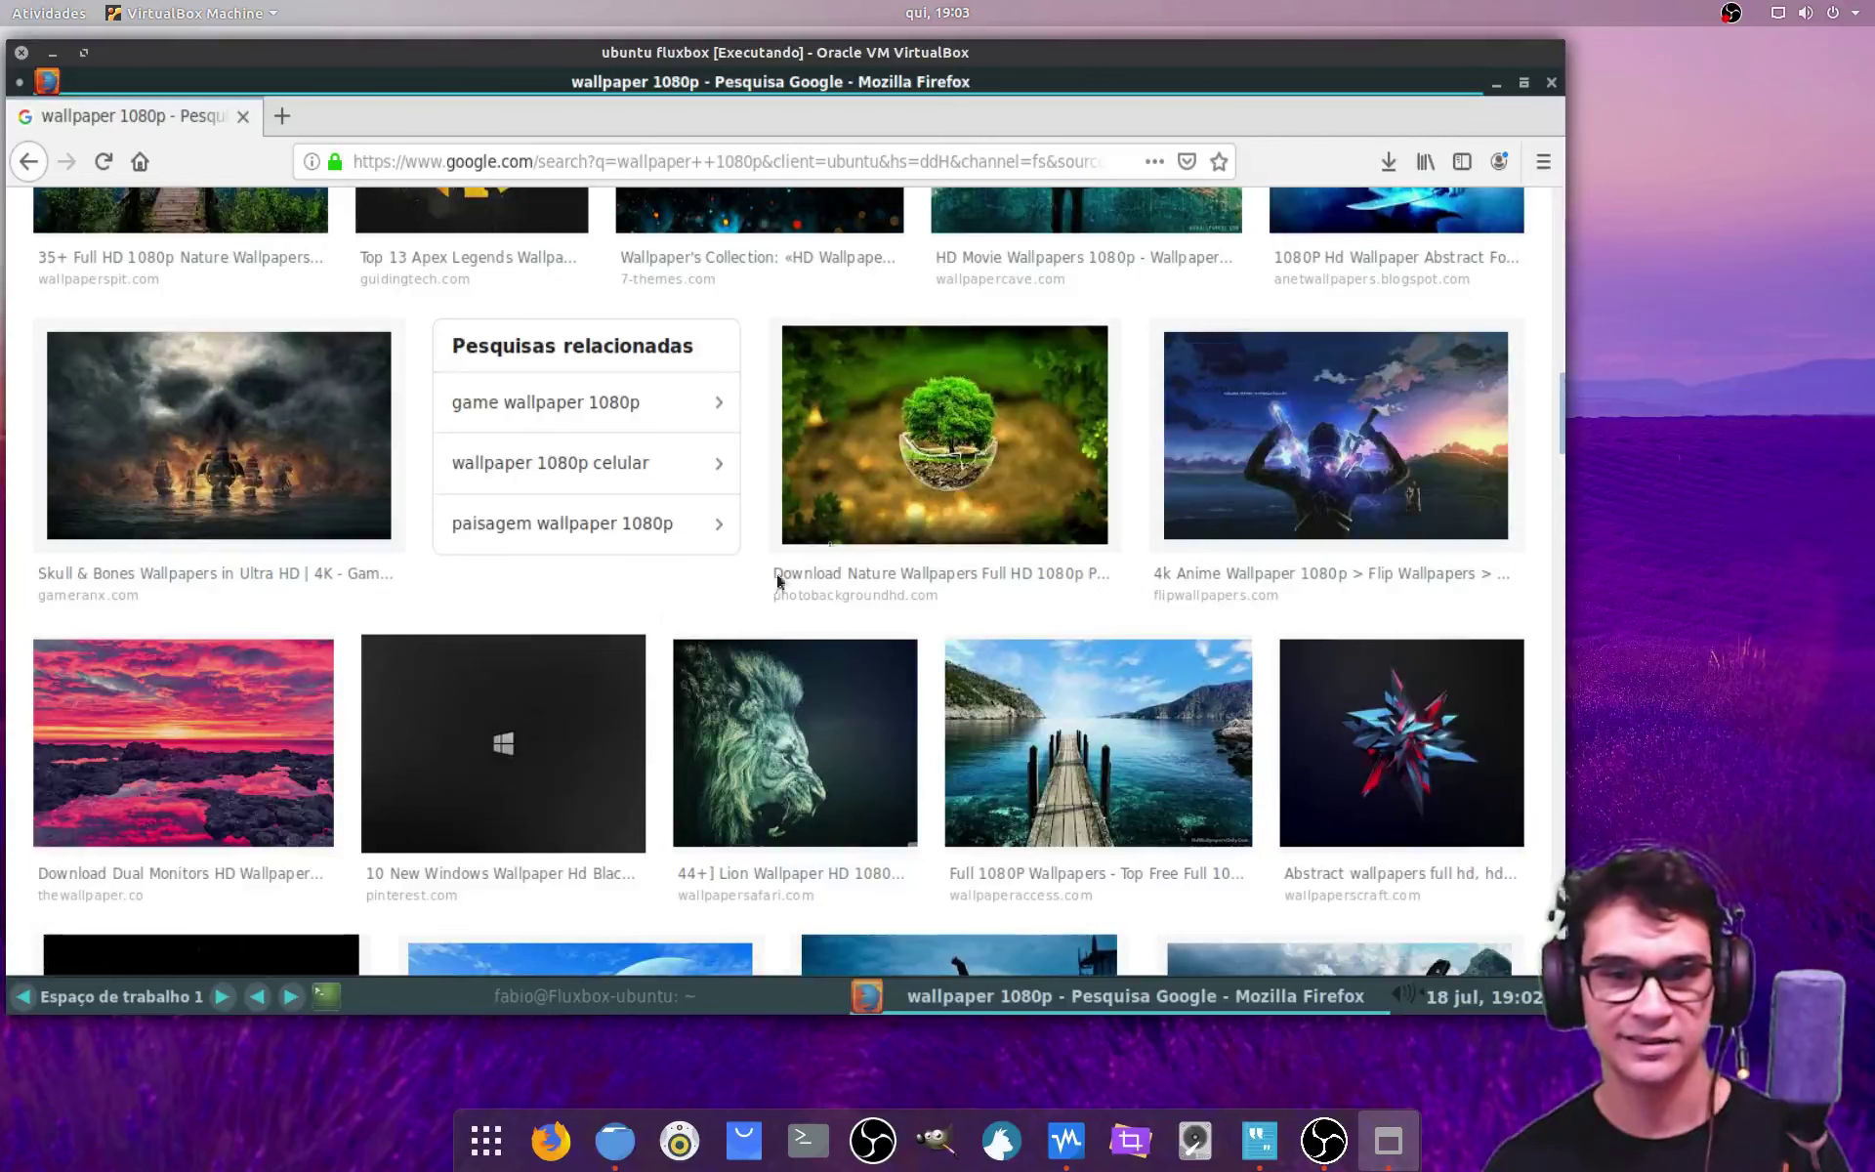
left_click(1011, 447)
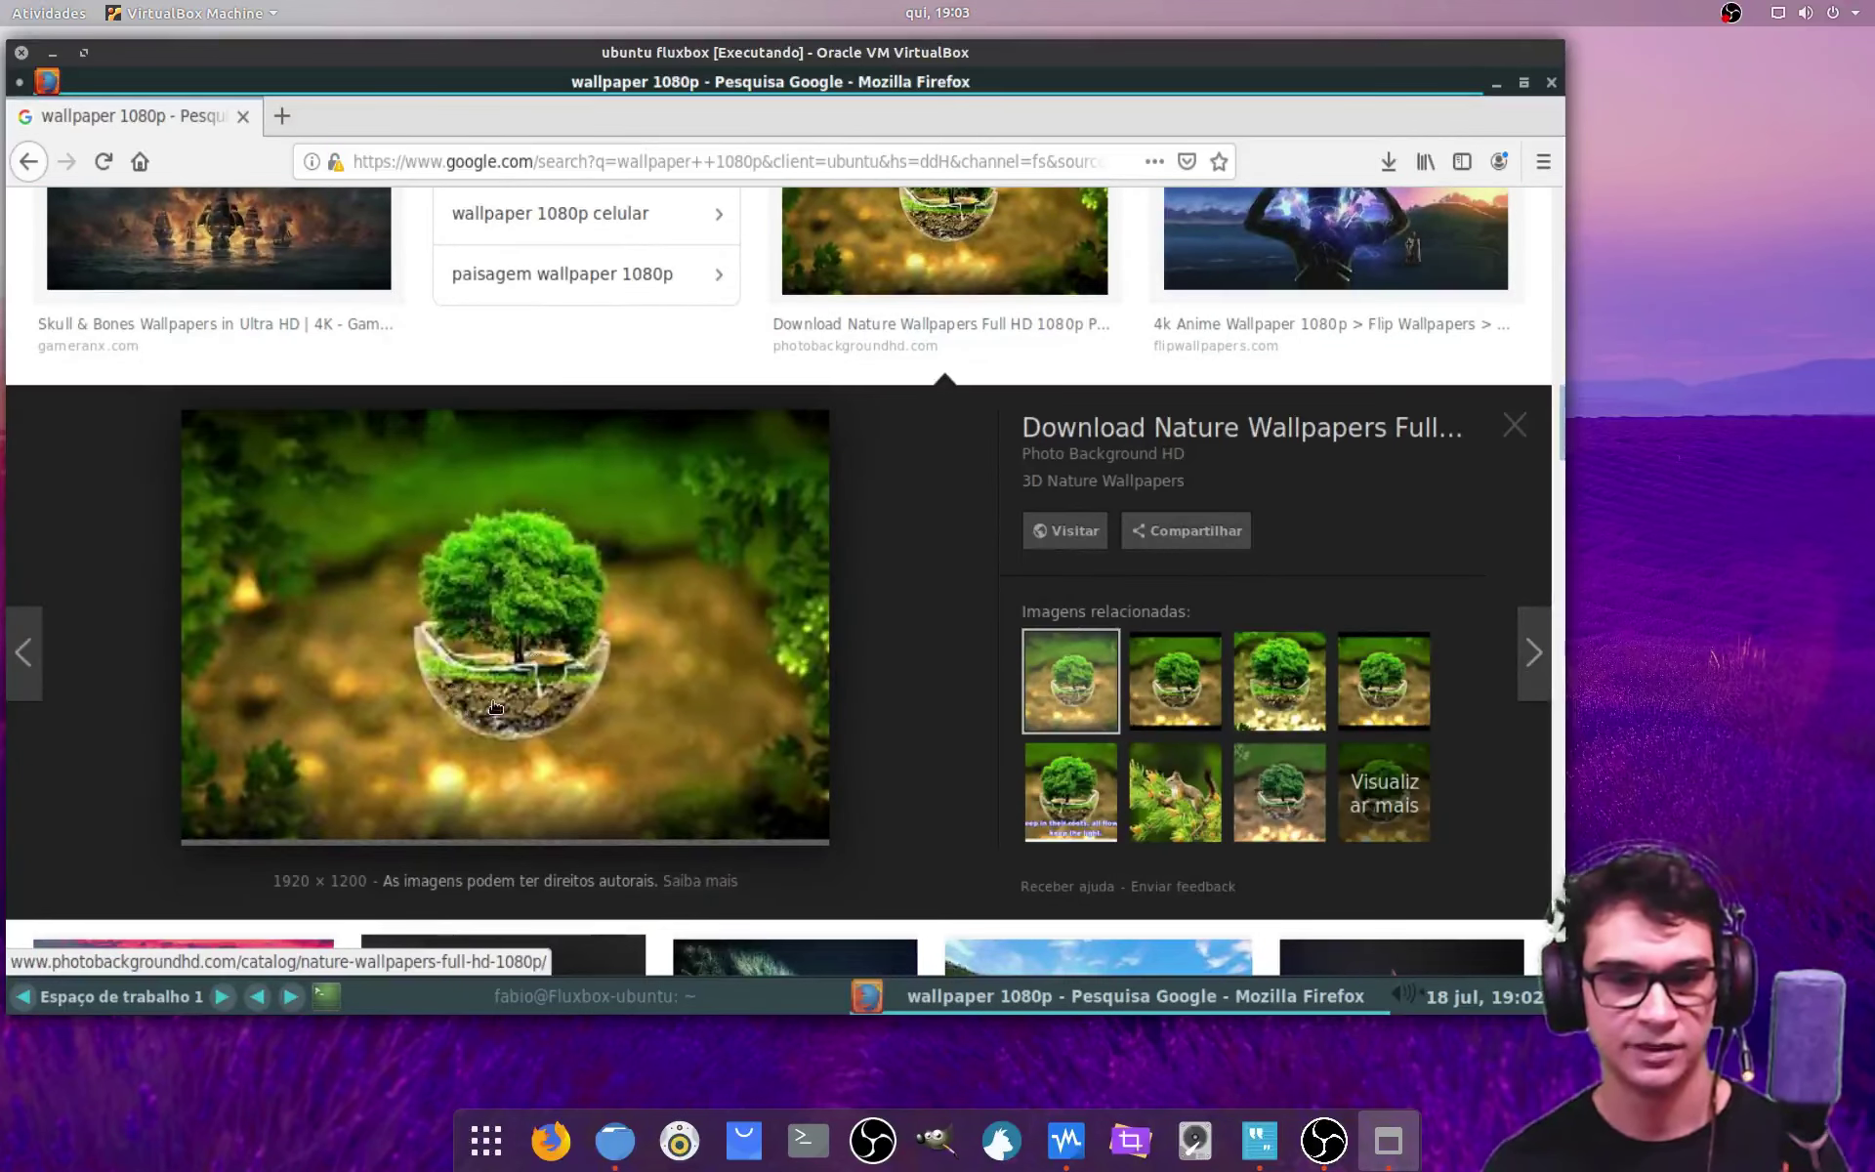
right_click(521, 642)
left_click(650, 415)
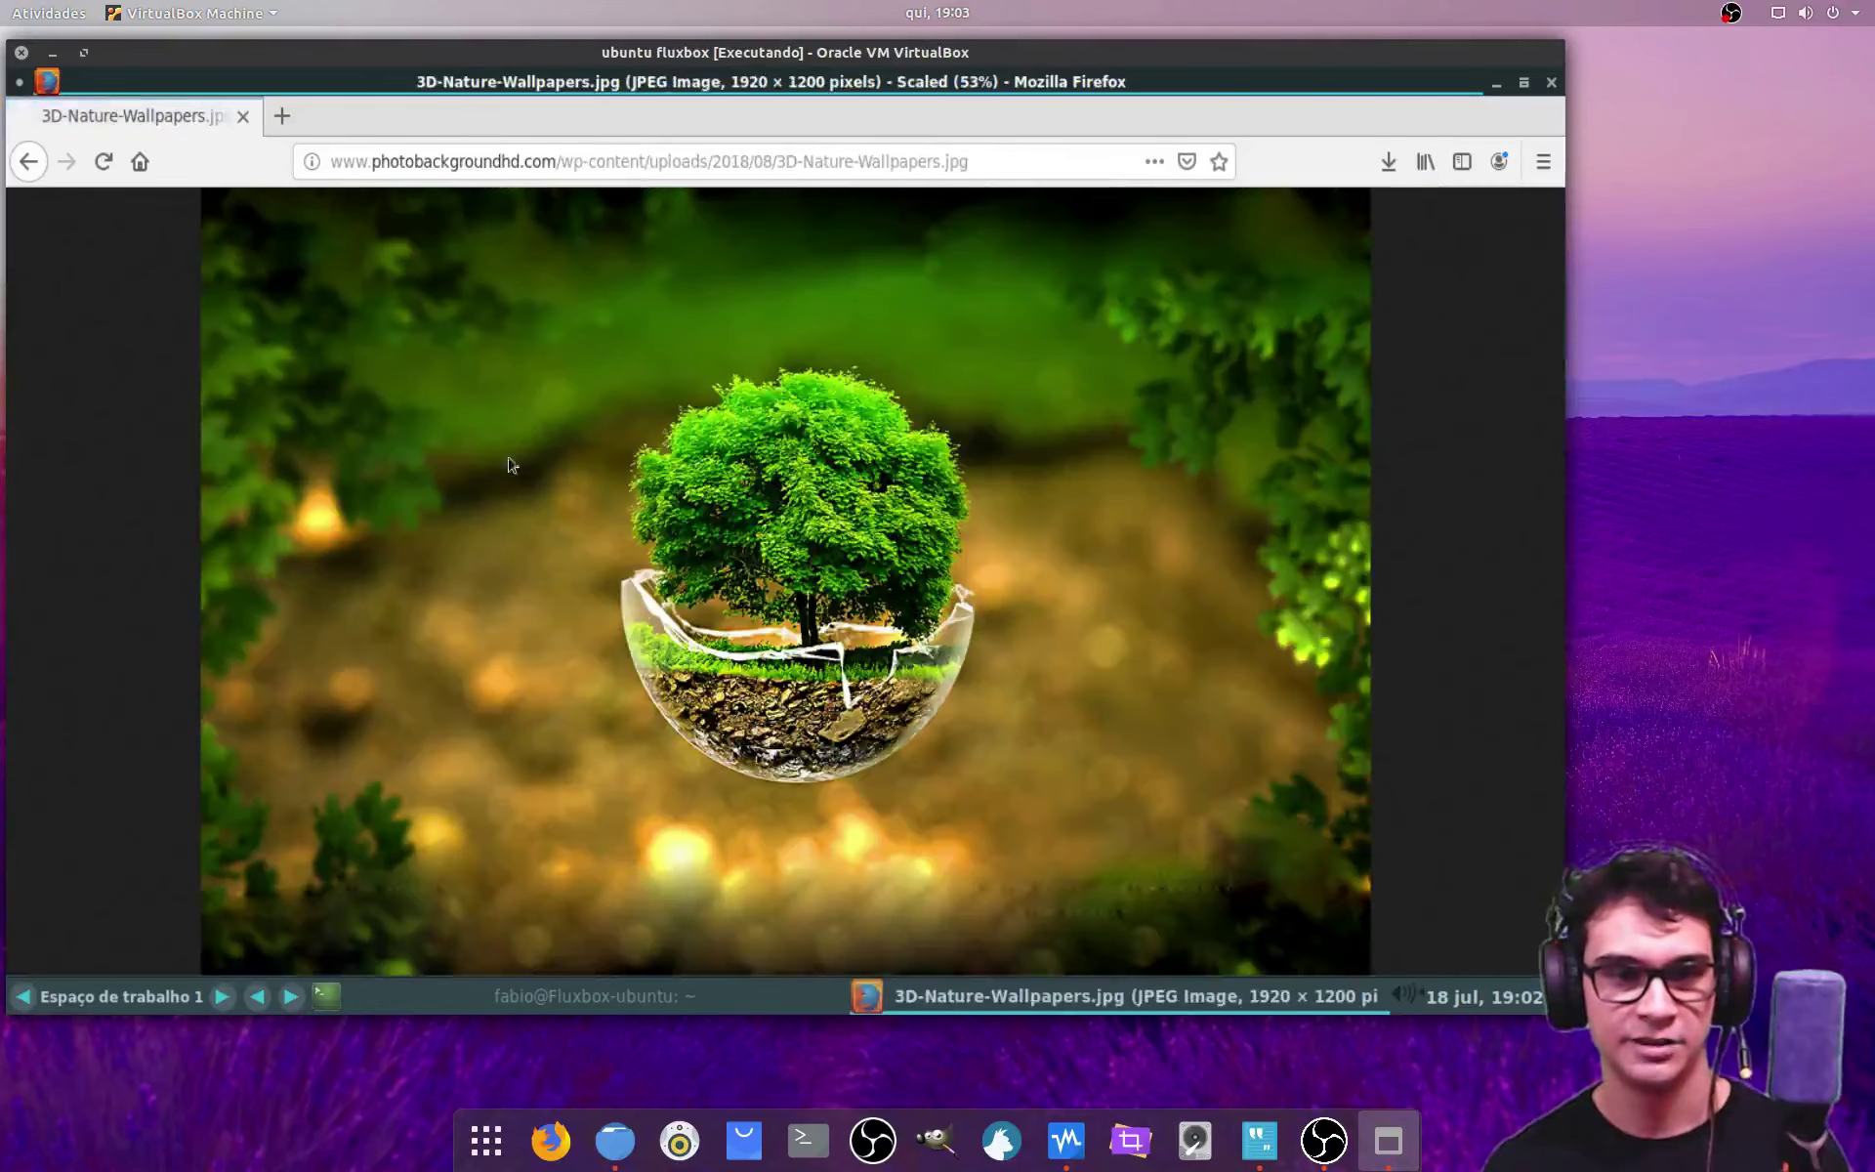
left_click(759, 495)
Step: Start Salvar imagem como for the tree wallpaper and choose Imagens as the location
scroll(757, 566, "down", 3)
right_click(757, 569)
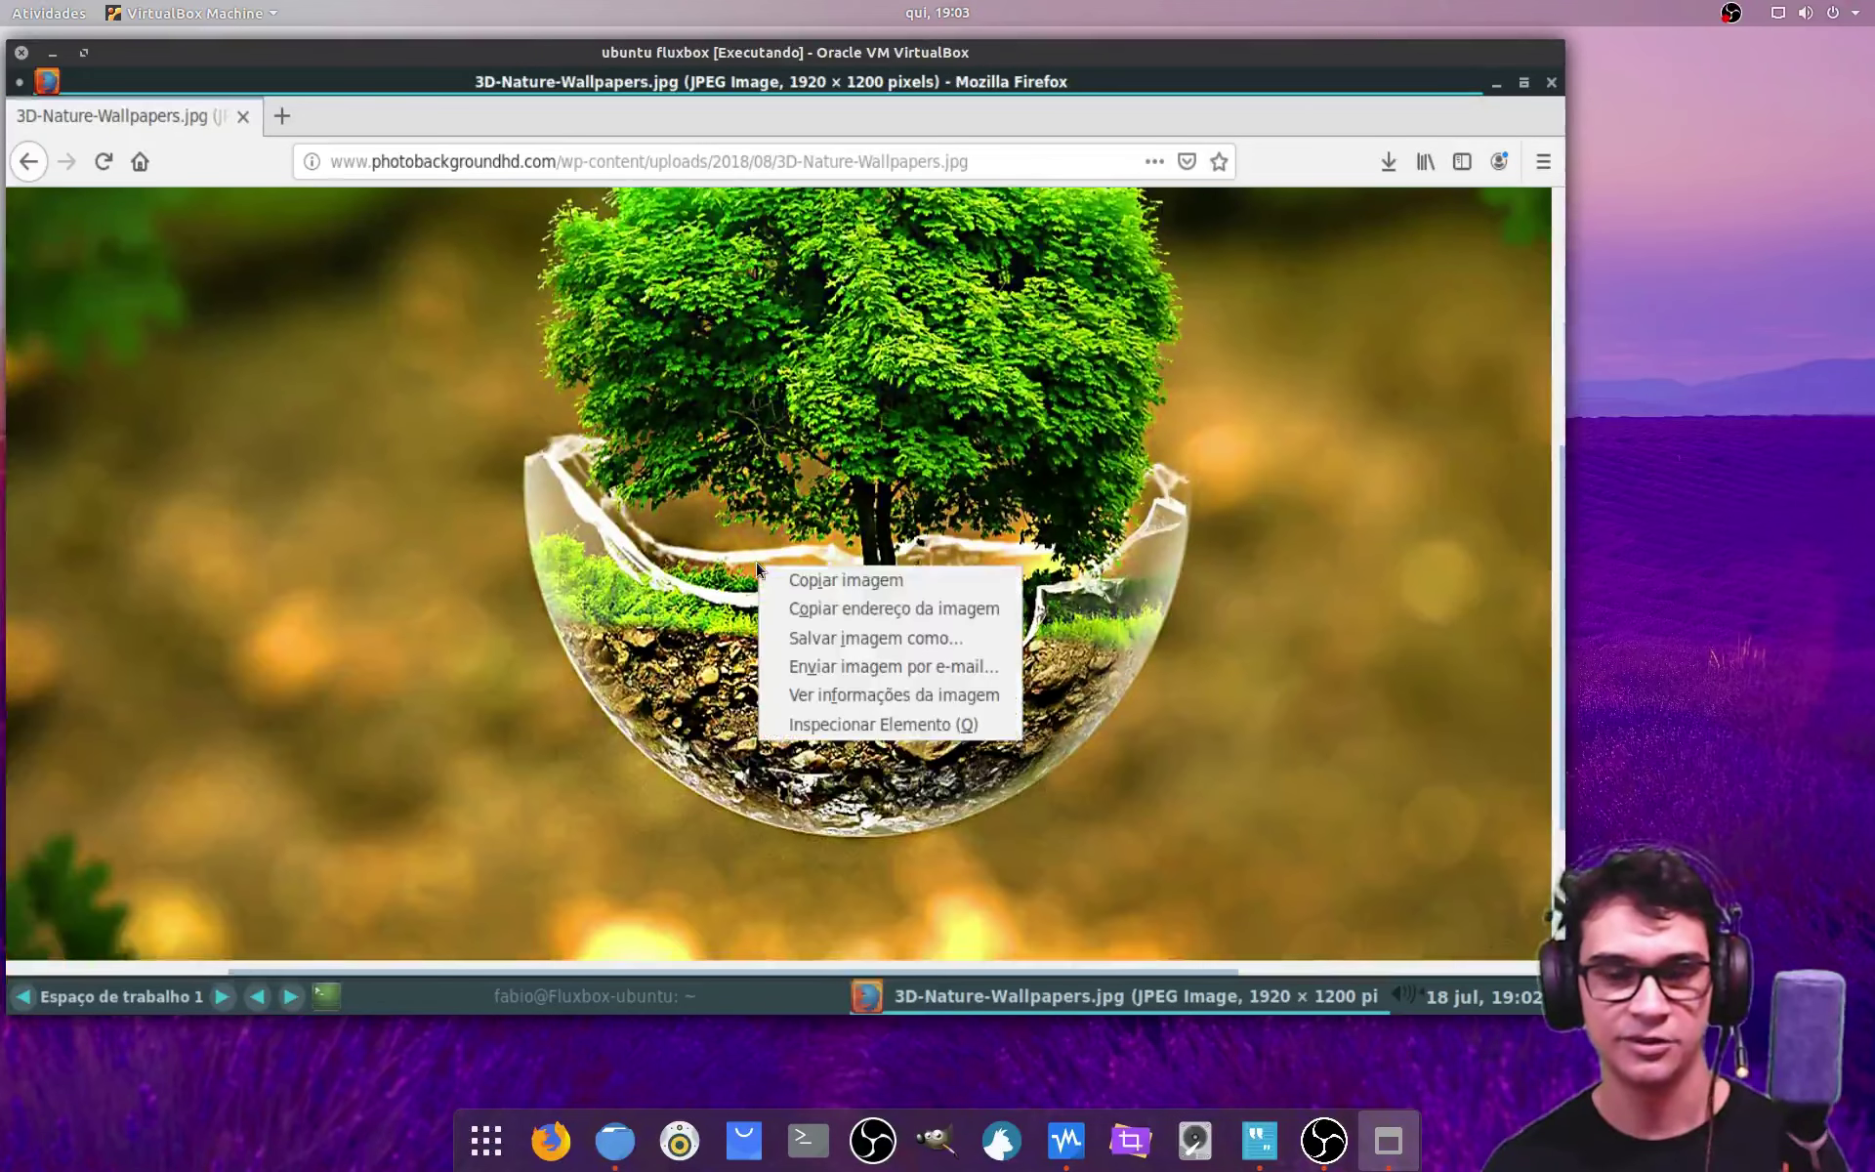
left_click(820, 638)
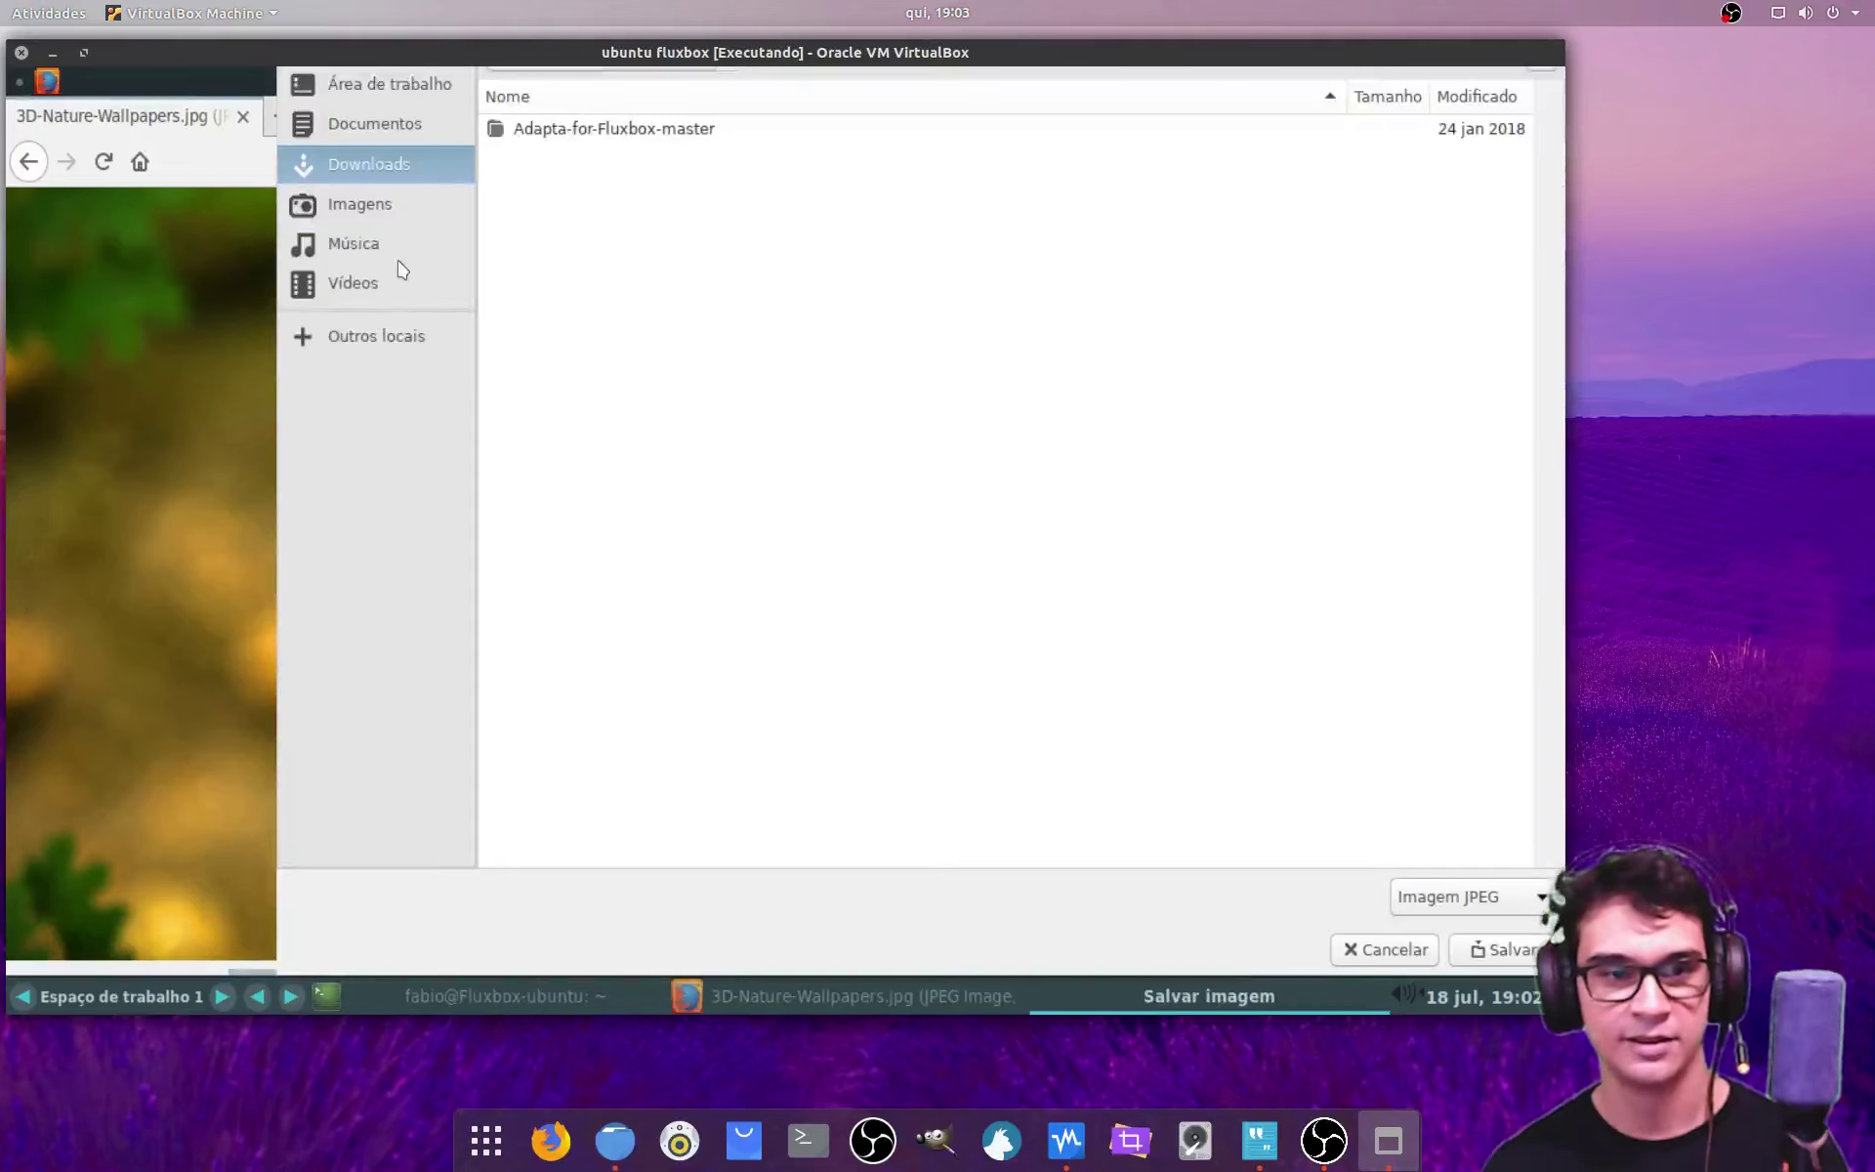
left_click(364, 207)
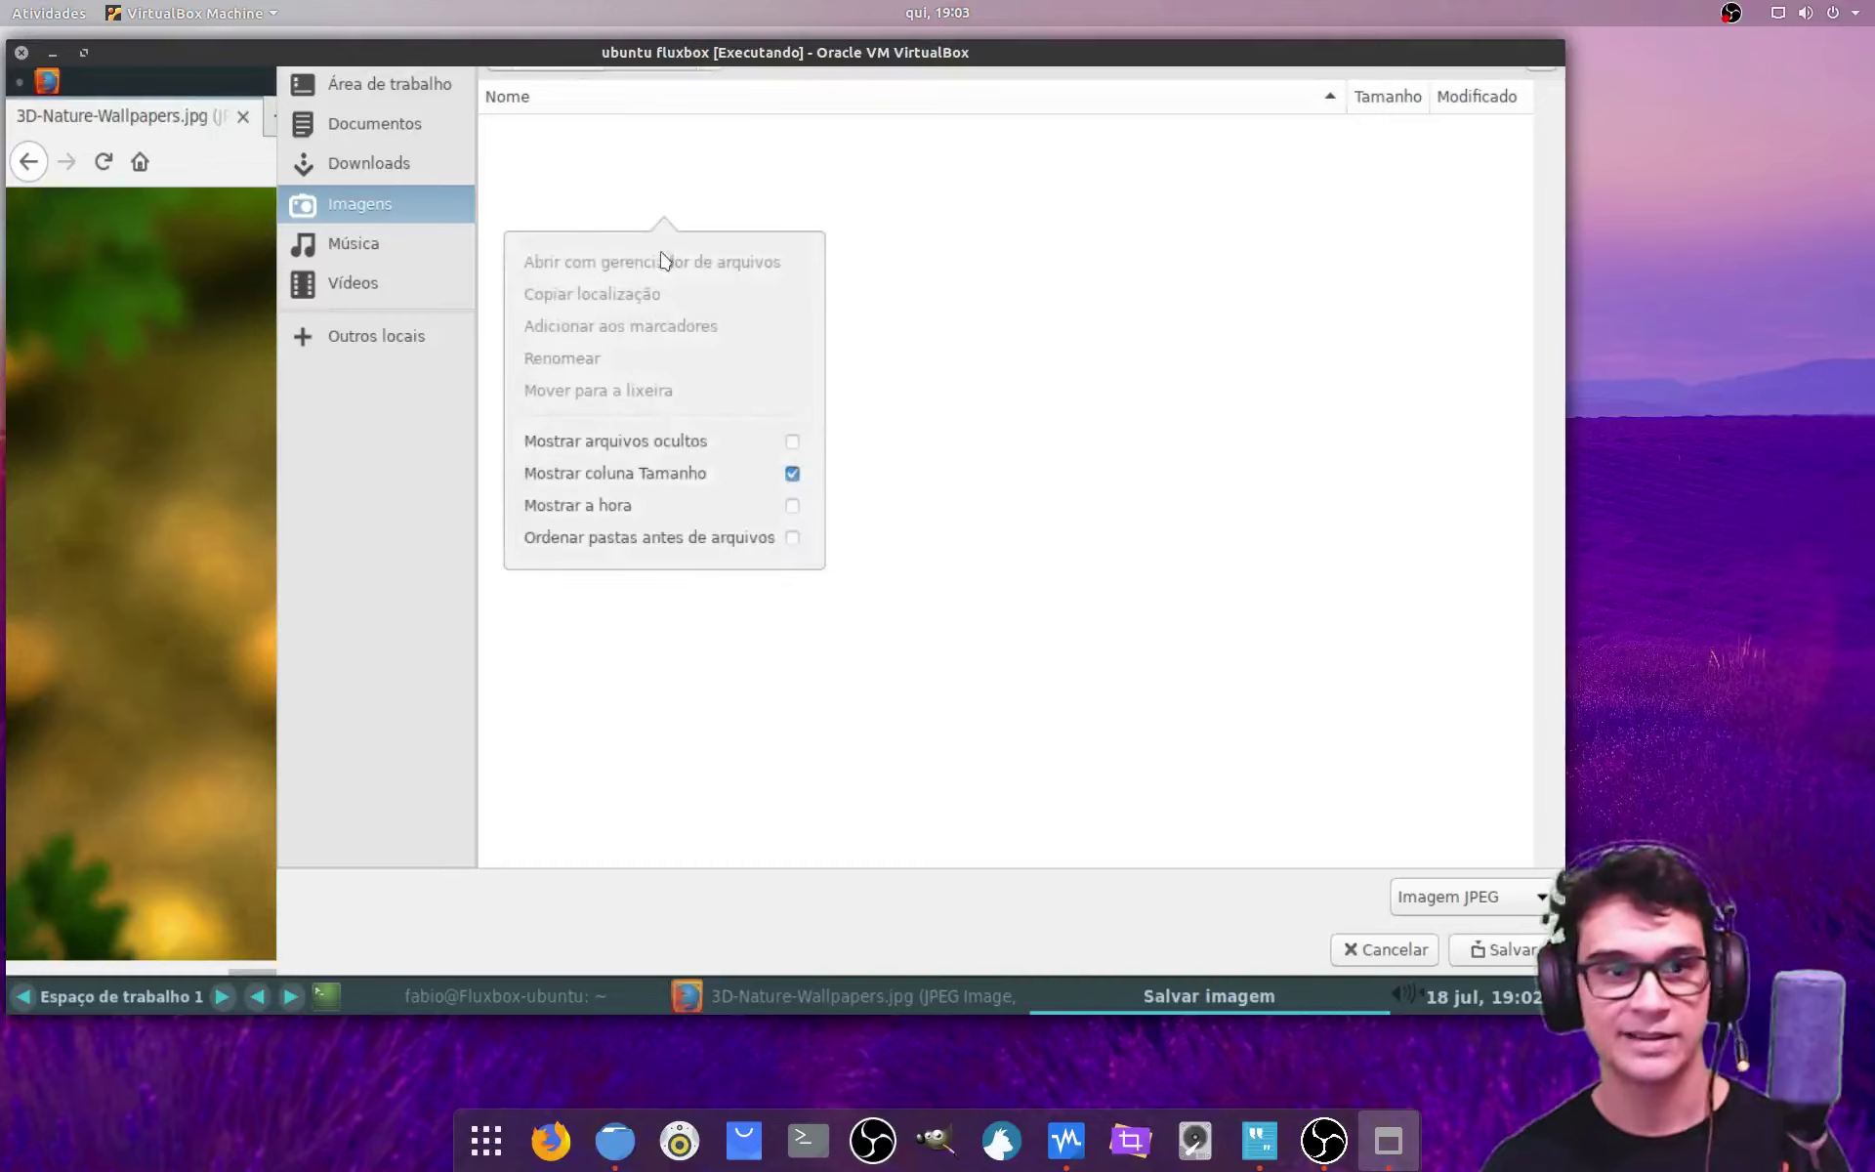
right_click(665, 248)
left_click(582, 196)
right_click(668, 199)
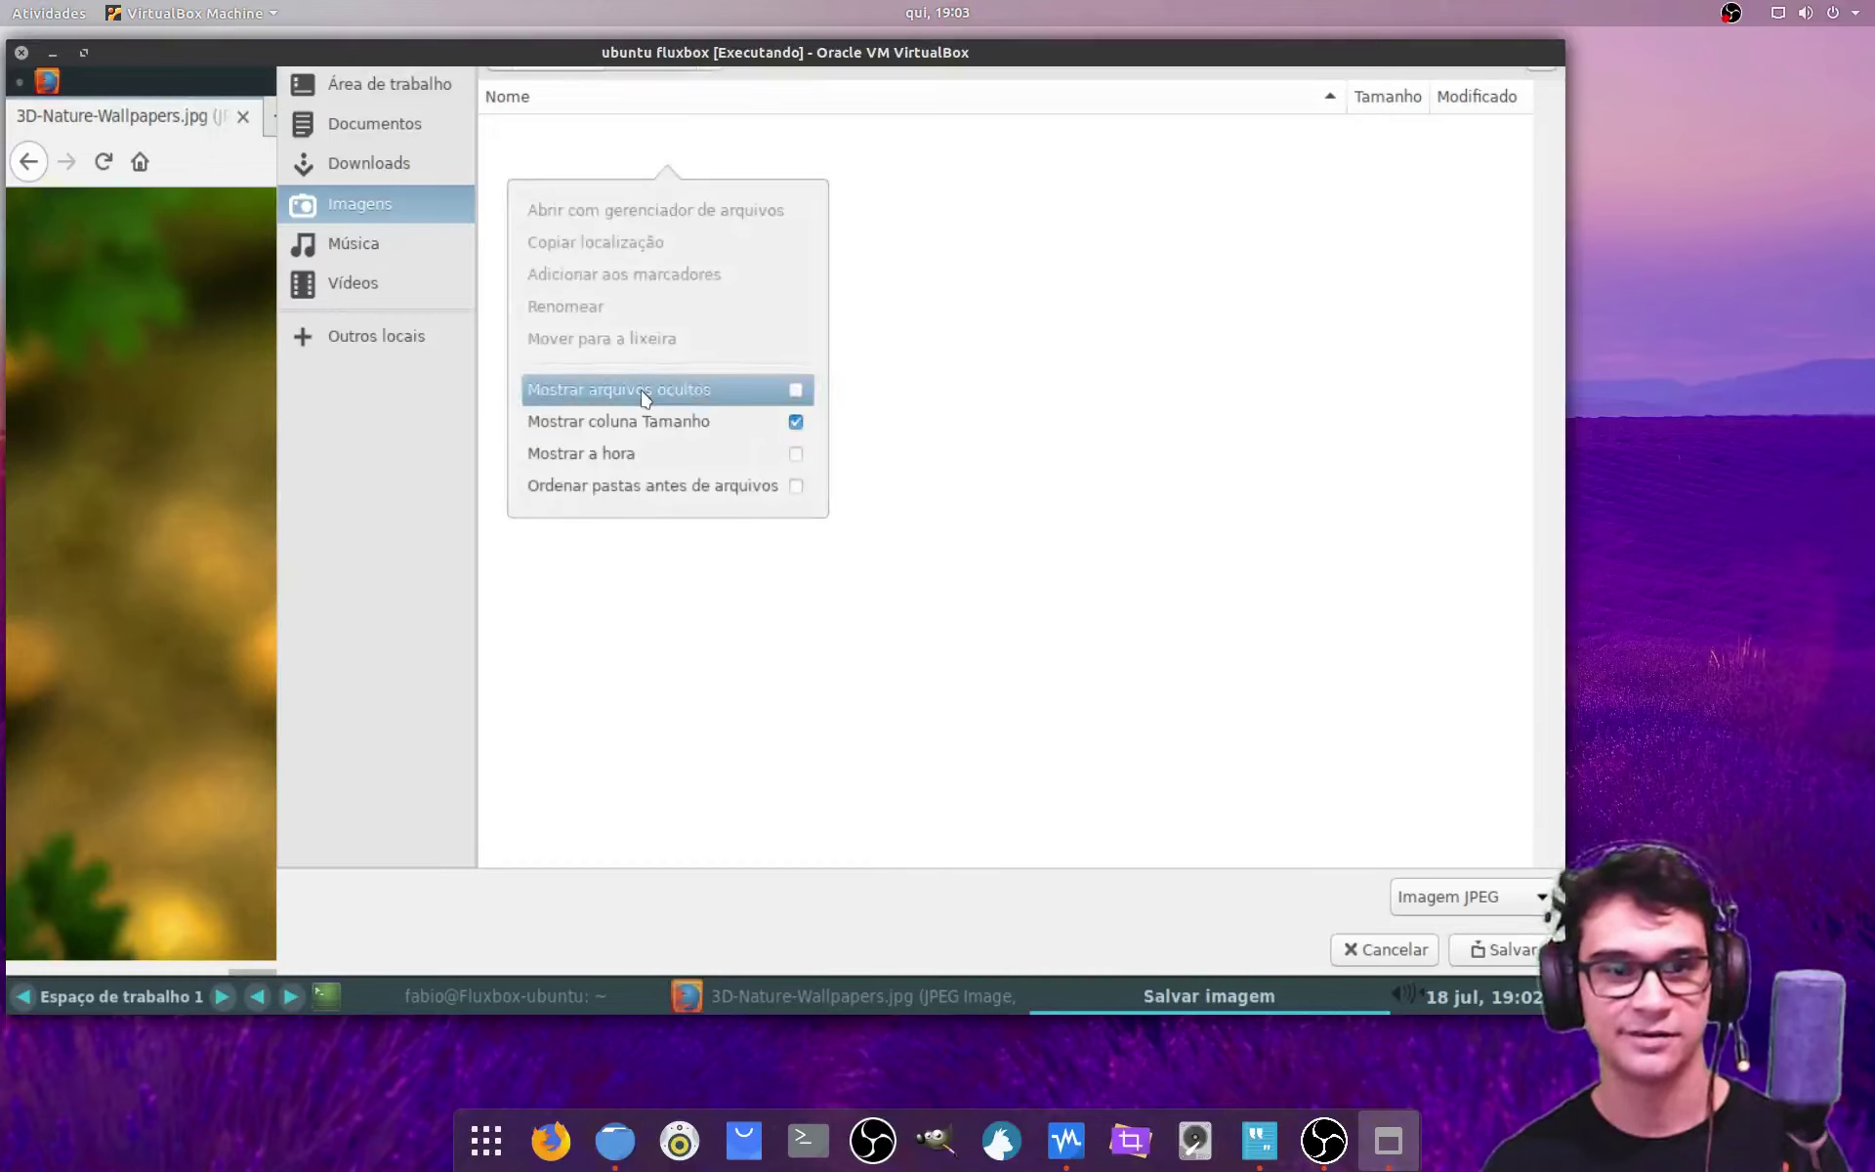
left_click(1279, 261)
Step: Create a new wallpapers folder, save the image there, and minimize Firefox
left_click(1539, 72)
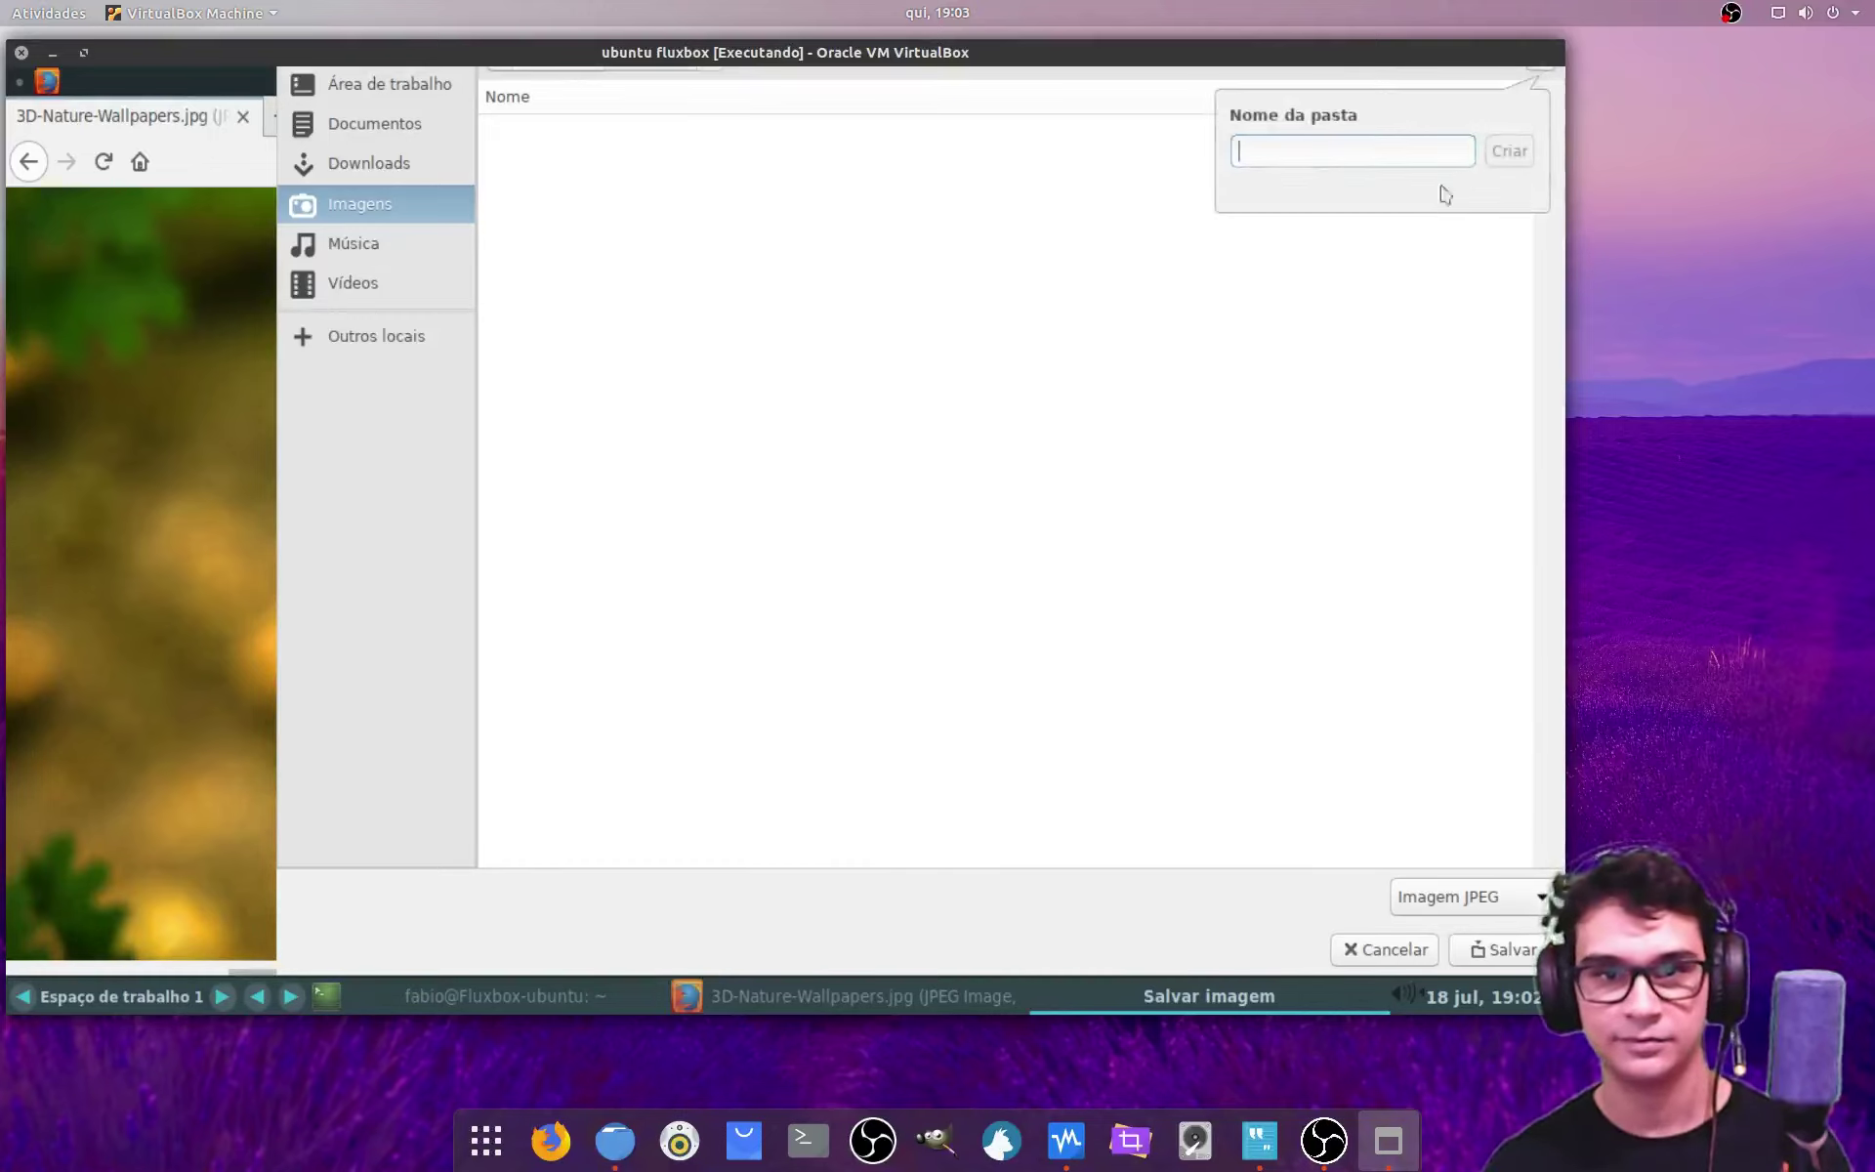
type("wall")
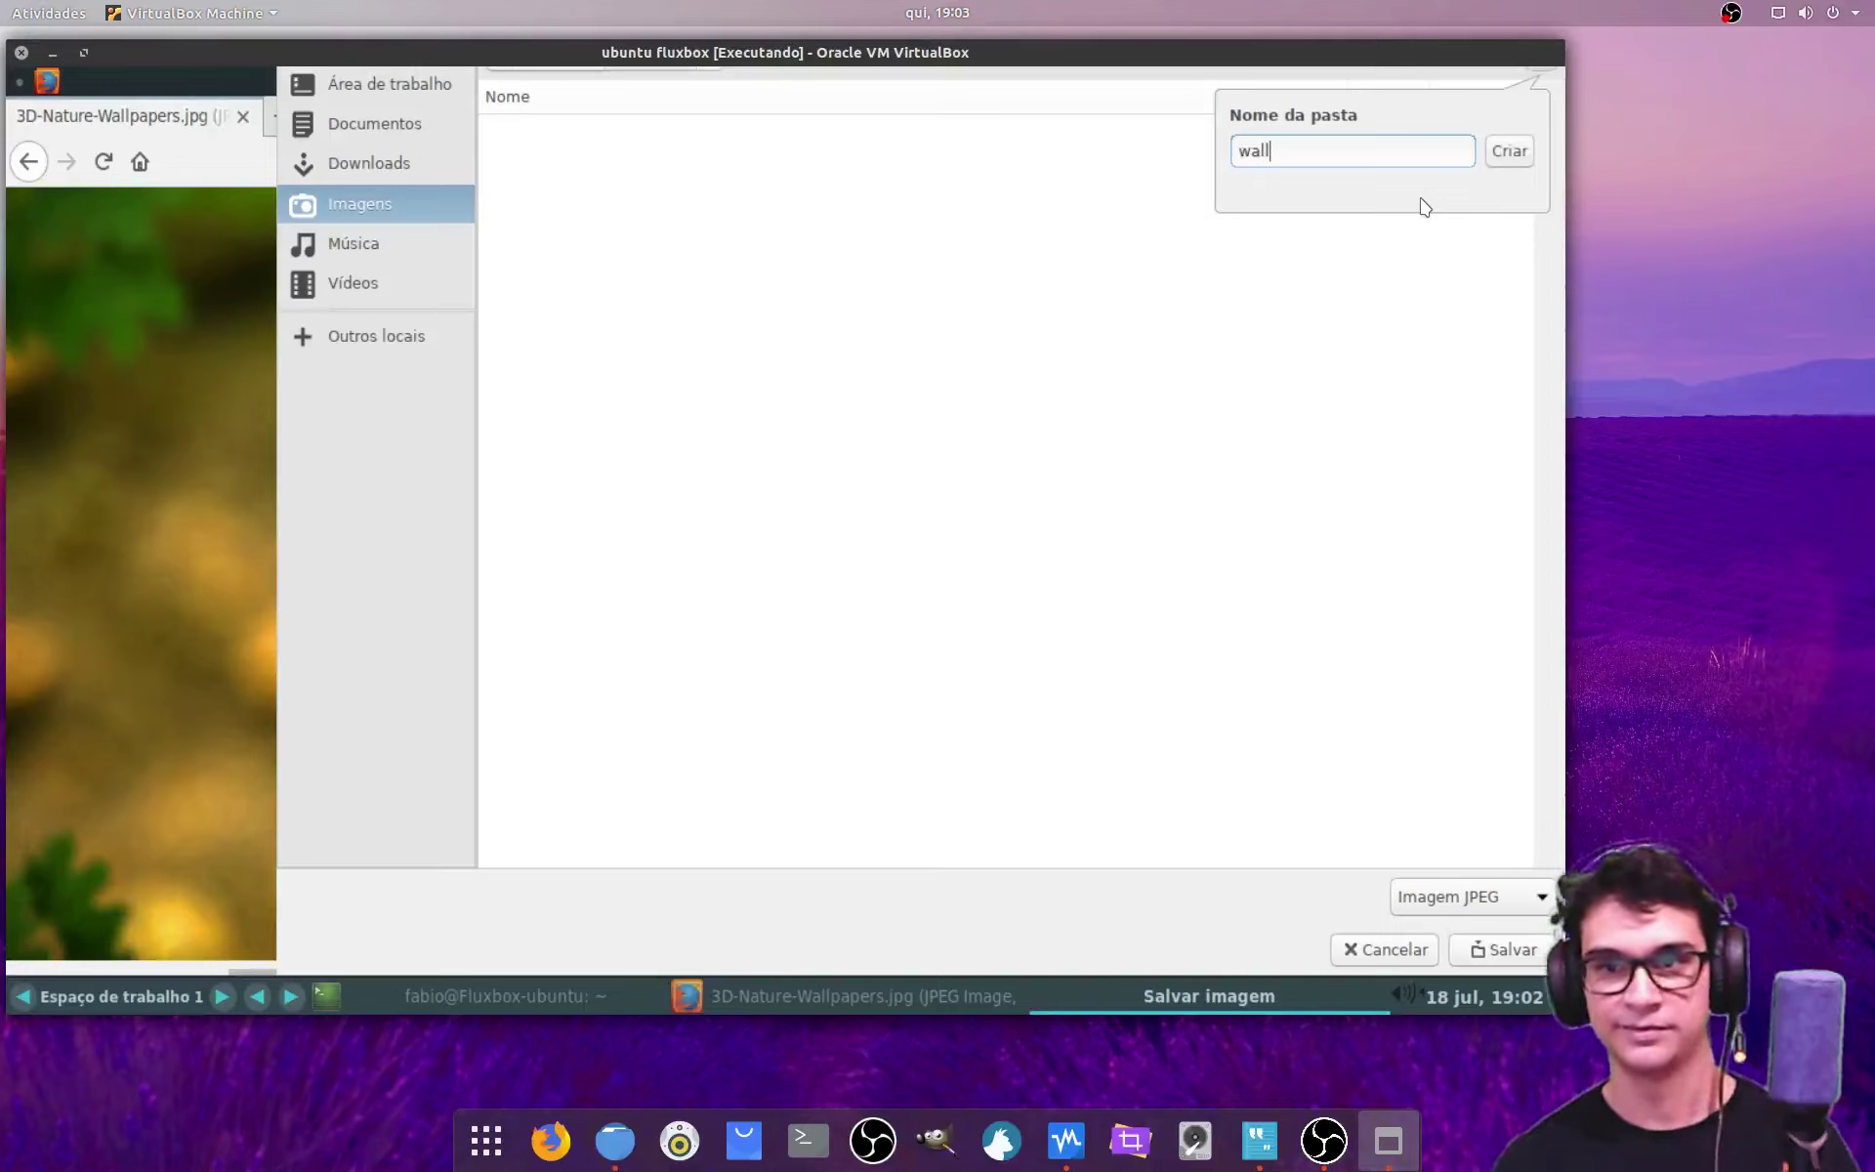
type("papers")
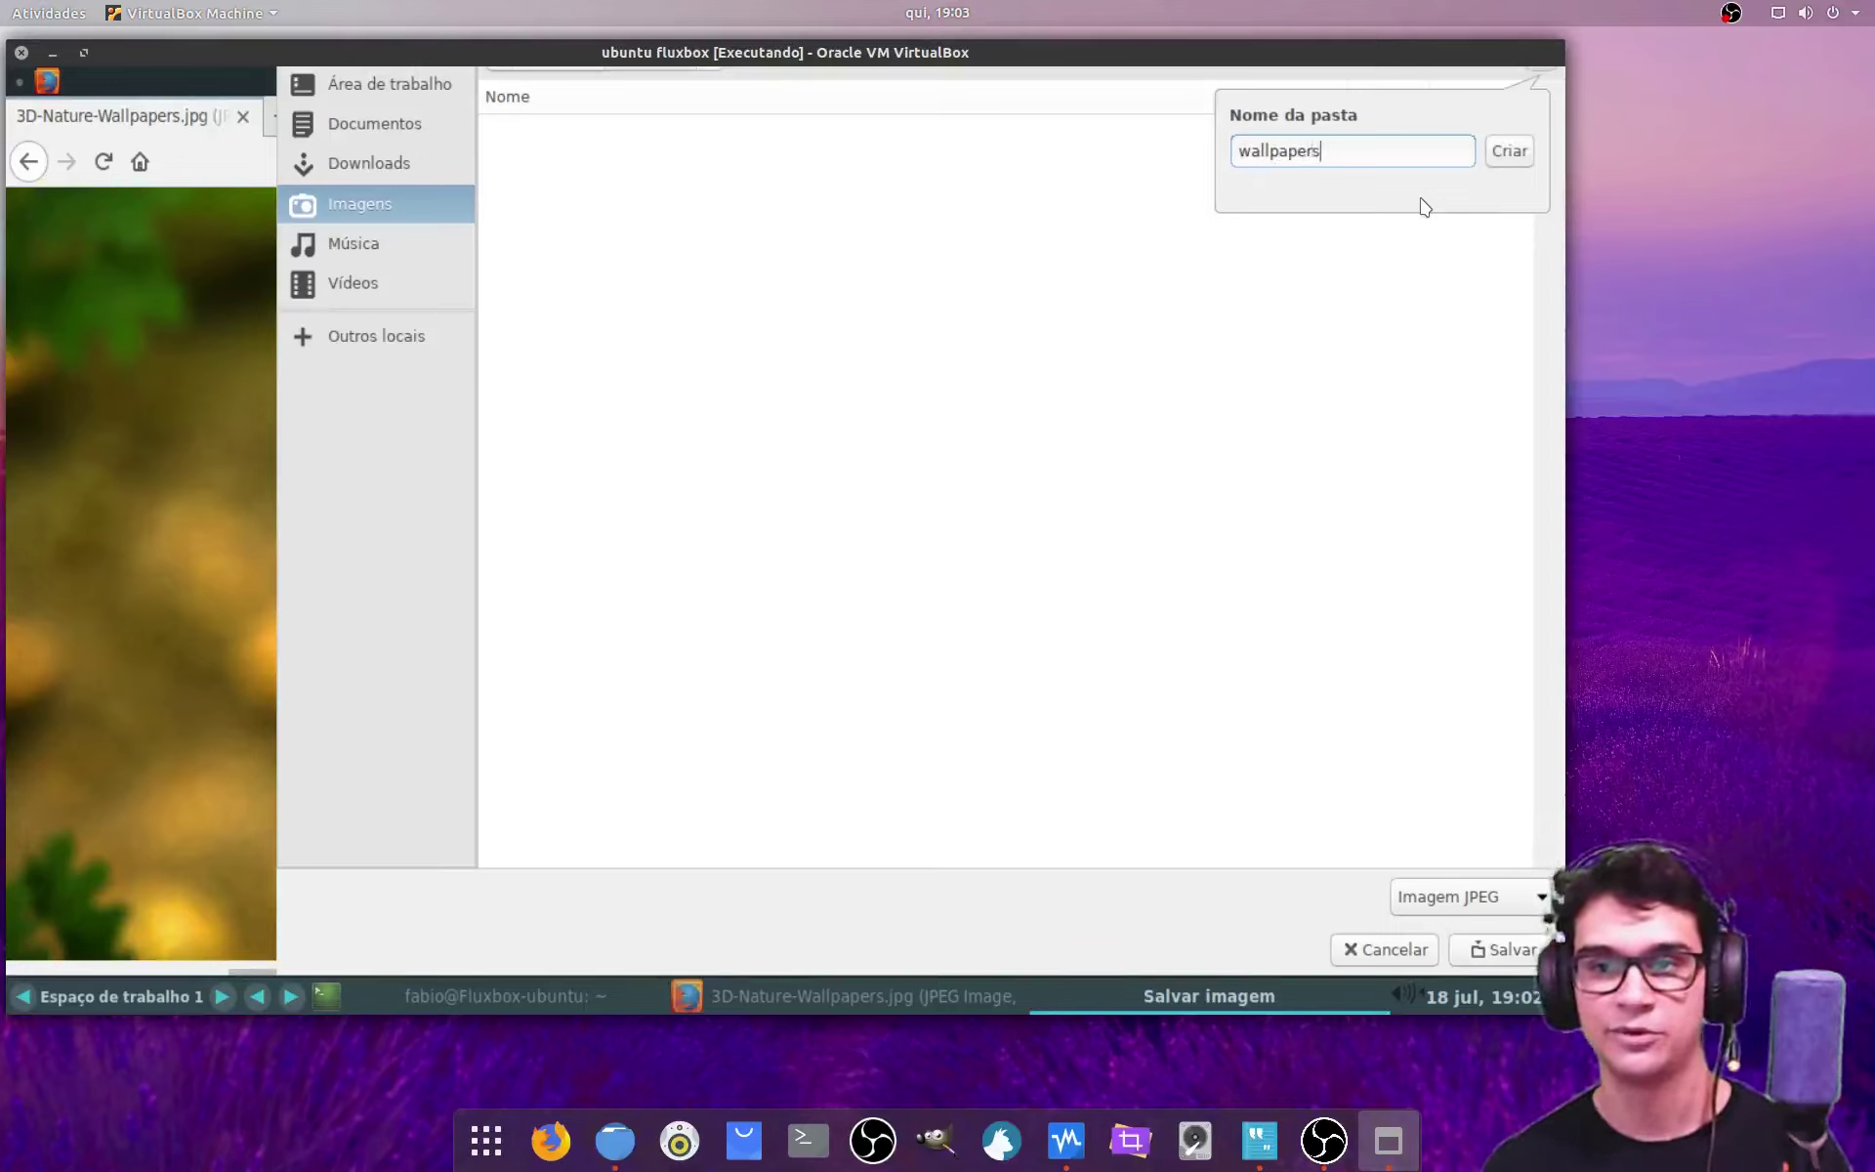
left_click(1510, 152)
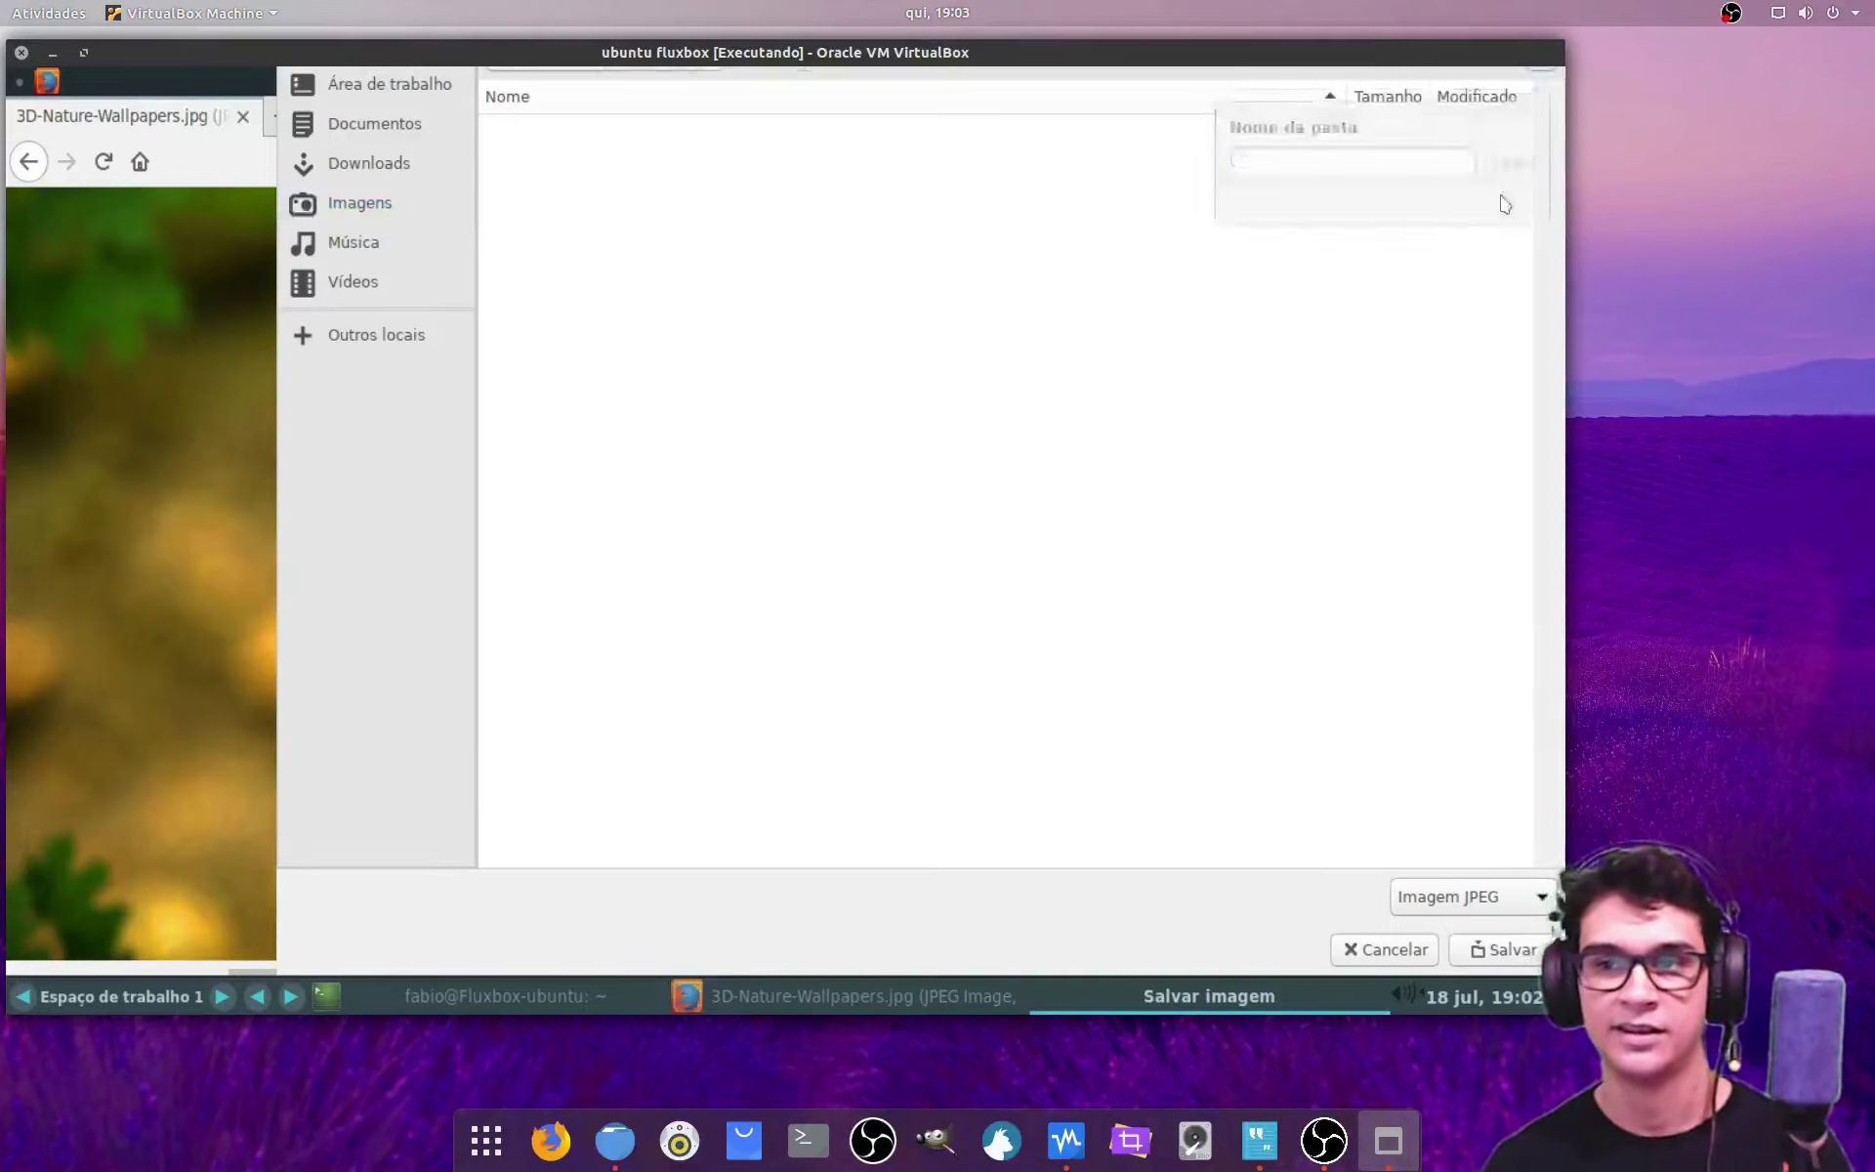
left_click(1502, 953)
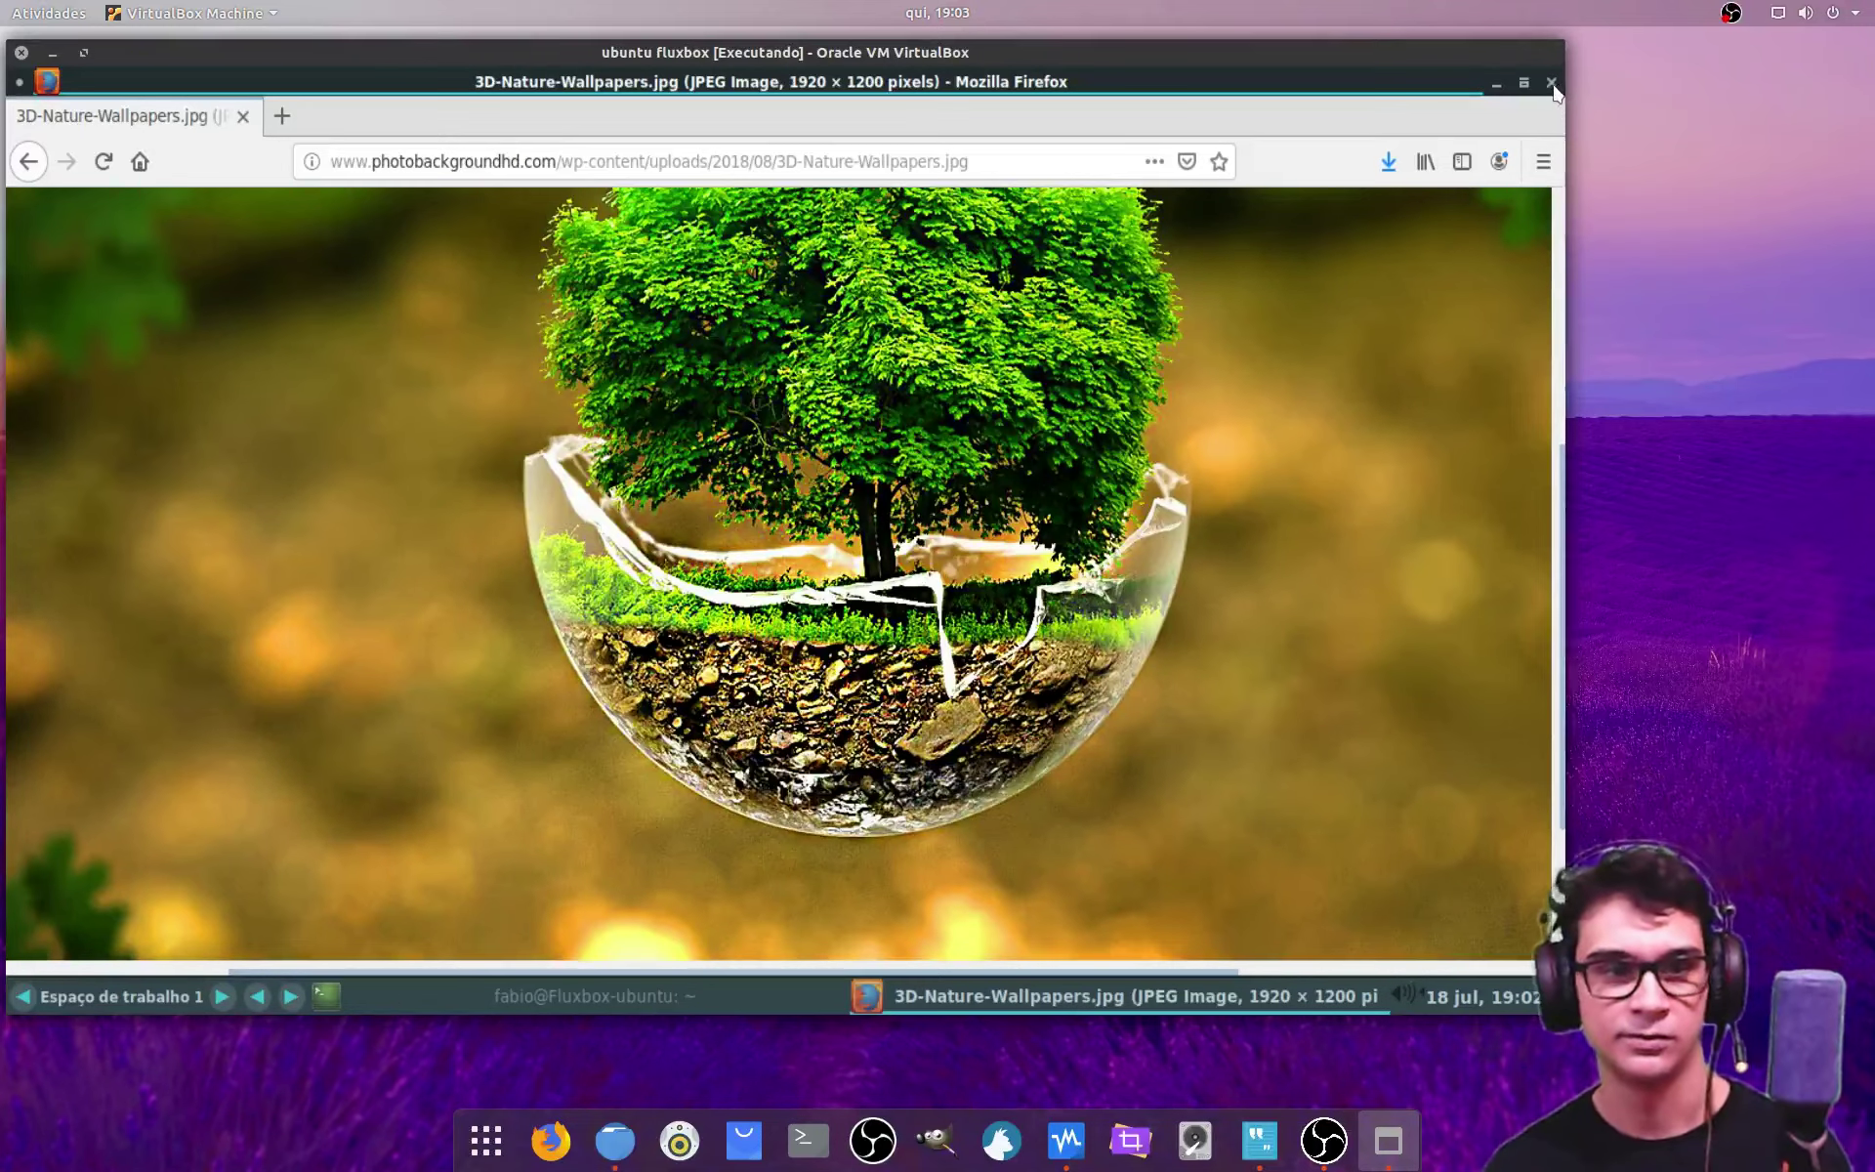
left_click(1497, 84)
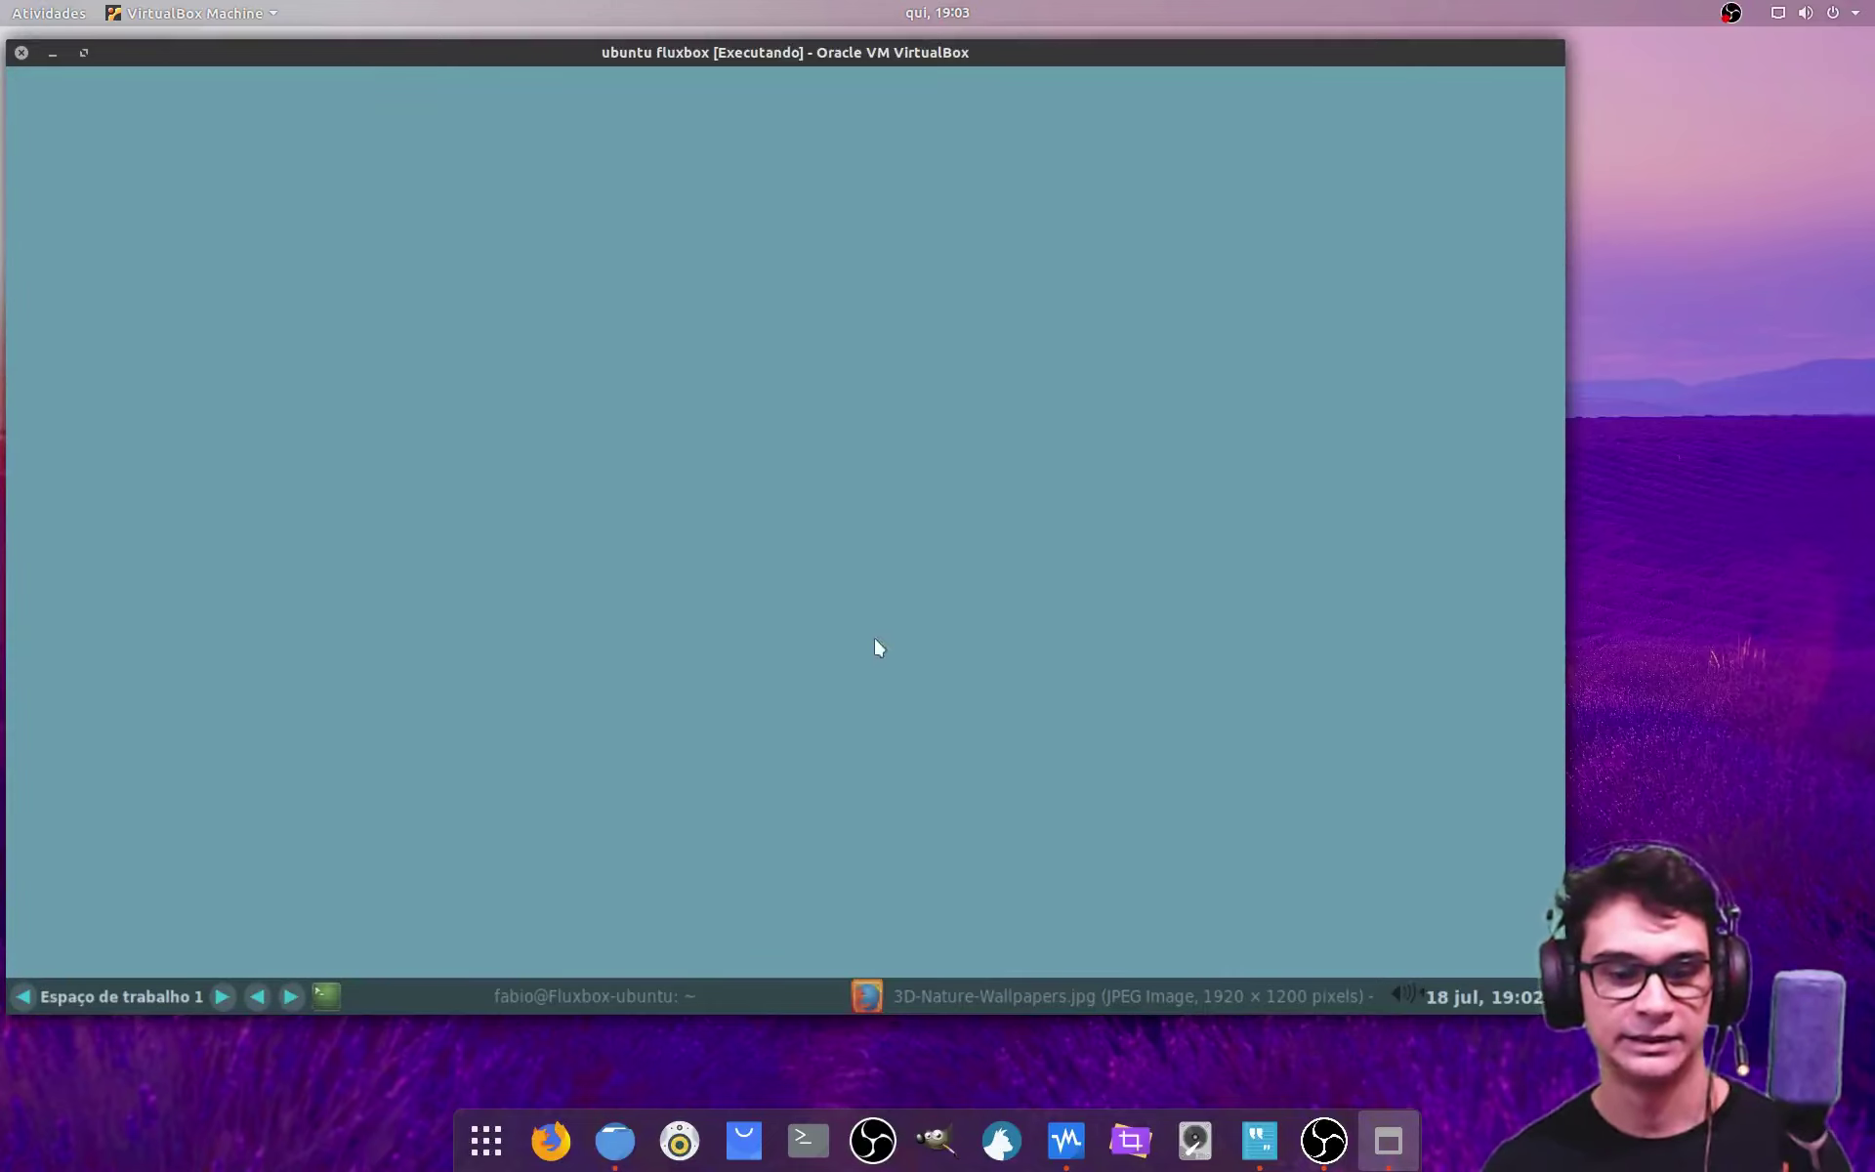
Step: Dismiss the Fluxbox root menu and restore the minimized terminal from the taskbar
right_click(664, 394)
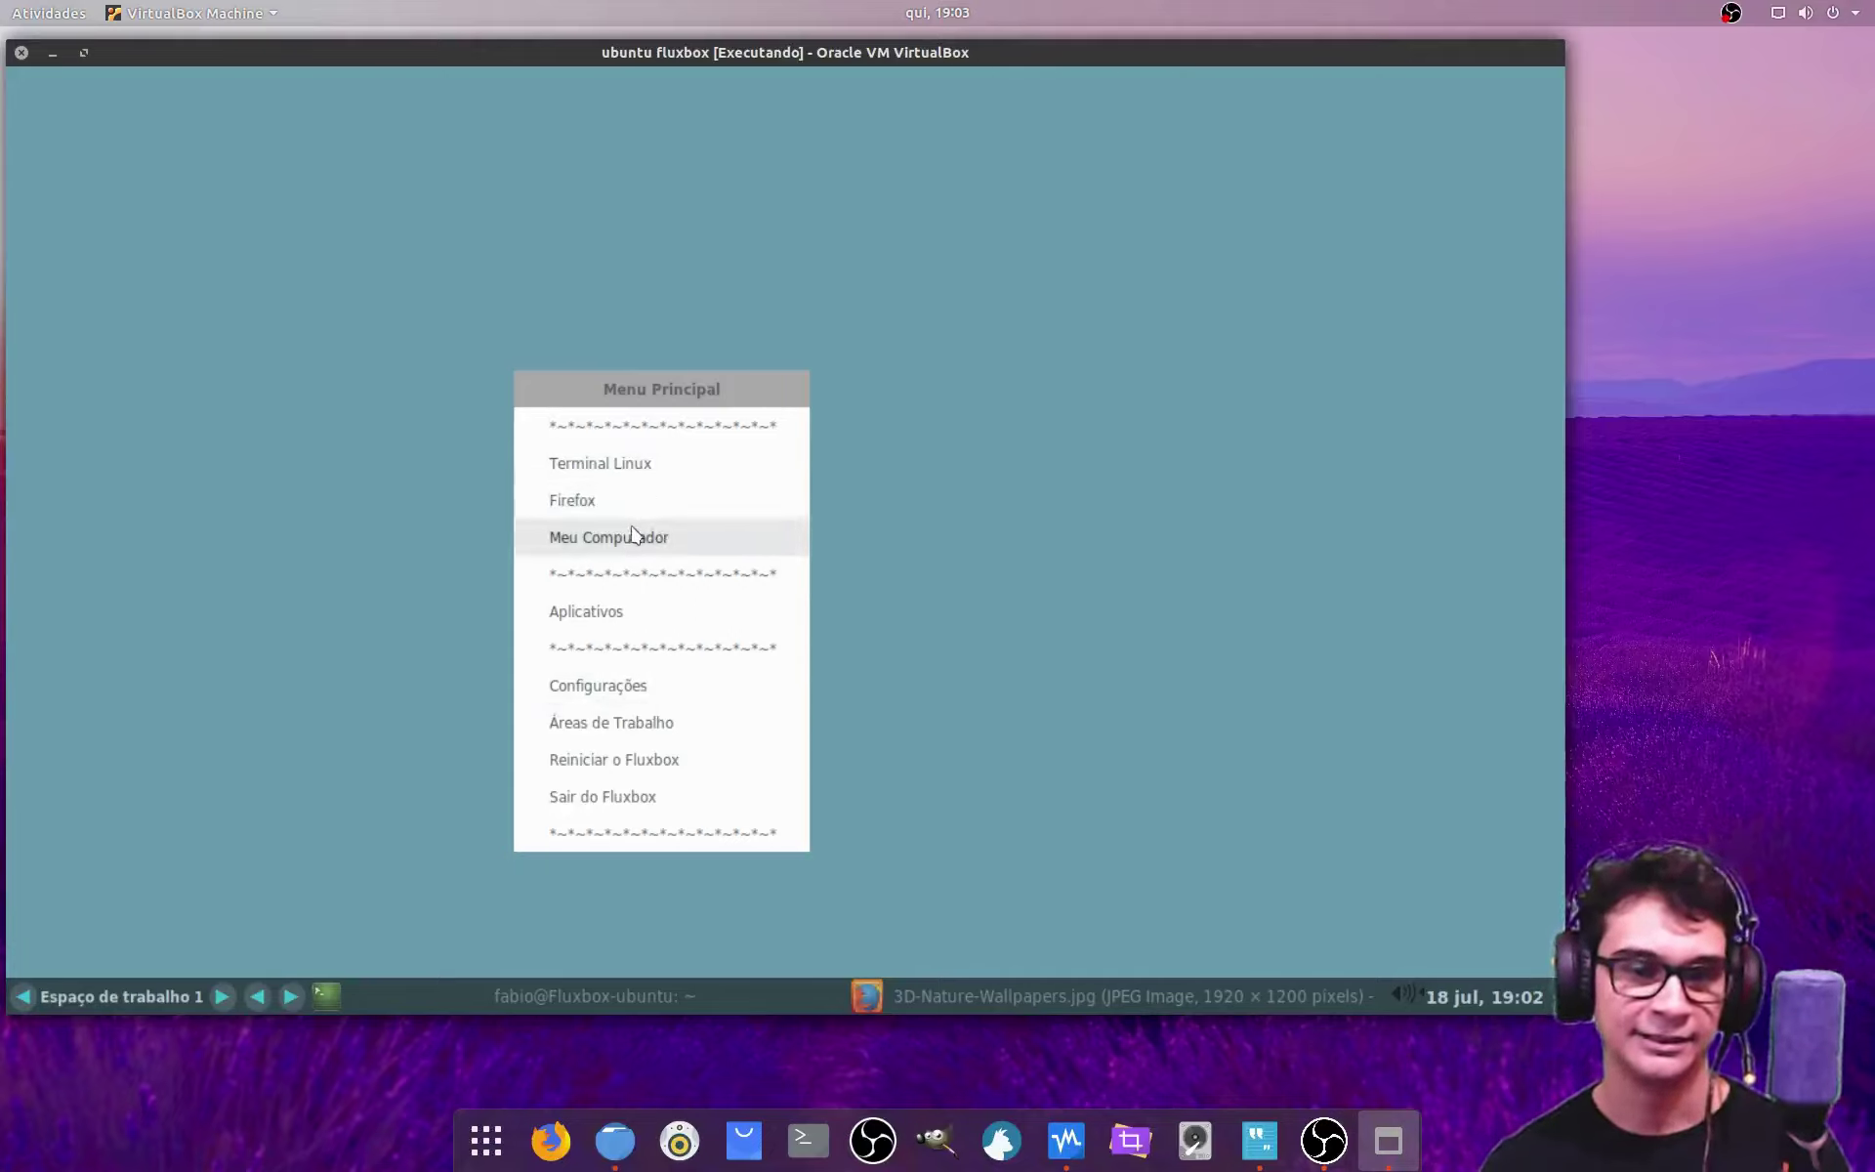
left_click(830, 244)
left_click(615, 992)
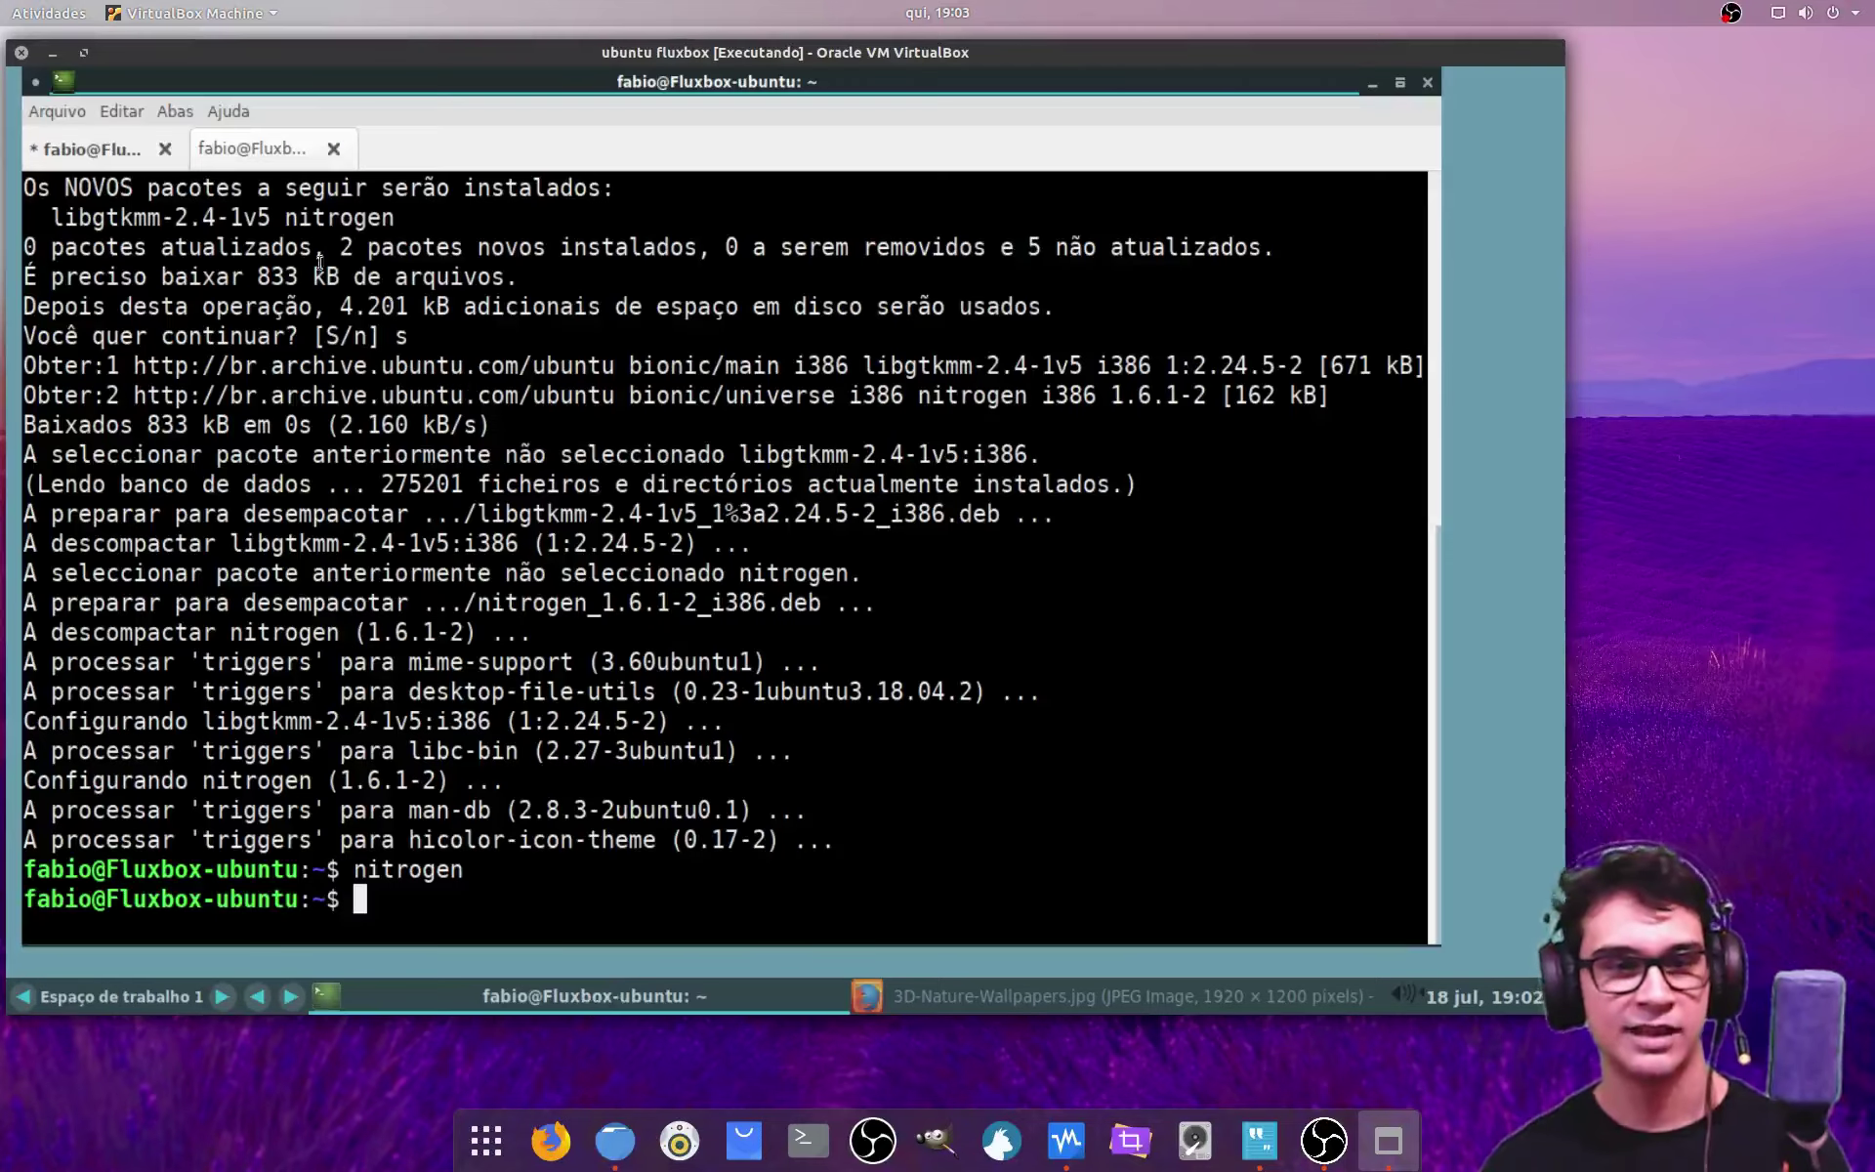
Step: In .fluxbox/menu, insert a blank line above the Informações do Sistema entry
left_click(111, 158)
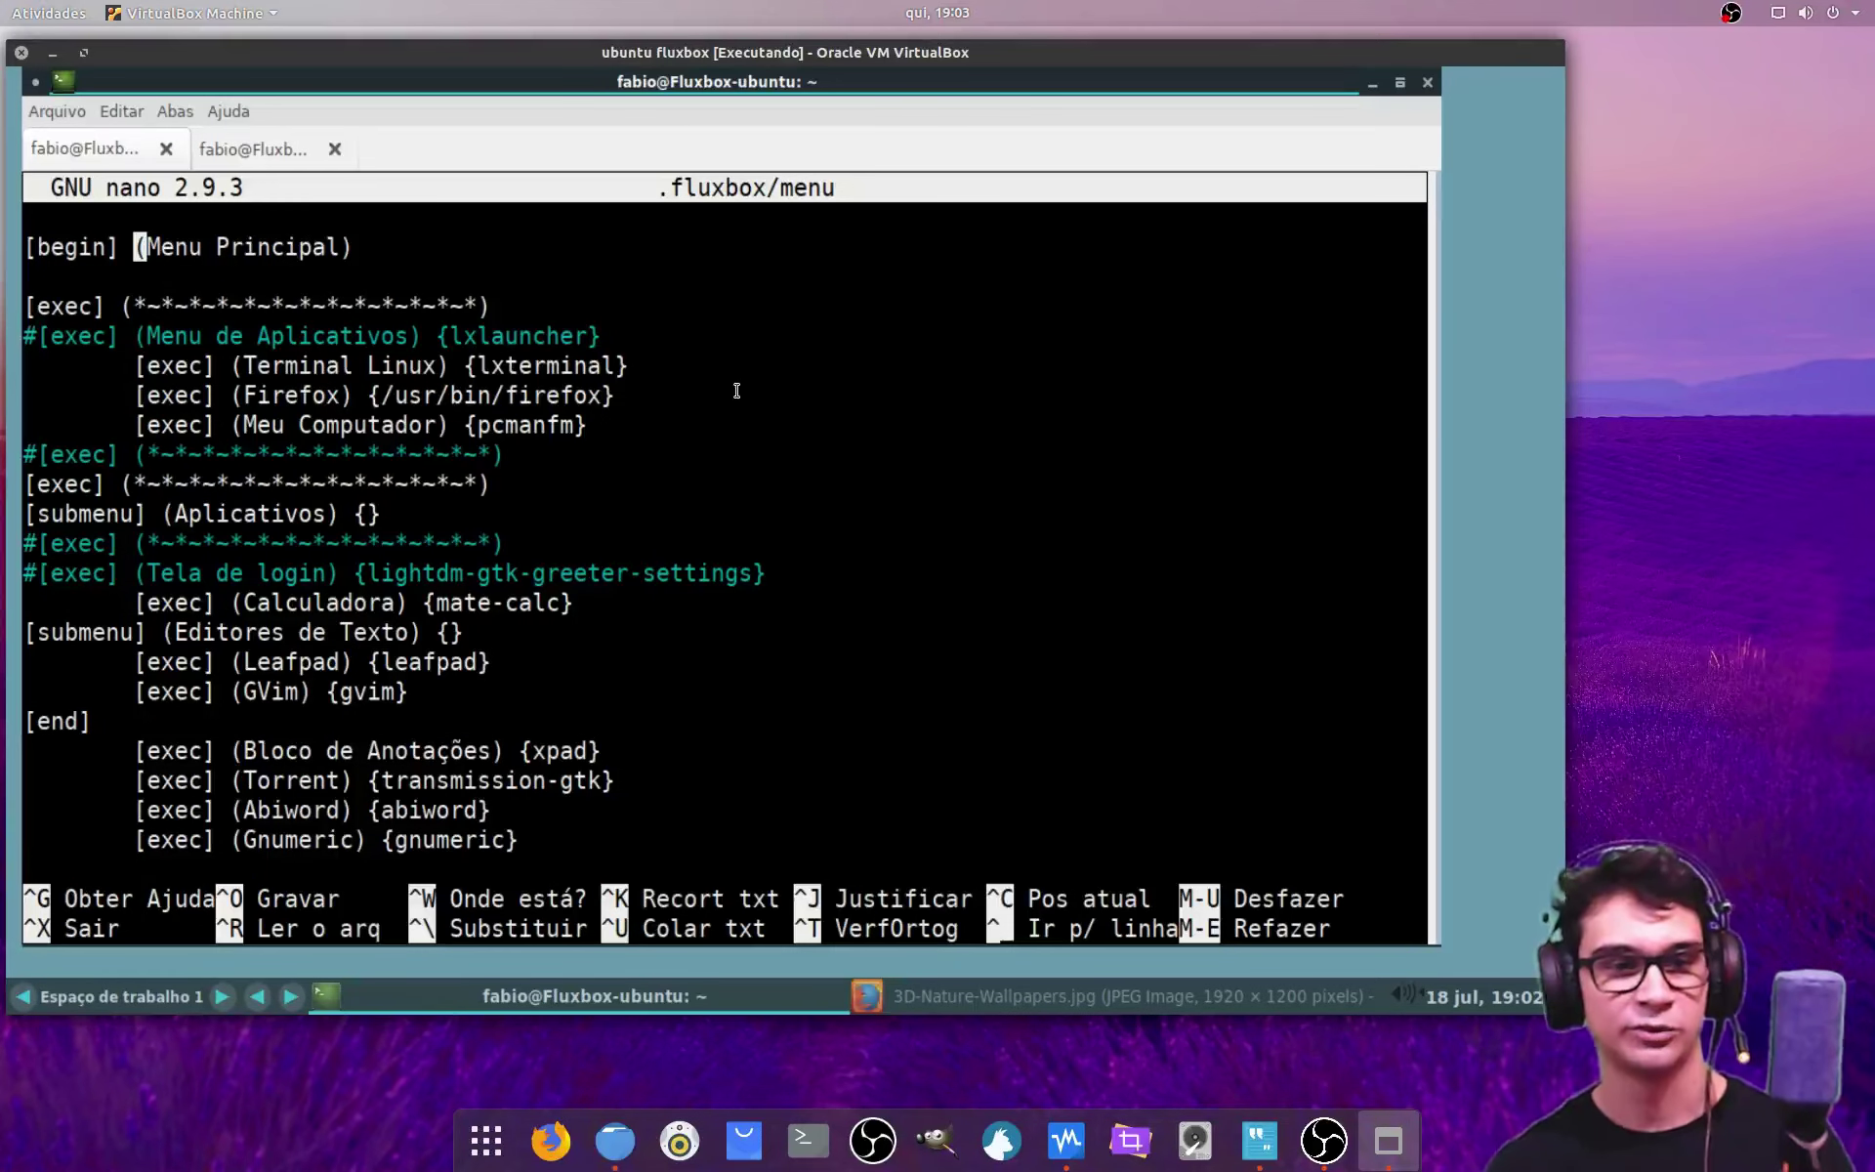
key("Right")
key("Down")
key("Down")
key("Down")
key("Down")
key("Down")
key("Down")
key("Down")
key("Down")
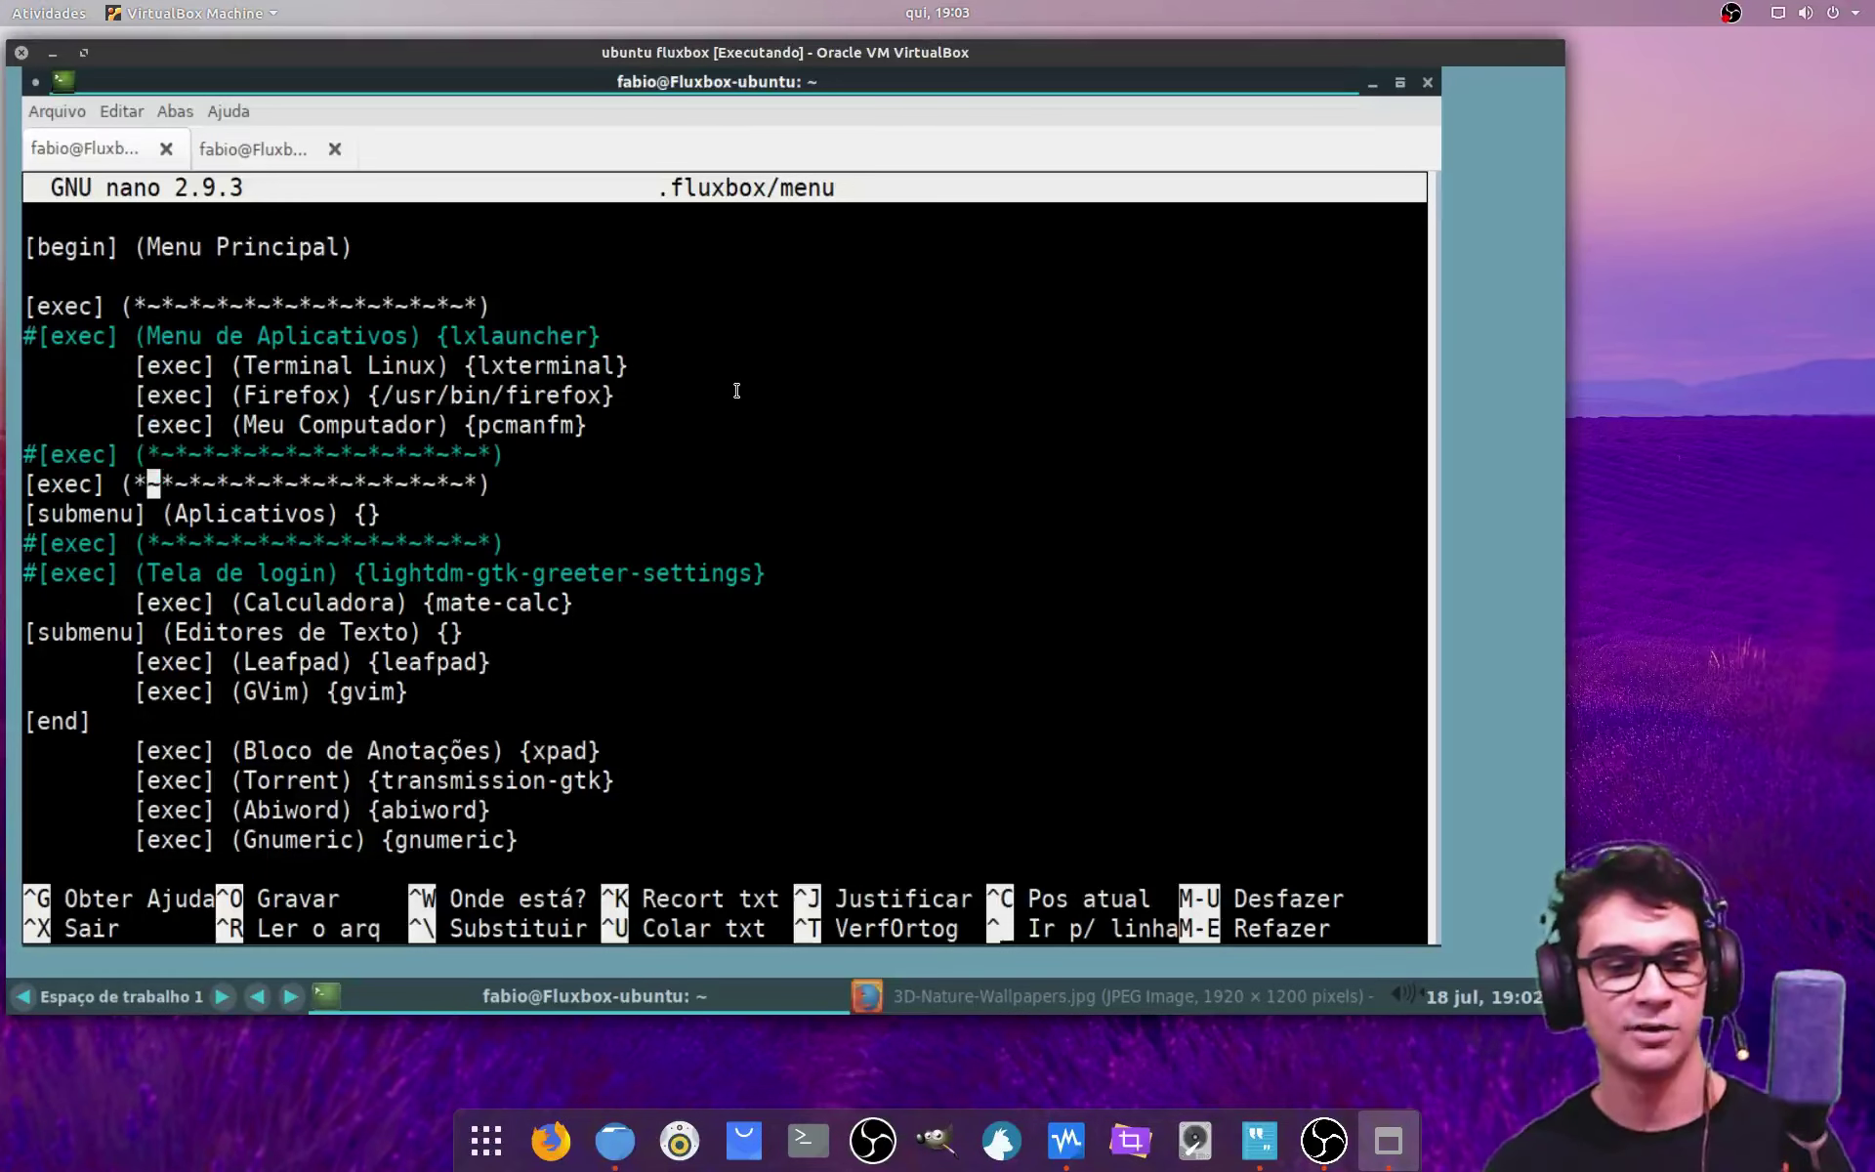
key("Down")
key("Down")
key("Down")
key("Down")
key("Down")
key("Down")
key("Down")
key("Down")
key("Down")
key("Down")
key("Down")
key("Down")
key("Down")
key("Down")
key("Down")
key("Down")
key("Down")
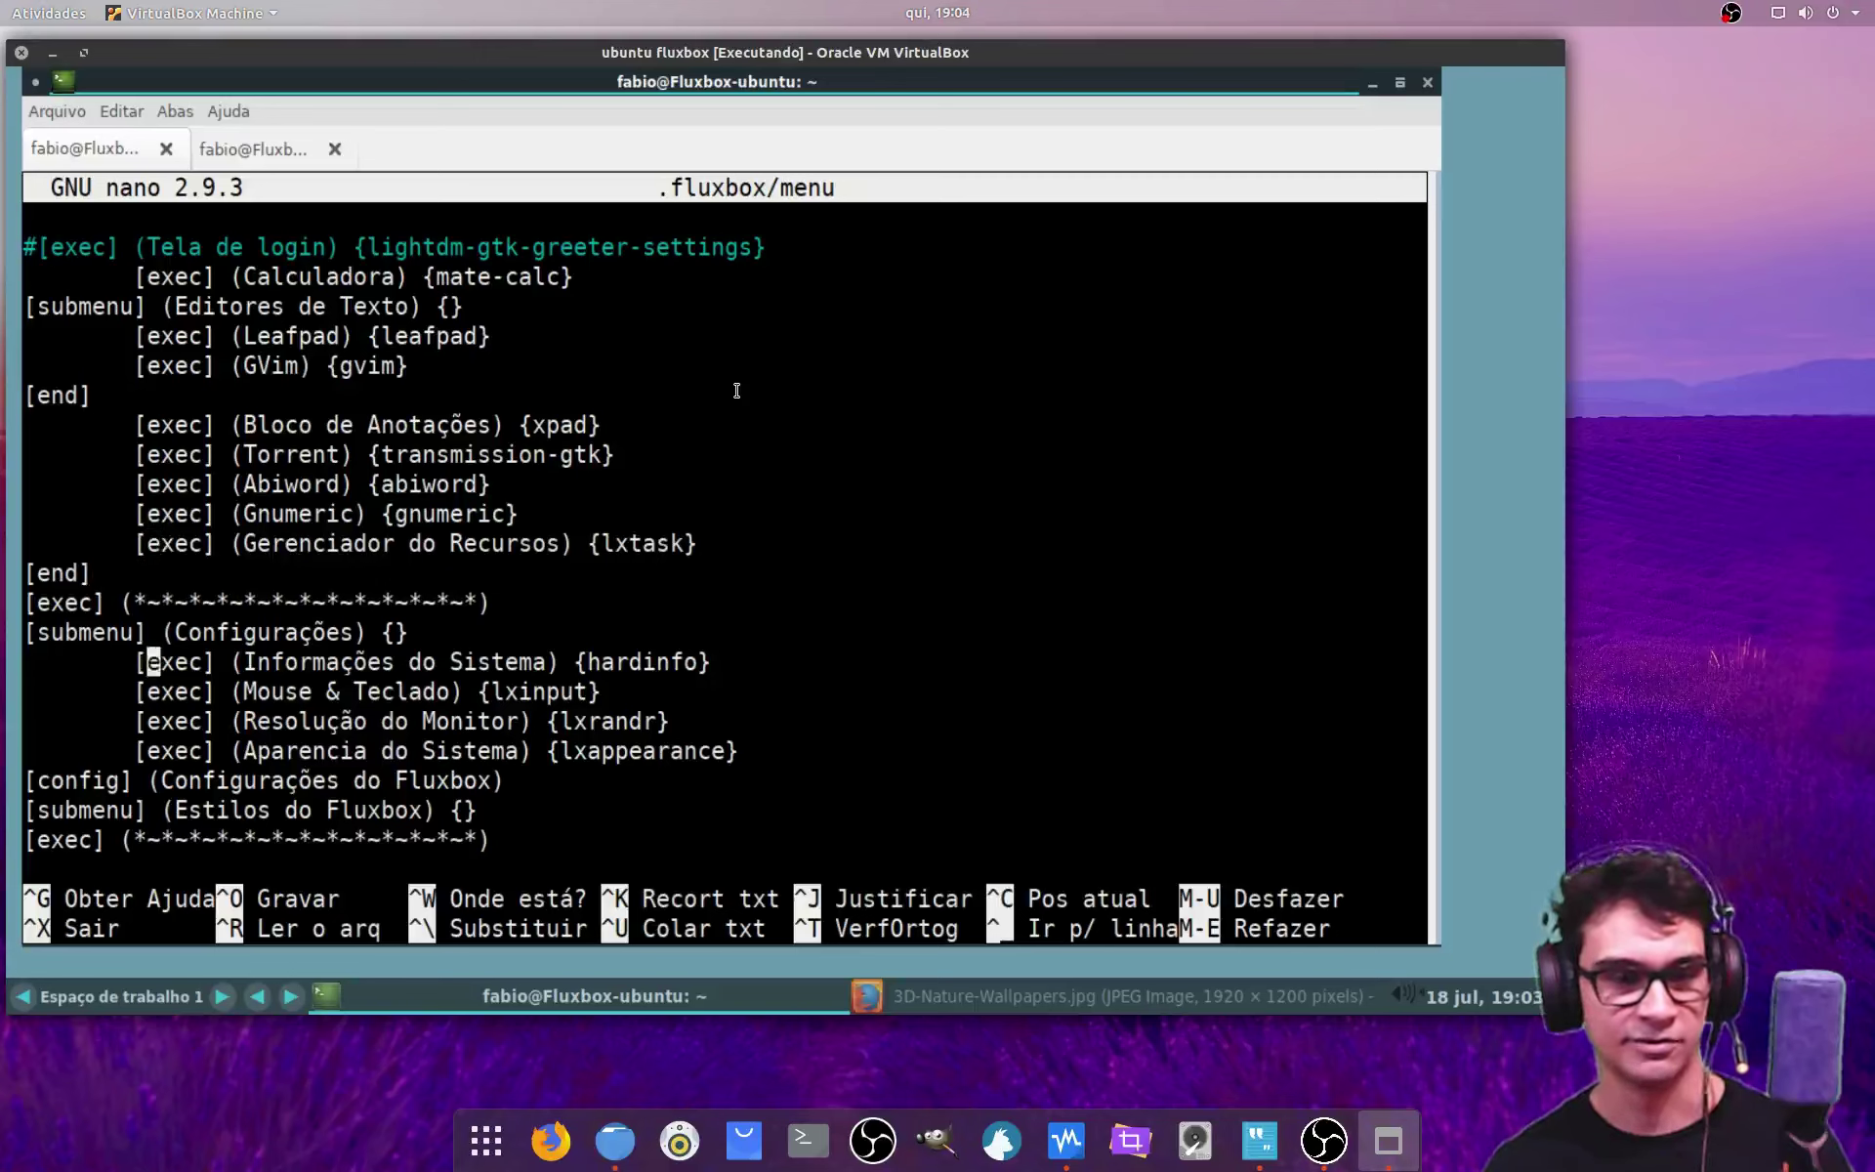
key("Down")
key("Up")
key("Up")
key("Down")
key("Left")
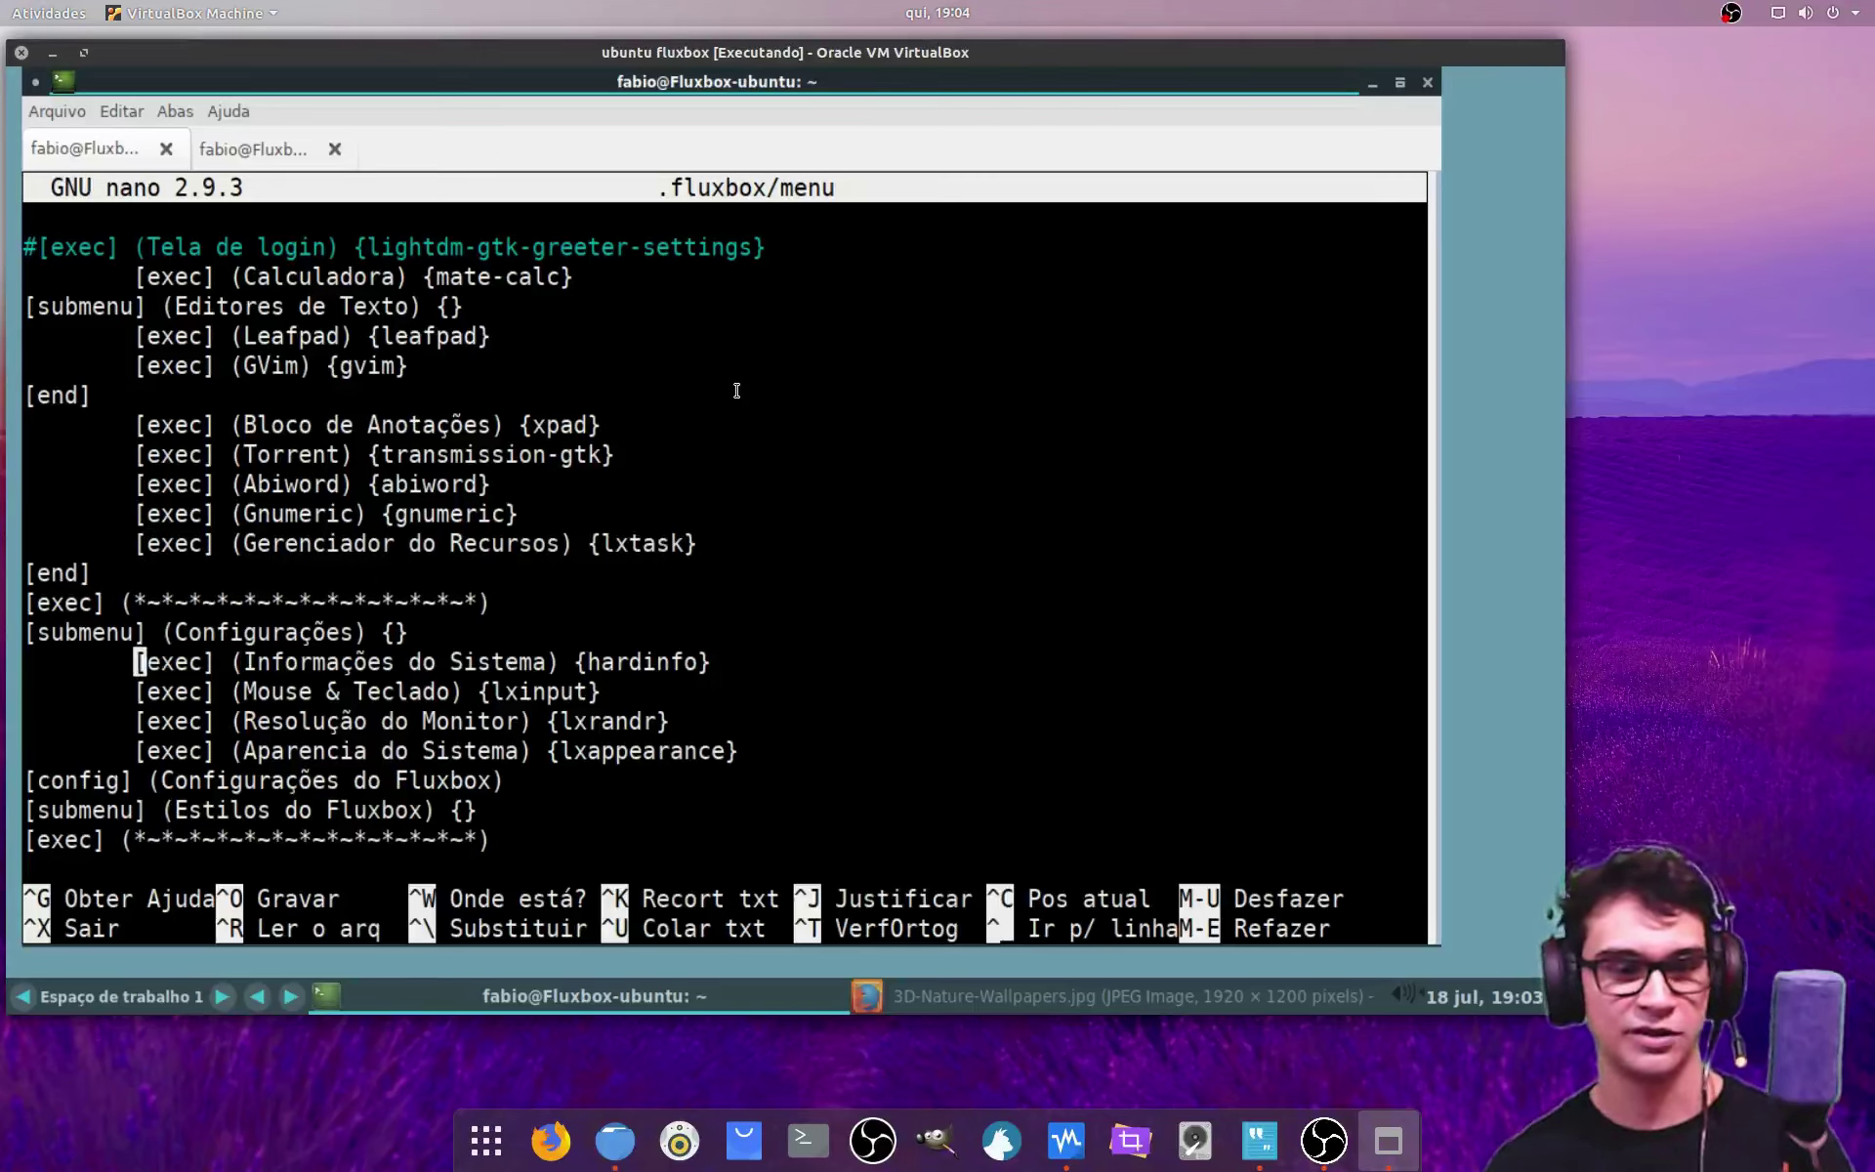
key("Return")
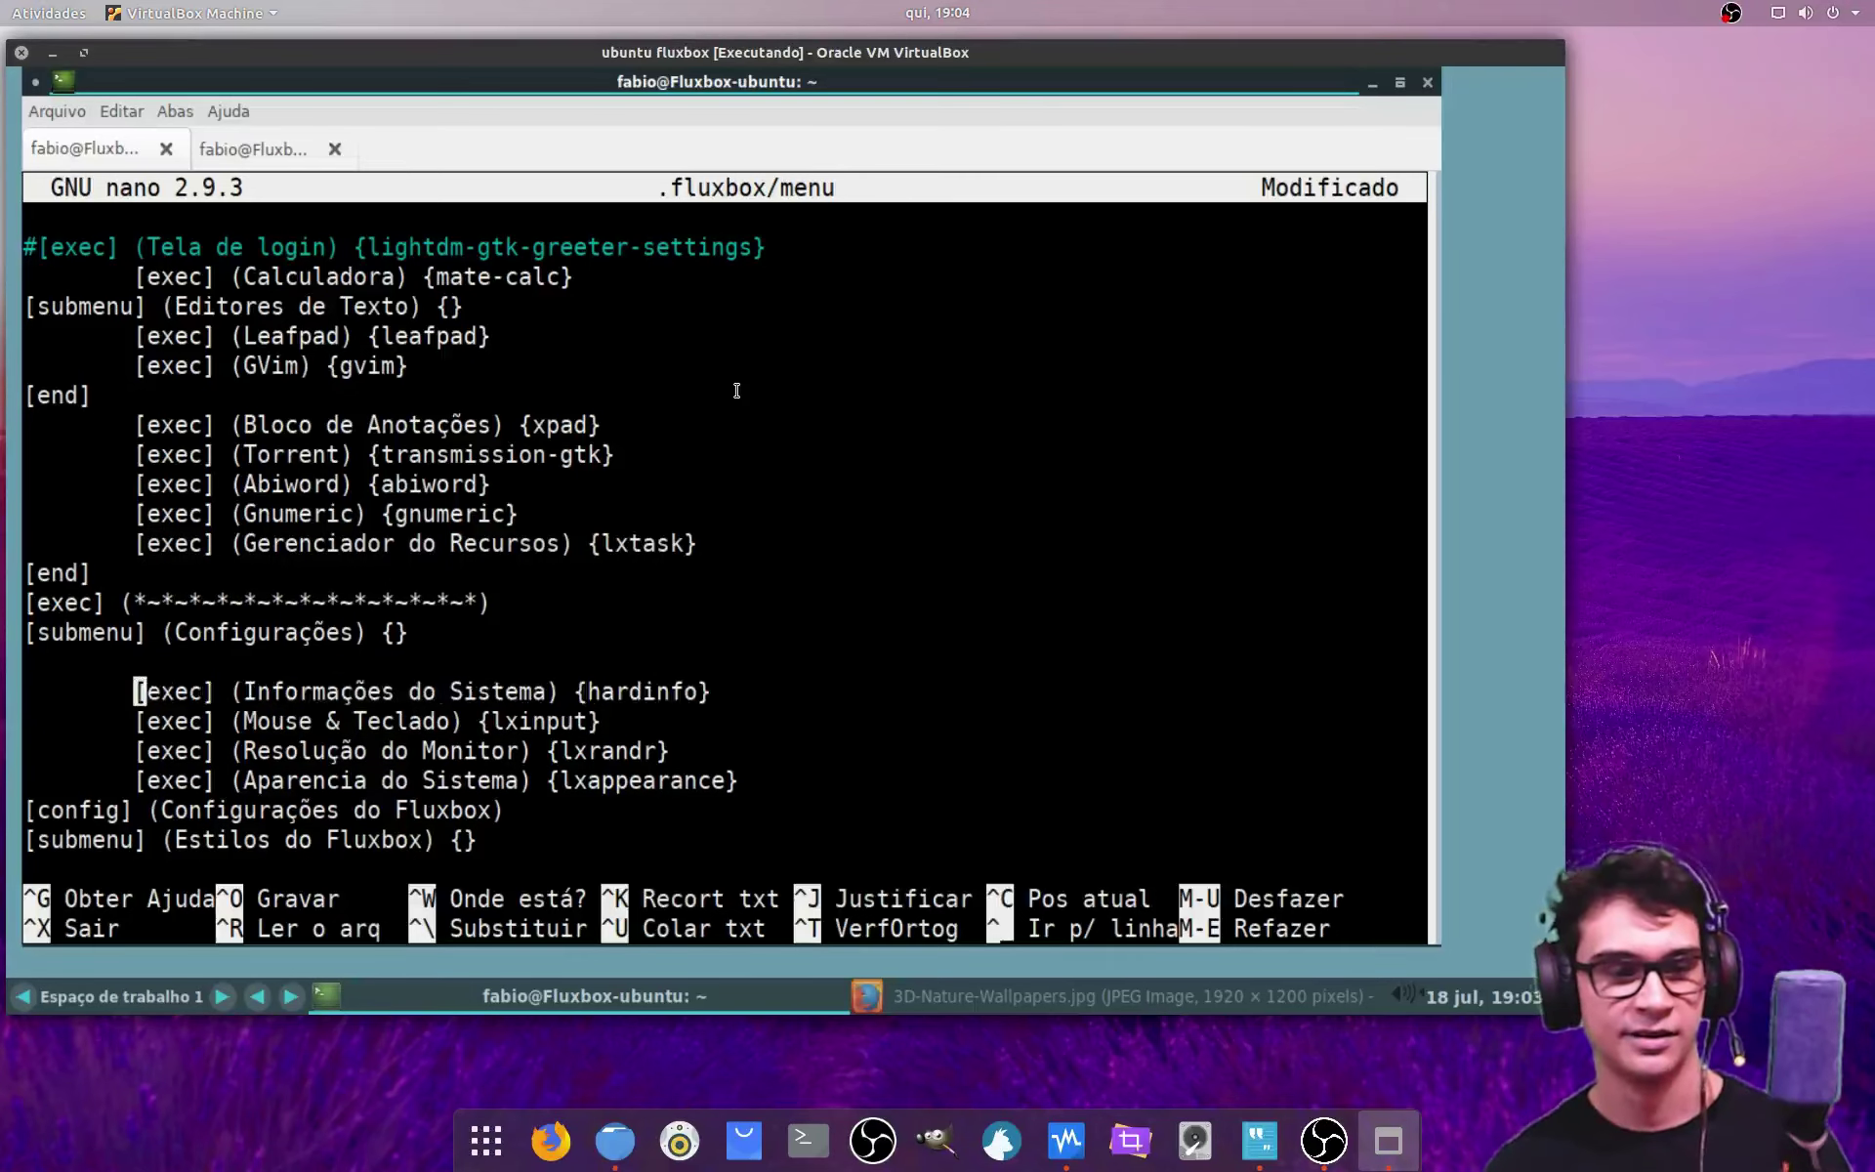
key("Up")
Step: Add a '[exec] (Definir Papel de Parede) {nitrogen}' entry and save the menu file
type("[")
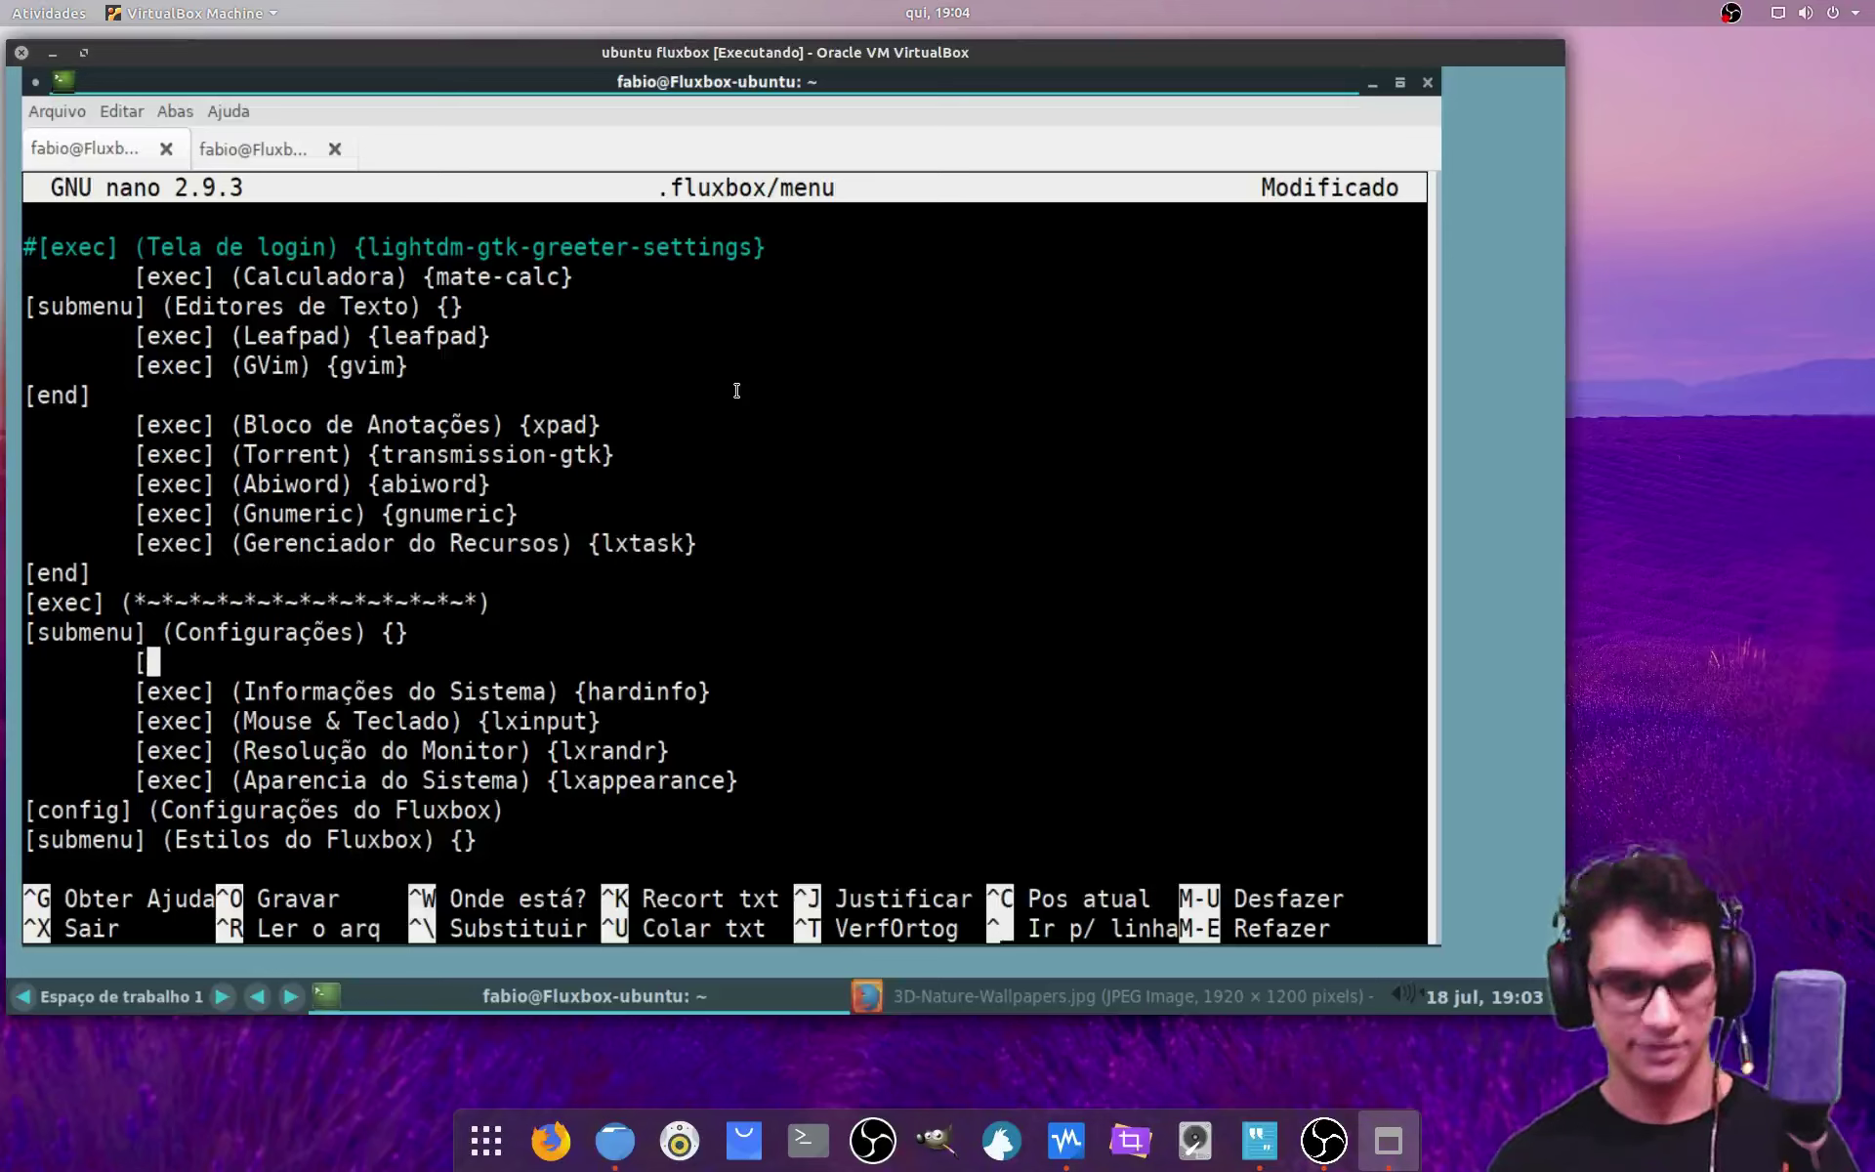
type("exec] ")
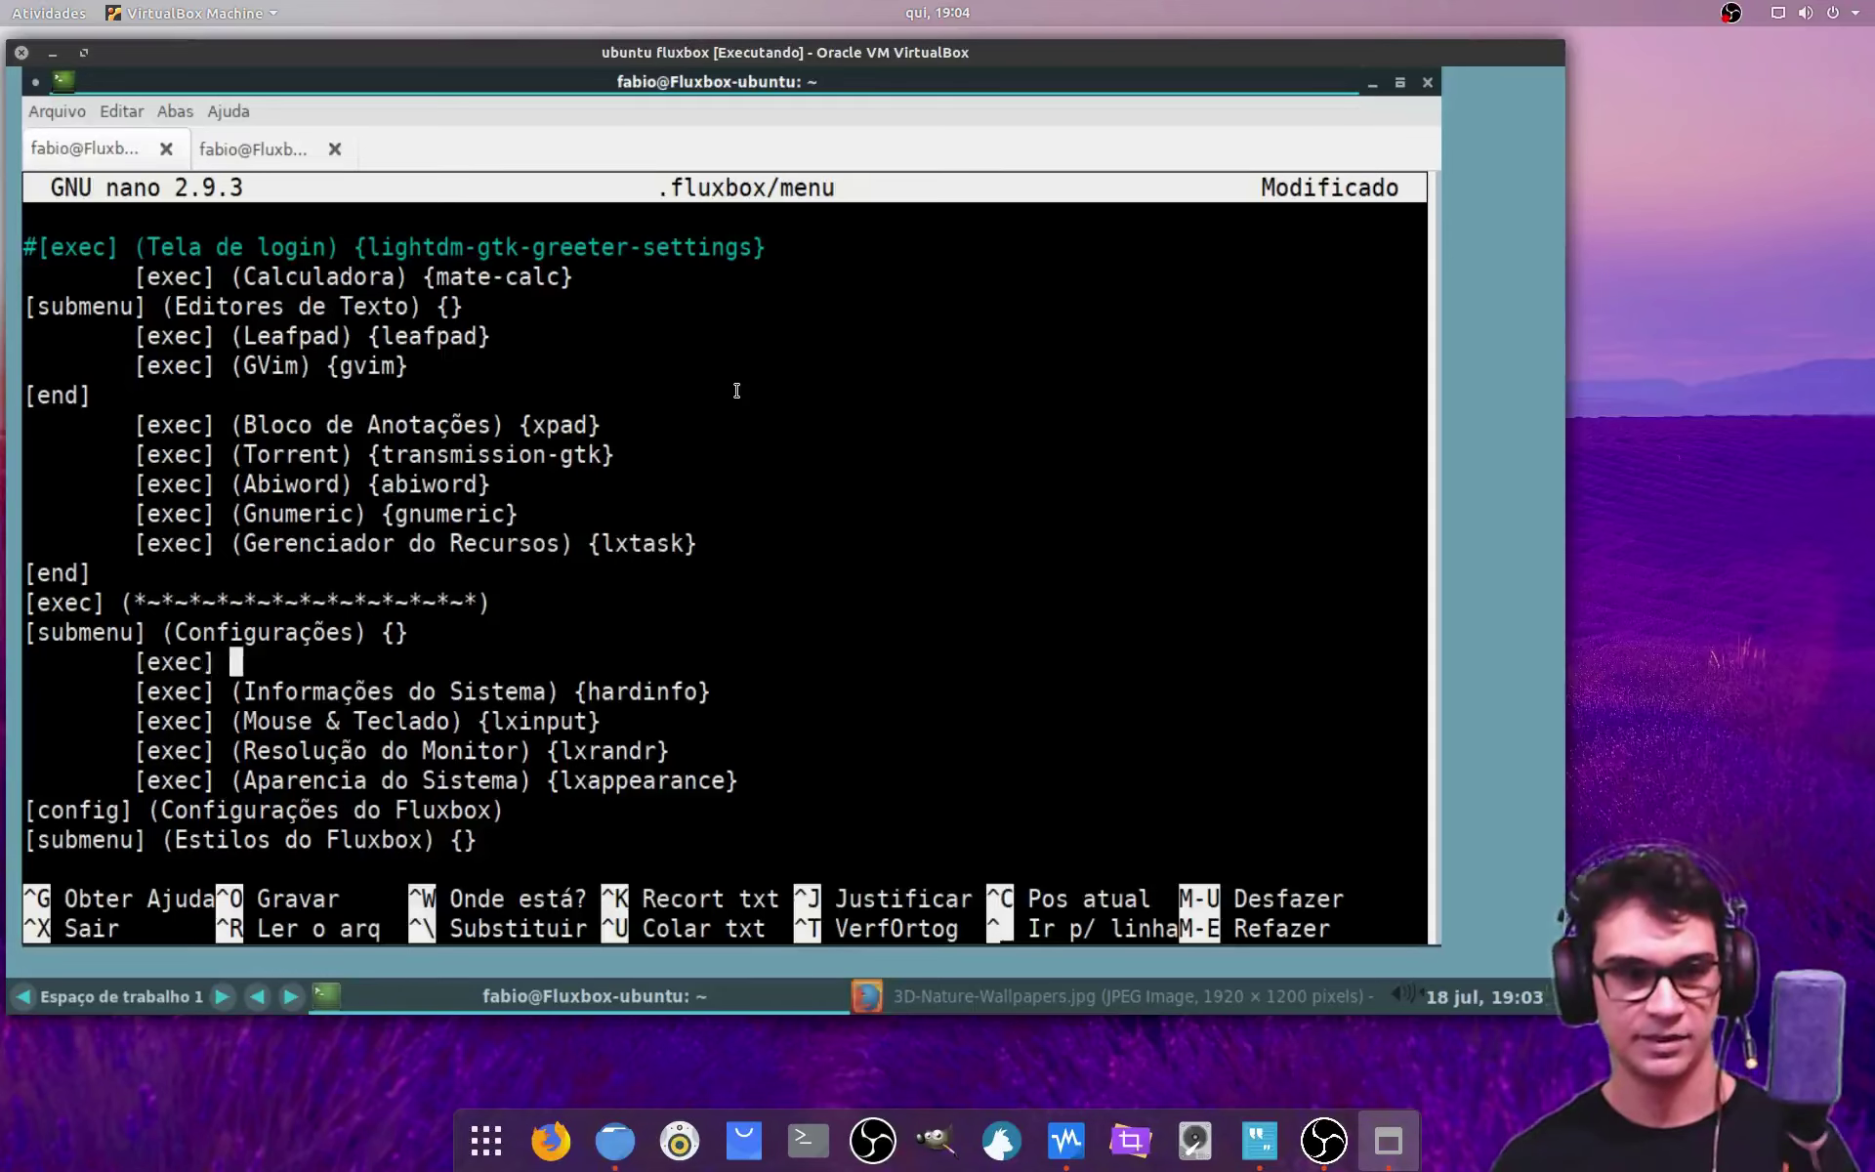
type("(")
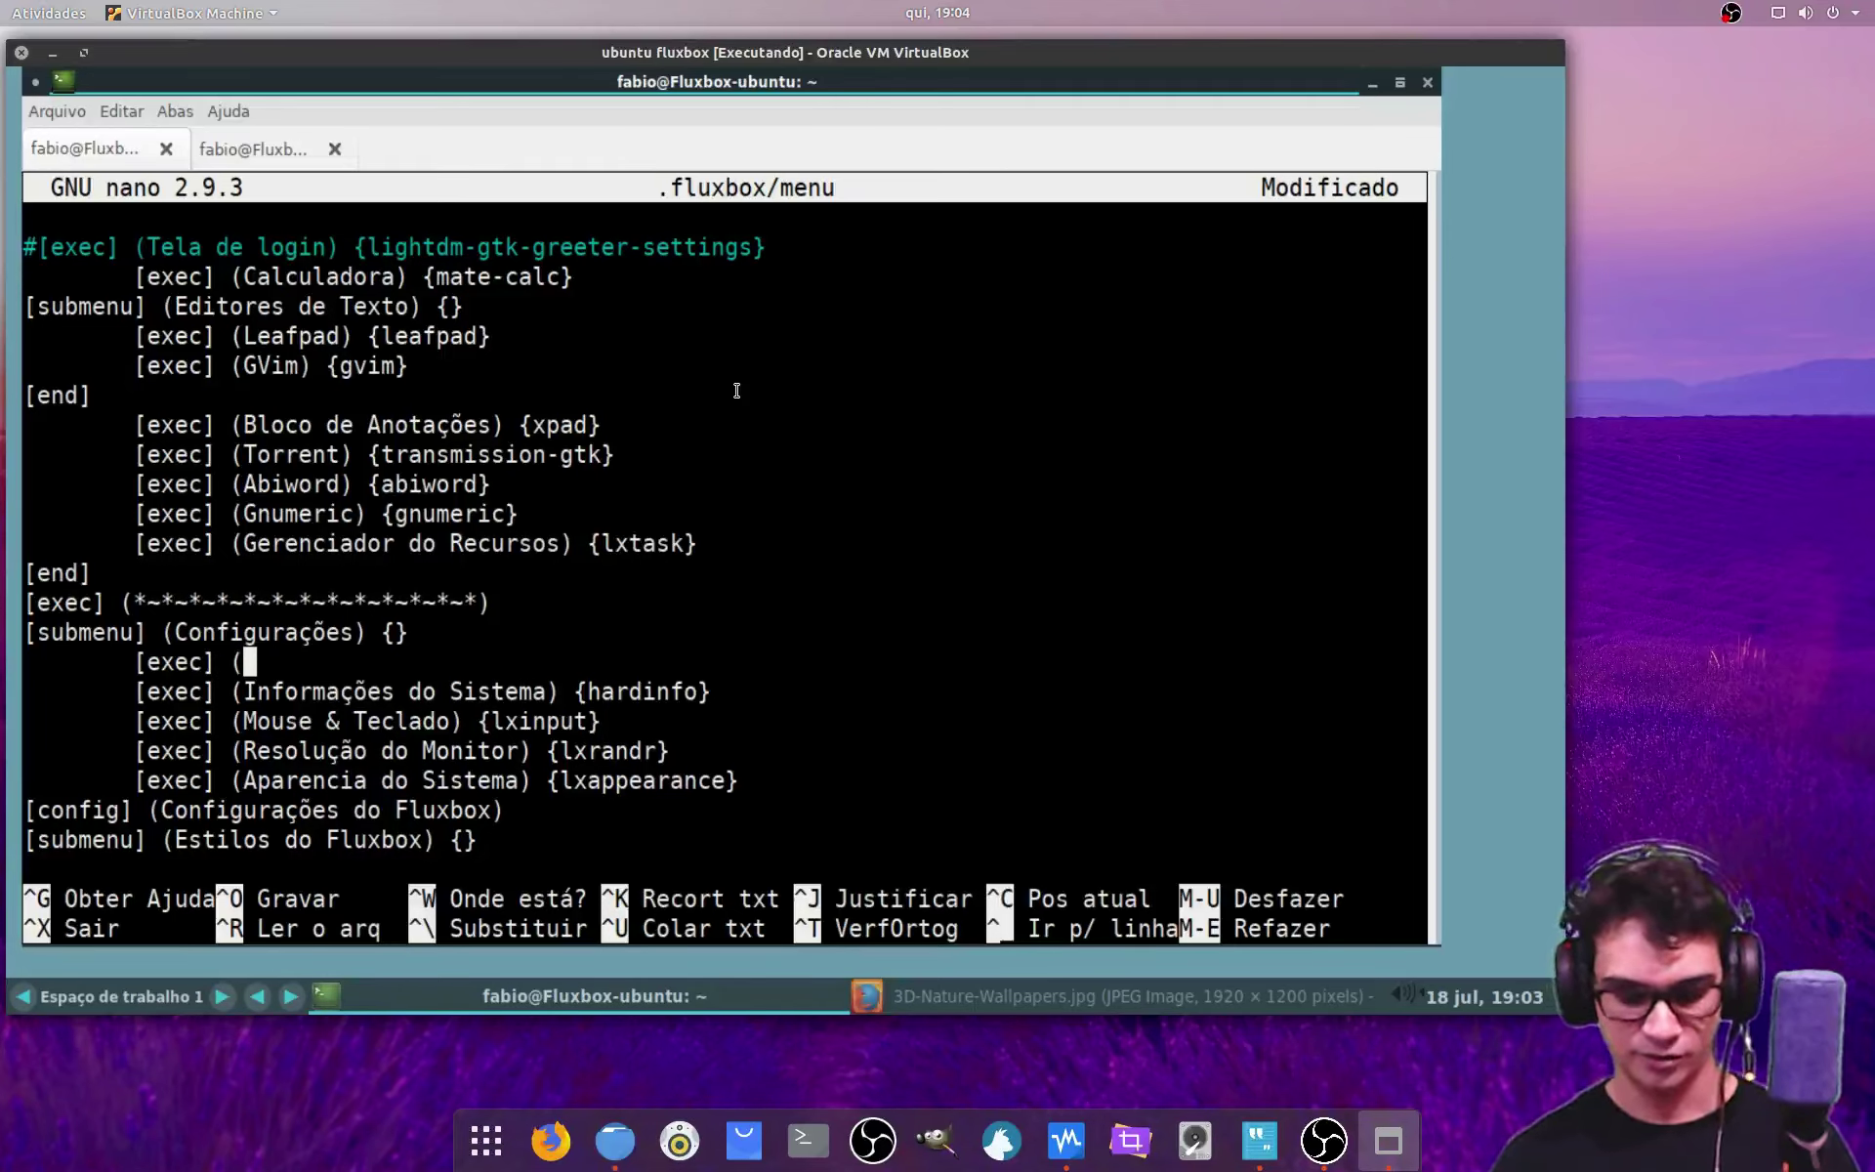
type("Definit")
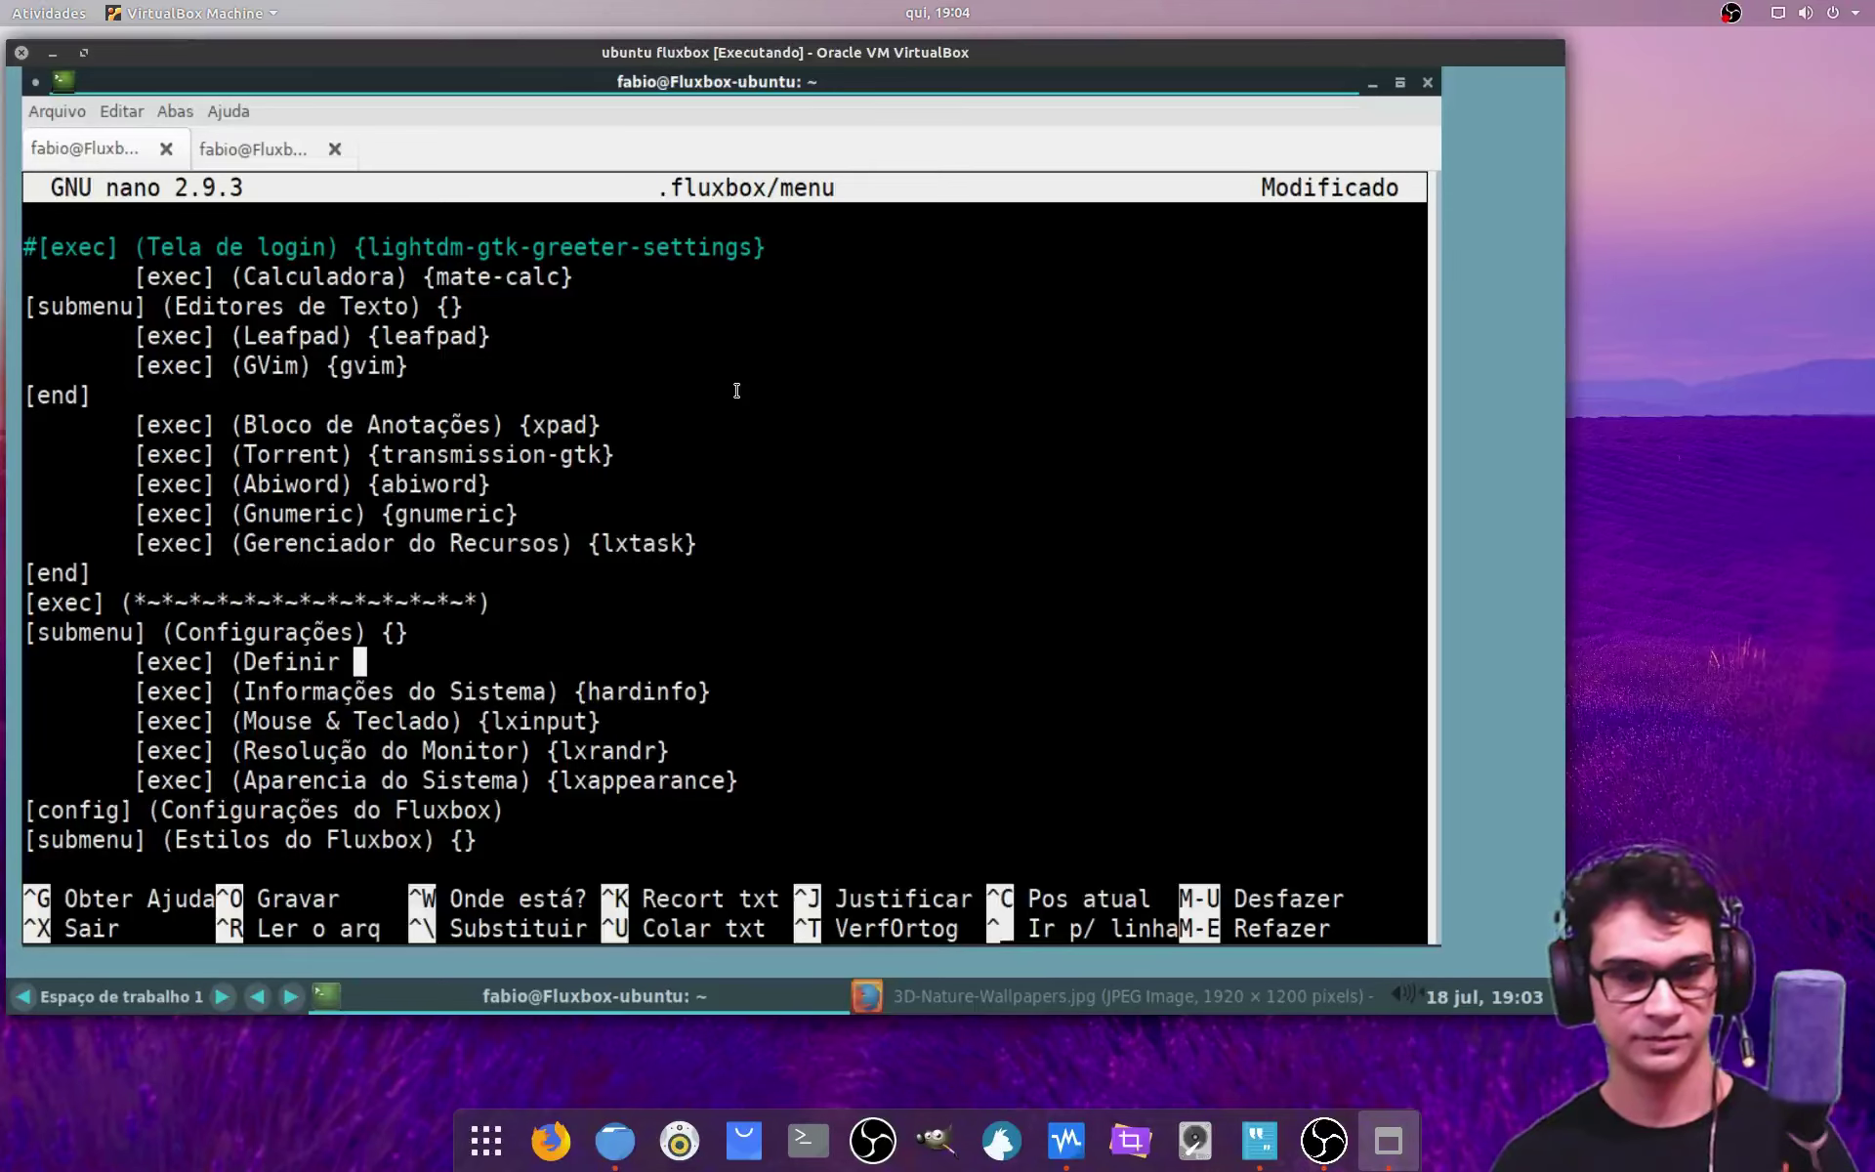
type(" Papel ")
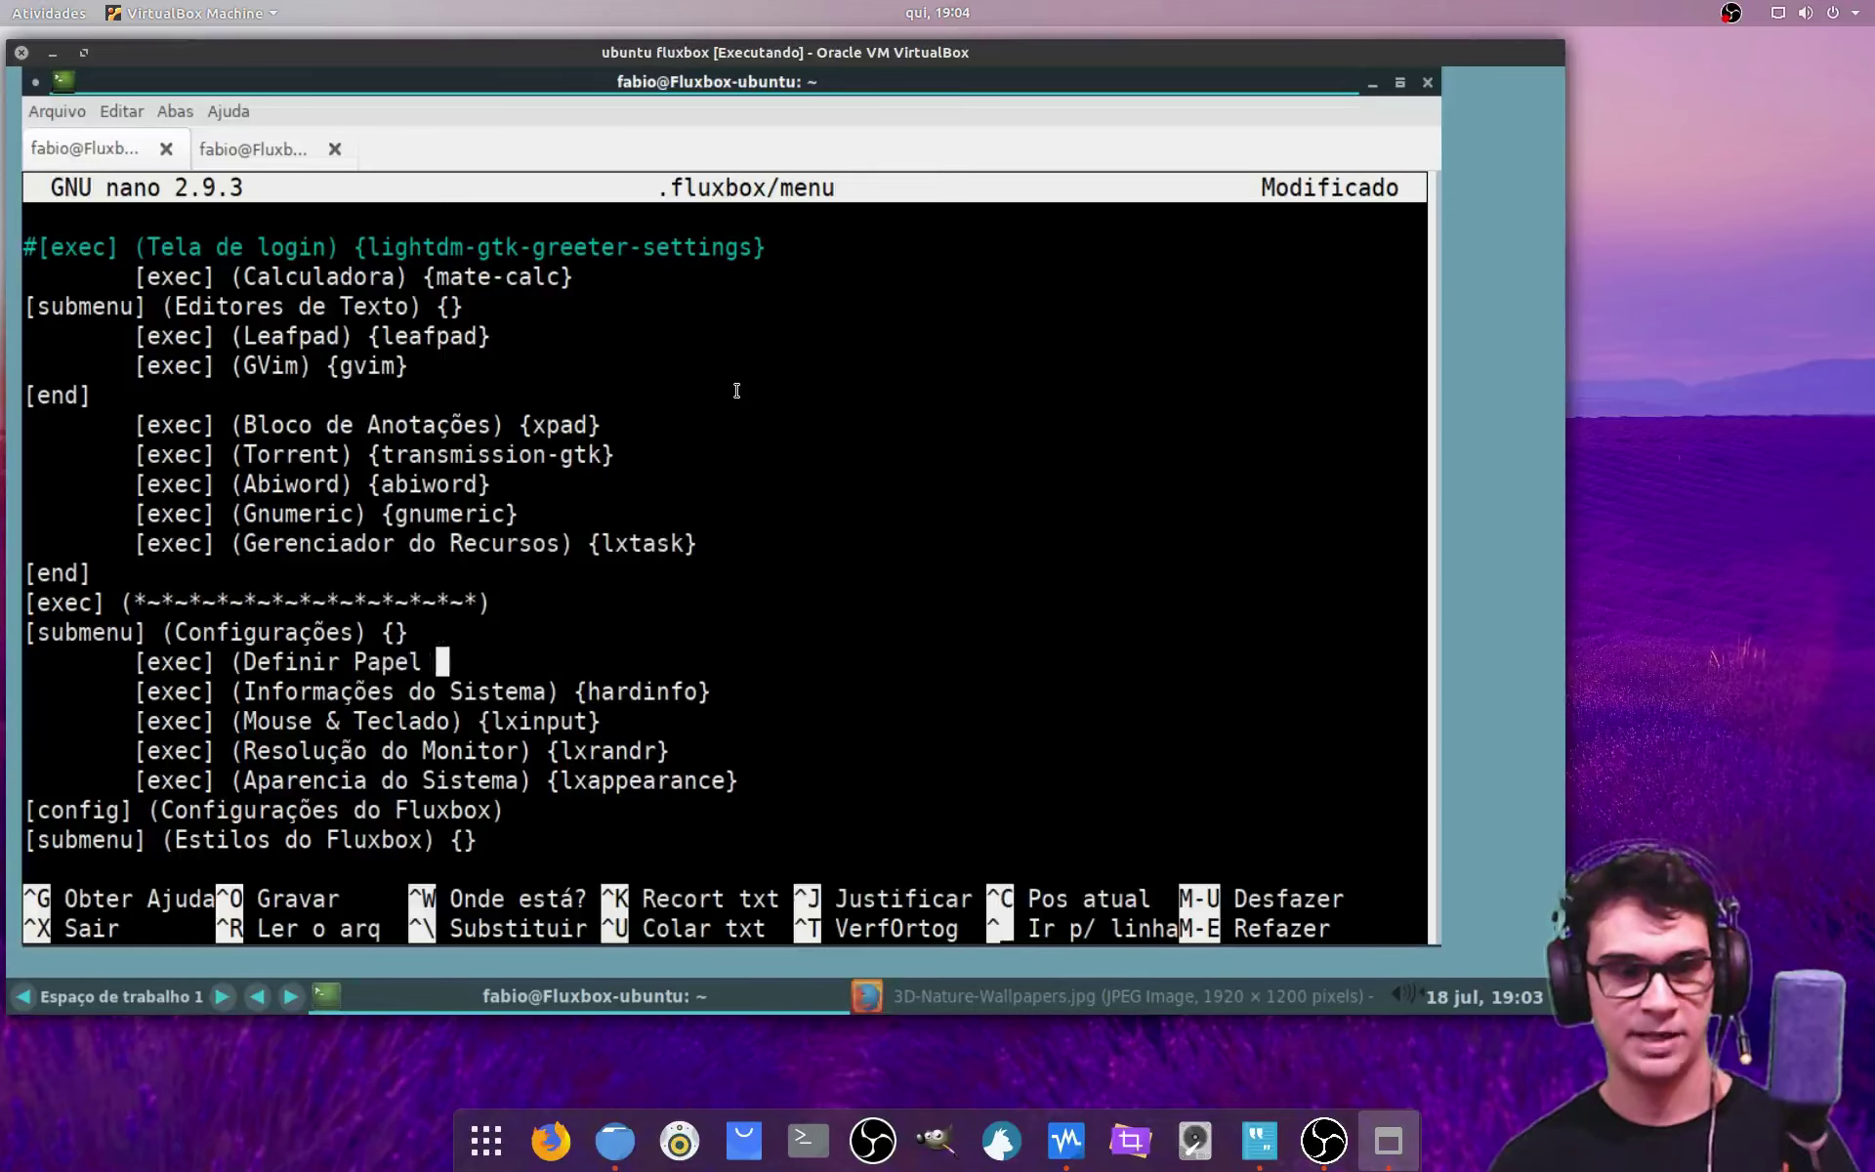
type("de Parede")
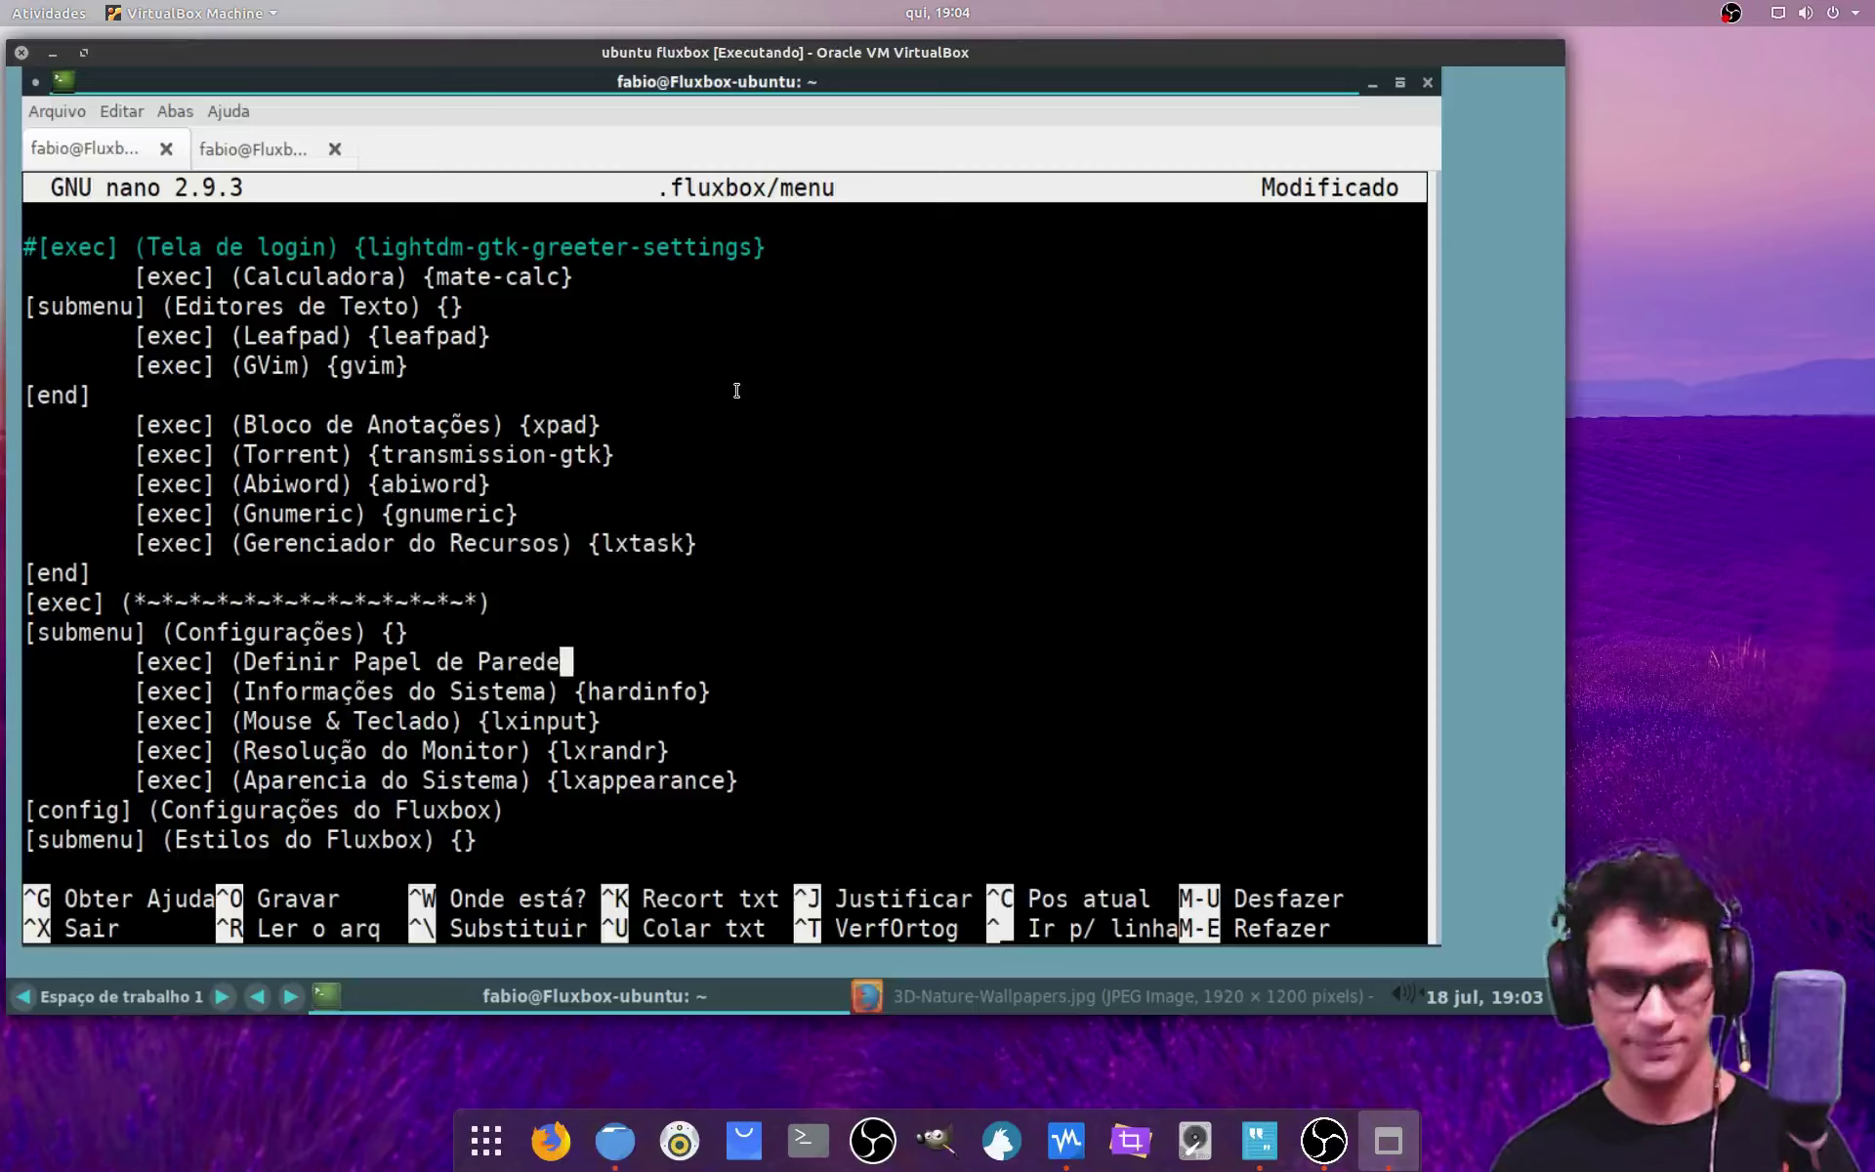
type(") ")
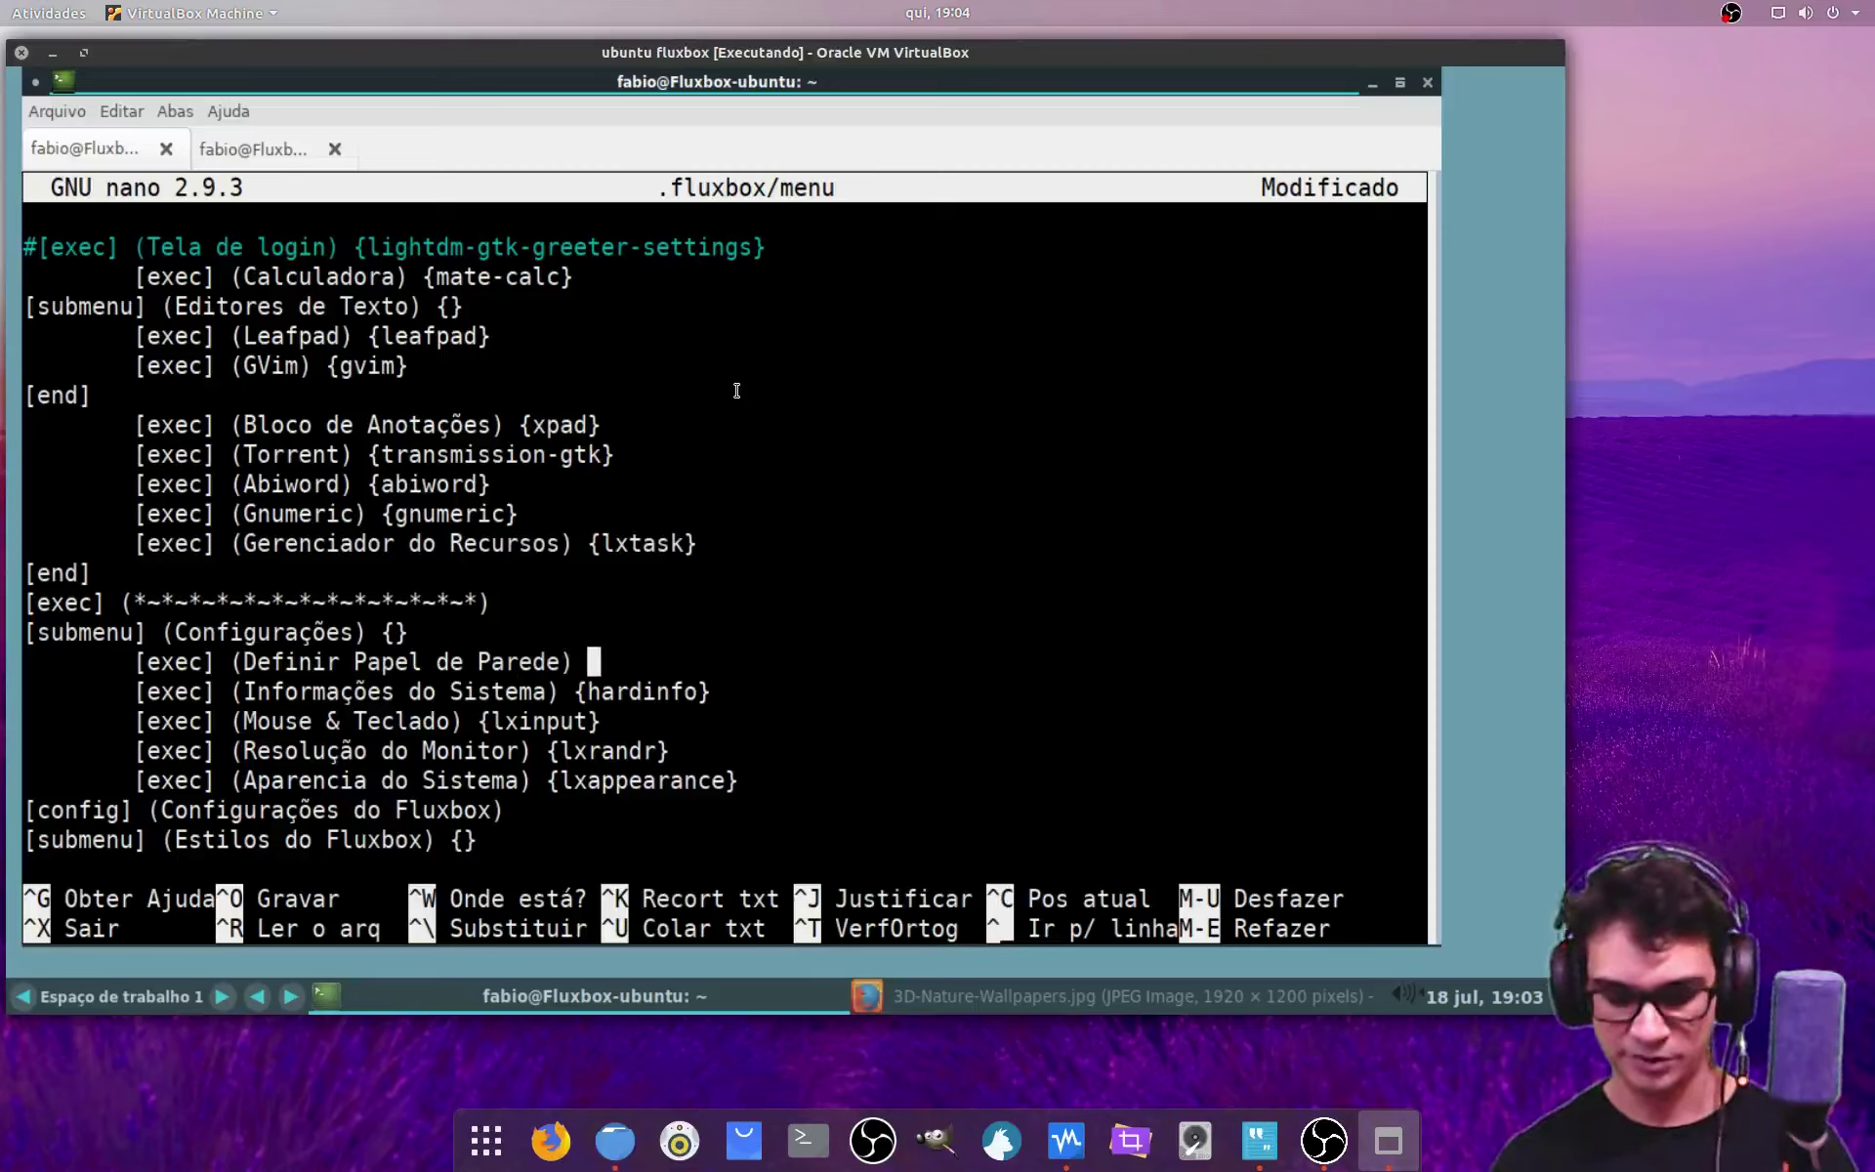
type("{}")
key("Left")
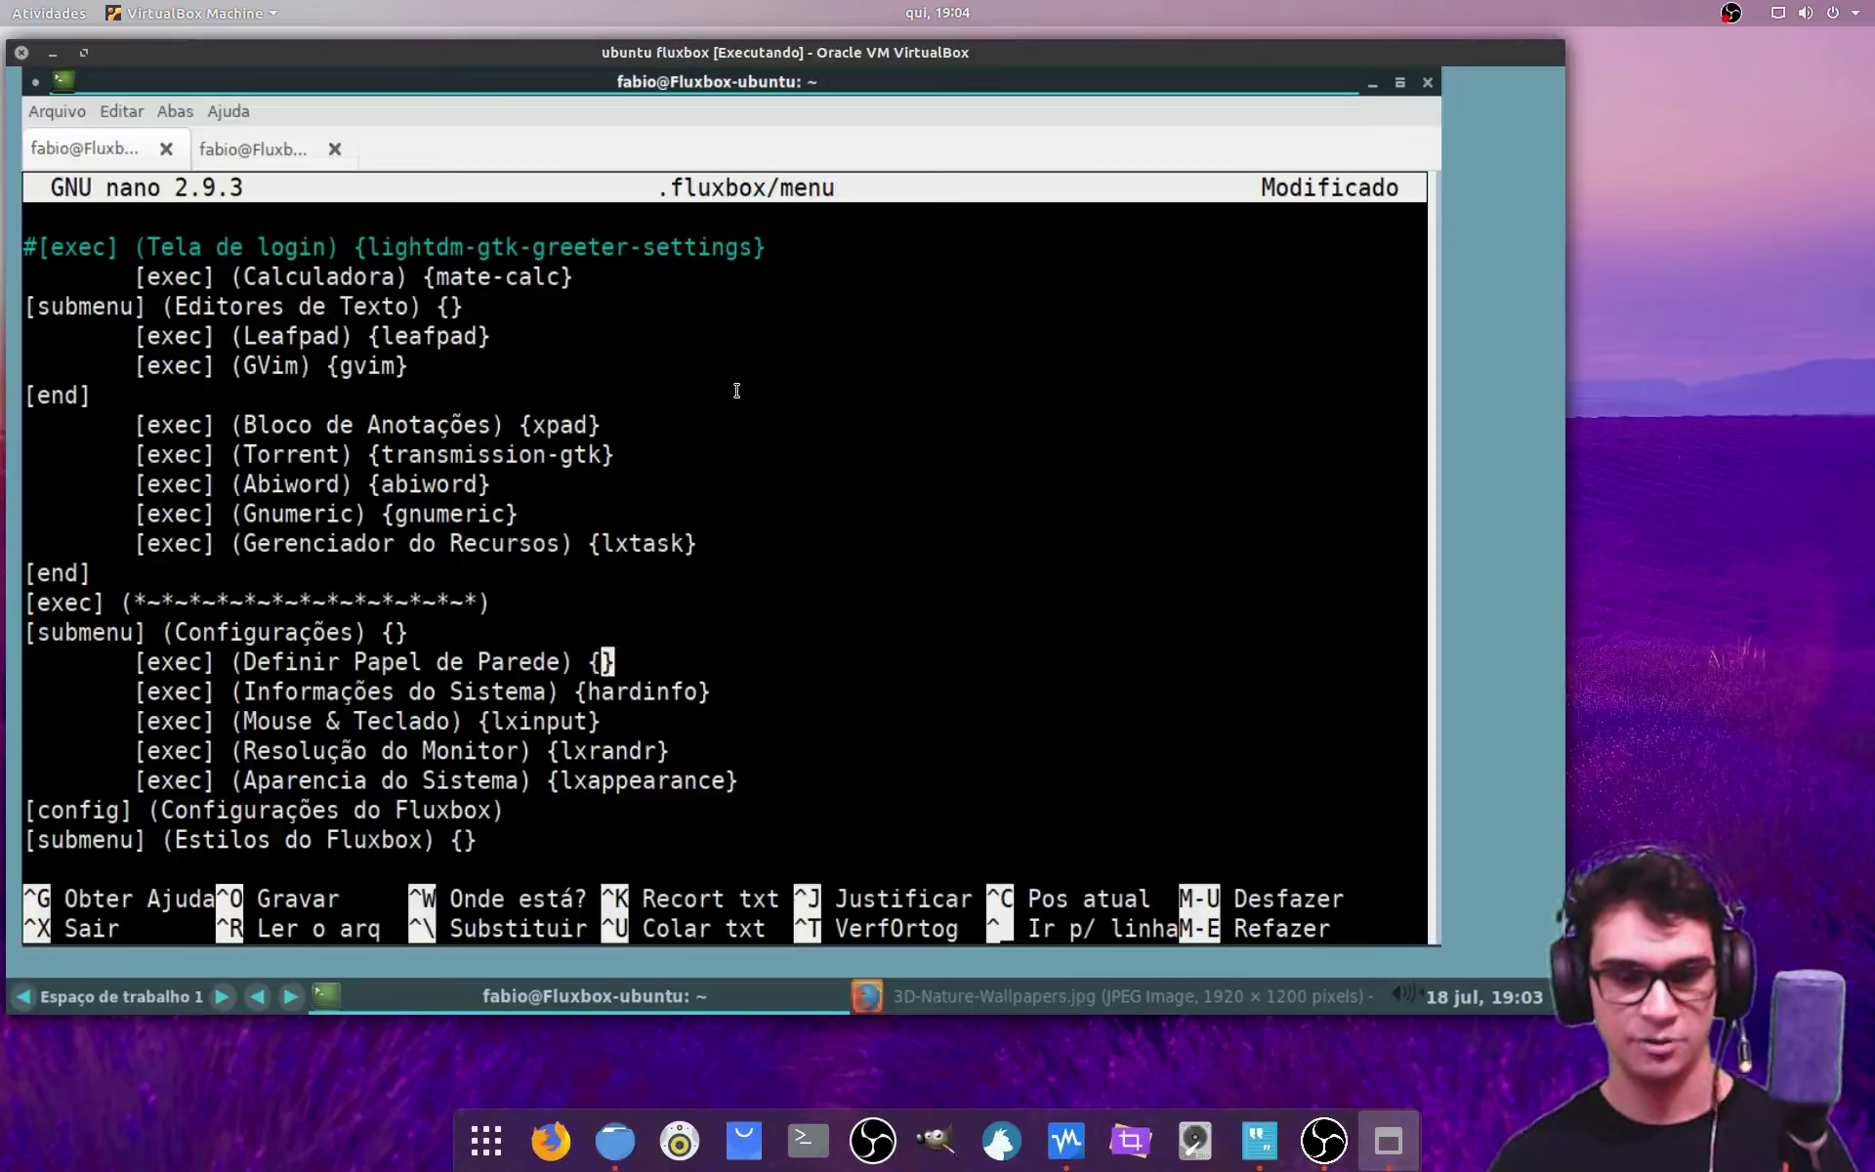
type("nitroge")
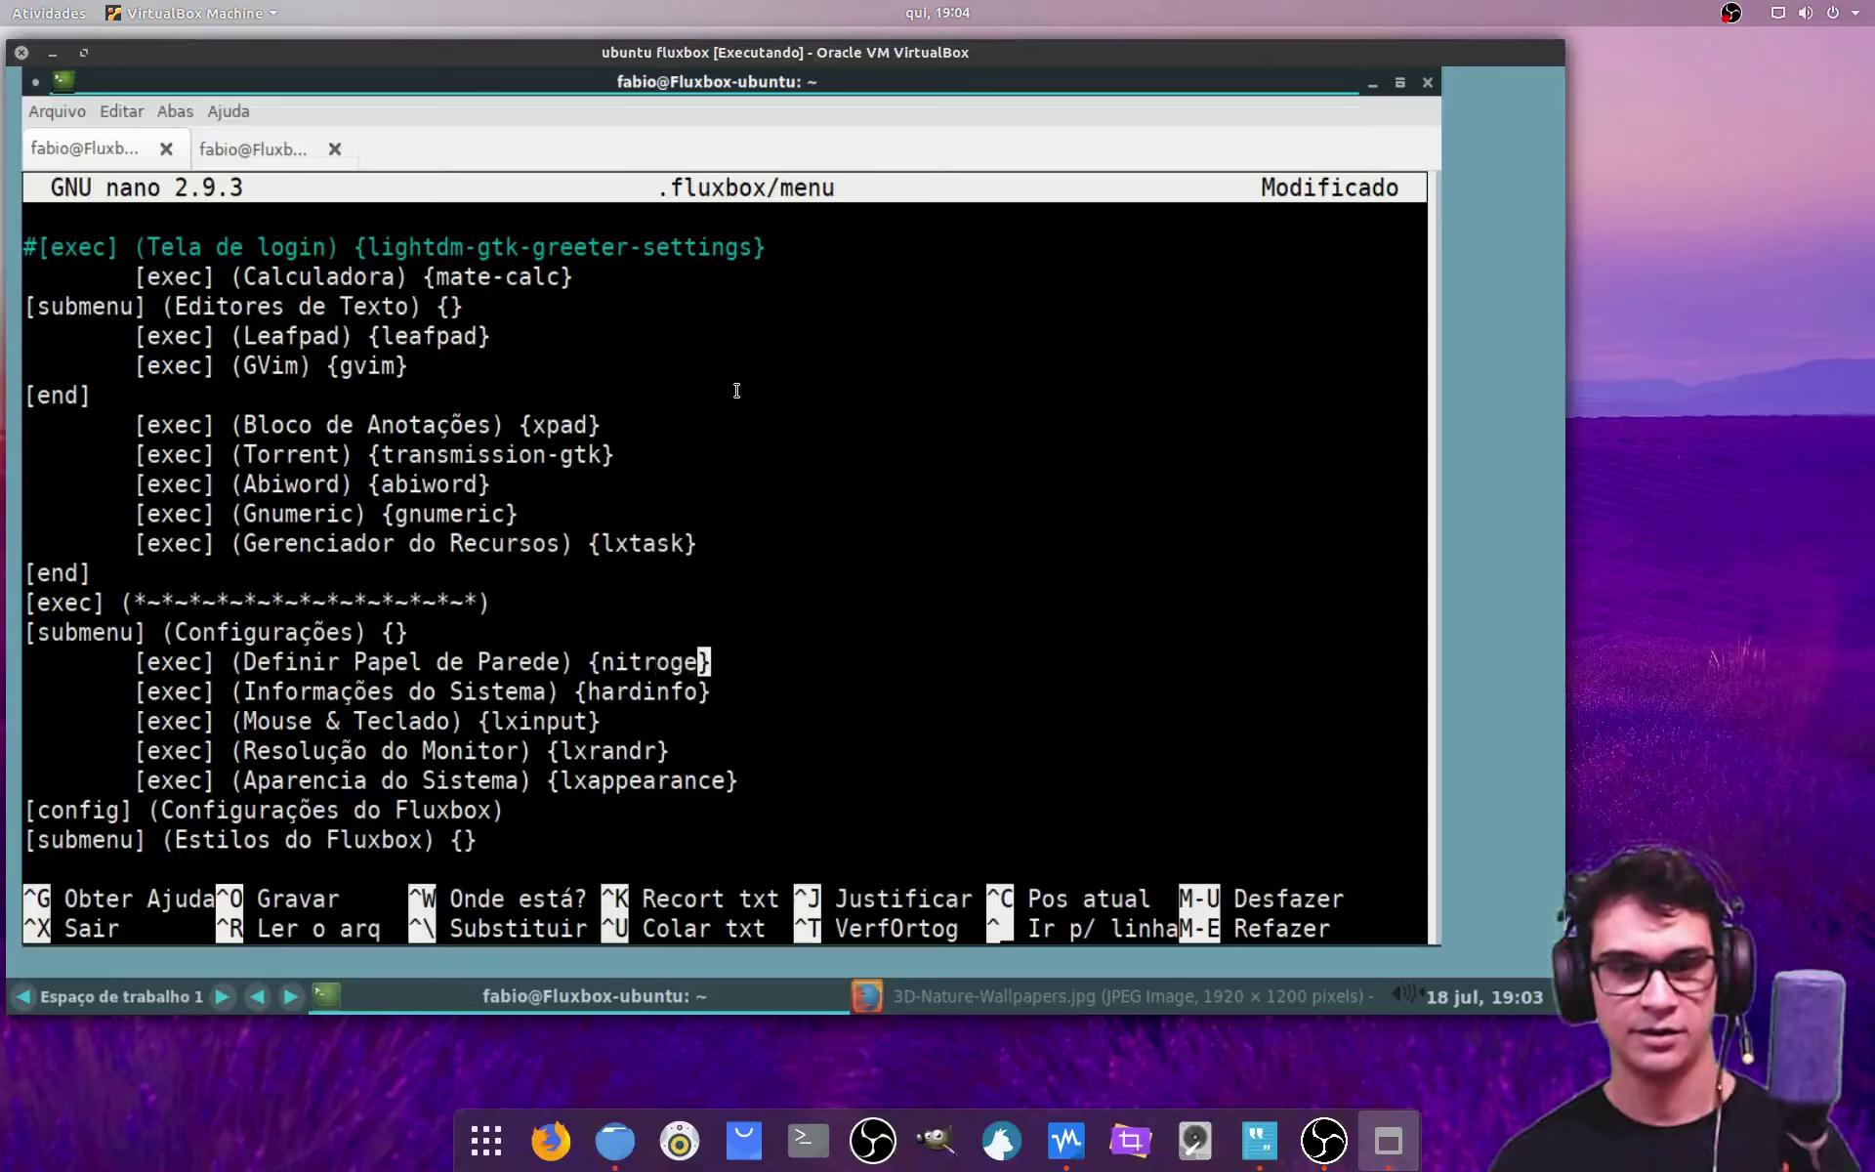
type("mn")
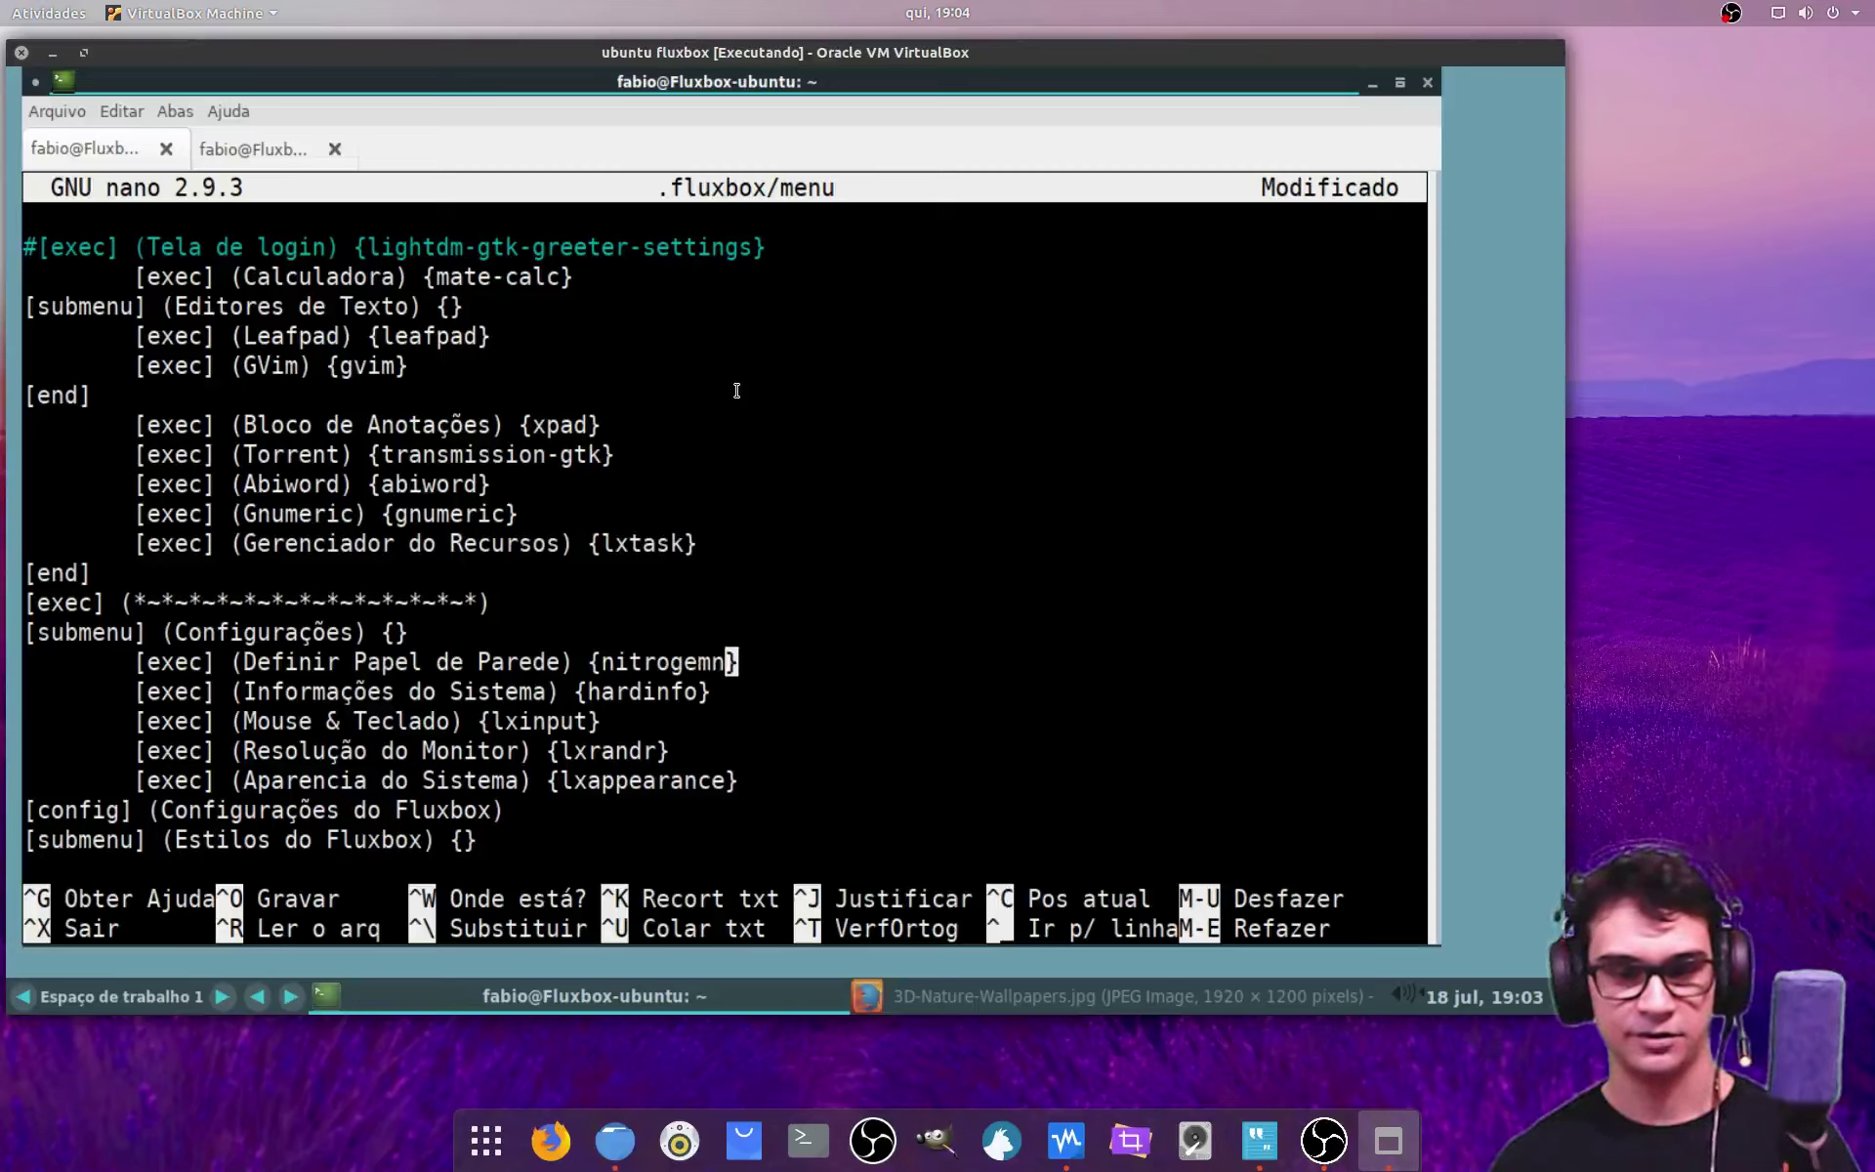
key("BackSpace")
key("BackSpace")
type("n")
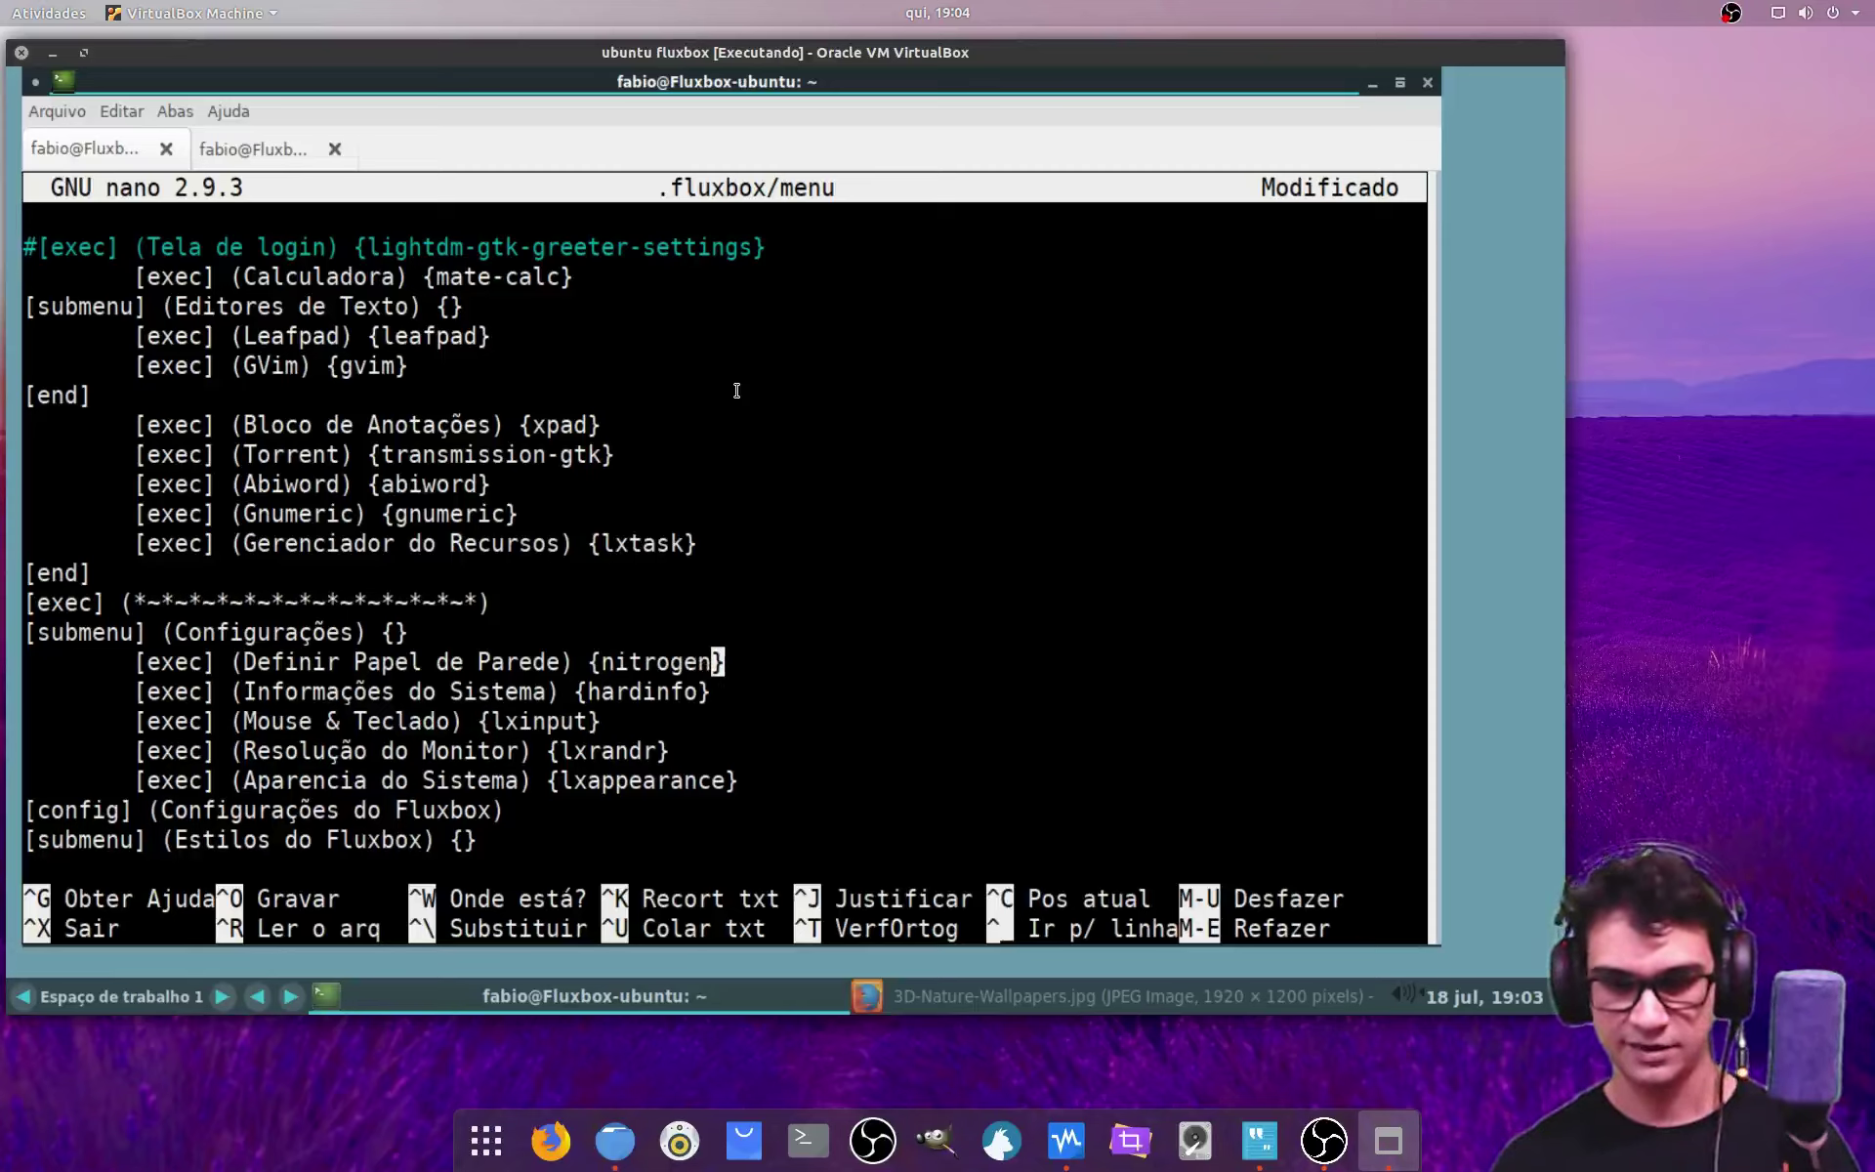
key("ctrl+o")
key("Return")
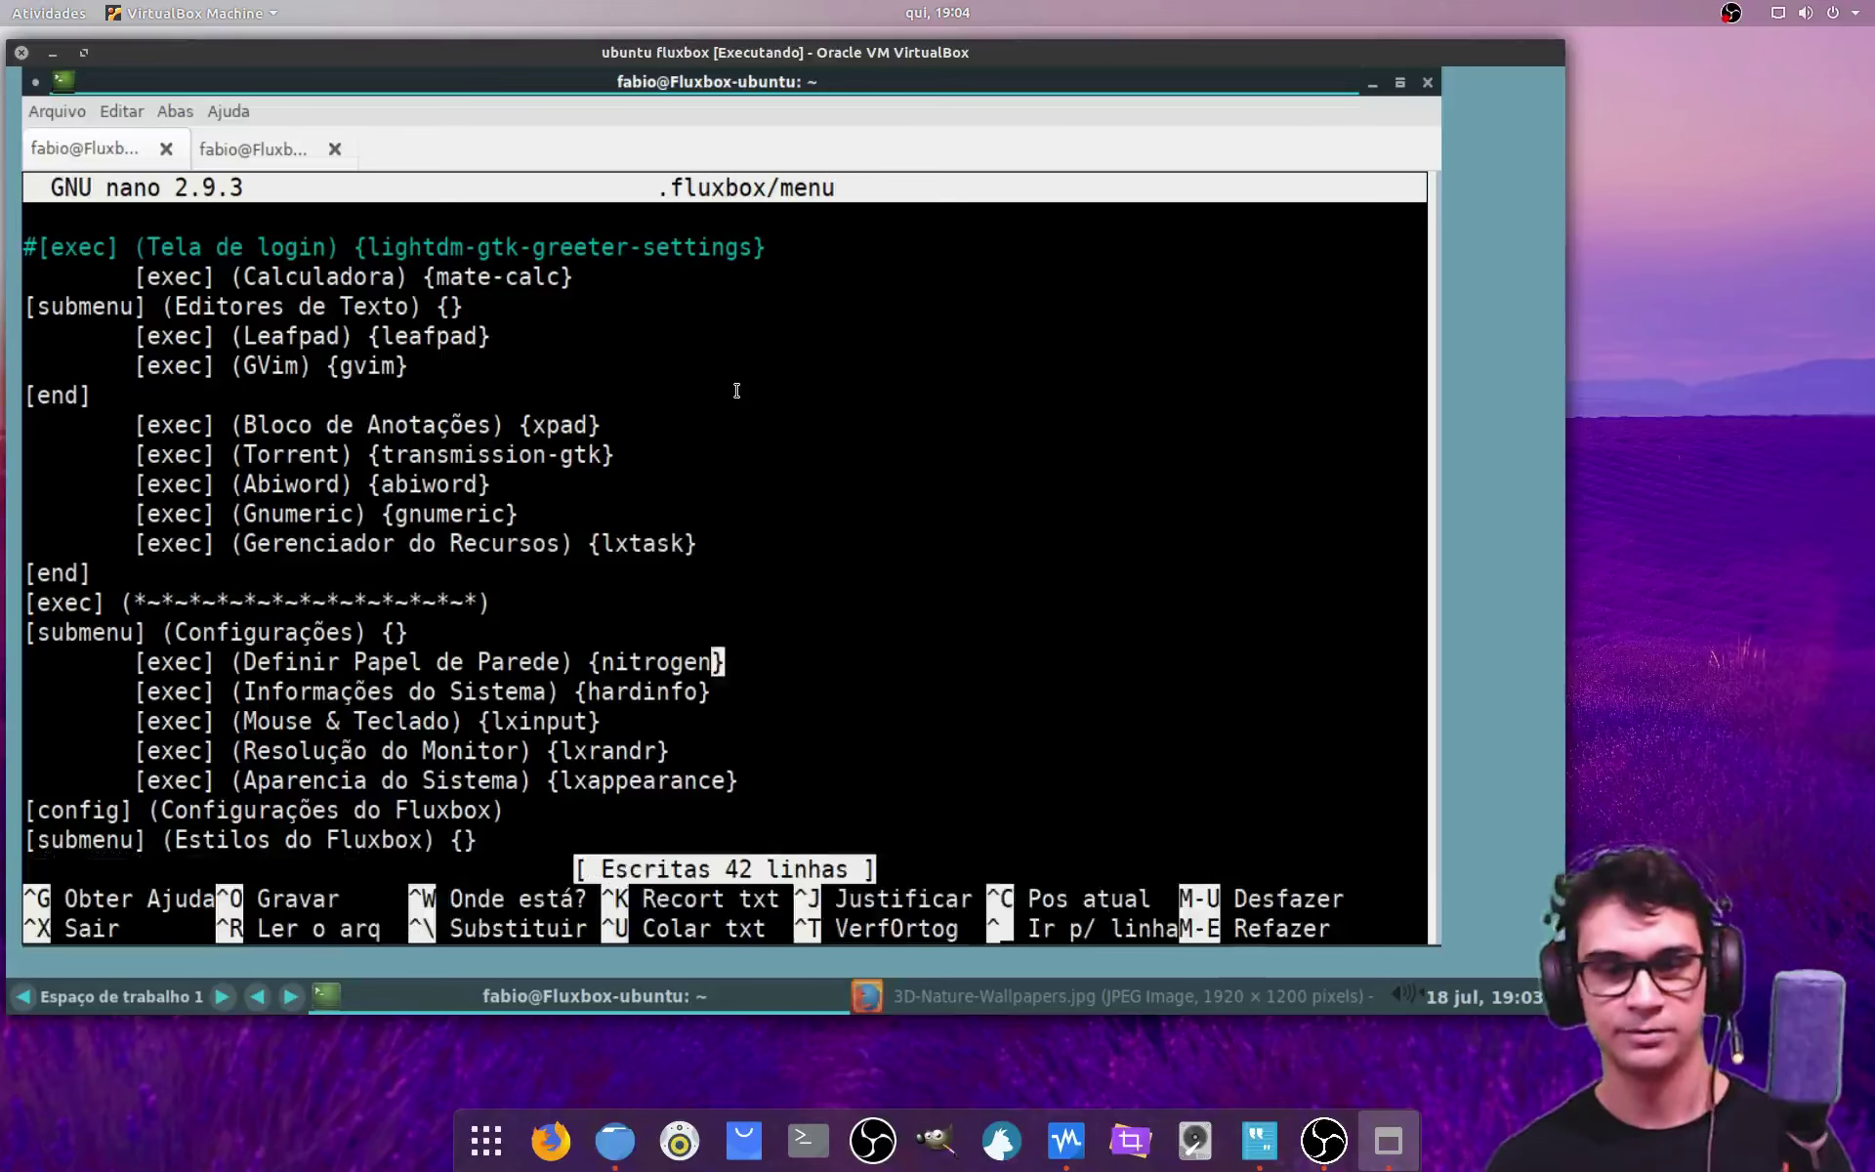
Step: Launch Nitrogen from the root menu's Configurações > Definir Papel de Parede entry
right_click(1446, 530)
mouse_move(1392, 832)
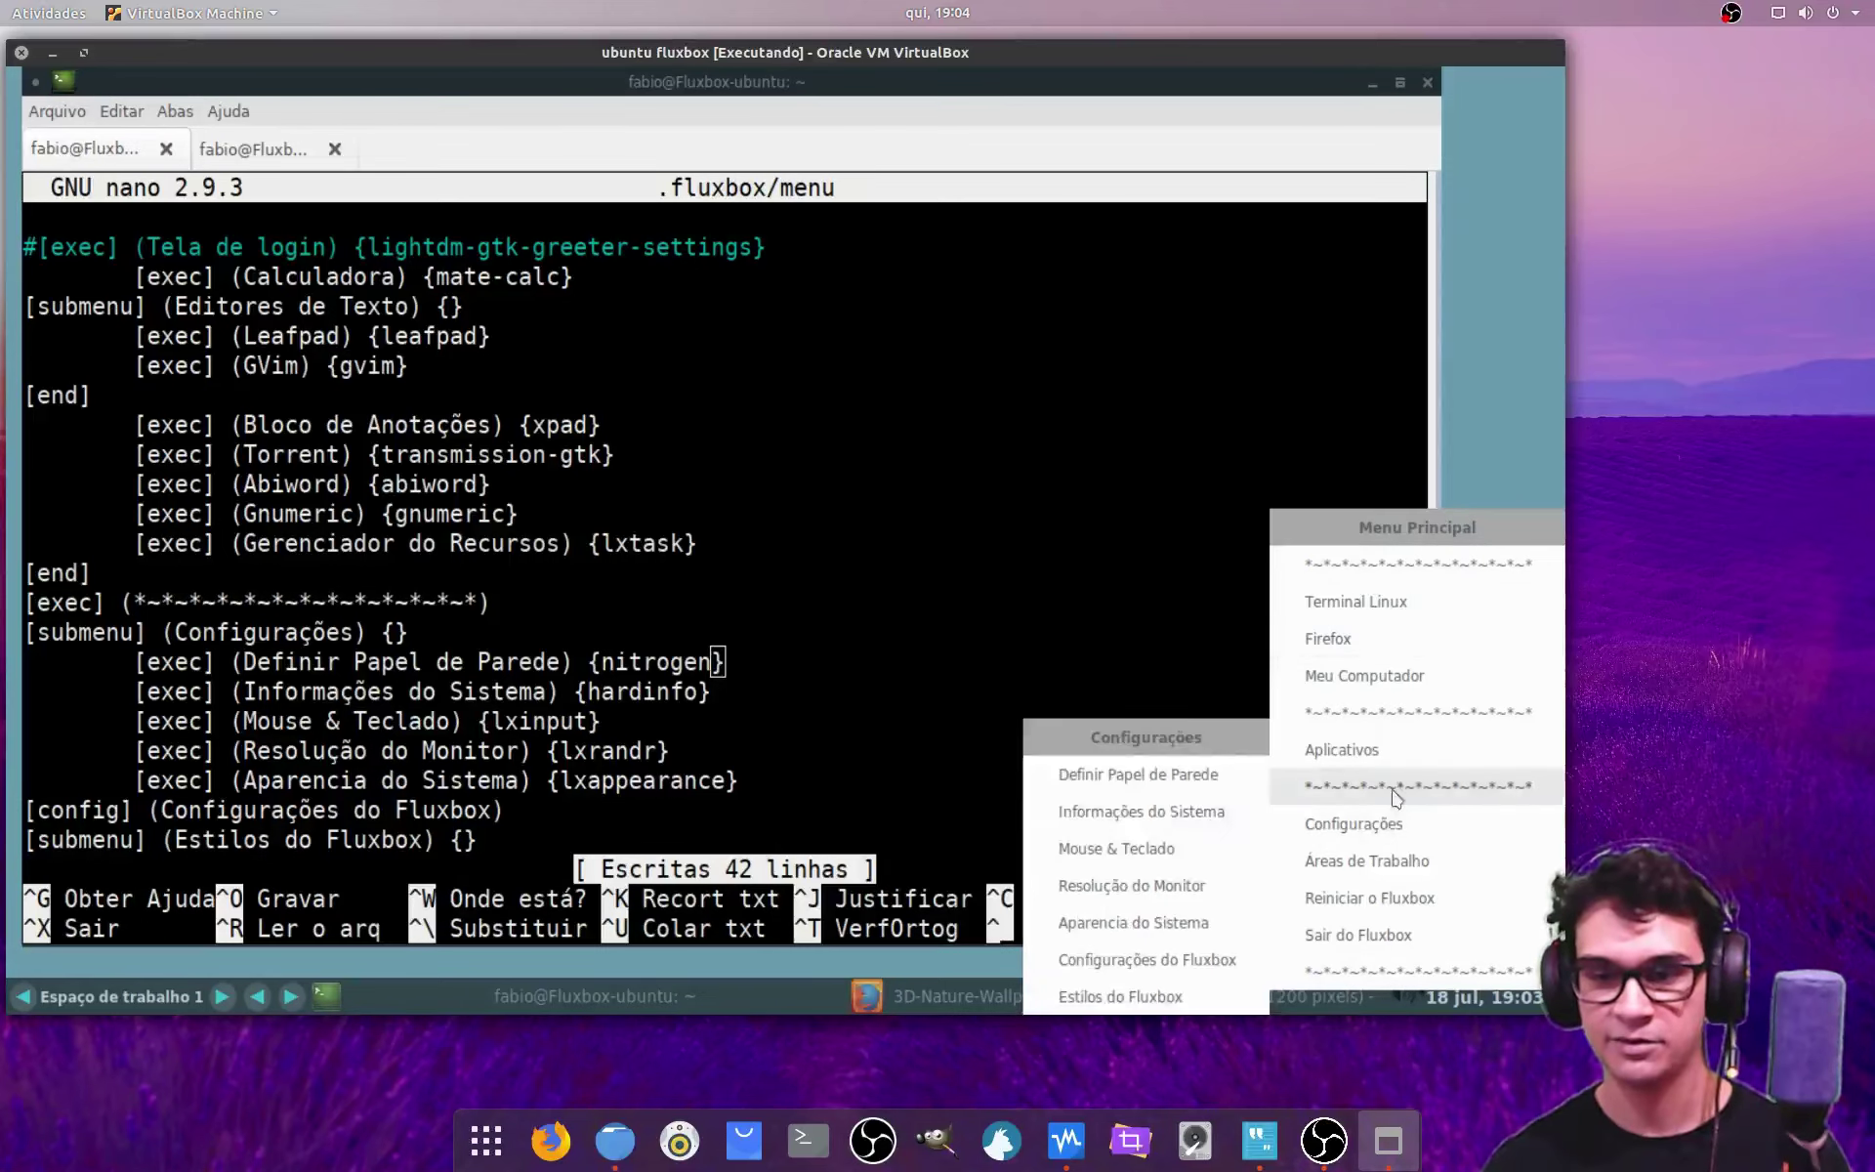
left_click(1165, 779)
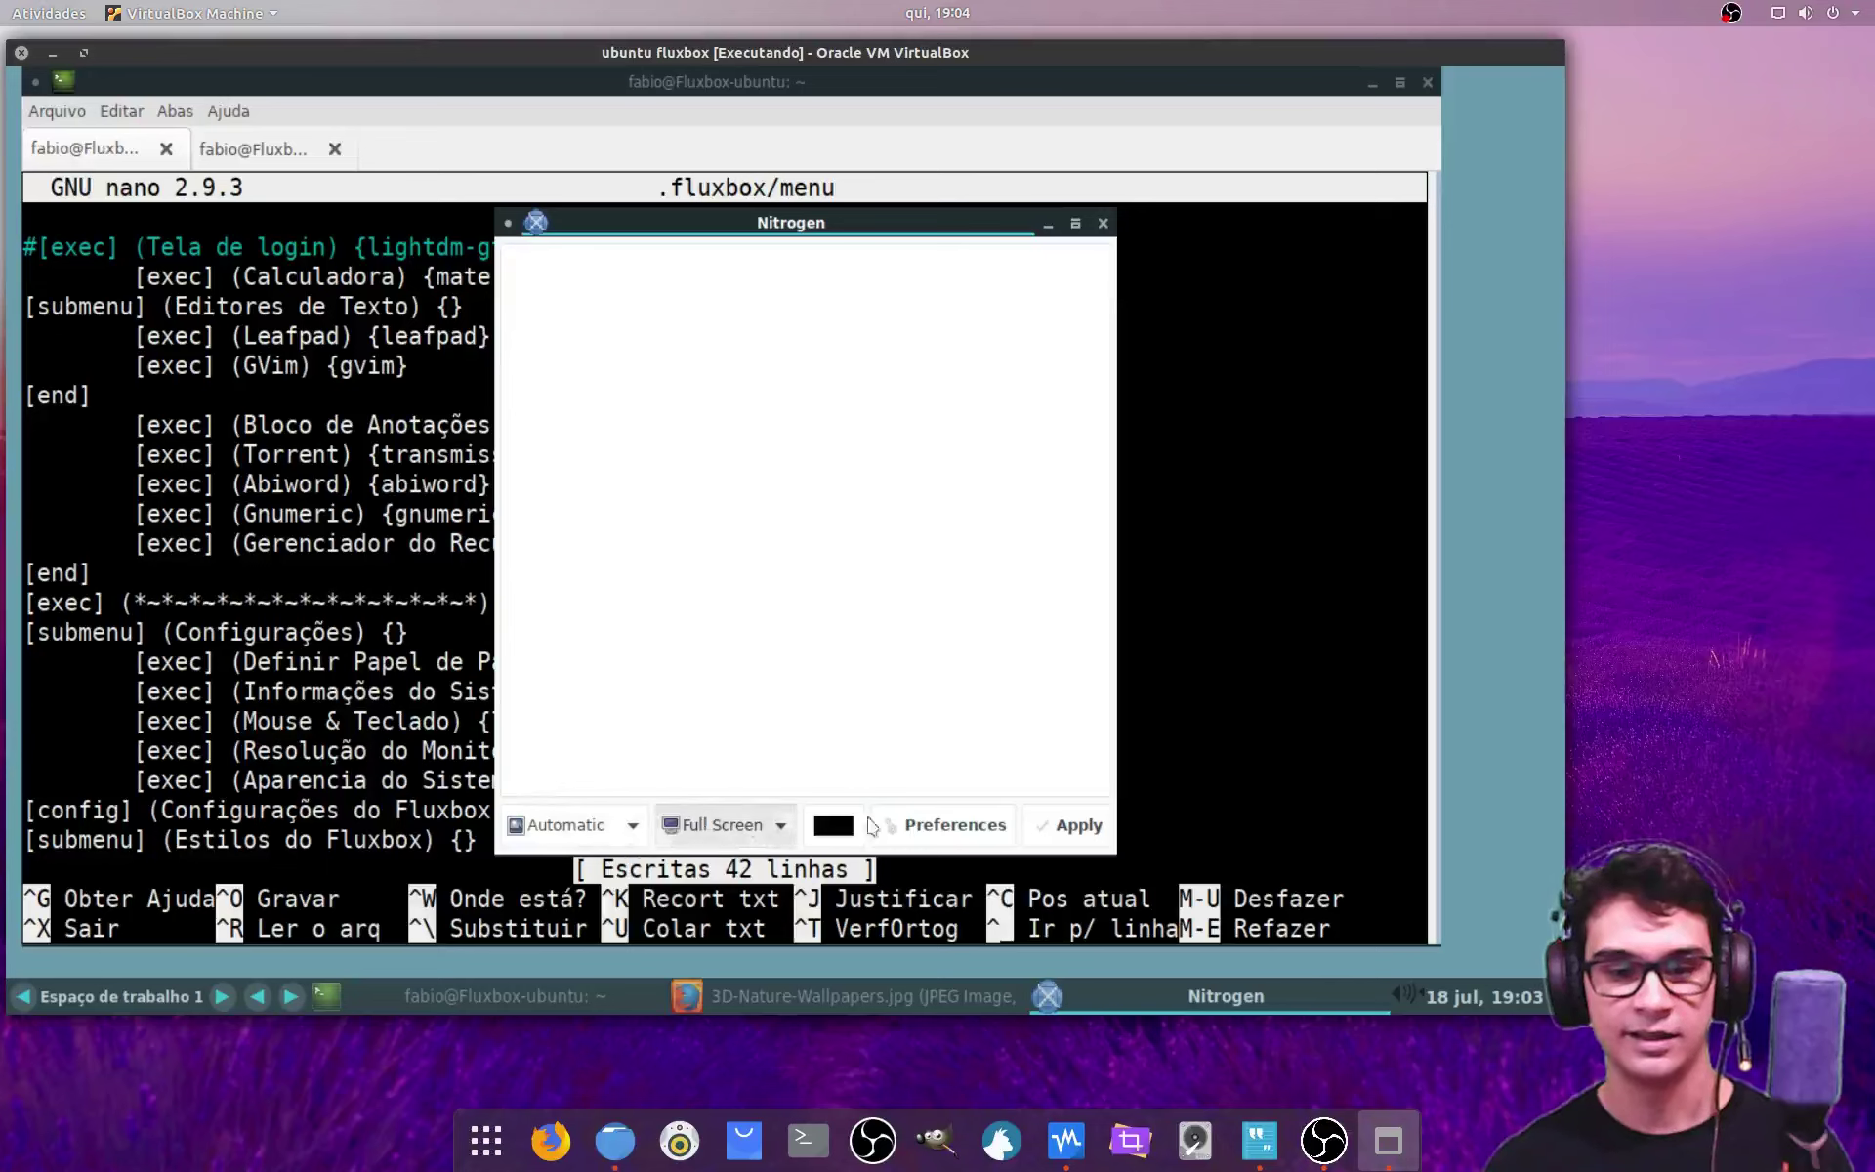
Step: Add the Imagens/wallpapers folder as a Nitrogen wallpaper directory in Preferences
left_click(945, 826)
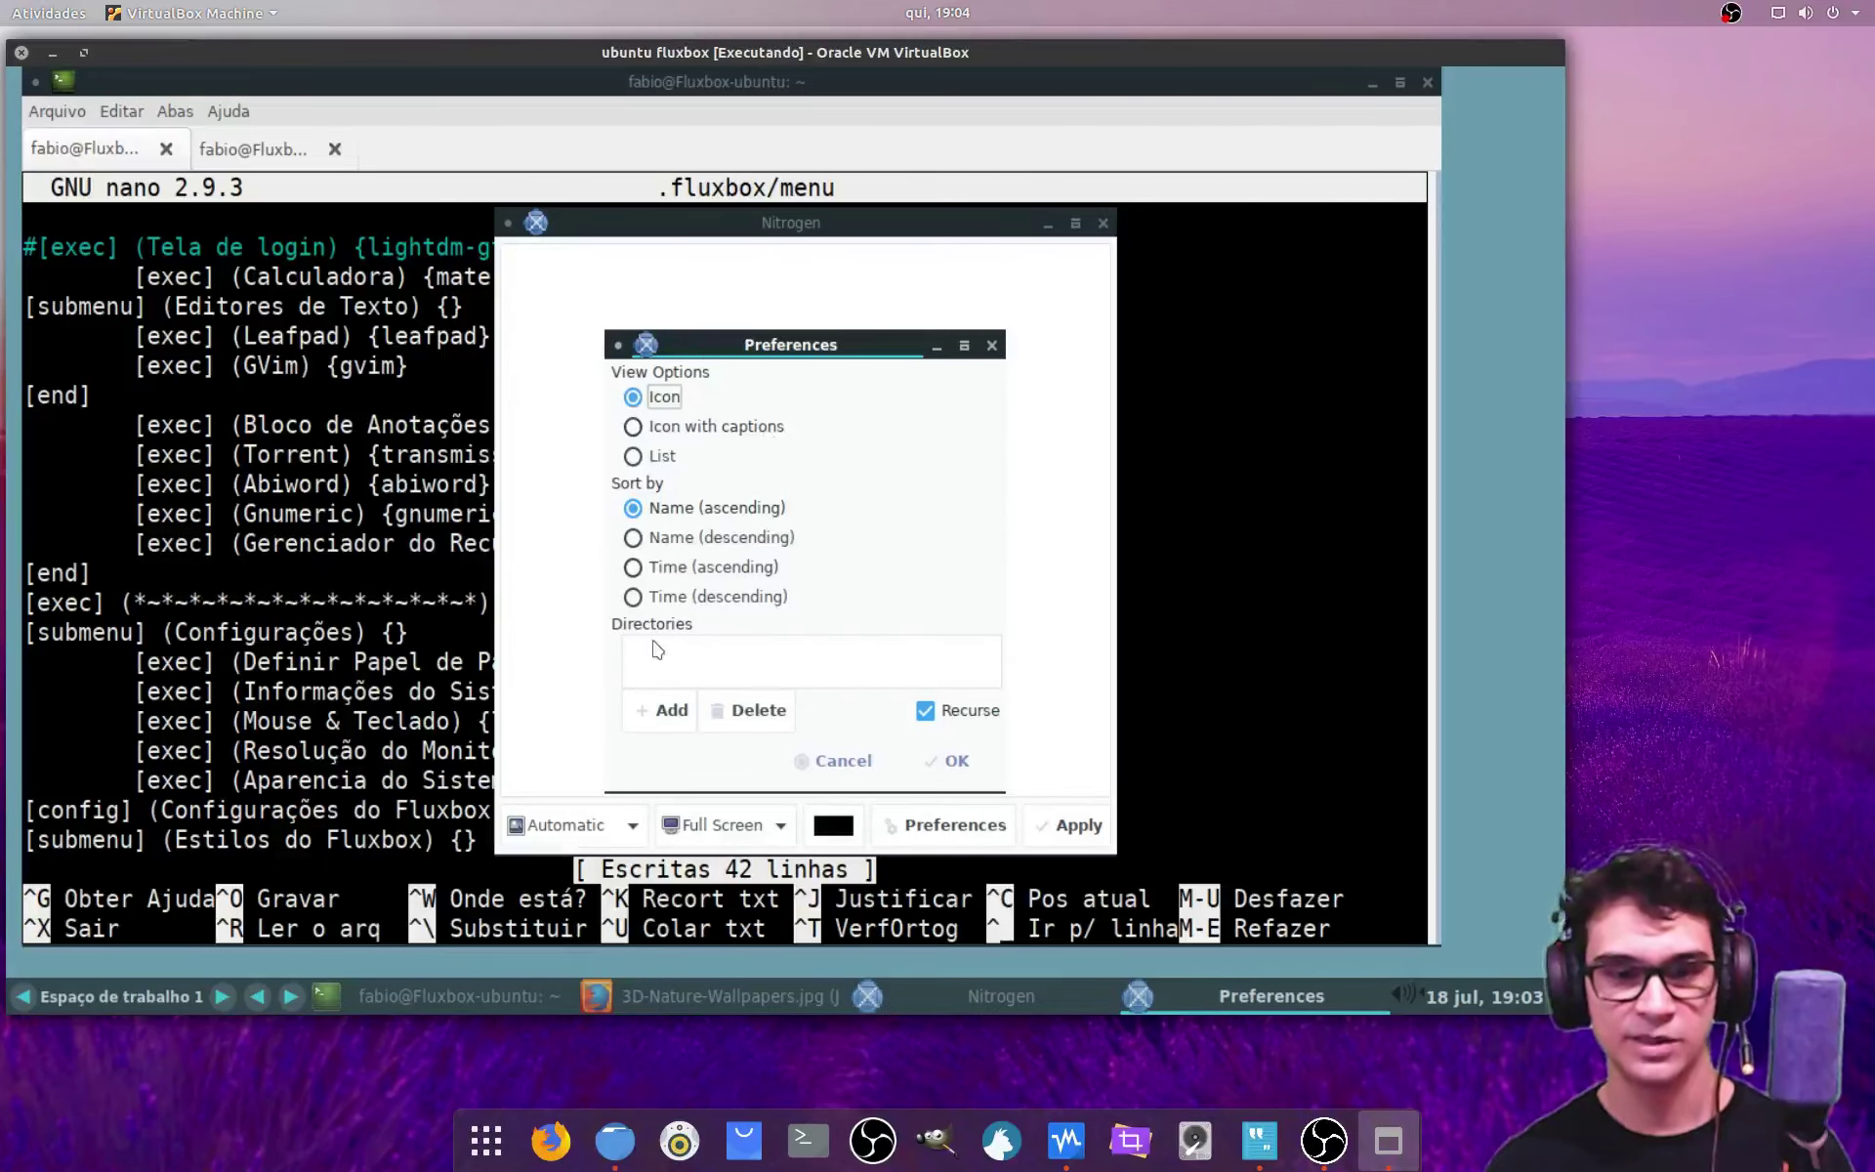
left_click(672, 710)
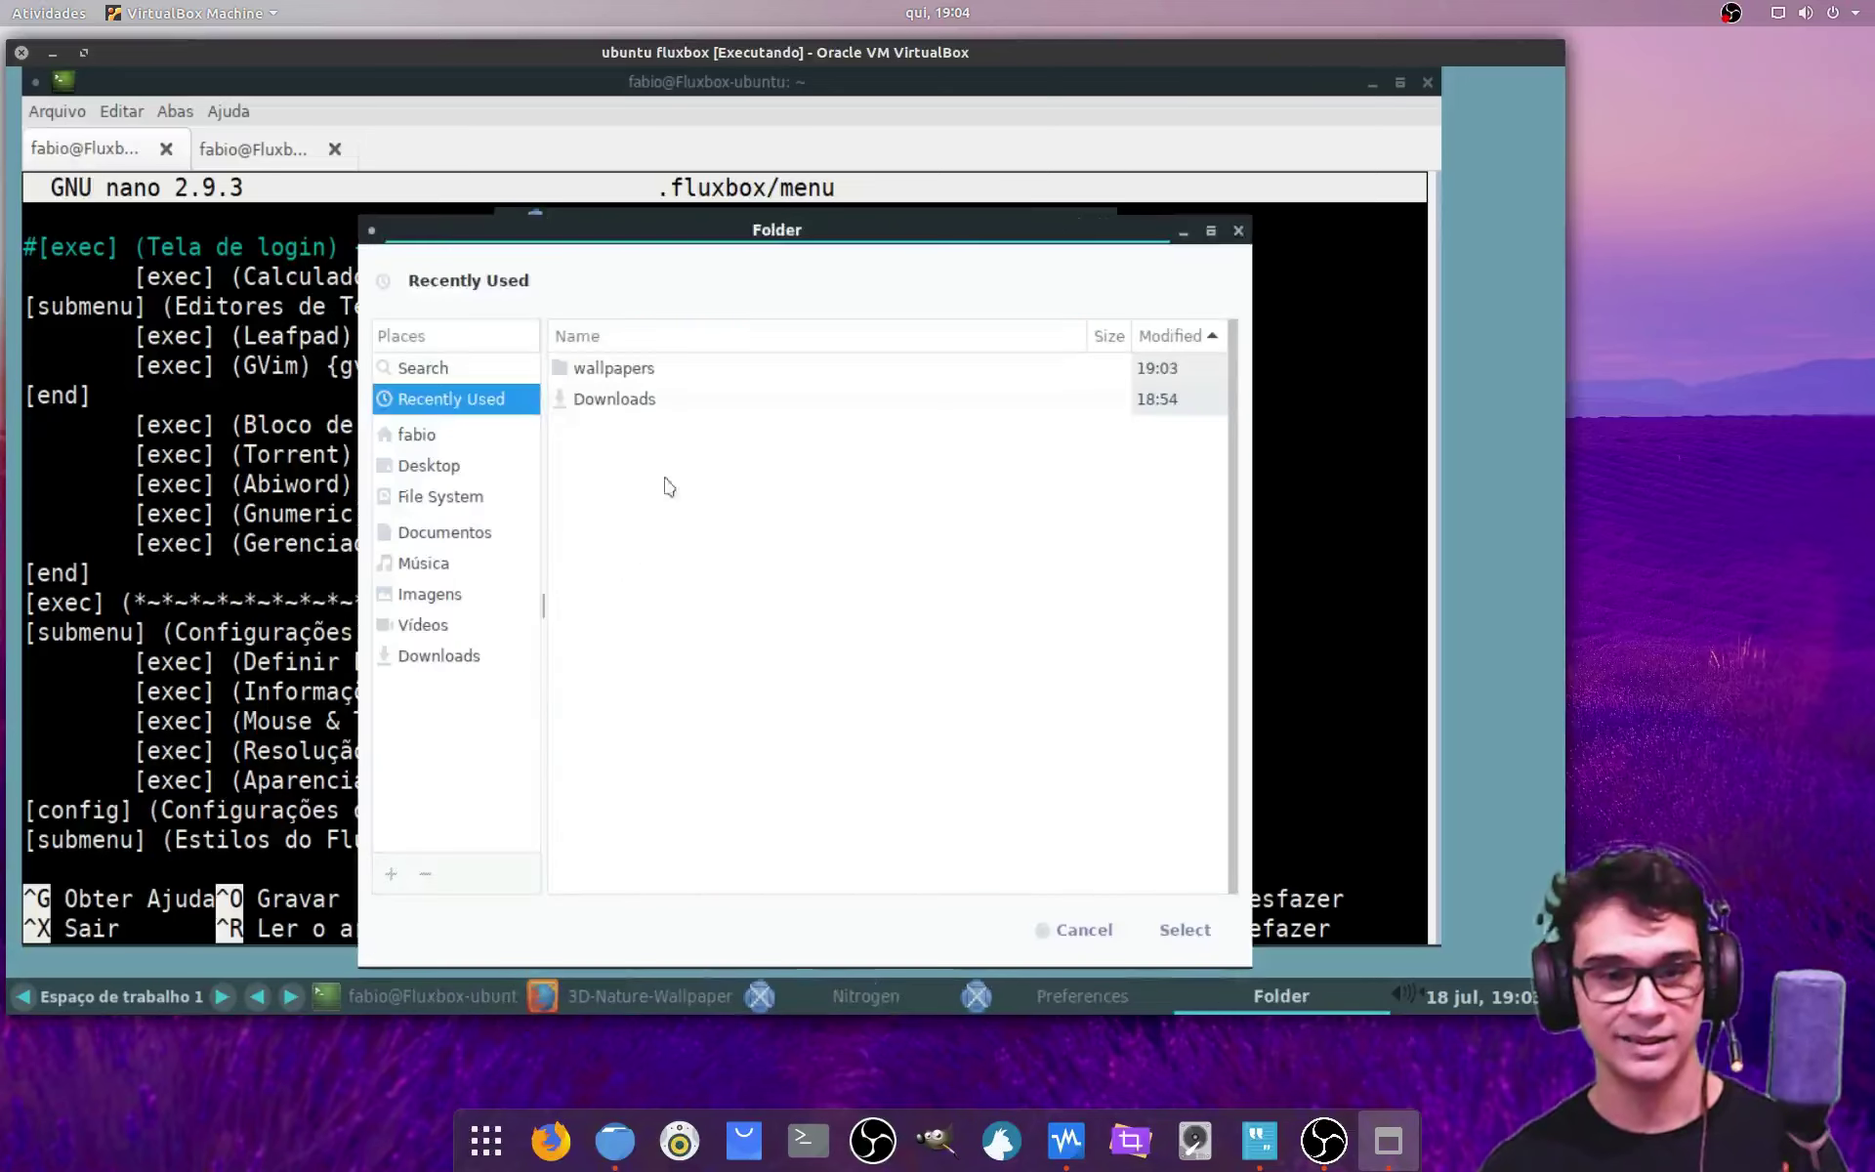
left_click(613, 375)
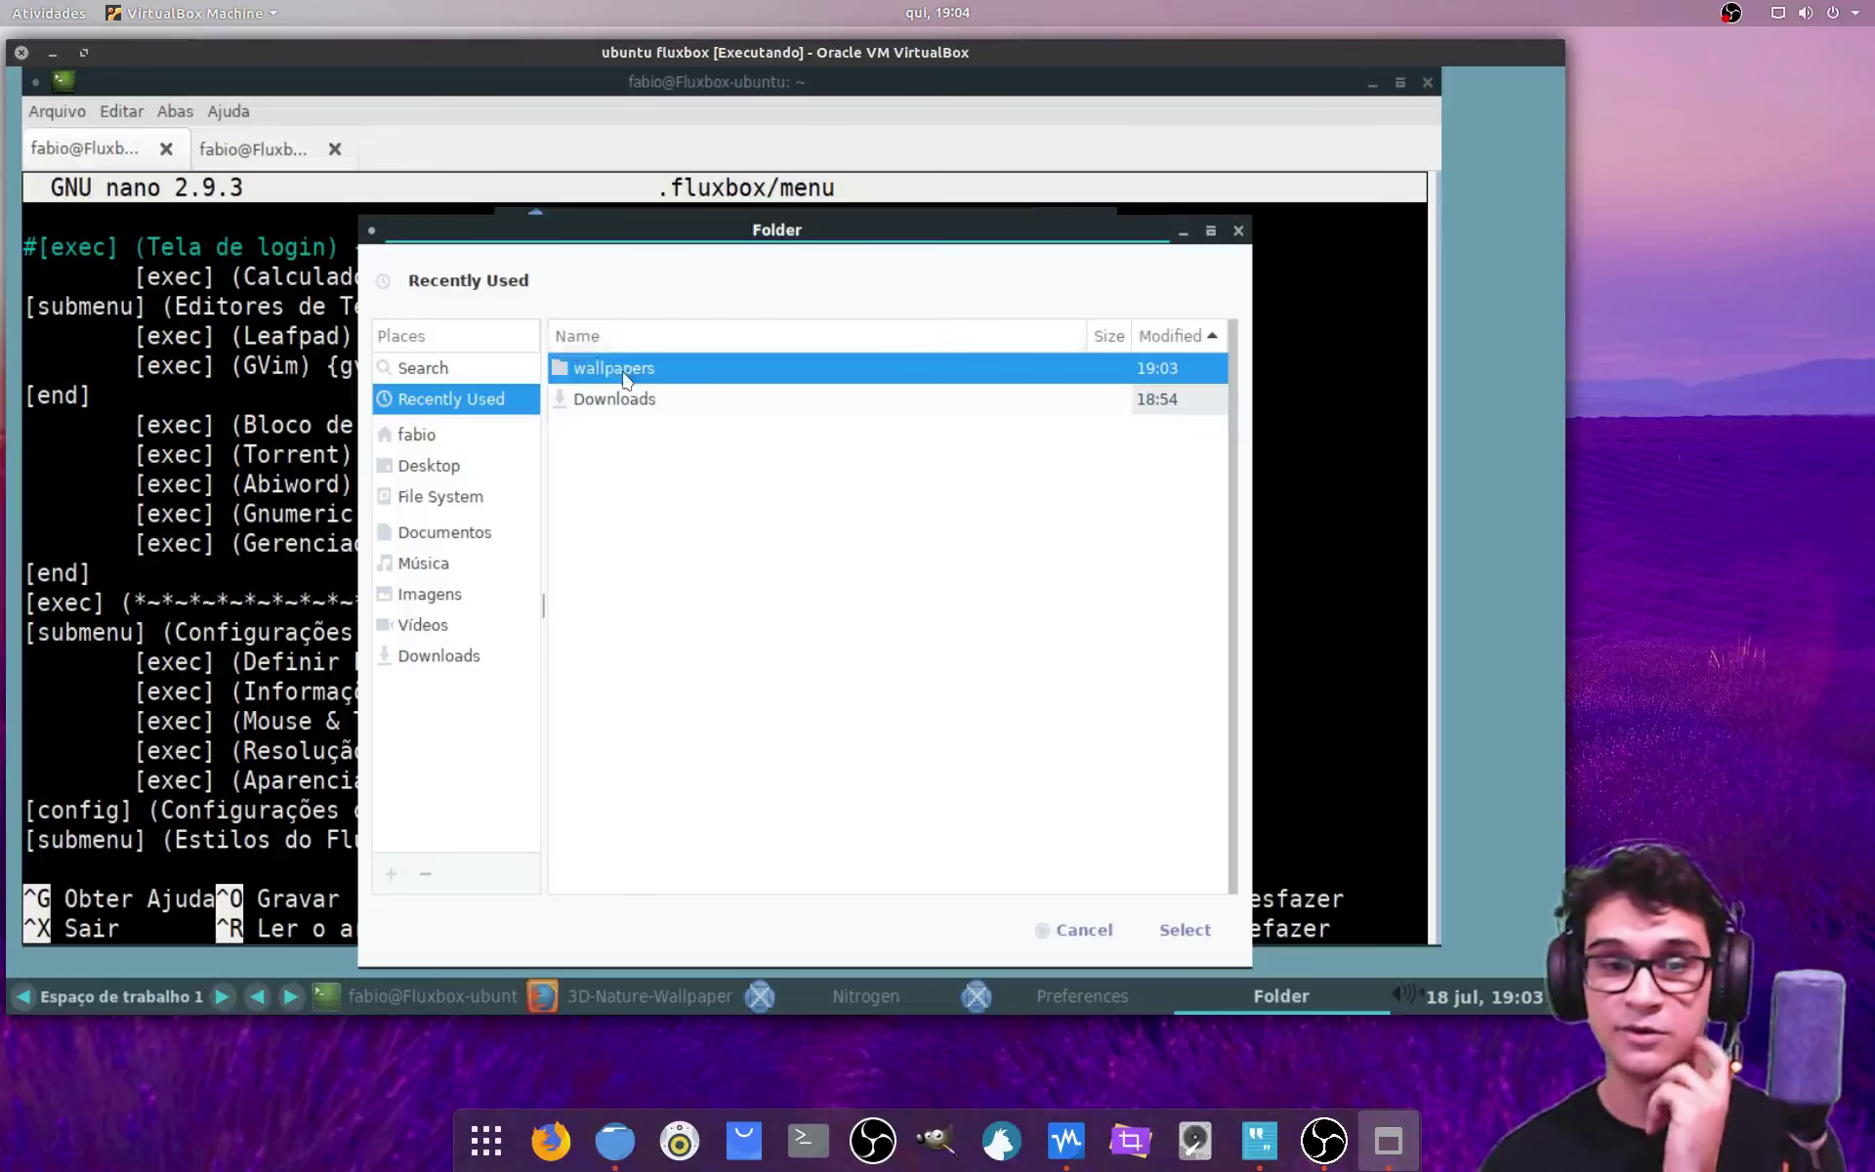
left_click(1185, 930)
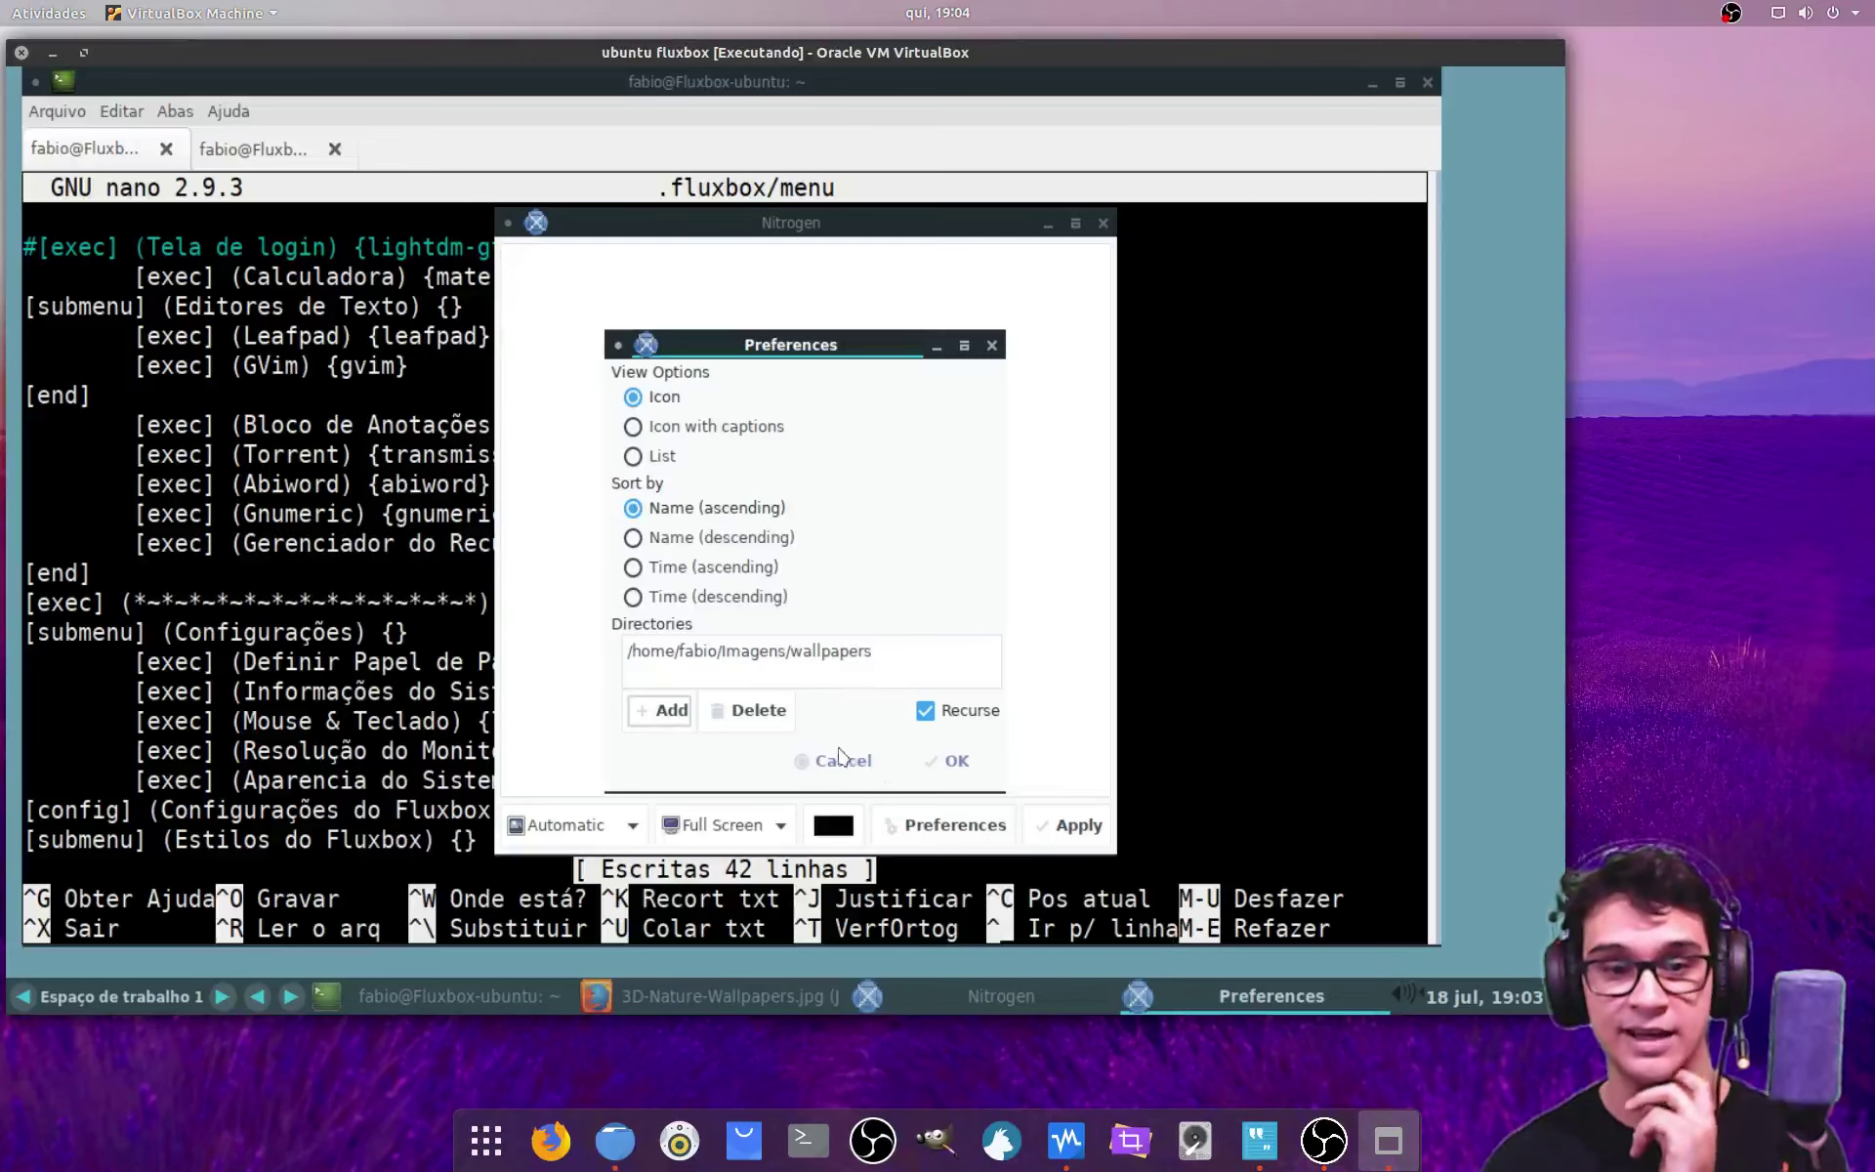
left_click(957, 765)
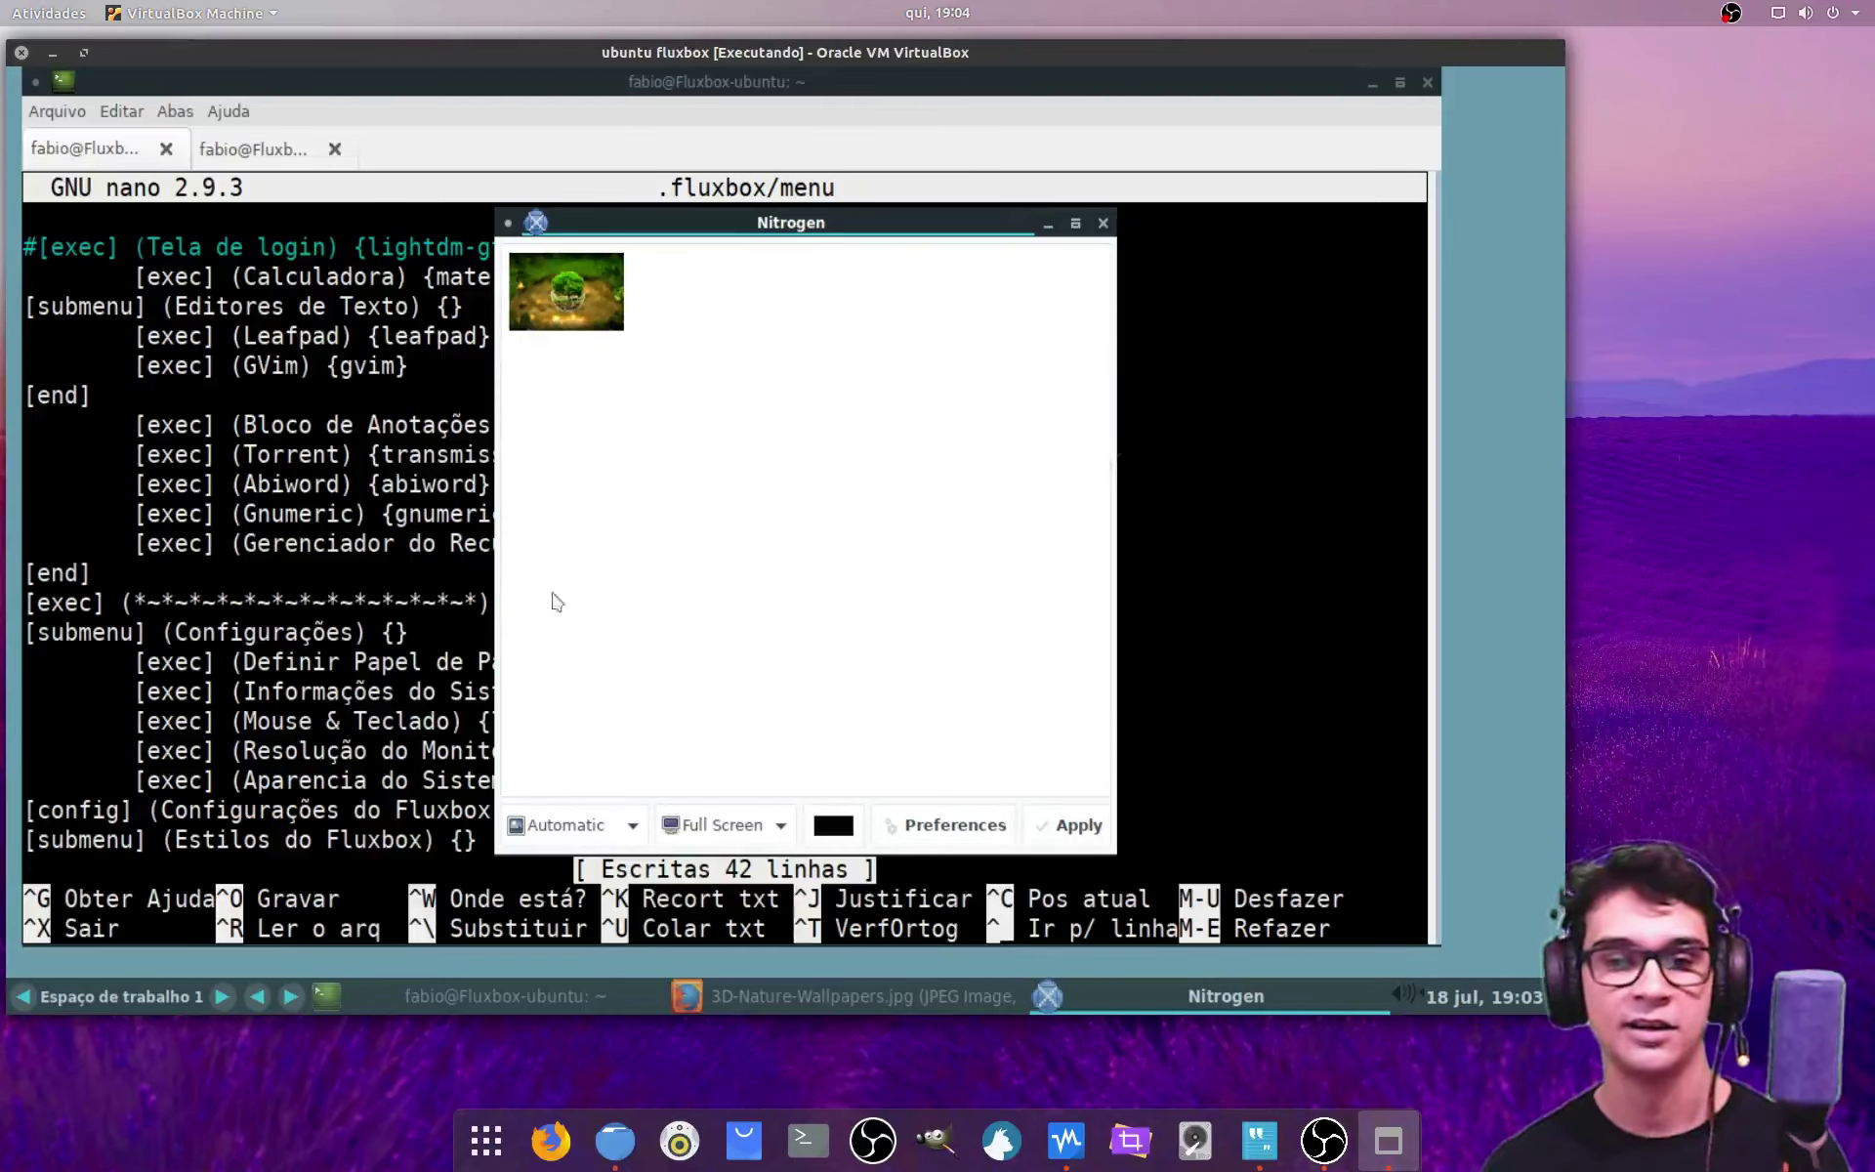
Step: Apply the tree-in-glass thumbnail as wallpaper, then minimize Nitrogen and the terminal to view it
left_click(544, 320)
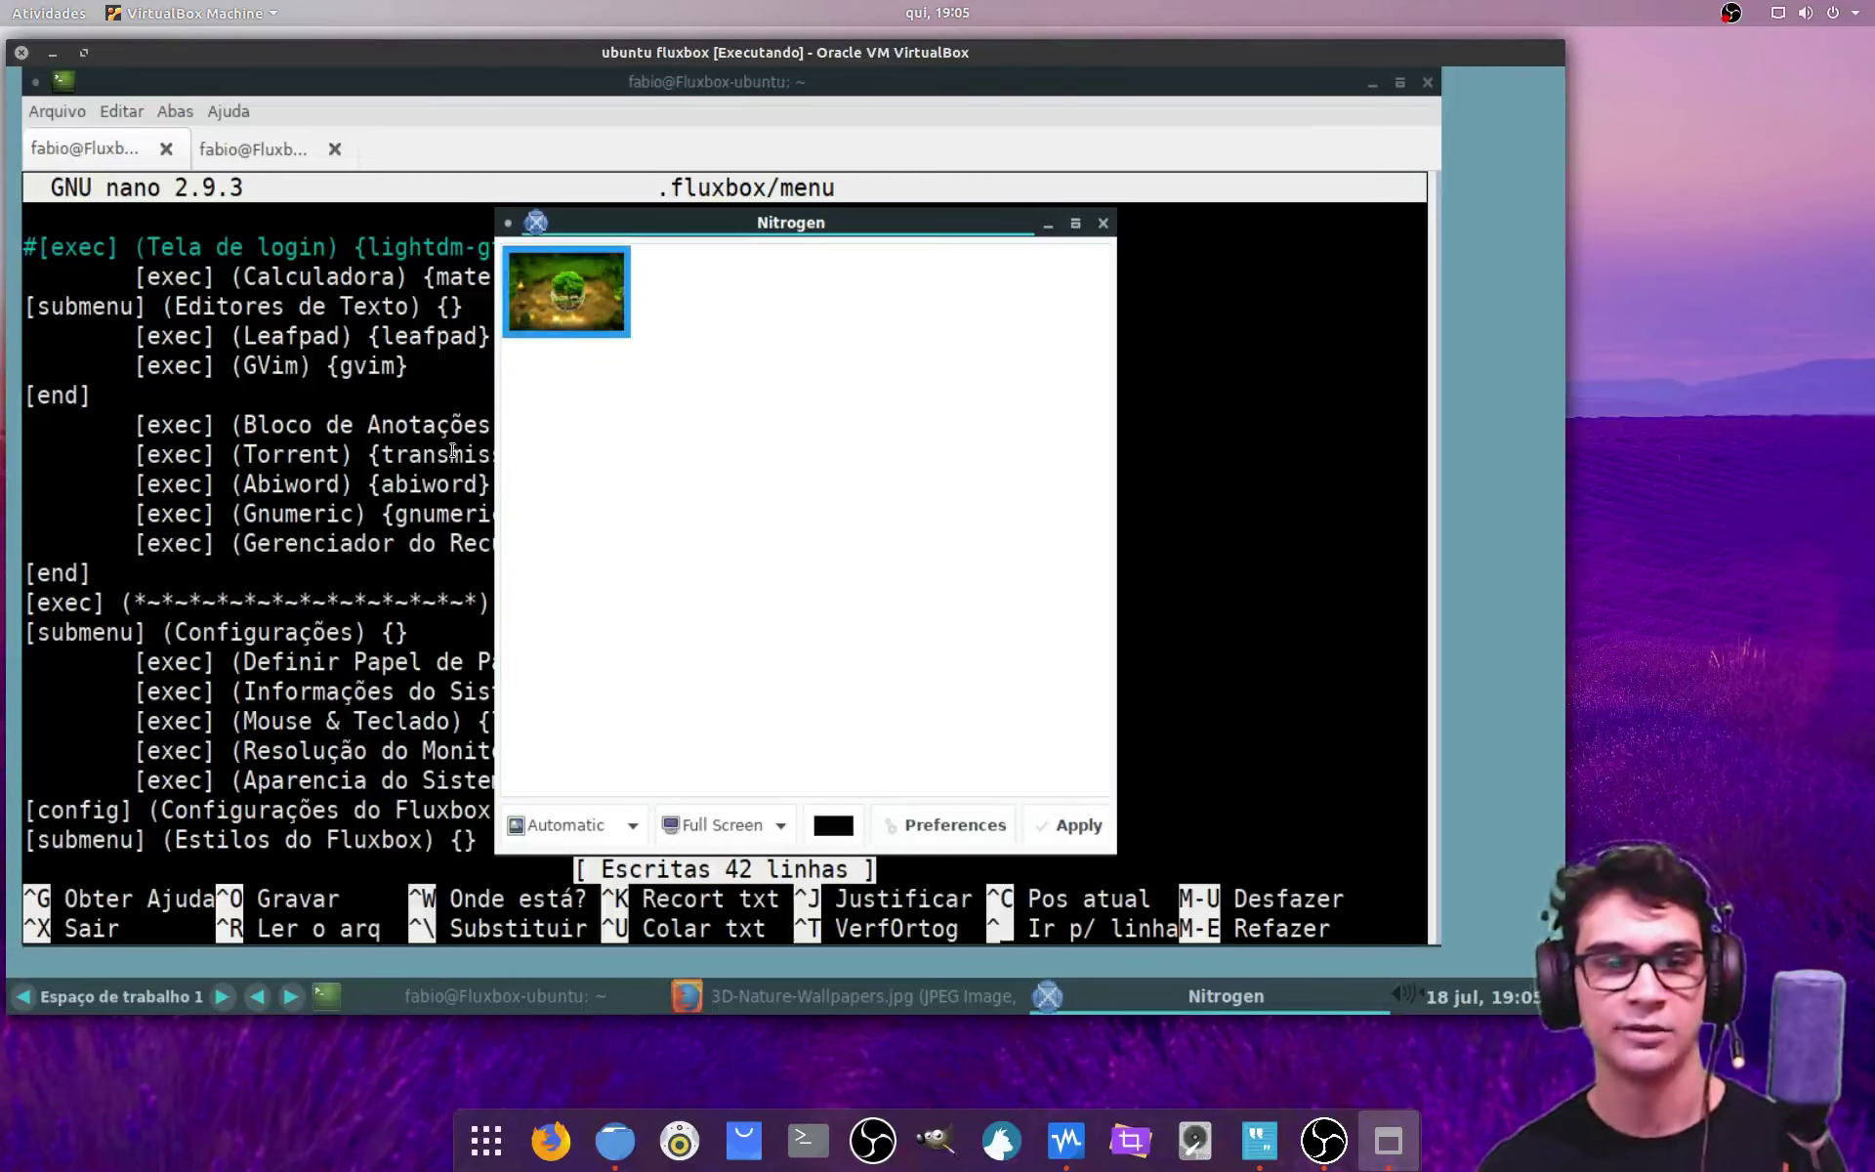
left_click(1070, 827)
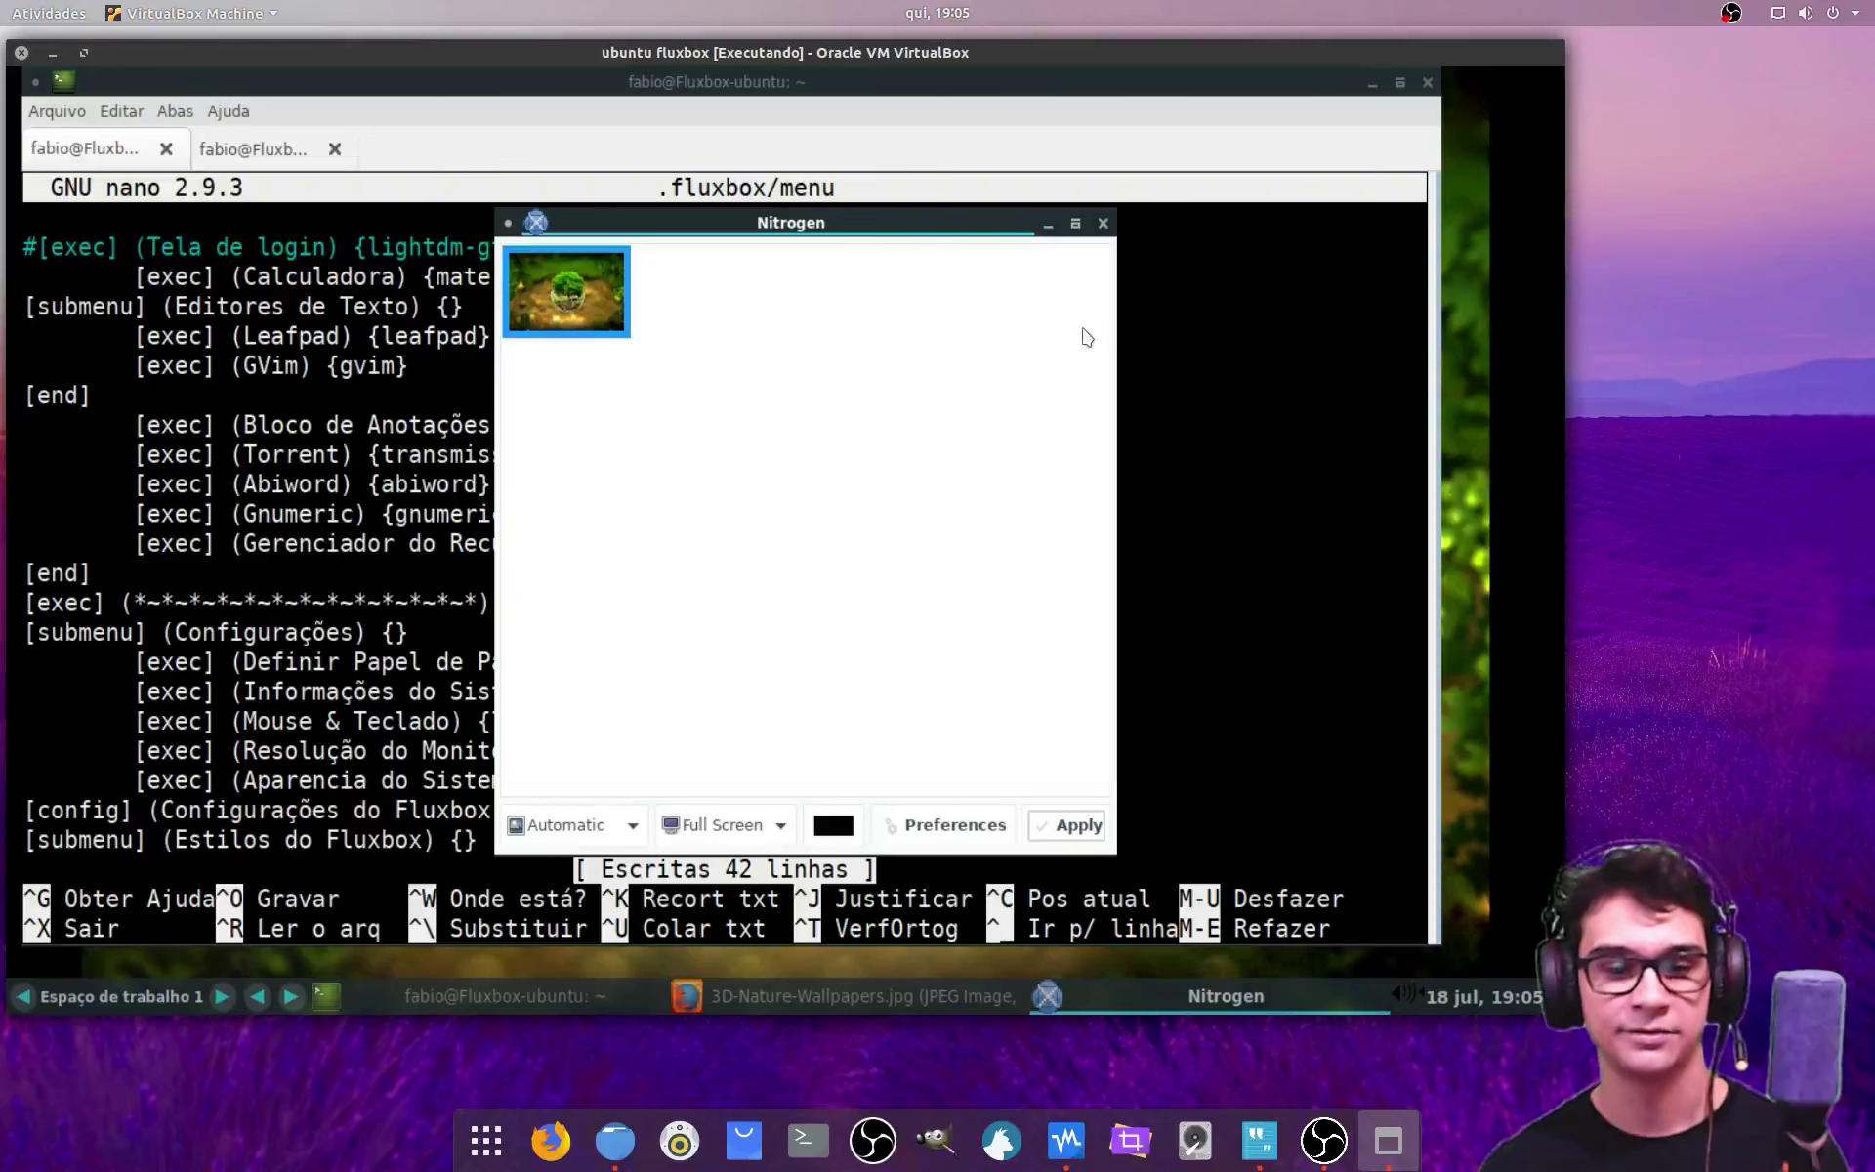
left_click(1102, 223)
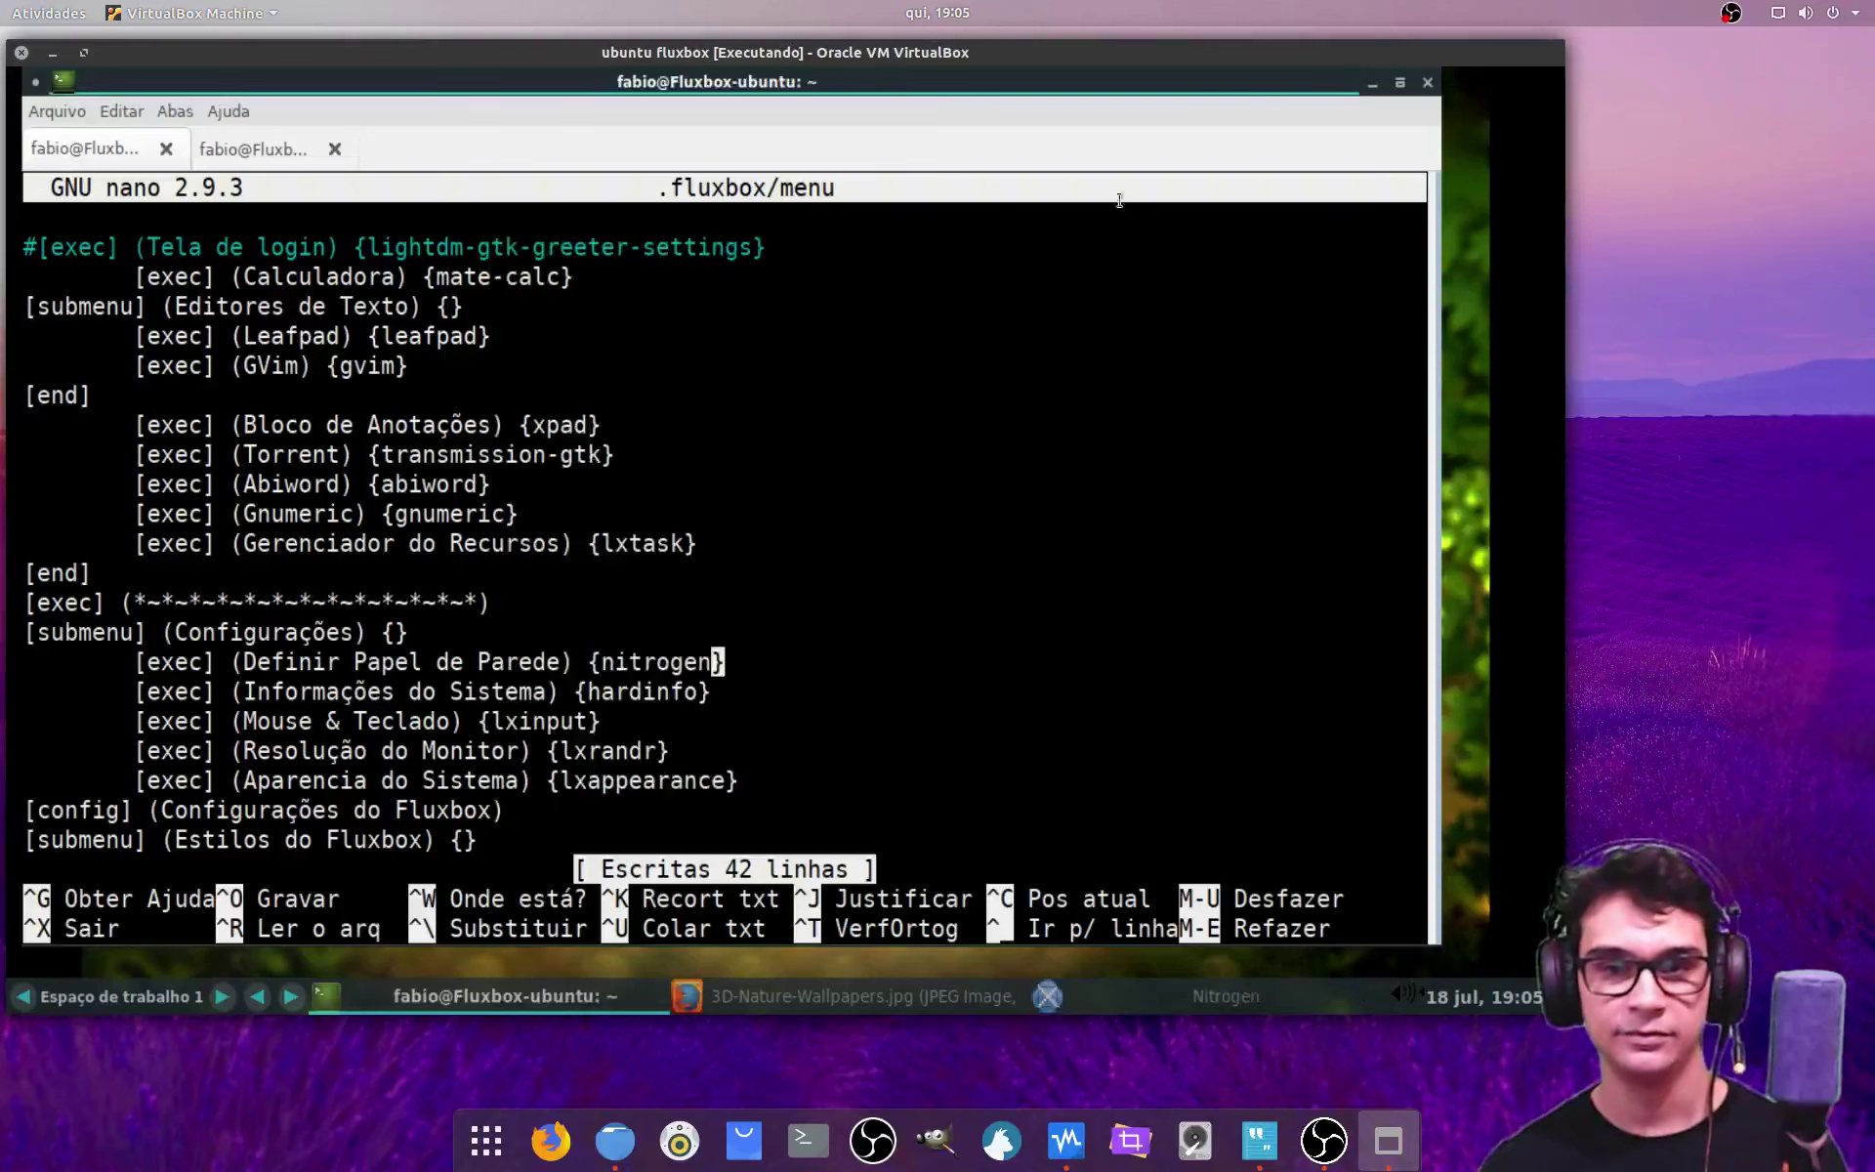
left_click(1375, 82)
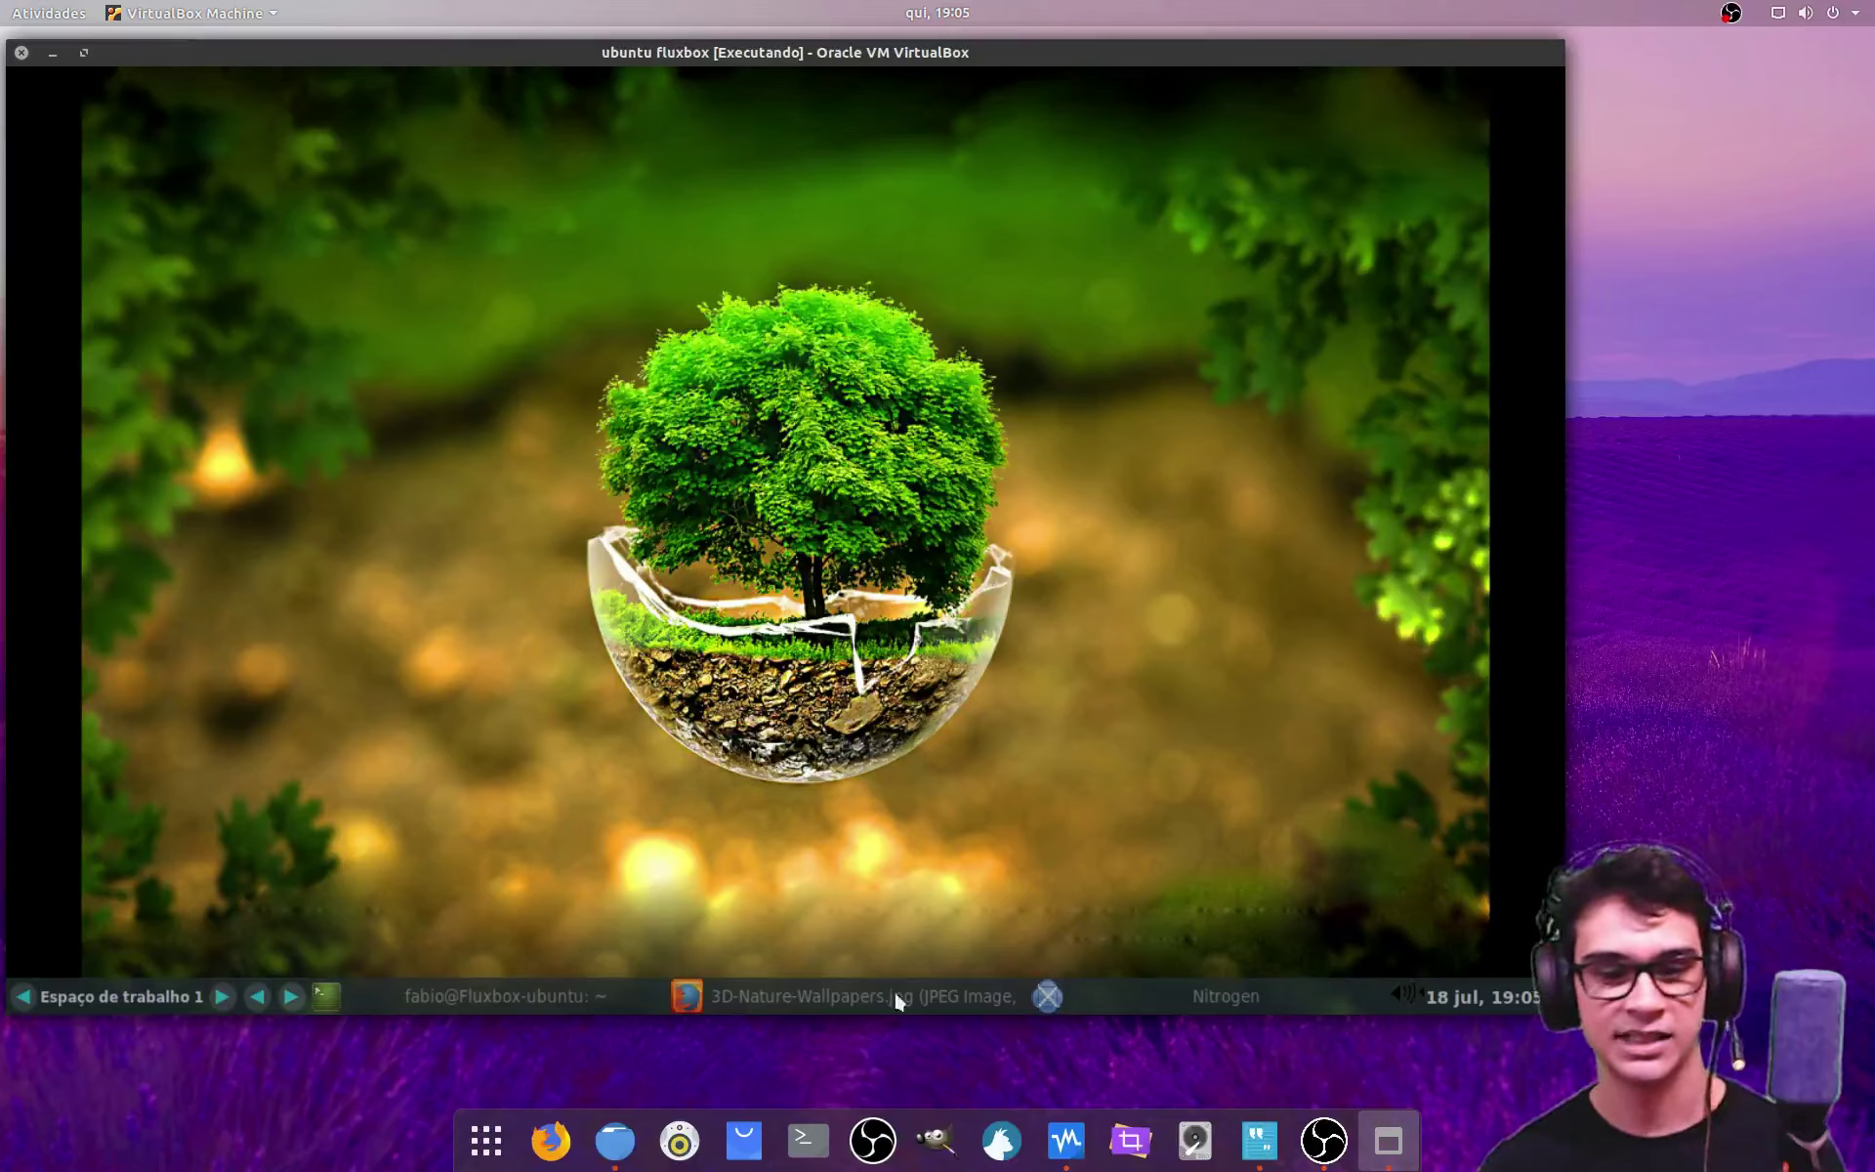
Step: Restore Nitrogen and apply the Scaled, then the Centered wallpaper placement
left_click(1133, 998)
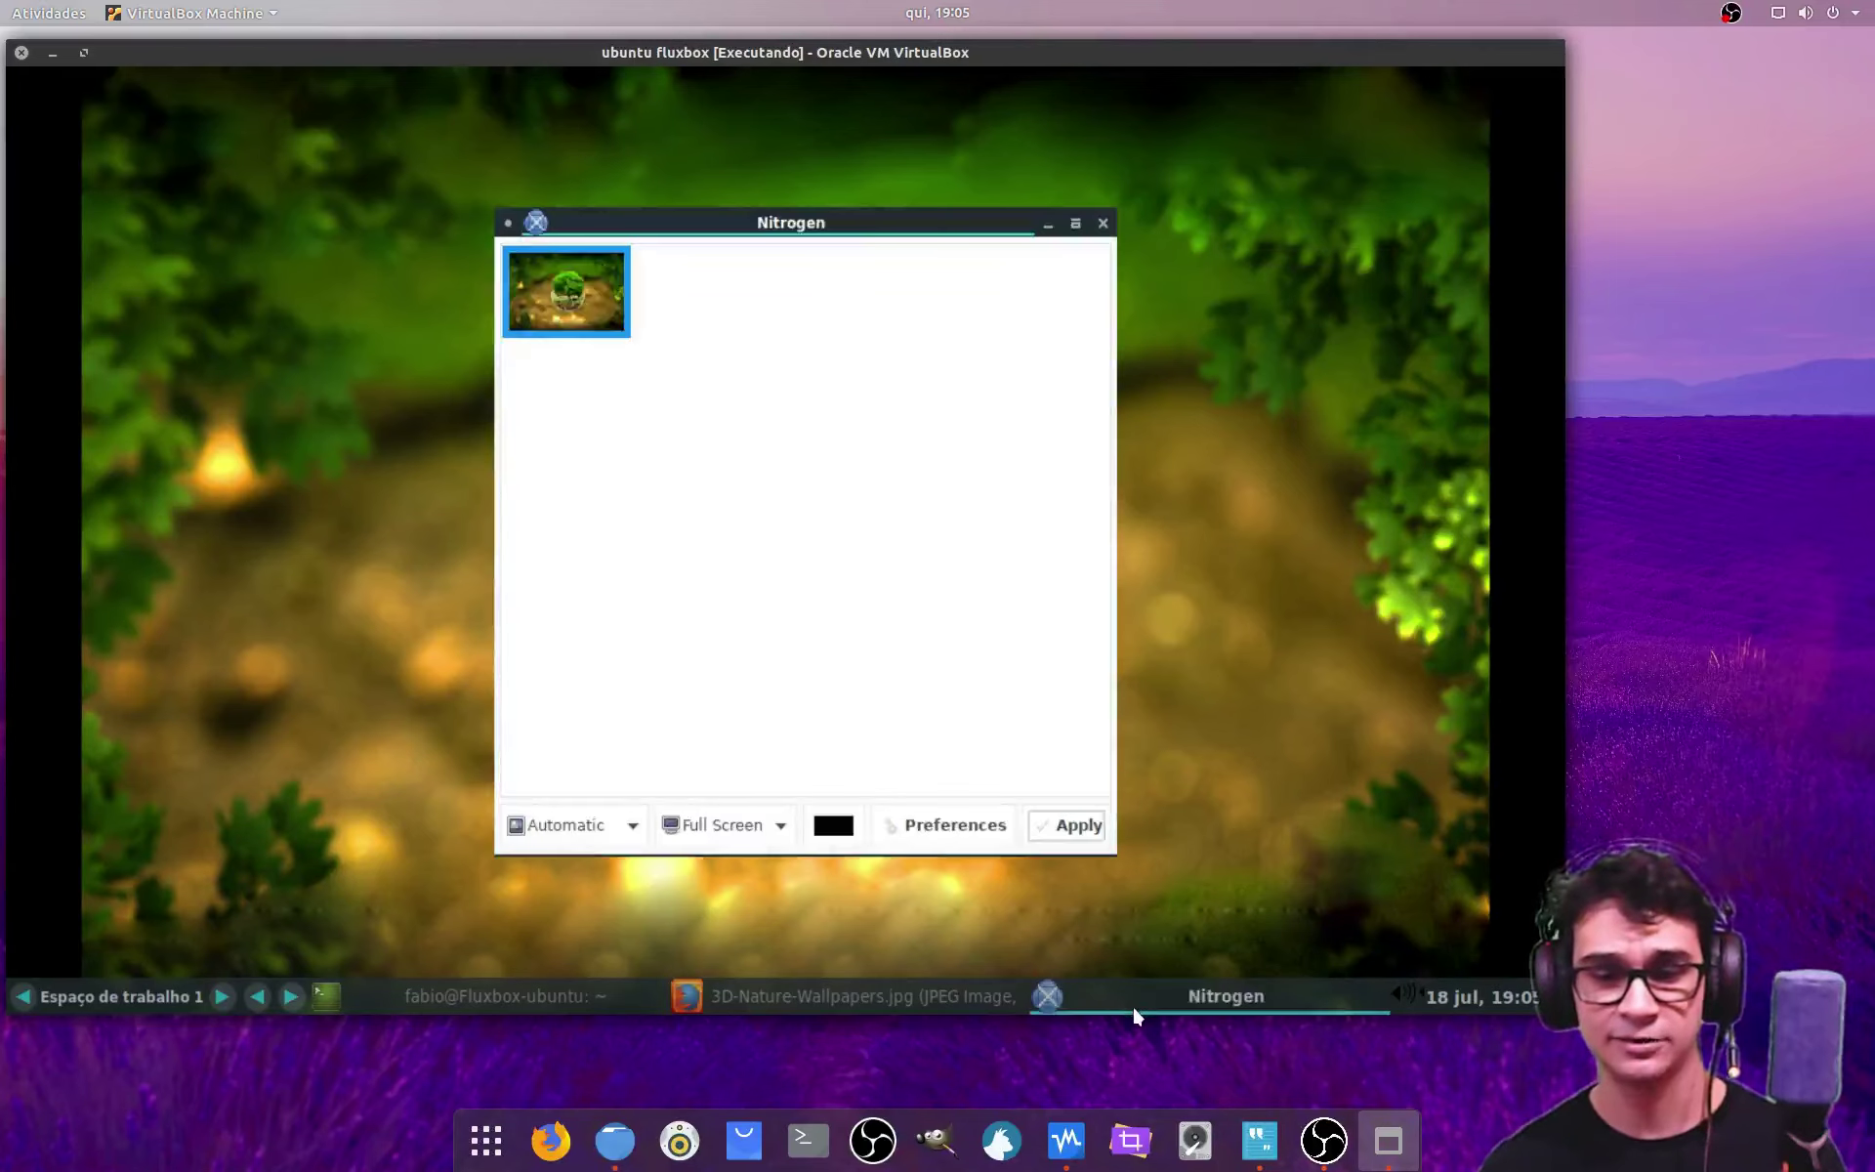
left_click(584, 826)
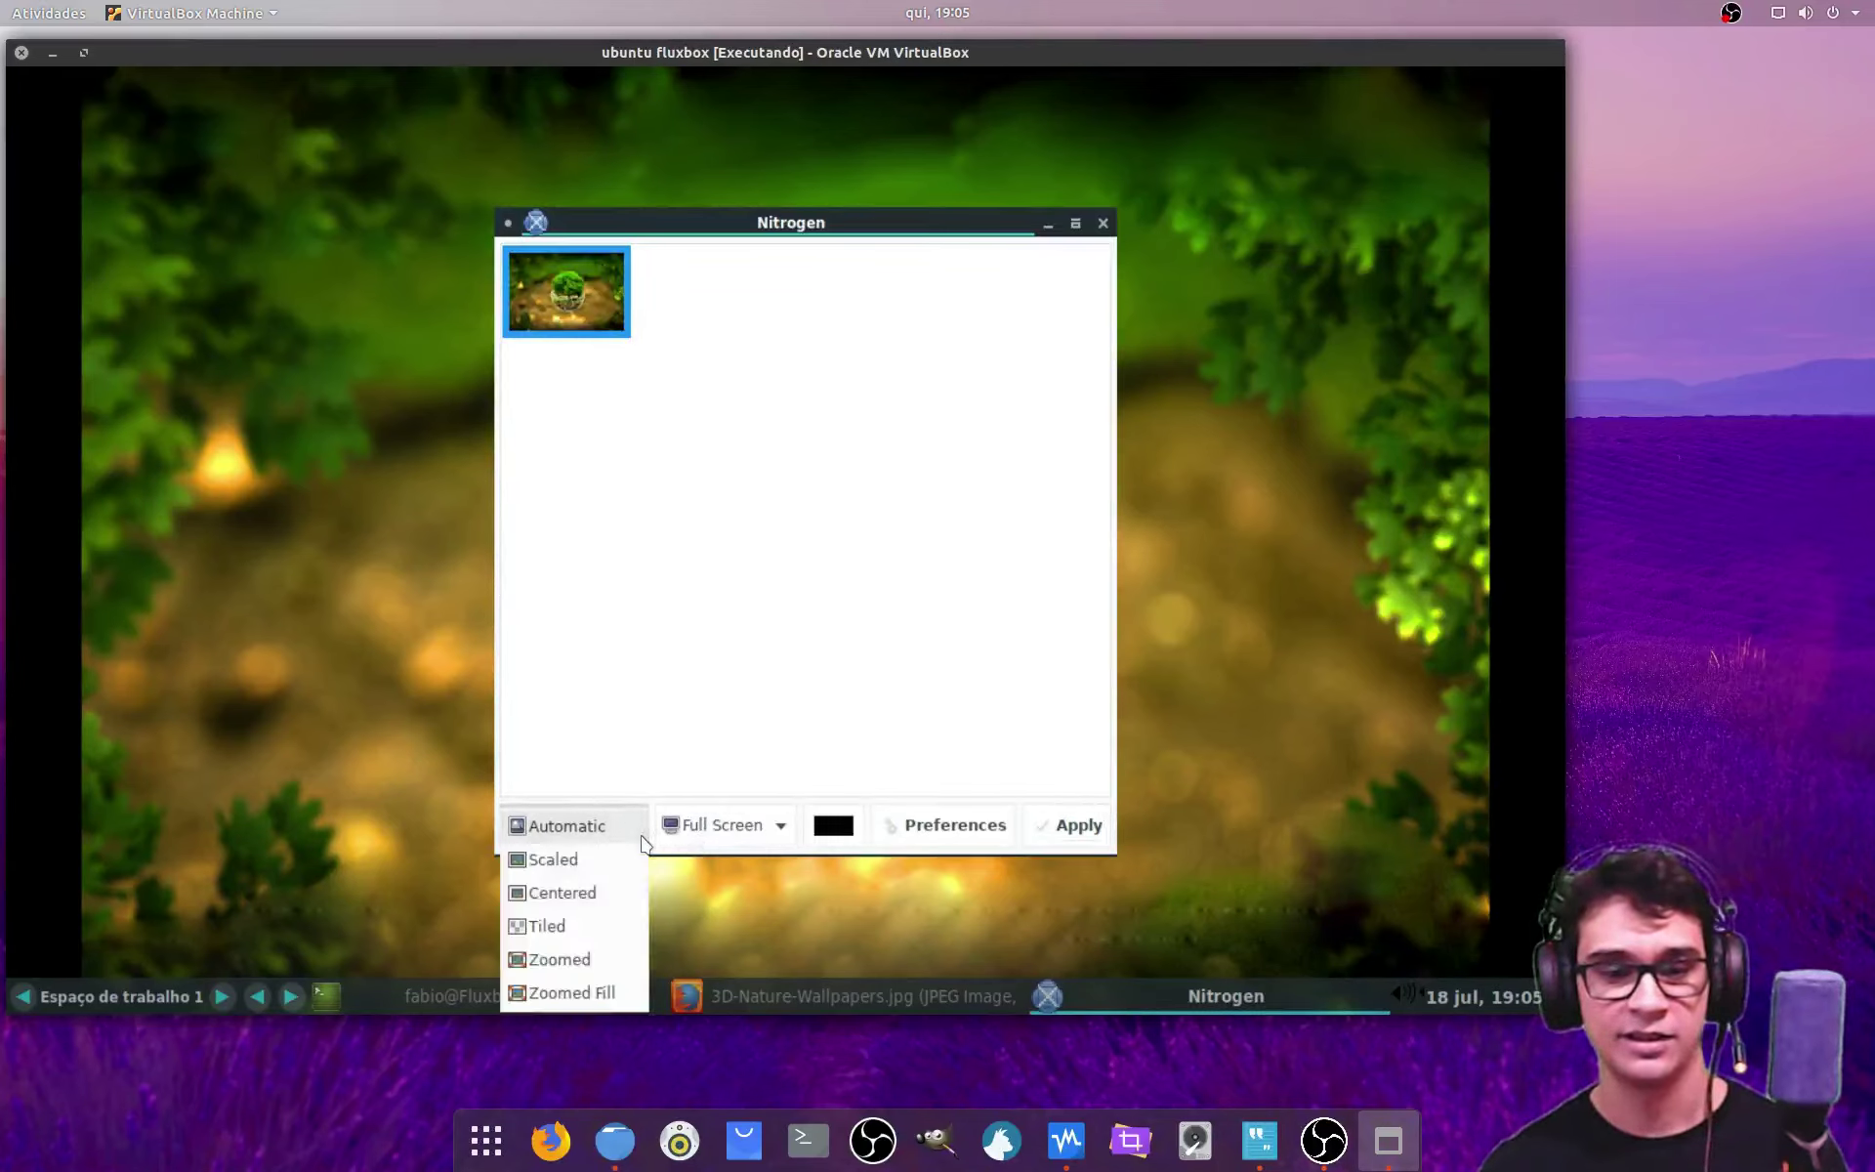
left_click(573, 862)
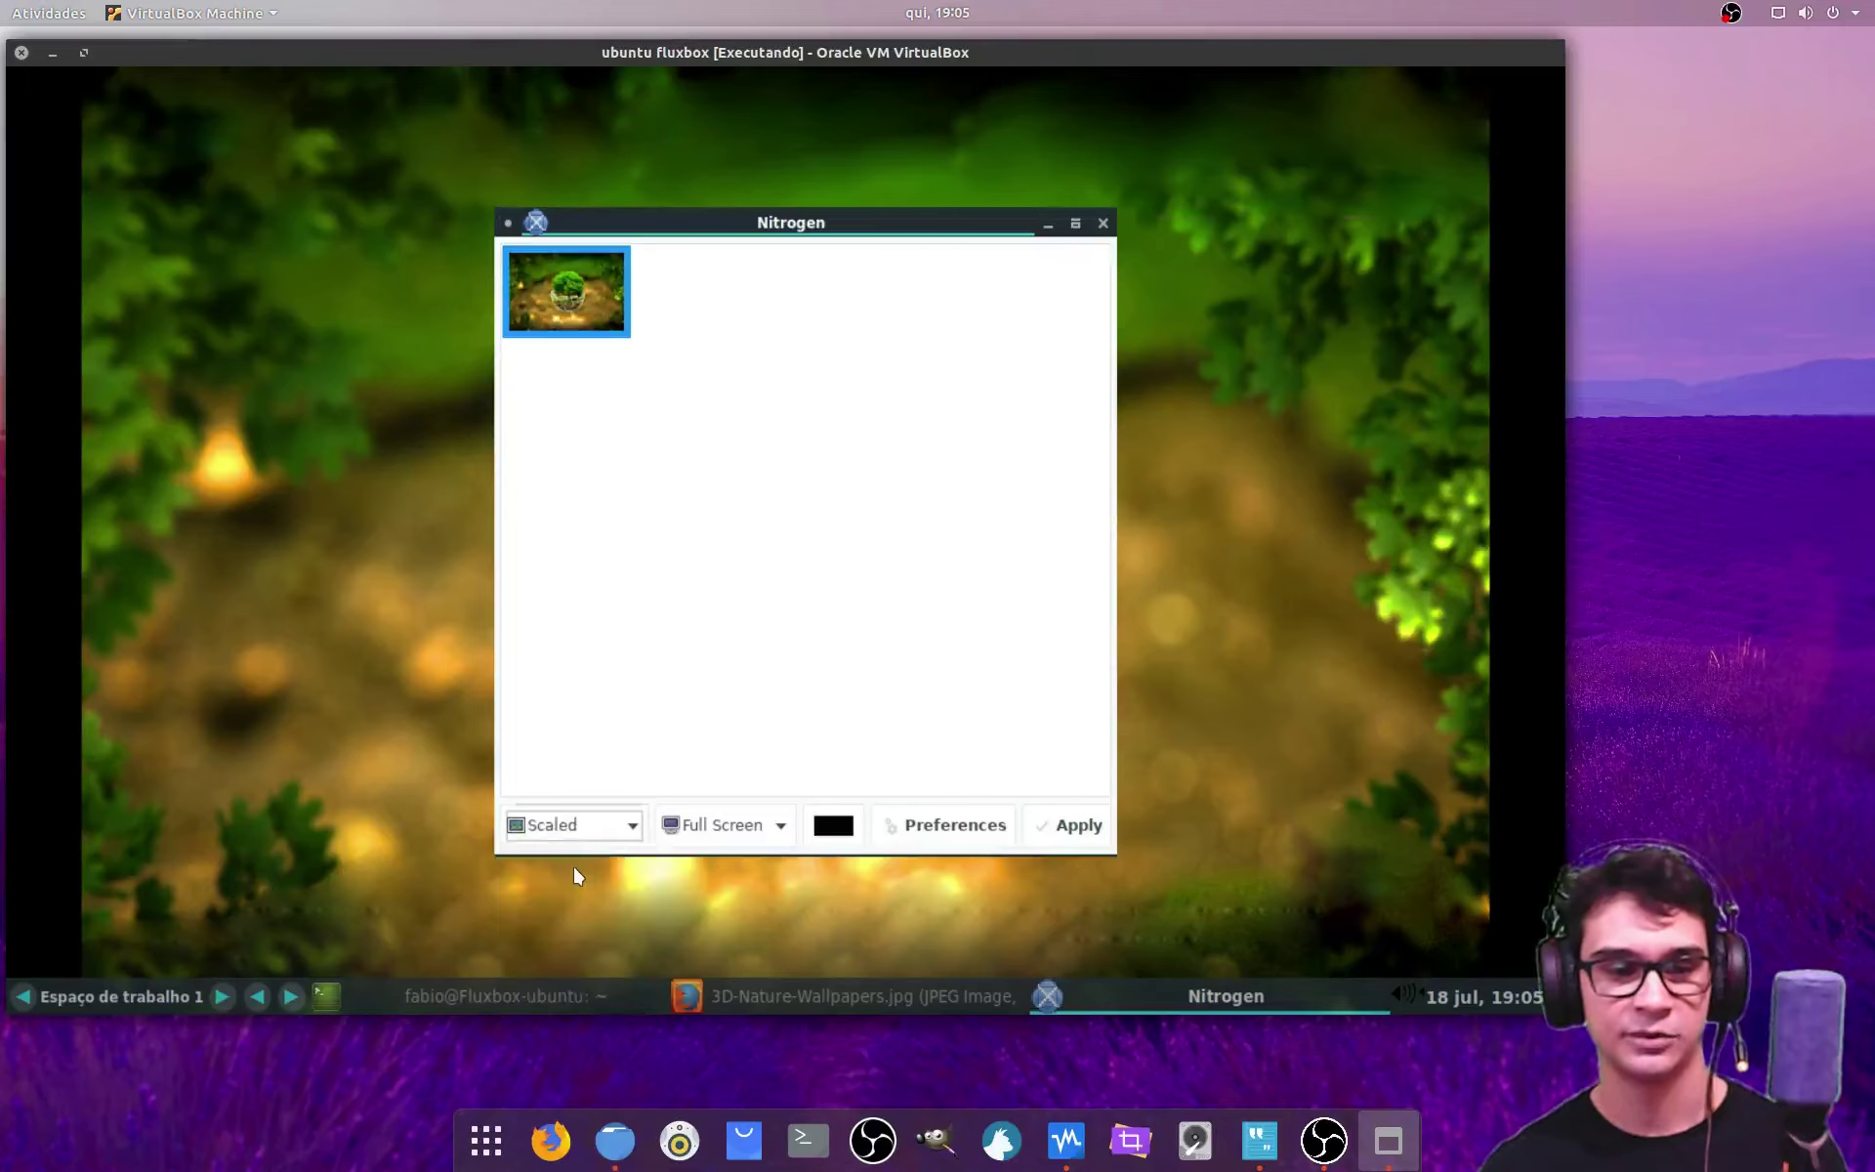
left_click(1058, 832)
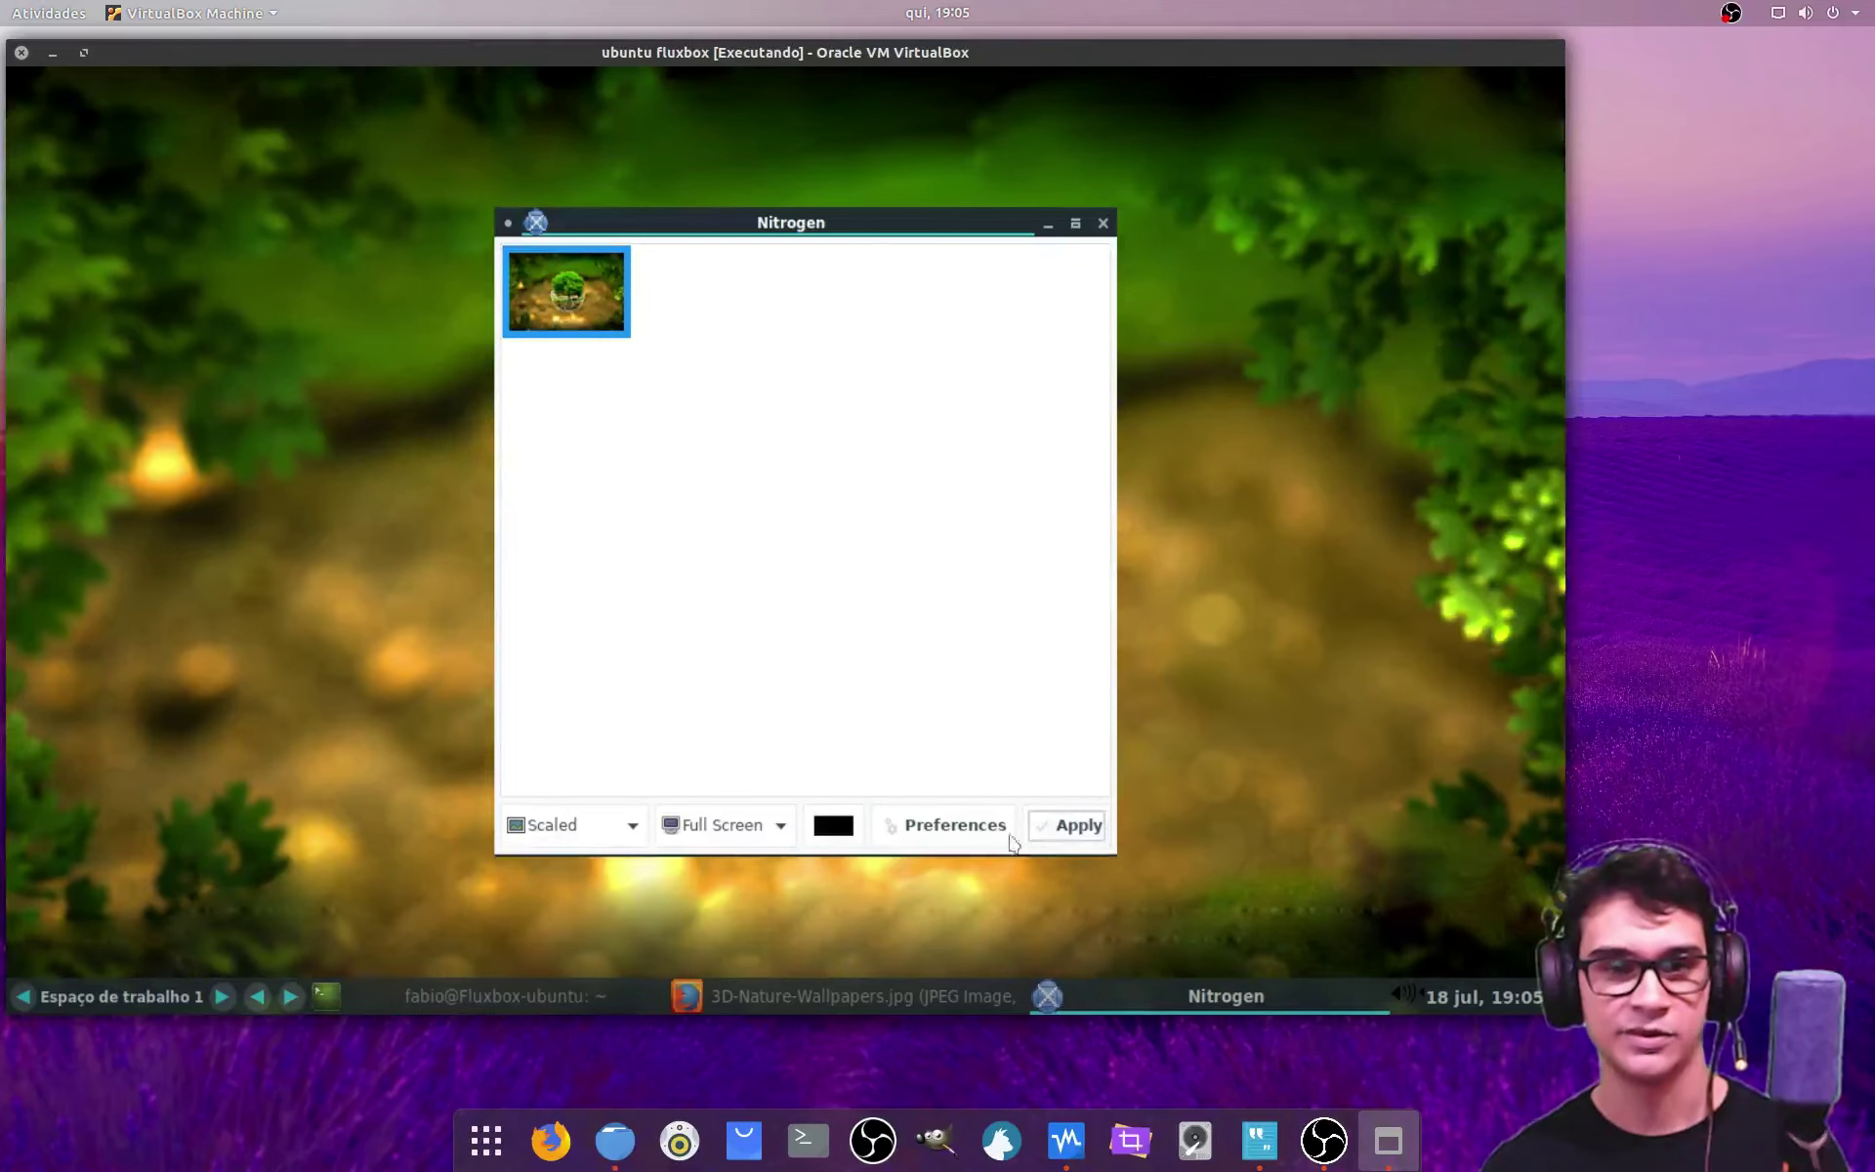
left_click(633, 830)
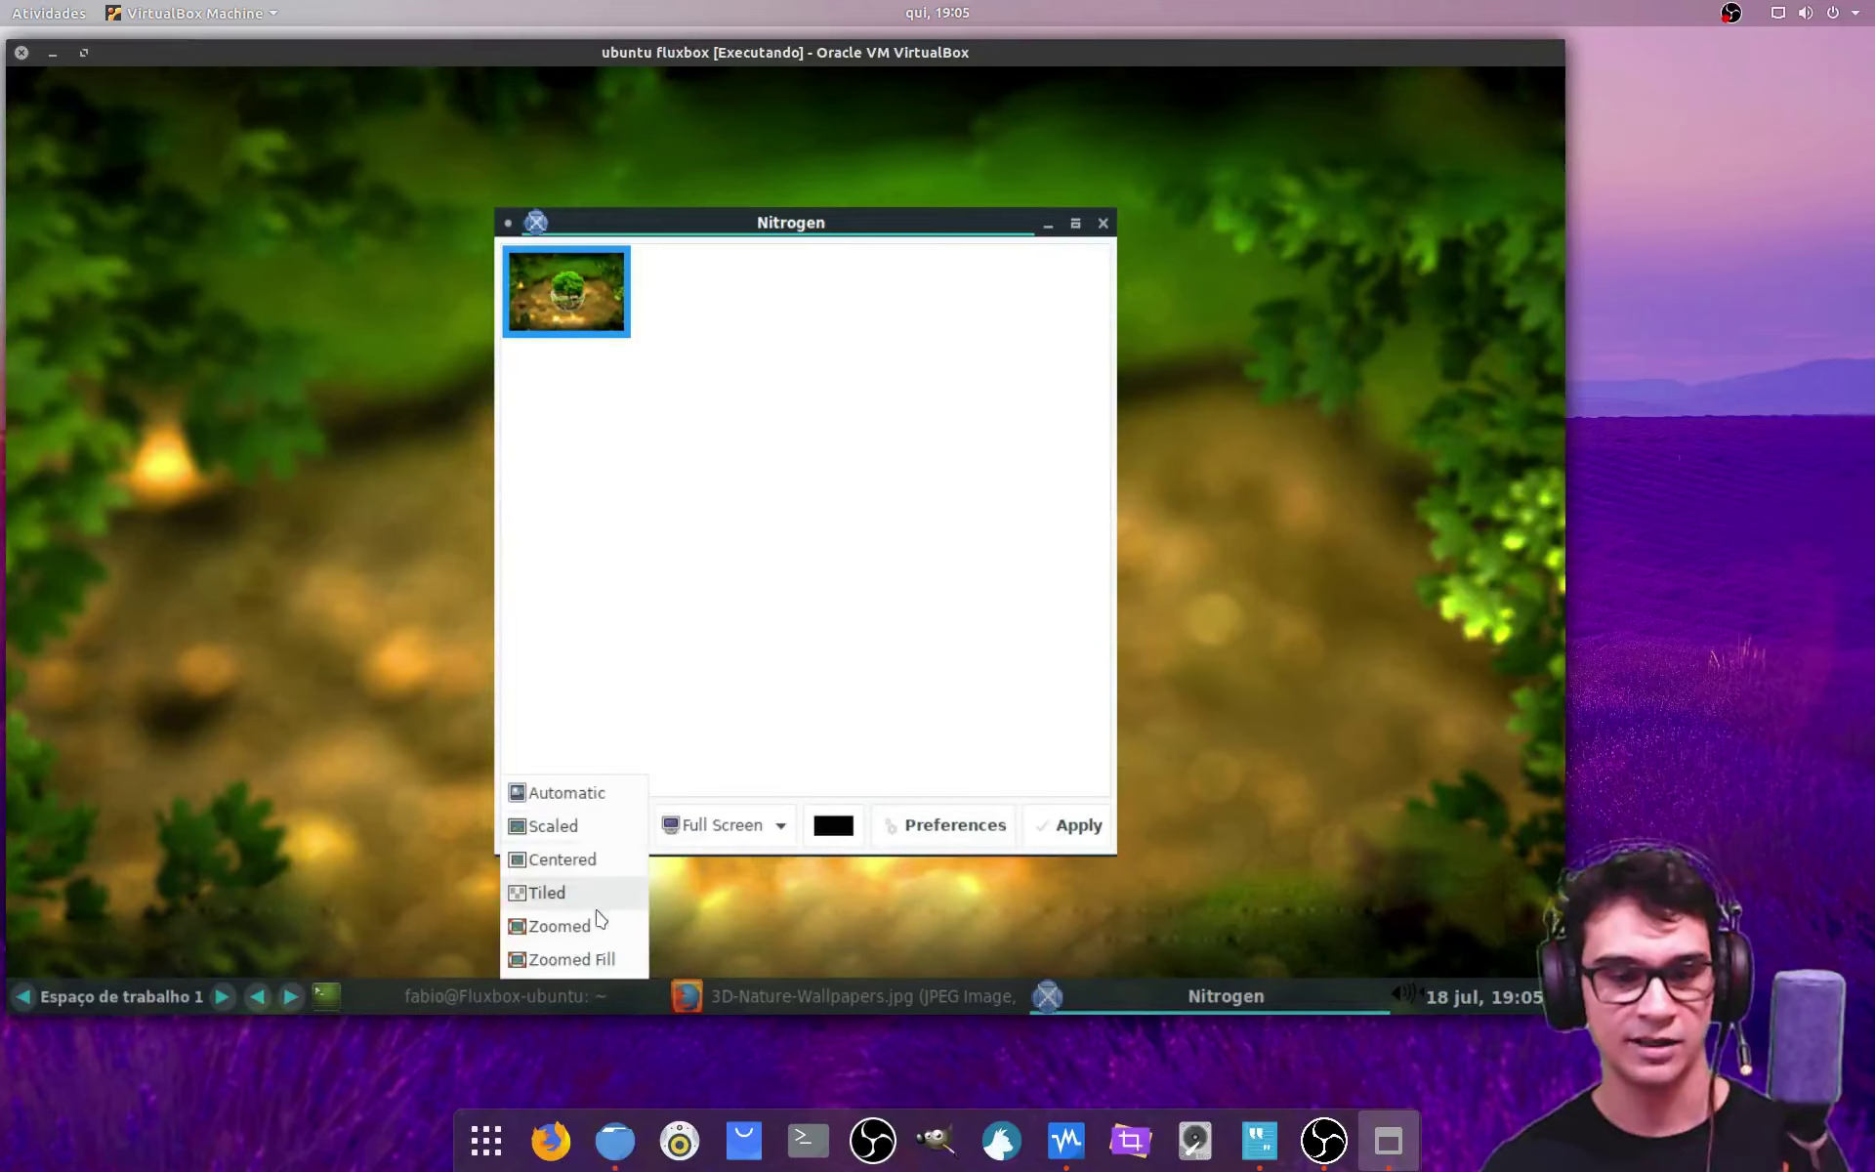
left_click(591, 861)
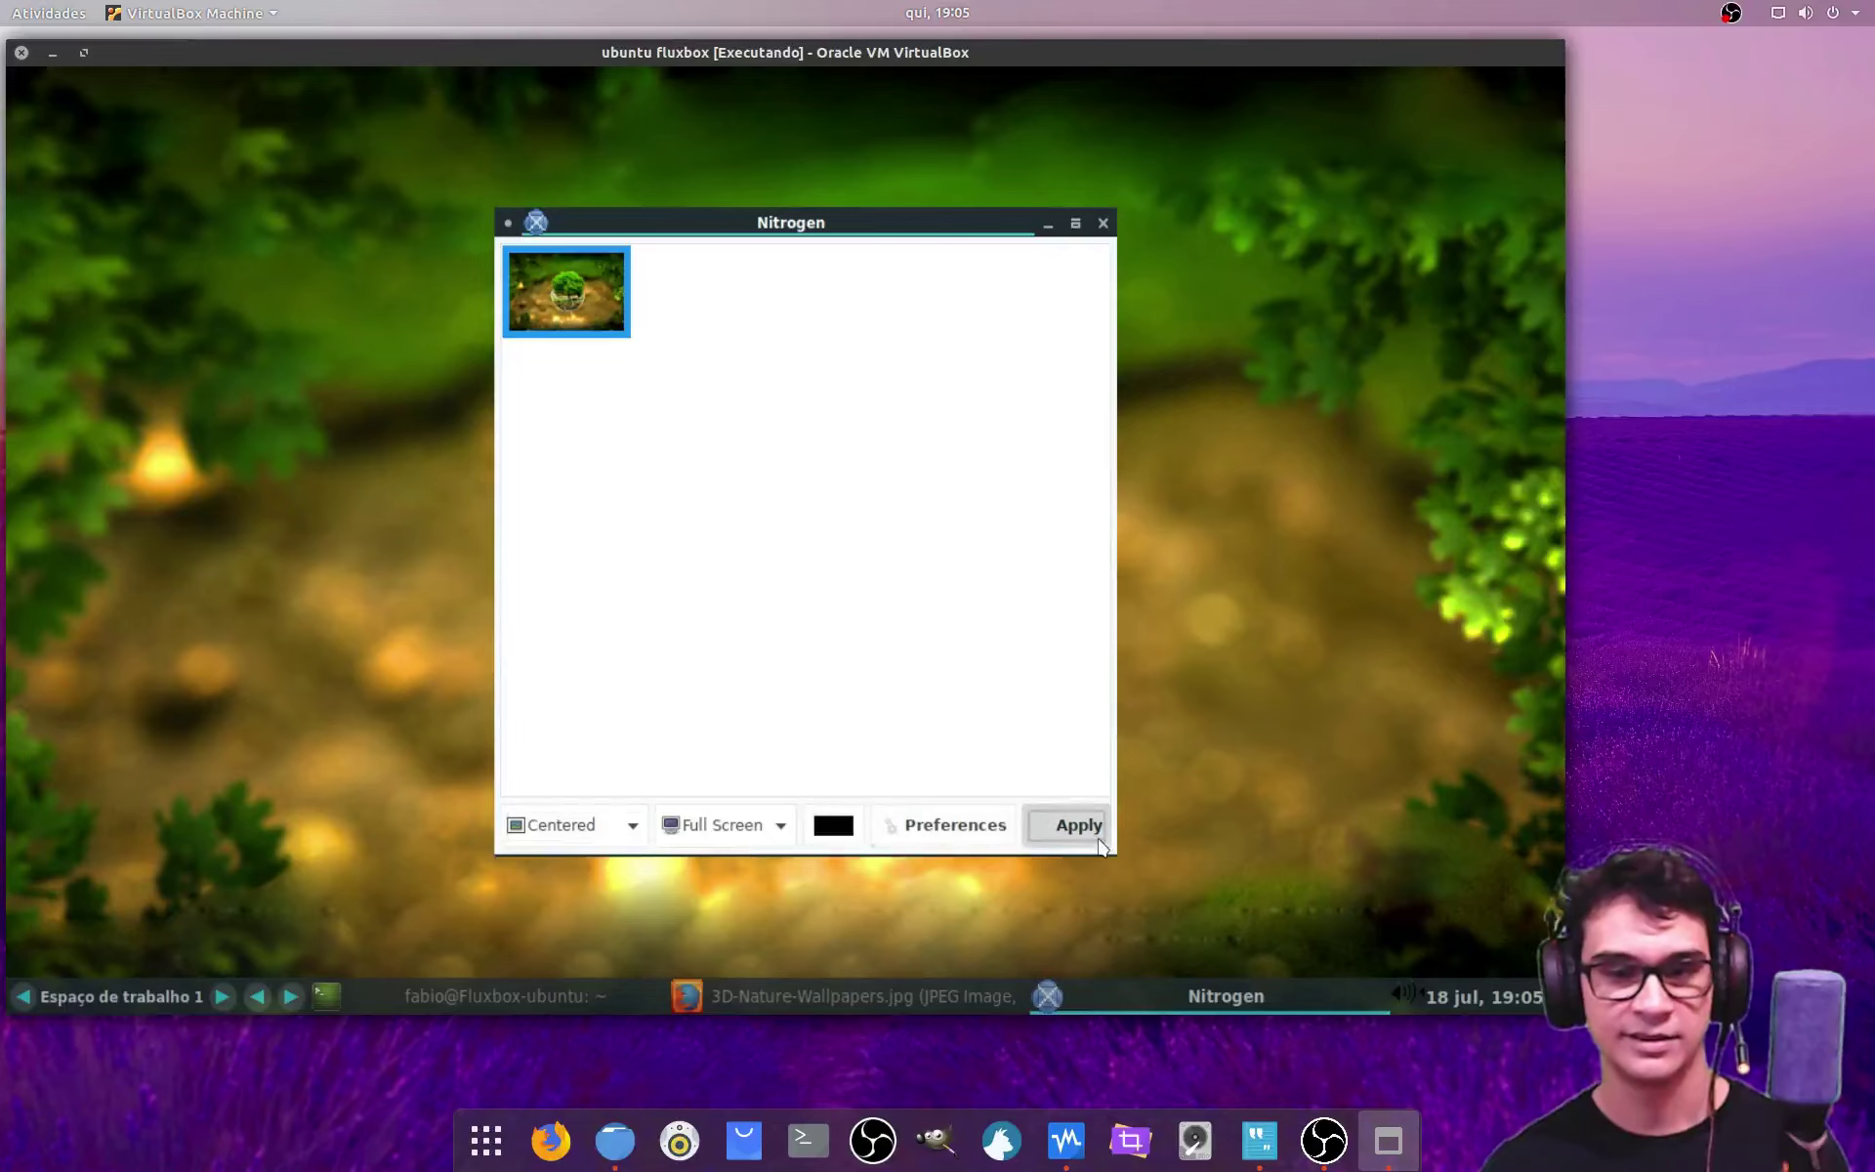
left_click(1084, 840)
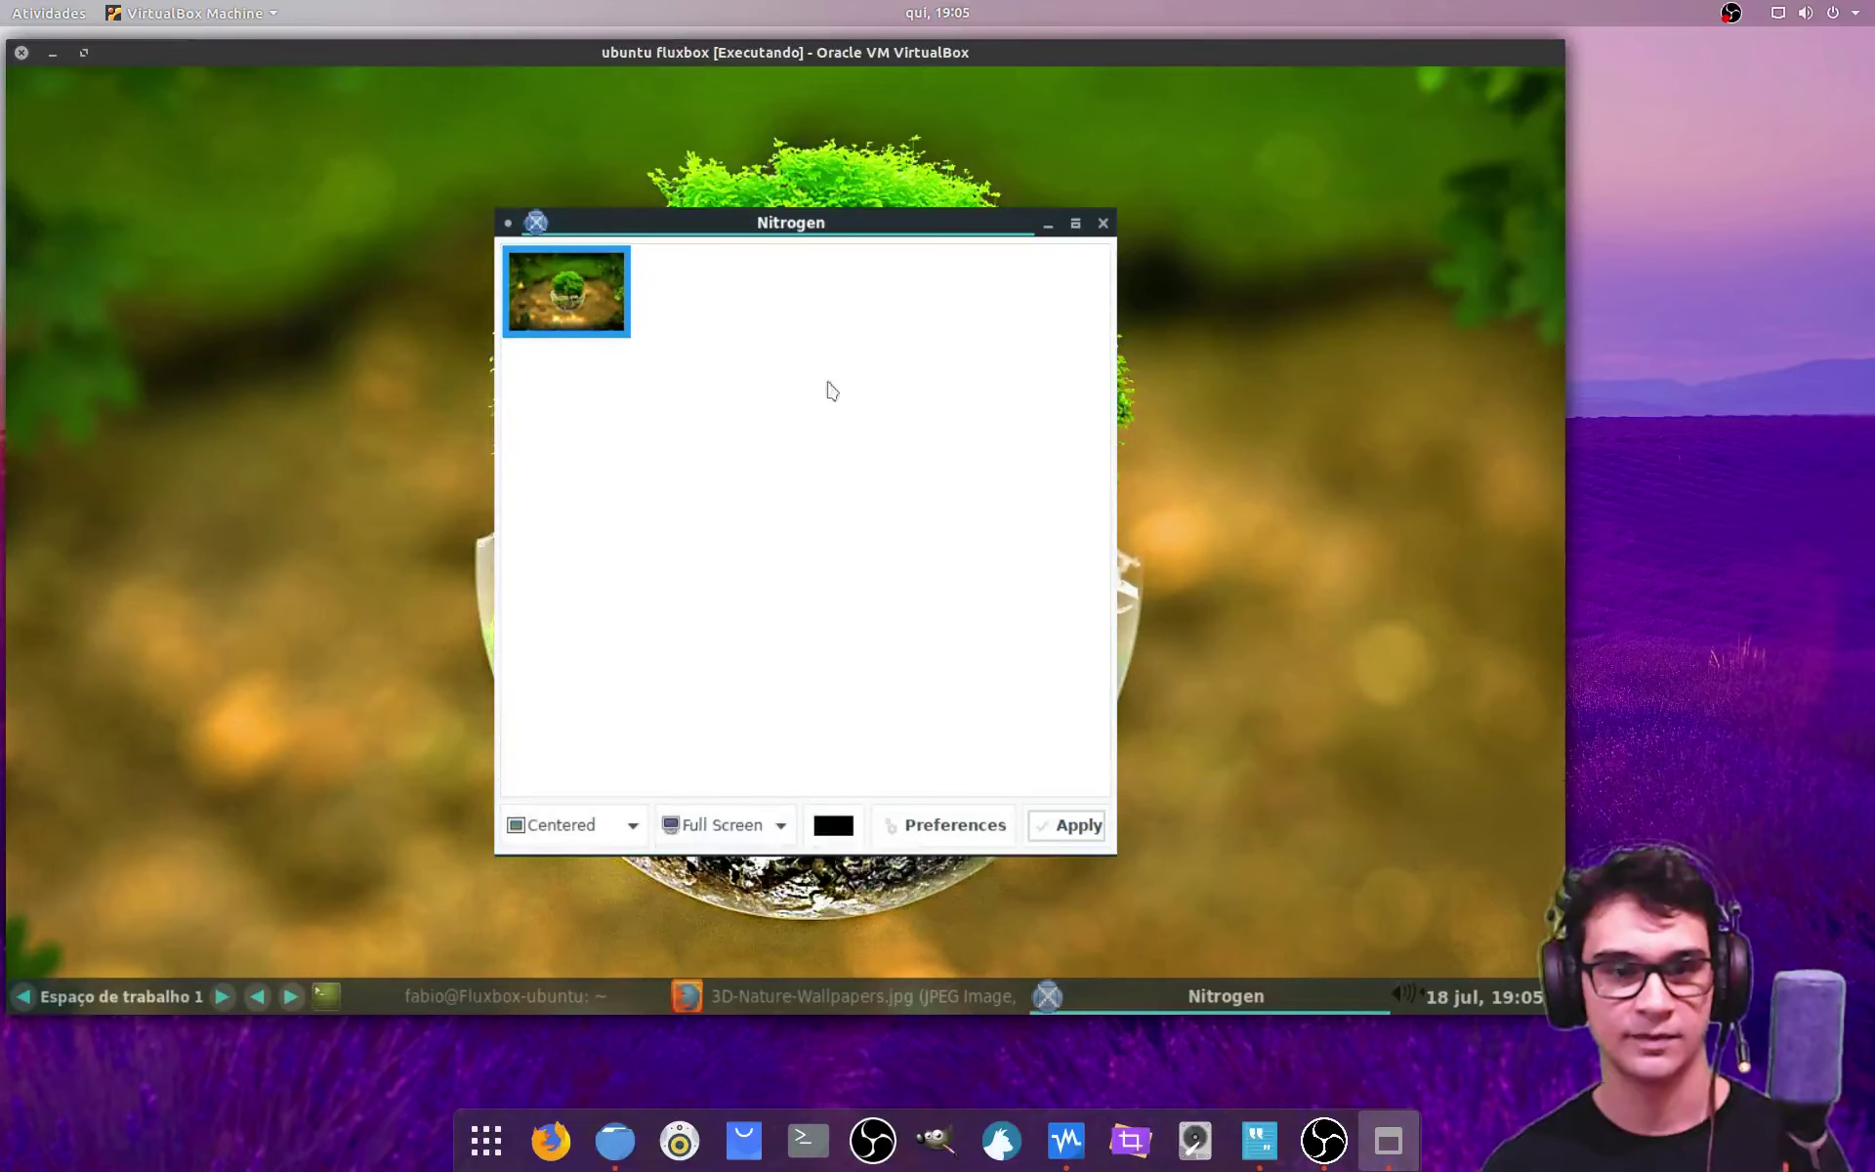
left_click_drag(859, 238, 982, 318)
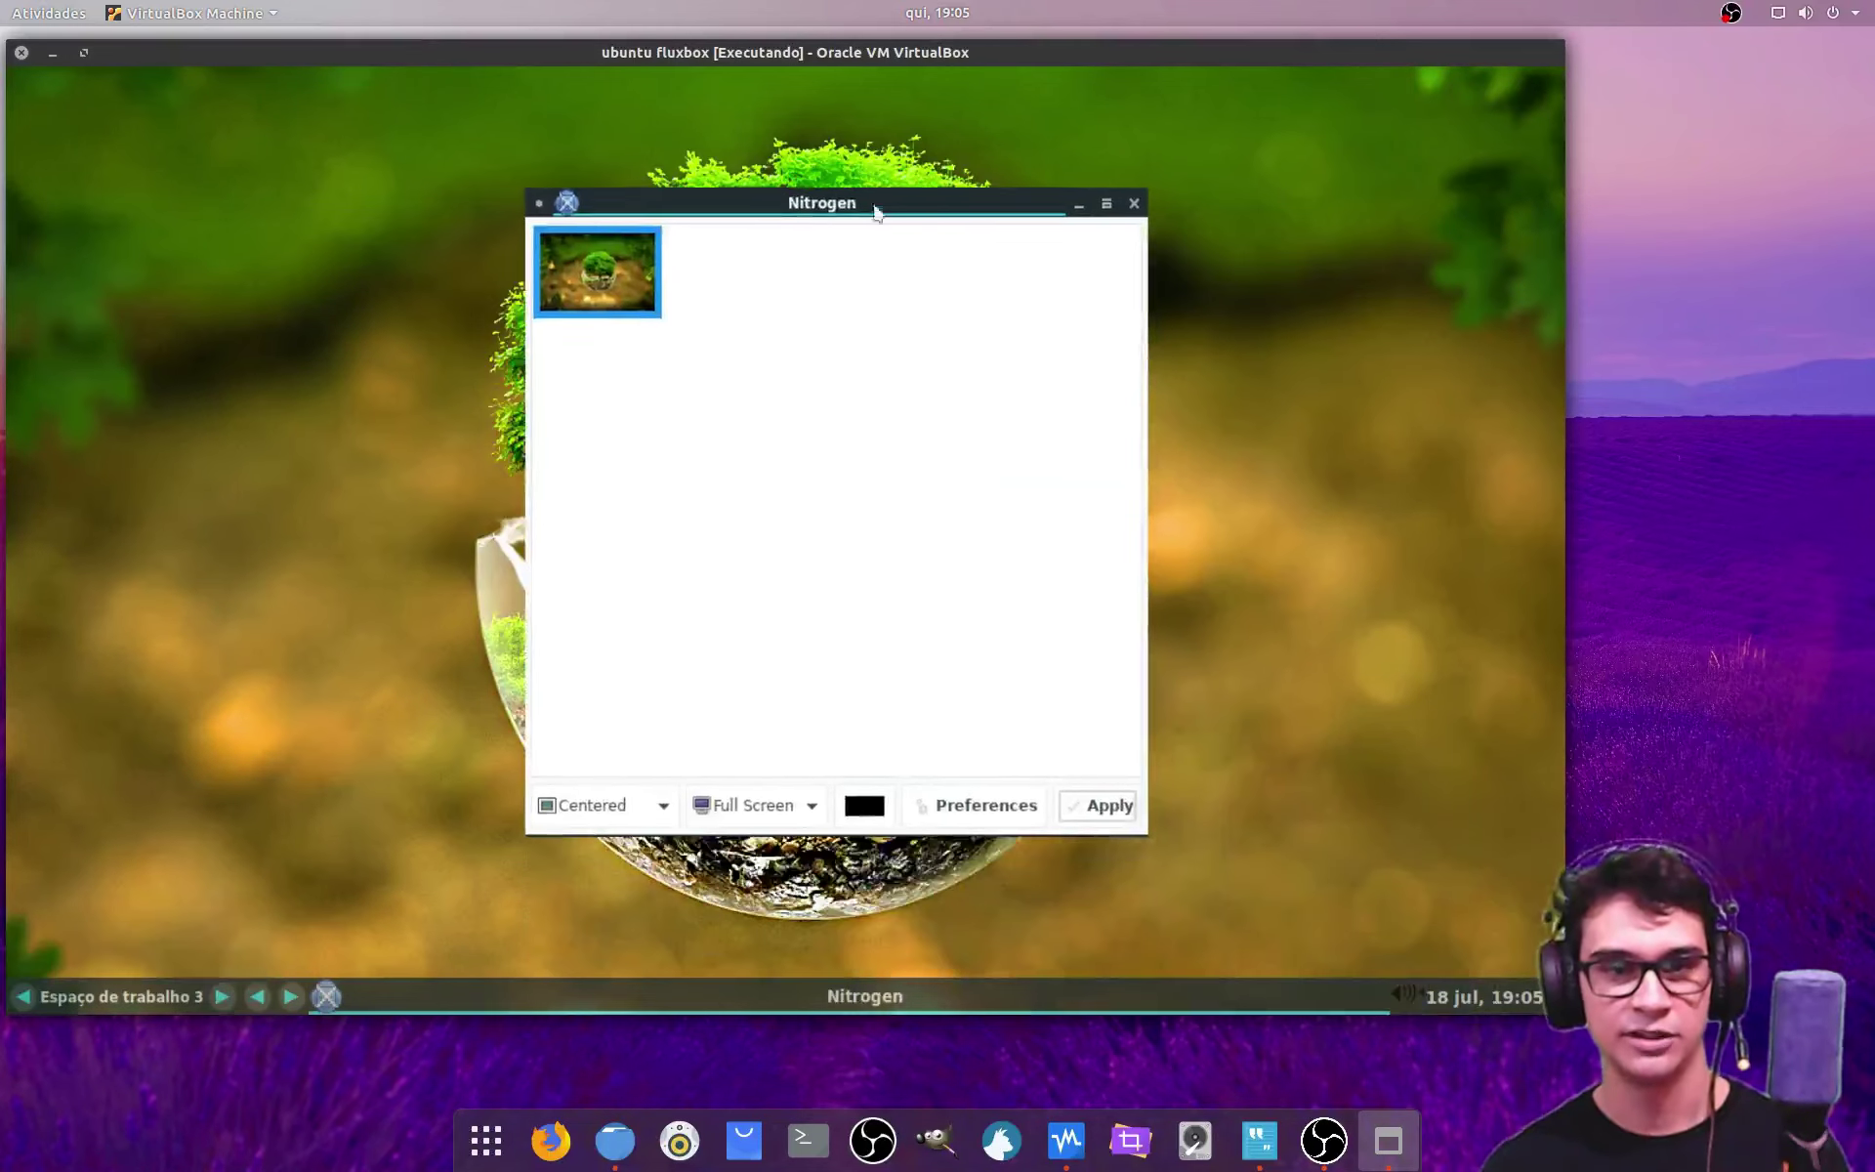
Step: Apply the Zoomed placement, then settle on Zoomed Fill for the wallpaper
left_click(601, 804)
left_click(598, 871)
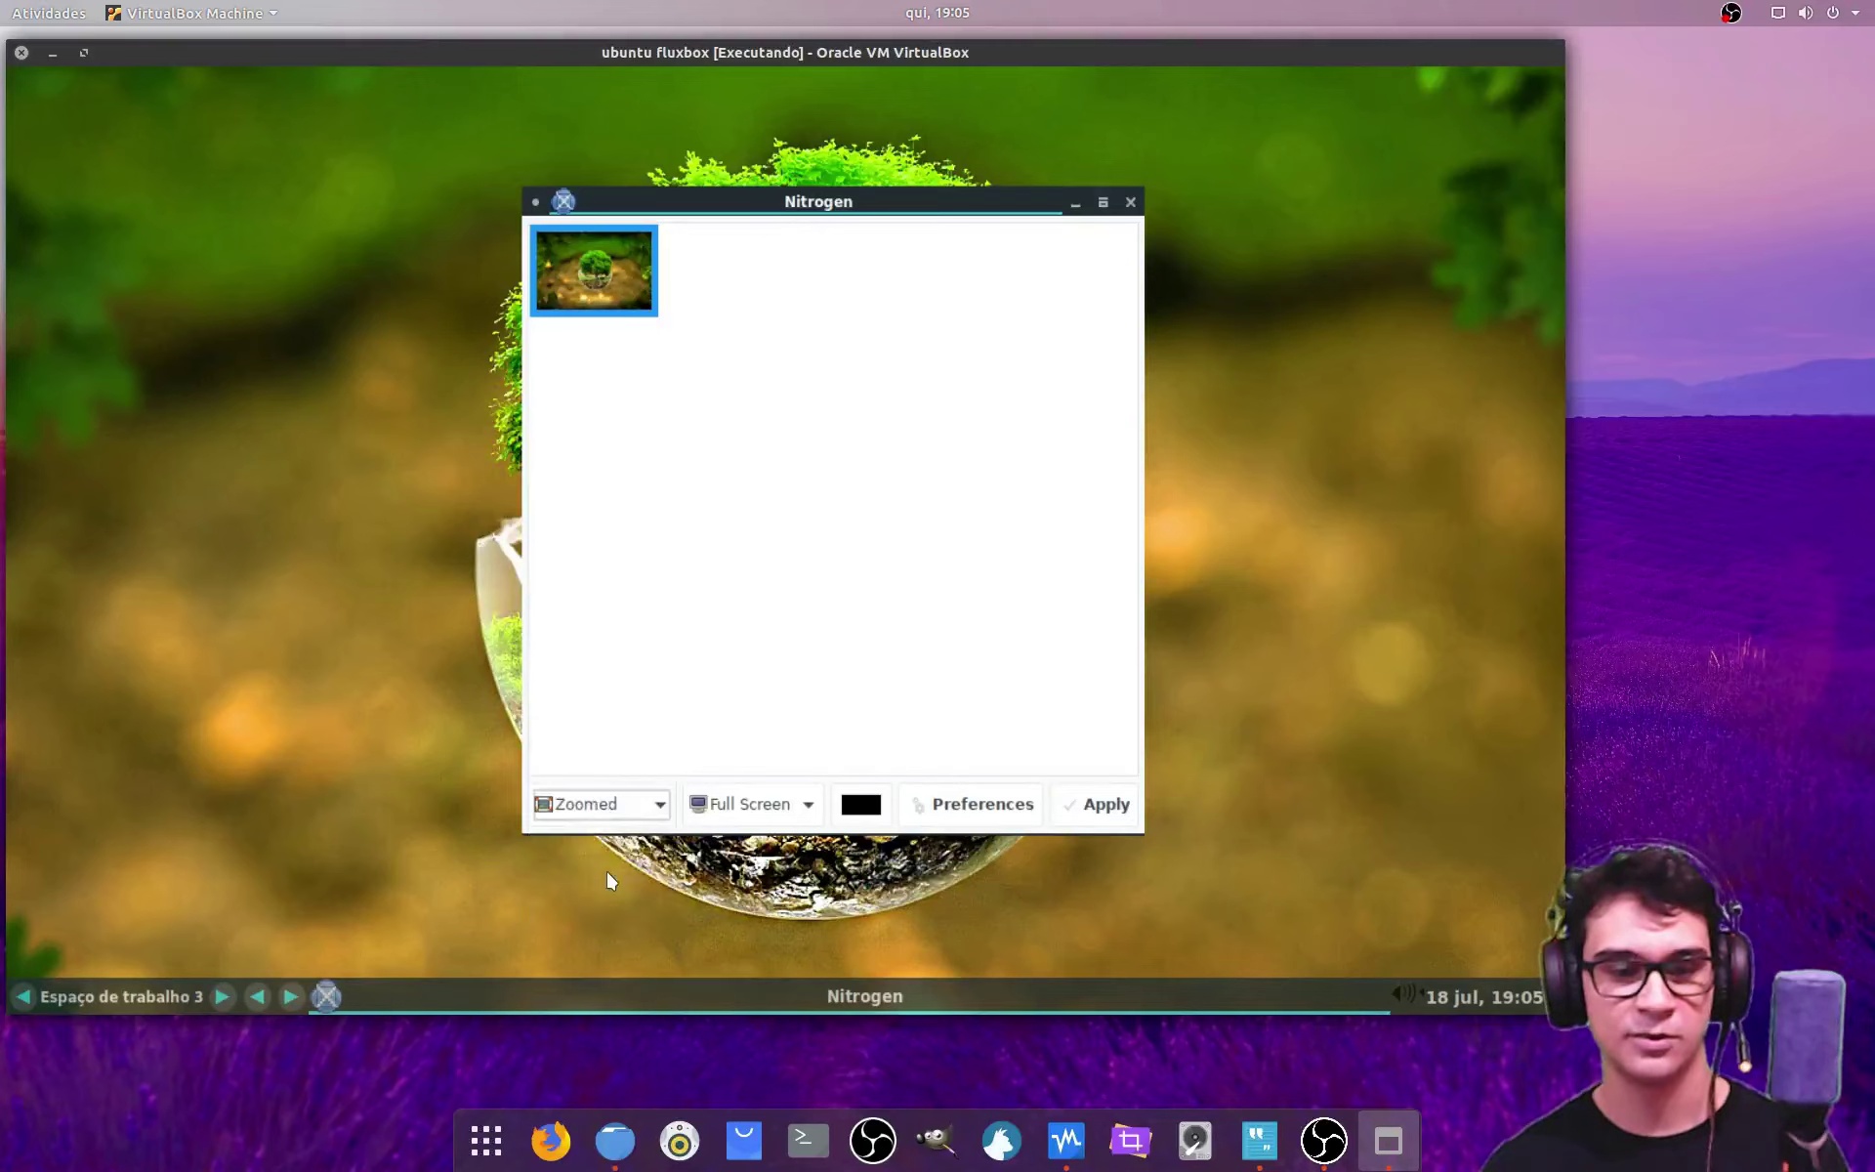
left_click(1100, 804)
left_click_drag(945, 220, 902, 217)
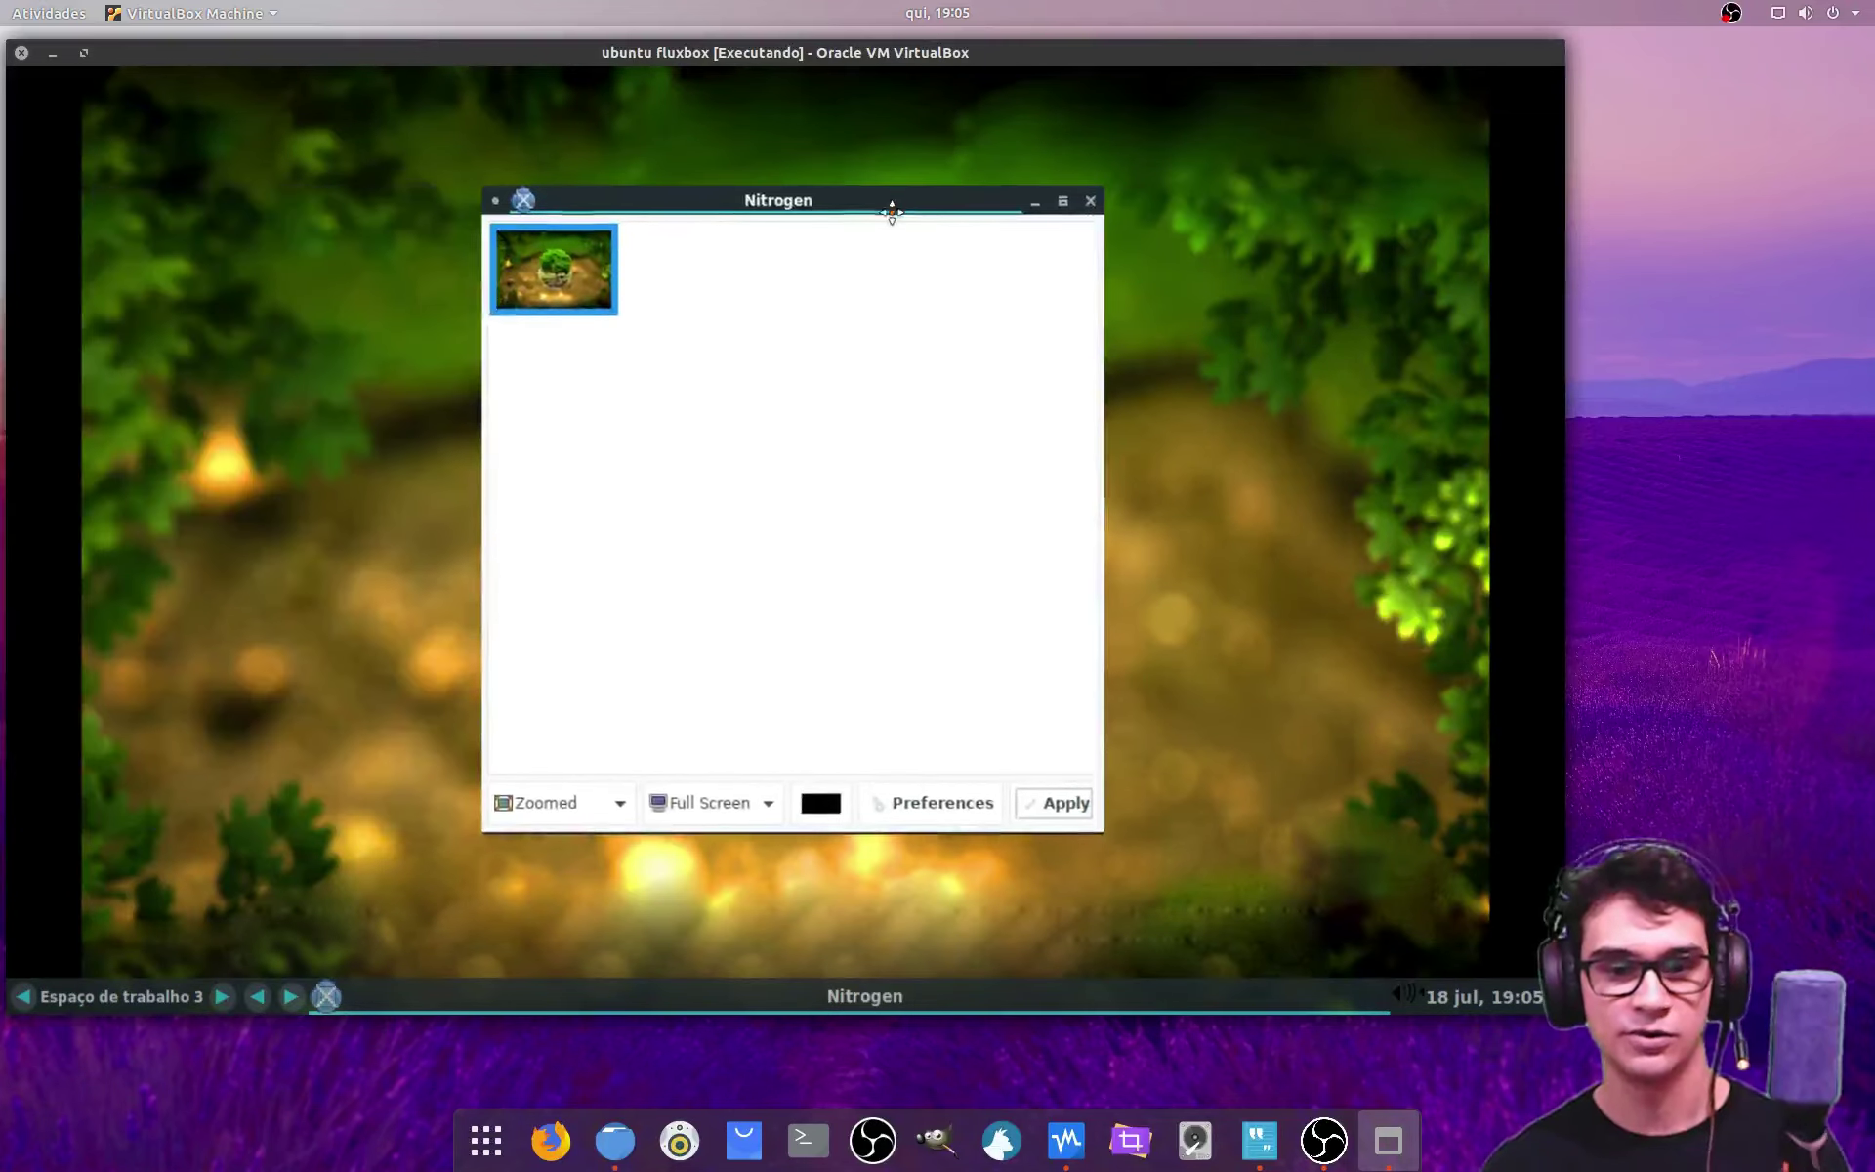
left_click(565, 795)
left_click(586, 836)
left_click(1055, 802)
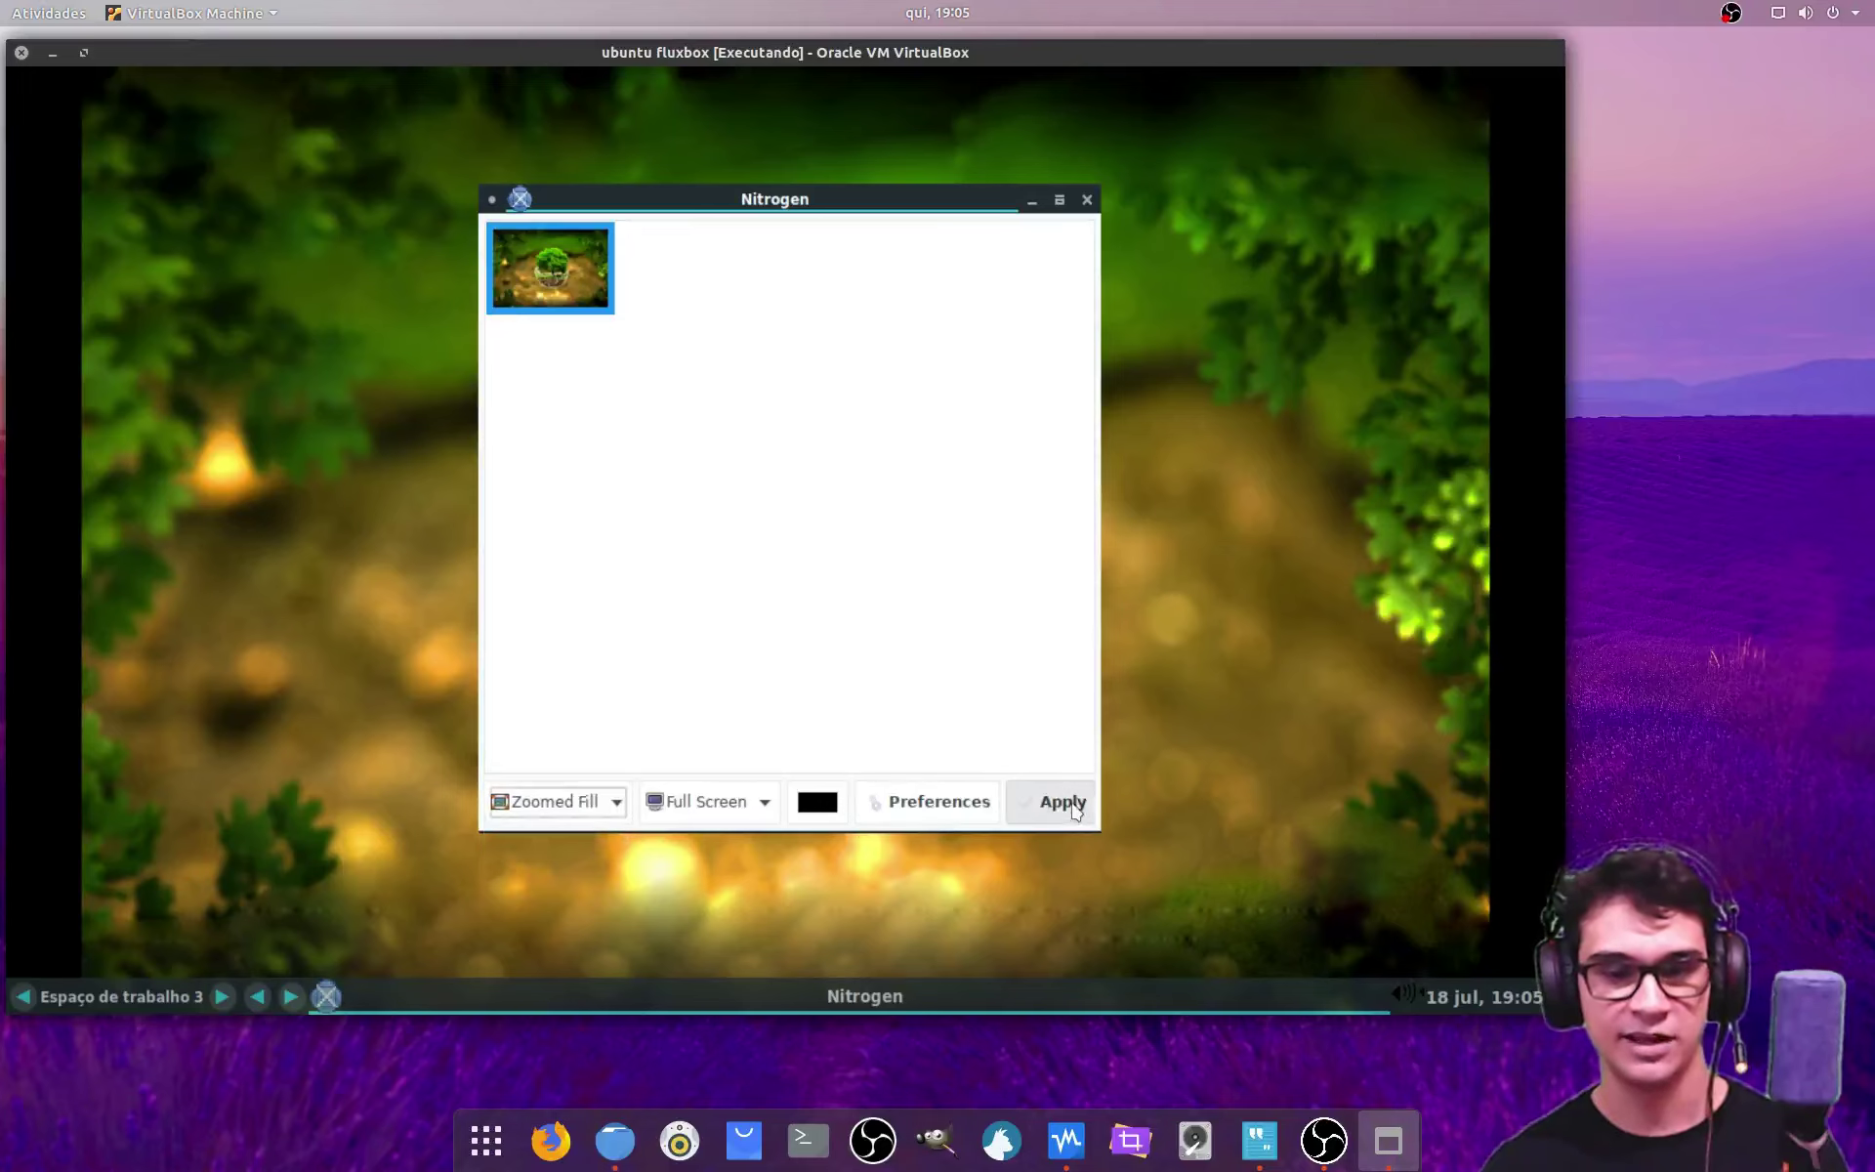
left_click_drag(834, 212, 753, 216)
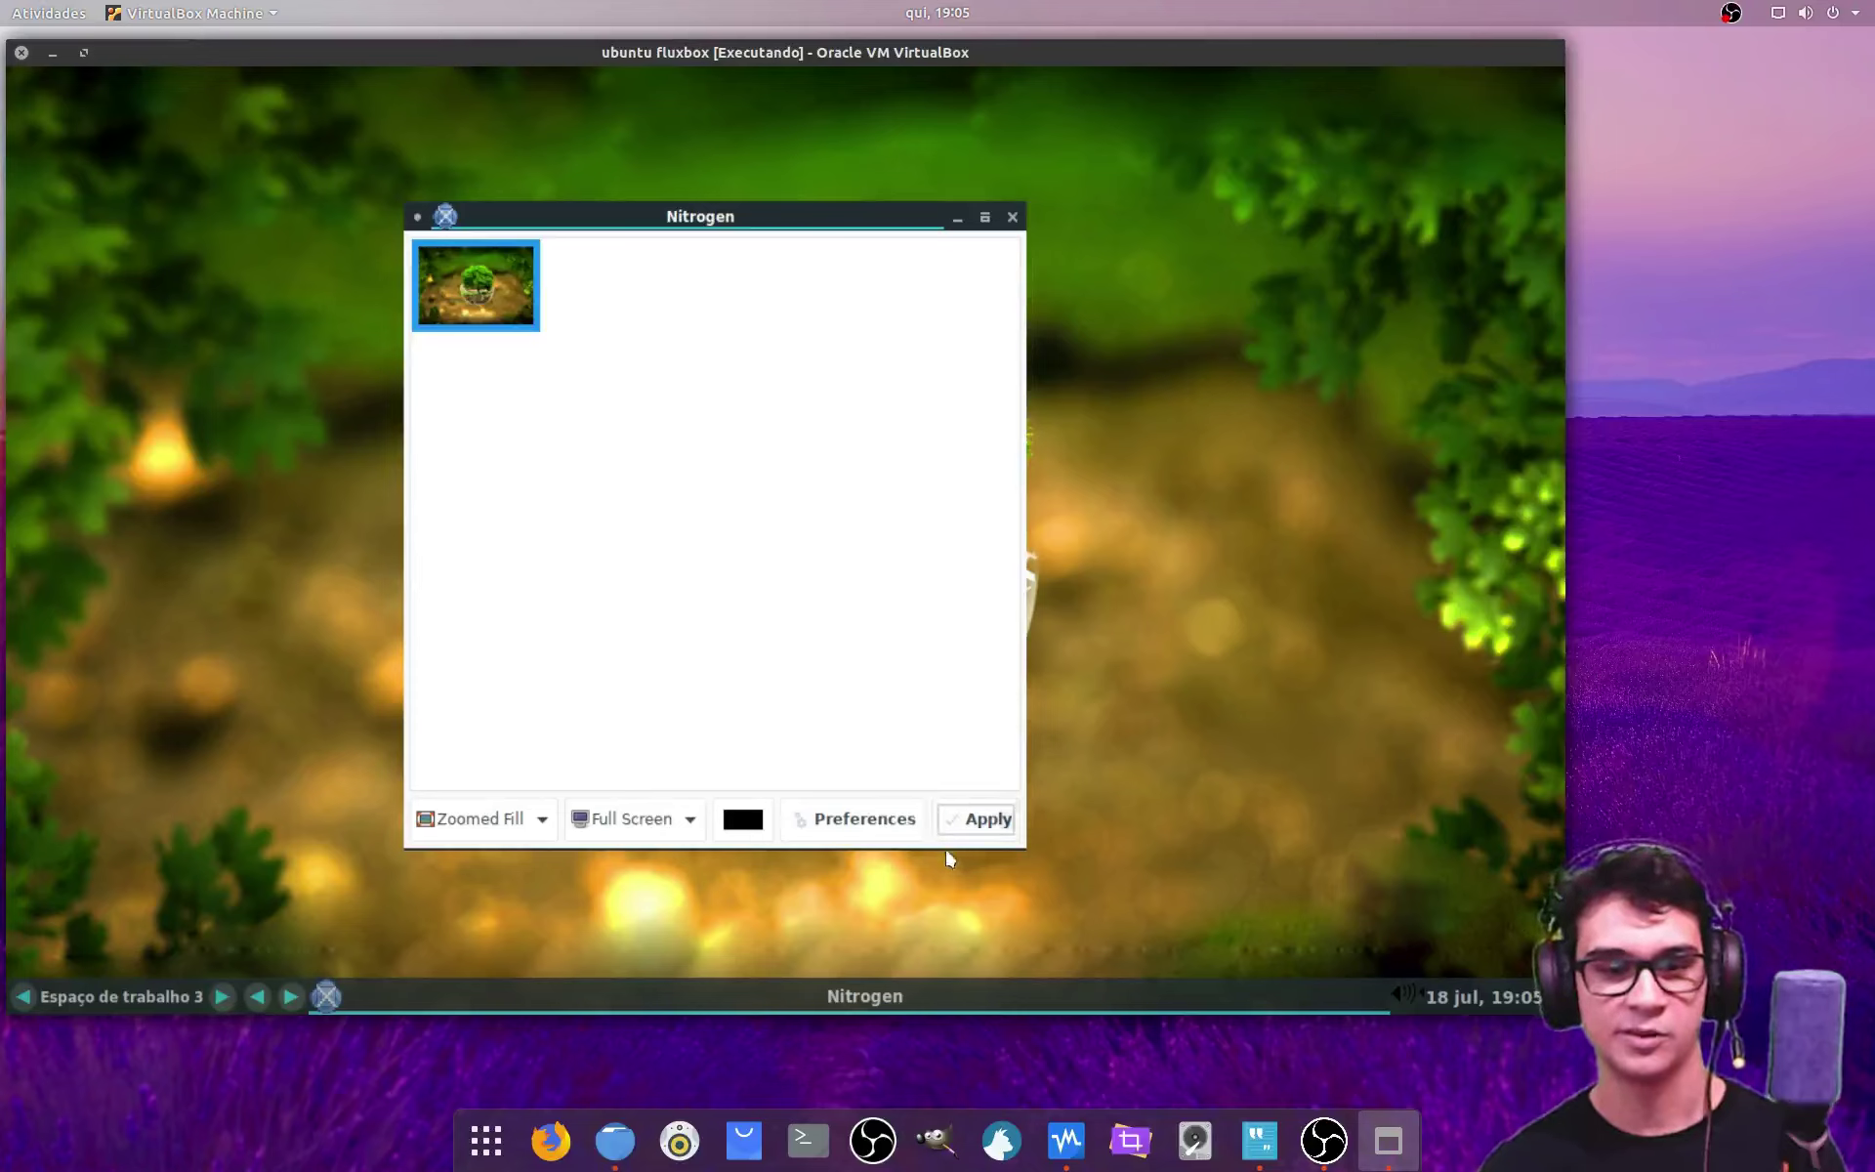
Step: Keep Full Screen as the wallpaper target and switch Nitrogen's browser to icons with captions
left_click(654, 821)
left_click(661, 822)
left_click(848, 820)
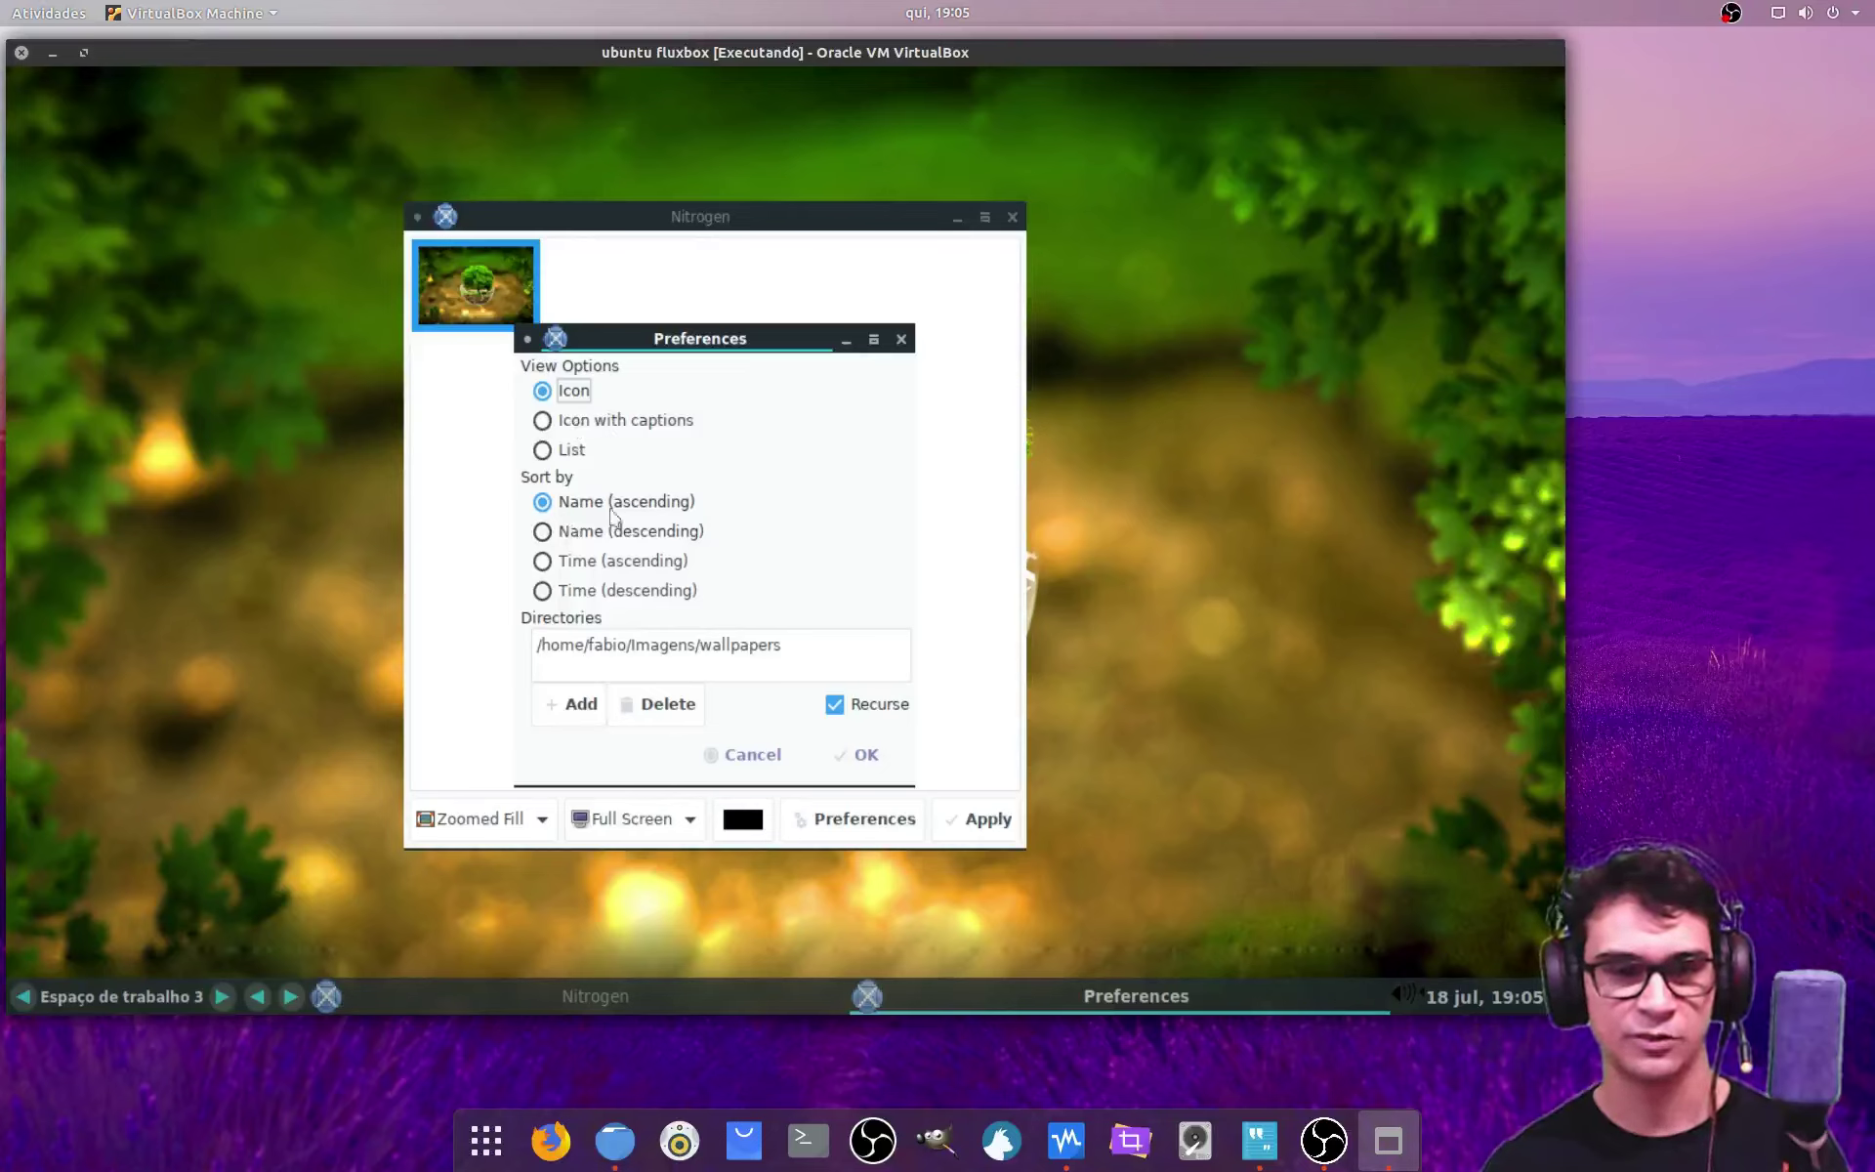
left_click(566, 422)
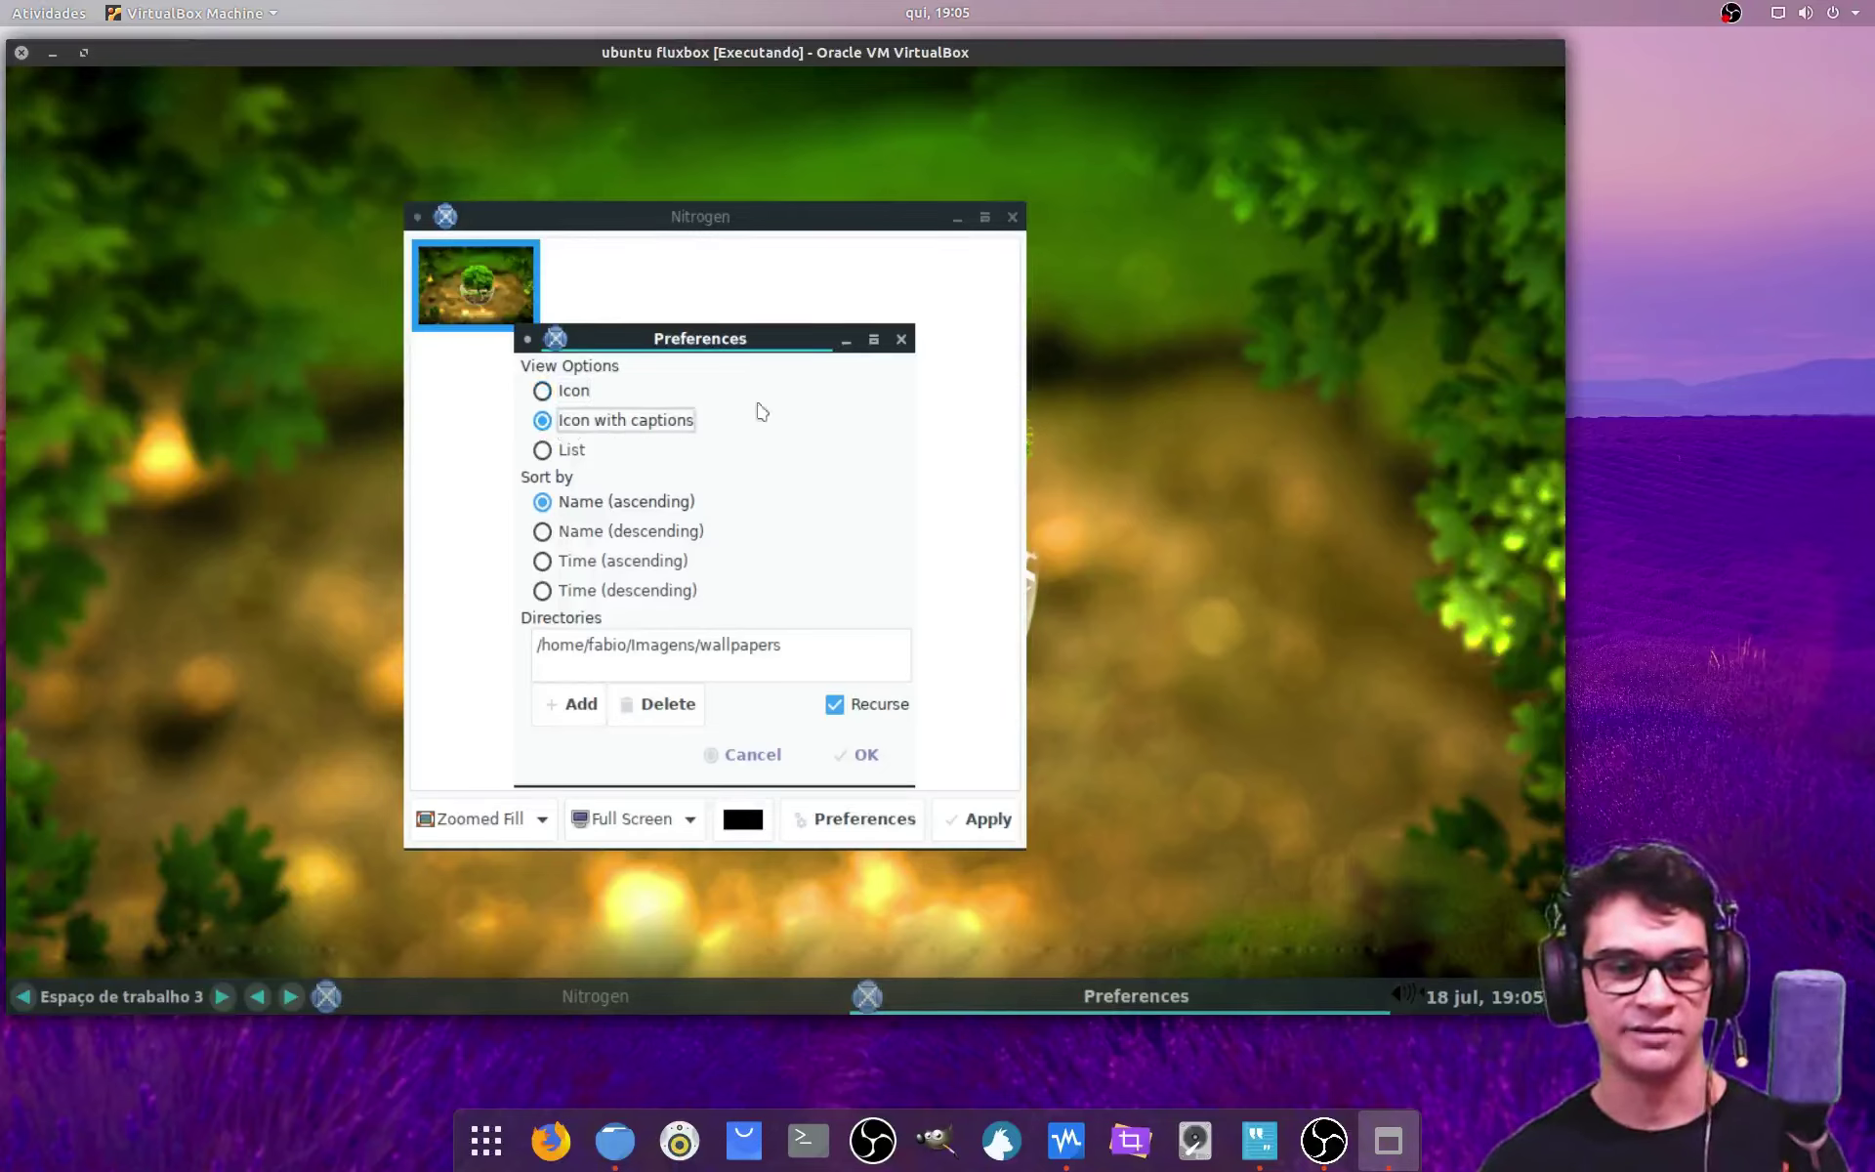
left_click(857, 755)
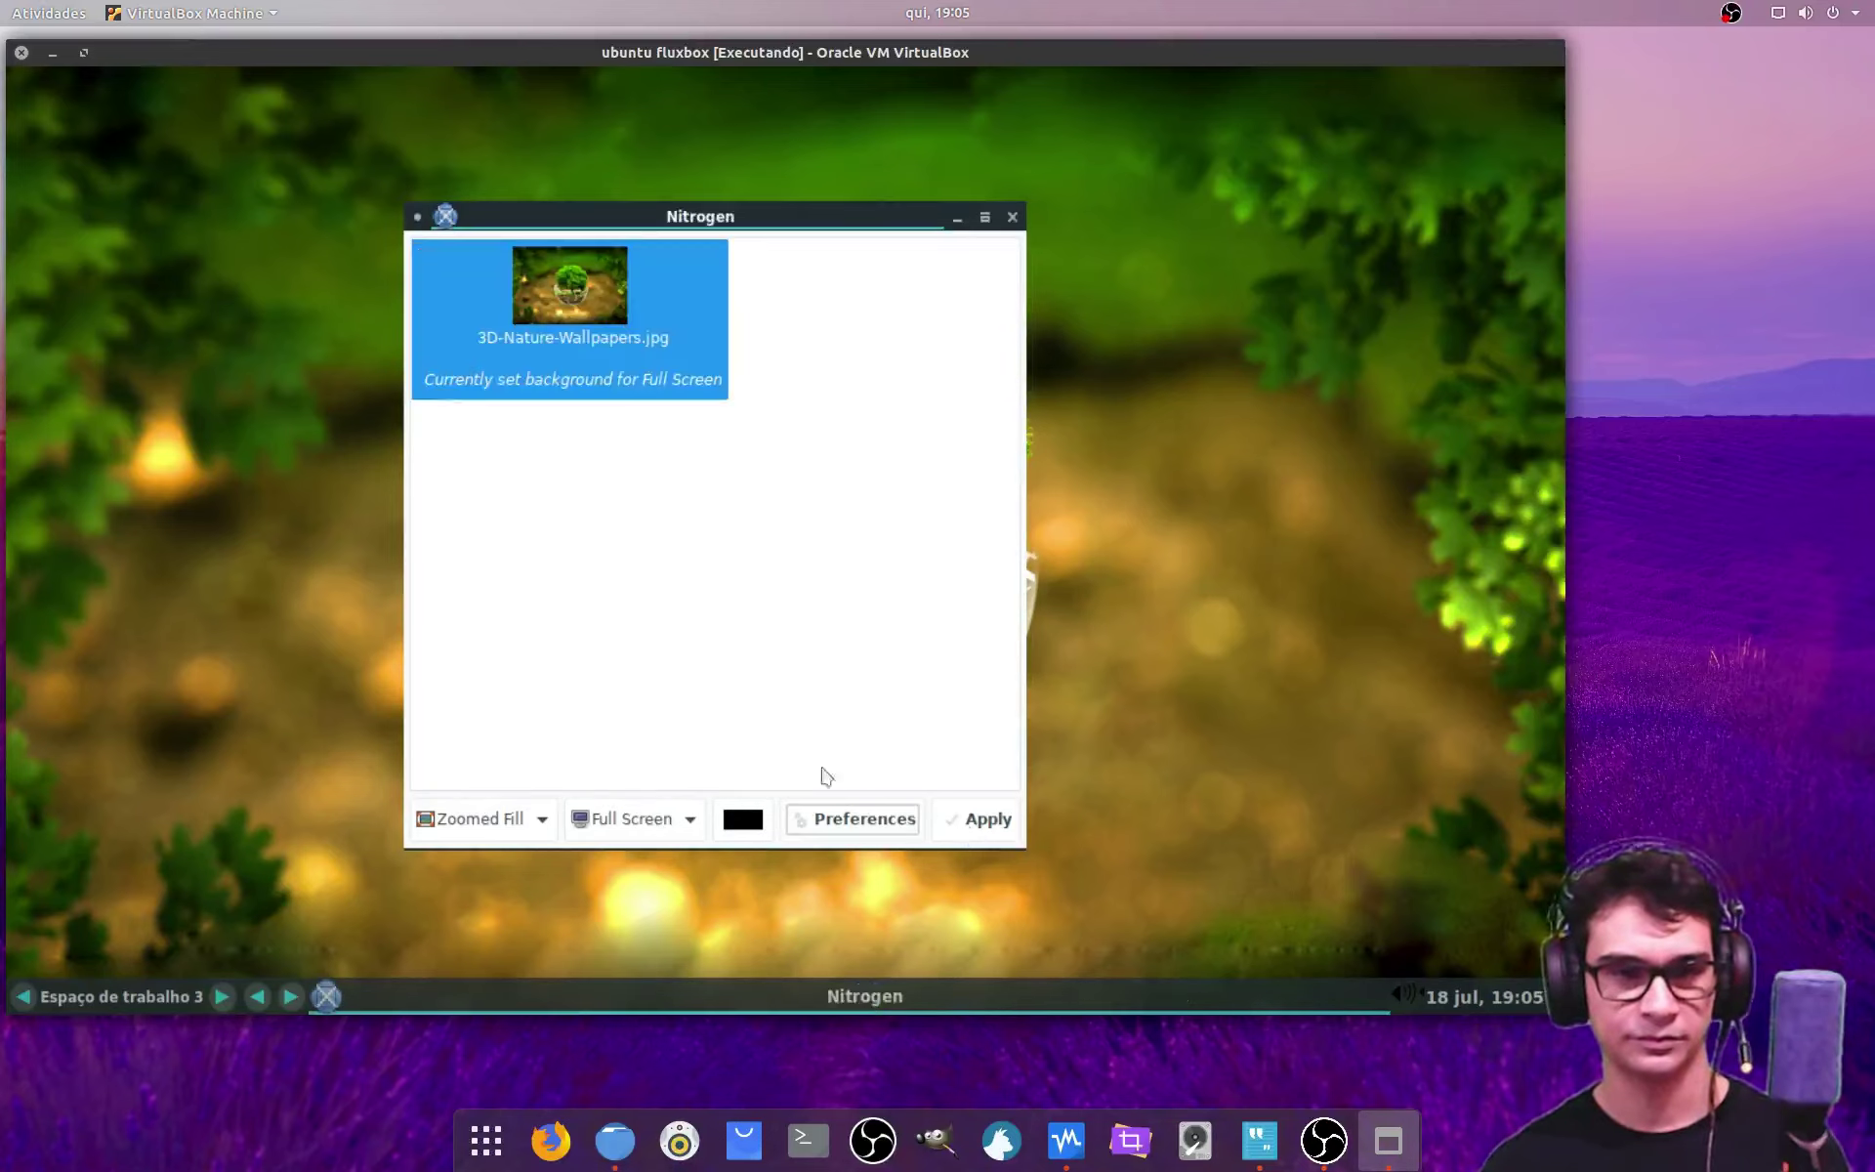
left_click(598, 451)
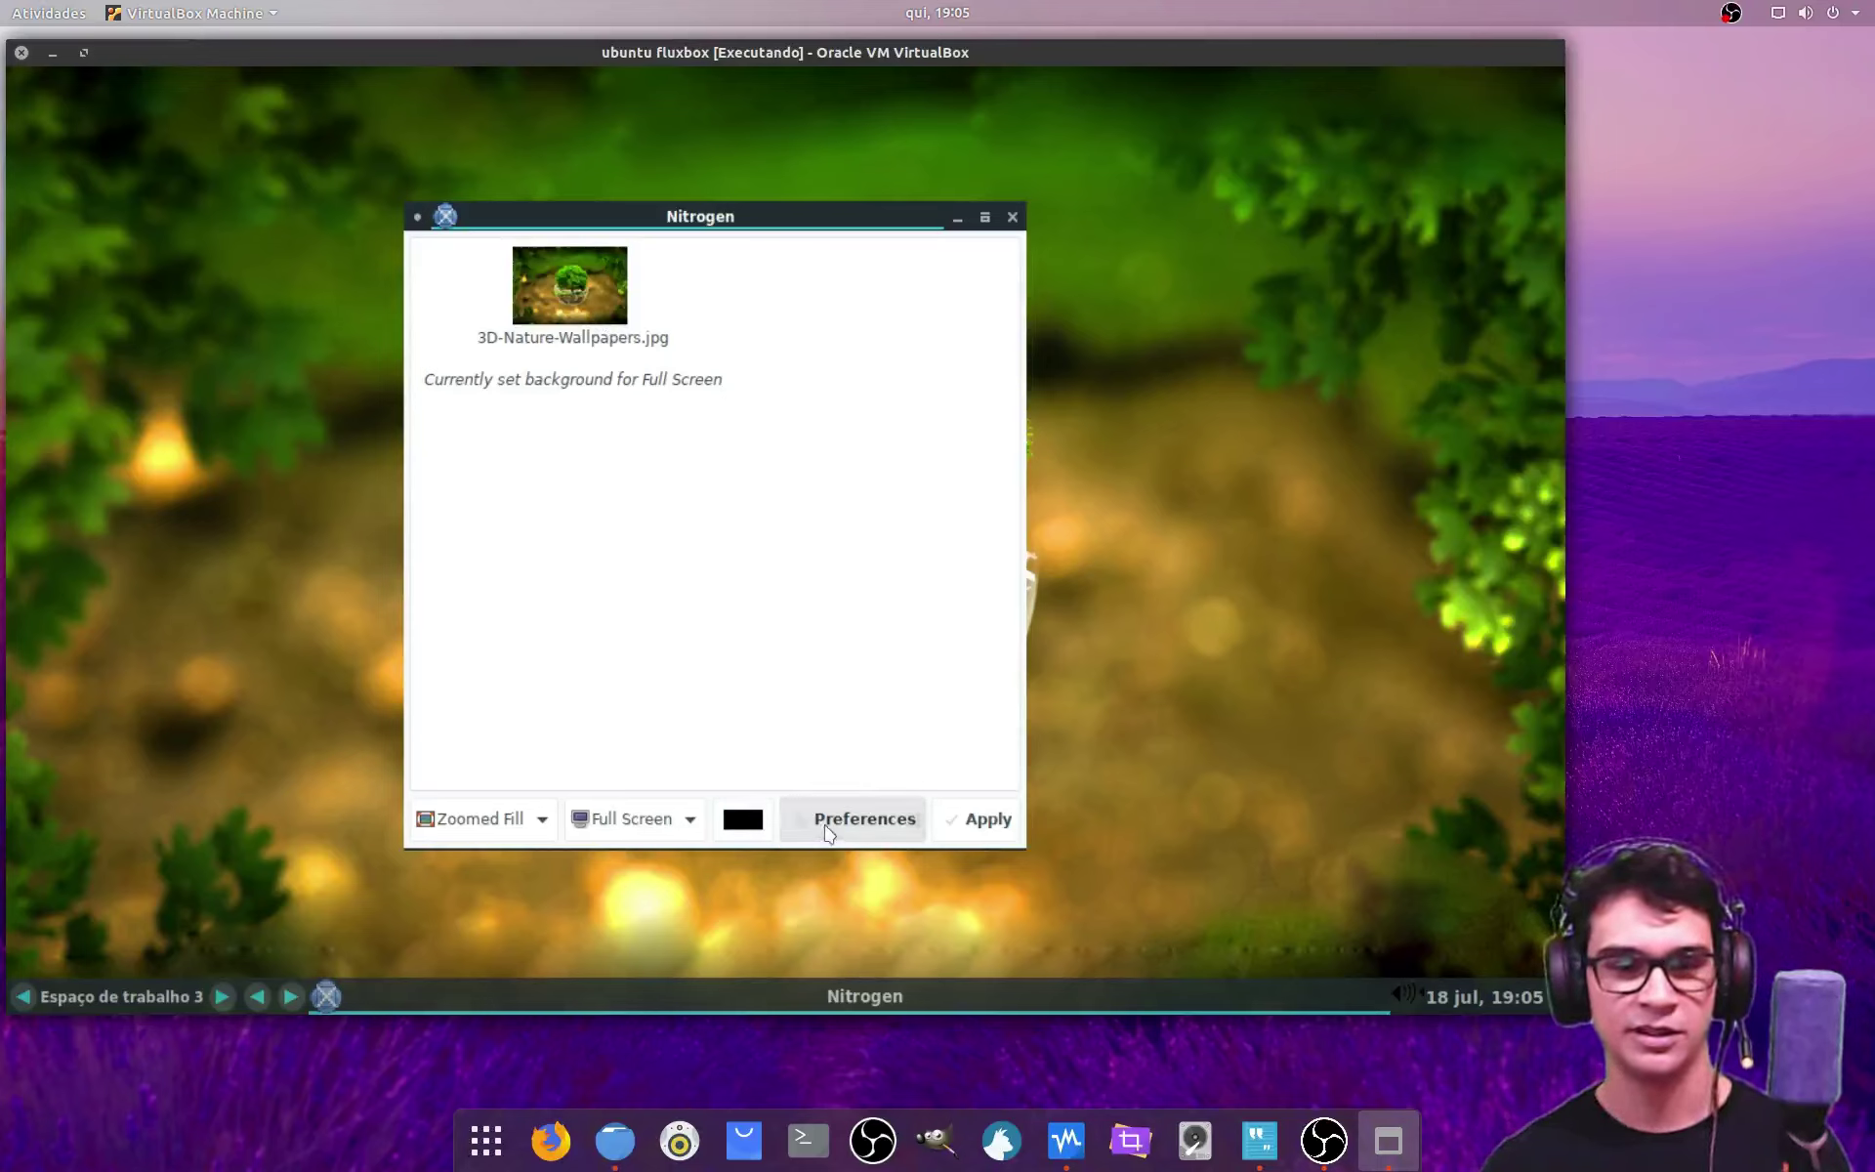
Step: Change Nitrogen's browser to List view and apply 3D-Nature-Wallpapers.jpg full screen
left_click(826, 831)
key("Down")
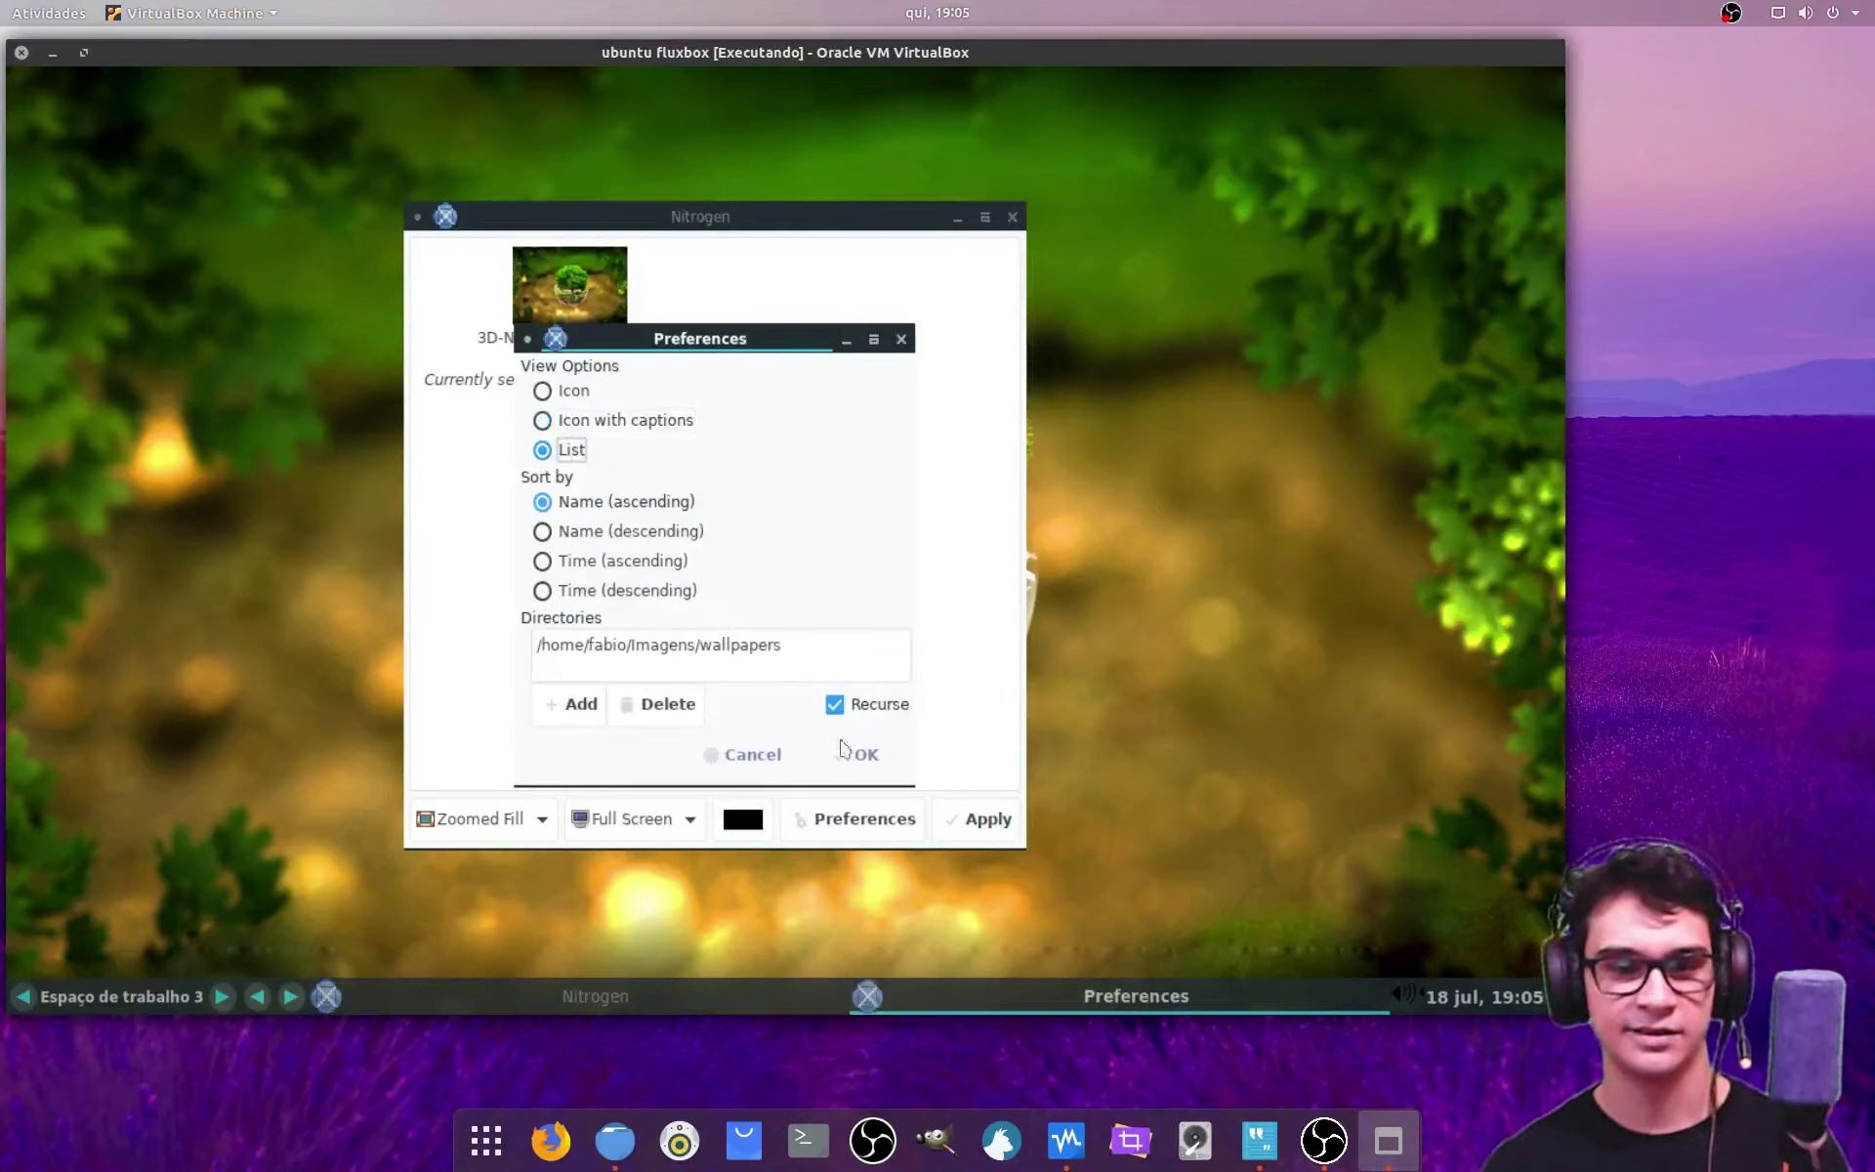
left_click(844, 752)
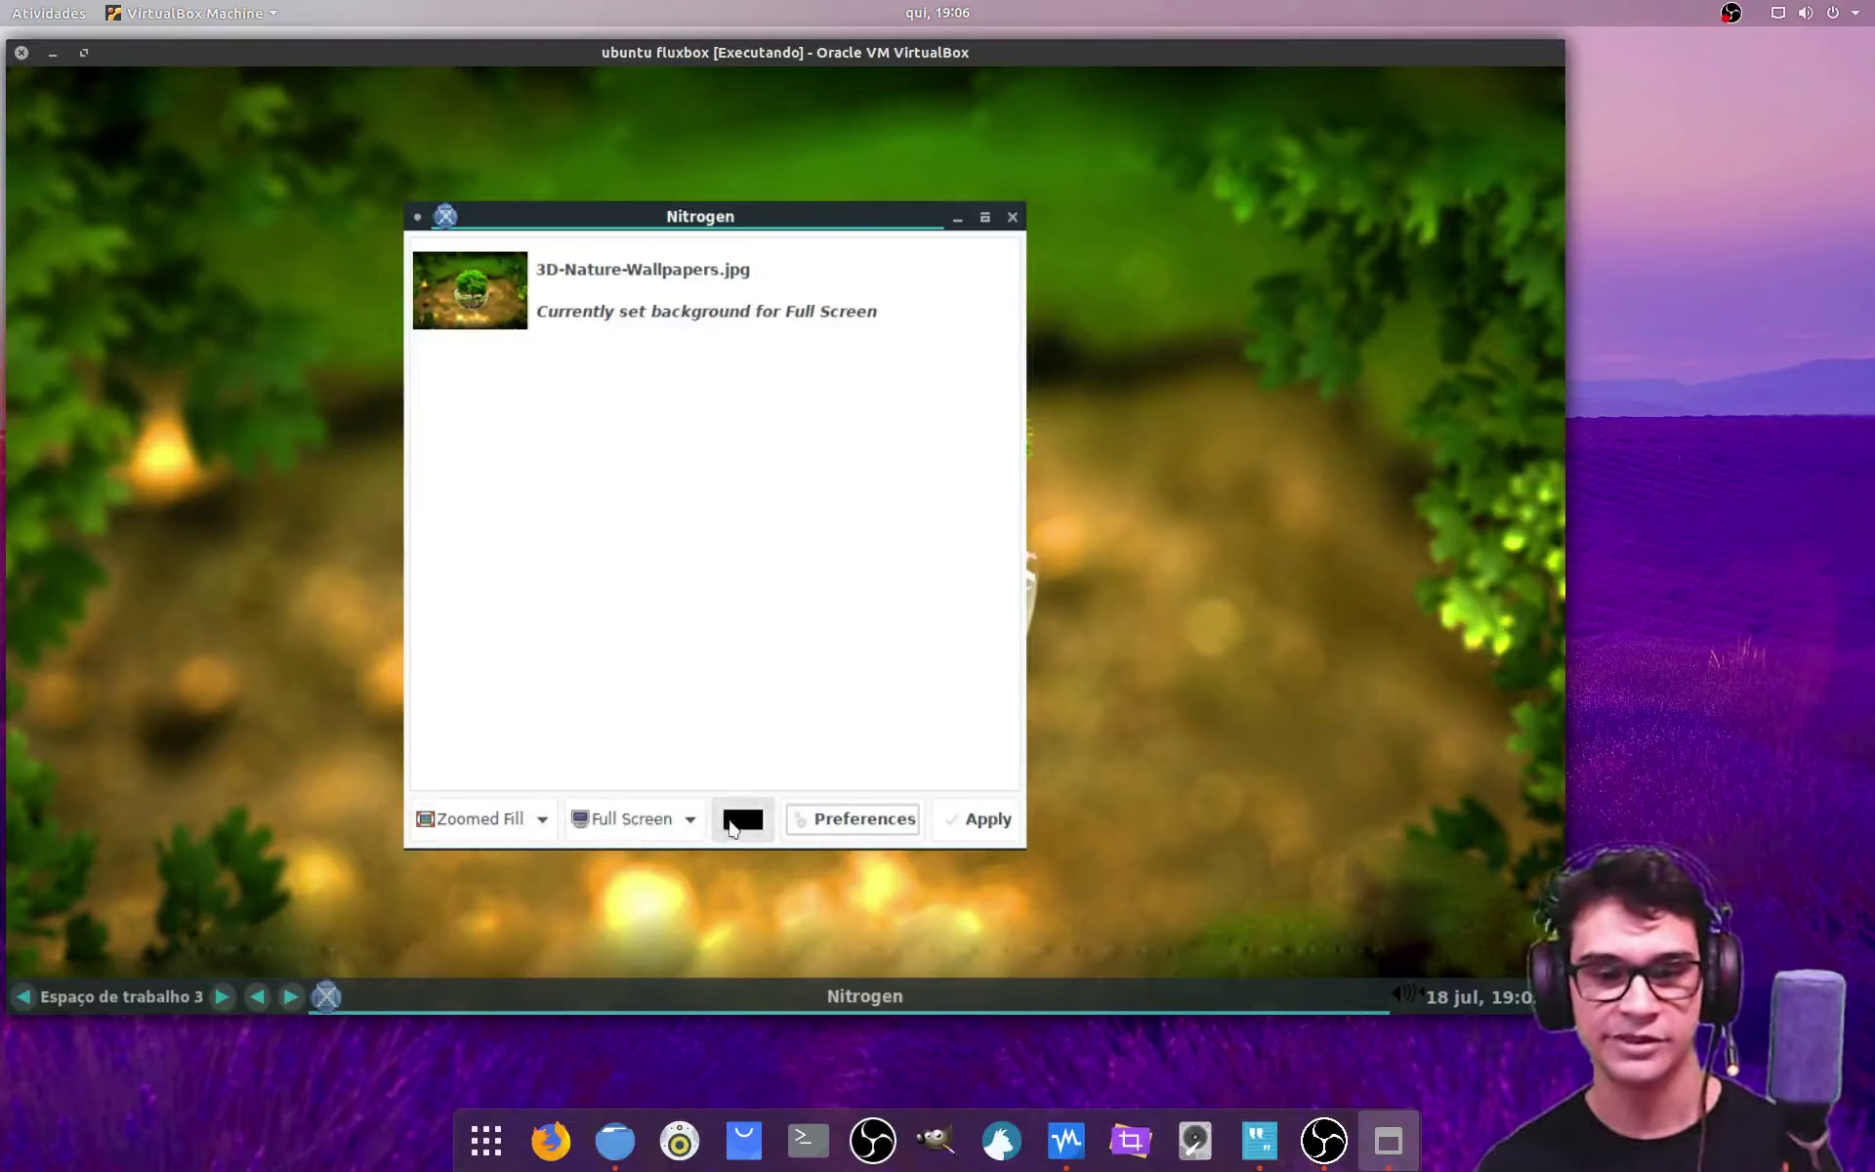
left_click(980, 819)
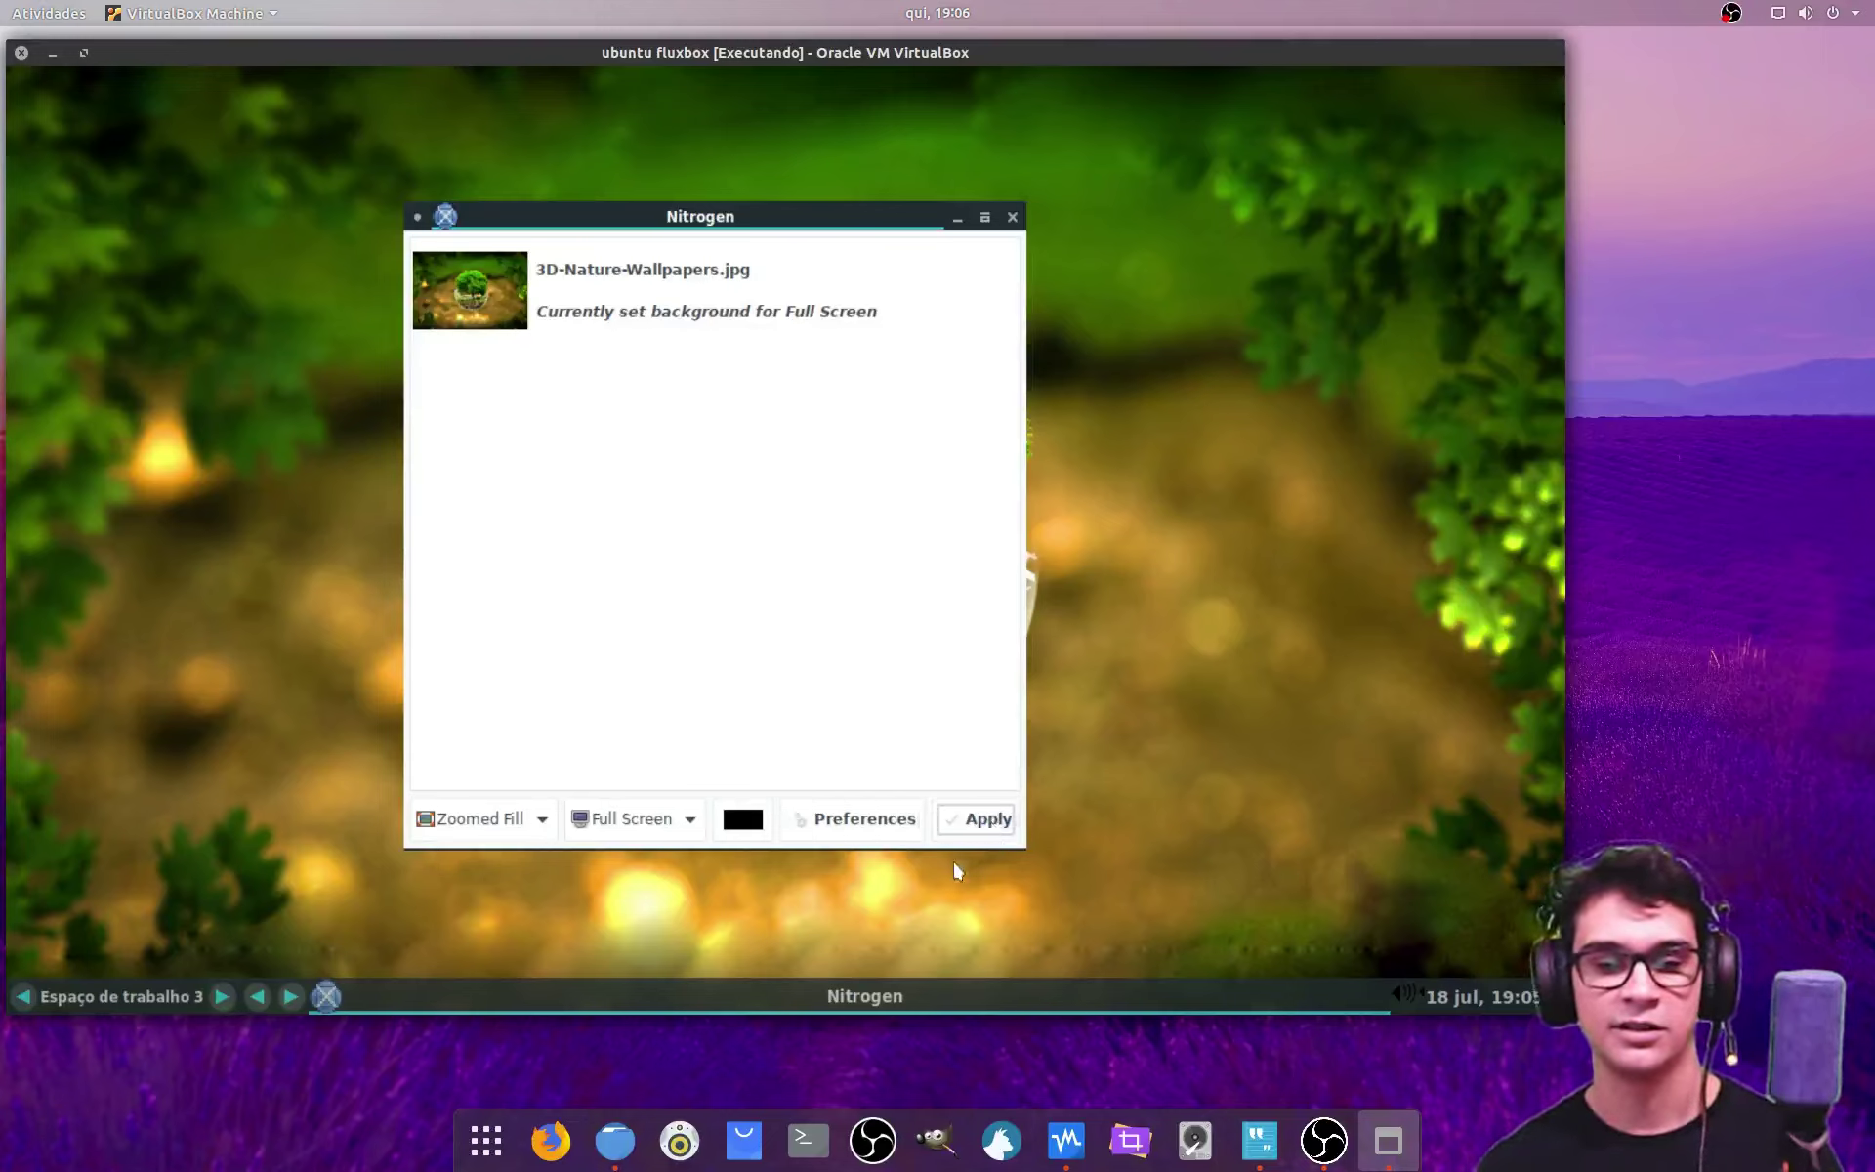
Step: Close Nitrogen and show the Configurações > Estilos do Fluxbox styles list (Adapta, arch, bora_blue)
left_click(1012, 219)
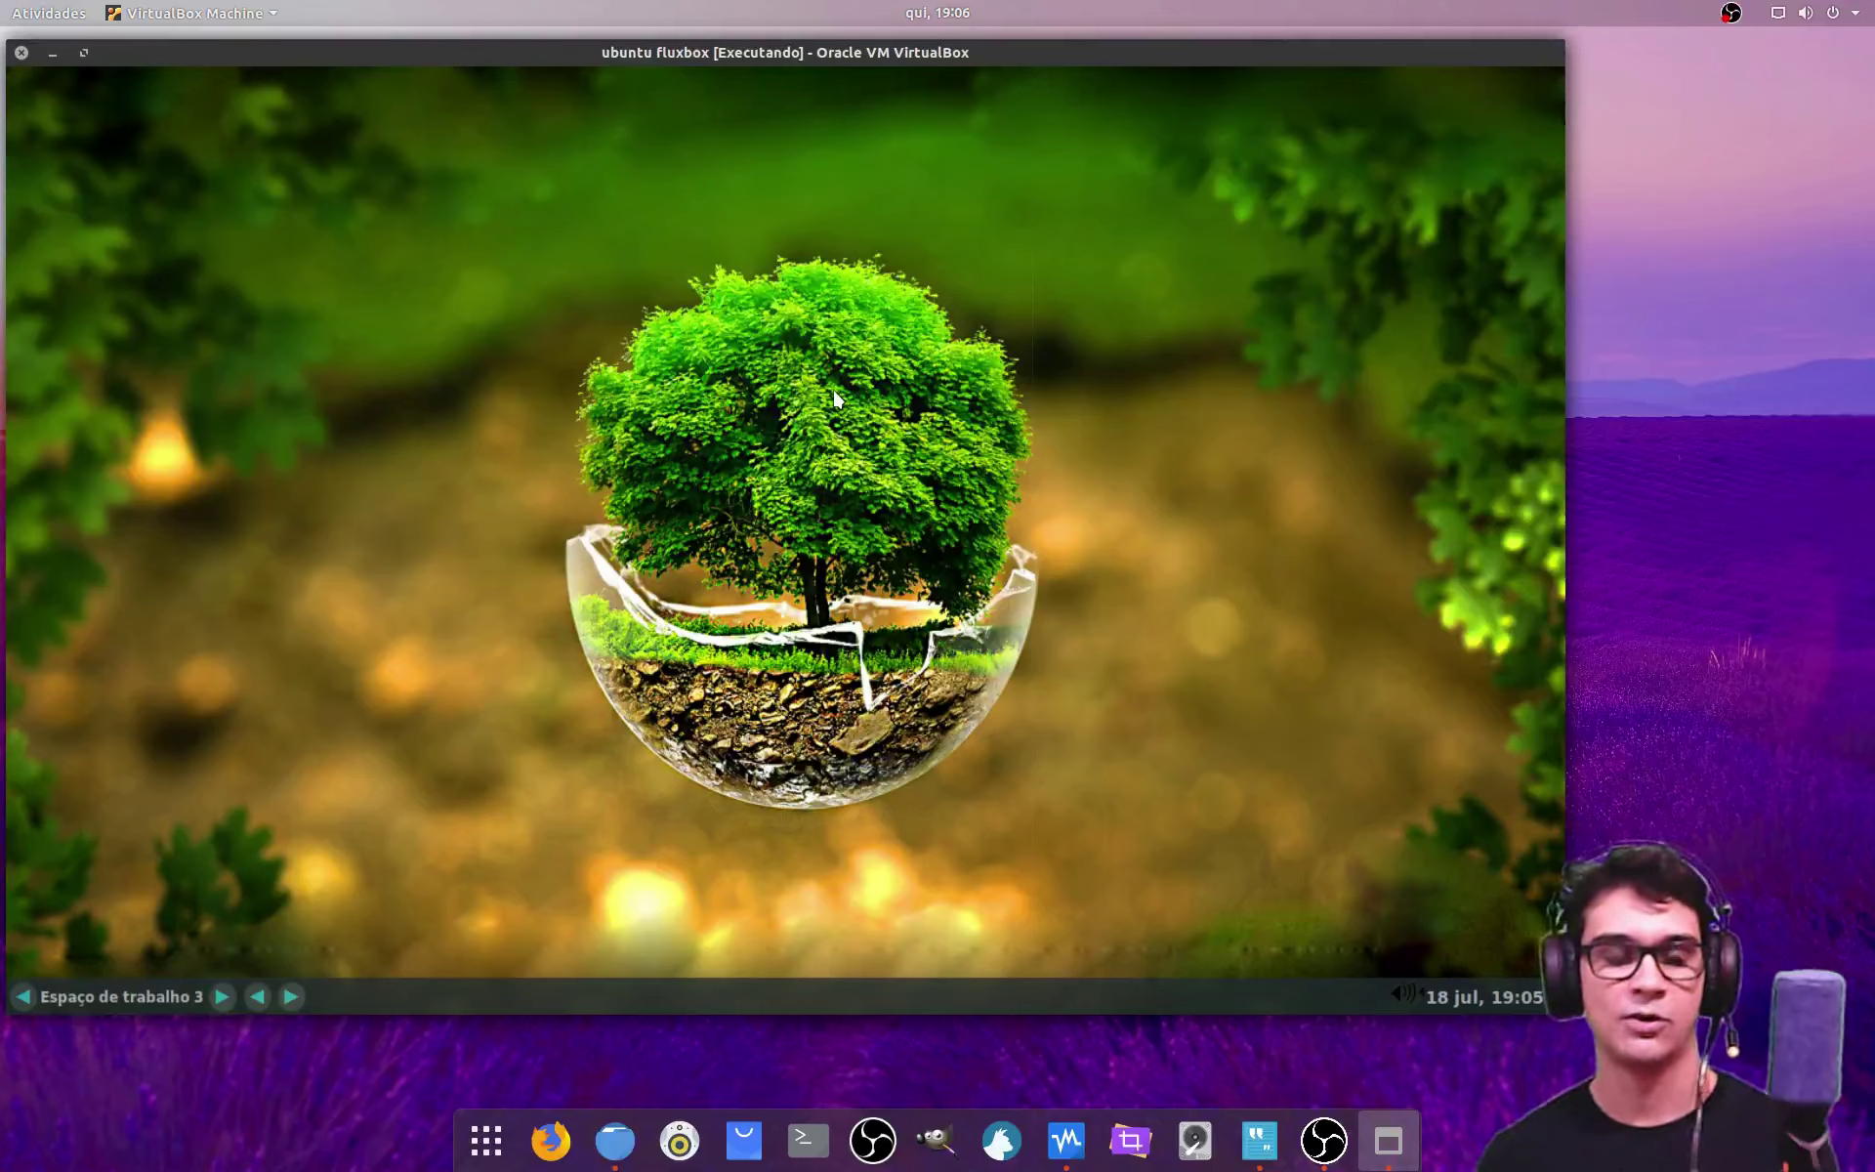
right_click(615, 239)
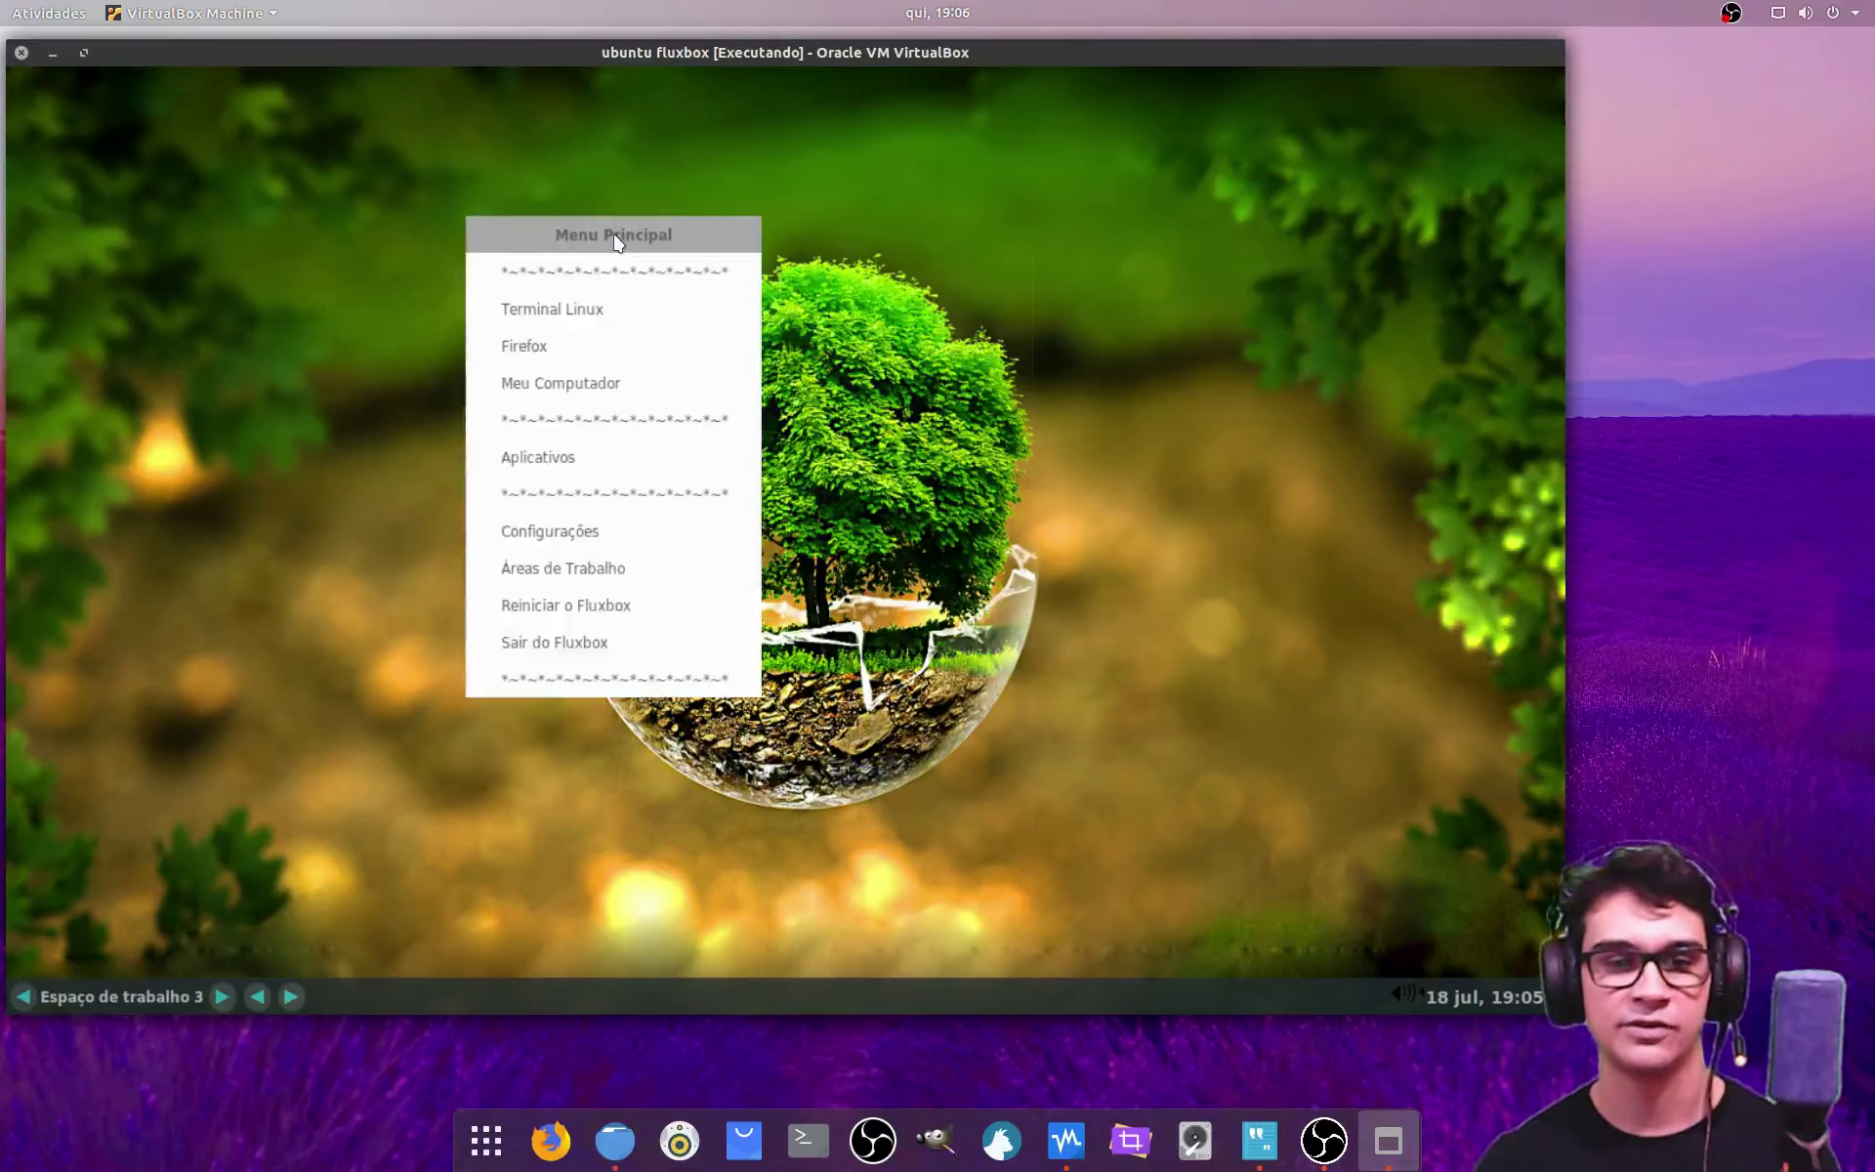
mouse_move(594, 531)
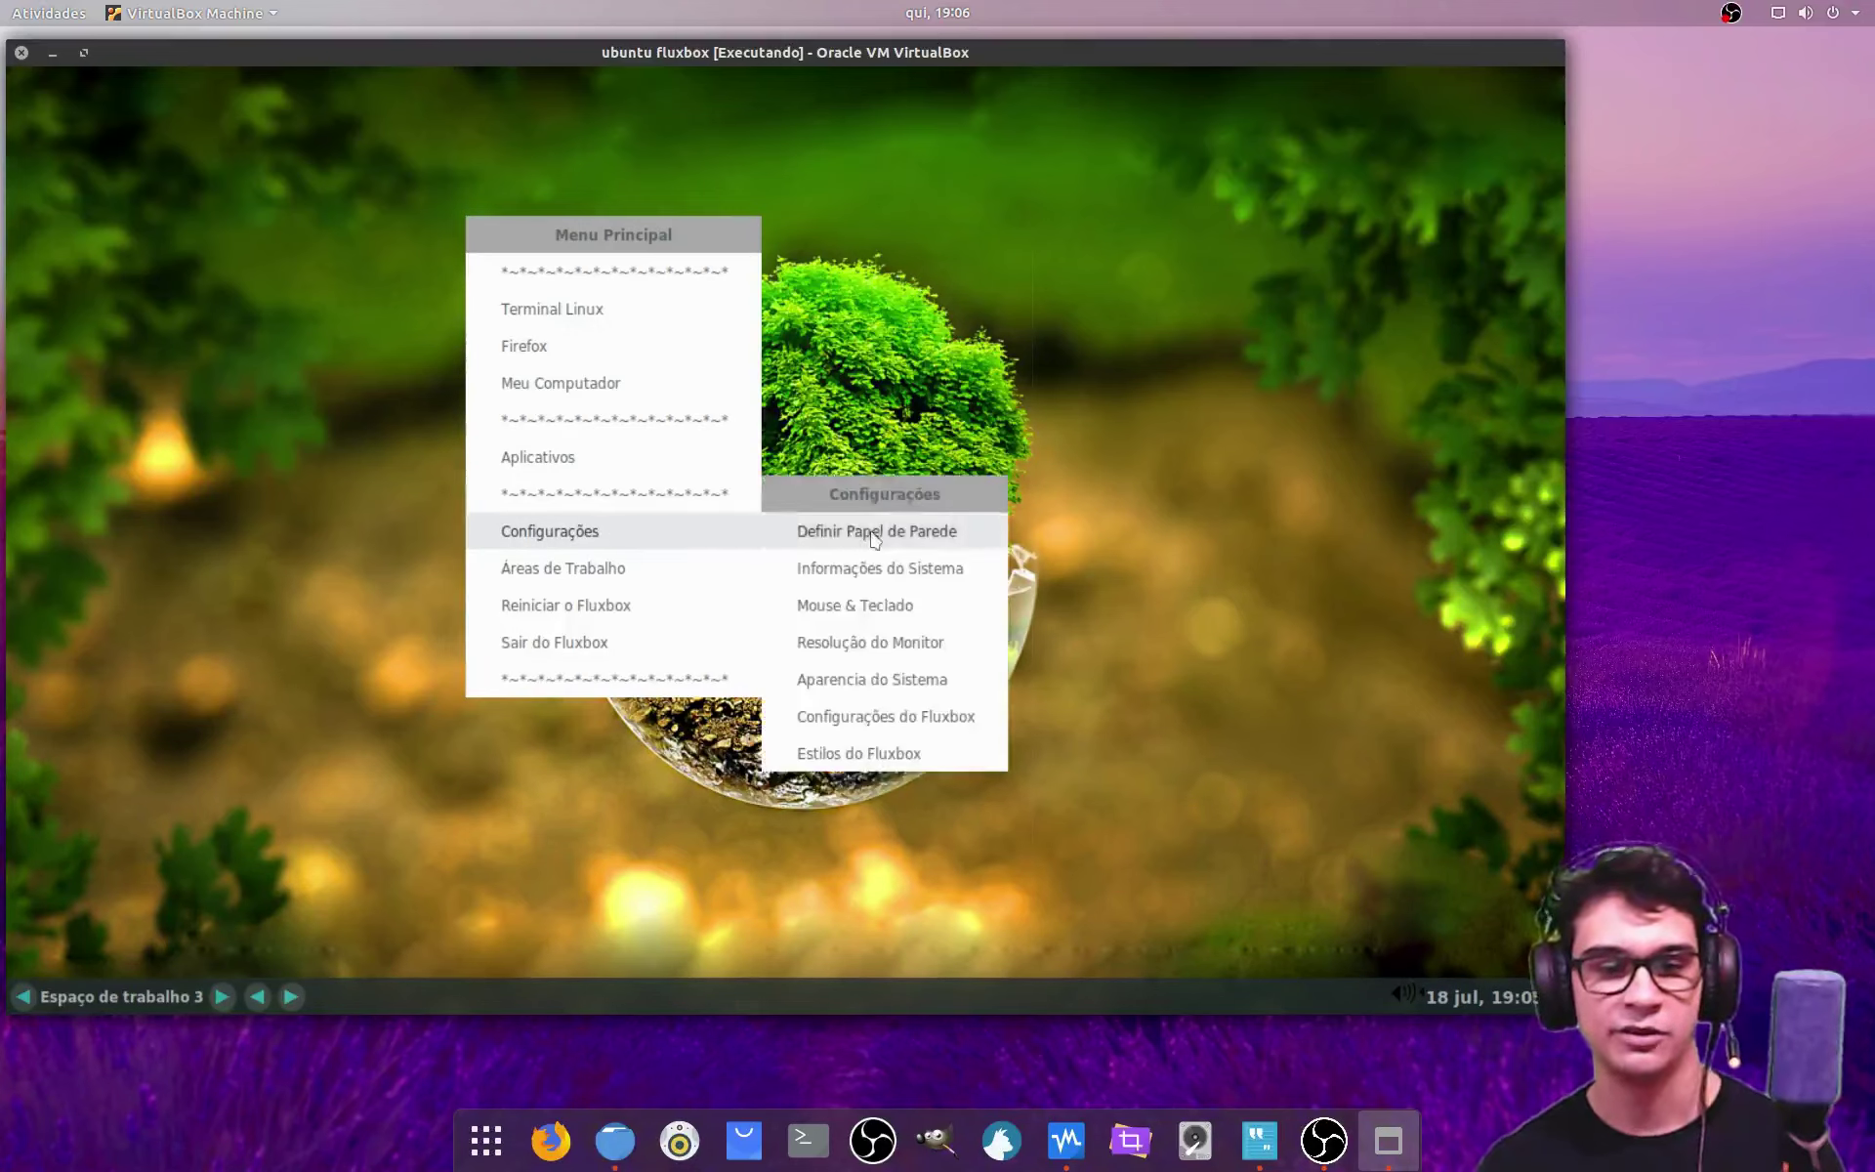
mouse_move(892, 729)
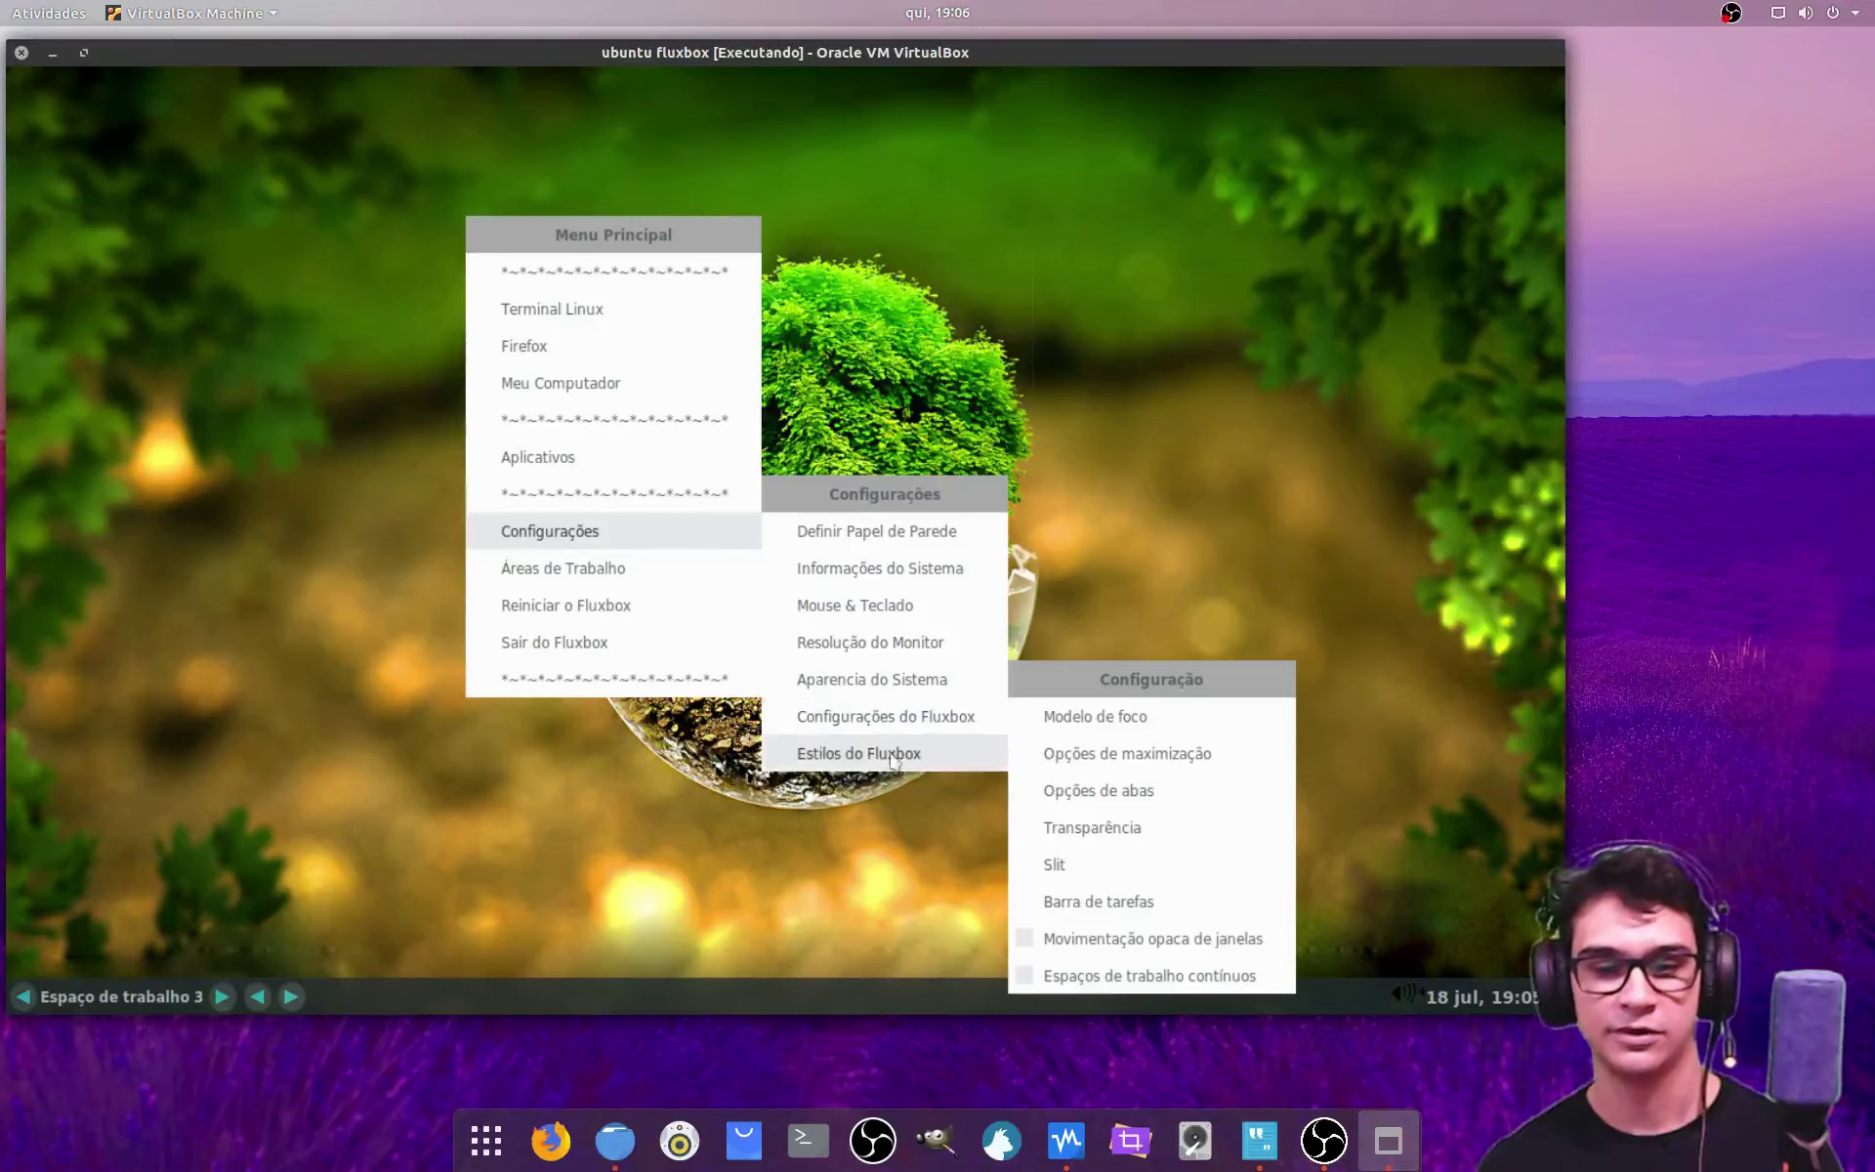
mouse_move(893, 755)
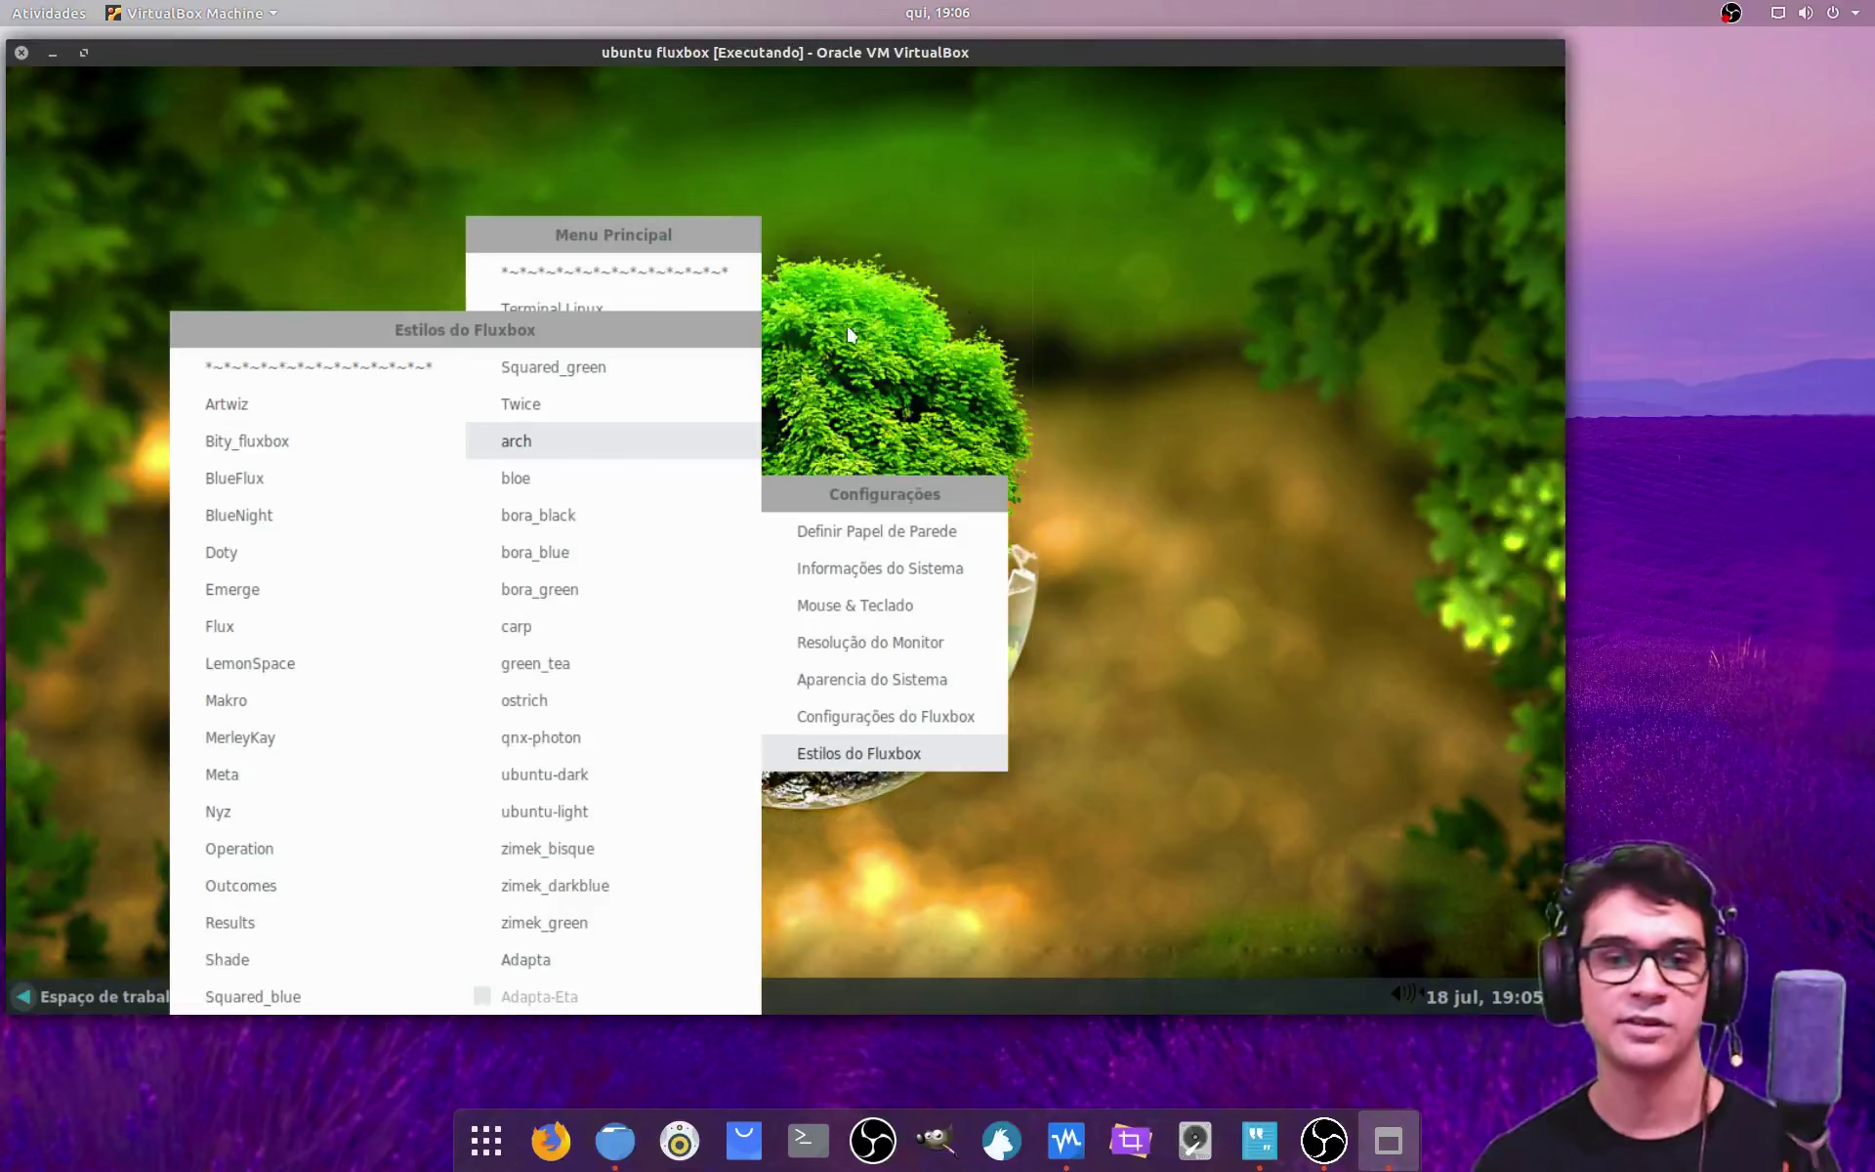
Step: Close the styles list and desktop menus, then move from workspace 3 to workspace 2
right_click(625, 422)
right_click(625, 422)
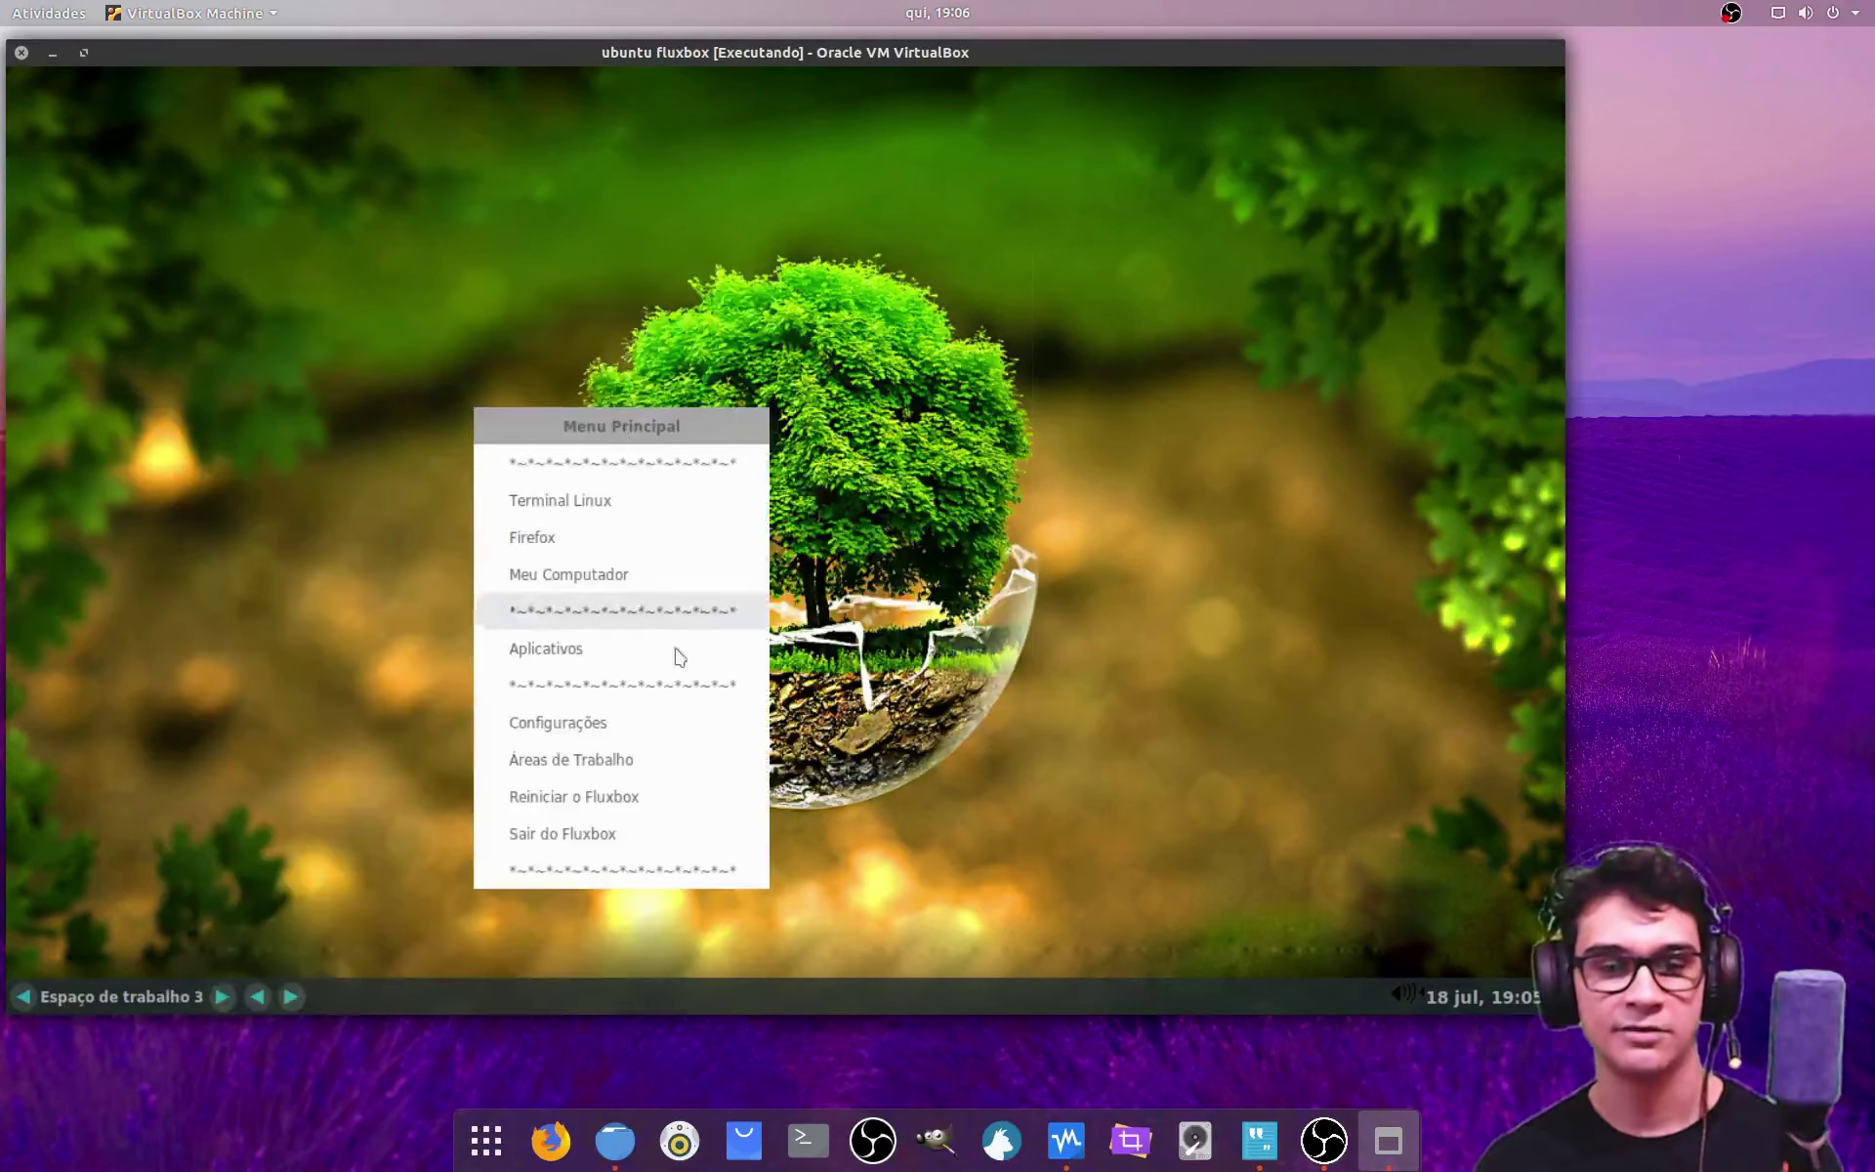
left_click(606, 831)
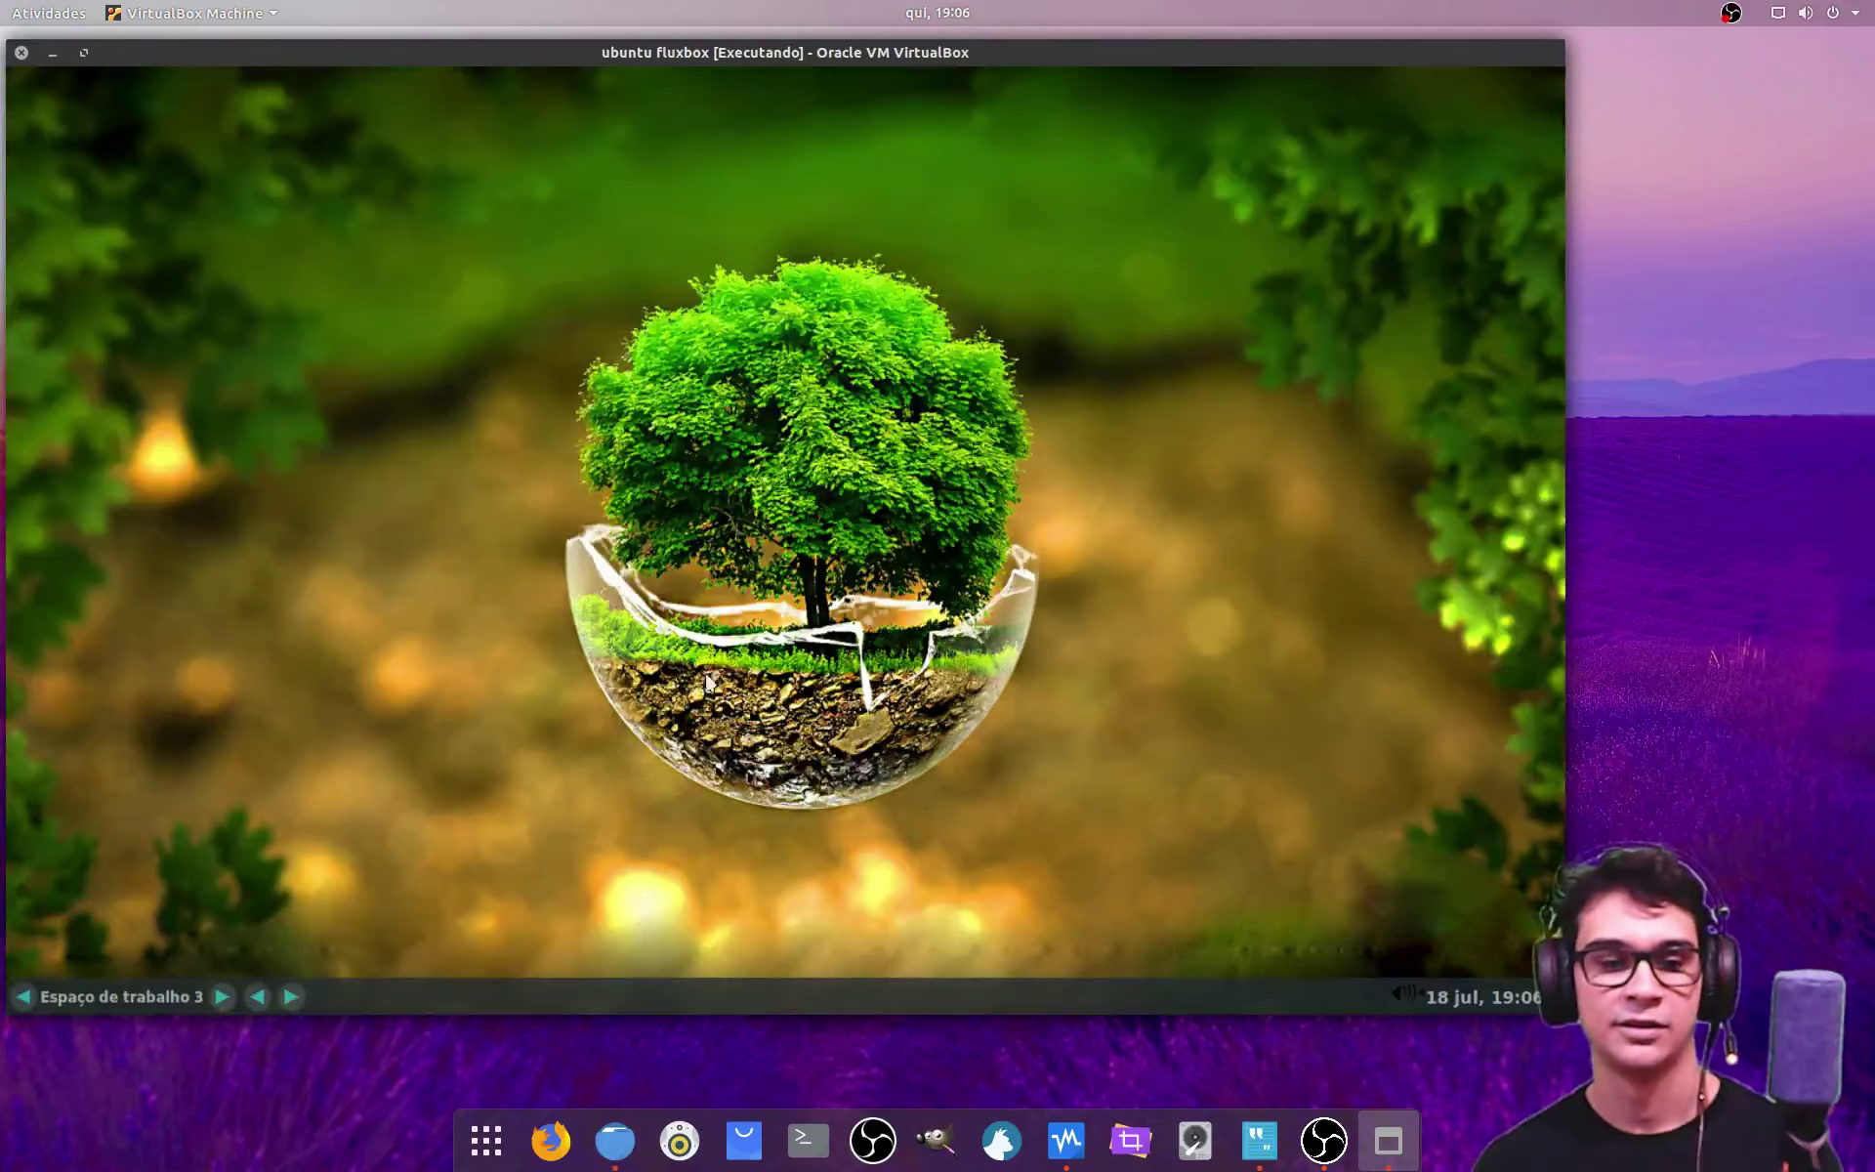
right_click(681, 485)
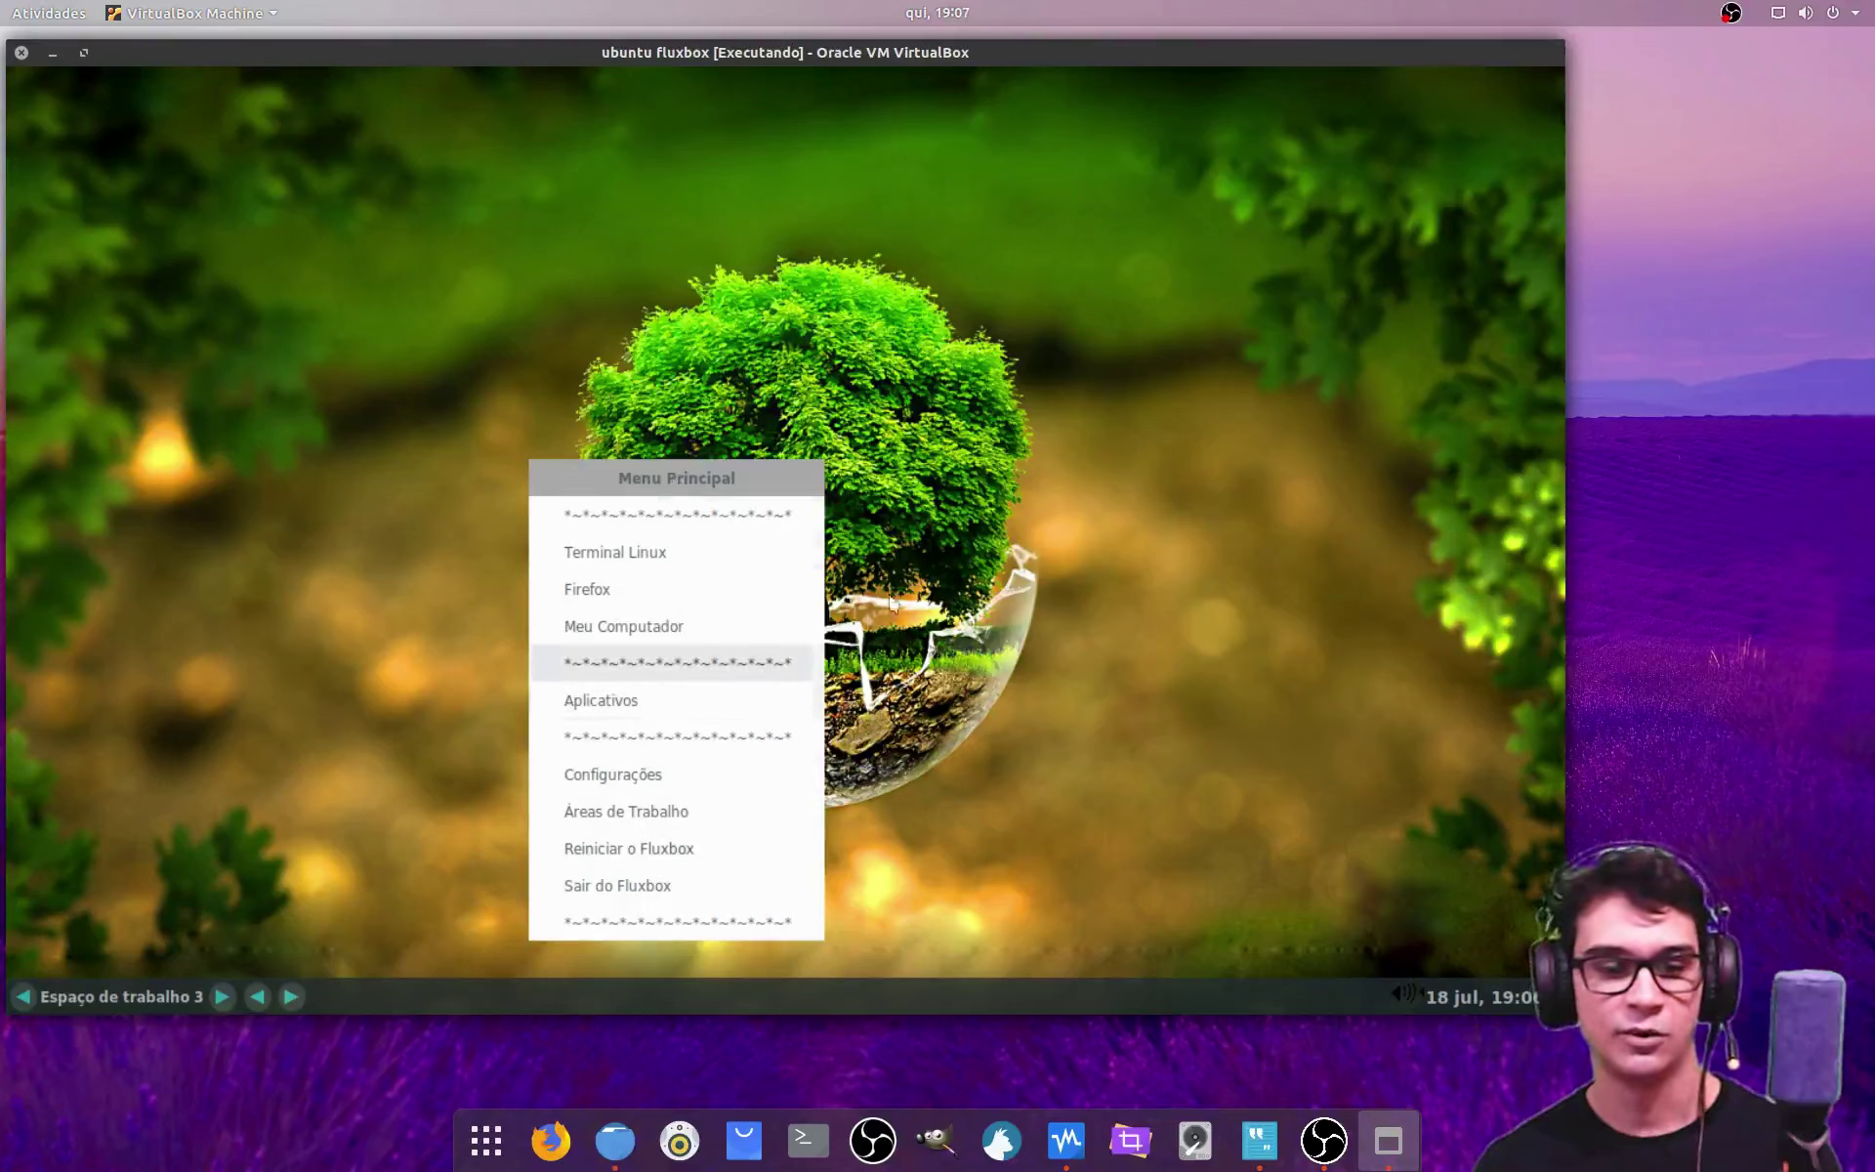
left_click(970, 353)
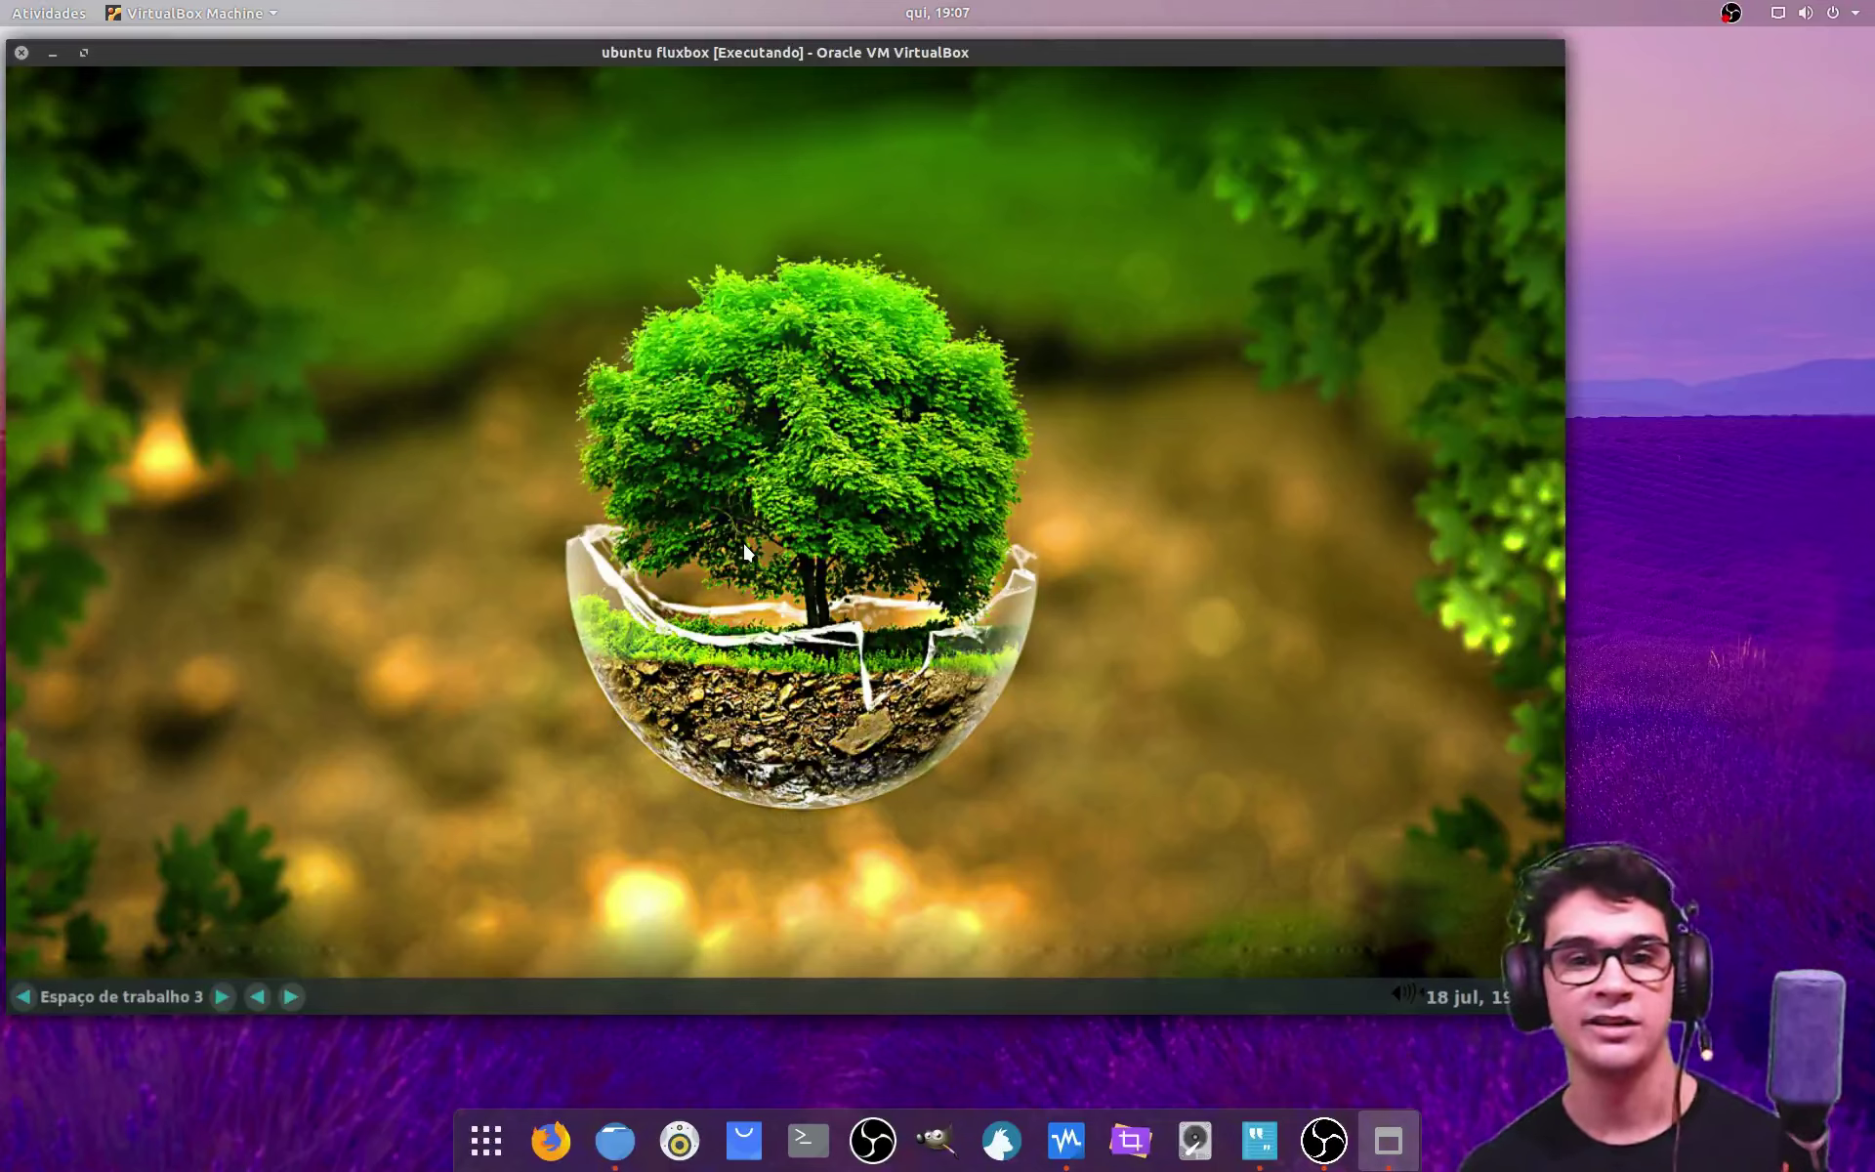
right_click(583, 383)
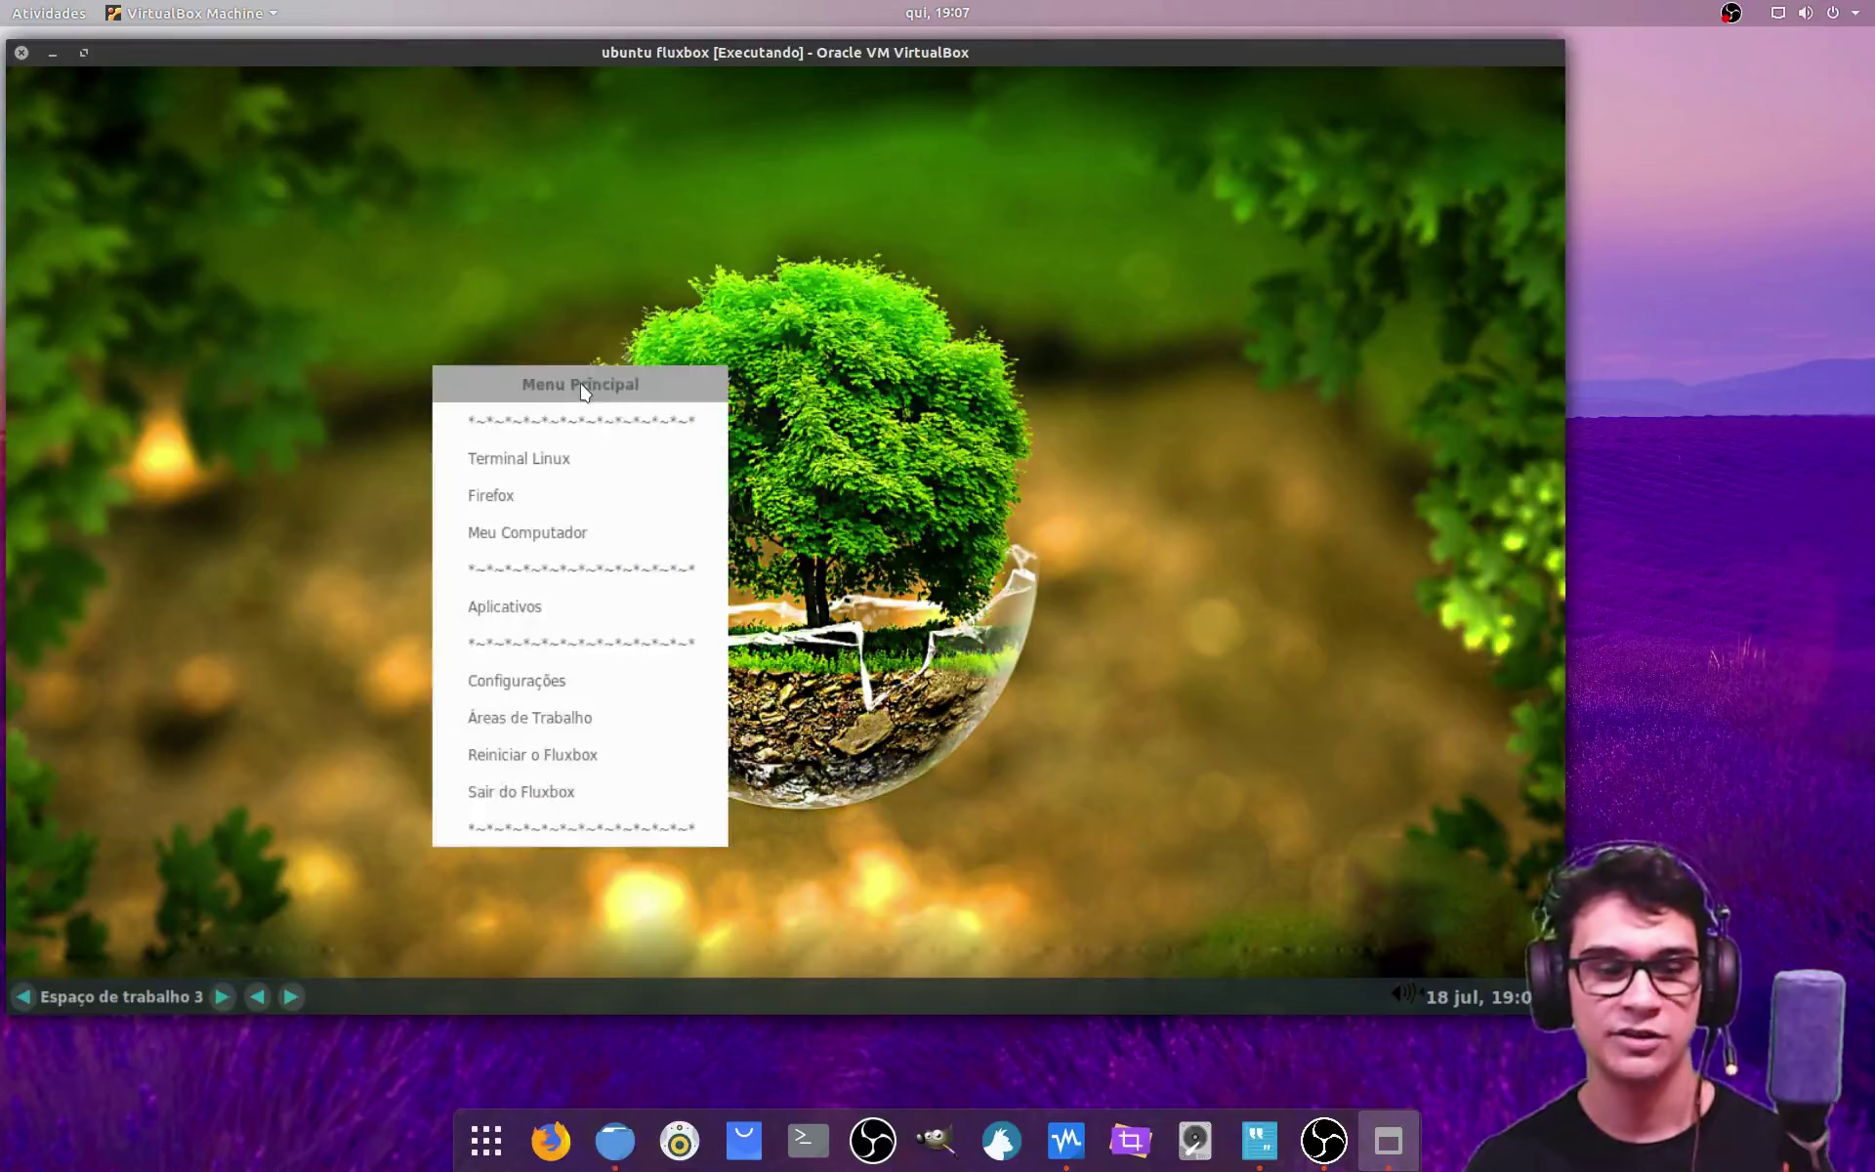
left_click(716, 350)
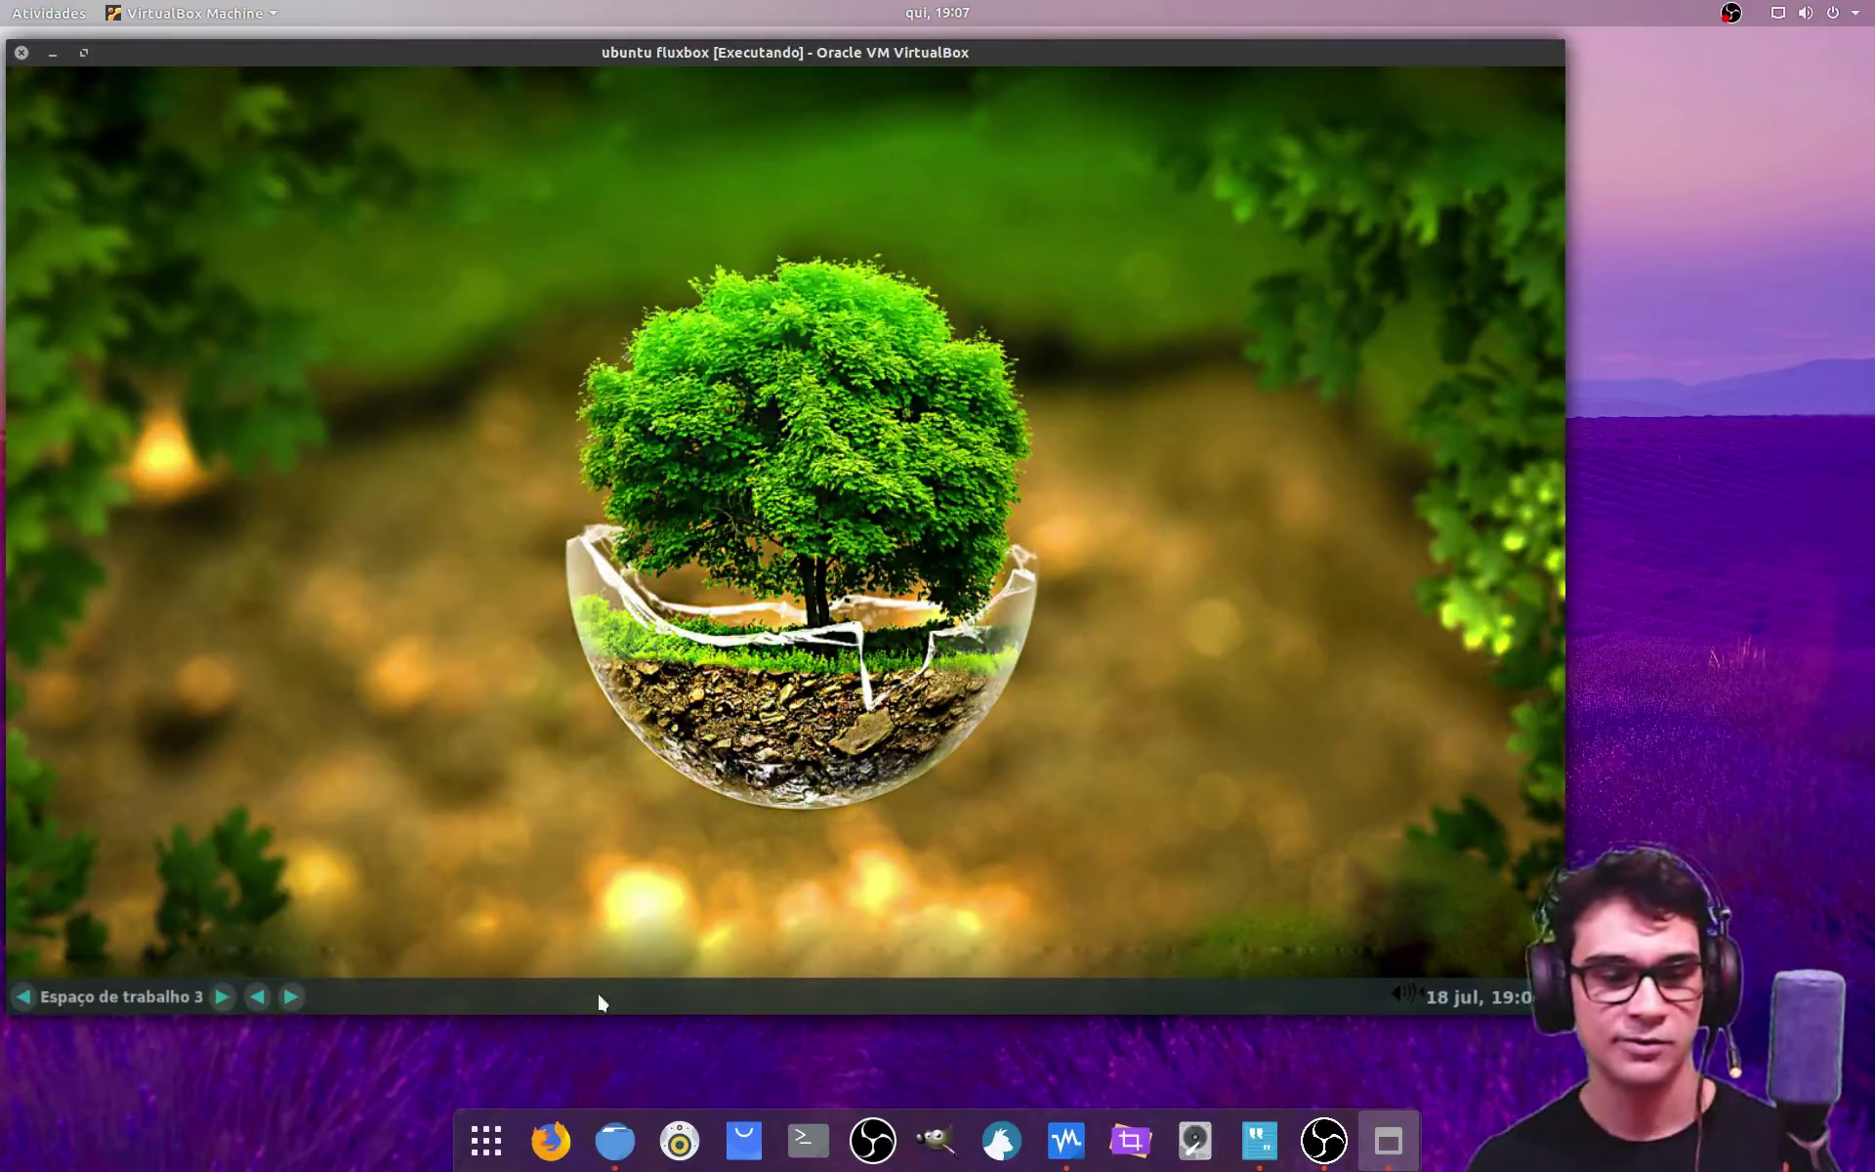
right_click(686, 474)
left_click(335, 536)
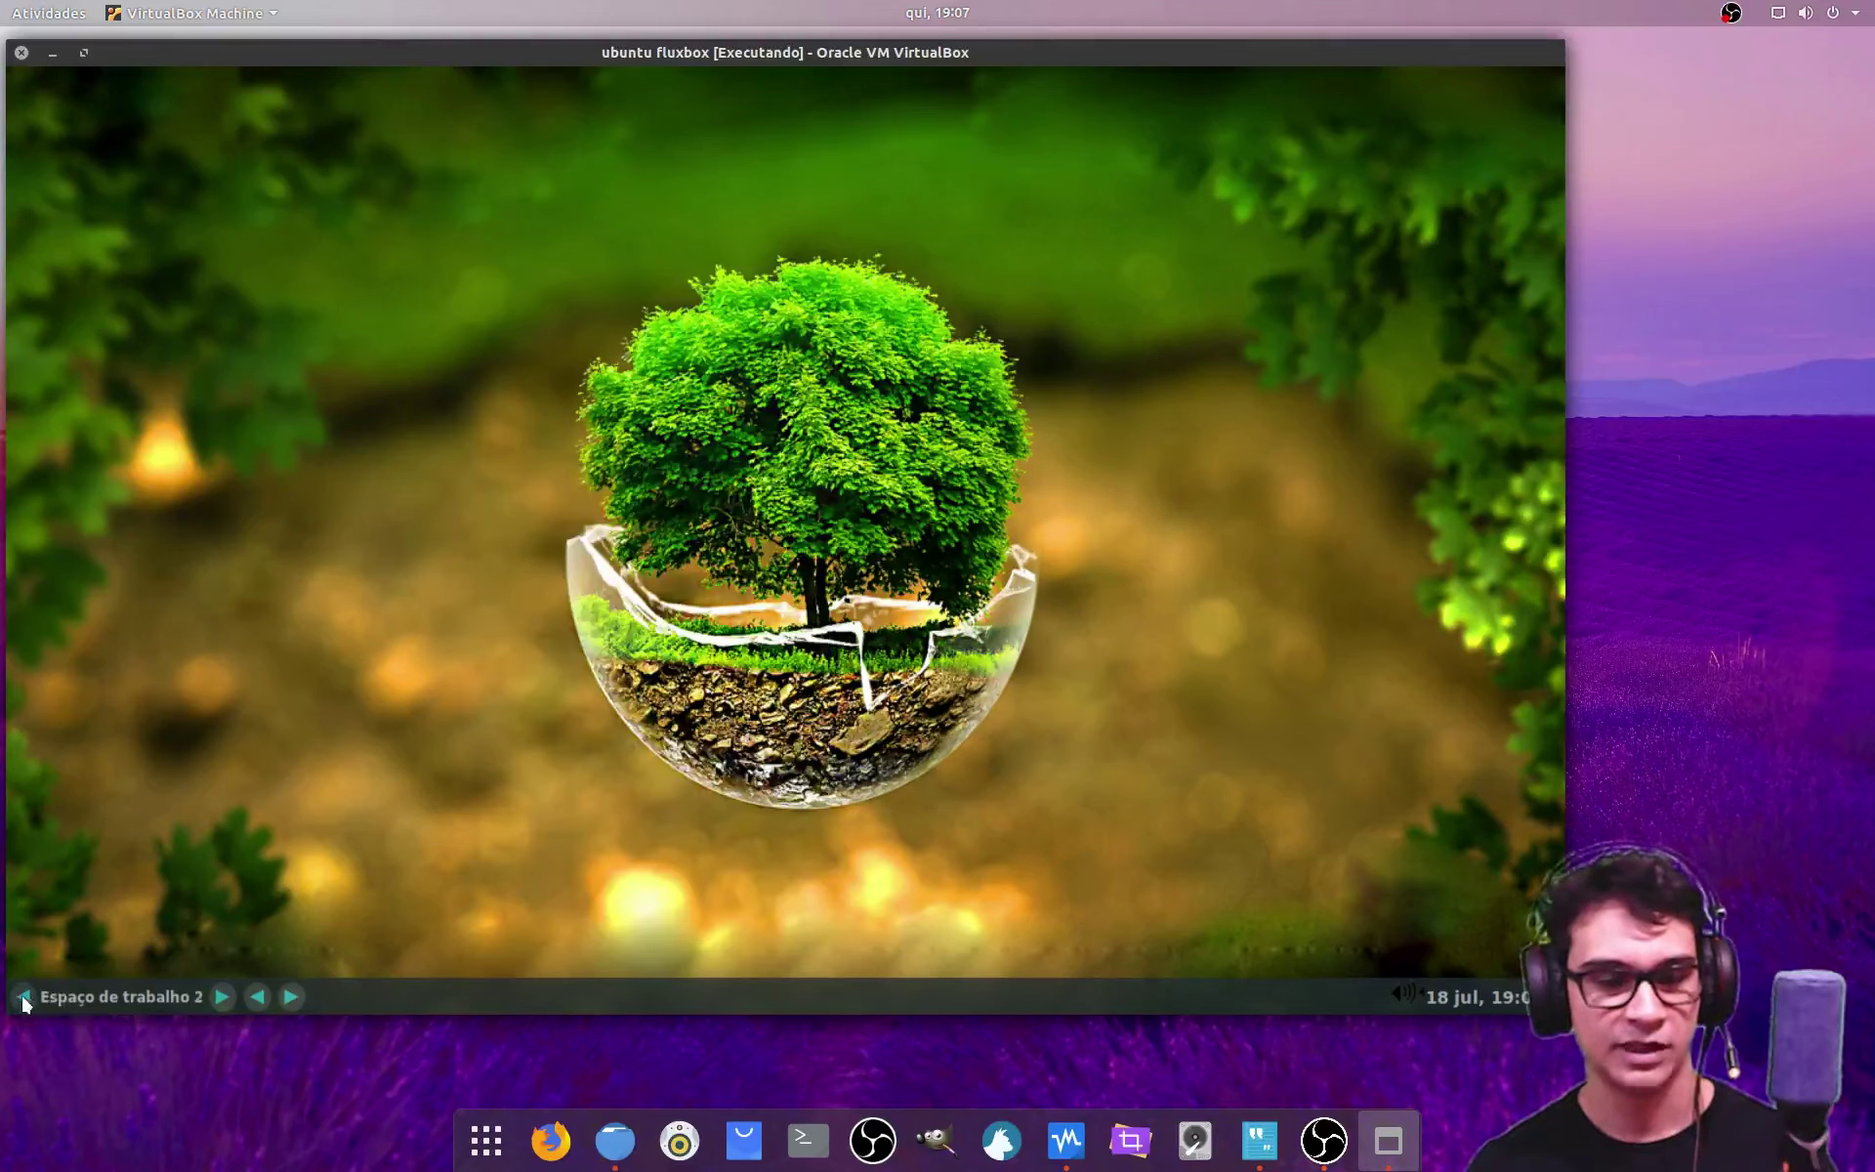
Step: Go to workspace 1 and clear the terminal's second tab
left_click(23, 996)
left_click(678, 994)
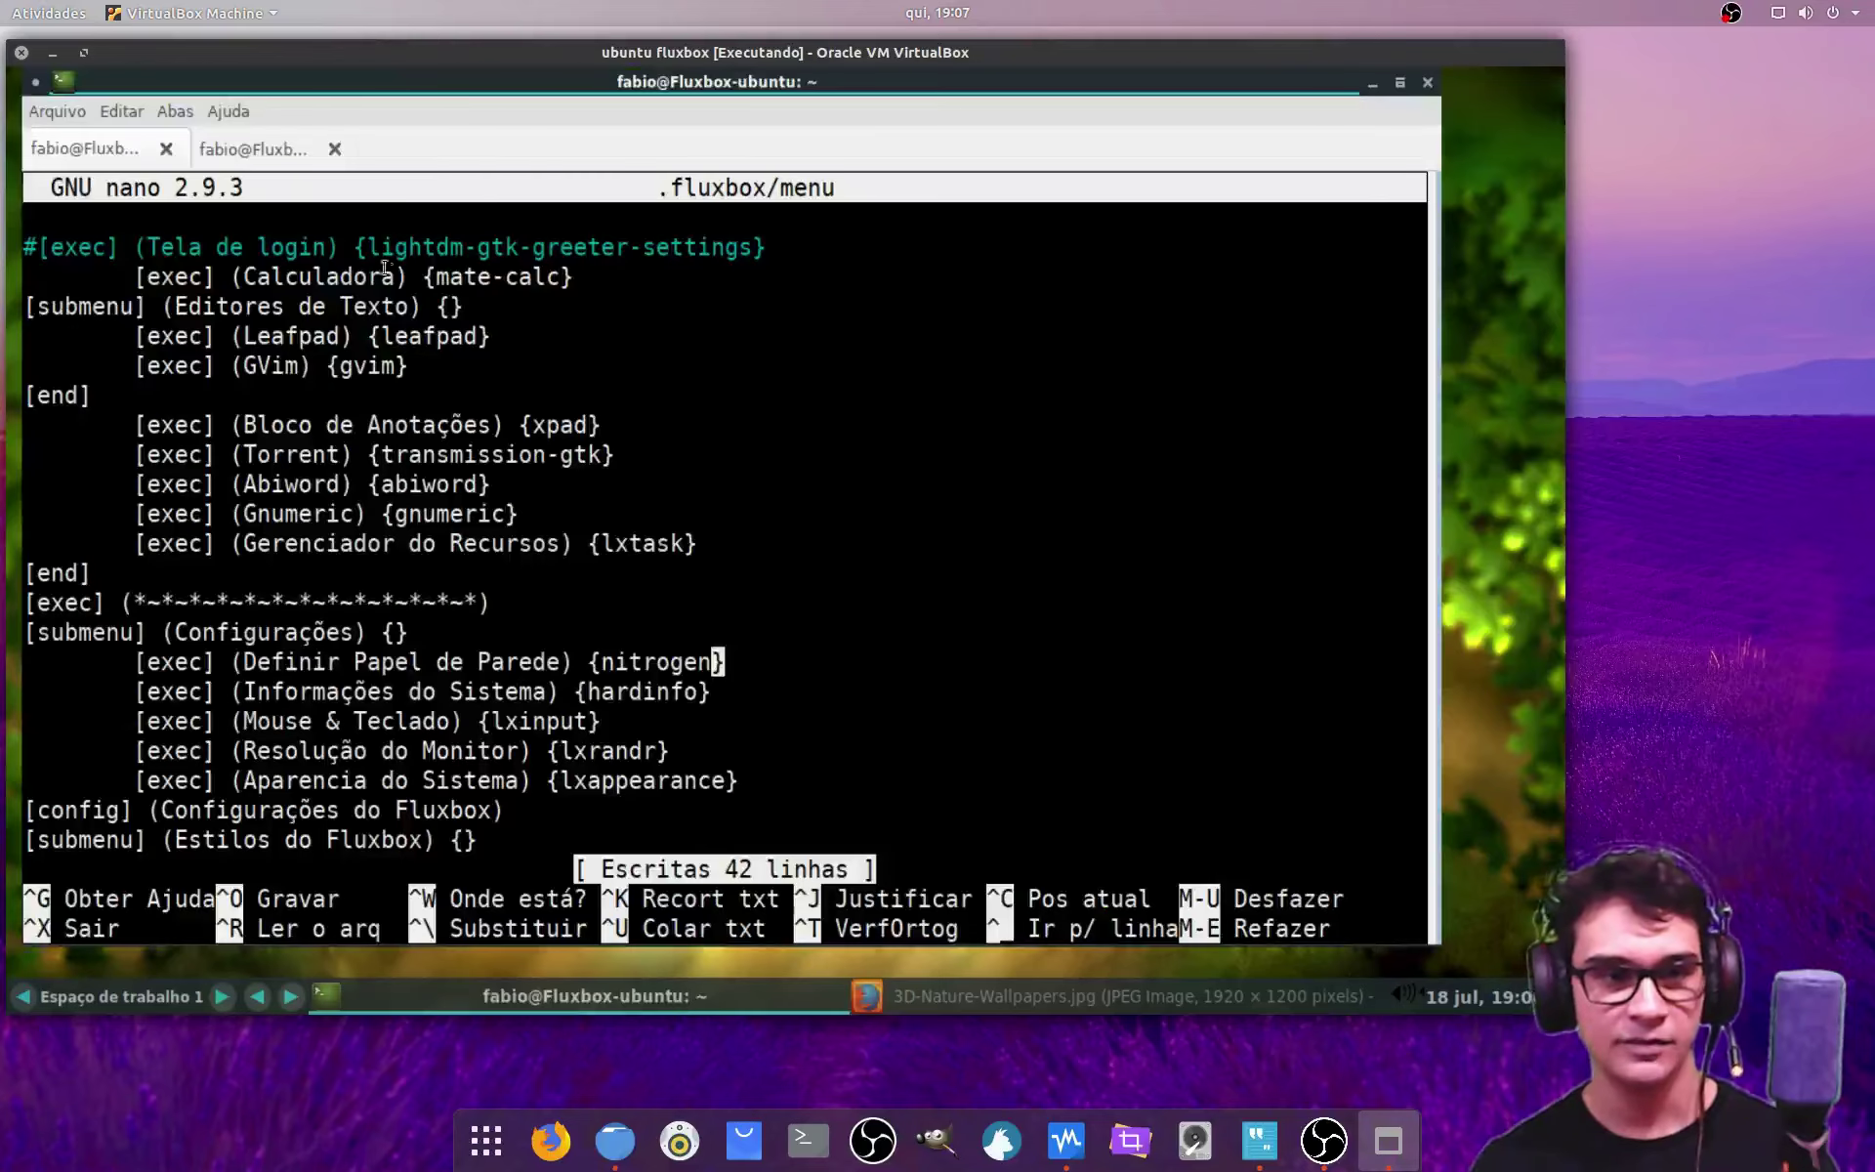
left_click(259, 149)
key("ctrl+l")
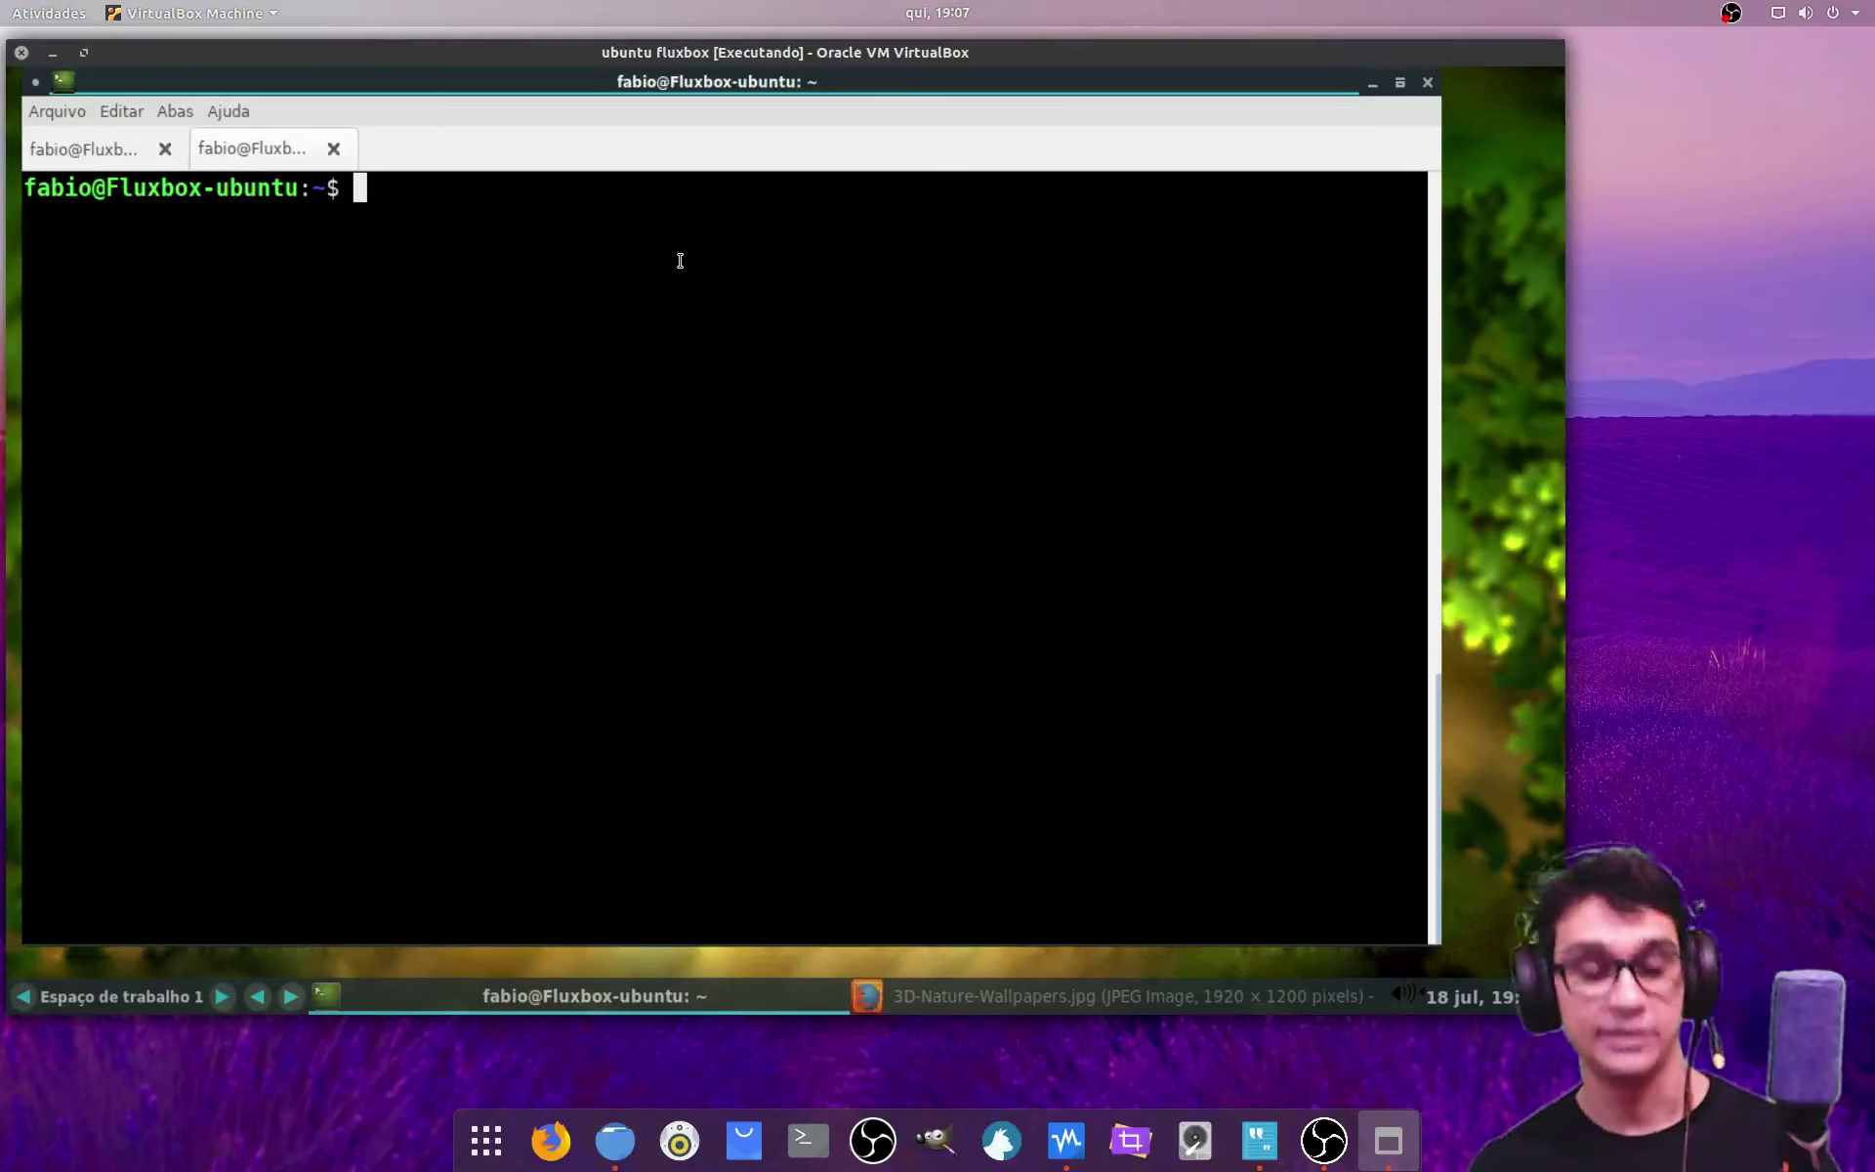
Step: Run 'sudo gvim .fluxbox/startup', using Tab completion for the path
type("suydo")
key("BackSpace")
key("BackSpace")
key("BackSpace")
key("BackSpace")
type("udo ")
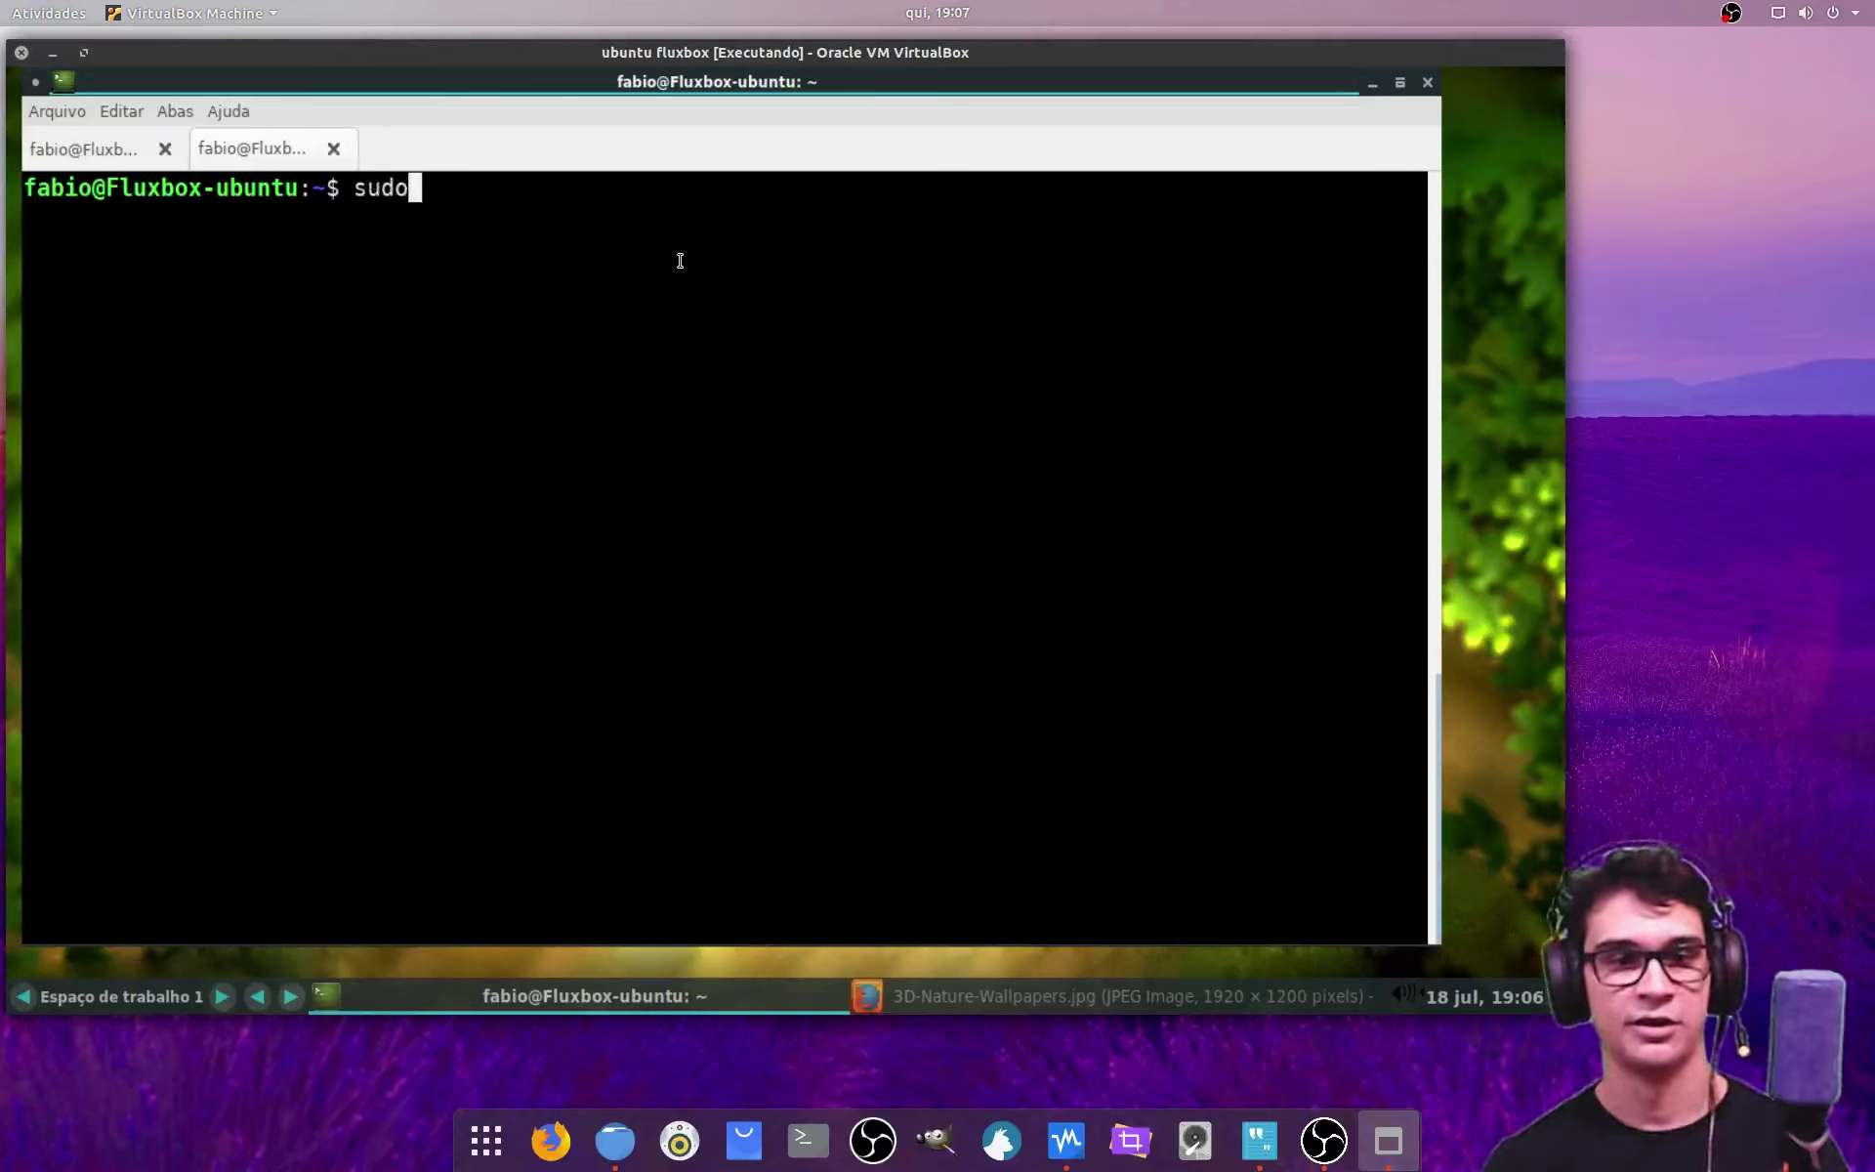
type("nano")
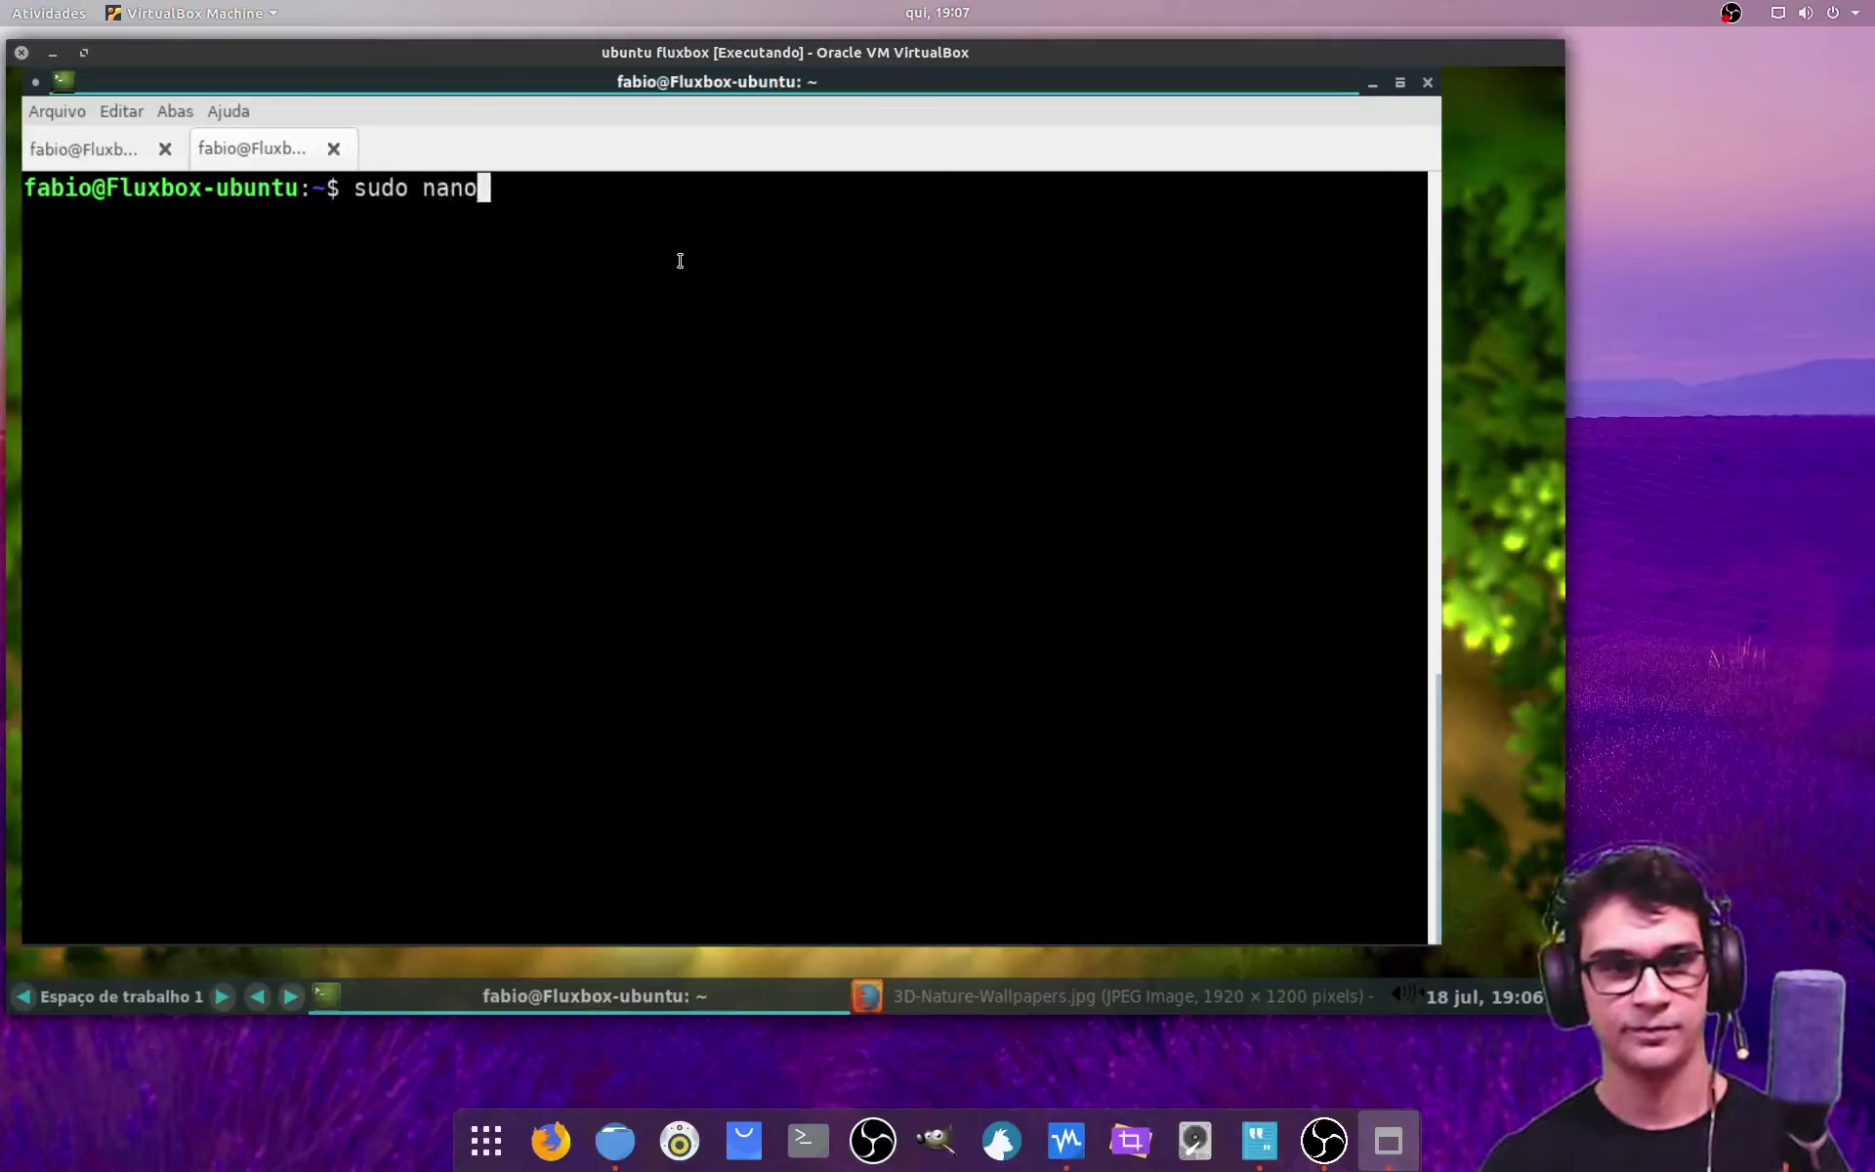
key("BackSpace")
key("BackSpace")
key("BackSpace")
key("BackSpace")
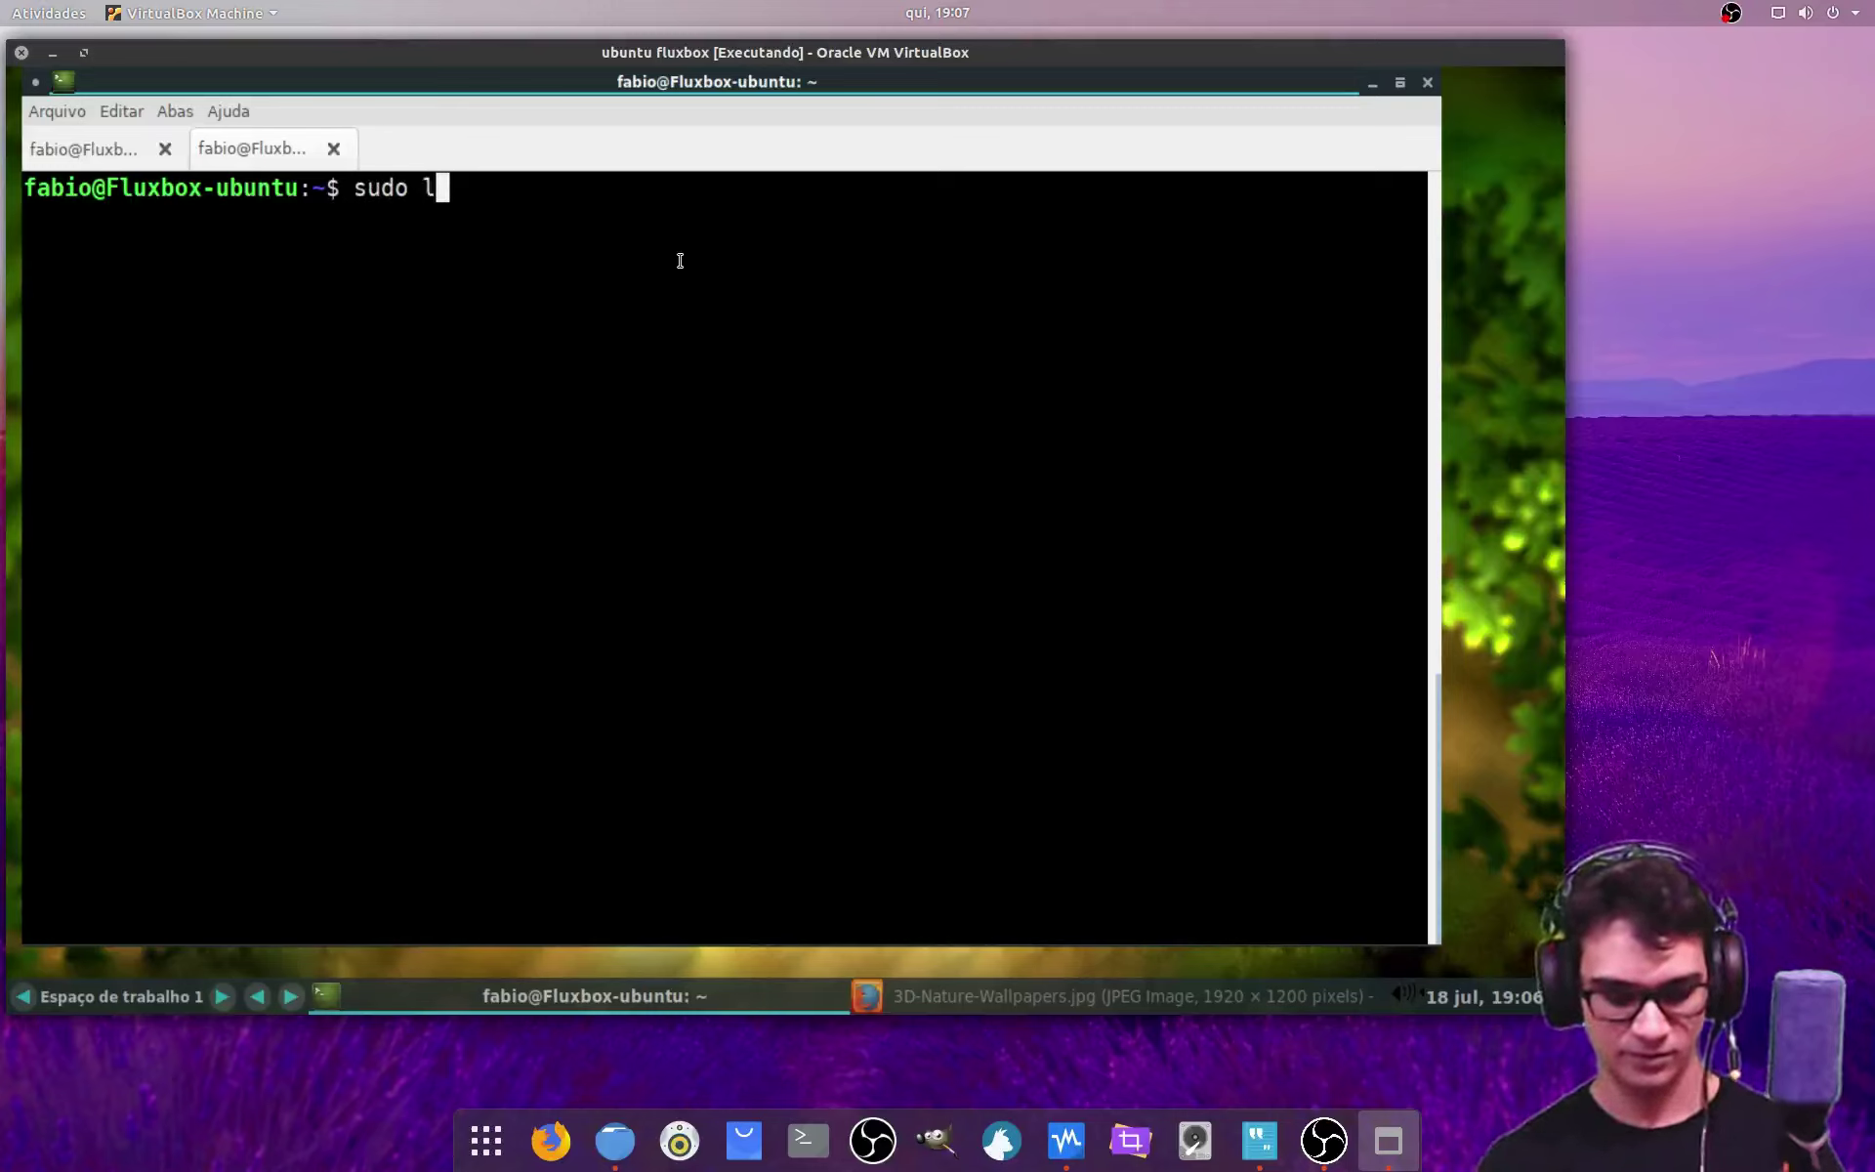
type("gbi")
key("BackSpace")
key("BackSpace")
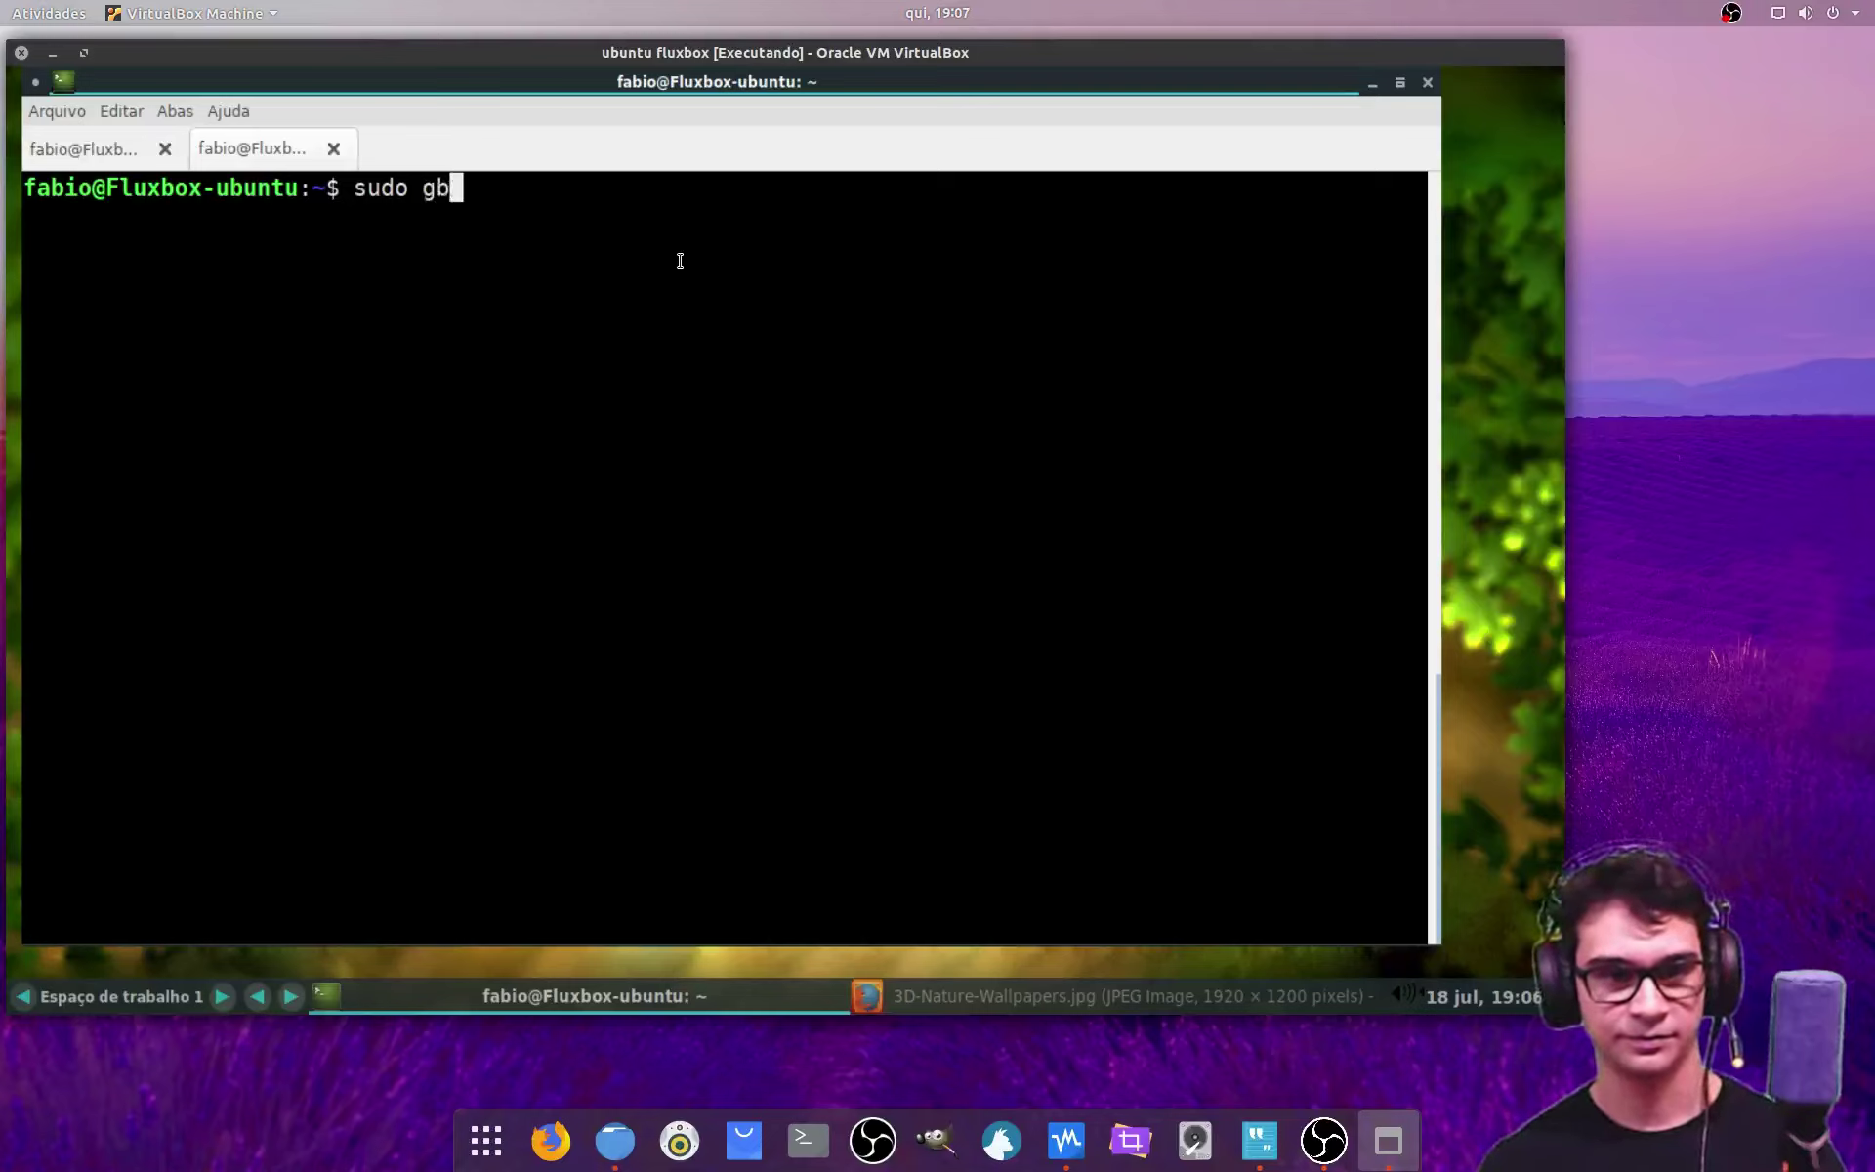
type("vui")
key("BackSpace")
key("BackSpace")
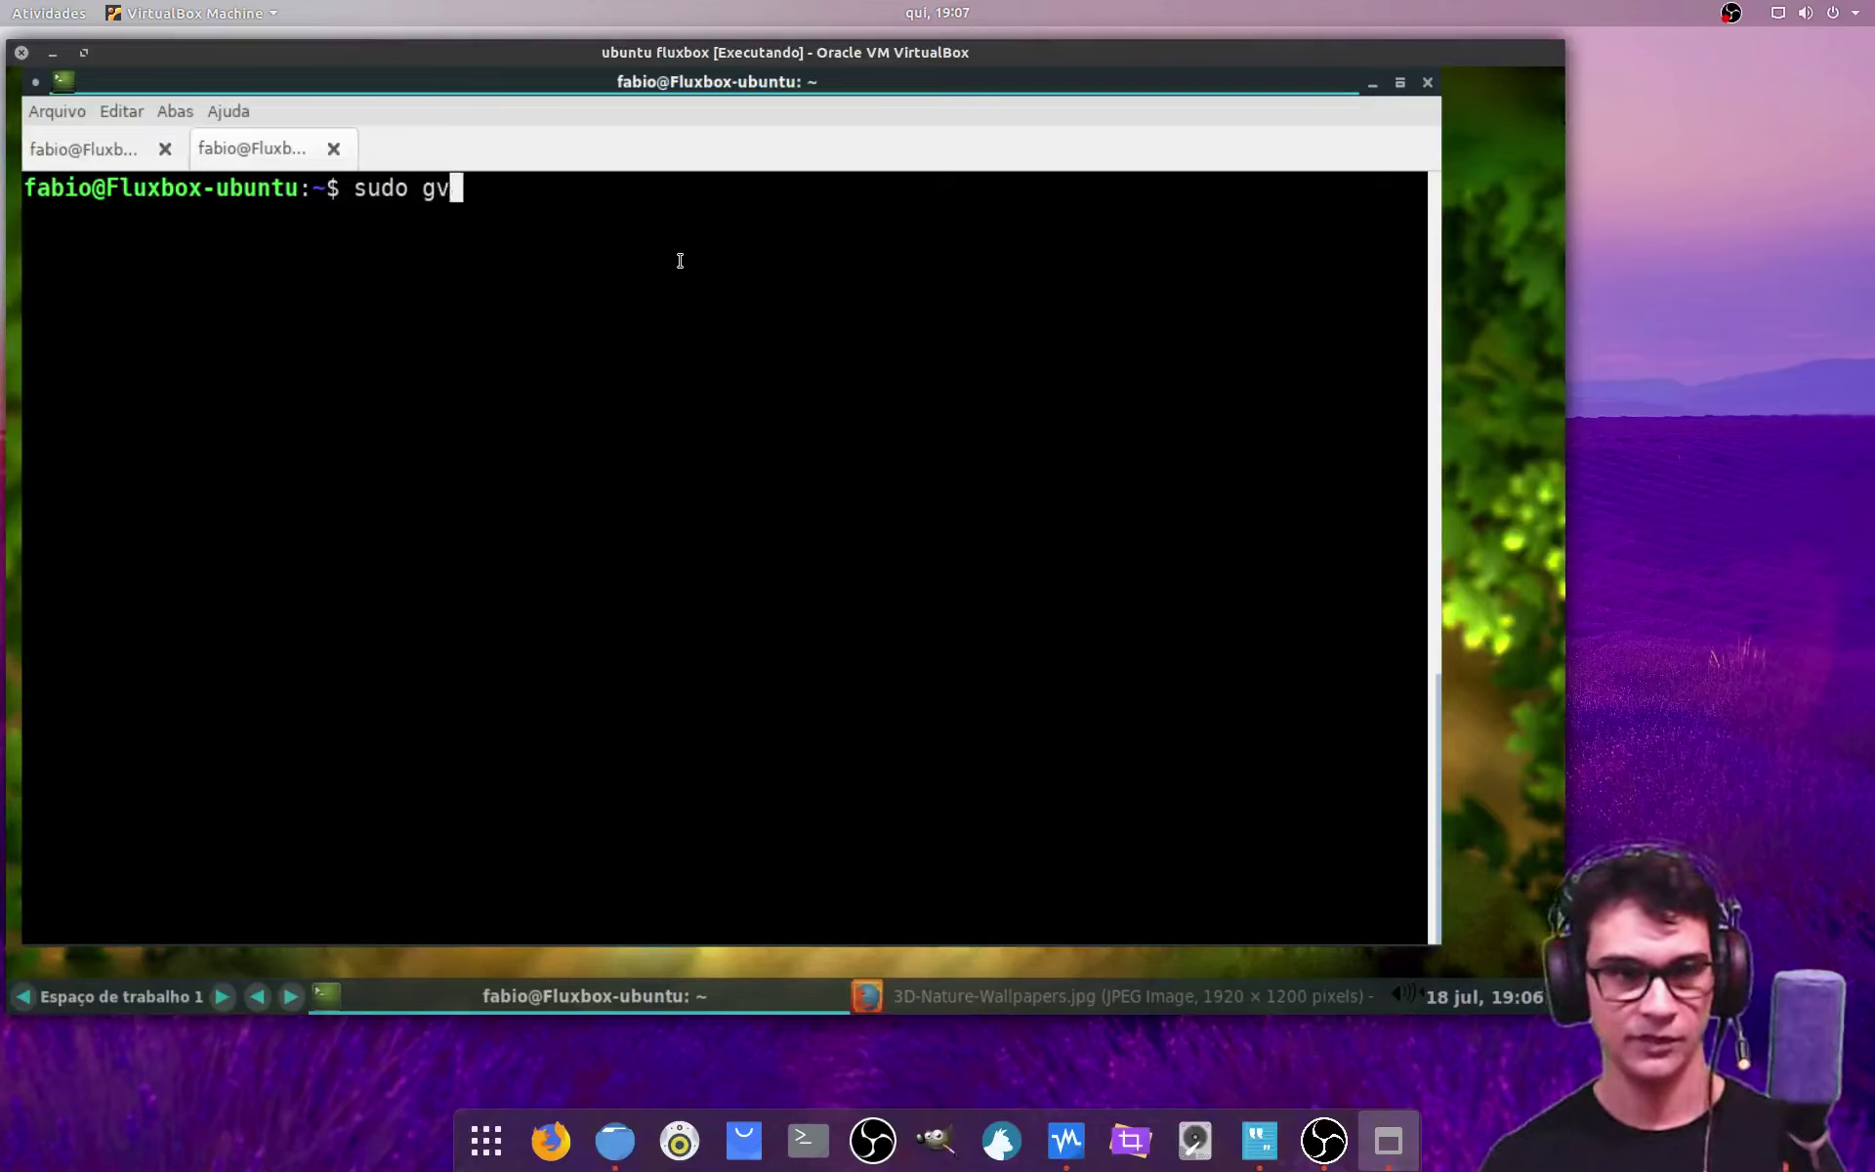
type("im ")
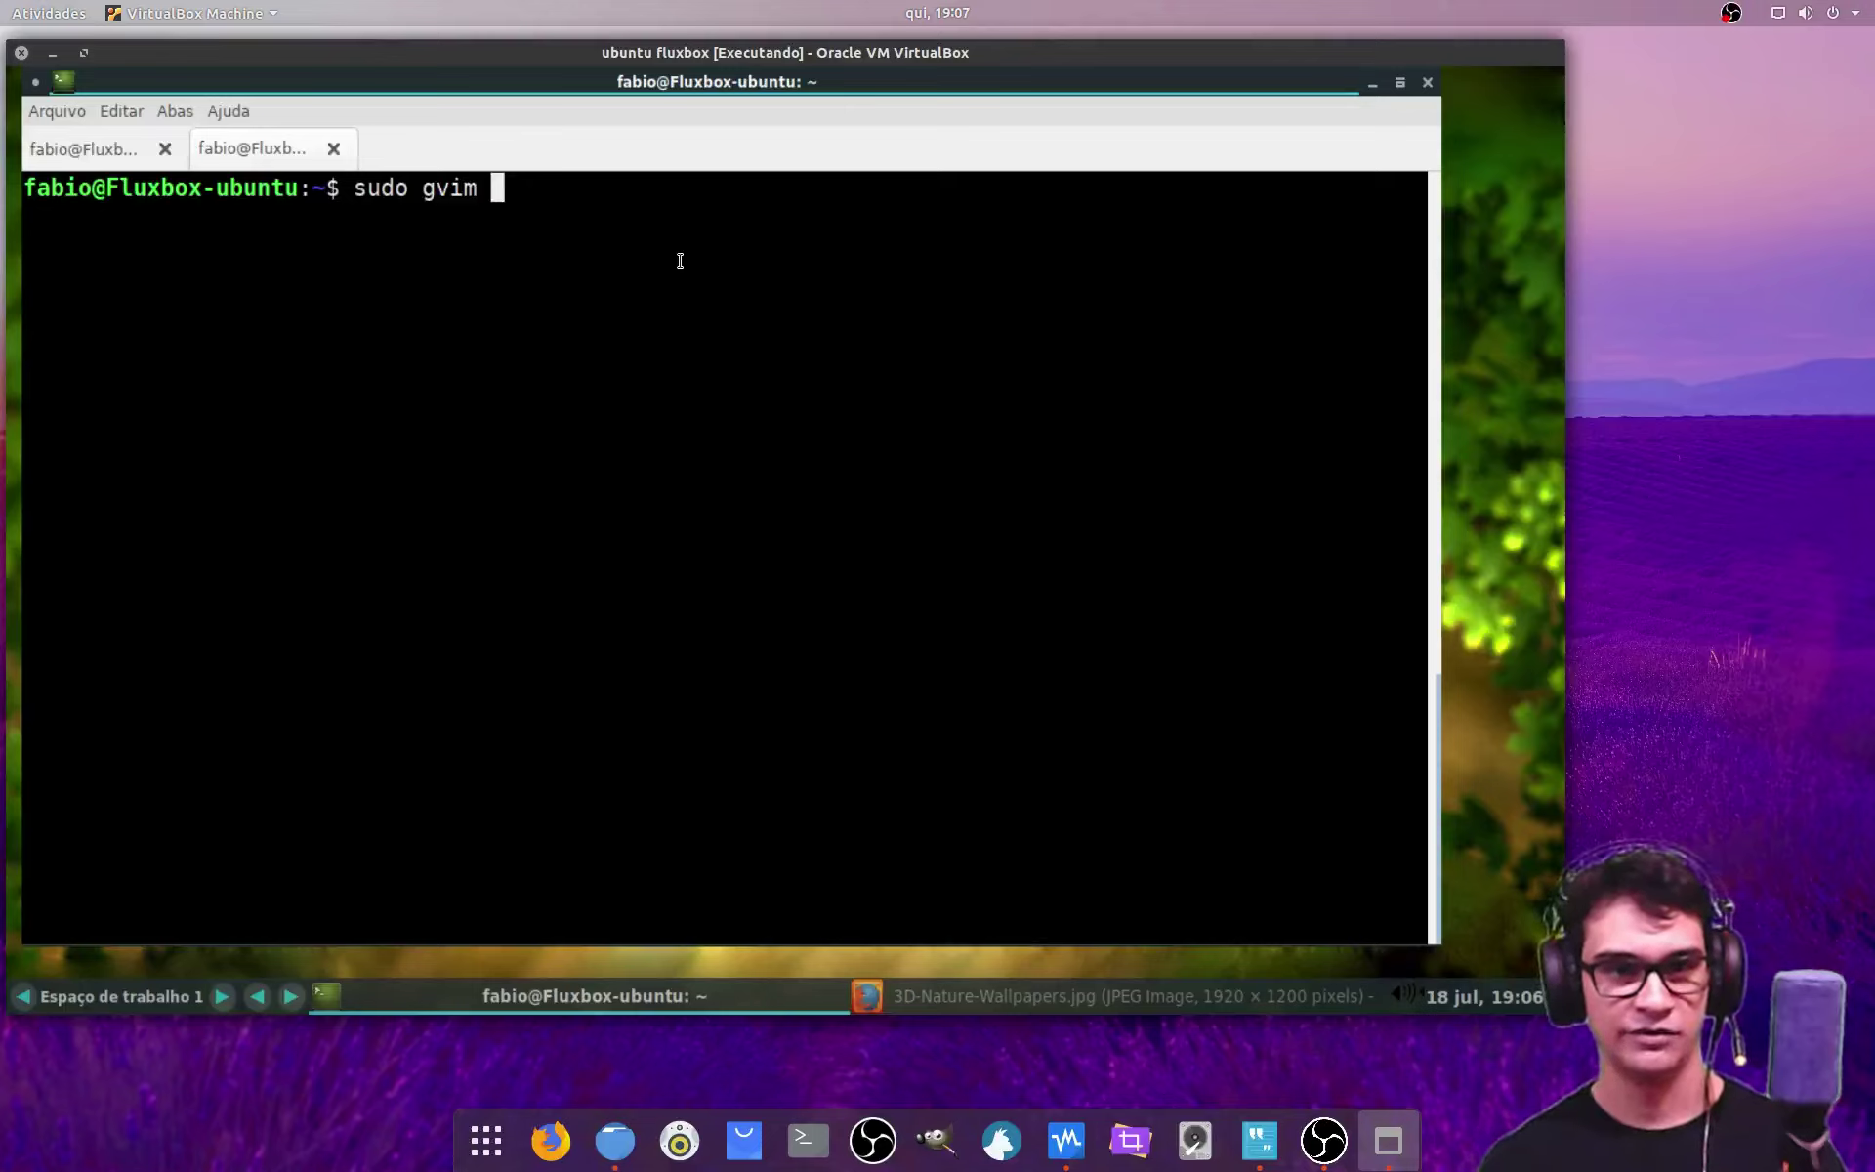
type(".fl")
key("Tab")
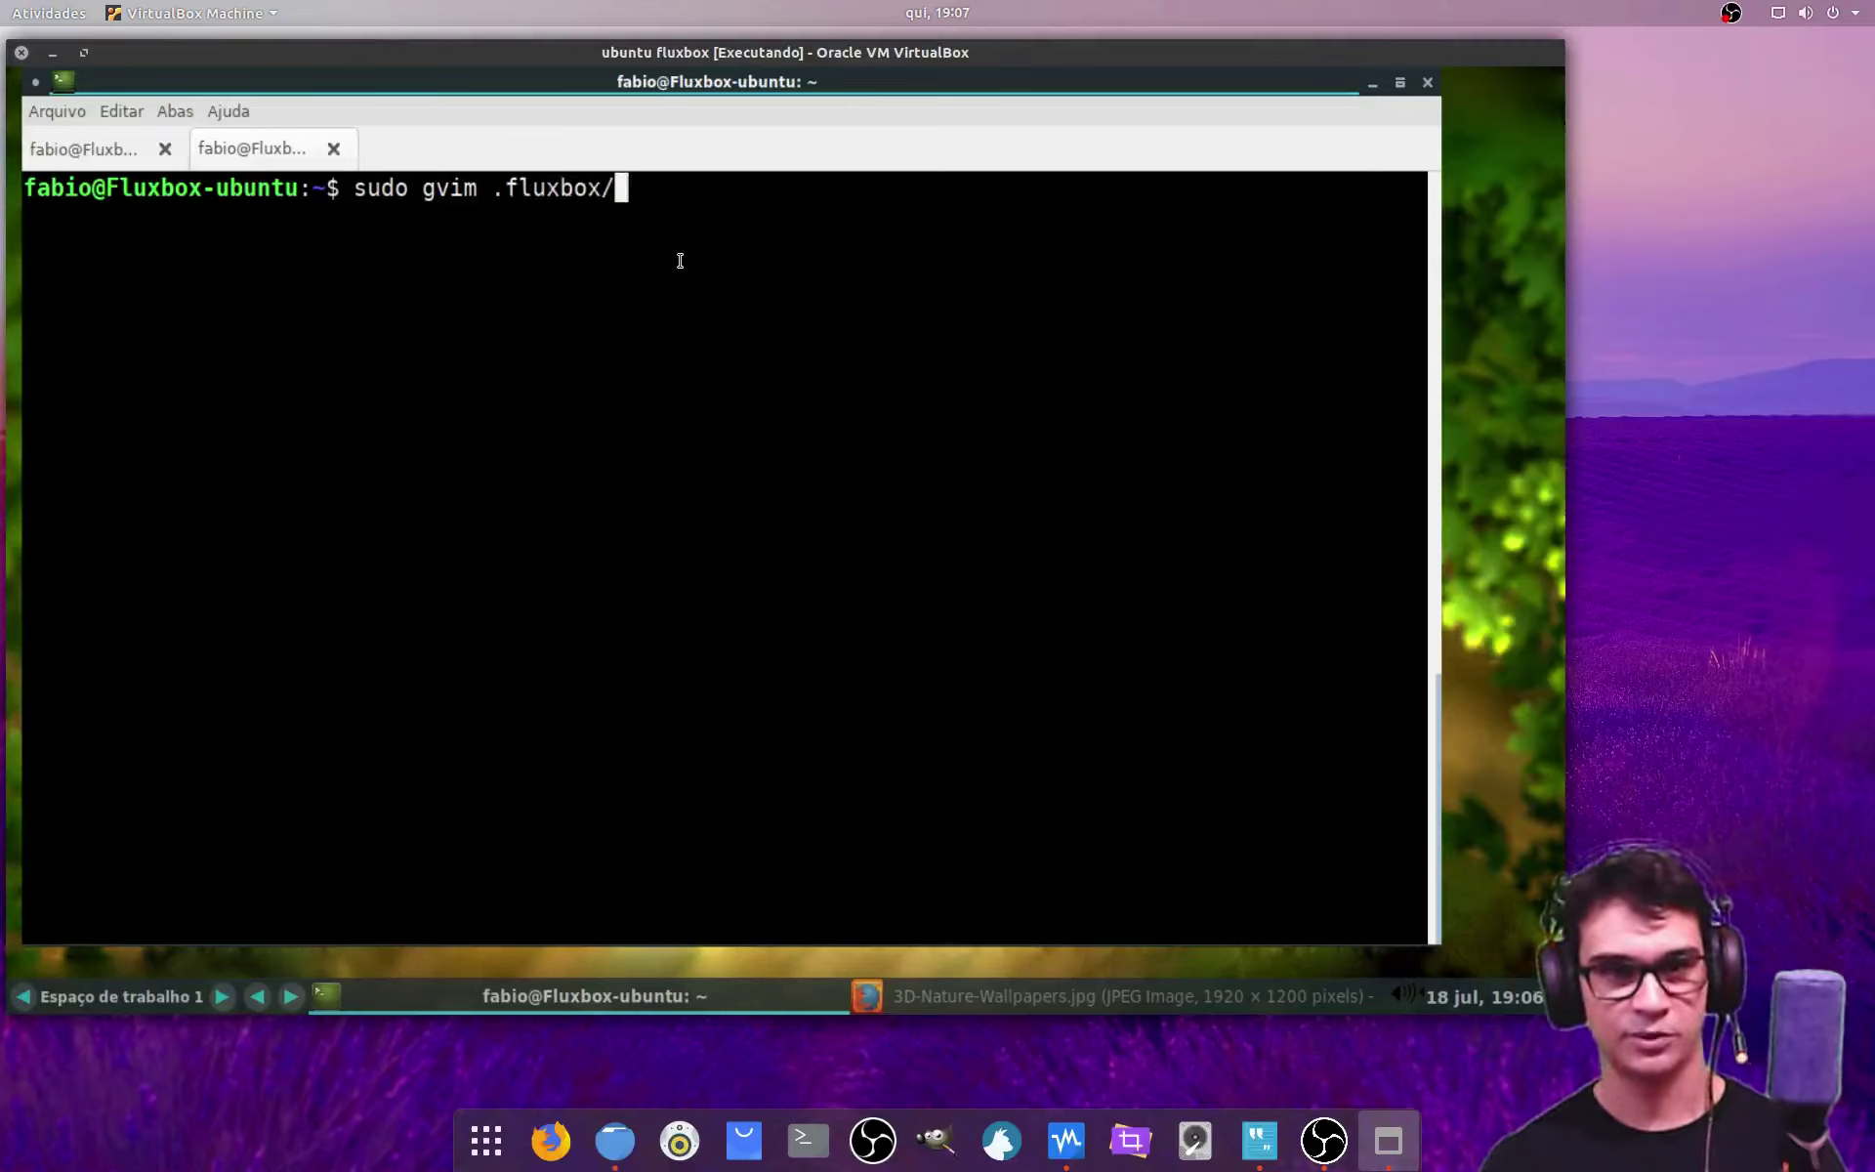
type("sta")
key("Tab")
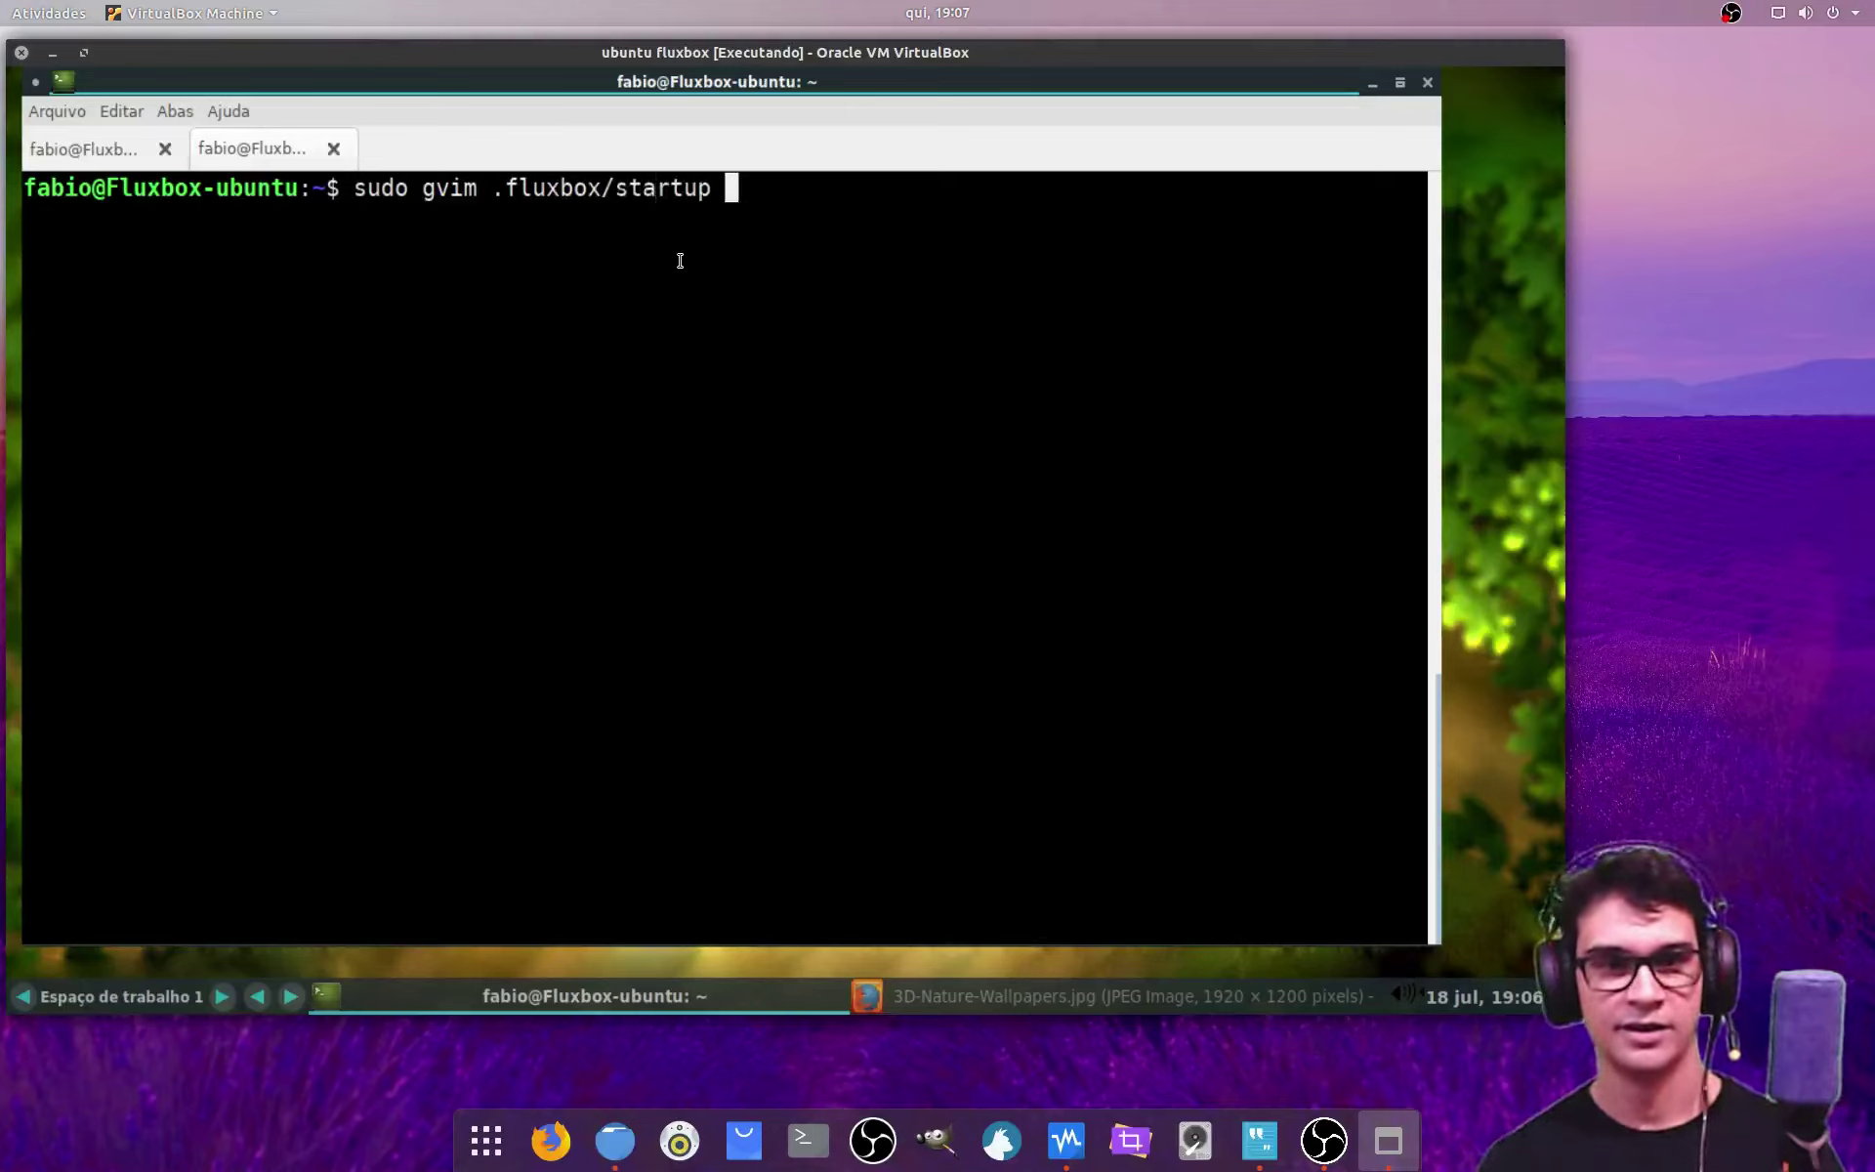
key("Return")
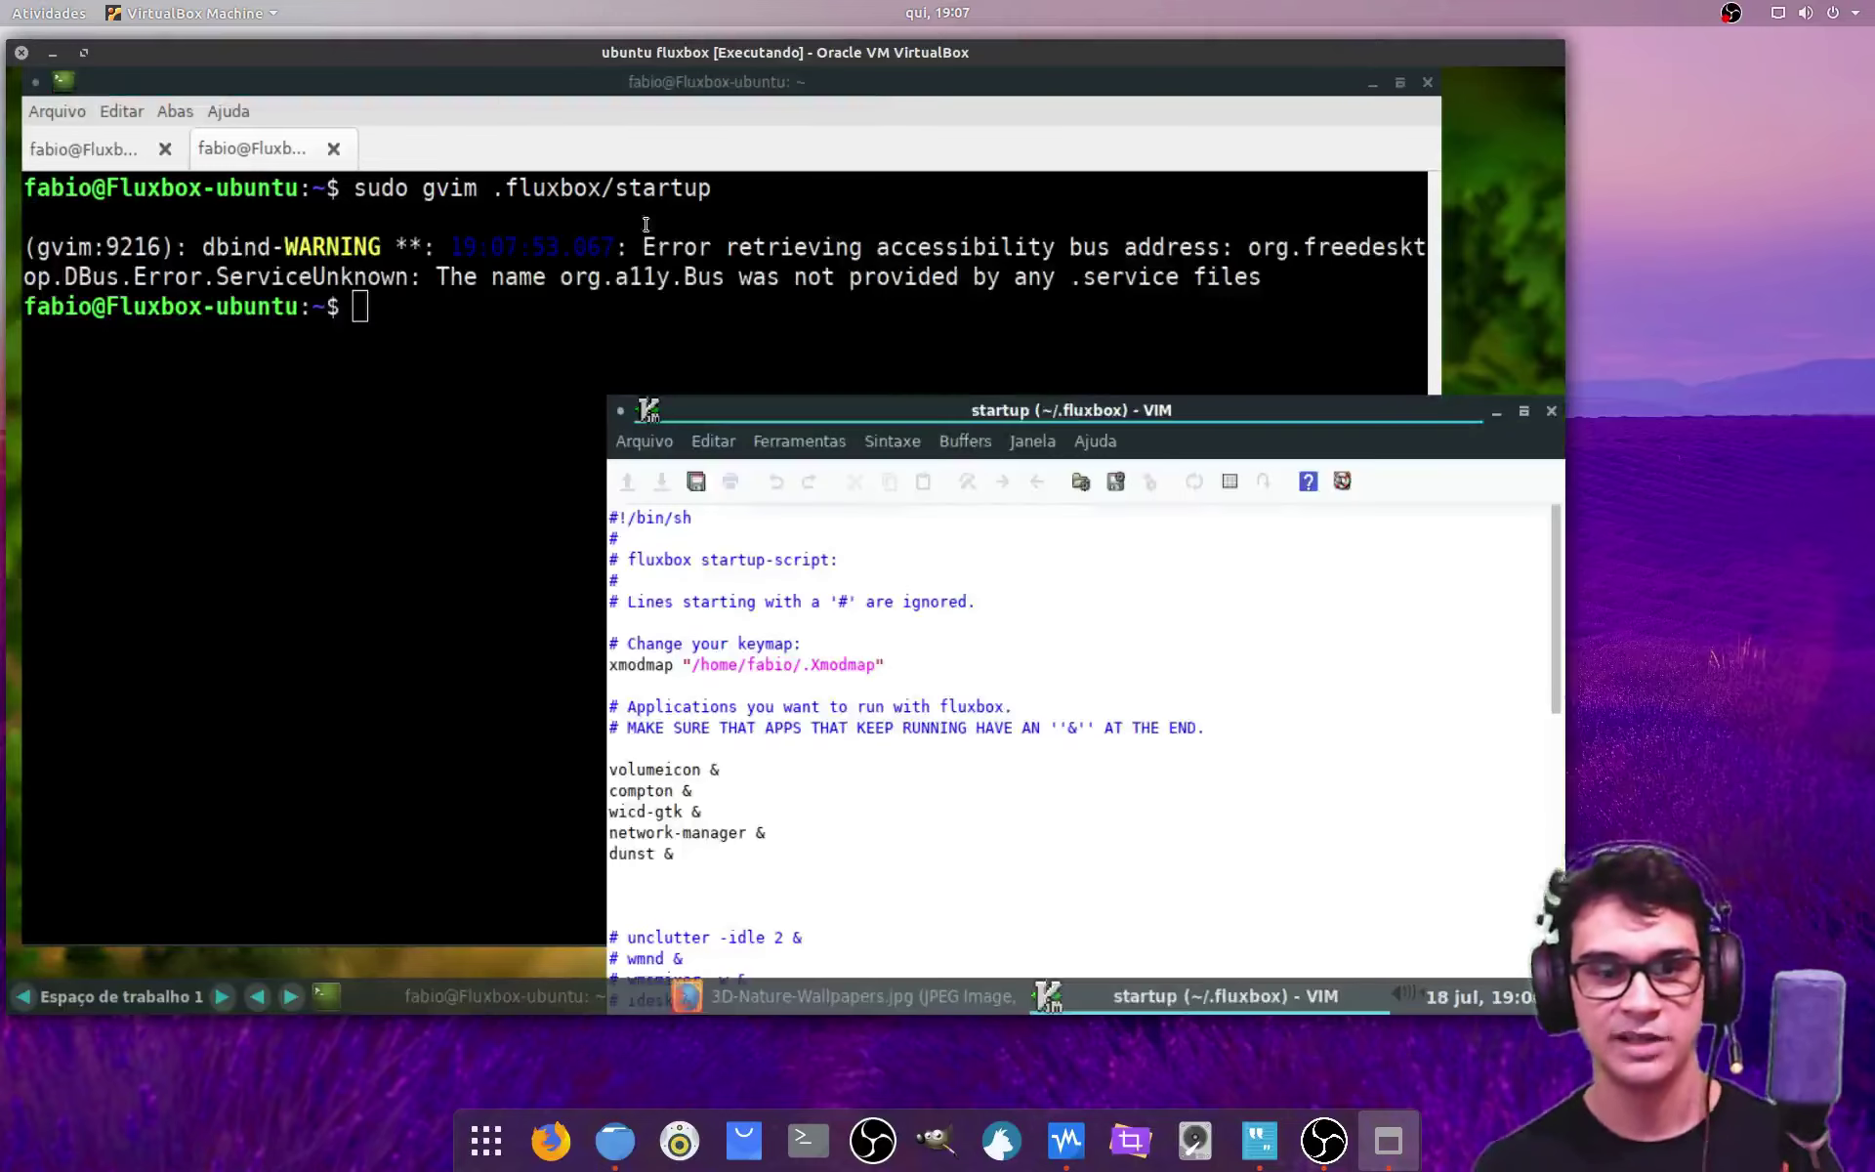
Step: Move the gVim window over the terminal and step through the startup file's dunst and wicd-gtk lines
left_click_drag(875, 407, 448, 154)
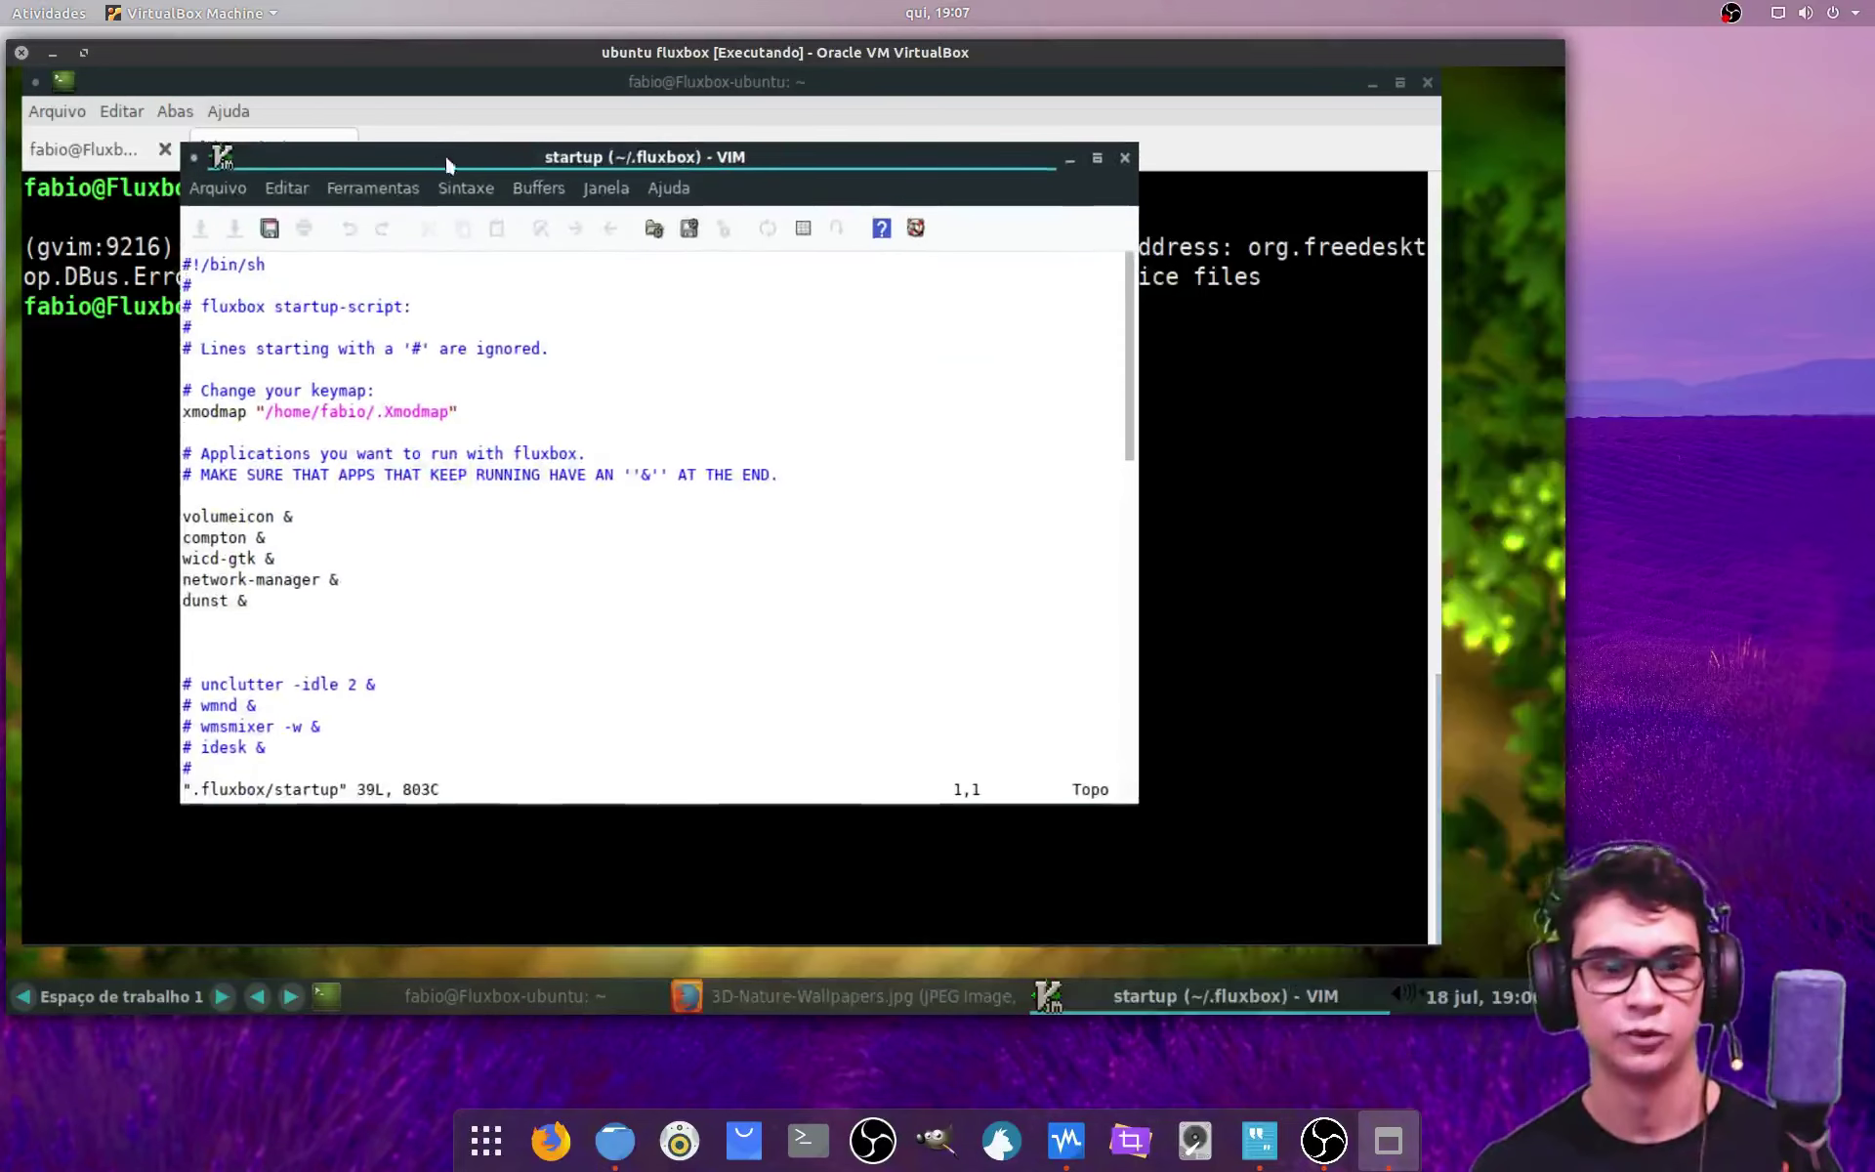
key("j")
key("j")
key("j")
key("j")
key("j")
key("j")
key("j")
key("j")
key("j")
key("j")
key("j")
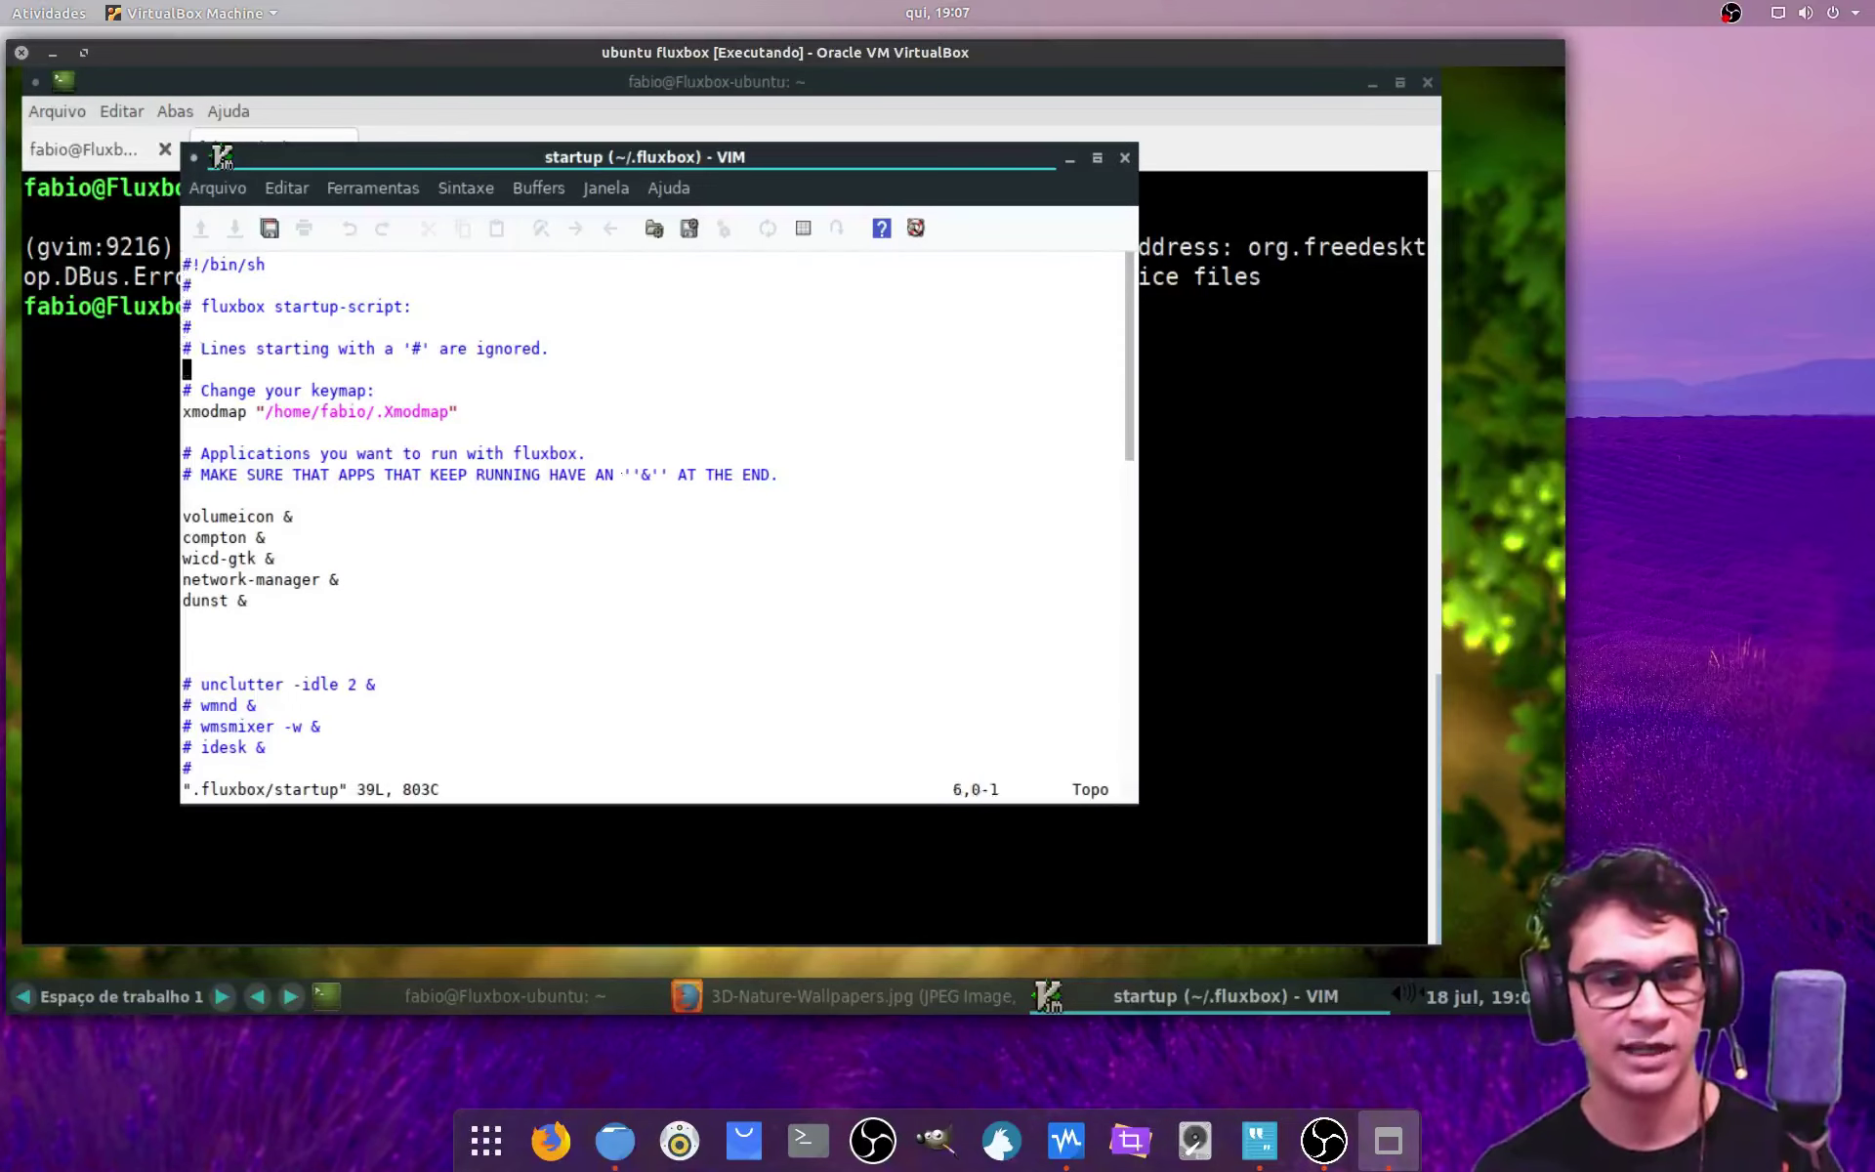
key("j")
key("j")
key("j")
key("j")
key("j")
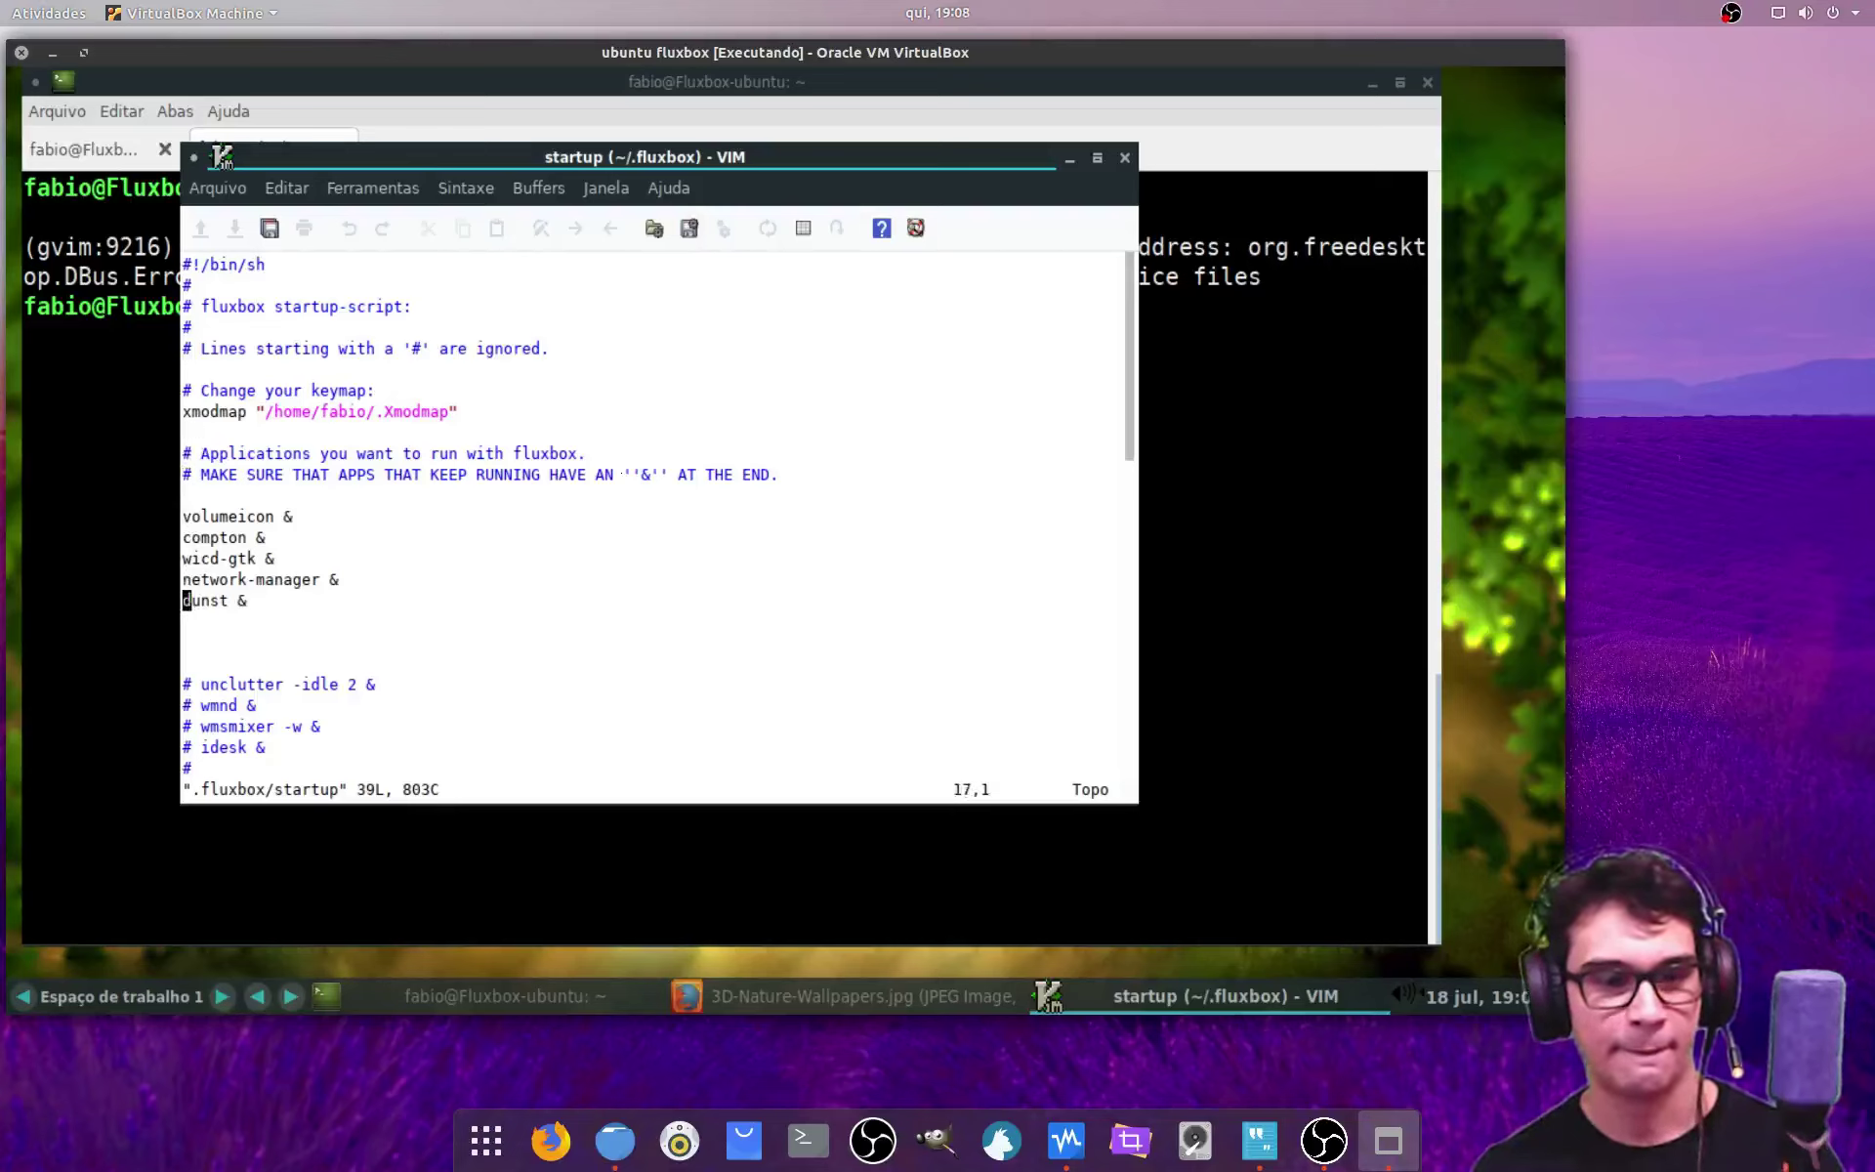
key("j")
key("j")
key("k")
key("k")
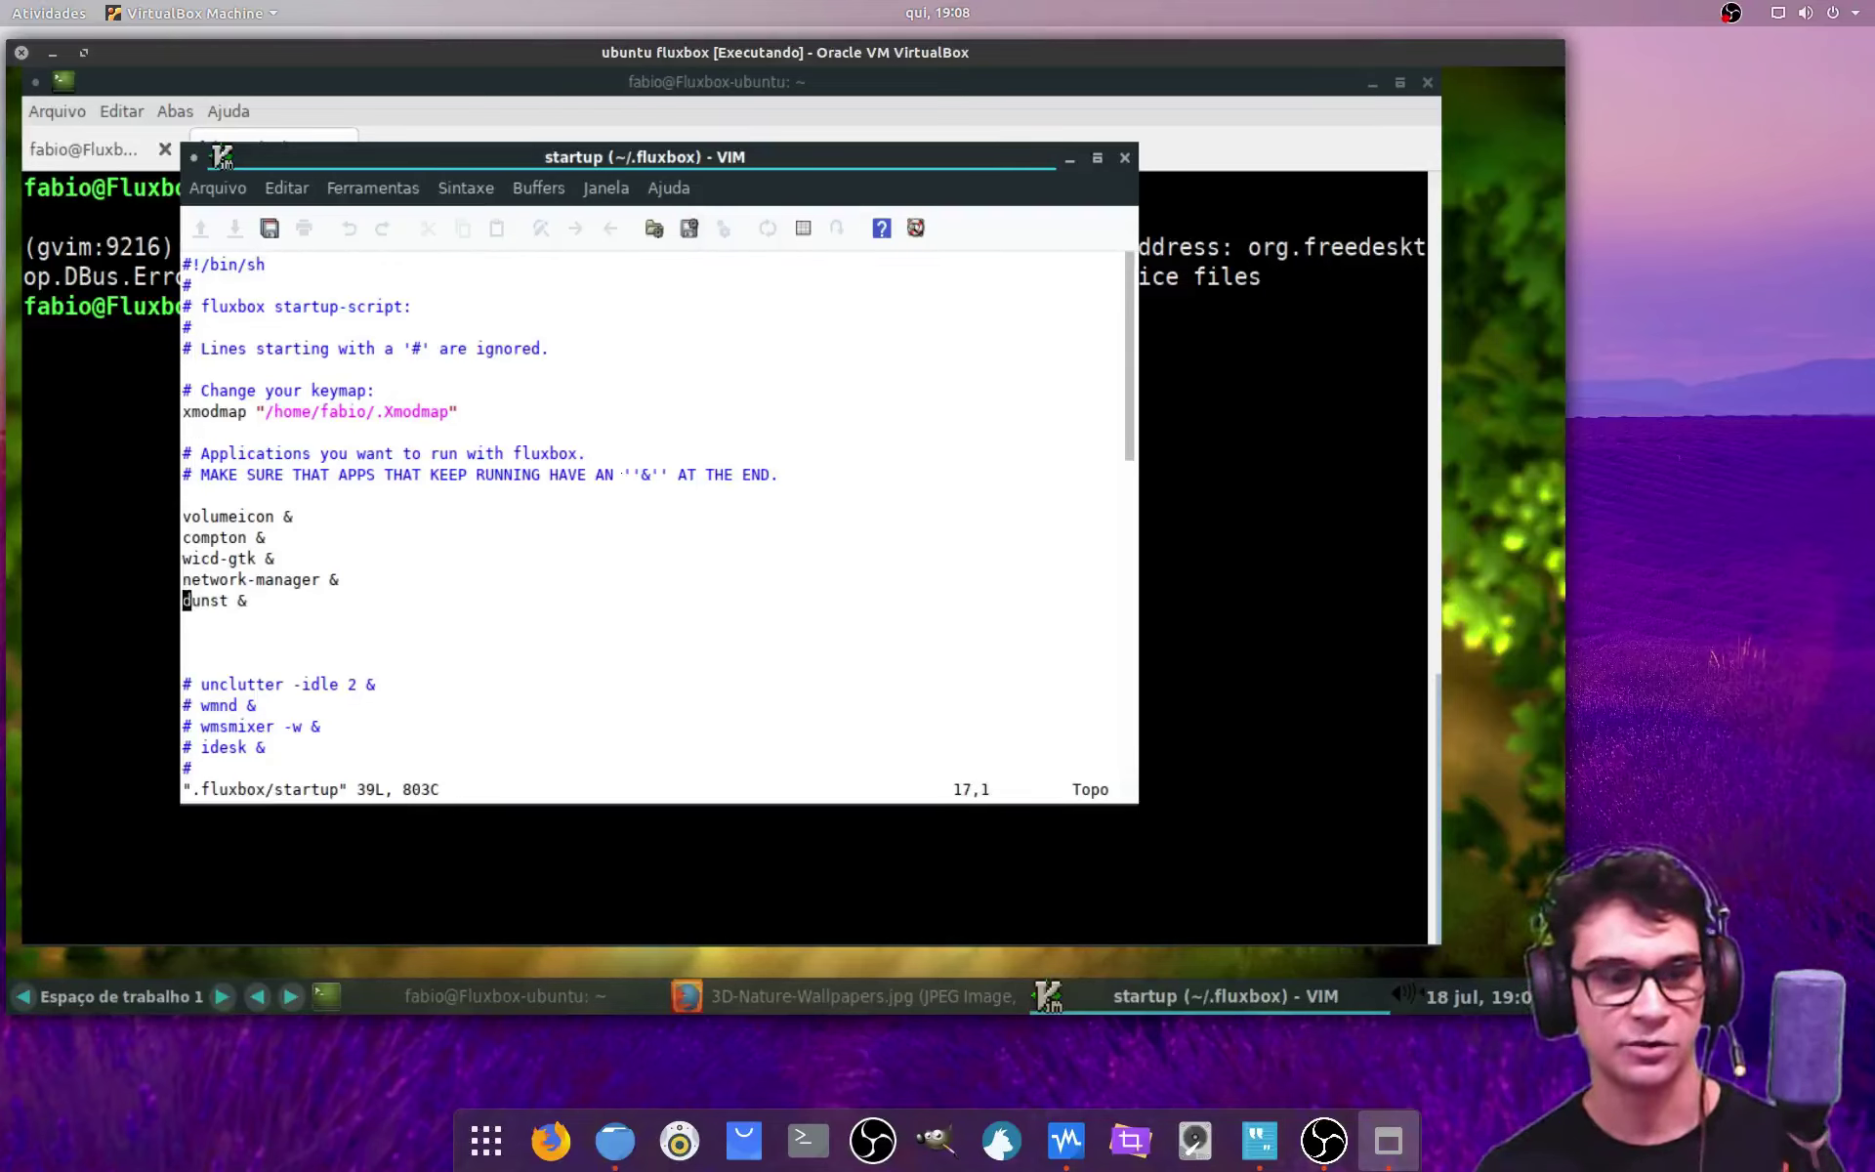
key("j")
key("k")
key("k")
key("k")
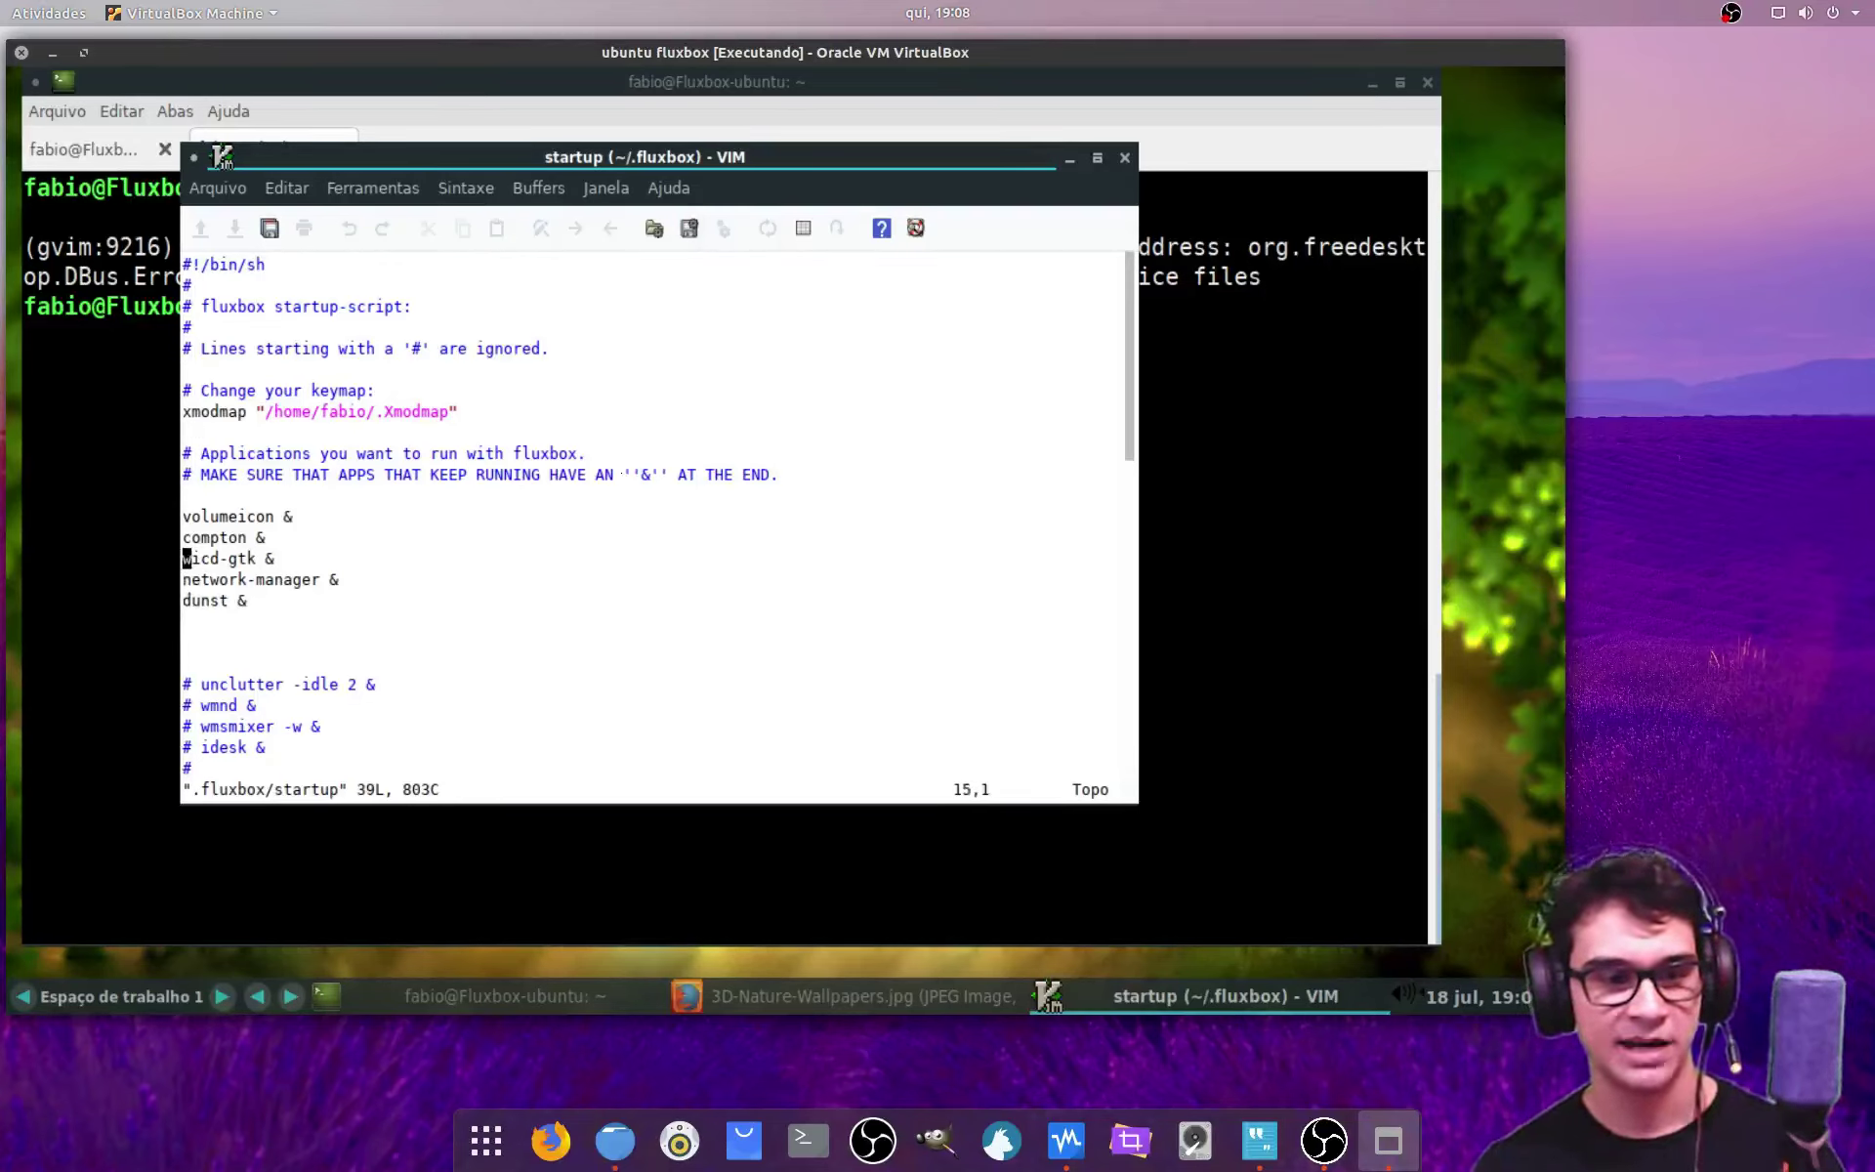
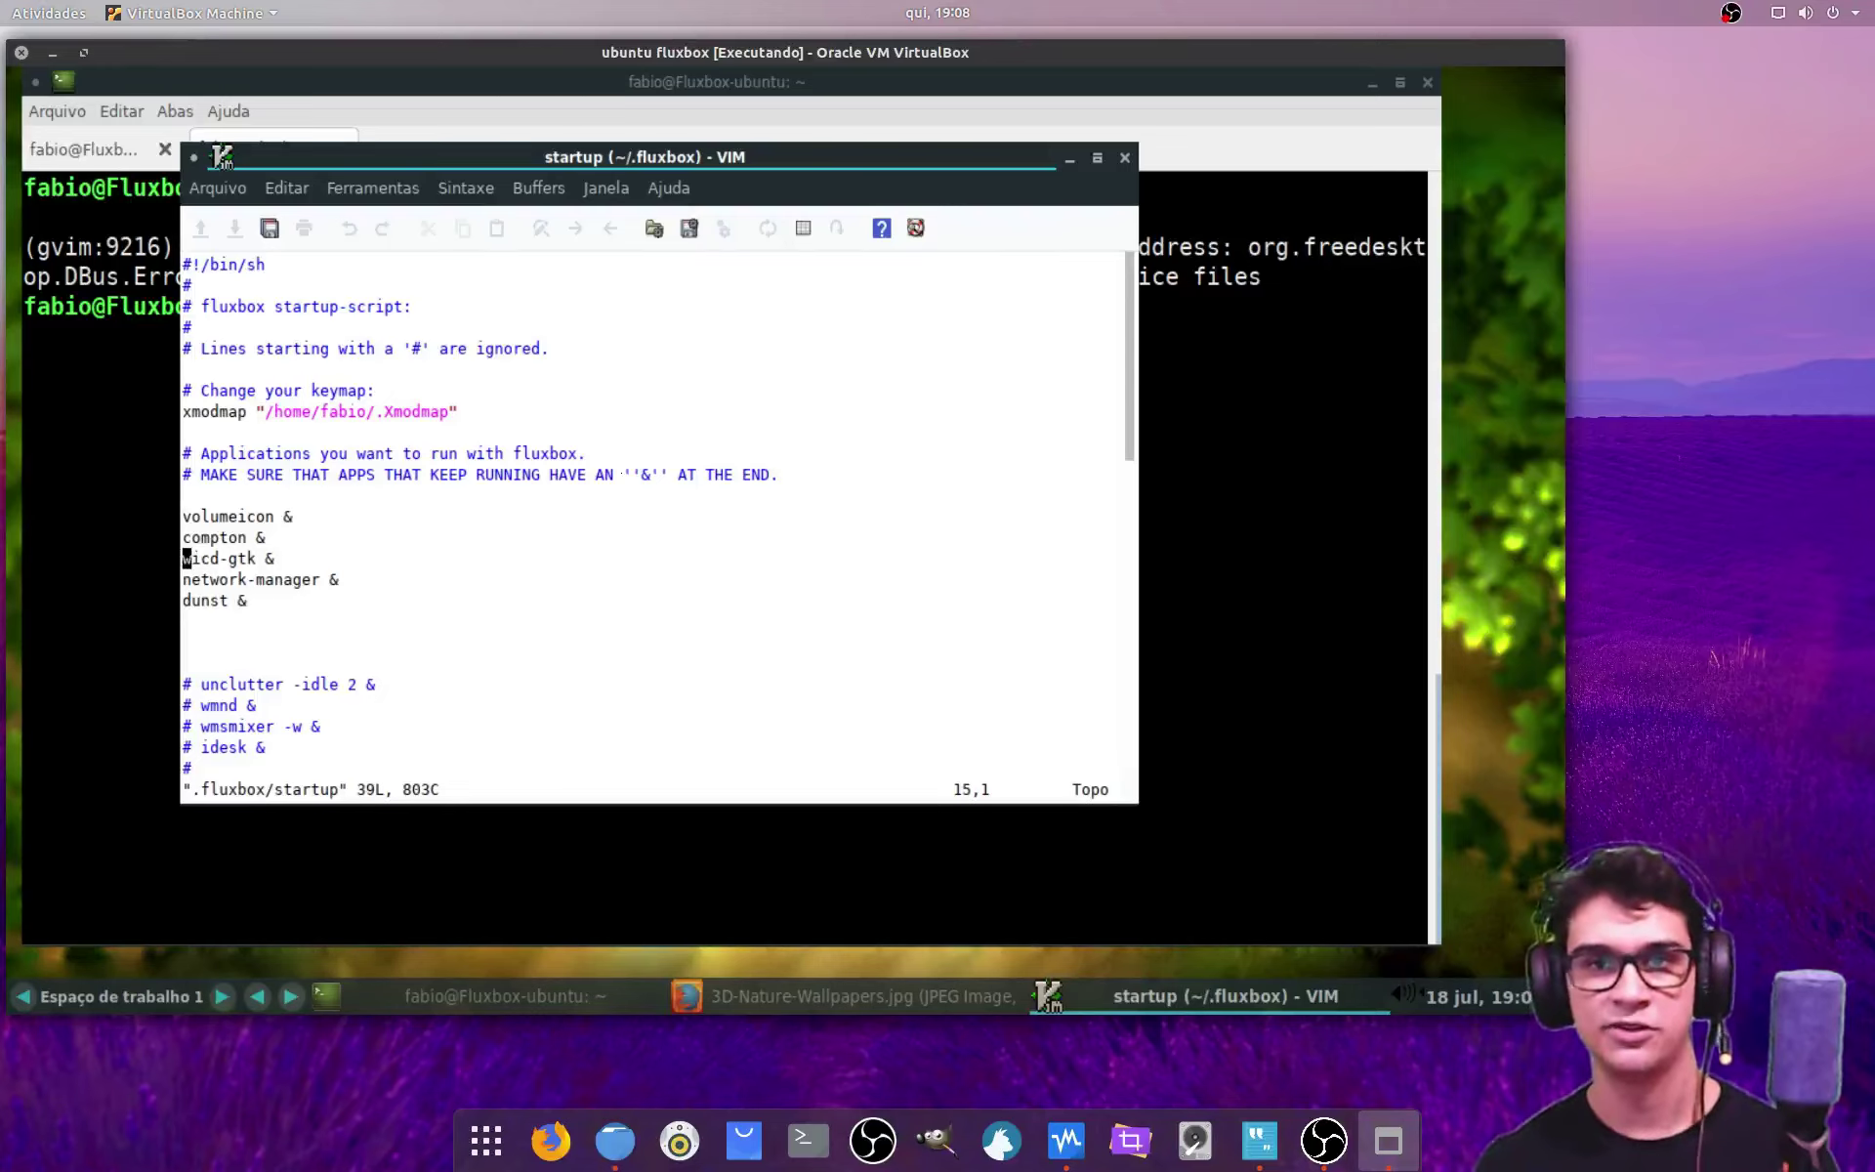
Step: Prefix the wicd-gtk & and network-manager & lines with '#', then move below dunst &
key("i")
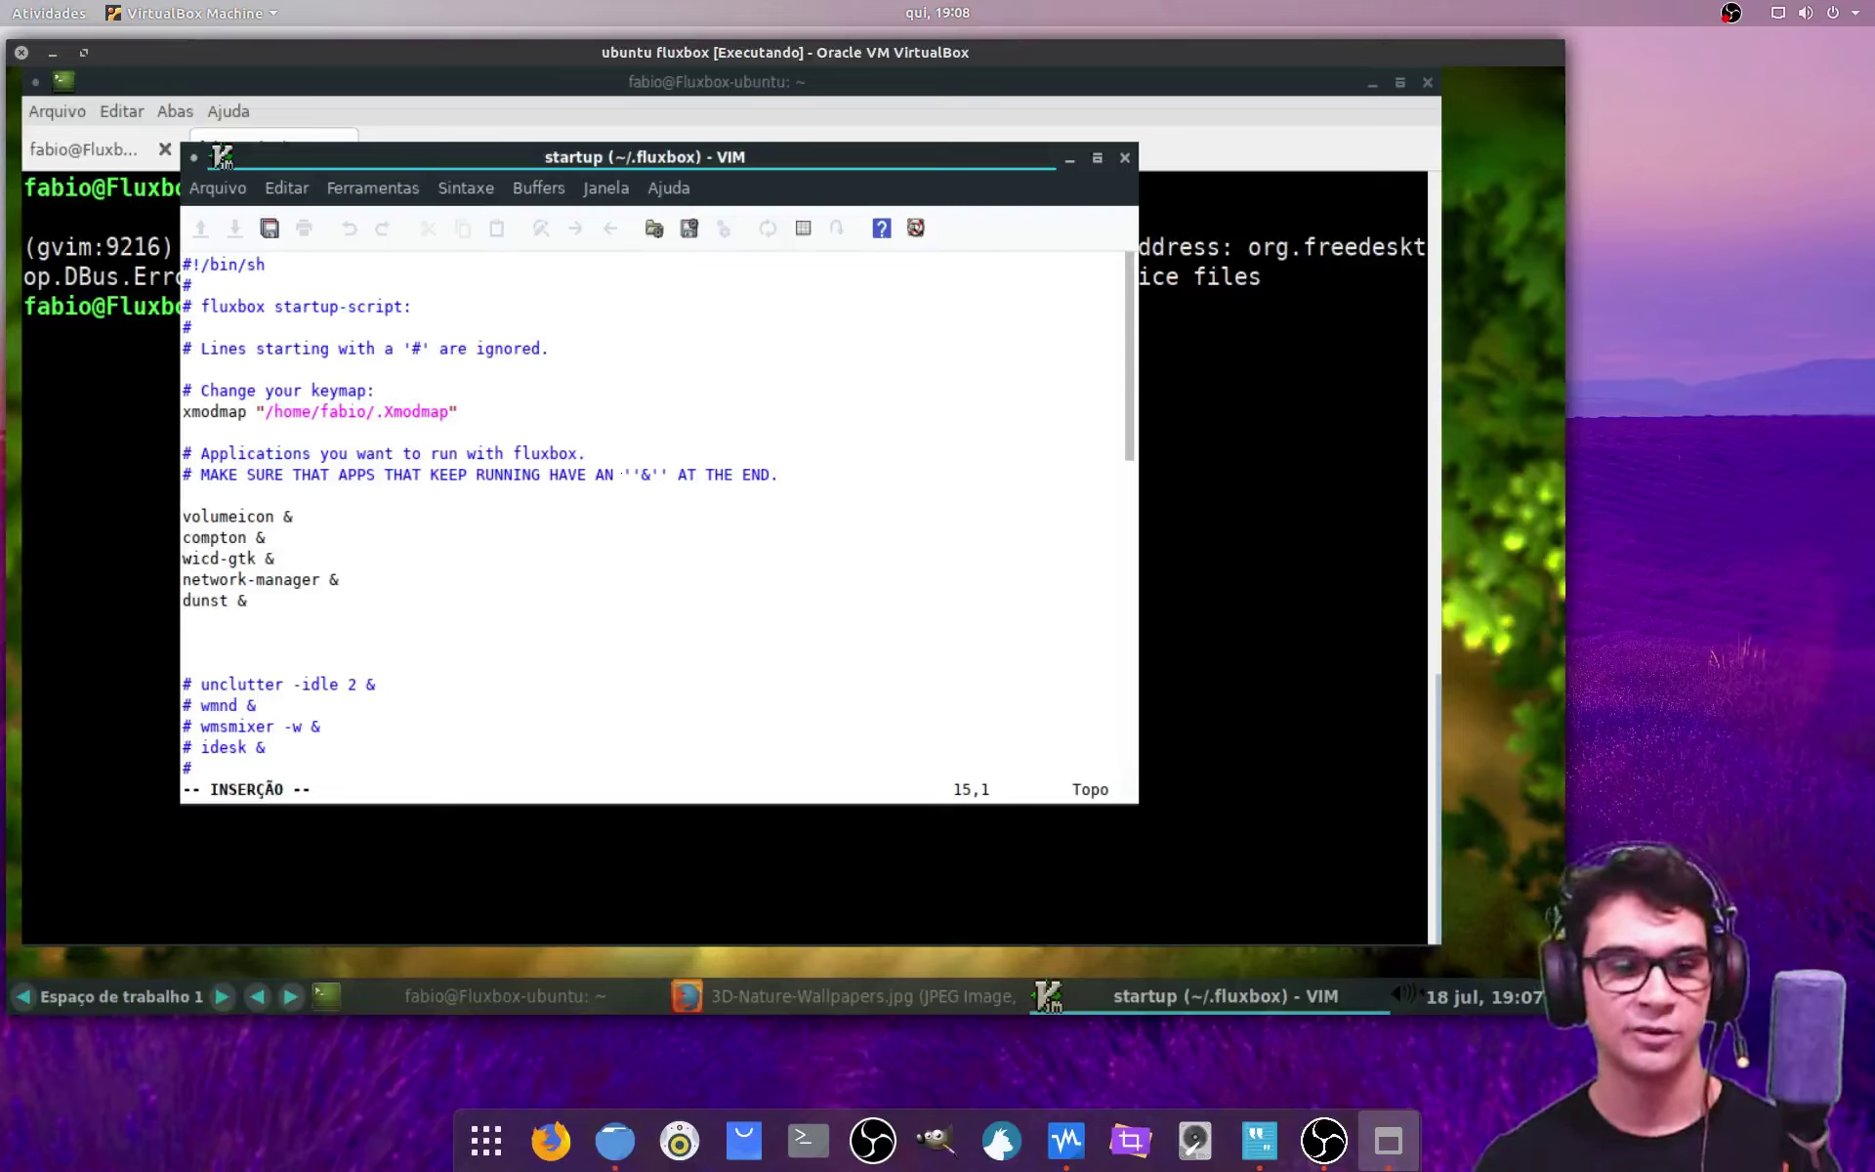
type("#")
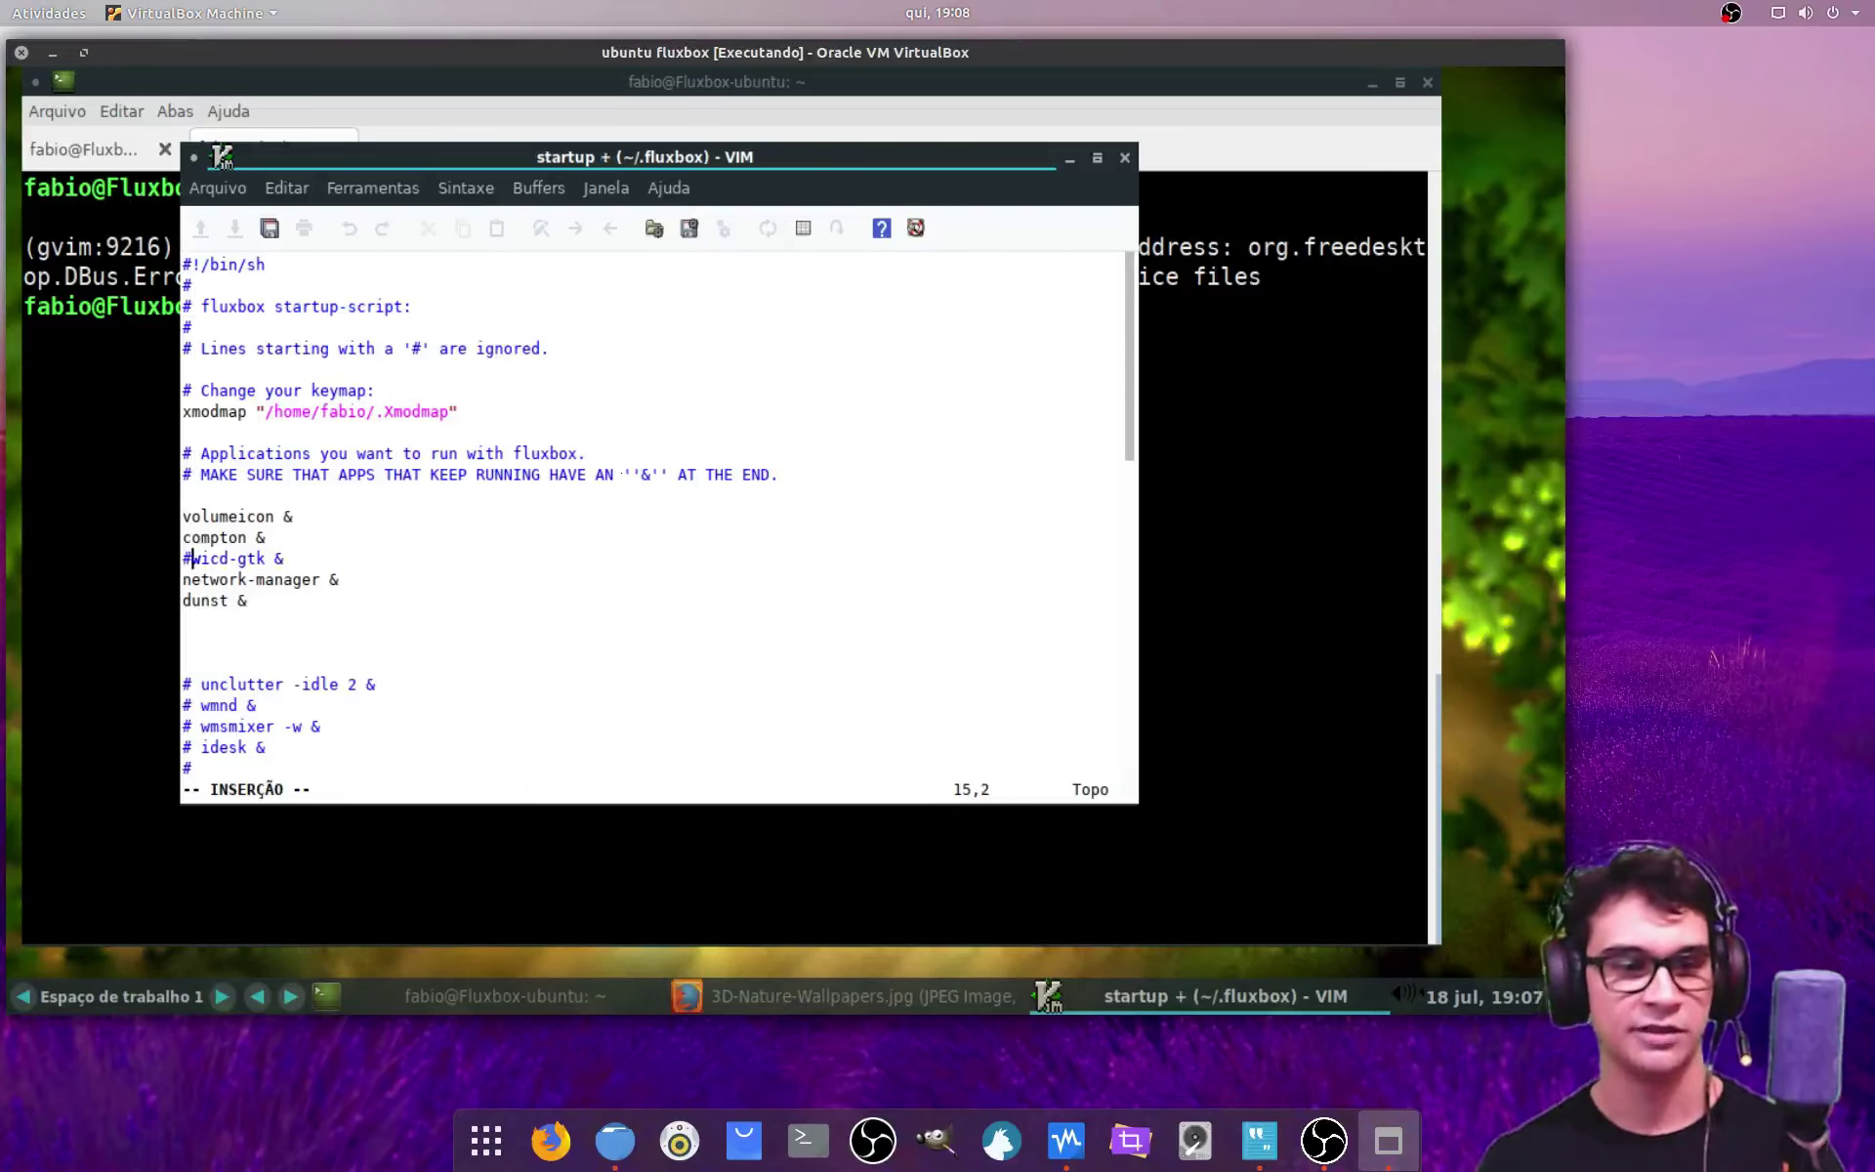
key("Down")
key("Left")
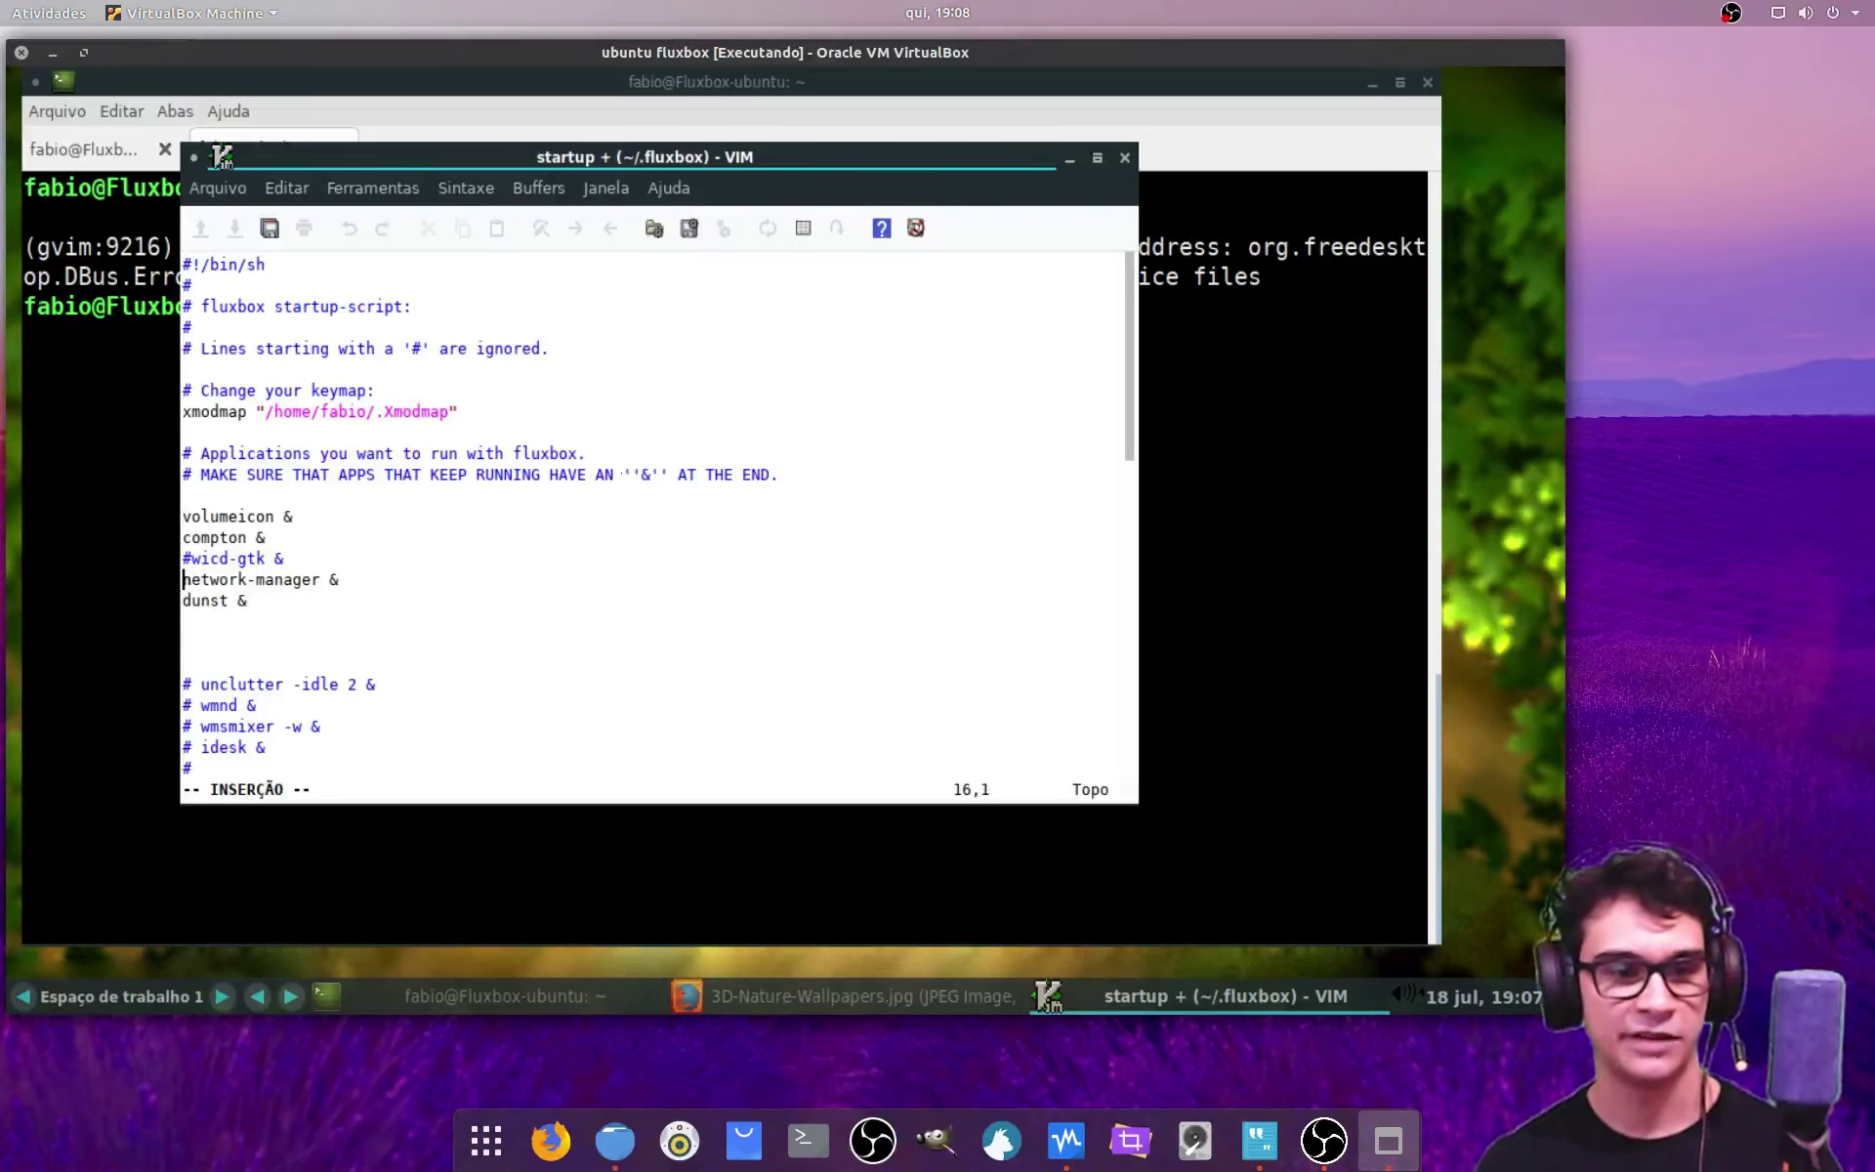
type("#")
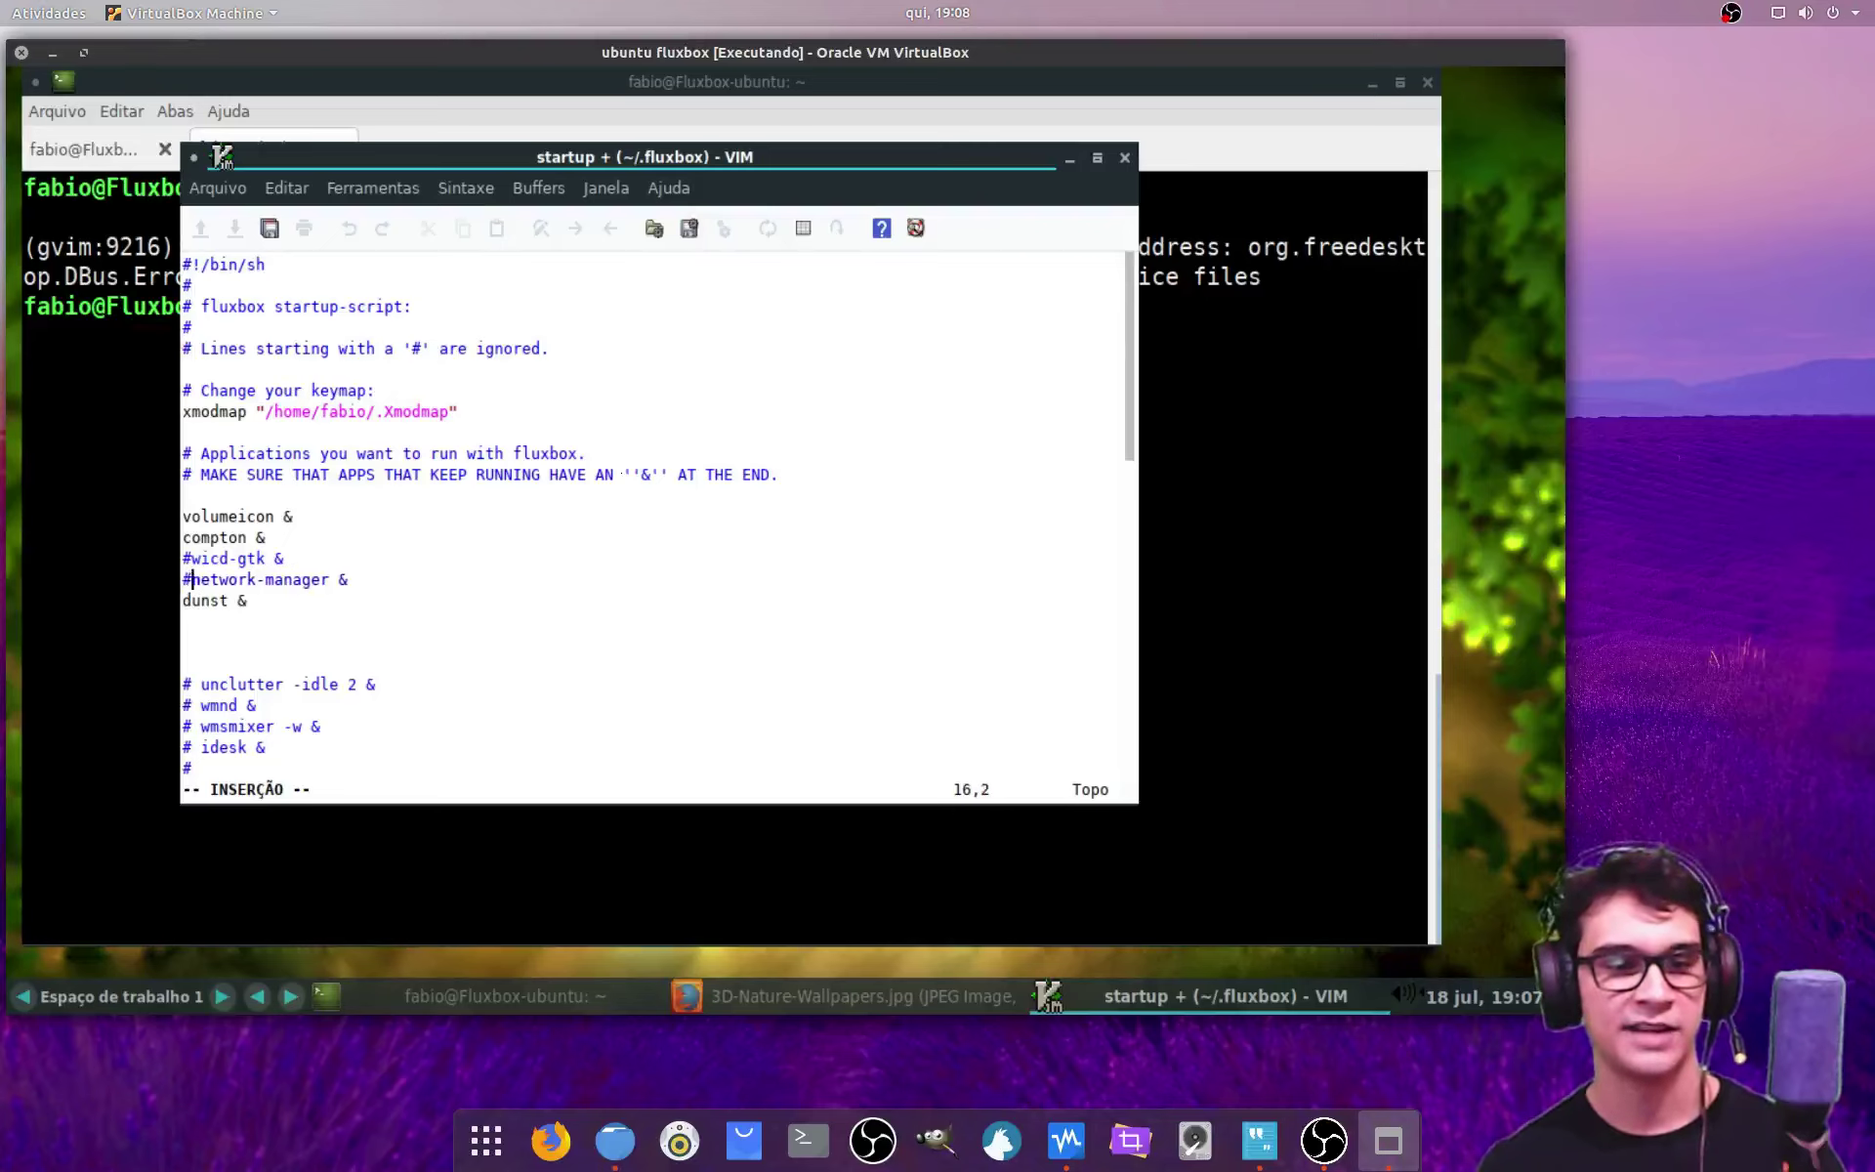
key("Up")
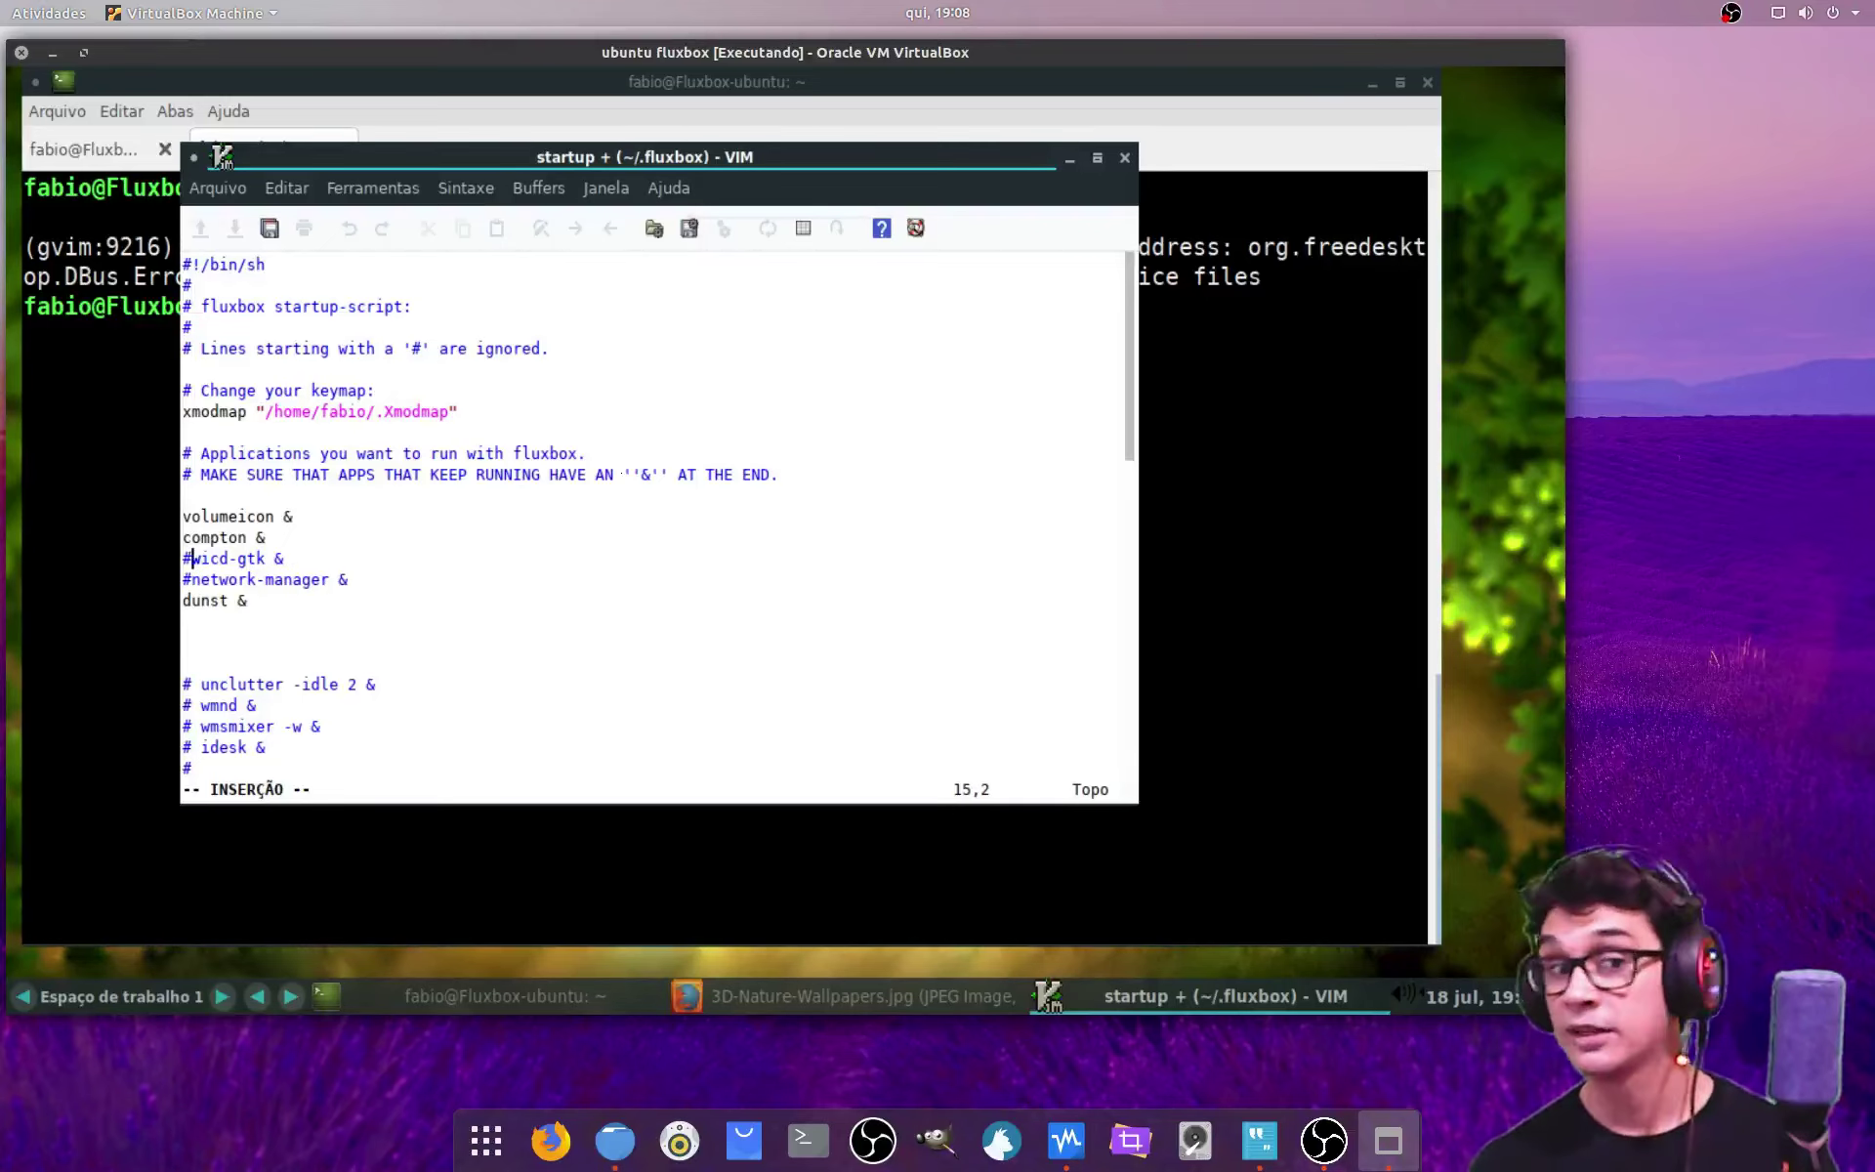
key("Right")
key("Right")
key("Right")
key("Right")
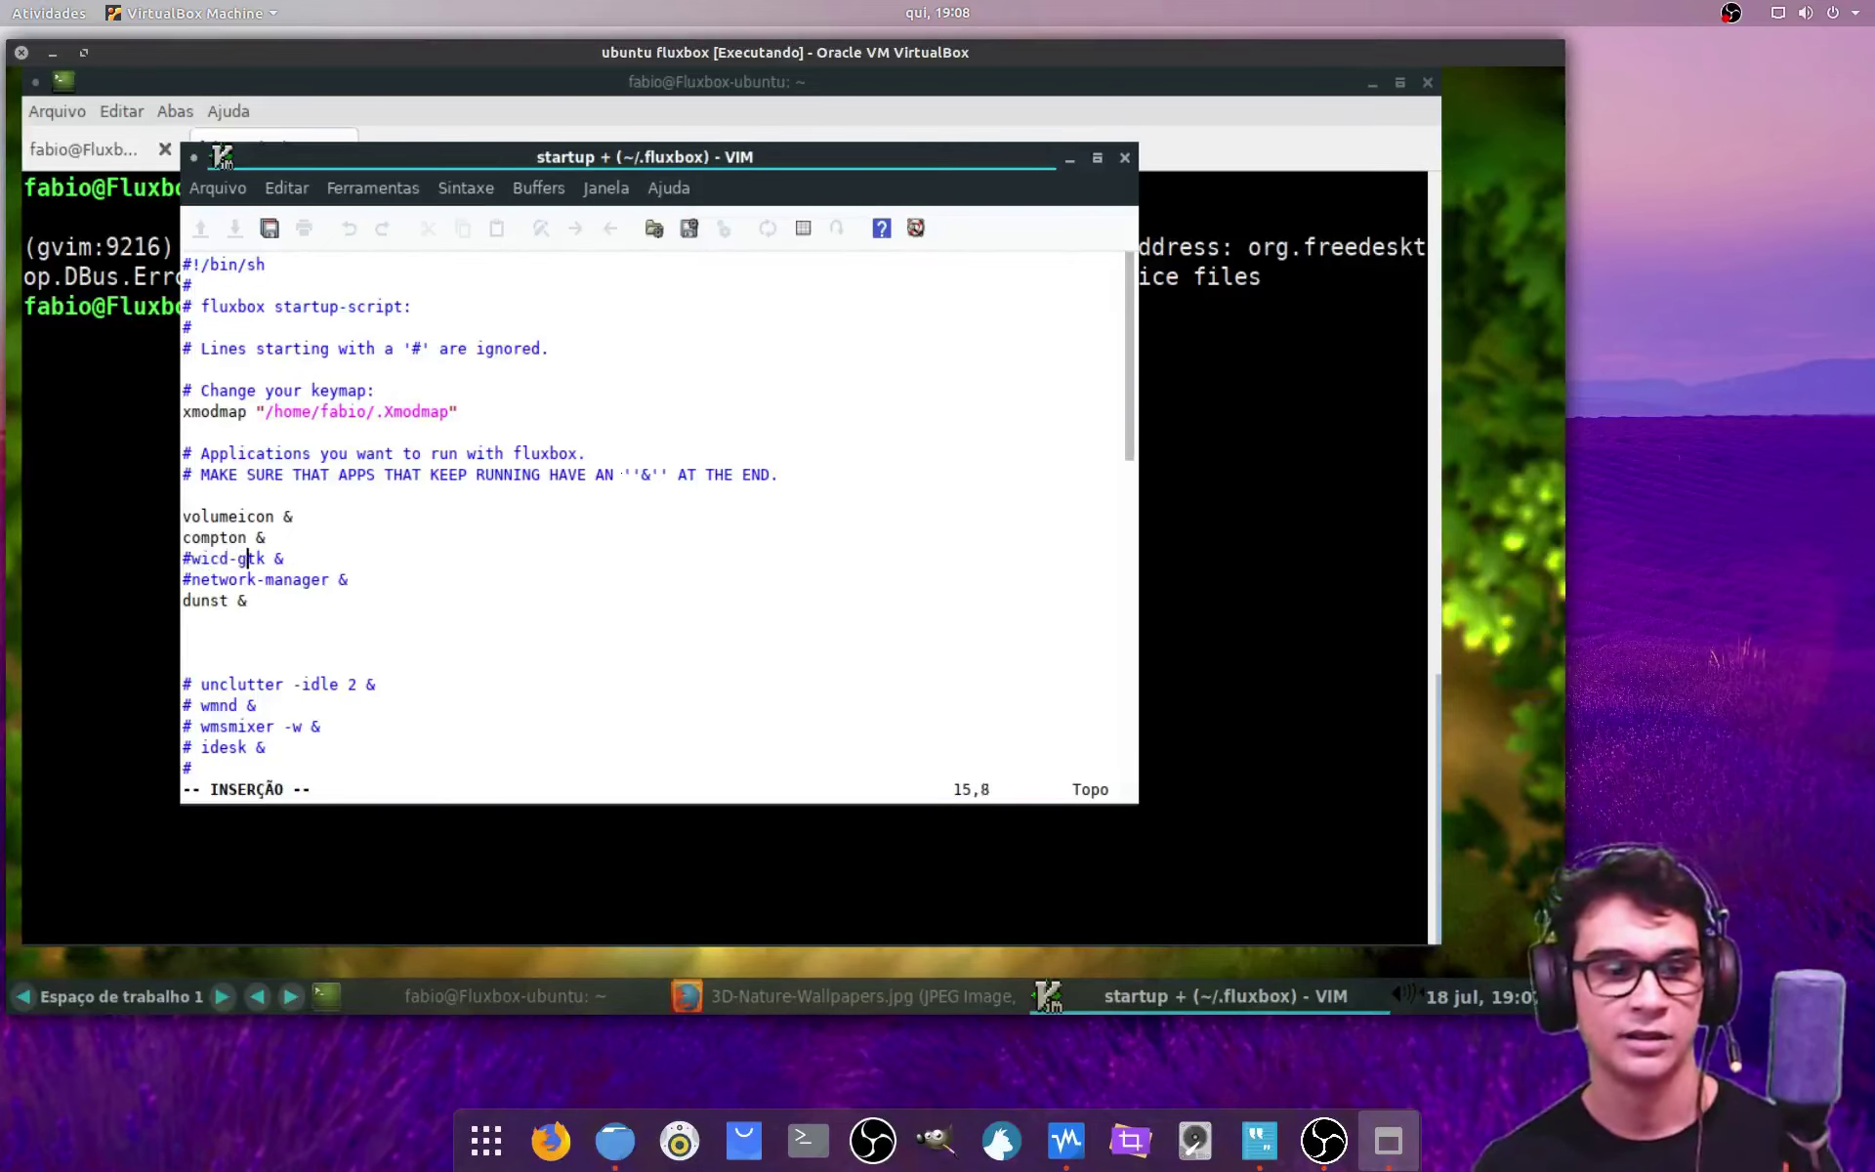
key("Left")
key("Left")
key("Left")
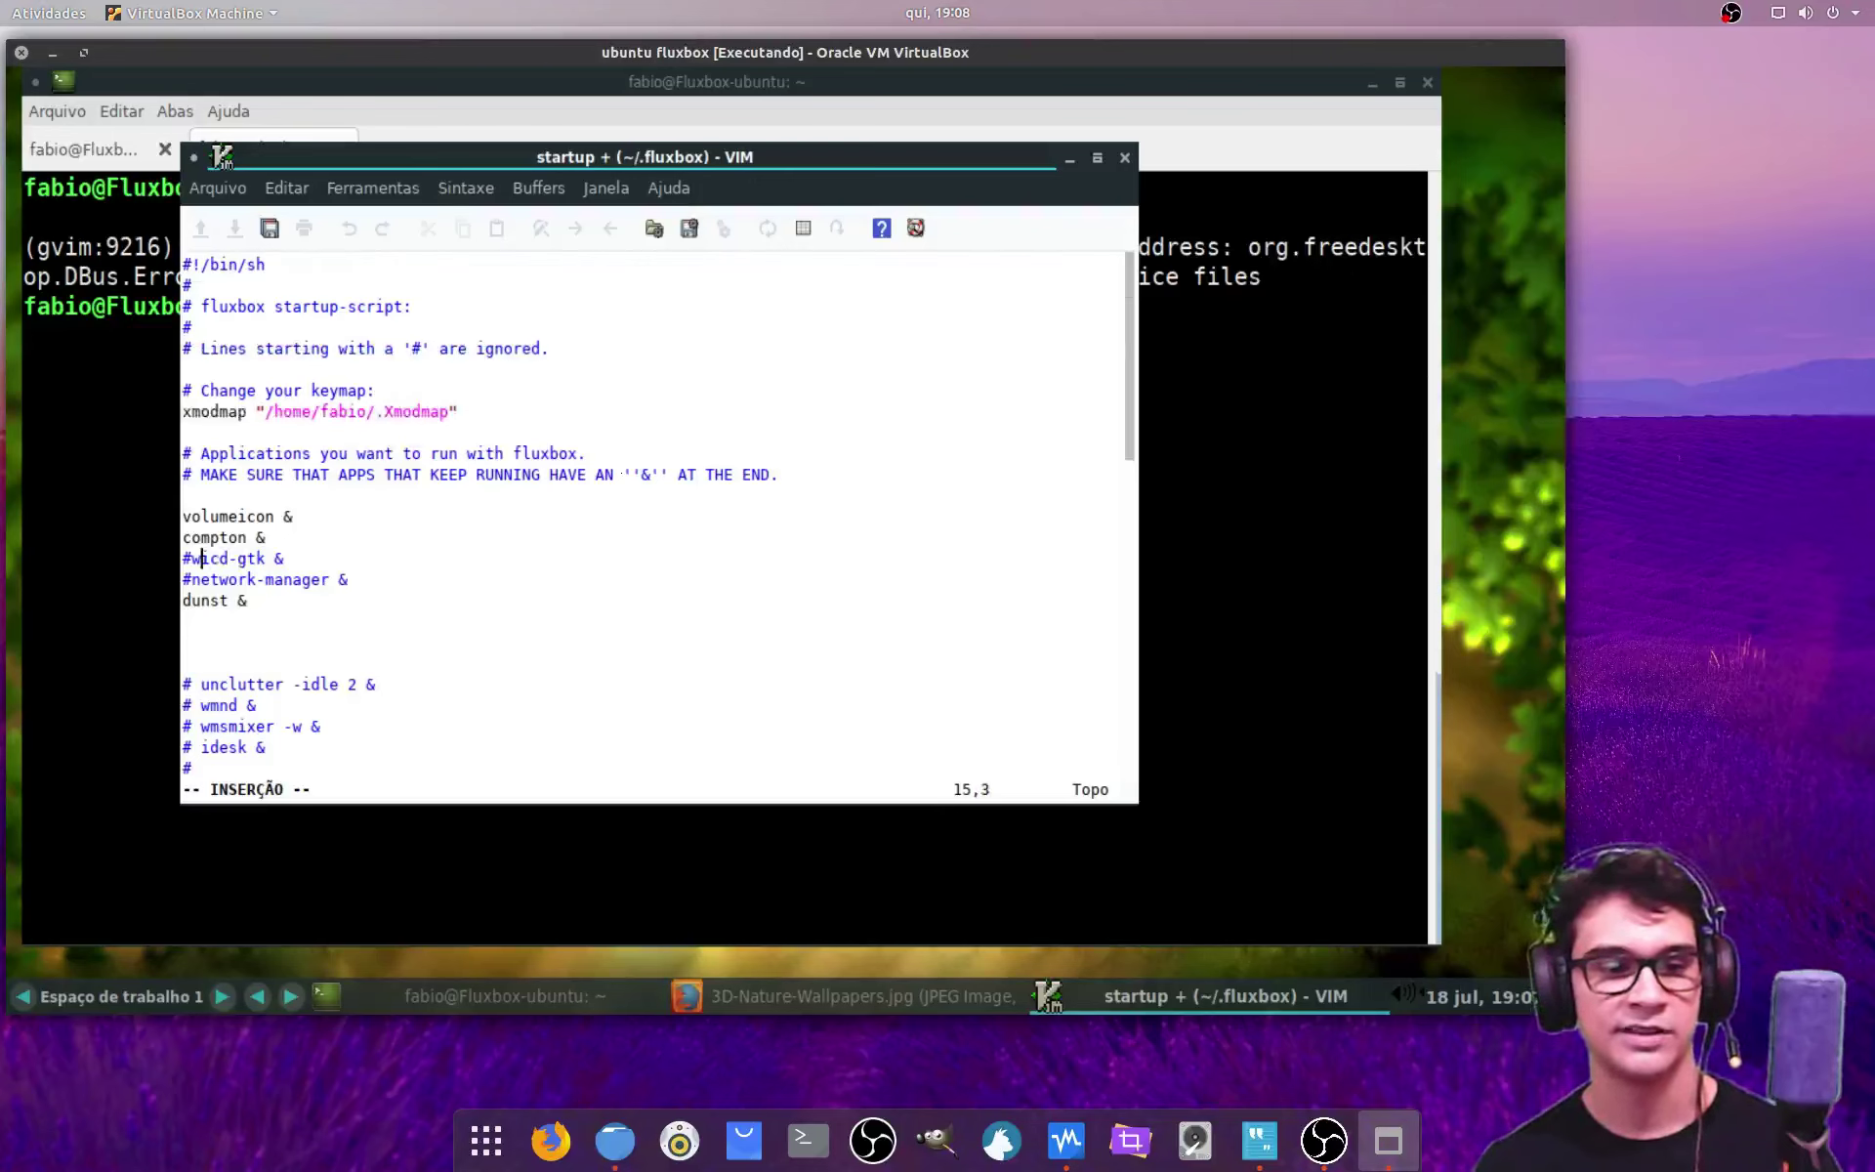
key("Right")
key("Right")
key("Right")
key("Right")
key("Right")
key("Right")
key("Right")
key("Right")
key("Right")
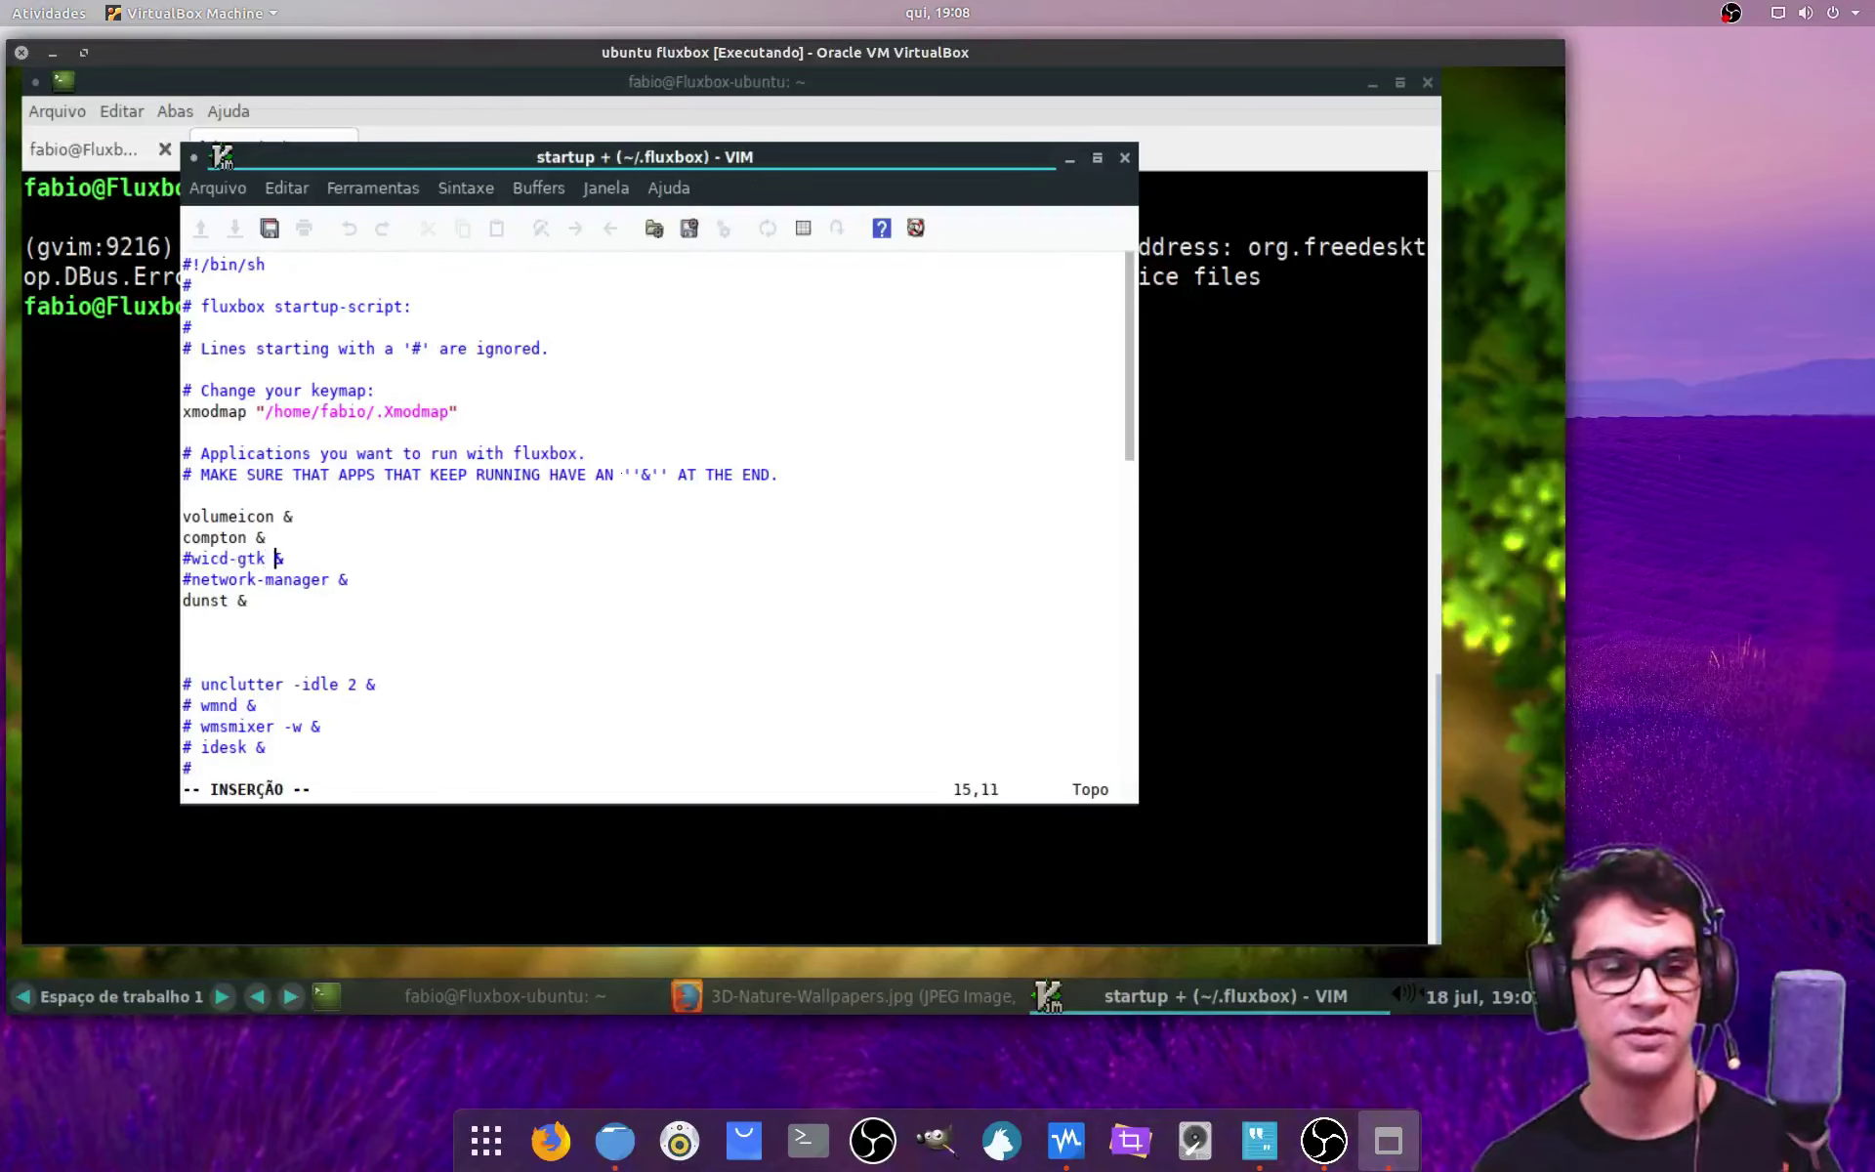
key("Down")
key("Down")
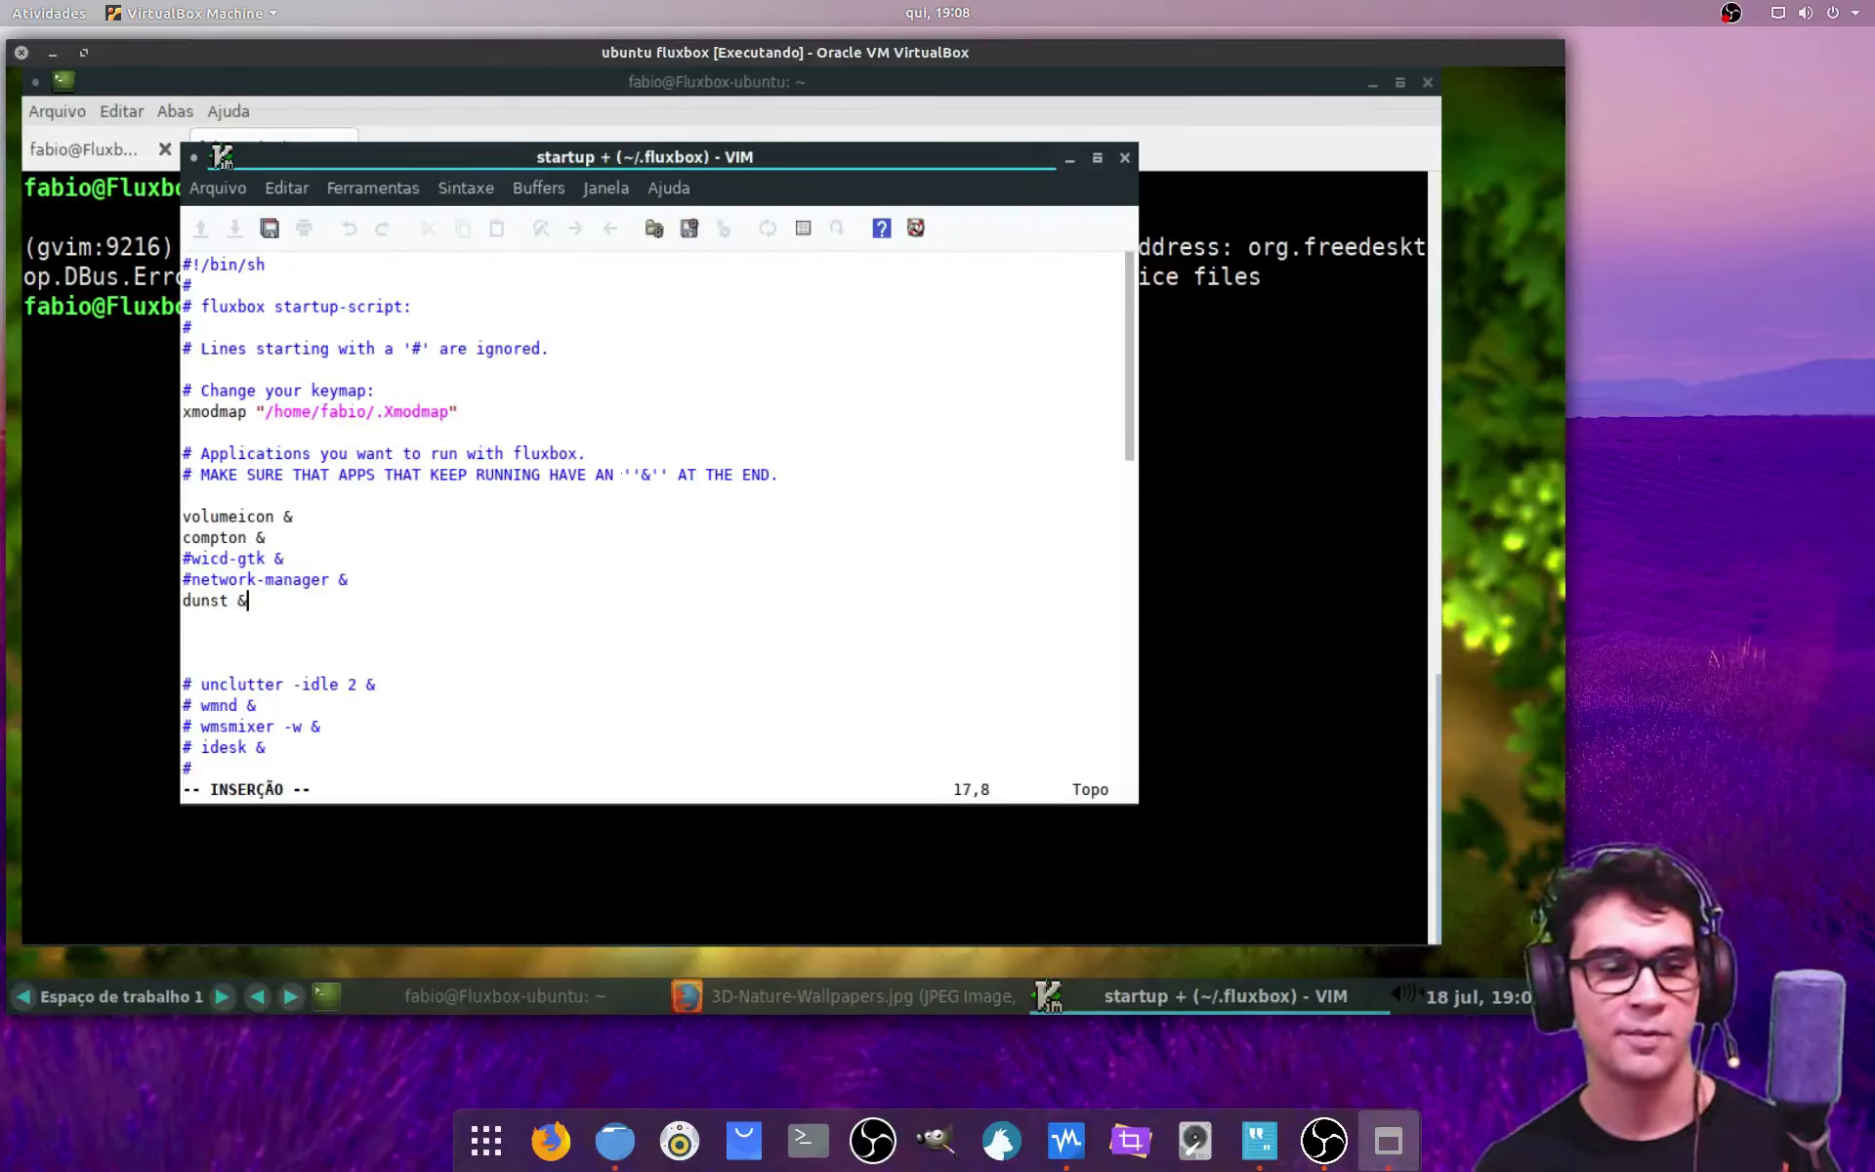
key("Down")
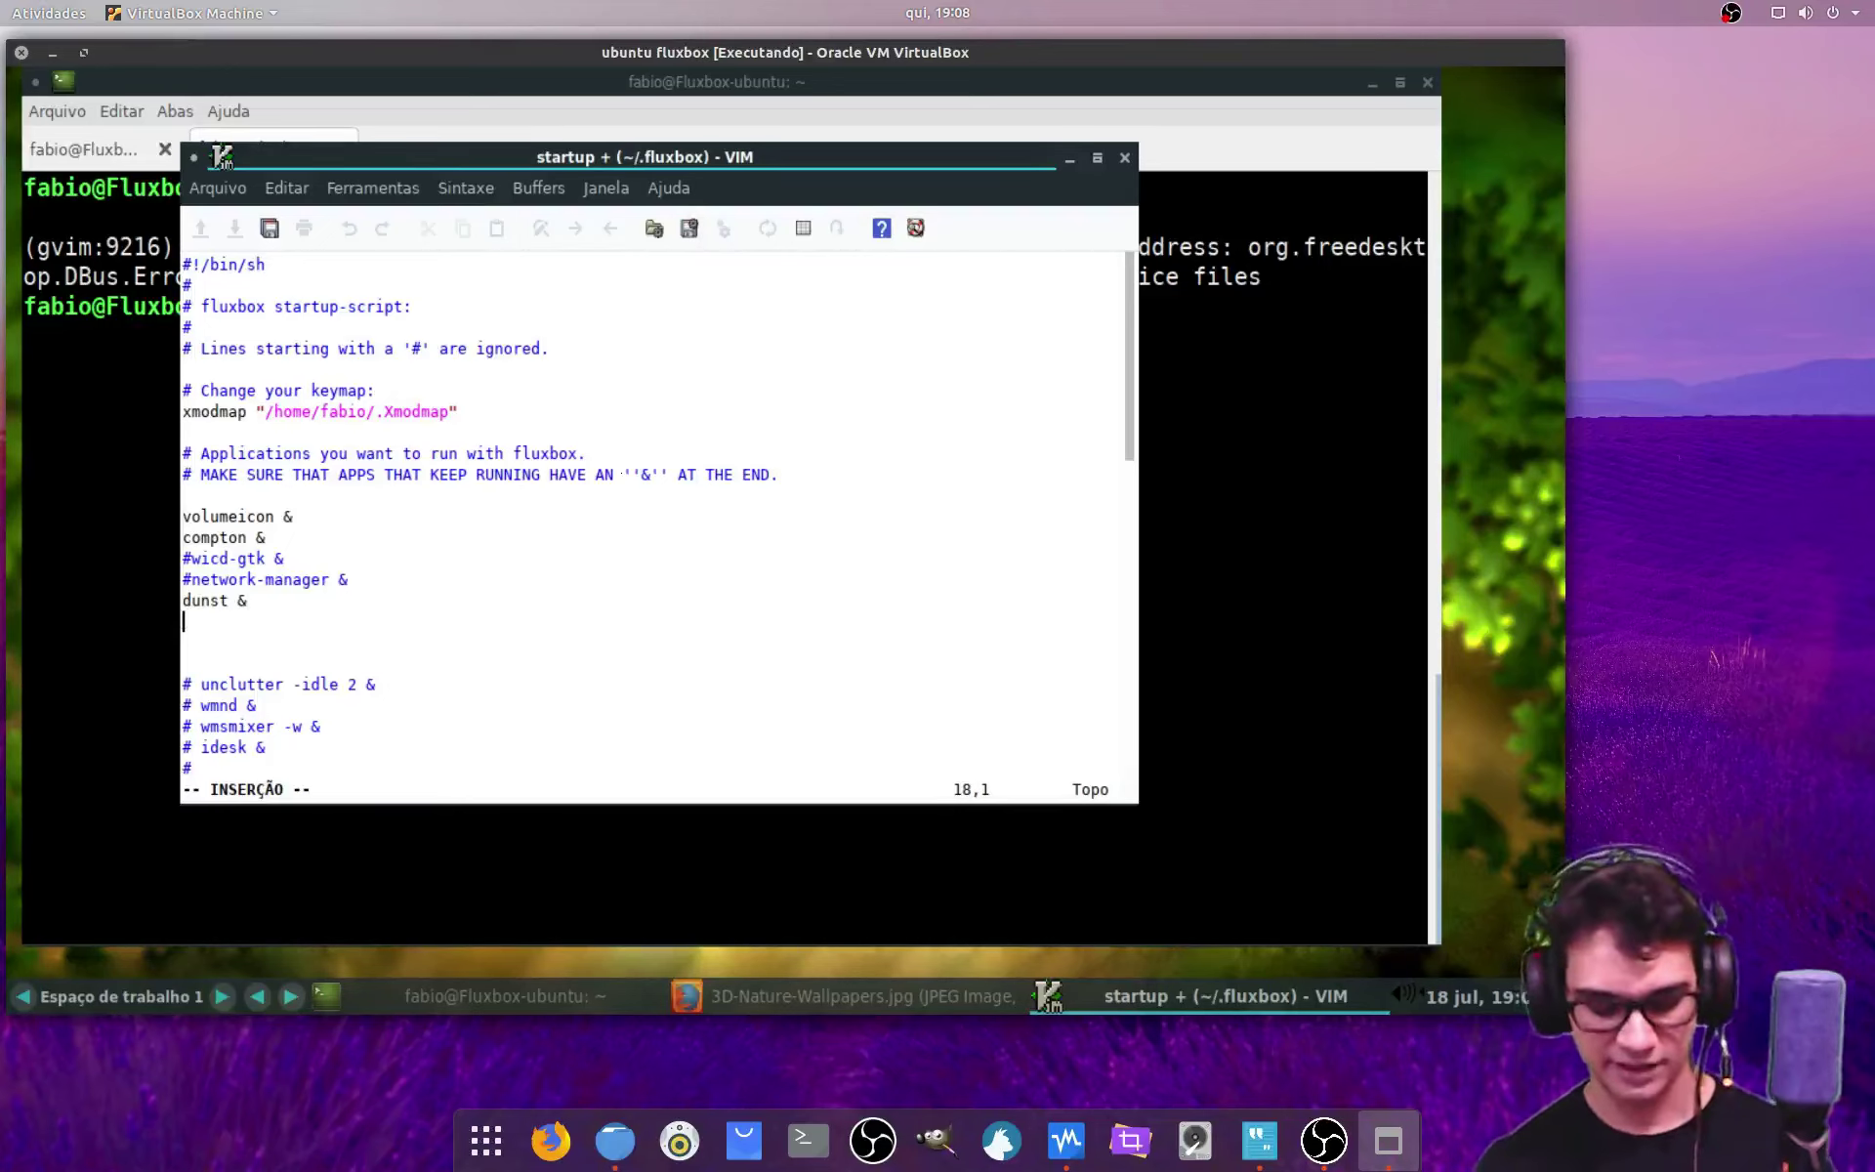
Step: Add the line 'nitrogen --restore &' under dunst & in the startup script
type("nitrogen")
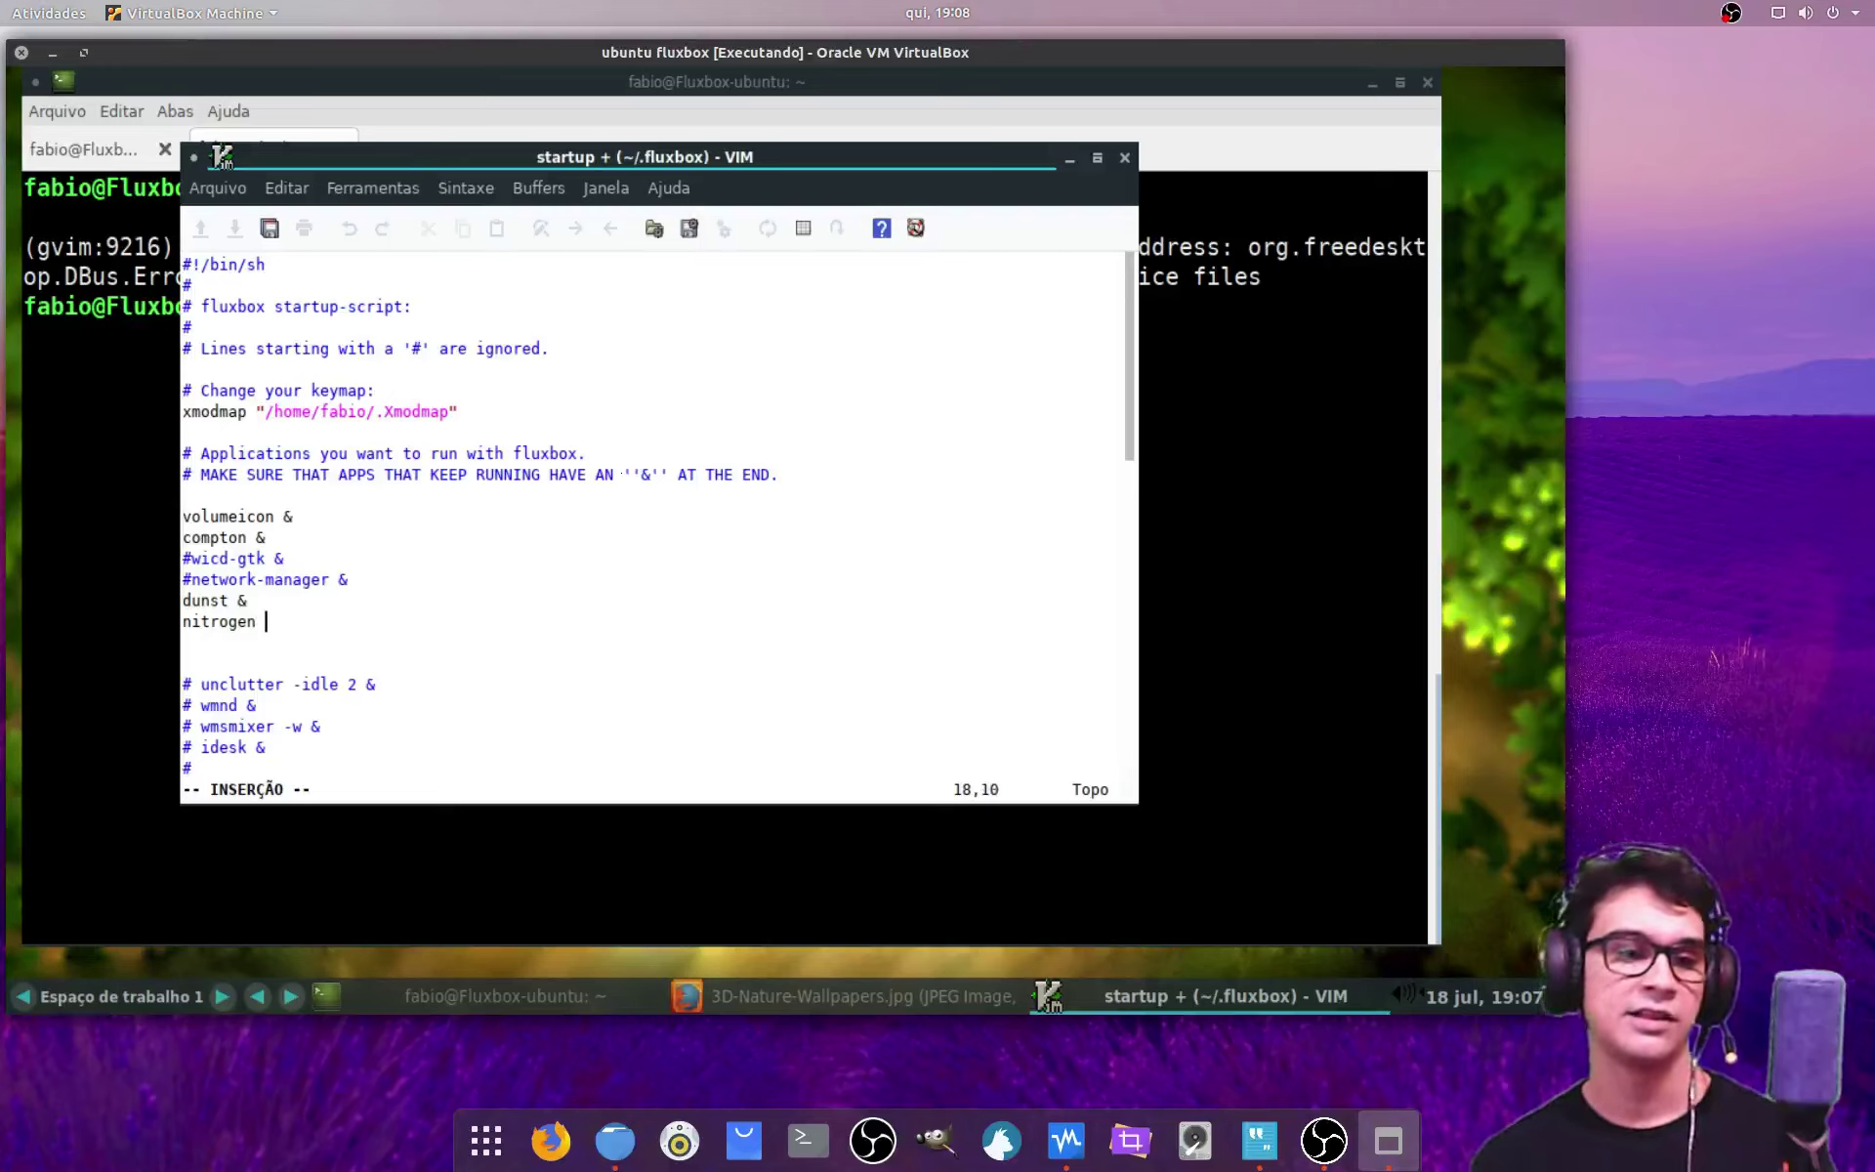
type(" &")
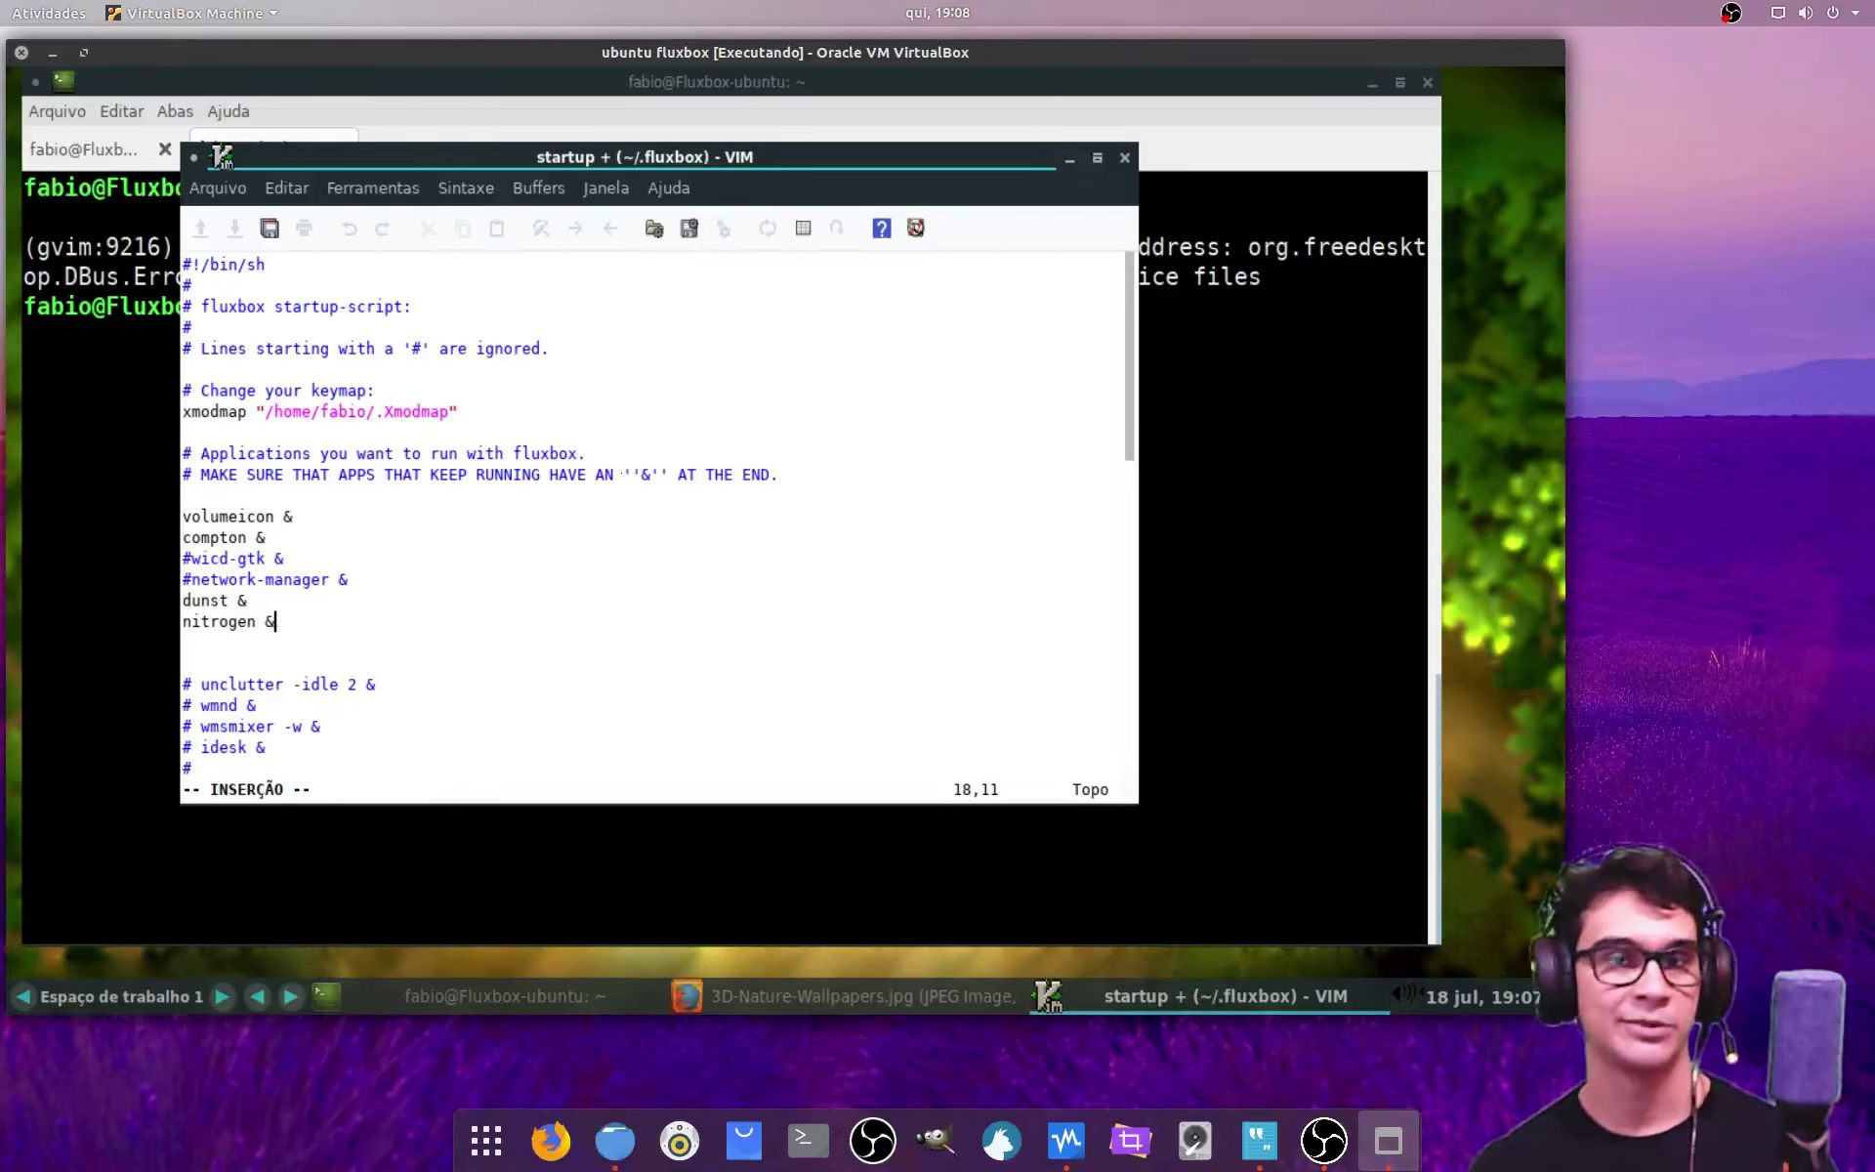
key("BackSpace")
type("--")
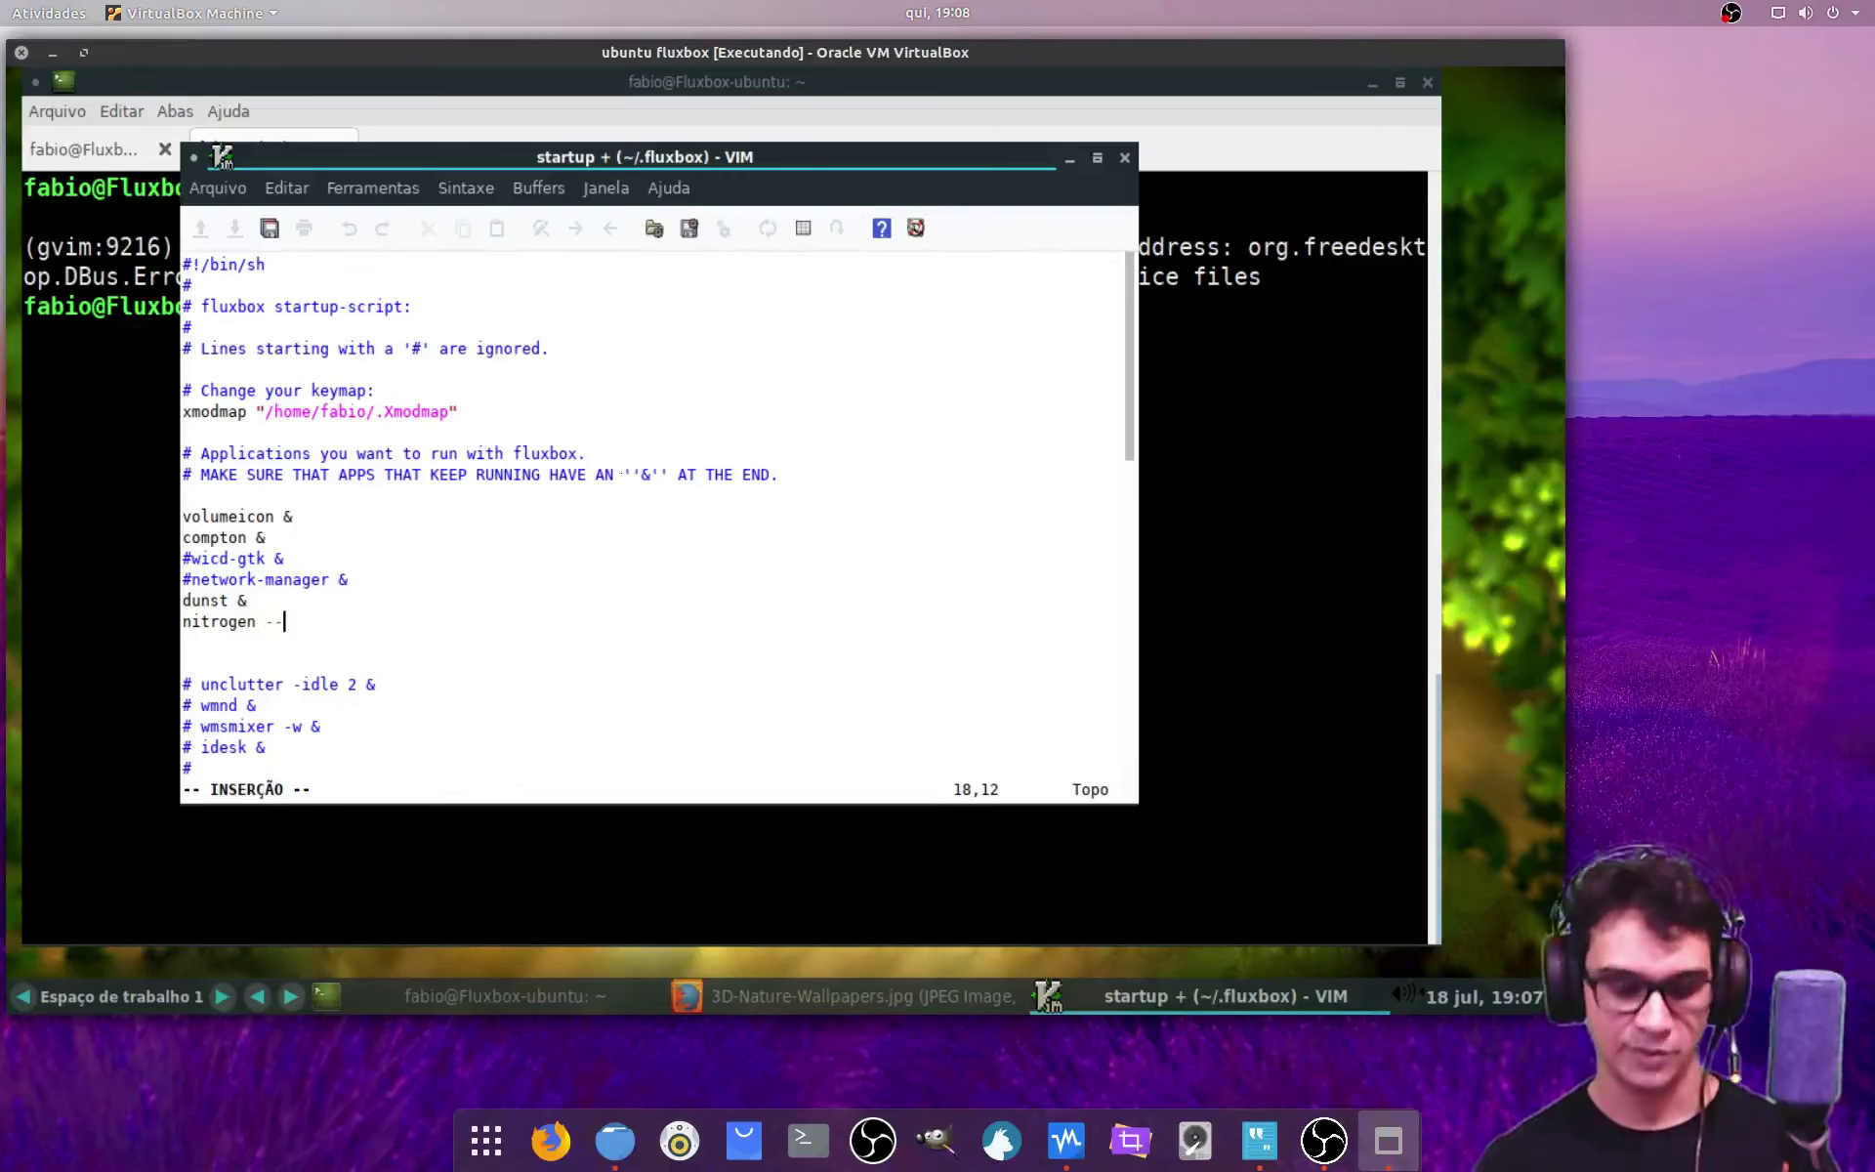
type("retores")
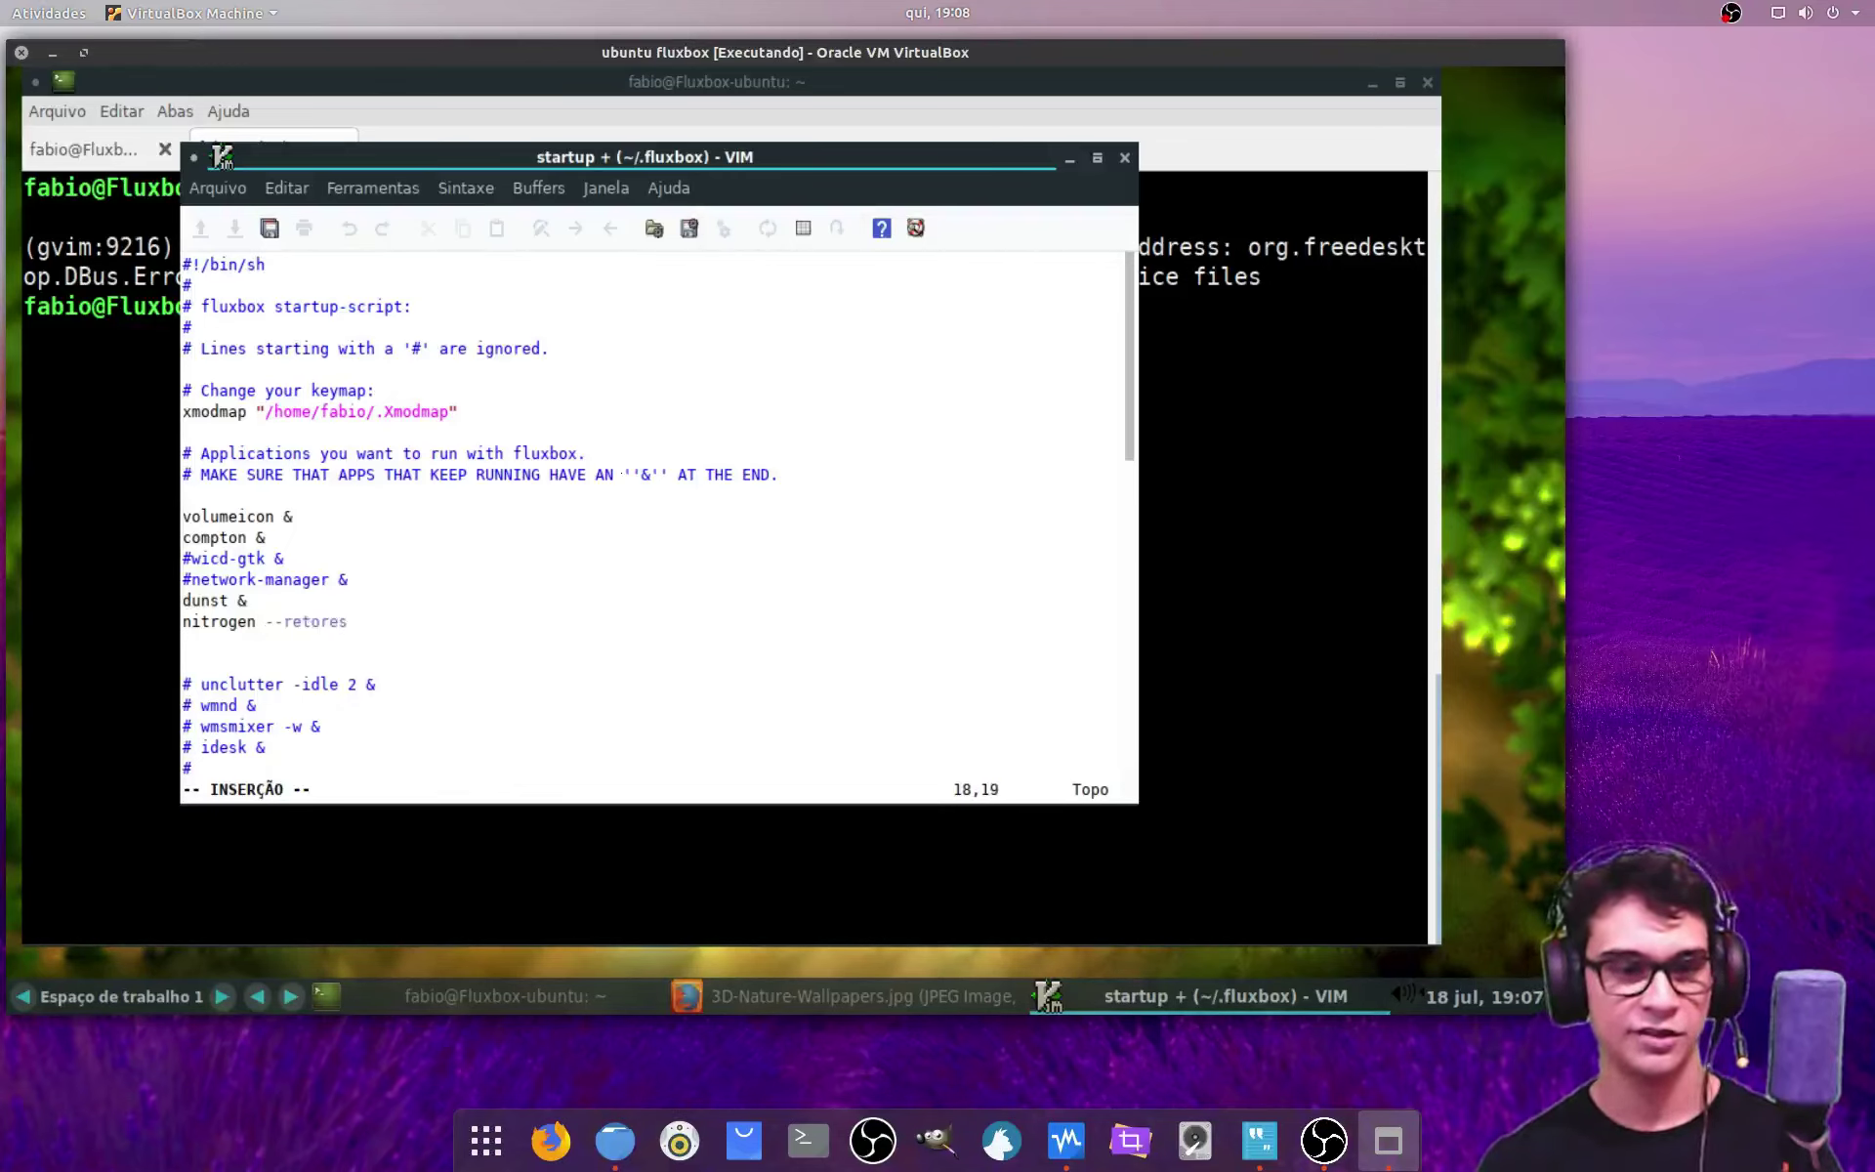
key("BackSpace")
key("BackSpace")
key("BackSpace")
key("BackSpace")
key("BackSpace")
key("BackSpace")
key("BackSpace")
type("restore")
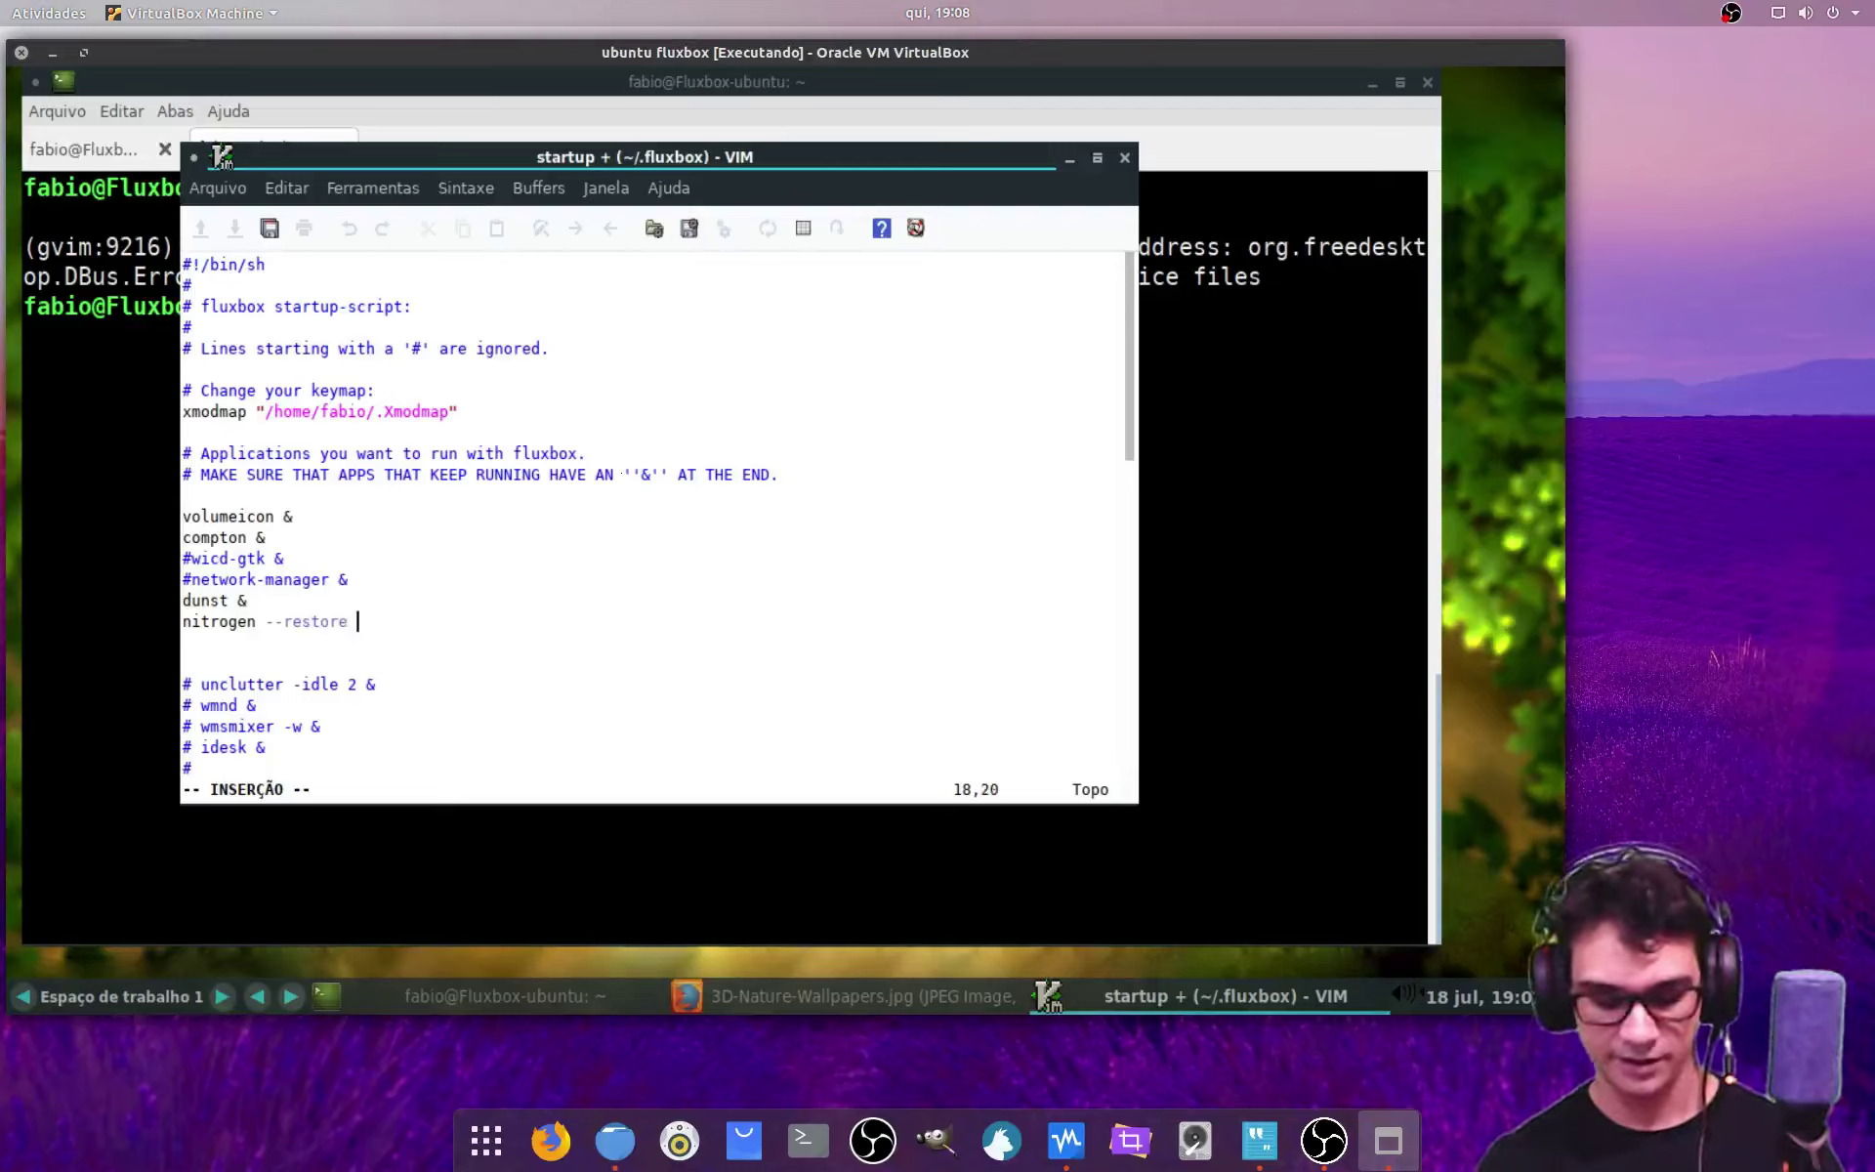
type(" &")
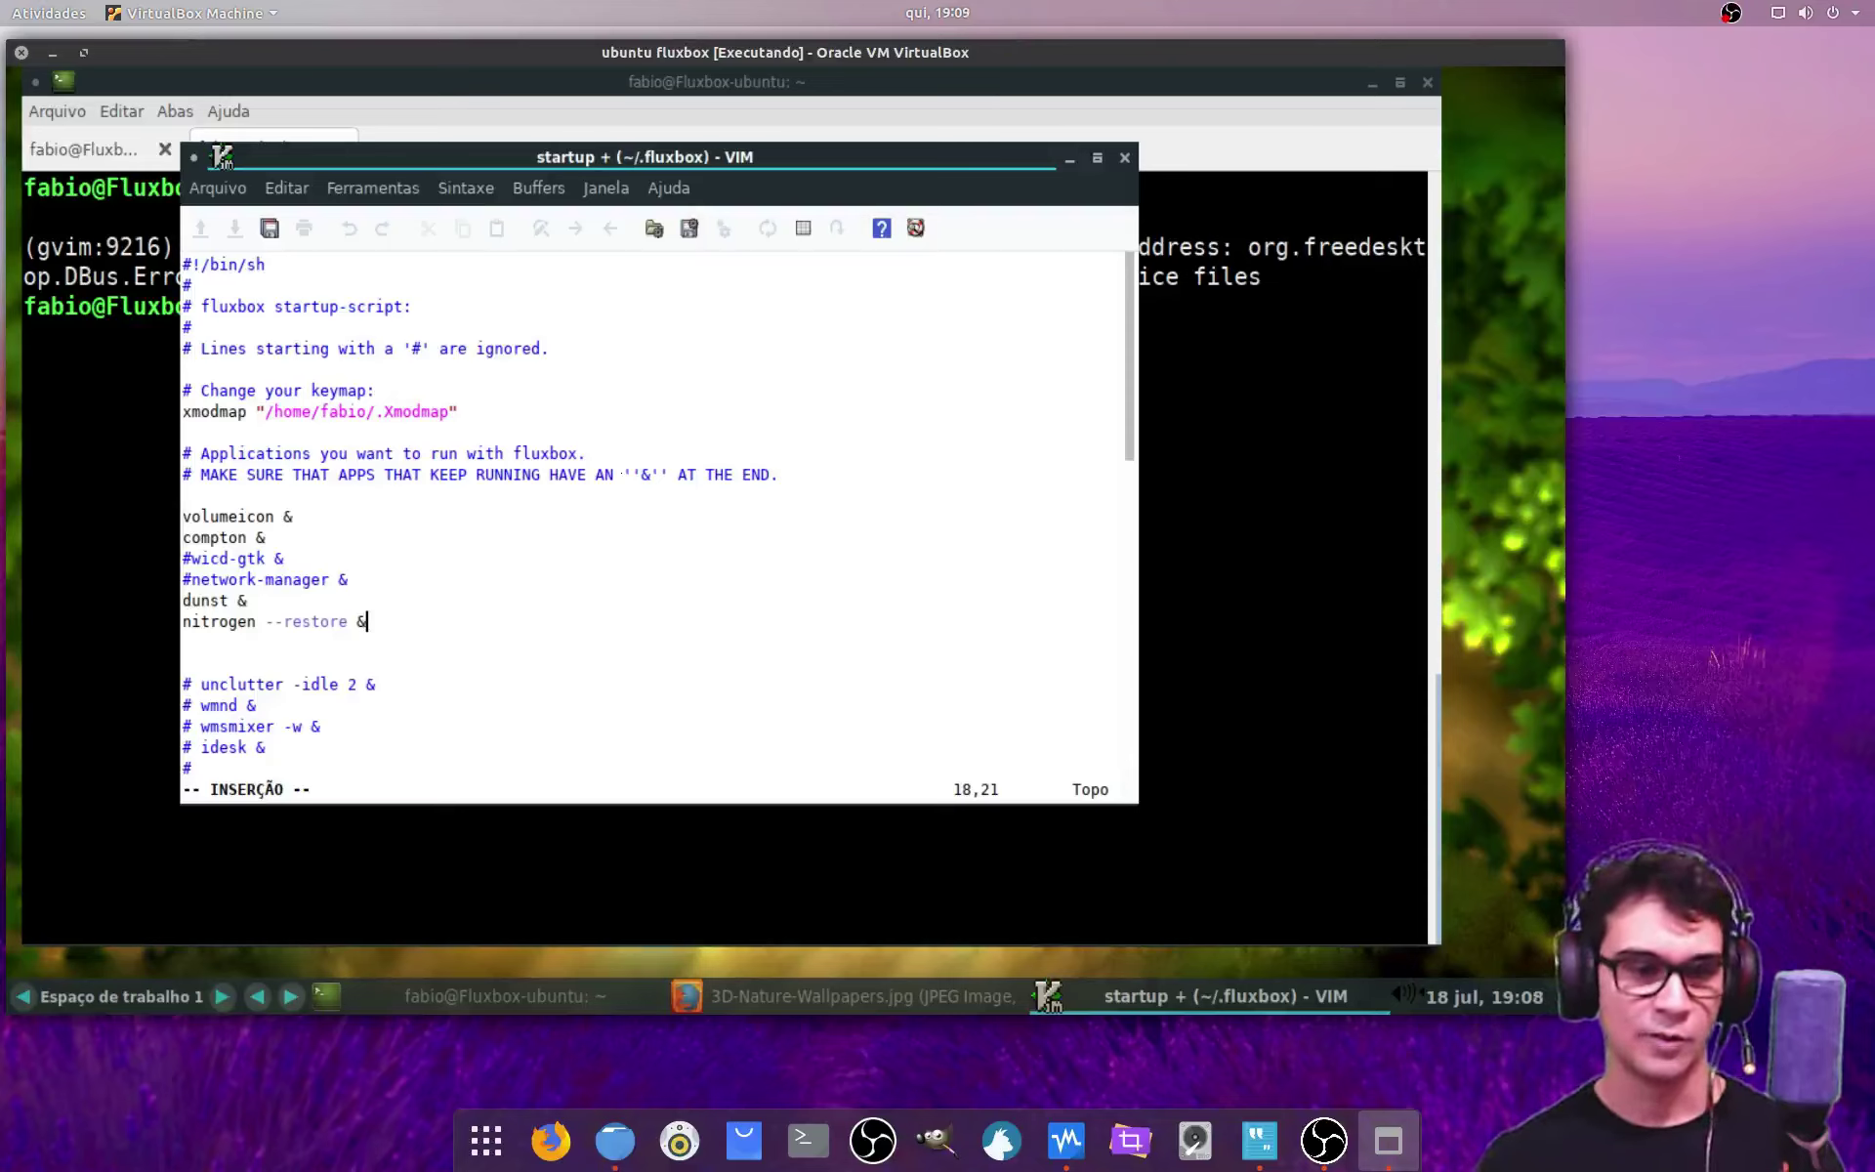
key("Left")
key("ctrl+Left")
key("ctrl+Left")
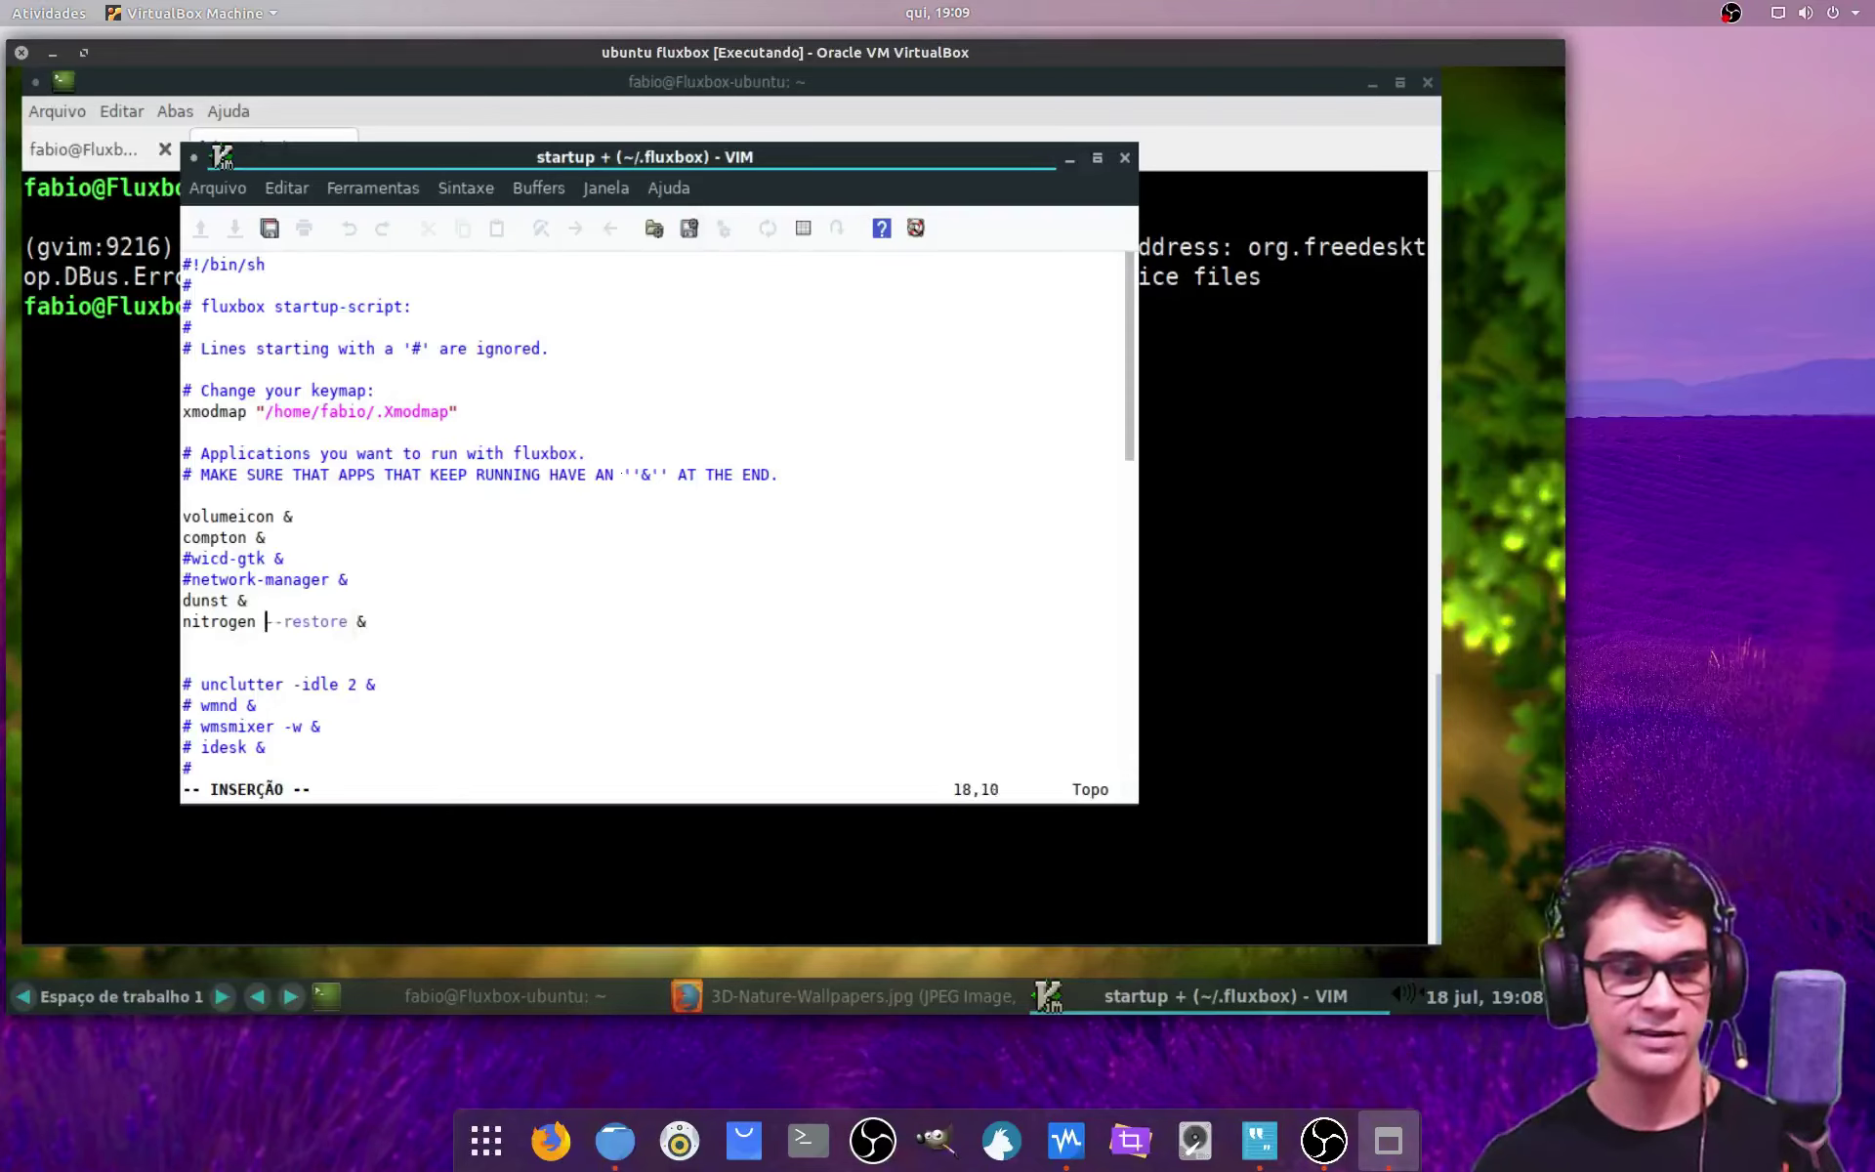
key("ctrl+Right")
key("ctrl+Right")
key("ctrl+Left")
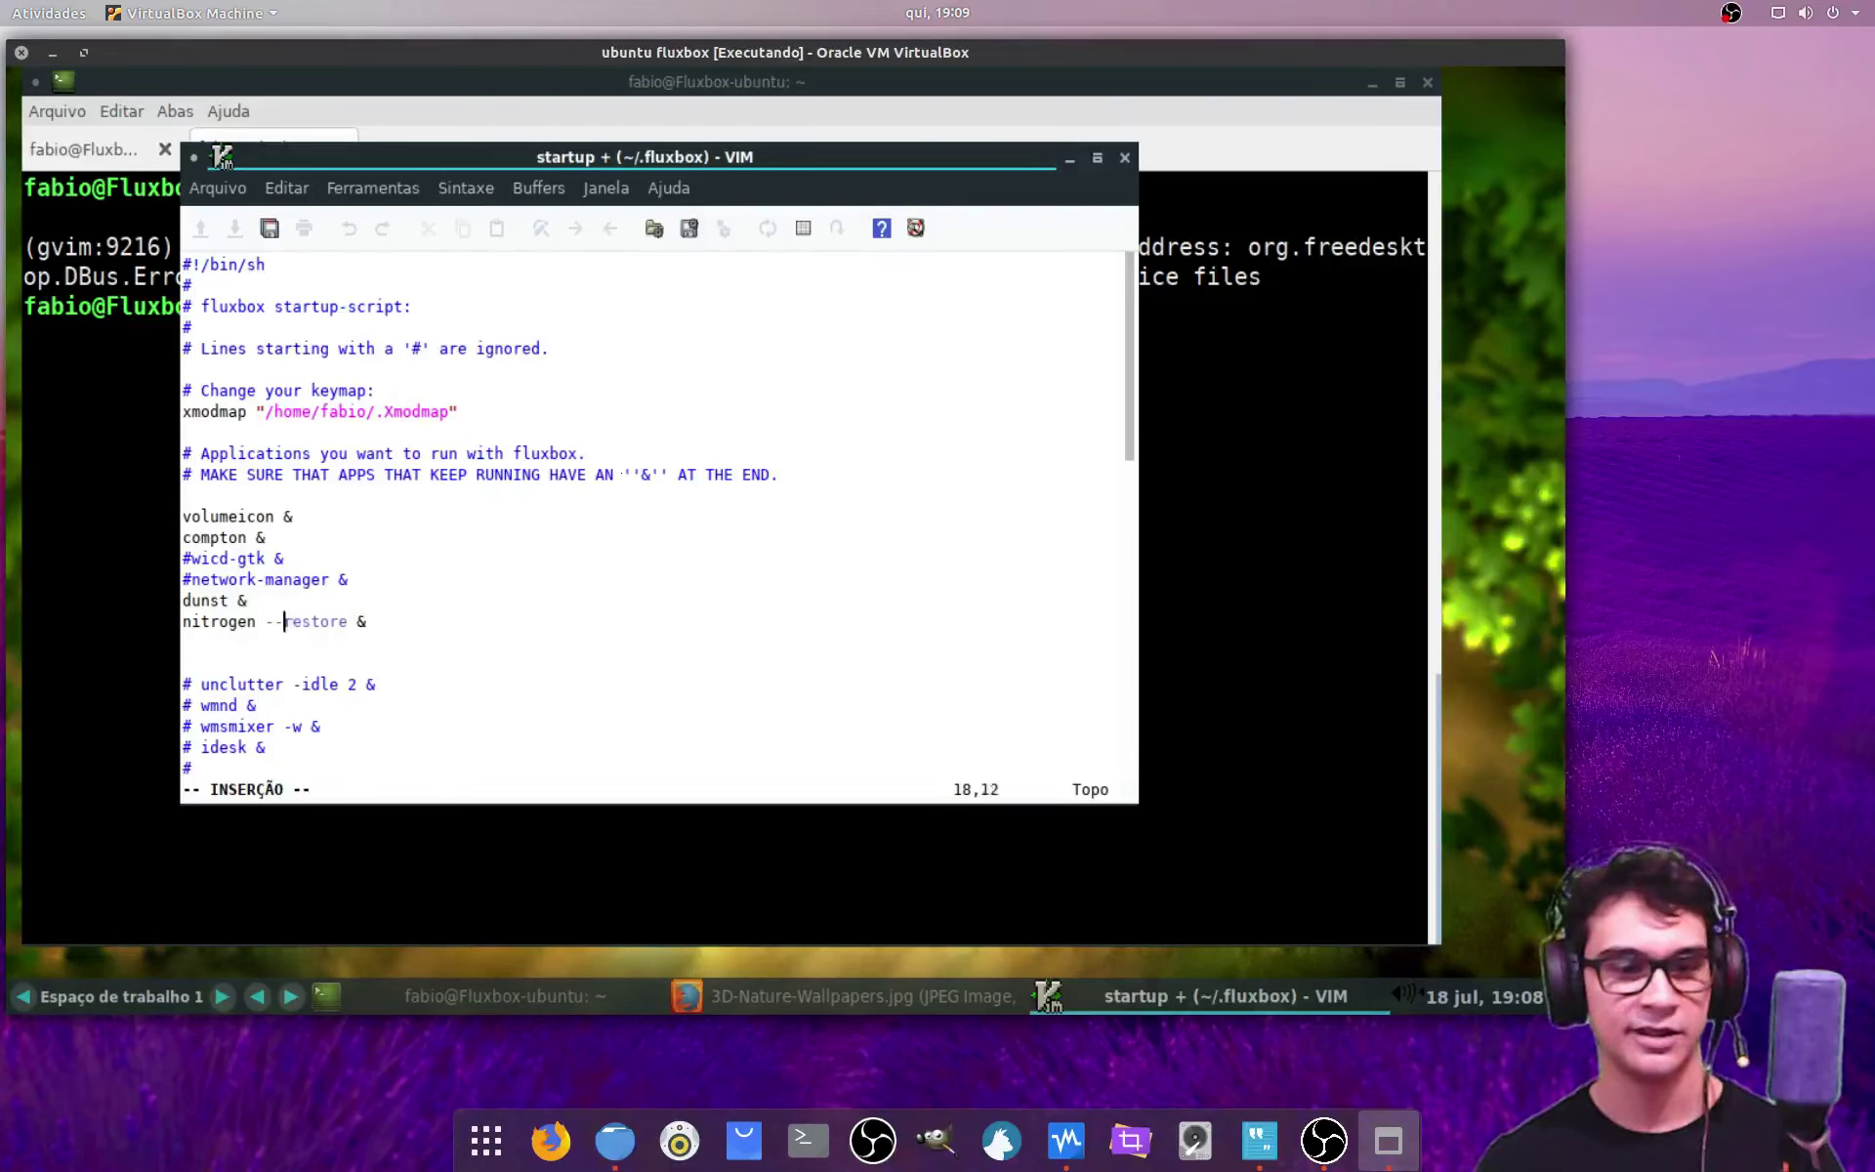
key("ctrl+Right")
key("Right")
key("ctrl+o")
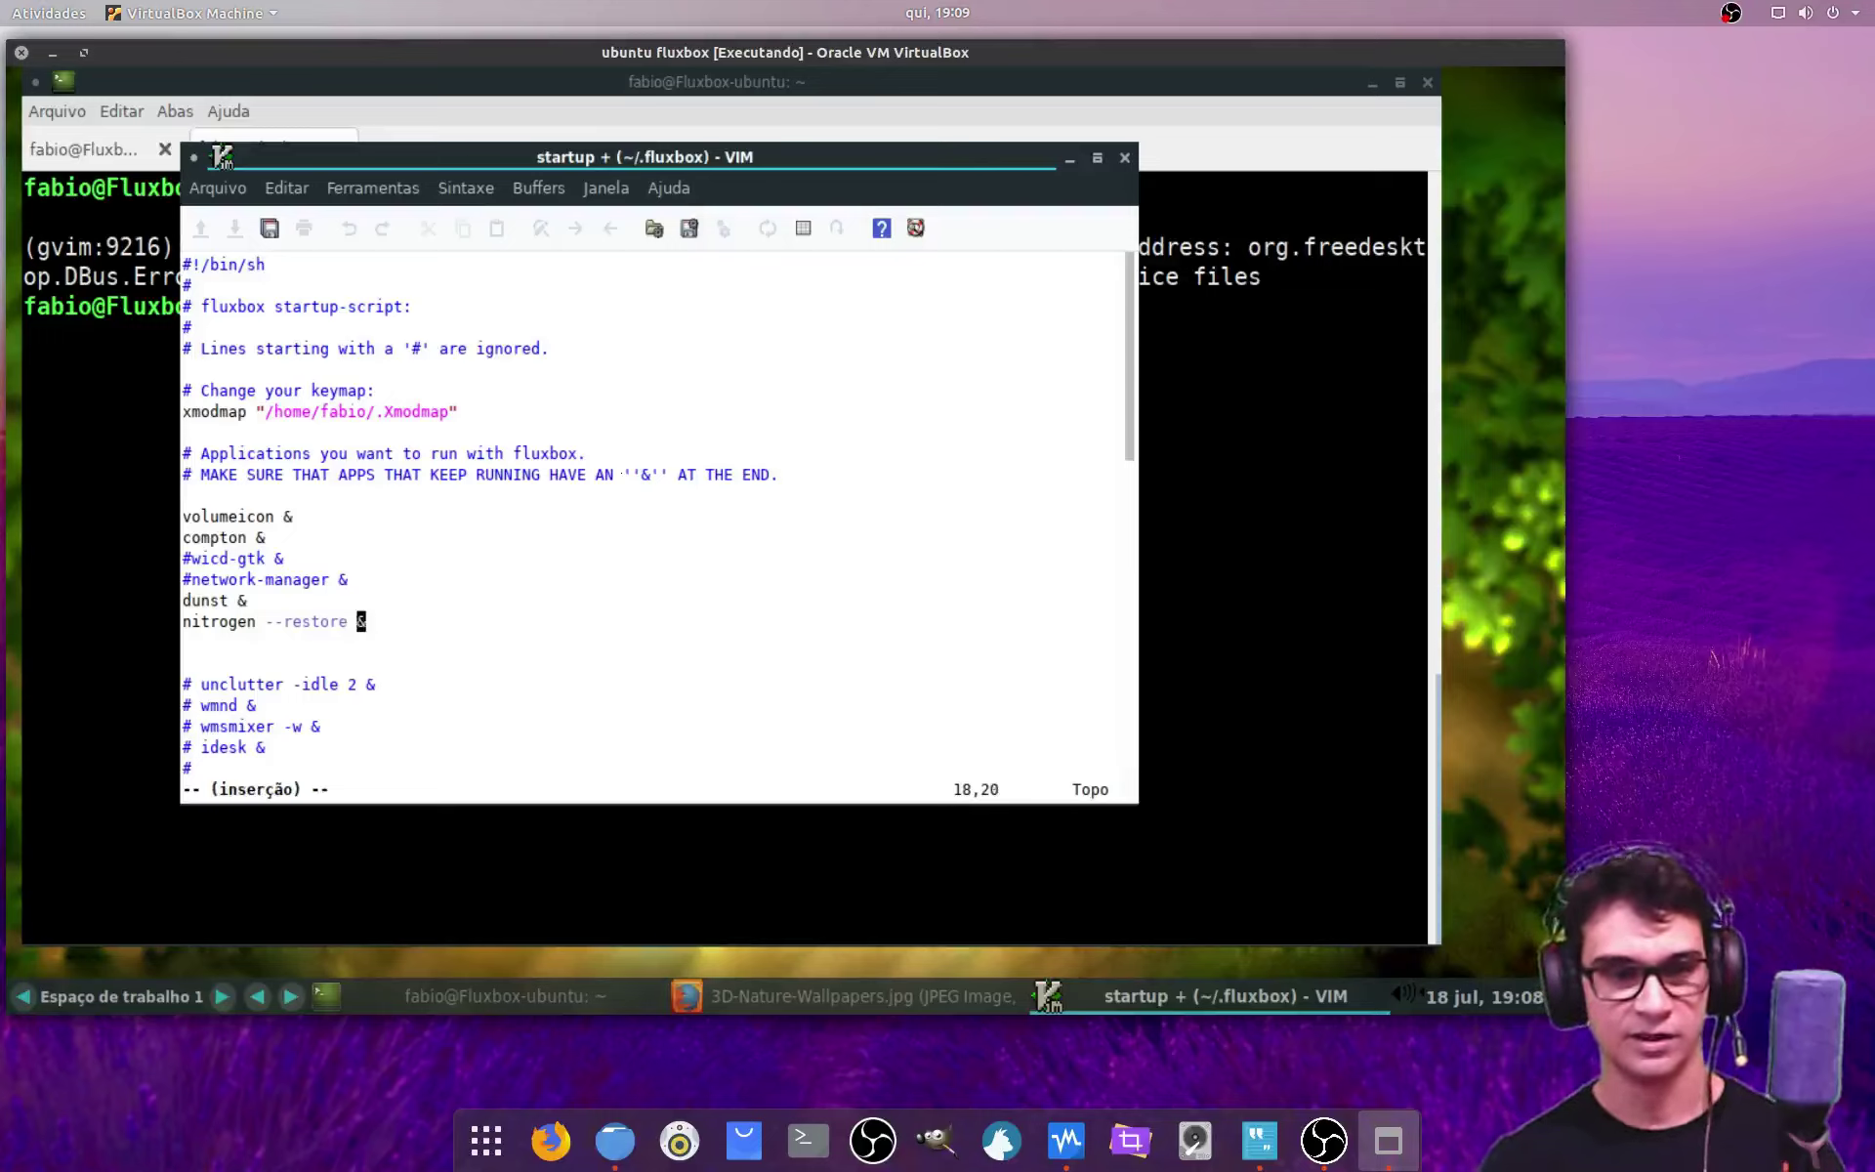
key("Escape")
key("Left")
key("Right")
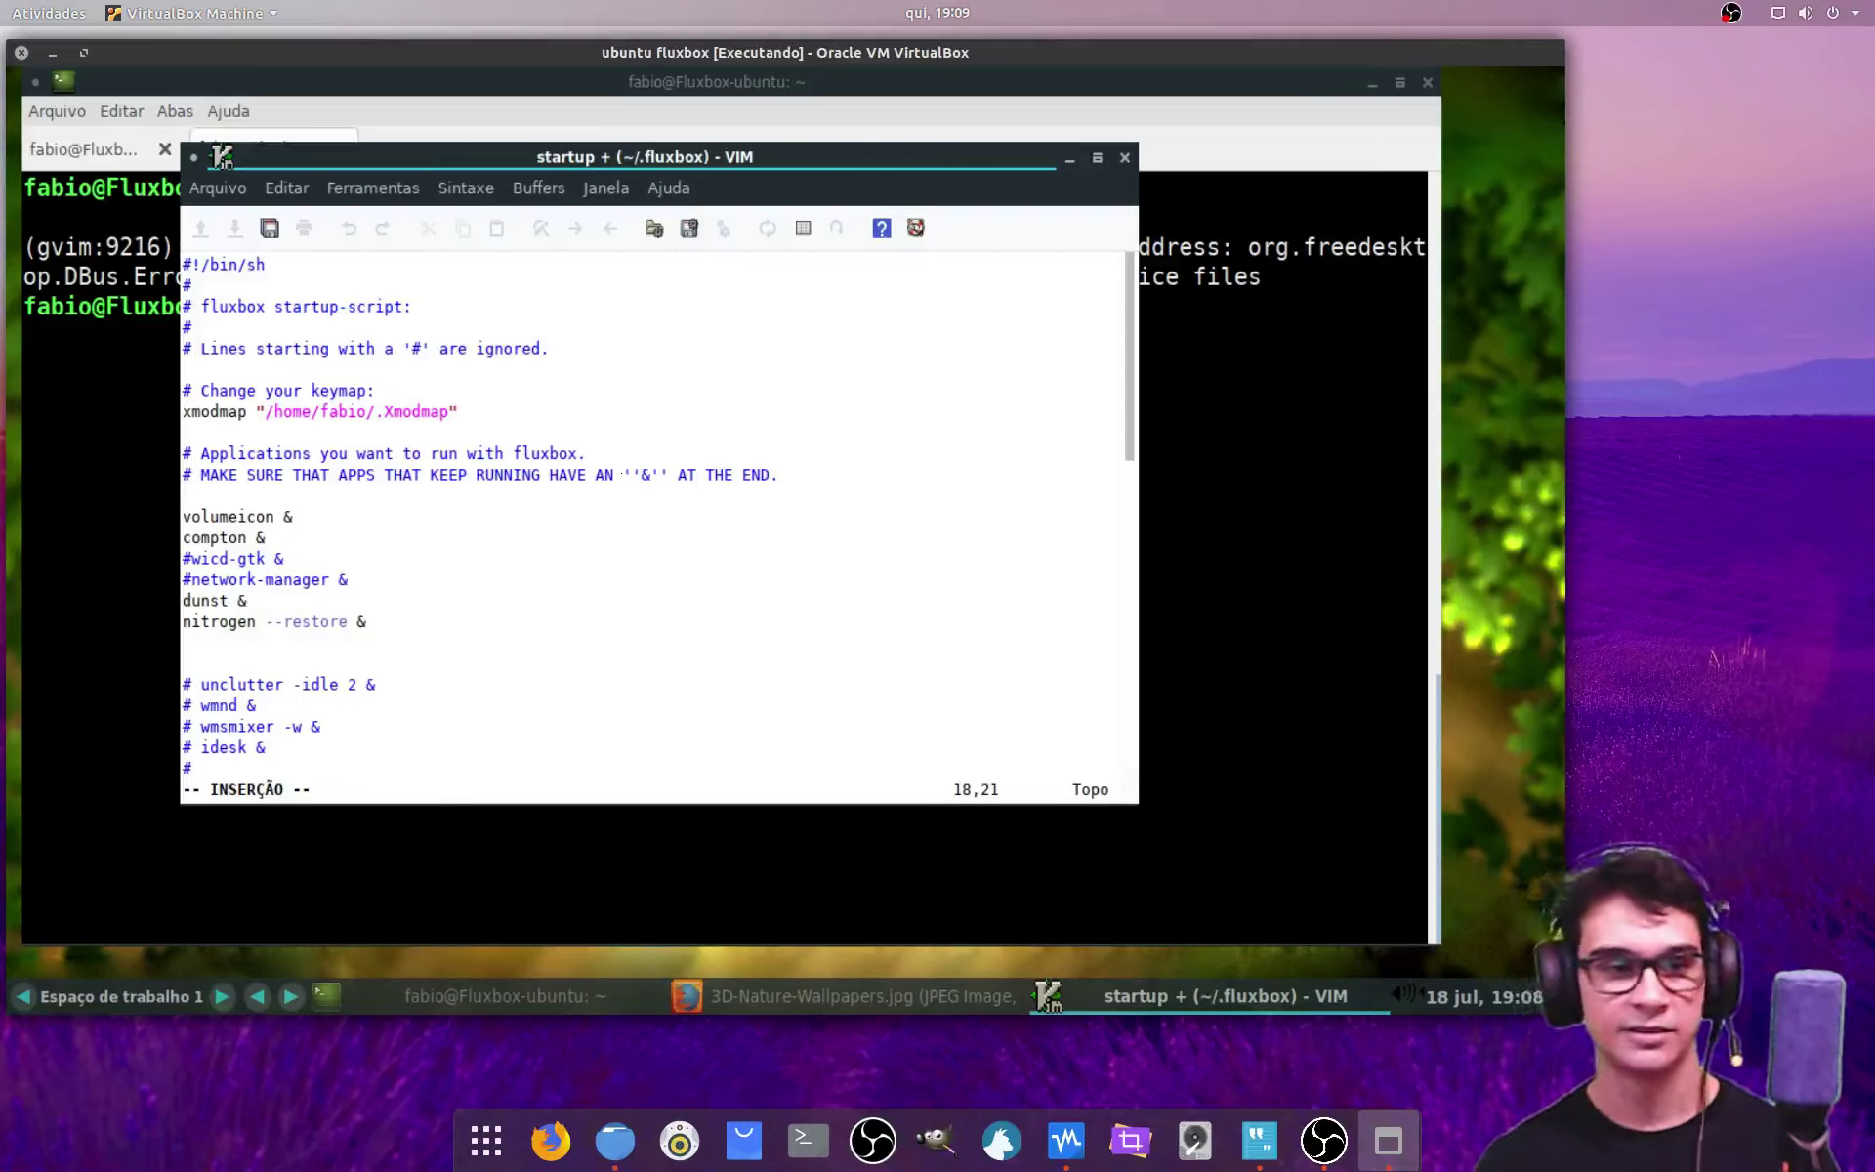
Step: Save the startup script and quit GVim with :wq
key("Escape")
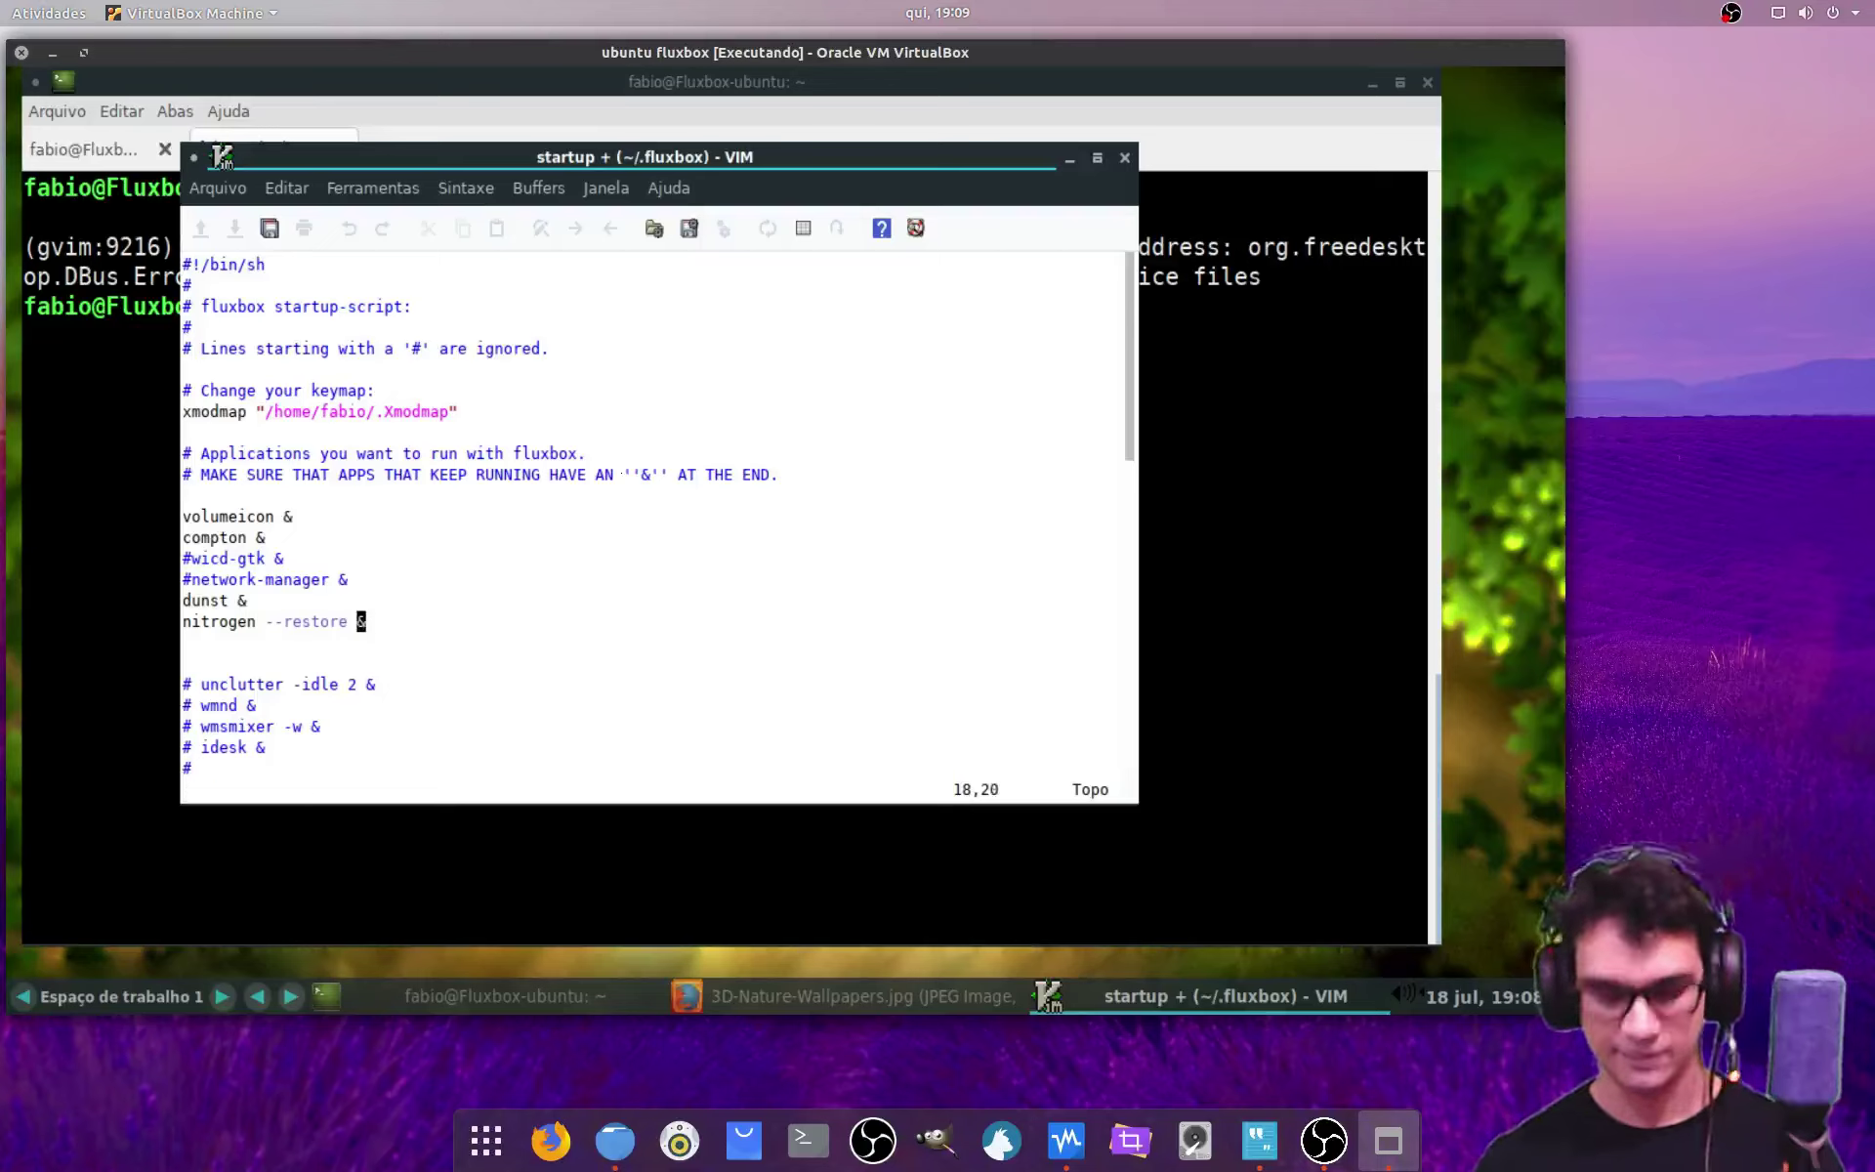
type(":")
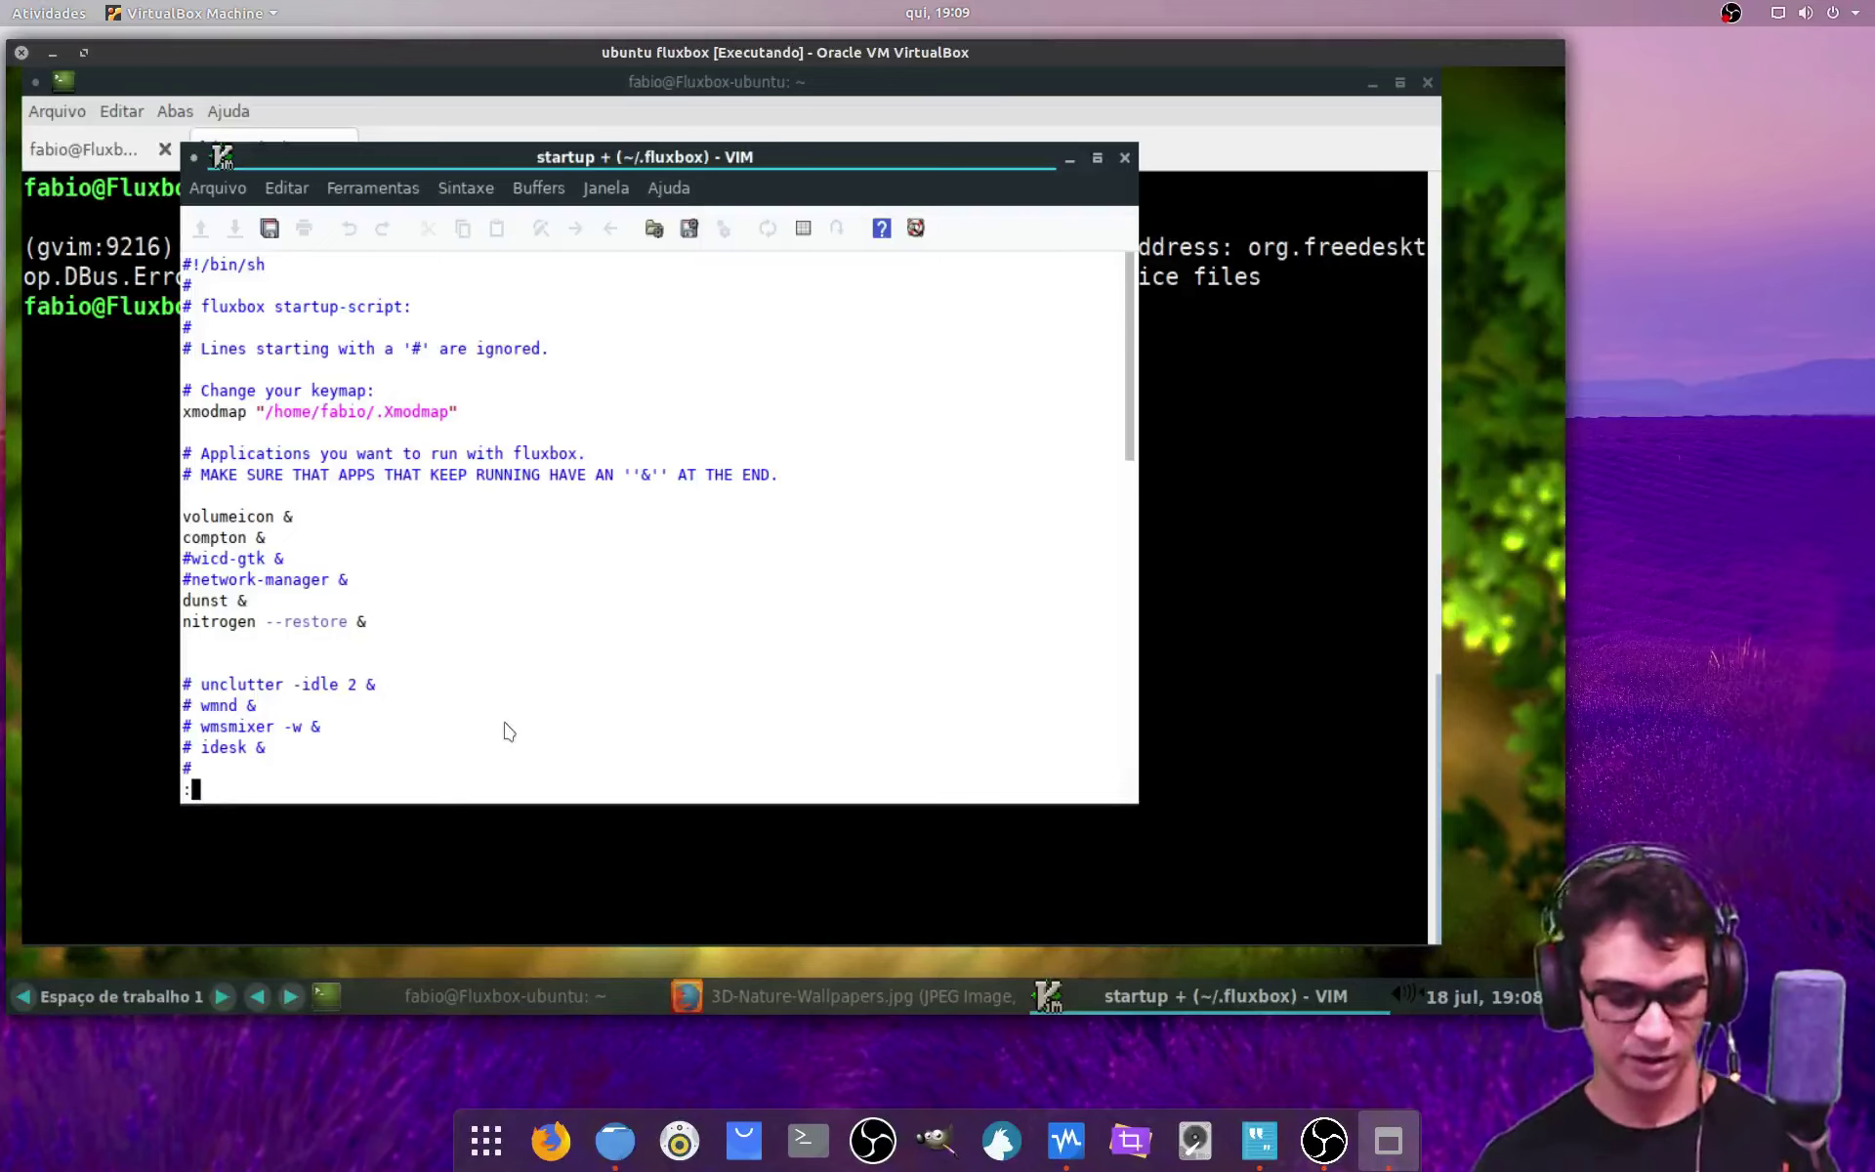
type("w")
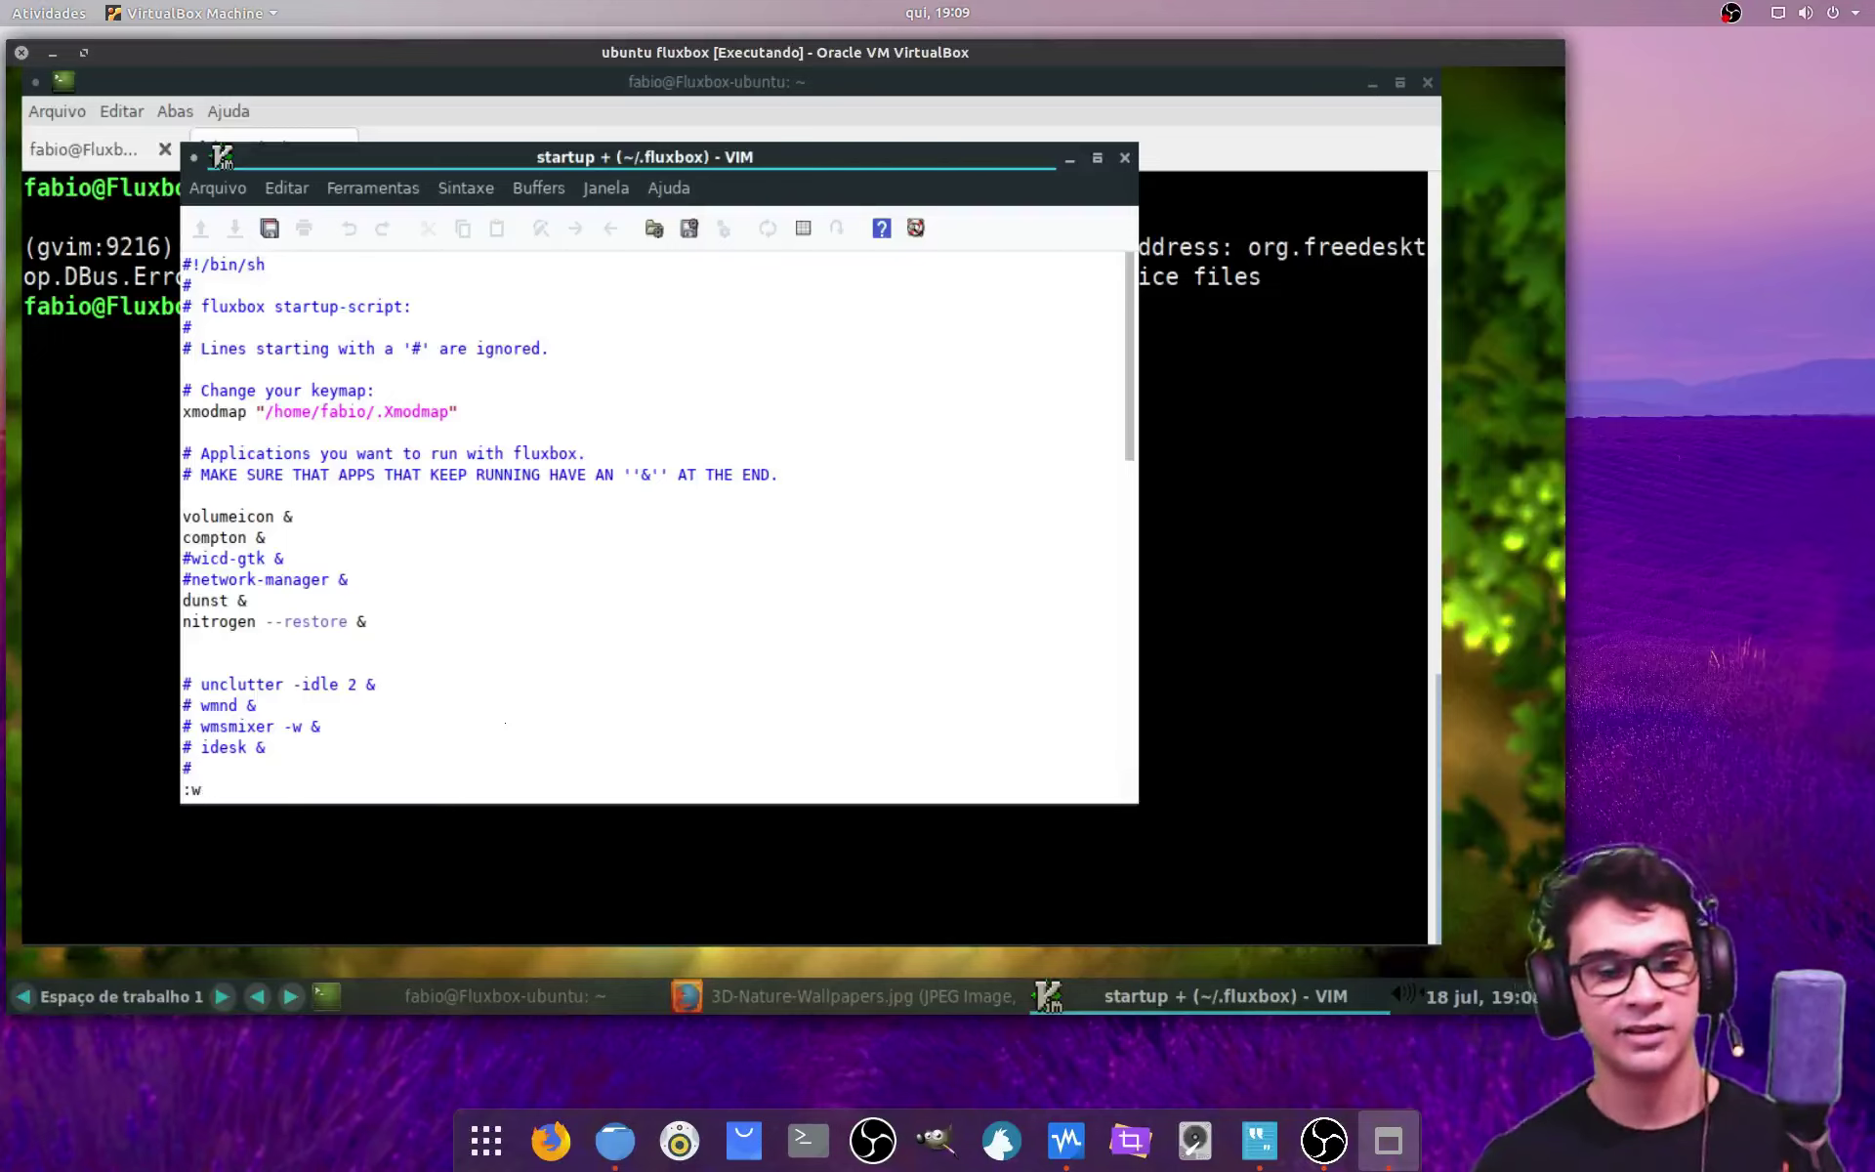
type("q")
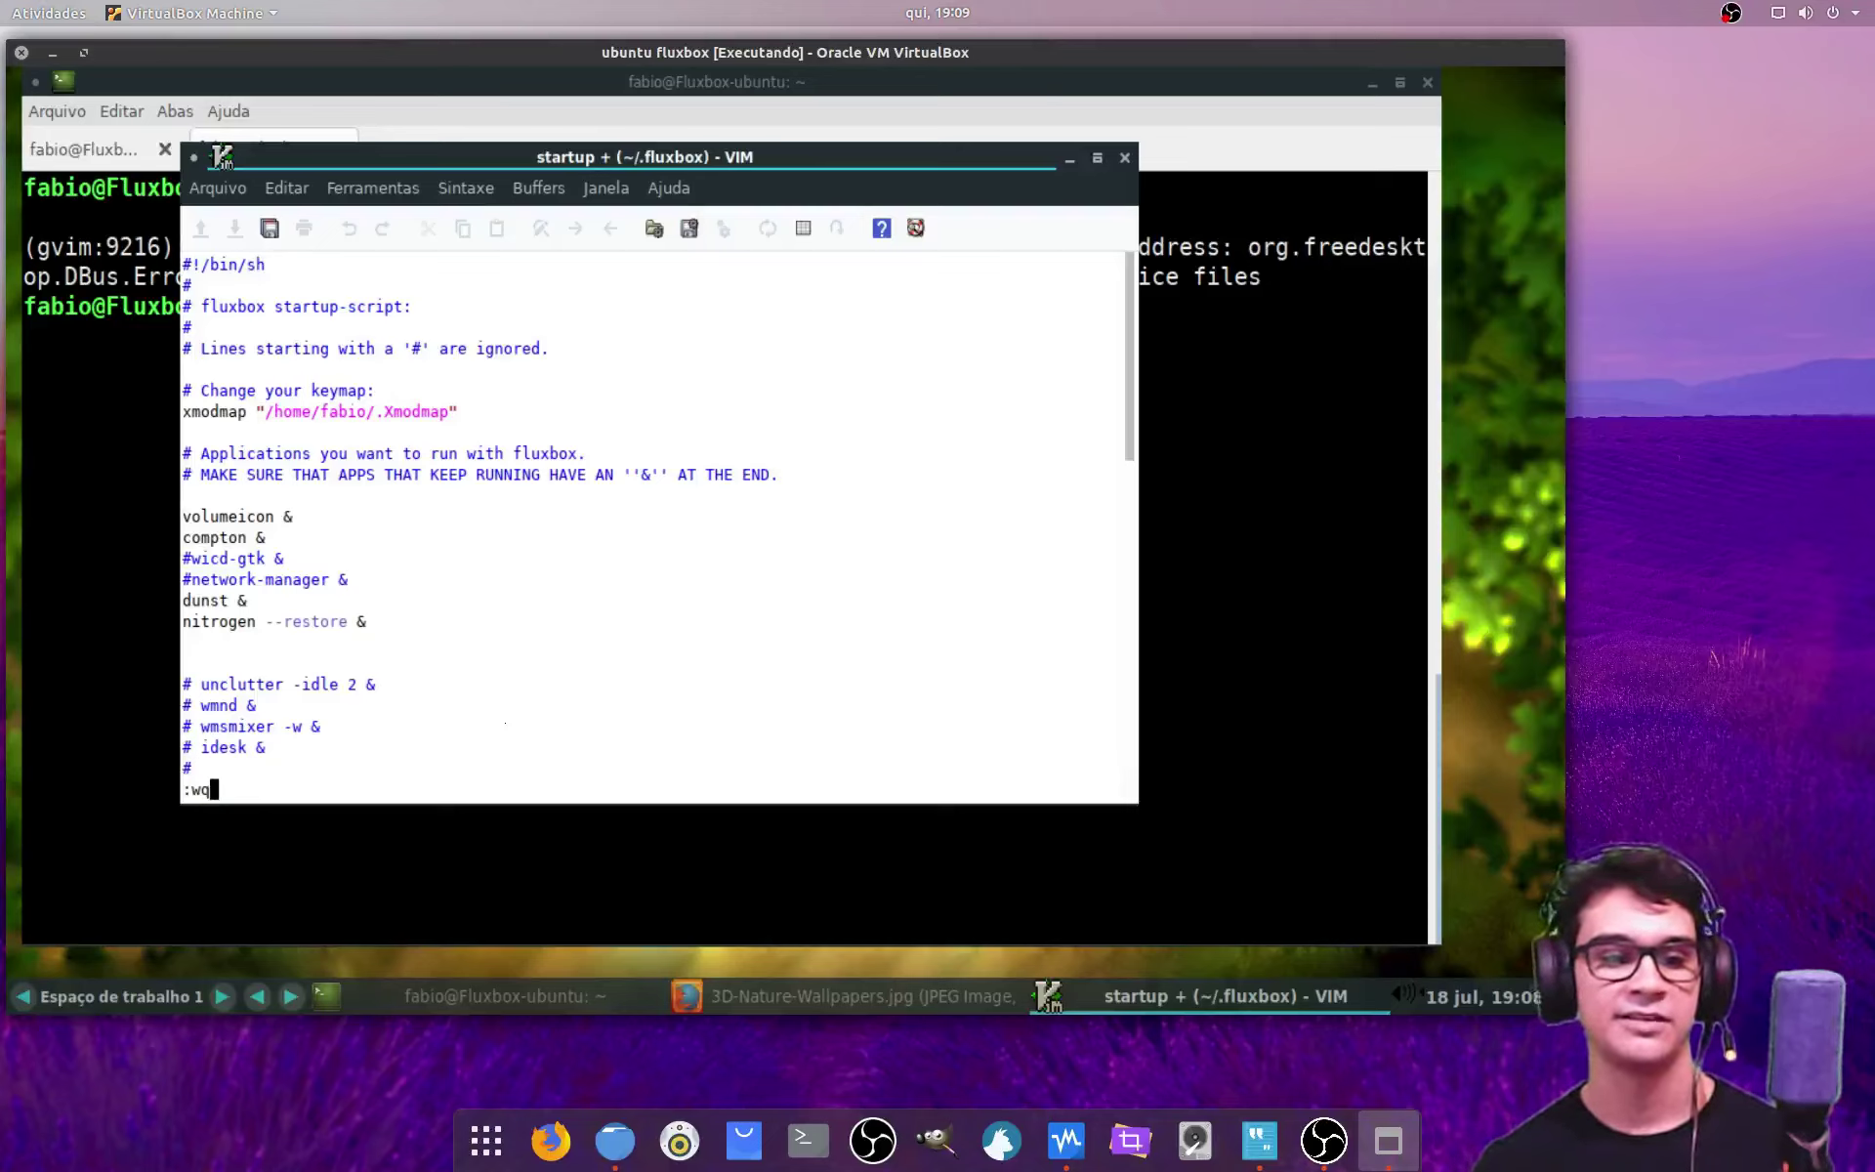
left_click(237, 190)
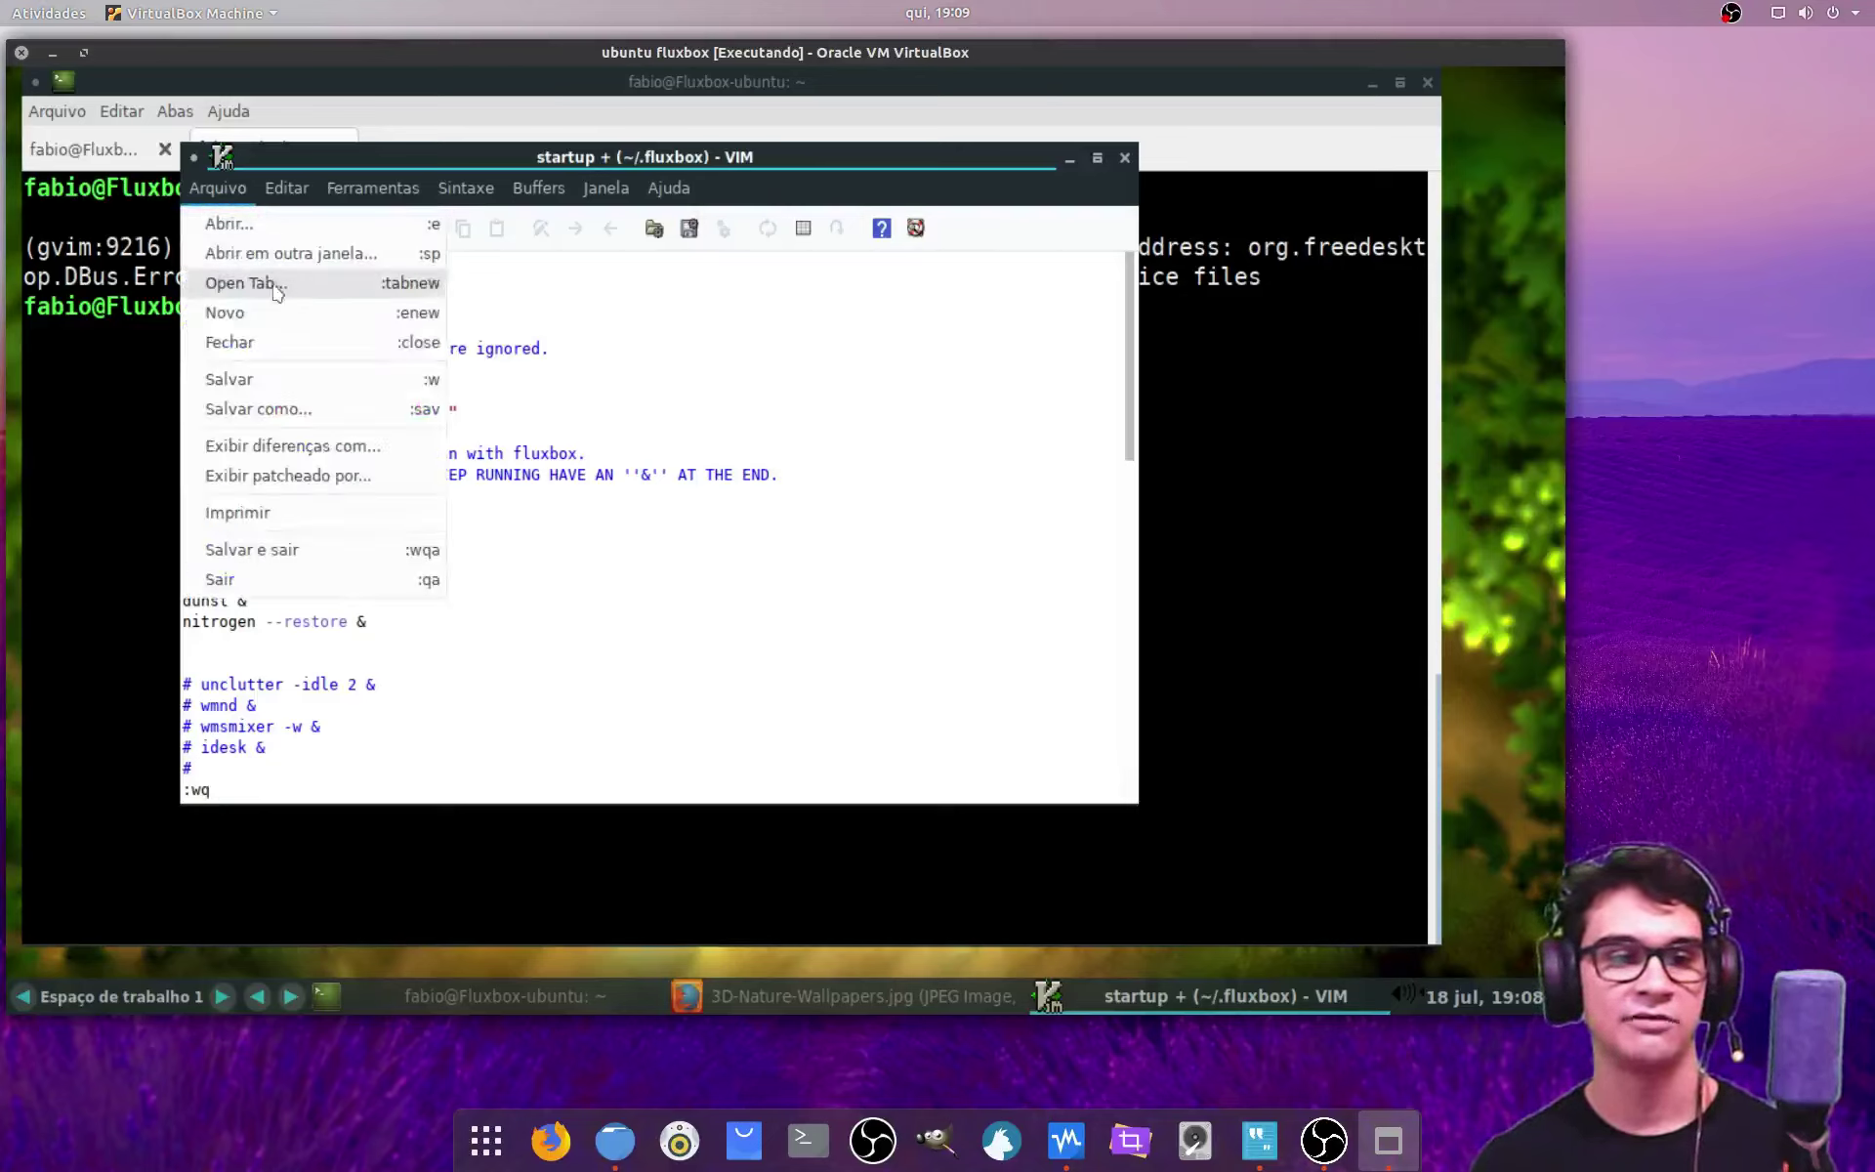
left_click(921, 514)
key("Return")
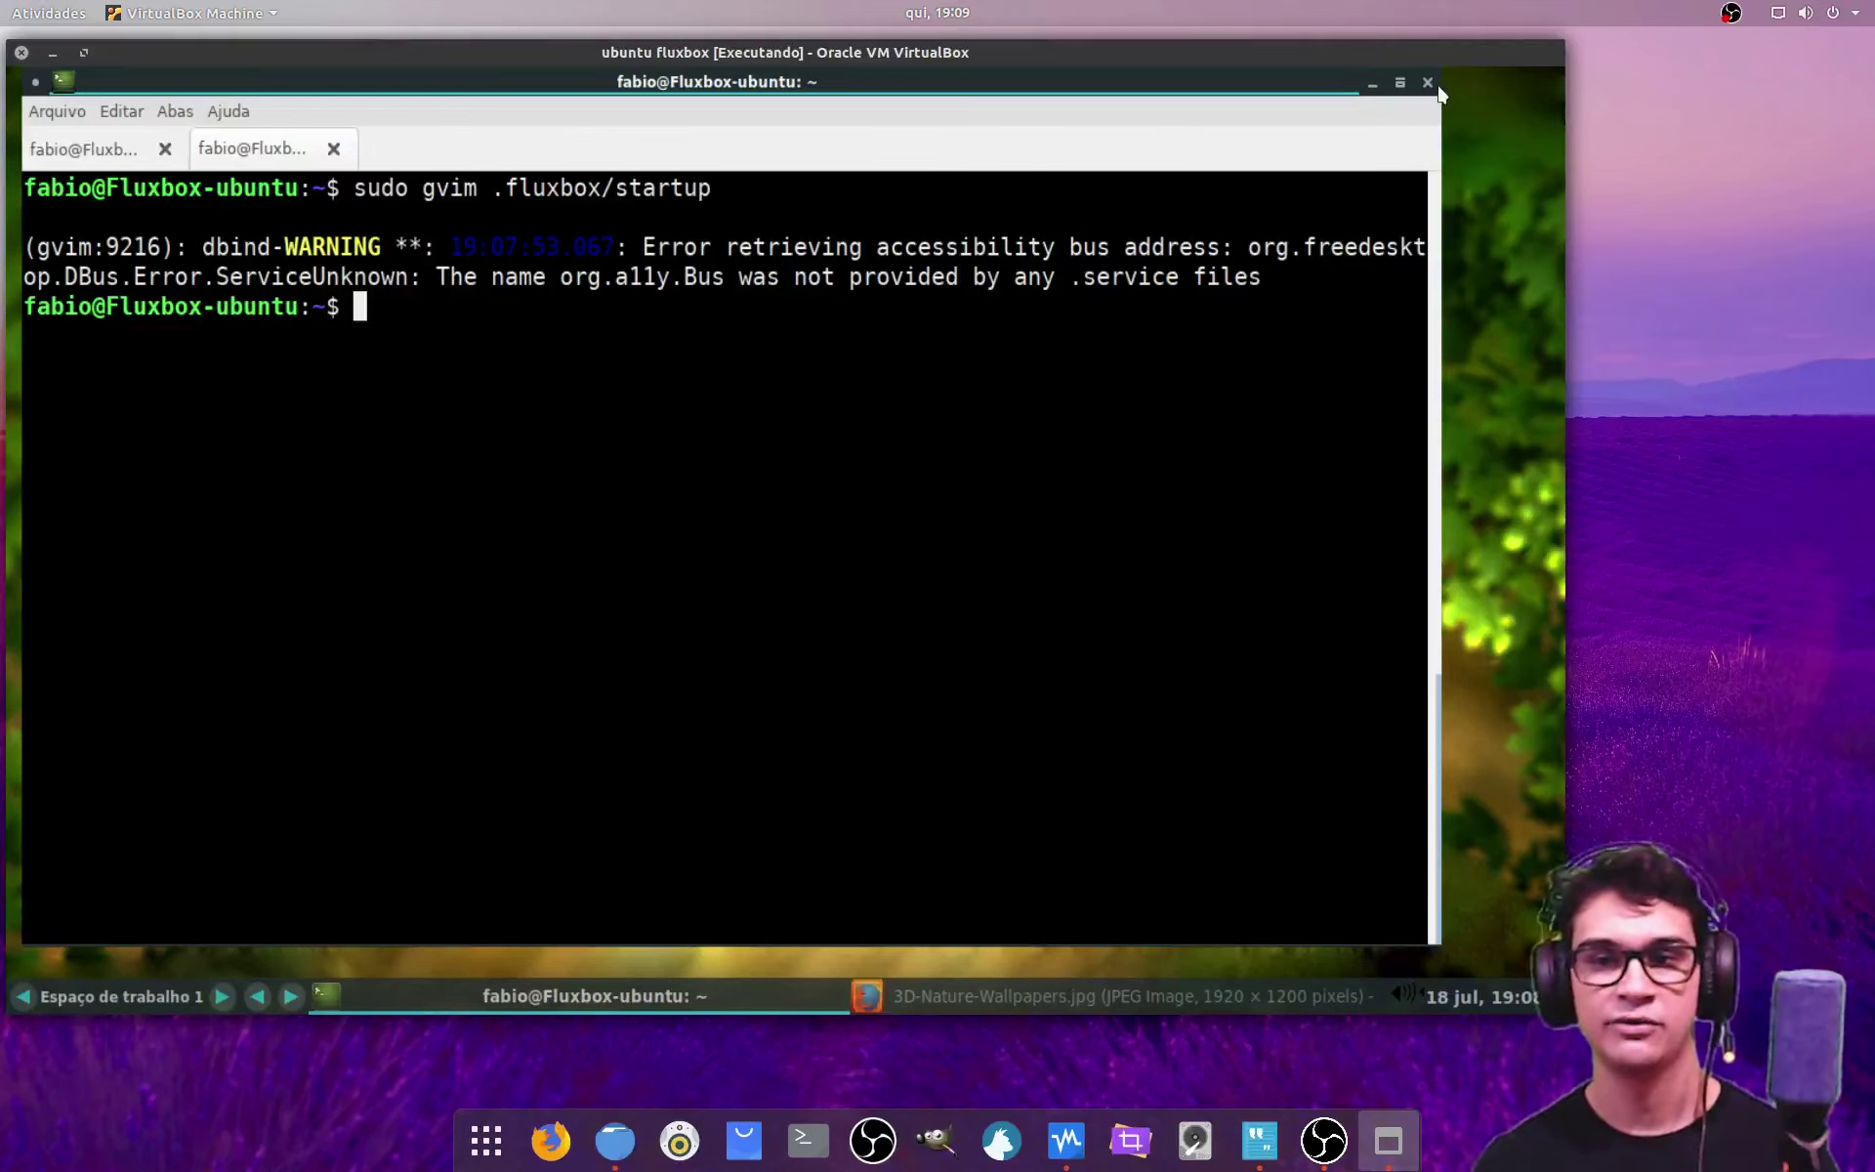
Step: Keep the terminal open and run sudo cat .fluxbox/startup to print the script
left_click(1427, 82)
left_click(657, 614)
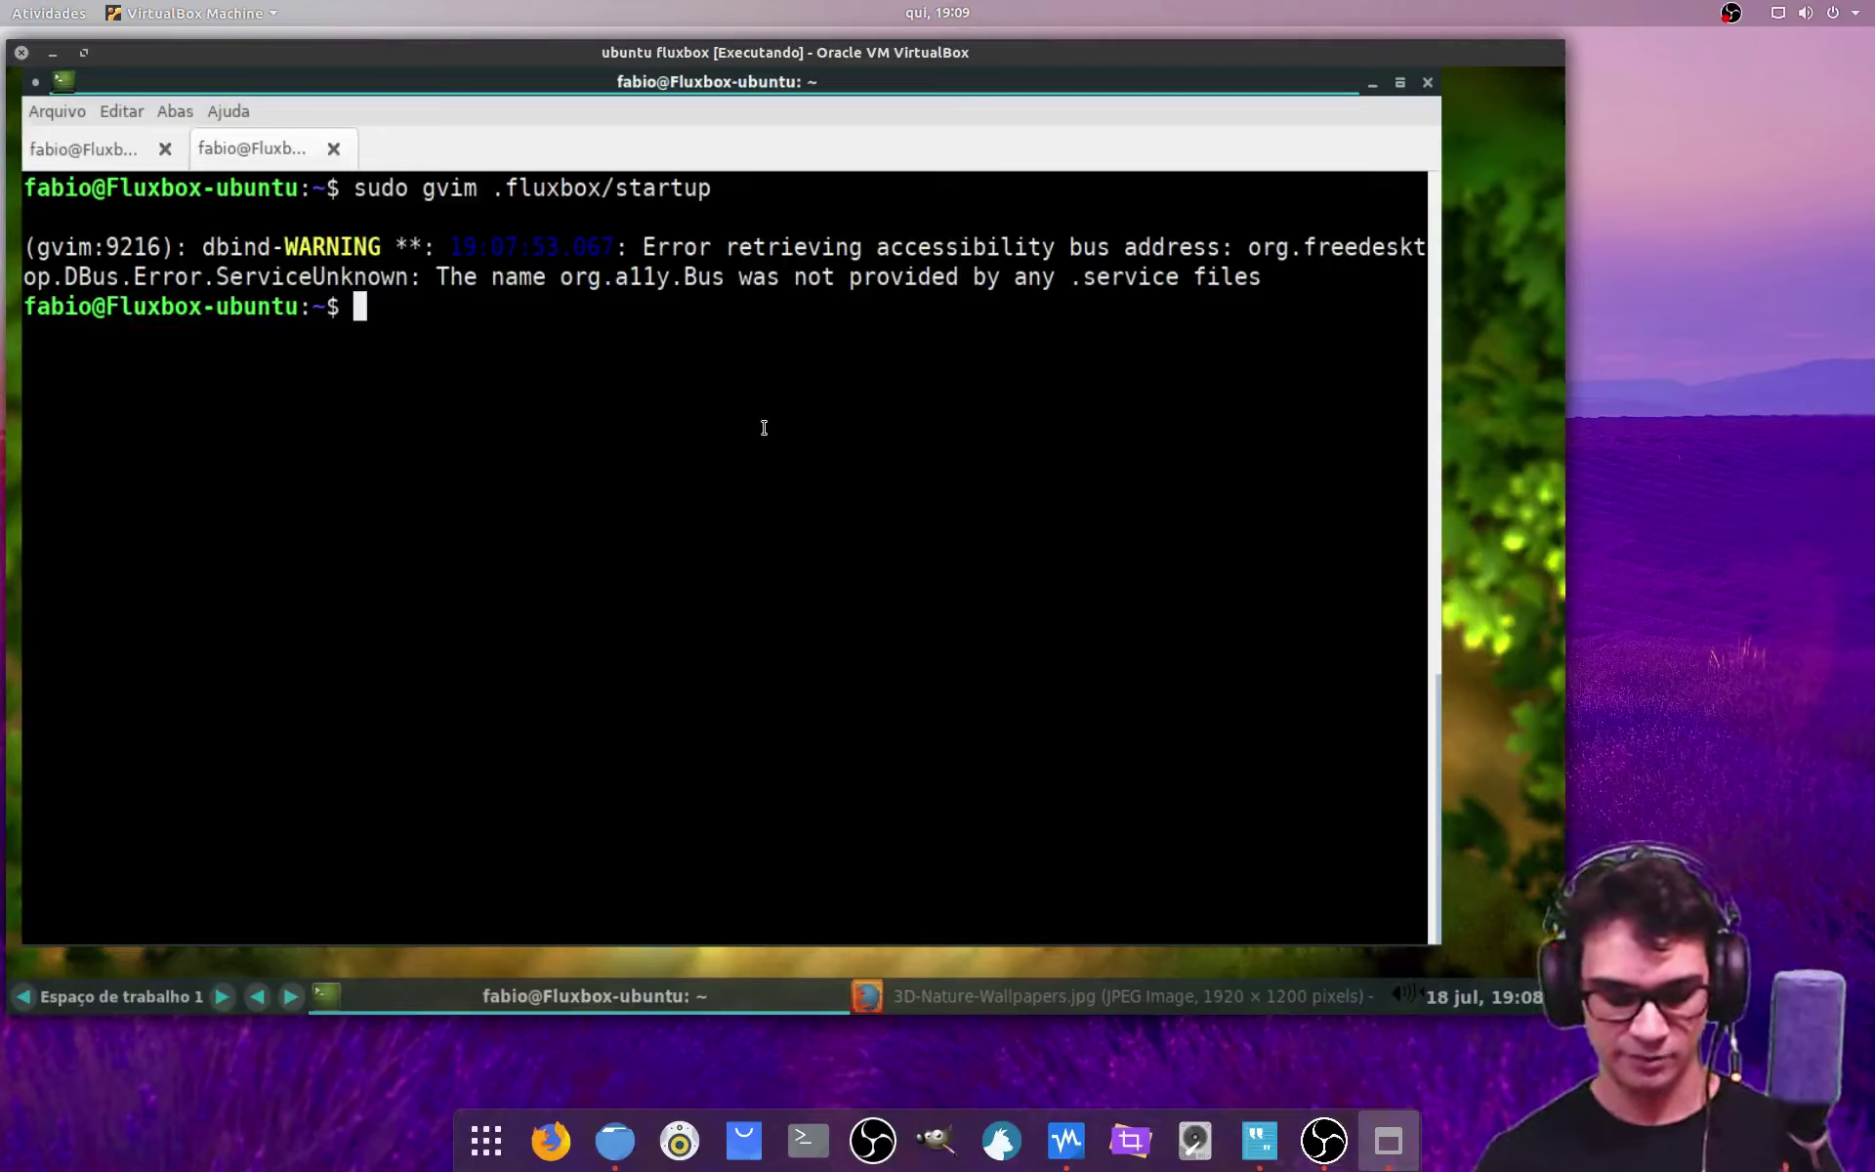
type("sudo cat")
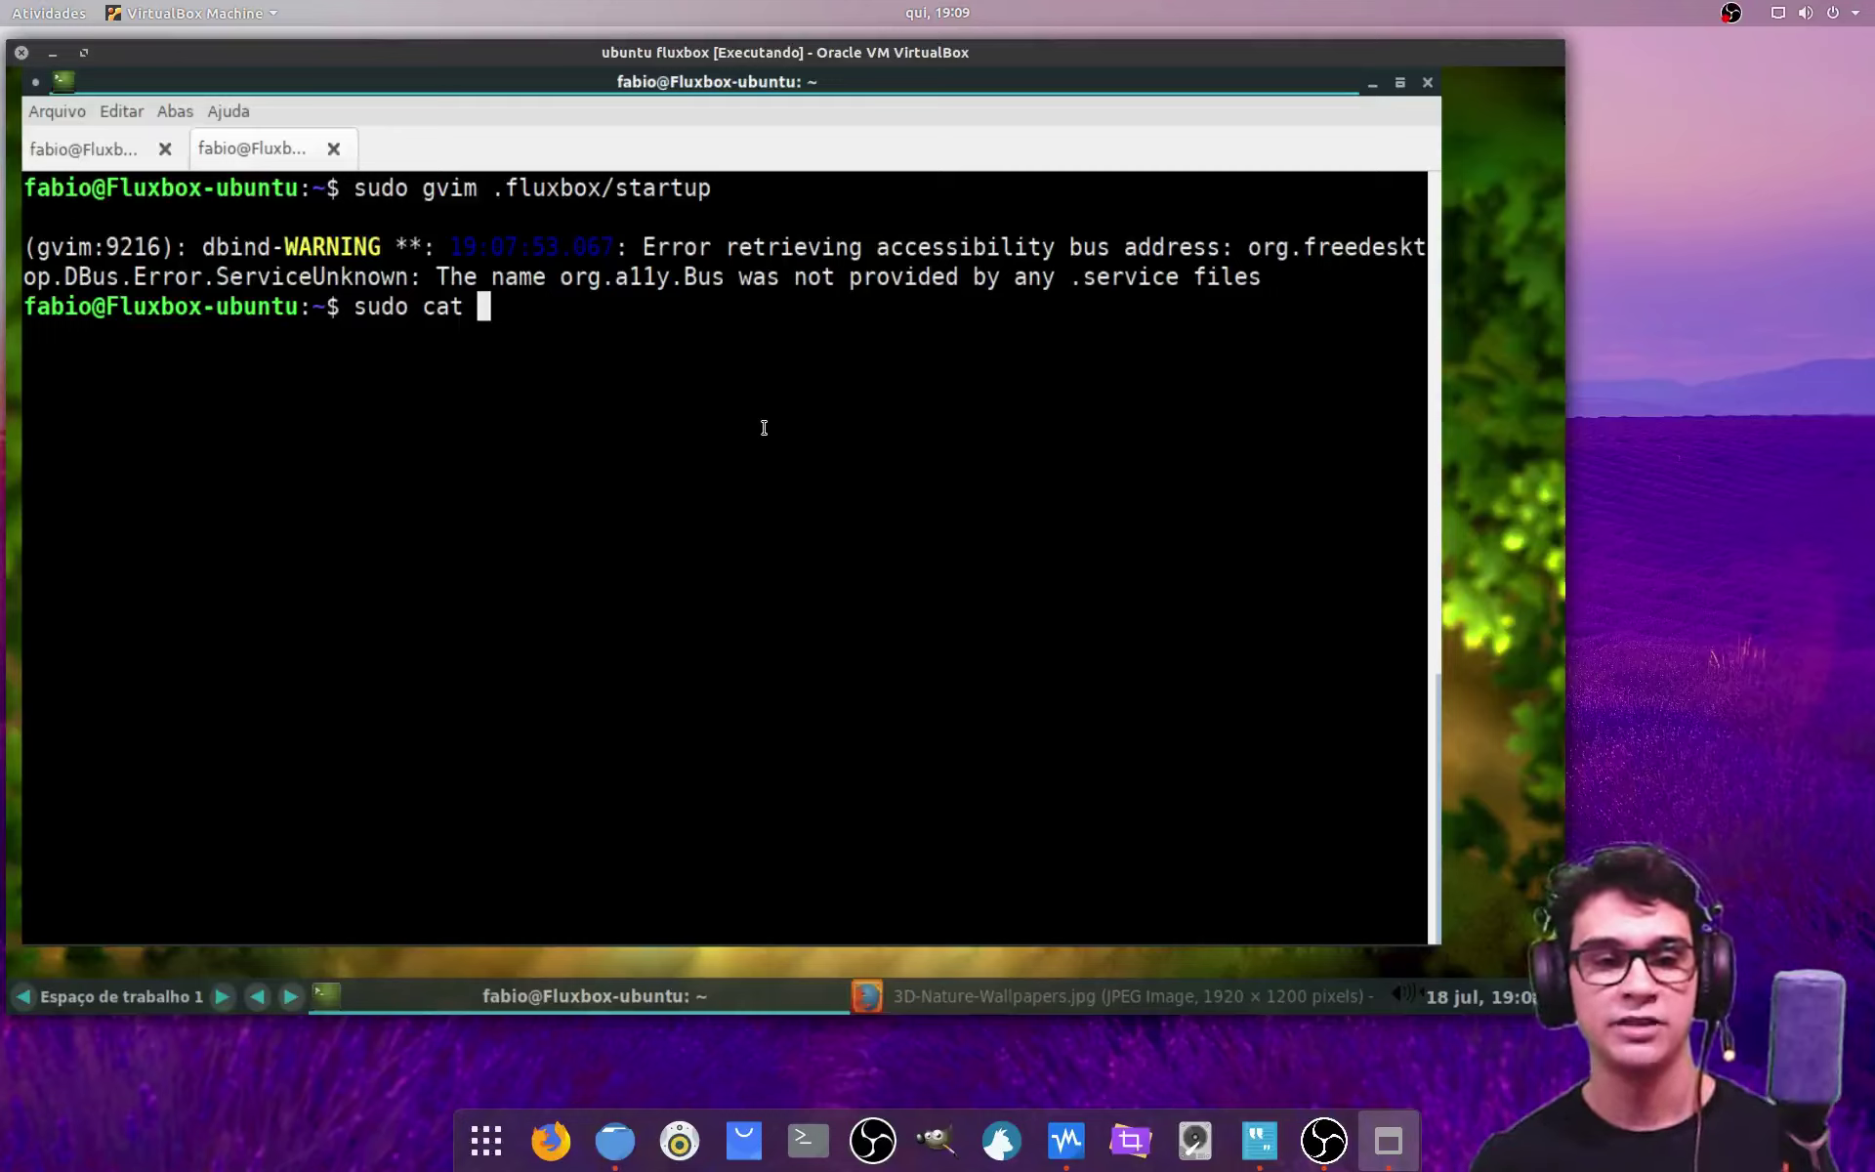
type(" .f")
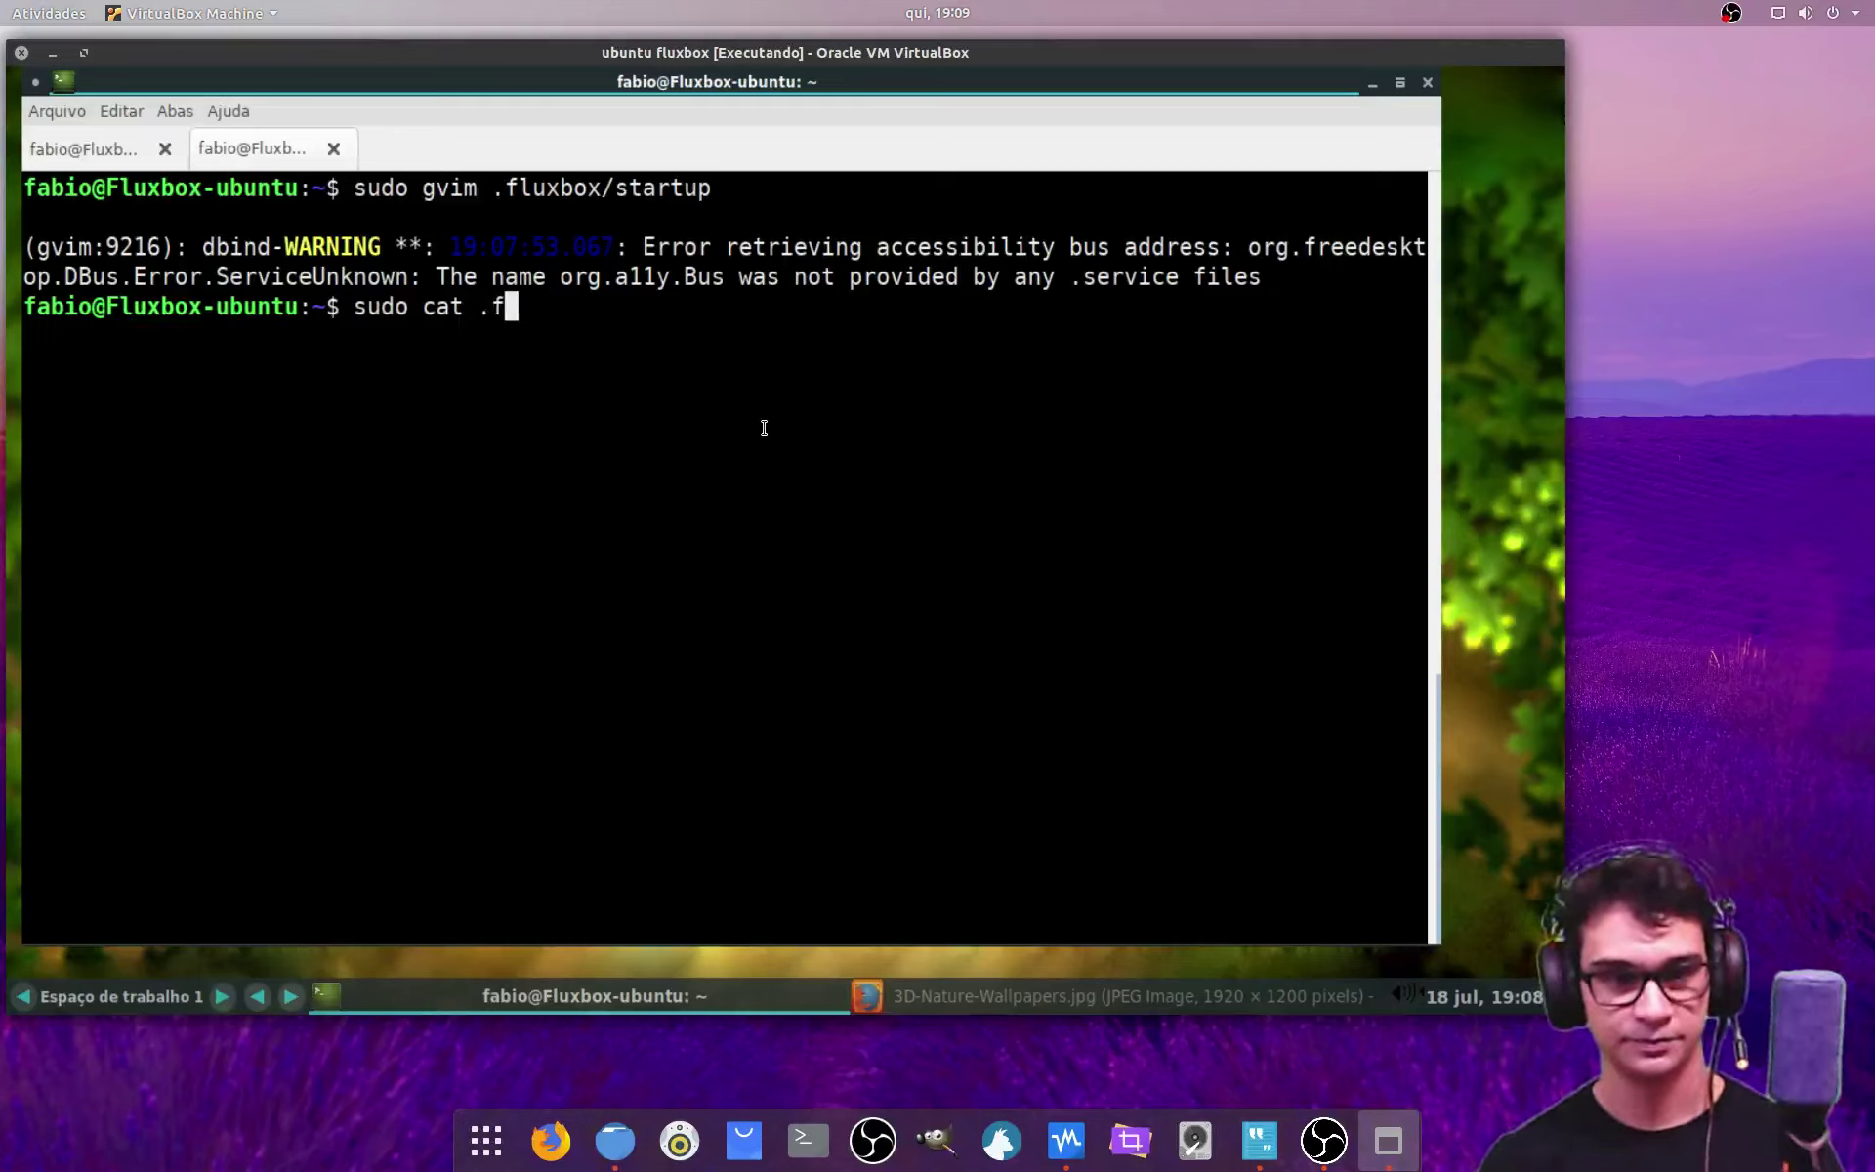
type("l")
key("Tab")
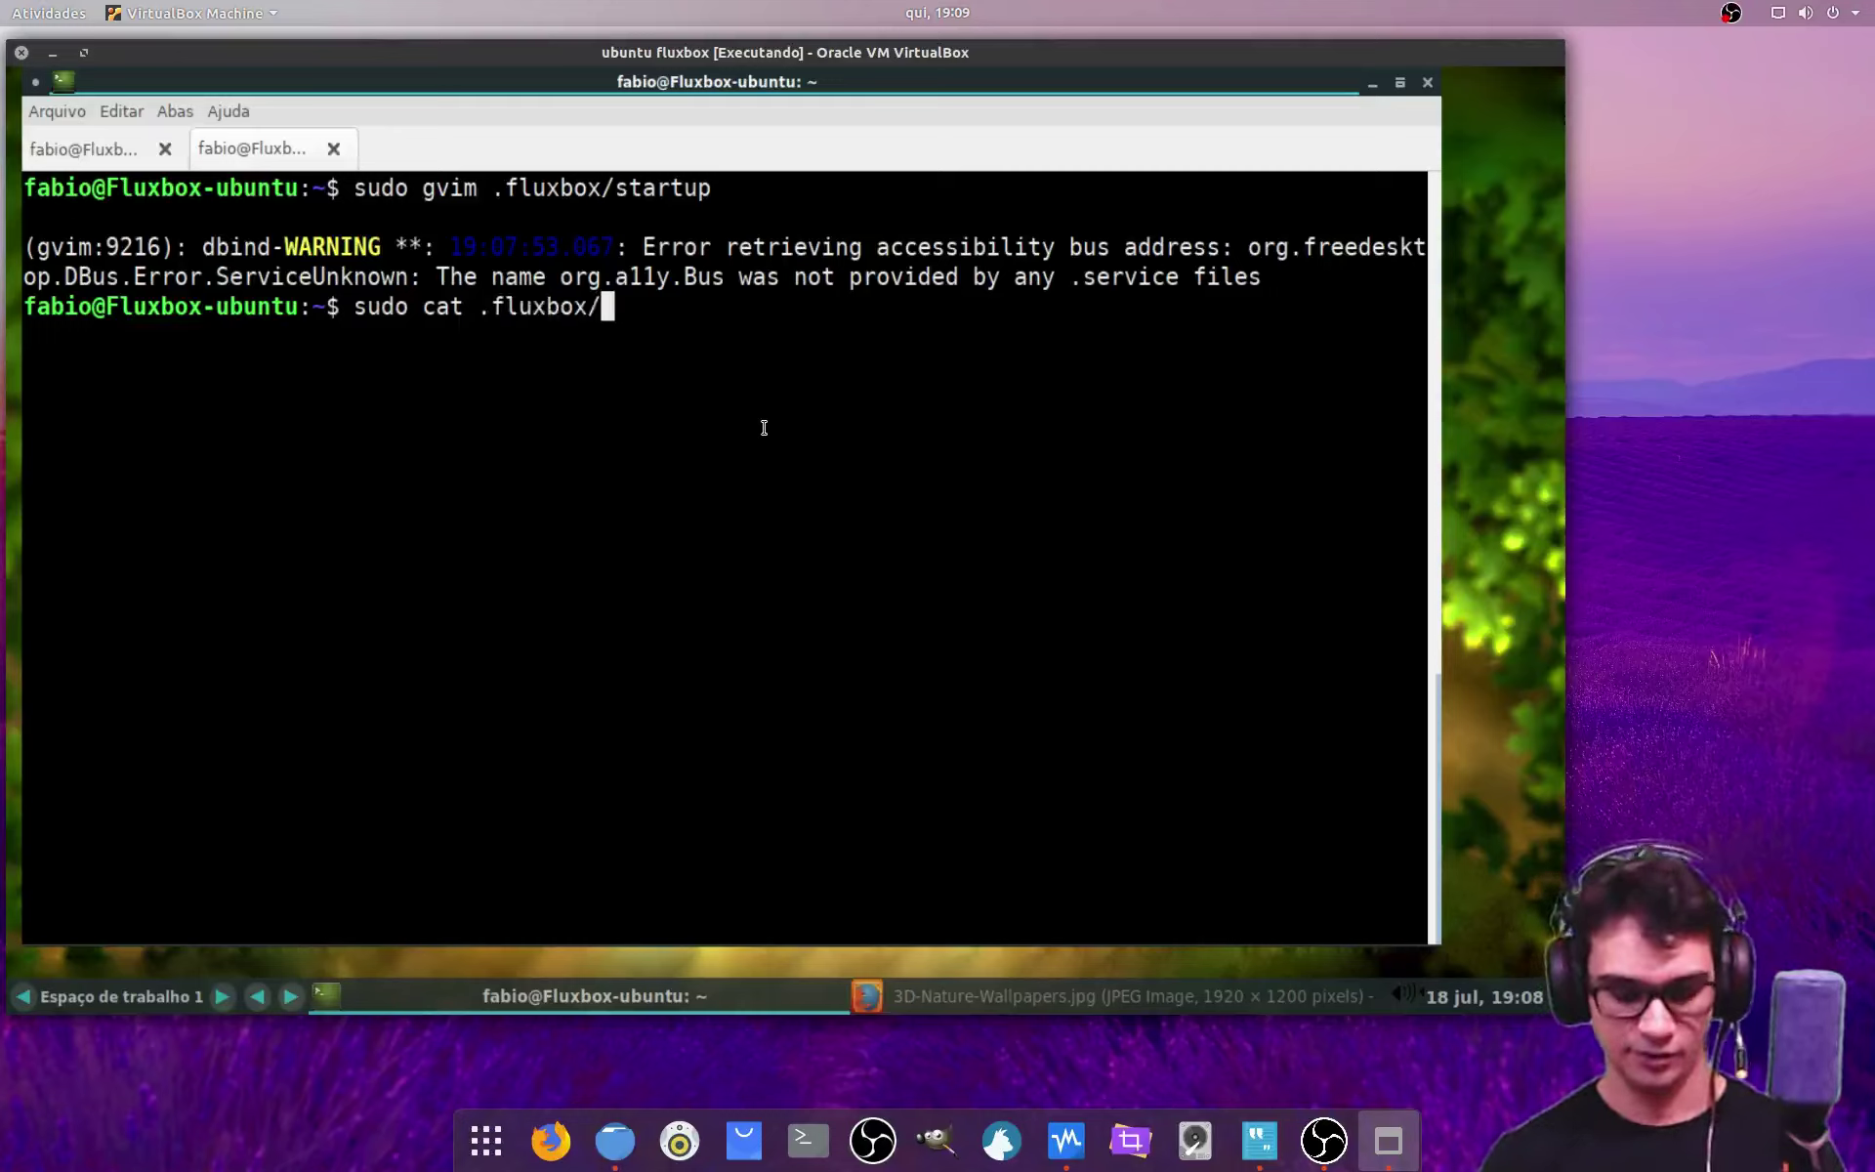
type("star")
key("Tab")
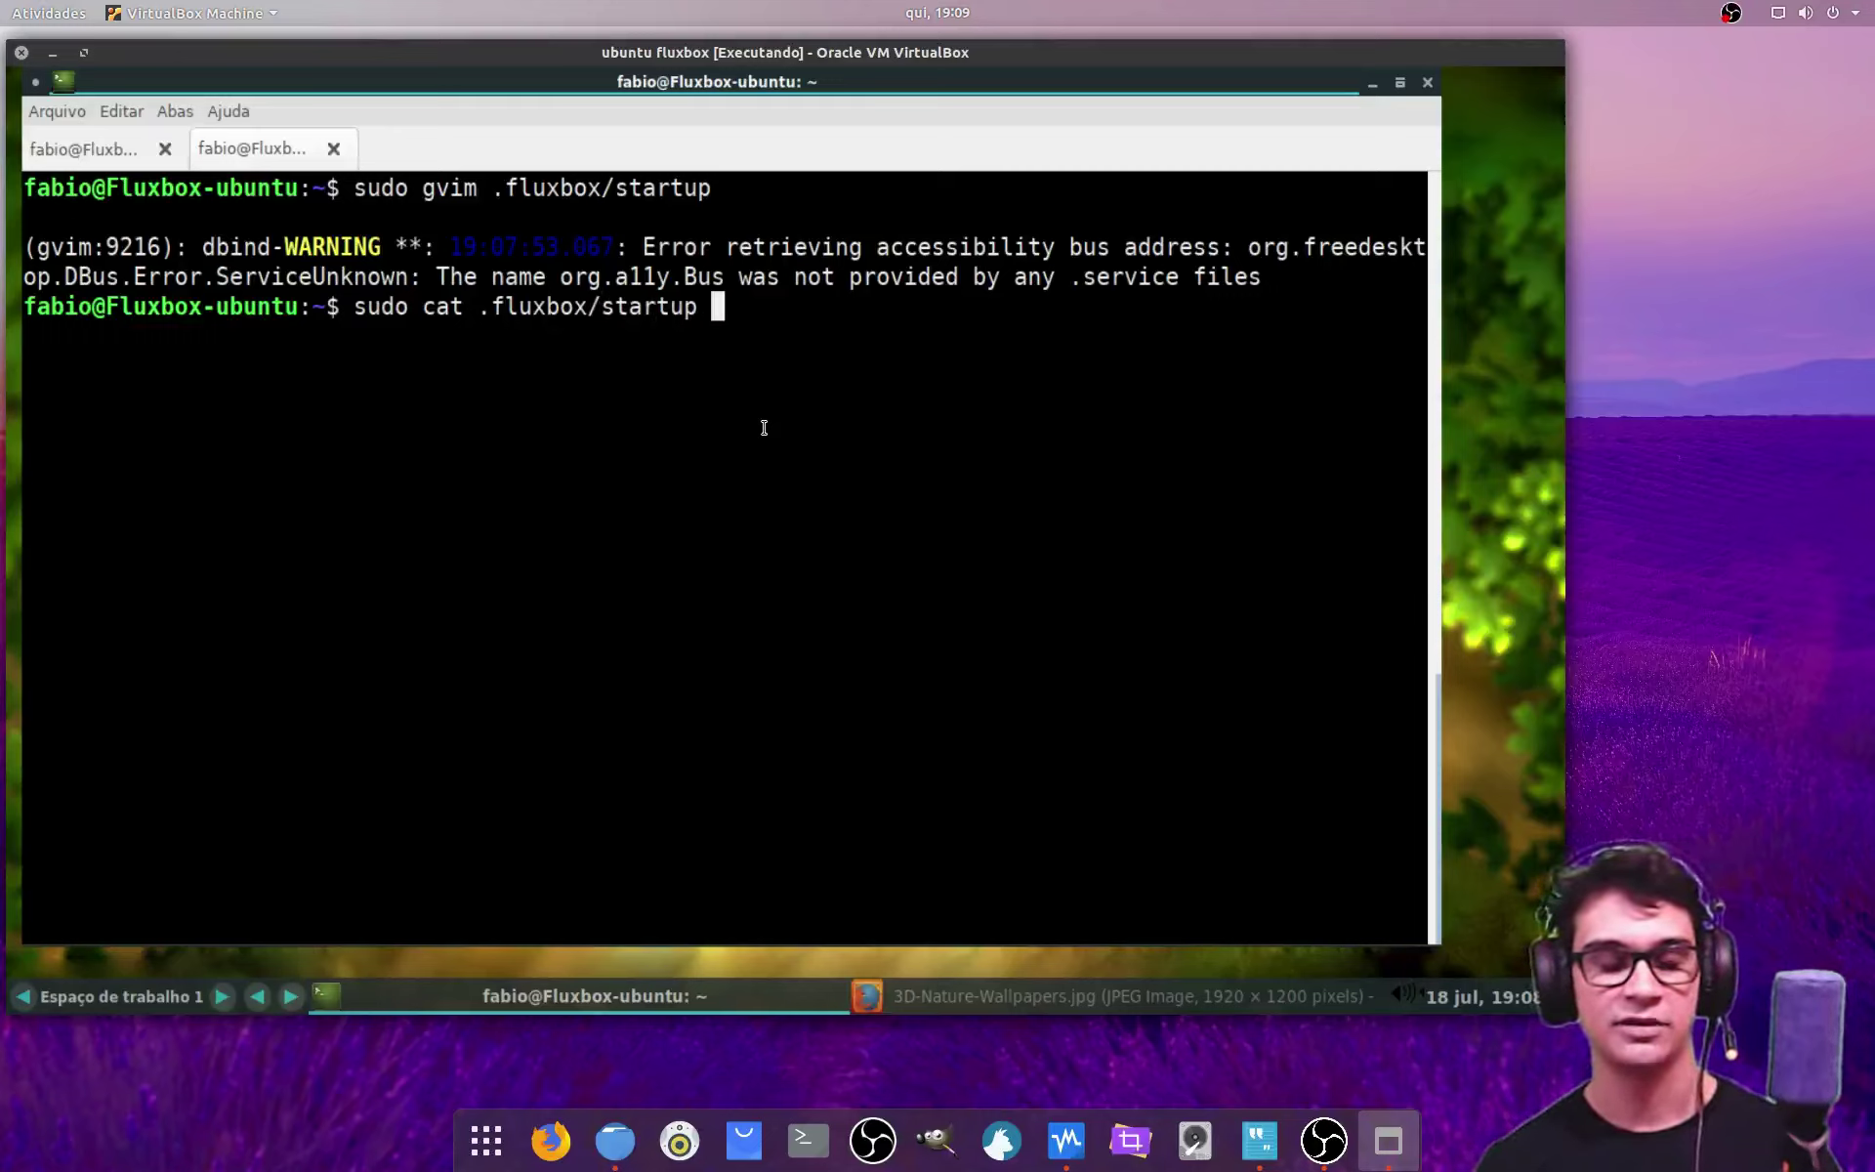
key("Left")
key("Left")
key("Left")
key("Left")
key("Left")
key("Left")
key("Left")
key("Left")
key("Left")
key("Left")
key("Left")
key("Left")
key("Left")
key("Left")
key("Left")
key("Left")
key("Left")
key("Left")
key("Left")
key("Left")
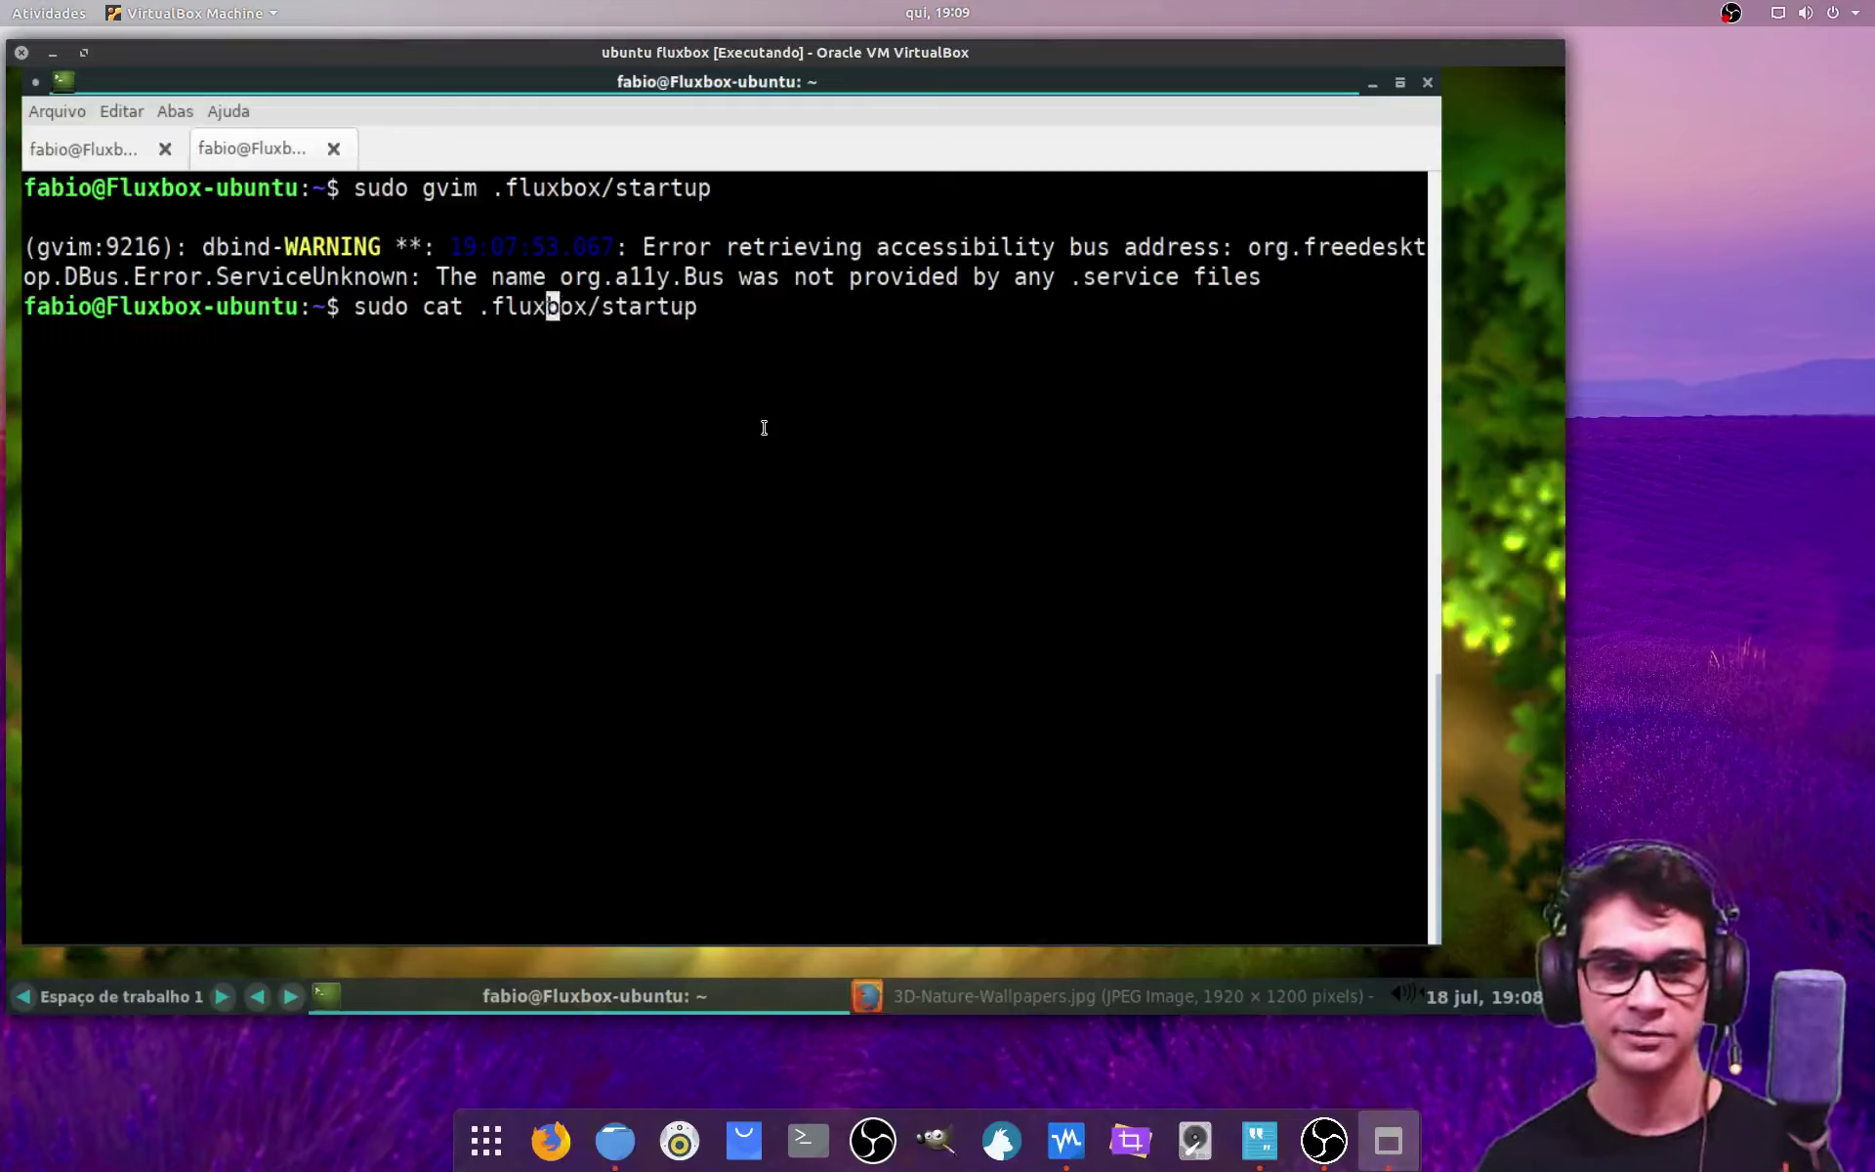
key("Right")
key("Right")
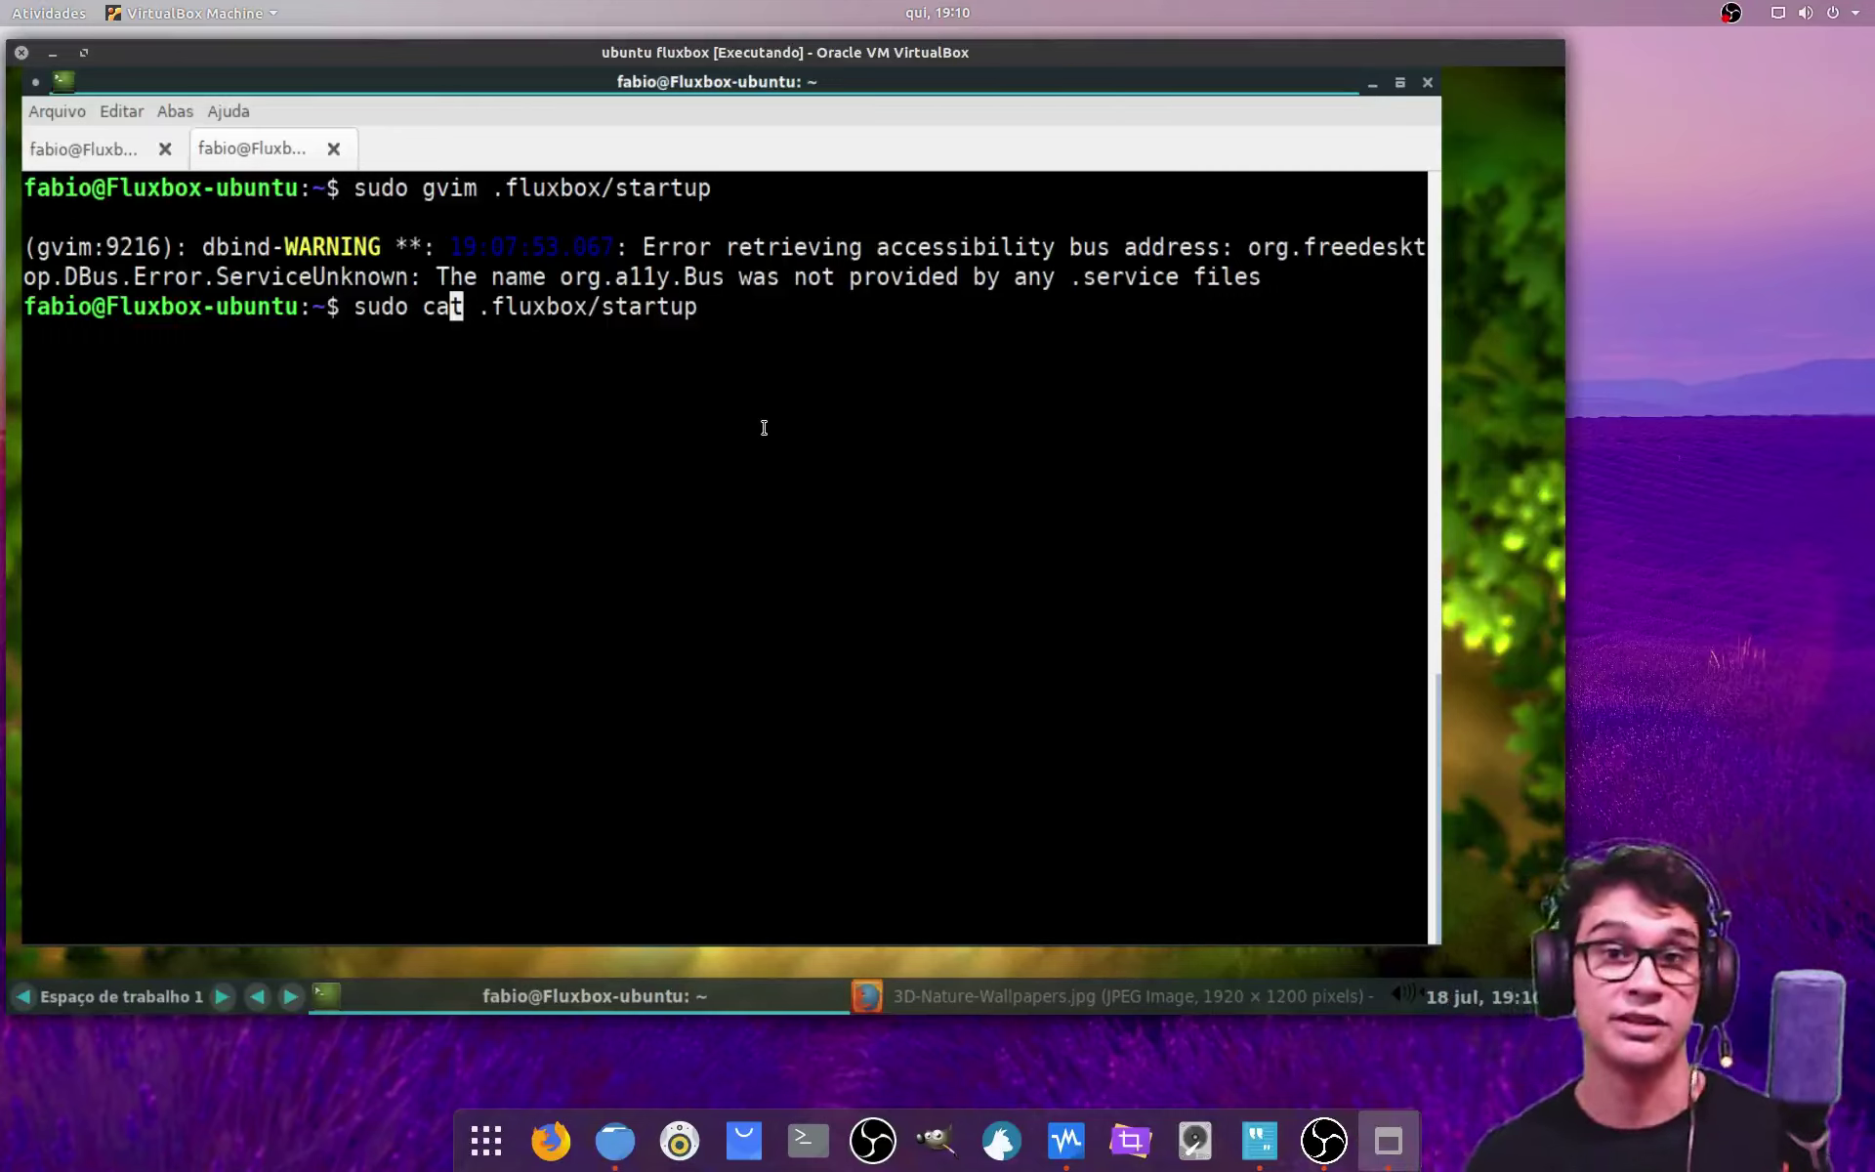
key("Return")
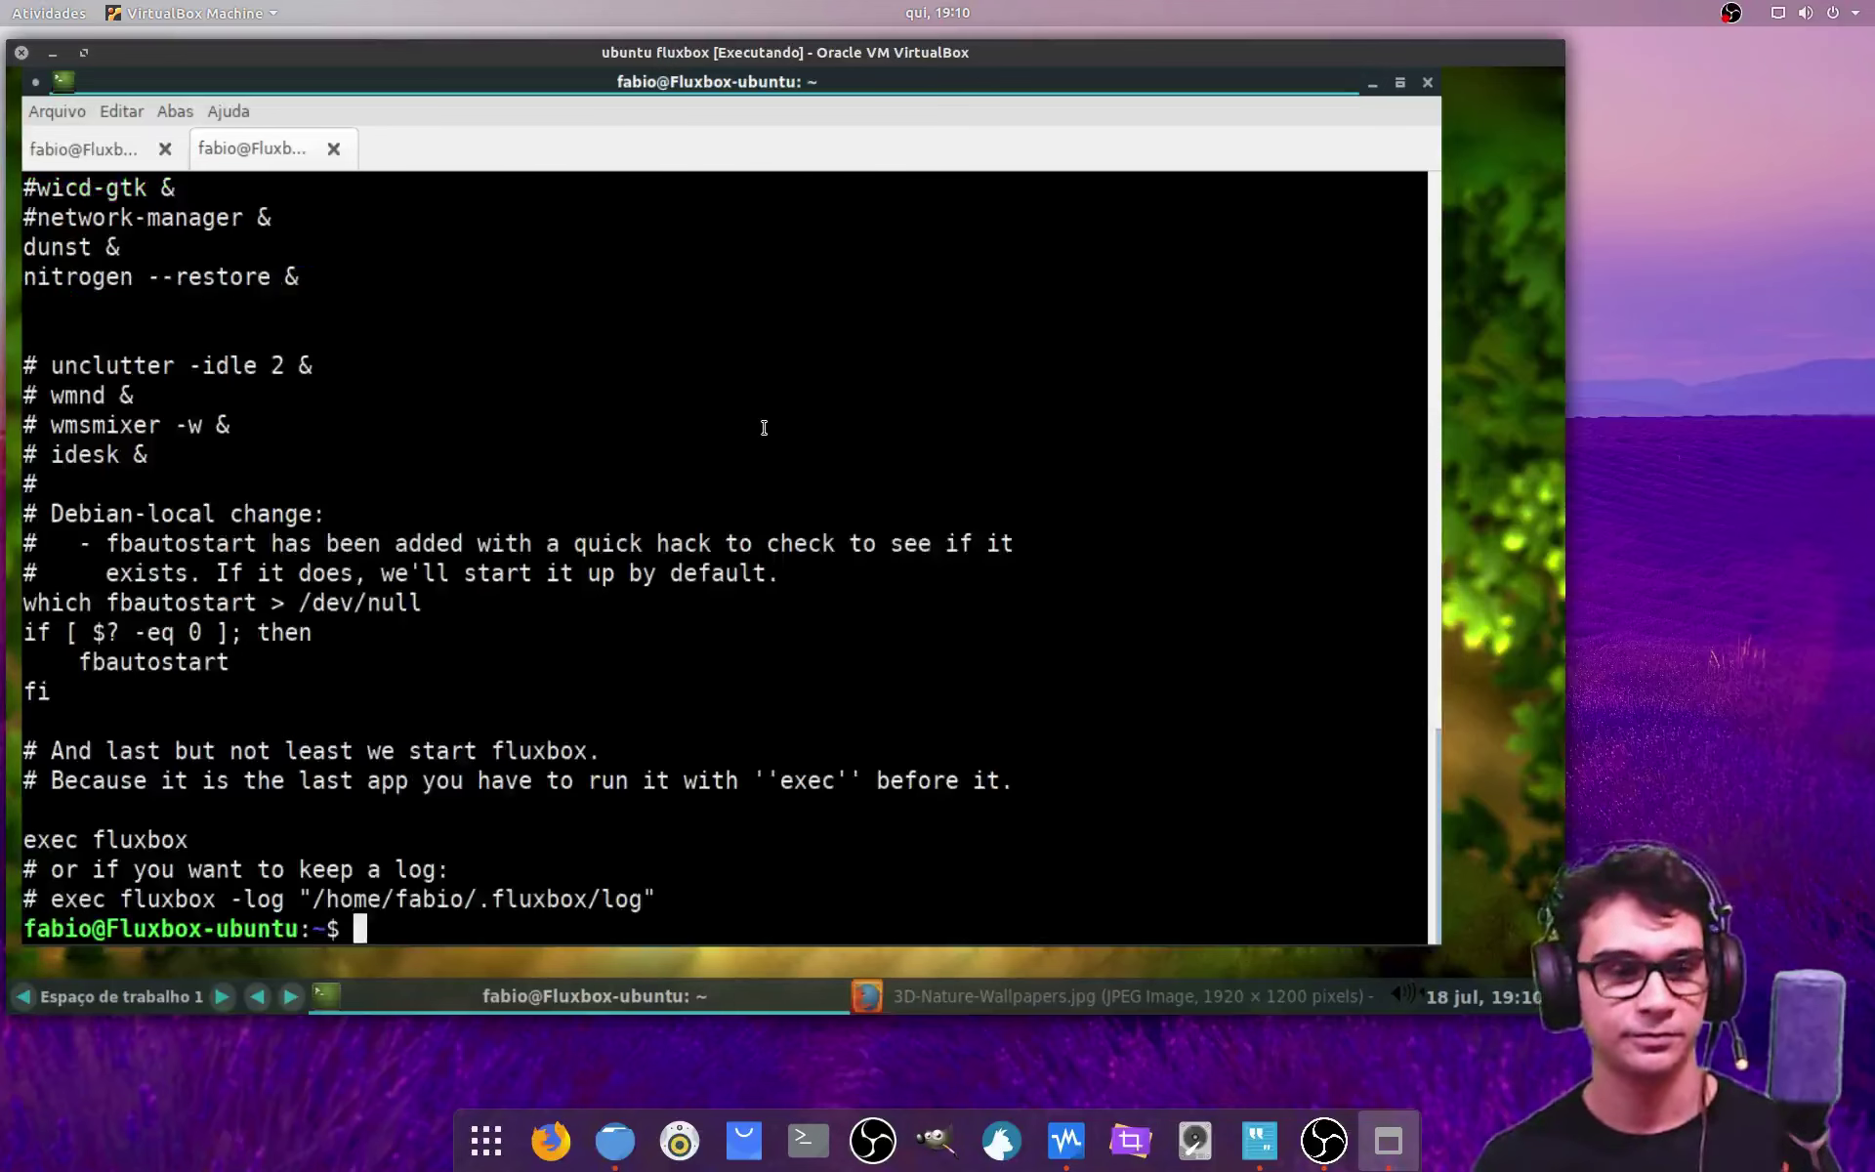
Step: Check the nitrogen --restore & line, then return to the nano tab editing .fluxbox/menu
key("Up")
key("Down")
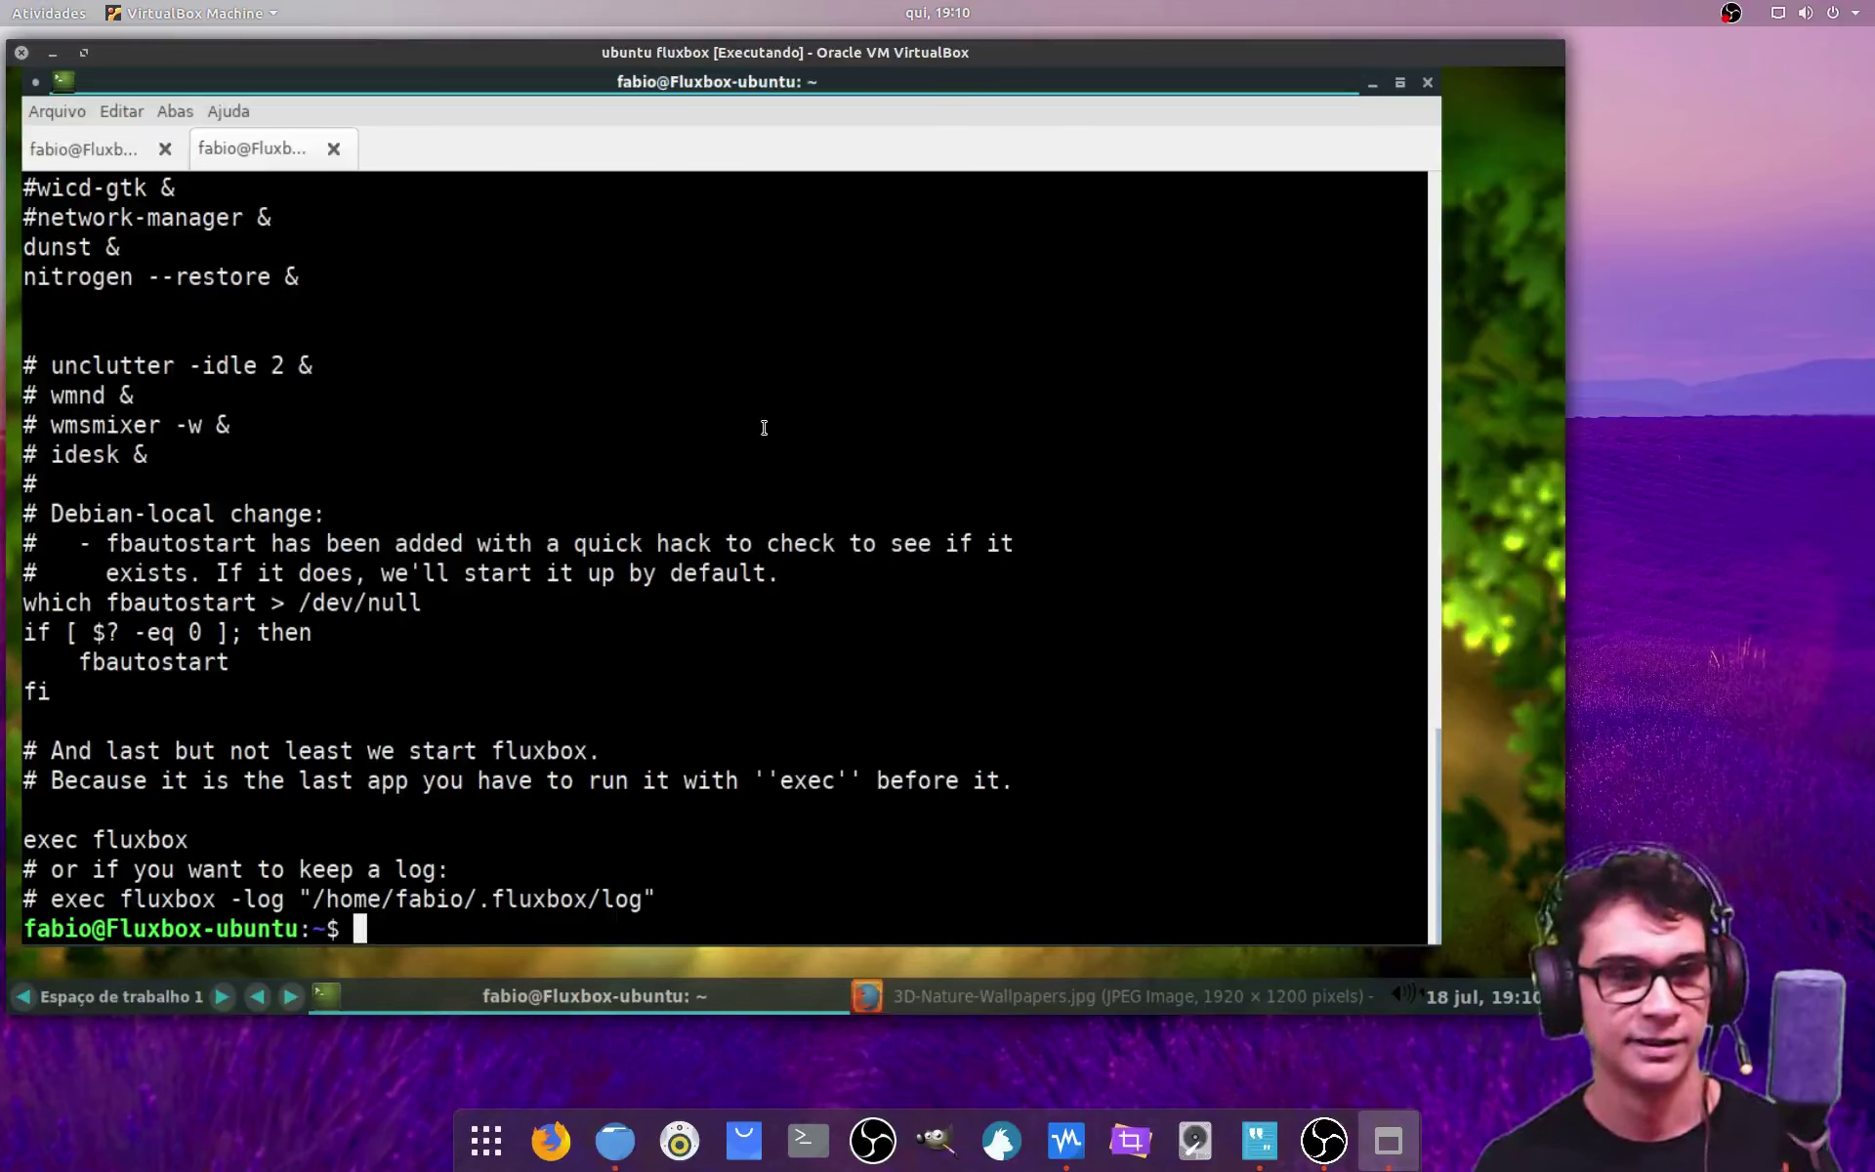
triple_click(305, 281)
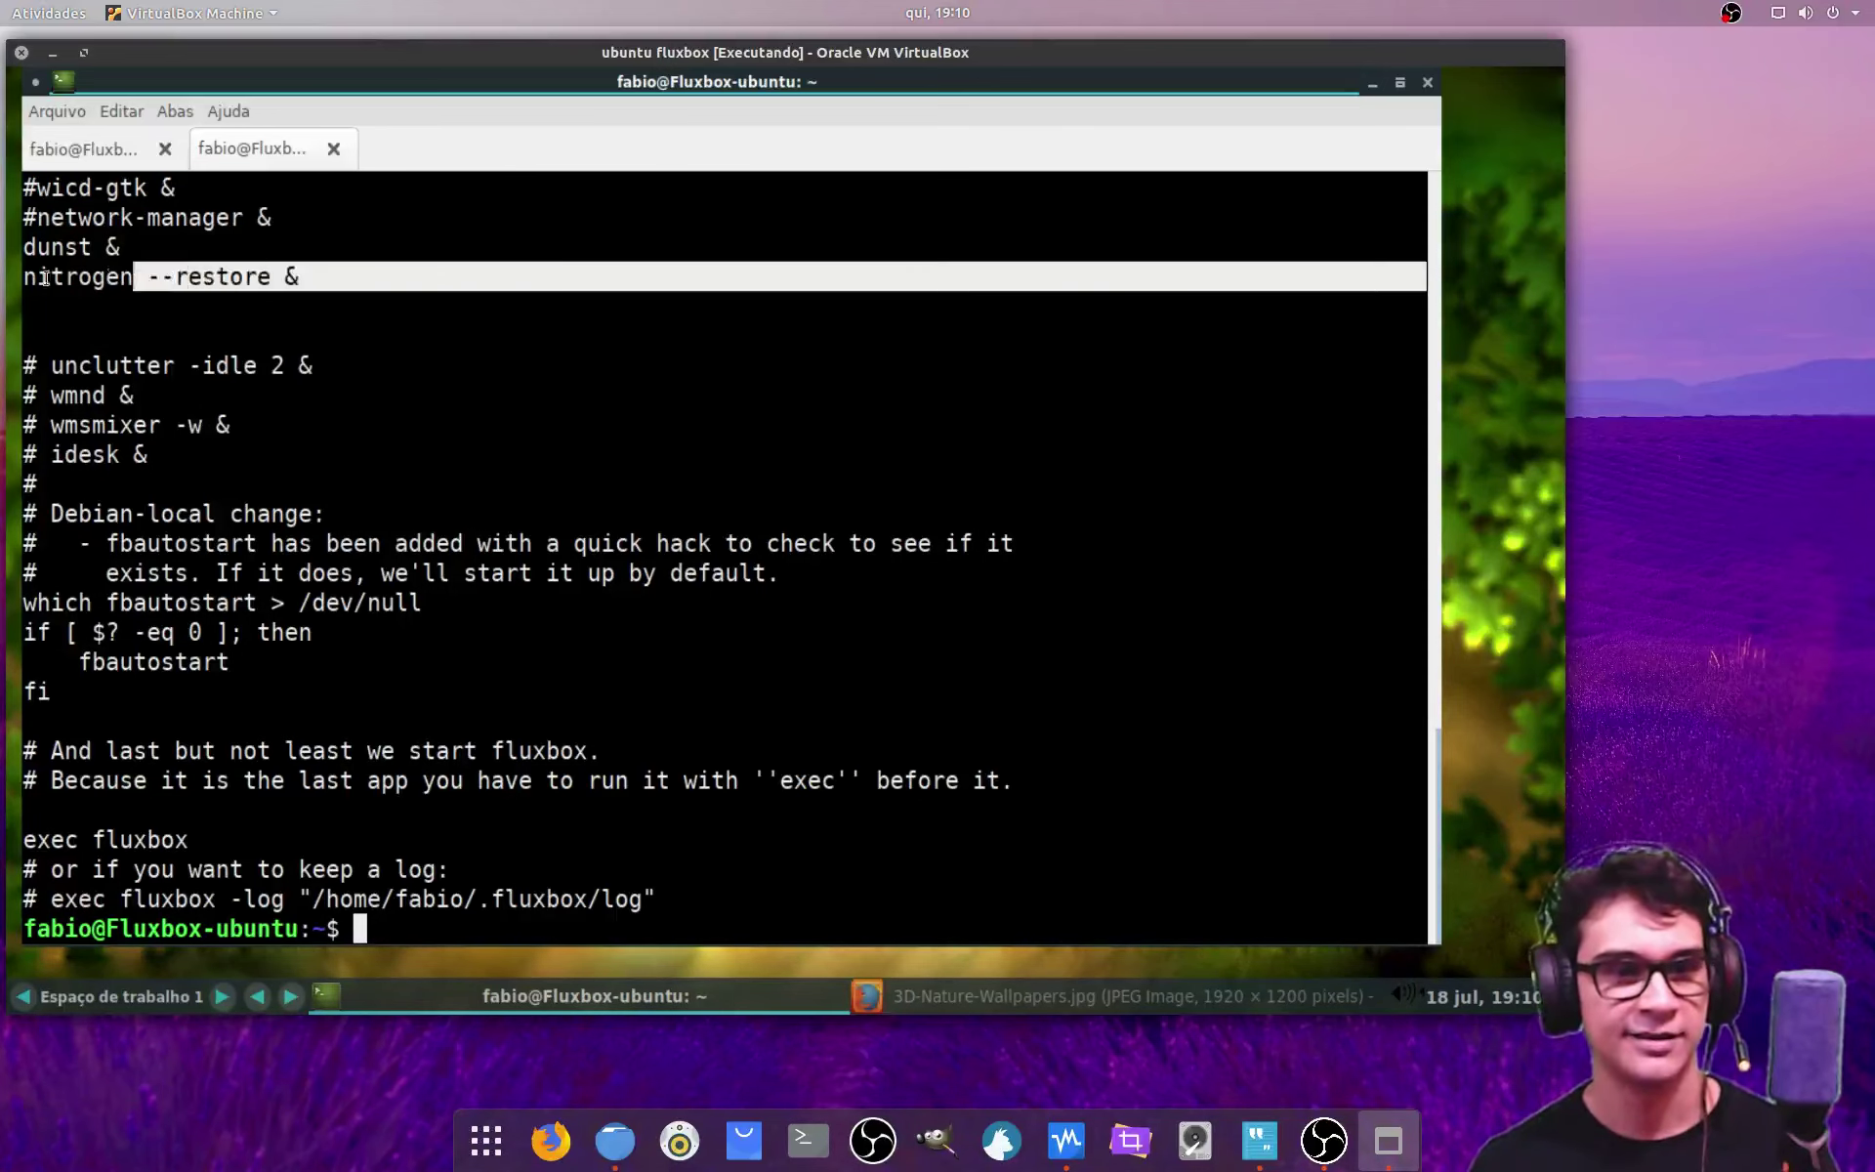
left_click(312, 426)
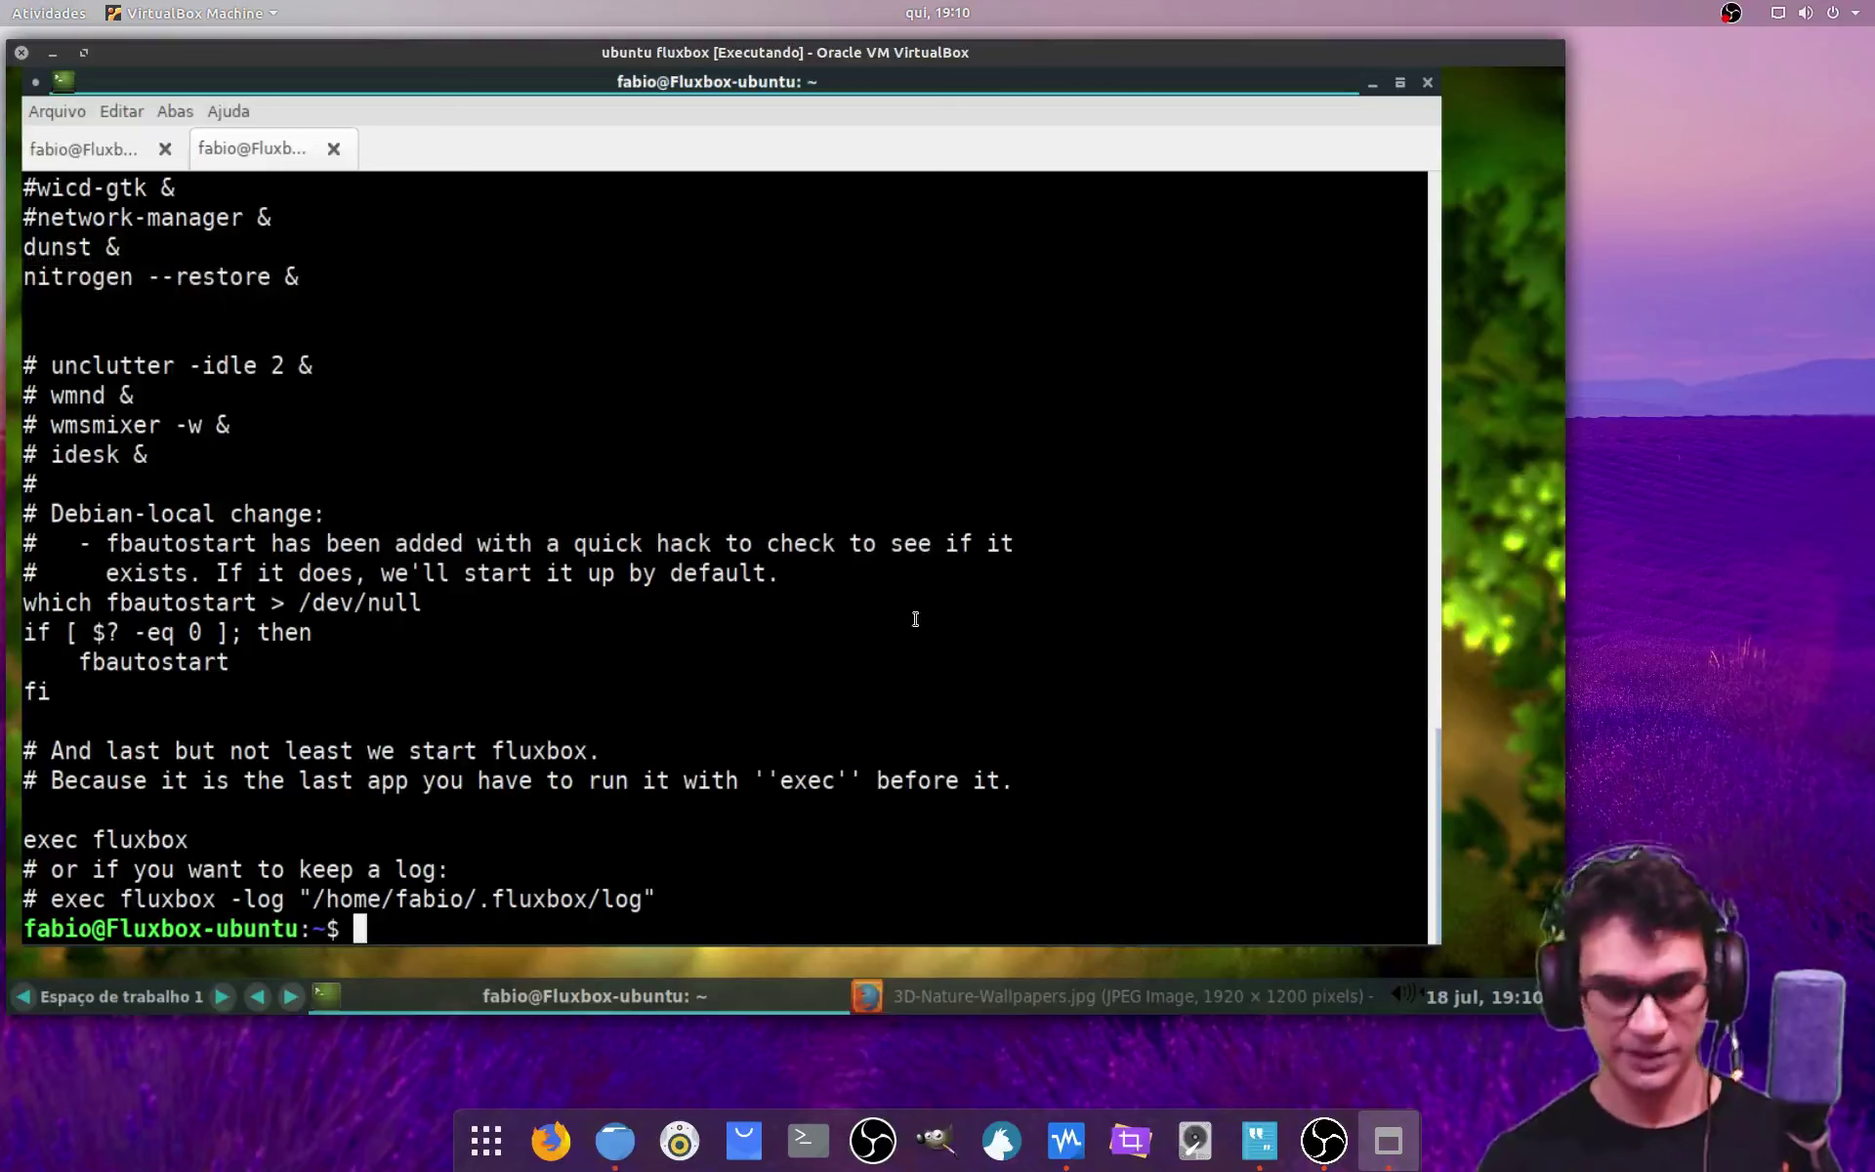
left_click(97, 147)
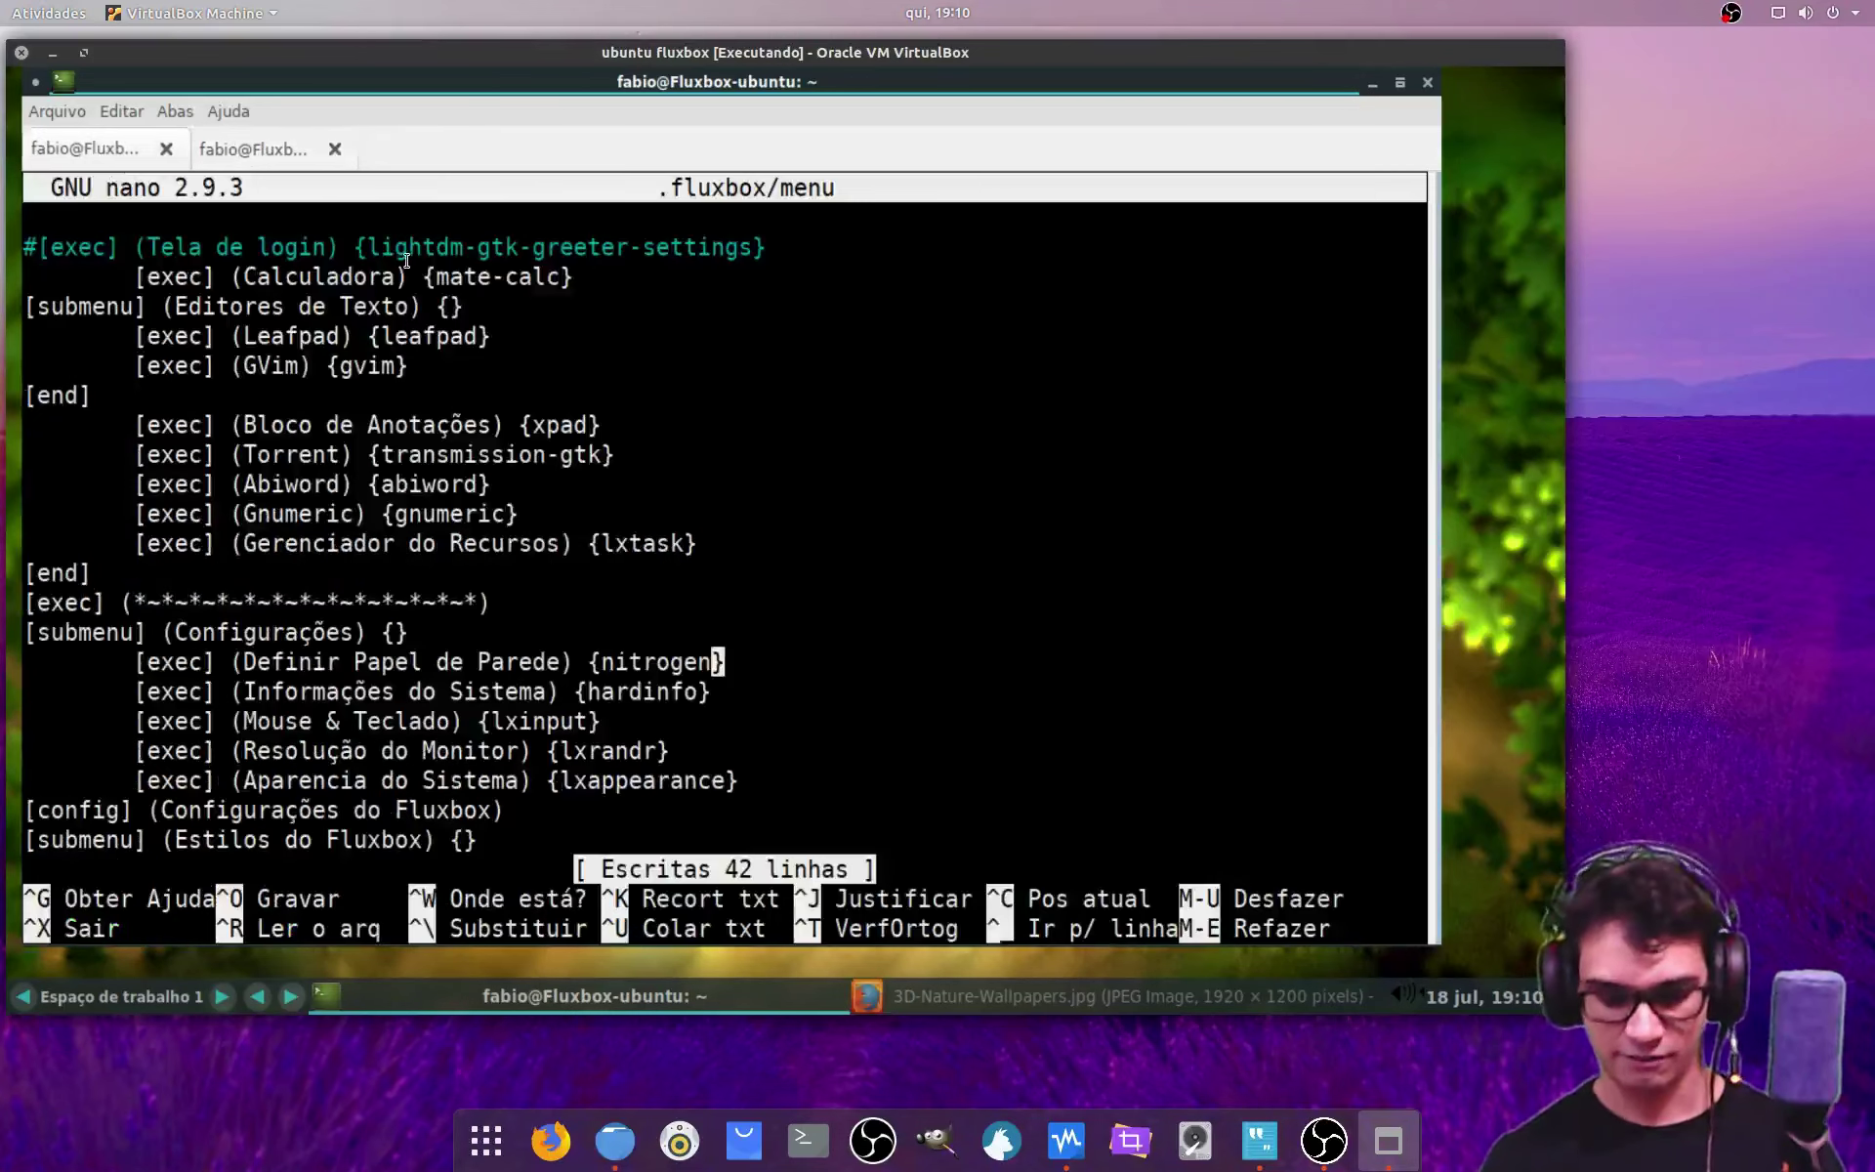
Step: Close the two-tab terminal, choose Reiniciar o Fluxbox, then Sair do Fluxbox
left_click(1431, 82)
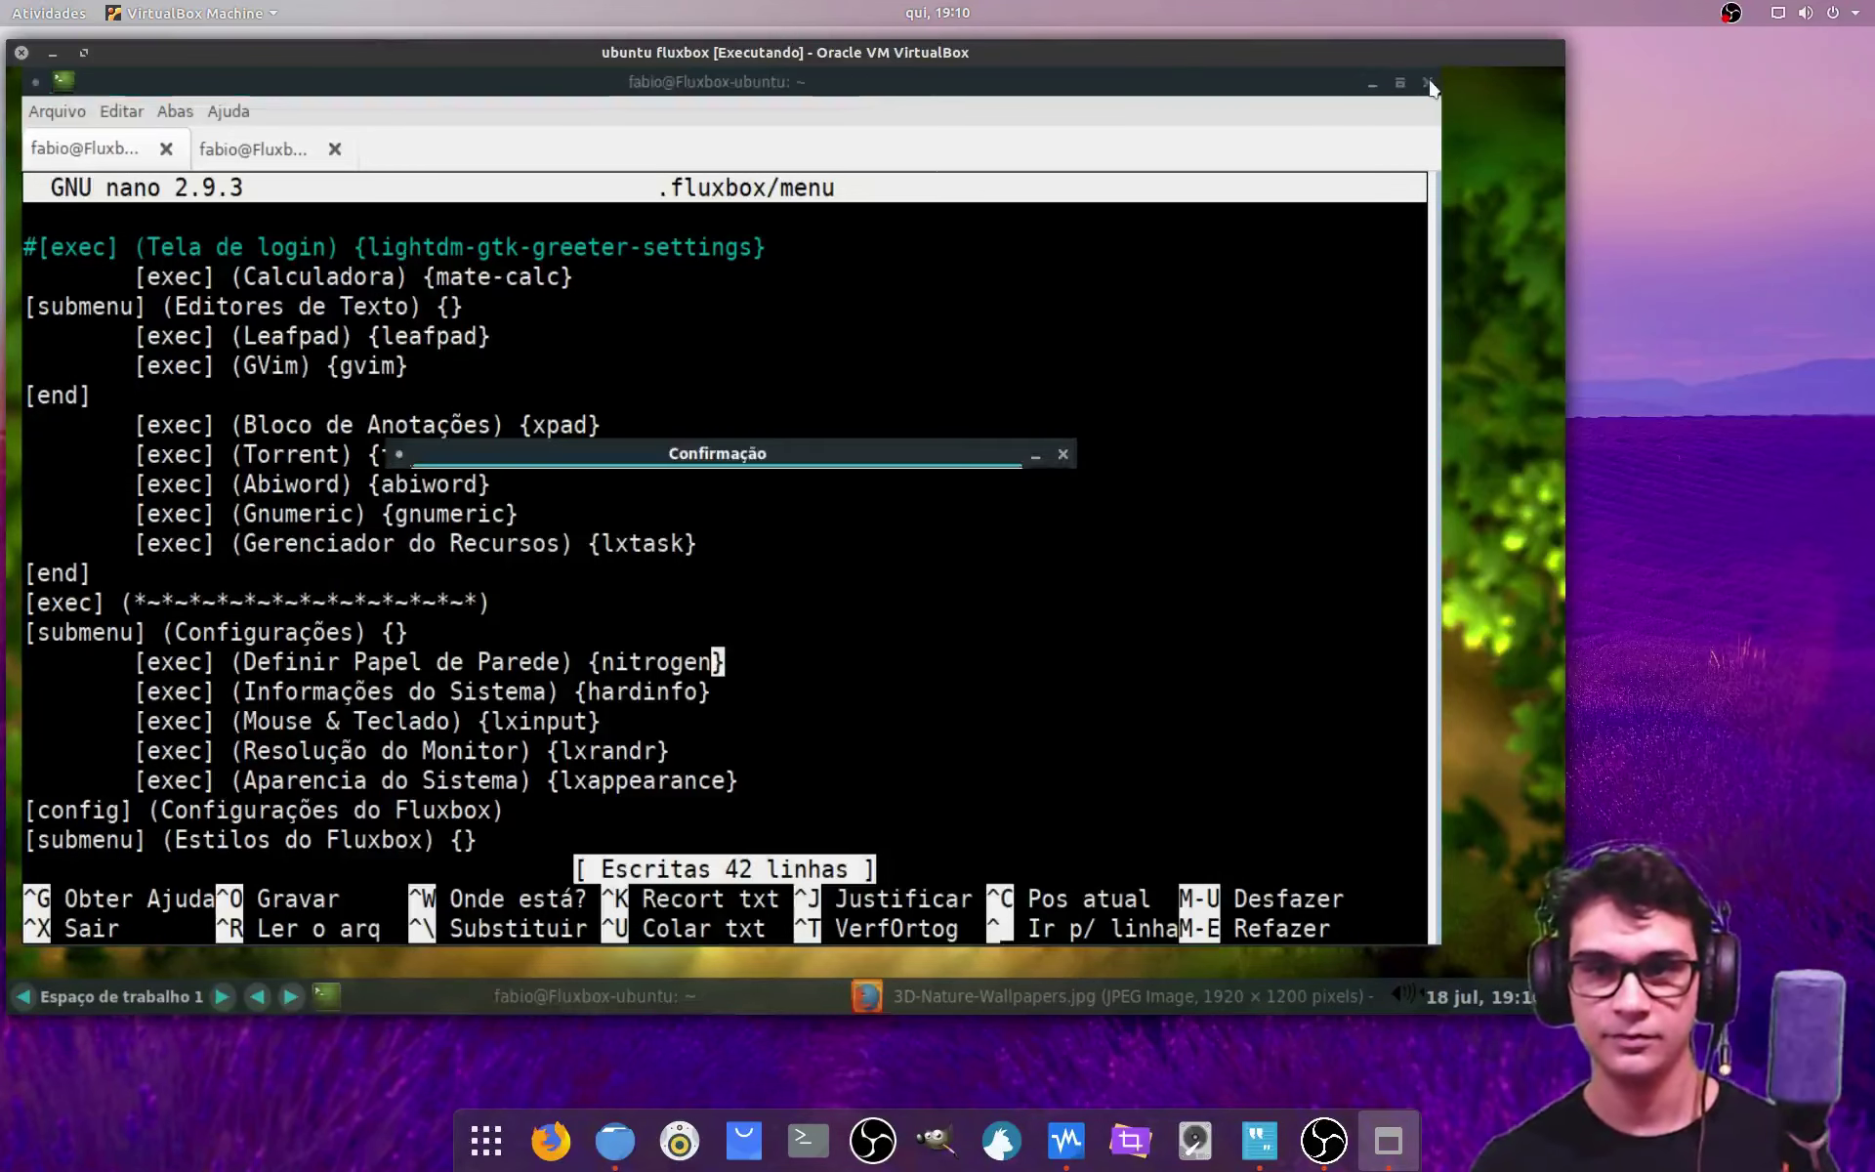
left_click(908, 616)
right_click(654, 415)
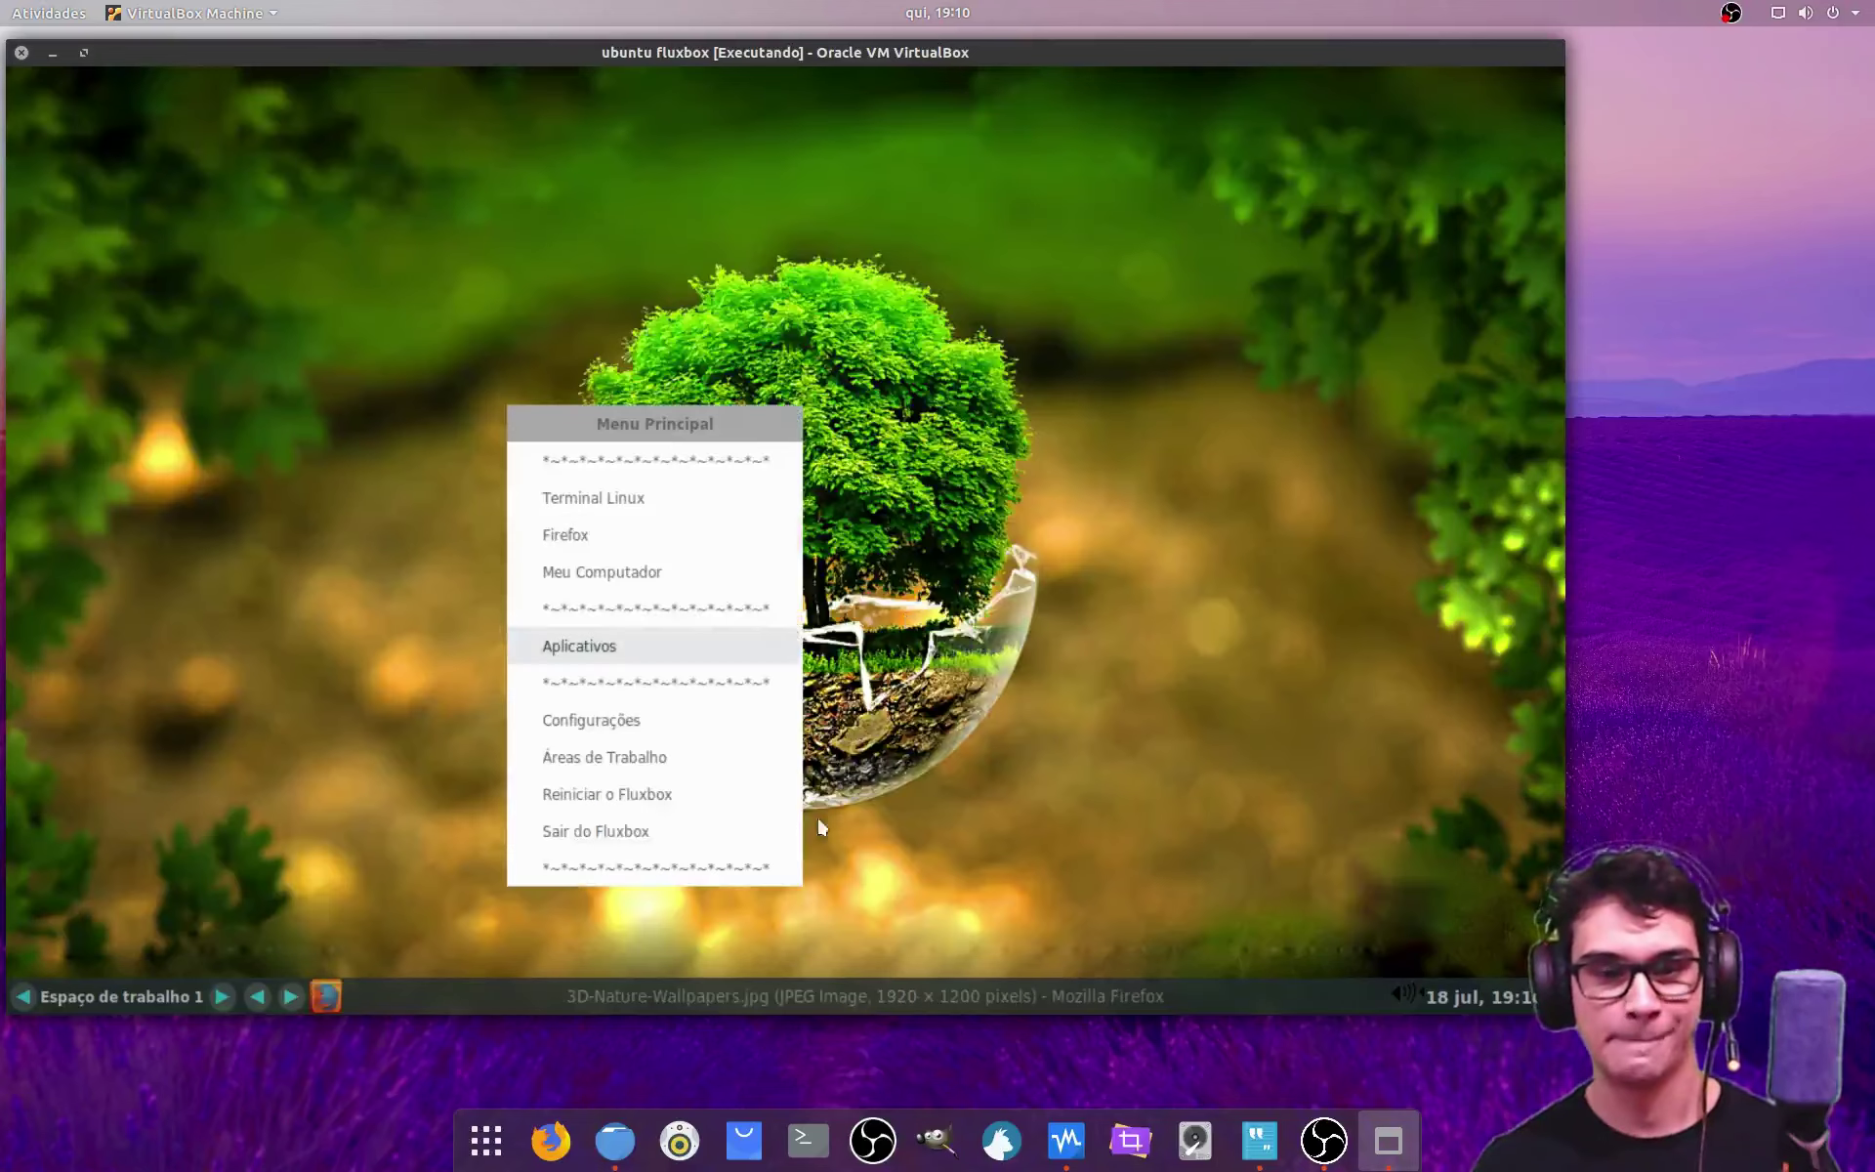
left_click(654, 792)
right_click(566, 542)
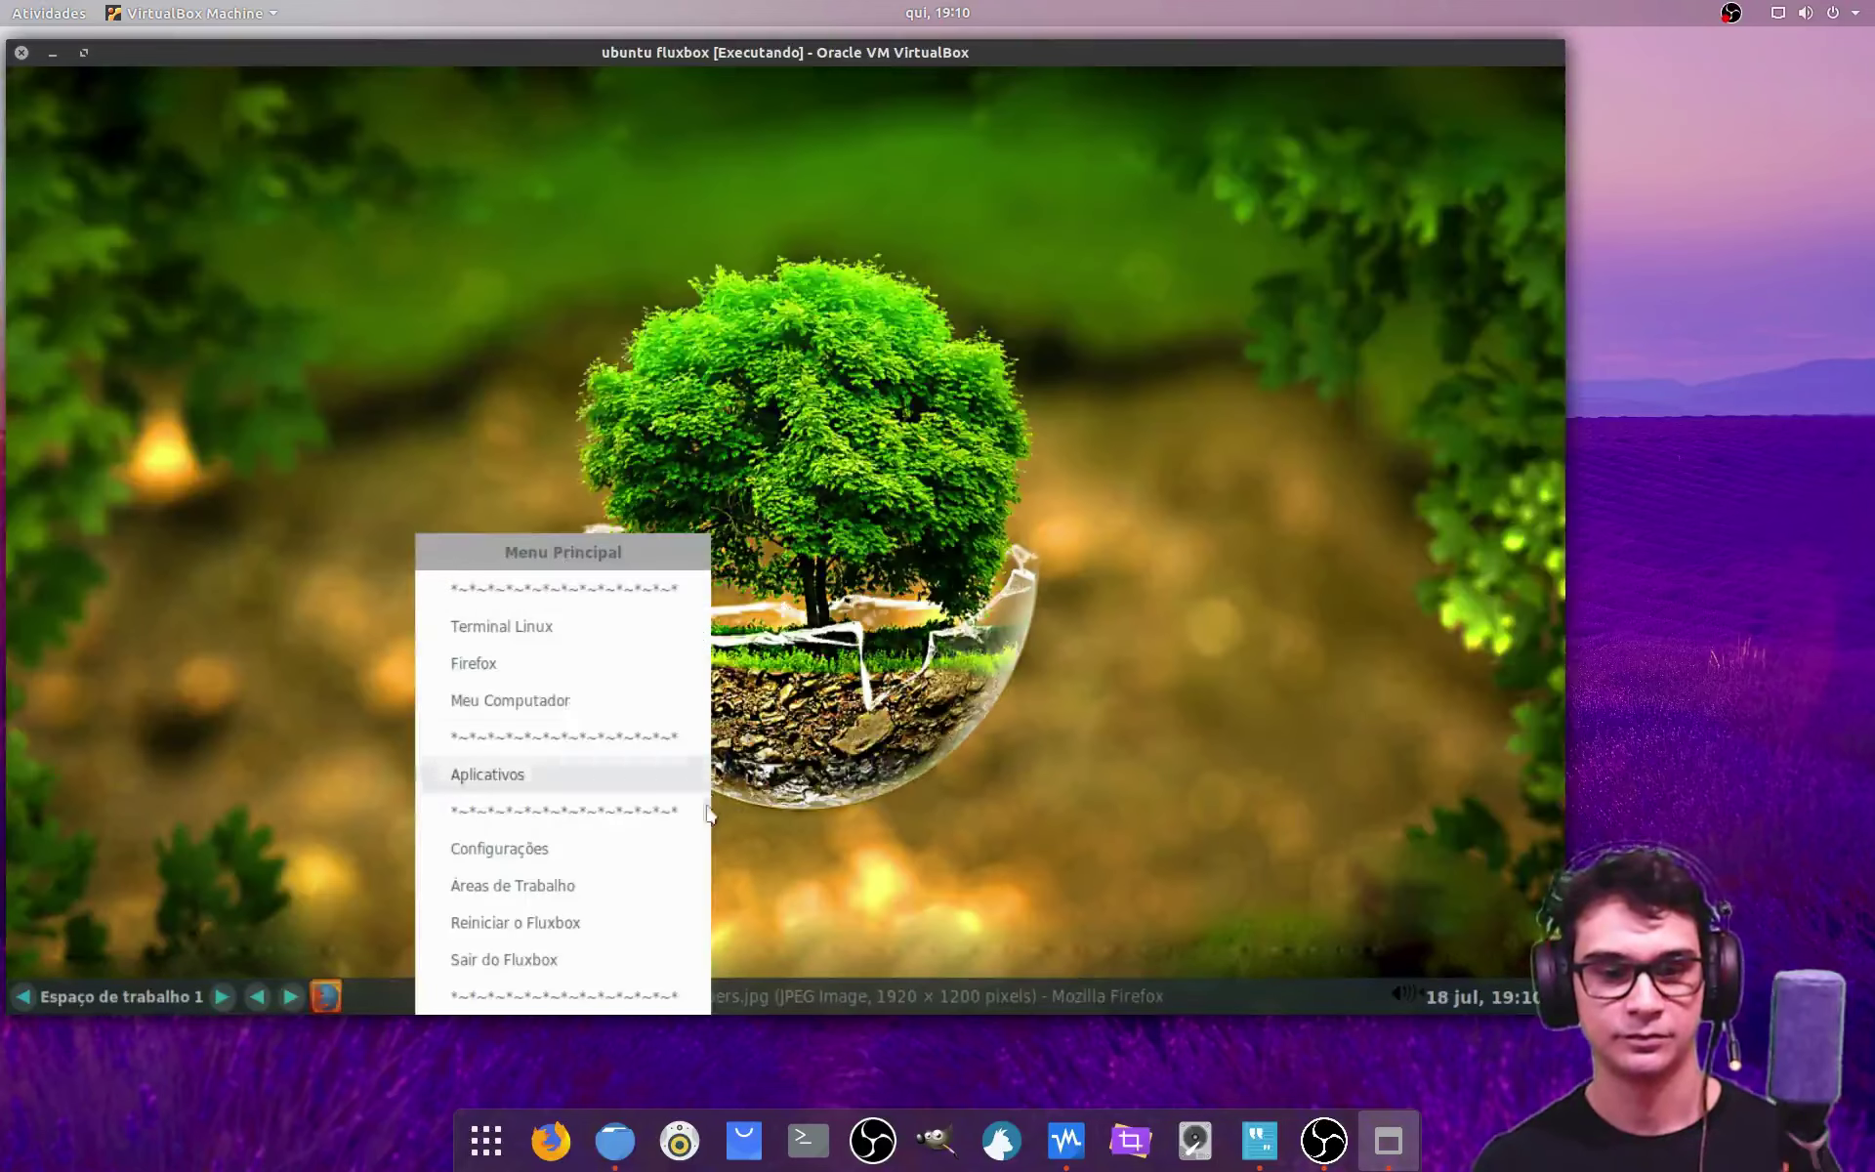
left_click(582, 962)
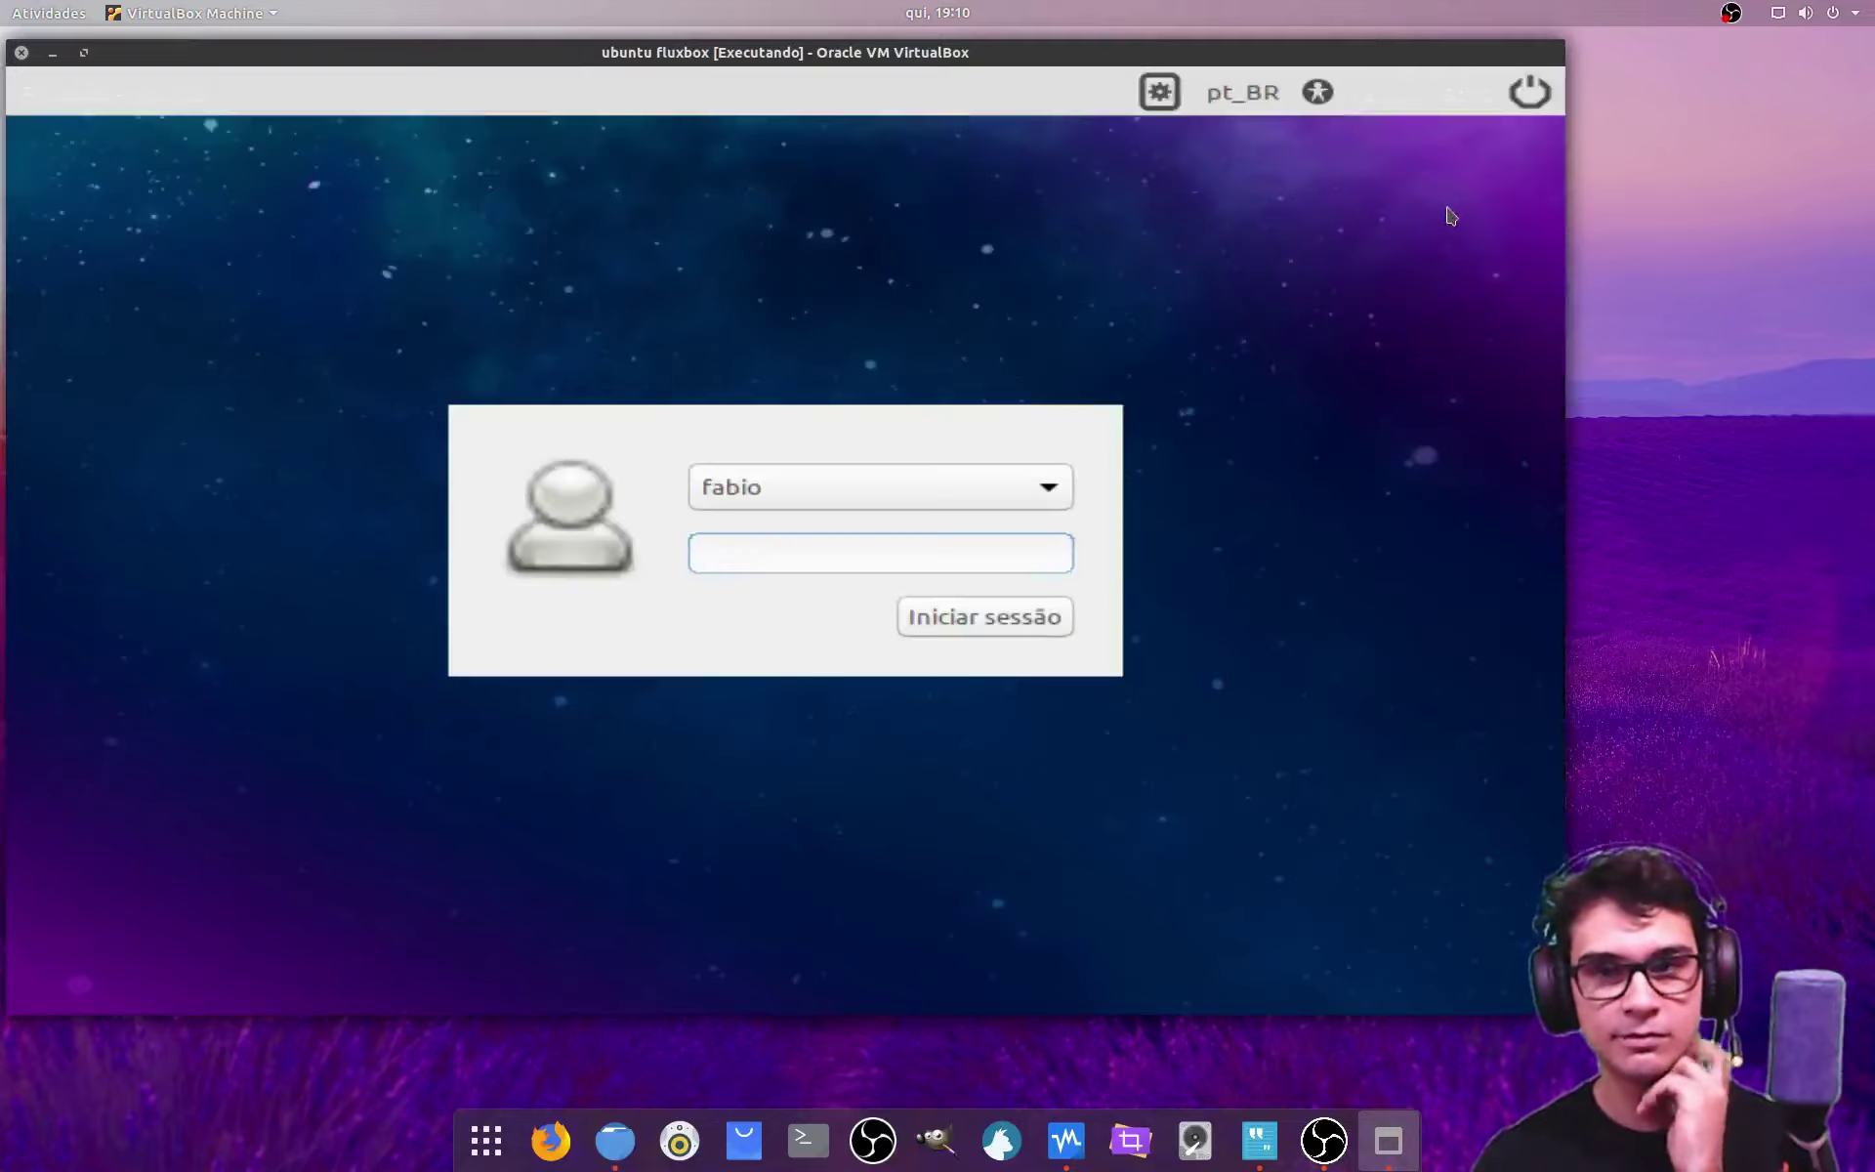
Step: Enter the account password at the login greeter to sign back in
type("**********")
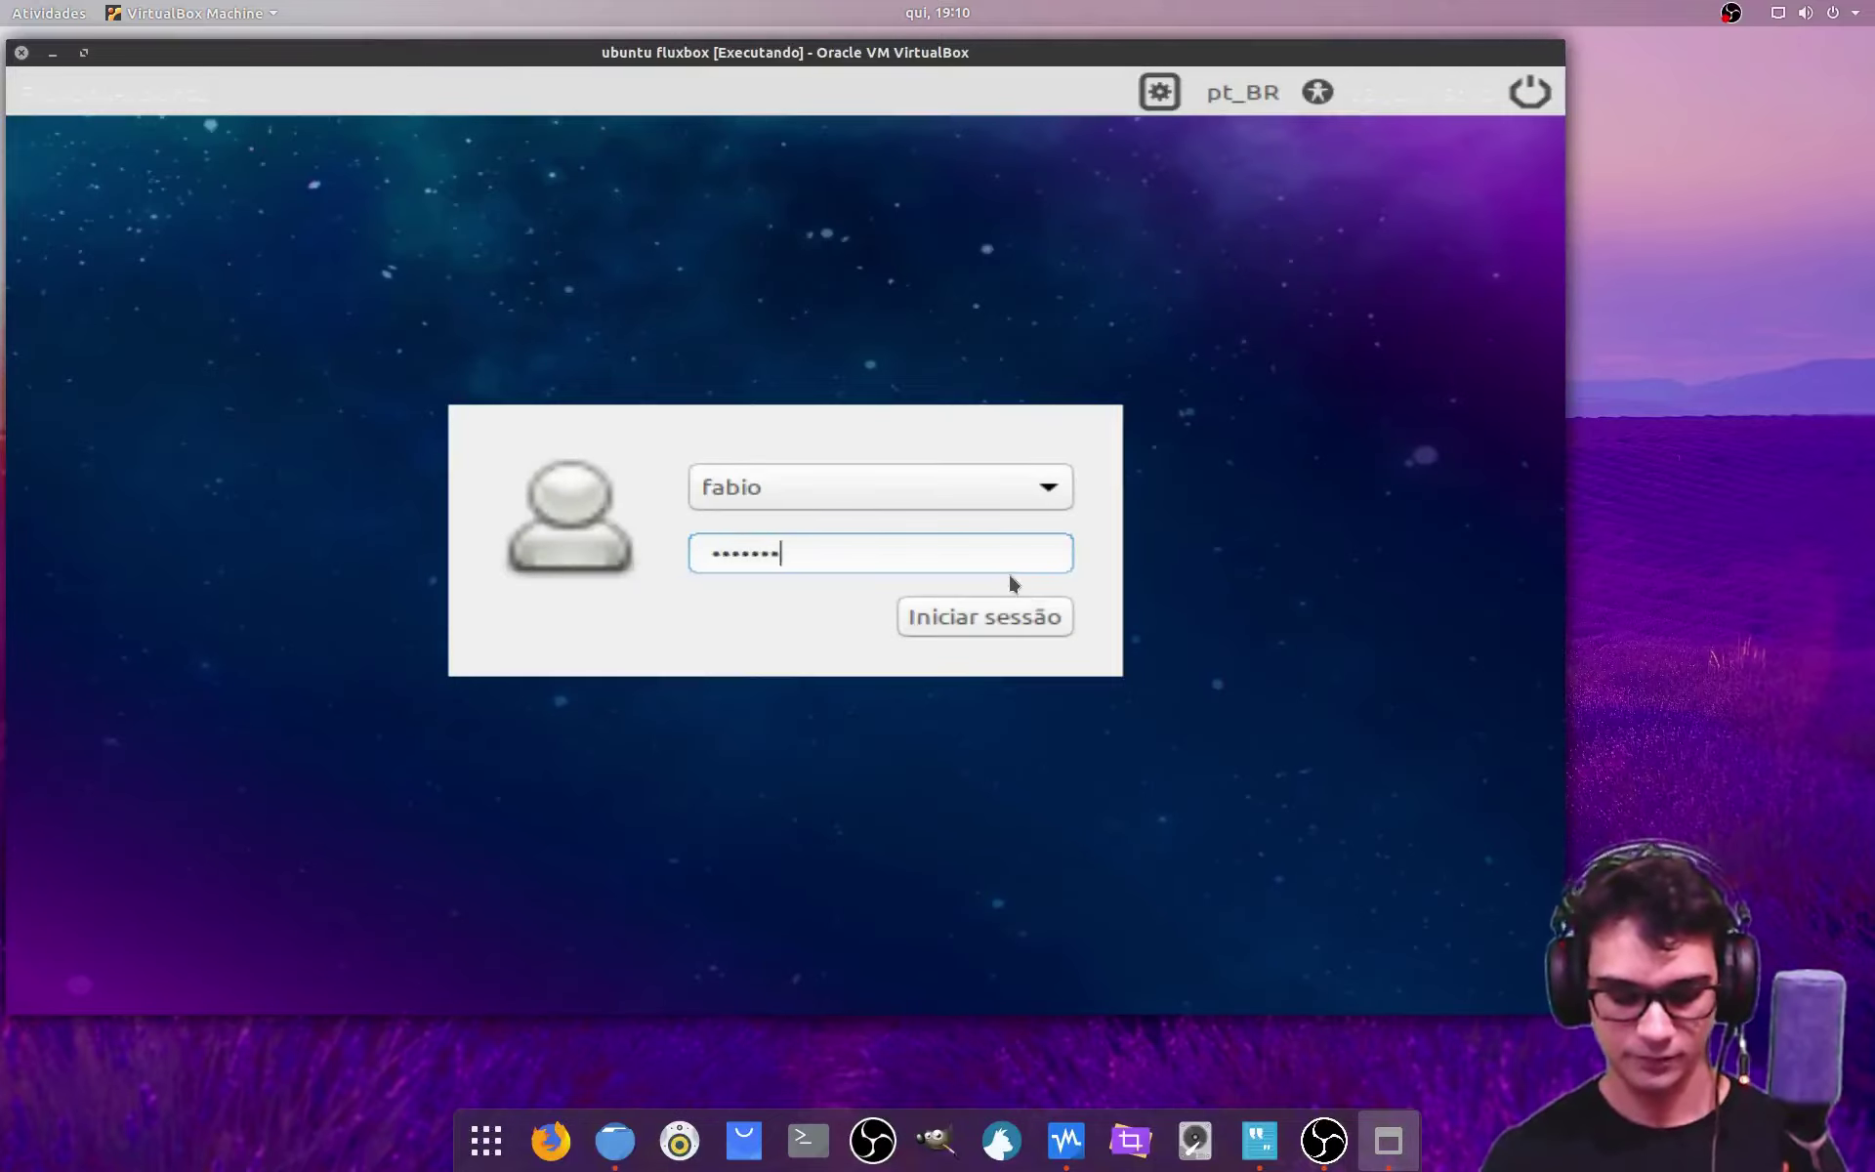
key("Return")
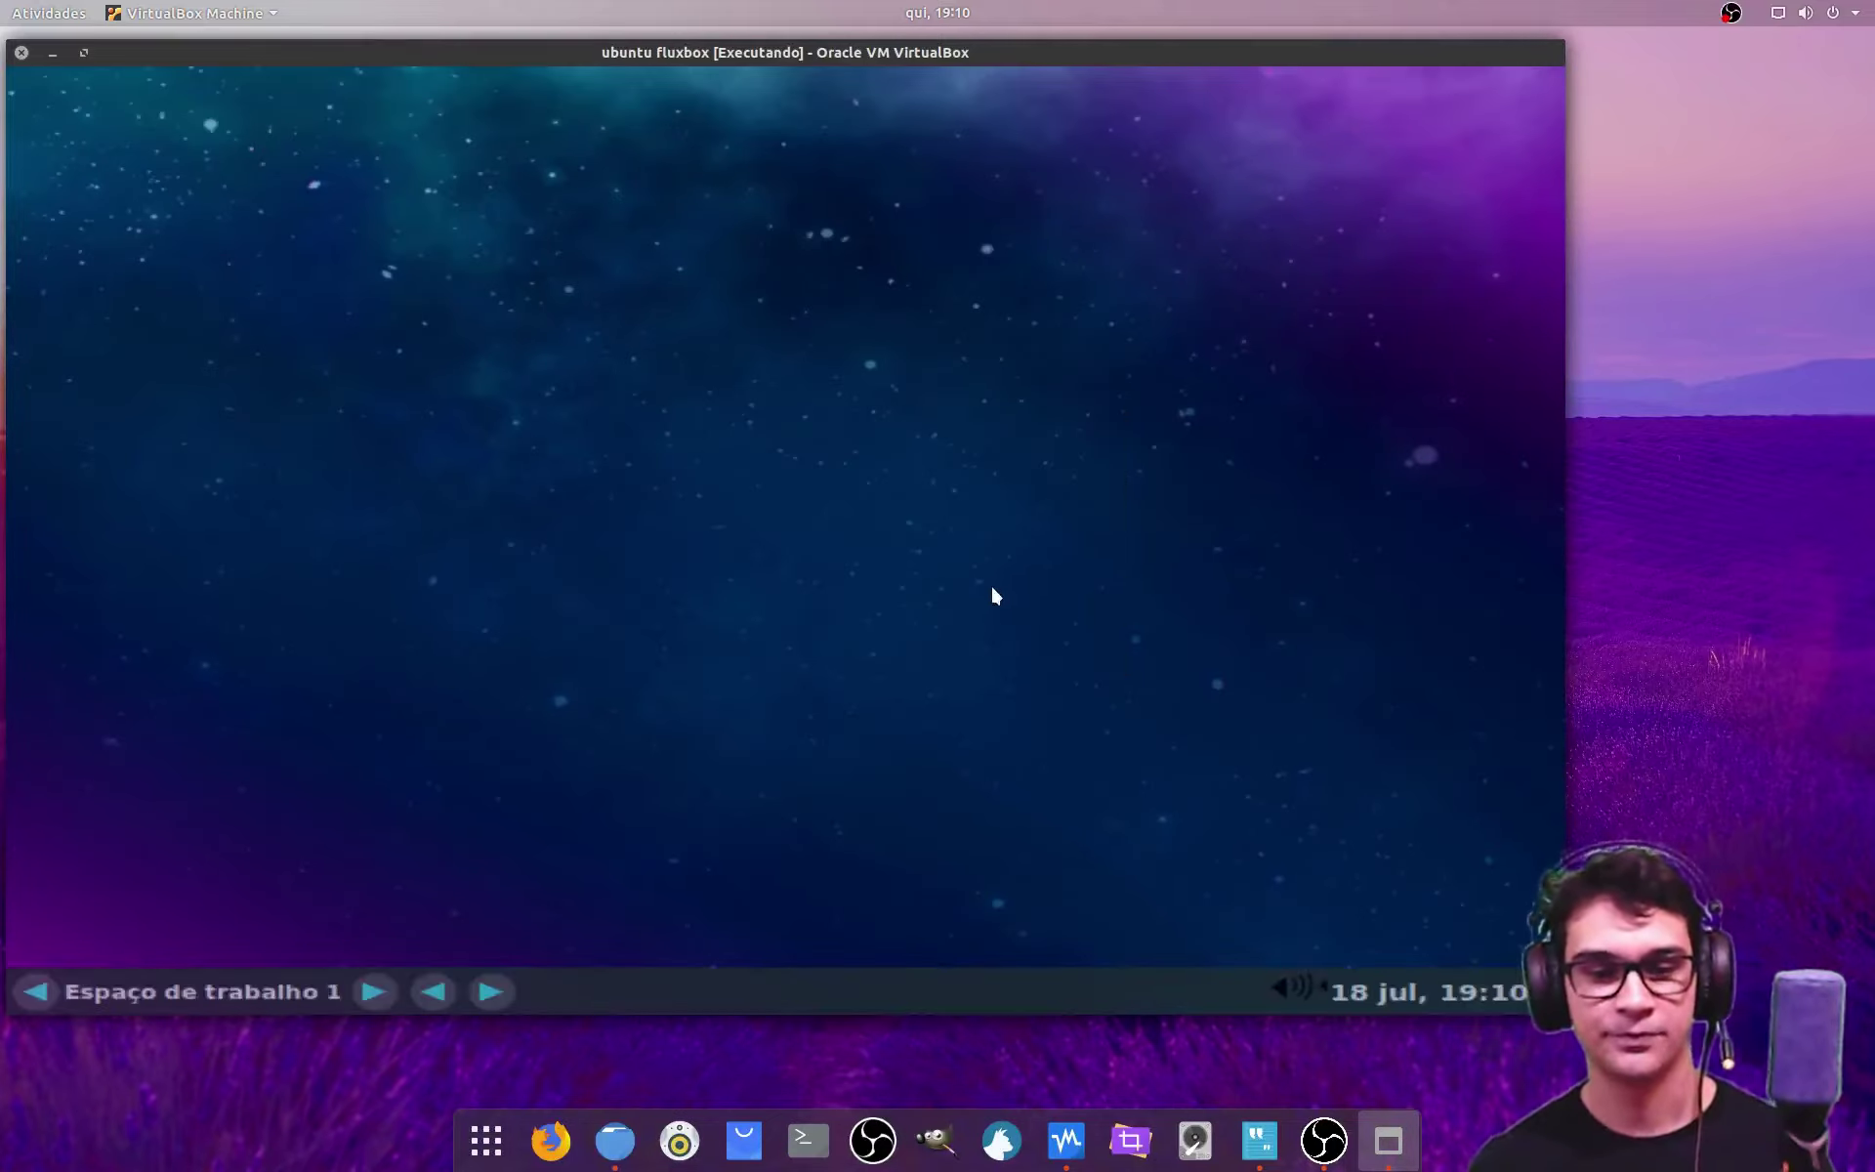
Step: Apply 3D-Nature-Wallpapers.jpg in Nitrogen via Configurações > Definir Papel de Parede, then close Nitrogen
right_click(838, 672)
left_click(837, 907)
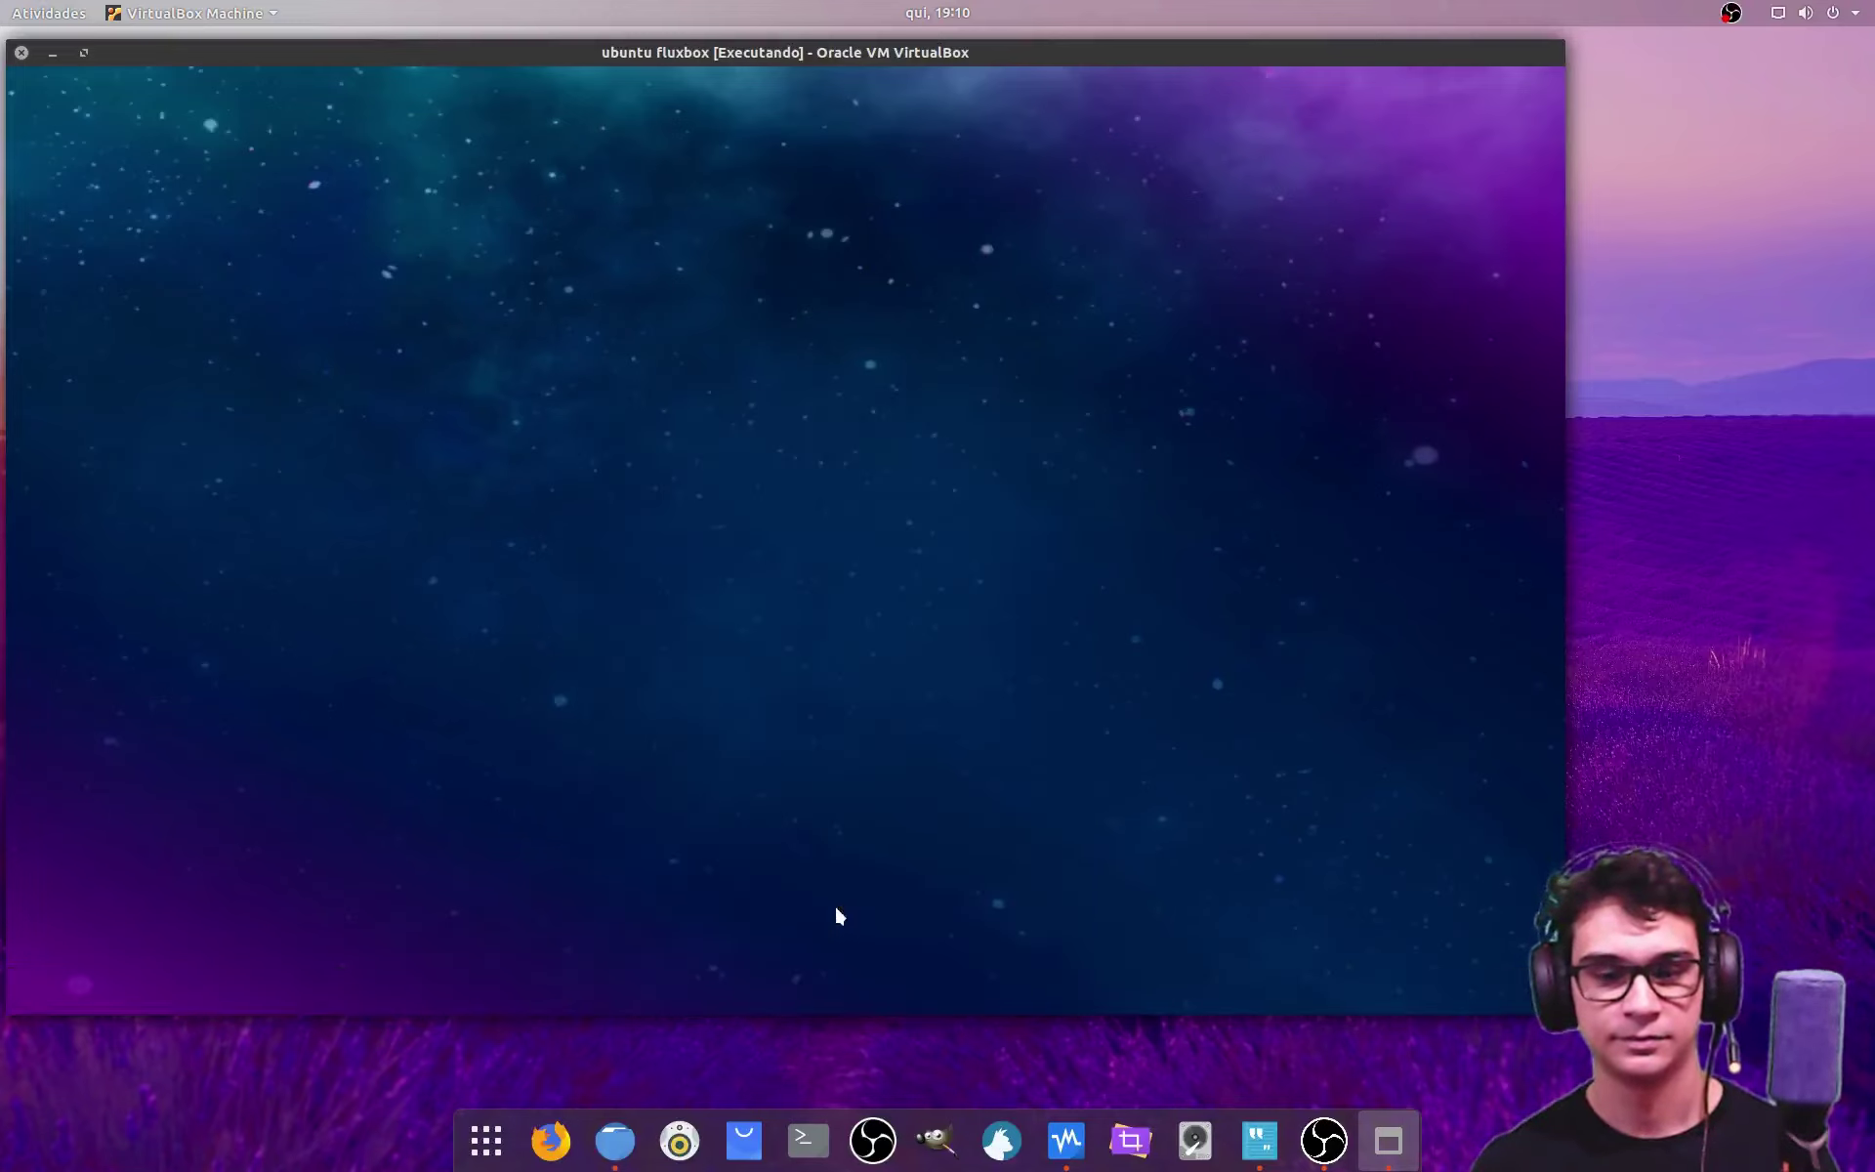
right_click(681, 476)
mouse_move(710, 845)
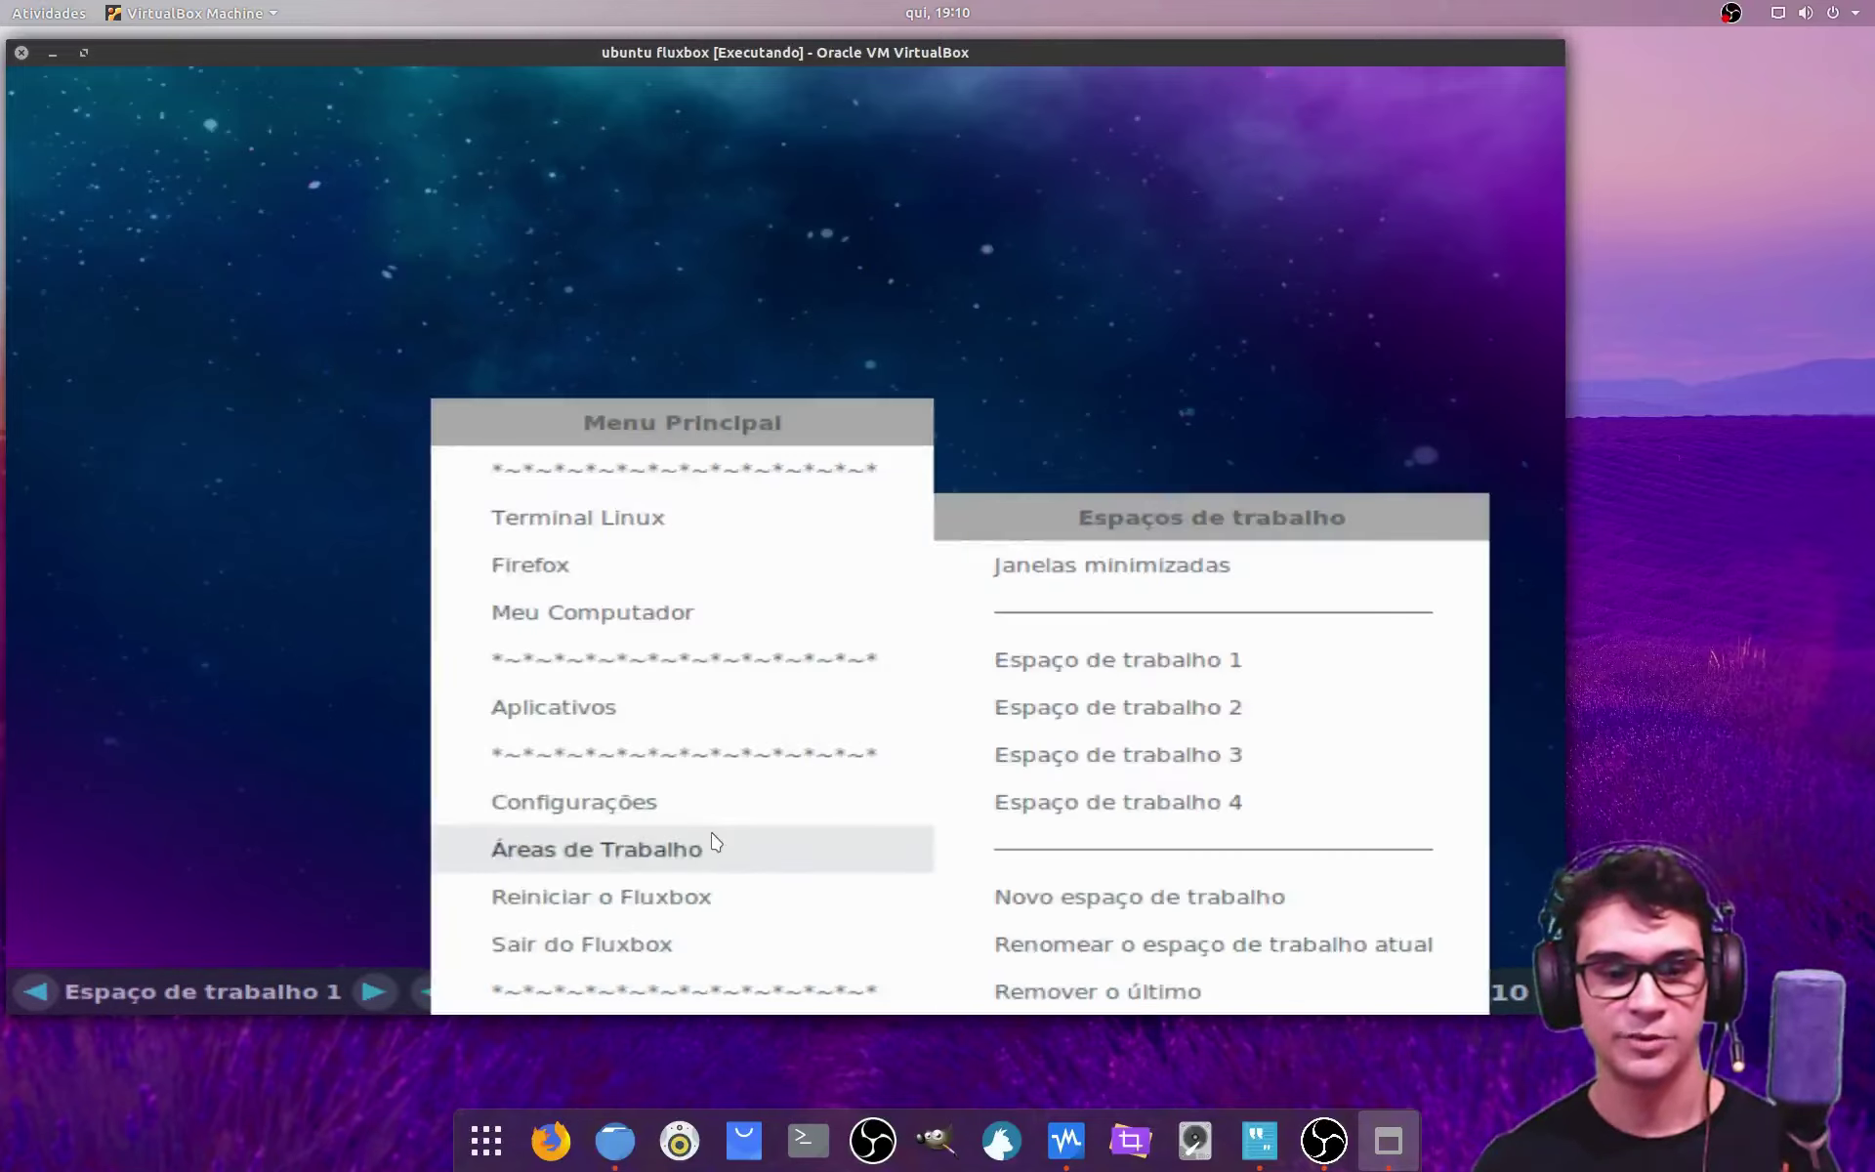
left_click(731, 315)
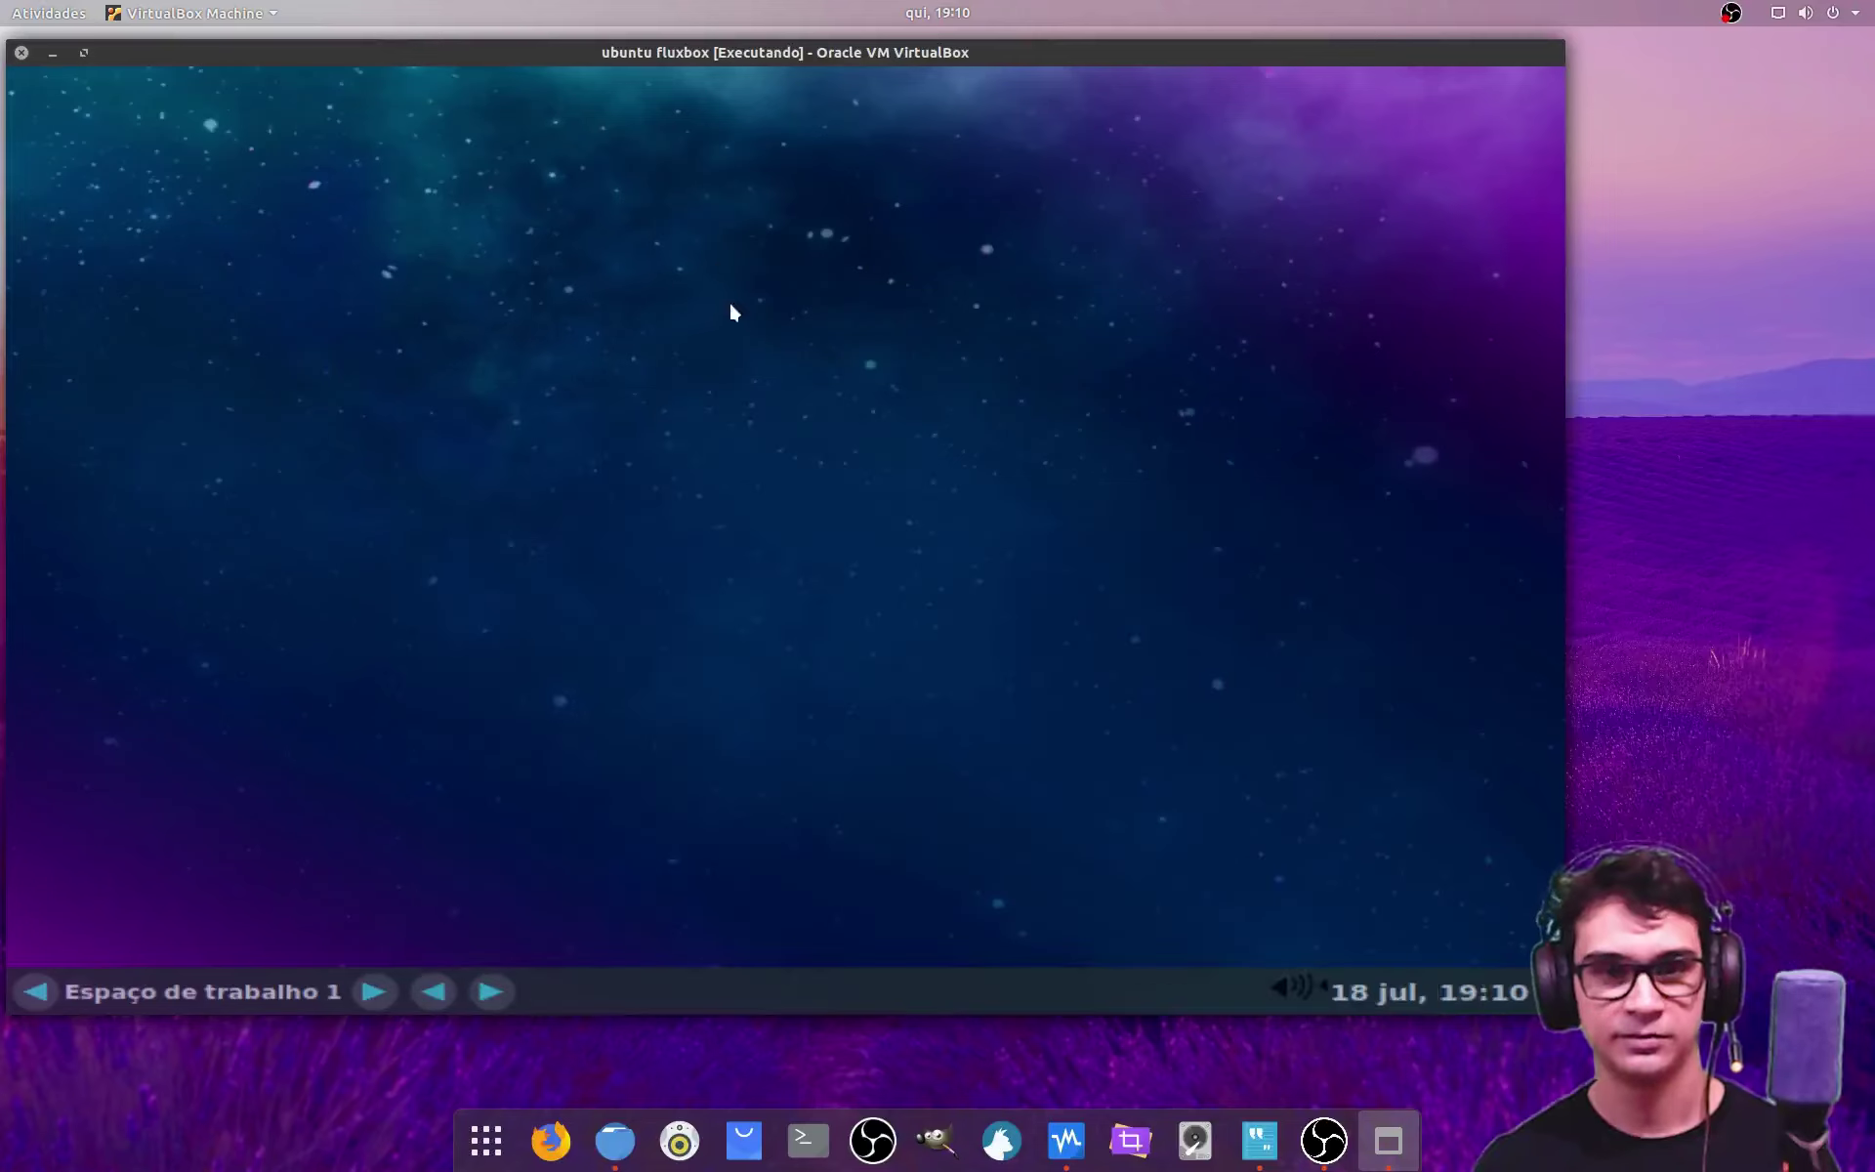
right_click(693, 352)
mouse_move(687, 752)
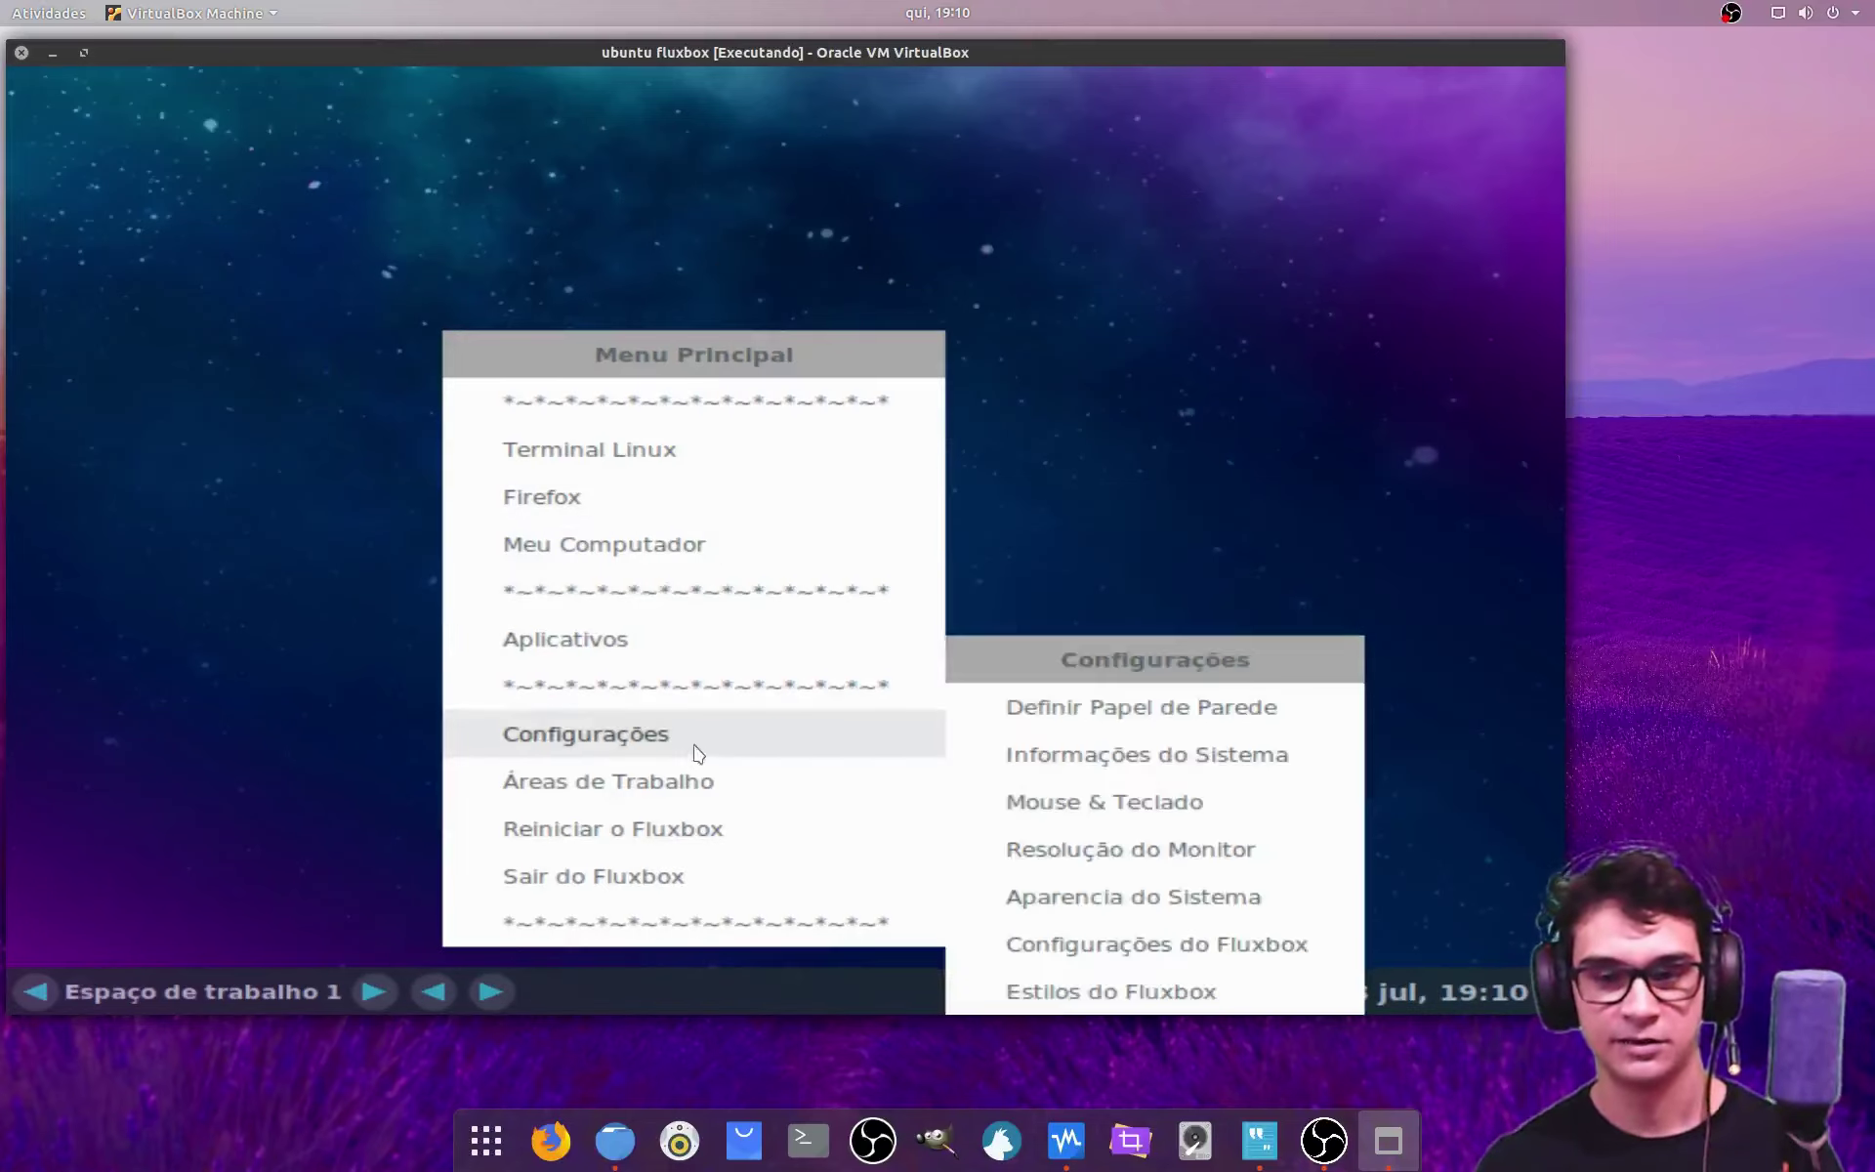
left_click(1037, 713)
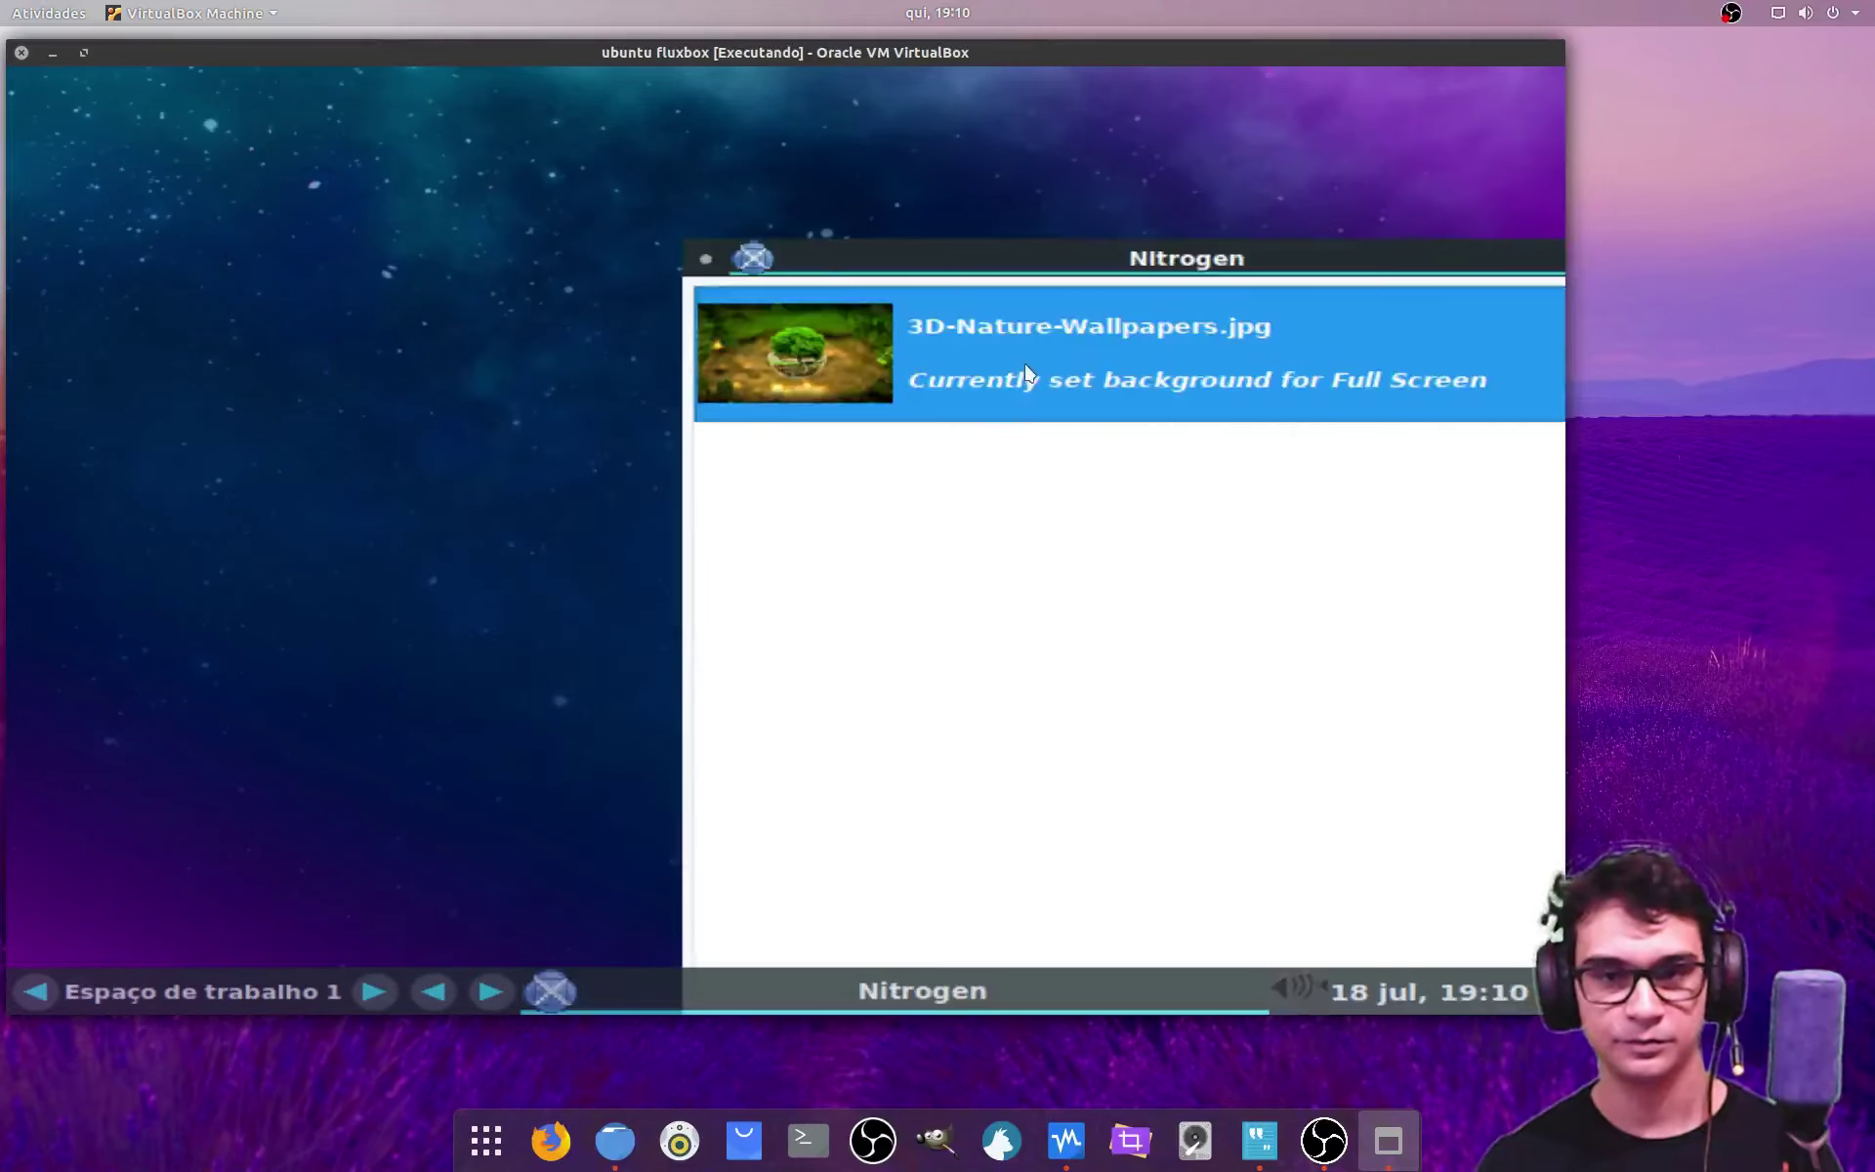
left_click_drag(1047, 259, 547, 88)
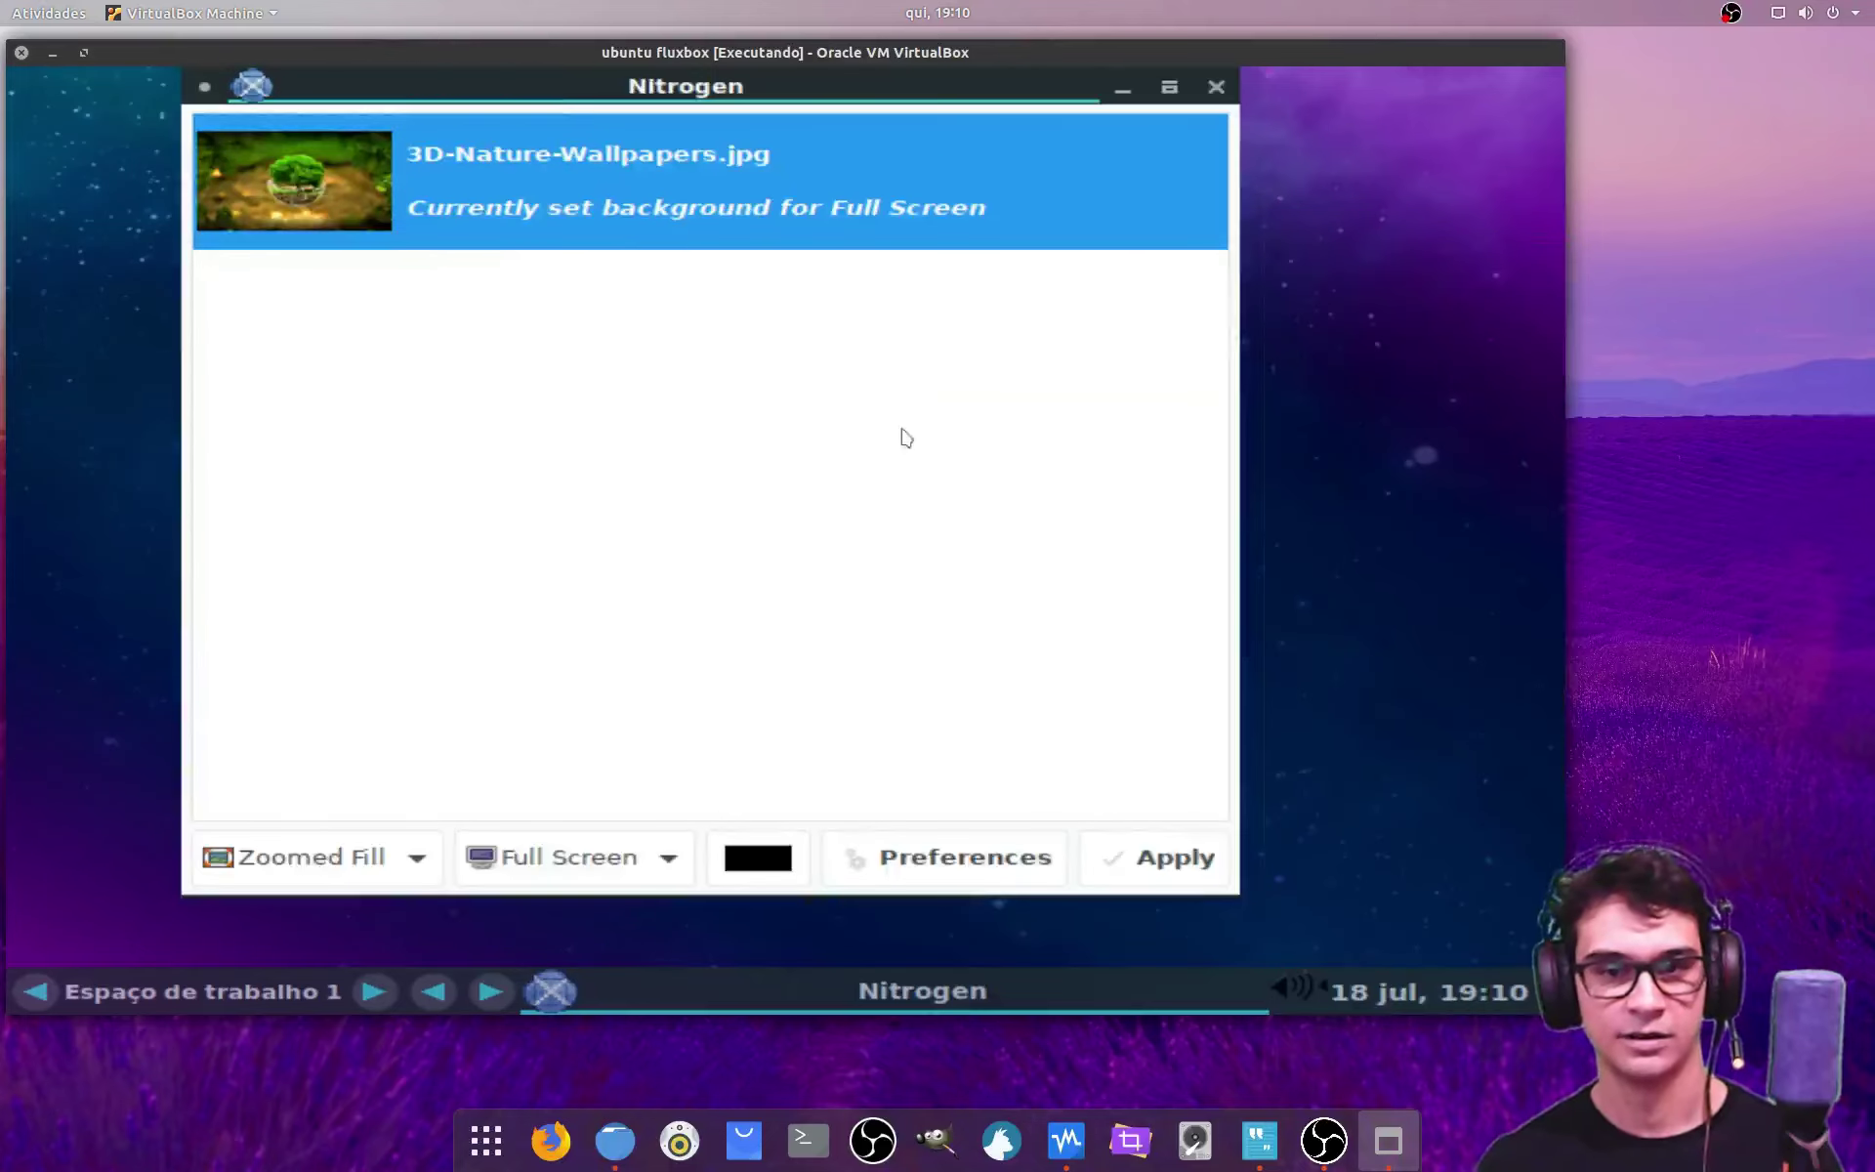
left_click(1153, 856)
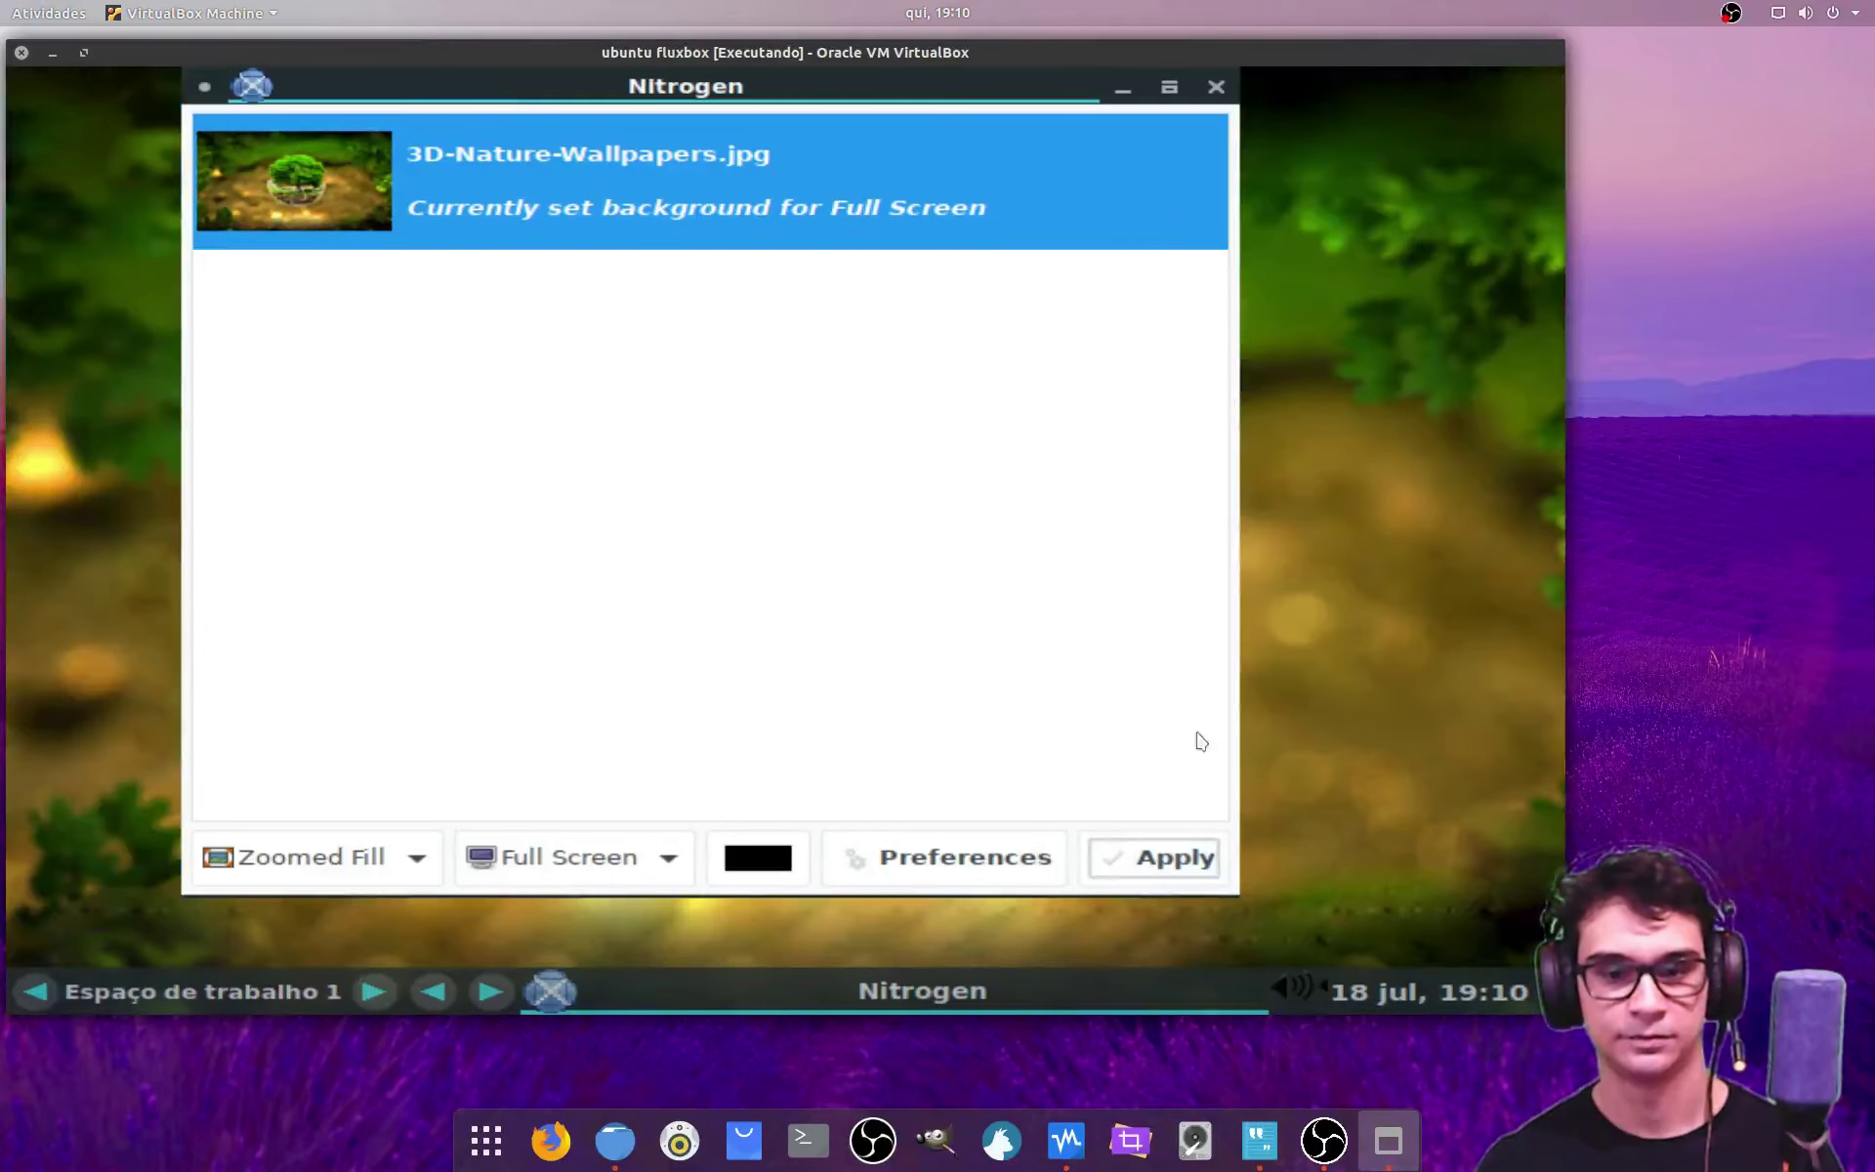
left_click(1216, 87)
right_click(579, 540)
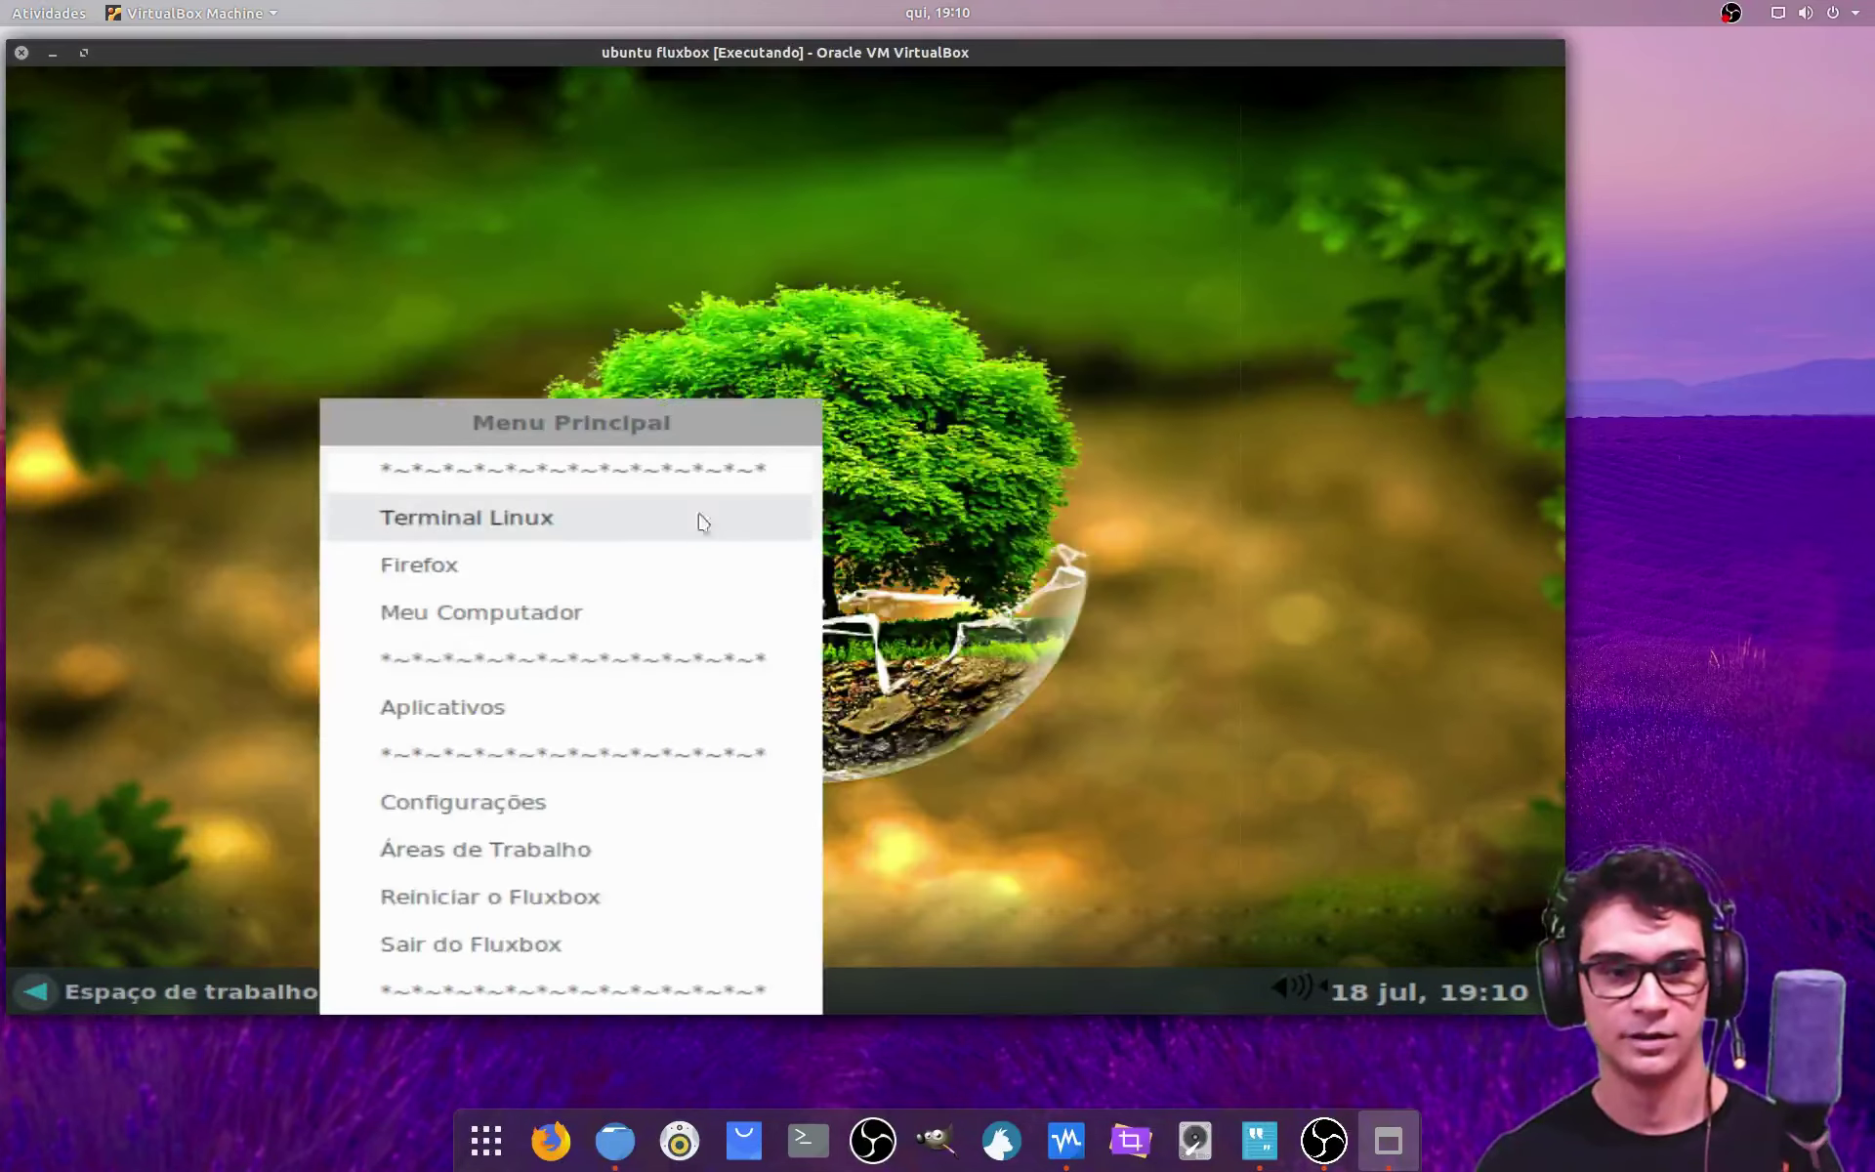
Step: Launch Terminal Linux from the main menu, move and close it, then show the Configurações submenu
left_click(670, 532)
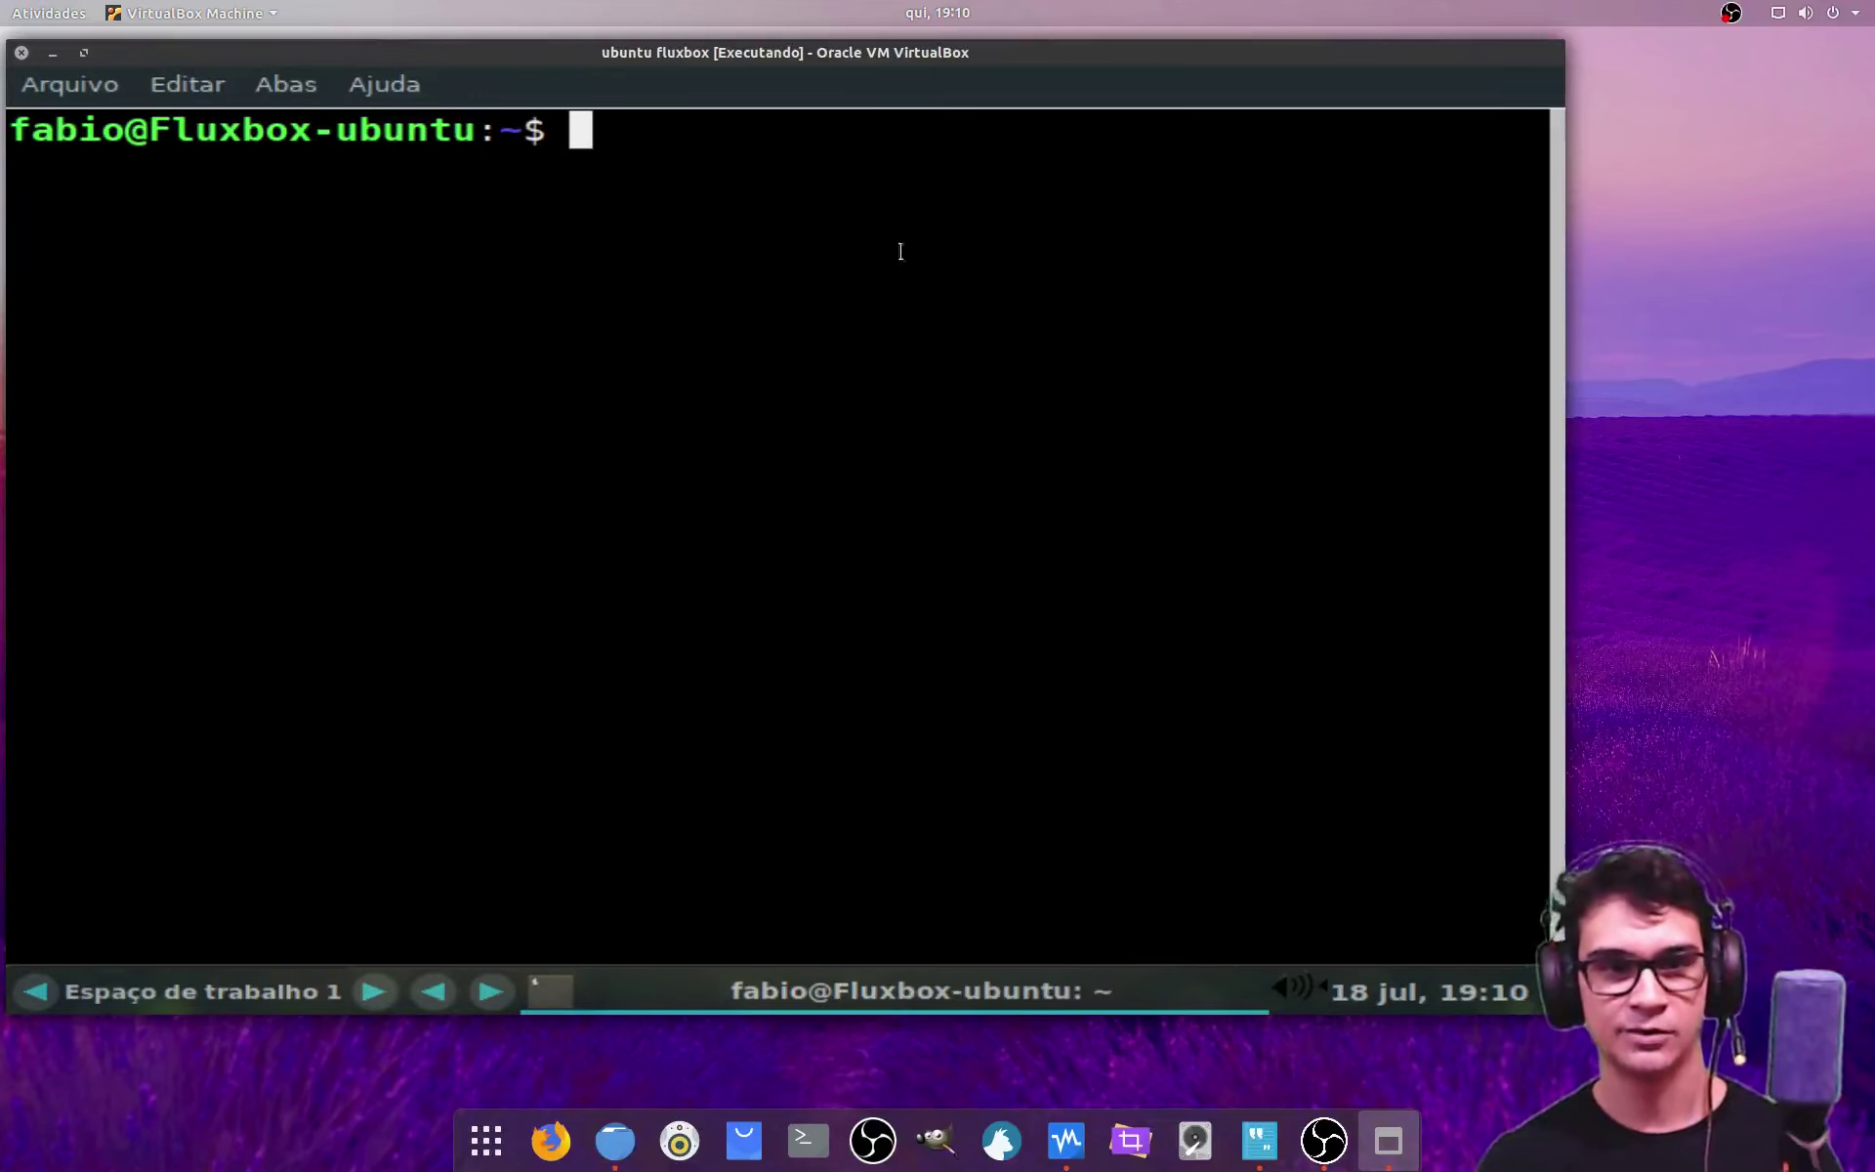
left_click_drag(979, 75, 997, 118)
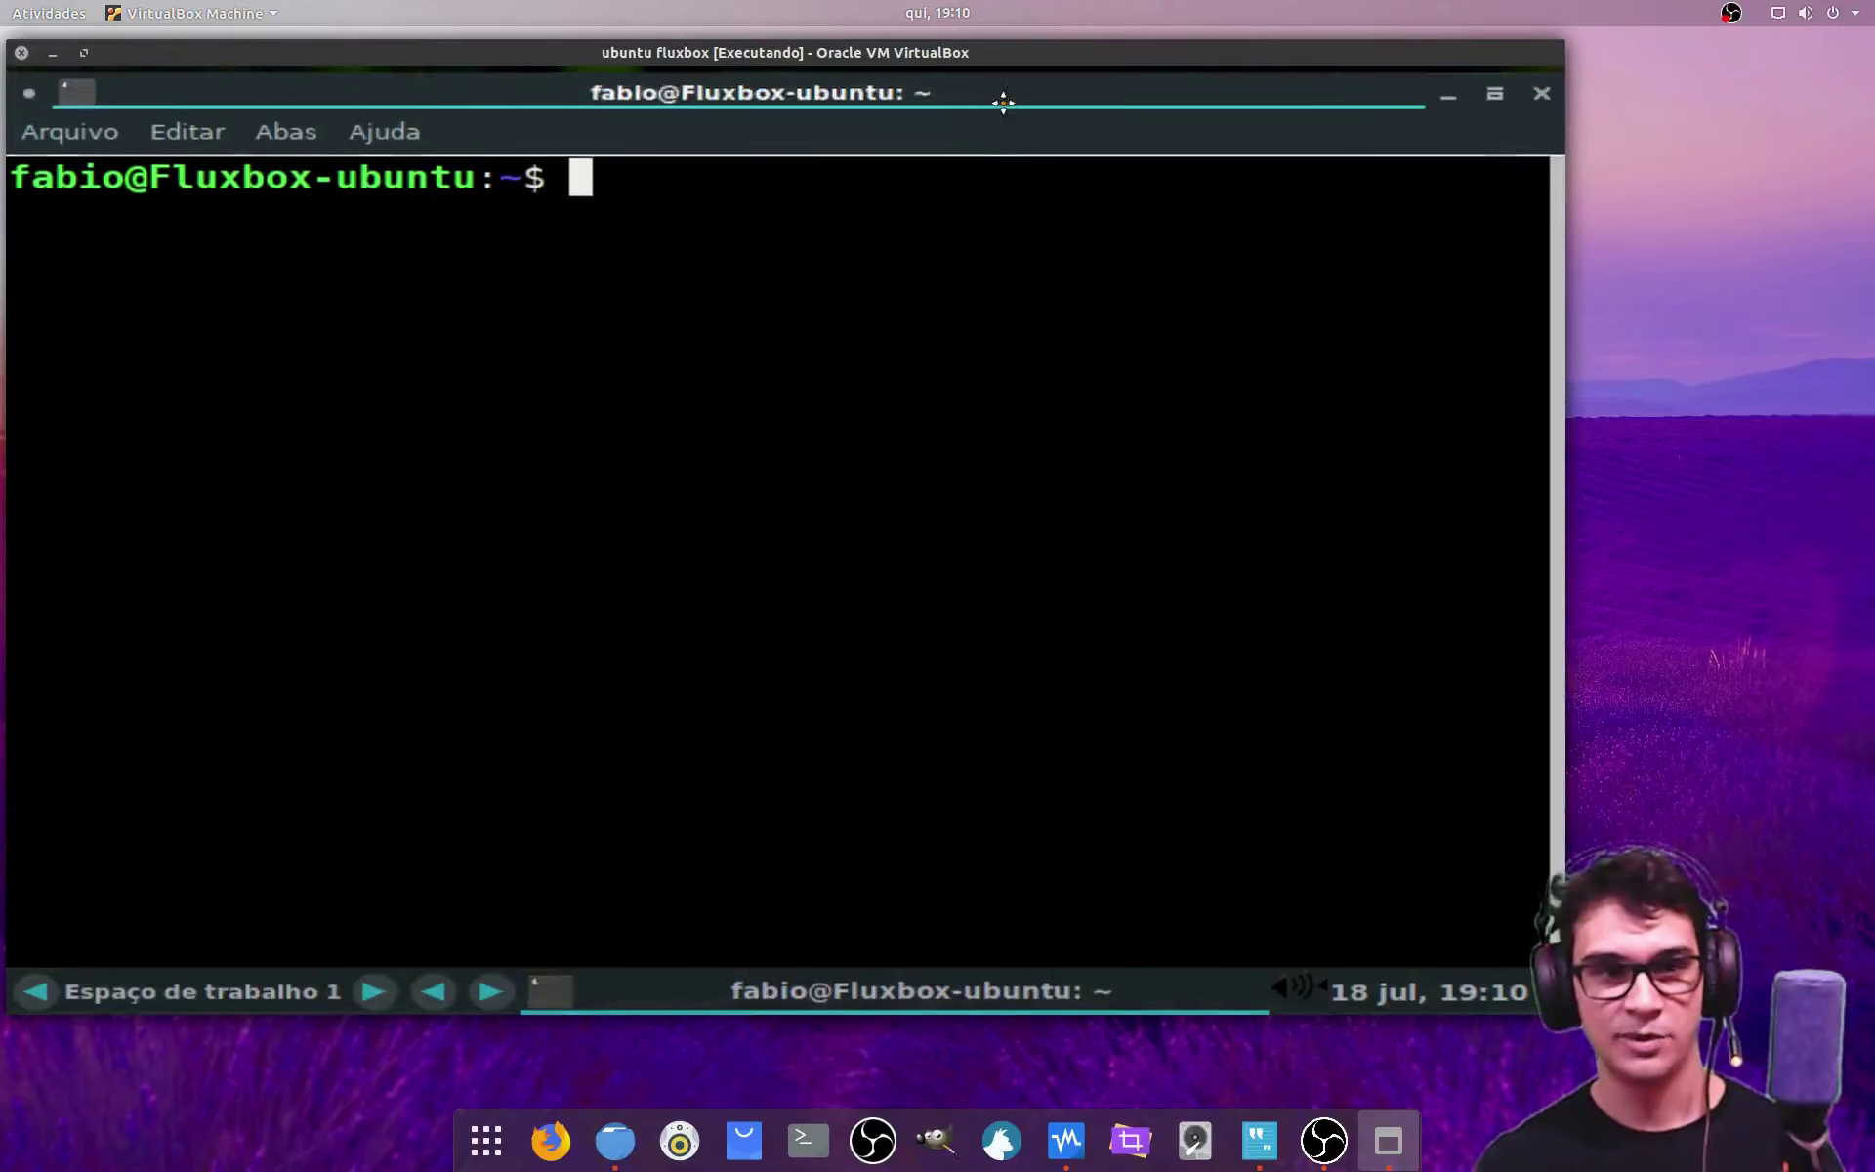
left_click_drag(1201, 92, 1129, 109)
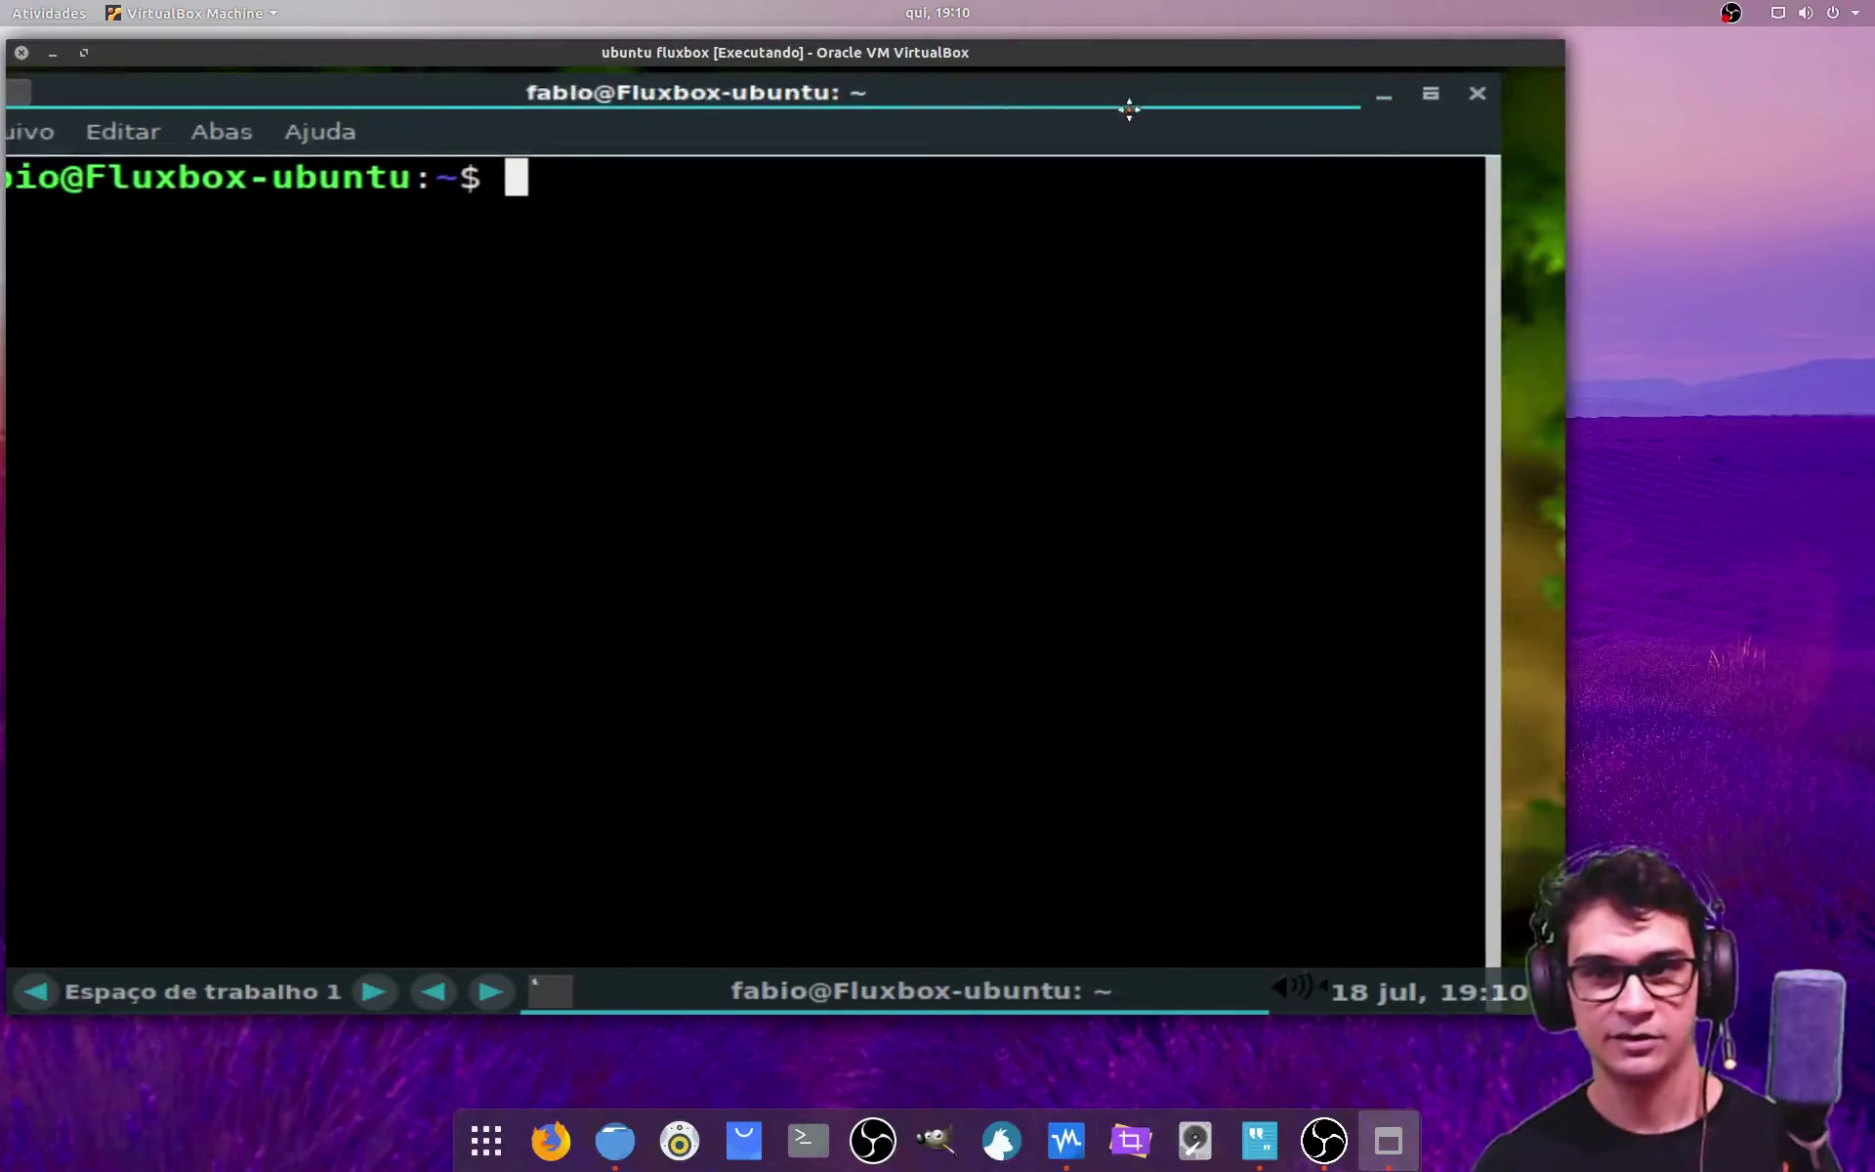
left_click(1471, 105)
right_click(973, 347)
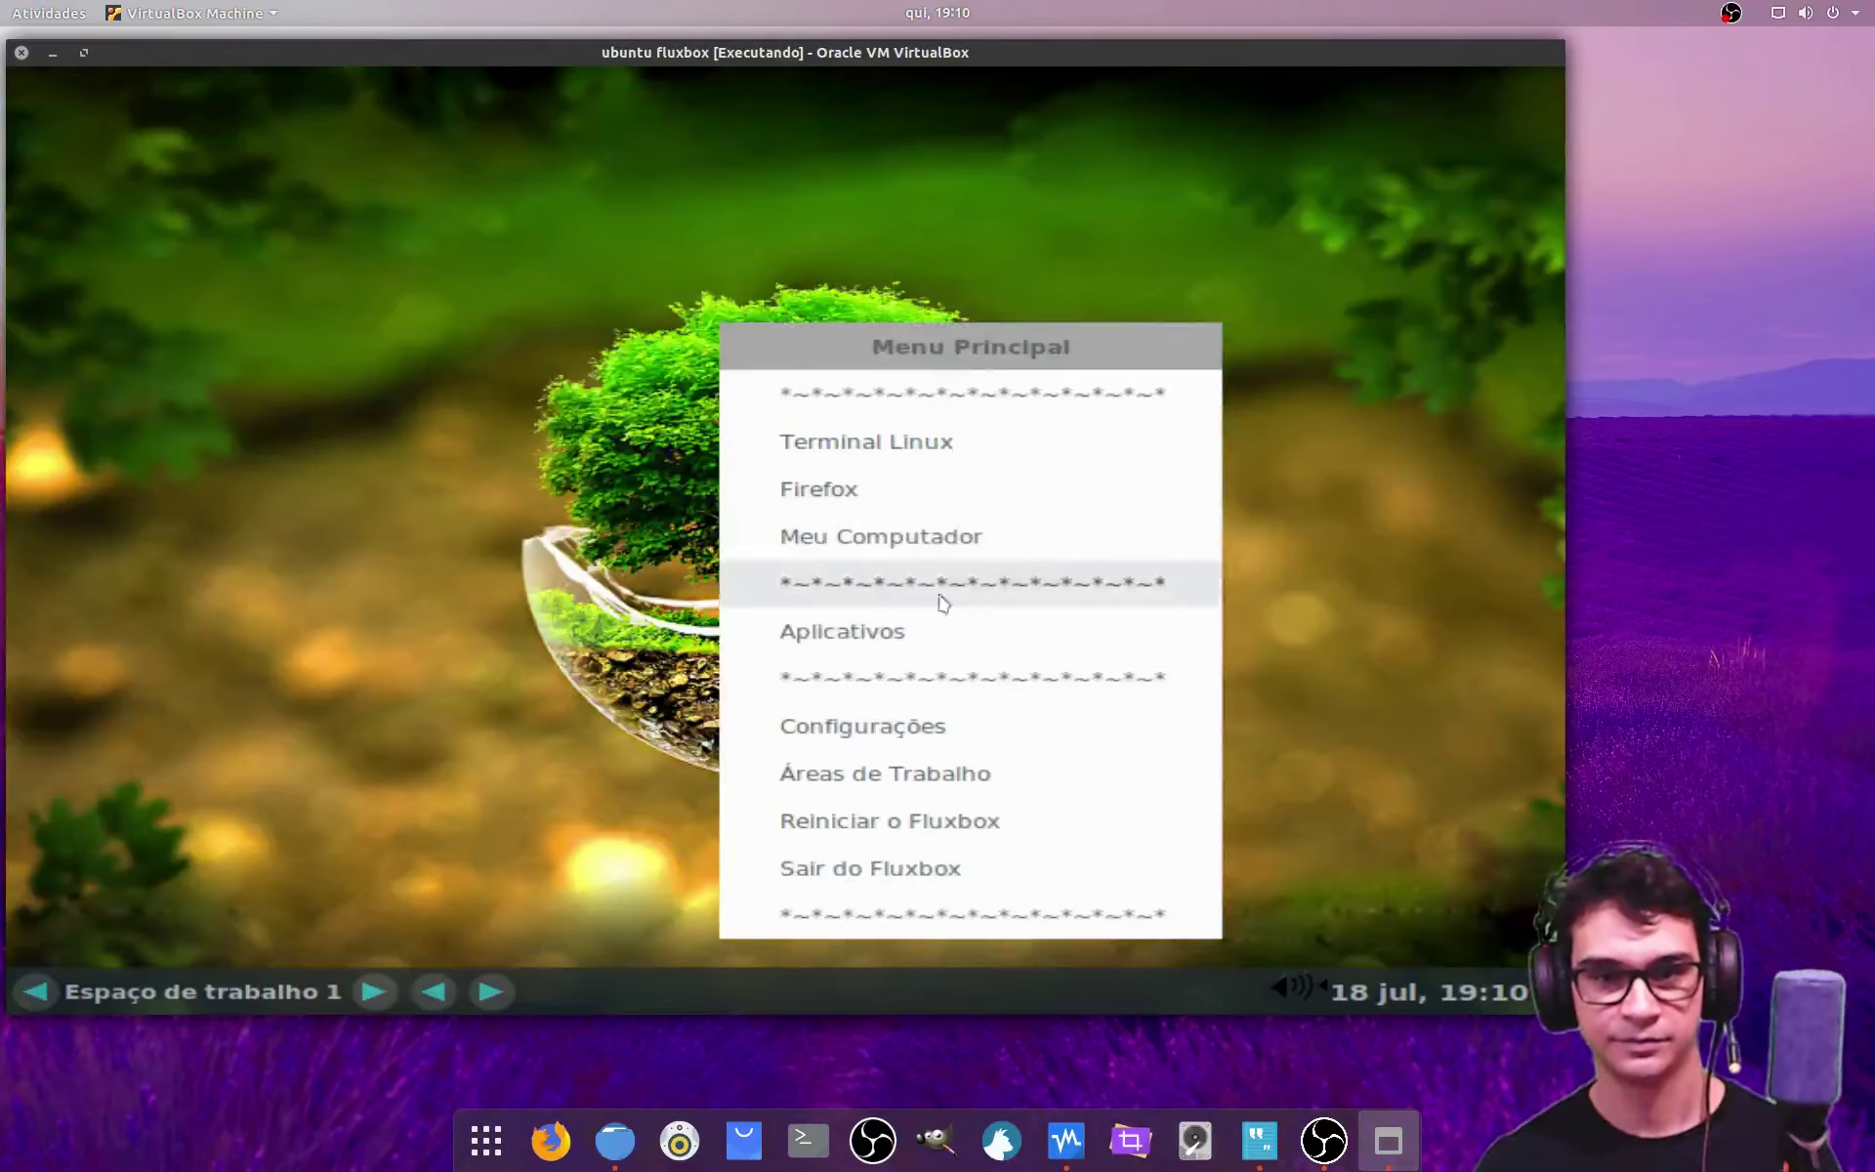
mouse_move(859, 725)
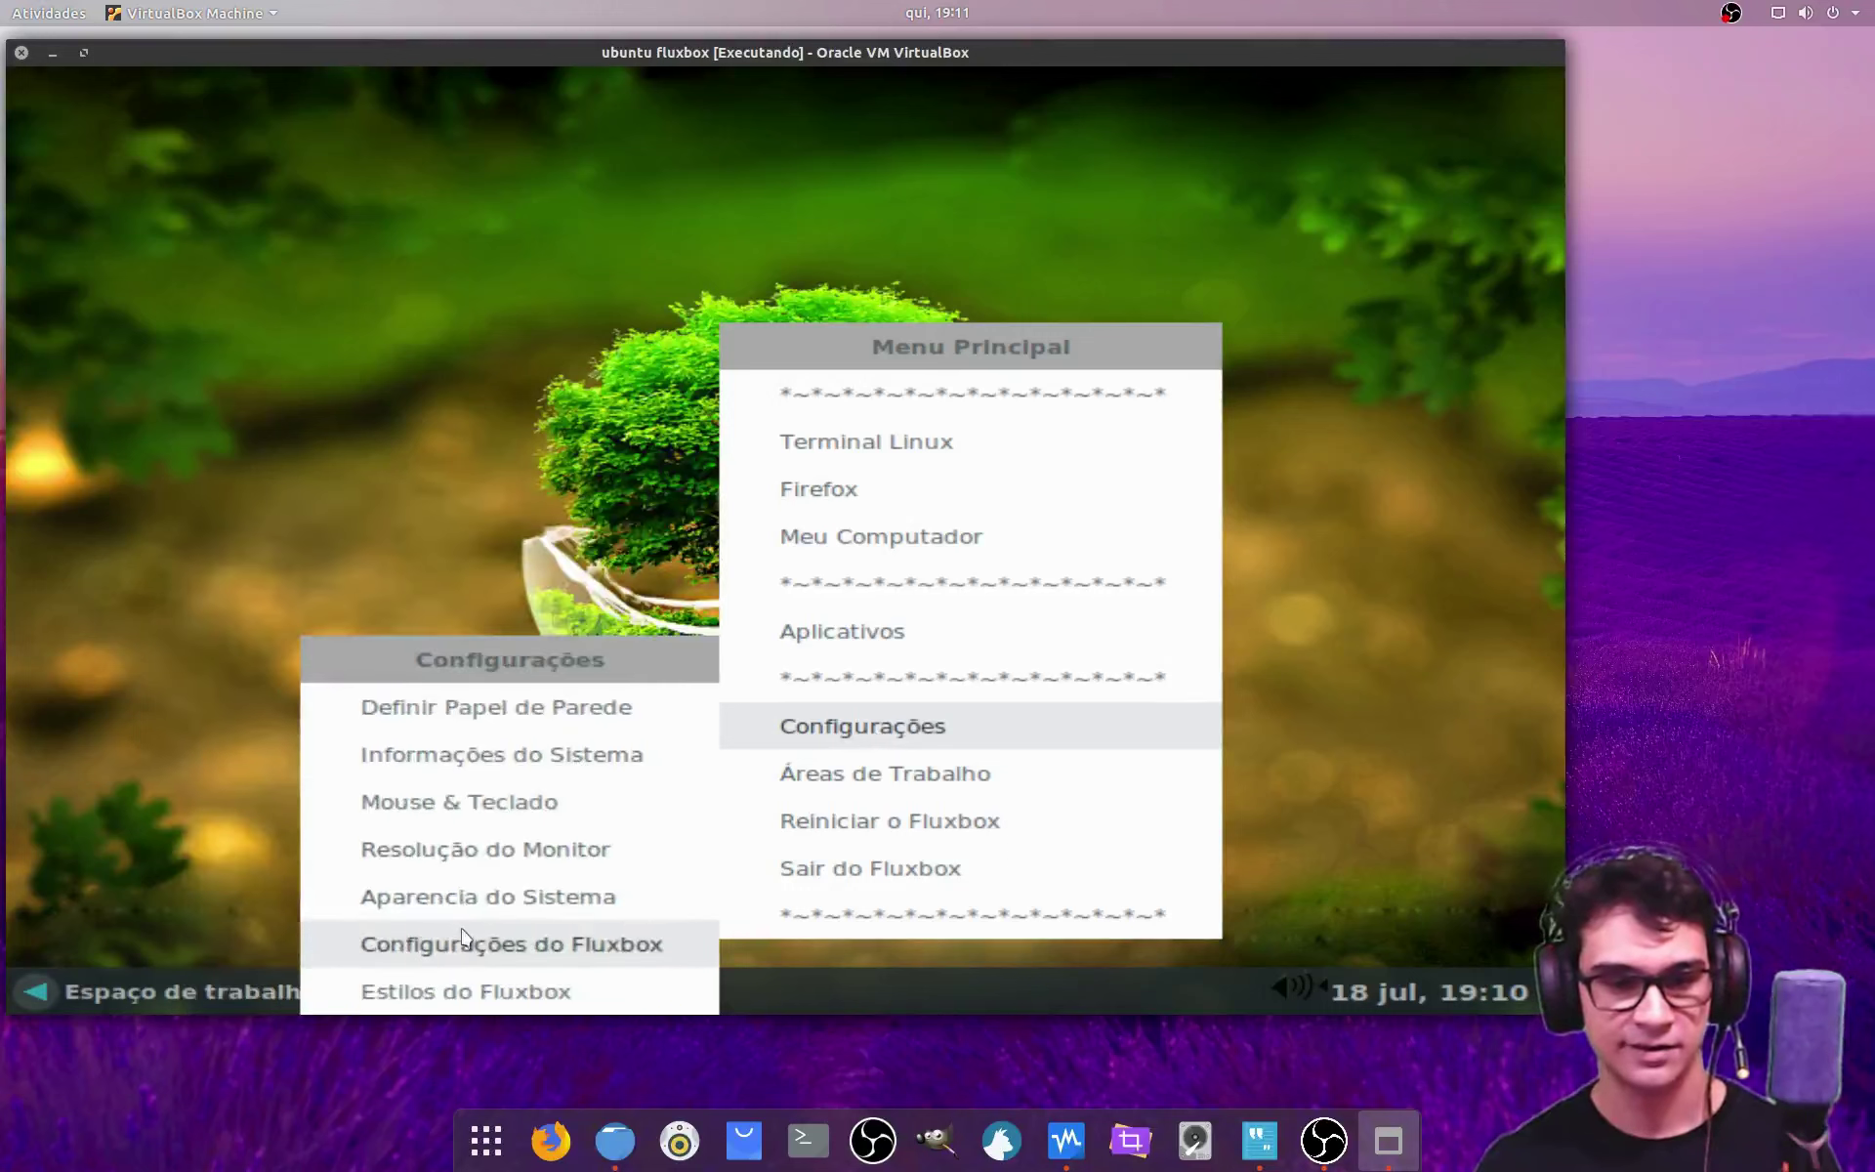
Step: In Resolução do Monitor, apply, keep and save the 1360x768 resolution
left_click(479, 851)
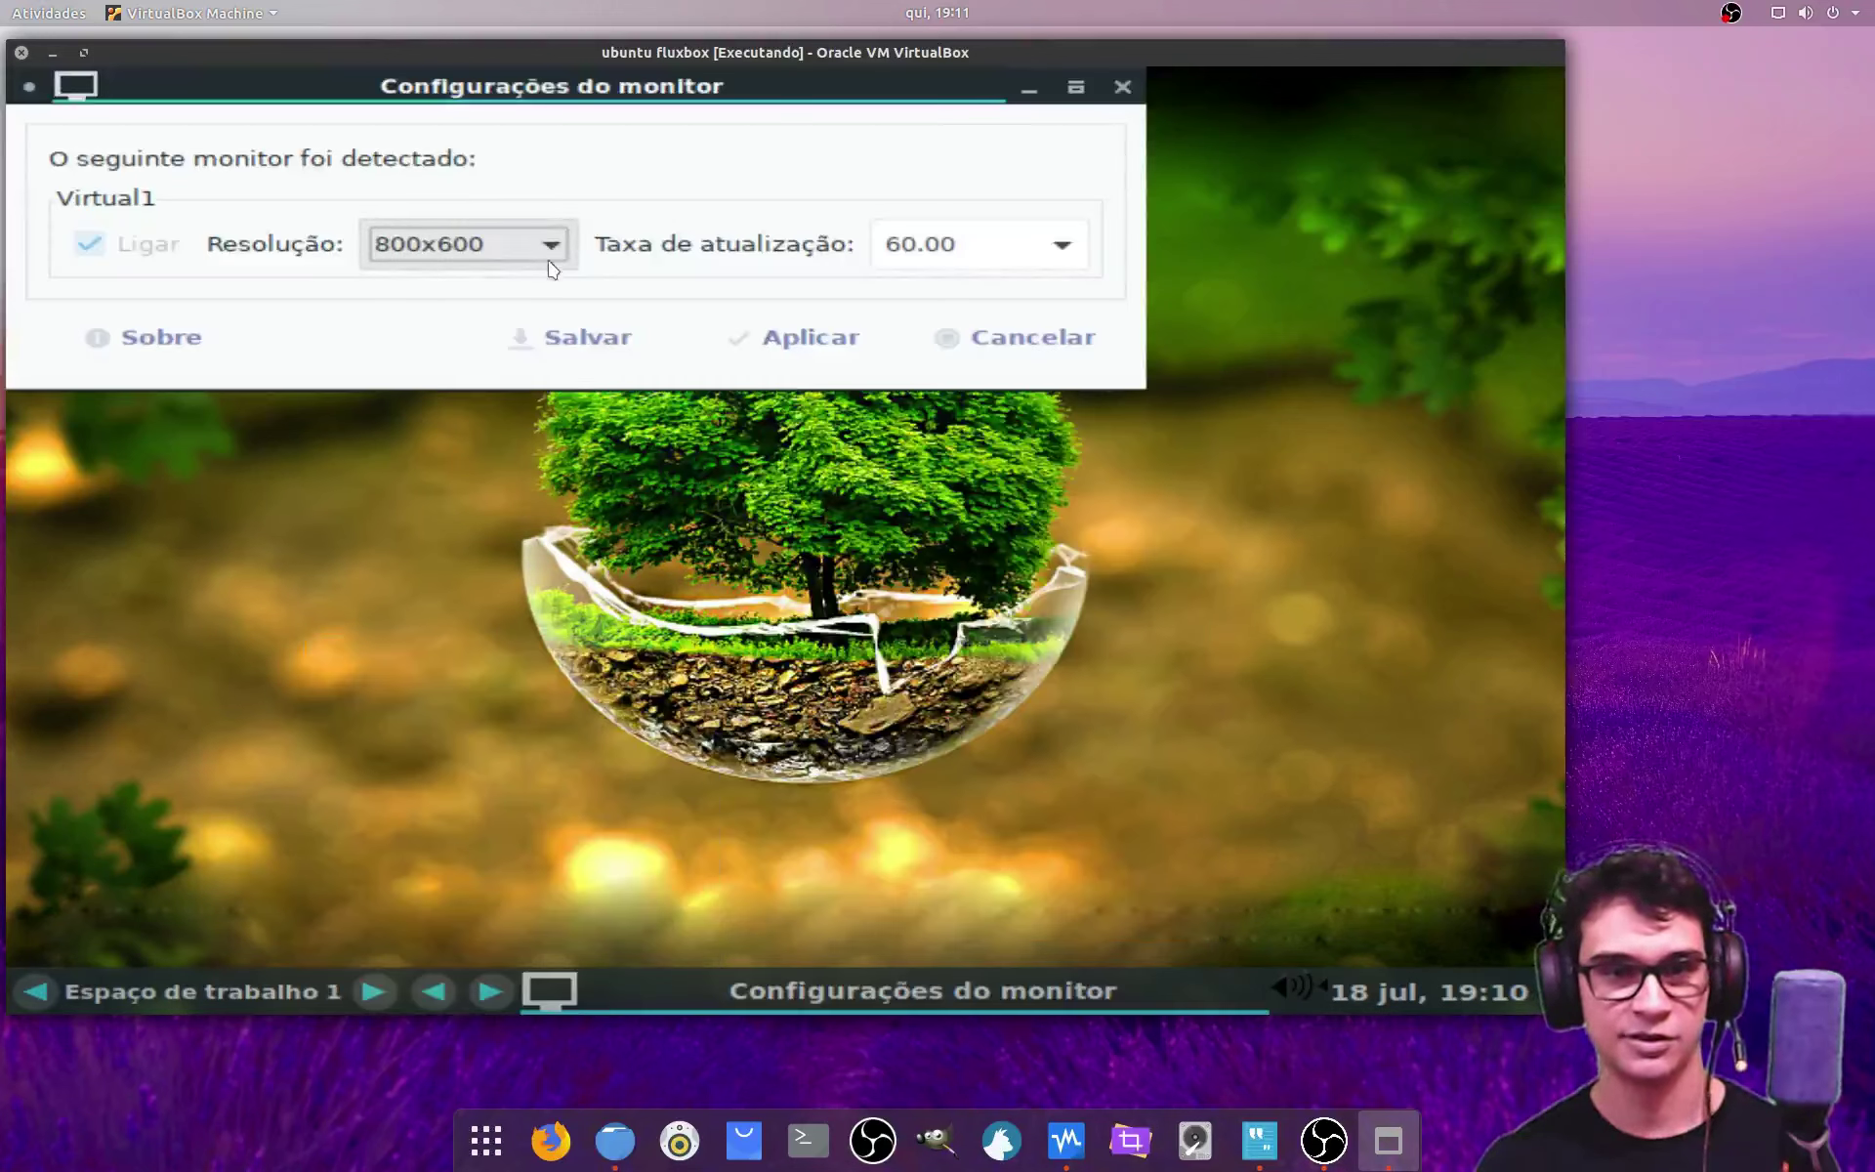
left_click(549, 249)
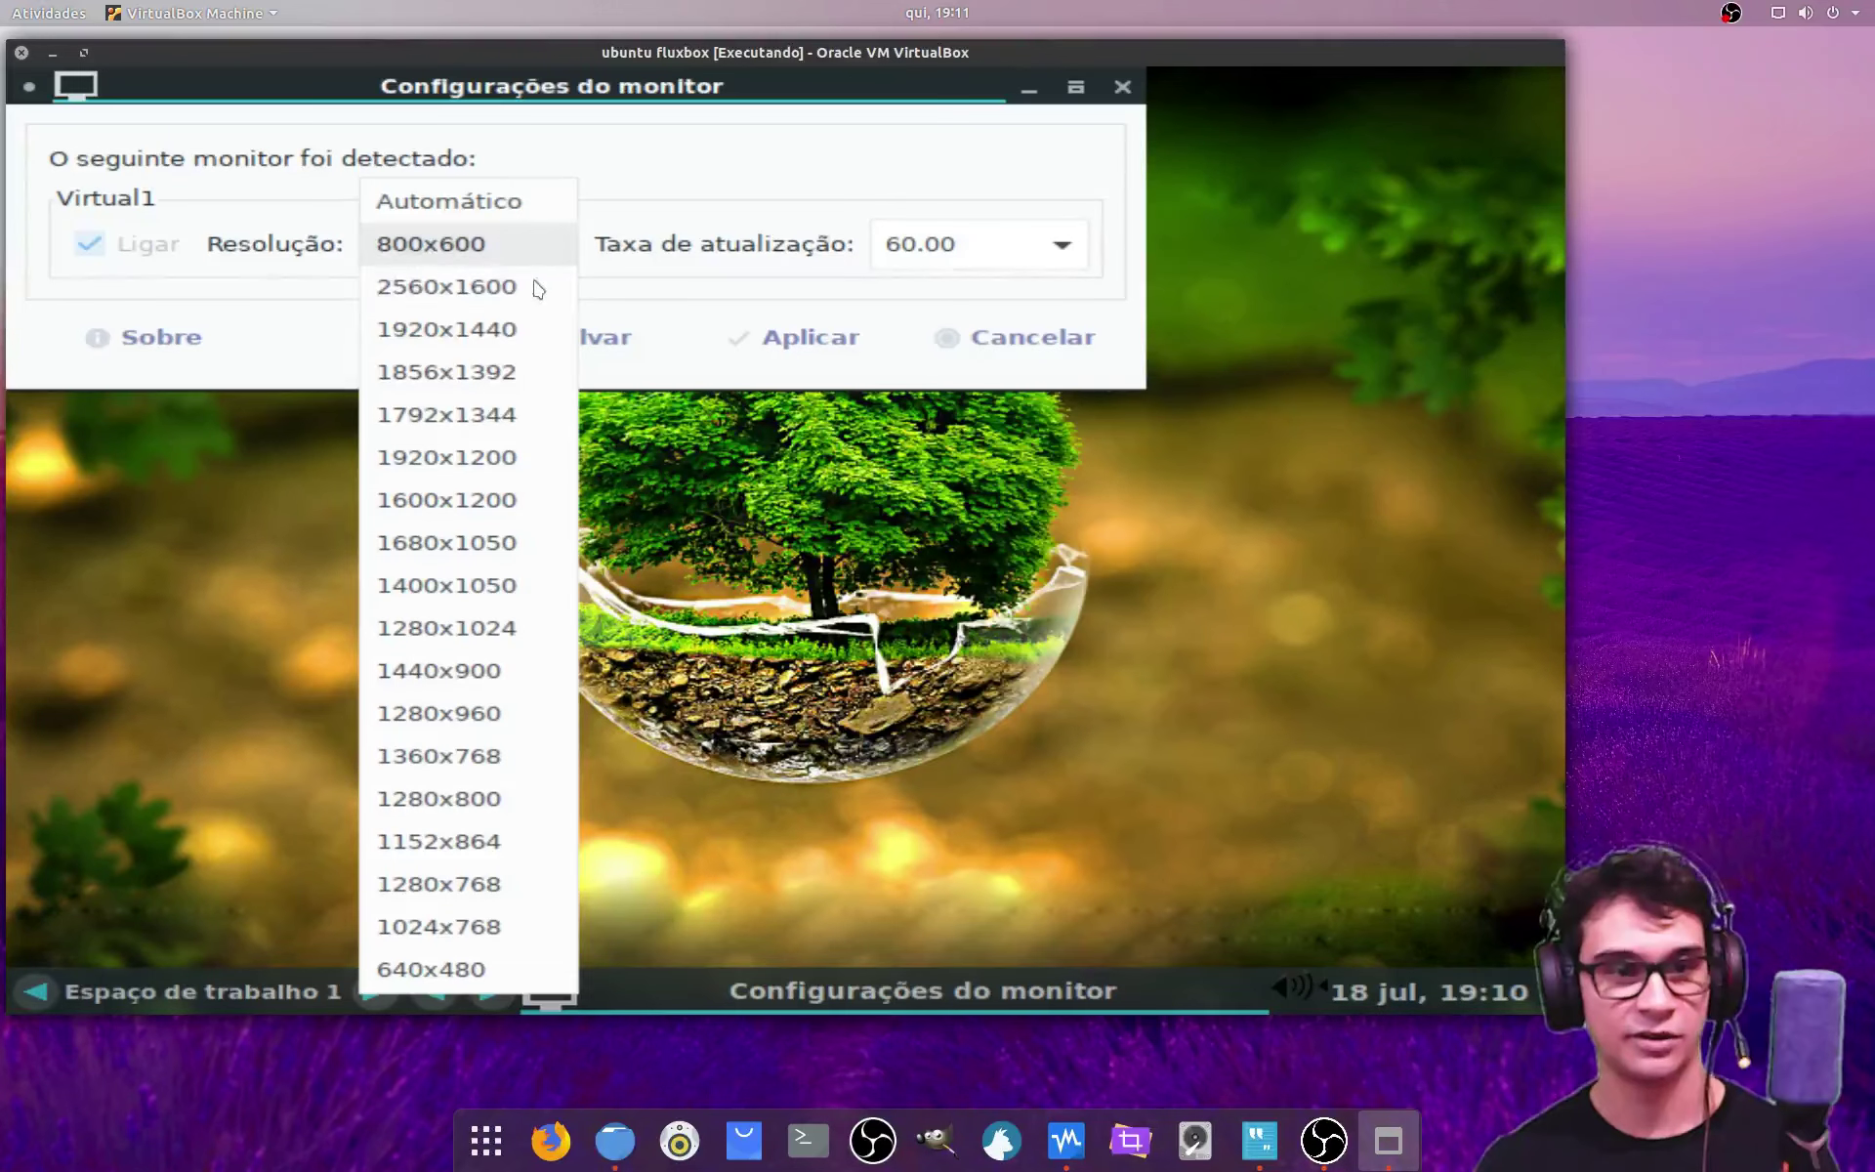
left_click(454, 758)
left_click(830, 339)
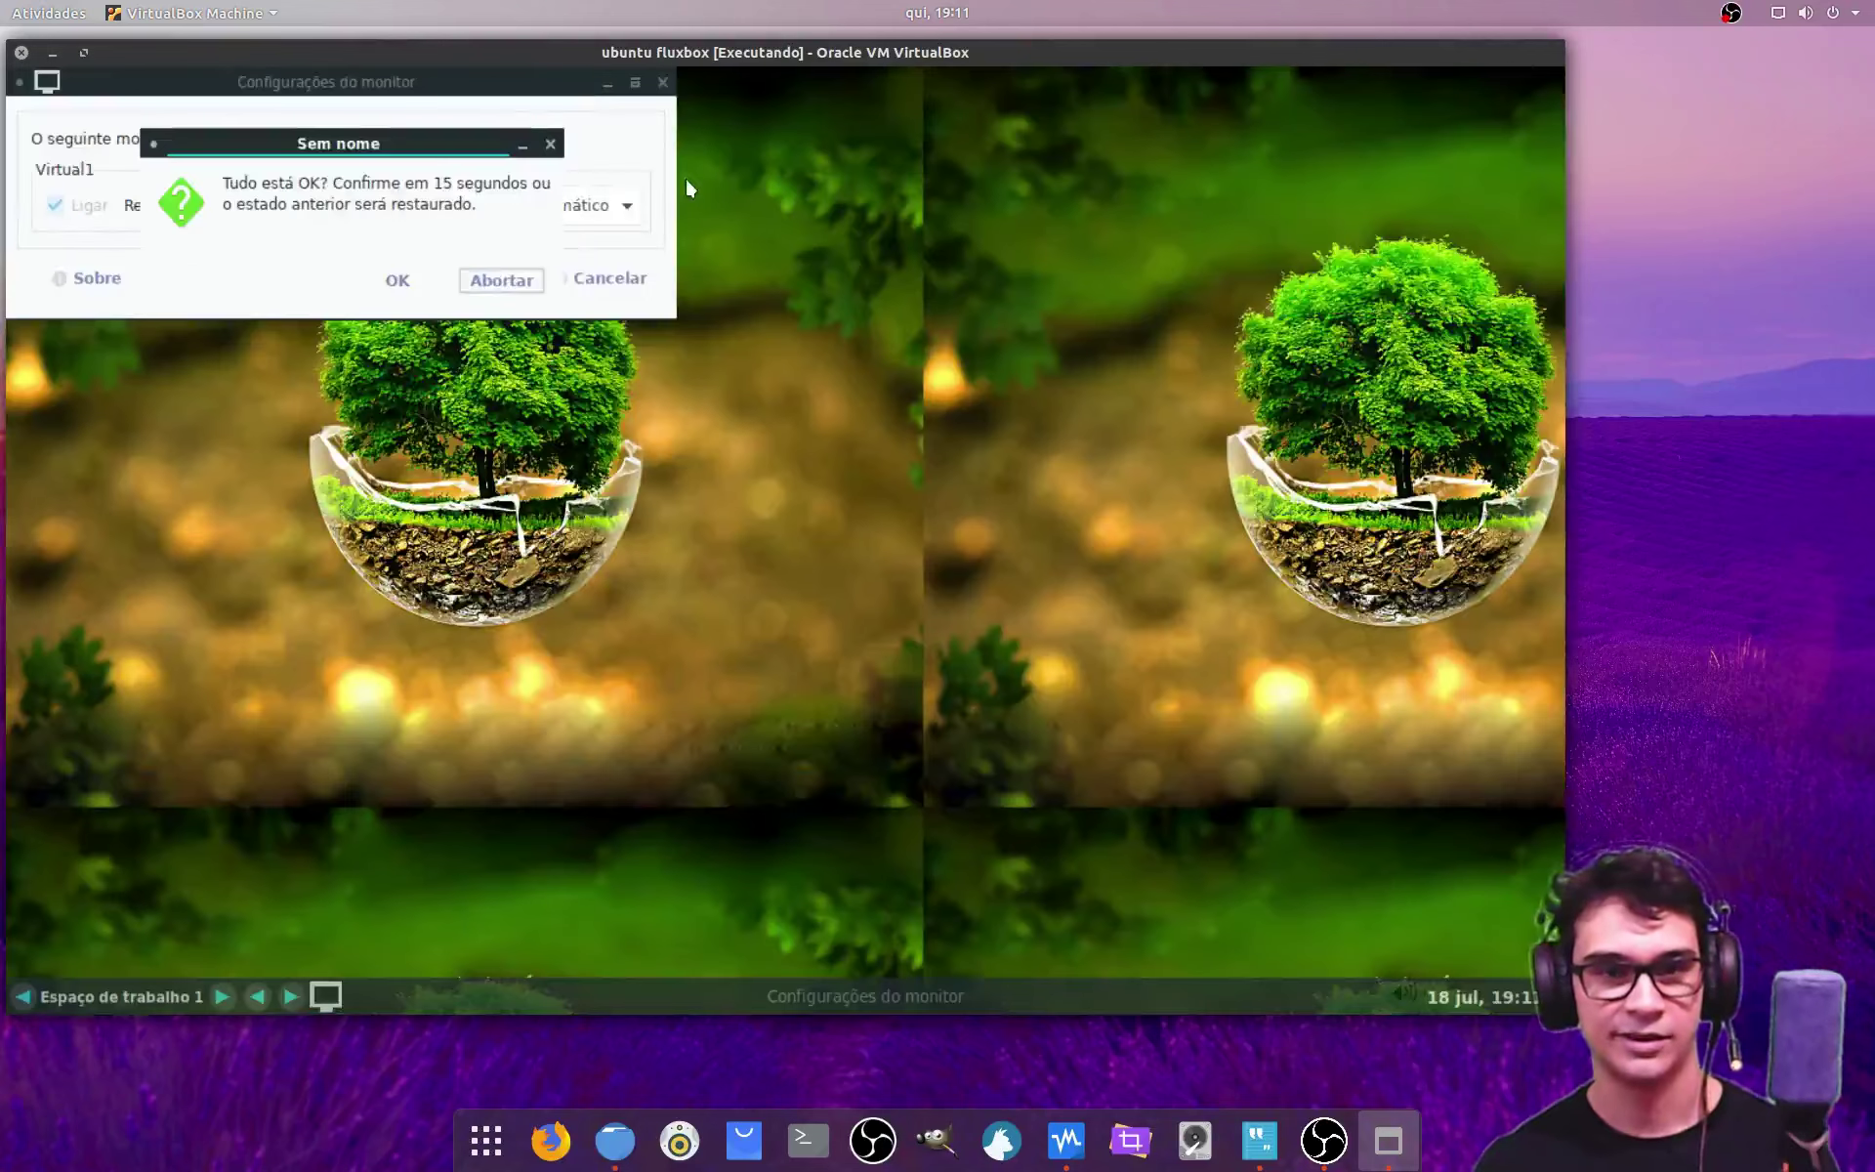
left_click(396, 281)
left_click(376, 284)
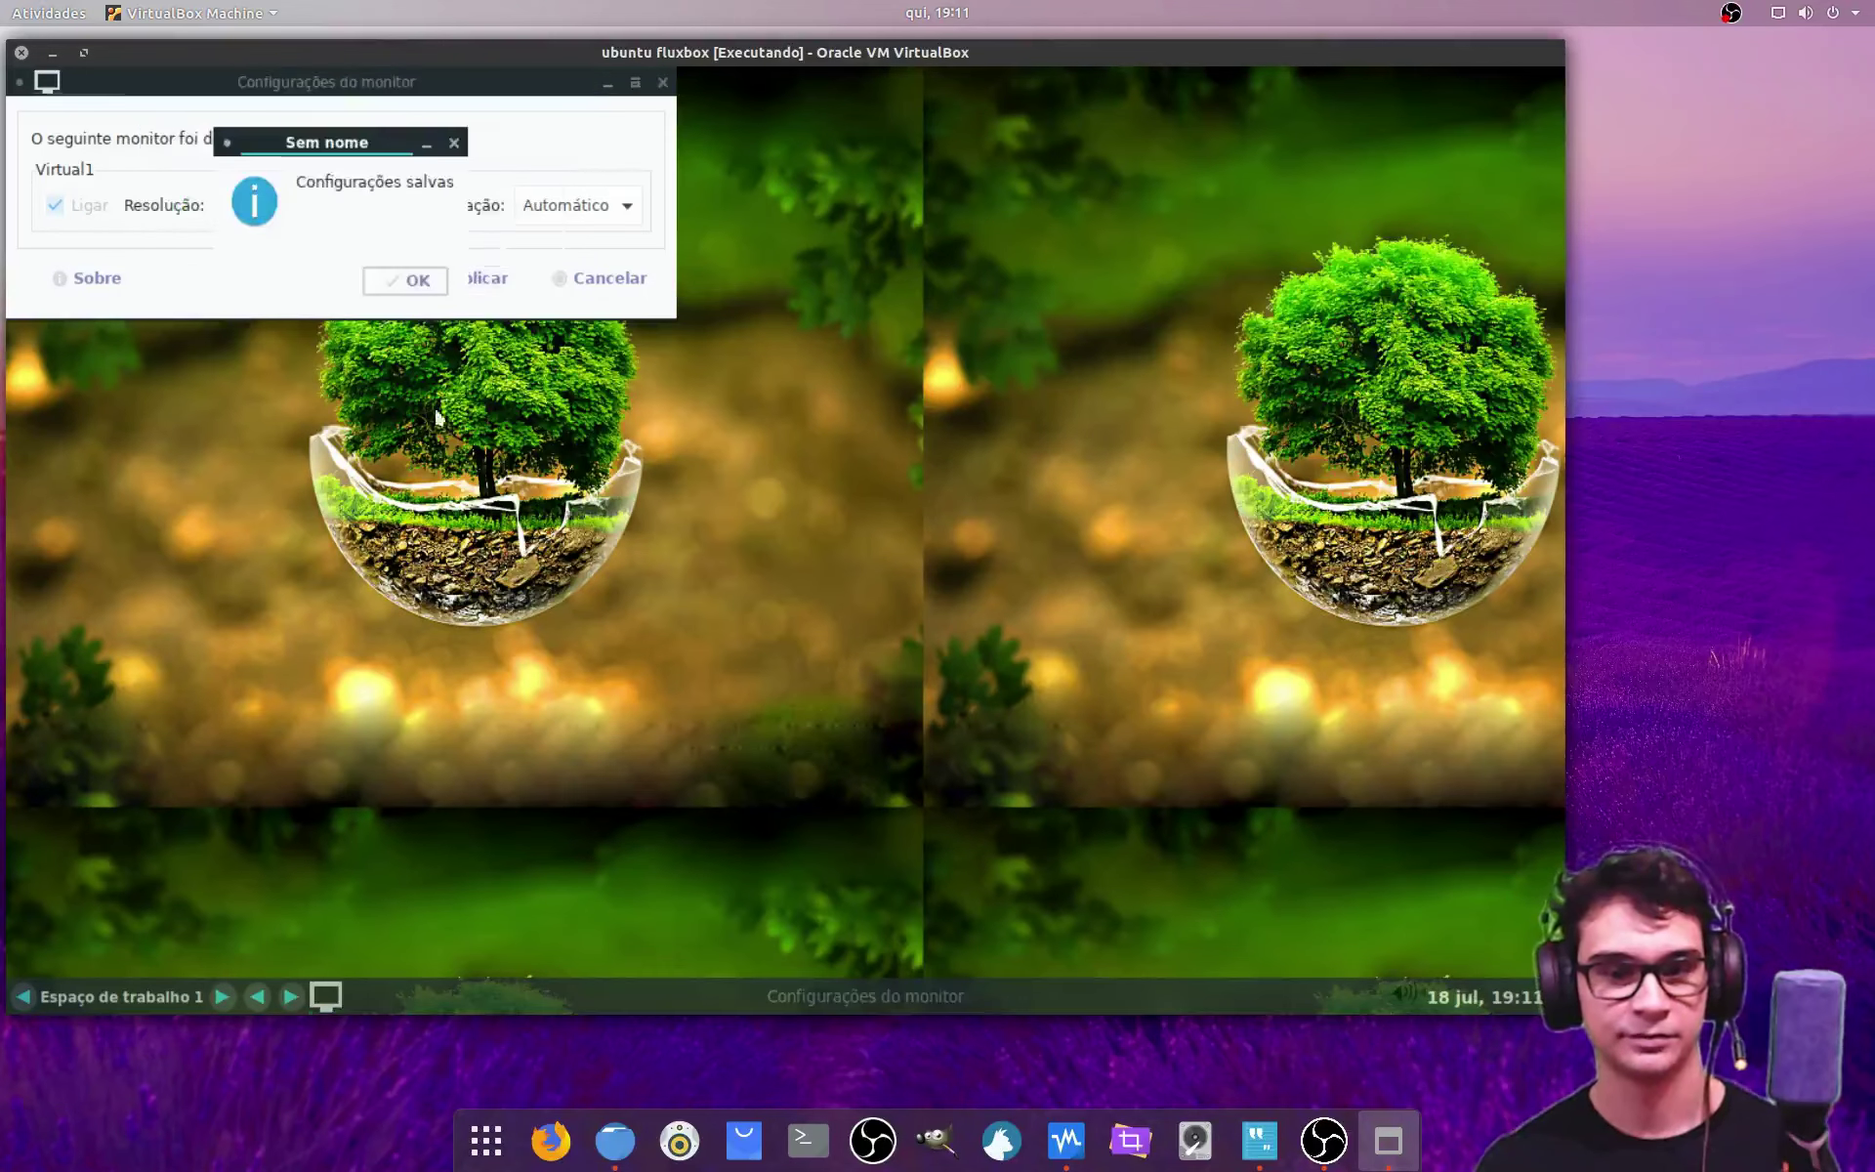
left_click(430, 285)
right_click(527, 303)
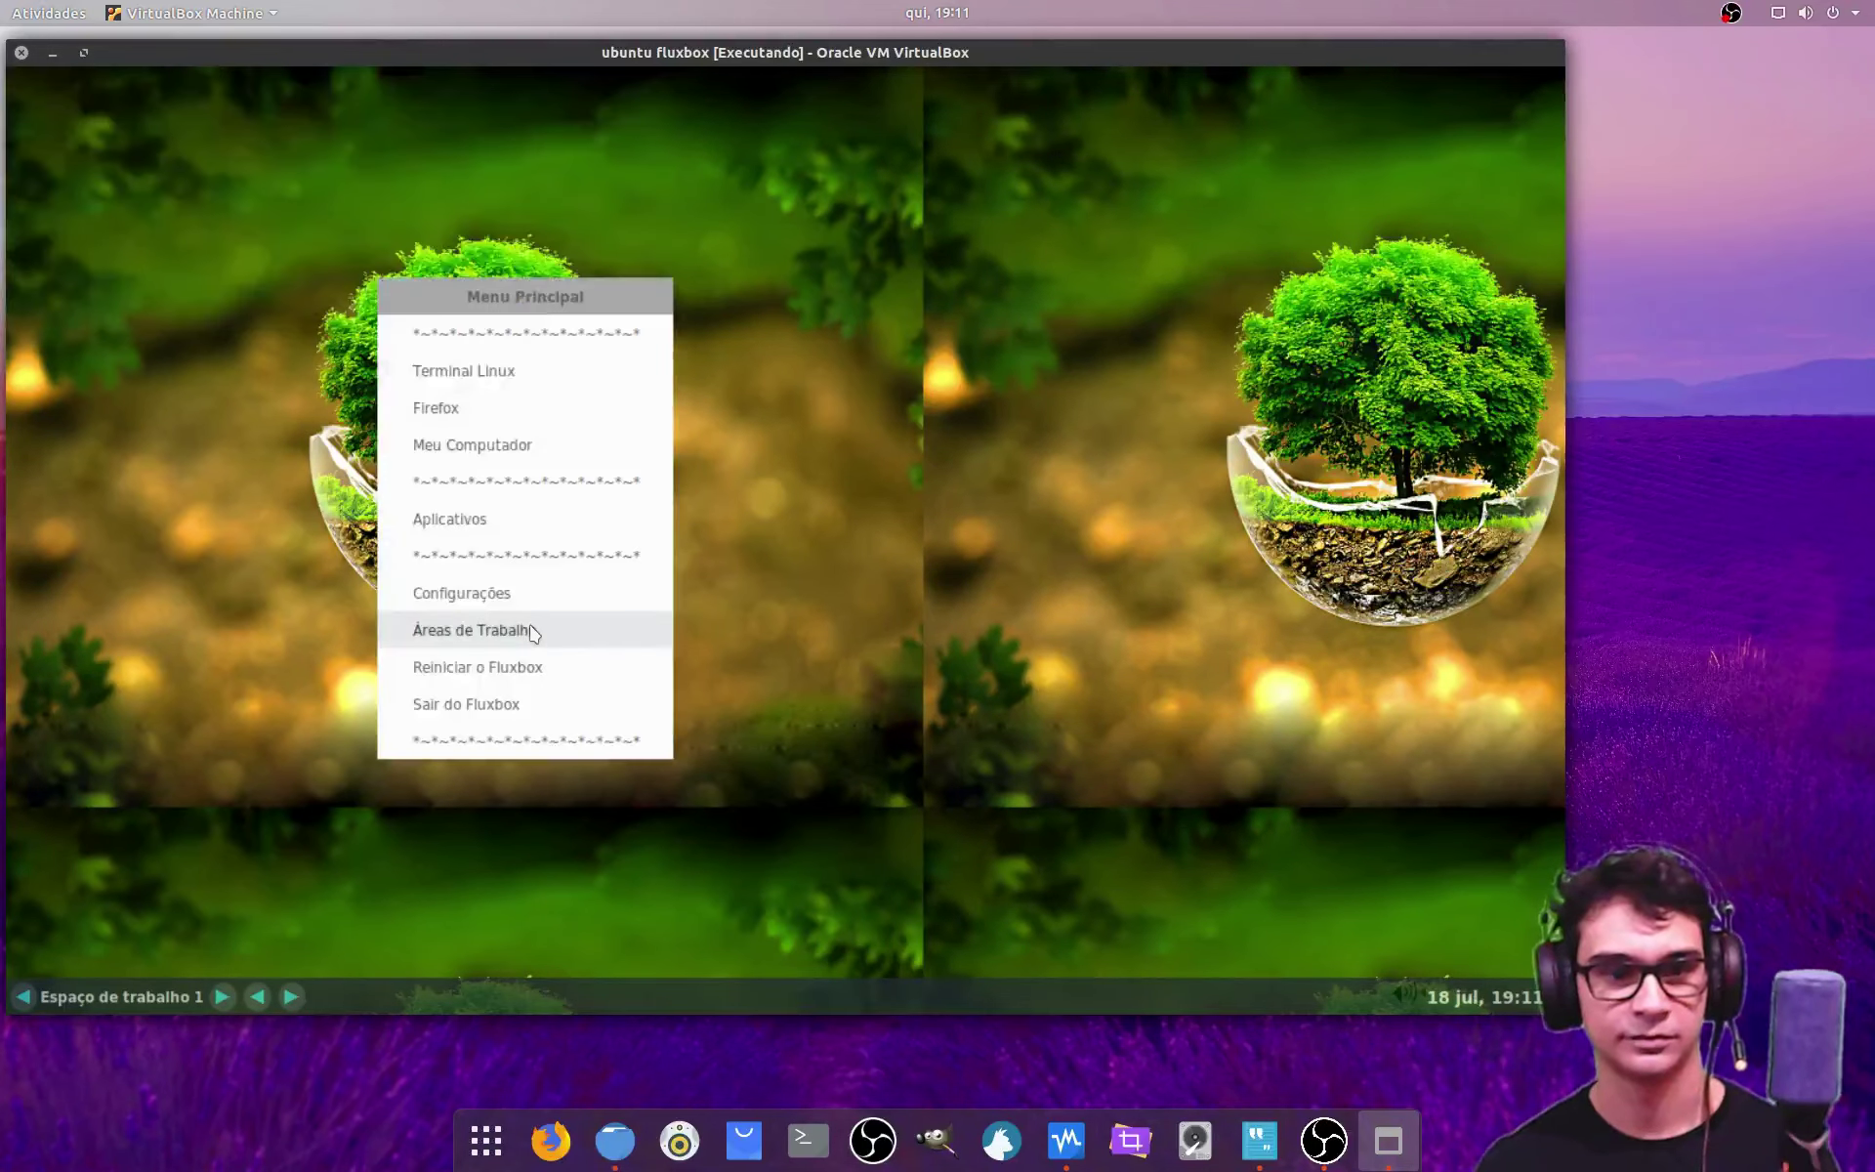
Step: Restart Fluxbox twice with Reiniciar o Fluxbox
left_click(533, 666)
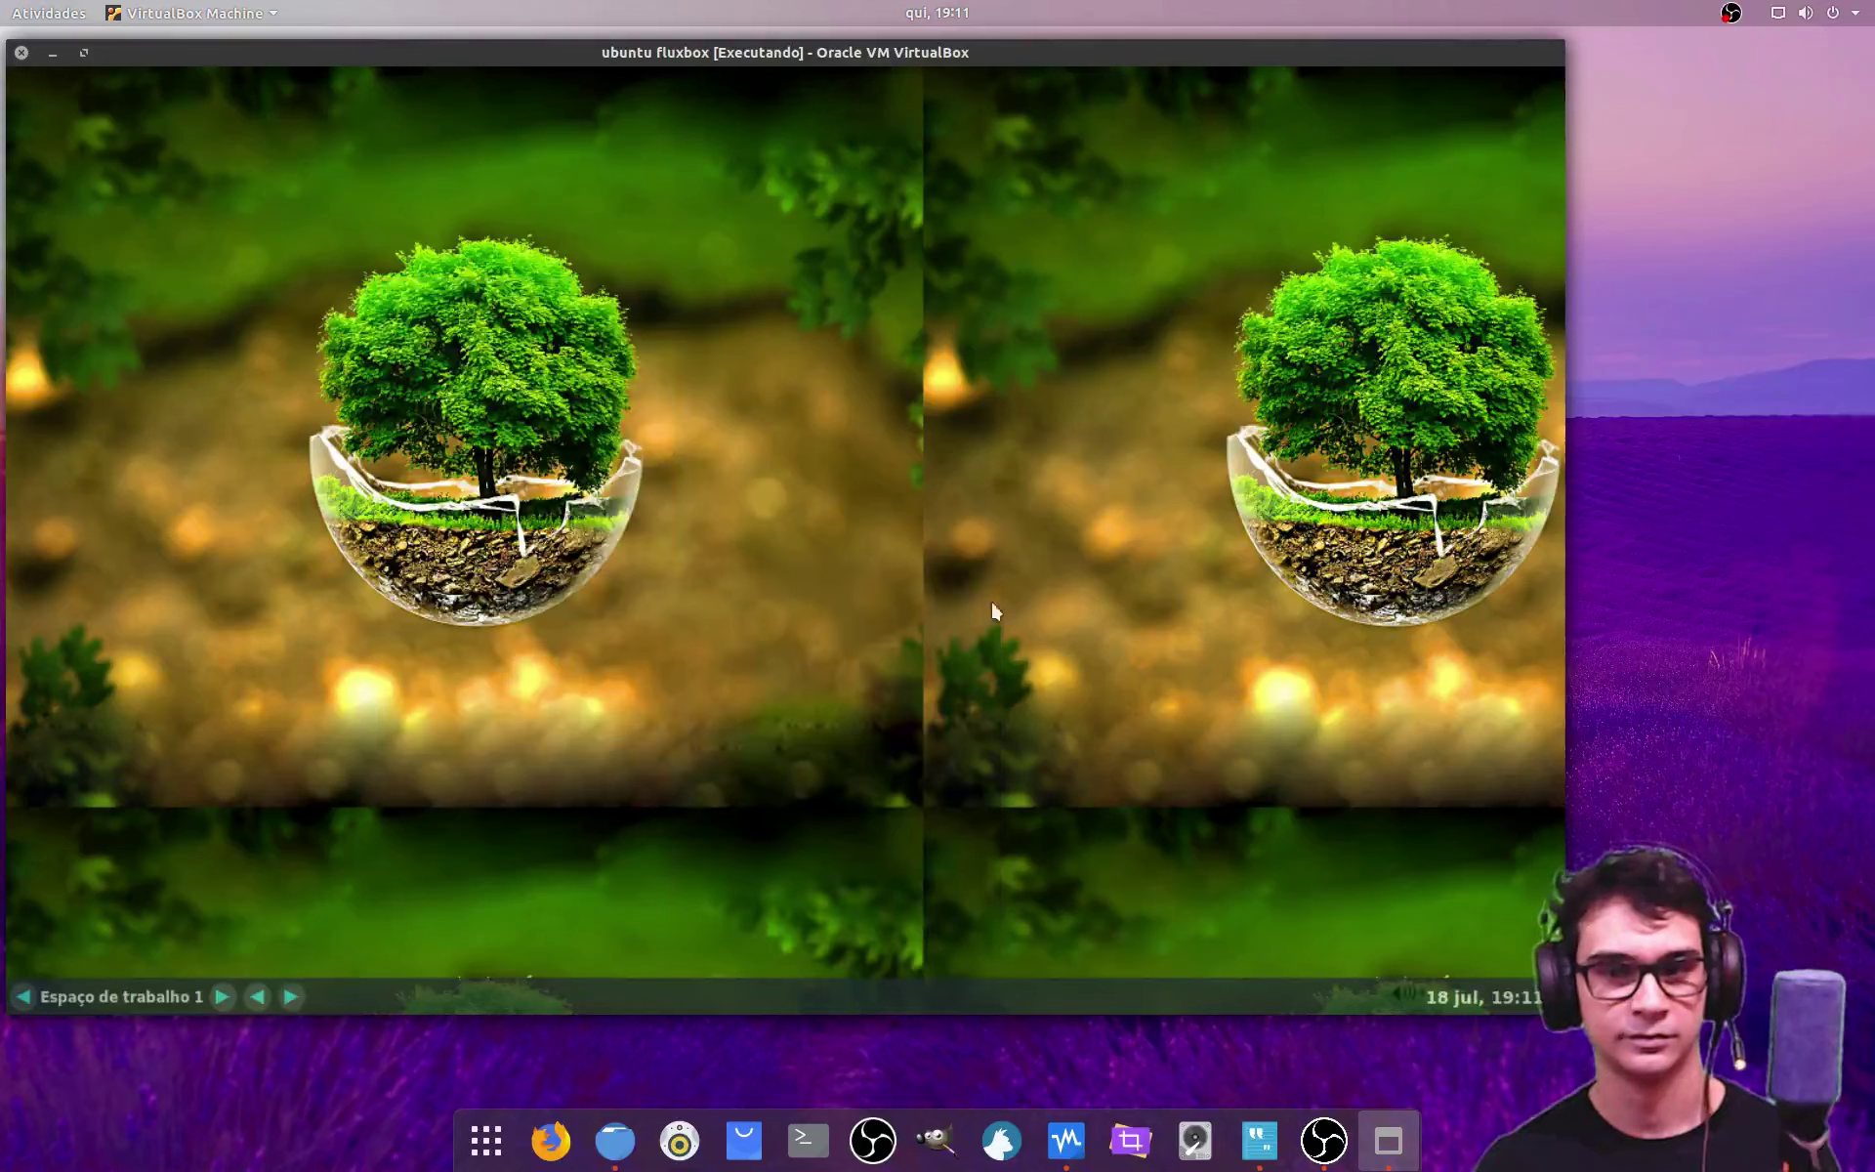
right_click(588, 552)
left_click(584, 906)
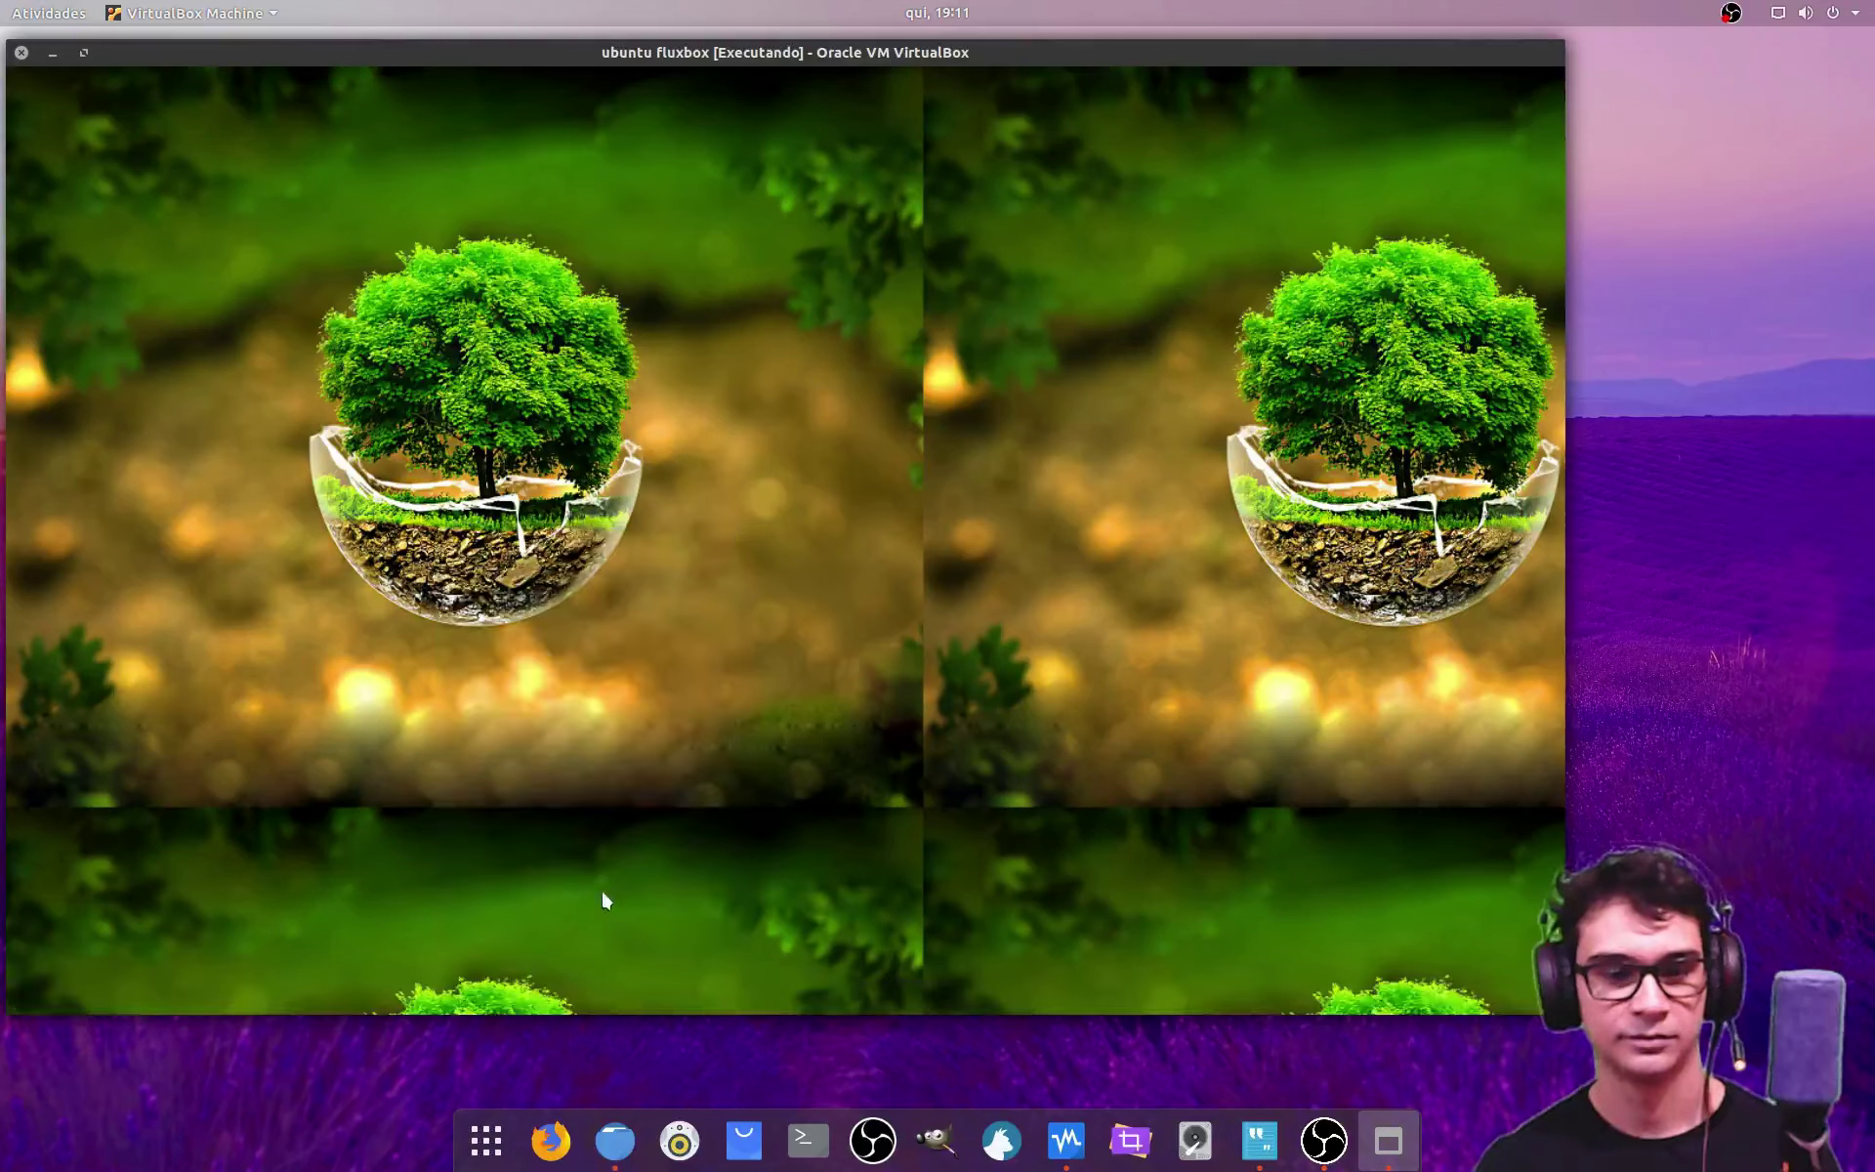
Step: Reapply 3D-Nature-Wallpapers.jpg in Zoomed Fill mode through Nitrogen, then close Nitrogen
right_click(601, 888)
mouse_move(767, 821)
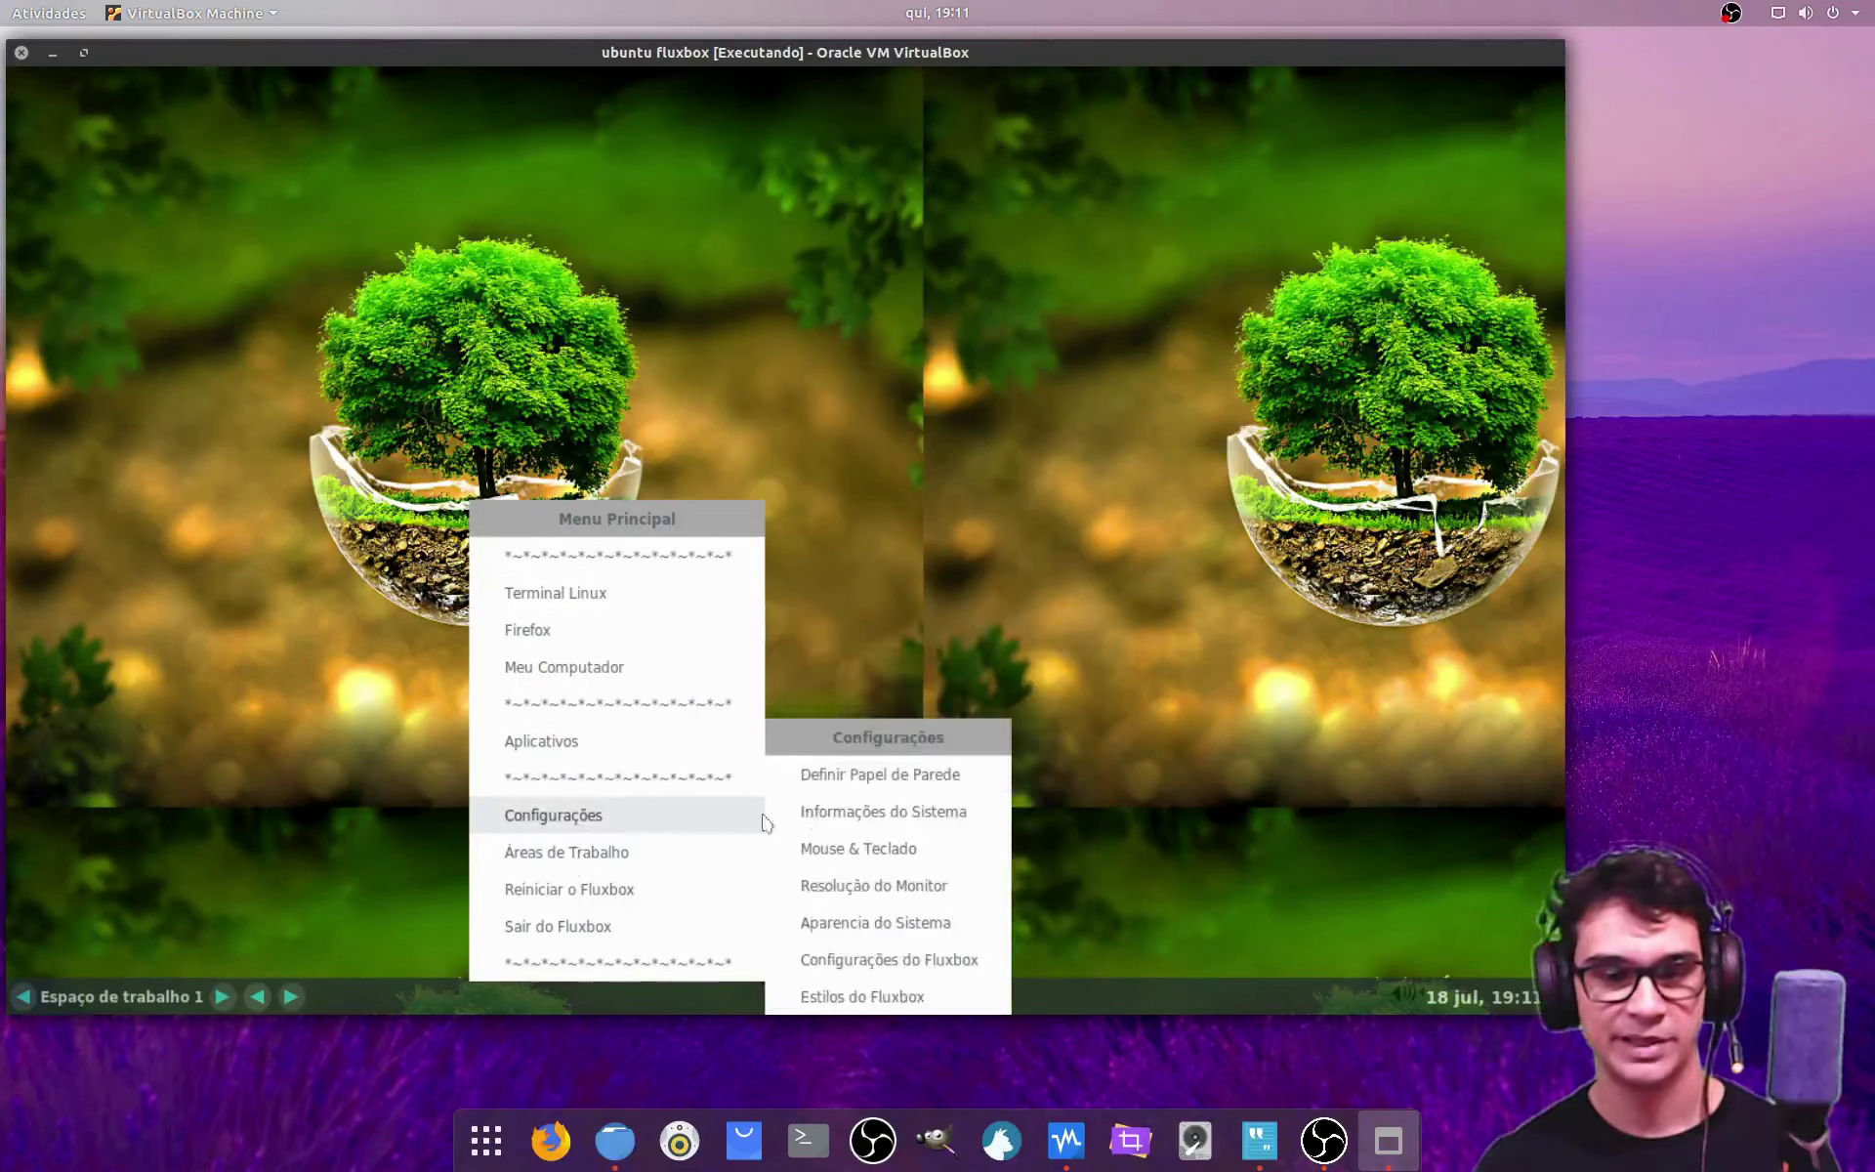
left_click(888, 783)
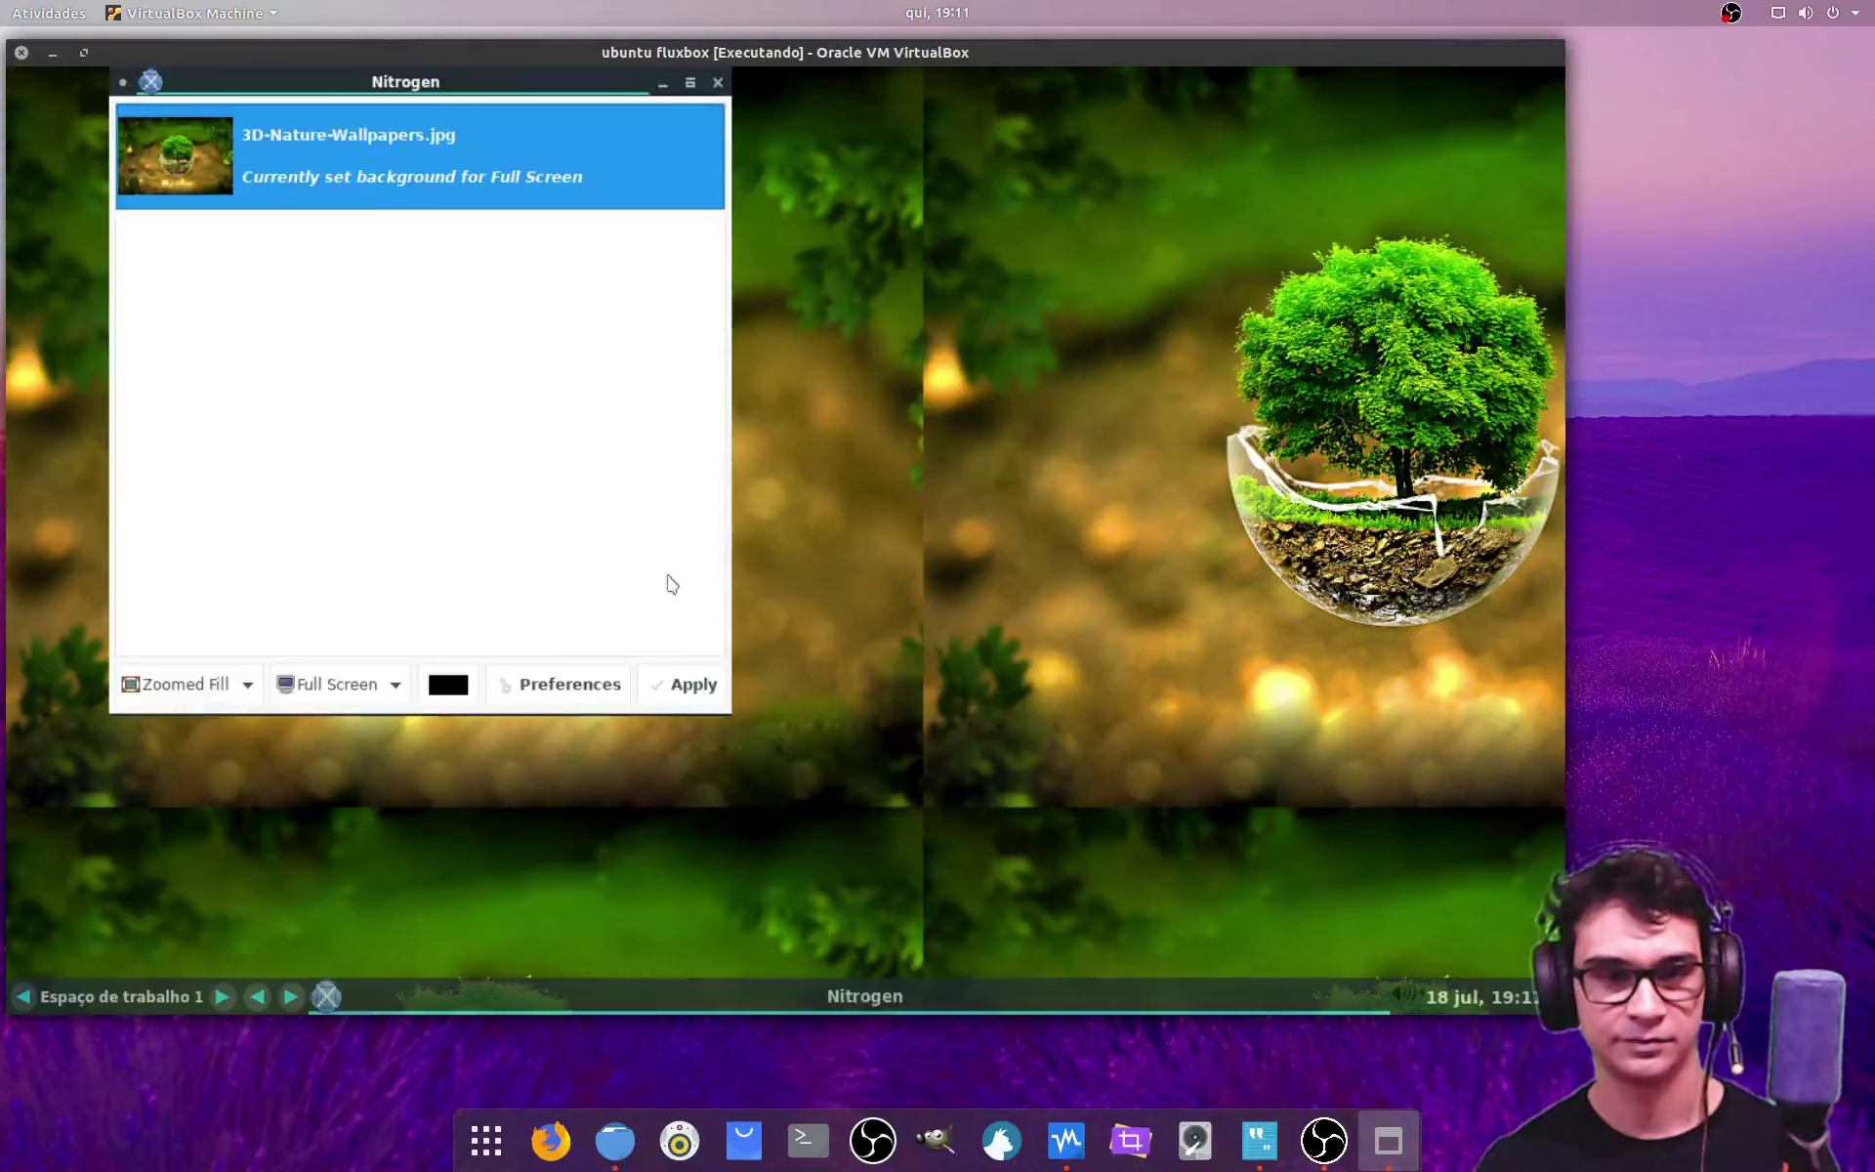
left_click(683, 686)
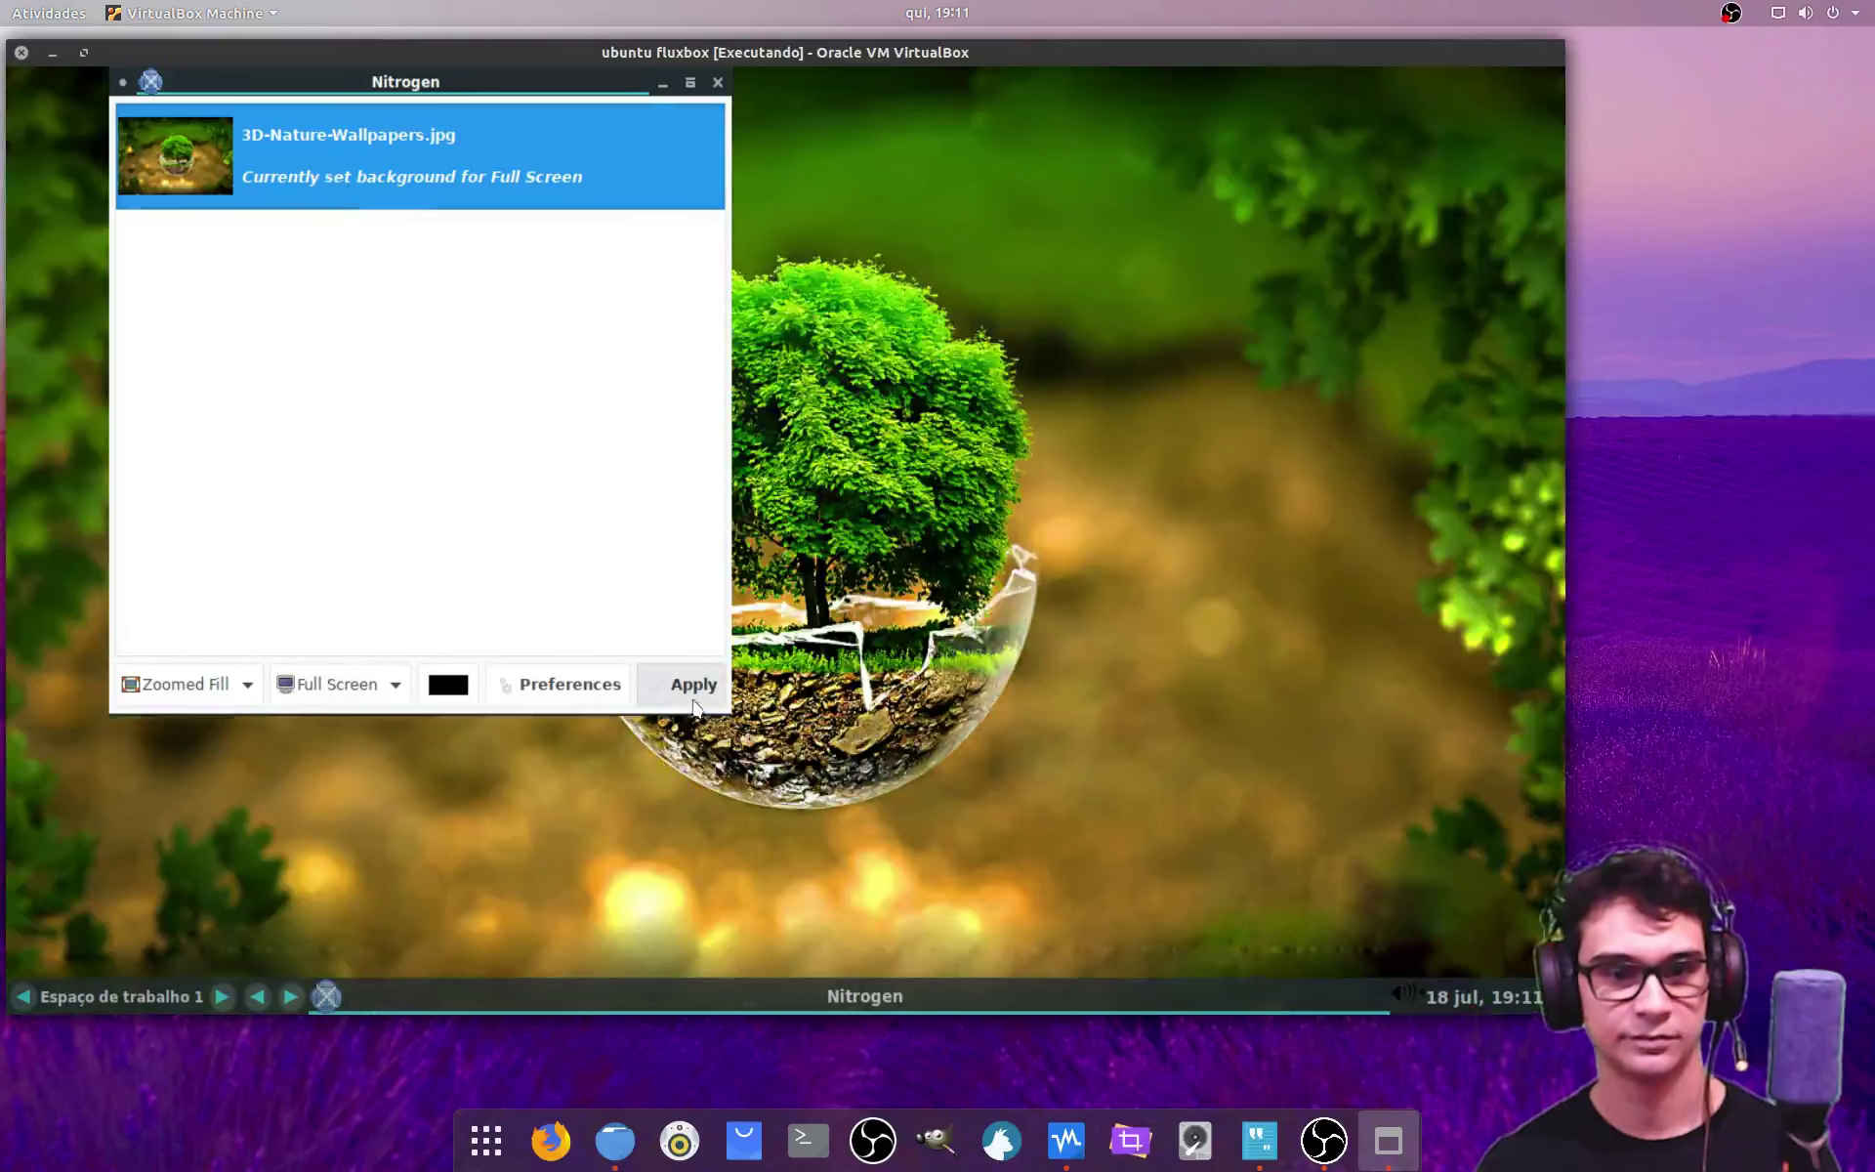
left_click(684, 686)
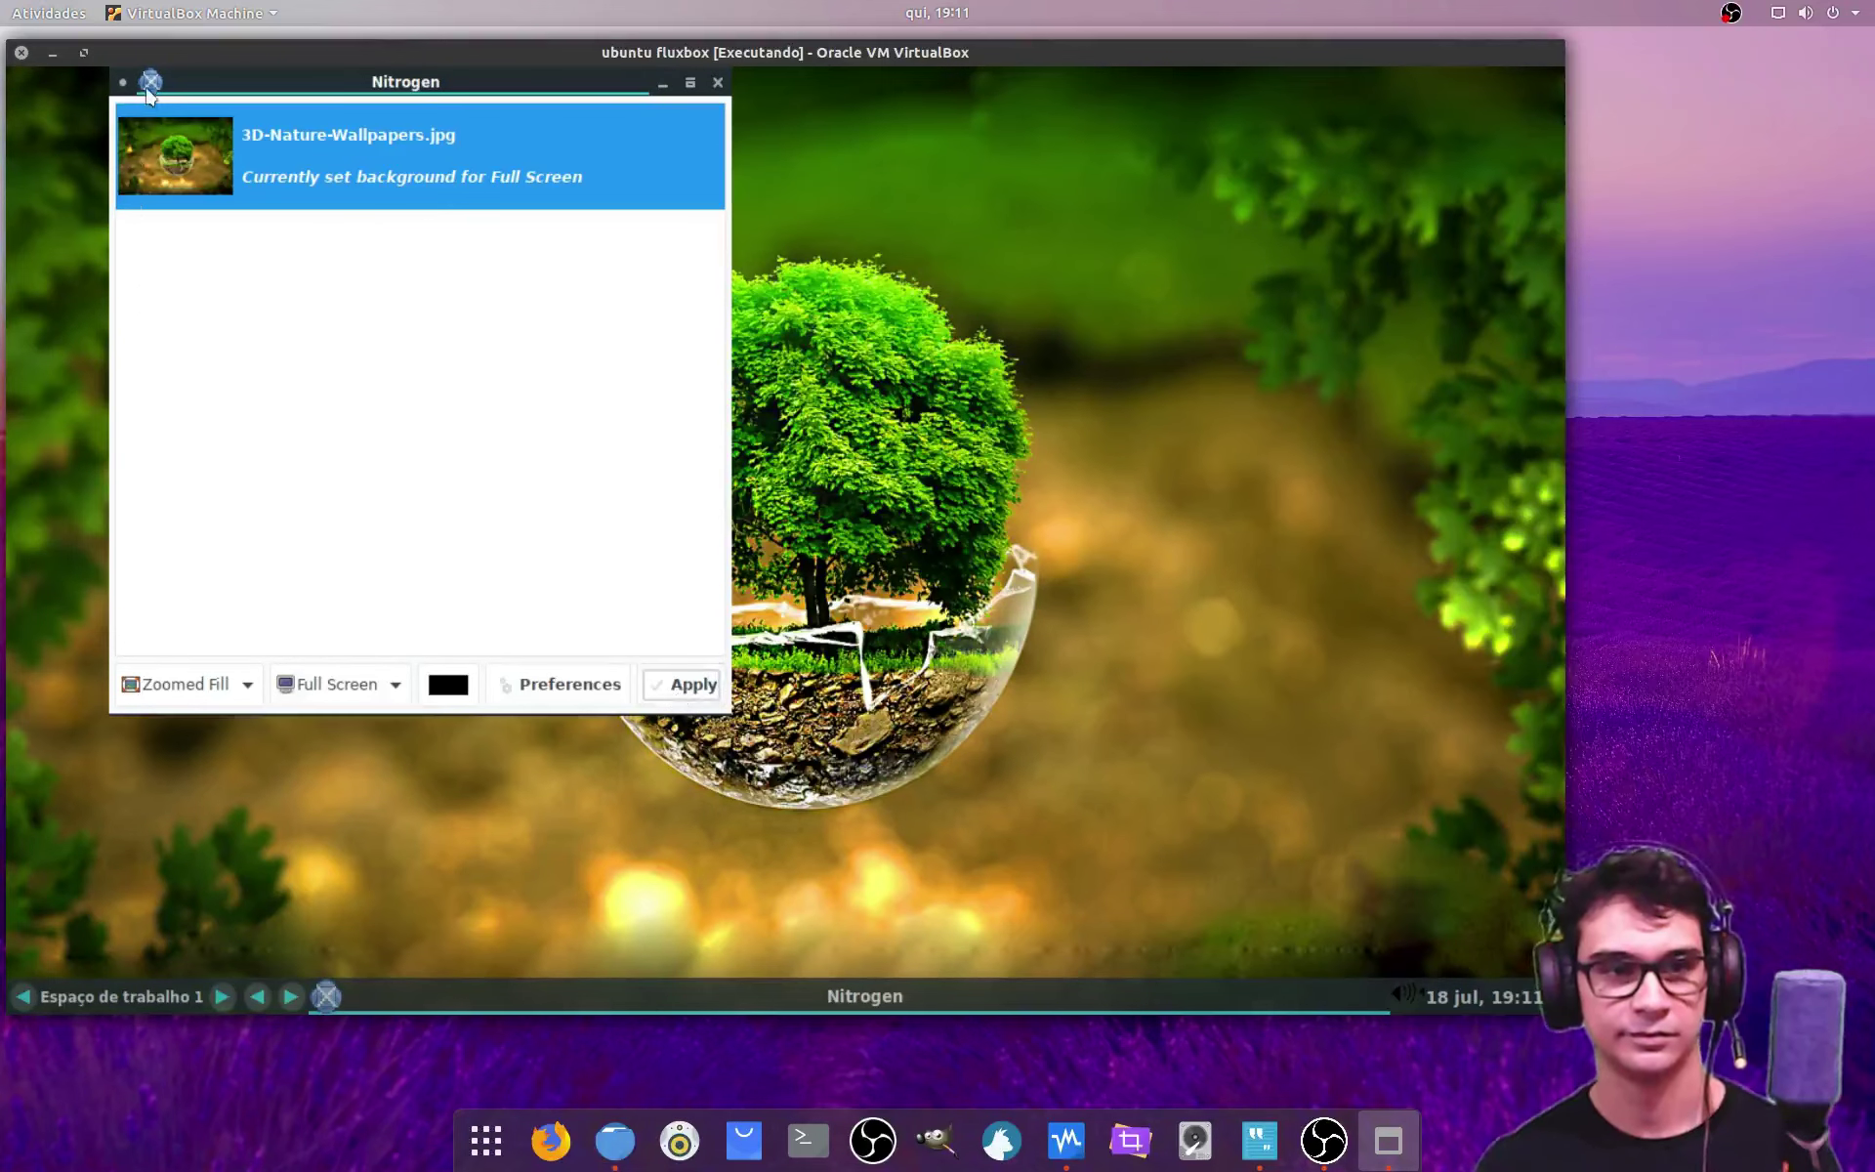
left_click(719, 83)
right_click(528, 357)
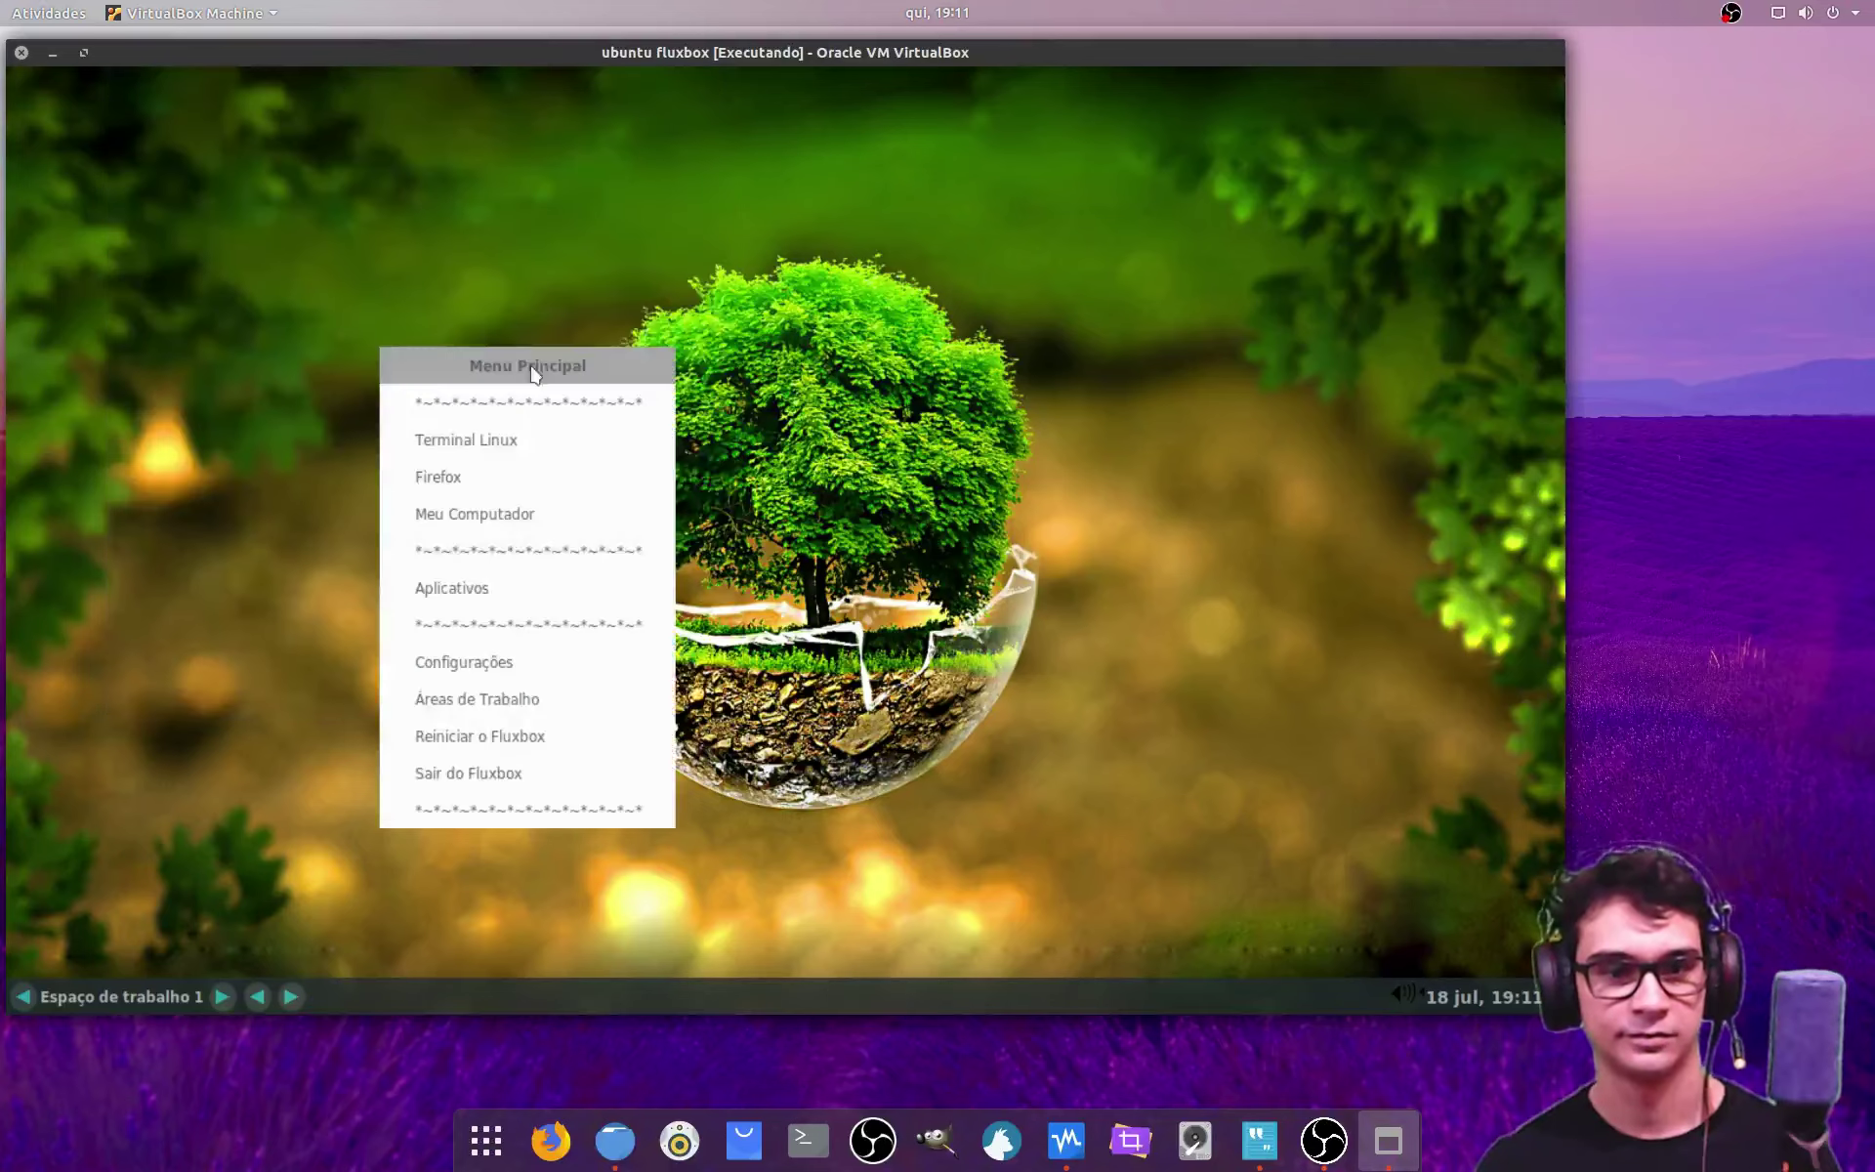
Step: Open Terminal Linux from the menu and run sudo nano .fluxbox/startup
left_click(508, 437)
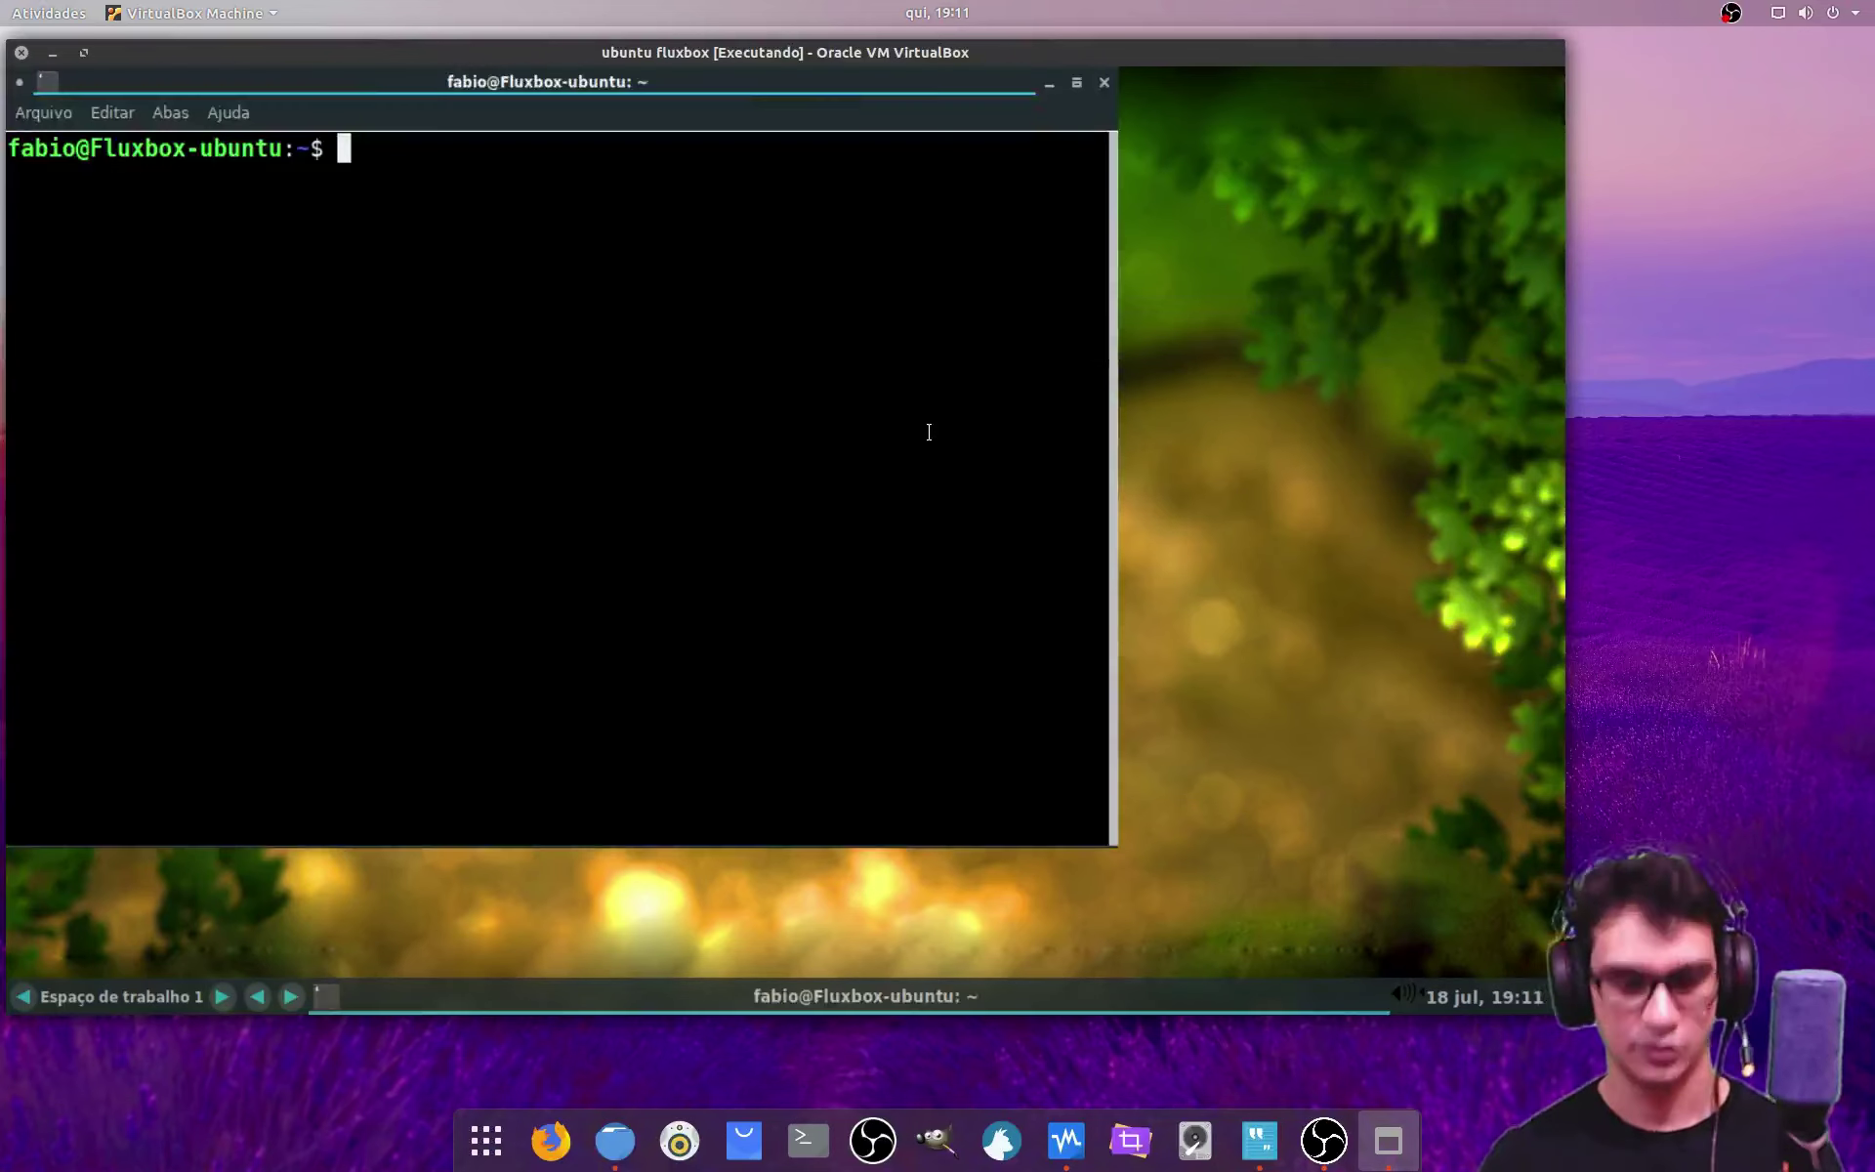
type("suao na")
key("BackSpace")
key("BackSpace")
key("BackSpace")
key("BackSpace")
key("BackSpace")
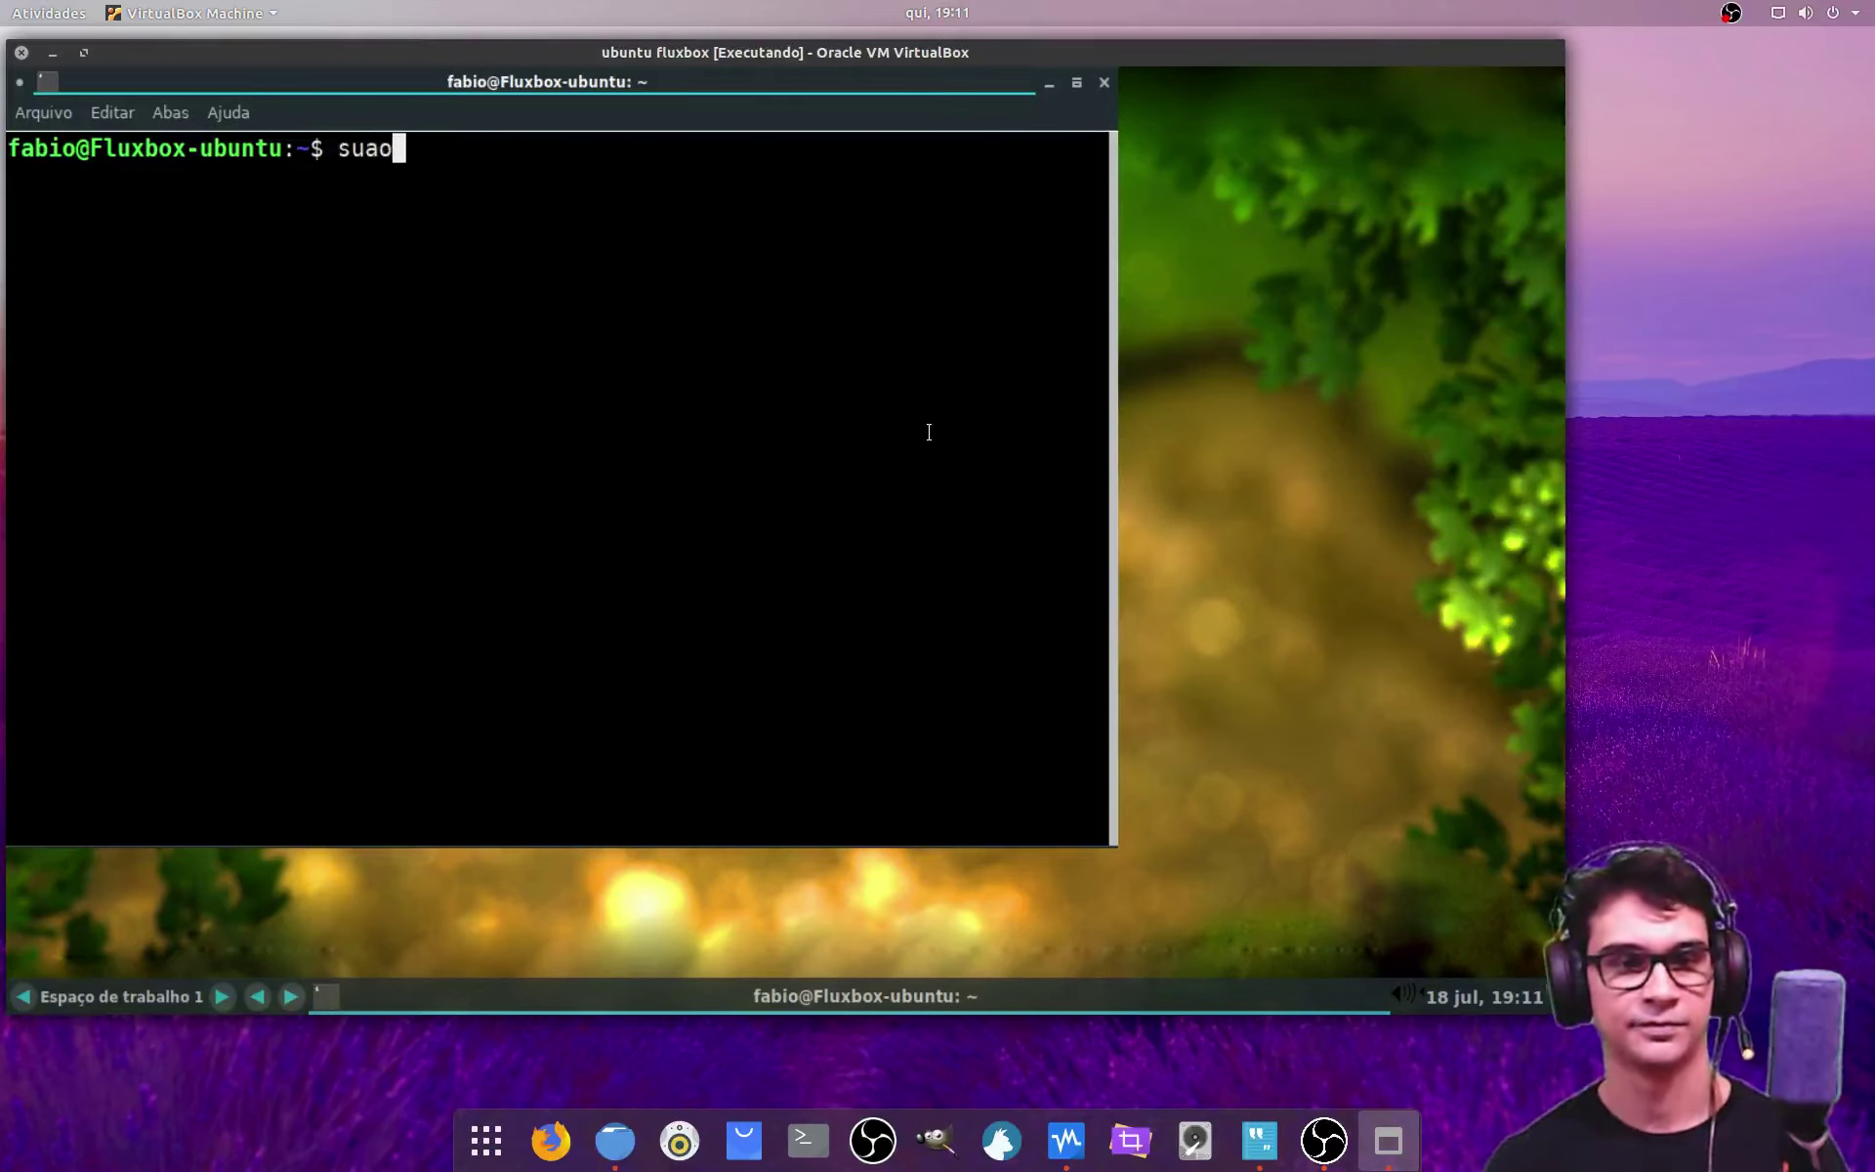
type("do nano .flu")
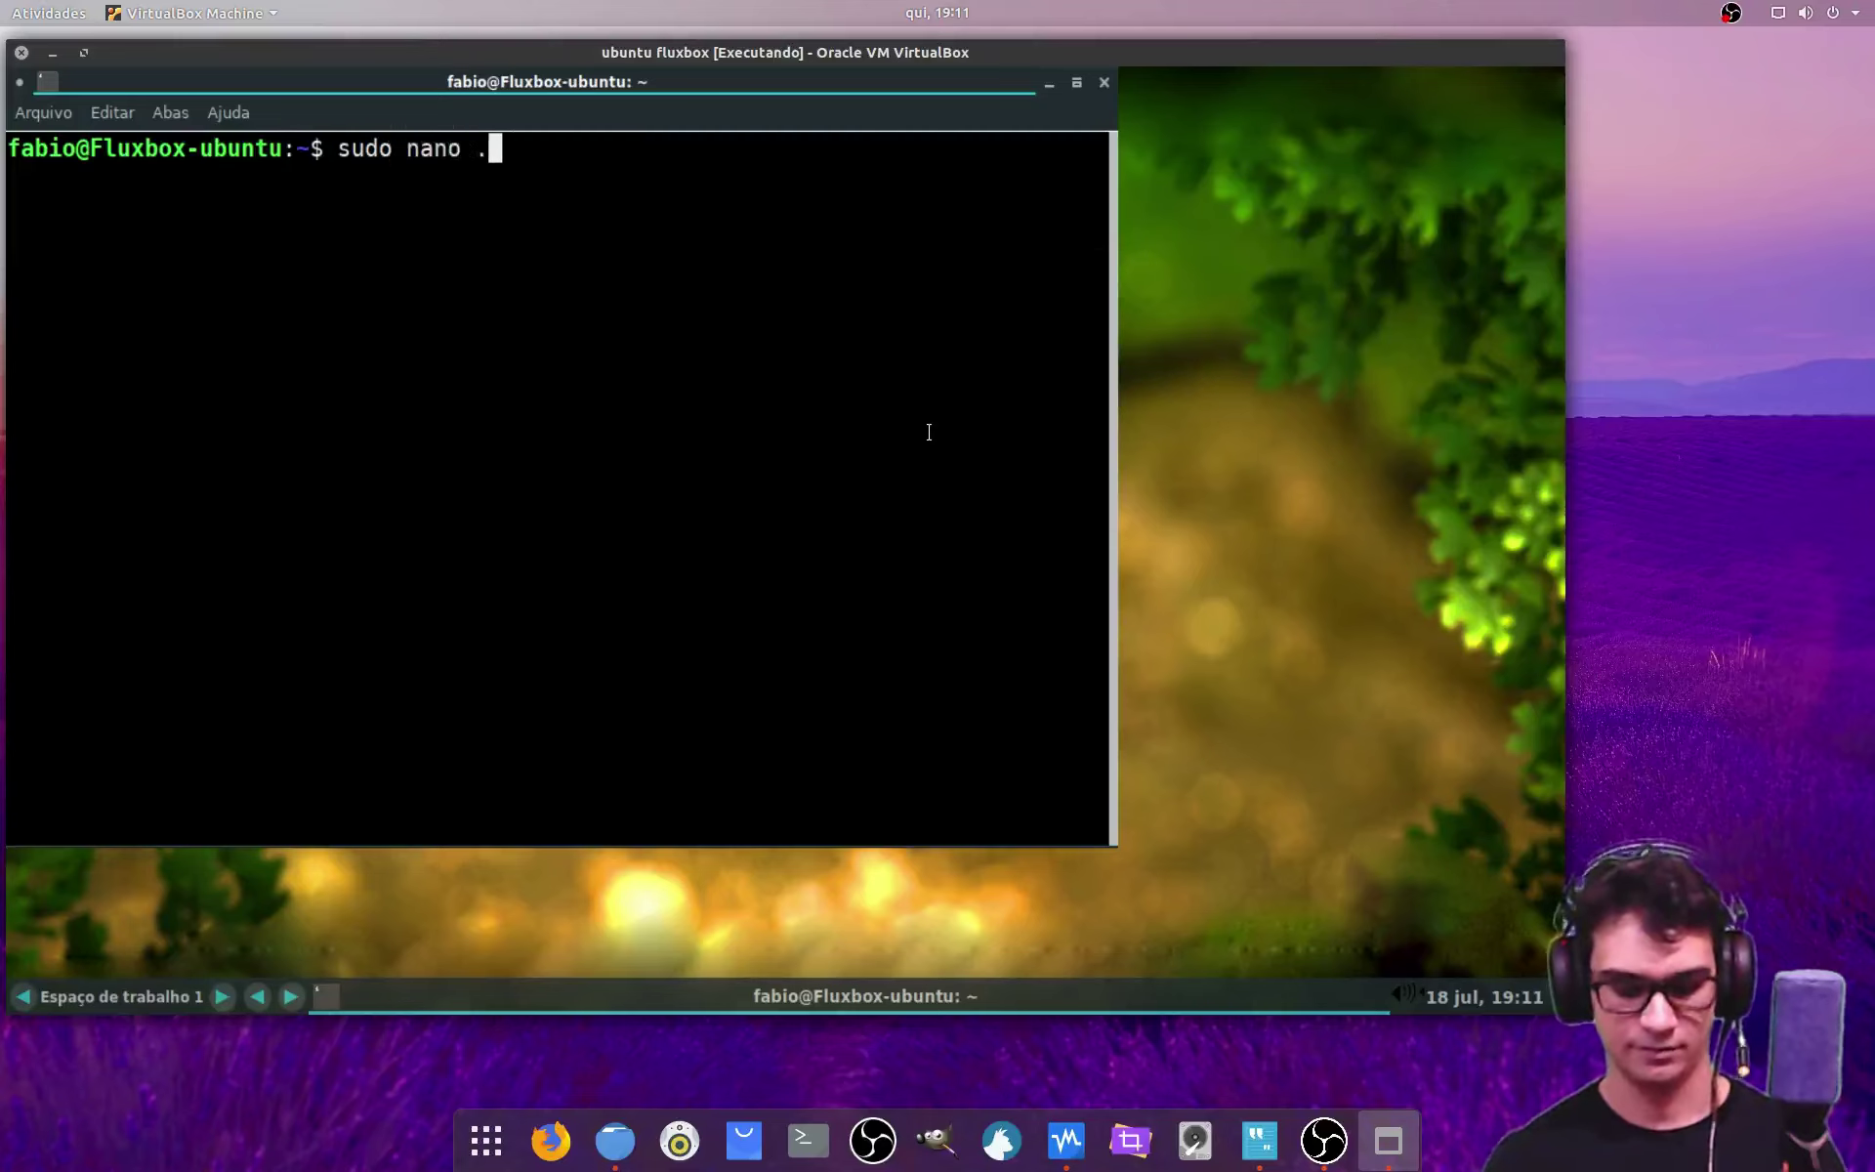
key("Tab")
type("st")
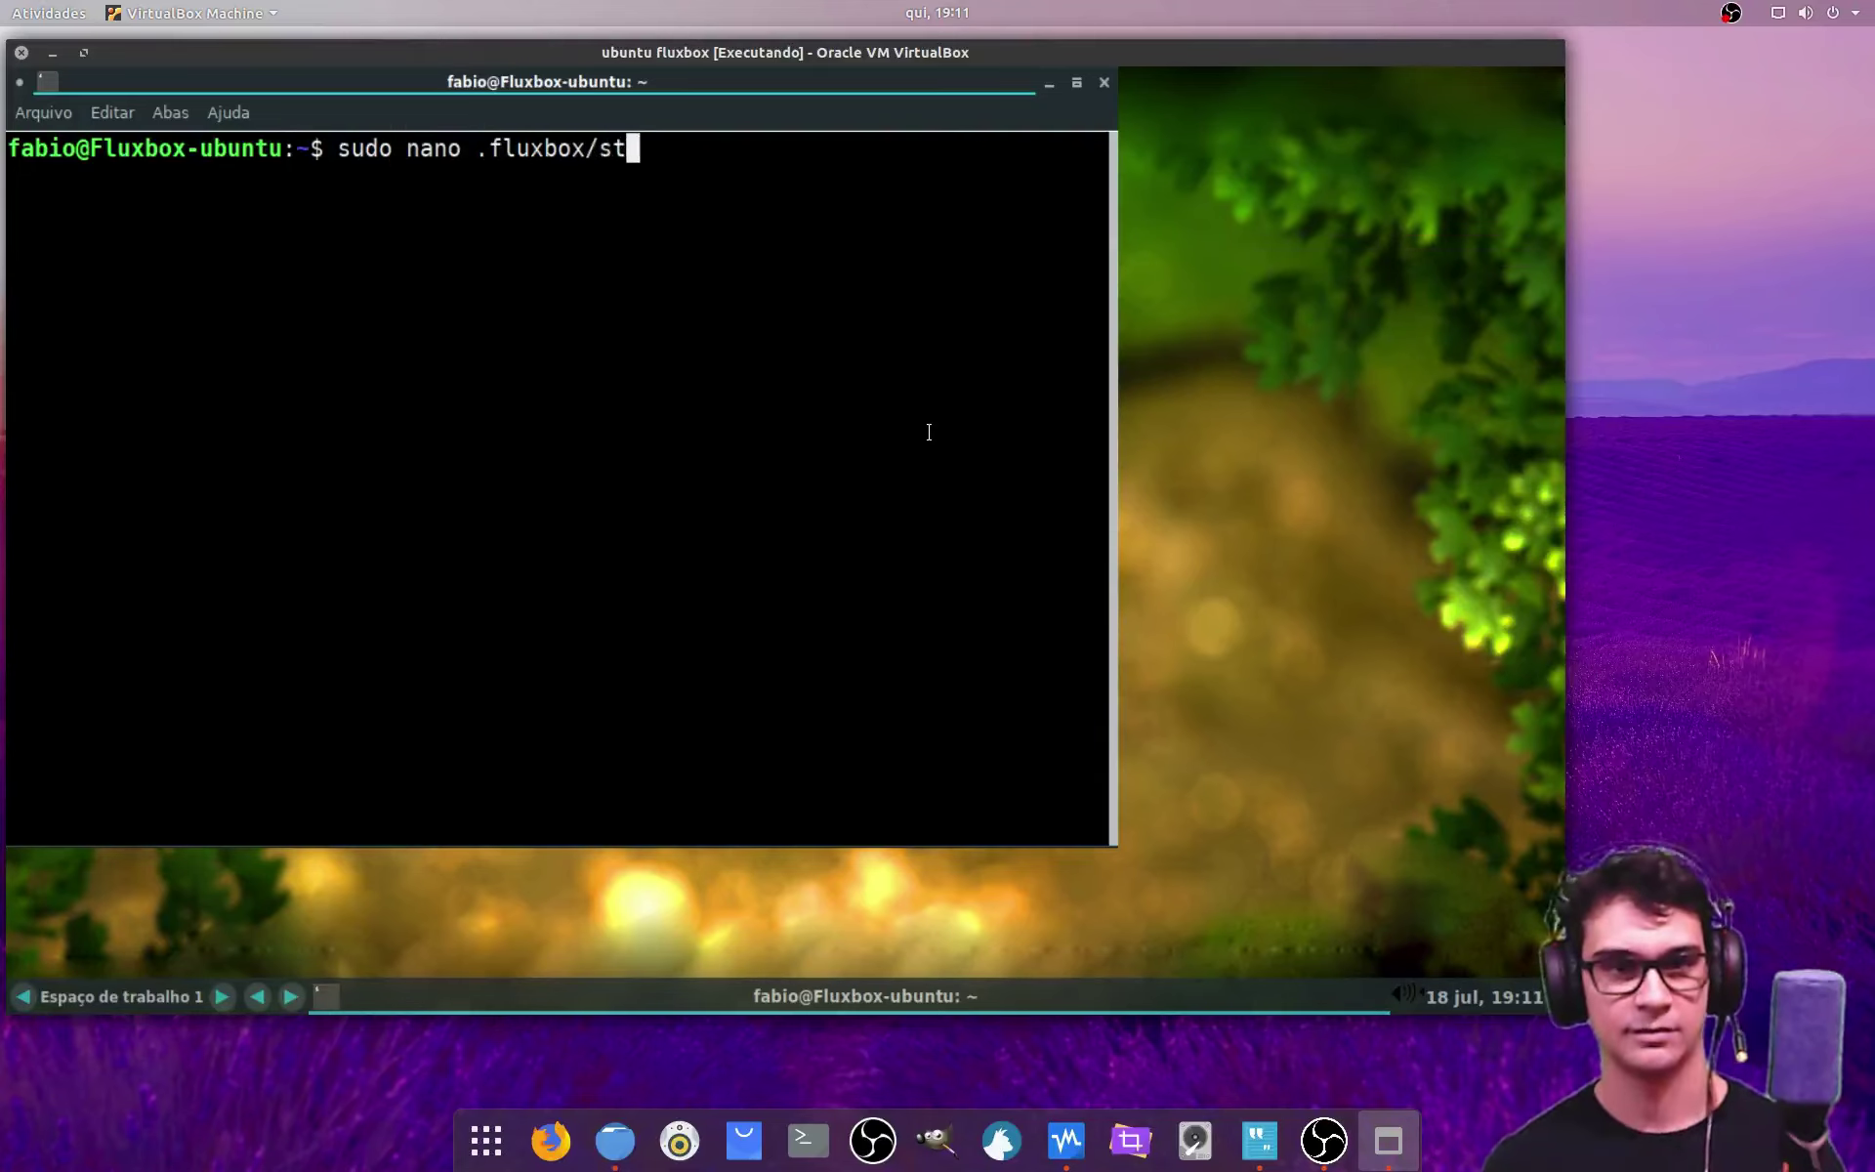
type("a")
key("Tab")
key("Return")
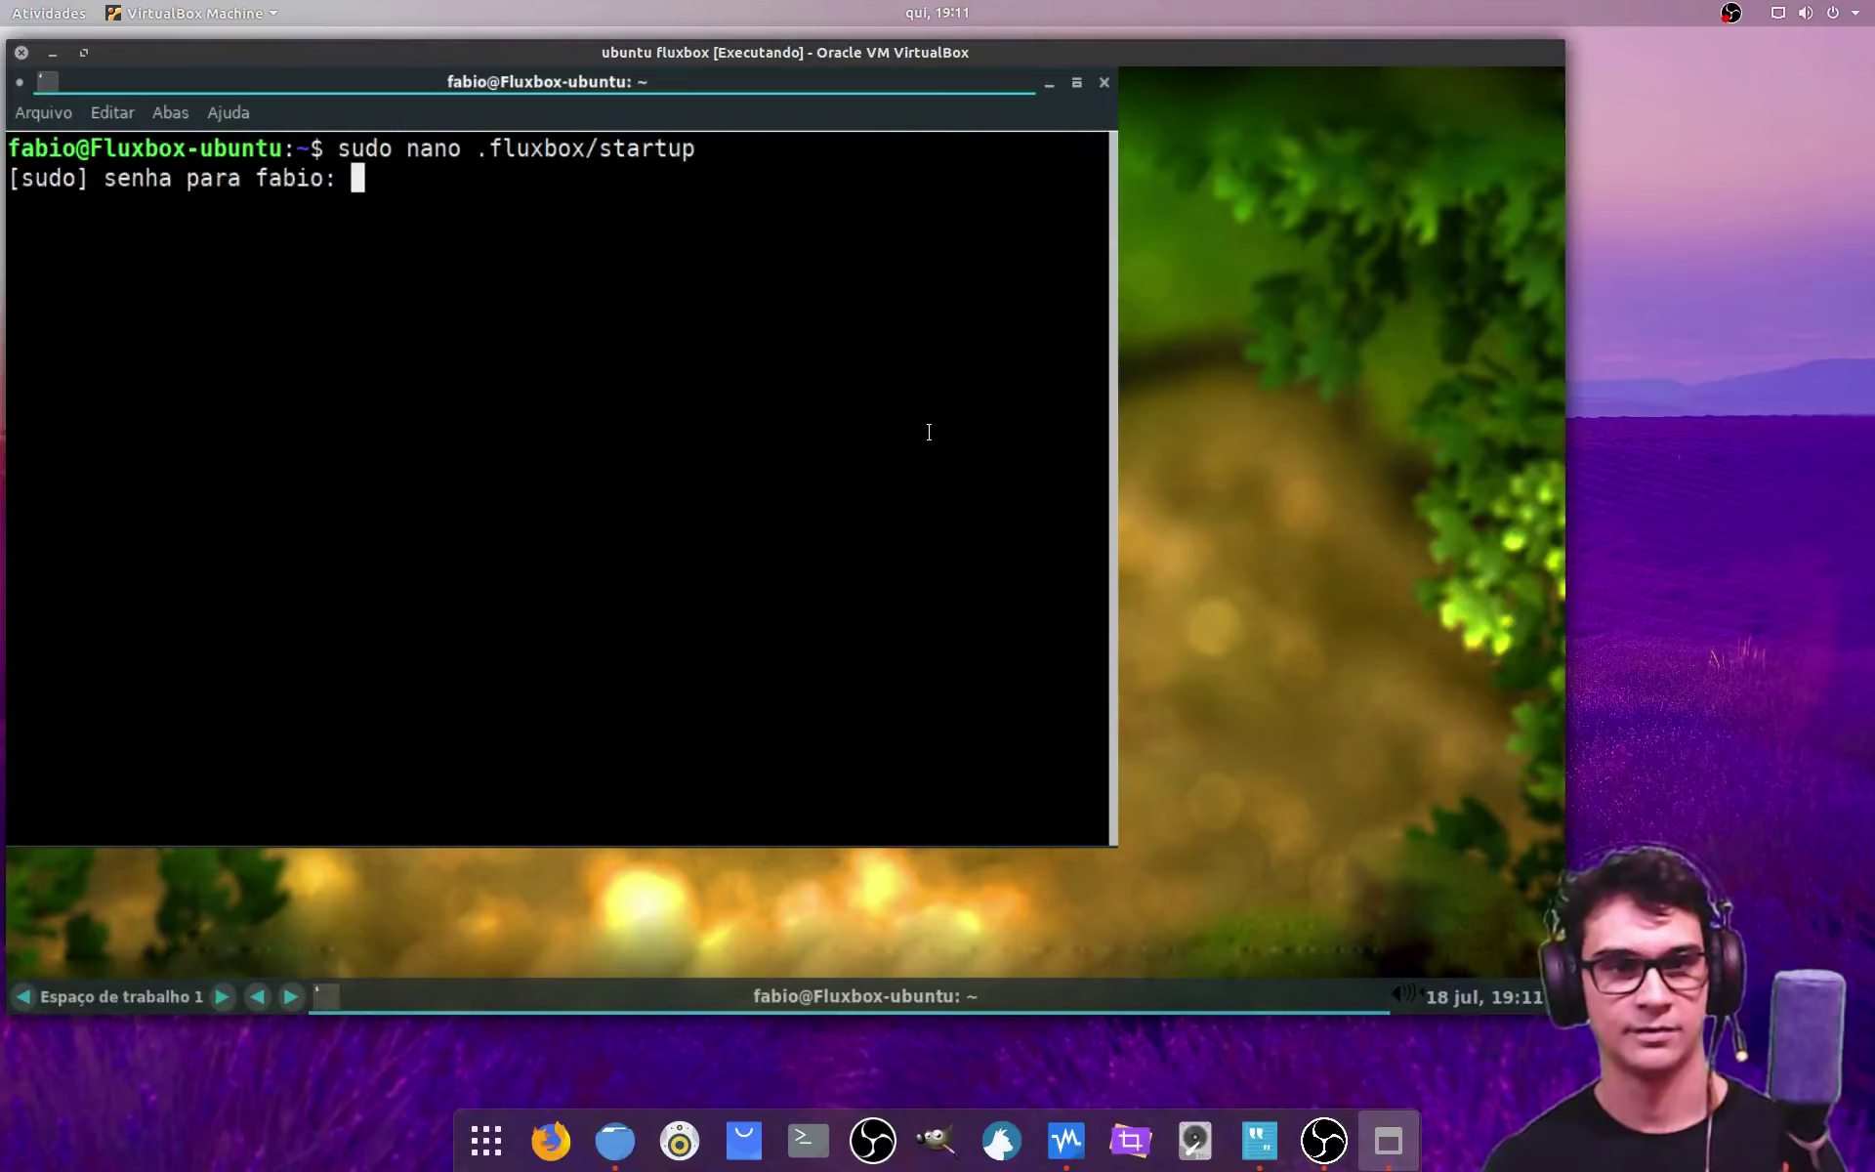
Step: Open the startup script in nano and move to the nitrogen --restore & line
key("Return")
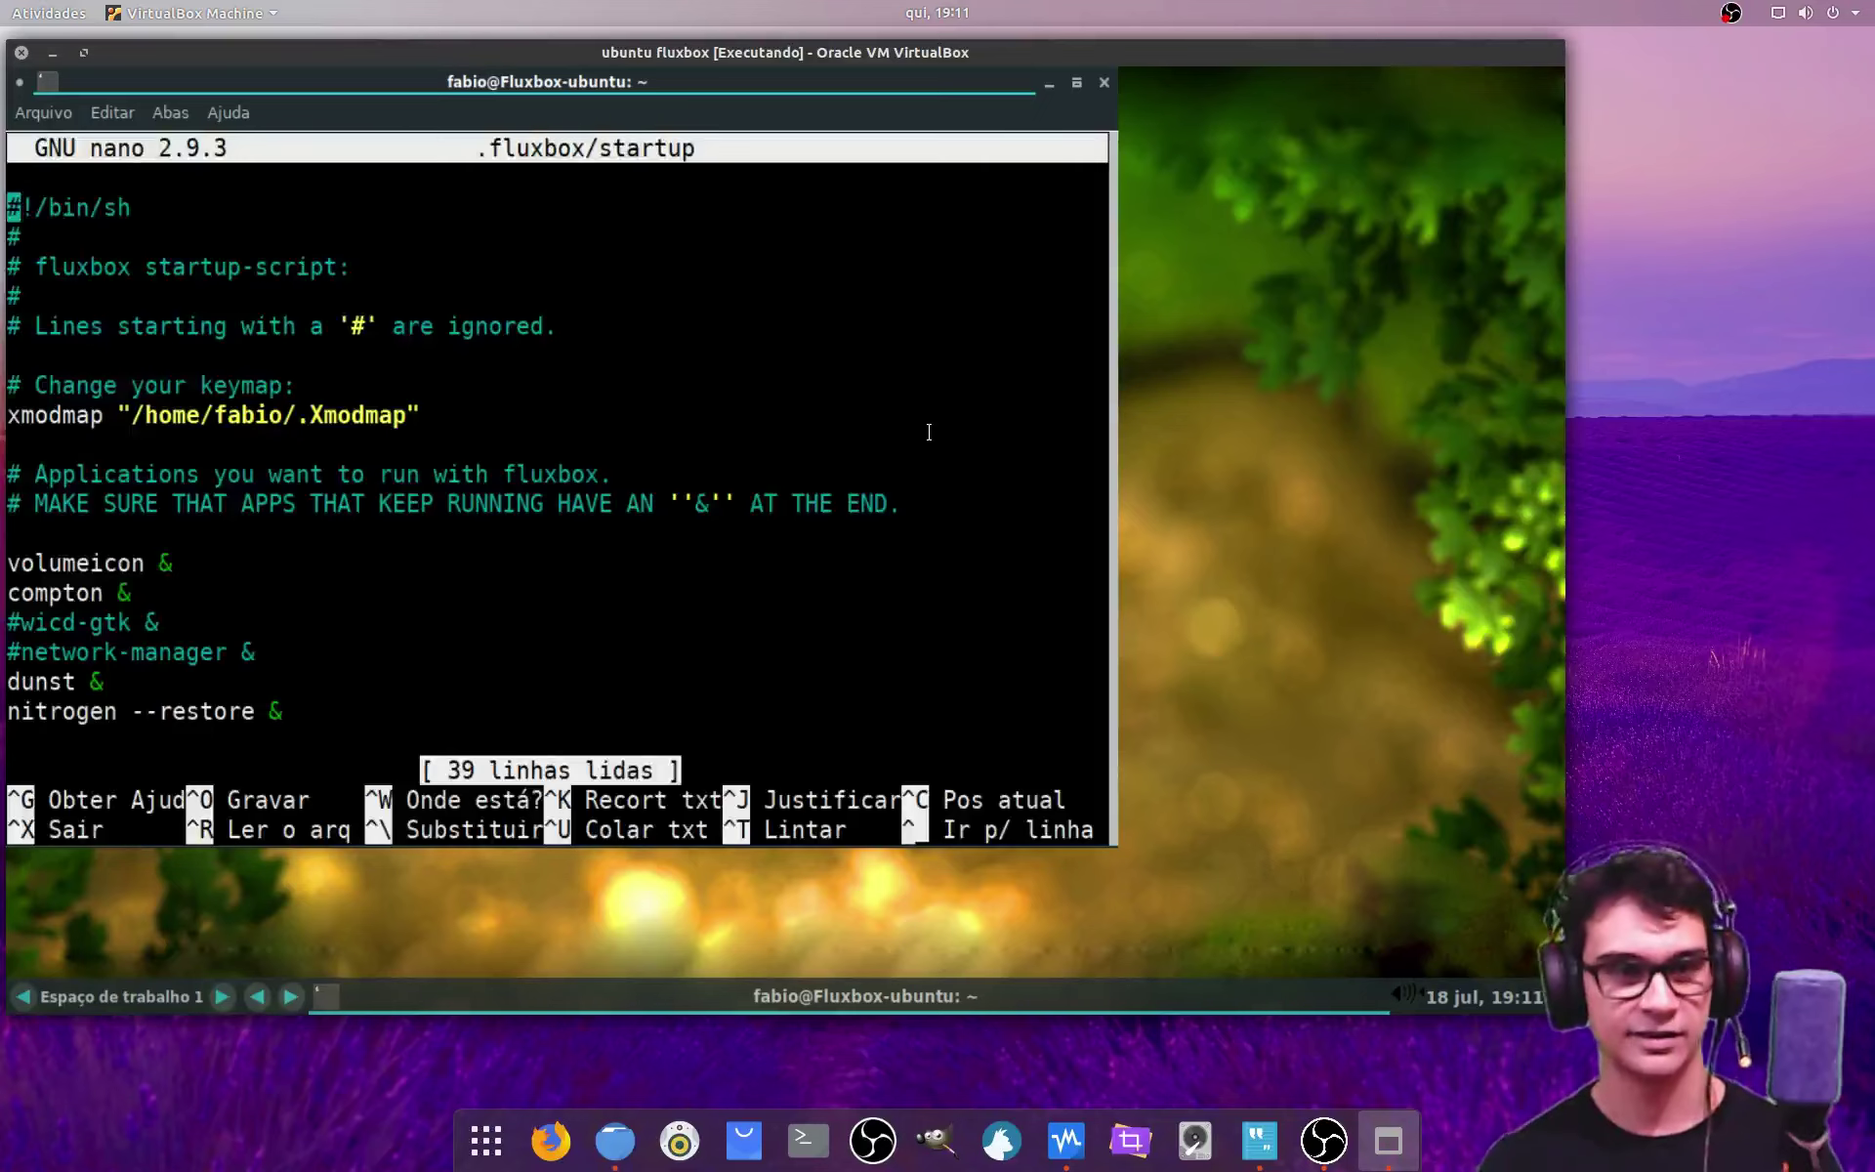
key("Down")
key("Down")
key("Down")
key("Down")
key("Down")
key("Down")
key("Down")
key("Down")
key("Down")
key("Down")
key("Down")
key("Down")
key("Down")
key("Down")
key("Down")
key("Down")
key("Down")
key("Down")
key("Down")
key("Down")
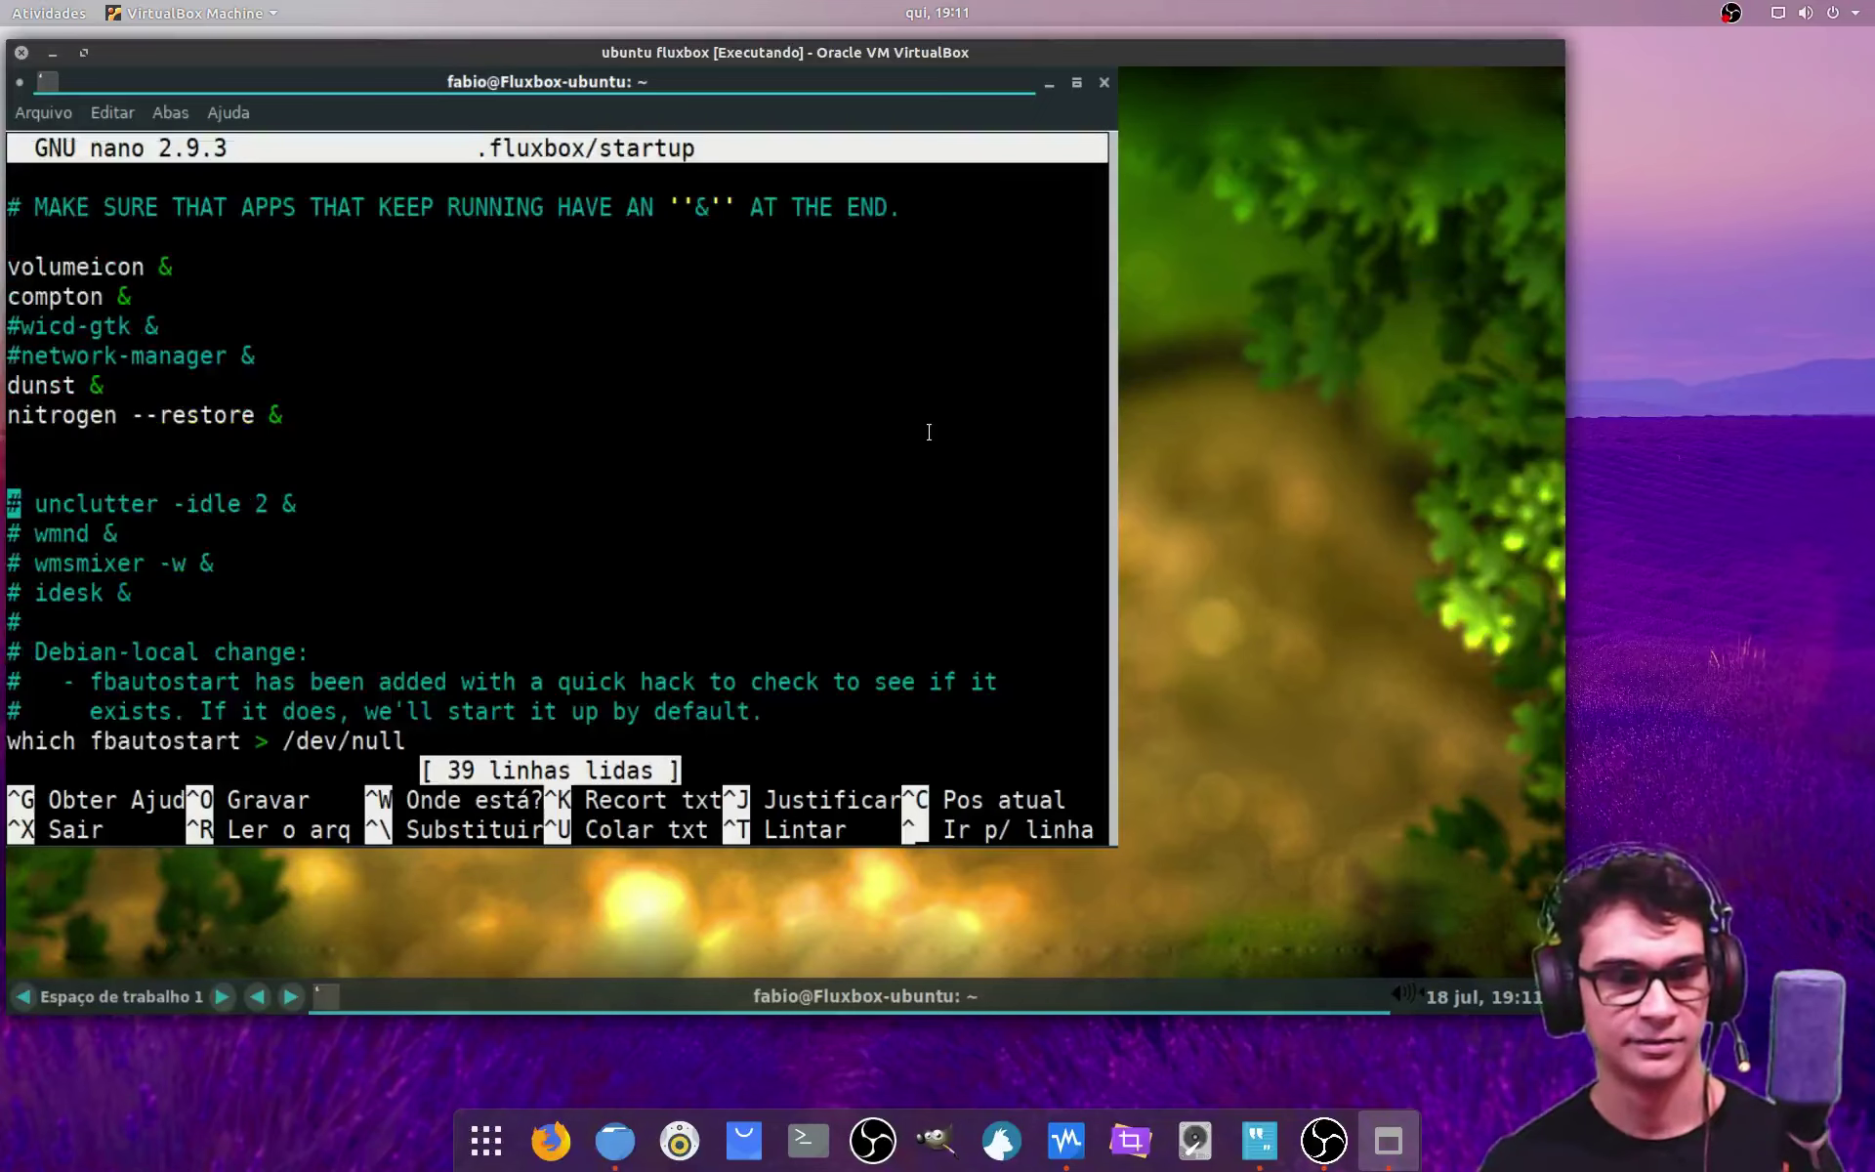
key("Up")
key("Up")
key("Up")
key("Right")
key("Right")
key("Right")
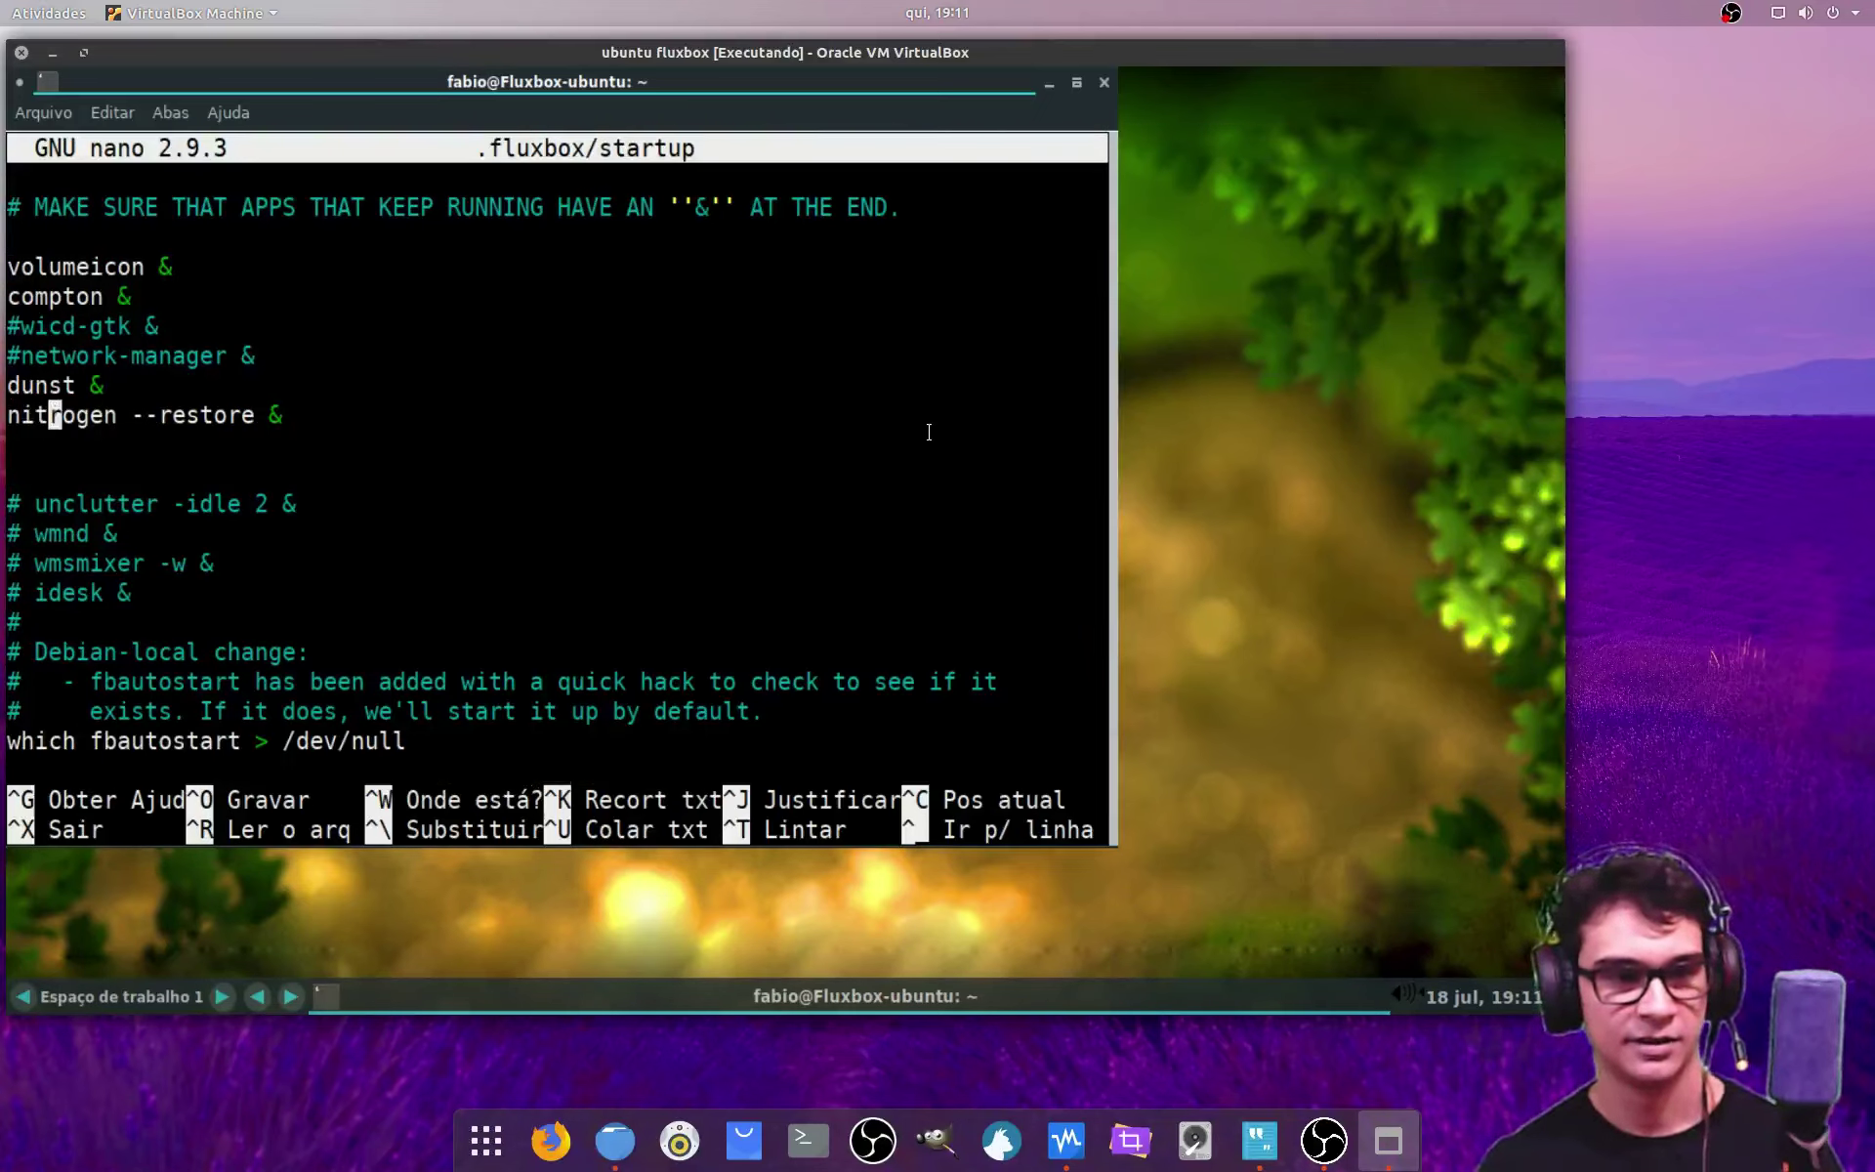
Step: Launch nitrogen from the Alt+F2 run prompt, then close its window
key("alt+F2")
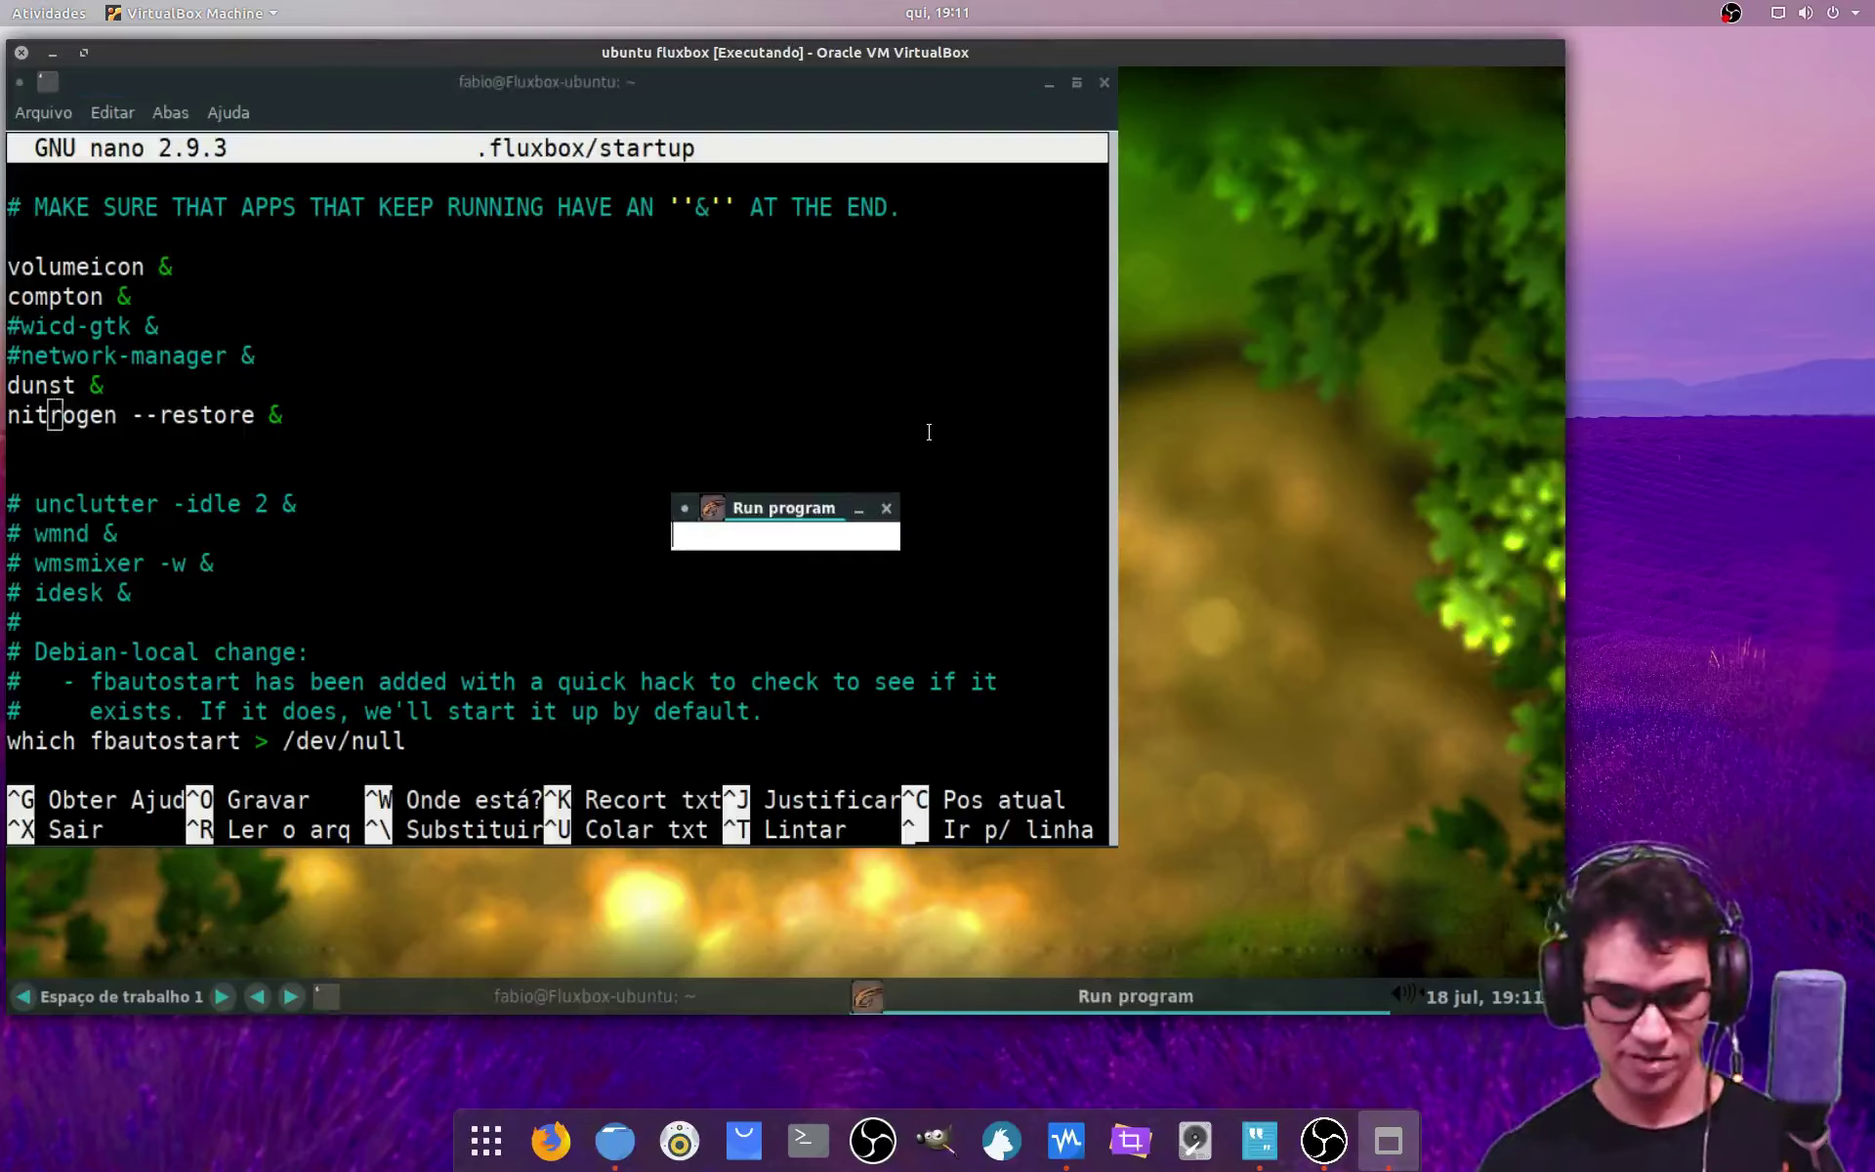
type("nitrogen")
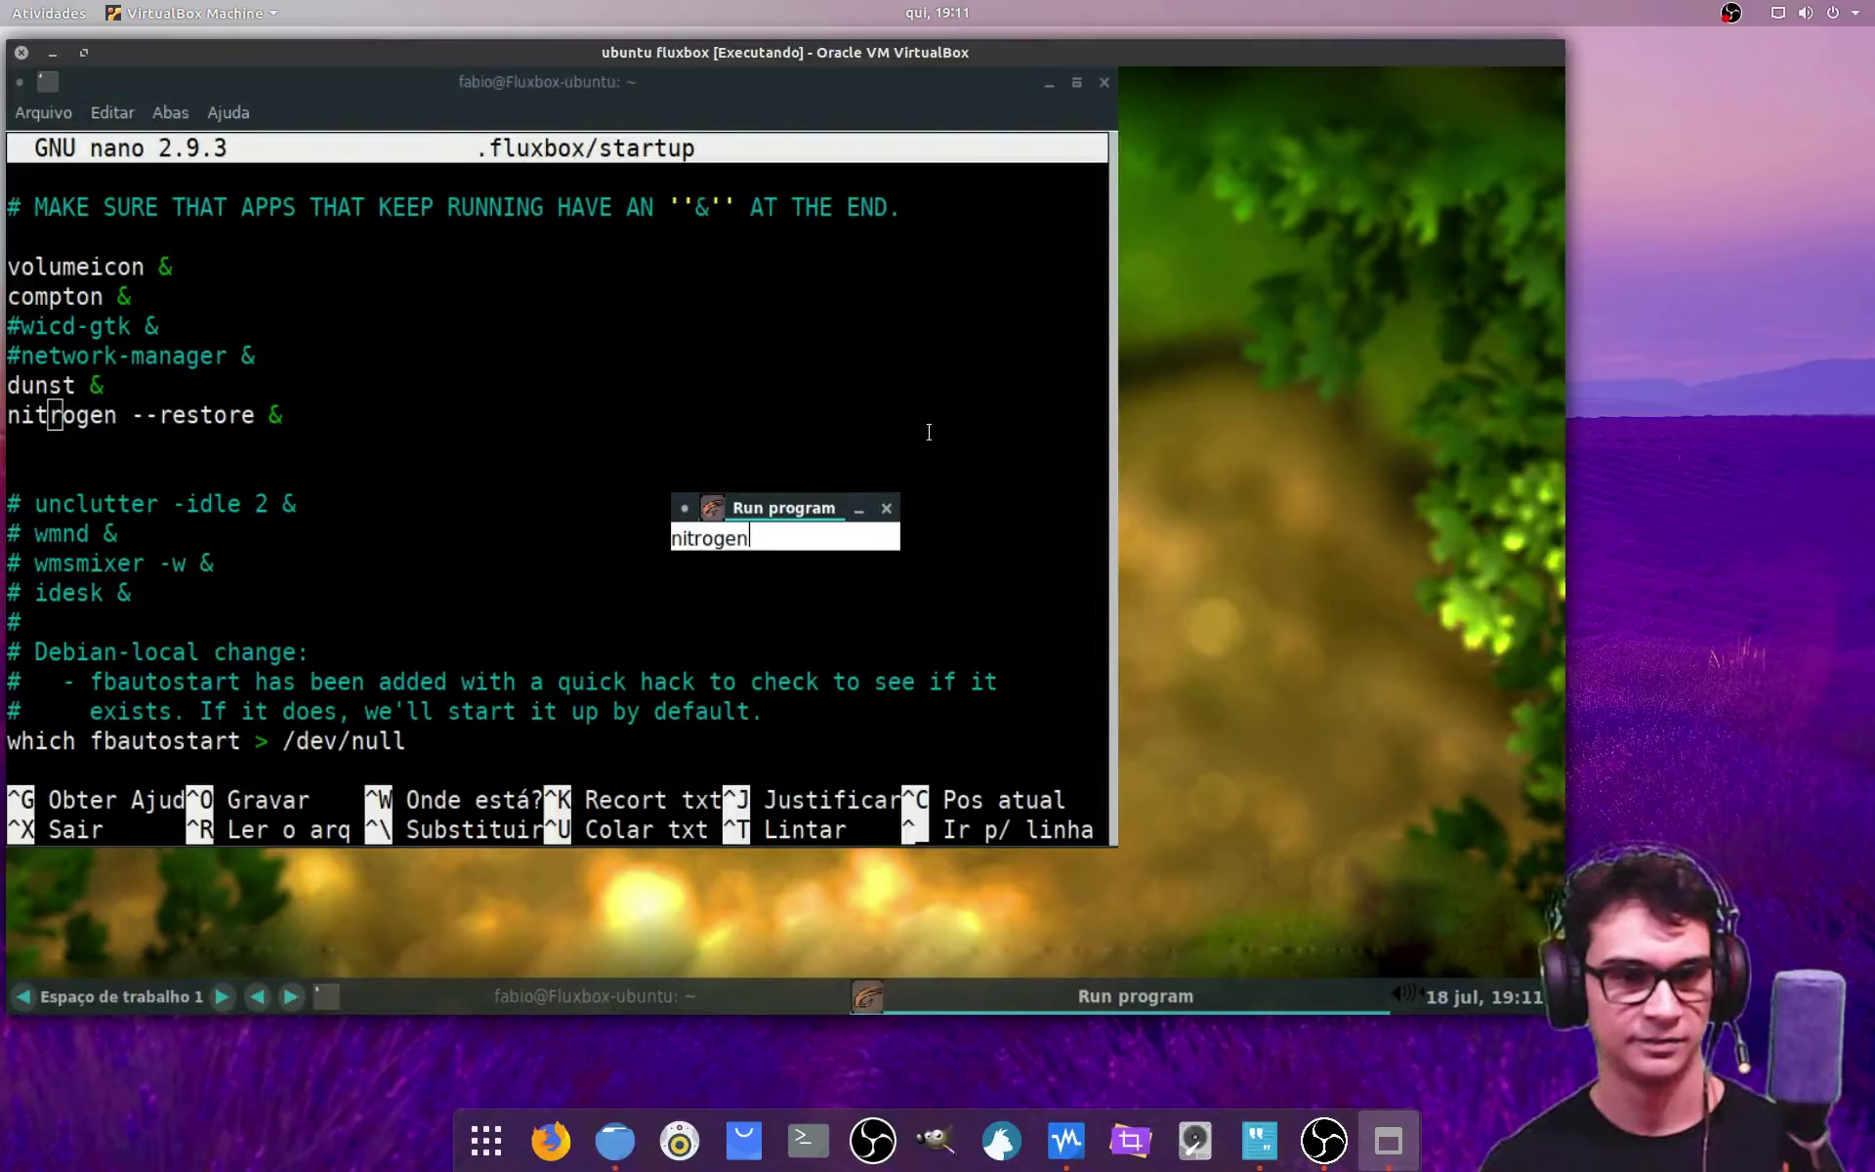
key("Return")
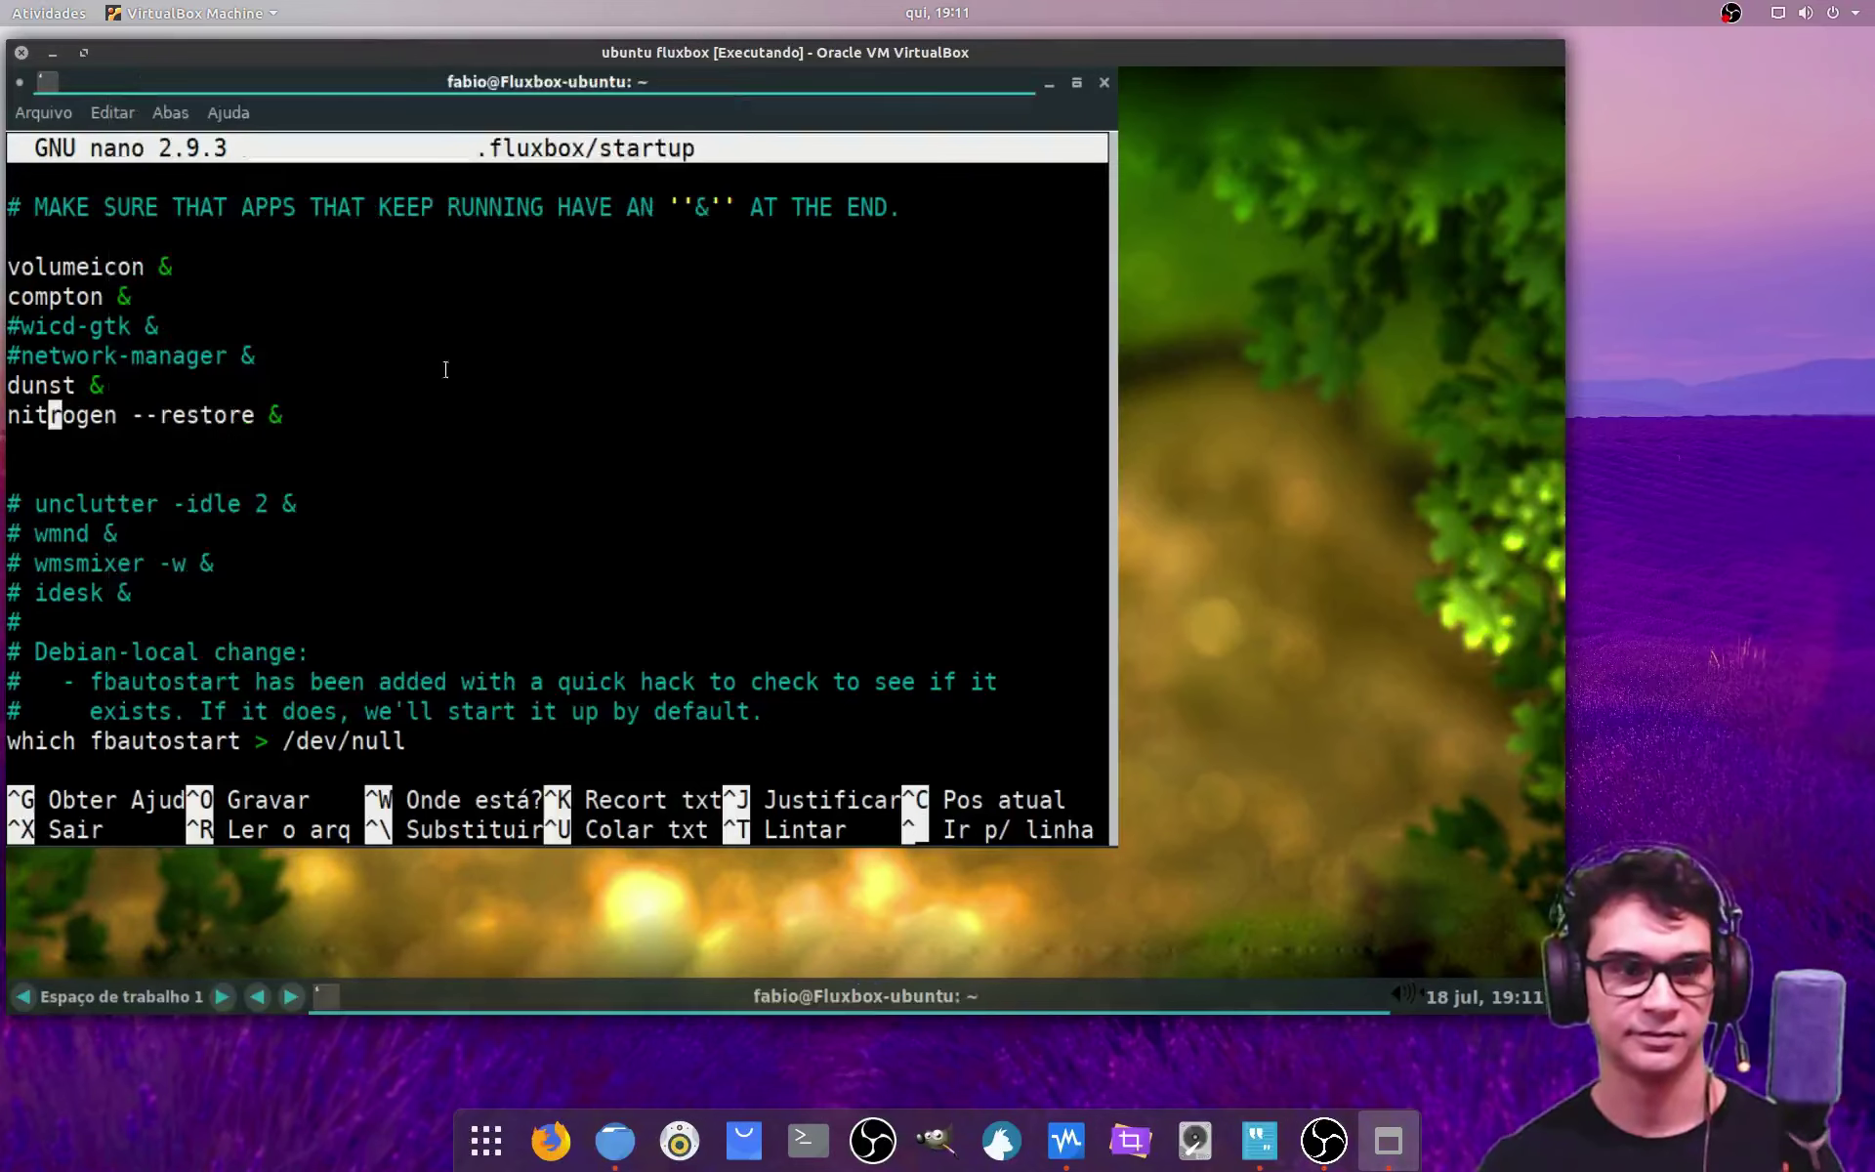
left_click(718, 84)
Step: Highlight the --restore text, shift the terminal slightly right and down, and show the cursor position
left_click_drag(235, 416, 117, 416)
left_click(377, 419)
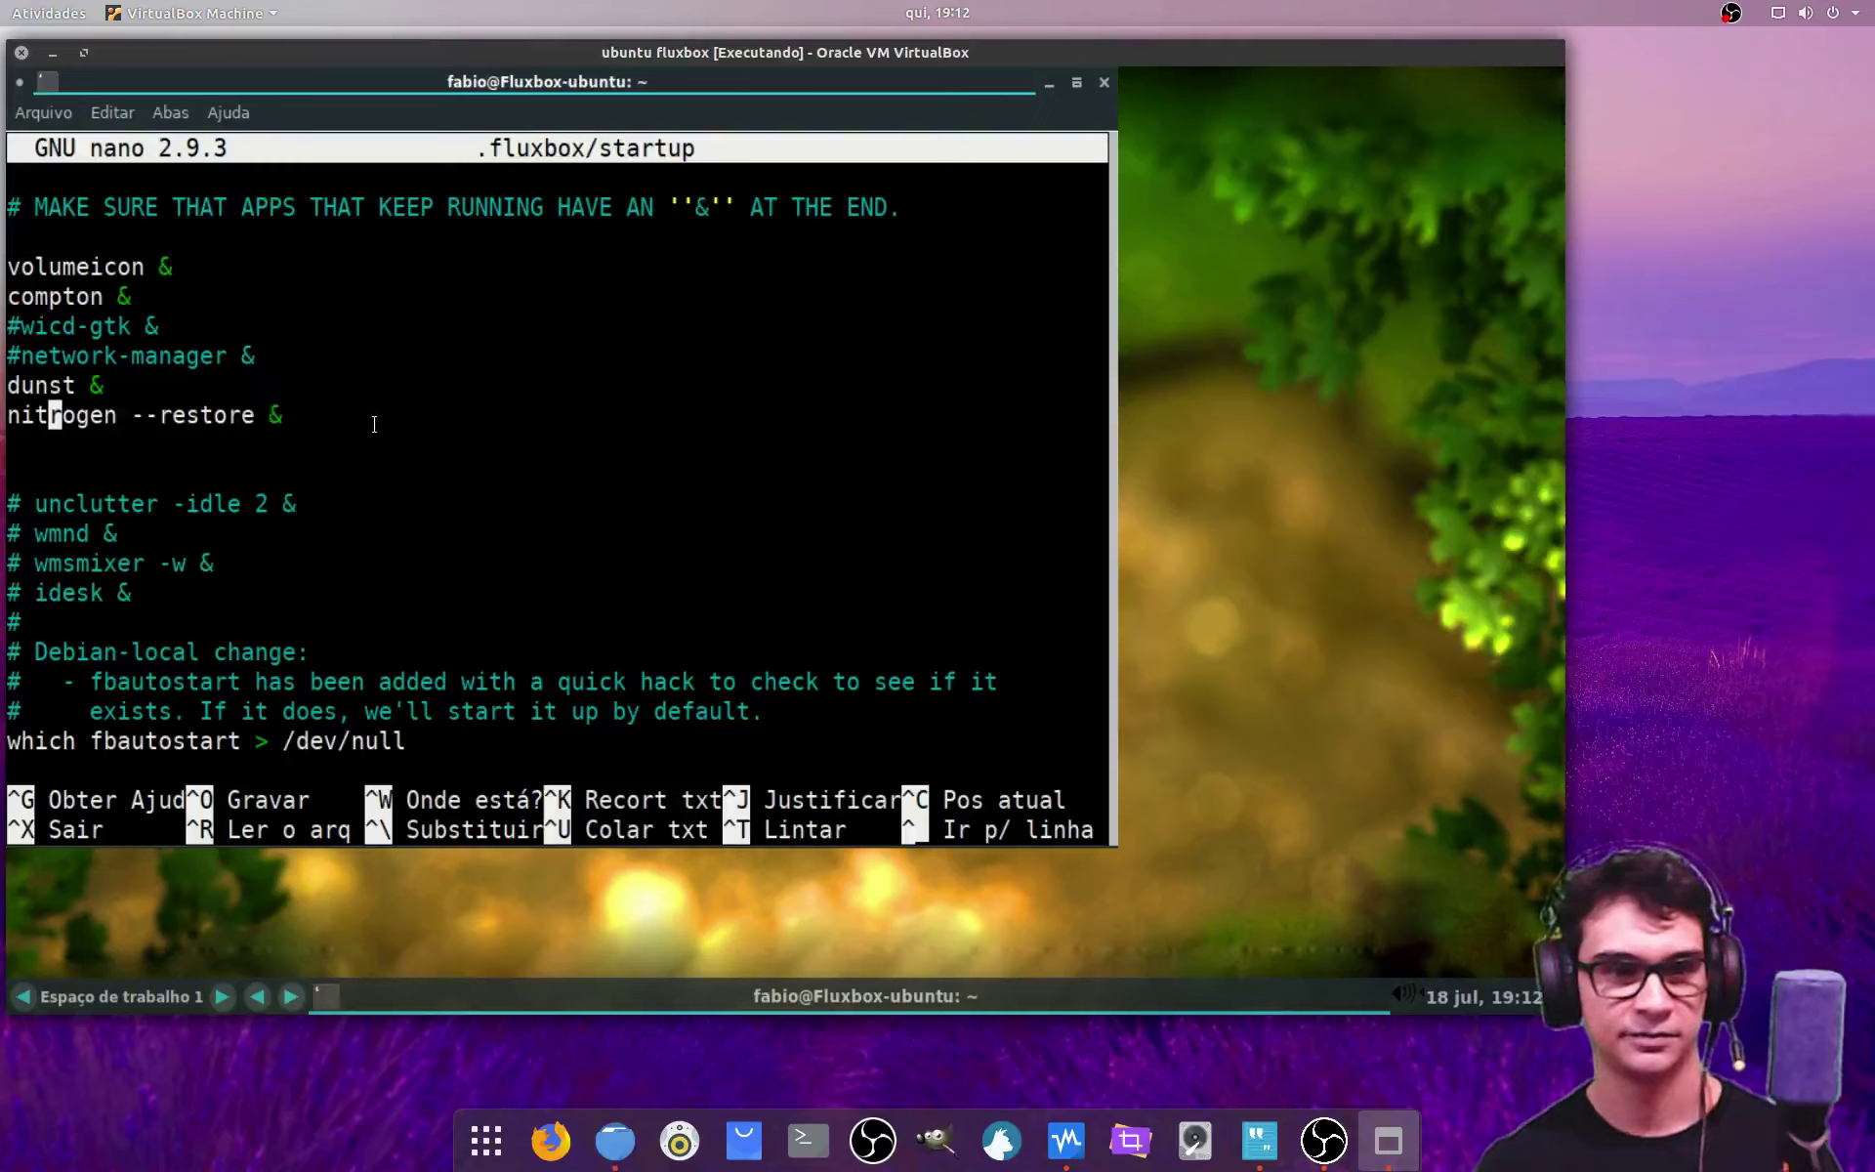
left_click_drag(169, 415, 242, 416)
left_click(256, 424)
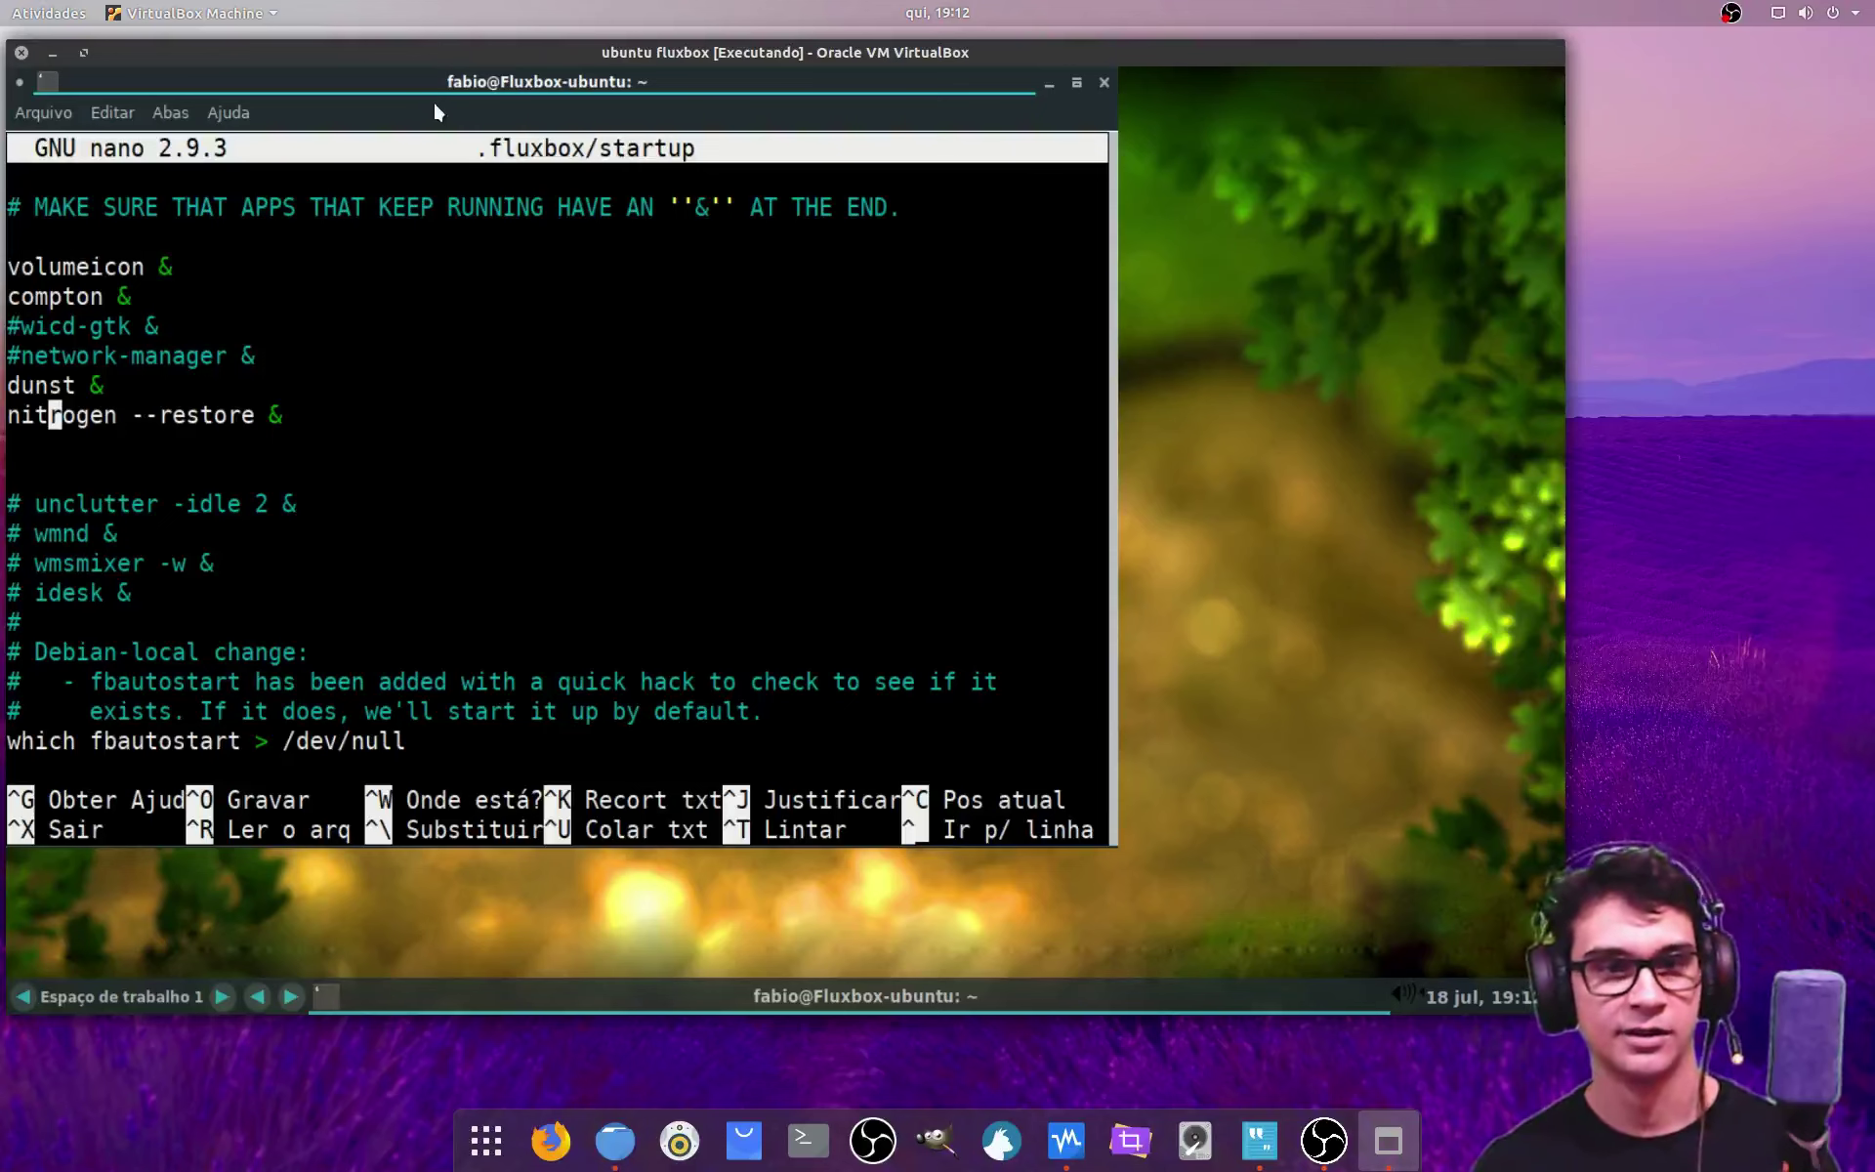
left_click_drag(435, 114, 491, 158)
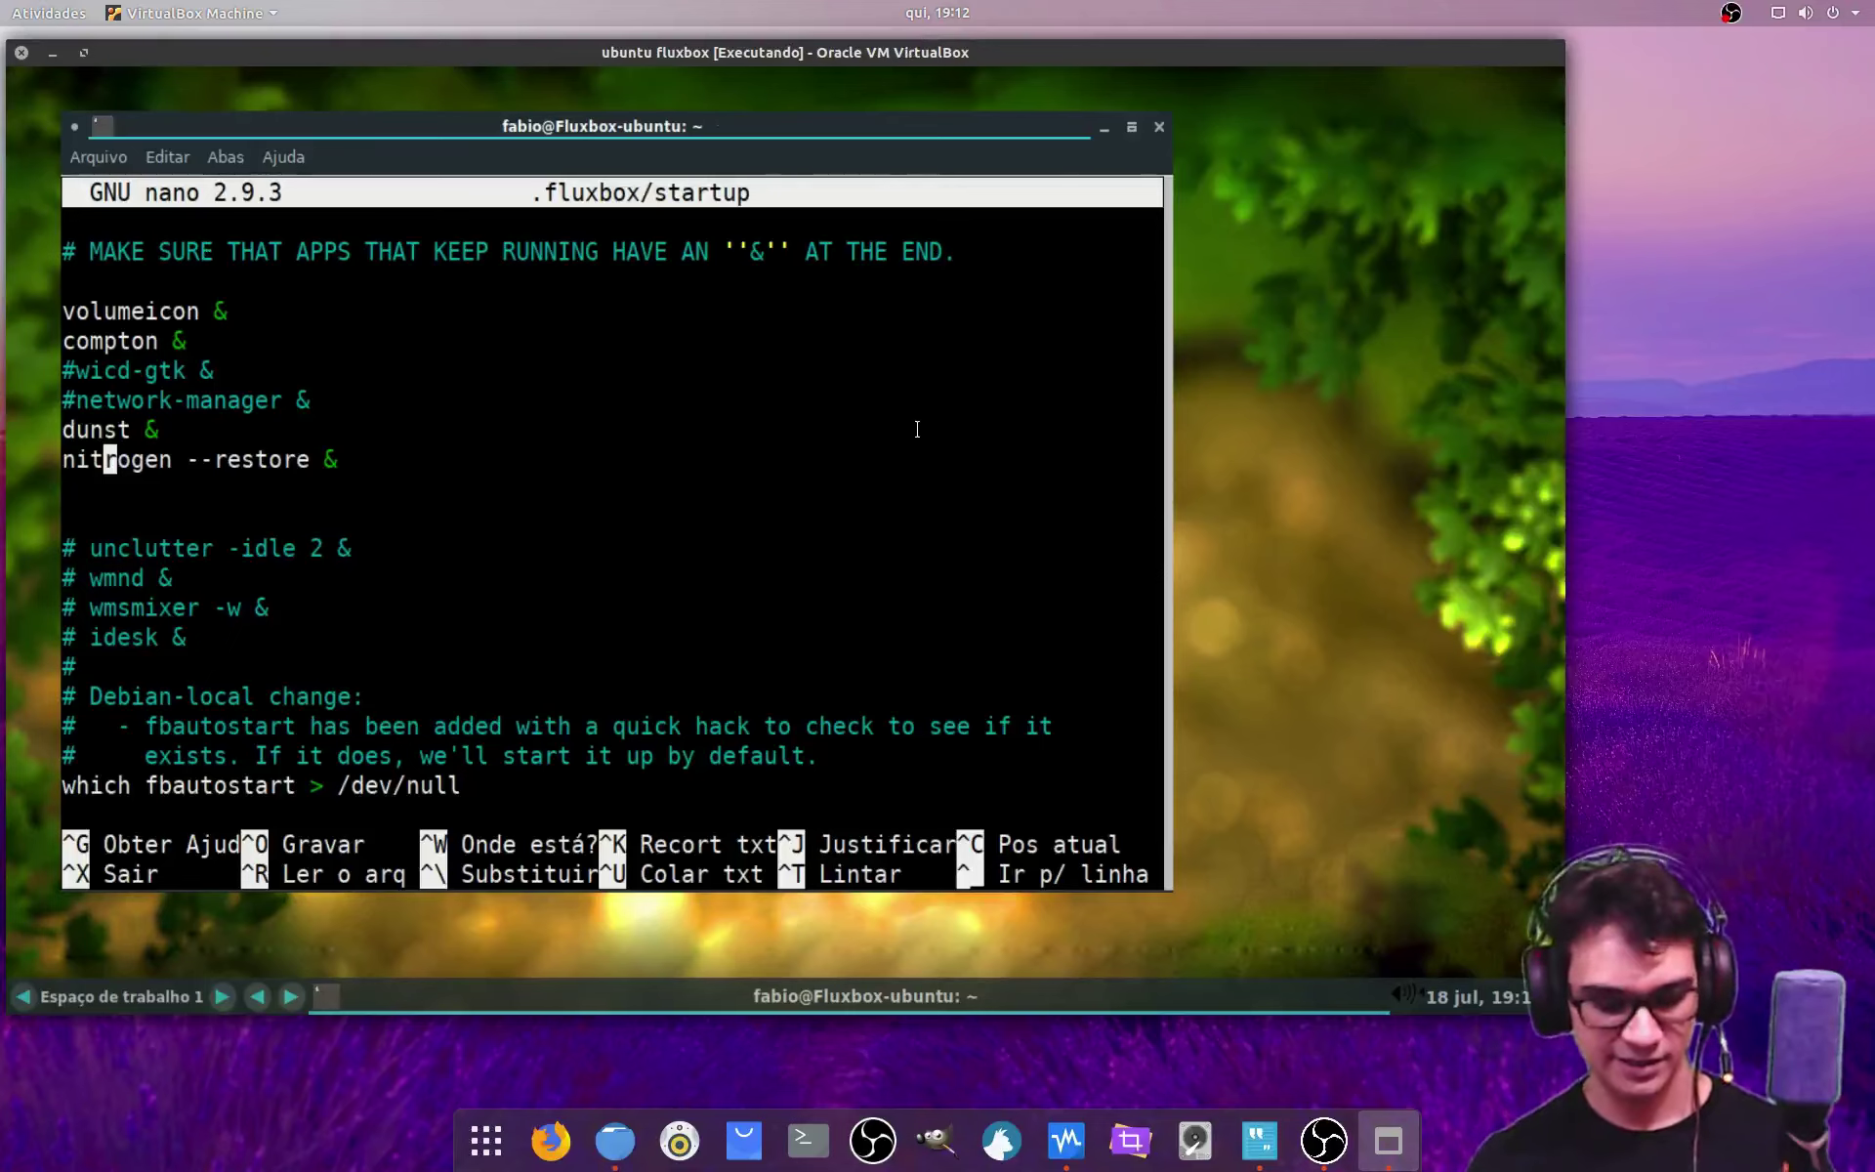
key("ctrl+c")
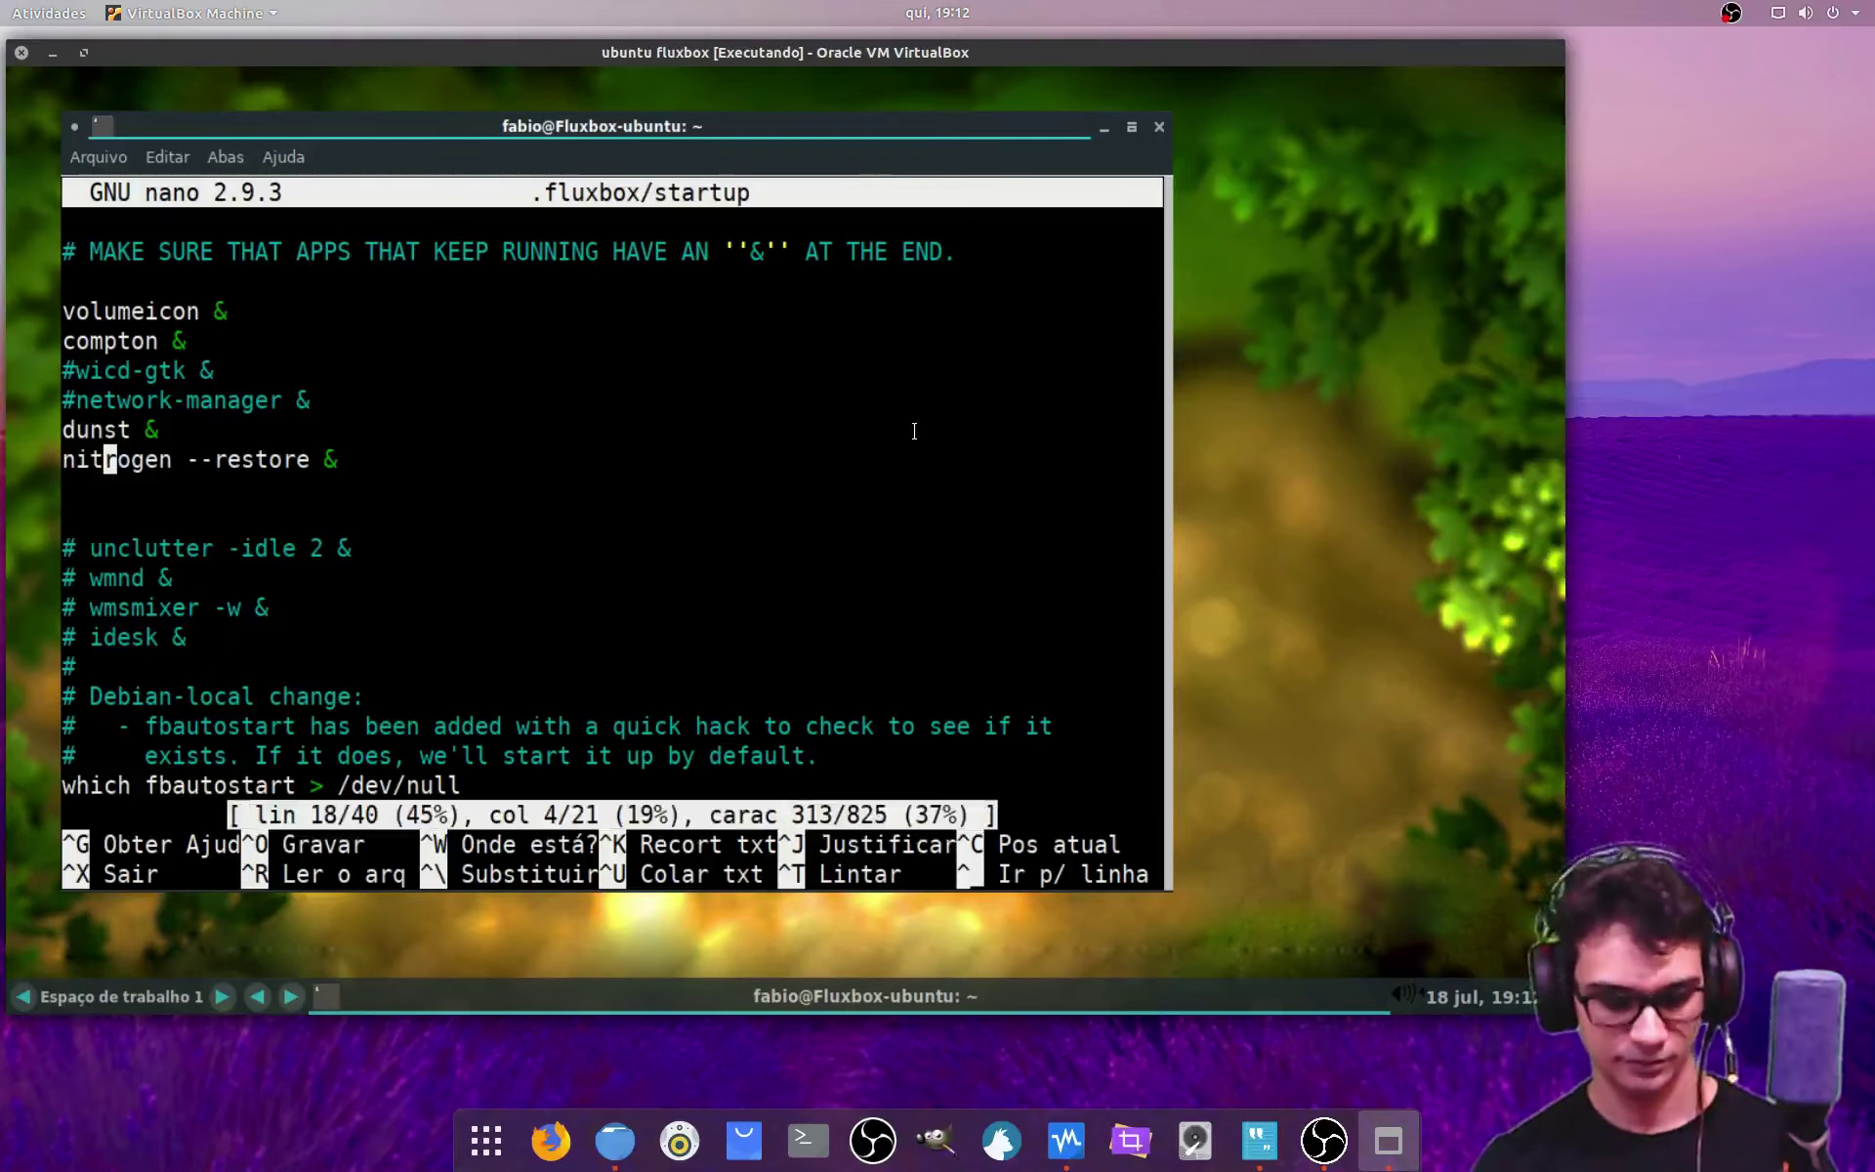
Step: Exit nano and run 'sudo apt install synapse' in the terminal
key("ctrl+x")
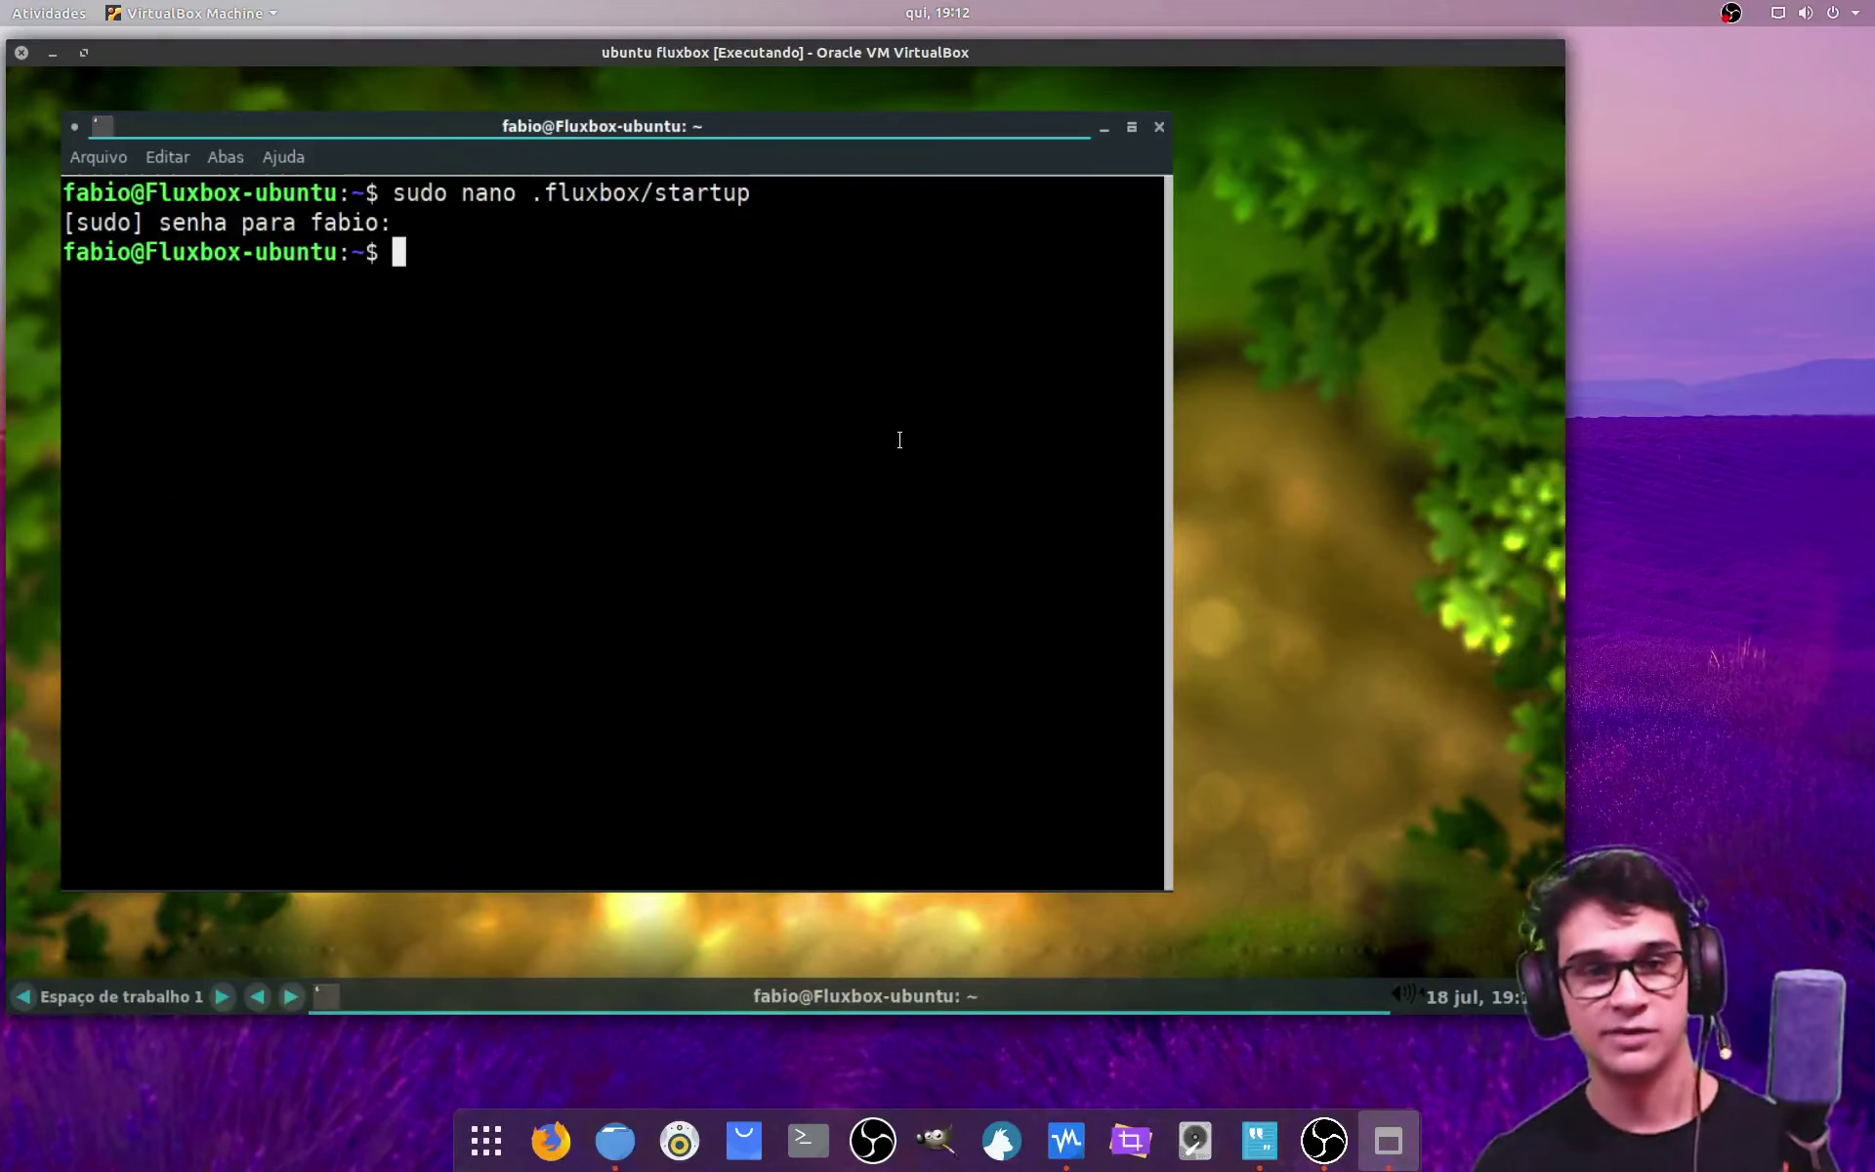
type("sy")
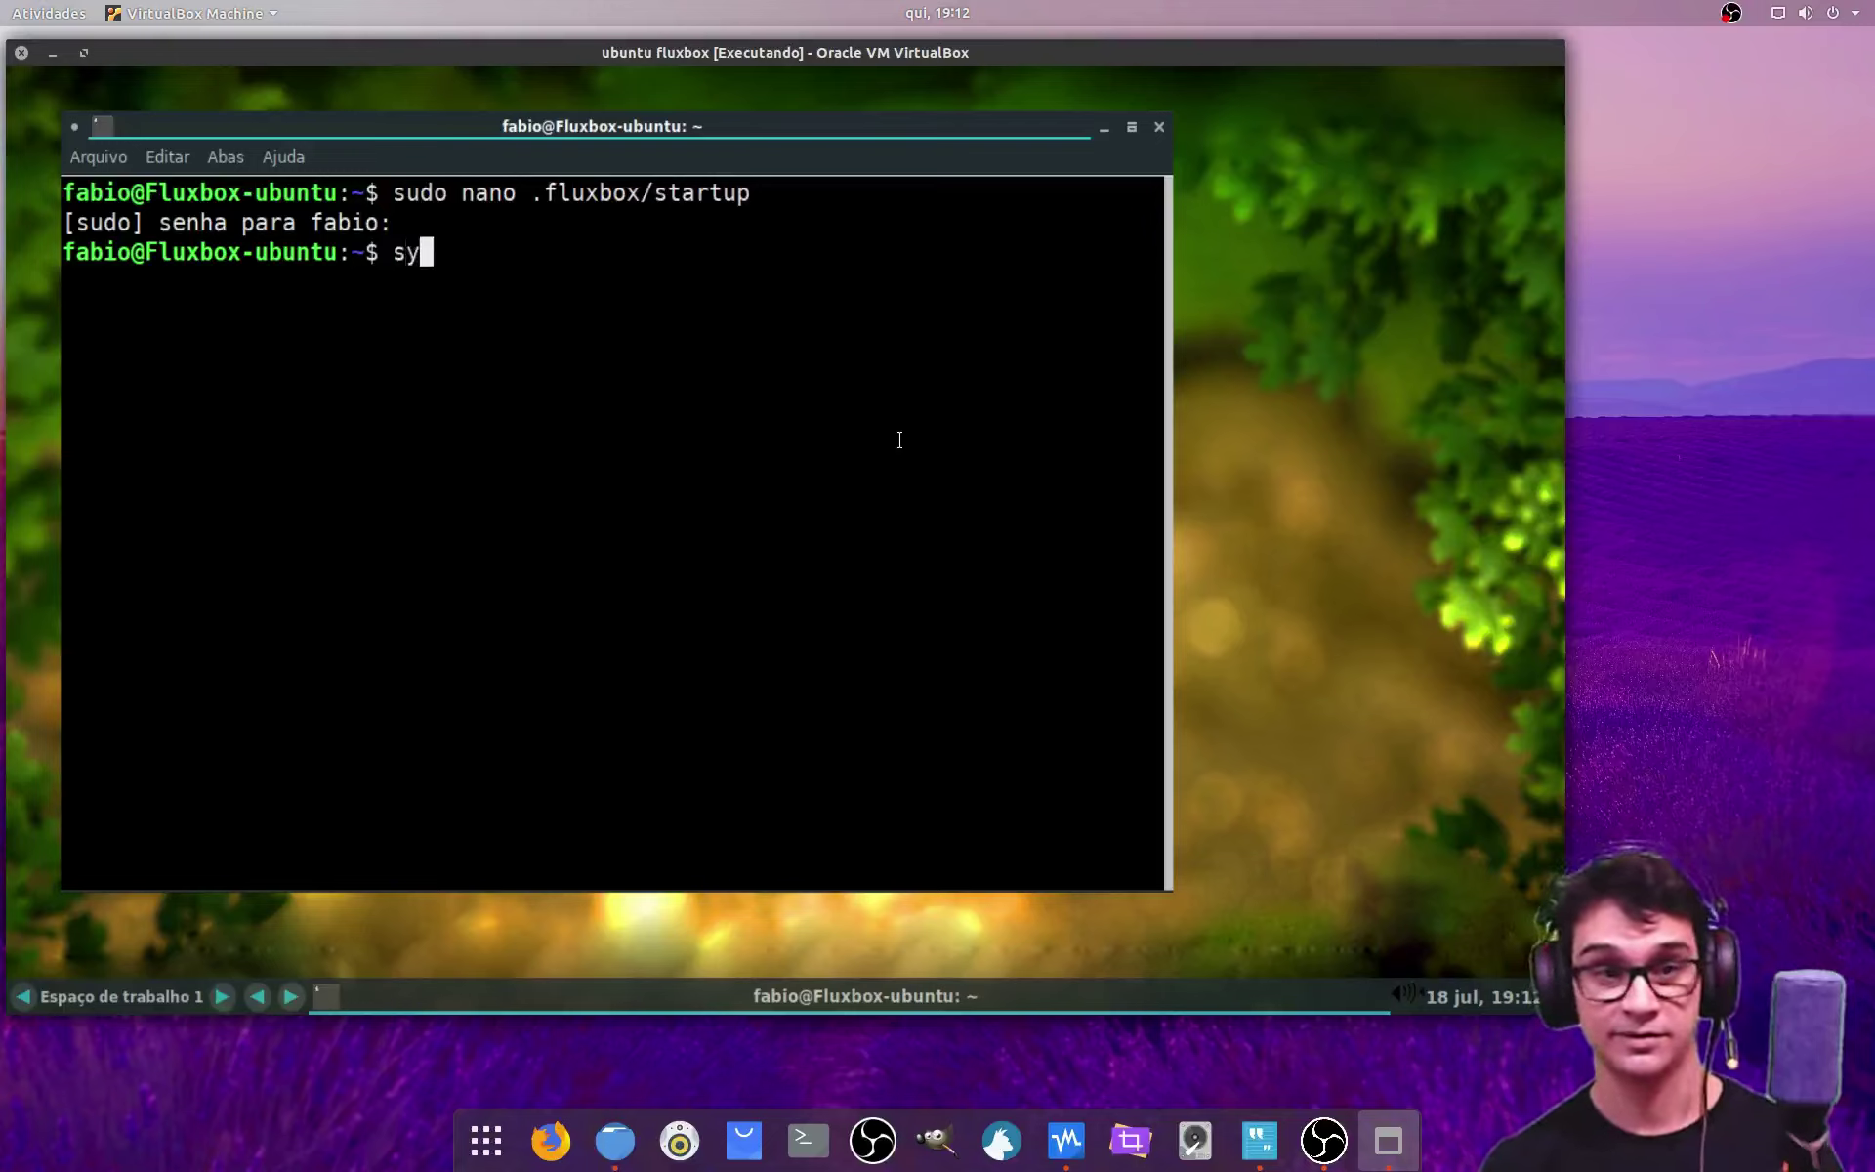
key("BackSpace")
key("BackSpace")
type("sudo apt isntal")
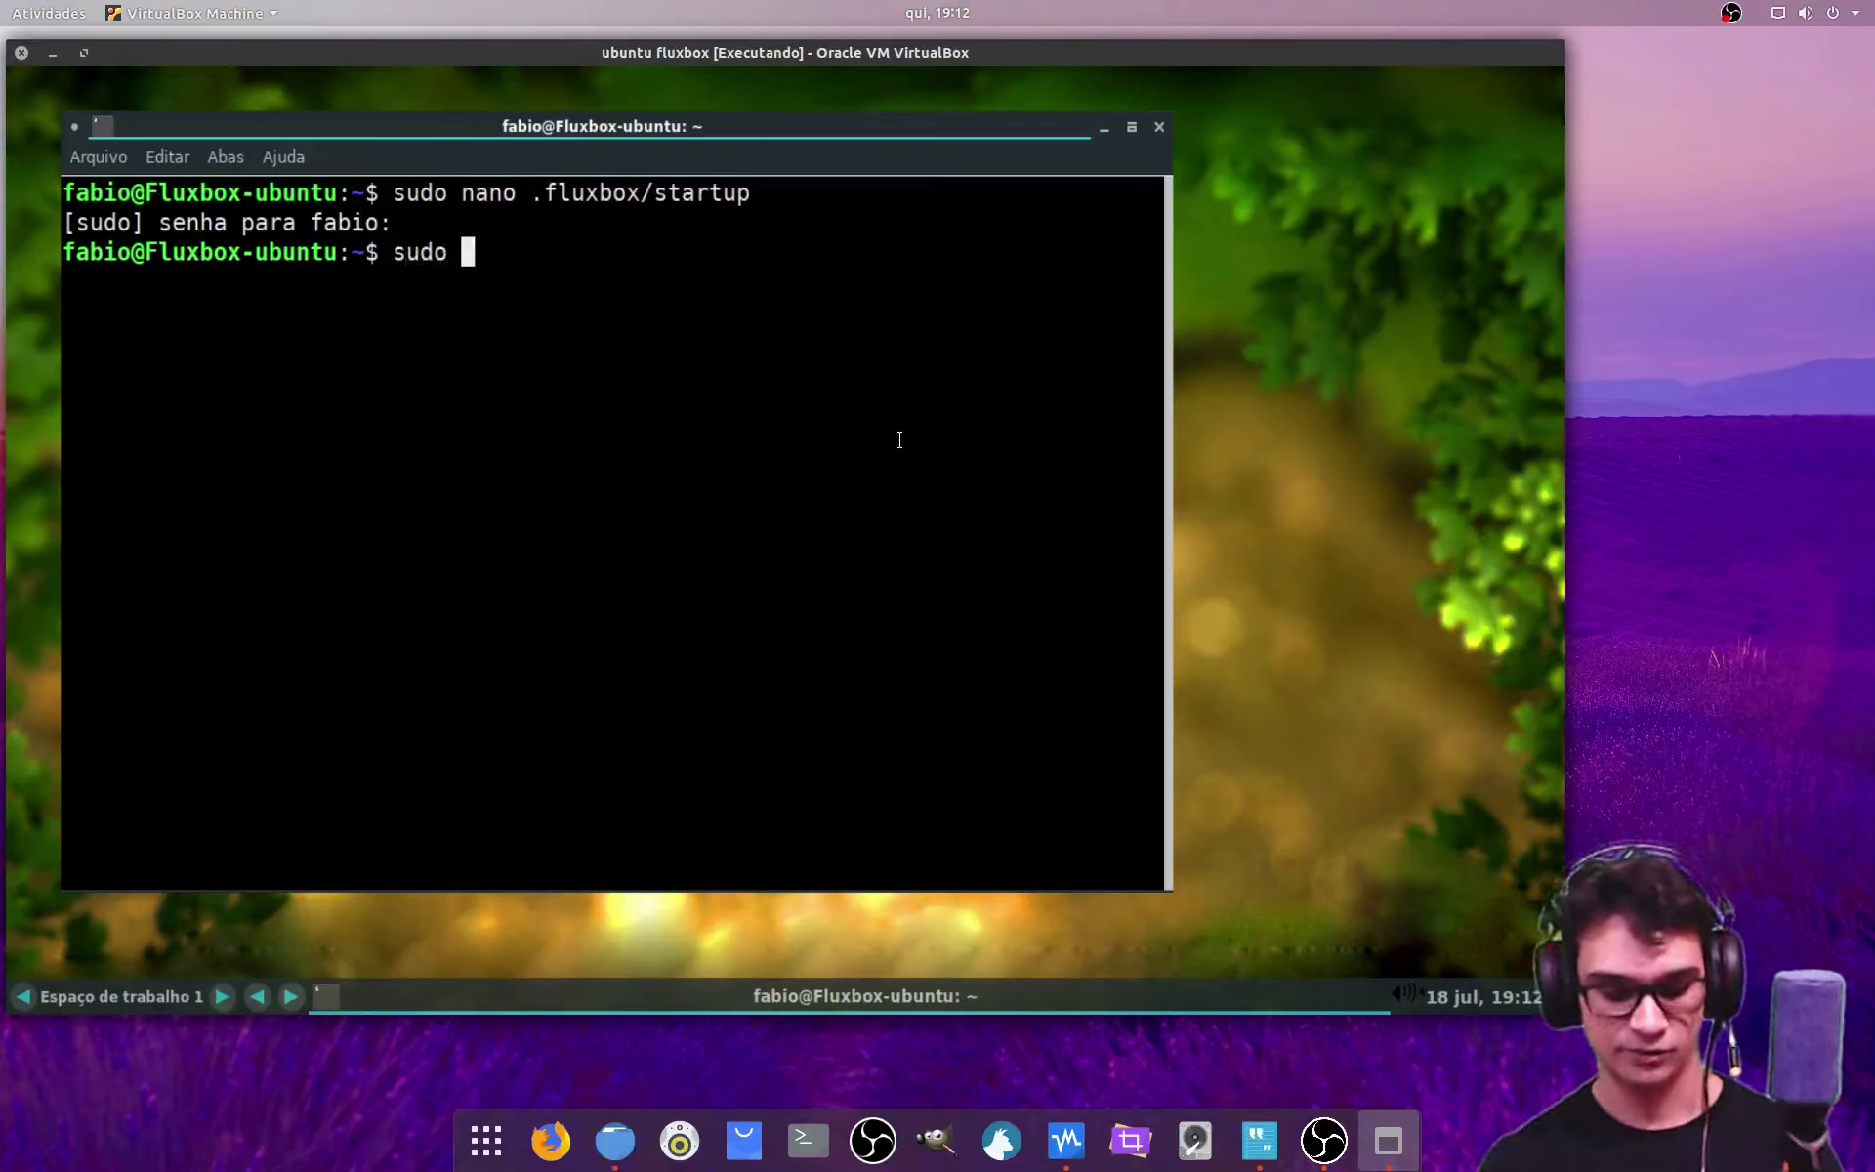
key("BackSpace")
key("BackSpace")
key("BackSpace")
key("BackSpace")
key("BackSpace")
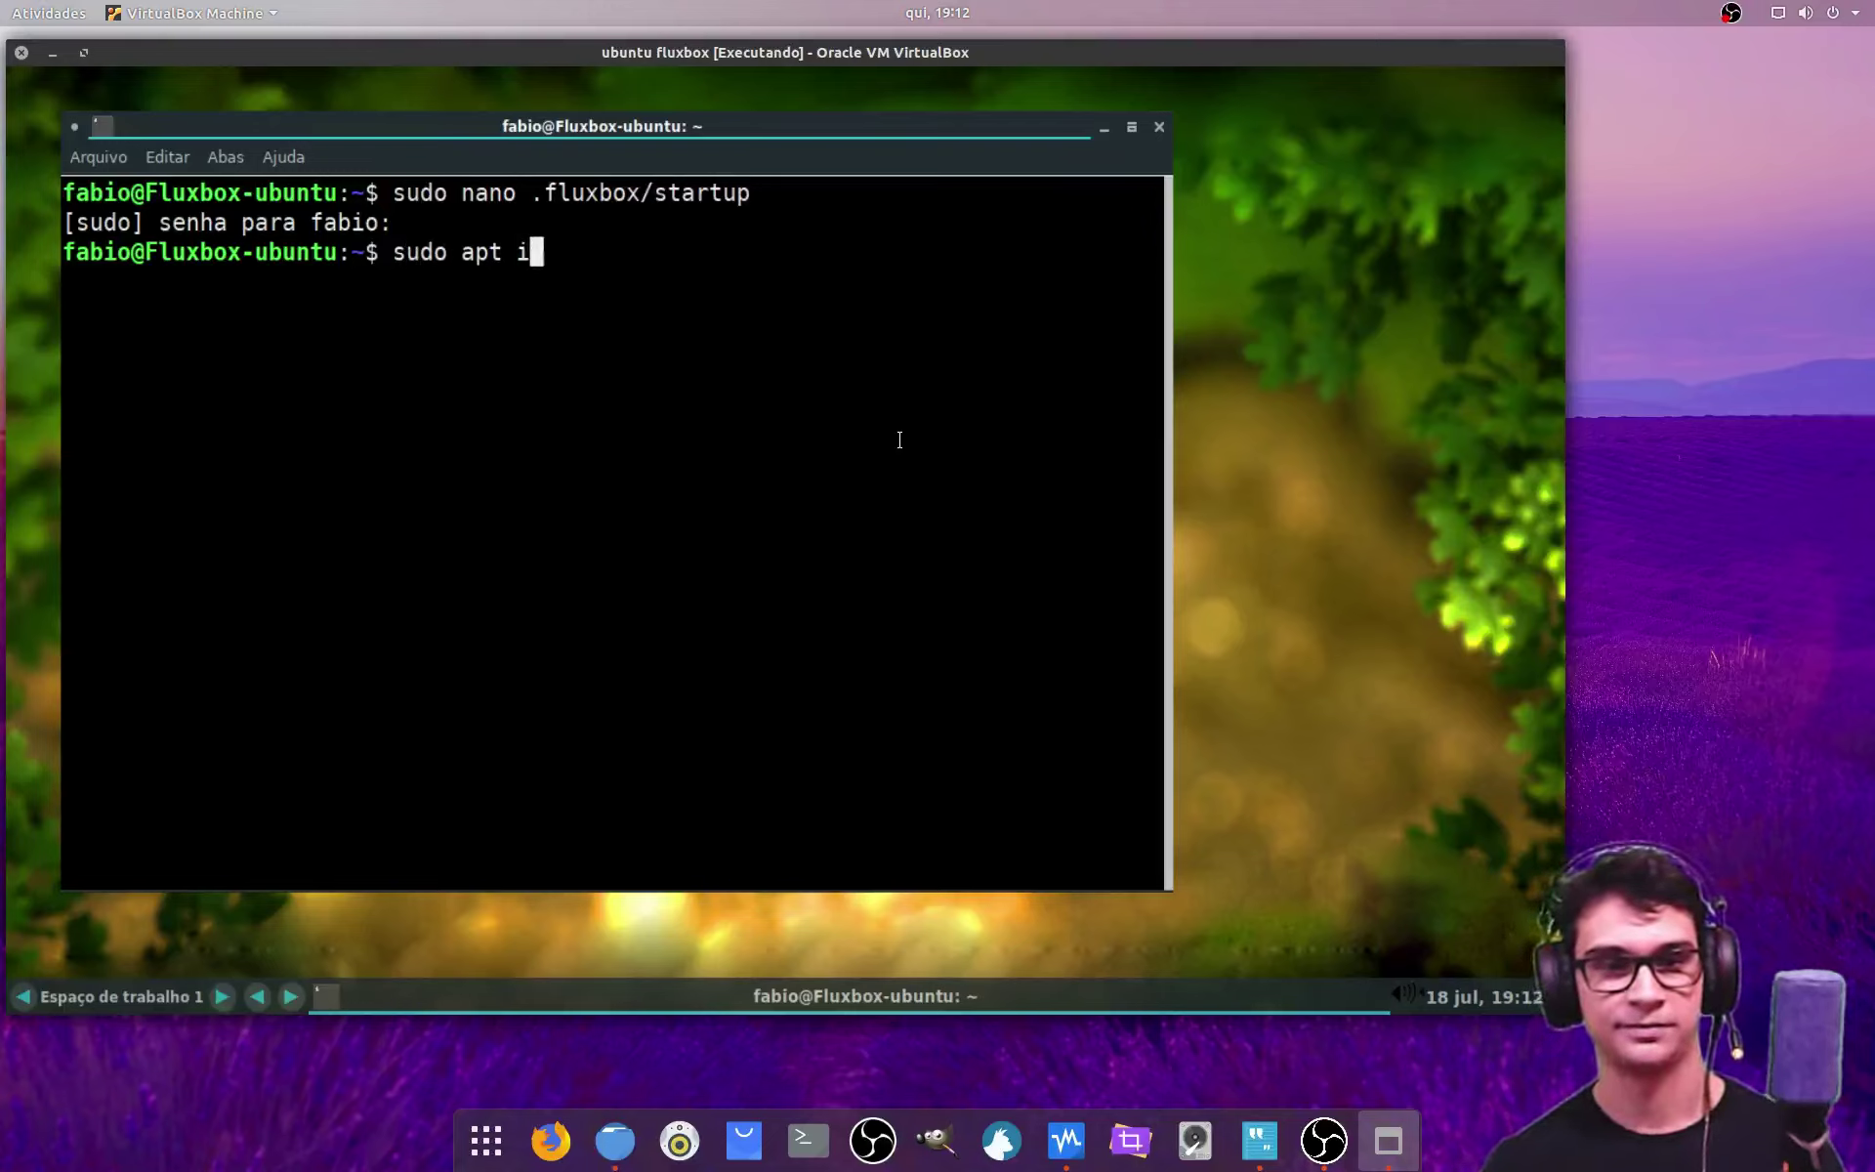
type("nstall syn")
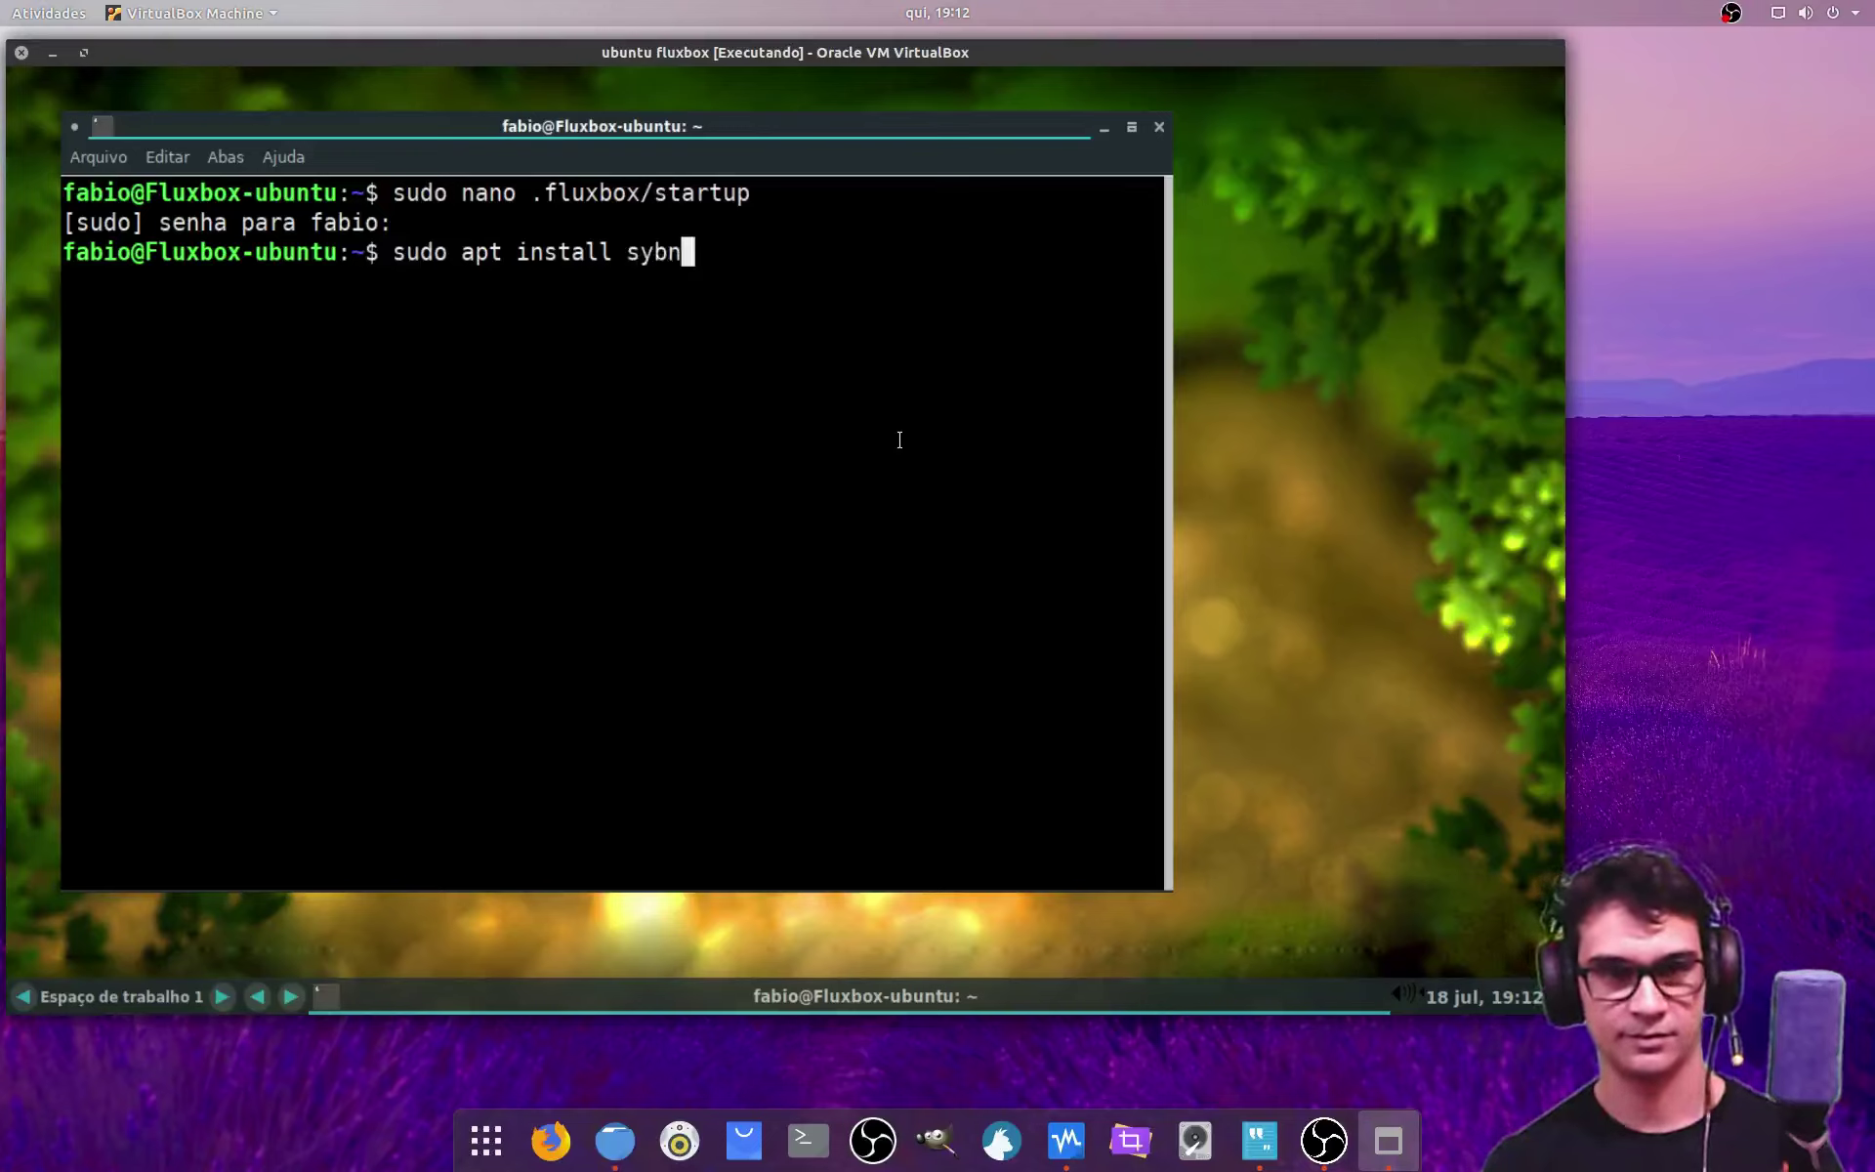
key("BackSpace")
type("na")
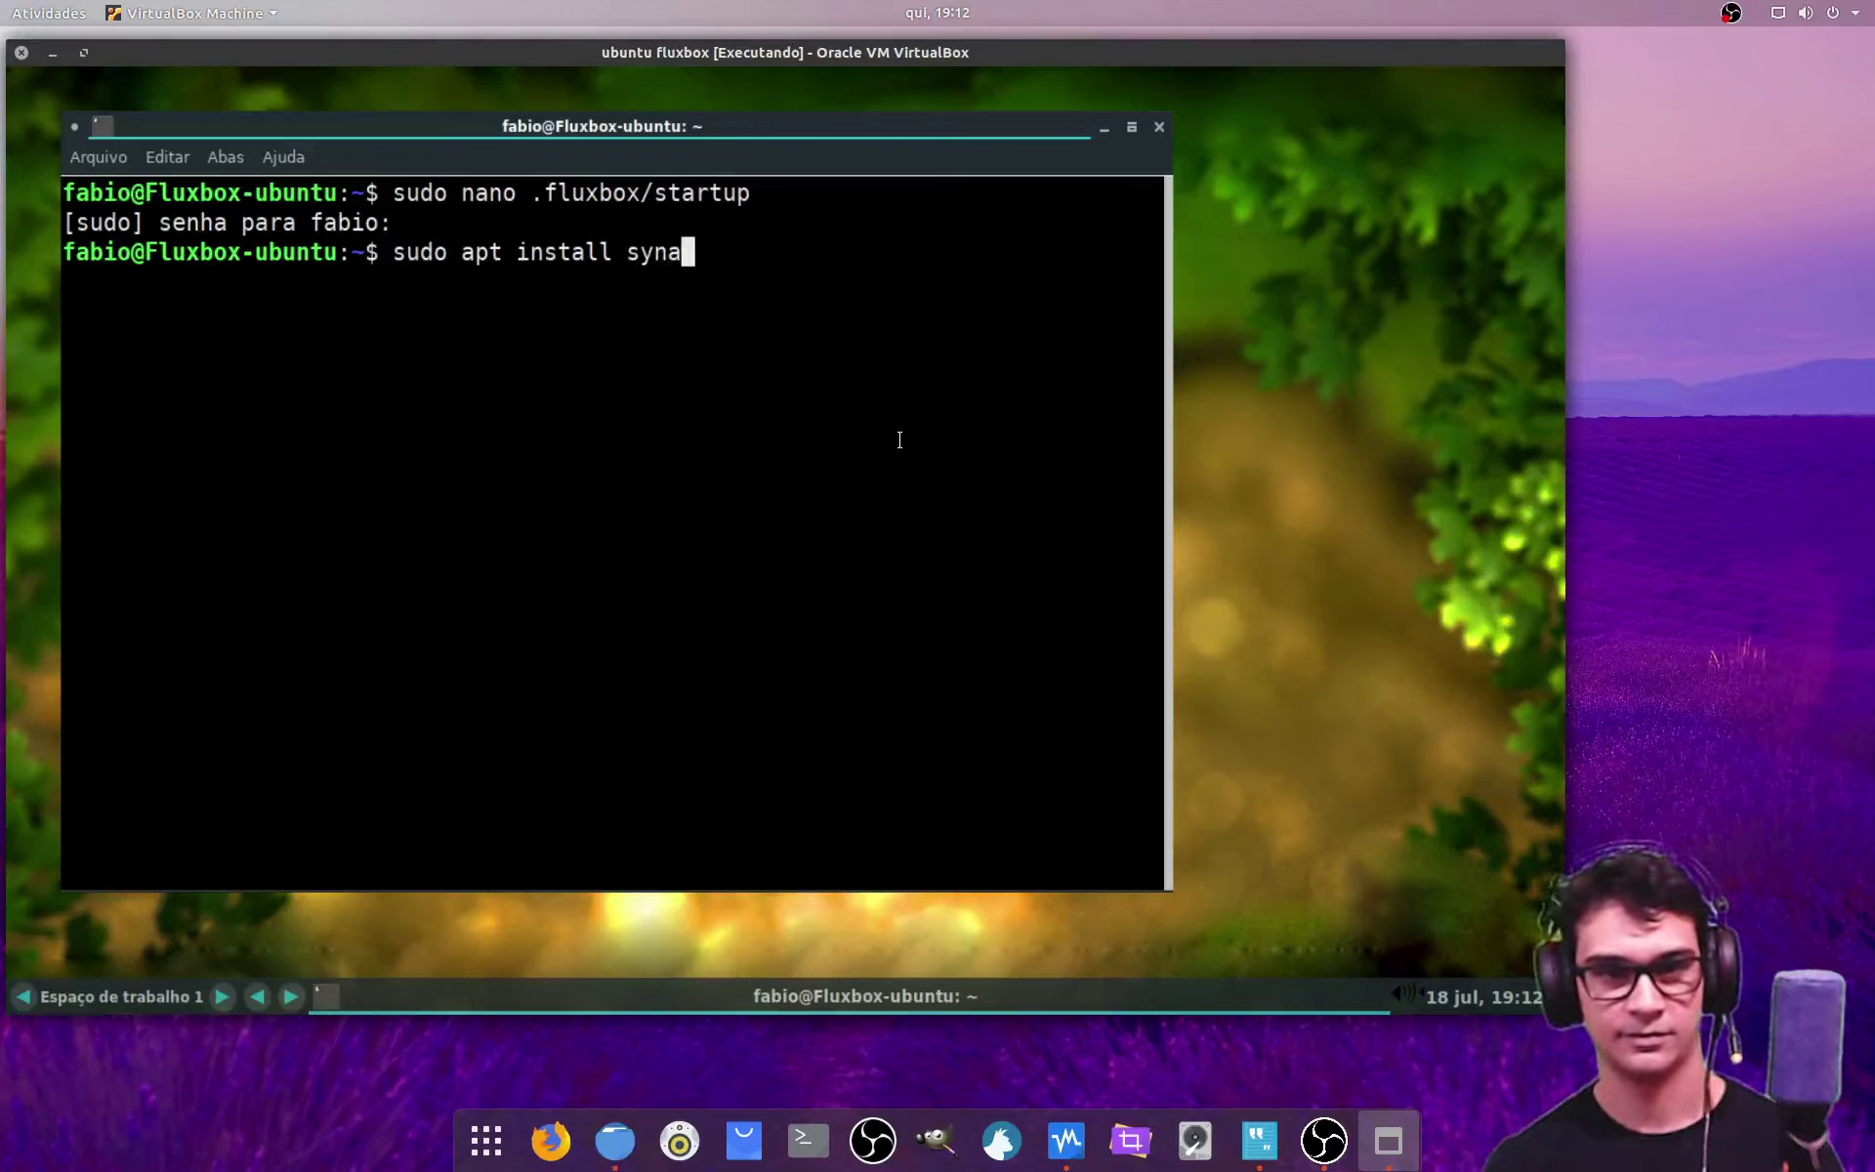
type("pse")
key("Return")
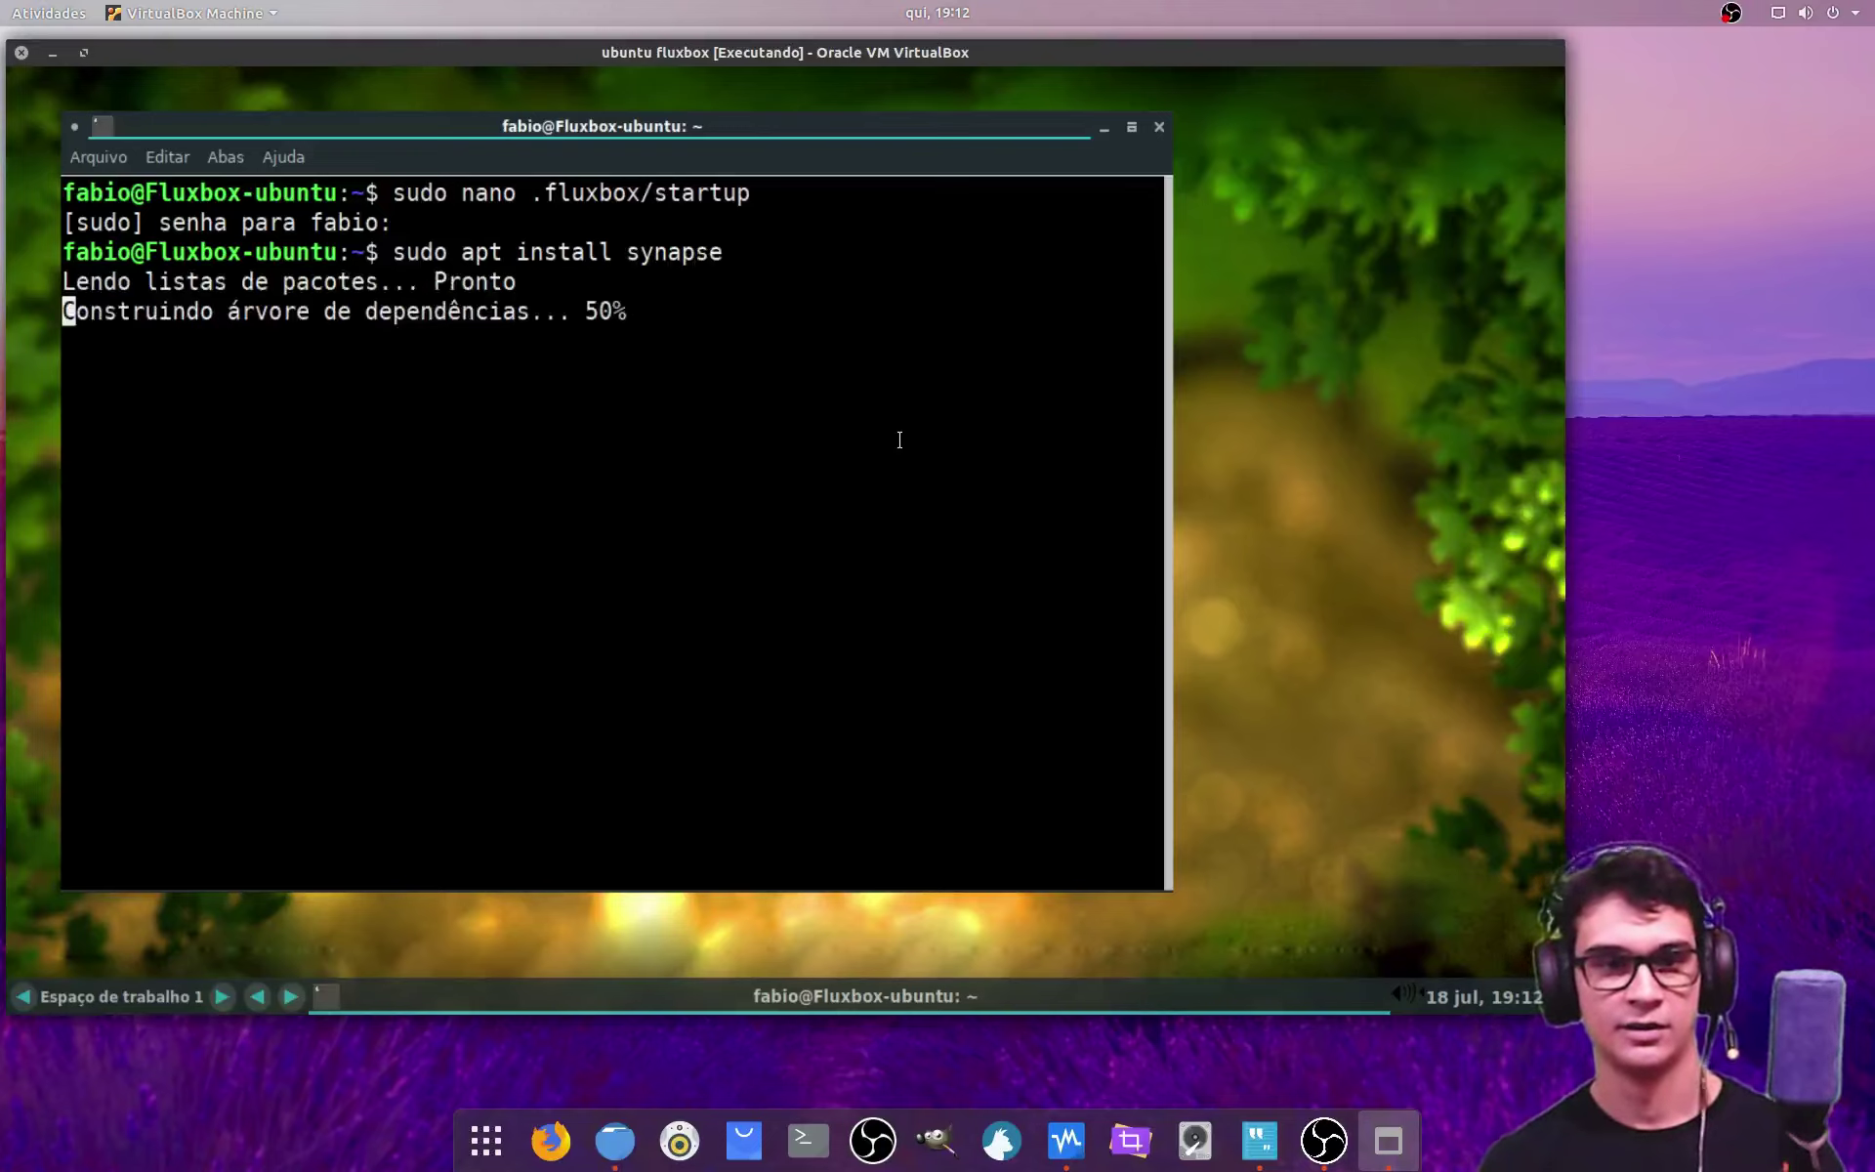
Step: Confirm the install, rerunning the command to accept the eight new packages
type("s")
key("Return")
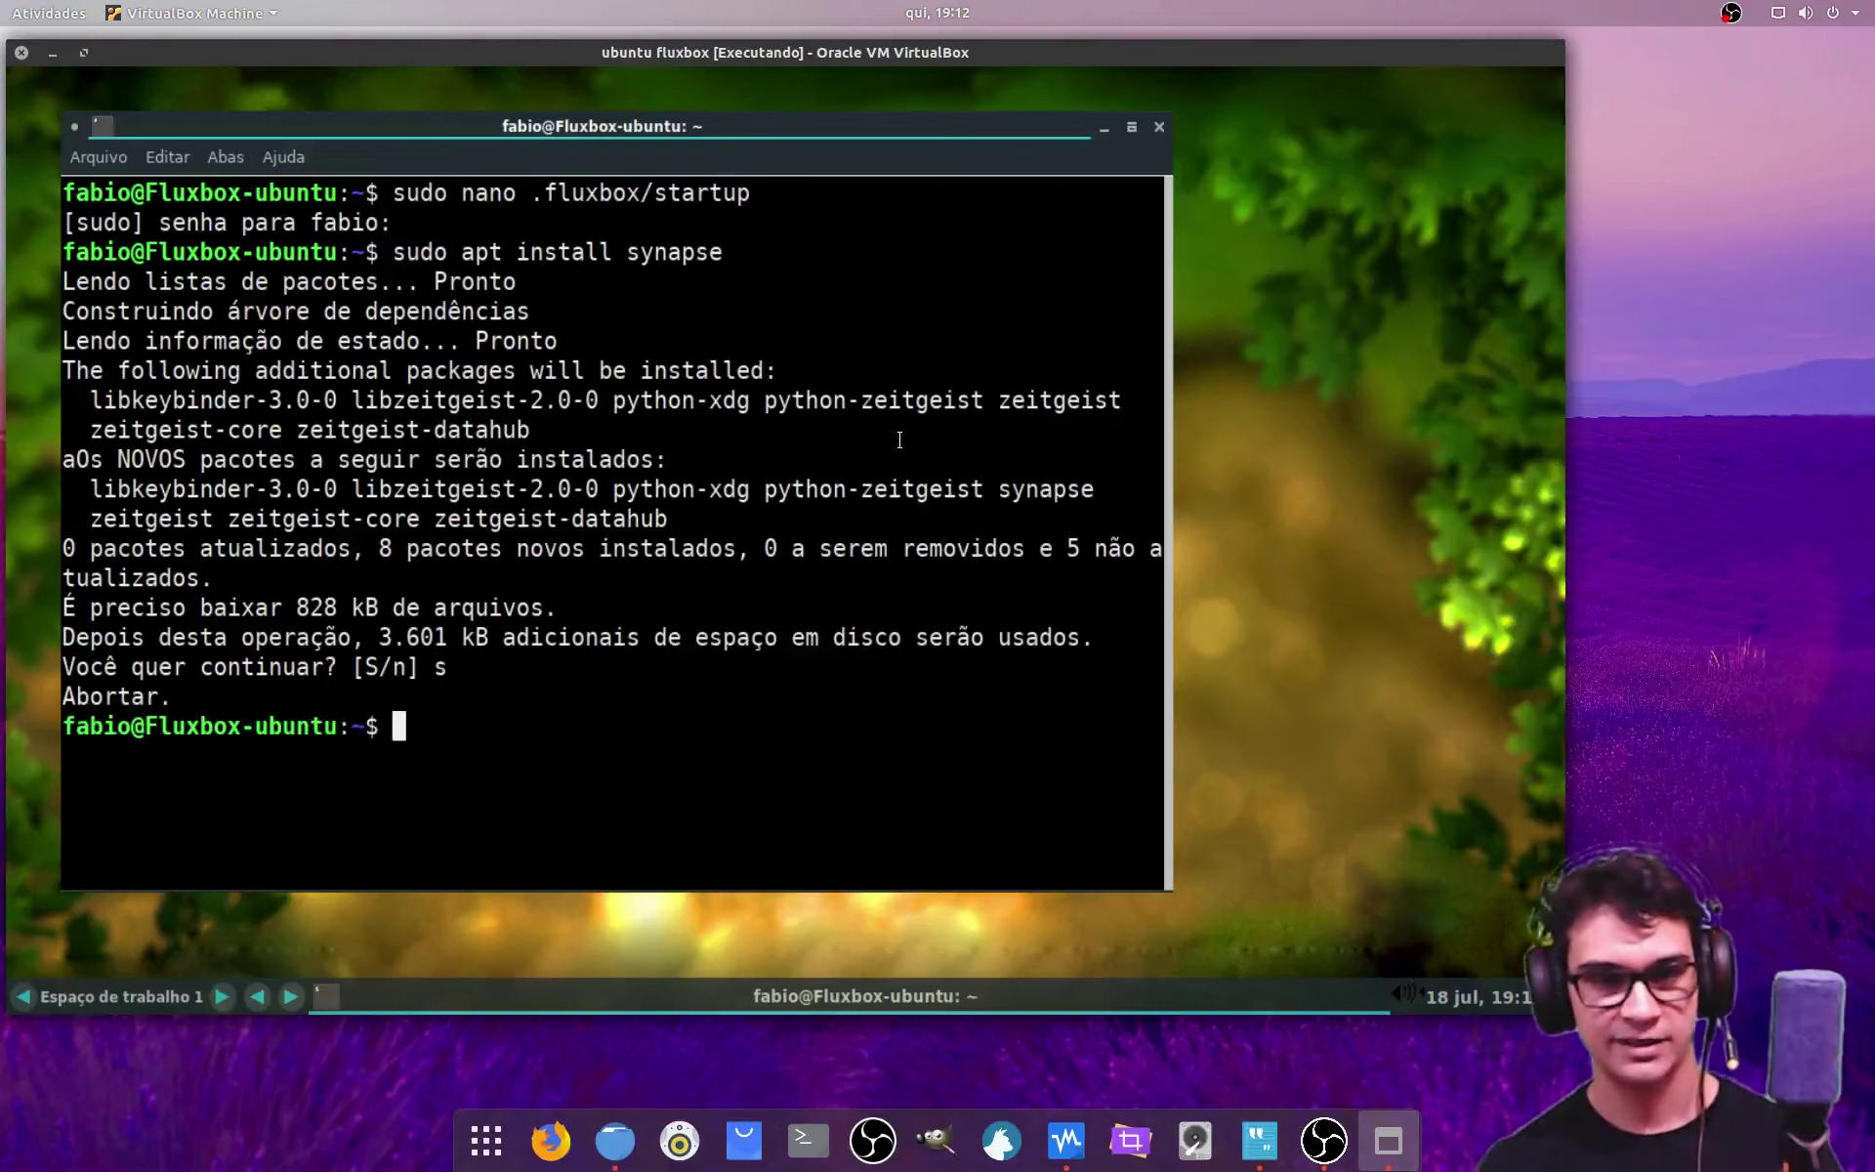
key("Up")
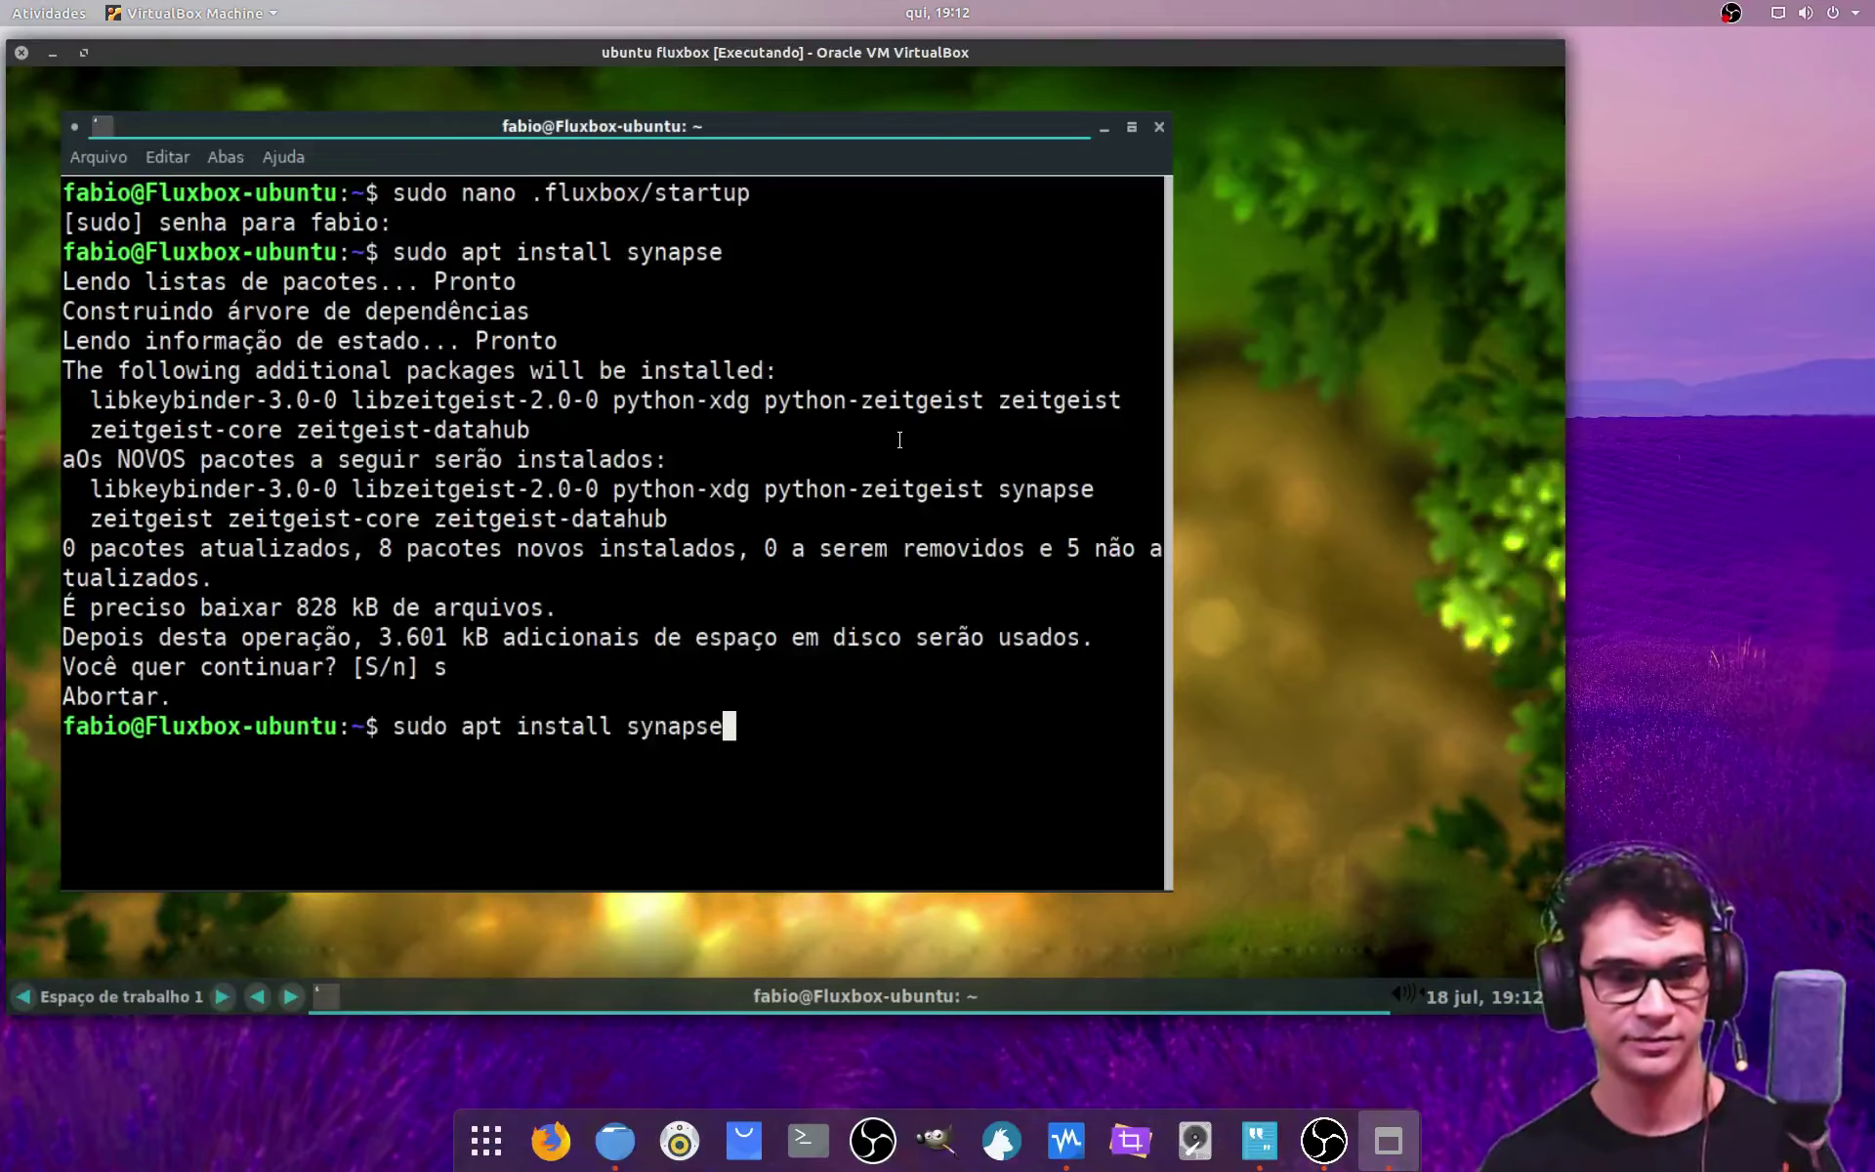
key("Return")
key("Return")
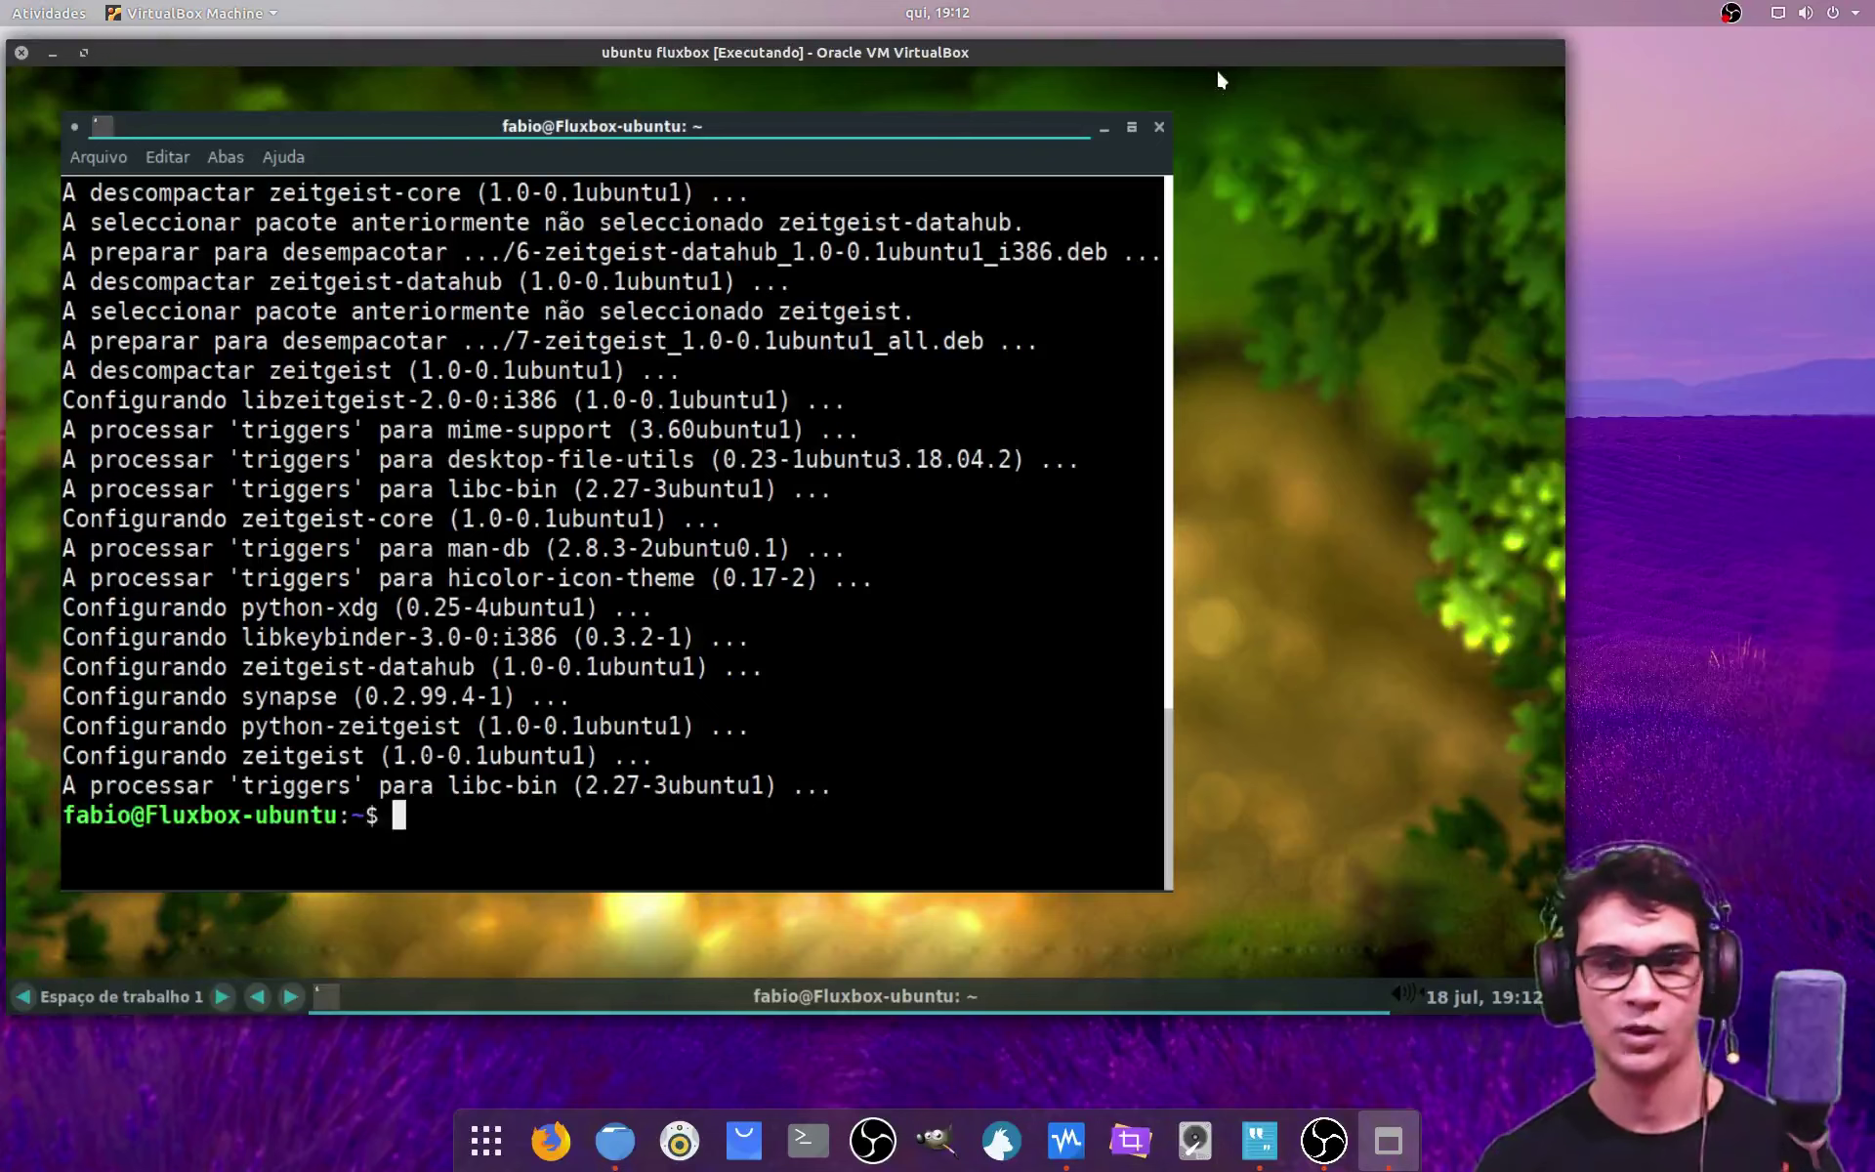
Step: Minimize the terminal, browse the main menu's Aplicativos and Configurações, close it, and check volume
left_click(1104, 128)
right_click(572, 395)
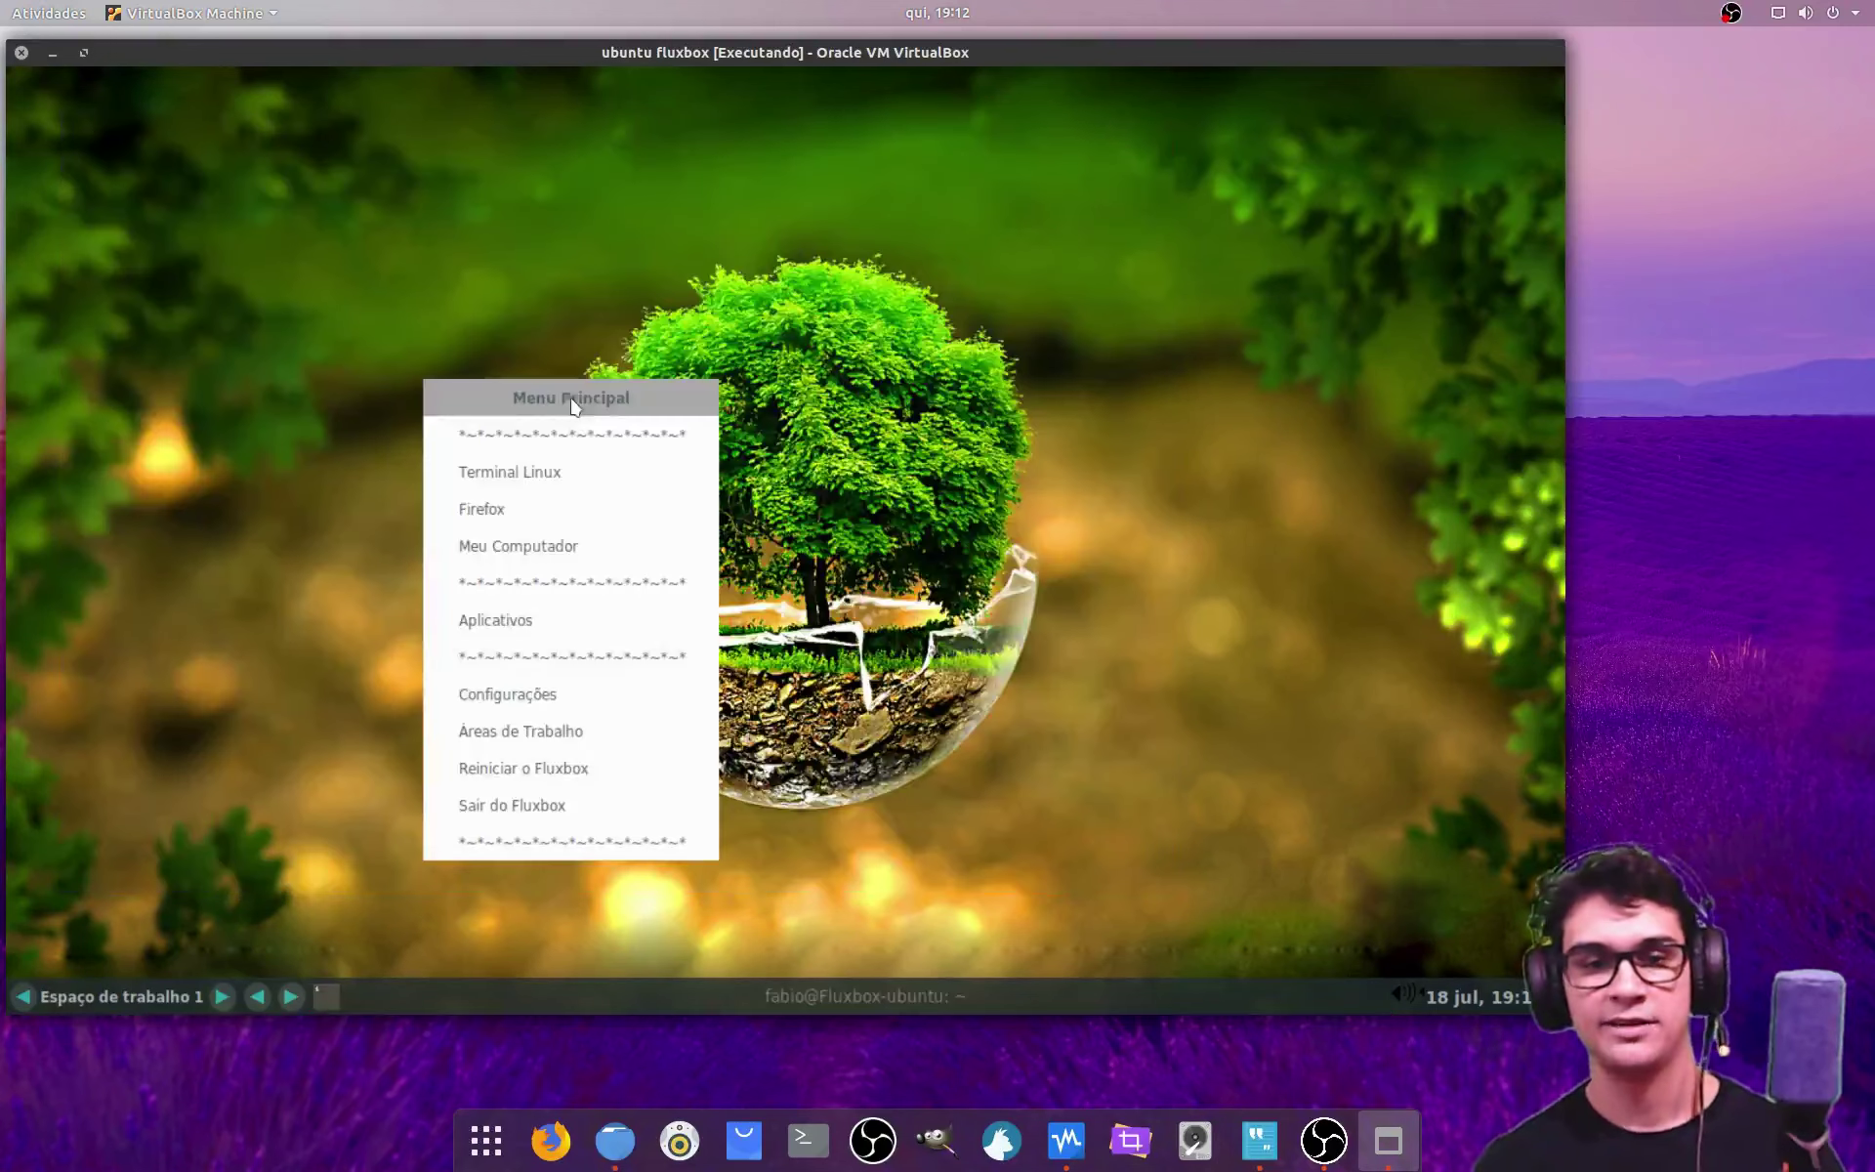
right_click(565, 250)
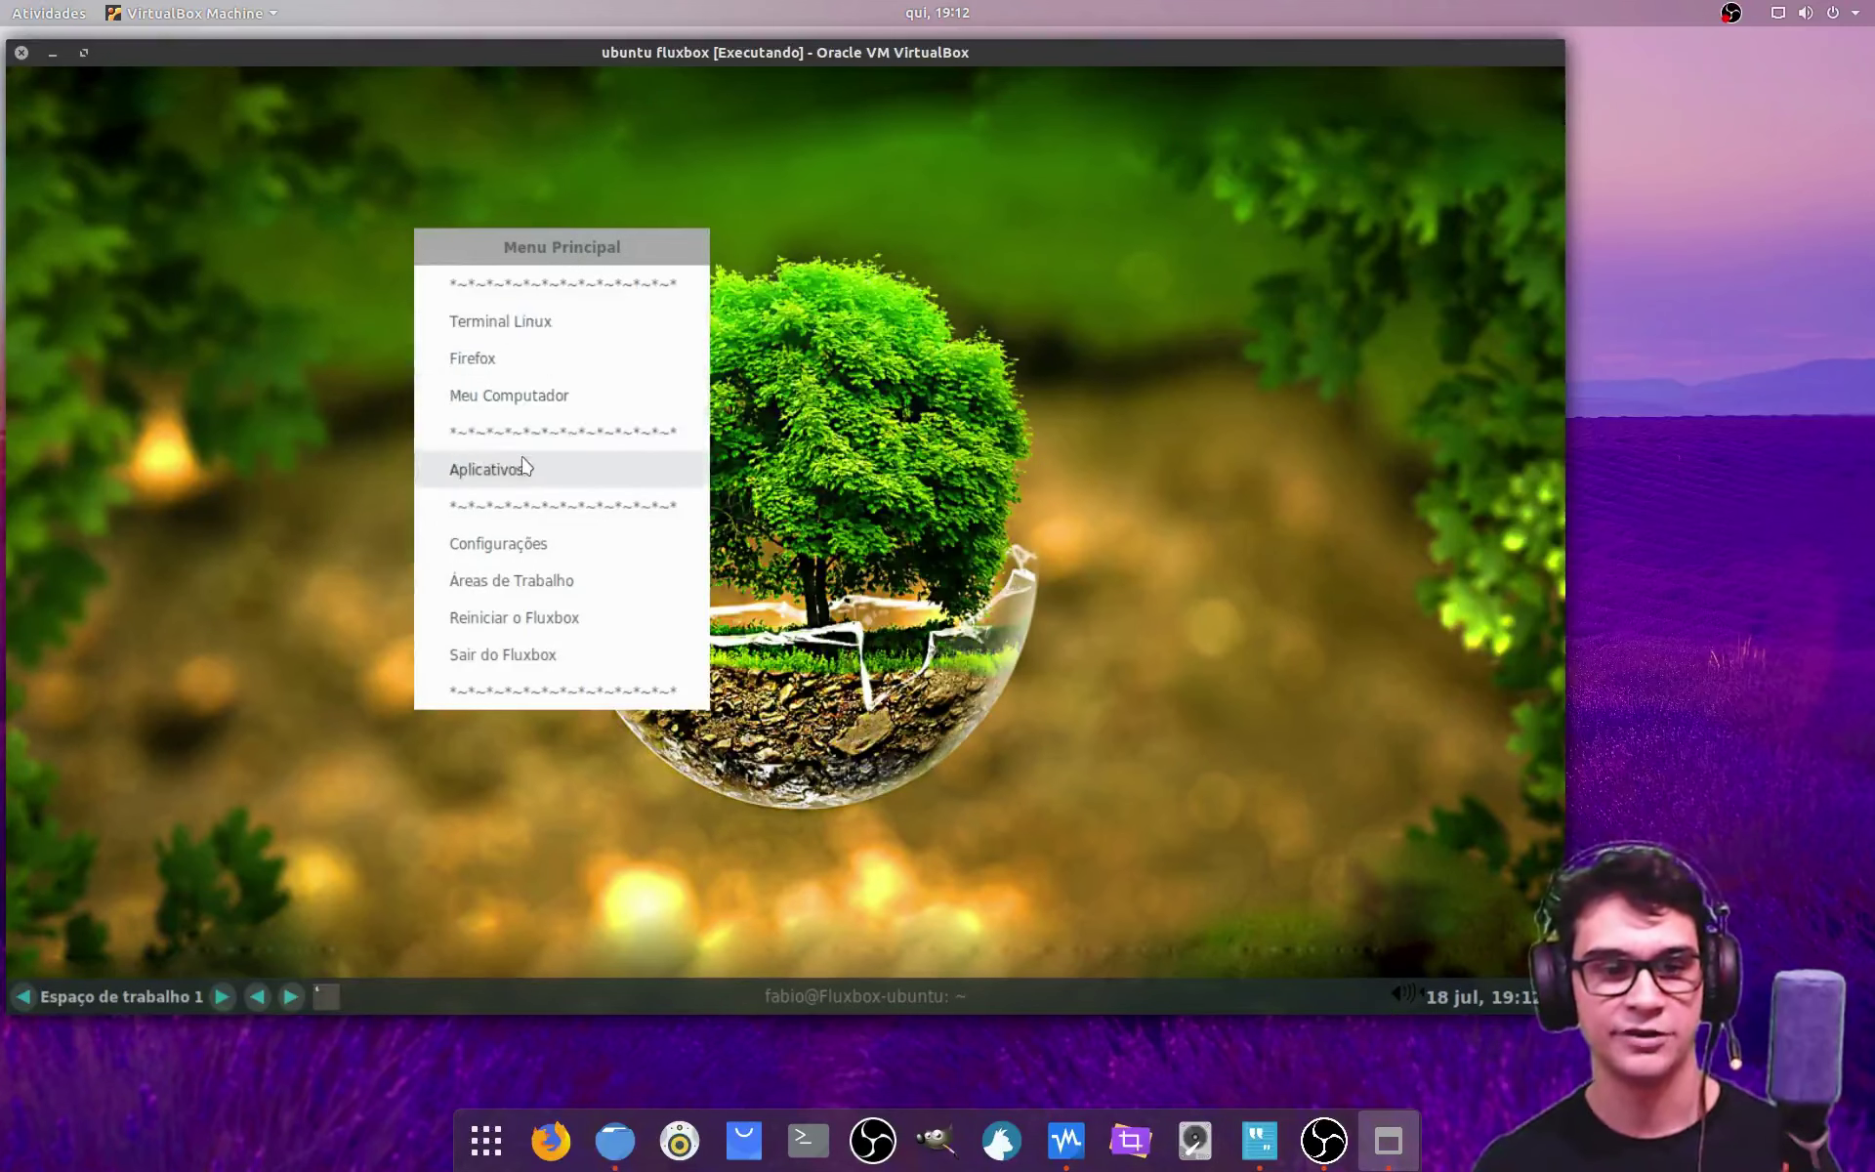
mouse_move(525, 467)
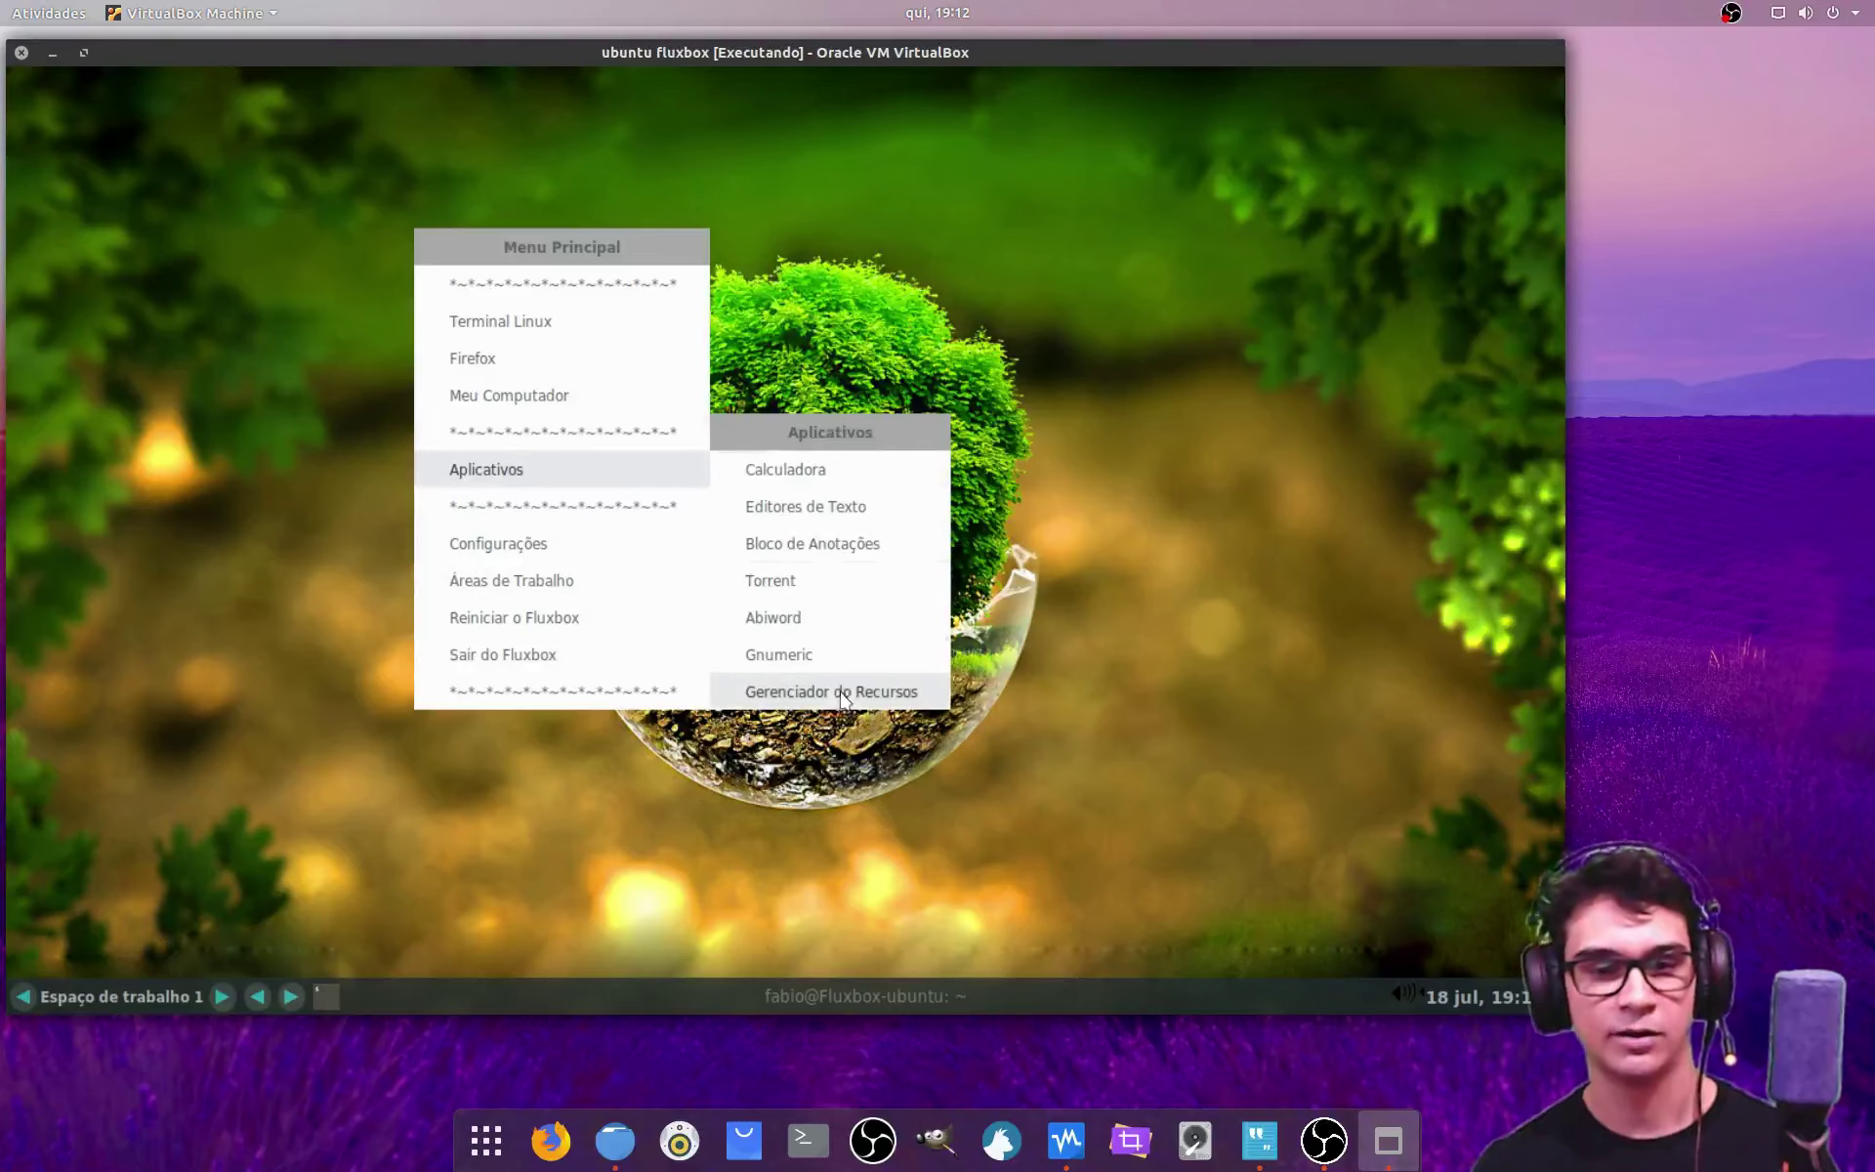
mouse_move(531, 543)
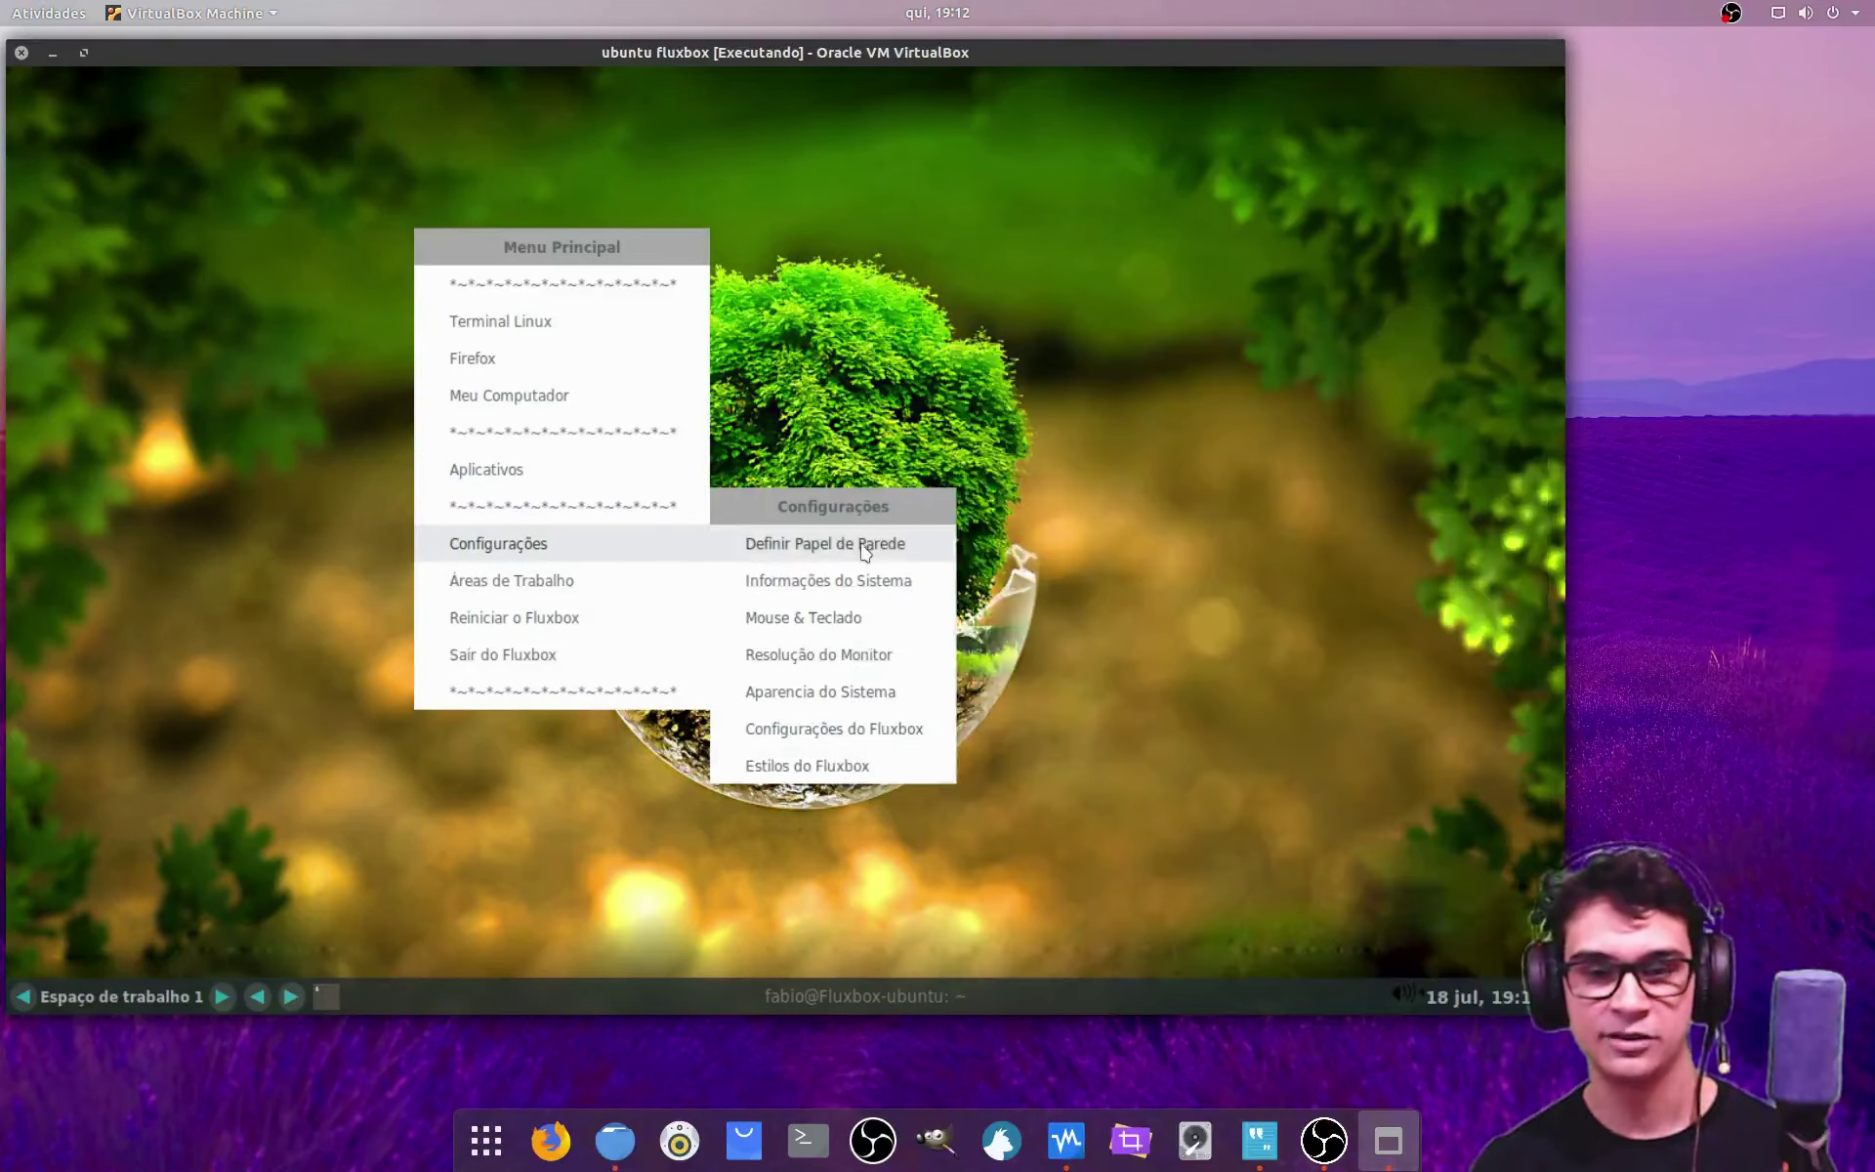
left_click(898, 221)
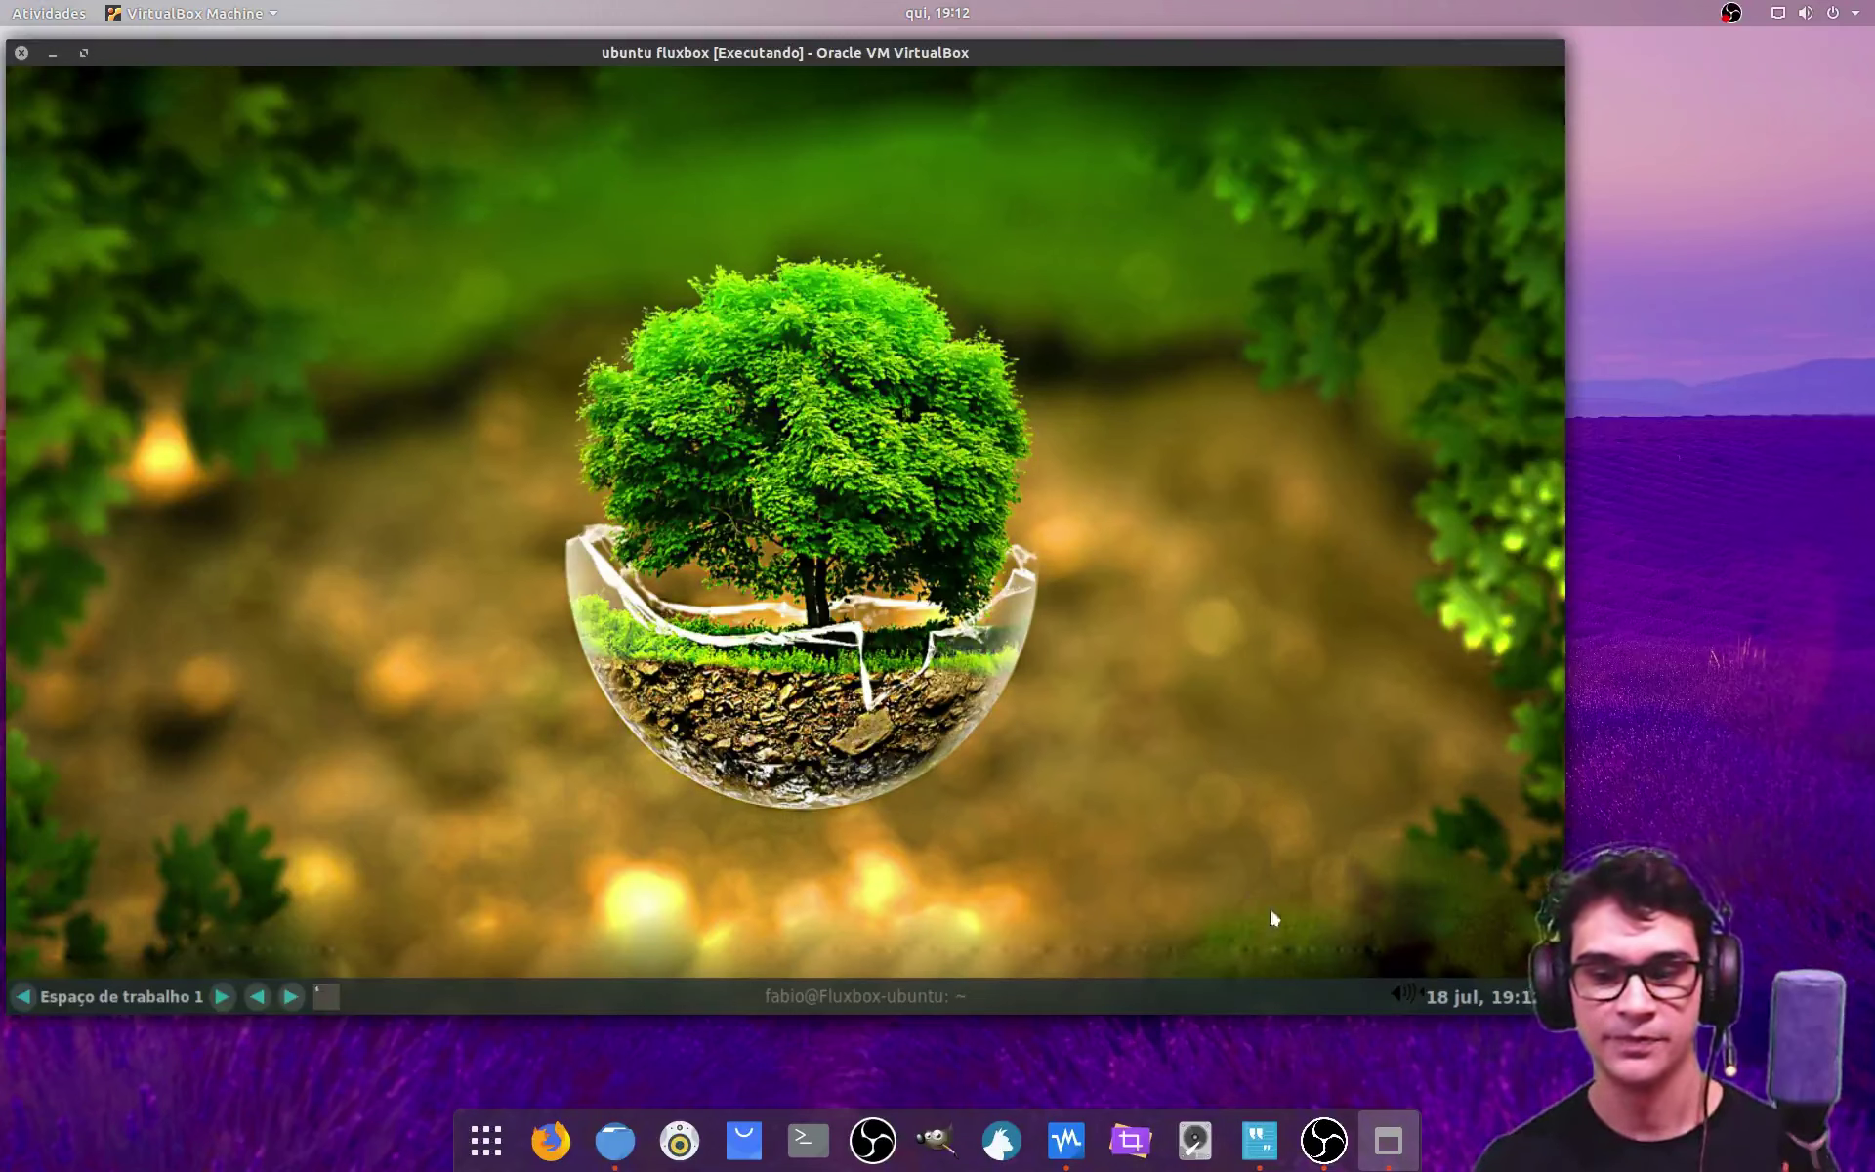
left_click(1403, 992)
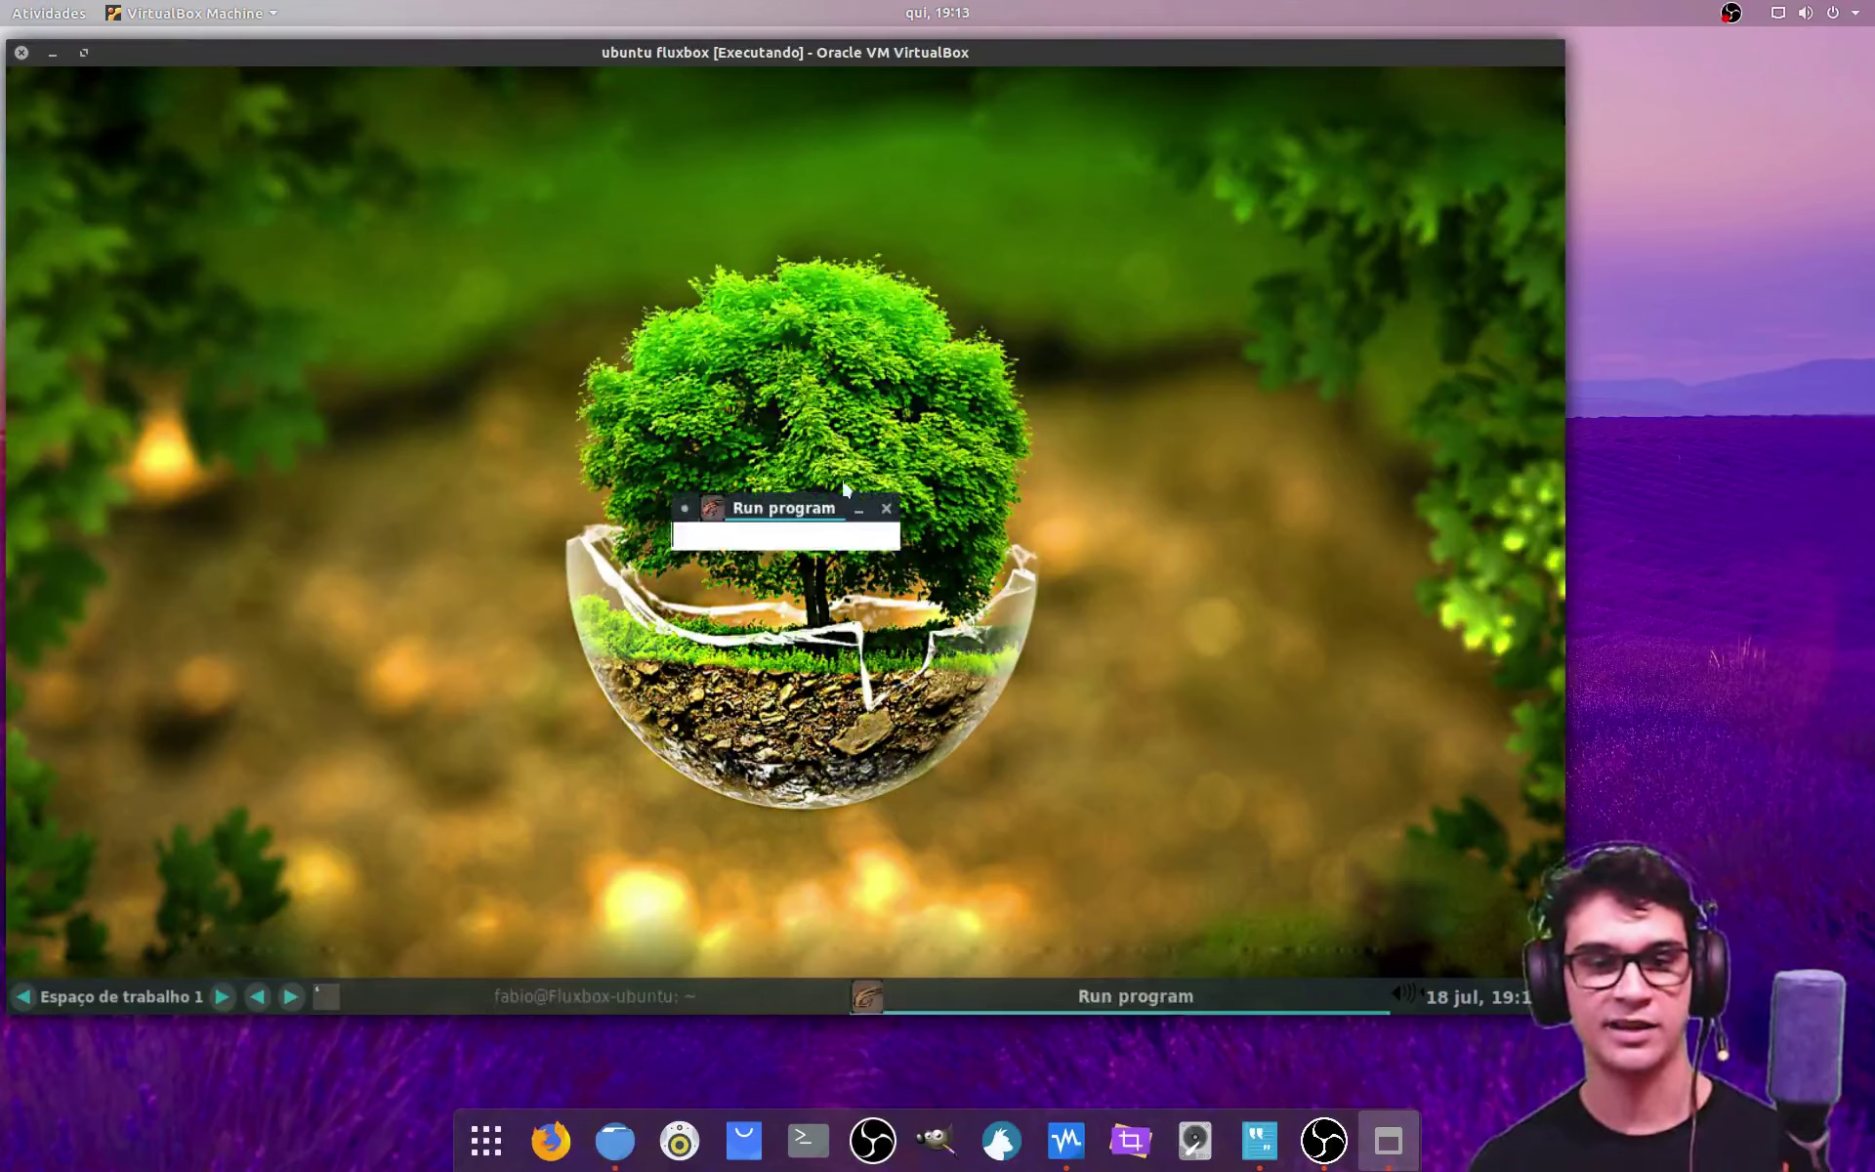
Step: Close the old run prompt and launch Synapse from a fresh Alt+F2 prompt
left_click(887, 508)
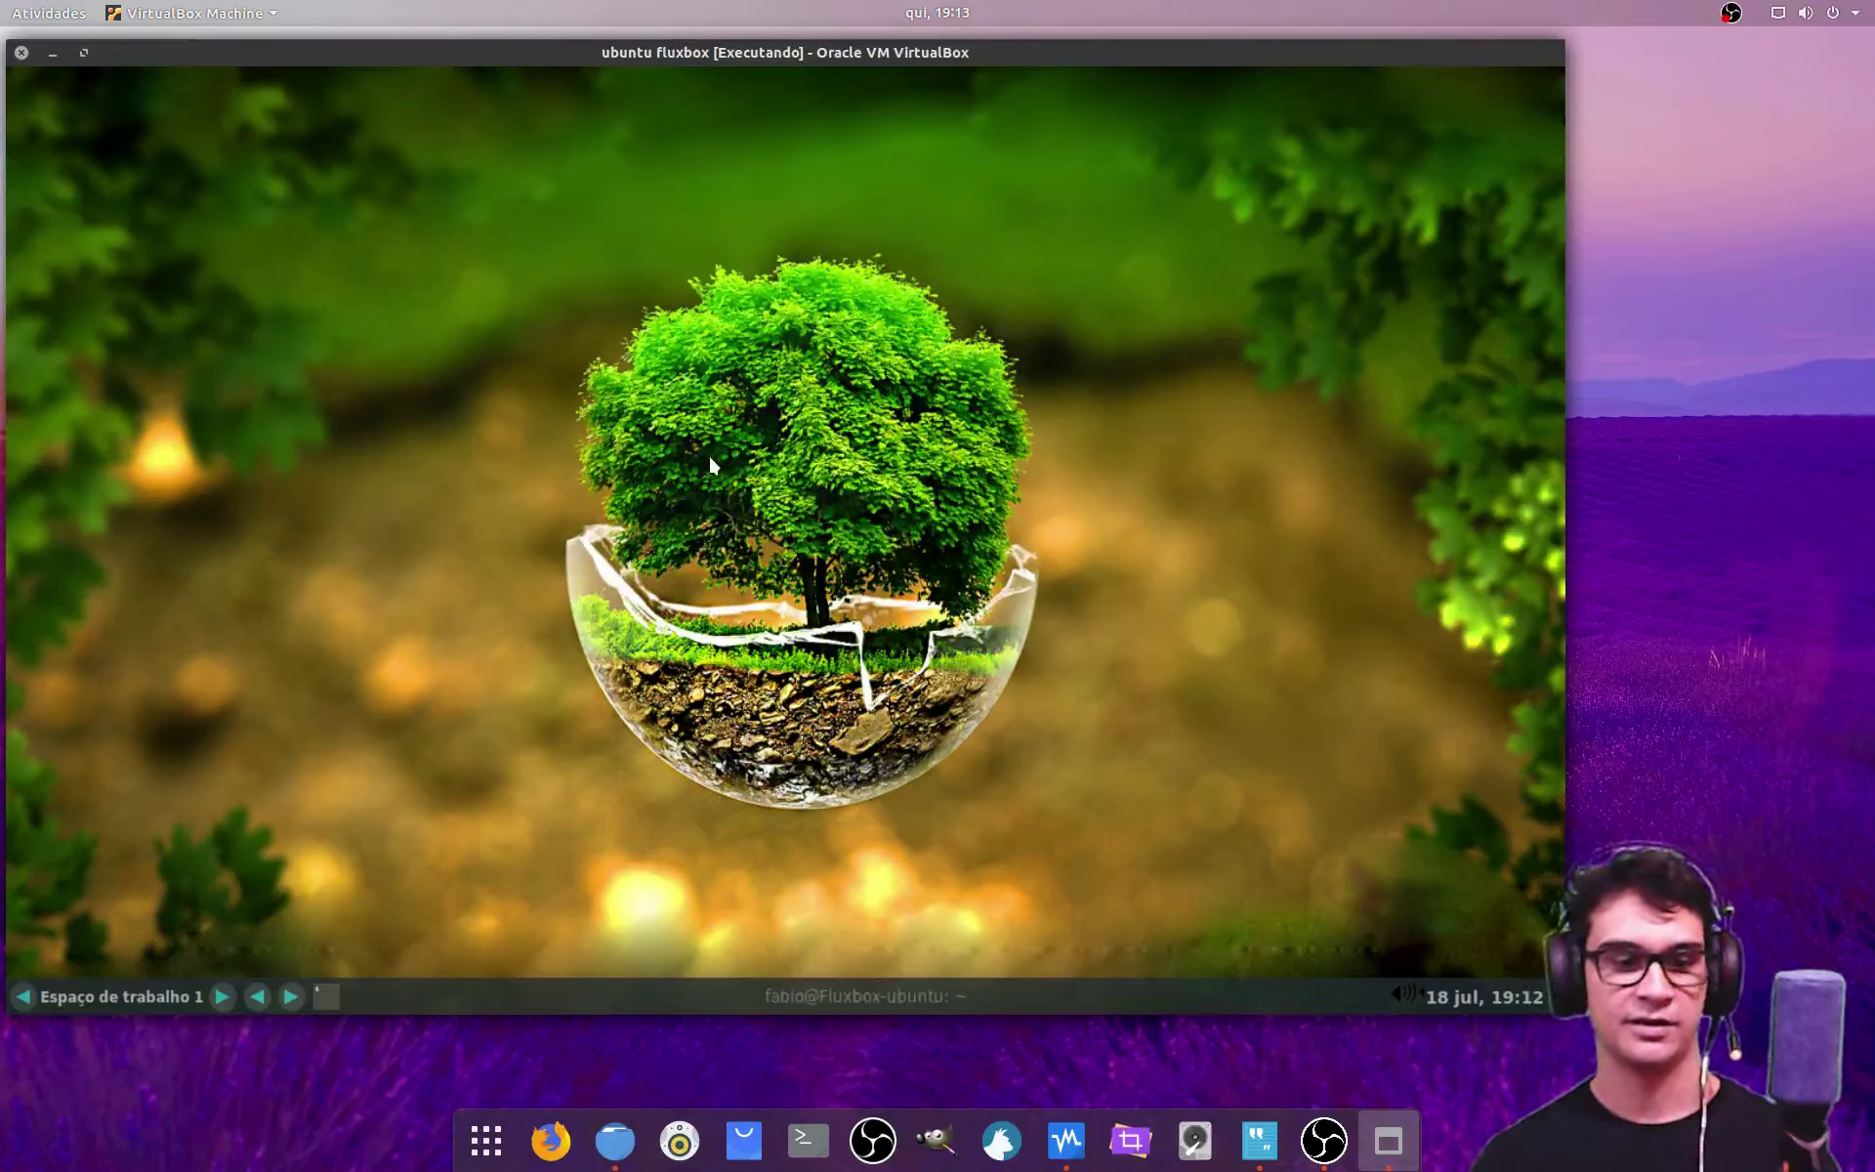
key("alt+F2")
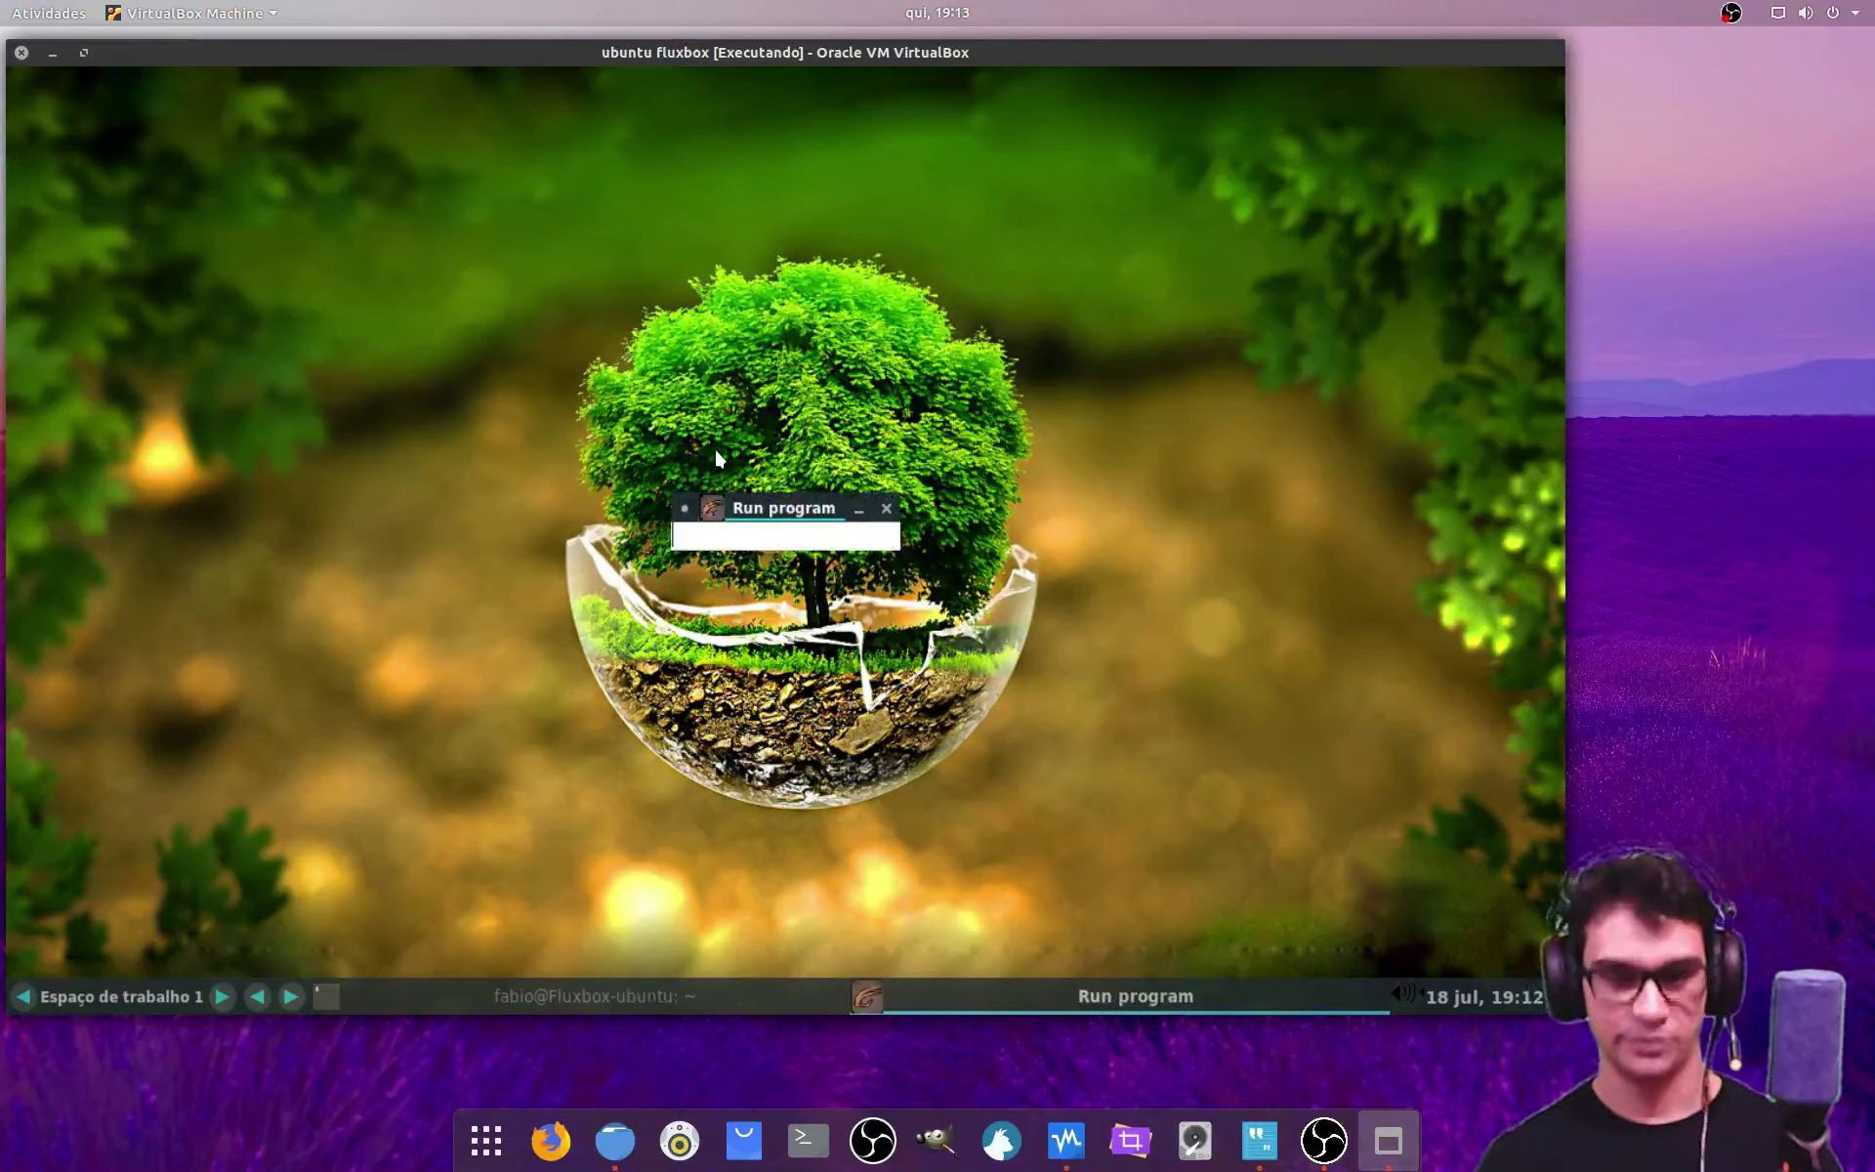
type("sylpheed")
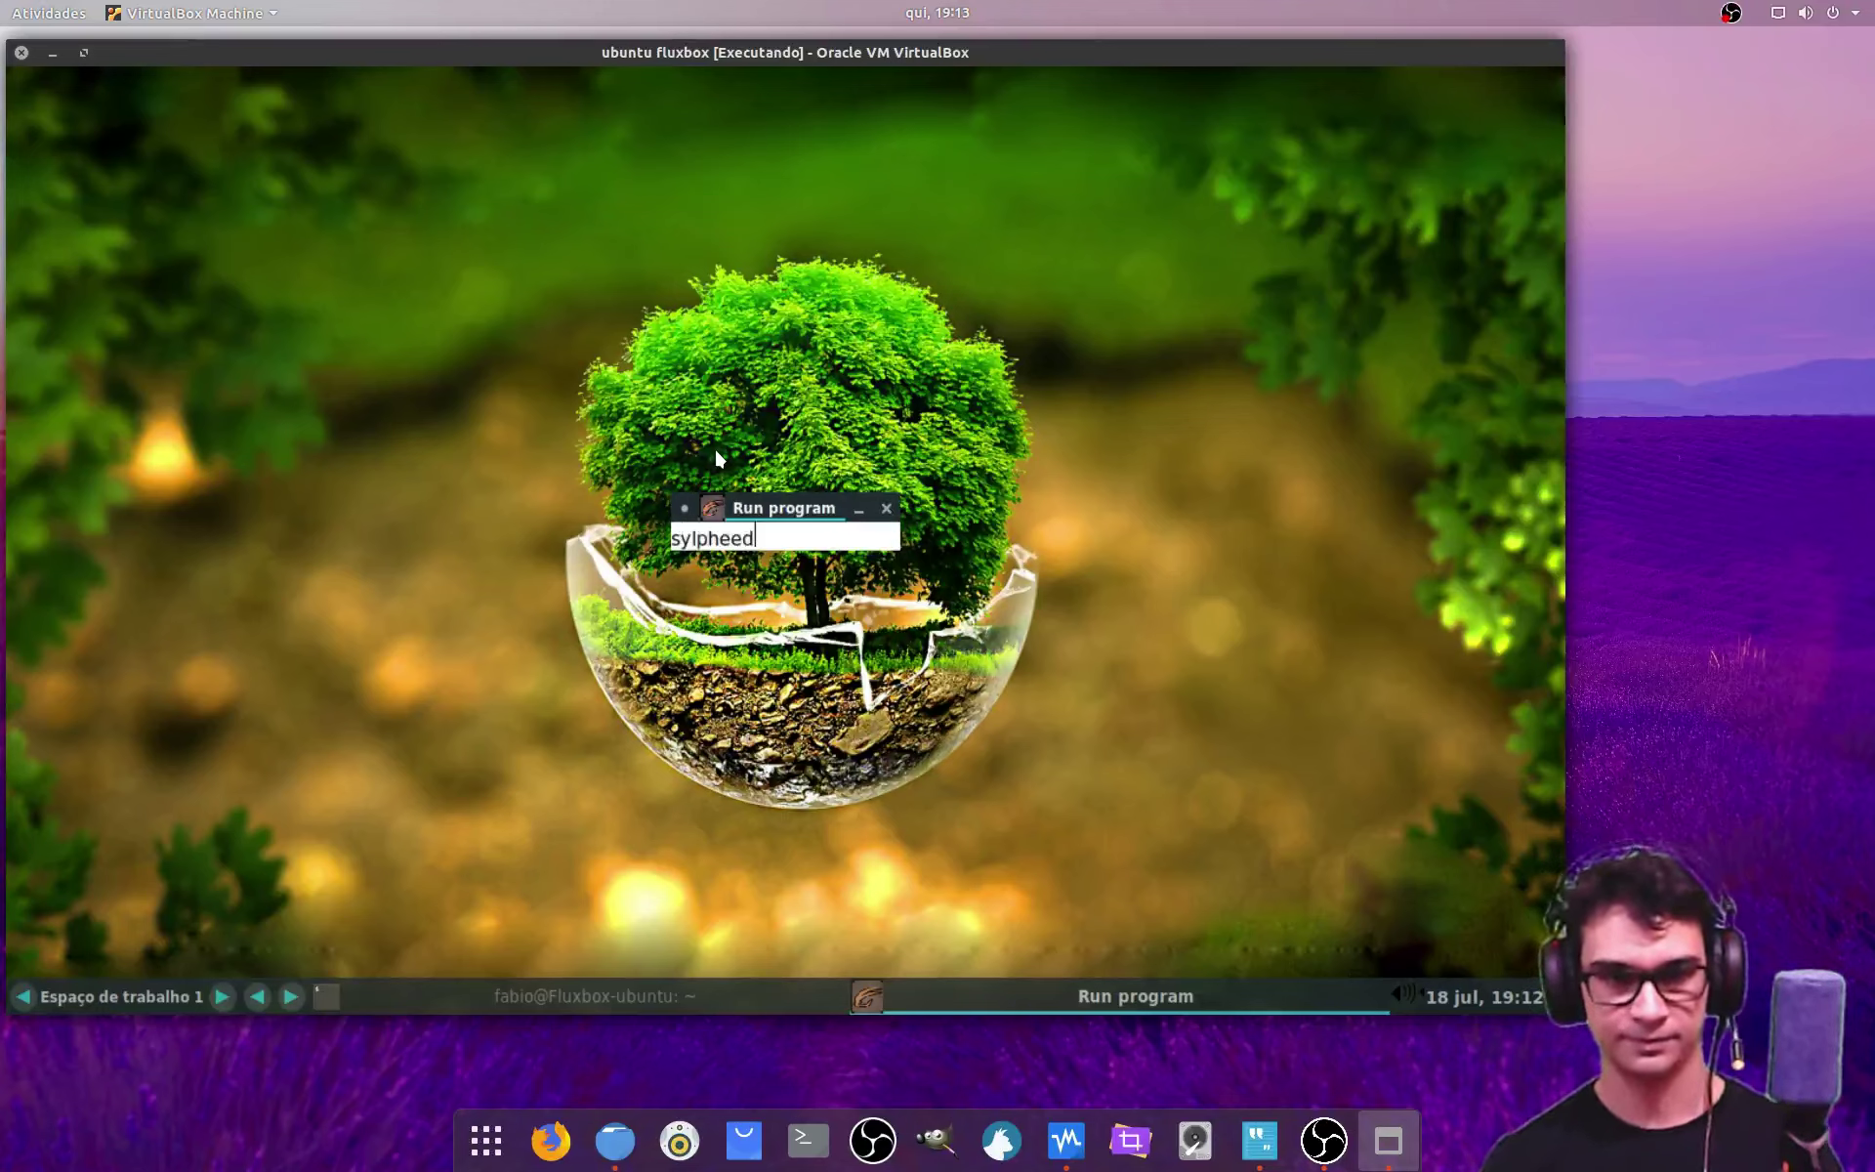
key("BackSpace")
key("BackSpace")
key("BackSpace")
key("BackSpace")
key("BackSpace")
key("BackSpace")
key("BackSpace")
type("ylpheed")
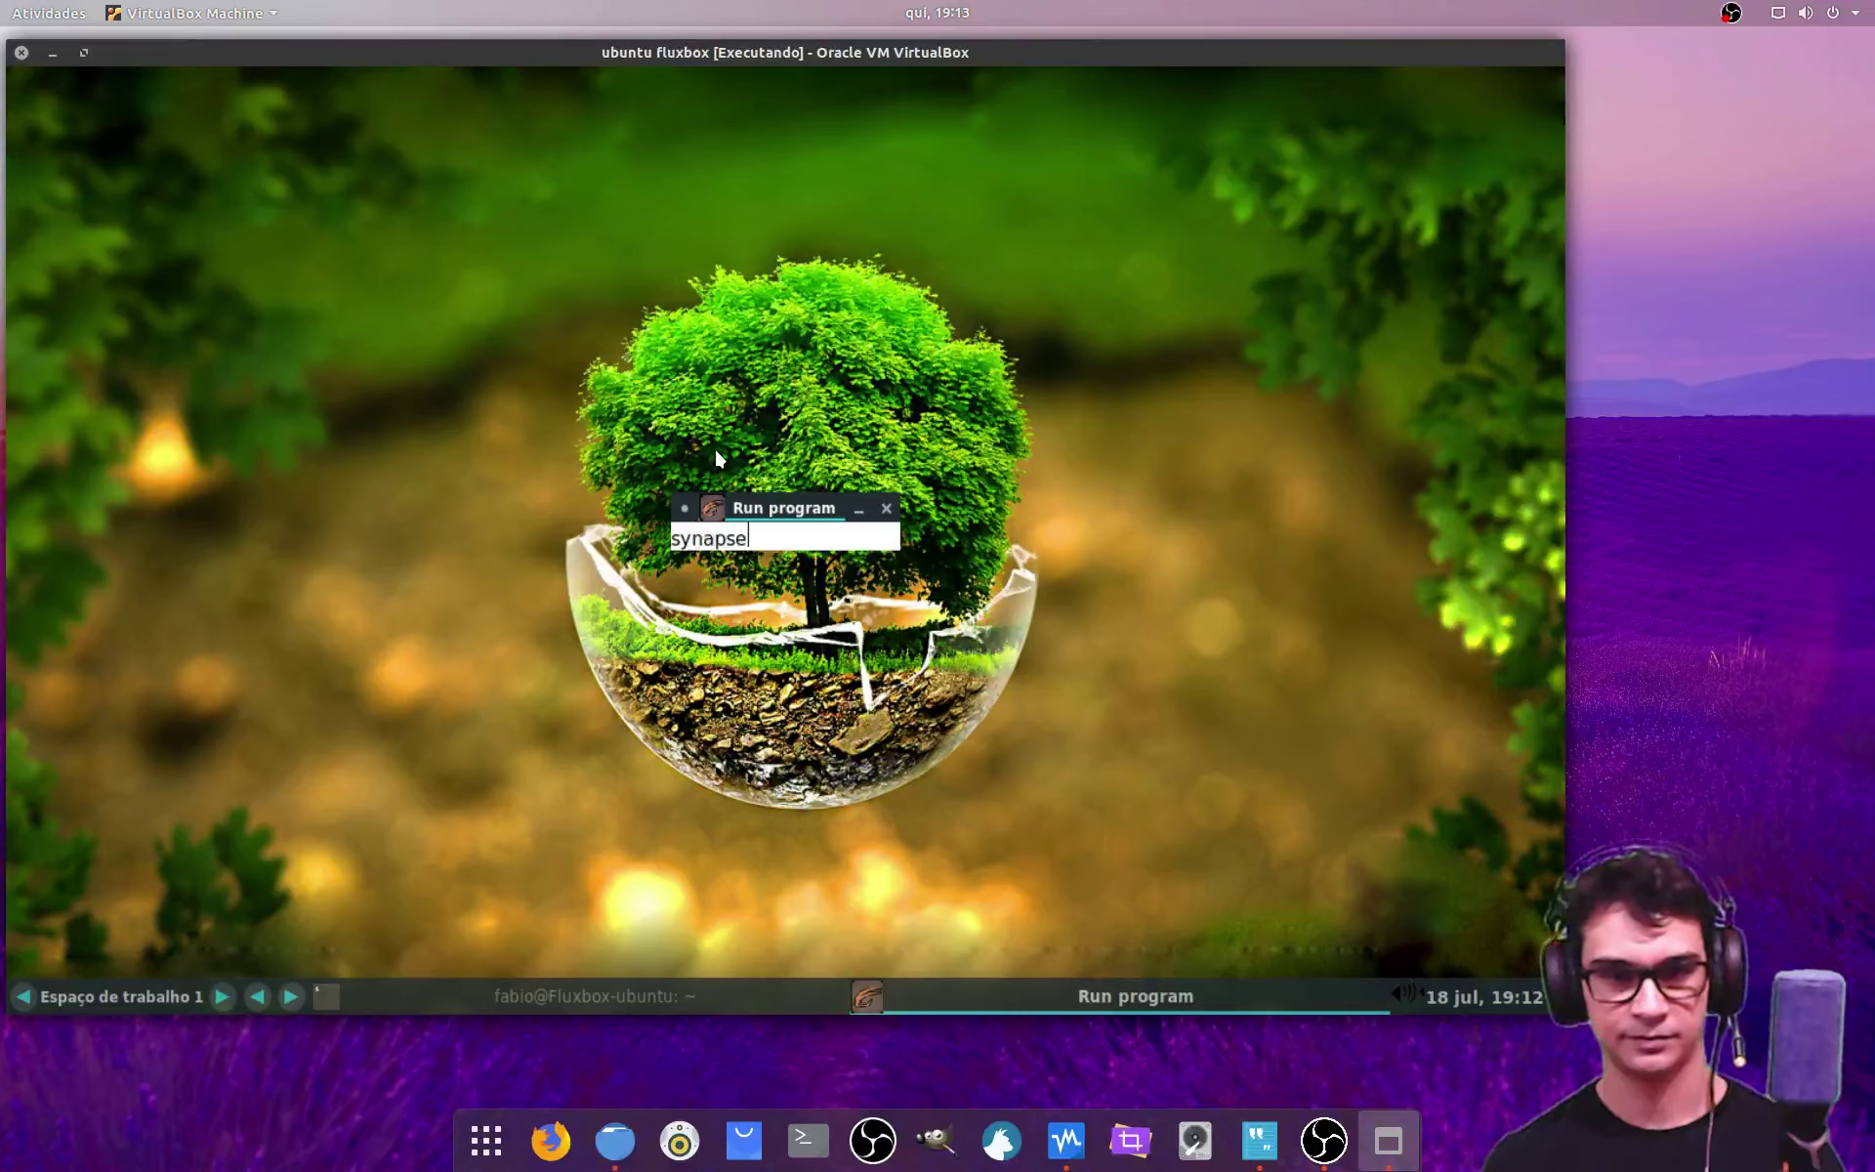
key("Return")
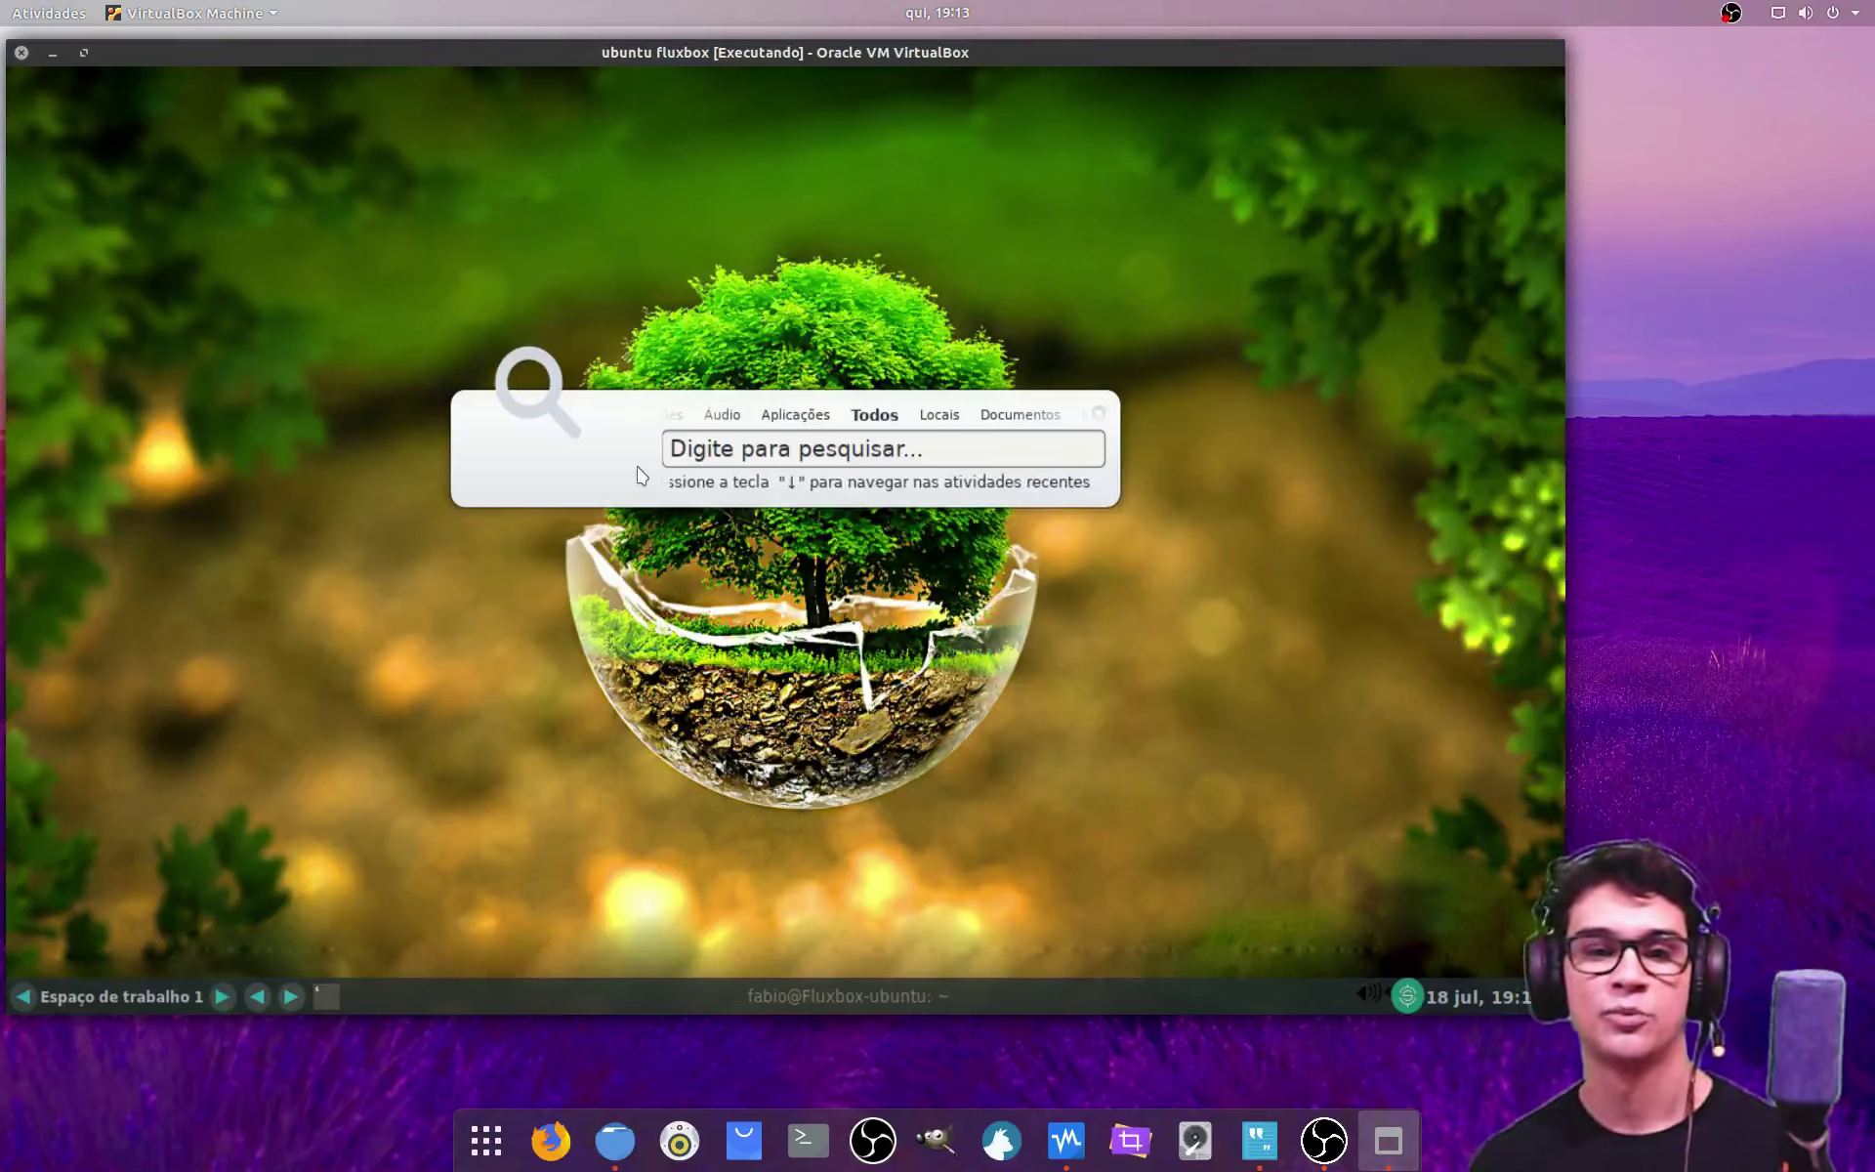
Step: Open Synapse's Preferências and enable 'Iniciar junto com o sistema'
left_click(1100, 418)
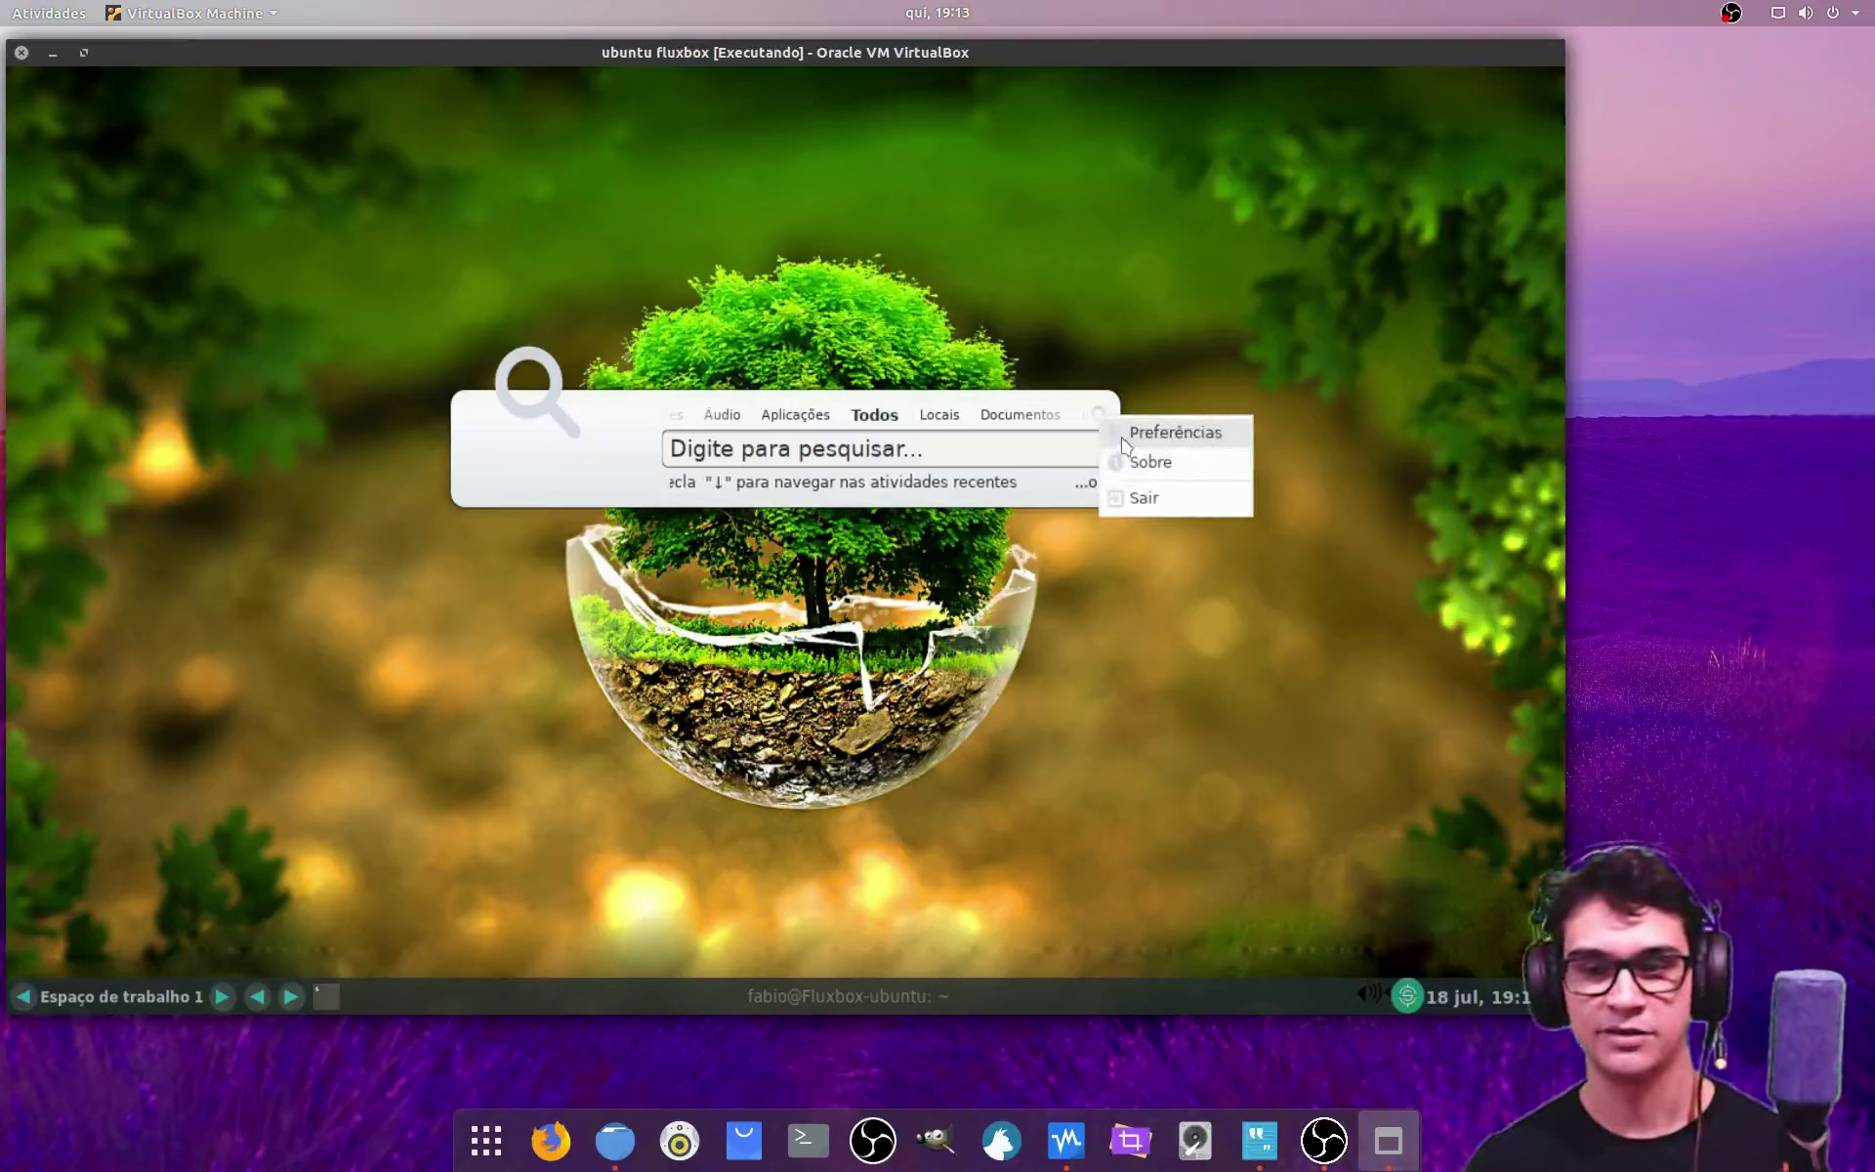
left_click(1100, 418)
left_click(1130, 420)
left_click(1163, 431)
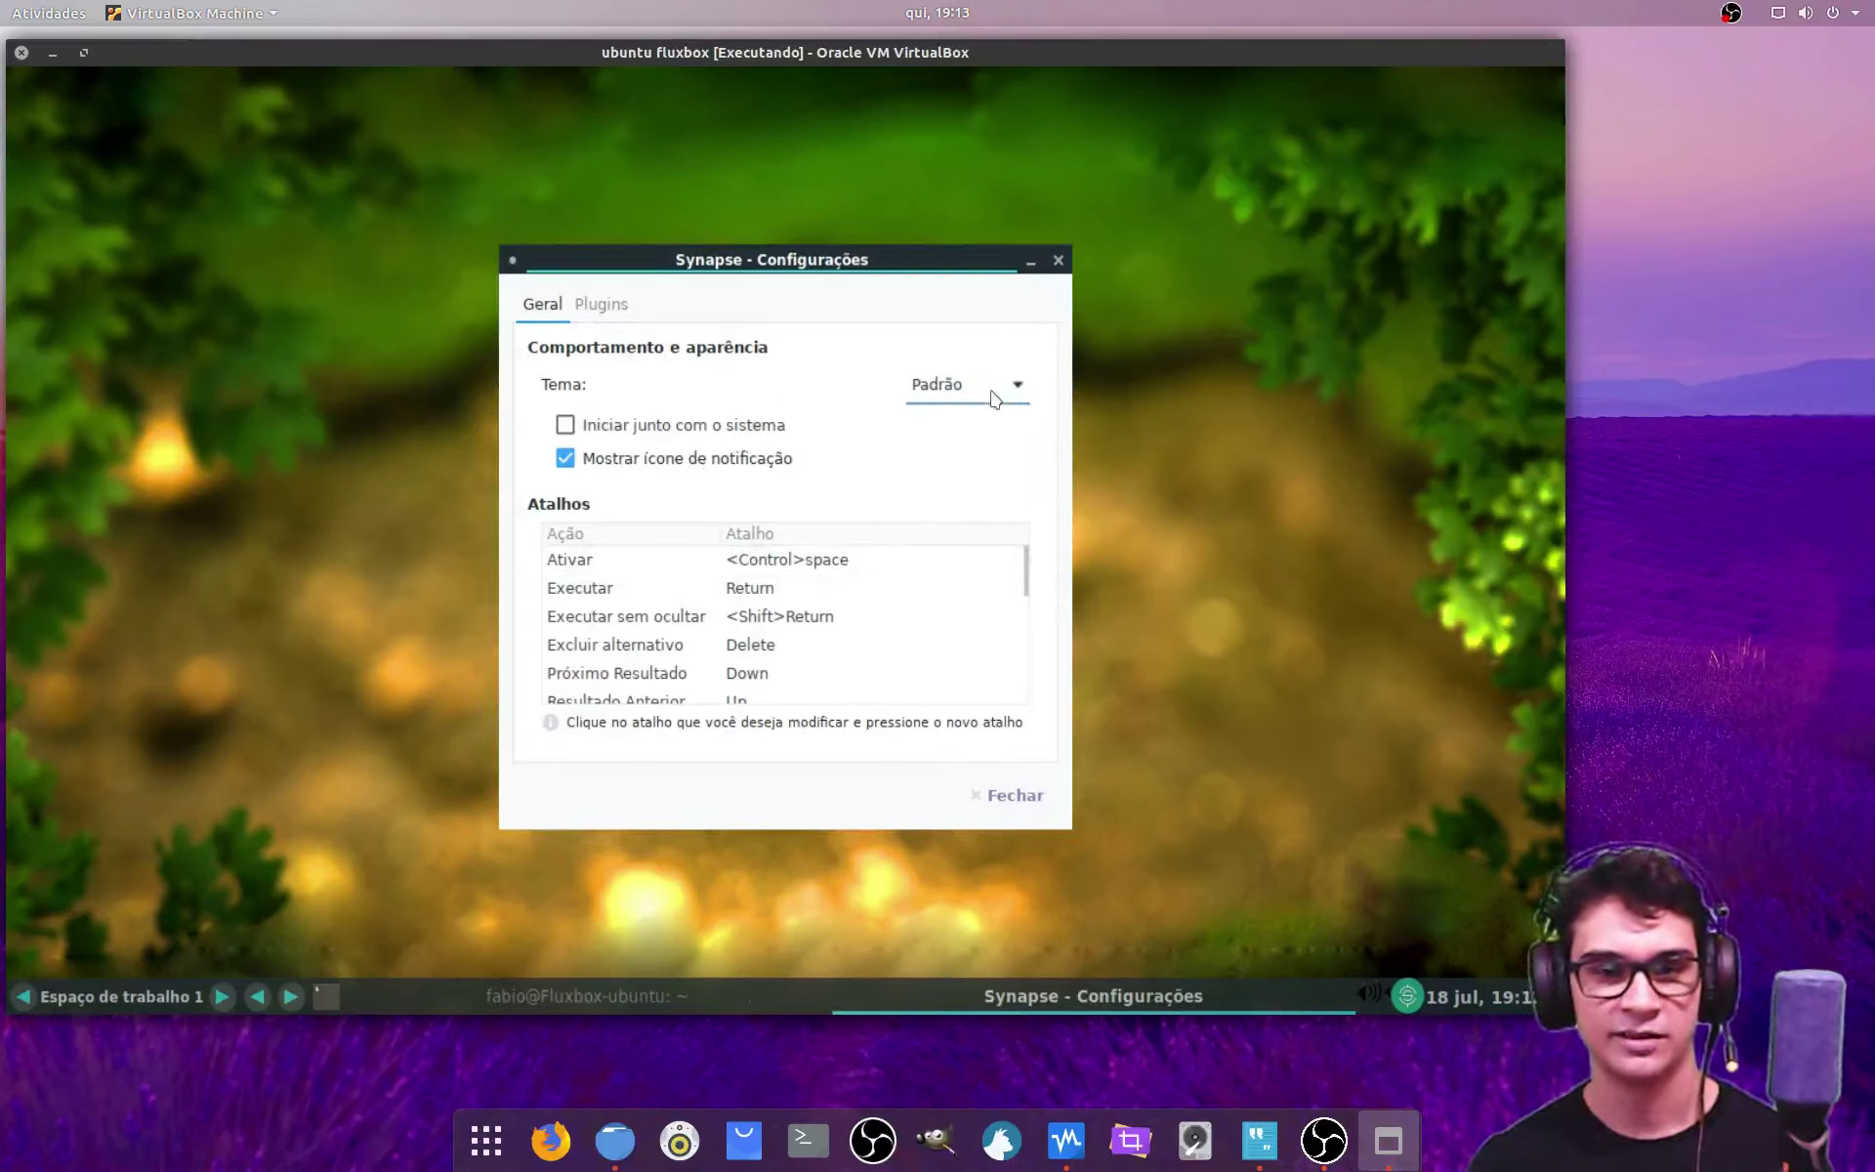
left_click(612, 430)
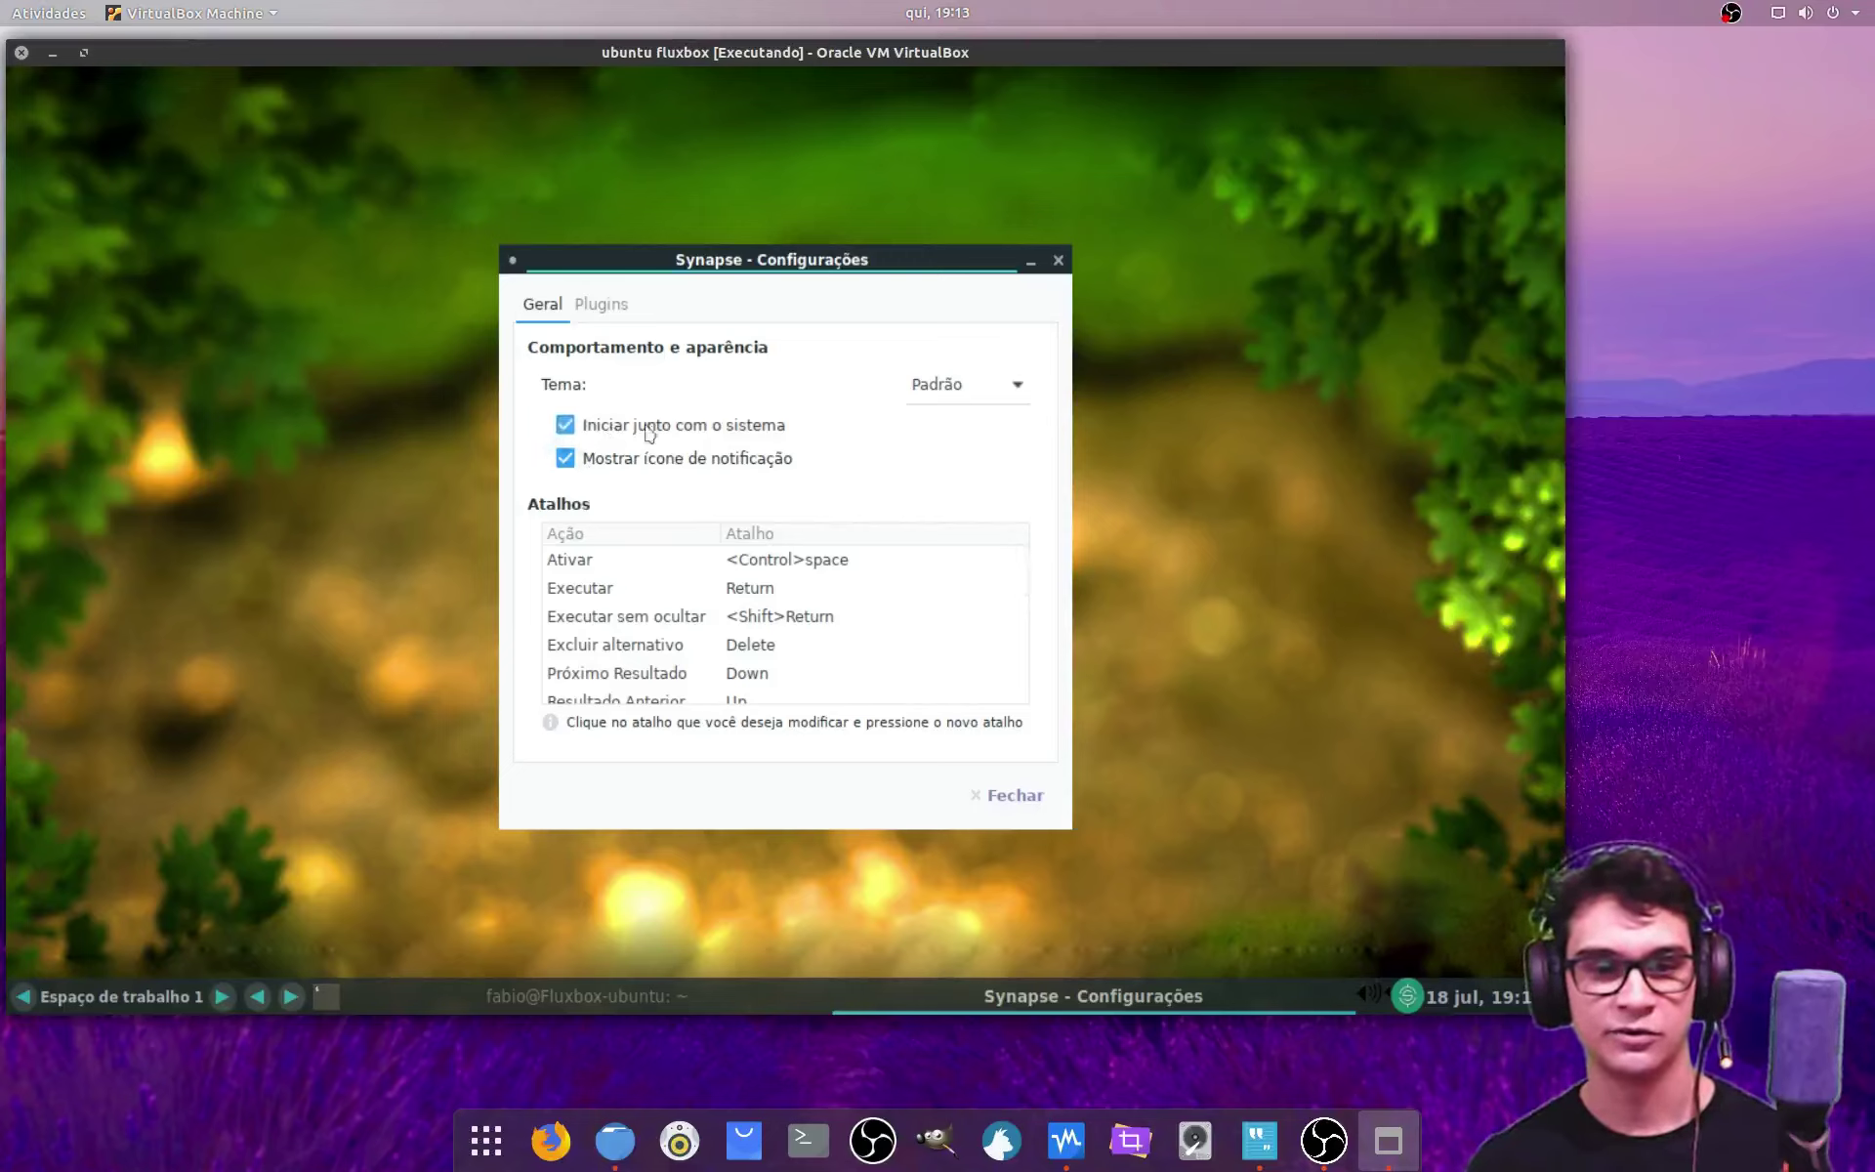
Step: Move the settings window left, choose the Virgilio theme, and close the settings
left_click(1022, 394)
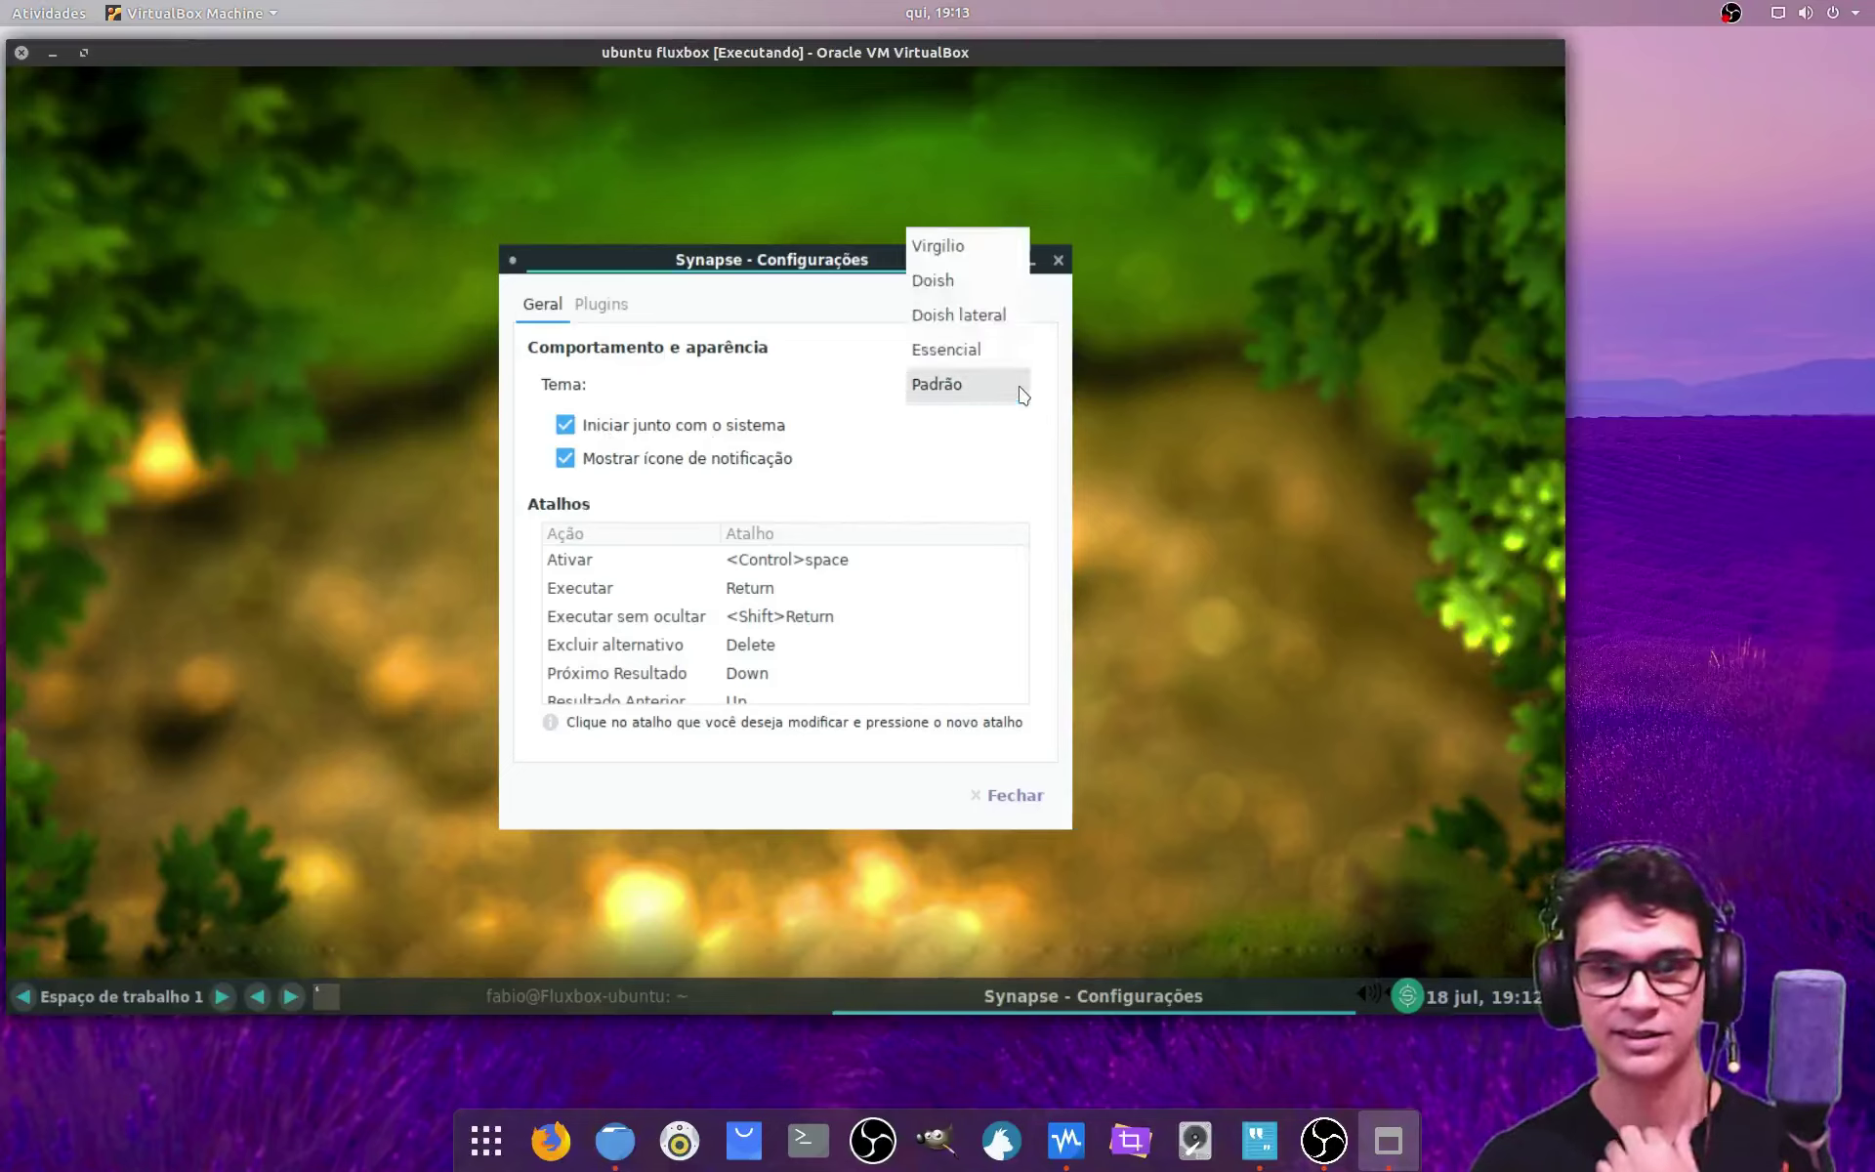
left_click(1021, 394)
left_click_drag(791, 257, 560, 215)
left_click(767, 342)
left_click(771, 343)
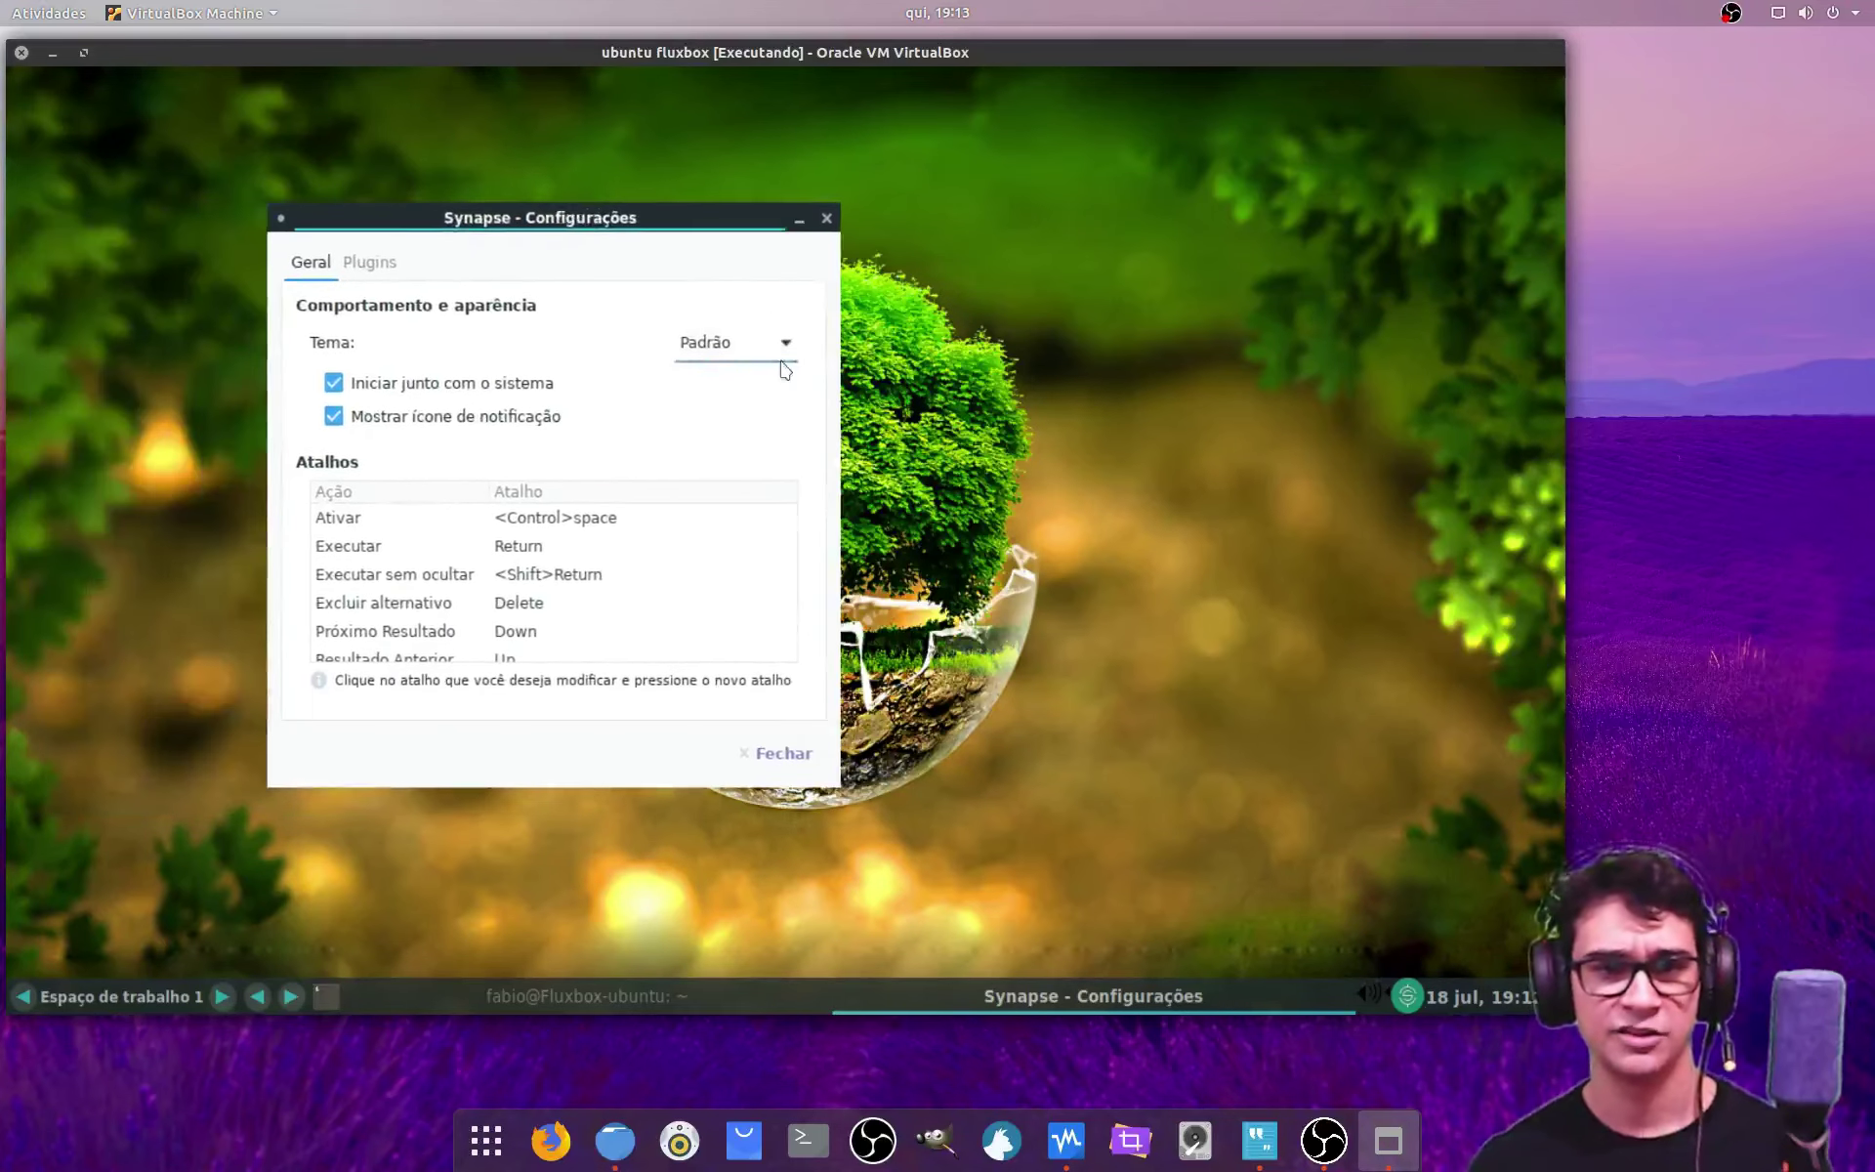
left_click(777, 347)
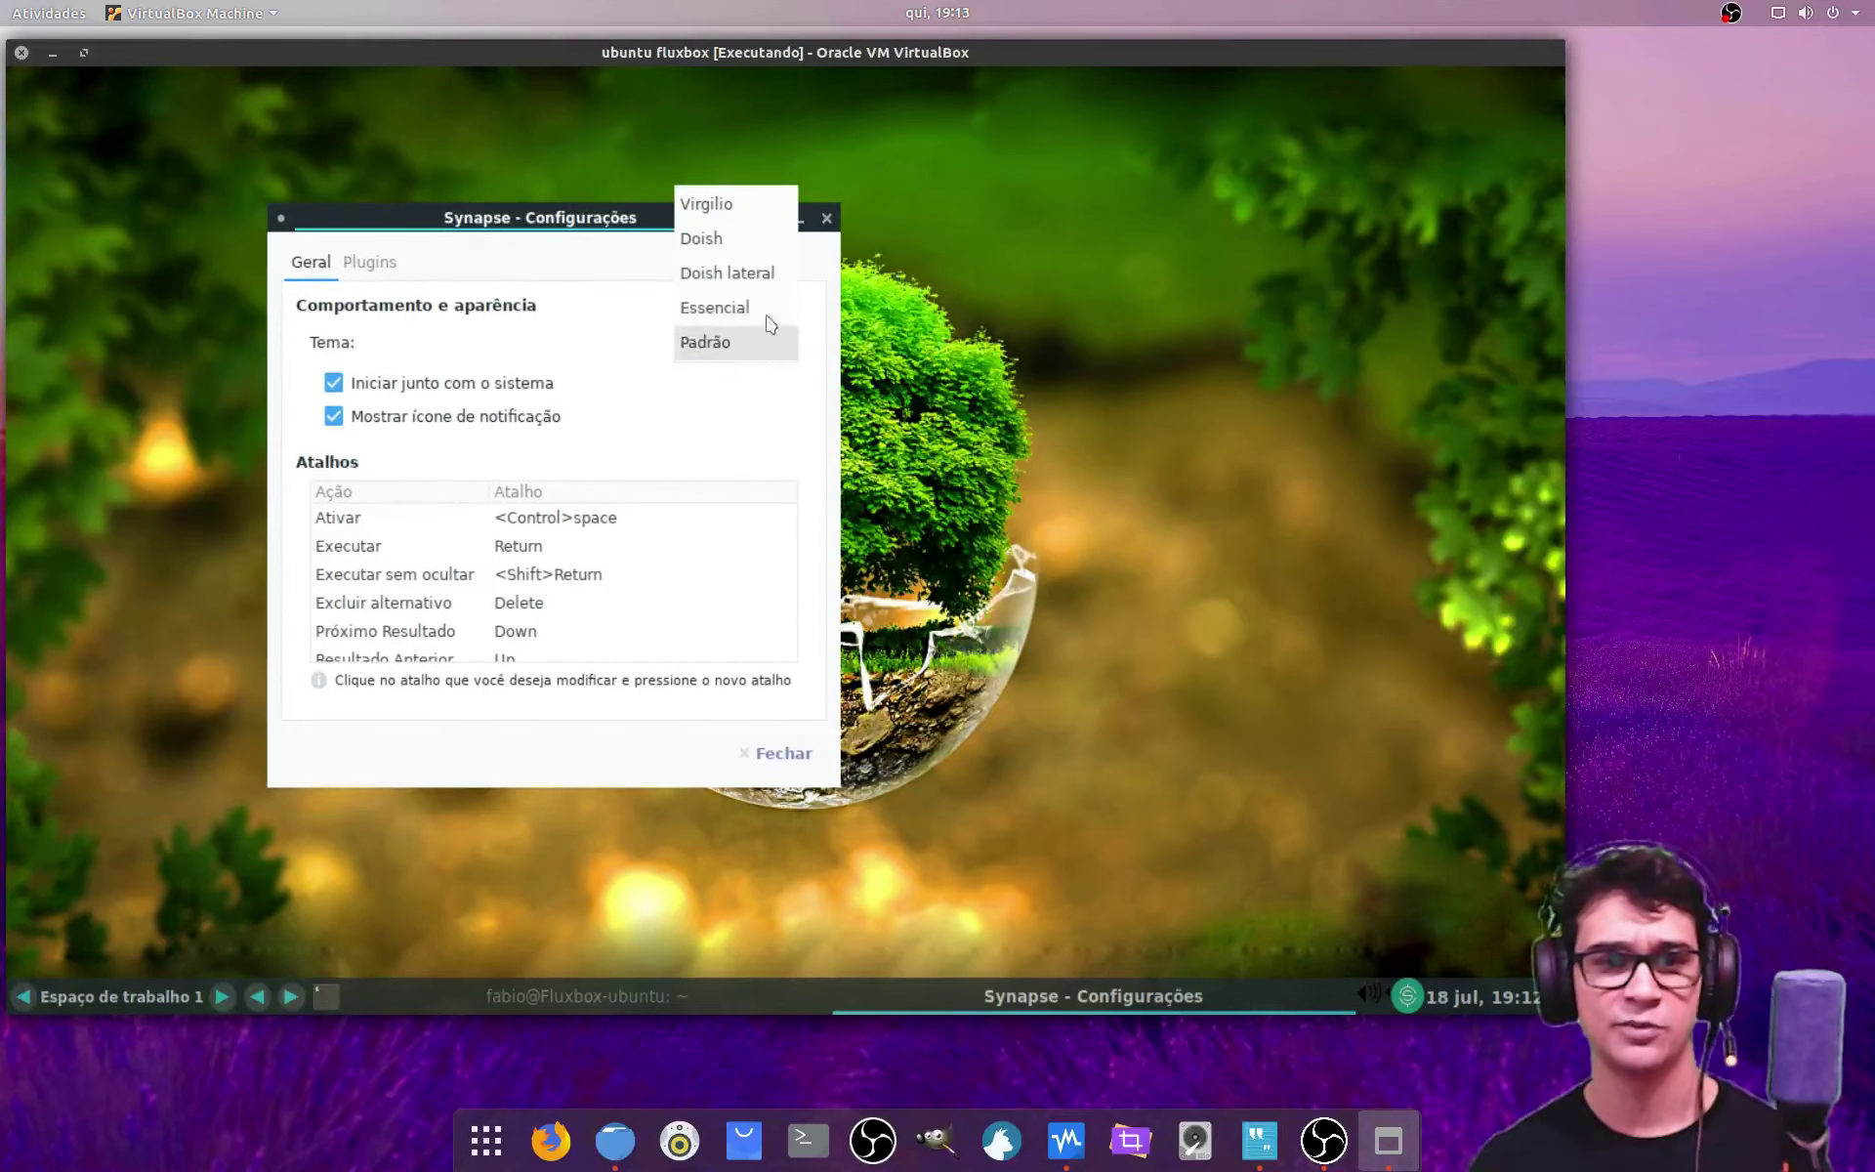
left_click(723, 214)
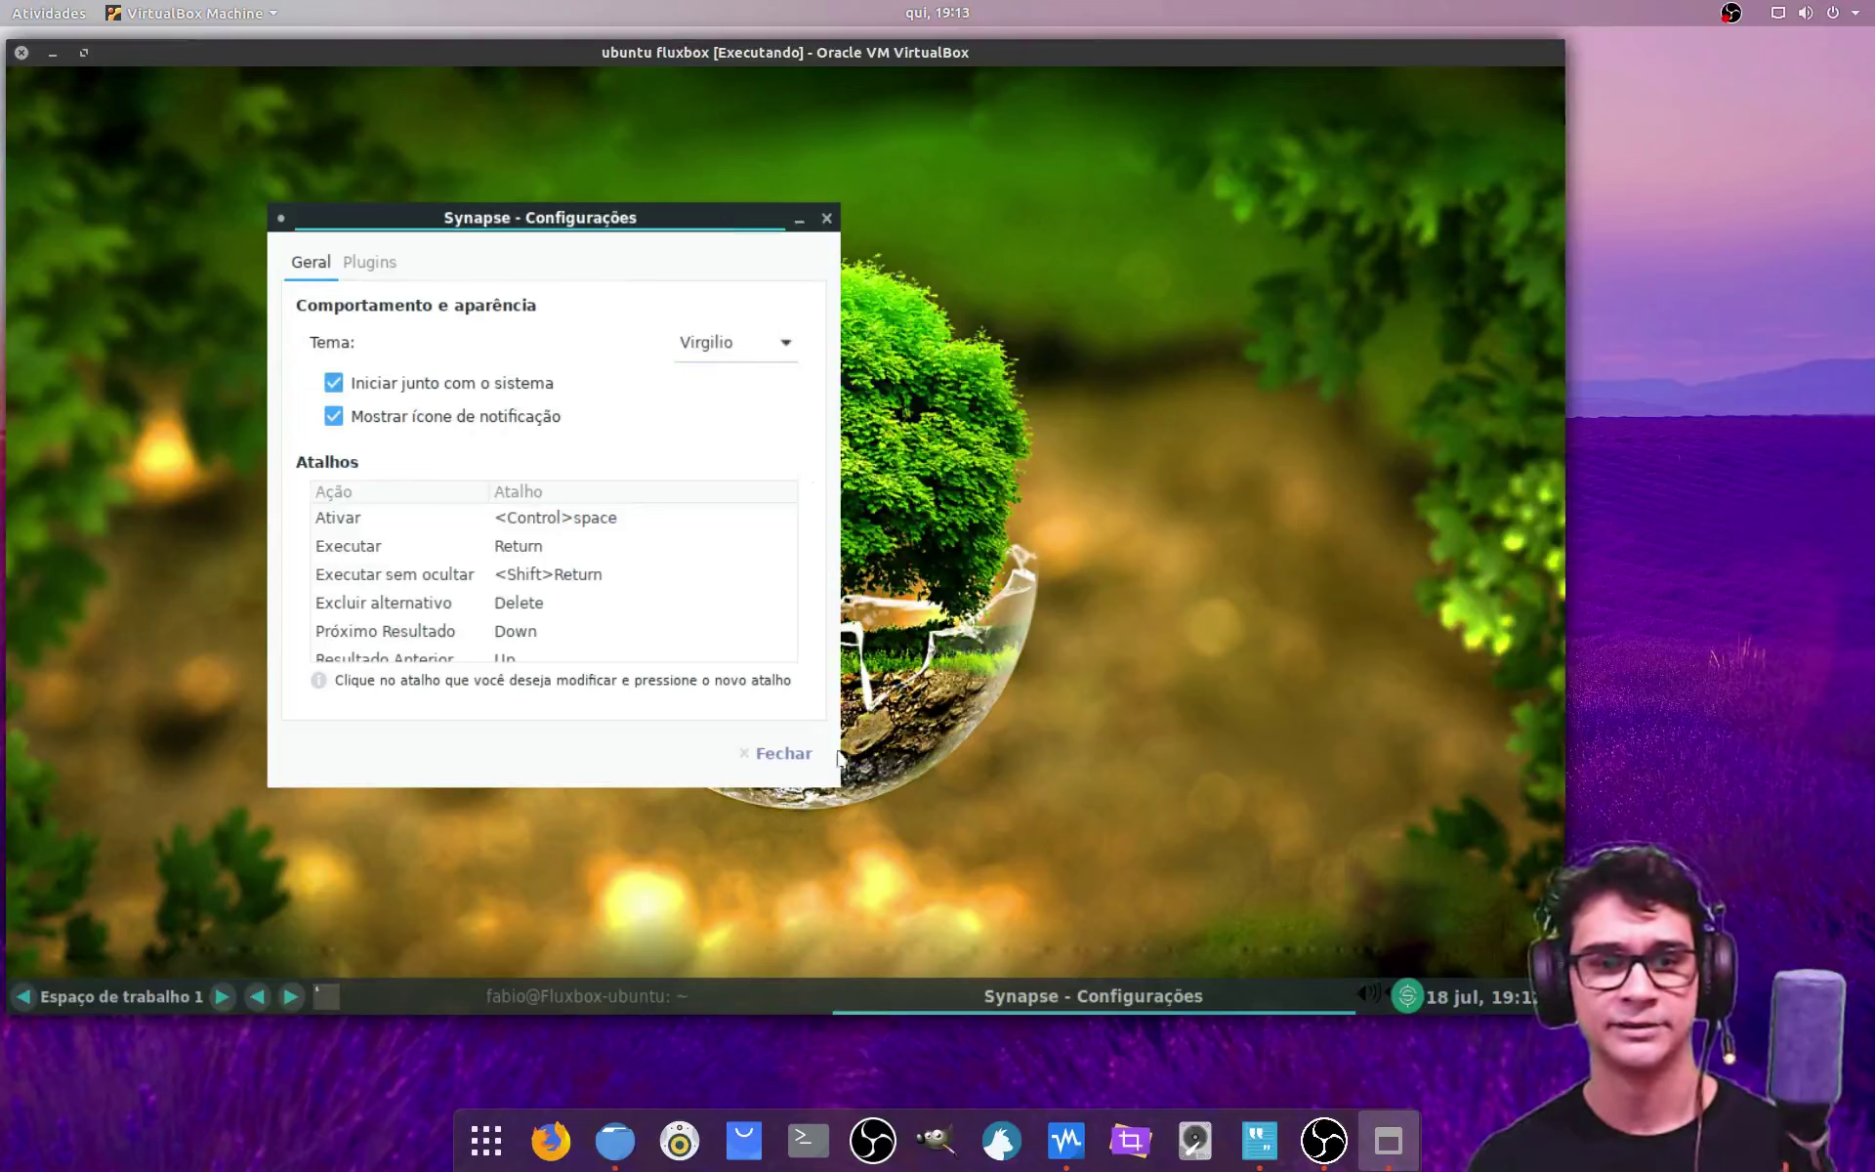
left_click(781, 753)
Step: Summon Synapse with Ctrl+Space and switch its theme to Doish
right_click(705, 537)
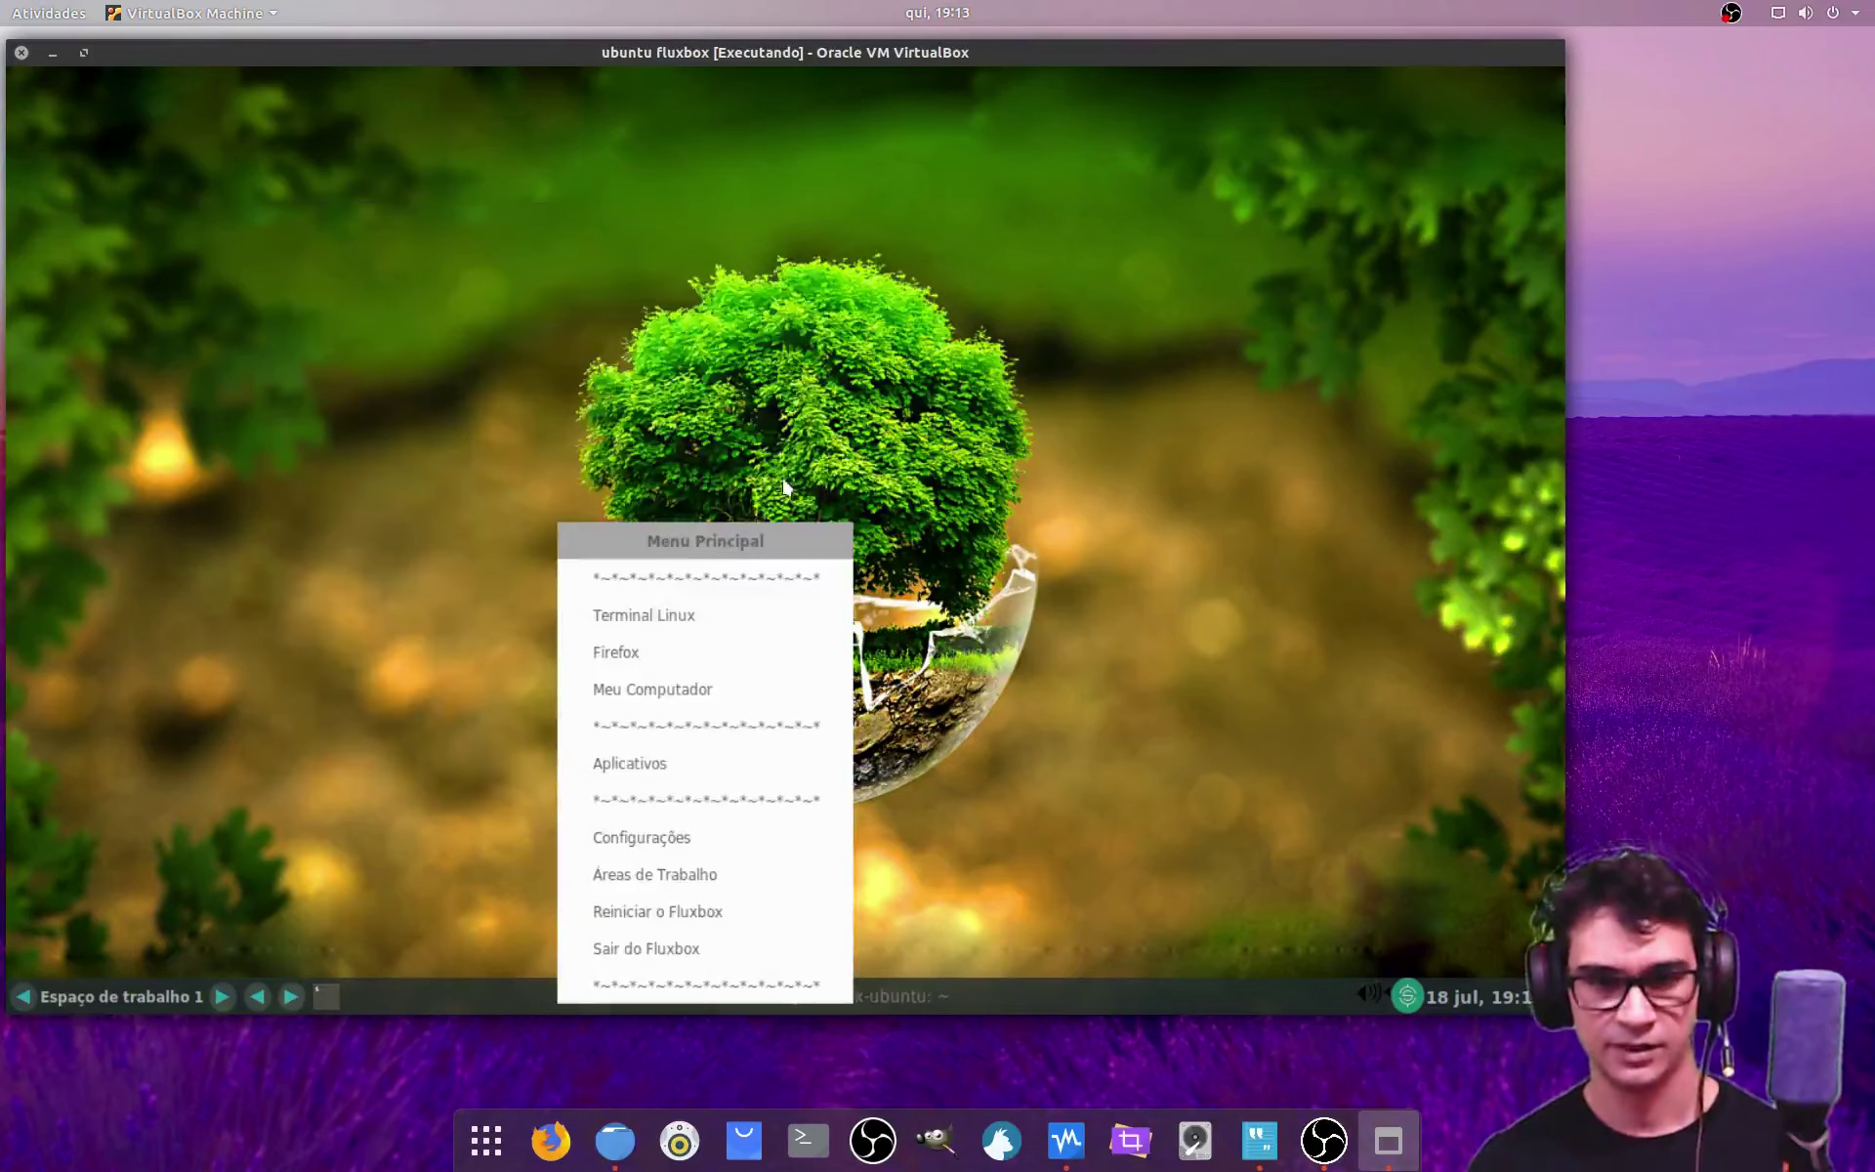
left_click(781, 479)
key("ctrl+space")
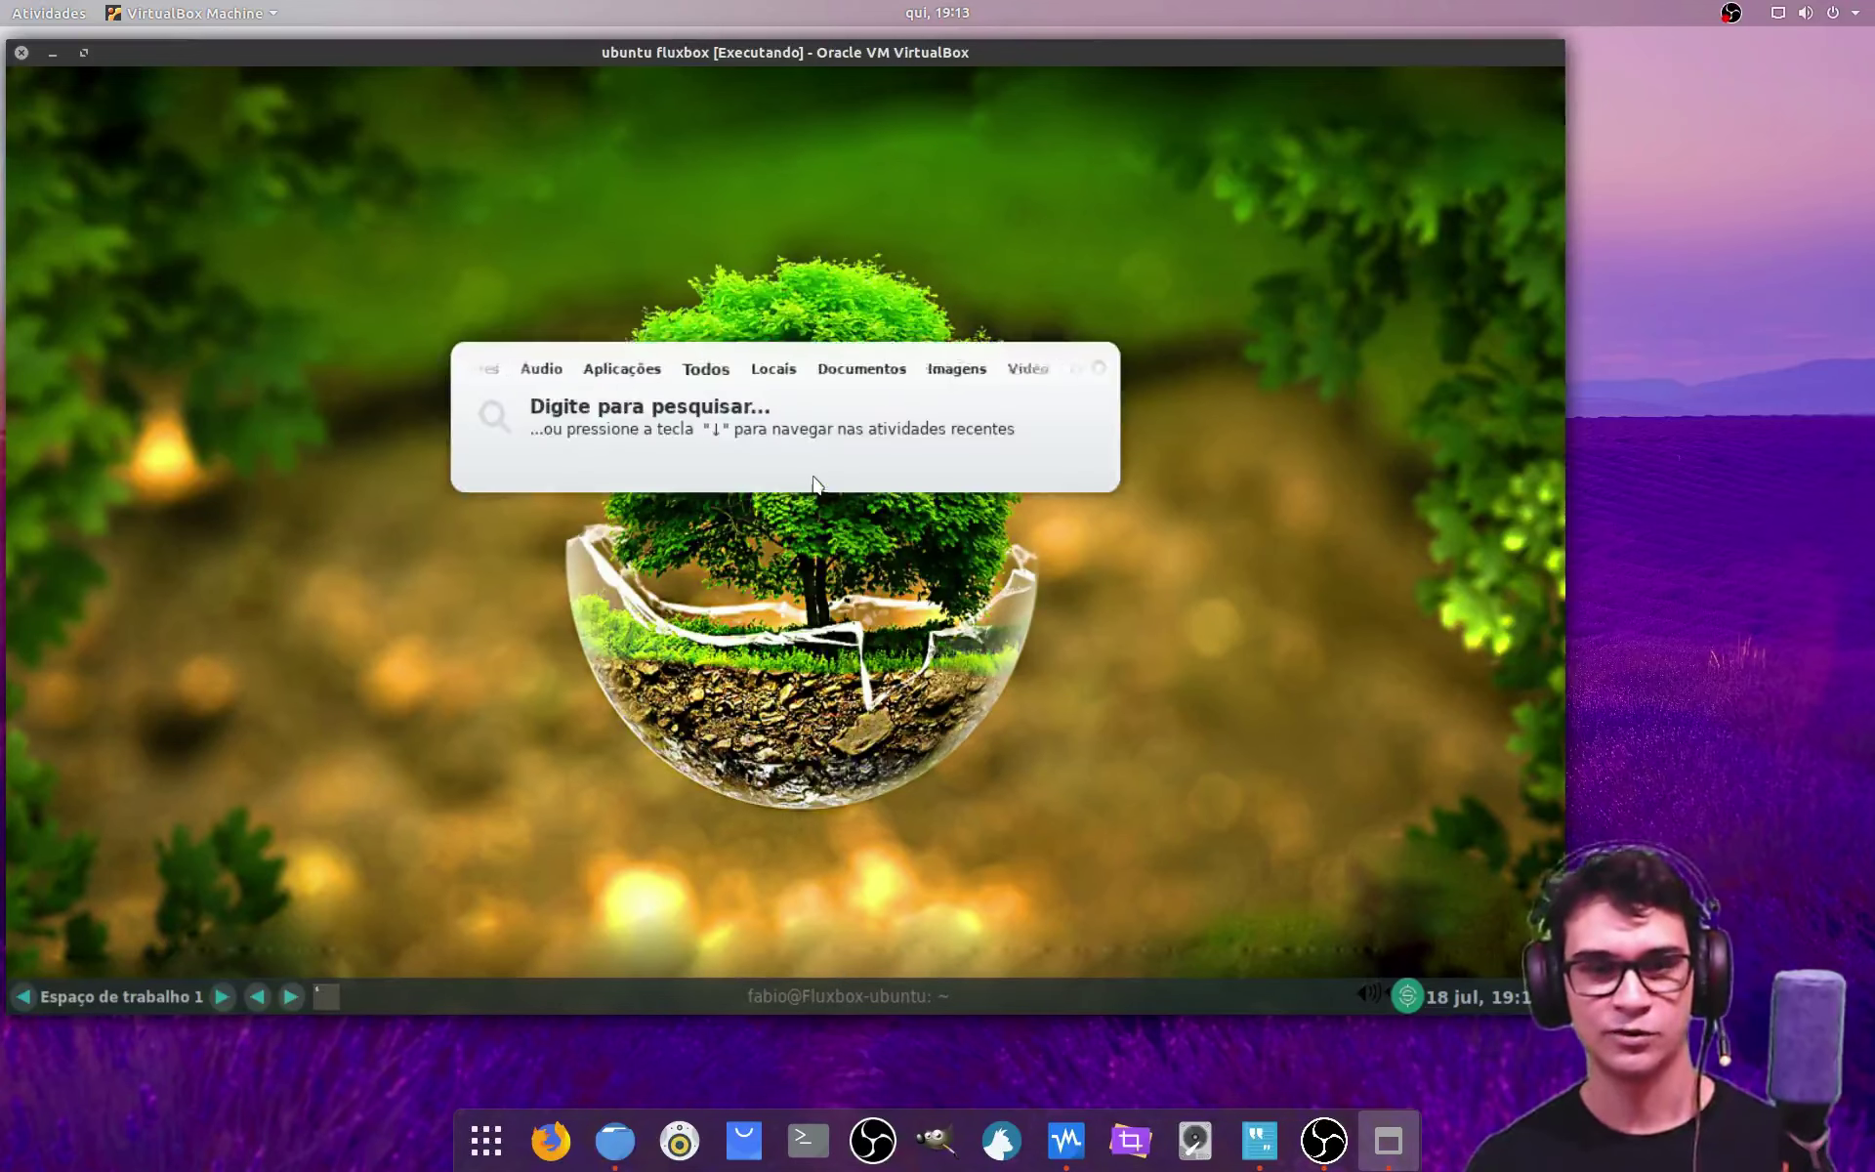
left_click(1099, 369)
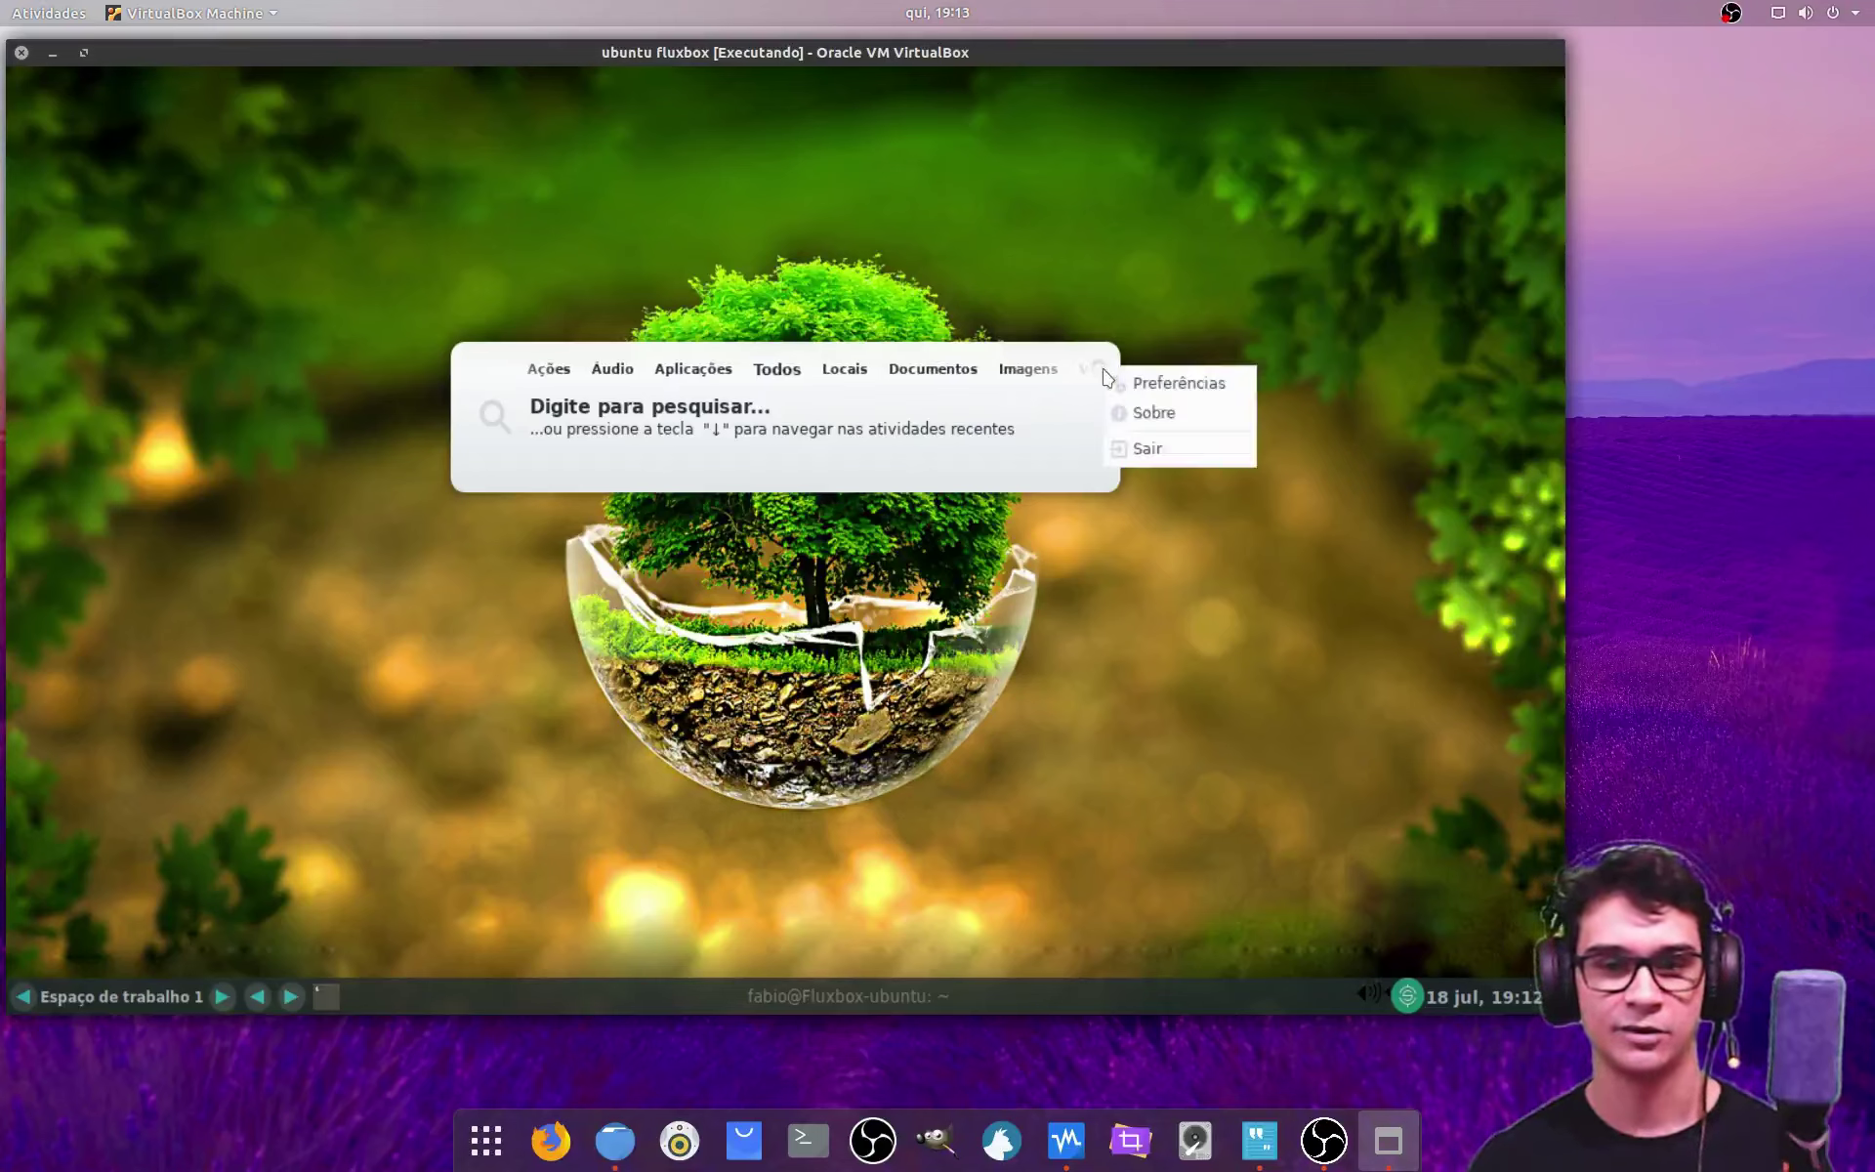
left_click(1152, 383)
left_click(728, 350)
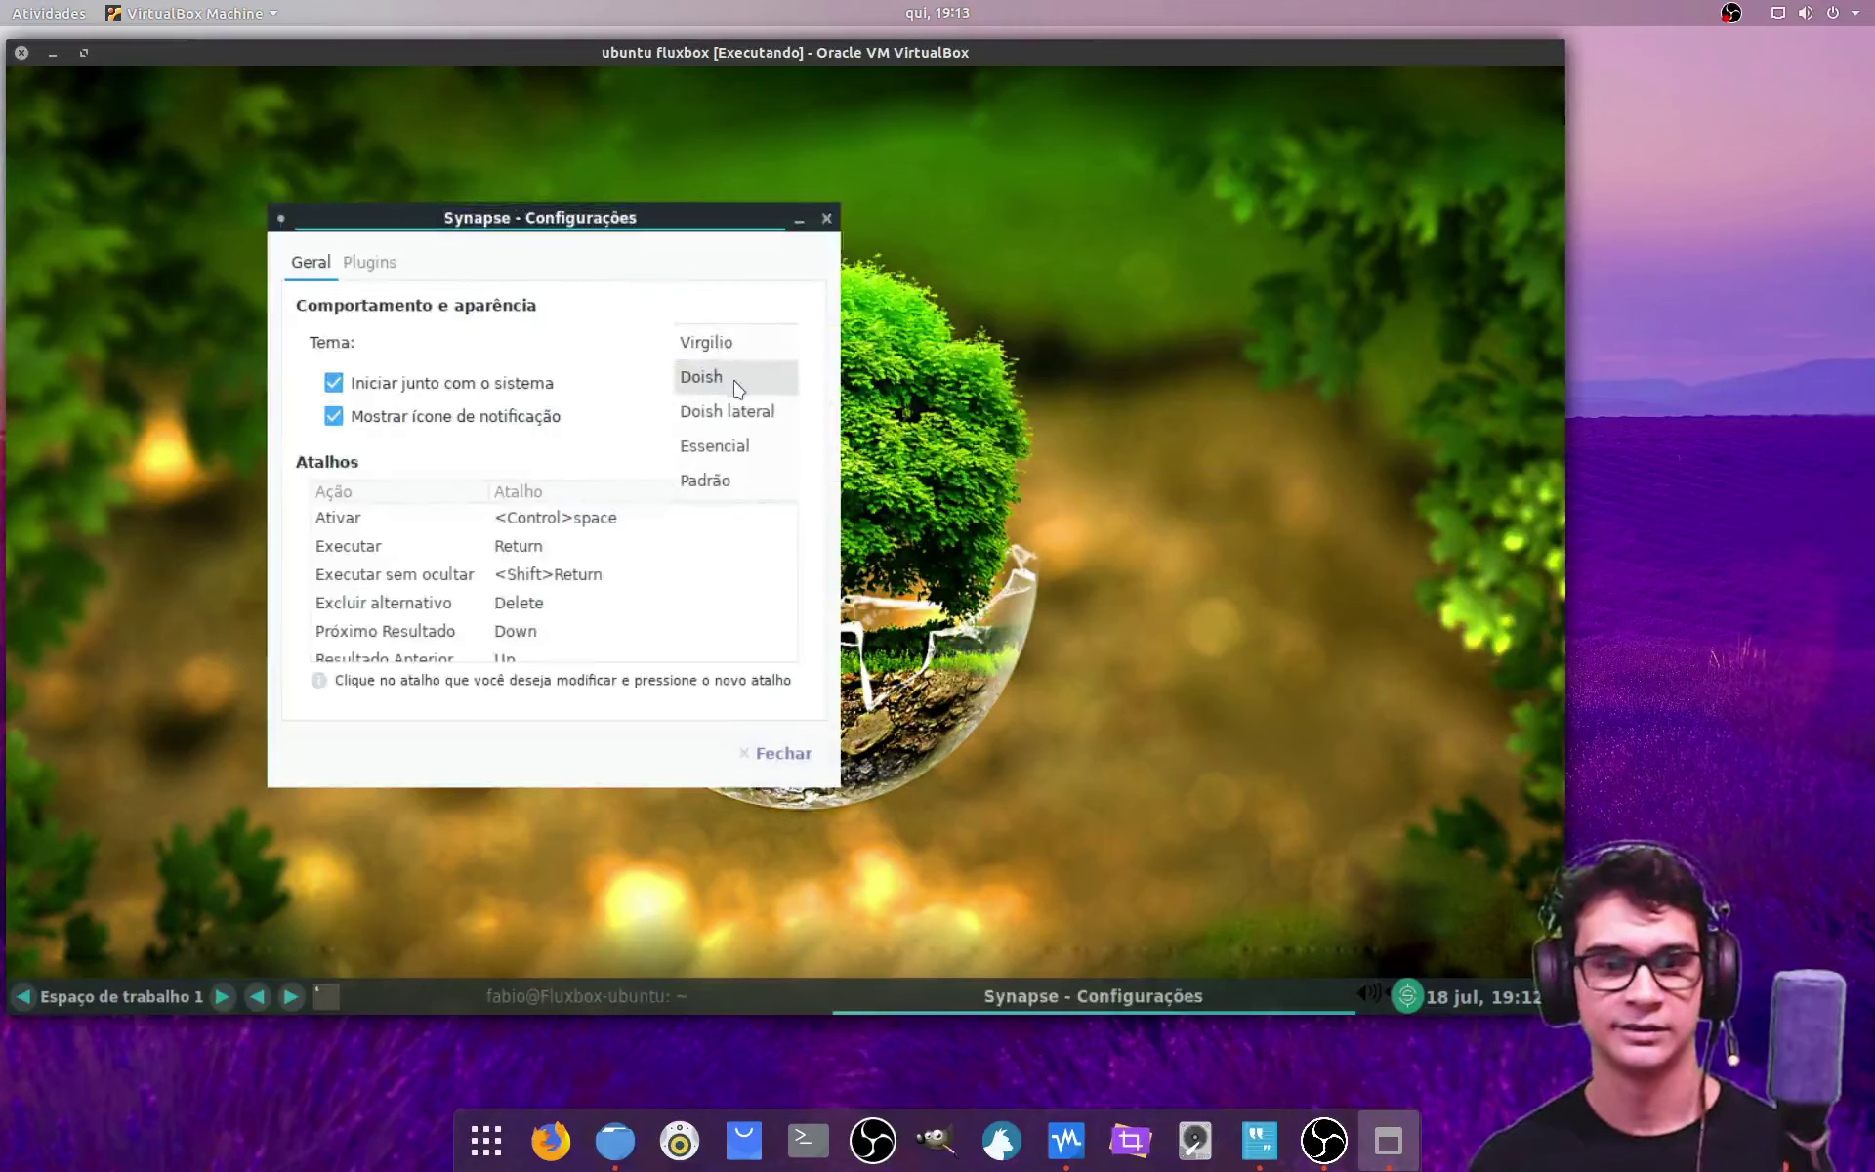
left_click(735, 379)
left_click(783, 753)
Step: Preview Doish with a 'fi' search under Aplicações, then switch the theme to Doish lateral
key("ctrl+space")
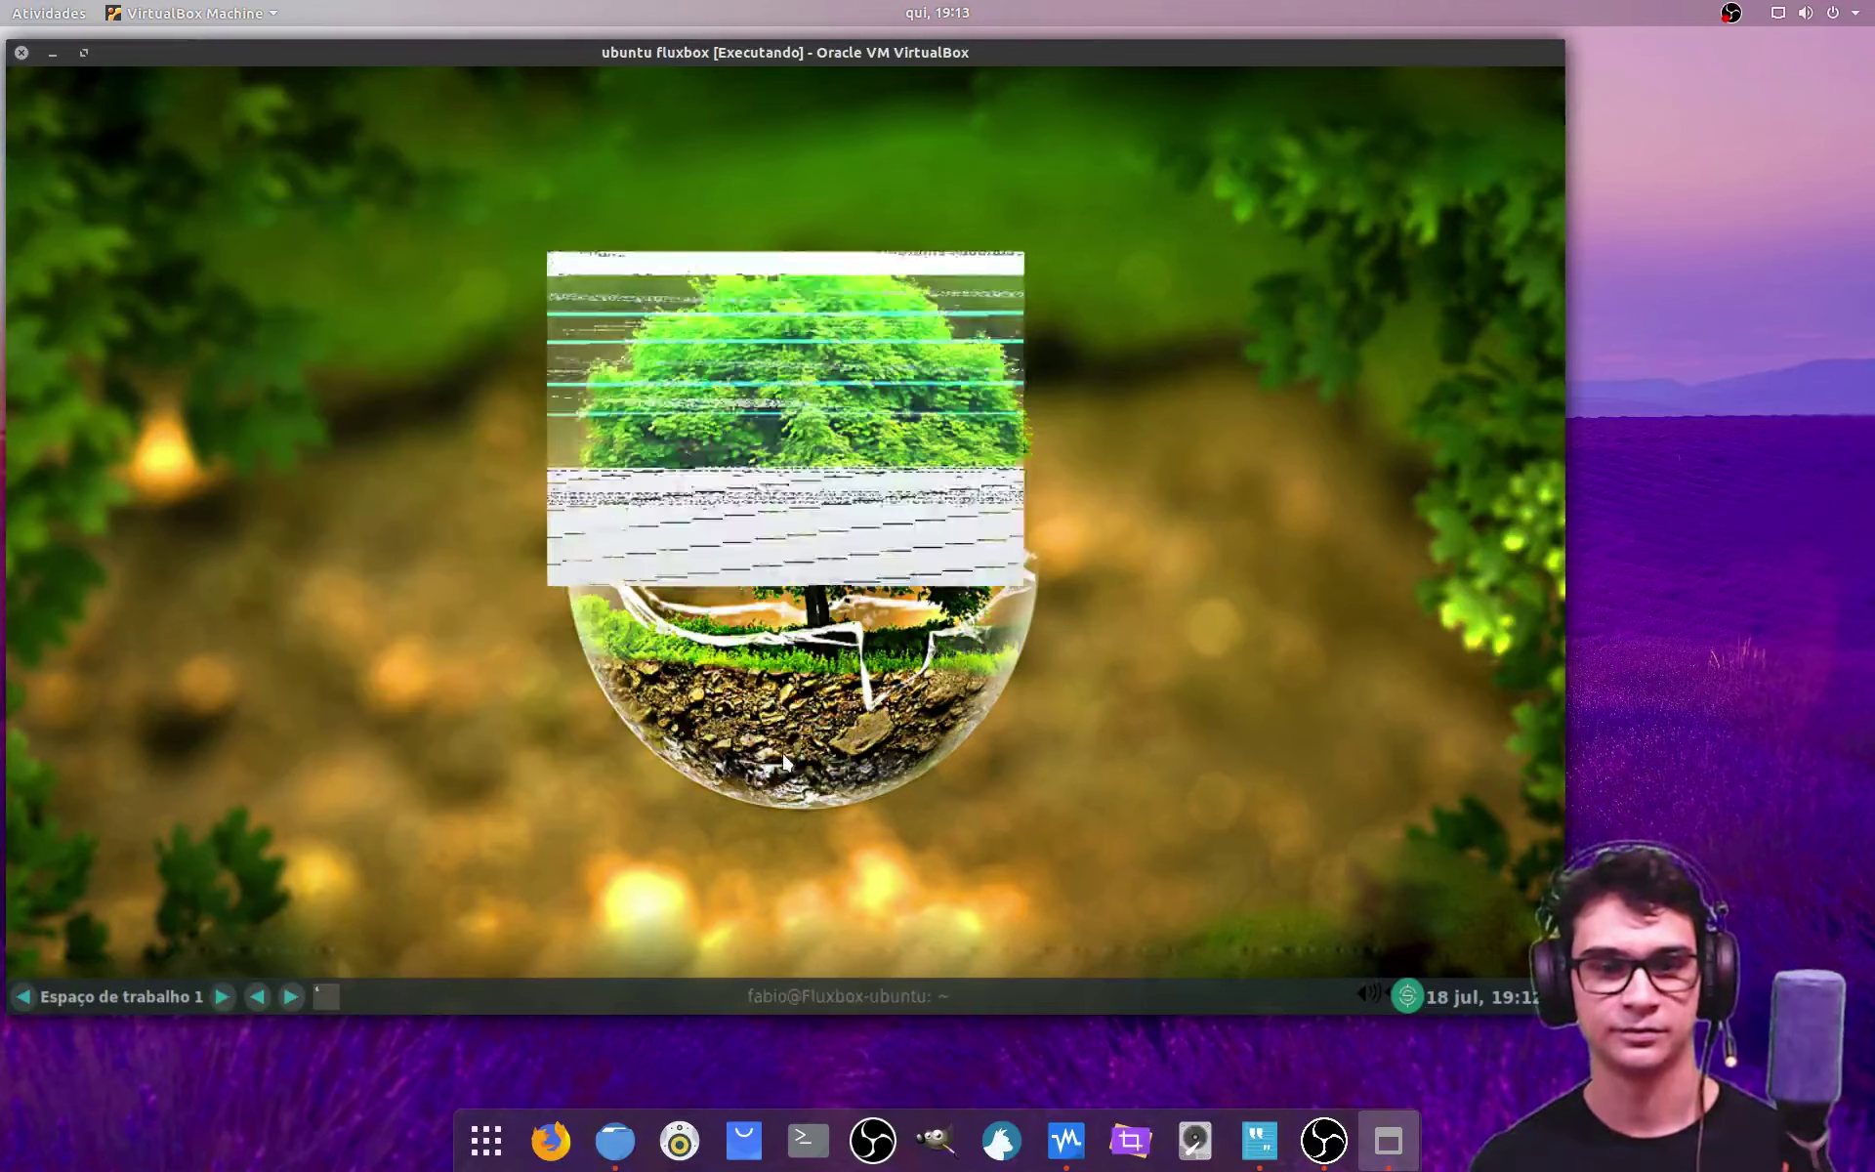
left_click(710, 293)
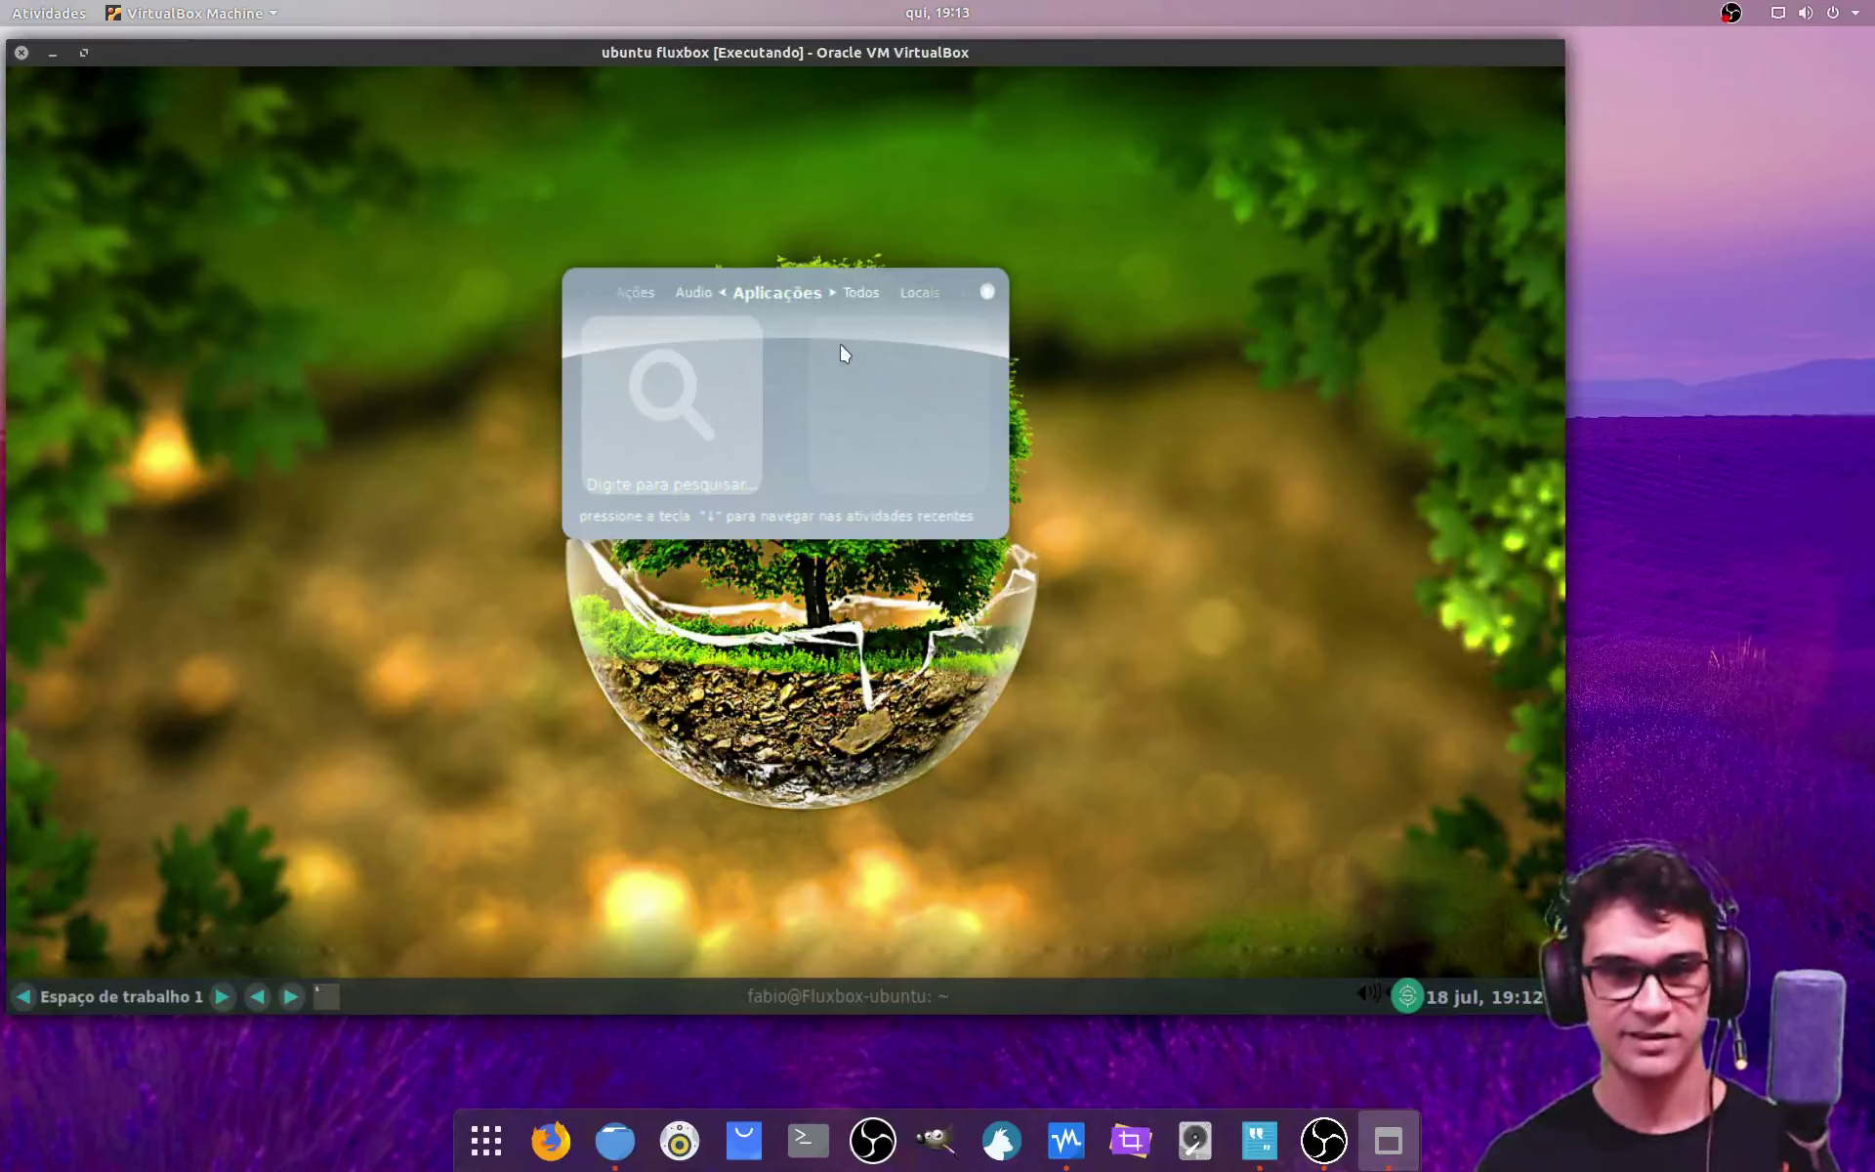
type("fire")
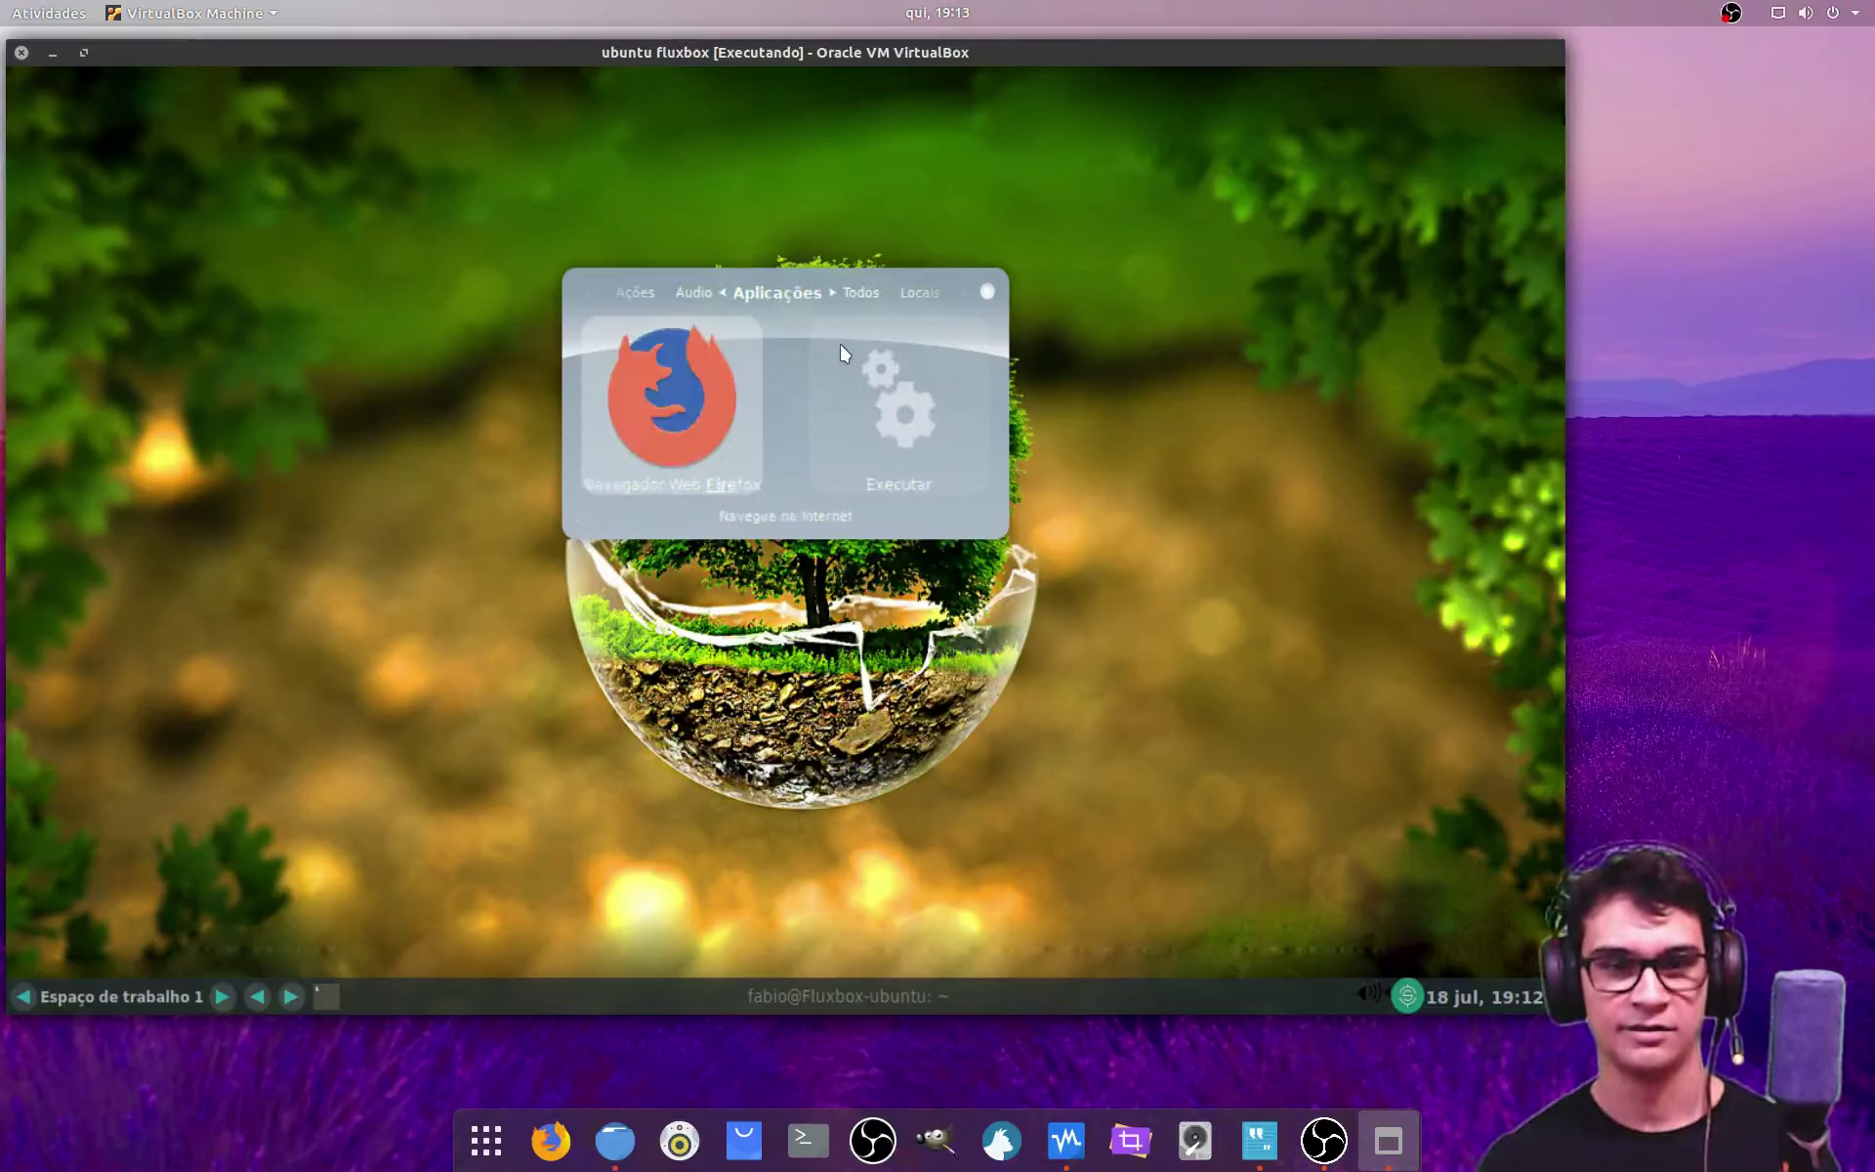
left_click(987, 296)
left_click(1018, 297)
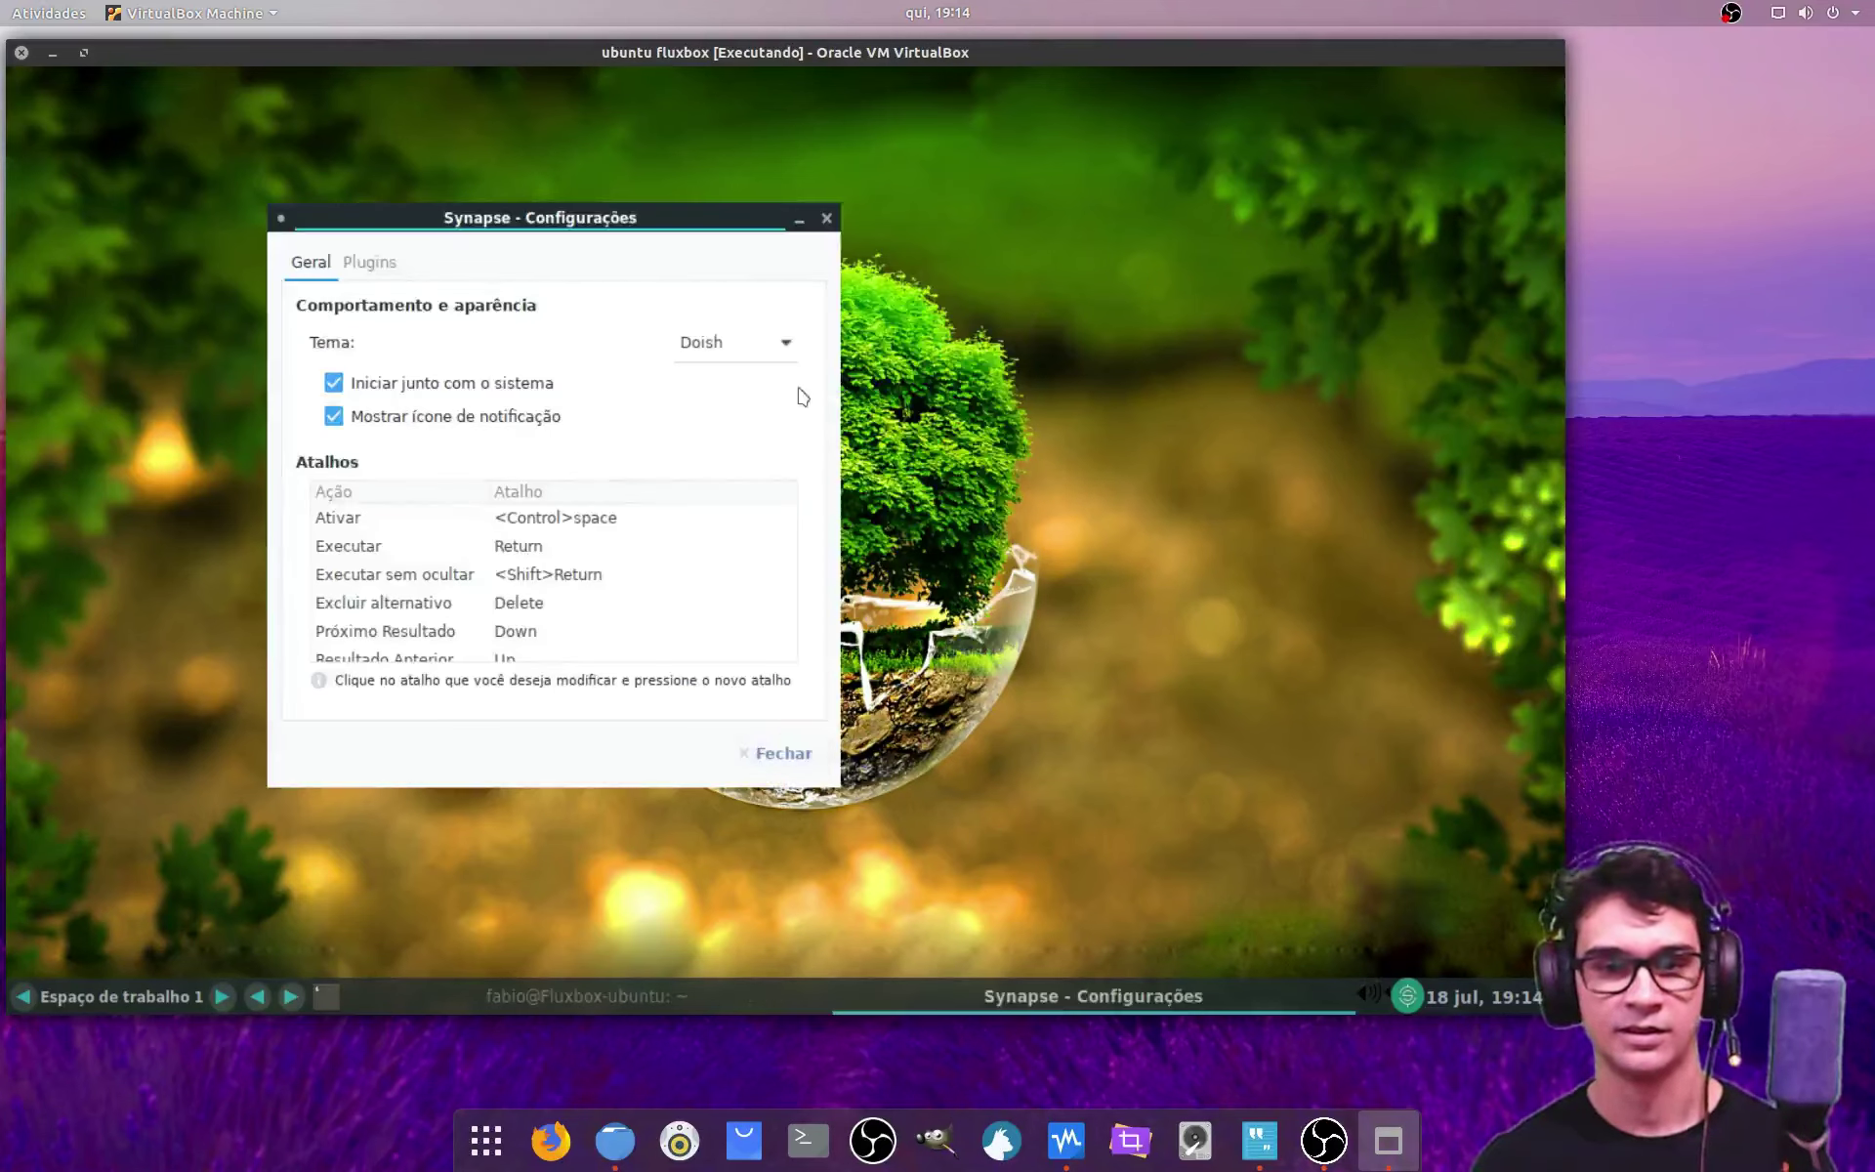
left_click(788, 352)
left_click(772, 383)
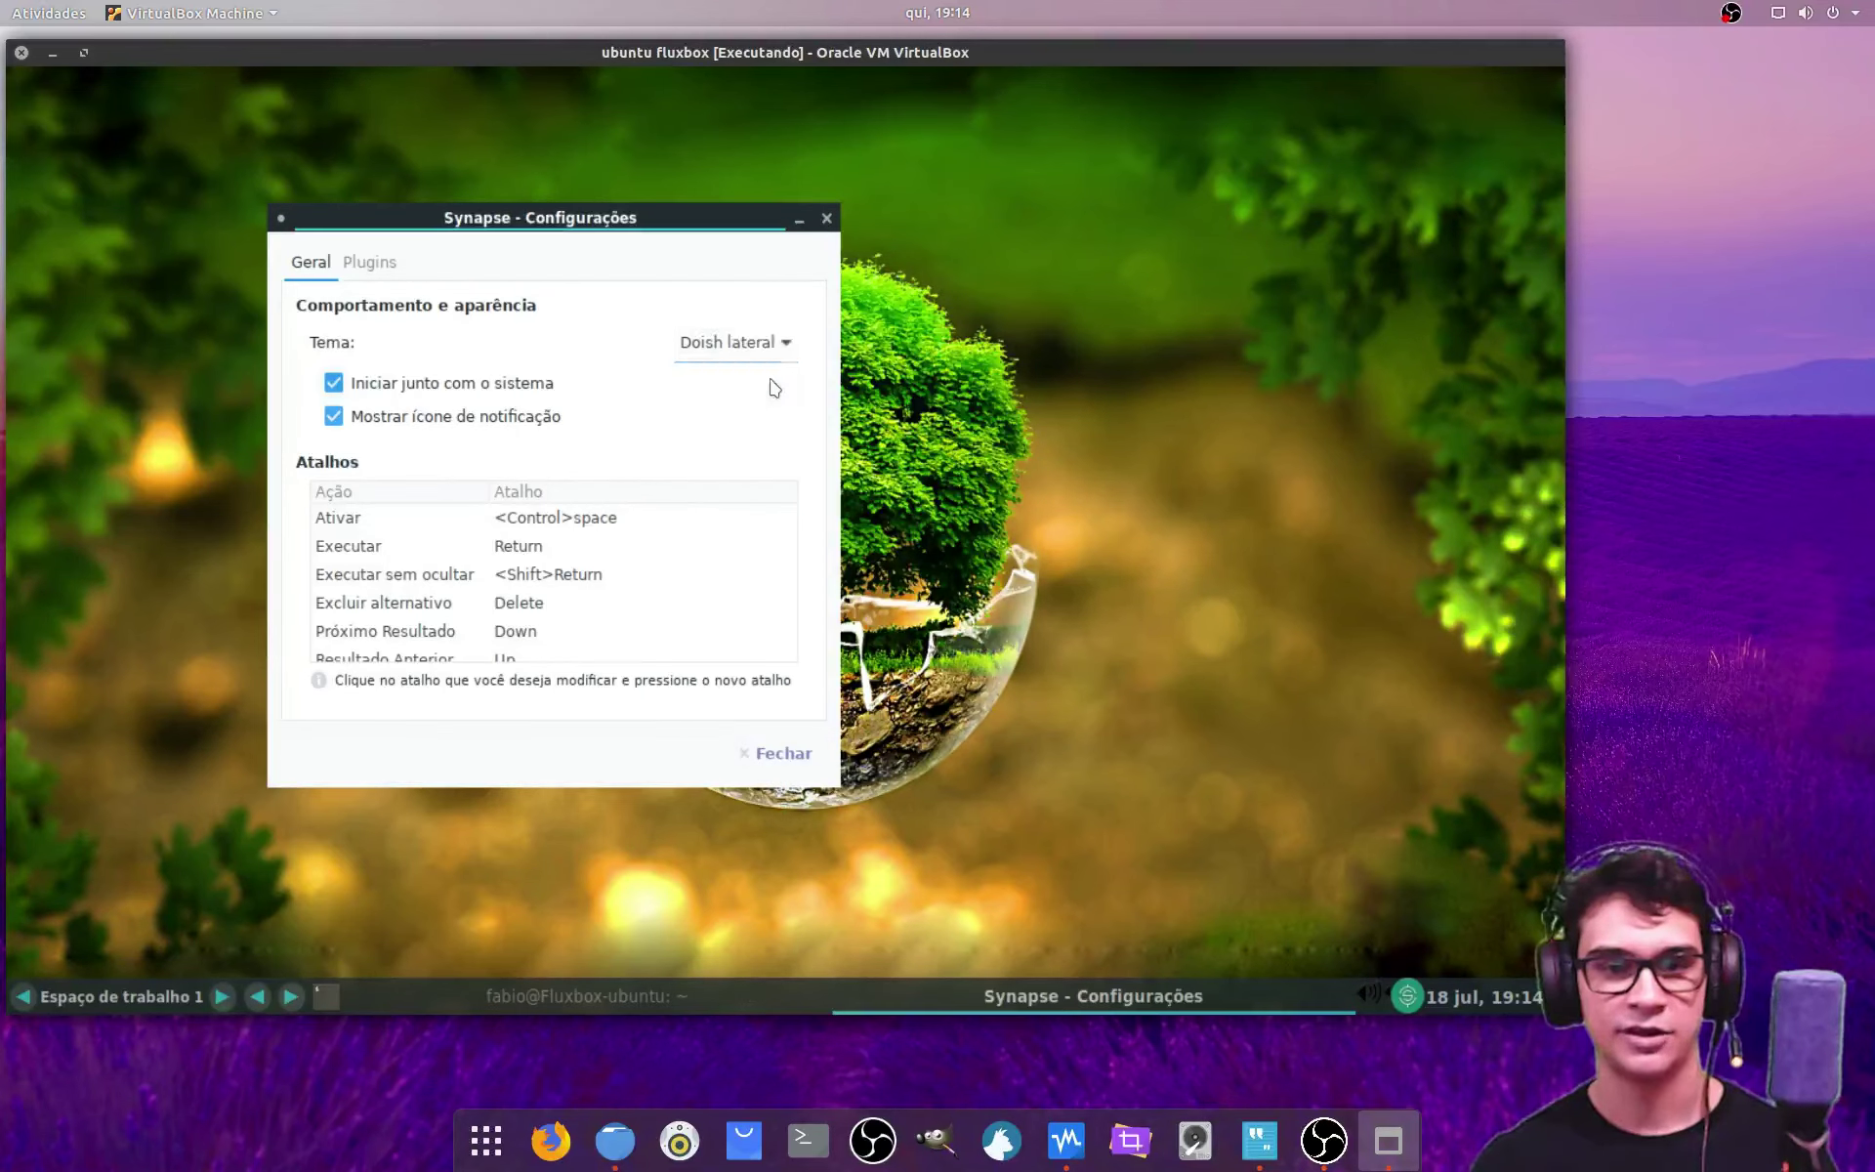
left_click(772, 752)
Step: Search 'fire' and change the theme from Doish lateral to Essencial
key("ctrl+space")
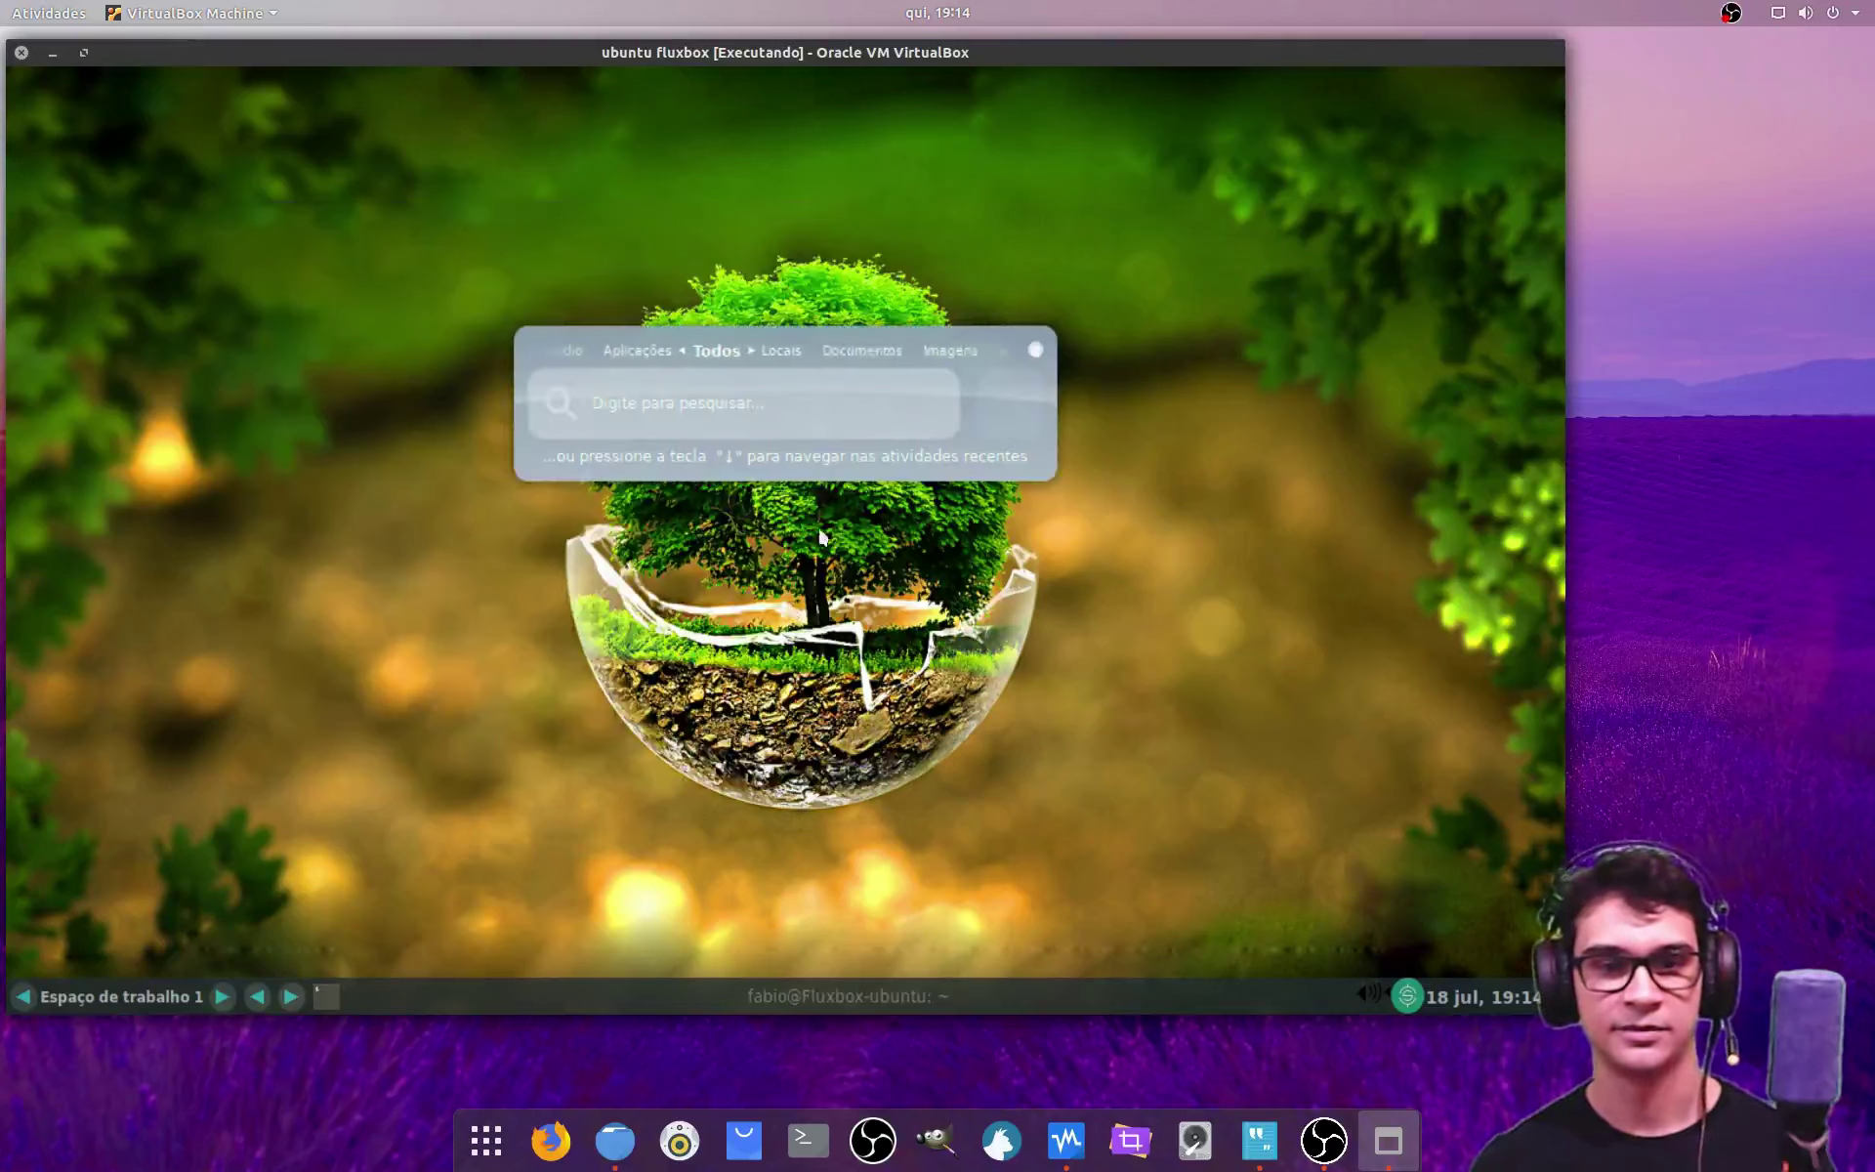
type("fire")
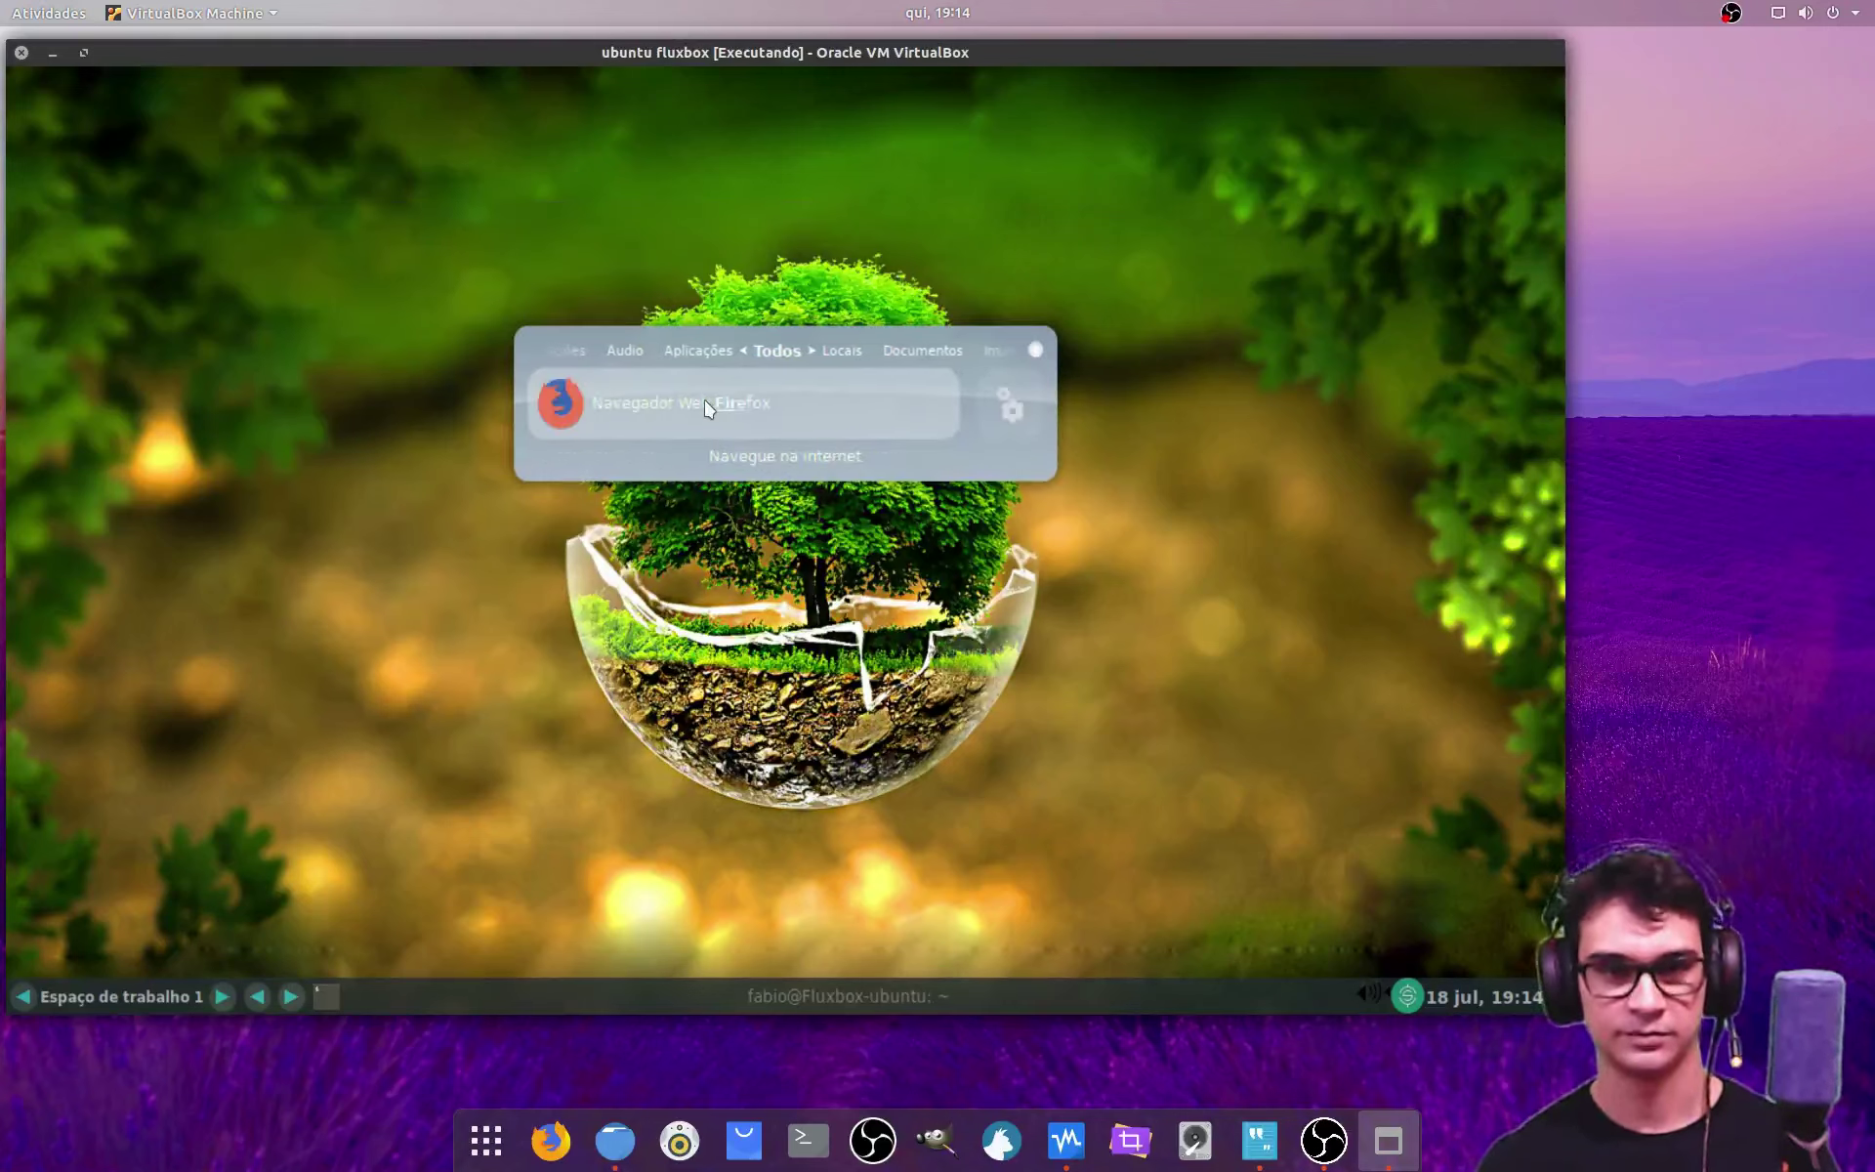
left_click(1037, 351)
left_click(1092, 363)
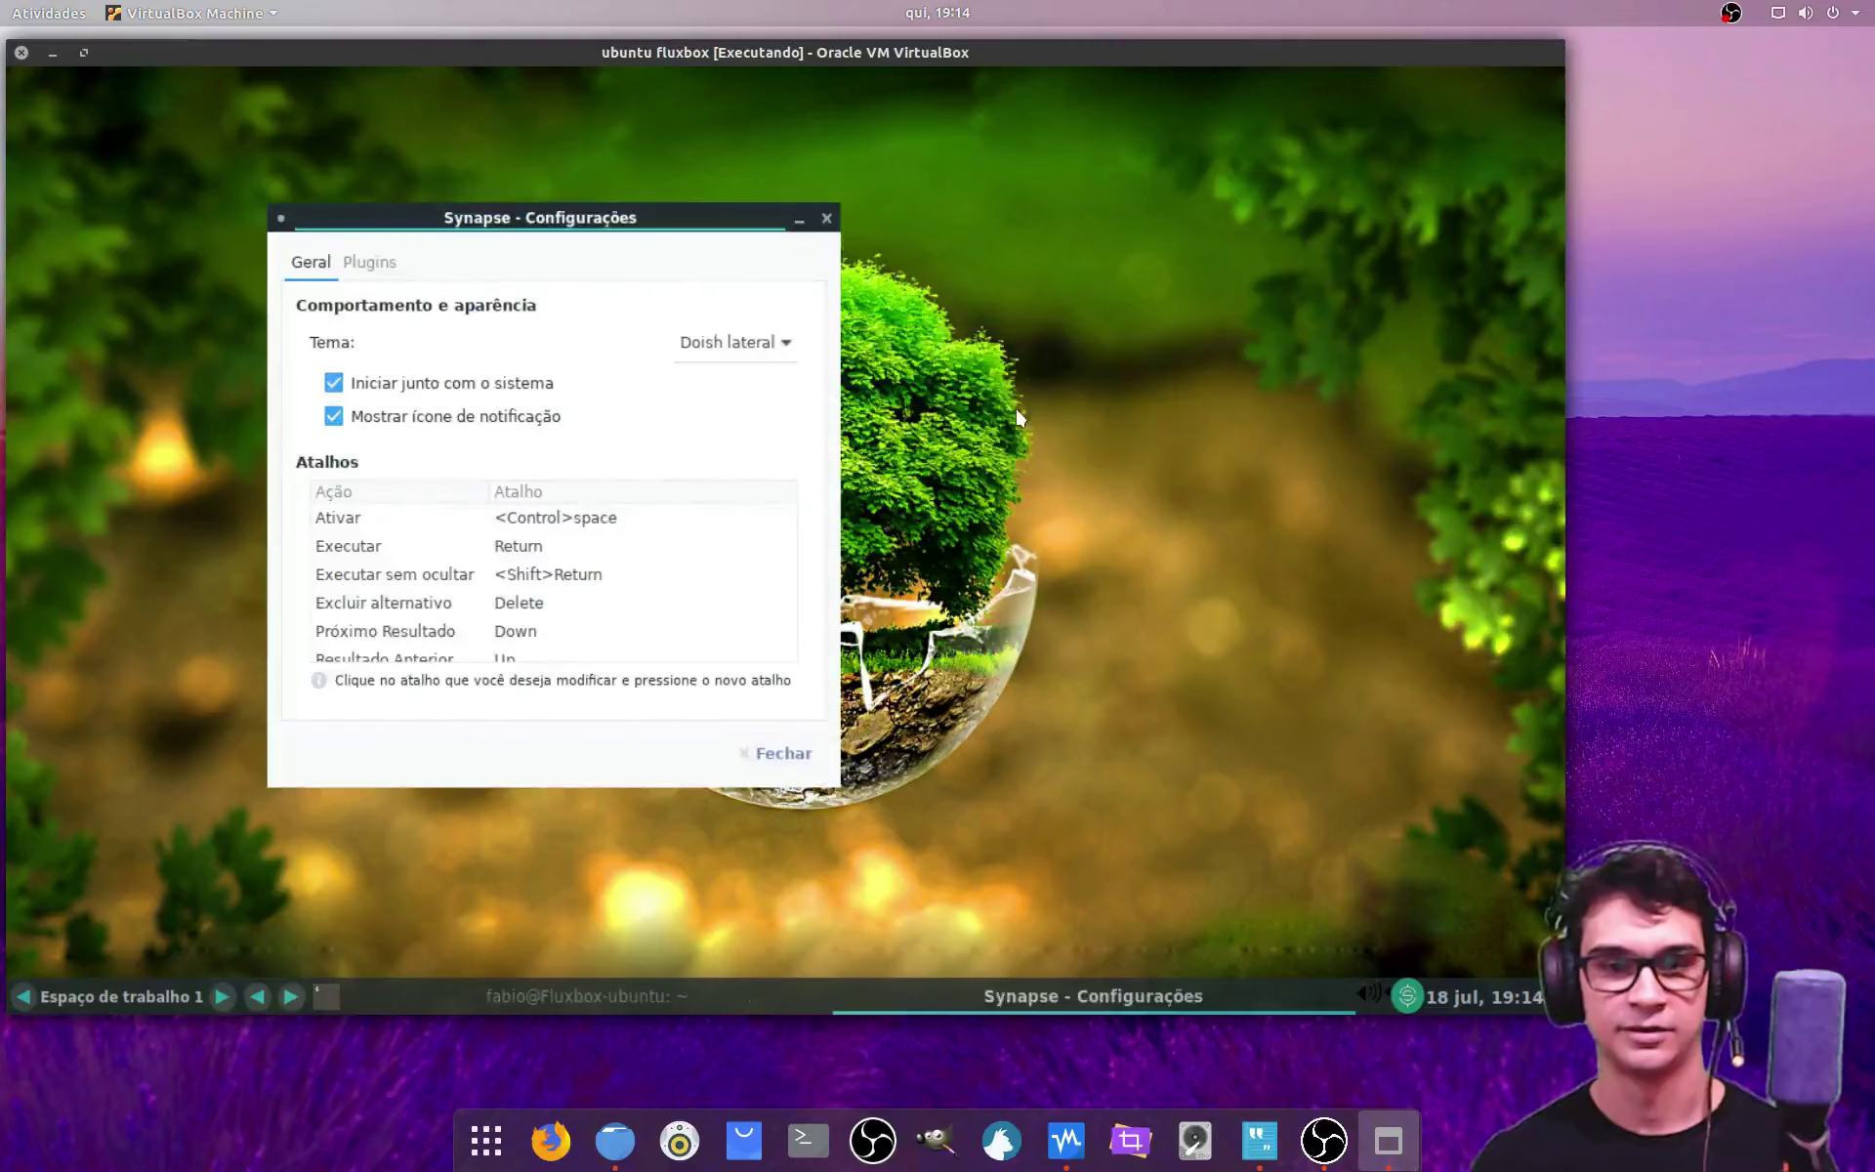
left_click(756, 352)
left_click(758, 380)
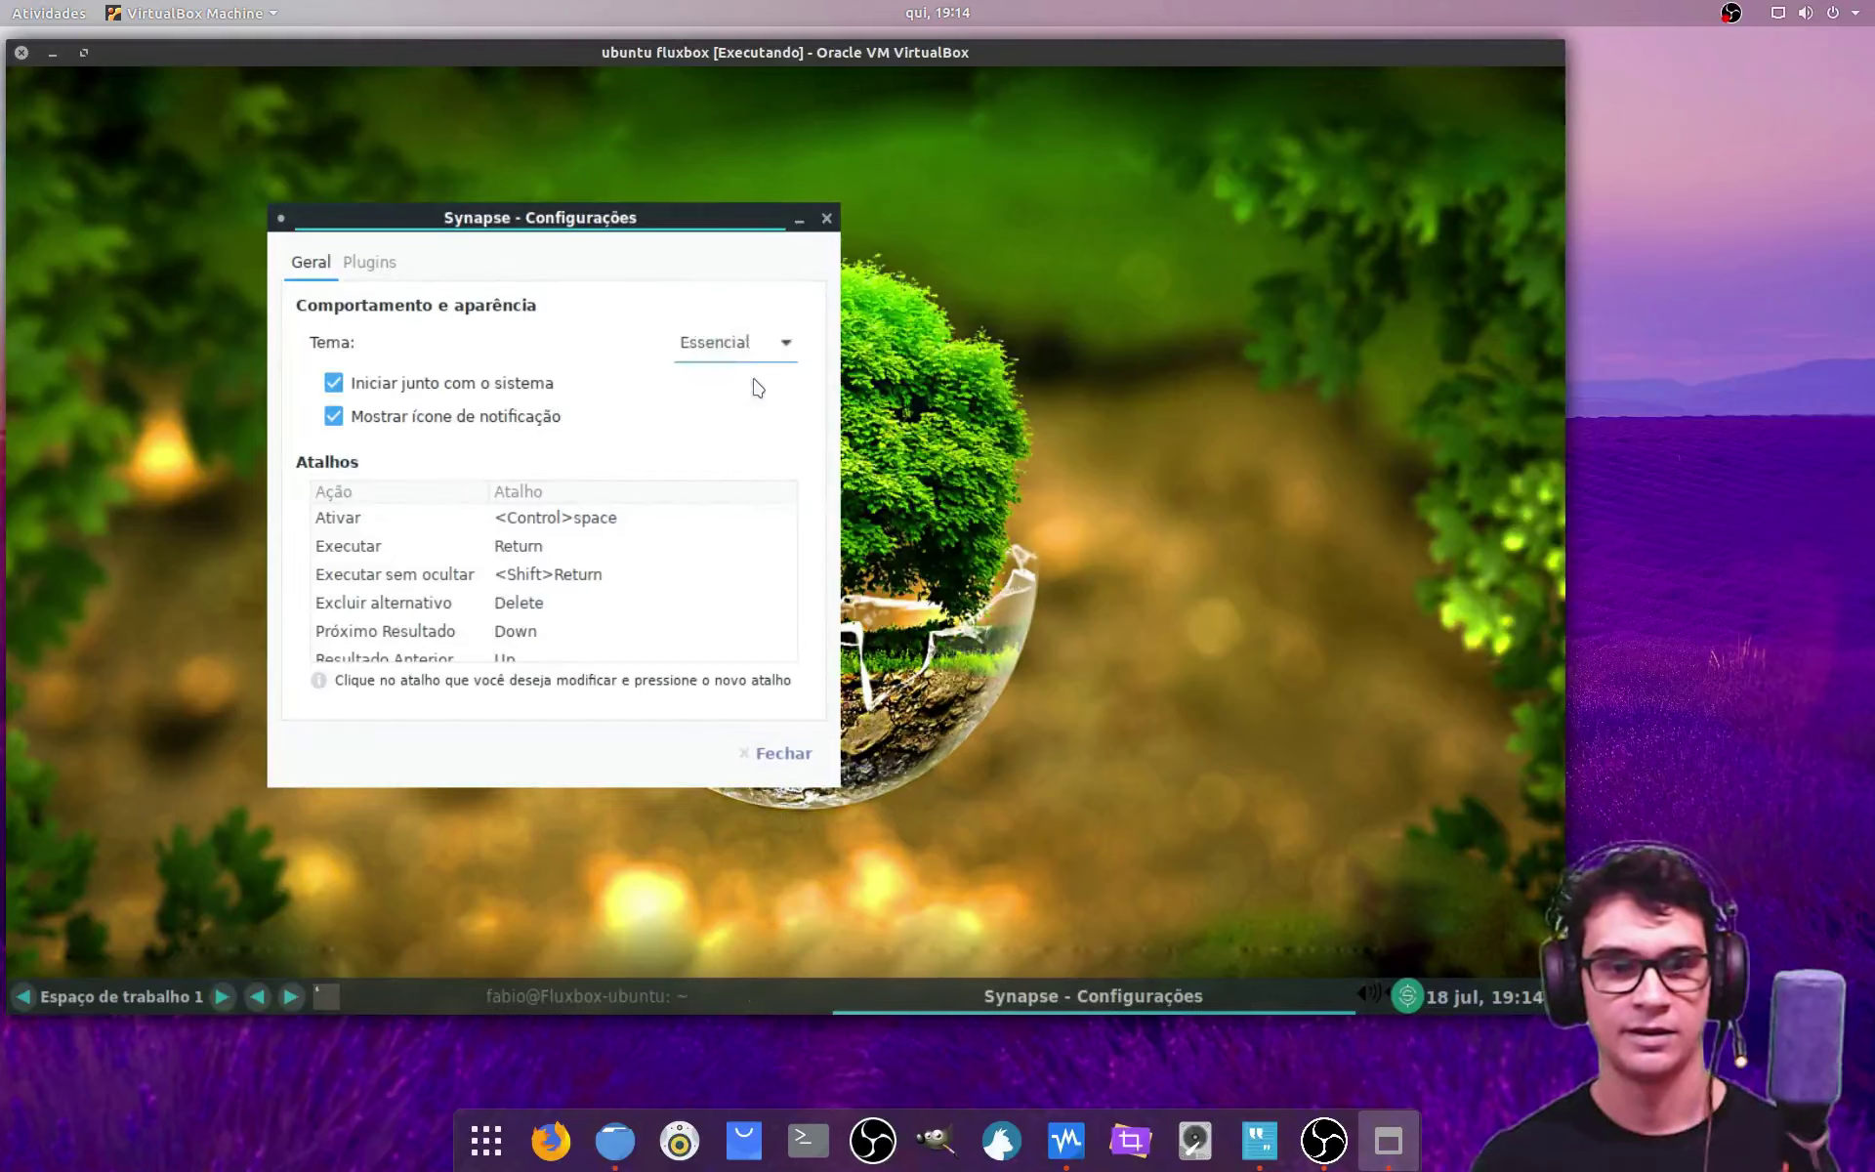
left_click(783, 750)
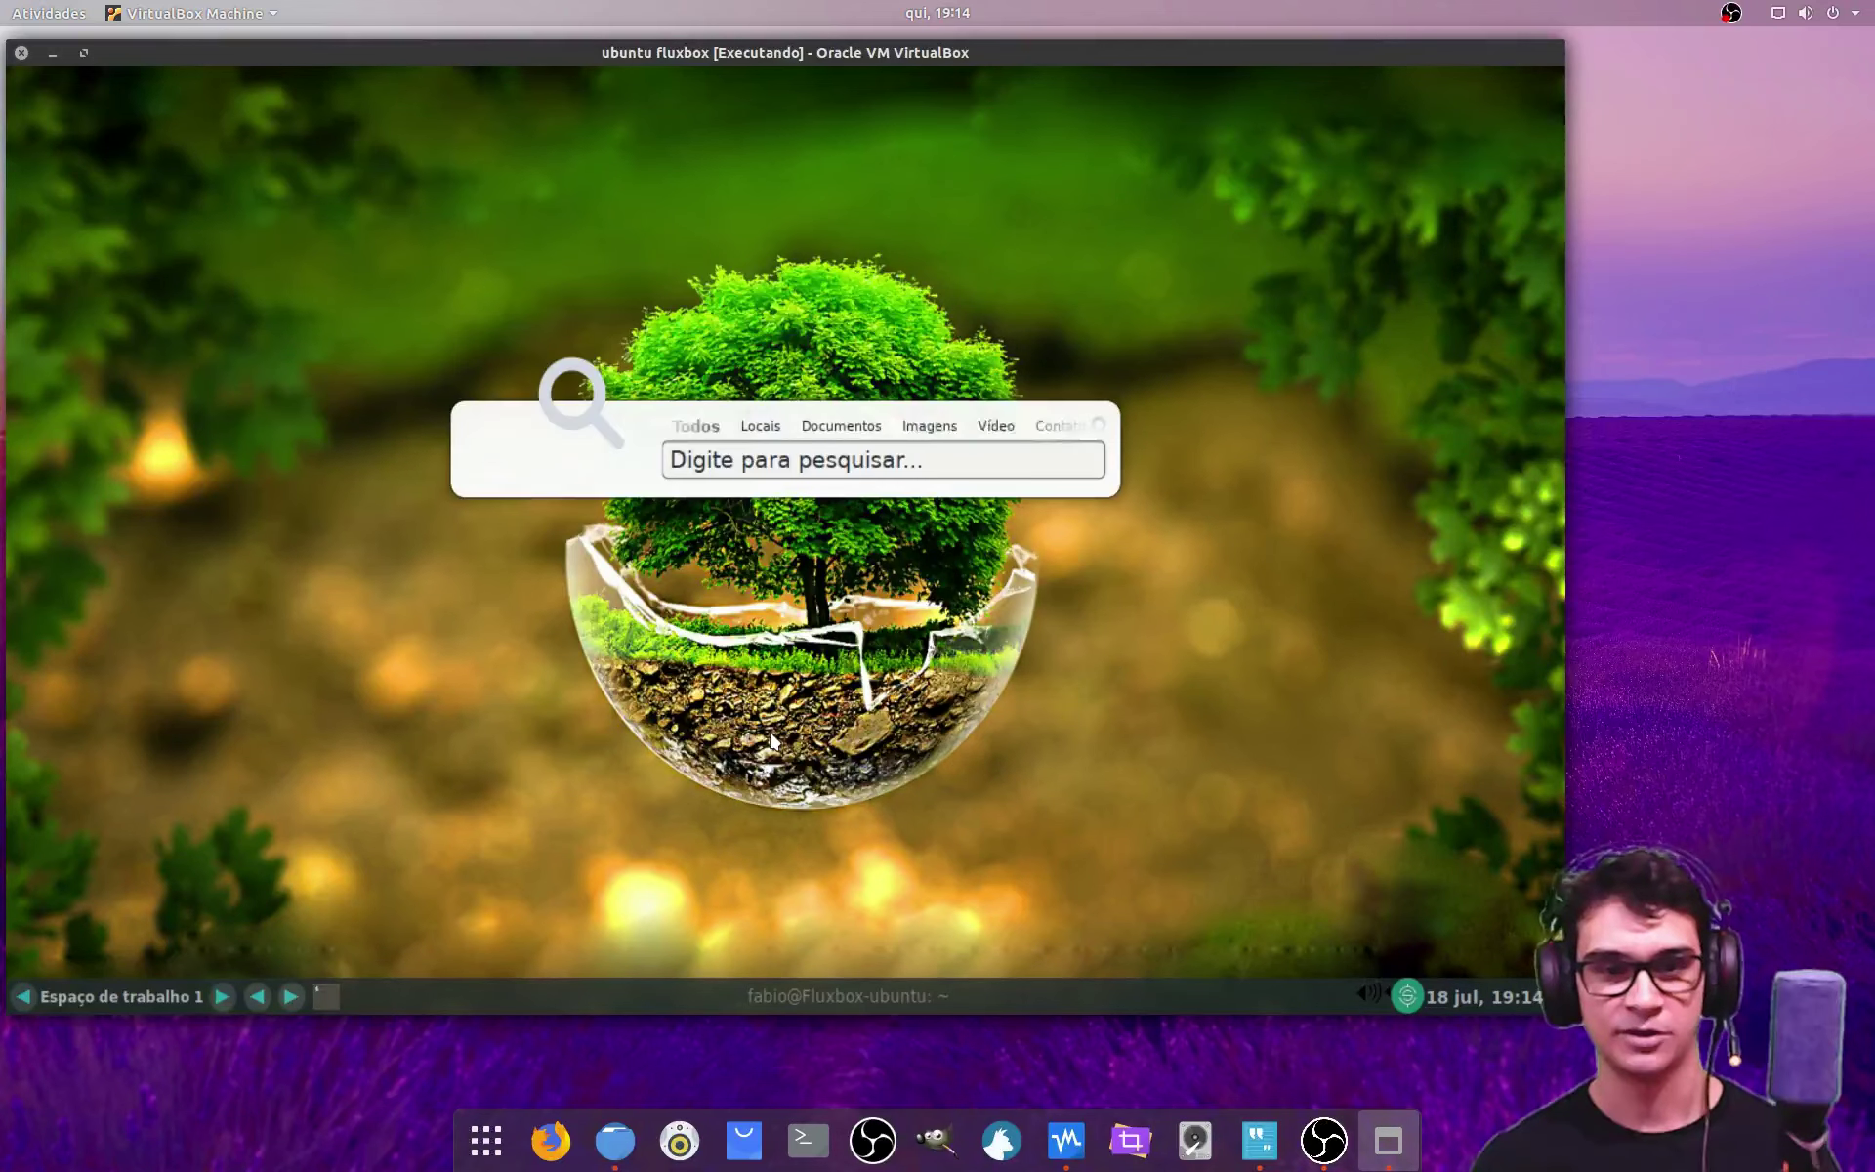
Step: Try the Padrão theme, then search 'fire' again to preview it
left_click(1100, 430)
left_click(1150, 438)
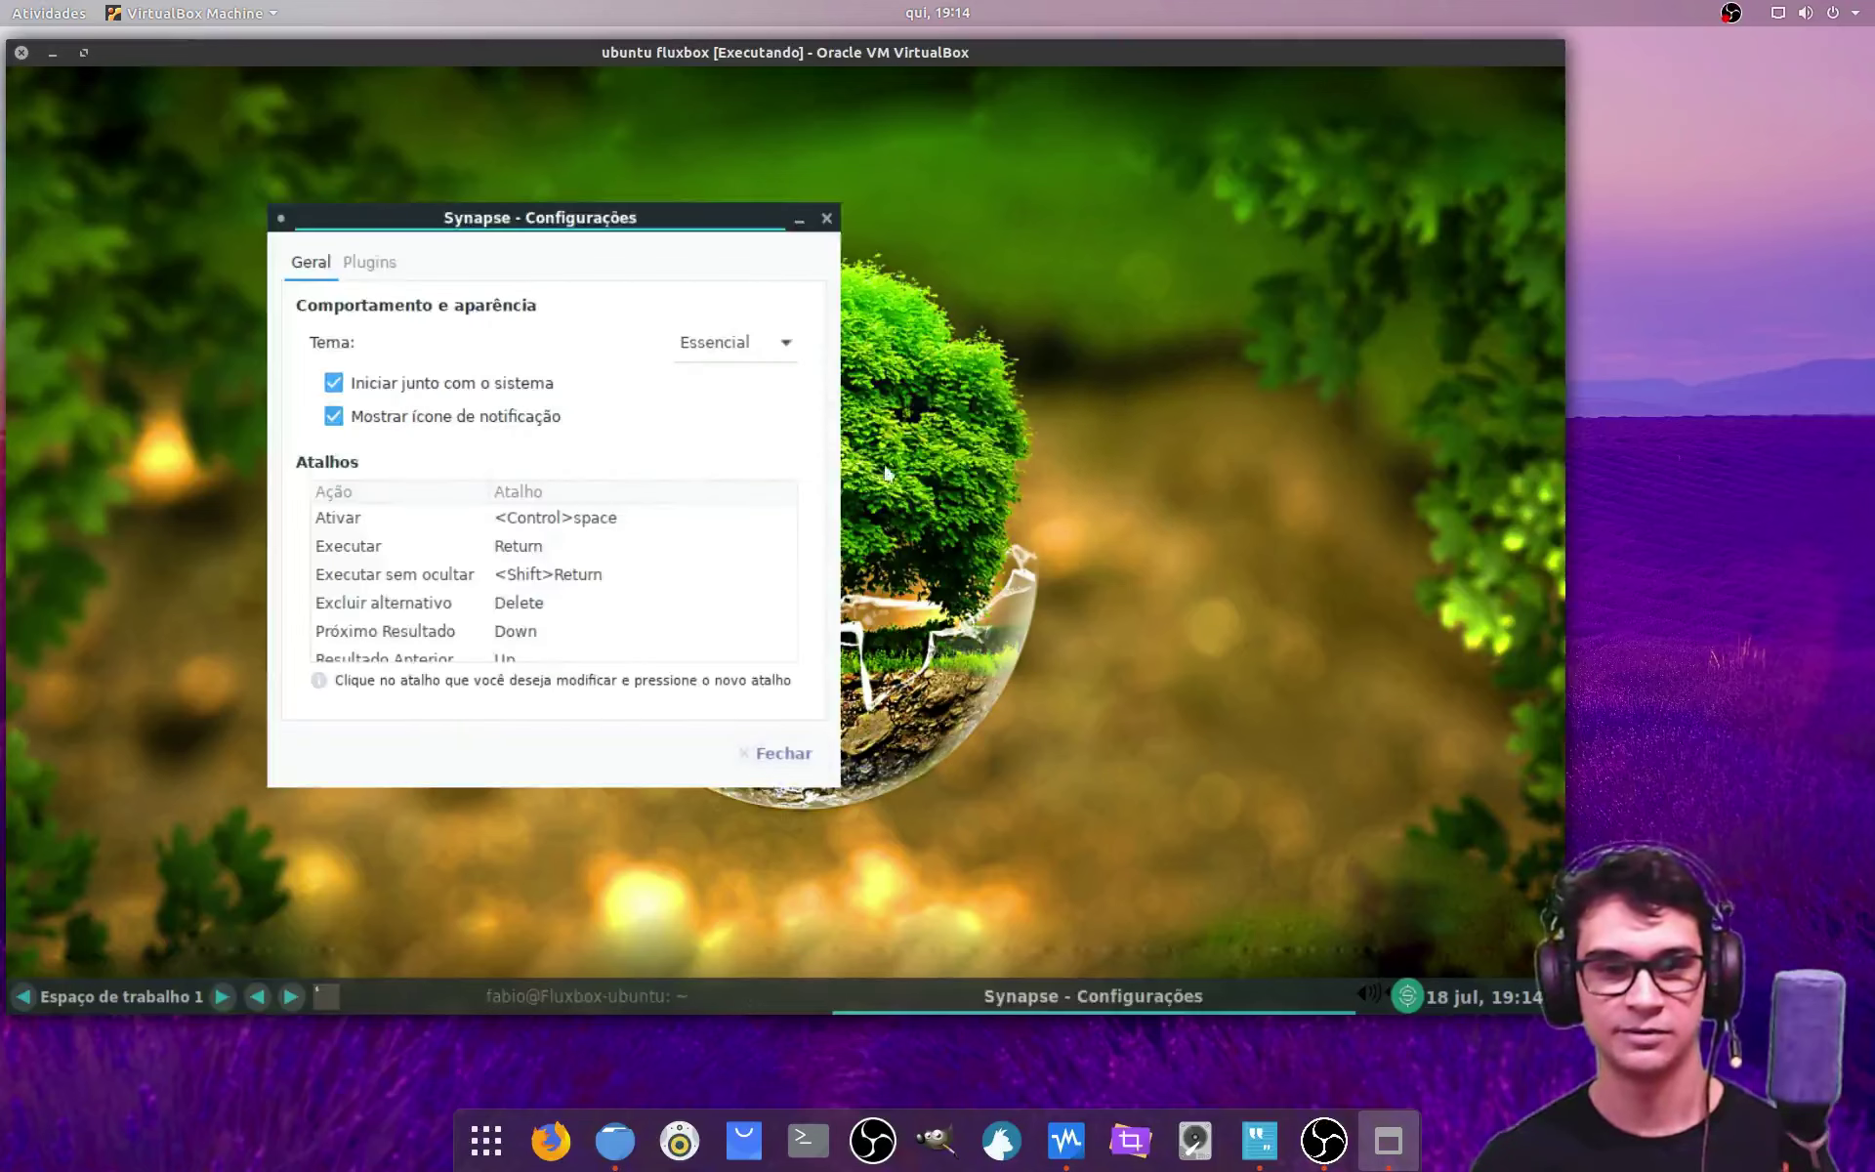
left_click(731, 347)
left_click(739, 377)
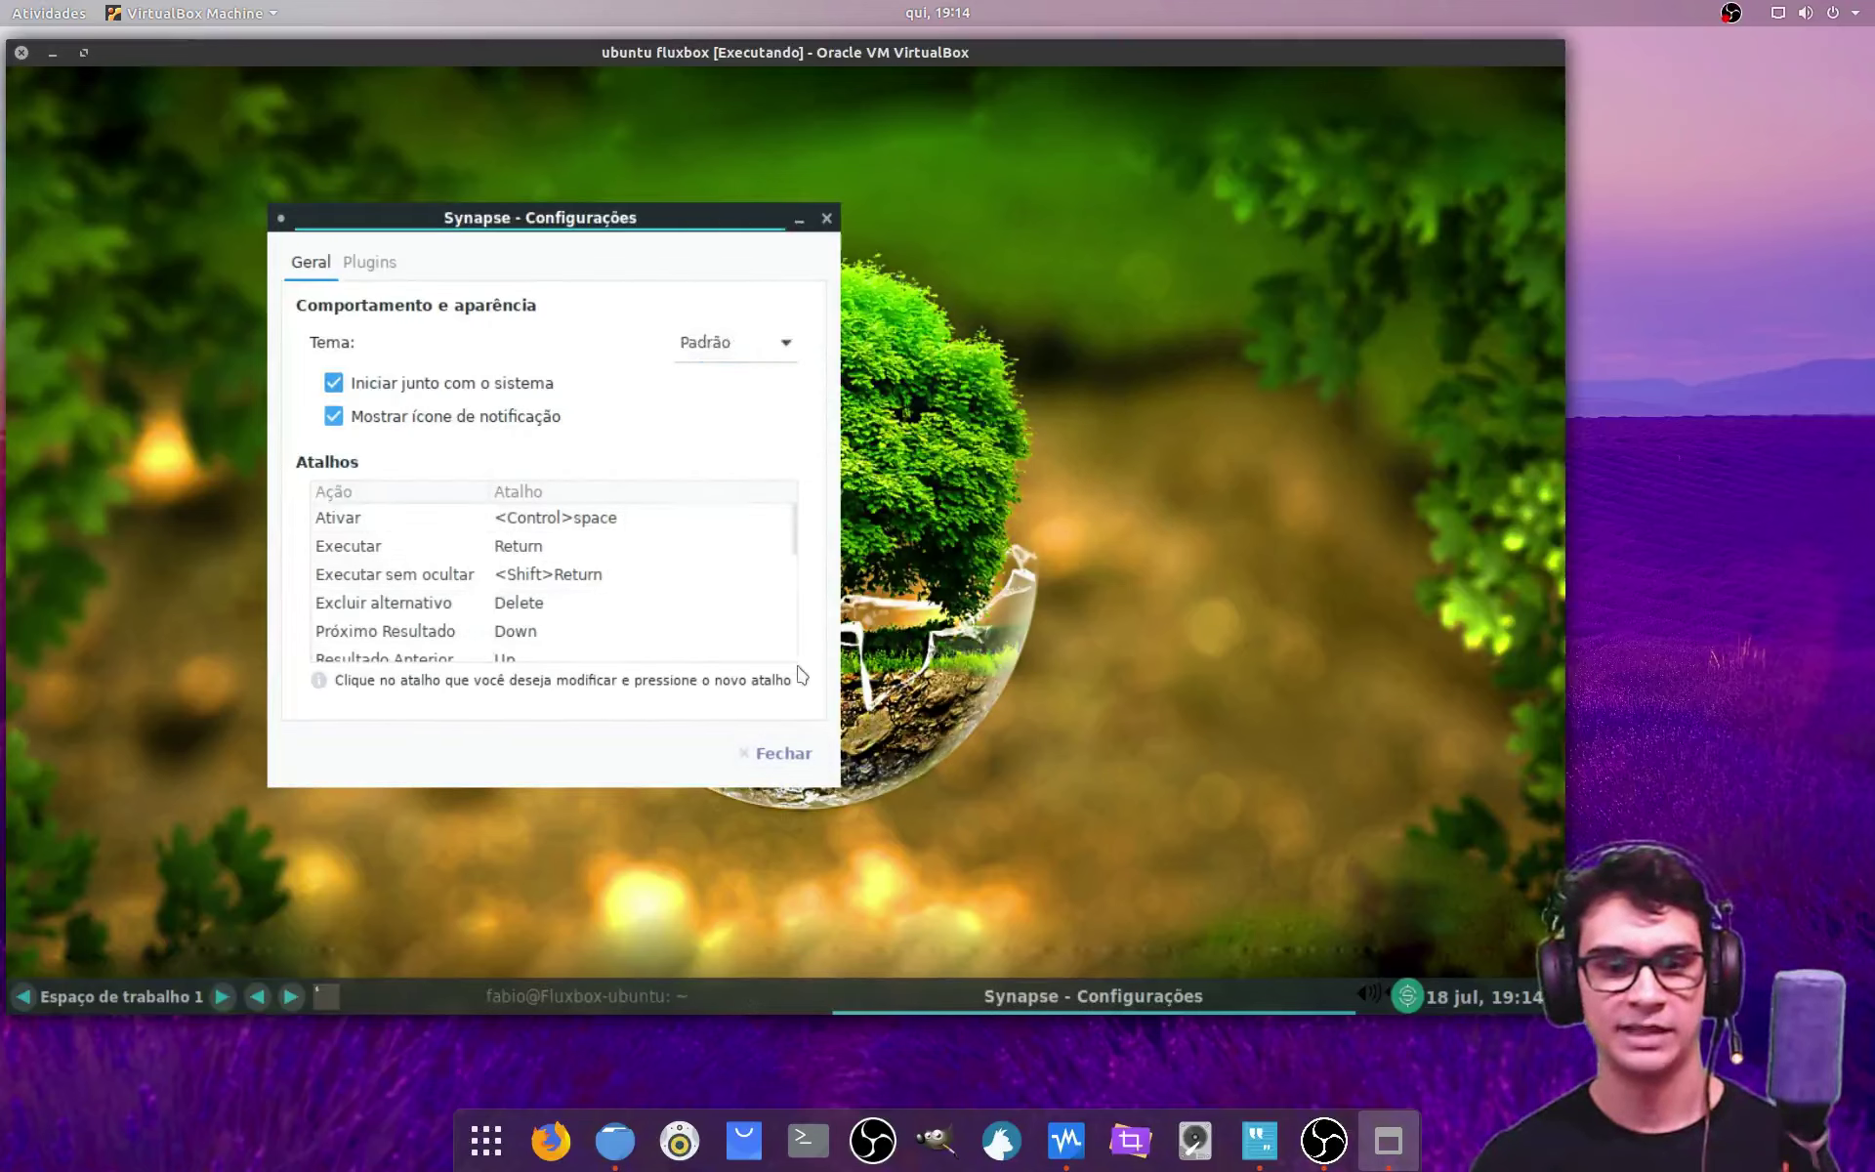
left_click(787, 753)
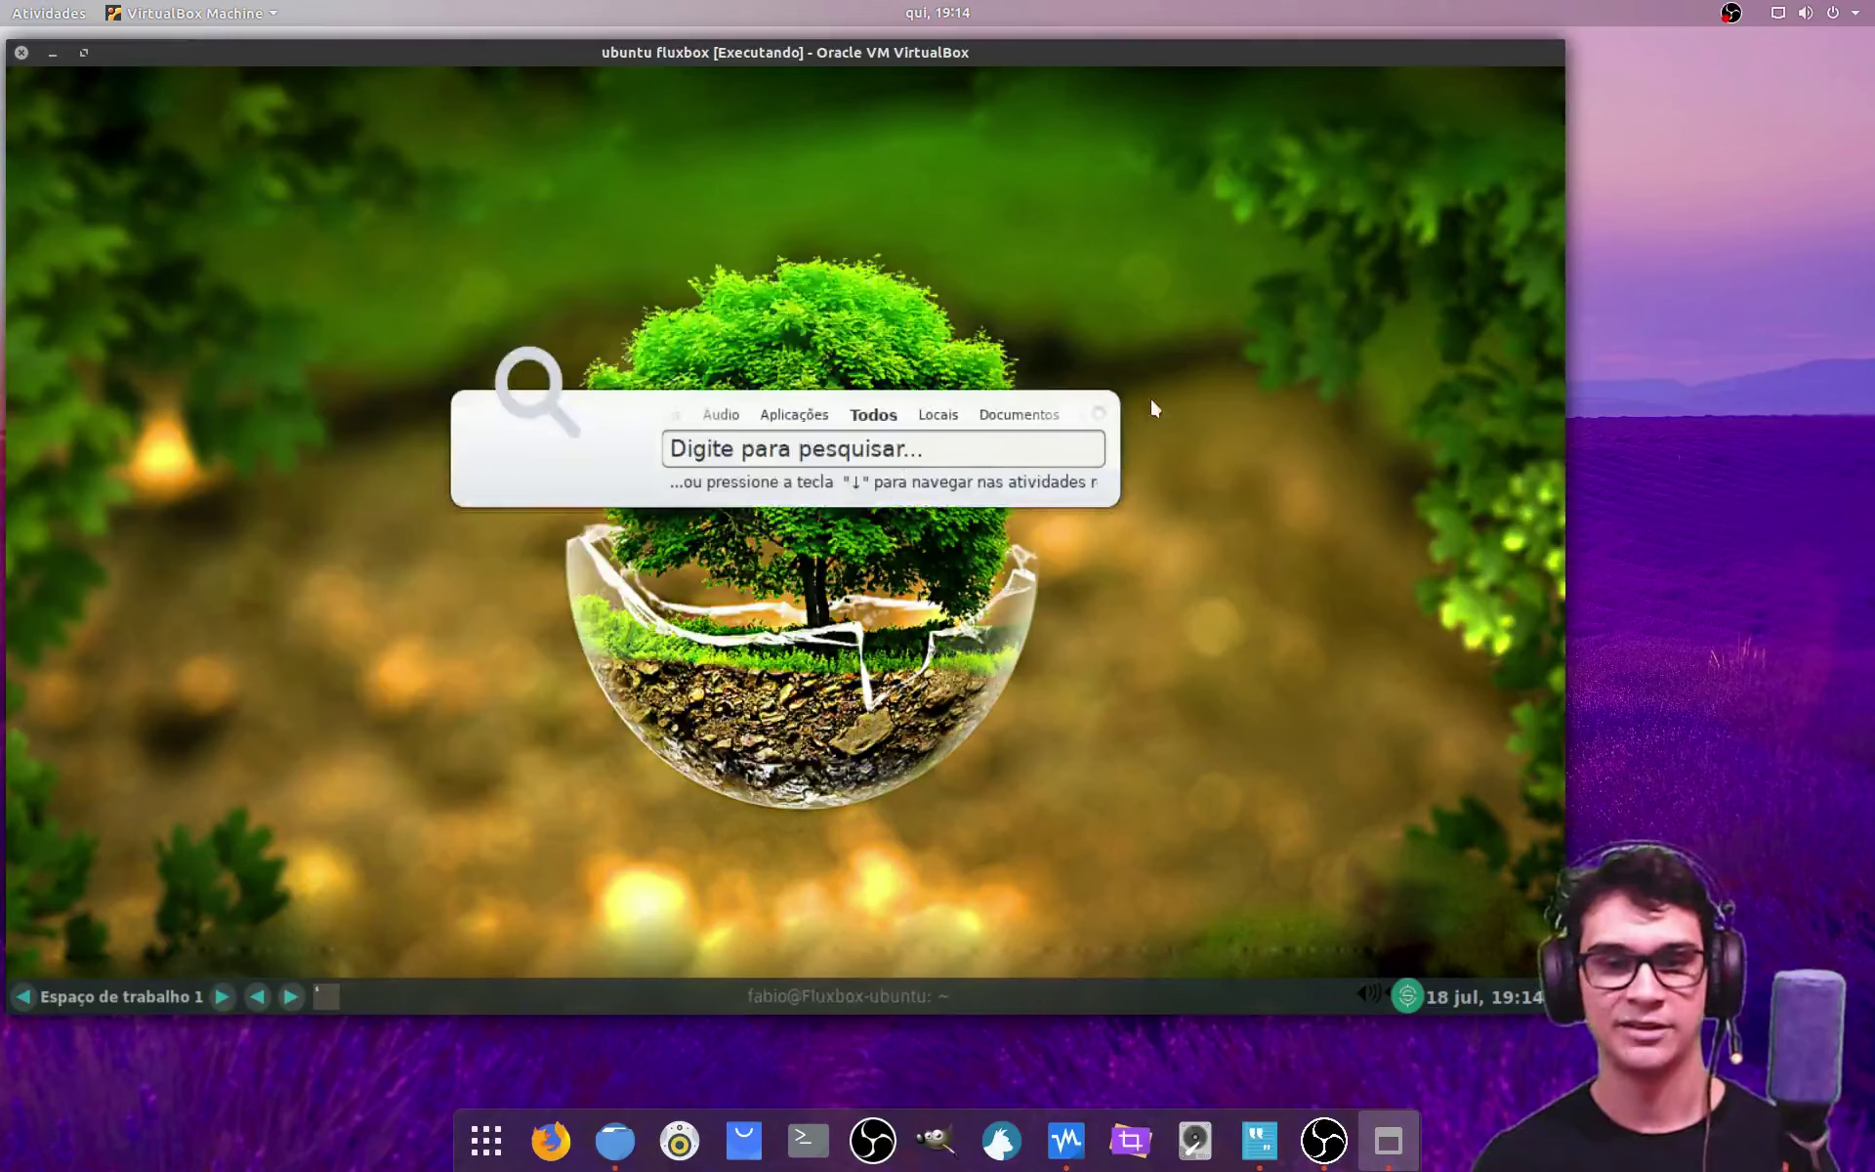
left_click(1102, 415)
left_click(1005, 302)
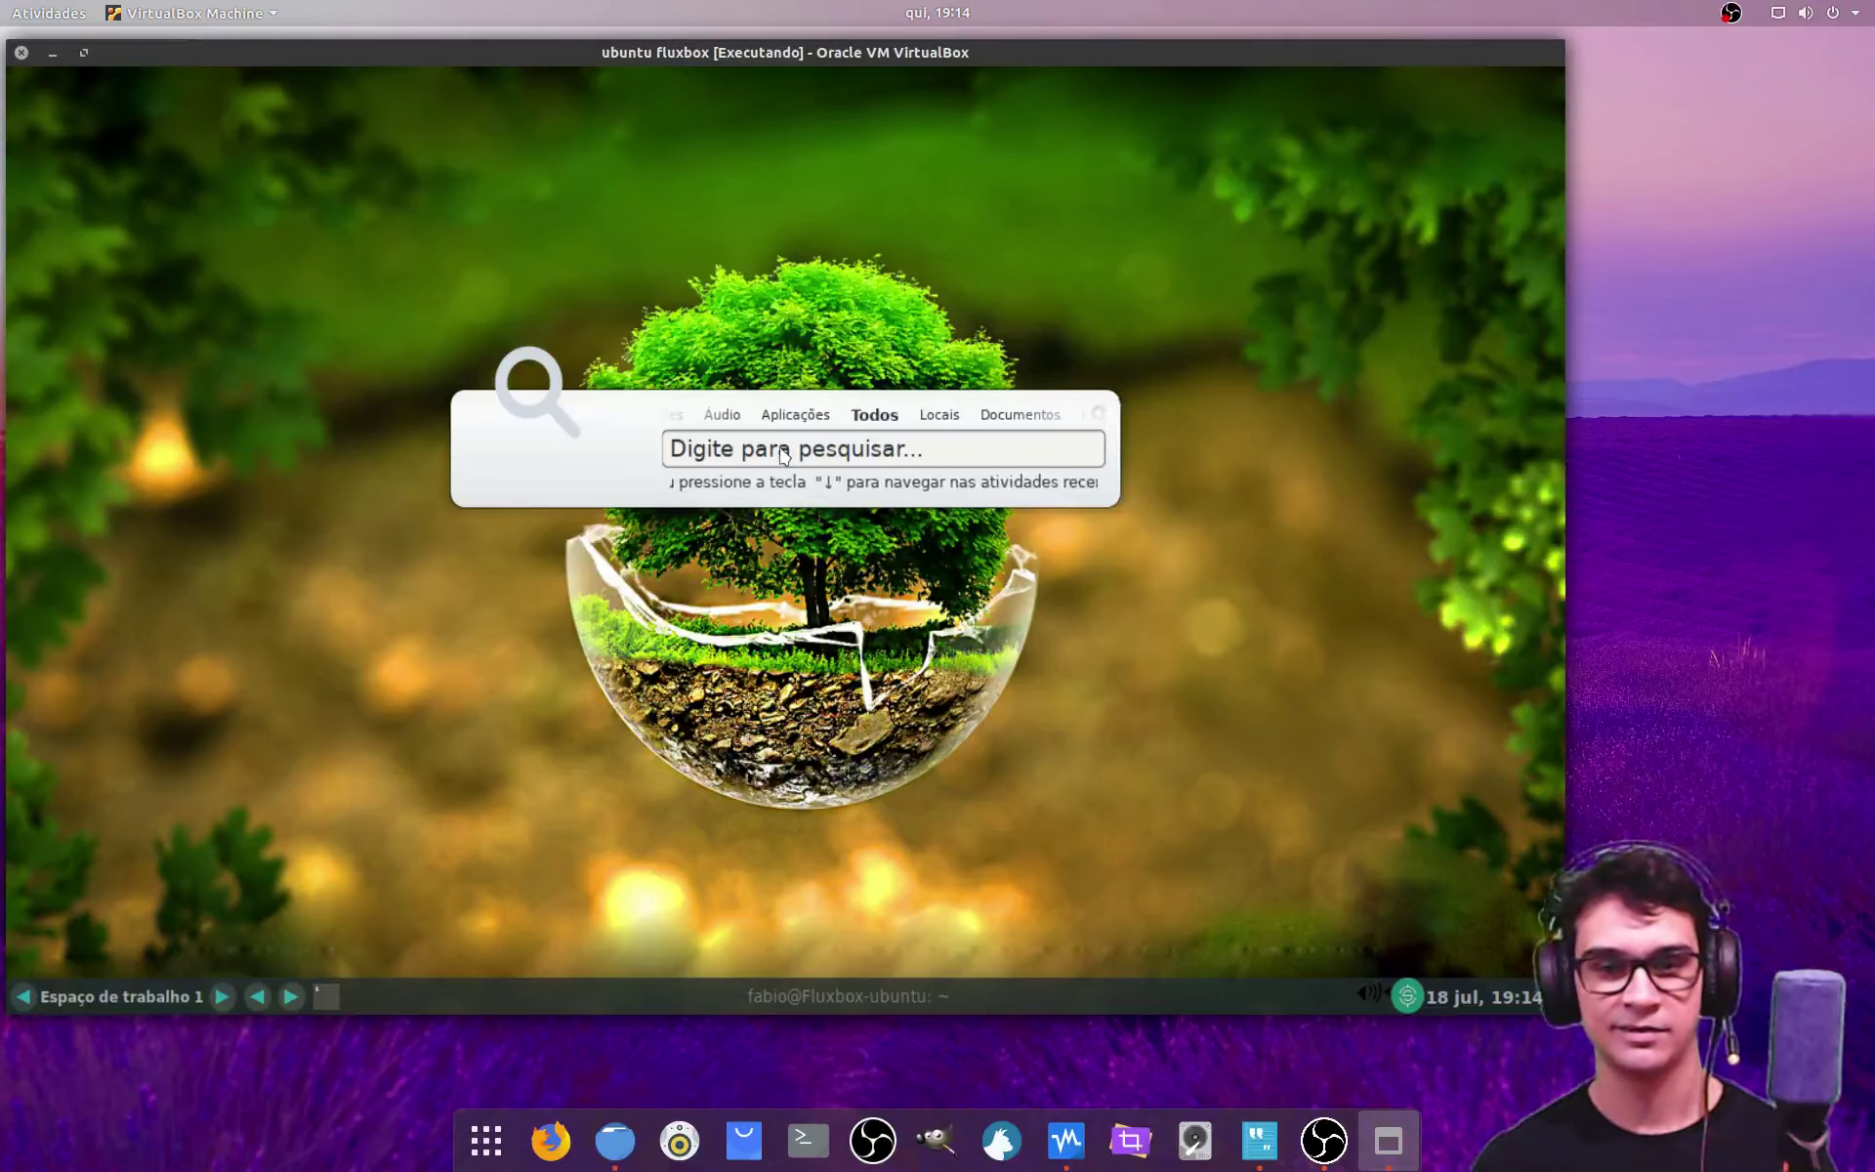
type("fire")
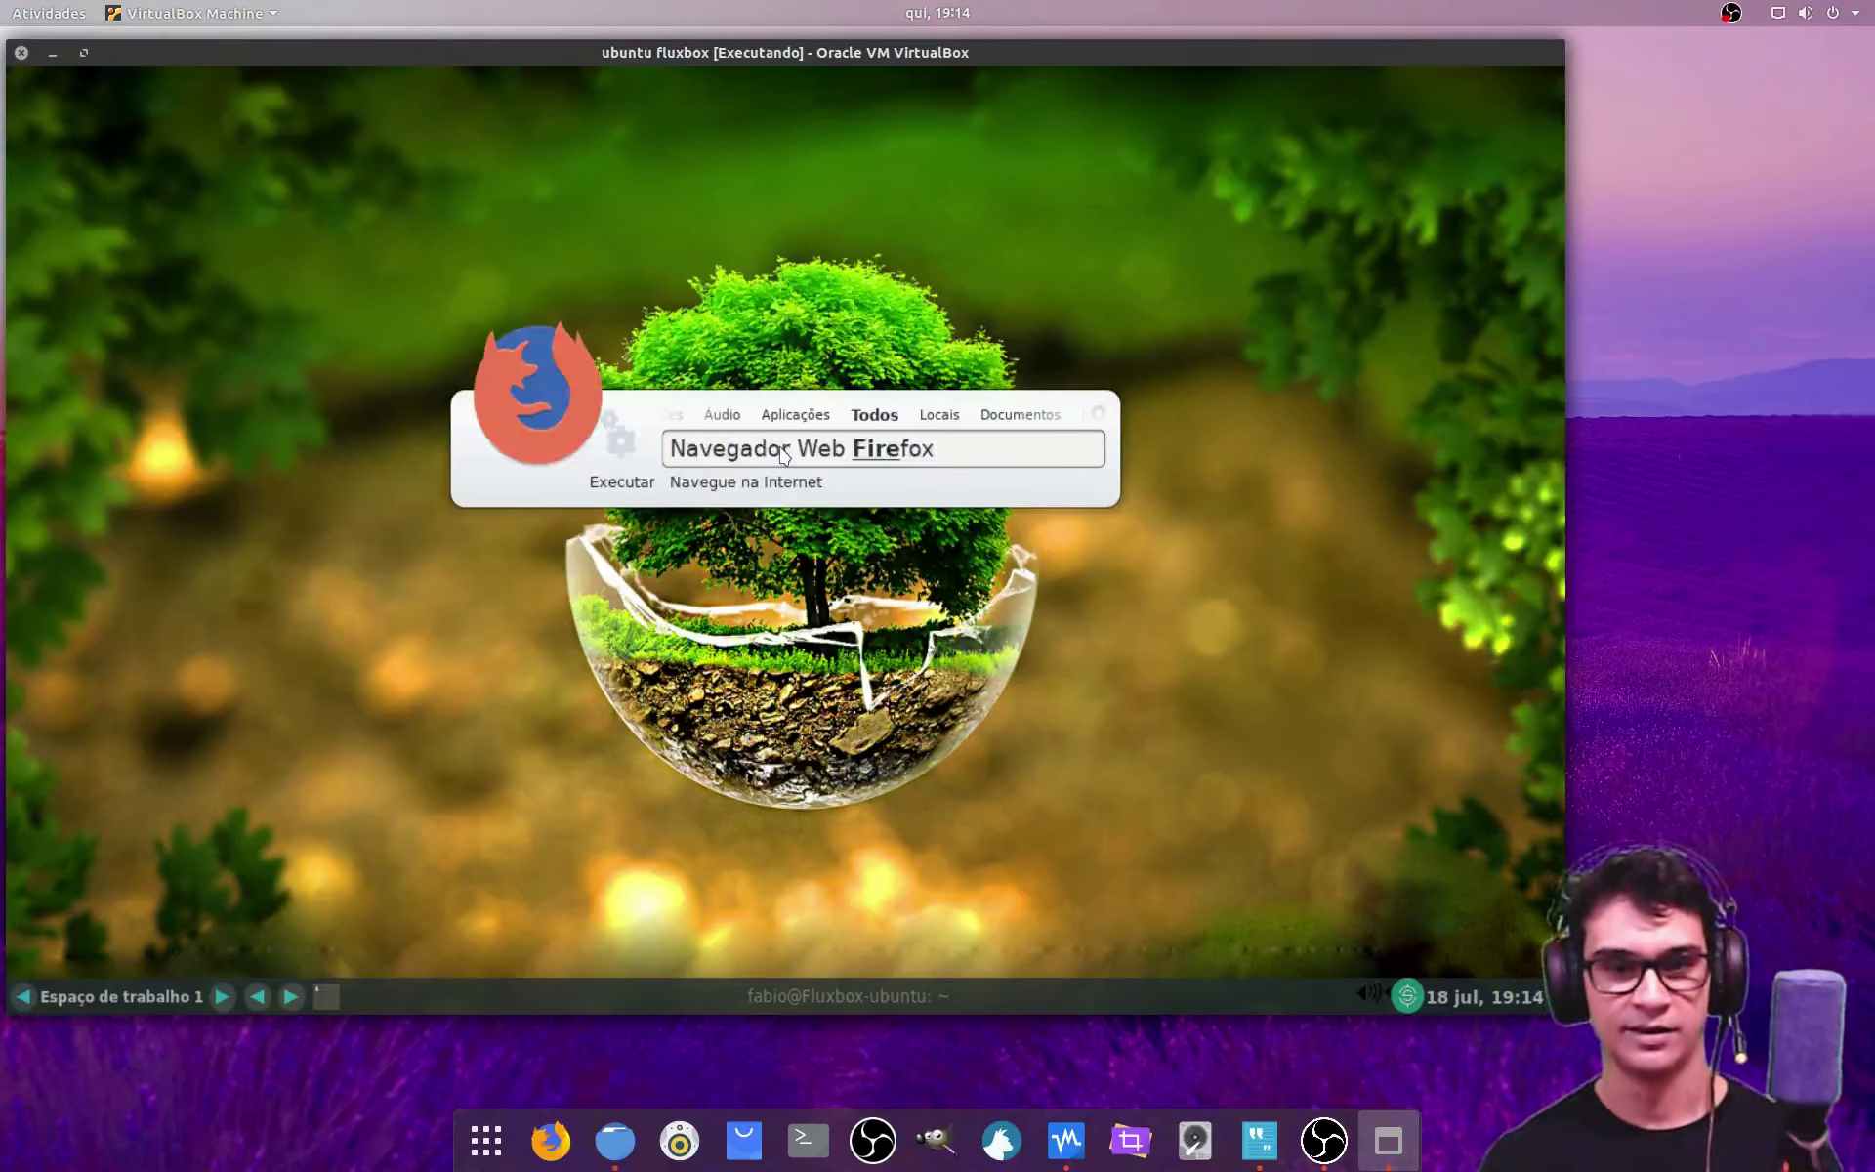
Step: Switch the theme back to Essencial and close the settings
left_click(1101, 418)
left_click(1172, 424)
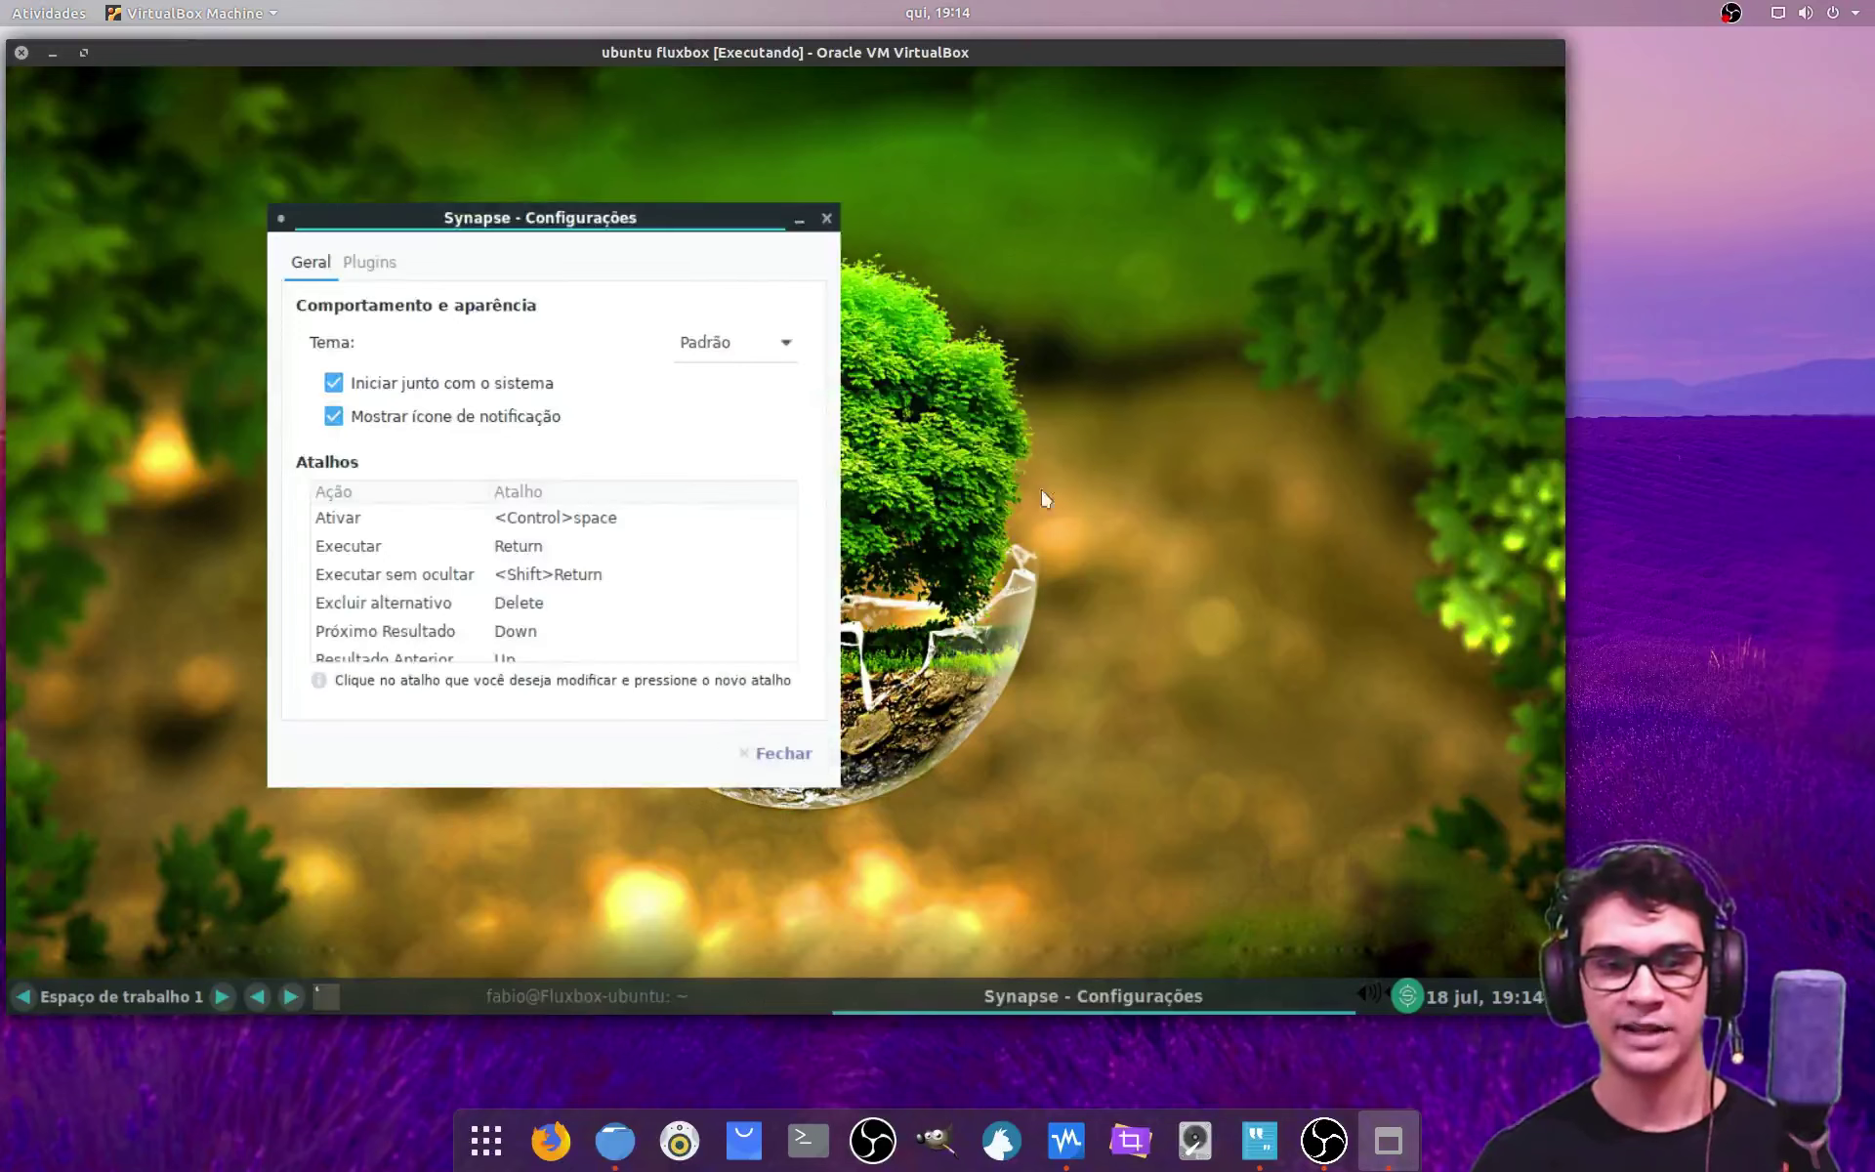
left_click(723, 337)
left_click(732, 307)
left_click(736, 344)
left_click(736, 339)
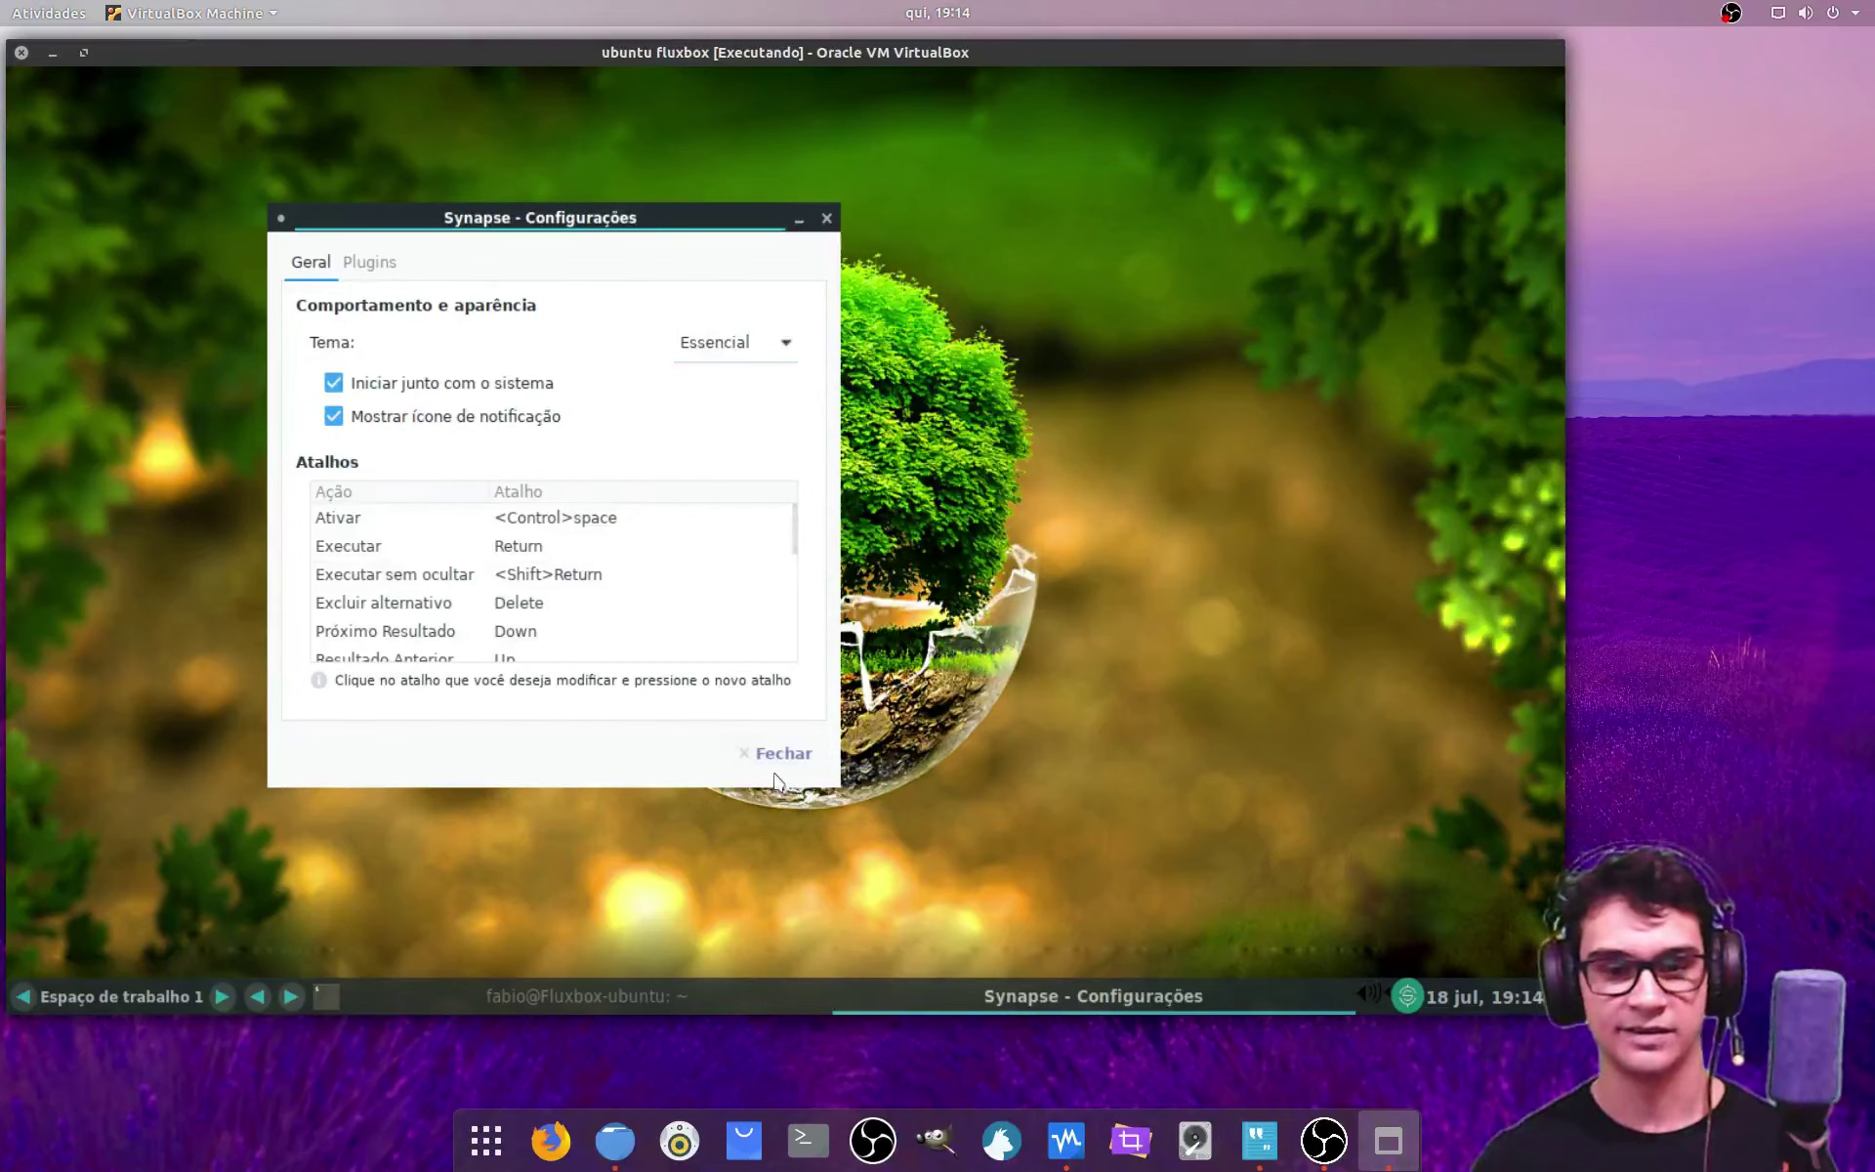
left_click(776, 758)
Step: Search 'fire' in Synapse and browse its matches across the result categories
key("ctrl+space")
type("fire")
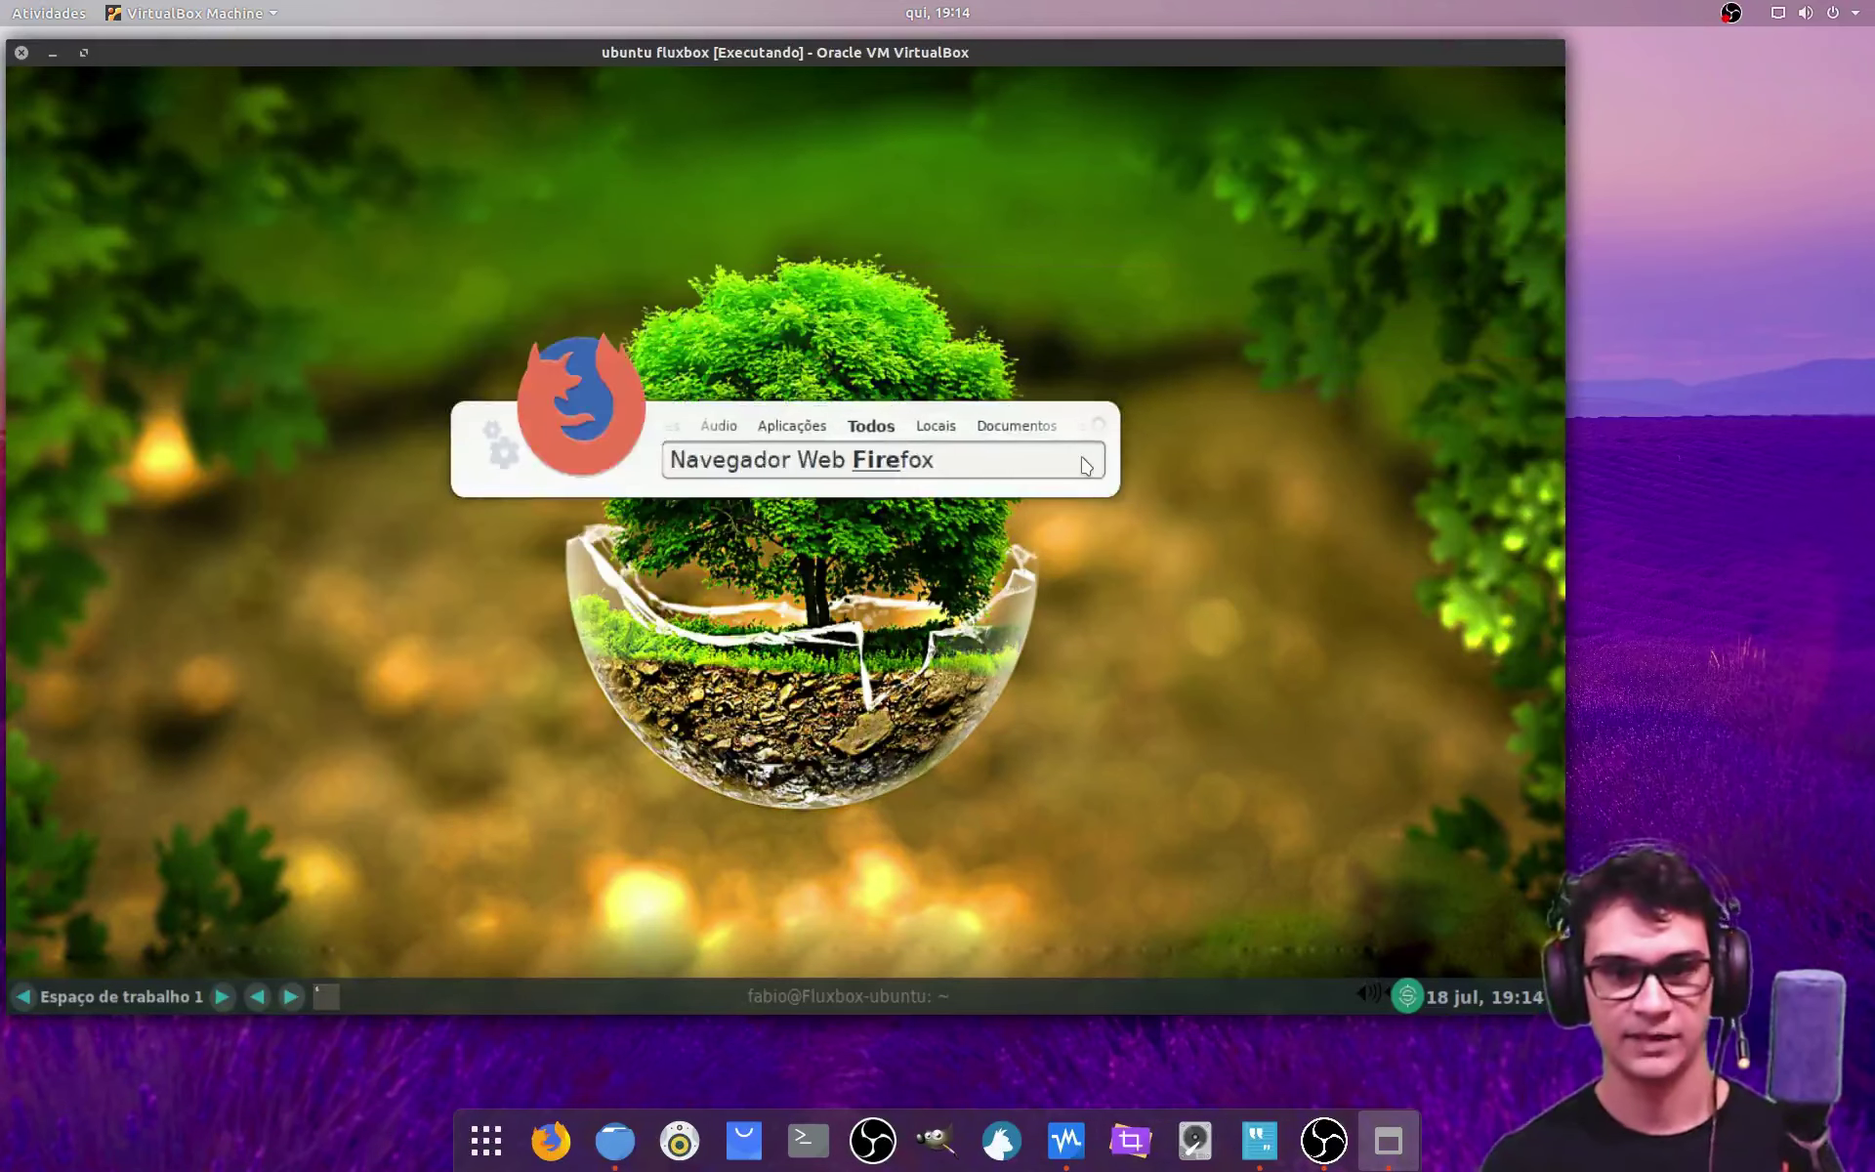
key("Down")
key("Down")
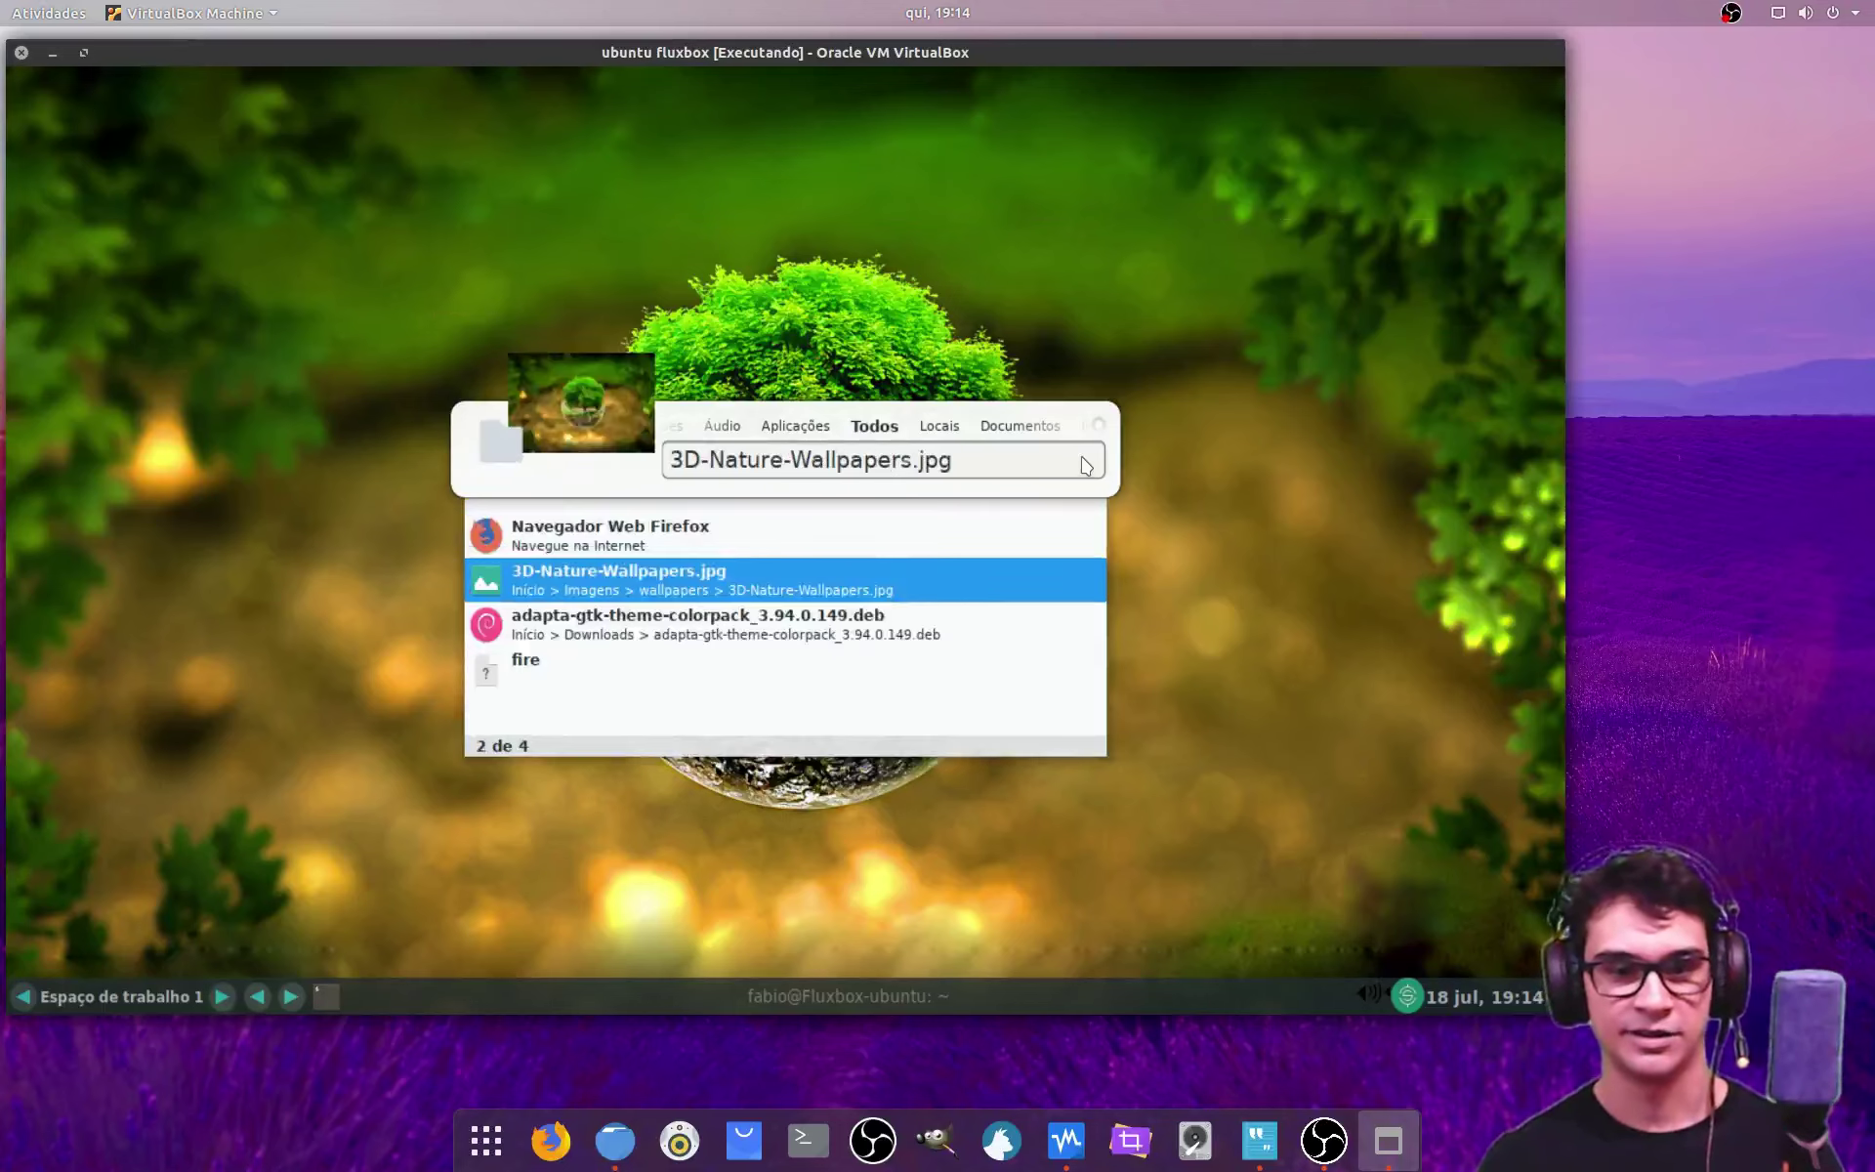
key("Down")
key("Down")
key("Up")
key("Up")
key("Up")
key("Down")
key("Down")
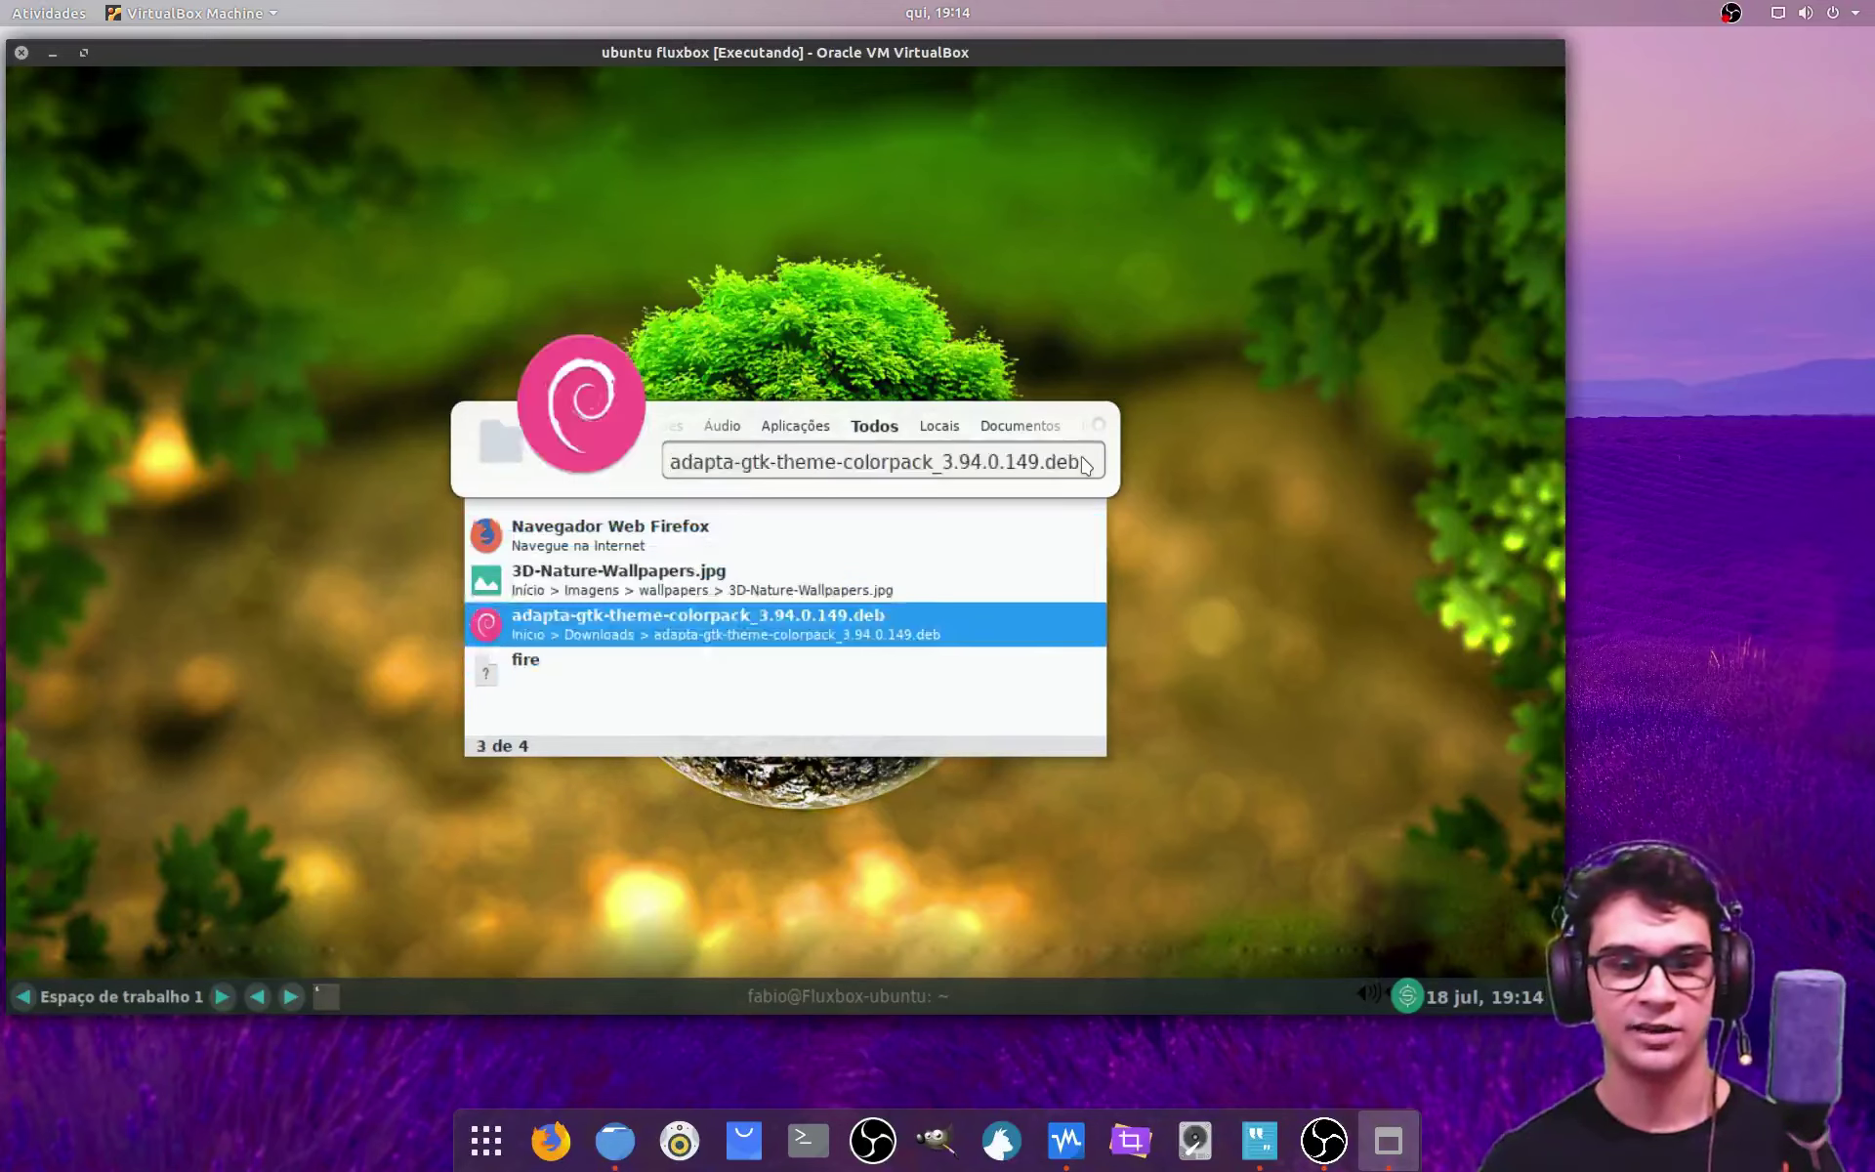
key("Down")
key("Down")
key("Left")
key("Left")
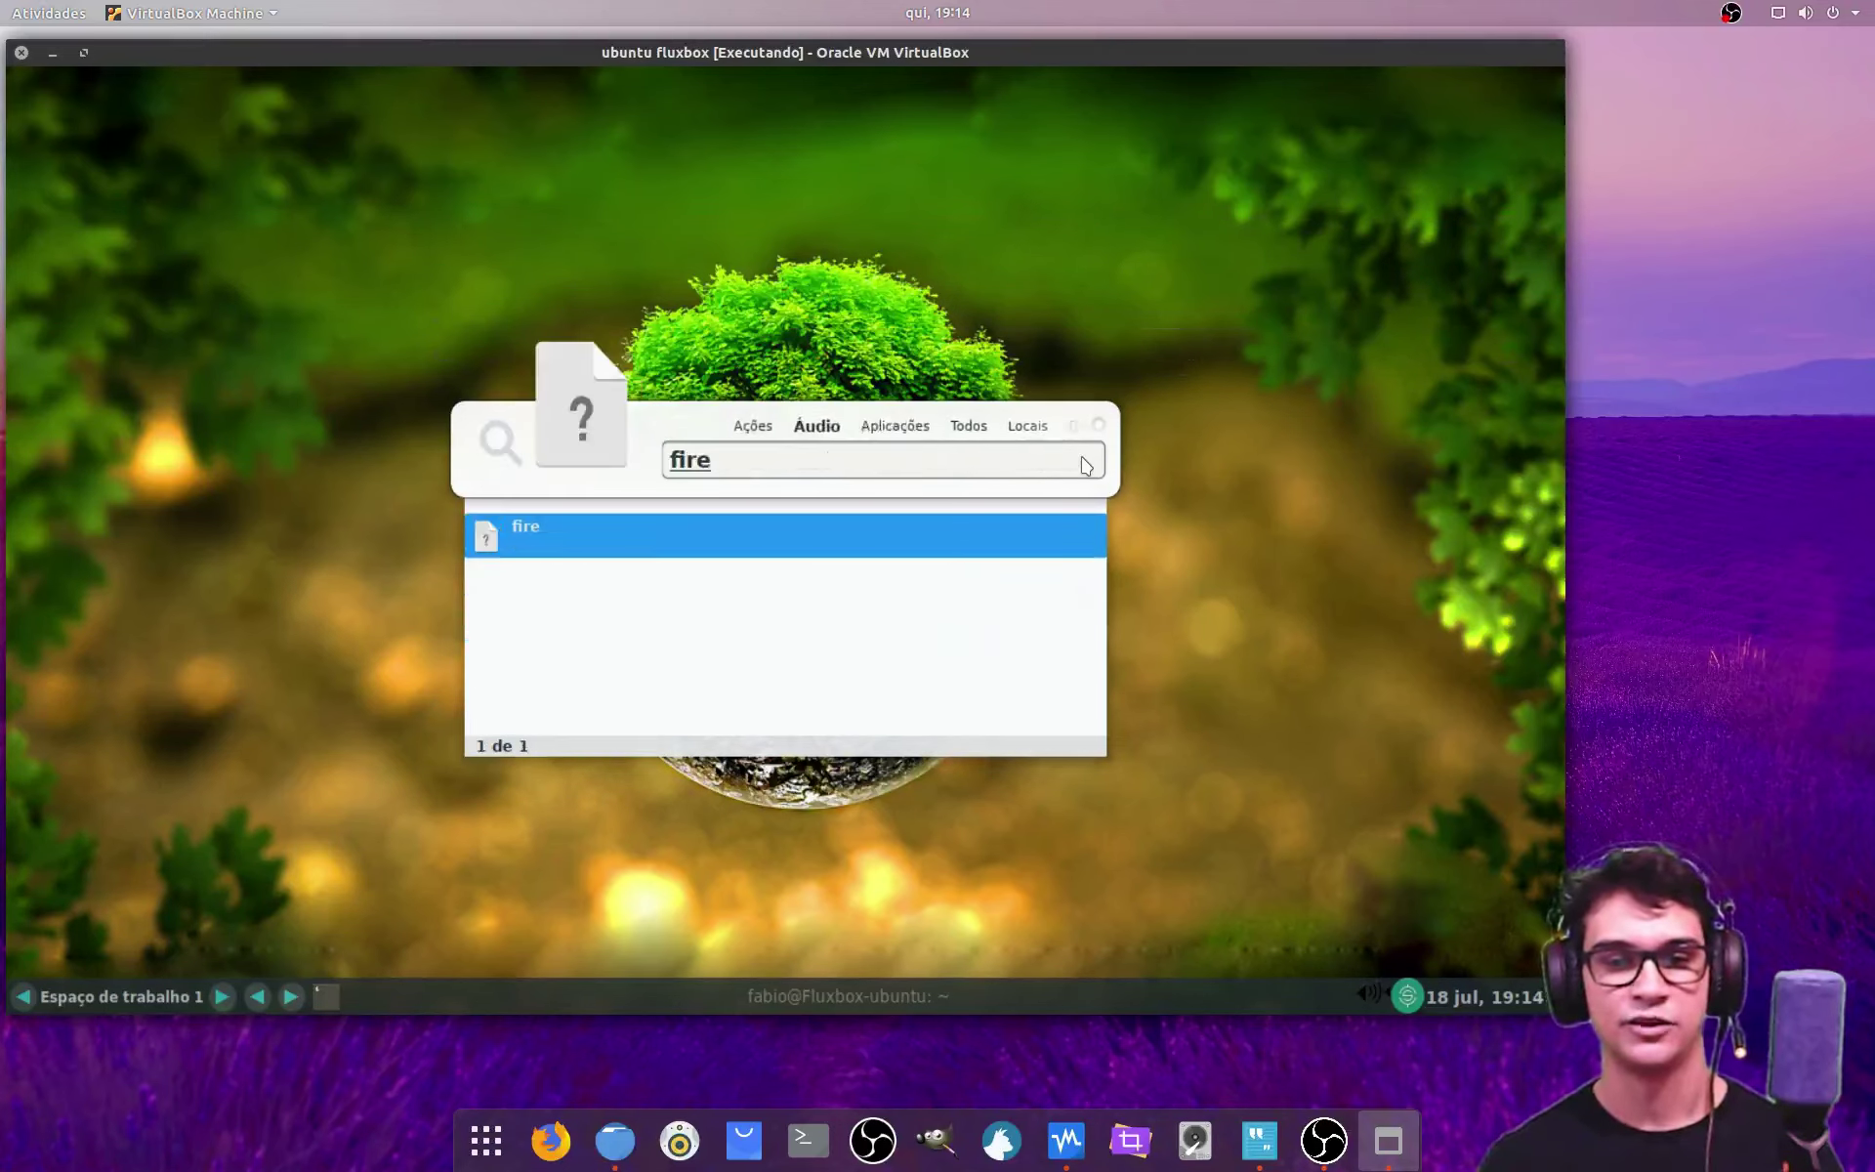
key("Right")
key("Right")
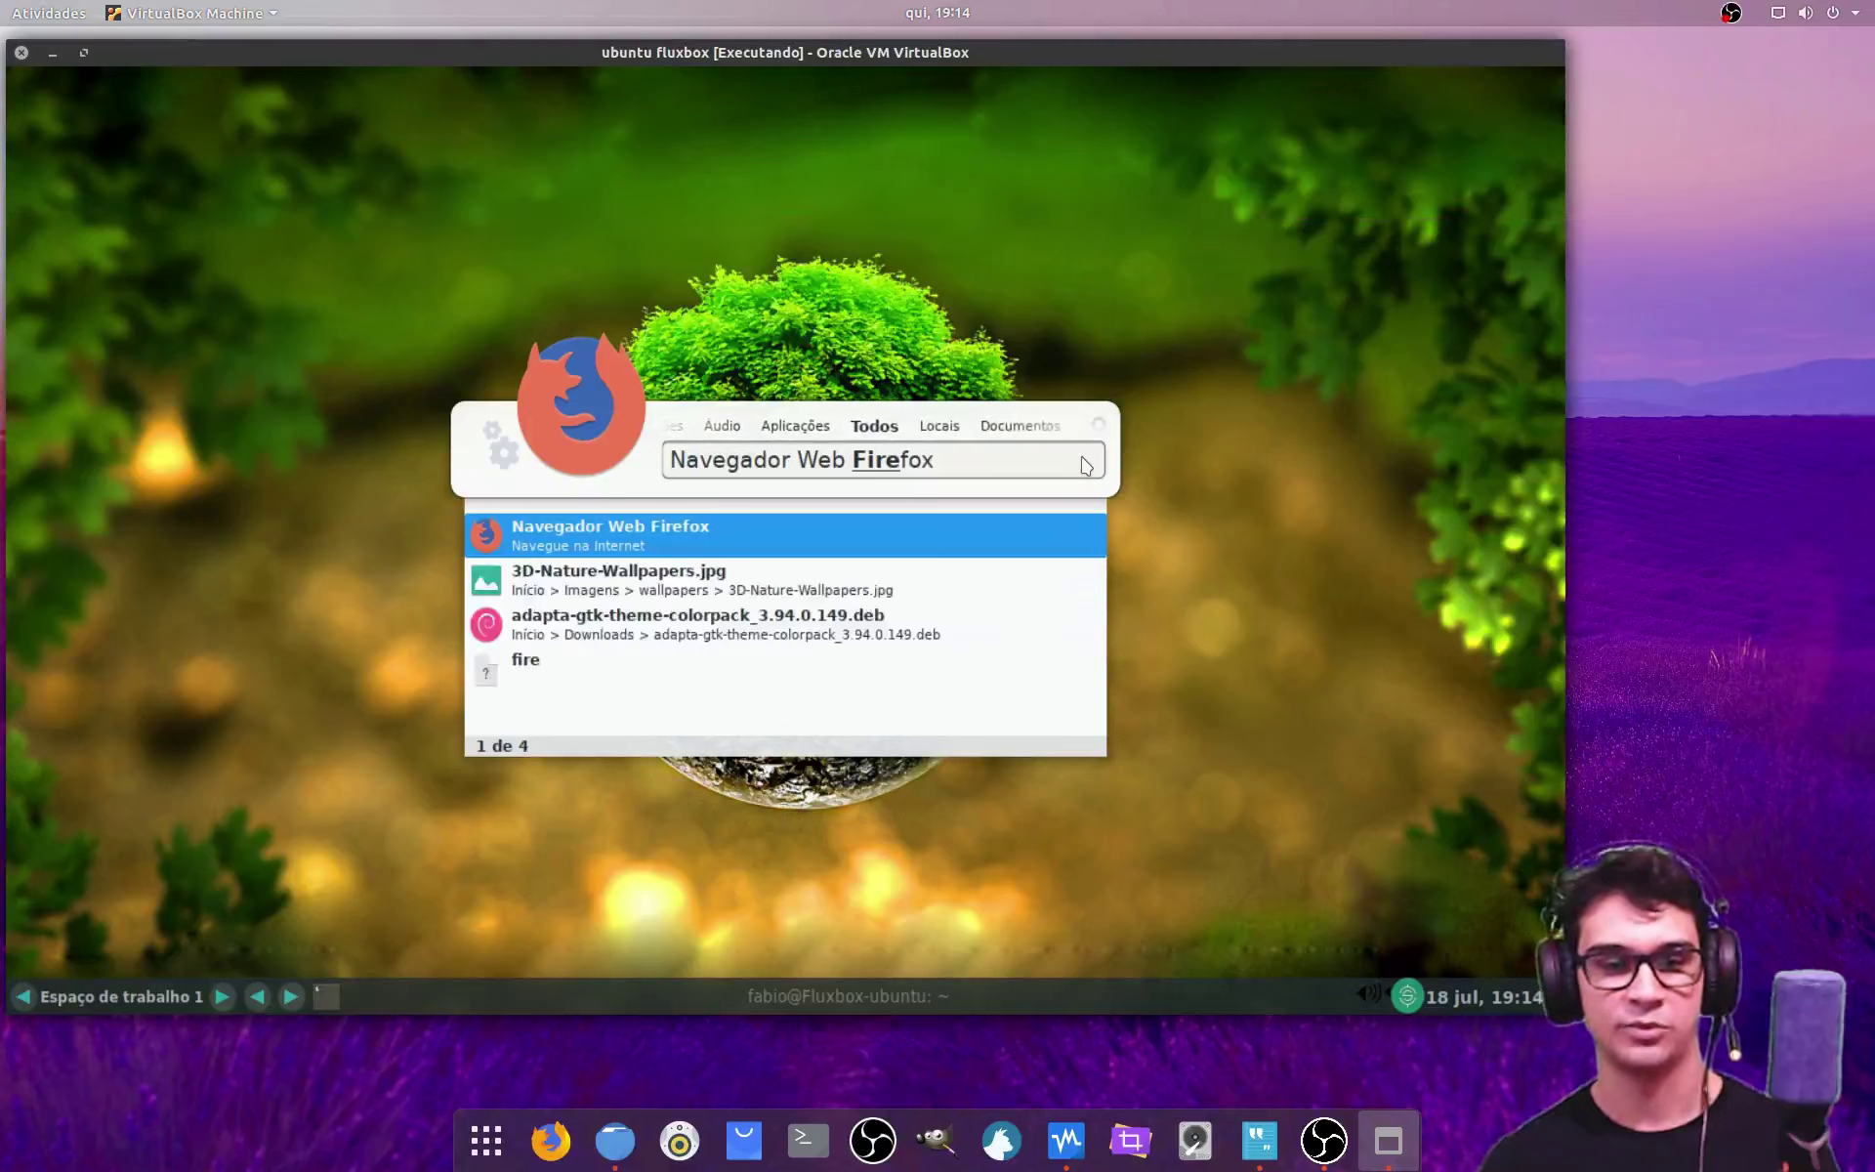
key("Up")
key("Up")
key("Up")
key("Up")
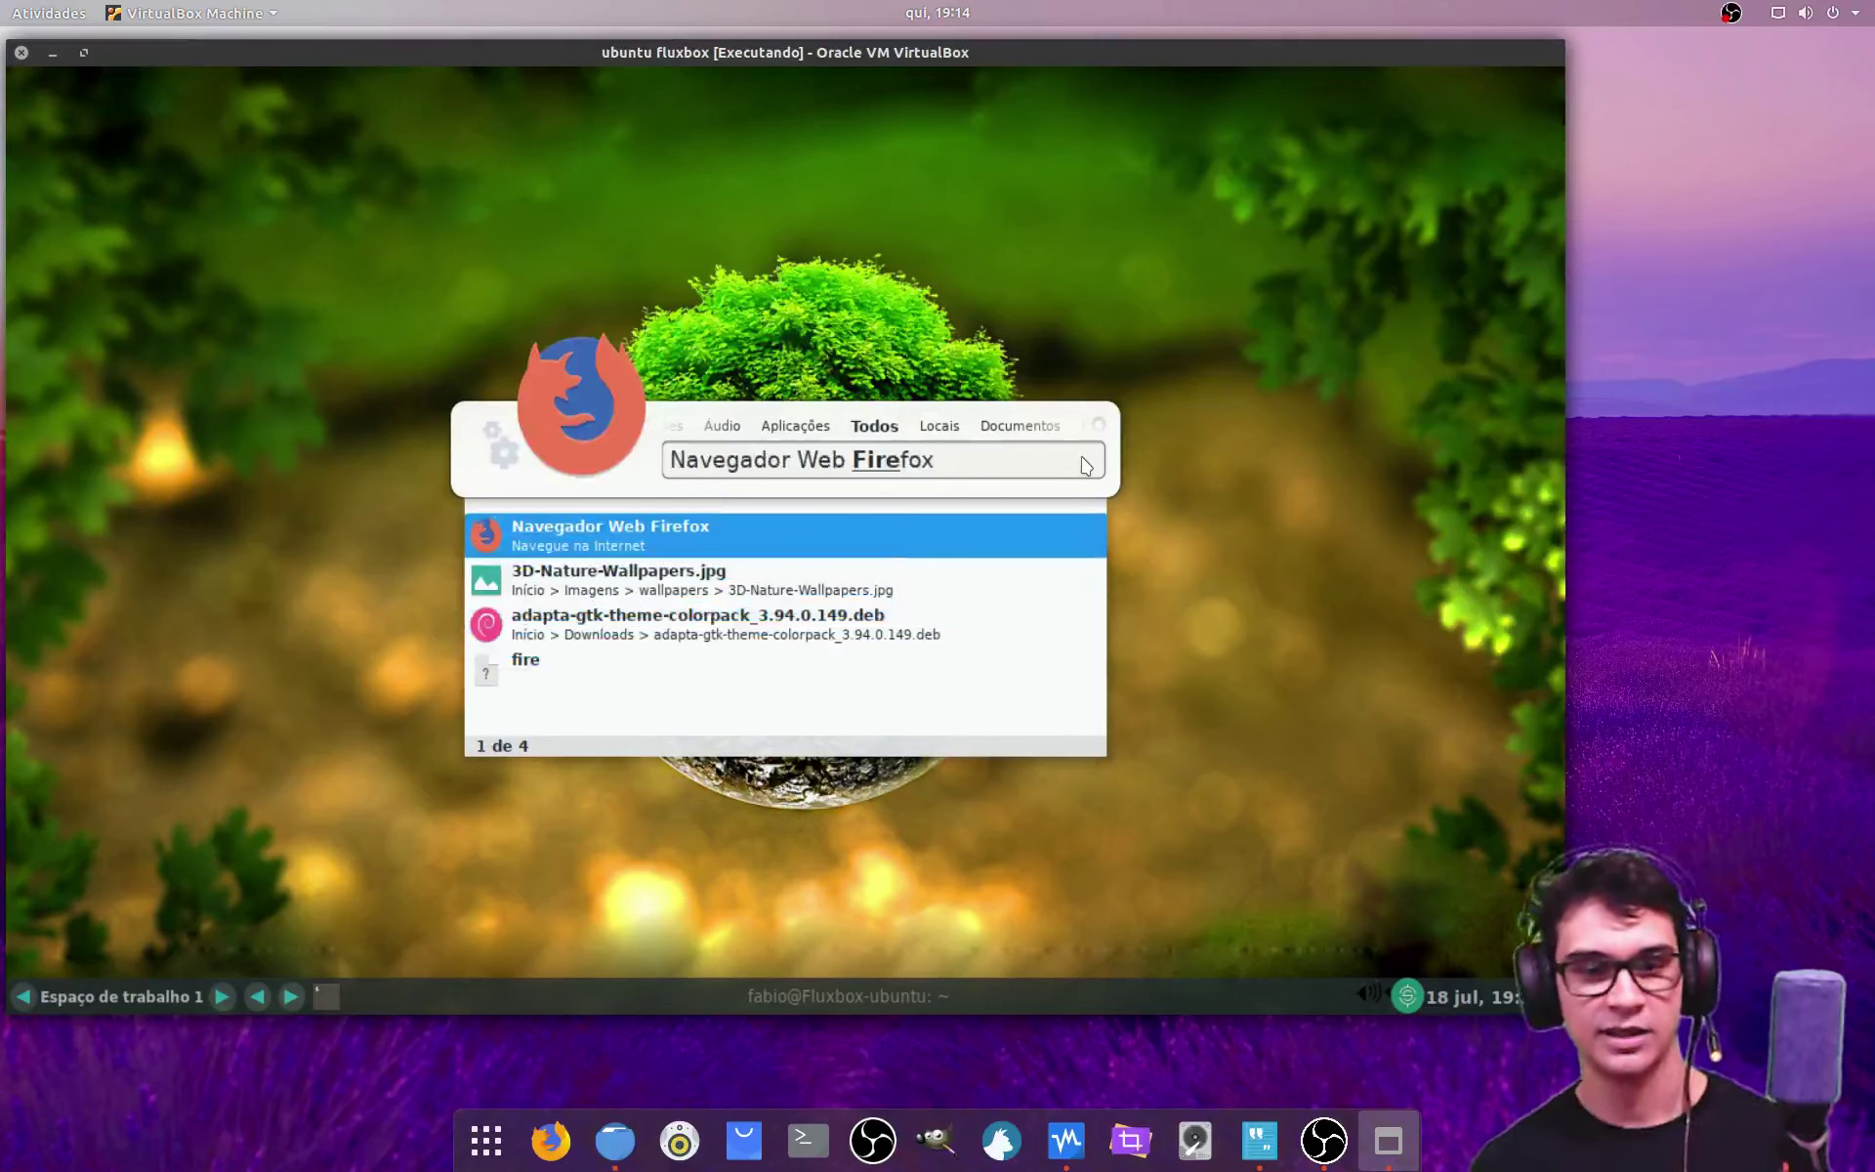
key("Left")
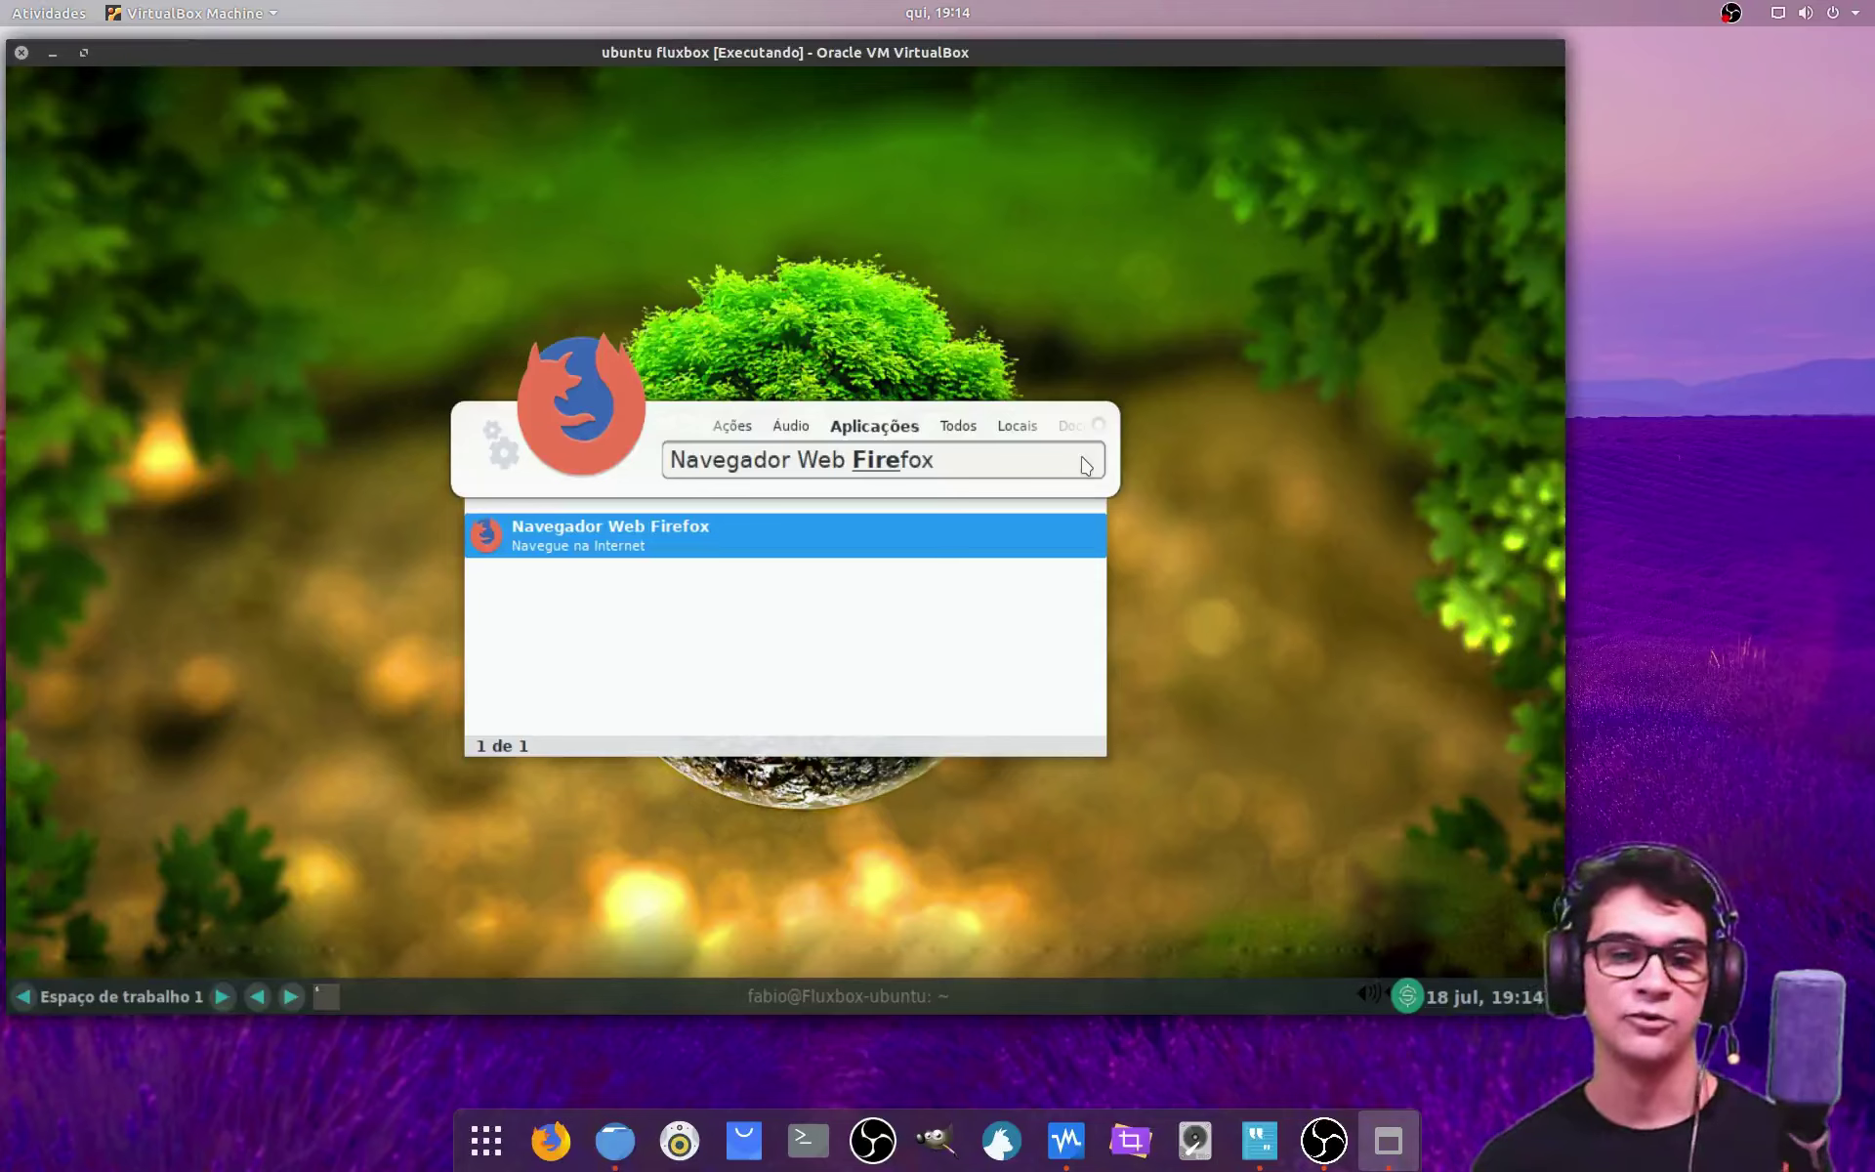
key("Left")
key("Left")
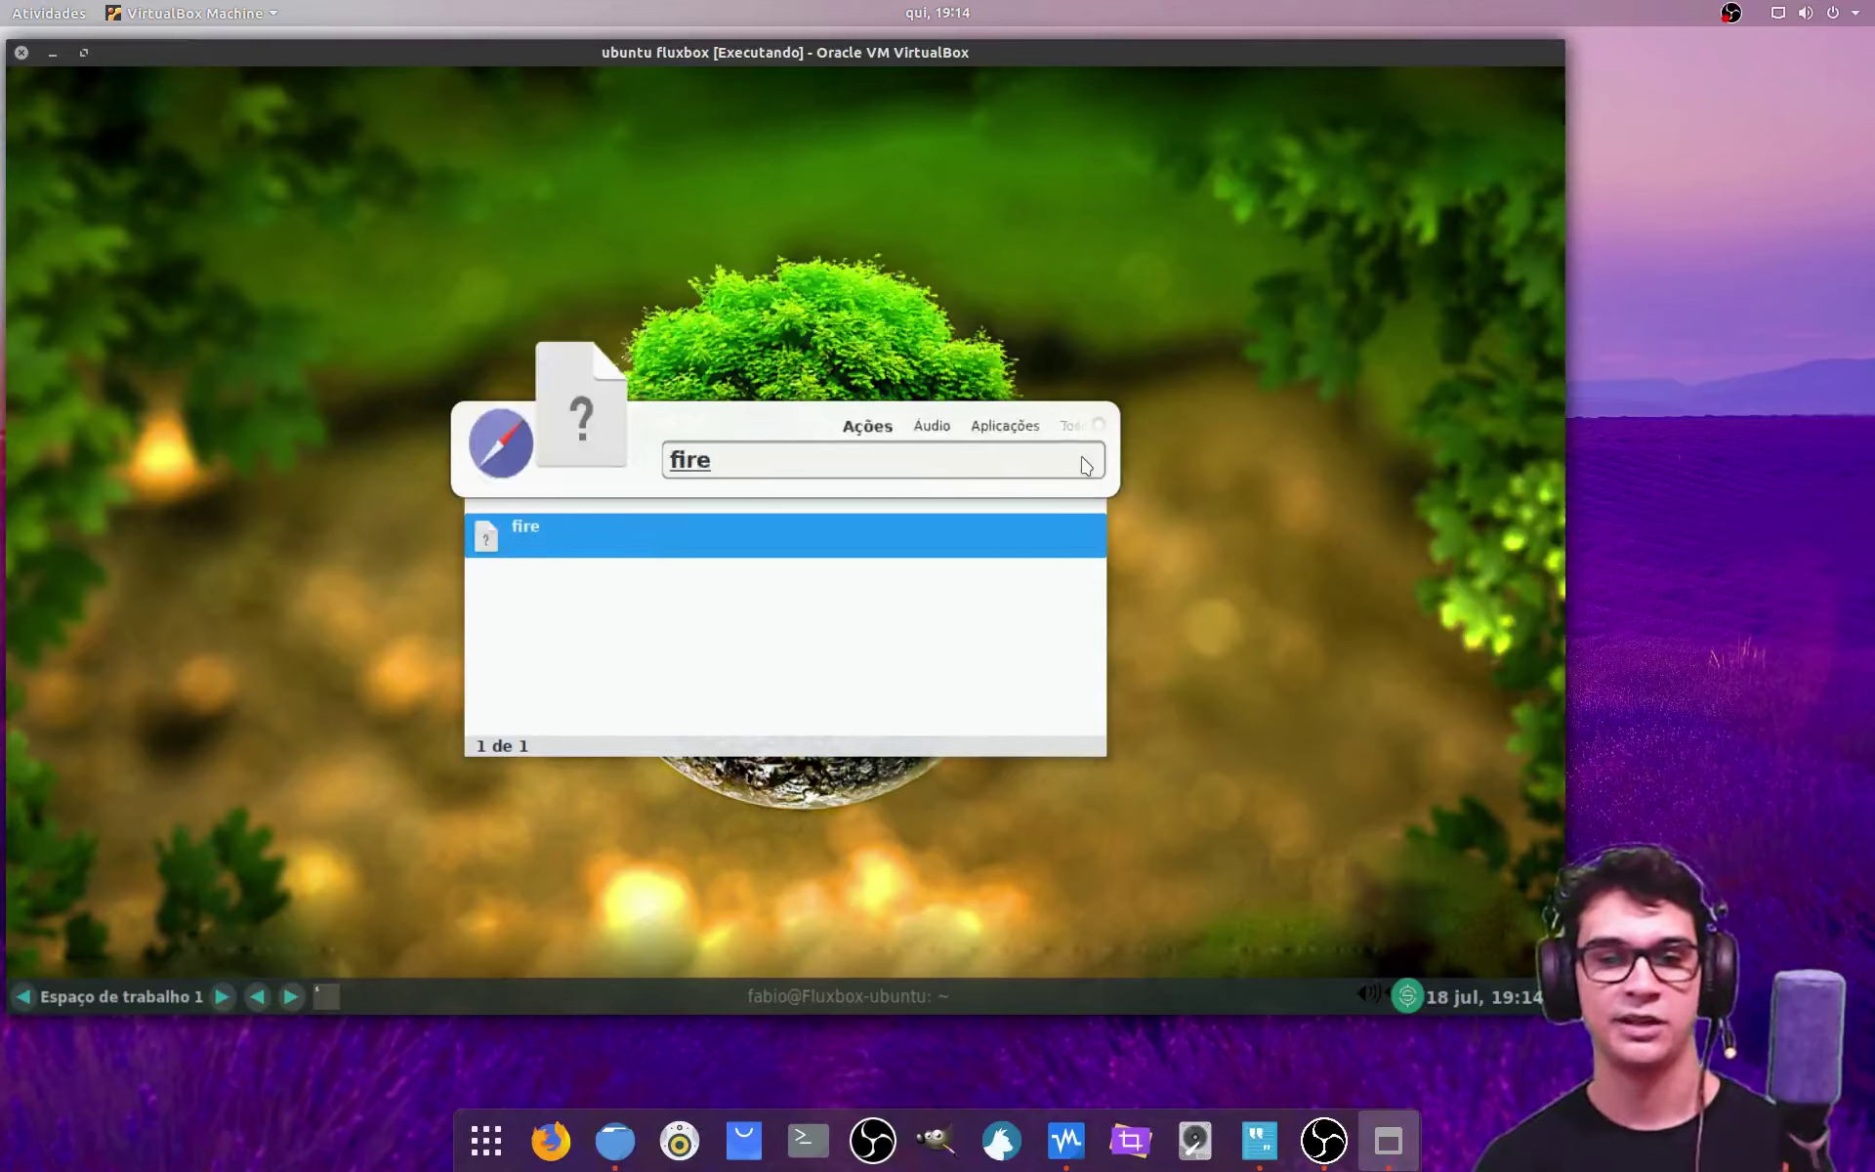
key("Right")
key("Right")
key("Right")
key("Right")
key("Right")
key("Right")
key("Right")
key("Right")
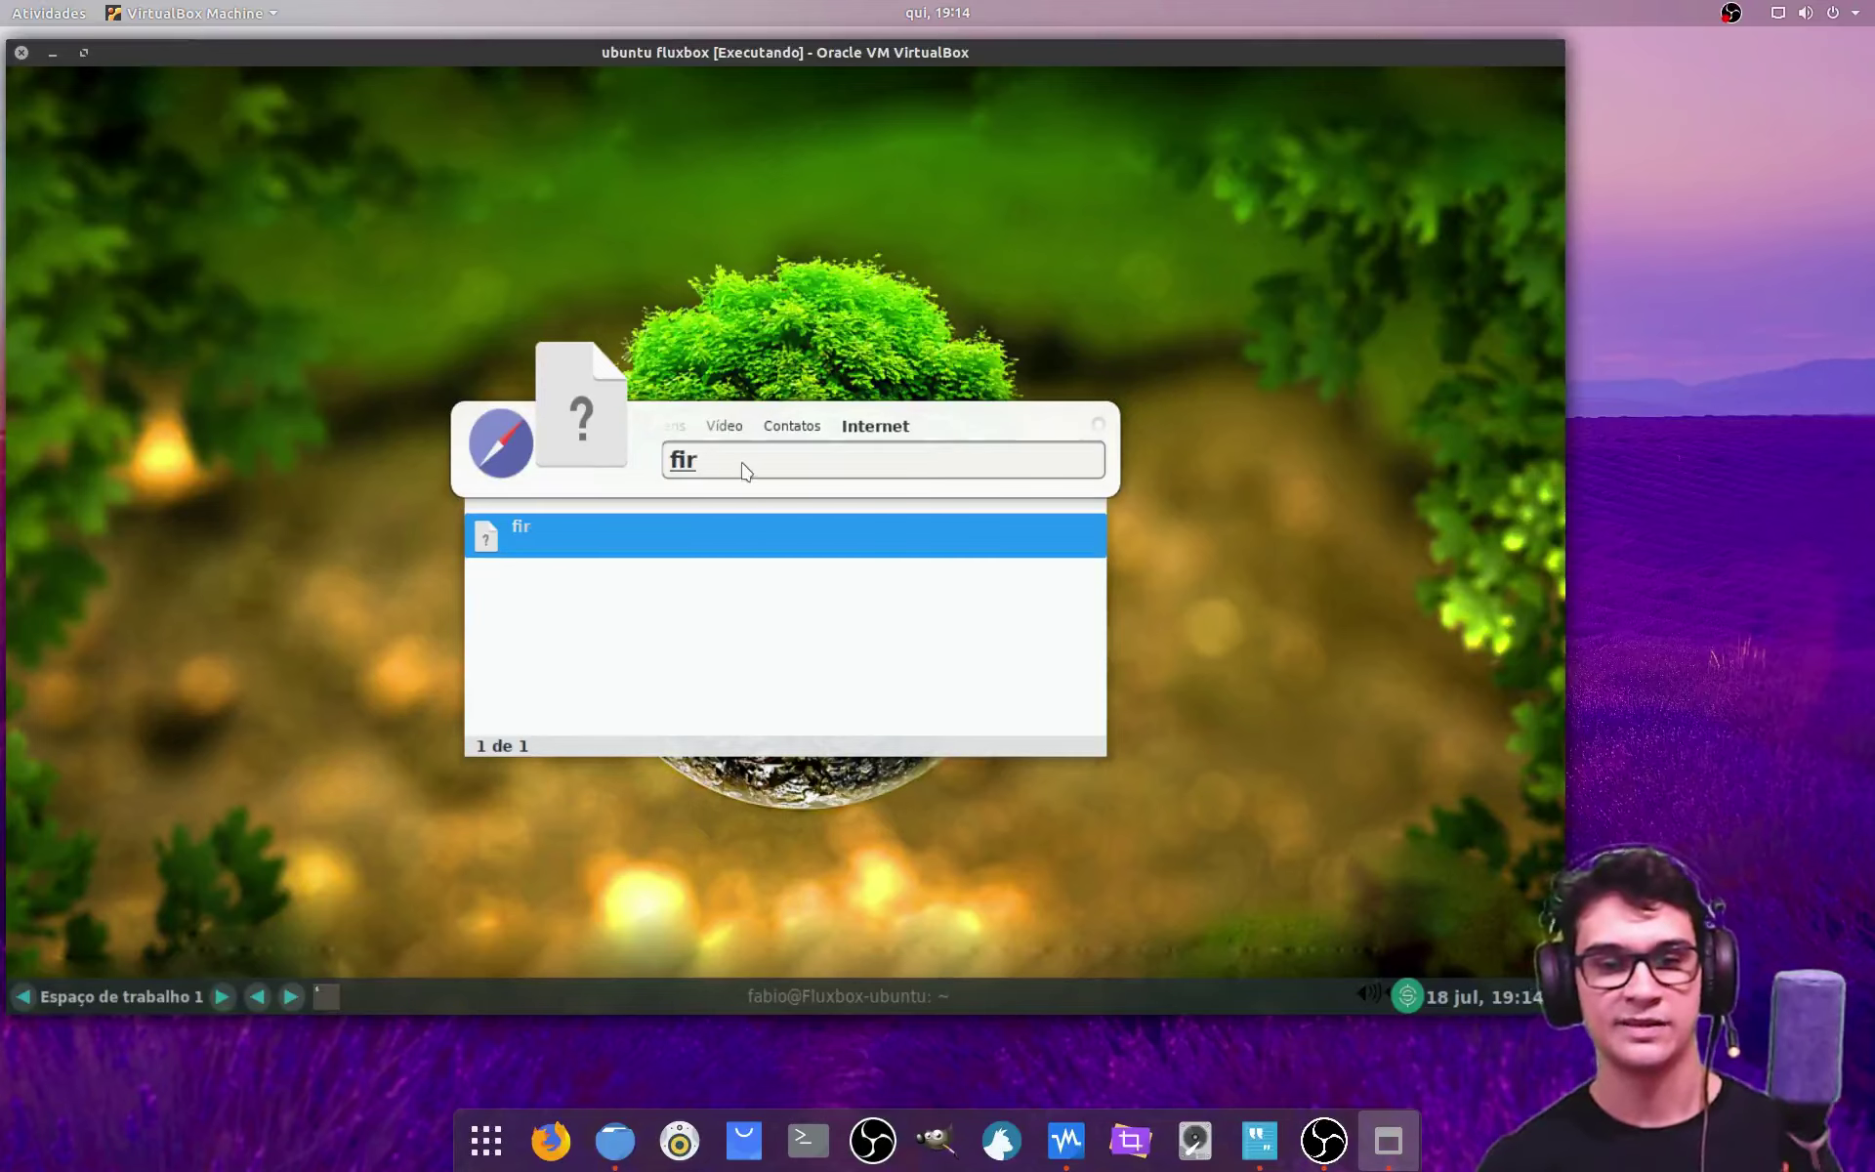
Step: Replace the query with 'wallpaper 1080p' and run it as an Internet search
key("BackSpace")
key("BackSpace")
type("wallpaper 1080p")
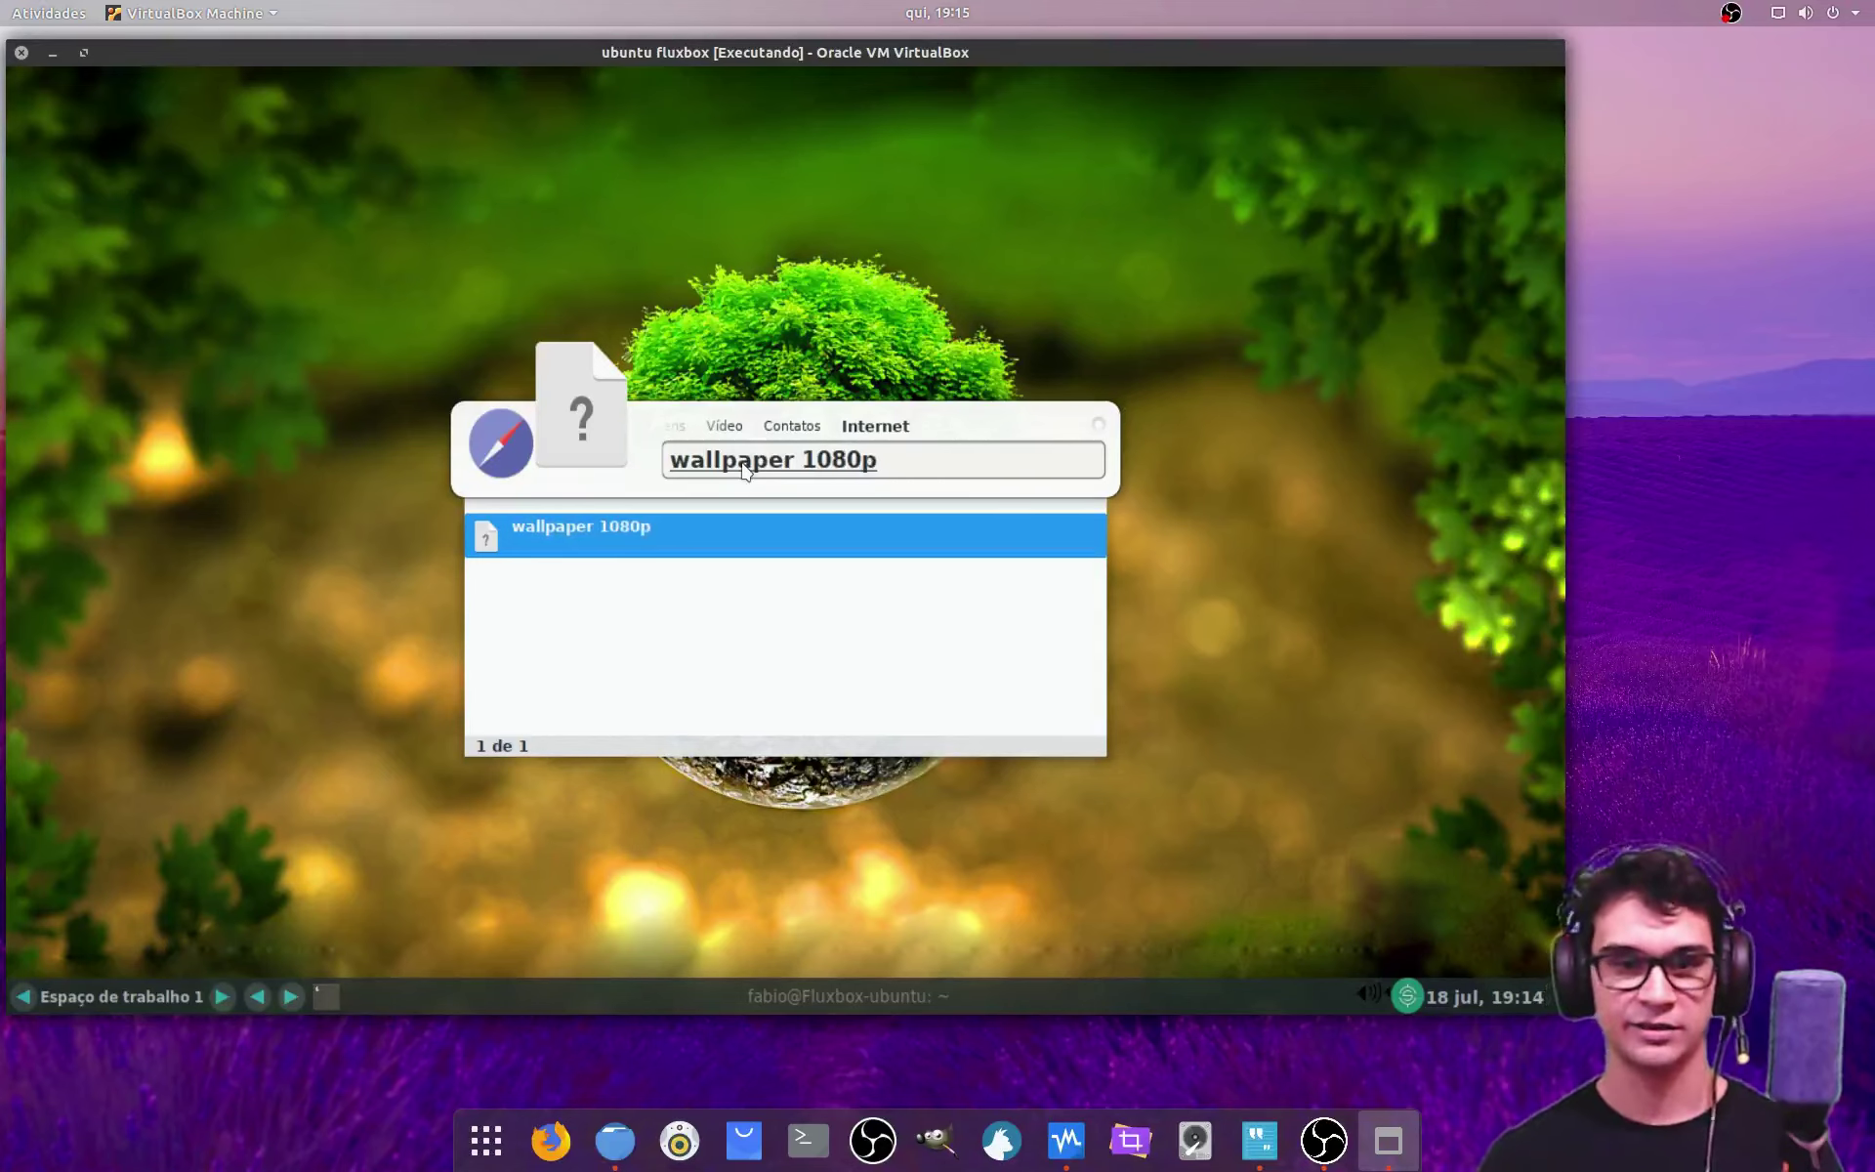
key("Return")
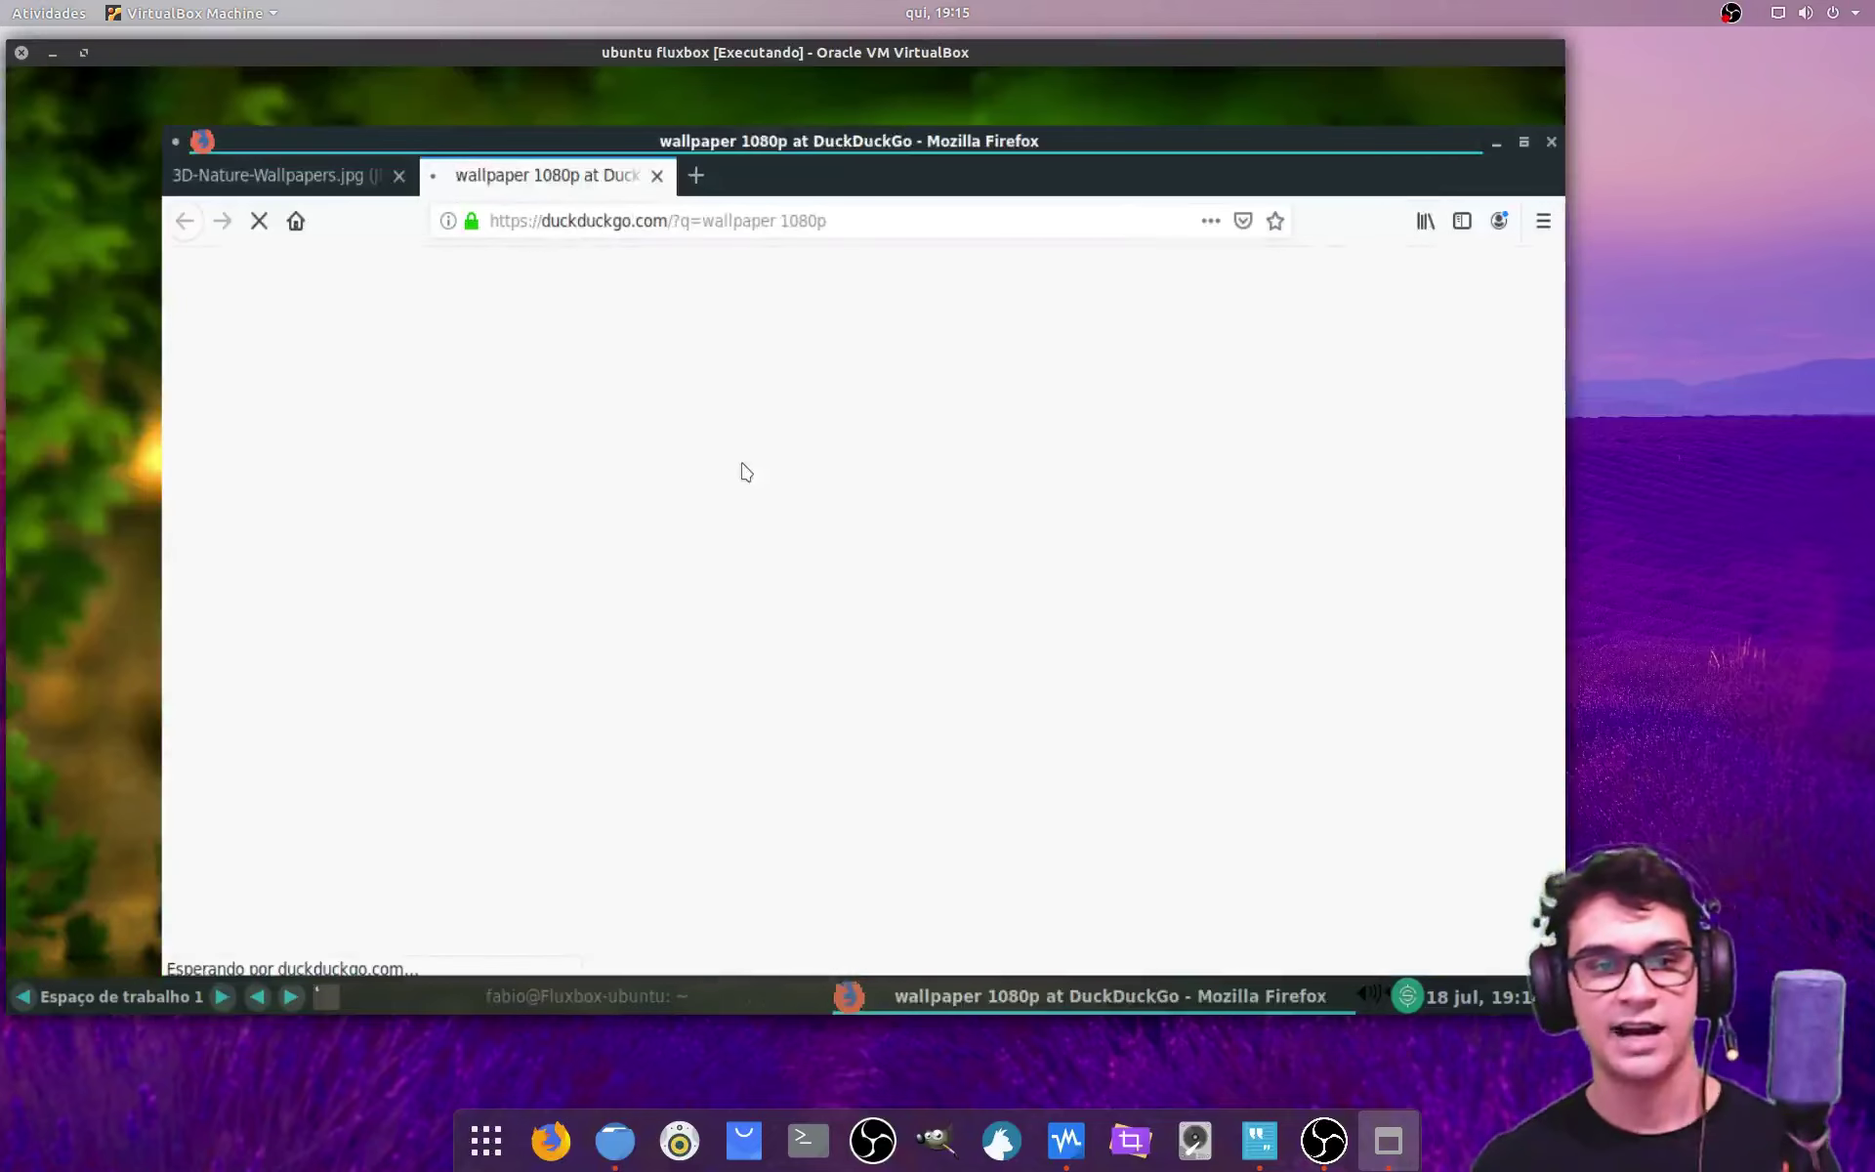
Step: Move Firefox up-left, open DuckDuckGo's Imagens results for wallpaper 1080p, and scroll through them
left_click_drag(992, 141, 867, 103)
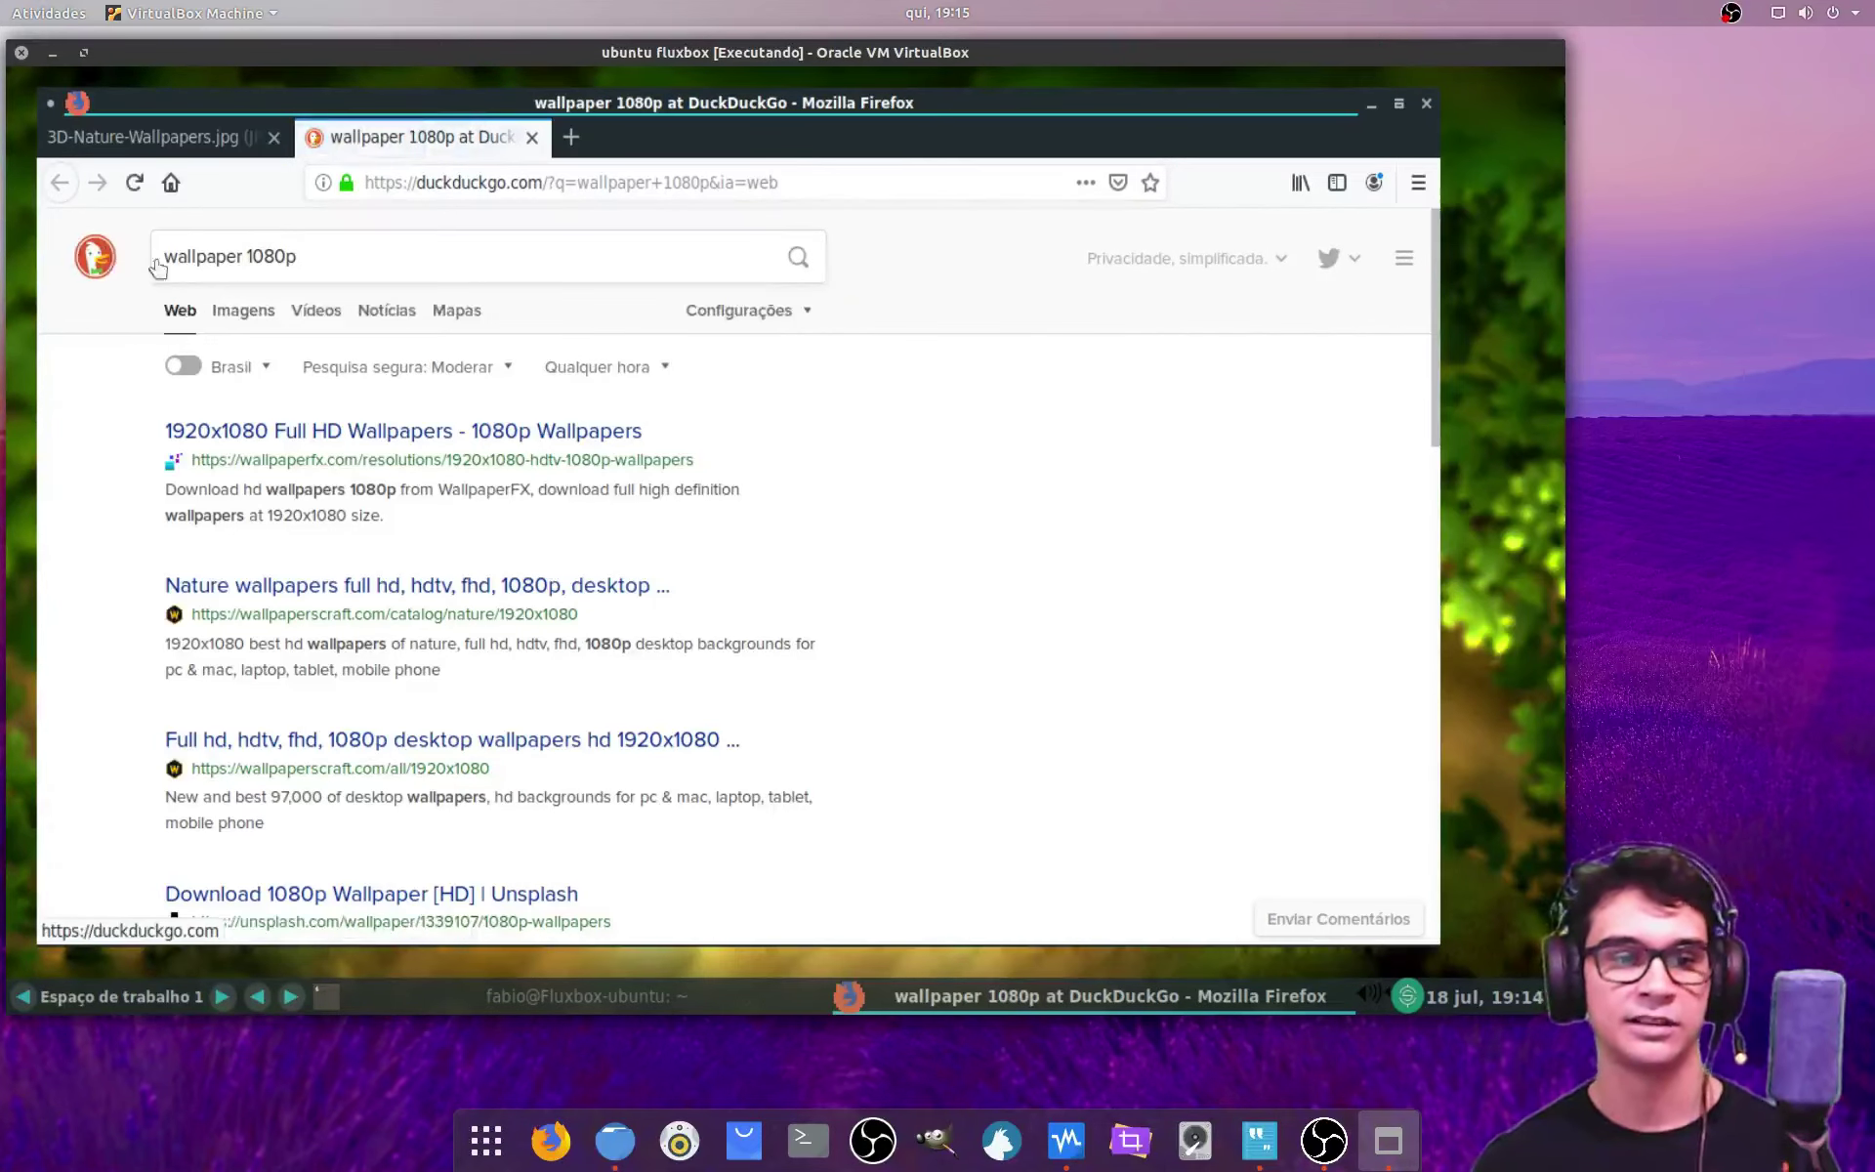
left_click(246, 313)
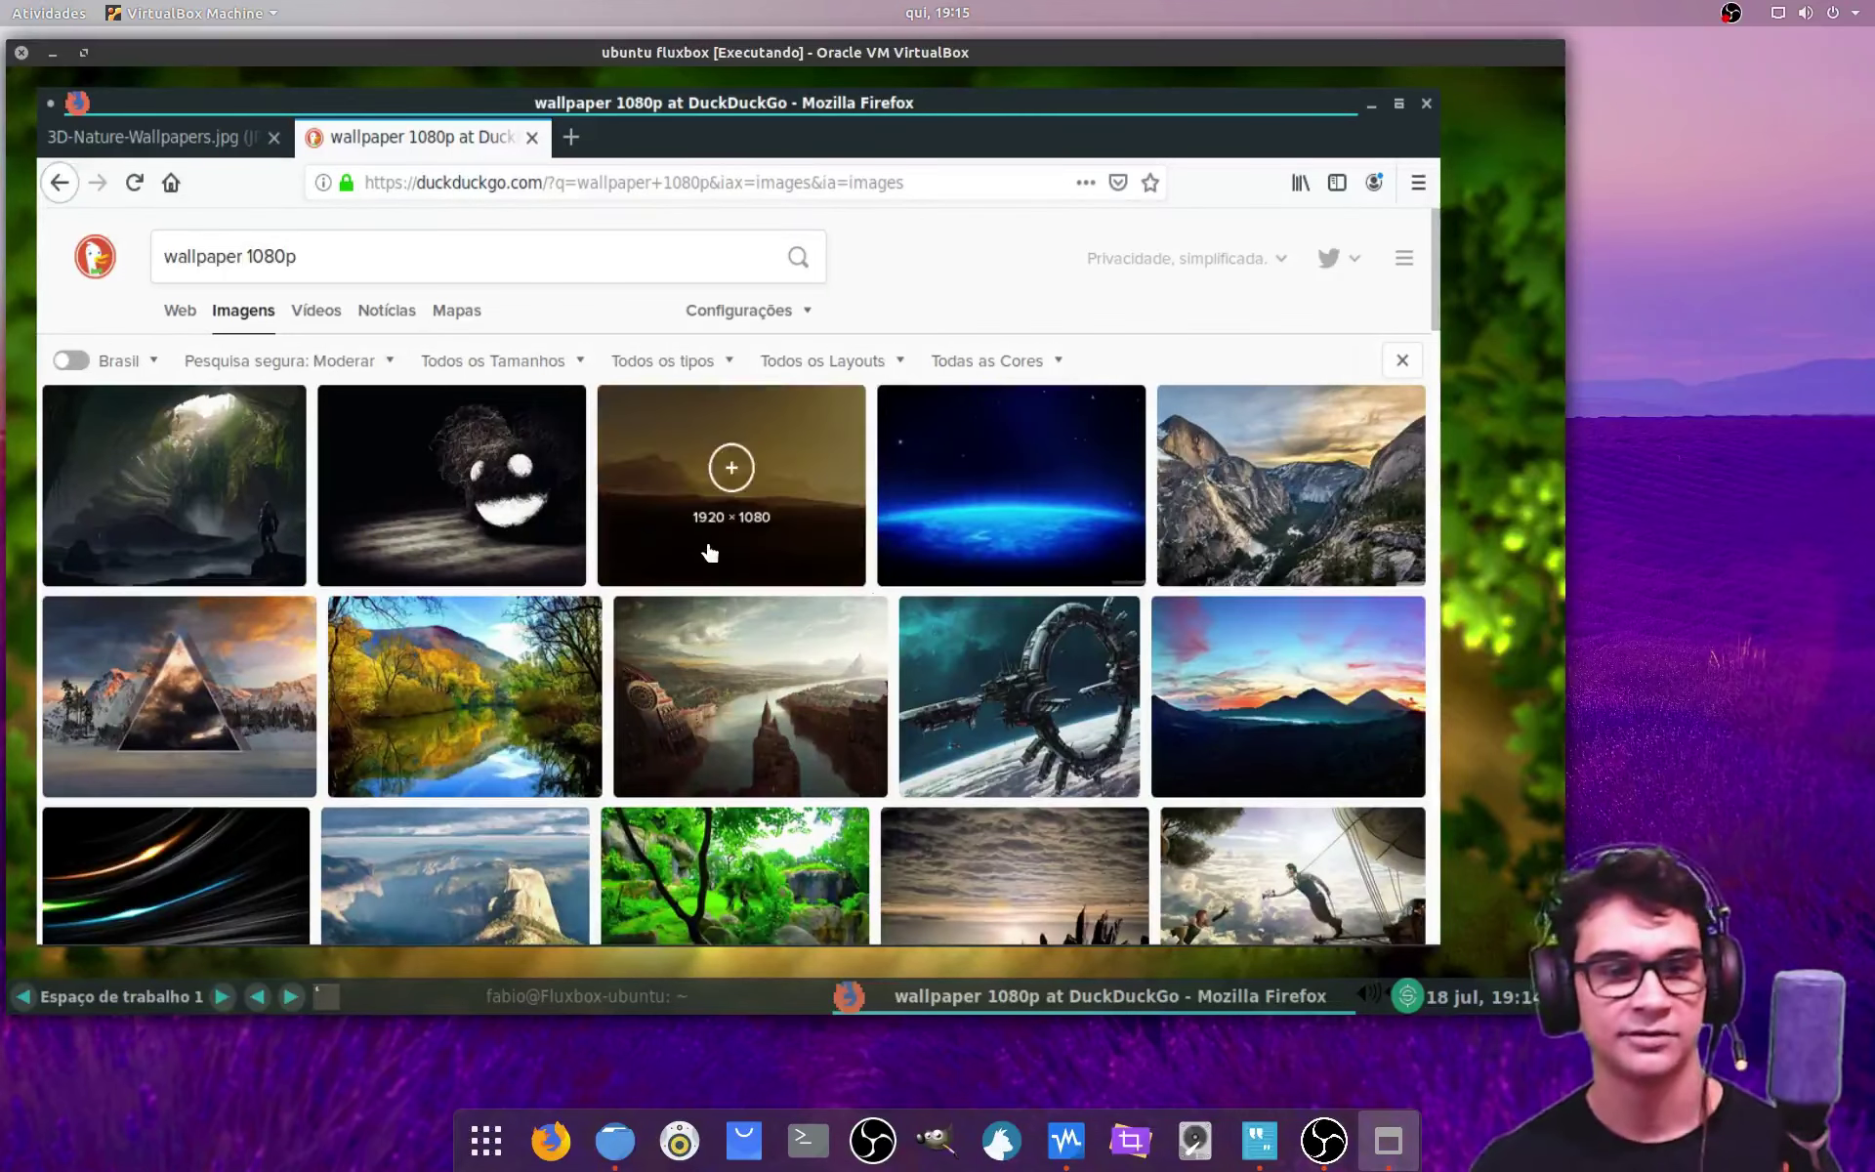
scroll(728, 532, "down", 5)
scroll(488, 752, "up", 3)
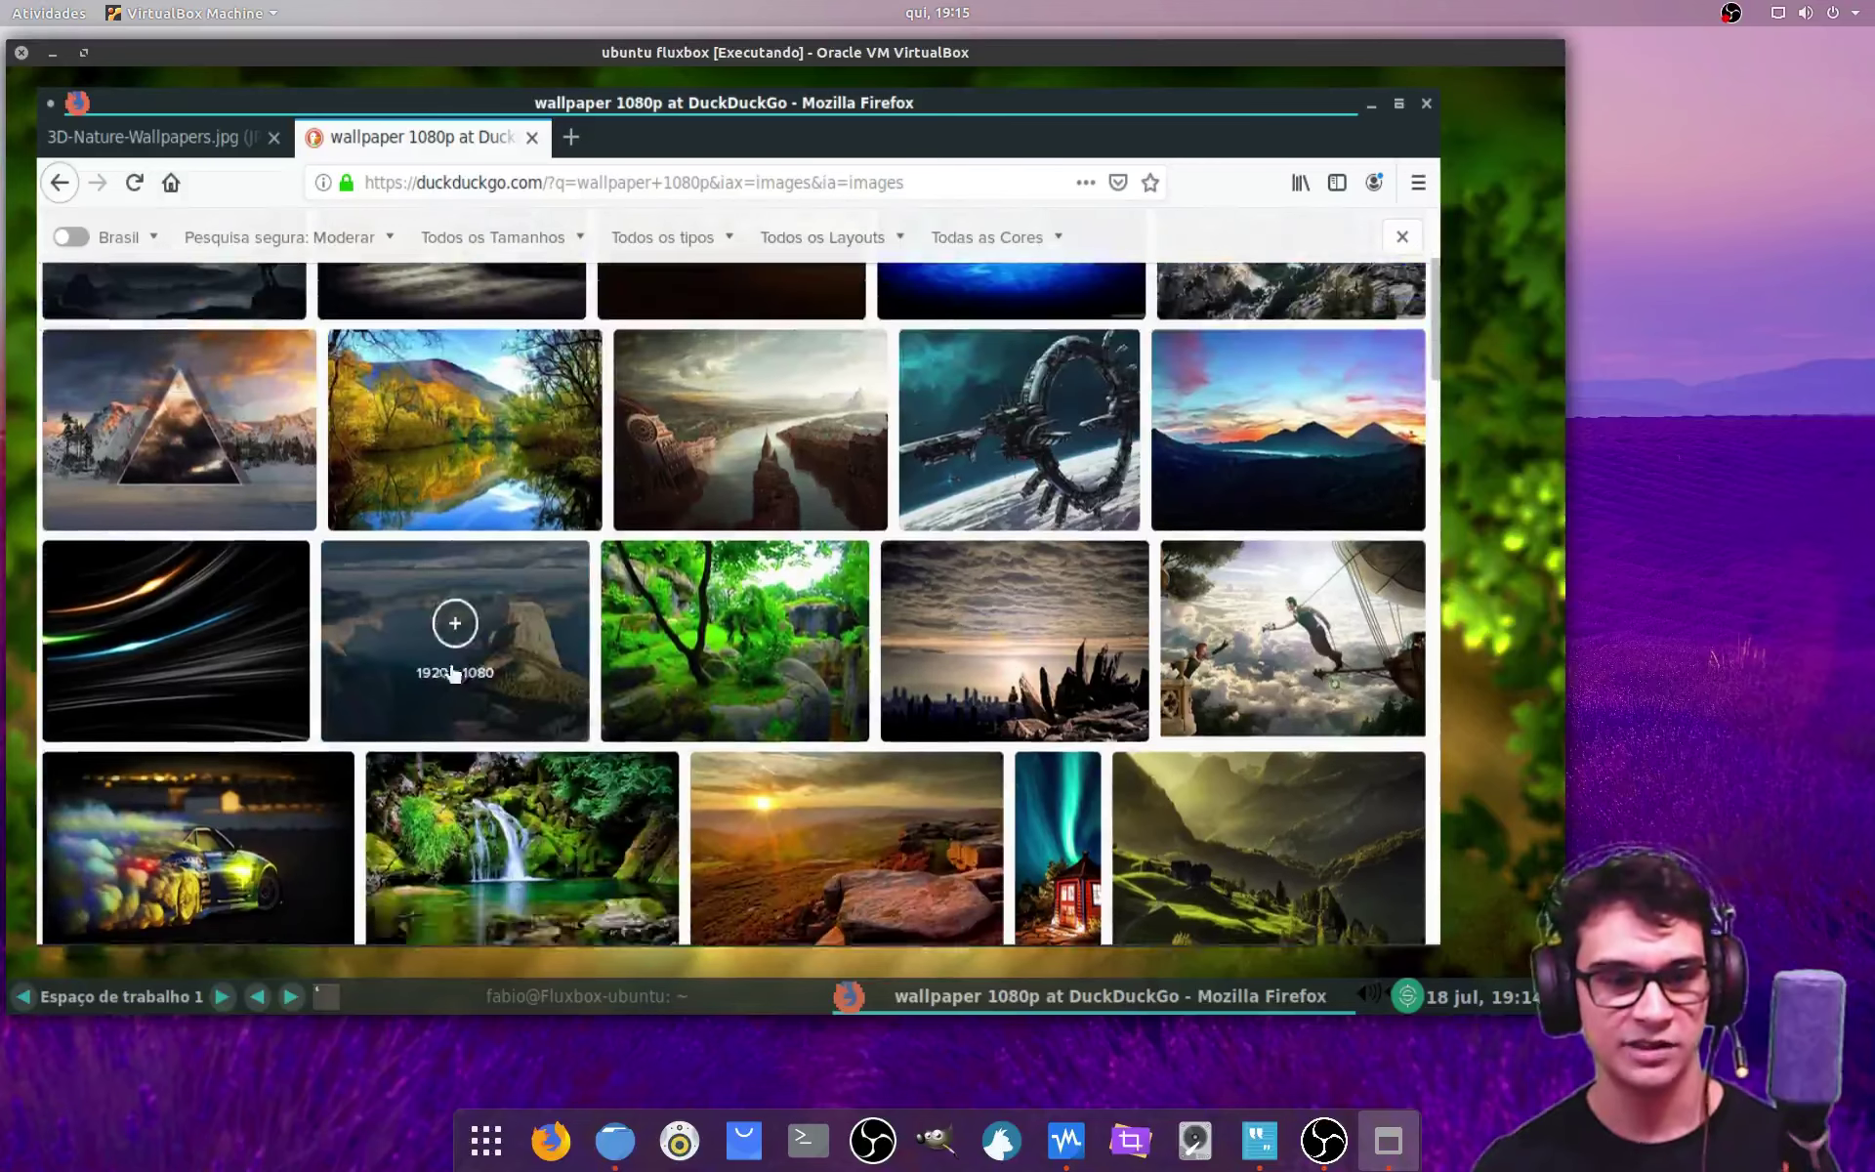
scroll(784, 570, "down", 5)
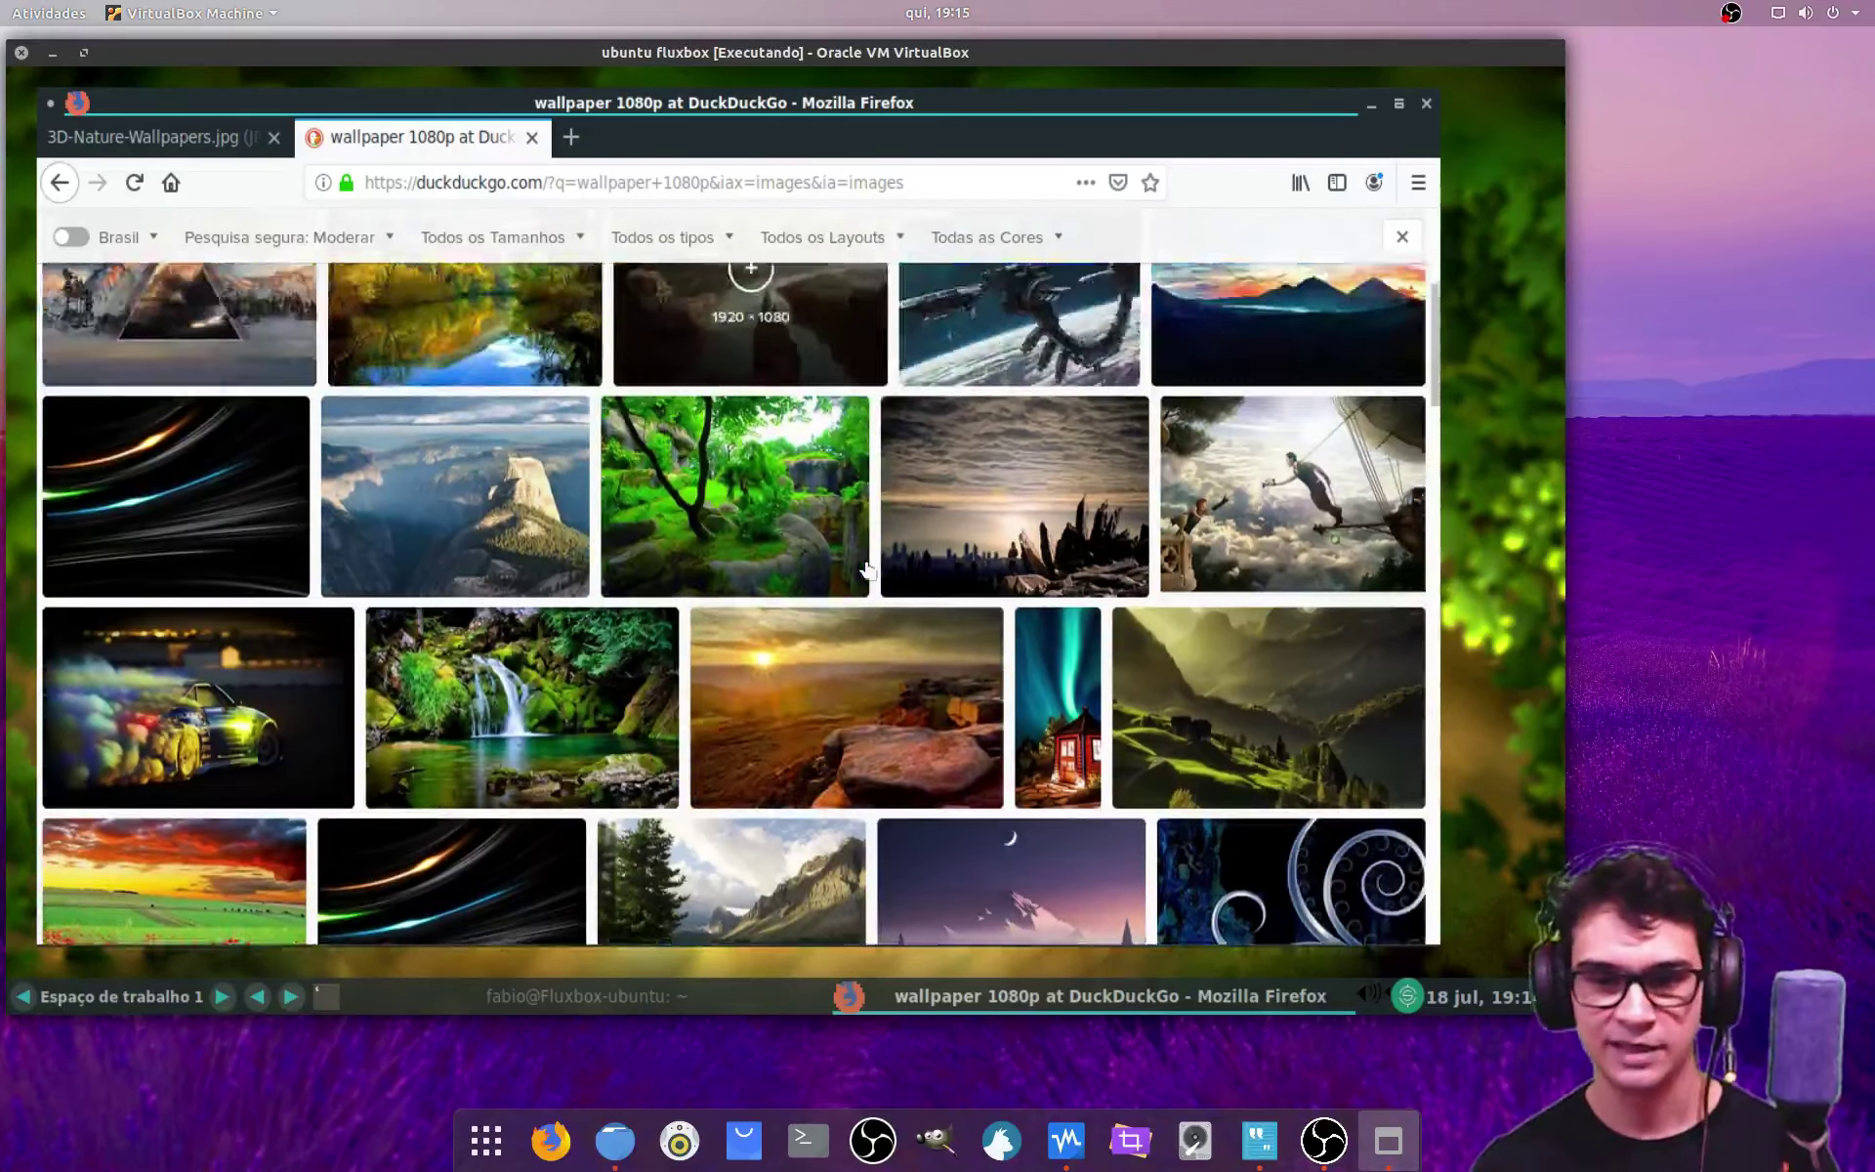
scroll(674, 654, "down", 5)
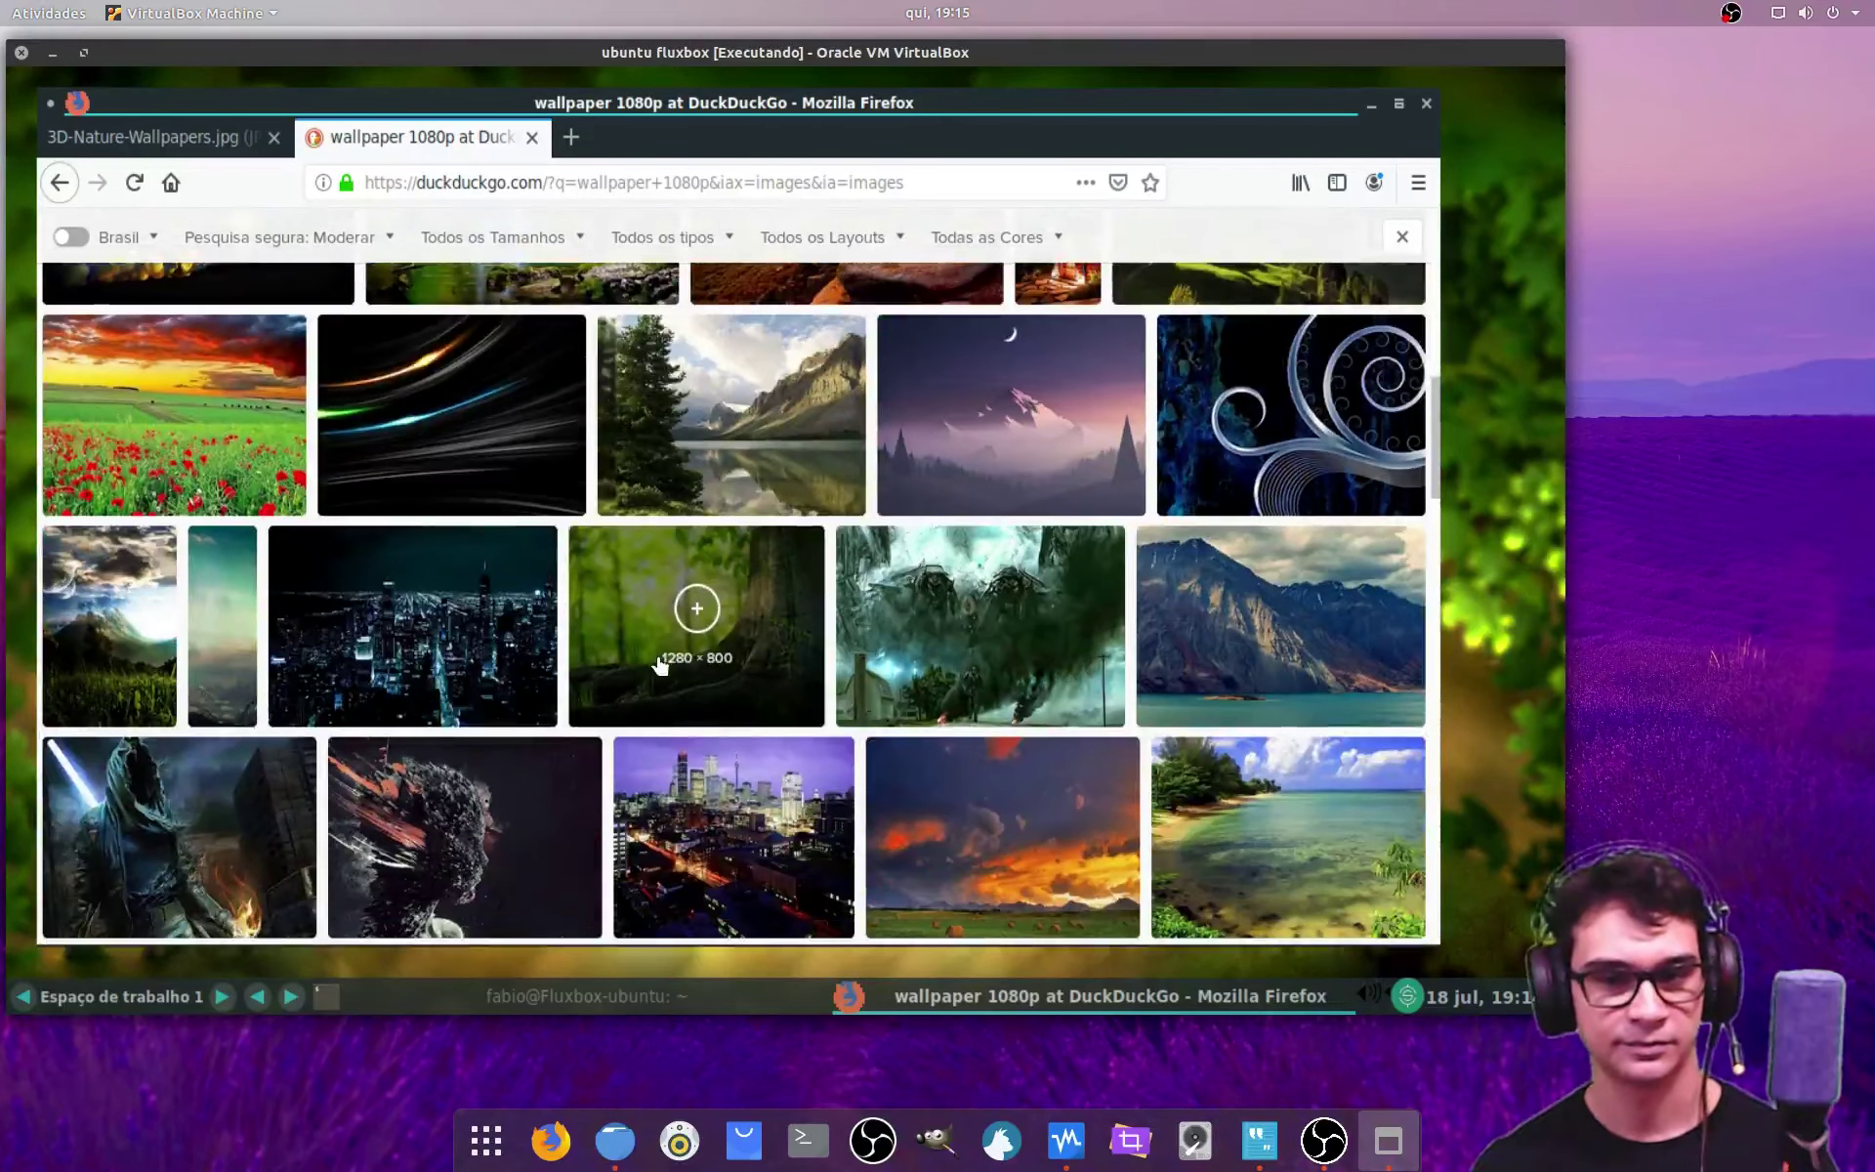
scroll(684, 507, "down", 3)
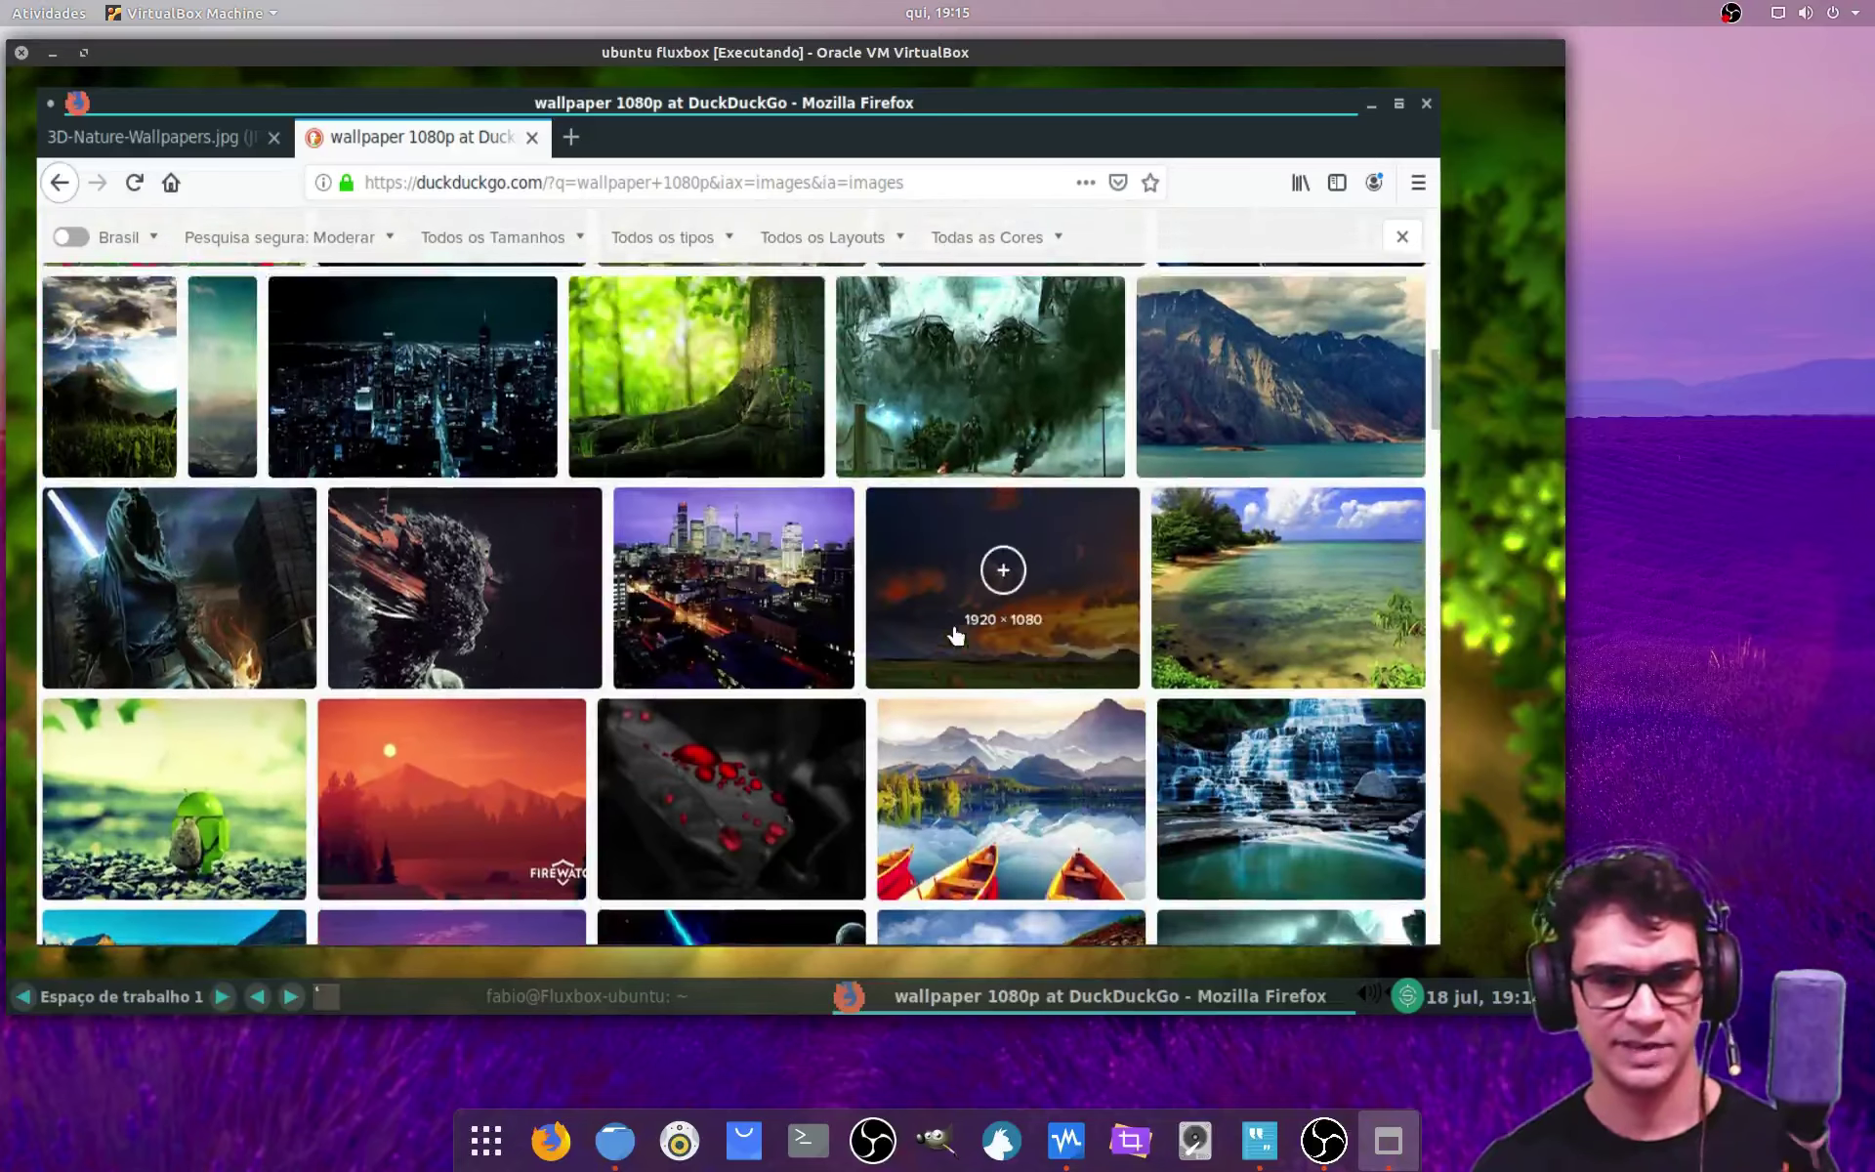
scroll(1172, 527, "up", 2)
Step: Open the mountain lake wallpaper's details and view the full 1920 × 1080 image in a new tab
left_click(1263, 508)
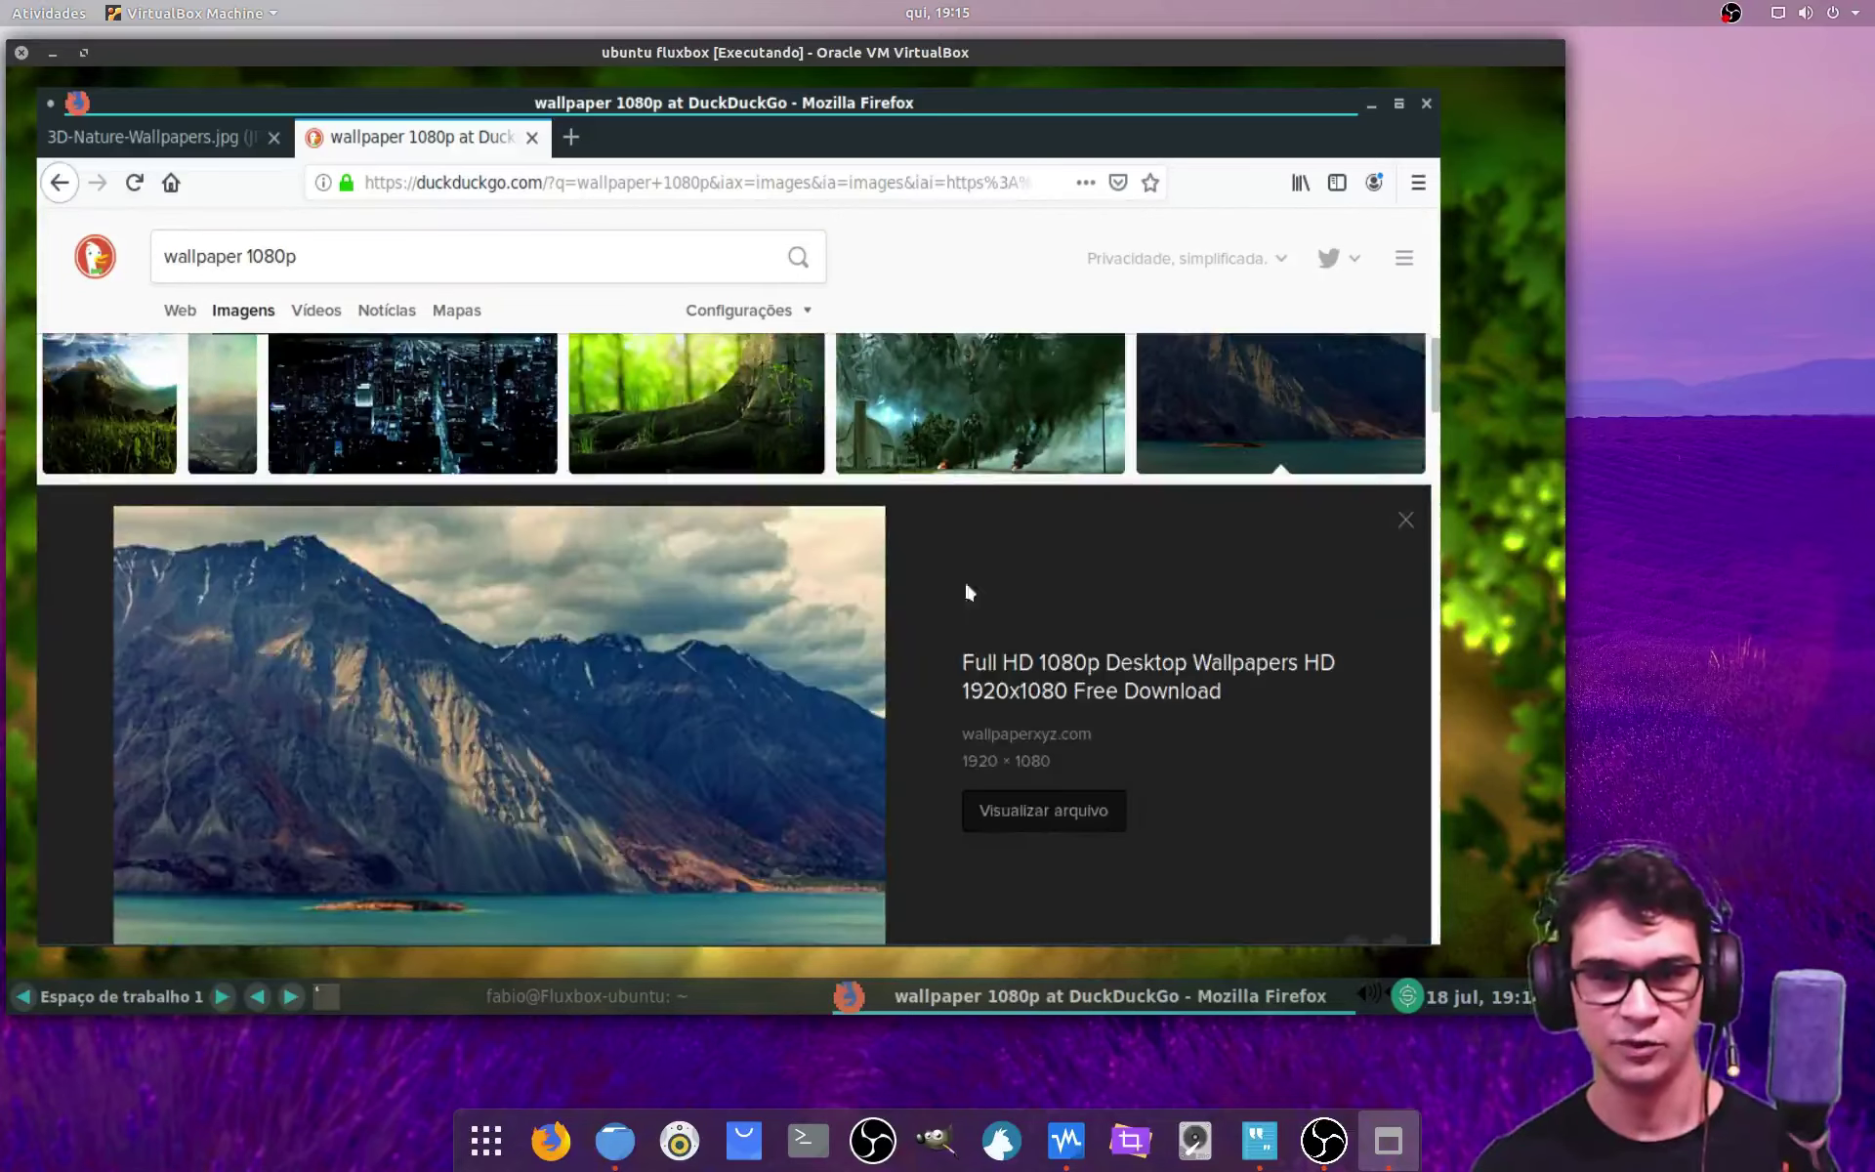
scroll(899, 674, "down", 2)
left_click(1044, 679)
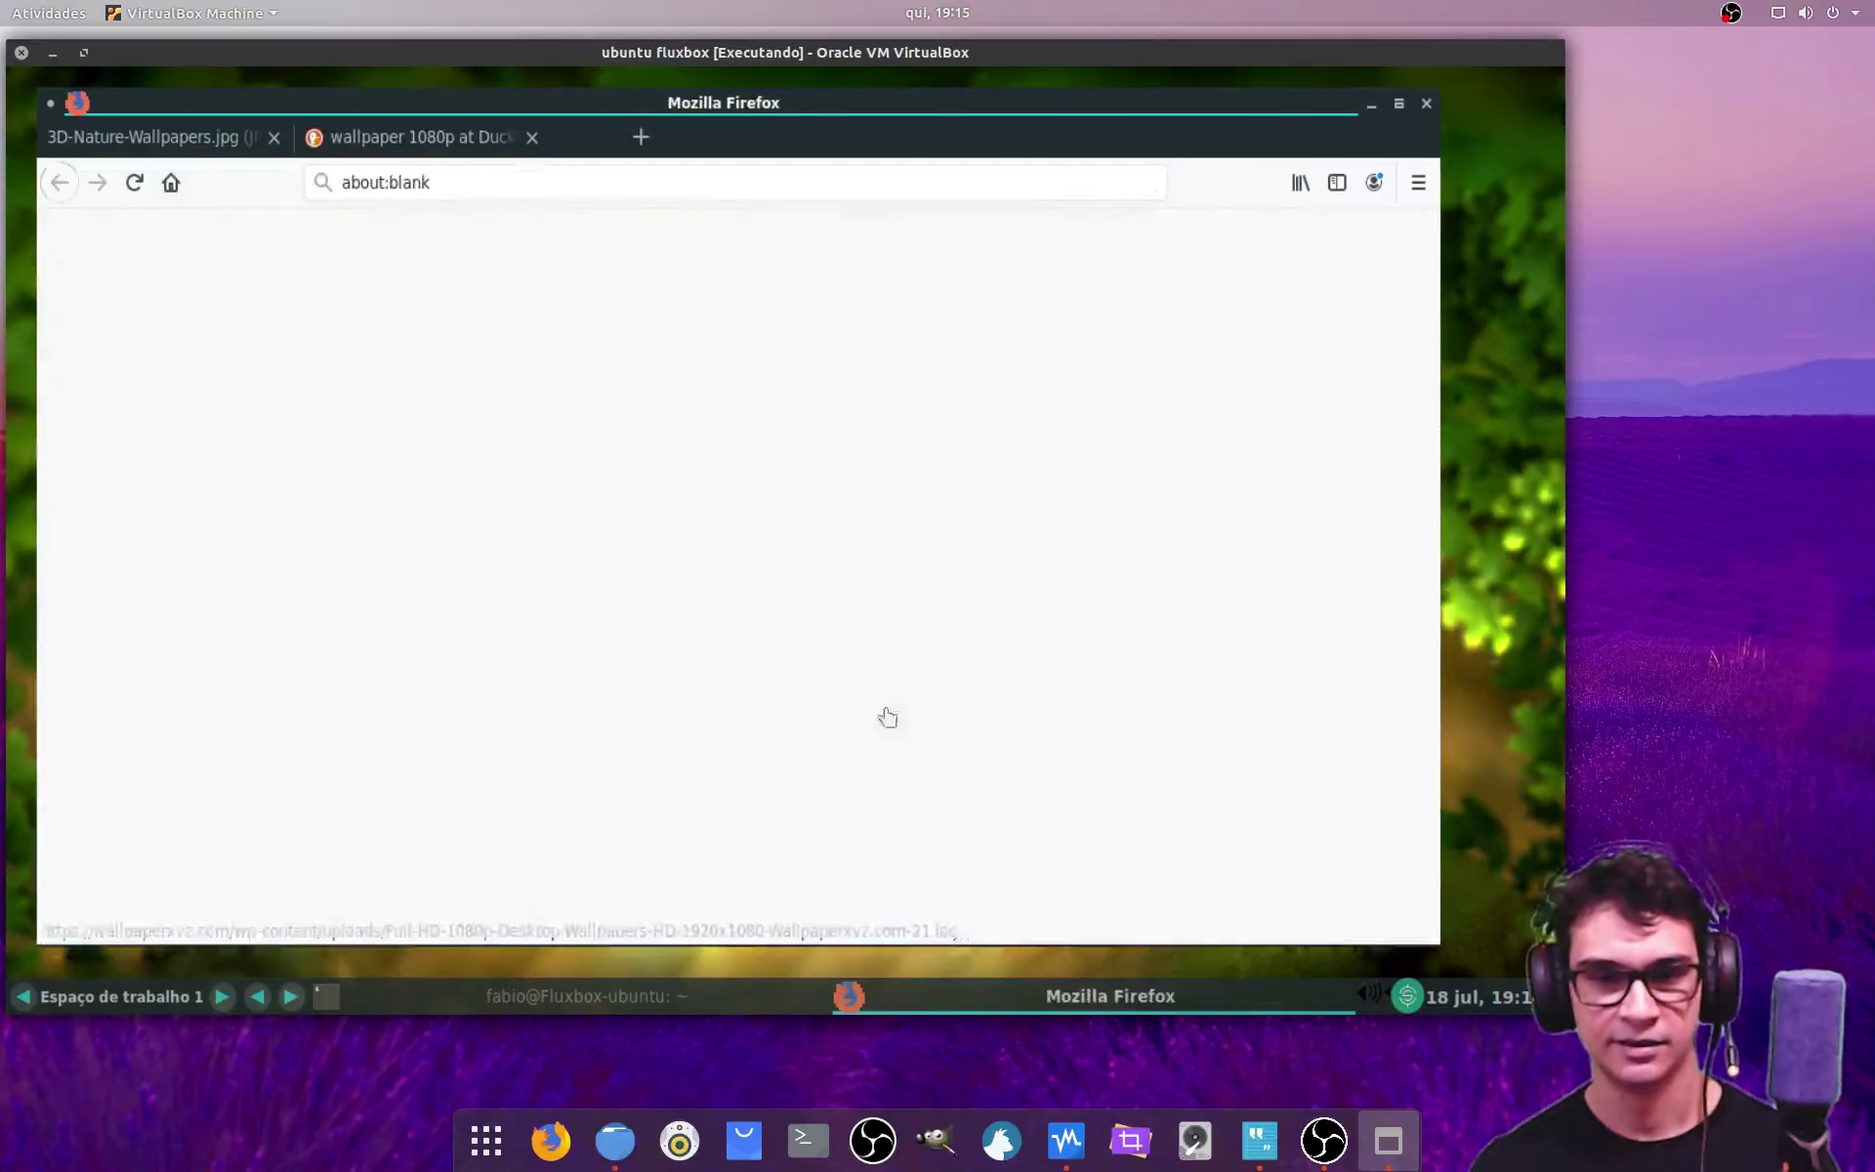
left_click(644, 581)
Step: Save the mountain wallpaper image through its context menu and close its tab
right_click(644, 581)
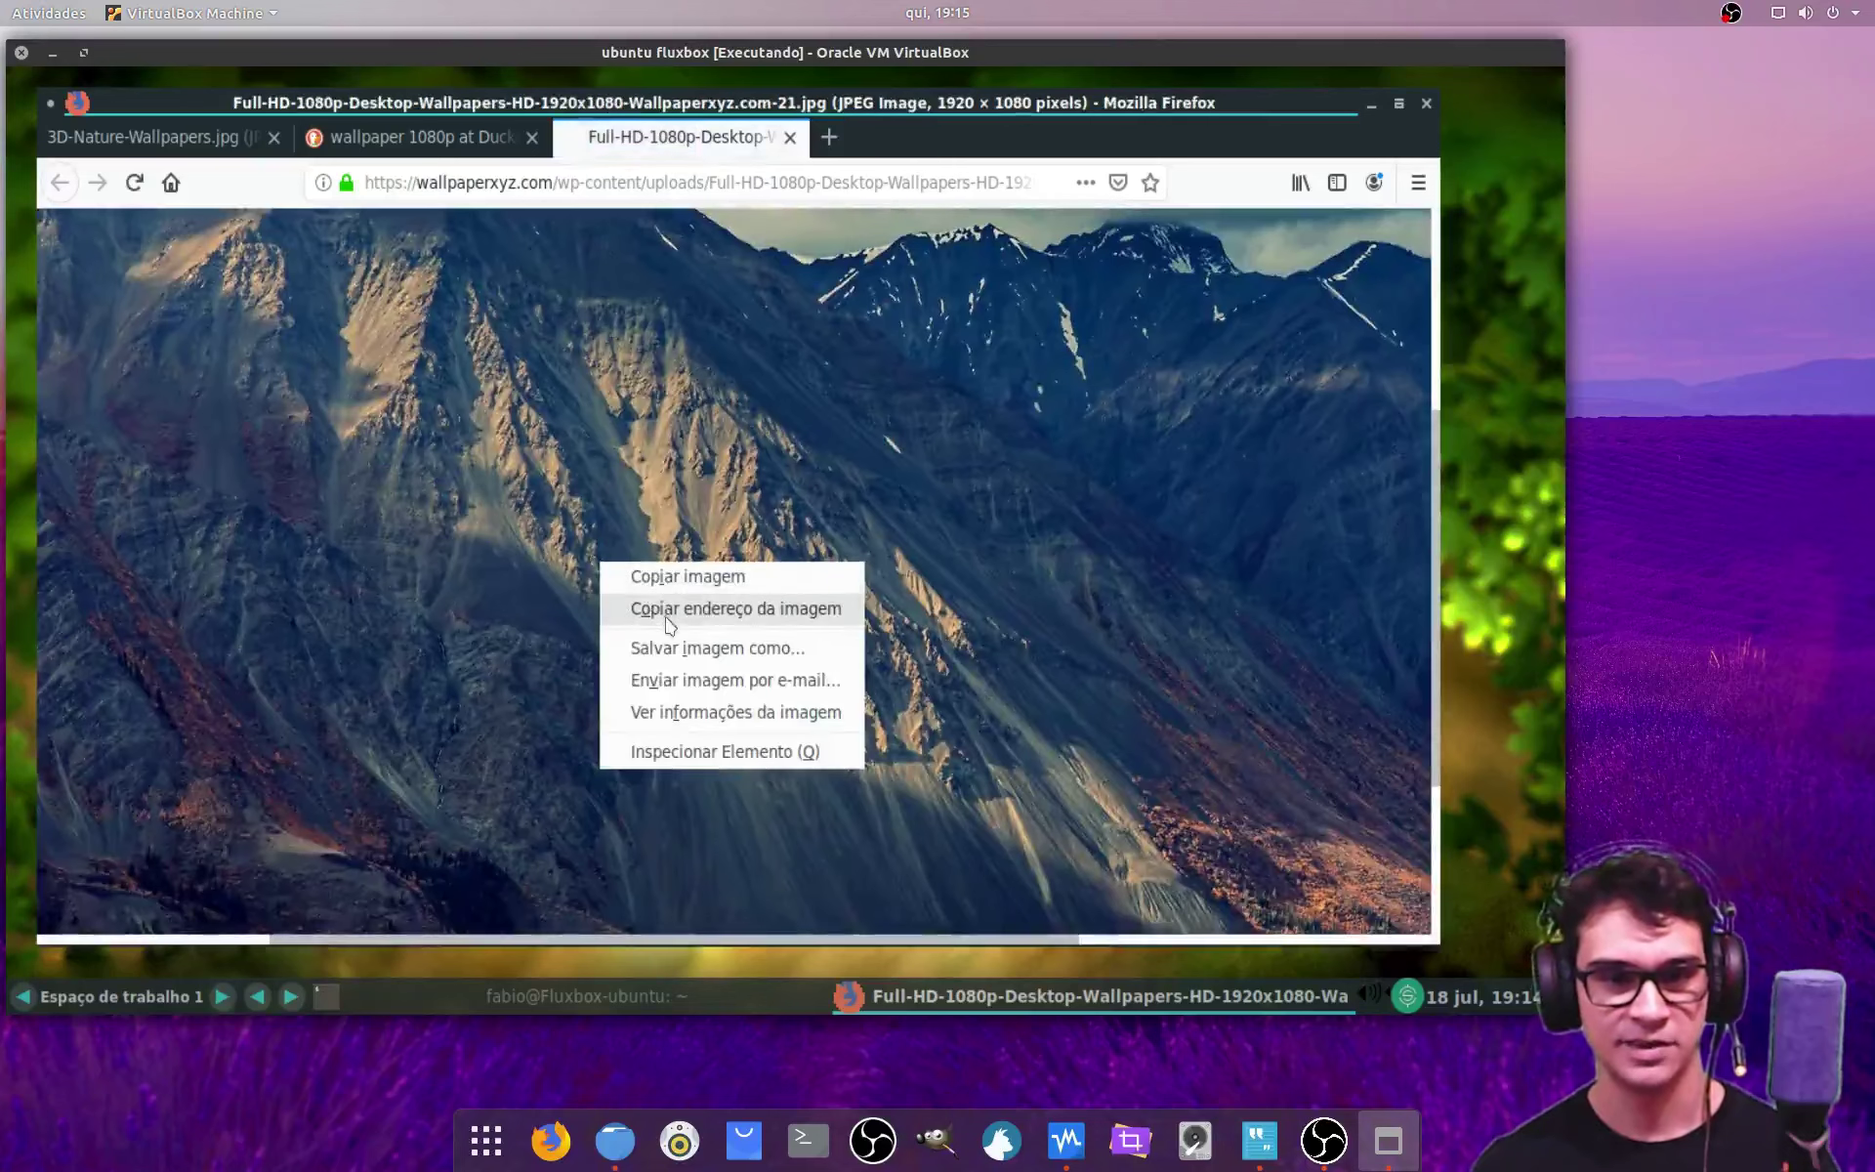
left_click(845, 650)
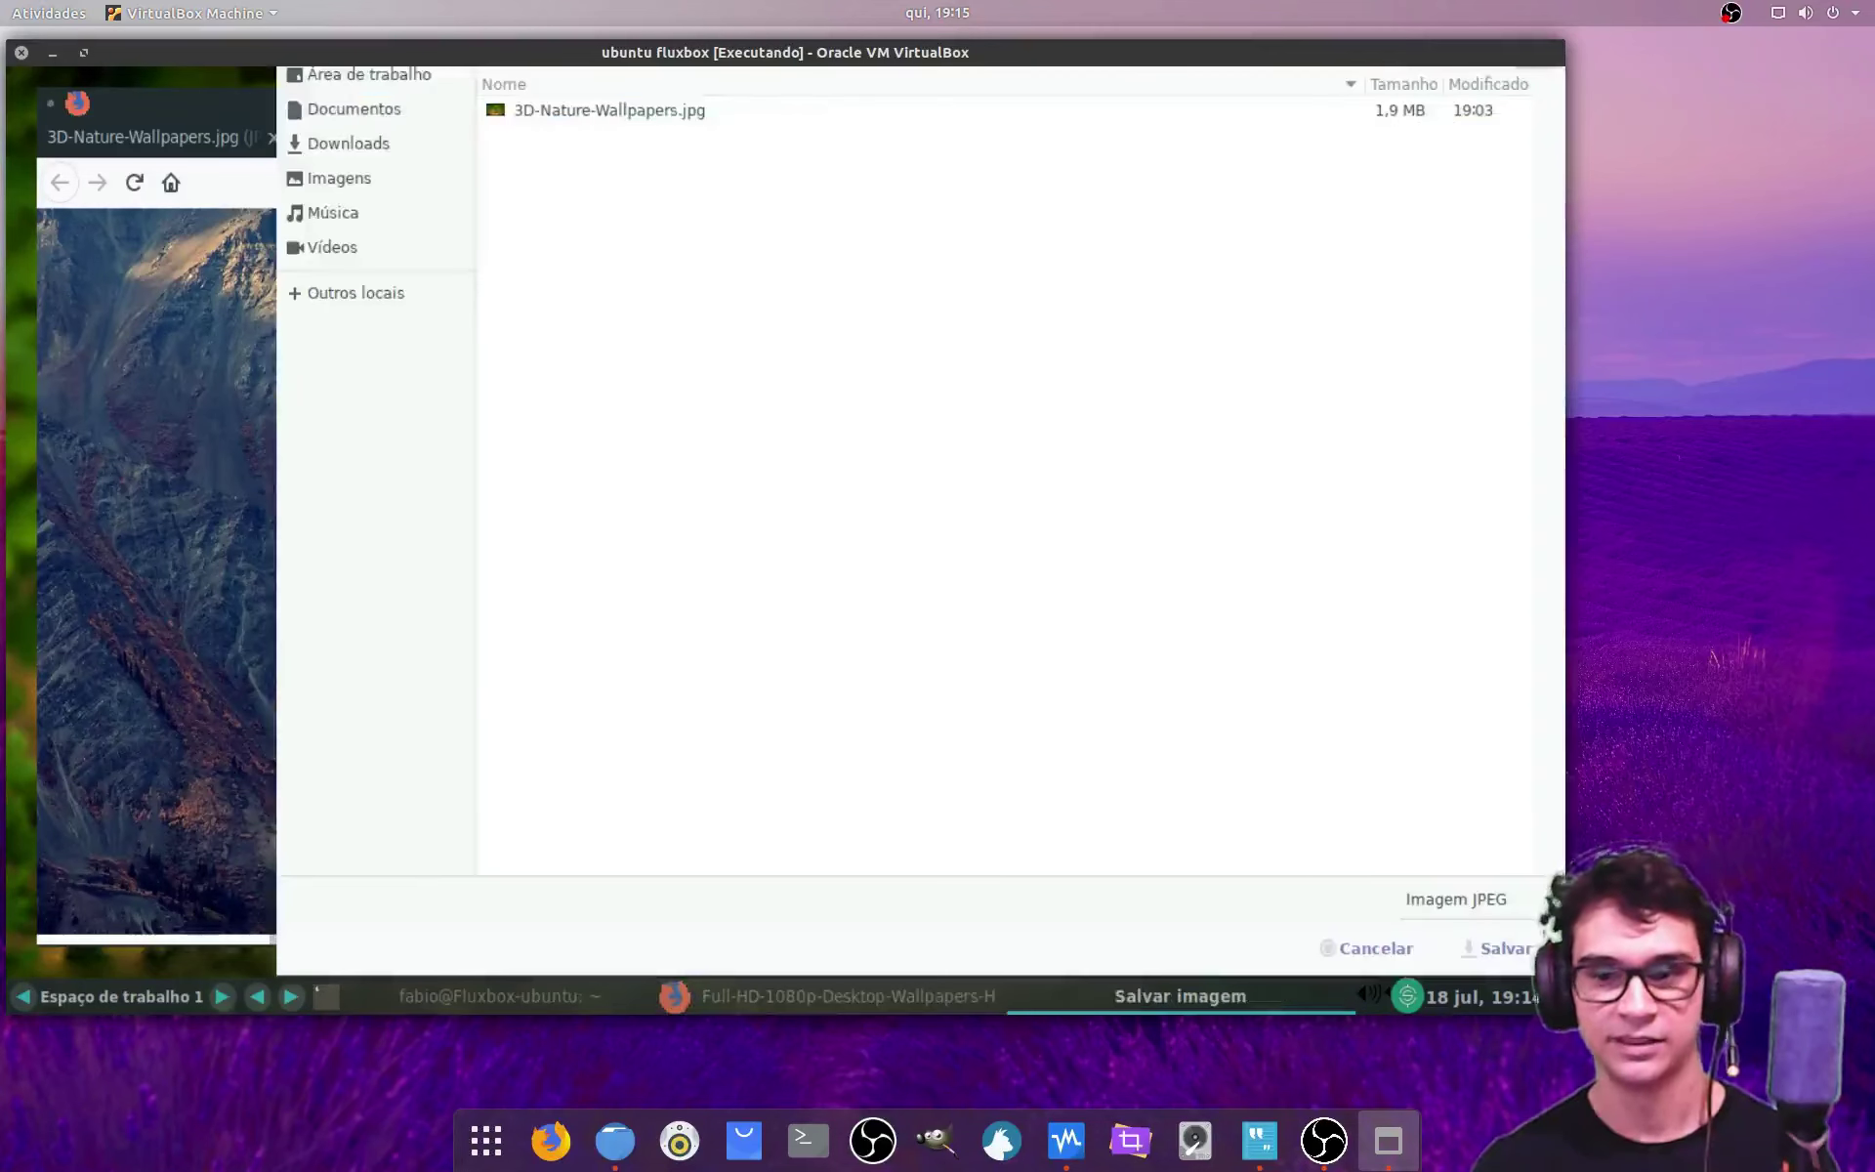
left_click(1501, 949)
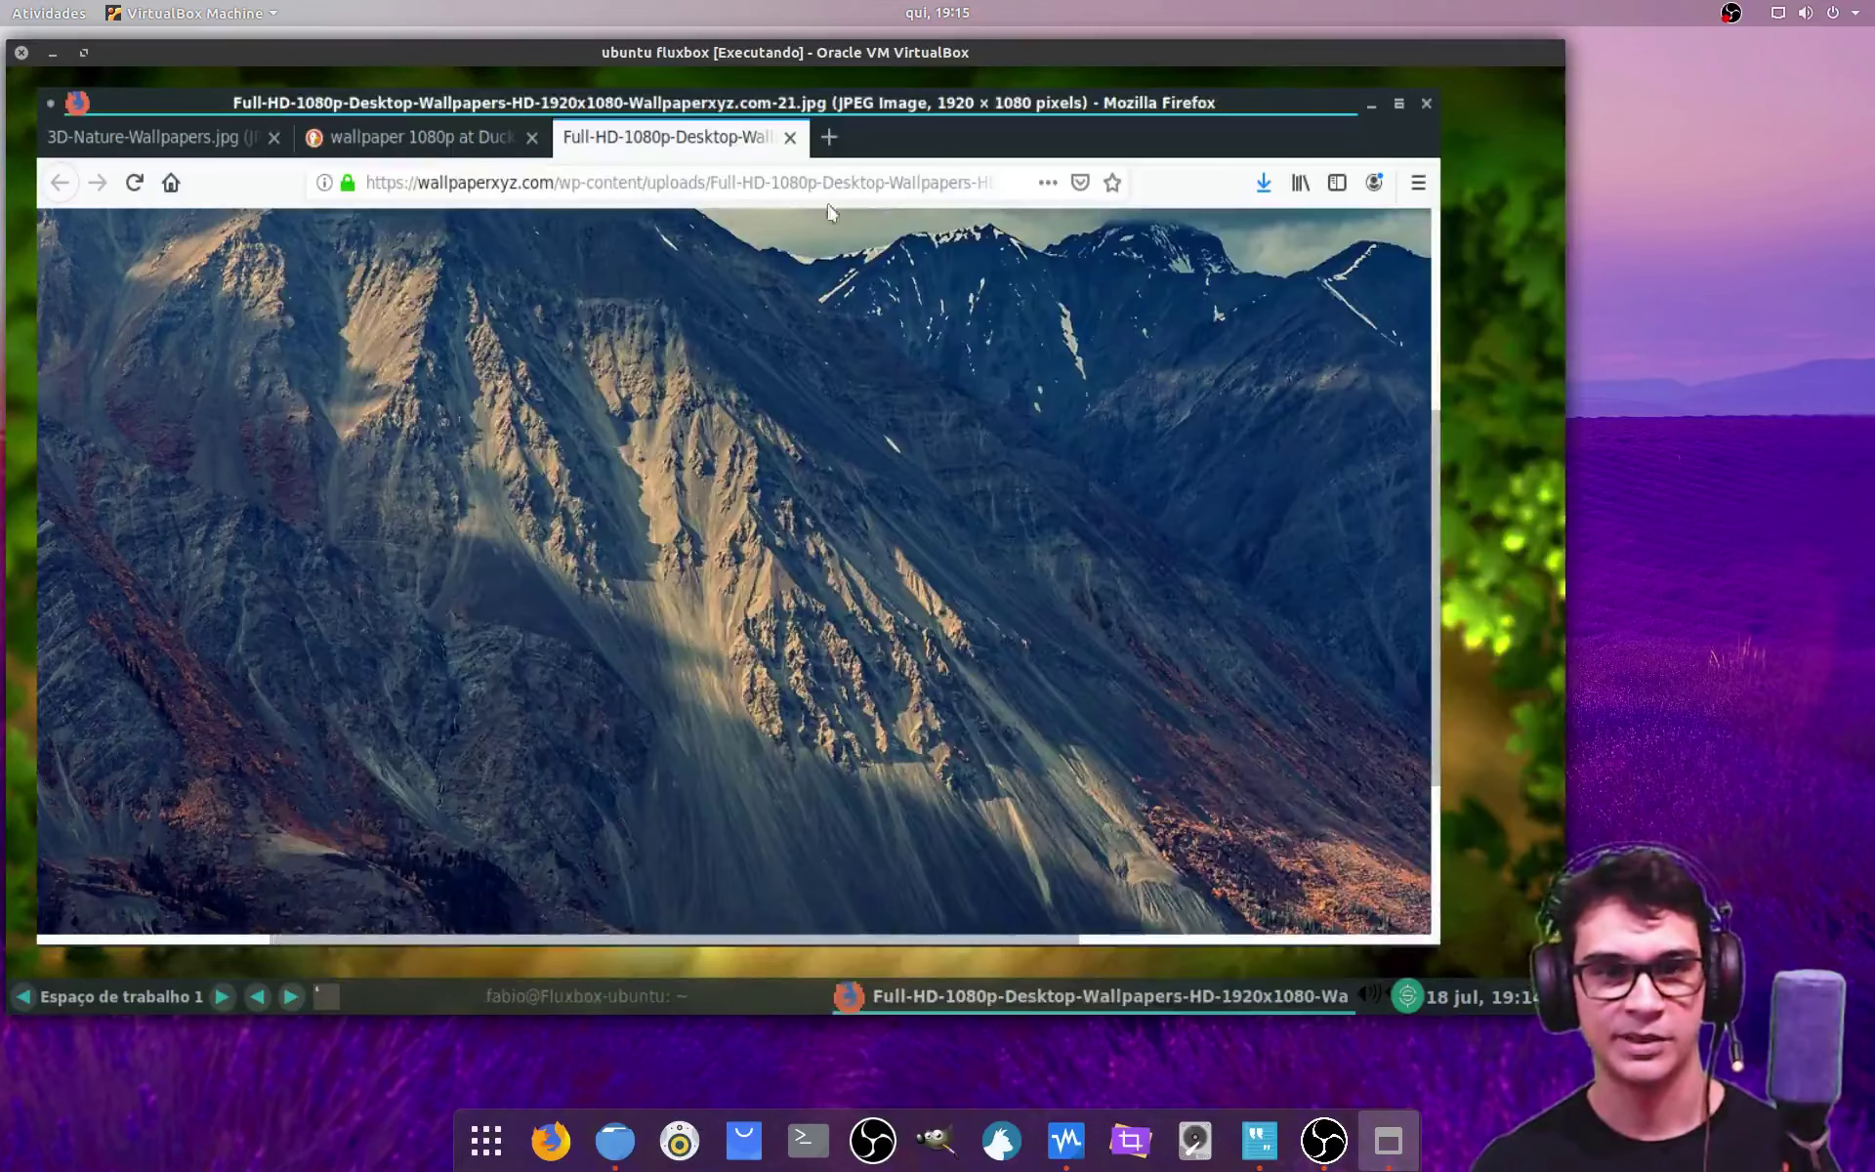
left_click(790, 139)
Step: Scroll through the wallpaper results and open the rainy umbrella image's preview
scroll(690, 640, "down", 5)
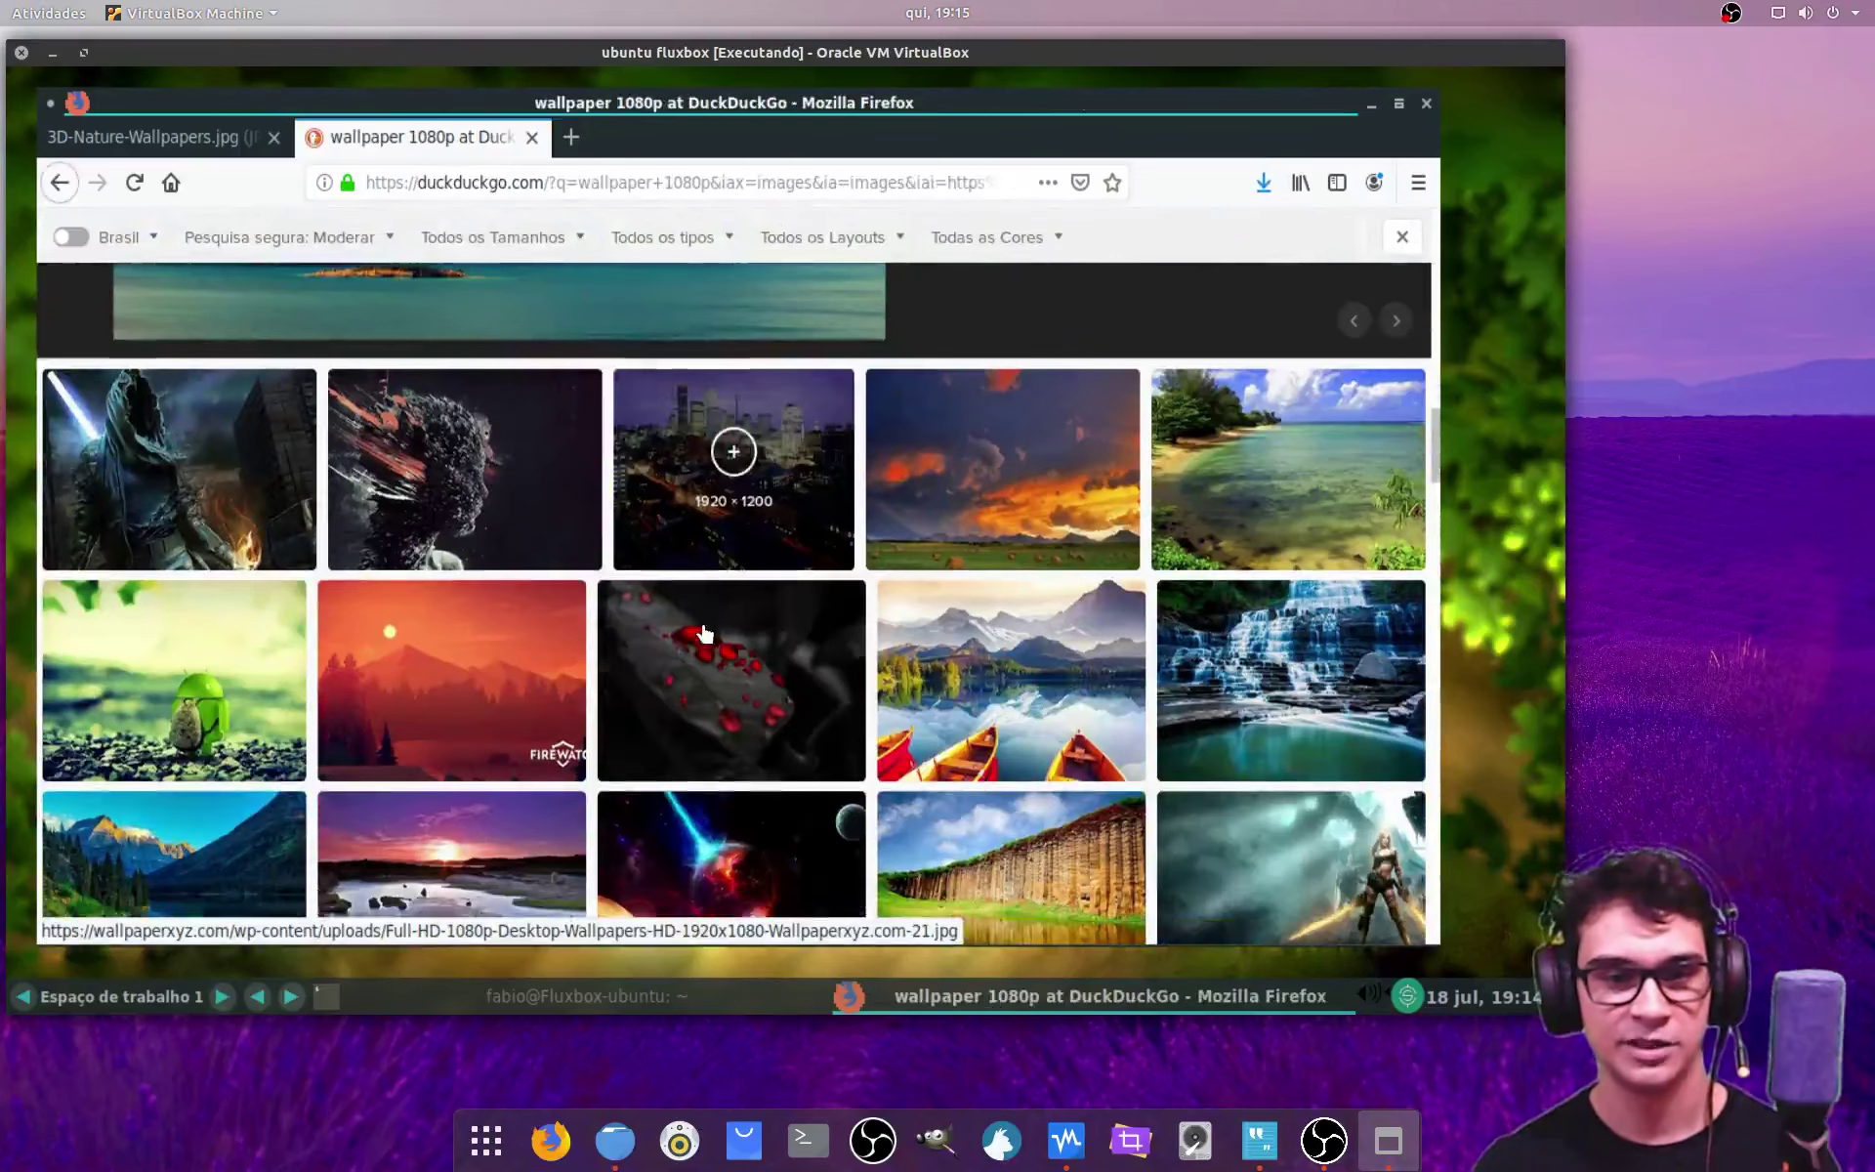
scroll(693, 641, "down", 1)
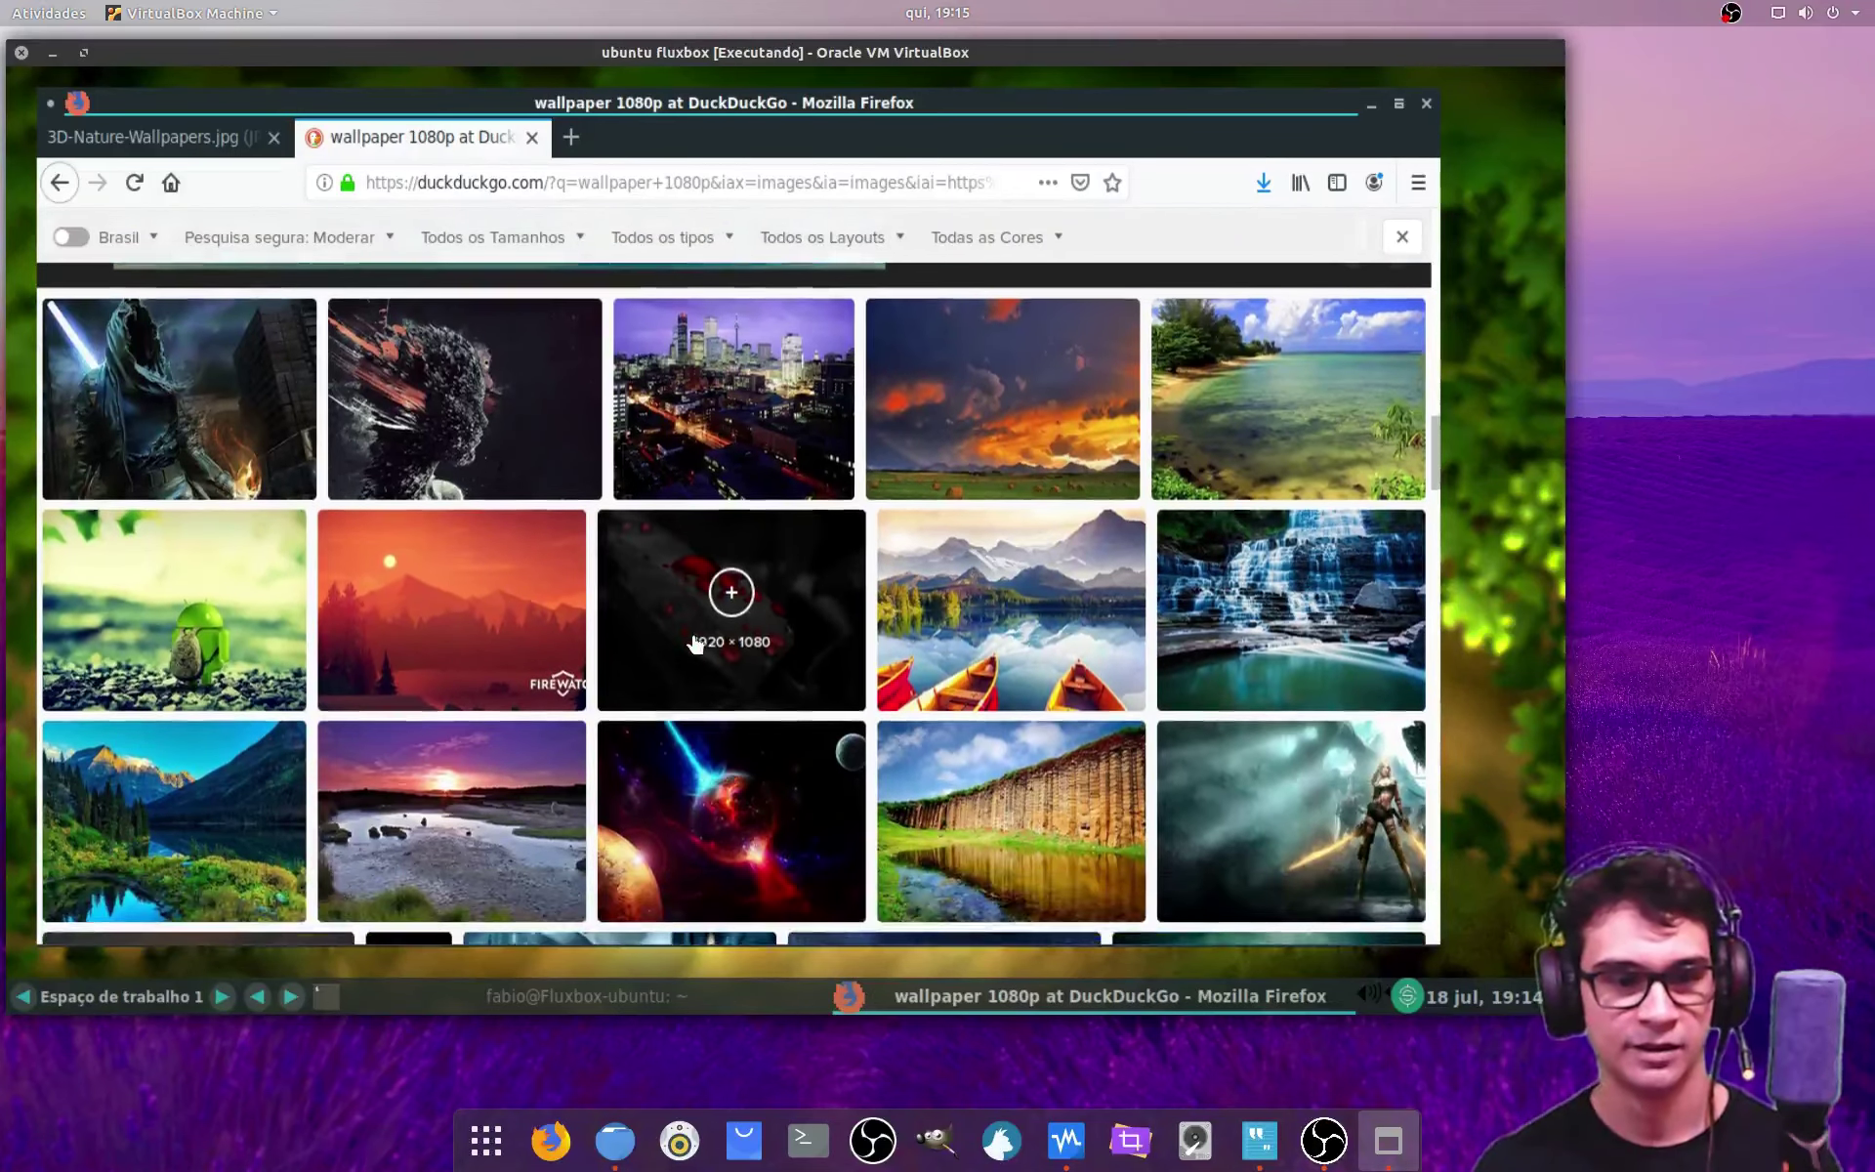
scroll(1012, 635, "down", 5)
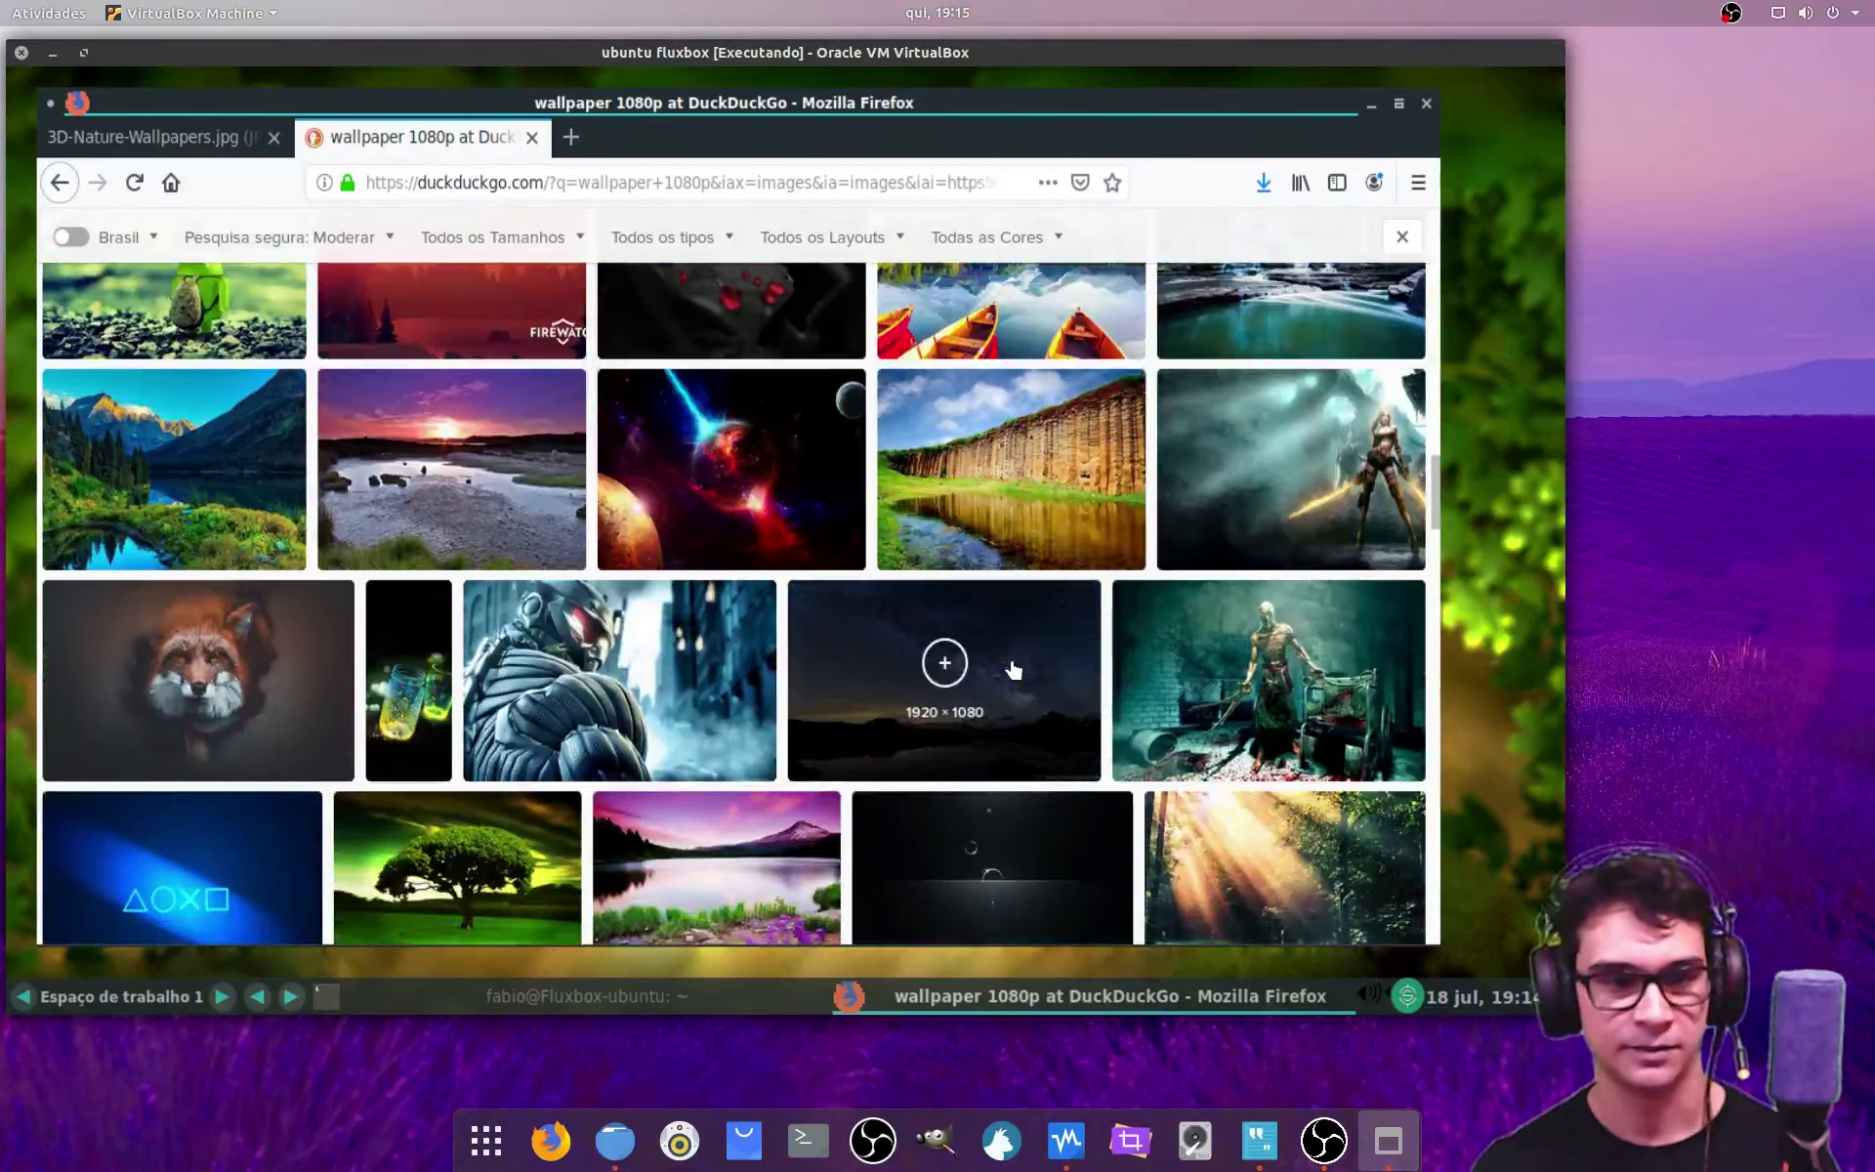
scroll(837, 681, "down", 5)
scroll(846, 684, "up", 3)
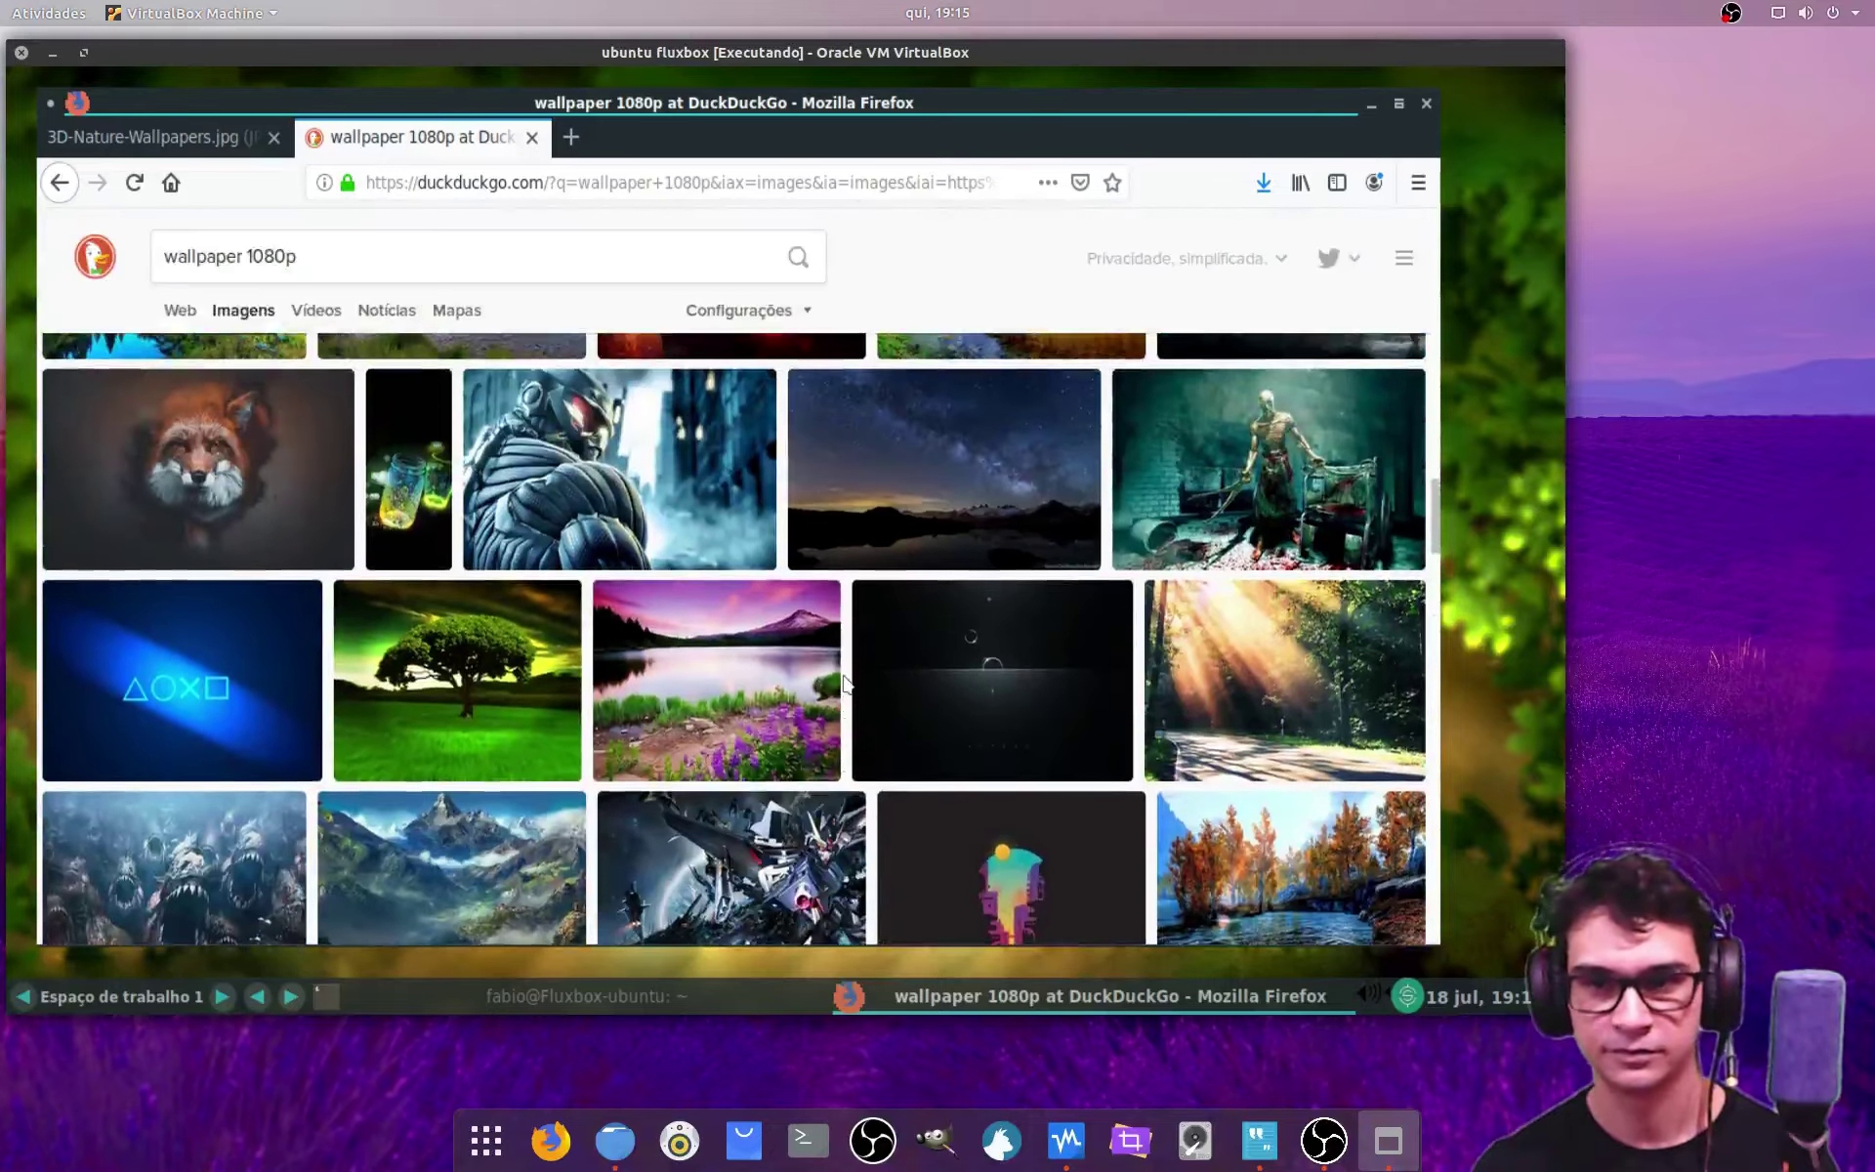
scroll(846, 683, "down", 5)
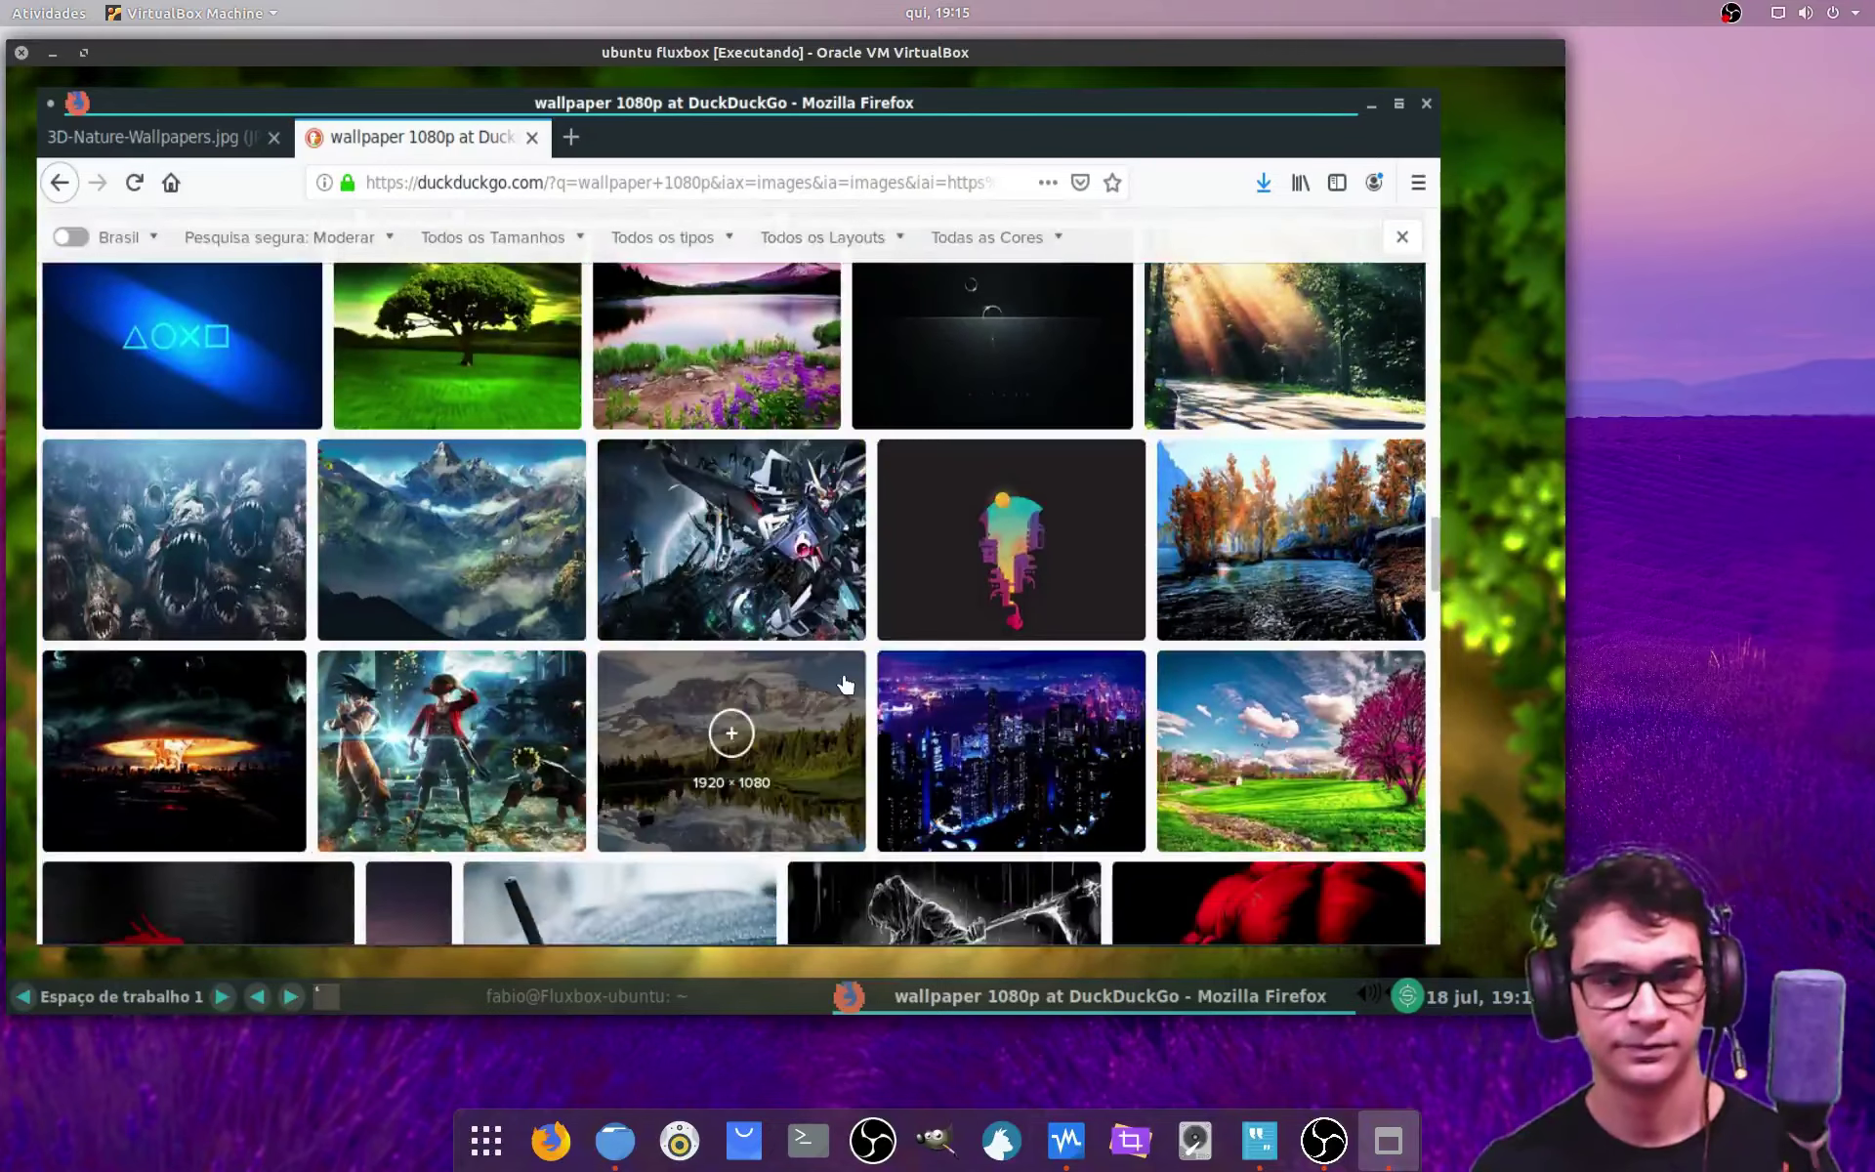
scroll(846, 683, "down", 3)
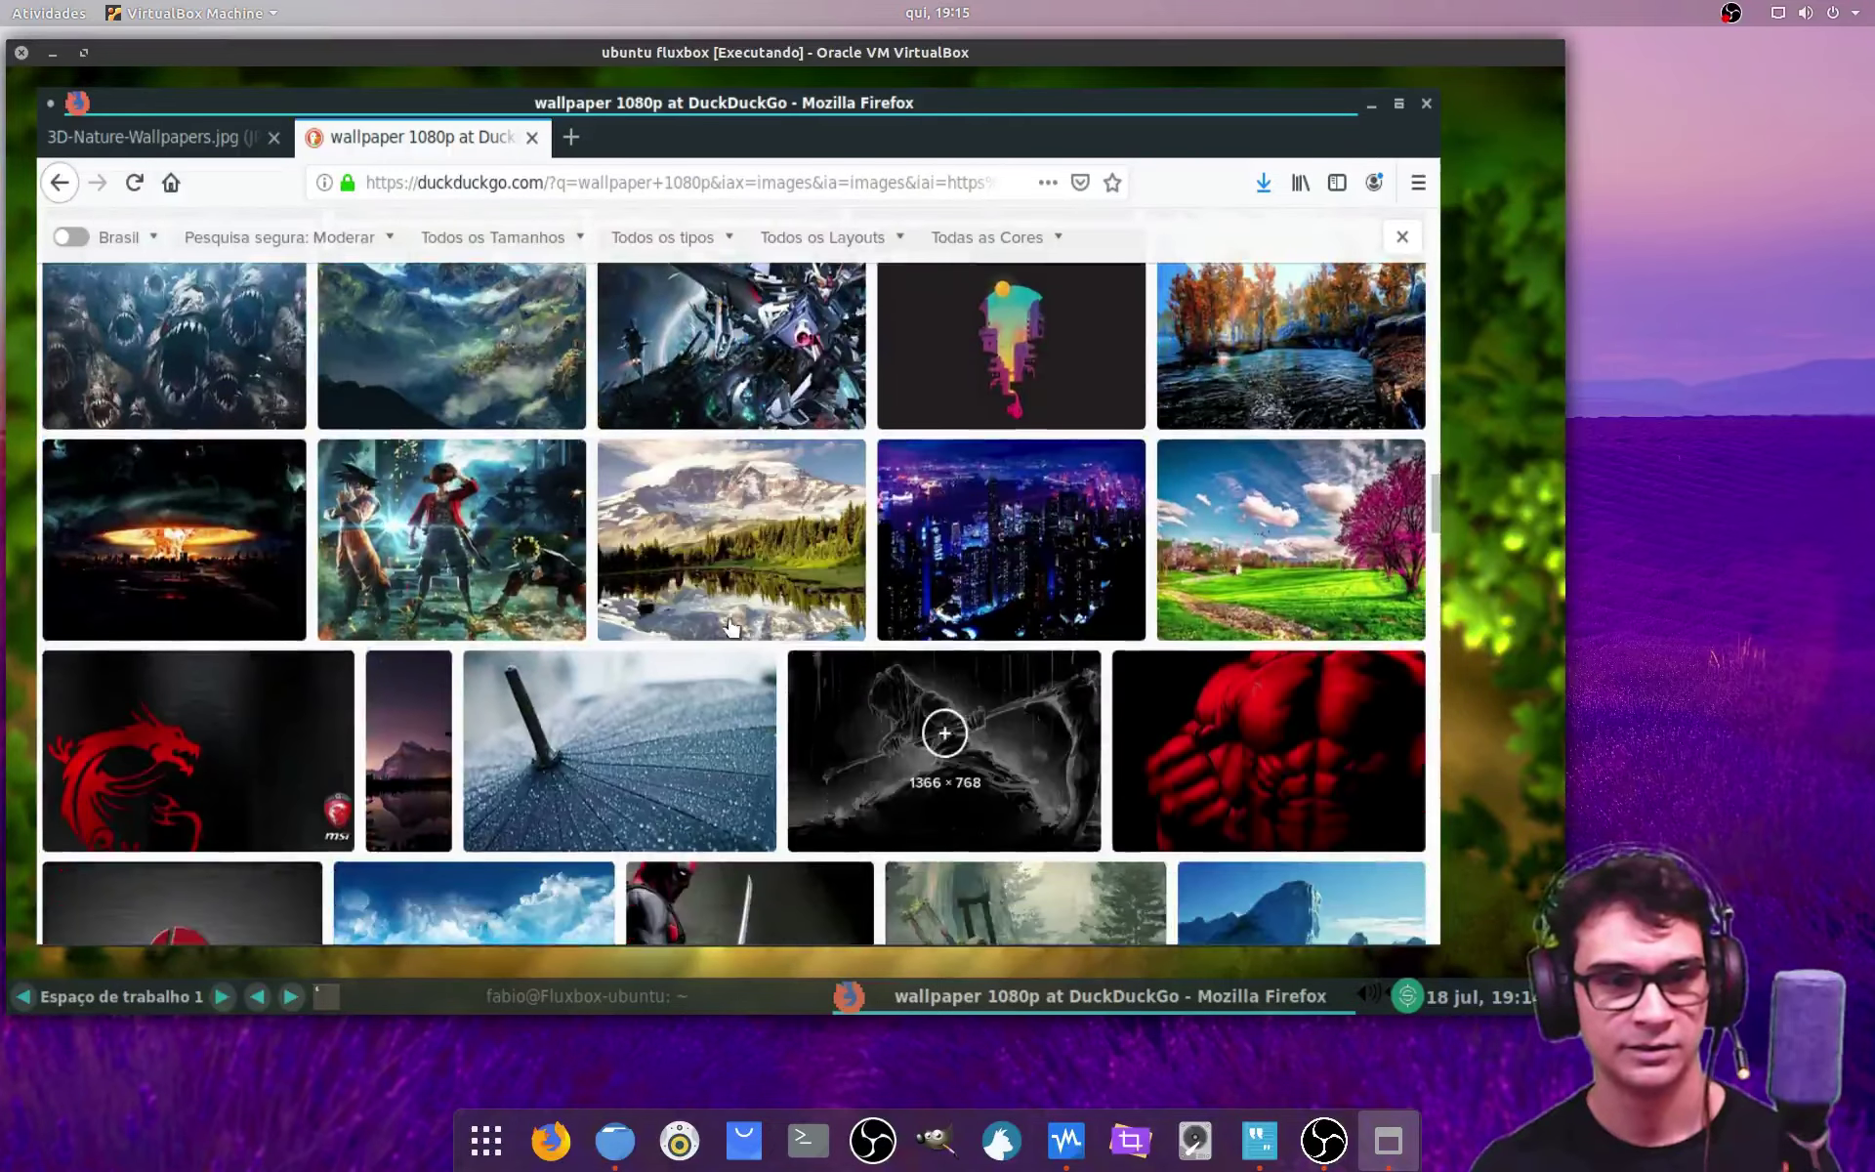
scroll(732, 628, "down", 10)
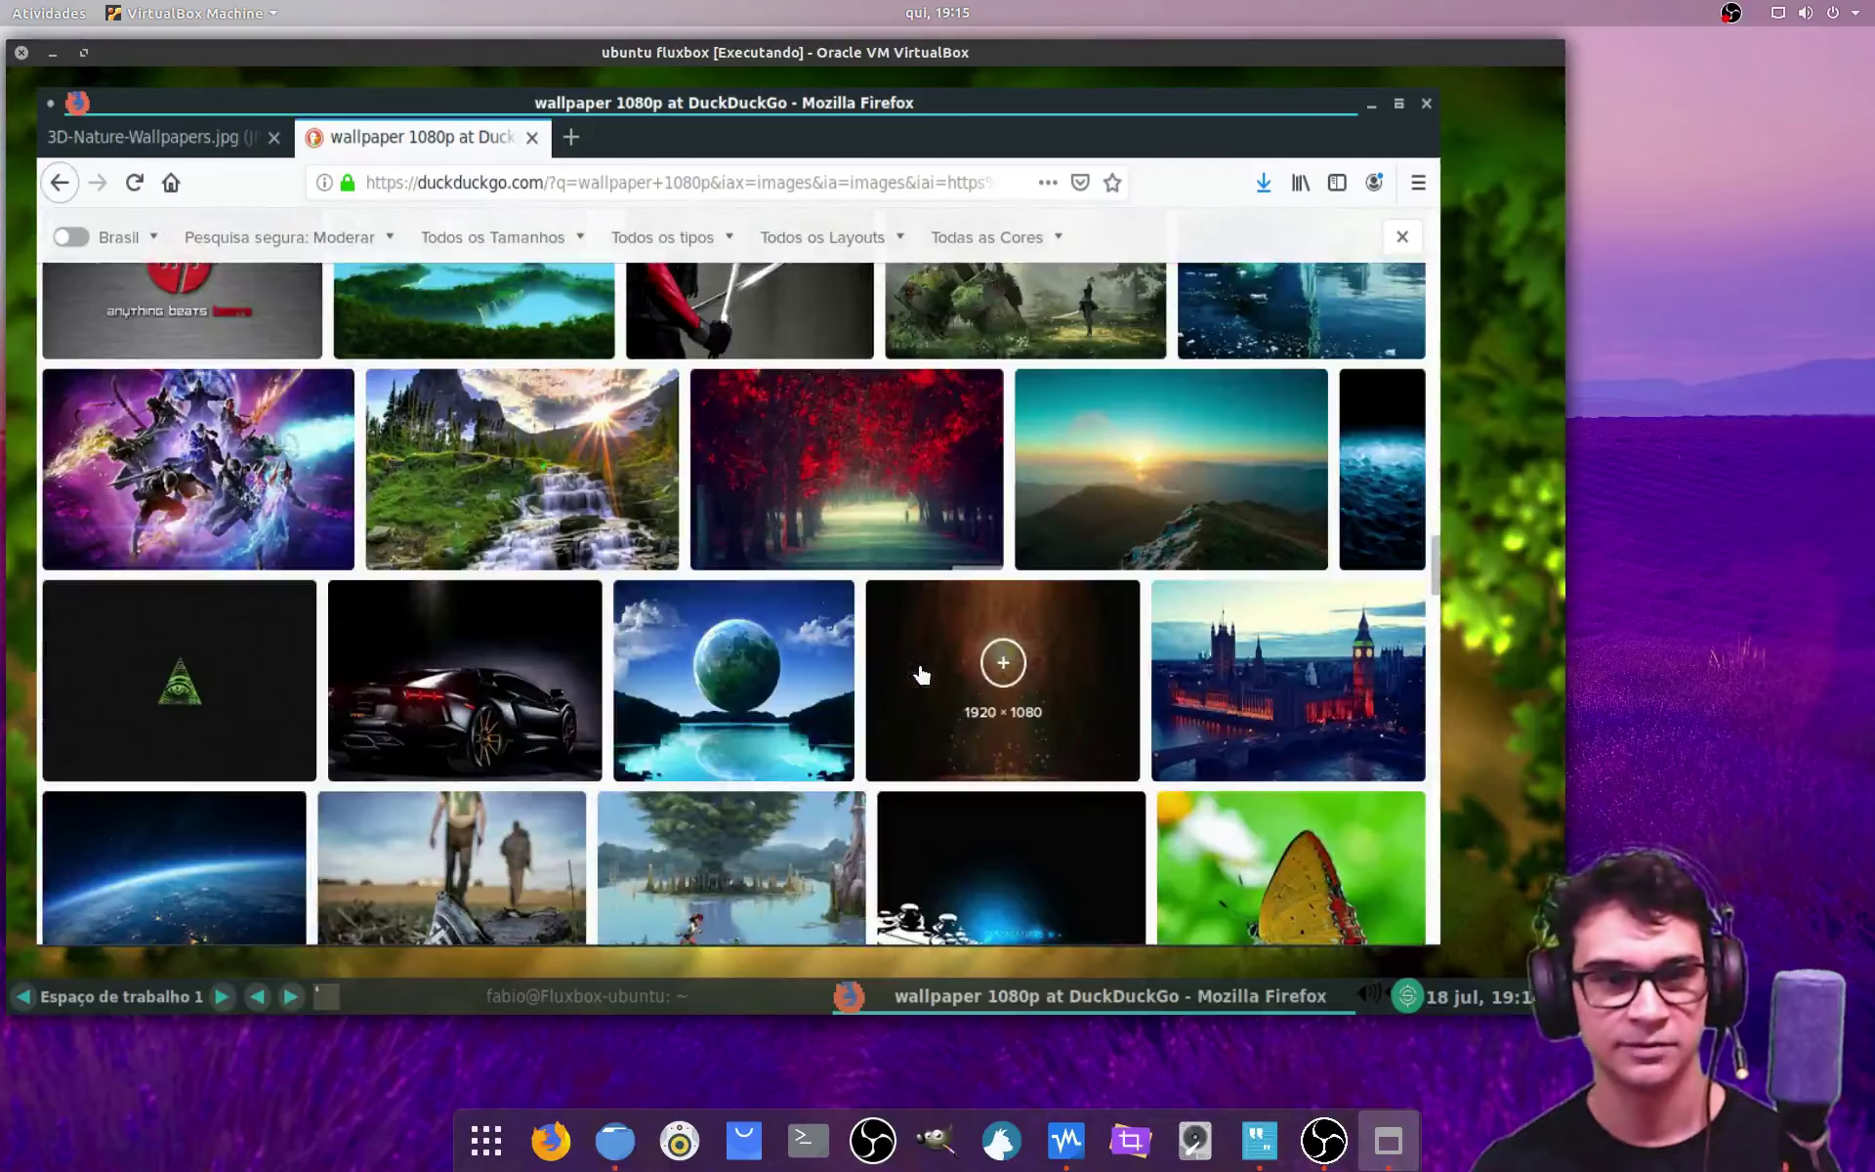
scroll(920, 674, "up", 10)
left_click(628, 436)
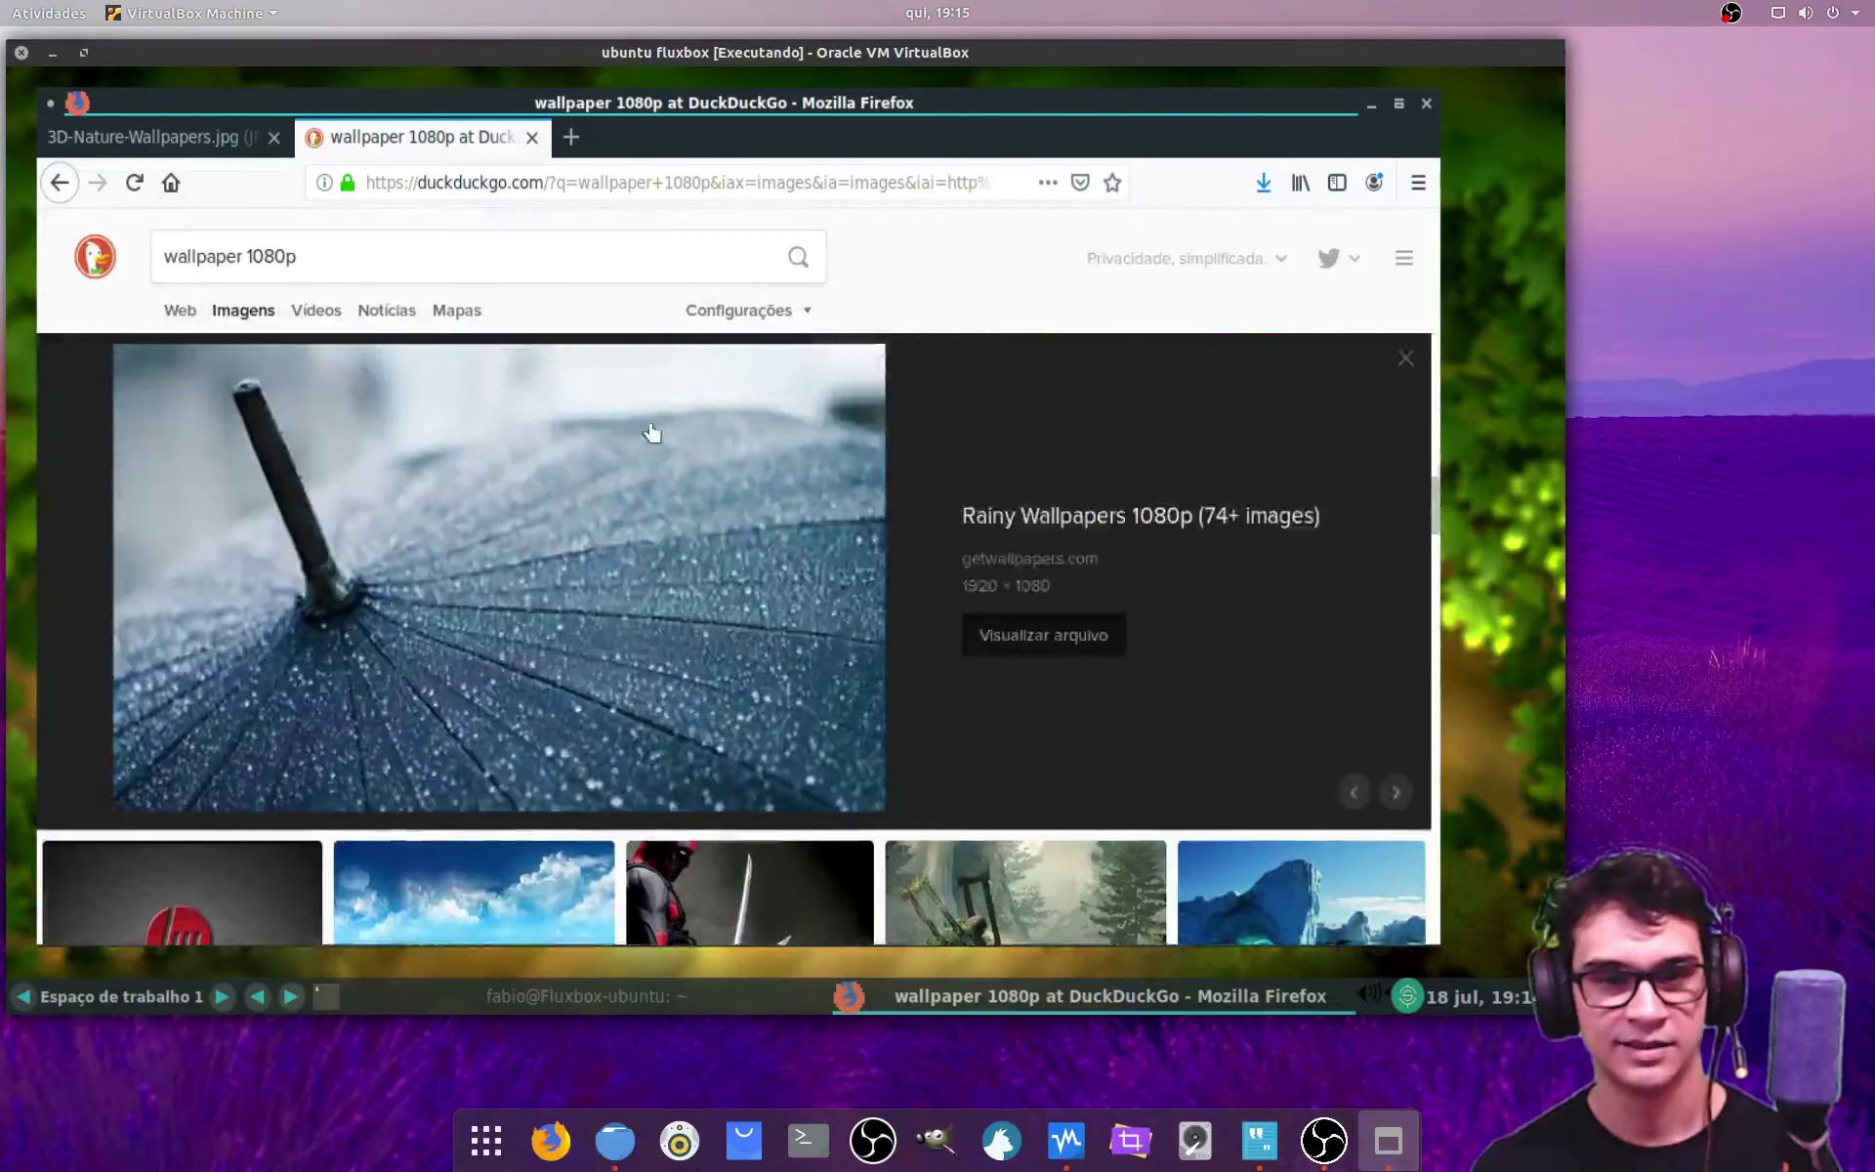
Step: Open the full-size umbrella image and save it as 665515.jpg
left_click(1080, 805)
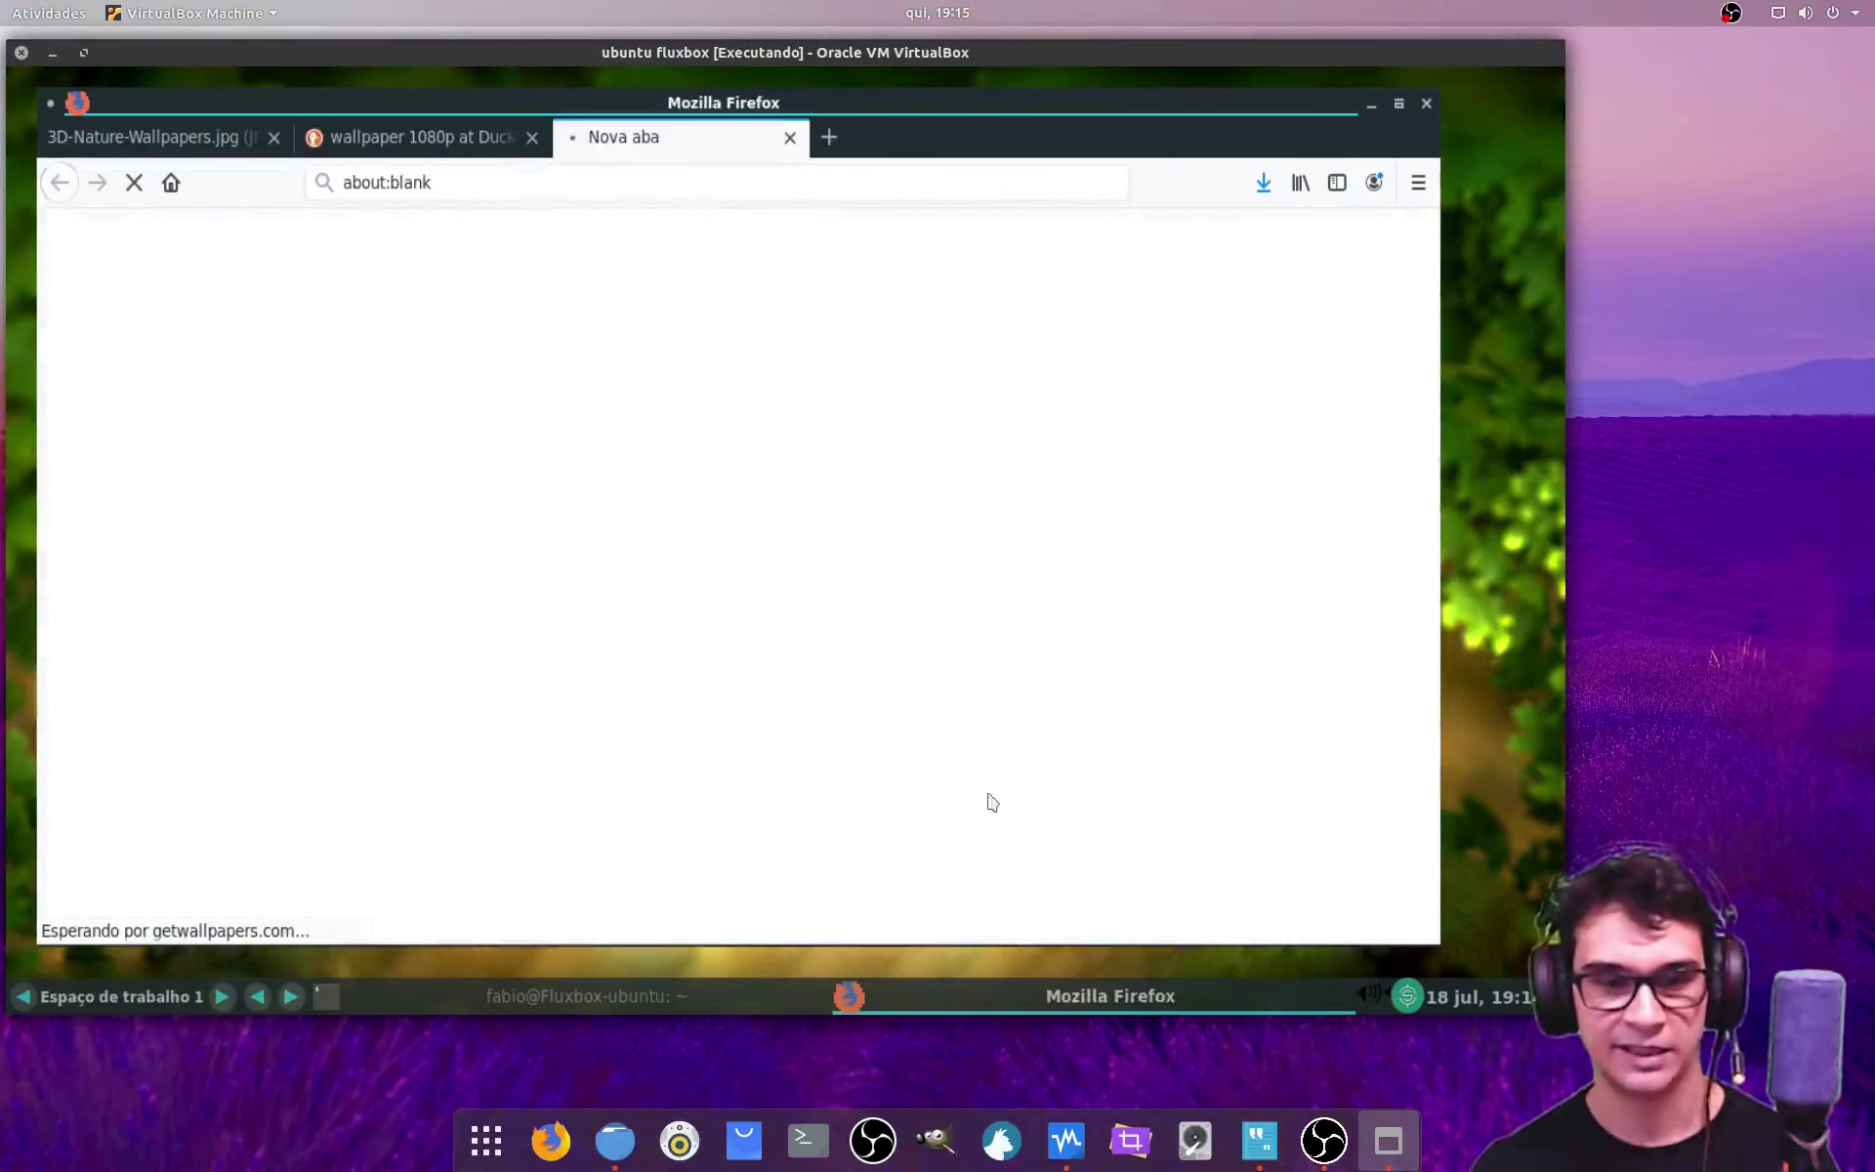
left_click(678, 547)
right_click(594, 582)
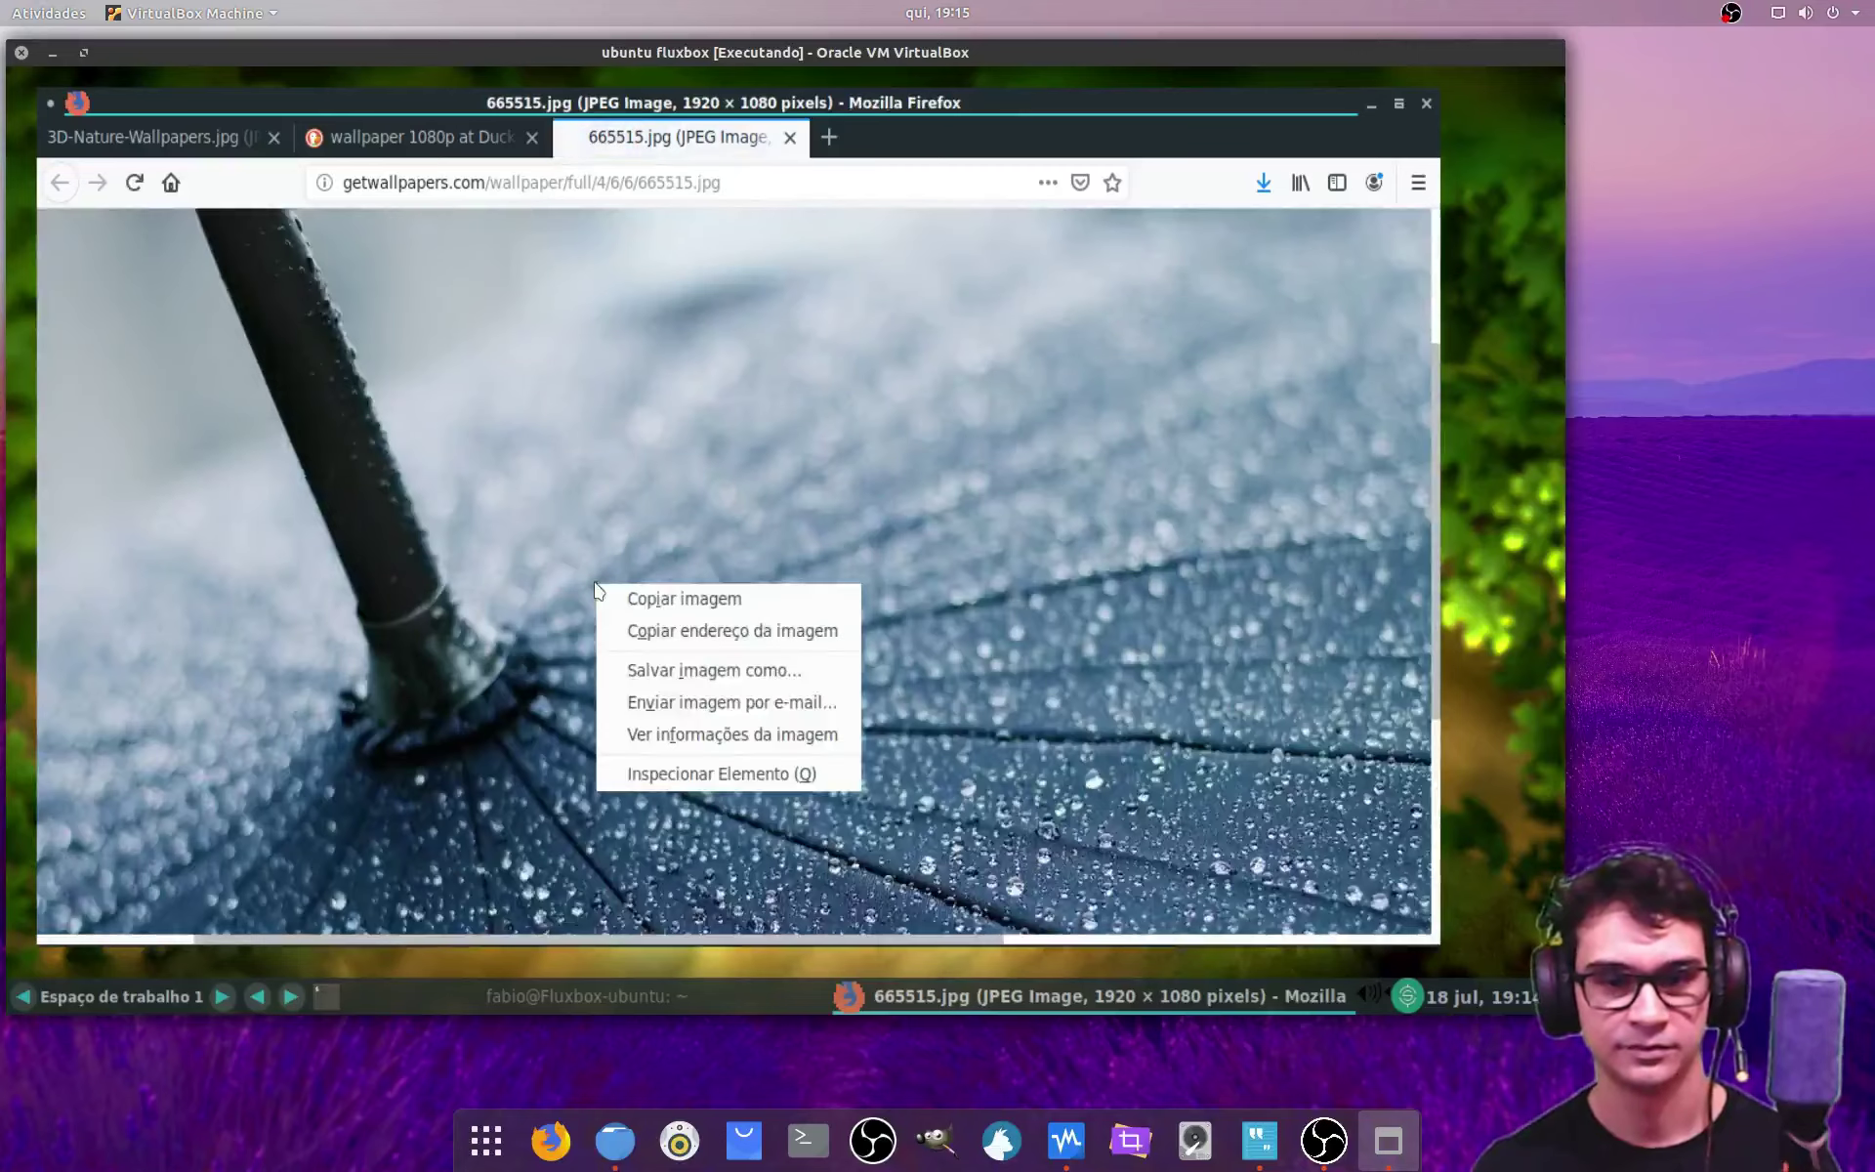
left_click(732, 694)
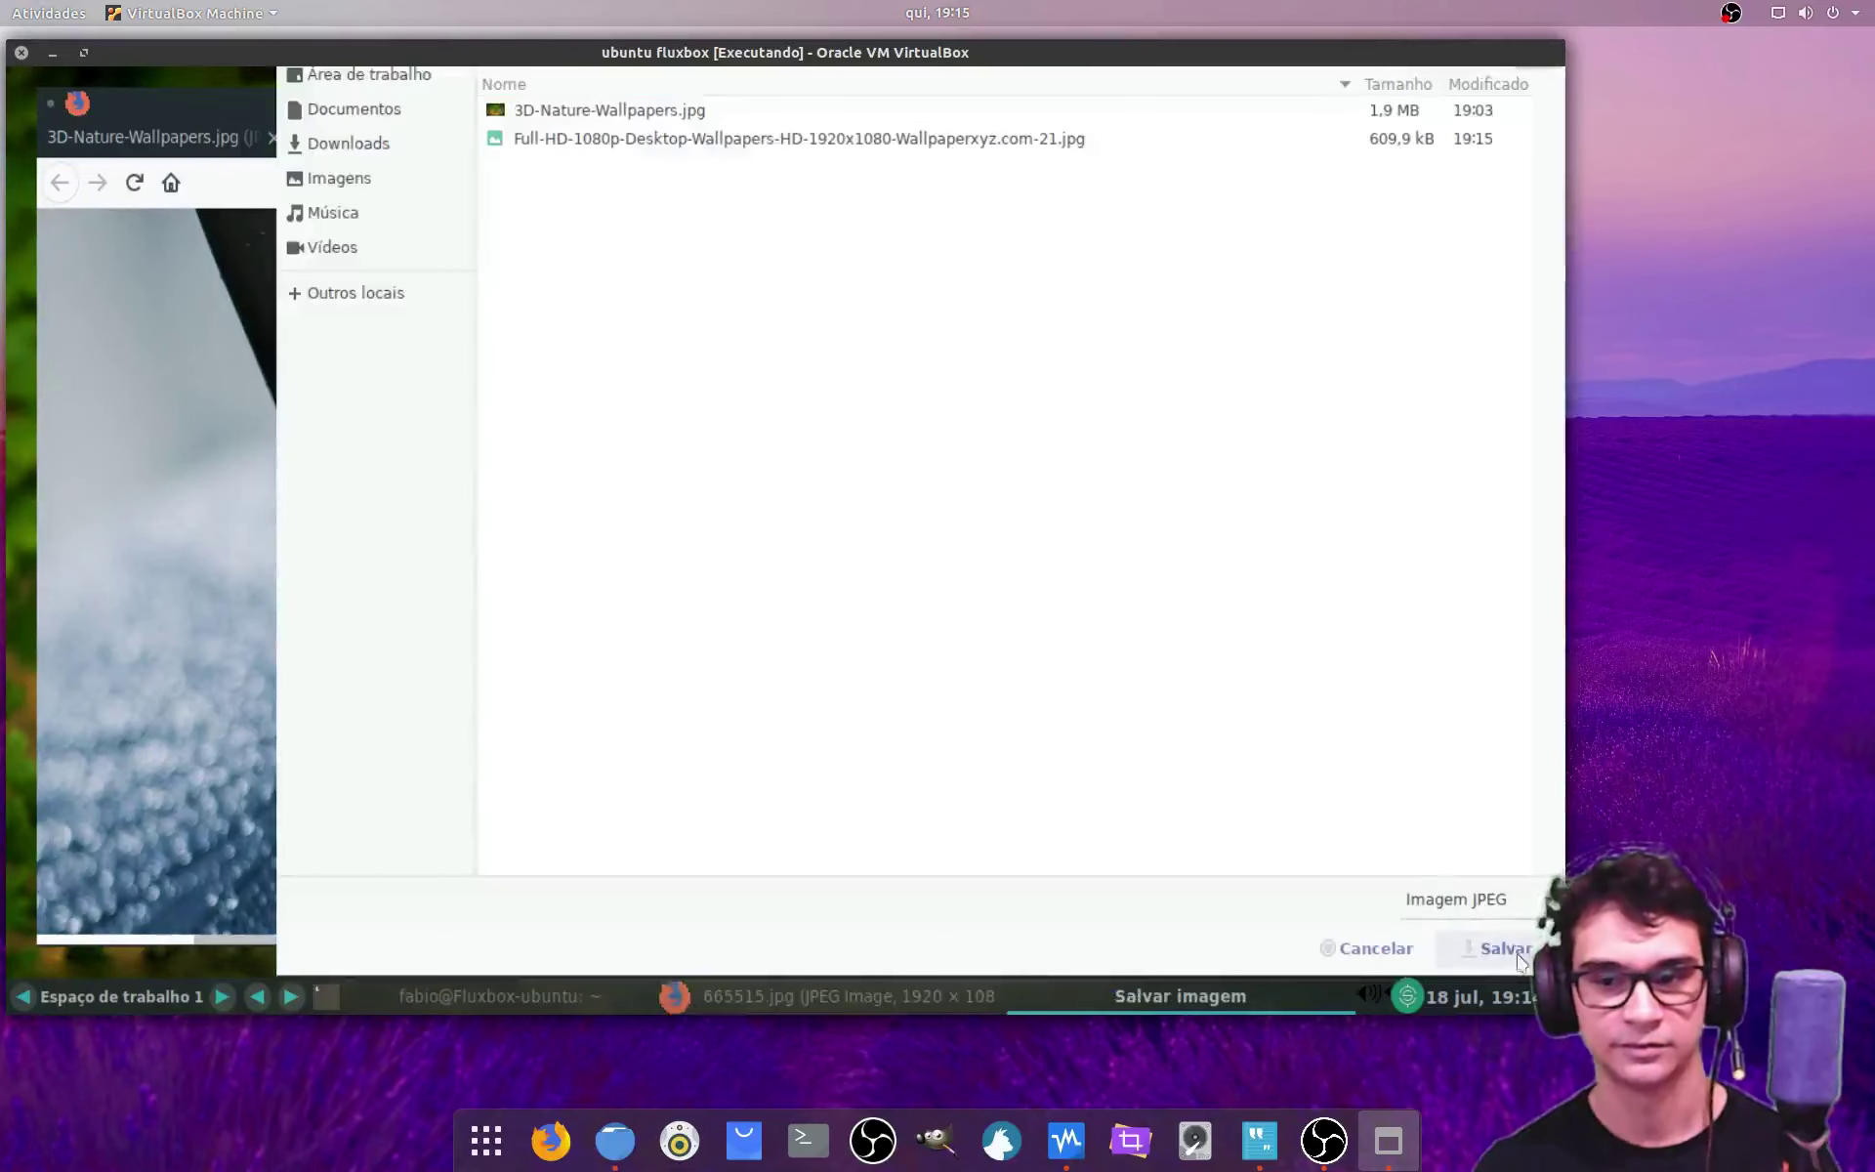
left_click(1330, 936)
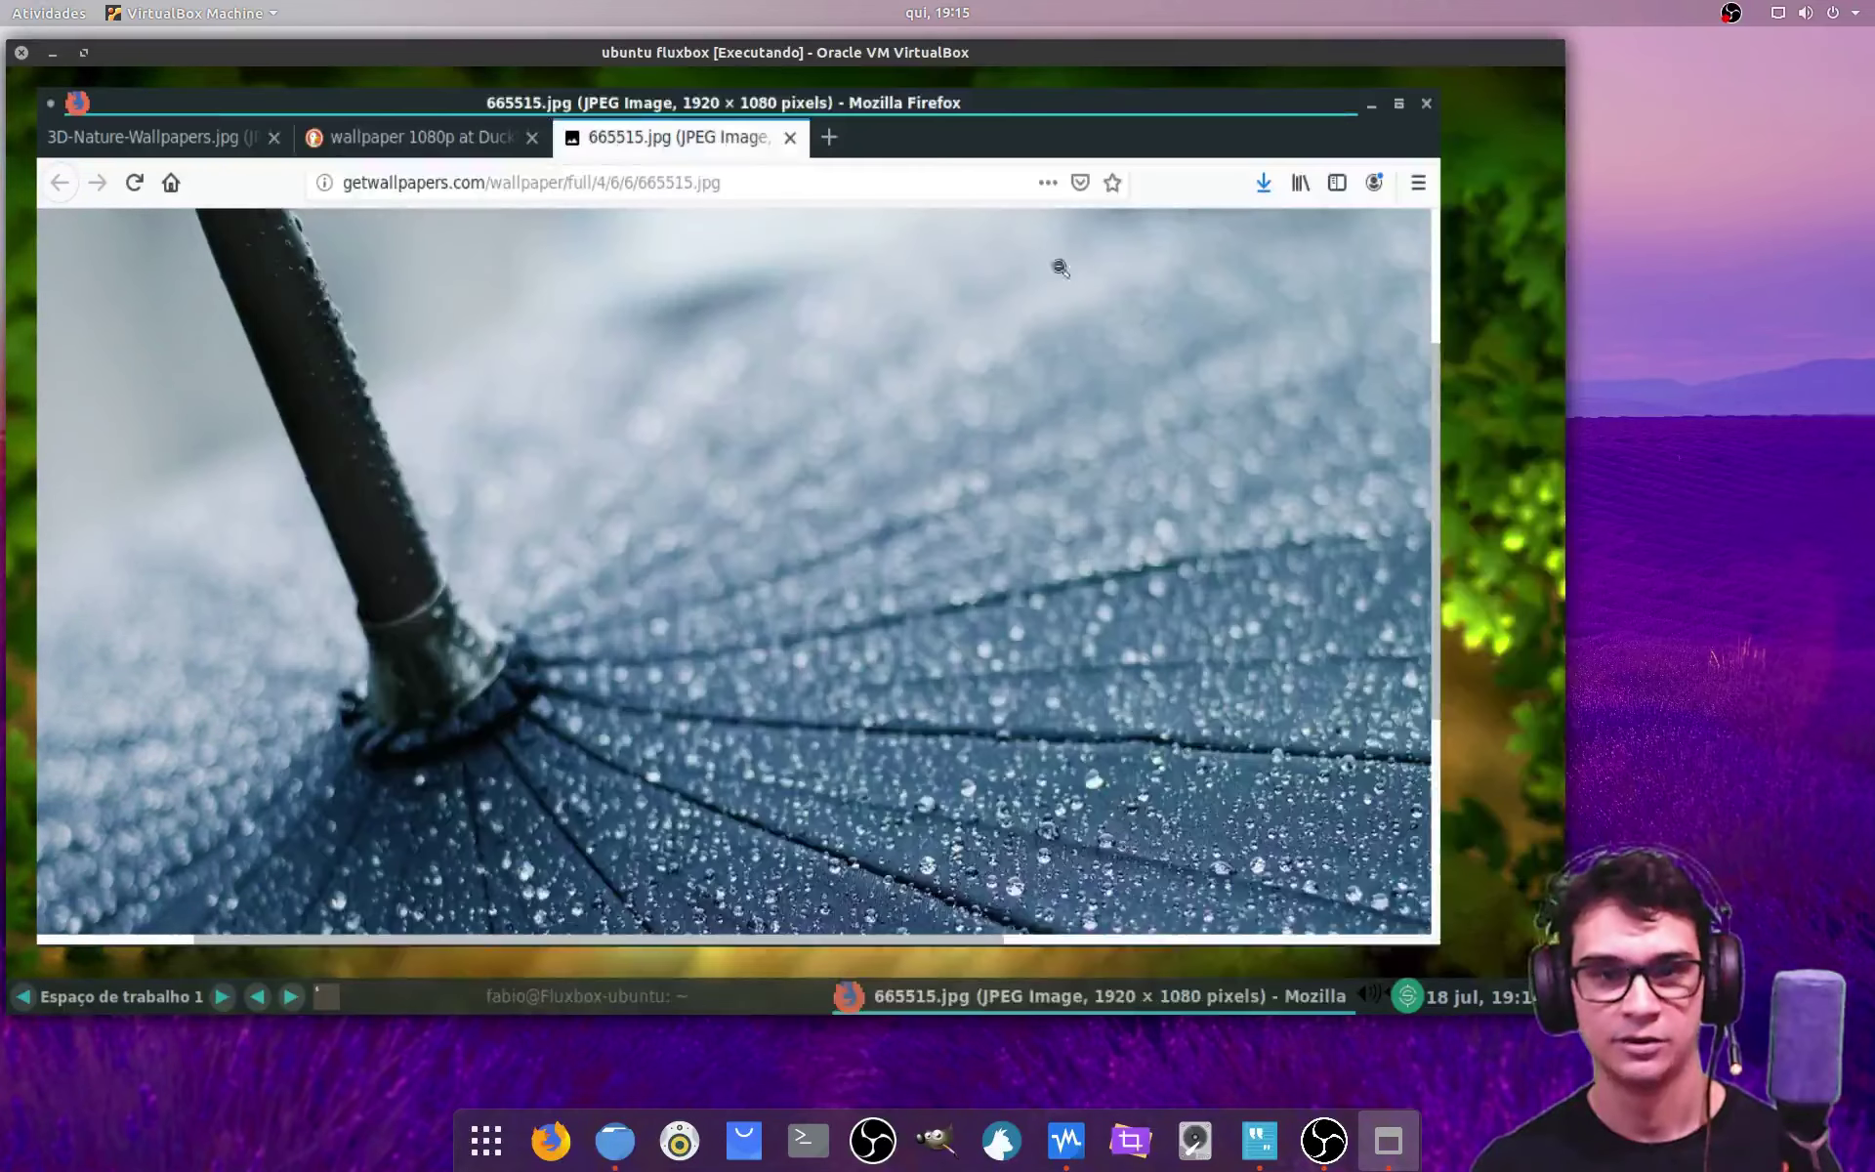
Step: Close Firefox and all its tabs, launch Nitrogen from Configurações, and select 665515.jpg
left_click(1426, 103)
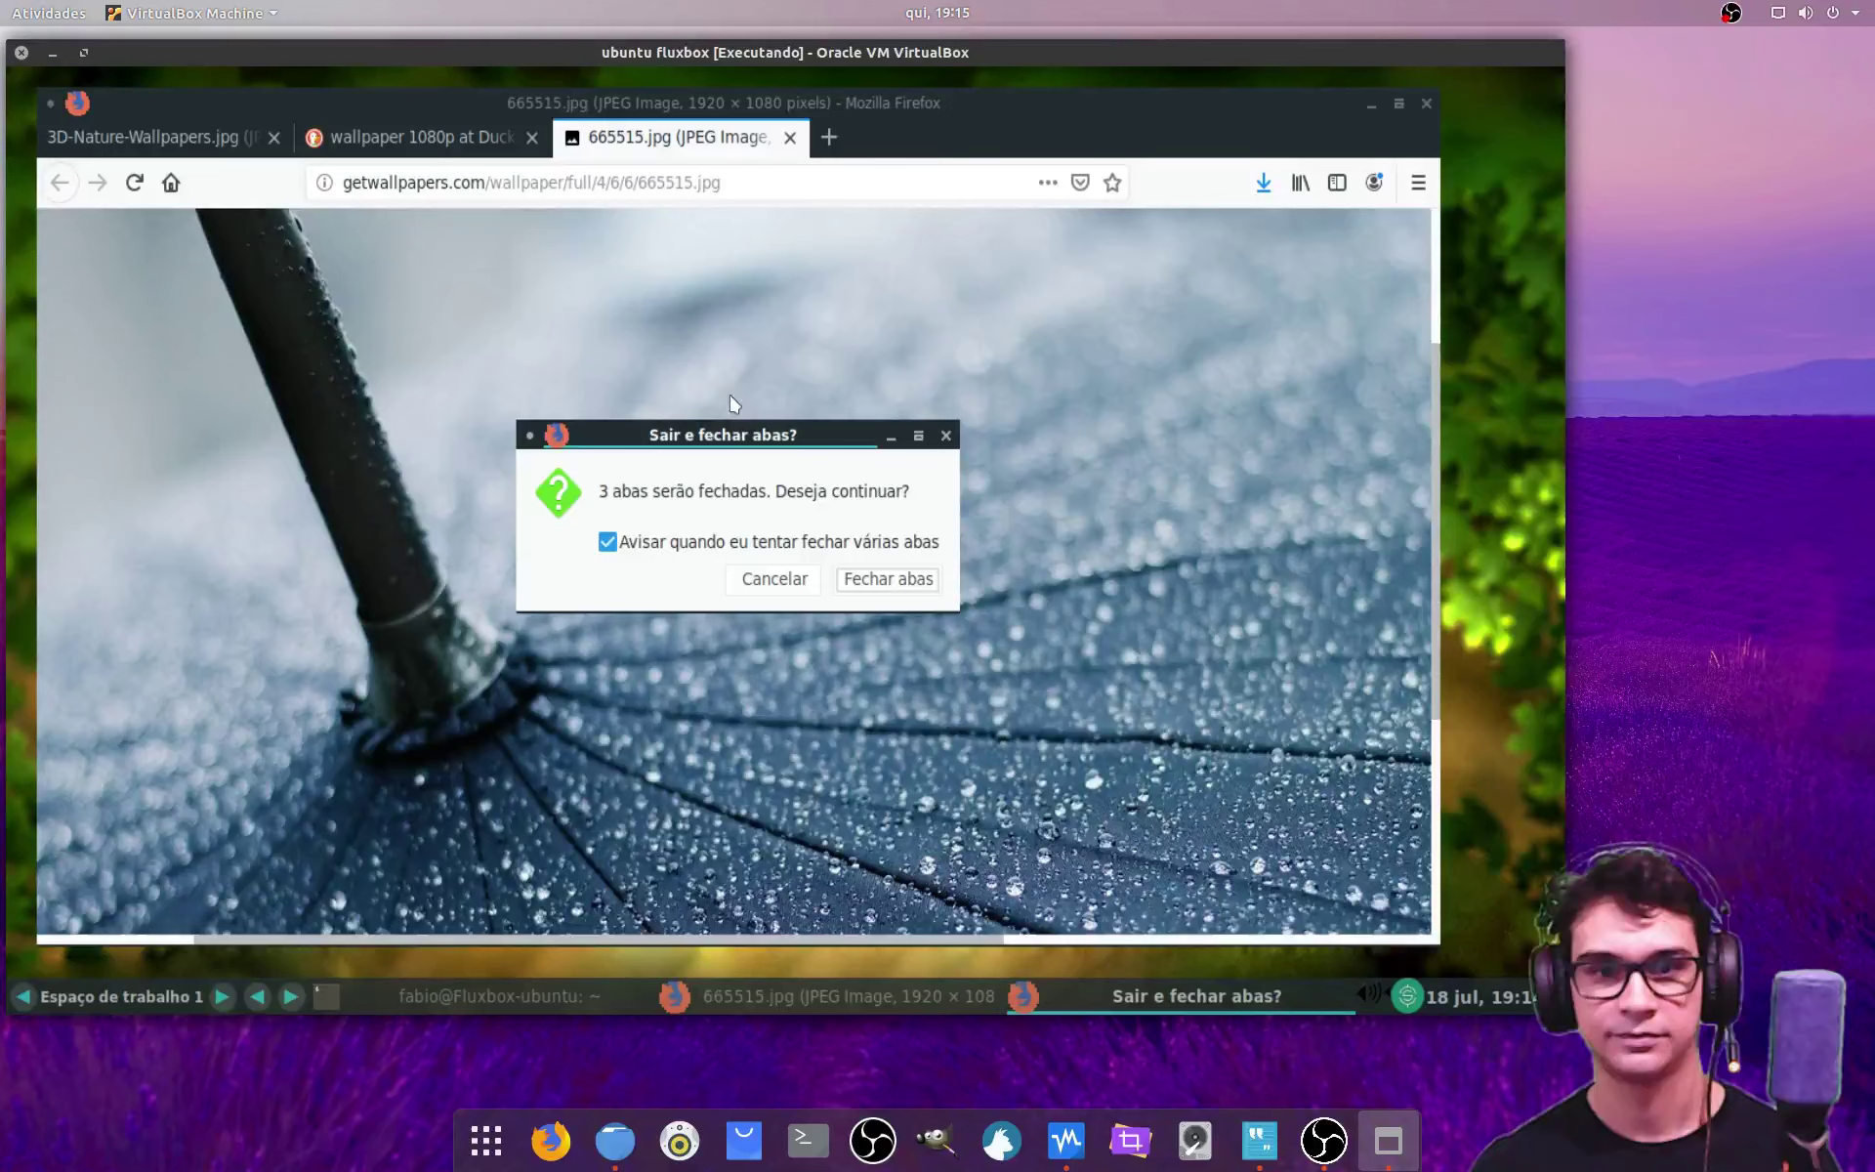
left_click(888, 579)
right_click(782, 323)
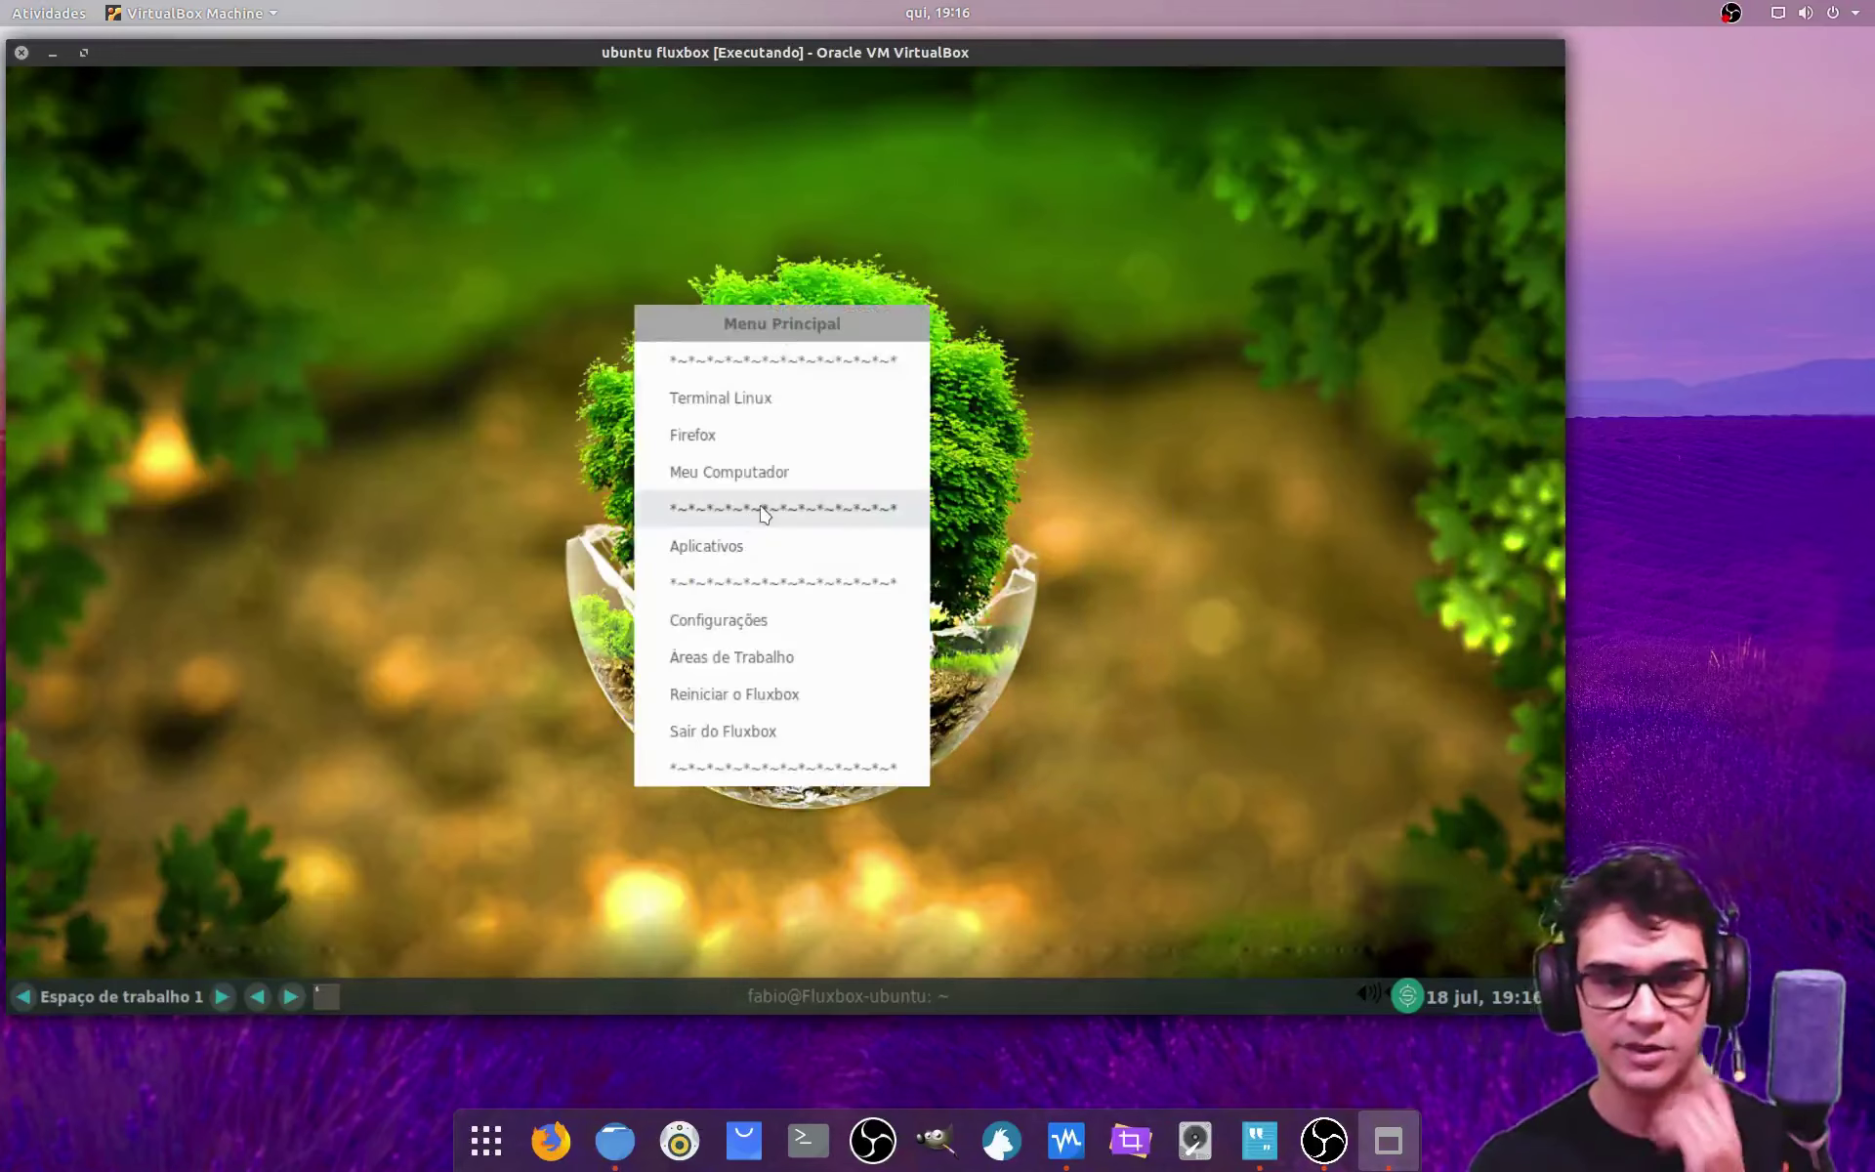
mouse_move(766, 619)
left_click(1043, 633)
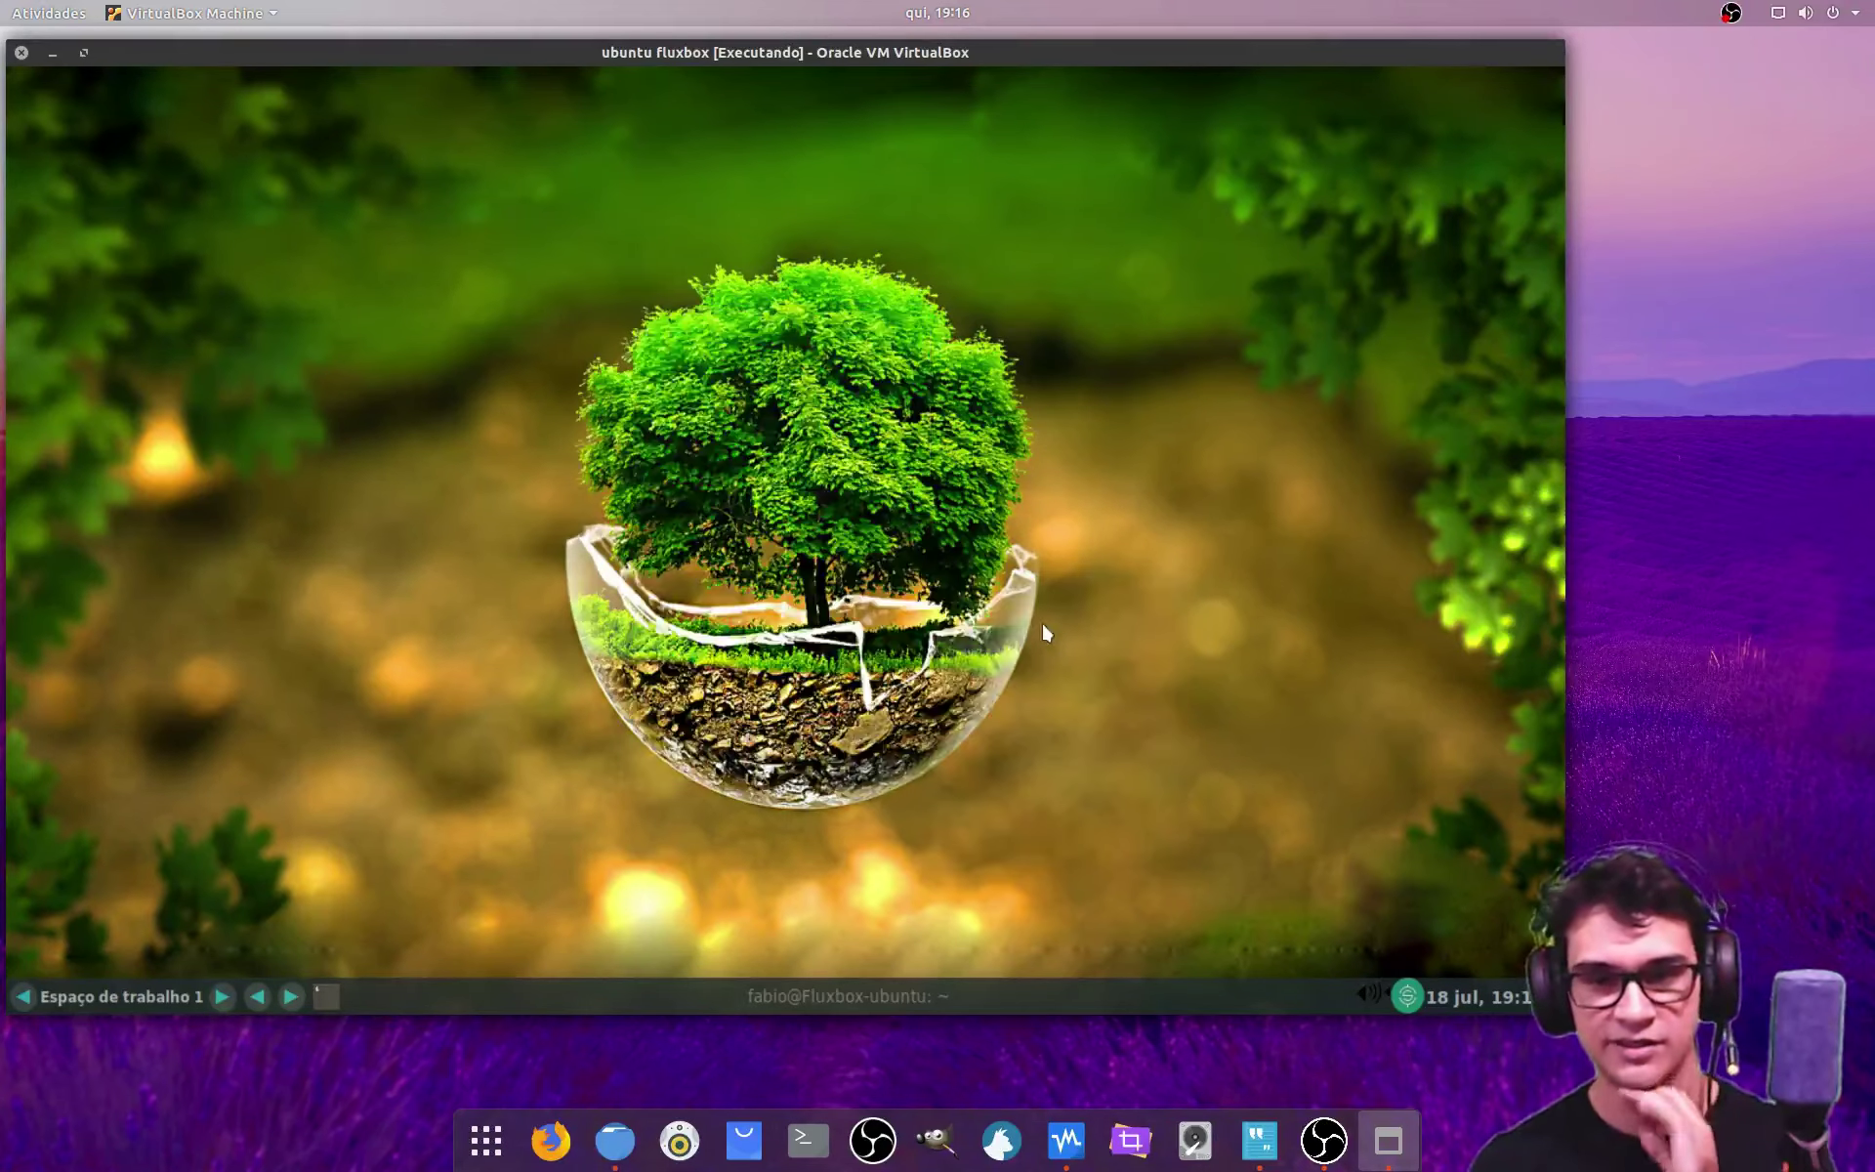
left_click(189, 281)
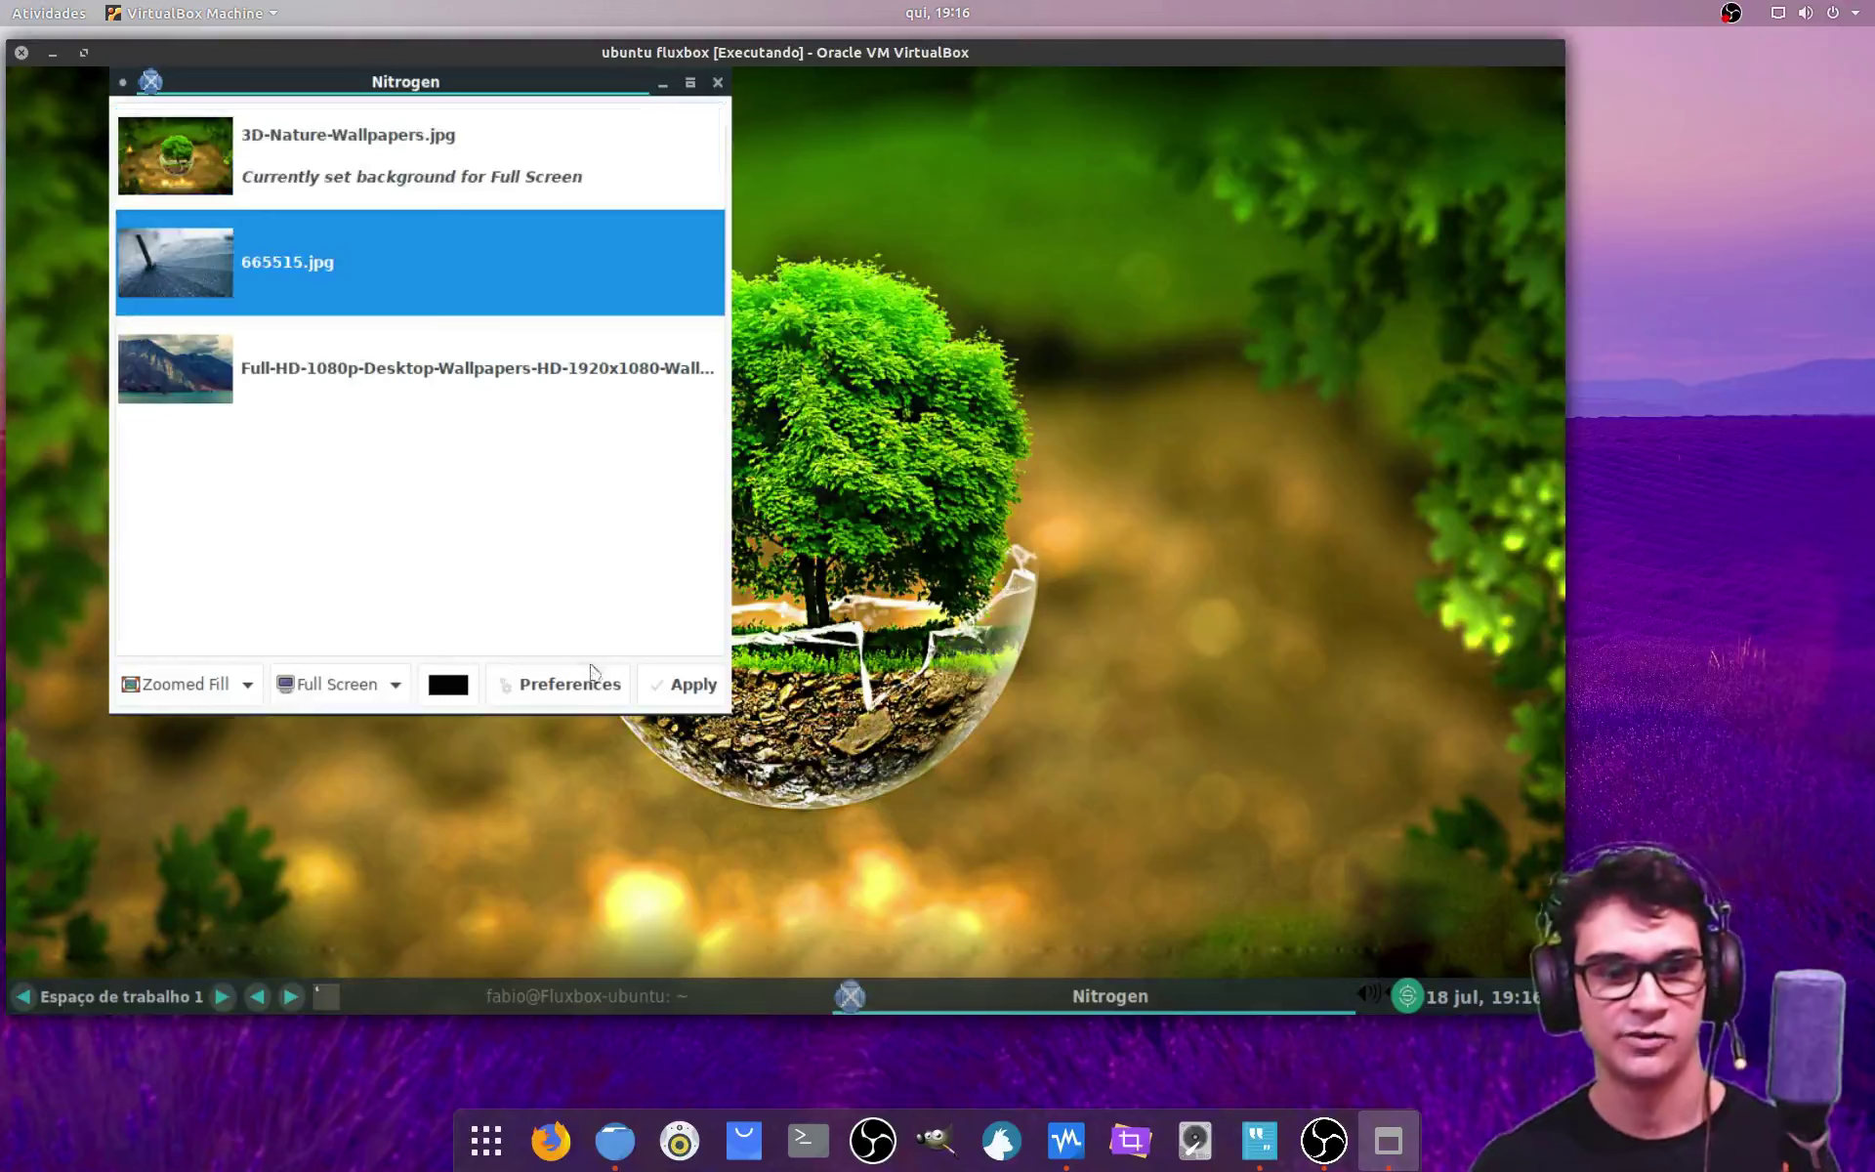
Step: Apply 665515.jpg, then try the Full-HD mountain image as the wallpaper instead
left_click(684, 684)
left_click_drag(634, 208, 935, 360)
left_click(745, 500)
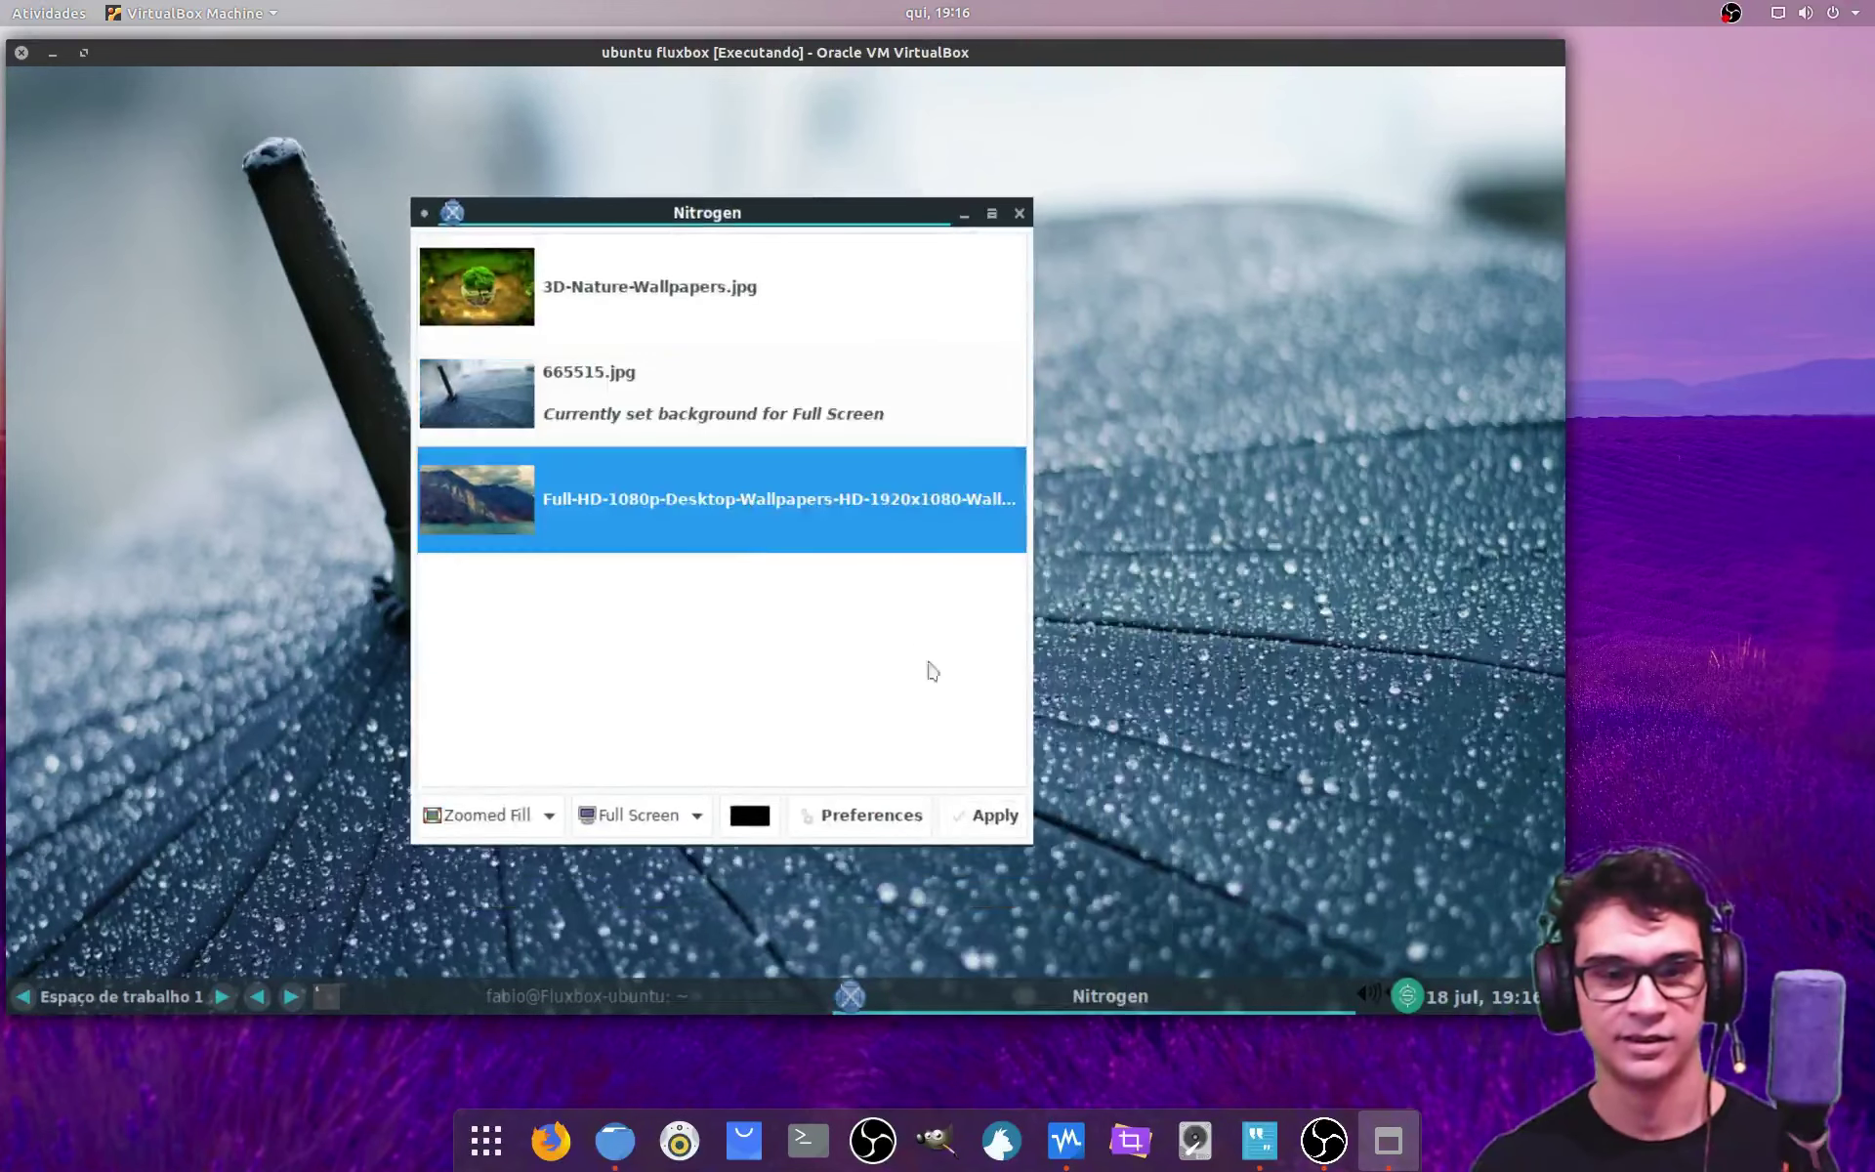
left_click(985, 816)
key("alt+F4")
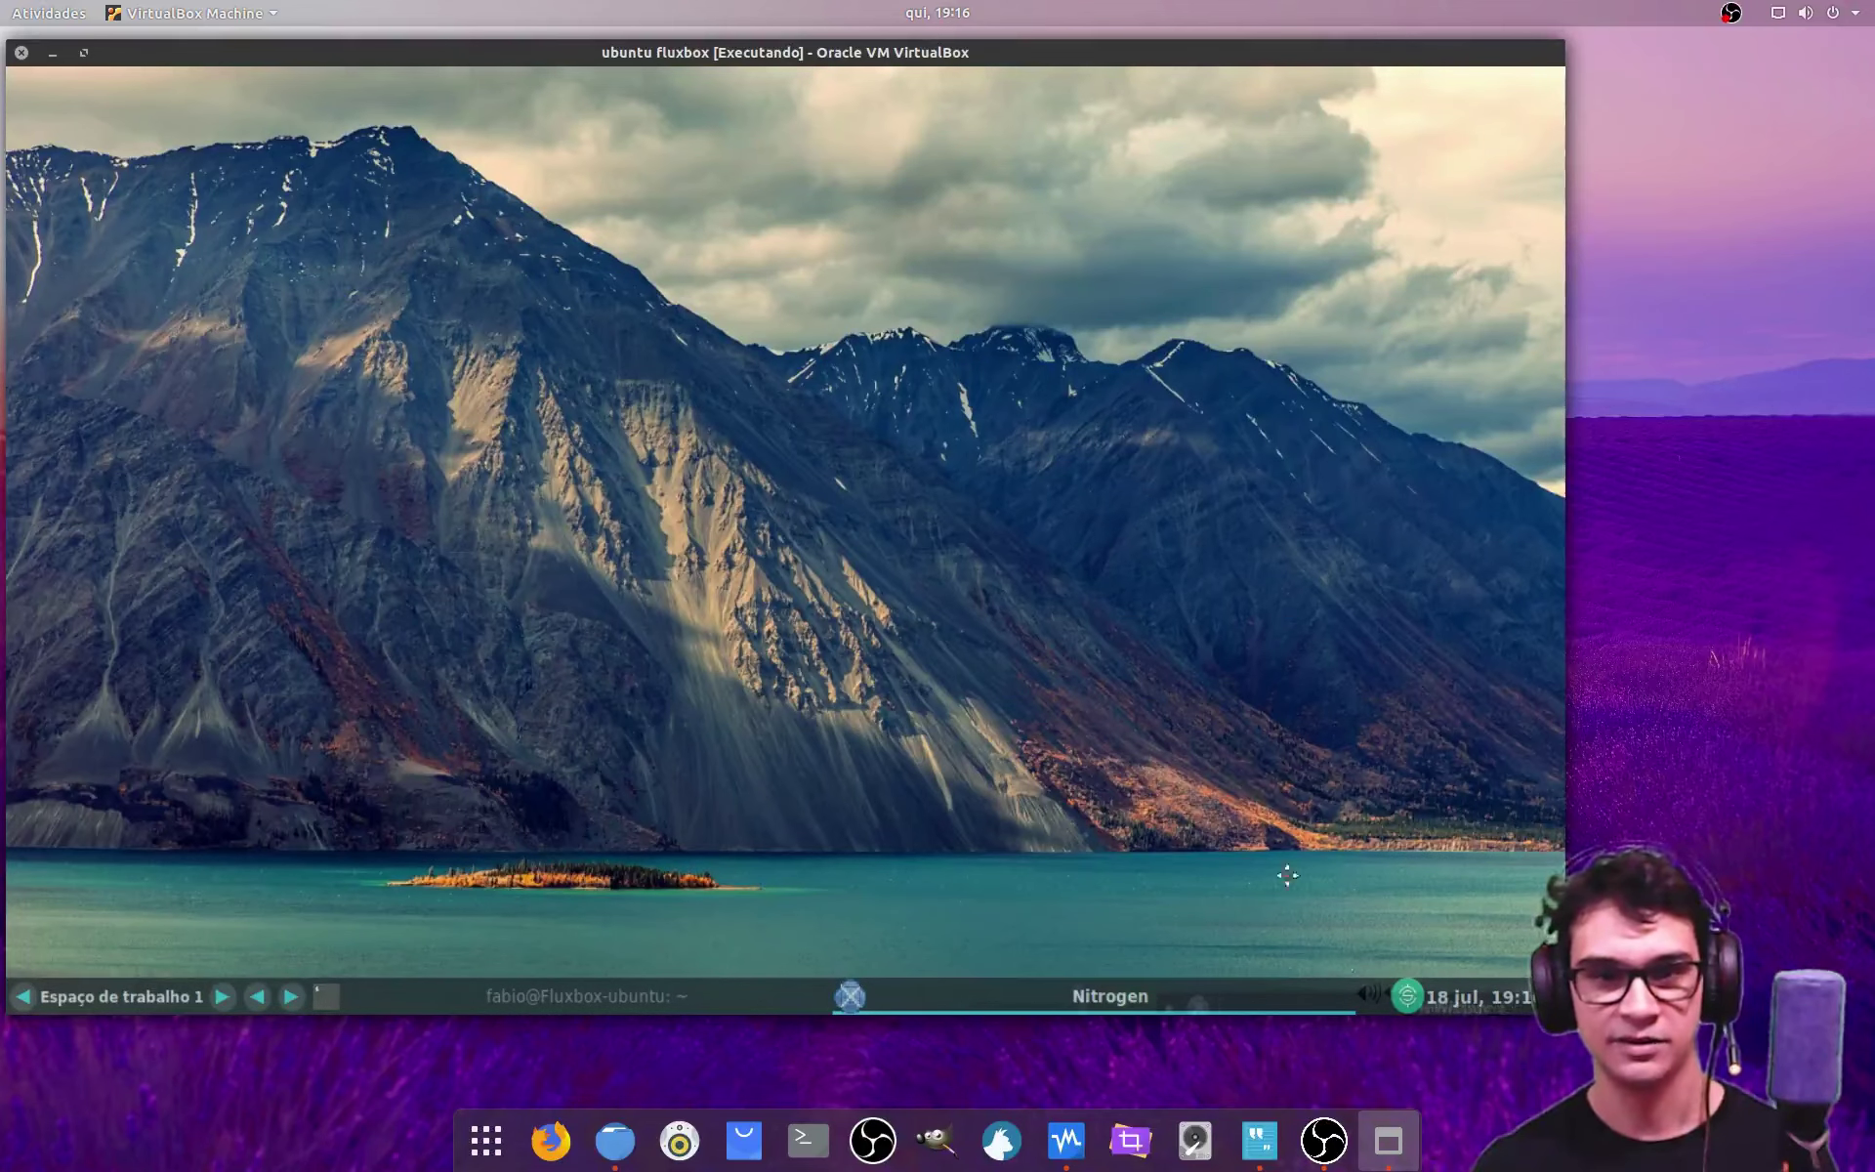
Step: Reapply 665515.jpg as the wallpaper, close Nitrogen, and open Synapse from the tray
left_click(545, 379)
left_click(787, 776)
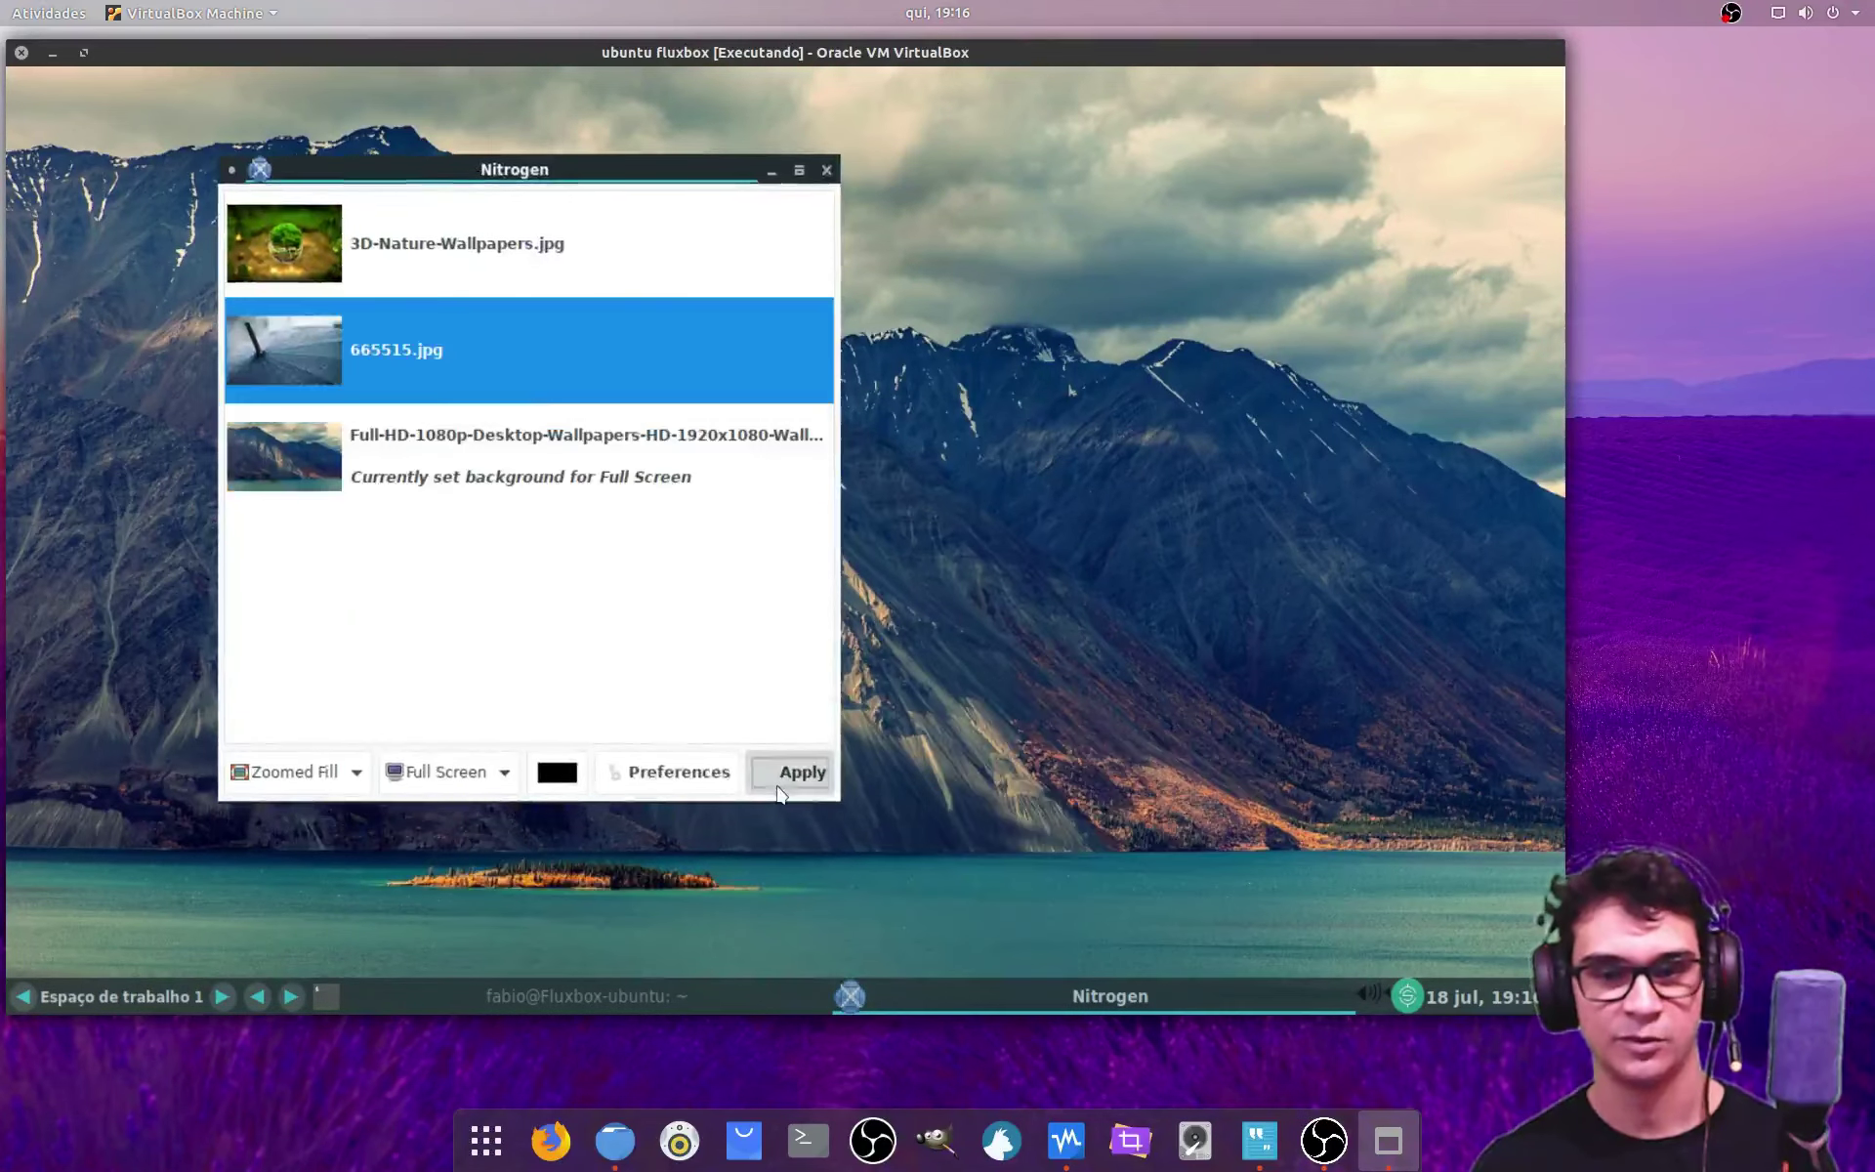
left_click(829, 171)
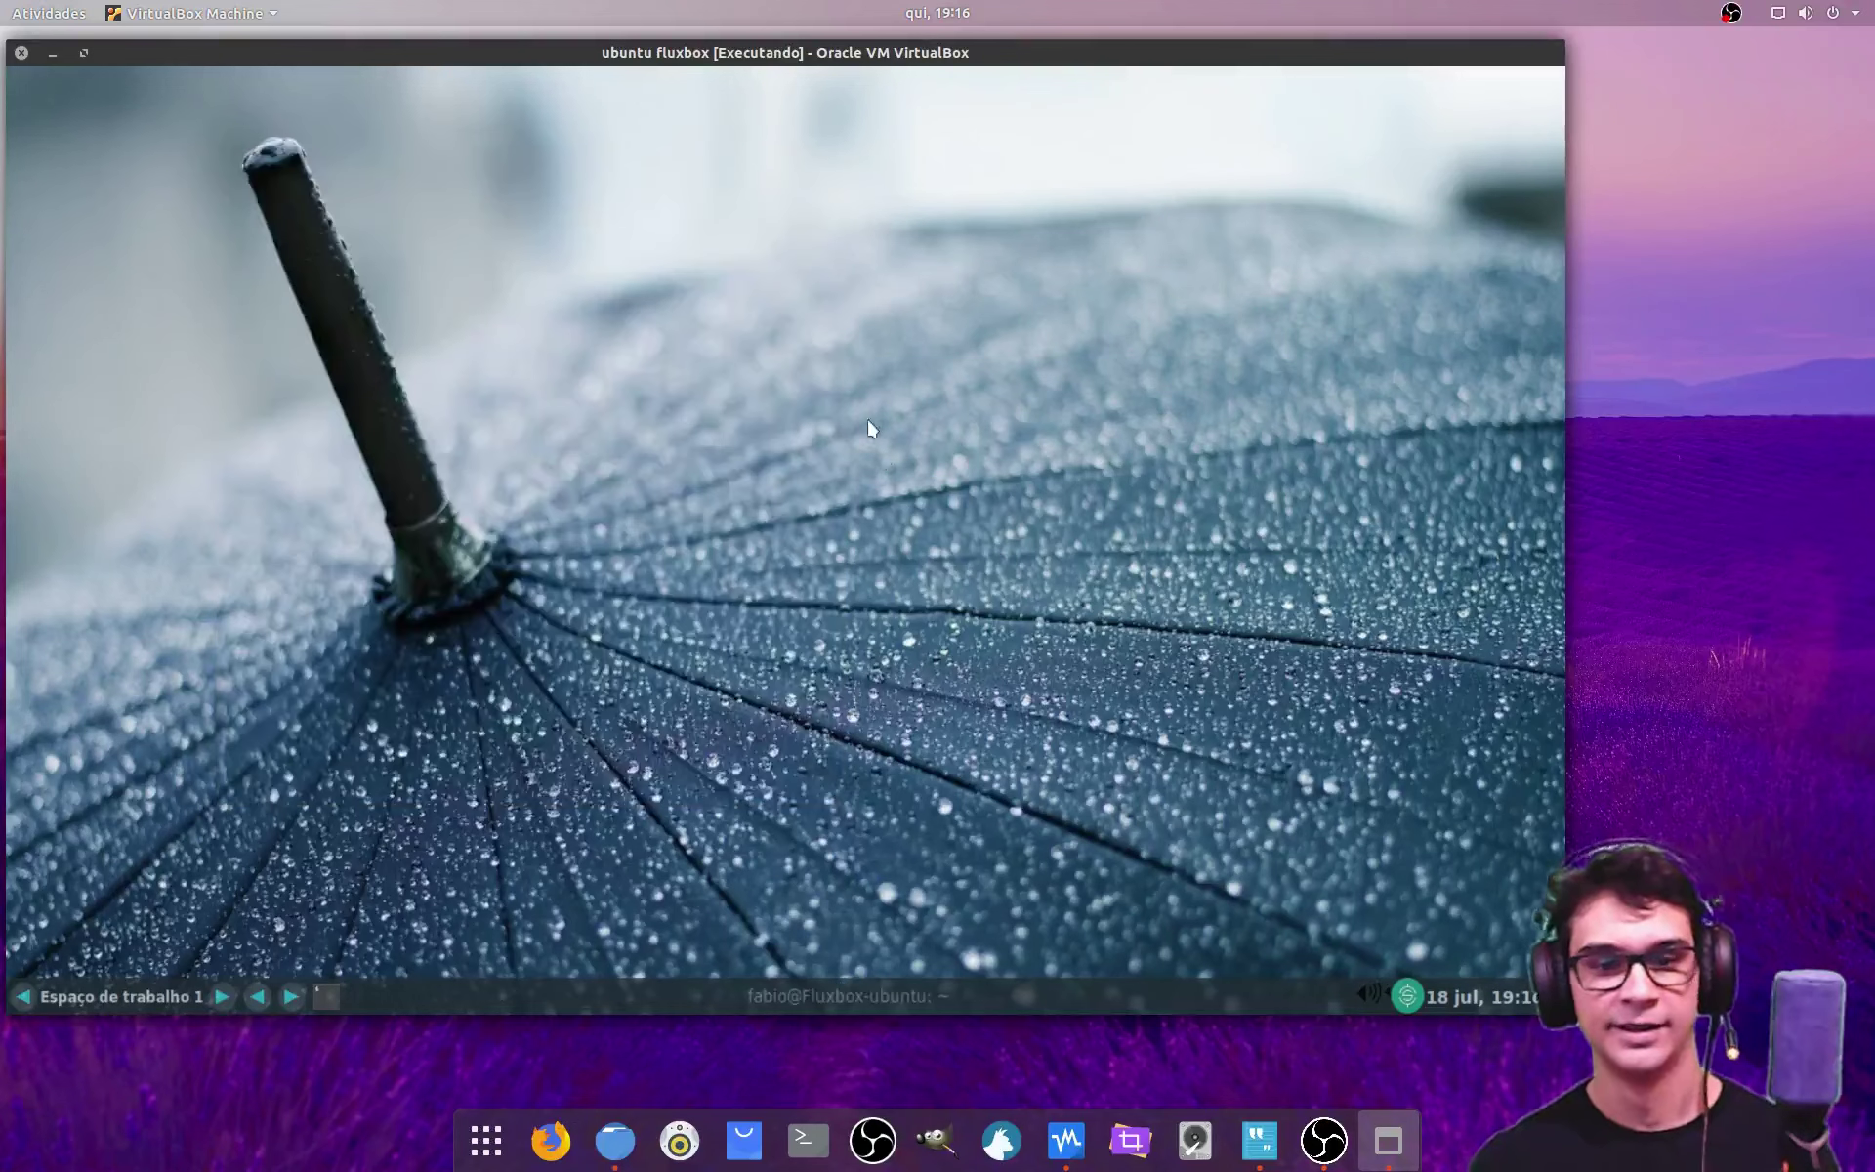
left_click(1407, 998)
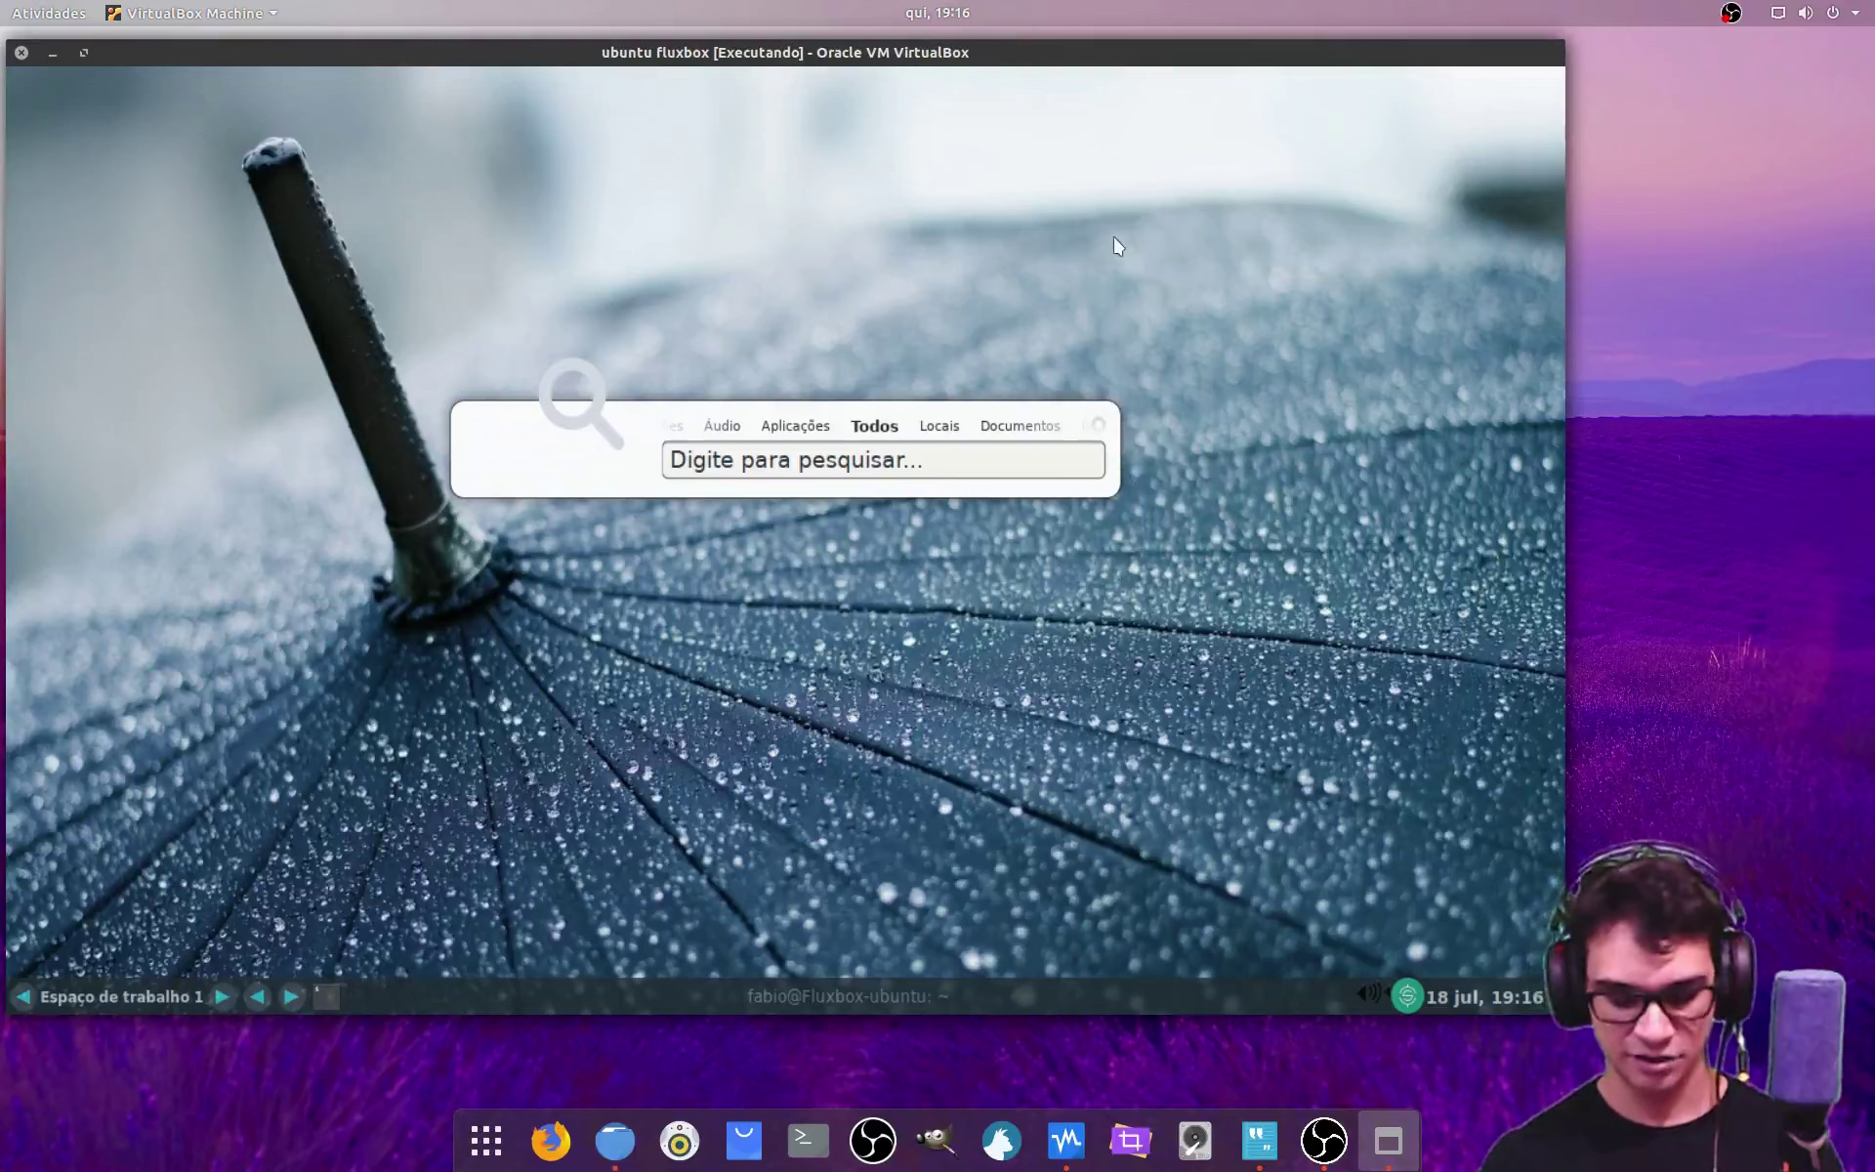
Step: Launch PCManFM with 'pcm', uncheck Ver > Mostrar ocultos, then close the window
type("pcm")
key("Return")
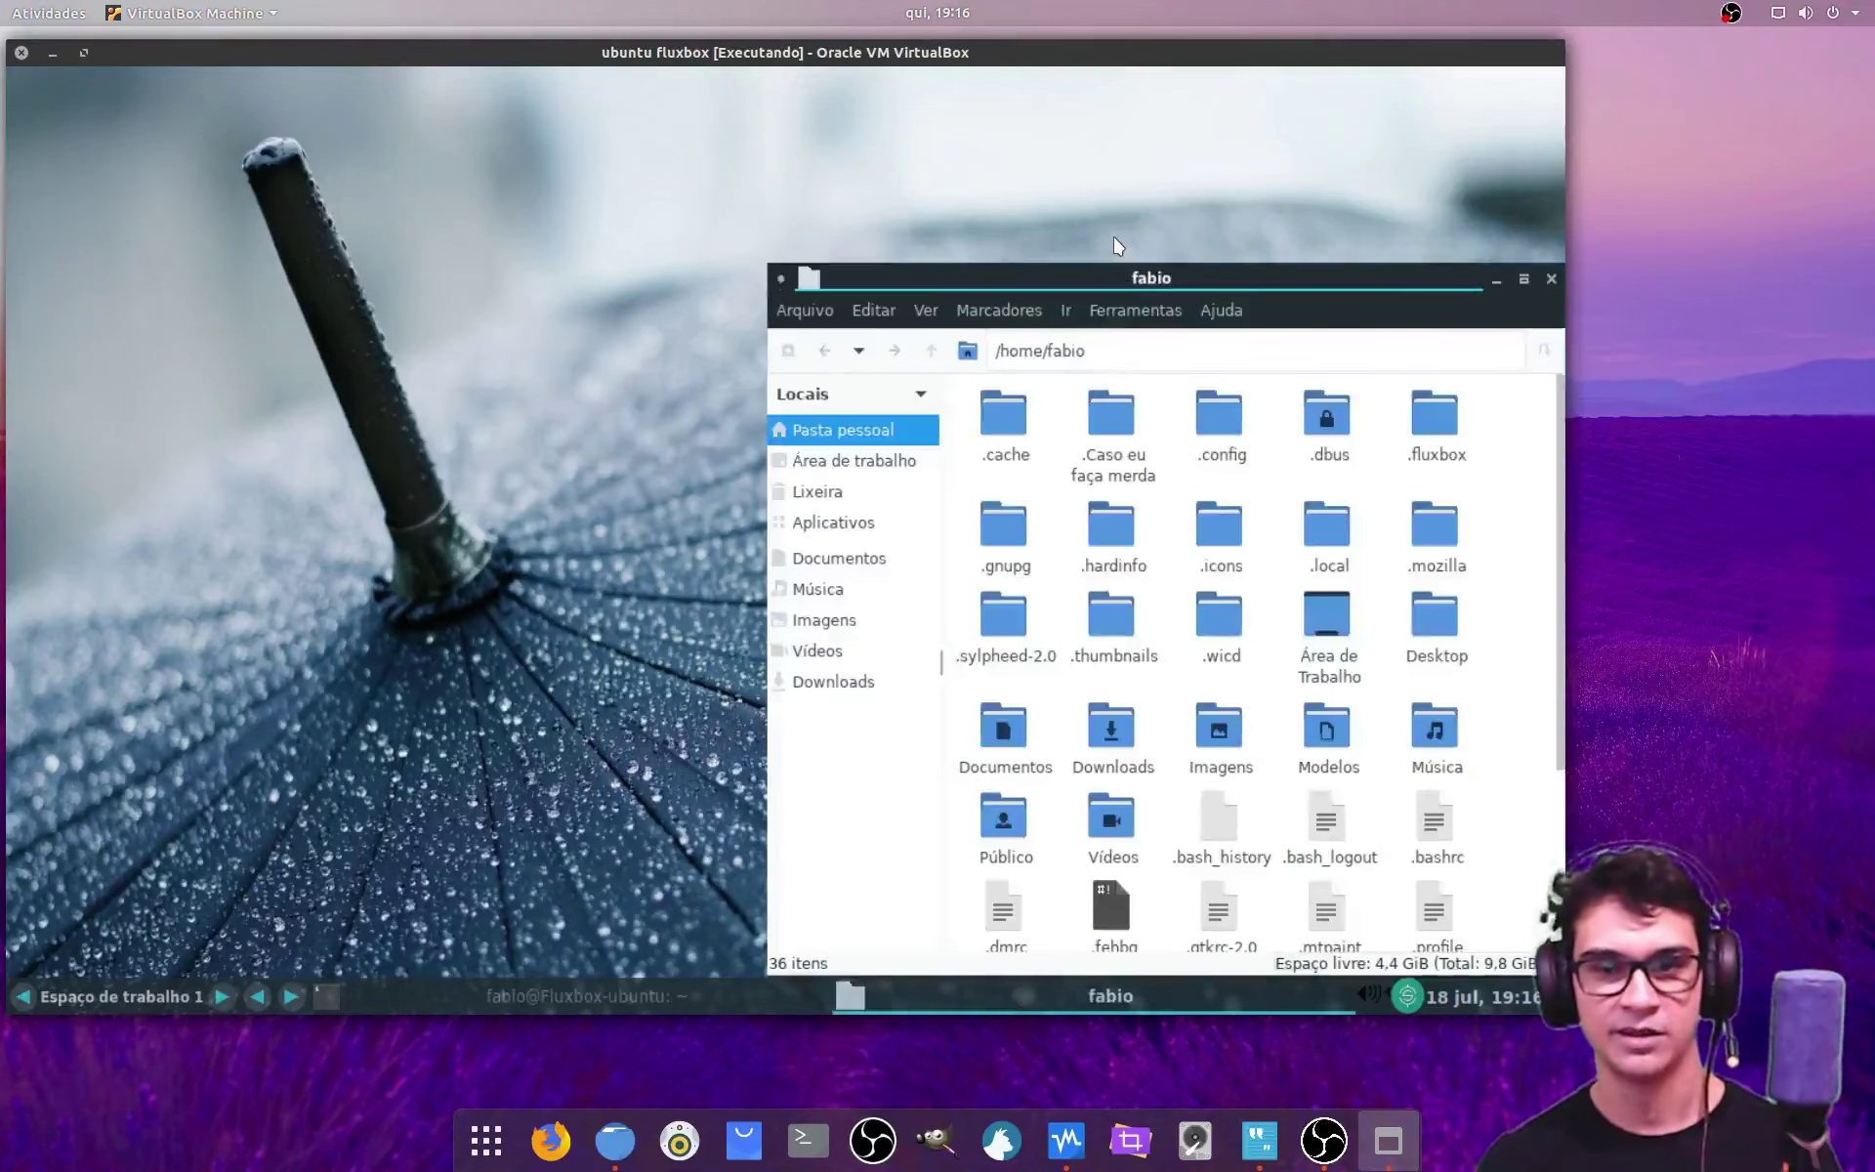
left_click_drag(1111, 279, 582, 179)
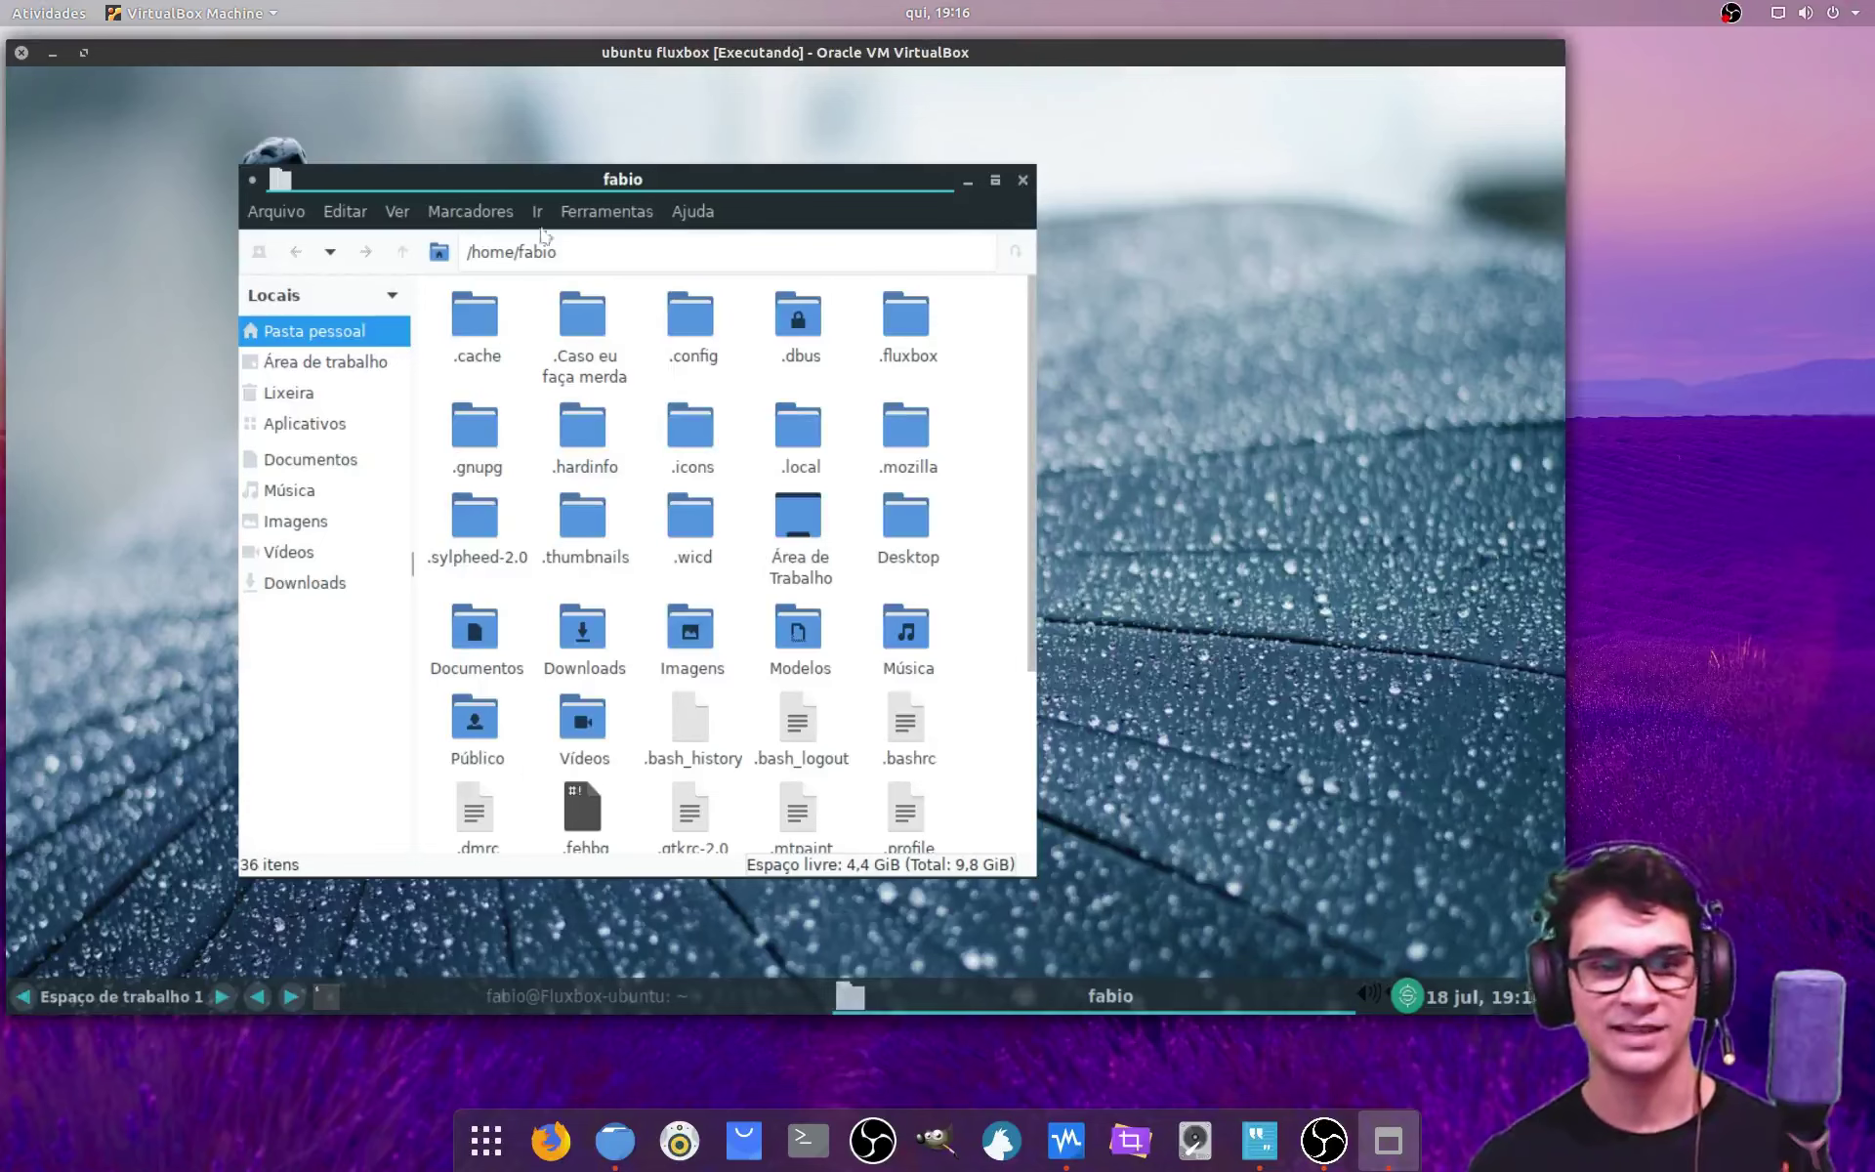
left_click(396, 211)
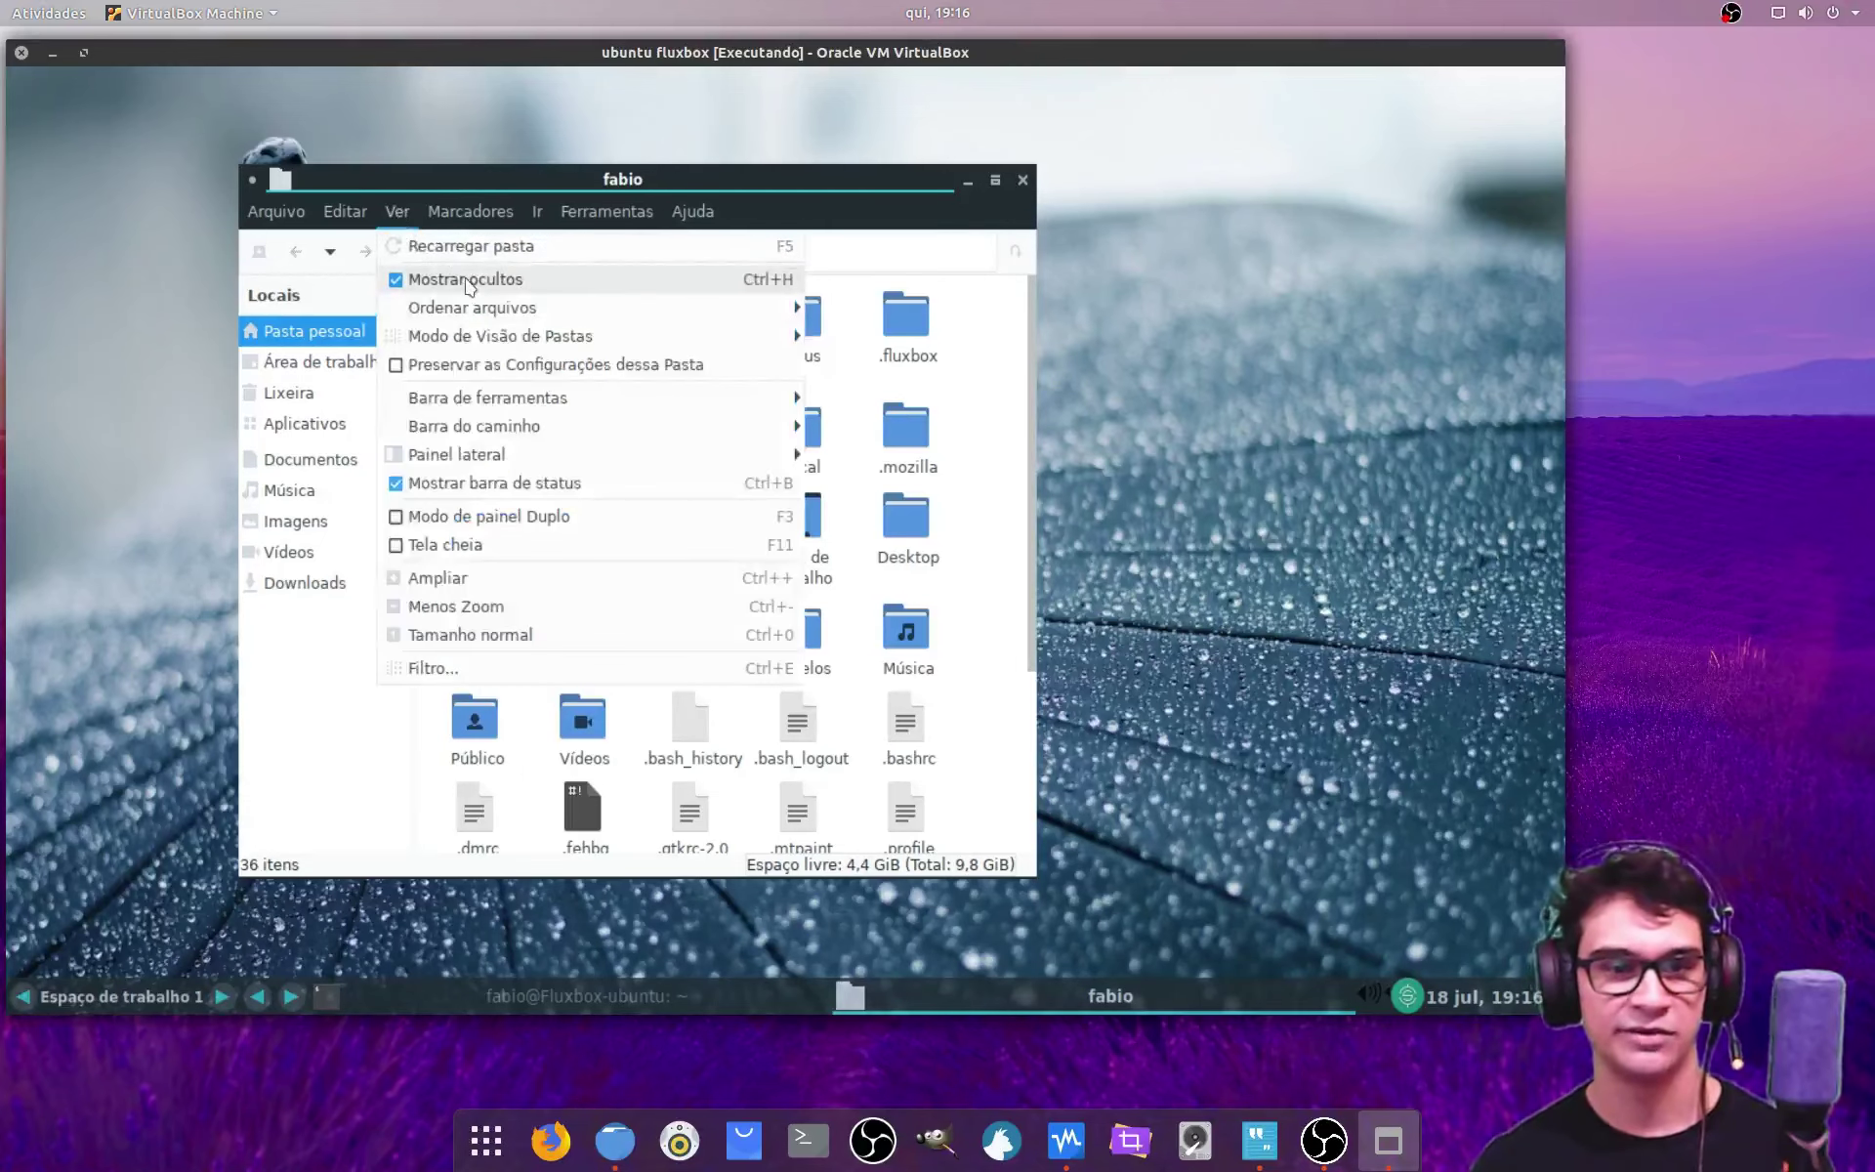
left_click(466, 280)
left_click(1022, 180)
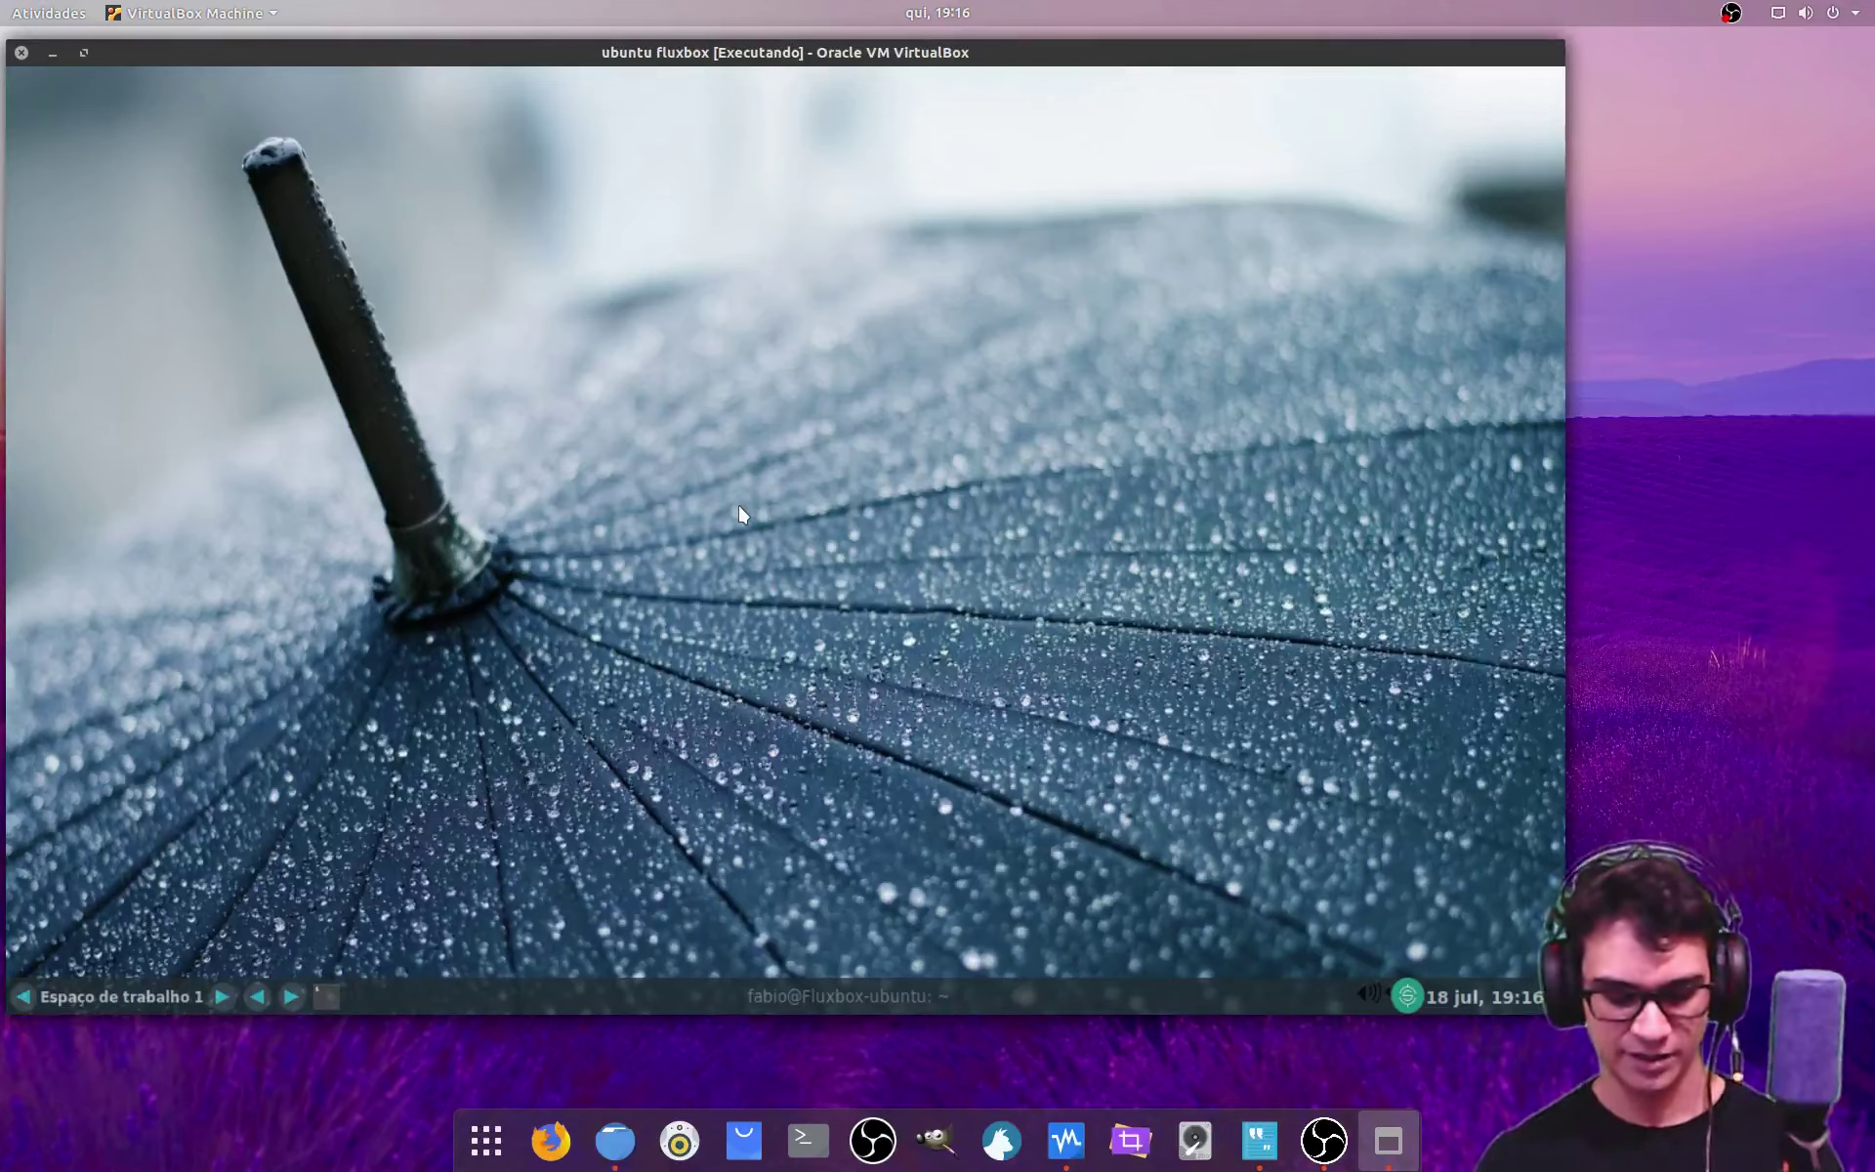
Step: Open a terminal with Ctrl+Alt+T and run htop
key("ctrl+alt+t")
type("htop")
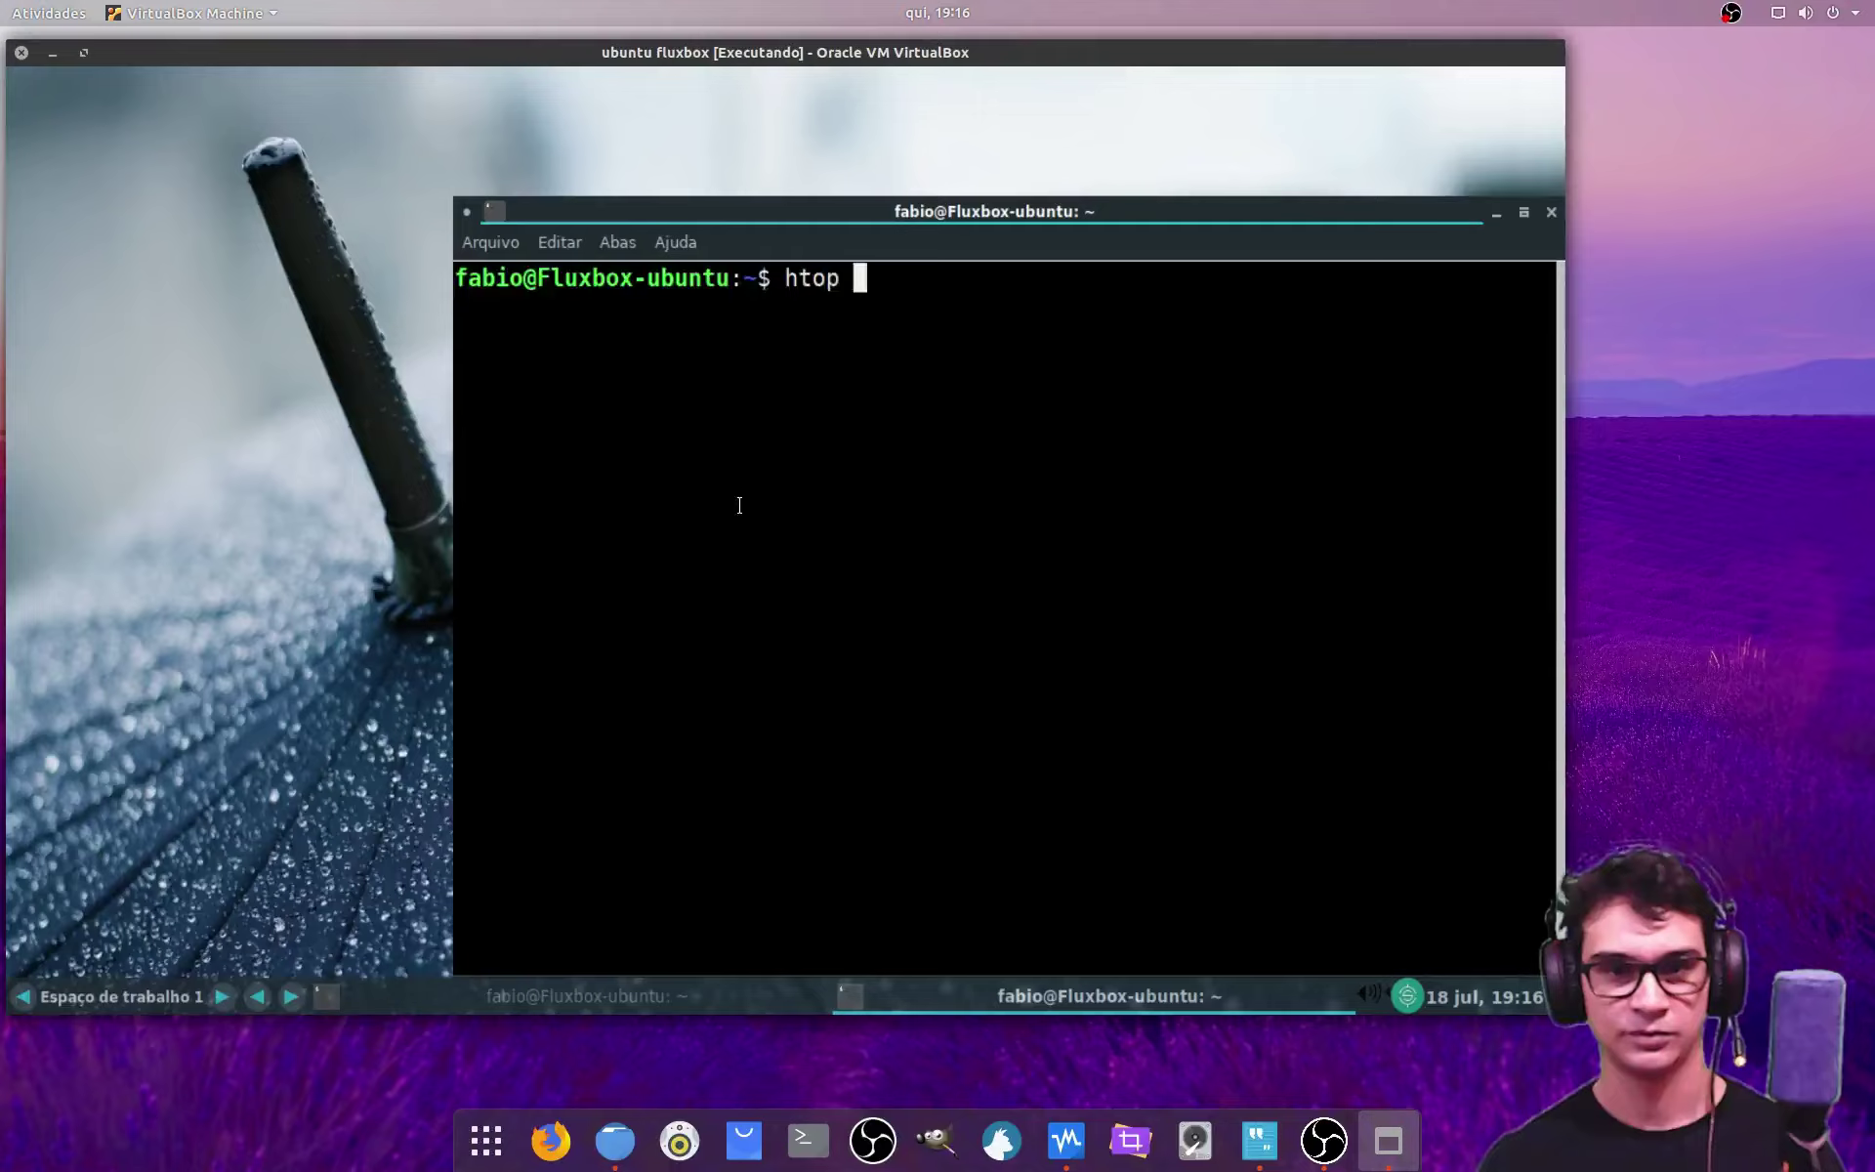
key("Return")
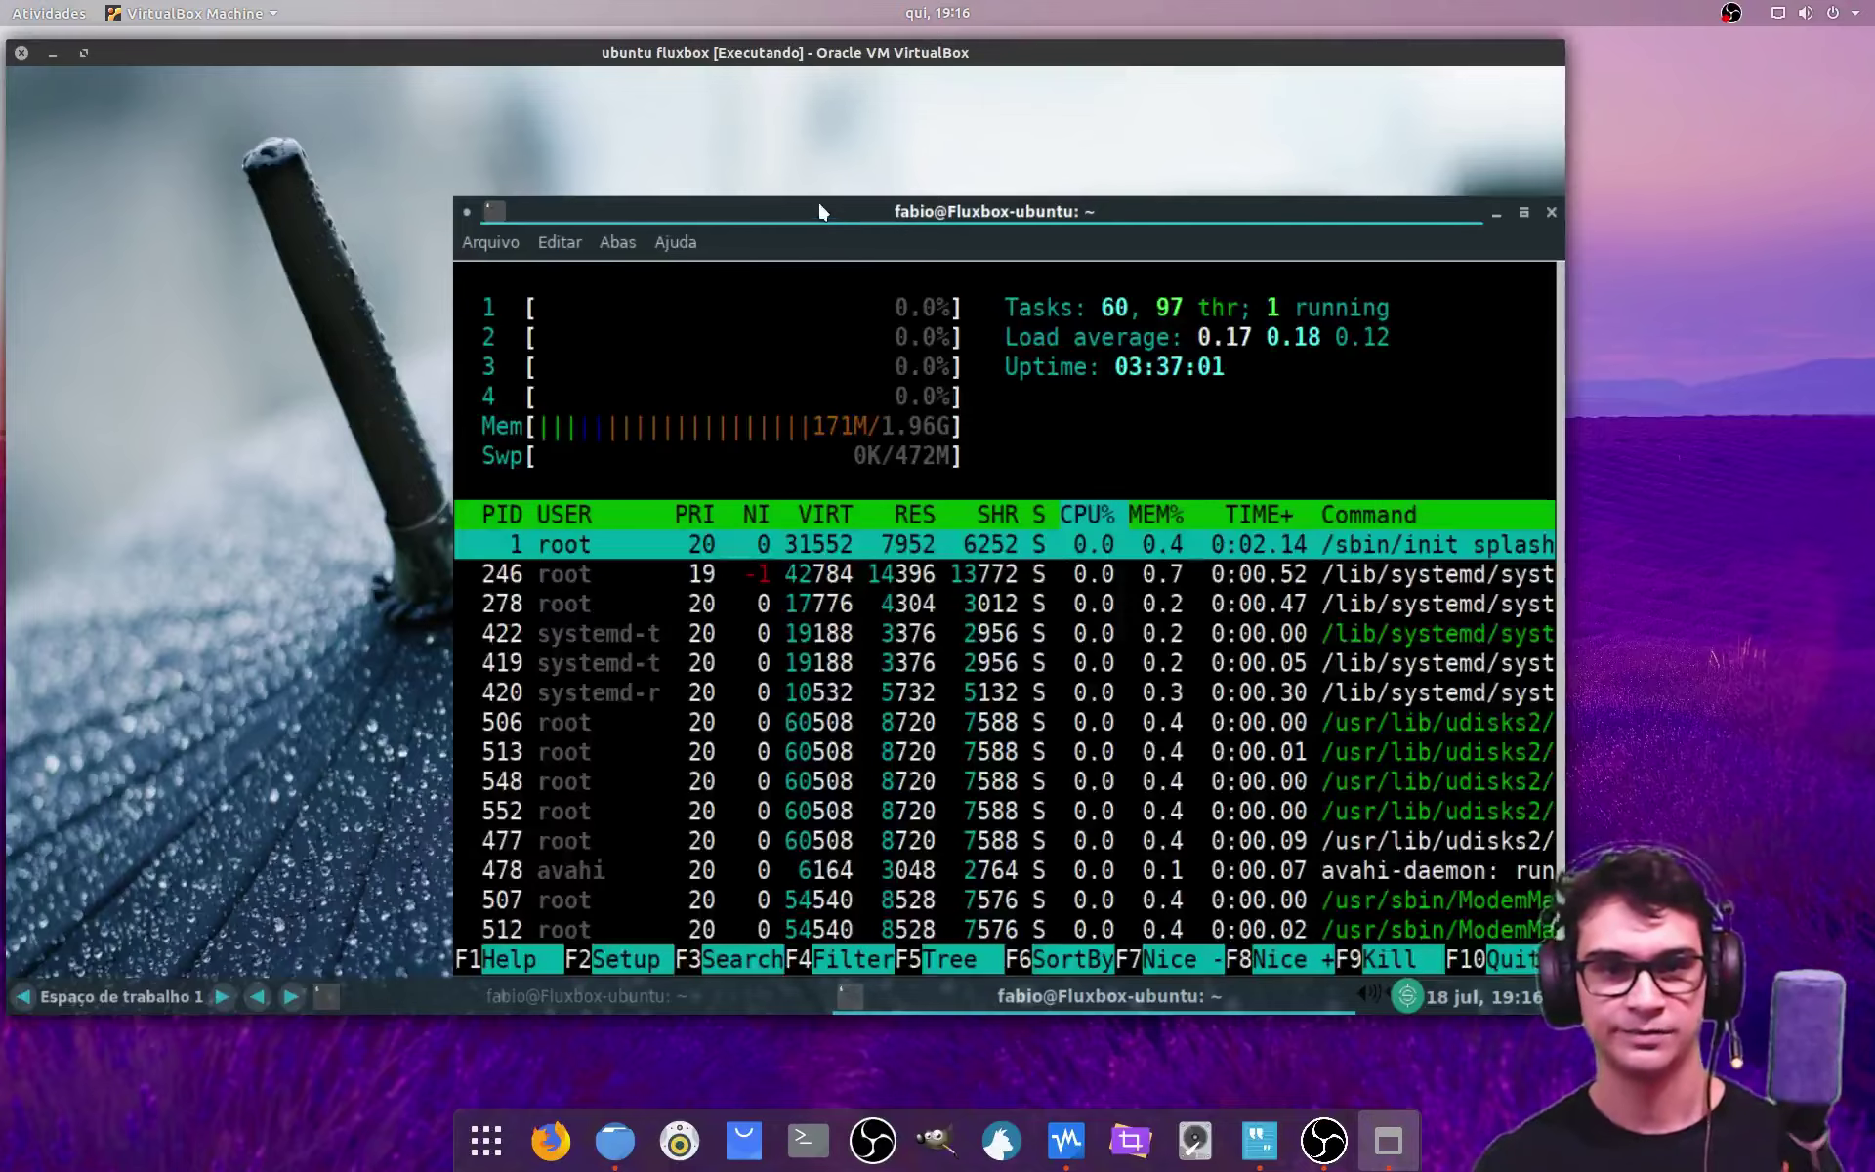
Step: Move the htop window to the top-left, shrink it, and summon Synapse with Ctrl+Space
left_click_drag(817, 200, 409, 70)
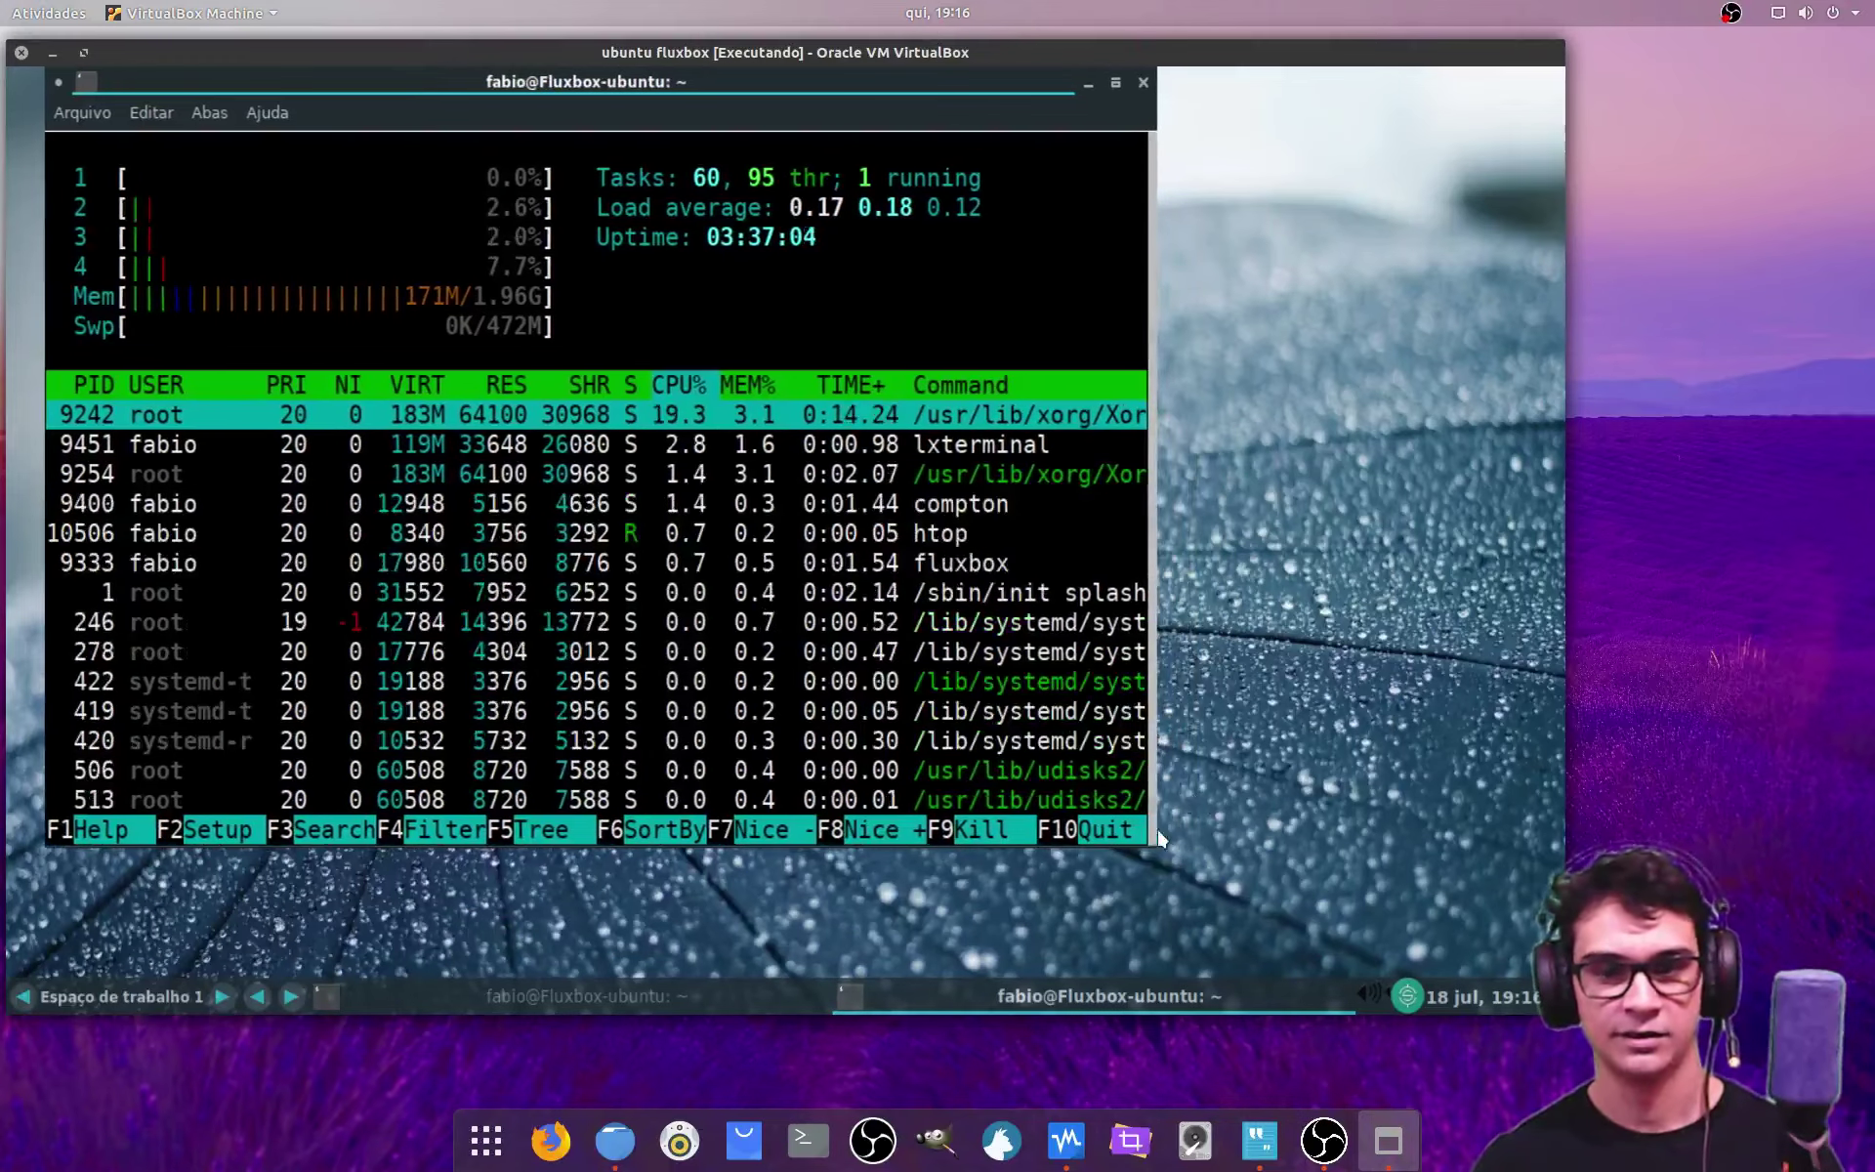
left_click_drag(1153, 840, 827, 492)
left_click_drag(434, 70, 419, 71)
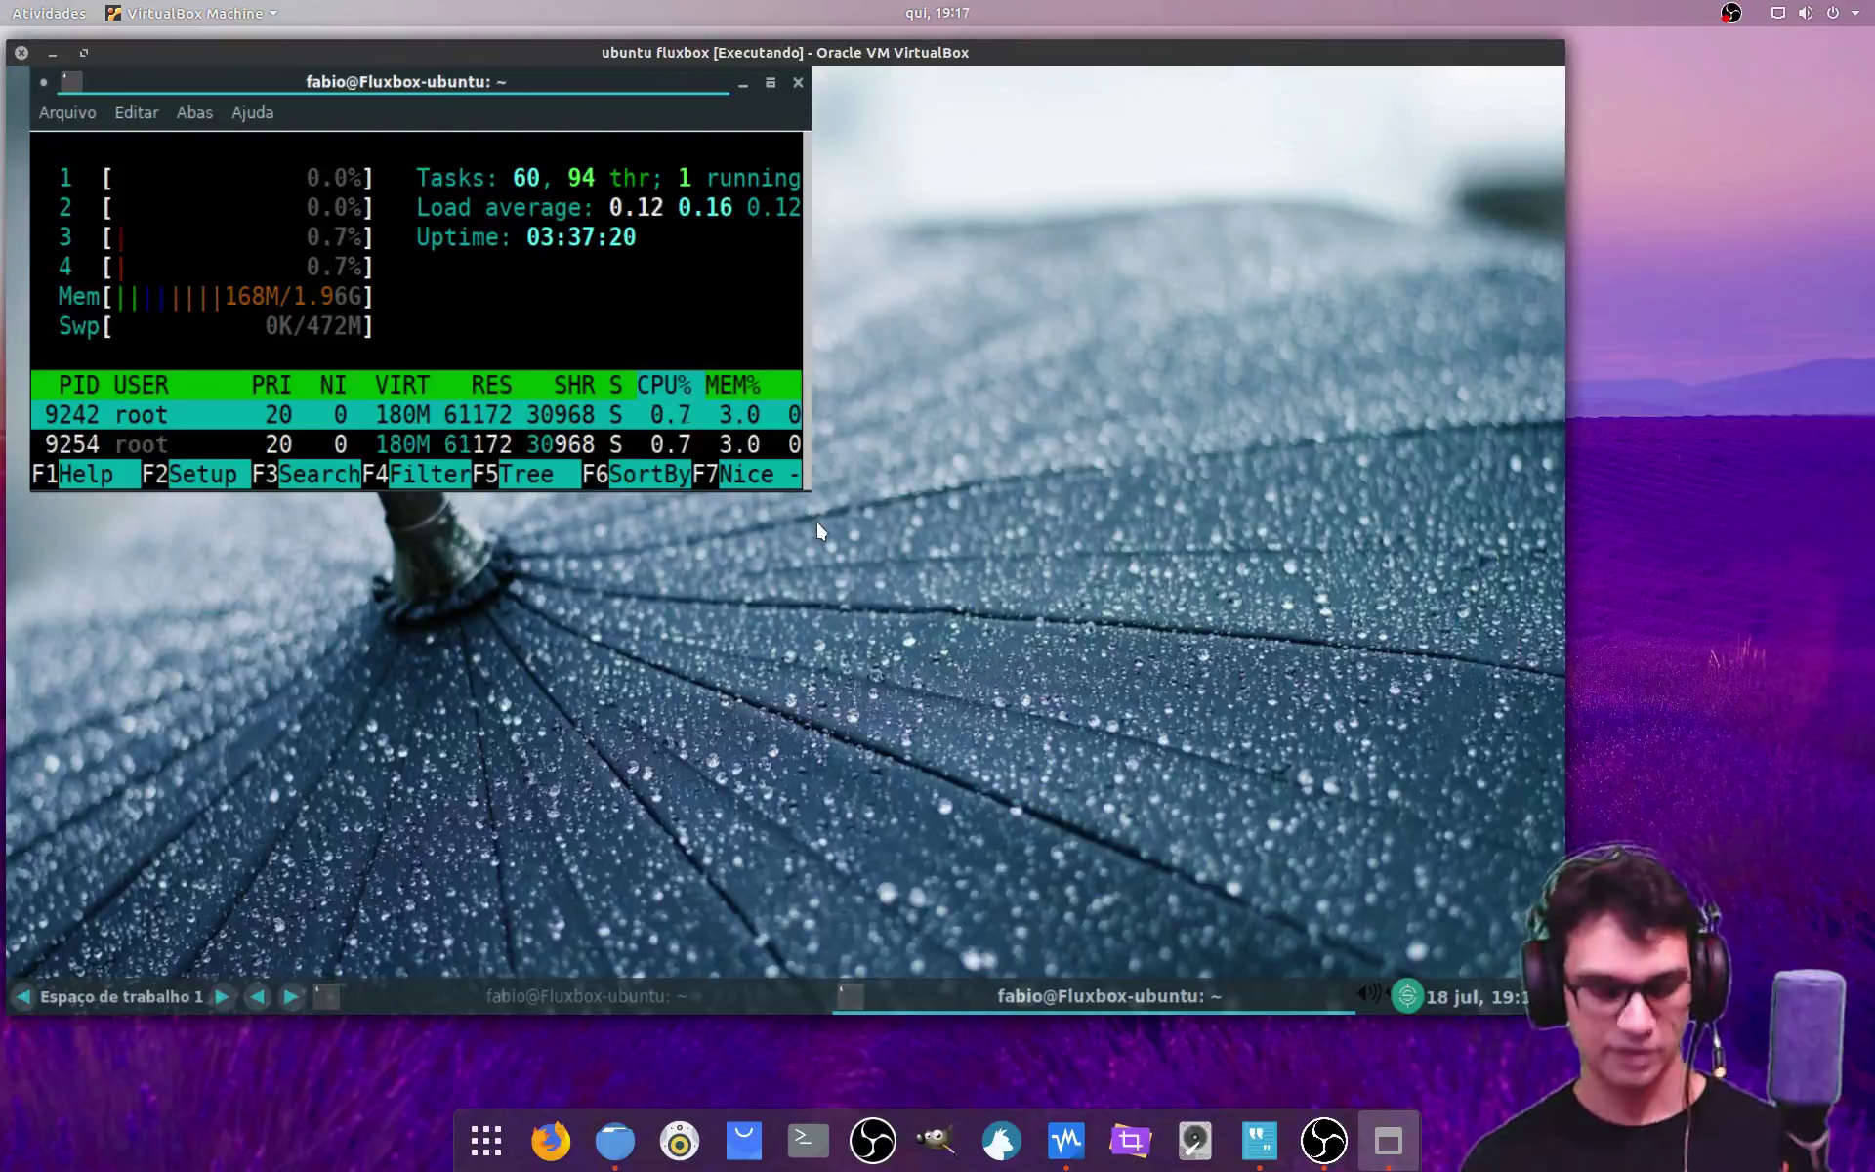
key("ctrl+space")
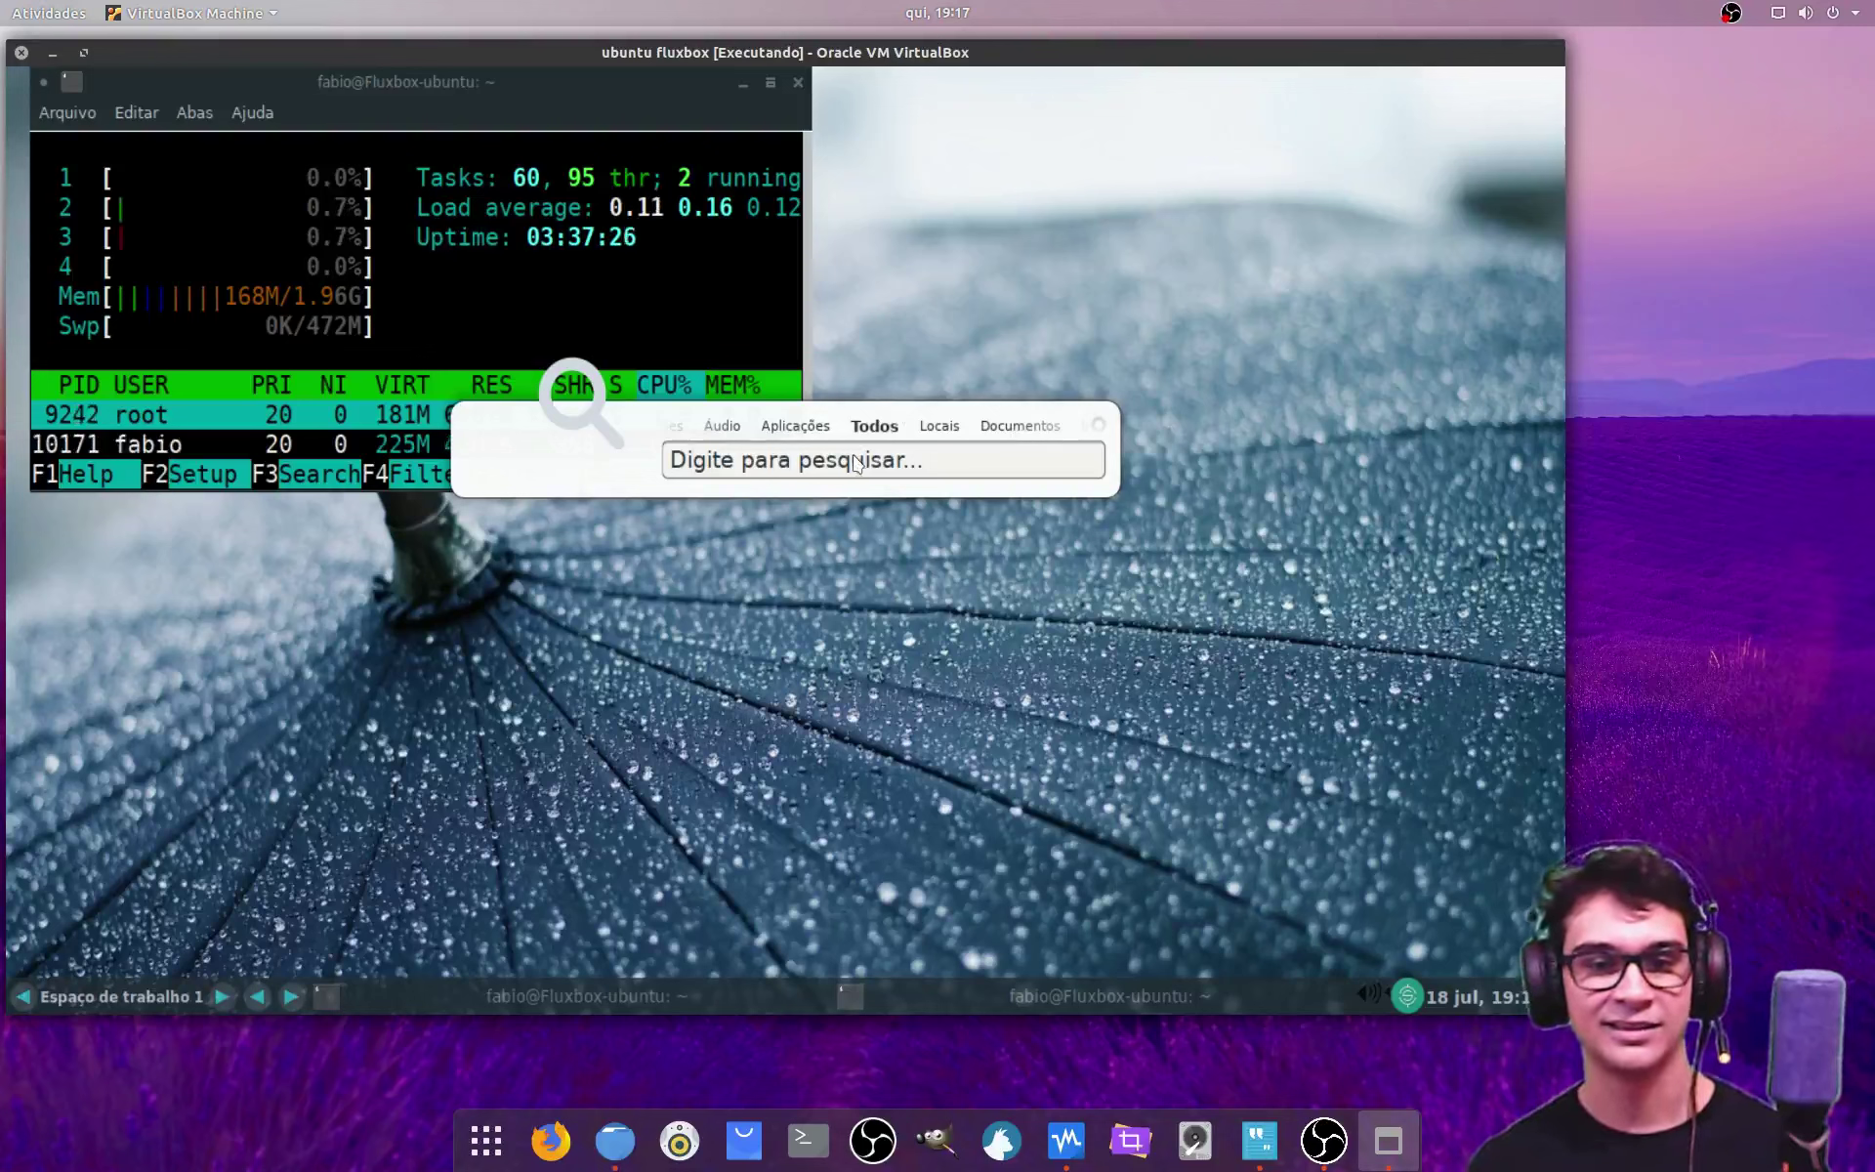
Step: Search 'fire' in Synapse, browse its result categories, close it, then quit htop with q
type("fire")
key("Down")
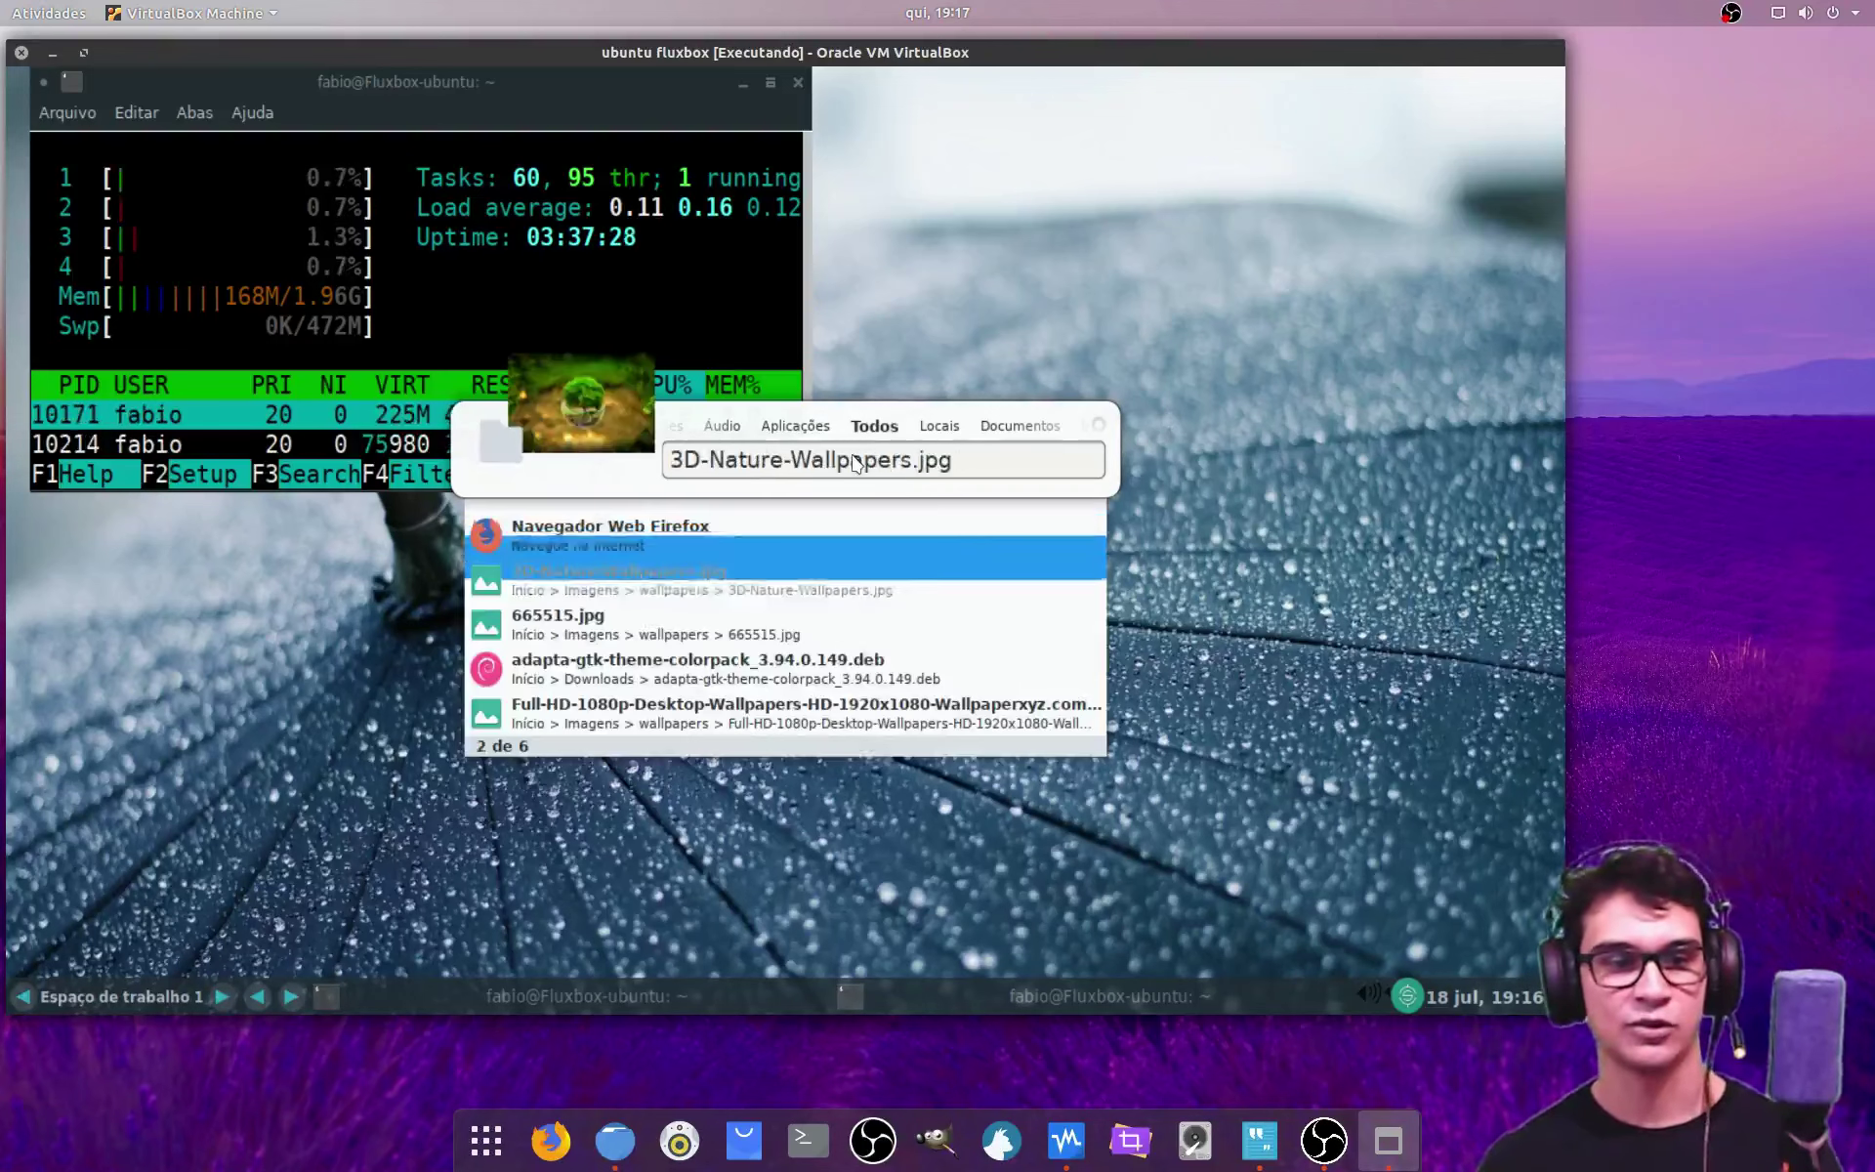
key("Up")
key("Up")
key("Left")
key("Left")
key("Down")
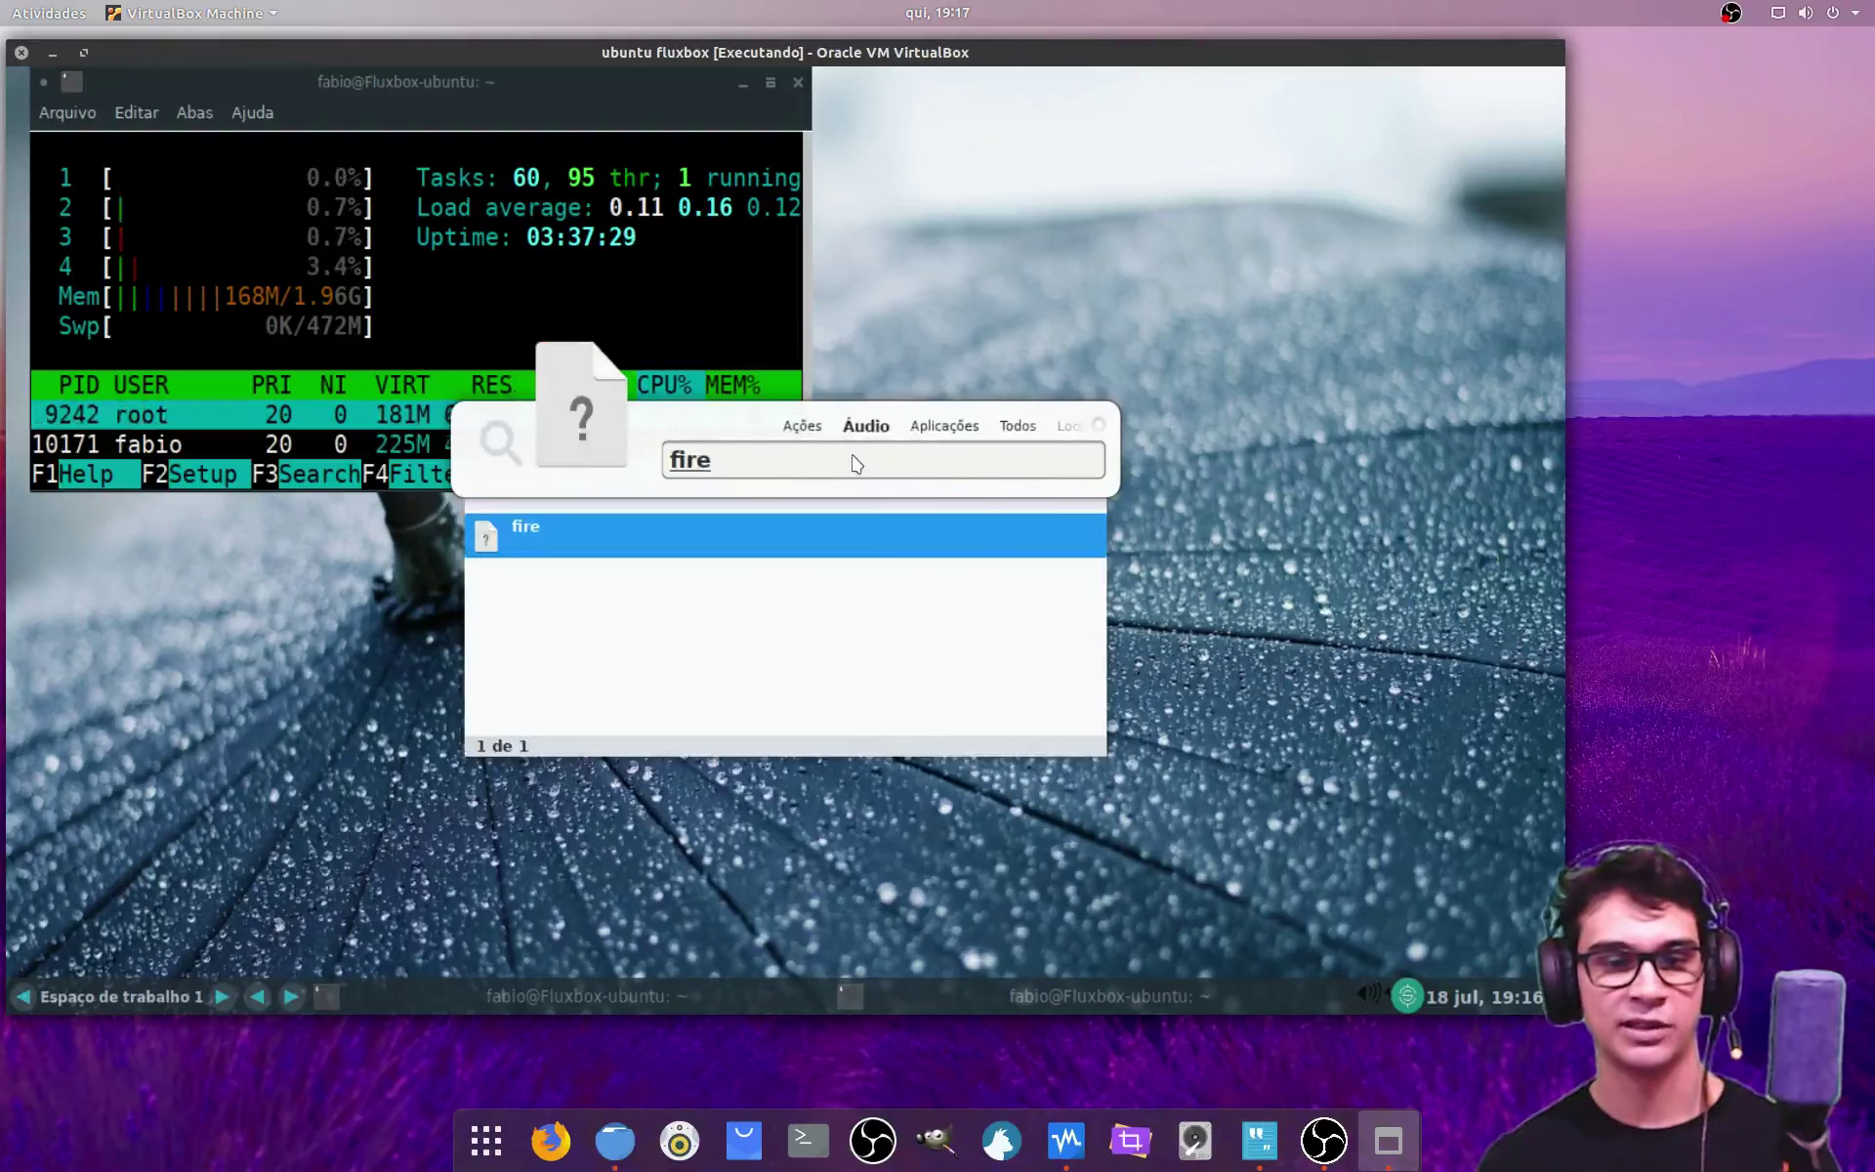
key("Escape")
key("Escape")
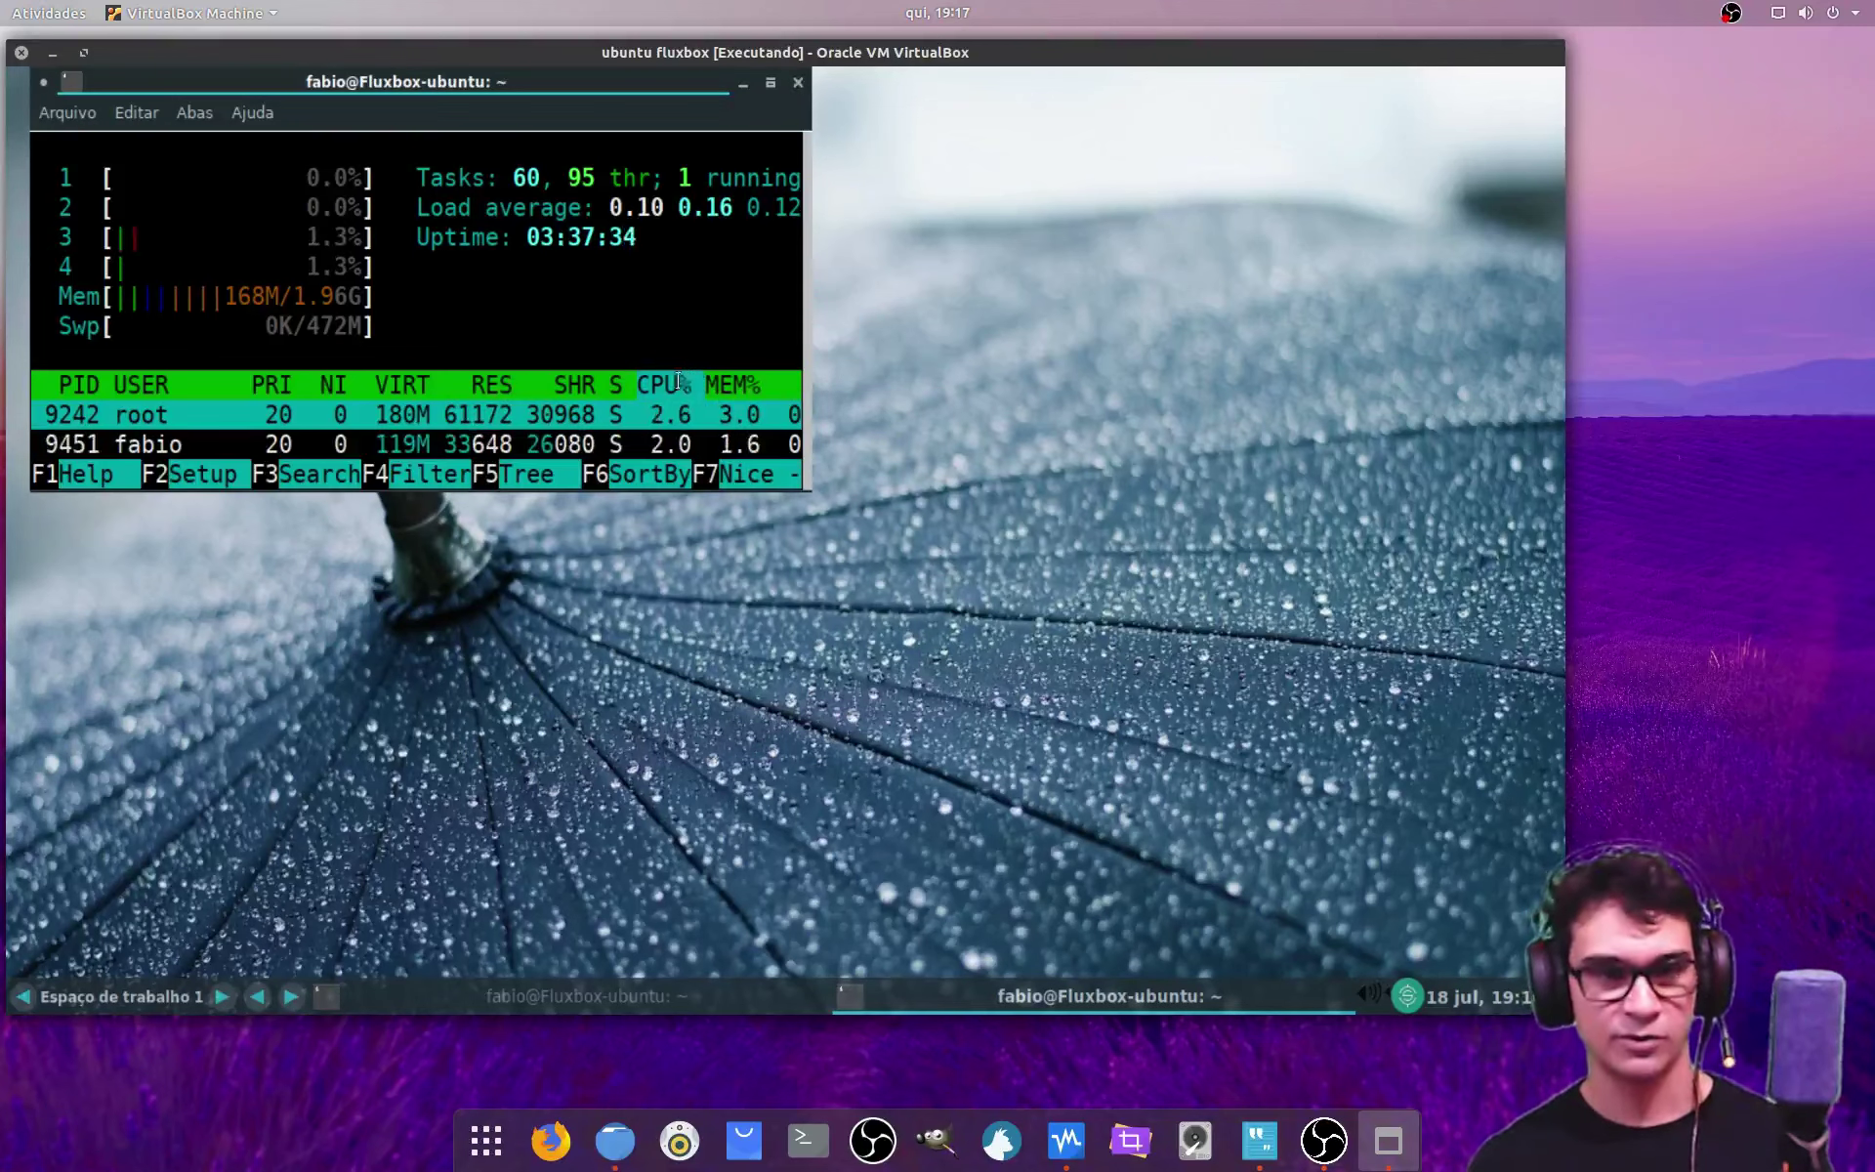
key("q")
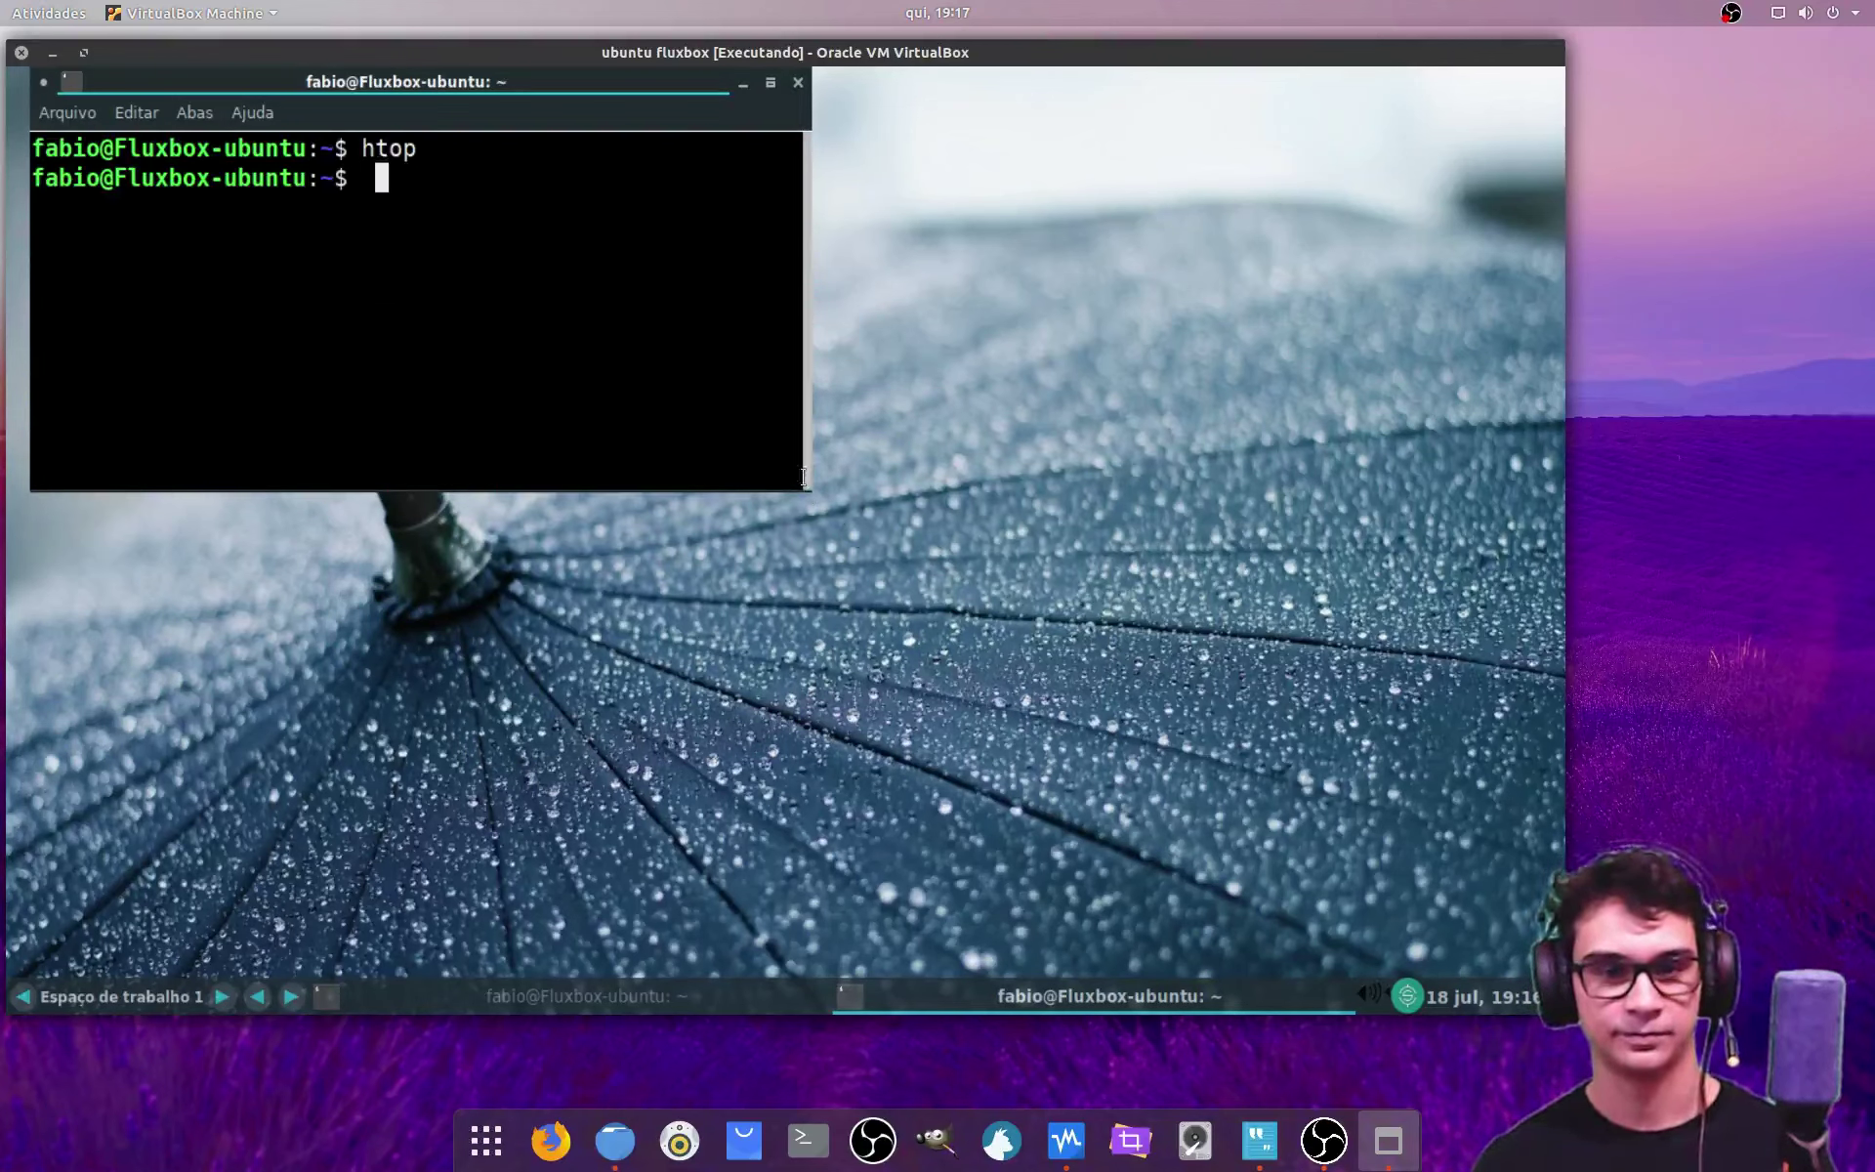
Step: Enlarge the terminal and open .fluxbox/startup with sudo nano
left_click_drag(750, 440, 994, 724)
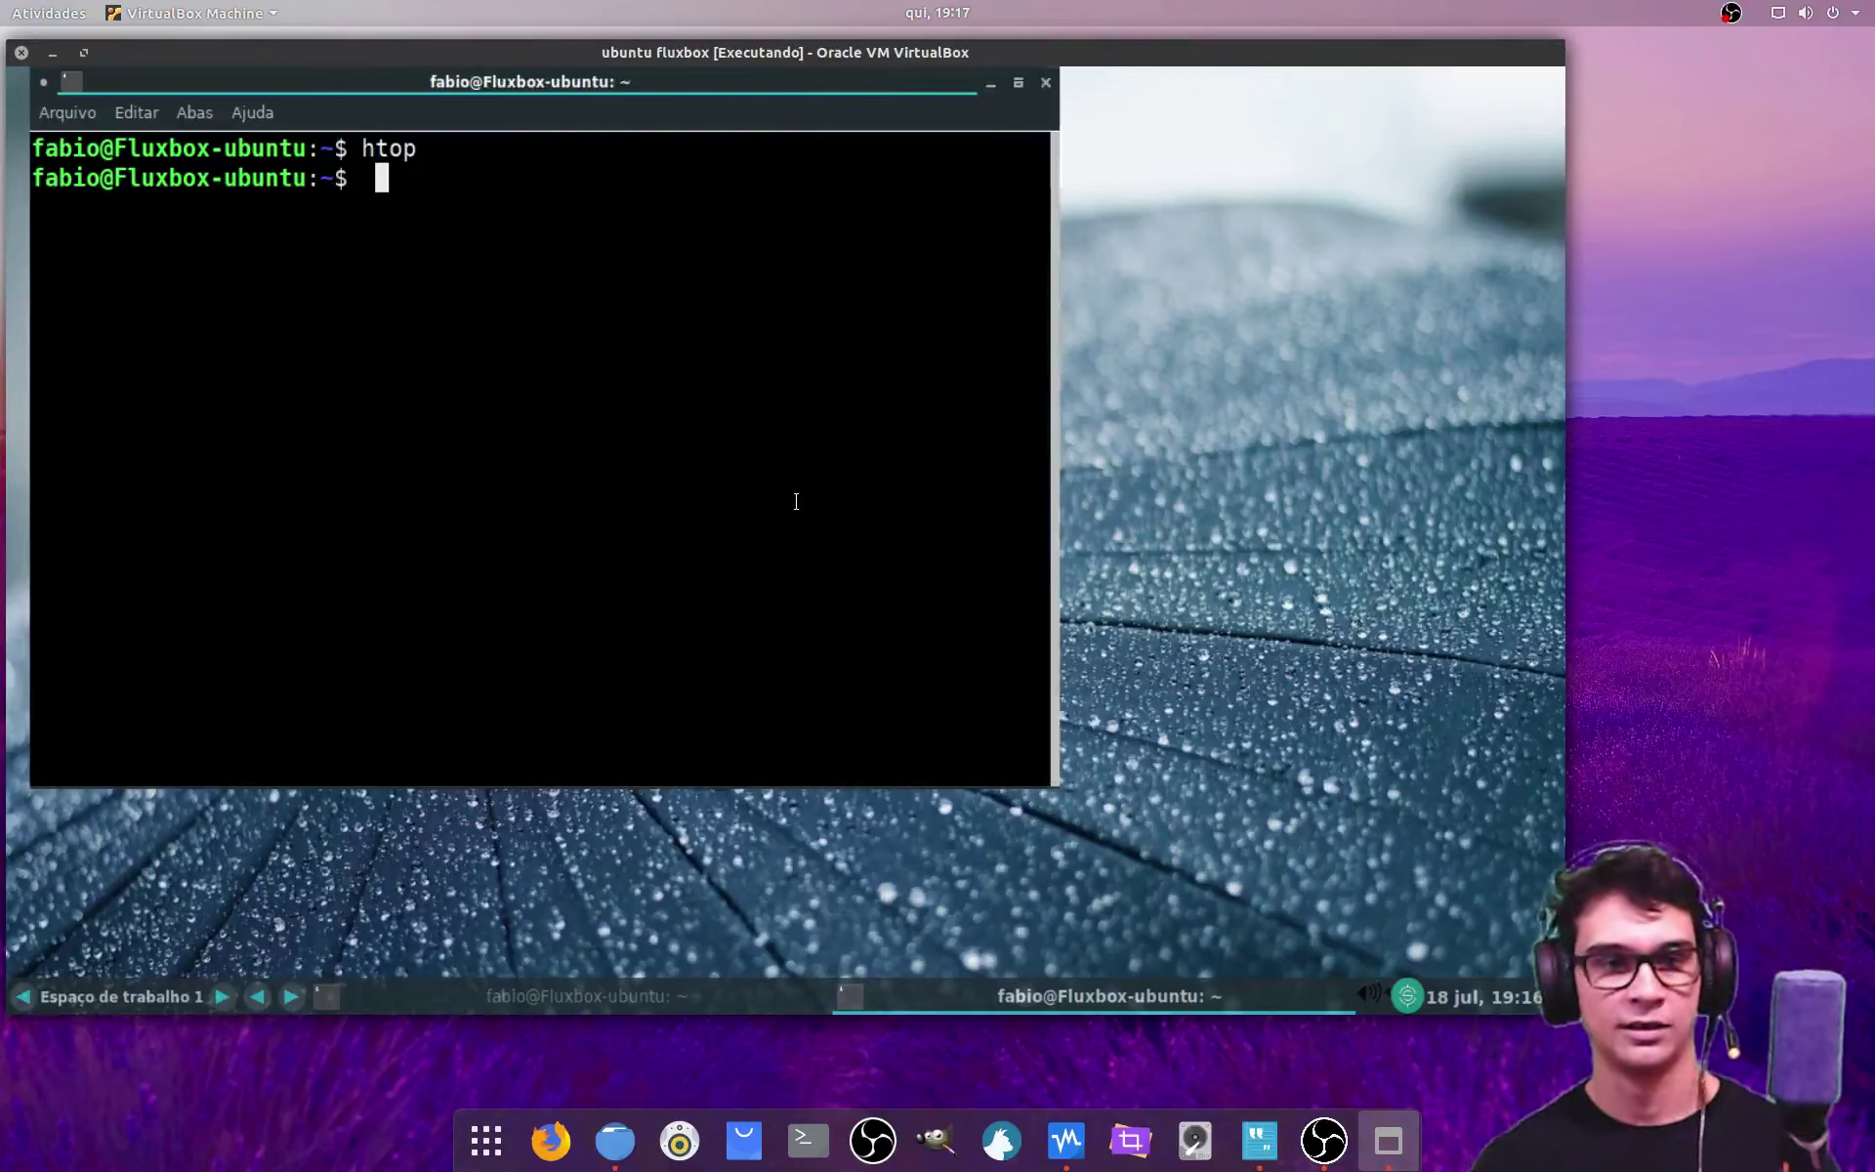
key("BackSpace")
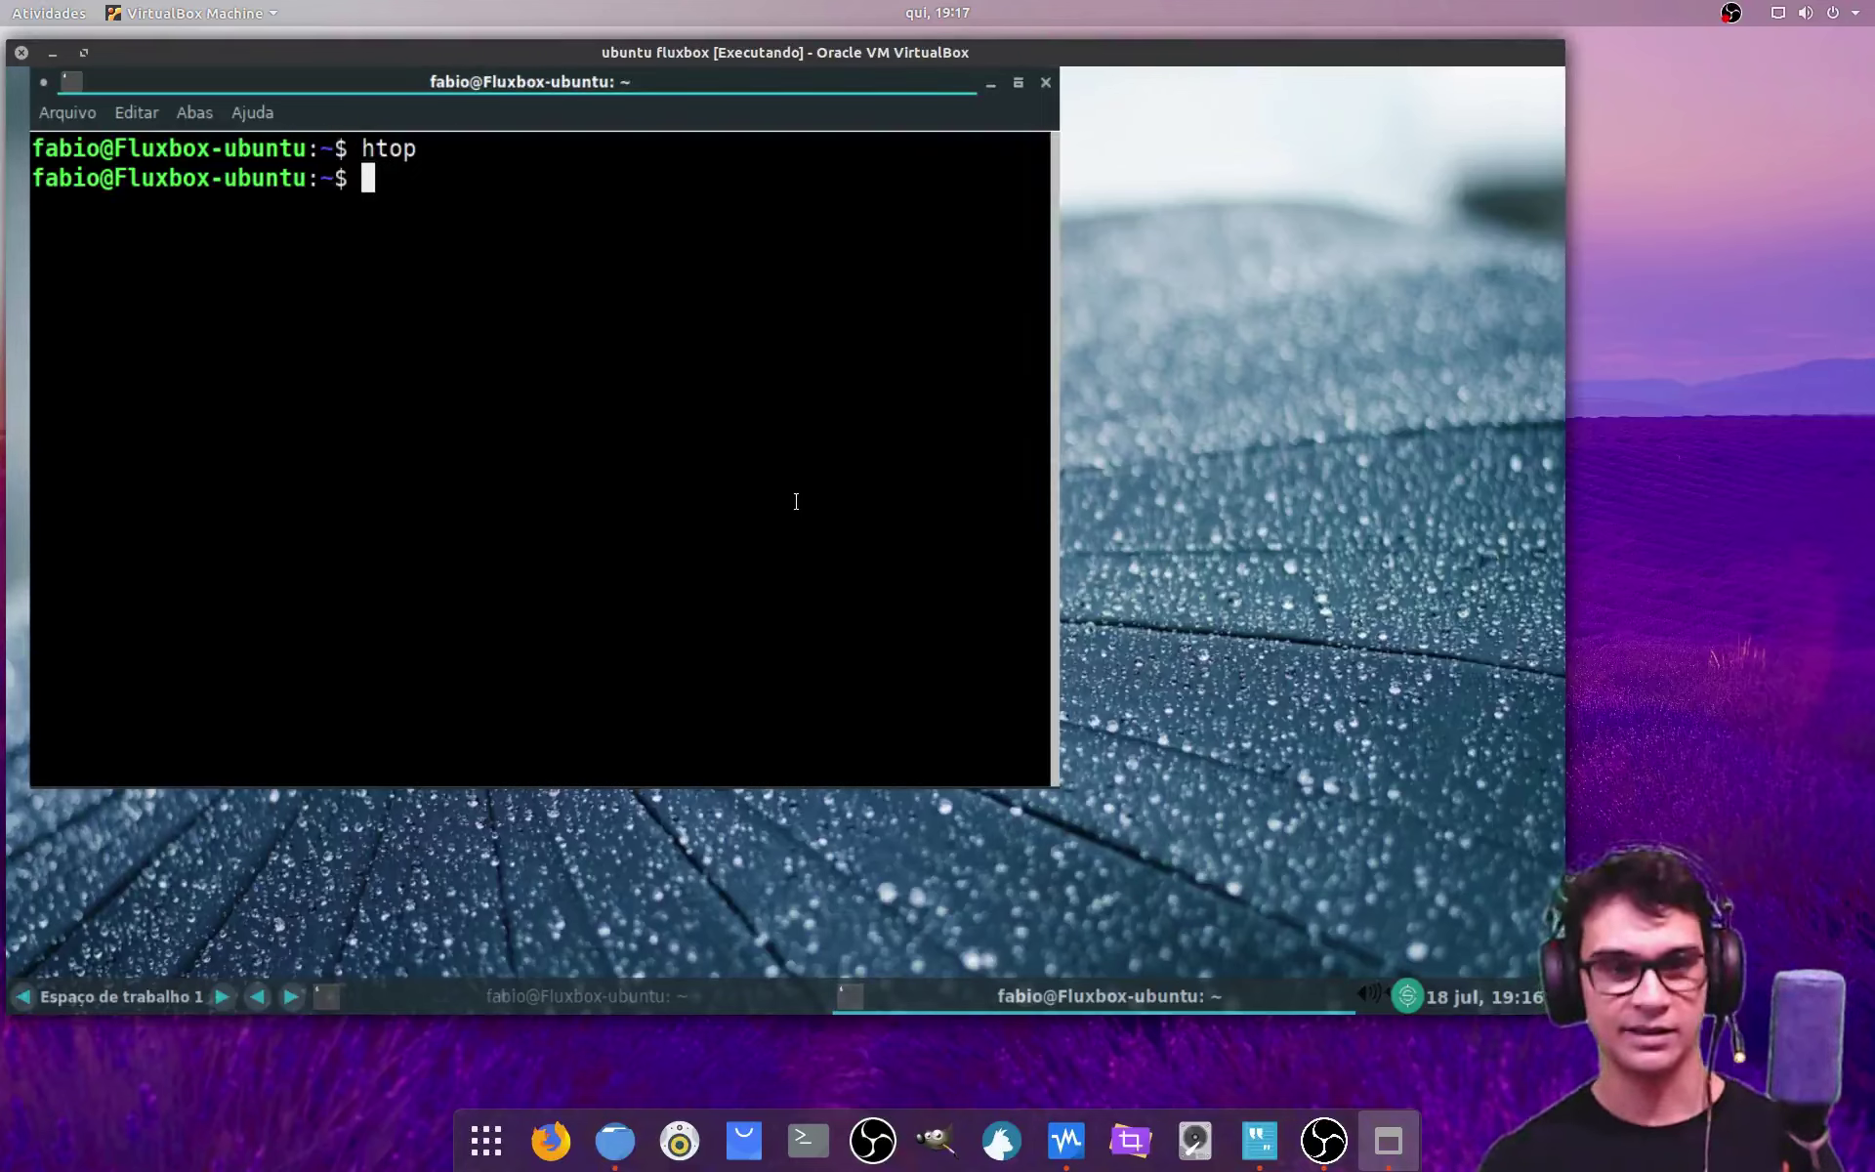
type("sudo nano ")
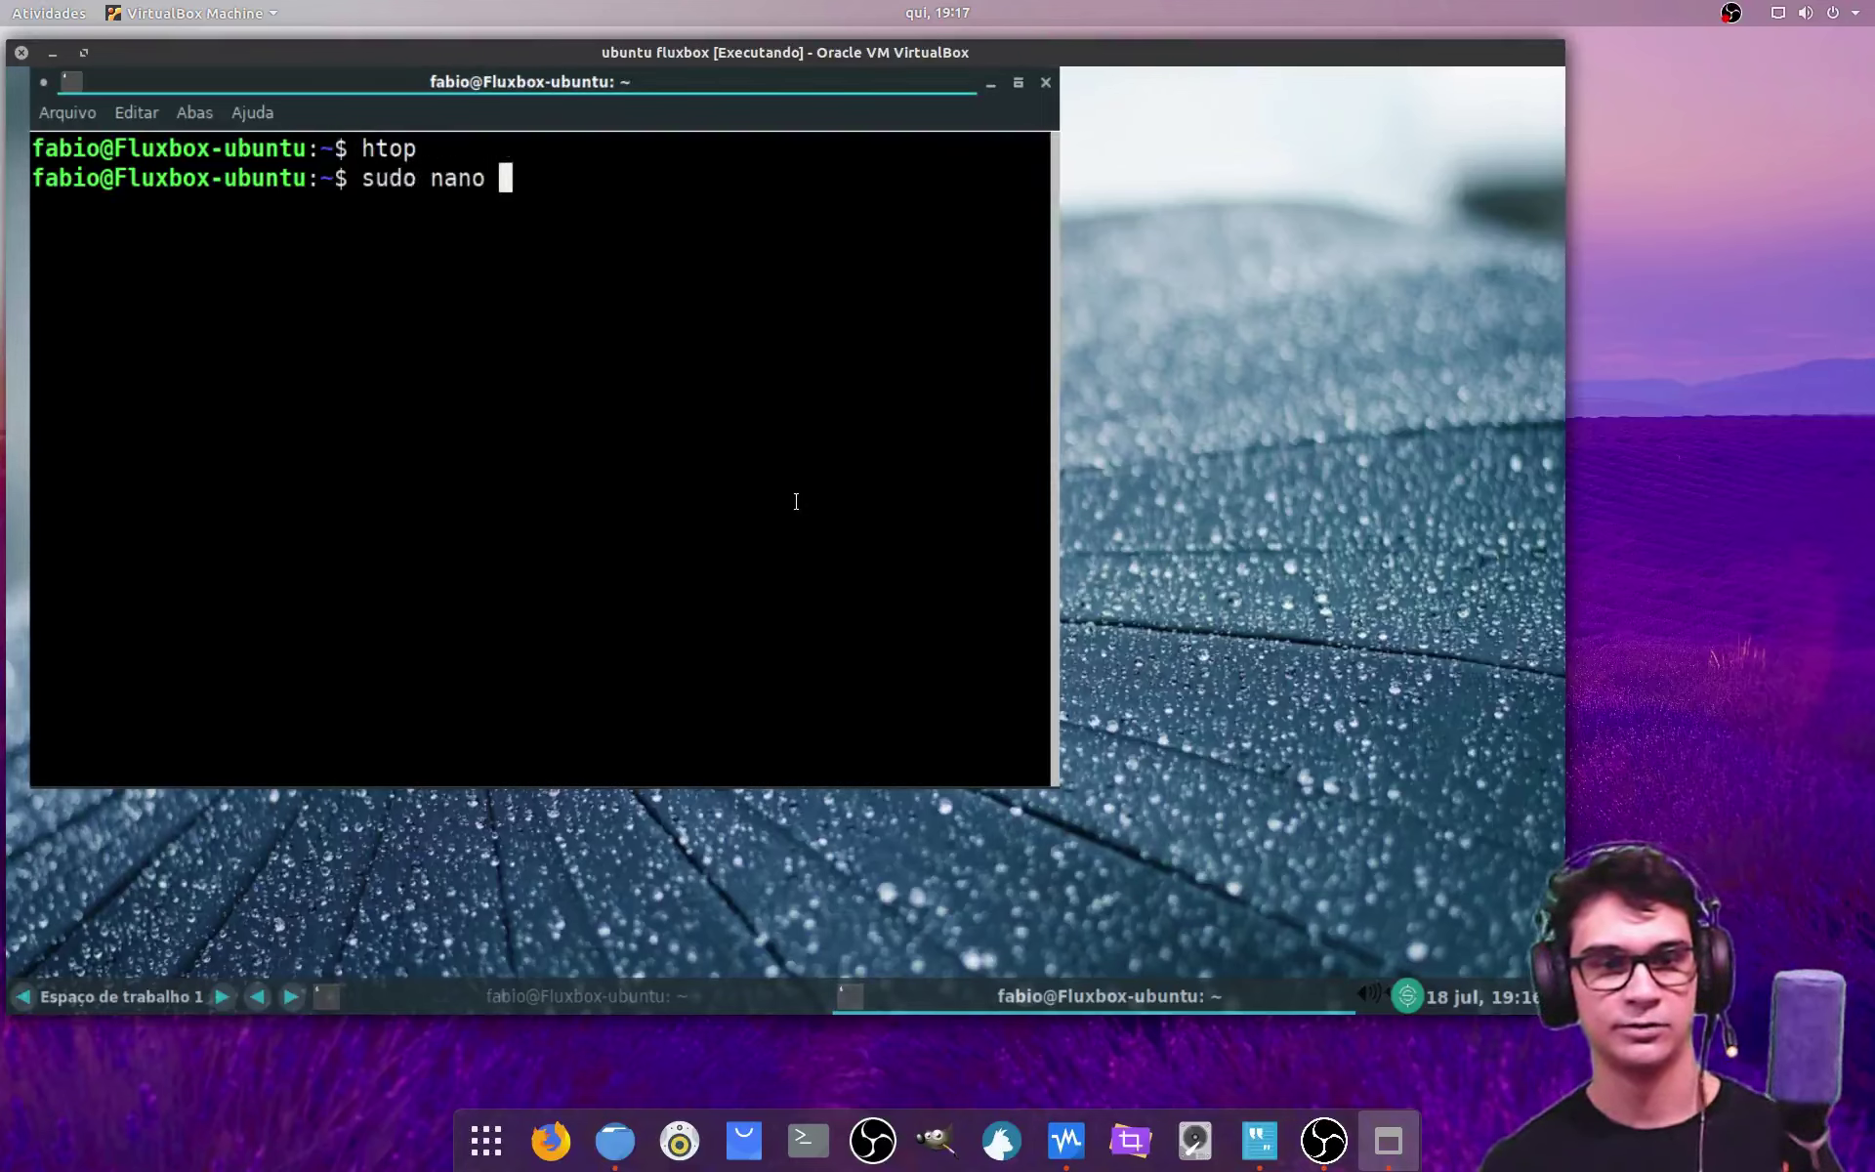
type(".fl")
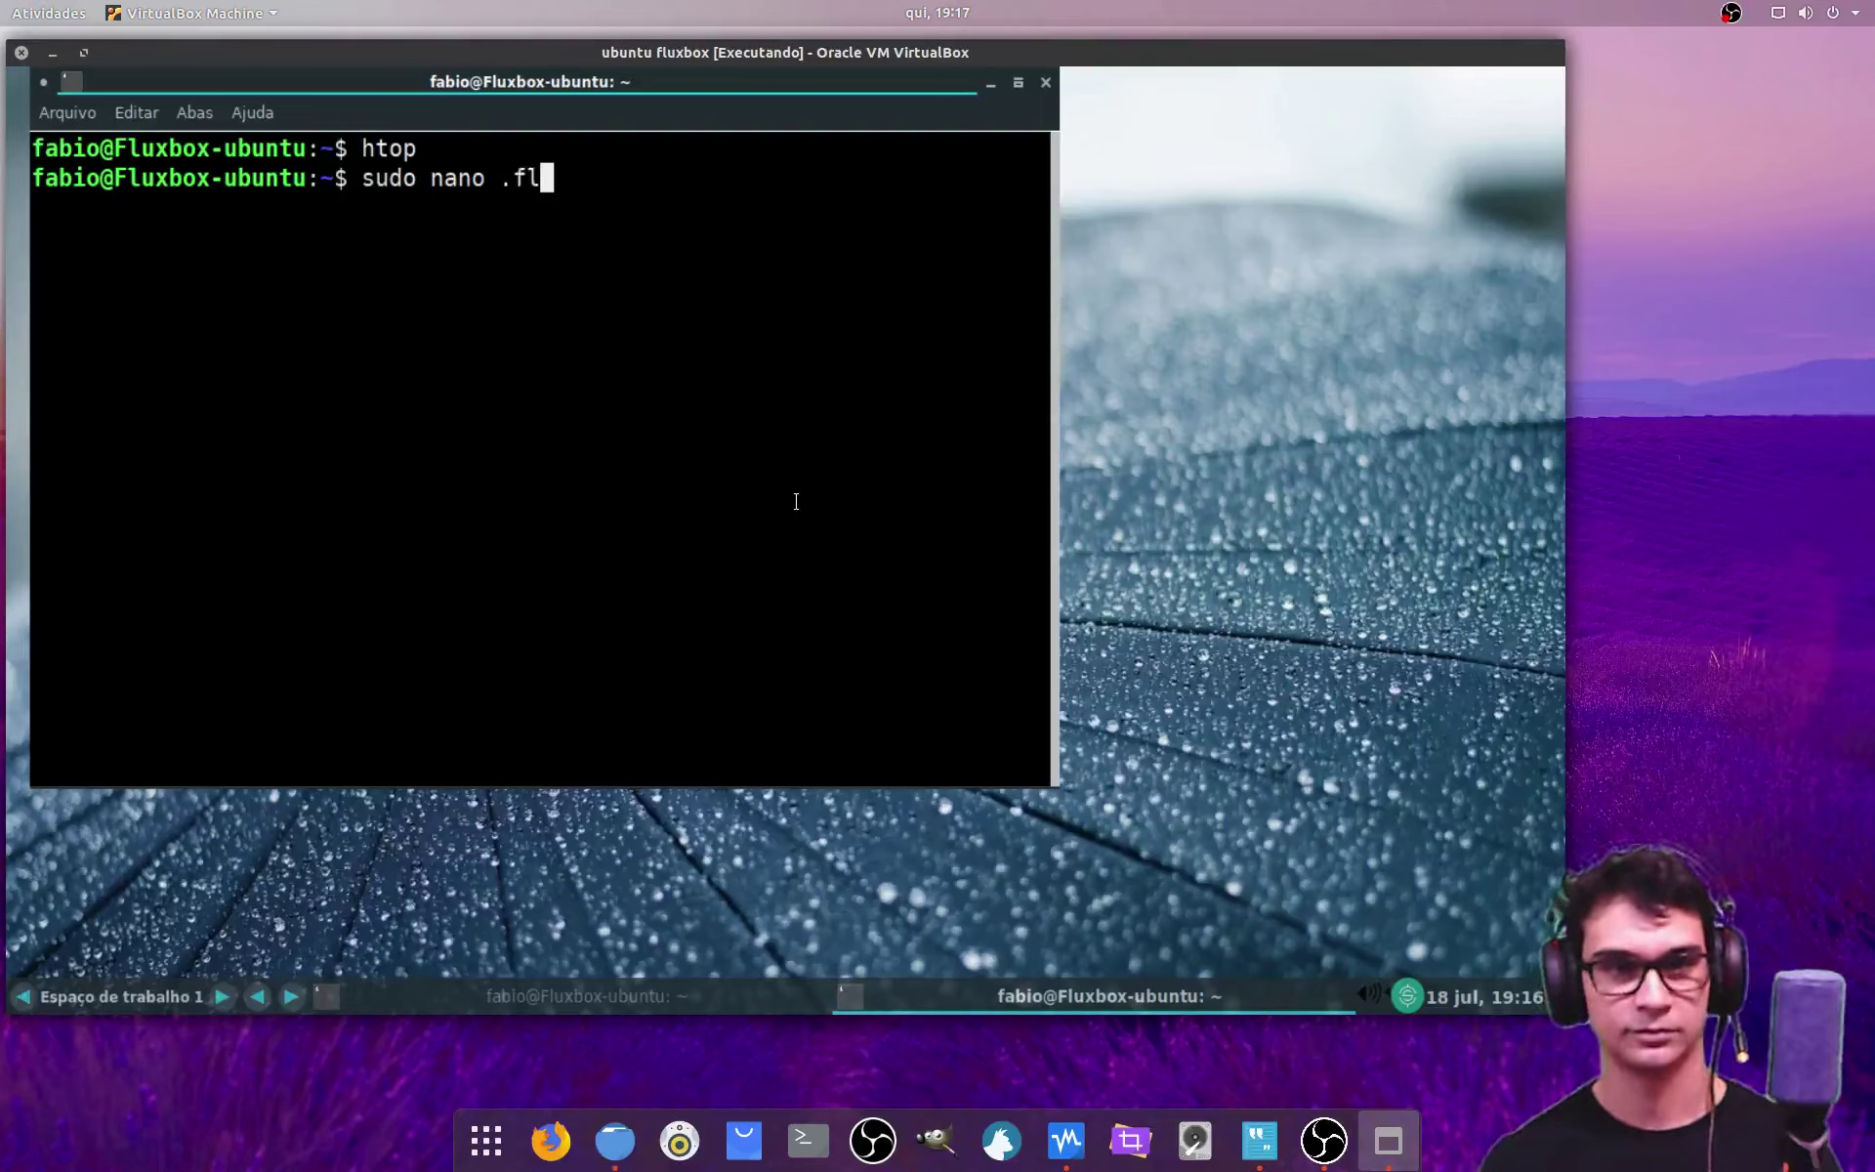
key("Tab")
type("st")
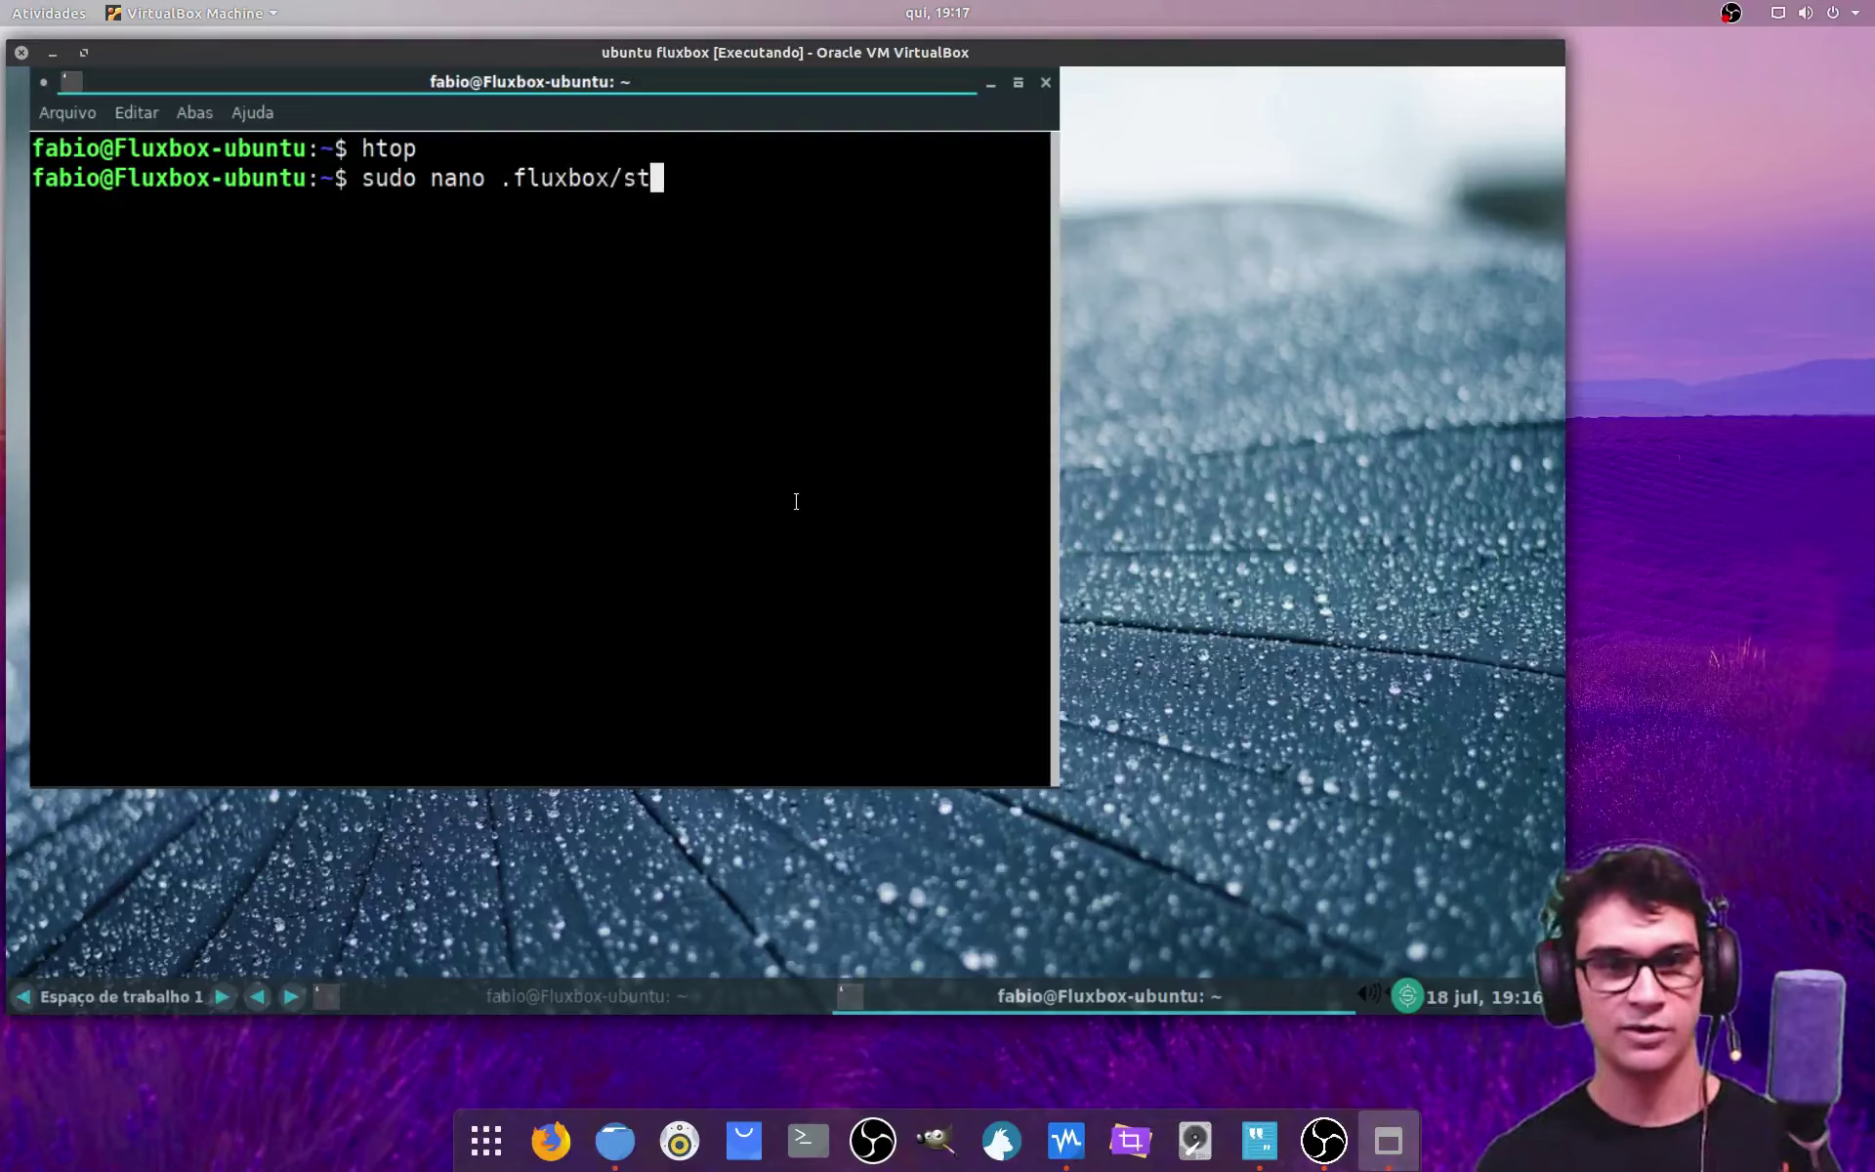
type("a")
key("Tab")
key("Return")
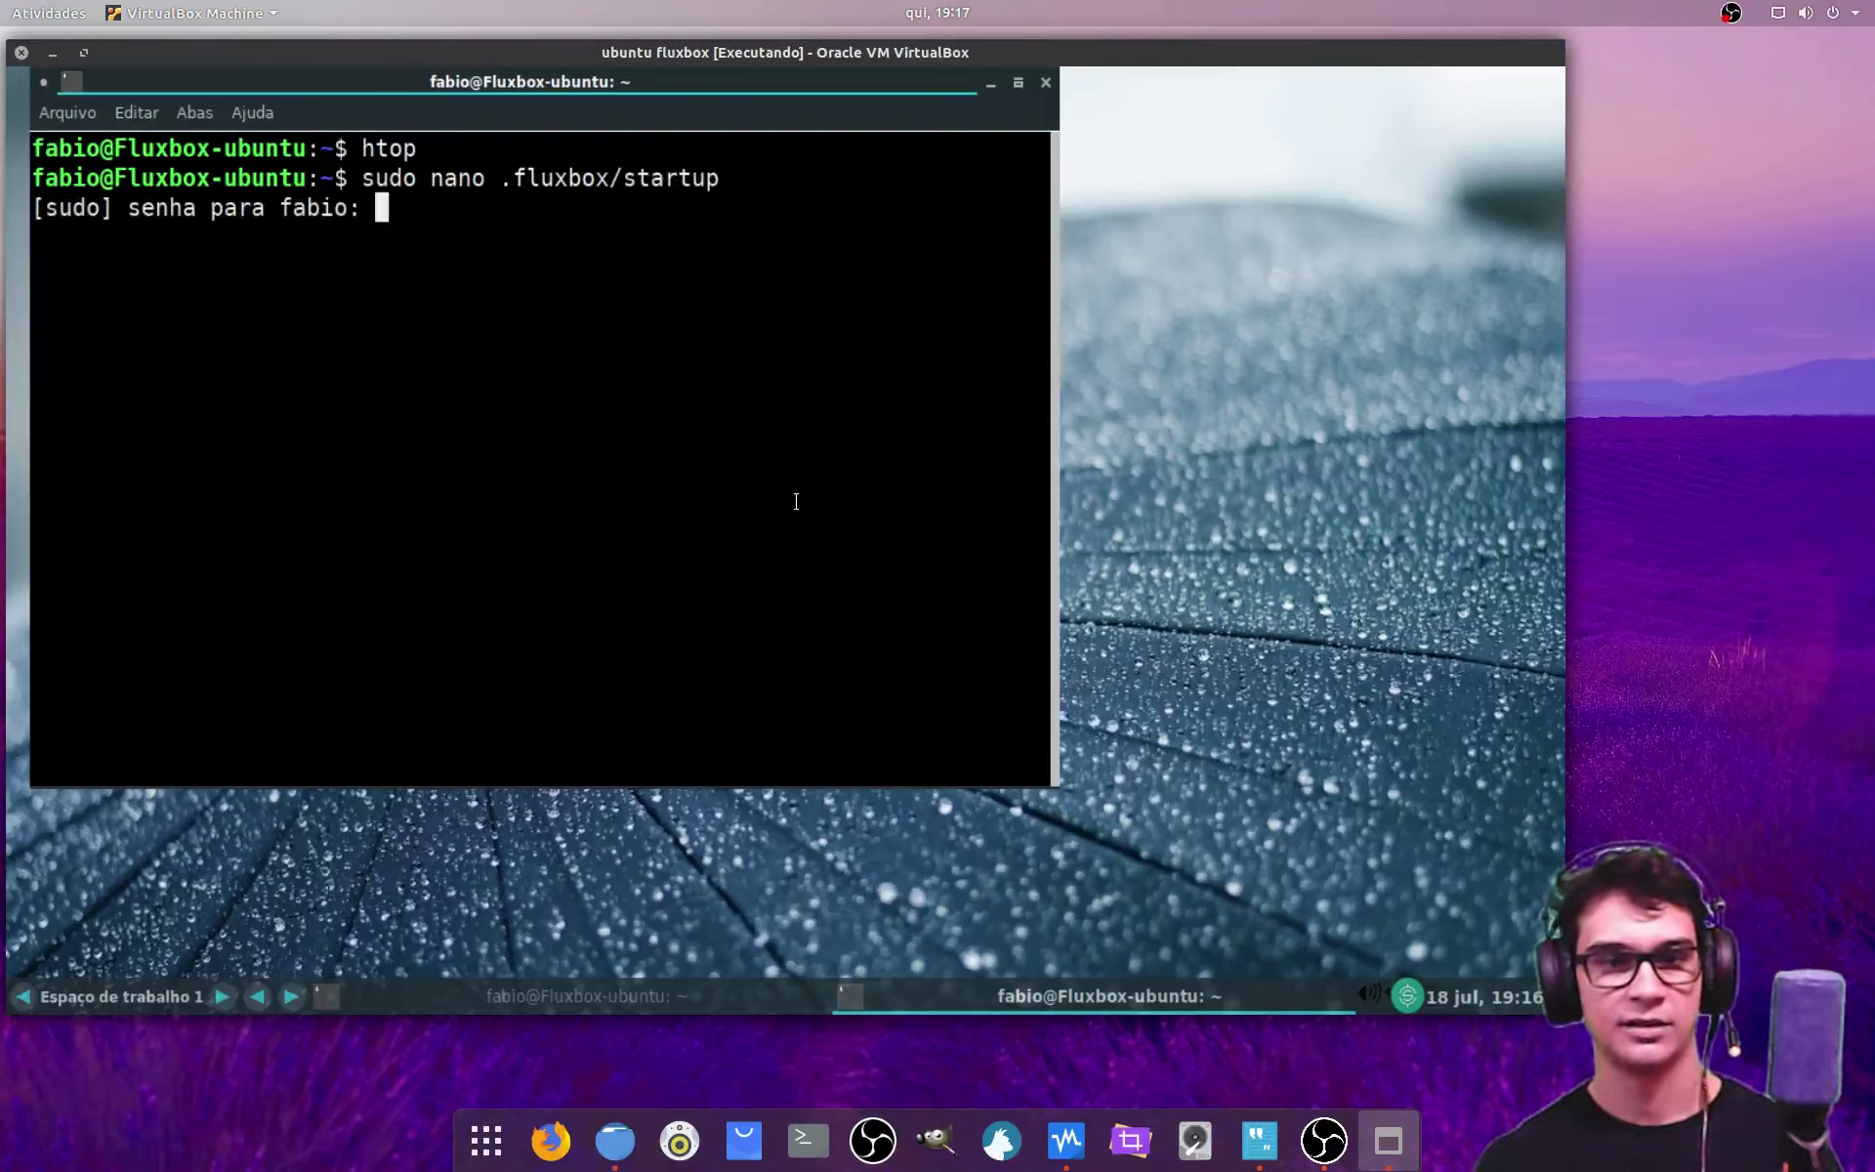
key("Return")
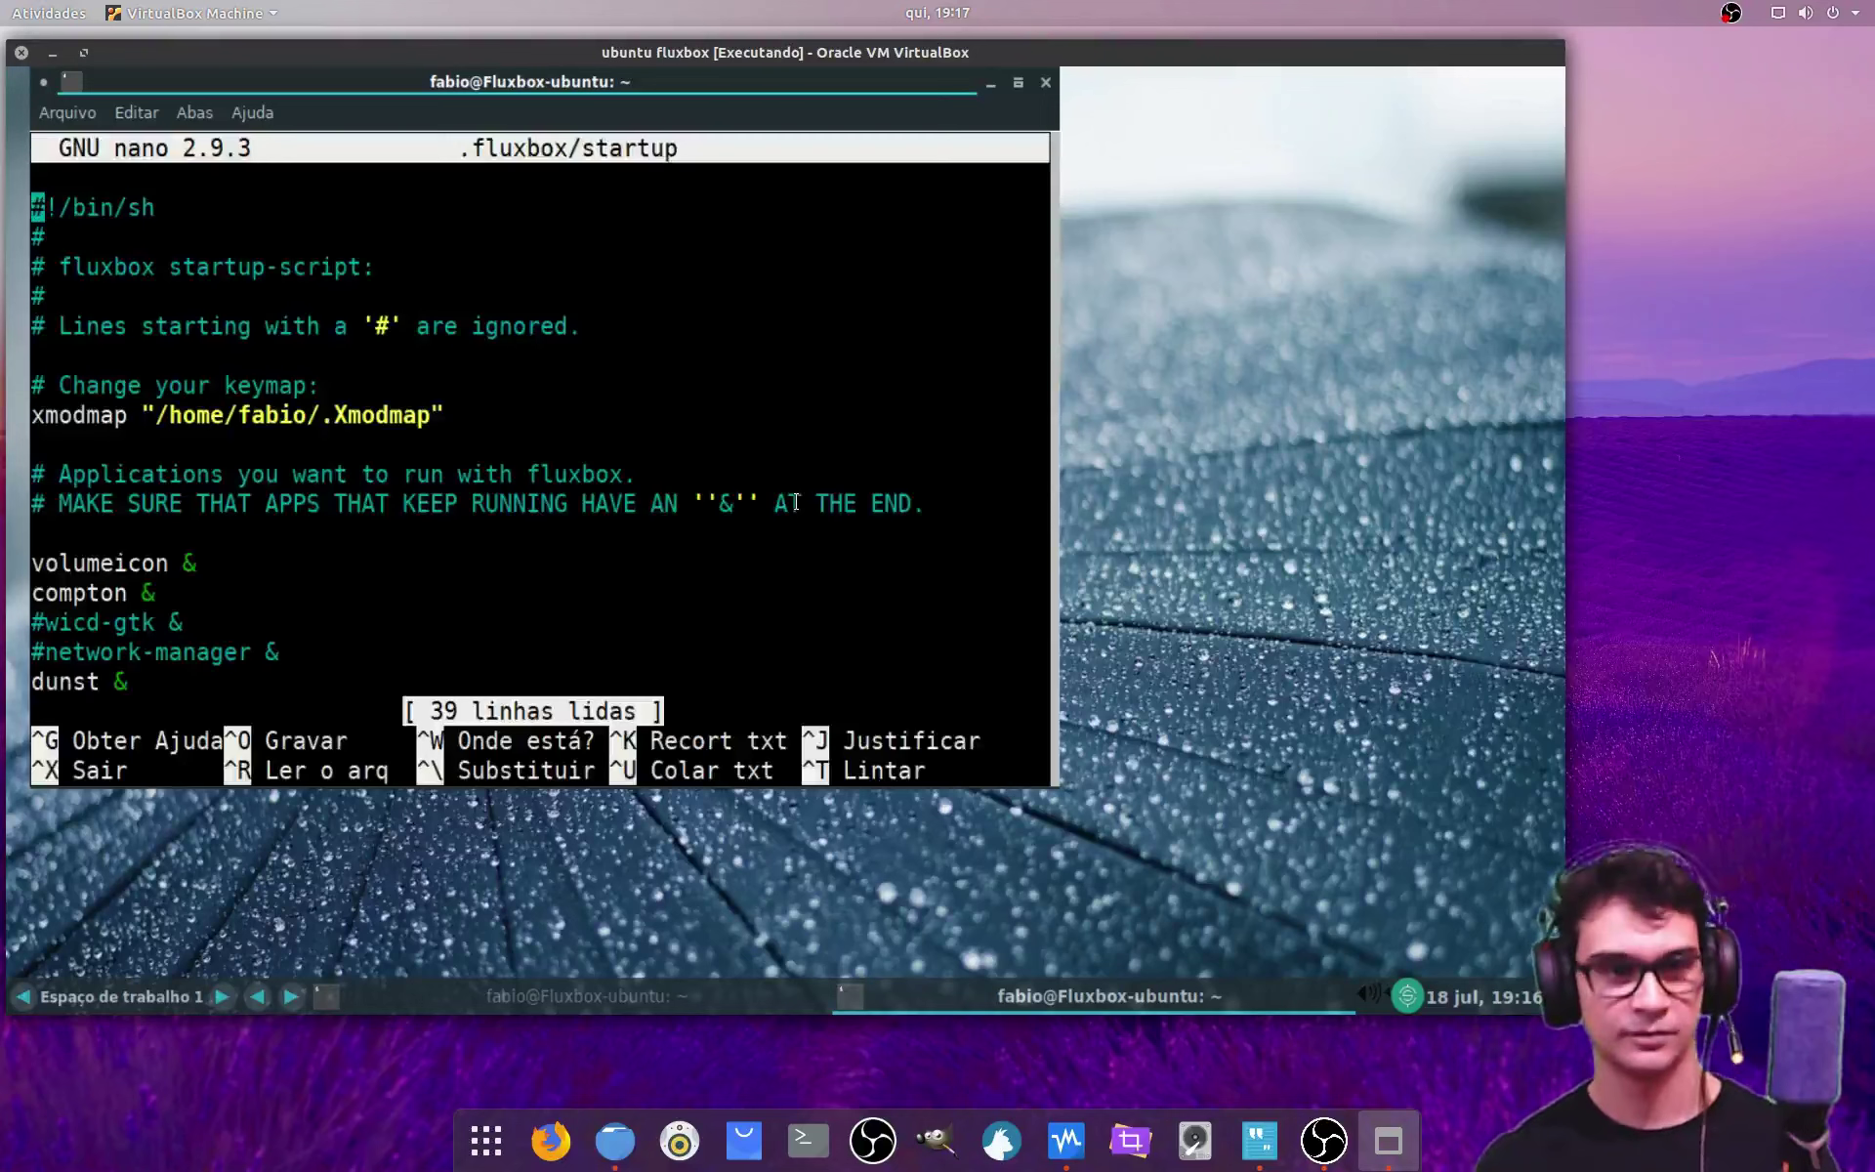
Step: Add 'synapse &' below the nitrogen --restore & line and save the file
key("Down")
key("Down")
key("Down")
key("Down")
key("Down")
key("Down")
key("Down")
key("Down")
key("Down")
key("Down")
key("Down")
key("Down")
key("Down")
key("Down")
key("Down")
key("Down")
key("Down")
key("Down")
key("Down")
key("Down")
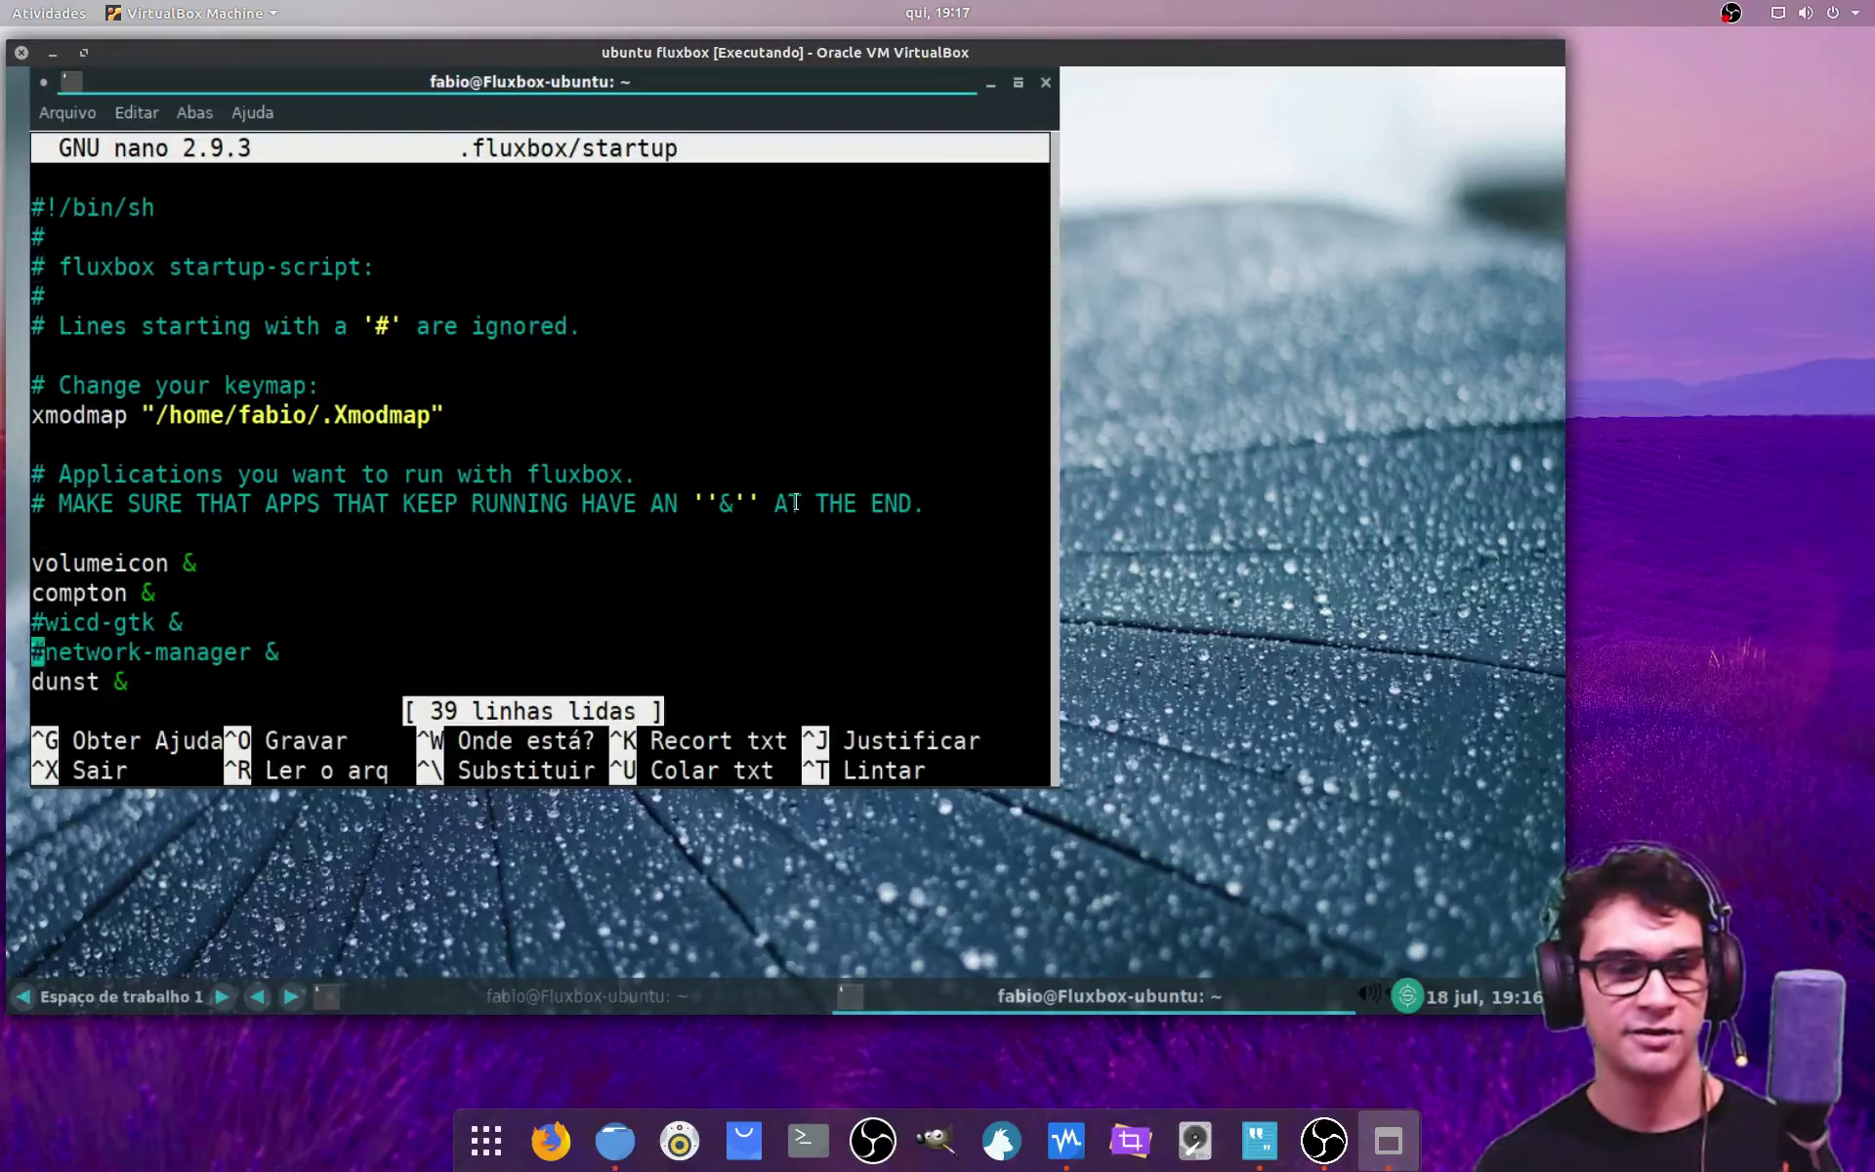
key("Up")
key("Up")
type("s")
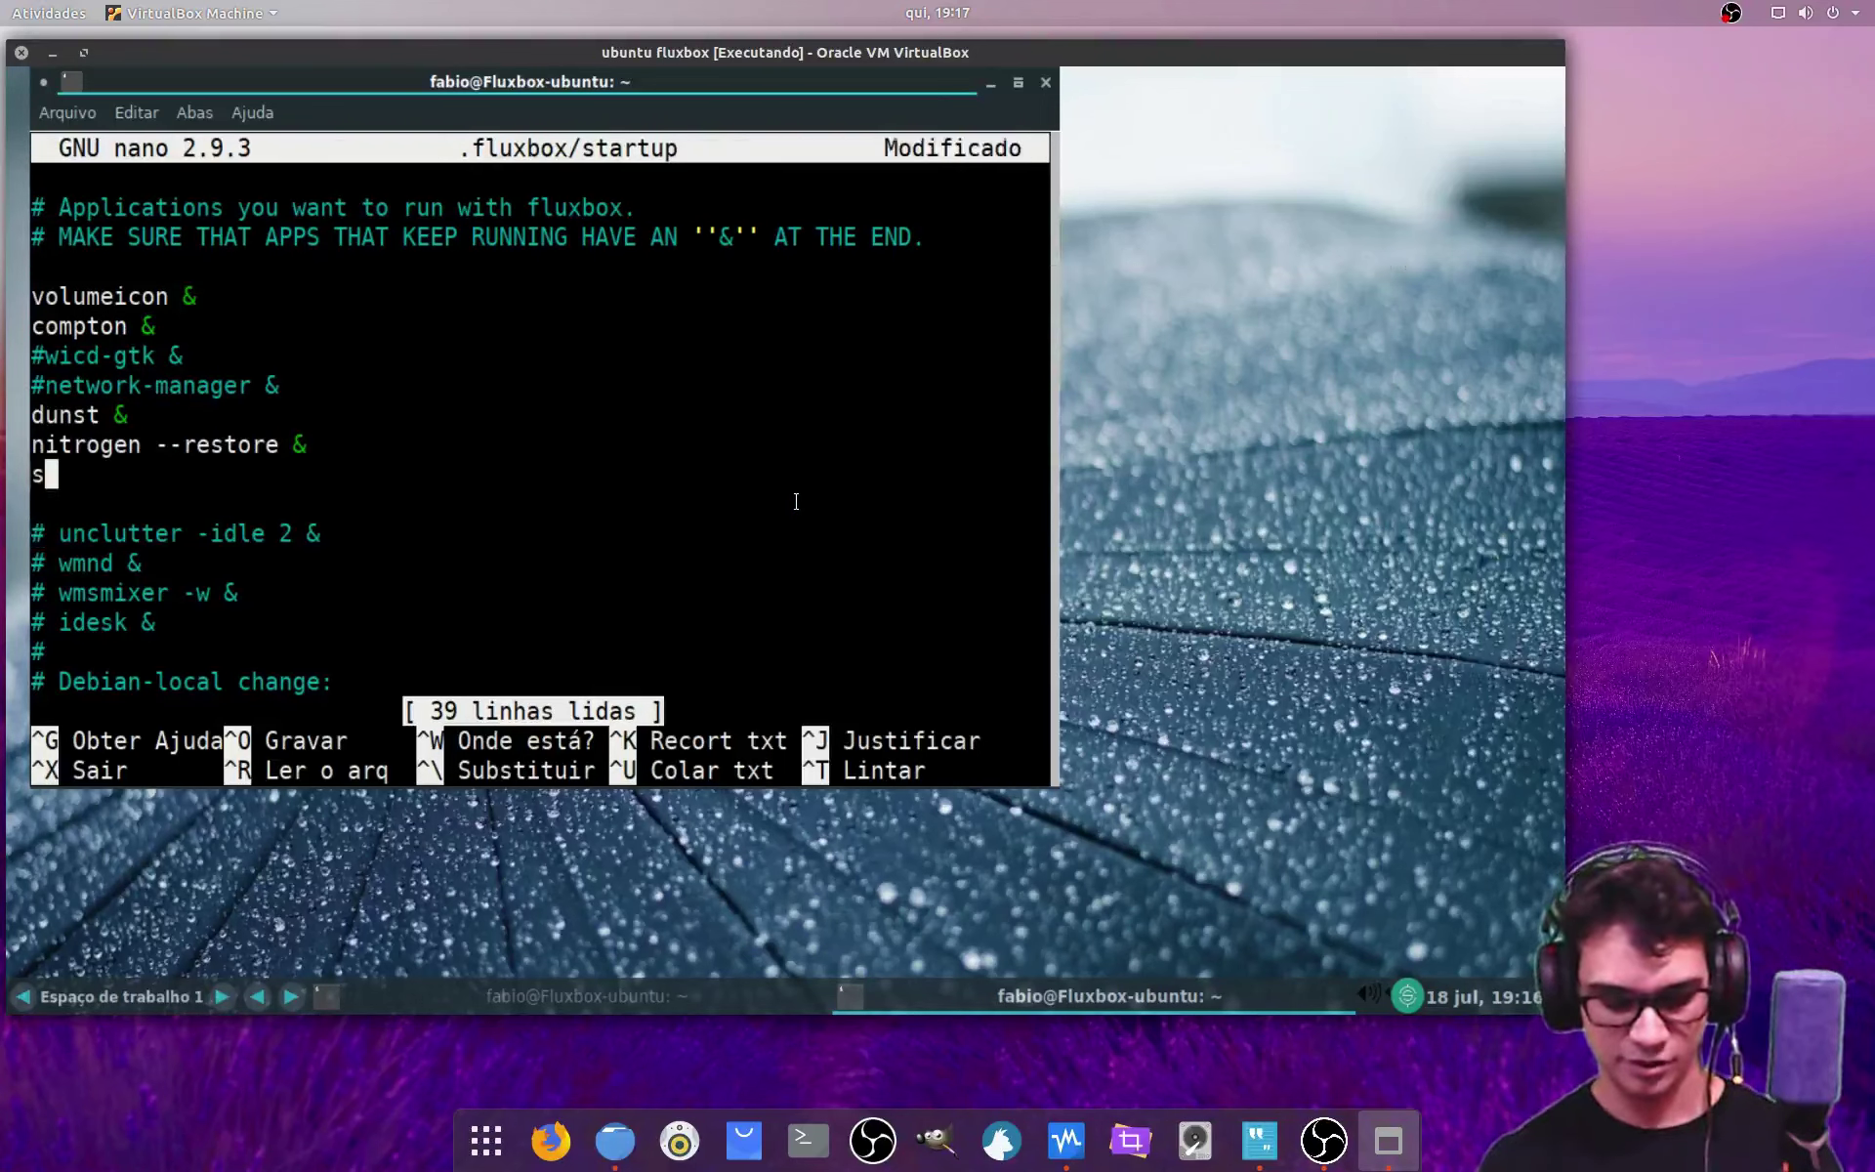
type("ynap")
key("BackSpace")
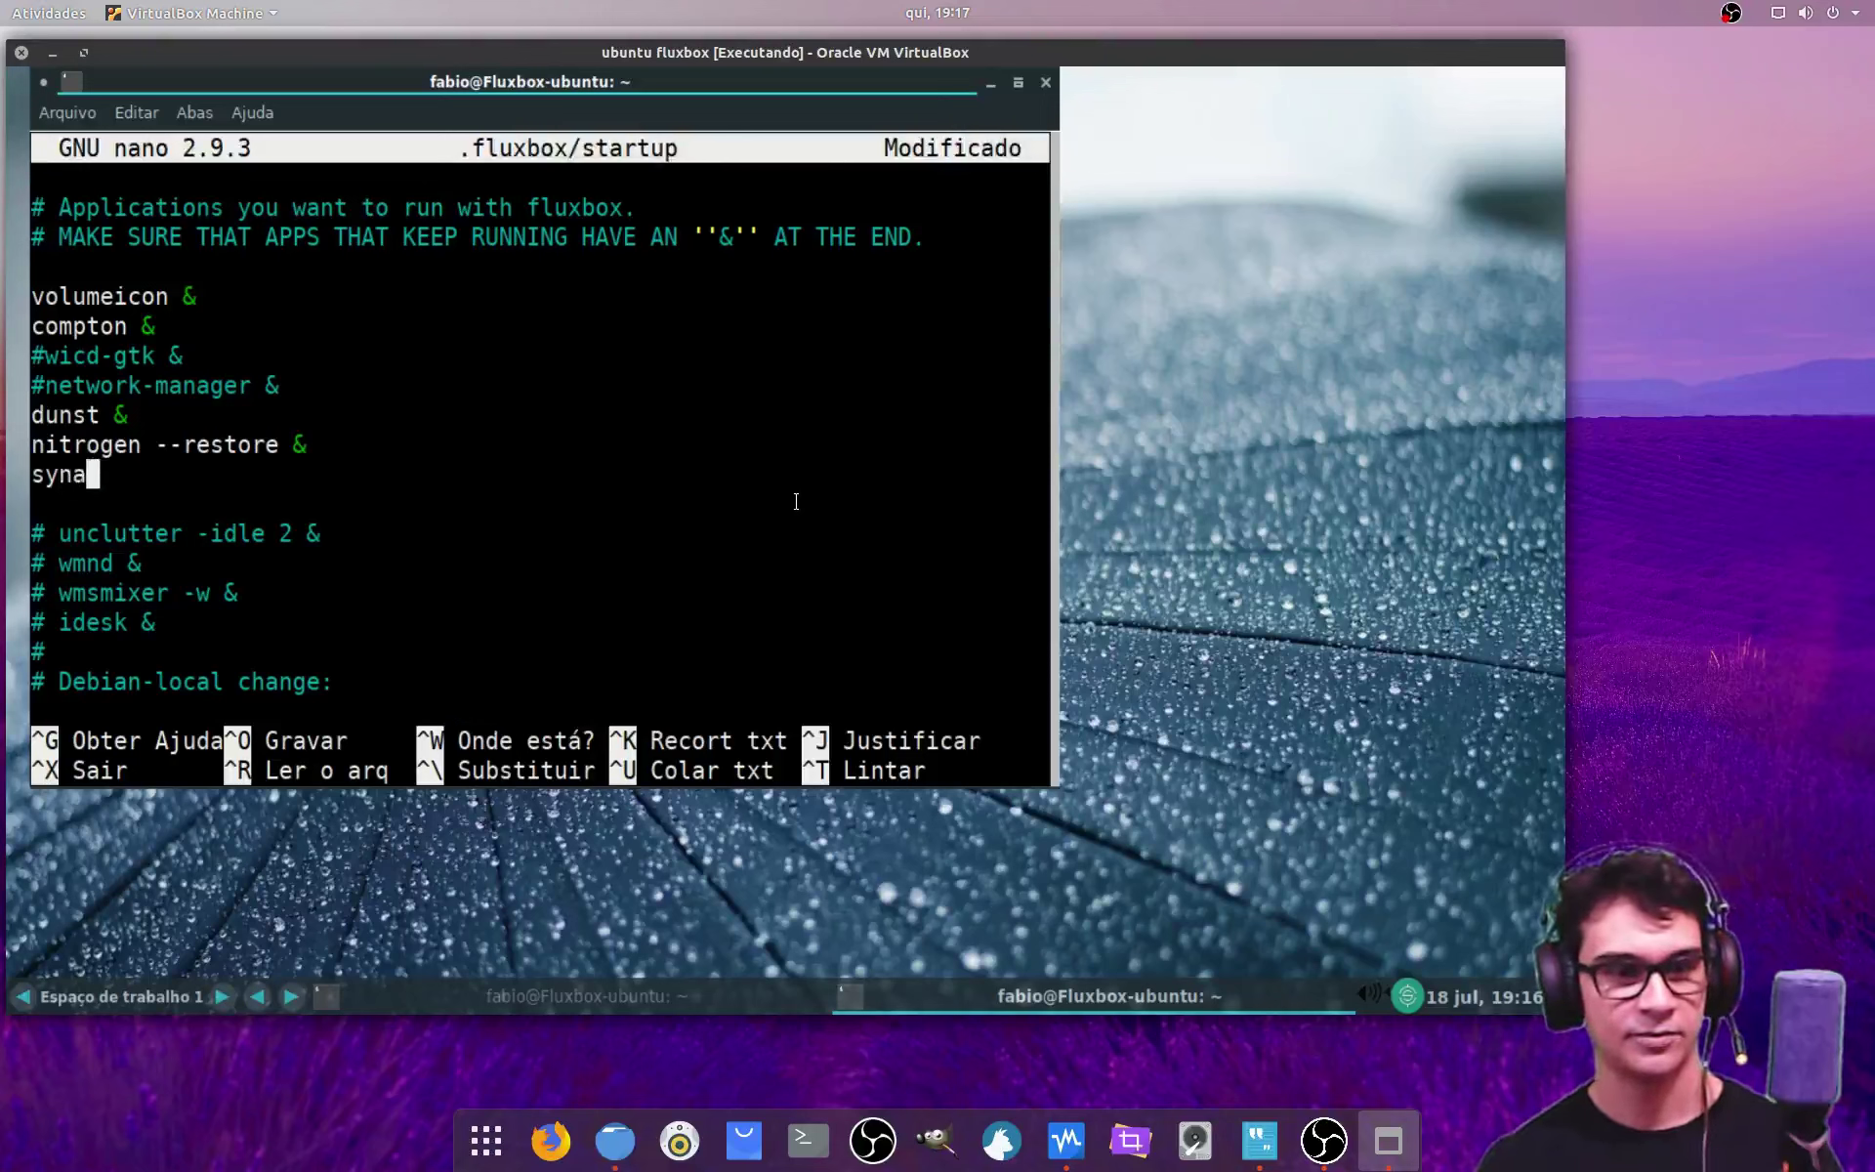
type("pse")
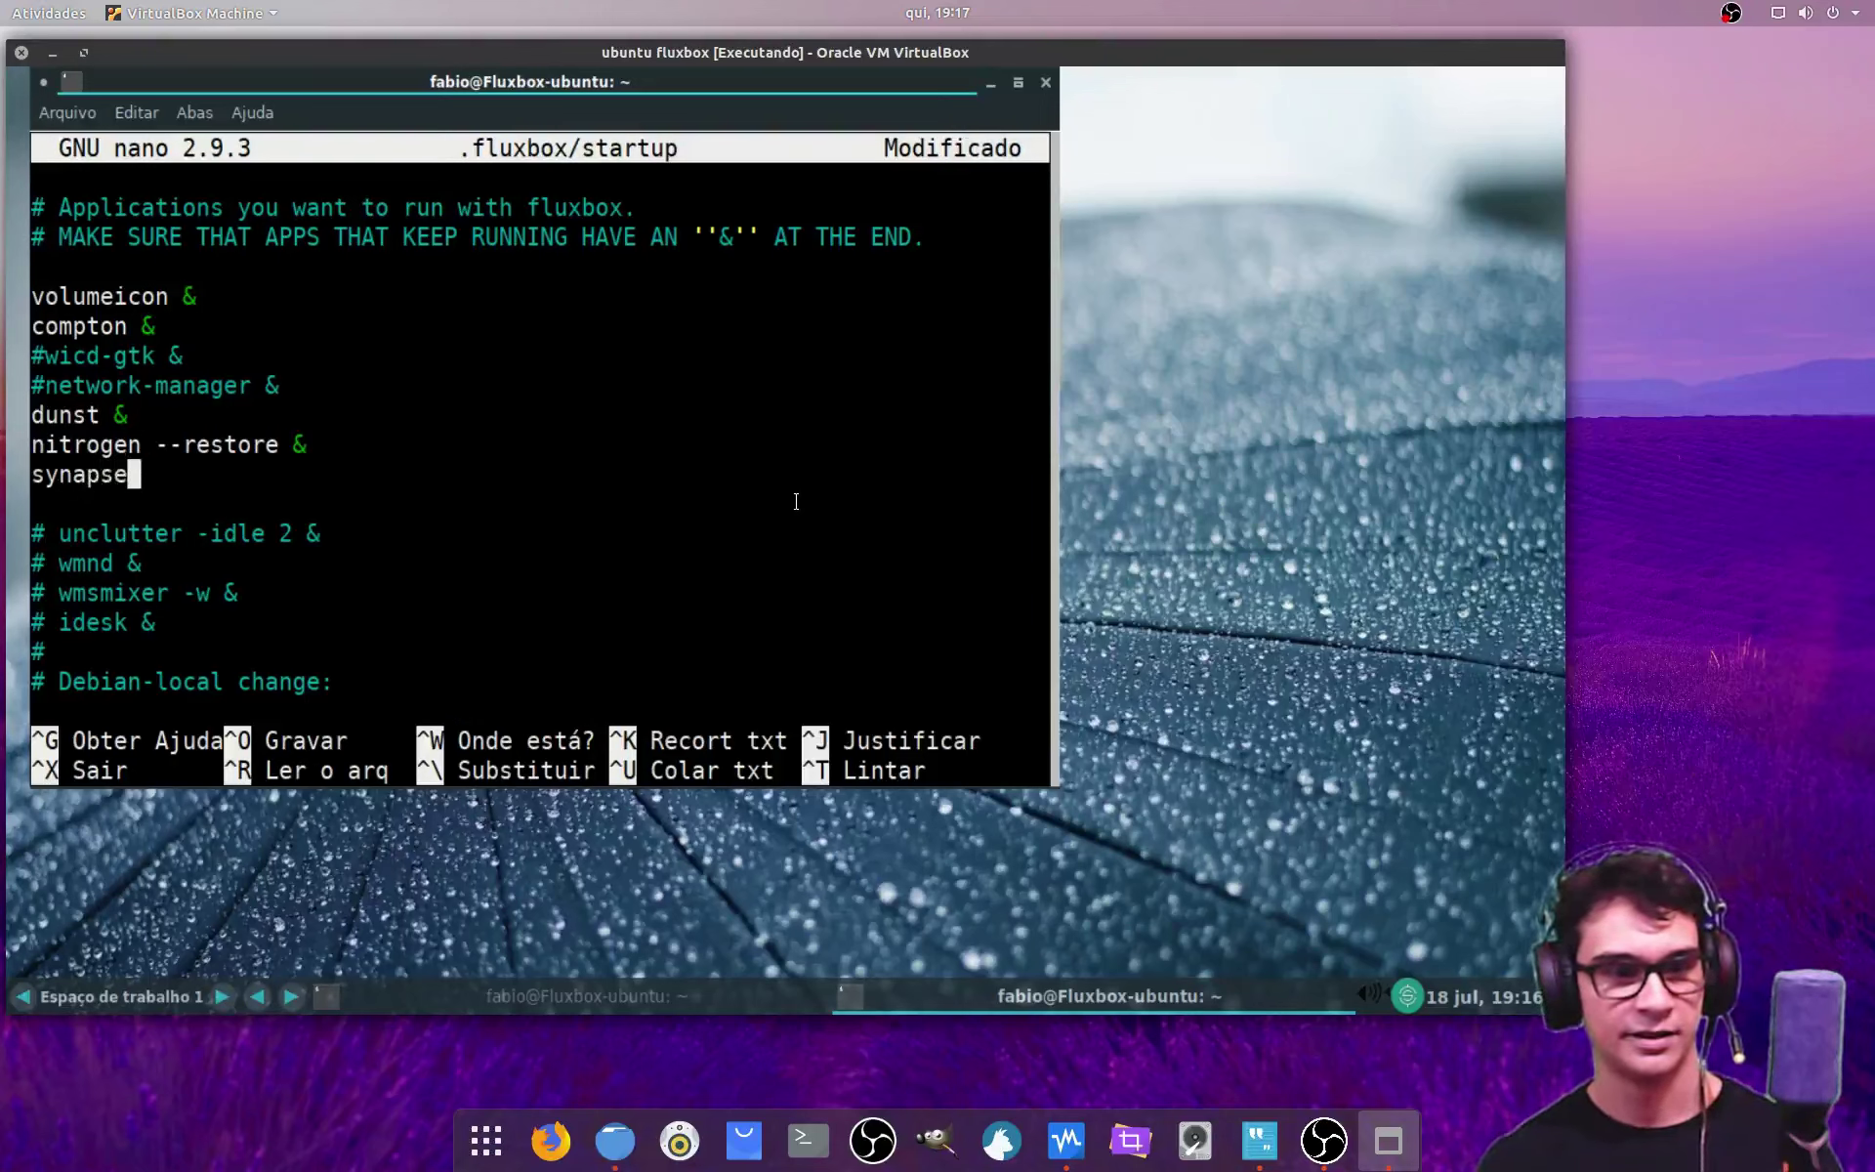
type(" &")
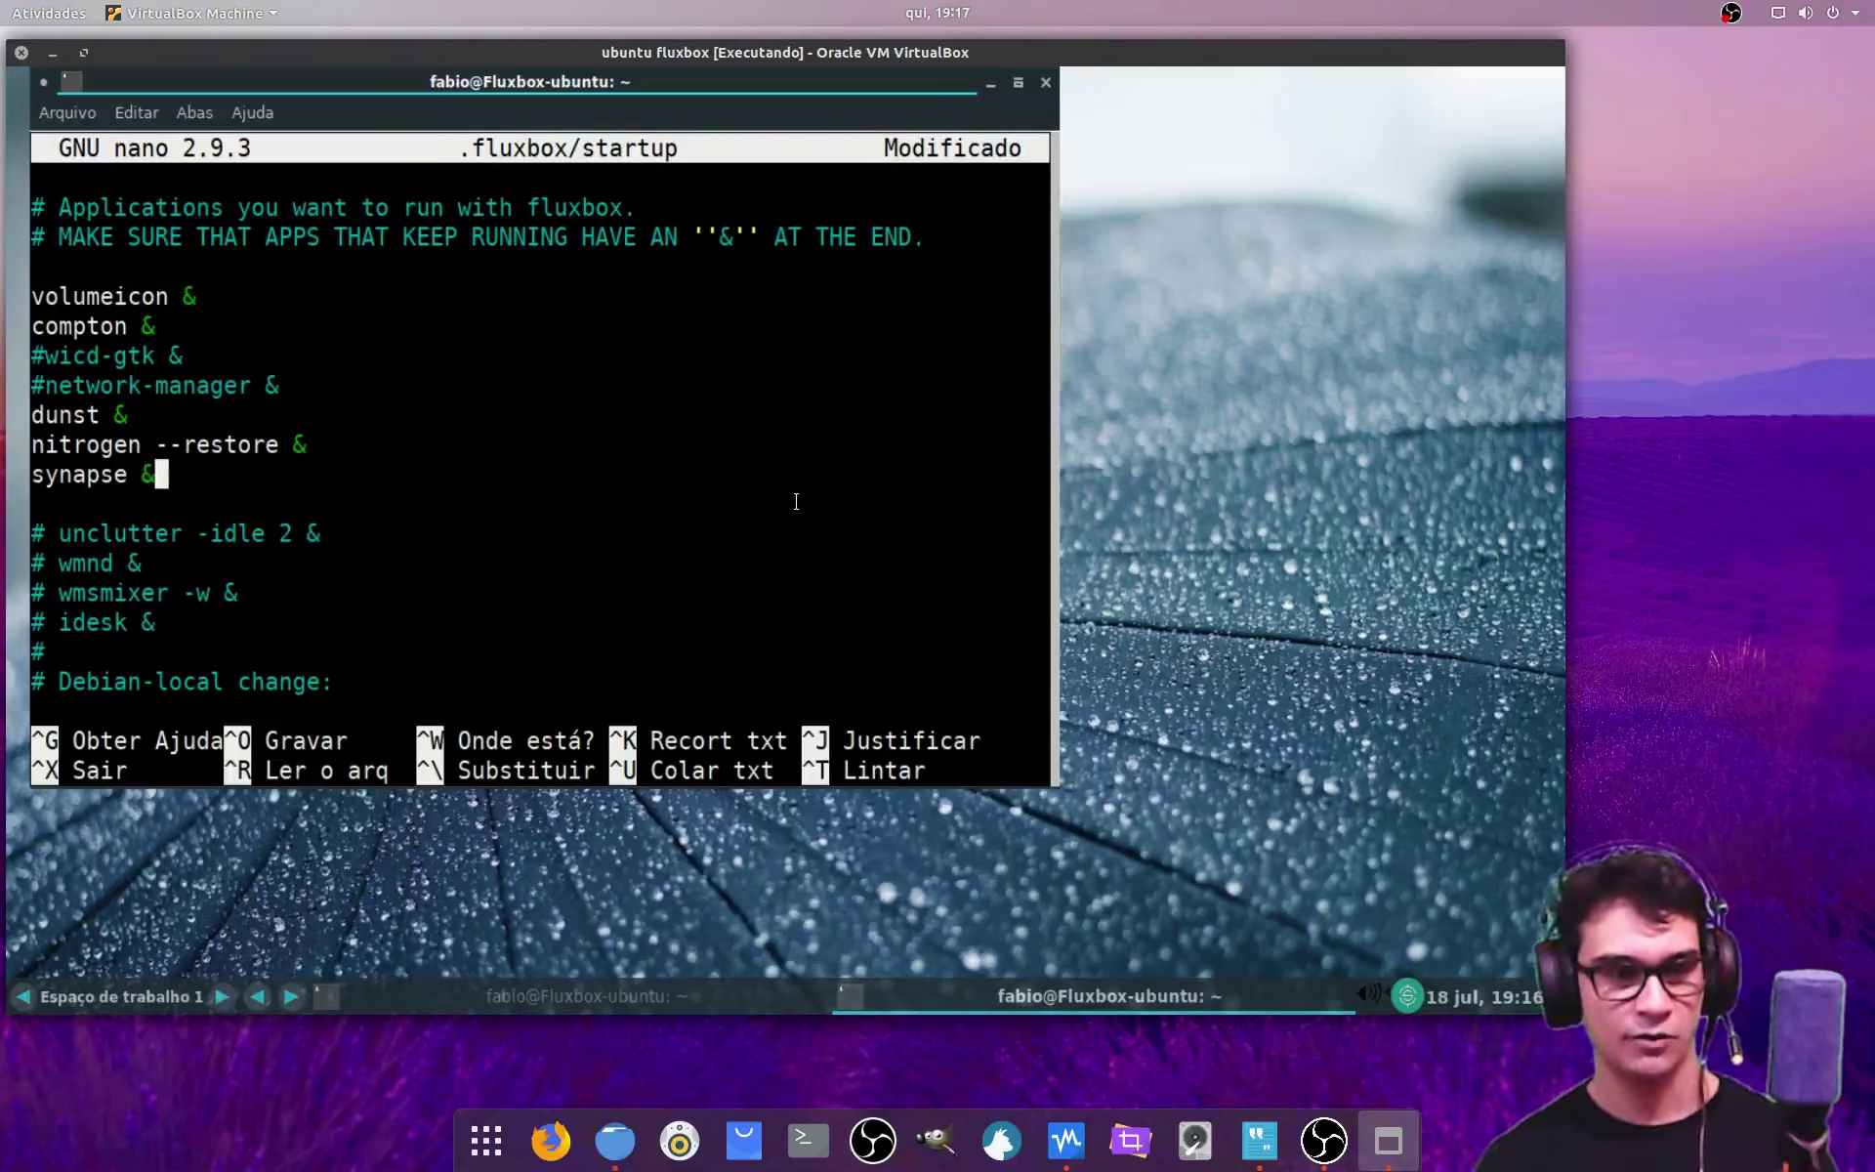
key("ctrl+o")
key("Return")
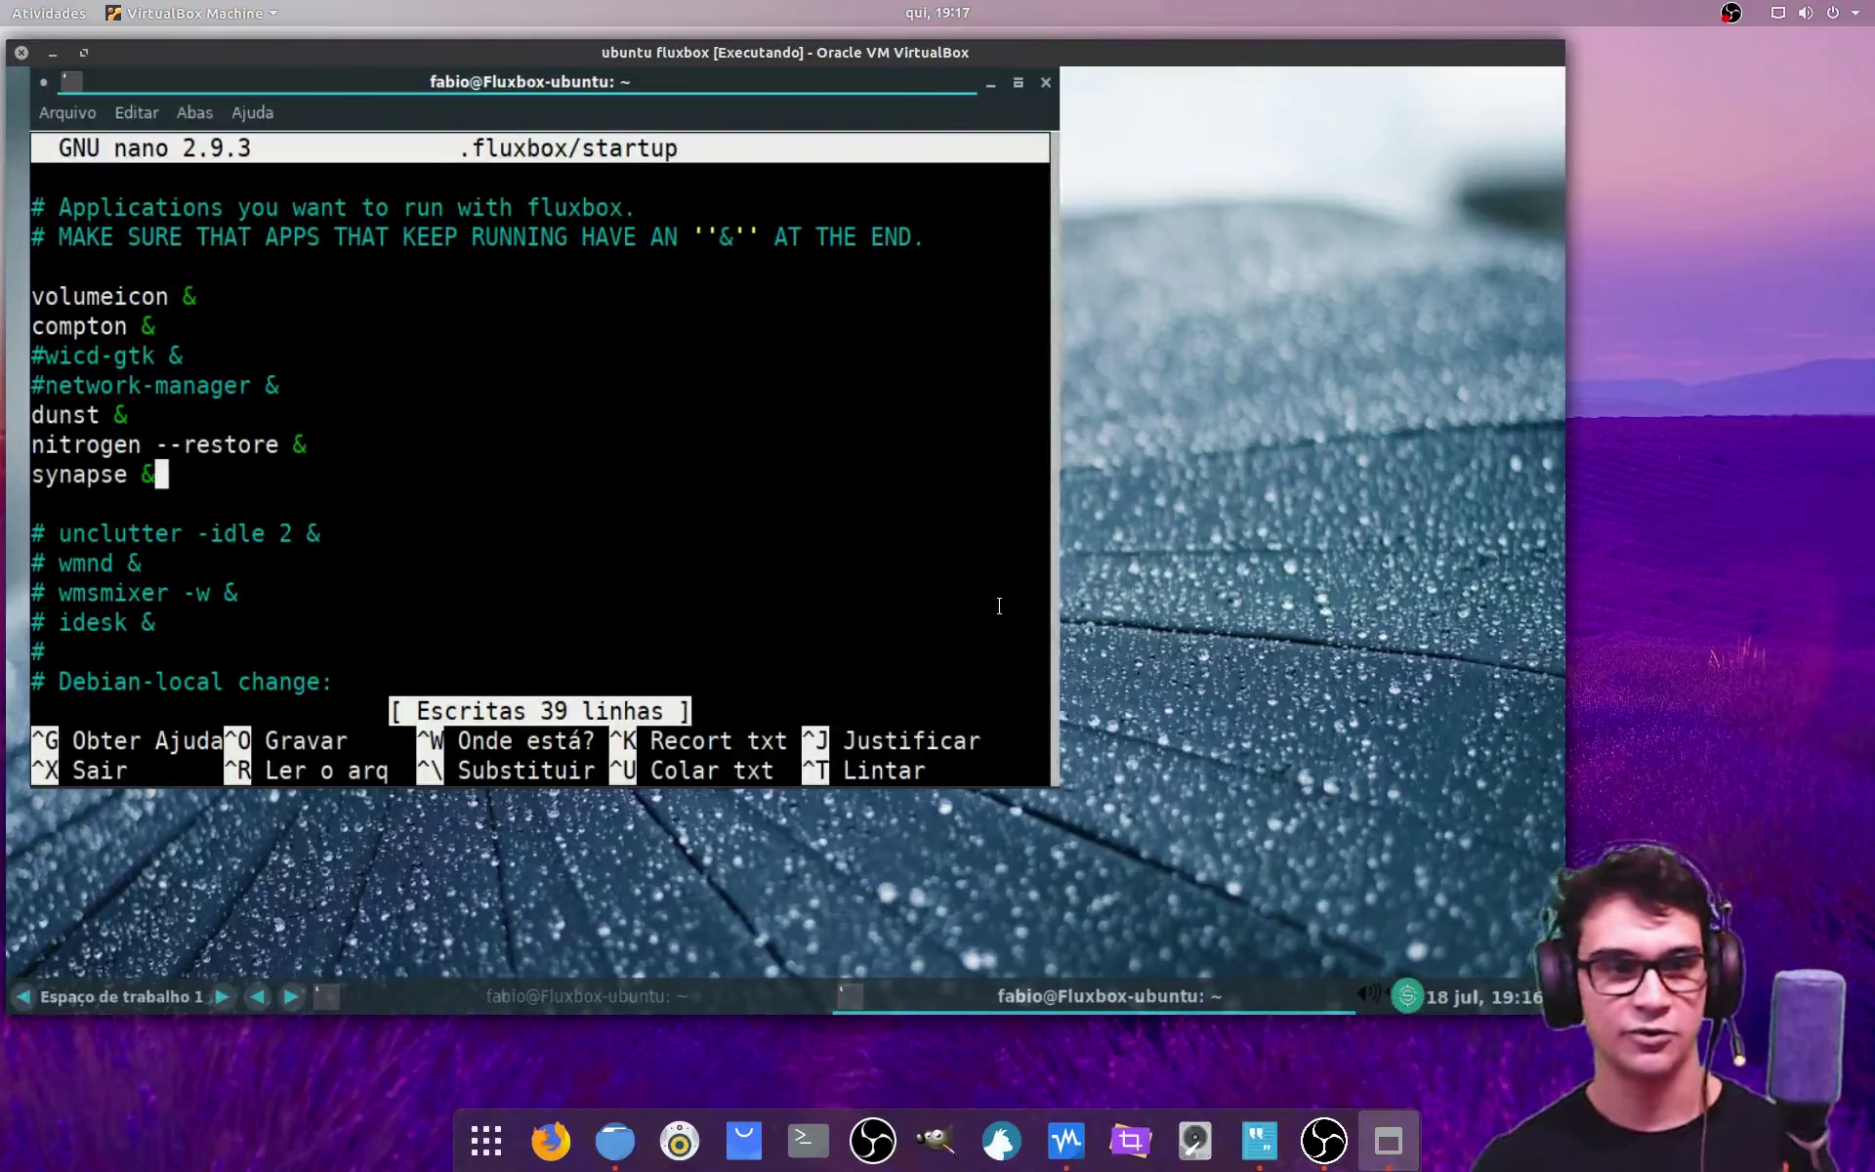
Step: Exit nano and open .fluxbox/menu with sudo nano
key("ctrl+x")
key("Up")
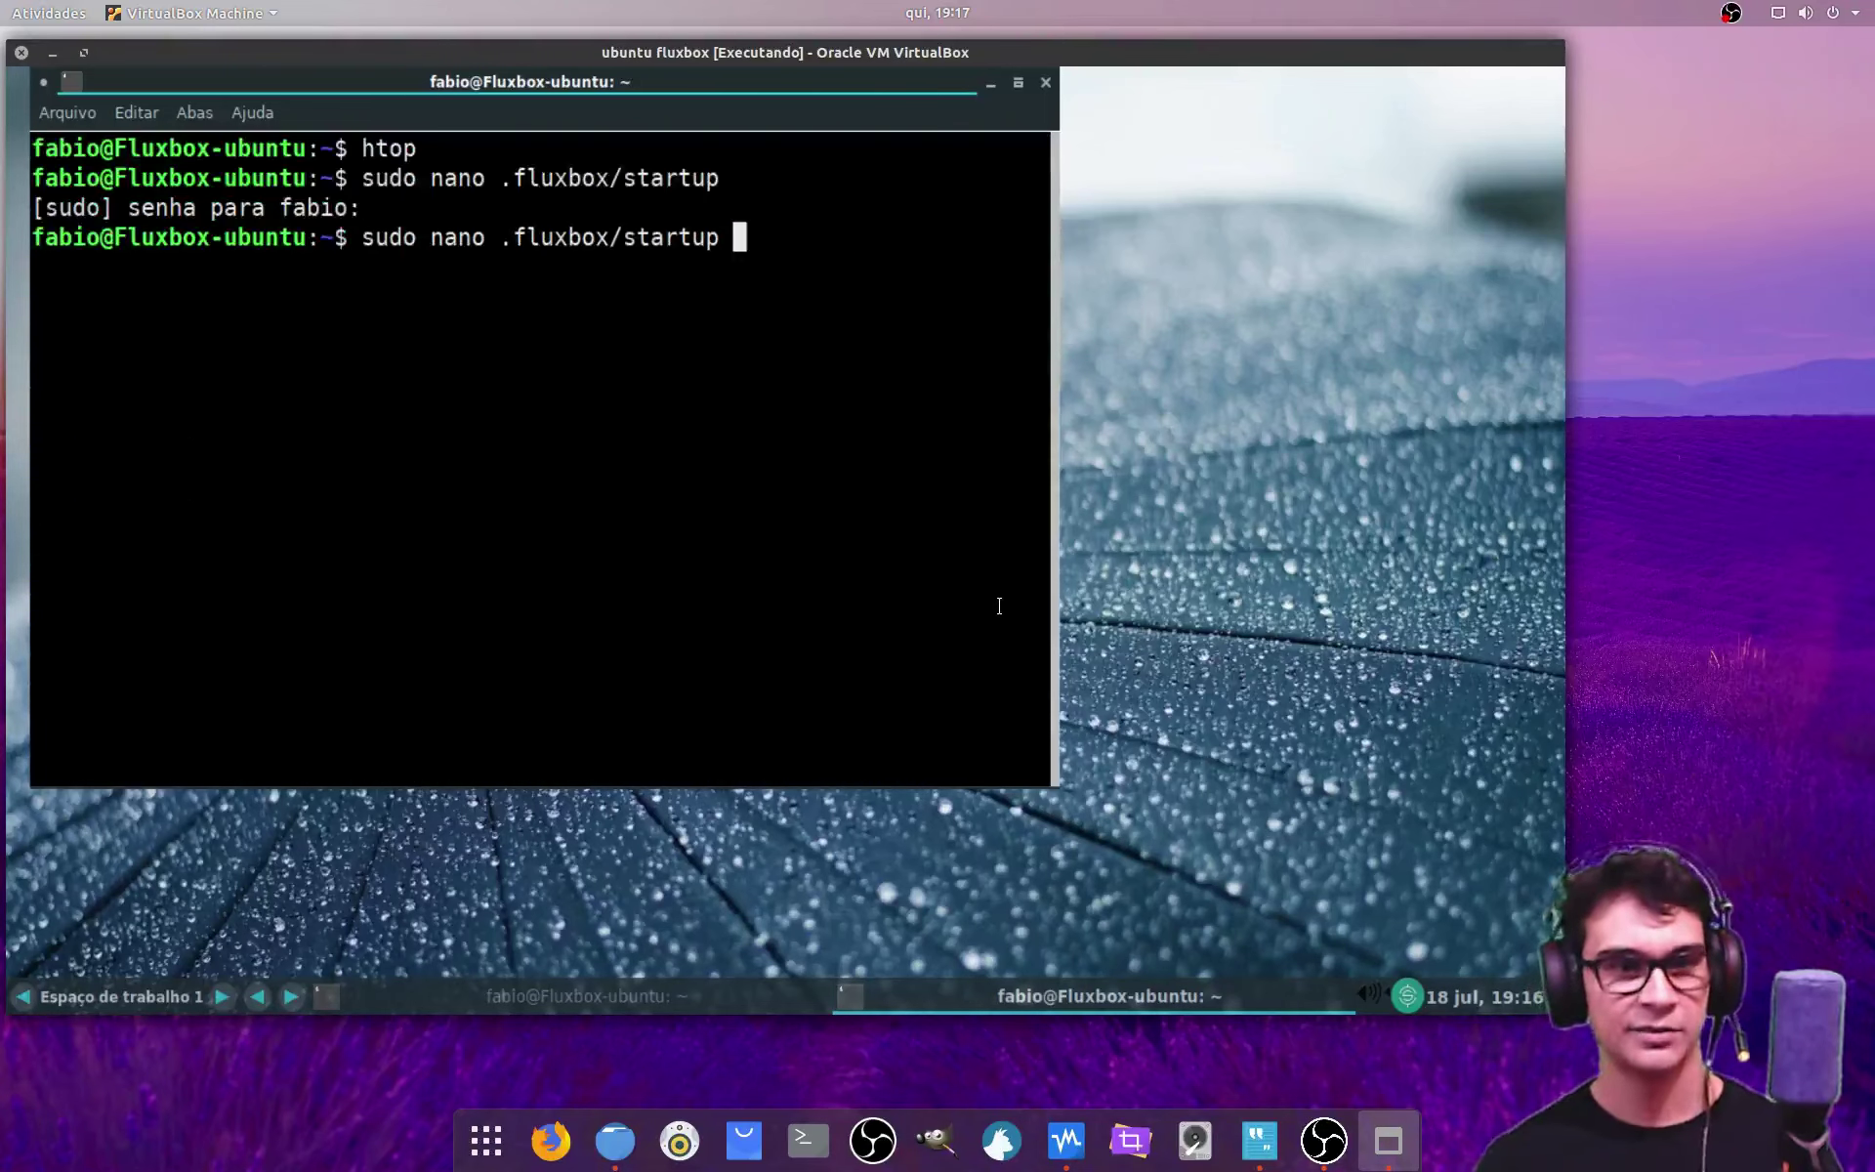
key("BackSpace")
key("BackSpace")
key("BackSpace")
key("BackSpace")
key("BackSpace")
key("BackSpace")
key("BackSpace")
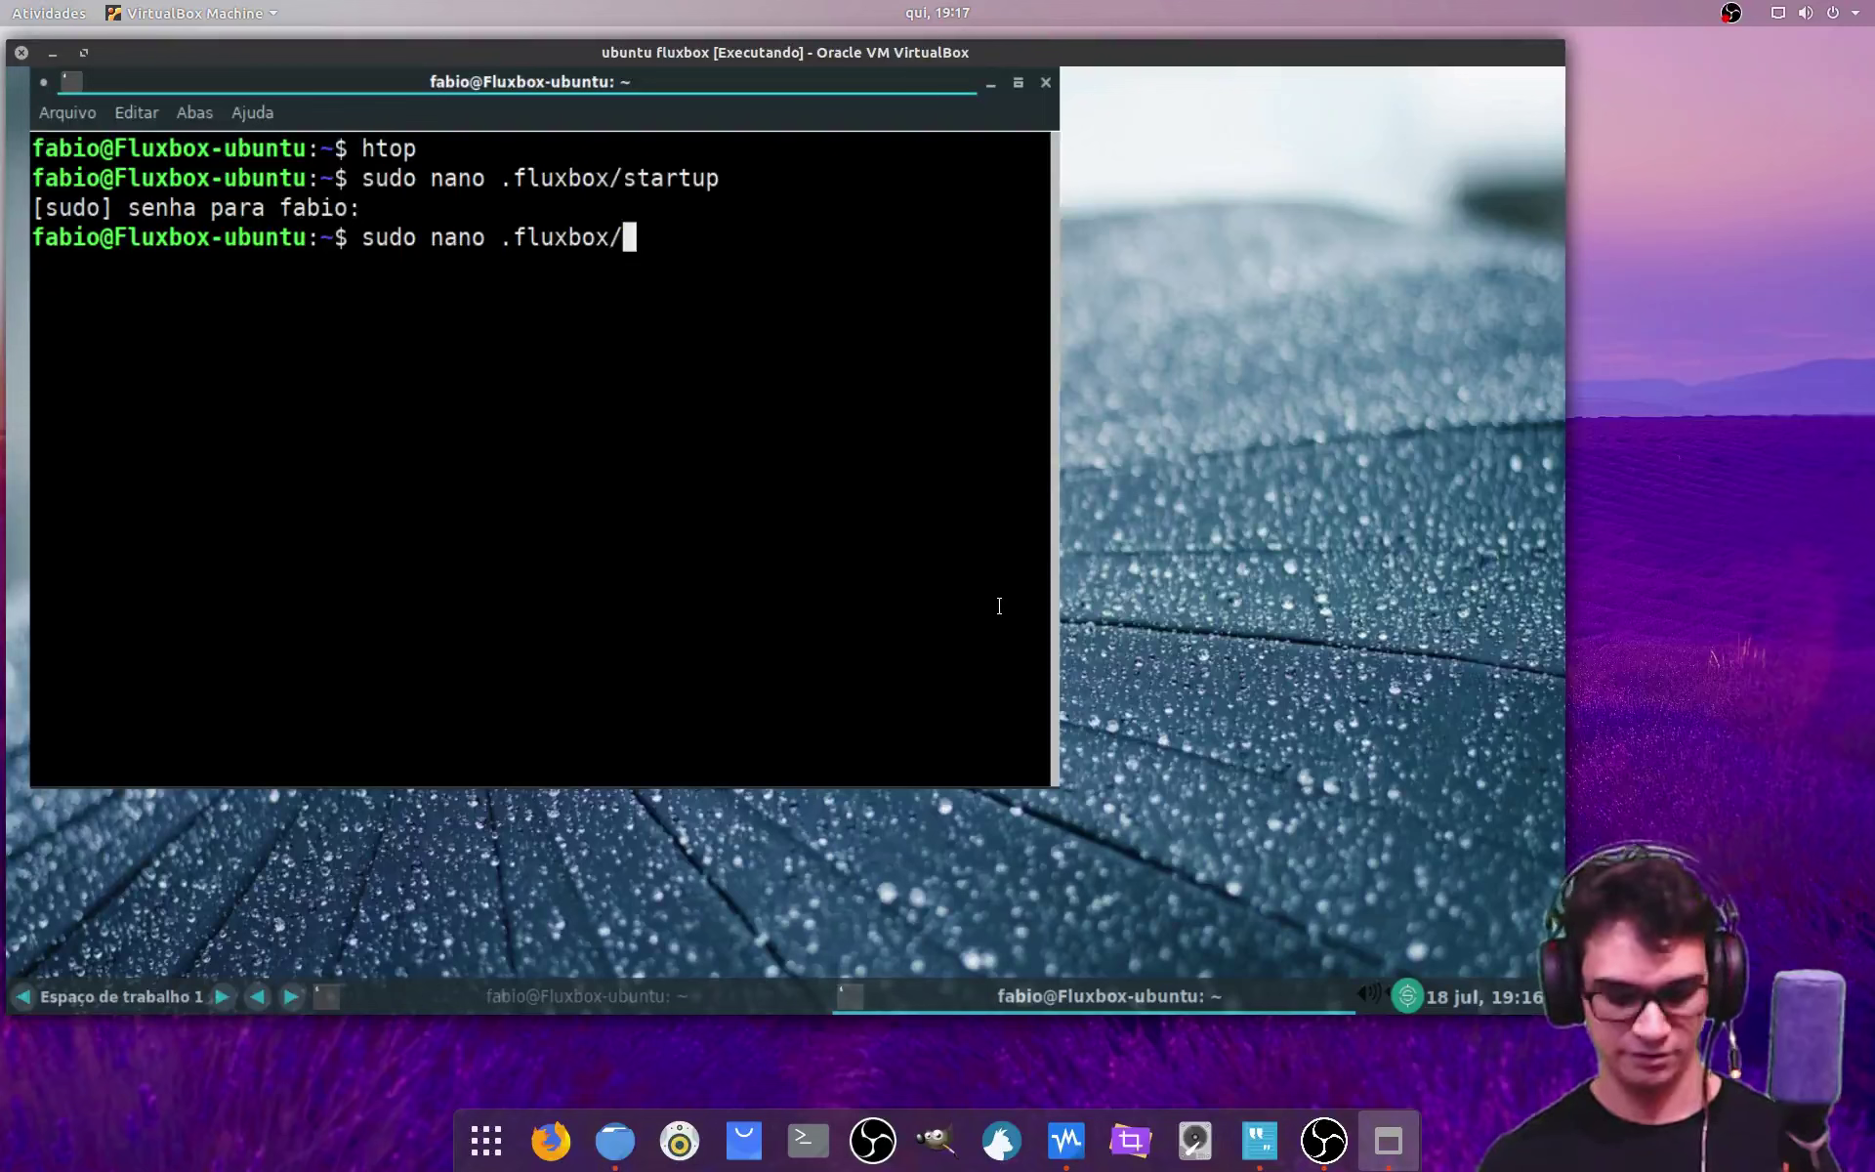
type("menu")
key("Return")
Step: Insert an indented '[exec] (Buscador) {synapse}' line above Terminal Linux and save the file
key("Down")
key("Down")
key("Down")
key("Down")
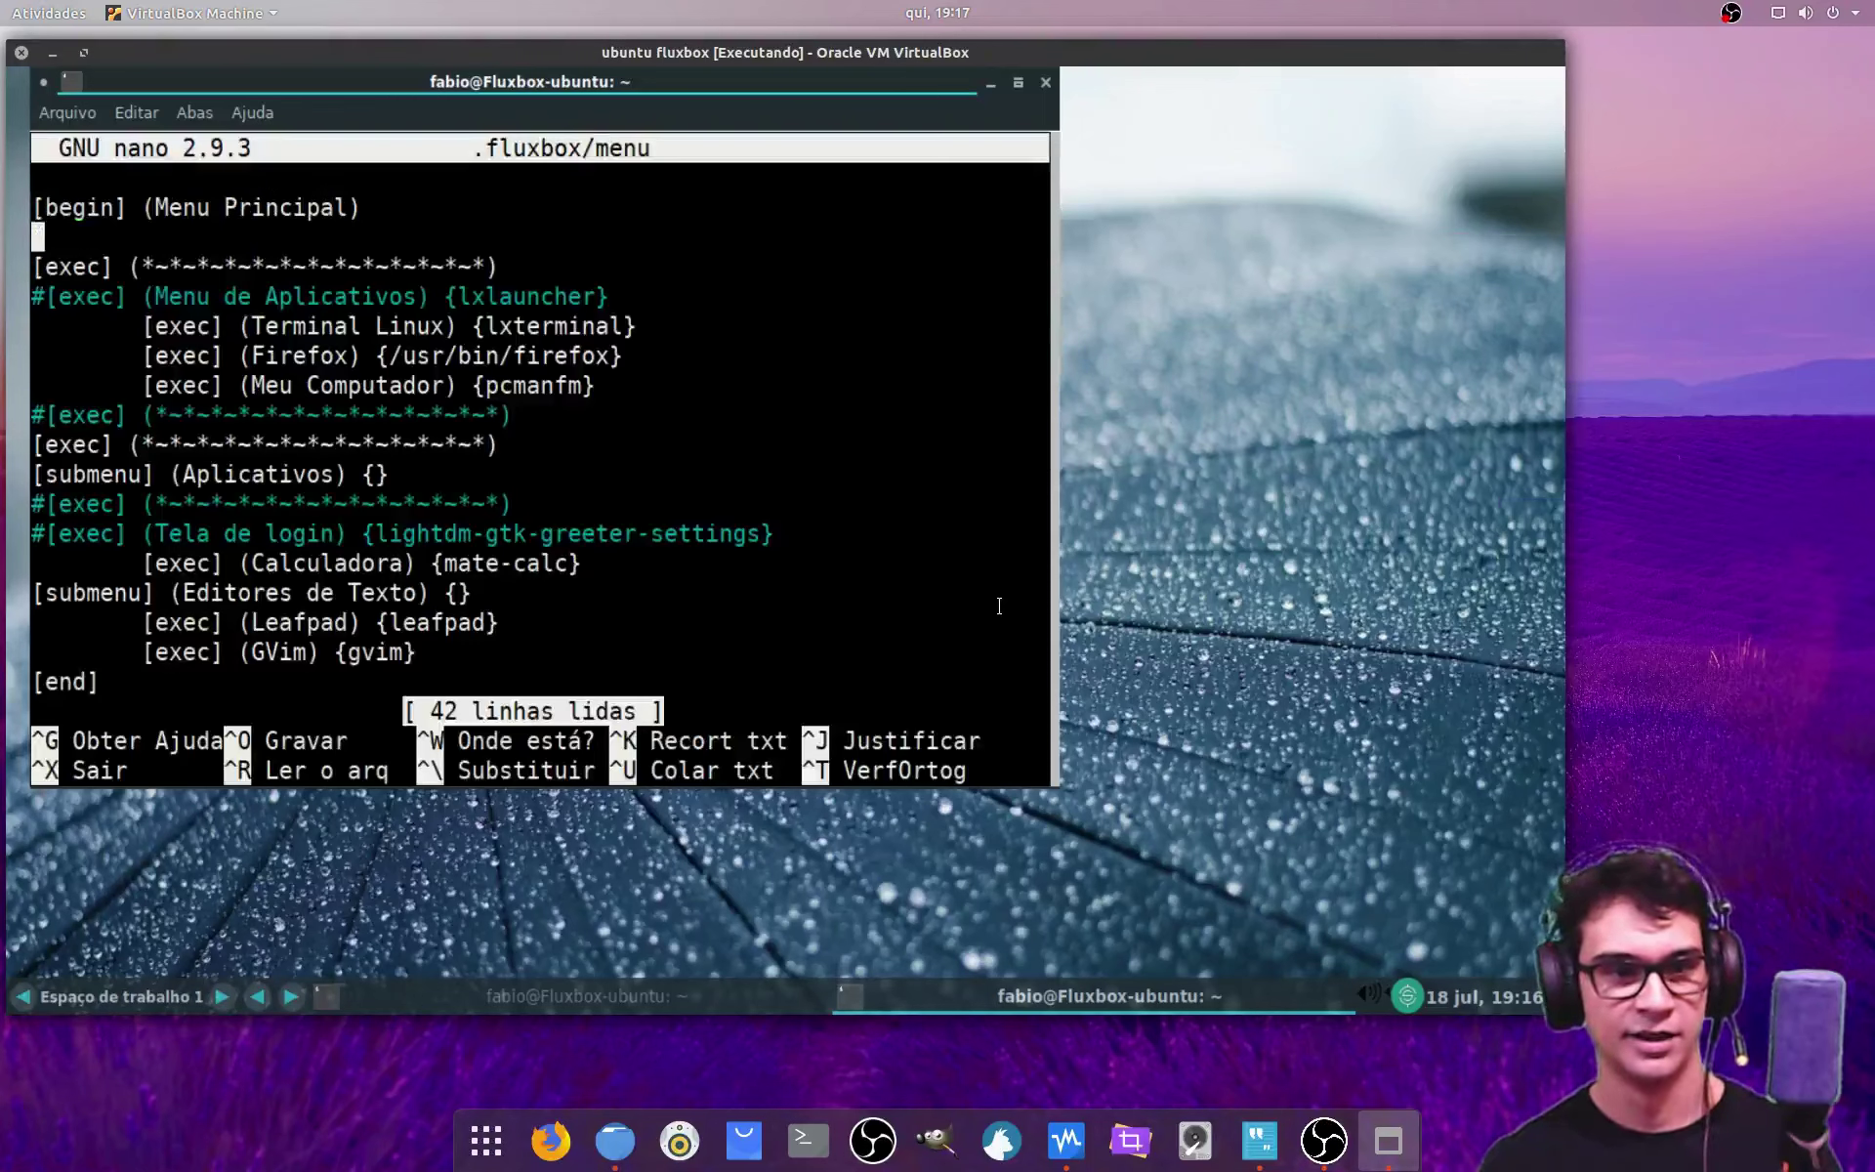
key("Return")
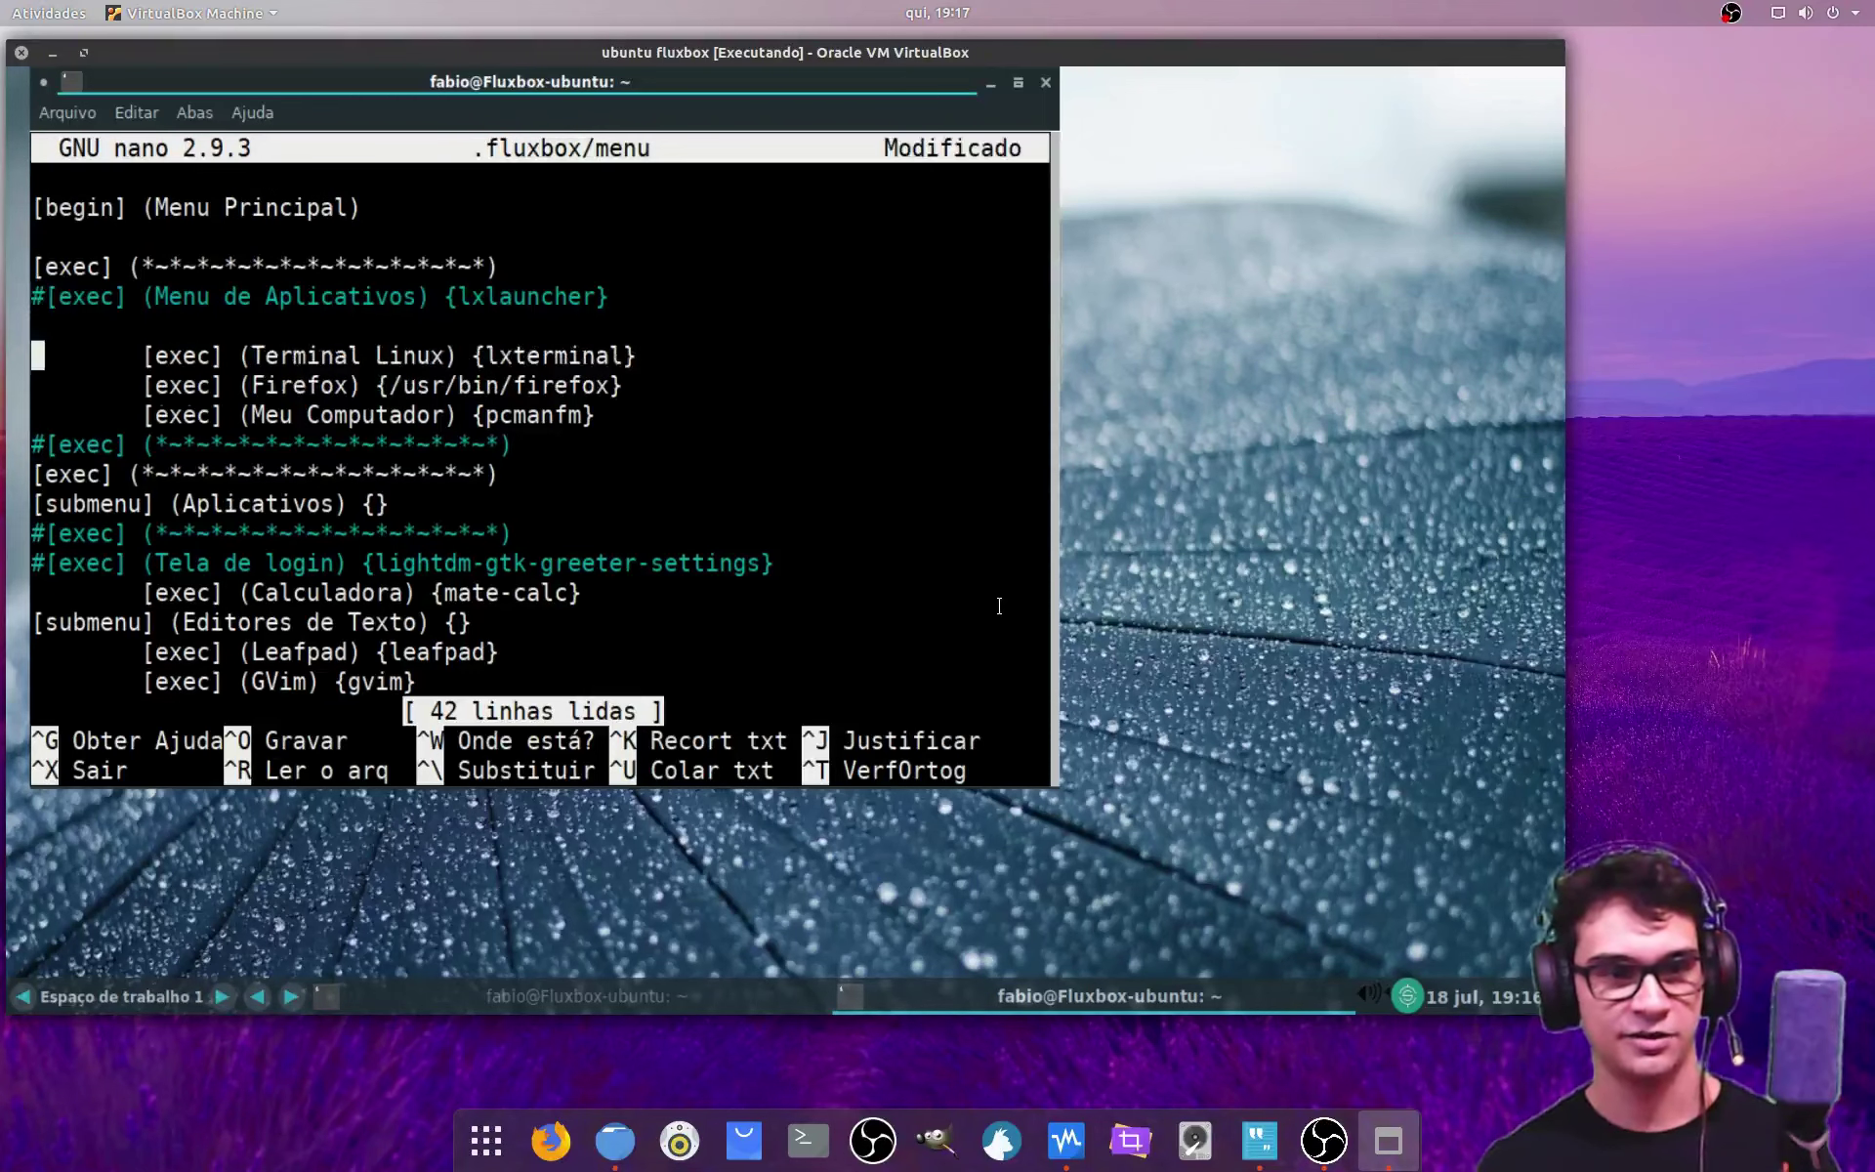
key("Up")
key("Tab")
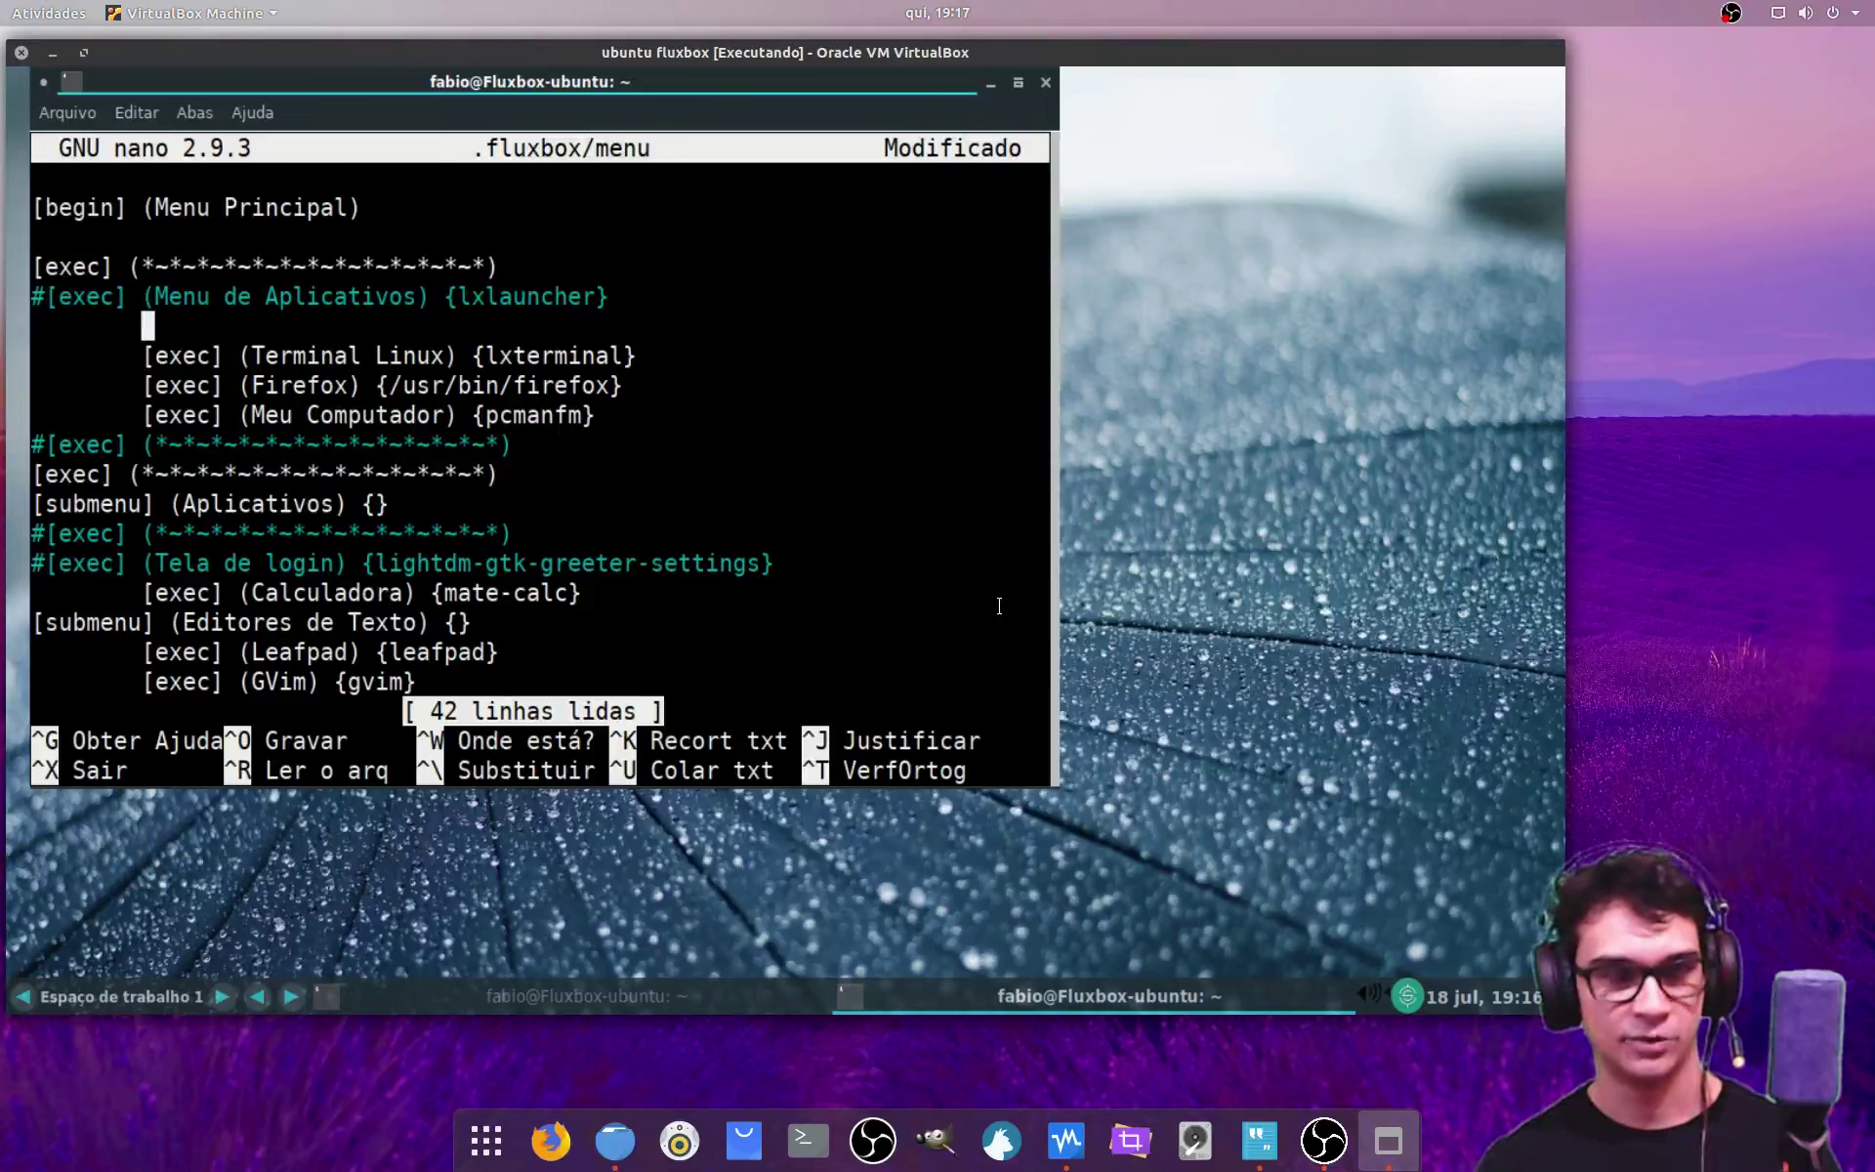
type("[exec] ")
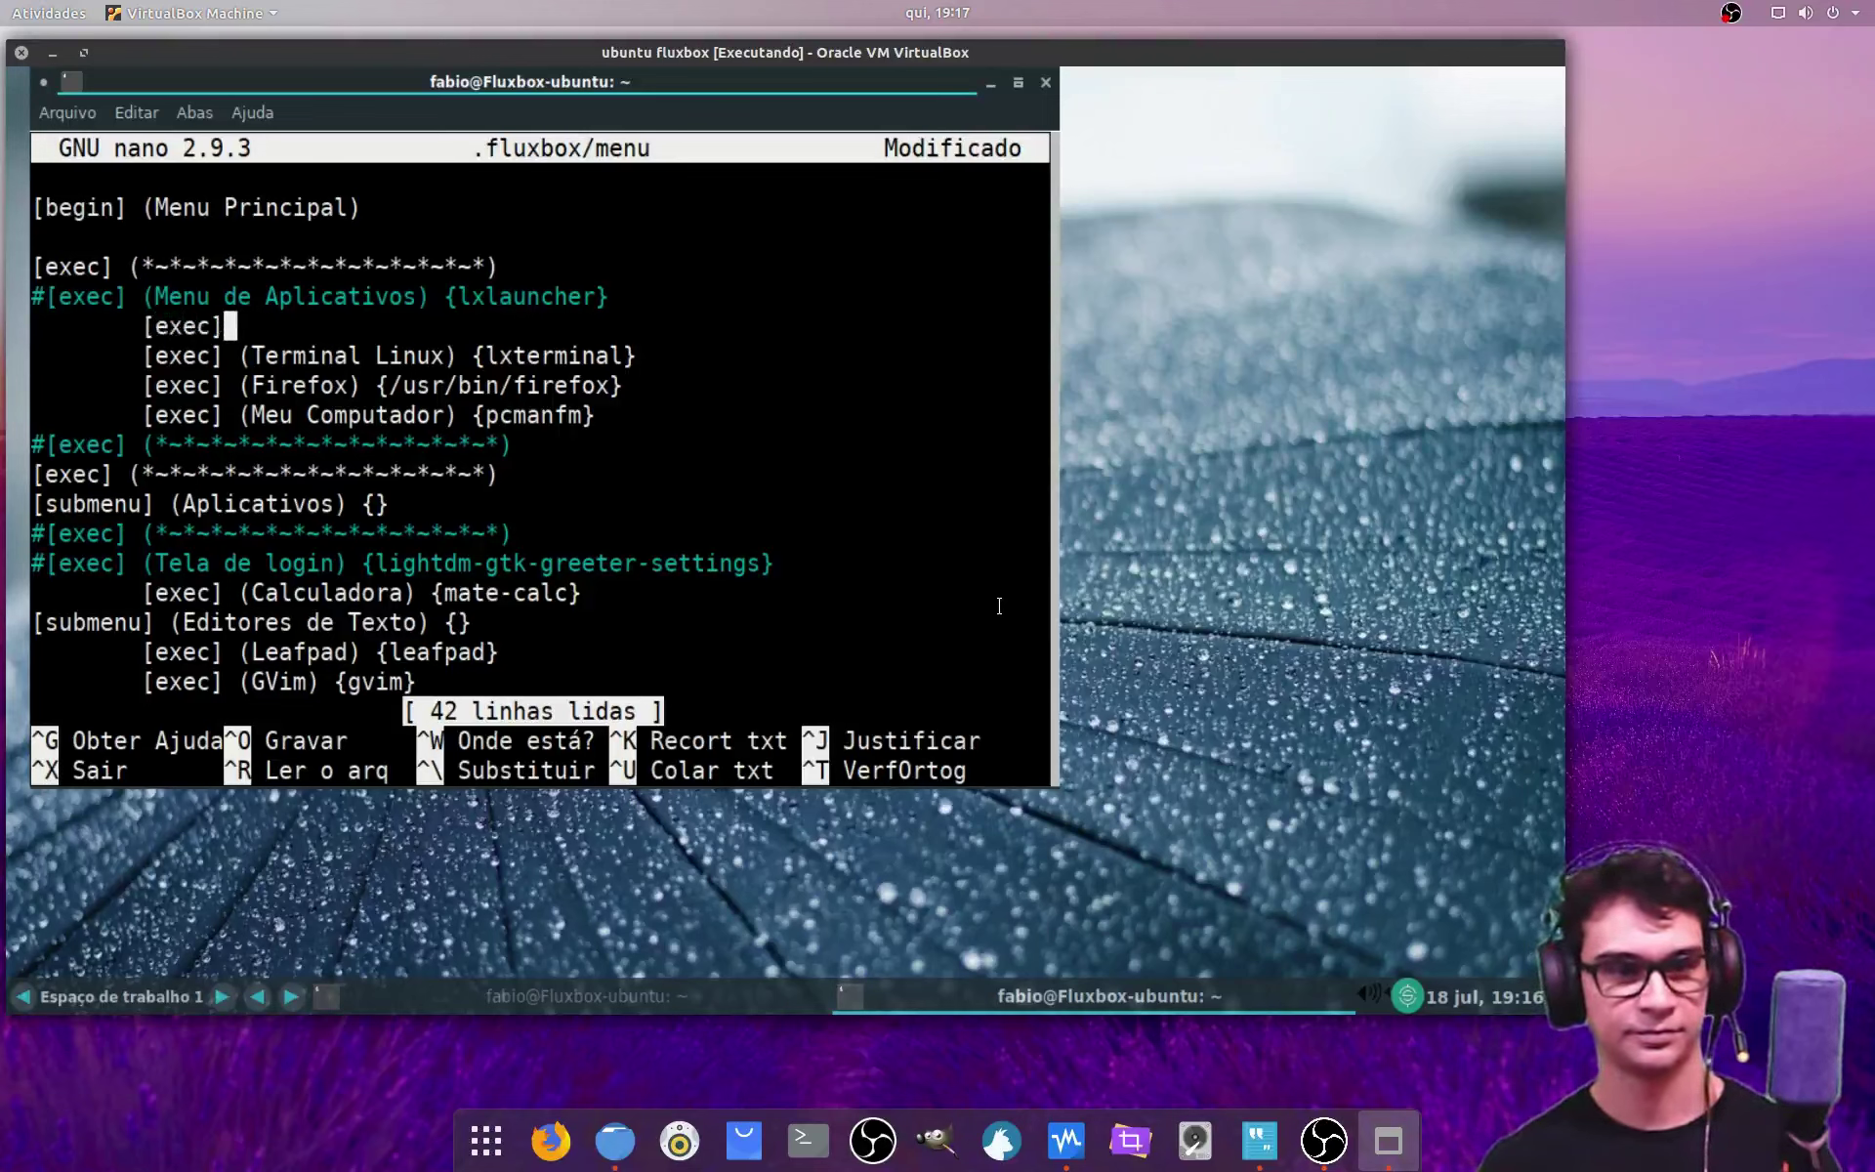
type("()")
key("Left")
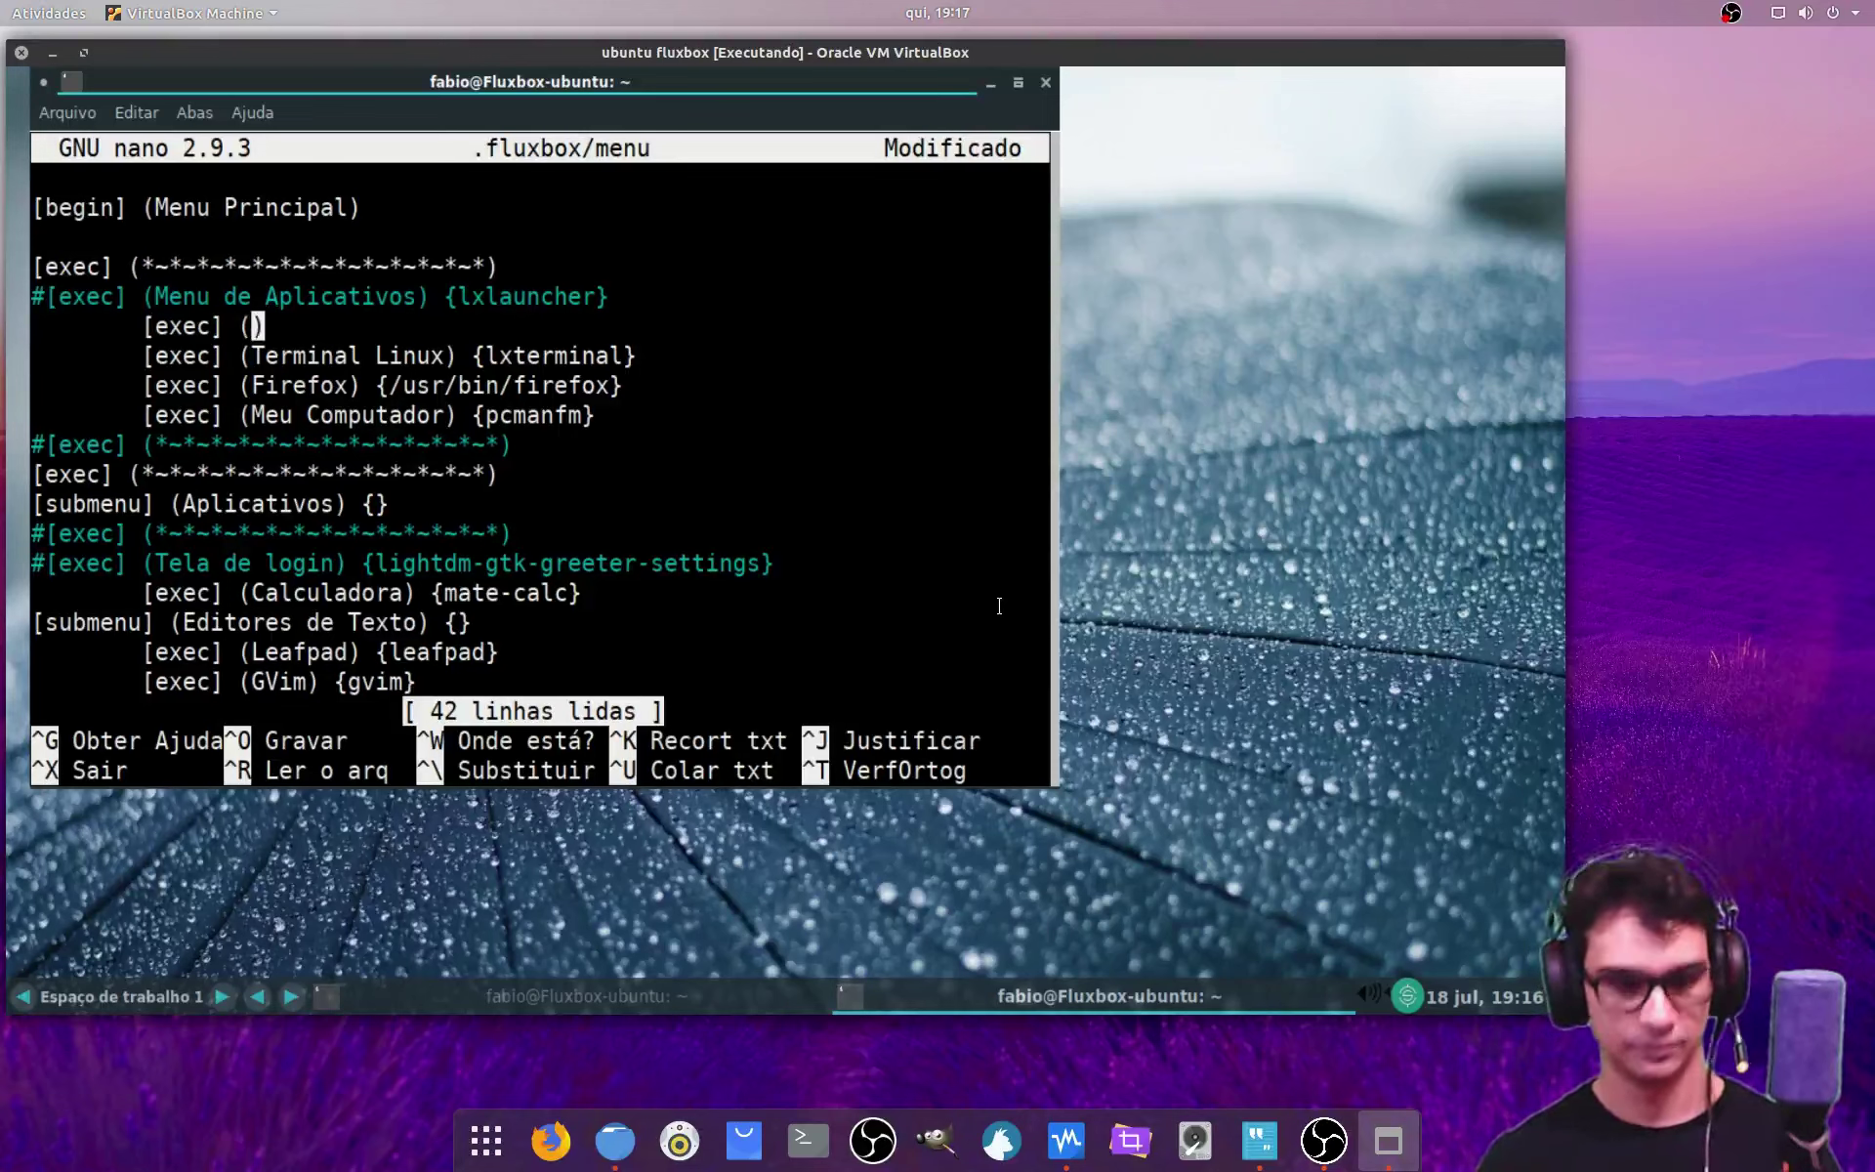
type("Buscador")
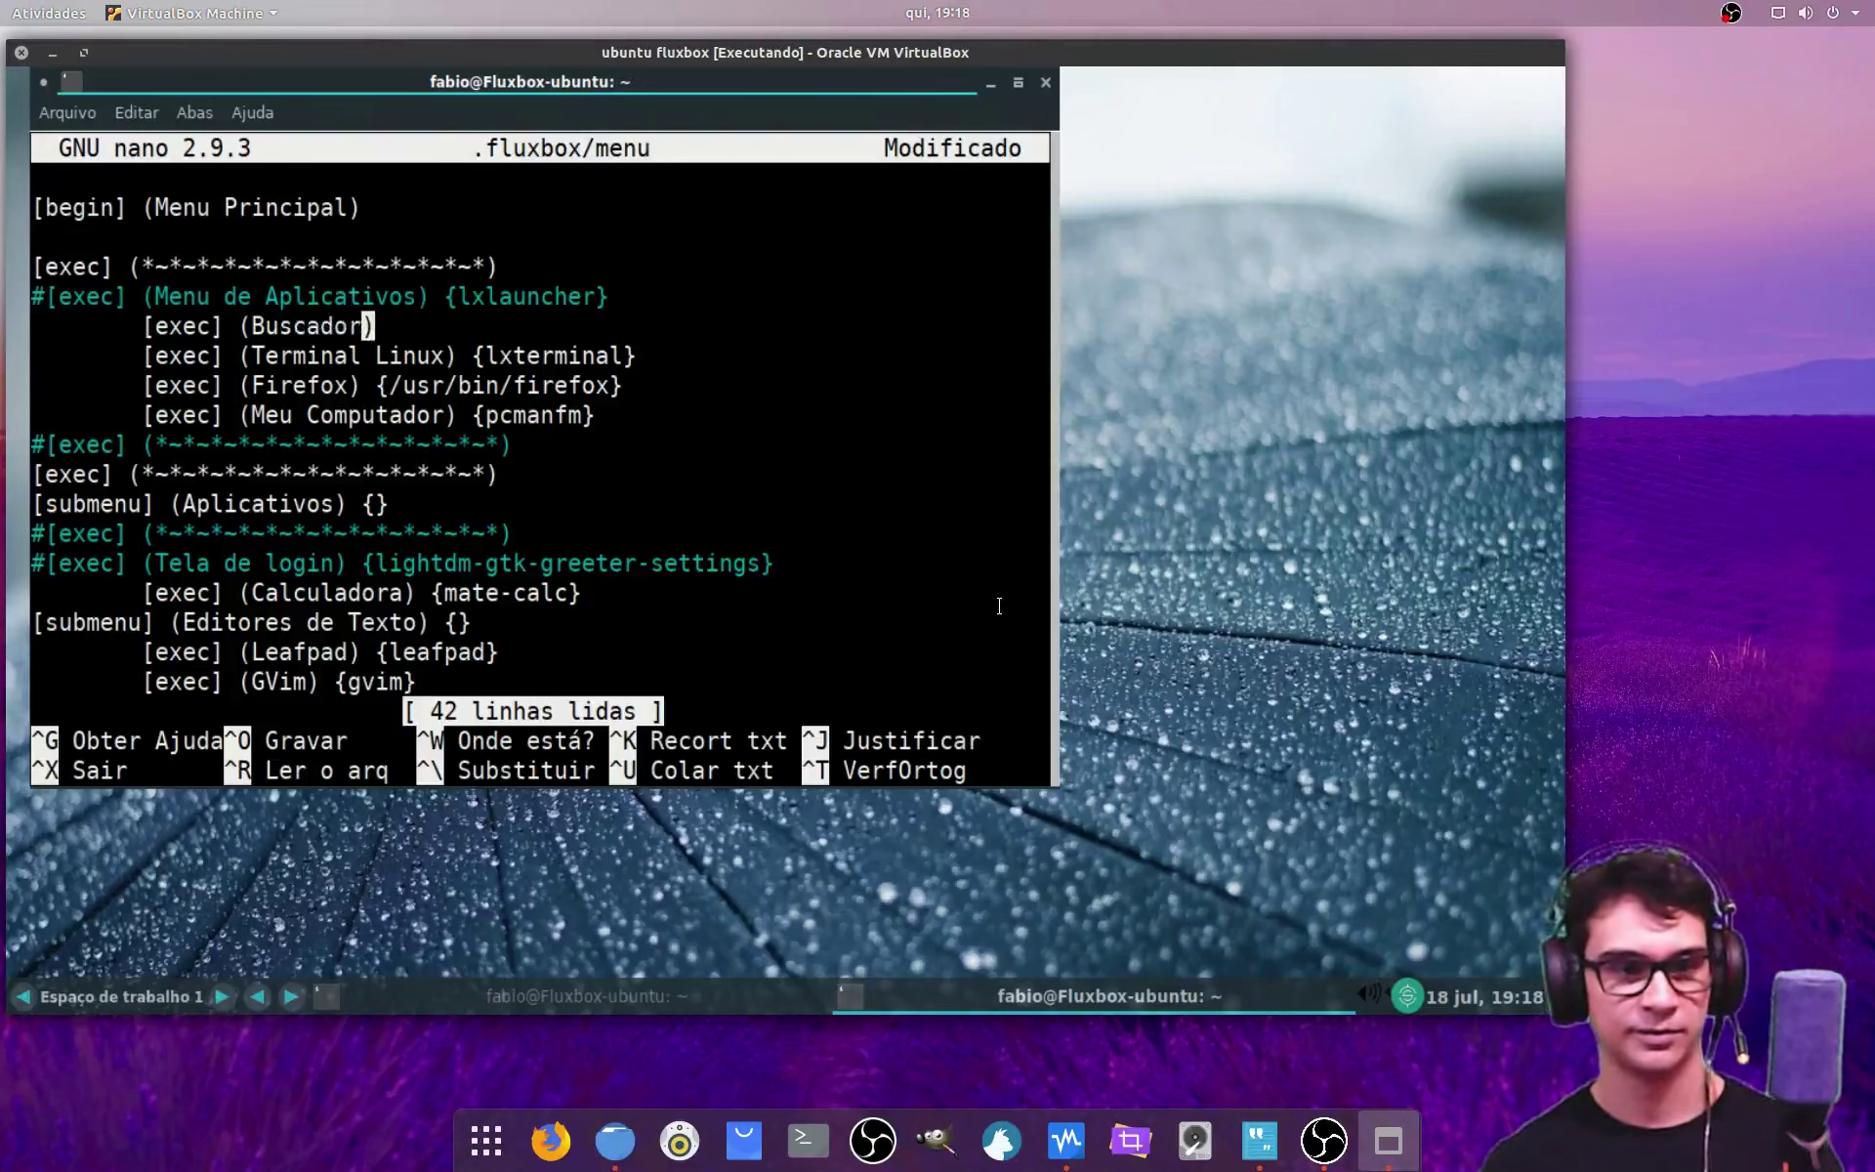
key("Right")
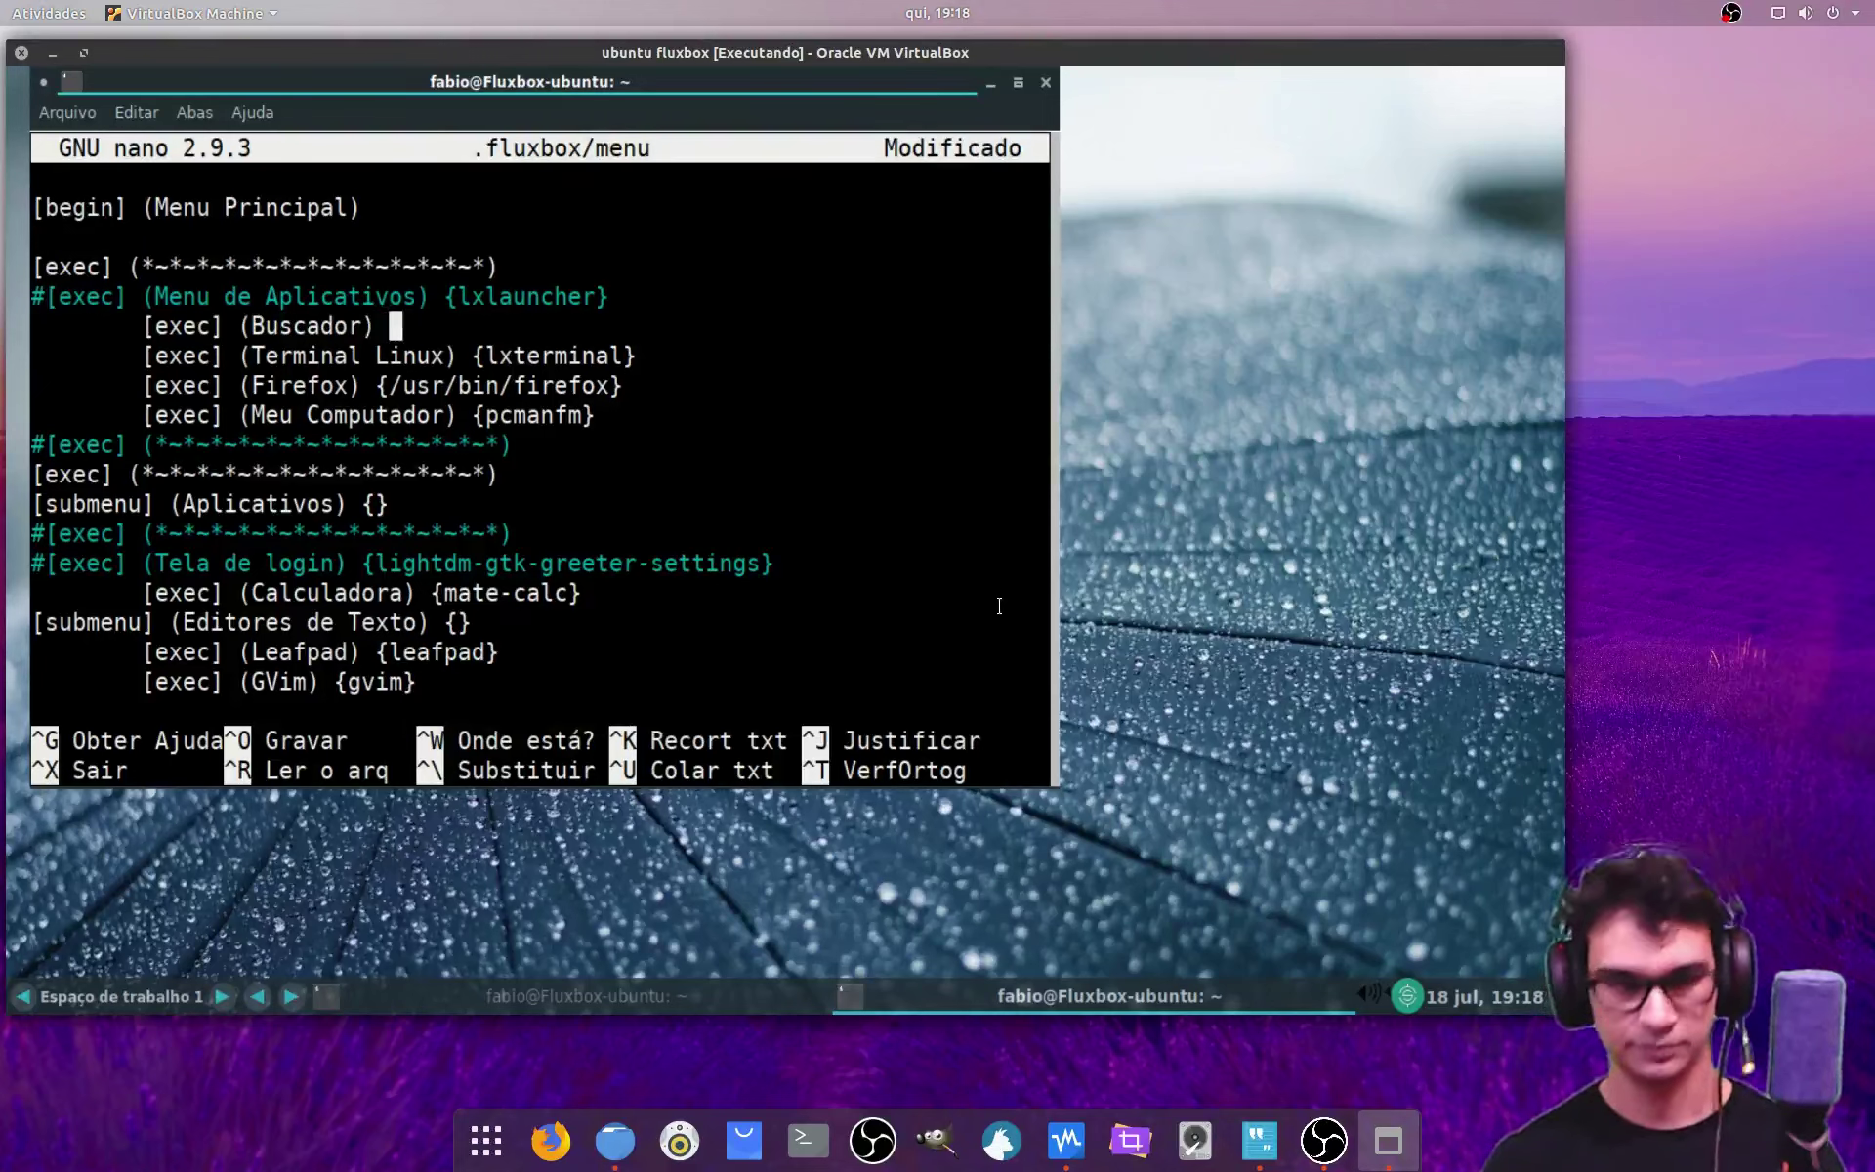
type("{}")
key("Left")
type("synaps")
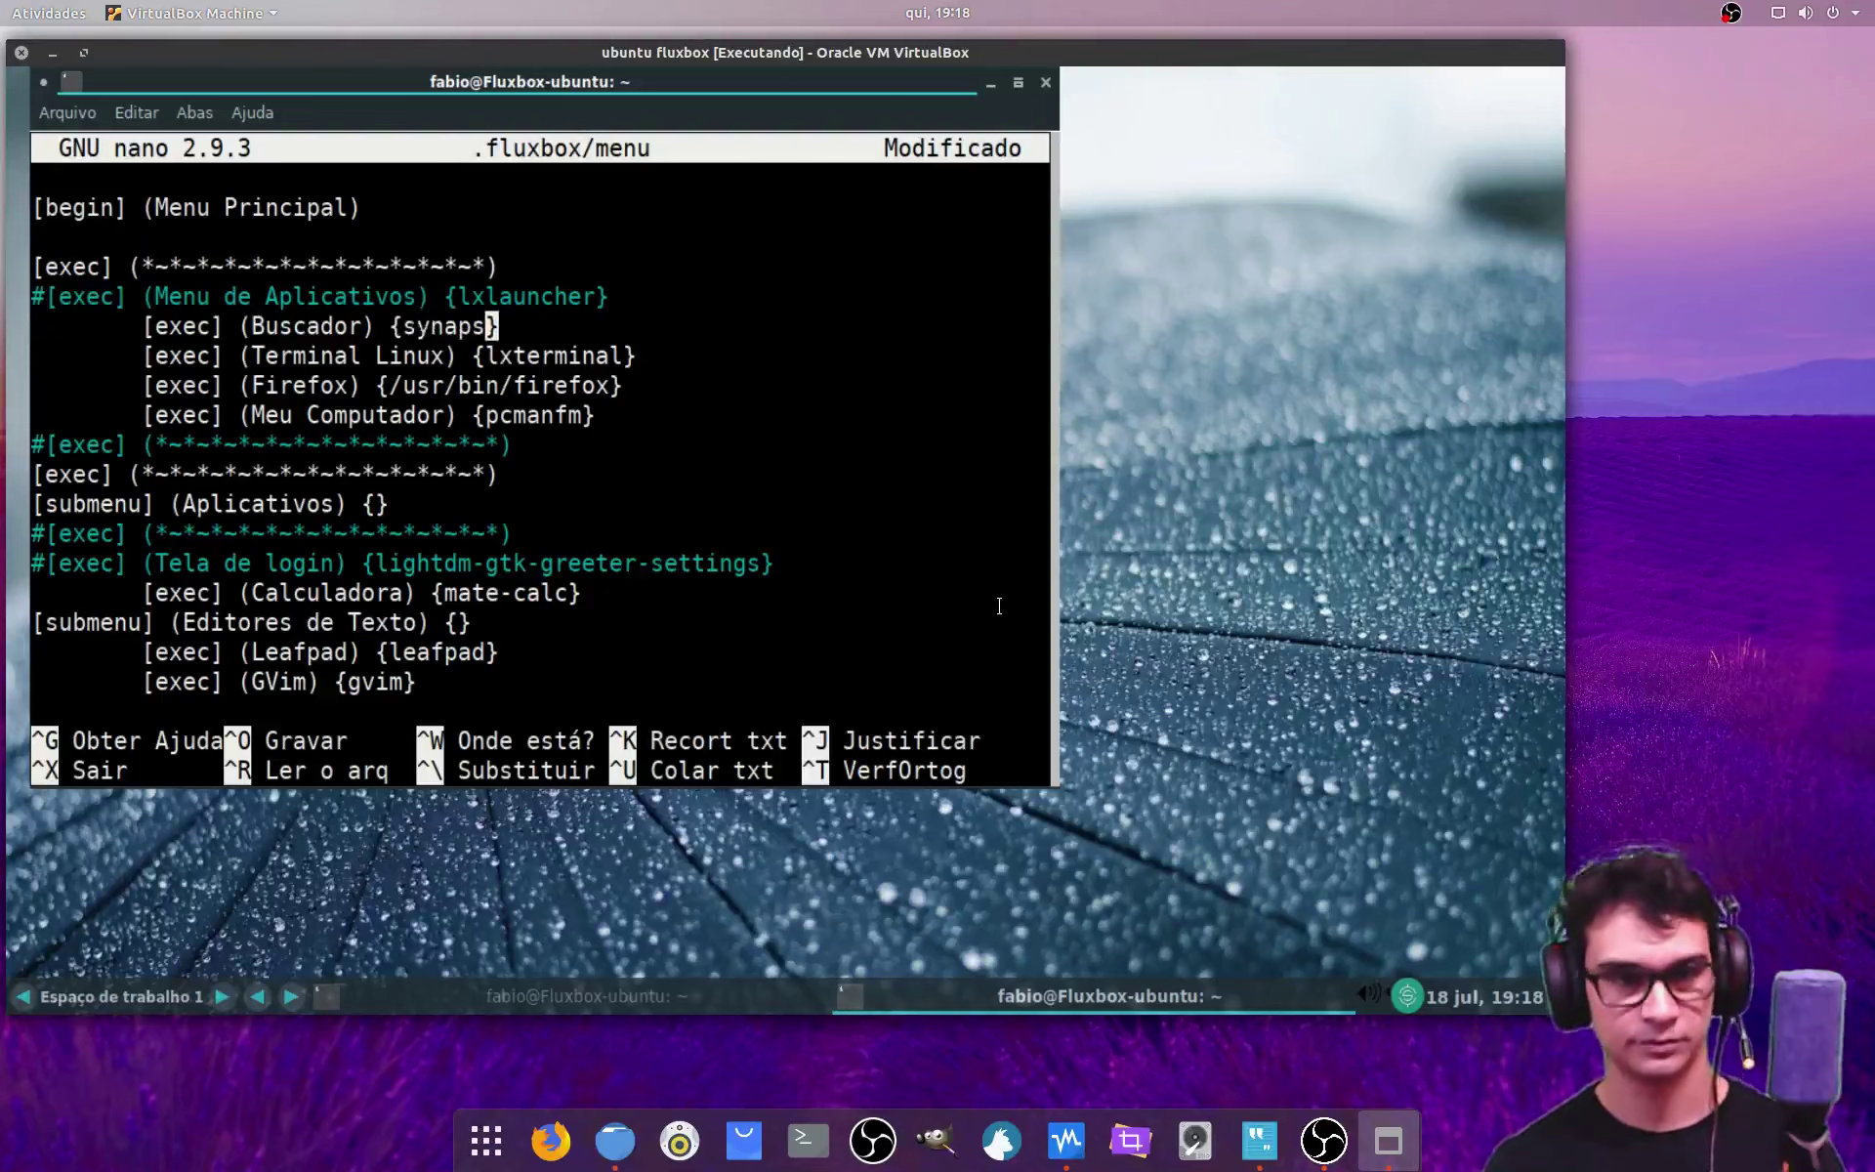
type("e")
key("ctrl+o")
key("Return")
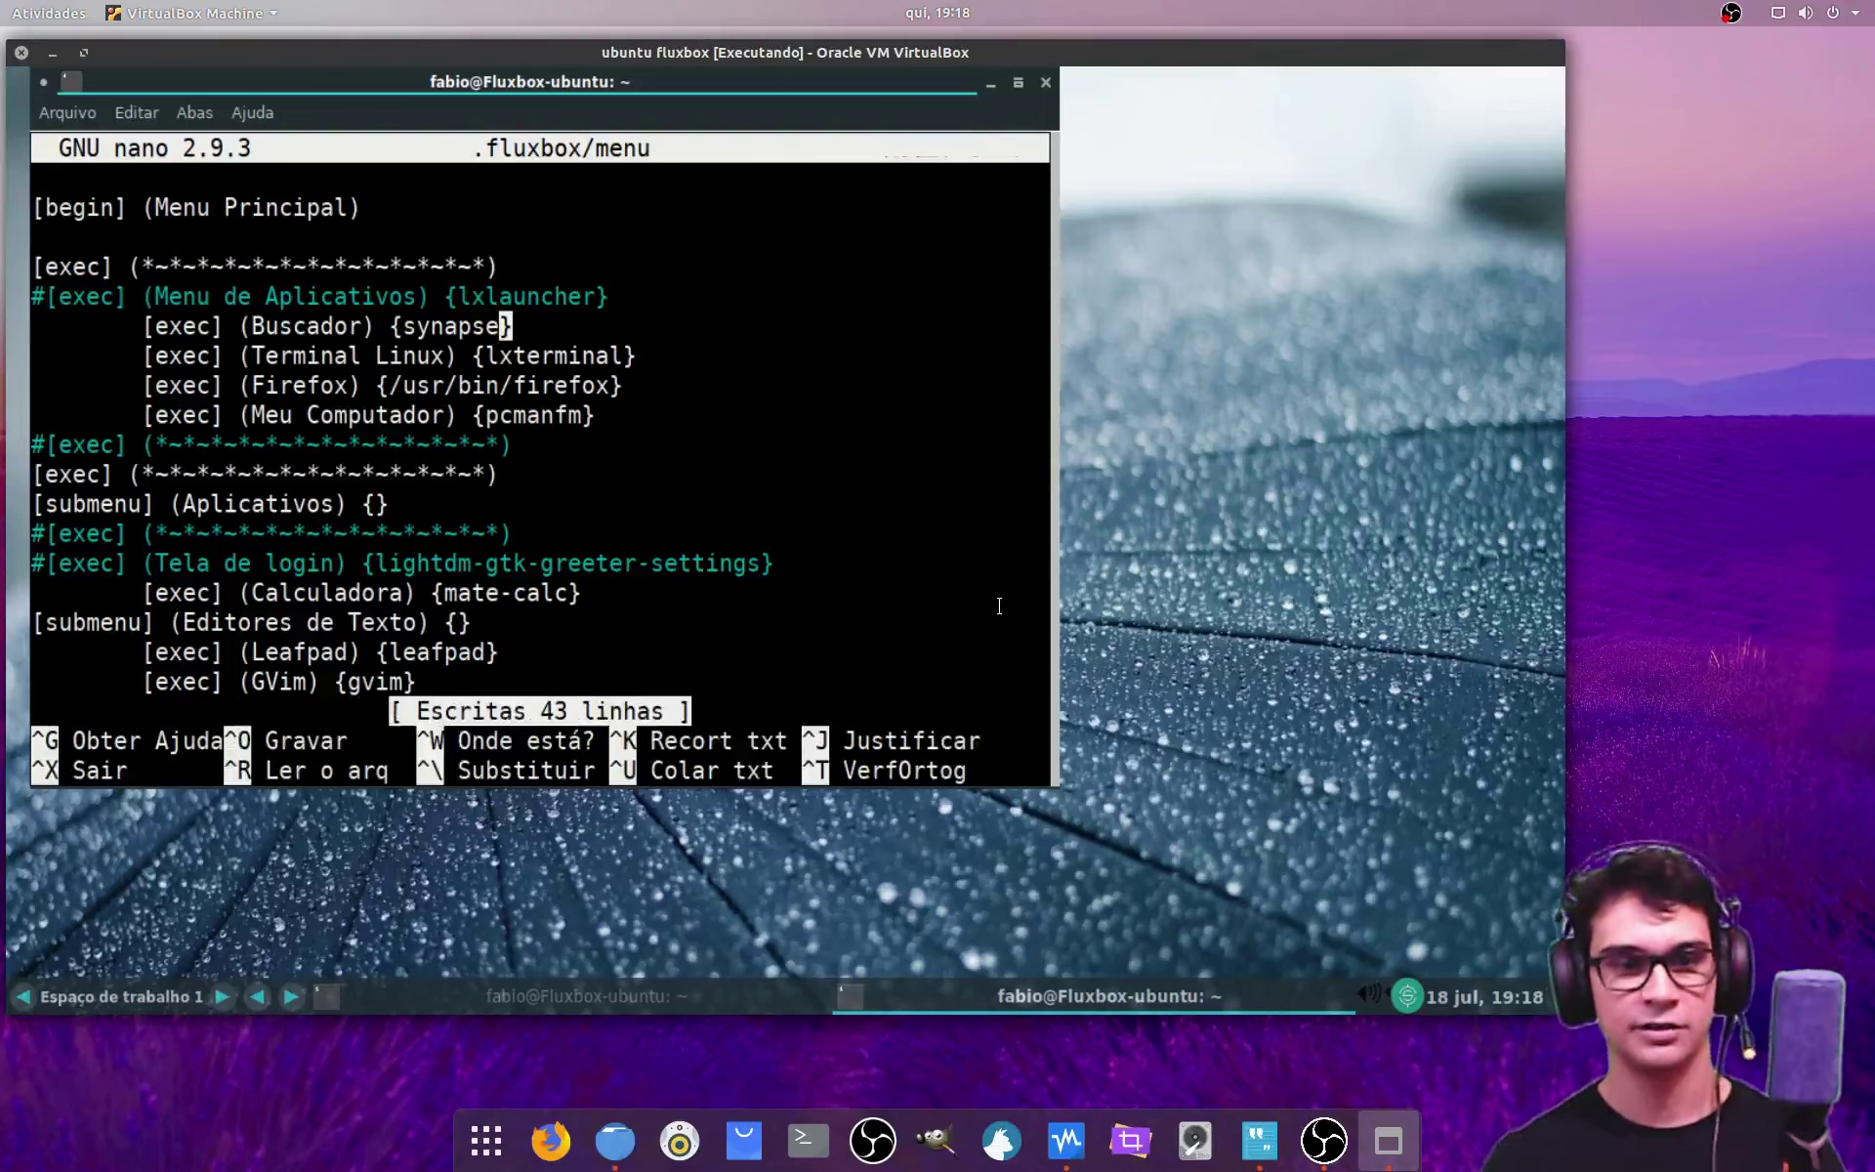
Step: Close the terminal, test the new Buscador menu entry, and toggle Synapse with Ctrl+Space
left_click(1041, 84)
right_click(695, 377)
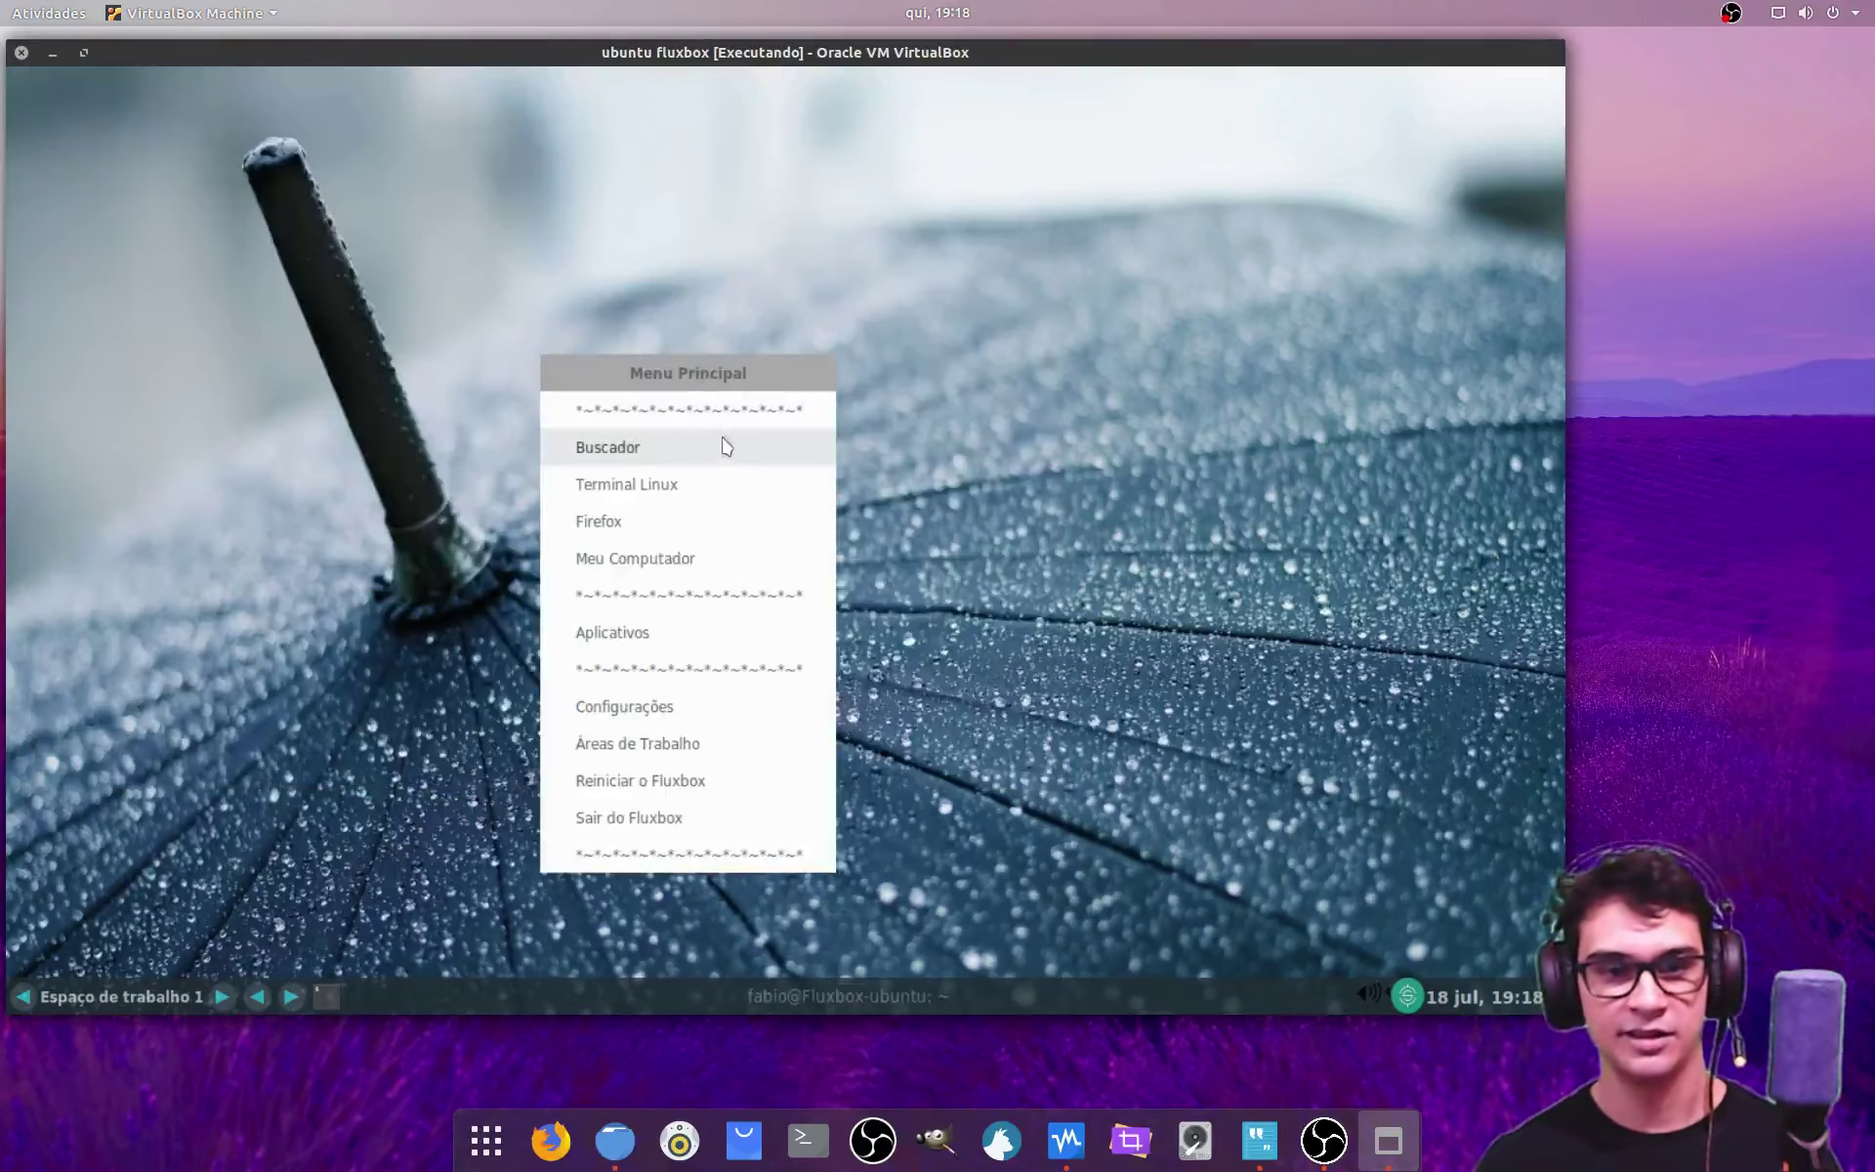
left_click(724, 447)
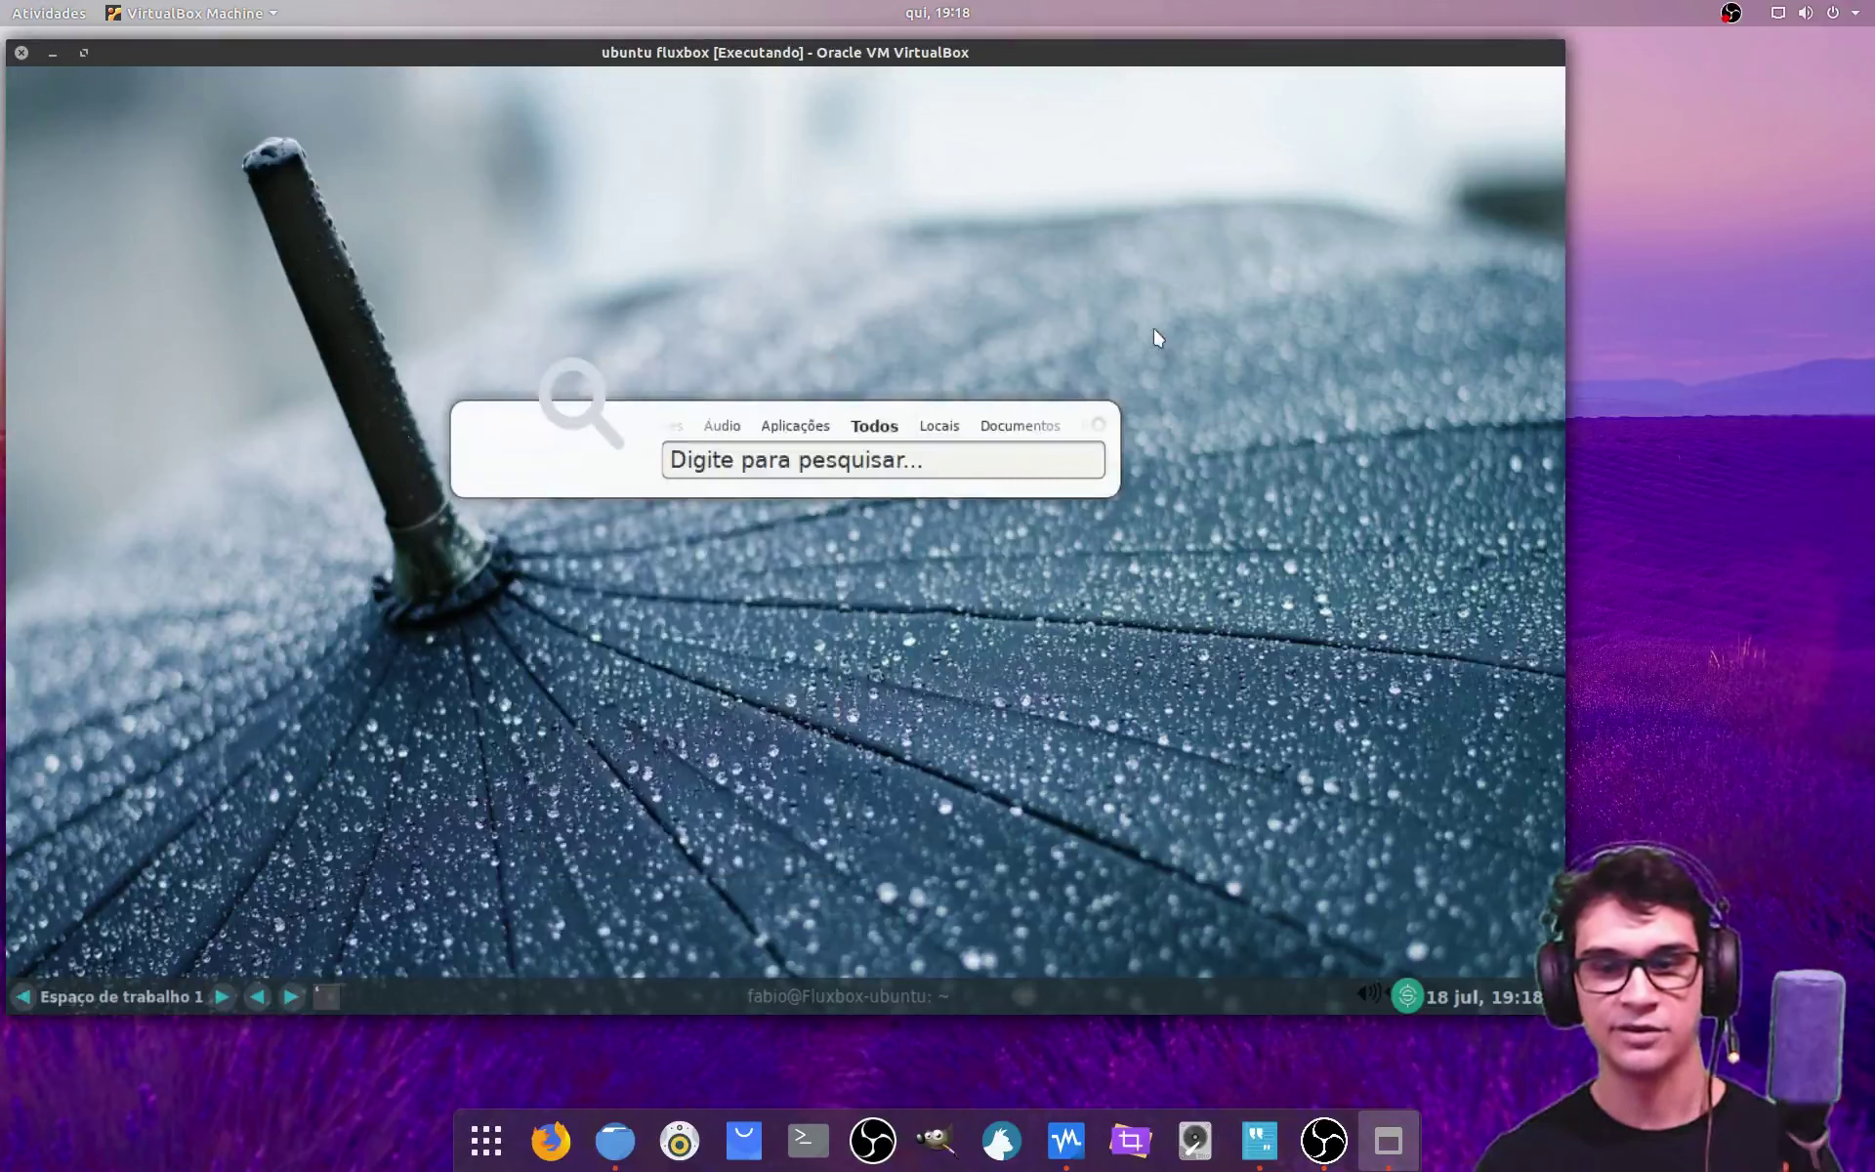
key("Escape")
key("ctrl+space")
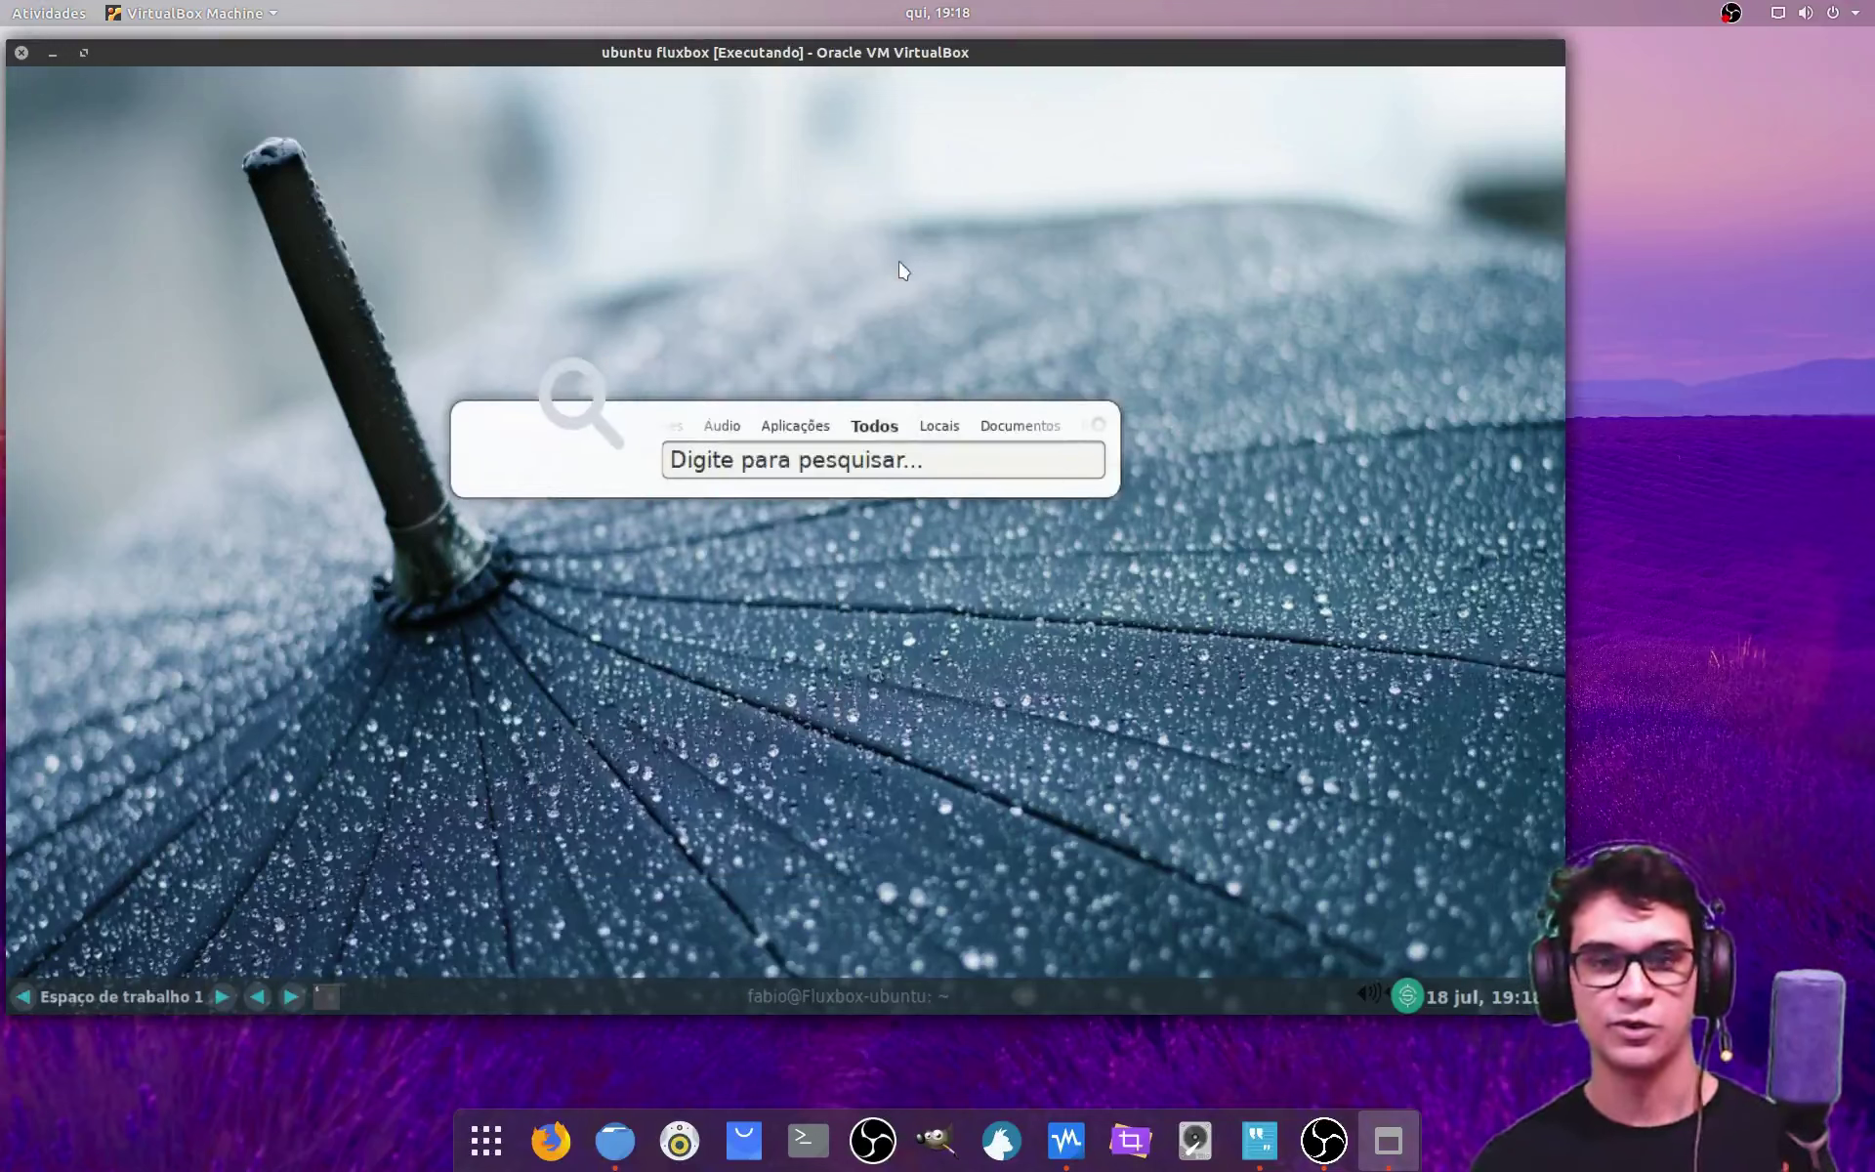
key("Escape")
Step: Relaunch Buscador, review Synapse's Preferências and activation shortcut, then test Ctrl+Space again
right_click(762, 278)
left_click(452, 282)
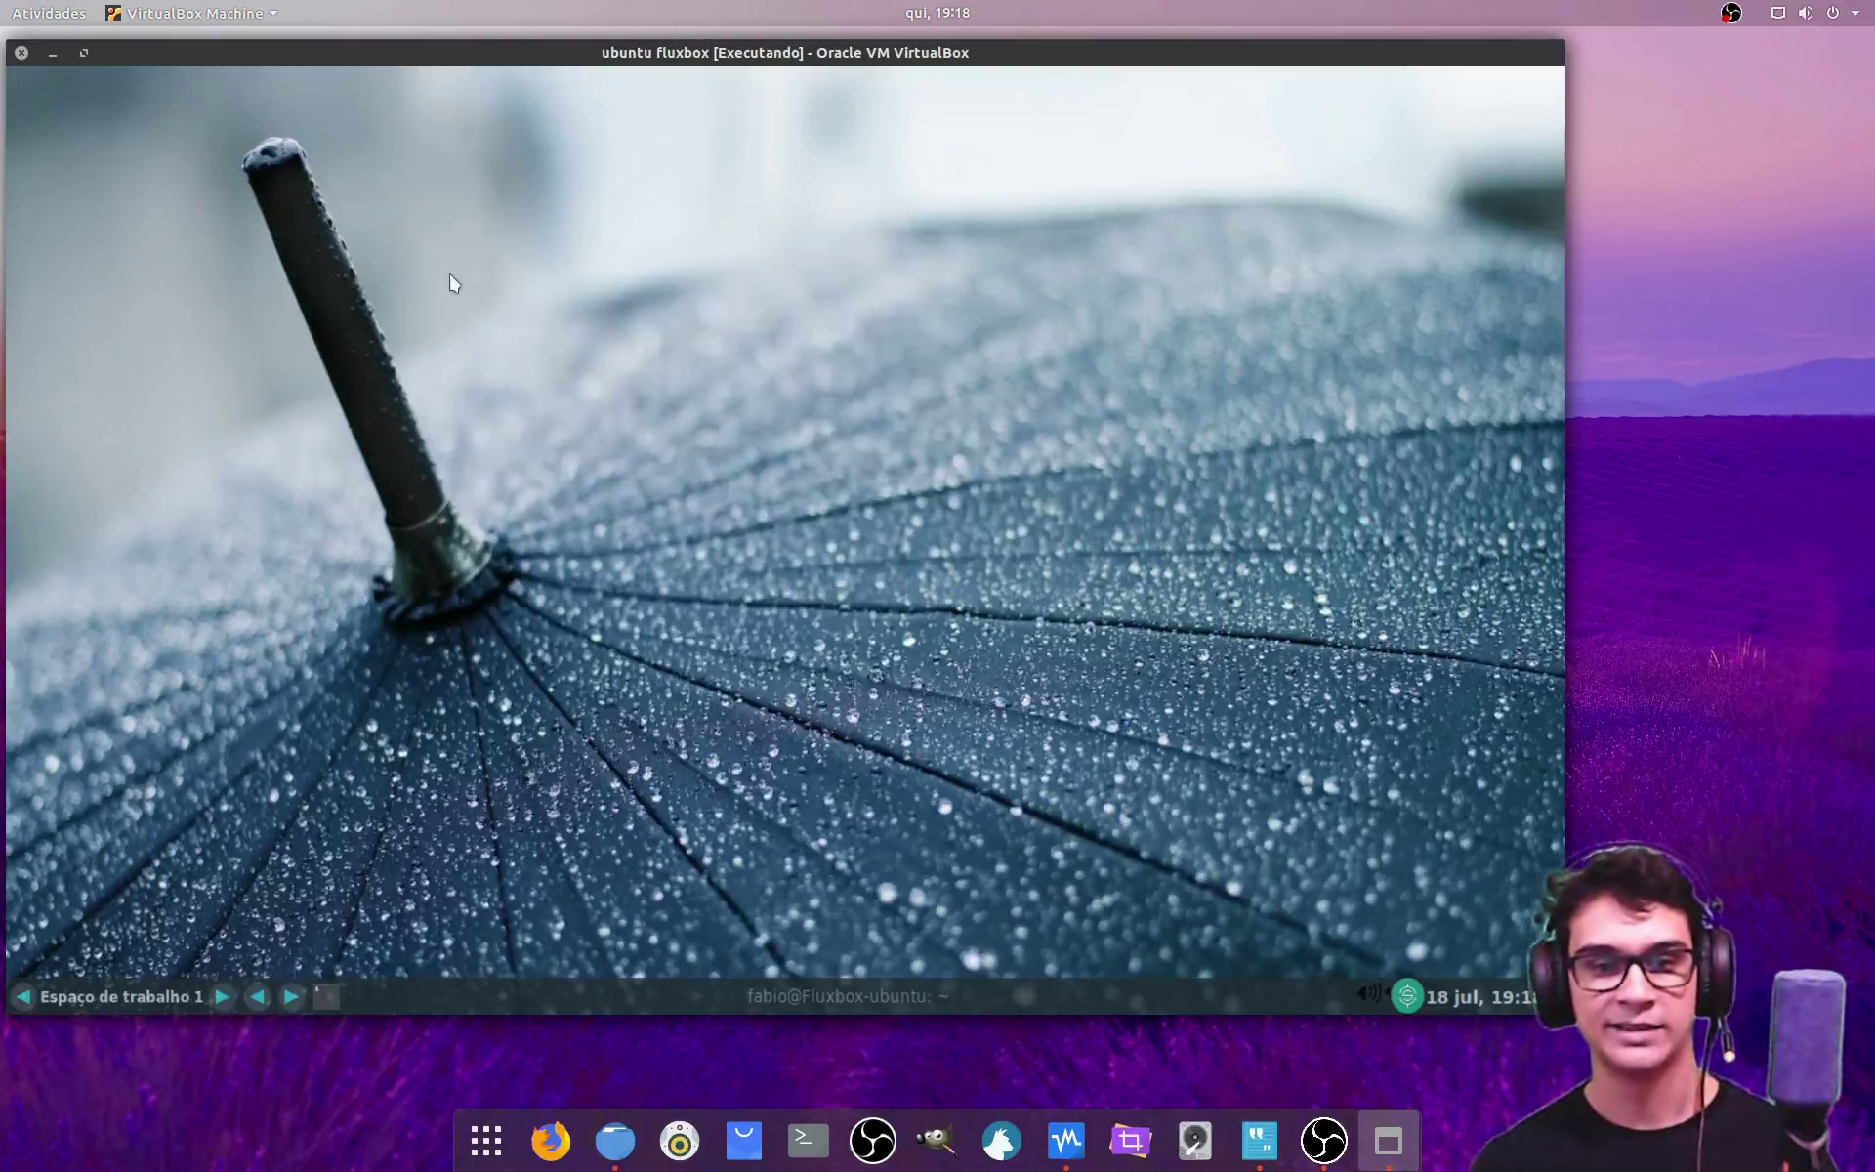
right_click(651, 258)
left_click(689, 322)
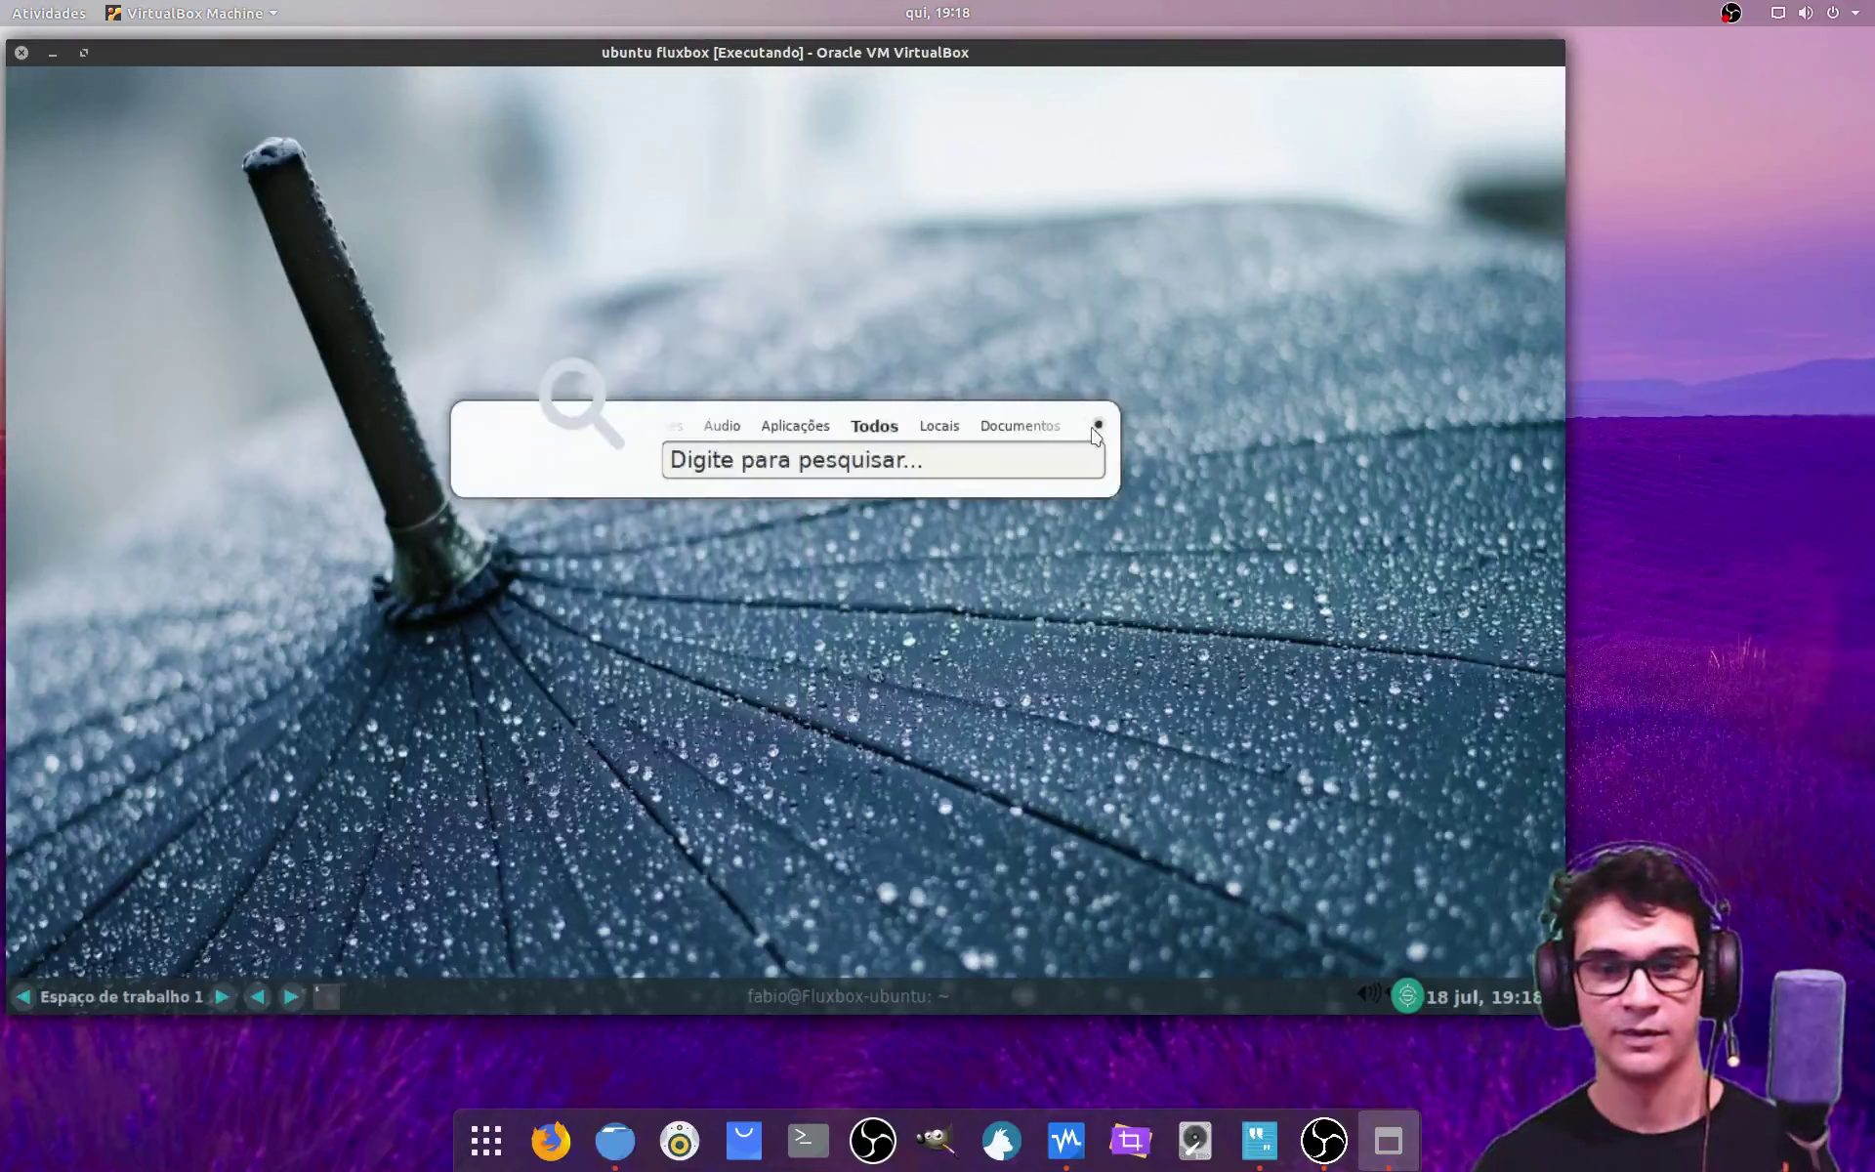
left_click(1098, 425)
left_click(1159, 435)
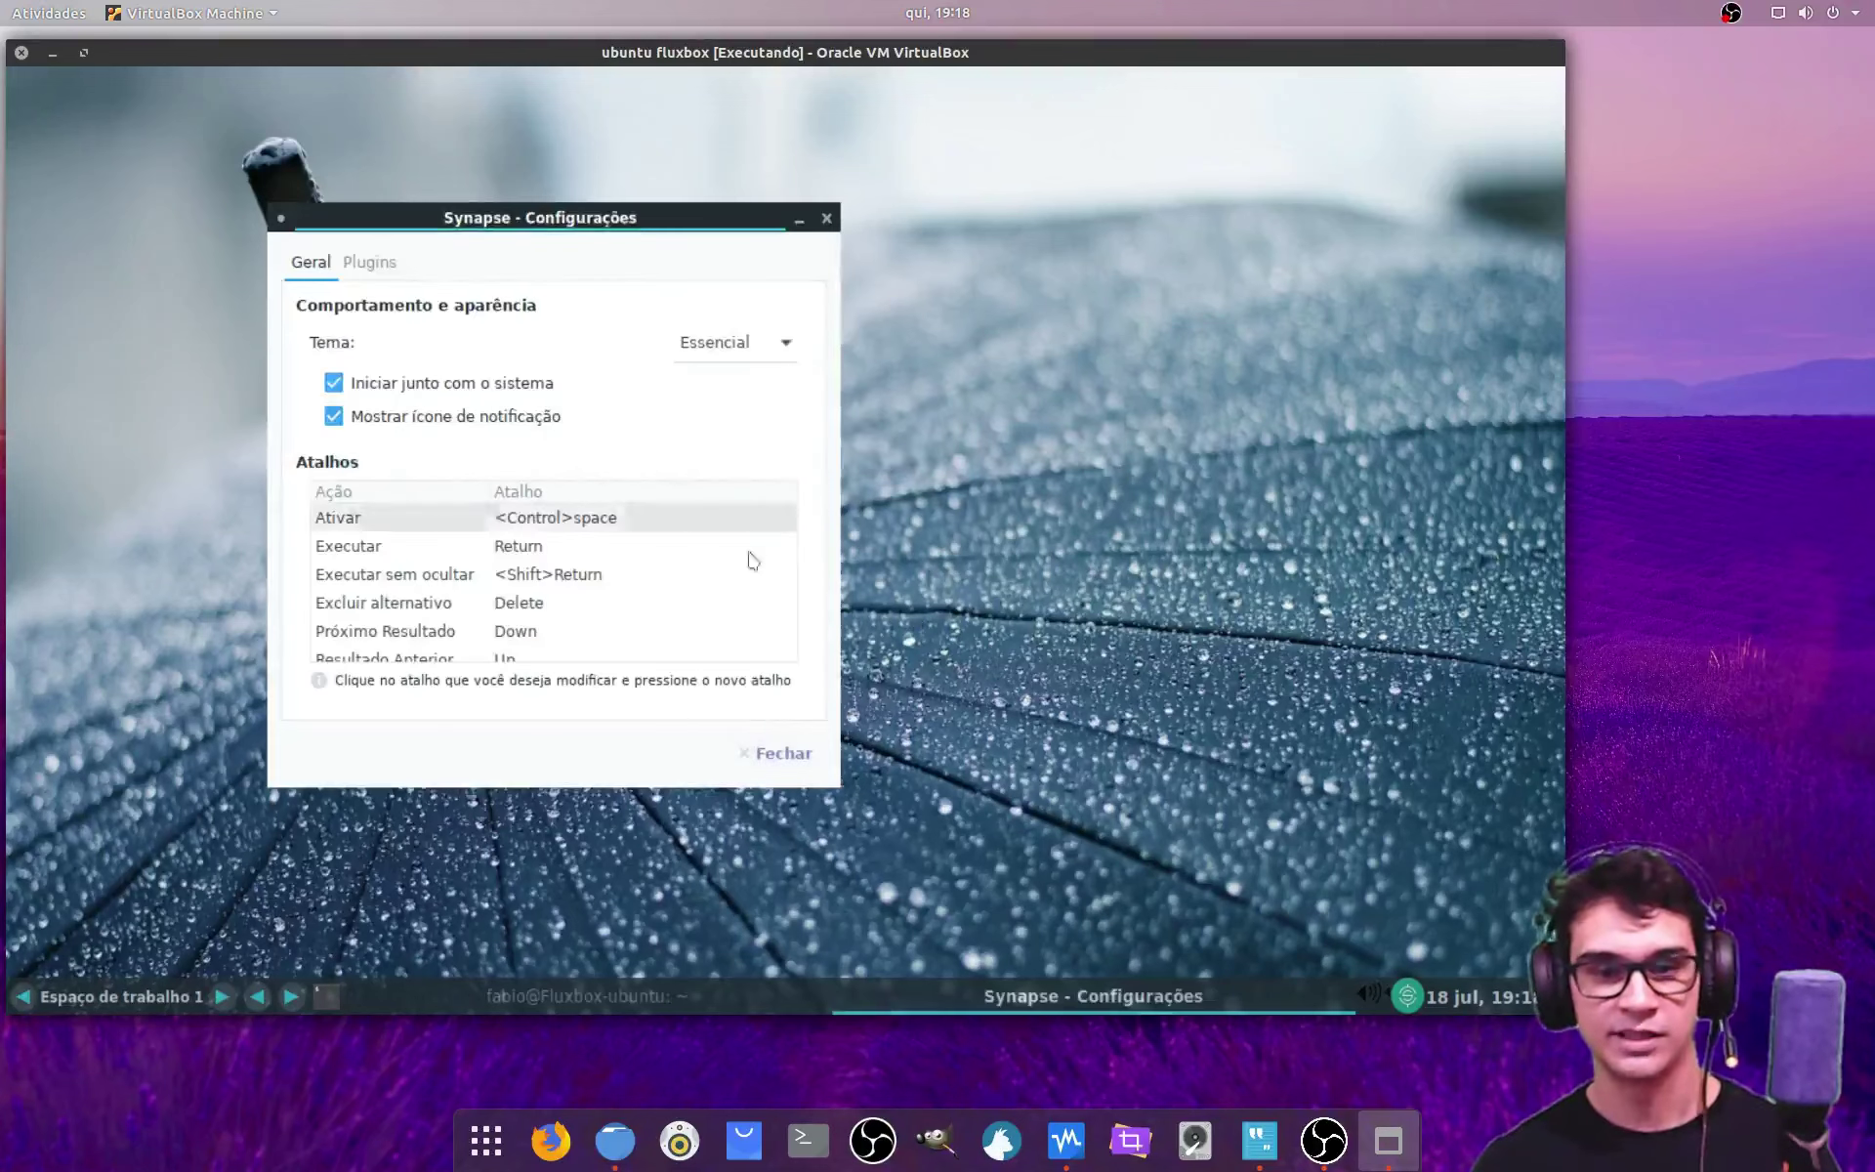
left_click(451, 528)
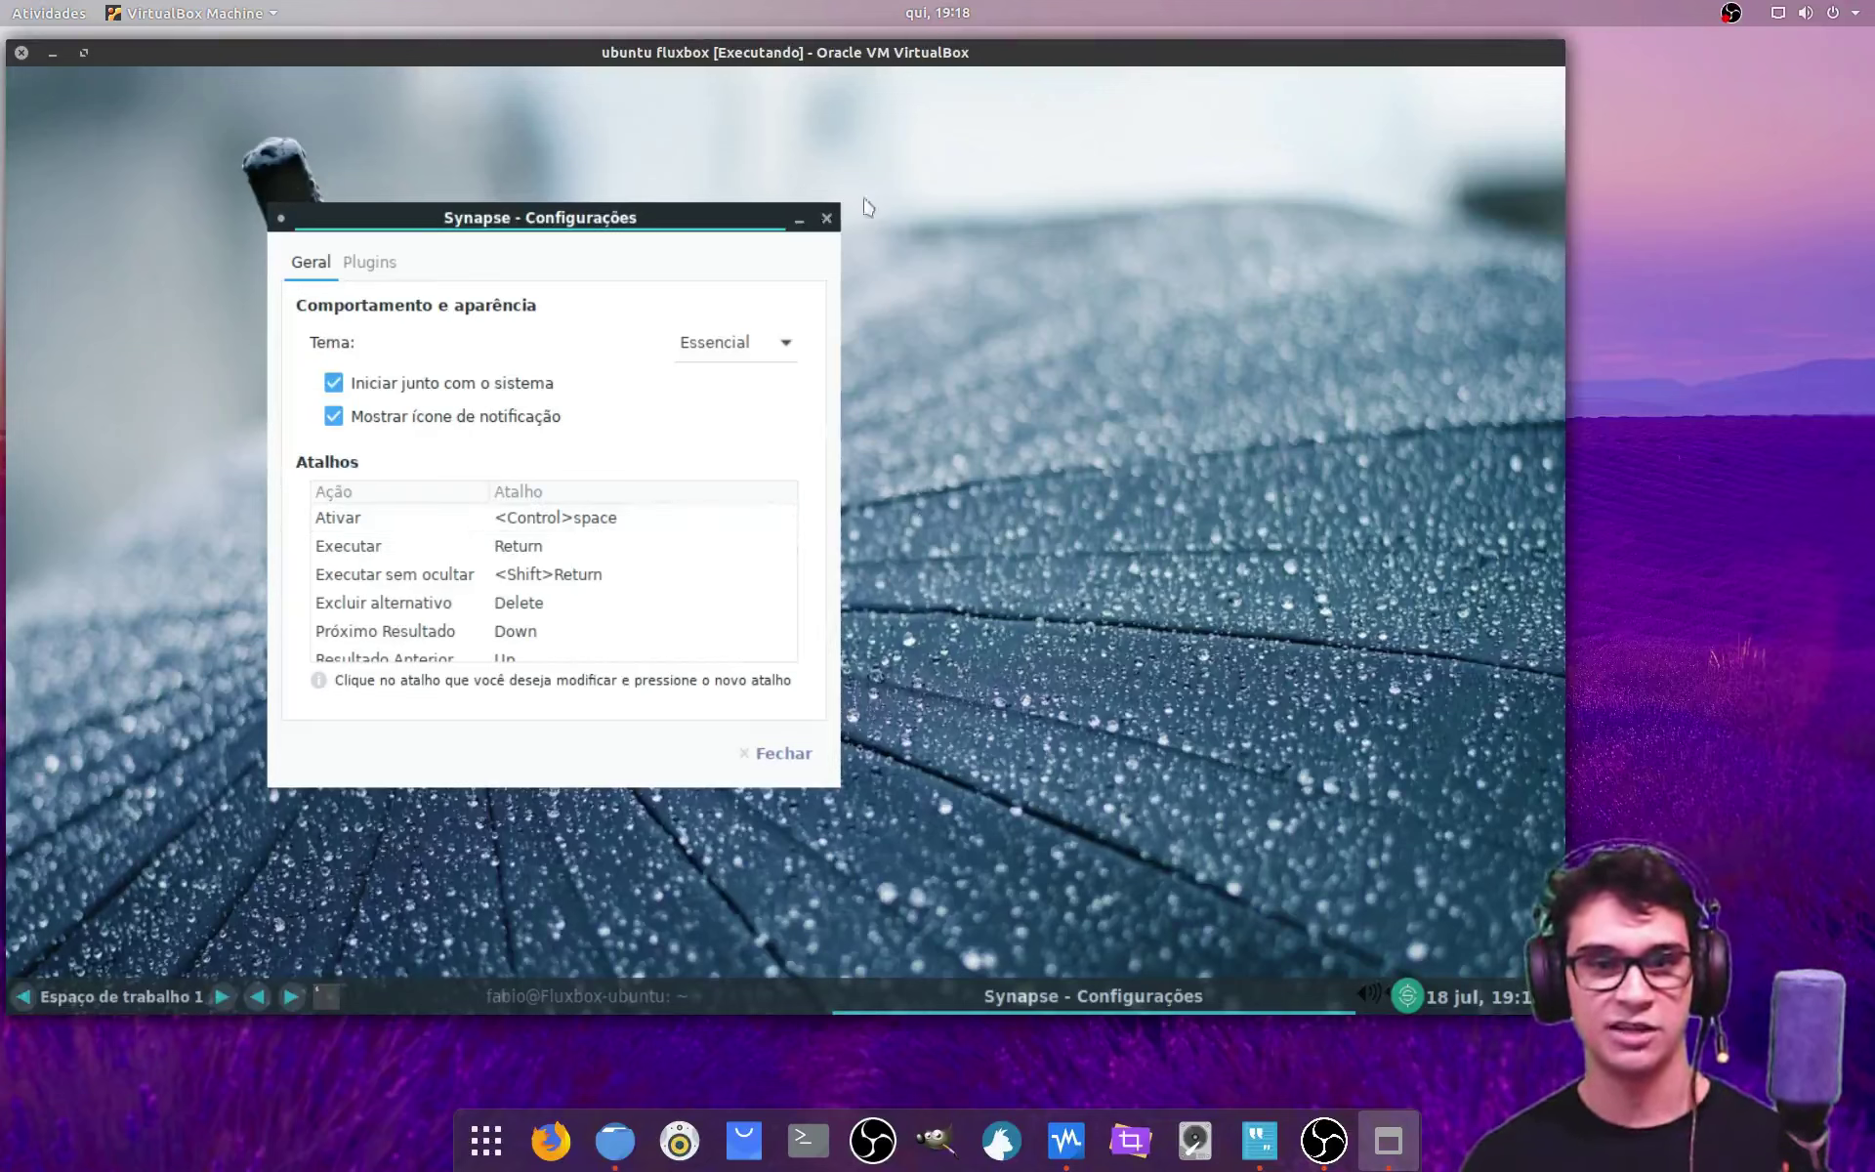
left_click(830, 219)
key("ctrl+space")
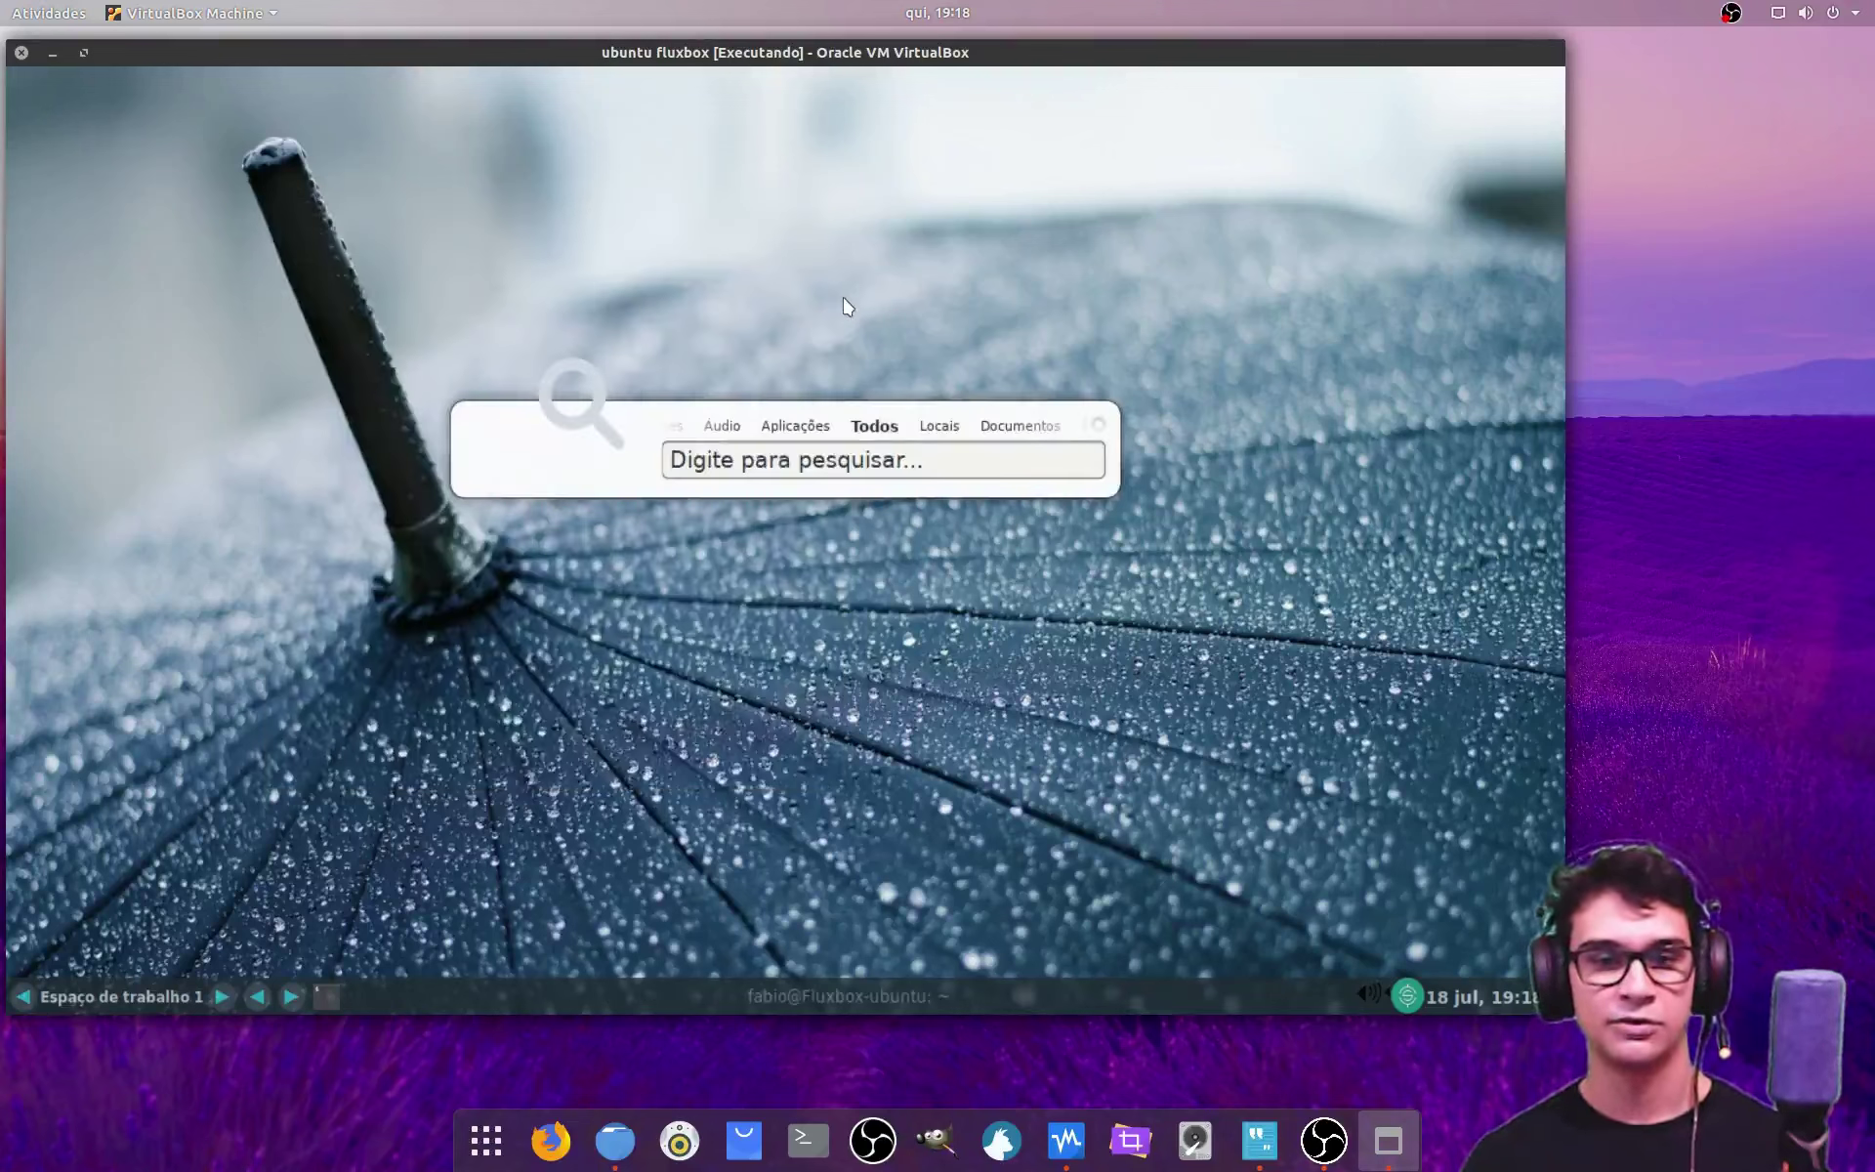
key("Escape")
Step: Launch lxterminal from the Alt+F2 Run prompt, then close it
key("alt+F2")
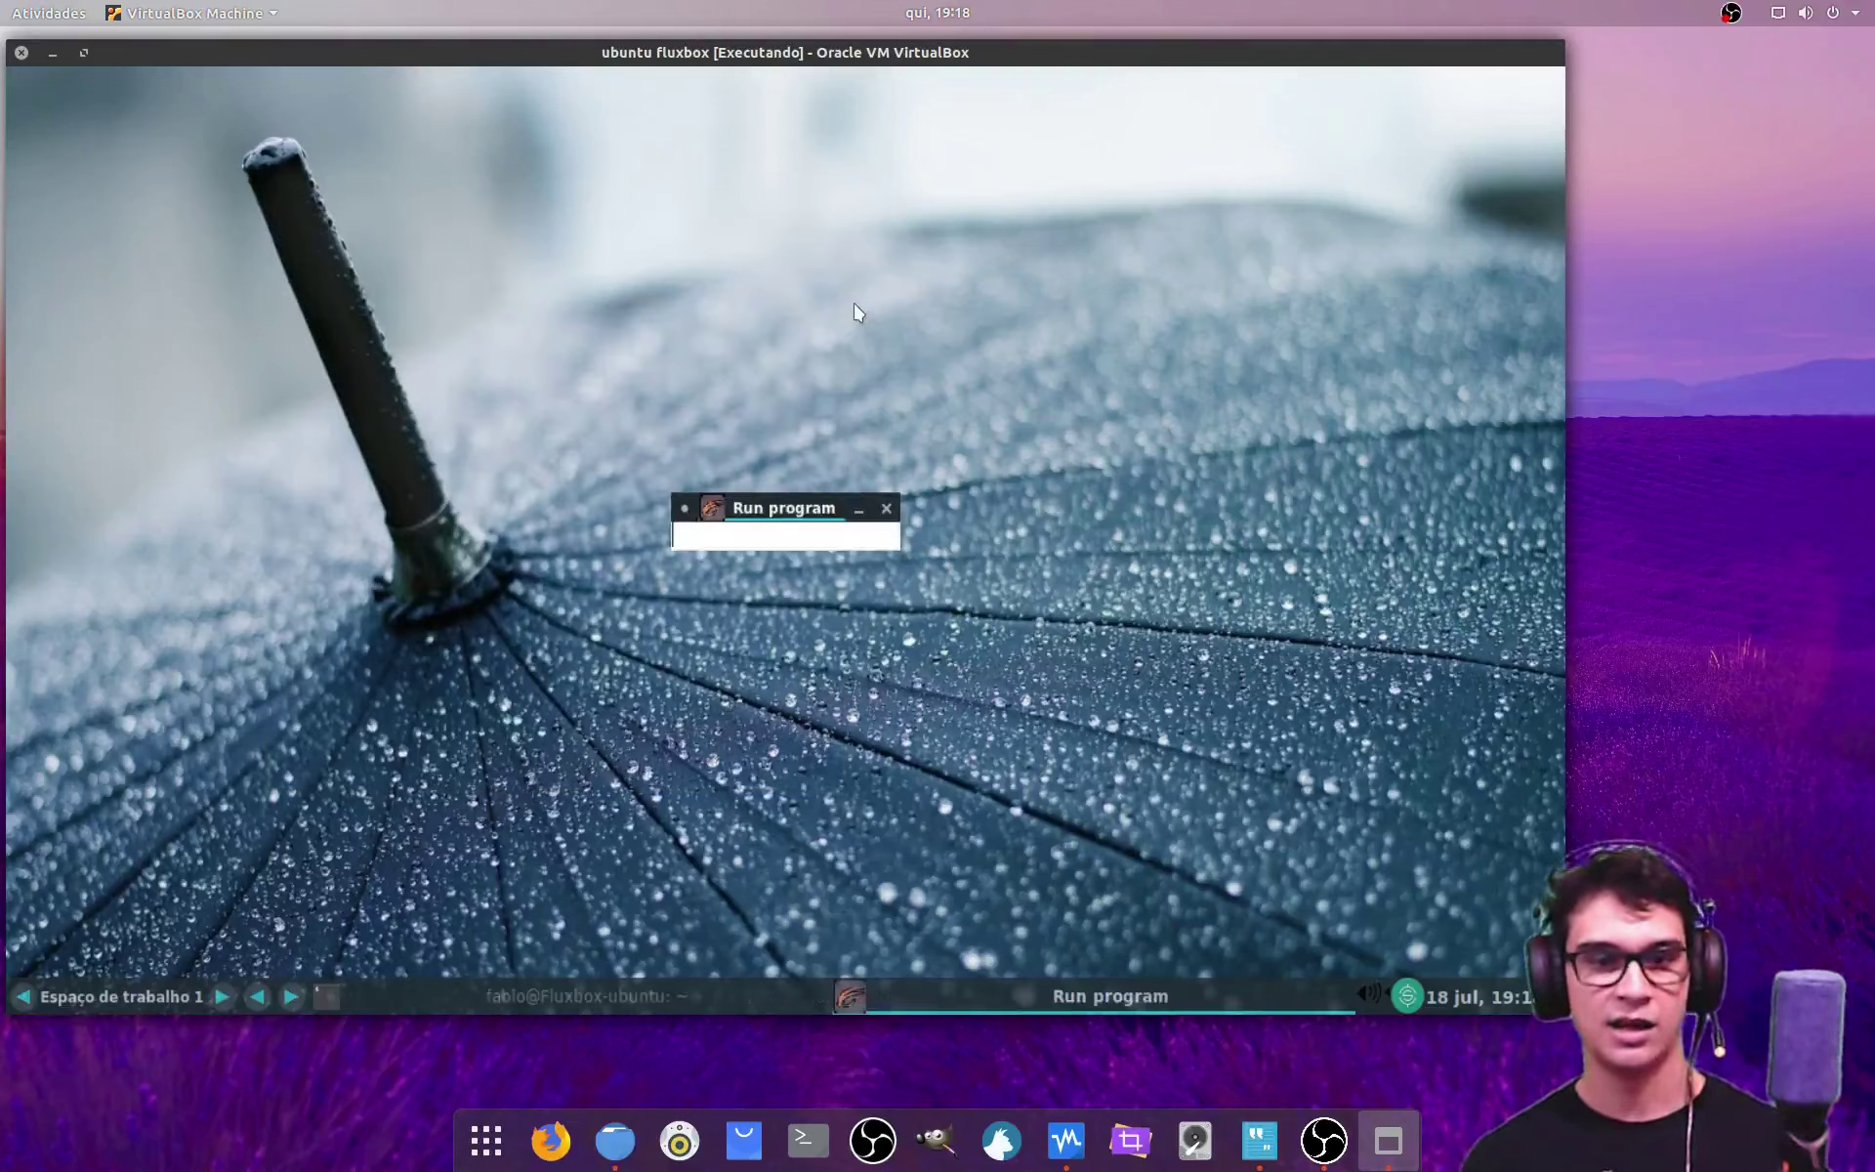
type("lxterminal")
key("Return")
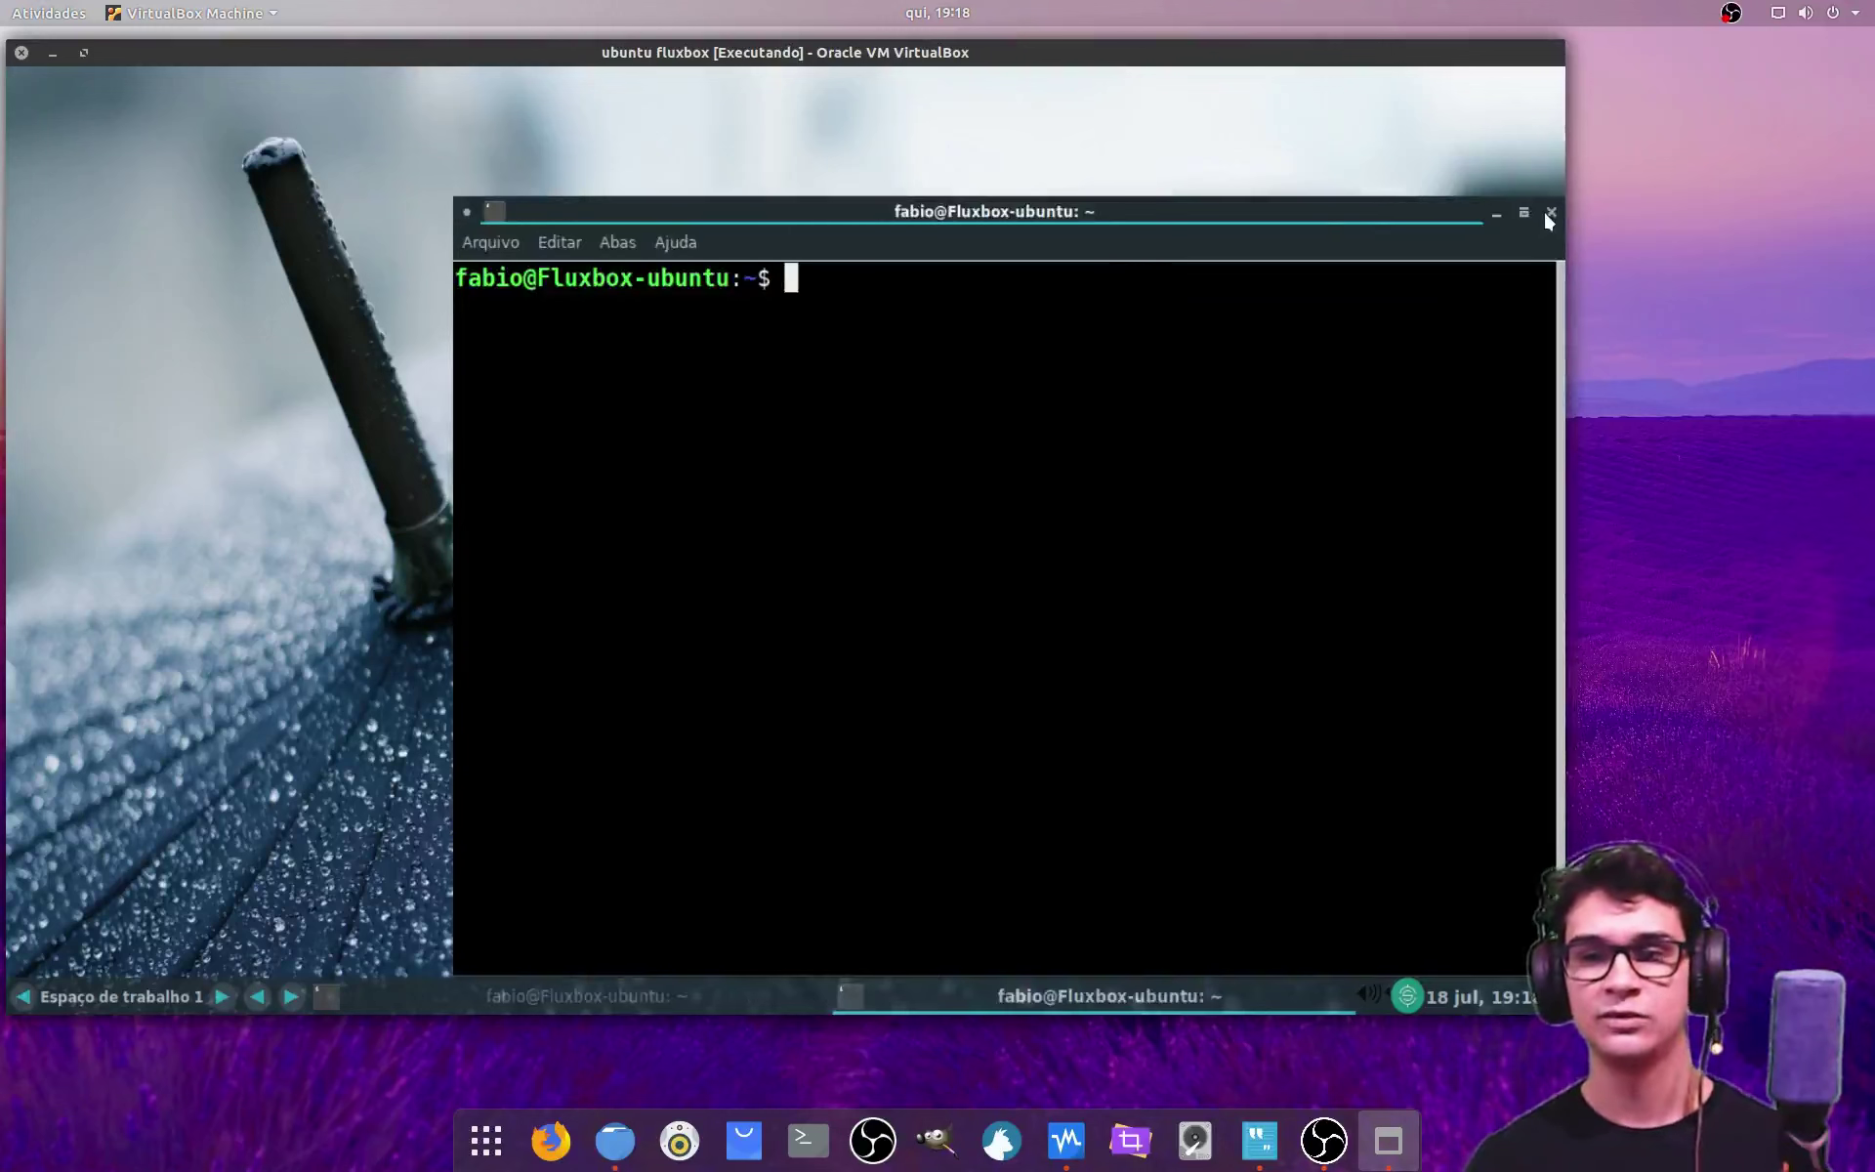
left_click(1550, 213)
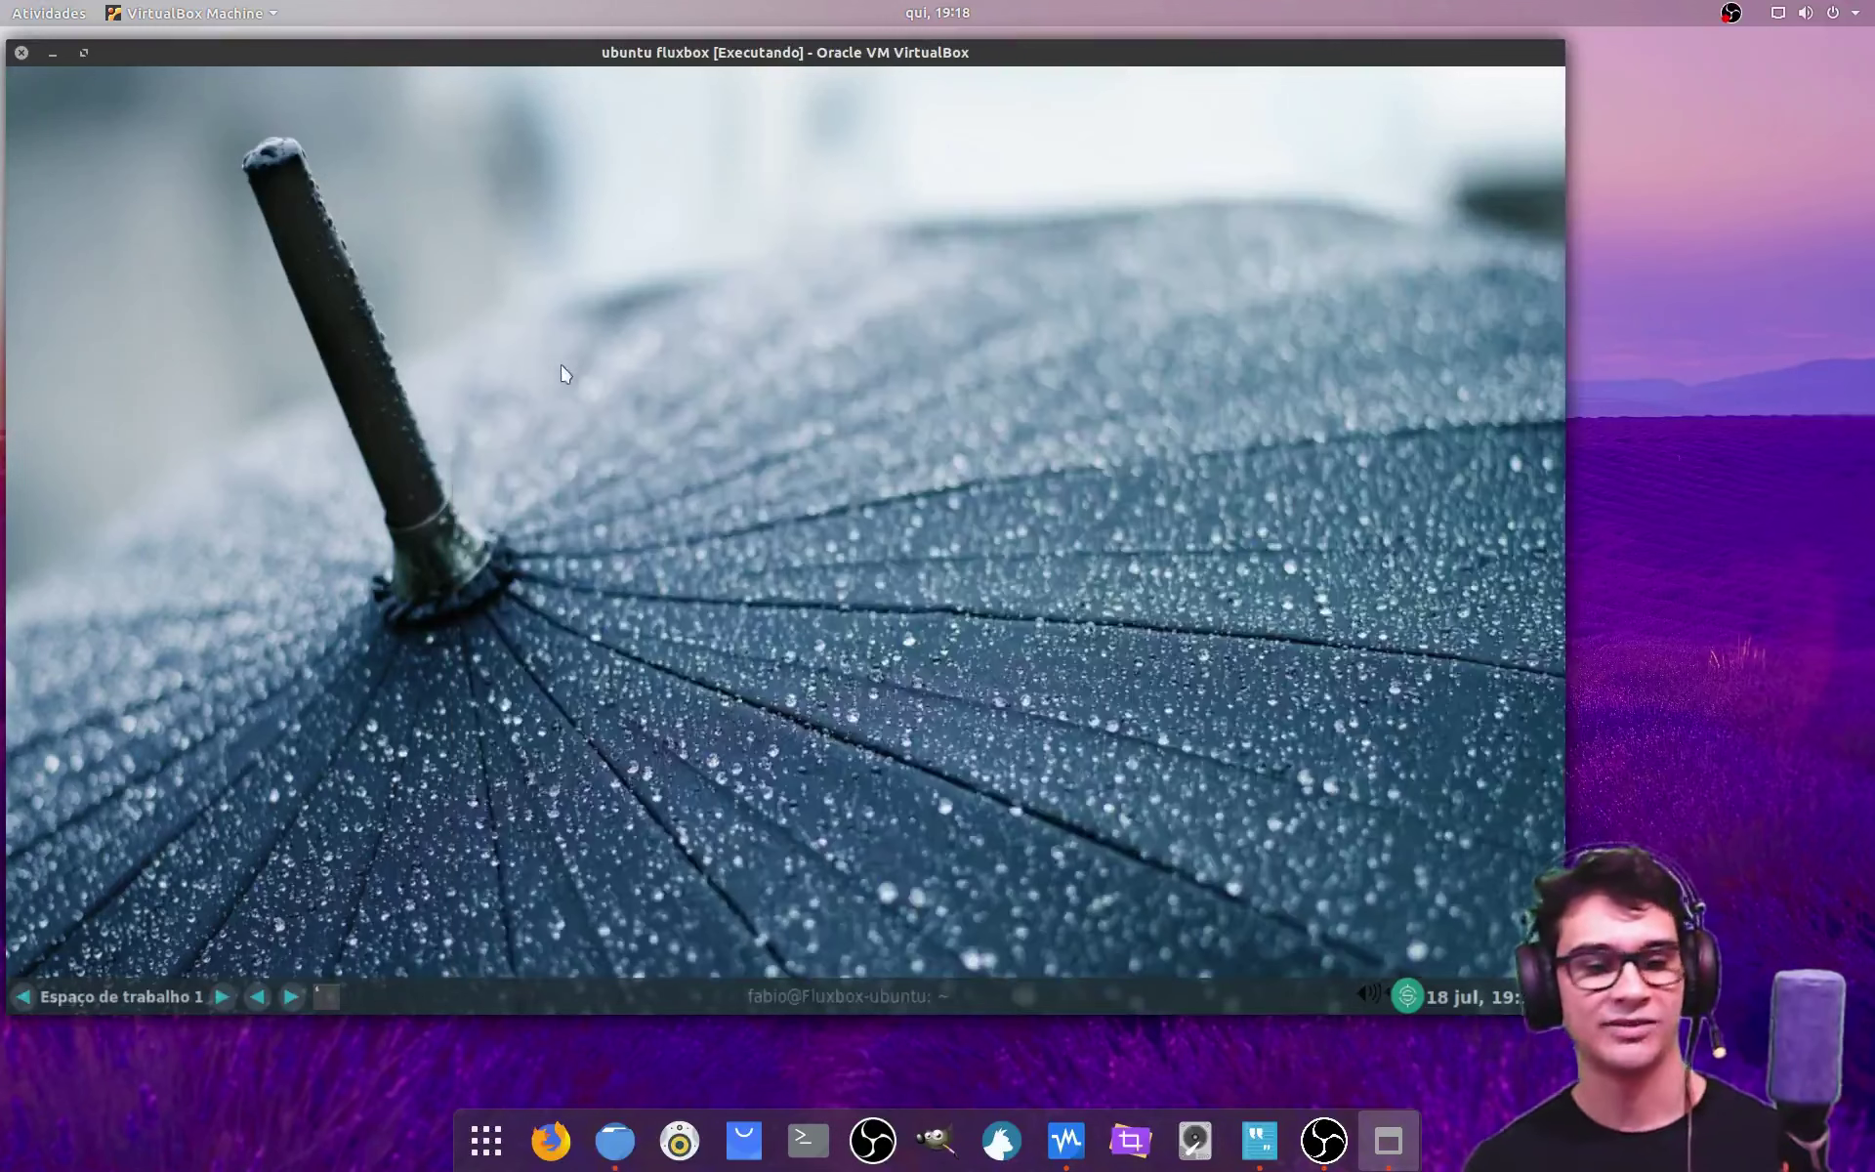
Step: Restart Fluxbox, exit the session, log back in, and dismiss the auto-started launcher
right_click(795, 403)
left_click(791, 835)
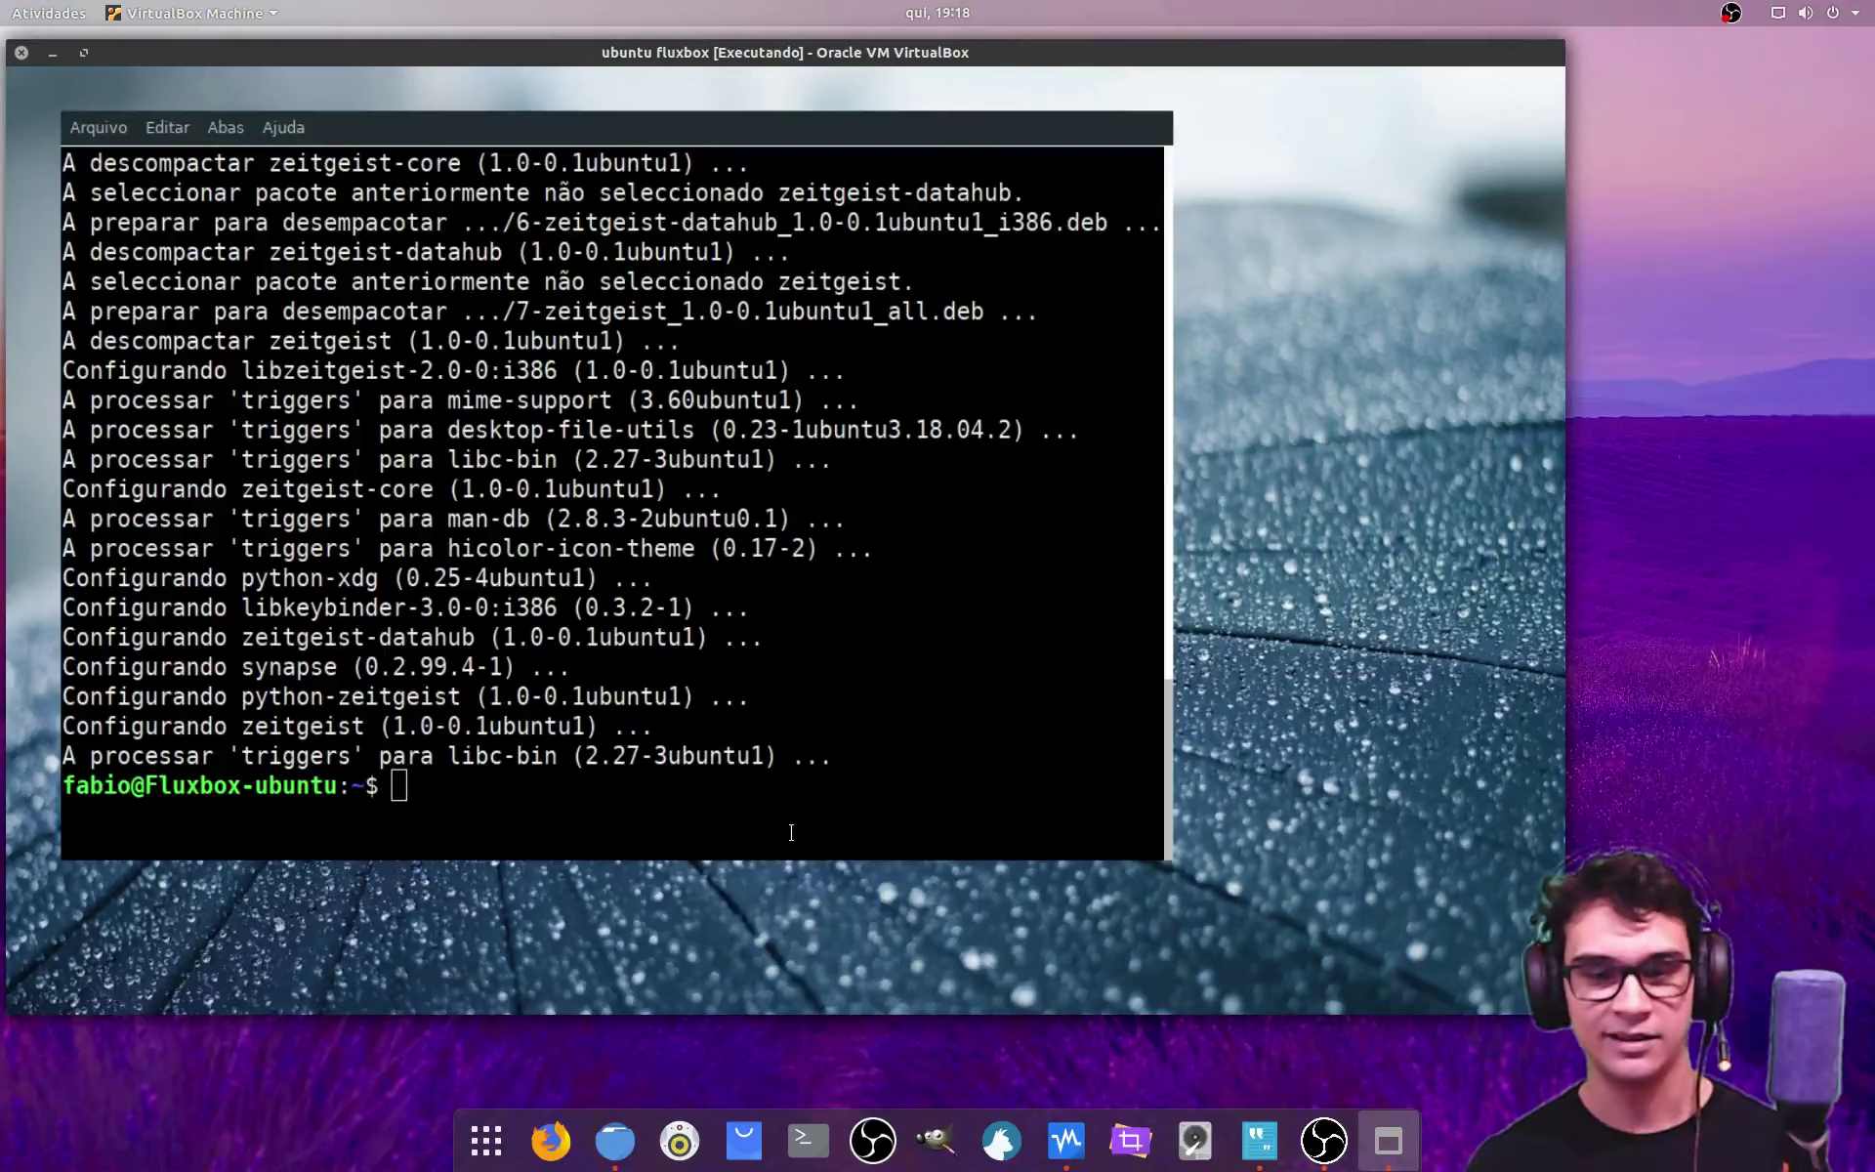
right_click(789, 829)
left_click(688, 901)
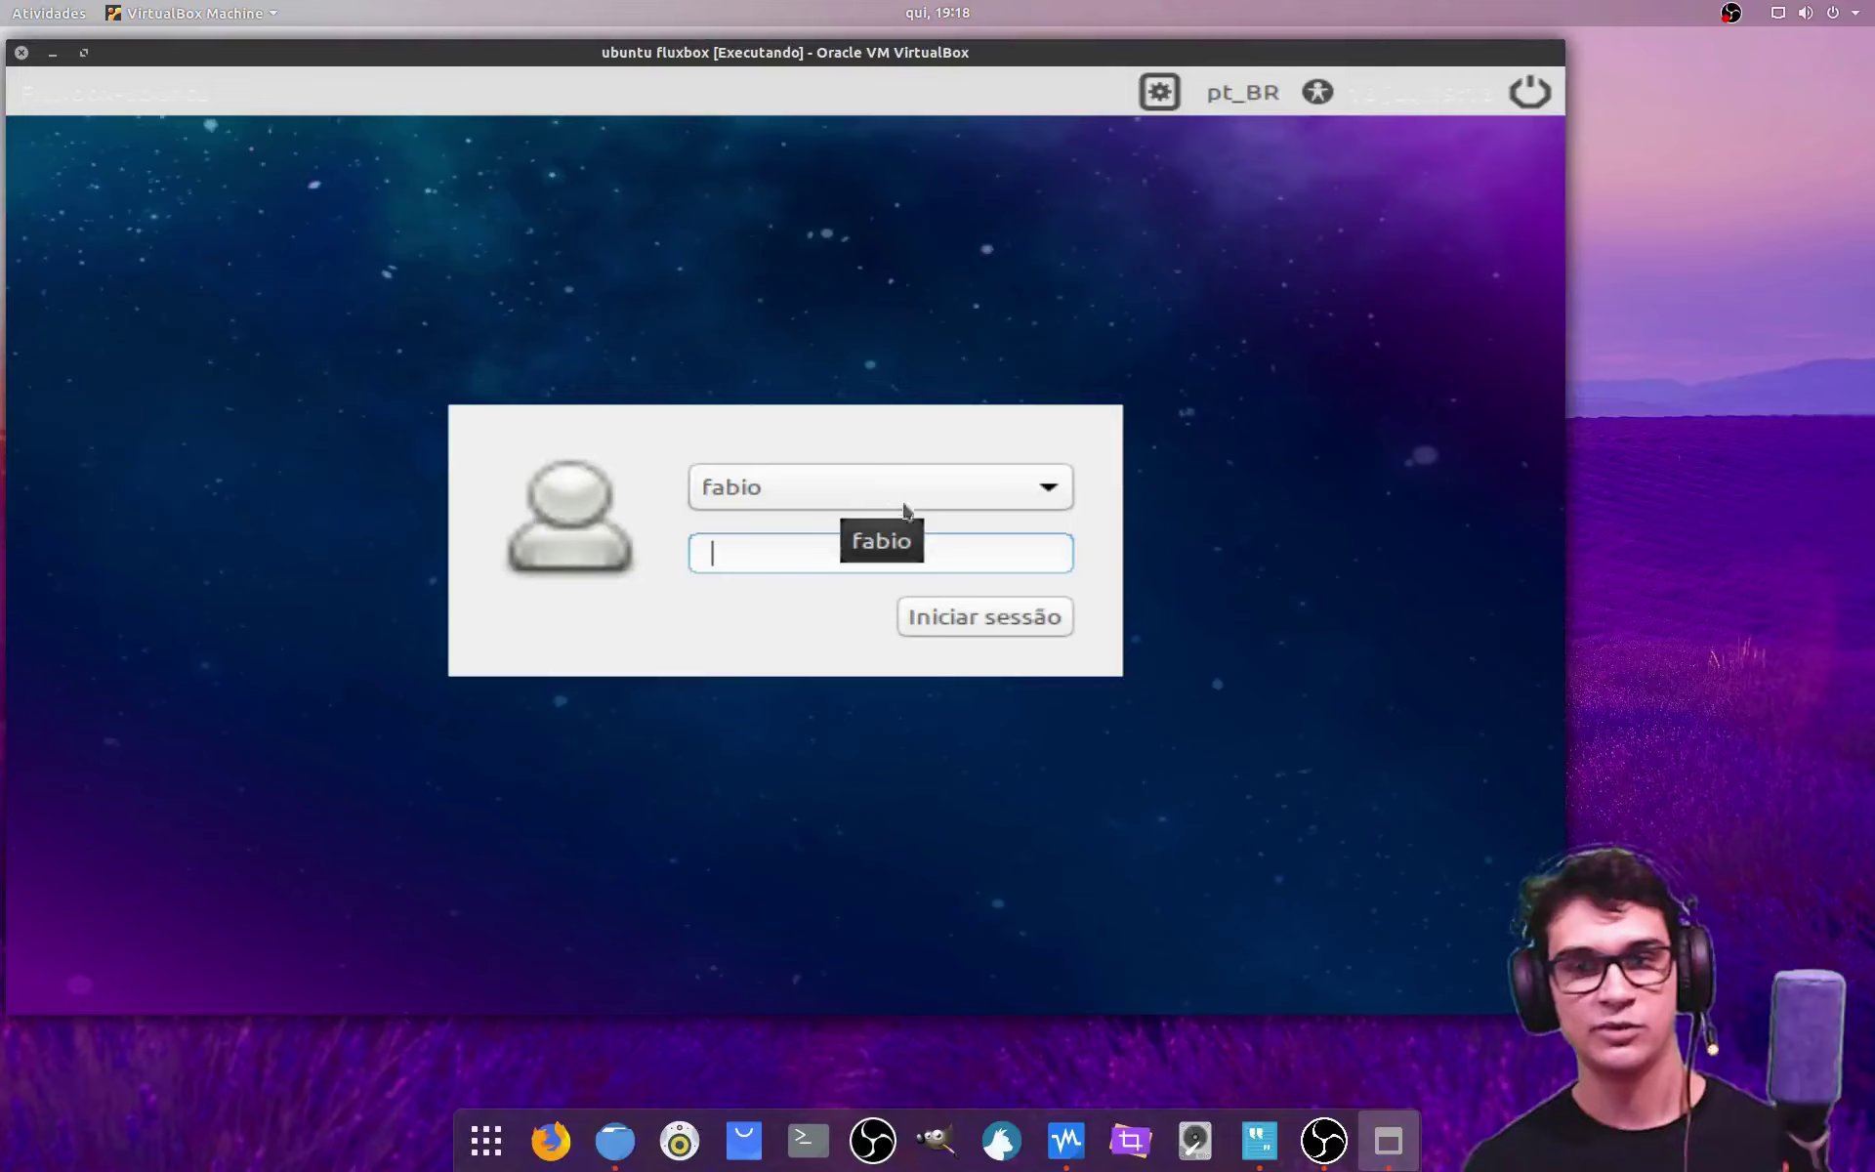
type("********")
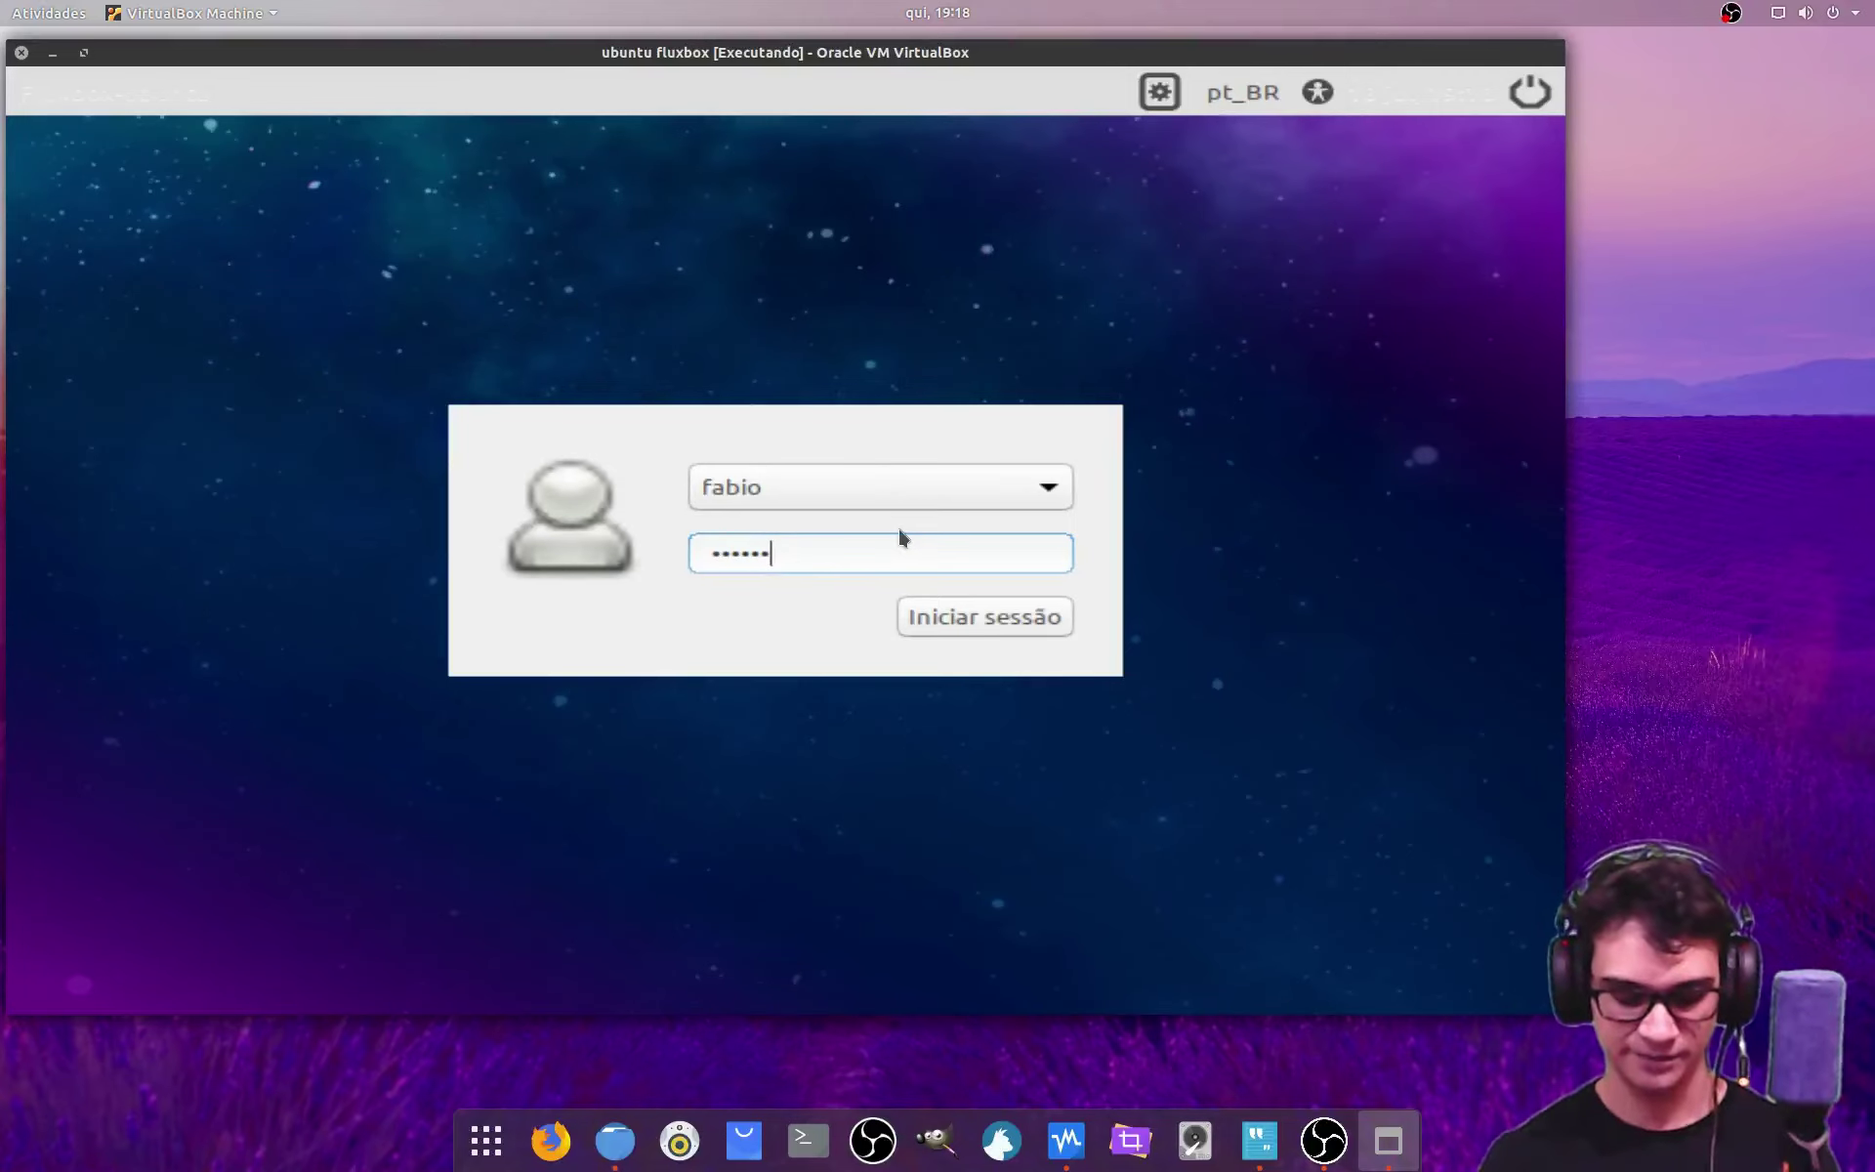
key("Return")
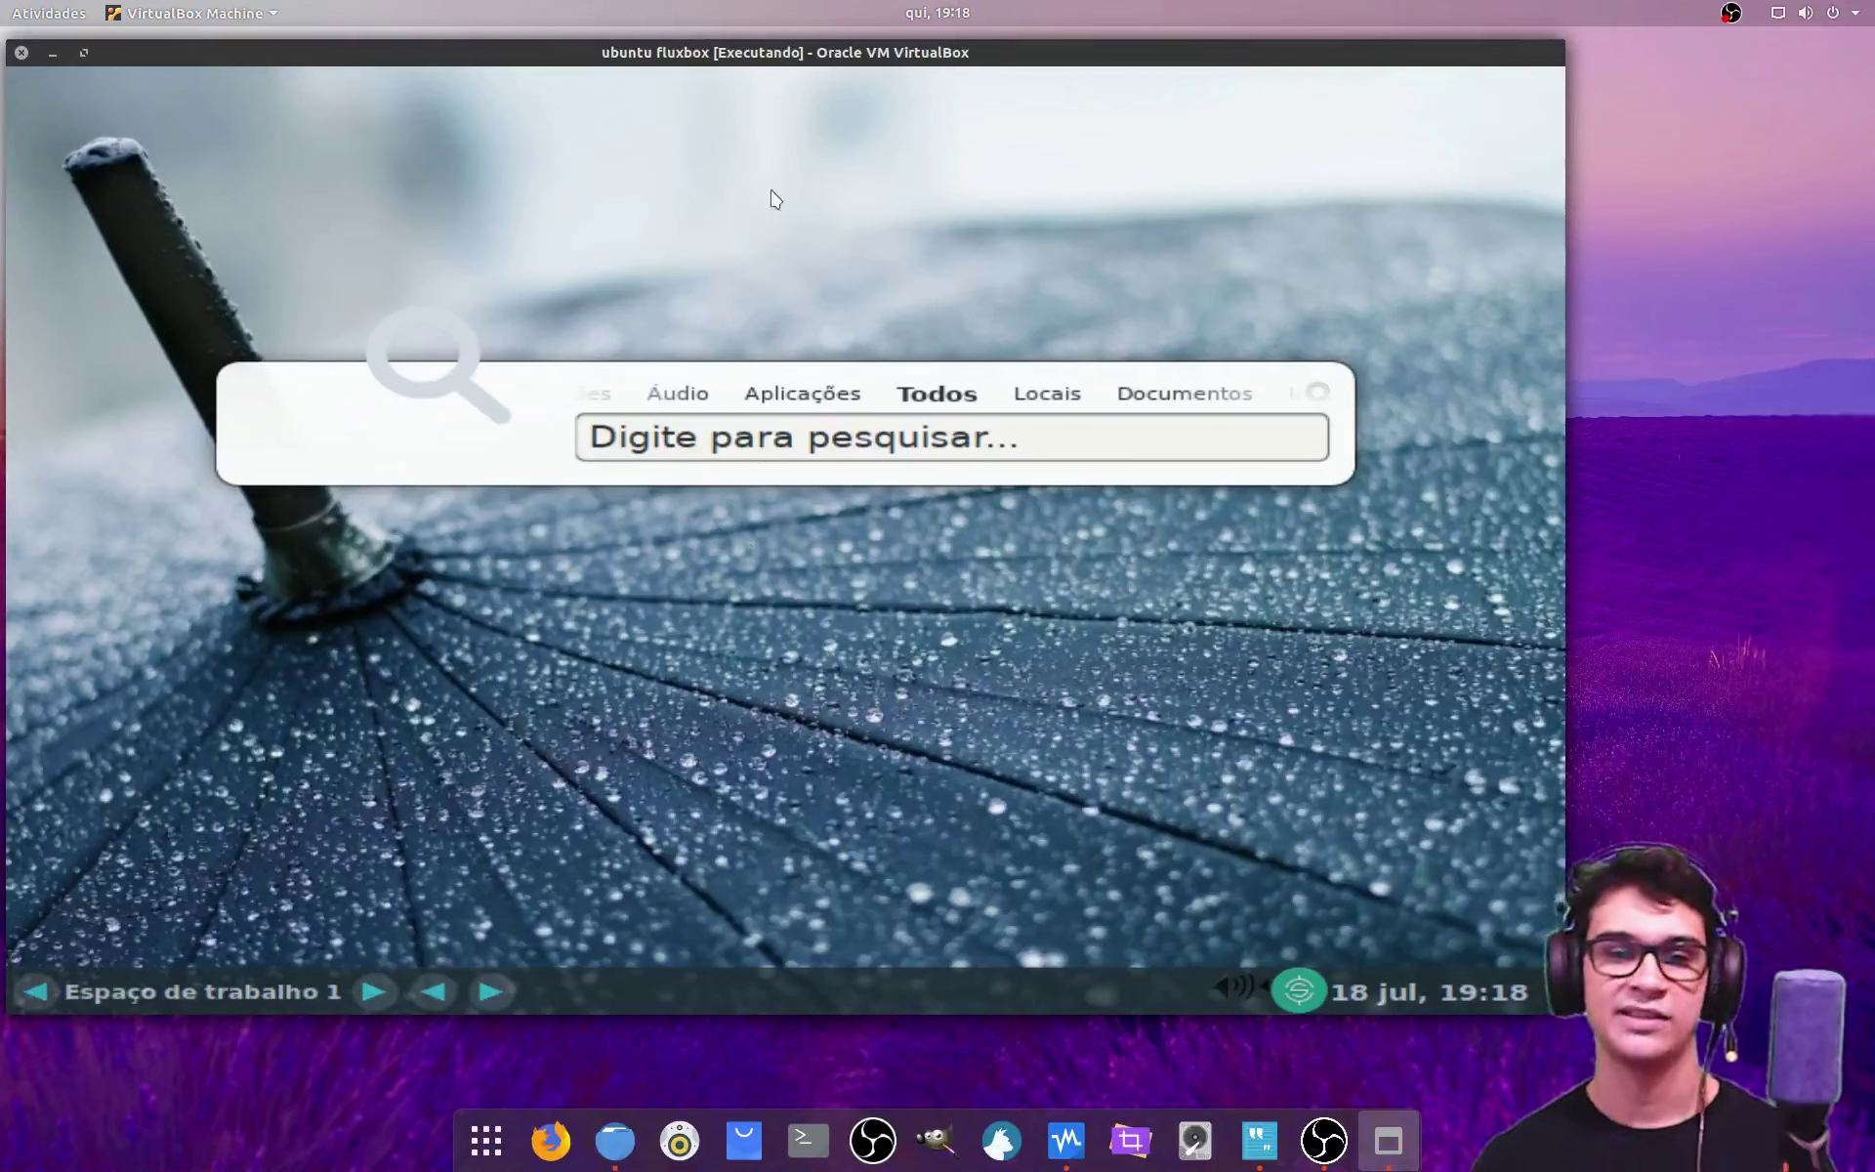
key("Escape")
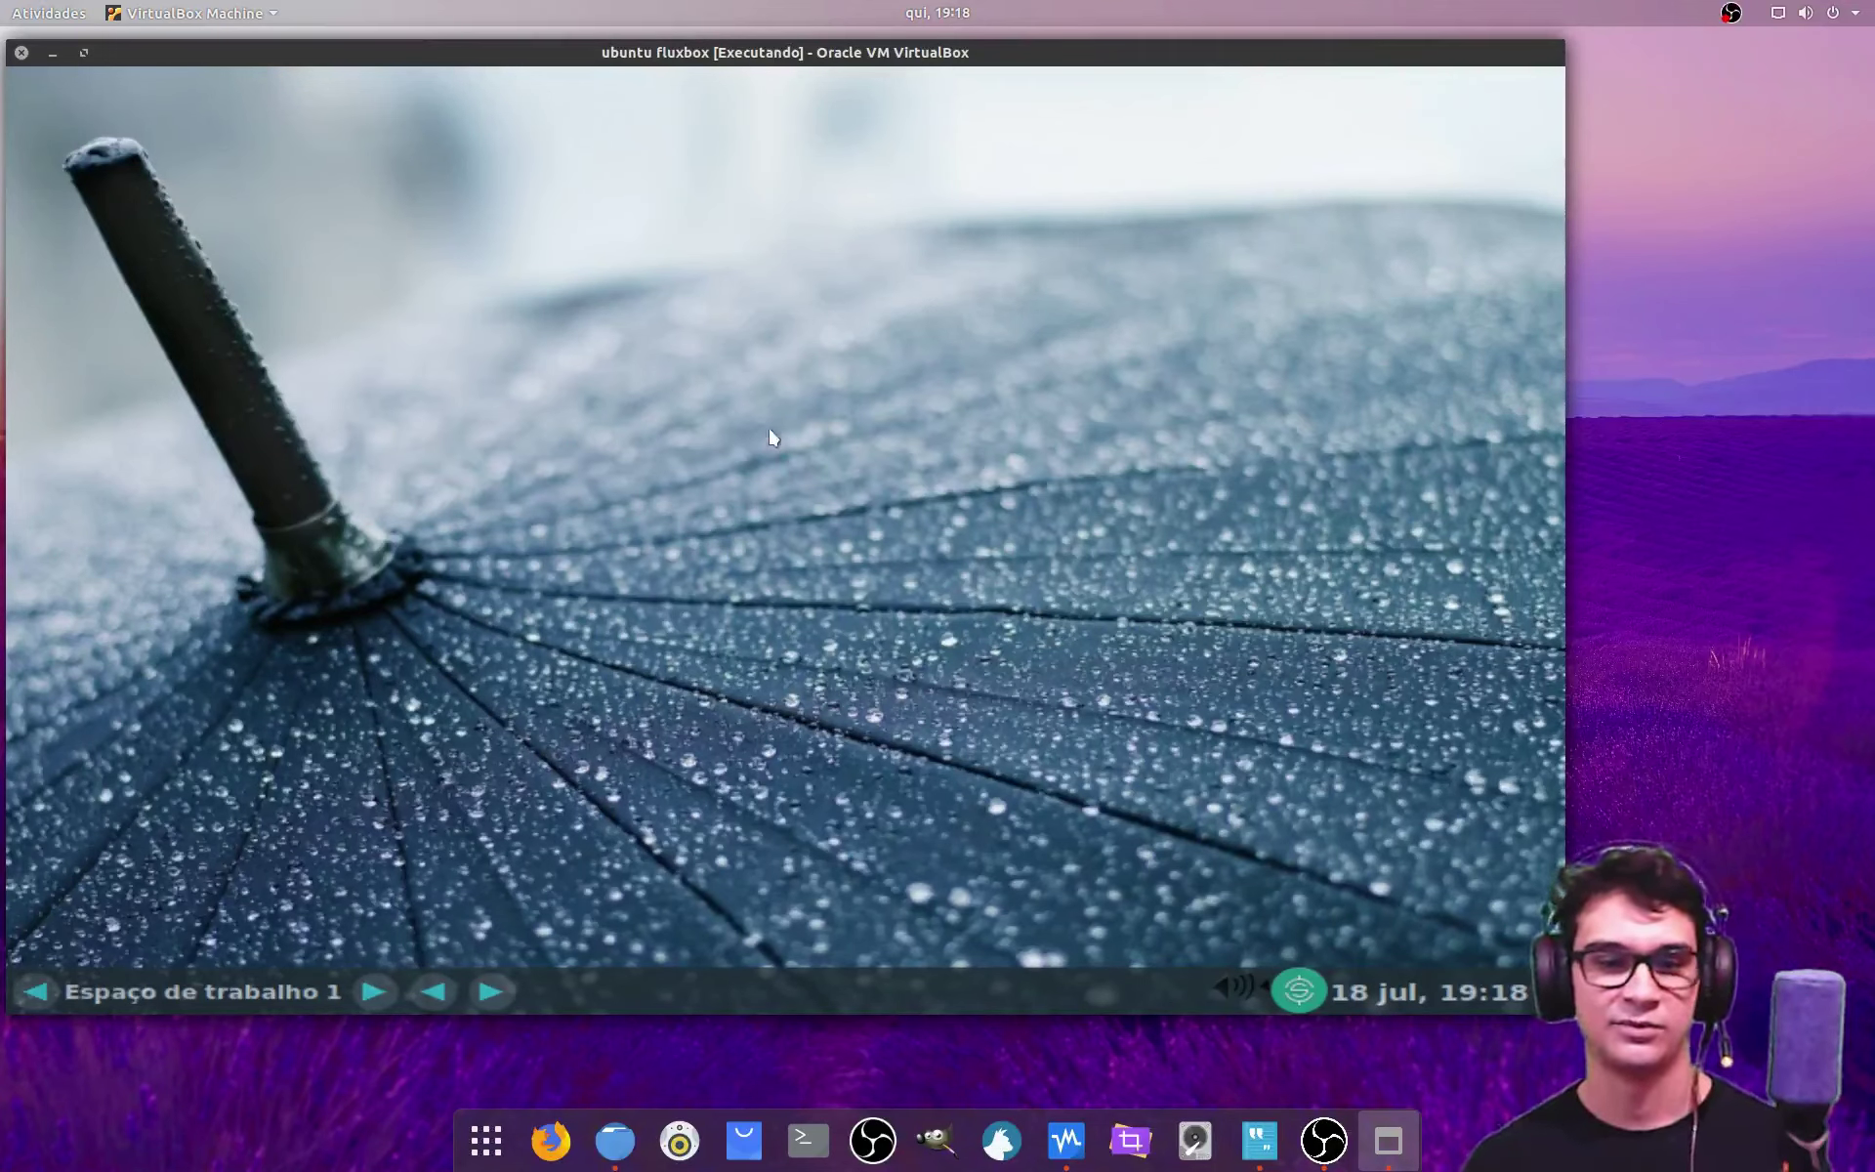
Step: Log out and back in with the account password, then launch Firefox from Synapse with 'f'
right_click(813, 485)
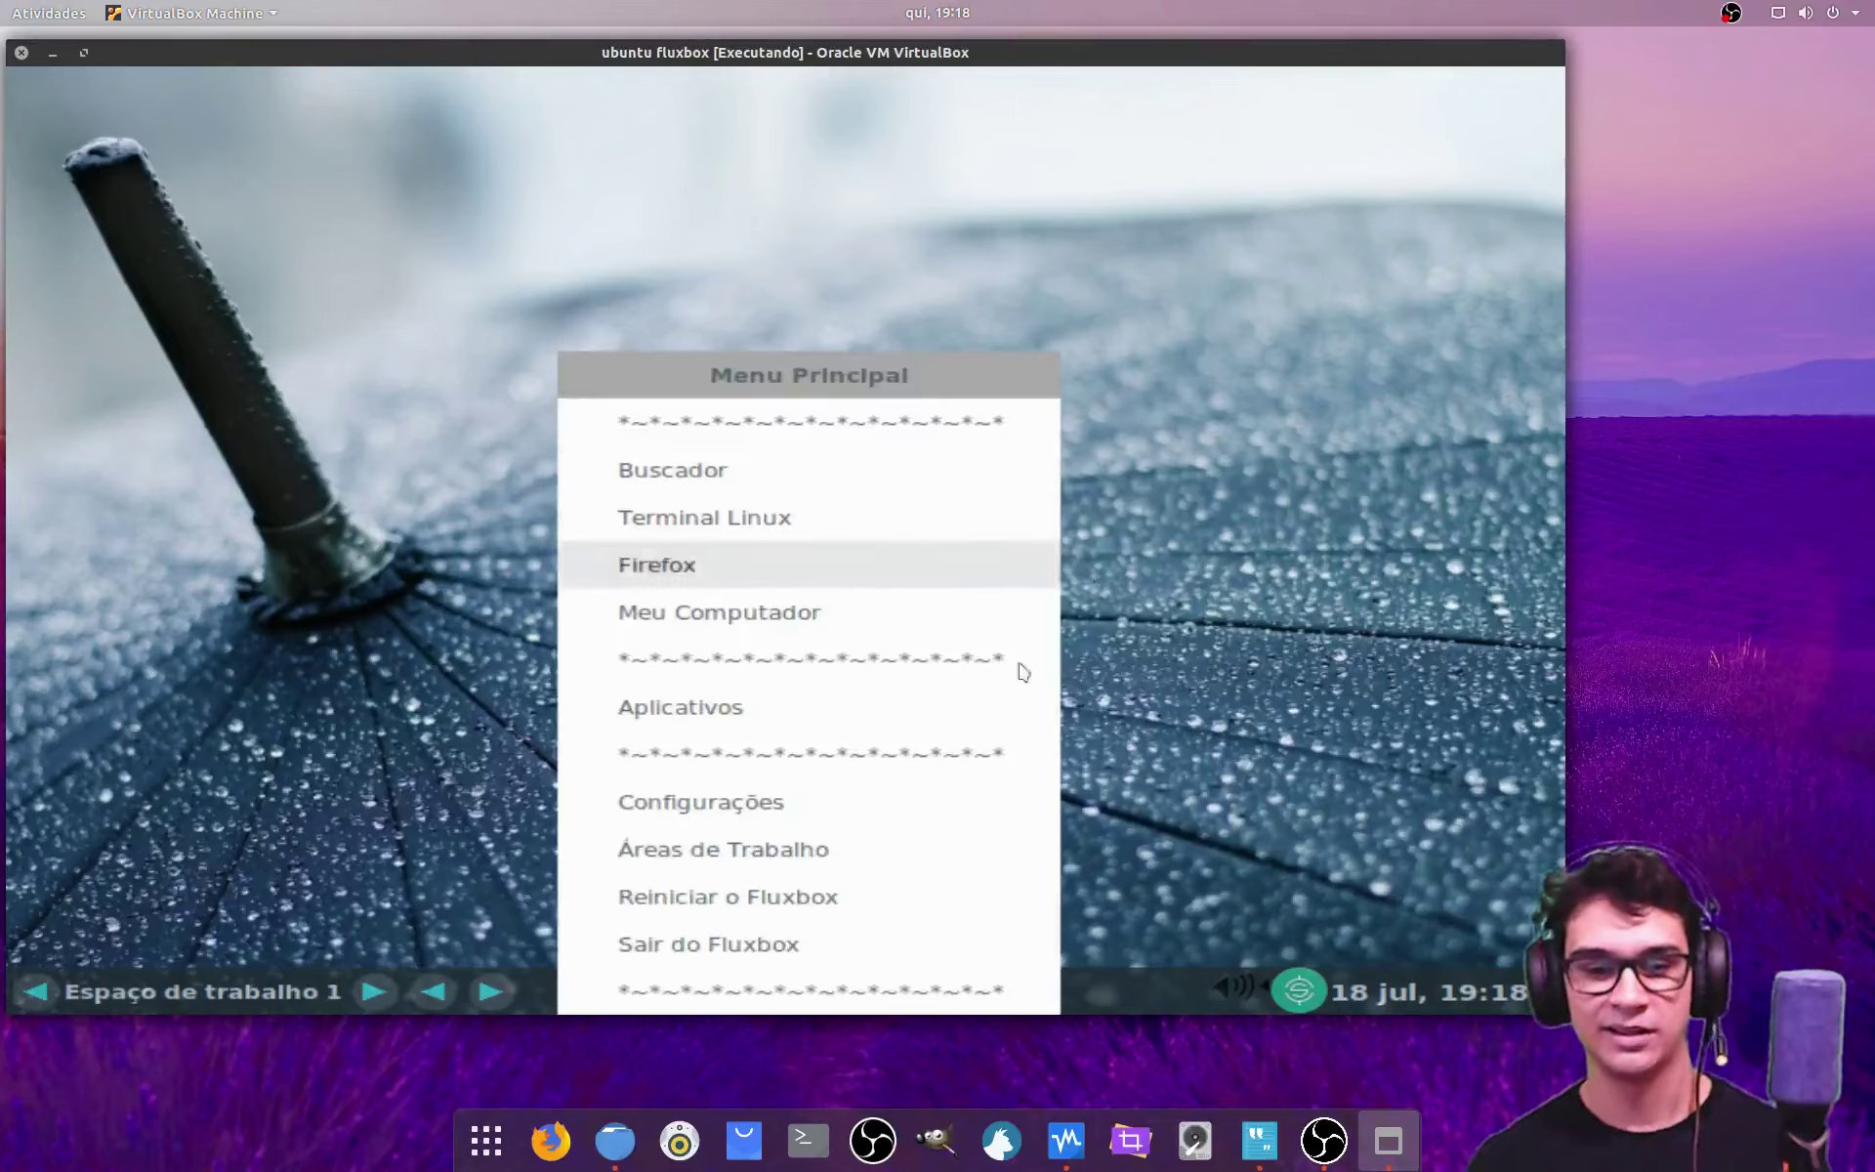
left_click(822, 947)
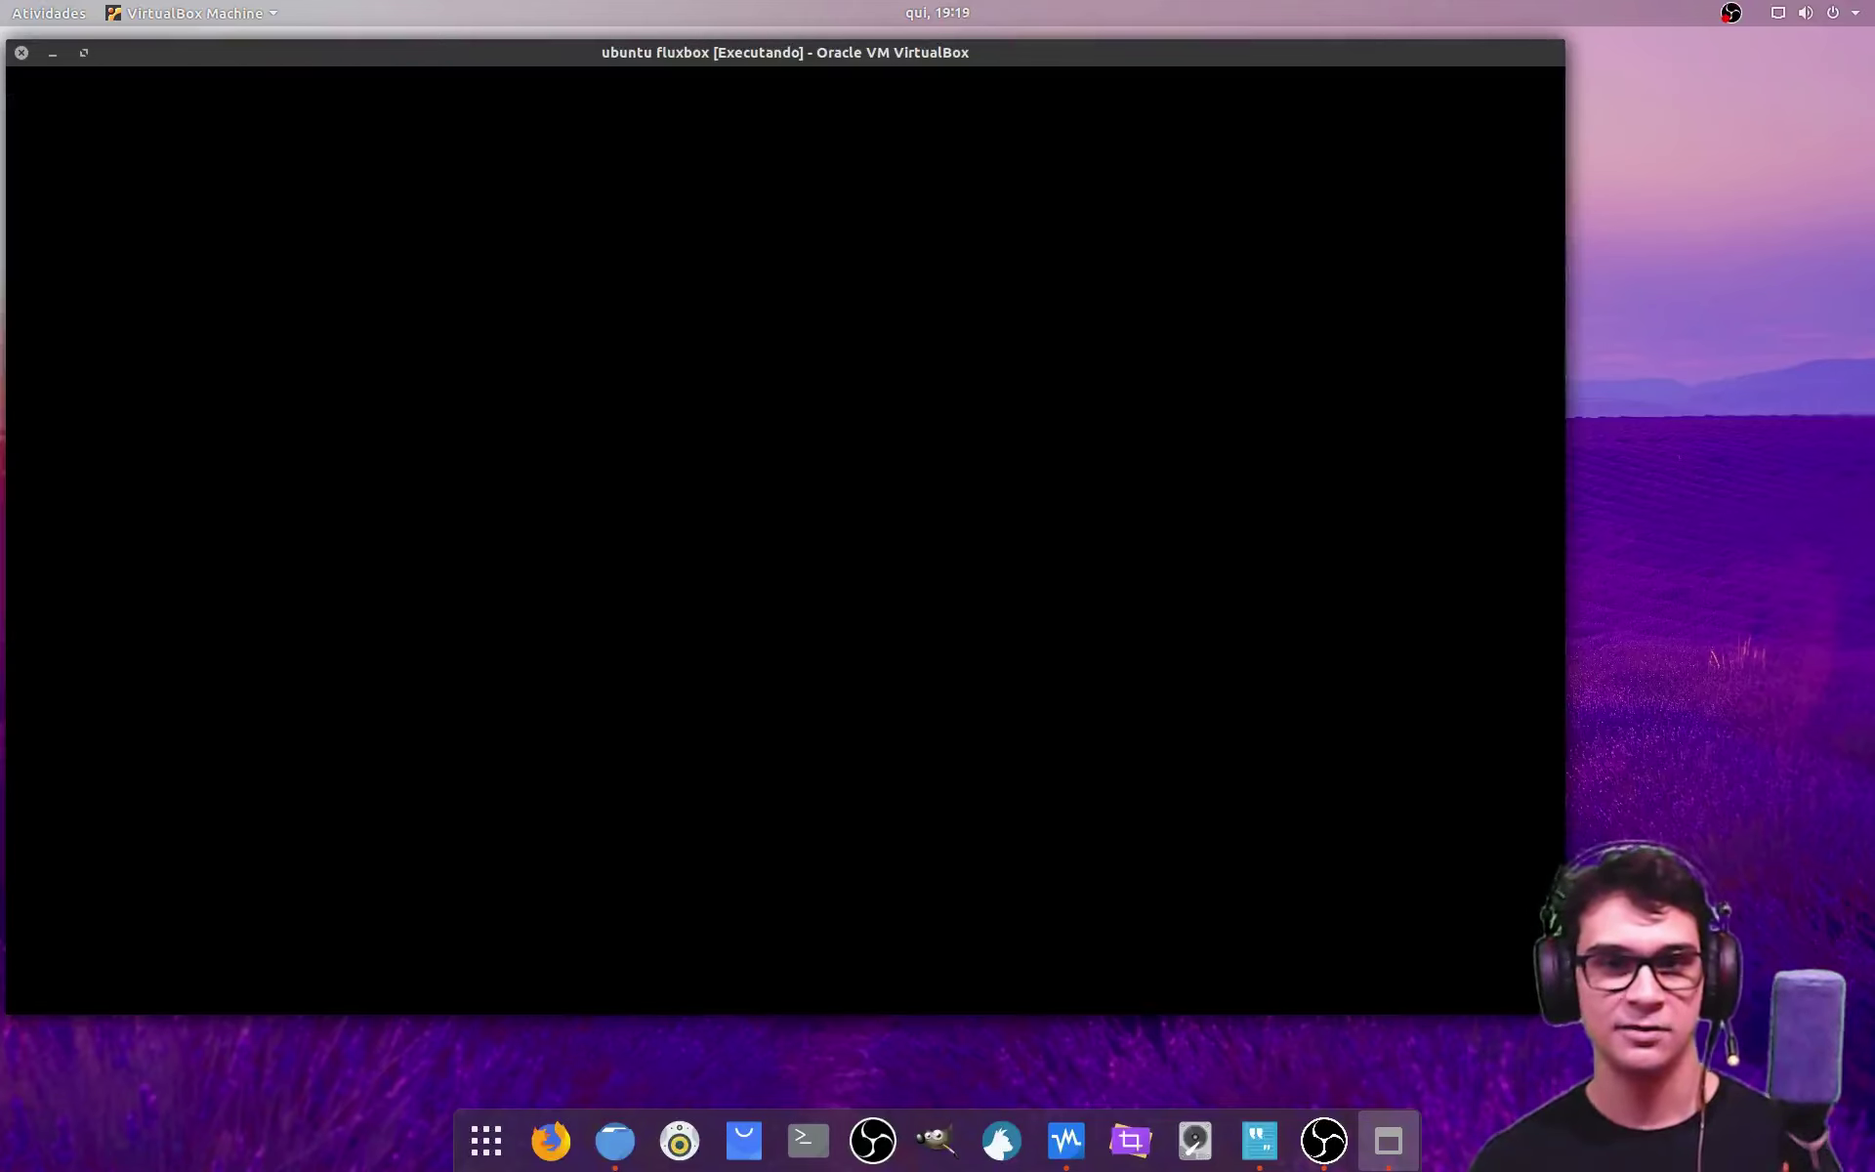
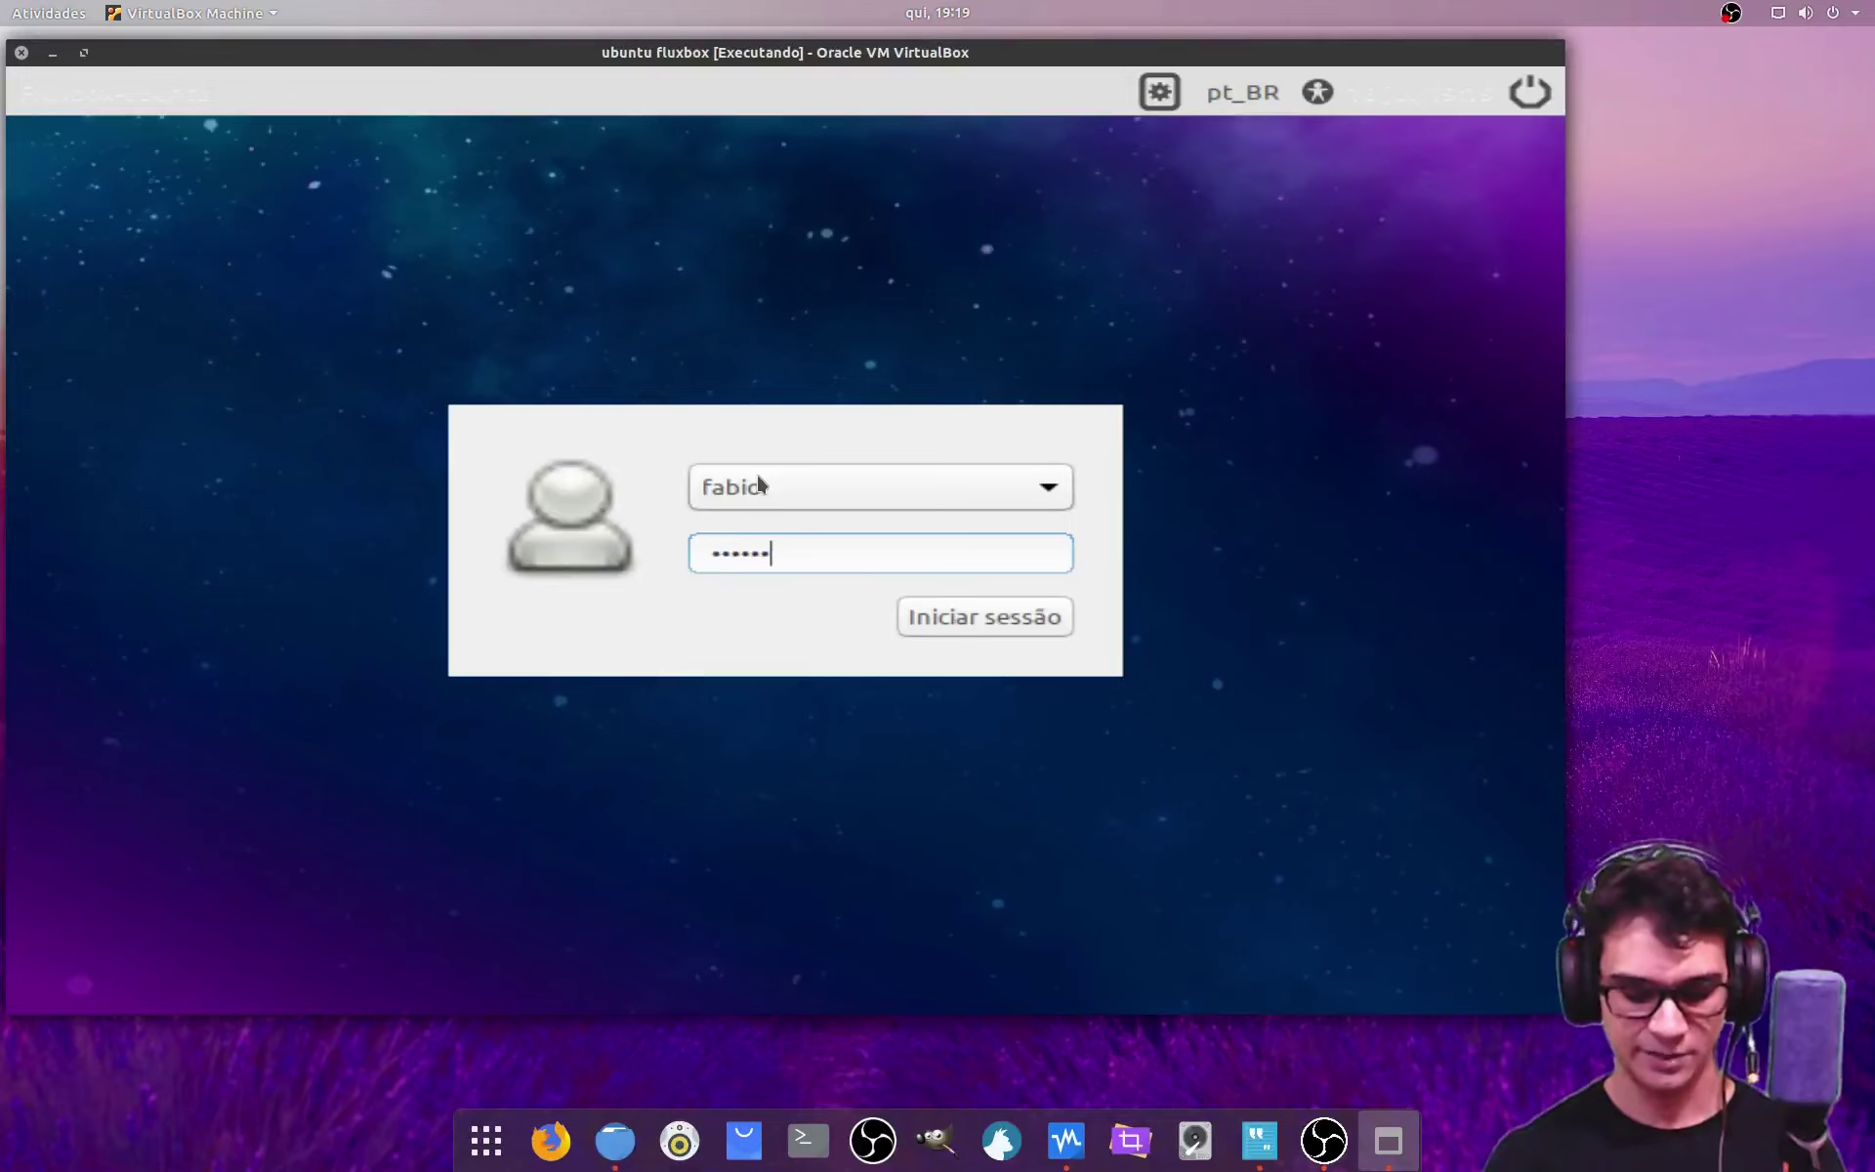
key("Return")
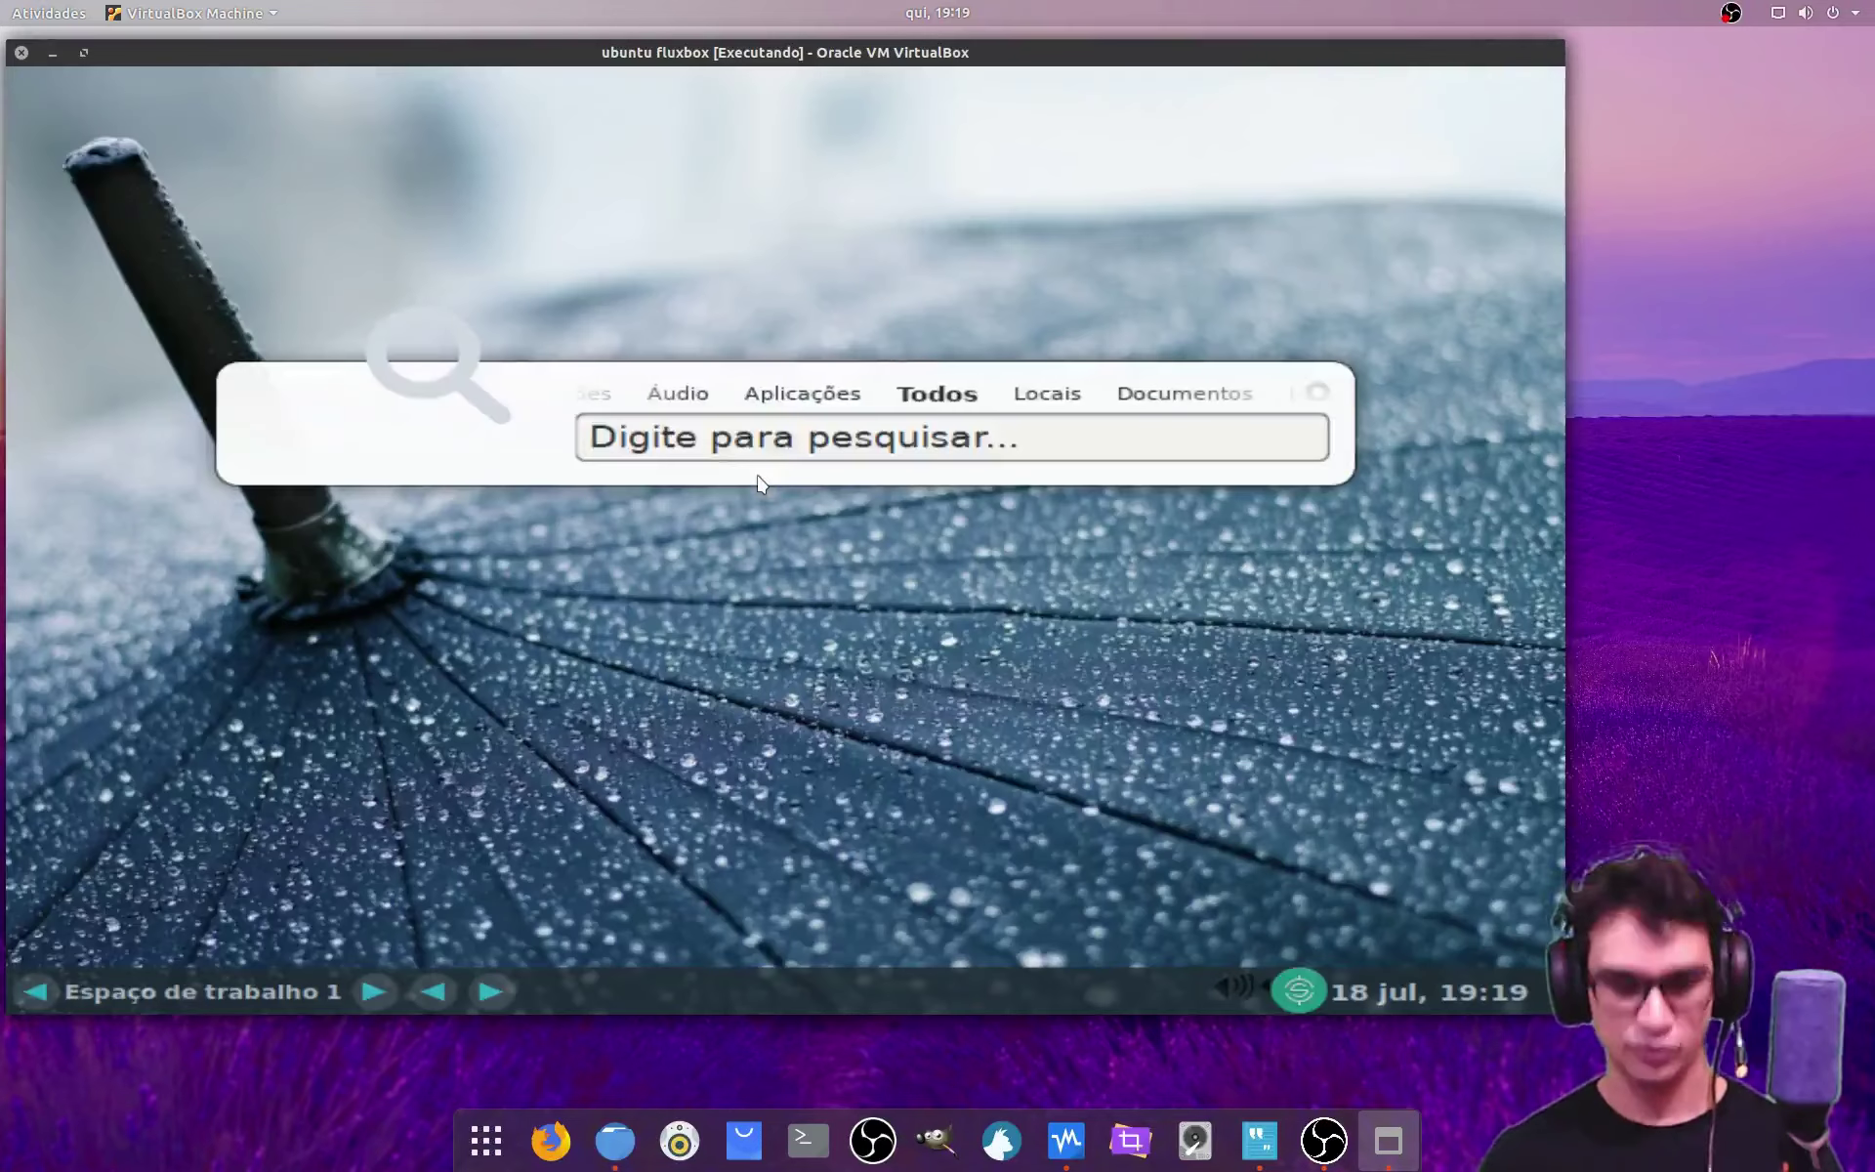
key("Return")
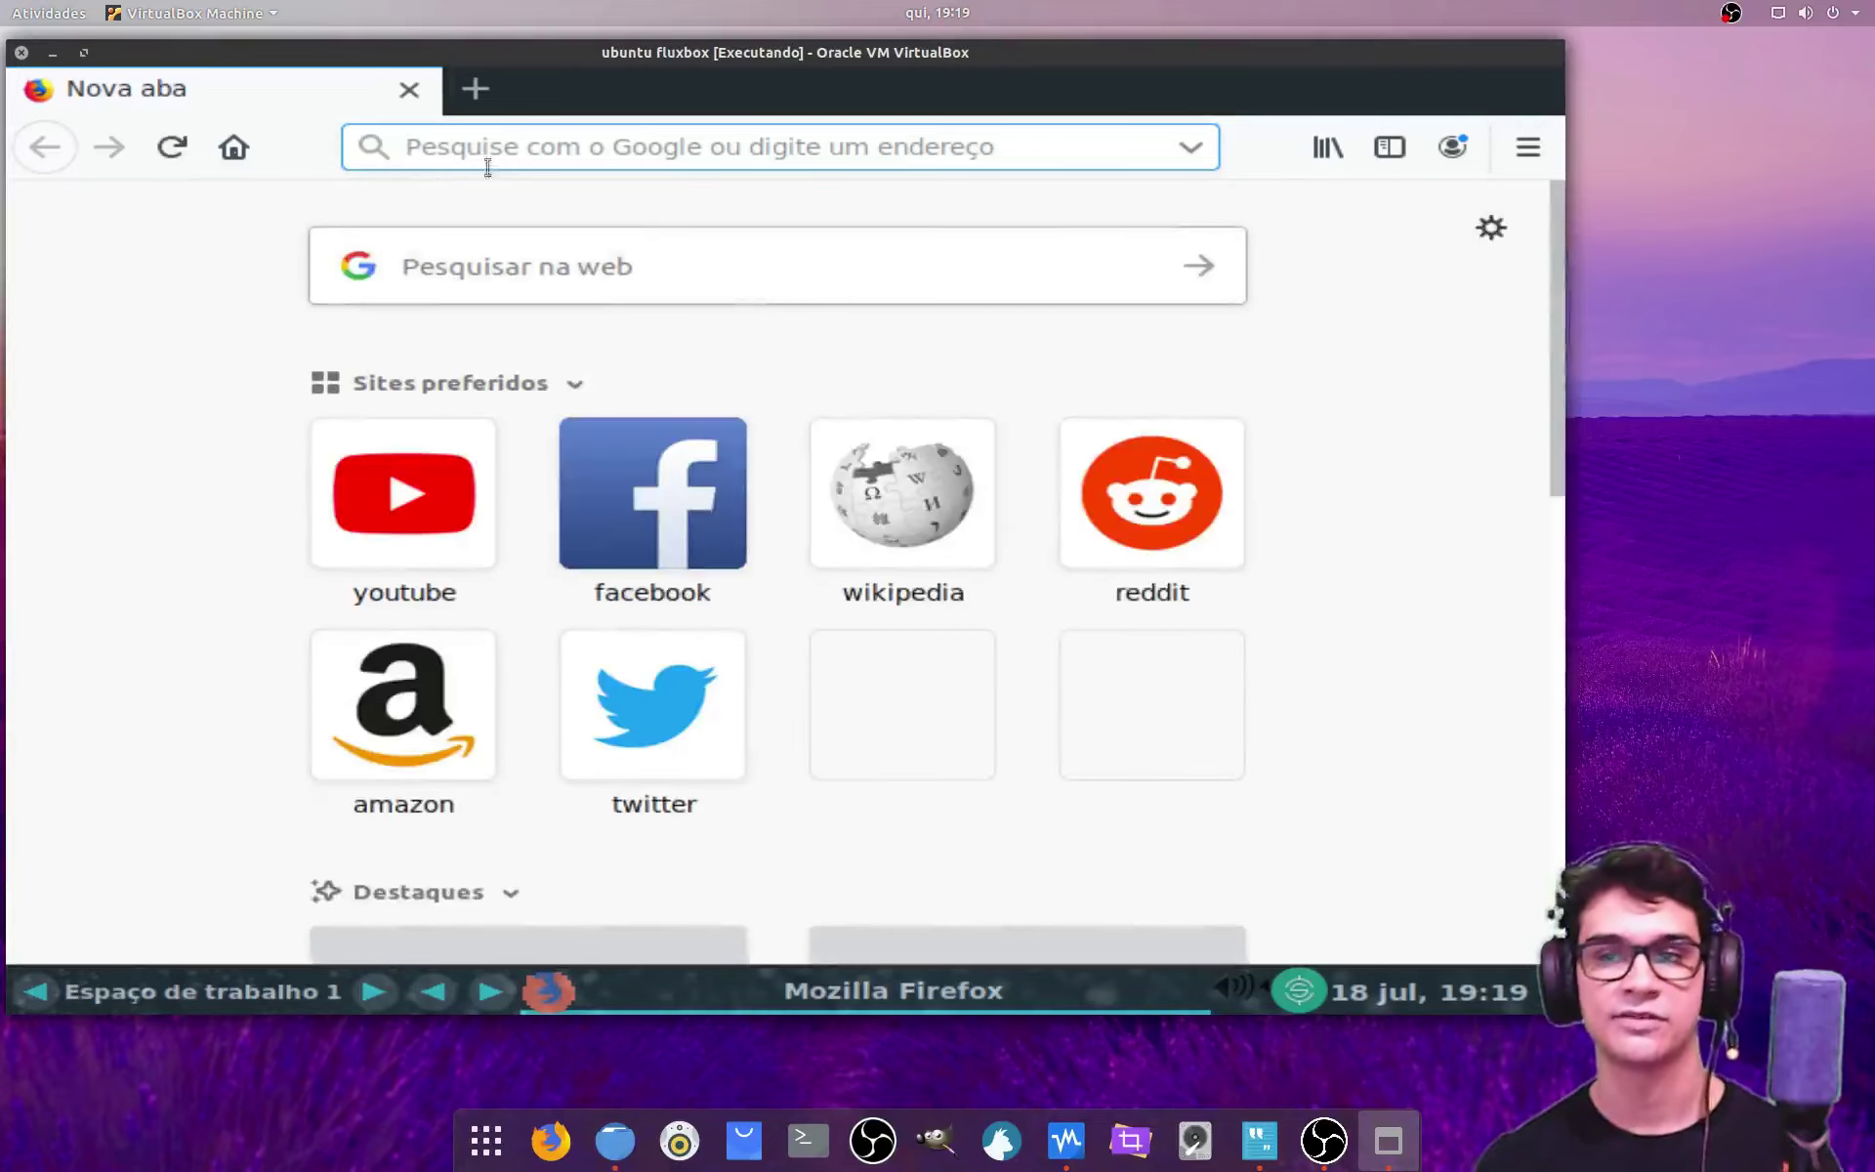
Step: Close Firefox and set Resolução do Monitor to 1360x768 with Automático refresh, applying and saving it
left_click(410, 89)
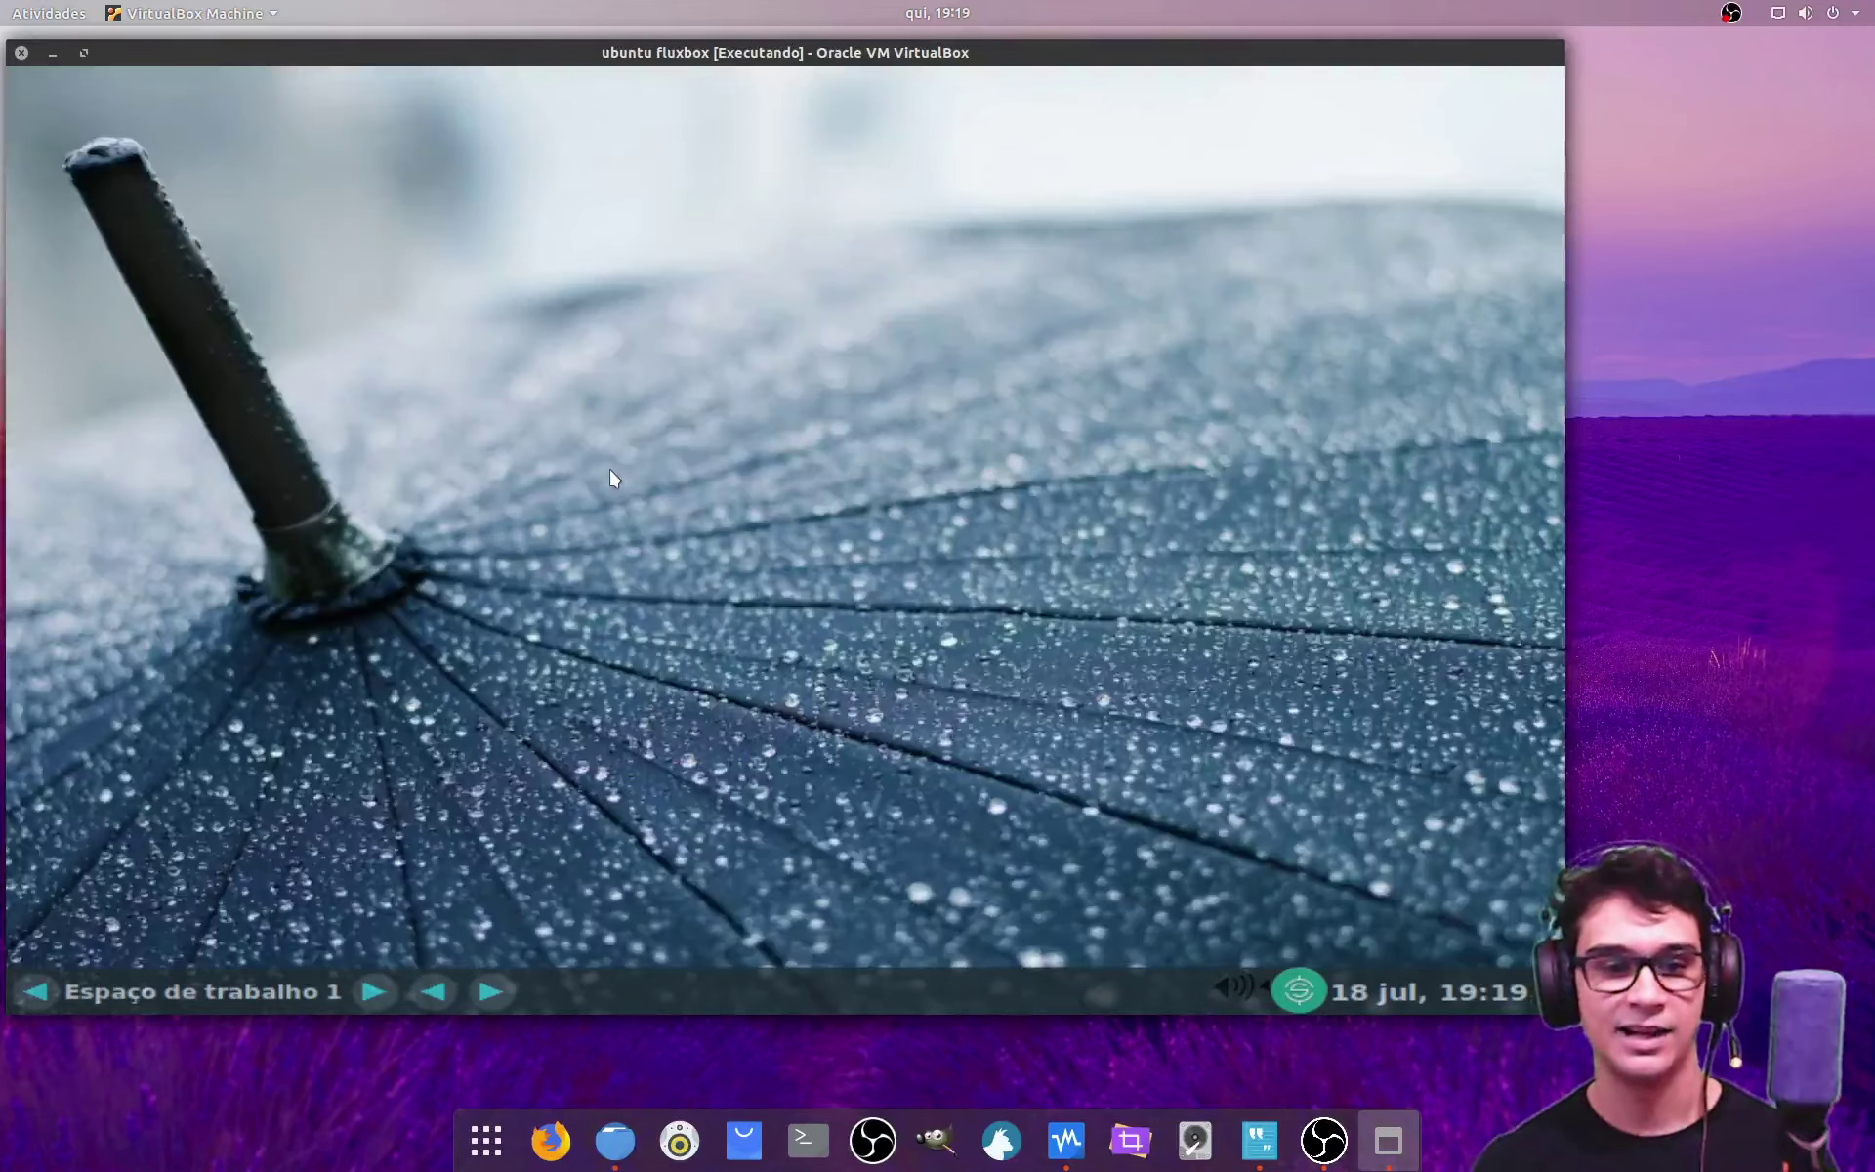
right_click(615, 476)
mouse_move(656, 811)
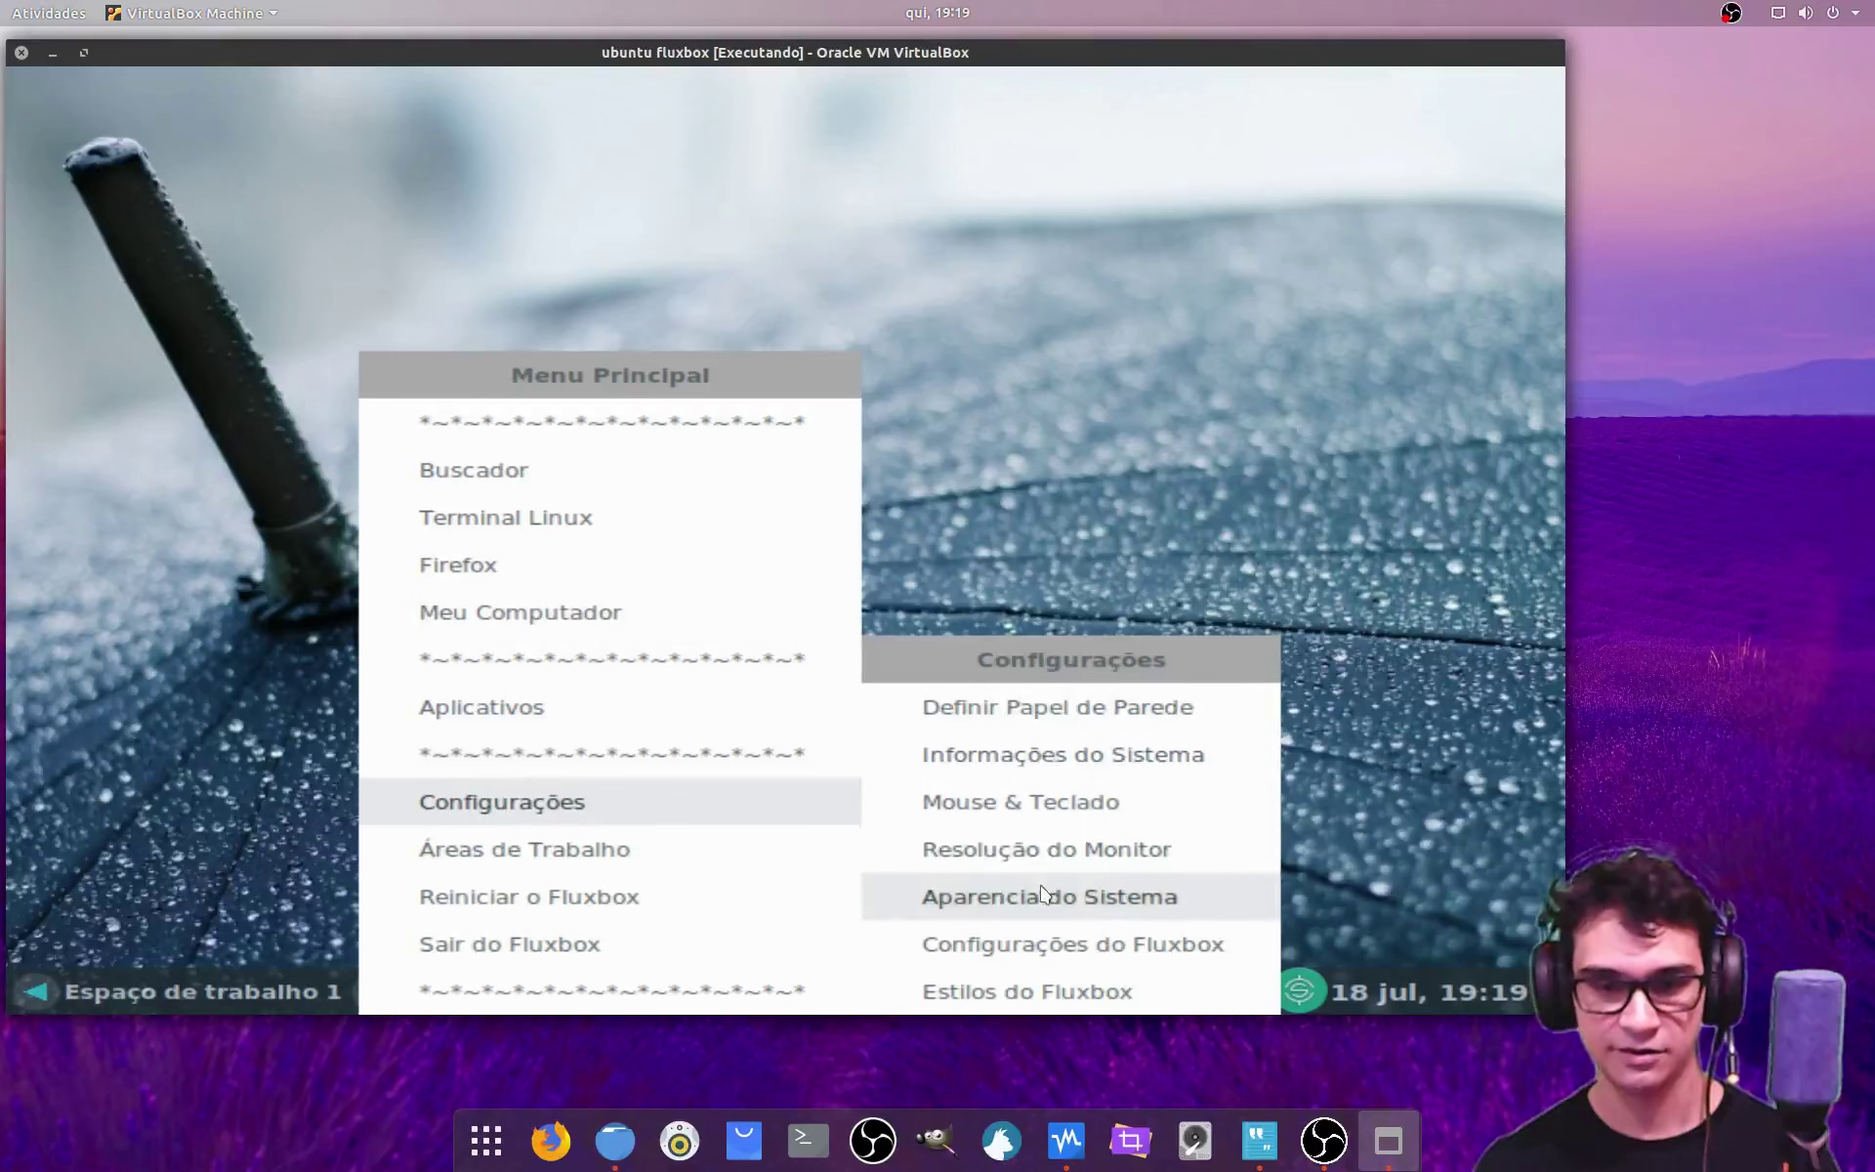
left_click(1043, 852)
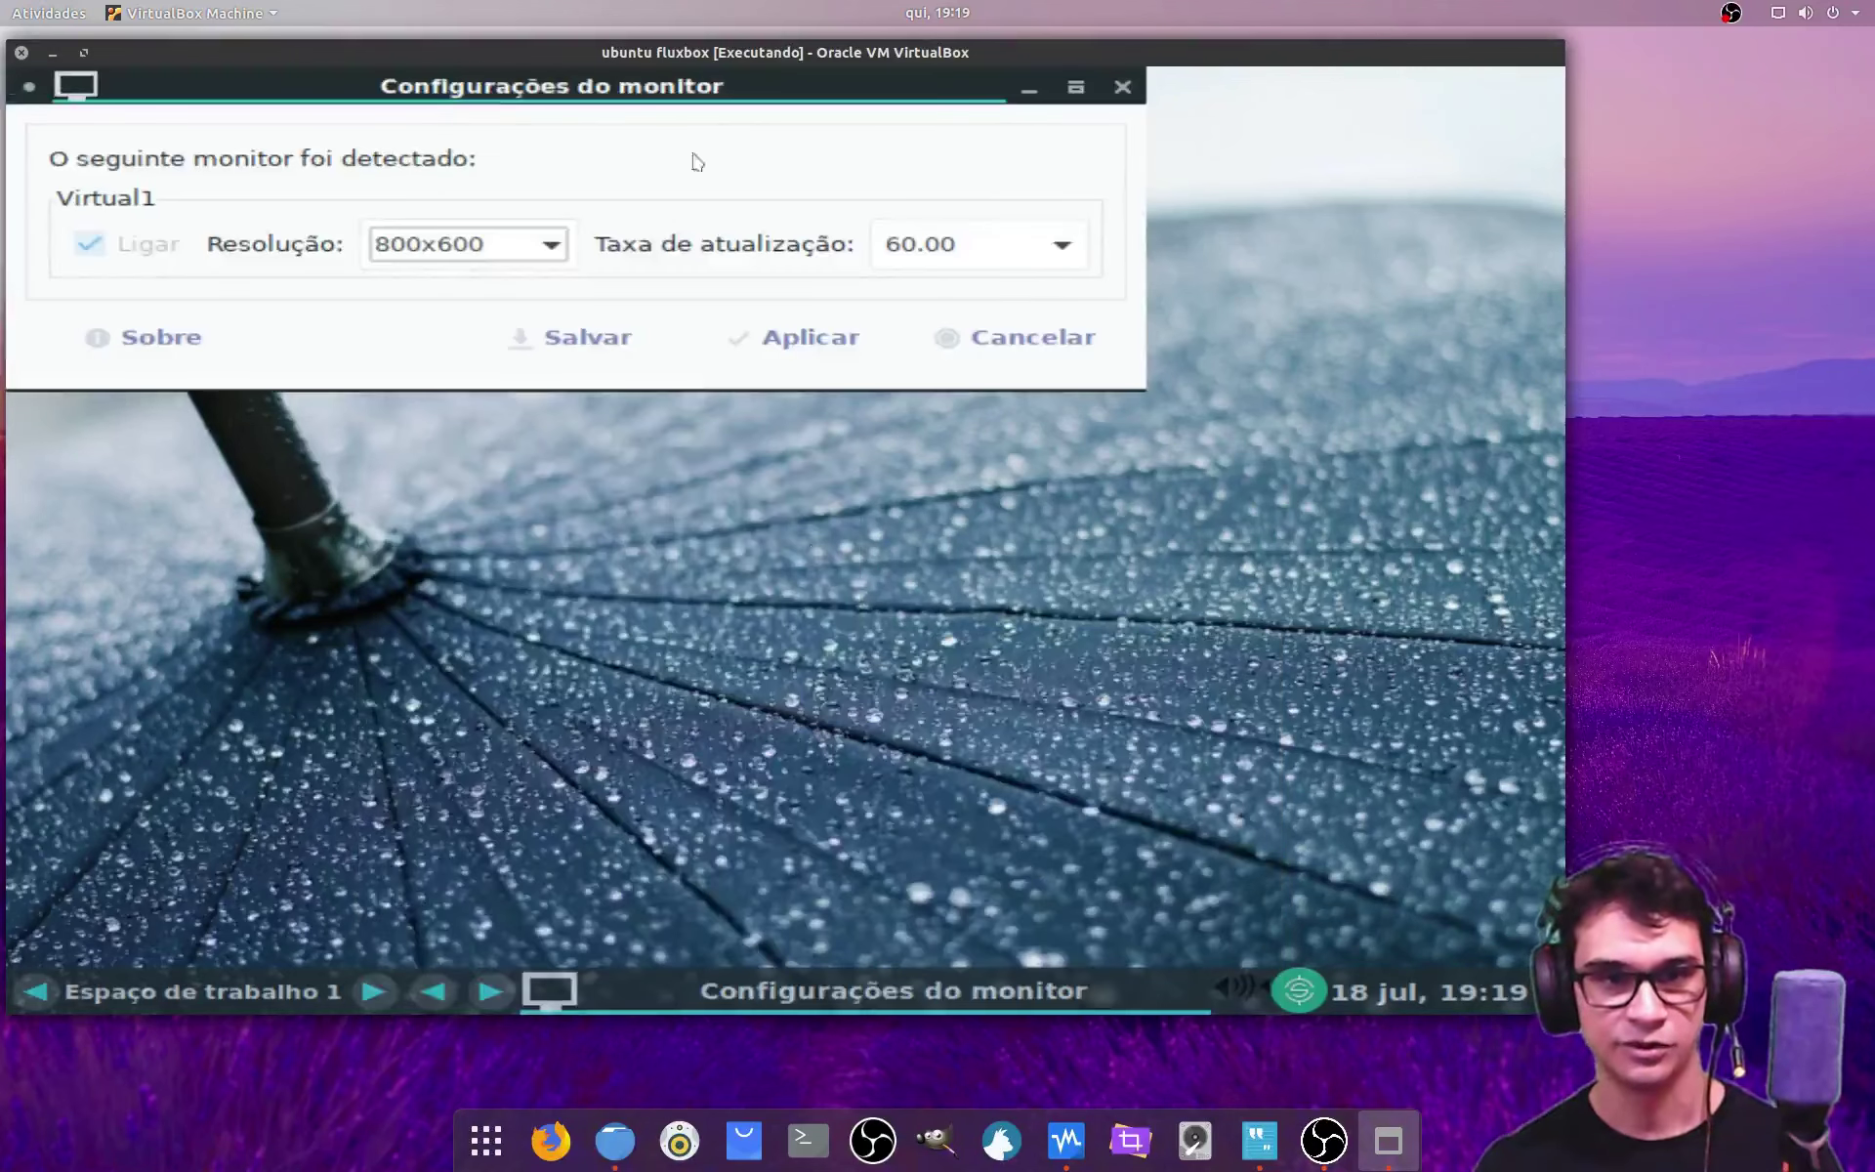
left_click(459, 244)
left_click(498, 760)
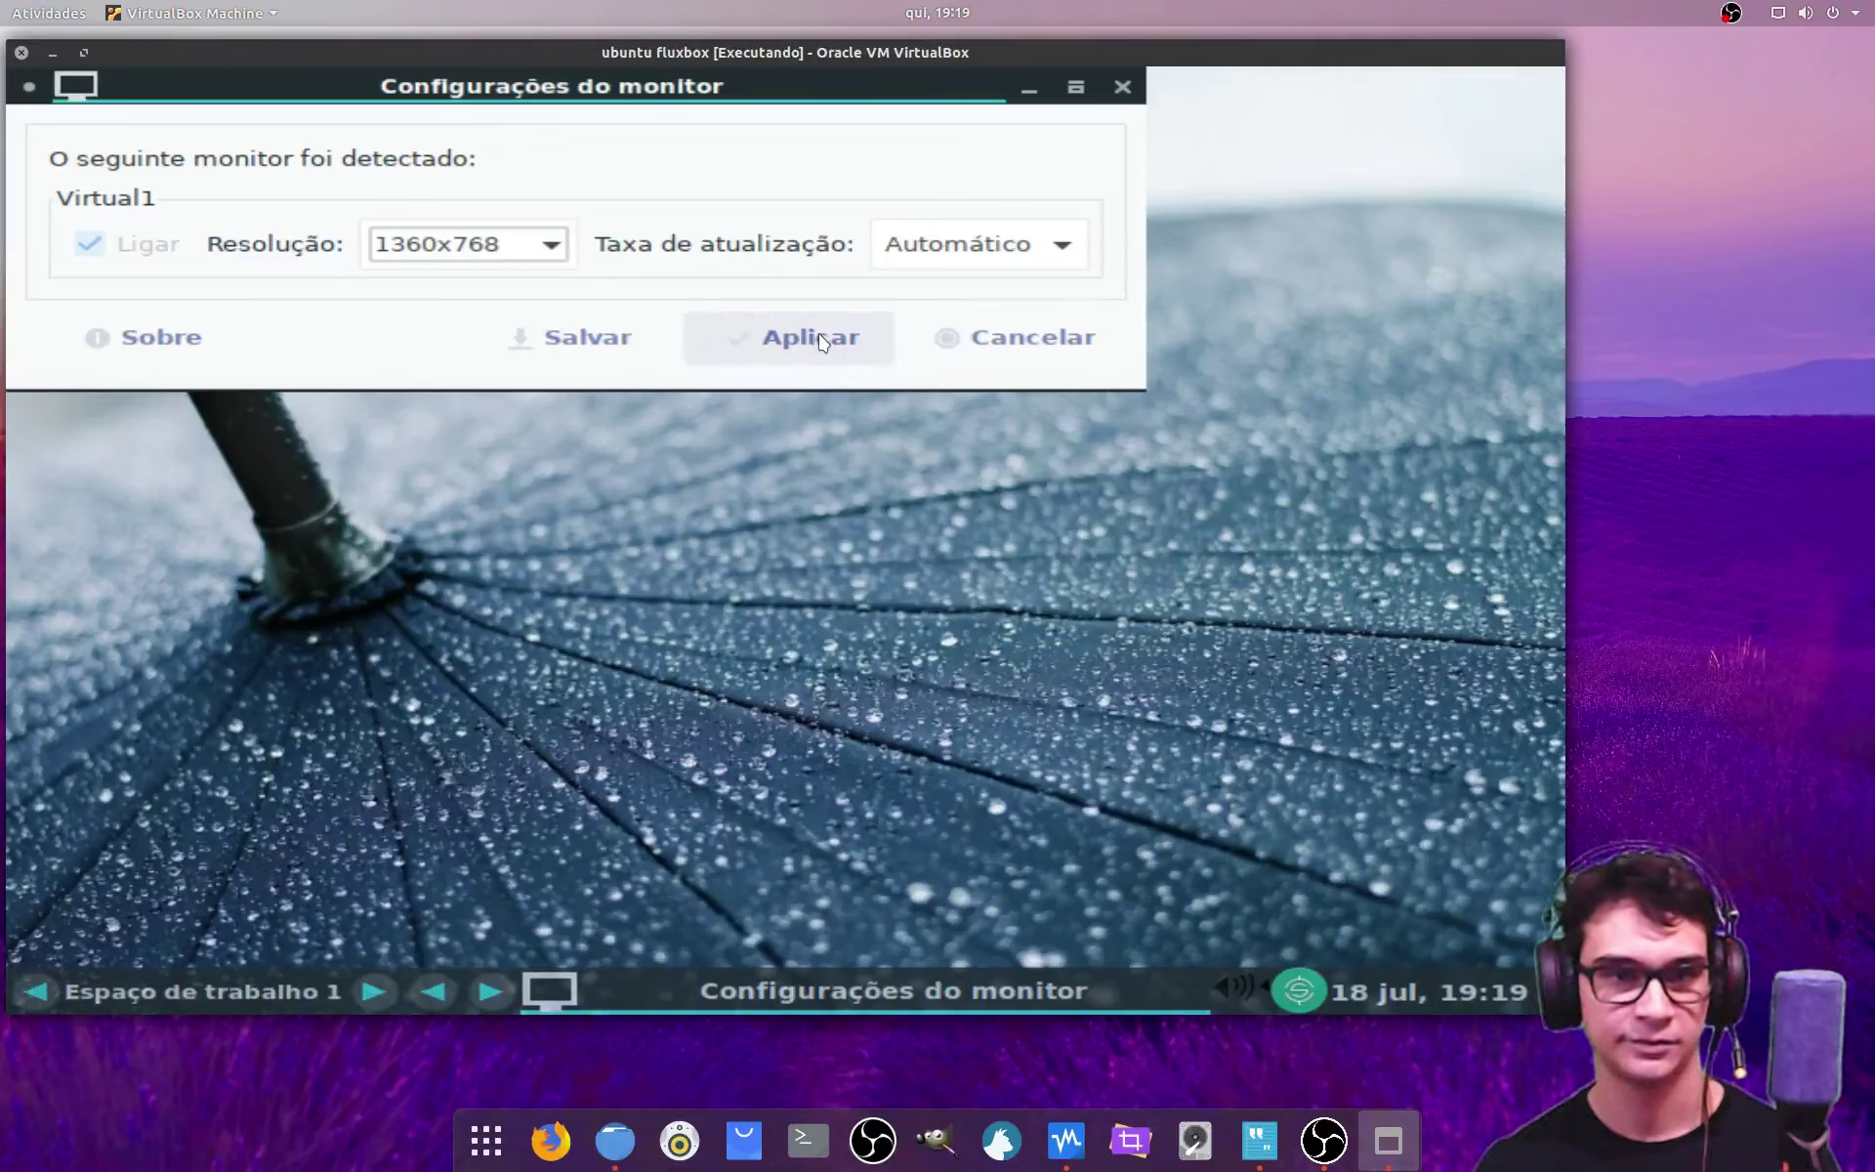
left_click(958, 260)
left_click(959, 262)
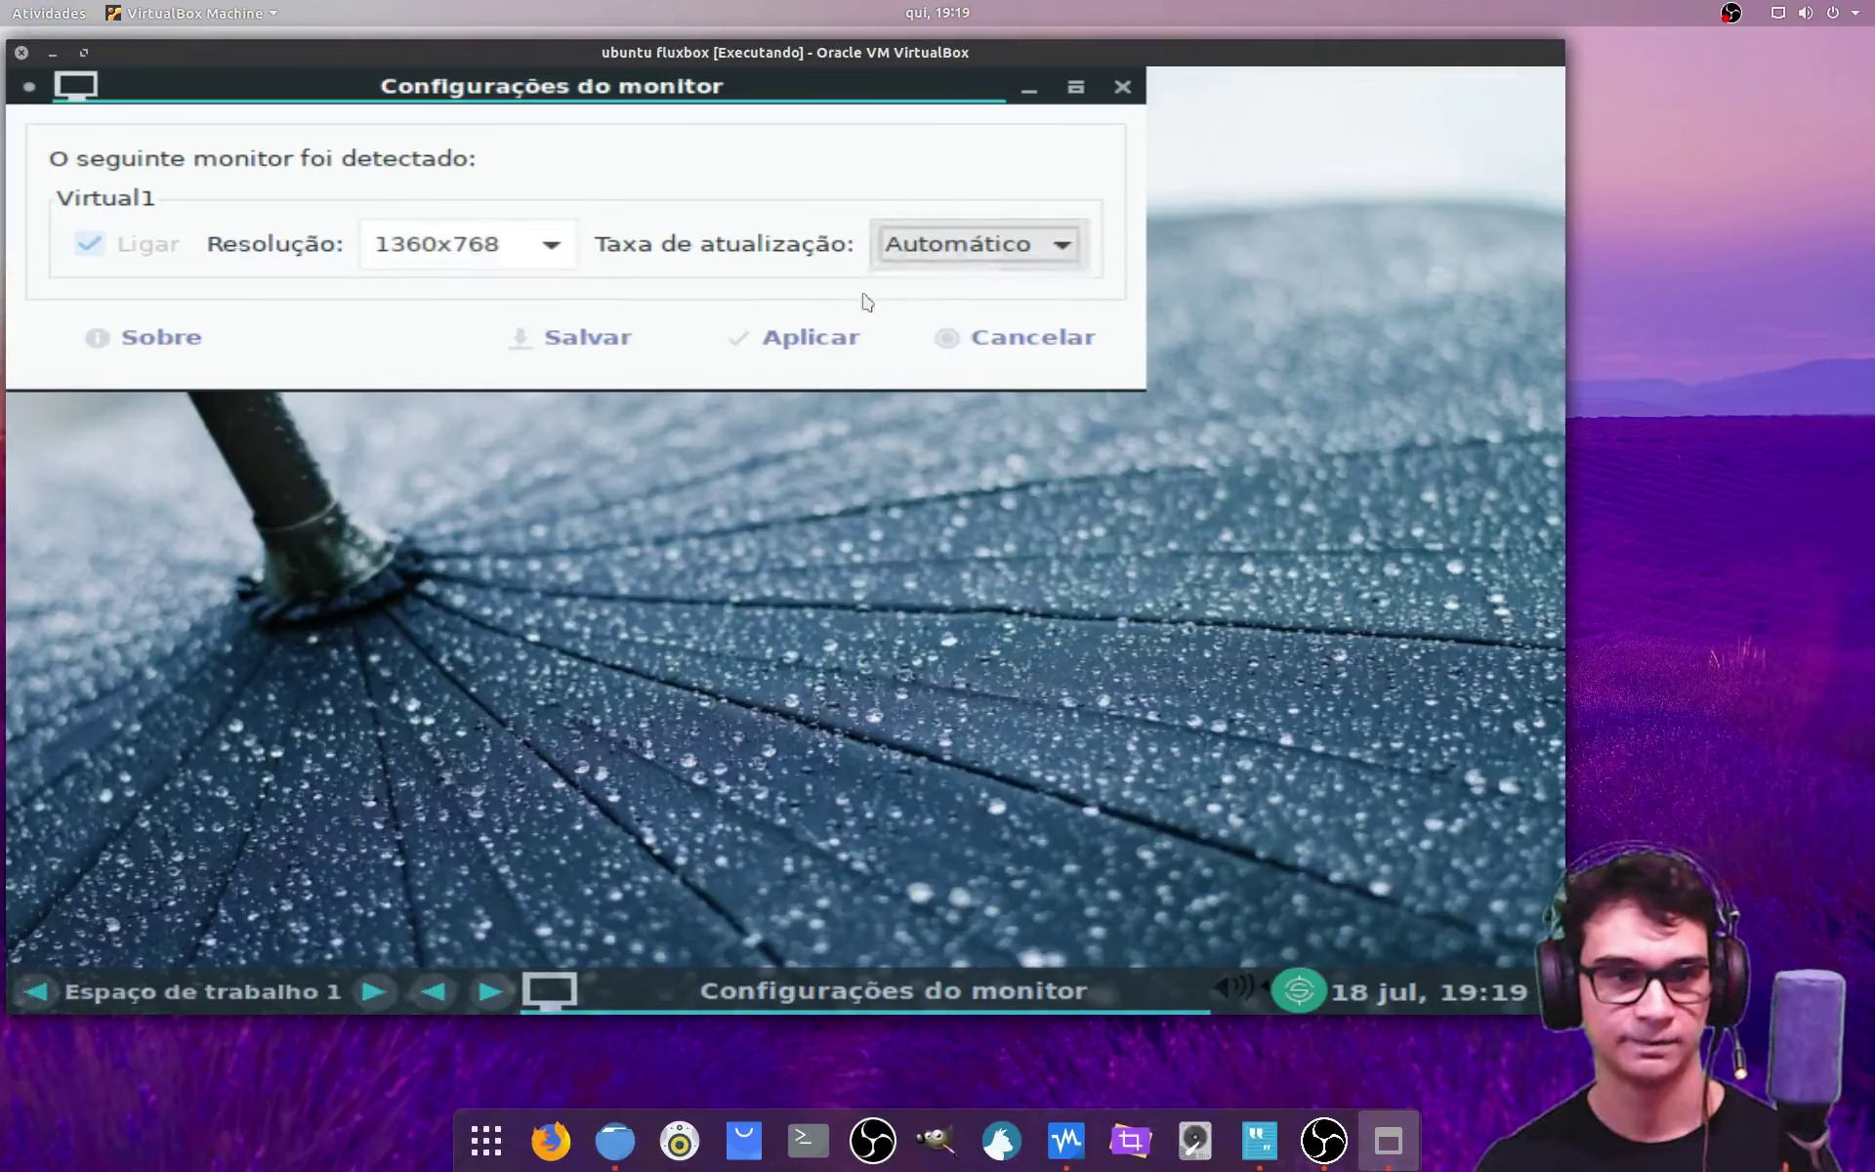
left_click(798, 356)
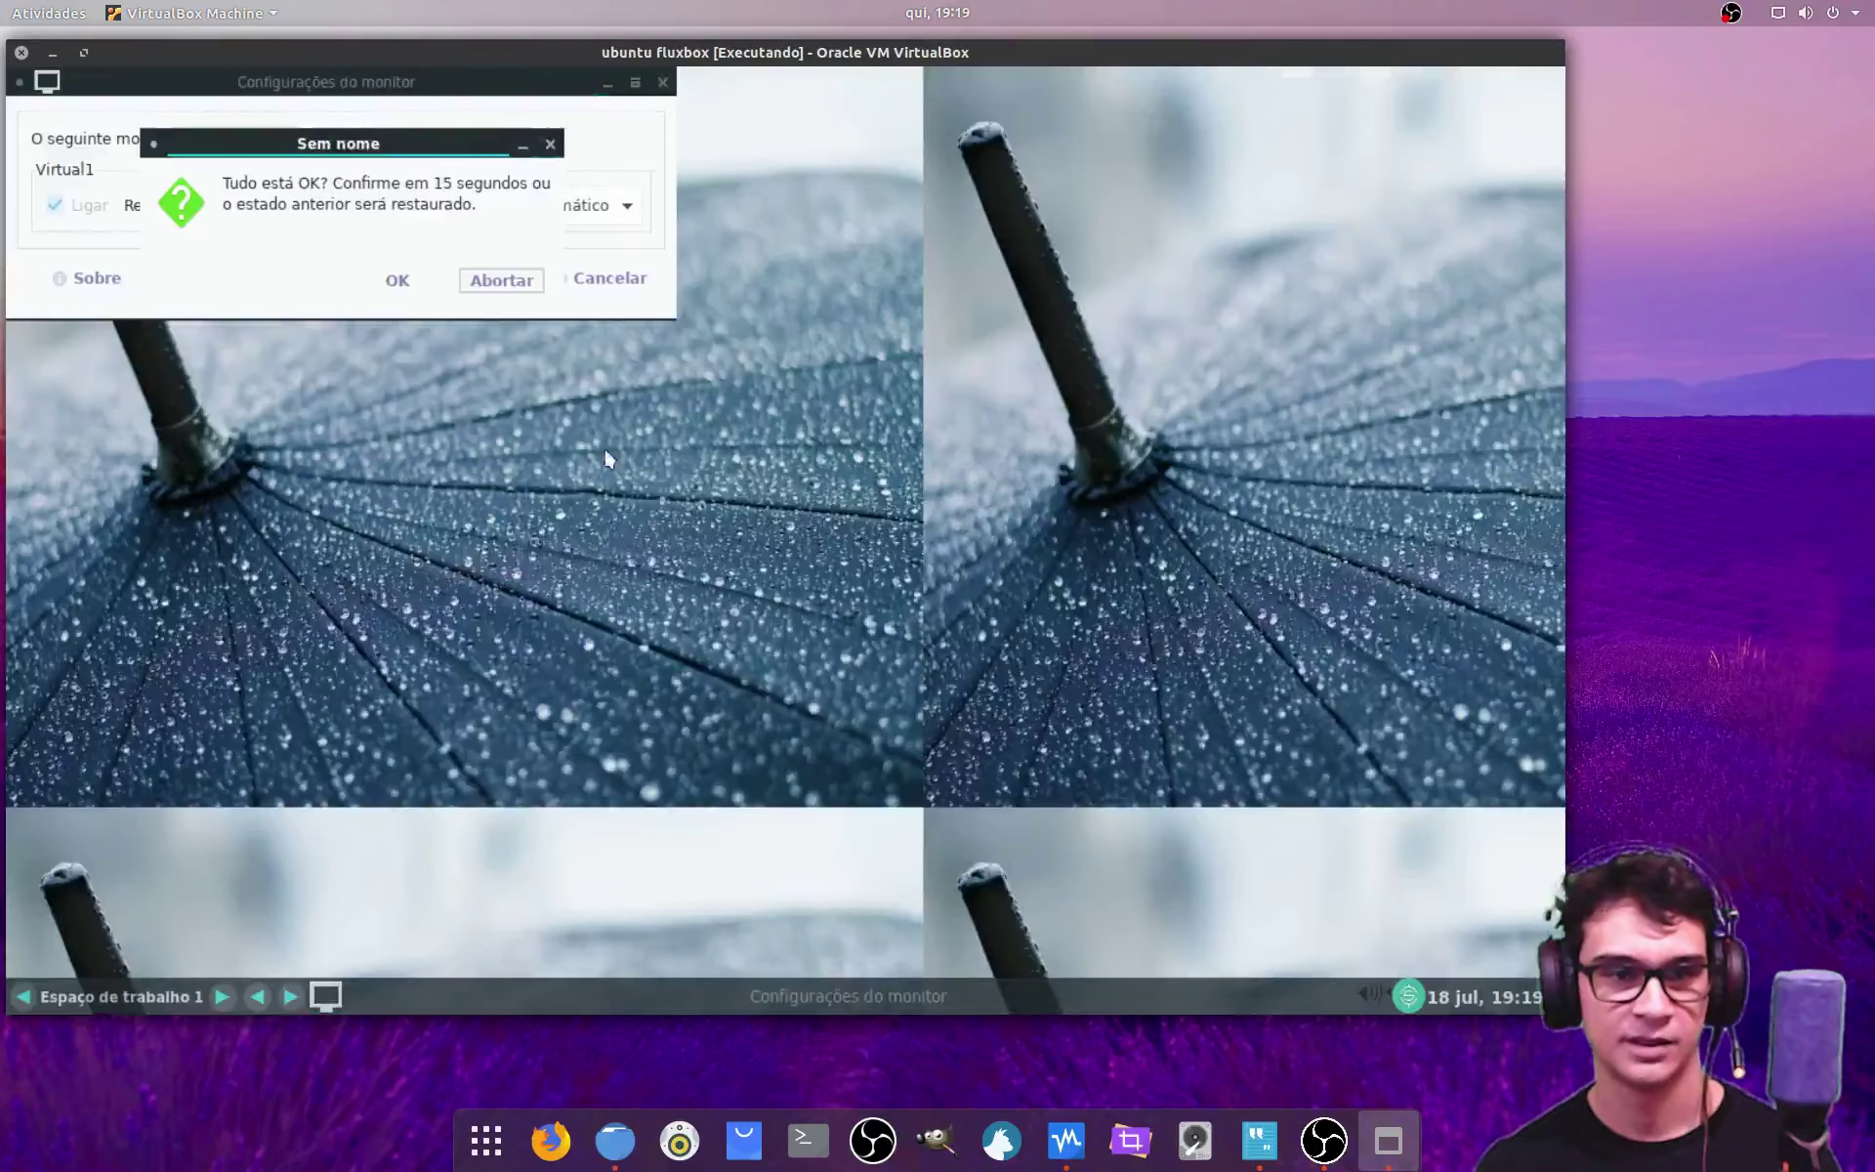
left_click(396, 281)
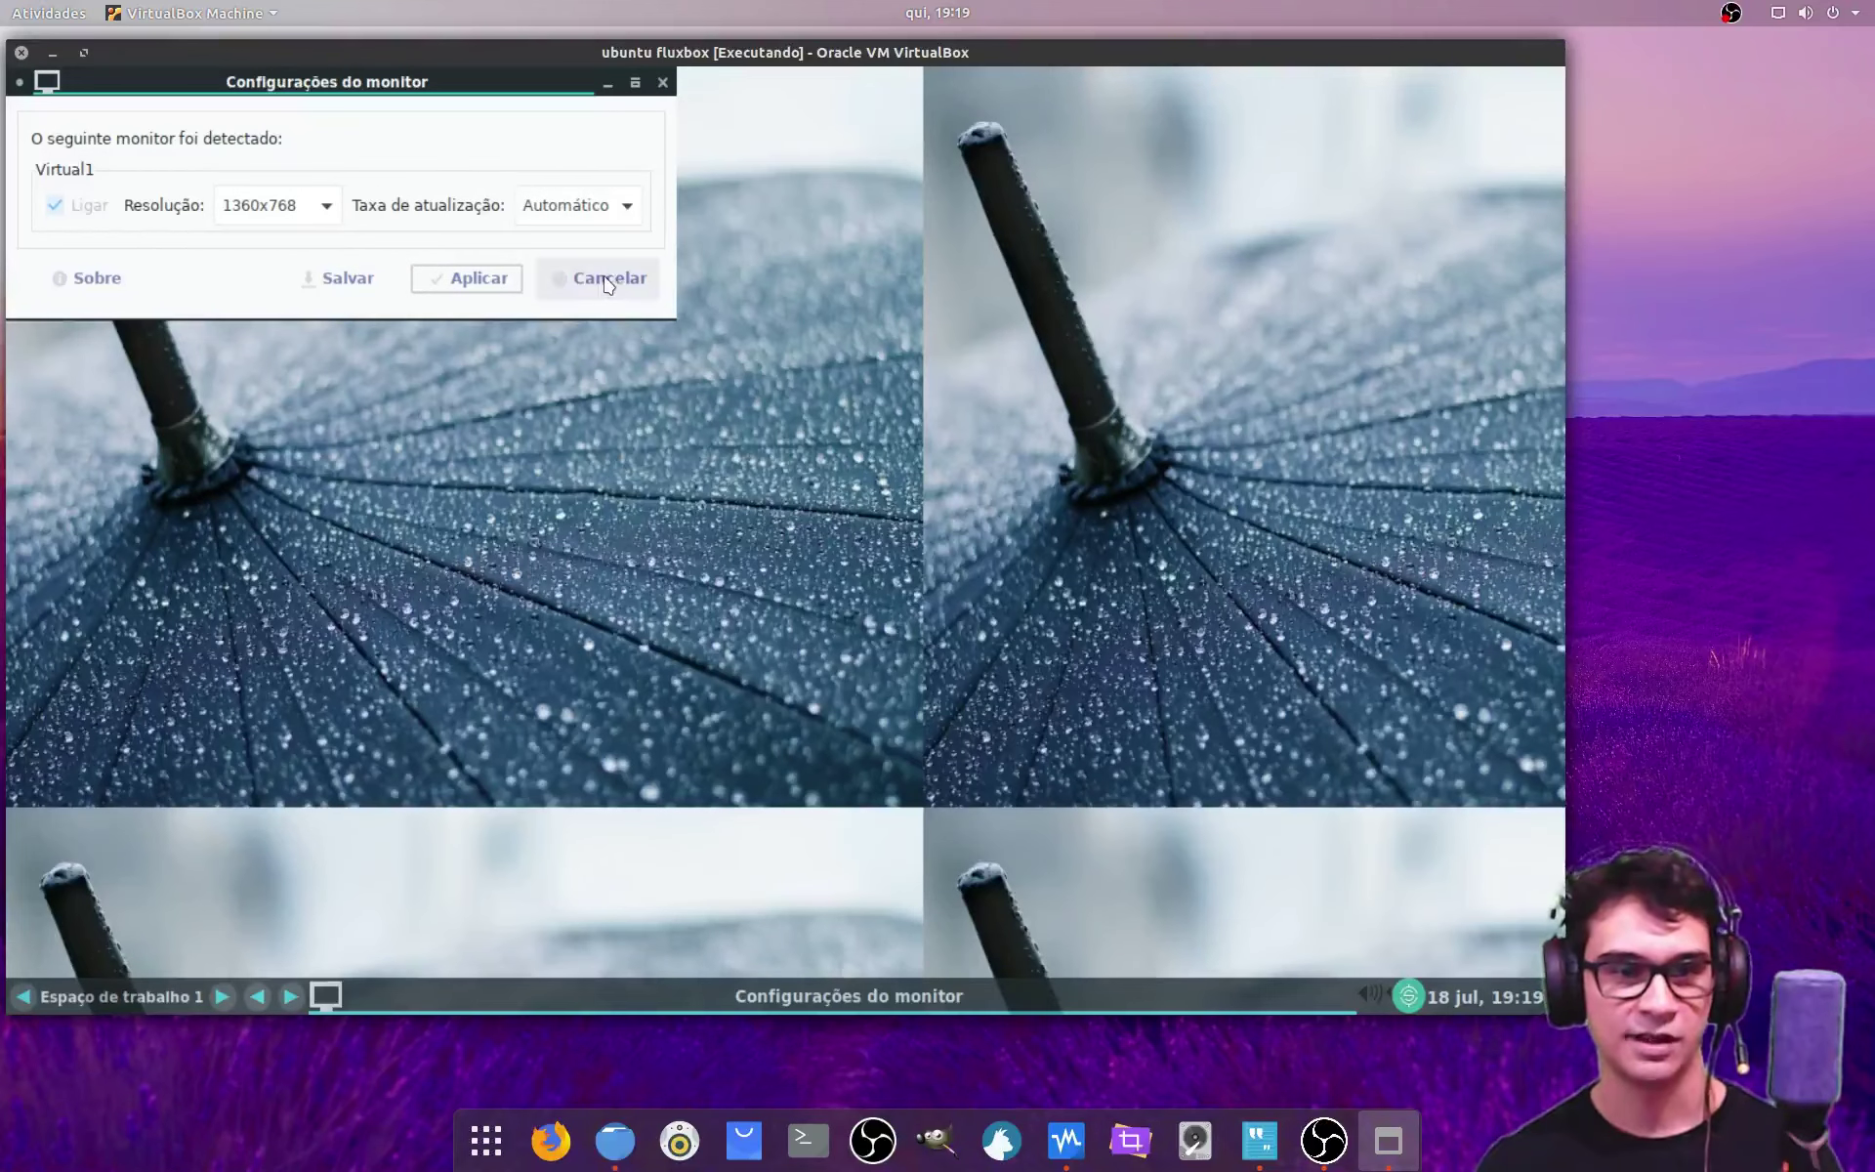
left_click(322, 283)
left_click(407, 286)
Step: Restart Fluxbox from the desktop menu, then reopen the menu
right_click(654, 295)
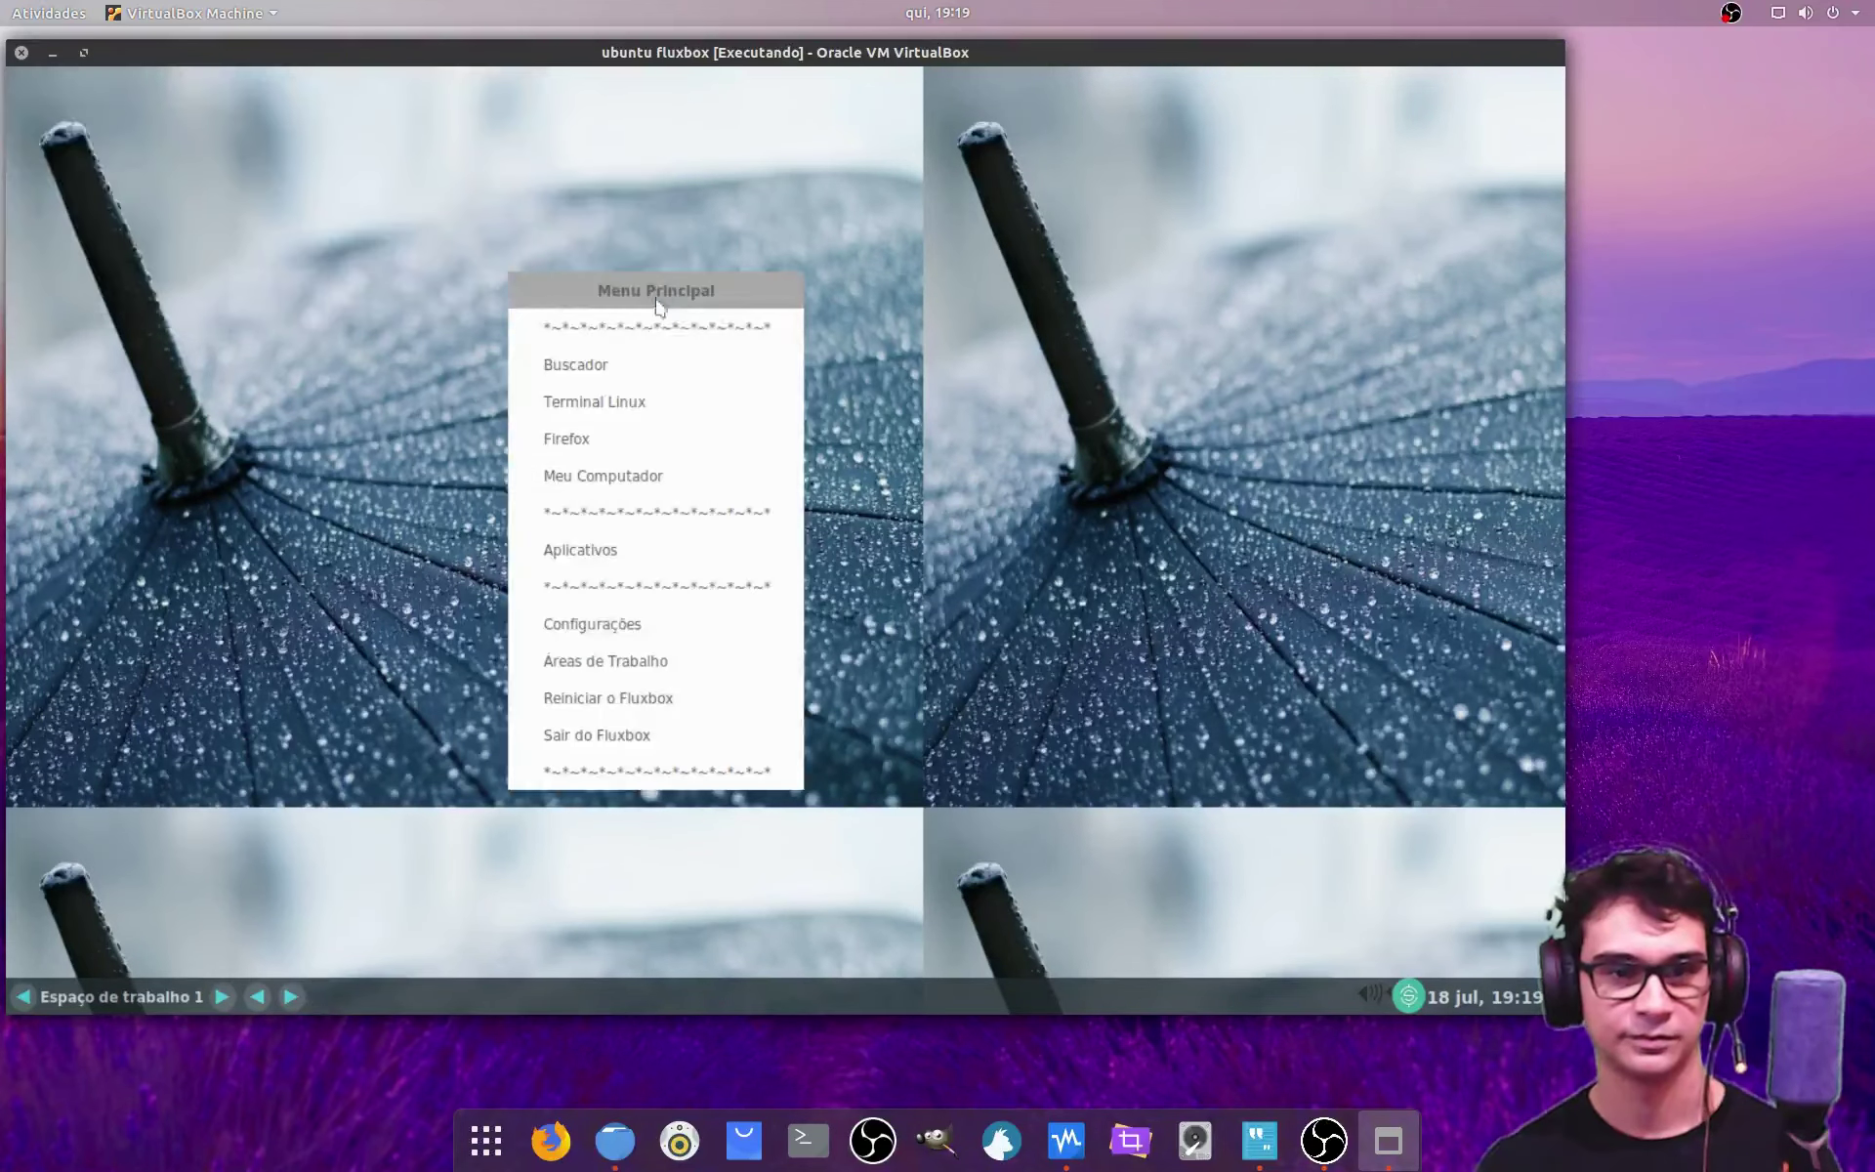
left_click(690, 695)
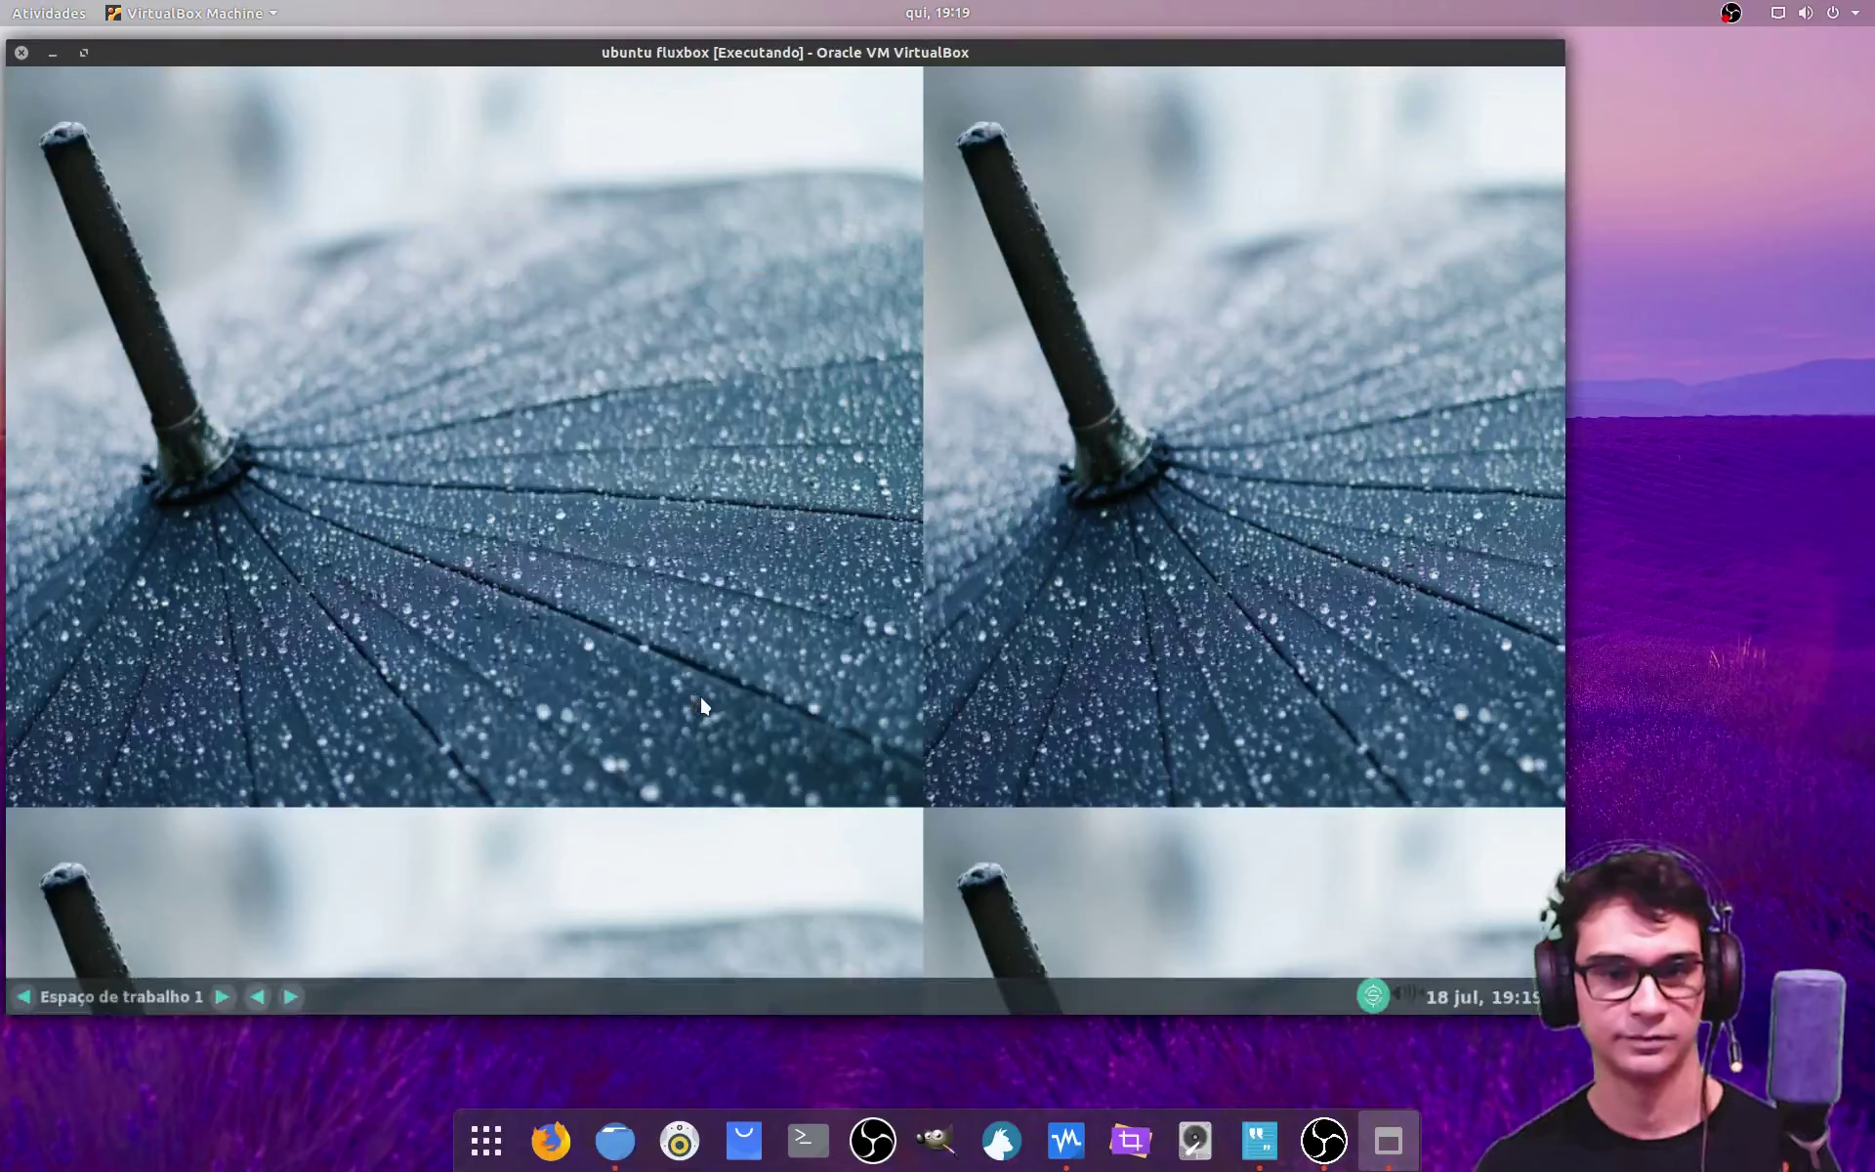
right_click(537, 456)
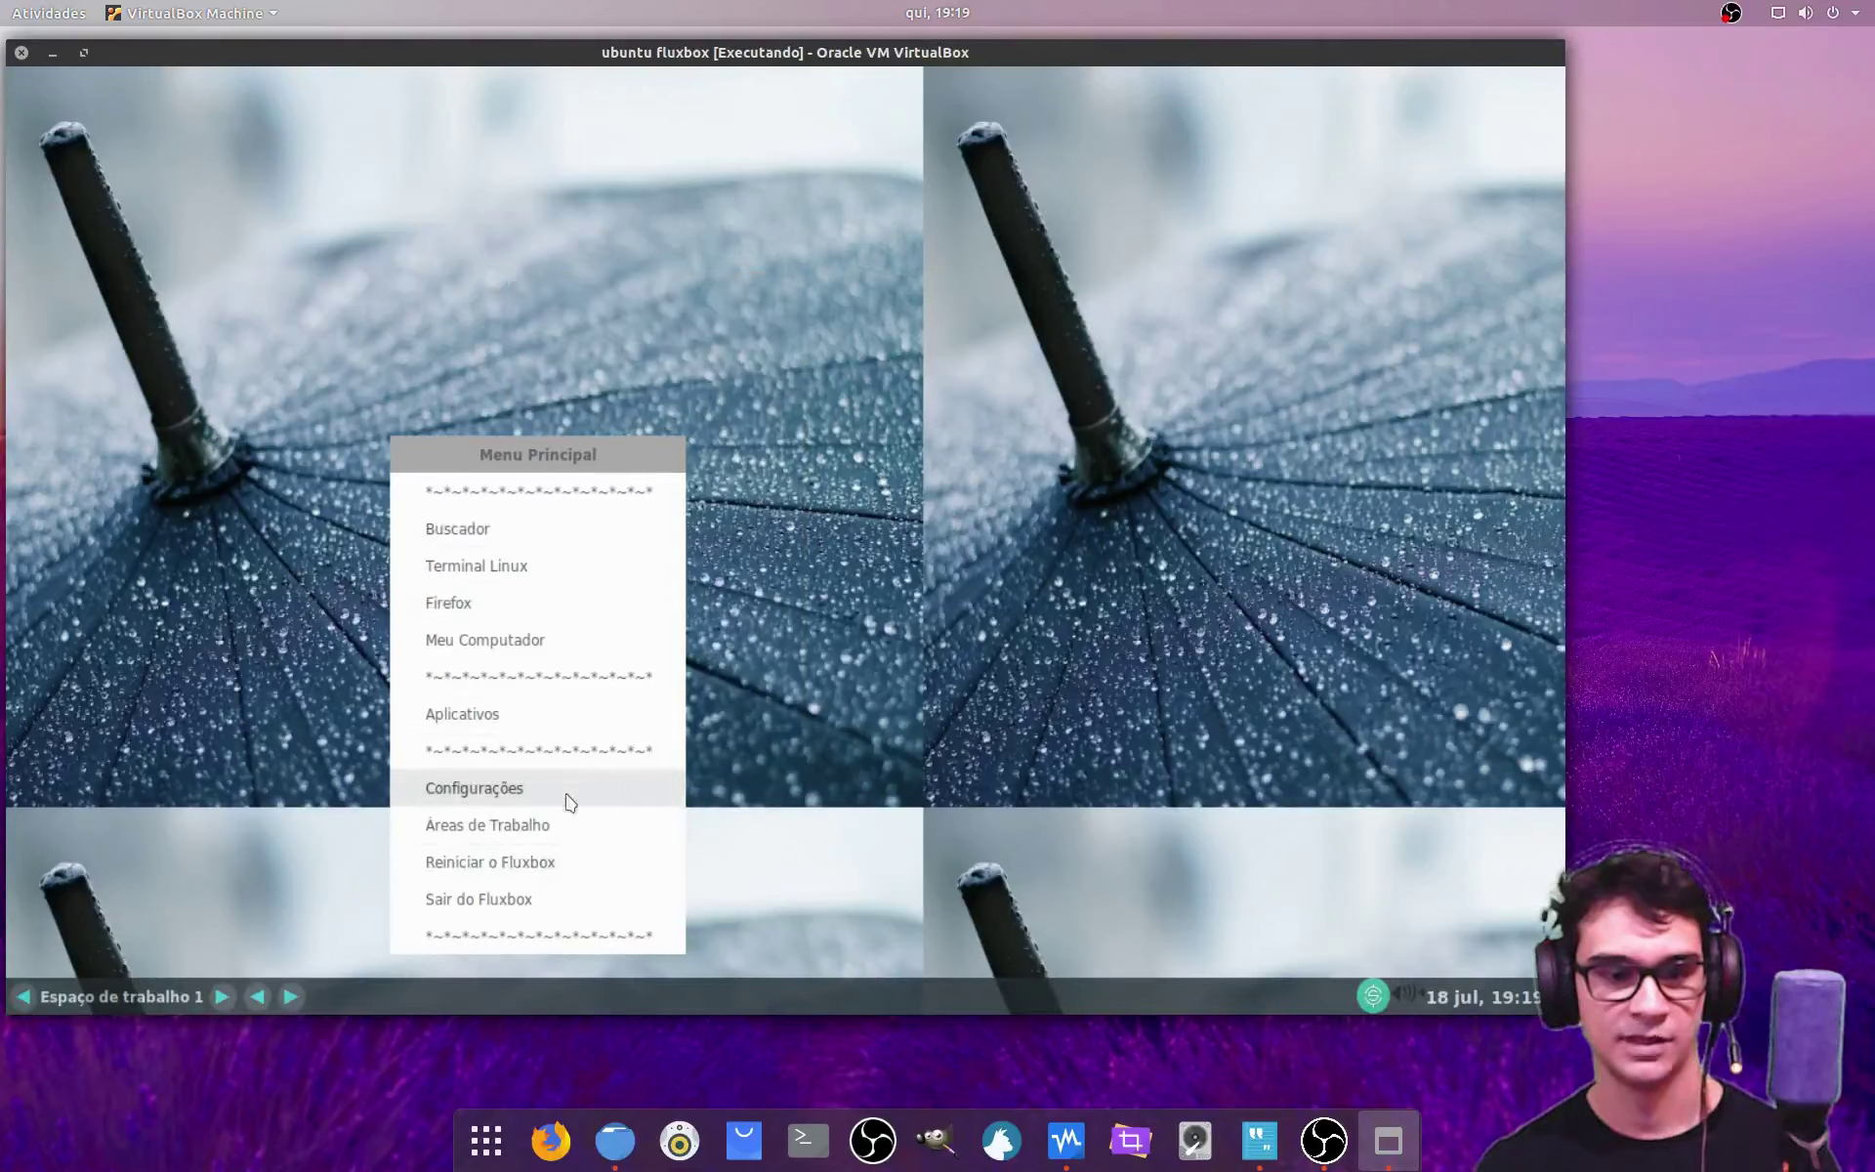
mouse_move(557, 824)
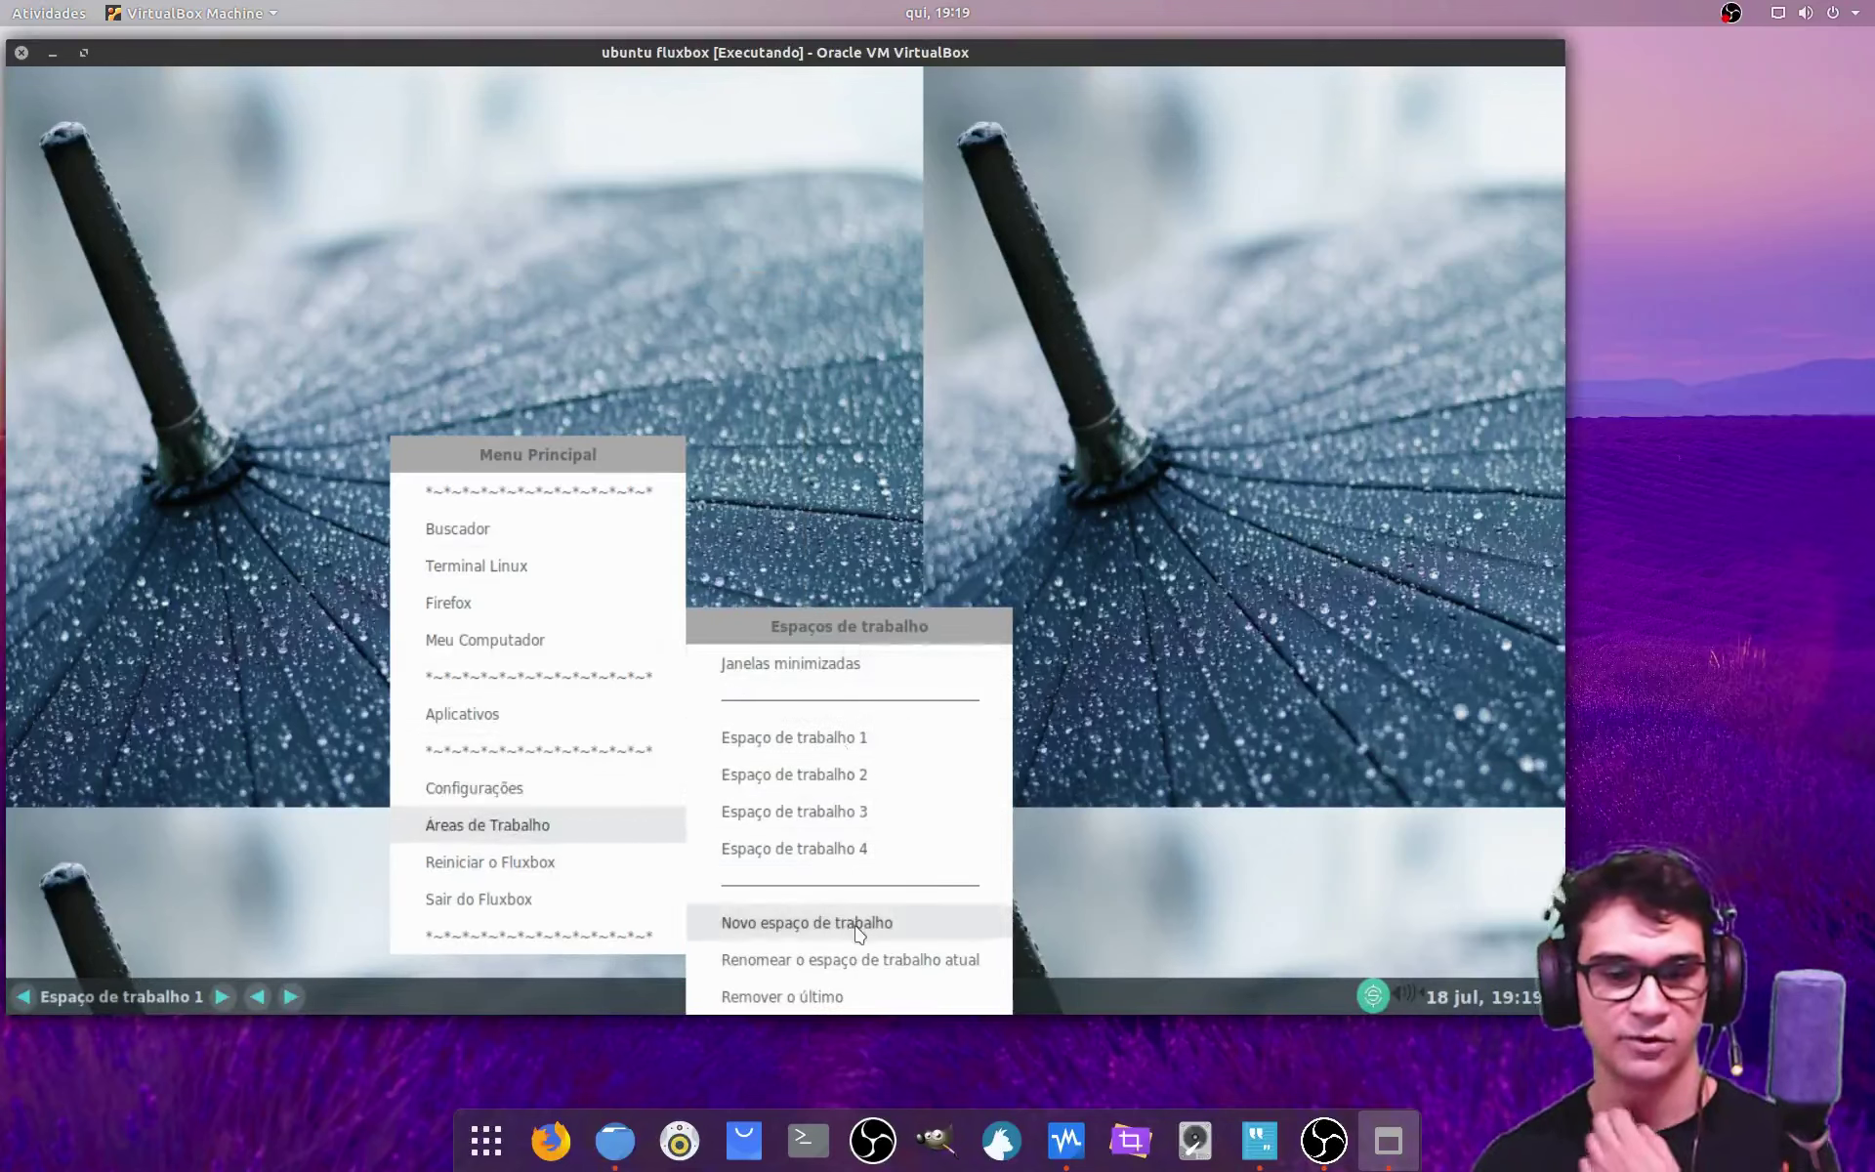
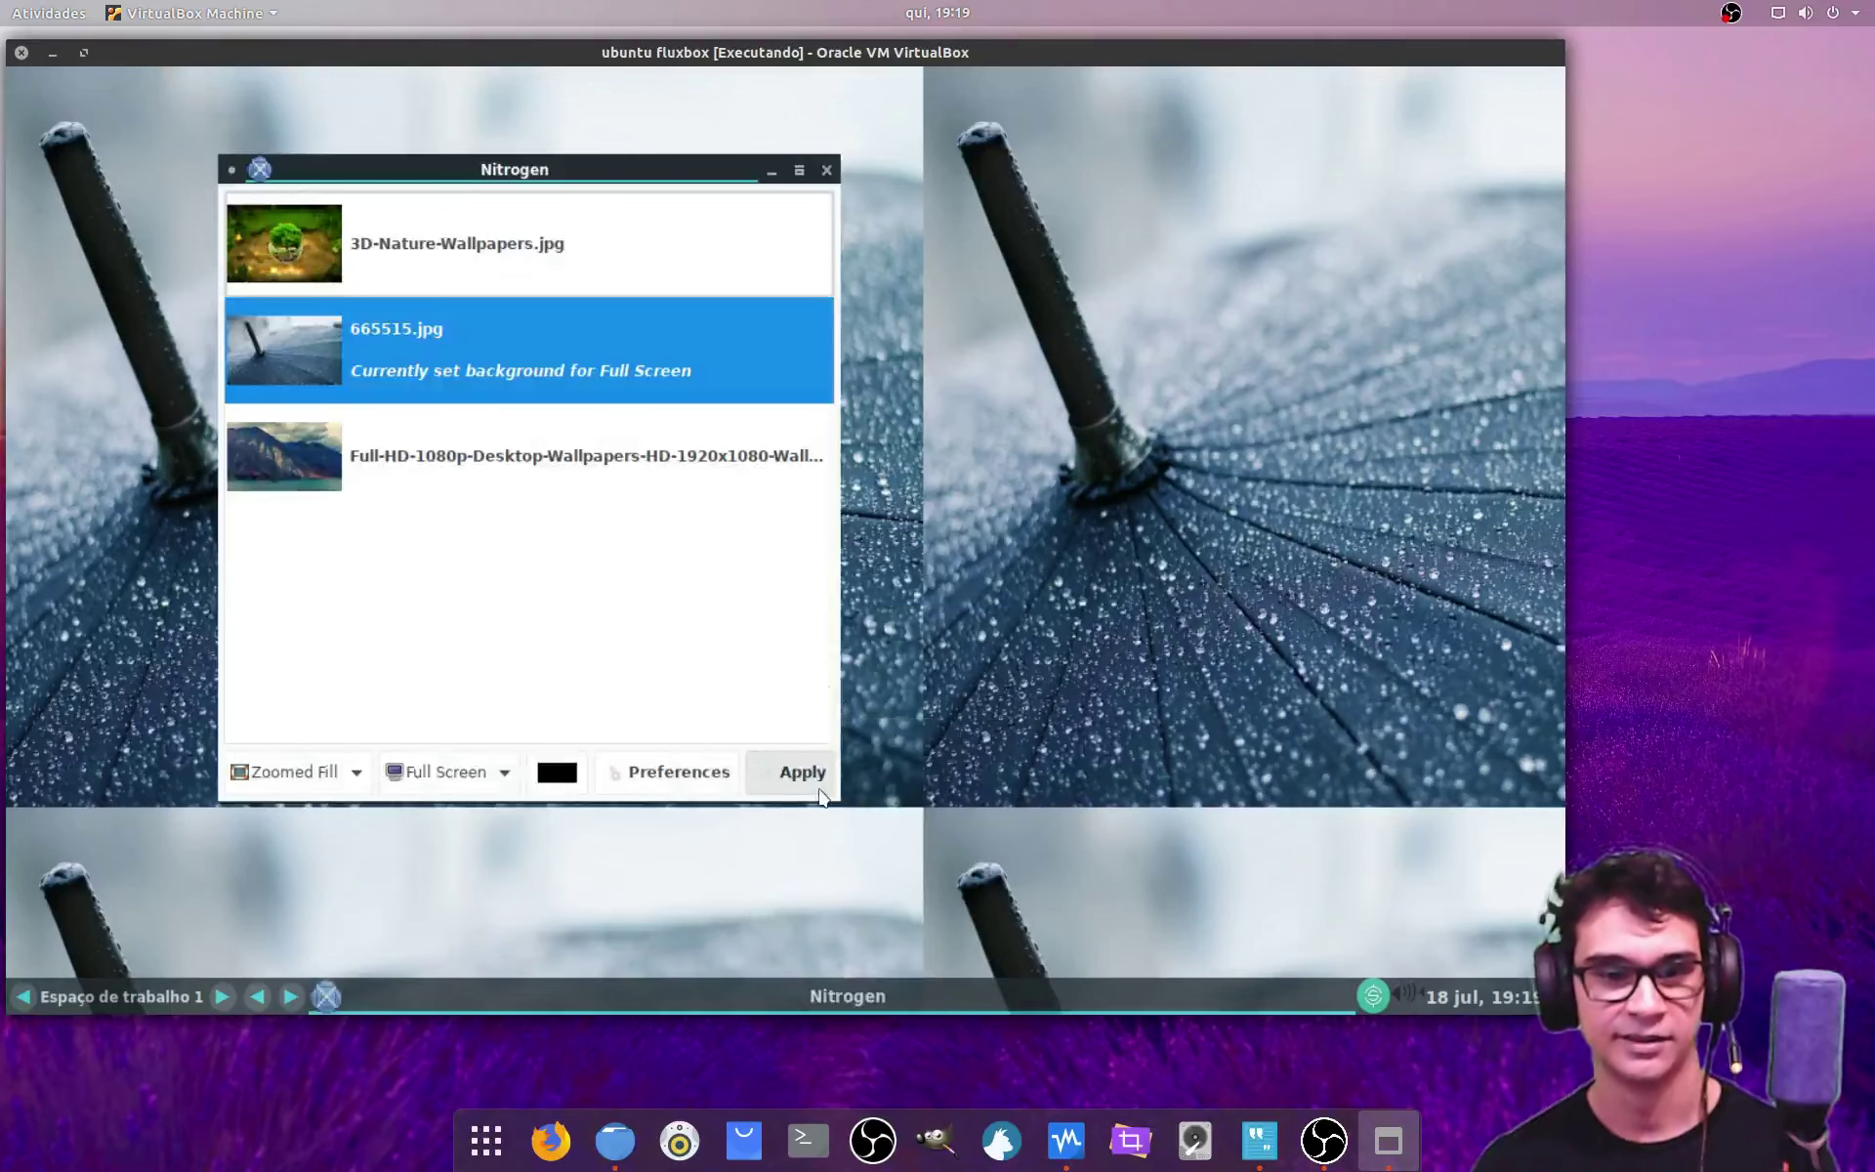
Step: Apply 665515.jpg as a Zoomed Fill wallpaper, close Nitrogen, and switch to workspace 4
left_click(801, 772)
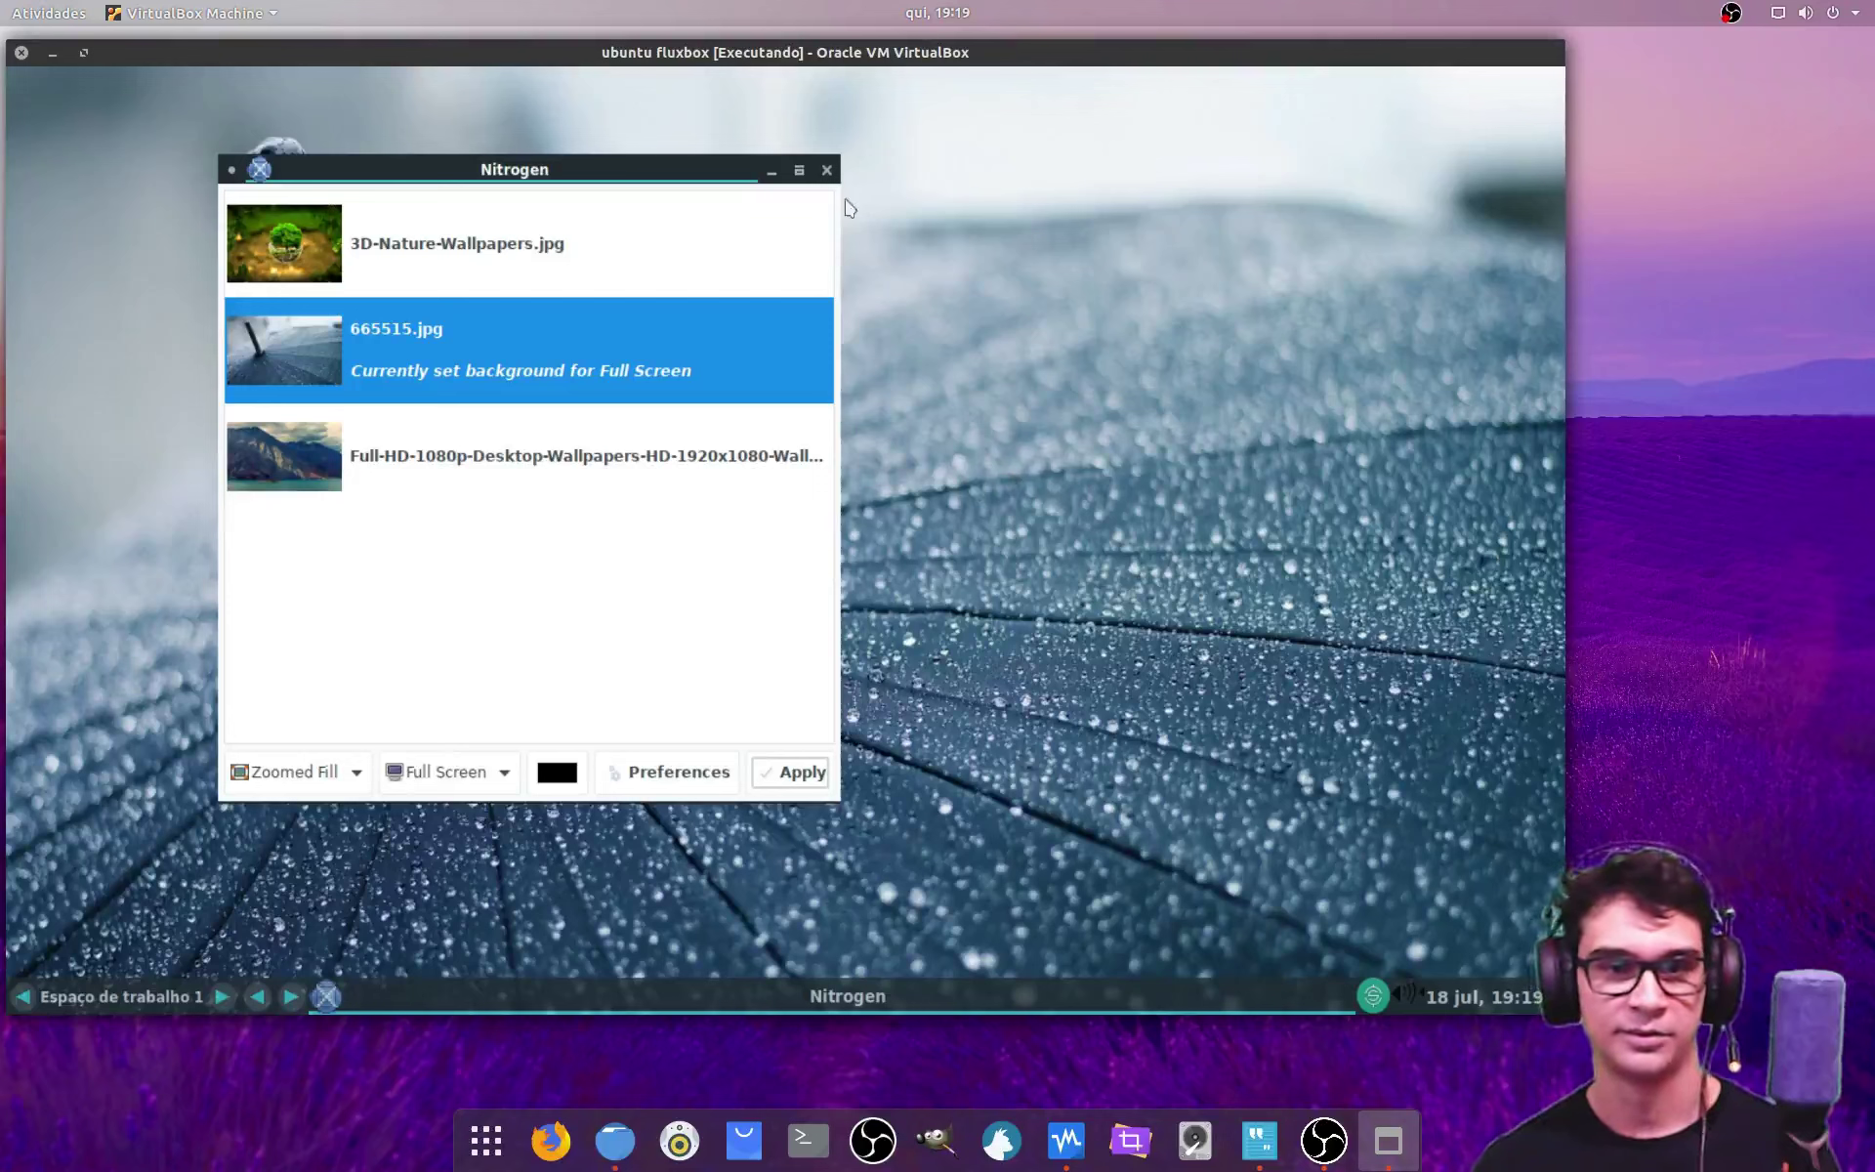
left_click(826, 169)
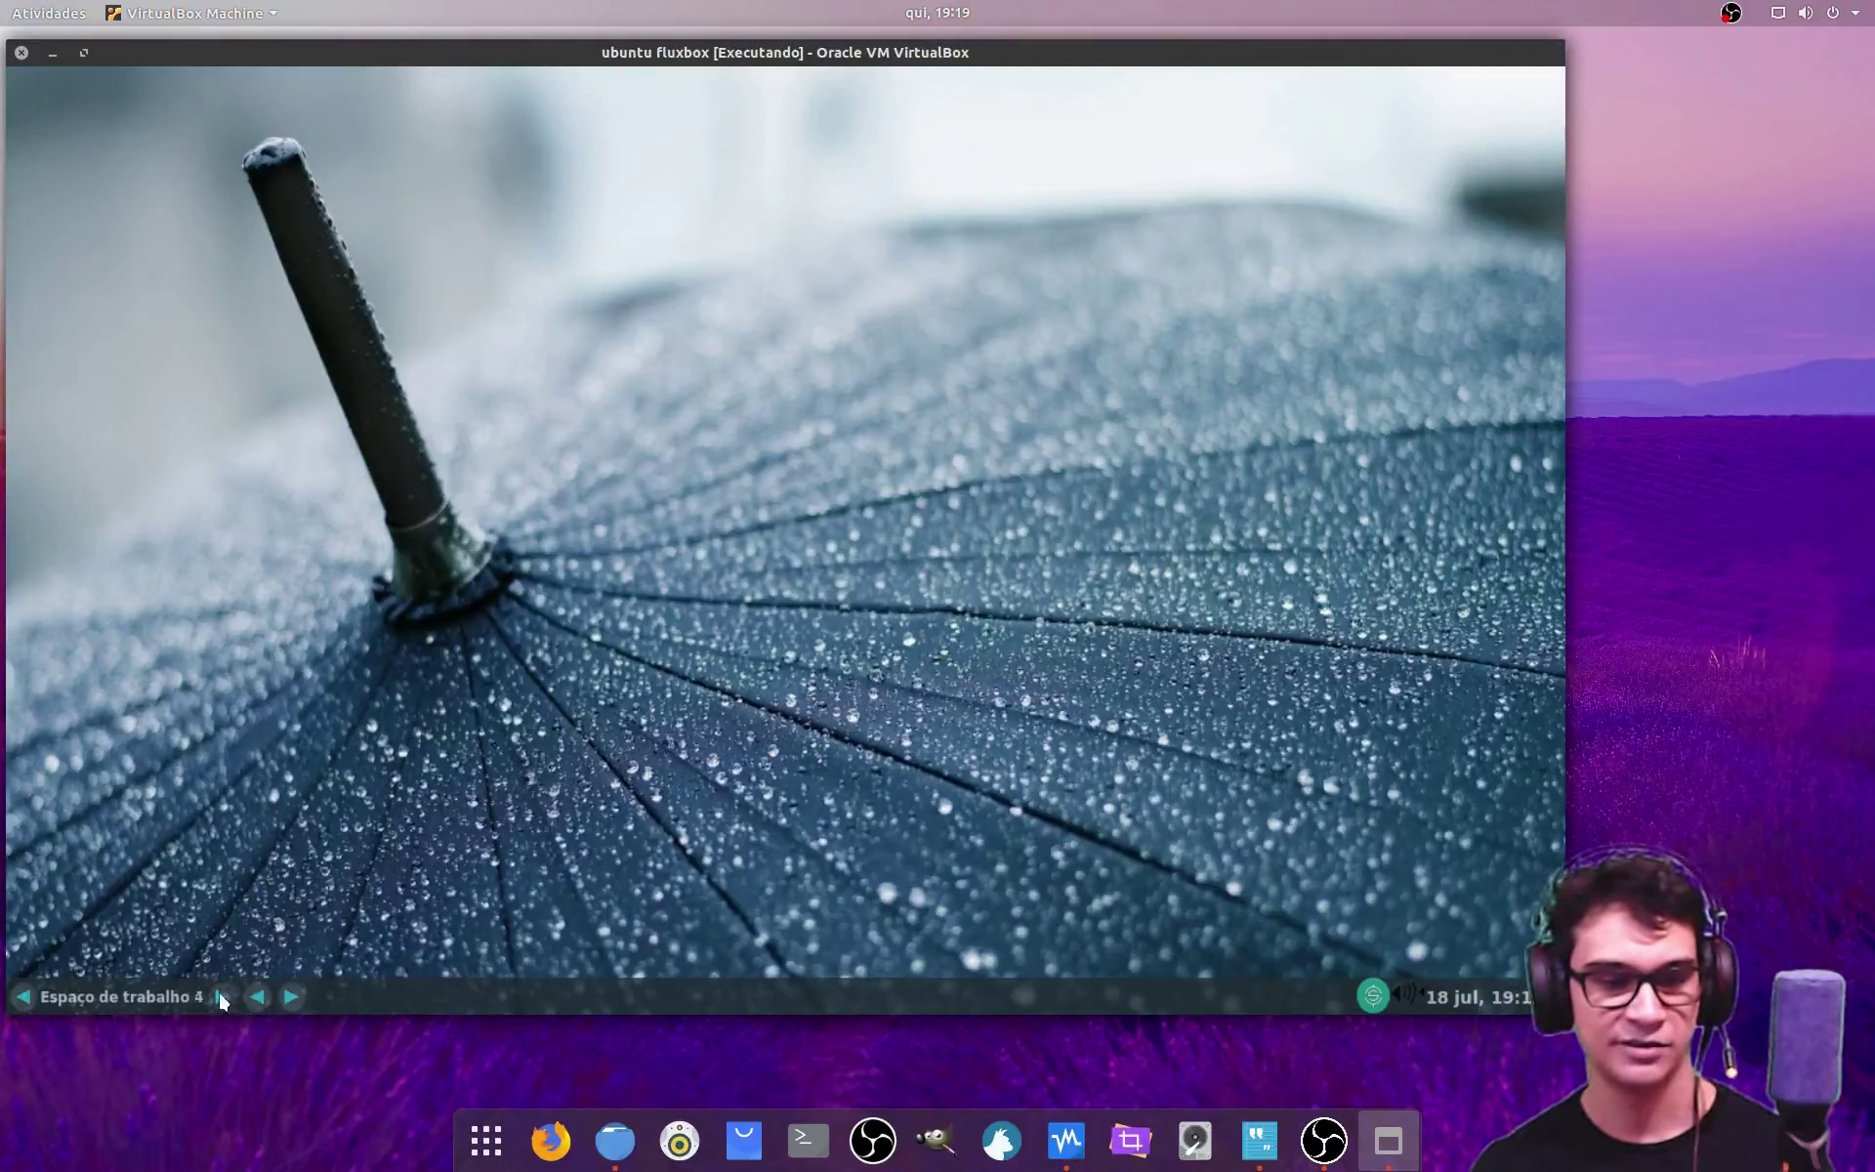
left_click(29, 996)
left_click(30, 996)
left_click(29, 996)
left_click(29, 996)
left_click(32, 996)
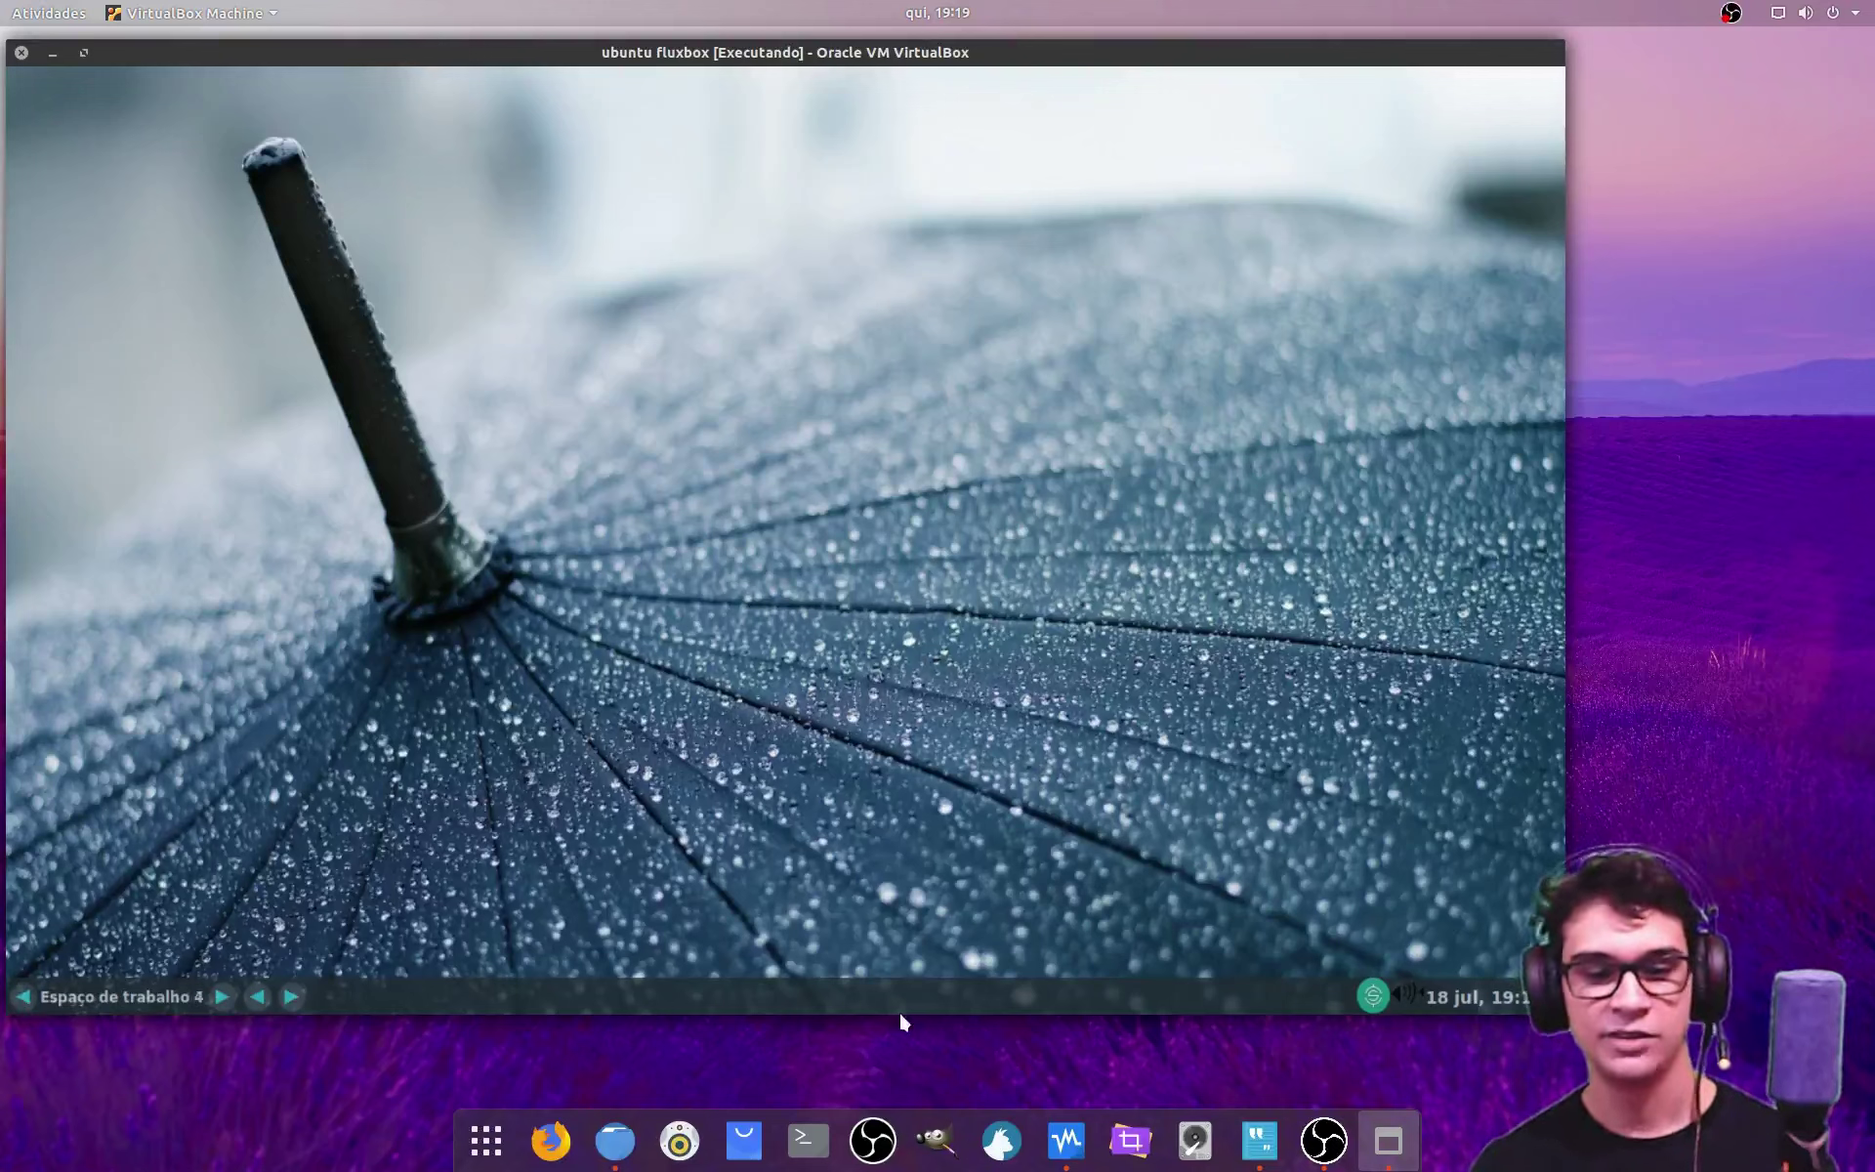
Step: Open Terminal Linux from the root menu and run sudo nano .fluxbox/init with the administrator password
right_click(700, 408)
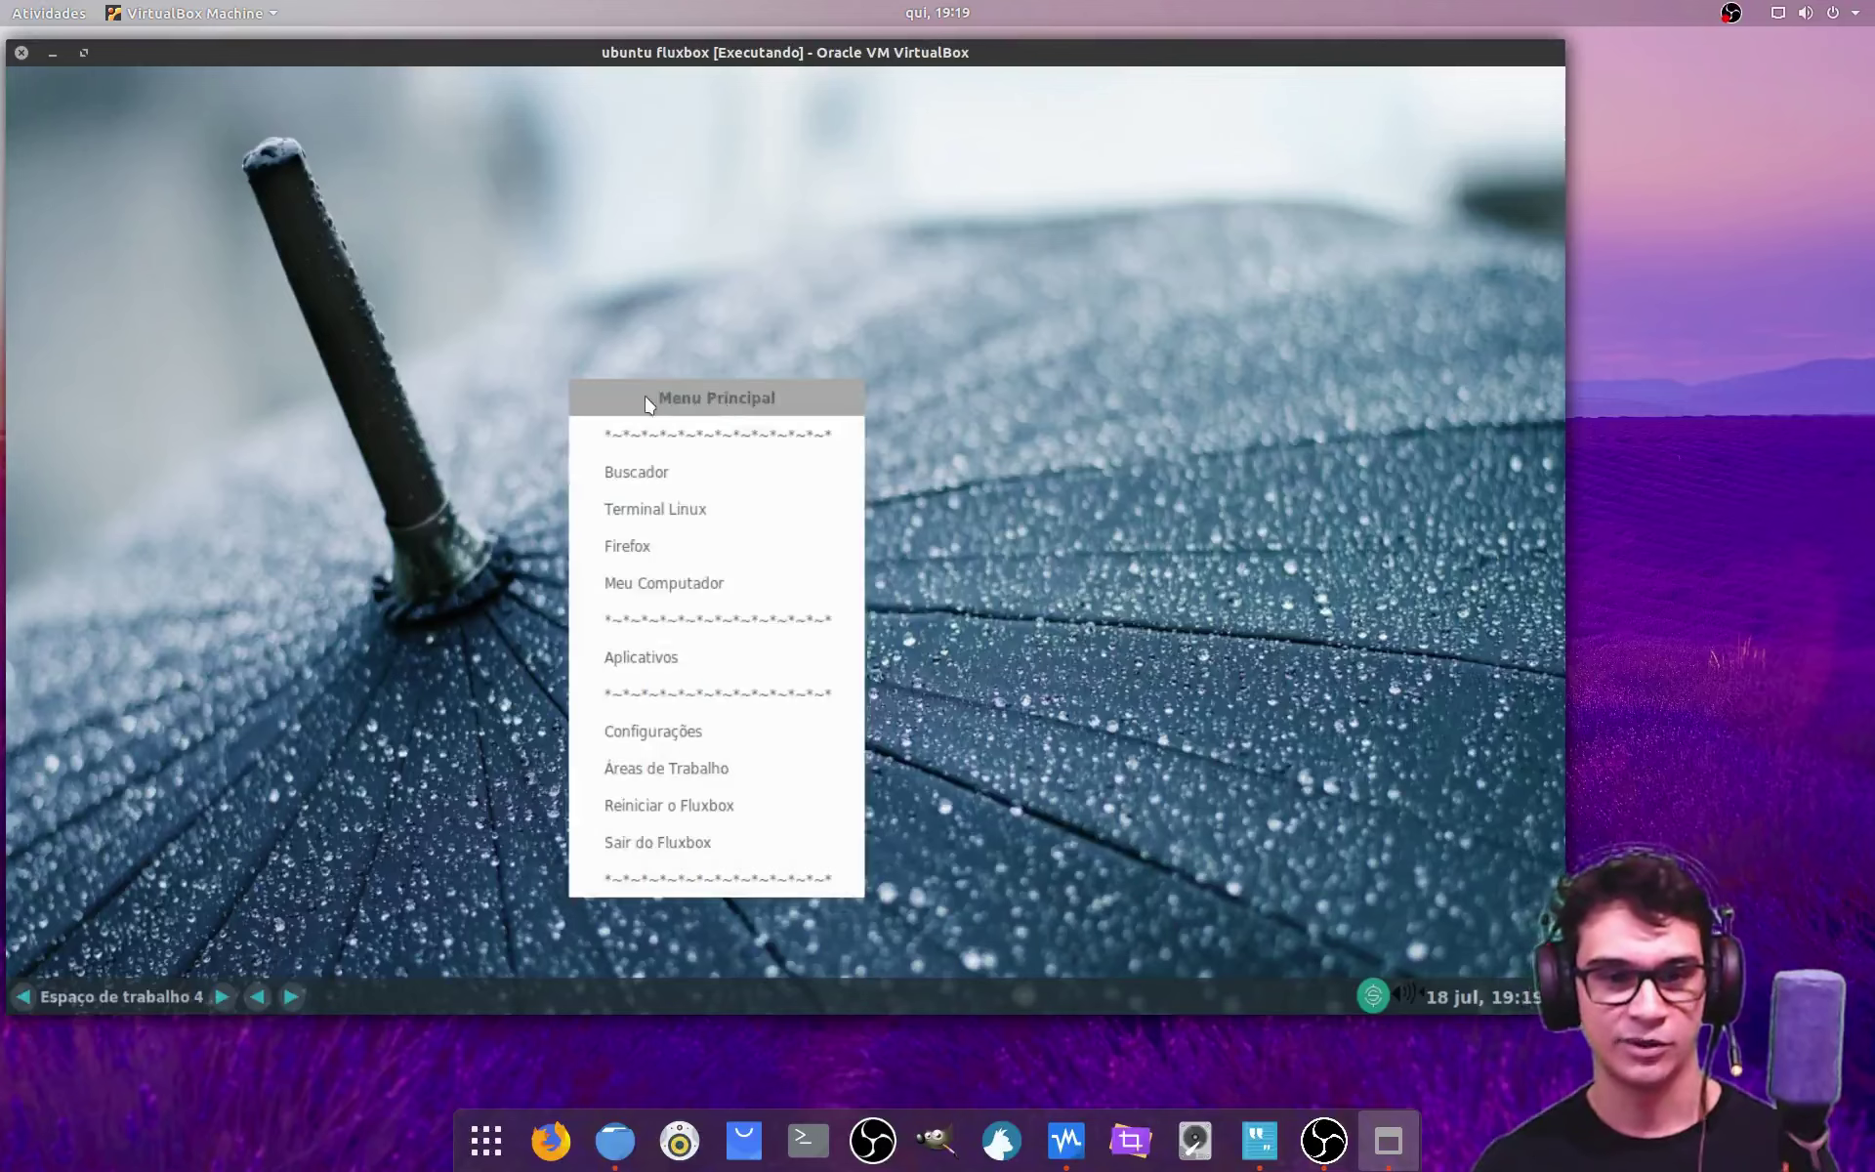
left_click(688, 525)
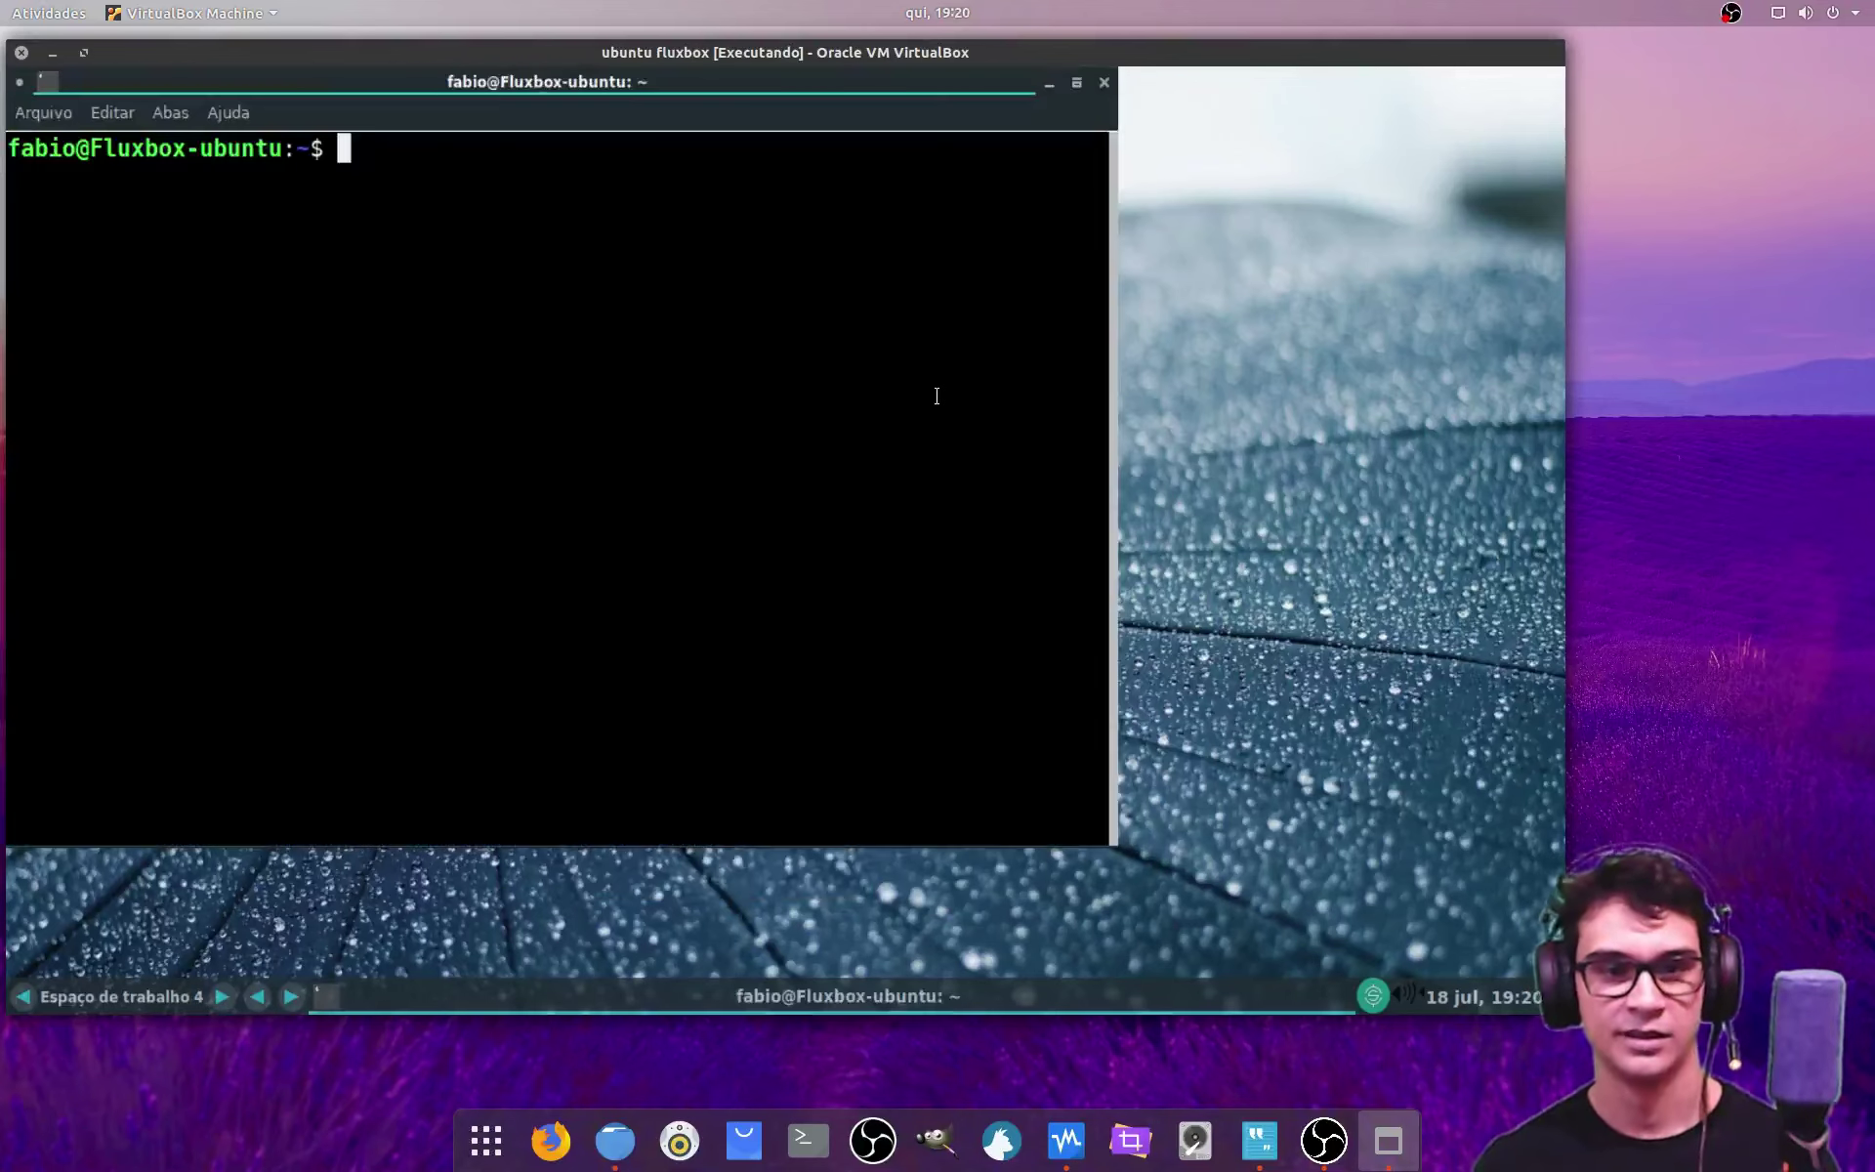
type("sudo n")
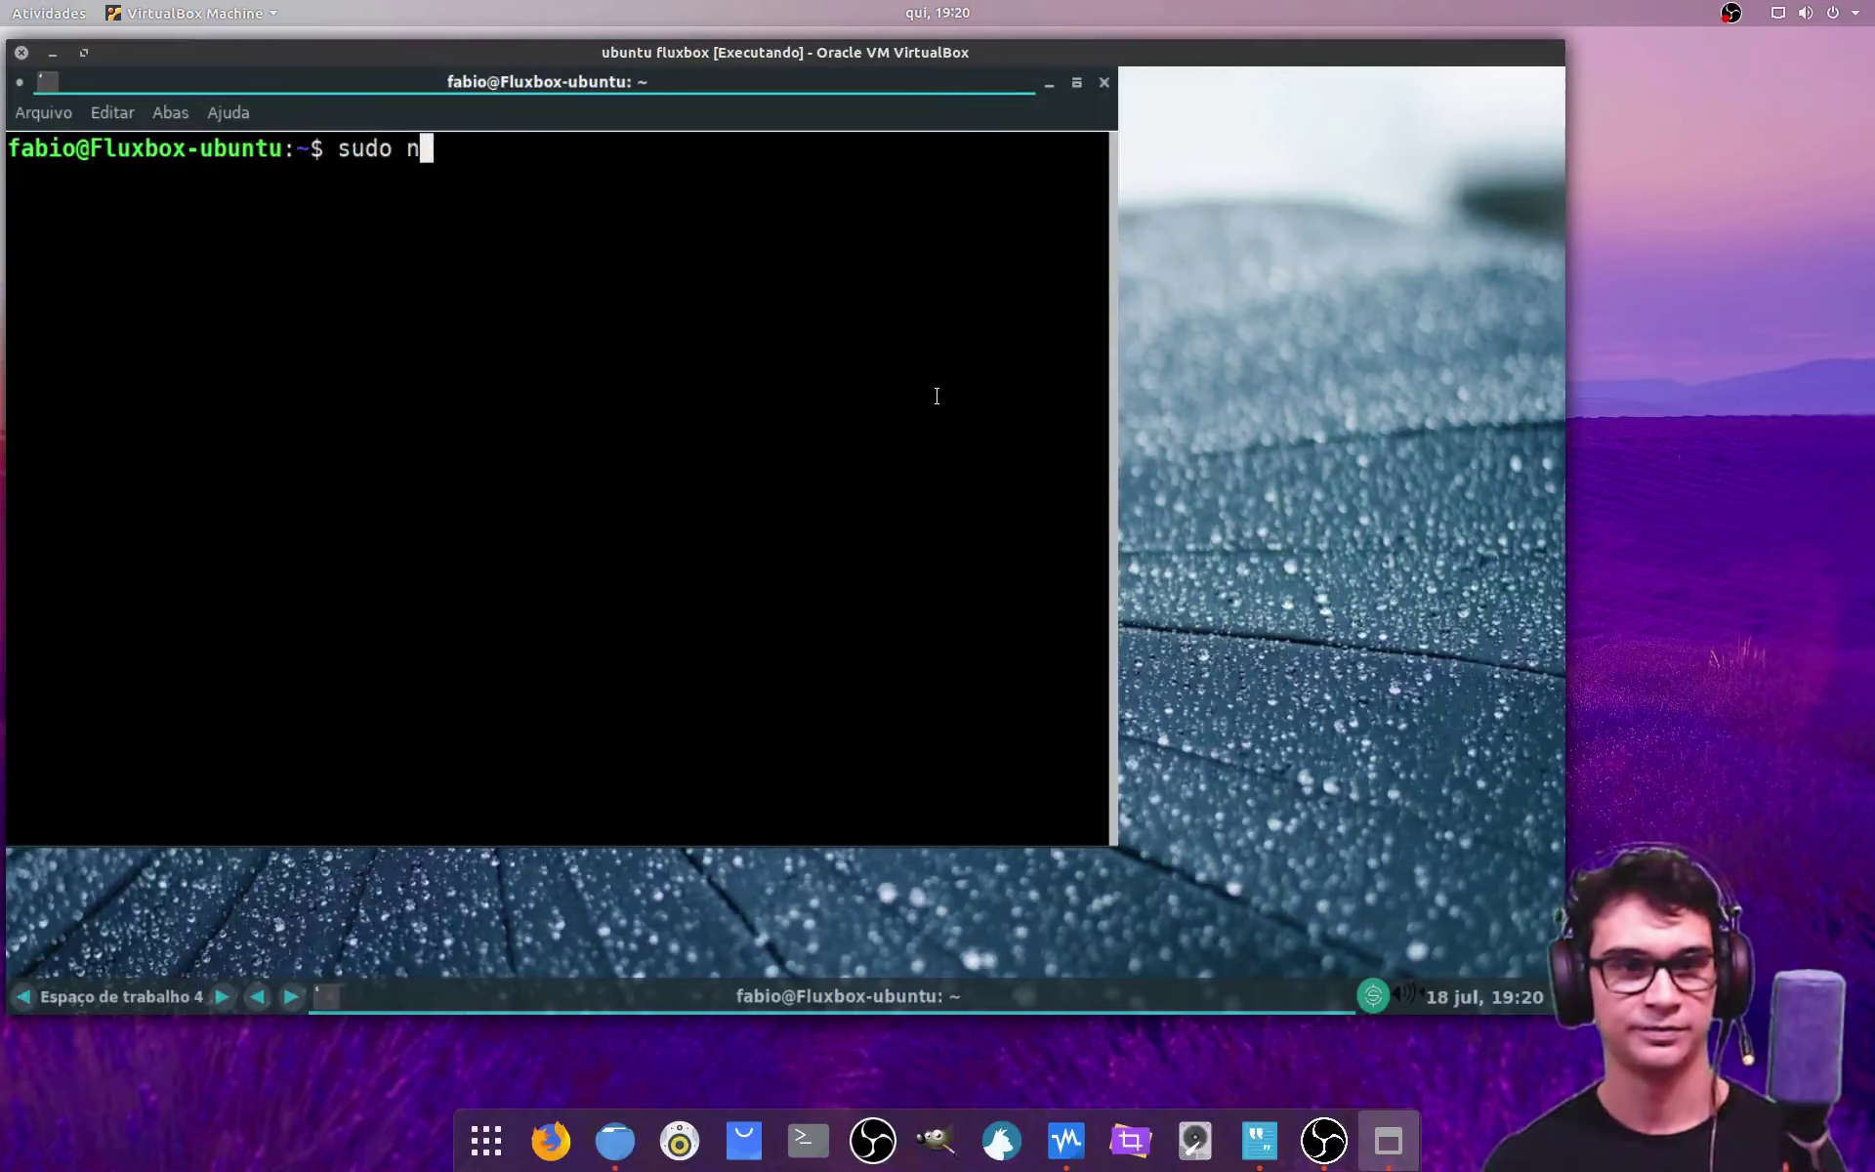
type("ano .fluxbox/init")
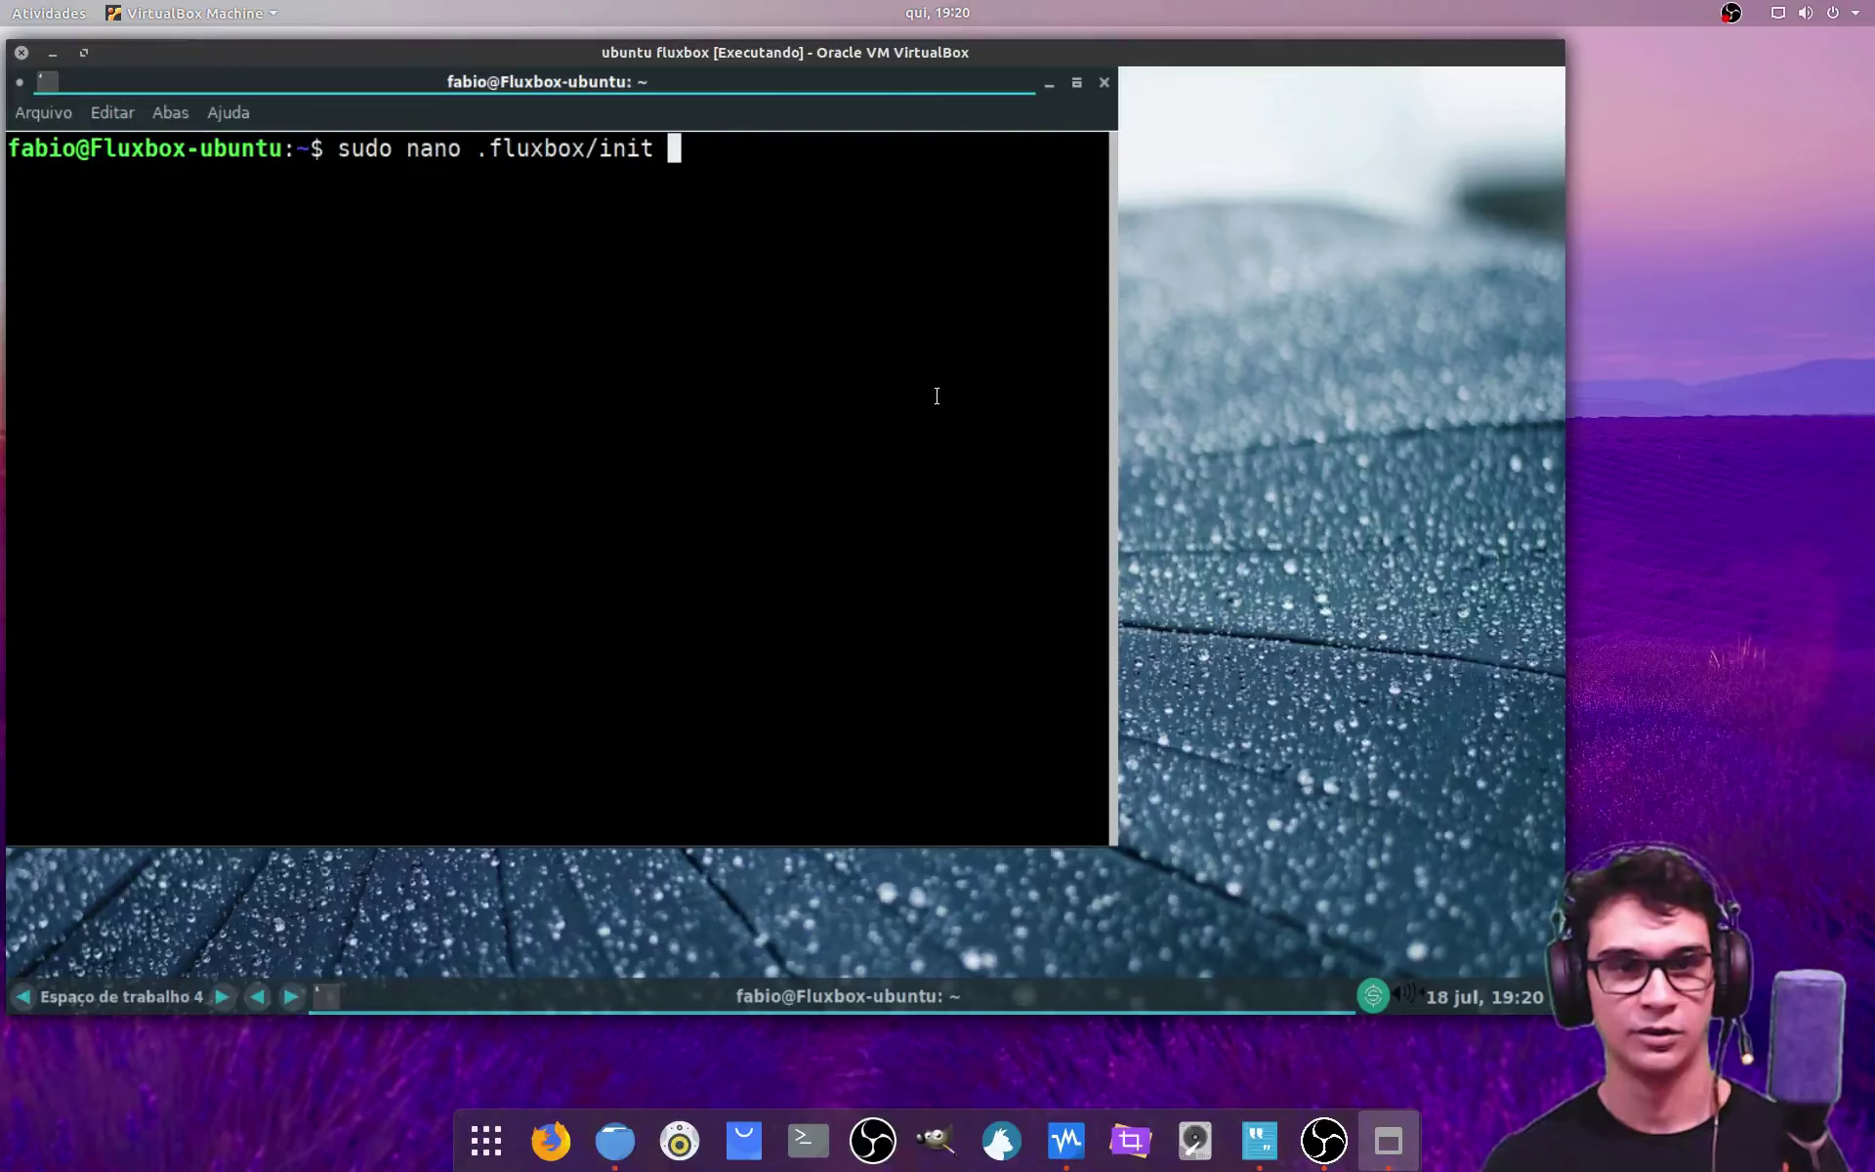
key("Return")
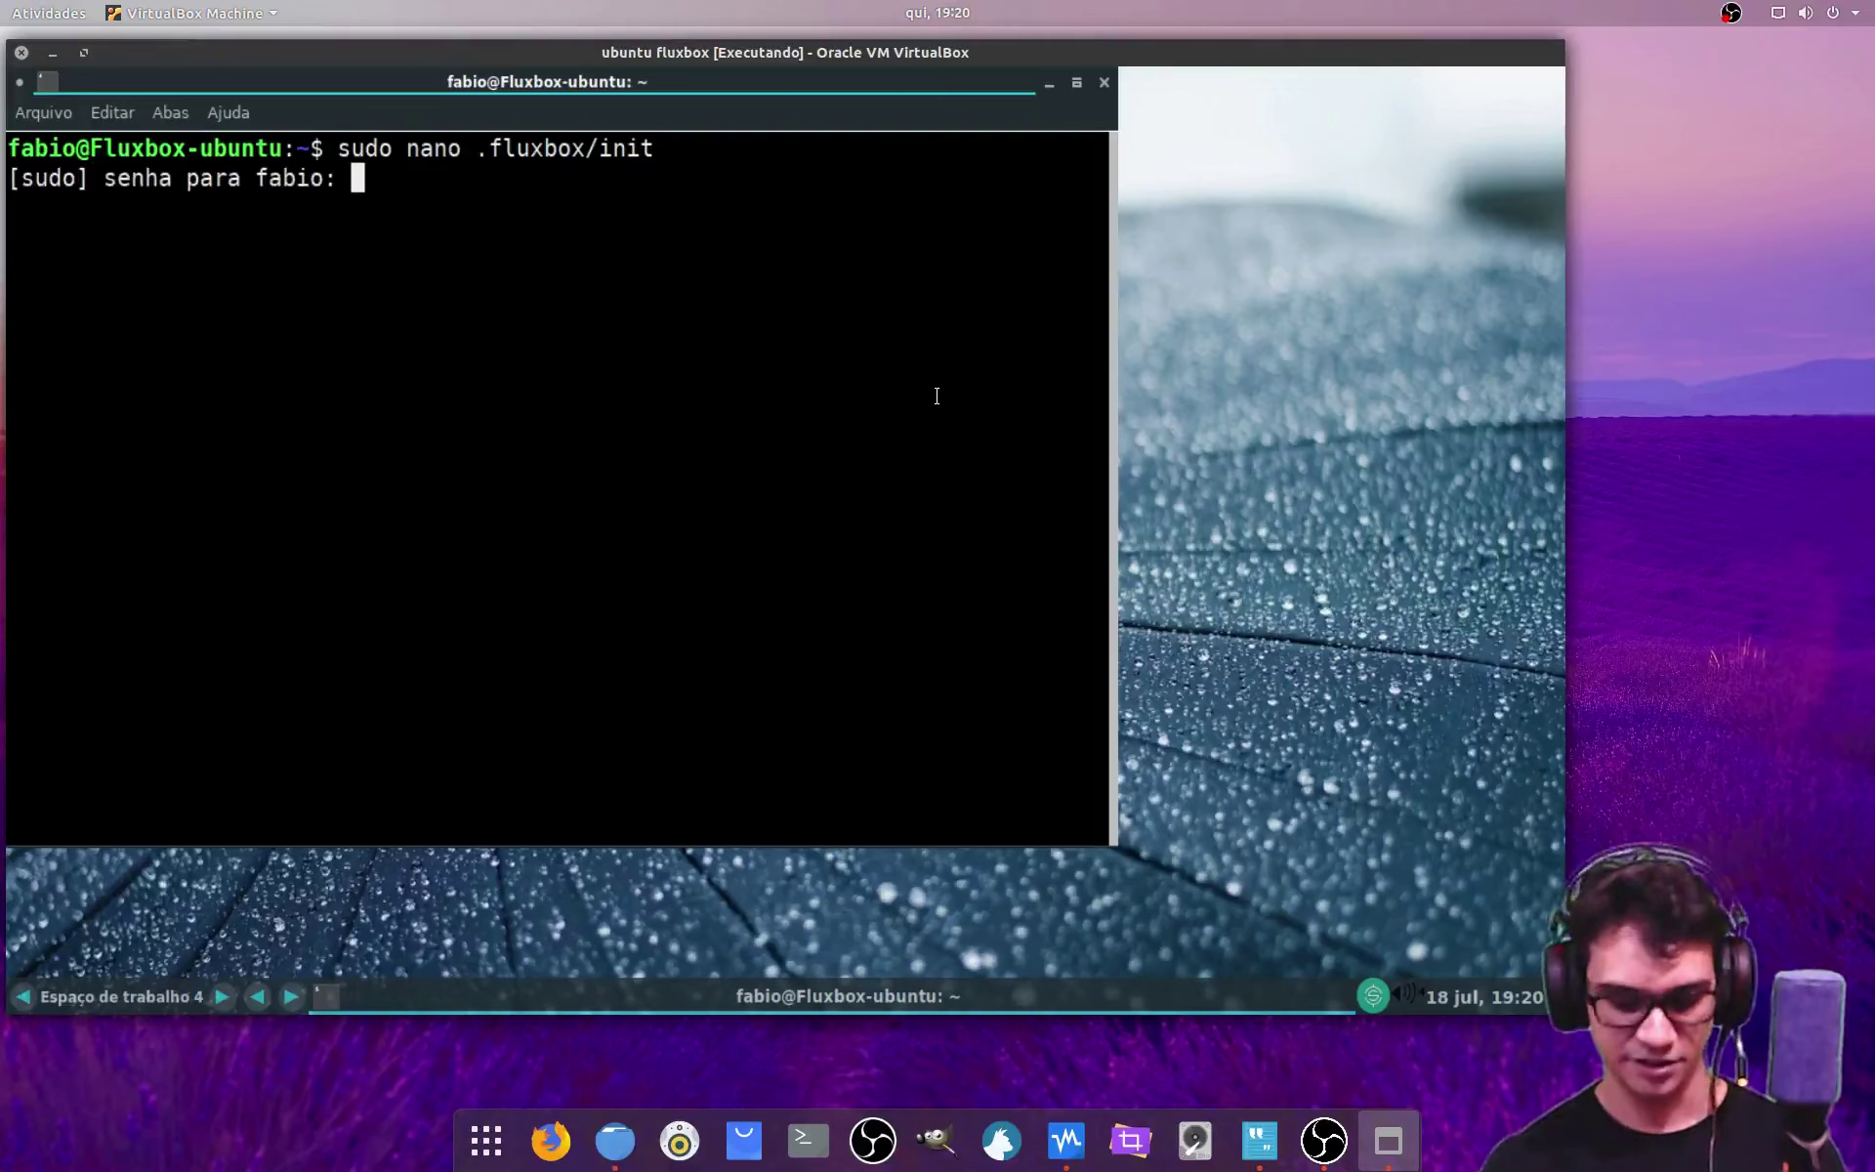
key("Return")
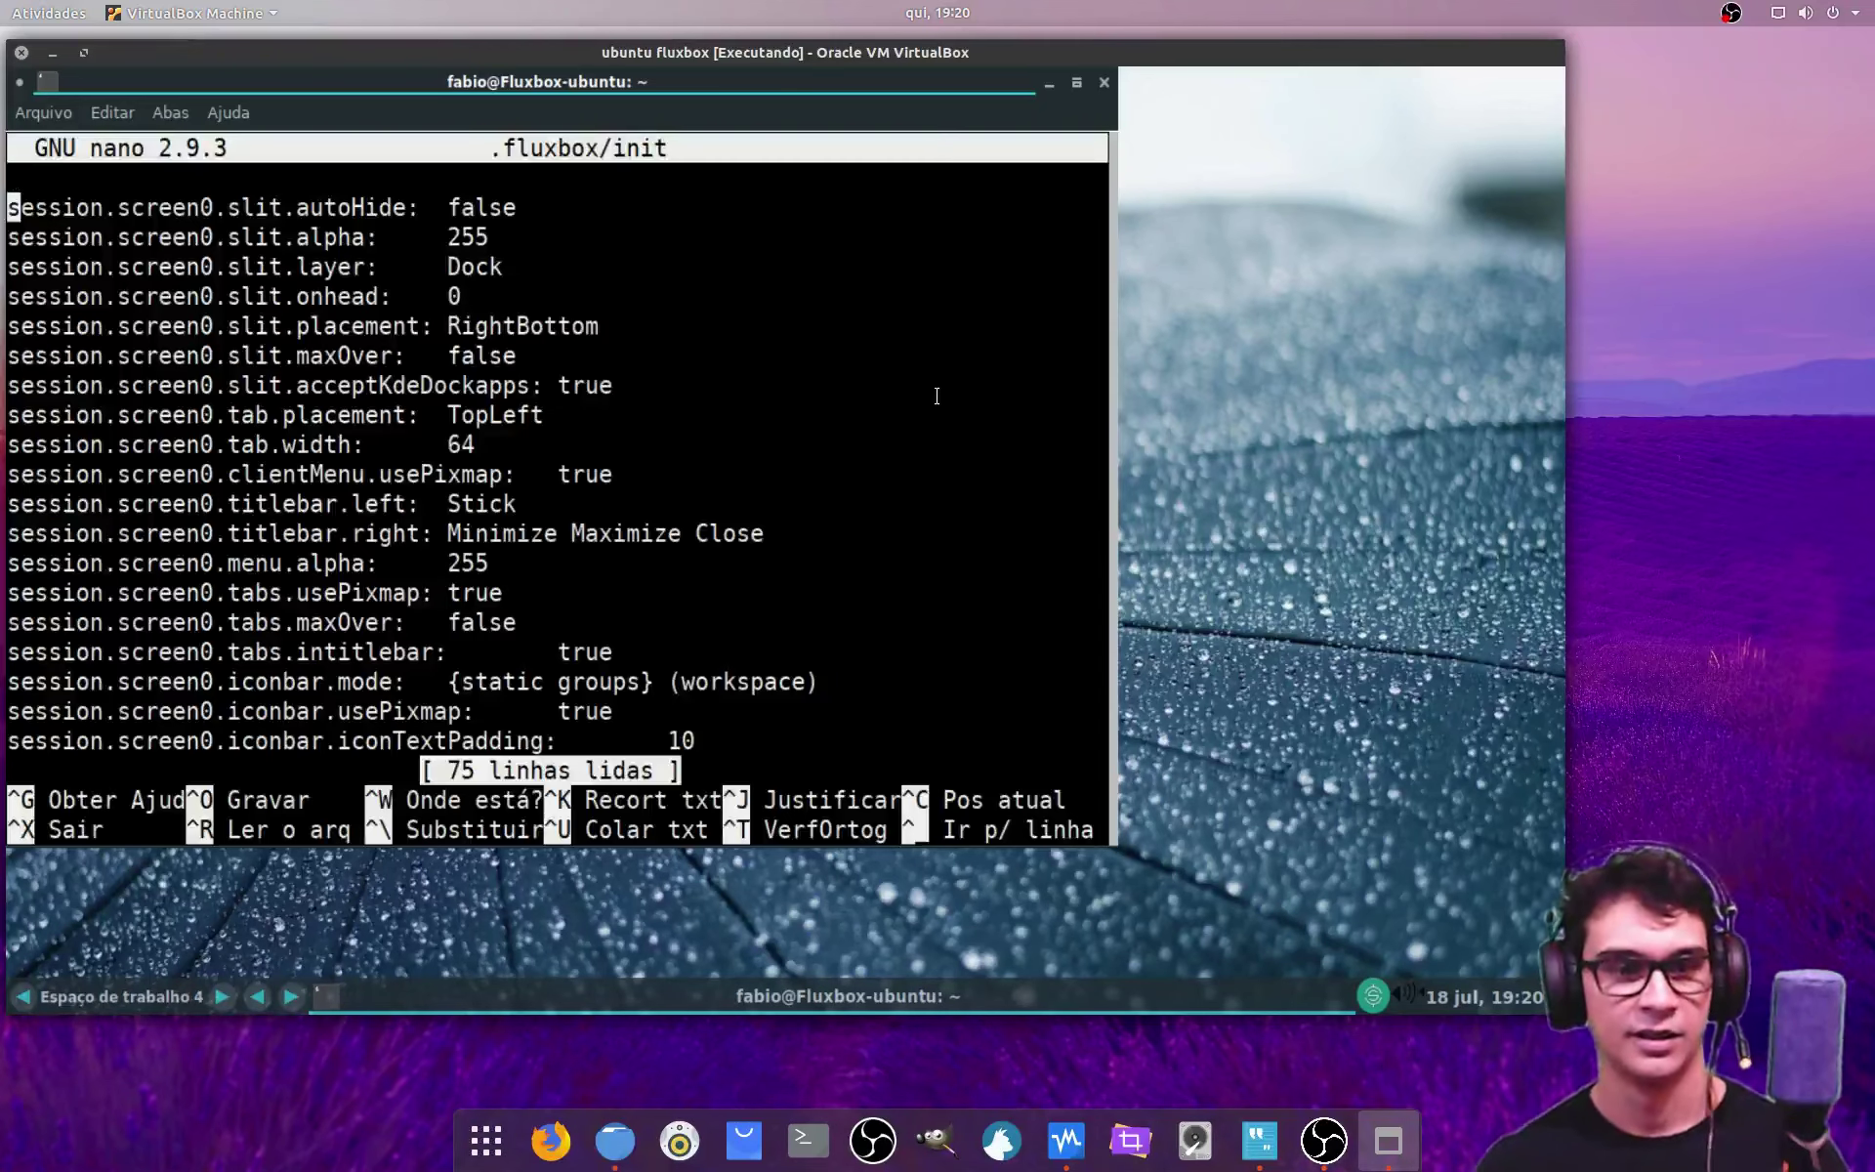
Step: Browse through the init settings back up to the toolbar.widthPercent line
key("Down")
key("Down")
key("Down")
key("Down")
key("Down")
key("Down")
key("Down")
key("Down")
key("Down")
key("Down")
key("Down")
key("Down")
key("Down")
key("Down")
key("Down")
key("Down")
key("Down")
key("Down")
key("Down")
key("Down")
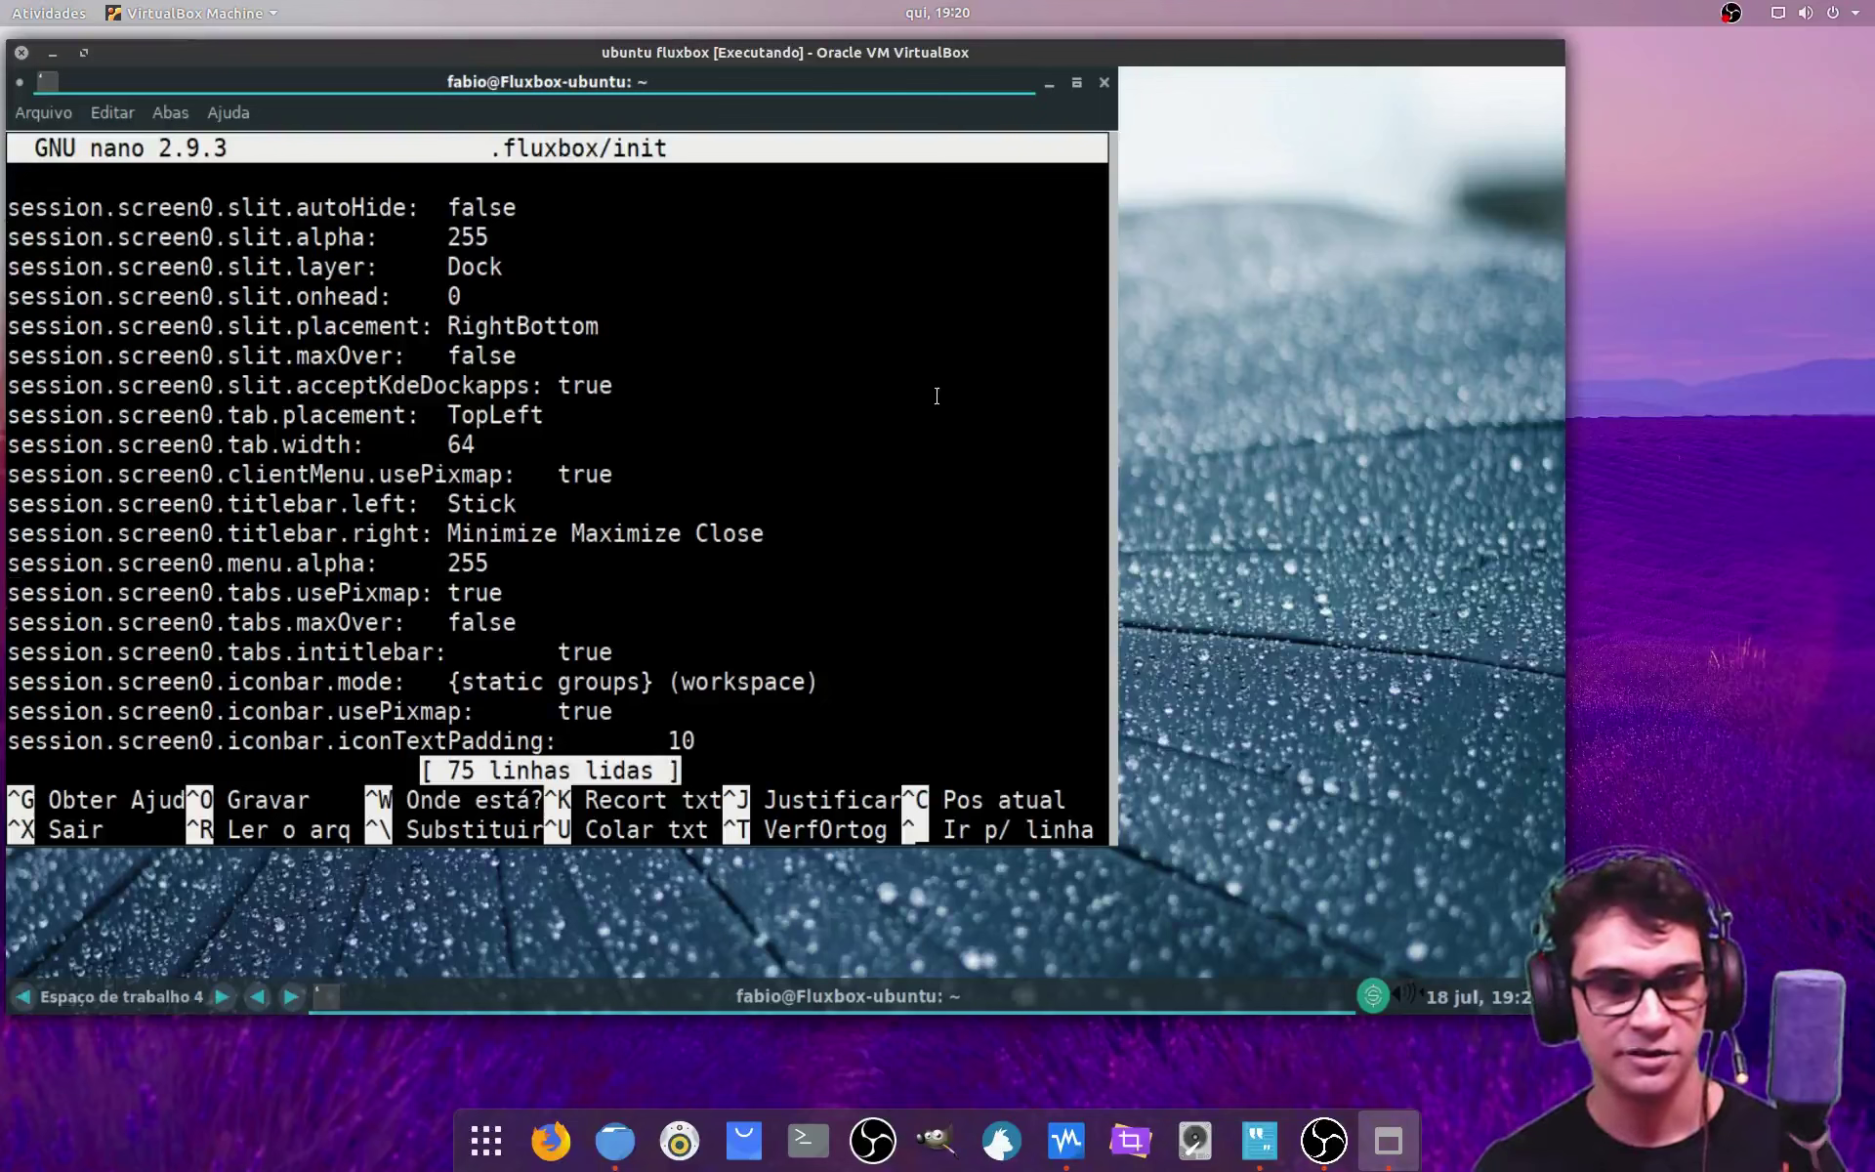
key("Down")
key("Down")
key("Down")
key("Down")
key("Down")
key("Down")
key("Down")
key("Down")
key("Down")
key("Down")
key("Down")
key("Down")
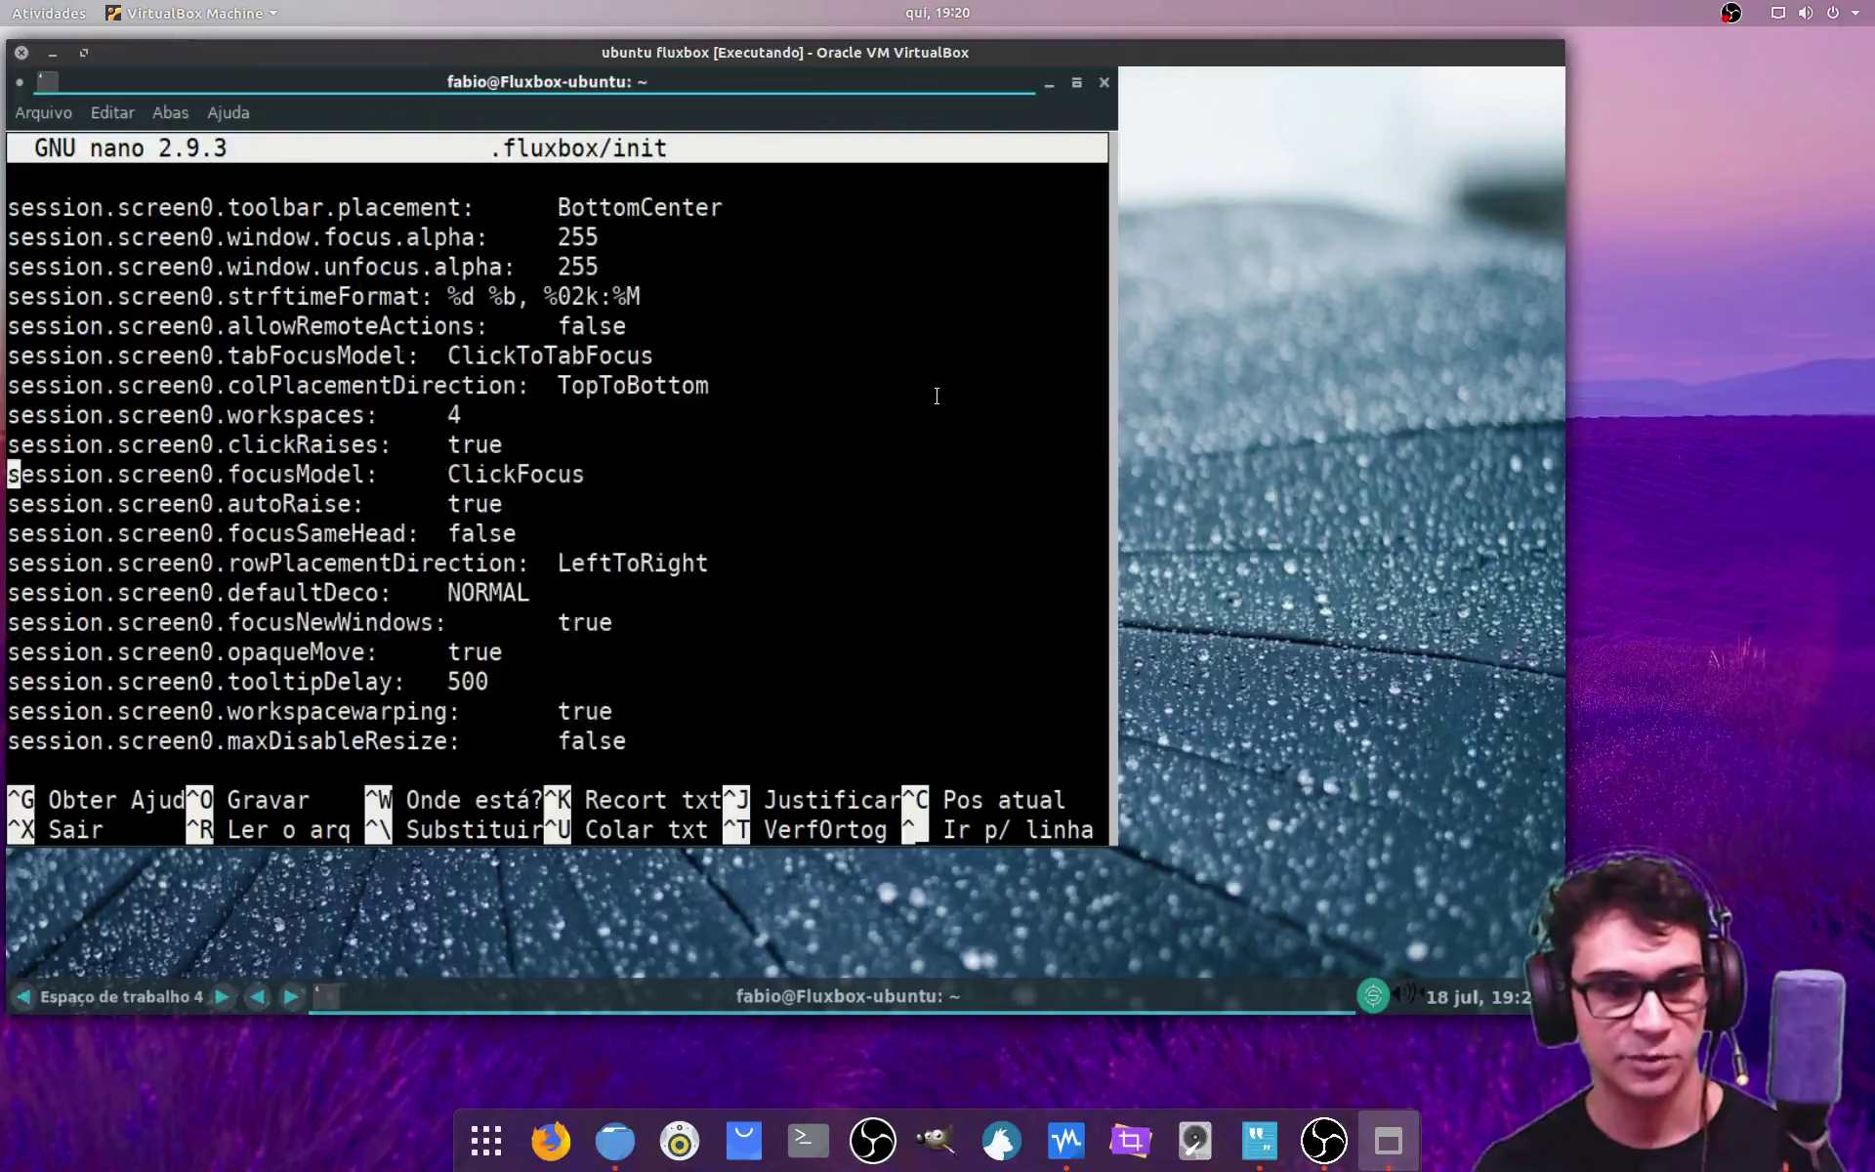
key("Down")
key("Down")
key("Down")
key("Down")
key("Down")
key("Down")
key("Down")
key("Down")
key("Down")
key("Down")
key("Down")
key("Down")
key("Down")
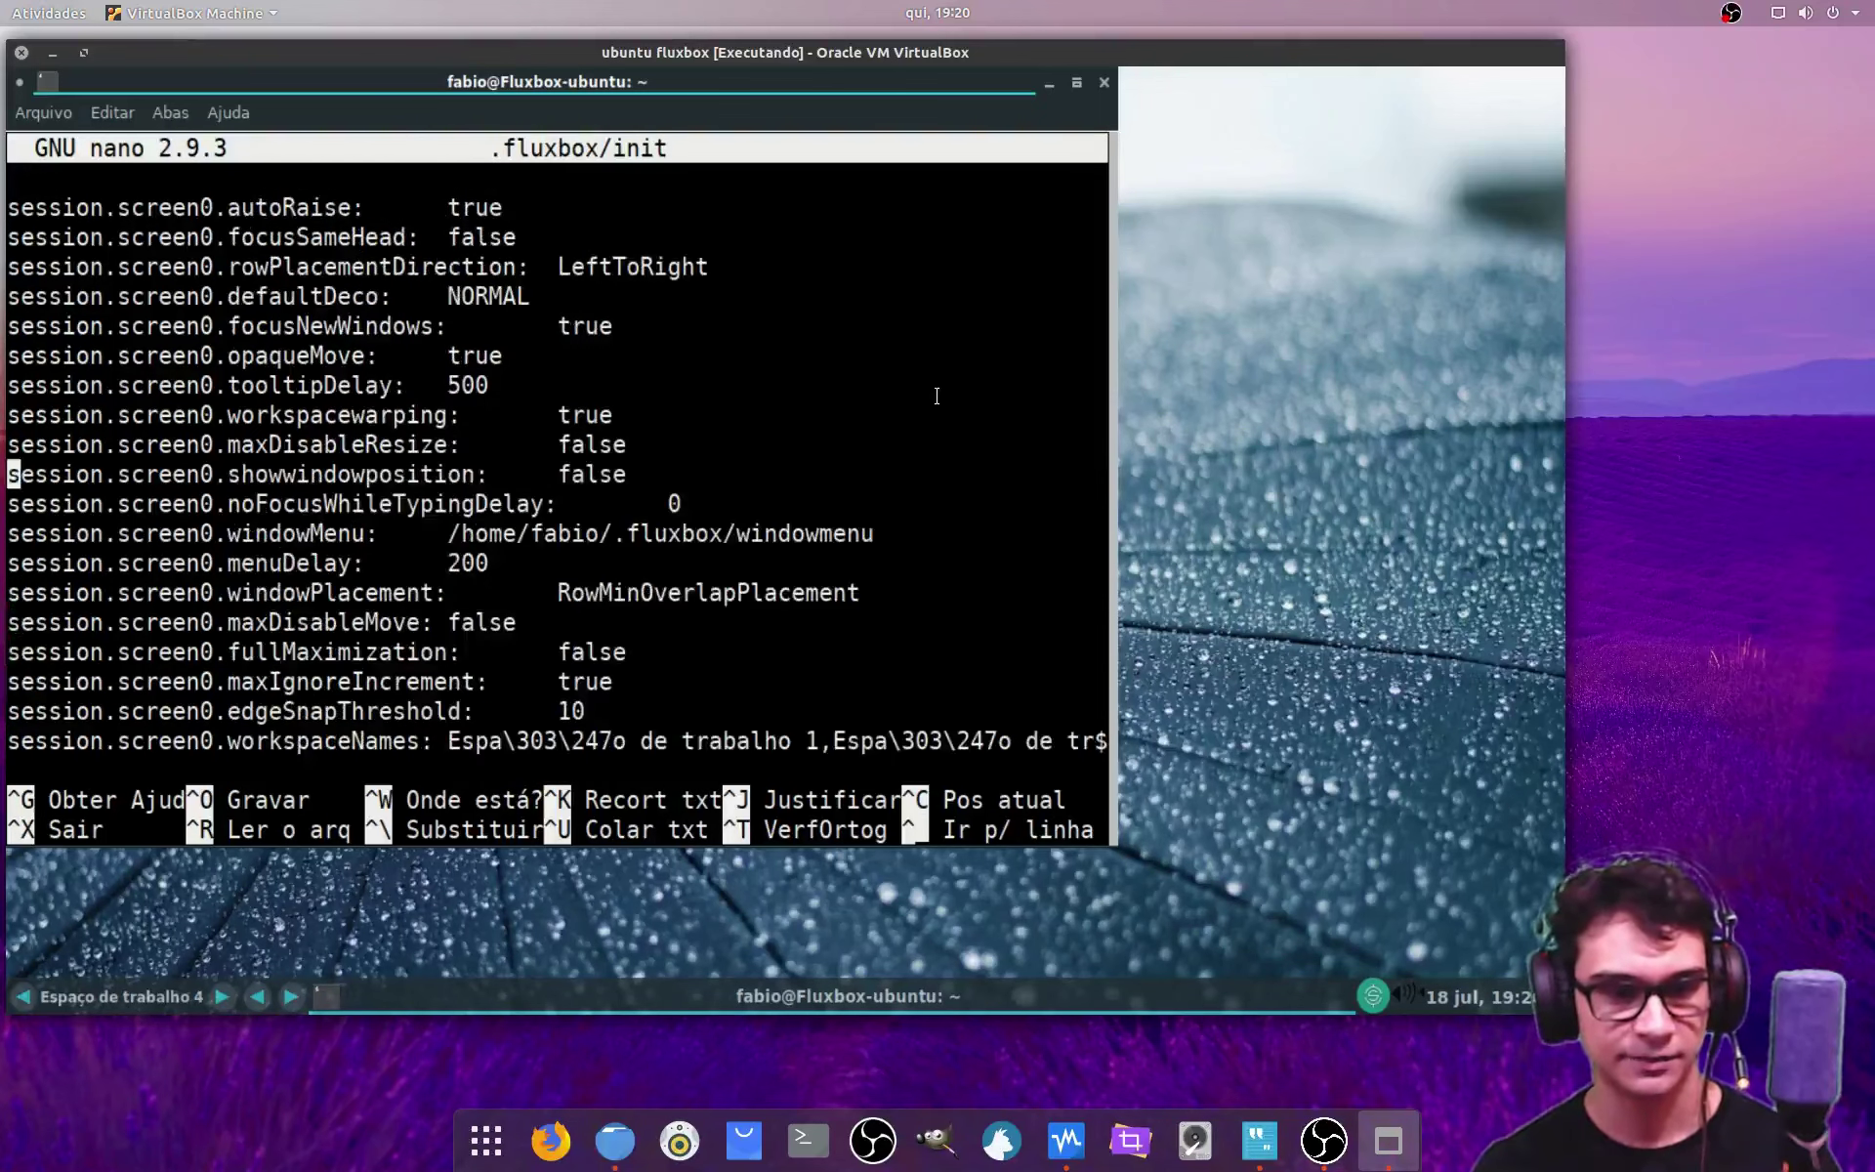
key("Down")
key("Down")
key("Down")
key("Down")
key("Down")
key("Down")
key("Down")
key("Down")
key("Down")
key("Down")
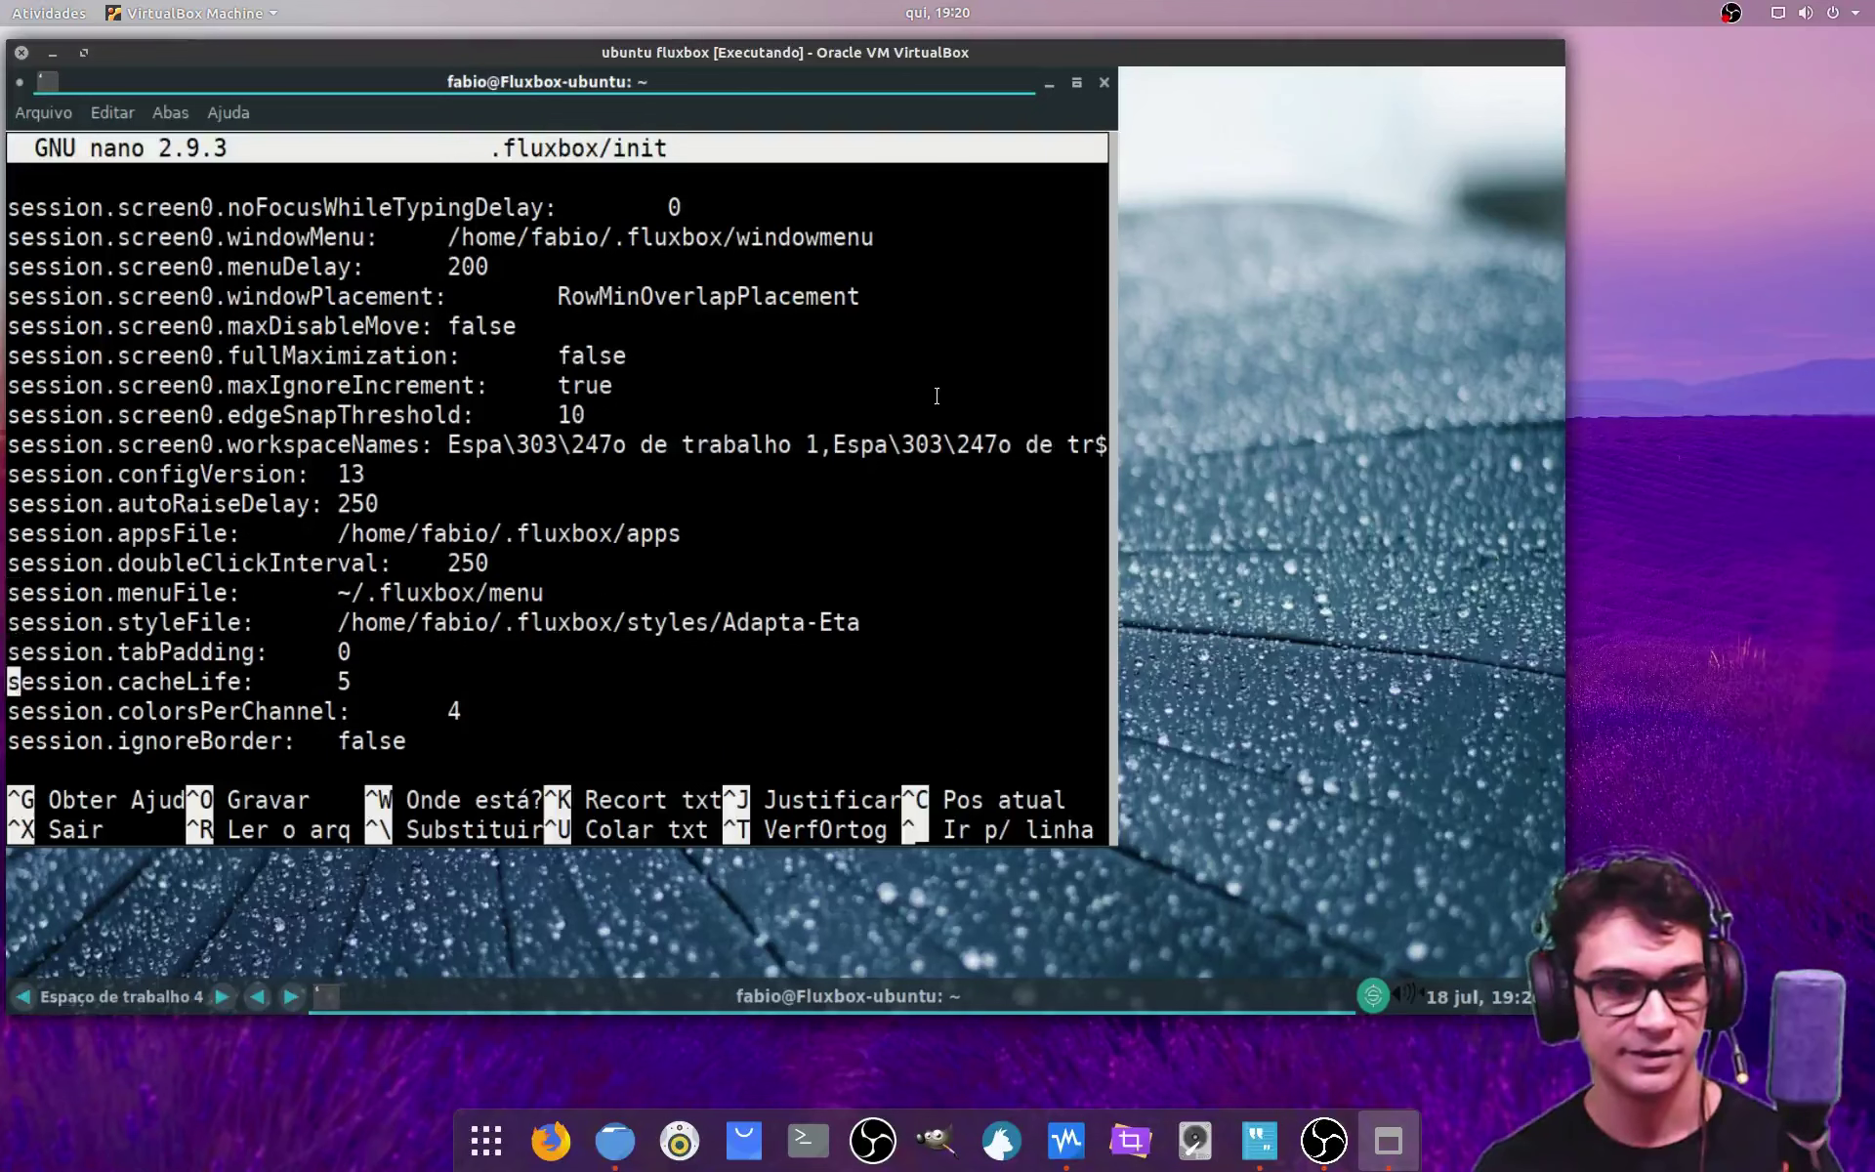
key("Down")
key("Down")
key("Down")
key("Down")
key("Down")
key("Up")
key("Up")
key("Up")
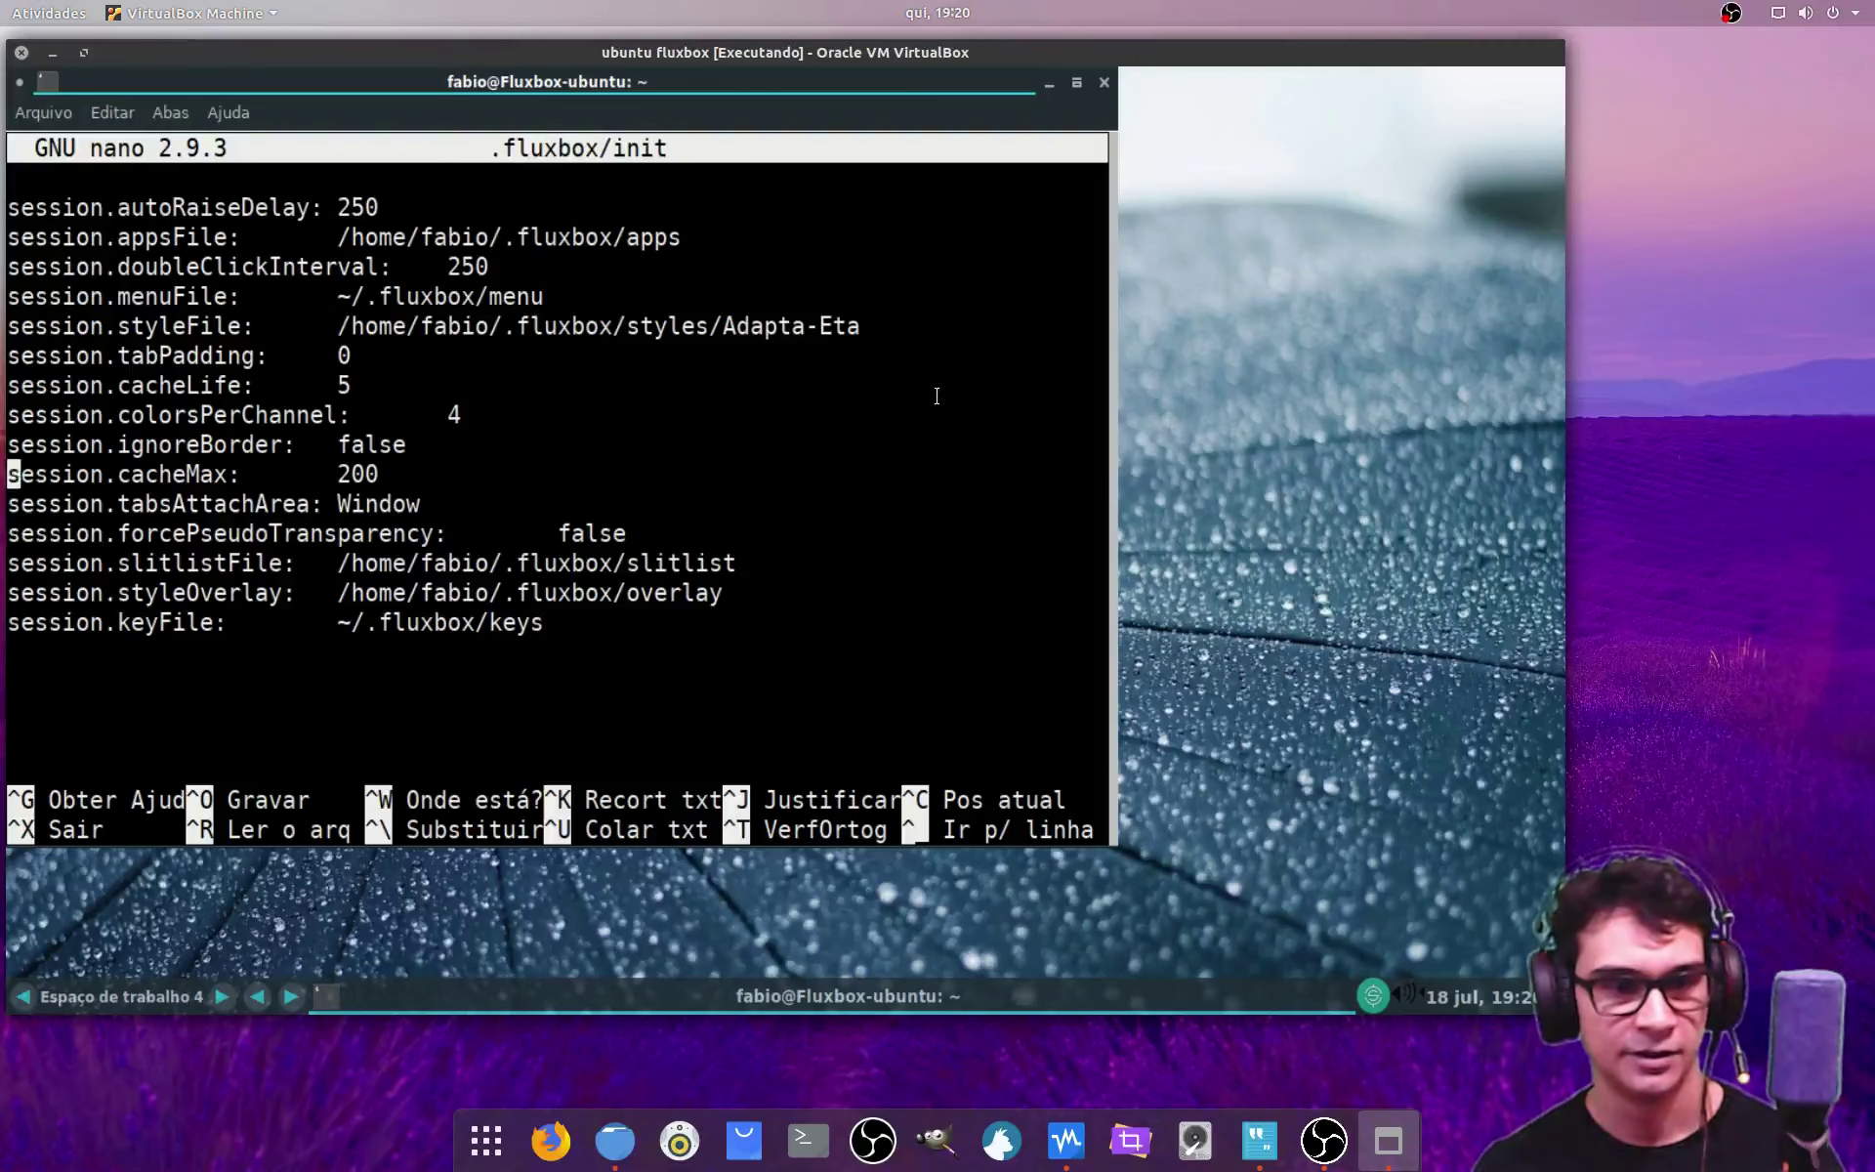
key("Down")
key("Down")
key("Down")
key("Down")
key("Down")
key("Down")
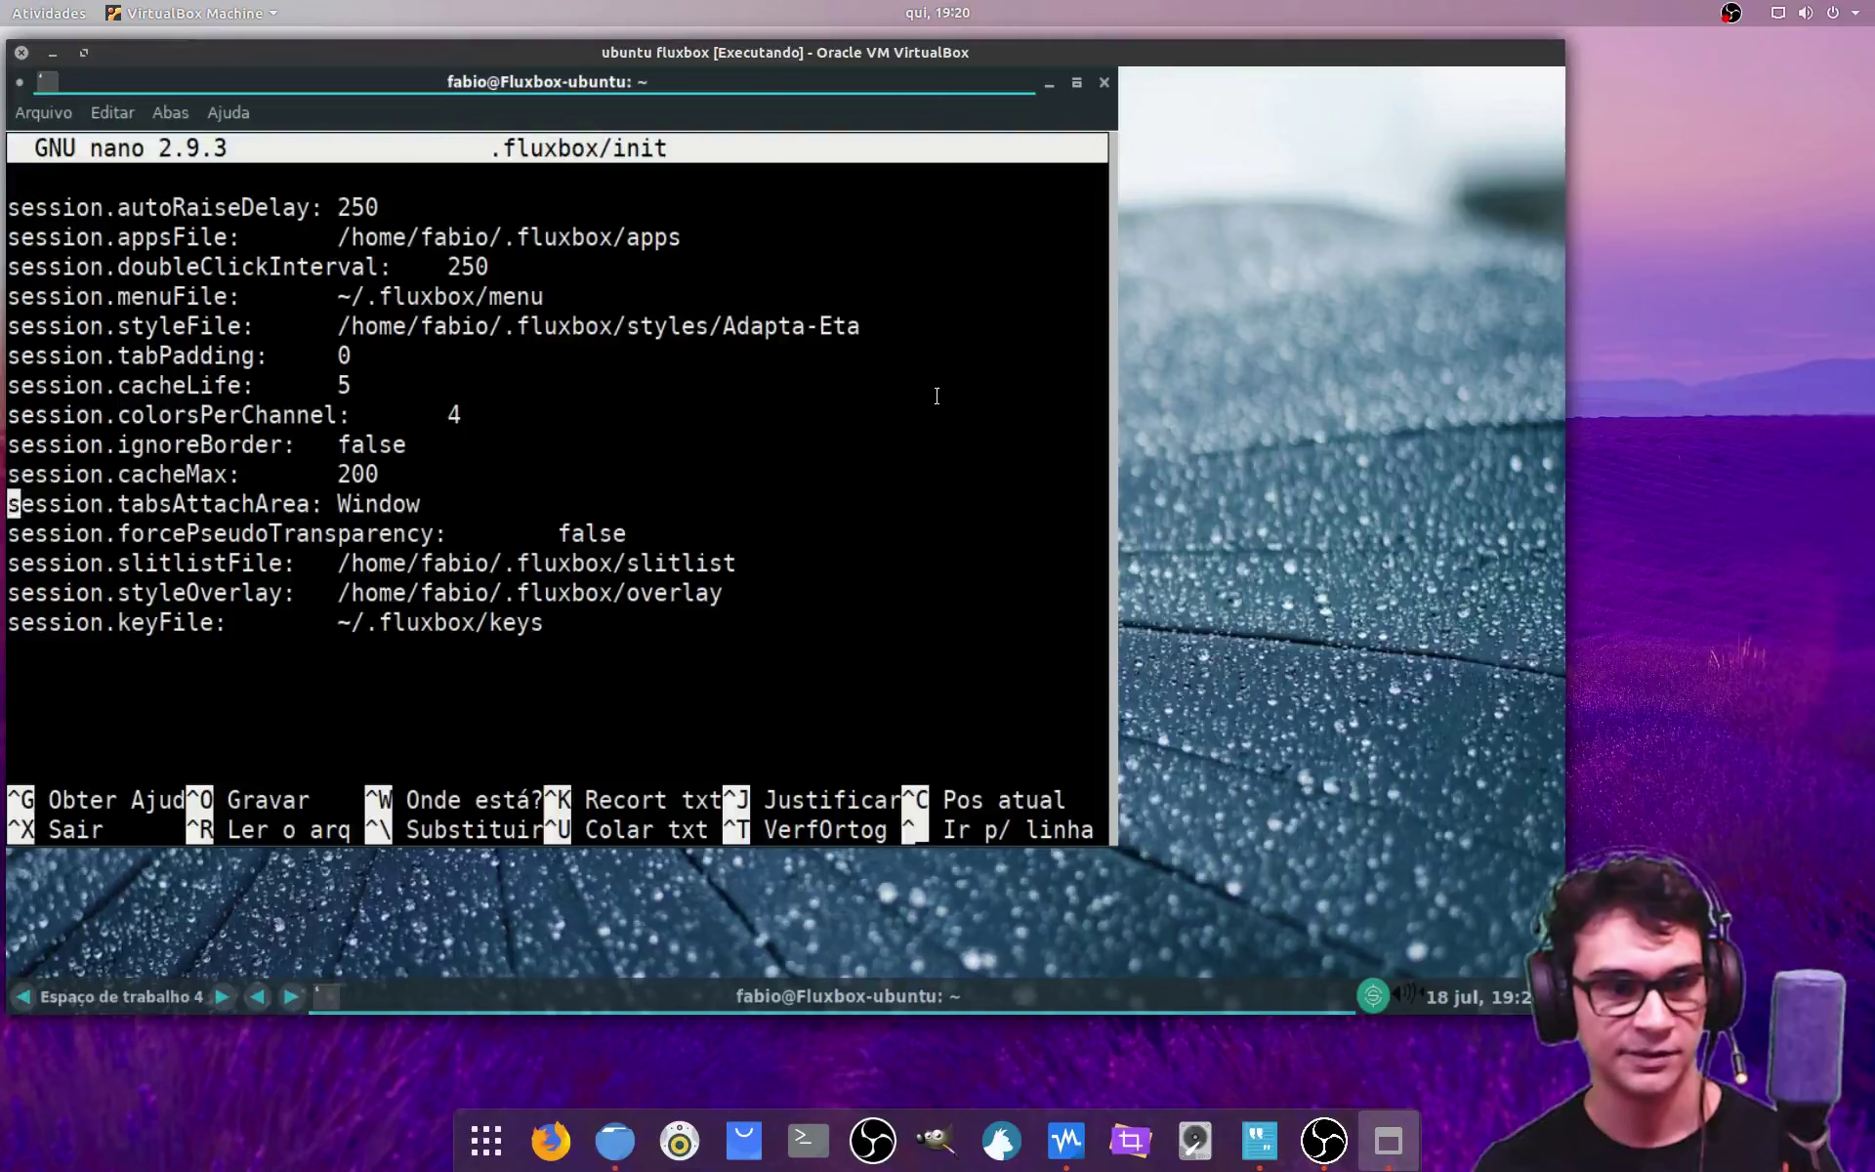
key("Up")
key("Up")
key("Up")
key("Up")
key("Up")
key("Up")
key("Up")
key("Up")
key("Up")
key("Up")
key("Up")
key("Up")
key("Up")
key("Up")
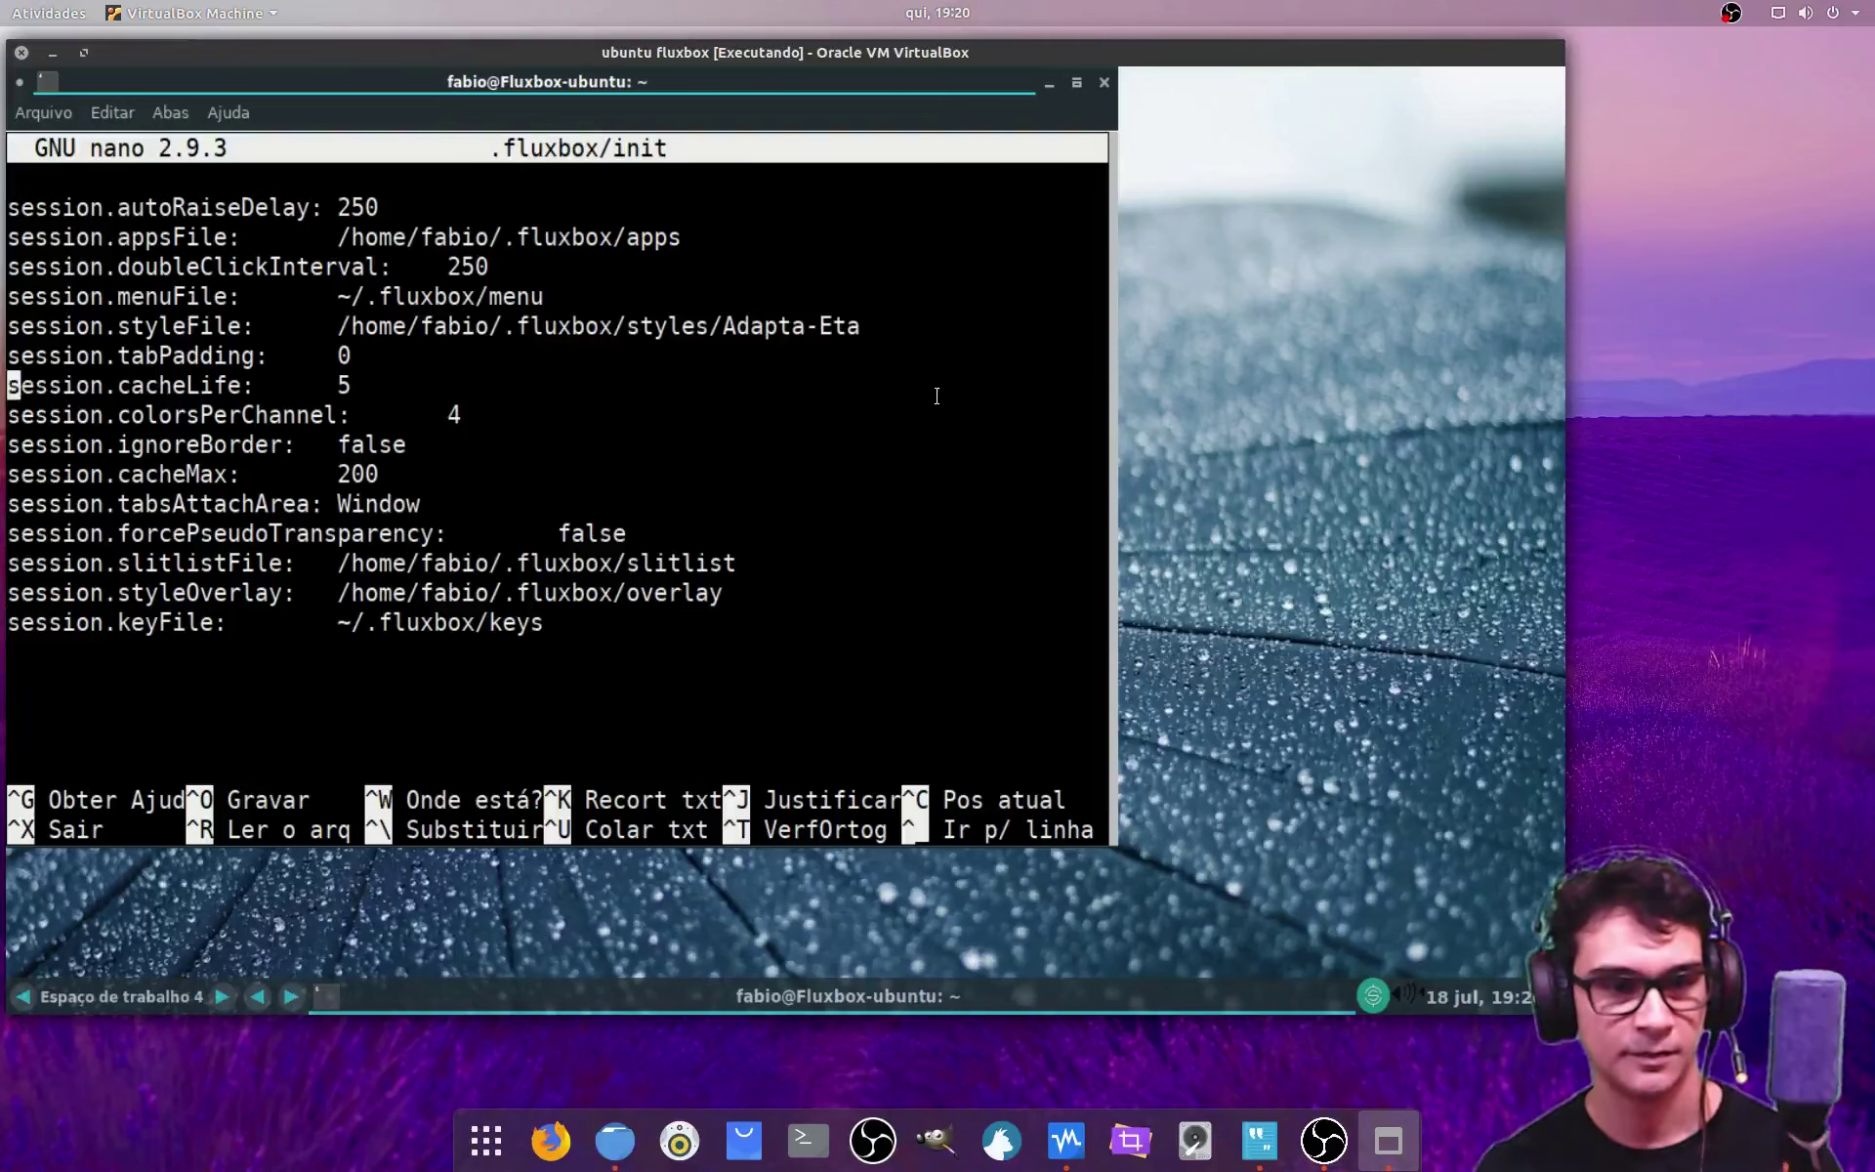
key("Up")
key("Up")
key("Up")
key("Up")
key("Up")
key("Up")
key("Up")
key("Up")
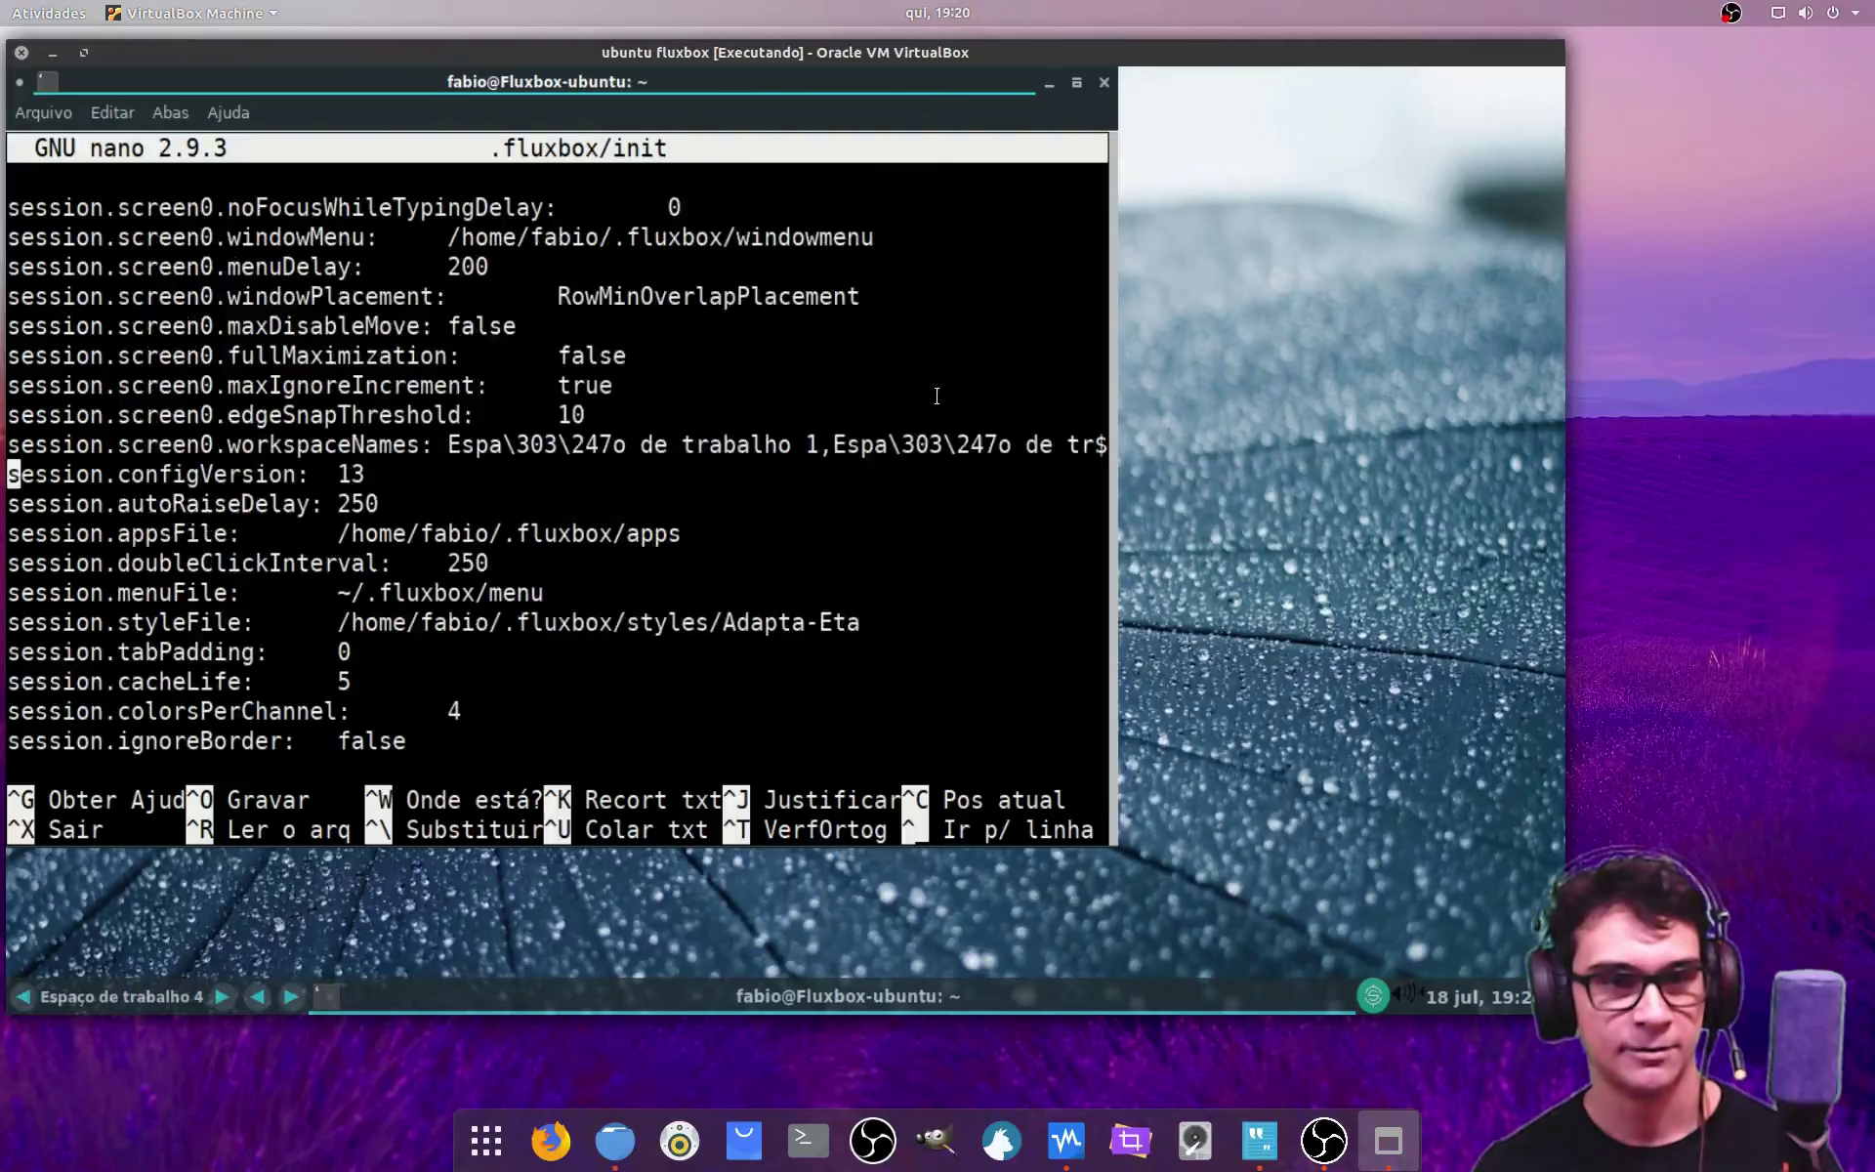
key("Up")
key("Up")
key("Up")
key("Up")
key("Up")
key("Up")
key("Up")
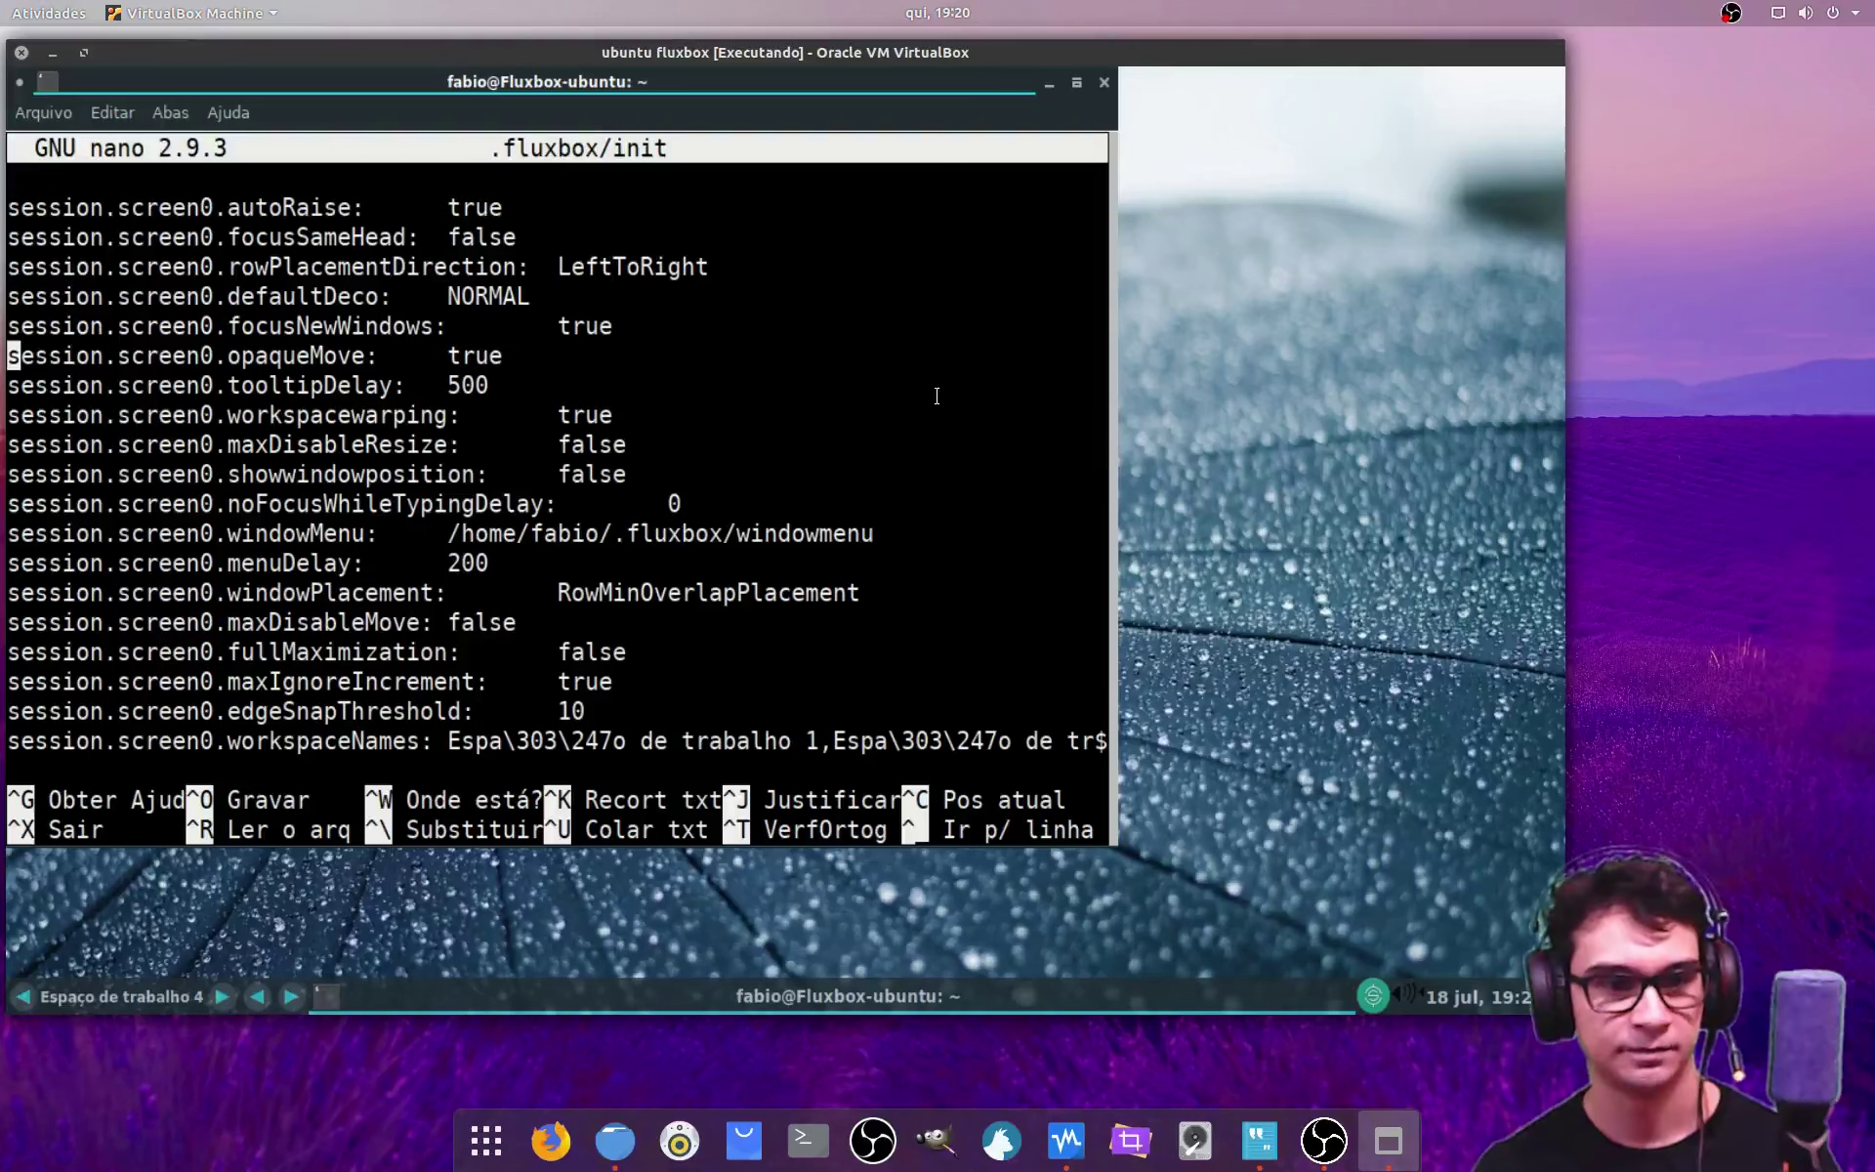
key("Up")
key("Up")
key("Up")
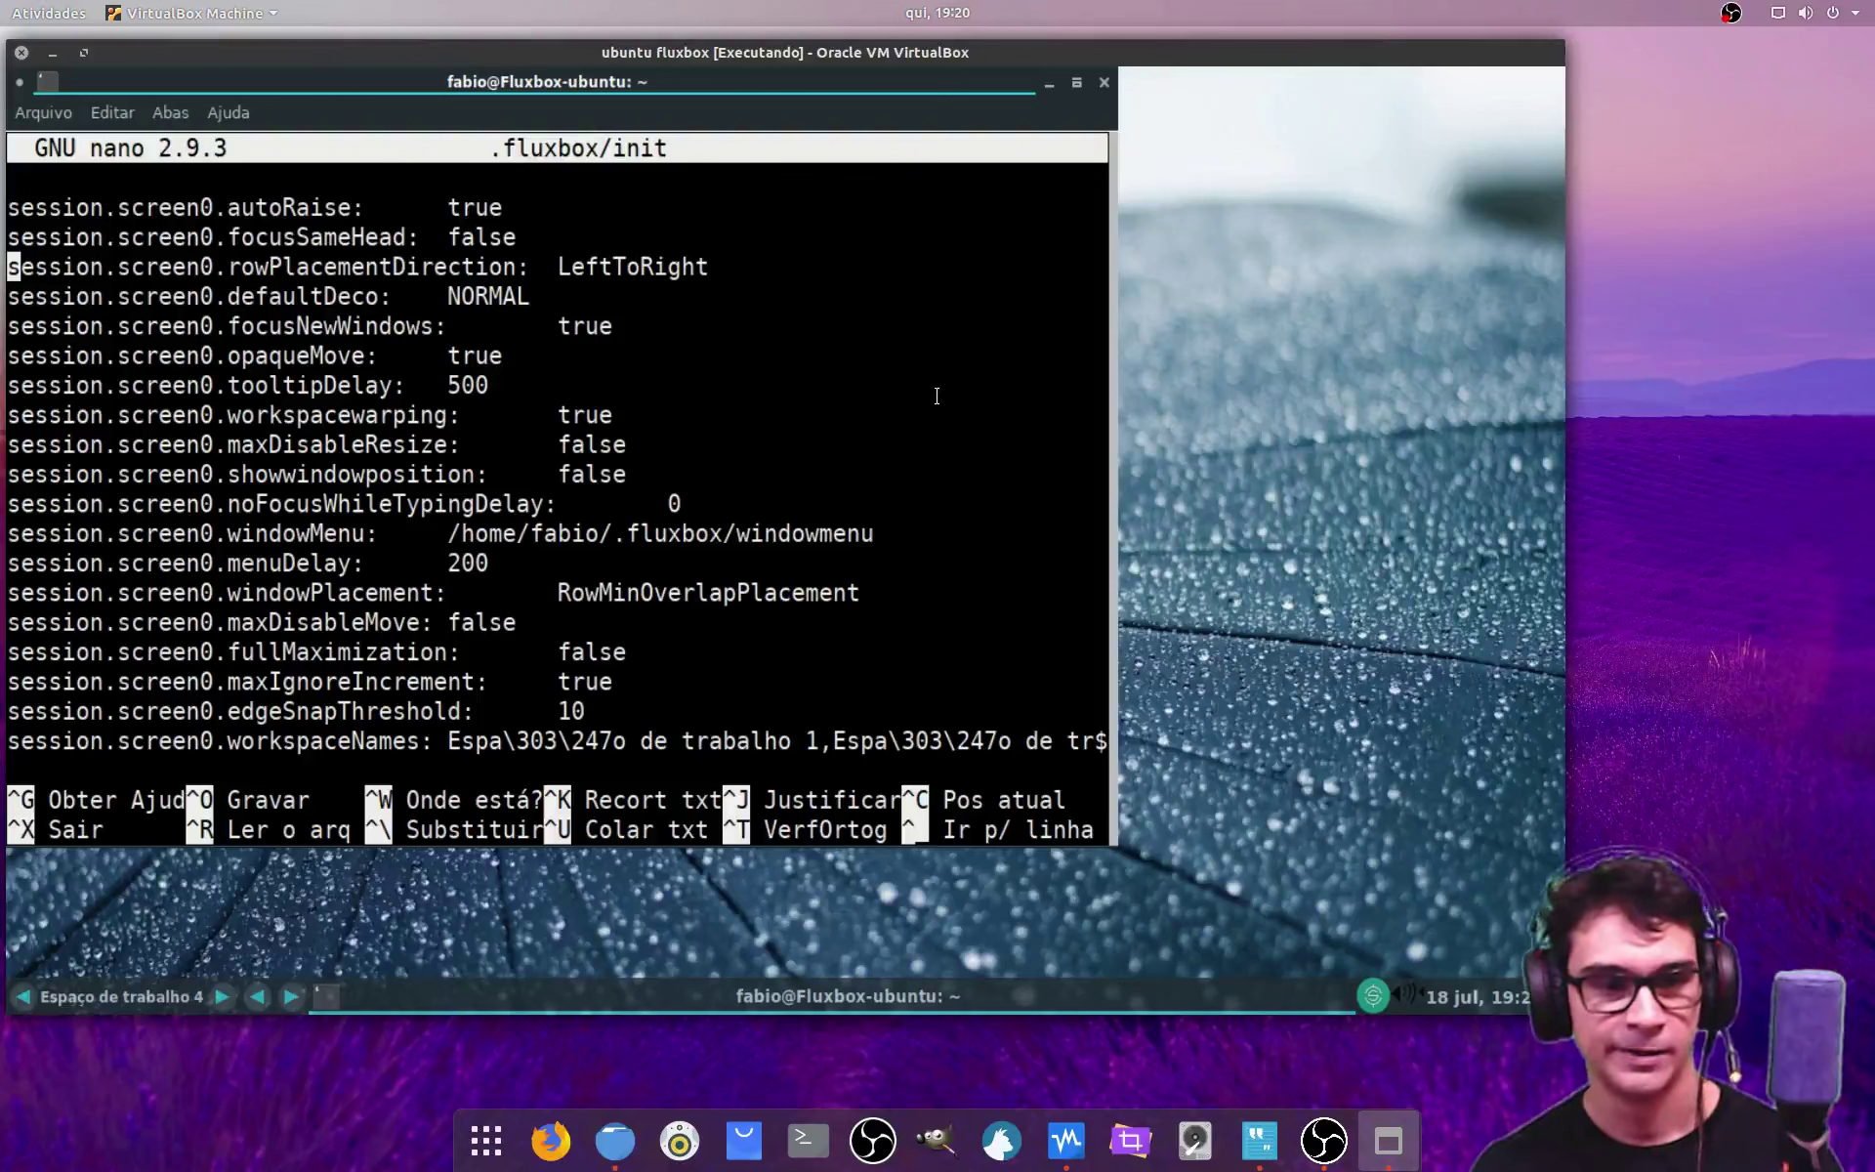
key("Up")
key("Up")
key("Up")
key("Up")
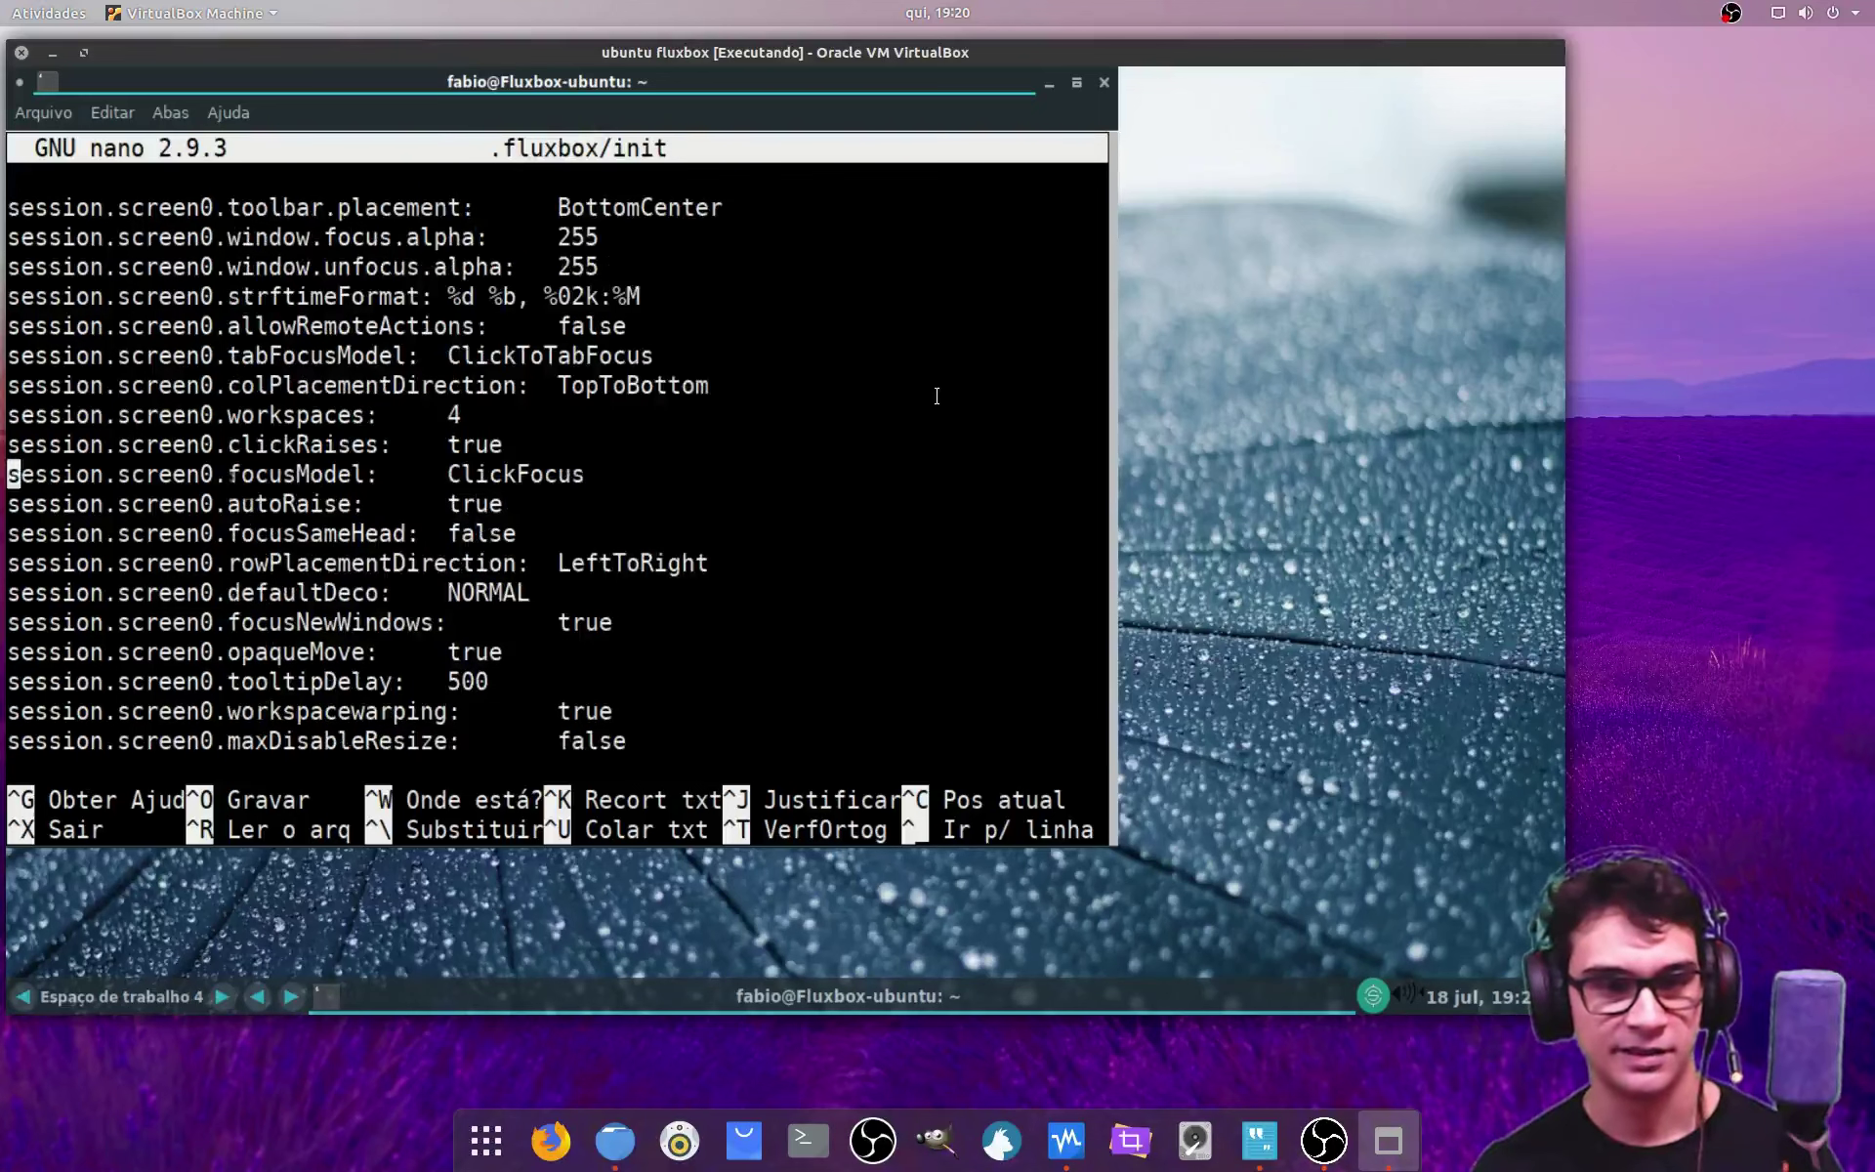
key("Up")
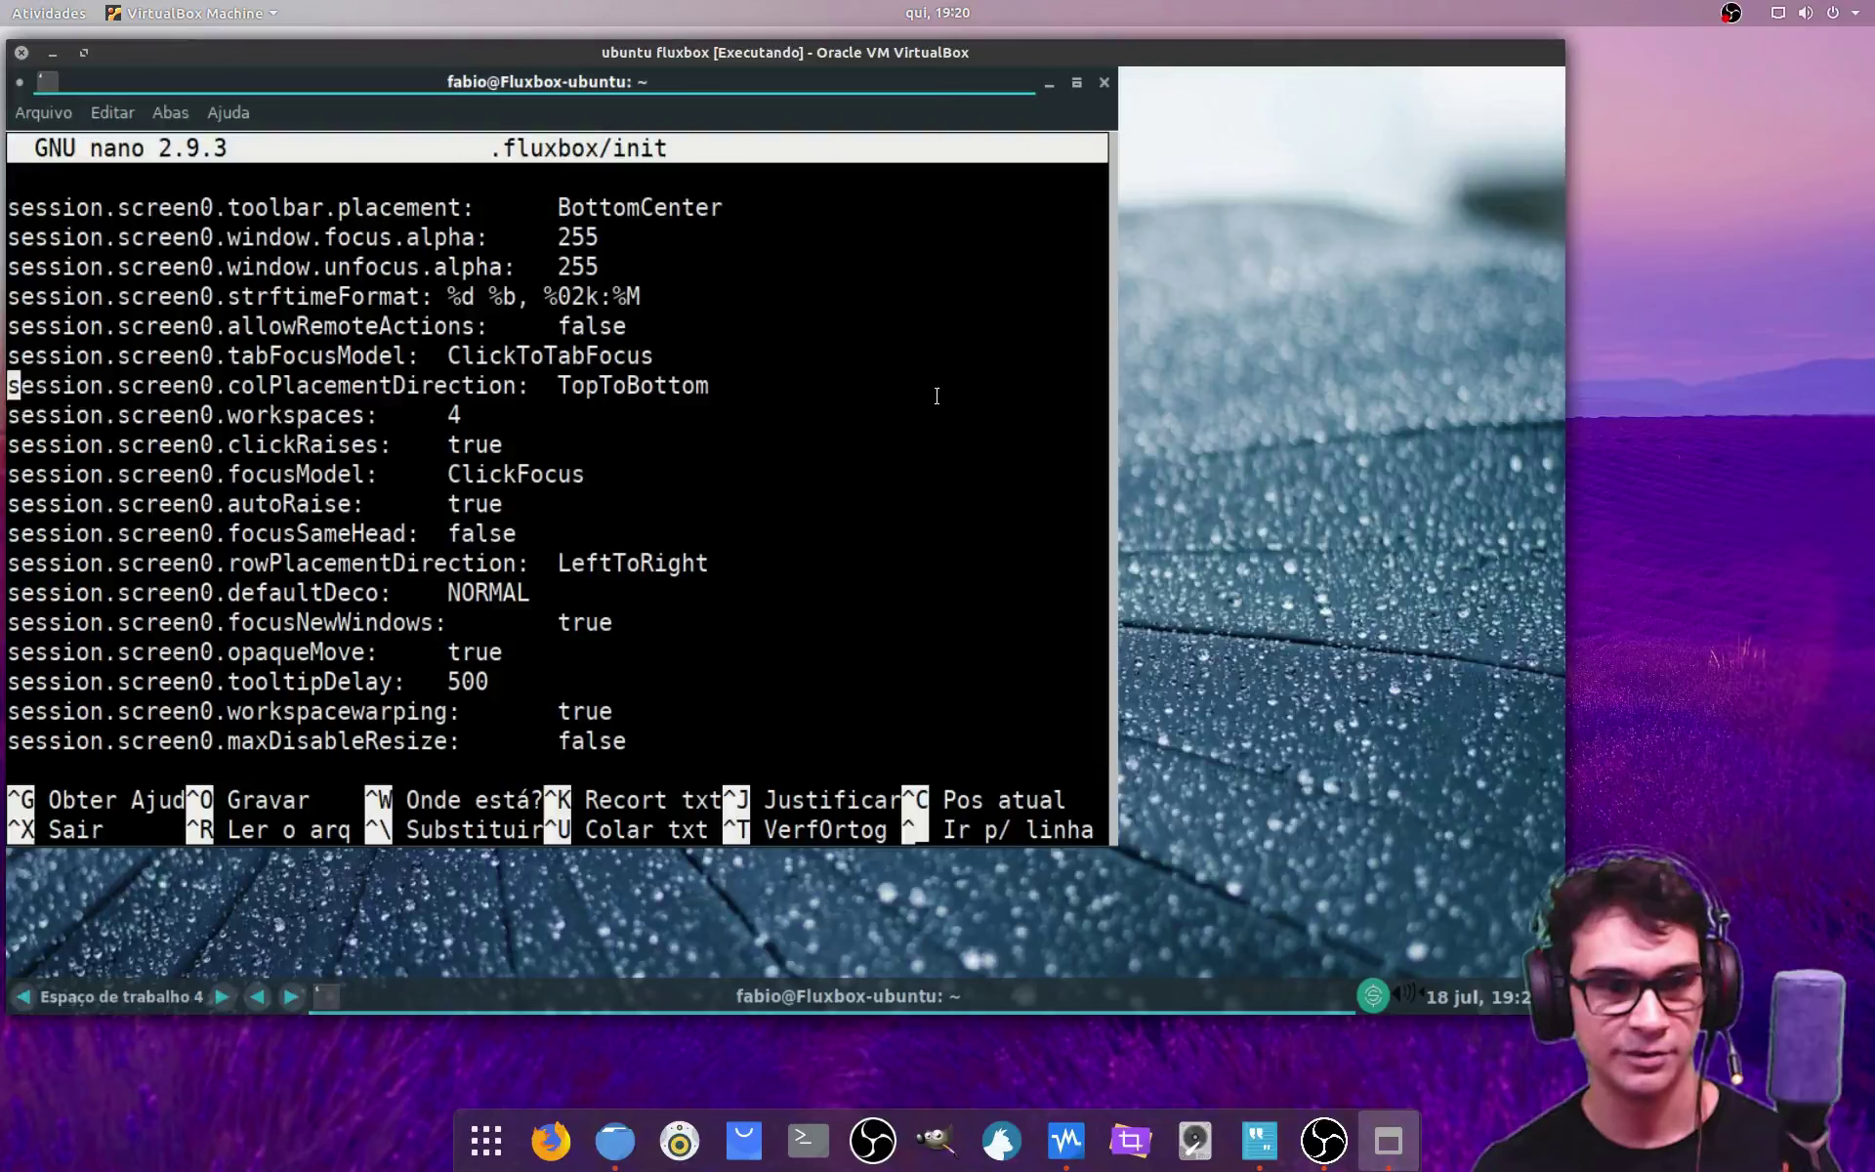
key("Up")
key("Up")
key("Up")
key("Up")
key("Up")
key("Up")
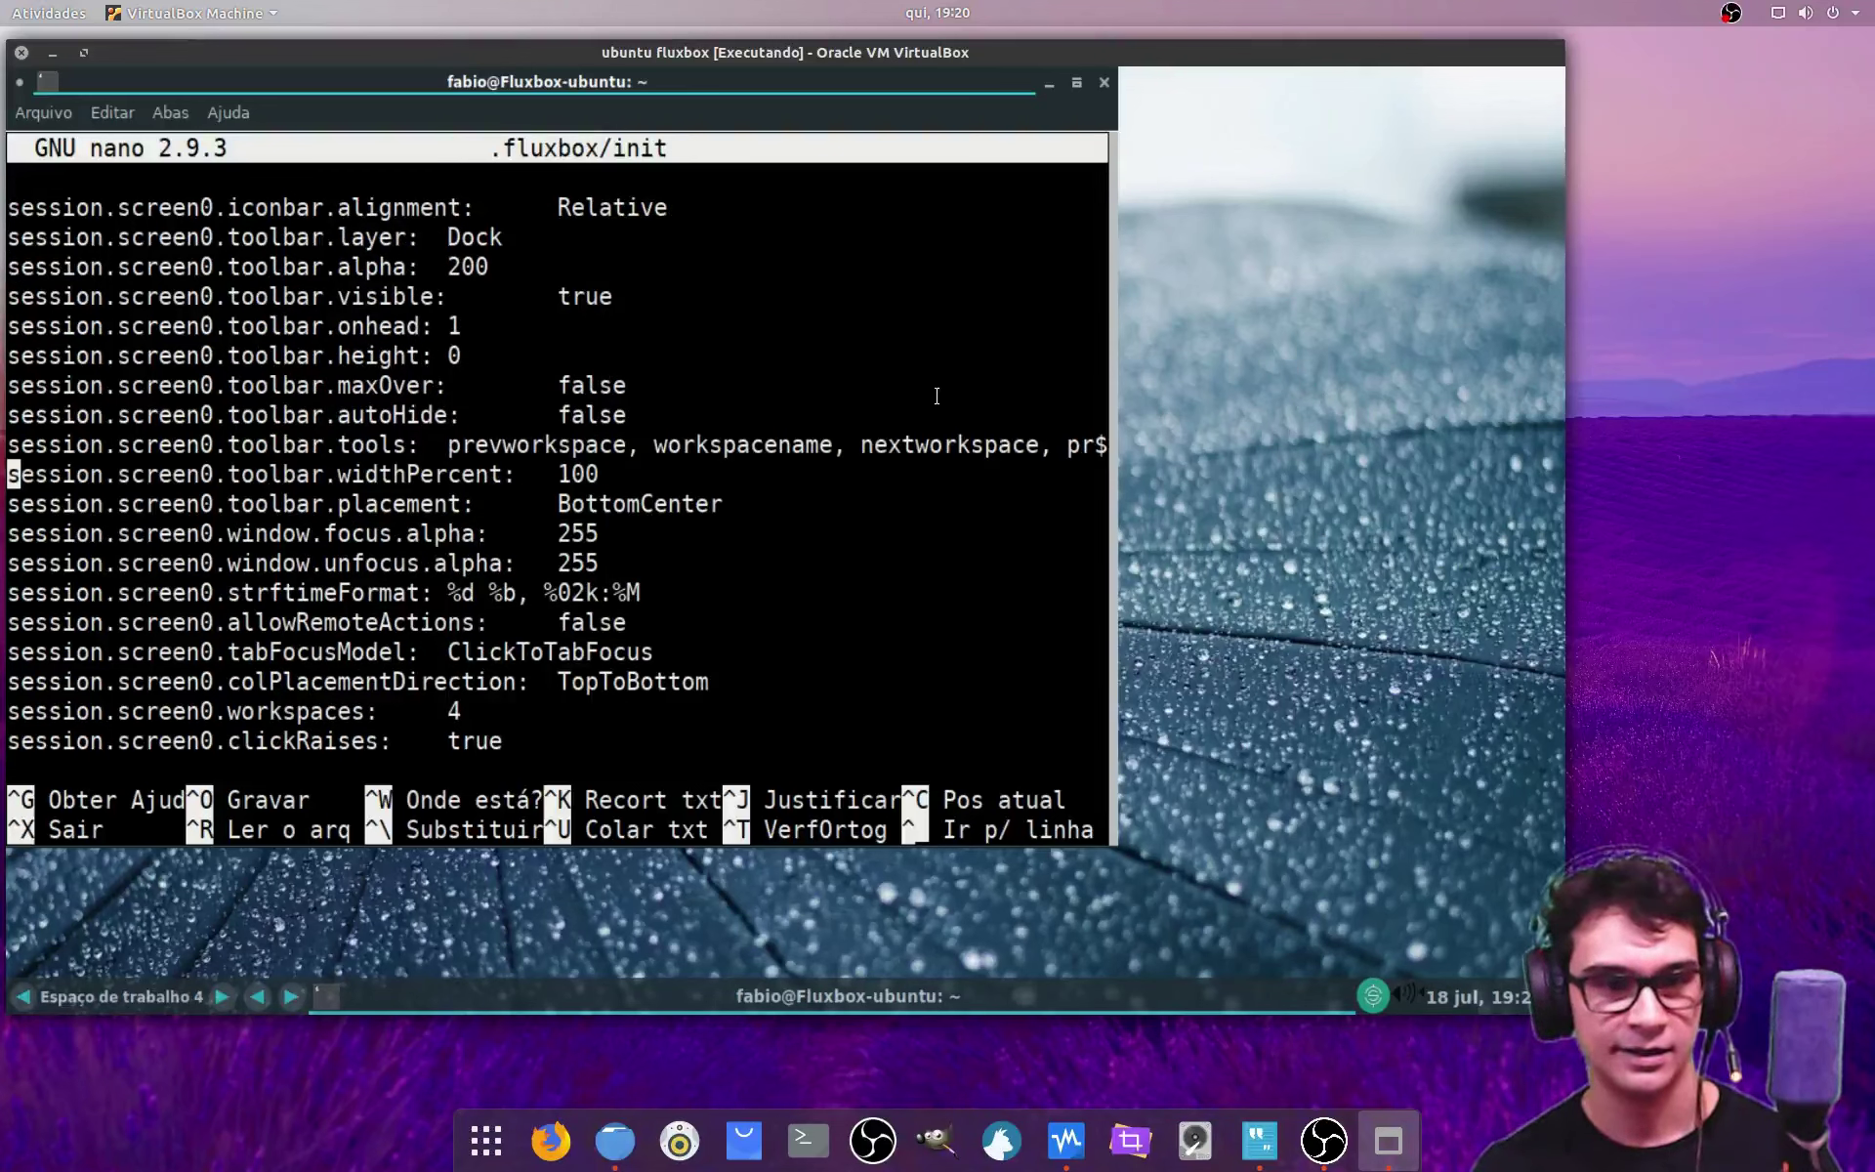
Step: Lower toolbar.widthPercent from 100, save the init file, and restart Fluxbox
key("Right")
key("Right")
key("Right")
key("Right")
key("Right")
key("Right")
key("Right")
key("Right")
key("Right")
key("Right")
key("Right")
key("Right")
key("Right")
key("Right")
key("Right")
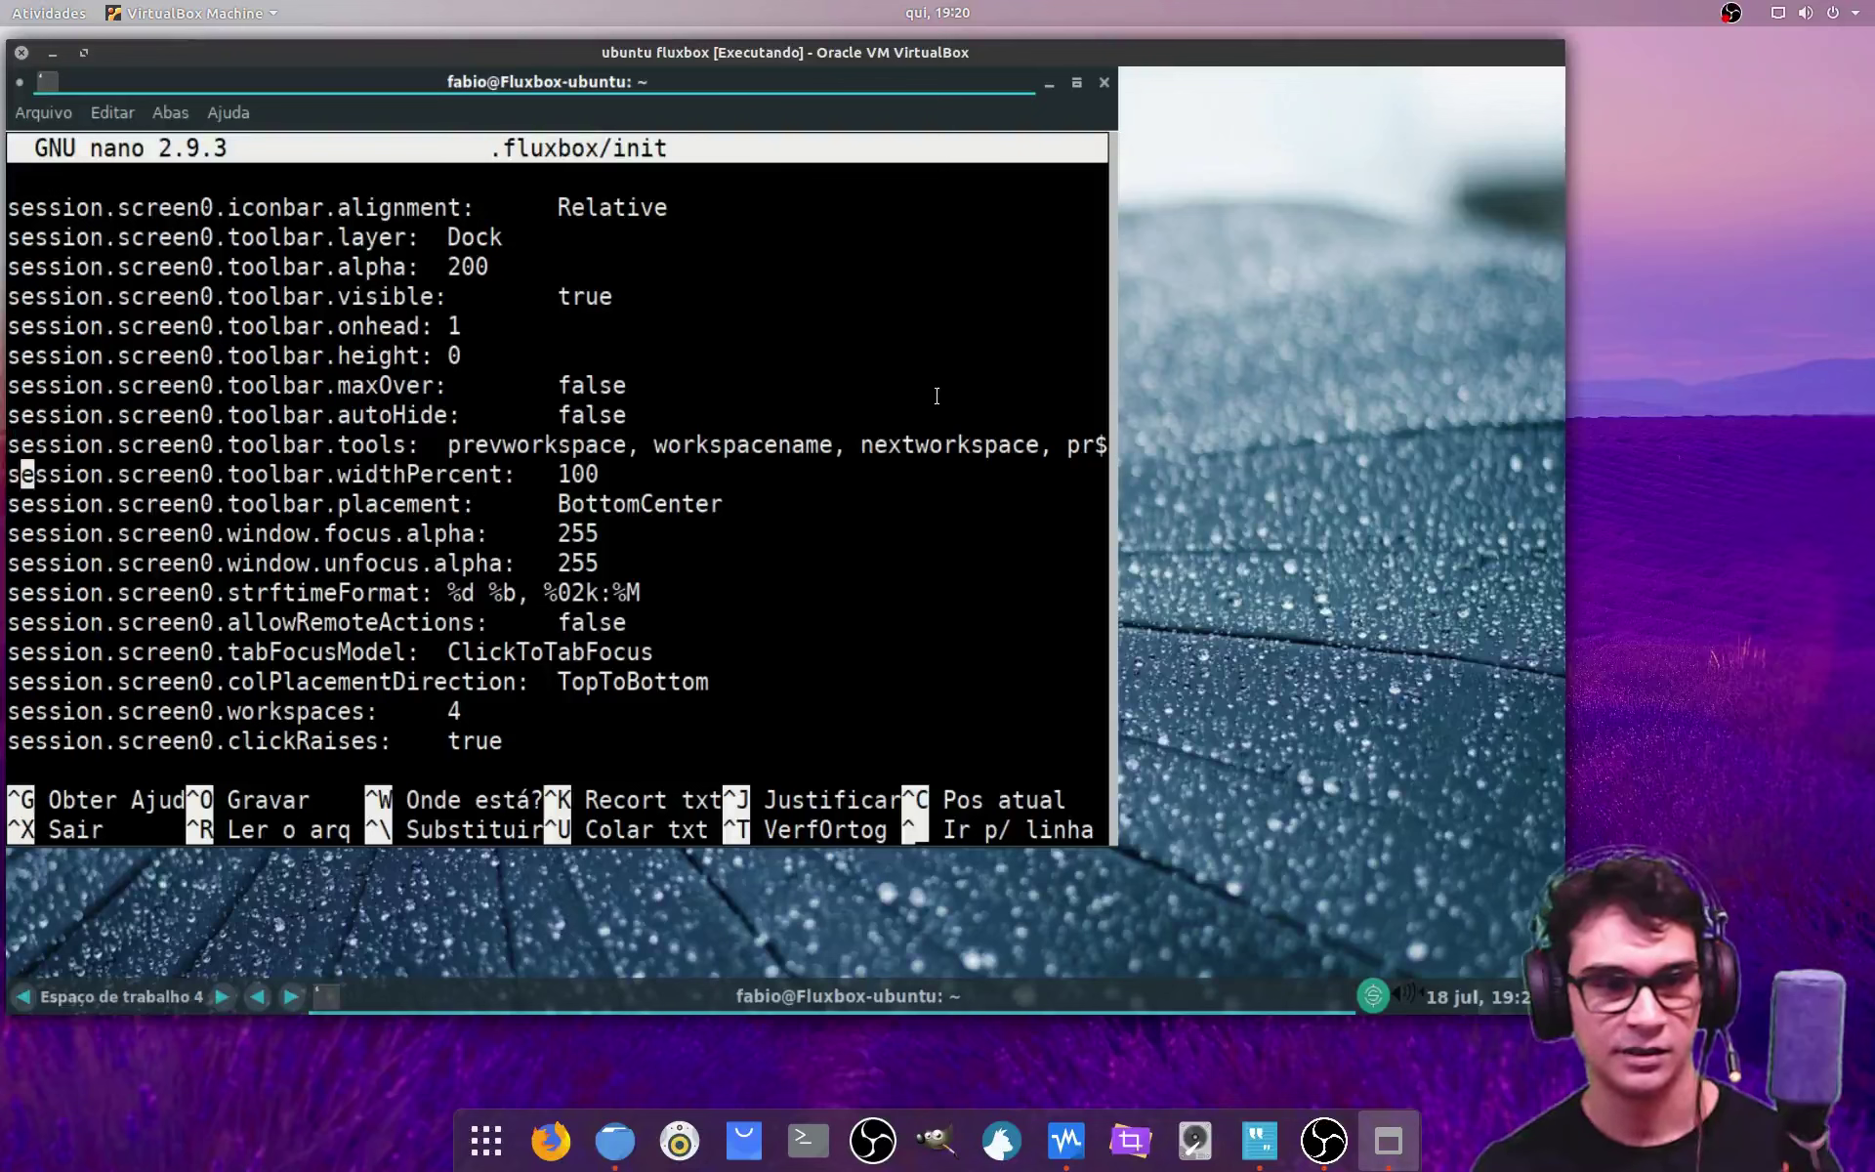
key("Right")
key("Right")
key("Right")
key("Right")
key("Right")
key("Right")
key("Right")
key("Right")
key("Right")
key("Right")
key("Right")
key("Right")
key("Right")
key("Right")
key("Right")
key("Right")
key("Right")
key("Right")
key("Right")
key("Right")
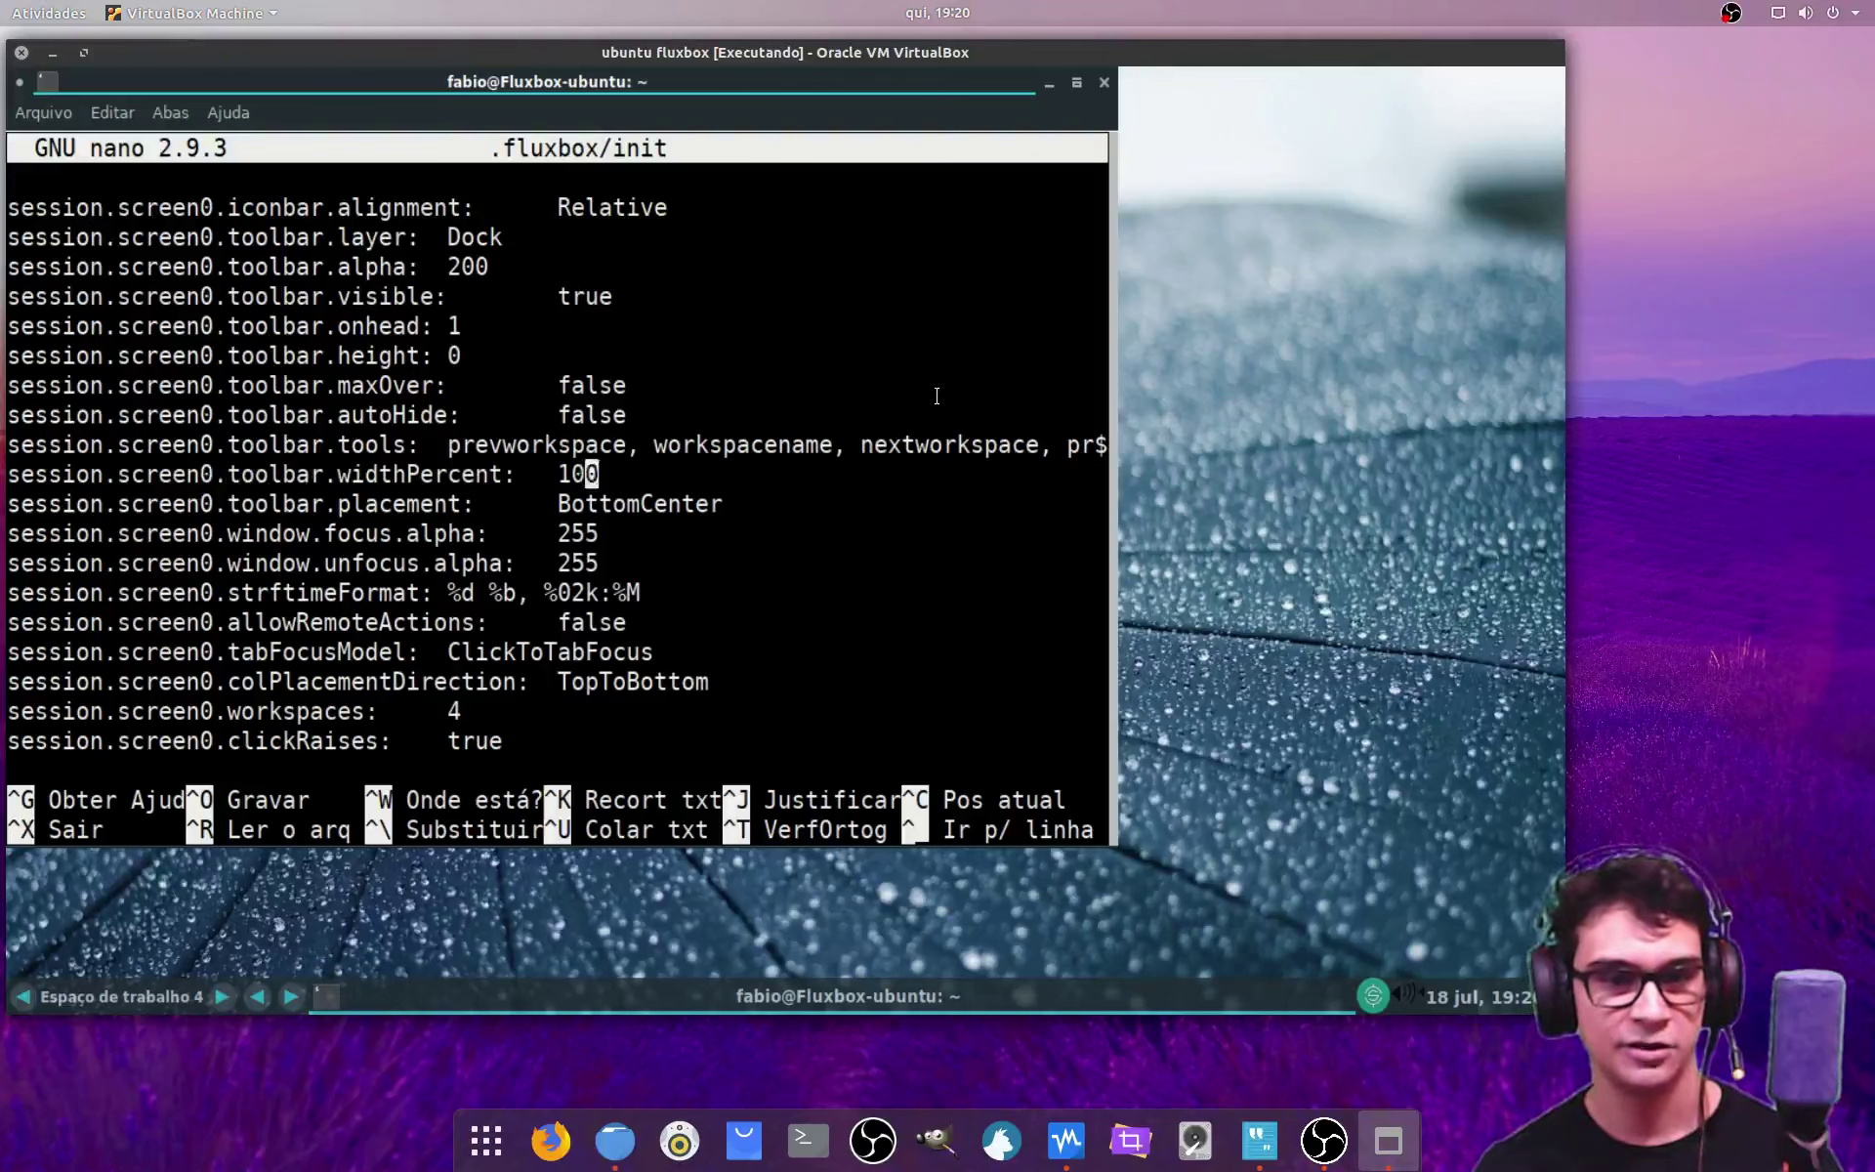
key("Left")
key("Left")
key("Left")
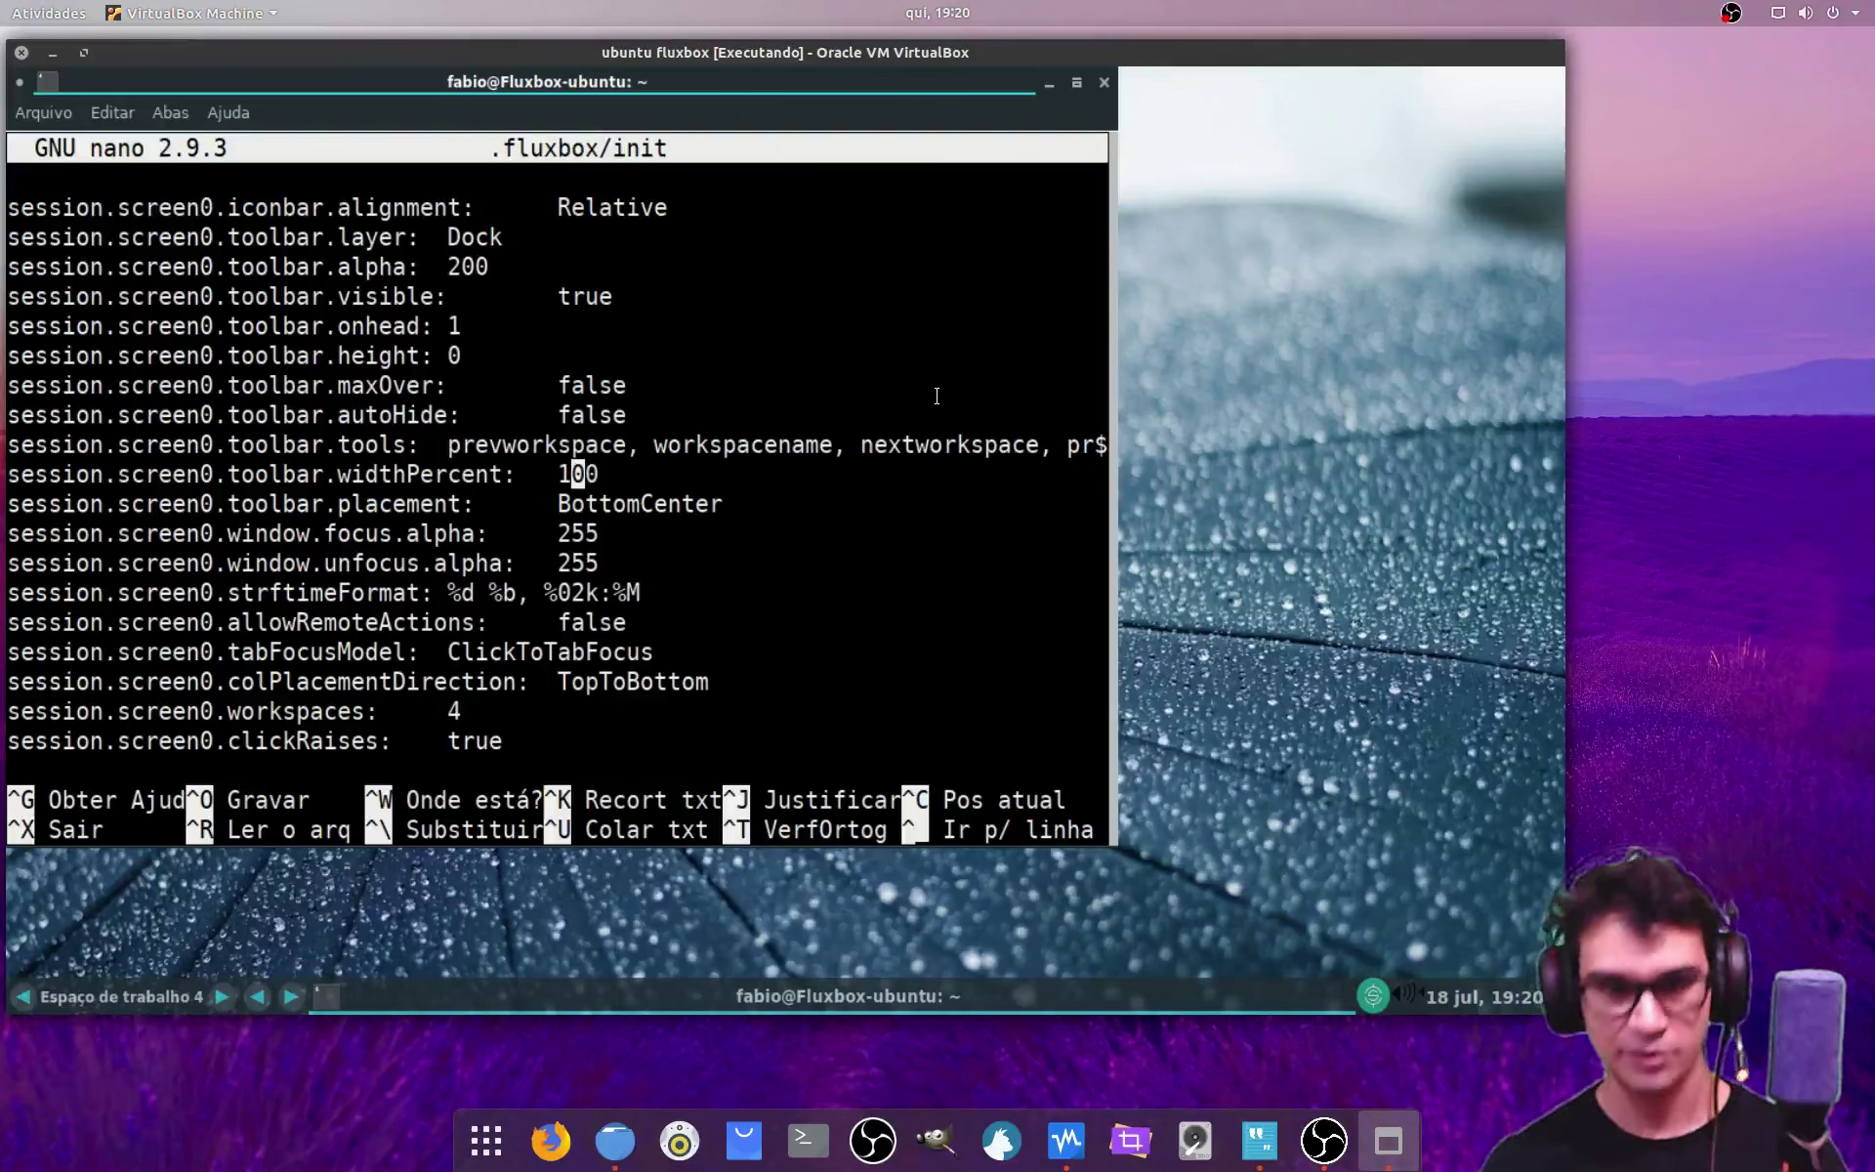
key("BackSpace")
key("Delete")
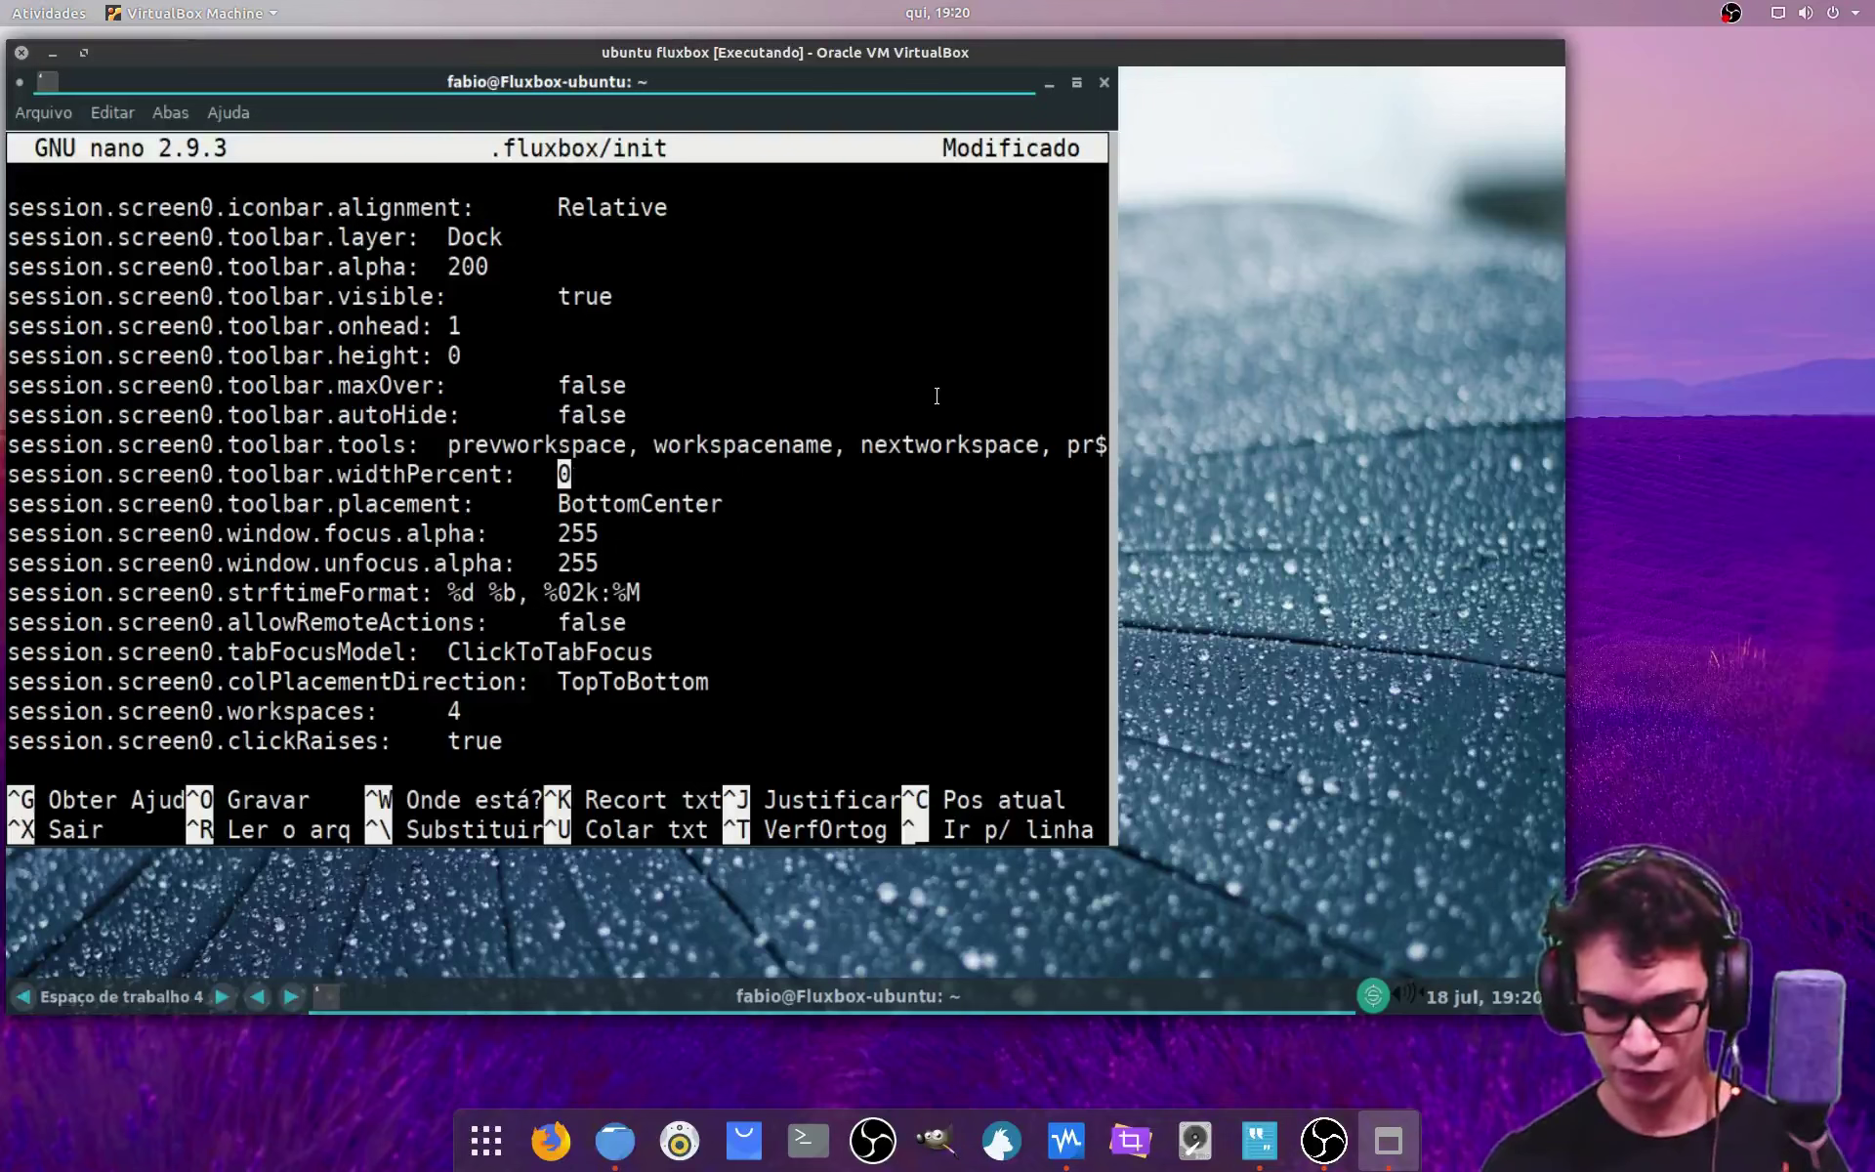
type("9")
key("ctrl+o")
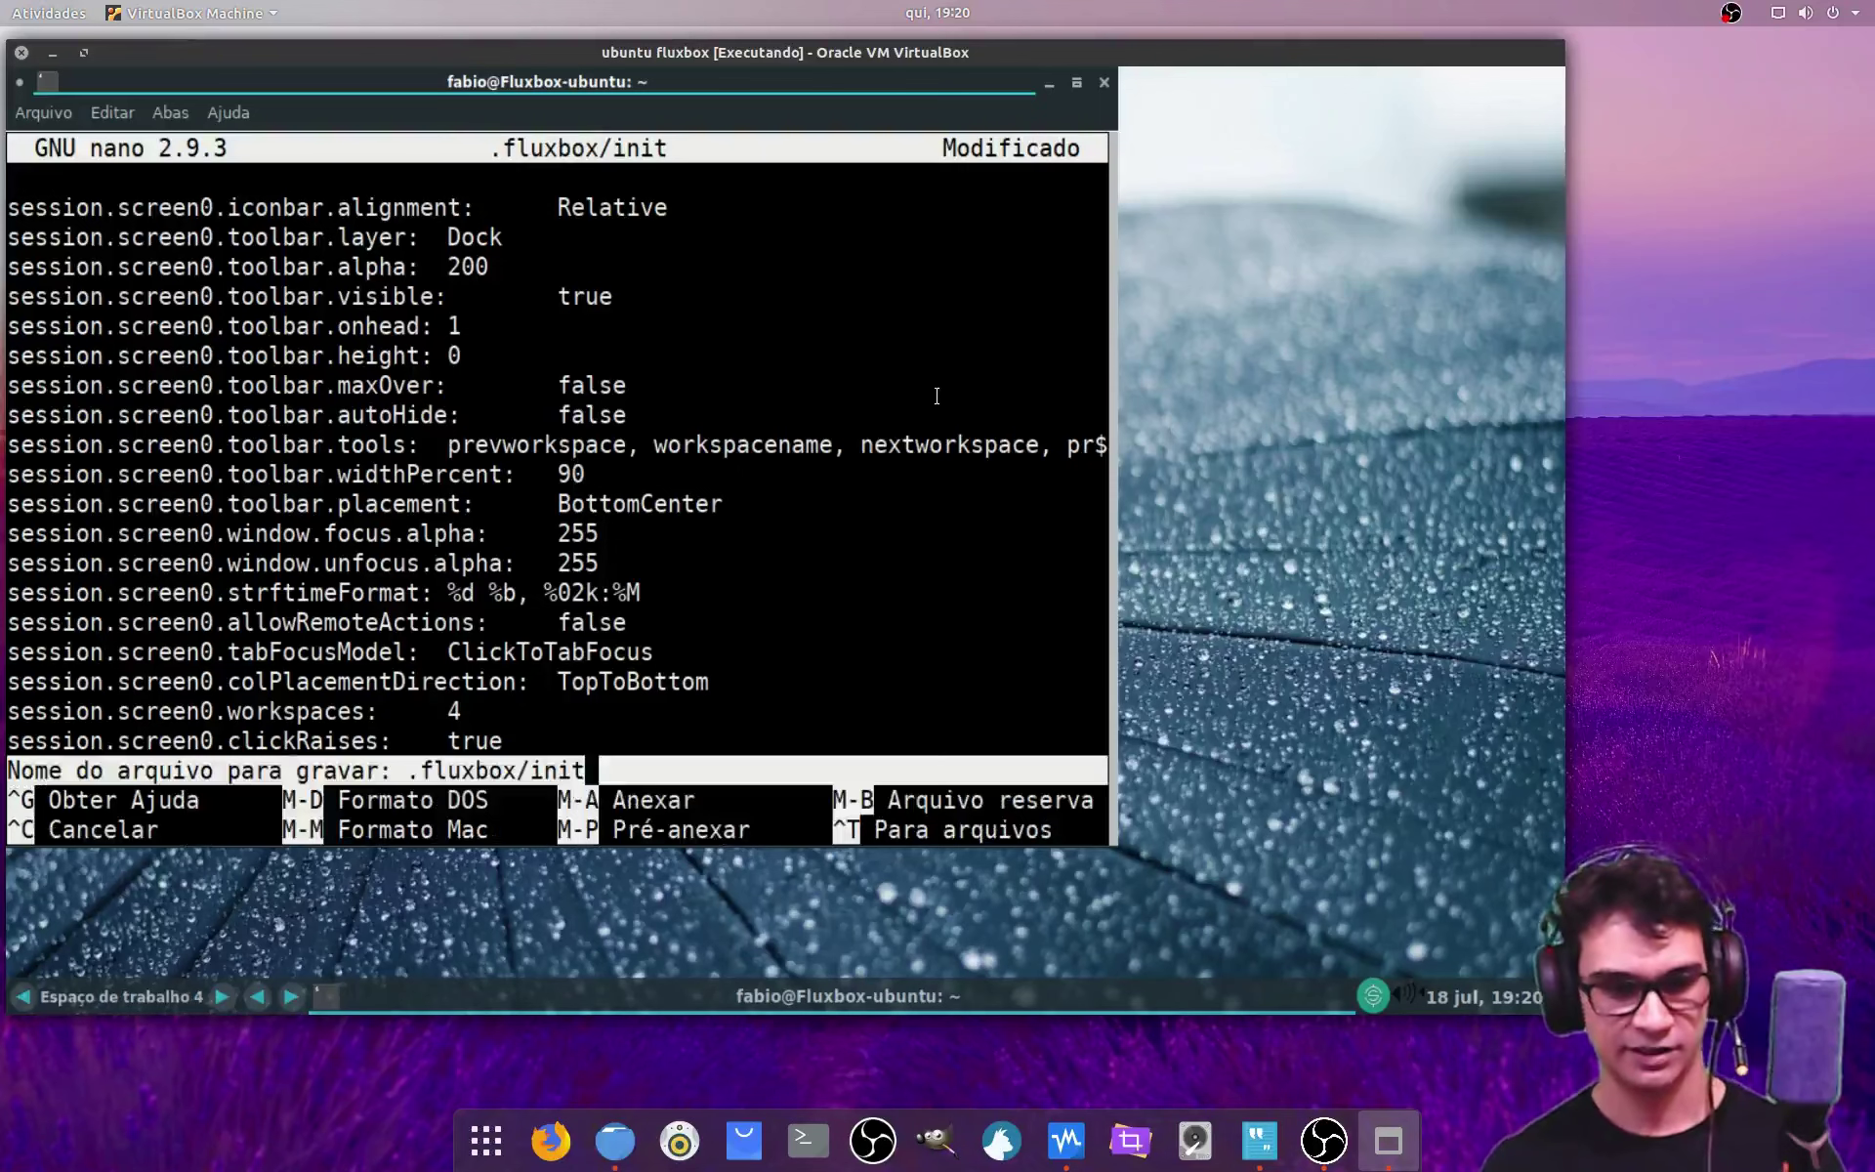
key("Return")
right_click(1293, 533)
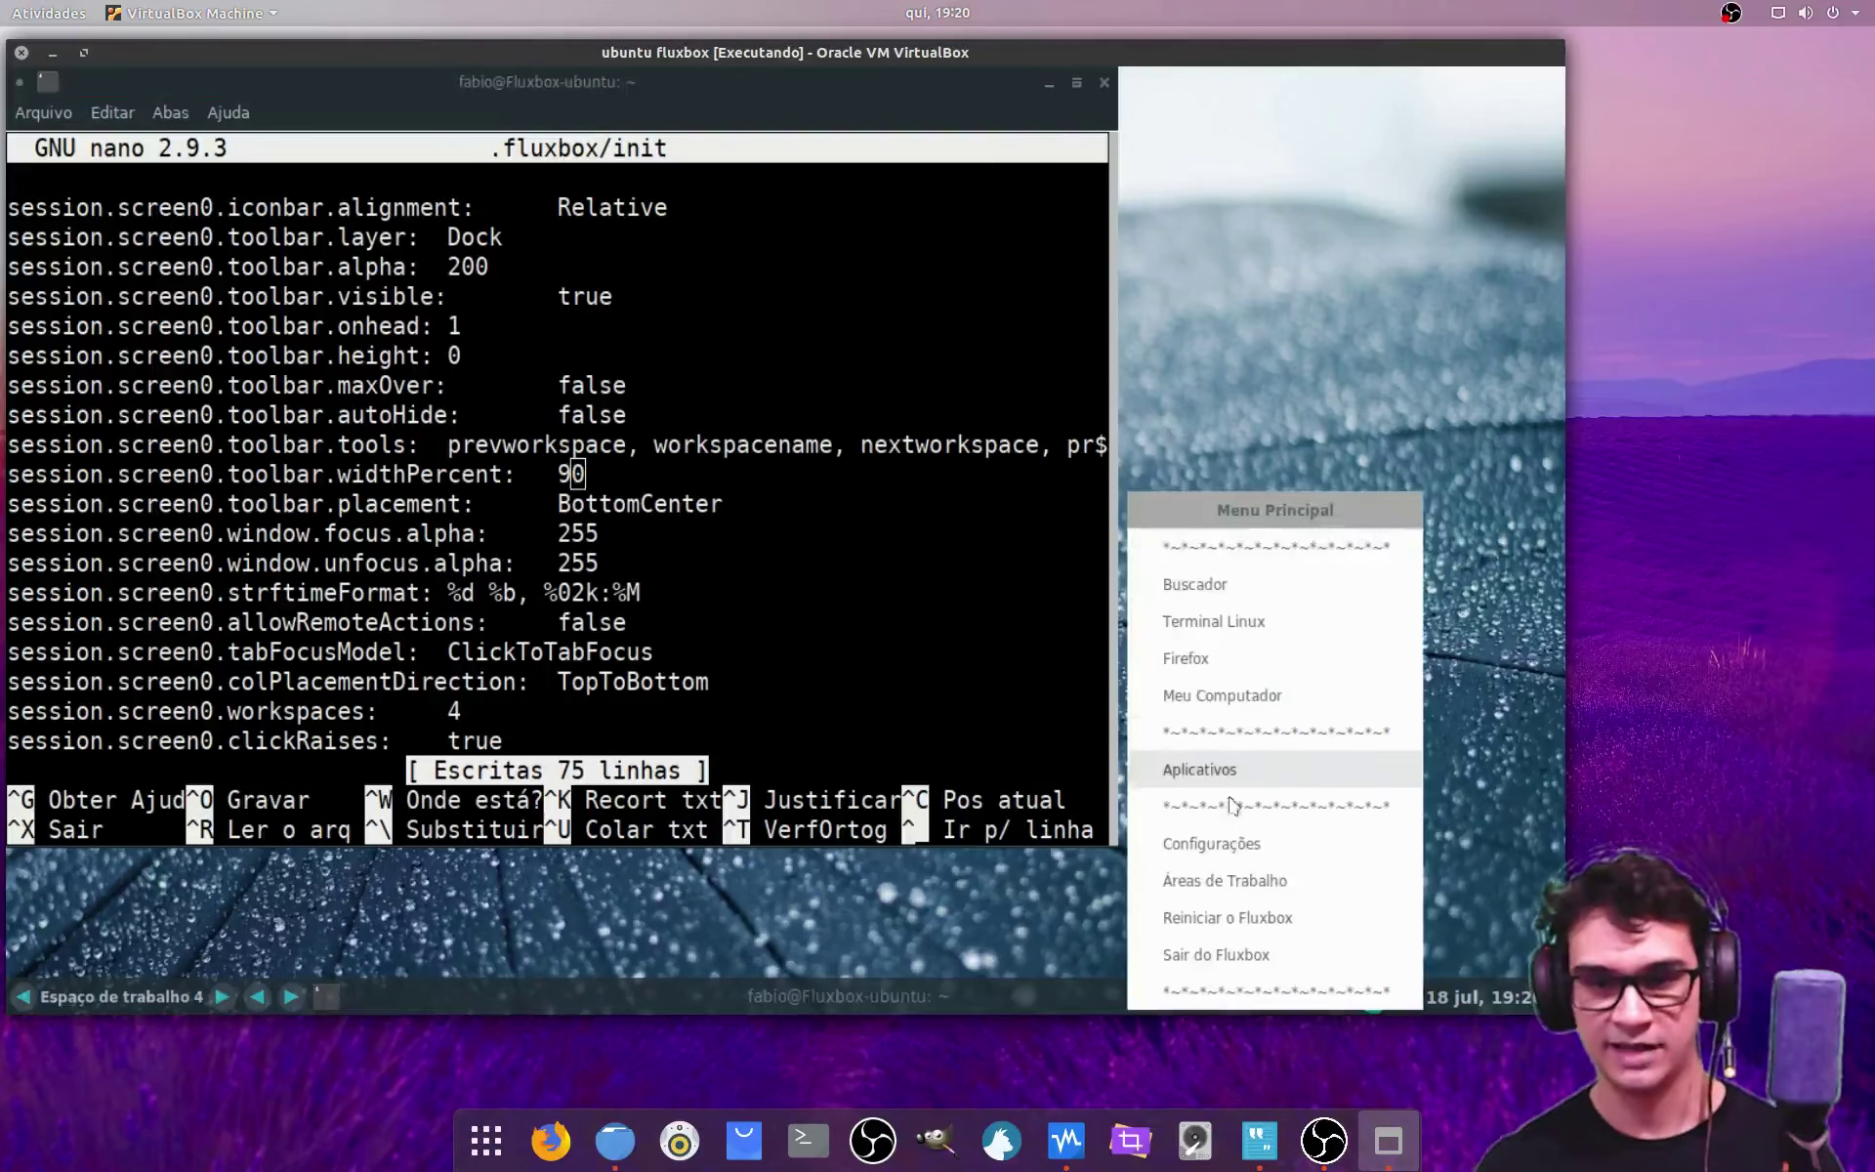
left_click(1221, 922)
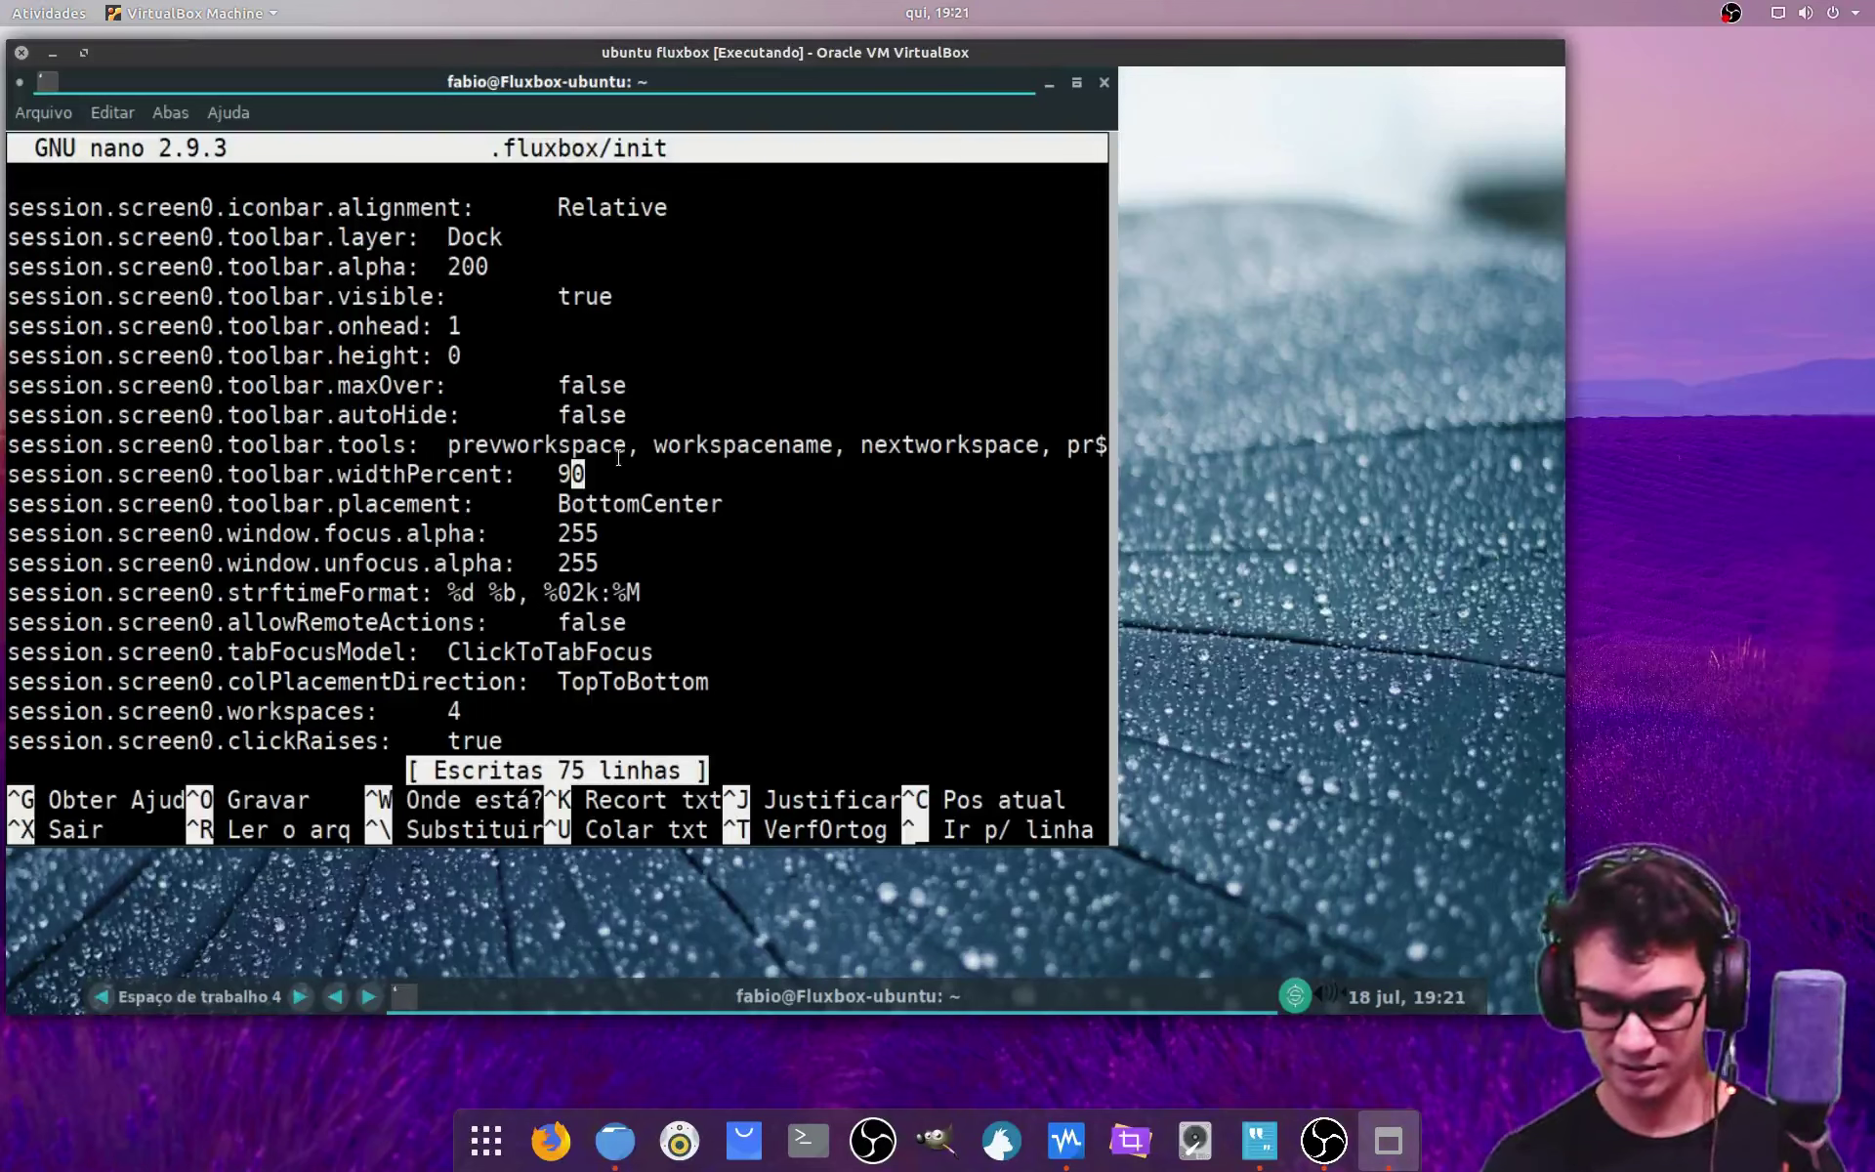
Step: Set toolbar.widthPercent to 95, save, and restart Fluxbox to widen the toolbar
key("Delete")
type("5")
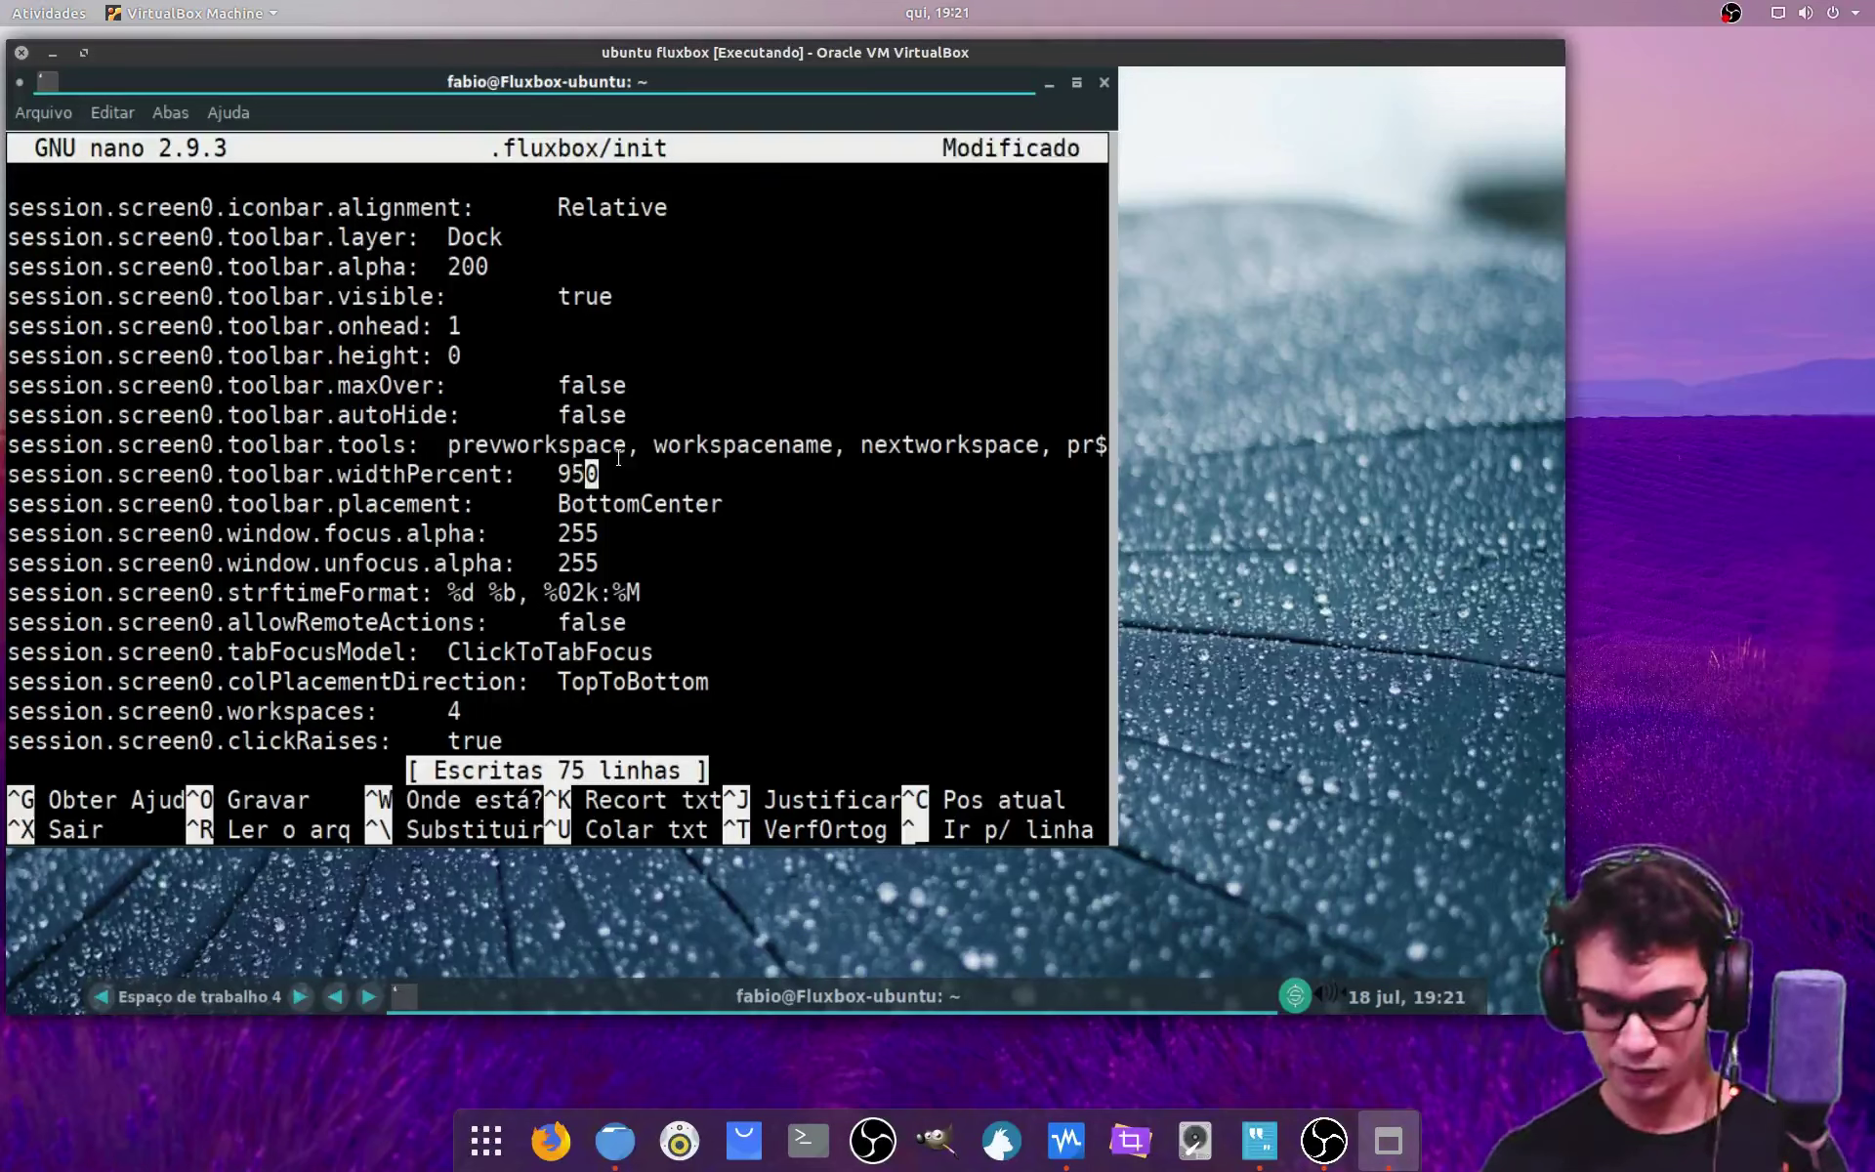
key("ctrl+o")
key("Return")
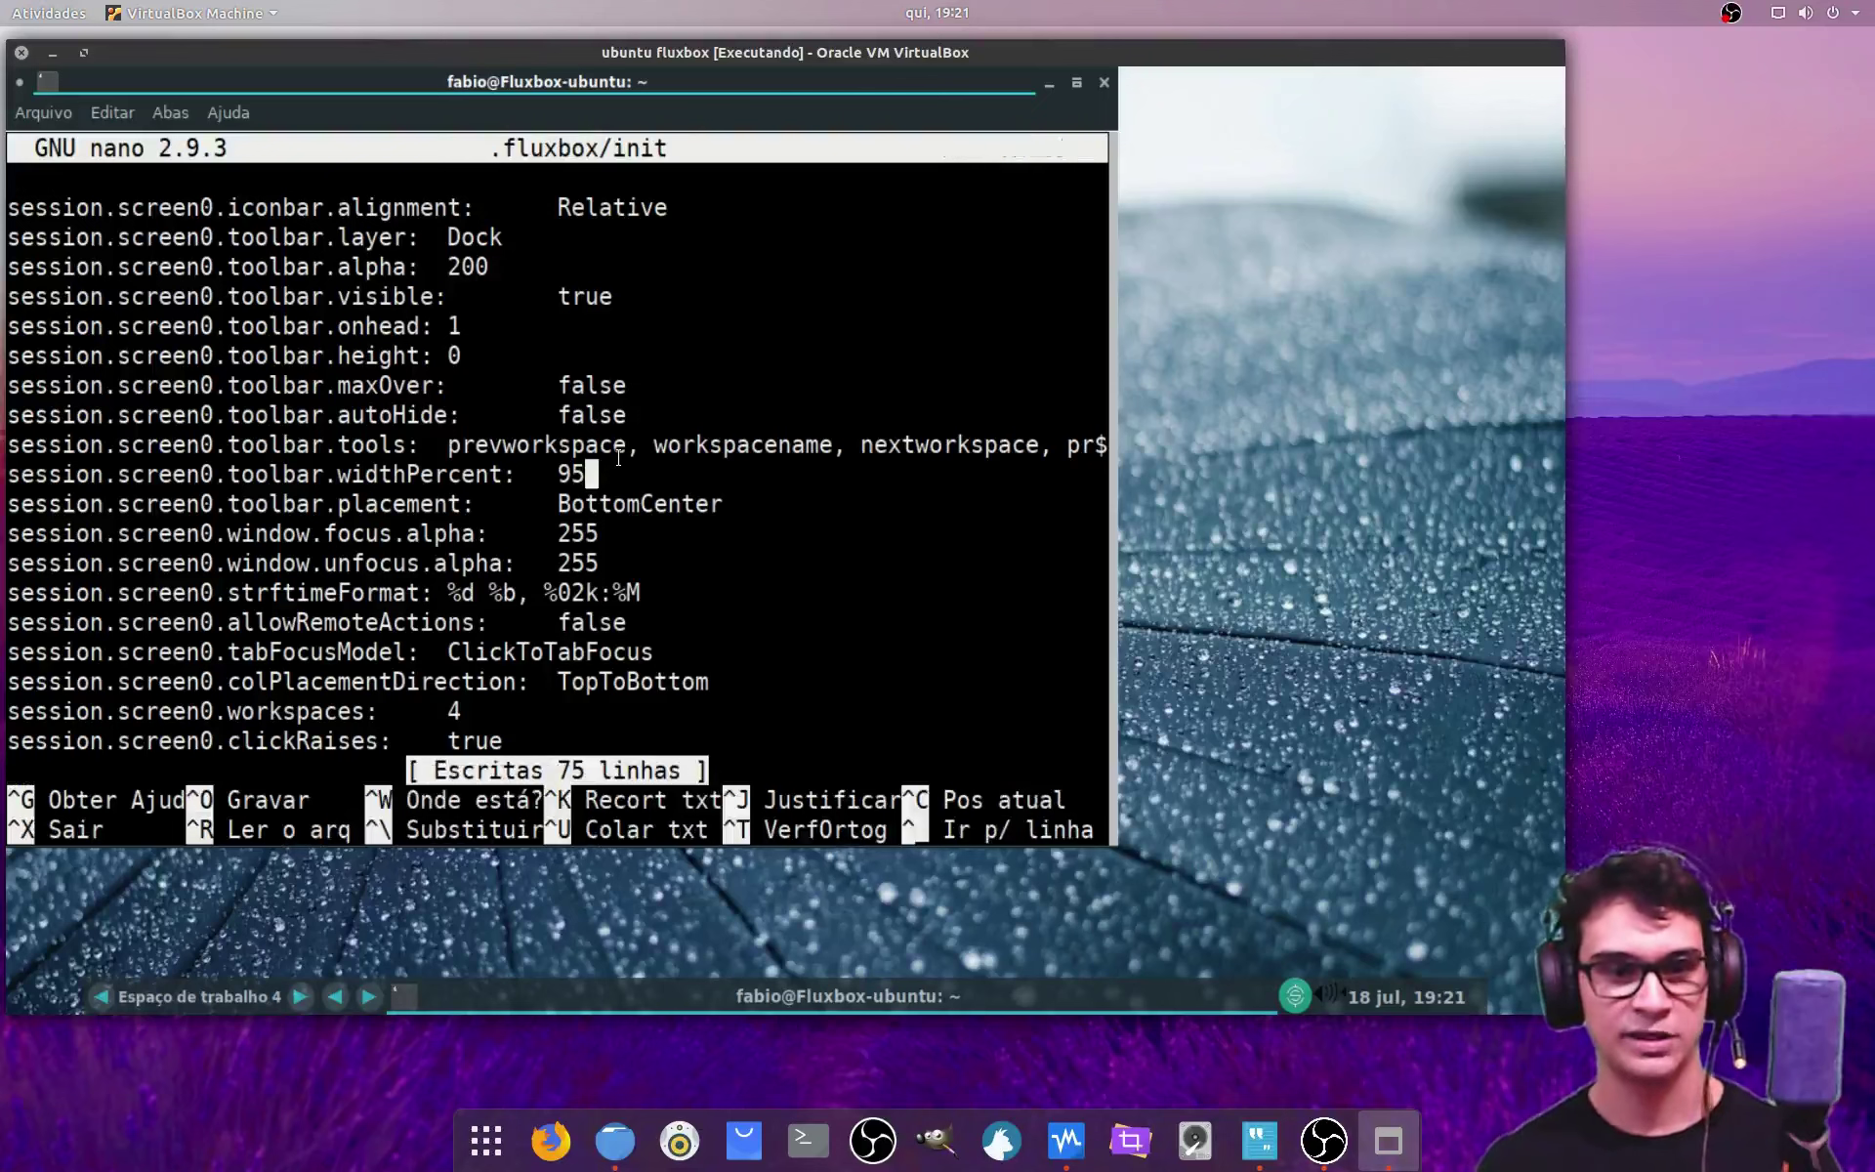
double_click(384, 477)
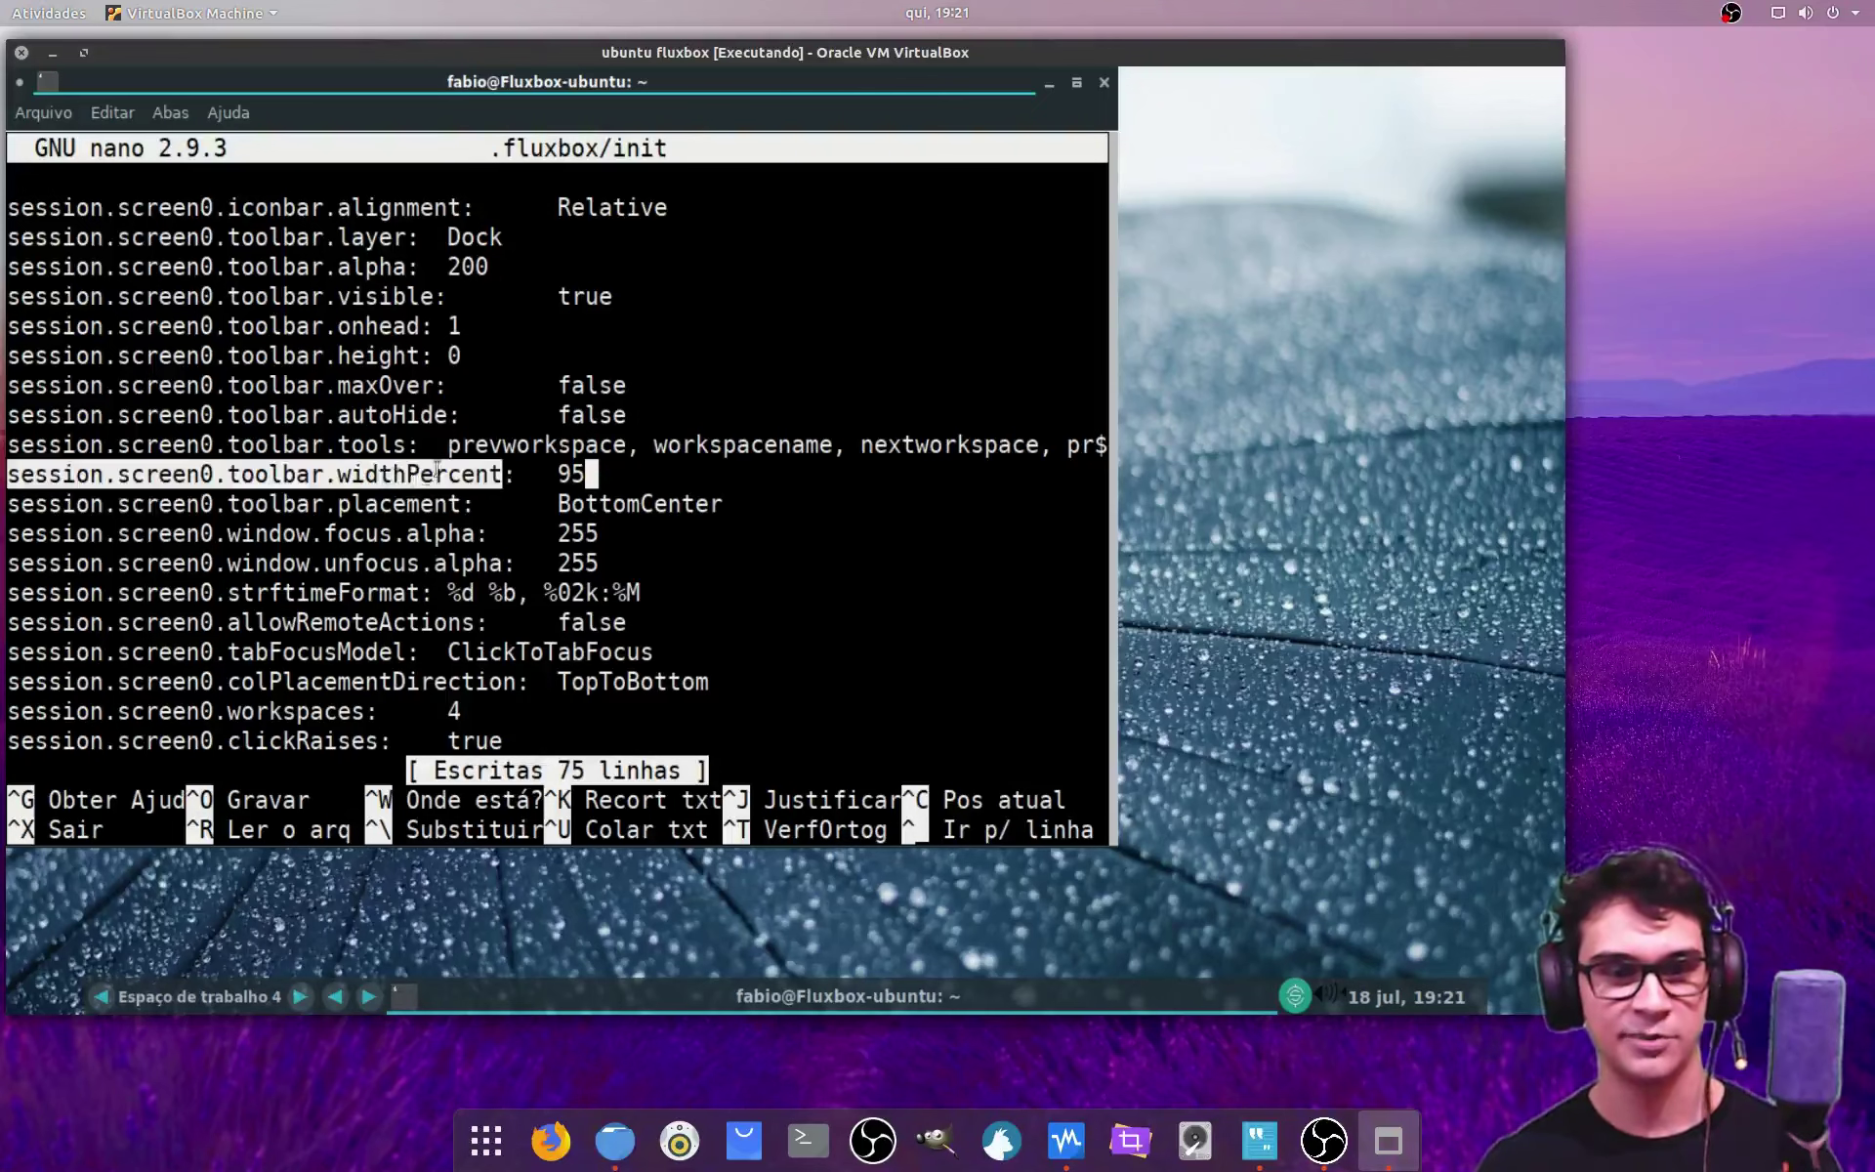
right_click(1314, 549)
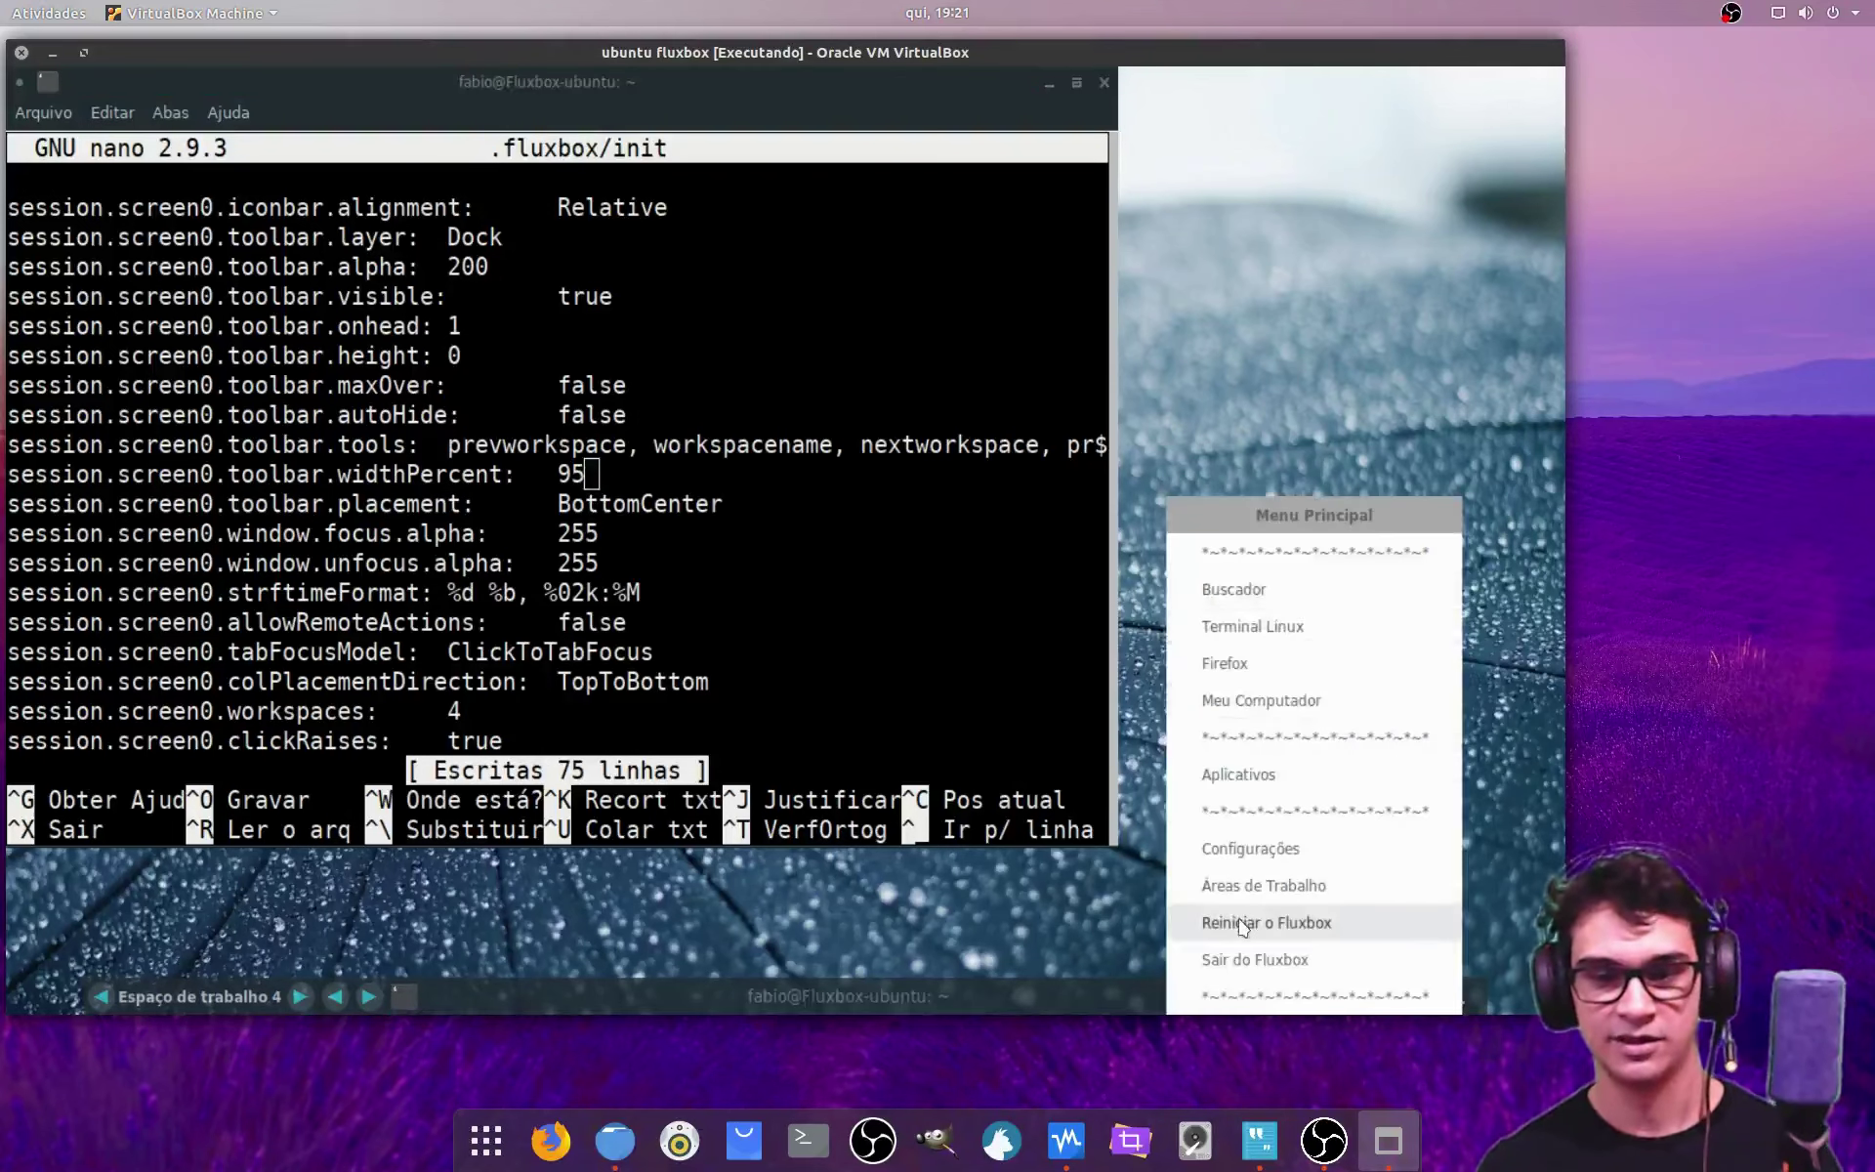
left_click(1238, 909)
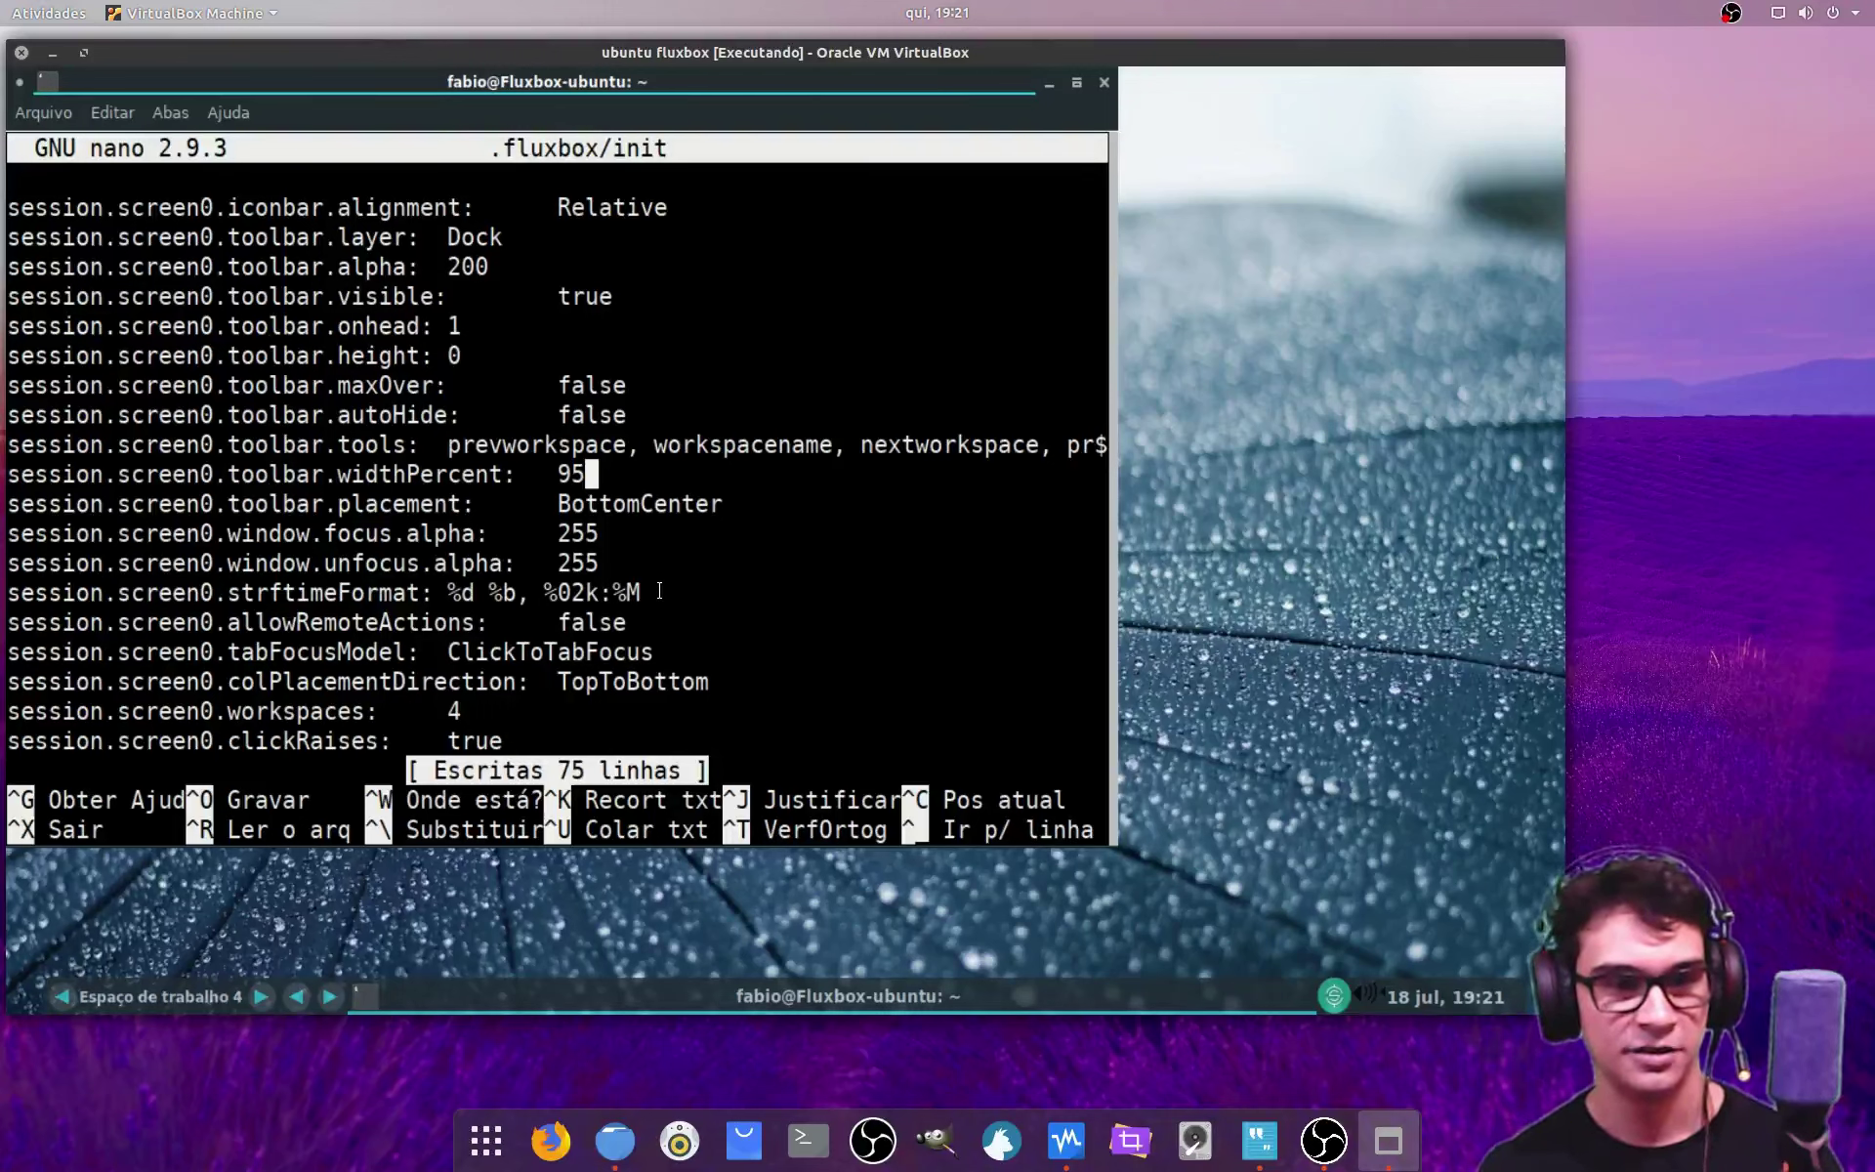
key("Up")
key("Up")
key("Down")
key("Down")
key("Down")
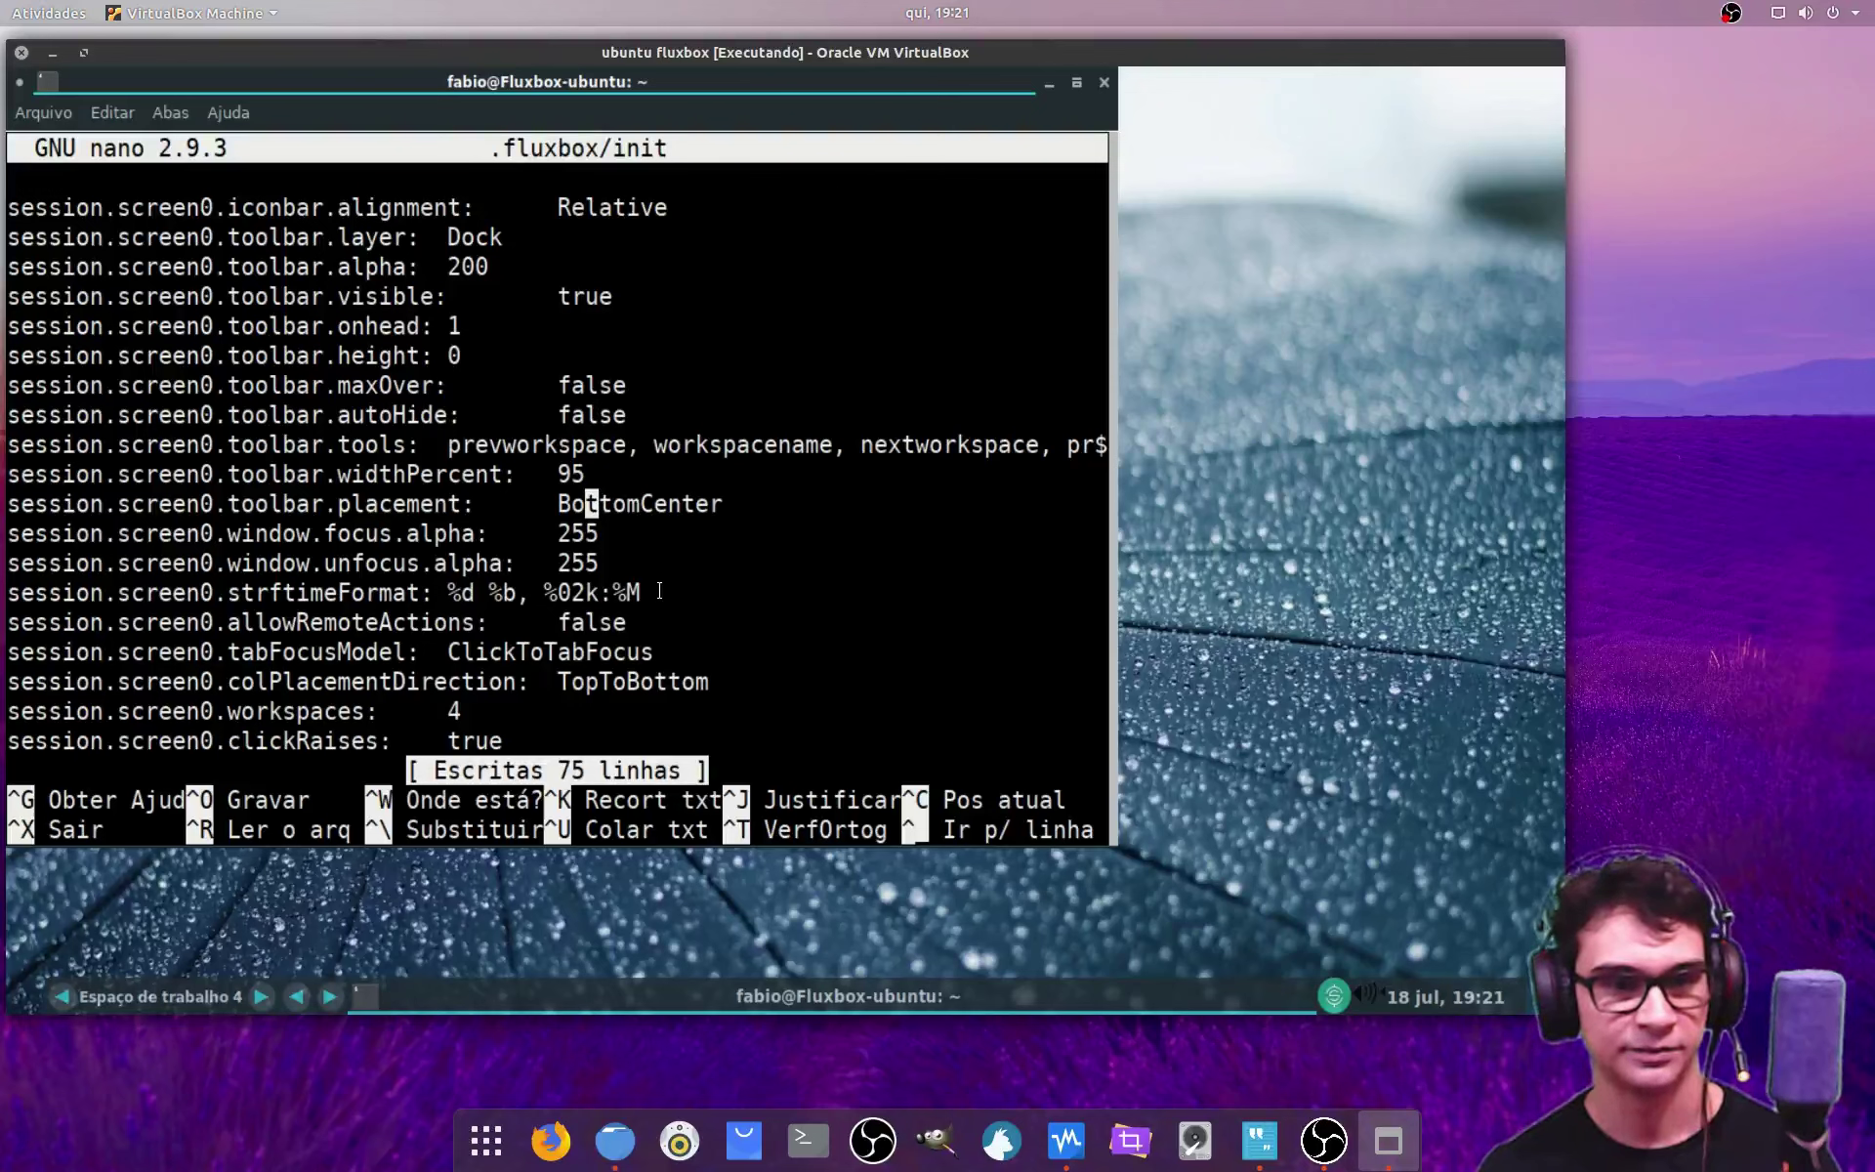
key("Left")
key("Right")
key("Right")
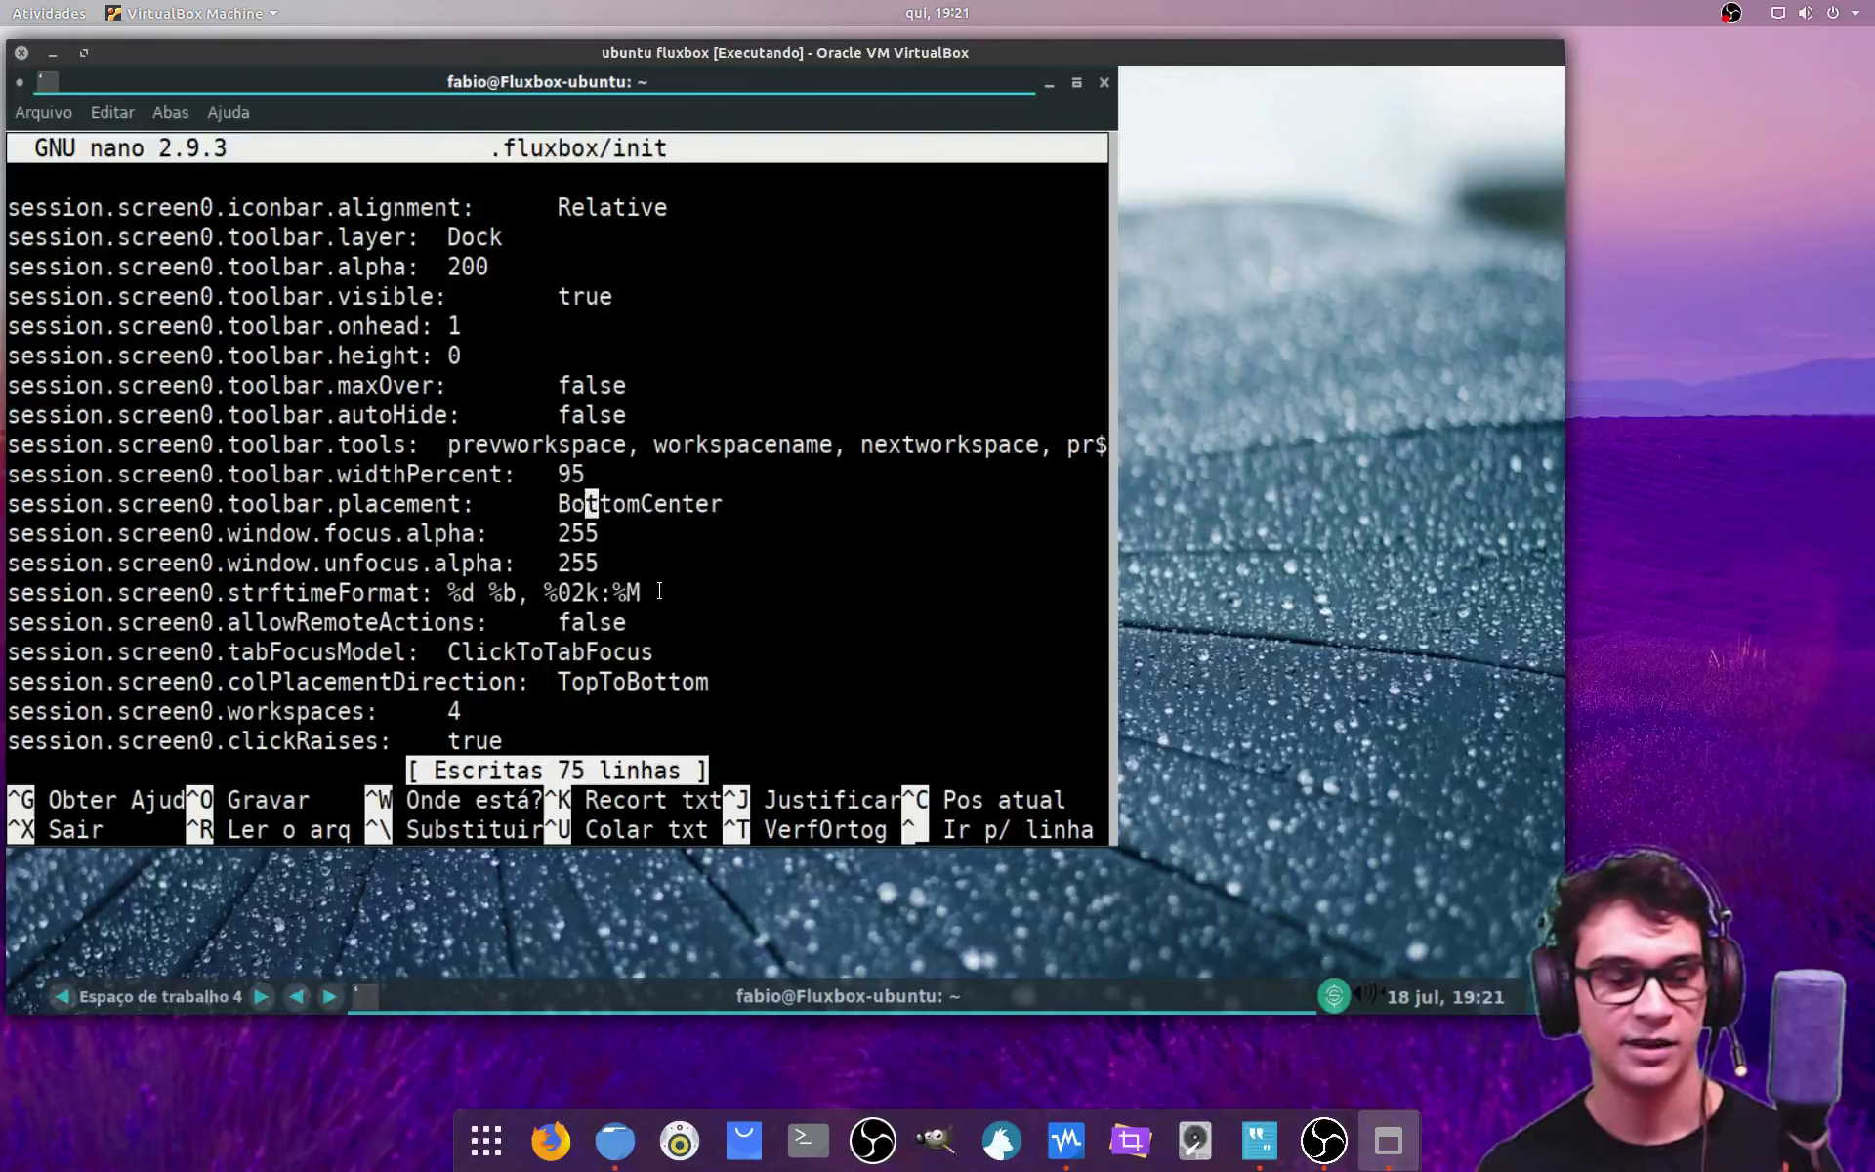
key("Right")
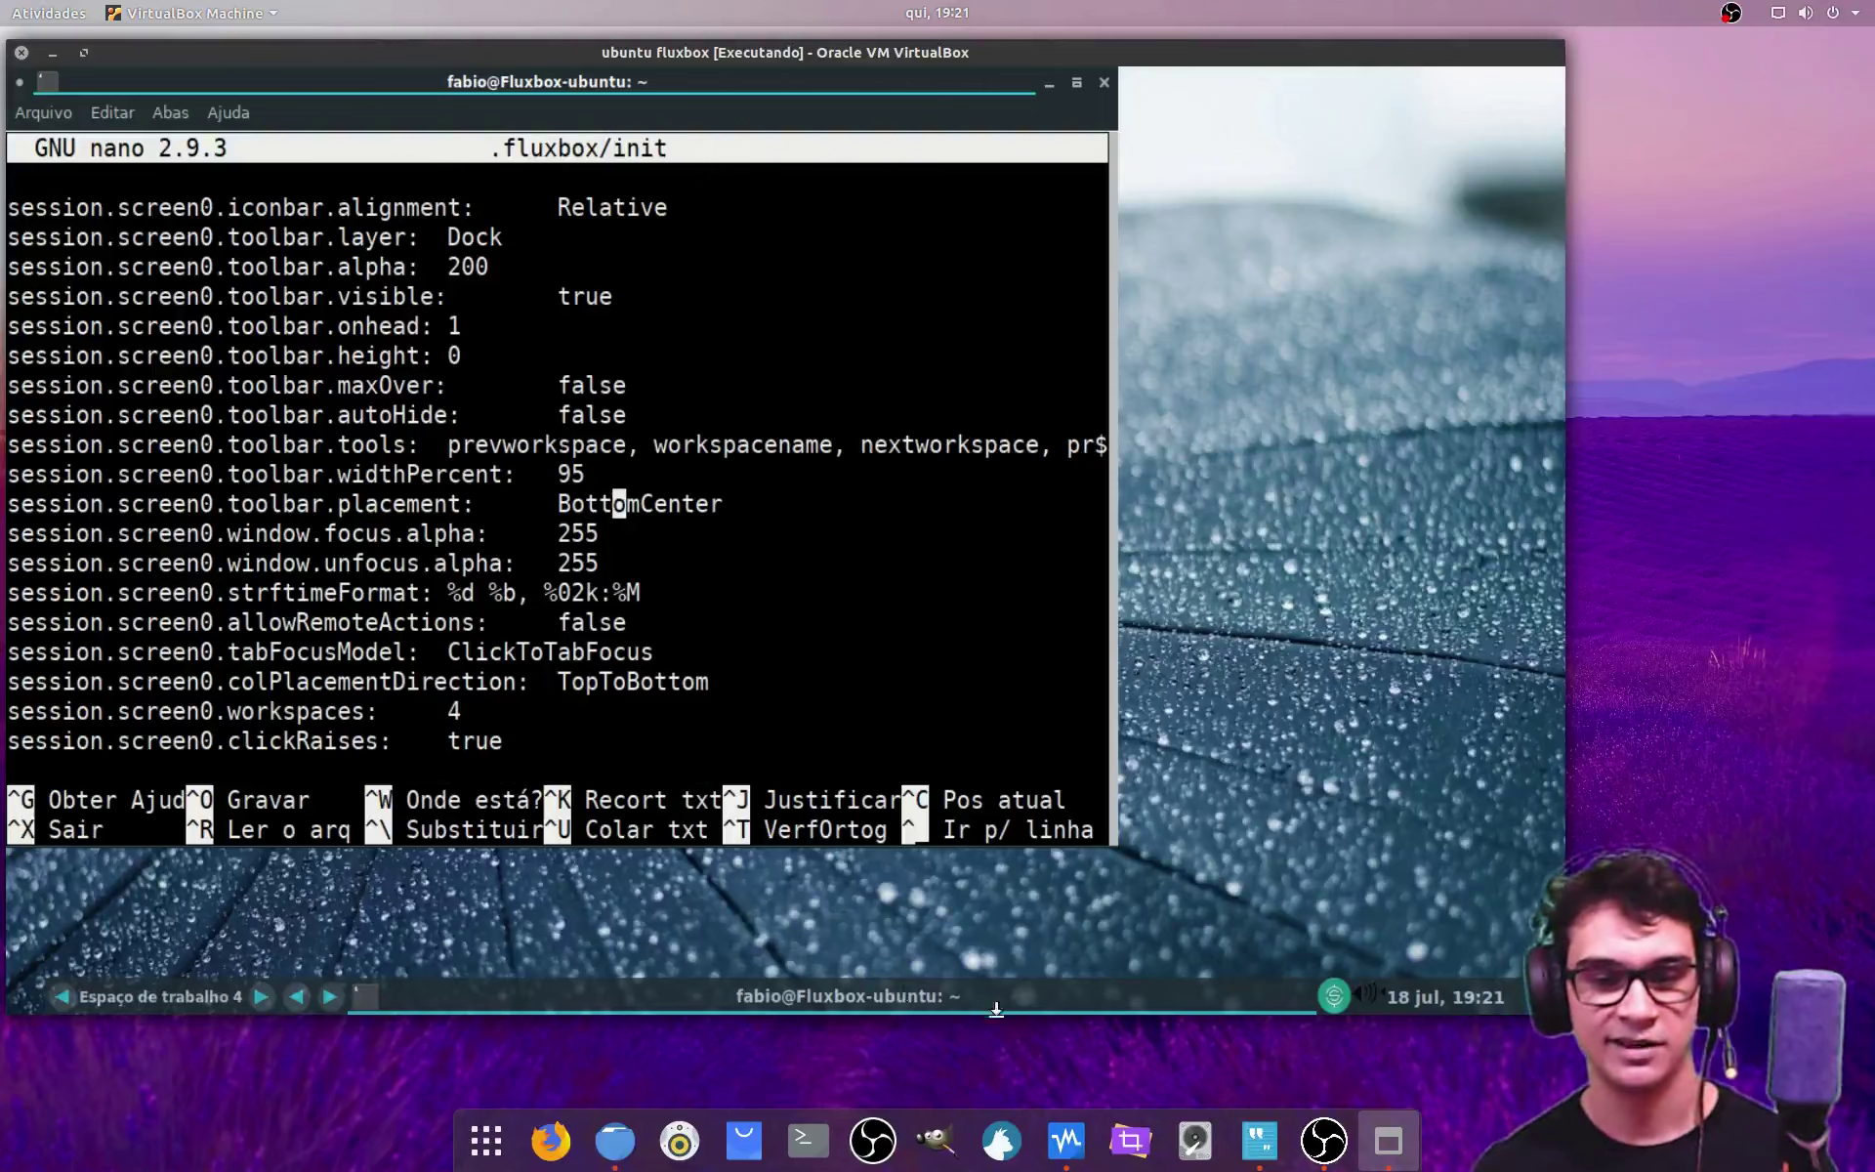
right_click(1002, 992)
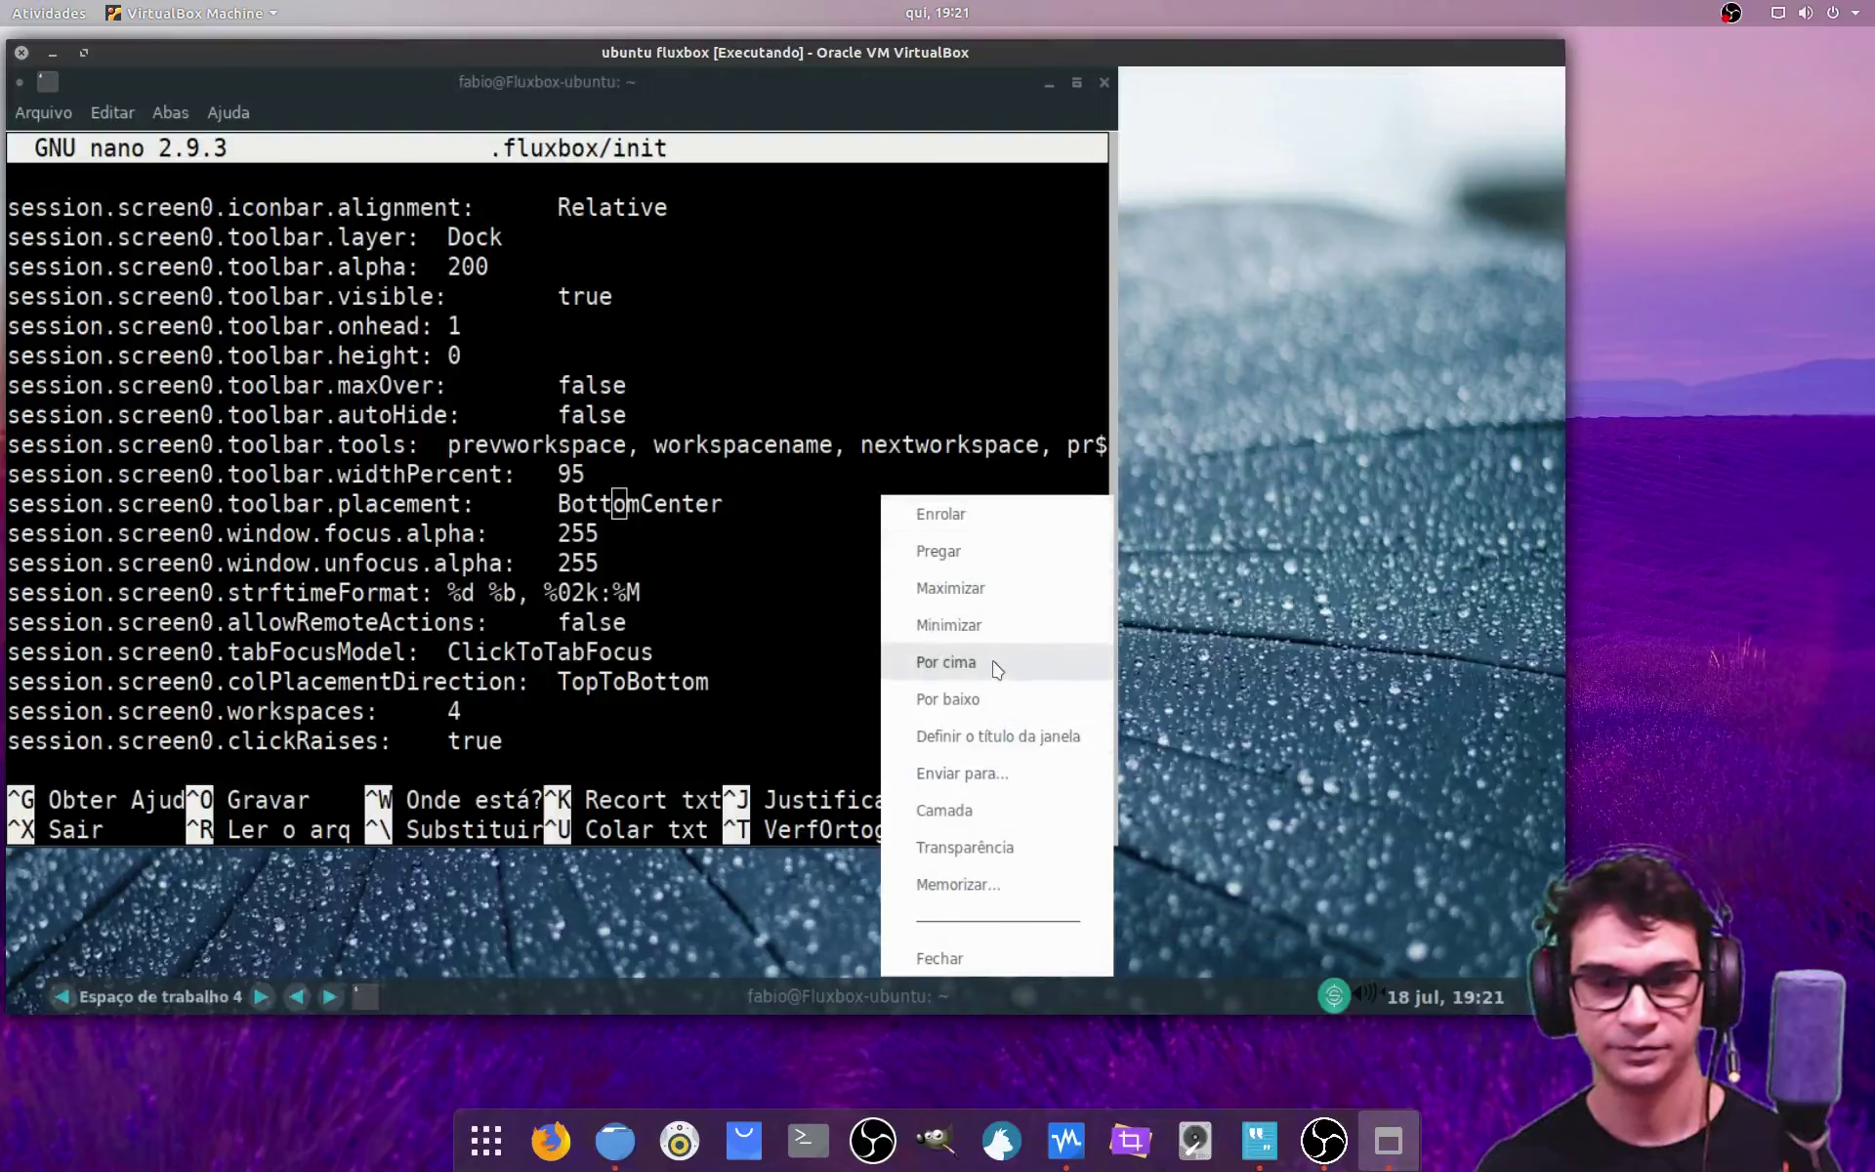
mouse_move(992, 784)
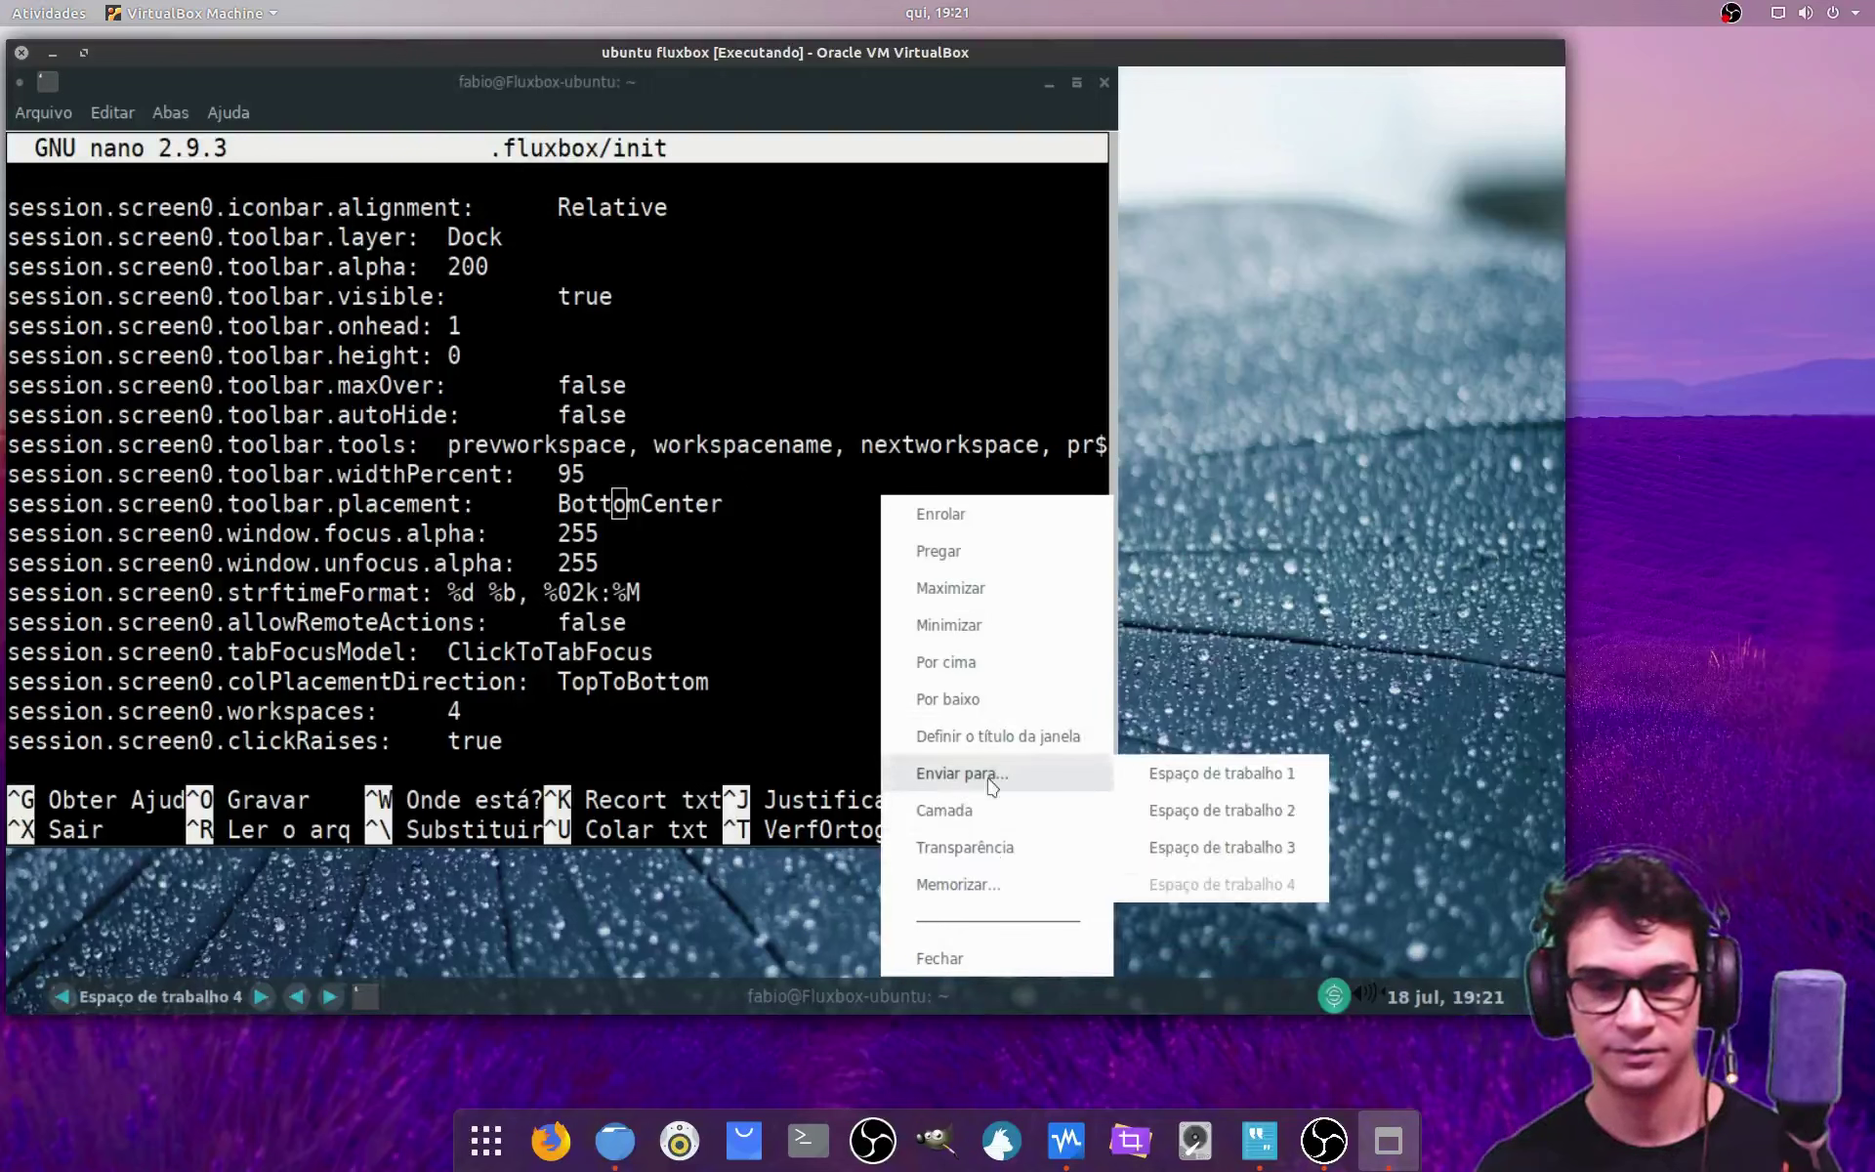
left_click(752, 981)
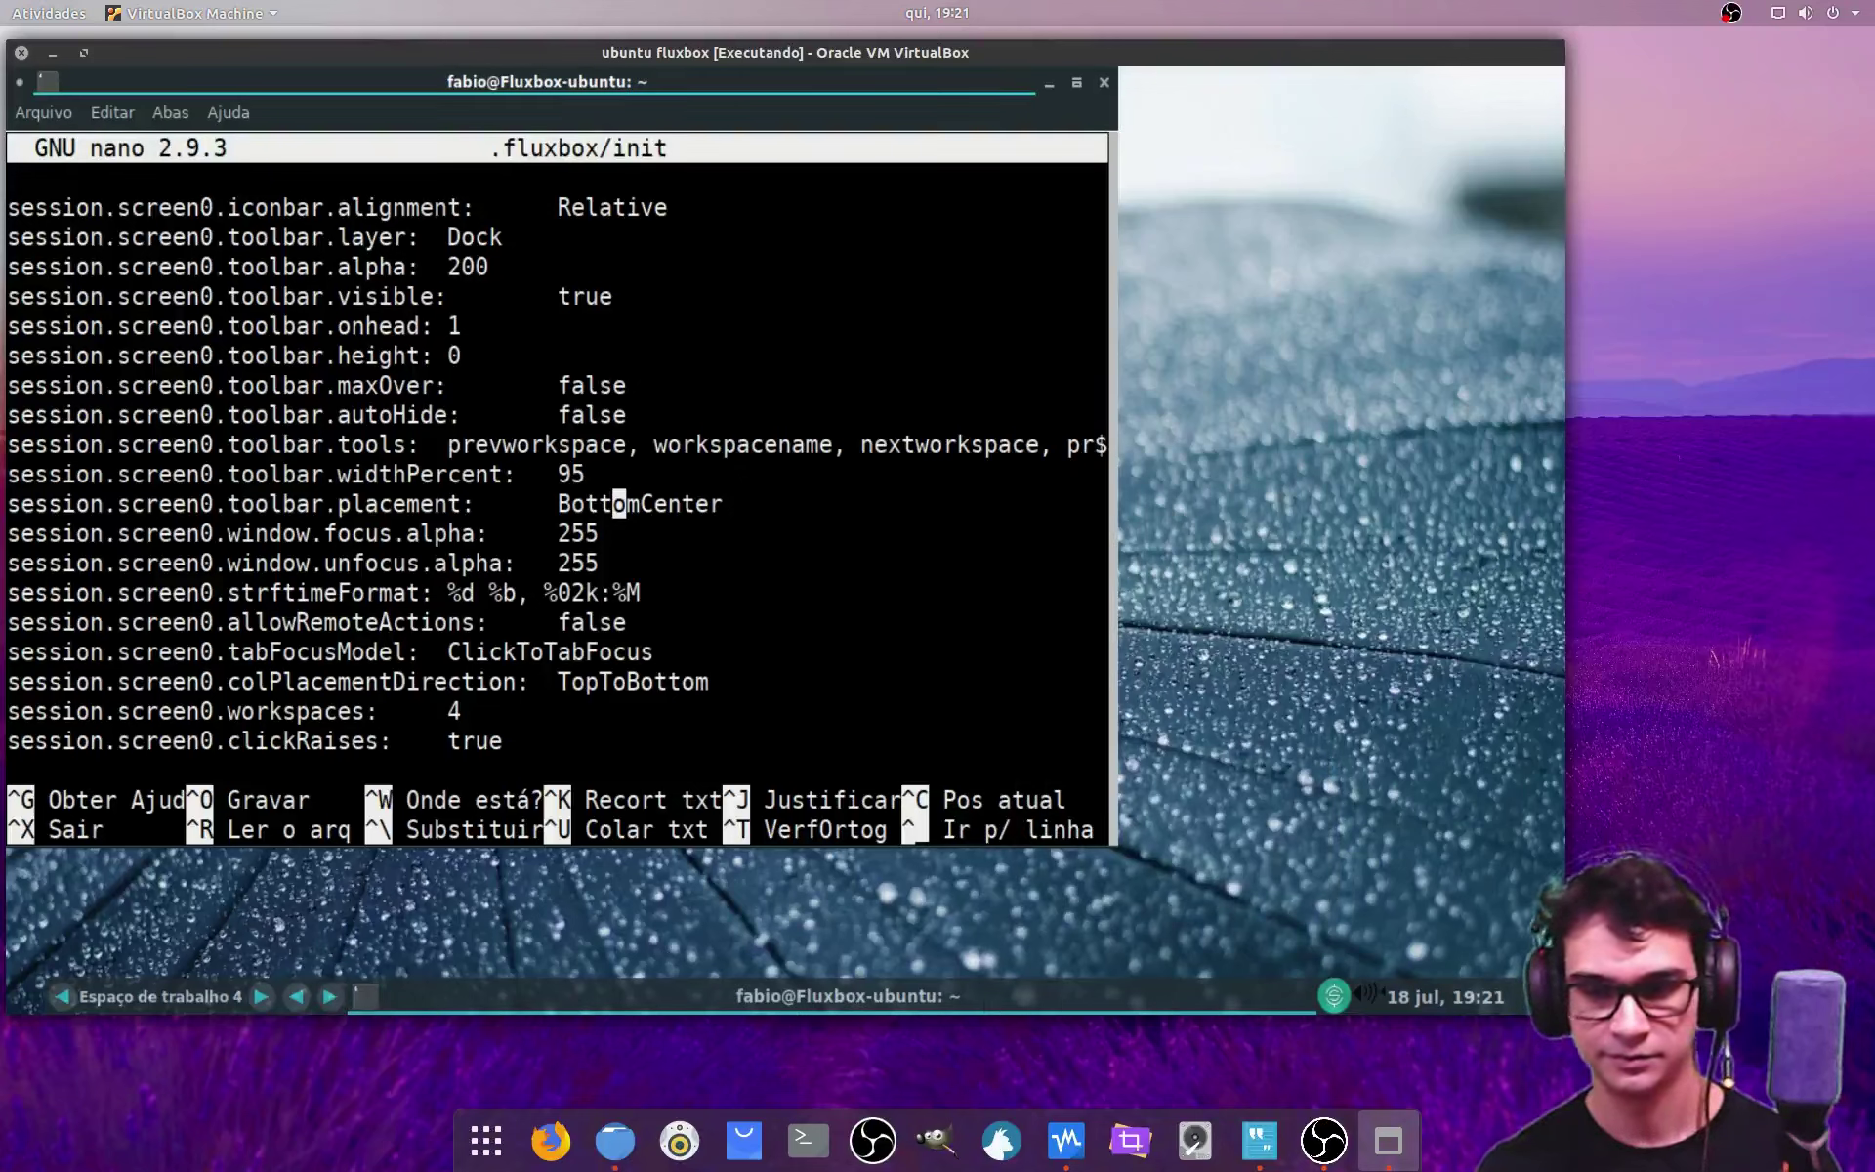
right_click(1233, 997)
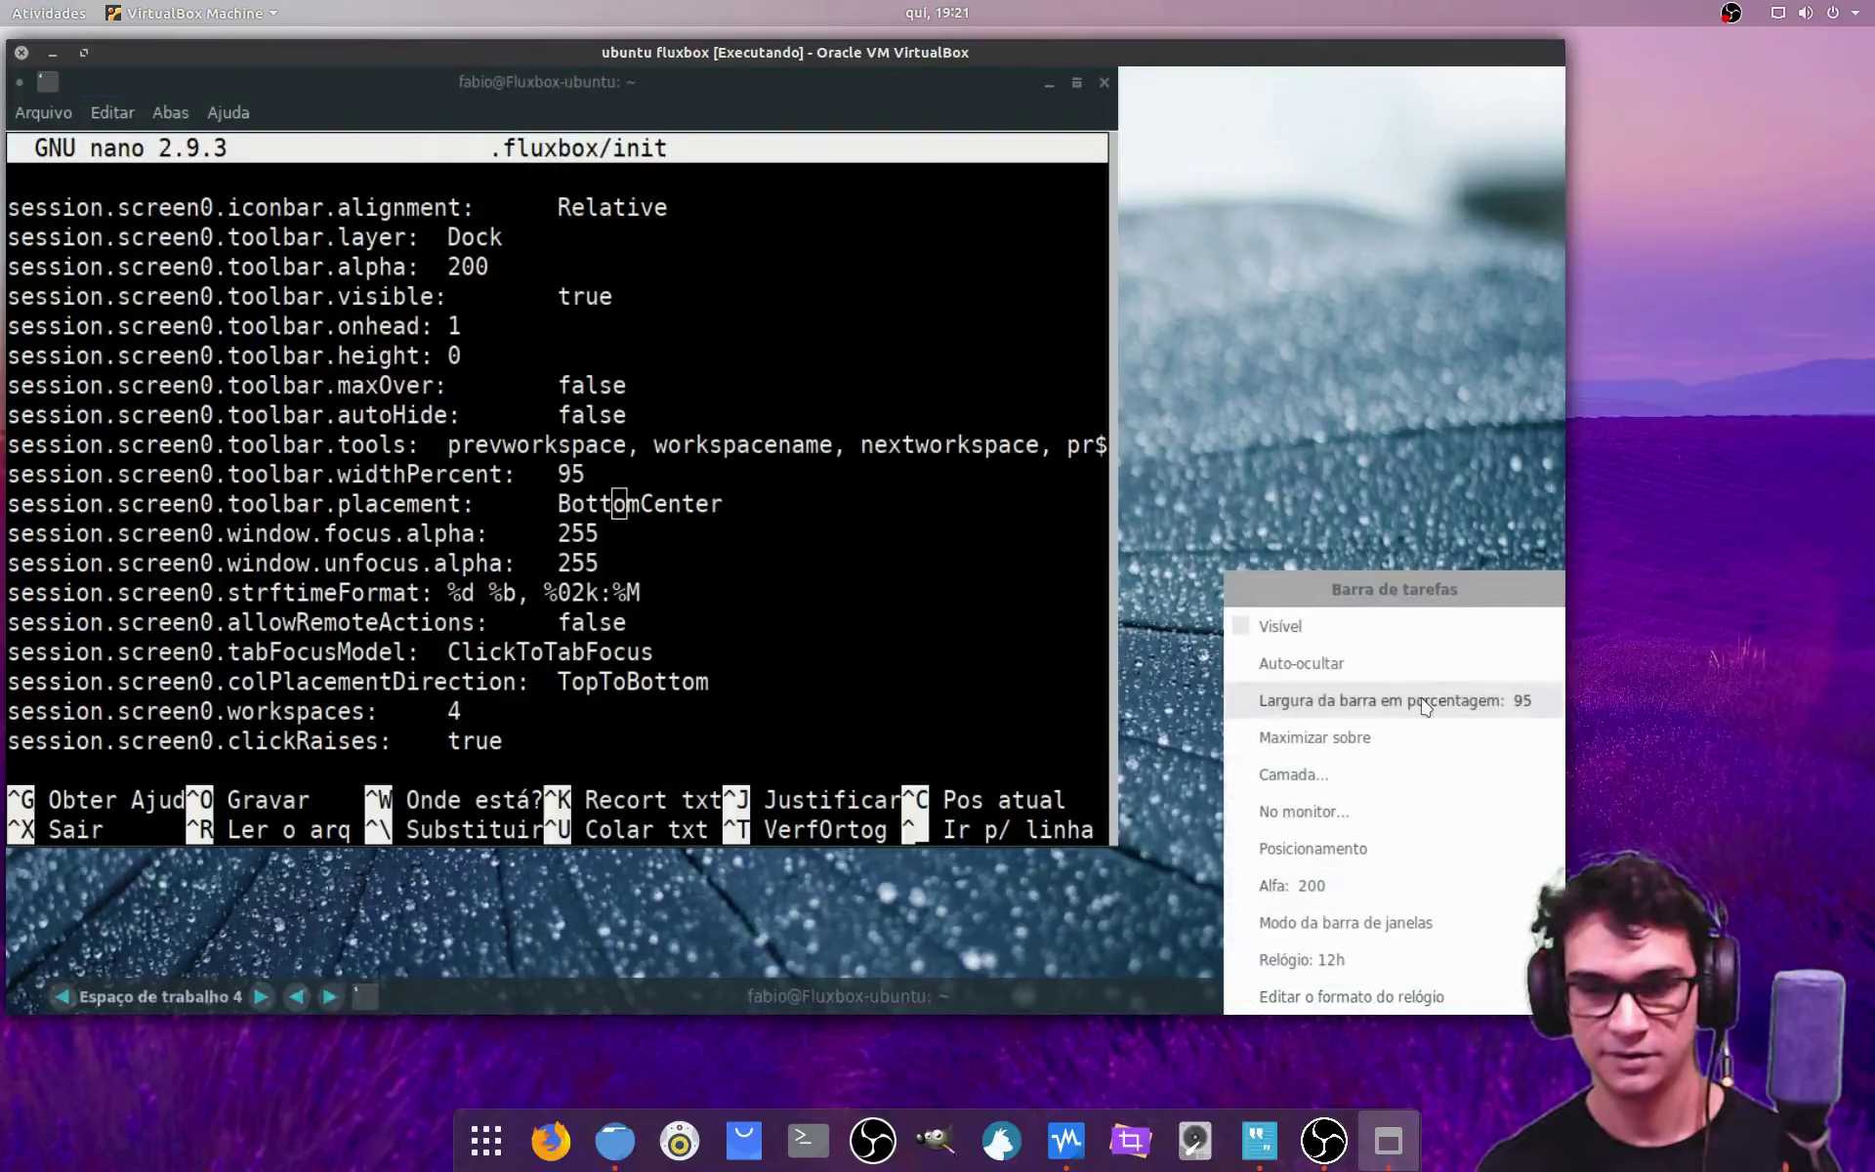
mouse_move(1387, 811)
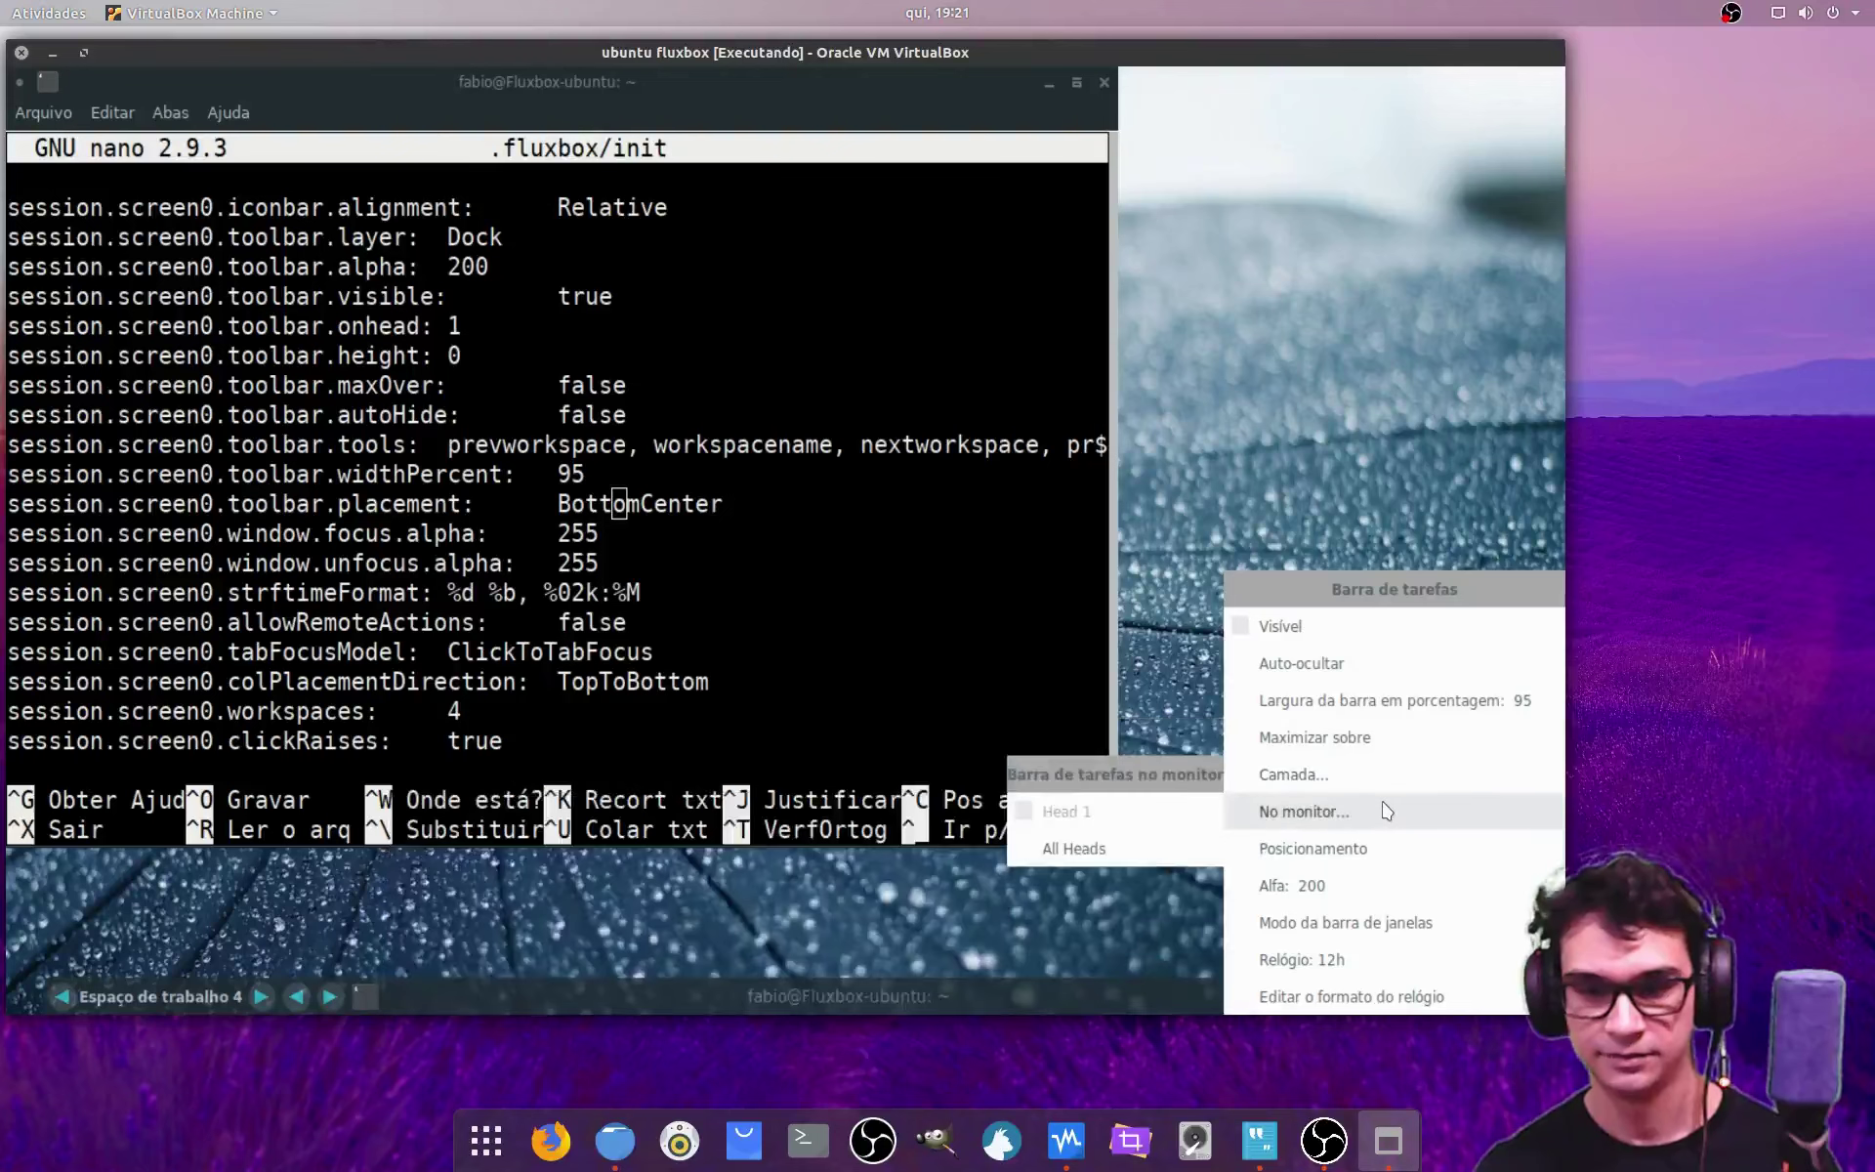
mouse_move(1391, 848)
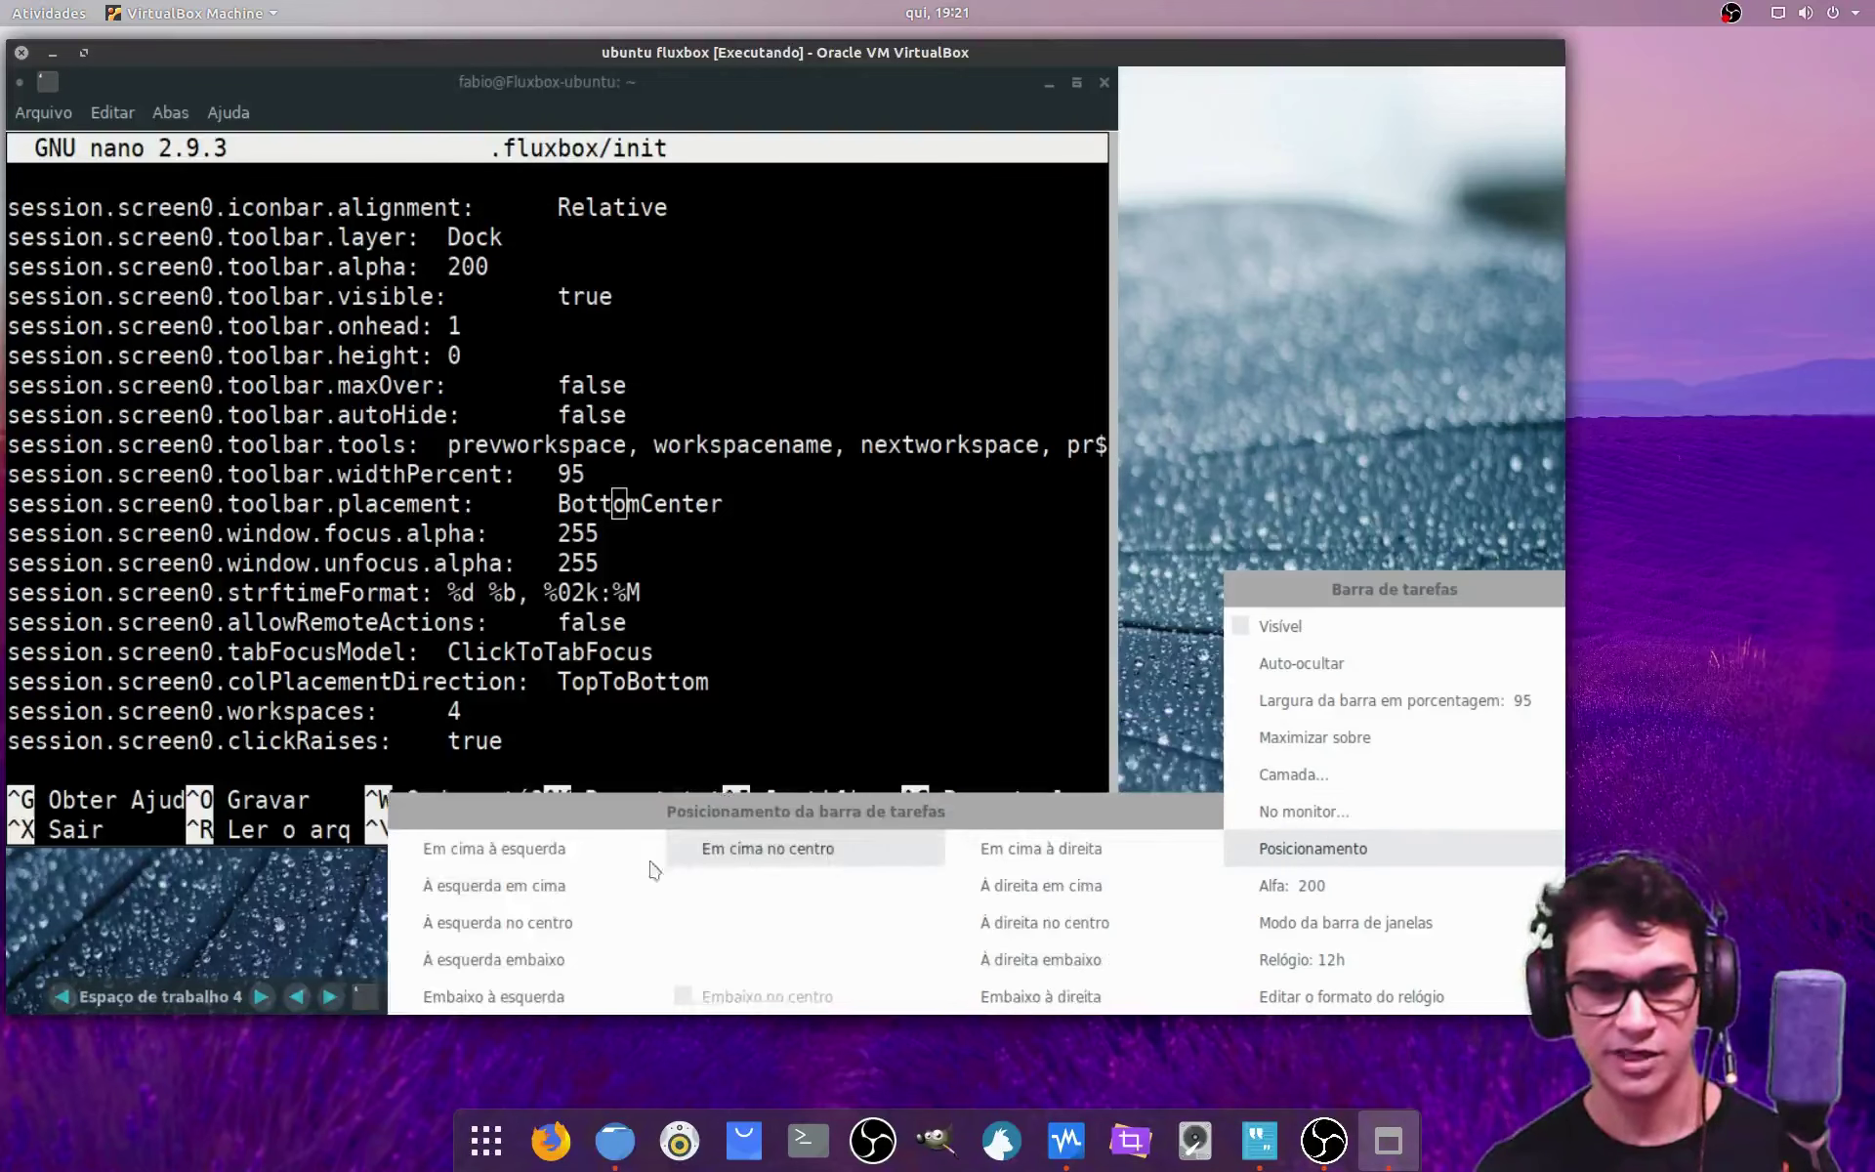
left_click(955, 568)
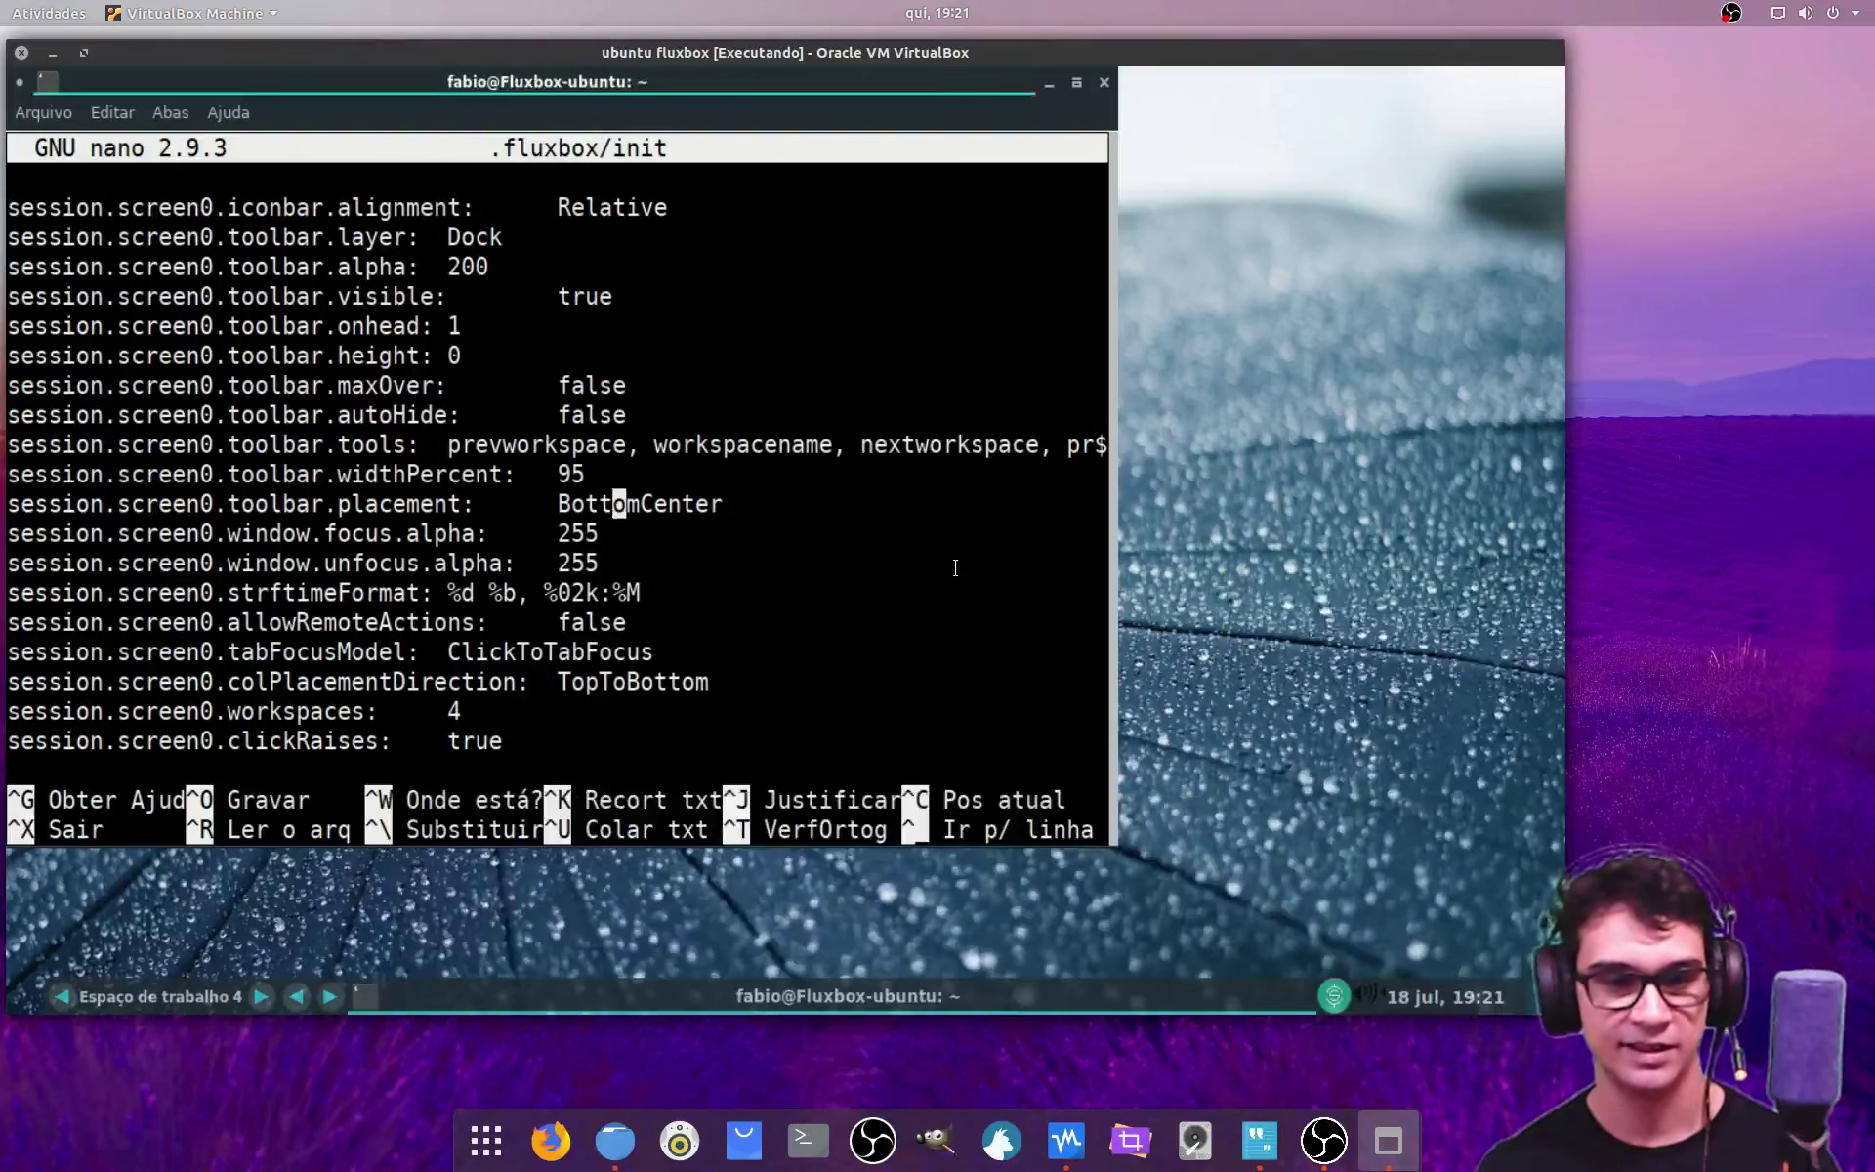
key("Up")
key("Up")
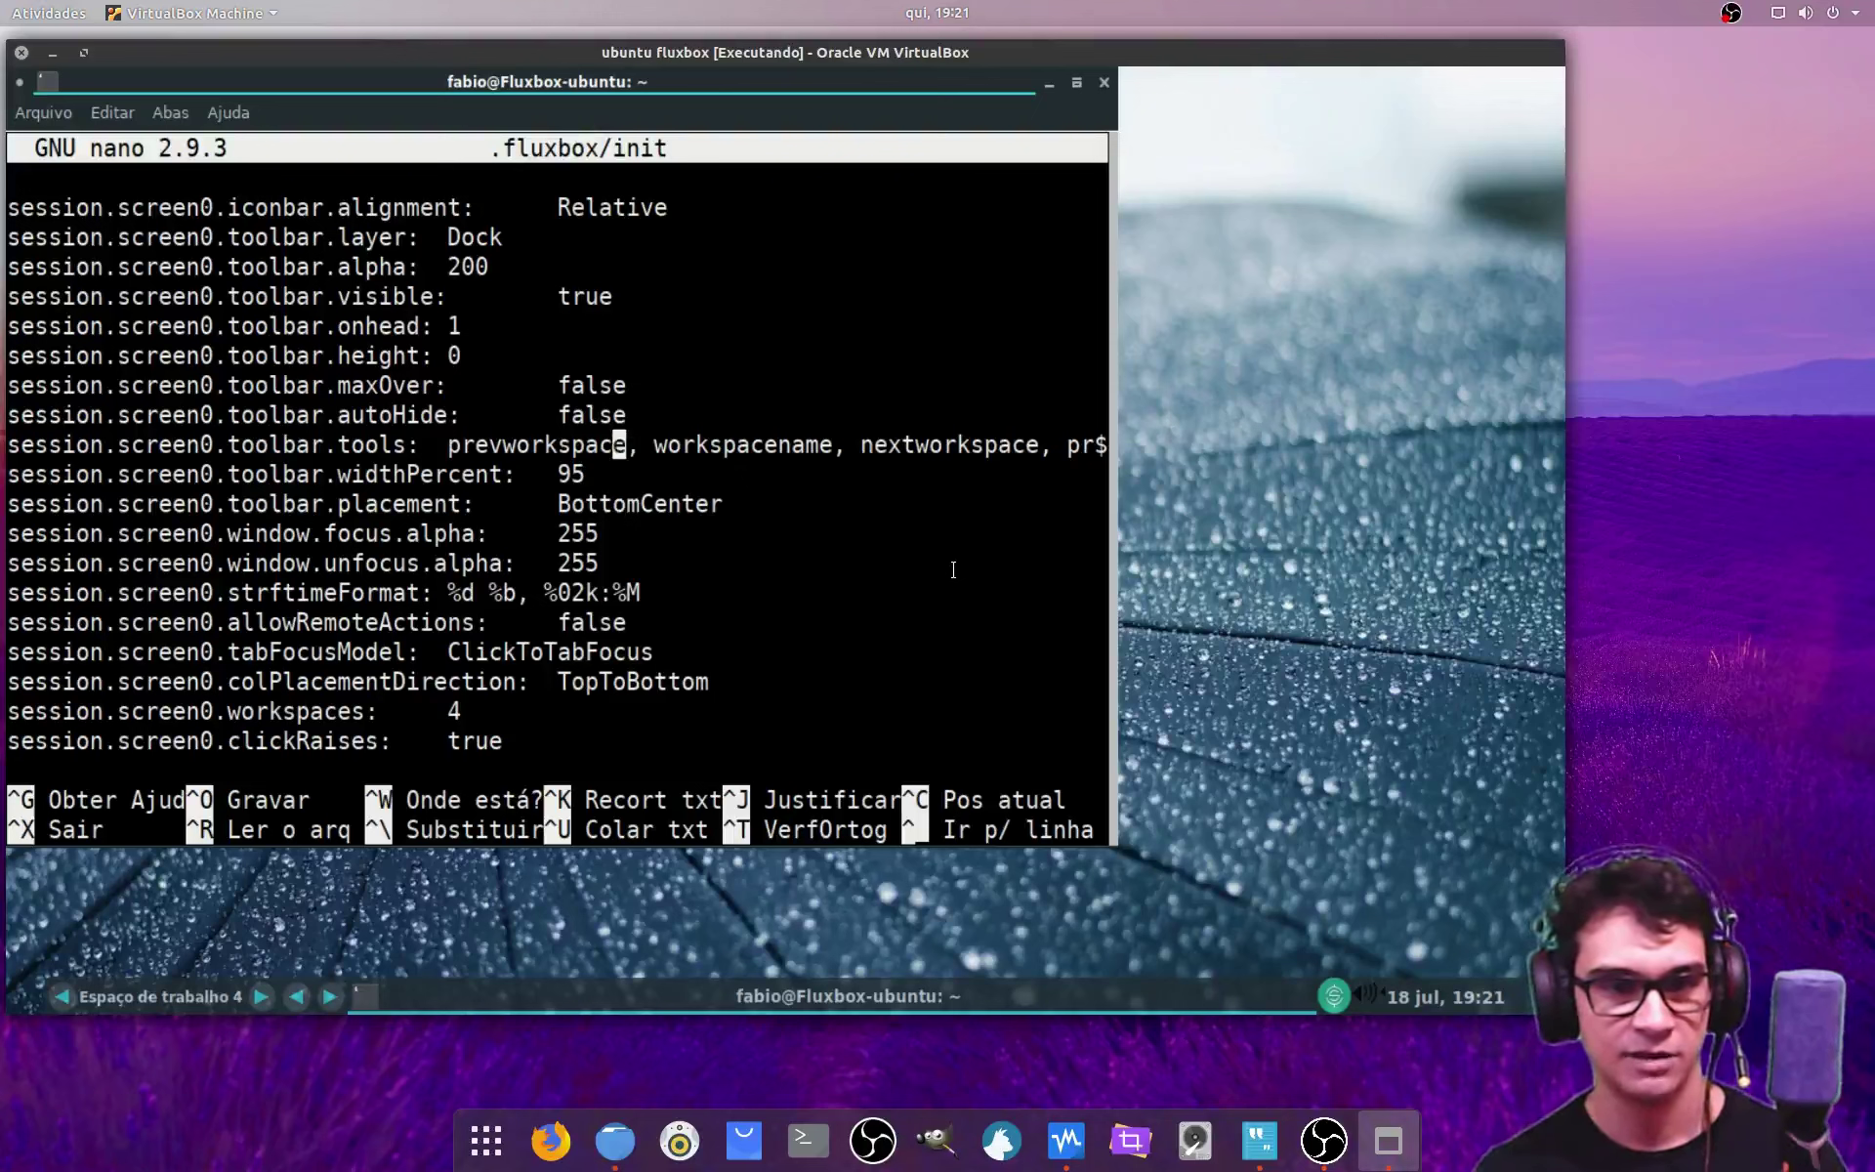
key("Down")
key("Down")
key("Down")
key("Down")
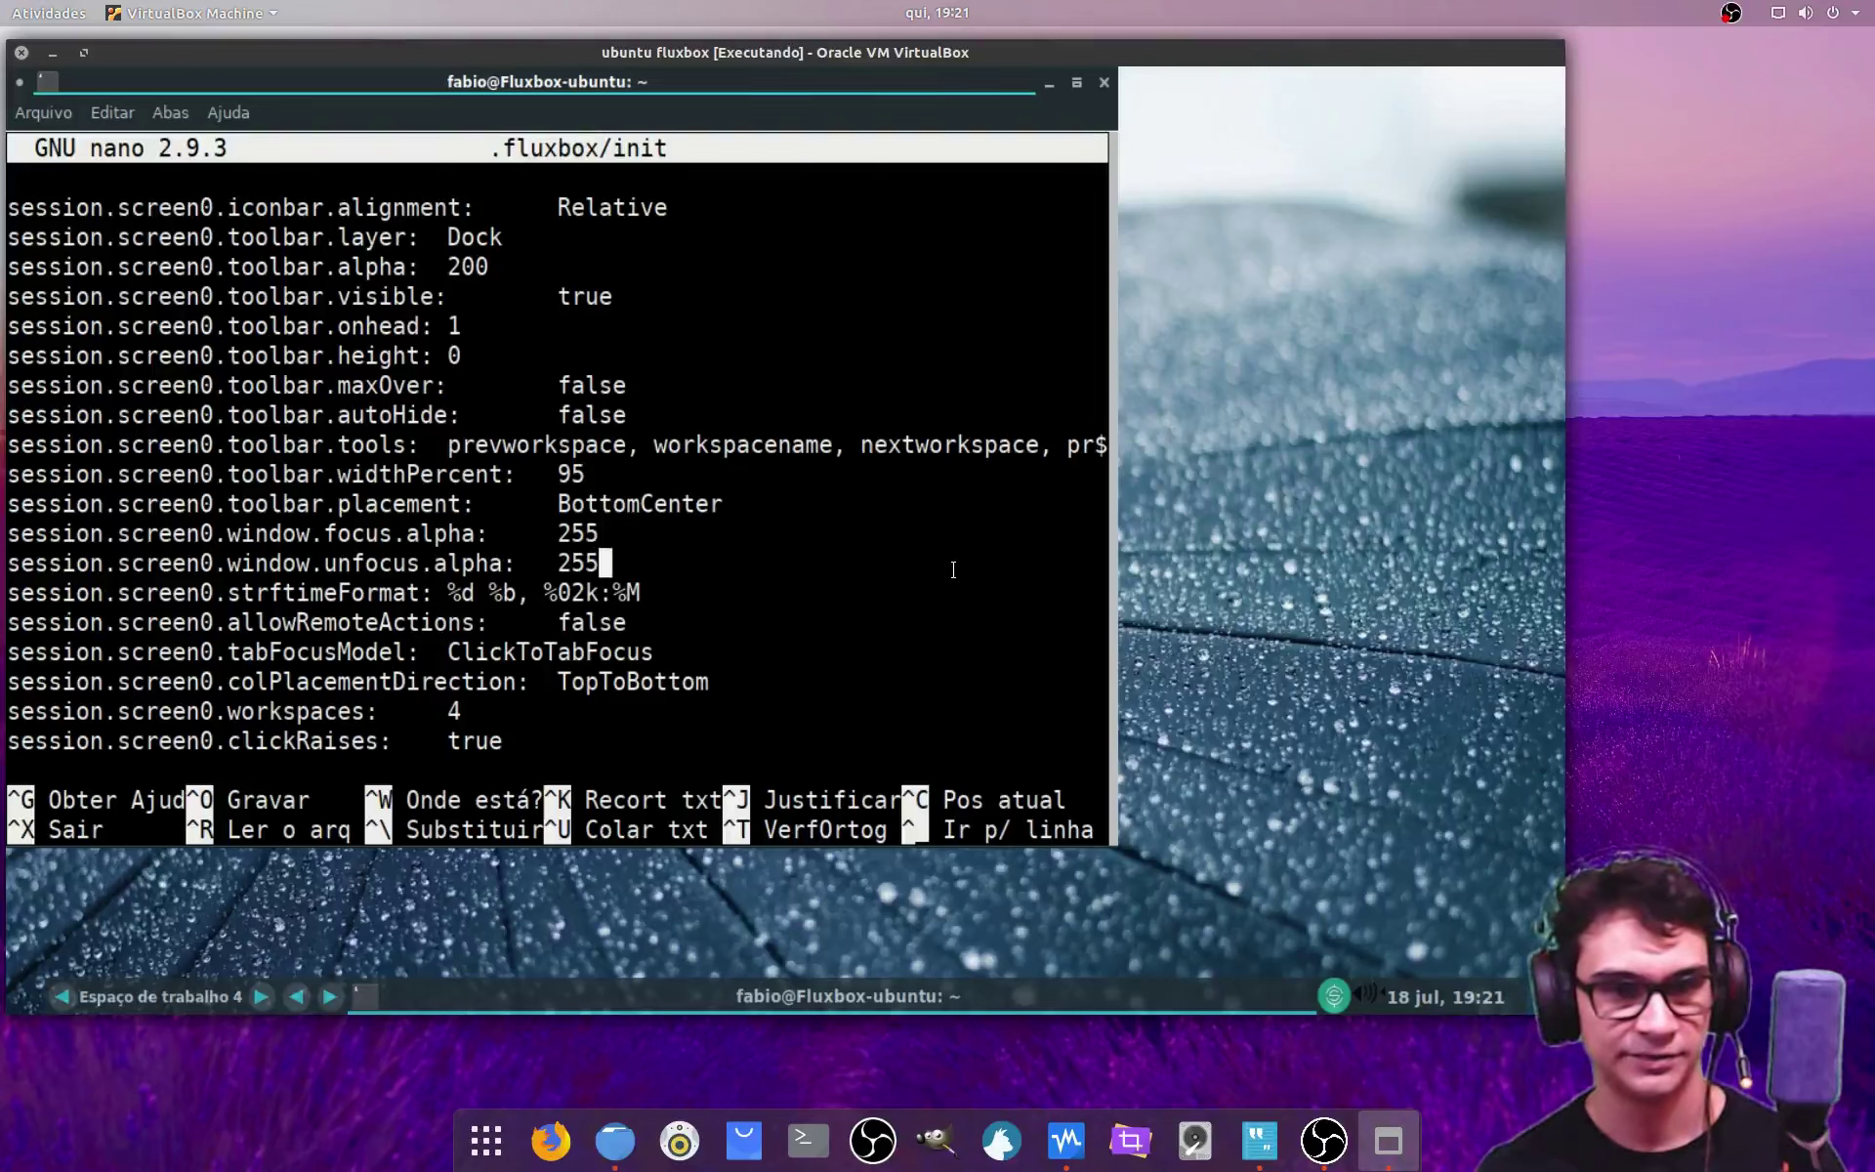
key("Up")
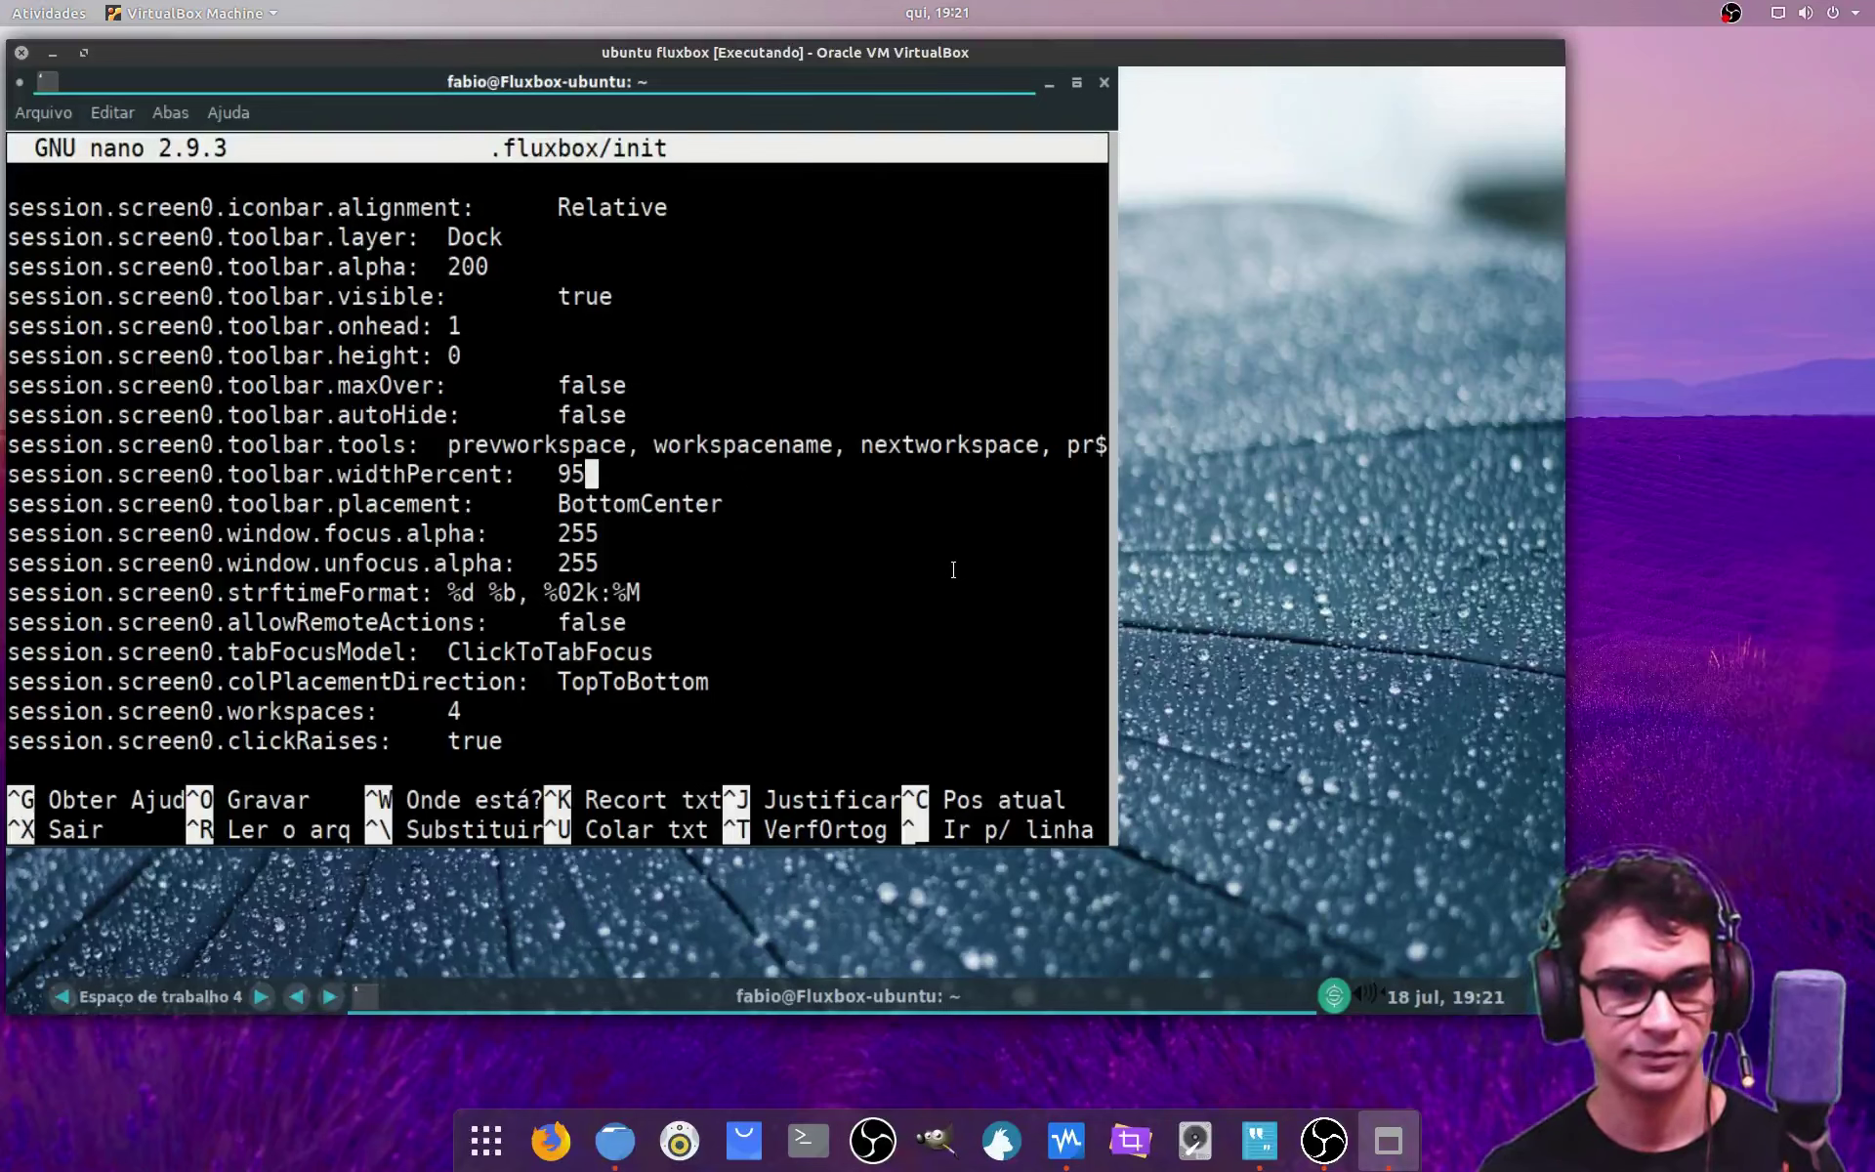
key("Down")
key("Down")
key("Down")
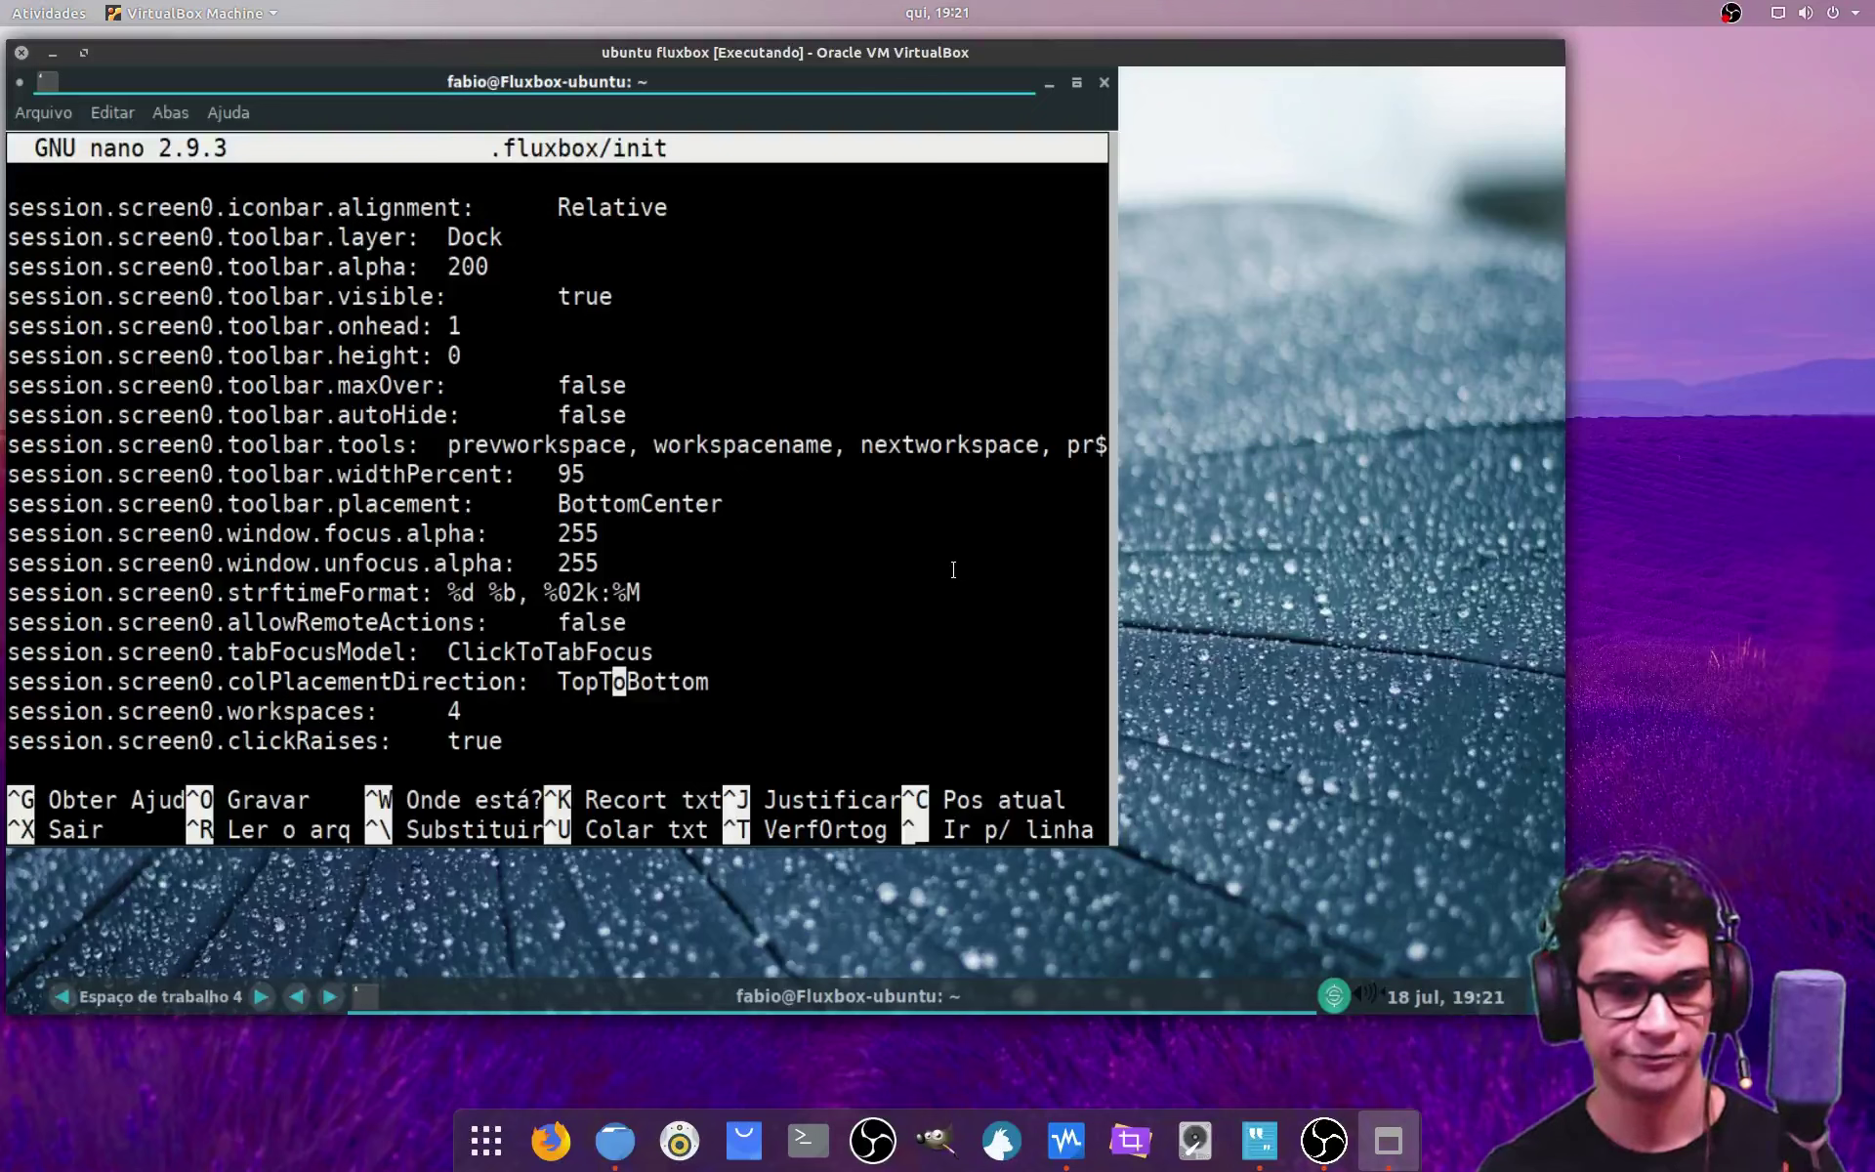
key("Down")
key("Down")
key("Down")
key("Down")
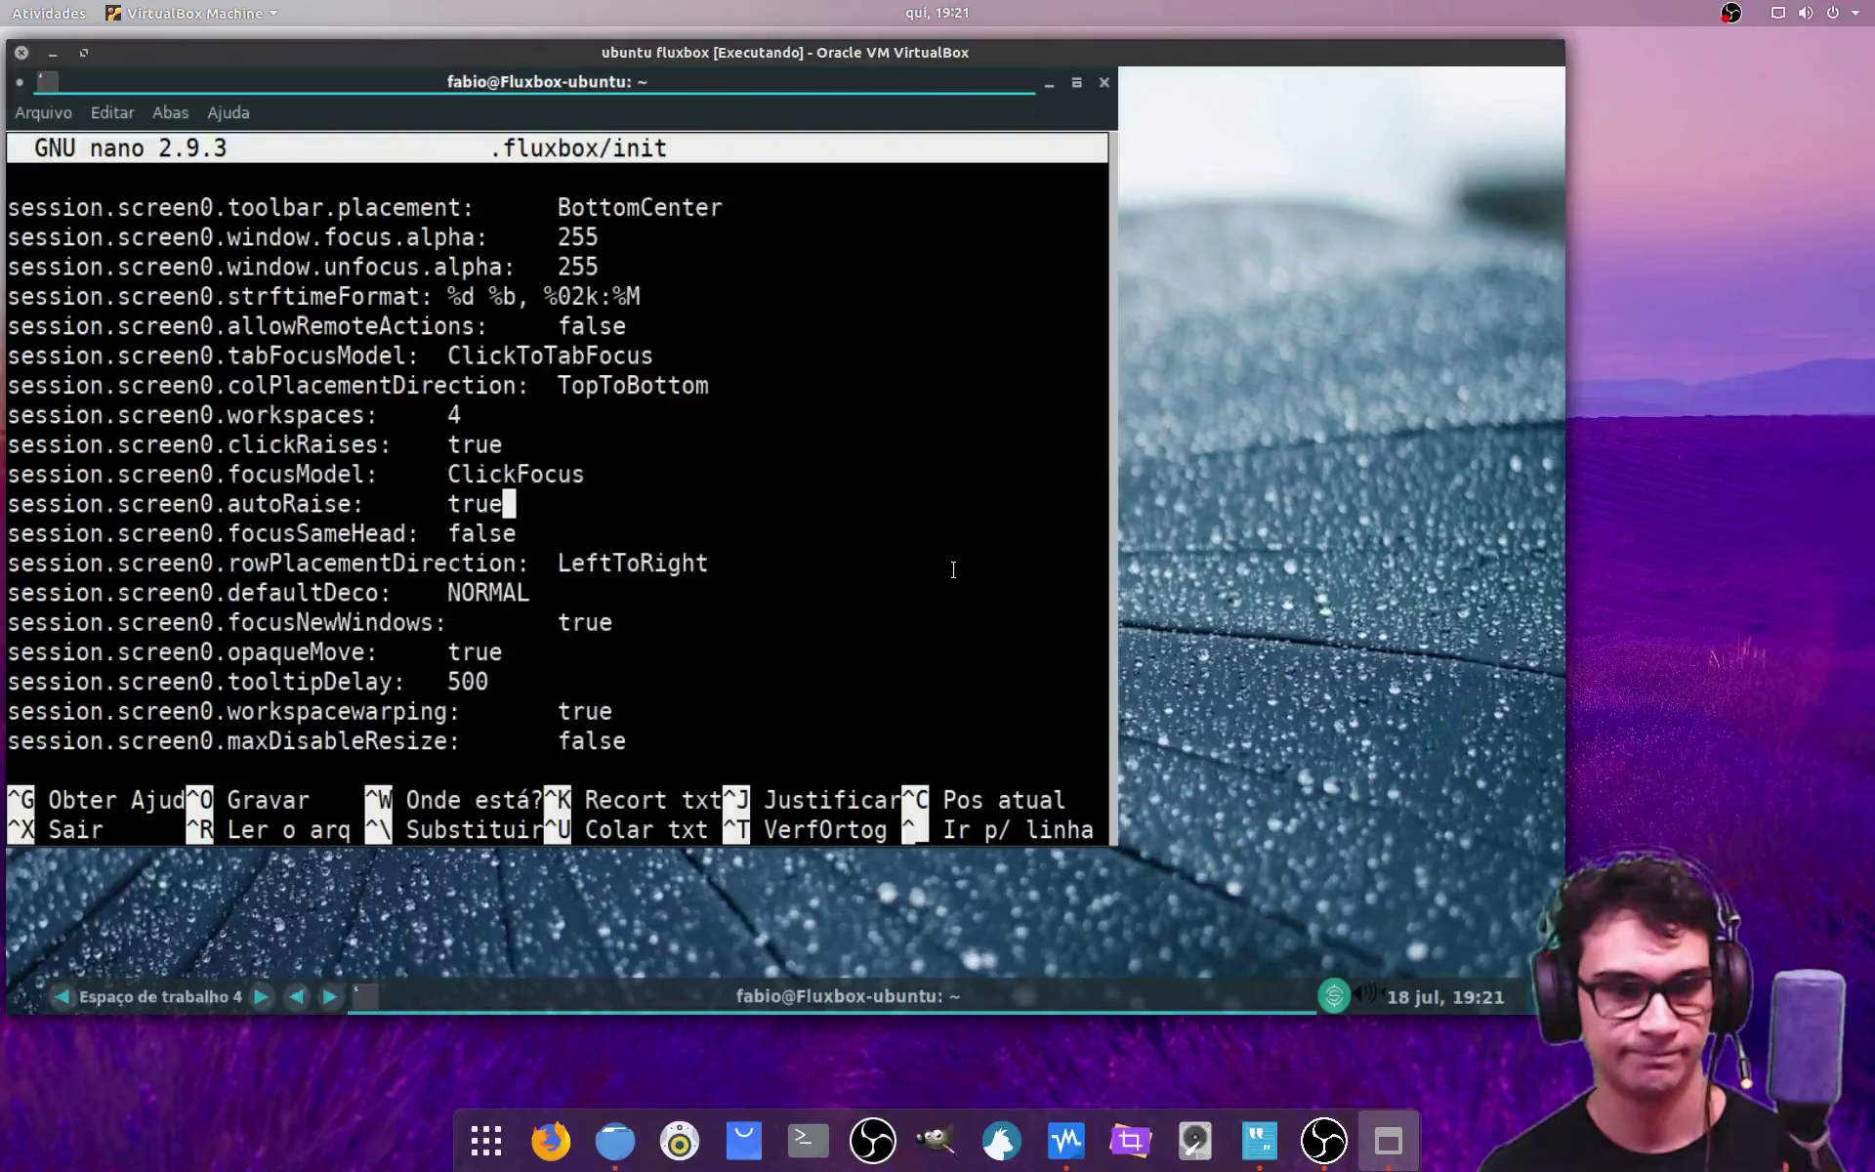
key("Up")
key("Up")
key("Up")
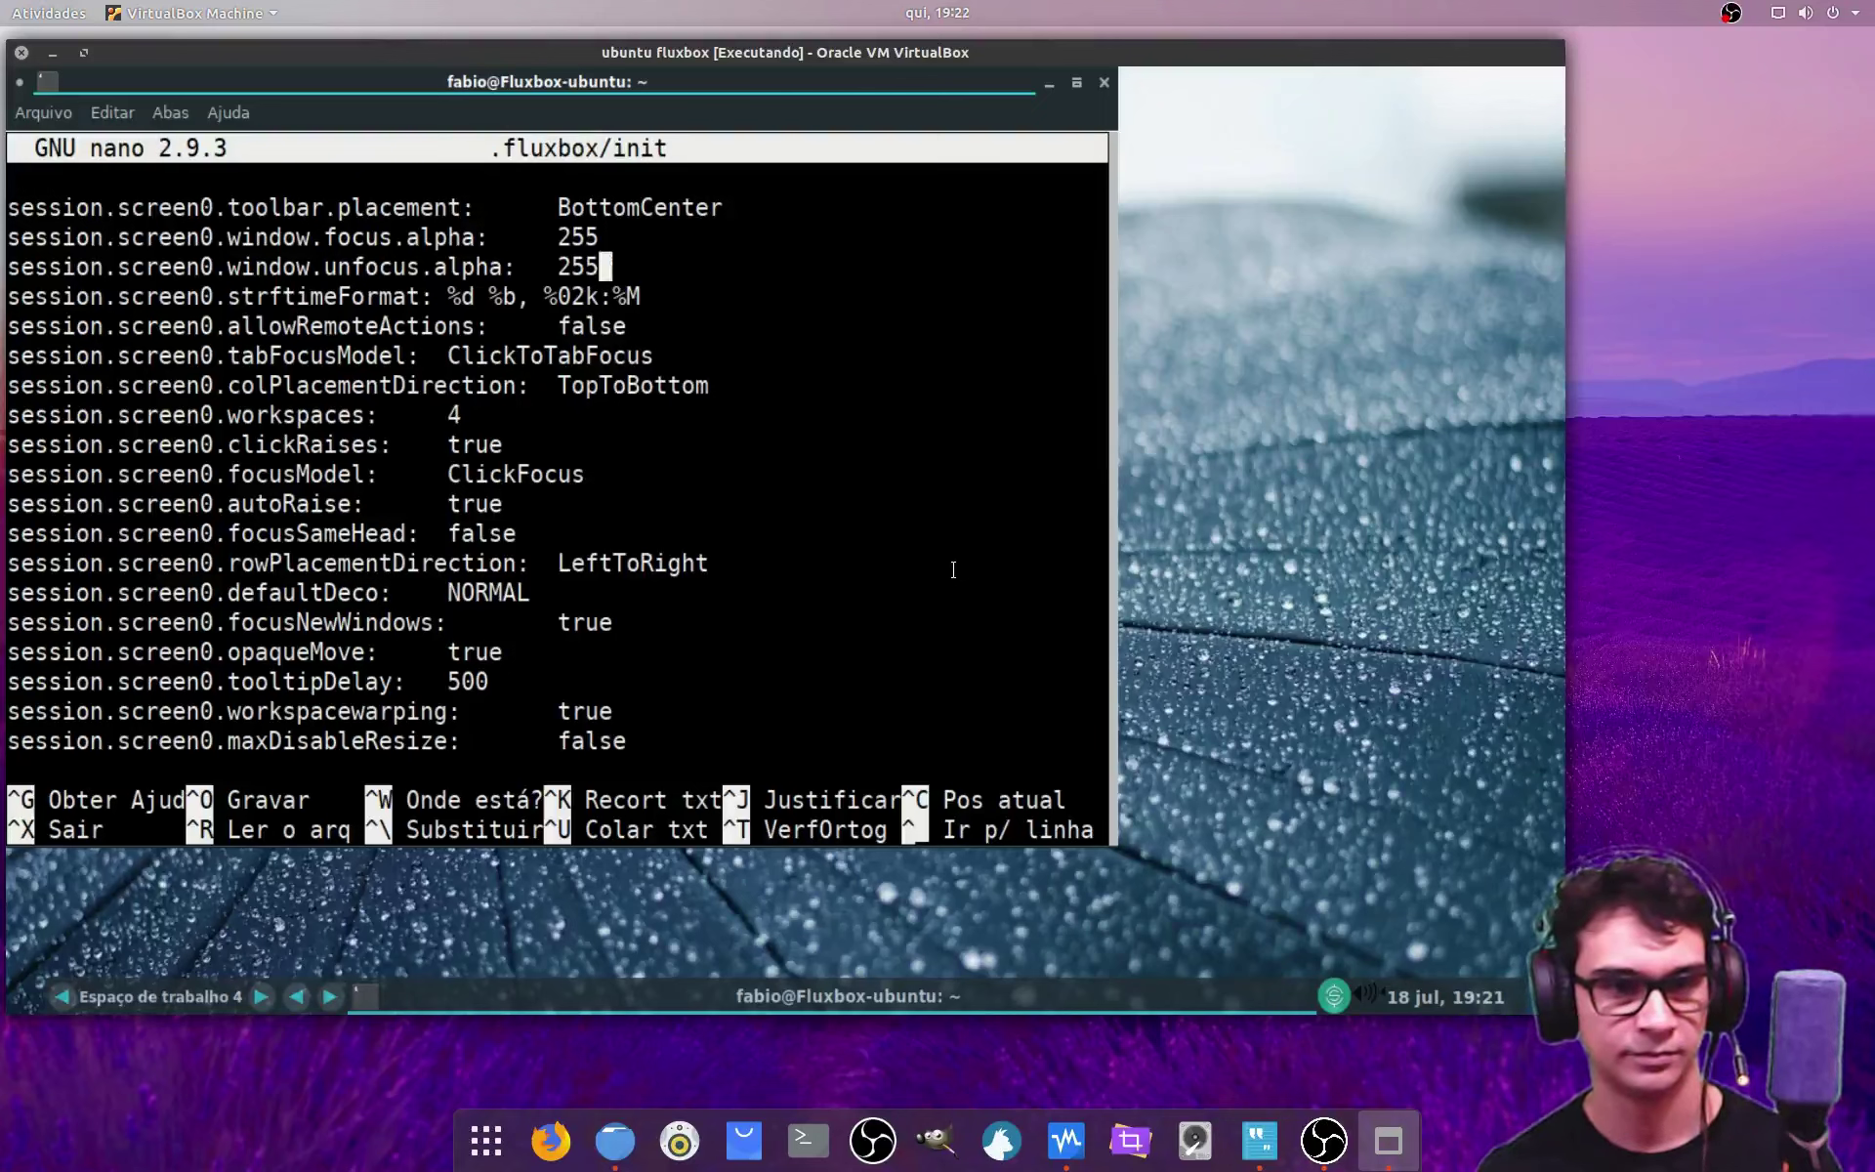
key("Up")
key("Up")
key("Up")
key("Up")
key("Up")
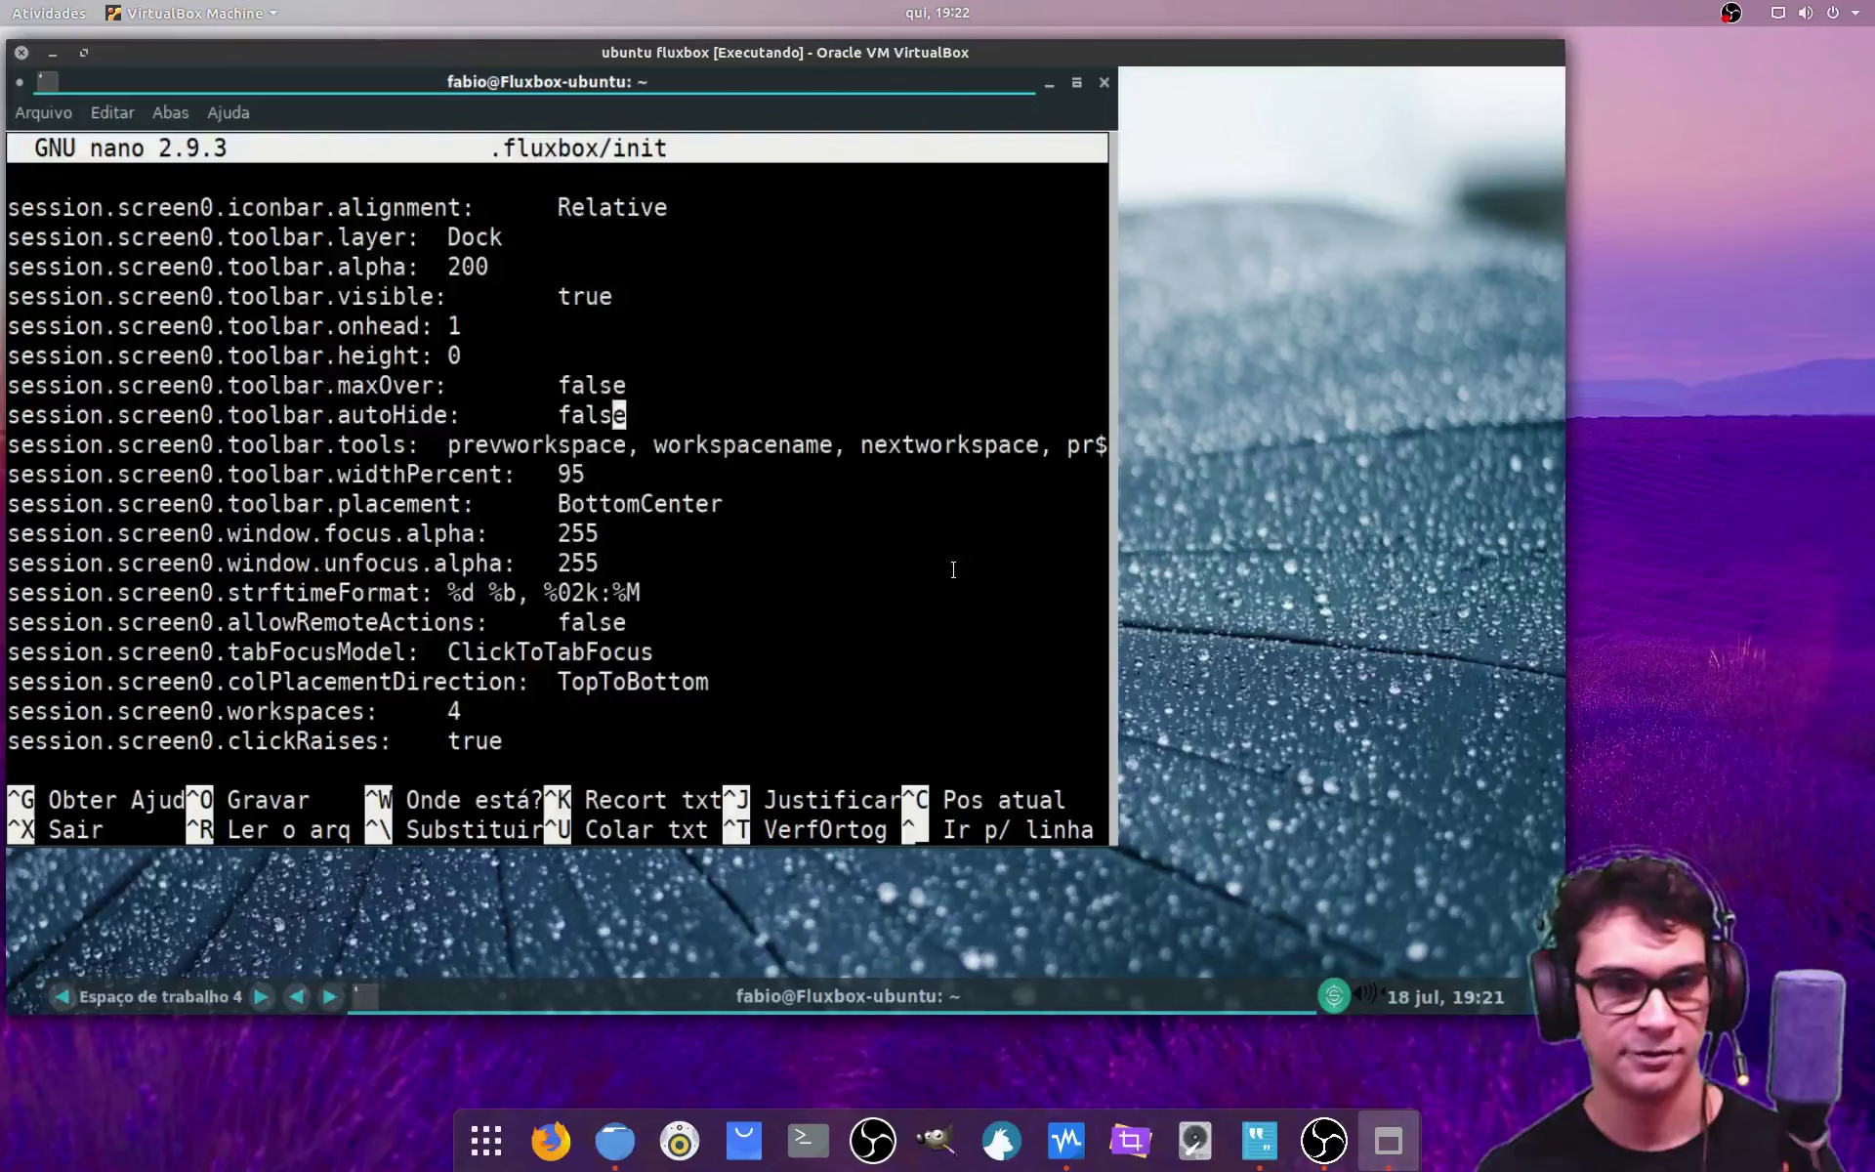
key("Up")
key("Up")
key("Up")
key("Up")
key("Up")
key("Up")
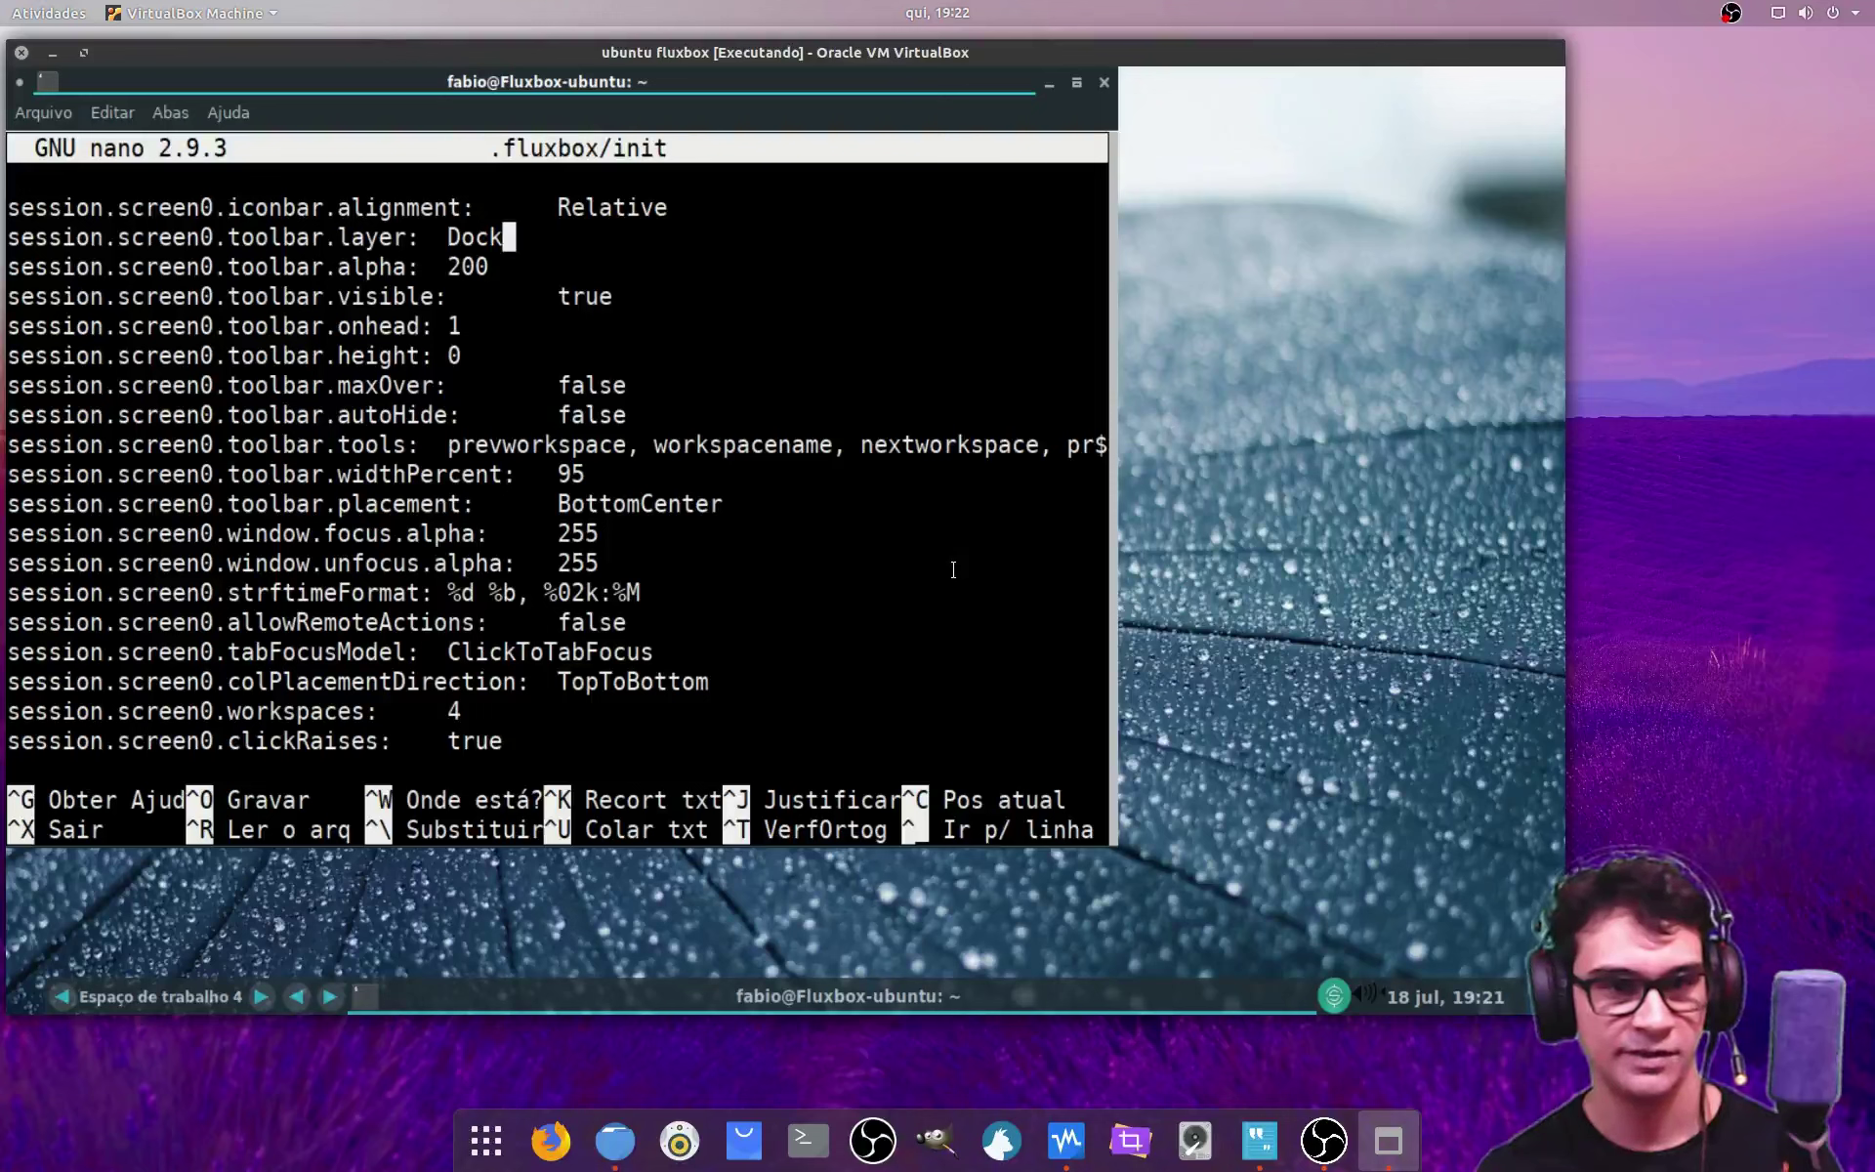
key("Up")
key("Up")
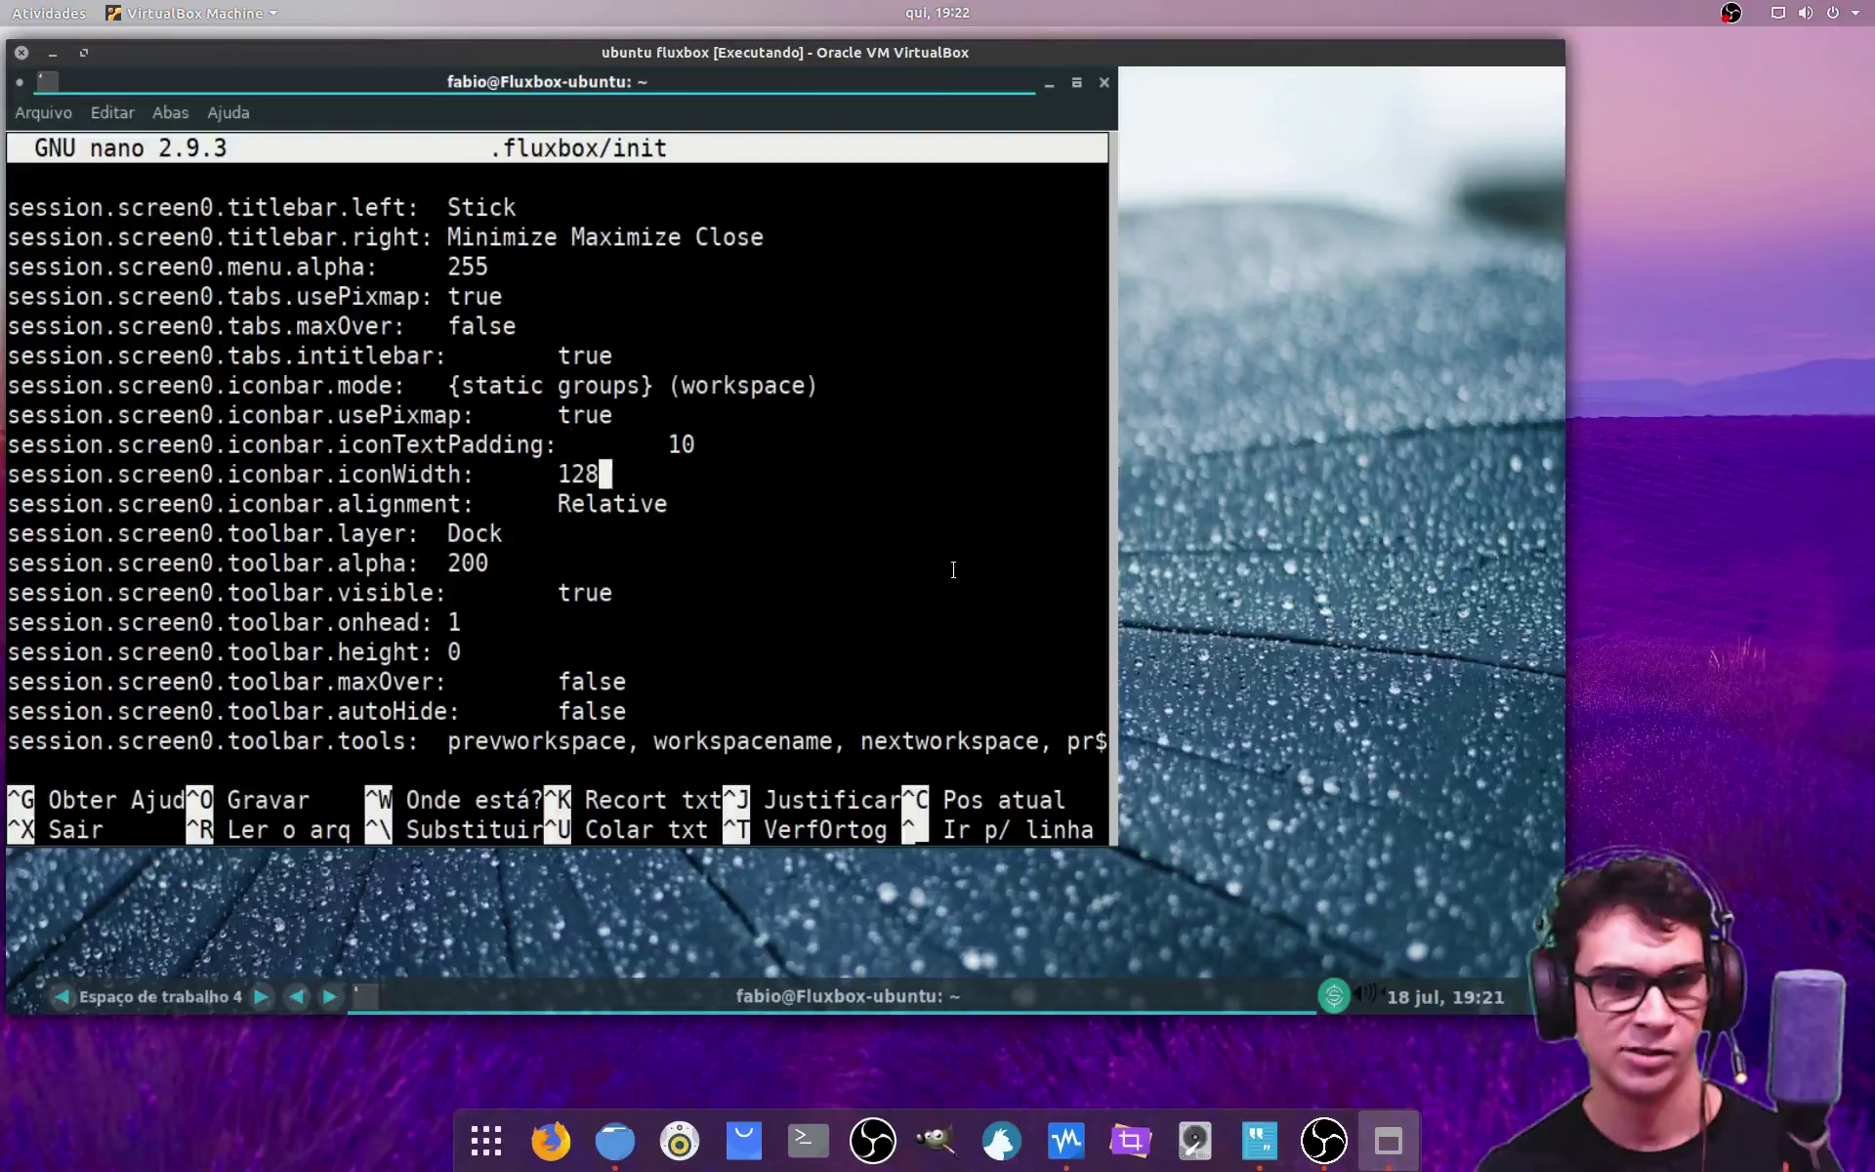
Step: Change iconbar.iconWidth from 128 to 110, save the init file, and restart Fluxbox
key("Right")
key("Left")
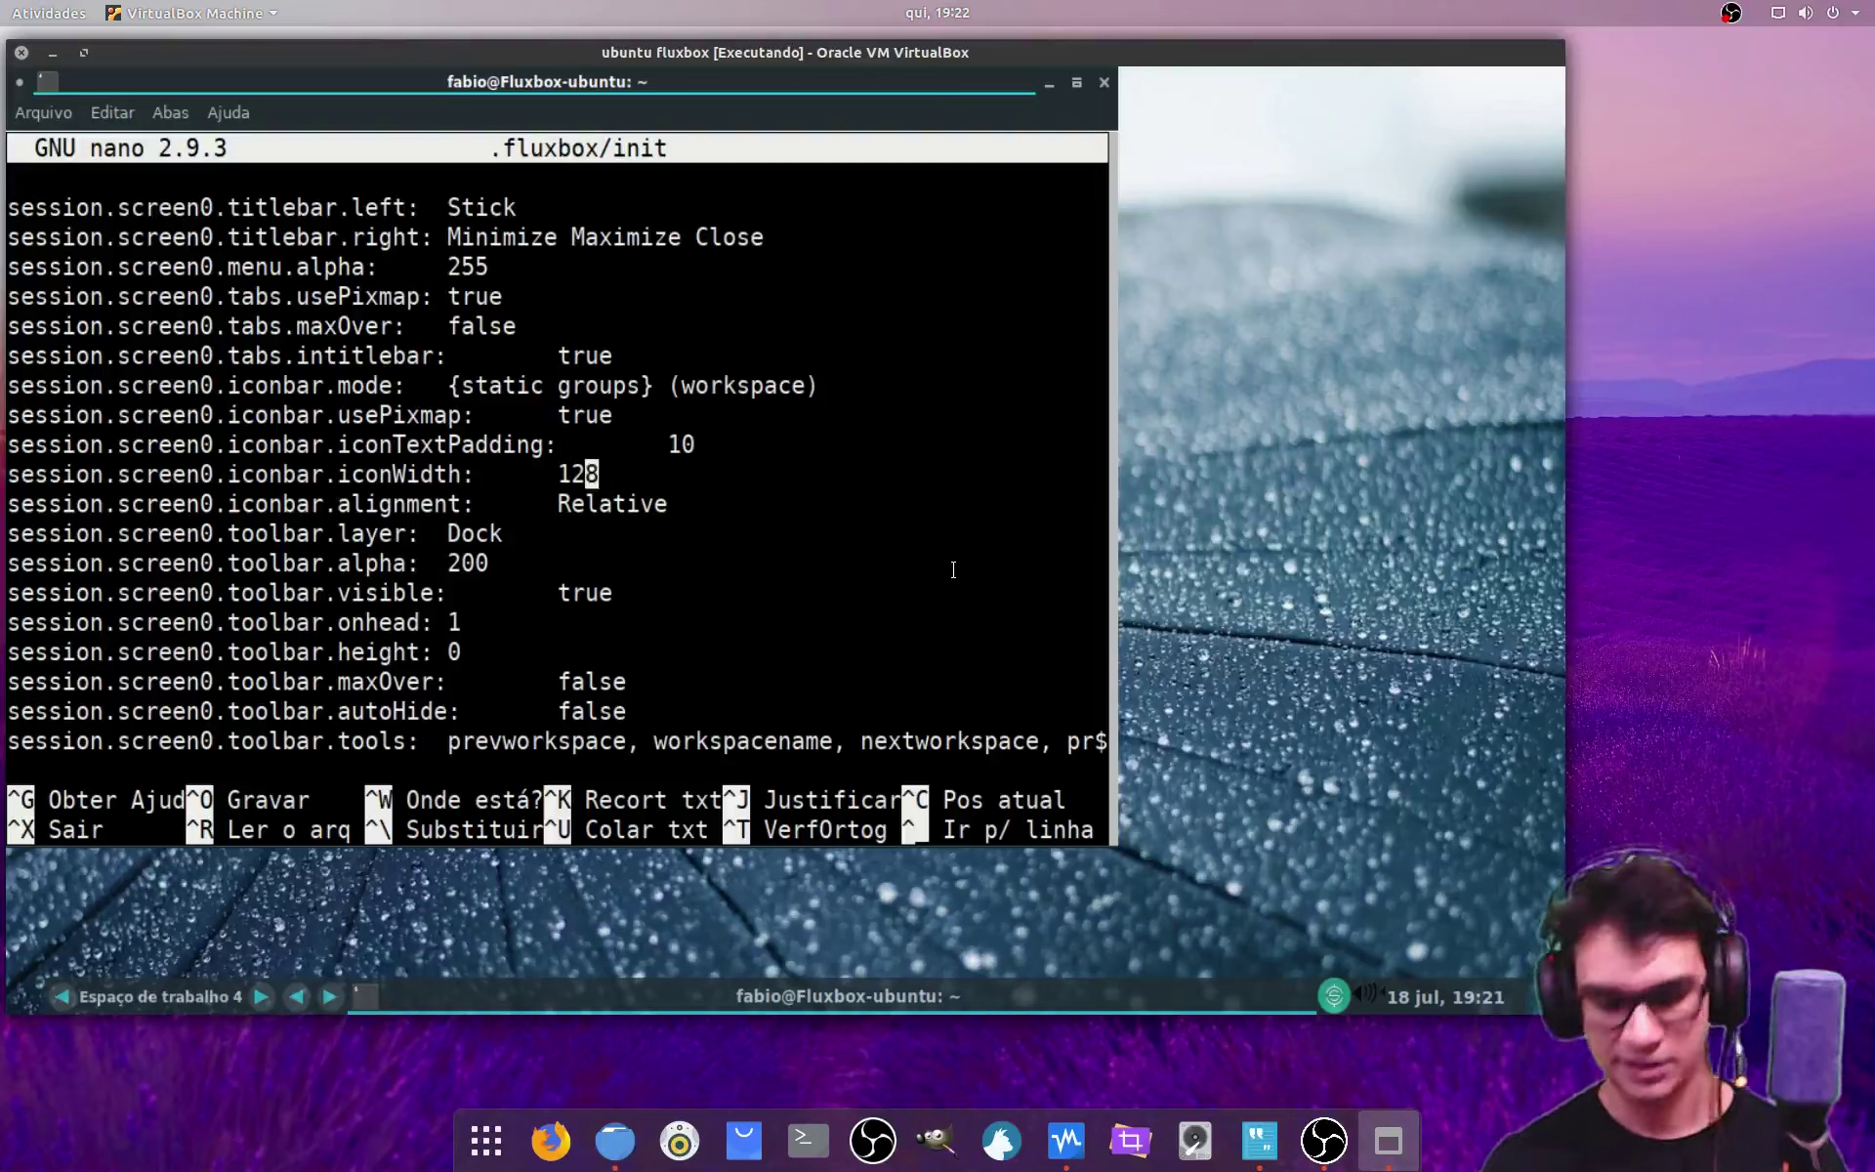
key("Delete")
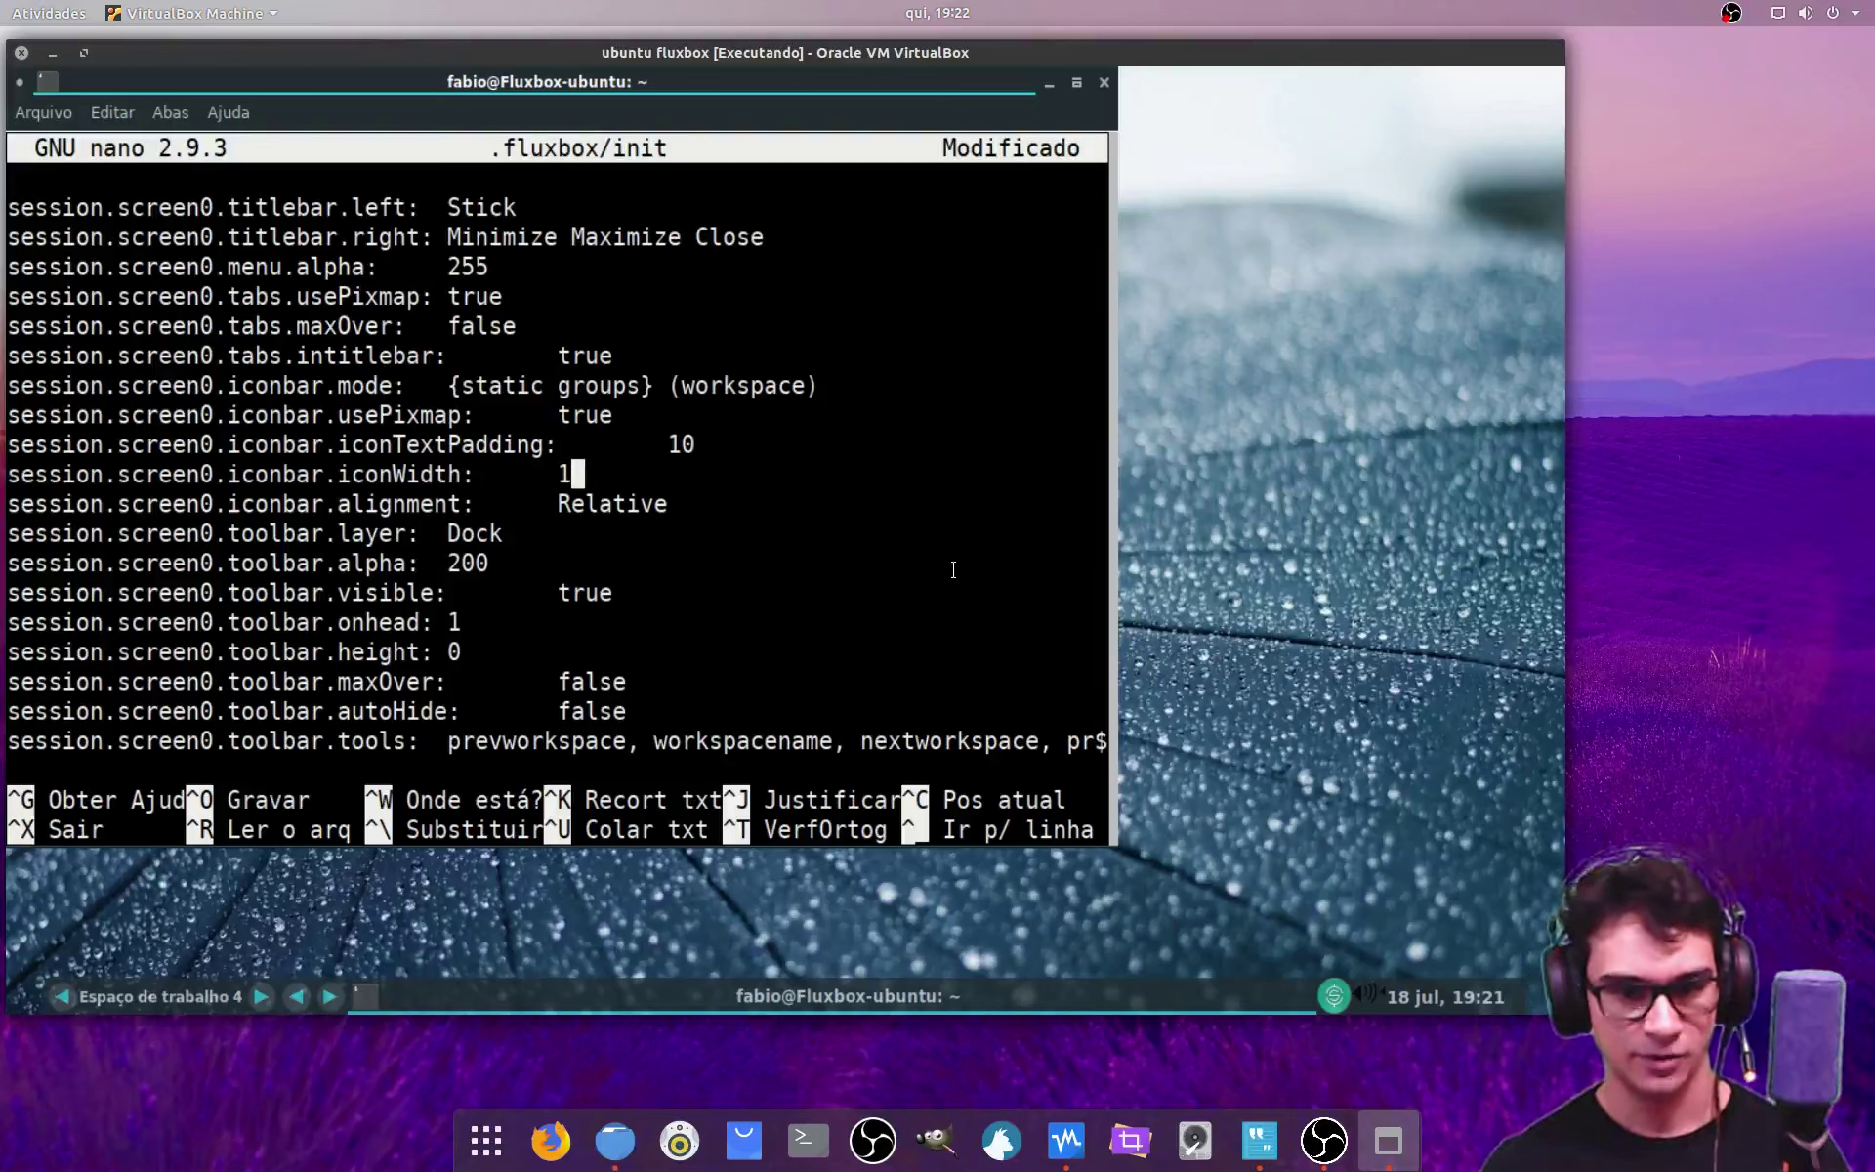
type("10")
key("ctrl+o")
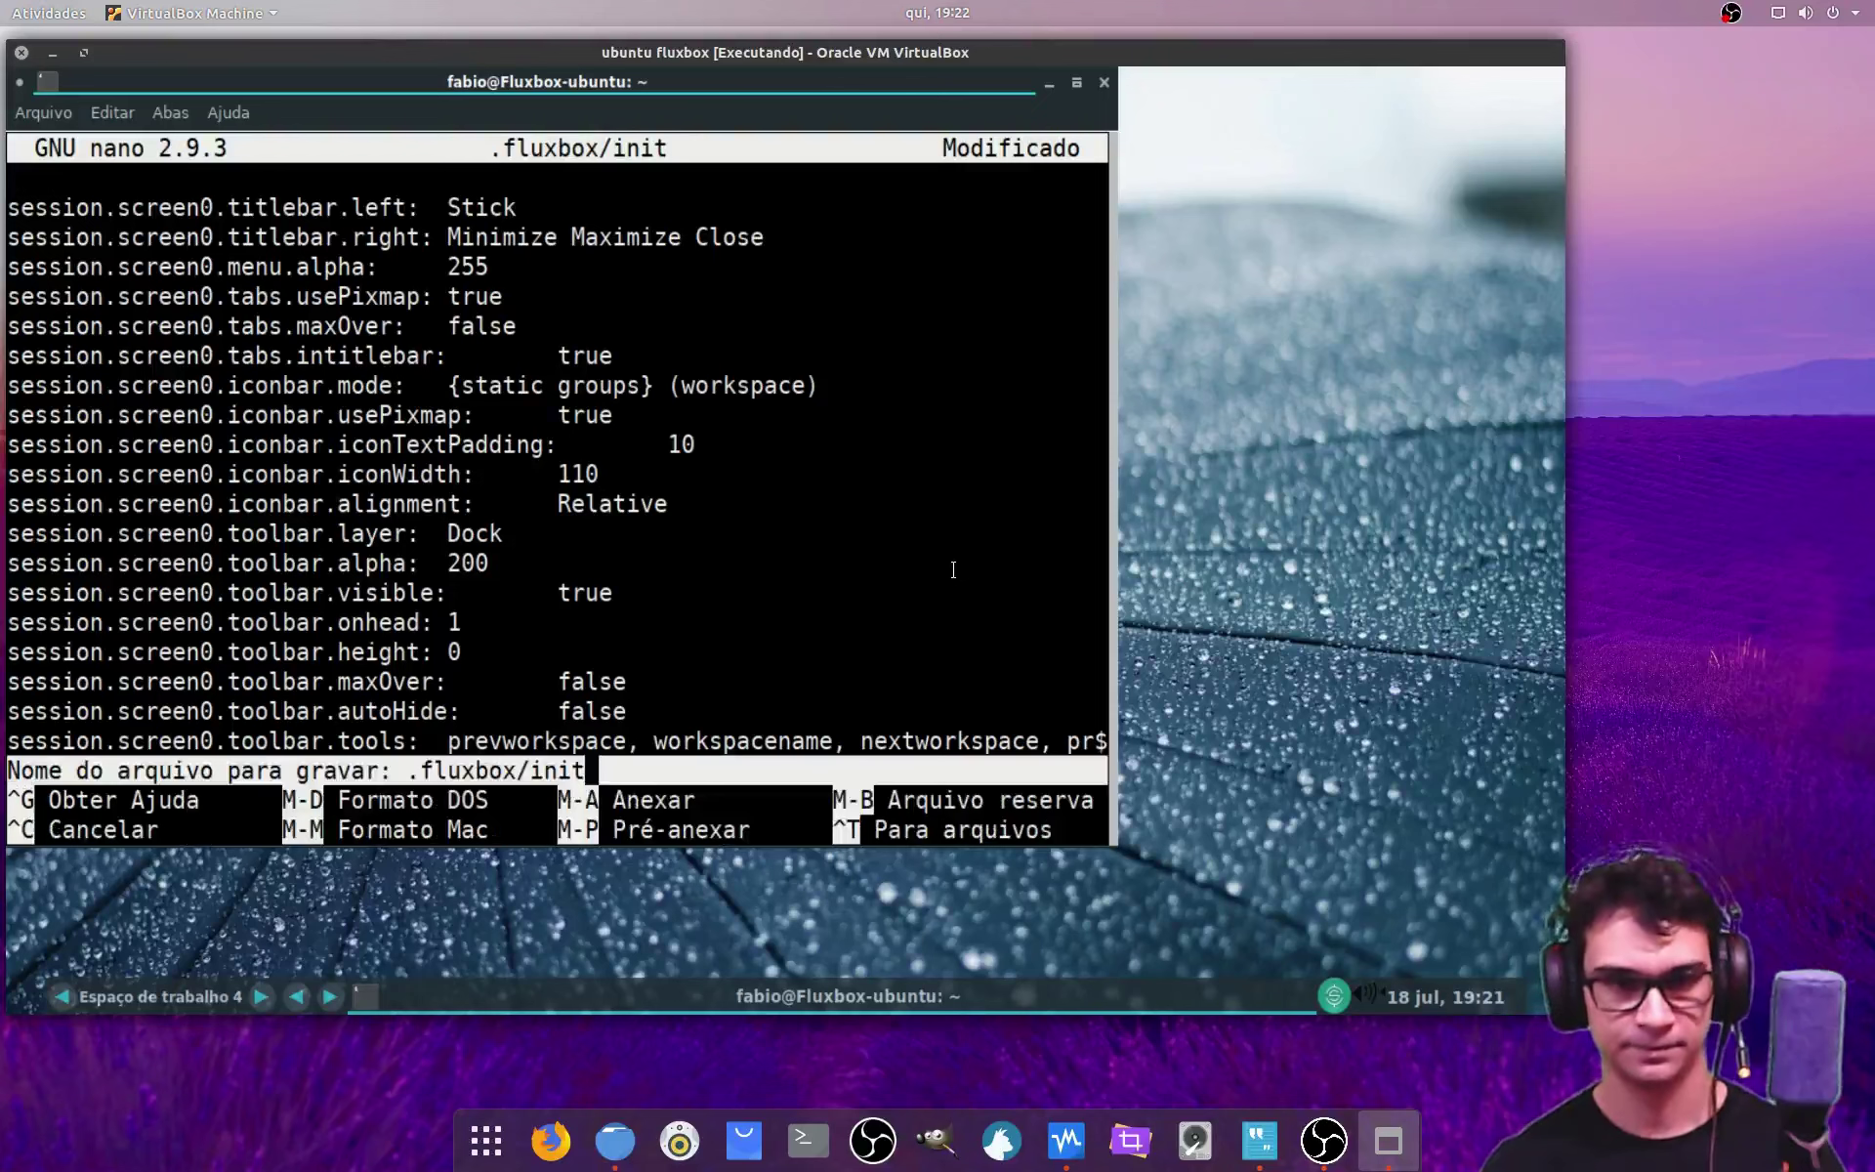
key("Return")
right_click(1255, 504)
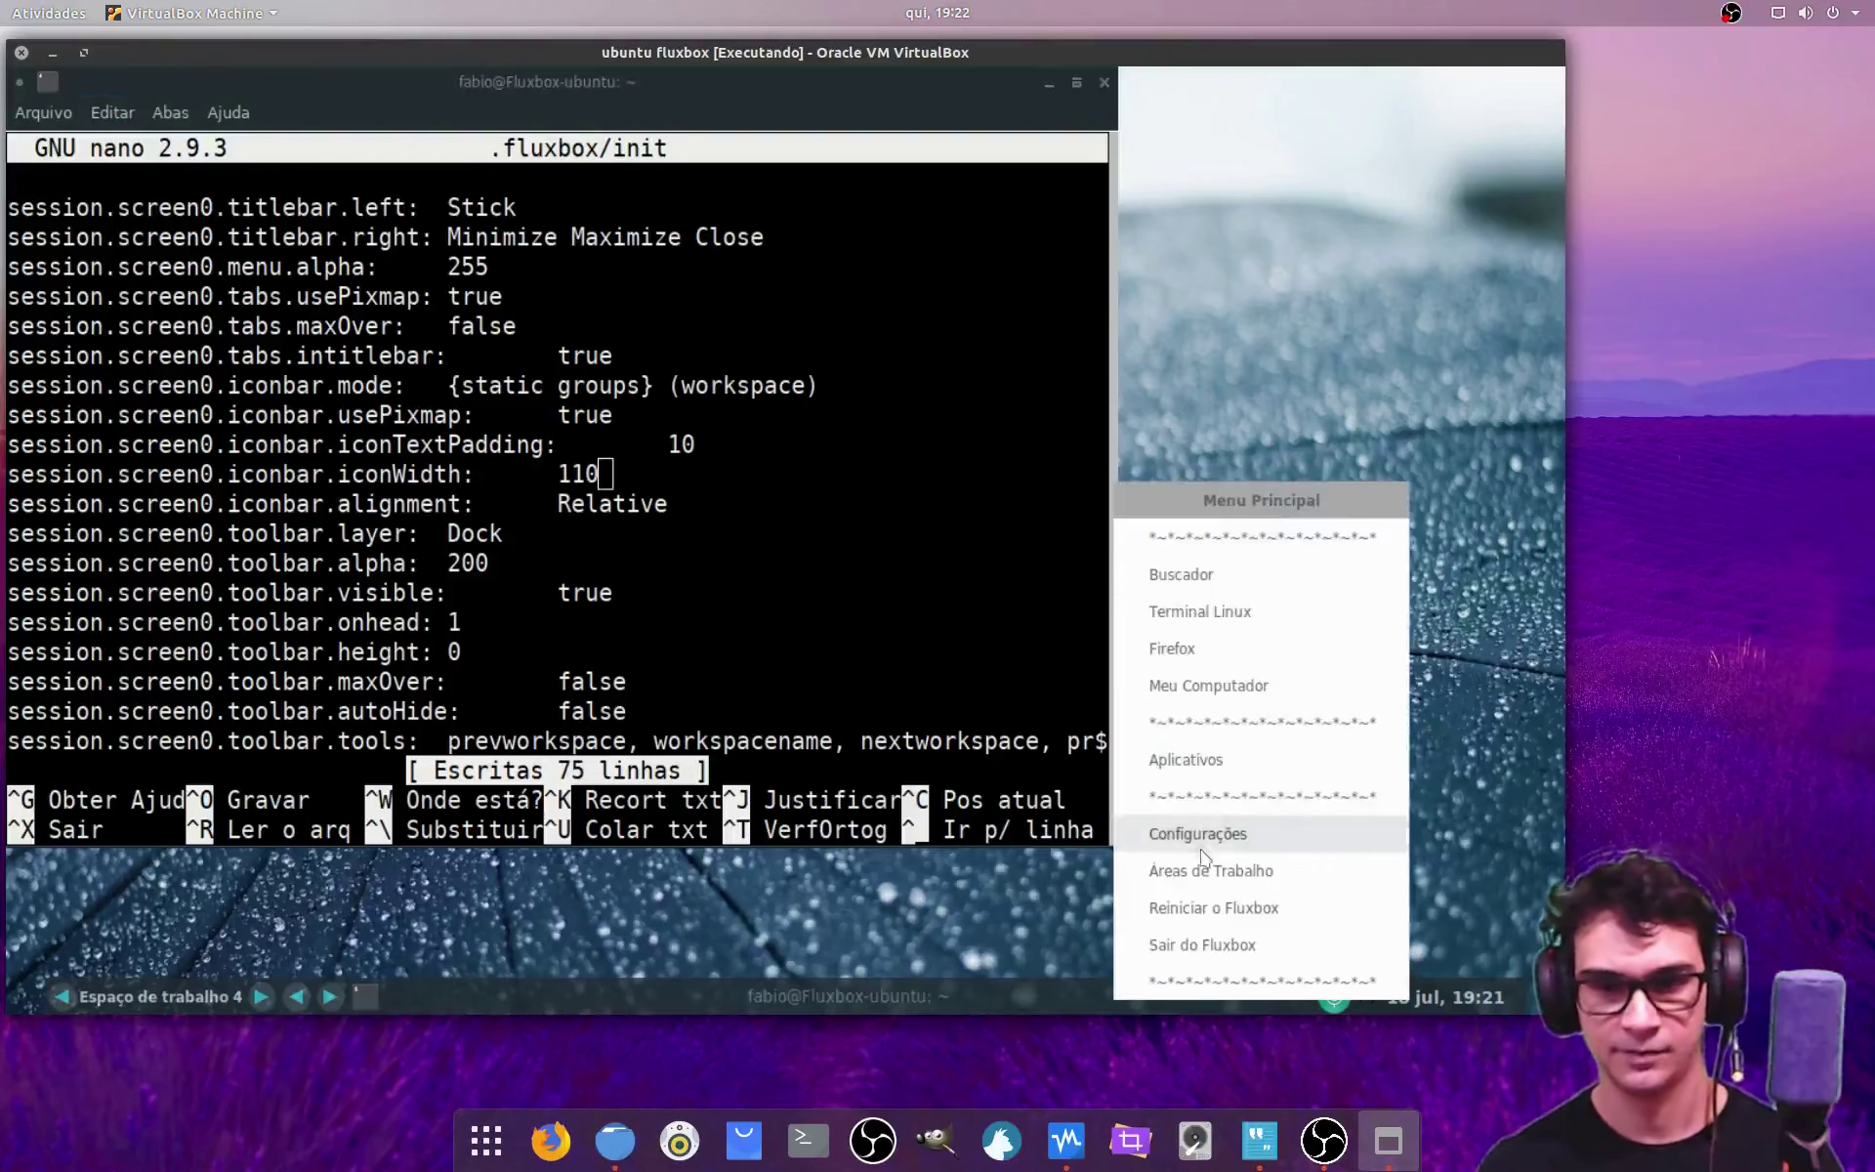
left_click(1206, 900)
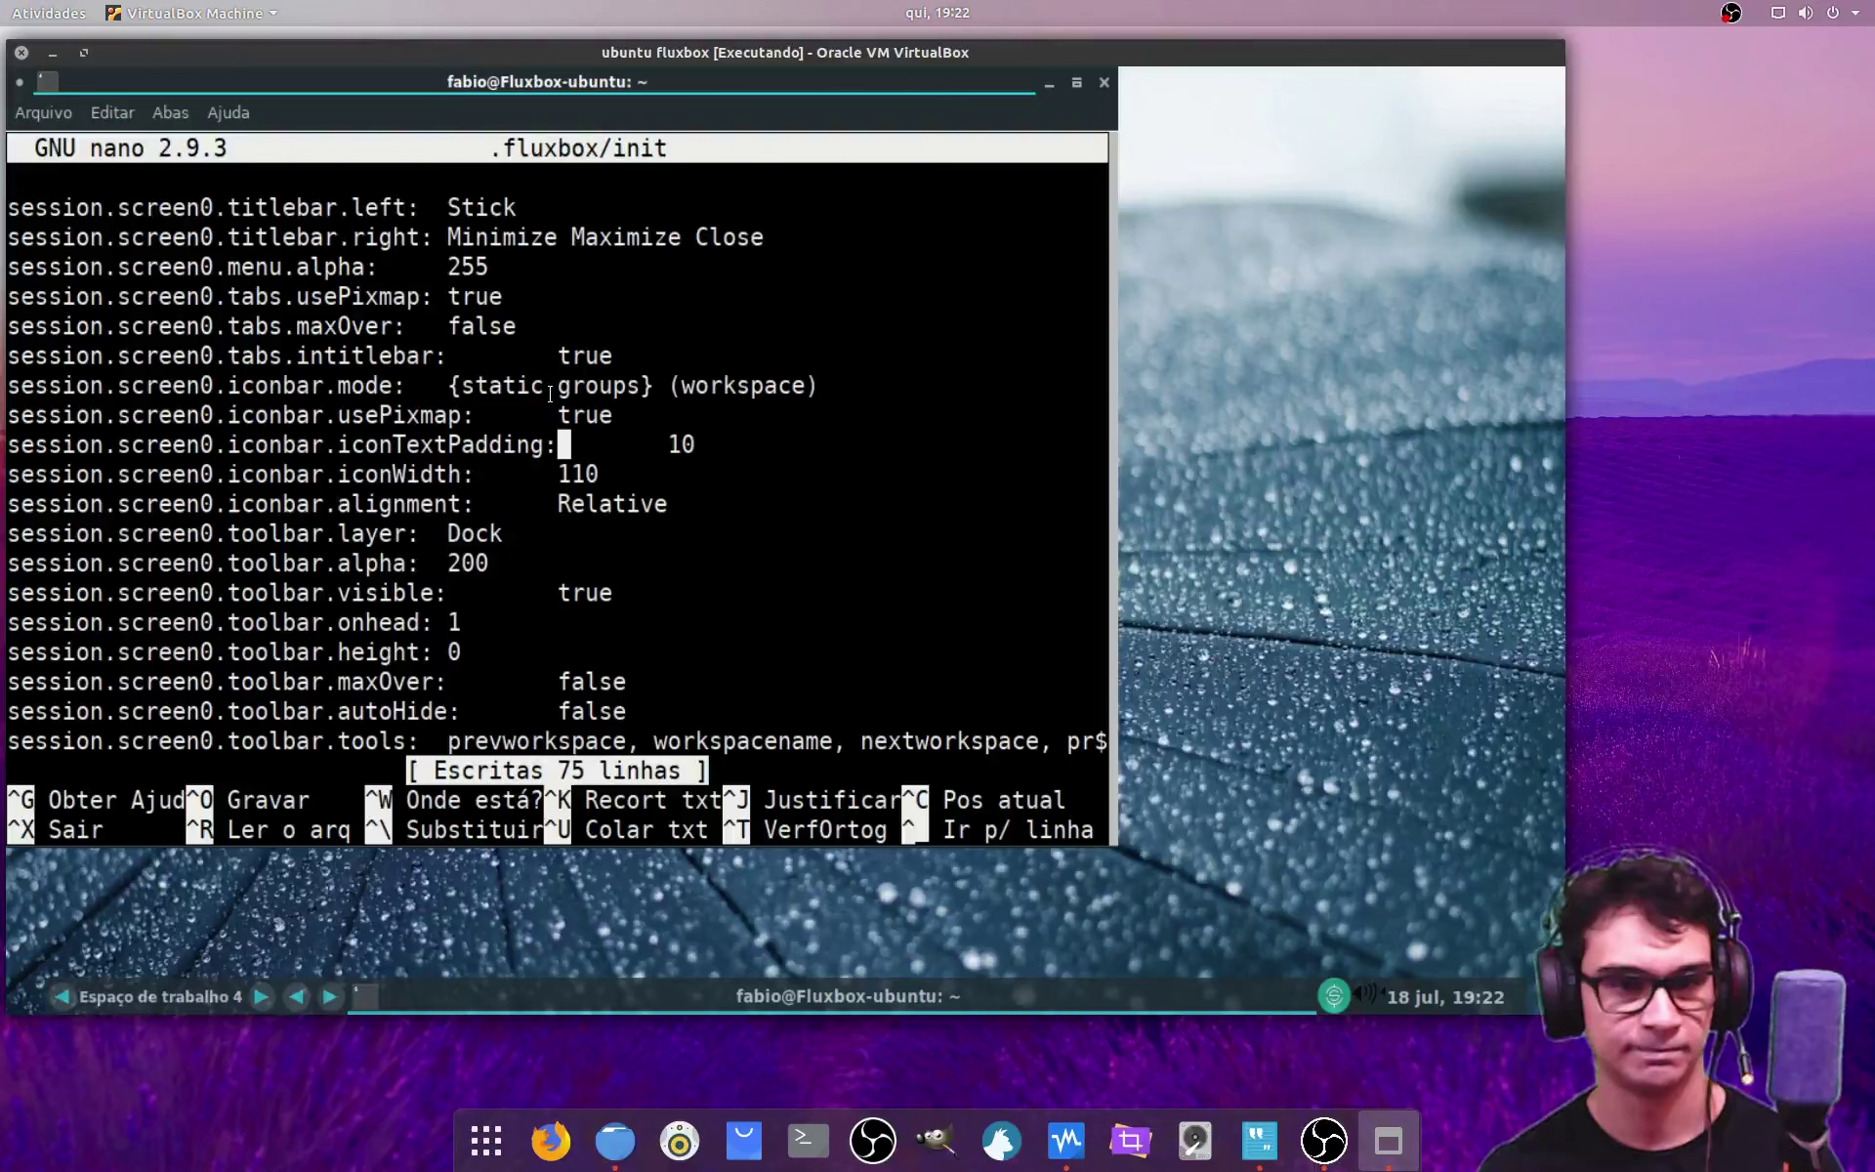
key("Down")
key("Down")
key("Down")
key("Down")
key("Down")
key("Down")
key("Down")
key("Down")
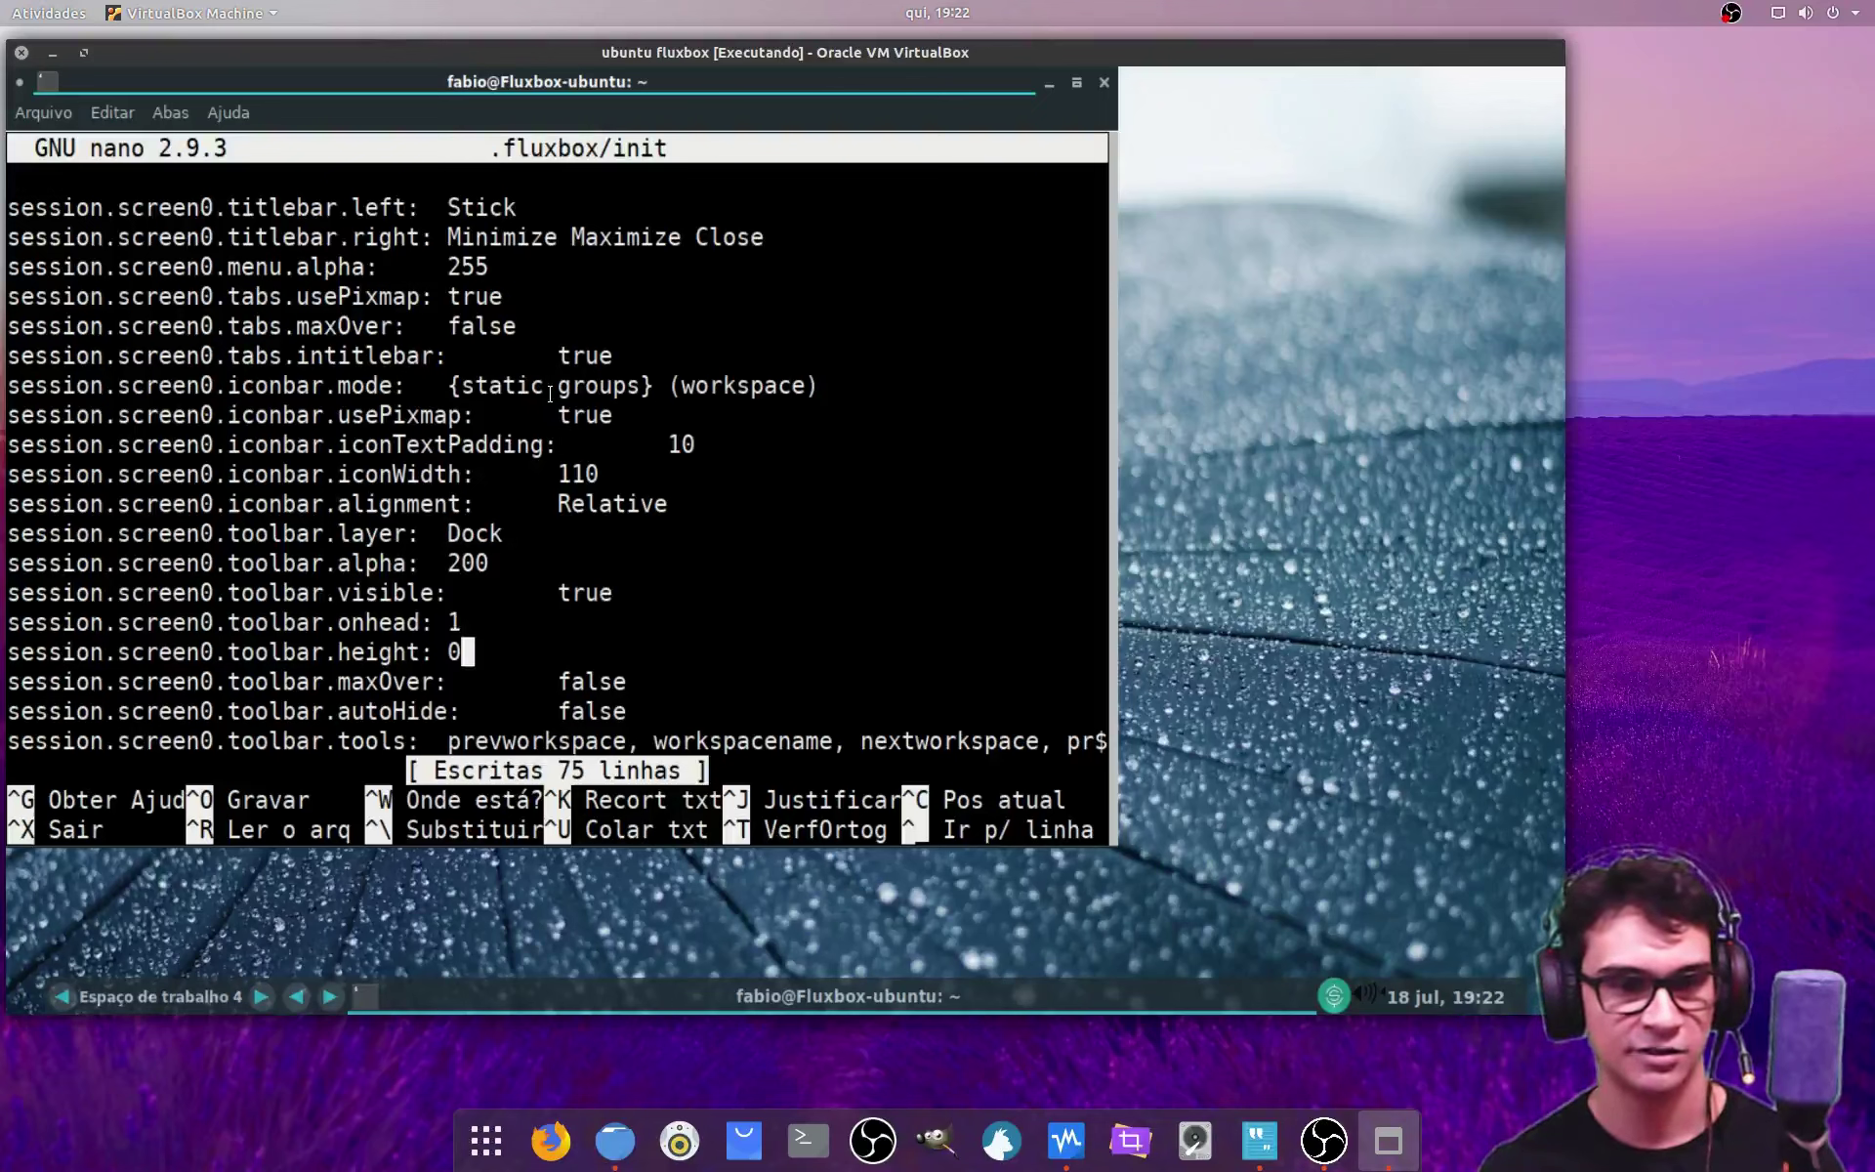
key("Down")
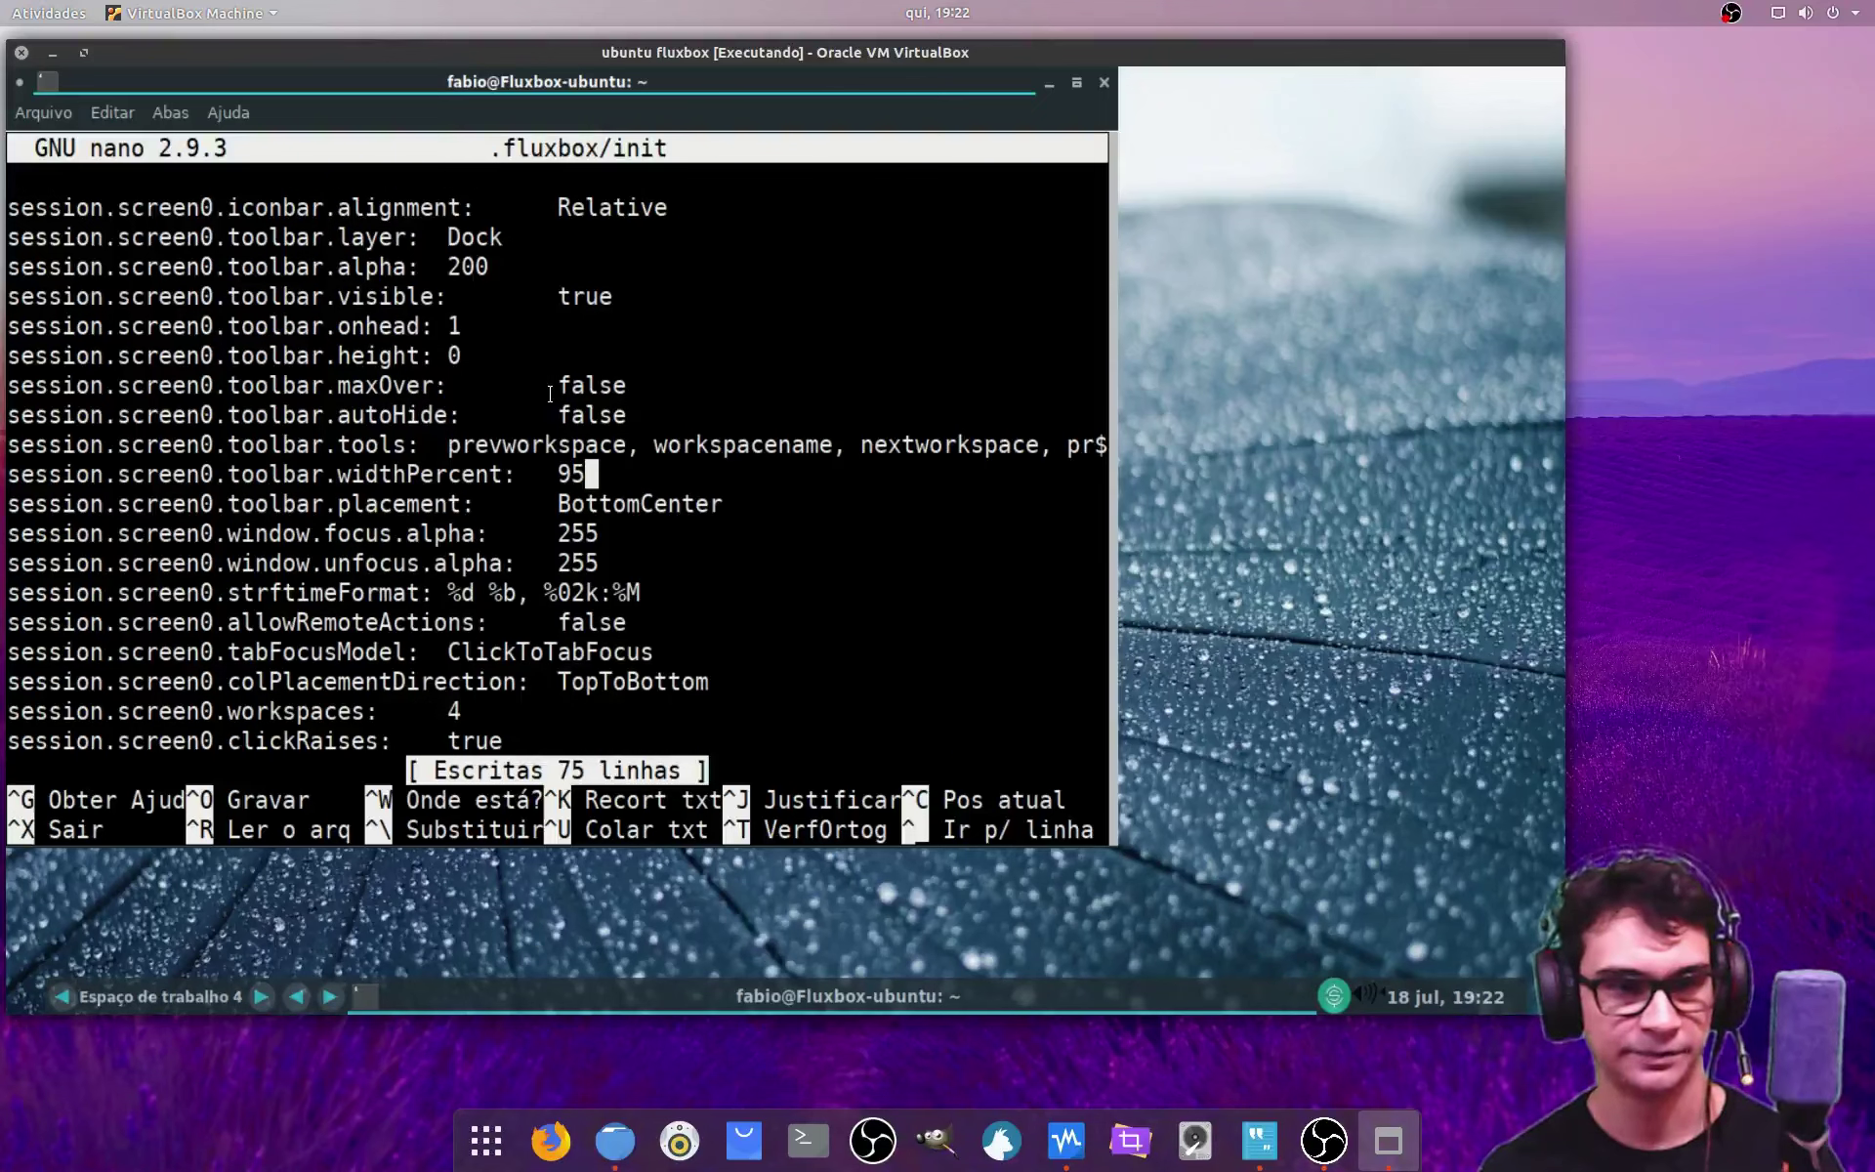
key("Down")
key("Down")
key("Up")
key("Up")
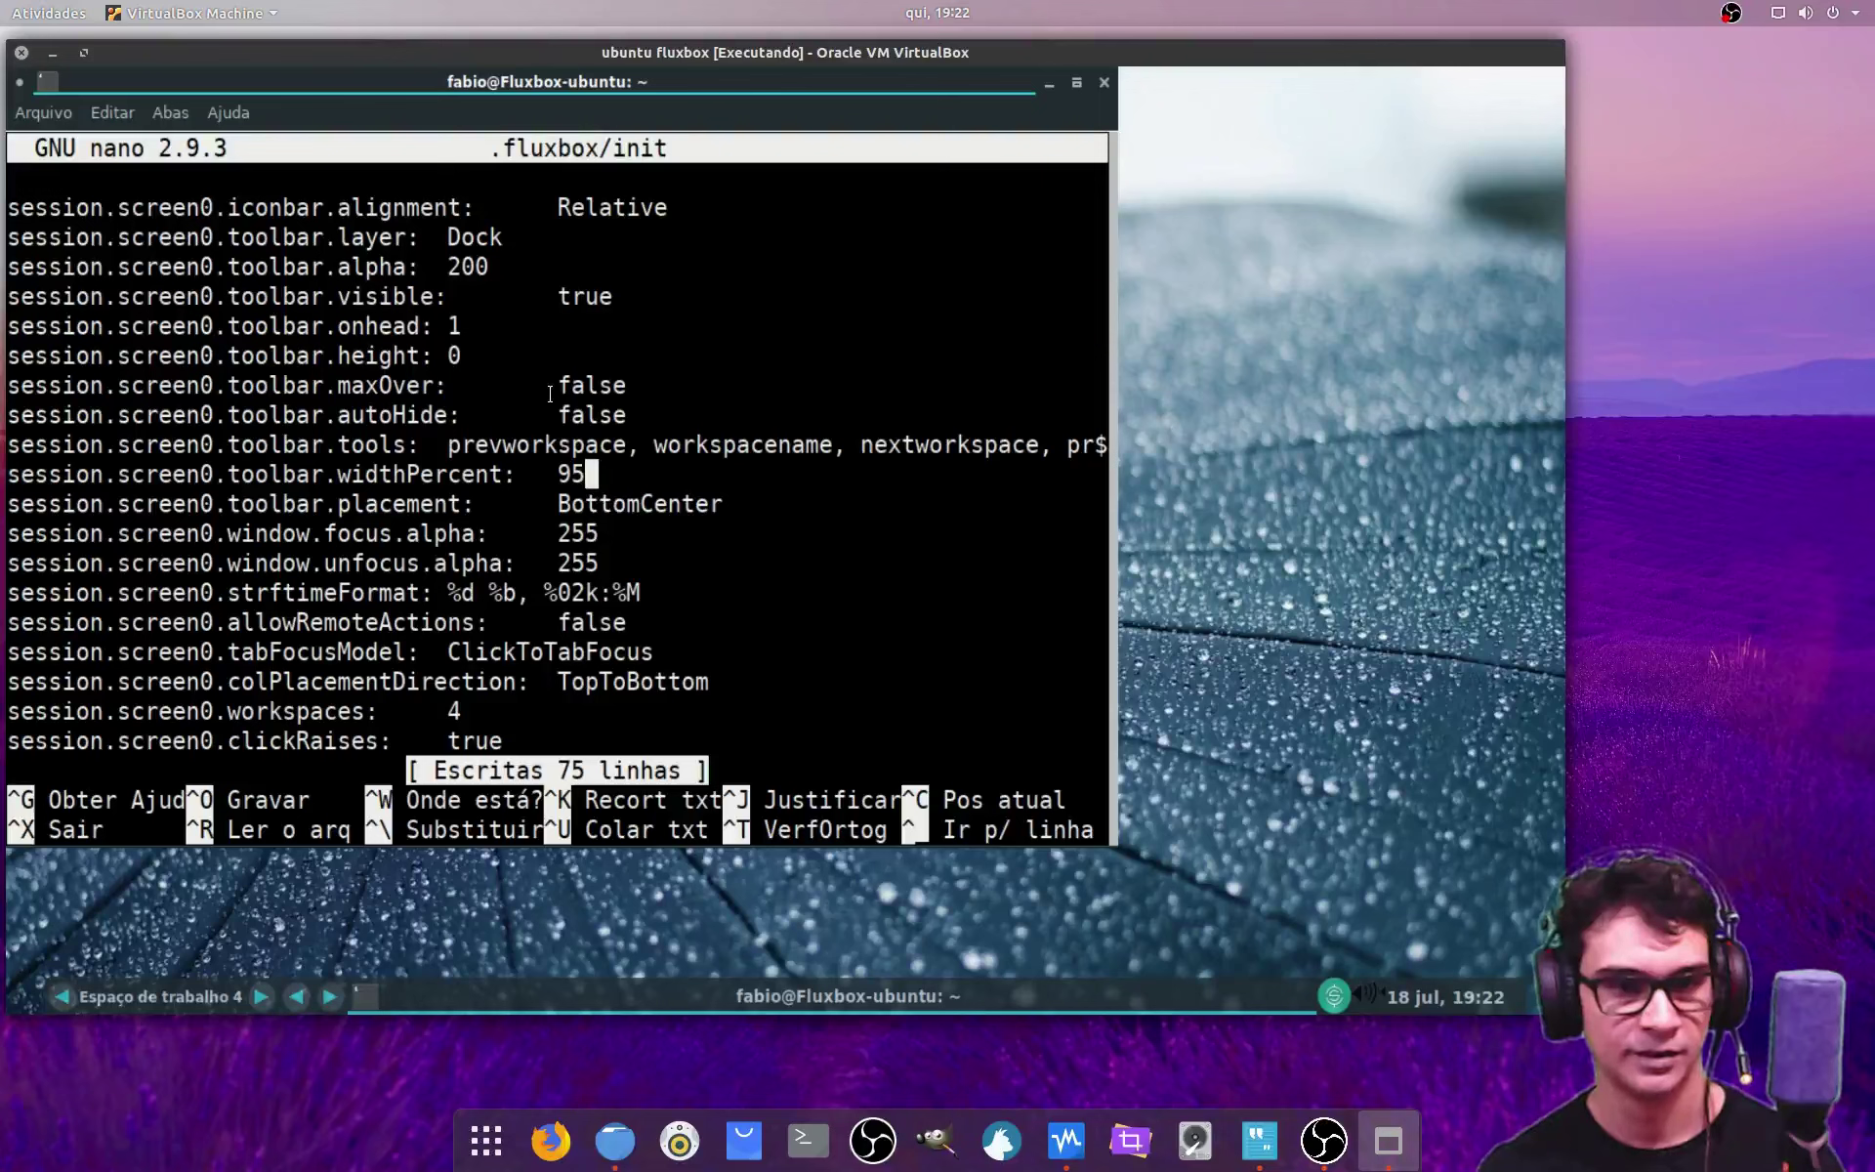
key("Left")
key("Left")
key("Left")
key("Left")
key("Left")
key("Left")
key("Left")
key("Left")
key("Left")
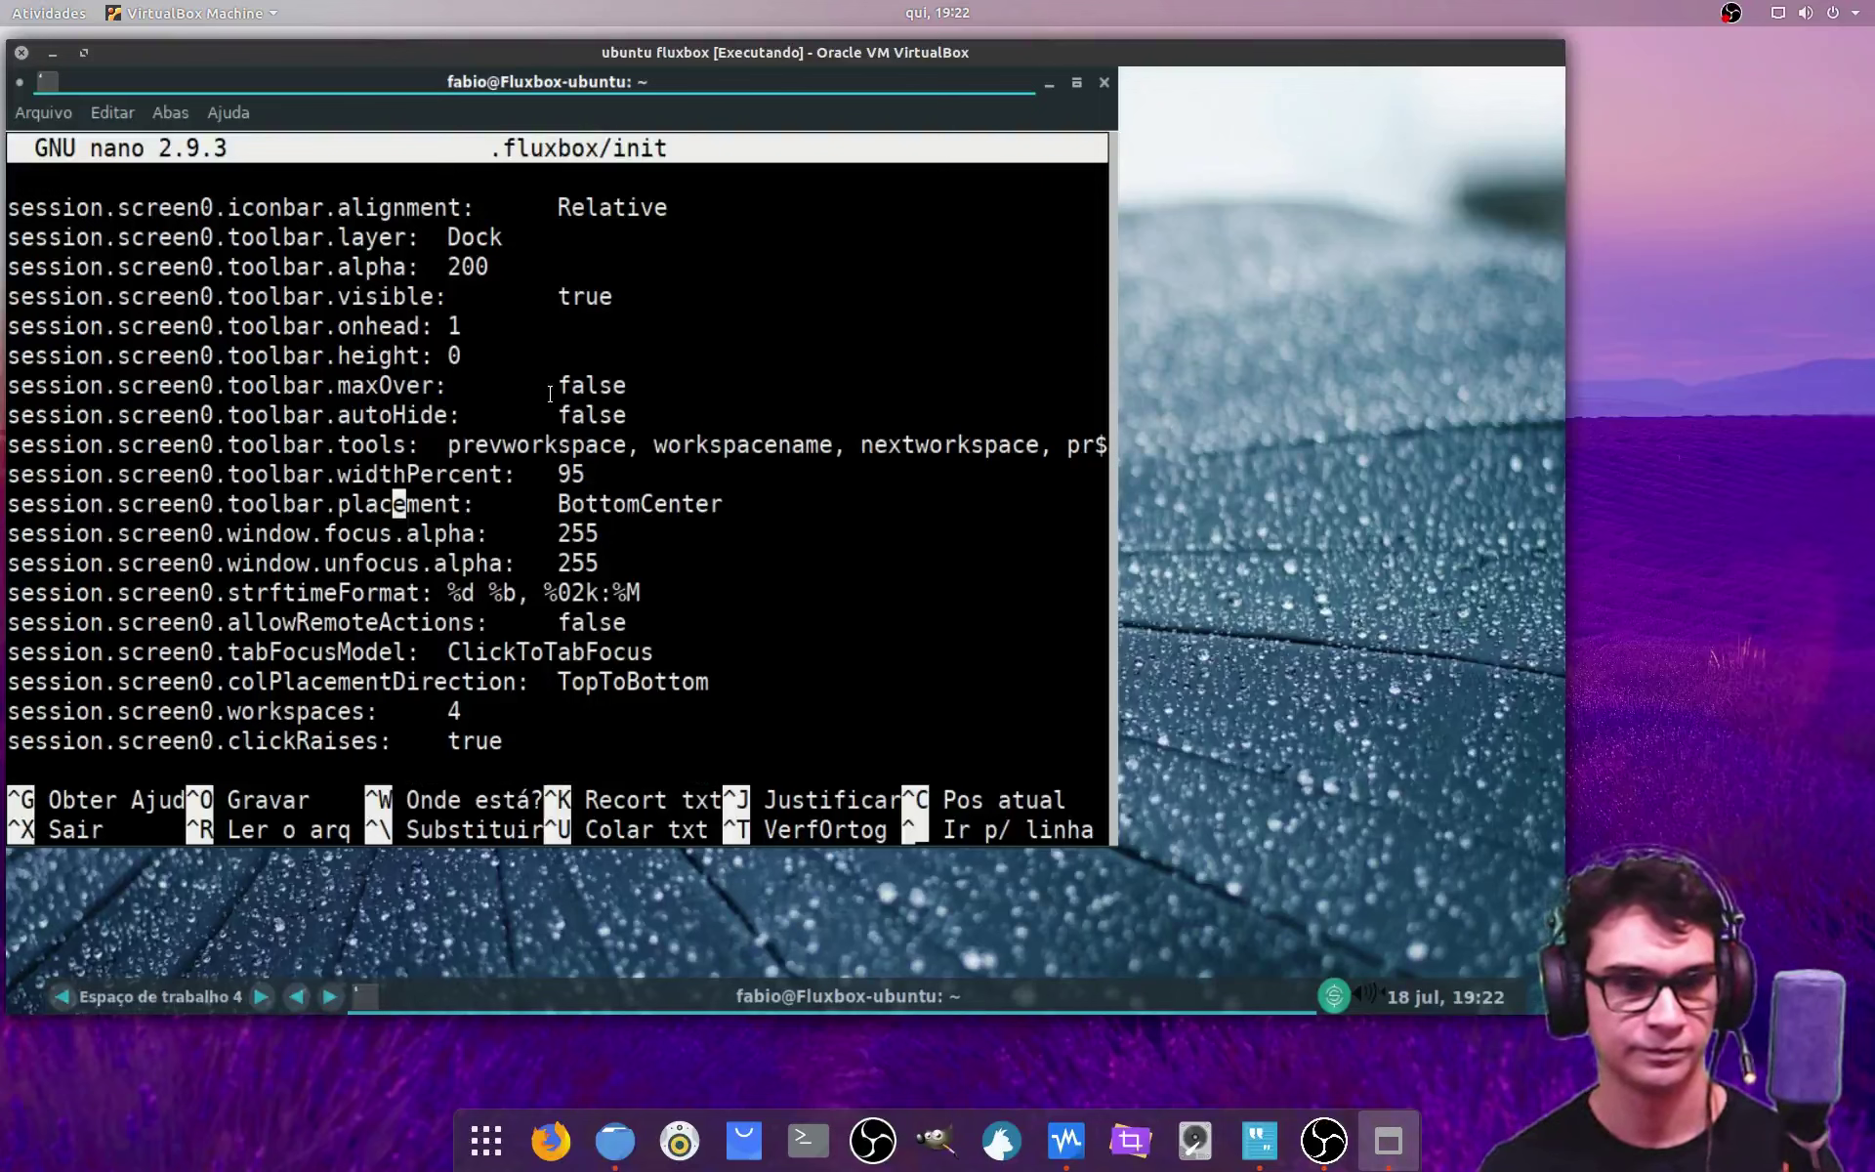
key("Down")
key("Down")
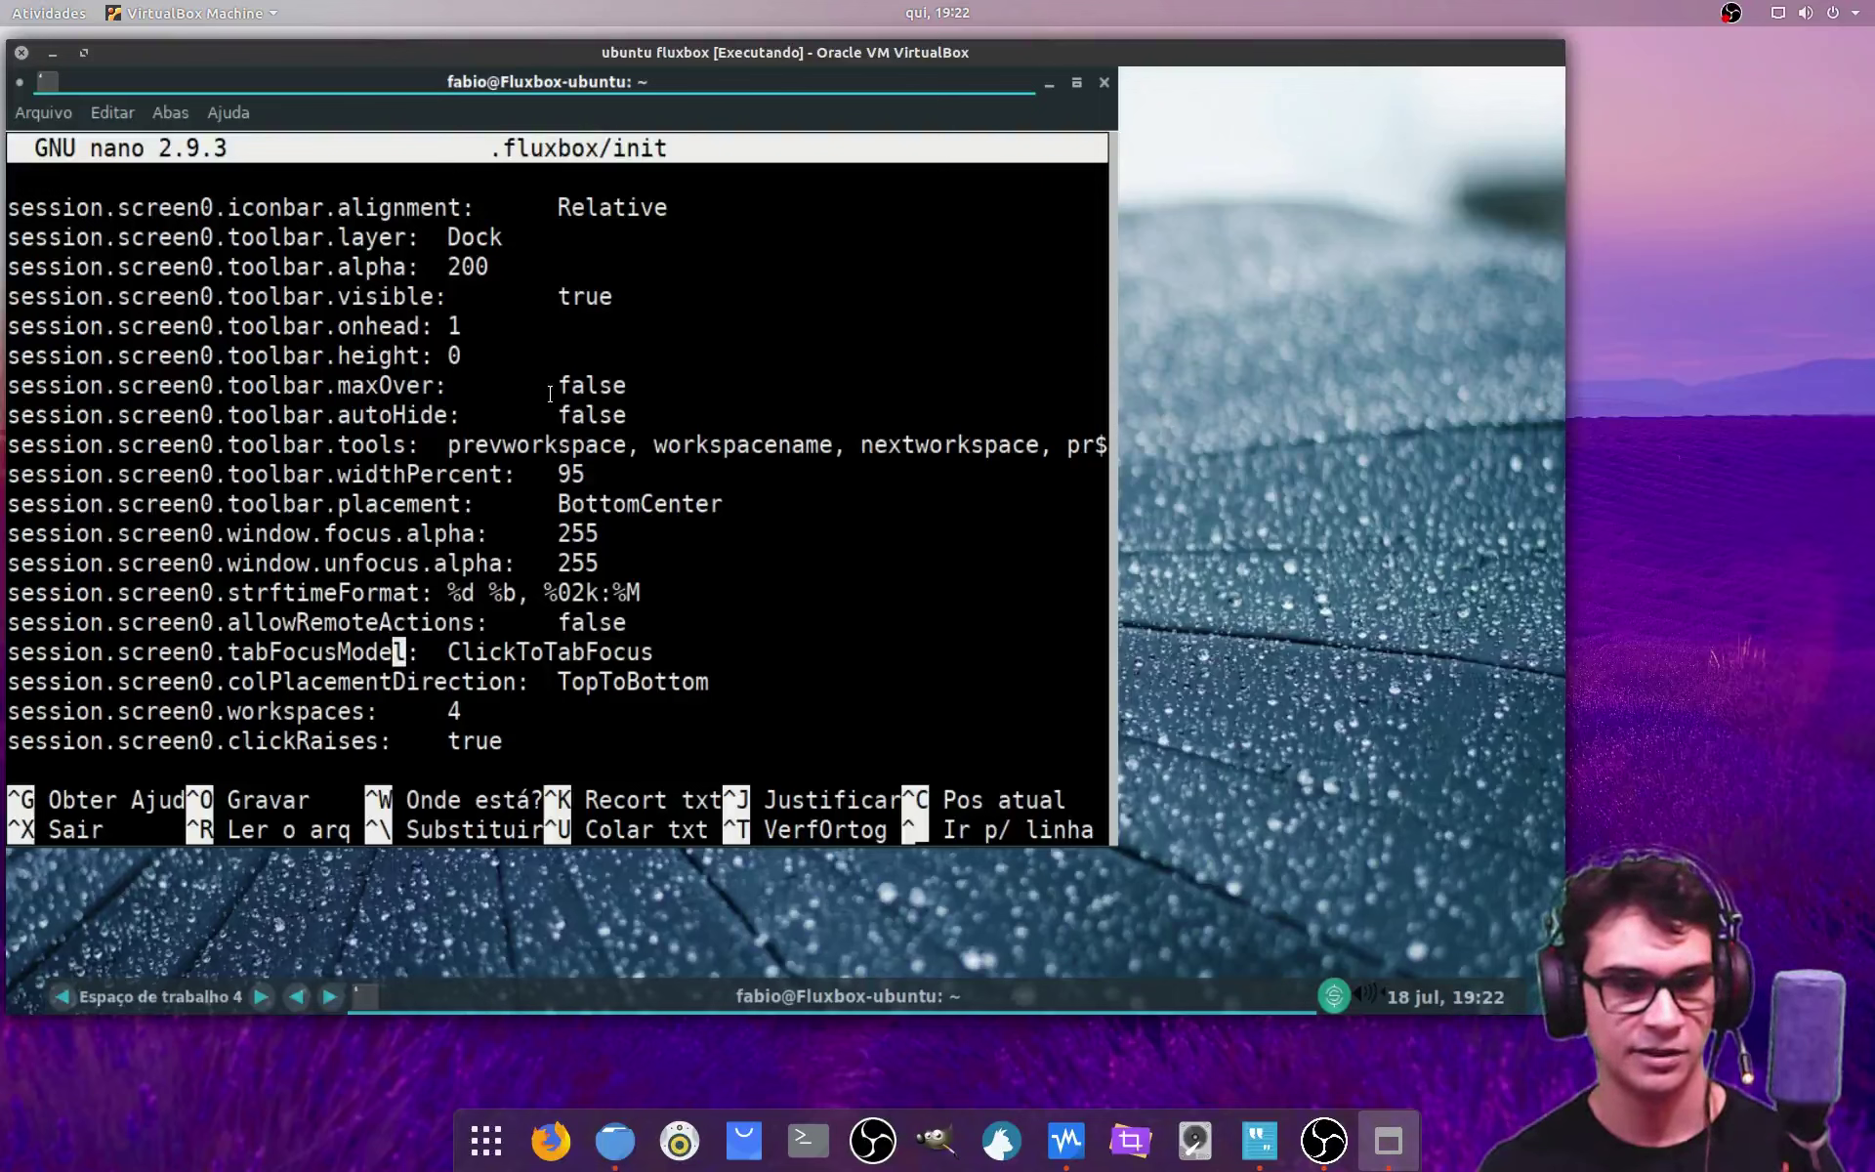
key("Down")
key("Down")
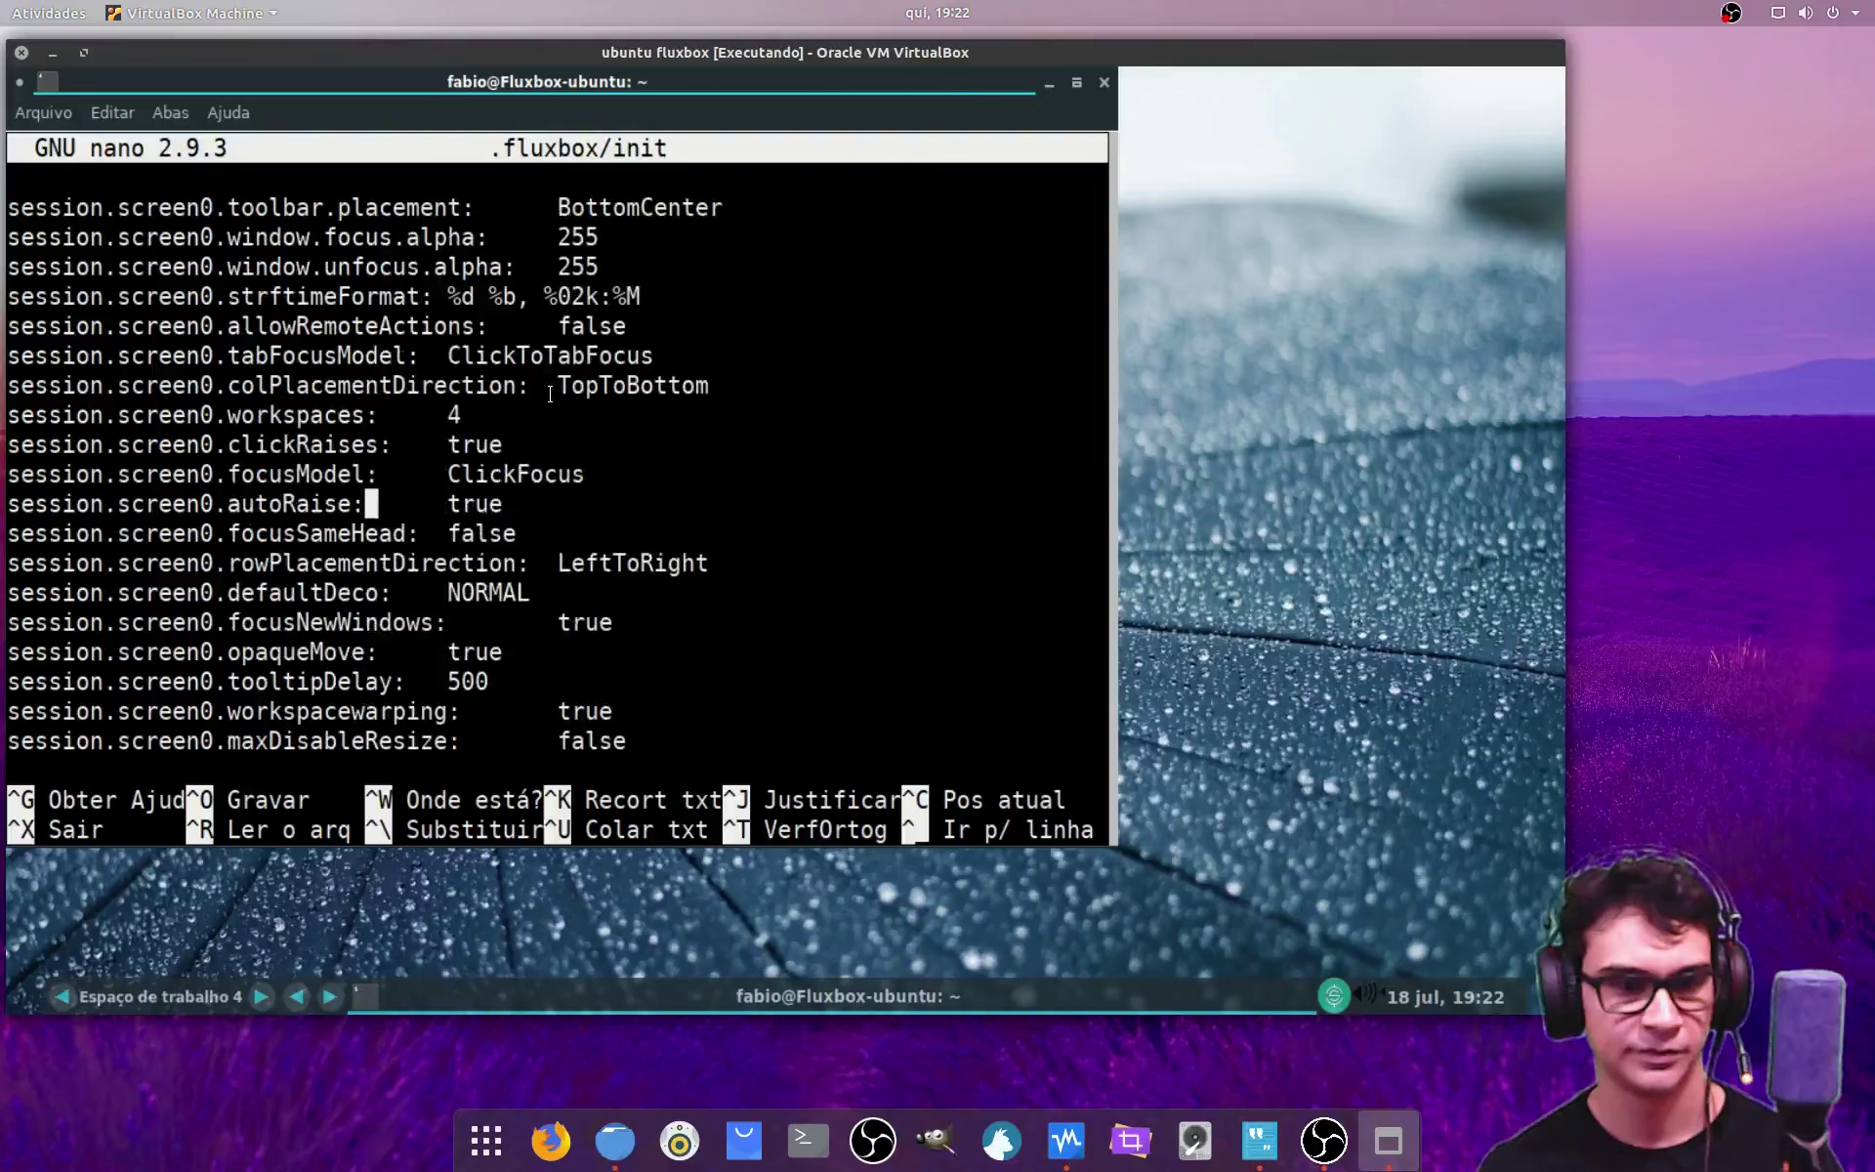
key("Up")
key("Up")
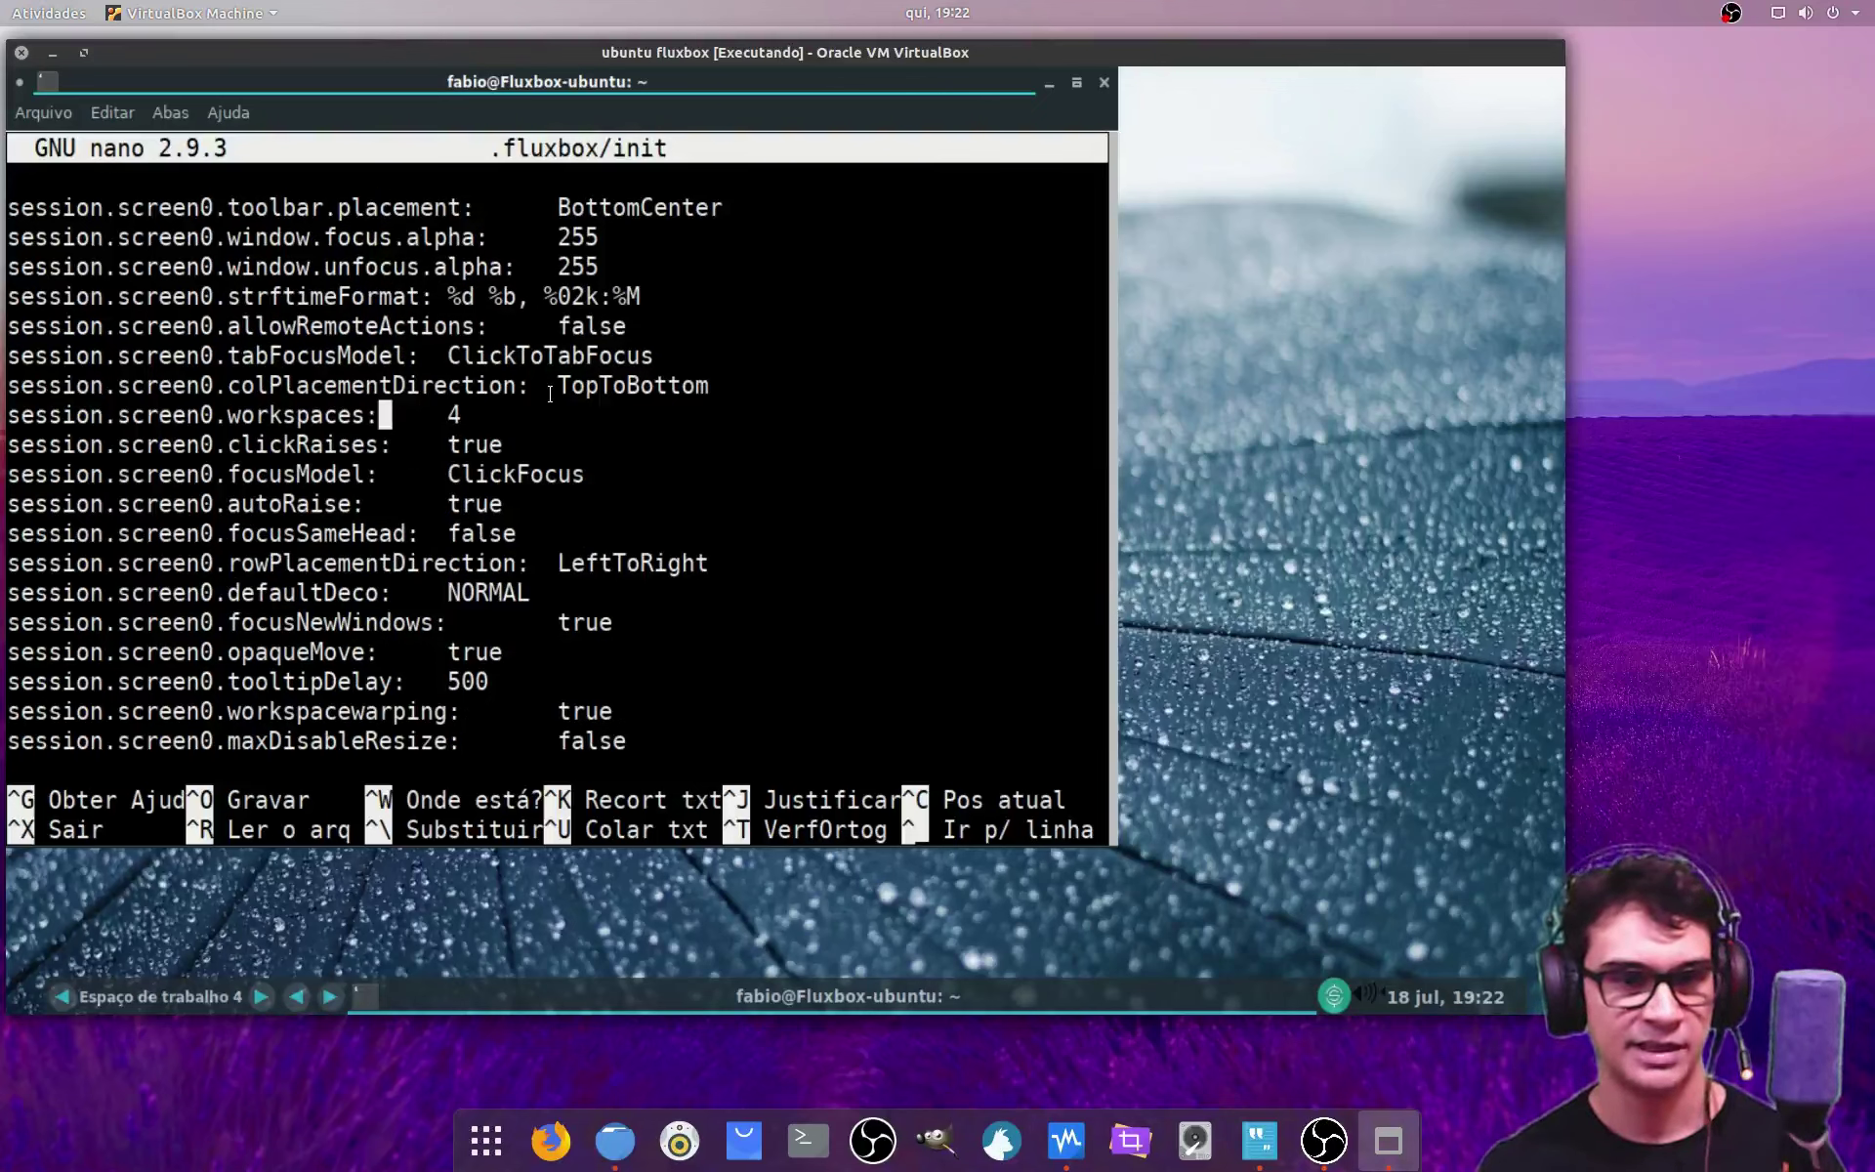
key("Down")
key("Down")
key("Down")
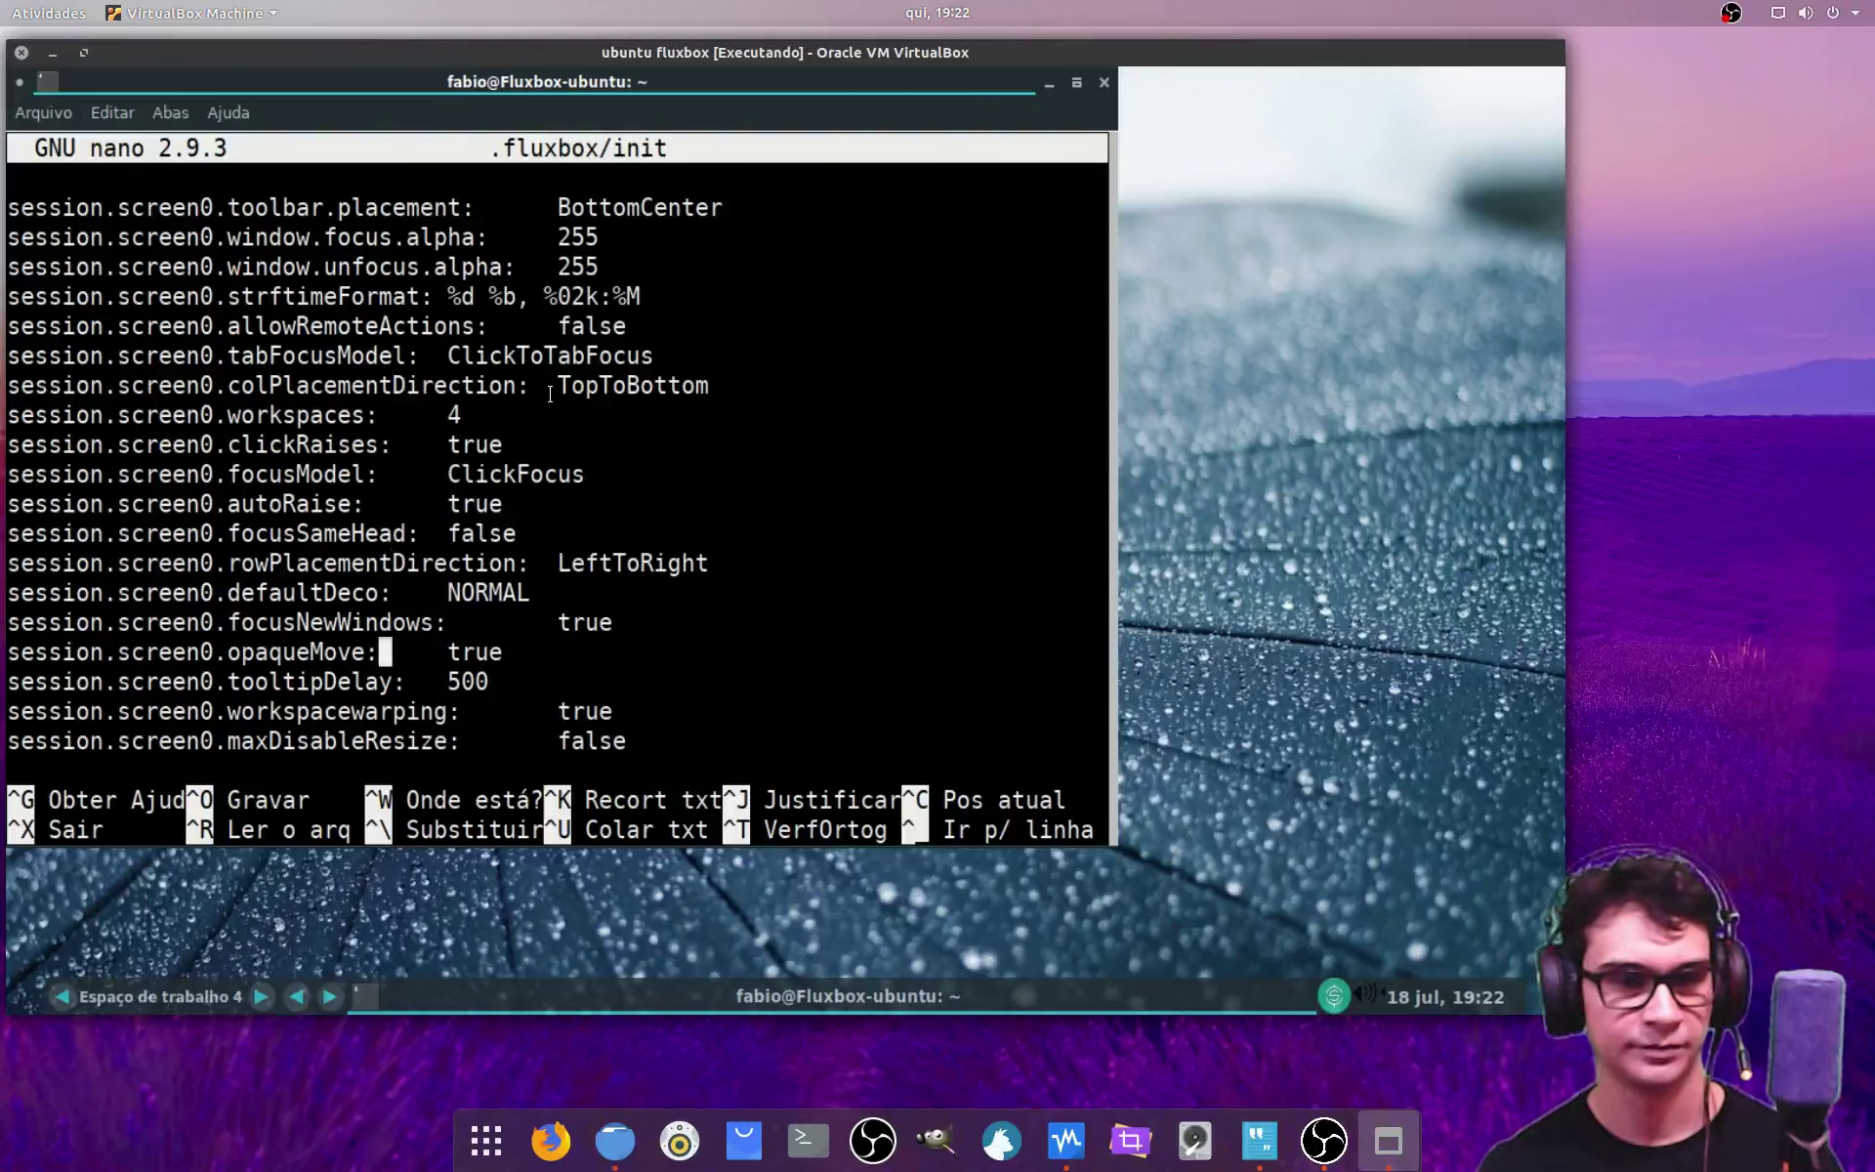
key("Down")
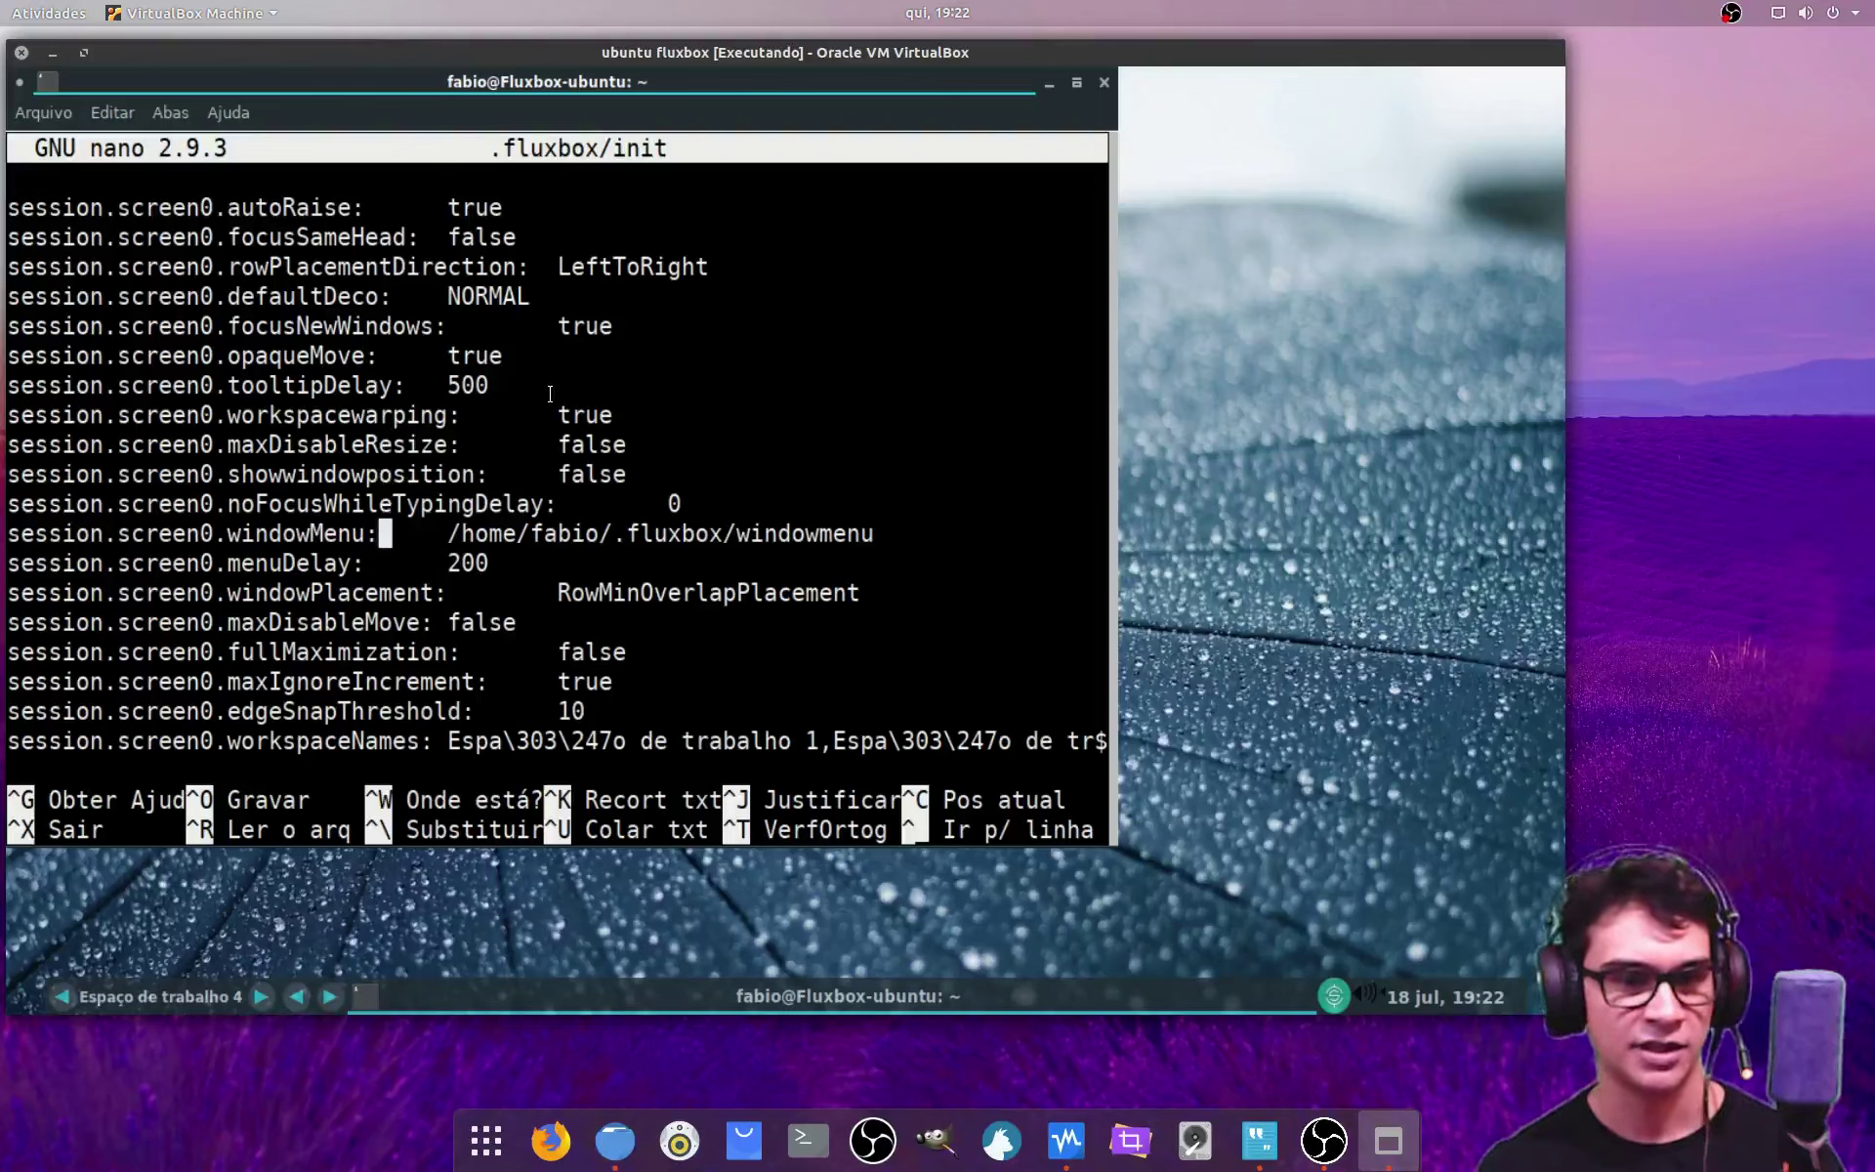
key("Down")
key("Down")
key("Down")
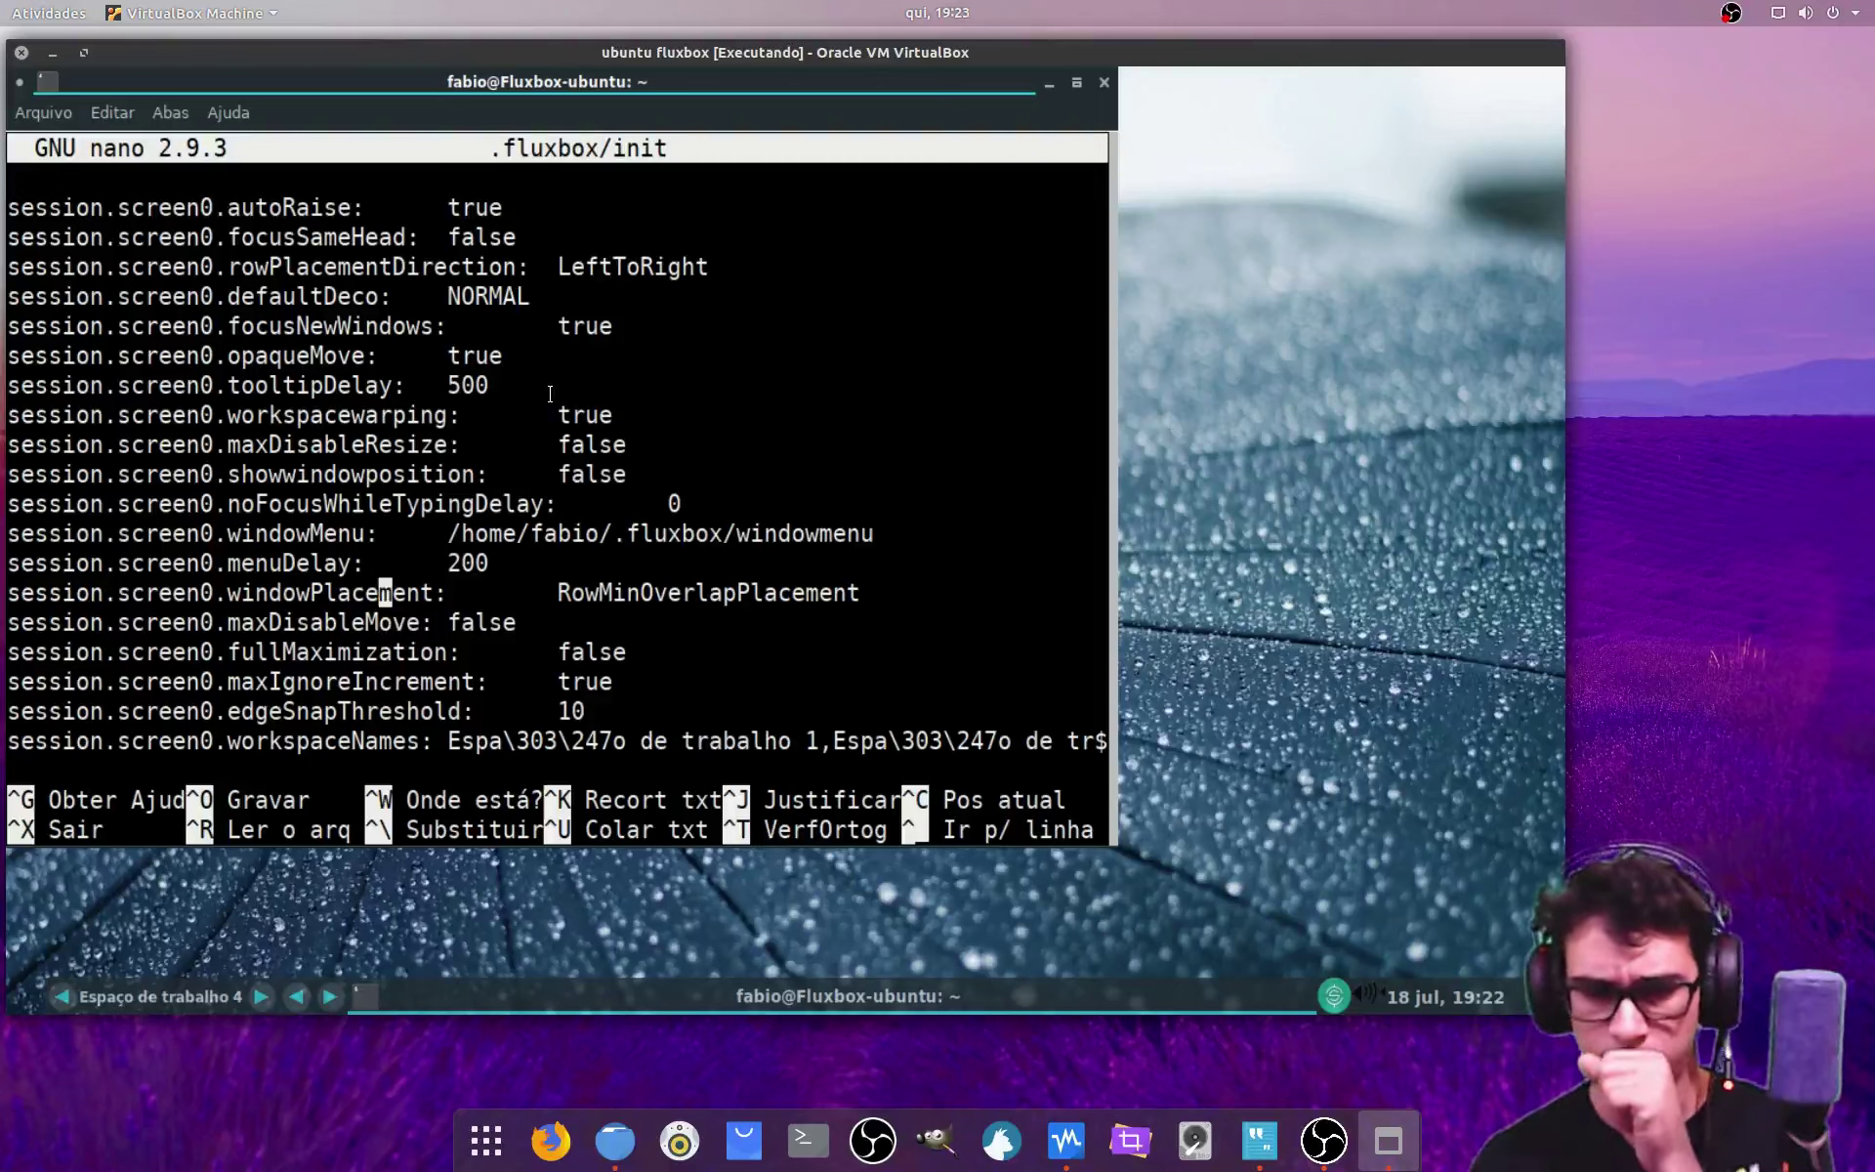
key("Up")
key("Up")
key("Up")
key("Up")
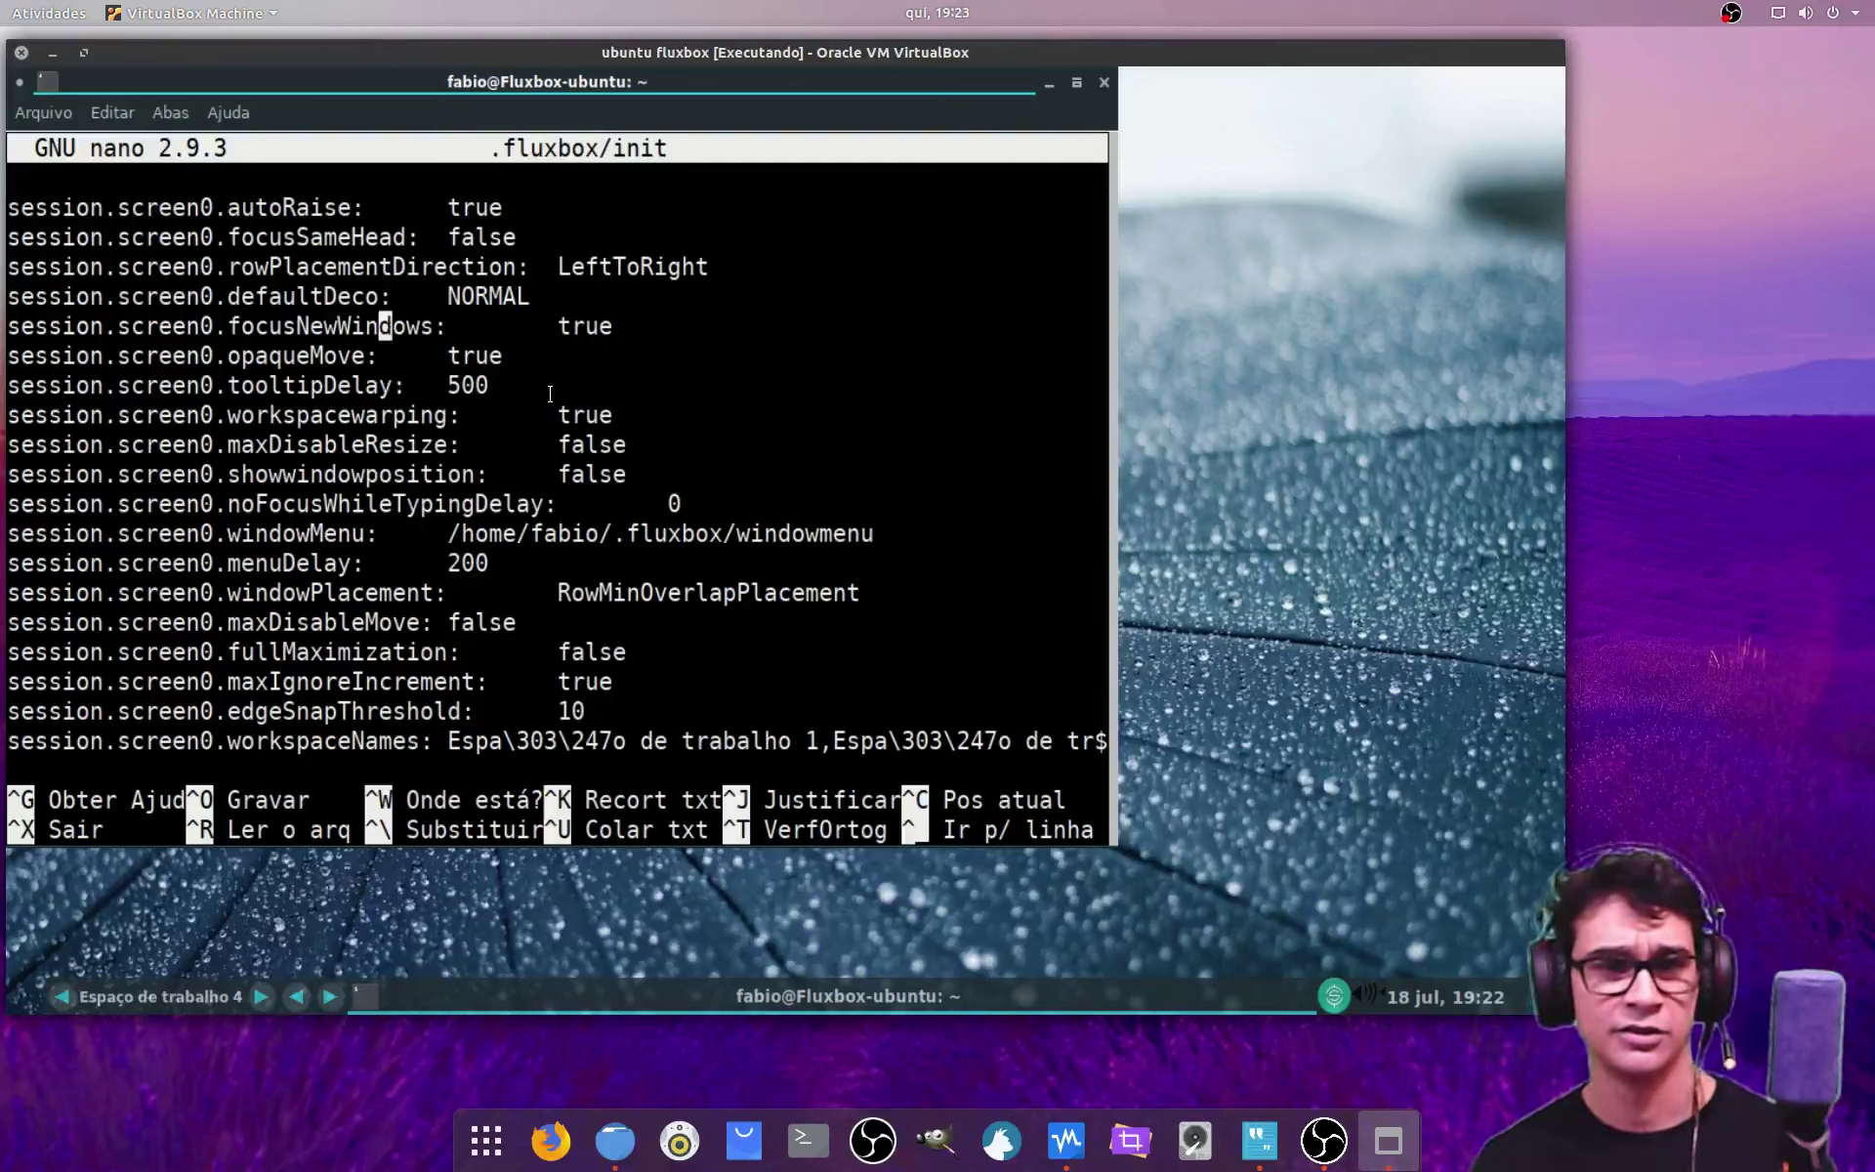
key("Up")
key("Up")
key("Up")
key("Up")
key("Up")
key("Up")
key("Up")
key("Up")
key("Up")
key("Up")
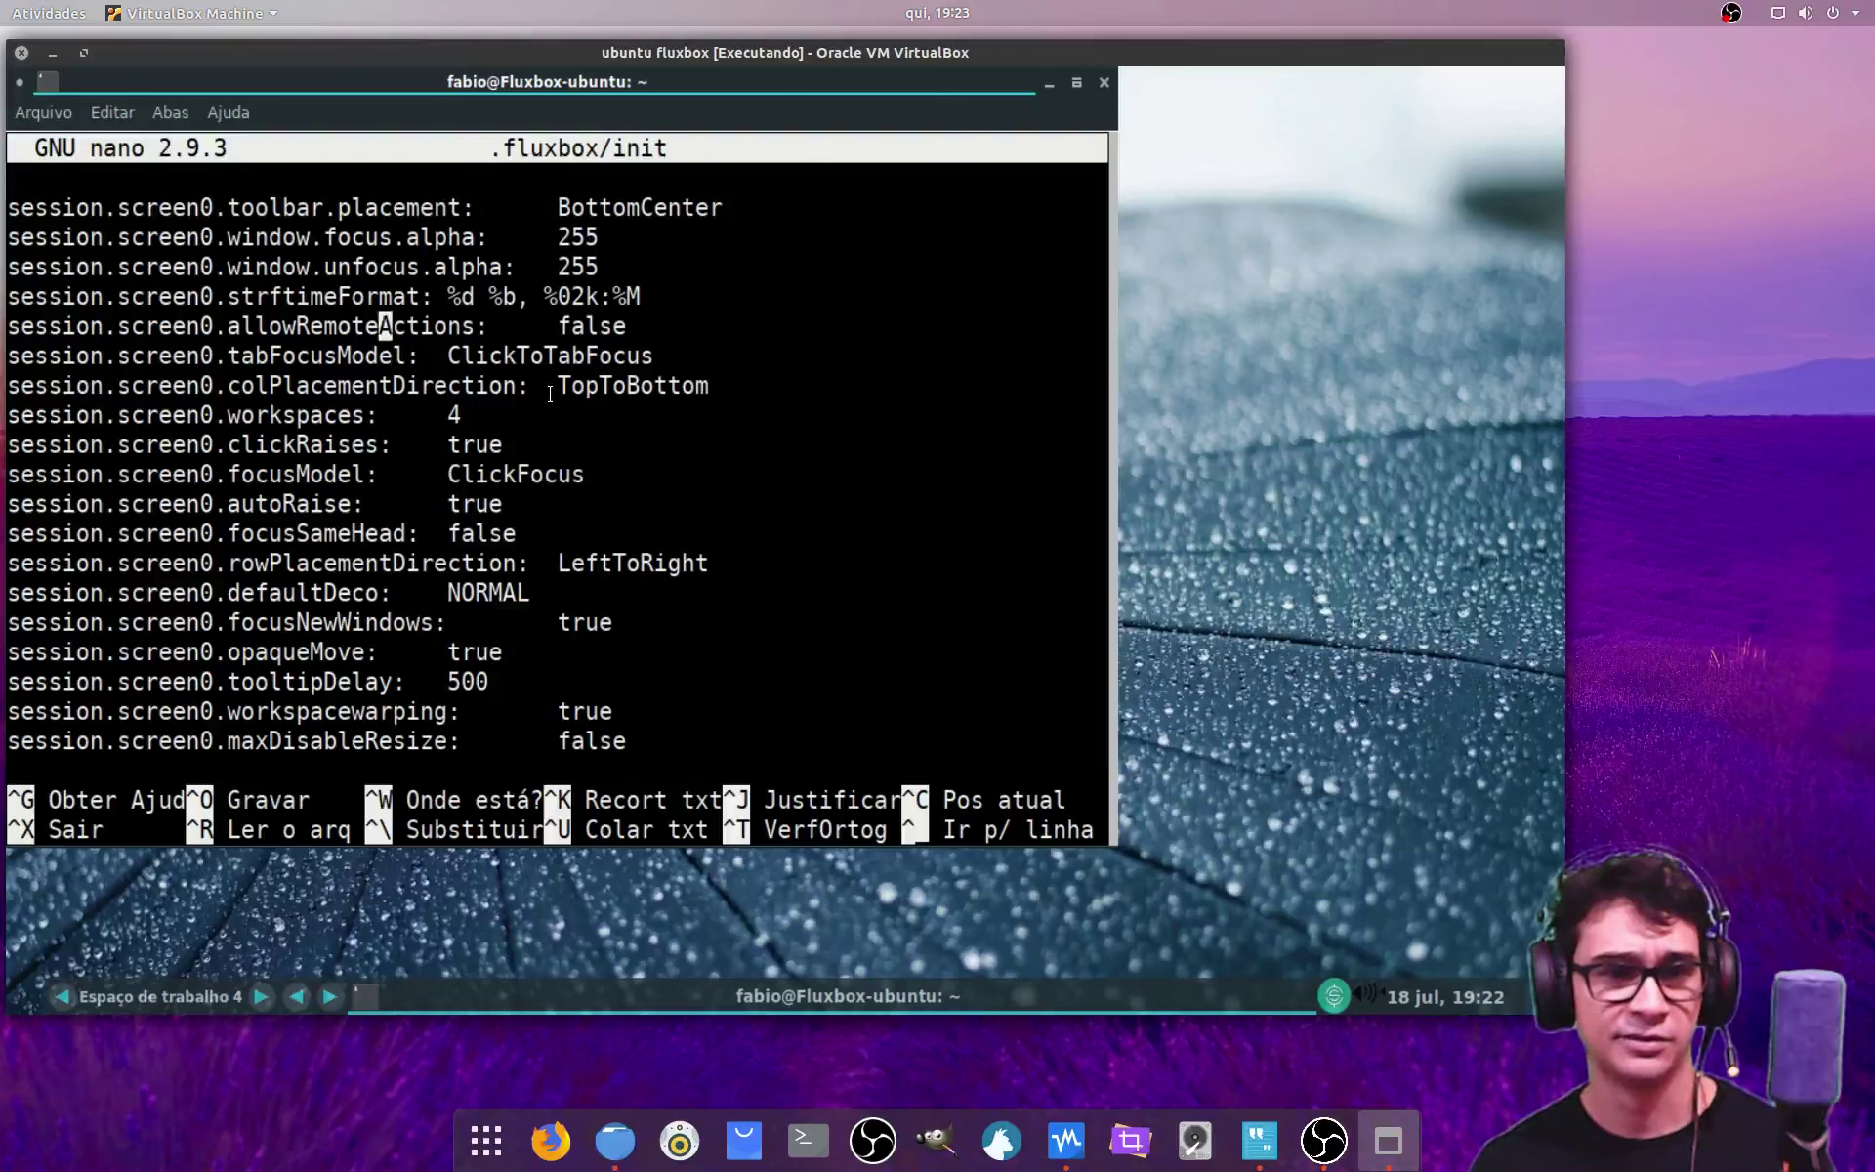
key("Up")
key("Up")
key("Up")
key("Up")
key("Up")
key("Up")
key("Up")
key("Up")
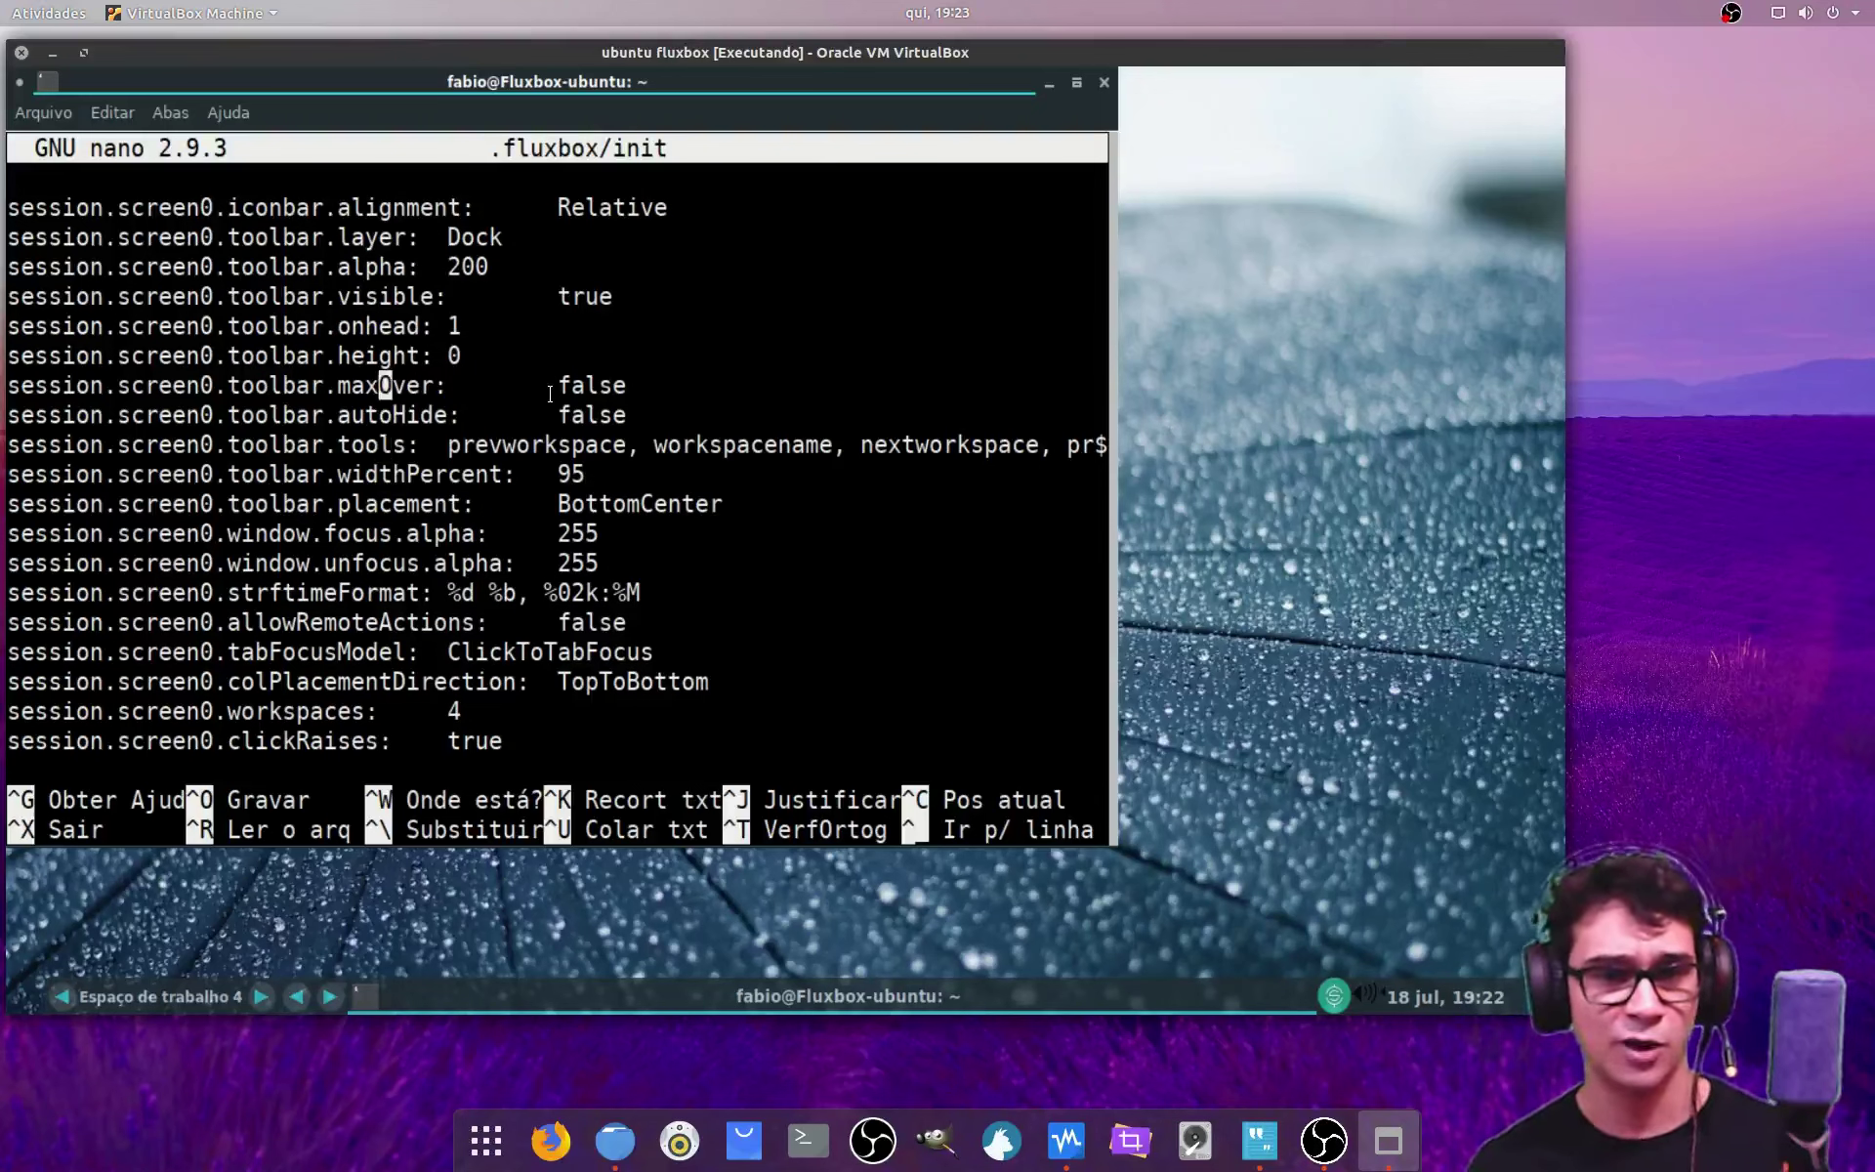
key("Up")
key("Up")
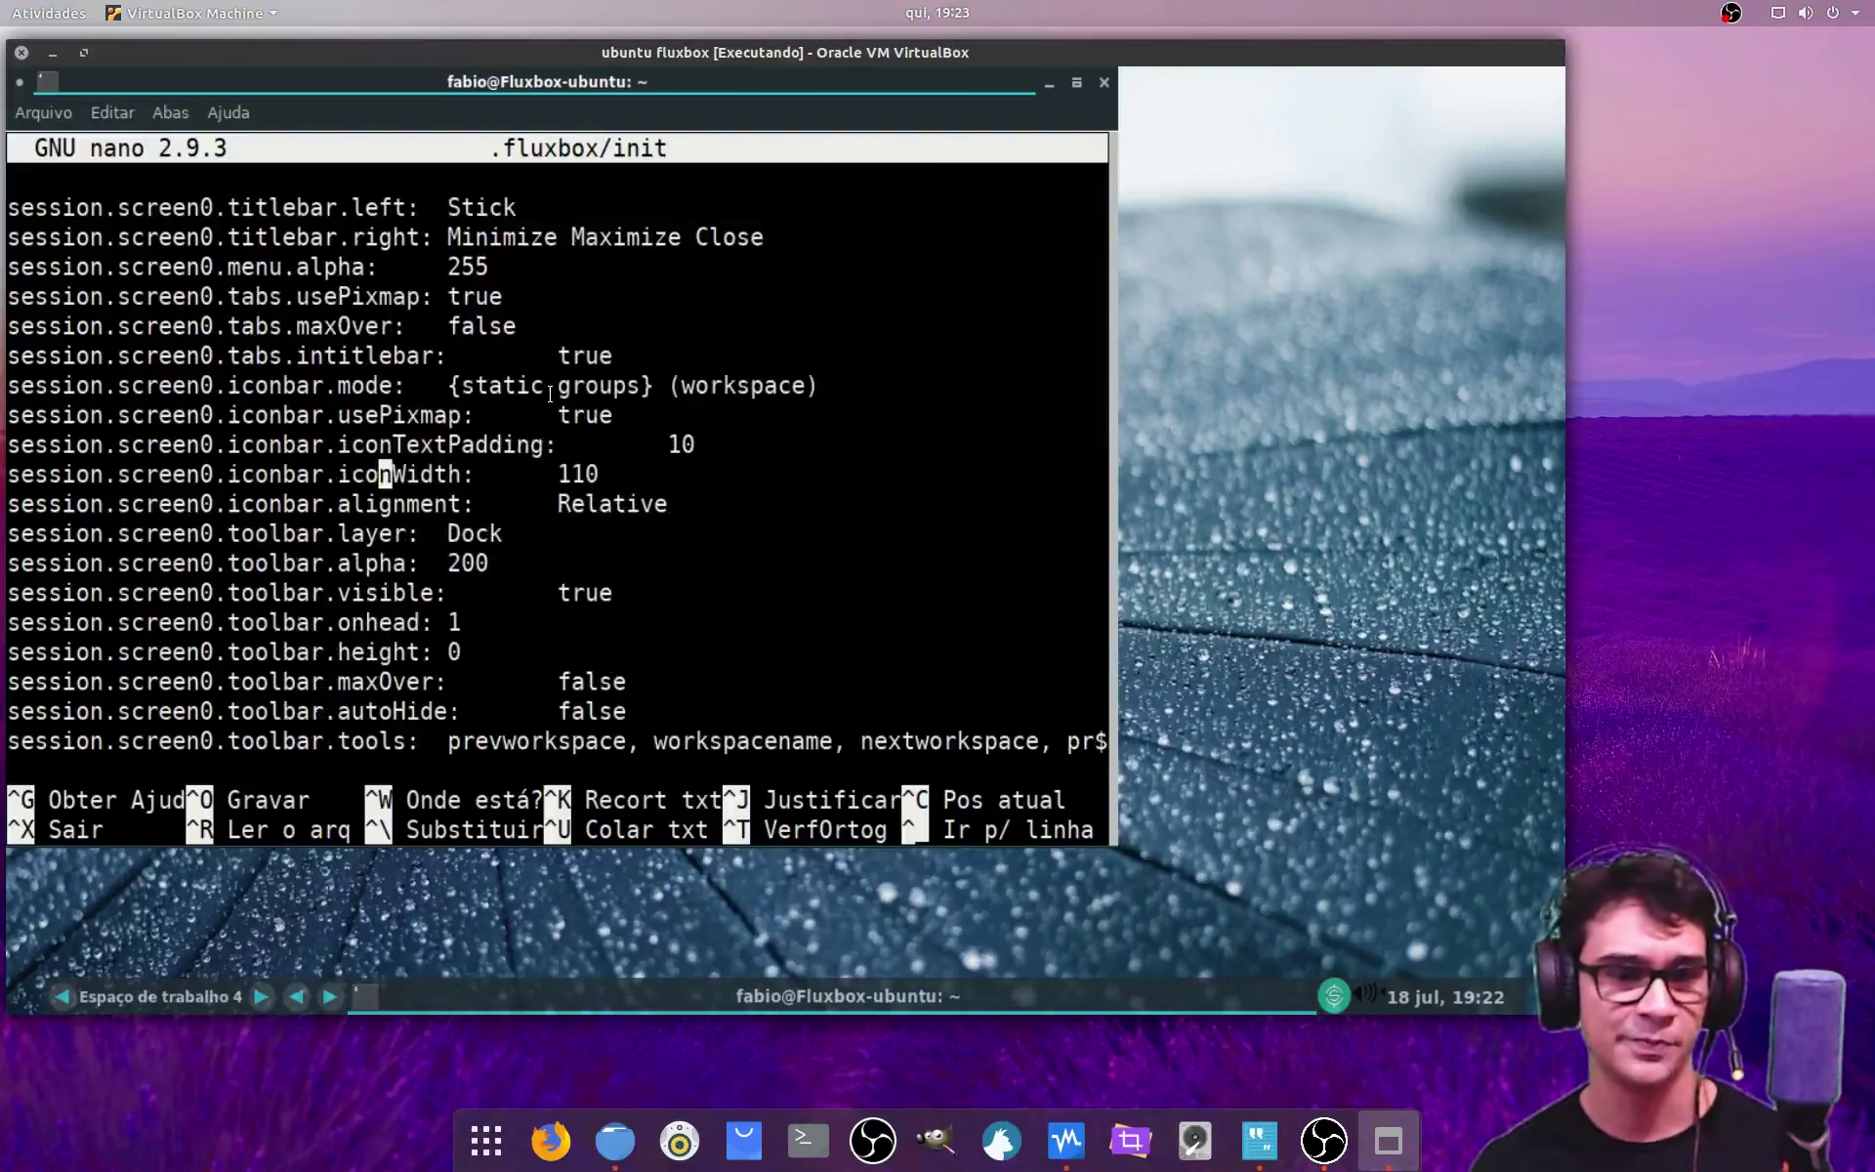
key("Down")
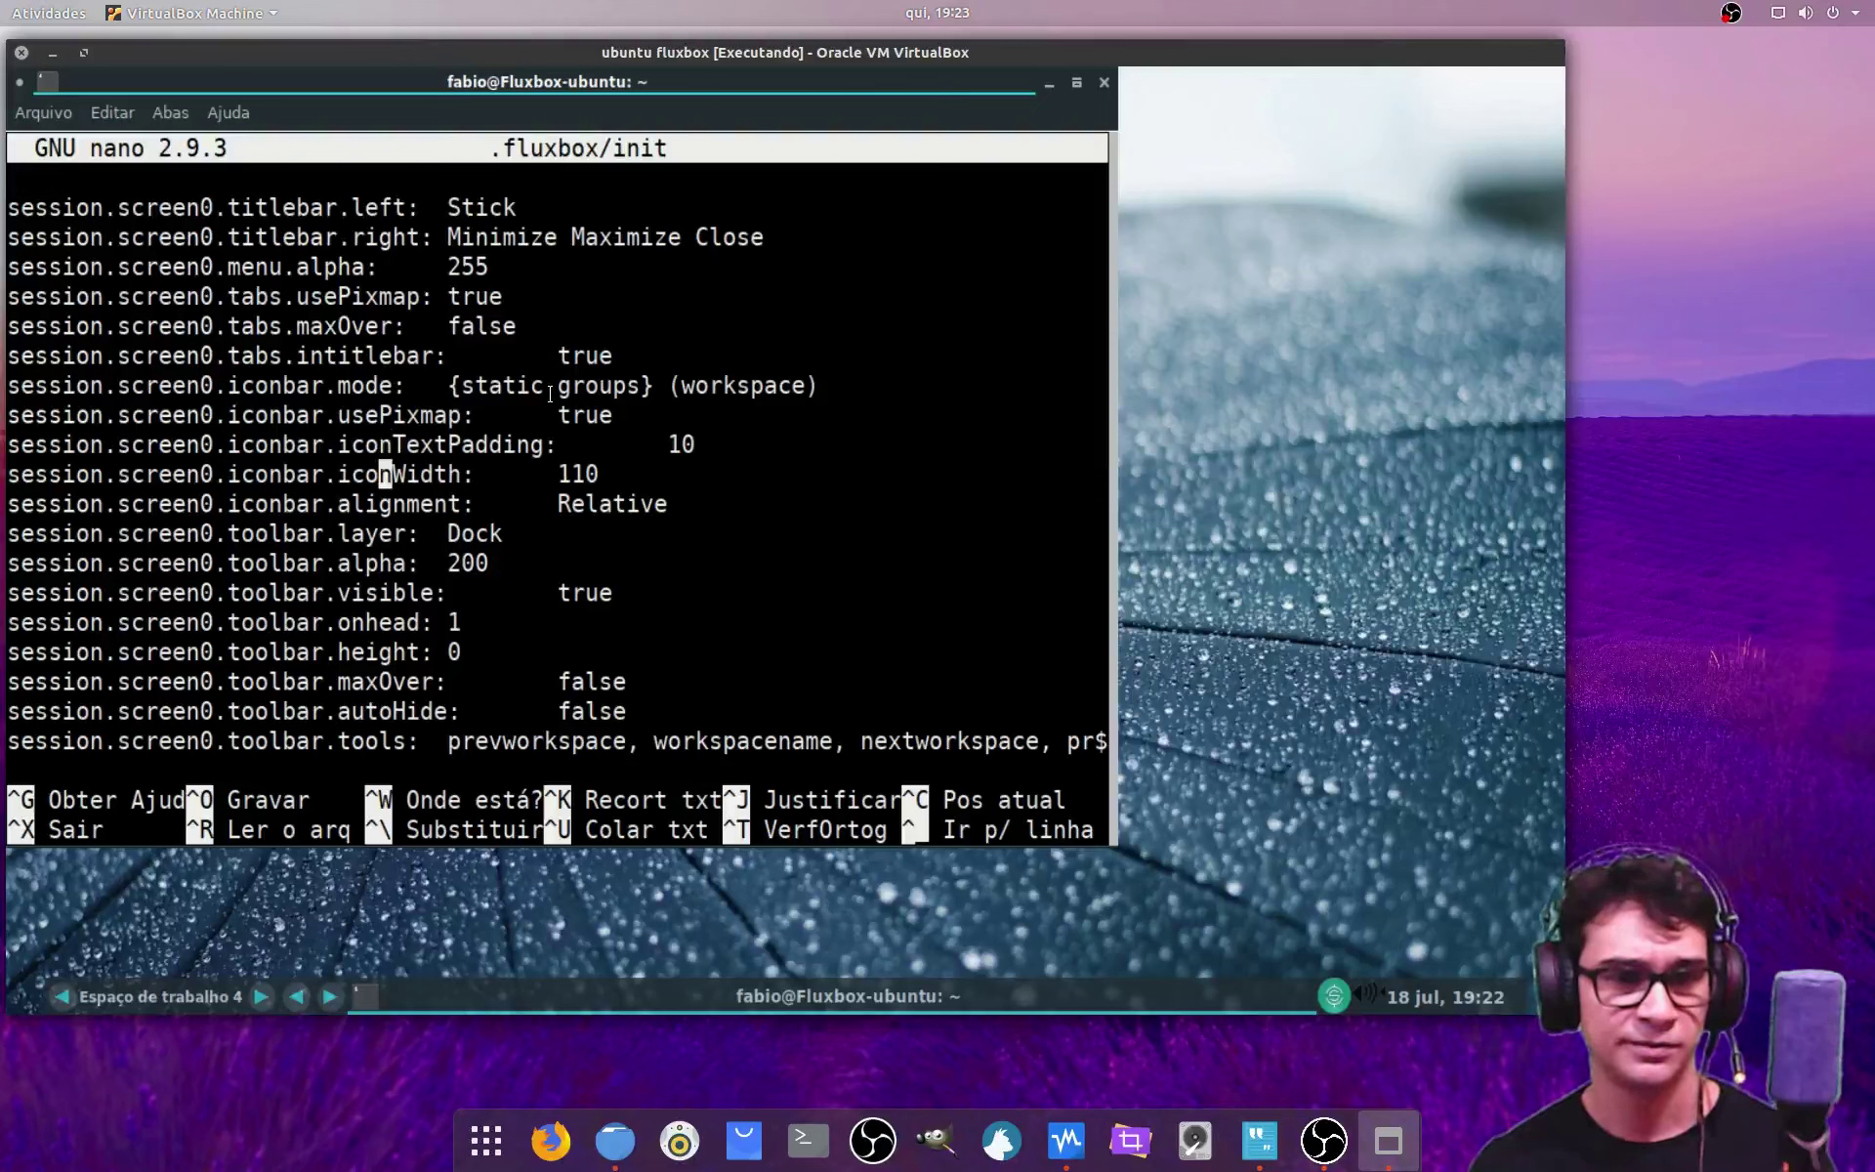
key("Up")
key("Up")
key("Up")
key("Up")
key("Up")
key("Up")
key("Up")
key("Up")
key("Up")
key("Up")
key("Up")
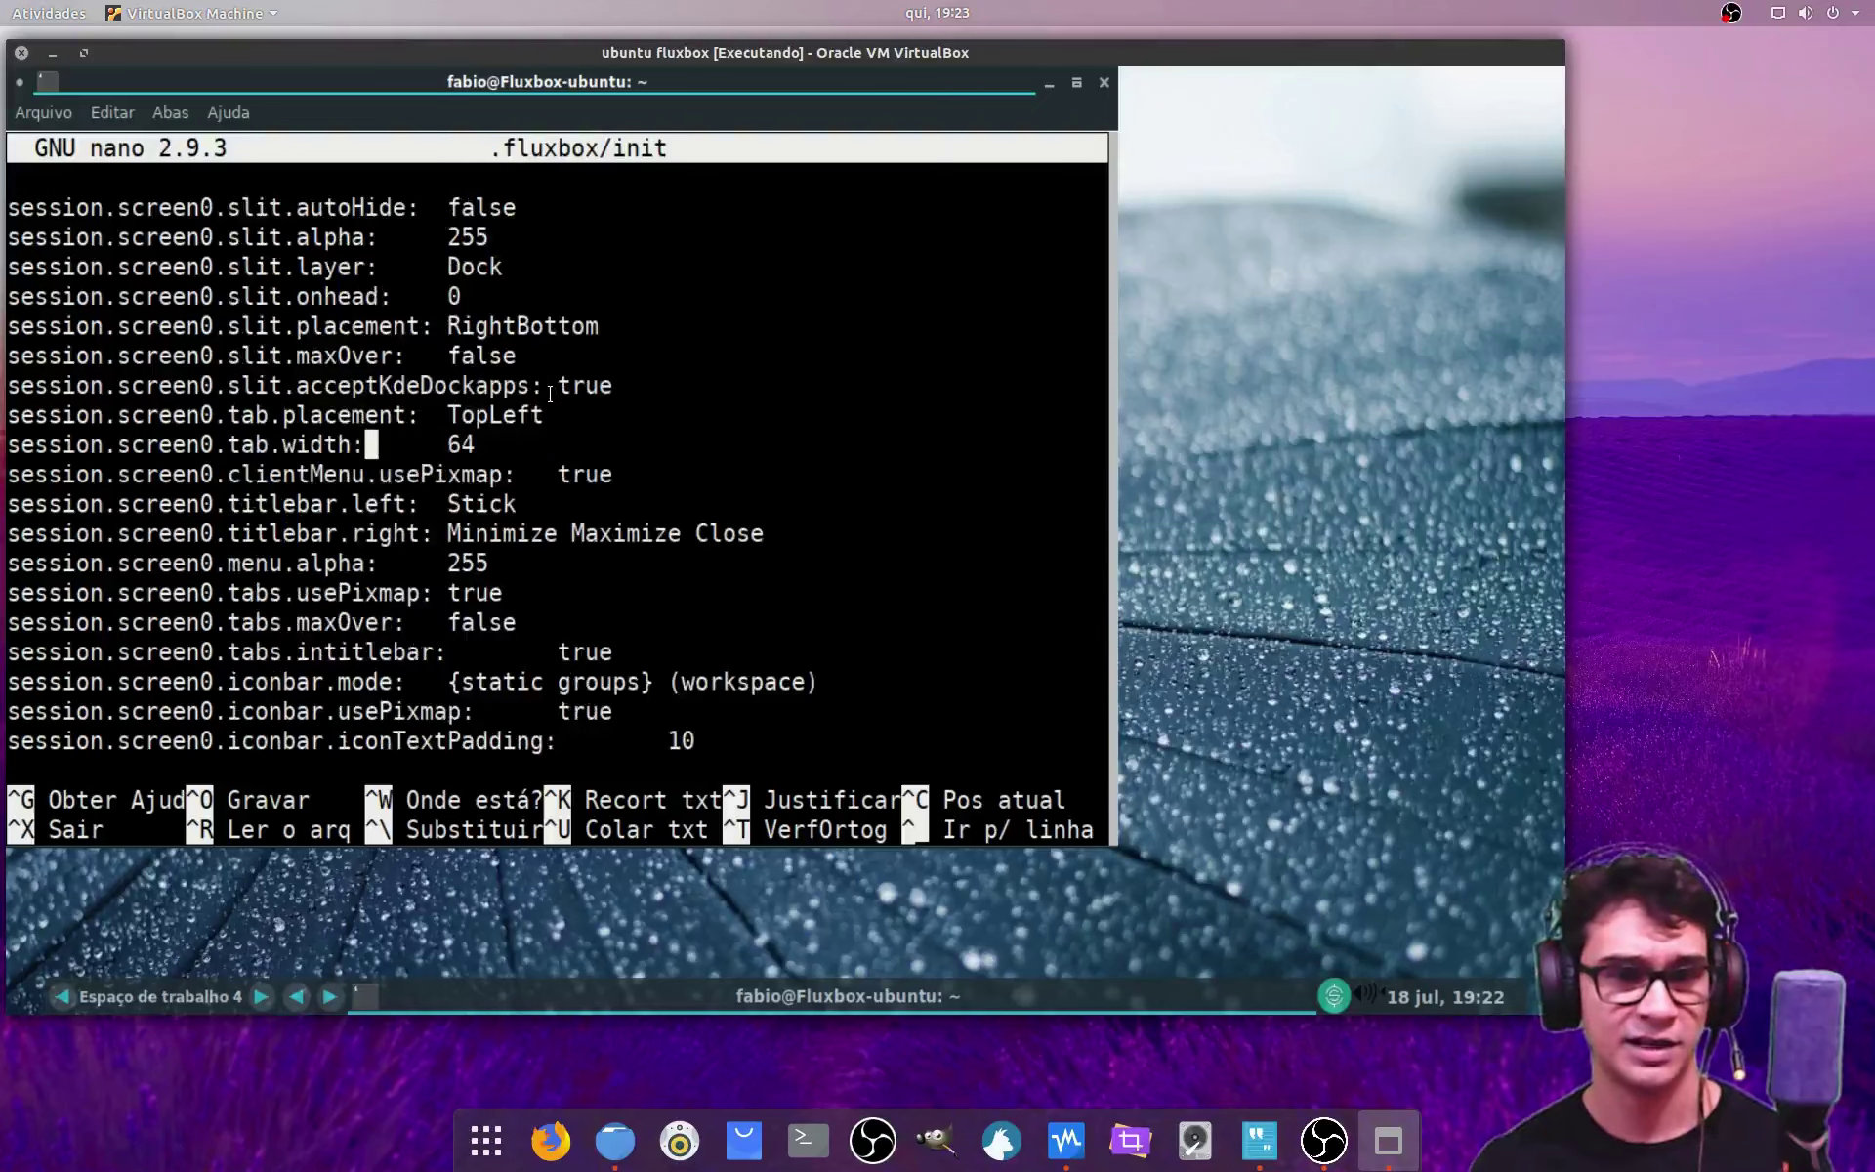
Step: Change tab.width from 64 to 44, save .fluxbox/init, and restart Fluxbox
key("Up")
key("Up")
key("Up")
key("Down")
key("Down")
key("Down")
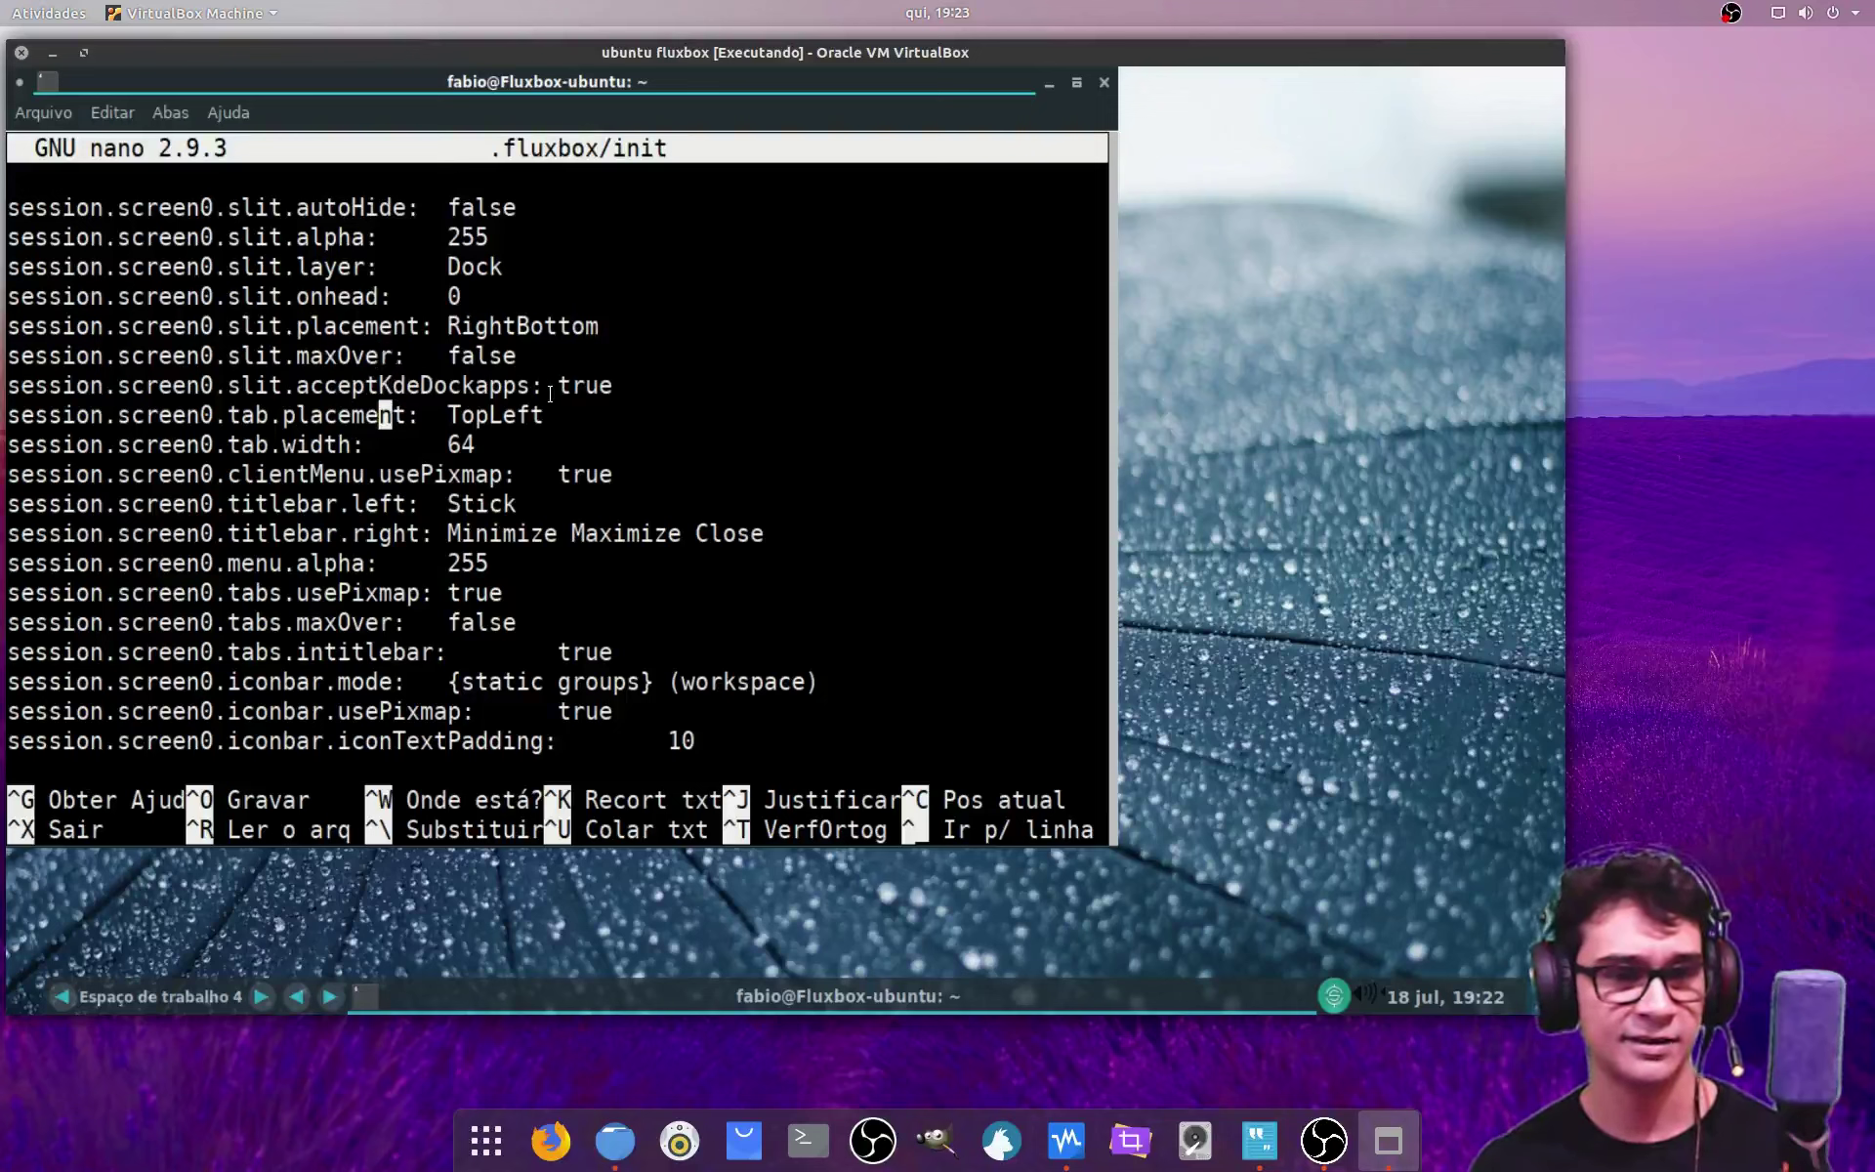
key("Right")
key("Right")
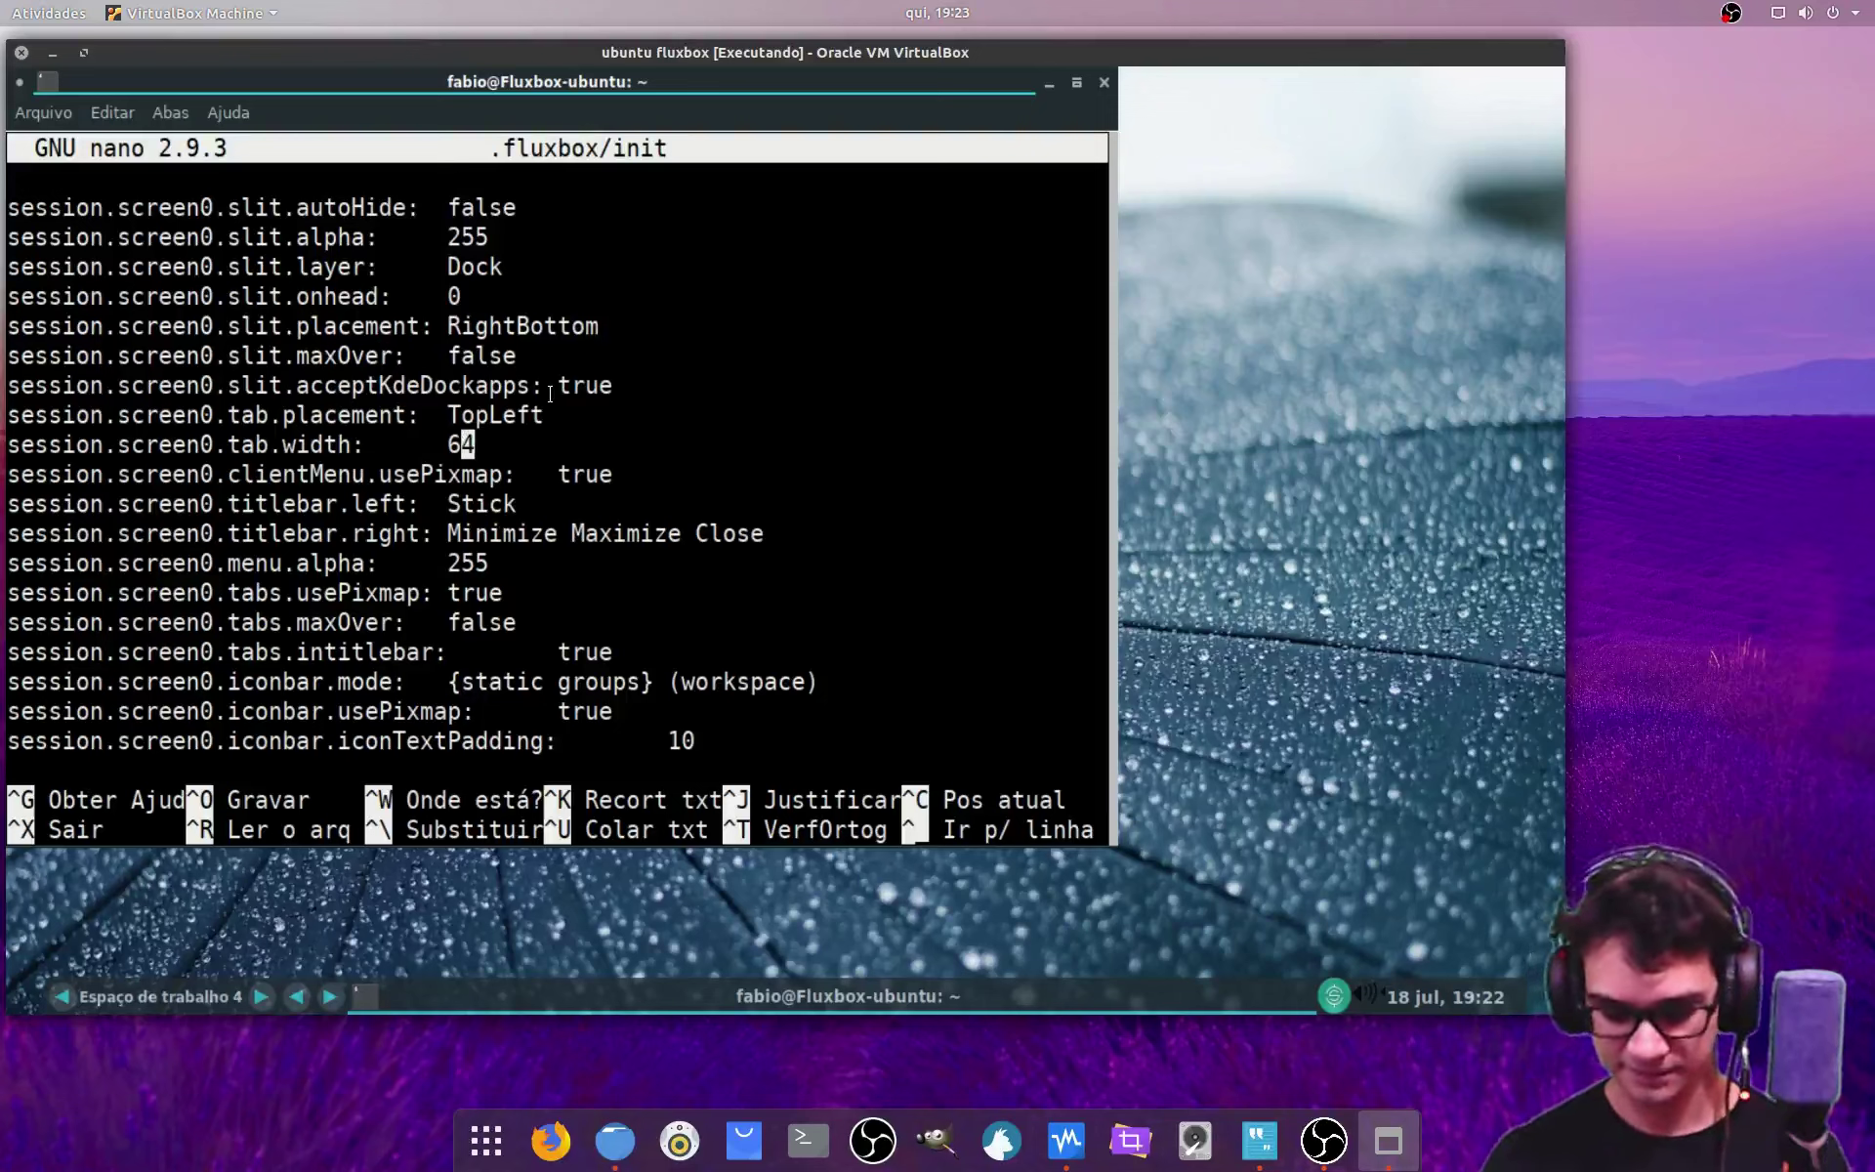
key("BackSpace")
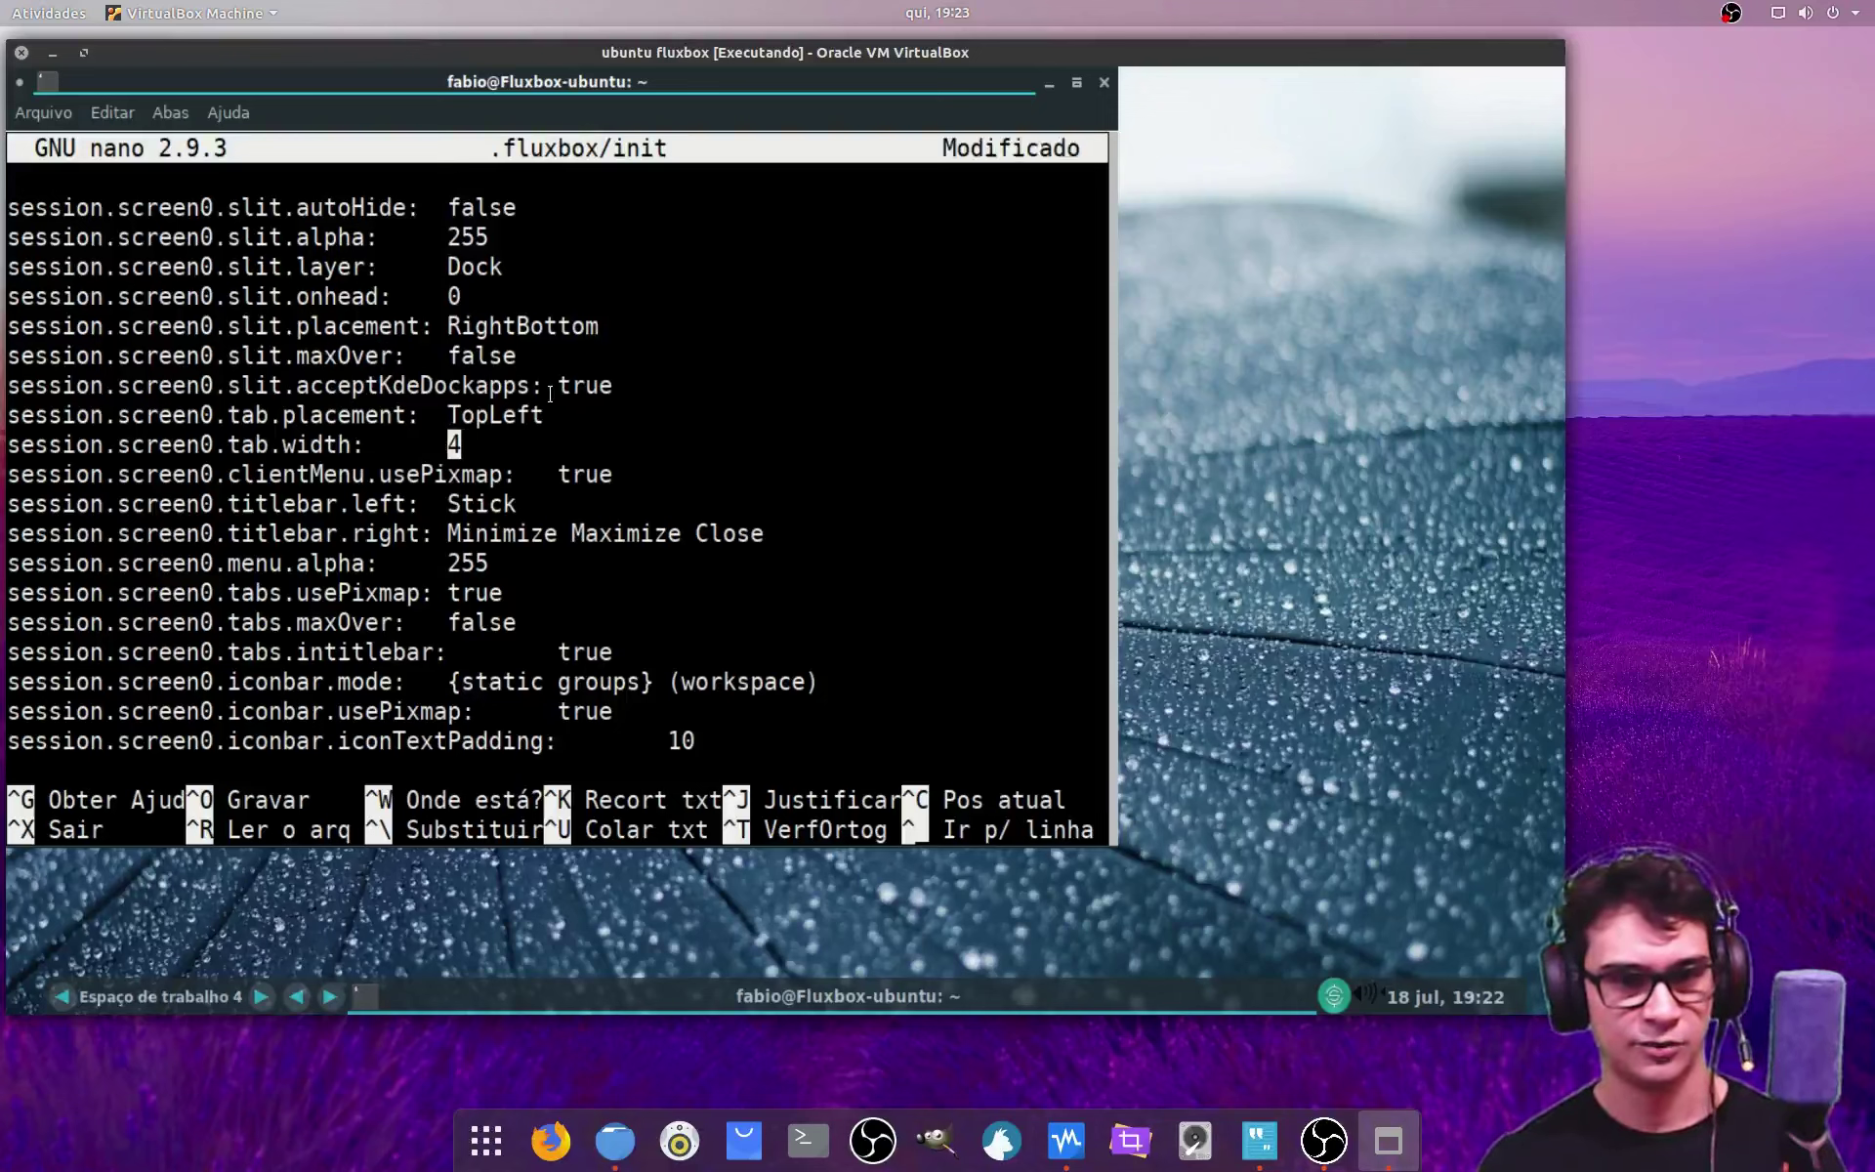
type("4")
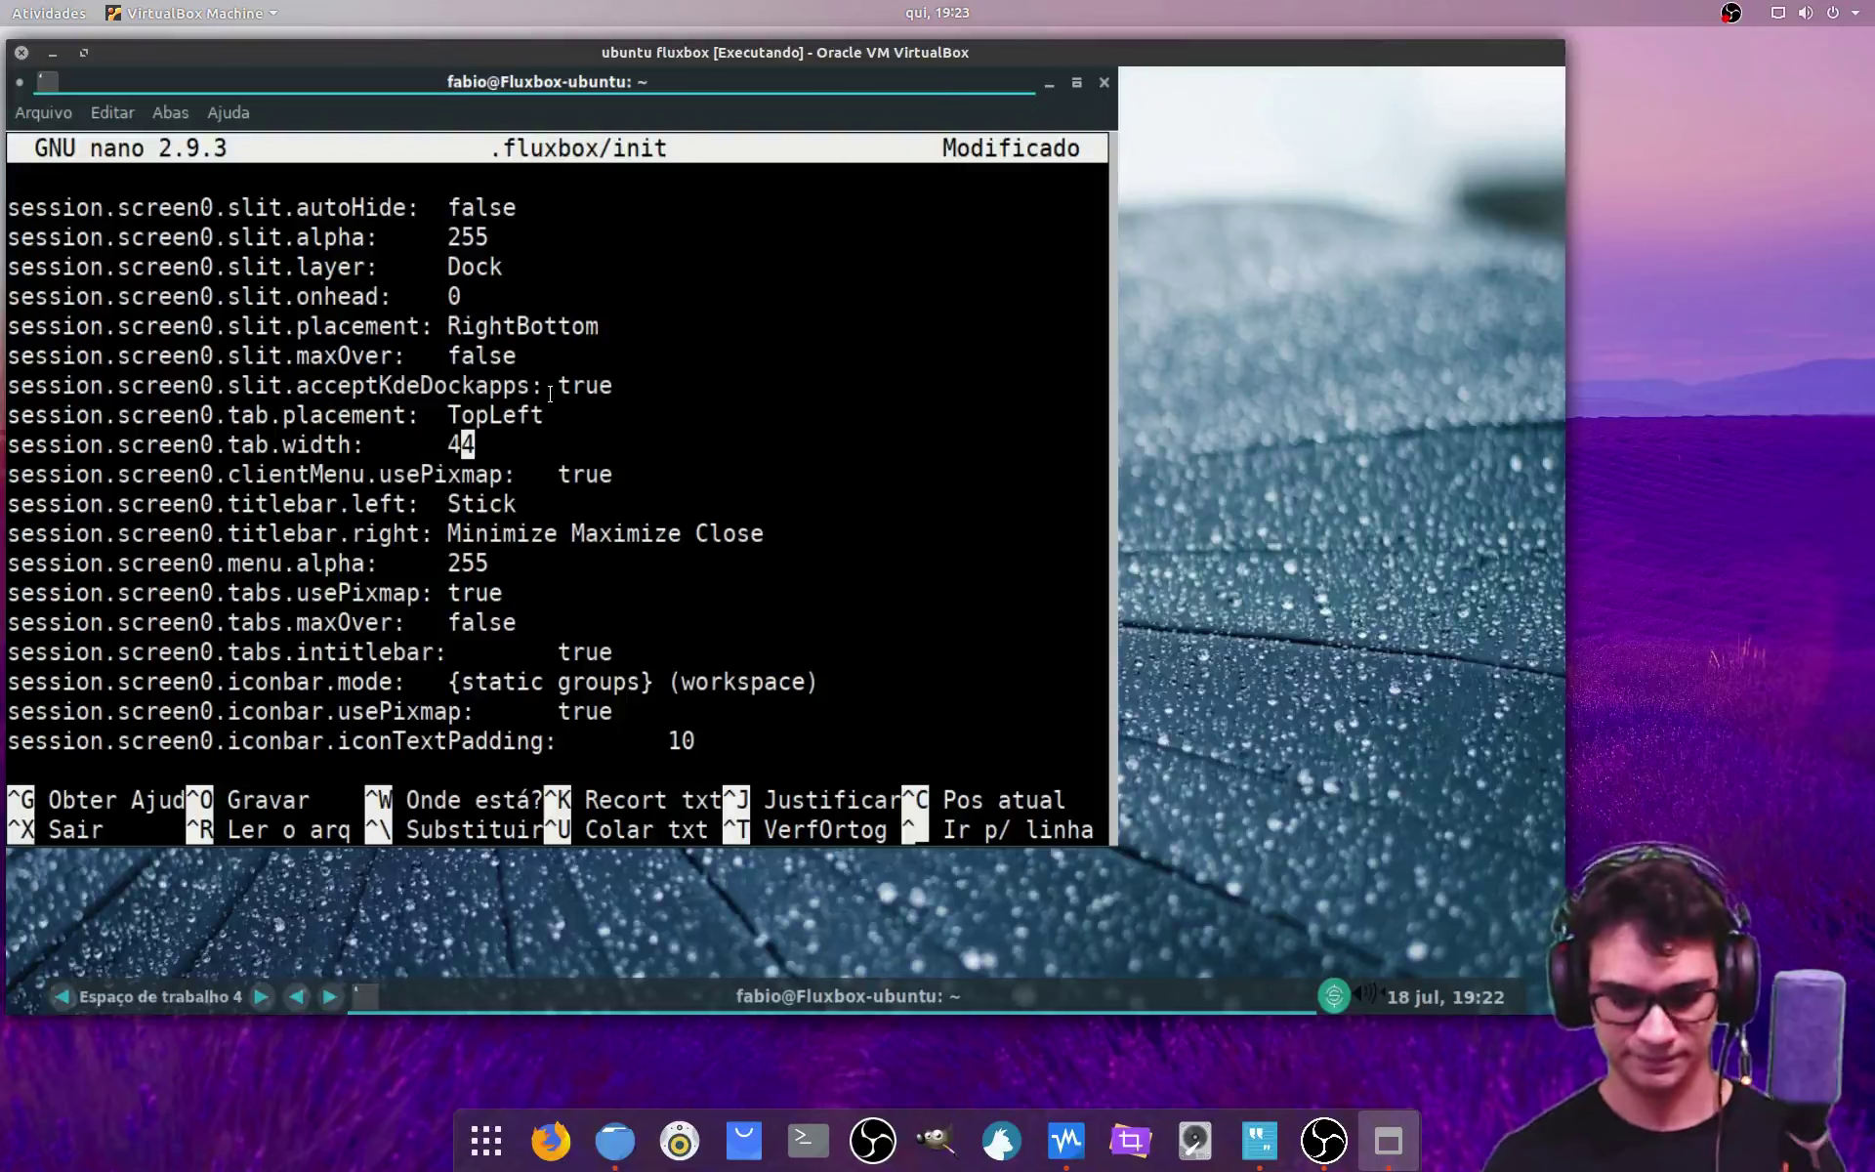
key("ctrl+o")
key("Return")
right_click(1377, 517)
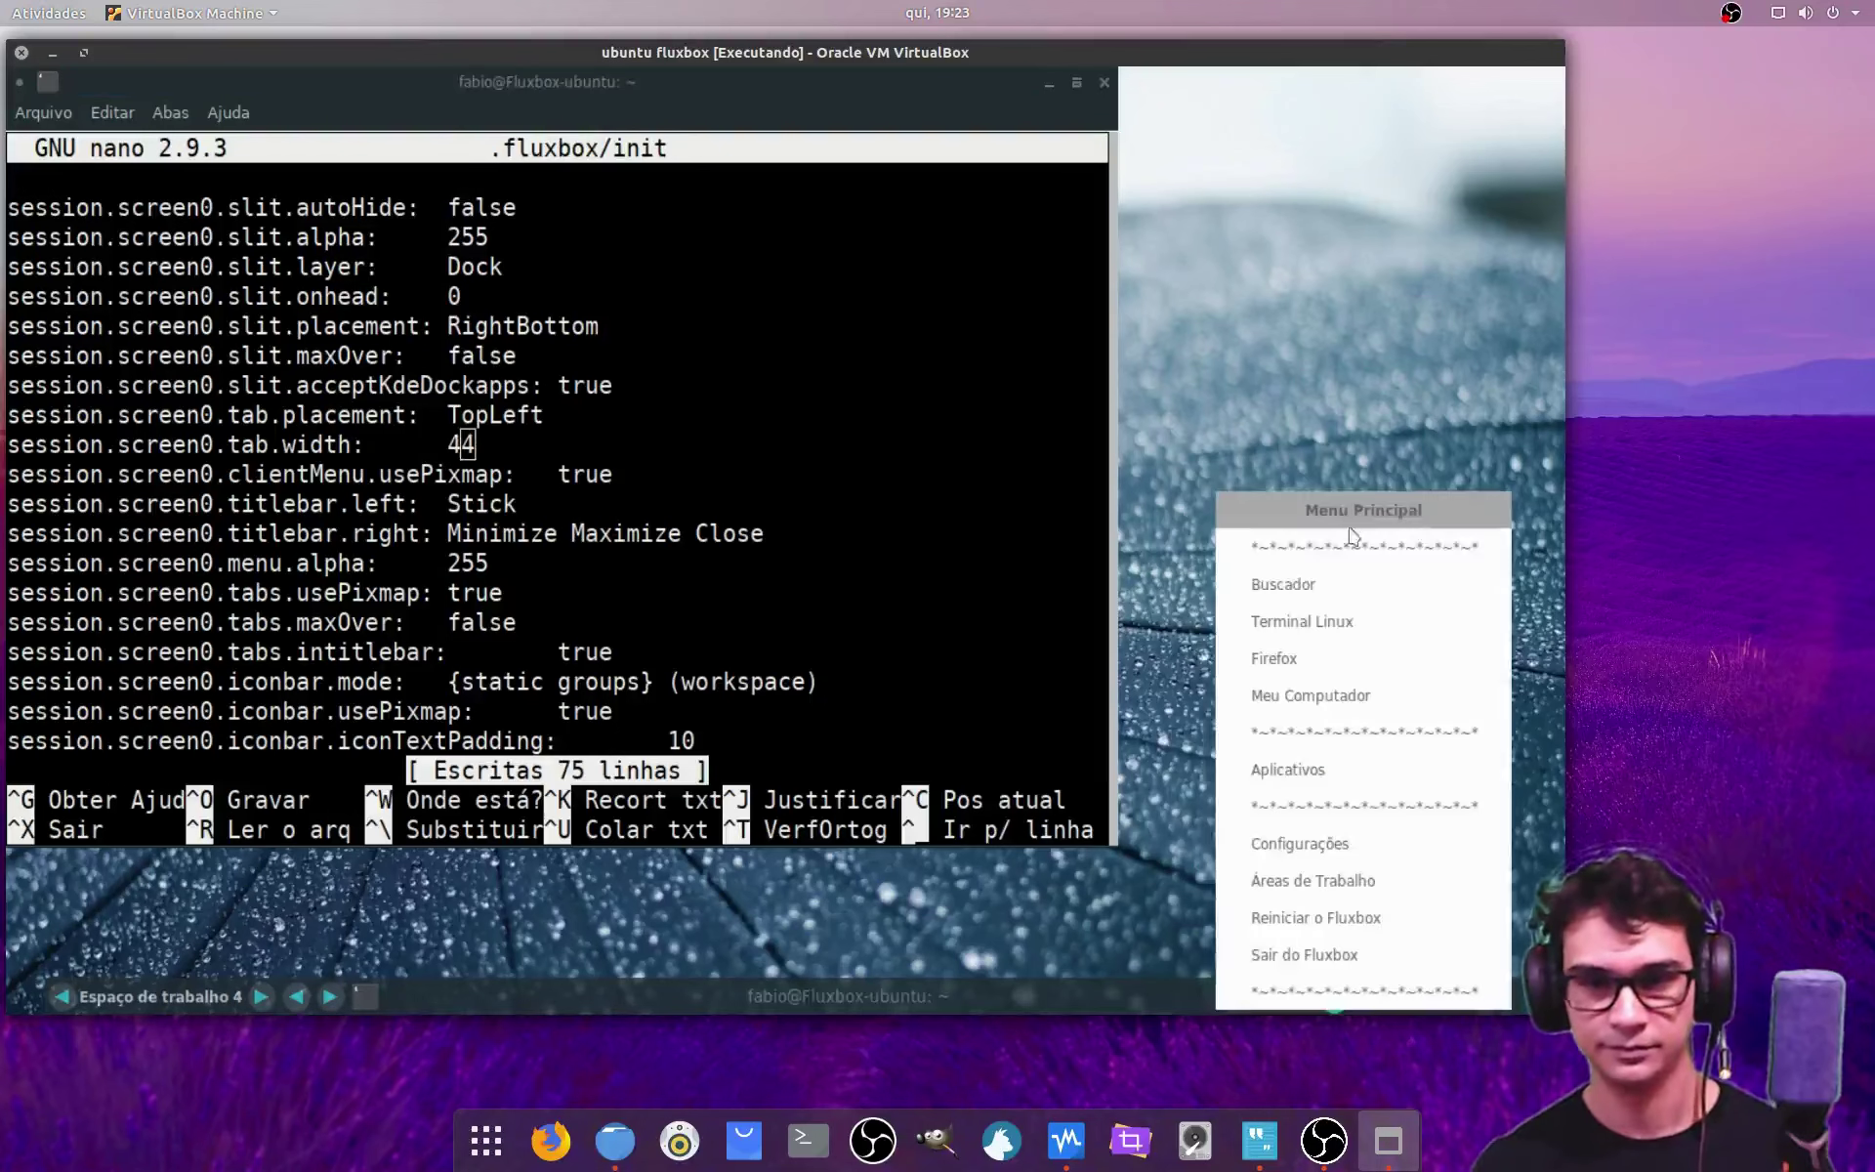
left_click(1272, 913)
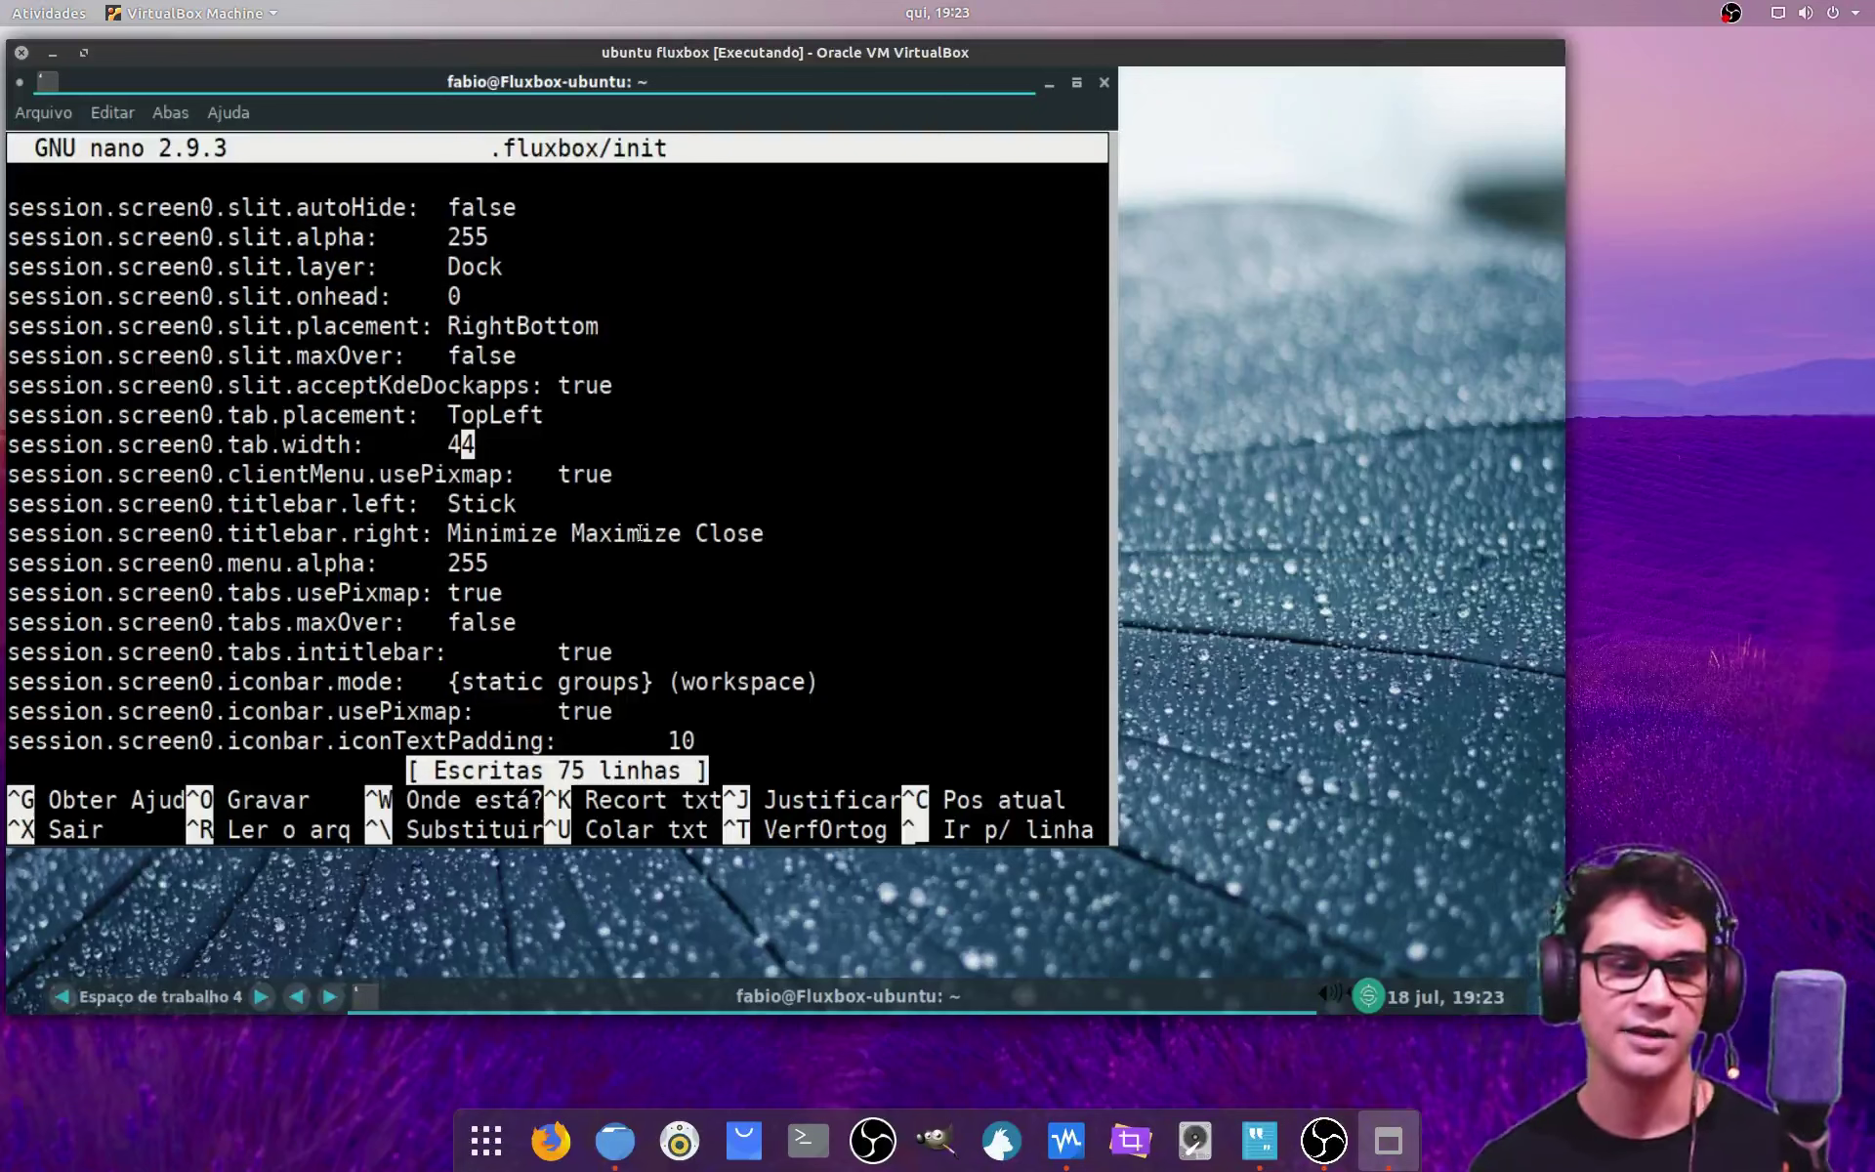
Step: In Transparência, set focused and unfocused window alpha to 200 and menu alpha to 220, then close the menus
key("Down")
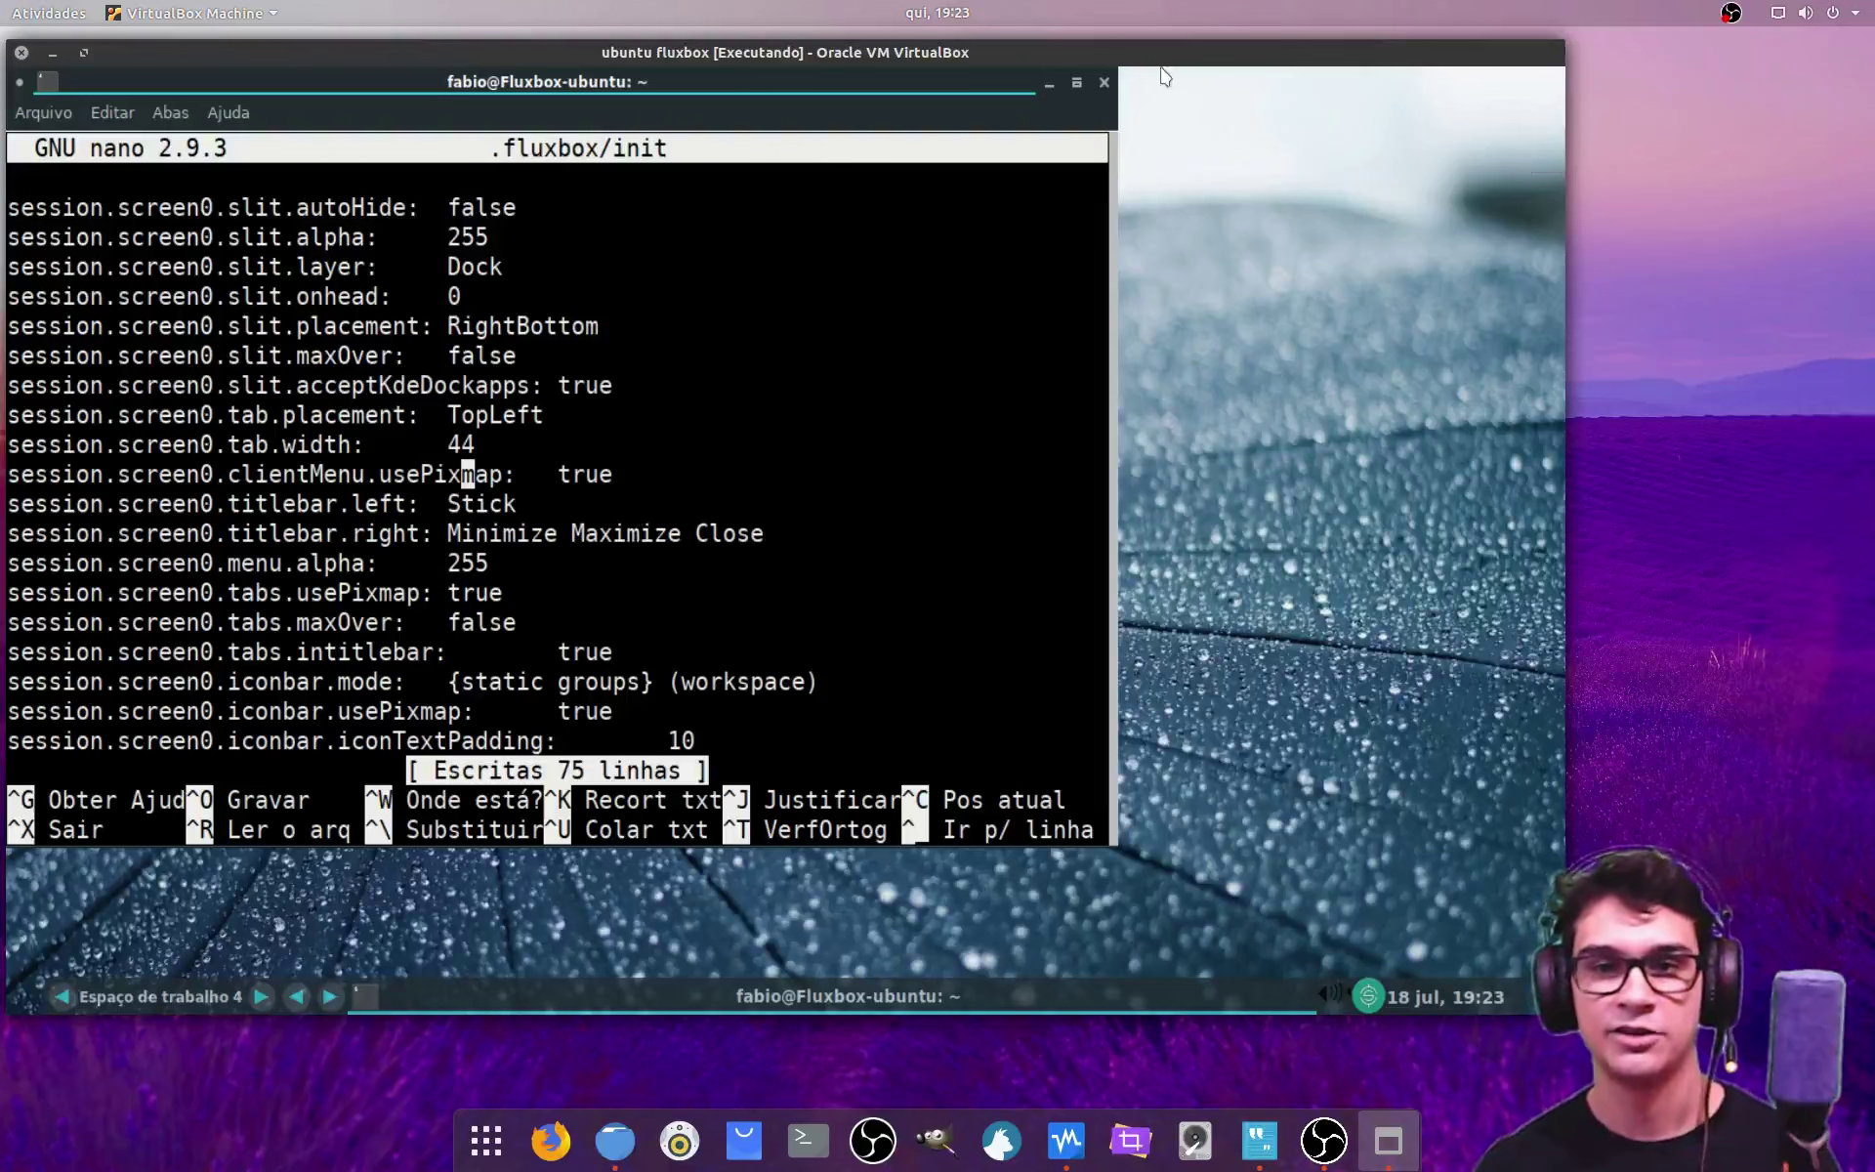
right_click(1219, 473)
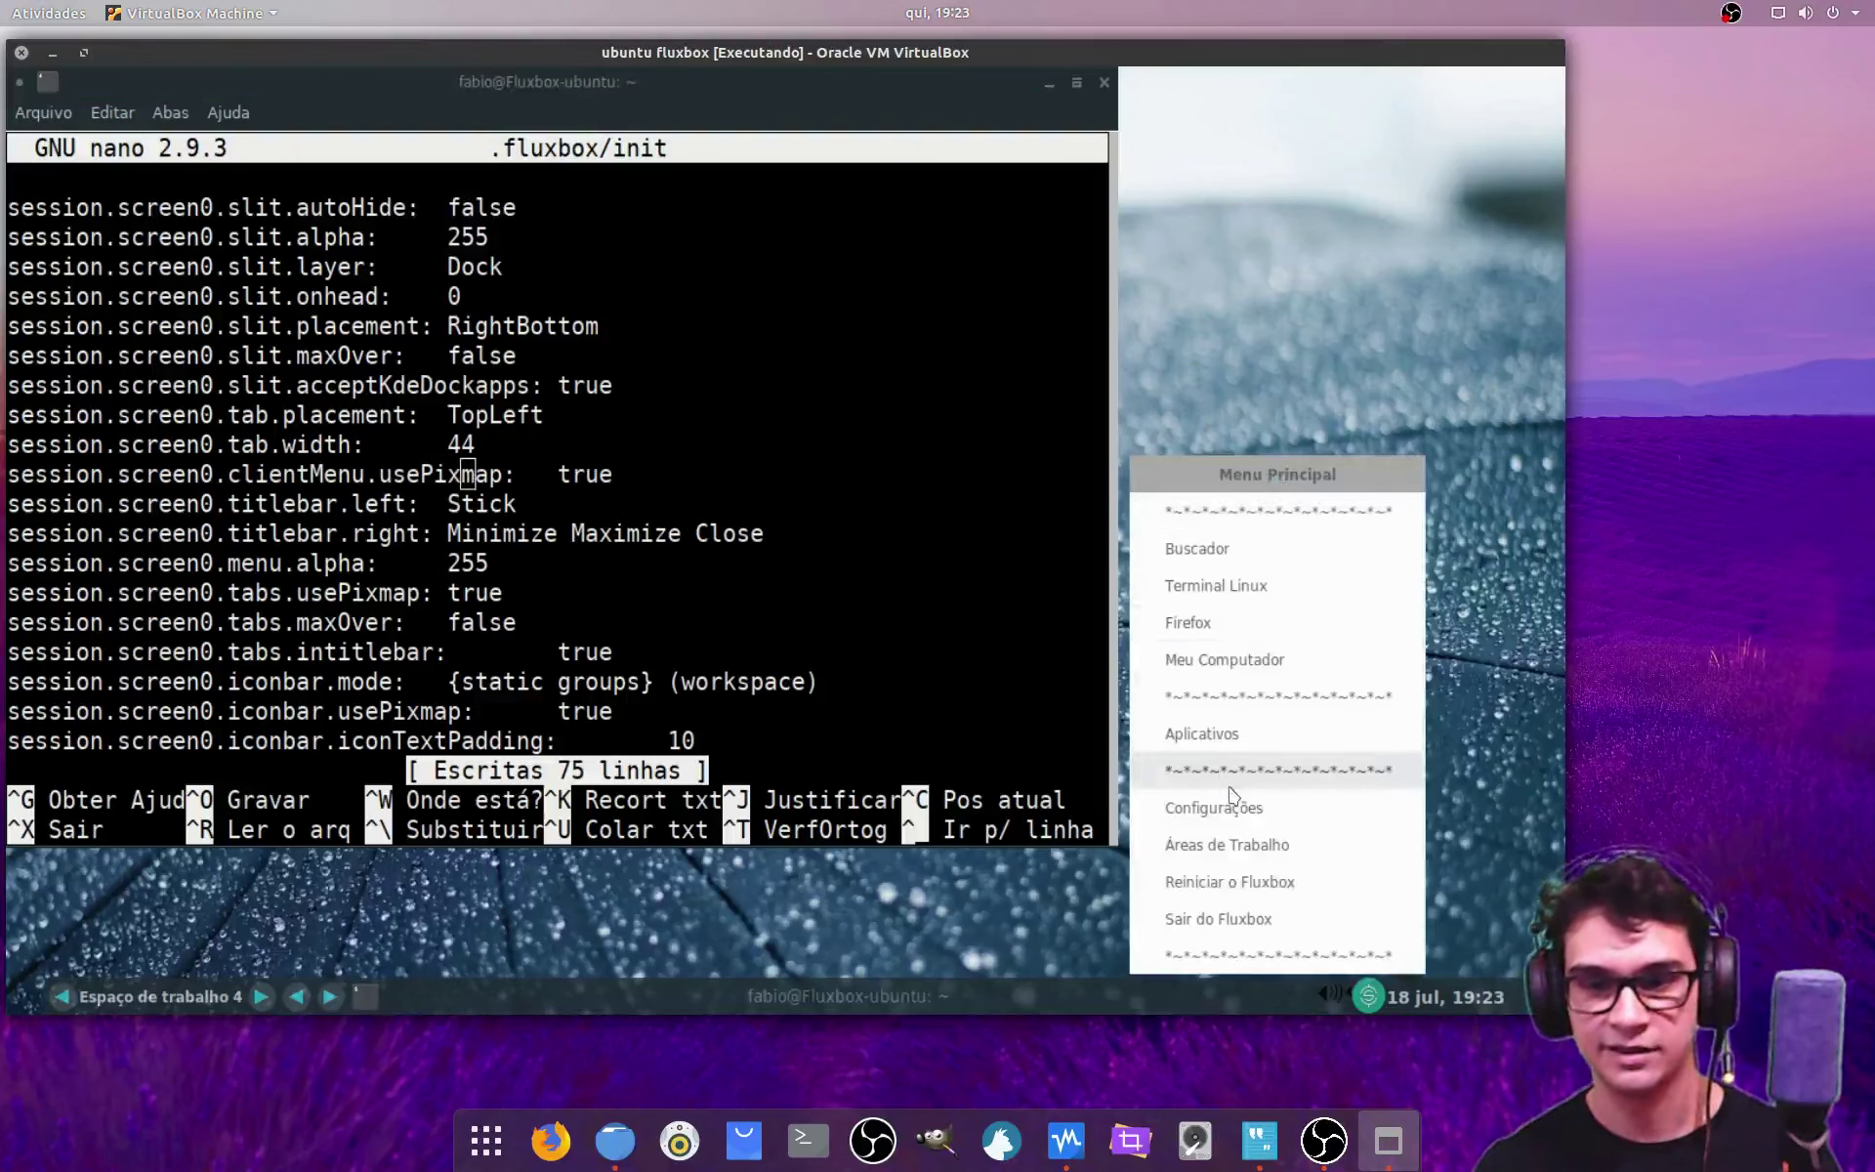
mouse_move(1232, 811)
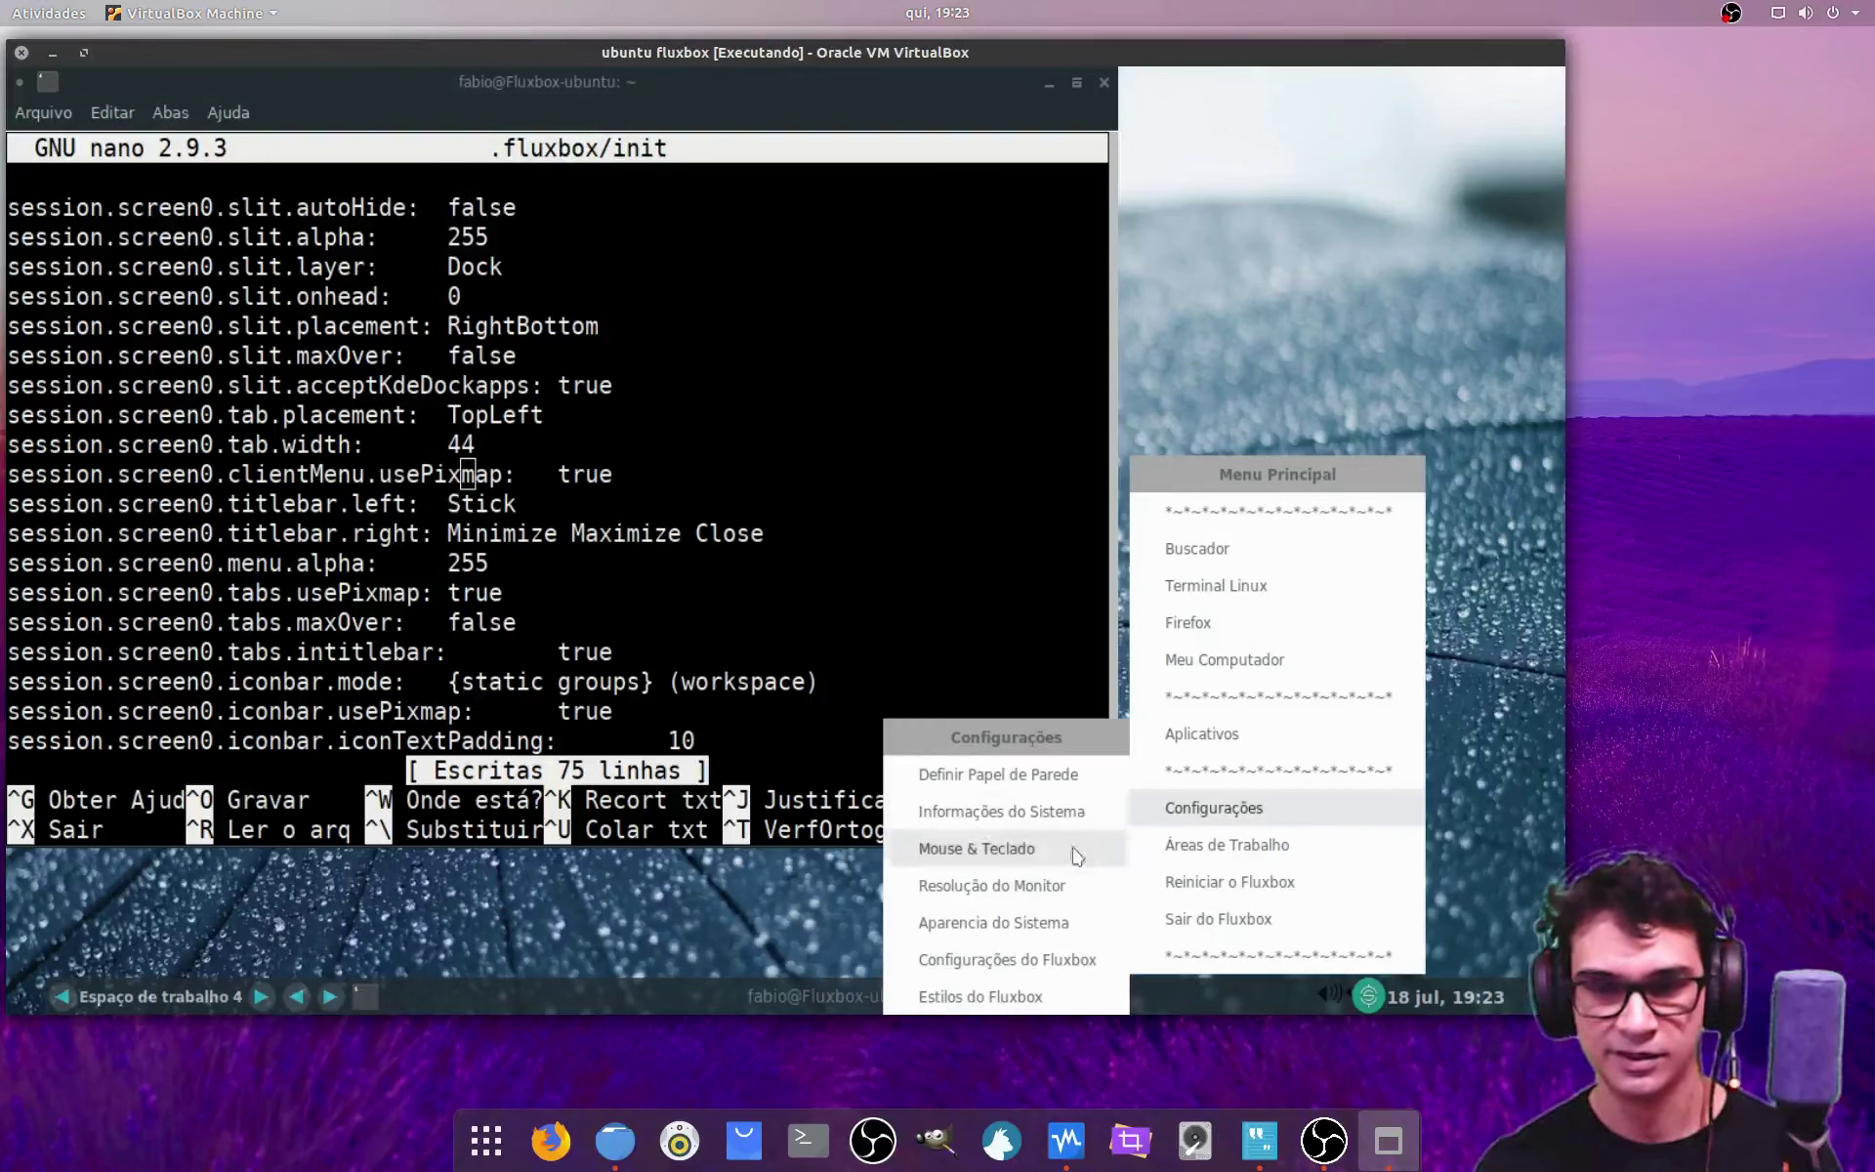
mouse_move(1022, 965)
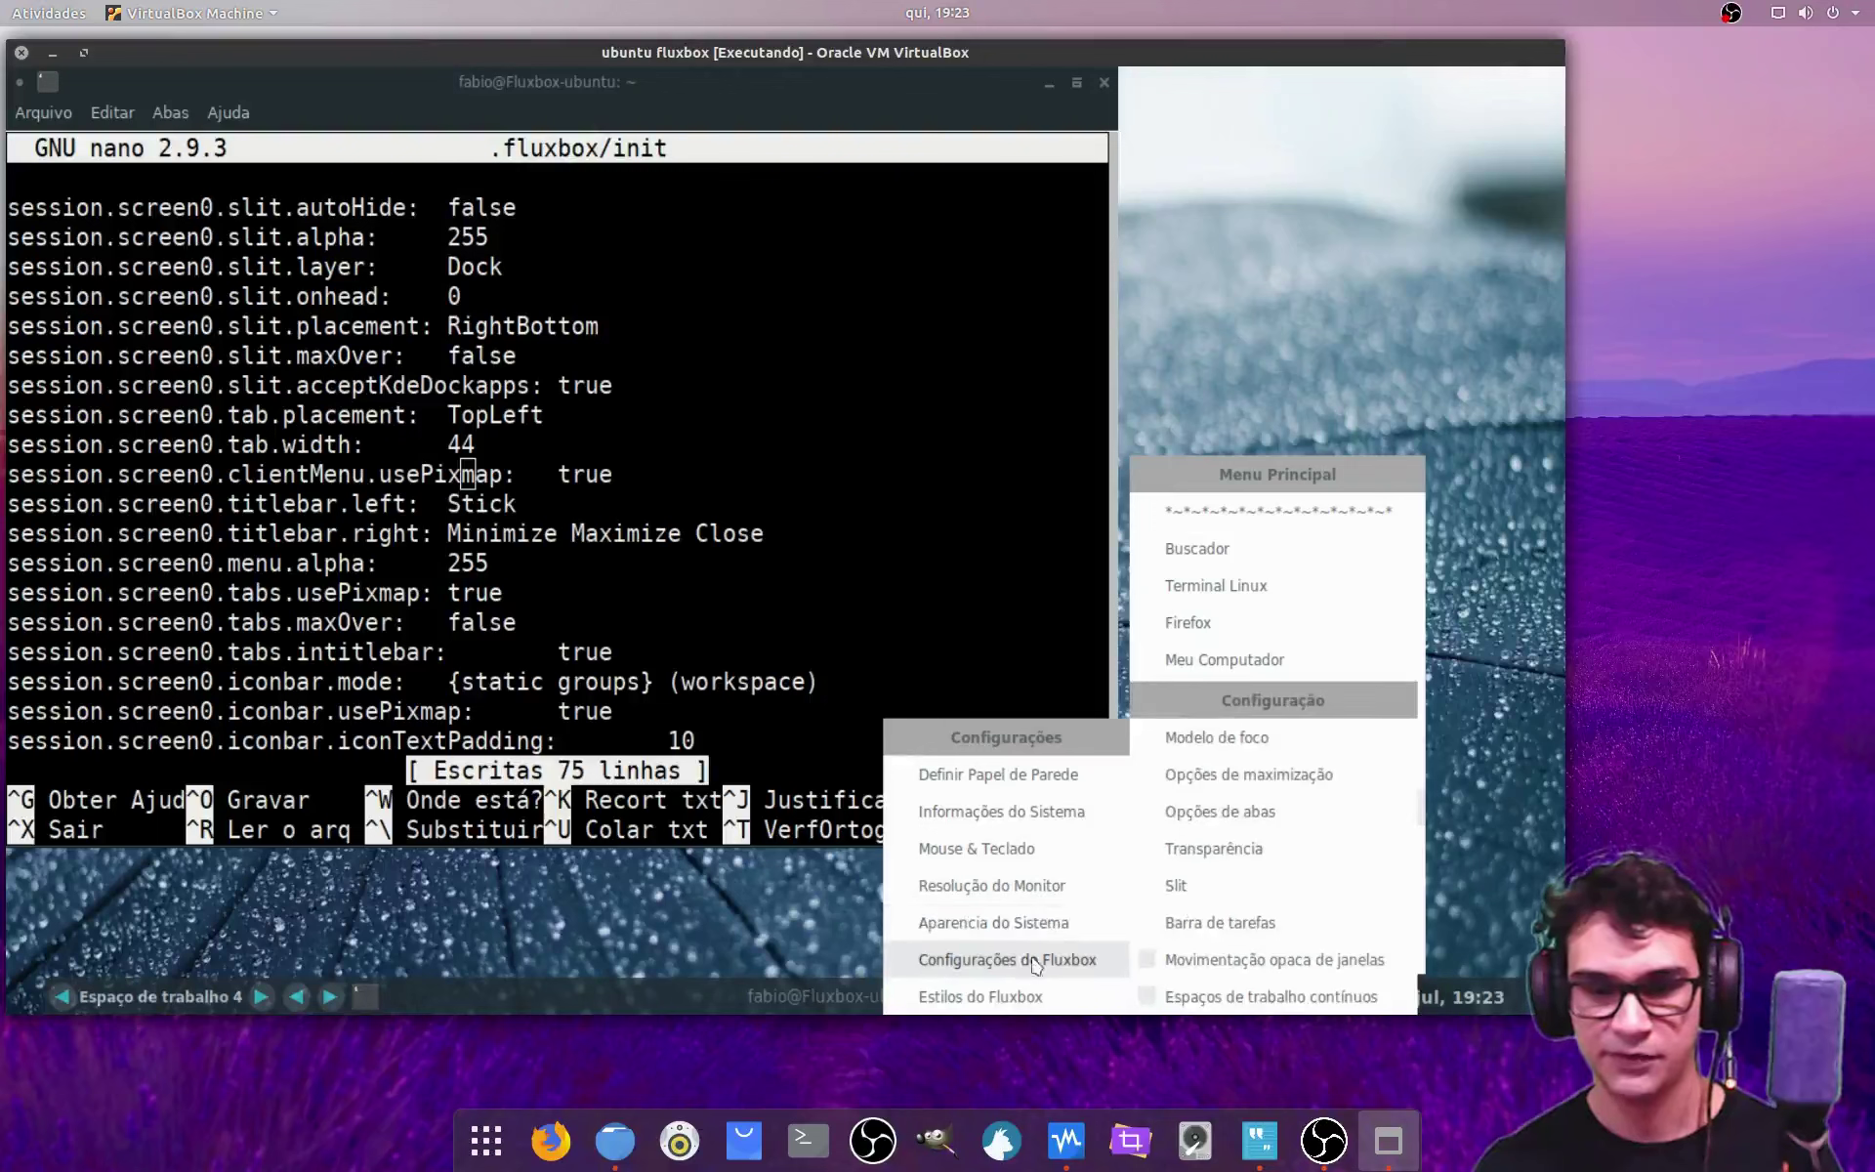
mouse_move(1255, 853)
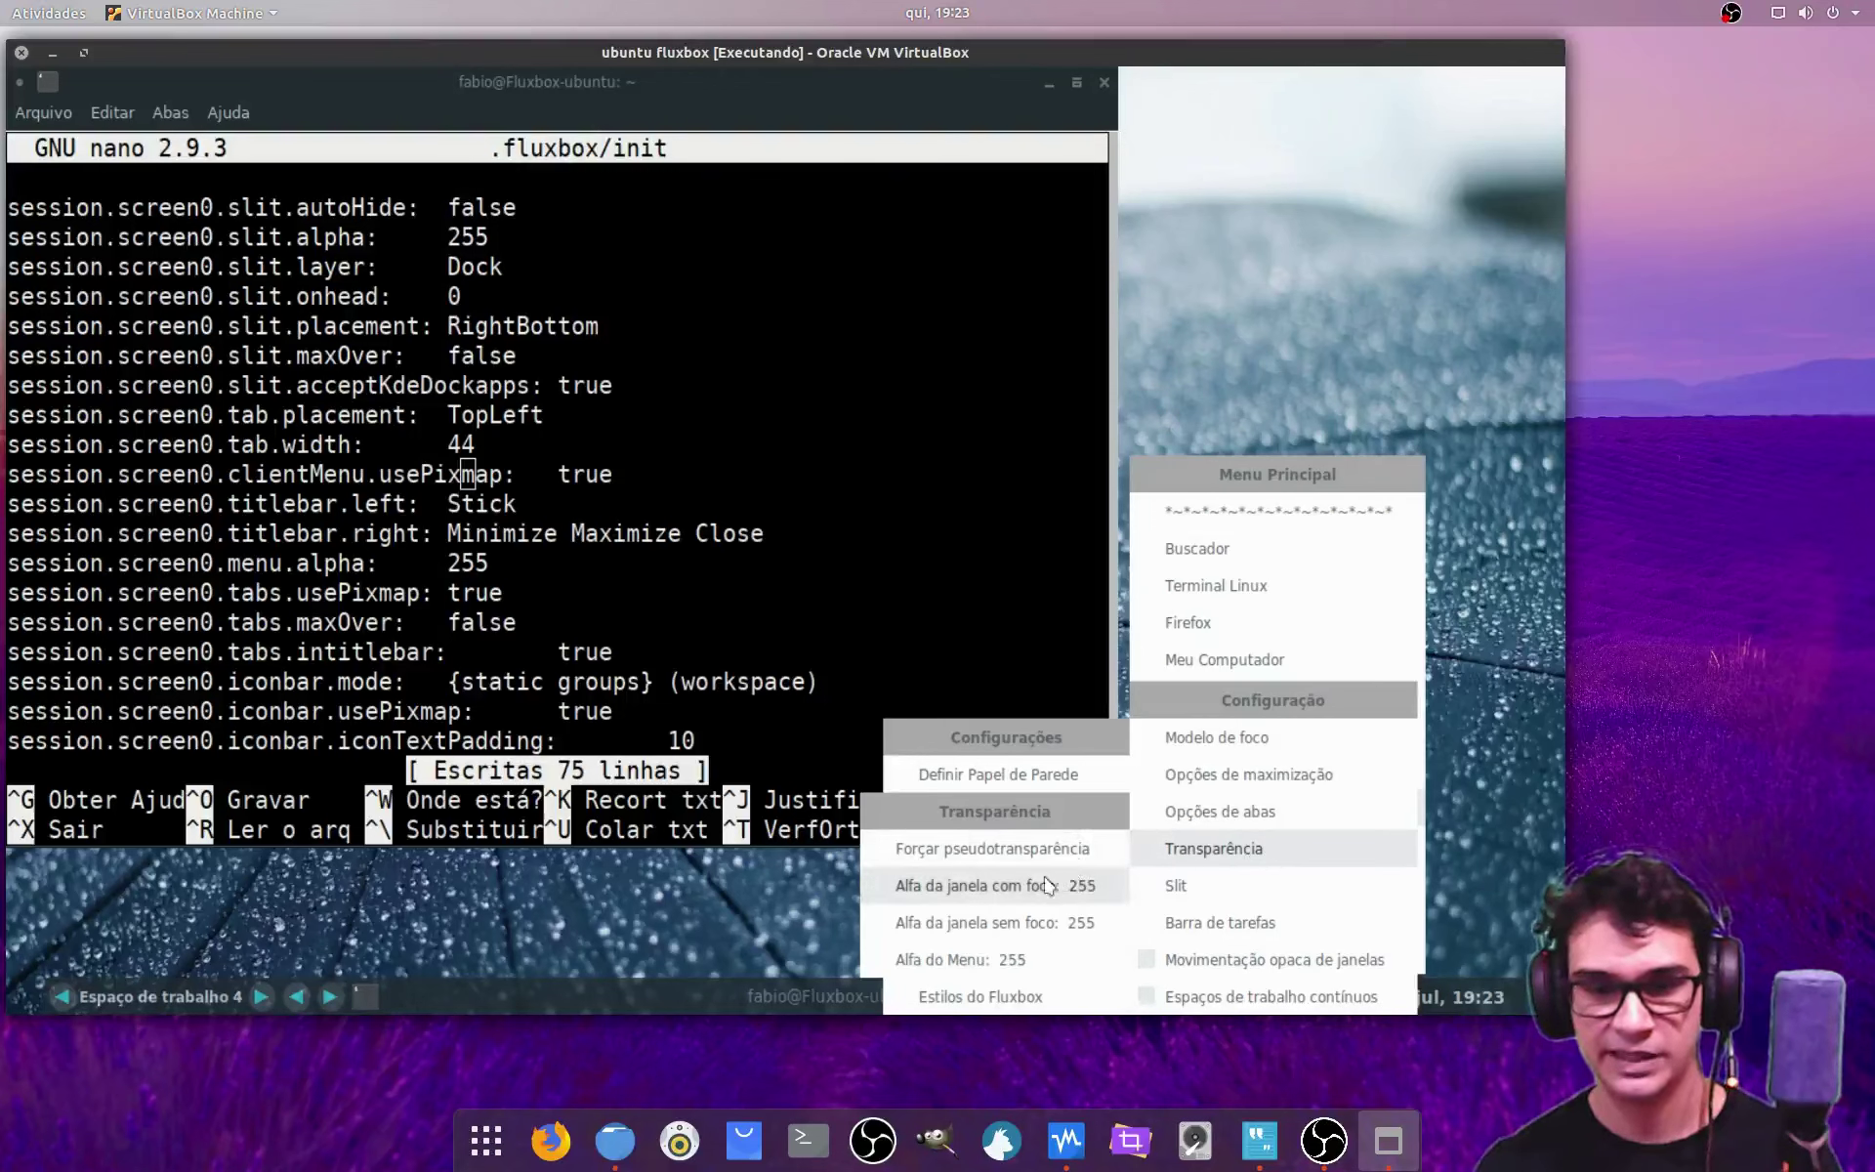
scroll(965, 894, "down", 20)
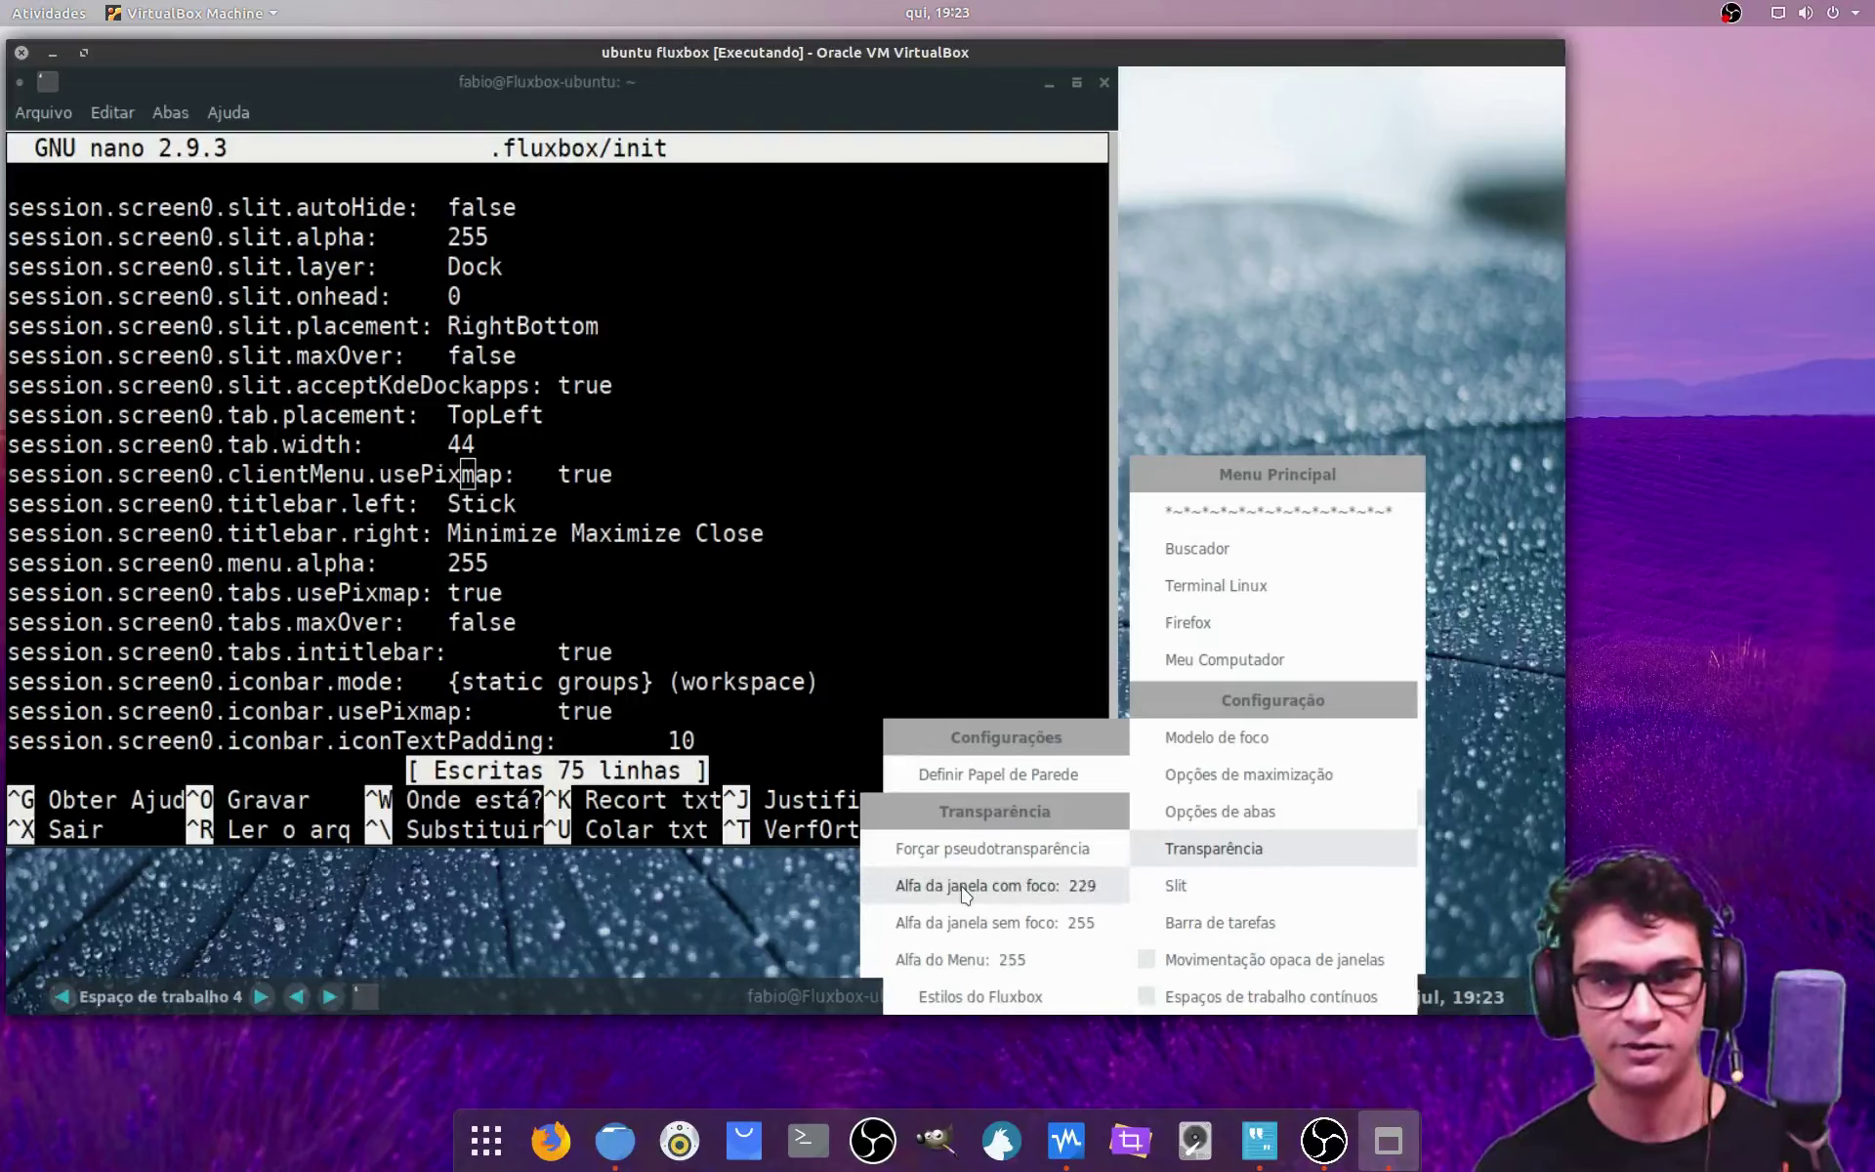
scroll(965, 894, "down", 20)
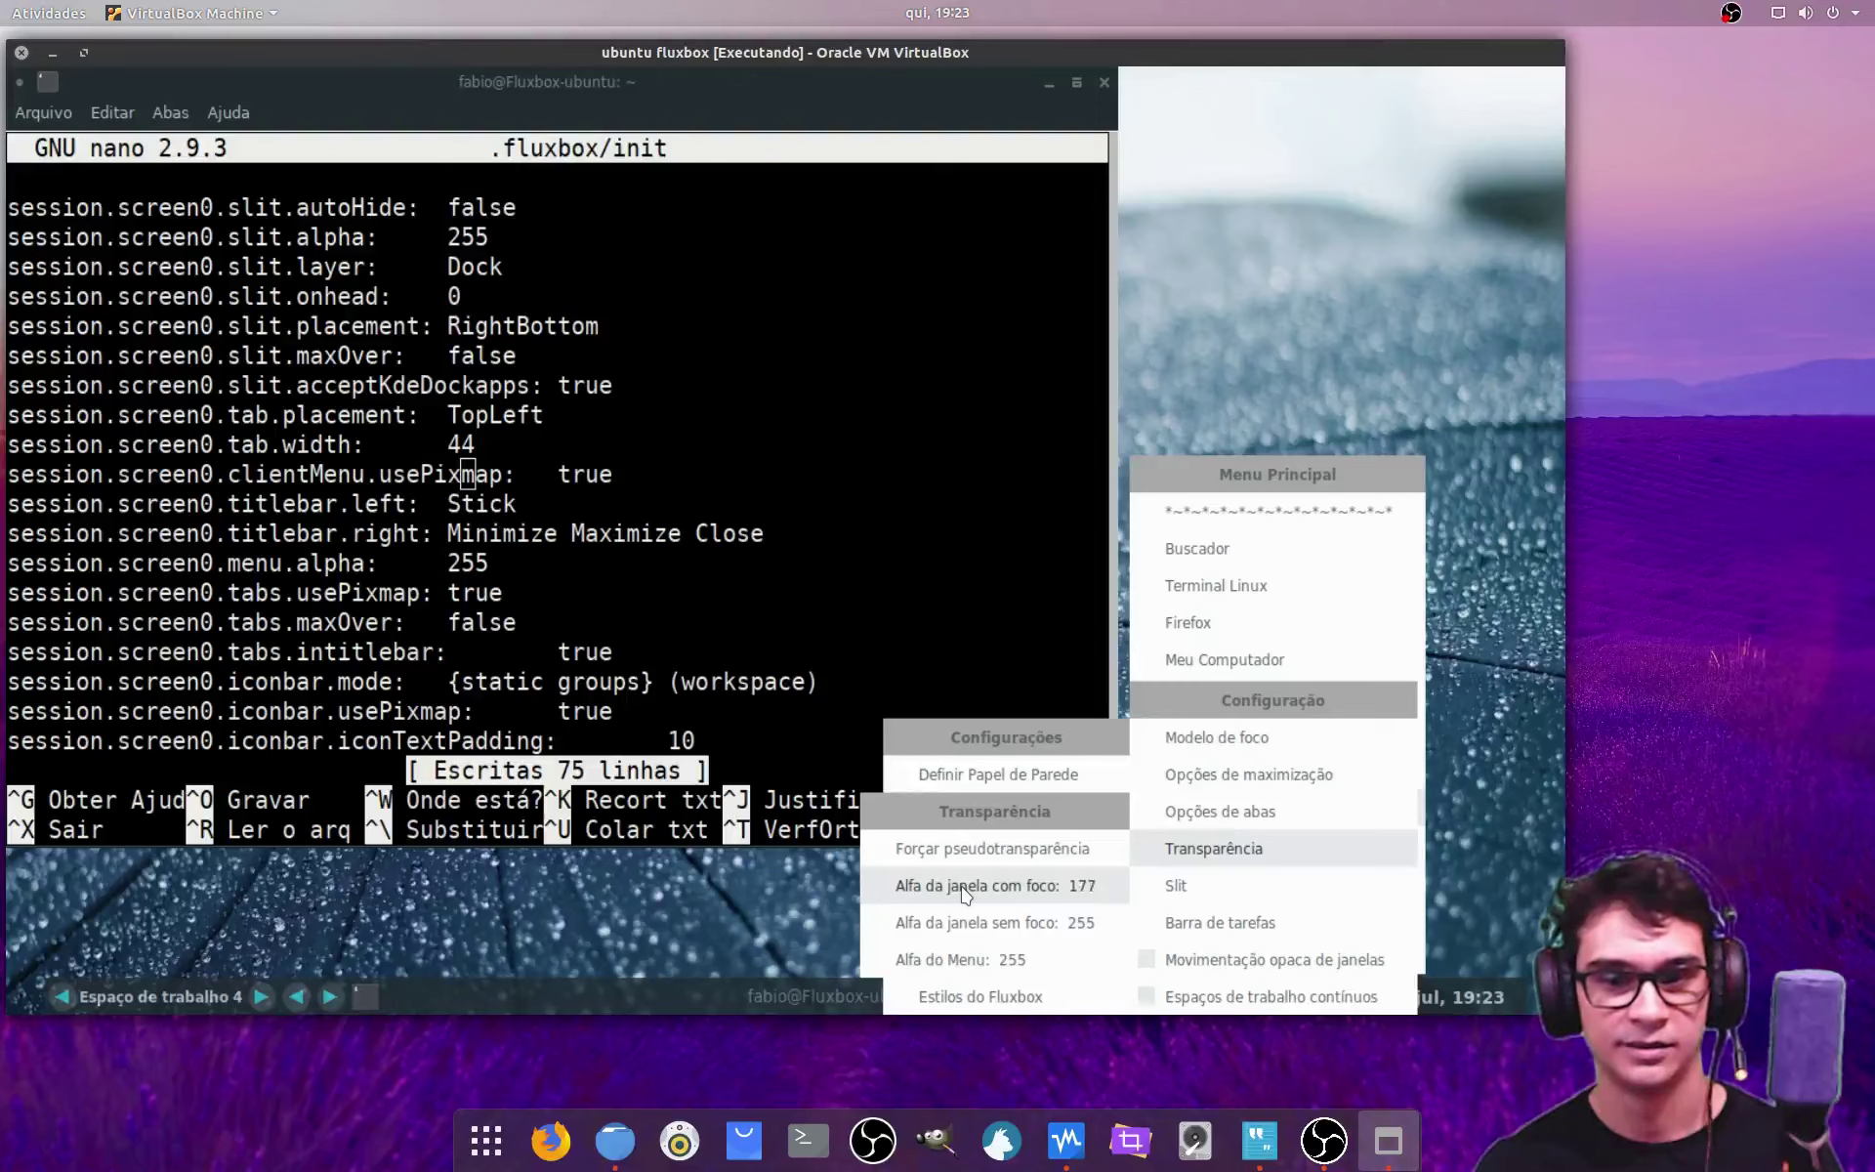
scroll(965, 894, "up", 6)
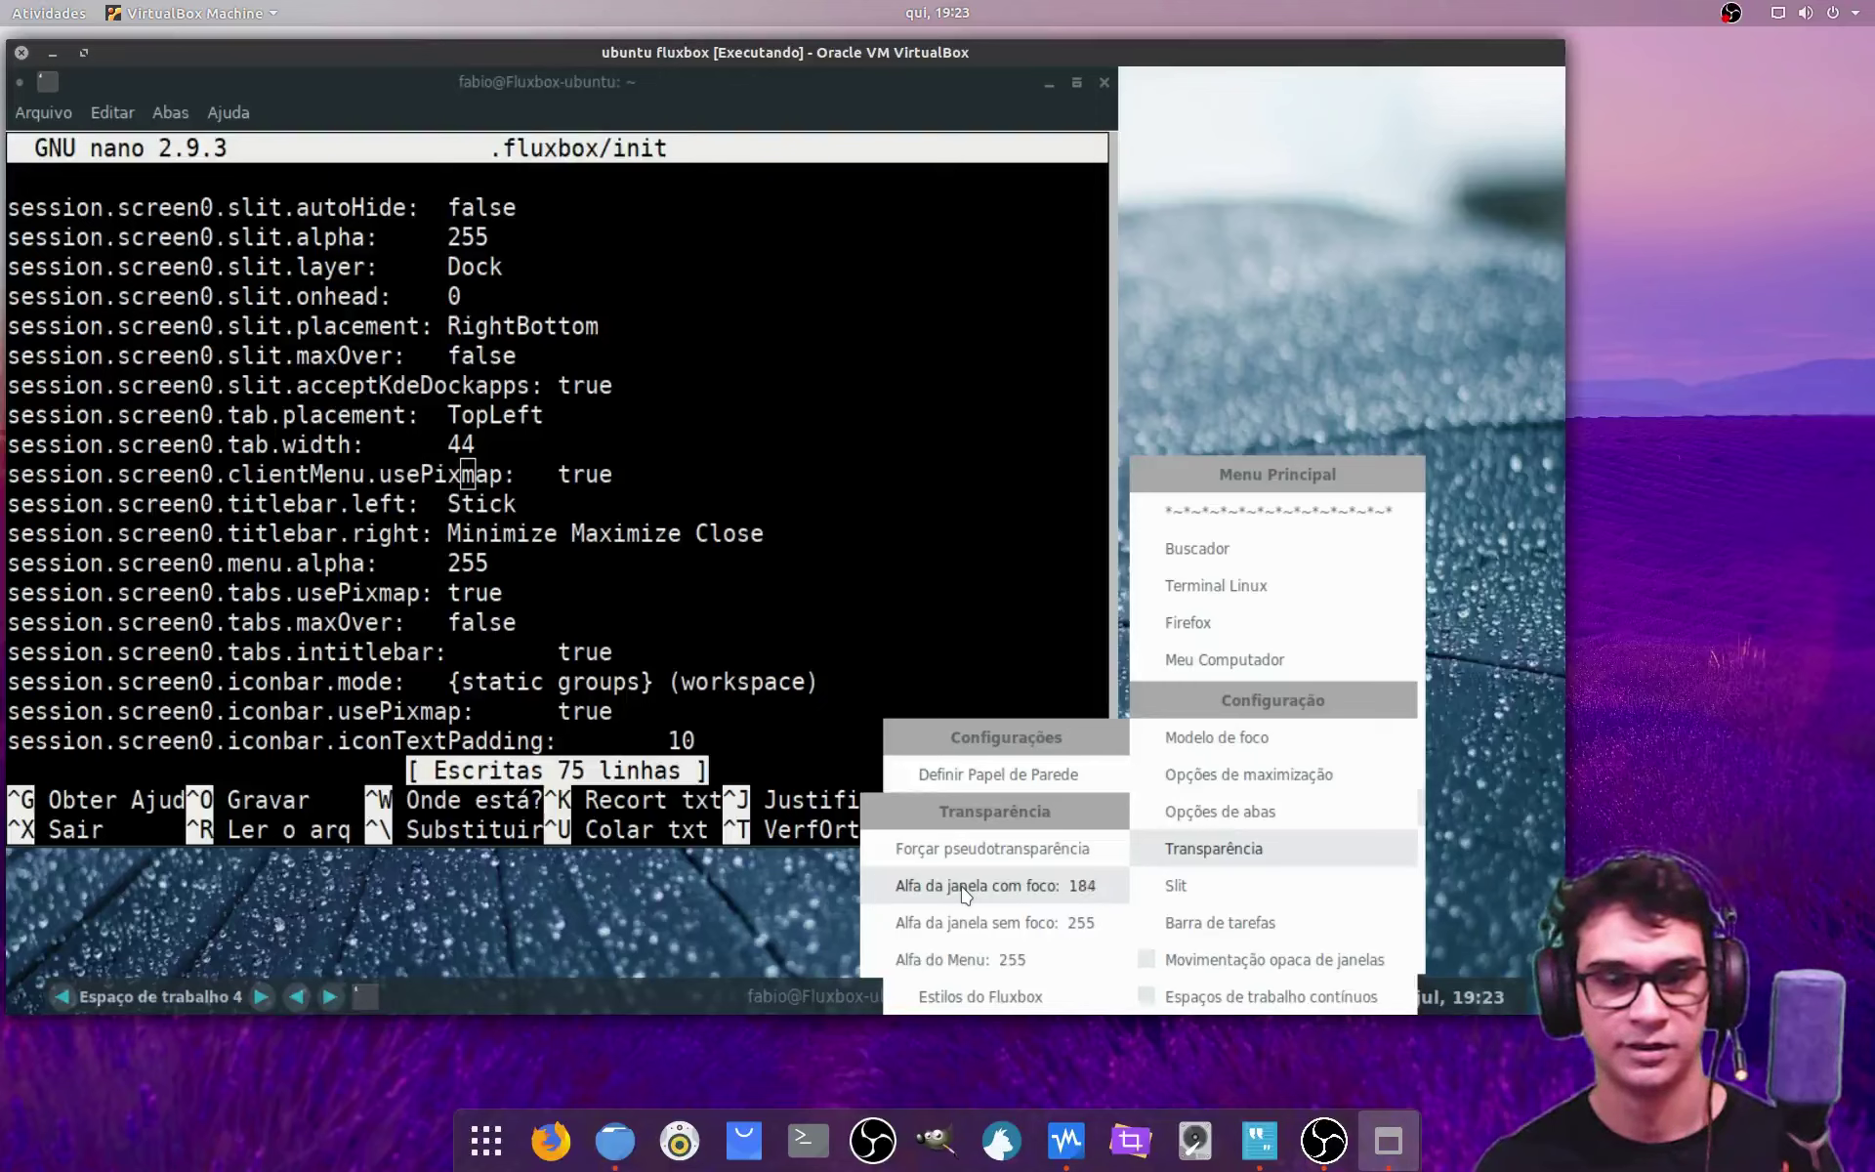
scroll(965, 893, "up", 18)
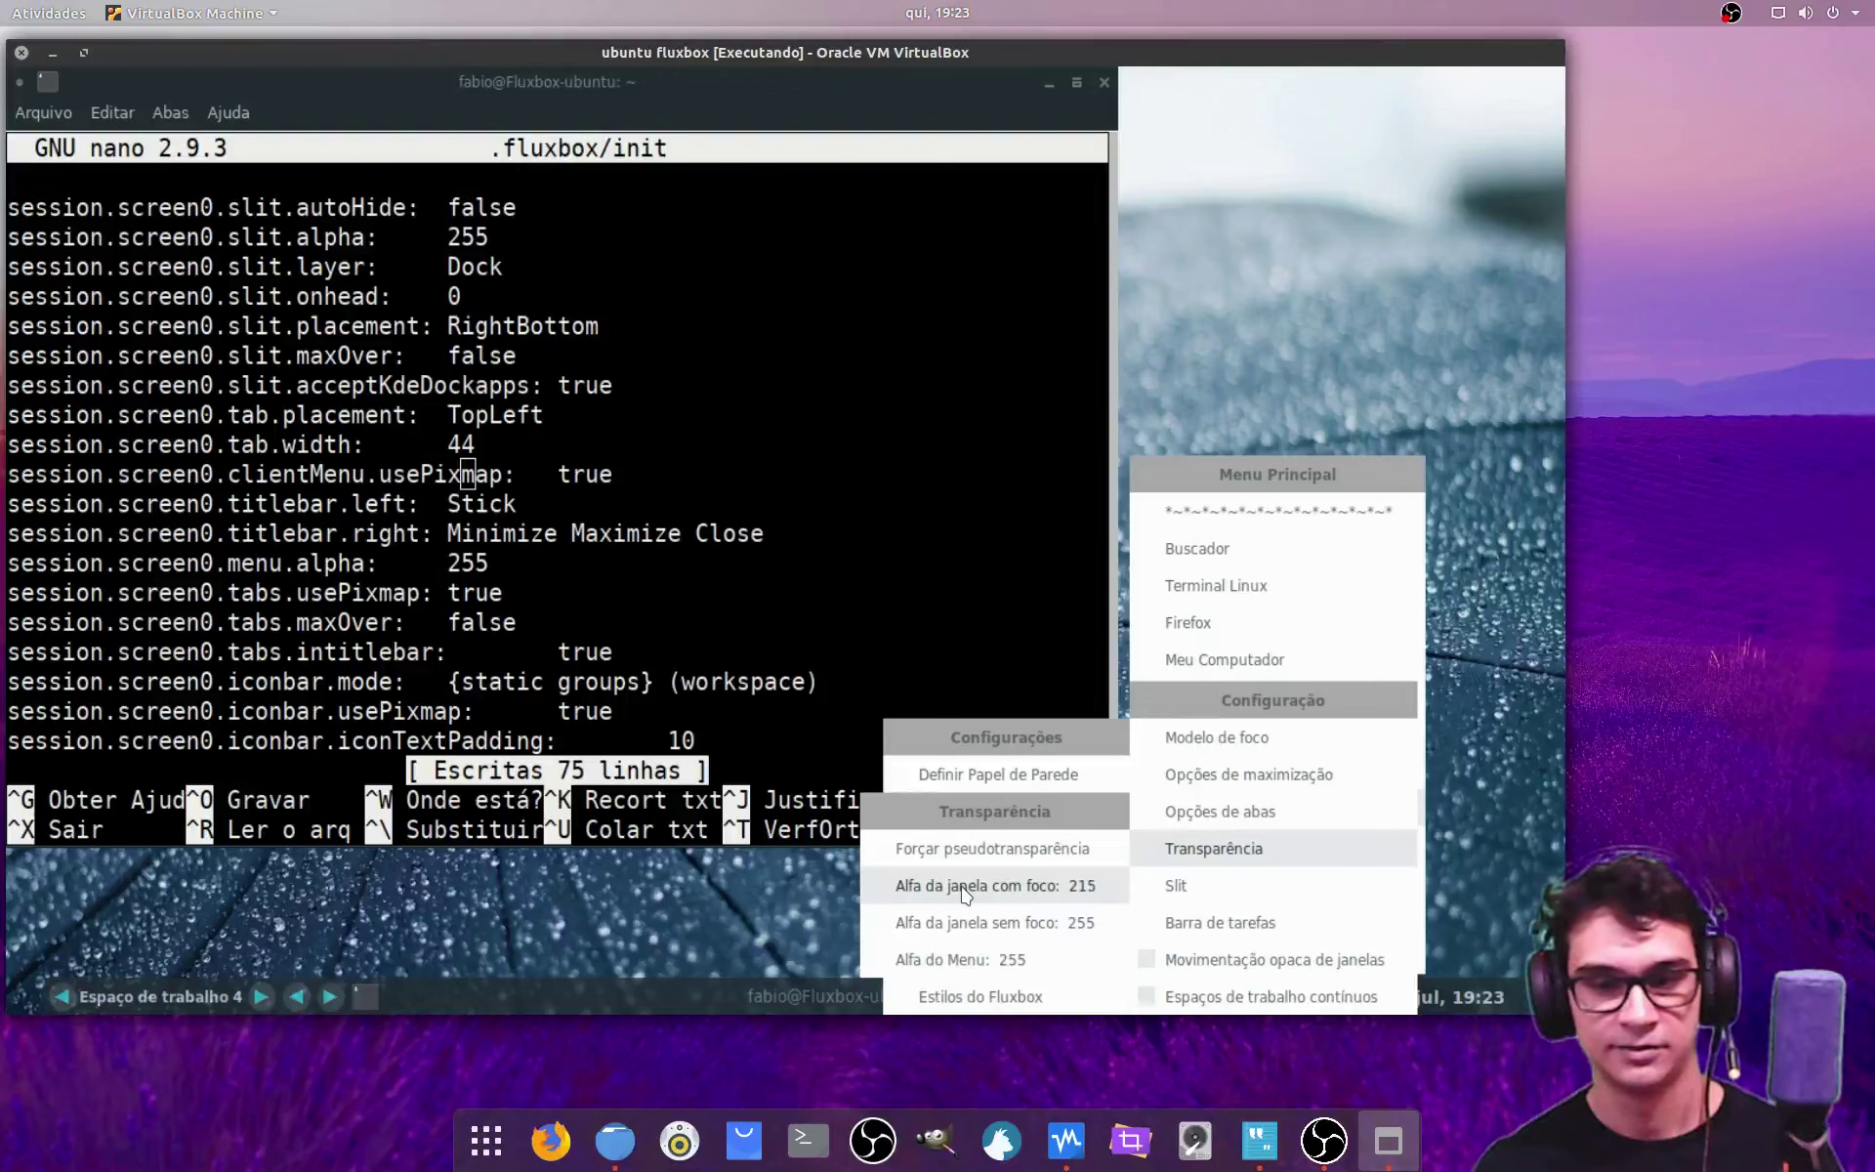
scroll(984, 924, "down", 20)
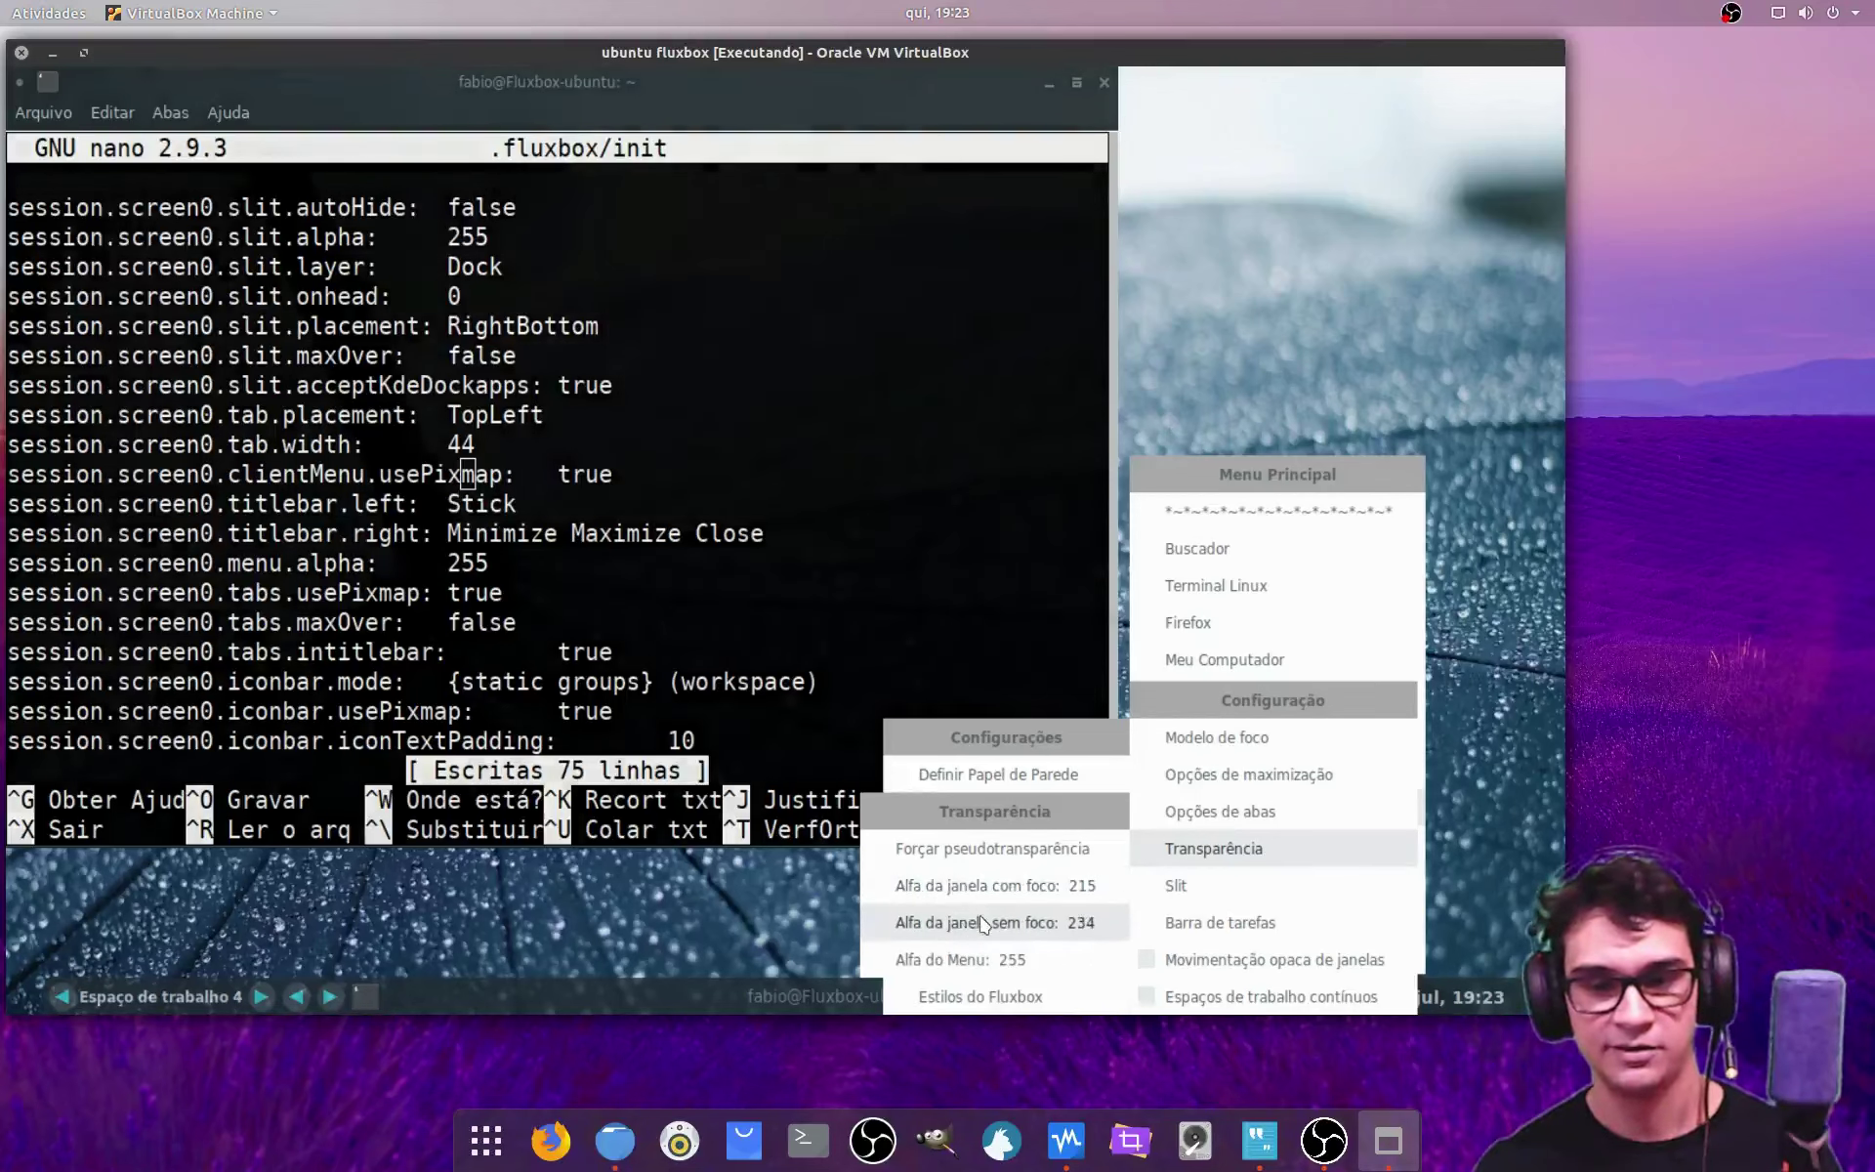
scroll(983, 924, "down", 5)
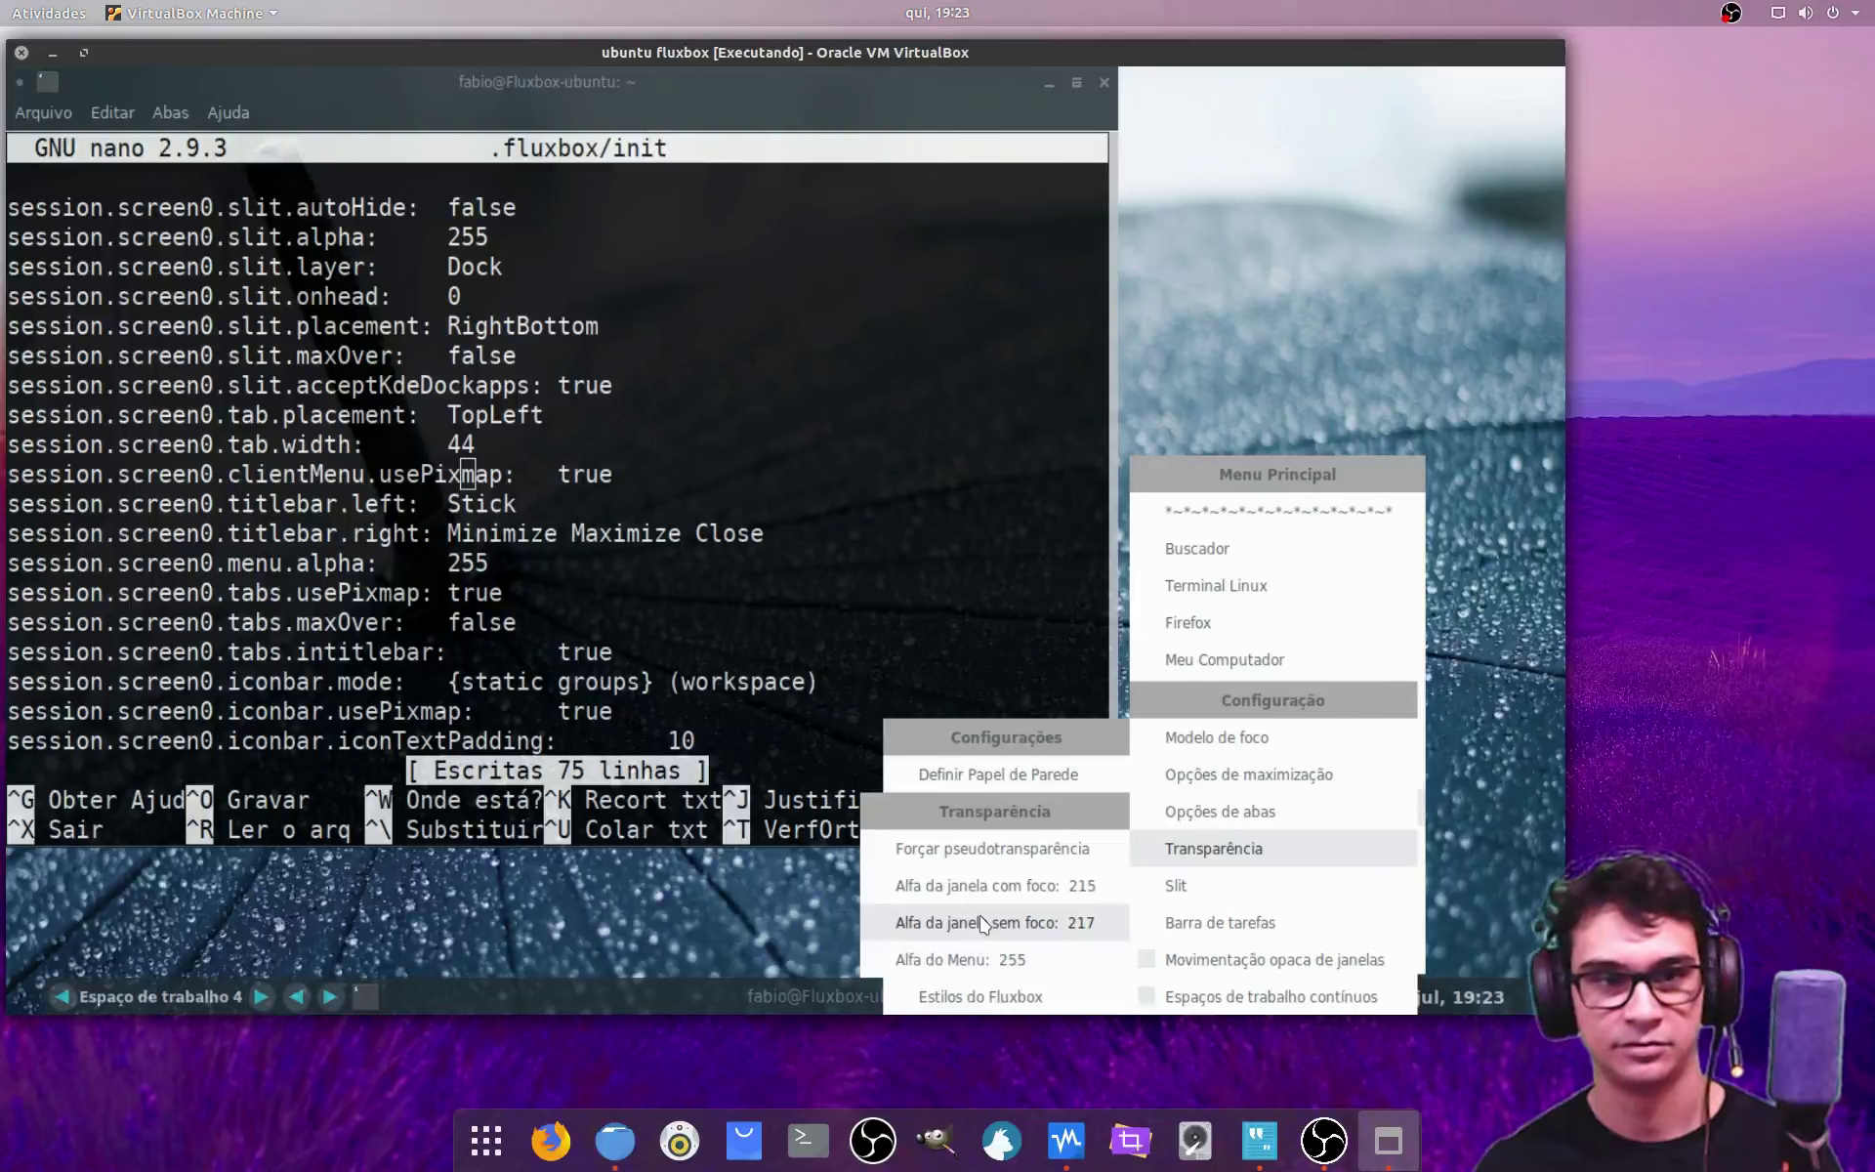
scroll(983, 924, "down", 7)
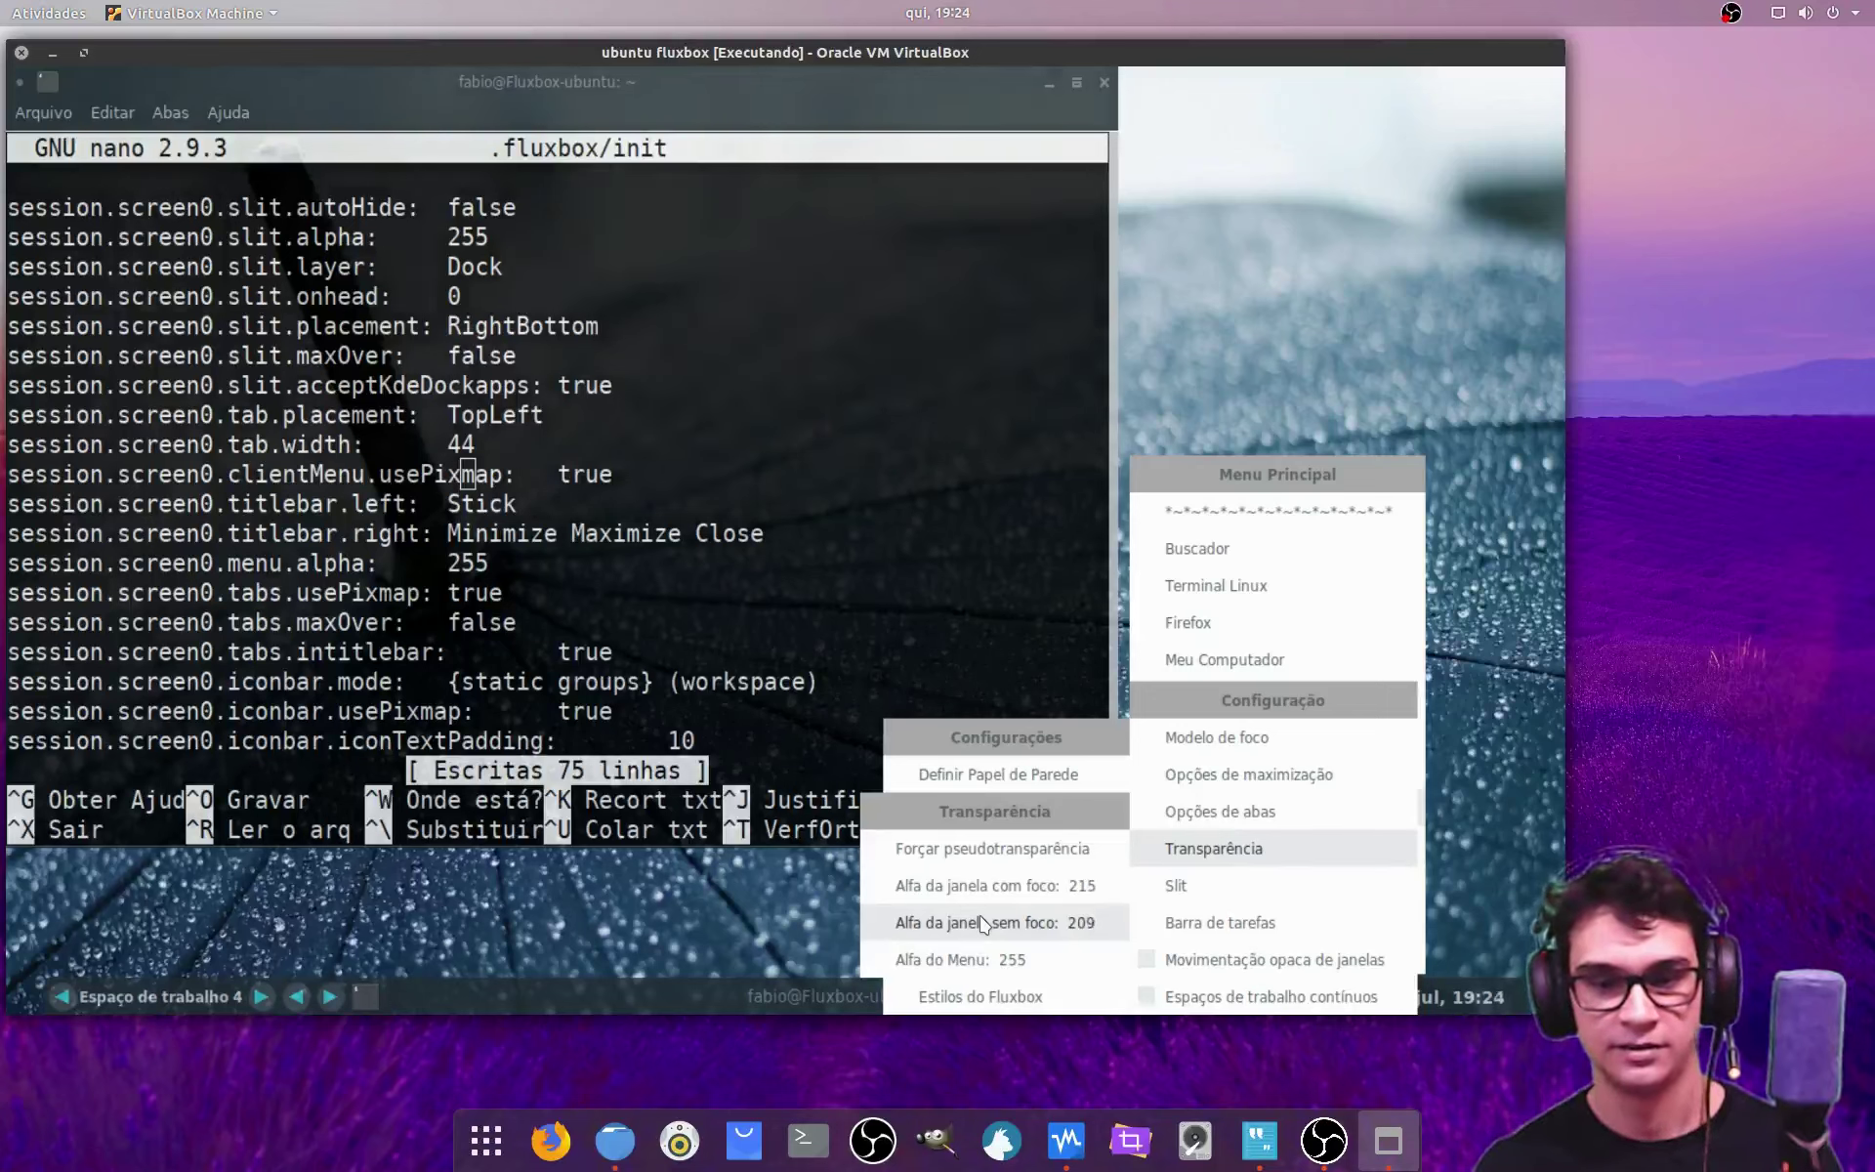
scroll(983, 924, "down", 7)
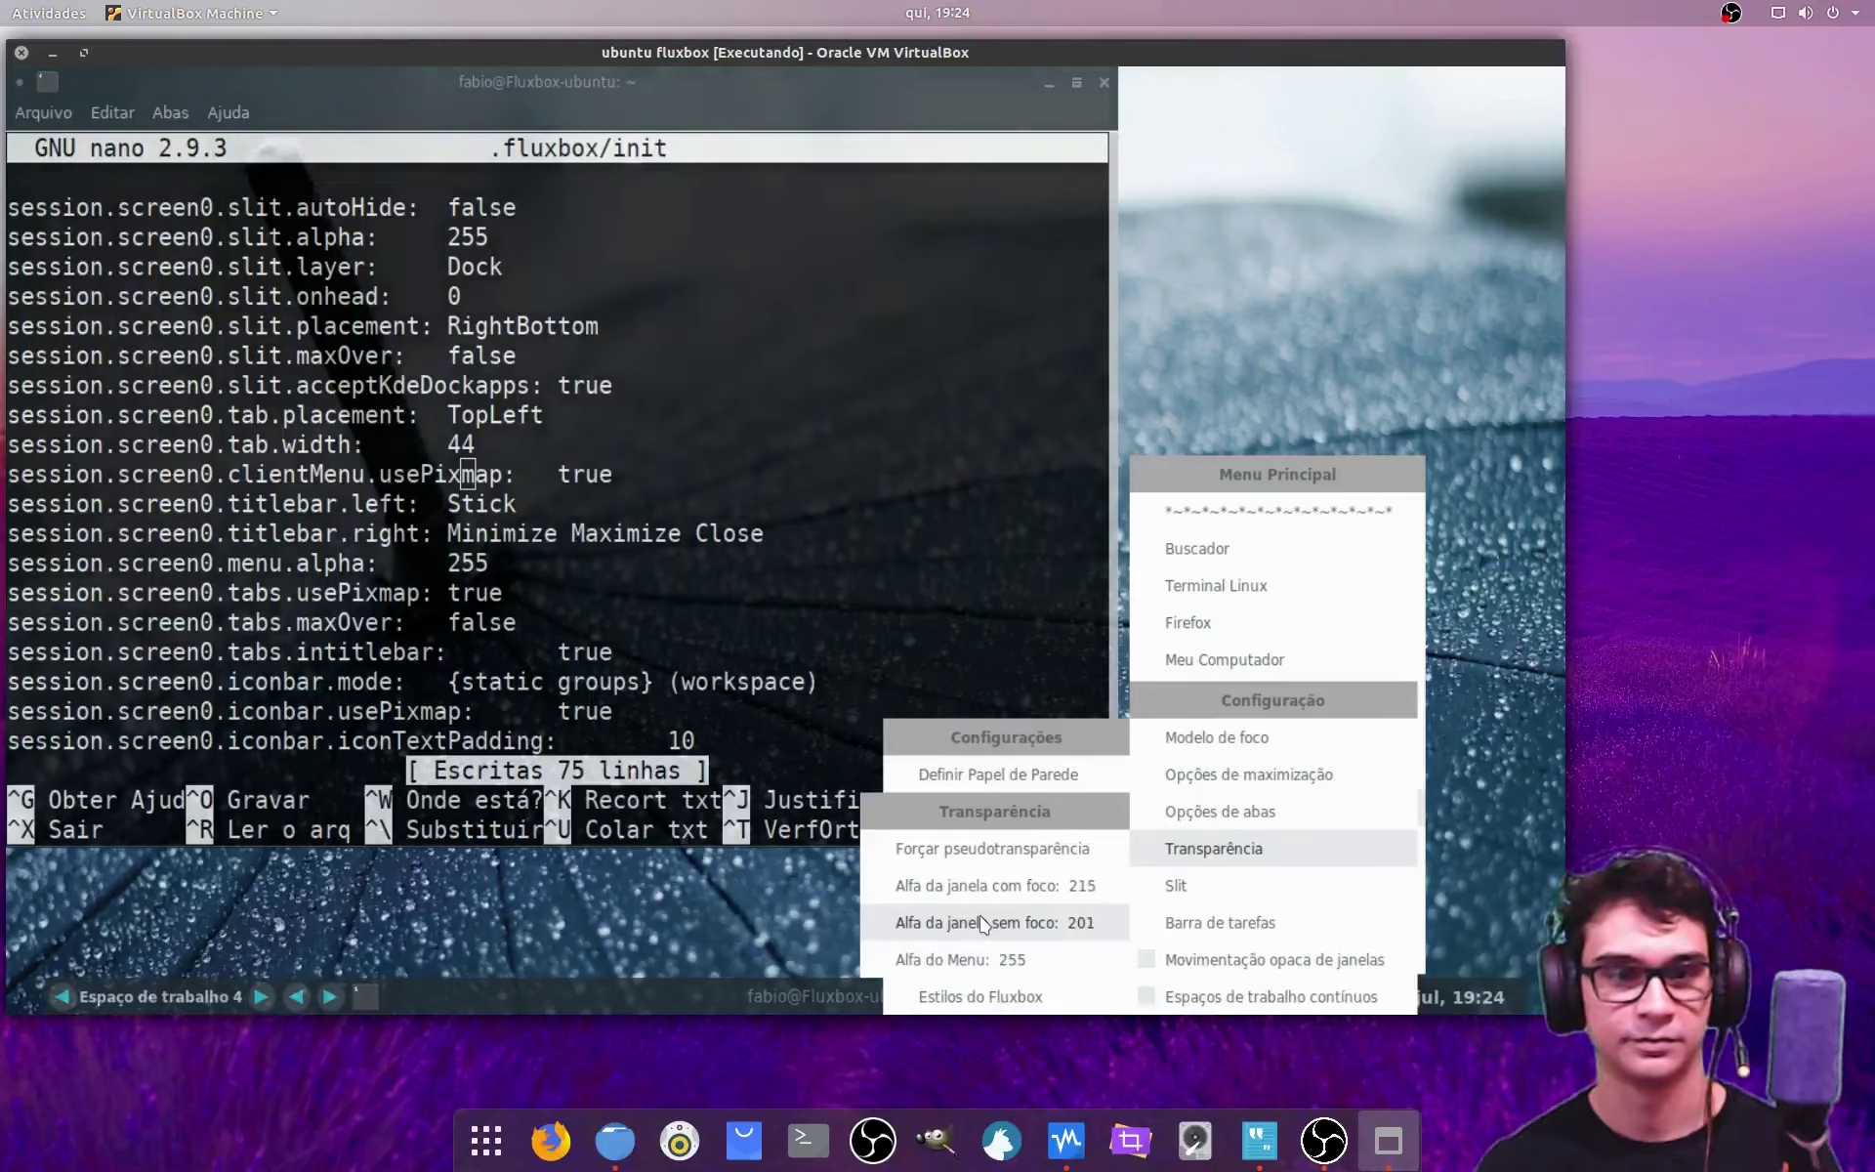
scroll(983, 924, "down", 1)
scroll(983, 887, "down", 11)
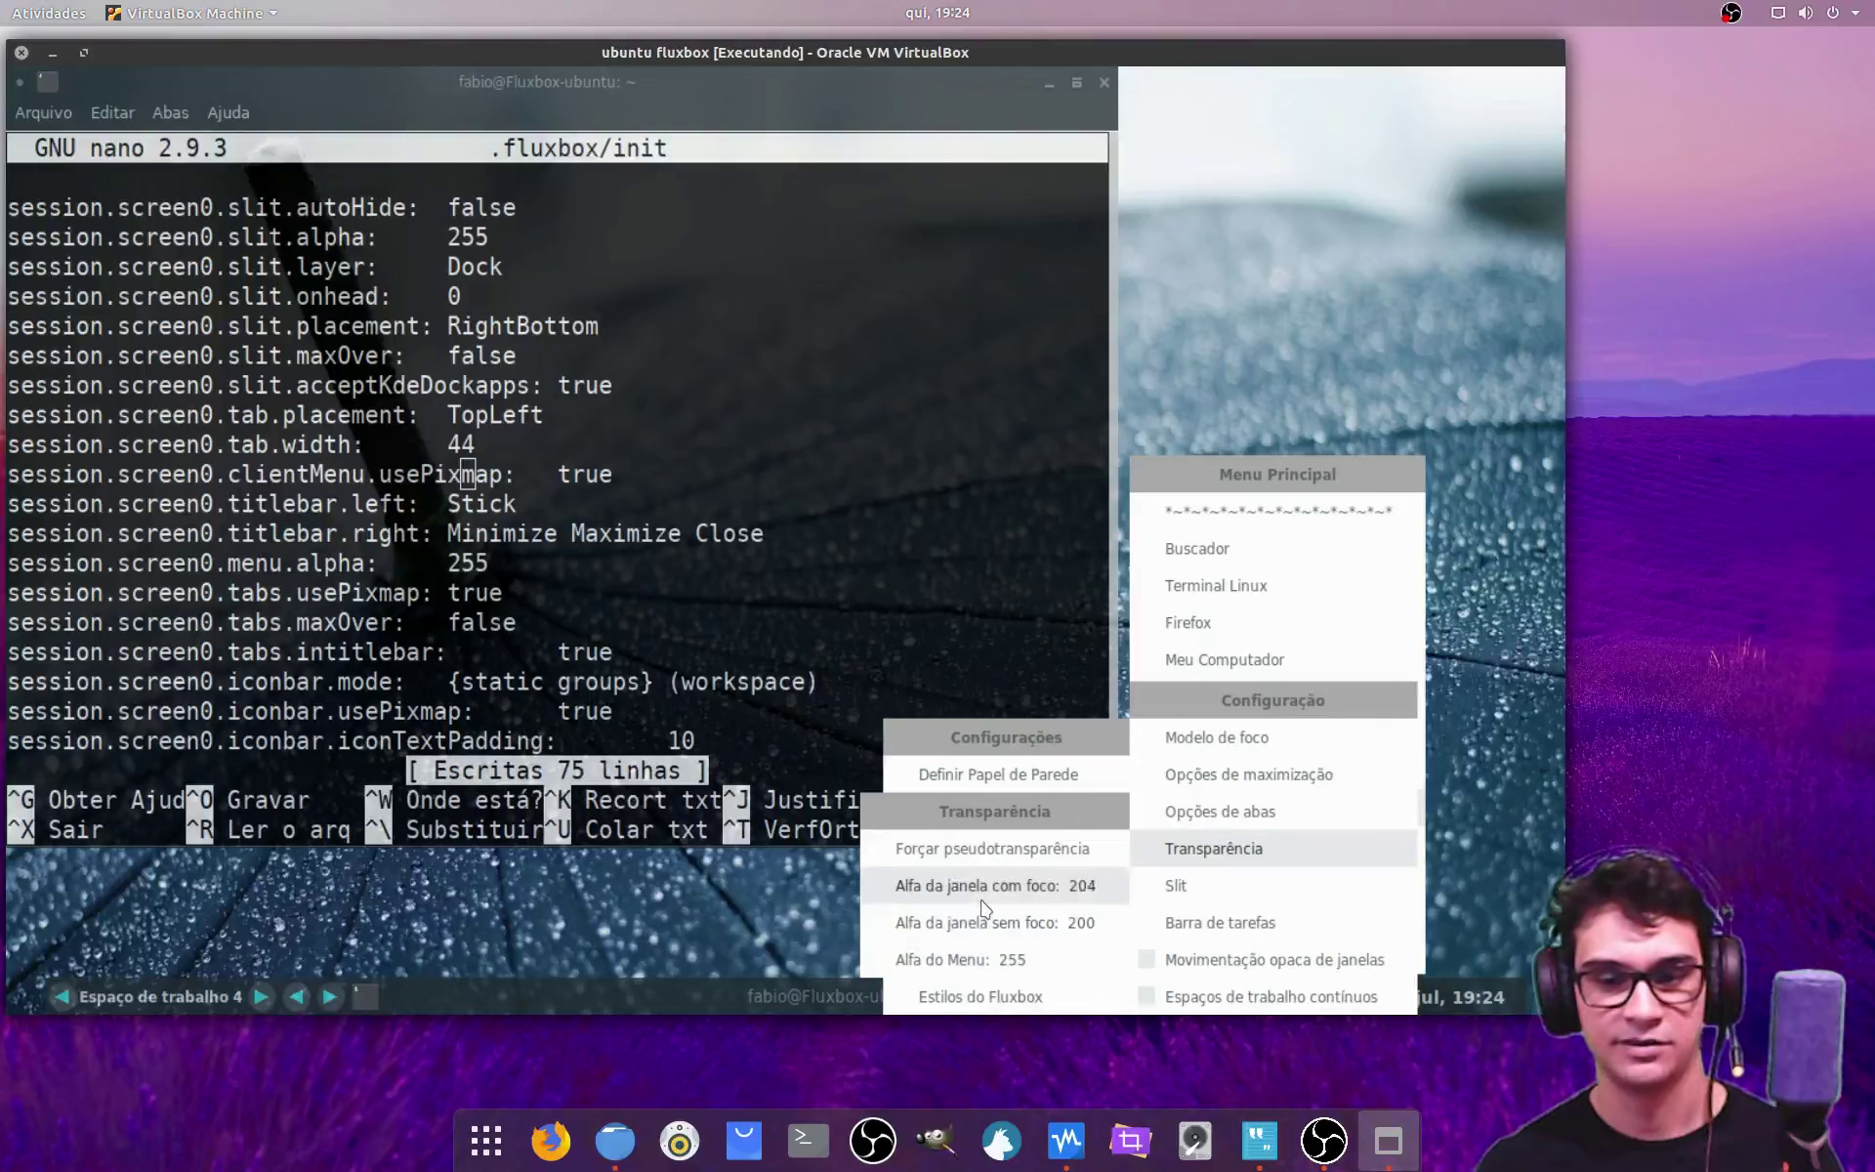
scroll(983, 903, "up", 6)
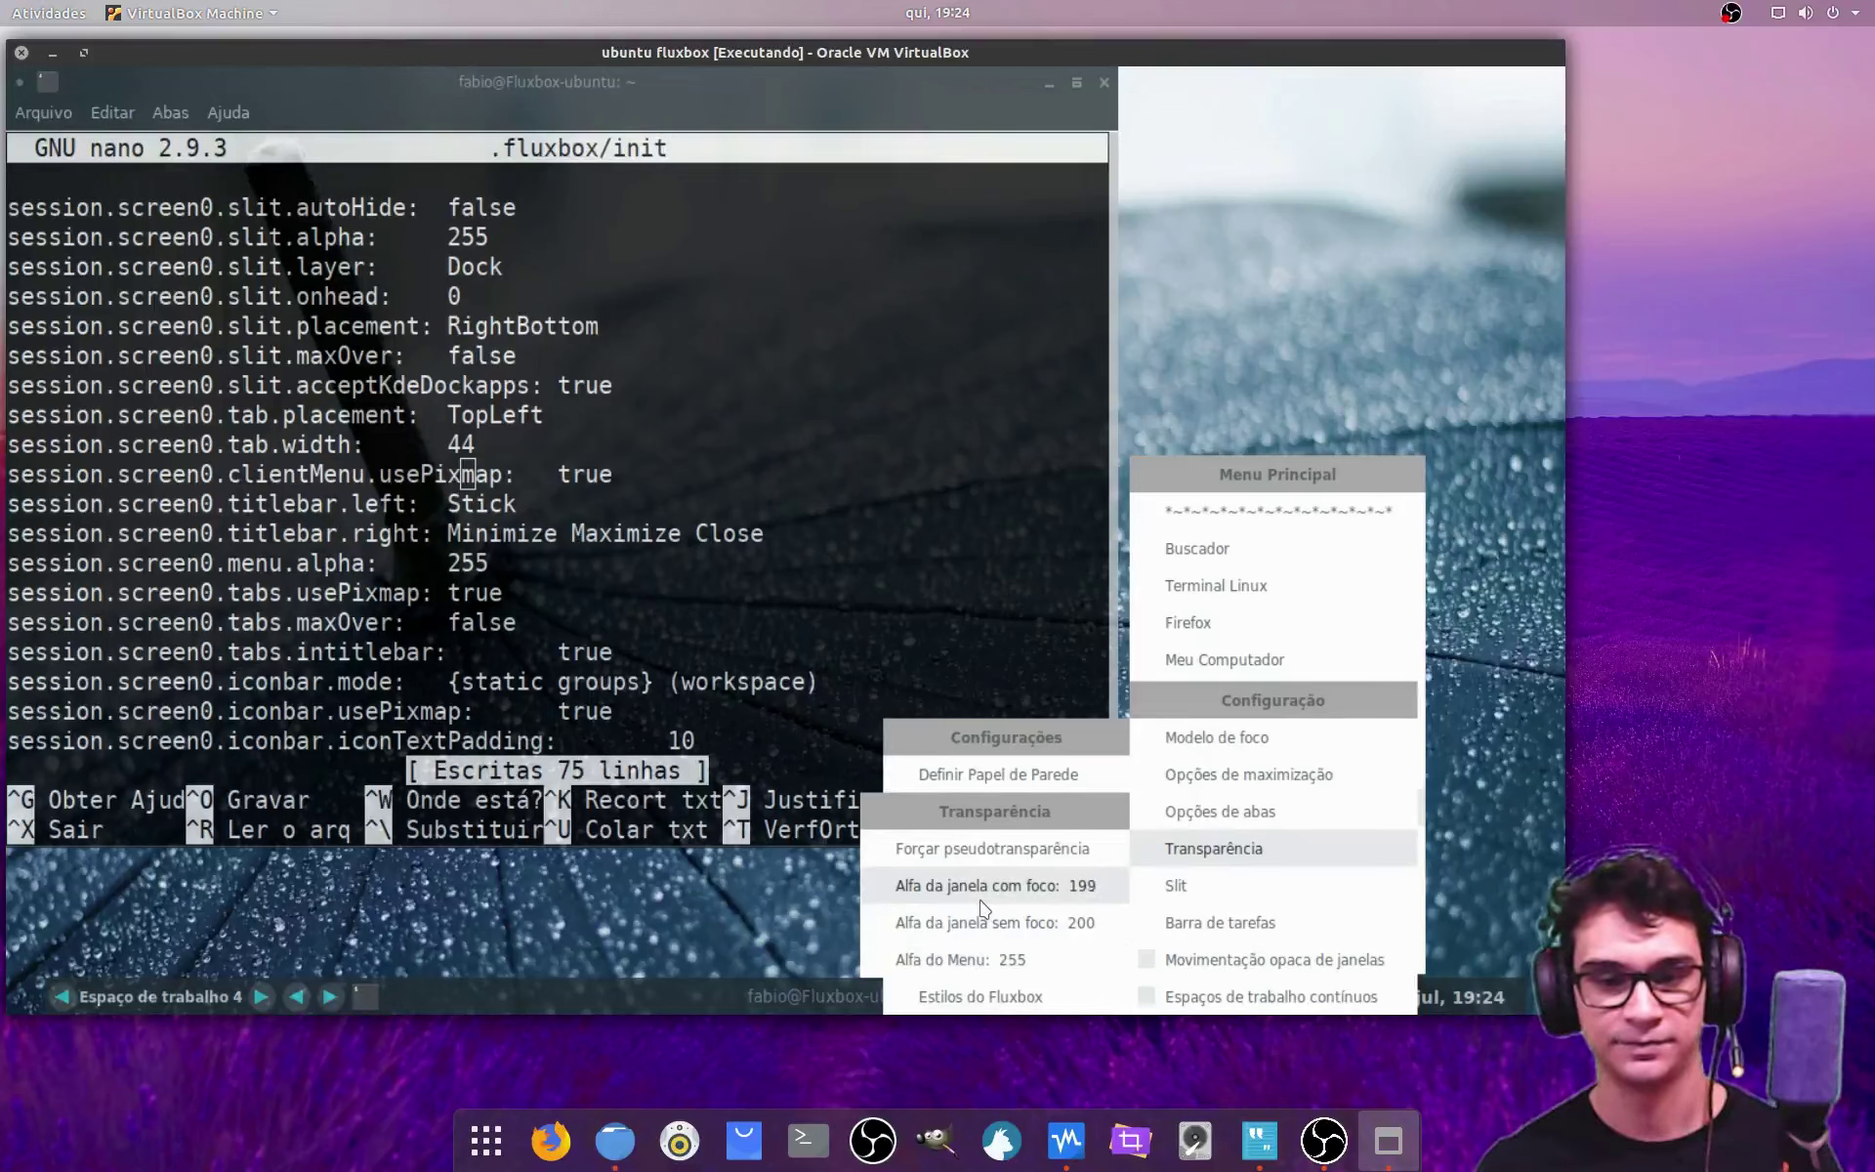
scroll(983, 908, "up", 1)
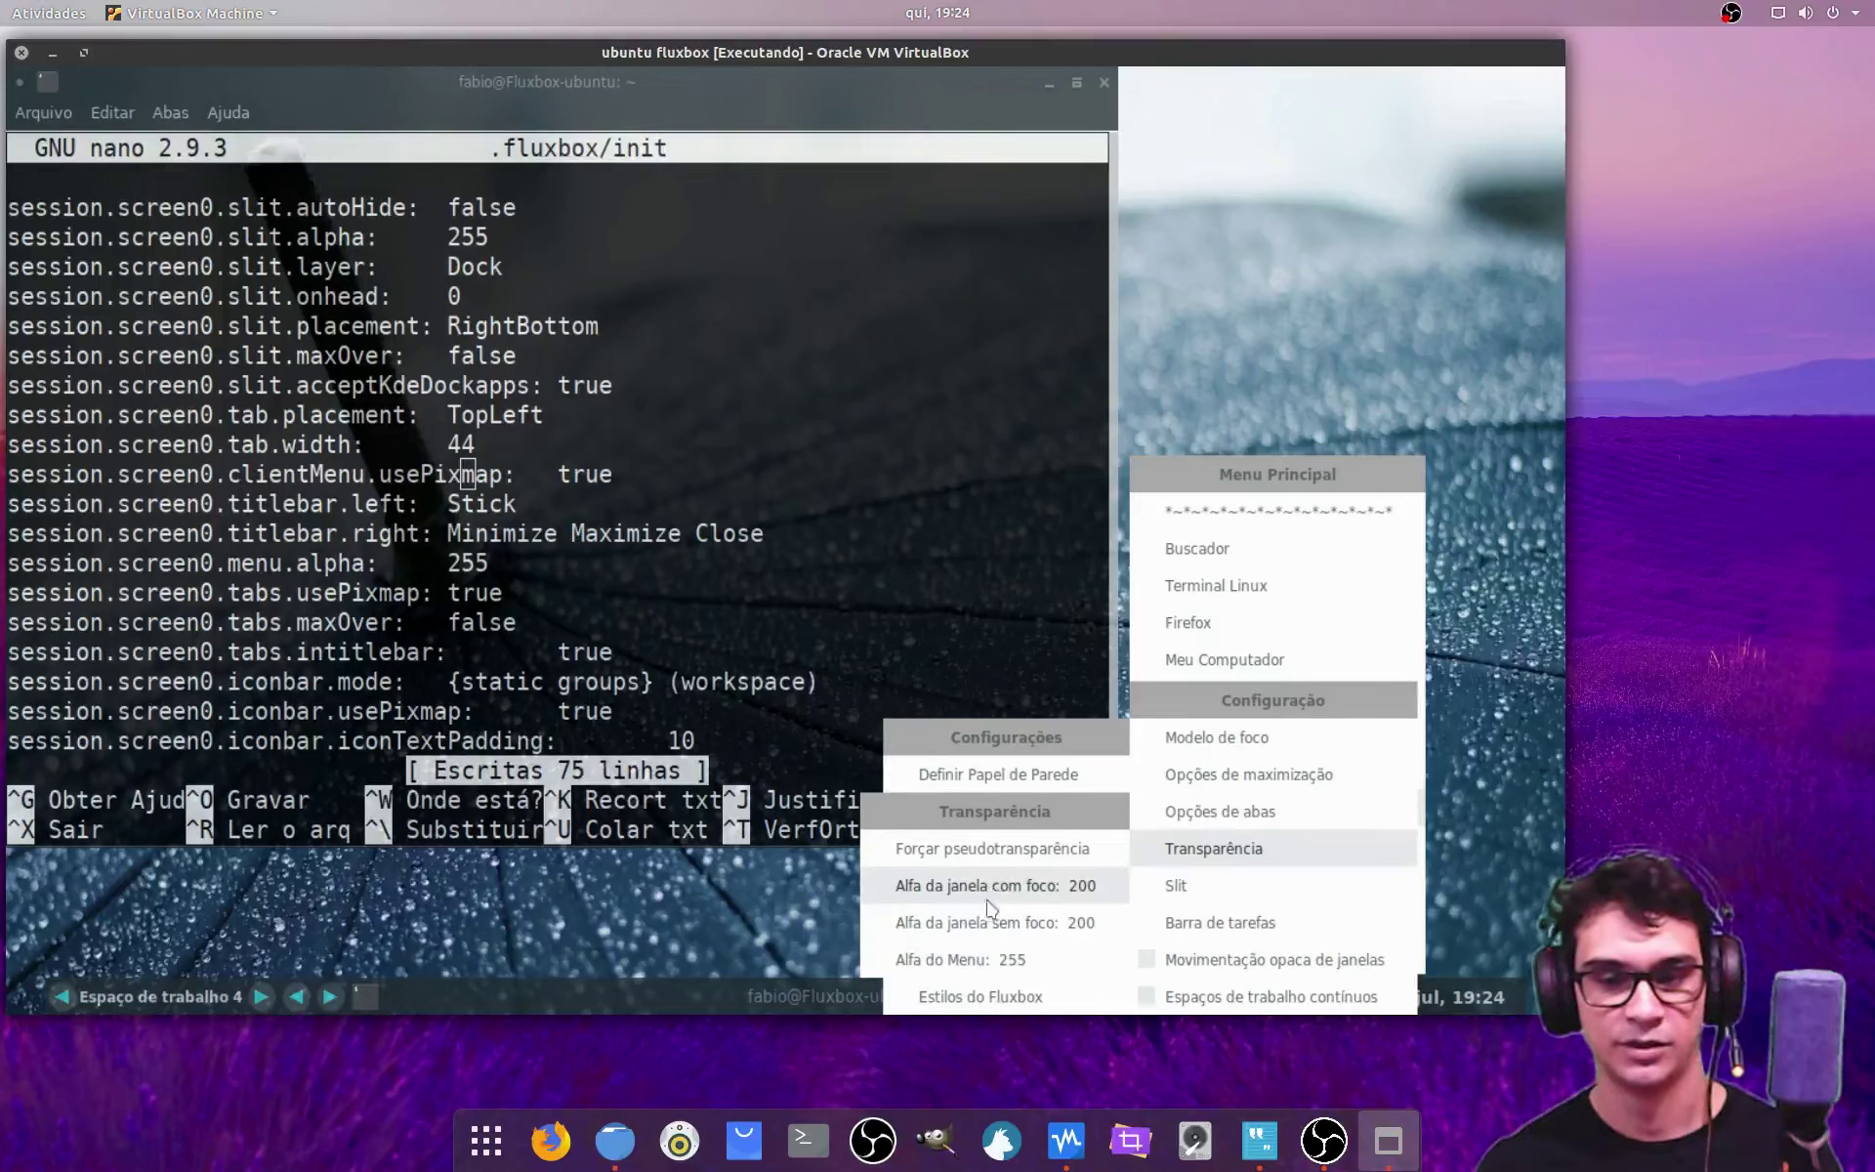
scroll(996, 963, "down", 2)
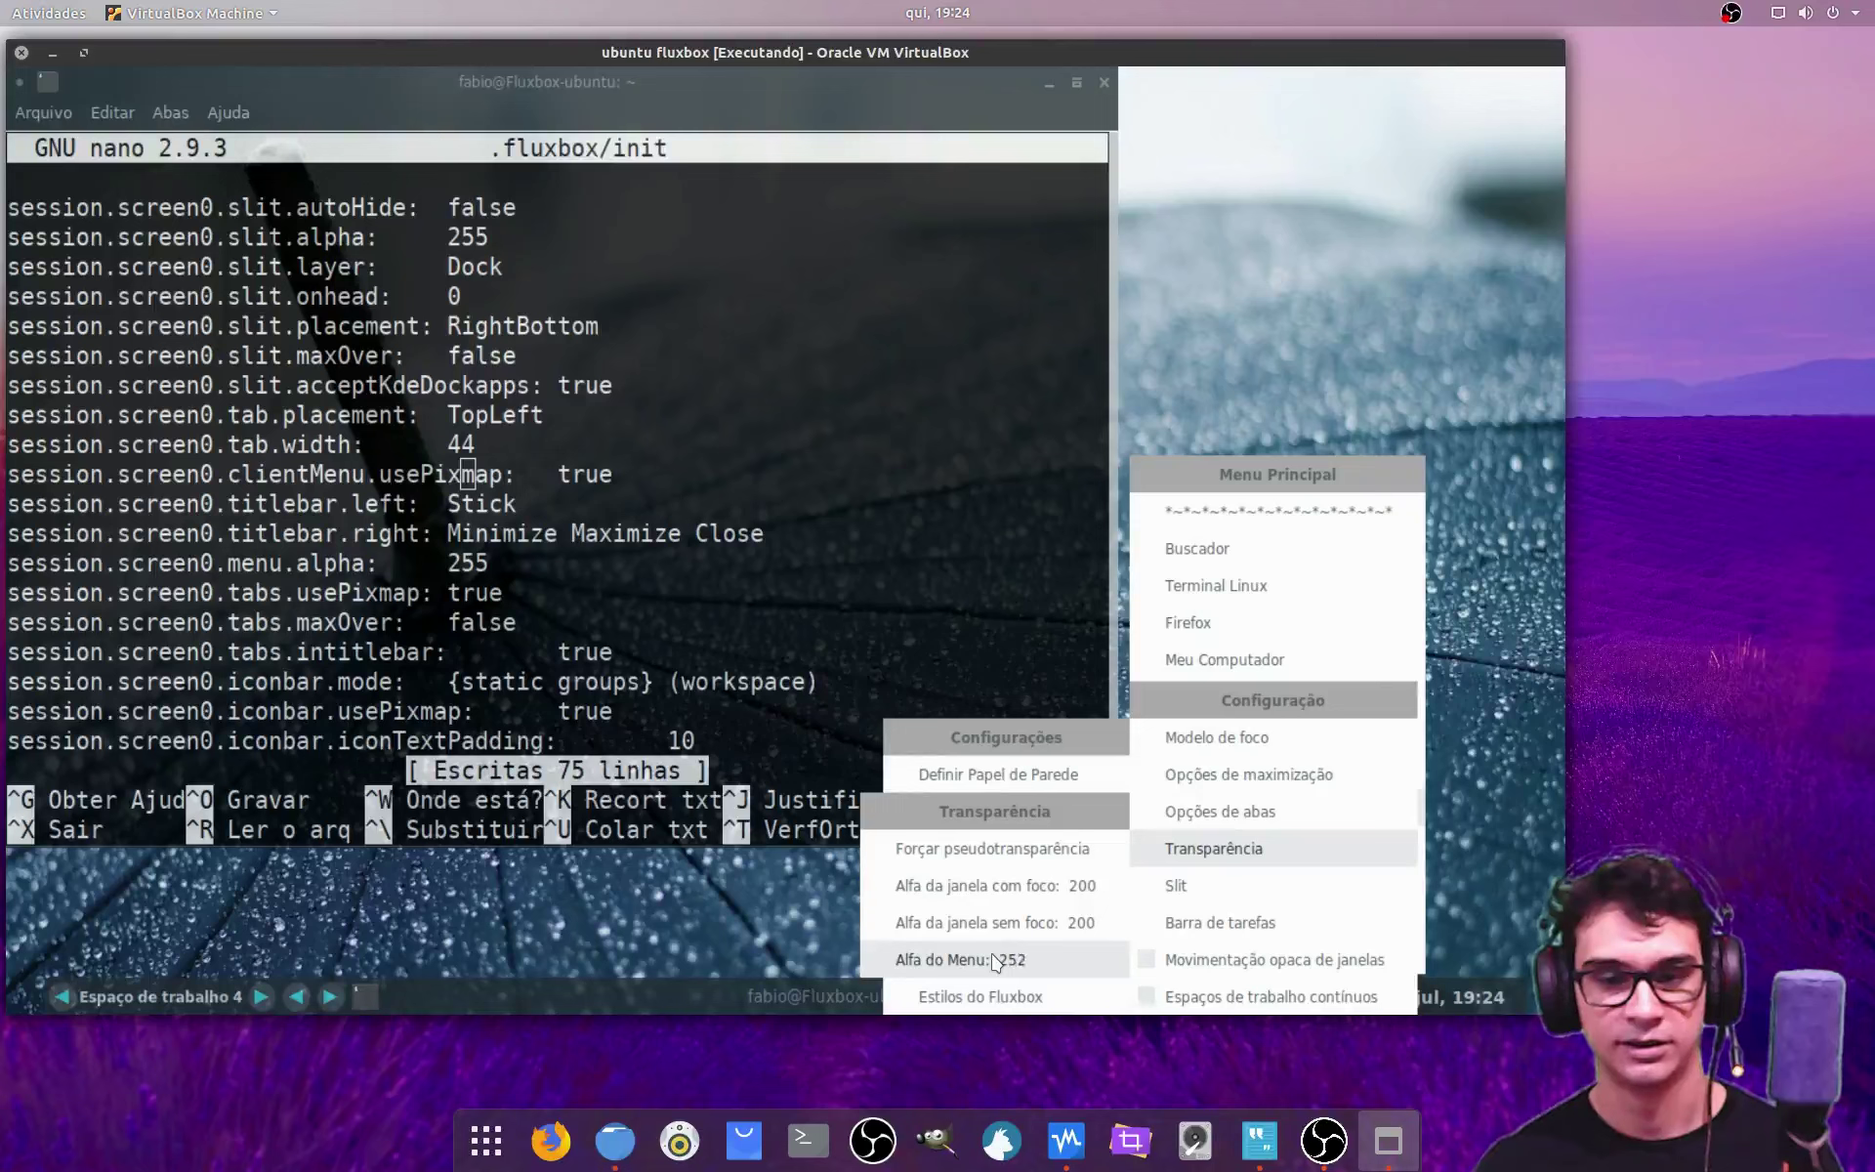
scroll(996, 963, "down", 20)
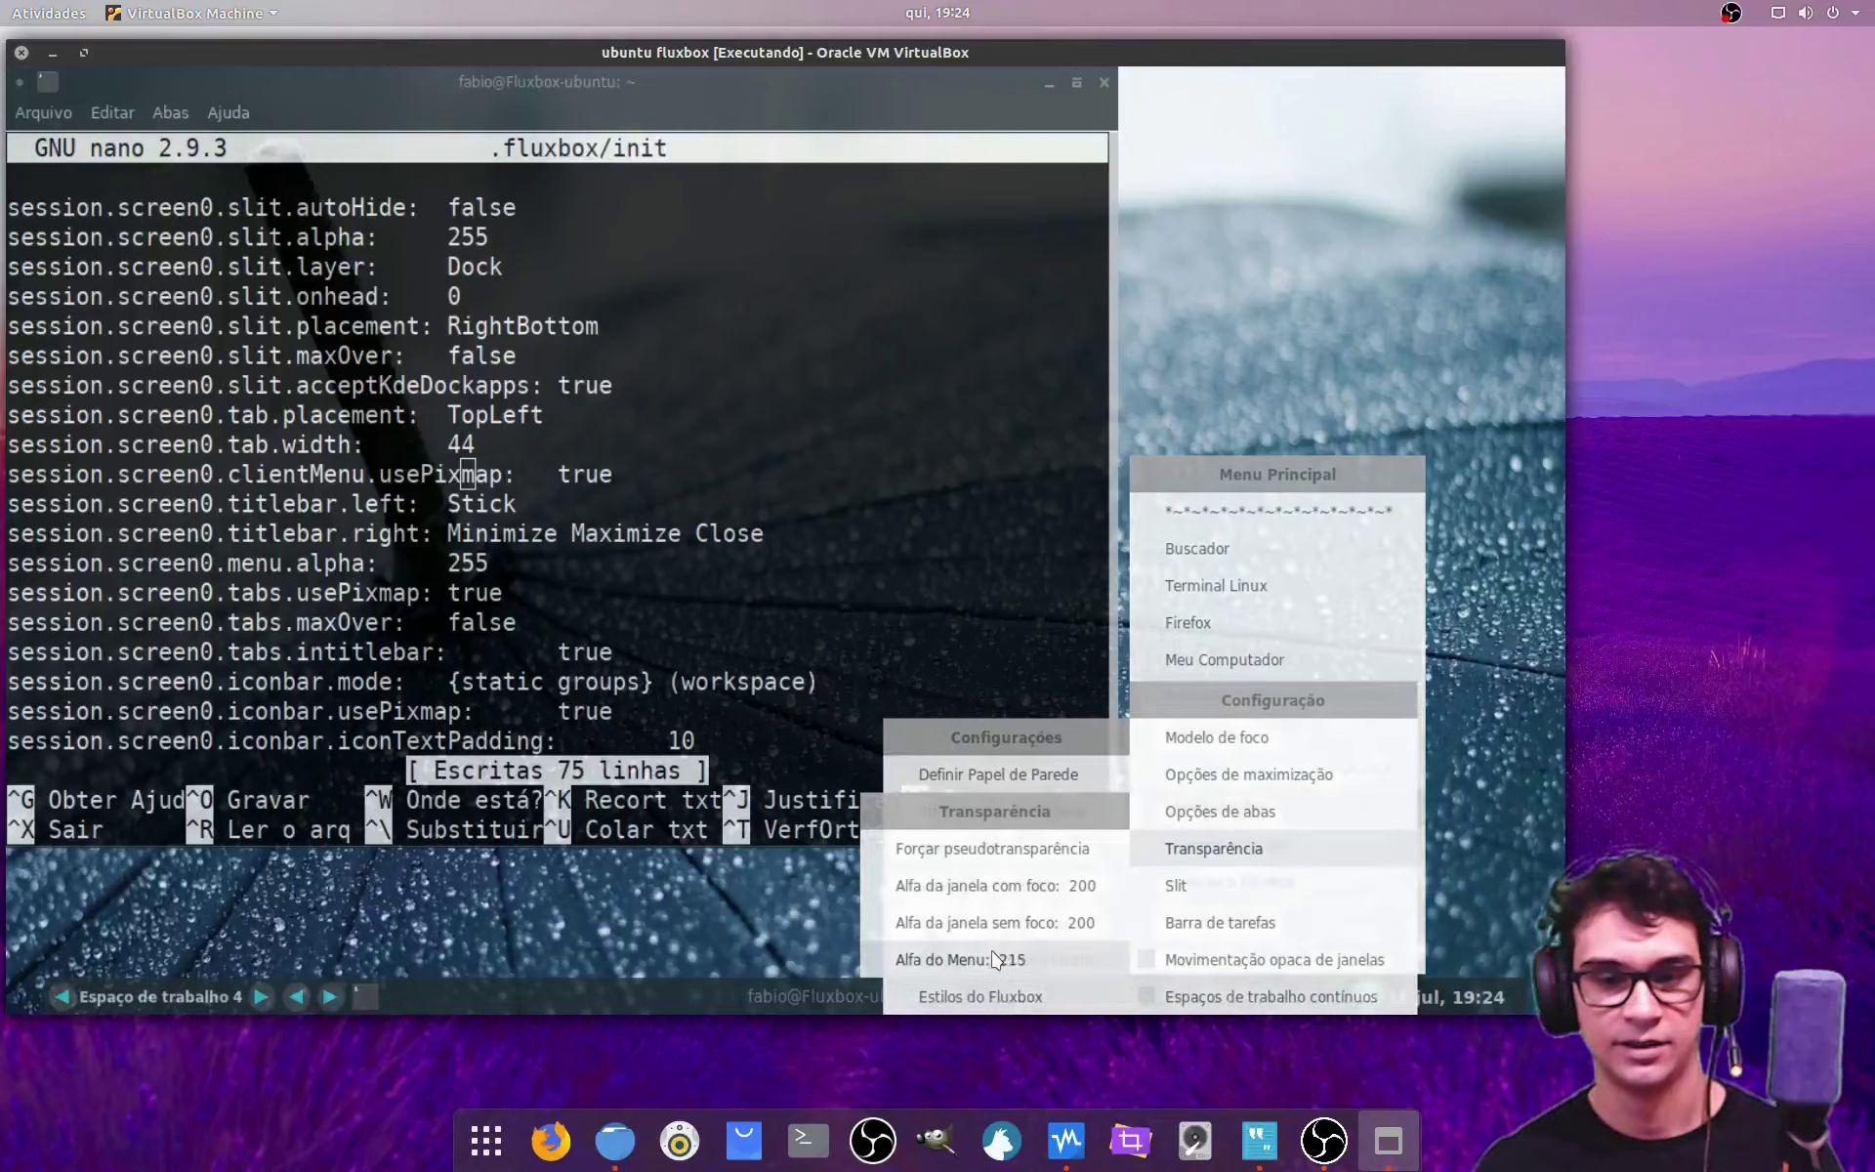
scroll(1001, 965, "up", 18)
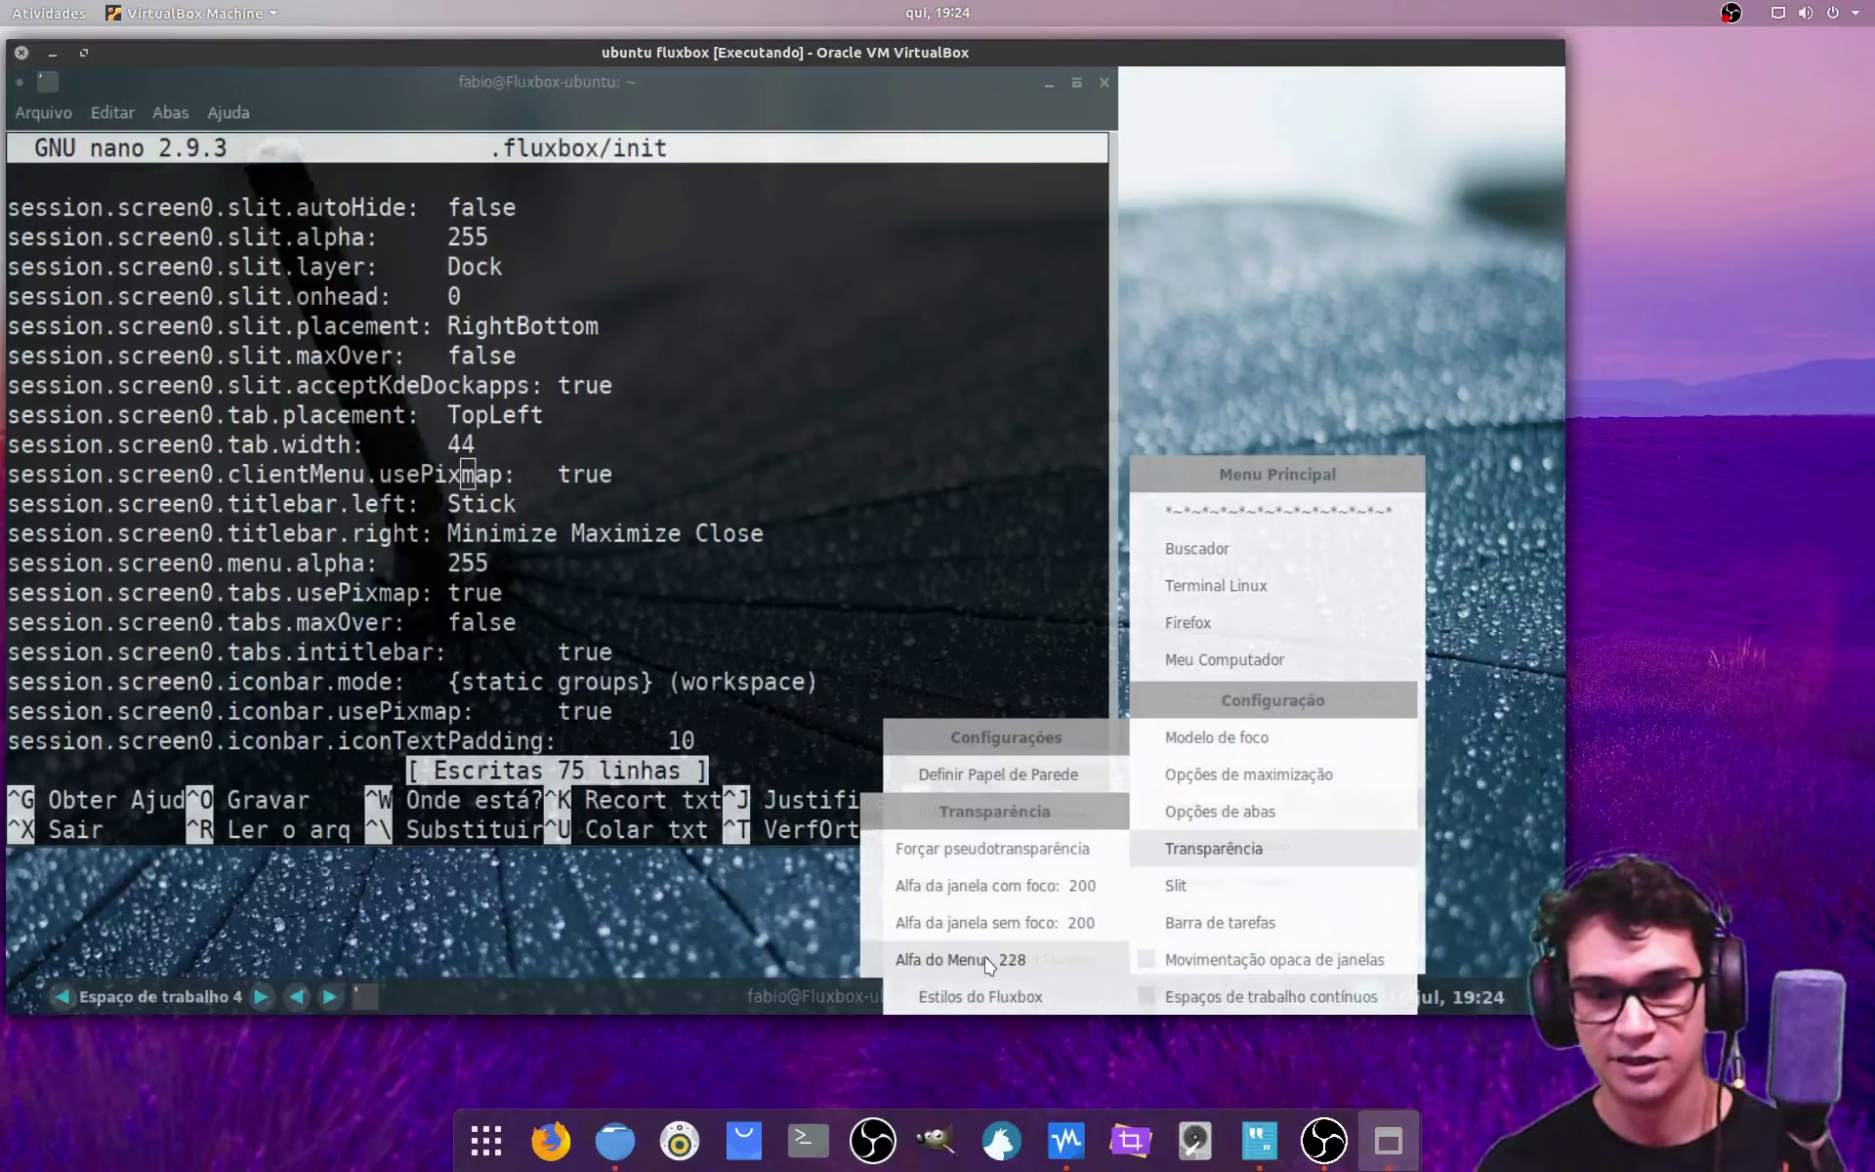
scroll(989, 964, "down", 3)
scroll(989, 964, "down", 1)
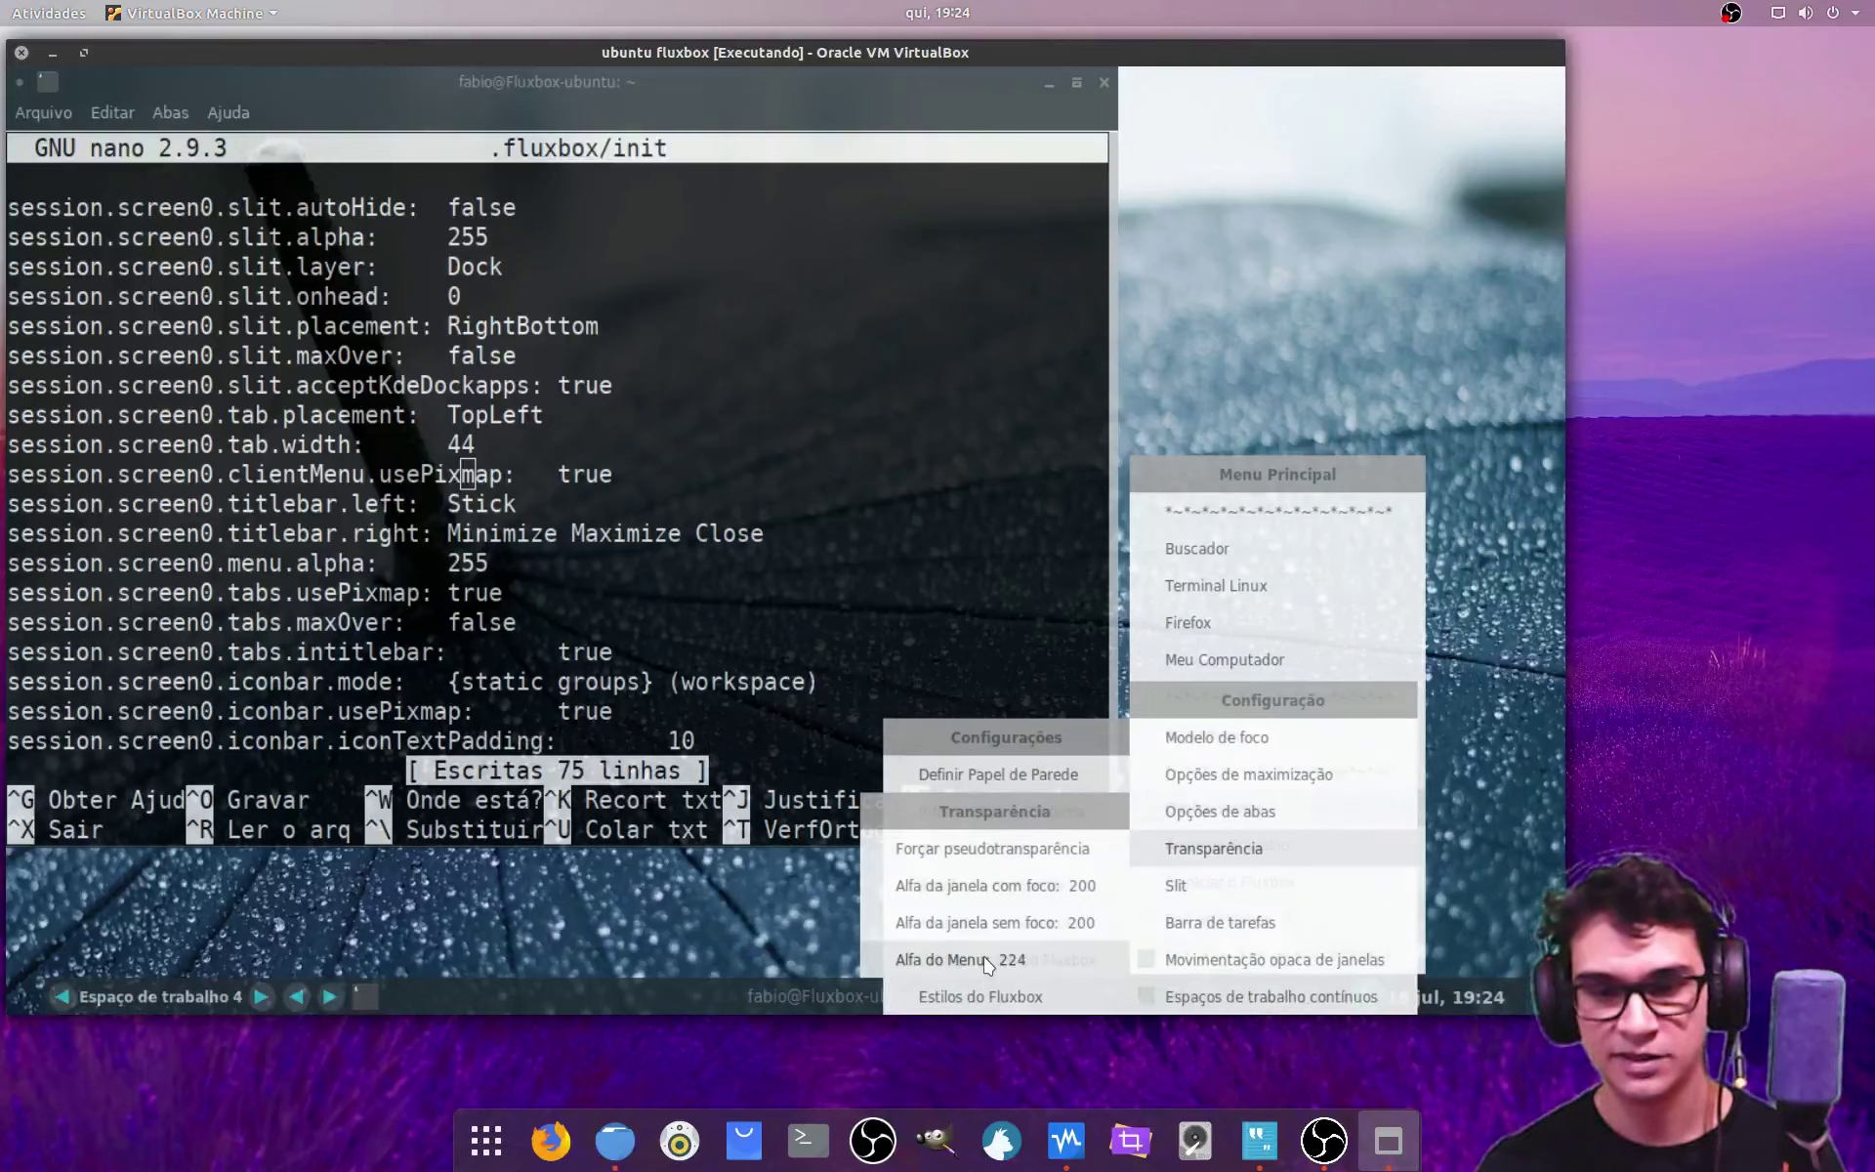
scroll(989, 964, "up", 5)
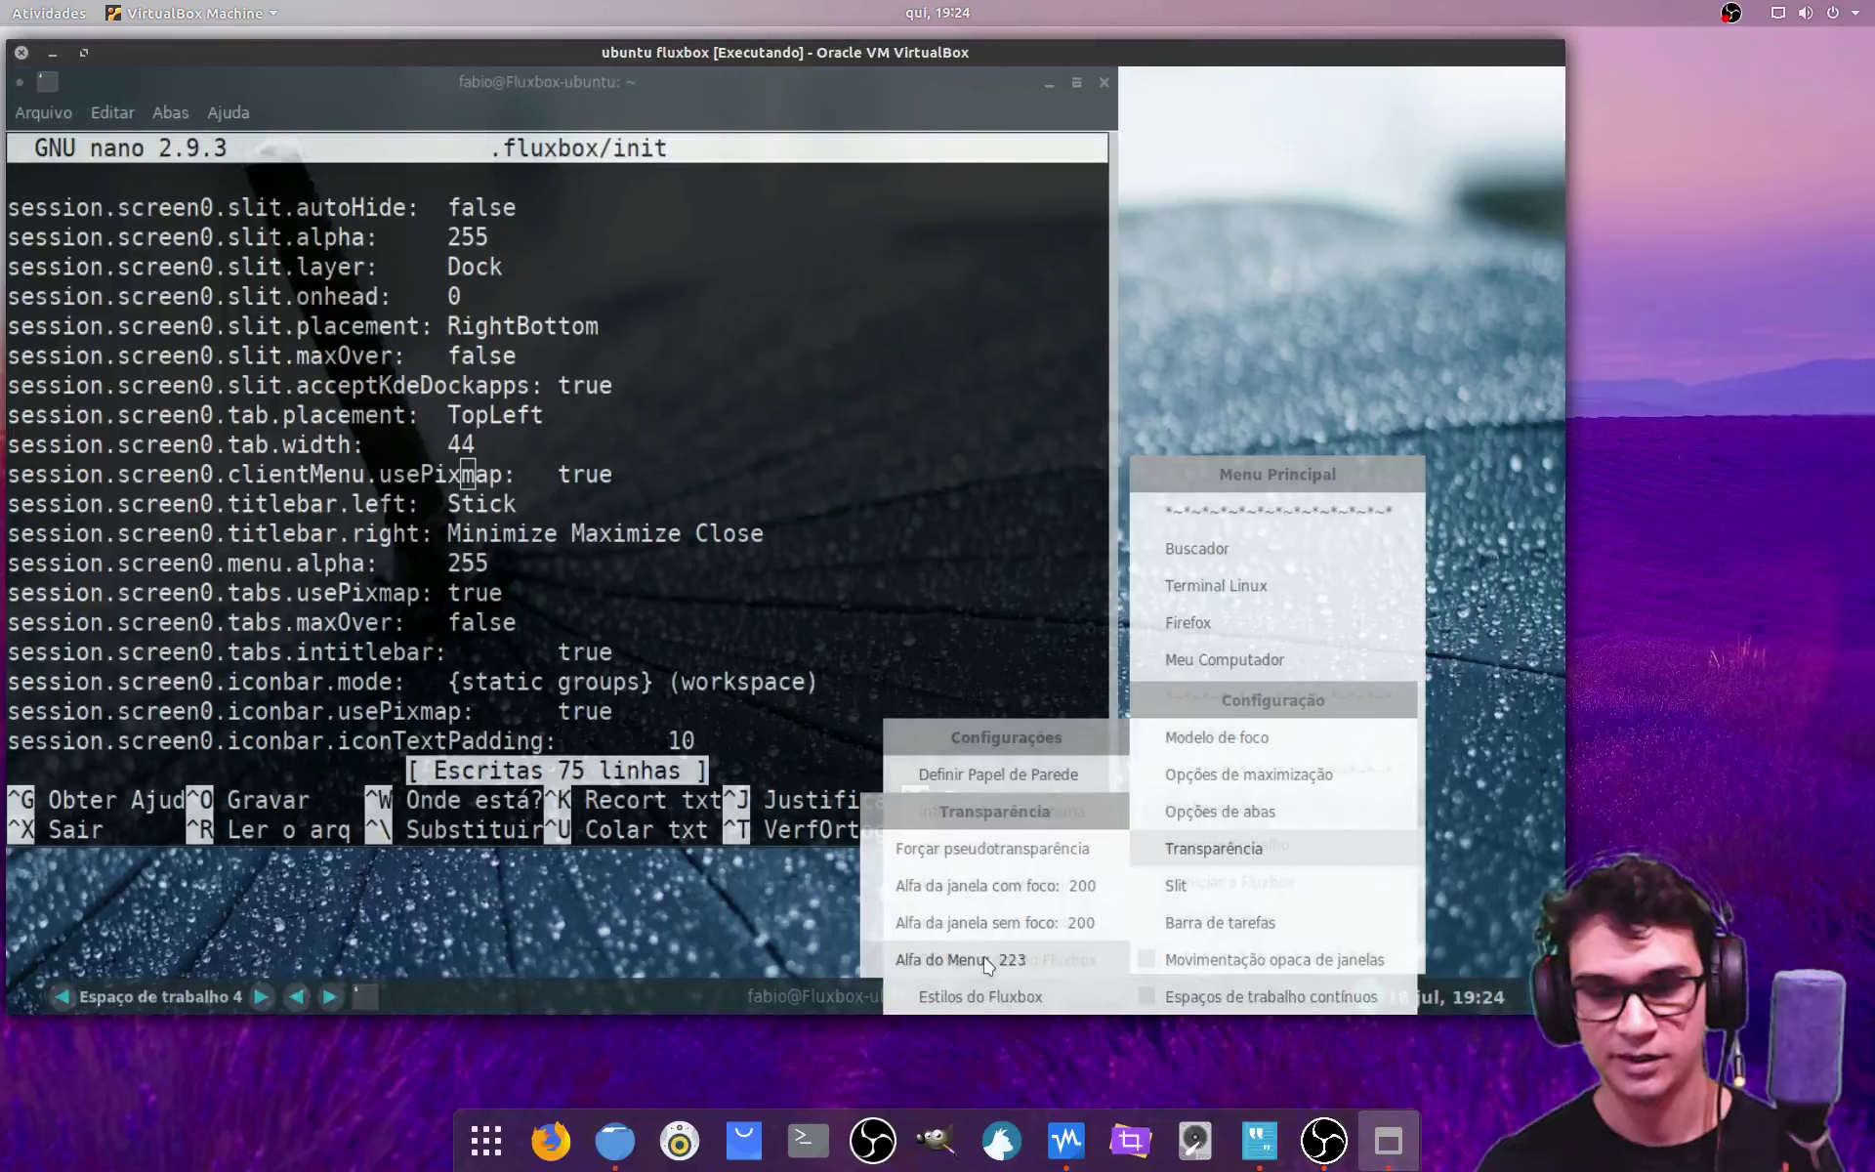
scroll(990, 964, "down", 1)
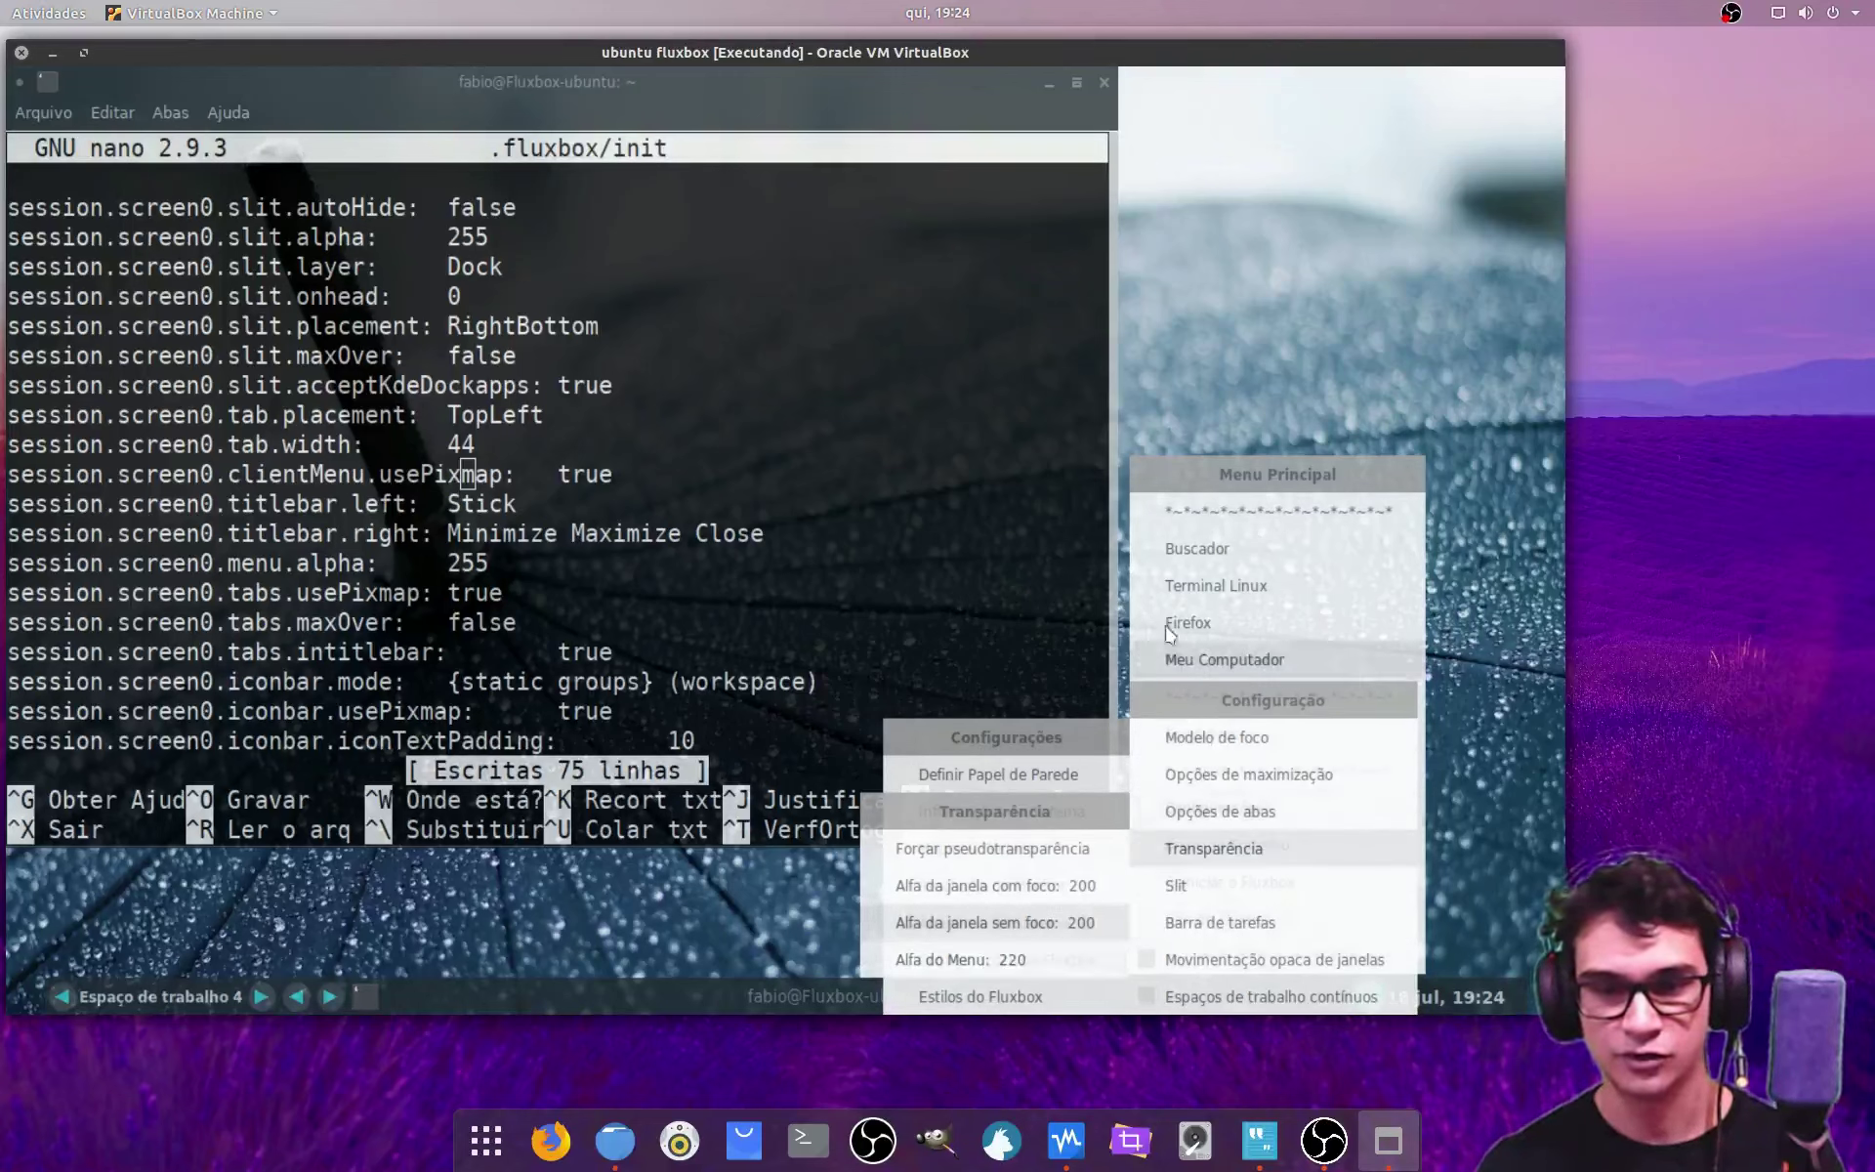
left_click(1233, 229)
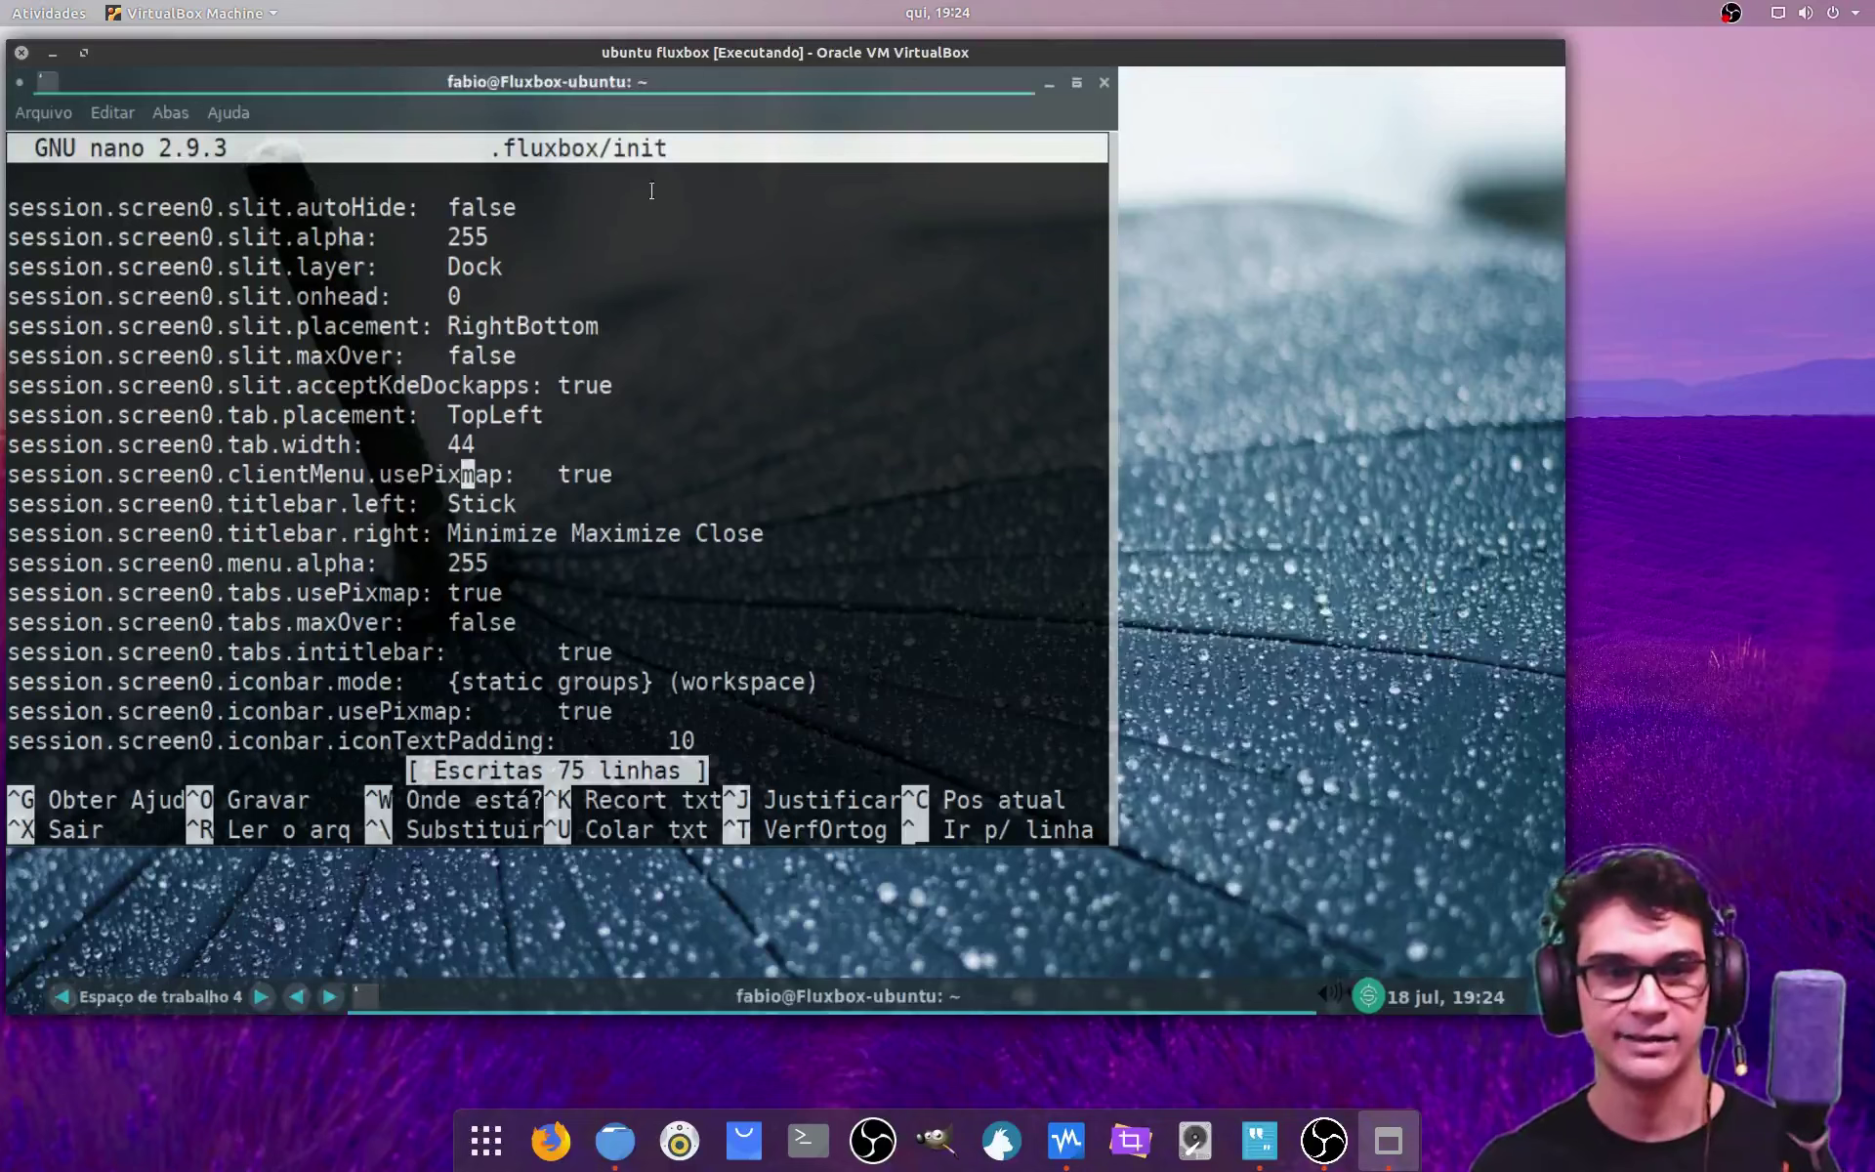
Step: Close the nano terminal and launch the Buscador search tool from the root menu
left_click_drag(300, 85, 409, 101)
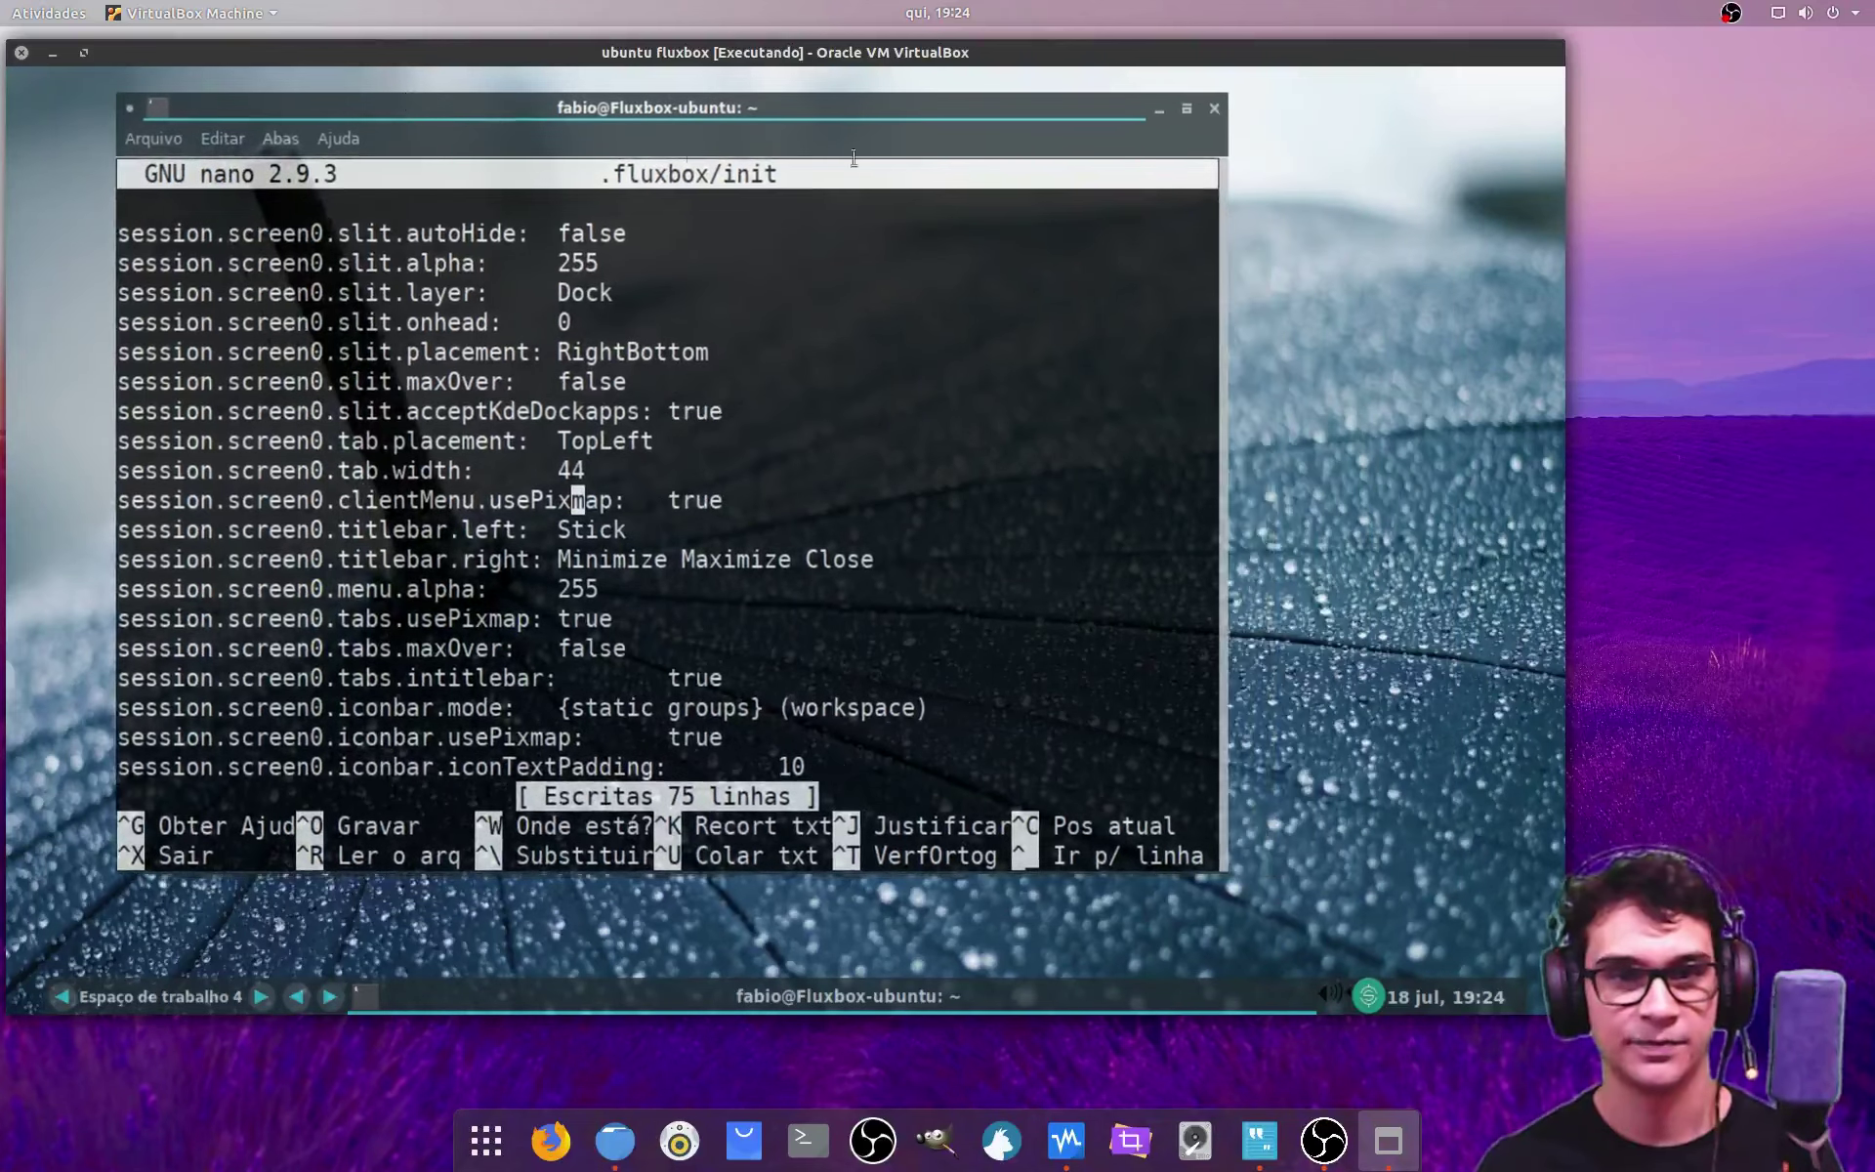
left_click(1214, 110)
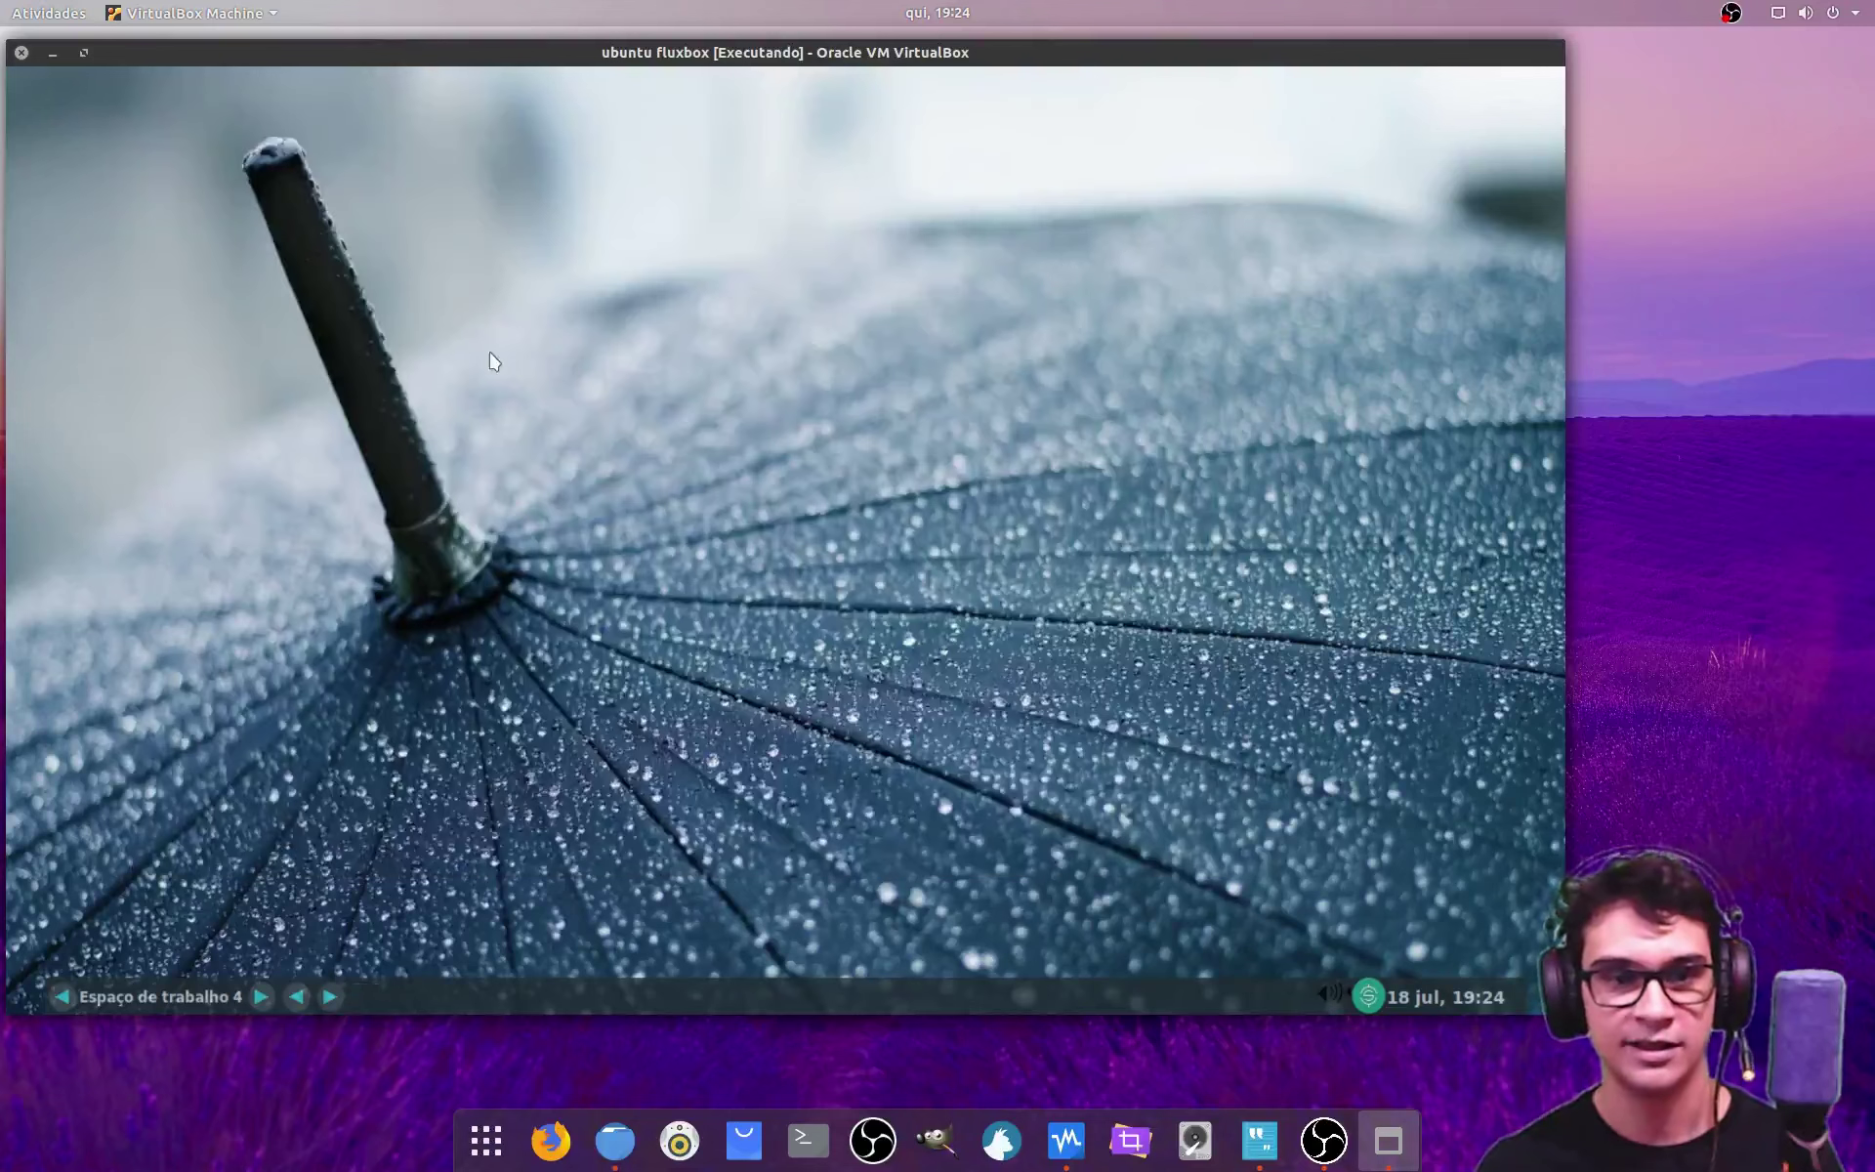
right_click(493, 361)
left_click(502, 438)
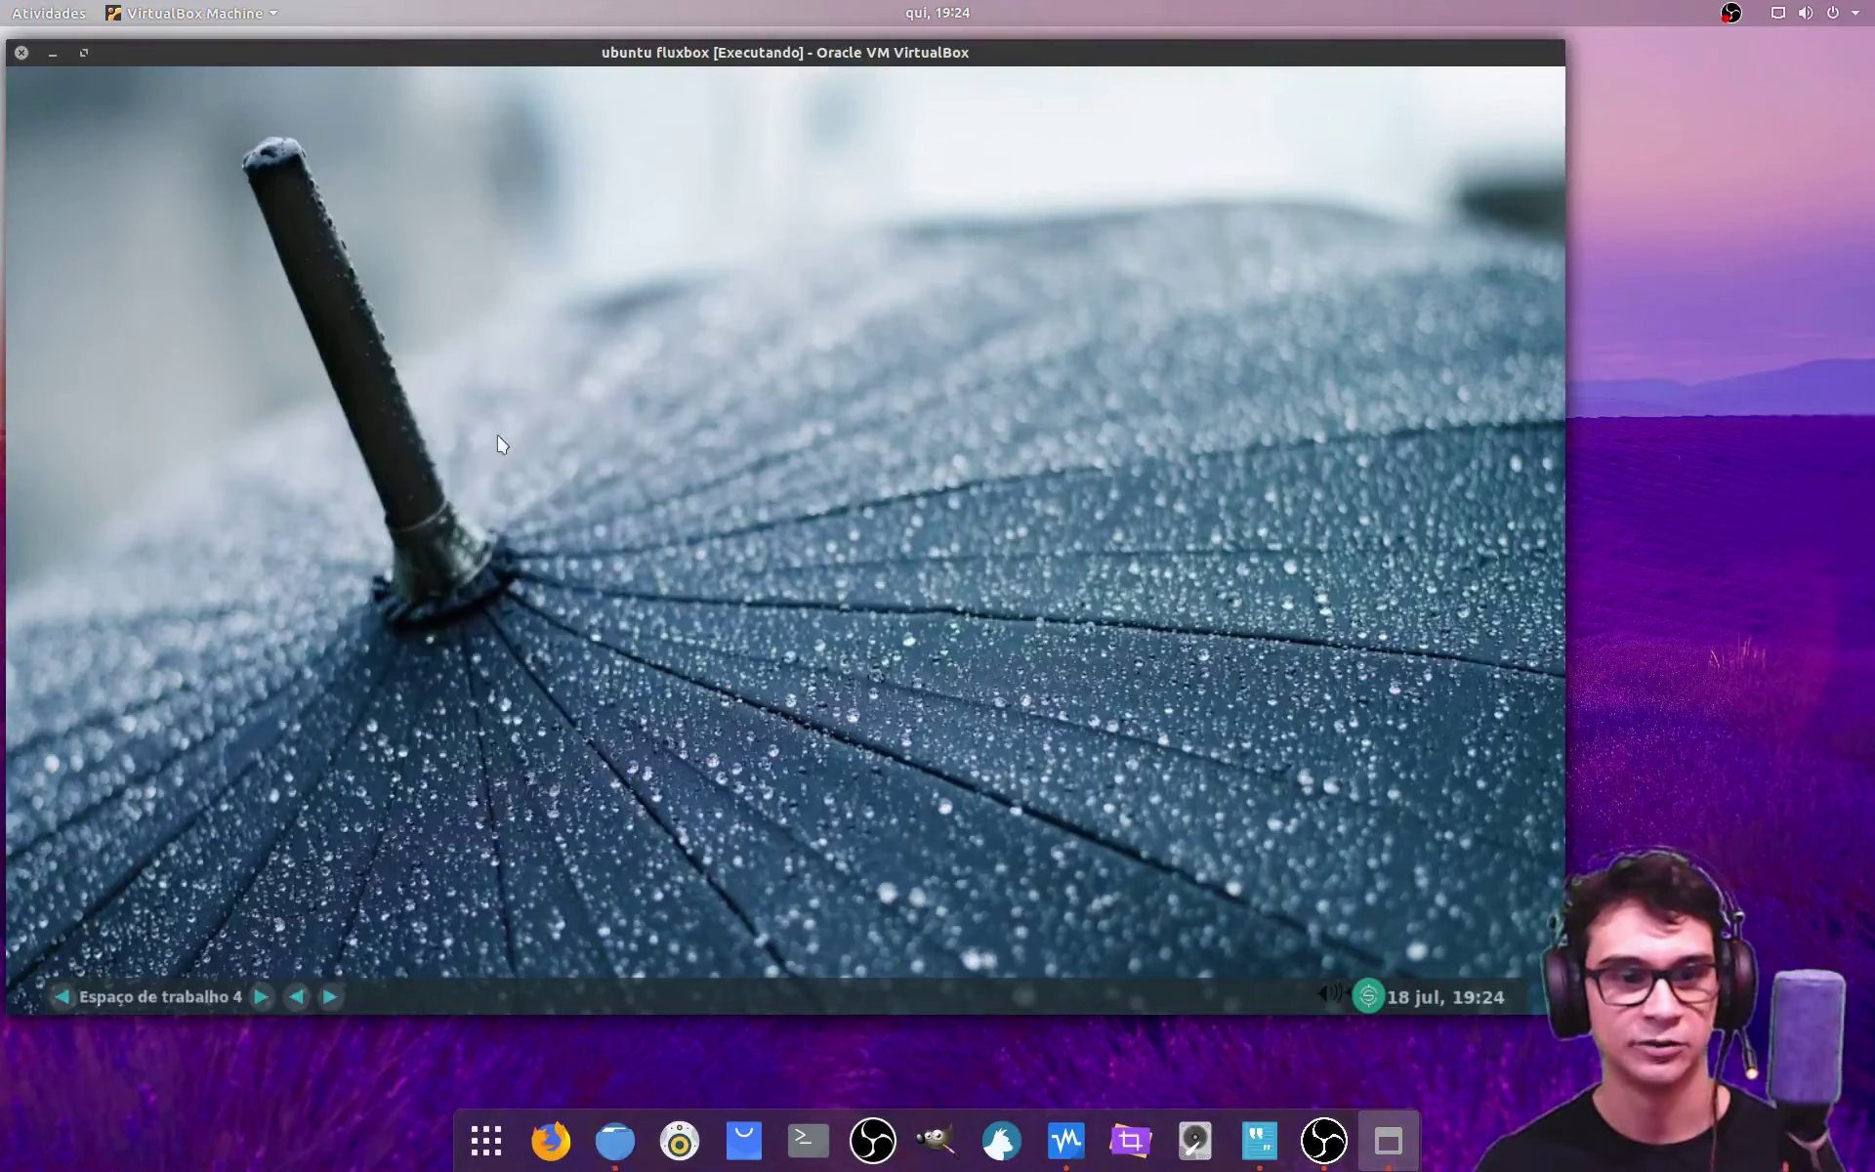
Step: Launch Firefox from the root menu, move it toward the centre, then close it
right_click(547, 429)
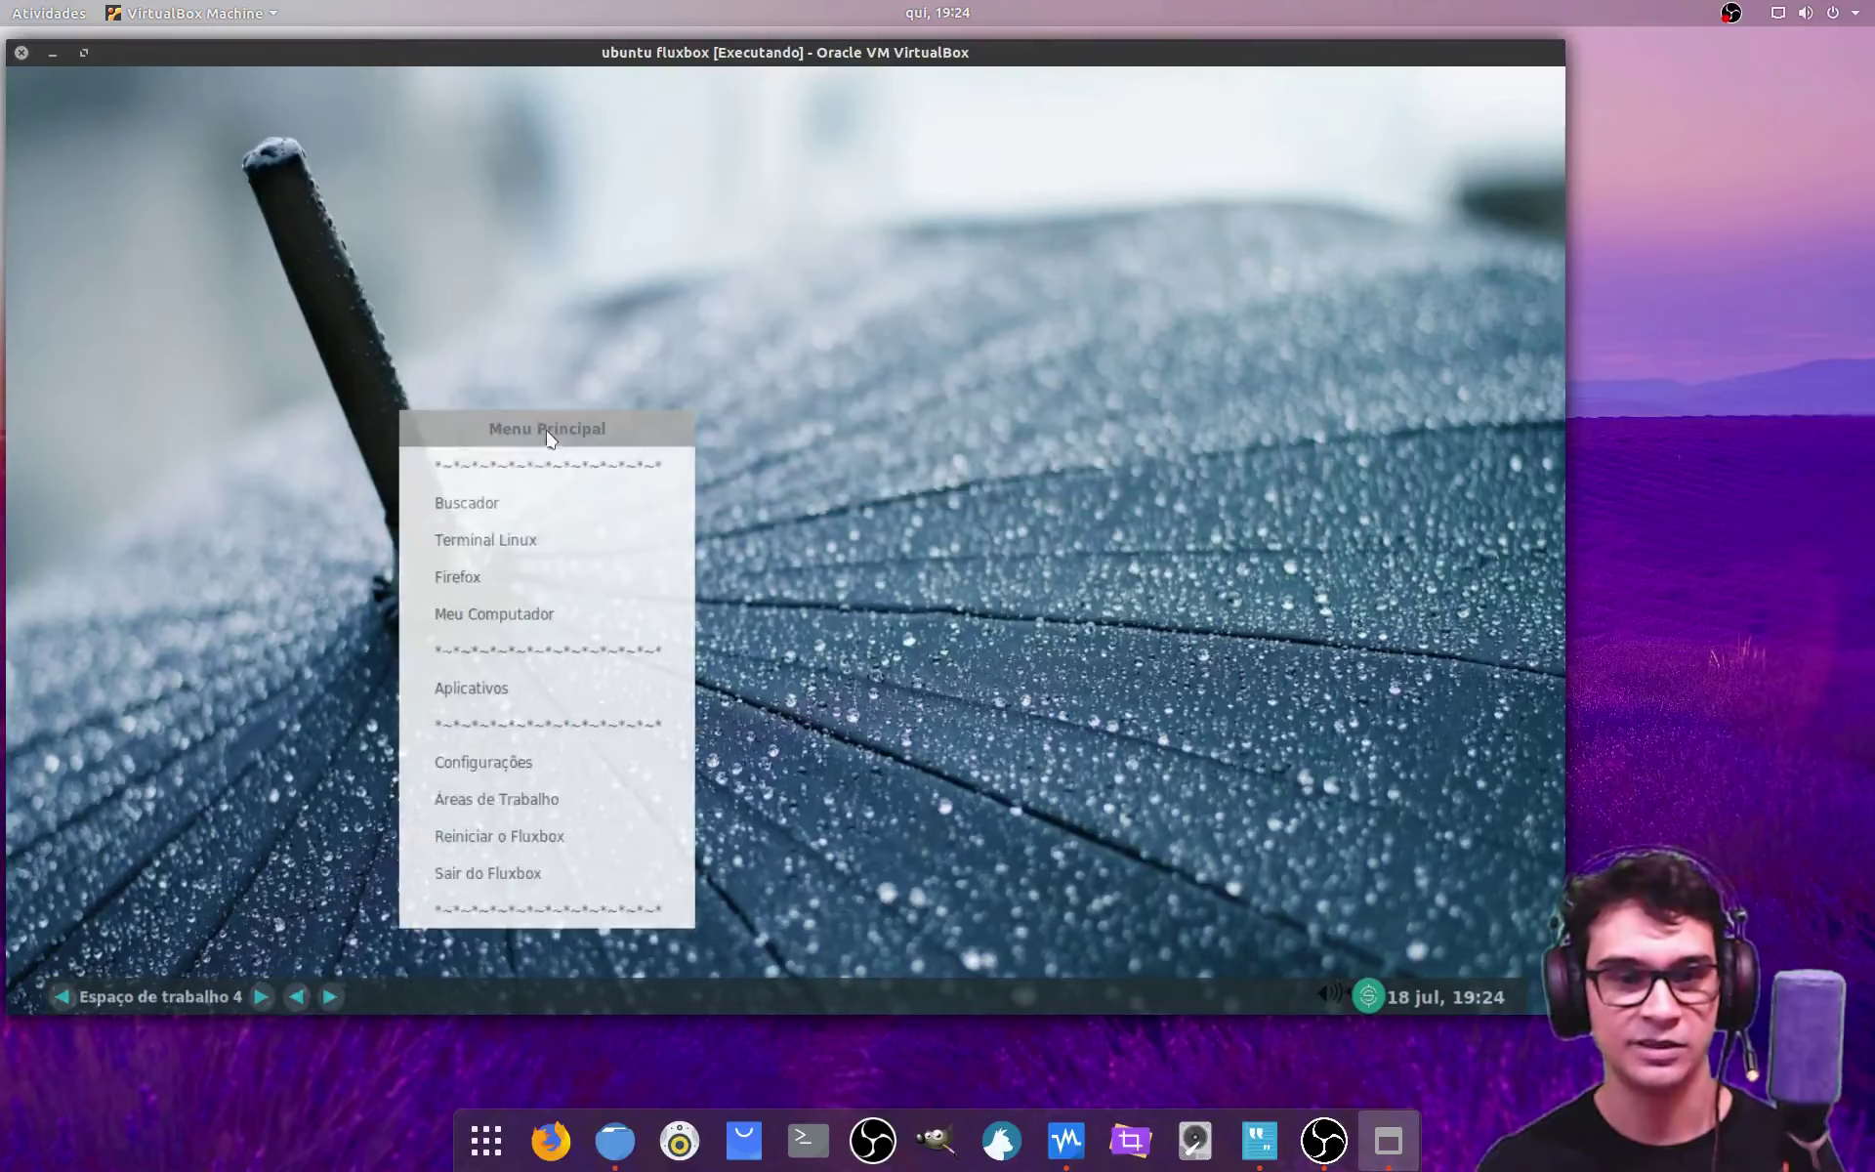
left_click(543, 586)
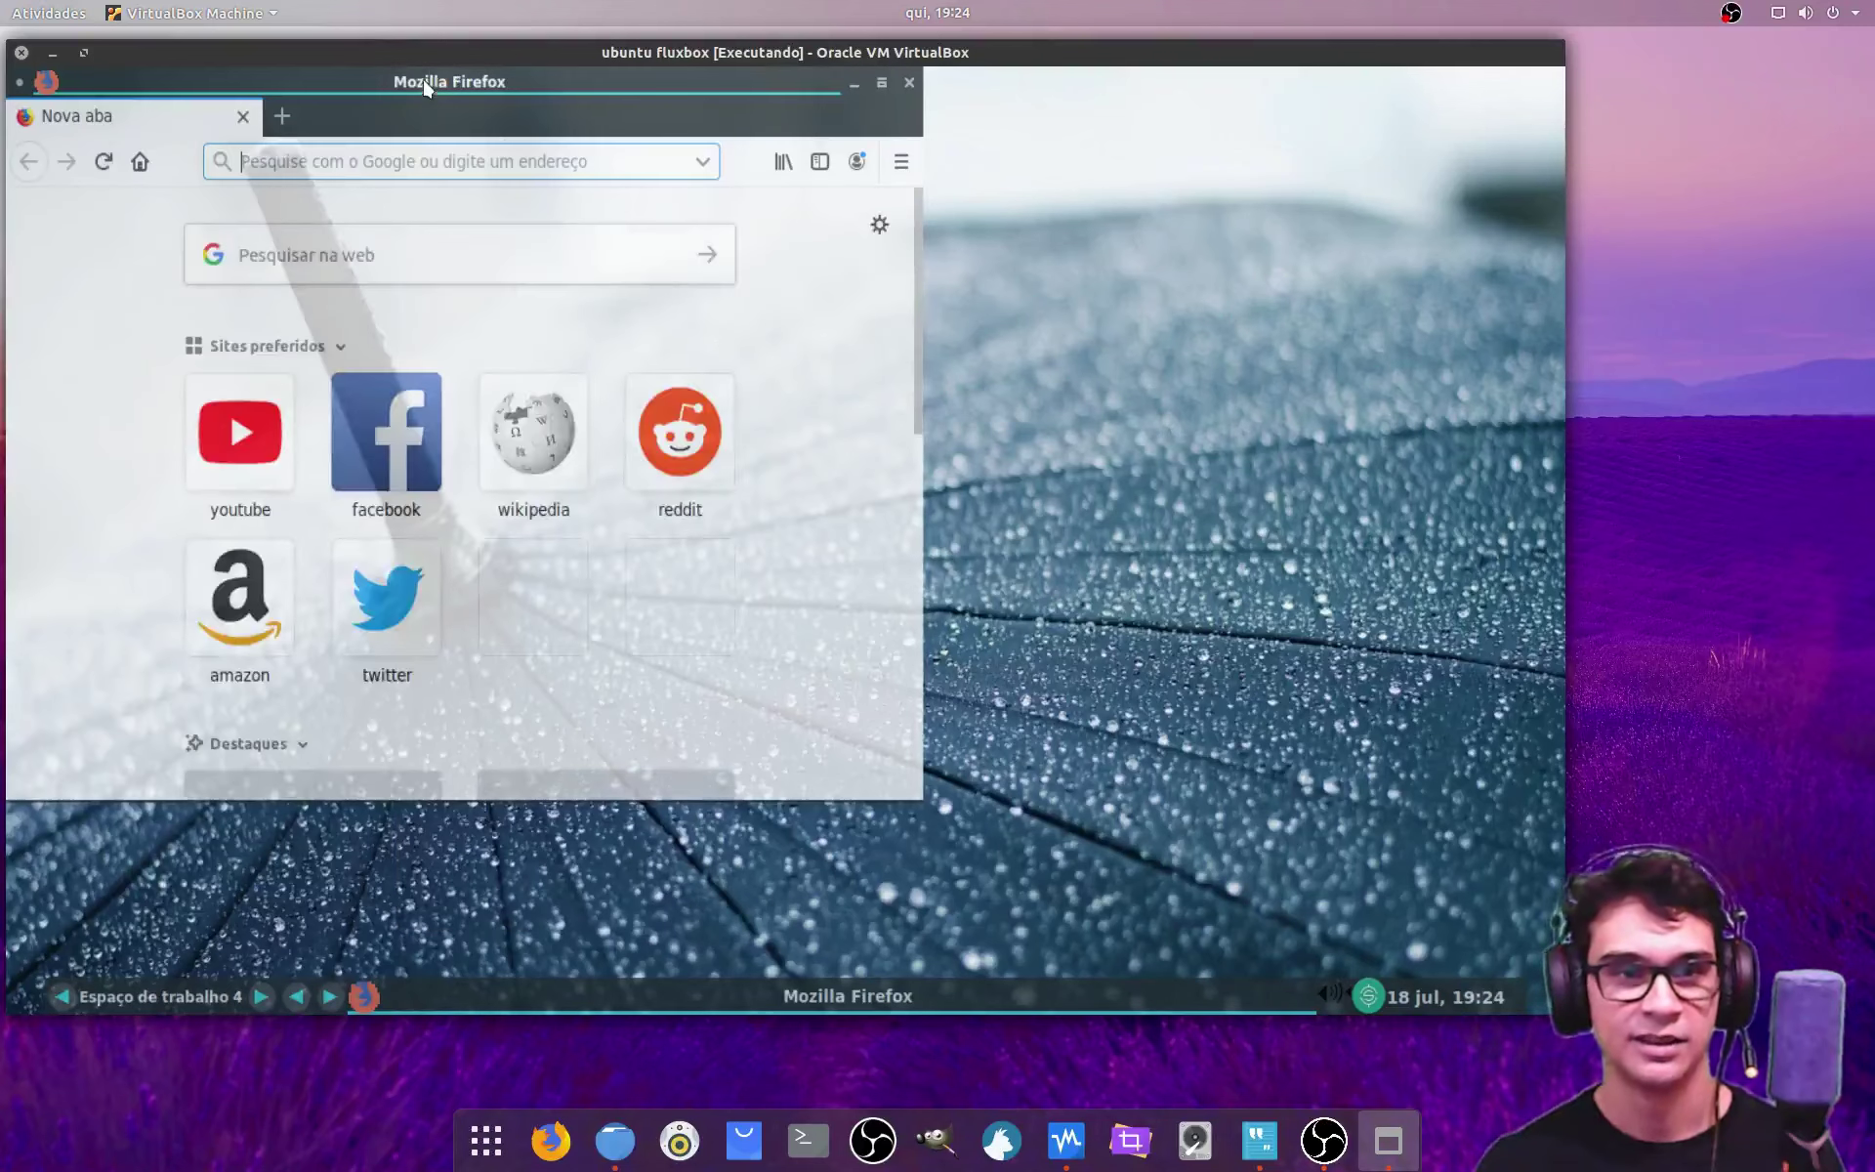
left_click_drag(427, 77, 720, 208)
left_click(1202, 209)
Step: Open the home folder via Meu Computador and drag its window to the centre
right_click(584, 308)
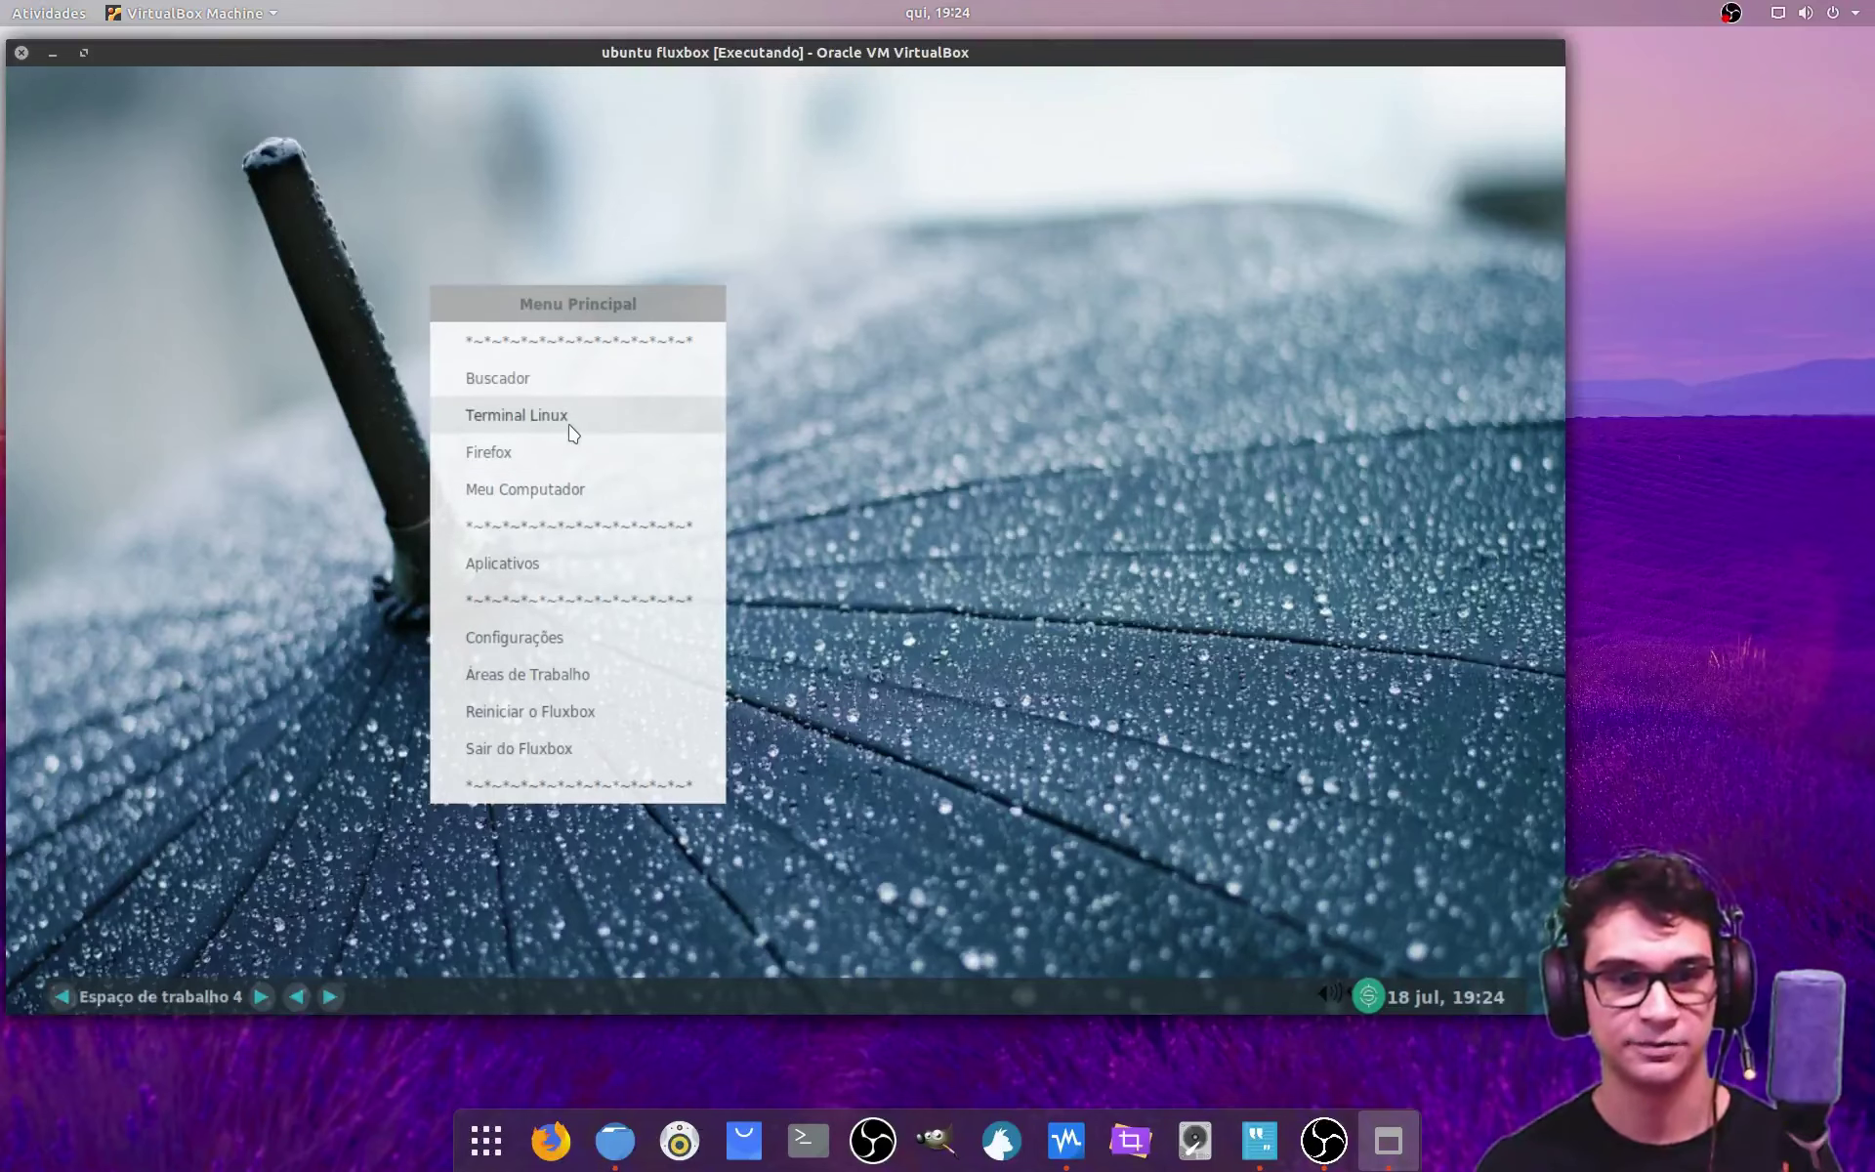
left_click(576, 488)
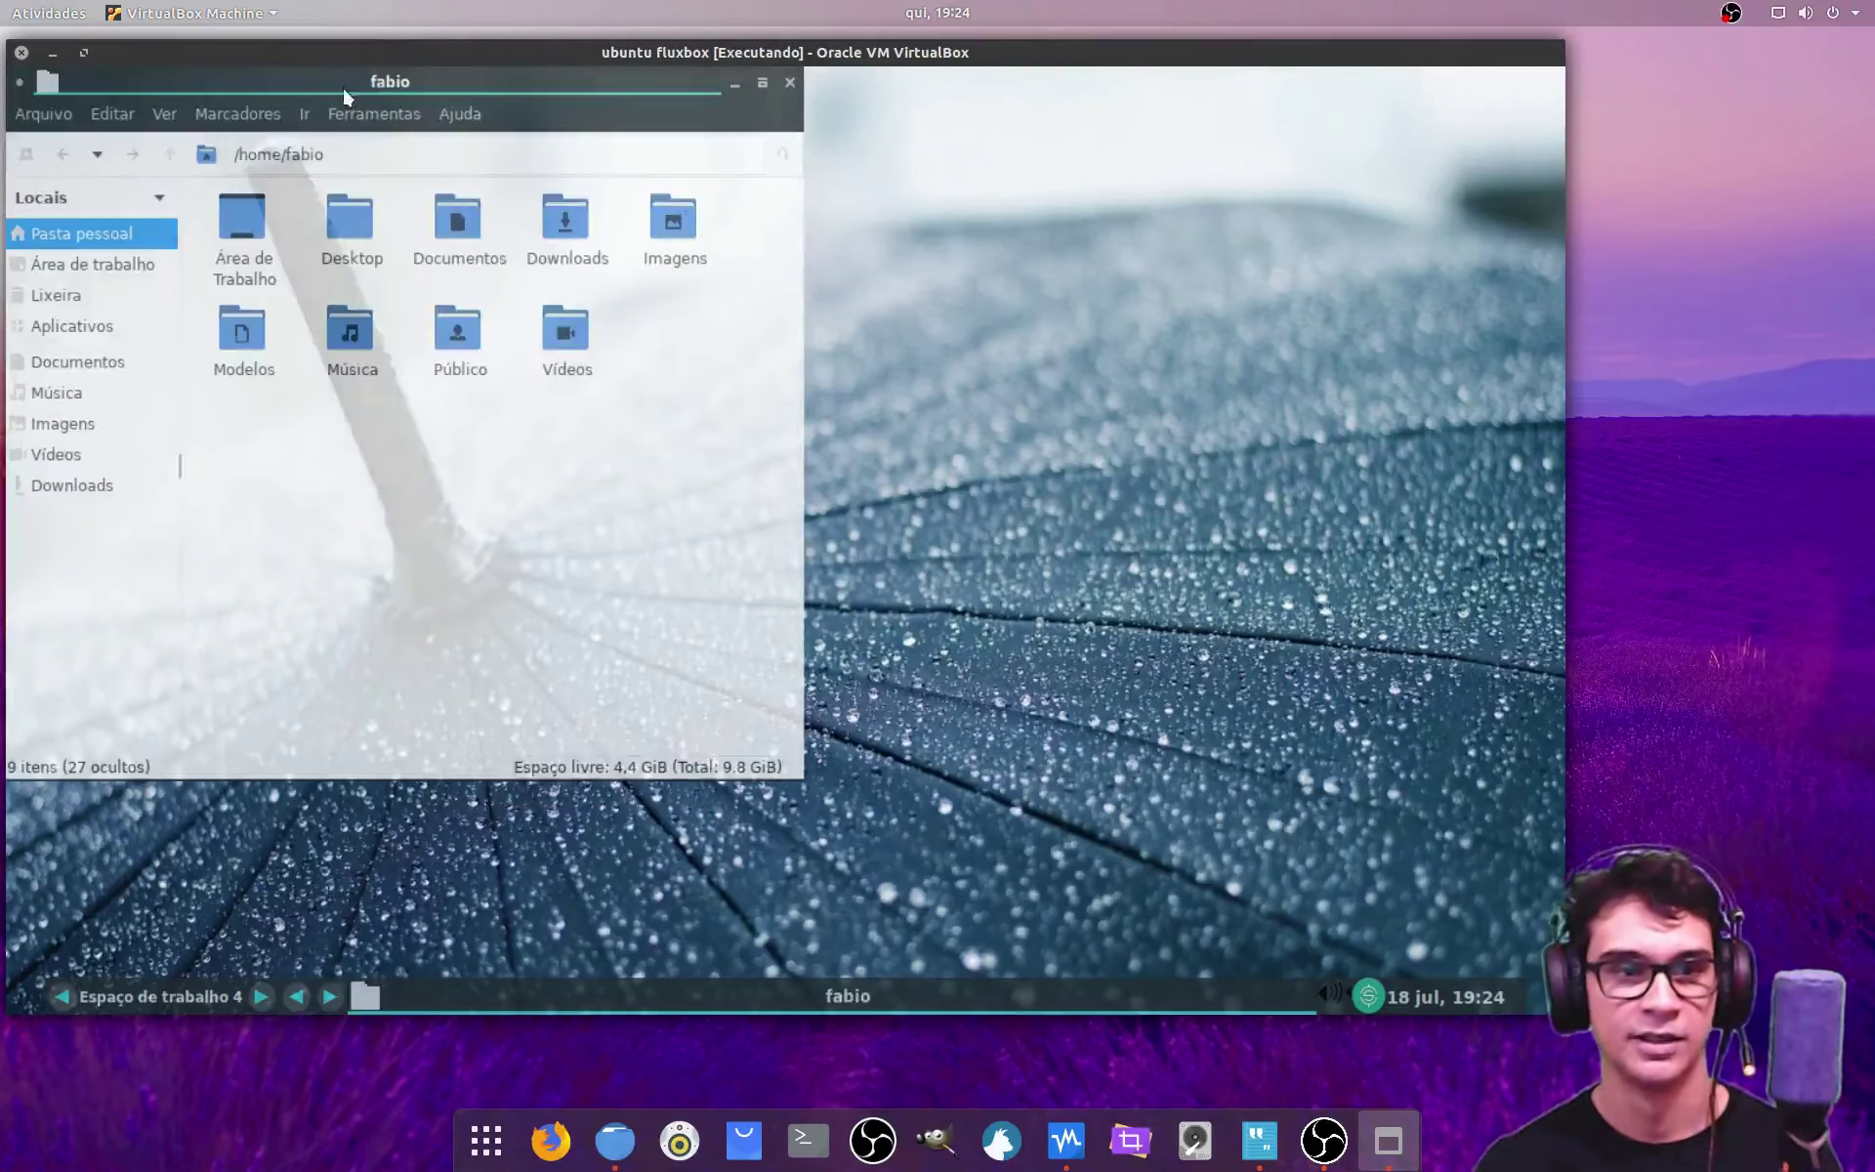
left_click_drag(343, 89, 717, 183)
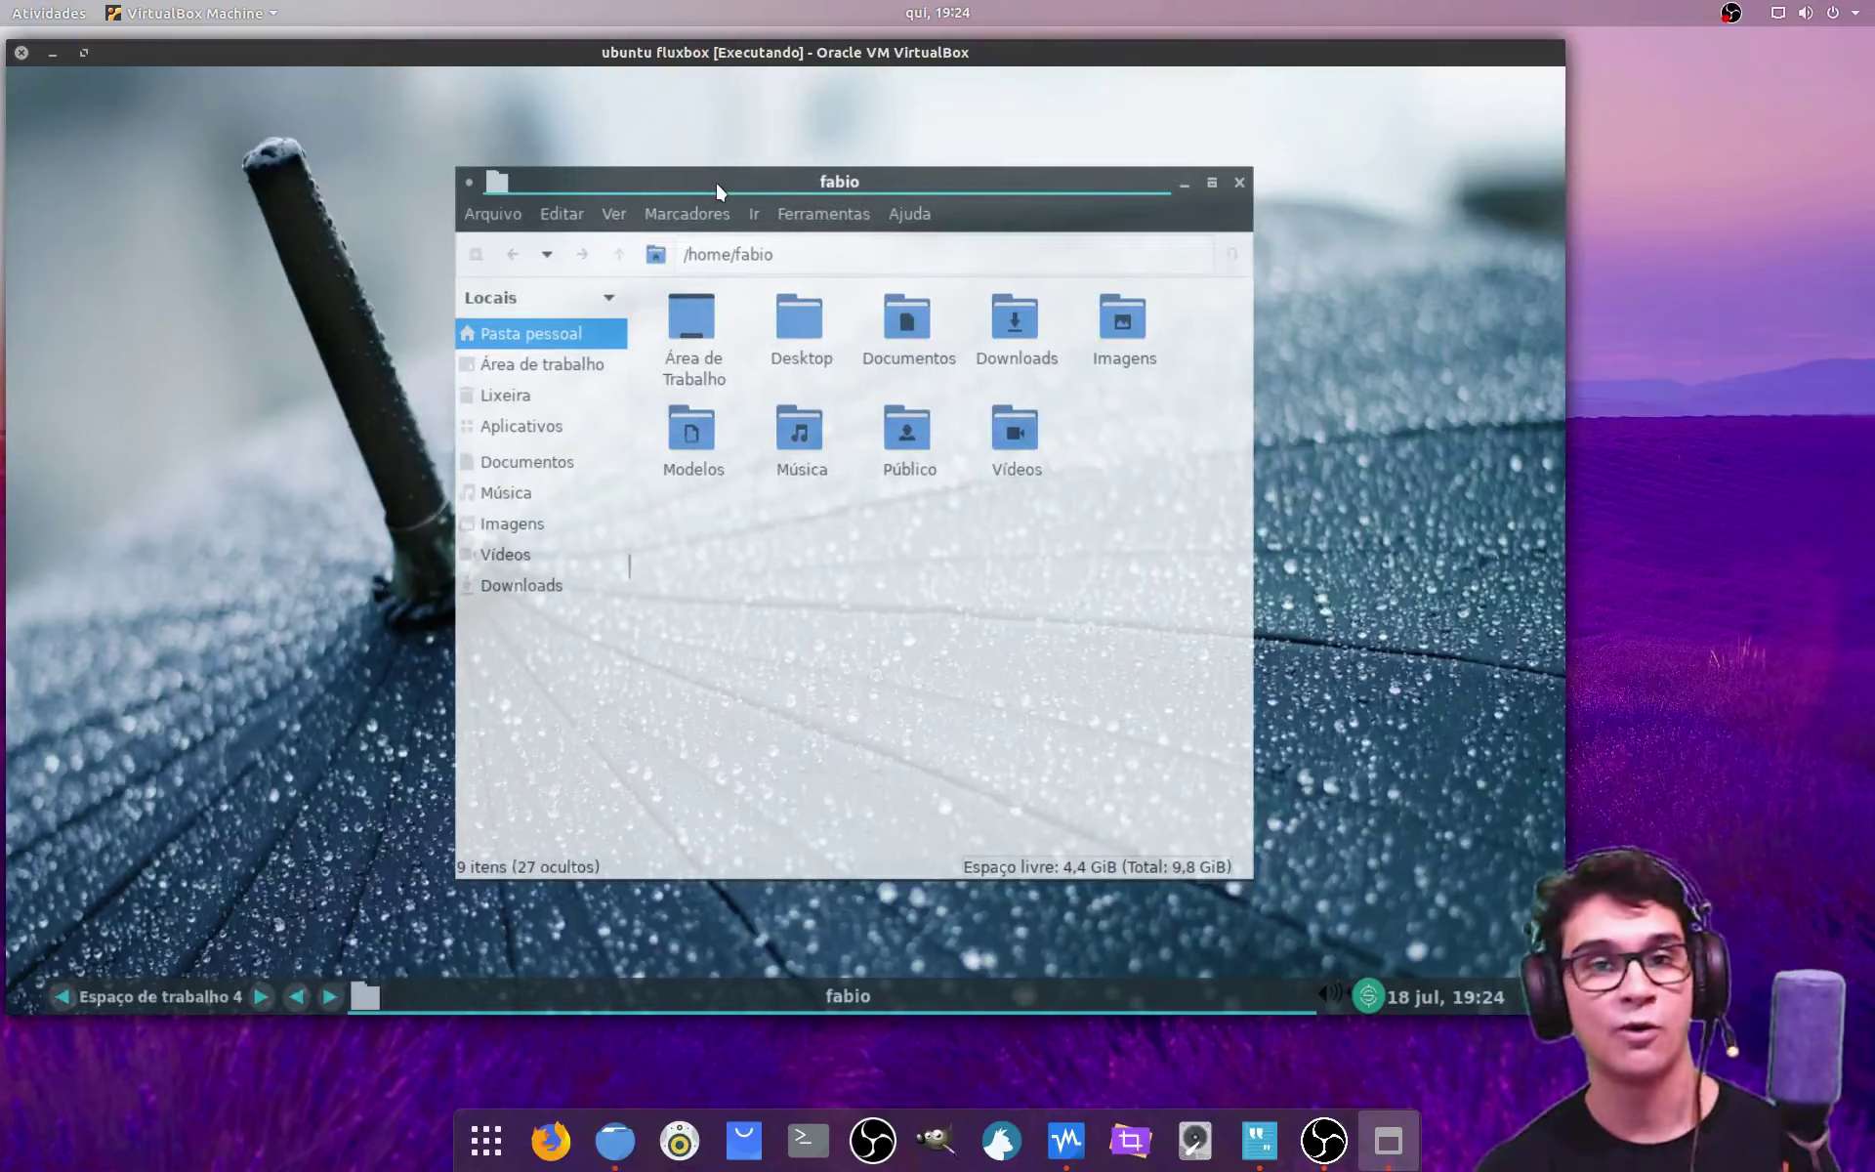
Step: Close the file manager and set 'Alfa da janela sem foco' to 255 in Transparência
left_click(1235, 183)
right_click(787, 459)
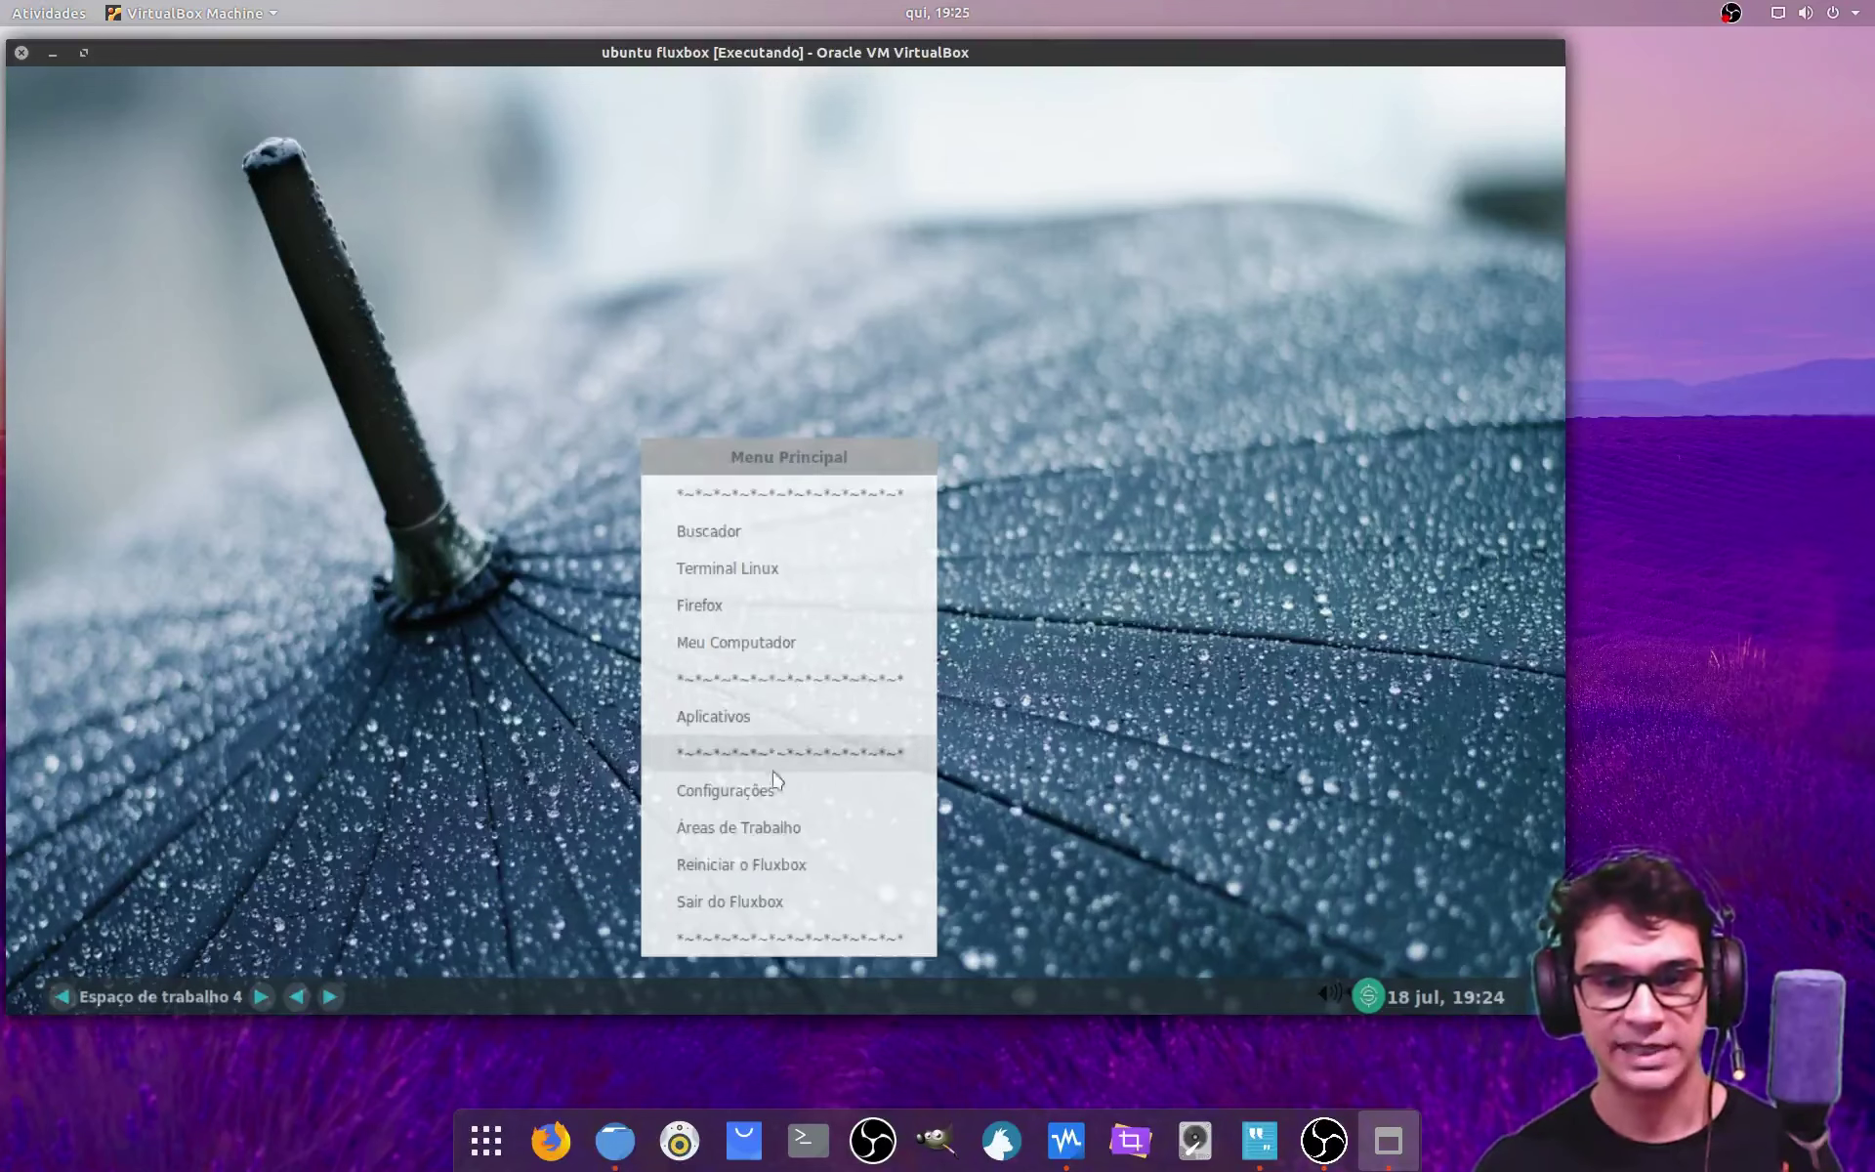
mouse_move(769, 831)
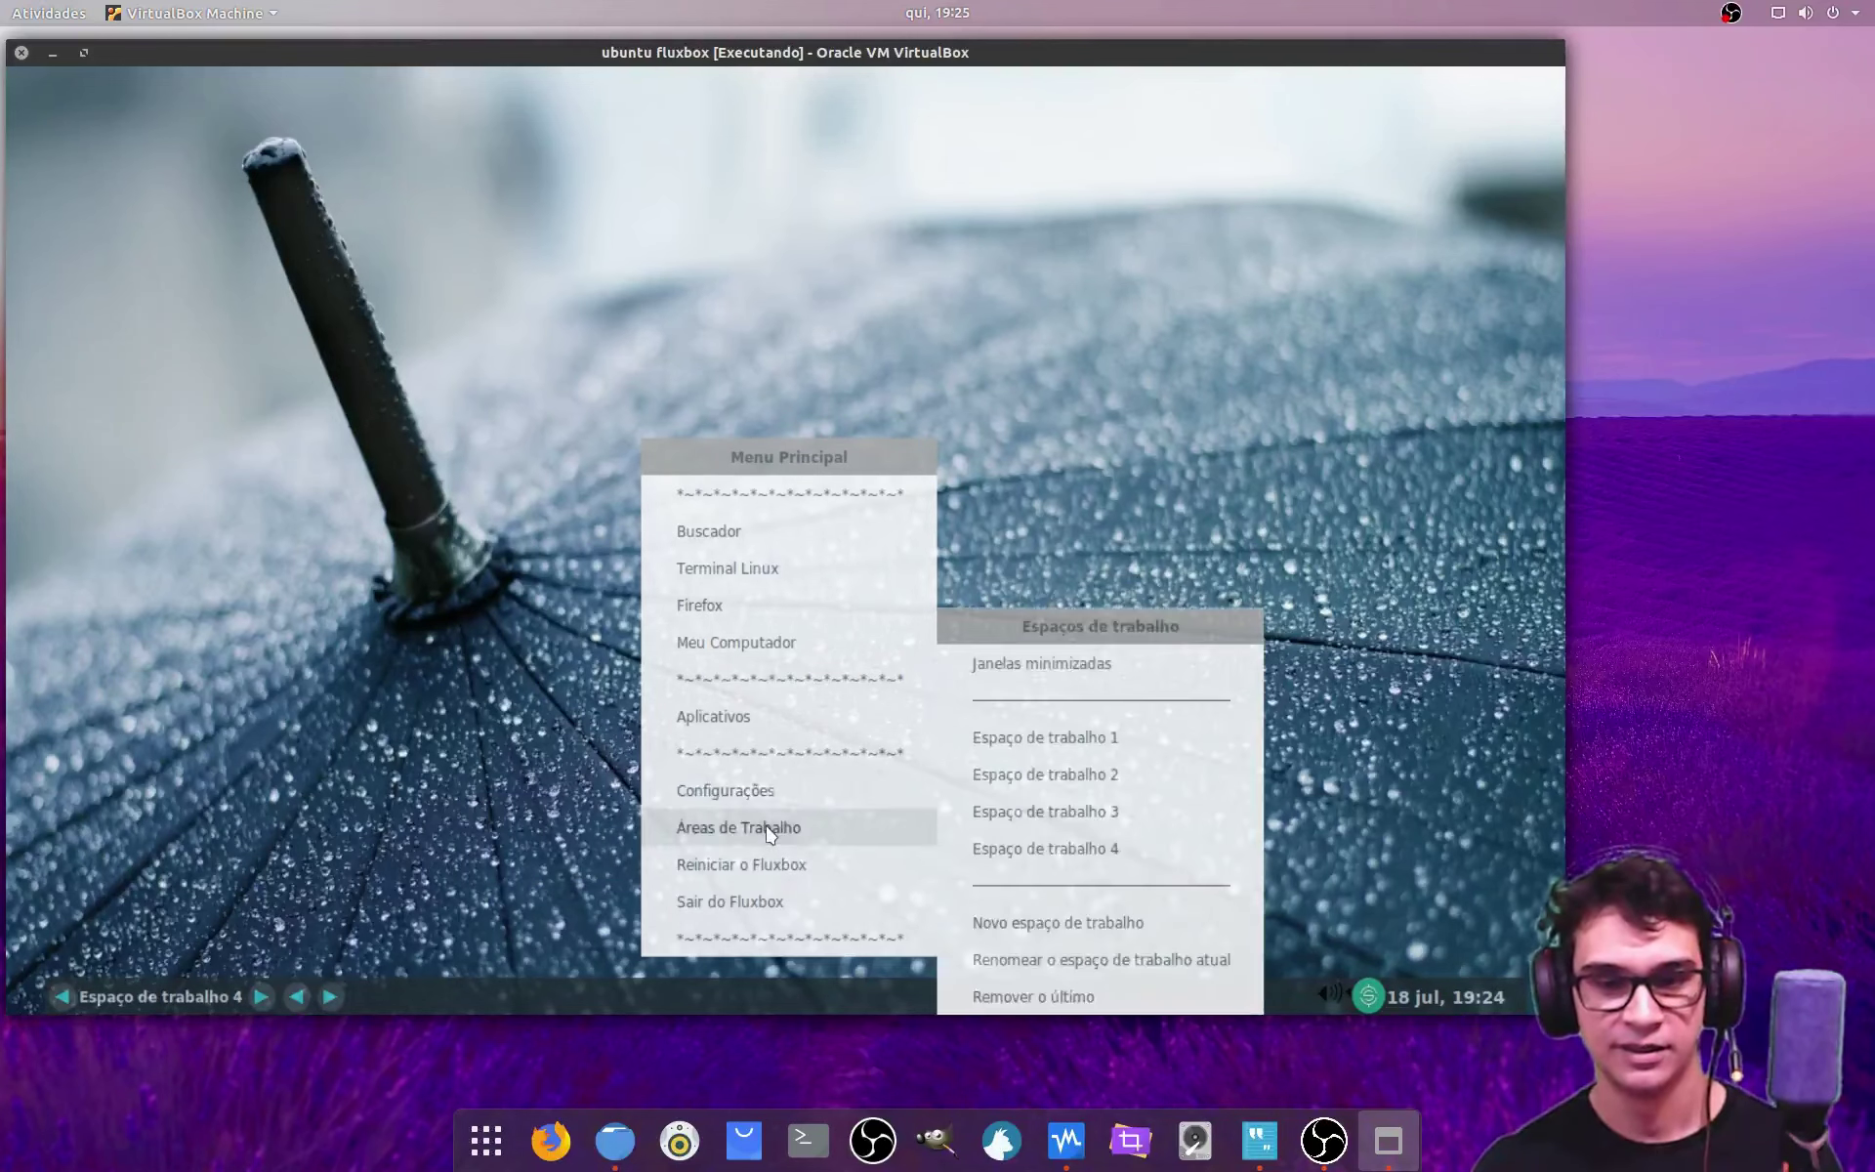
mouse_move(896, 791)
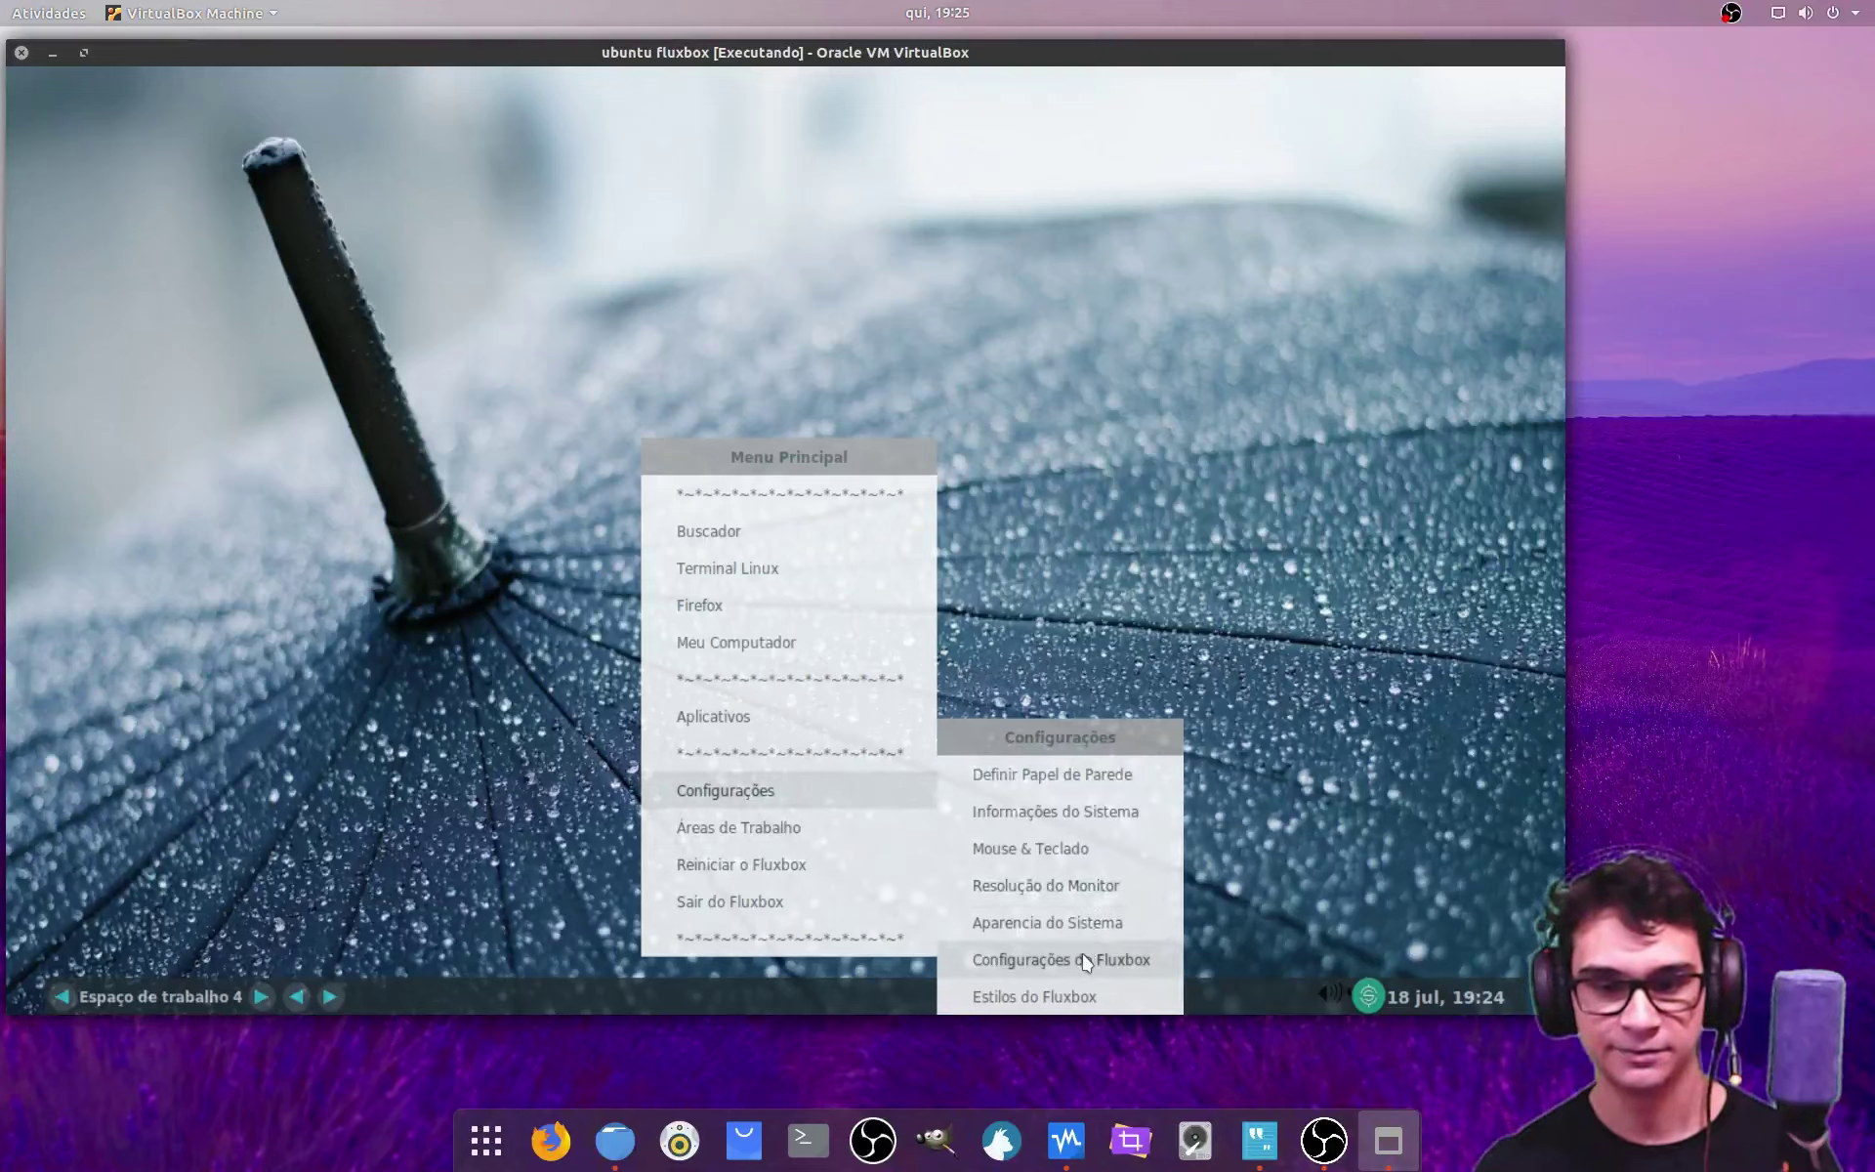
mouse_move(1086, 962)
mouse_move(1312, 860)
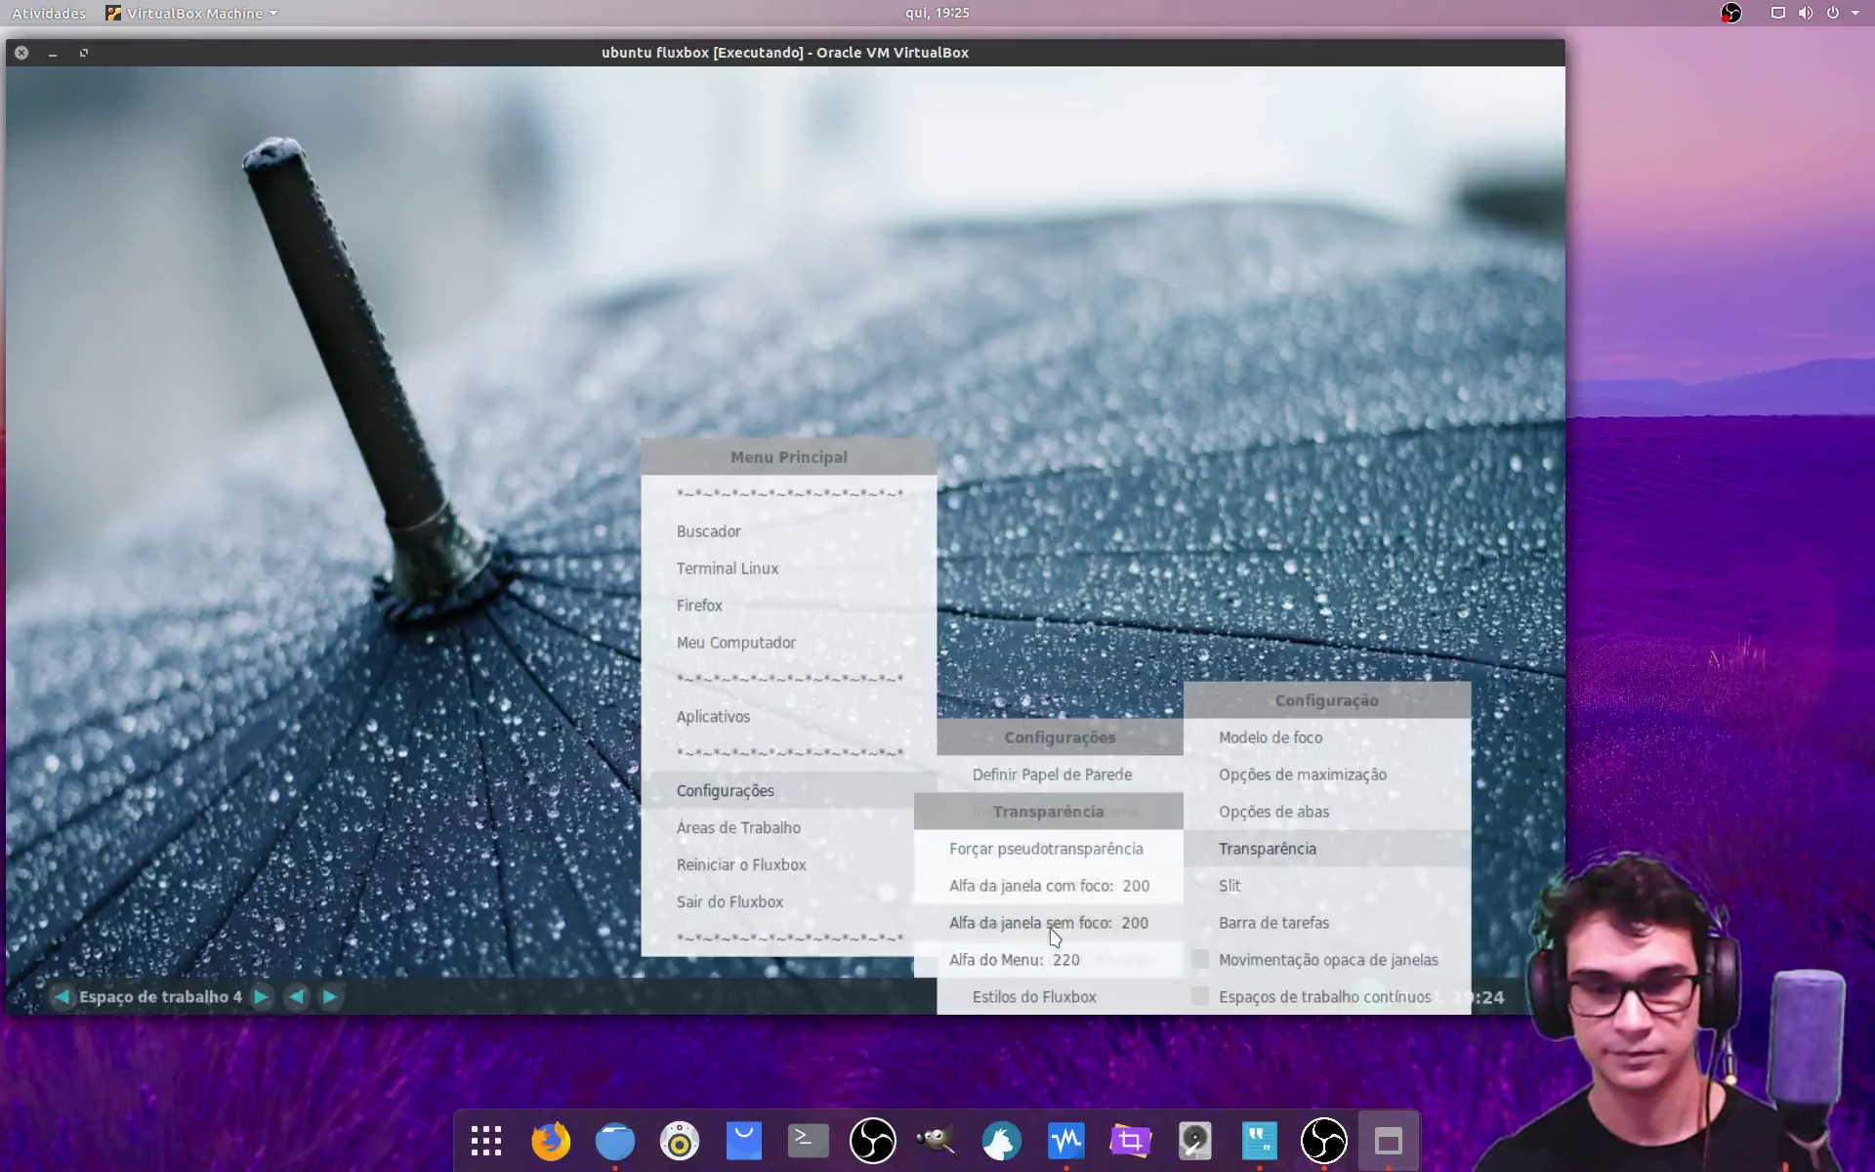
scroll(1055, 936, "down", 4)
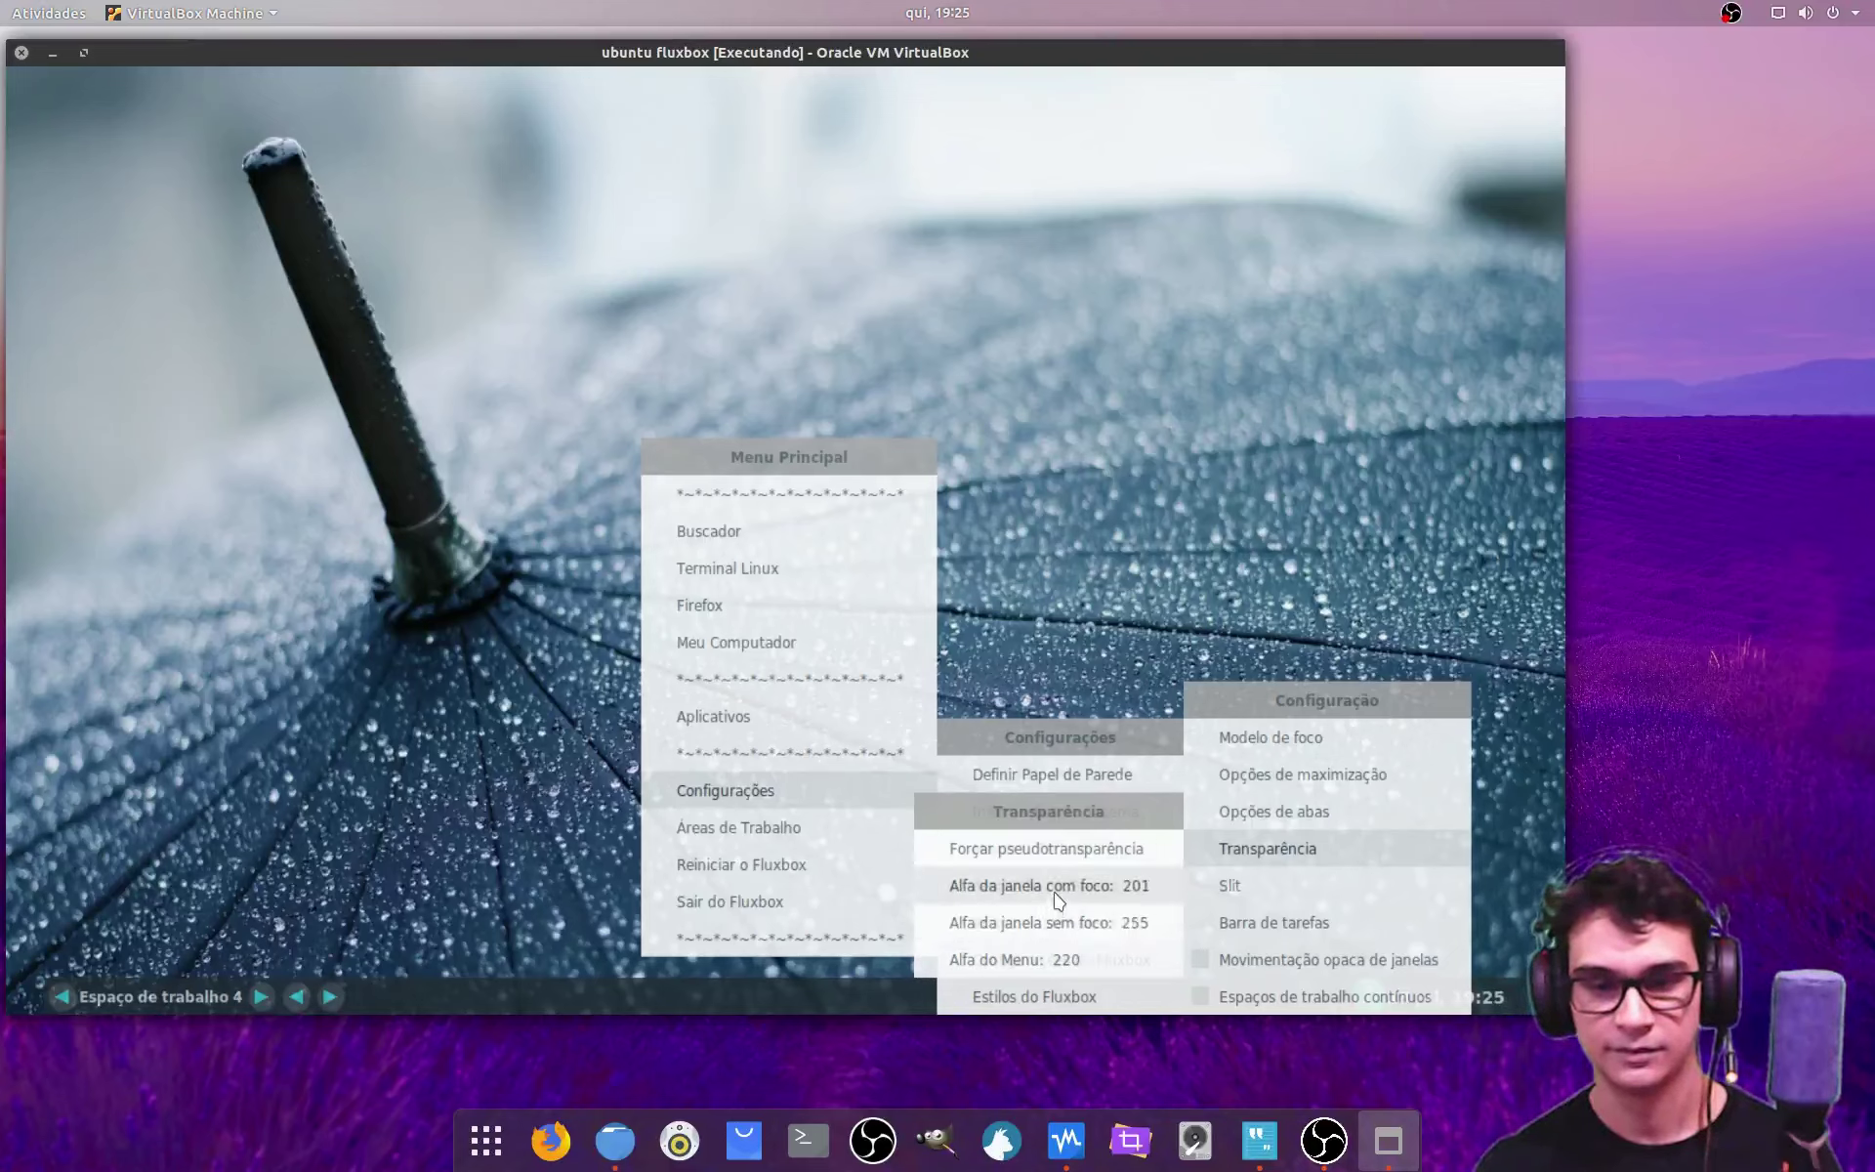
scroll(1057, 901, "down", 3)
left_click(1058, 514)
Step: Reopen the home folder in the file manager, reposition the window, then close it
right_click(767, 484)
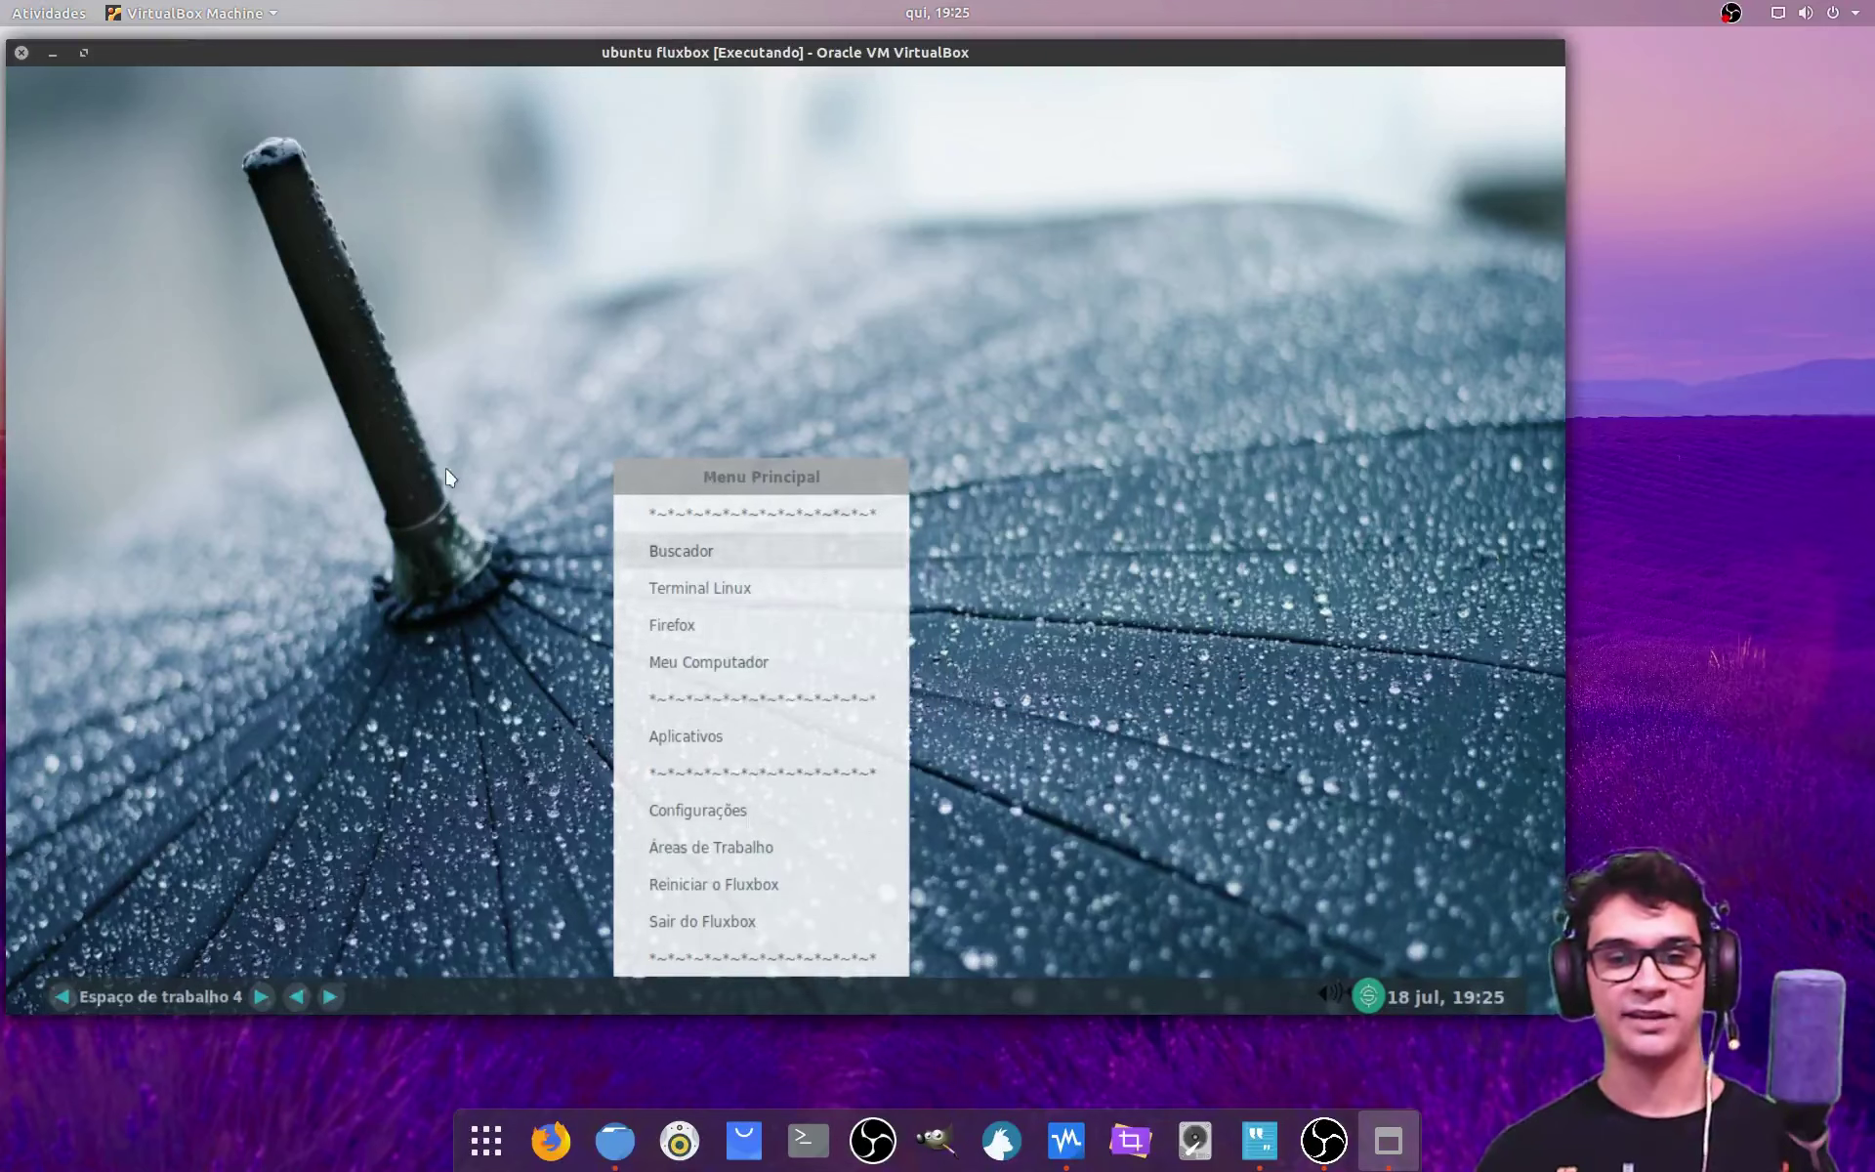
left_click(521, 977)
right_click(389, 479)
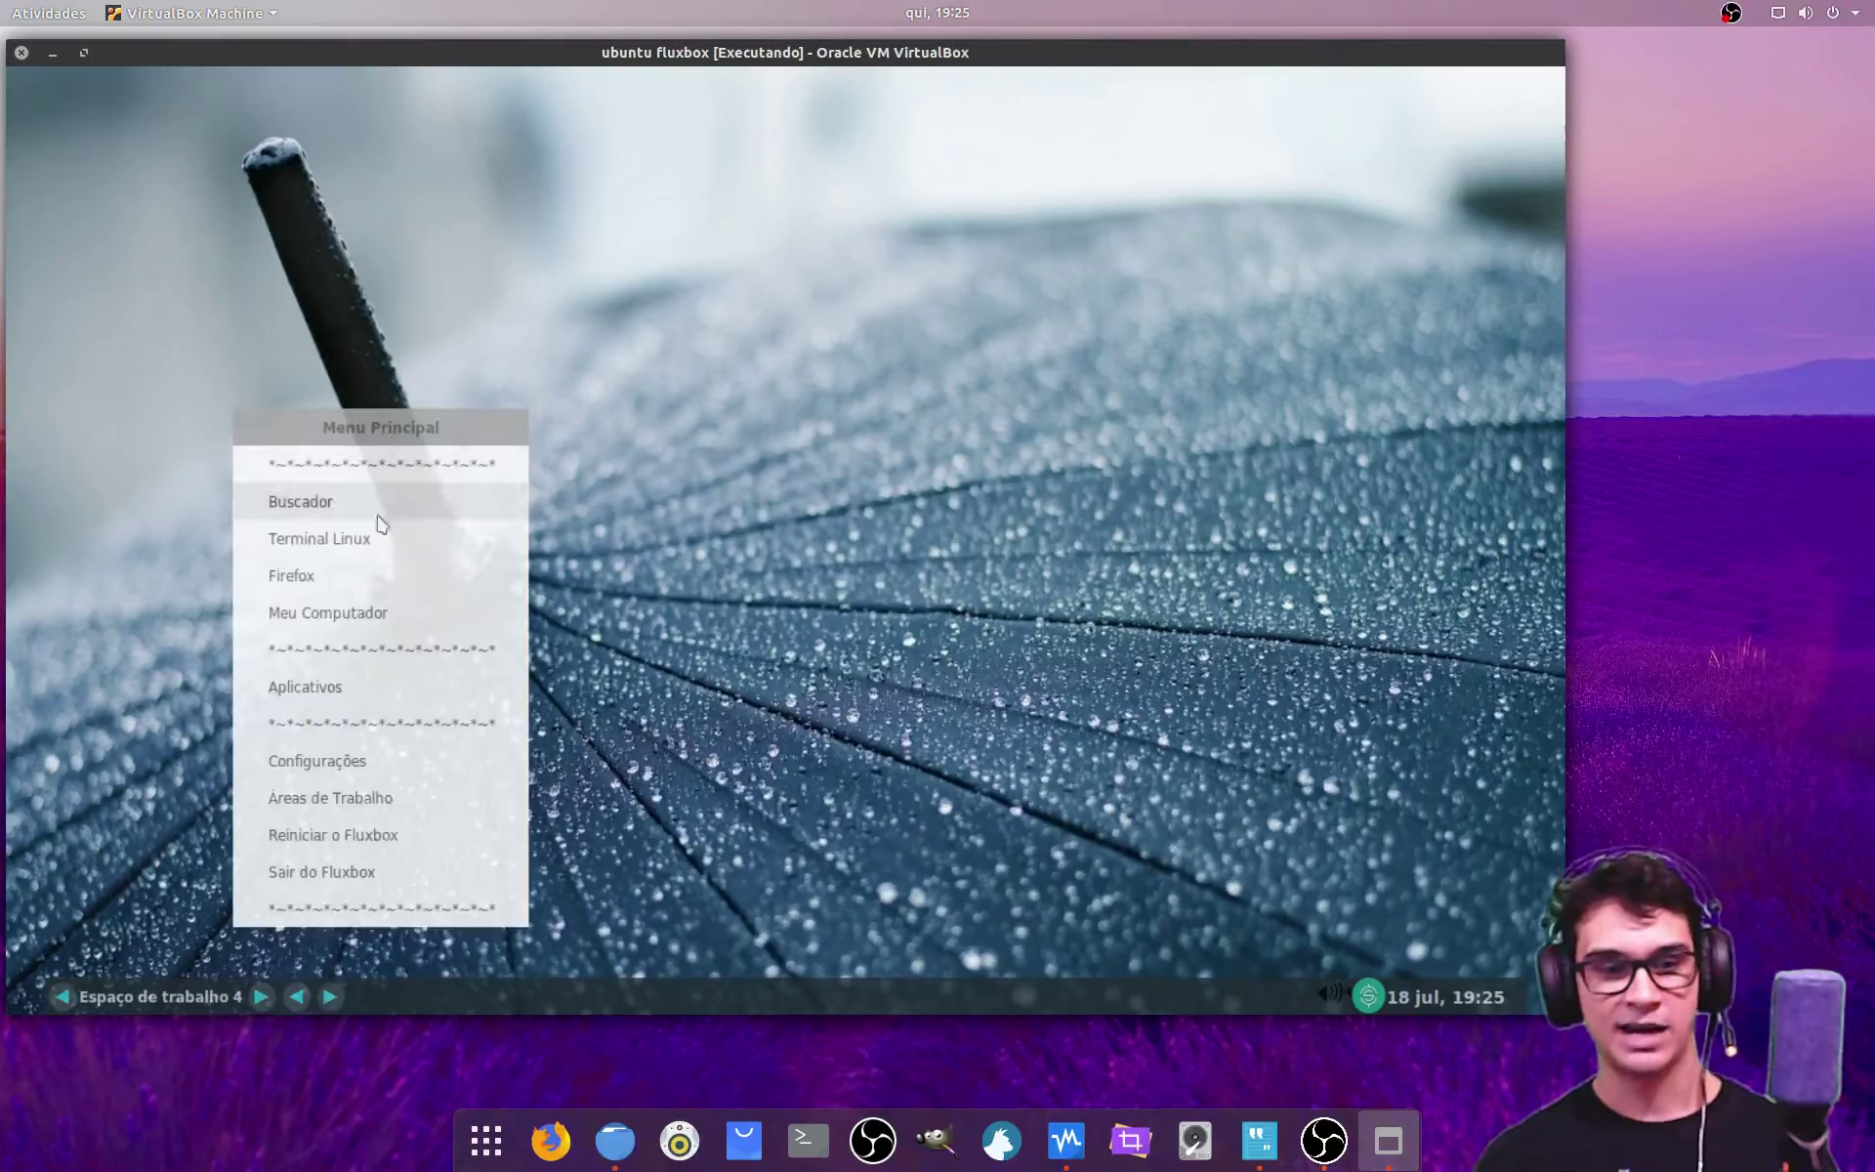
left_click(350, 611)
left_click_drag(399, 78, 635, 172)
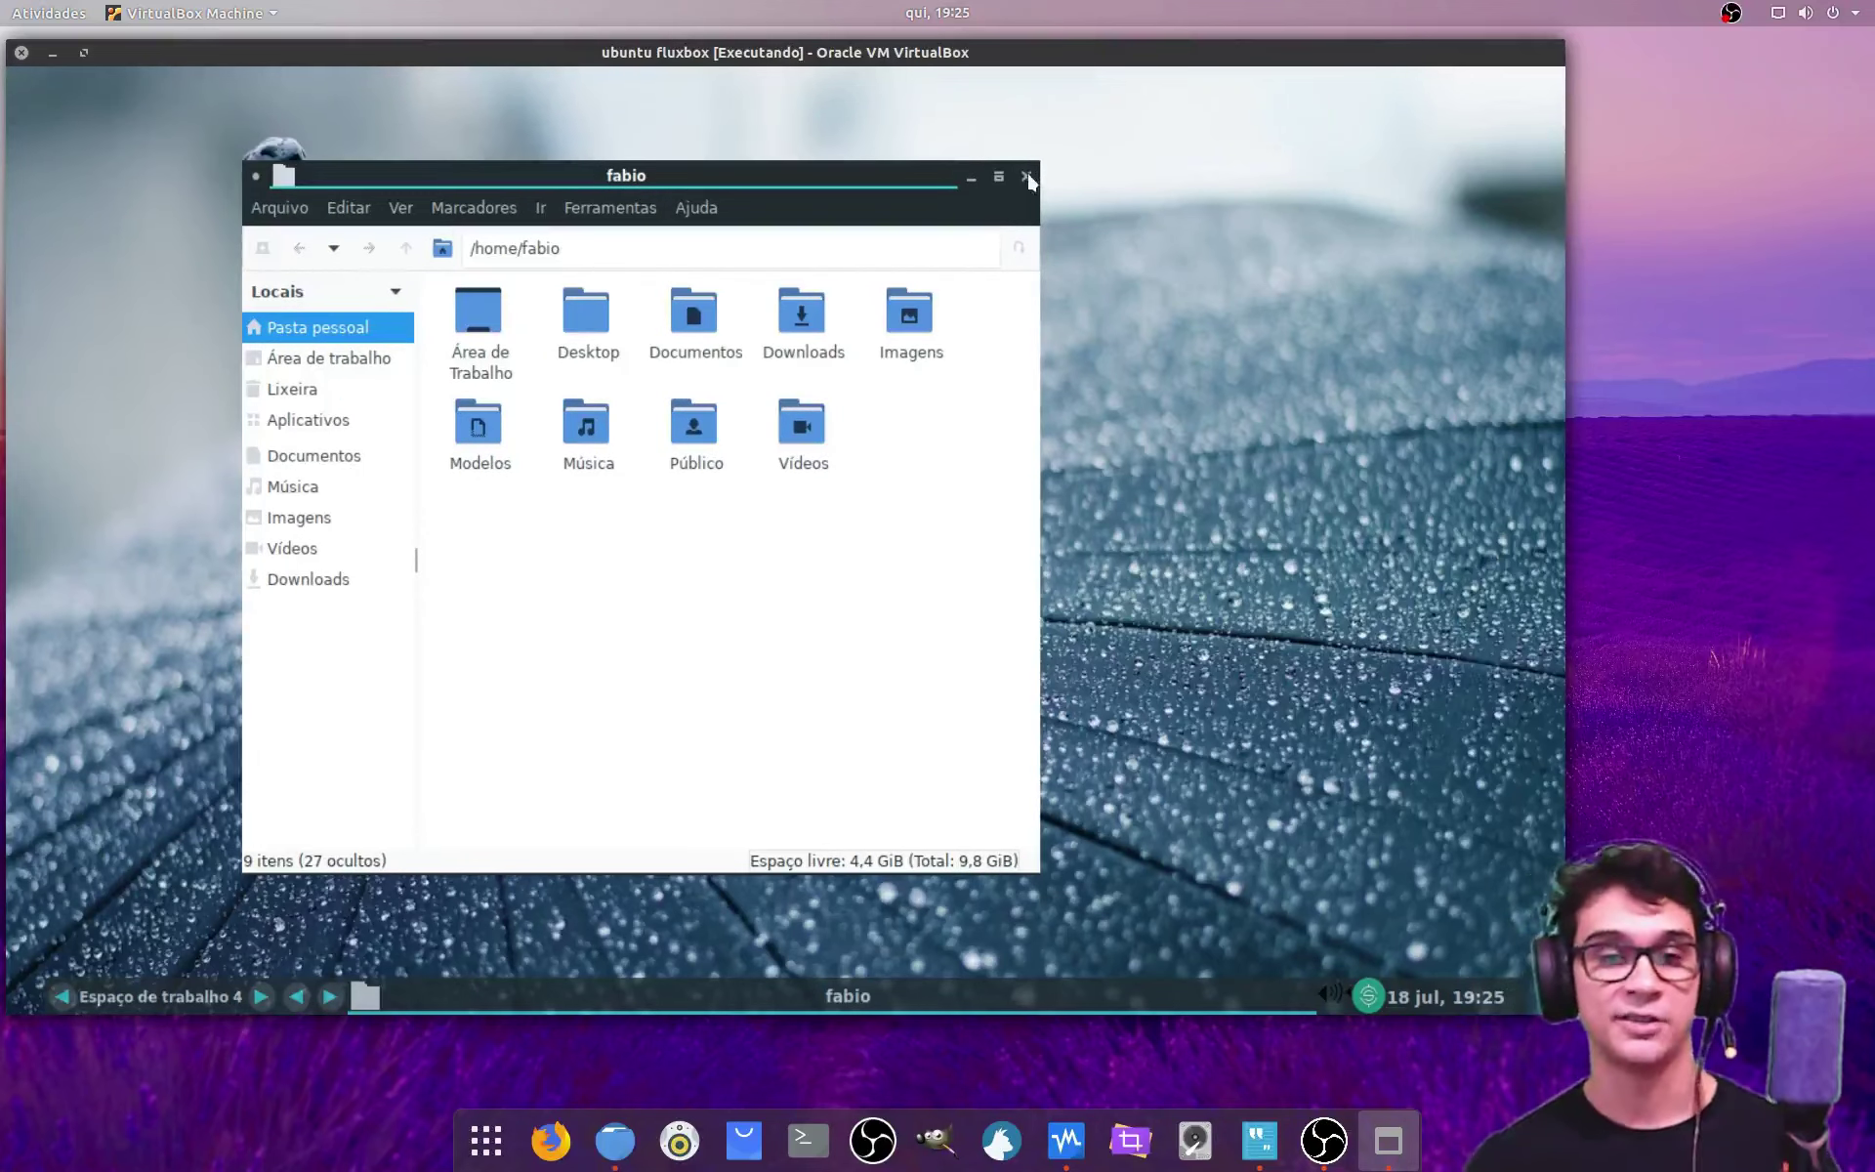
left_click_drag(878, 174, 1065, 221)
left_click(1212, 224)
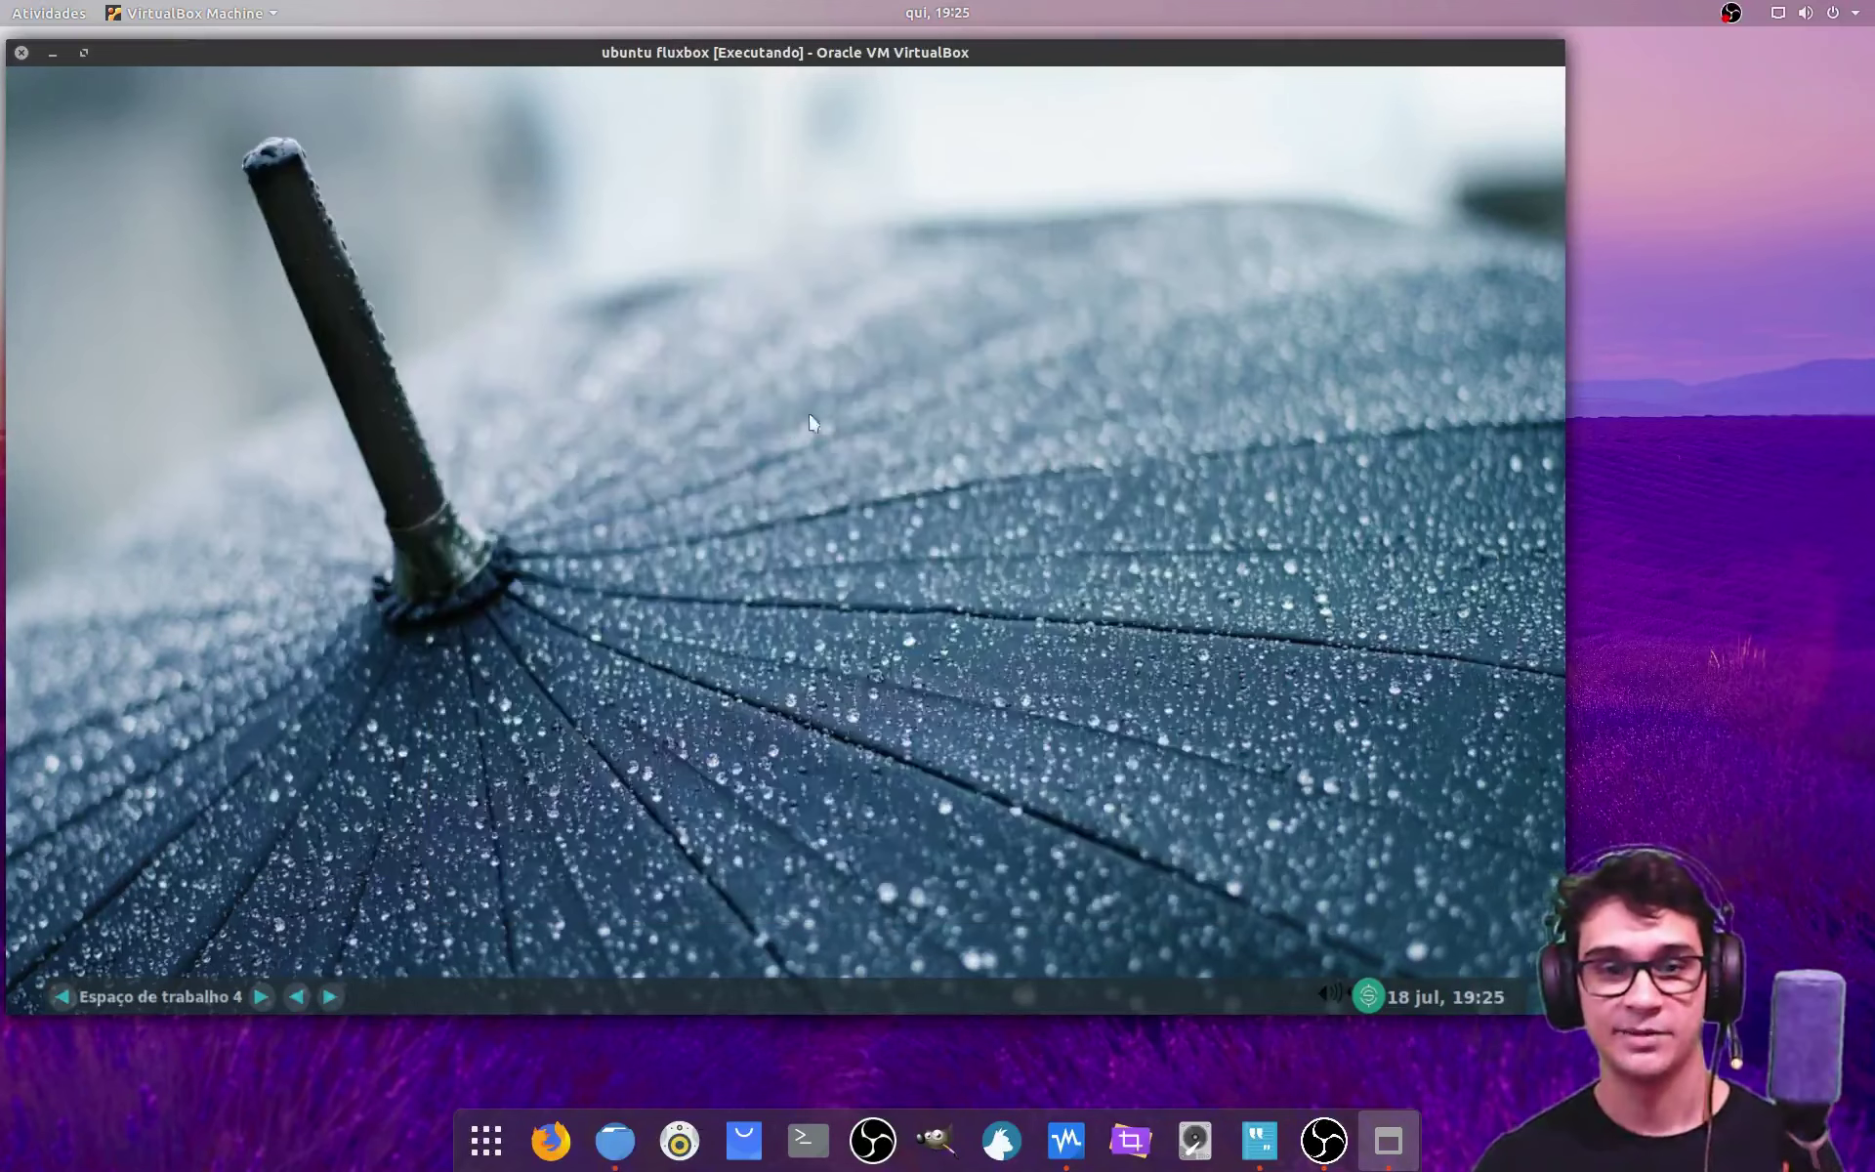
right_click(776, 426)
Step: Launch a terminal, run htop in it, then close the htop terminal window
left_click(761, 545)
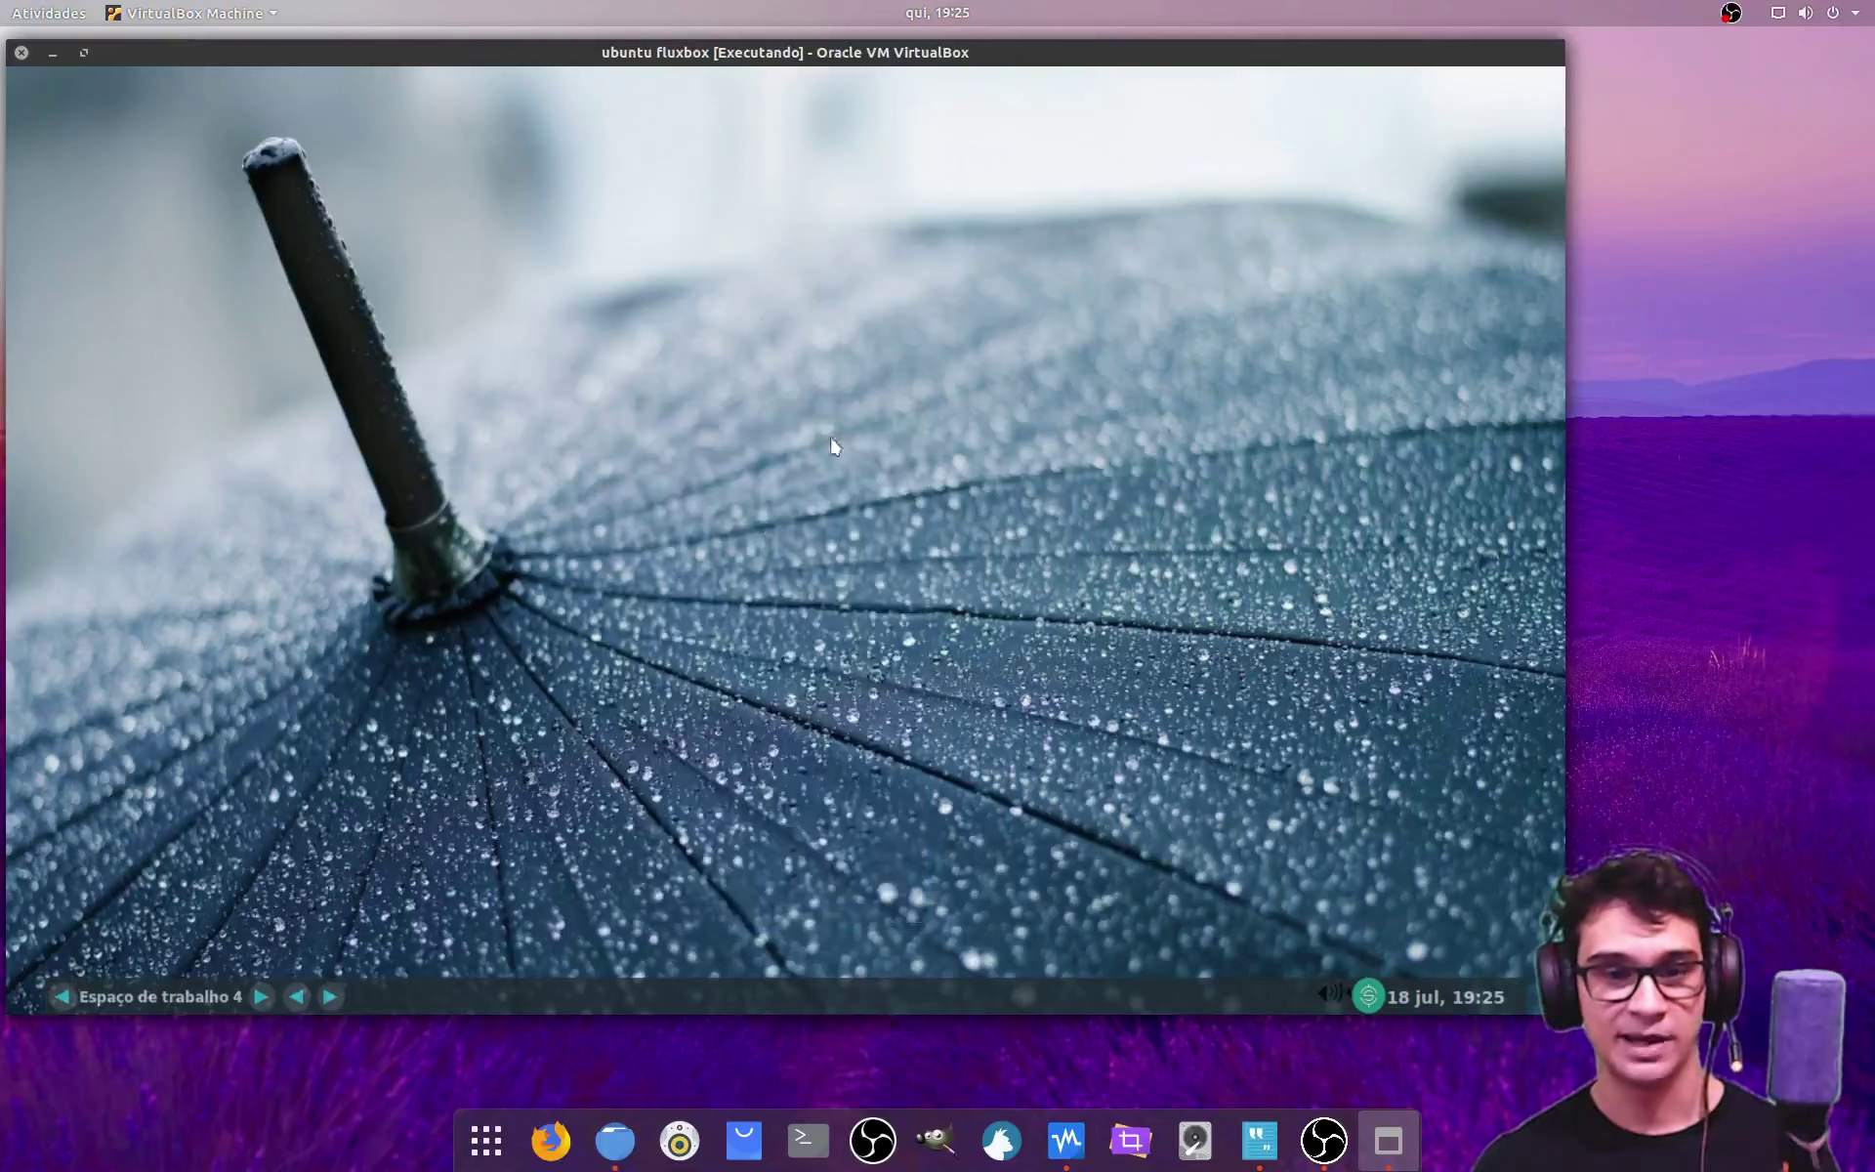
type("htop")
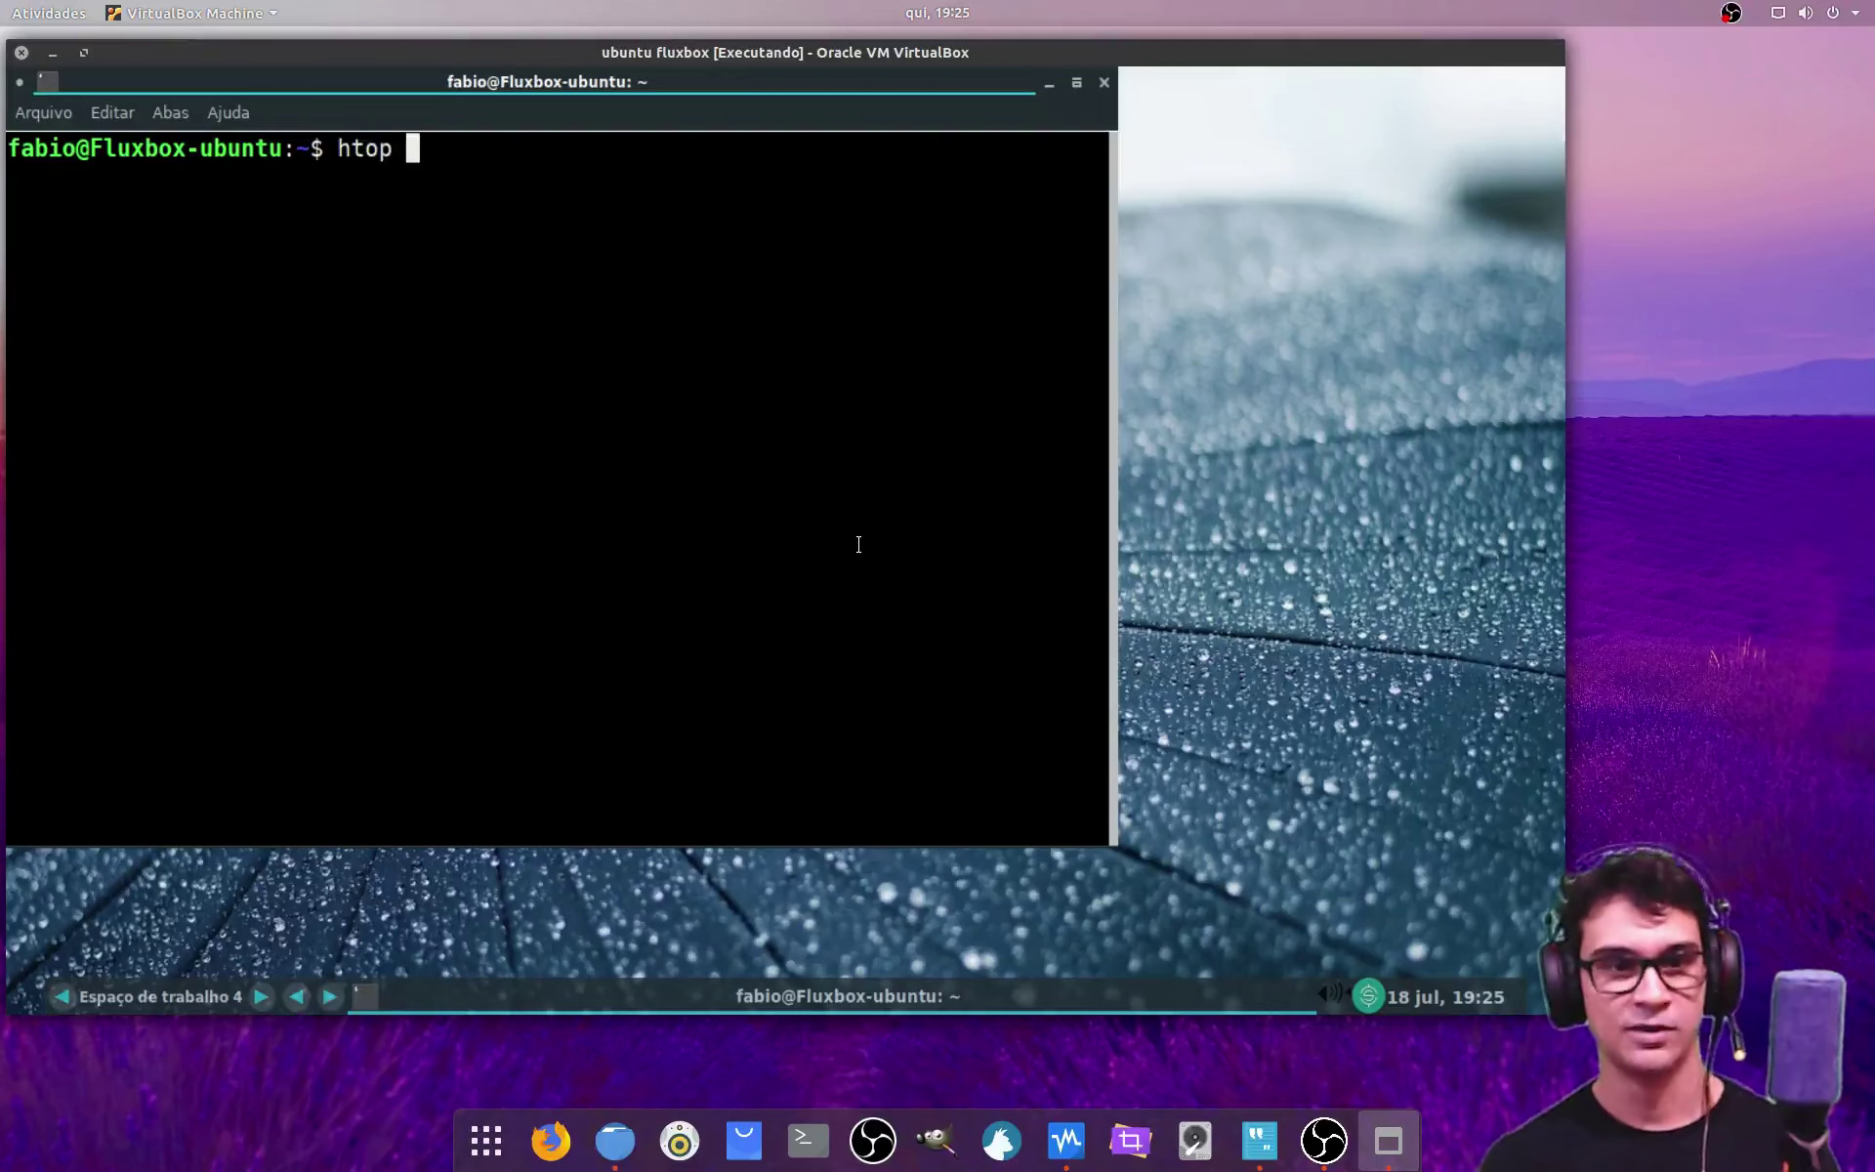
key("Return")
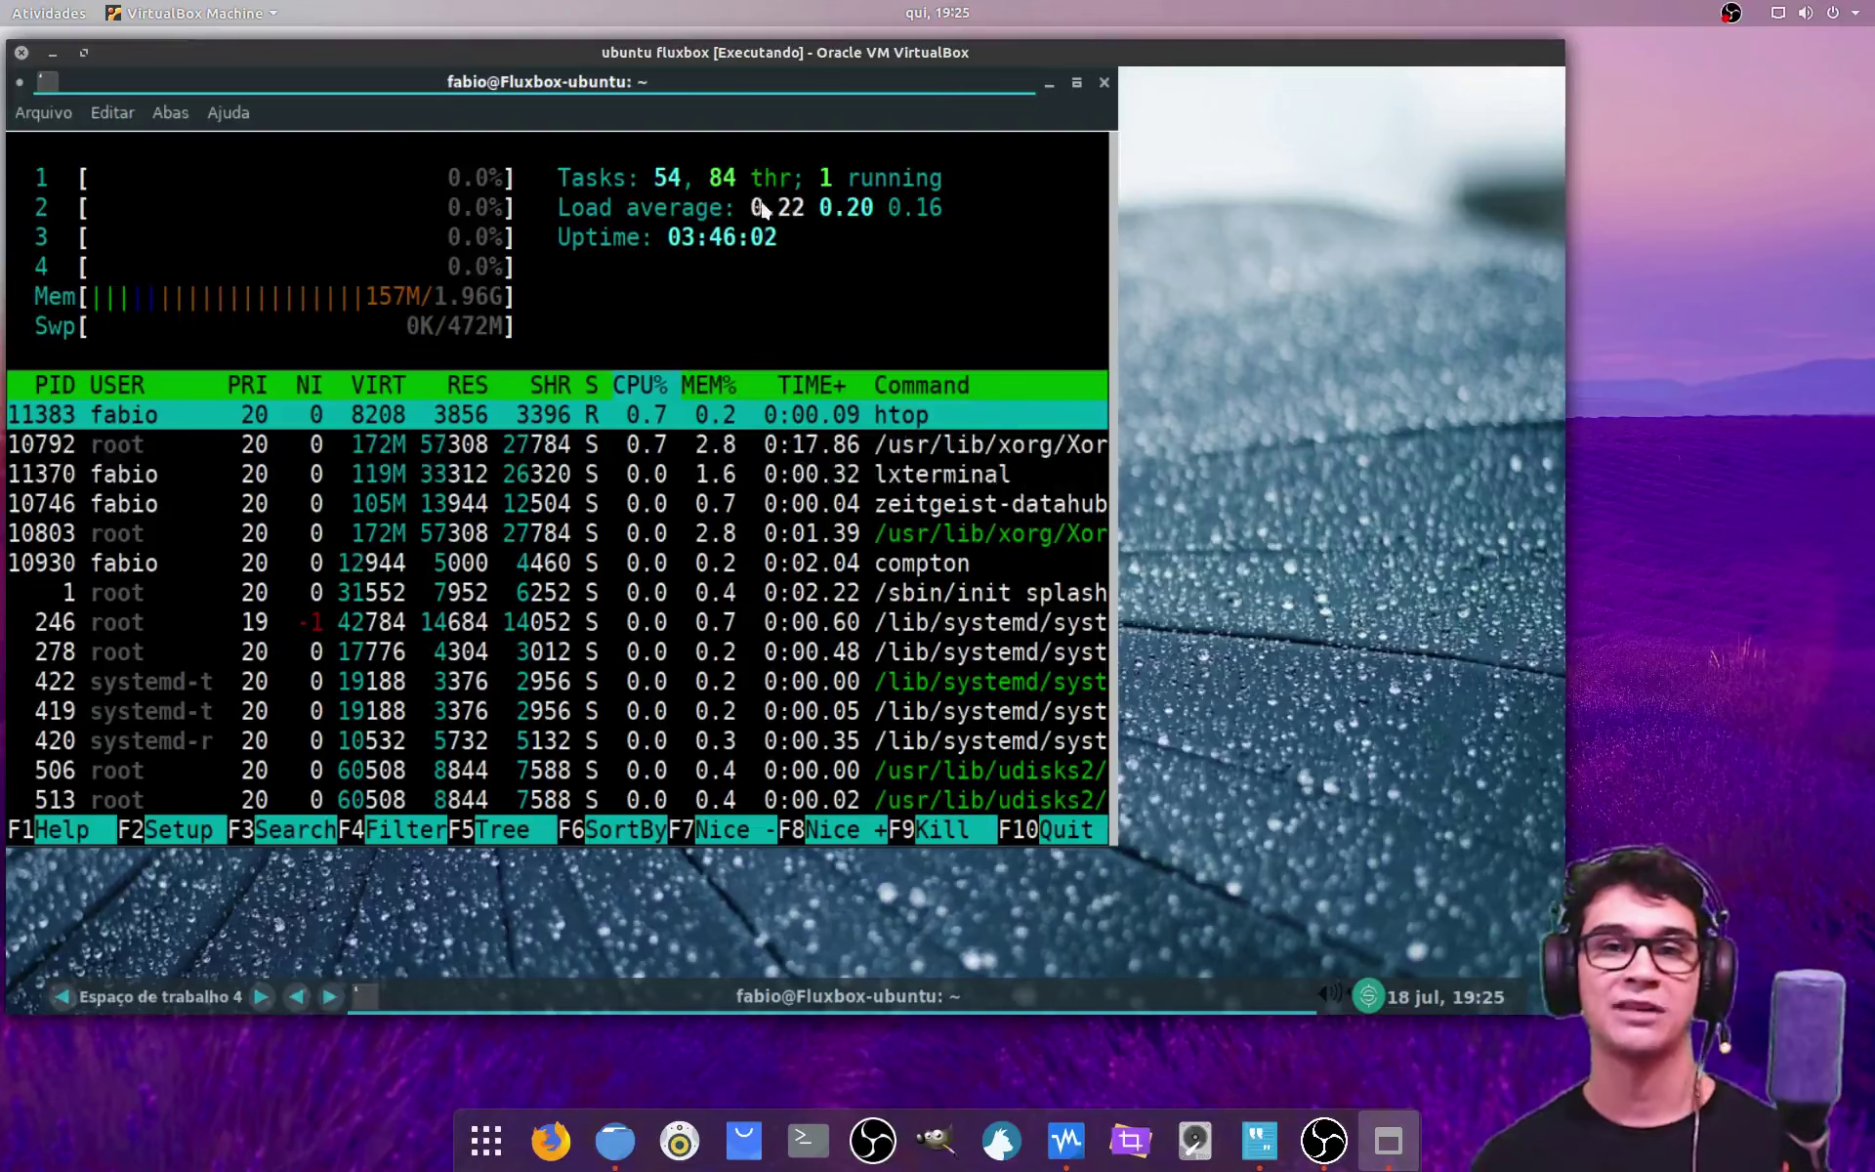
mouse_move(721, 78)
left_mouse_down()
mouse_move(770, 154)
mouse_move(895, 125)
mouse_move(723, 103)
left_mouse_up()
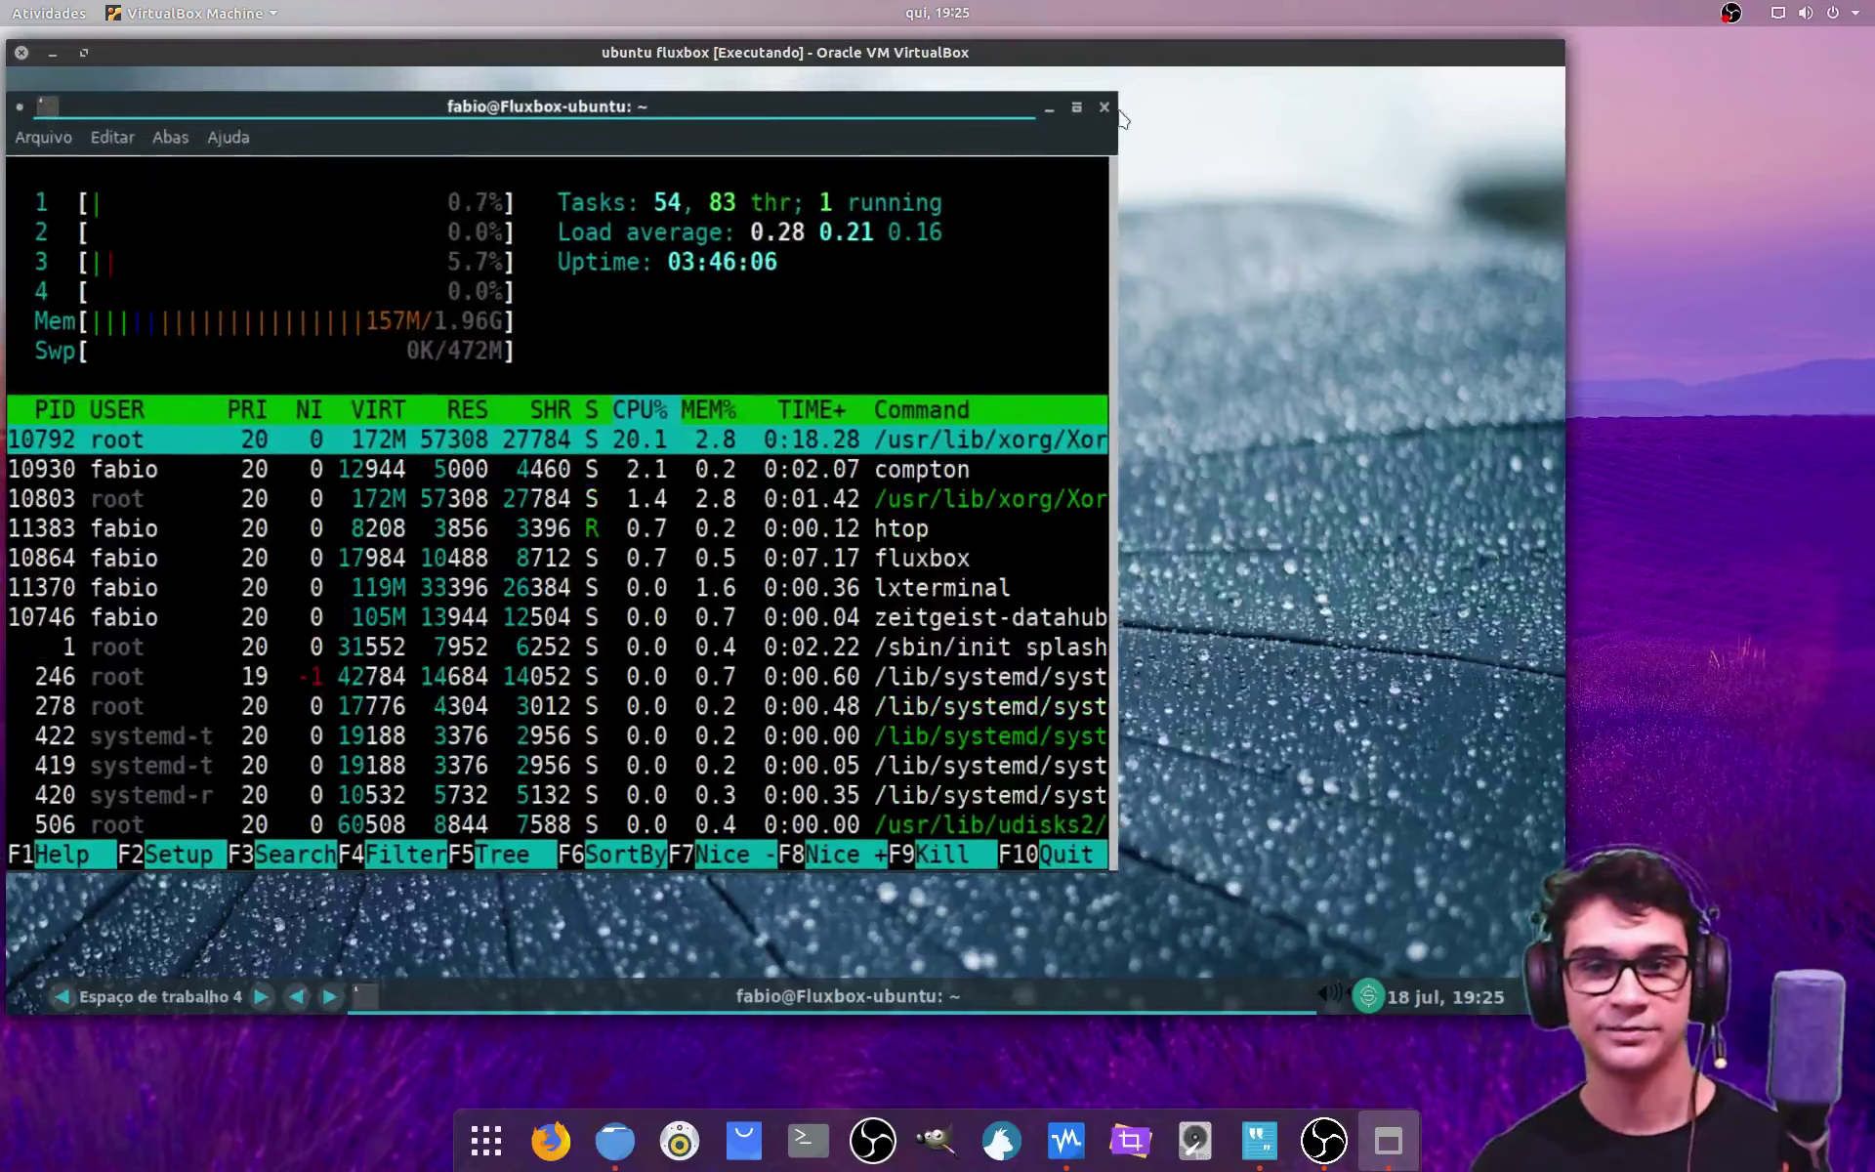
left_click(1103, 106)
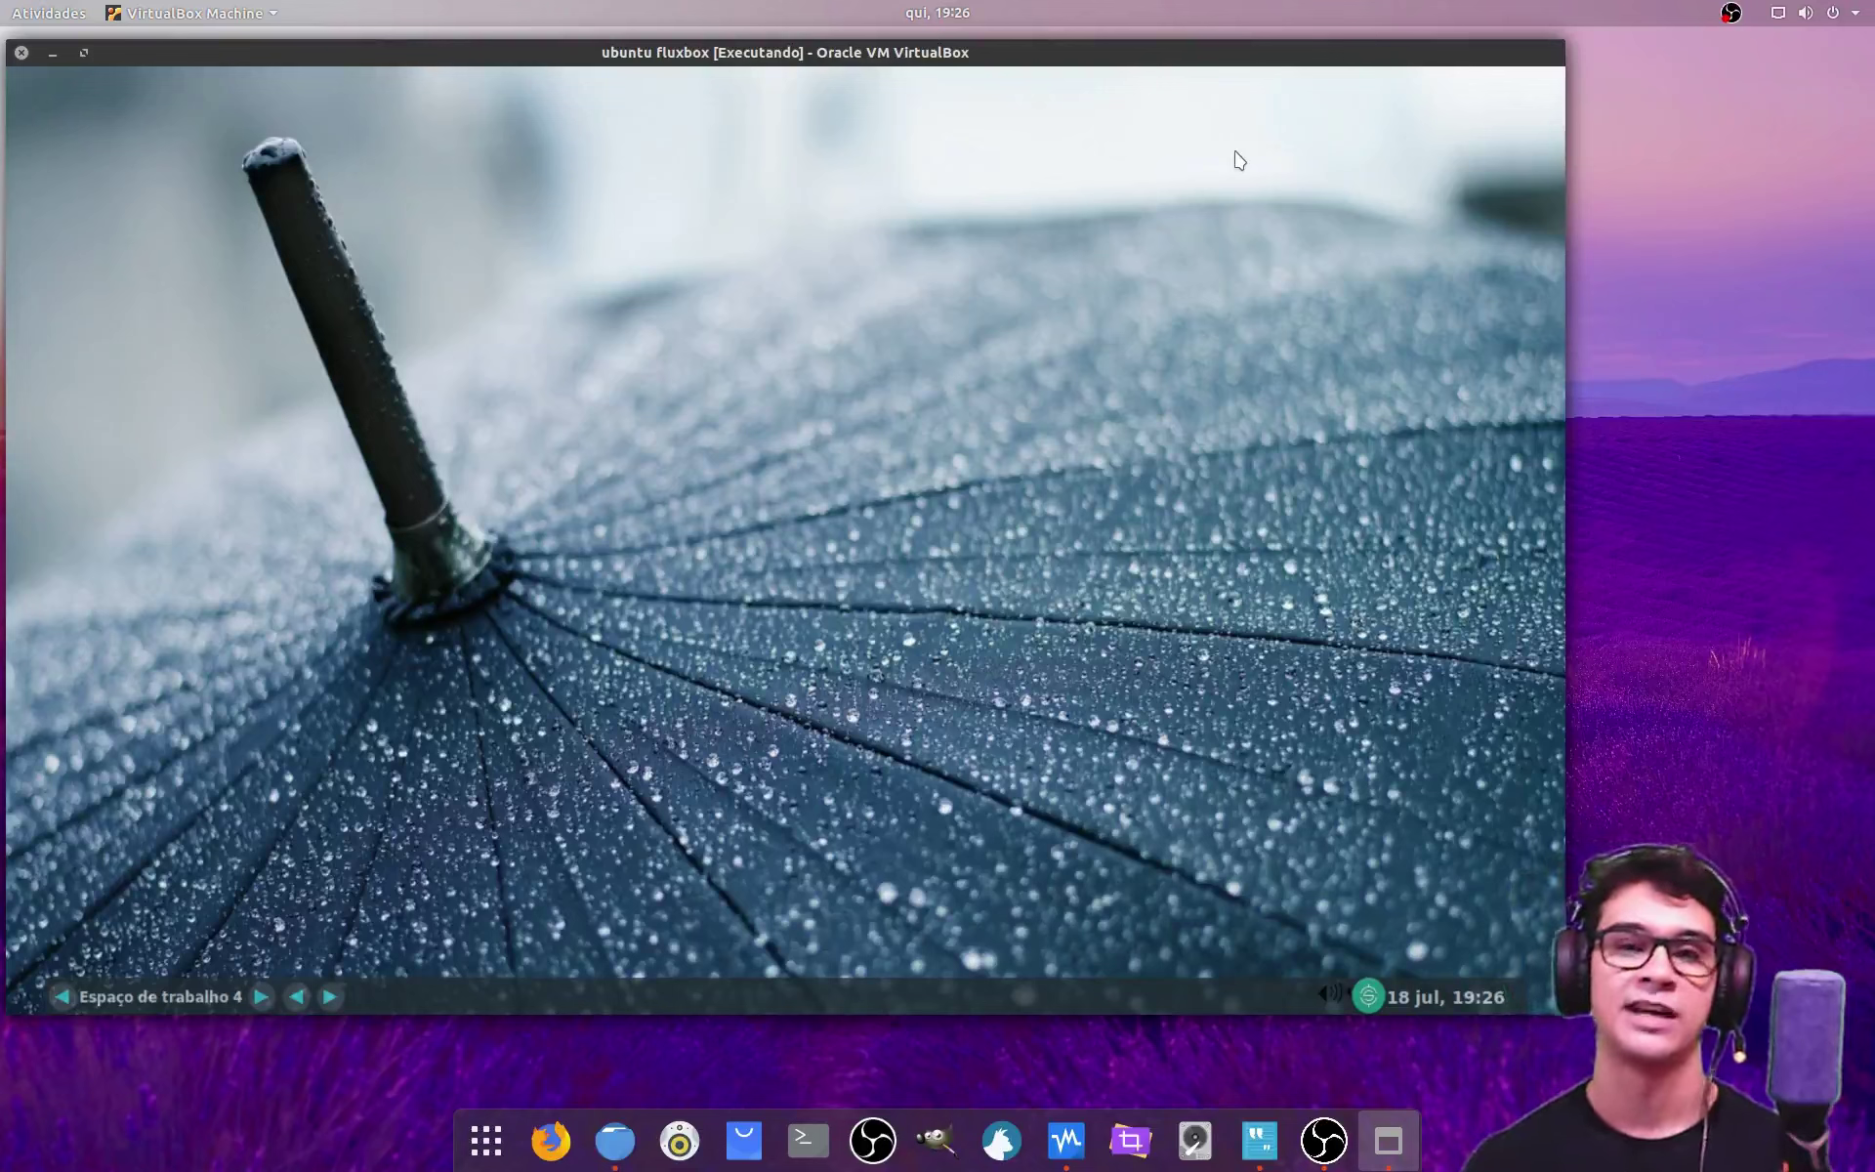
Step: Open Configurações > Informações do Sistema, close it, then display the Aplicativos submenu
right_click(679, 364)
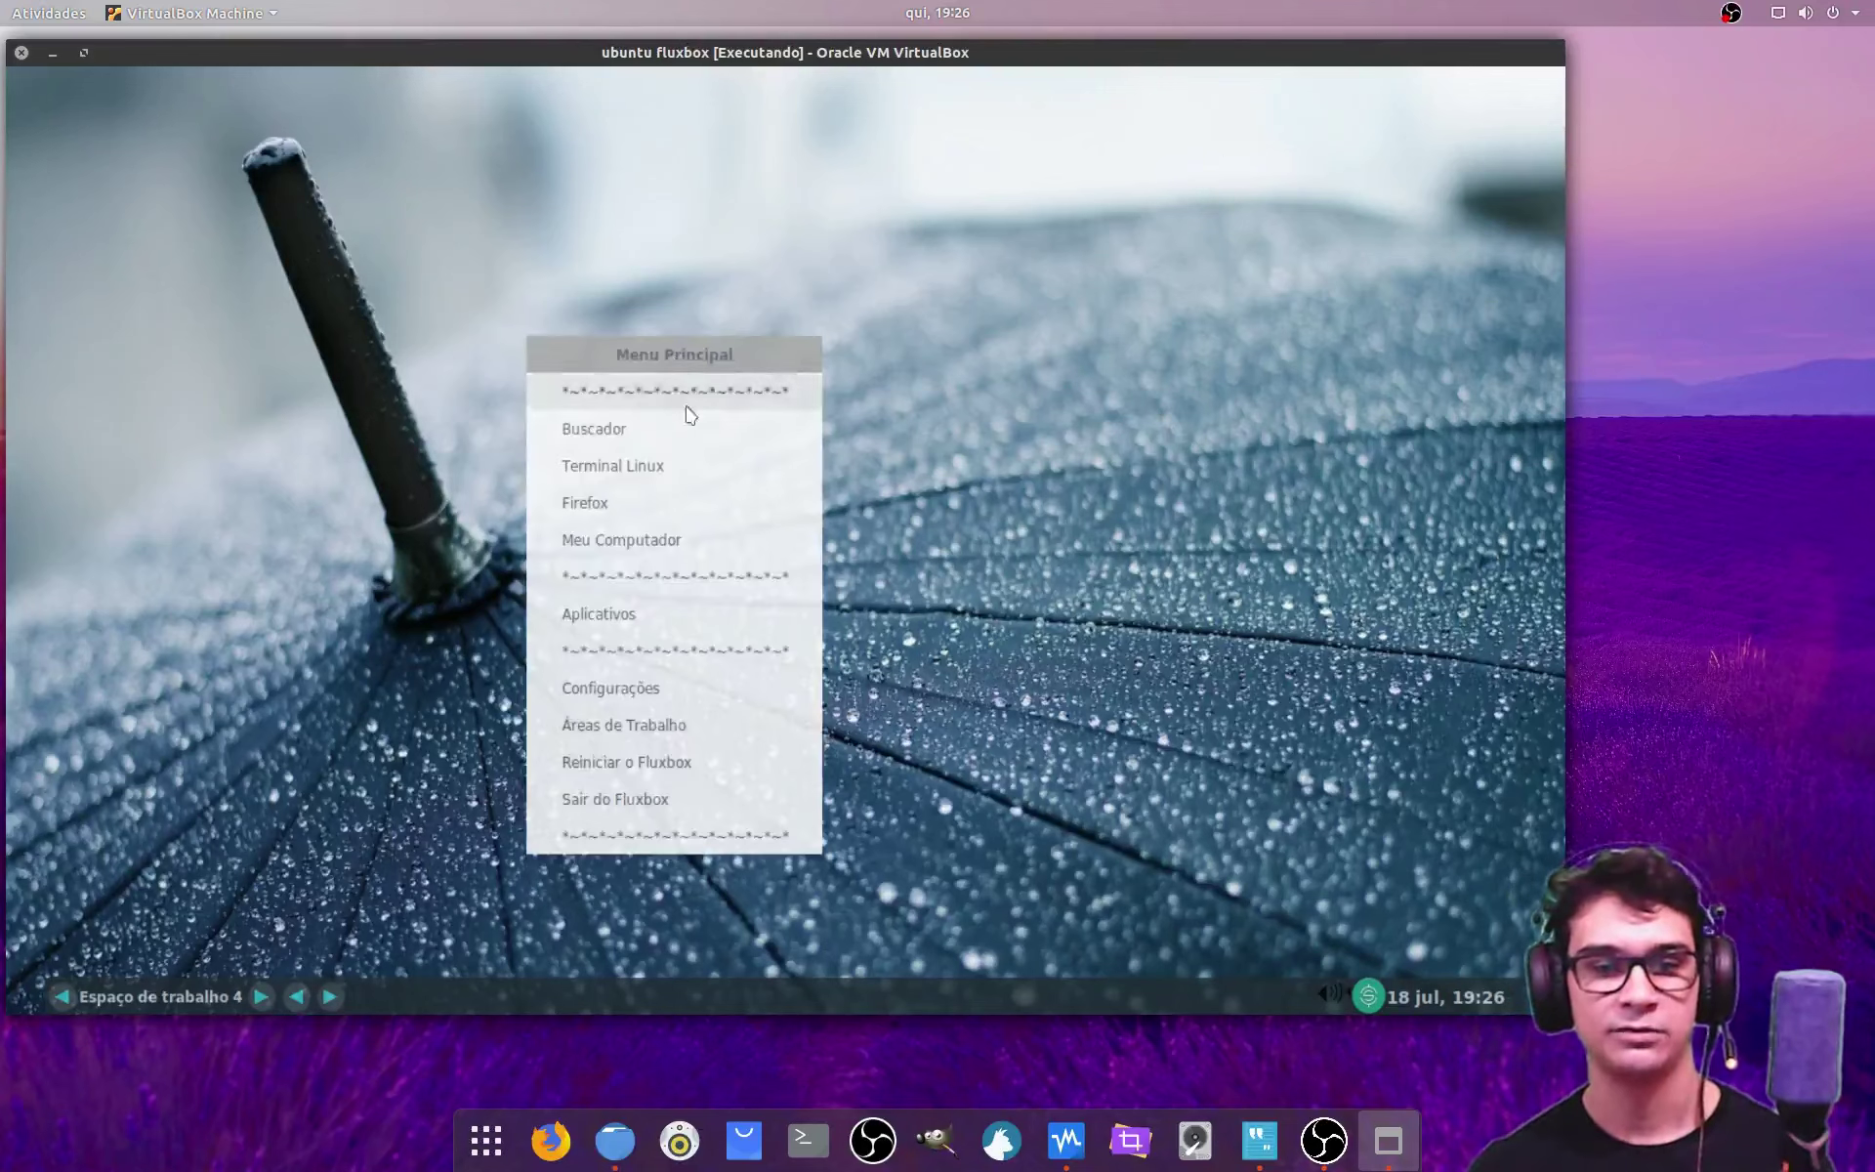
mouse_move(772, 588)
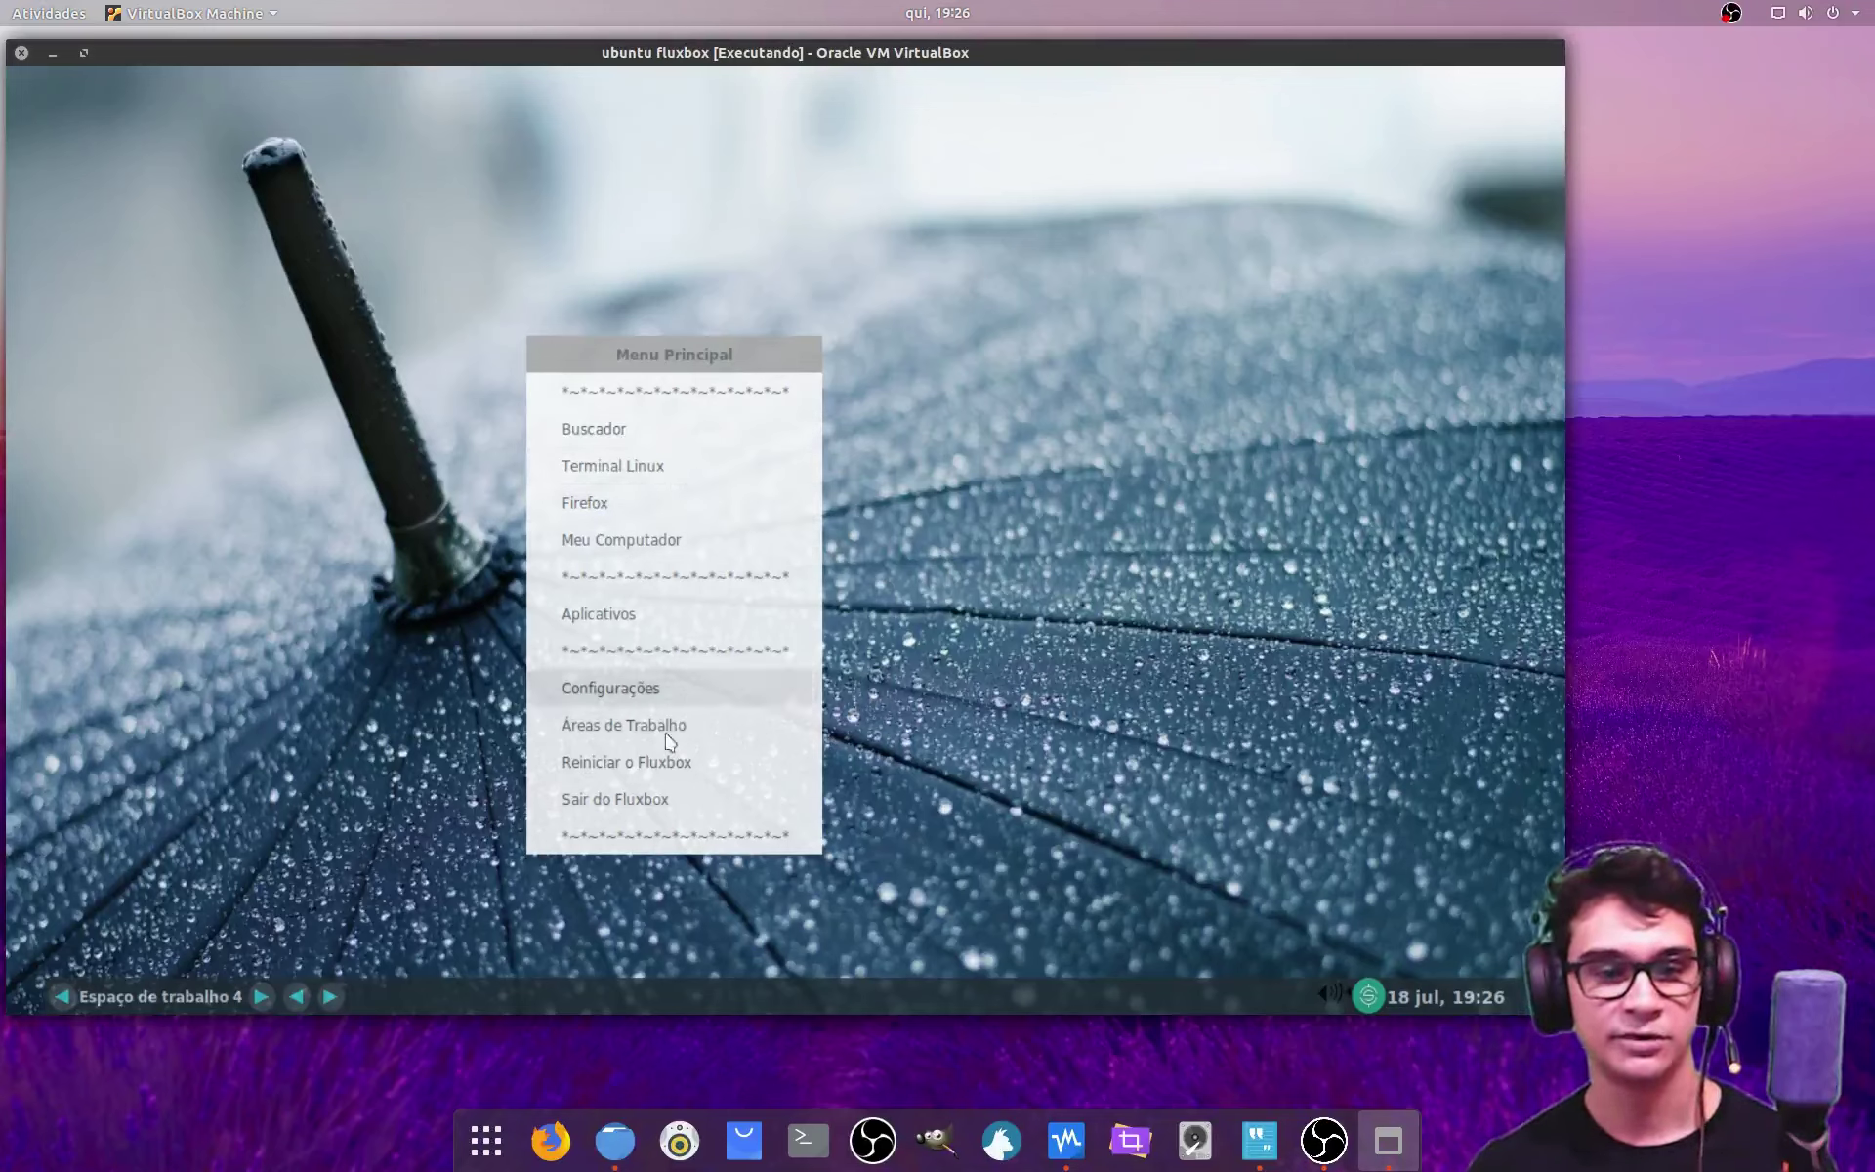
mouse_move(659, 695)
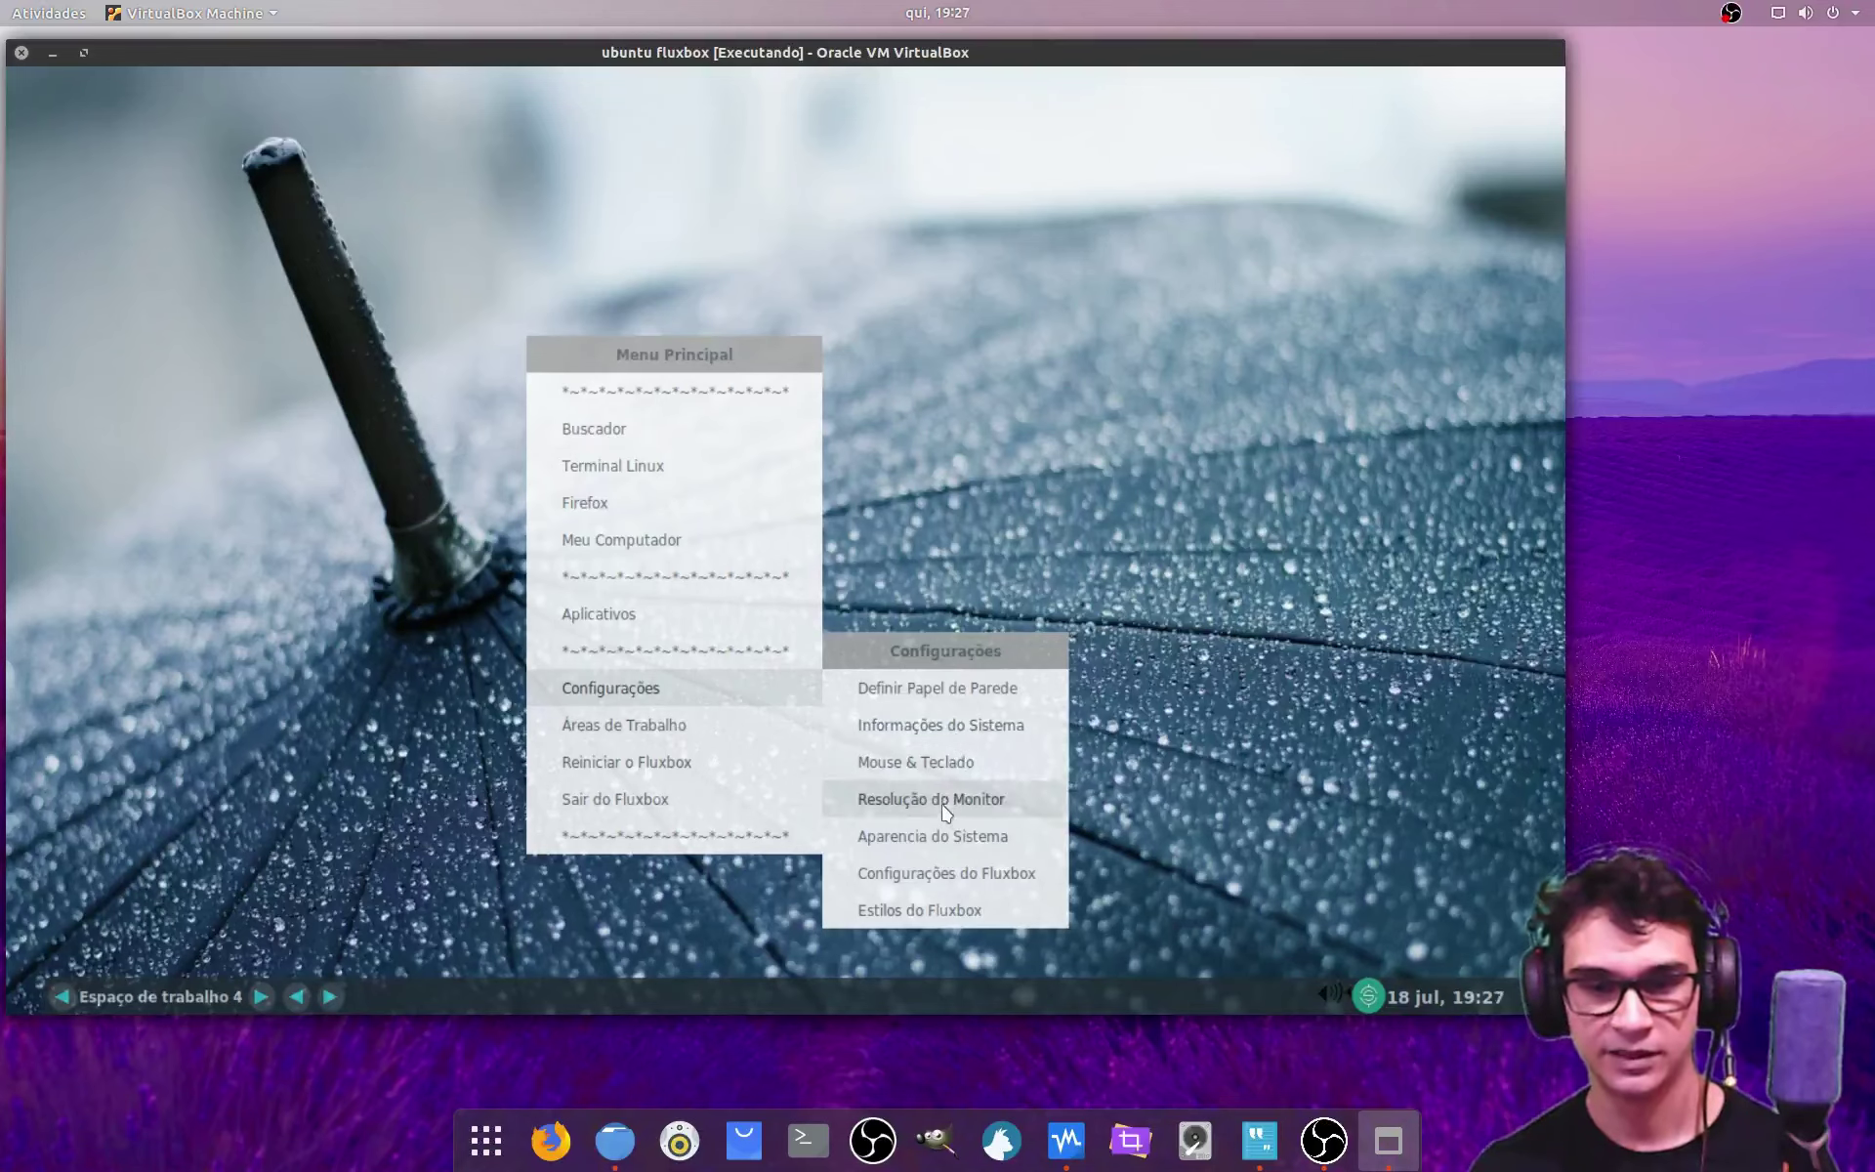
left_click(945, 728)
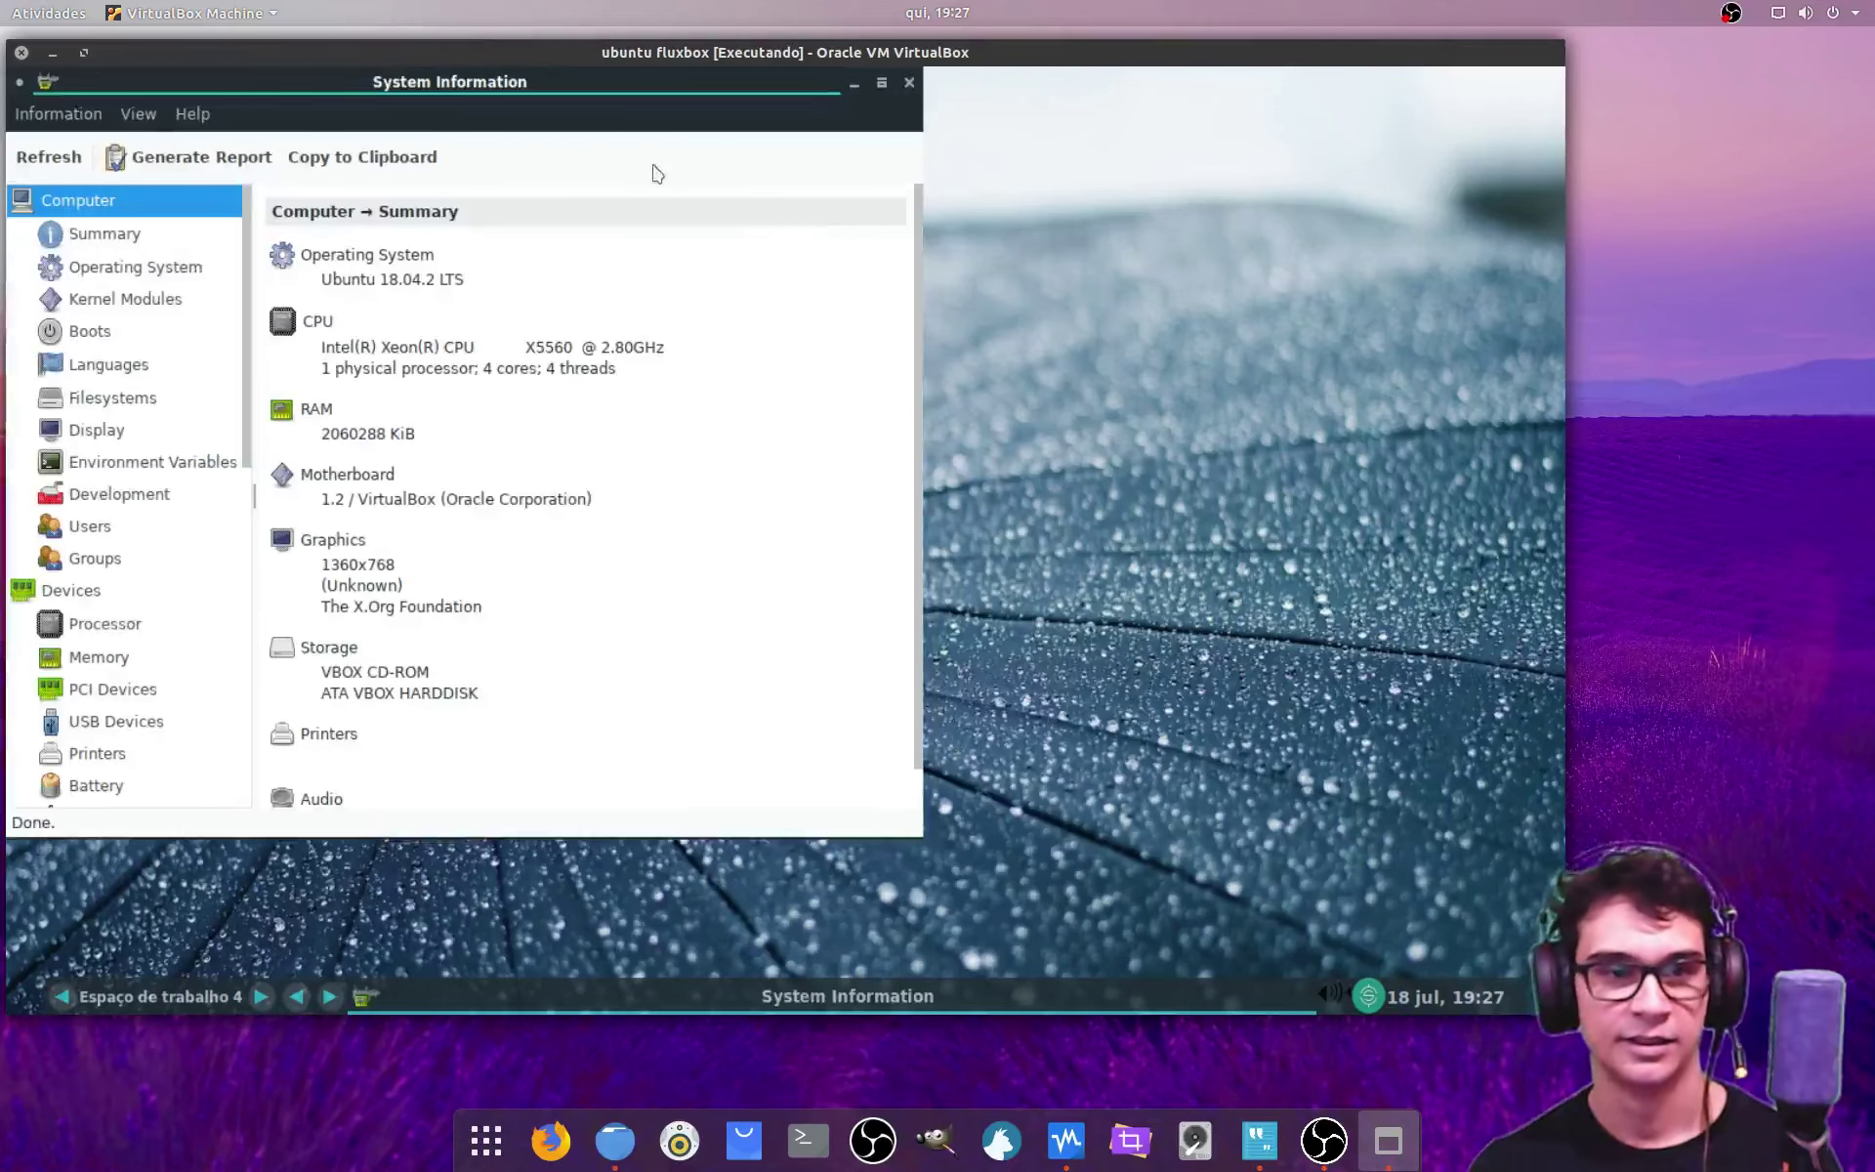
left_click(910, 82)
right_click(972, 387)
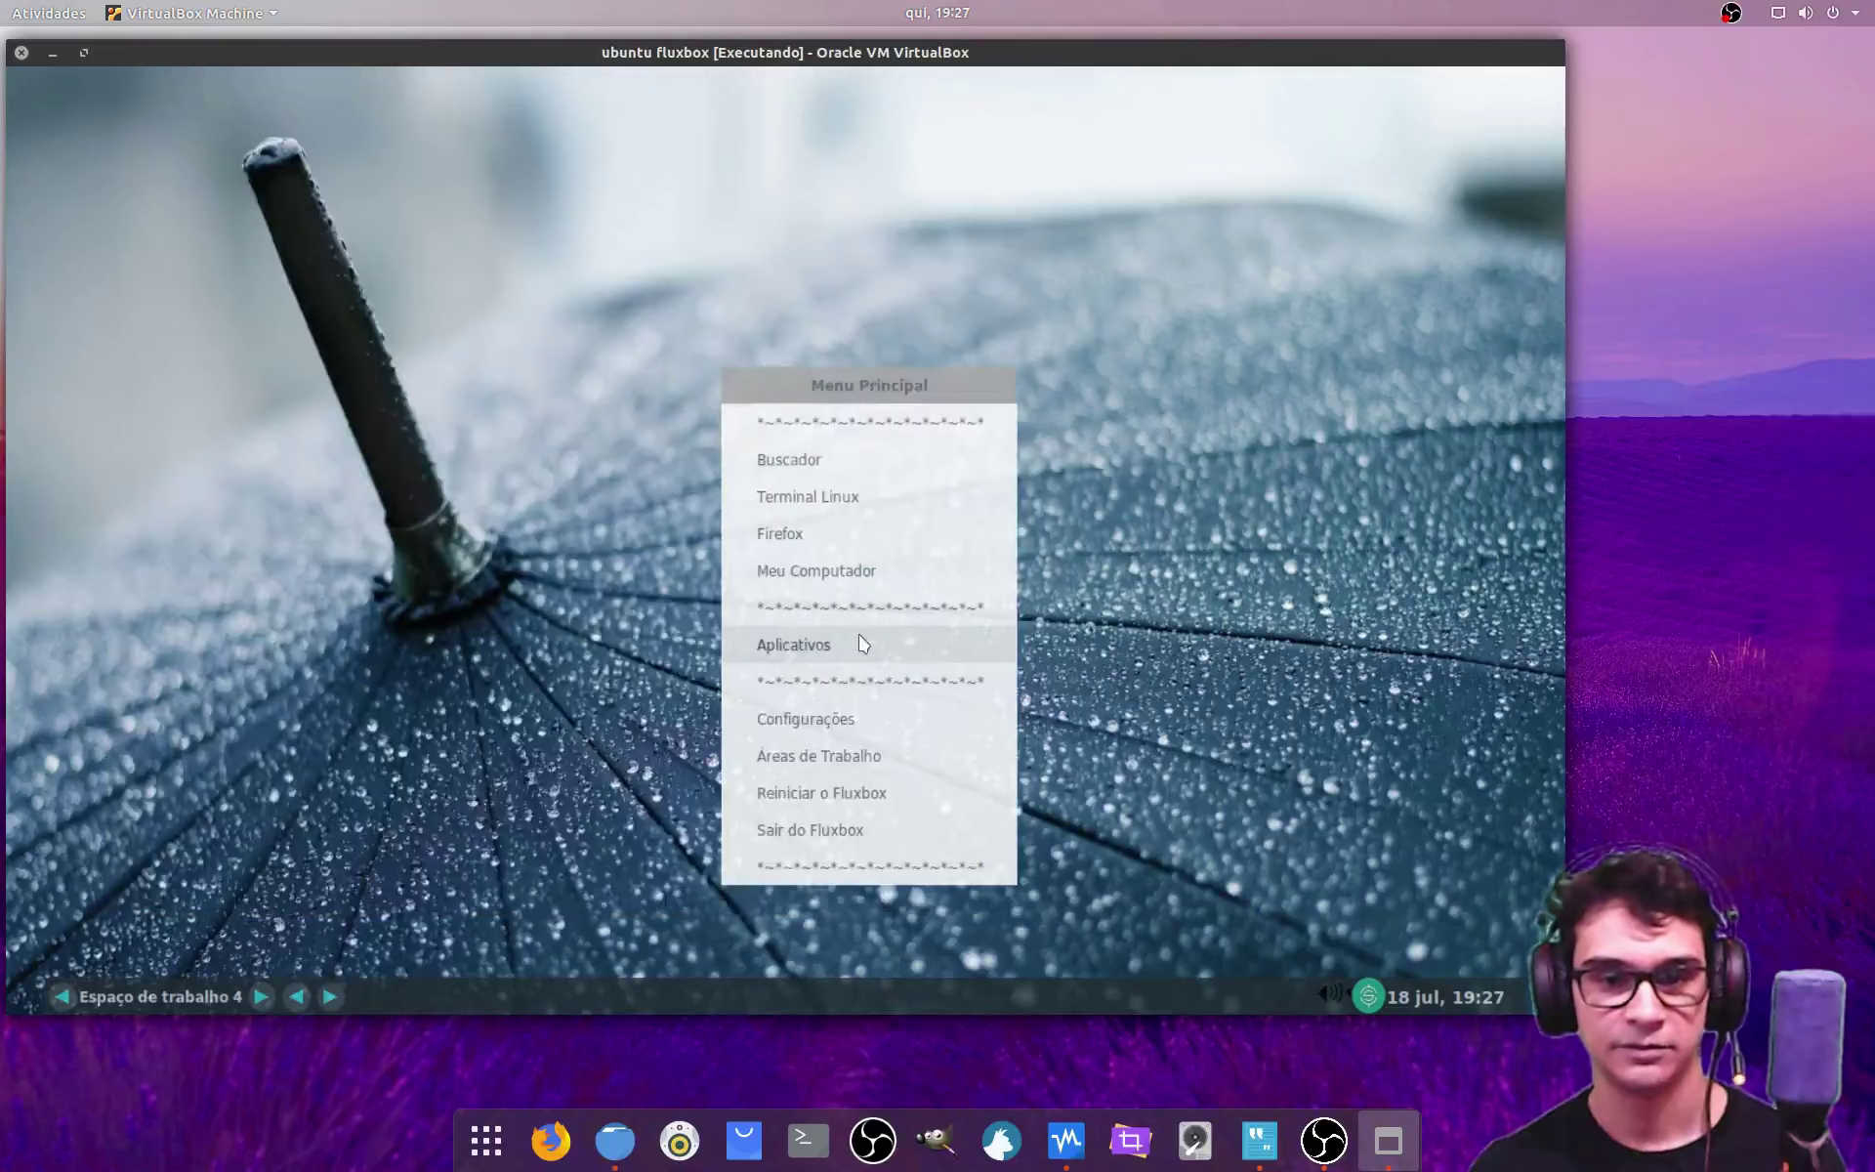
mouse_move(862, 723)
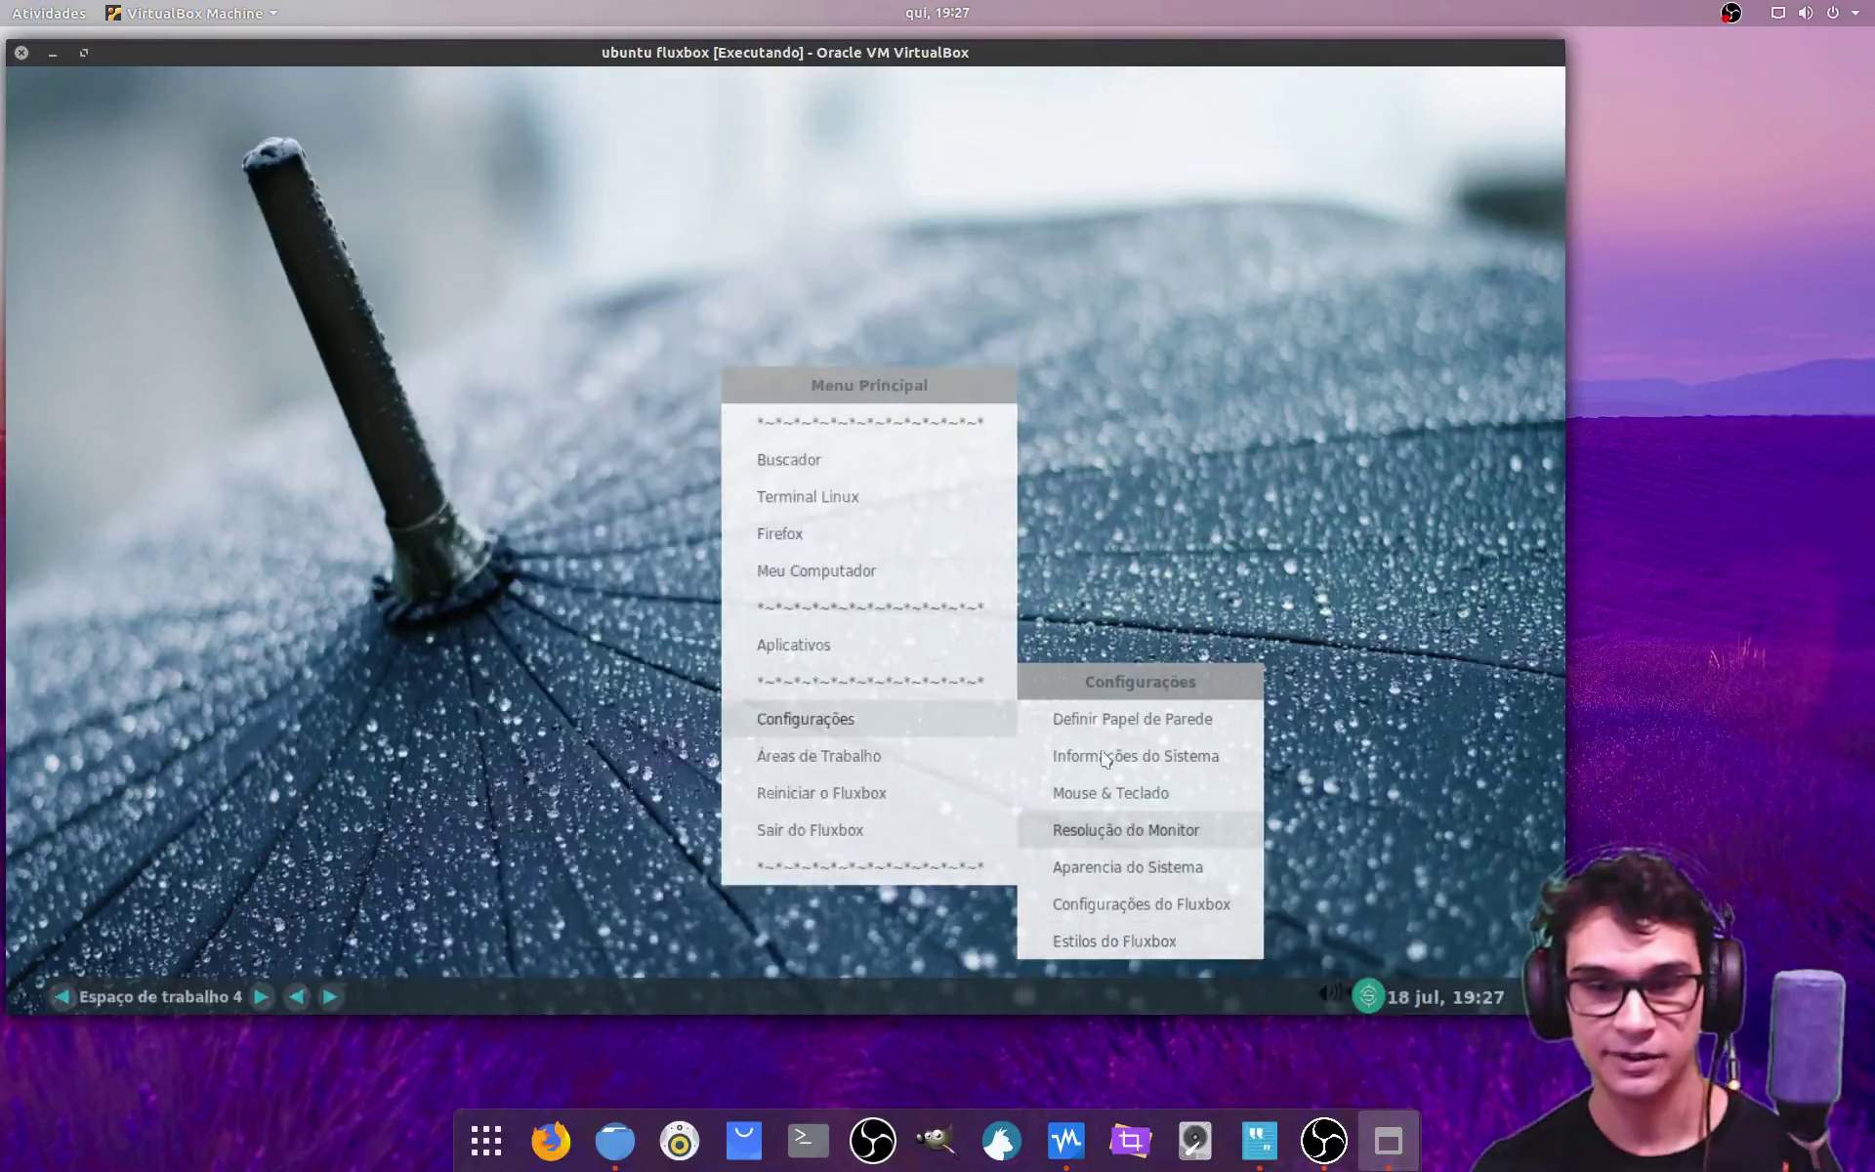
Step: Launch the Gerenciador de tarefas task manager, nudge it down and right, then open a terminal
mouse_move(850, 646)
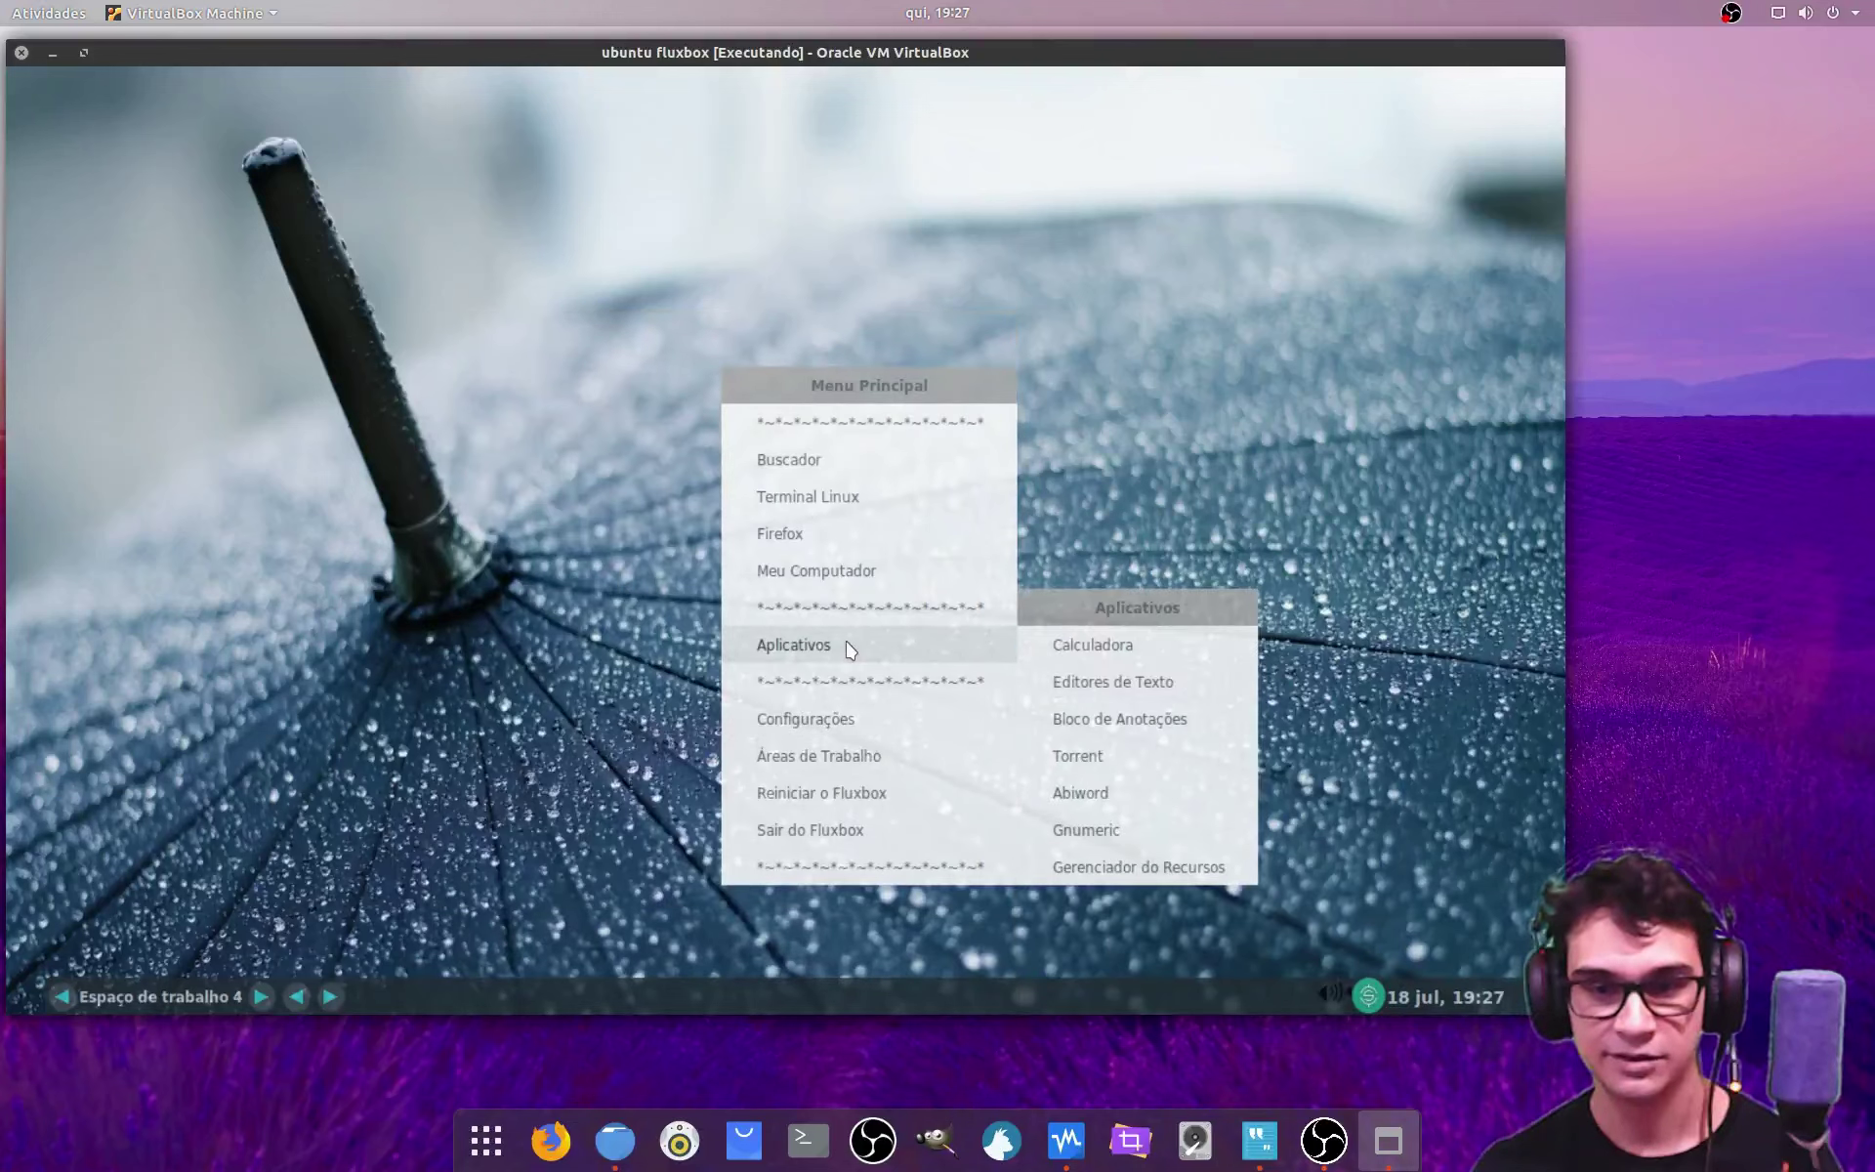
left_click(1152, 869)
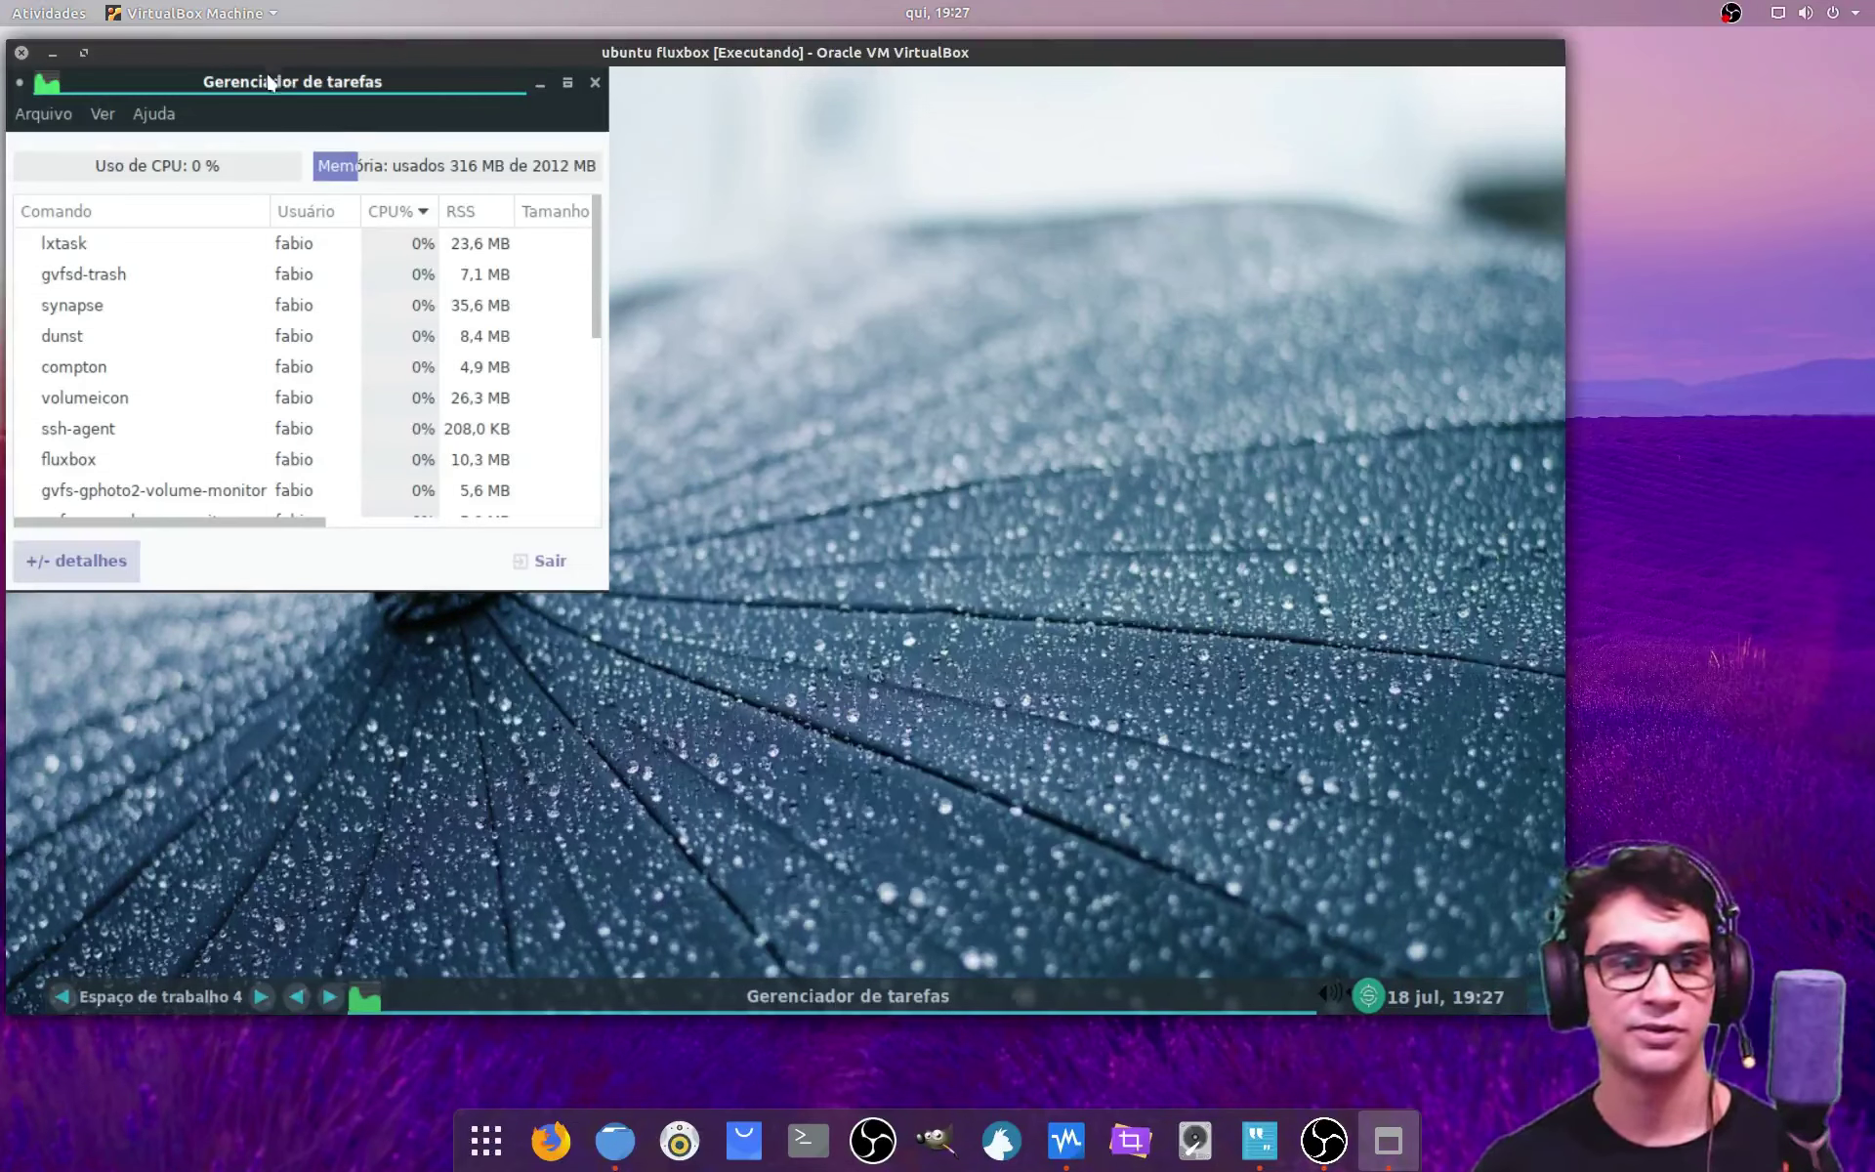
left_click_drag(272, 79, 350, 171)
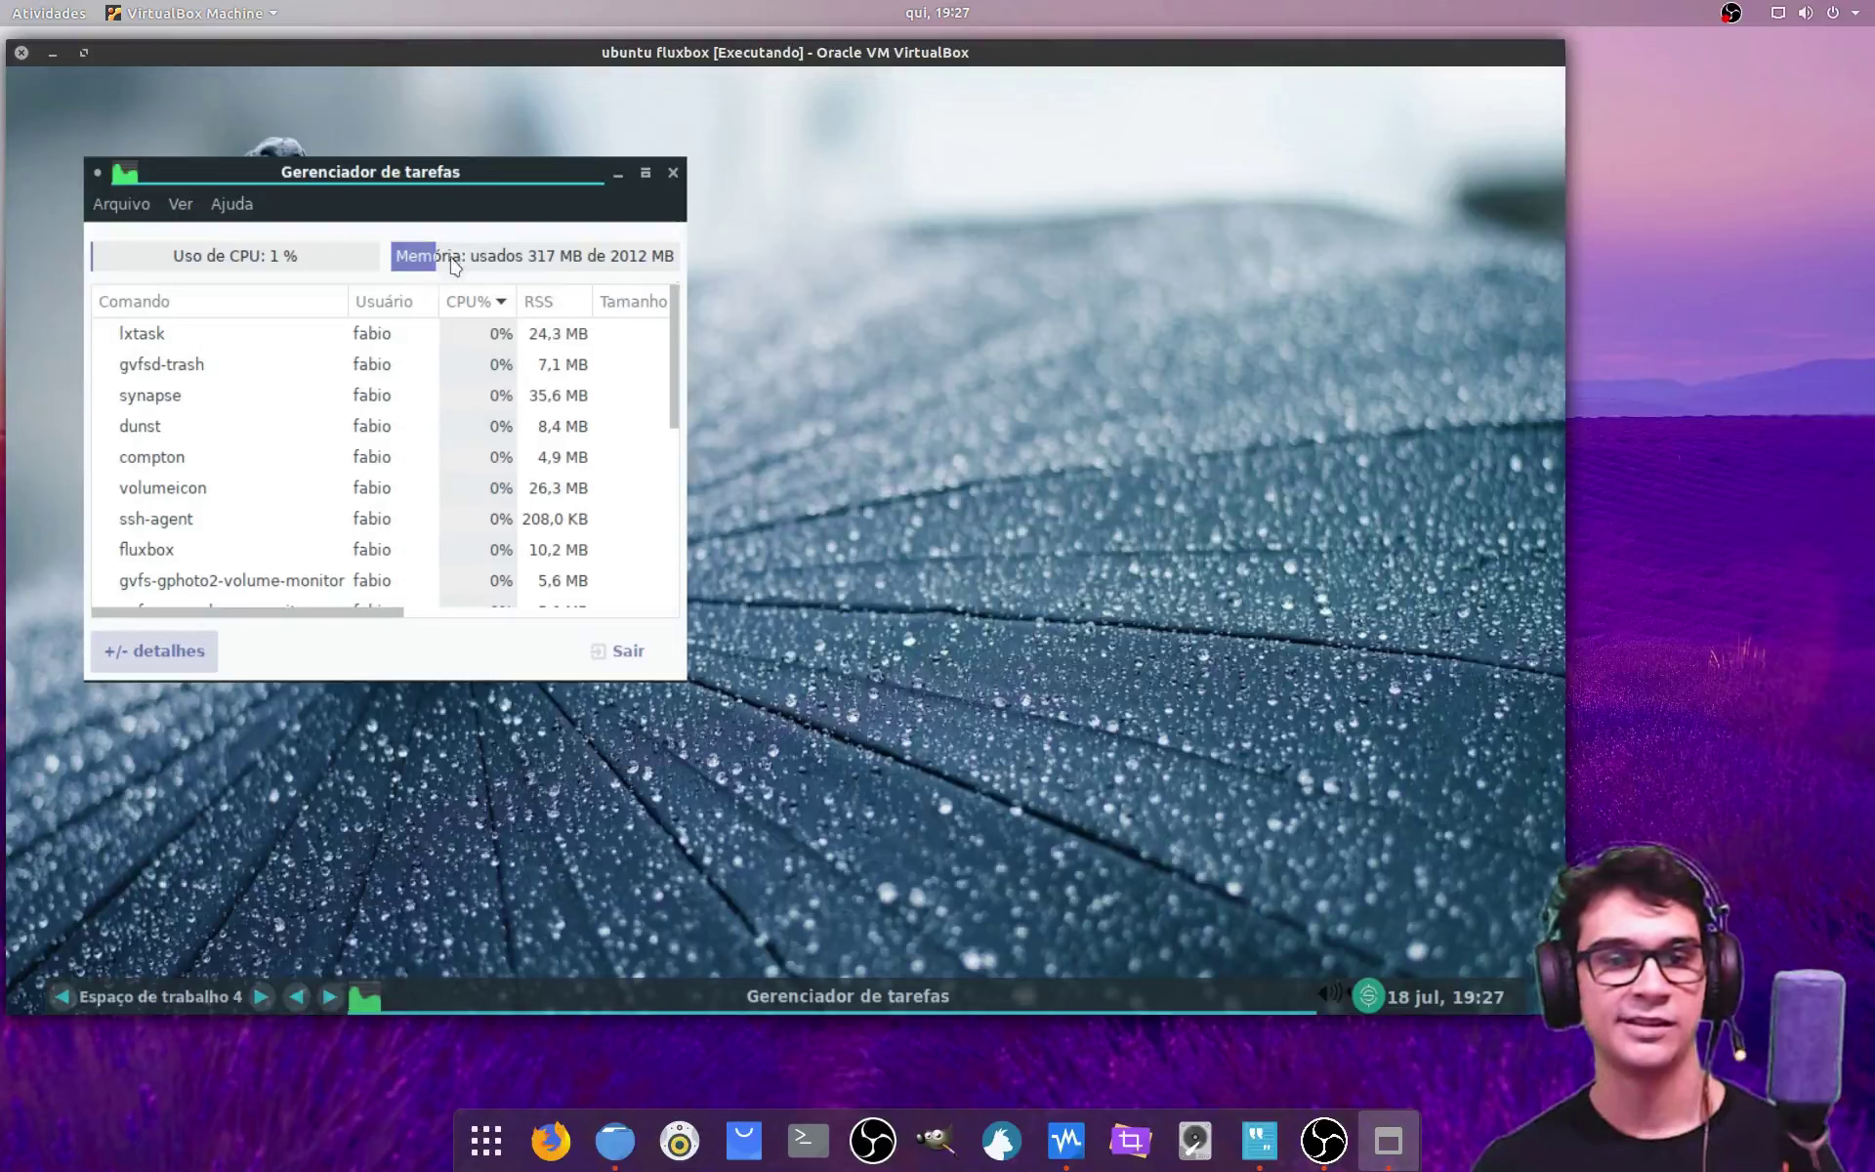
left_click_drag(496, 187, 548, 188)
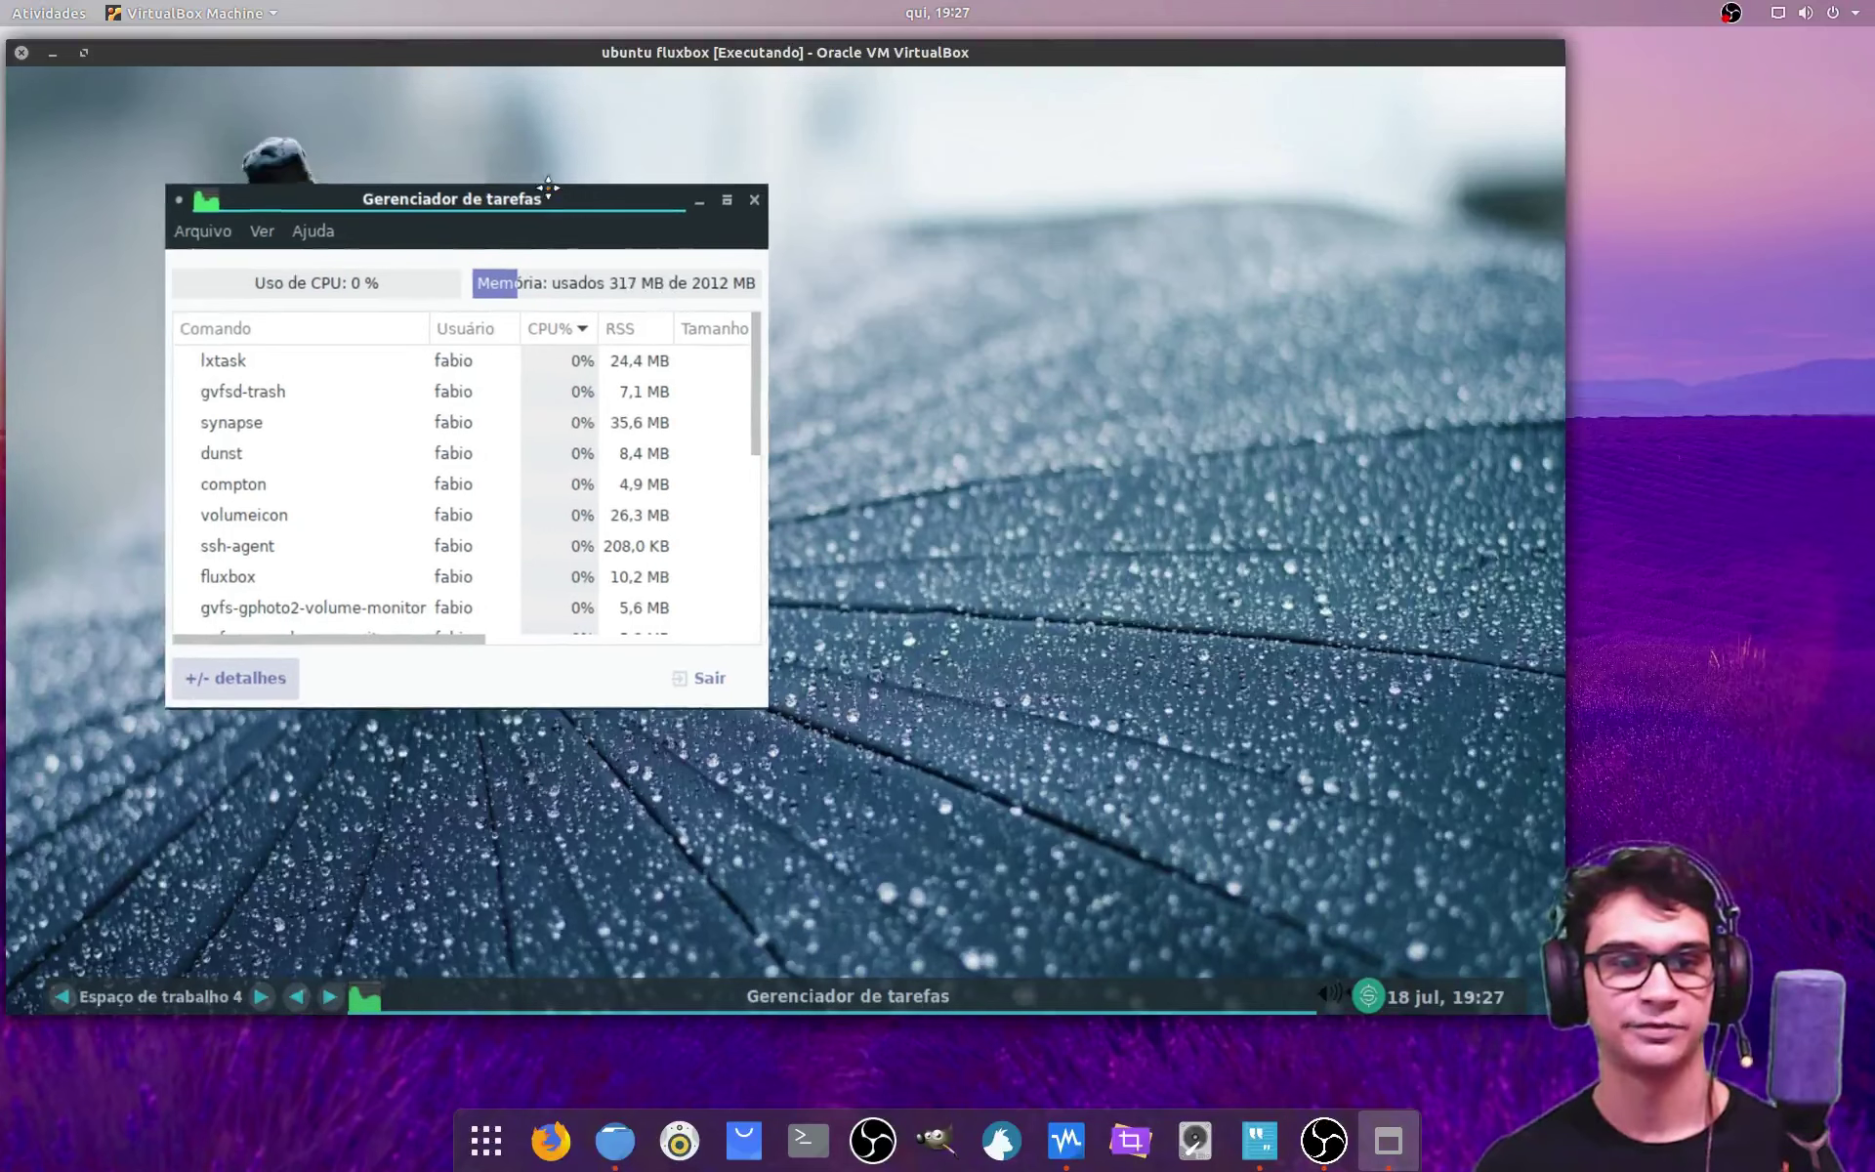
left_click_drag(401, 202, 408, 269)
right_click(984, 449)
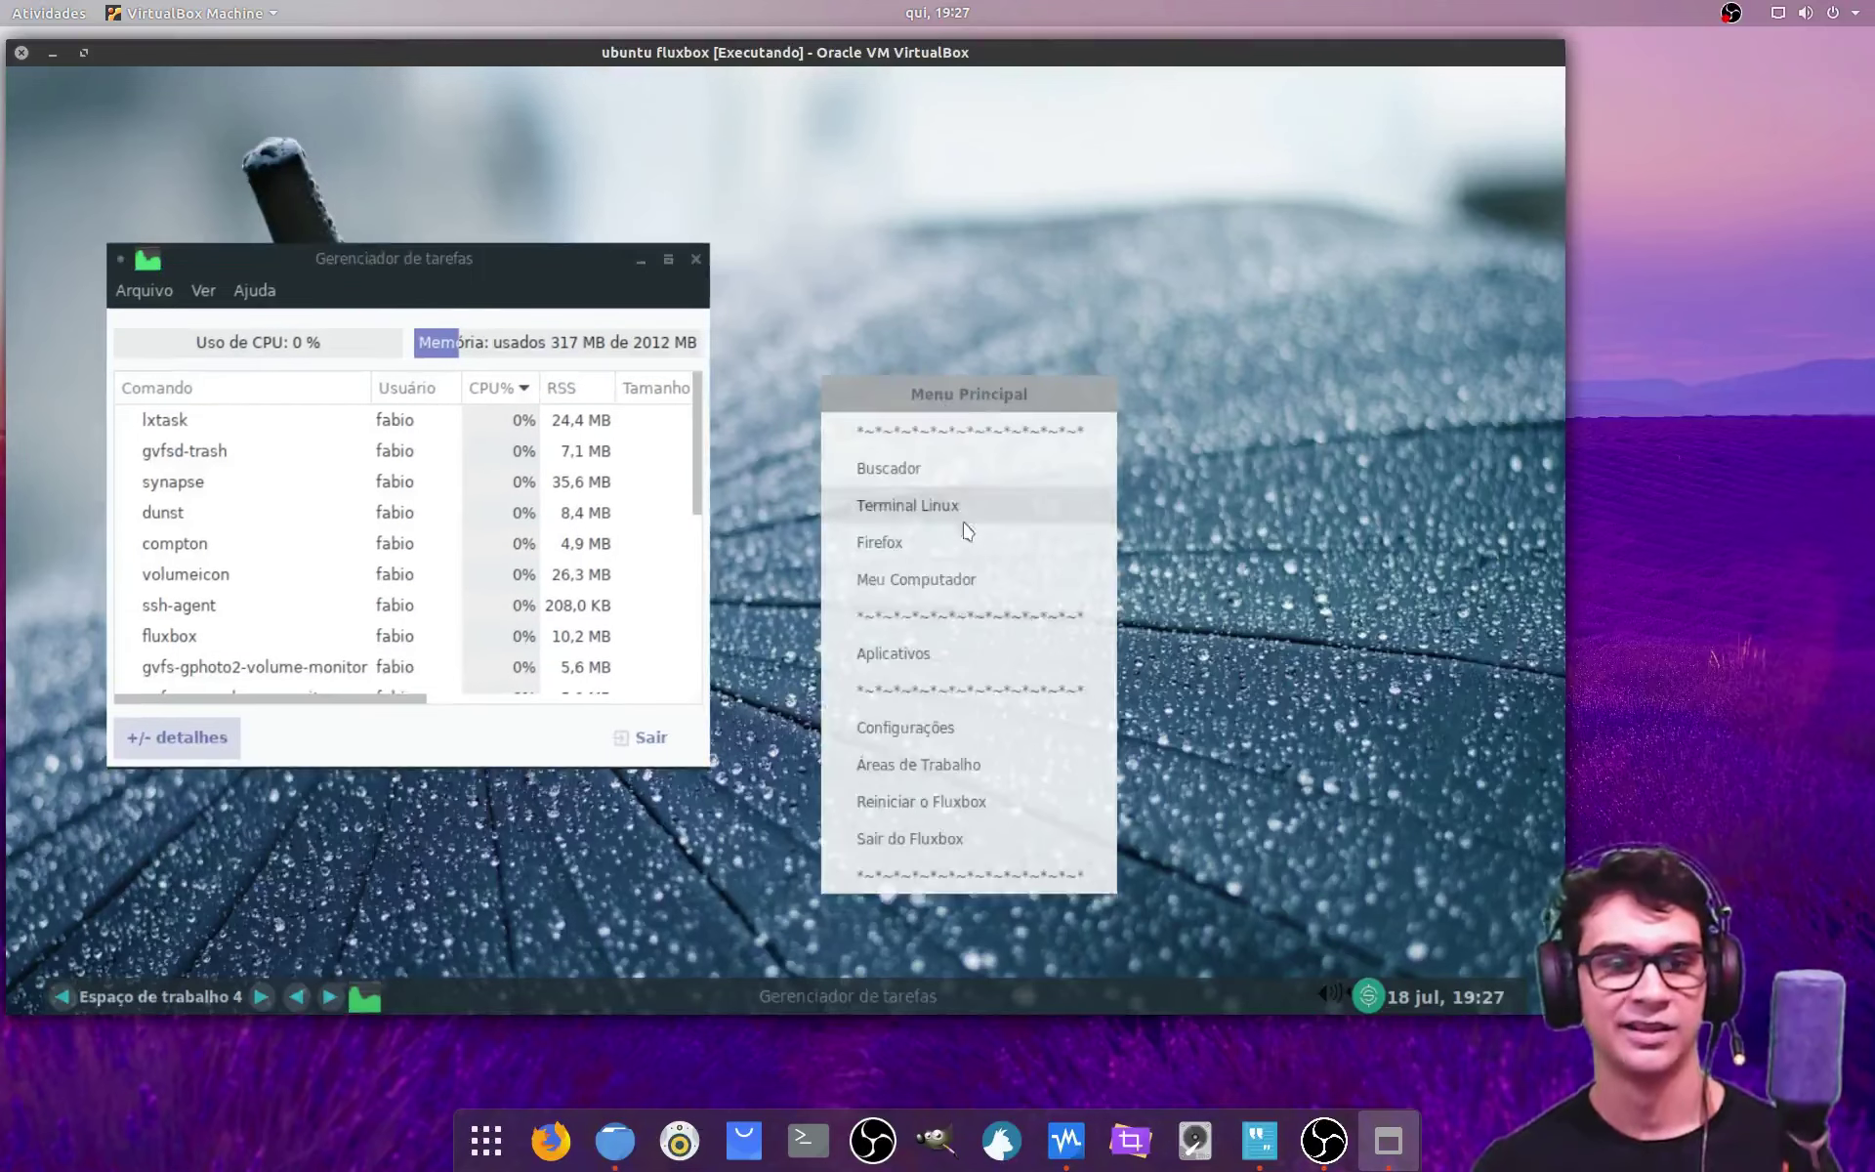
left_click(967, 494)
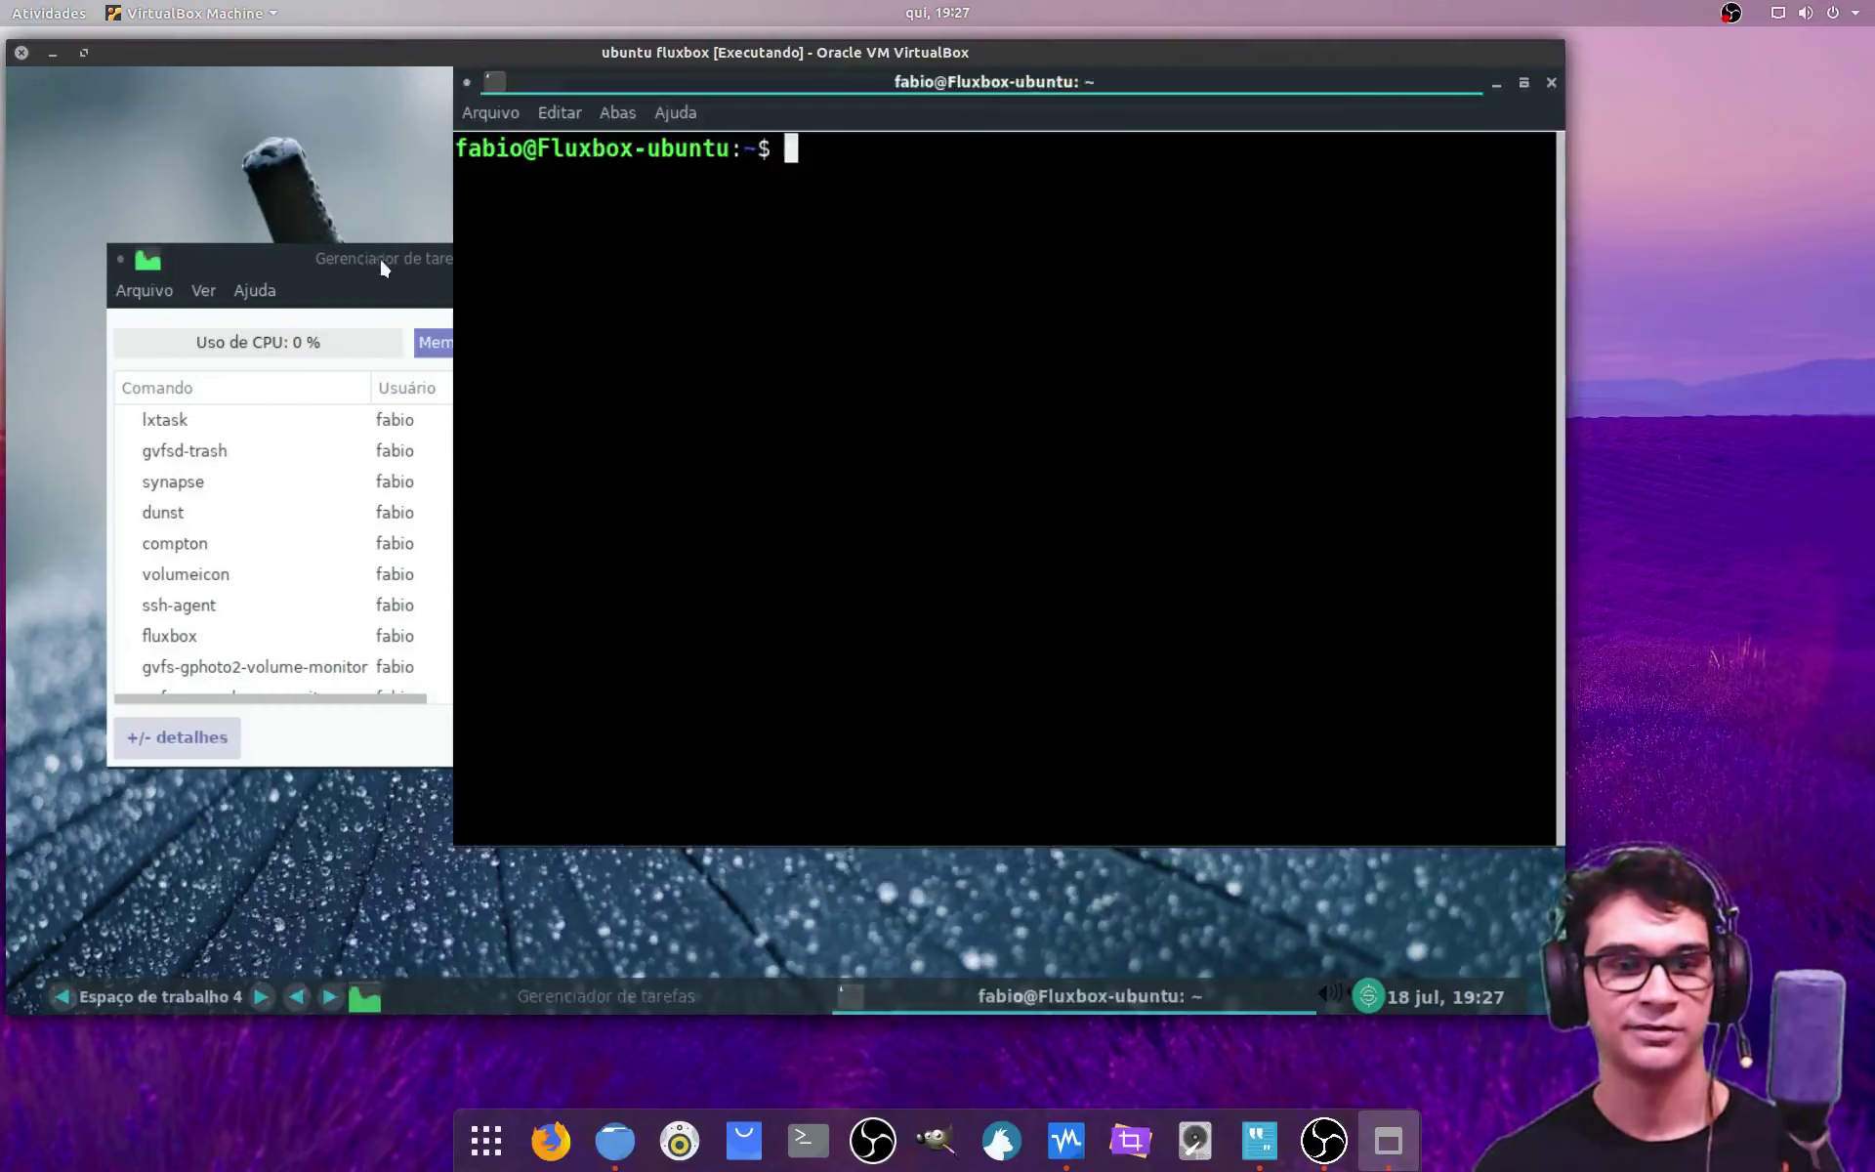
Step: Shrink the terminal into the top-right, then open the home folder in a smaller, repositioned file manager
left_click_drag(563, 796, 1091, 381)
right_click(974, 515)
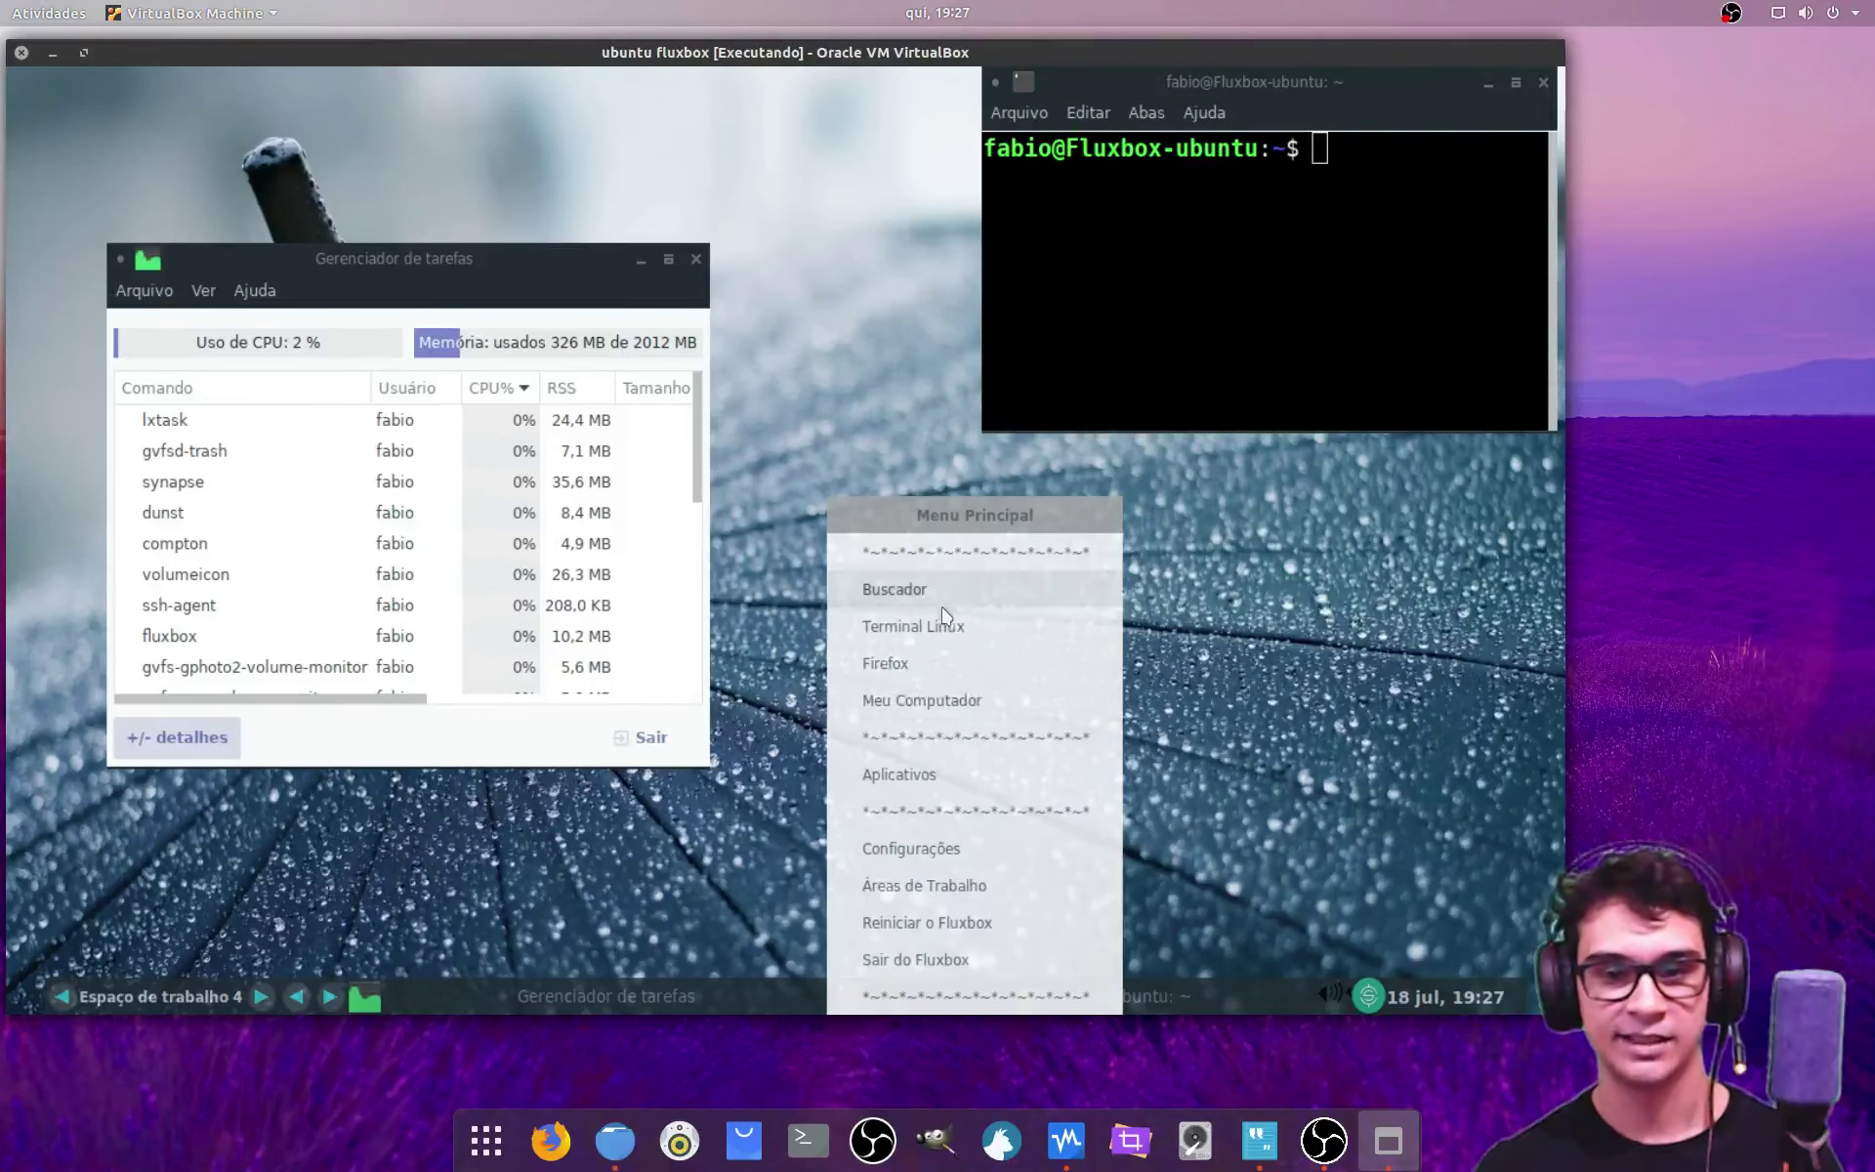
left_click(984, 703)
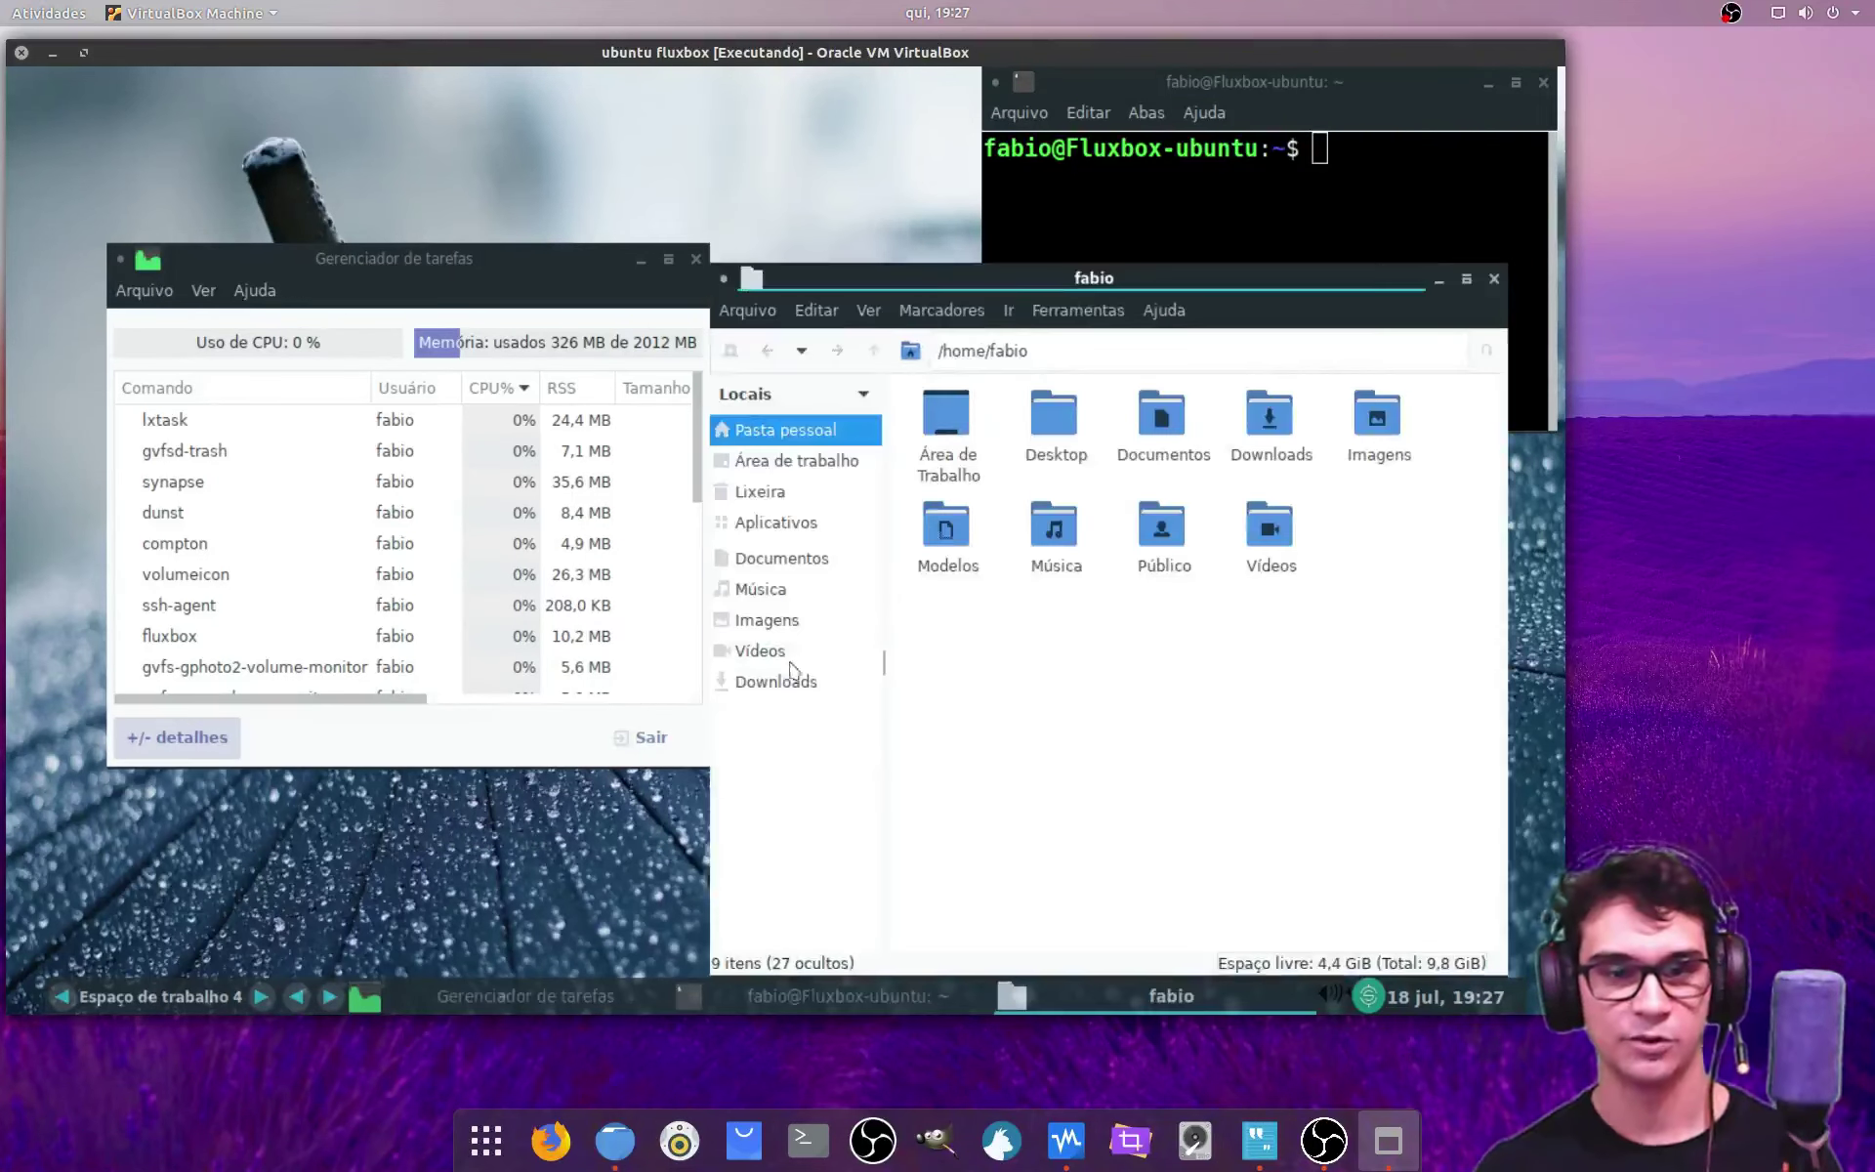
left_click_drag(740, 958, 932, 849)
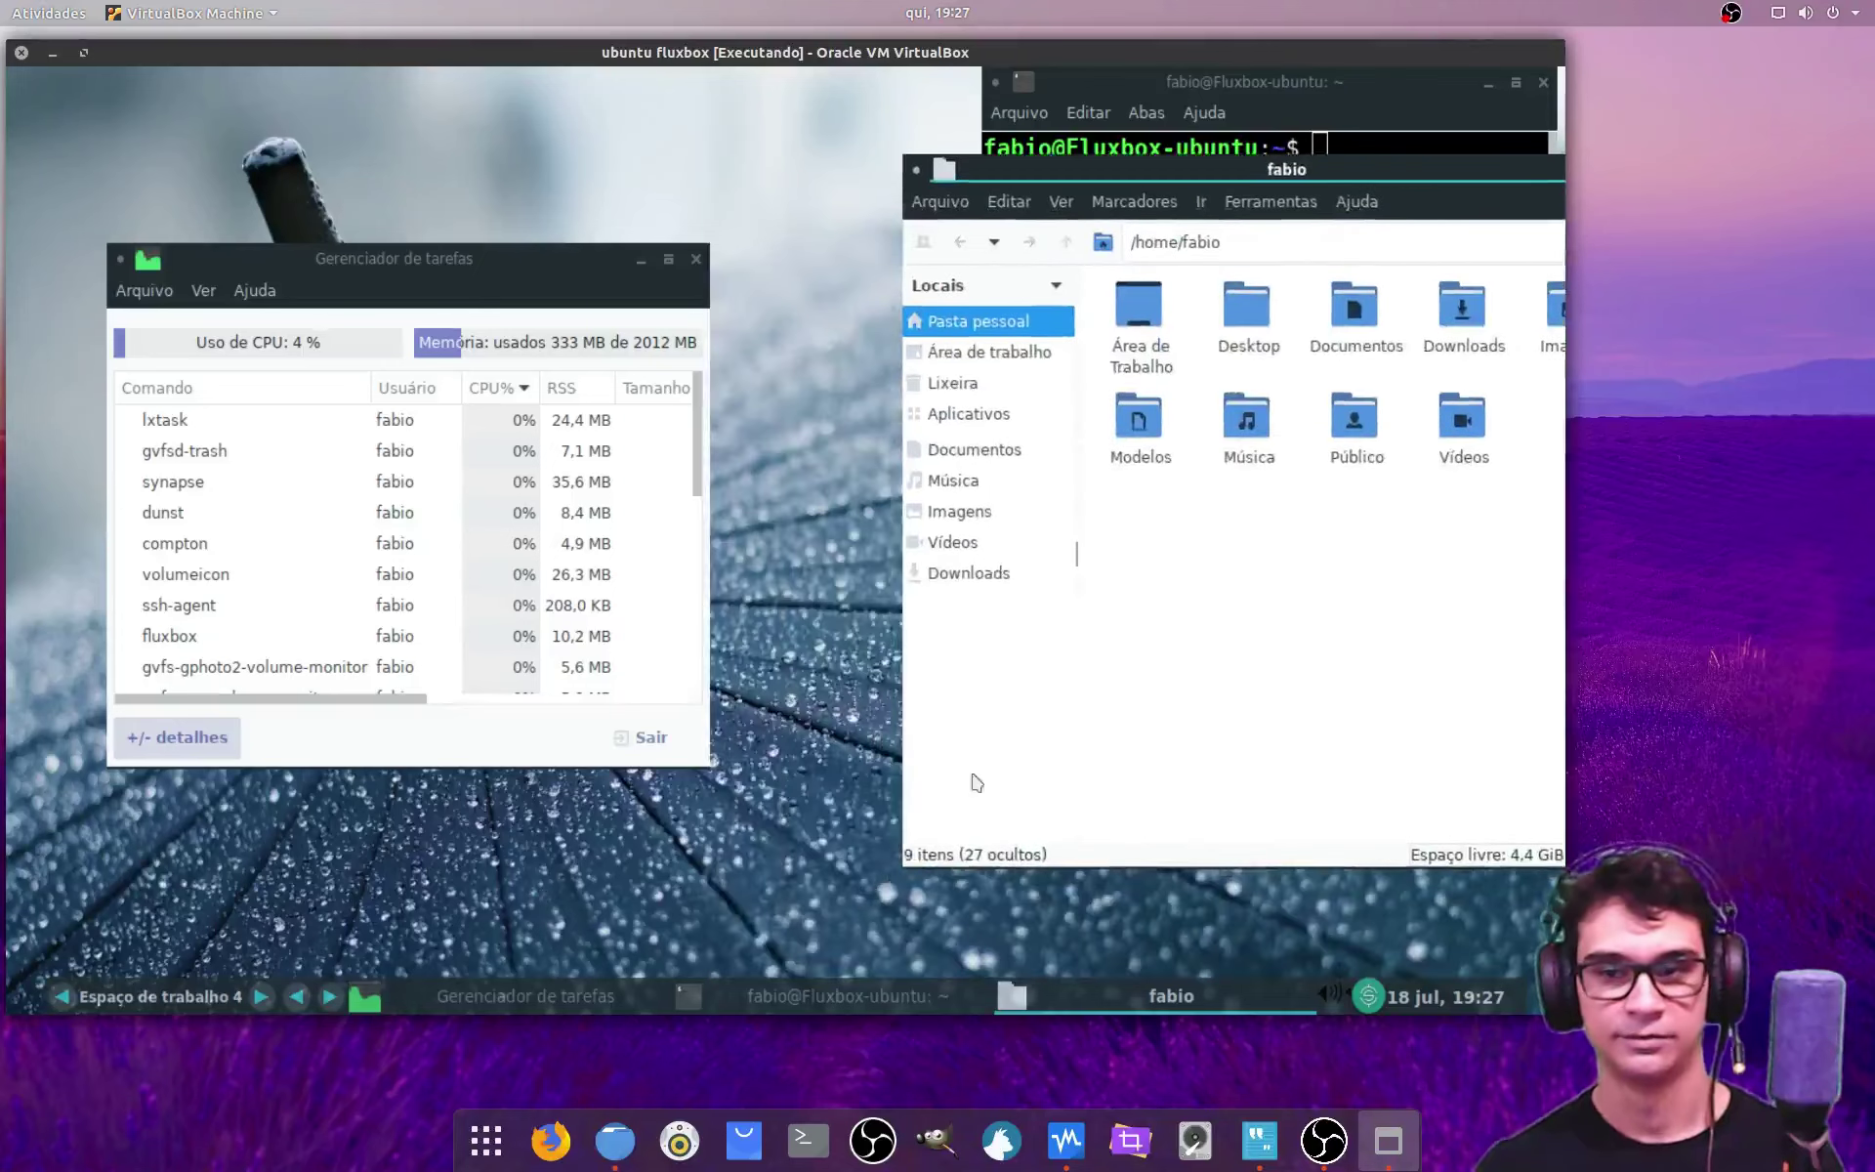
left_click_drag(1065, 801, 704, 848)
left_click_drag(568, 878, 955, 668)
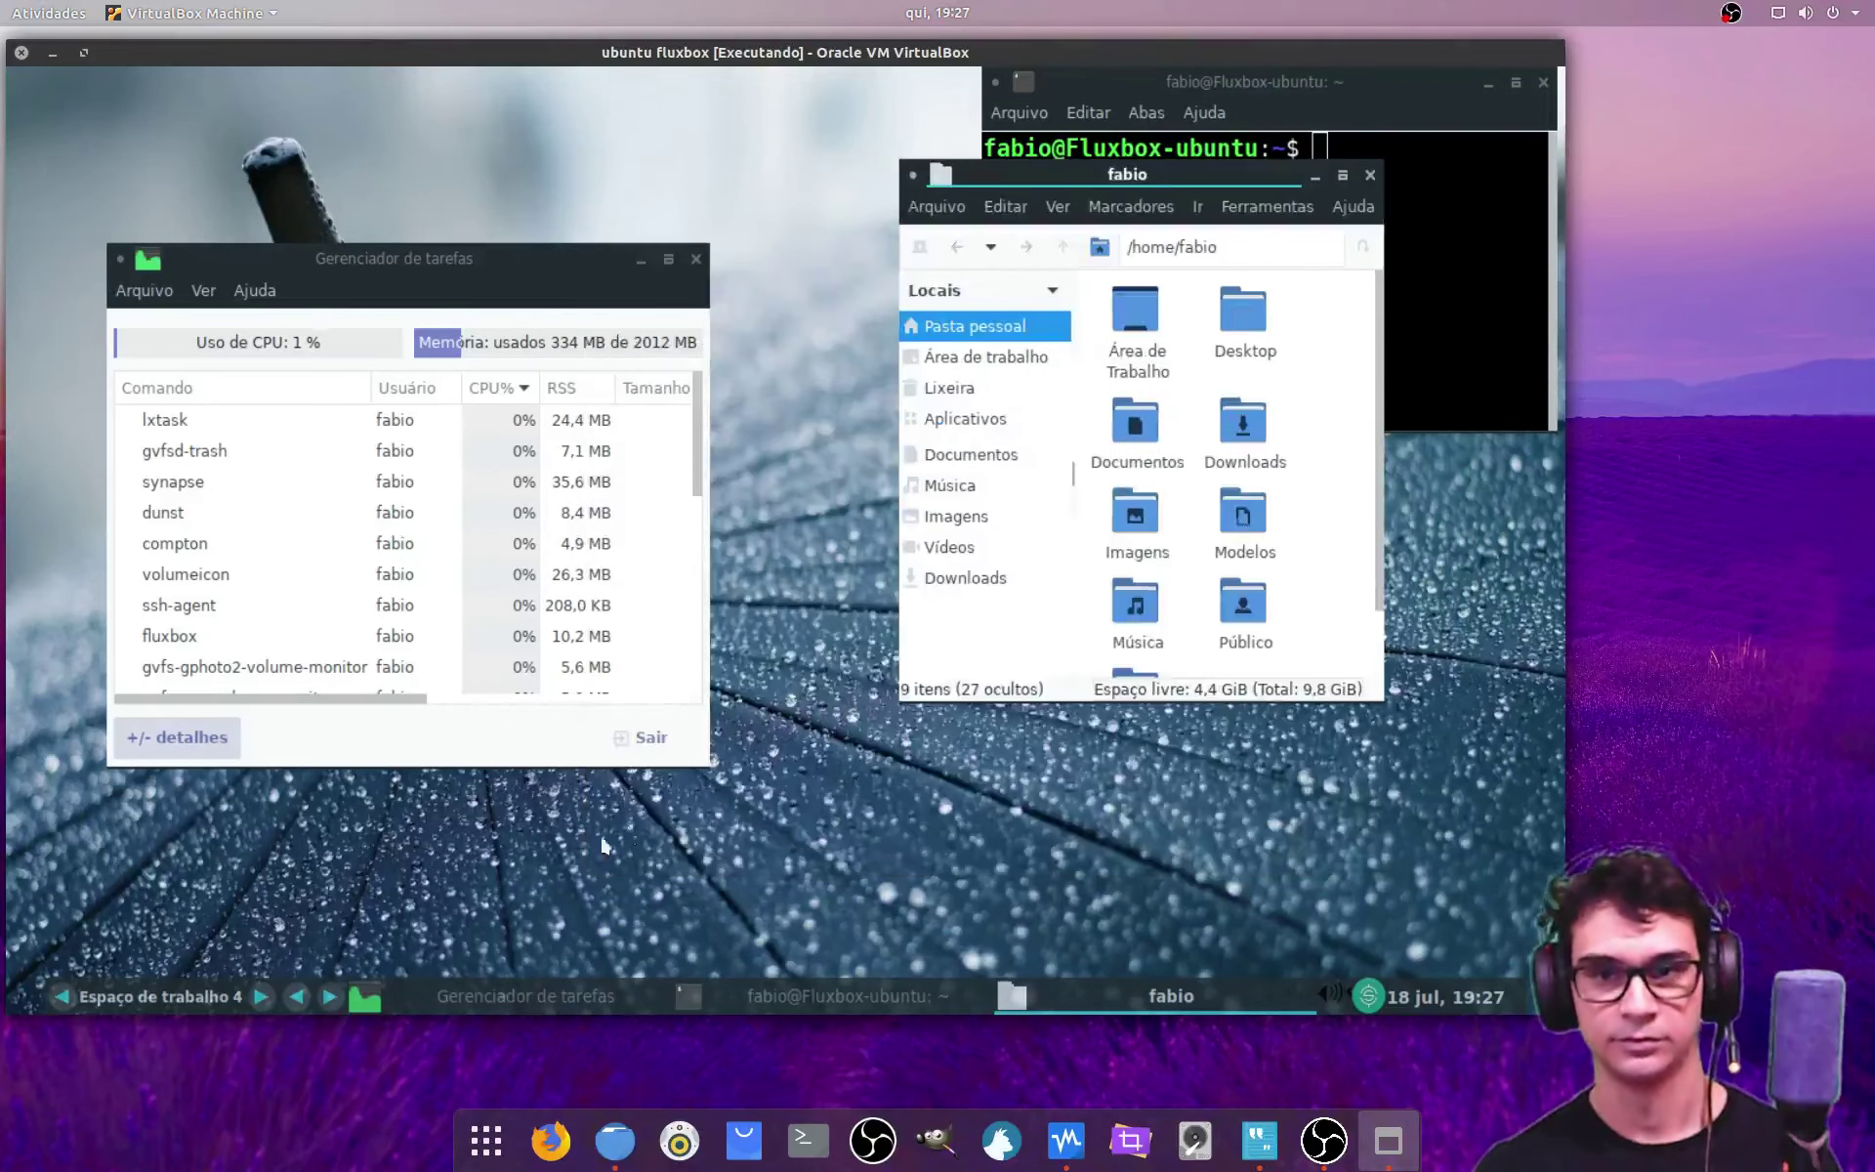
Step: Launch Firefox from the root menu, shrink it and place it at the lower right
right_click(690, 840)
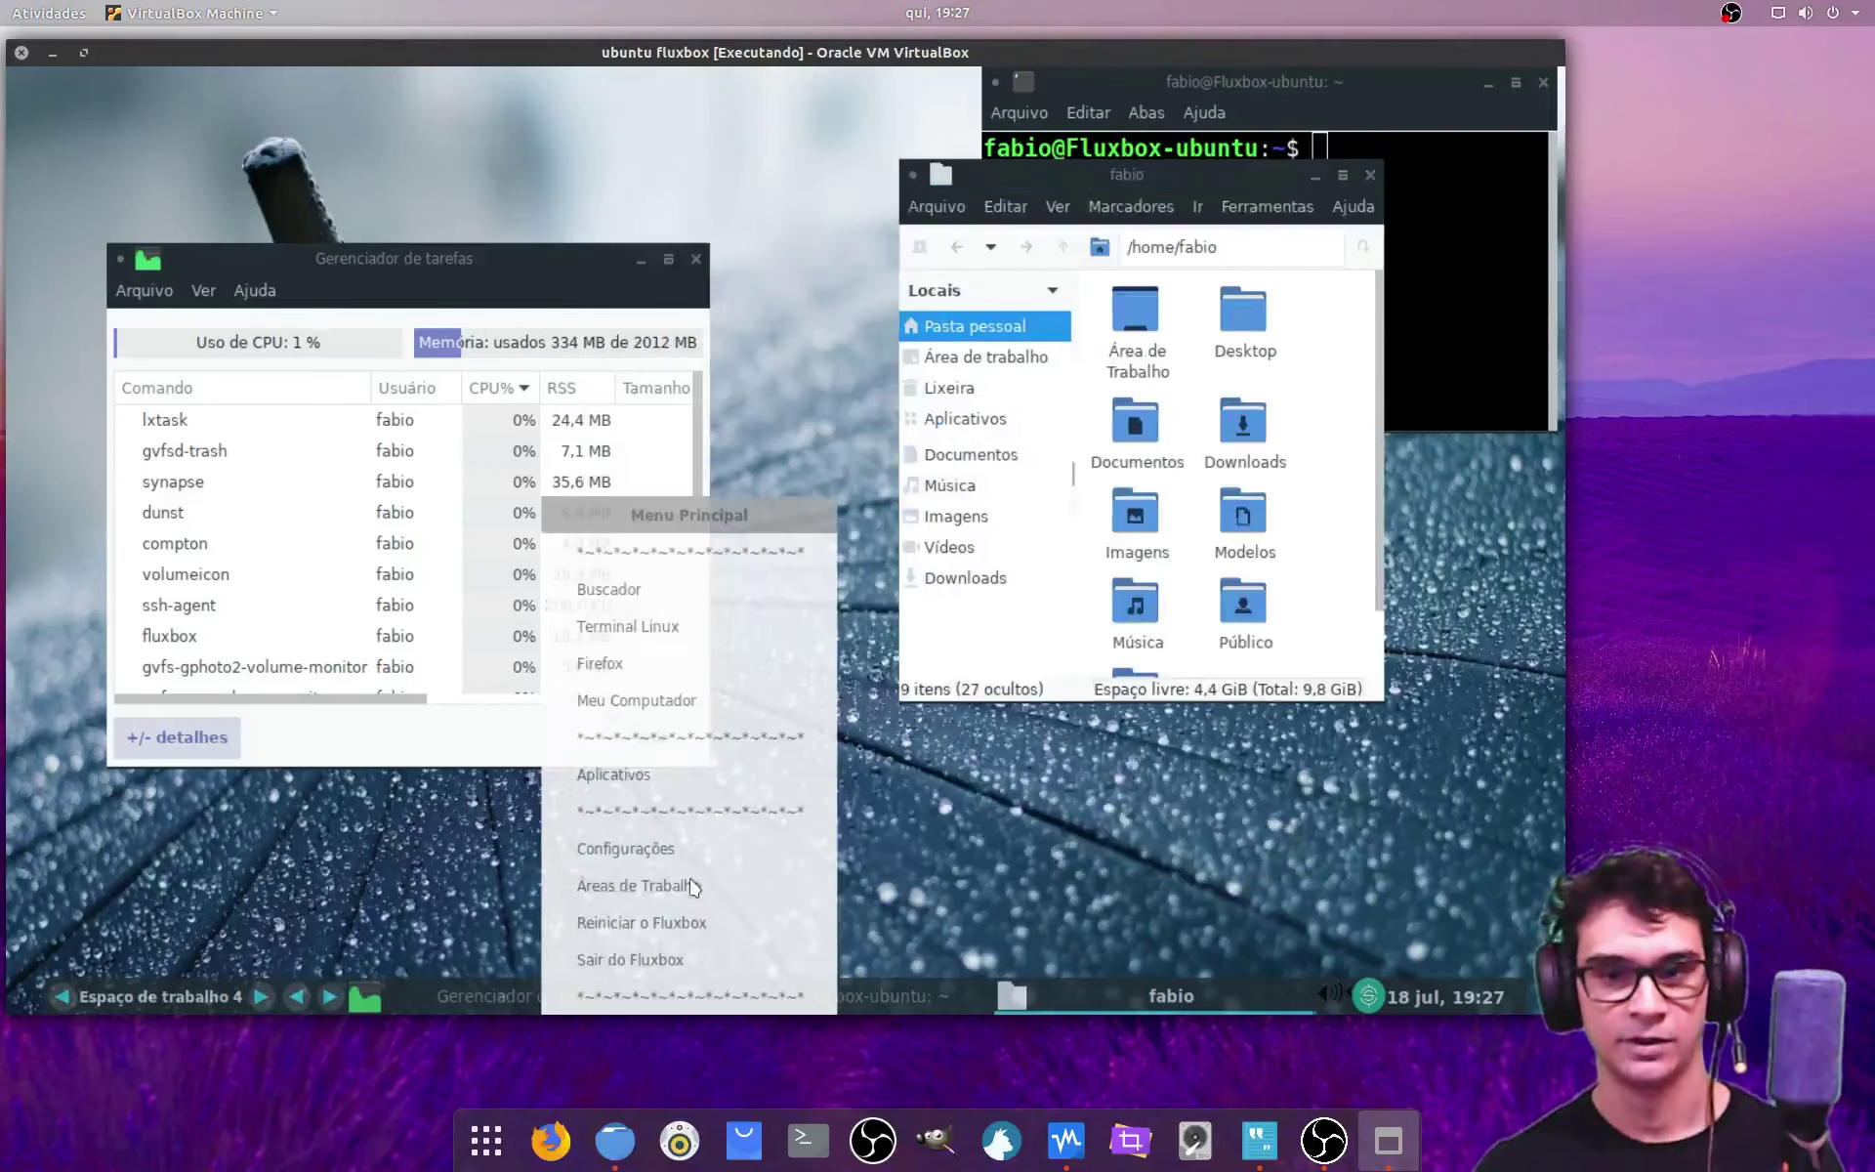
left_click(674, 672)
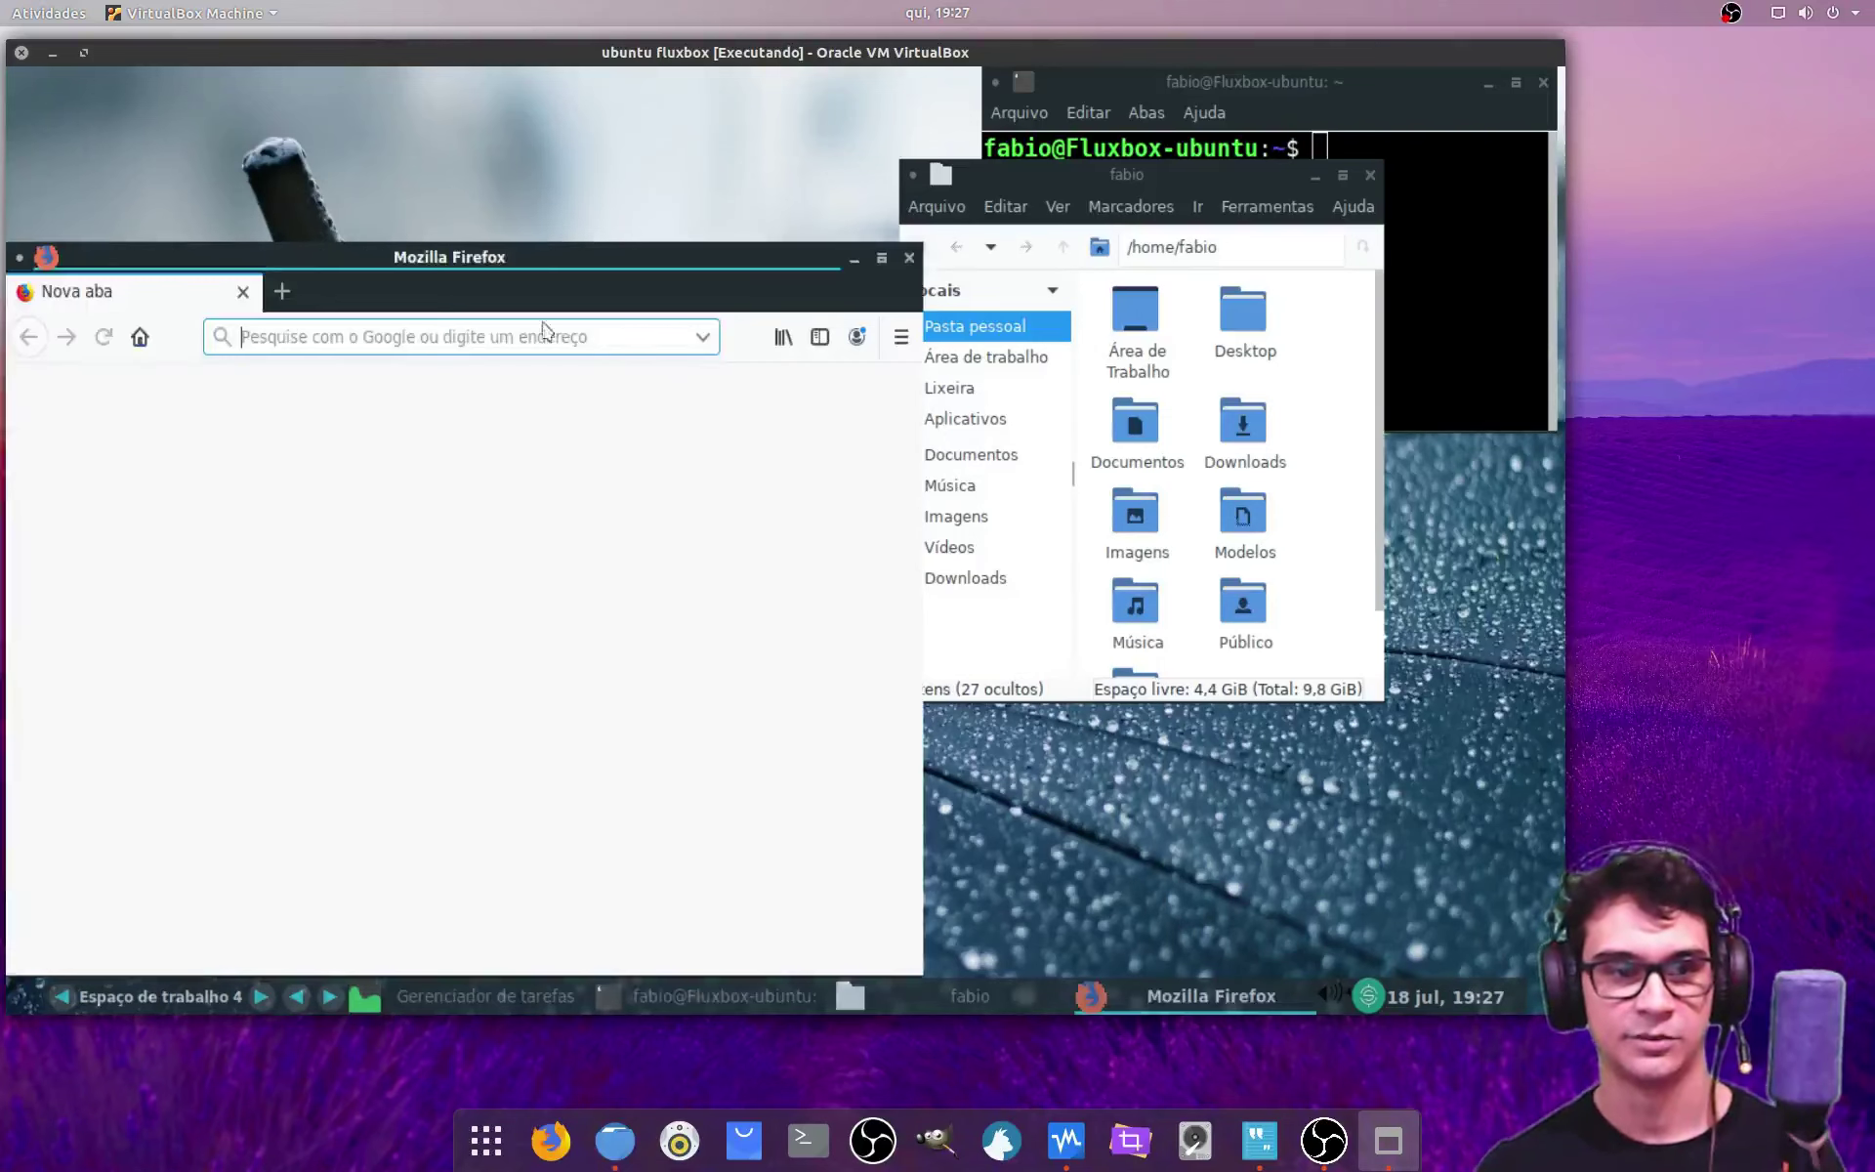
left_click_drag(138, 894, 382, 748)
left_click_drag(261, 818, 331, 774)
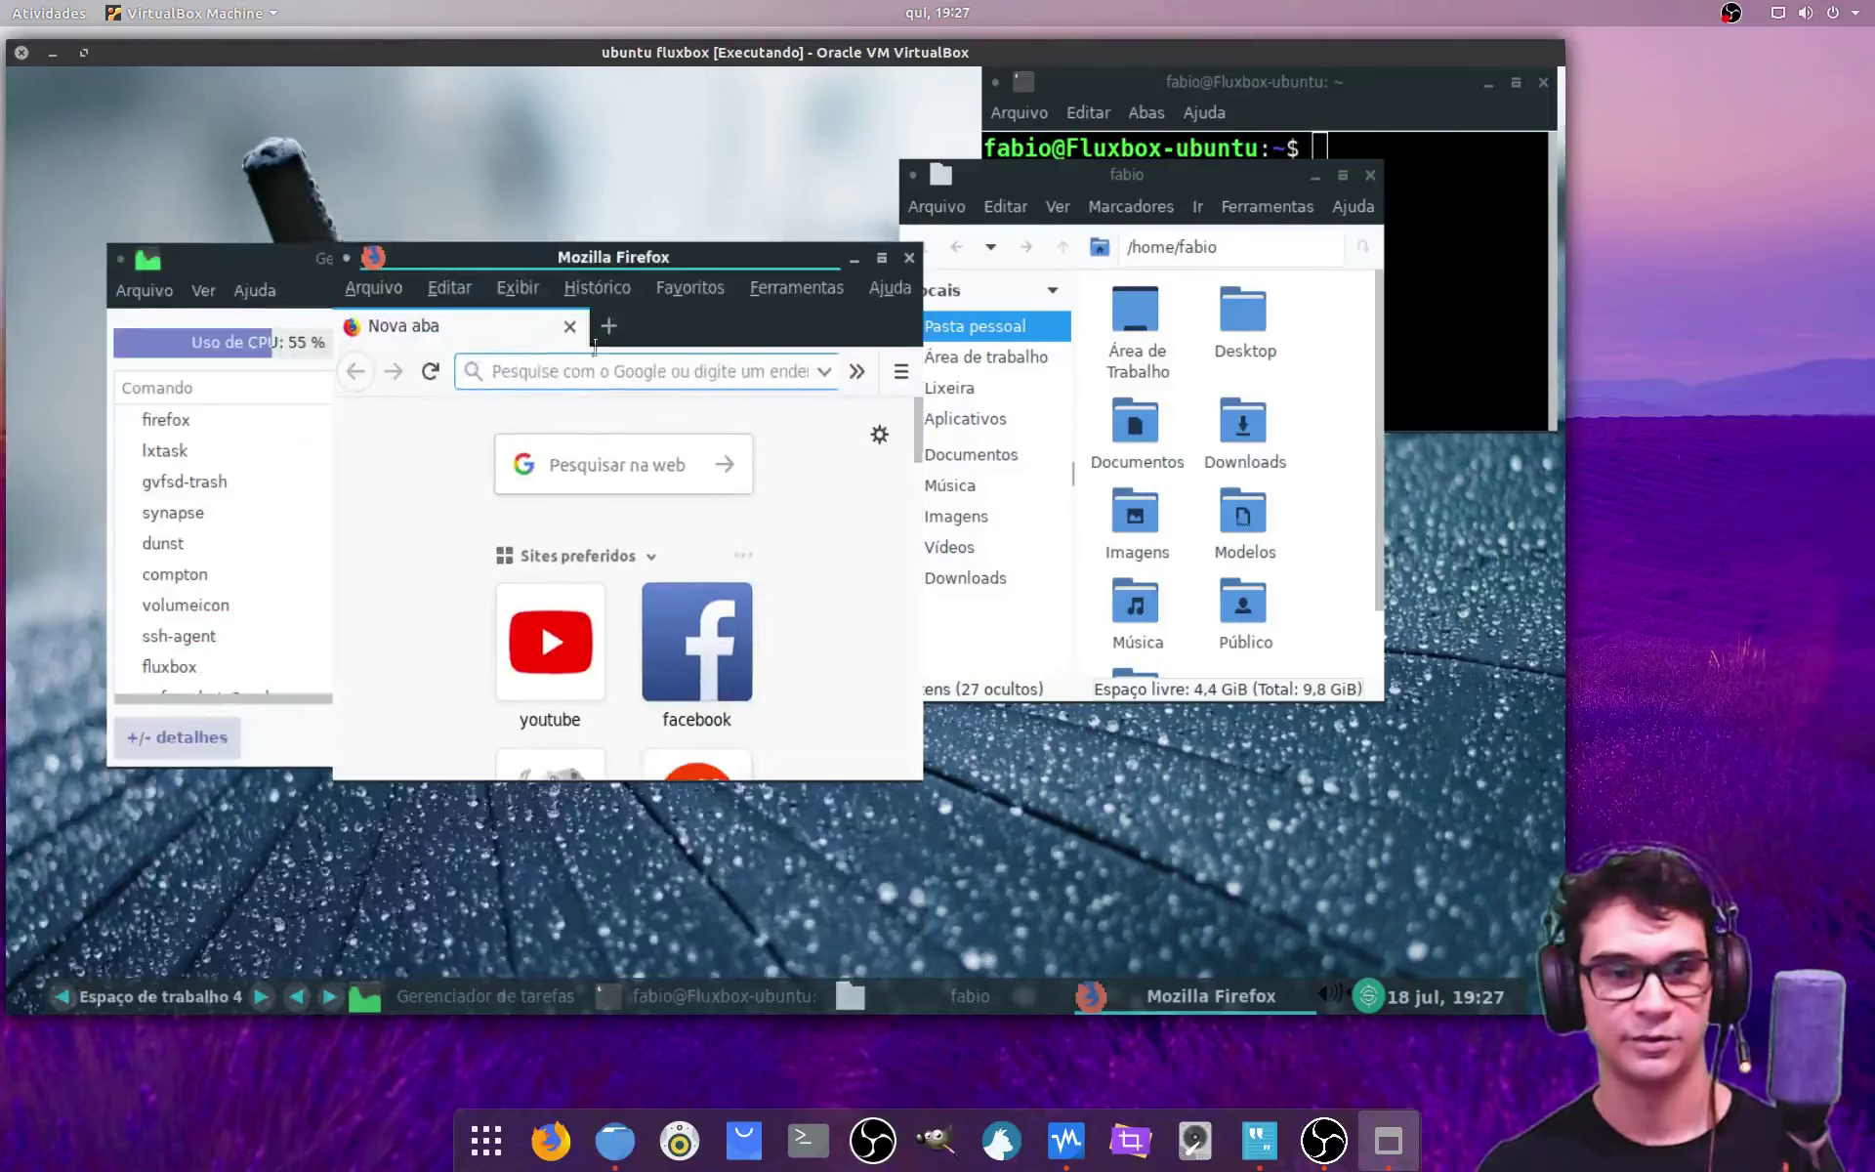
left_click_drag(637, 256, 1234, 470)
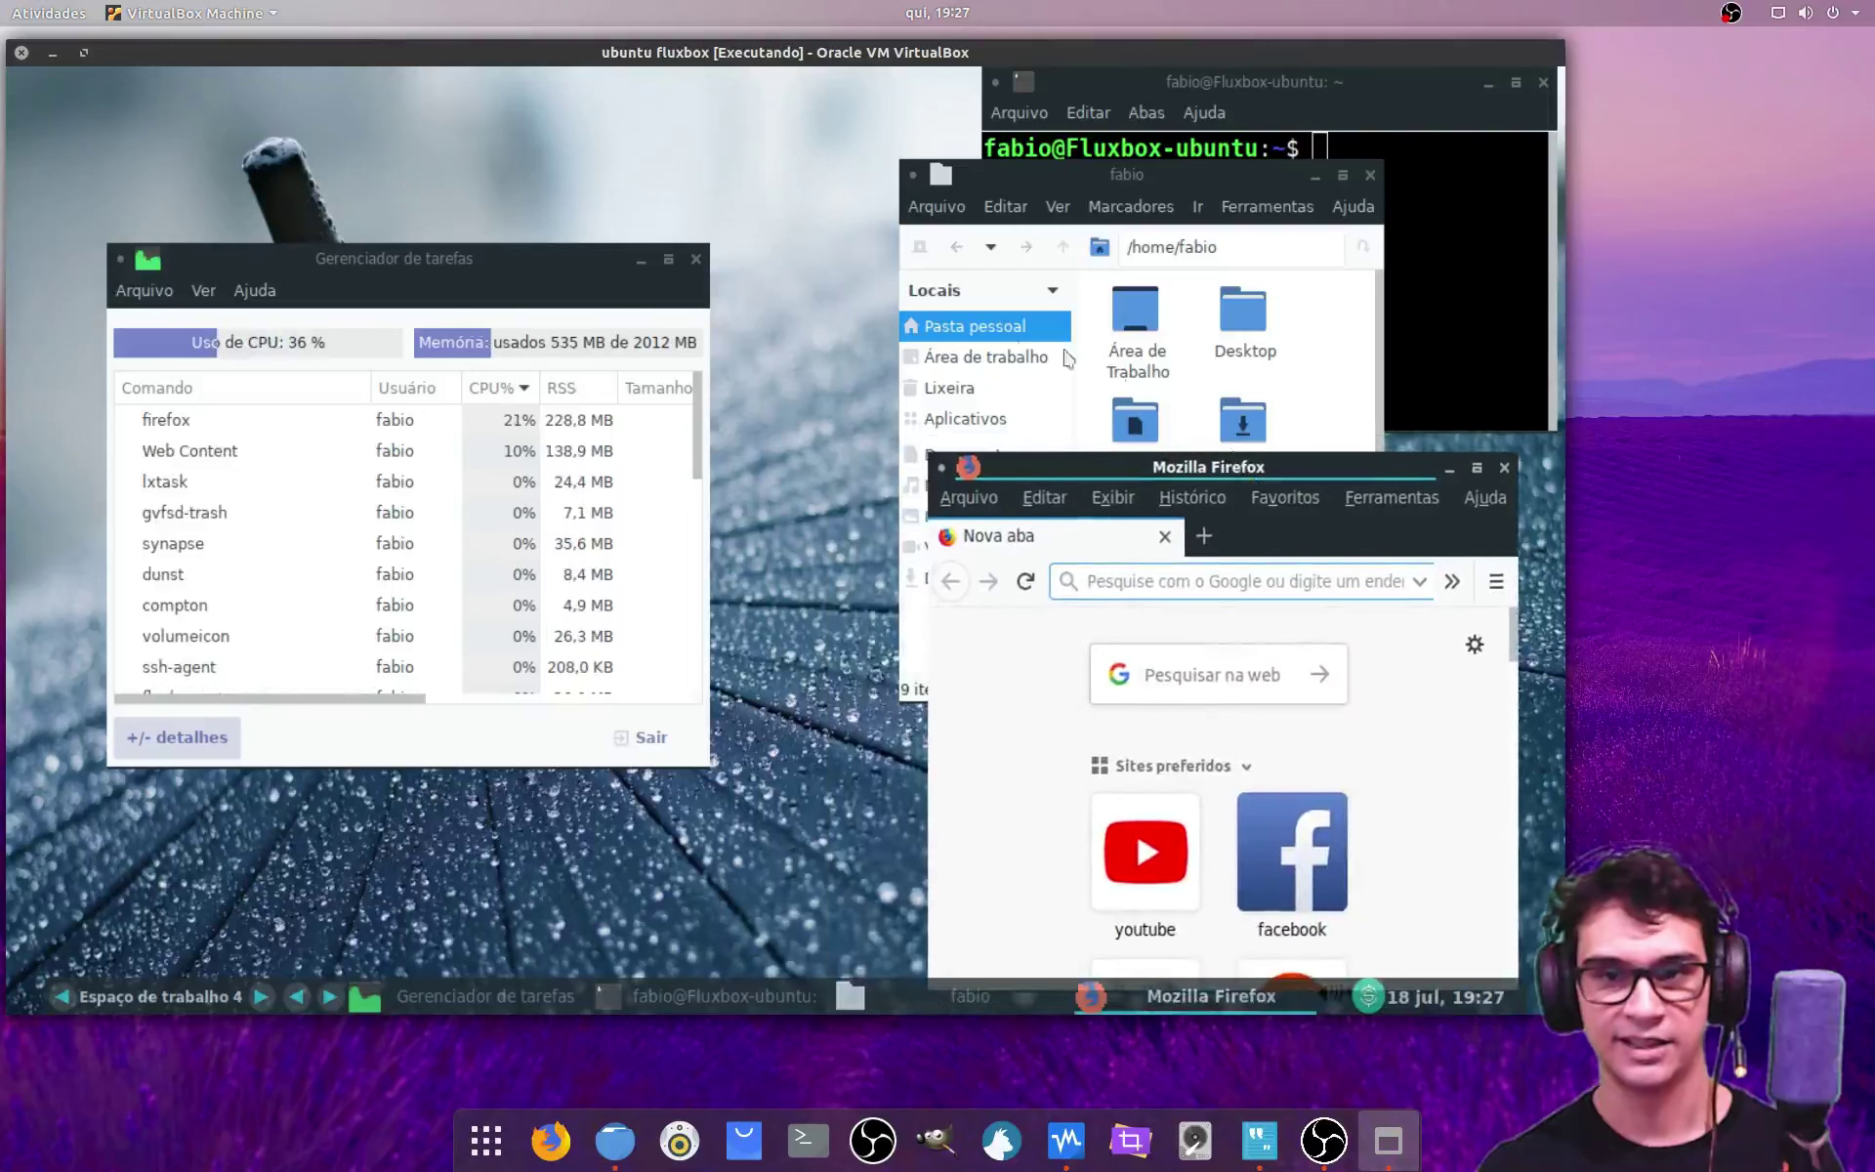
Step: Launch the Transmission torrent client and move its window to the right
right_click(726, 181)
mouse_move(708, 409)
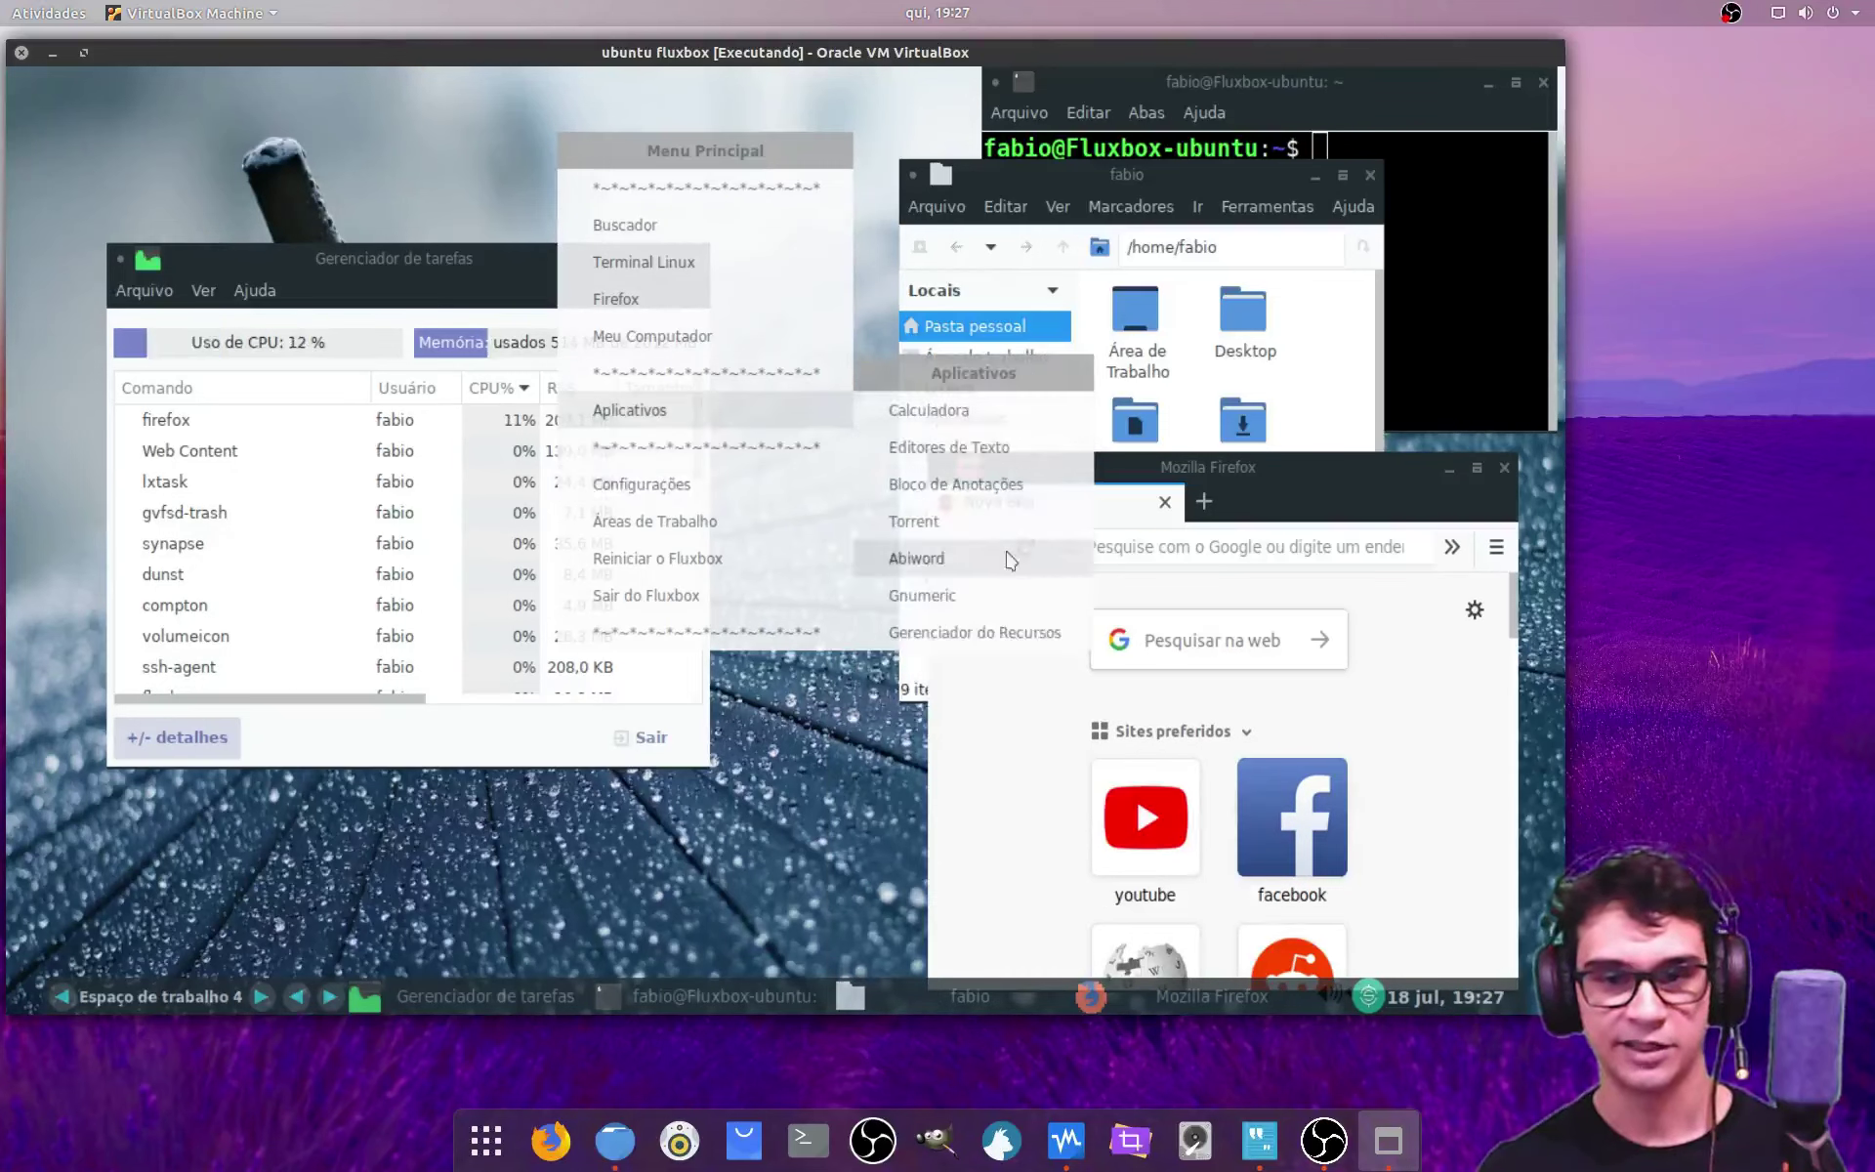
key("Escape")
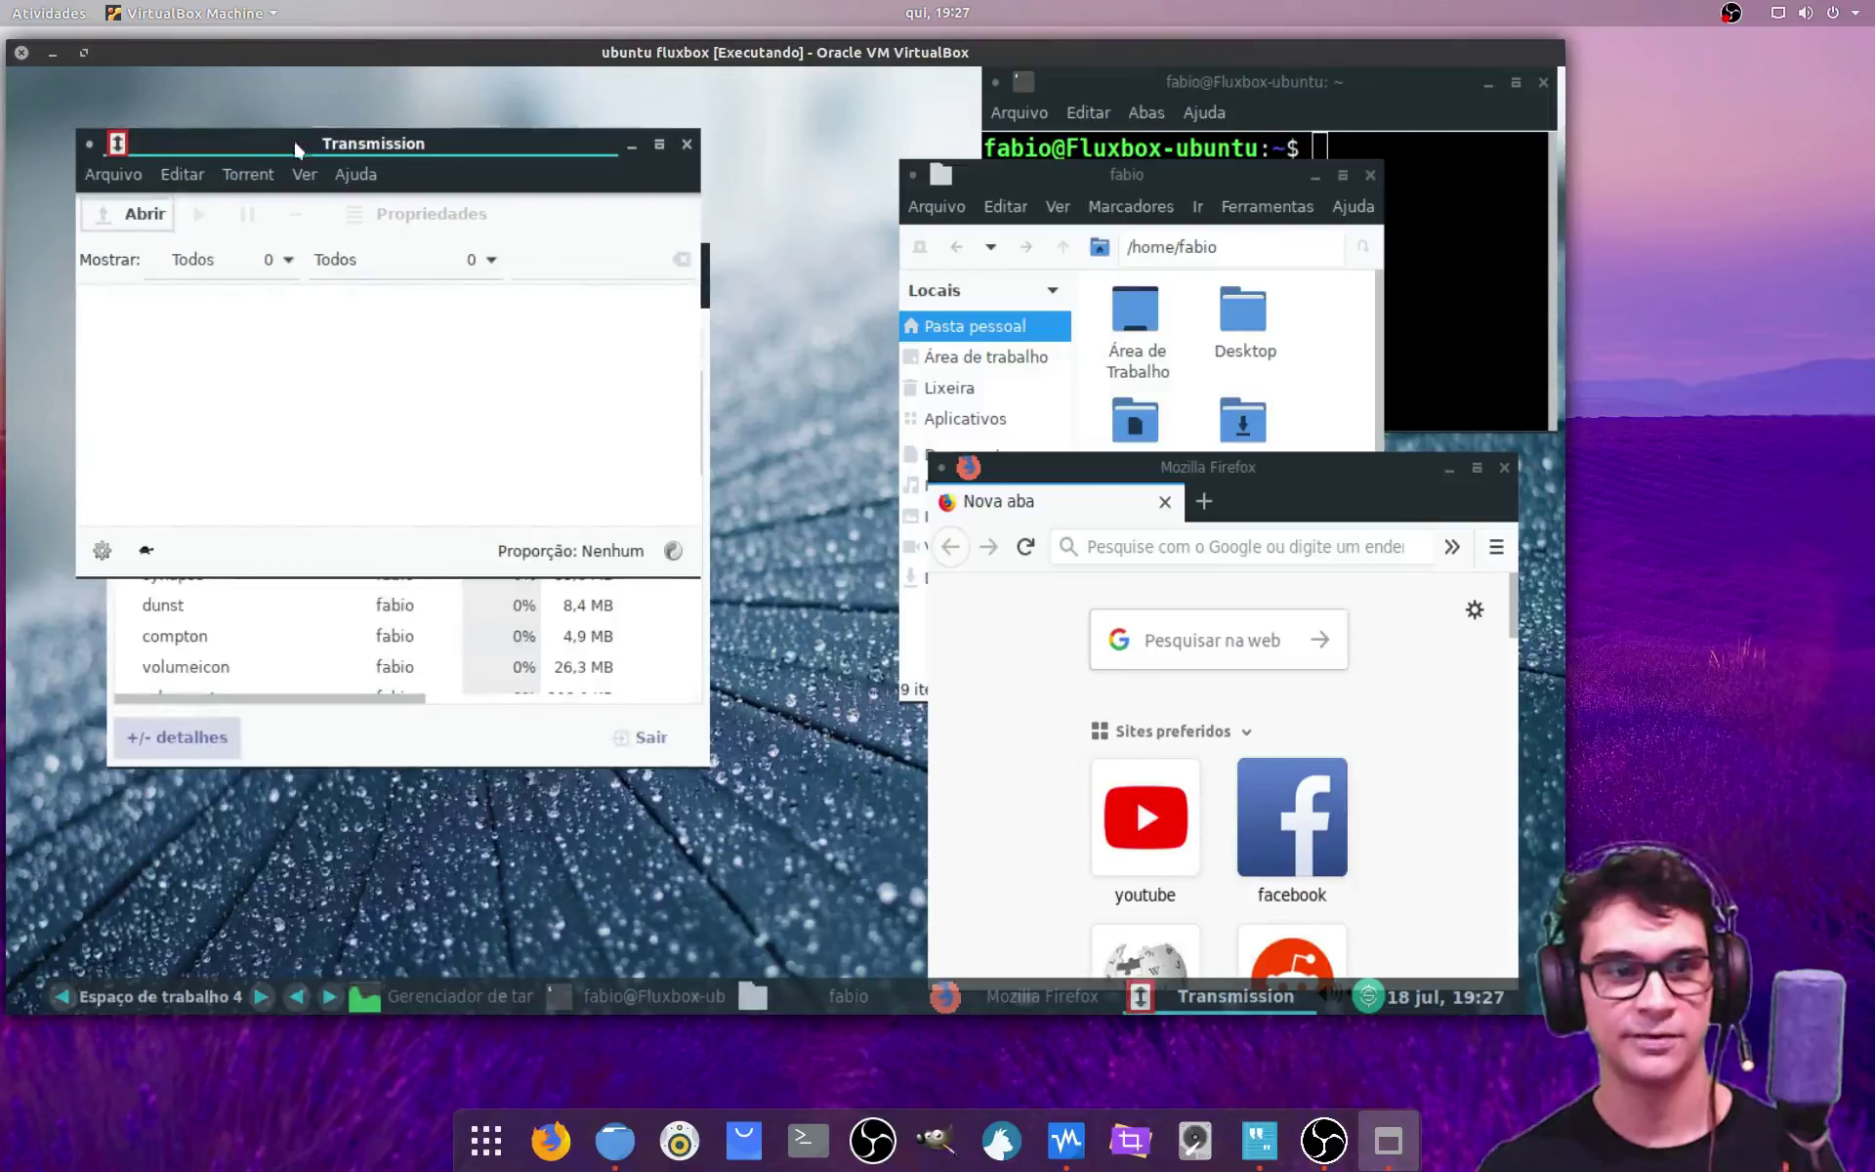
left_click_drag(264, 143, 1127, 146)
Step: Launch a blank Leafpad notepad, shrink it and move it to the upper right
right_click(783, 625)
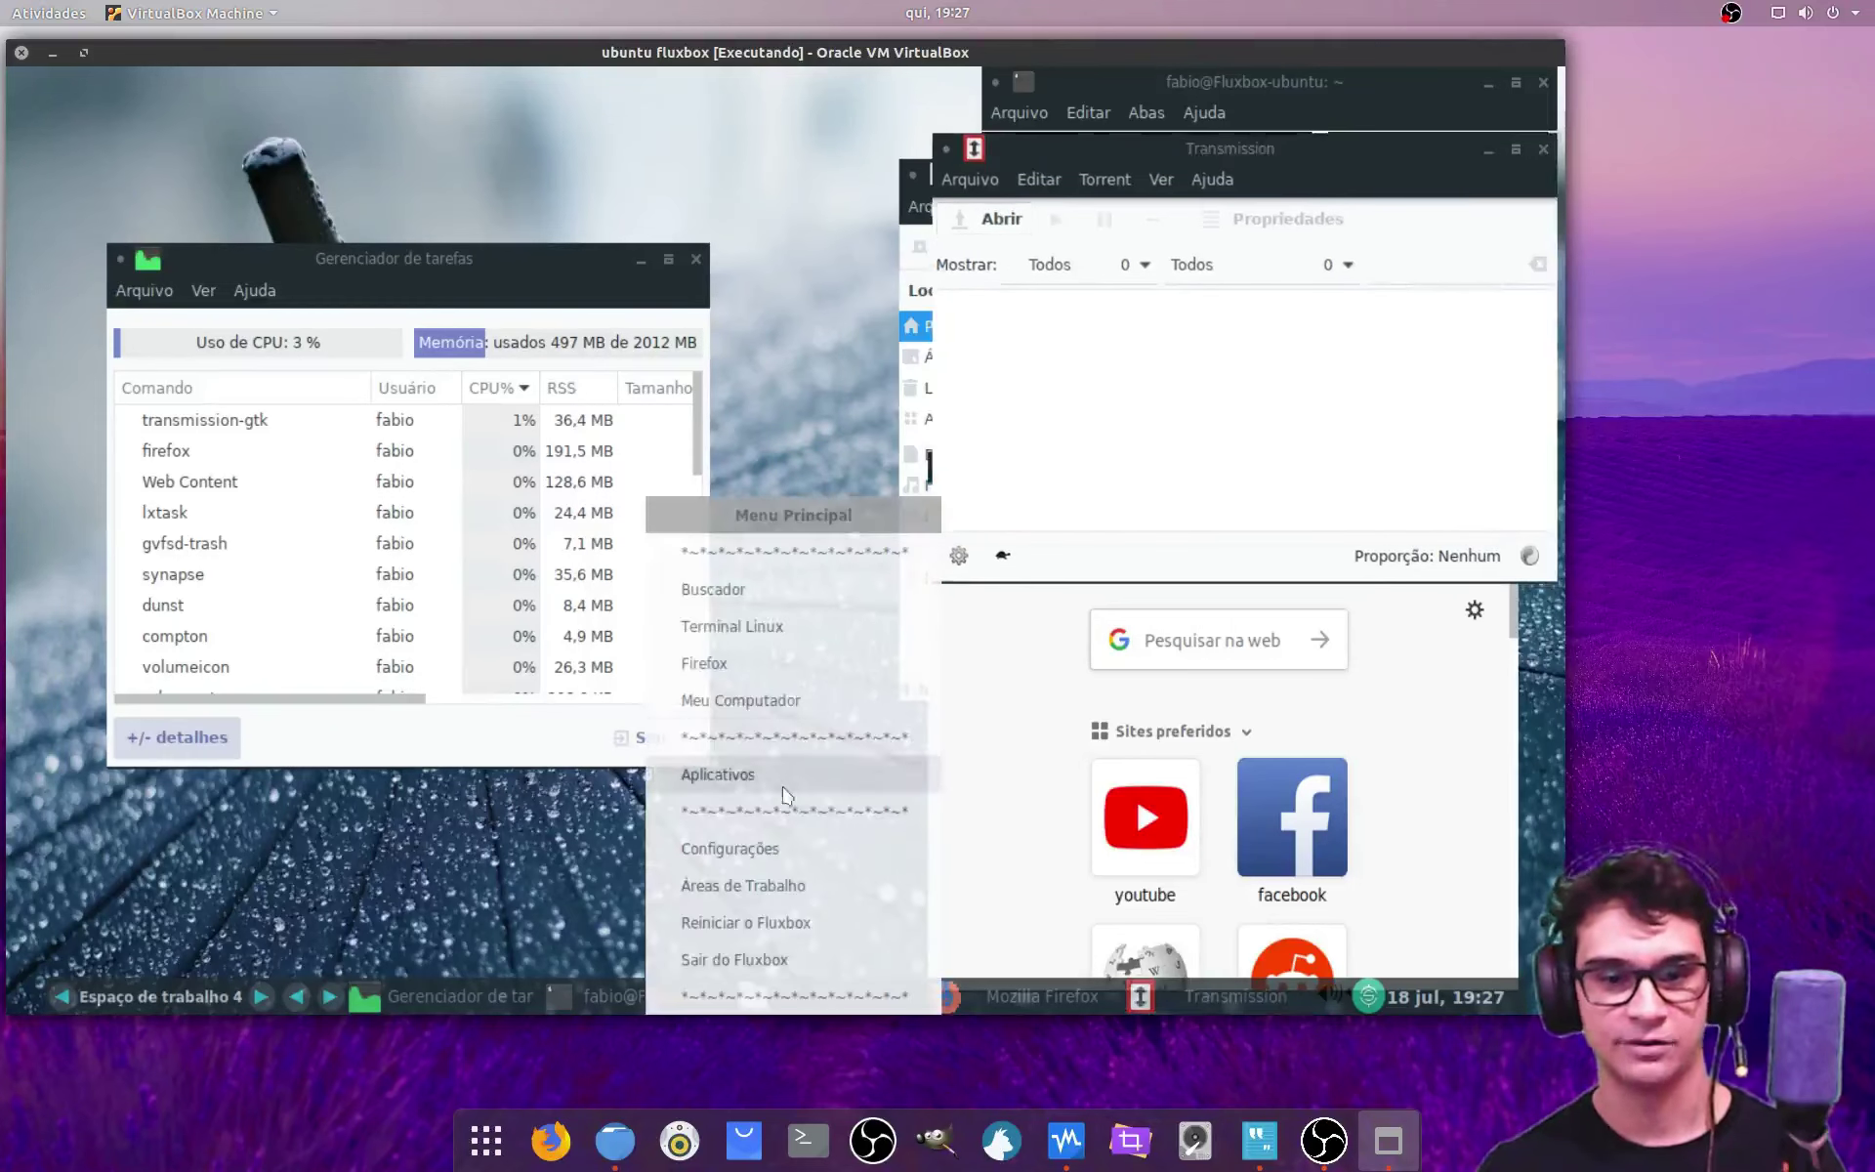
mouse_move(771, 774)
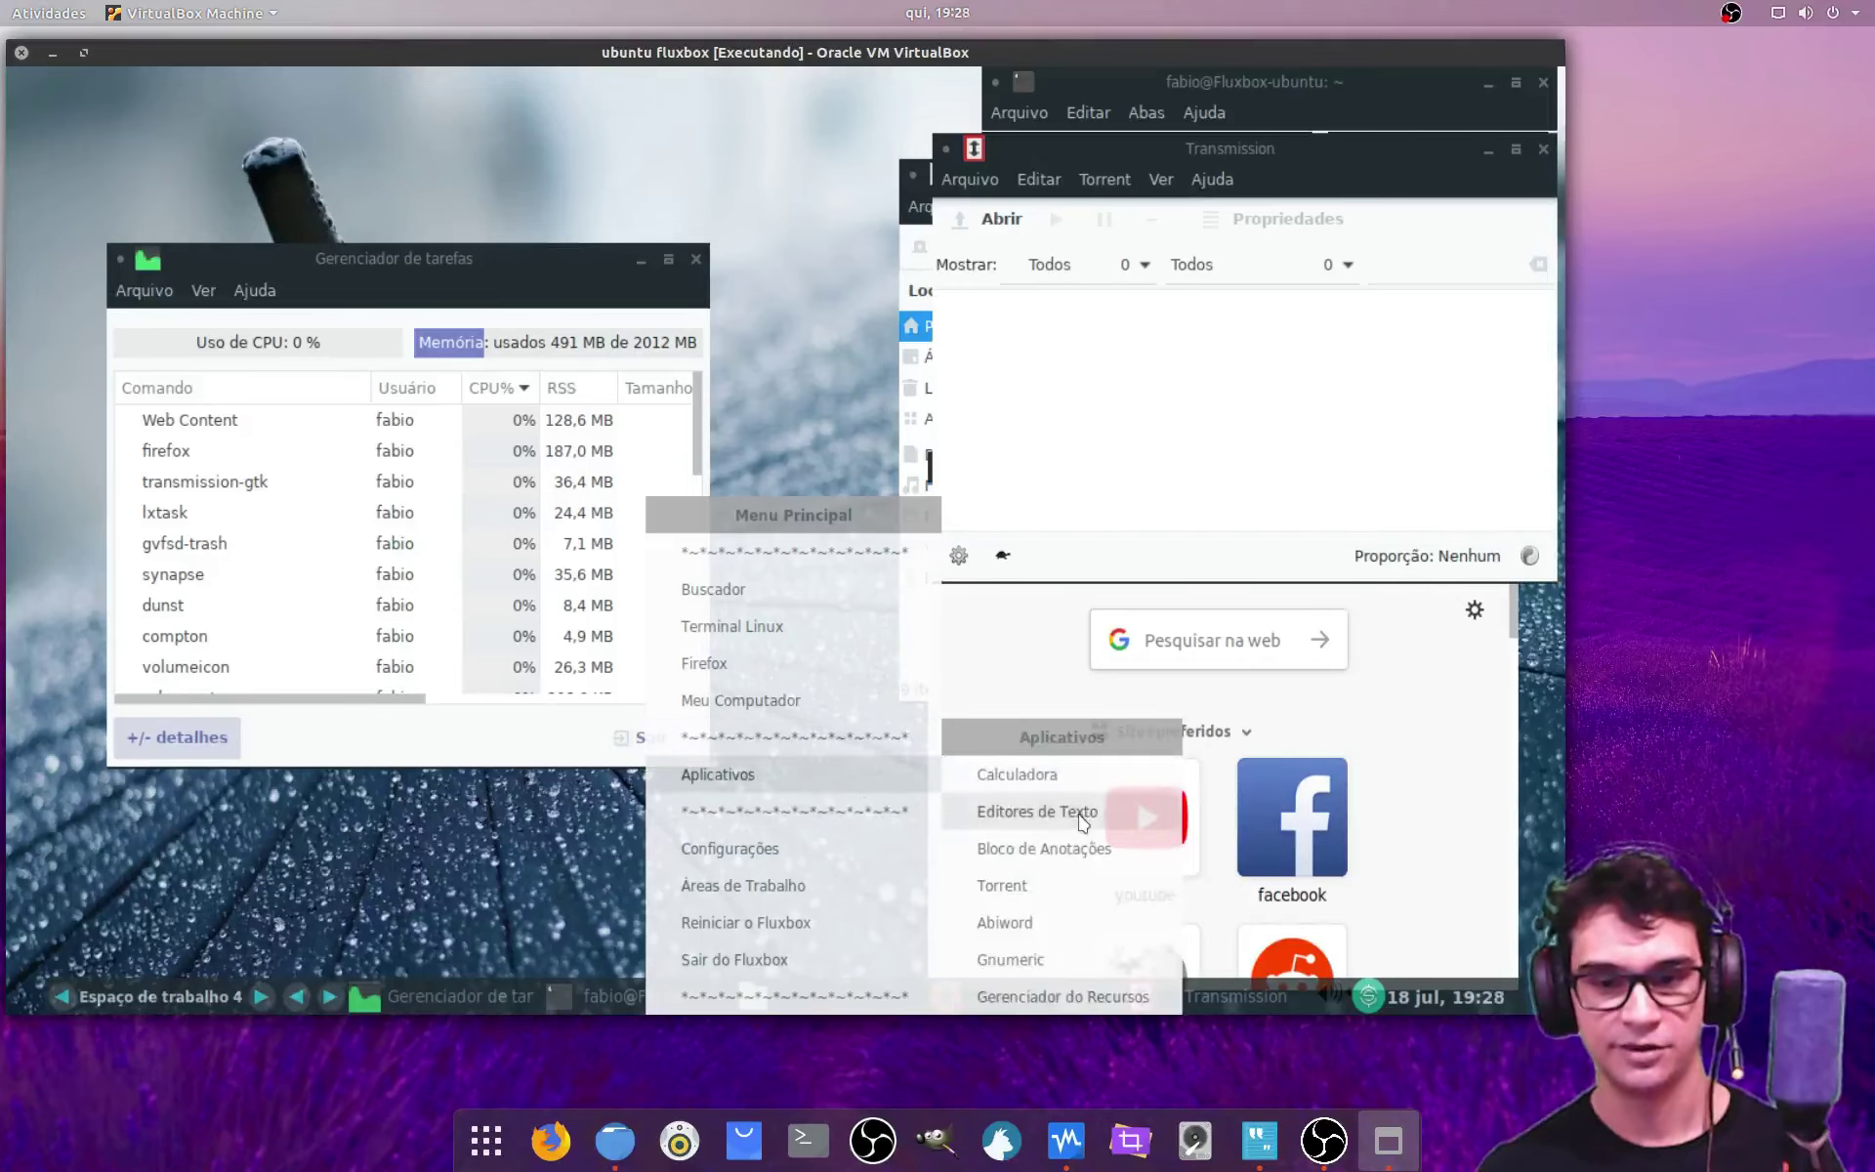
mouse_move(1084, 811)
left_click(1242, 814)
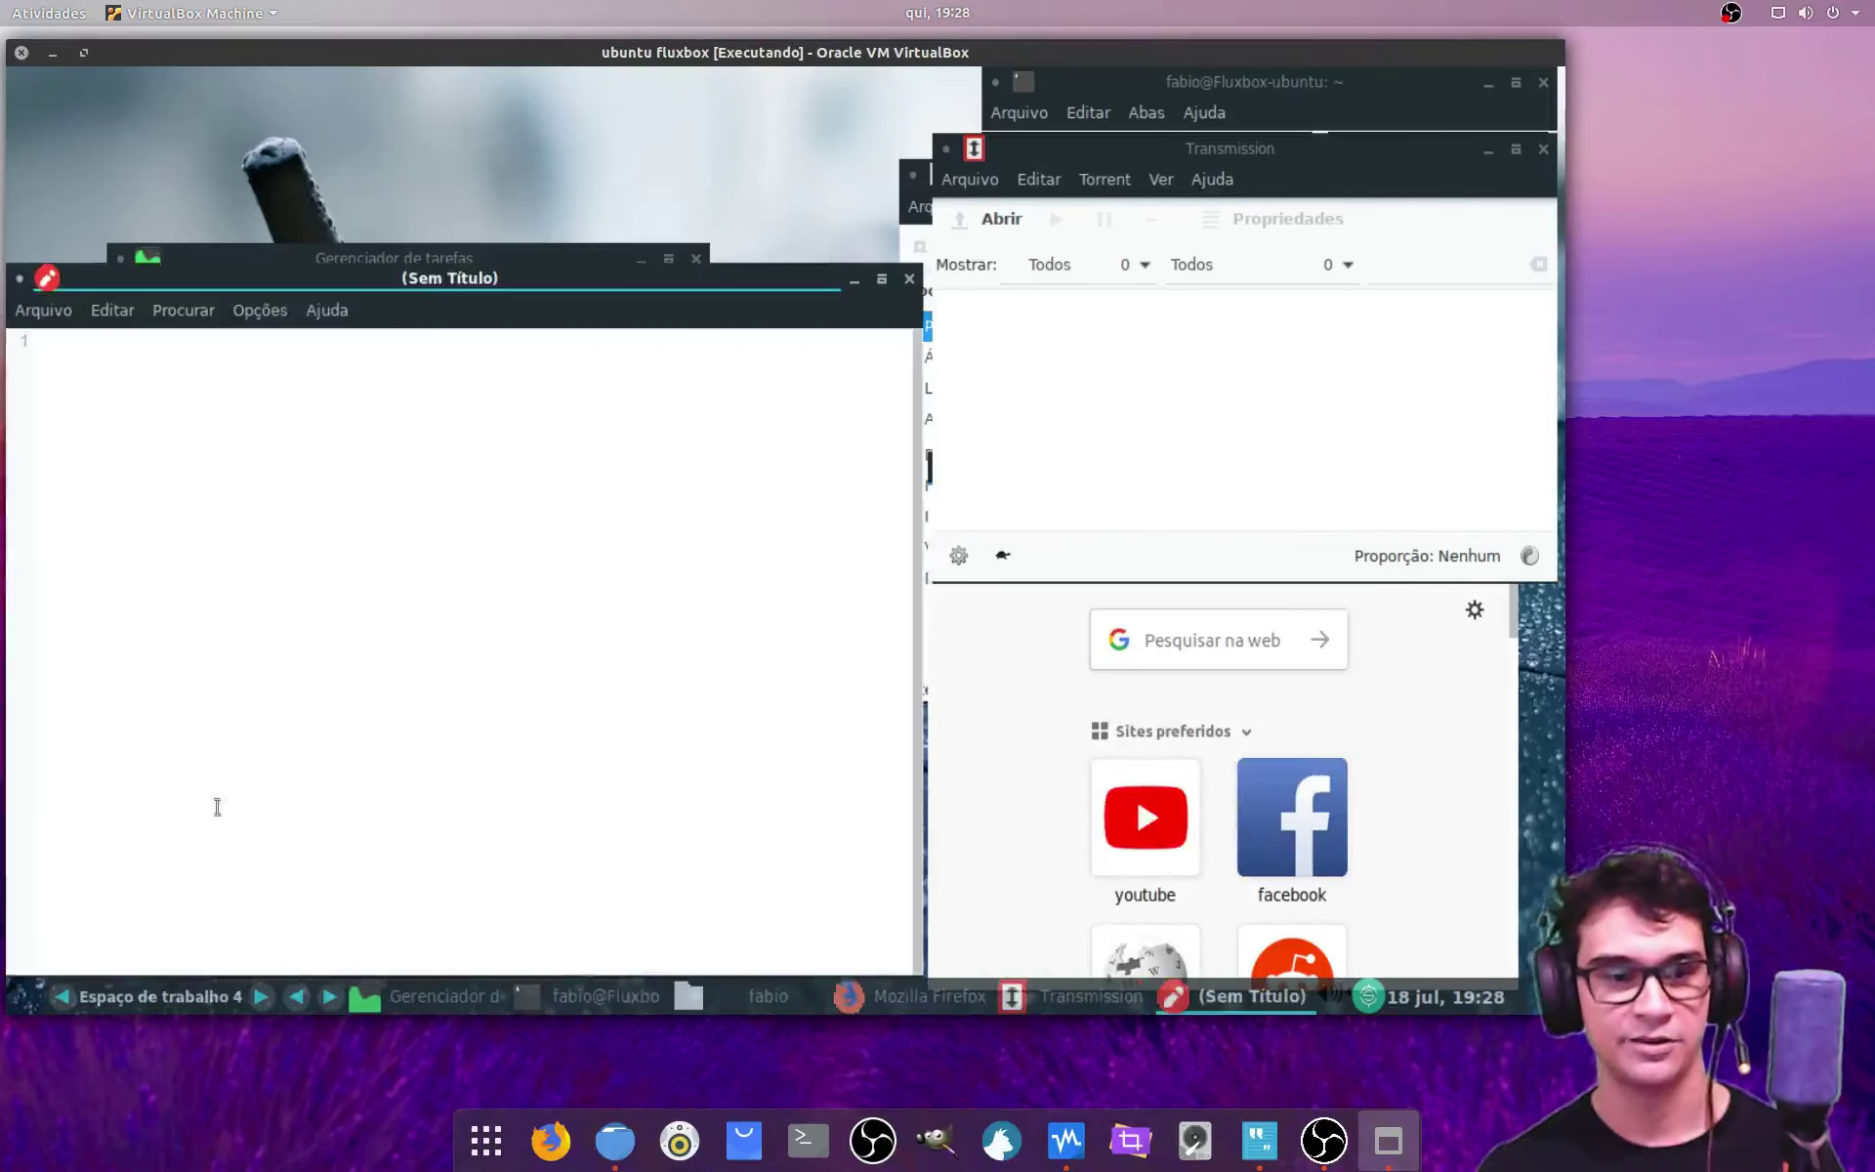
left_click_drag(217, 806, 567, 576)
left_click_drag(552, 276, 1121, 210)
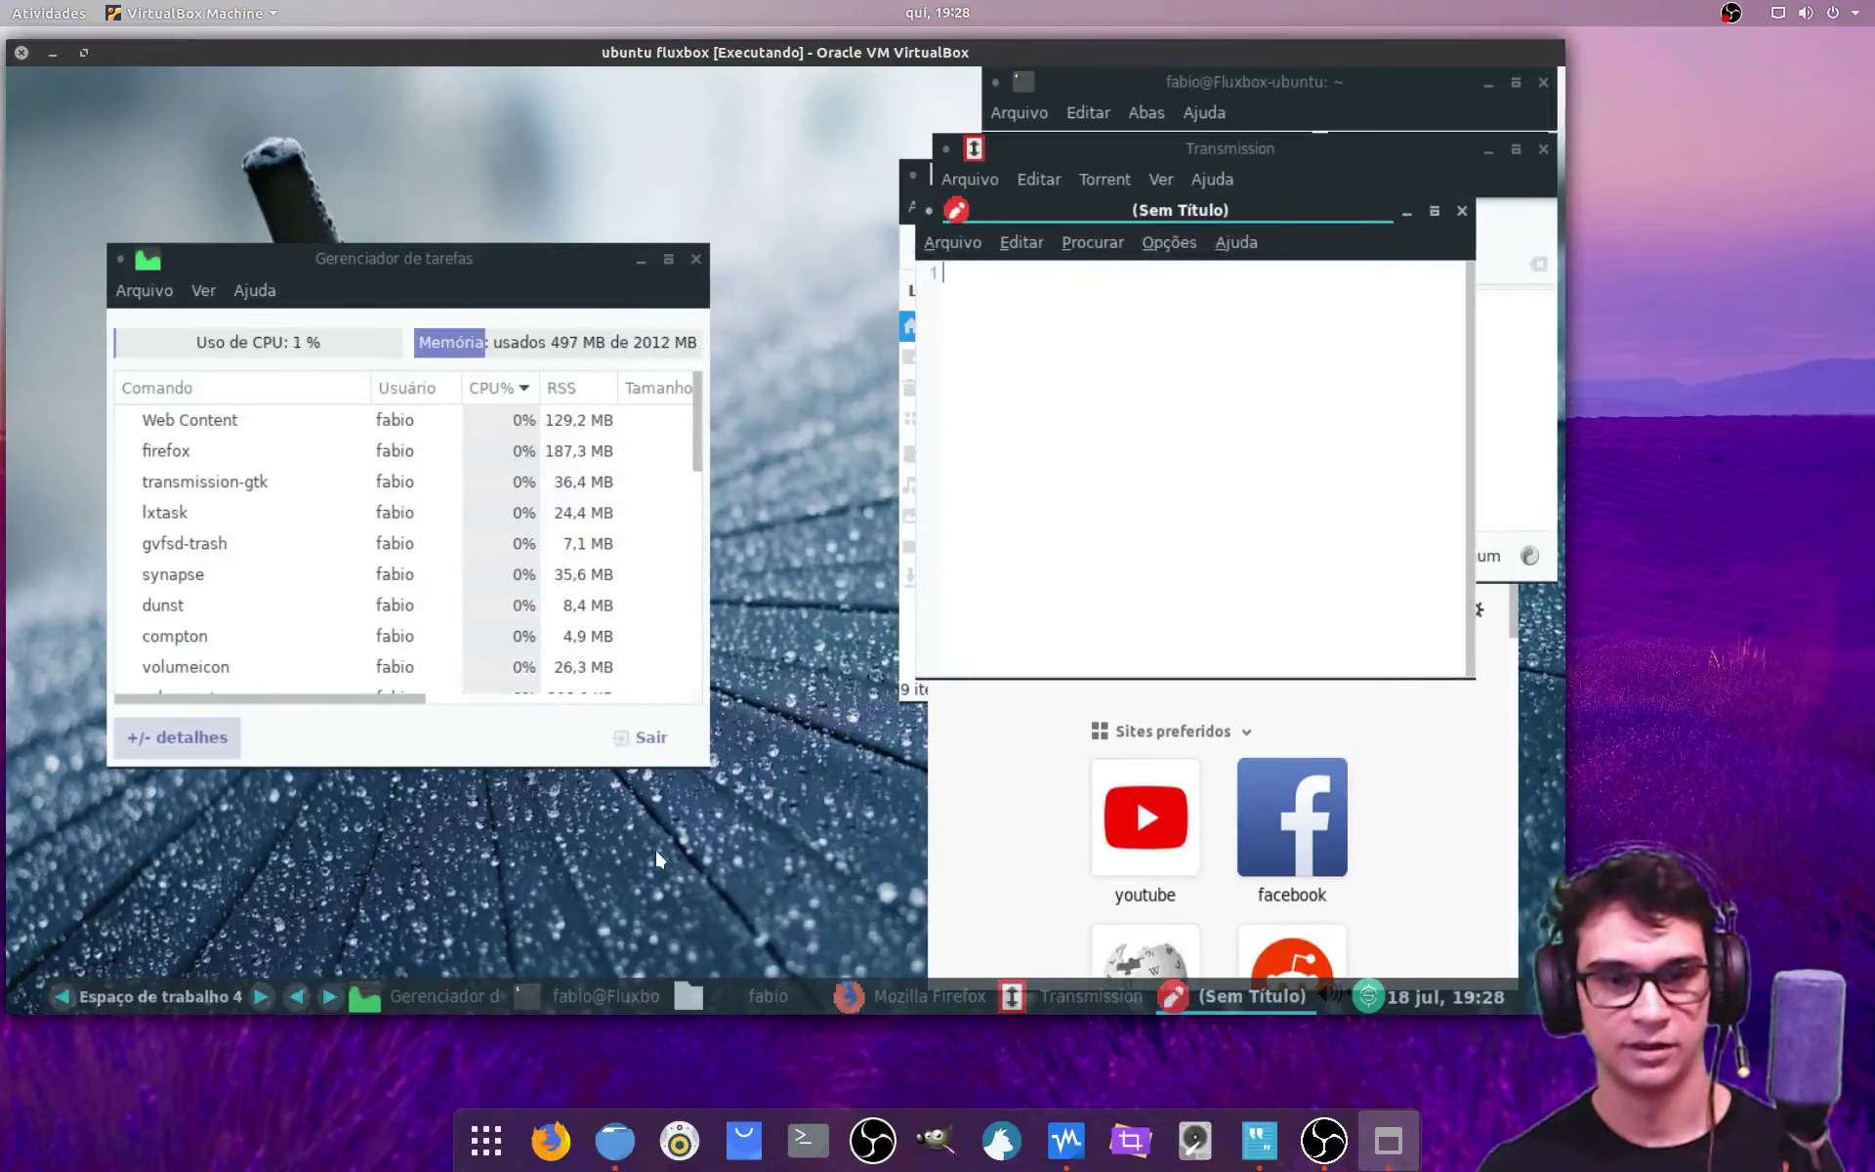
Step: Launch the GVim editor from the root menu's Aplicativos submenu
right_click(656, 854)
mouse_move(821, 781)
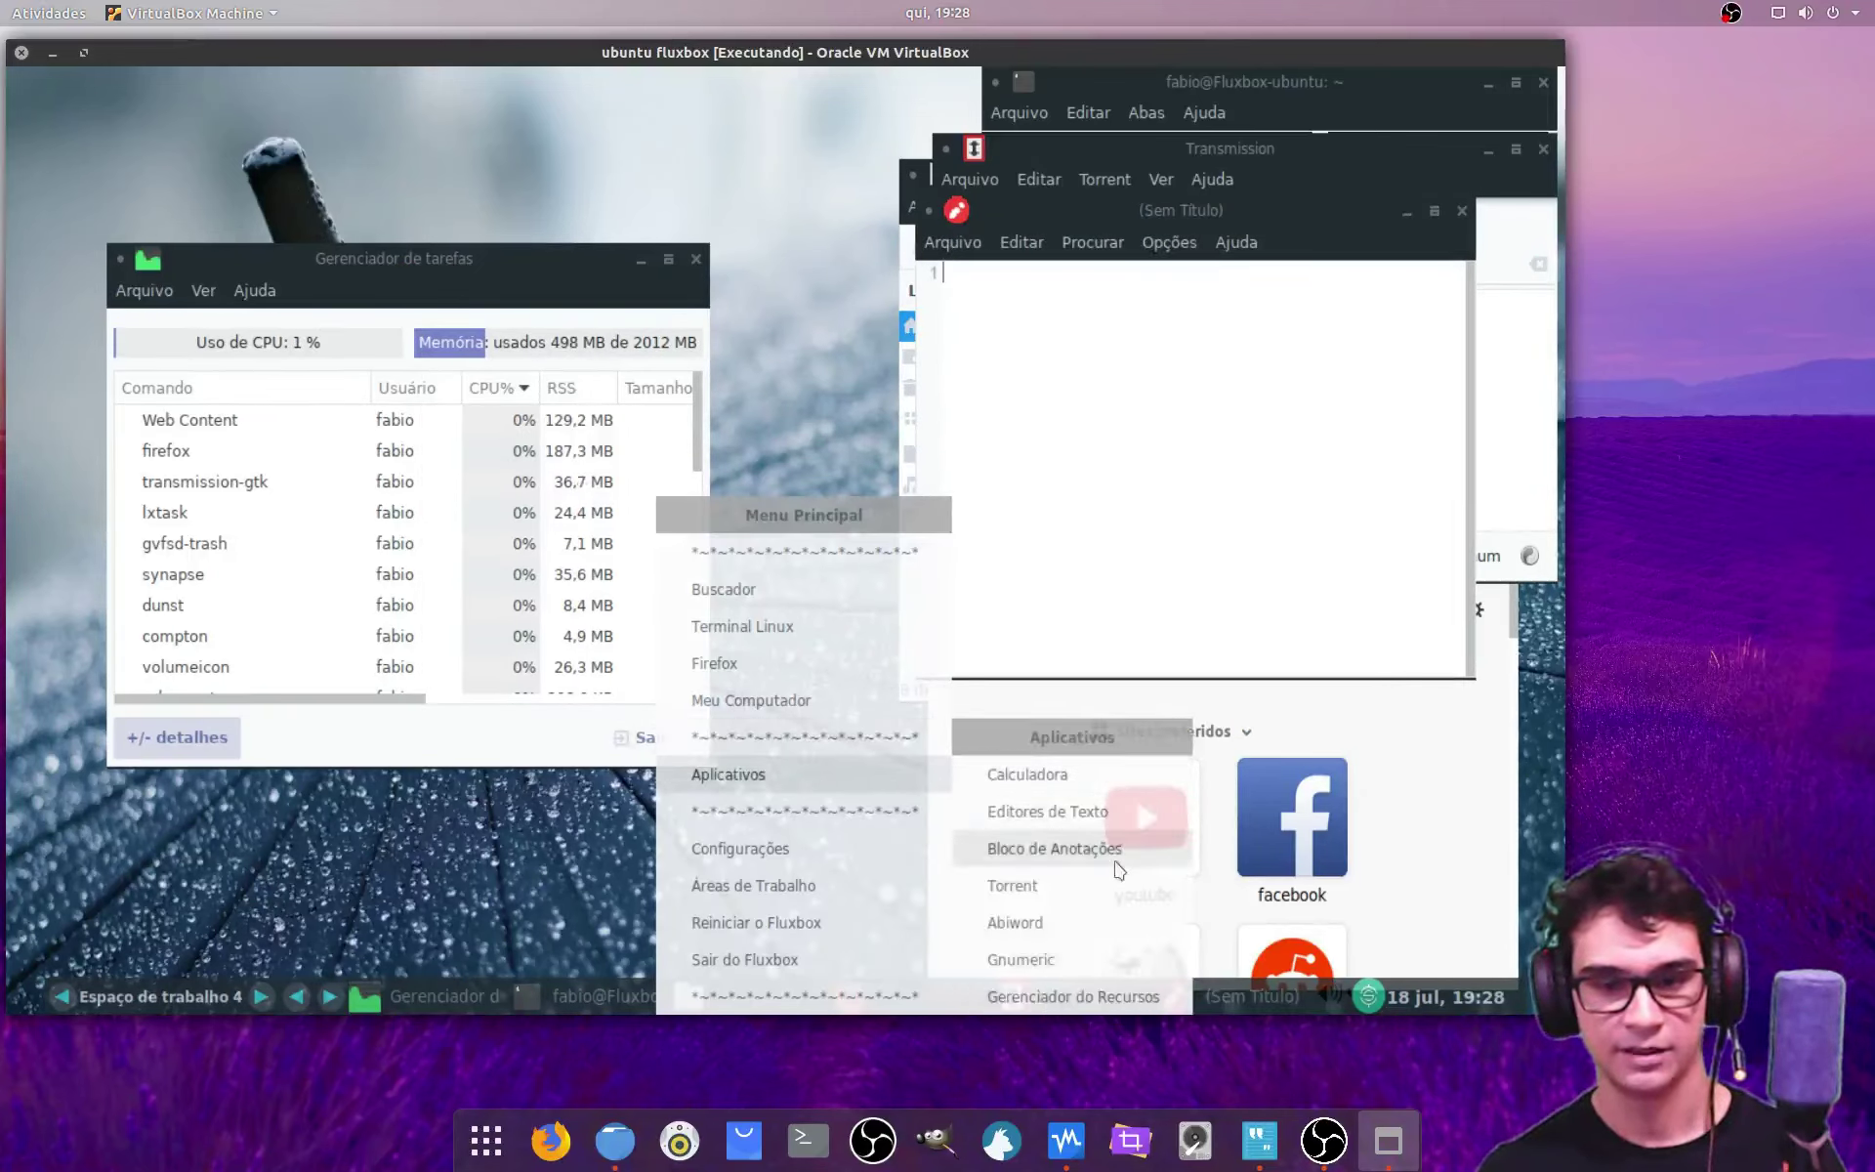
mouse_move(1093, 818)
left_click(1244, 857)
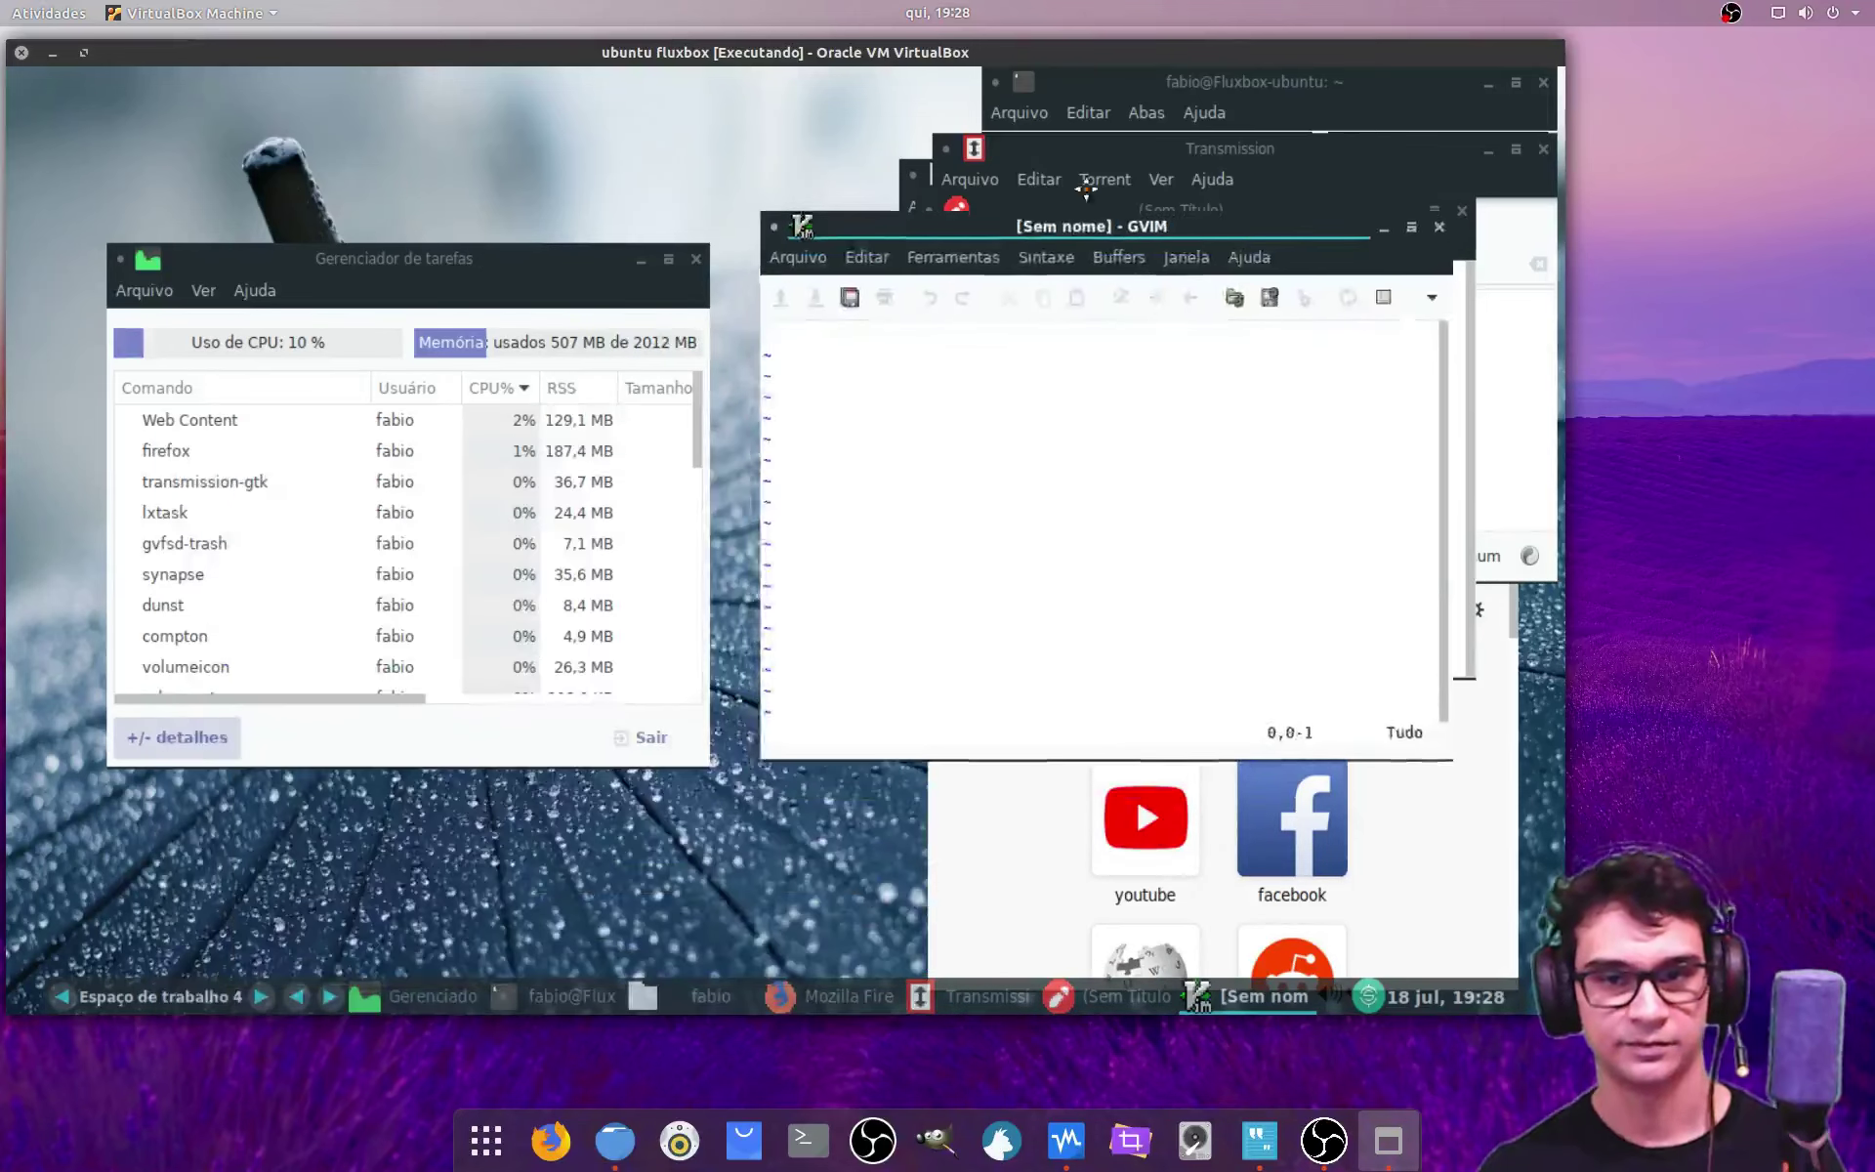
Step: Launch Gnumeric with Livro1, shrink its window and drag it to the top right
right_click(799, 882)
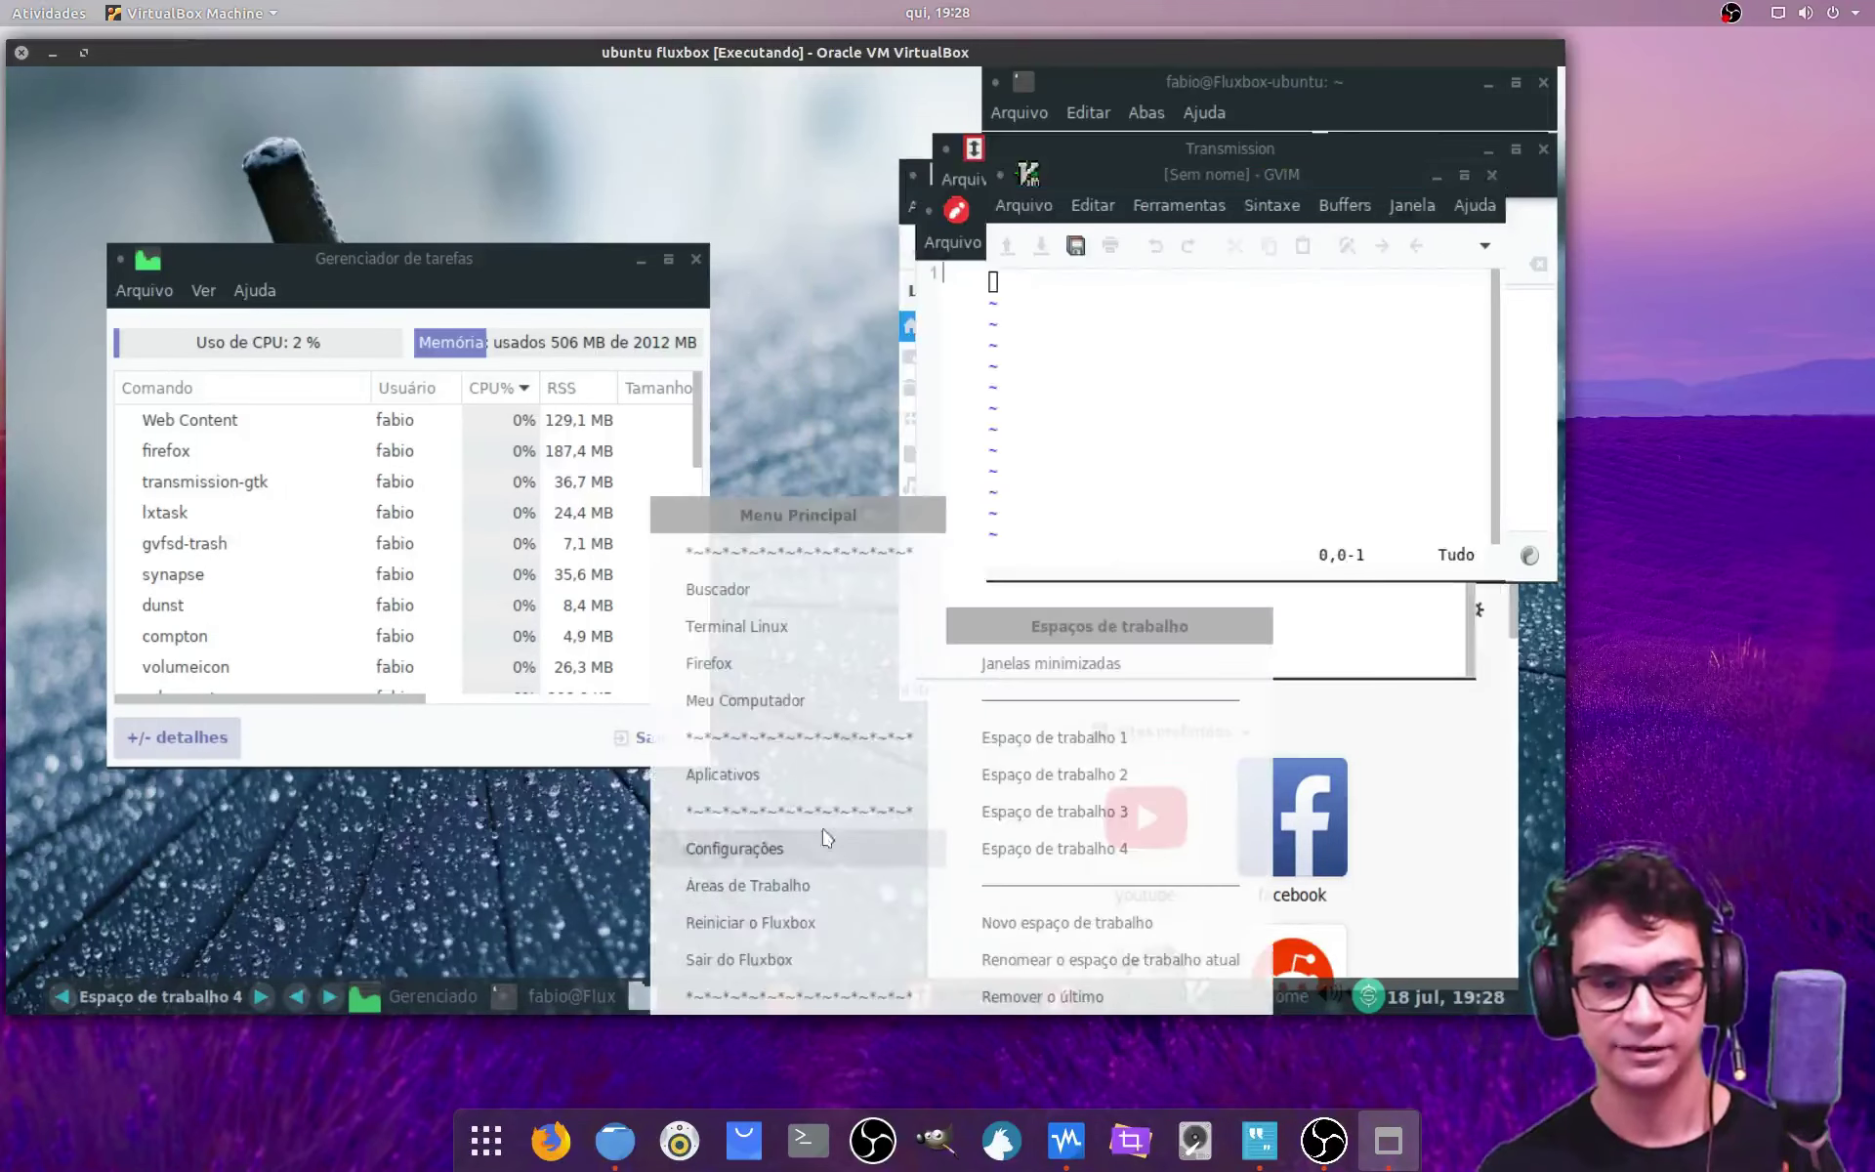
mouse_move(808, 774)
left_click(1033, 962)
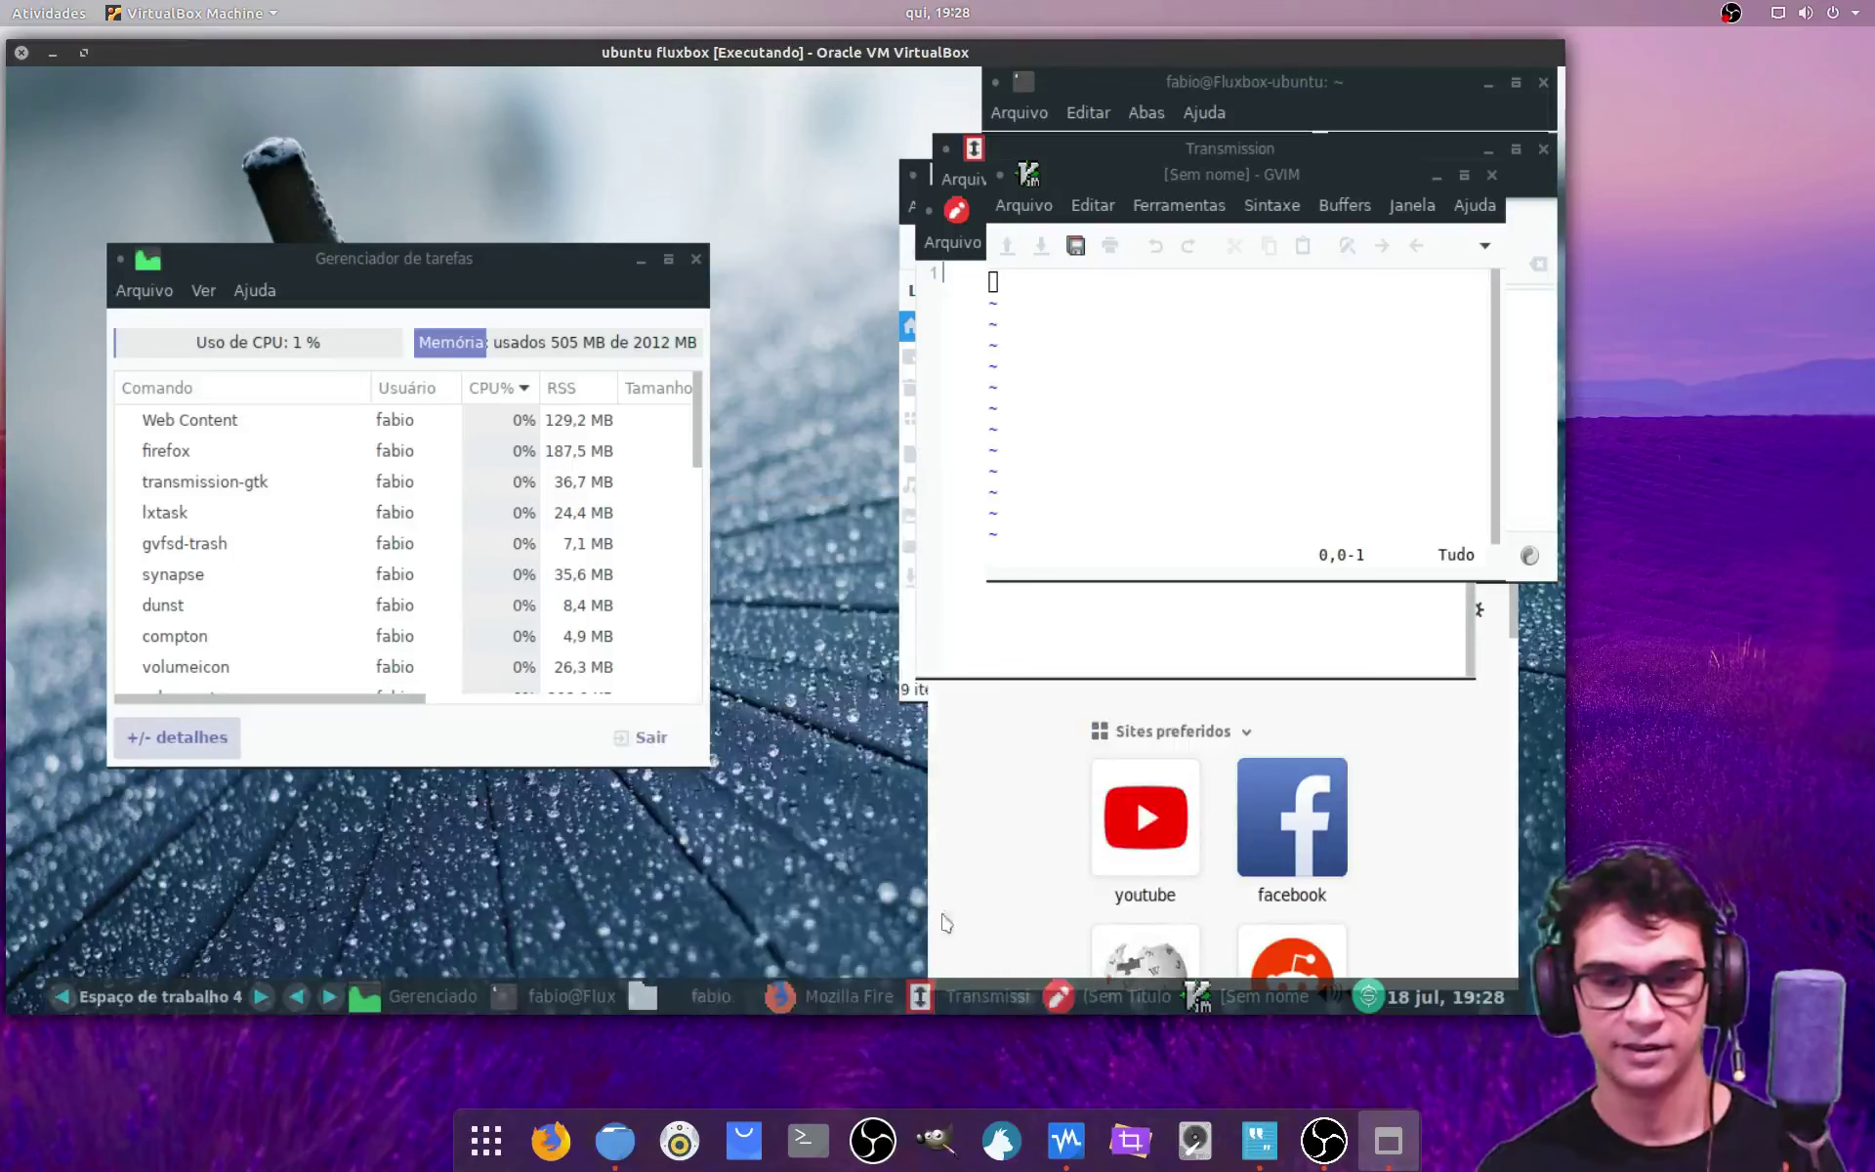
left_click_drag(56, 964, 452, 684)
left_click_drag(718, 239, 1129, 141)
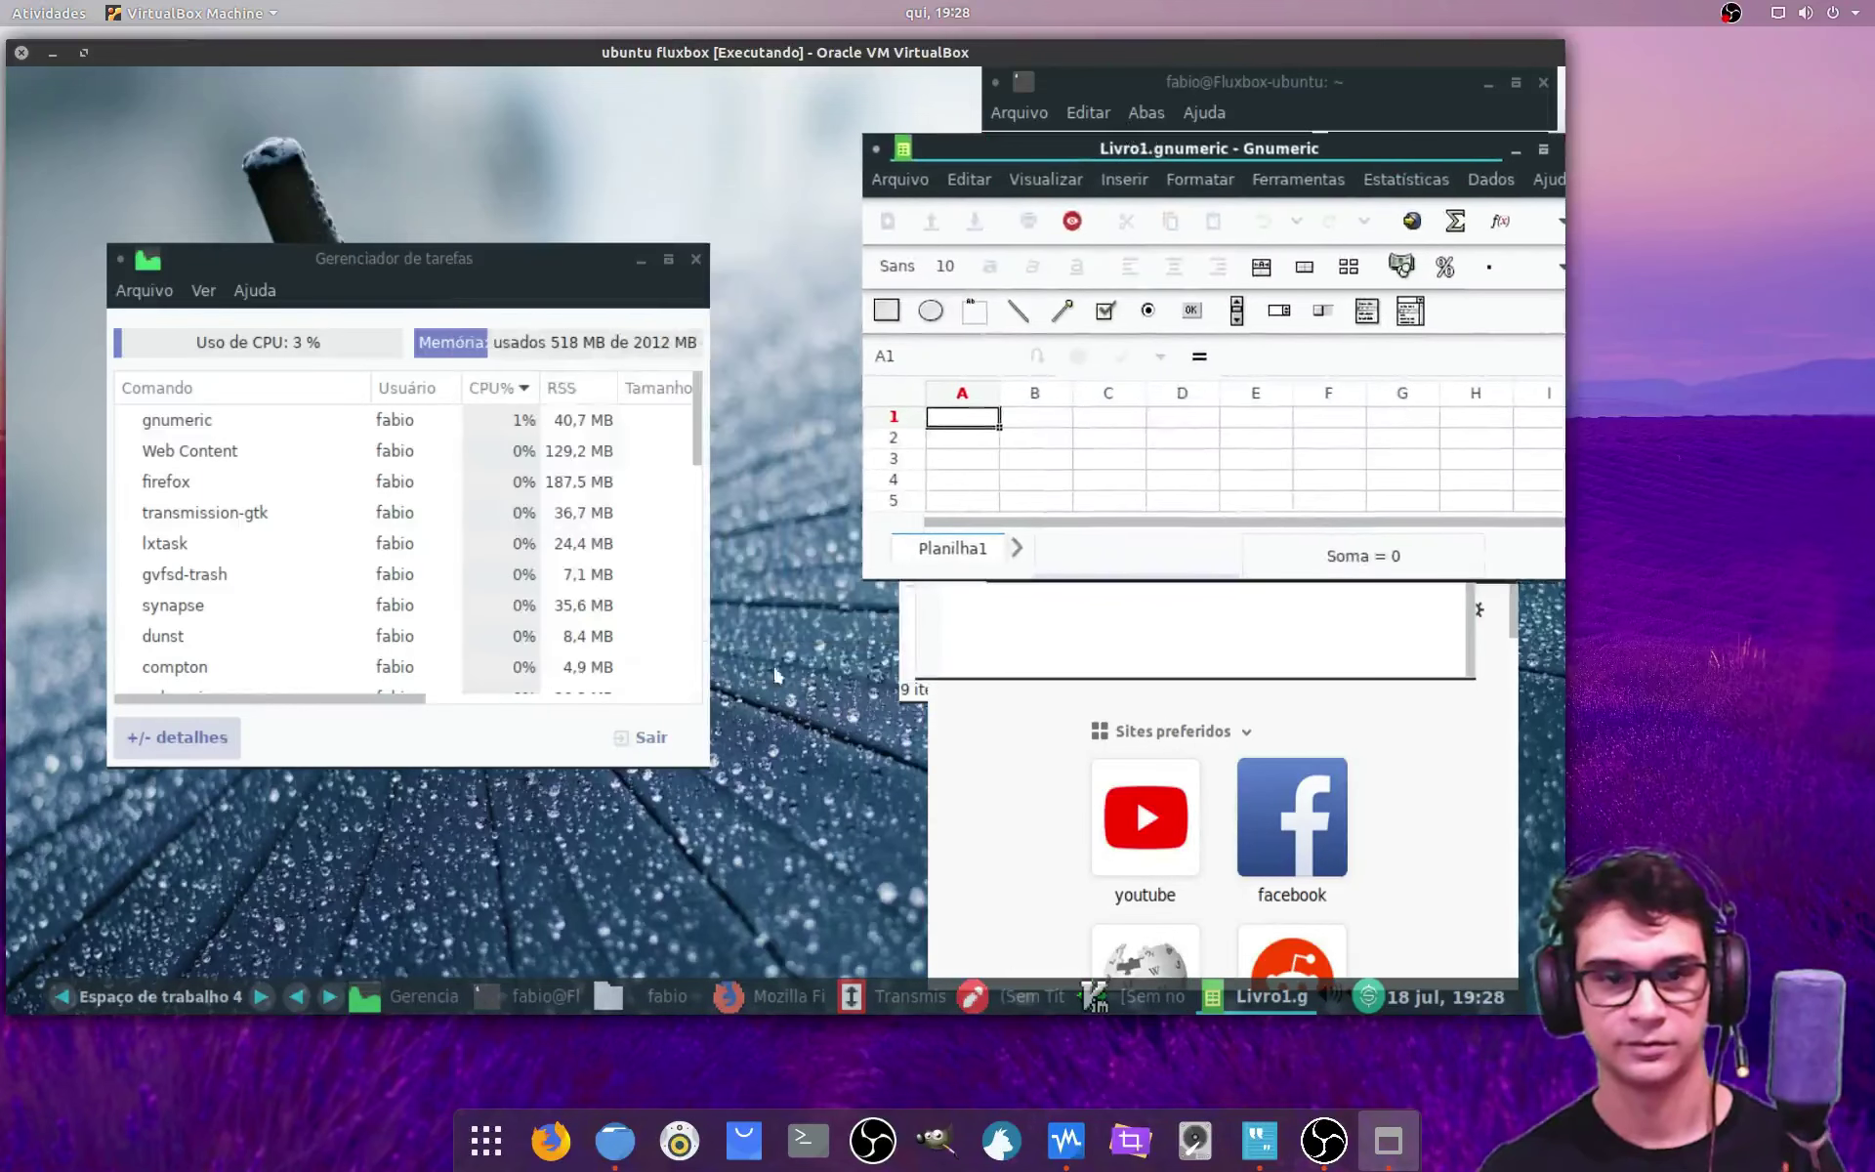
Step: Launch AbiWord with a blank Documento1, then open and close a second task manager window
right_click(475, 879)
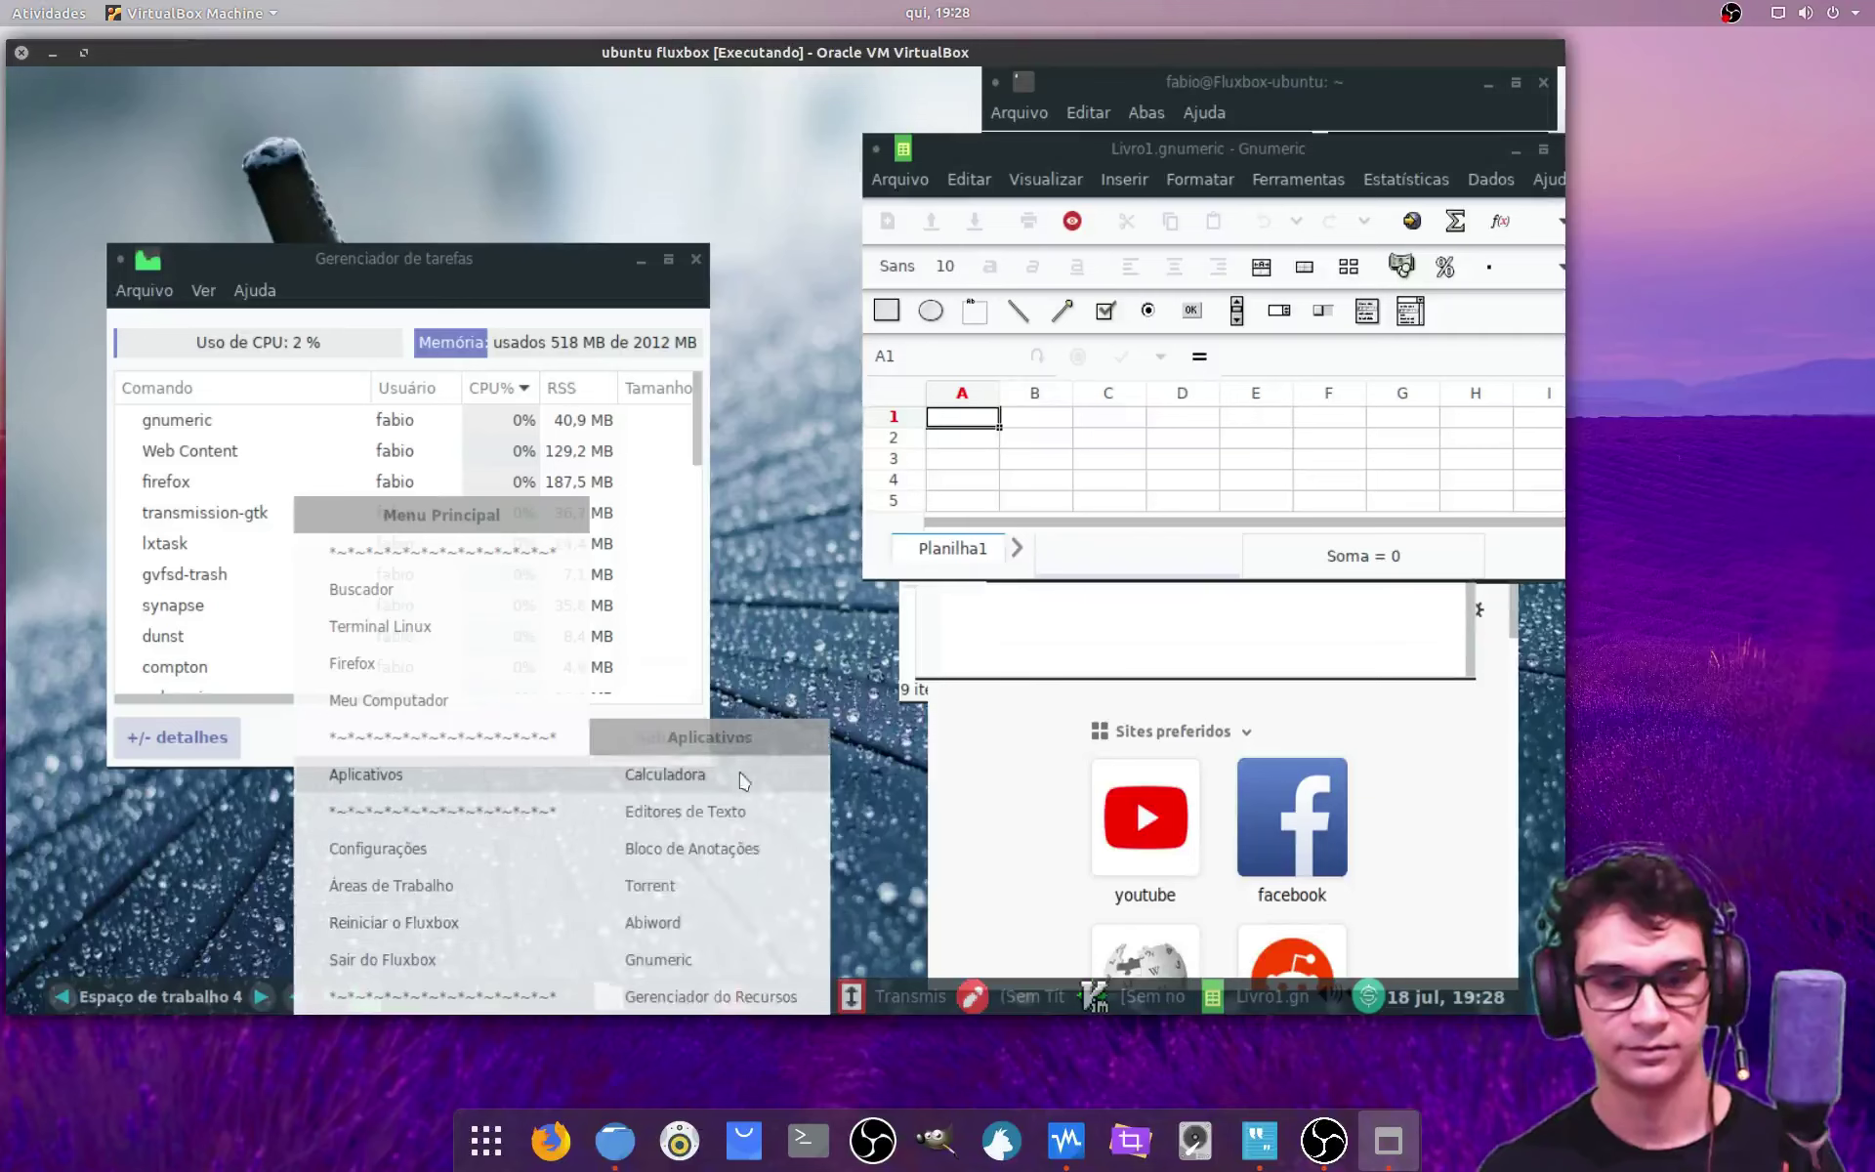
left_click(796, 804)
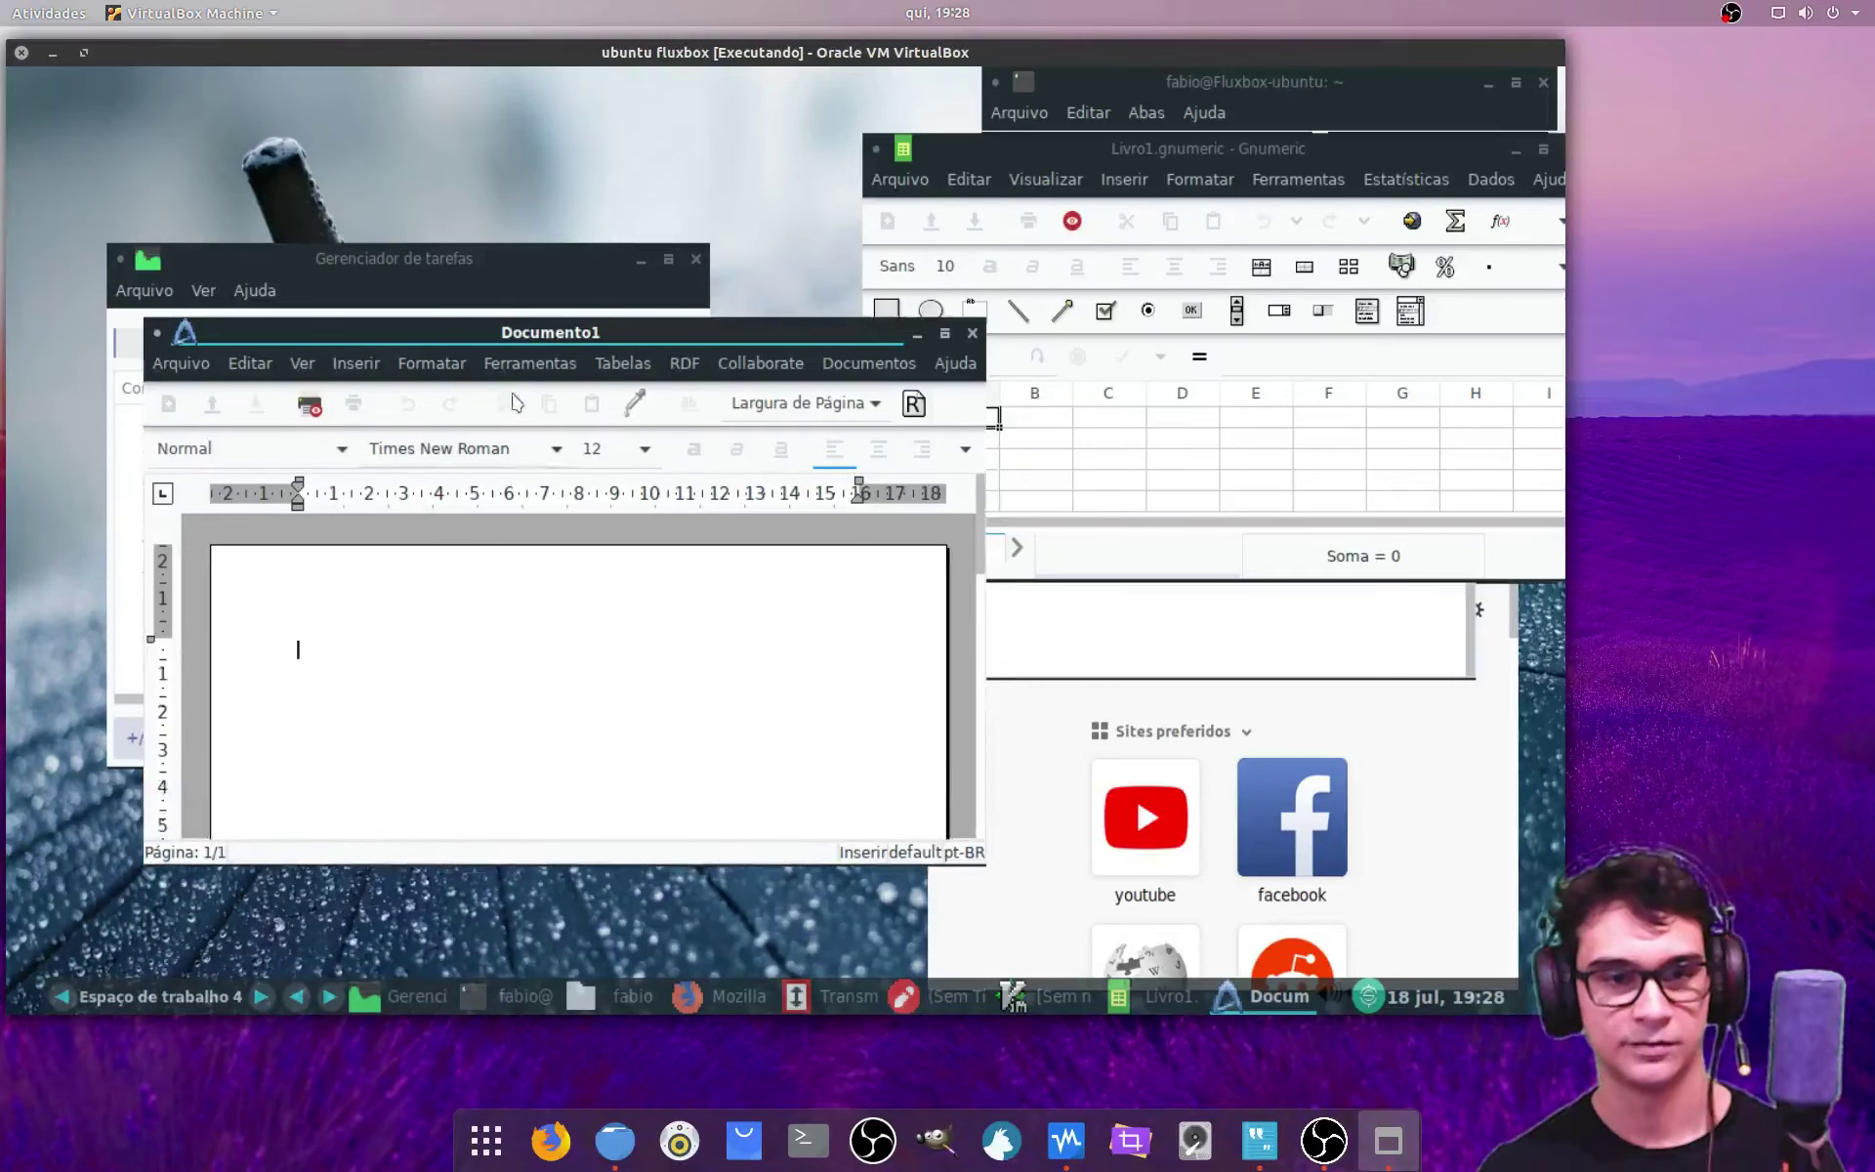
right_click(783, 515)
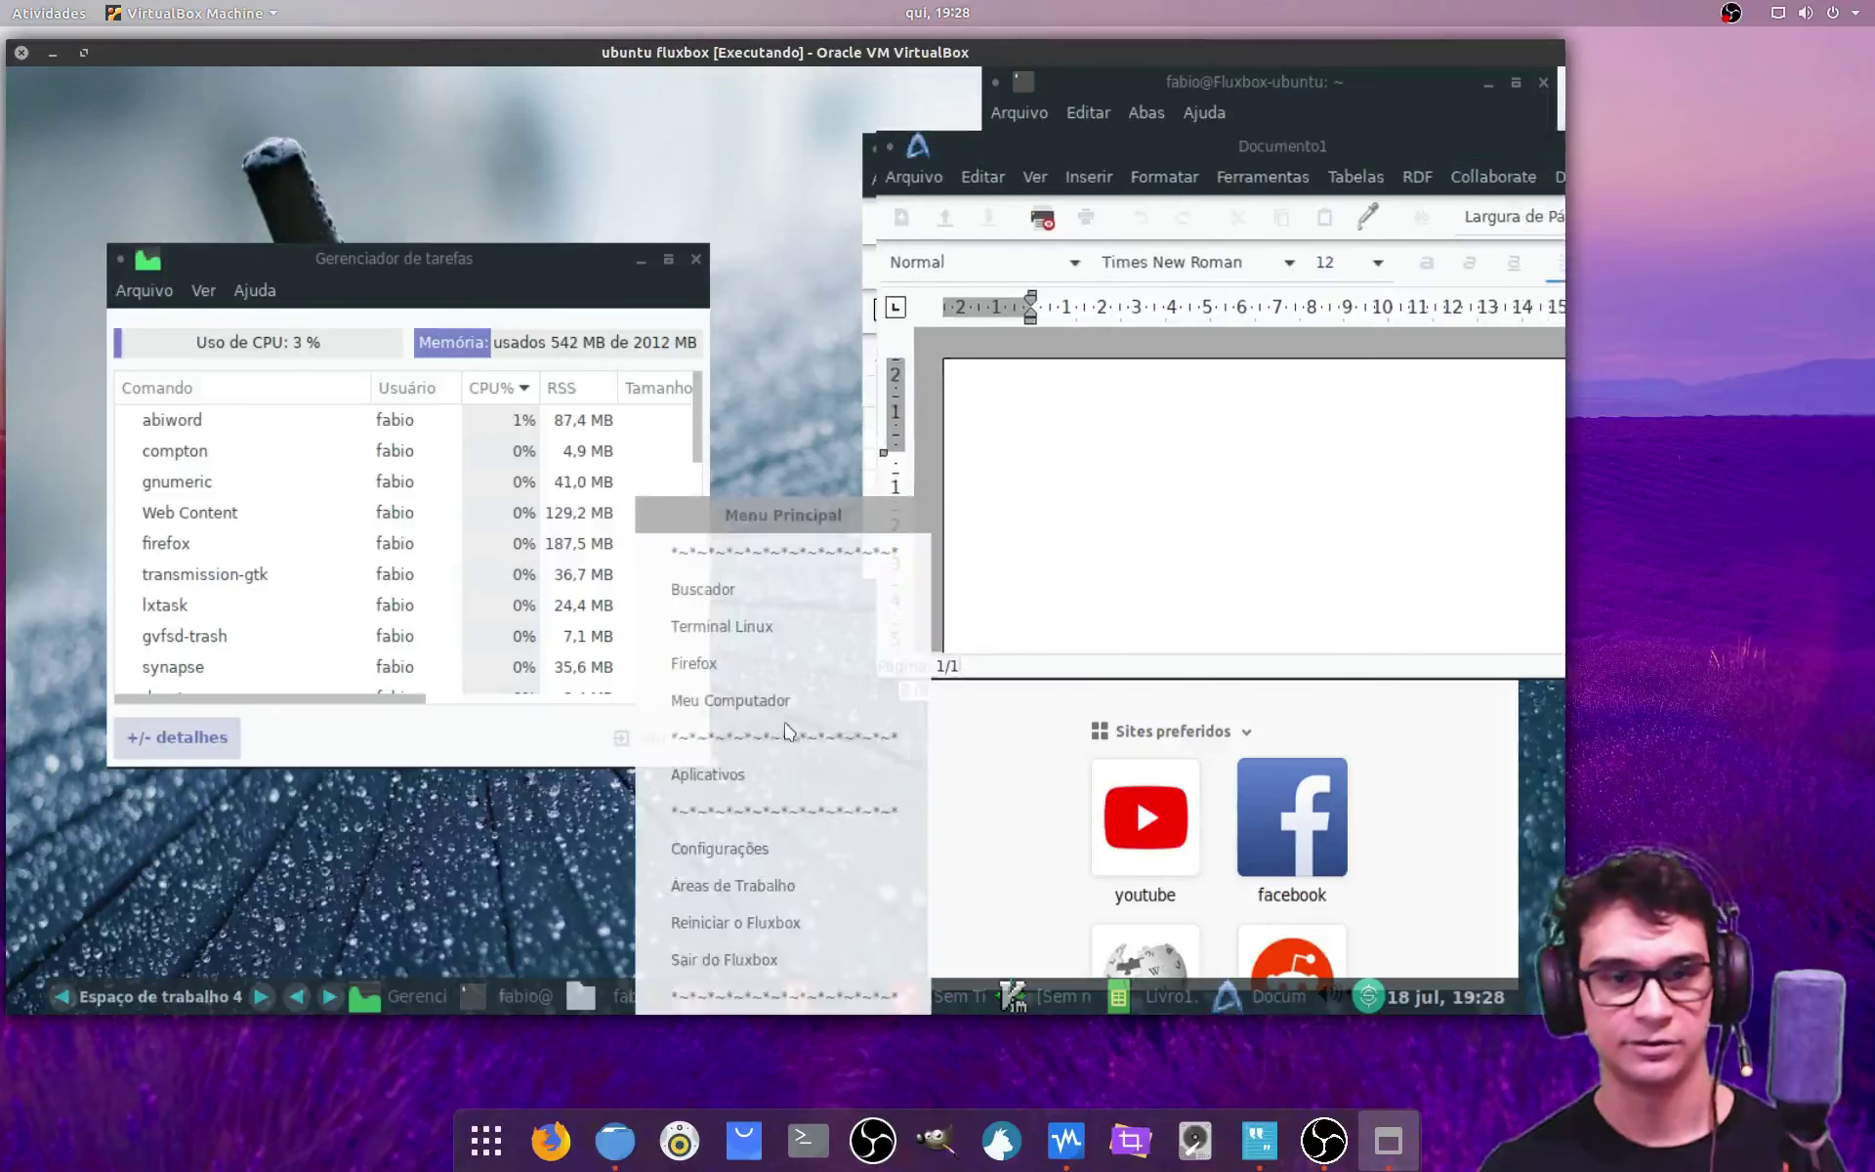
mouse_move(779, 787)
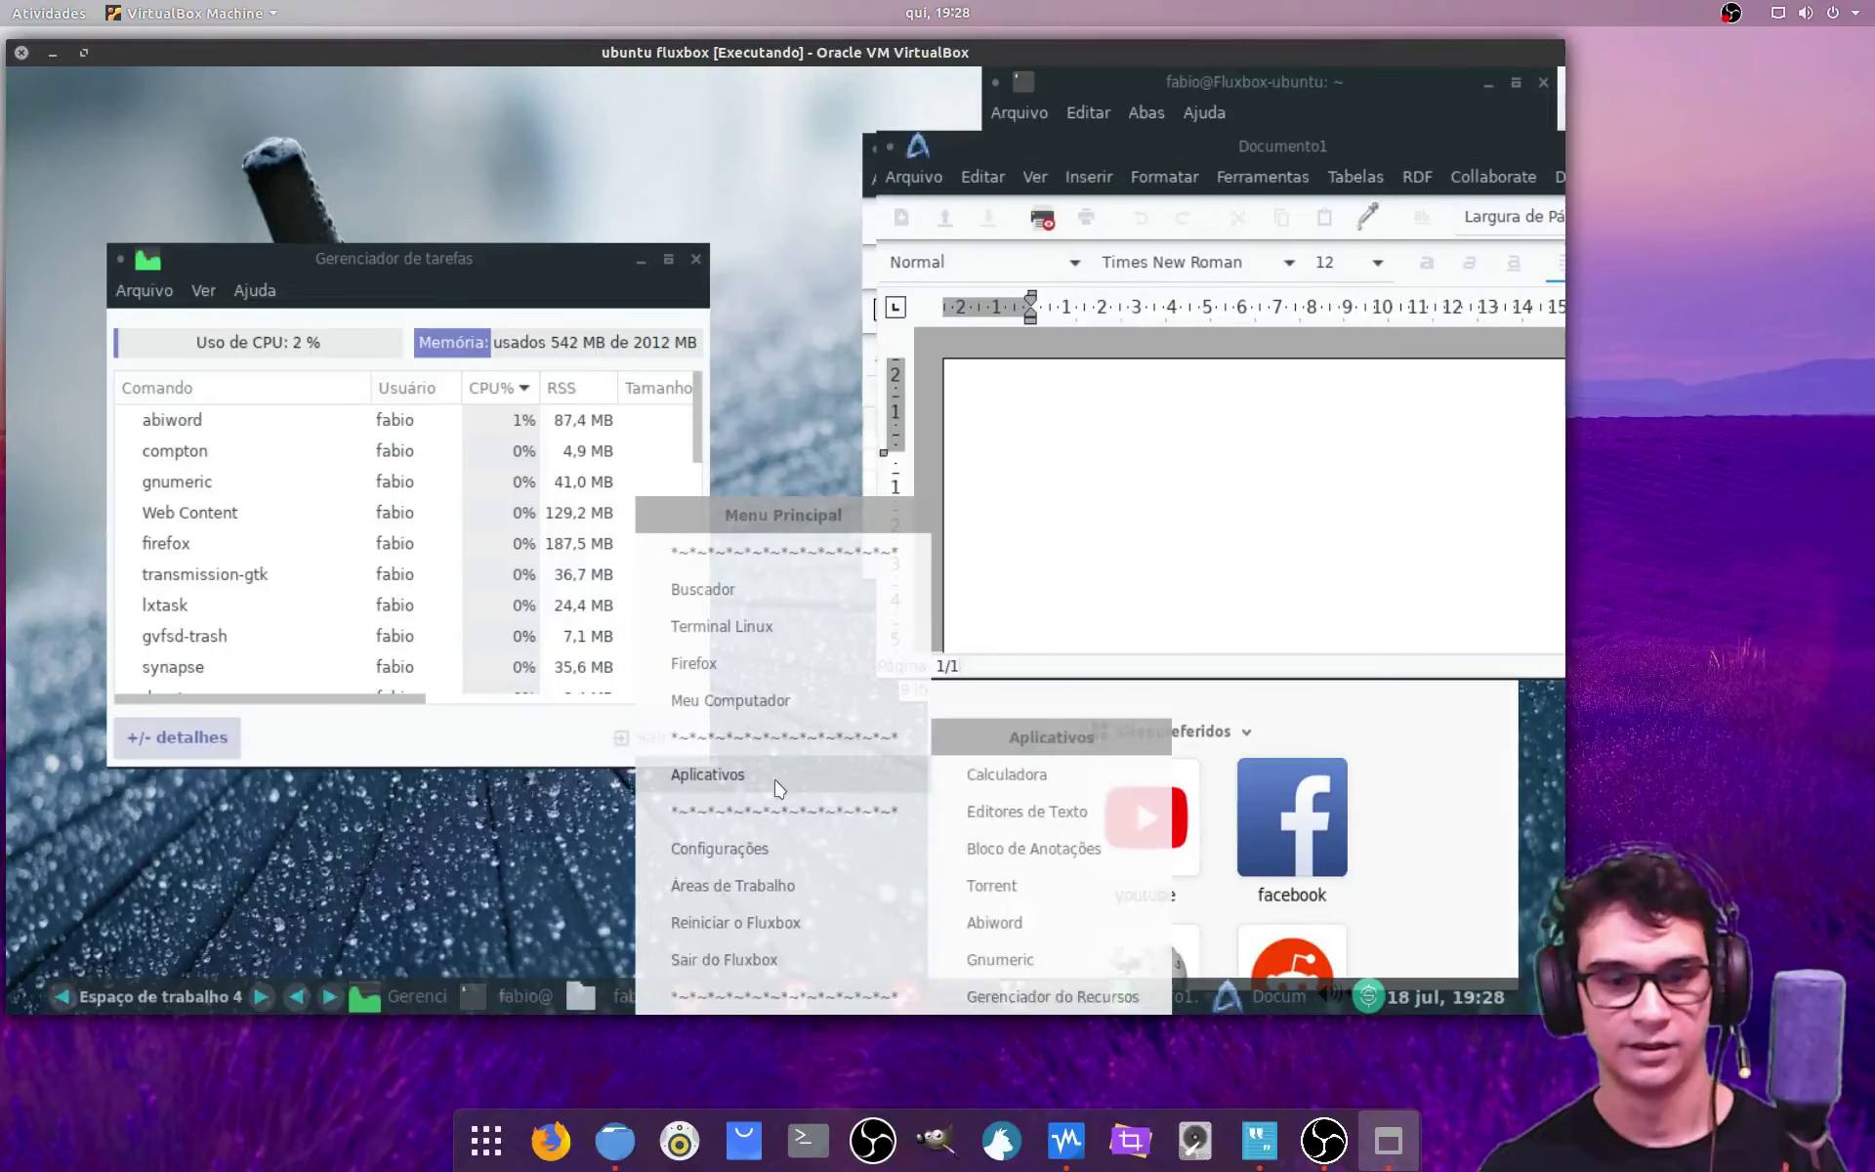
left_click(1040, 998)
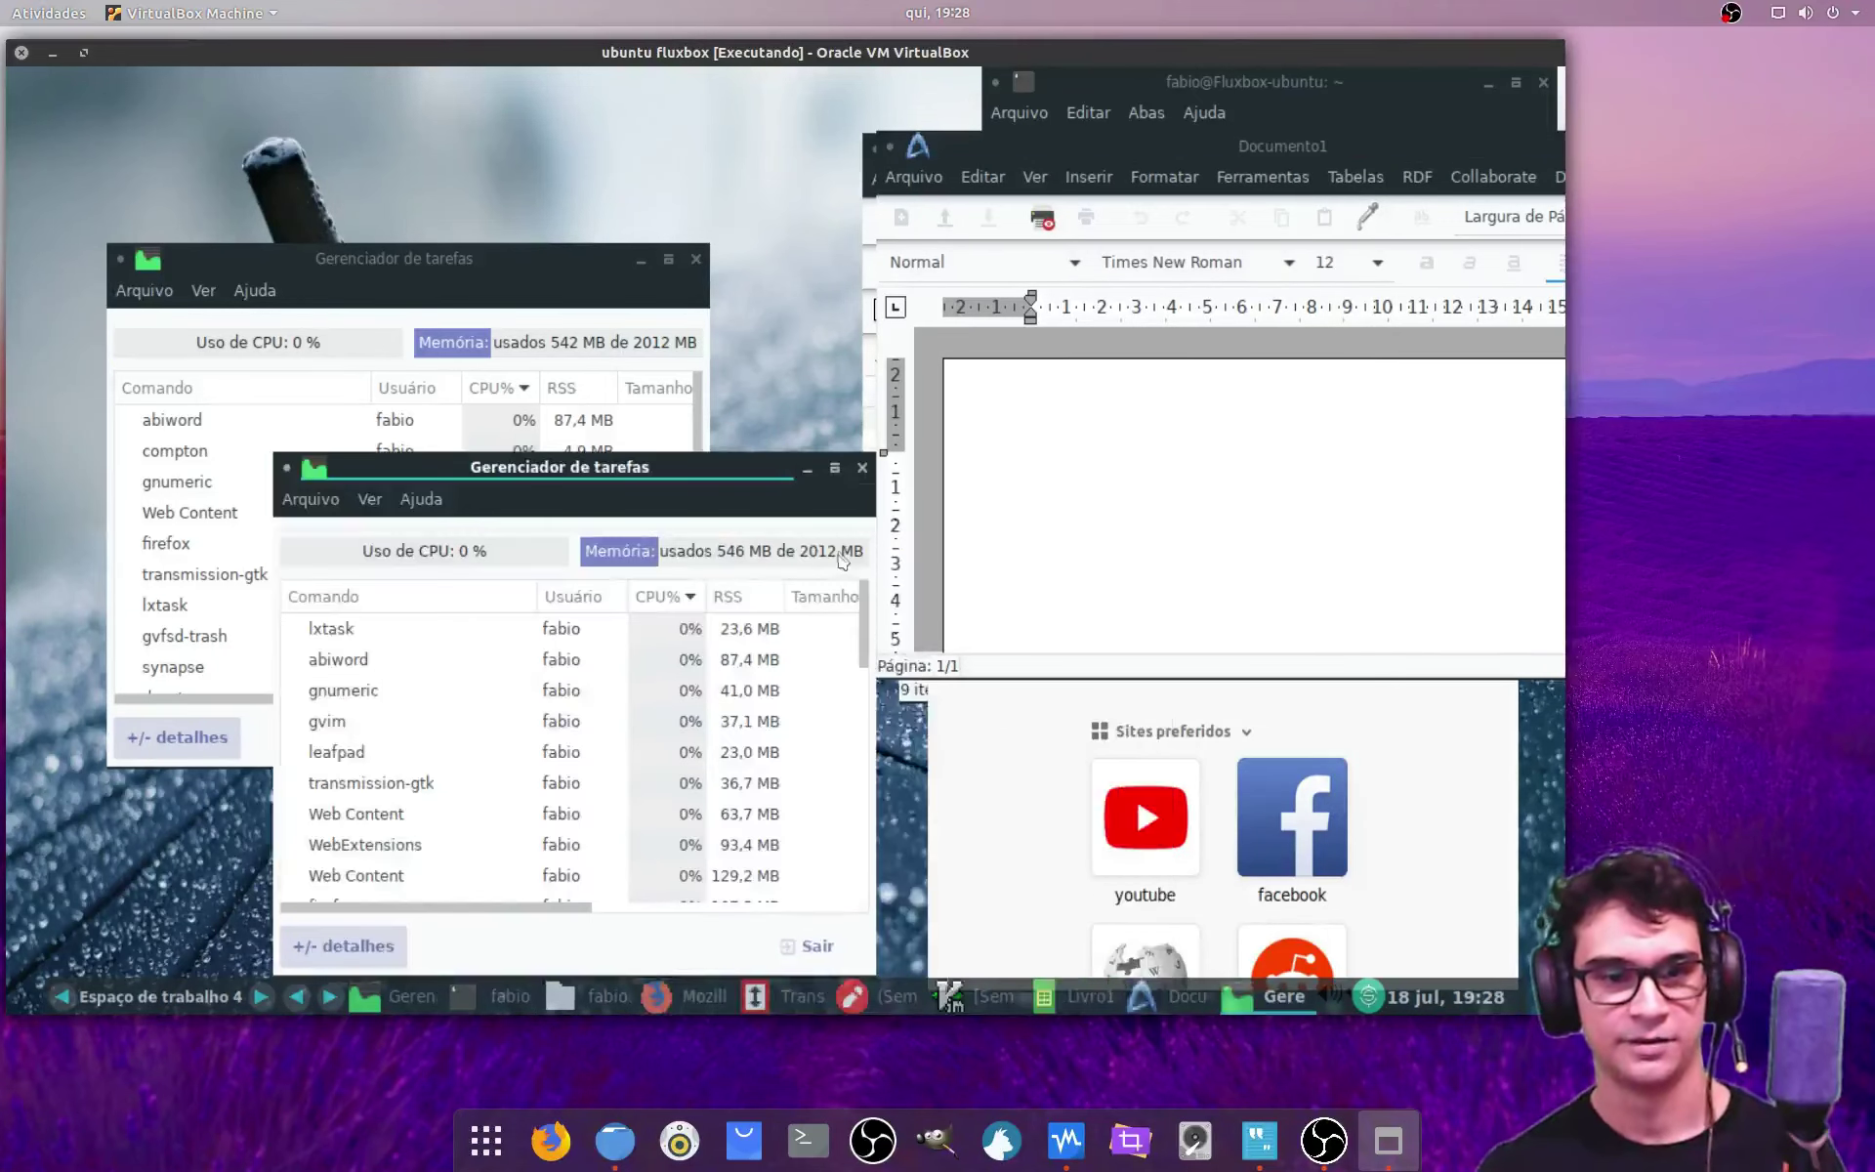
left_click(862, 467)
right_click(815, 515)
mouse_move(815, 859)
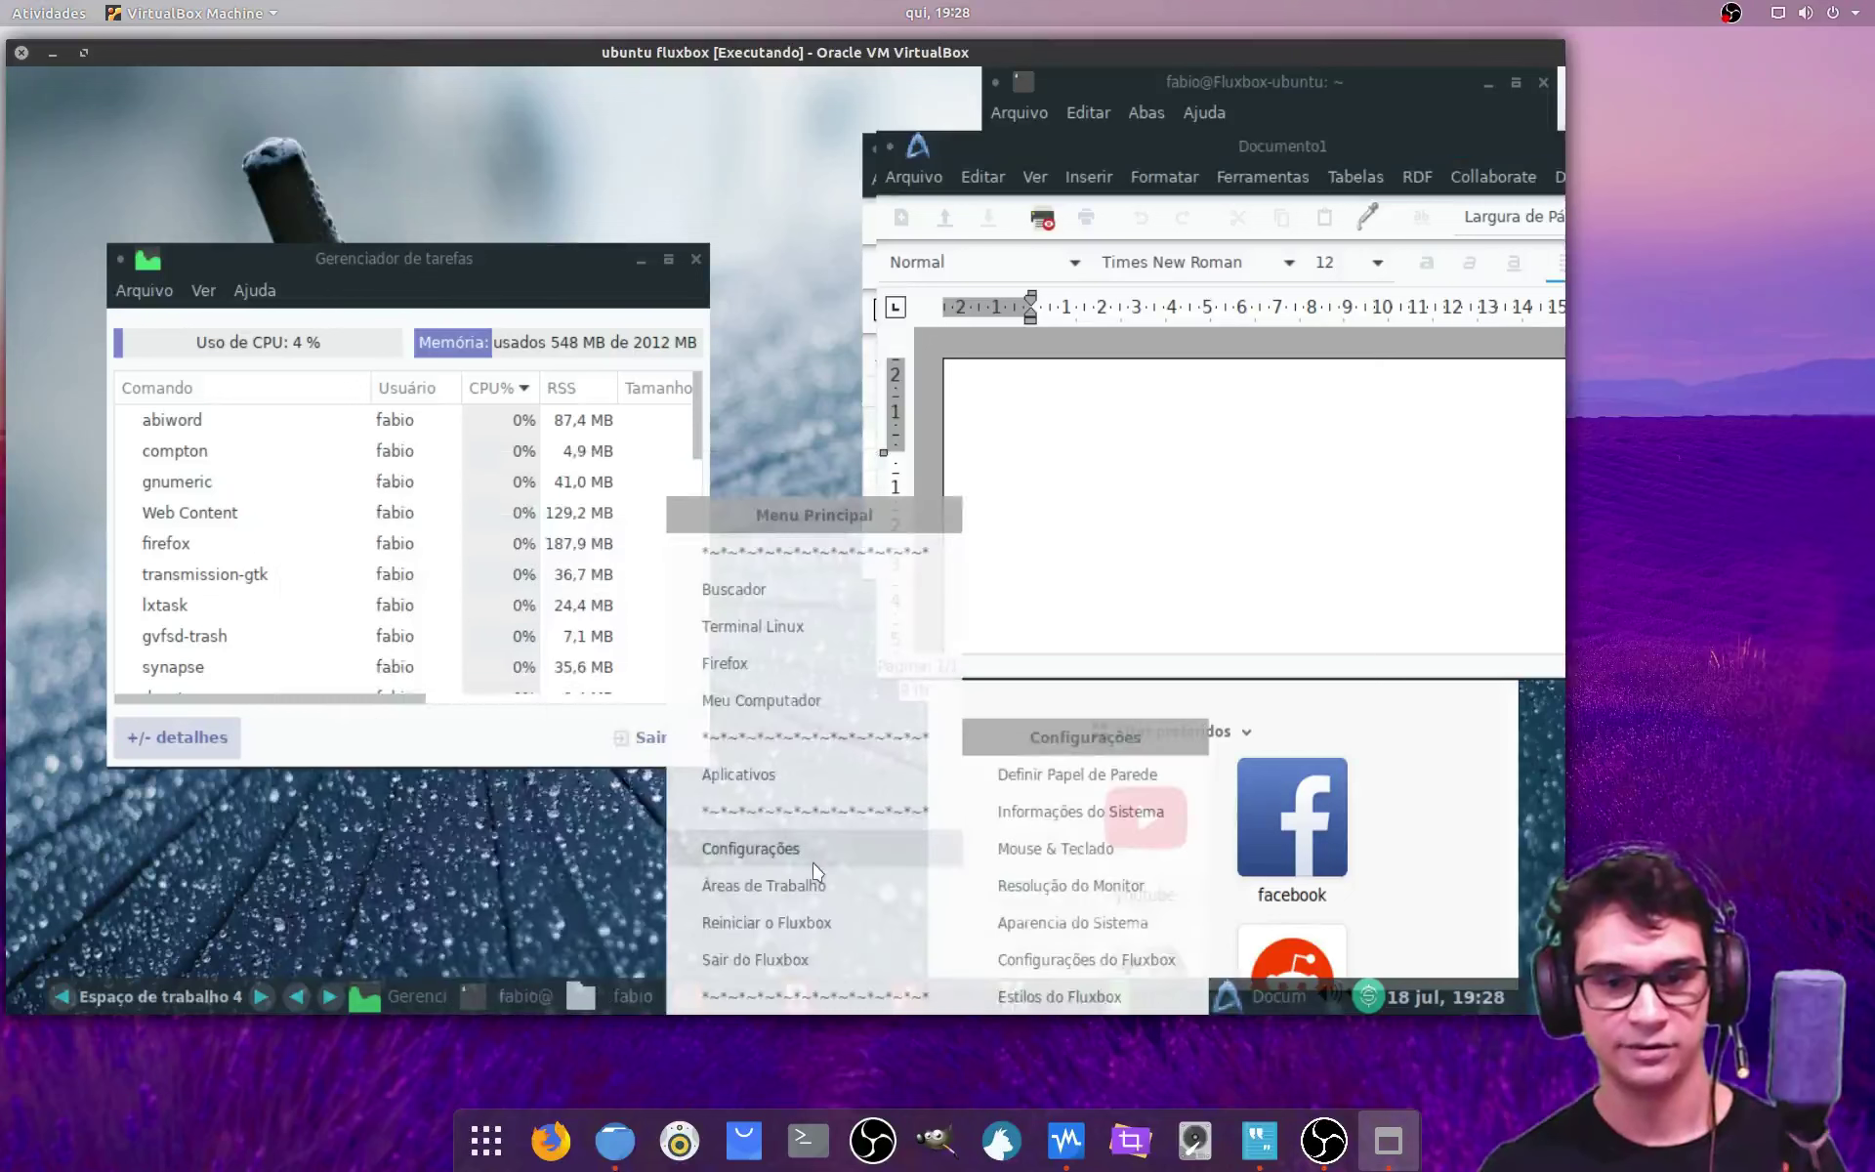
Step: Open the Aparencia do Sistema customiser and Mouse & Teclado preferences, moving both up and right
left_click(1110, 933)
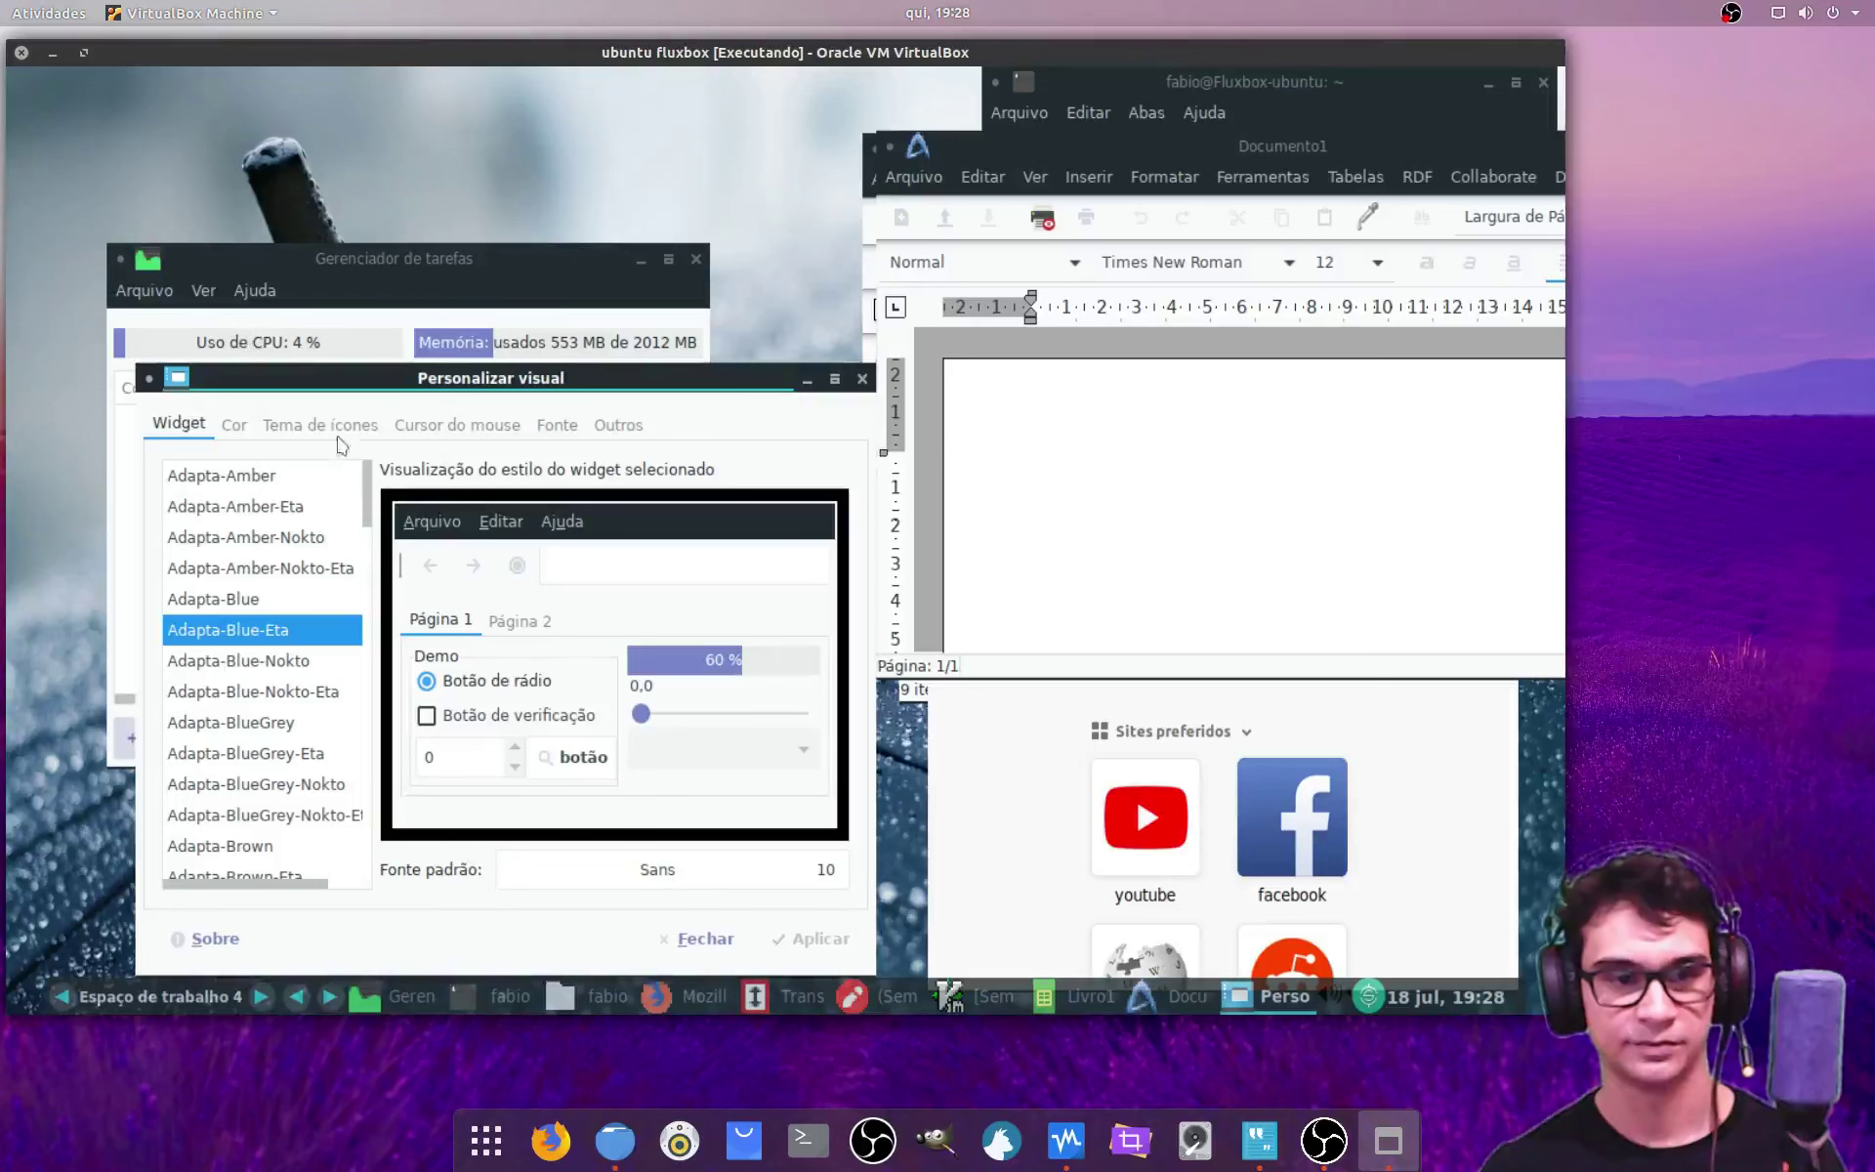
left_click_drag(297, 379, 1106, 174)
right_click(586, 777)
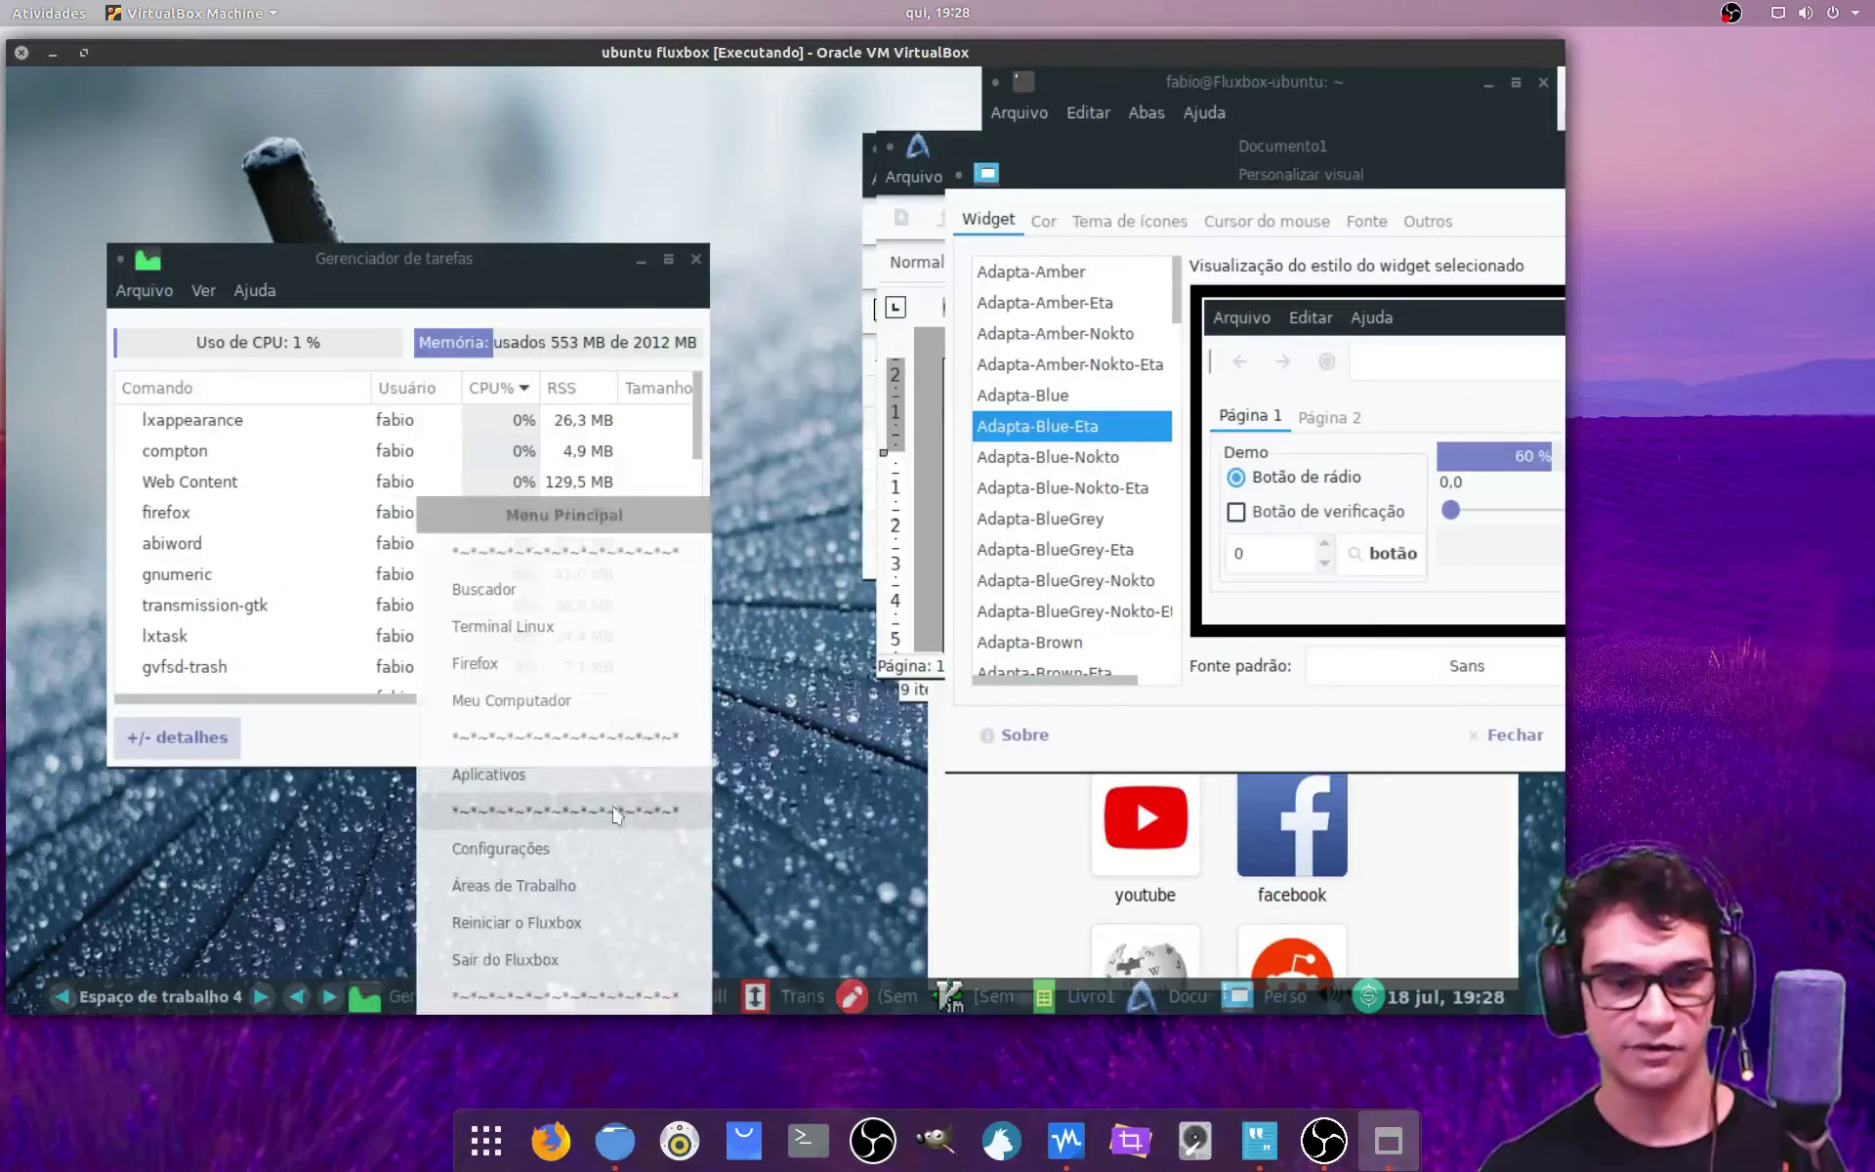
mouse_move(594, 779)
mouse_move(498, 847)
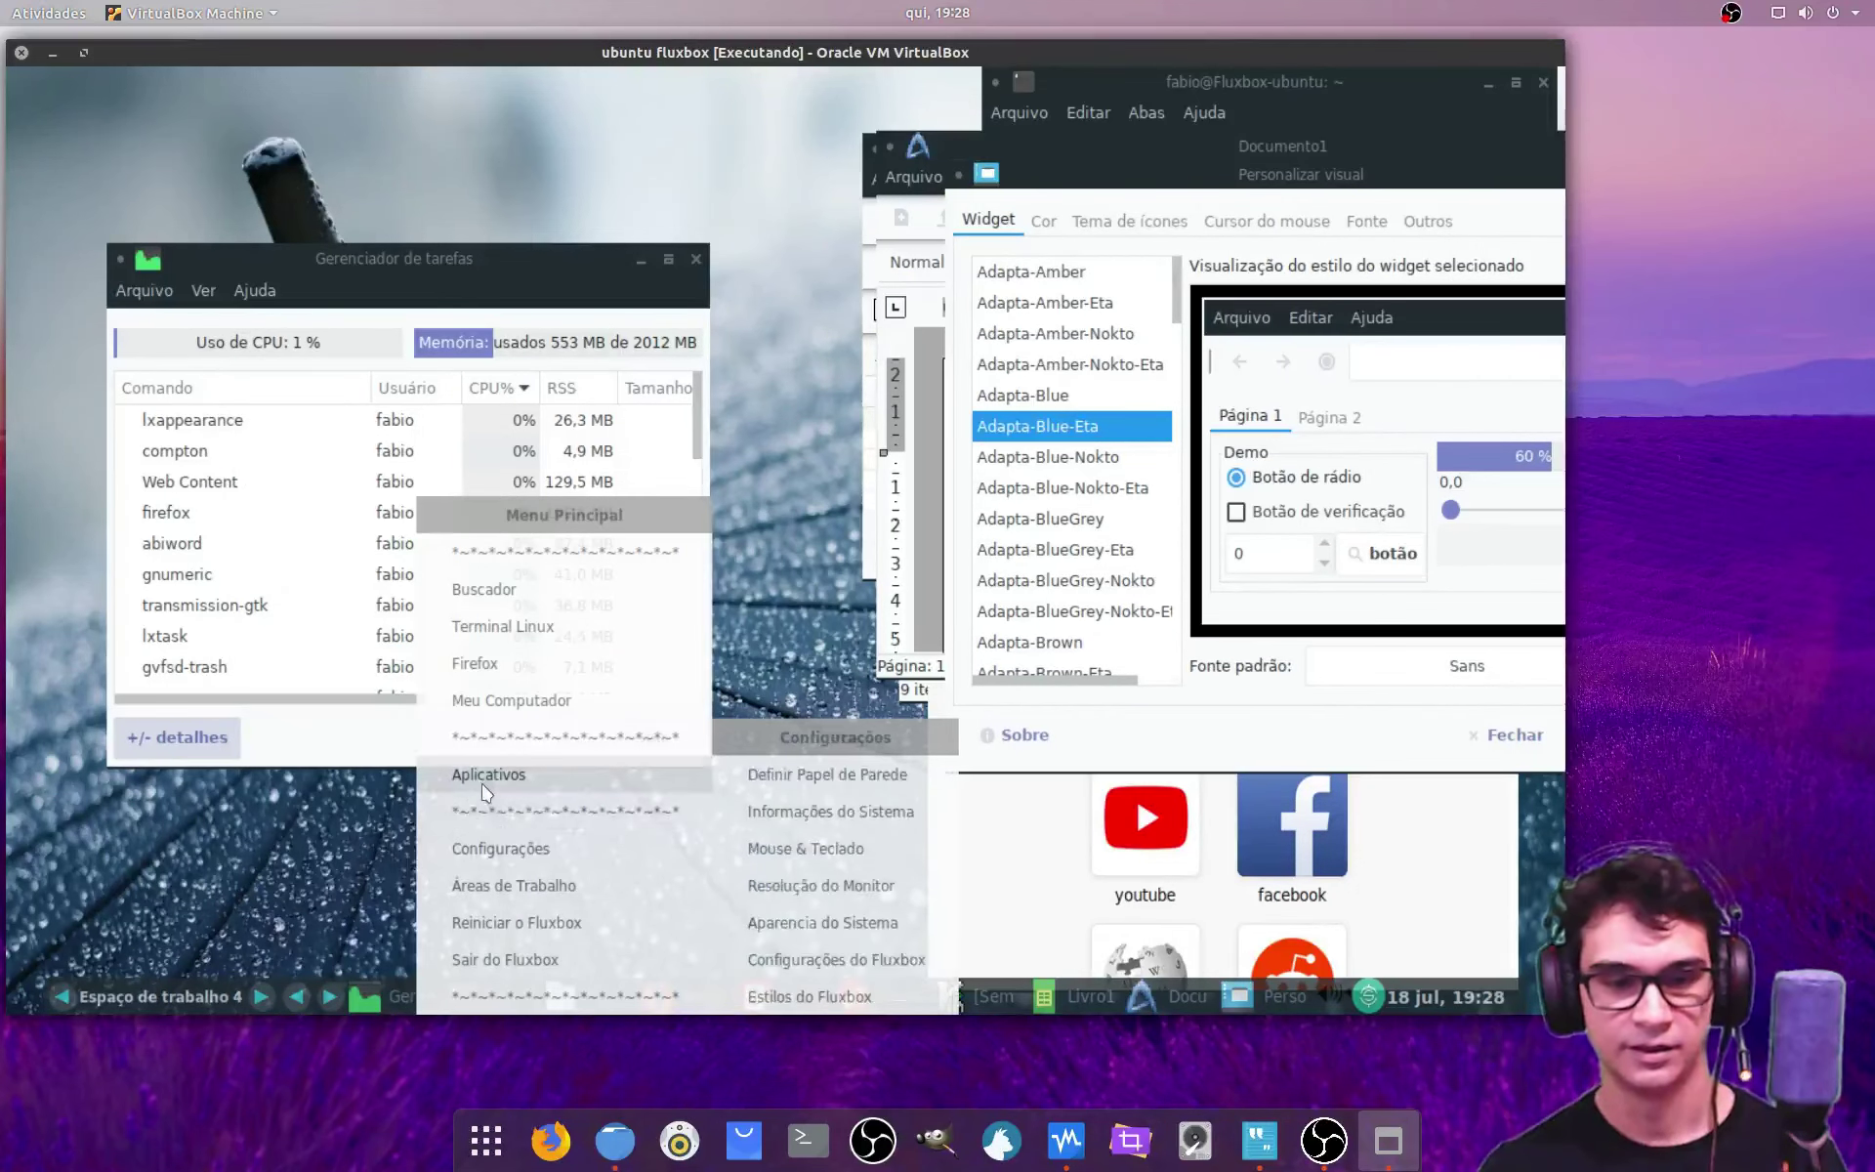
left_click(782, 848)
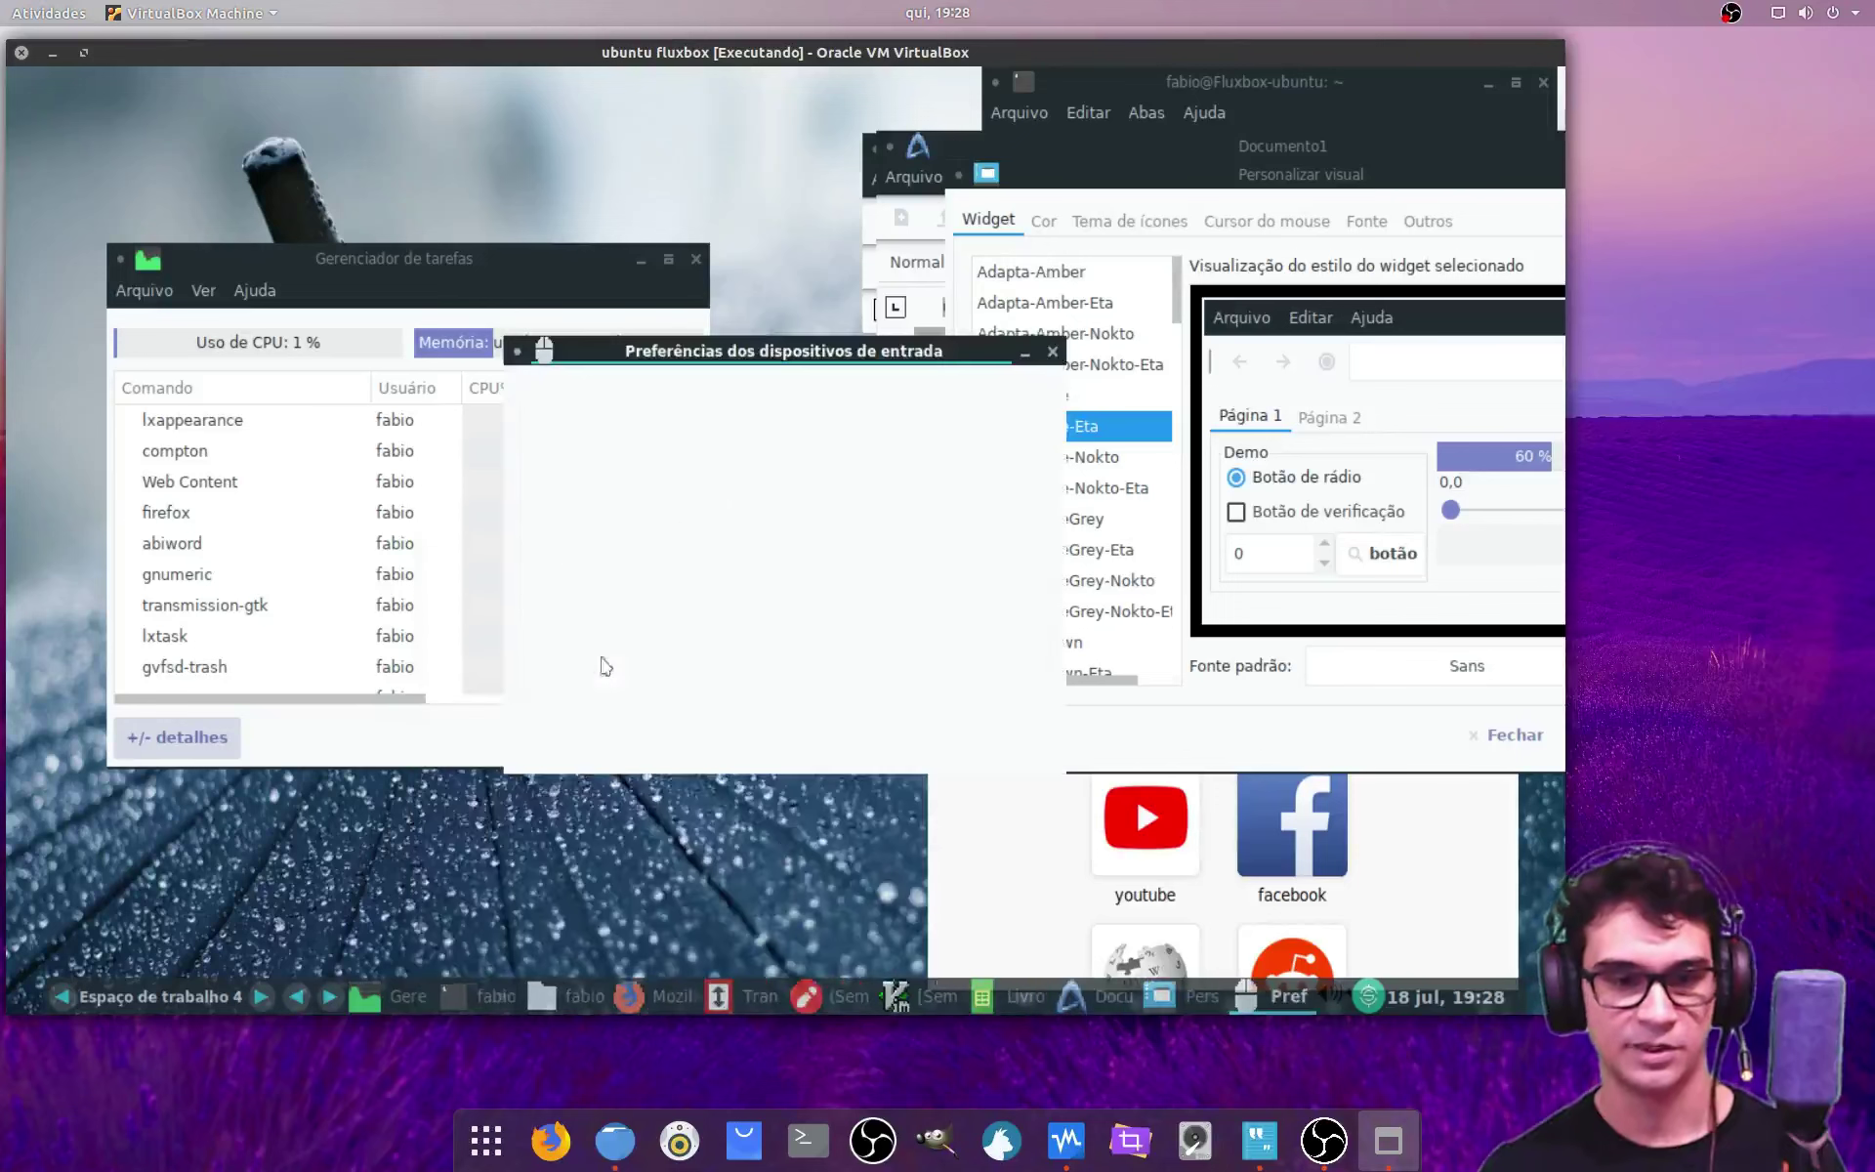
left_click_drag(537, 360, 1017, 242)
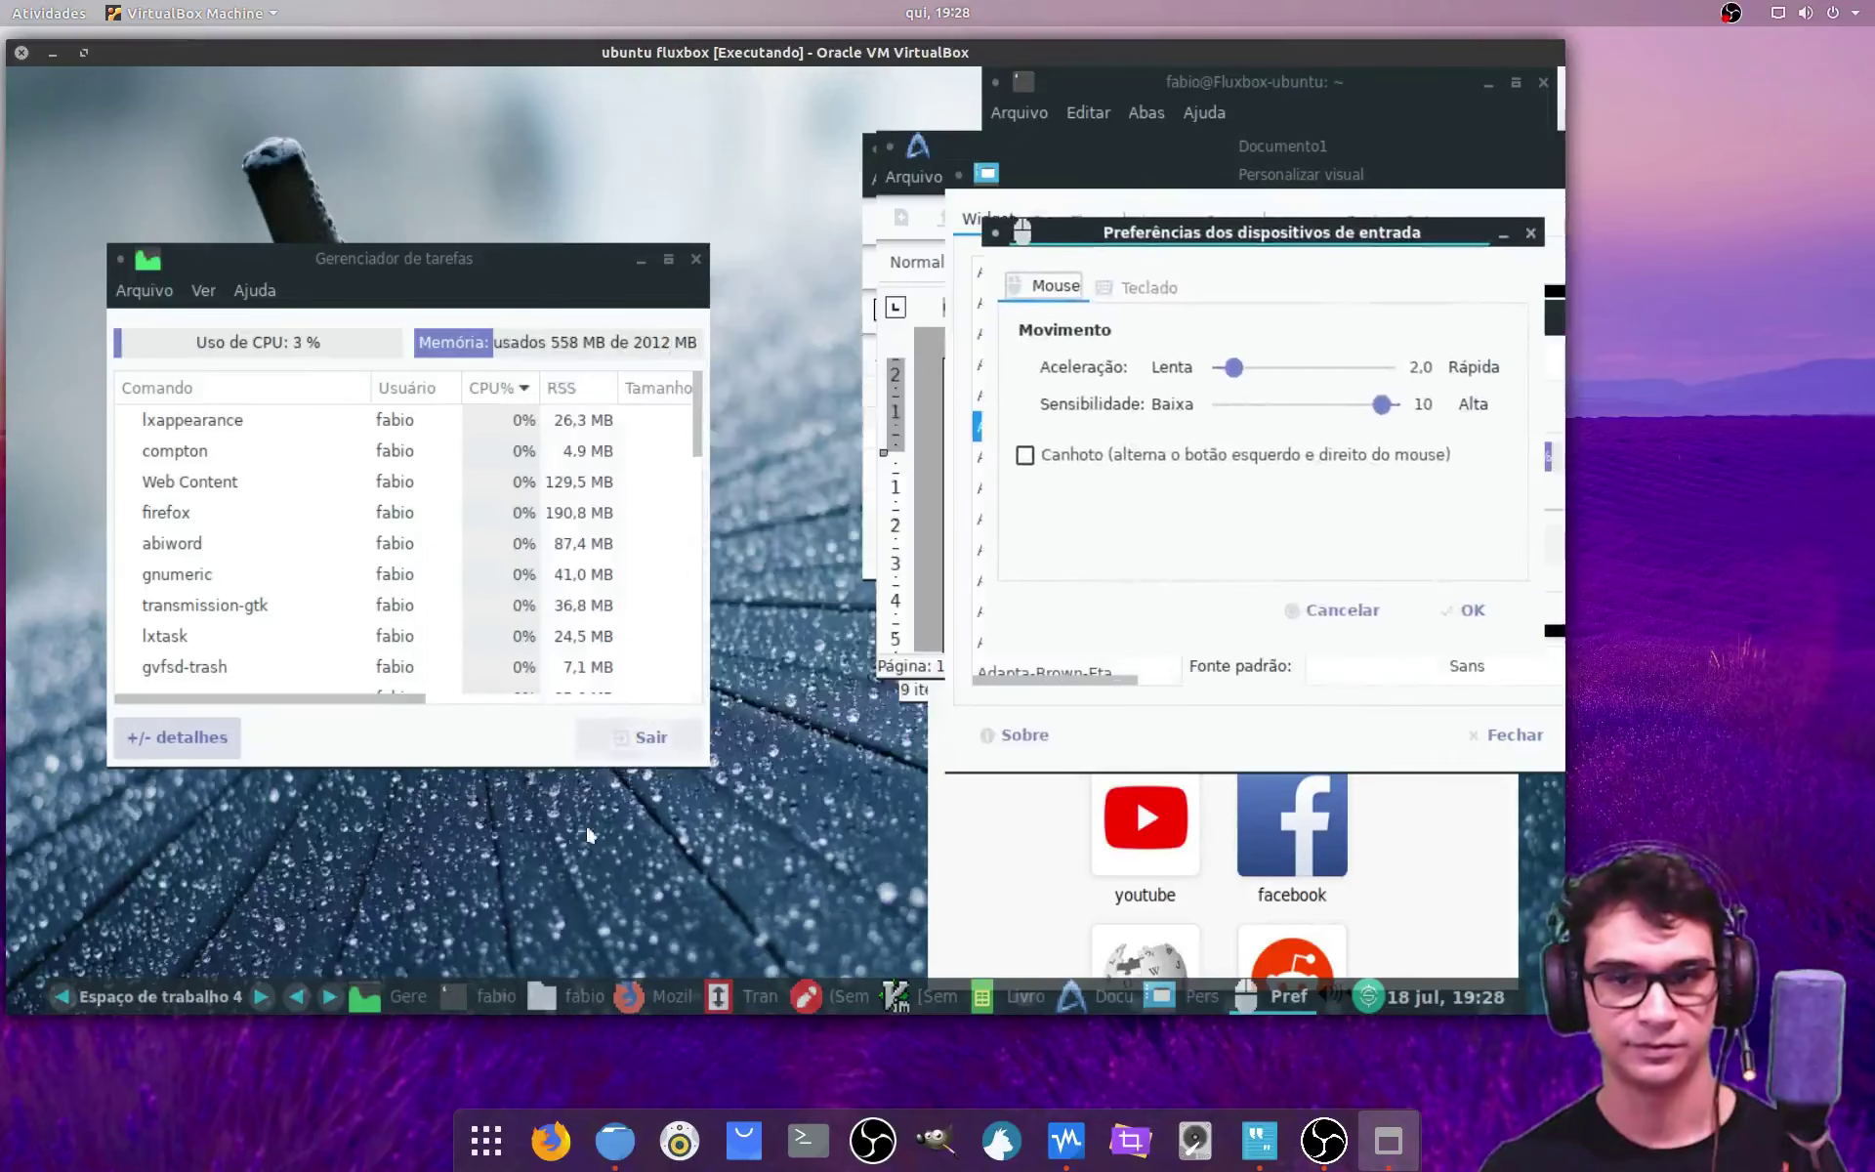
Step: Open Nitrogen's wallpaper picker, select the 665515.jpg entry and move the window right
right_click(479, 908)
mouse_move(503, 775)
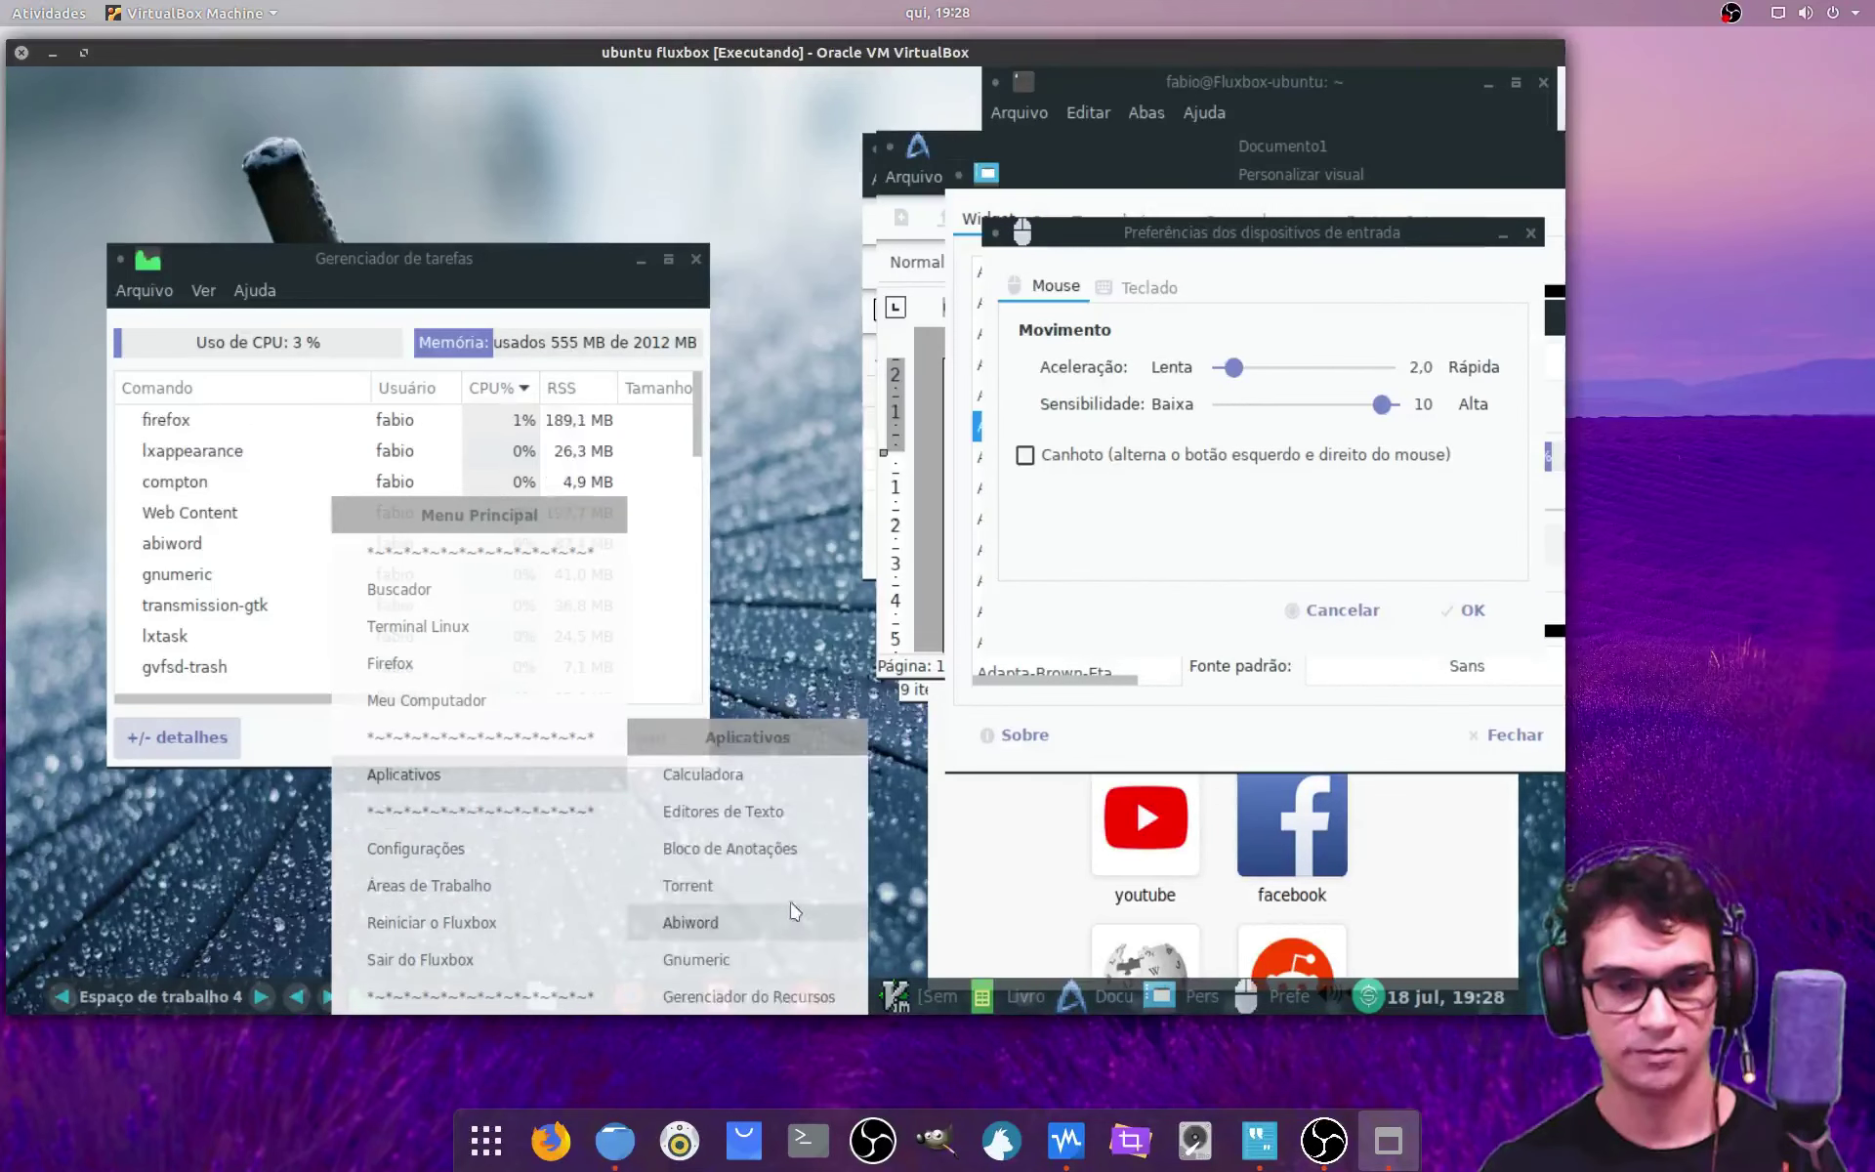
mouse_move(434, 855)
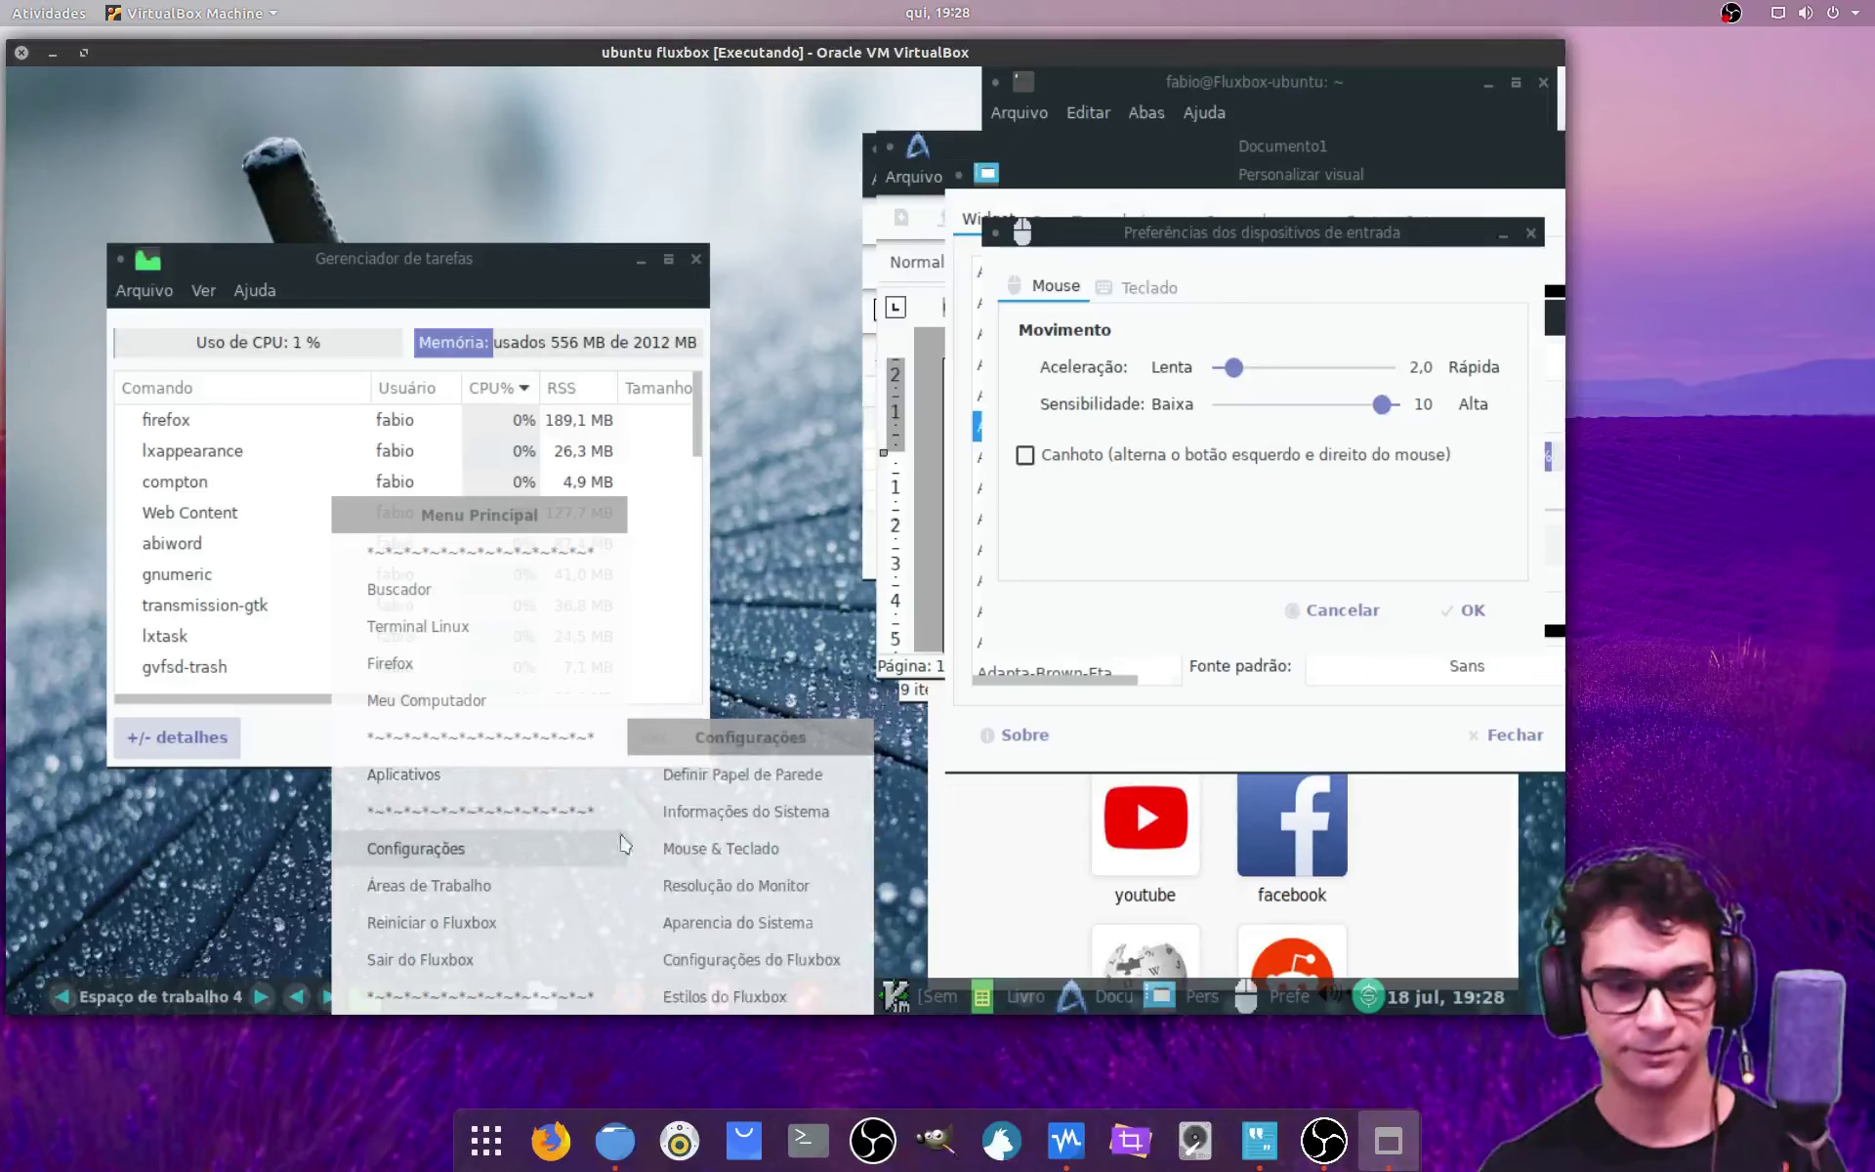
left_click(742, 774)
left_click(420, 372)
left_click_drag(552, 167, 1254, 192)
right_click(586, 911)
mouse_move(513, 847)
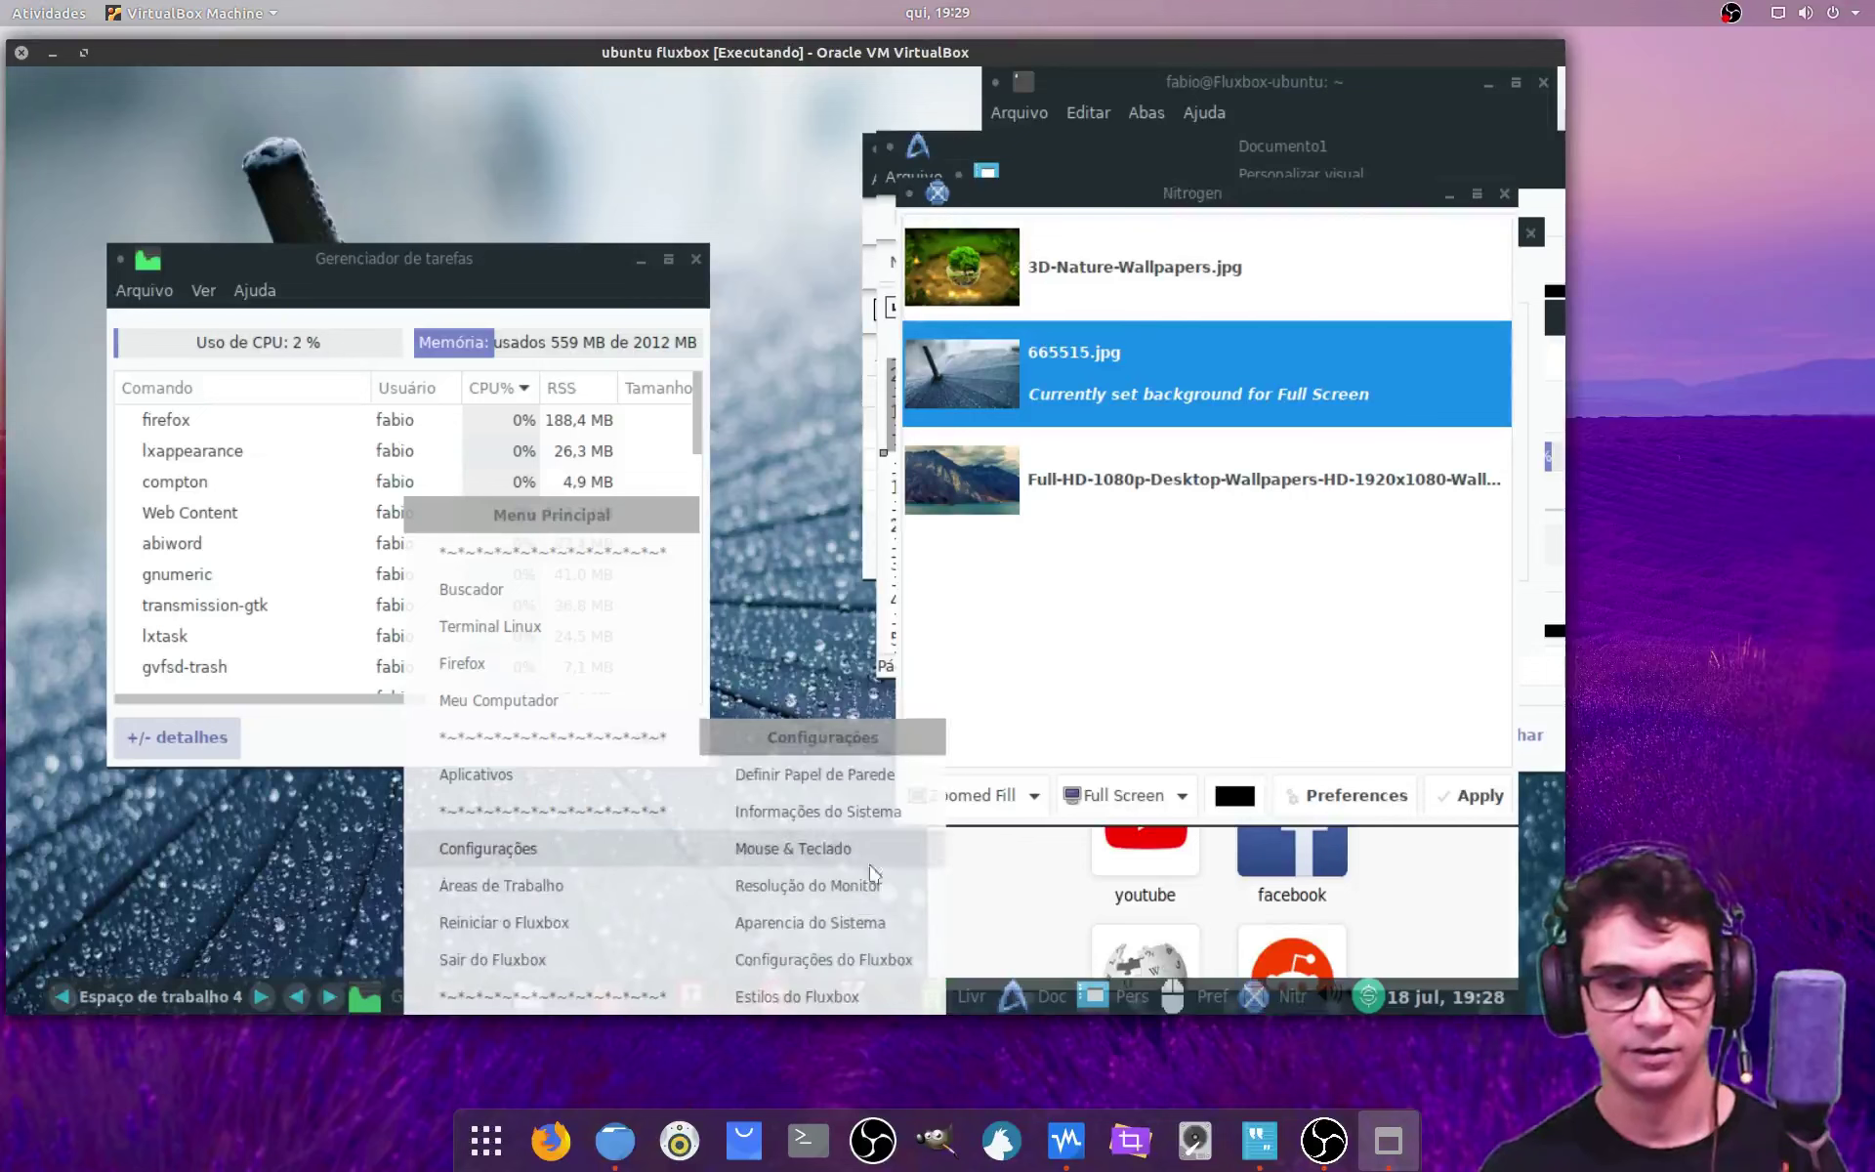
mouse_move(869, 1012)
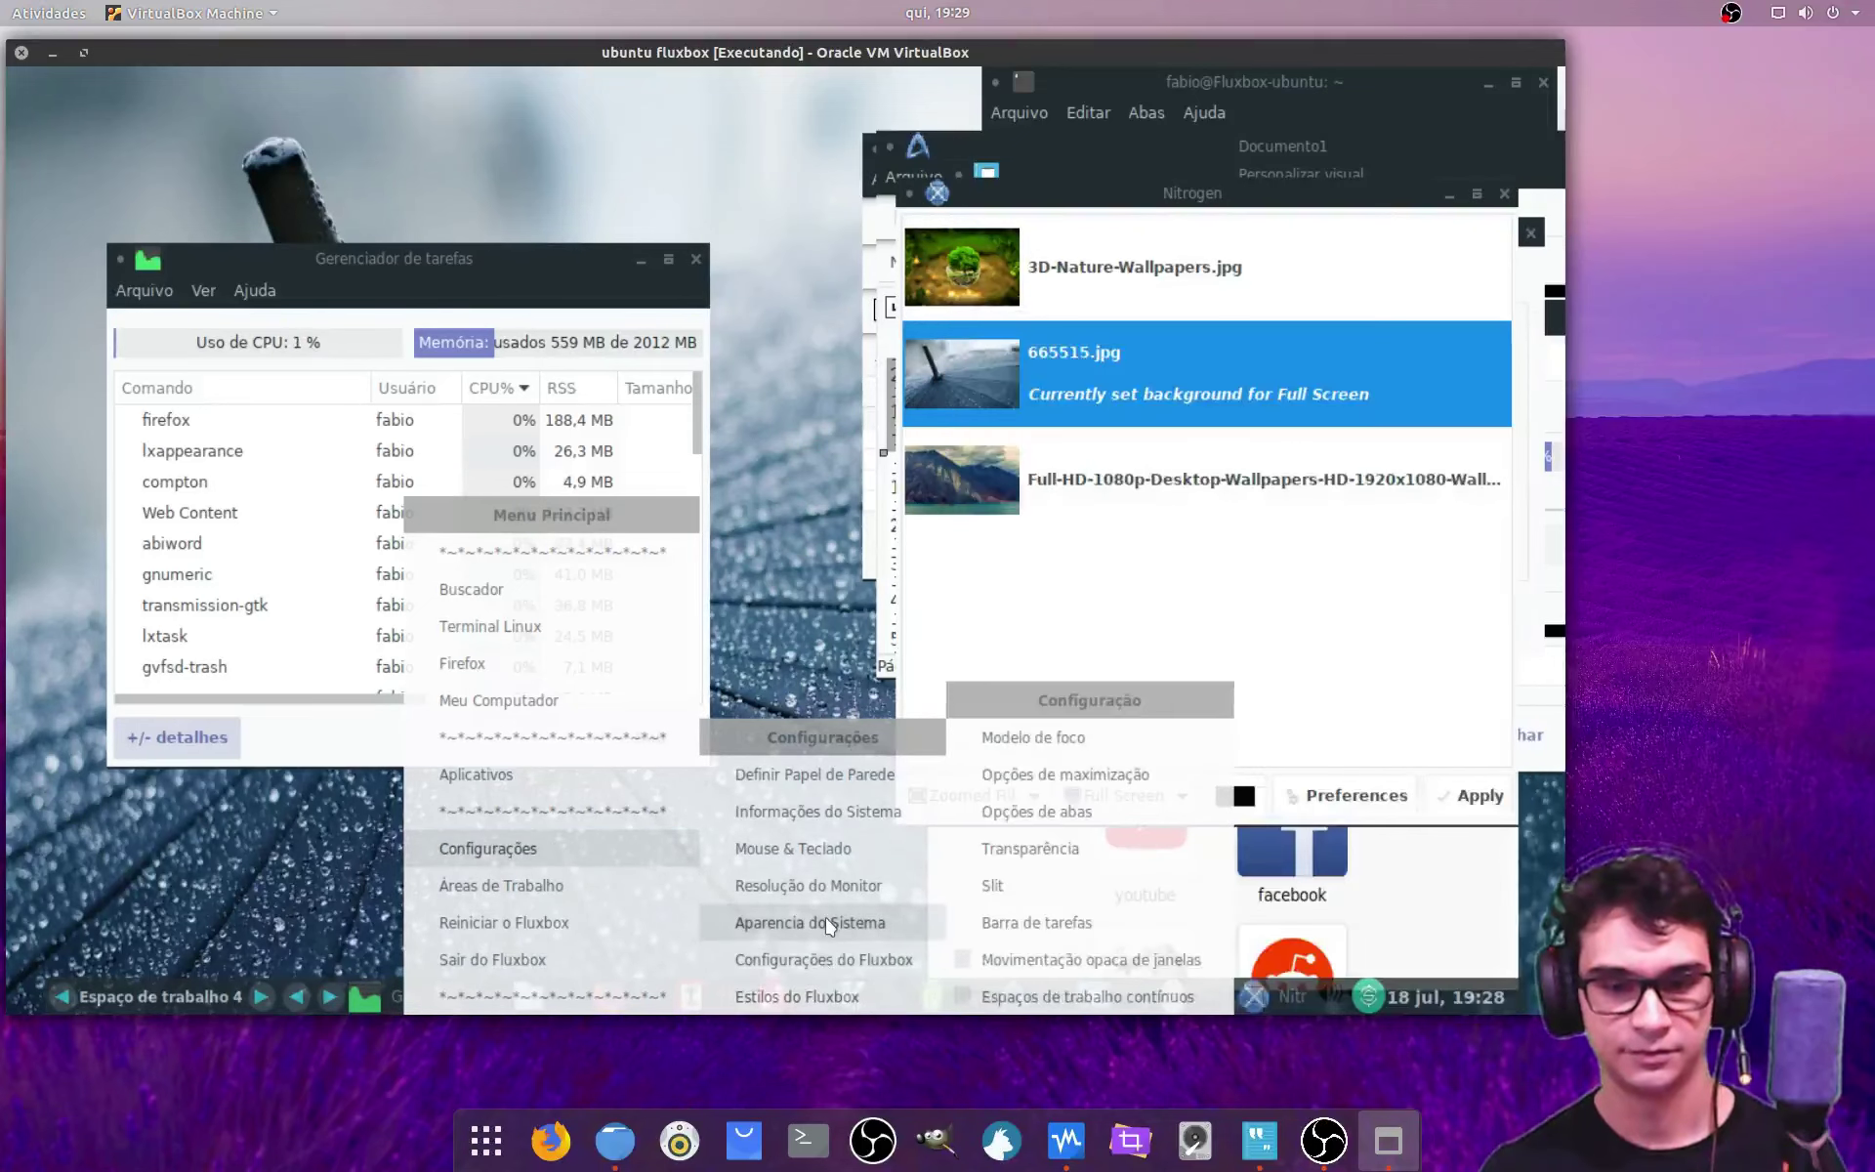
Step: Open System Information (Ubuntu 18.04.2 LTS, Xeon X5560) on the right and shift the task manager beside it
left_click(820, 811)
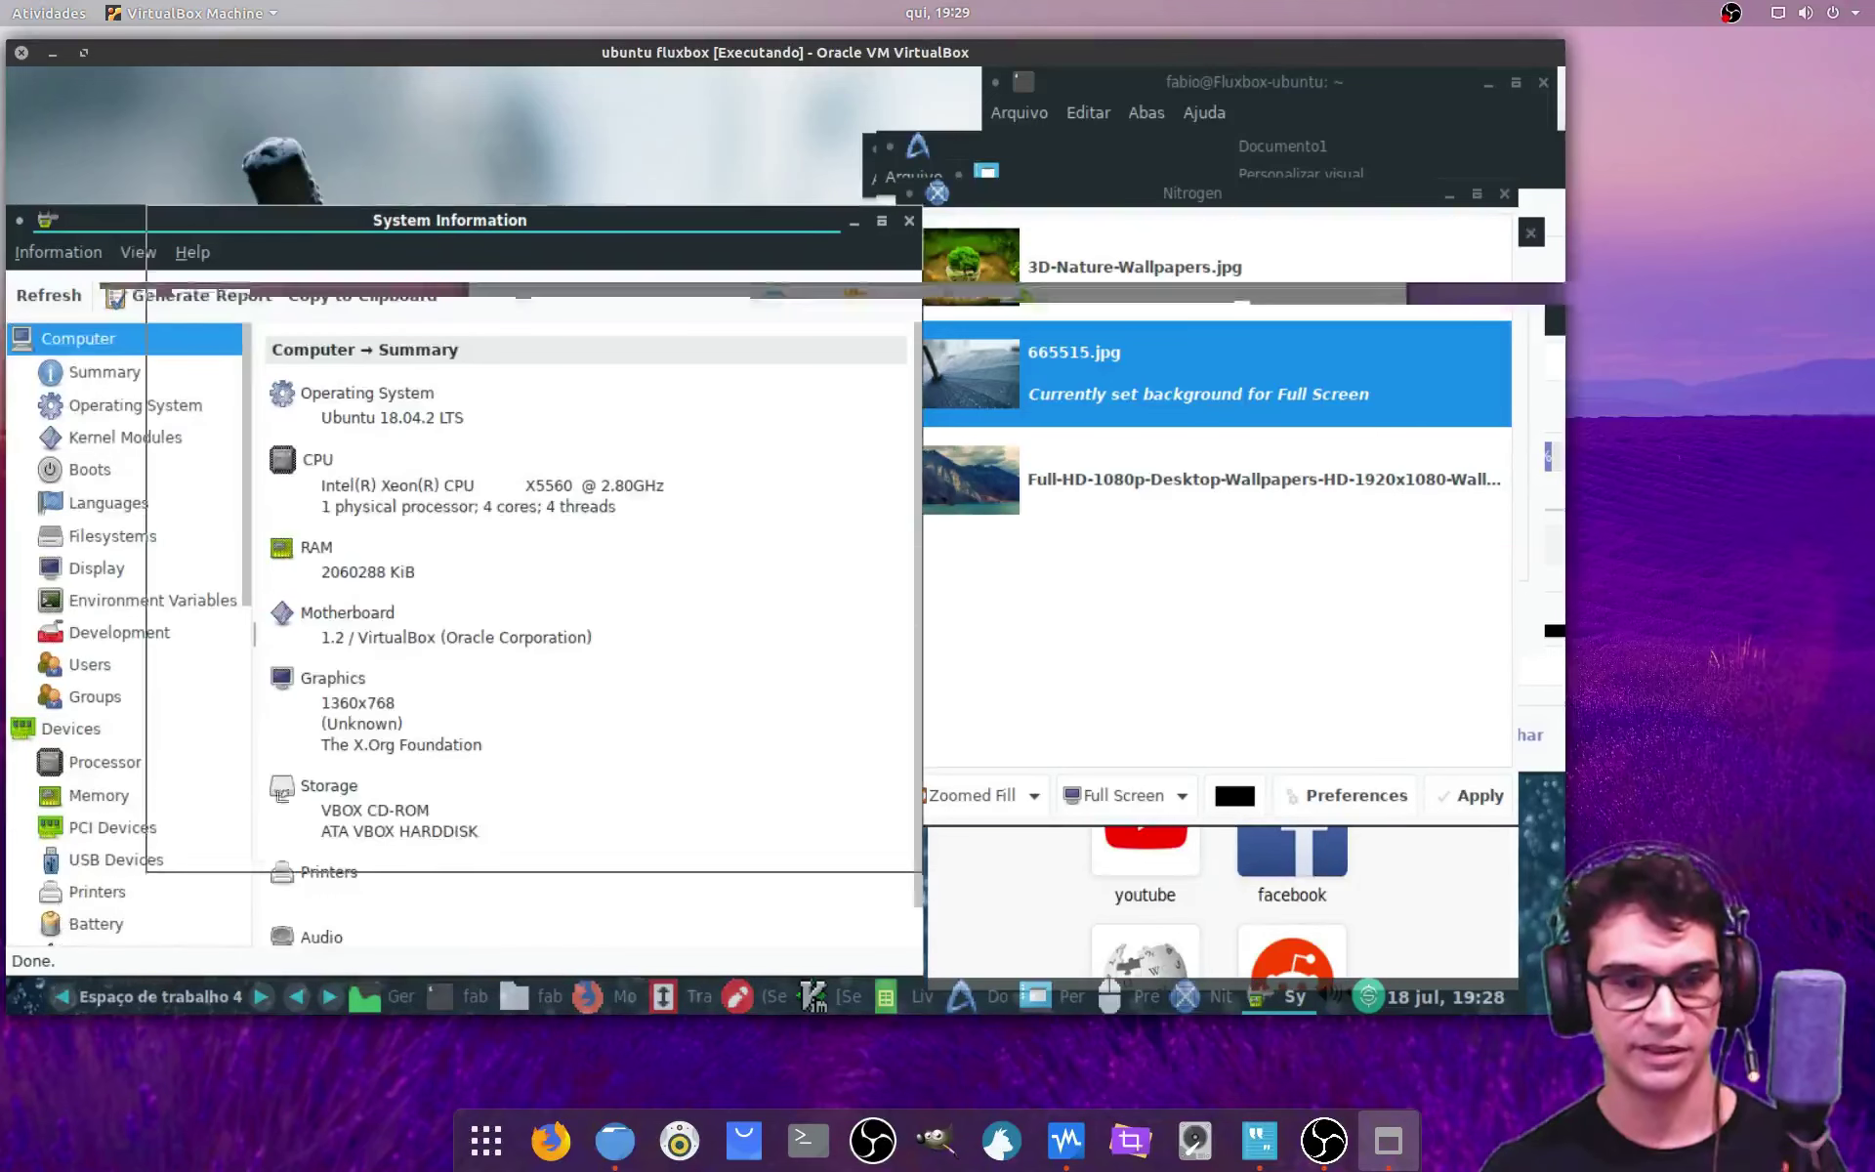
left_click_drag(350, 220, 1035, 192)
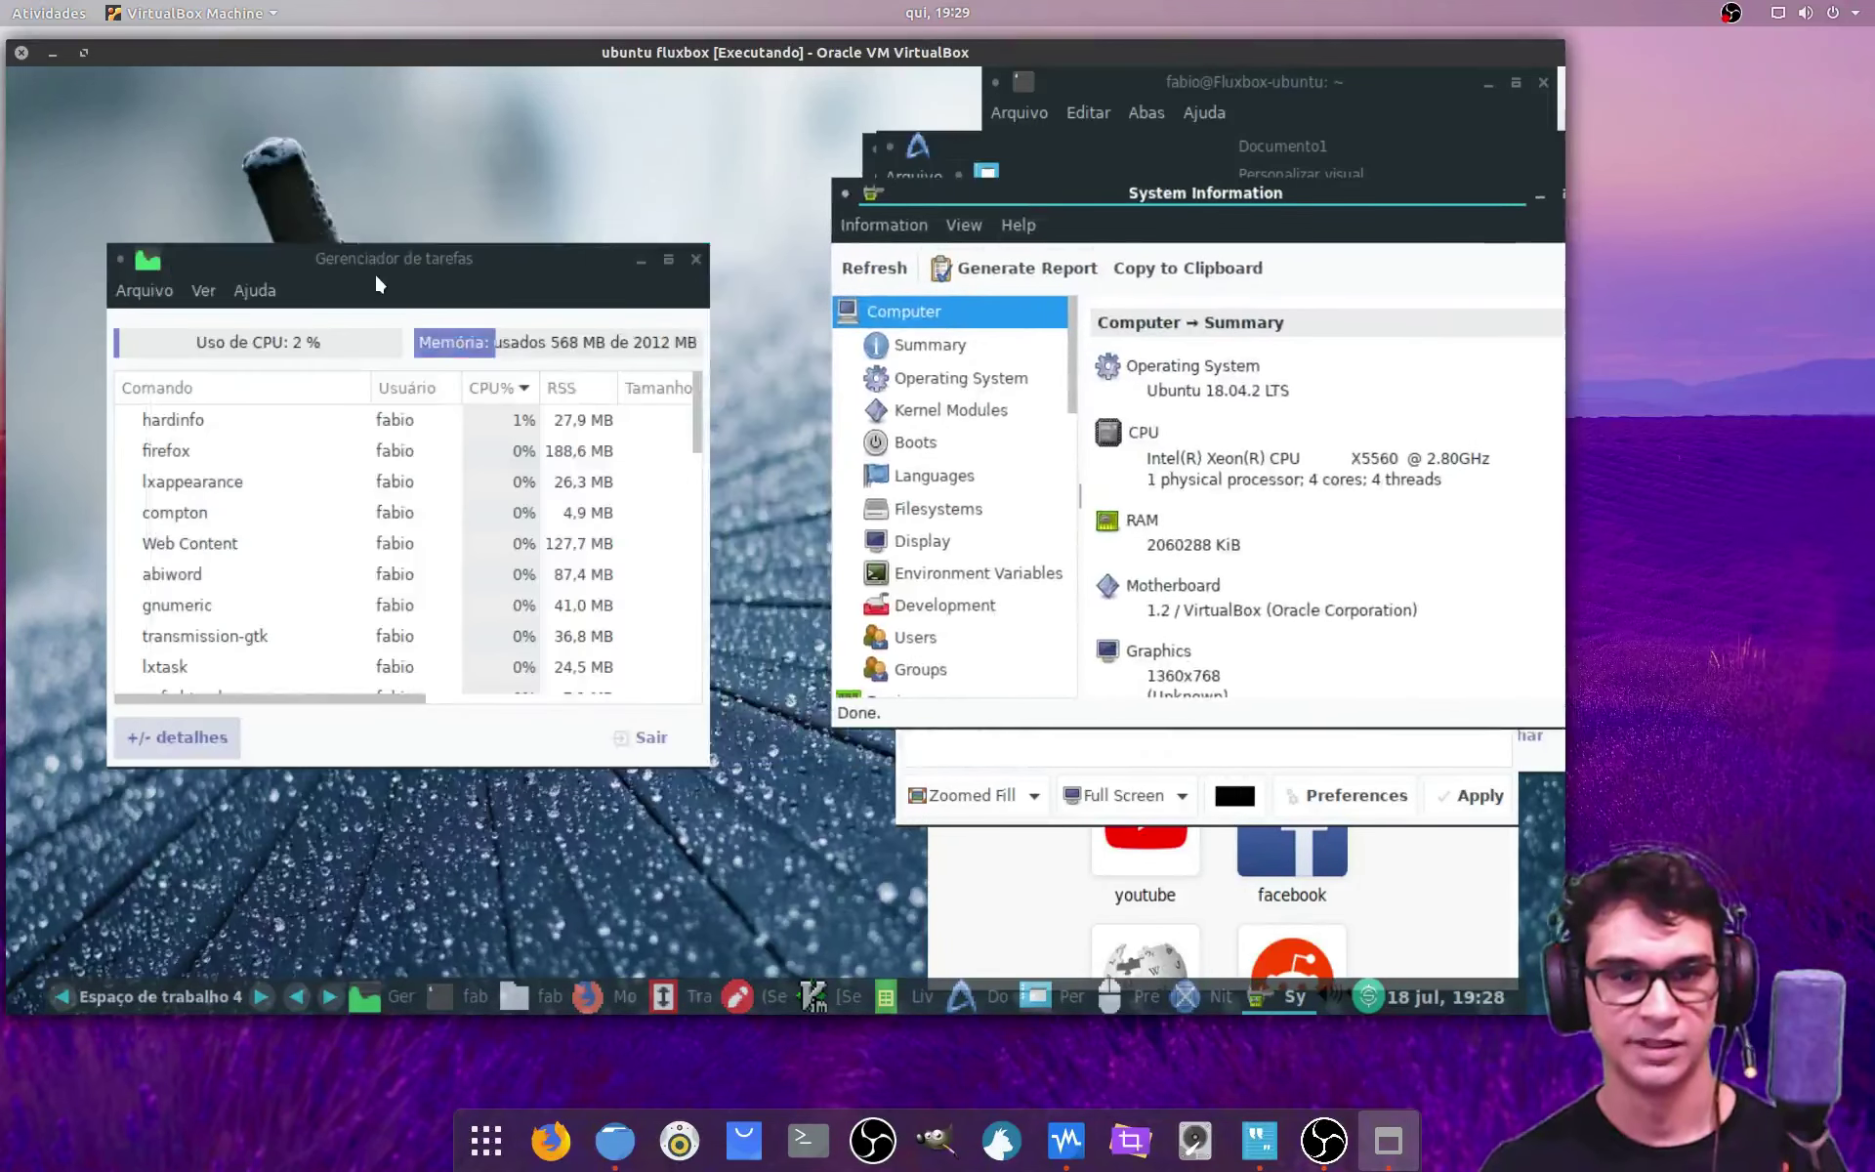
left_click_drag(388, 264, 422, 189)
scroll(957, 489, "down", 2)
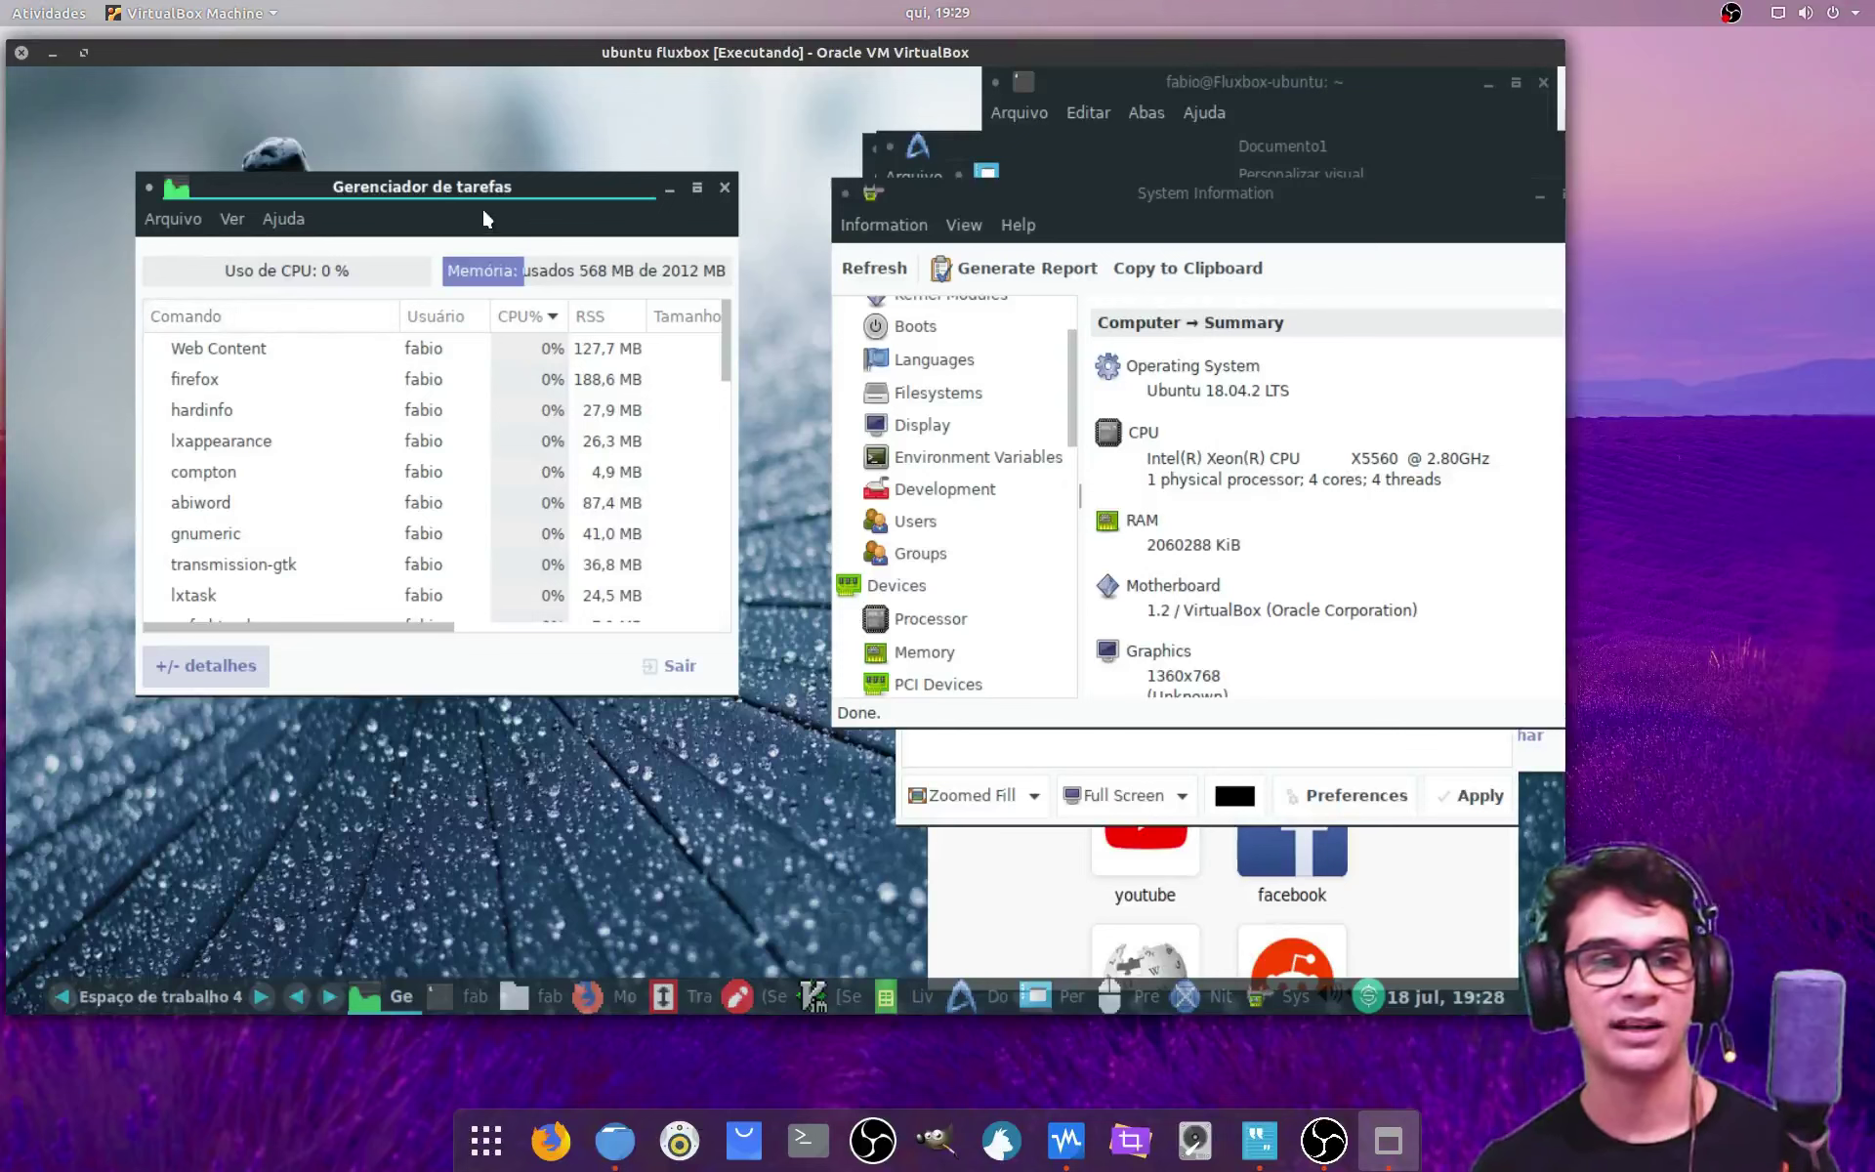
left_click_drag(479, 270, 534, 226)
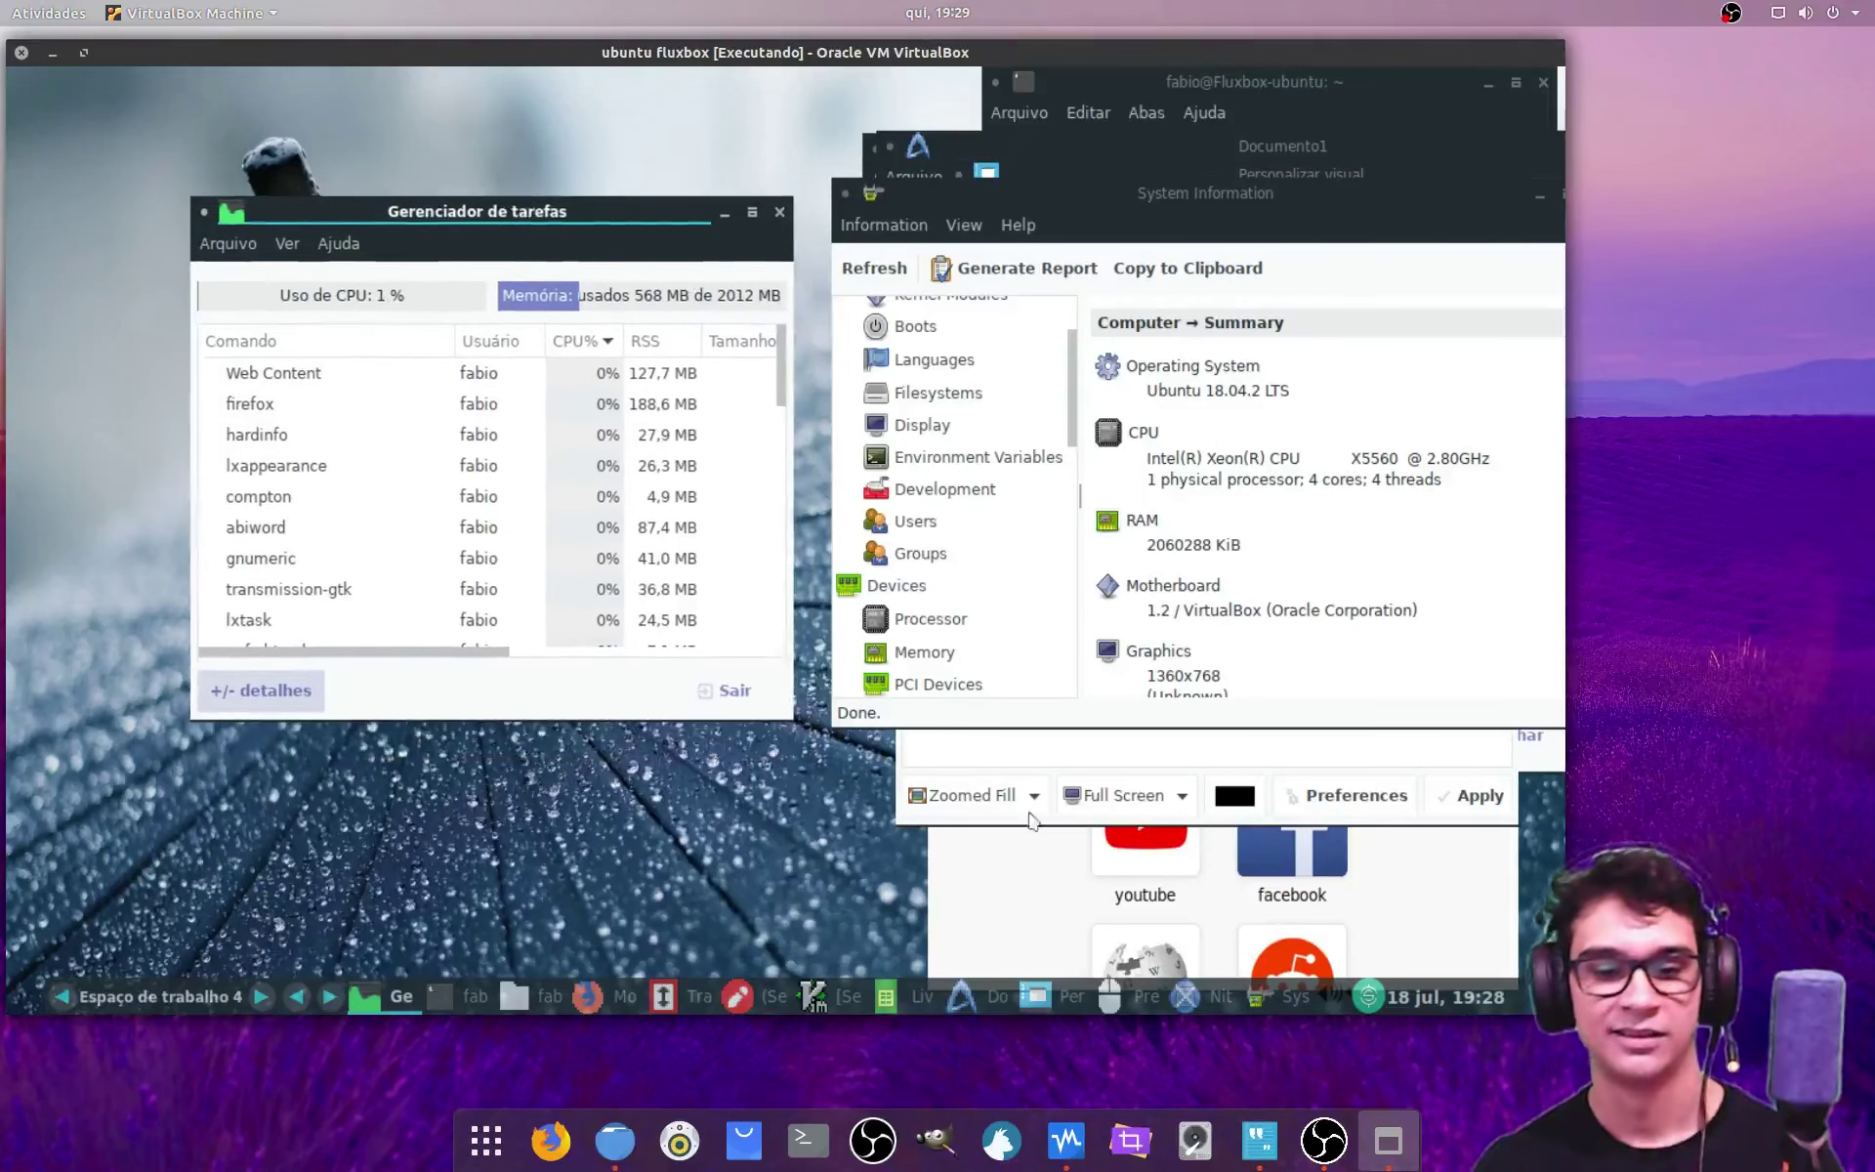
Step: Raise each window from the taskbar: terminal, file manager, Firefox, Transmission, editor, Gnumeric, AbiWord, settings, Nitrogen
left_click(469, 1004)
left_click(520, 1010)
left_click(604, 1006)
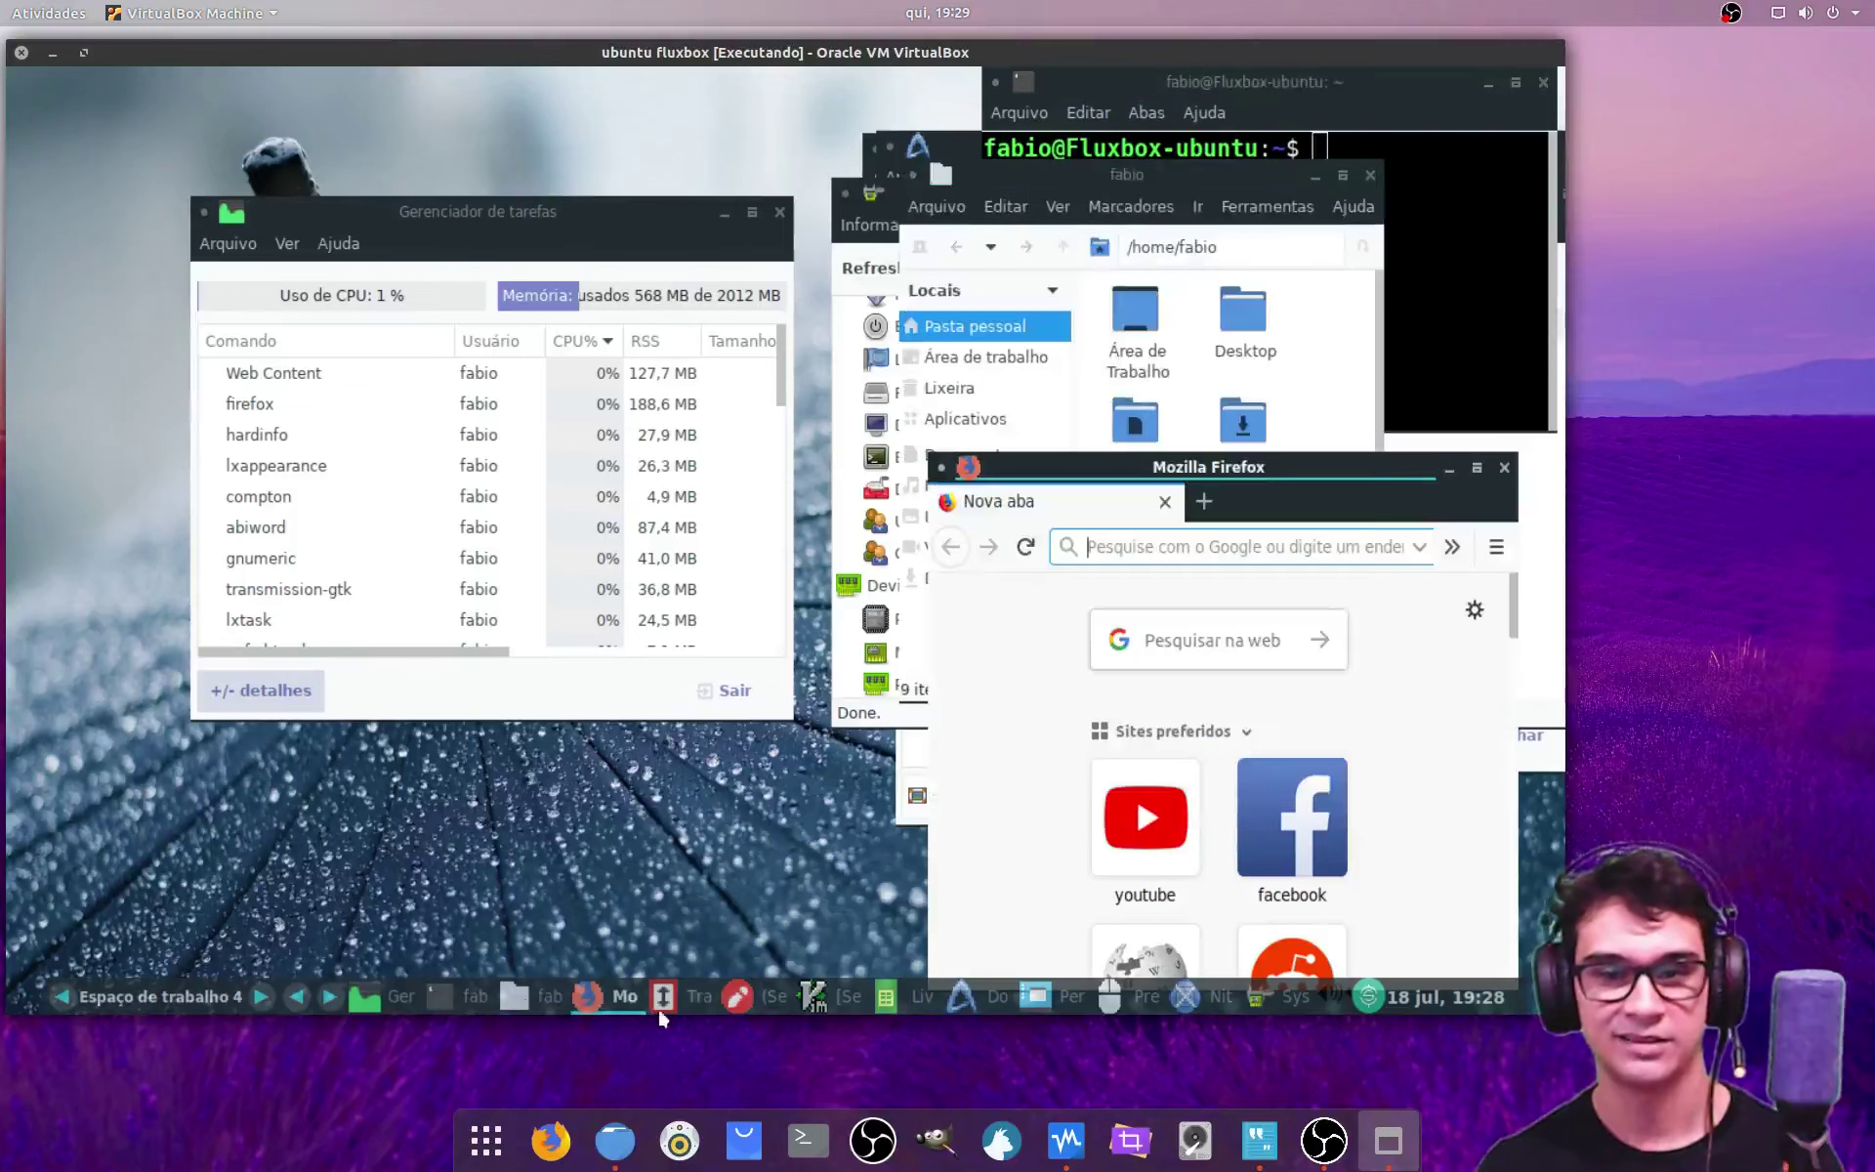
left_click(699, 998)
left_click(774, 998)
left_click(922, 998)
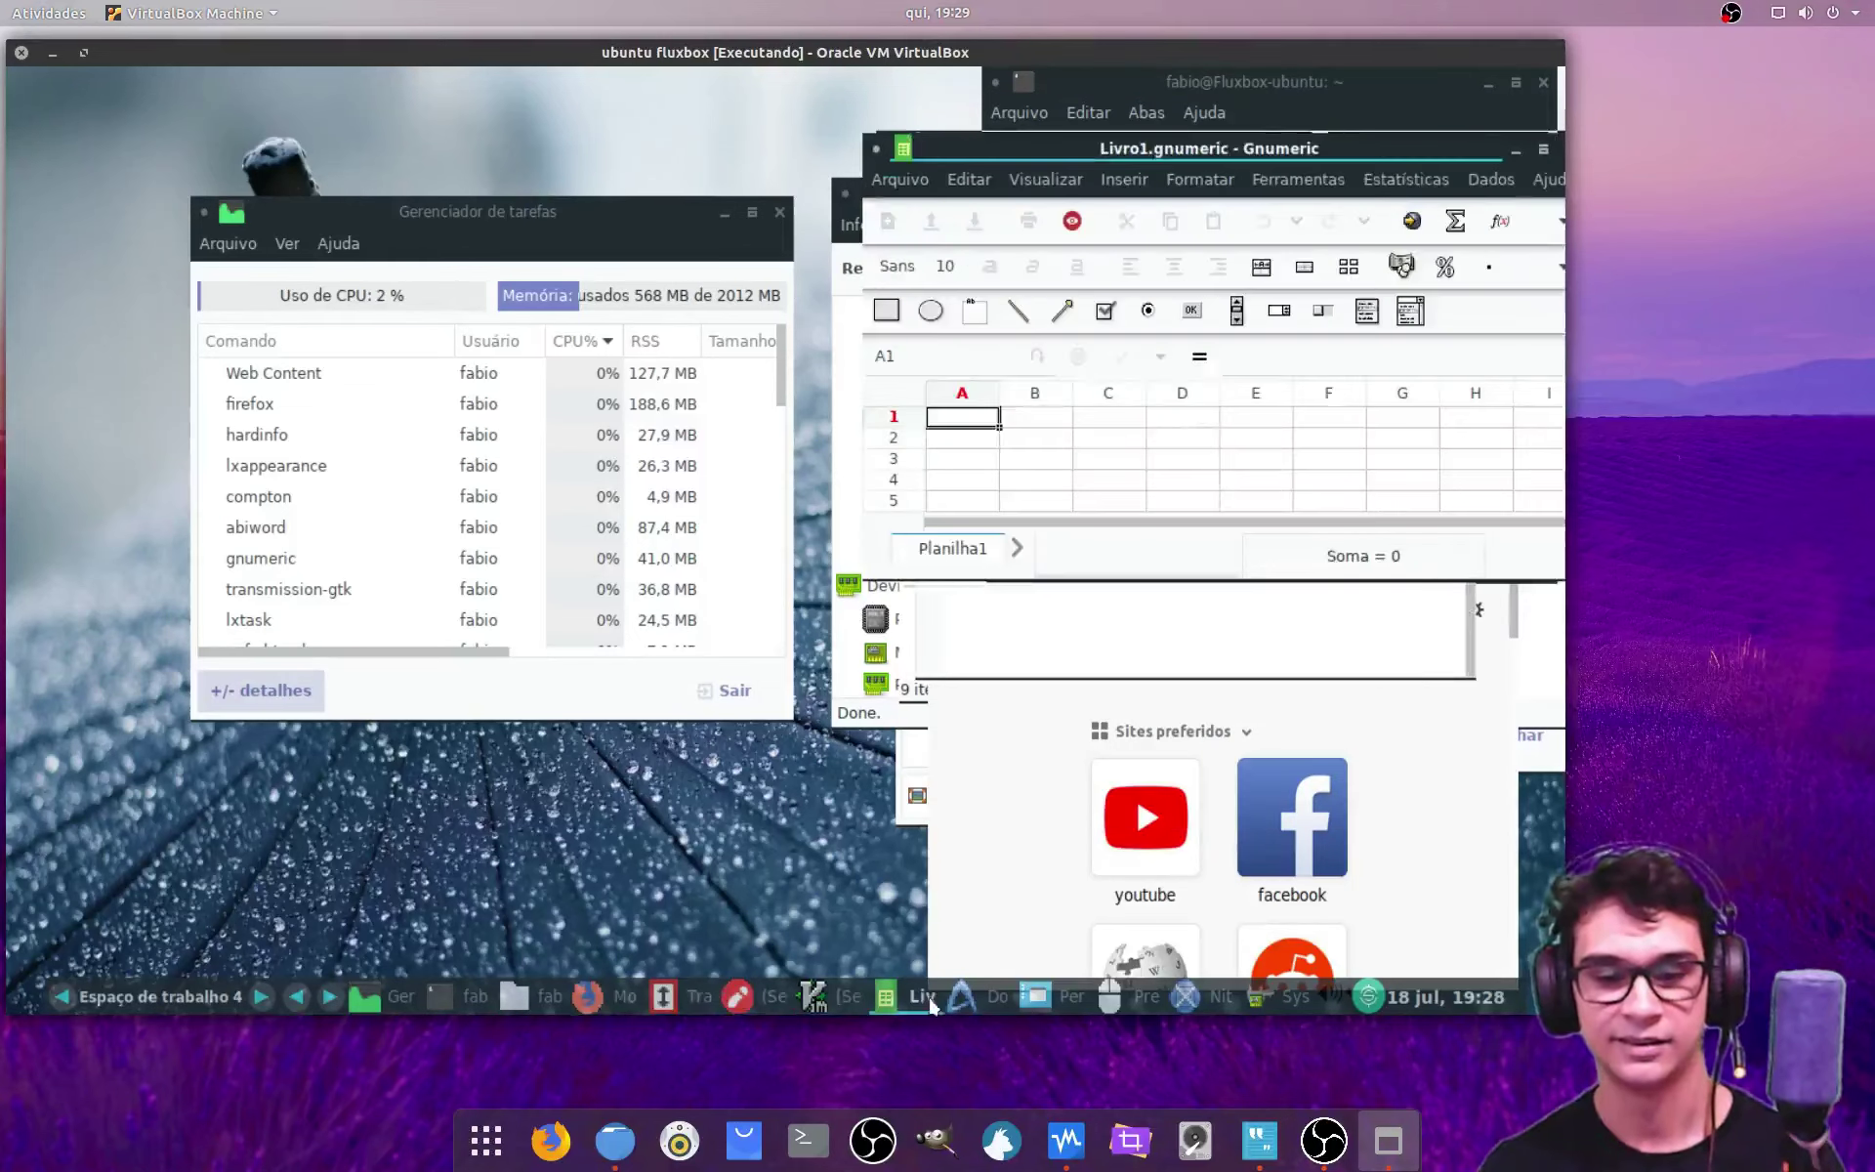
left_click(996, 1000)
left_click(1066, 998)
left_click(1139, 999)
left_click(1174, 998)
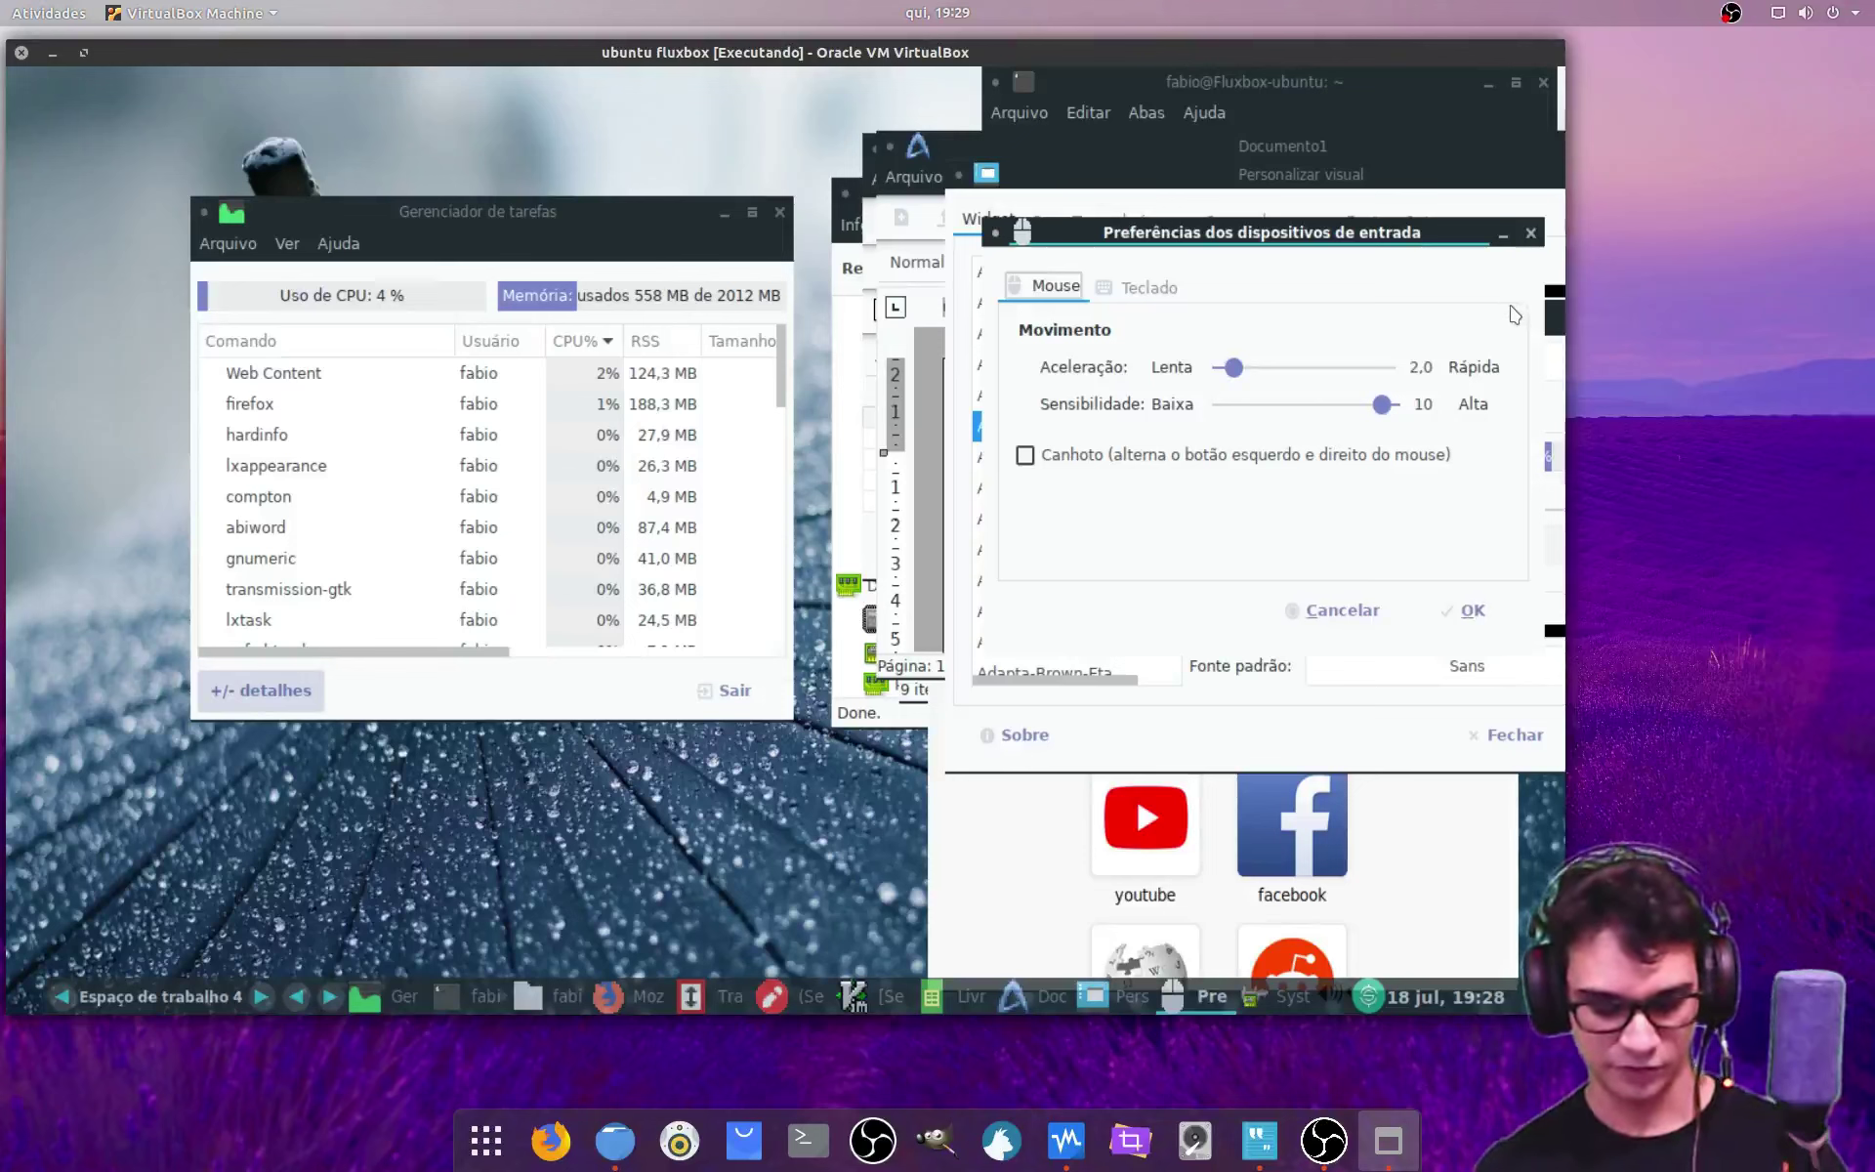
Step: Close all windows with Alt+F4, leaving only the umbrella wallpaper and toolbar
key("alt+F4")
key("alt+F4")
key("alt+F4")
key("alt+F4")
key("alt+F4")
key("alt+F4")
key("alt+F4")
key("alt+F4")
key("alt+F4")
key("alt+F4")
key("alt+F4")
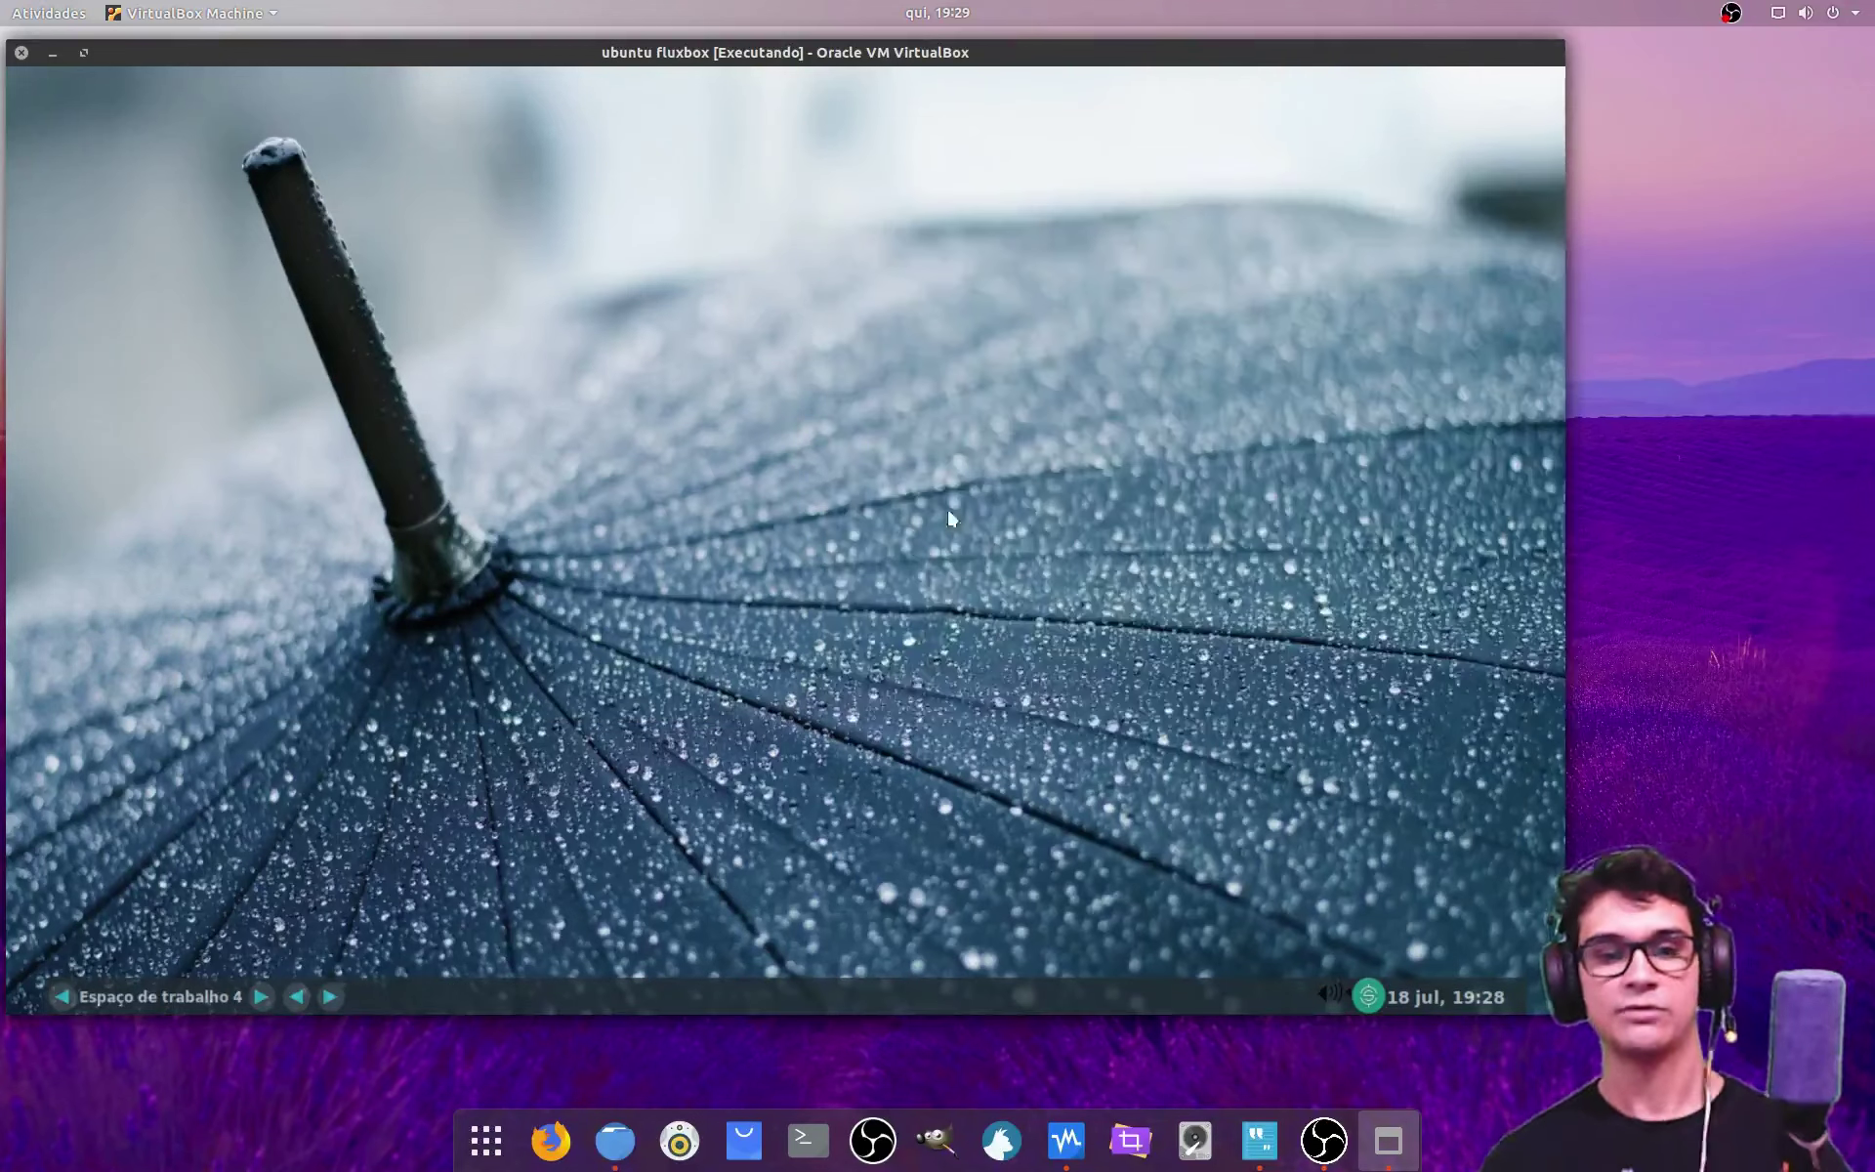
right_click(700, 442)
left_click(582, 270)
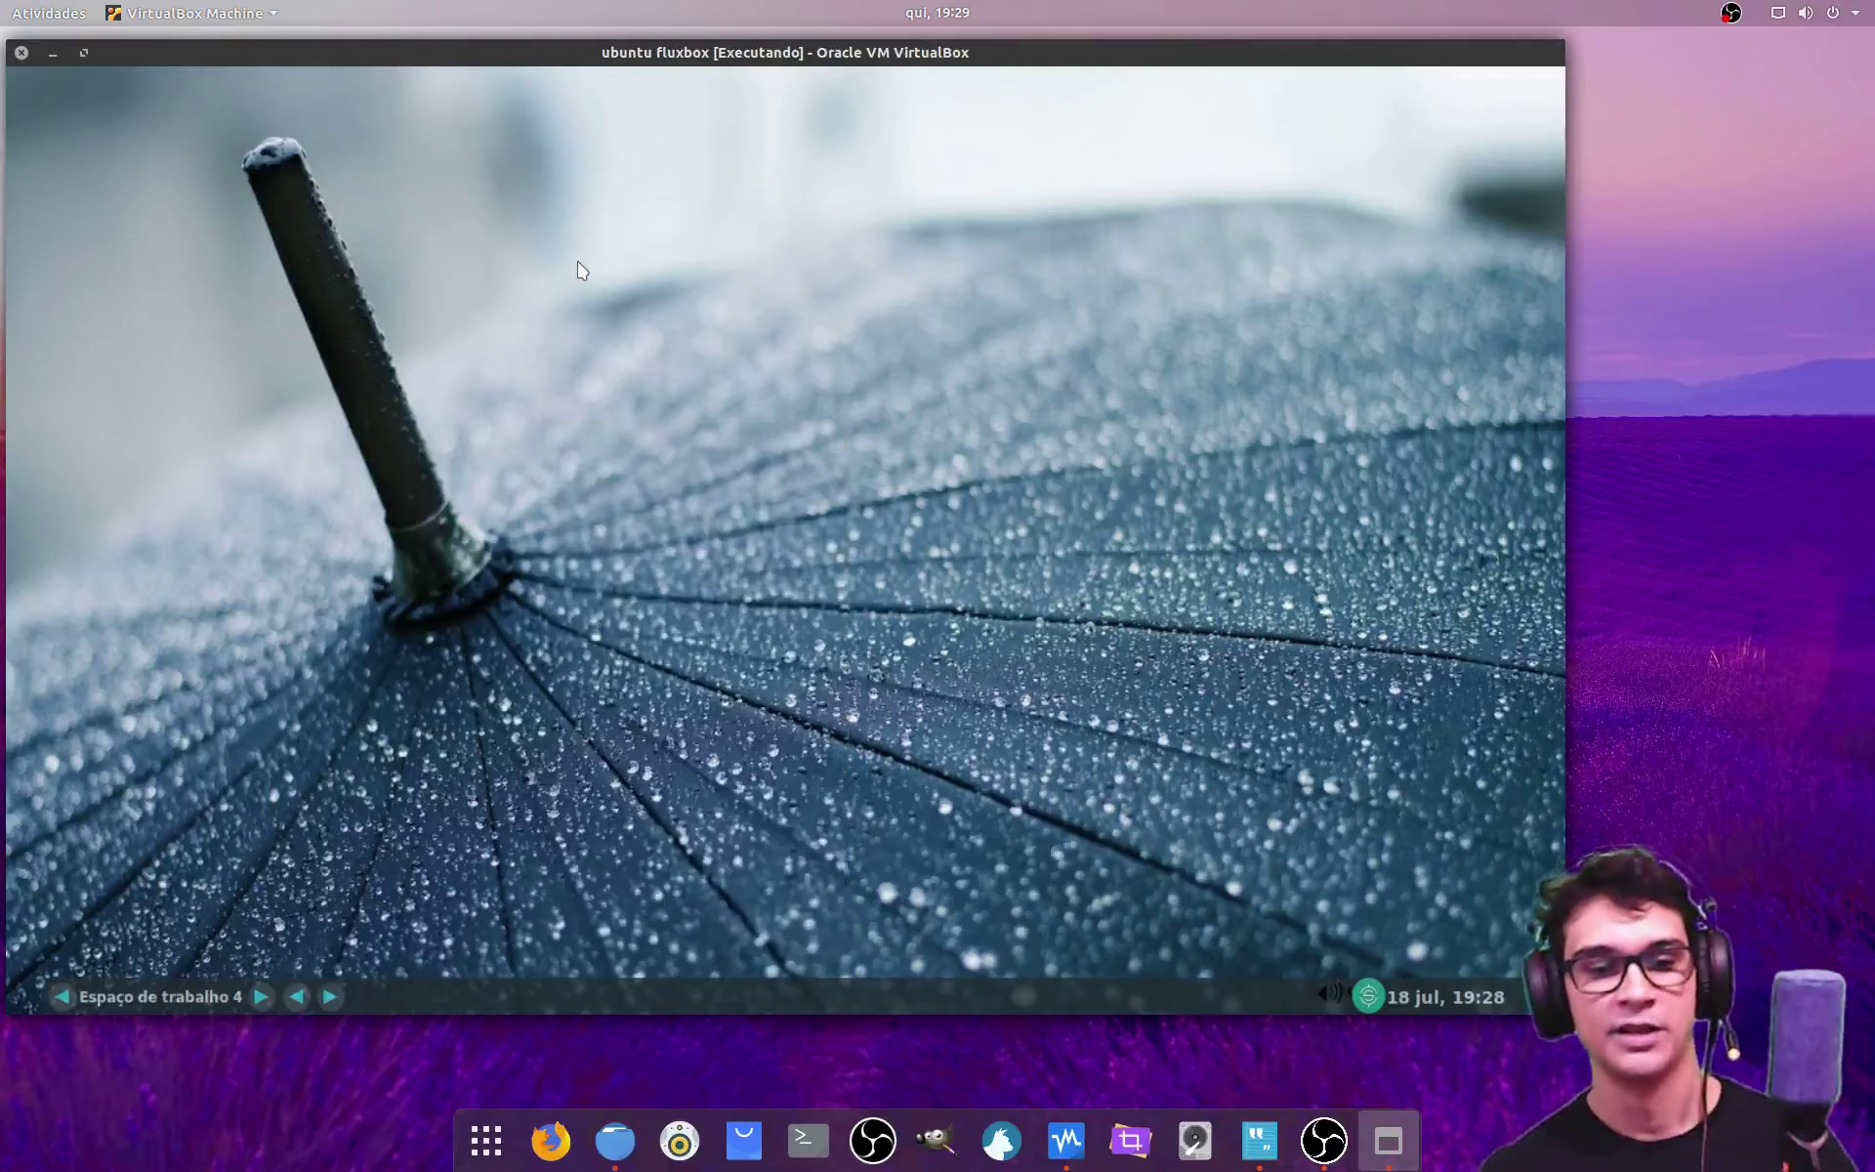